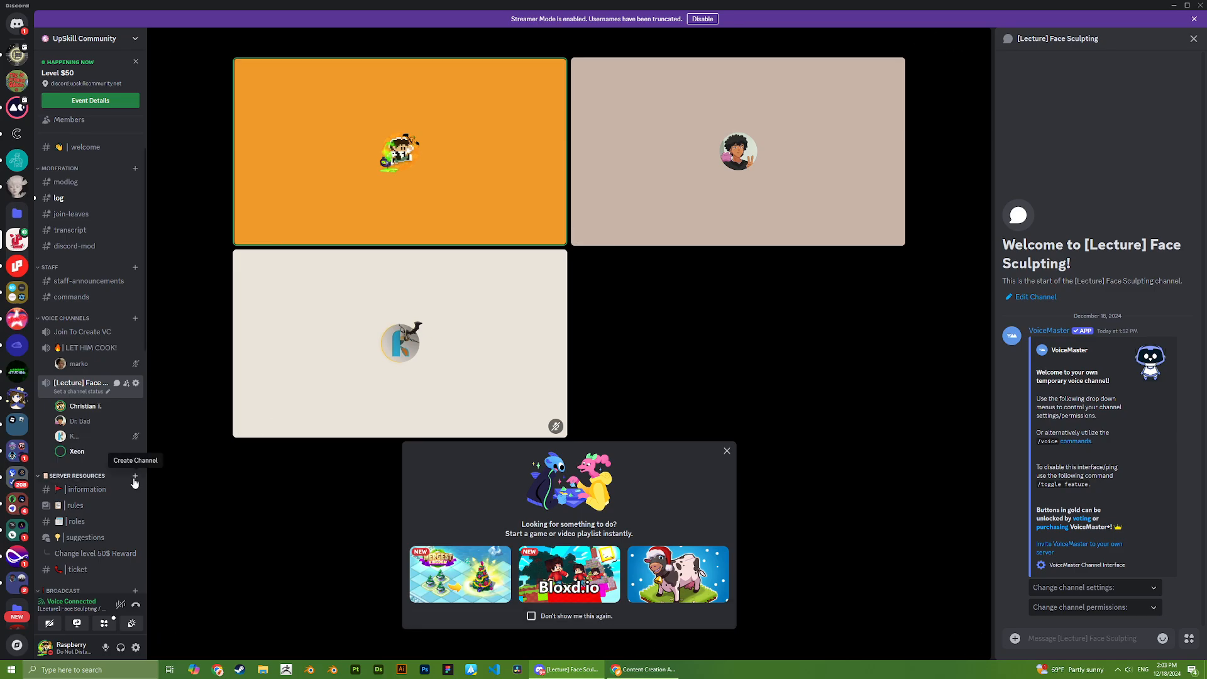
- Open the showcase forum channel and its "Weapon Modeling ( Free models)" post
scroll(94, 460, "down", 5)
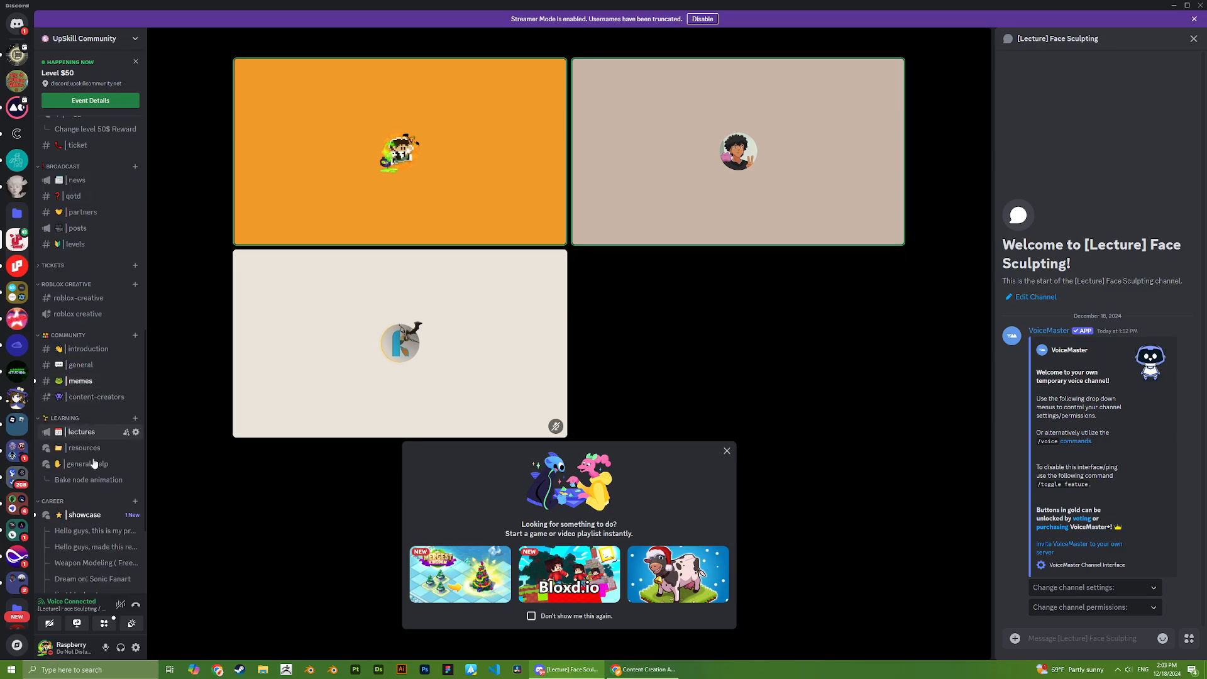
scroll(88, 465, "down", 2)
left_click(84, 468)
scroll(81, 478, "up", 3)
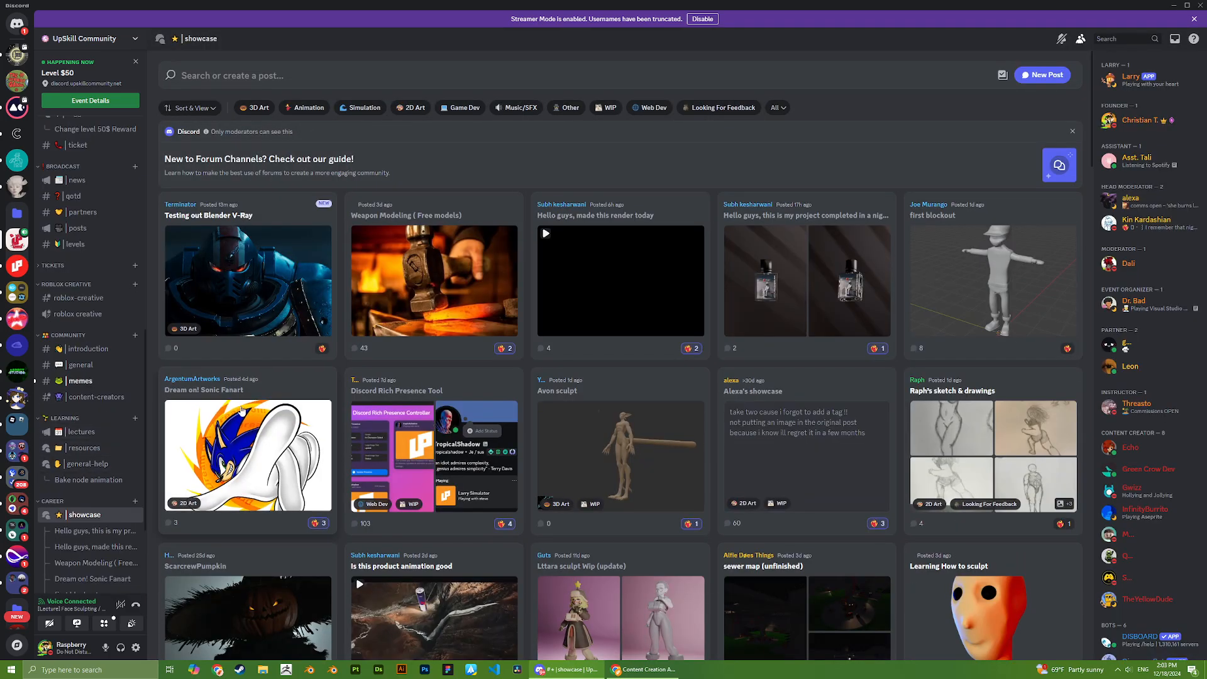
left_click(458, 298)
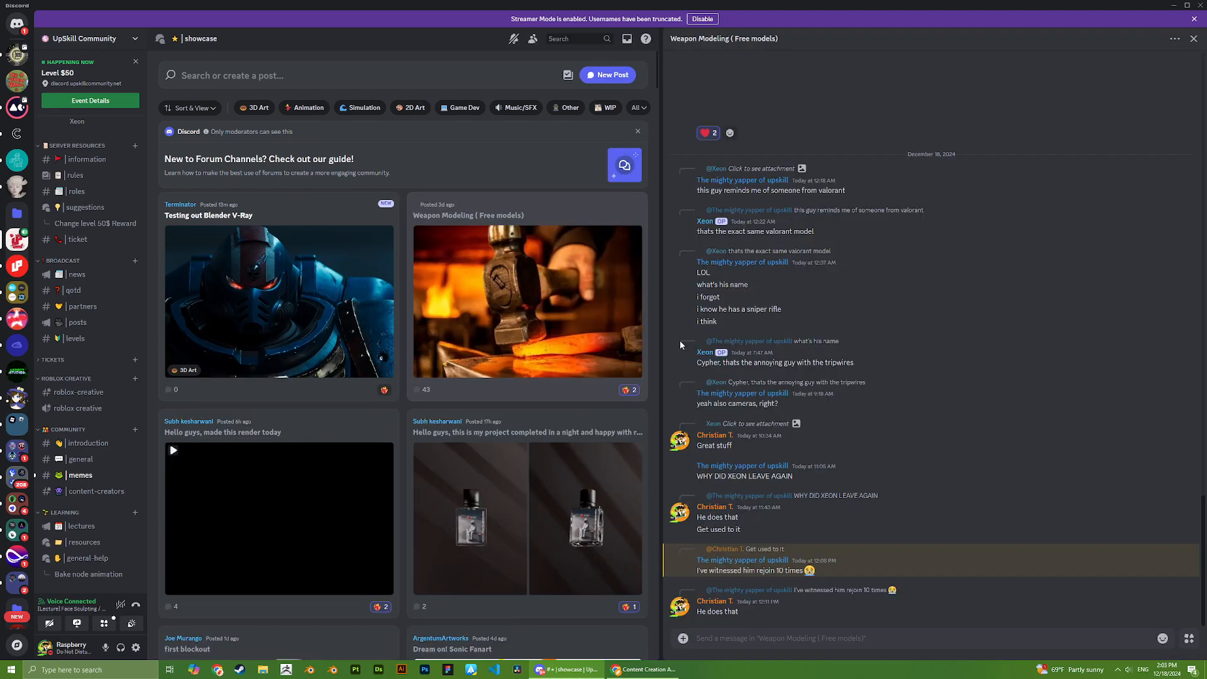
- View the scythe-like axe and curved blade renders at full size in the weapon modeling thread
scroll(922, 330, "up", 5)
scroll(93, 340, "up", 5)
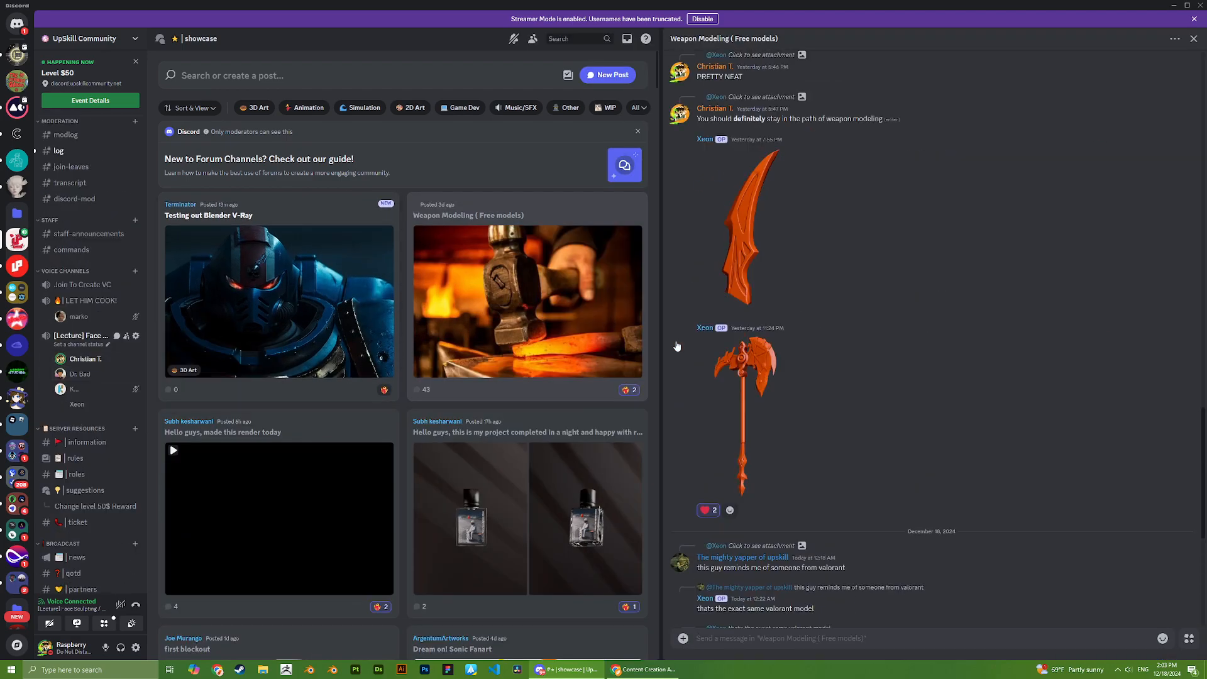
scroll(881, 357, "up", 1)
left_click(790, 458)
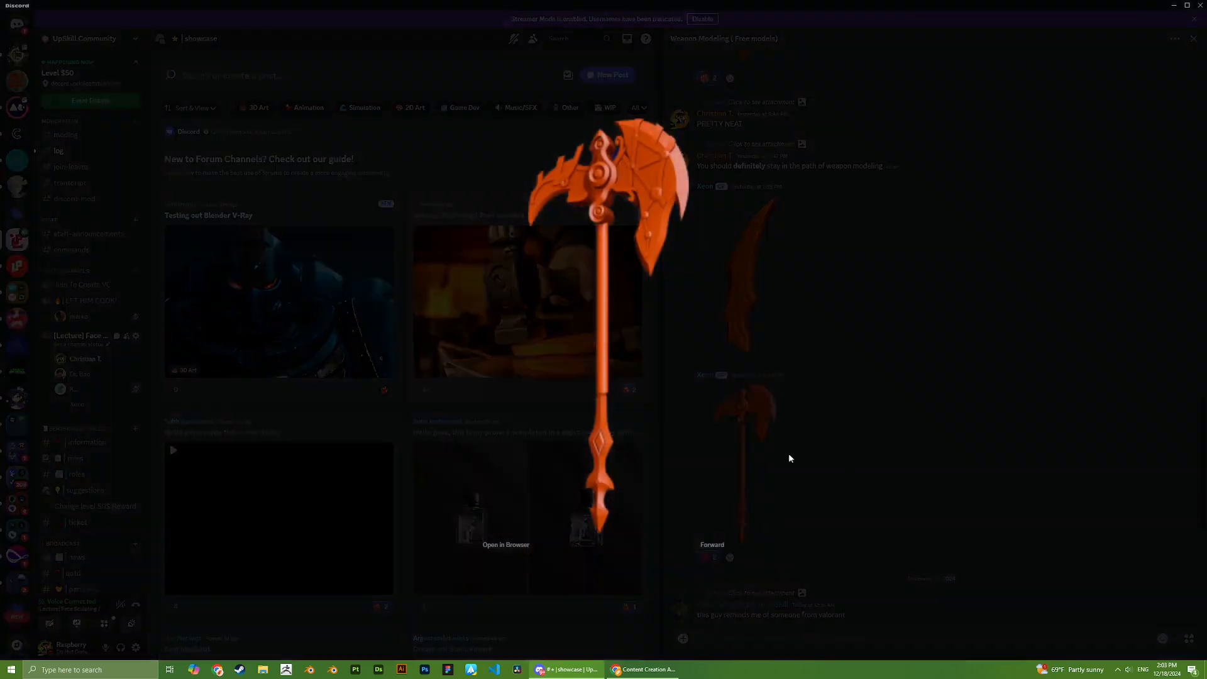
left_click(938, 495)
left_click(778, 347)
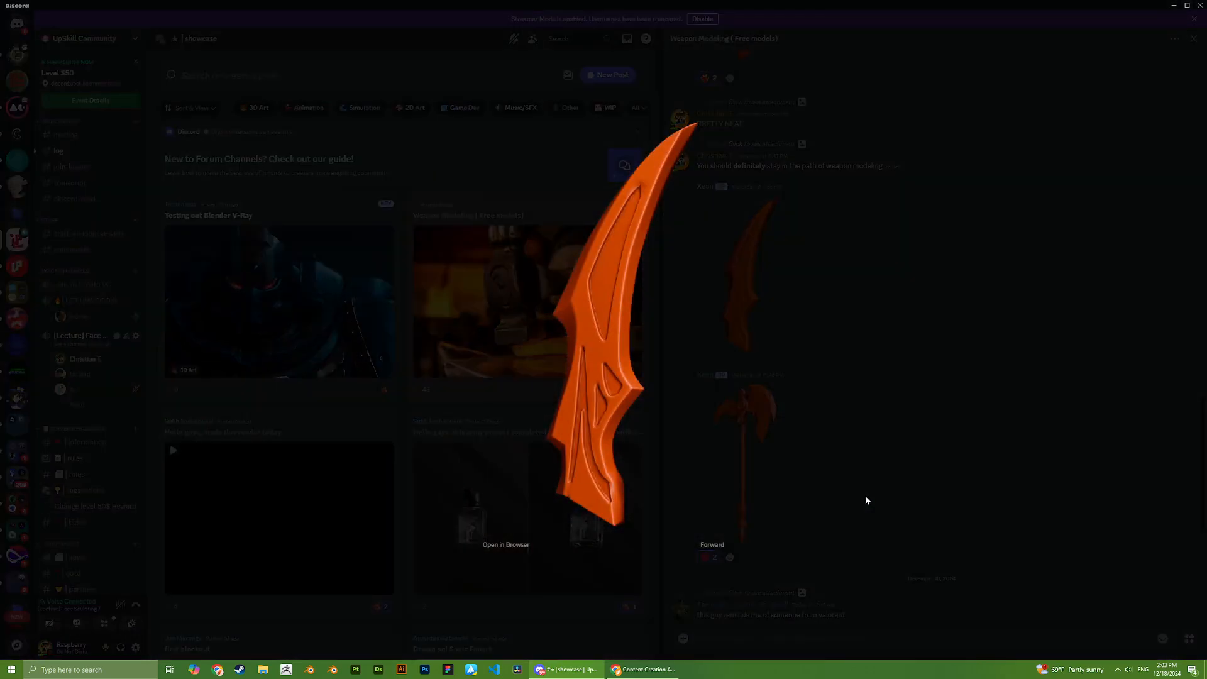
left_click(865, 495)
left_click(741, 327)
left_click(942, 547)
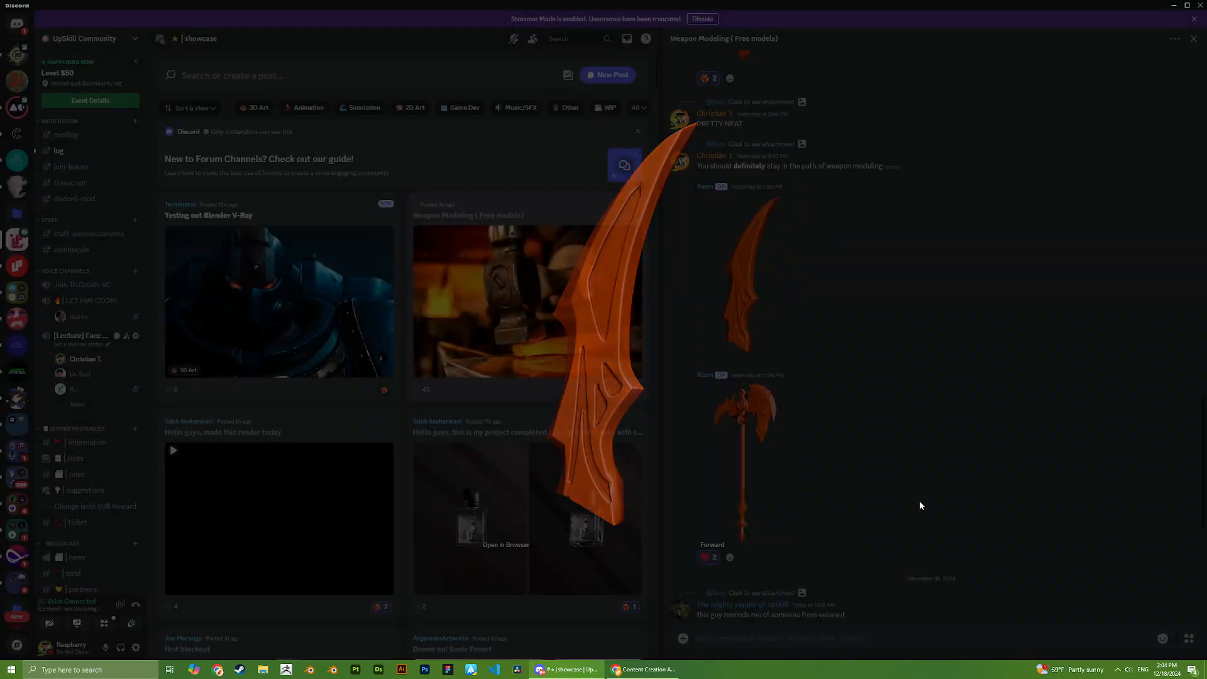
- View the wrapped-handle dagger render at full size and play the segmented sword video earlier in the thread
scroll(802, 319, "up", 3)
left_click(756, 426)
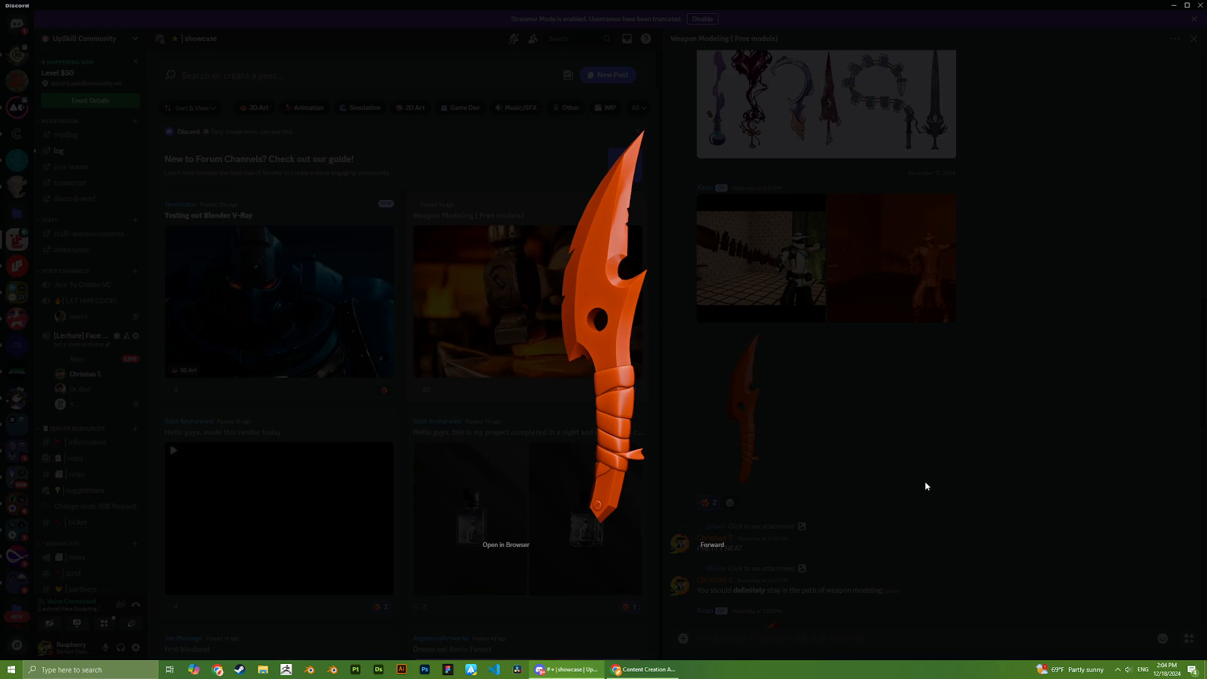
left_click(925, 486)
scroll(921, 459, "up", 5)
scroll(754, 291, "up", 4)
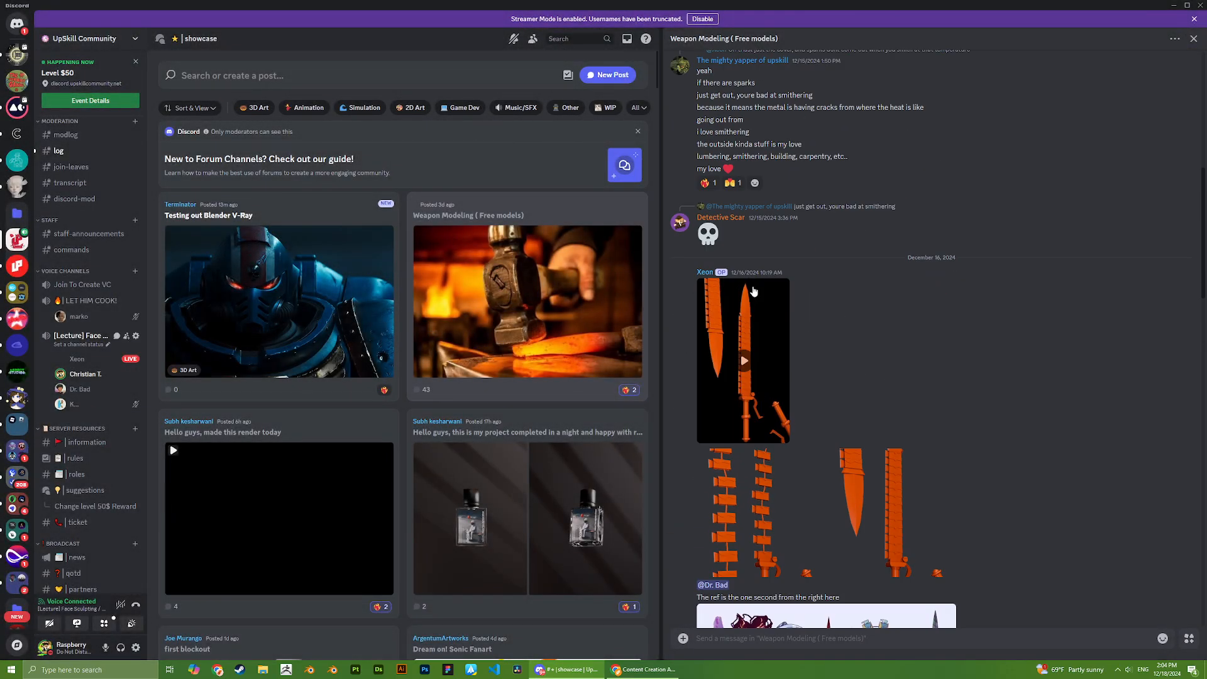
left_click(756, 363)
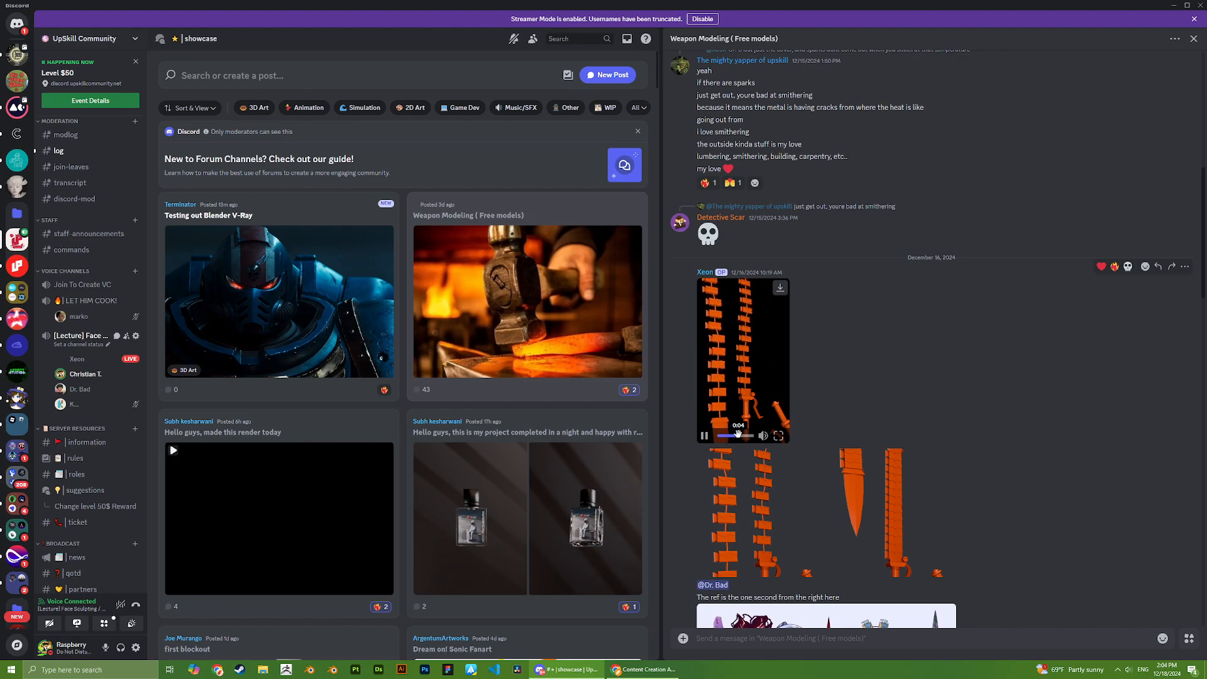
scroll(807, 331, "up", 5)
scroll(807, 331, "down", 15)
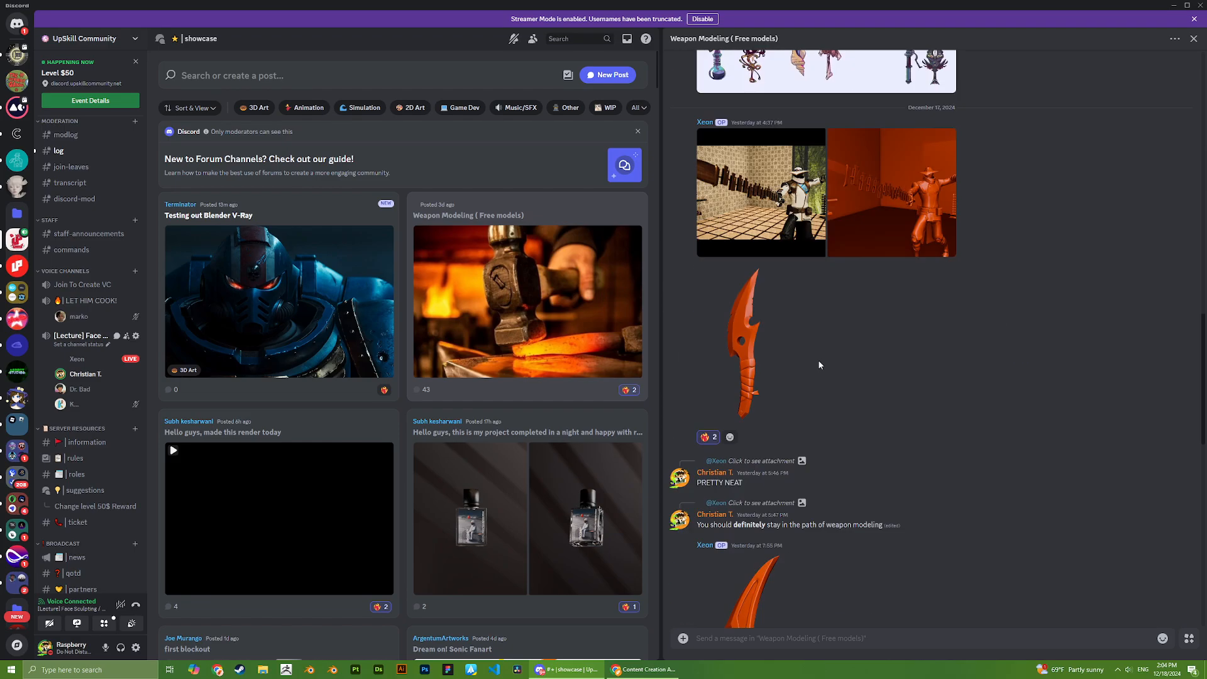
- Open the "Testing out Blender V-Ray" post and browse the other showcase posts
left_click(294, 303)
scroll(585, 540, "down", 1)
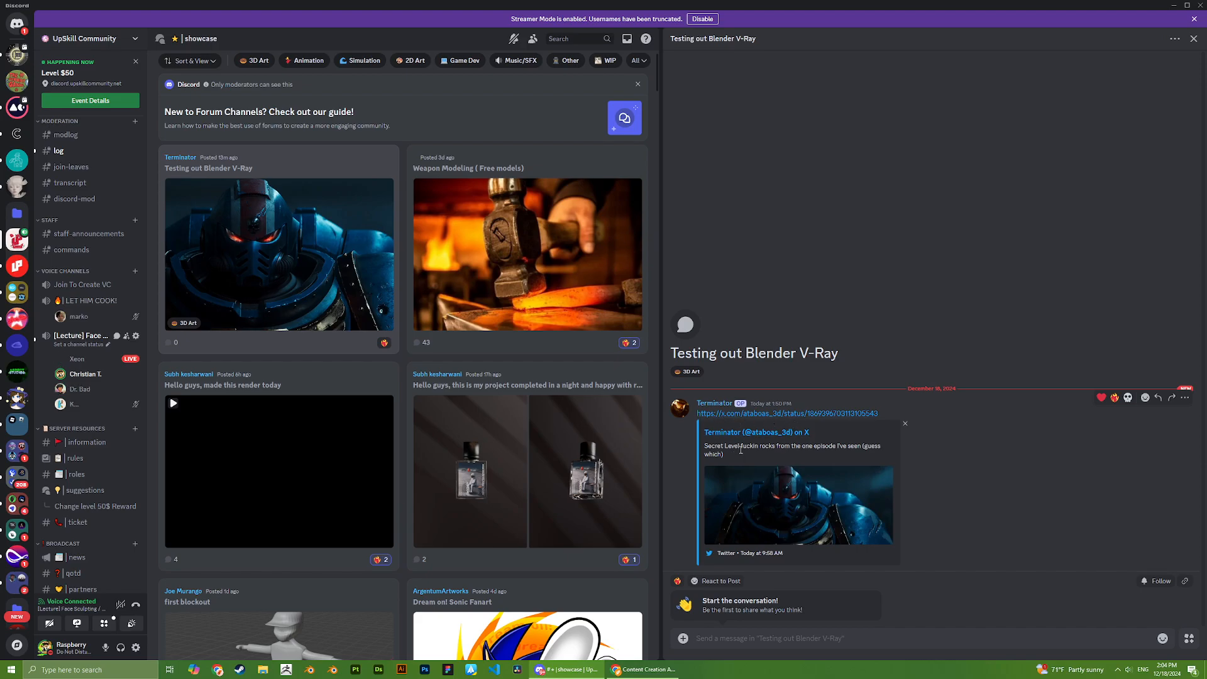
scroll(359, 648, "down", 3)
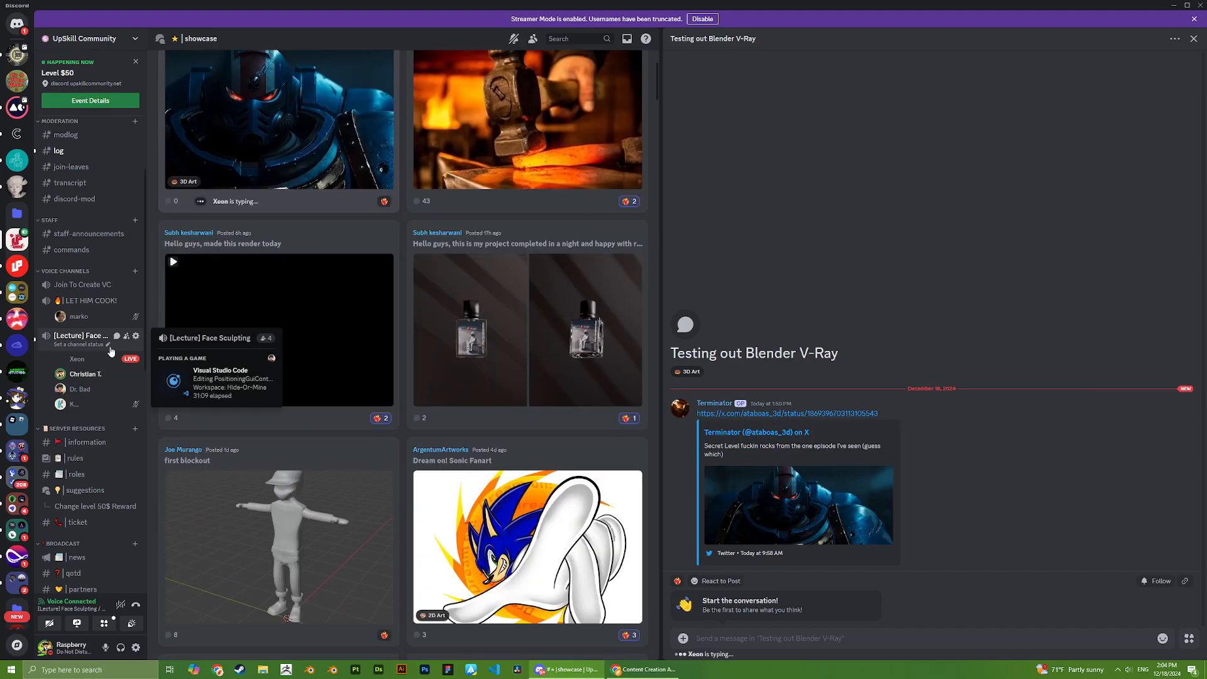
- Return to the "[Lecture] Face Sculpting" voice channel chat and preview the axe and scythe images shared there
left_click(117, 336)
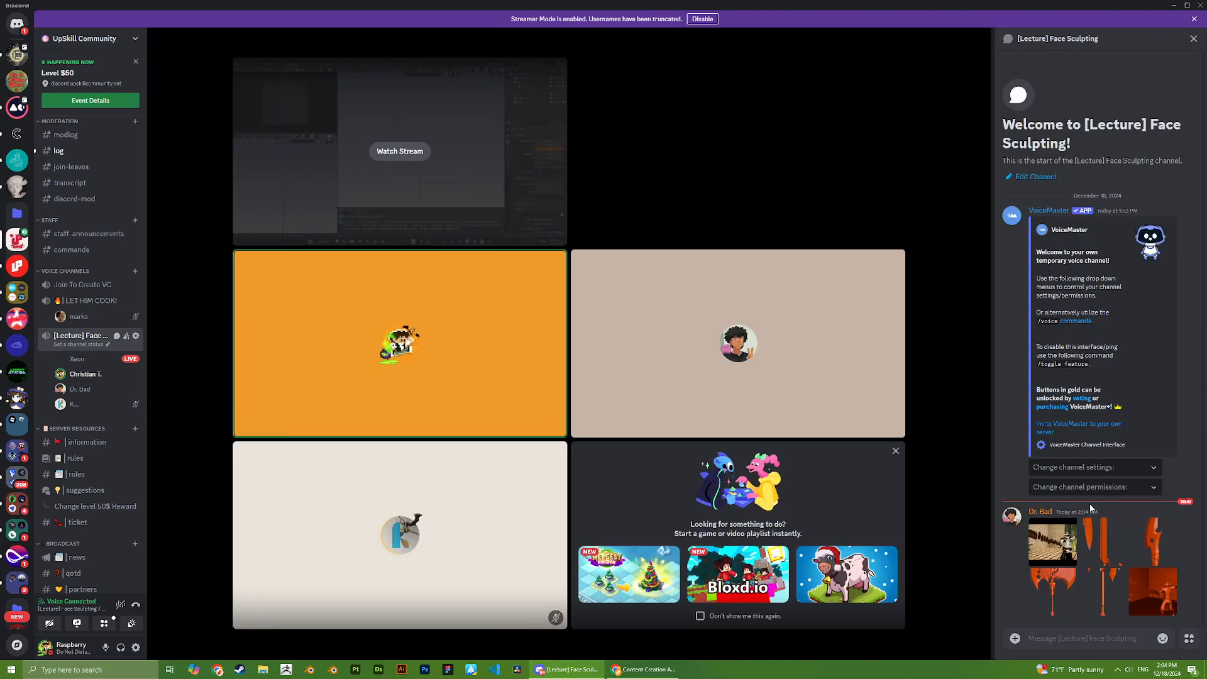
left_click(1106, 561)
left_click(1079, 594)
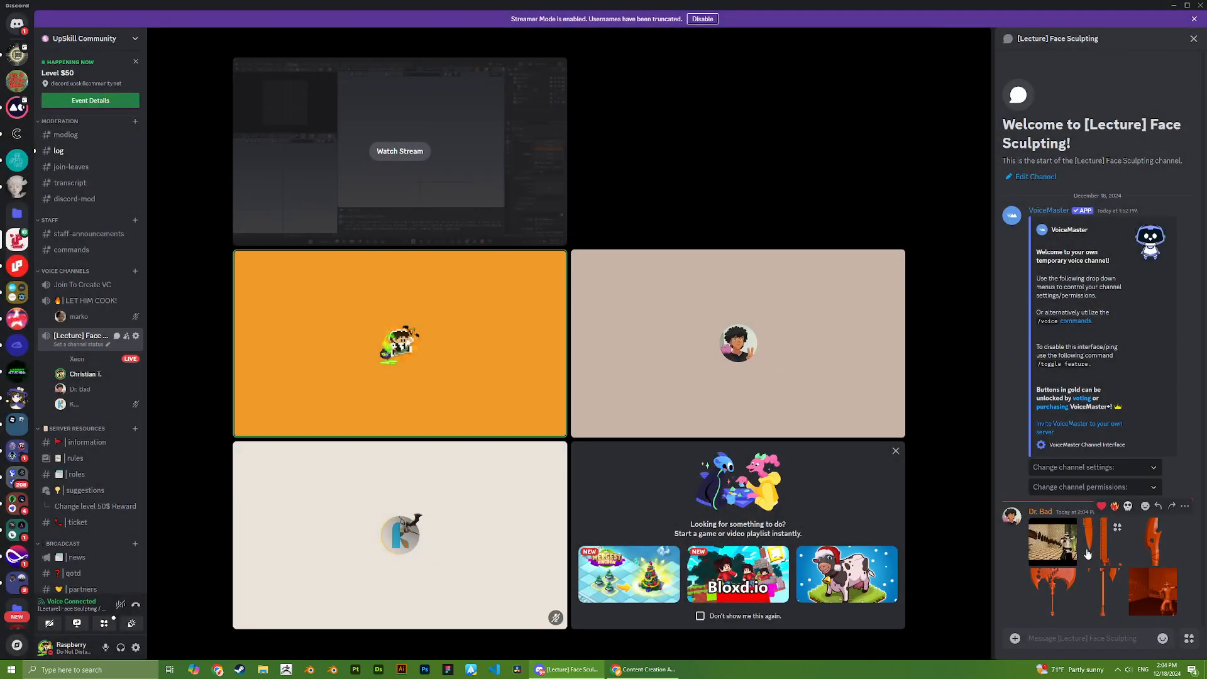
left_click(1110, 594)
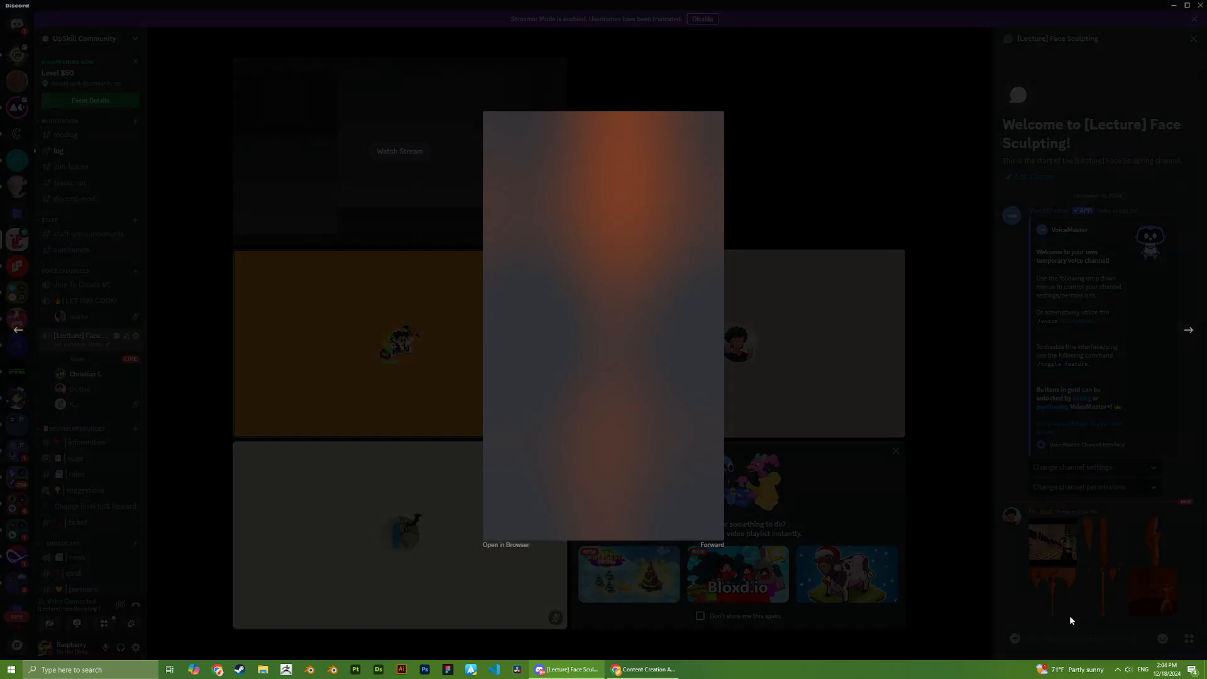
left_click(1061, 618)
left_click(1039, 604)
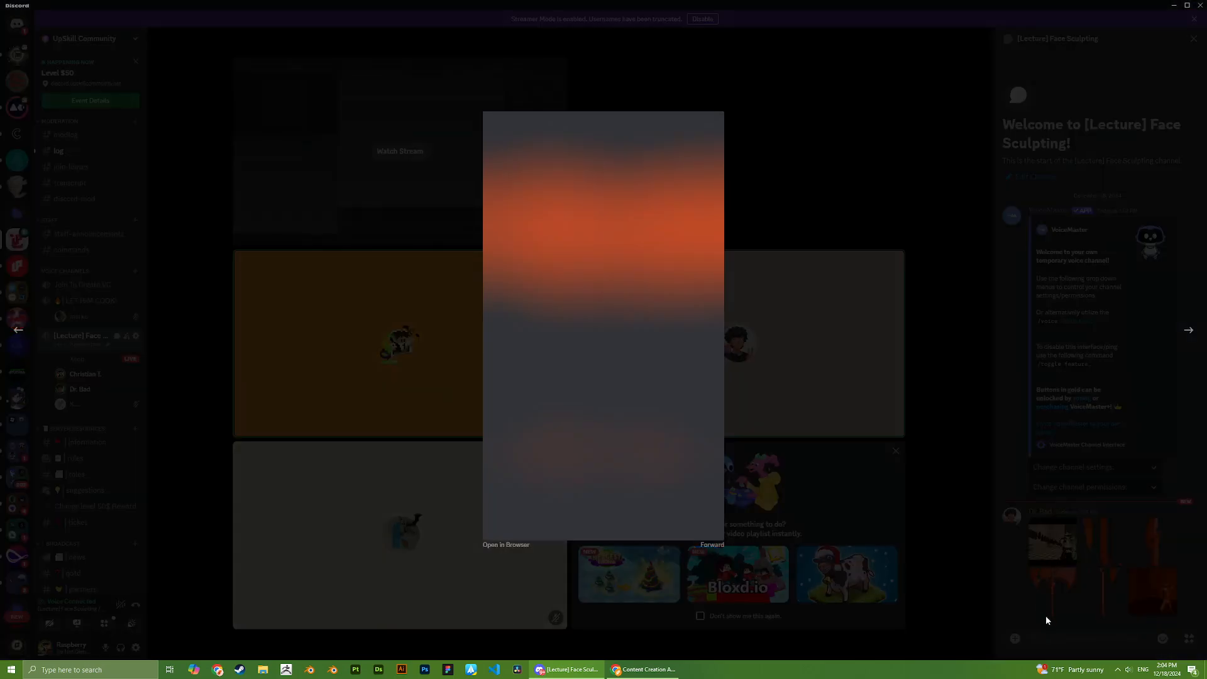
left_click(1046, 616)
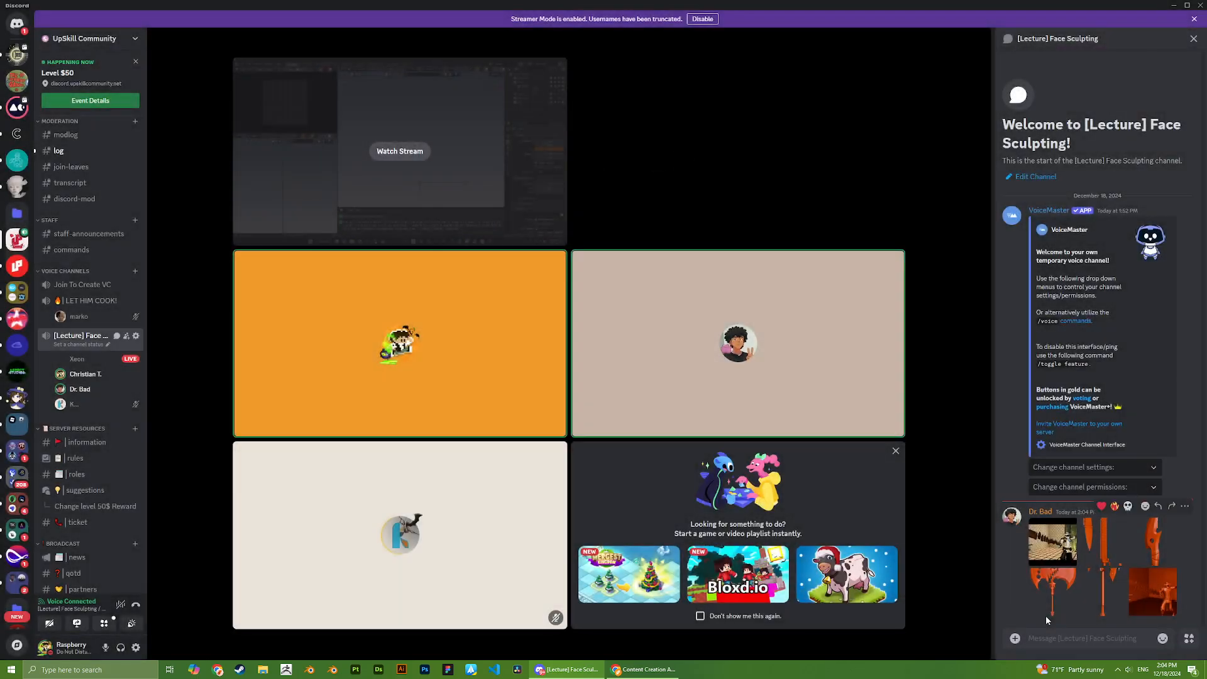
- View the dagger render and the character scene with the segmented sword at full size from the lecture chat
left_click(1154, 547)
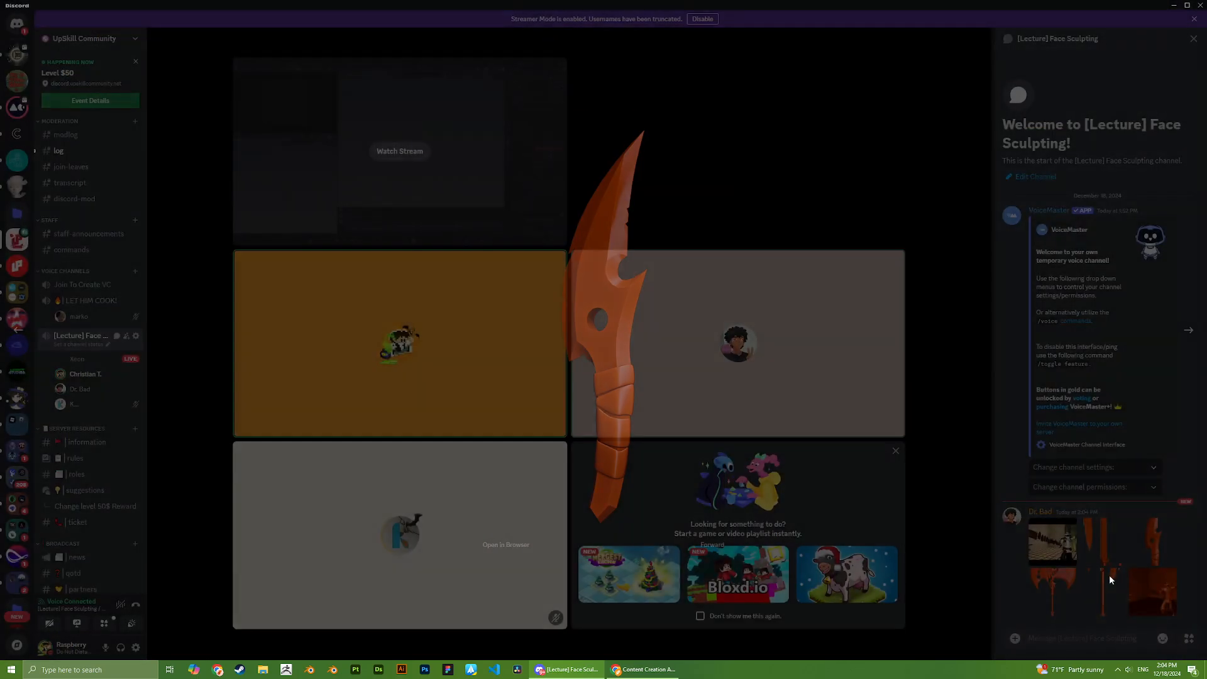
left_click(1109, 574)
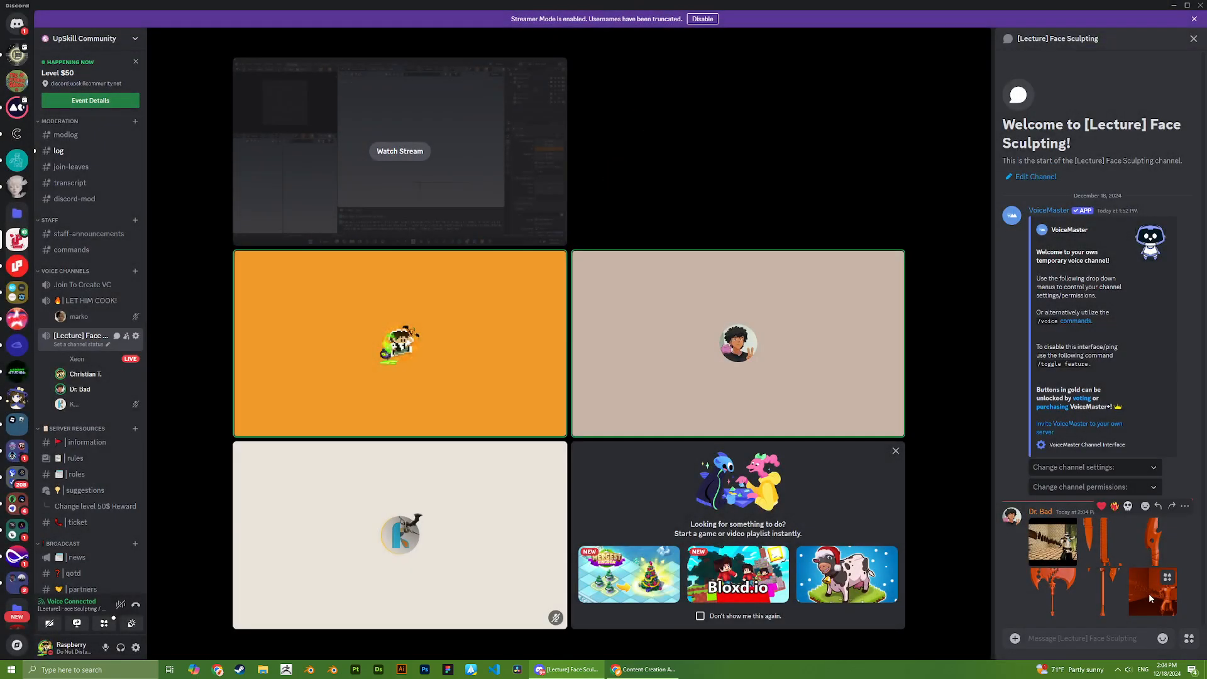
left_click(1148, 593)
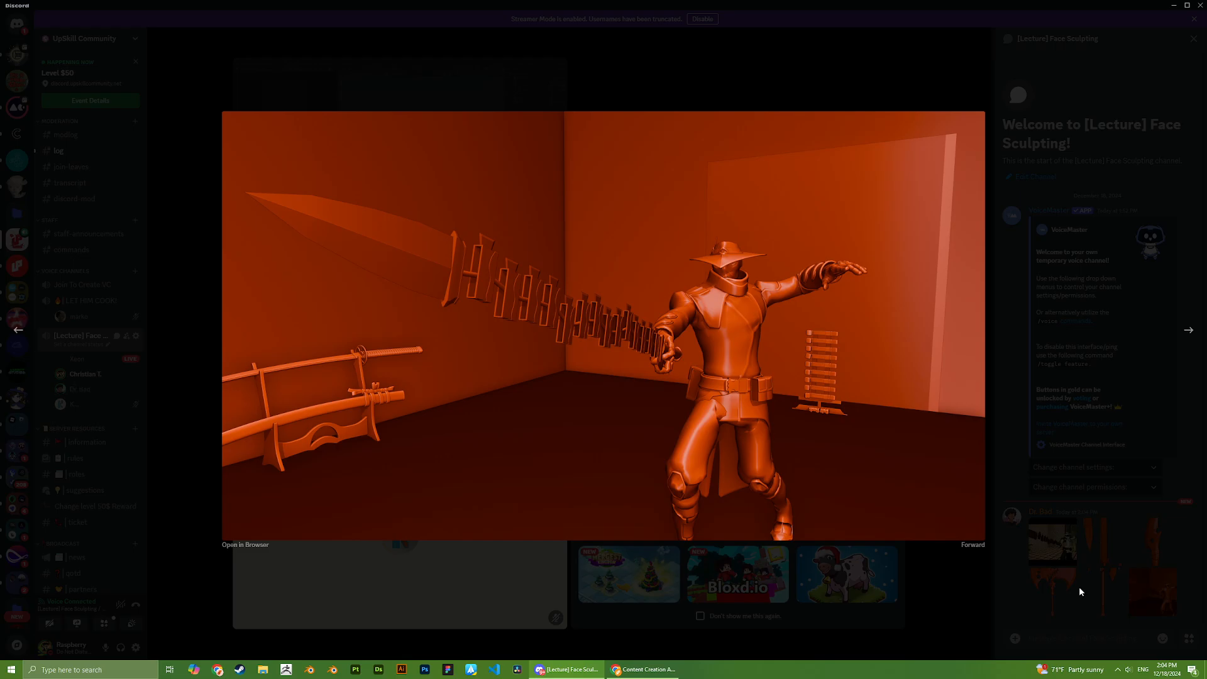
left_click(1078, 586)
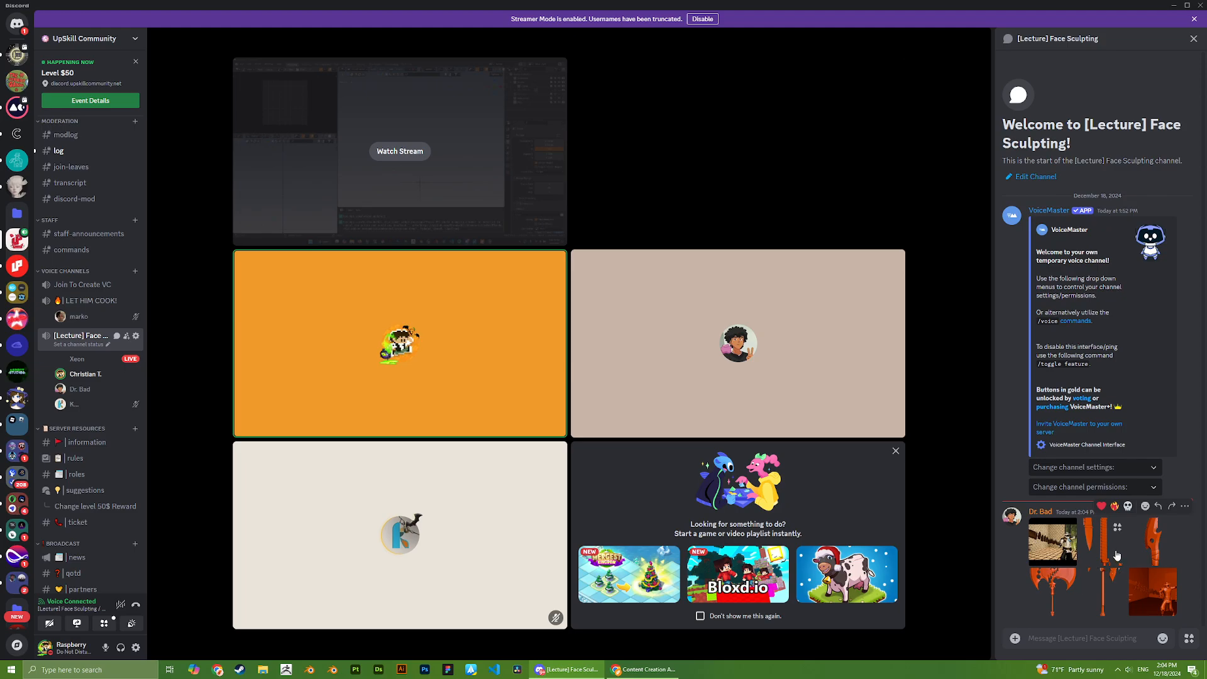
- Enlarge the segmented sword, double-bladed star axe and scythe renders in the lecture chat one after another
left_click(1116, 556)
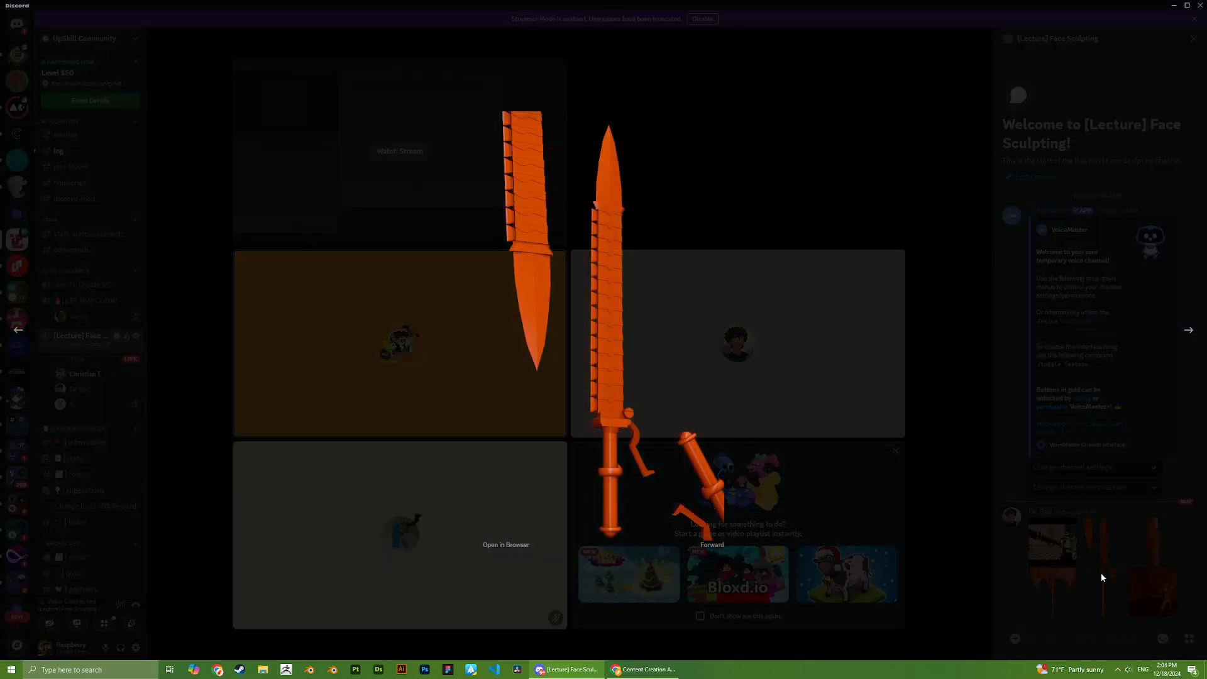
left_click(1100, 572)
left_click(1059, 599)
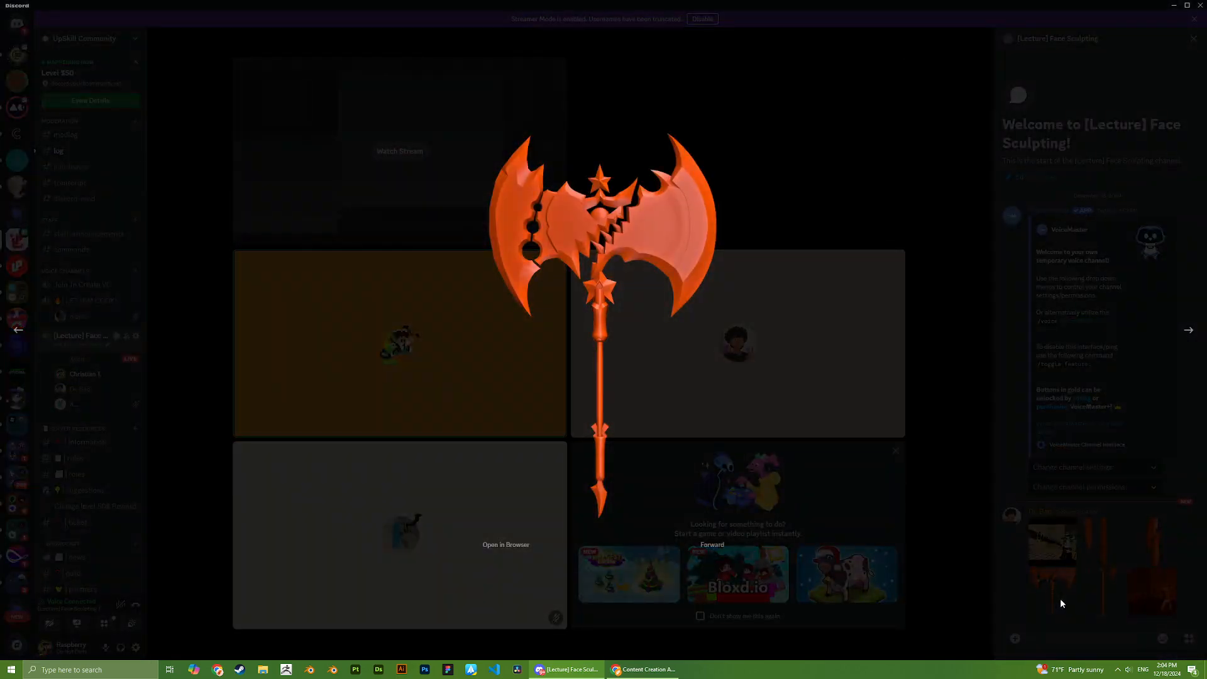
left_click(1061, 587)
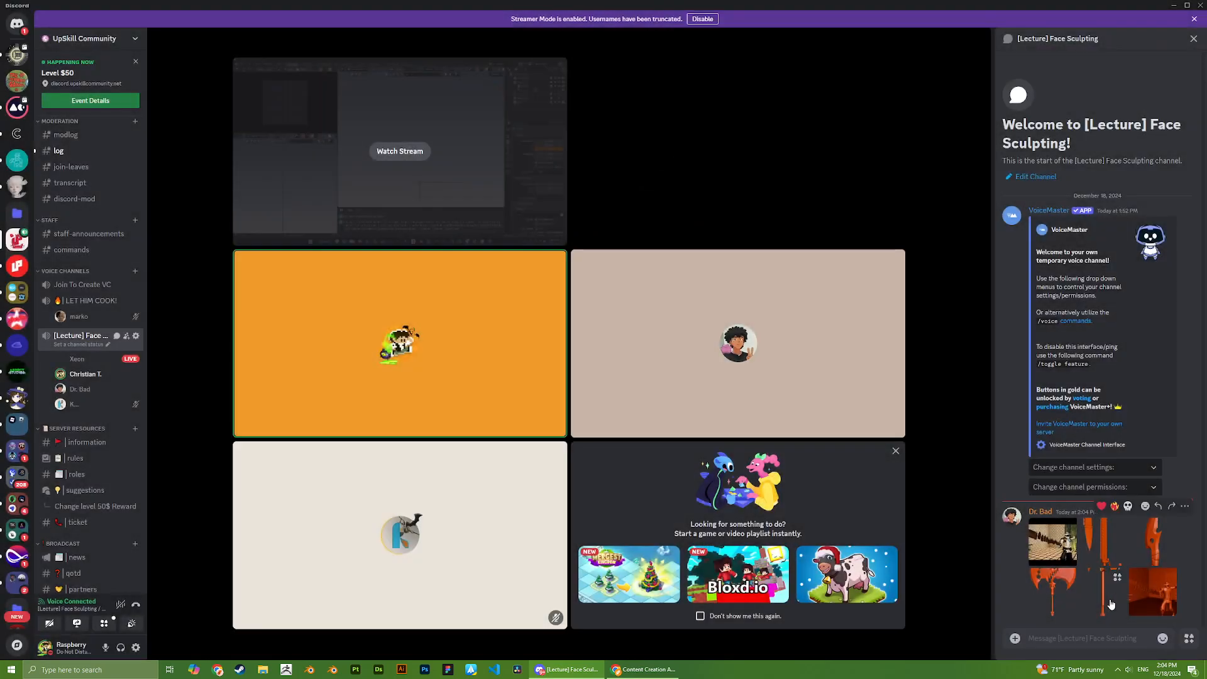
left_click(1110, 601)
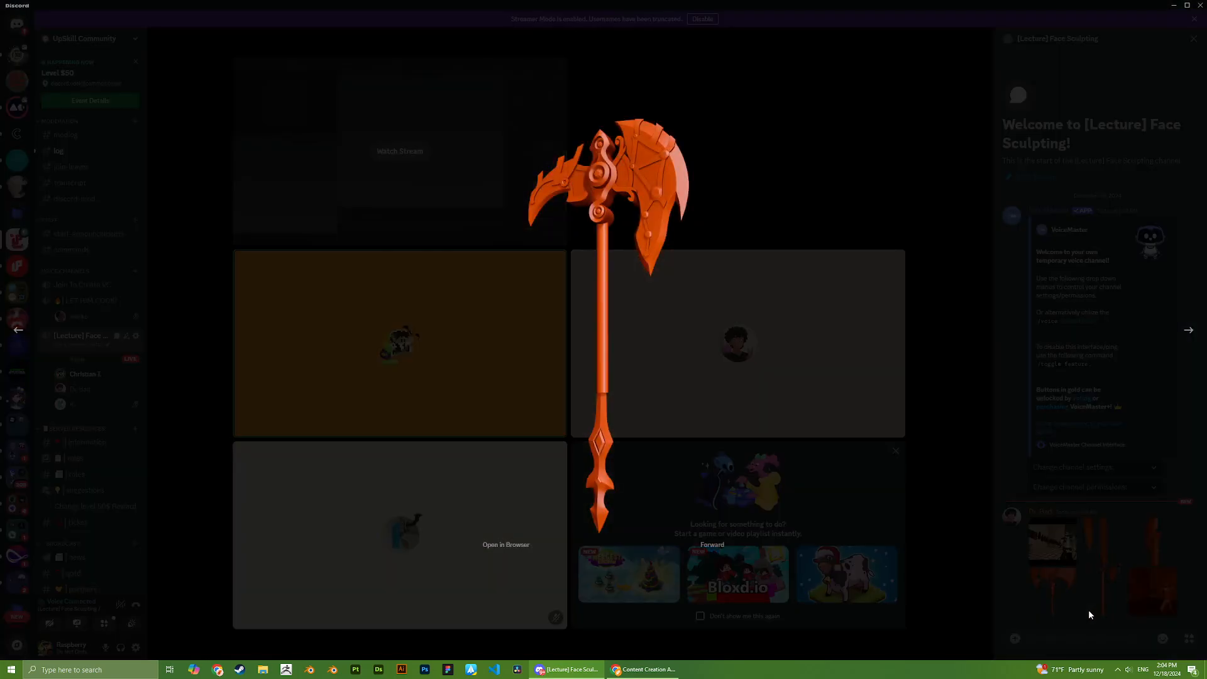
left_click(1088, 609)
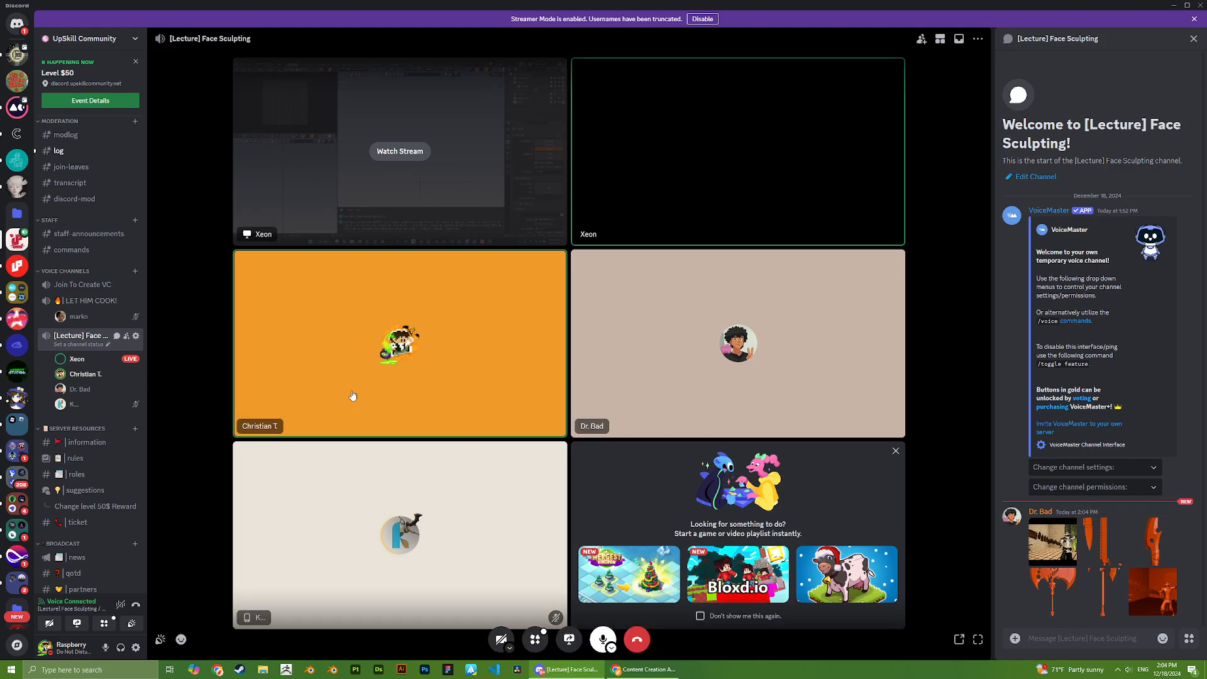
- Watch the live stream in the voice call, launch Blender 4.3.2 and return to the Discord call
left_click(488, 216)
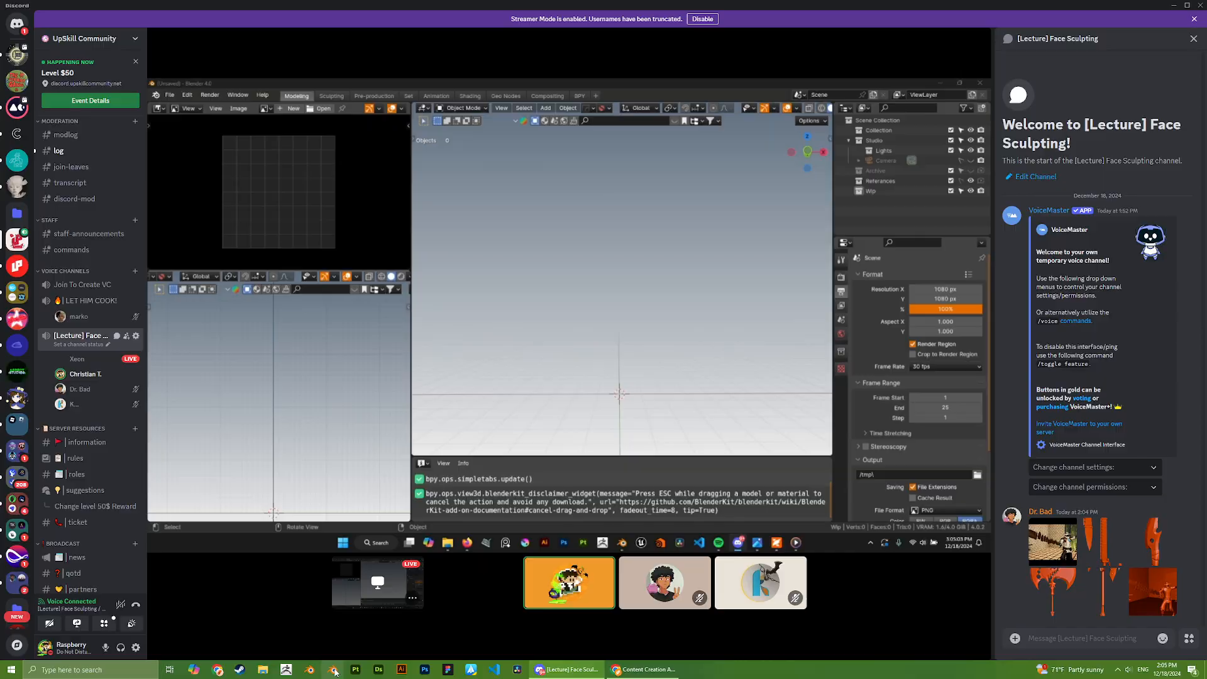
left_click(333, 670)
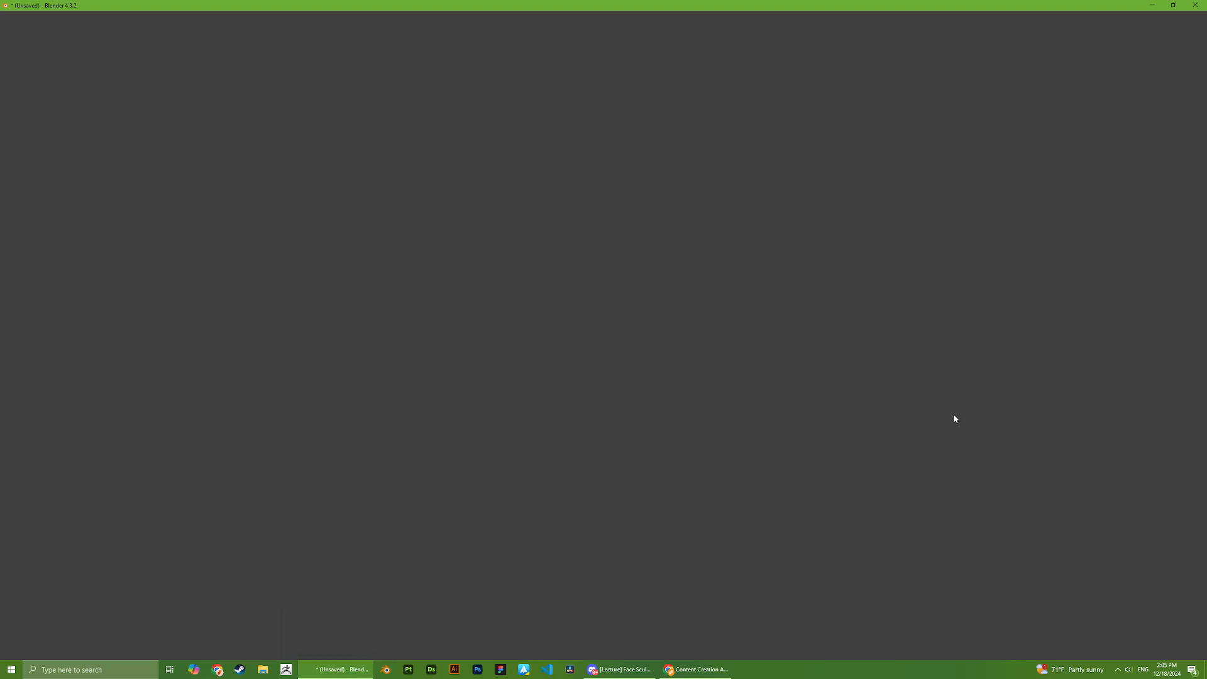
left_click(546, 616)
left_click(577, 669)
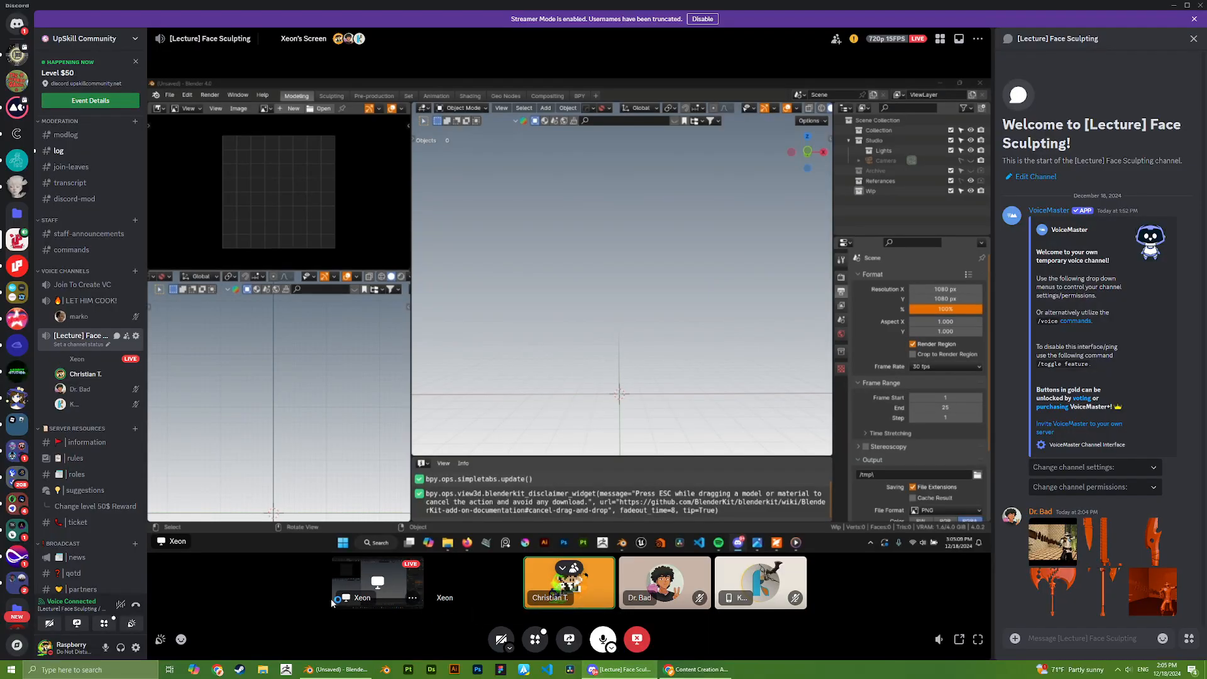
- Stop watching the other participant's stream and go live in the lecture call with Screen 1
right_click(503, 313)
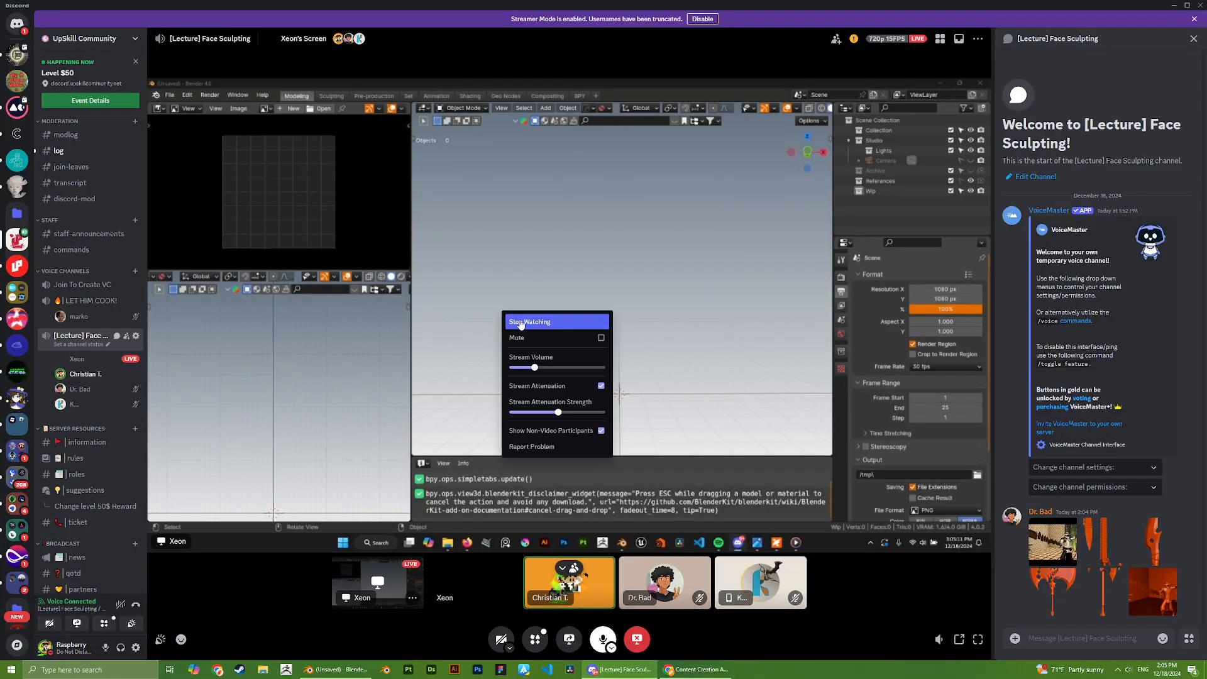
left_click(519, 323)
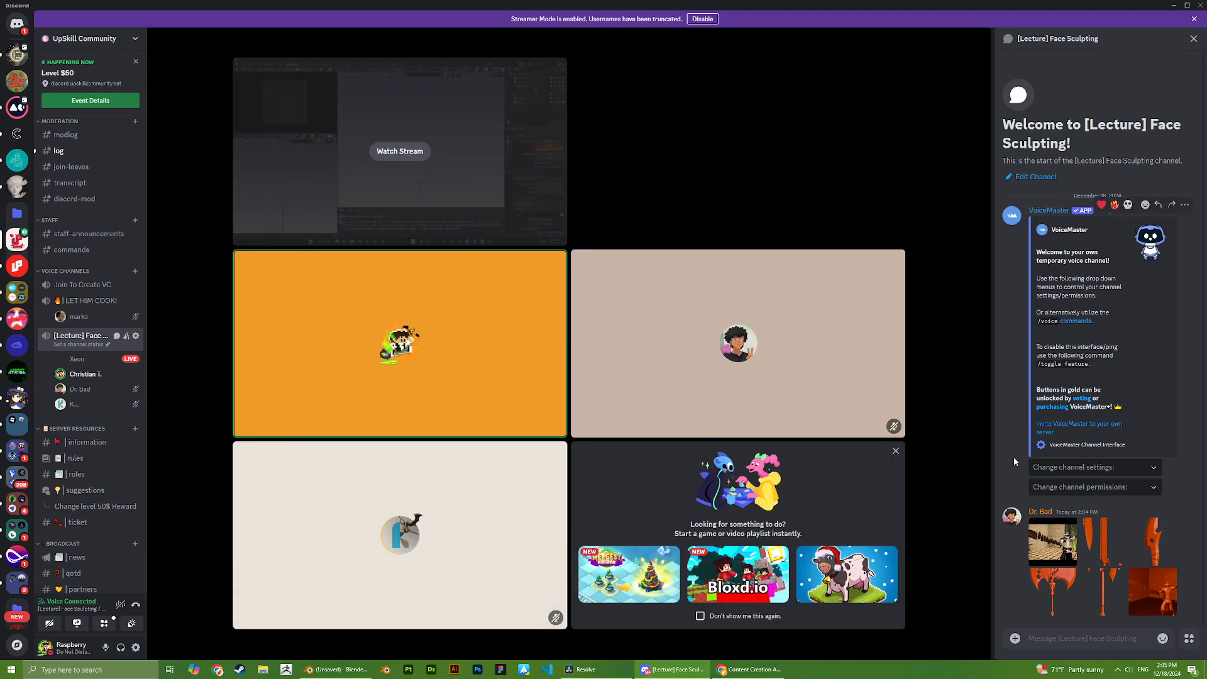
right_click(588, 674)
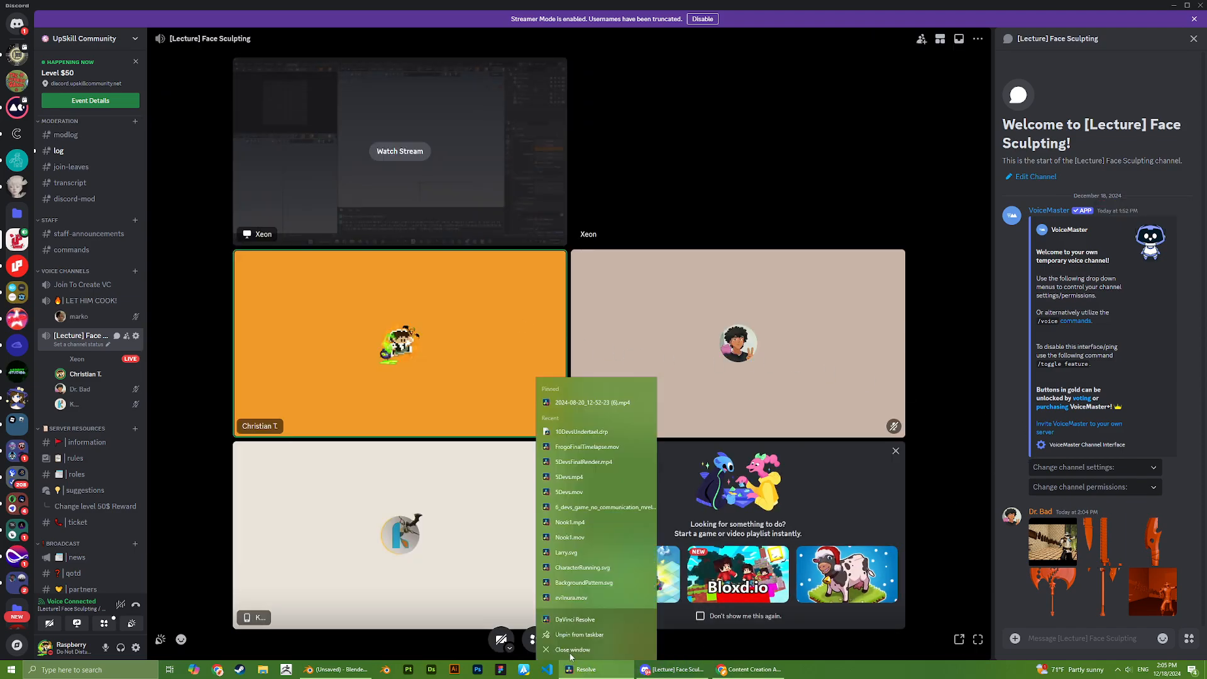
left_click(299, 646)
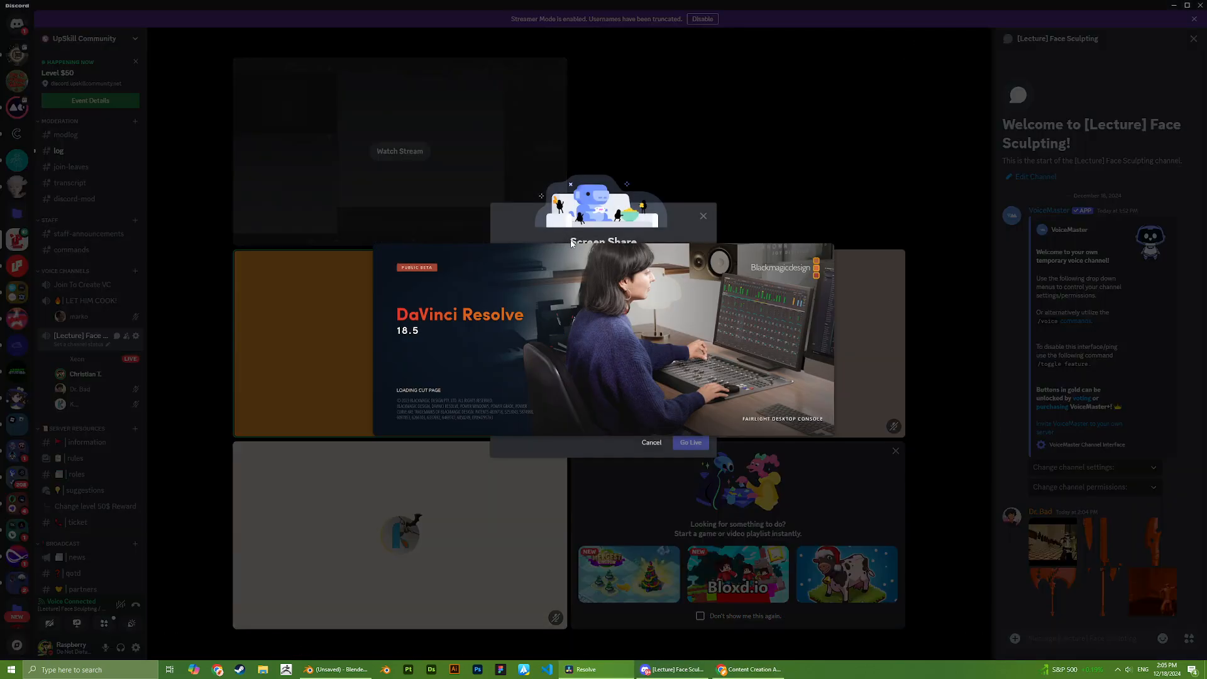
left_click(684, 222)
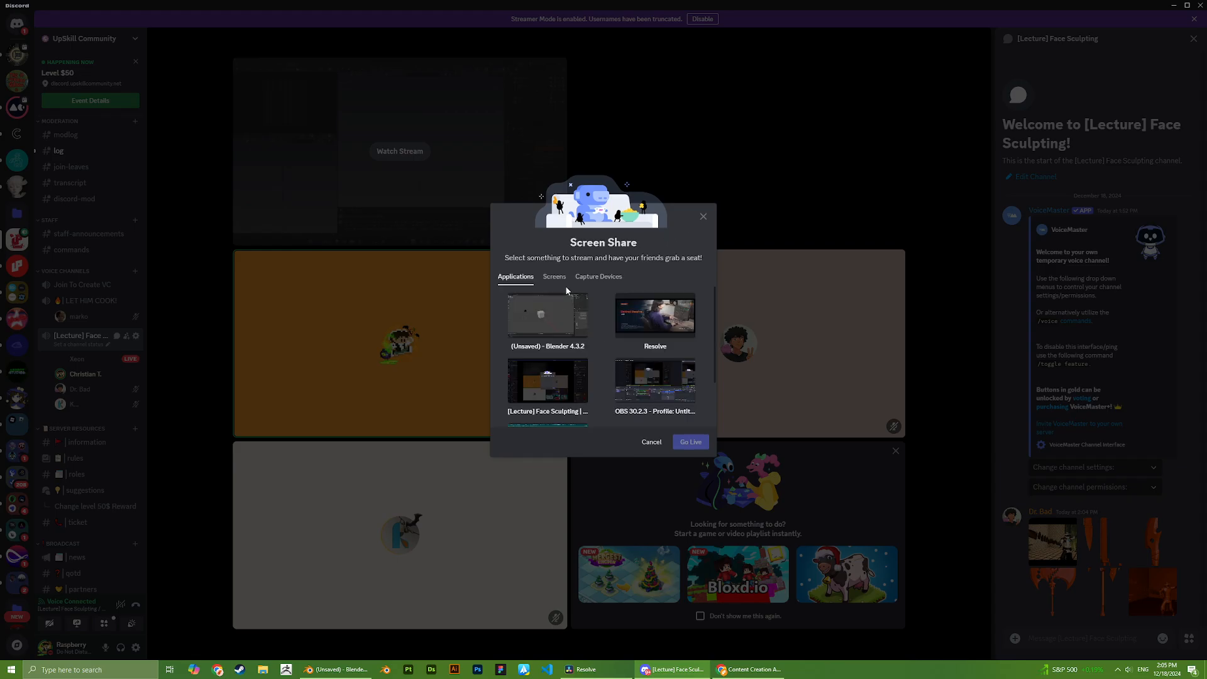
left_click(555, 277)
left_click(547, 316)
left_click(690, 459)
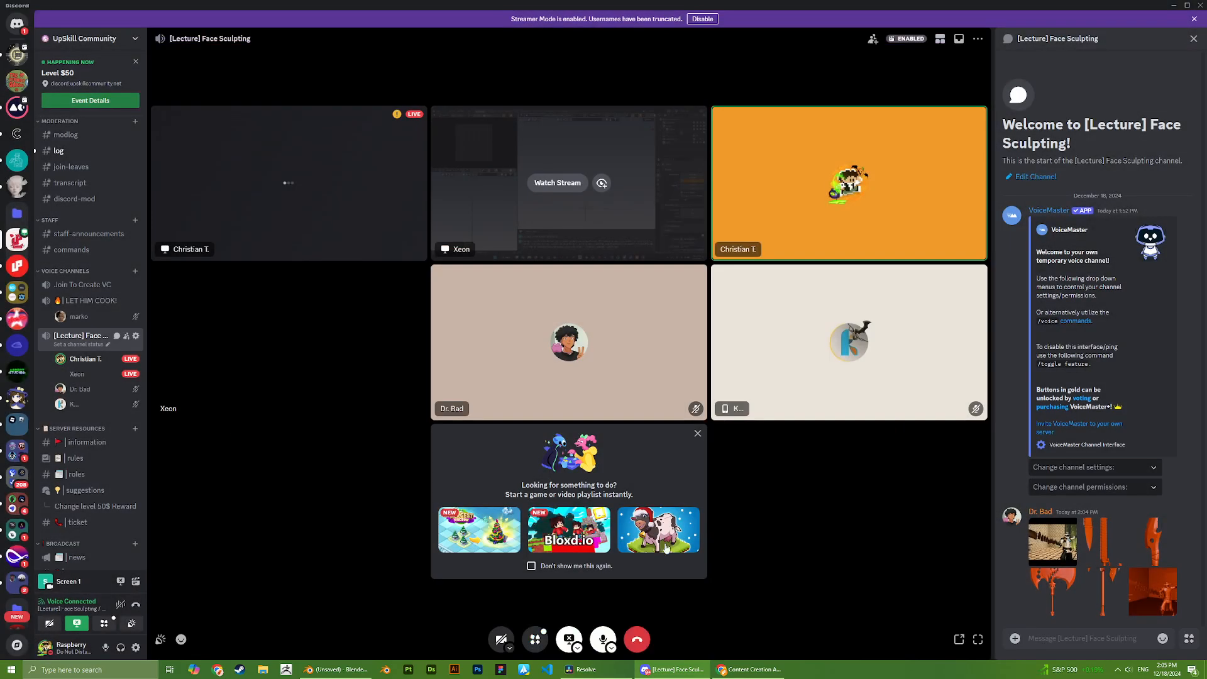
- Close DaVinci Resolve, including its Project Manager window
right_click(585, 670)
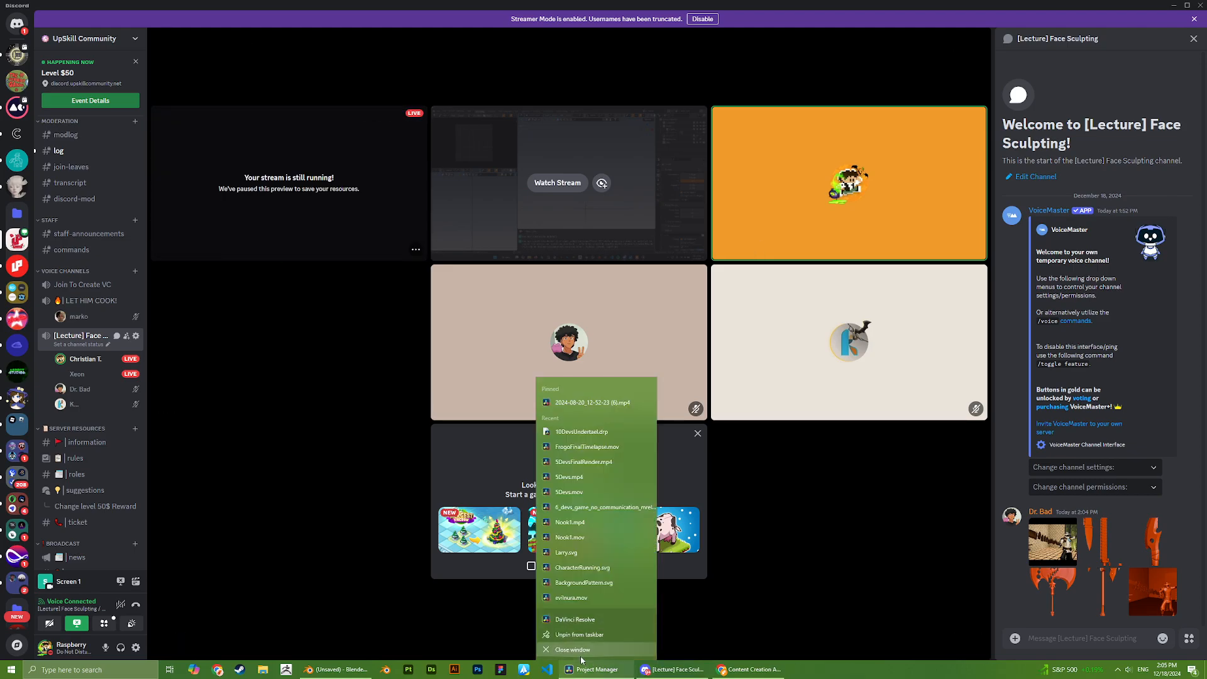
left_click(578, 651)
right_click(579, 670)
left_click(568, 652)
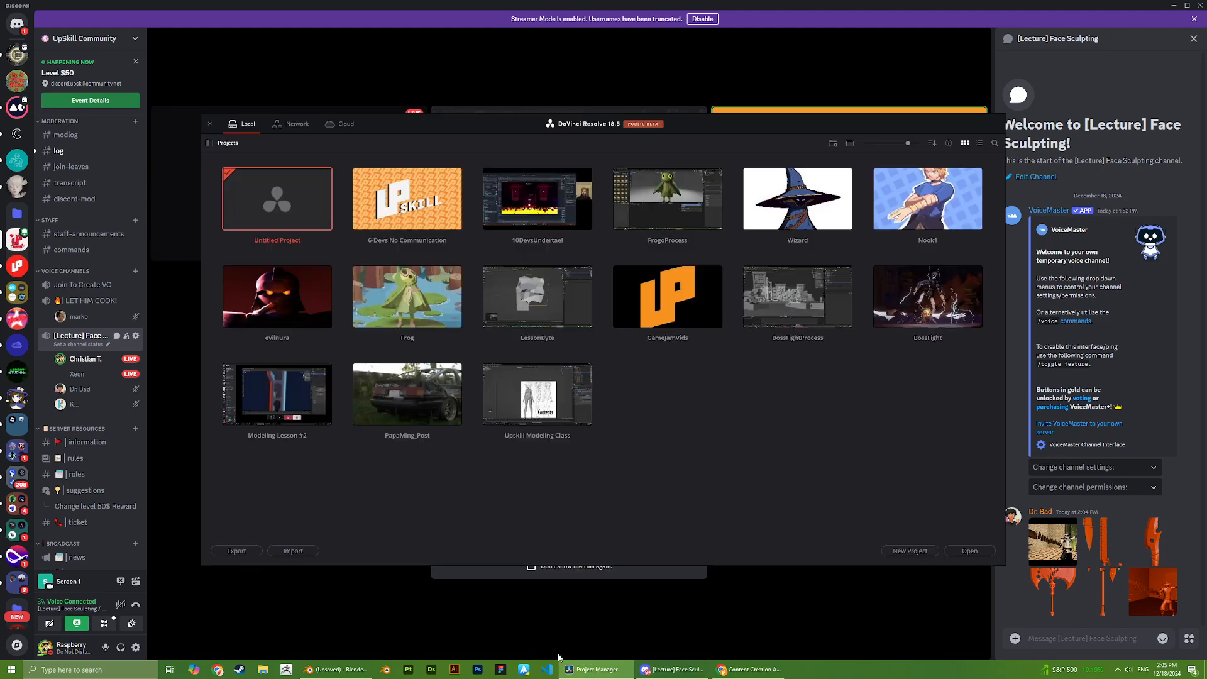
right_click(570, 670)
left_click(870, 669)
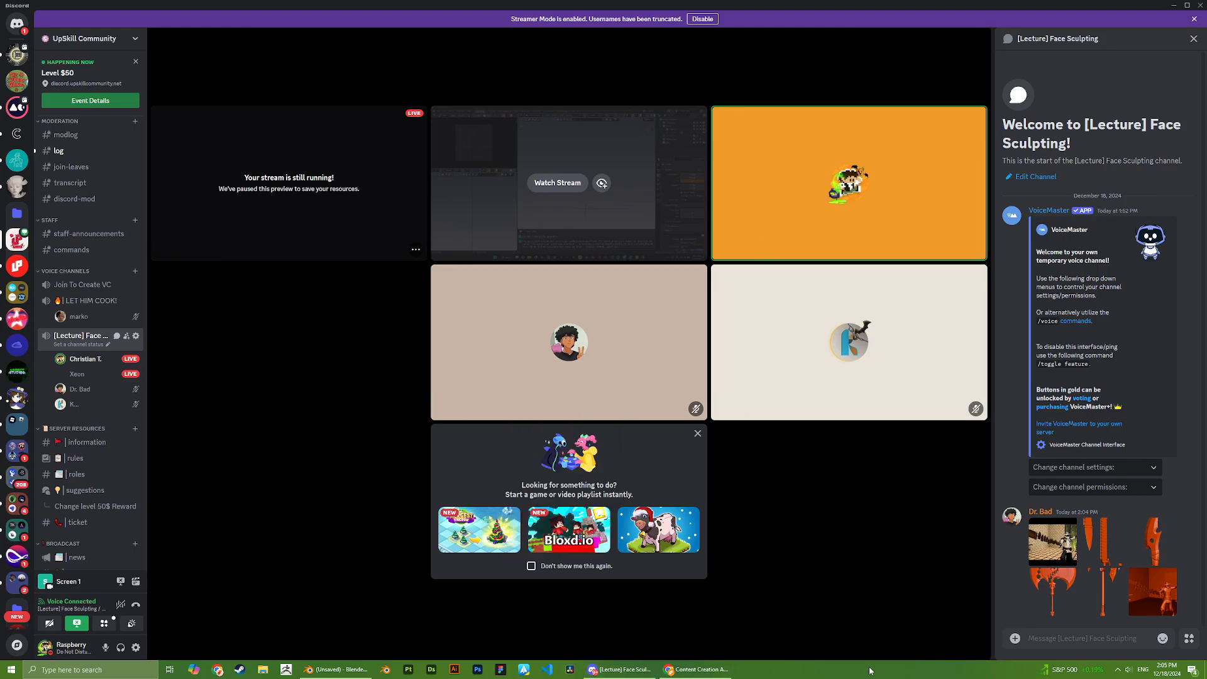
- Close the Chrome window that has the "Content Creation" page open
left_click(714, 676)
left_click(715, 676)
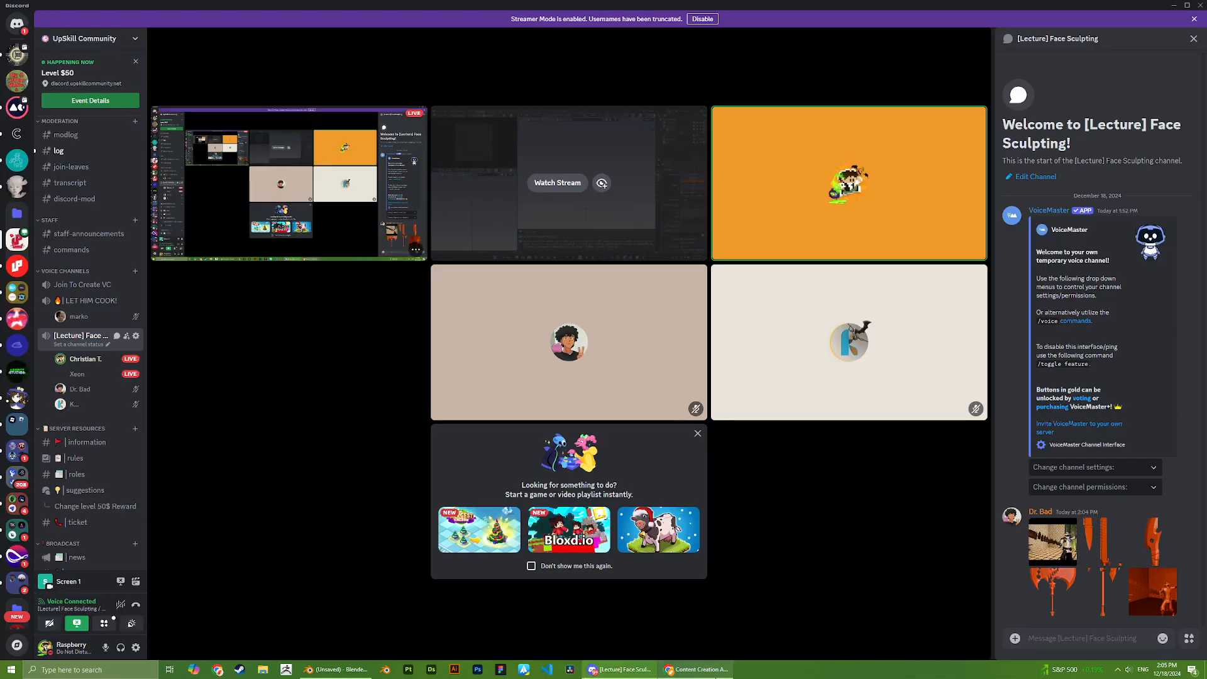
right_click(739, 674)
right_click(704, 670)
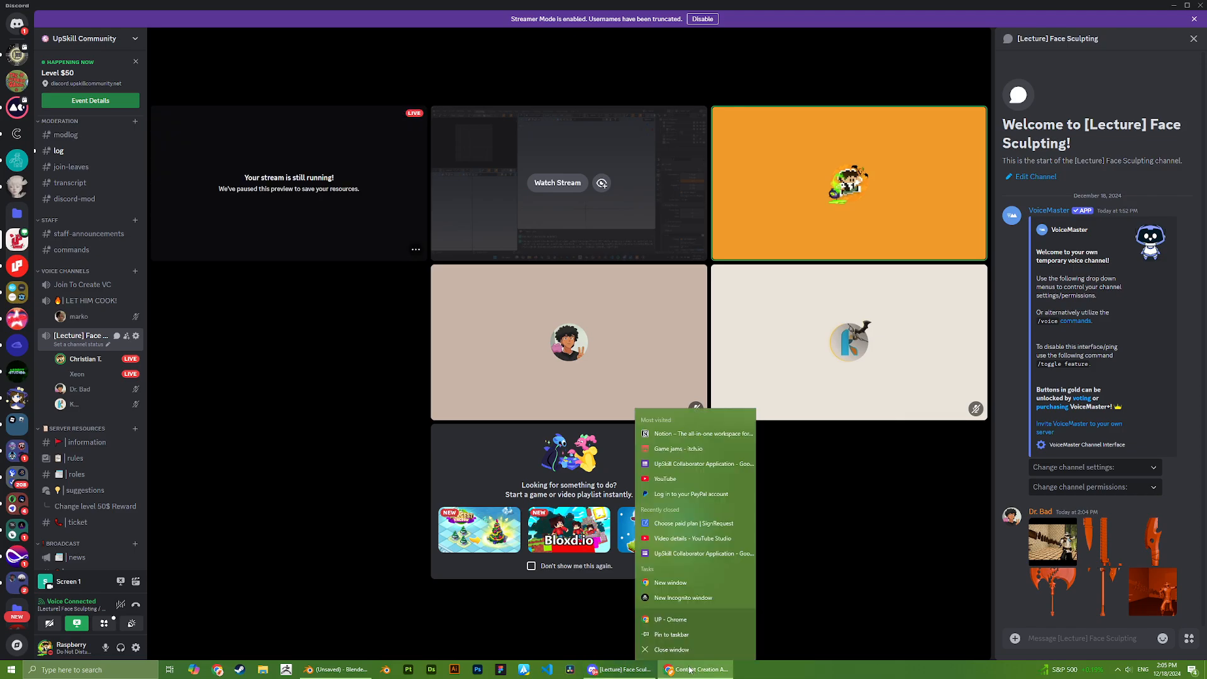
left_click(673, 653)
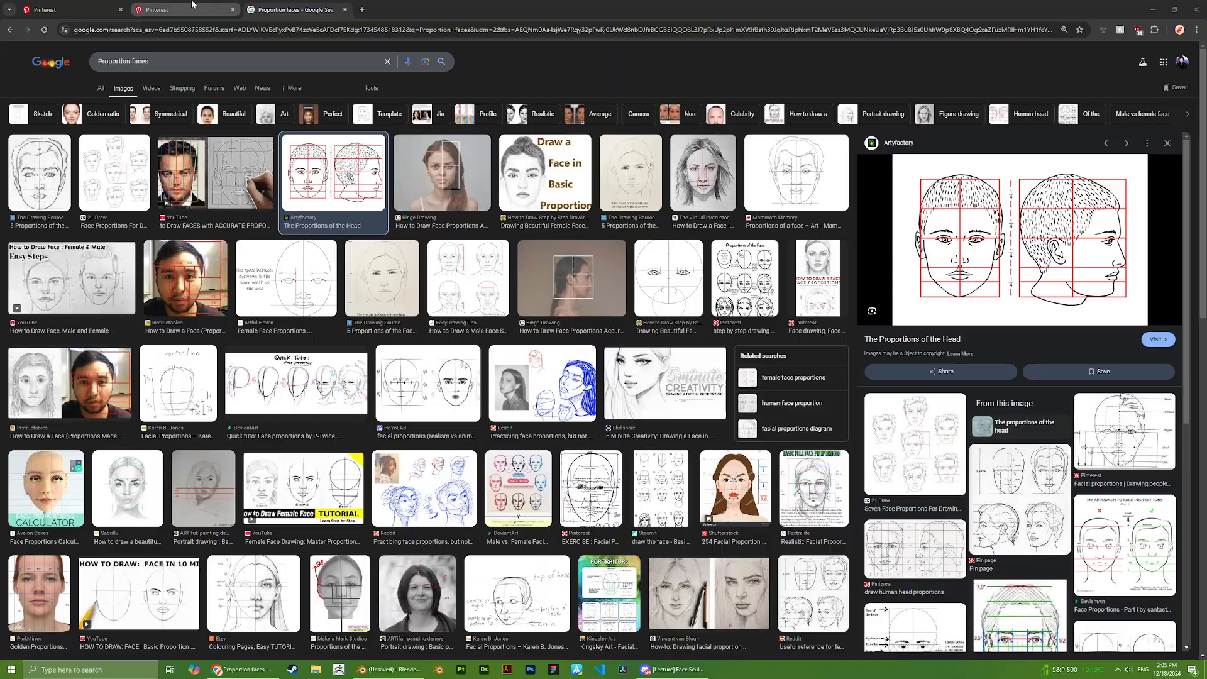
- Look through the open Pinterest and "Proportion faces" browser tabs and bring up the "face reference" board
left_click(69, 10)
left_click(160, 3)
left_click(160, 4)
left_click(292, 3)
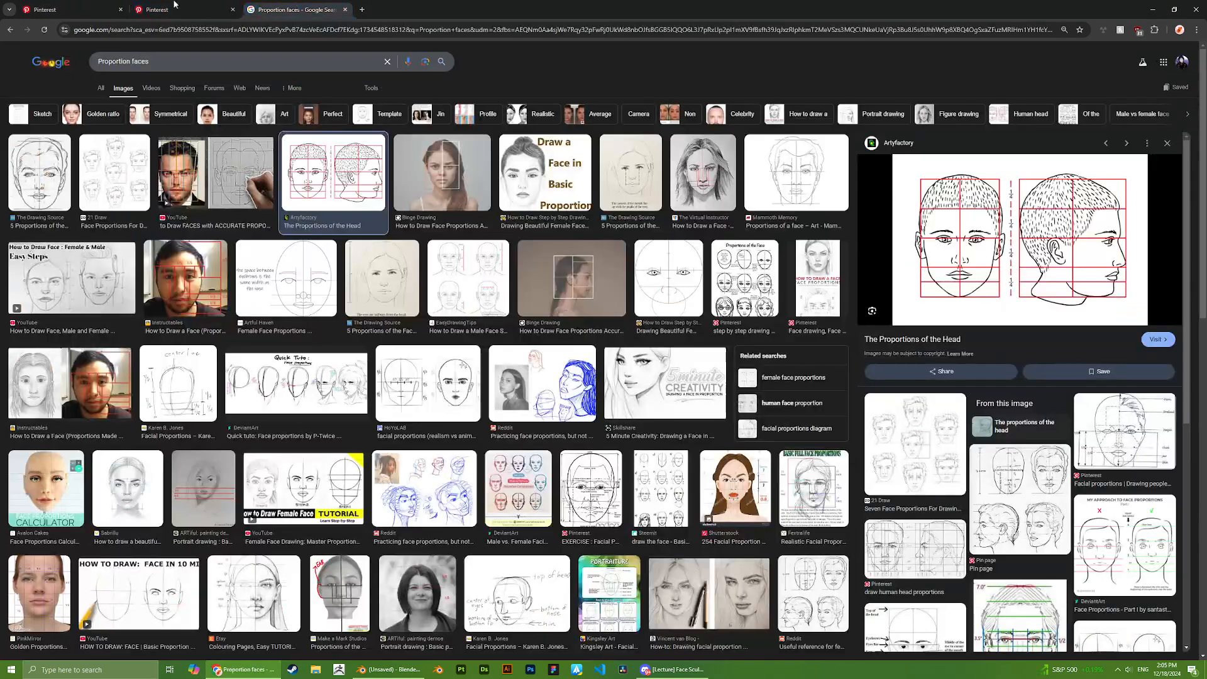
left_click(176, 4)
left_click(68, 4)
left_click(177, 5)
left_click(291, 5)
left_click(103, 4)
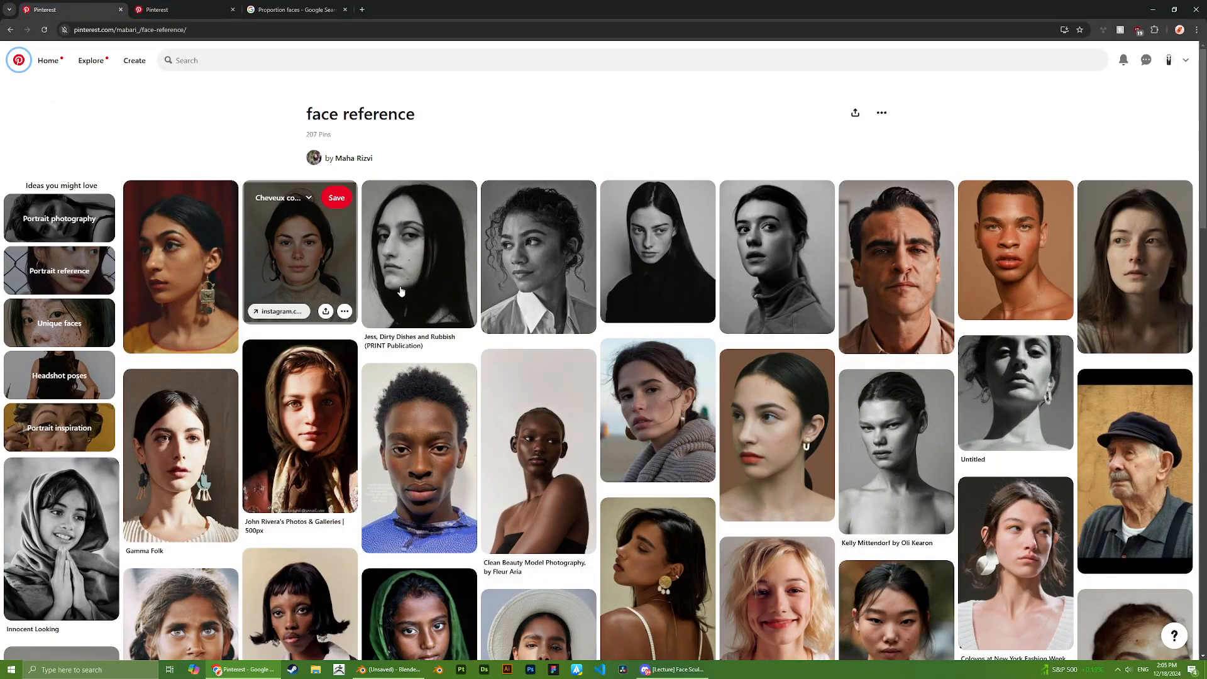
- Browse the portraits on the Pinterest "face reference" board and return to its beginning
scroll(182, 256, "down", 6)
scroll(182, 256, "down", 5)
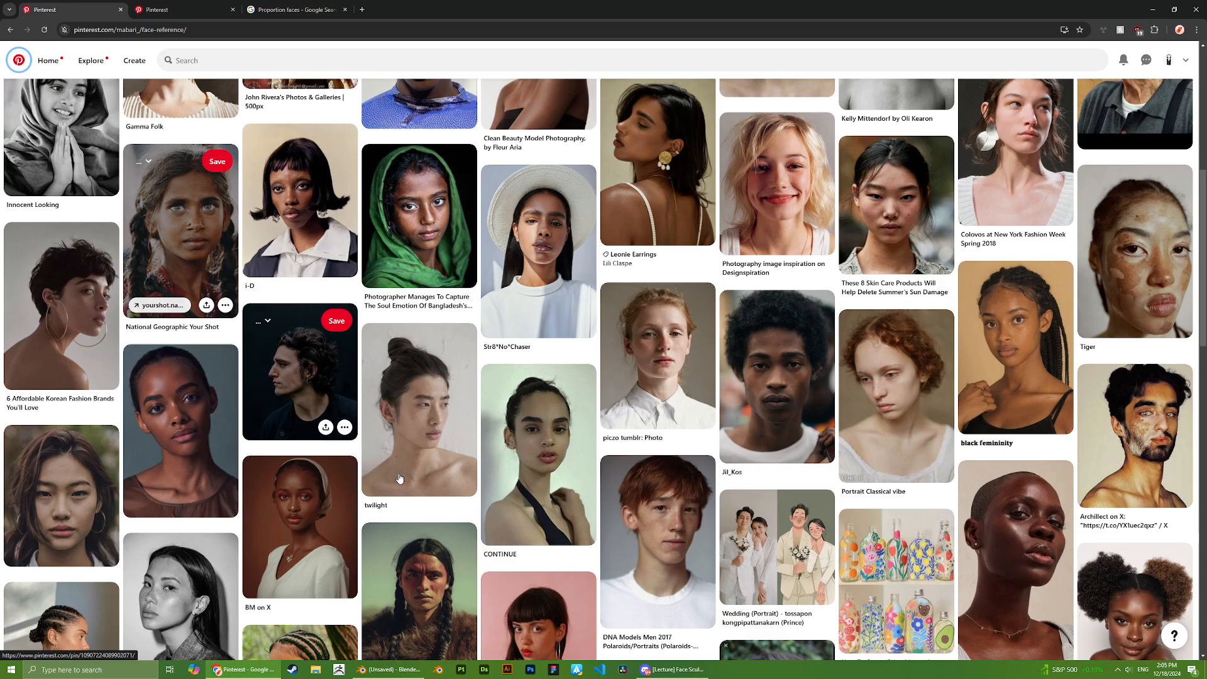
scroll(324, 252, "up", 10)
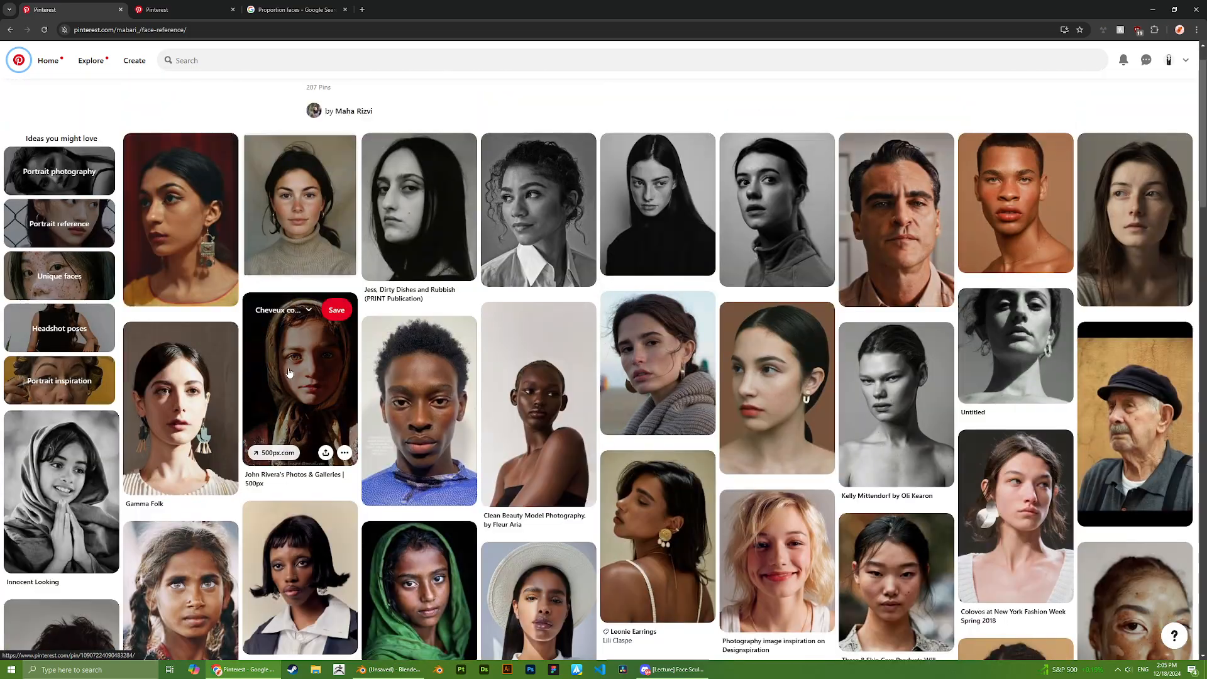
scroll(757, 332, "up", 1)
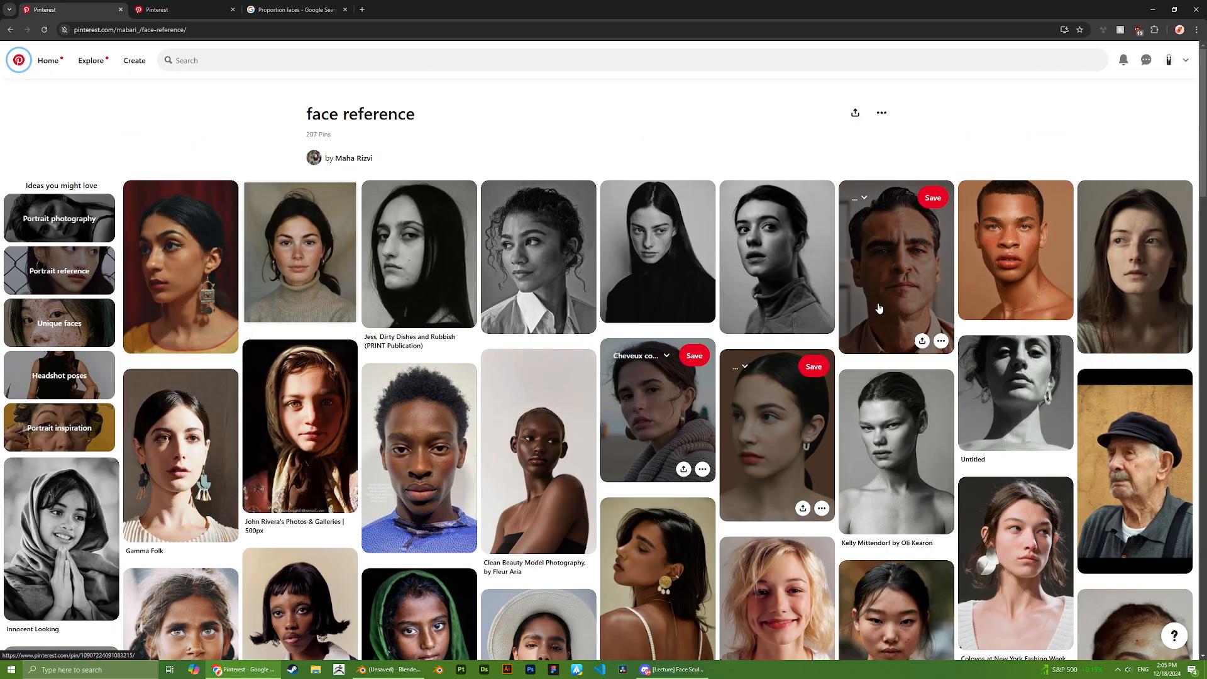
scroll(901, 350, "down", 10)
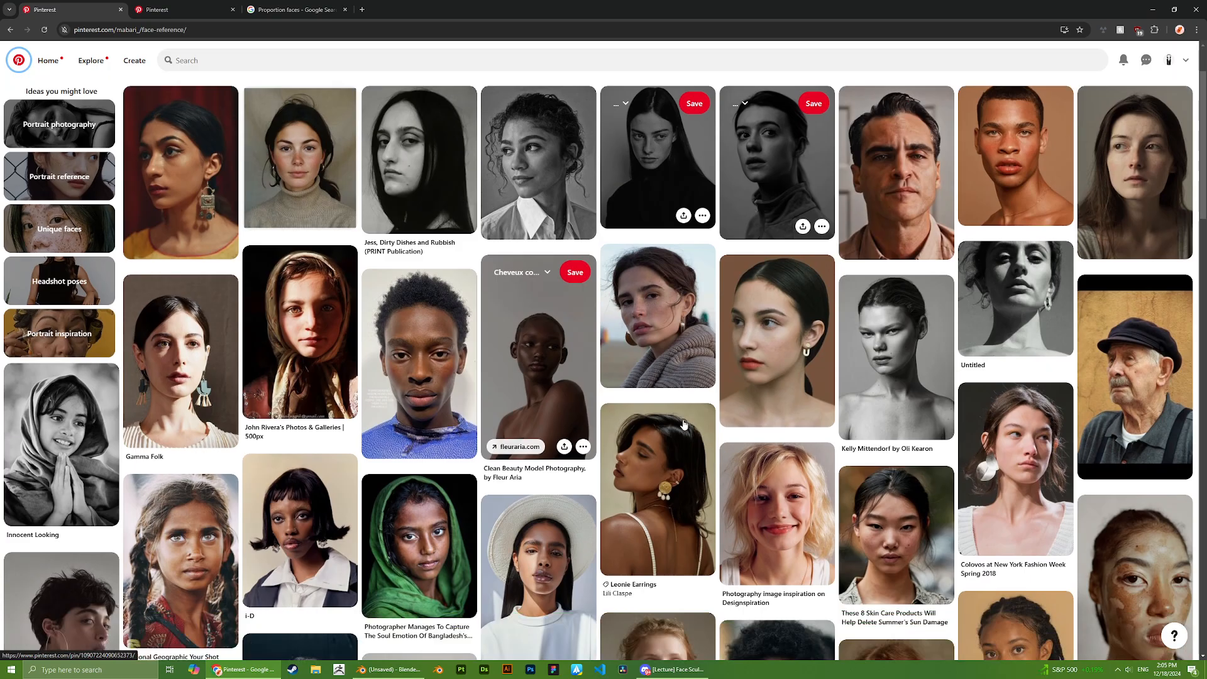
scroll(671, 416, "down", 15)
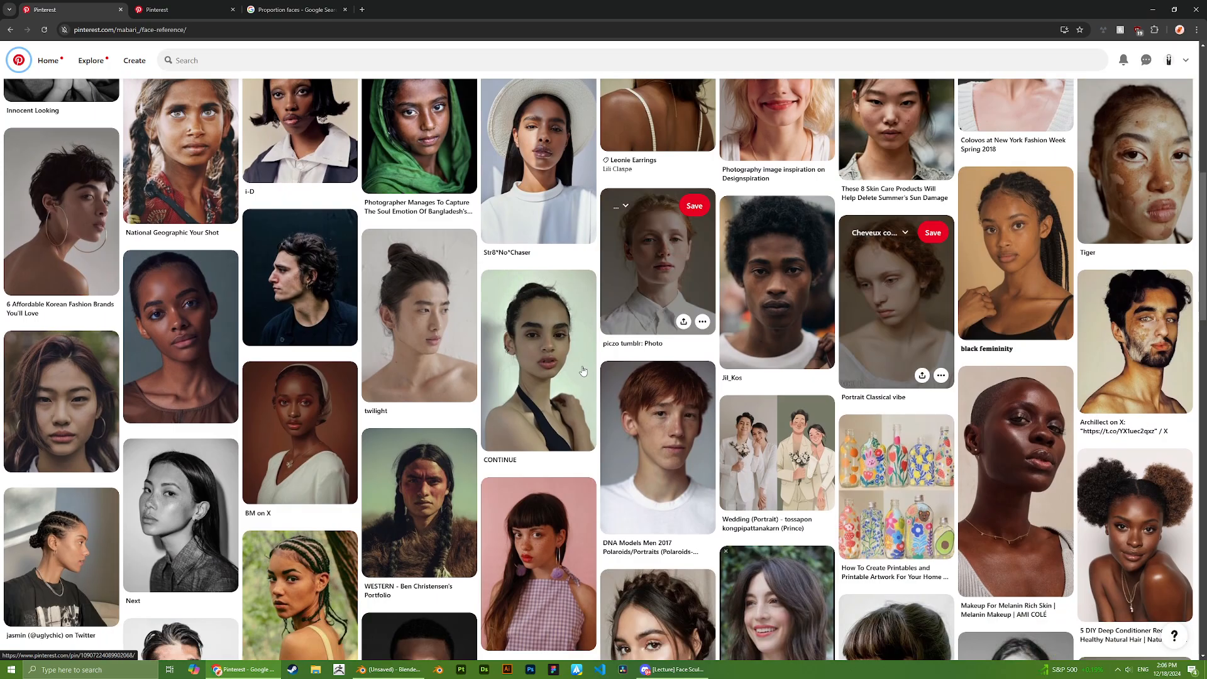
scroll(409, 333, "down", 7)
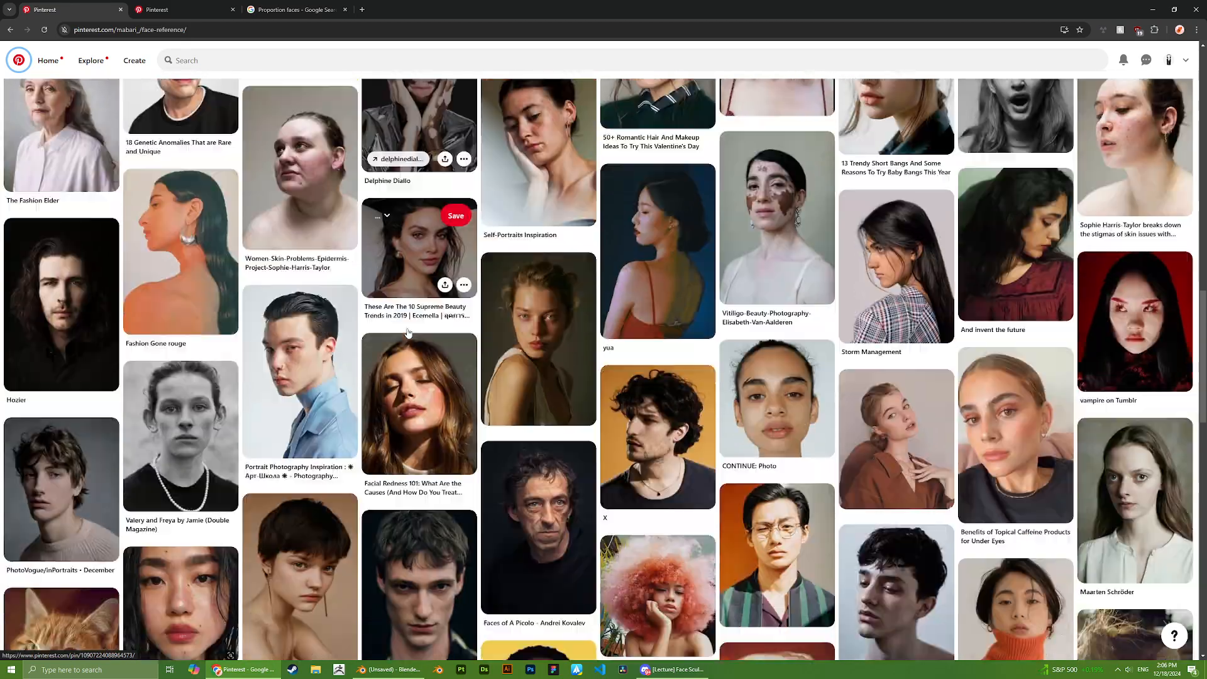
scroll(357, 362, "down", 3)
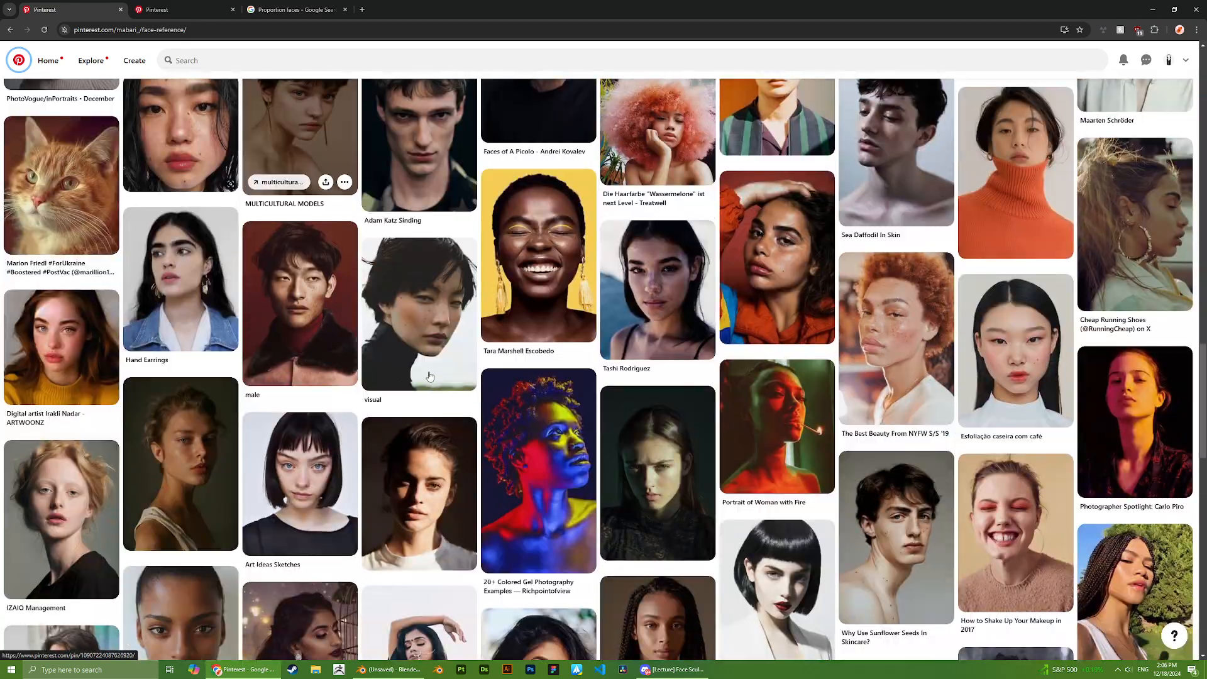
scroll(294, 329, "up", 10)
scroll(345, 271, "up", 20)
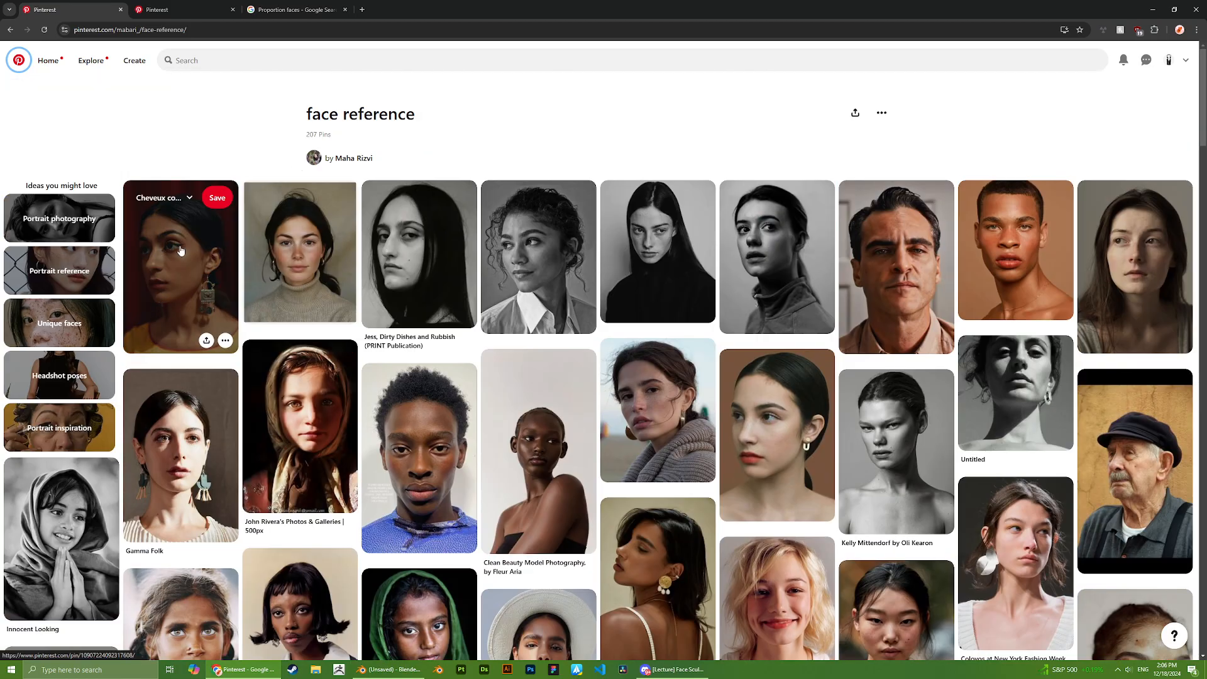
- Close the Pinterest home feed tab, look over the "Proportion faces" image results and return to the "face reference" board
left_click(182, 7)
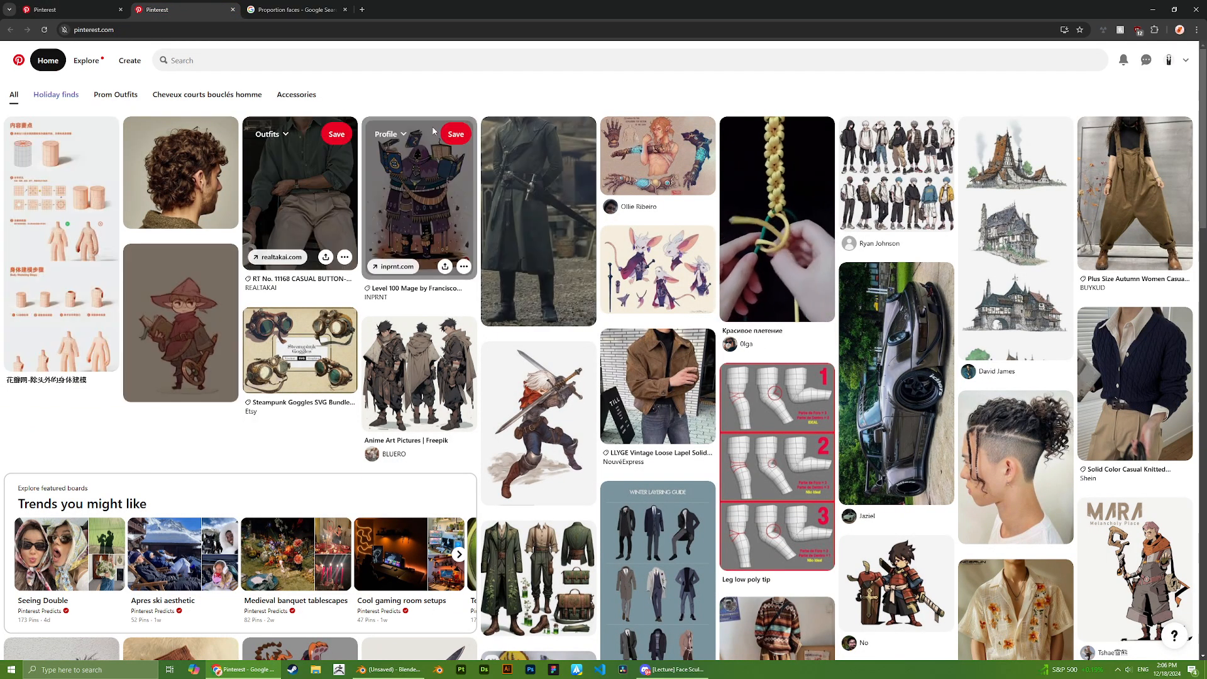
left_click(272, 9)
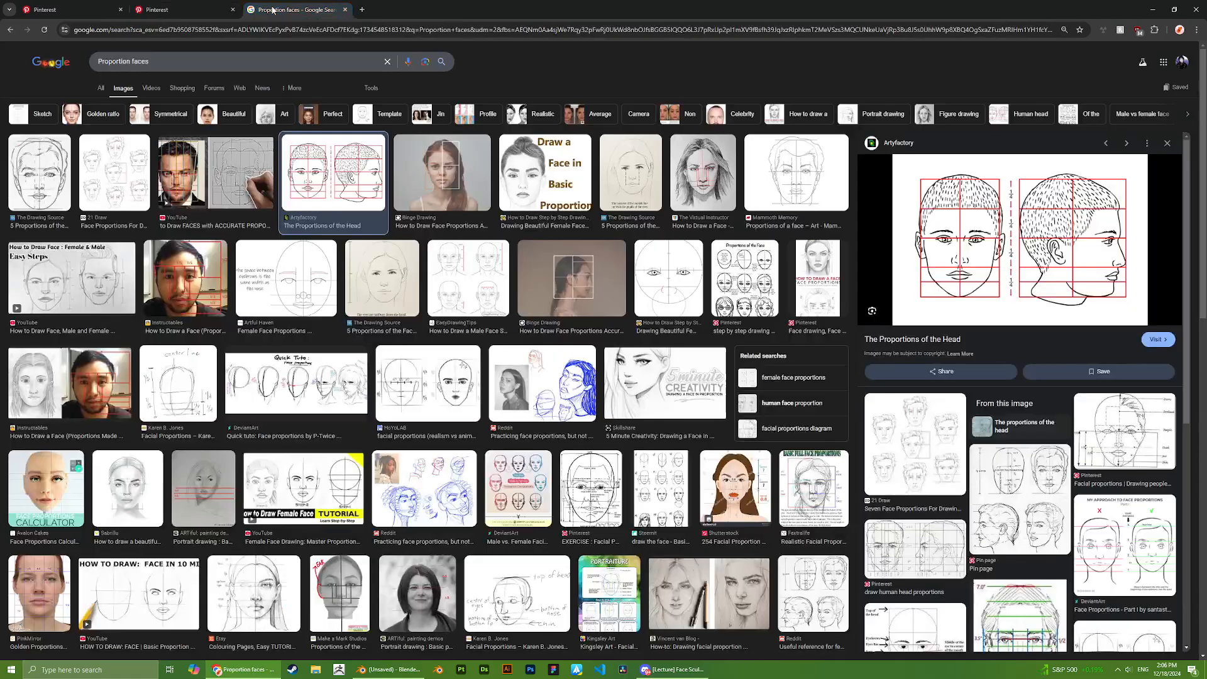
left_click(233, 9)
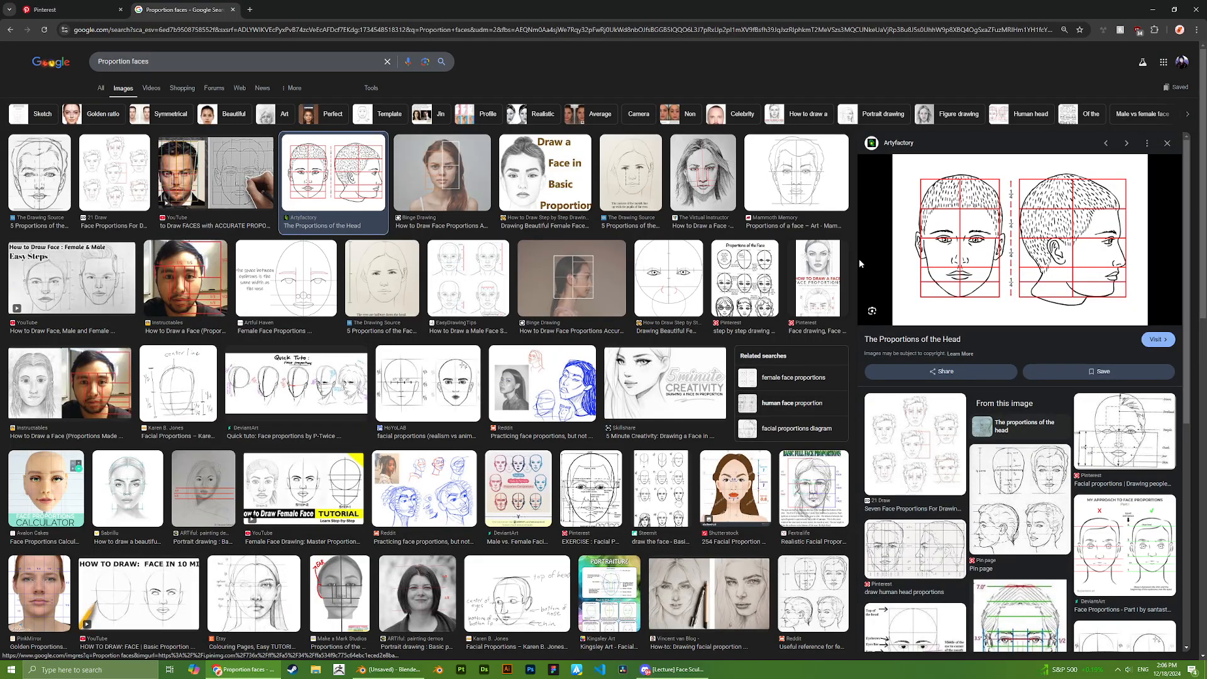
scroll(859, 264, "down", 3)
scroll(859, 264, "up", 3)
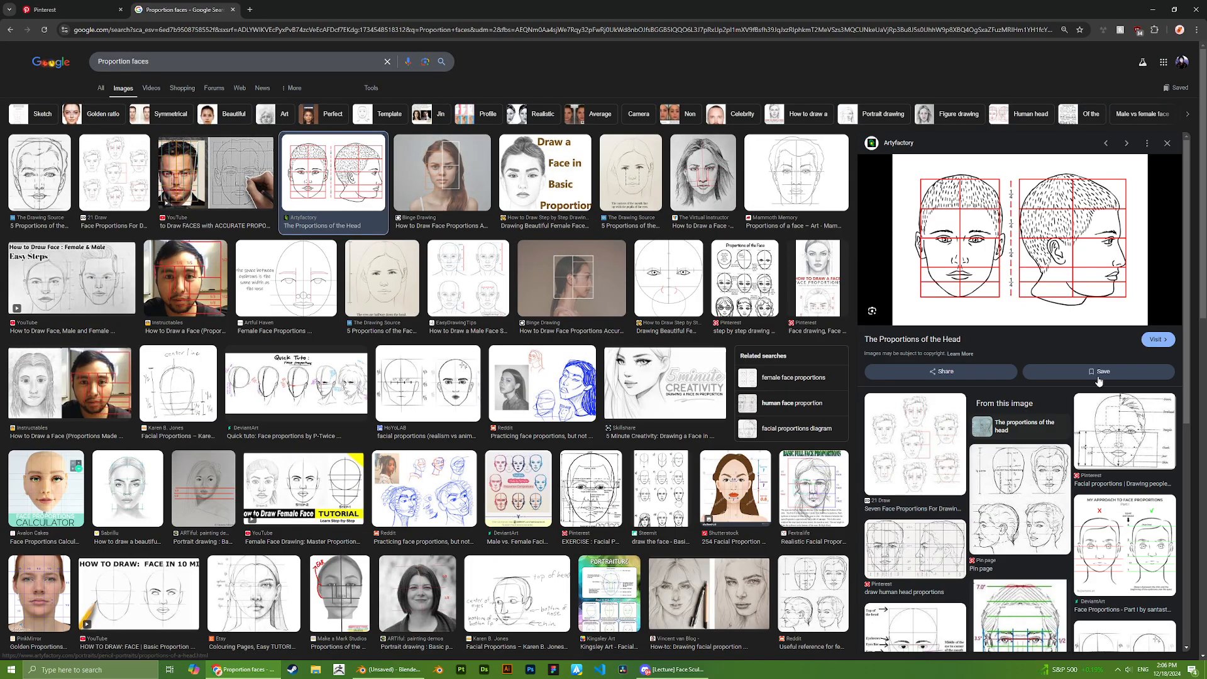
left_click(63, 10)
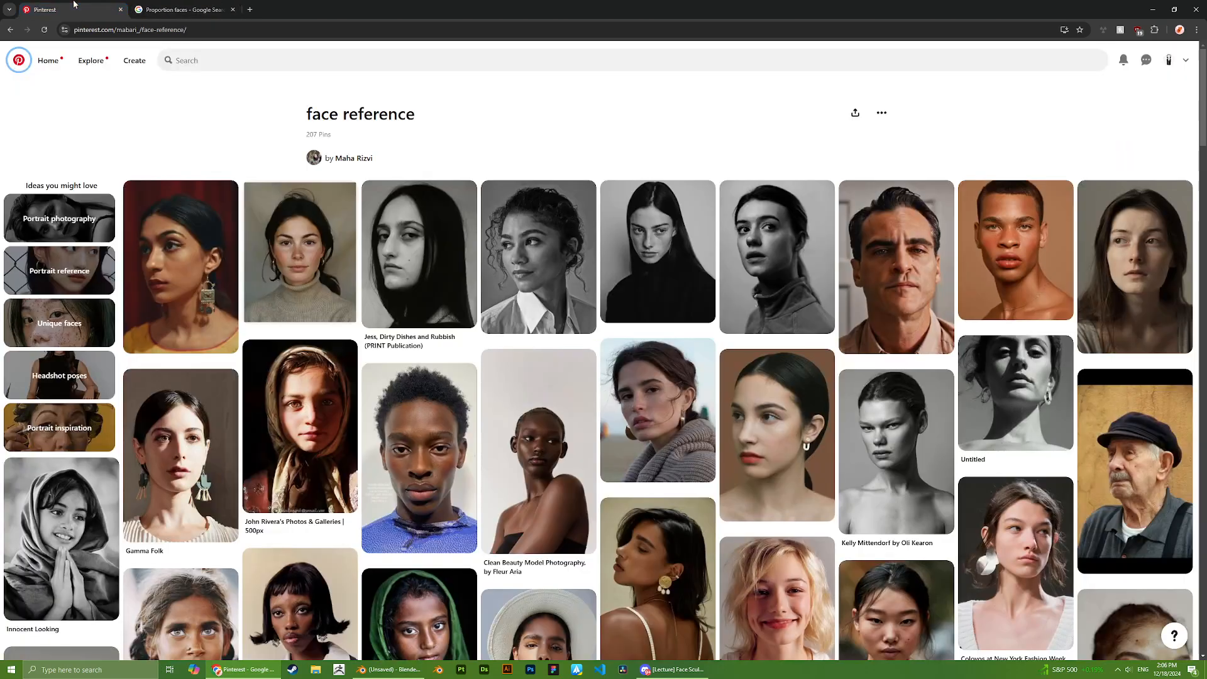
- Switch to Discord and pop the Face Sculpting call out into its own window
left_click(651, 667)
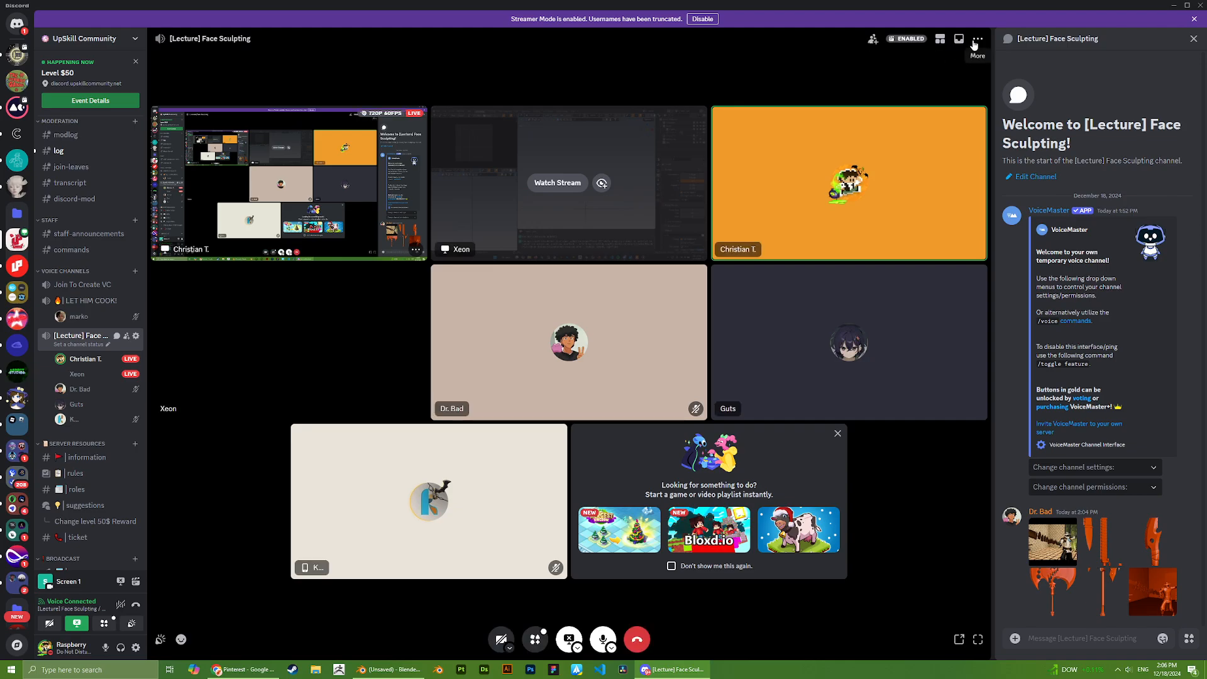
left_click(976, 41)
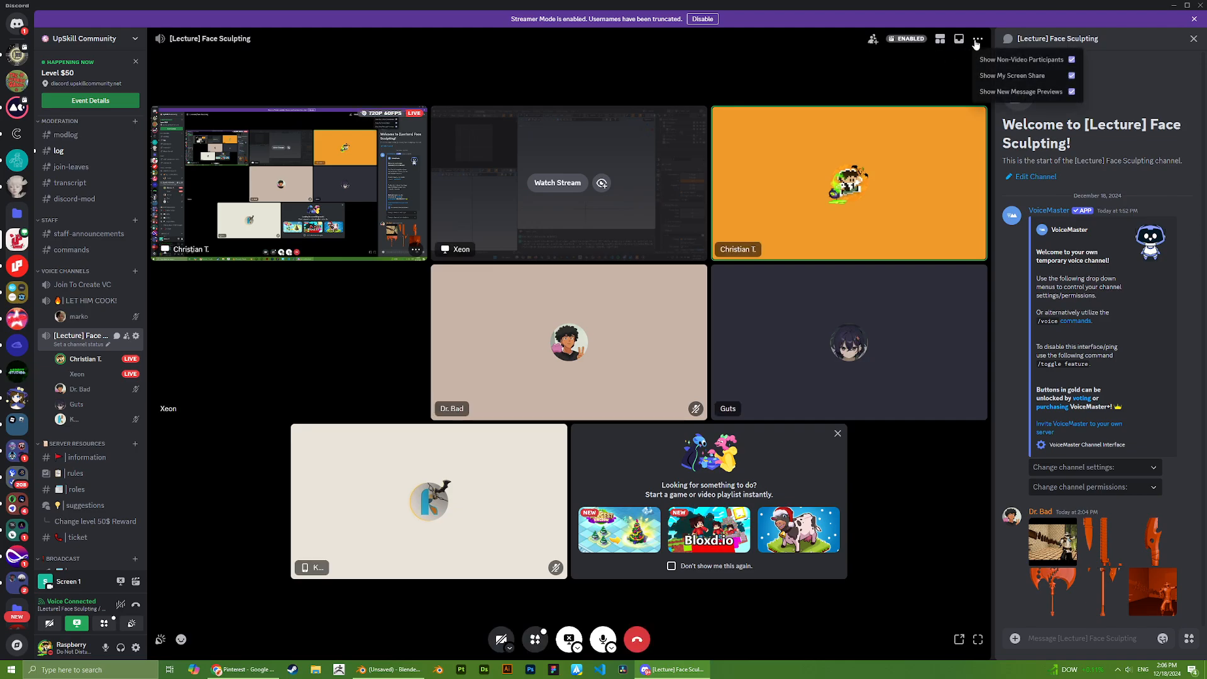
left_click(976, 41)
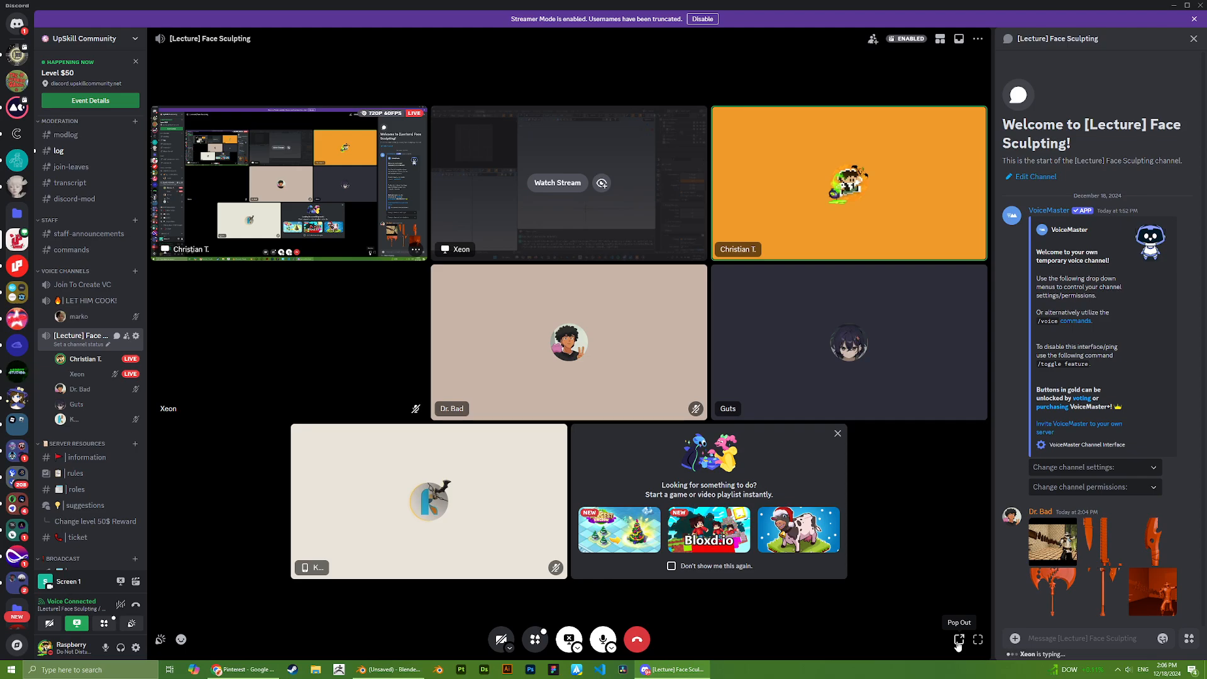
left_click(958, 640)
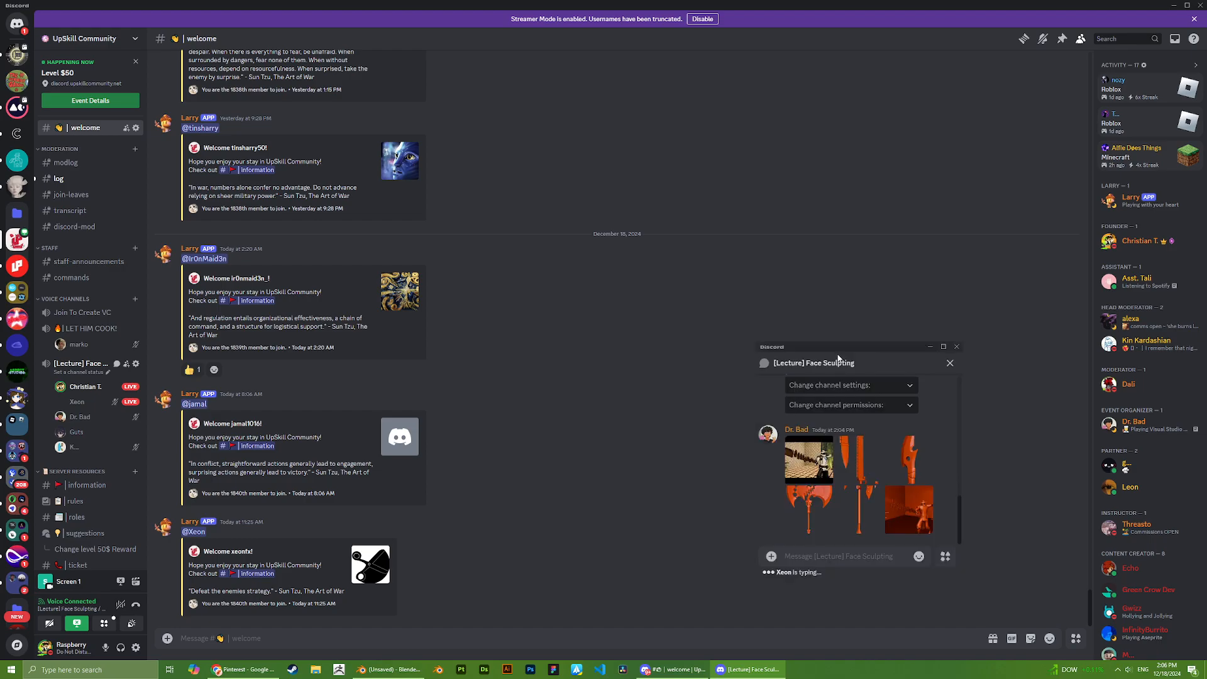
- Move the popped-out Face Sculpting window nearer the screen's lower right corner and switch back to Chrome's "face reference" board
right_click(897, 383)
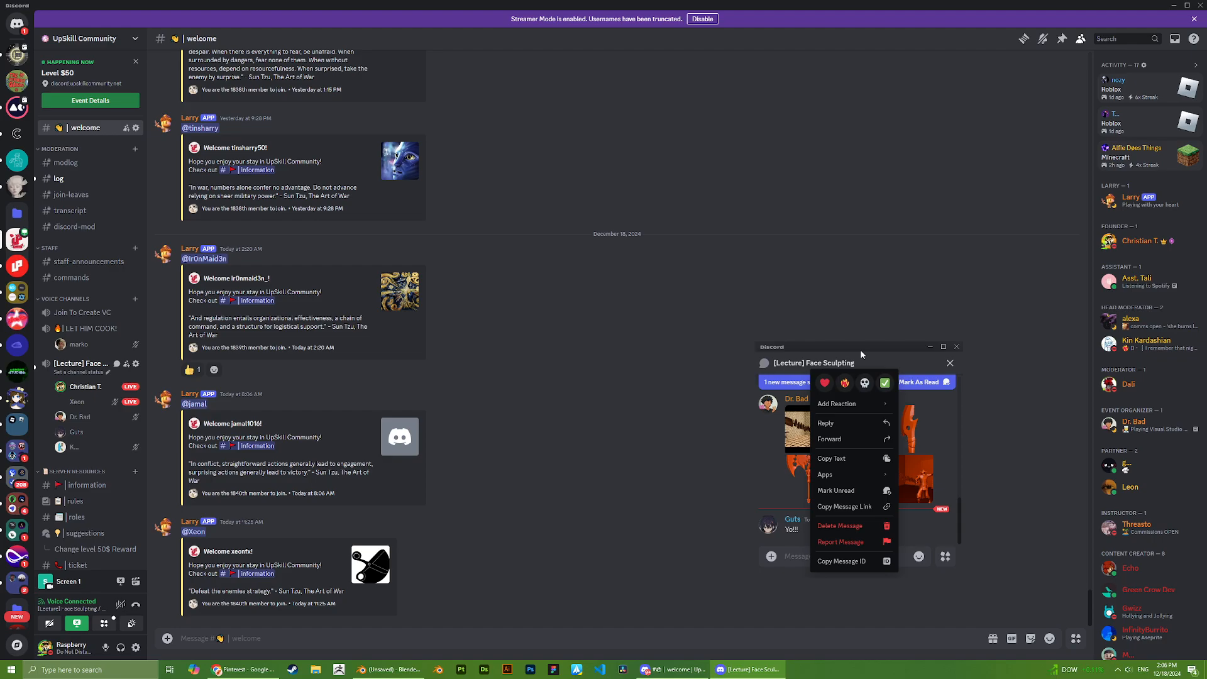
left_click(914, 382)
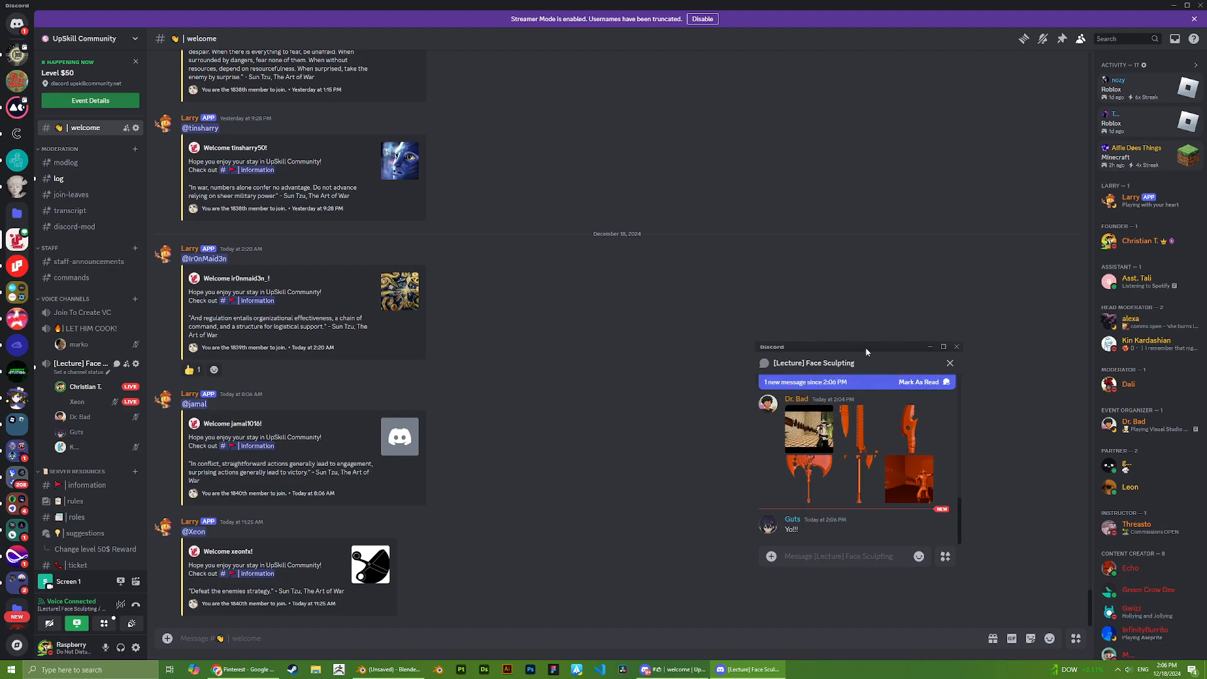
left_click_drag(866, 351, 968, 397)
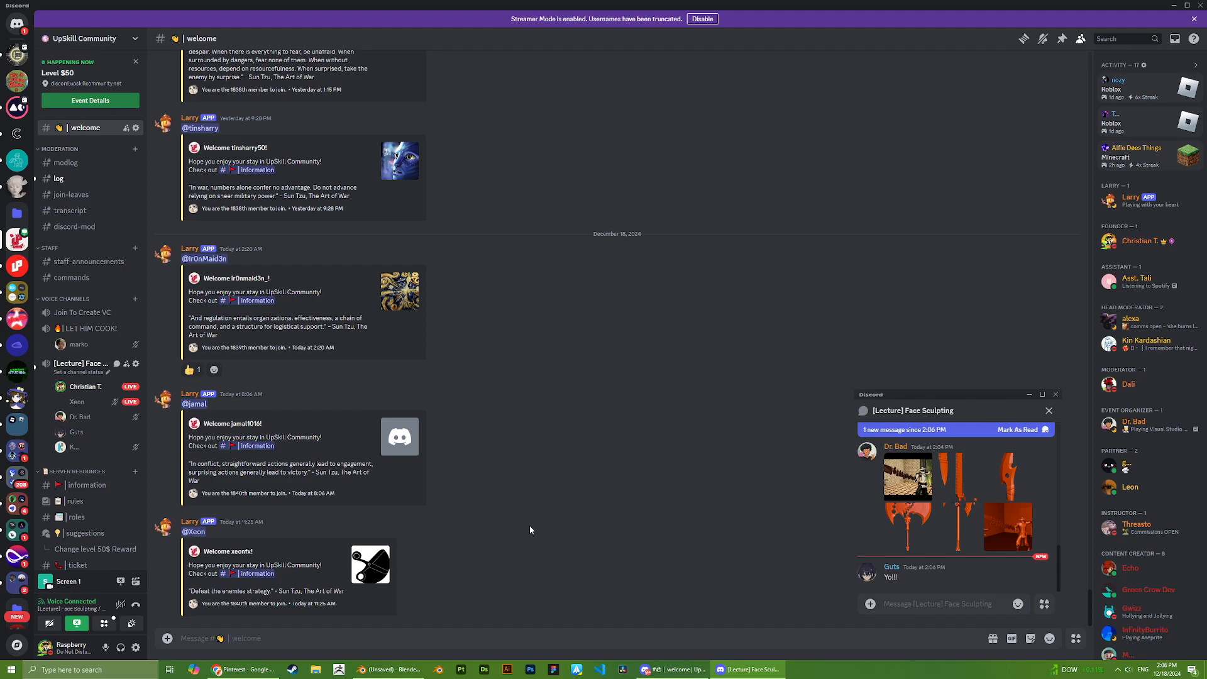
left_click(245, 669)
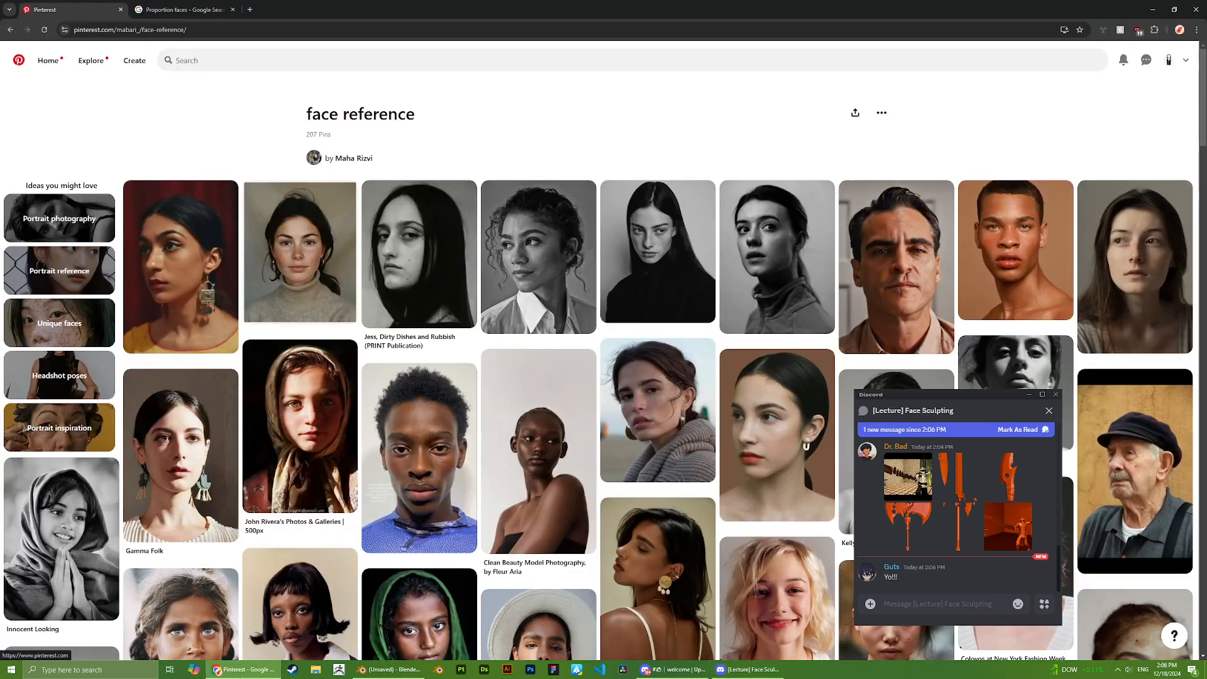
- Look over the "face reference" board and the "Proportion faces" image results, ending back on the board
scroll(379, 455, "down", 3)
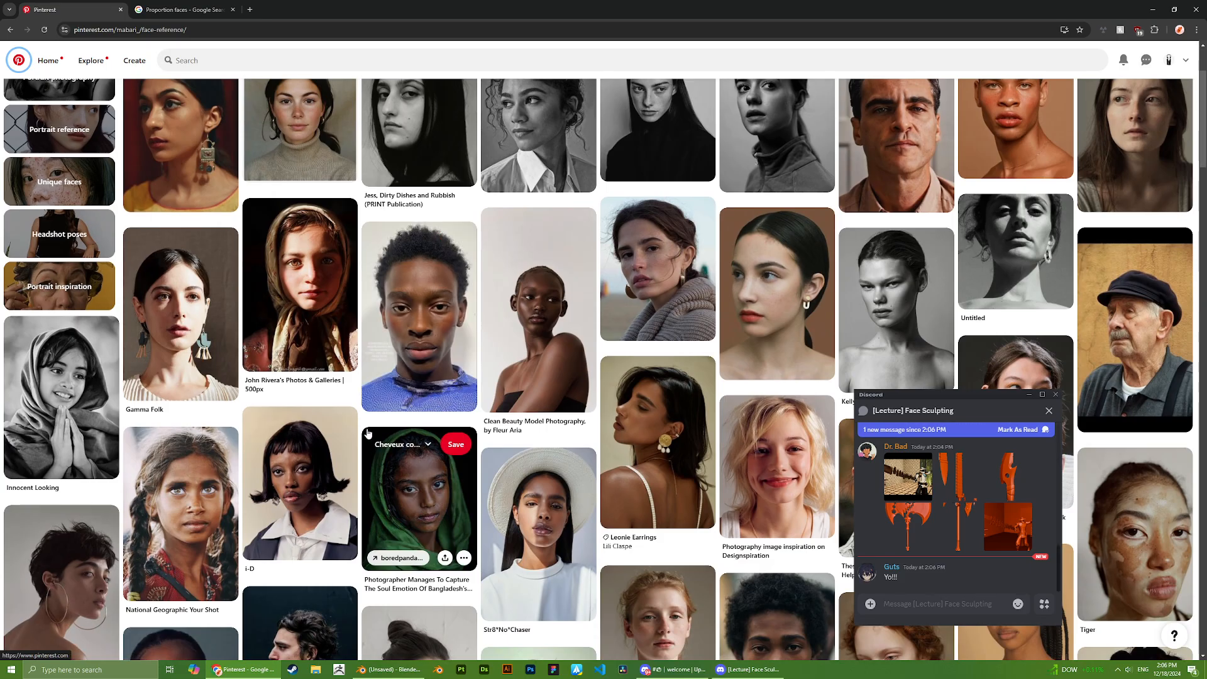
scroll(535, 283, "up", 3)
left_click(206, 9)
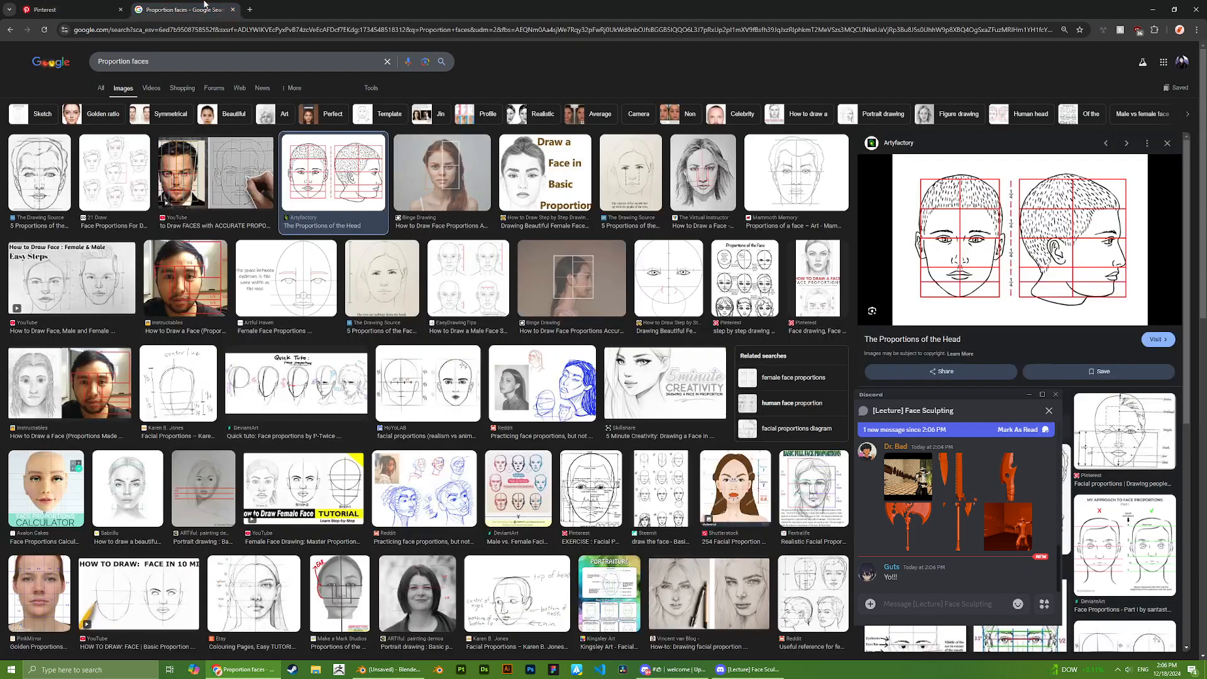
left_click(53, 4)
- Launch PureRef and place its empty board above the popped-out Face Sculpting chat
key("super")
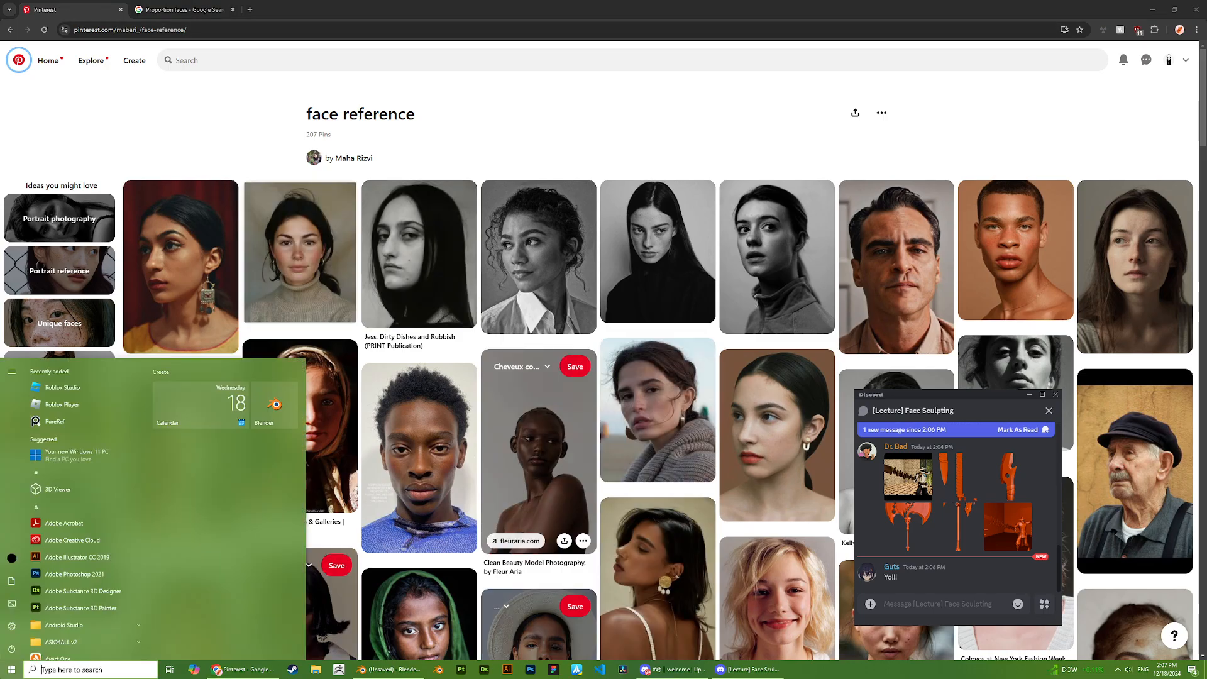
type("pure")
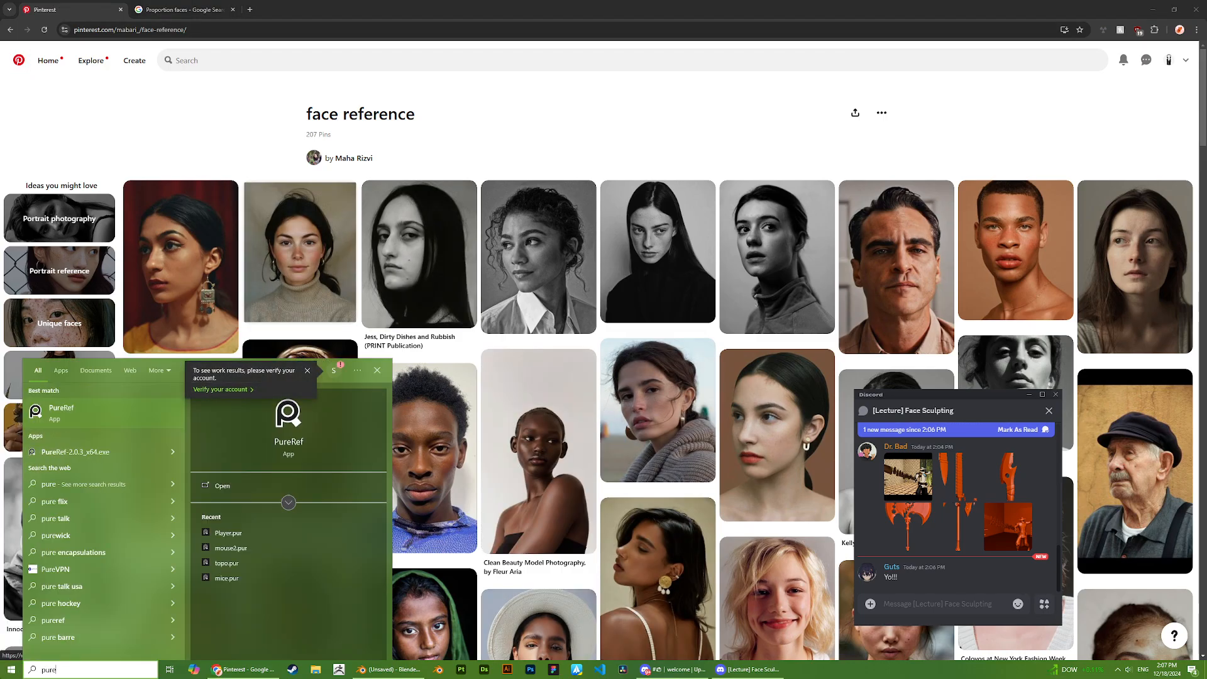
key("Return")
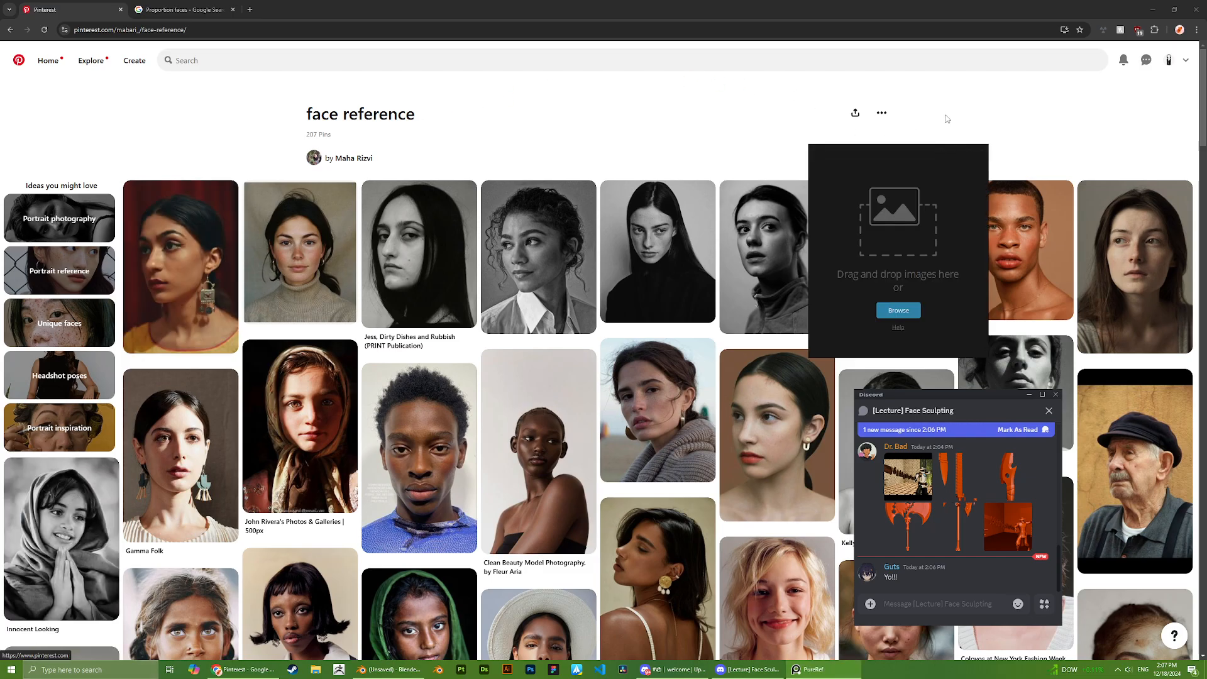
left_click_drag(894, 162, 981, 130)
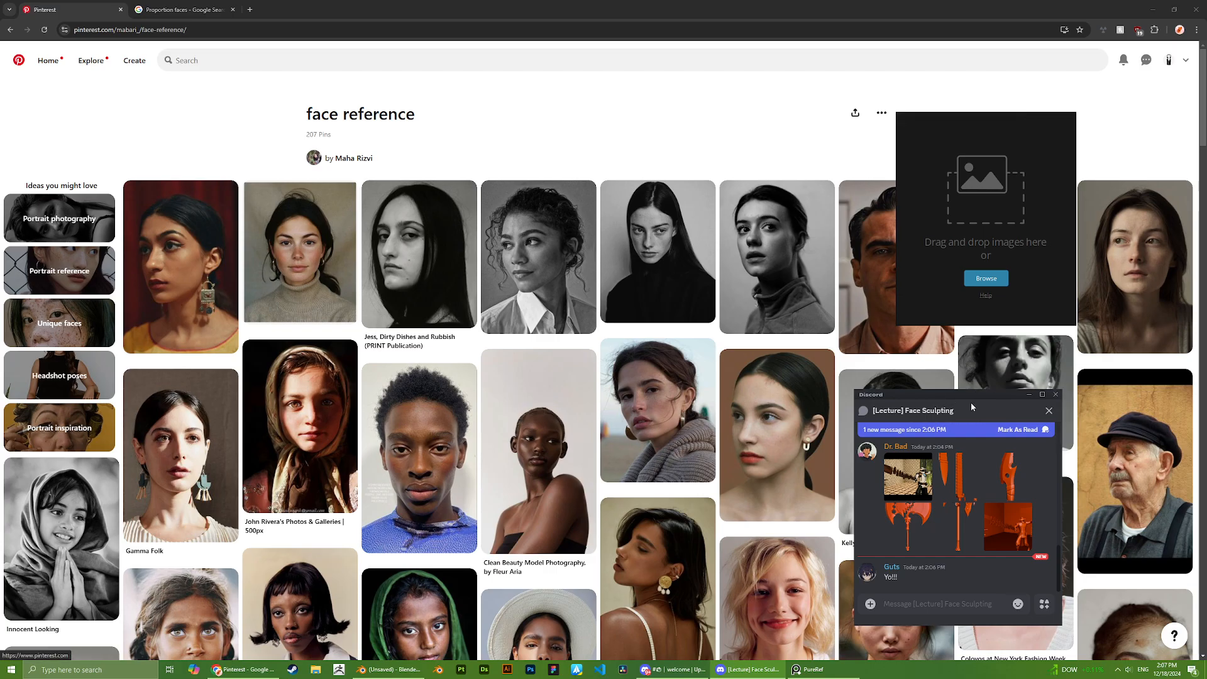
- Move the popped-out Face Sculpting chat directly beneath the PureRef board and briefly check the main Discord window
left_click_drag(964, 391, 985, 355)
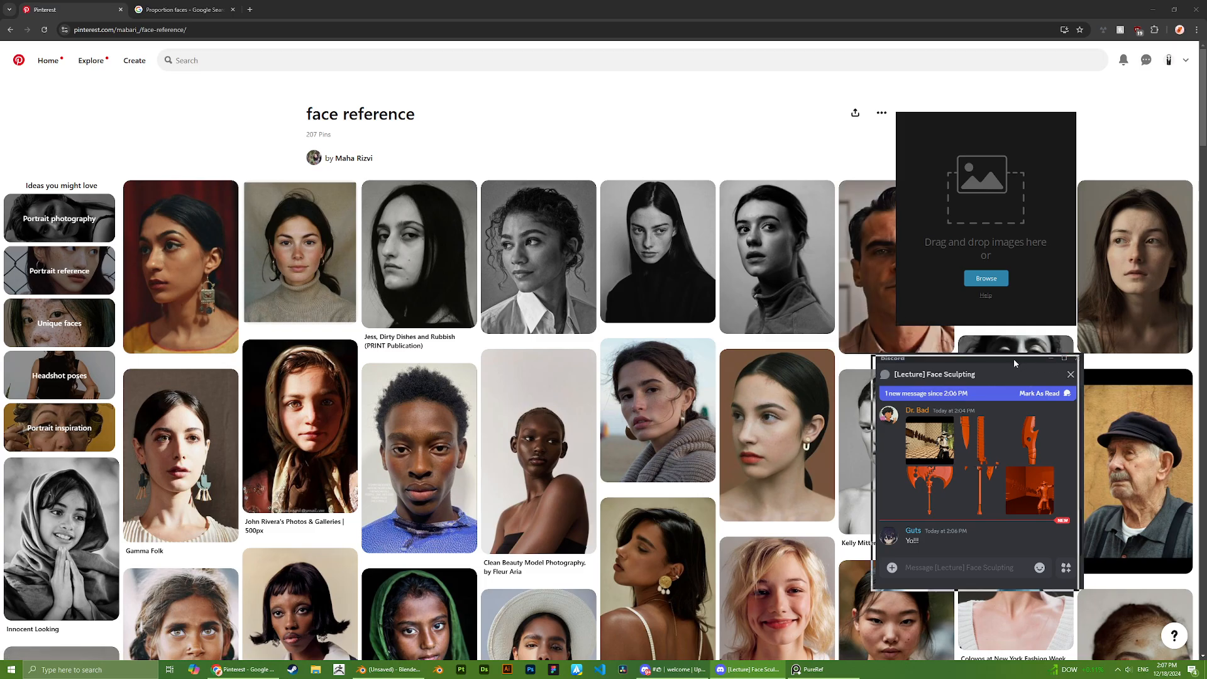
left_click(672, 669)
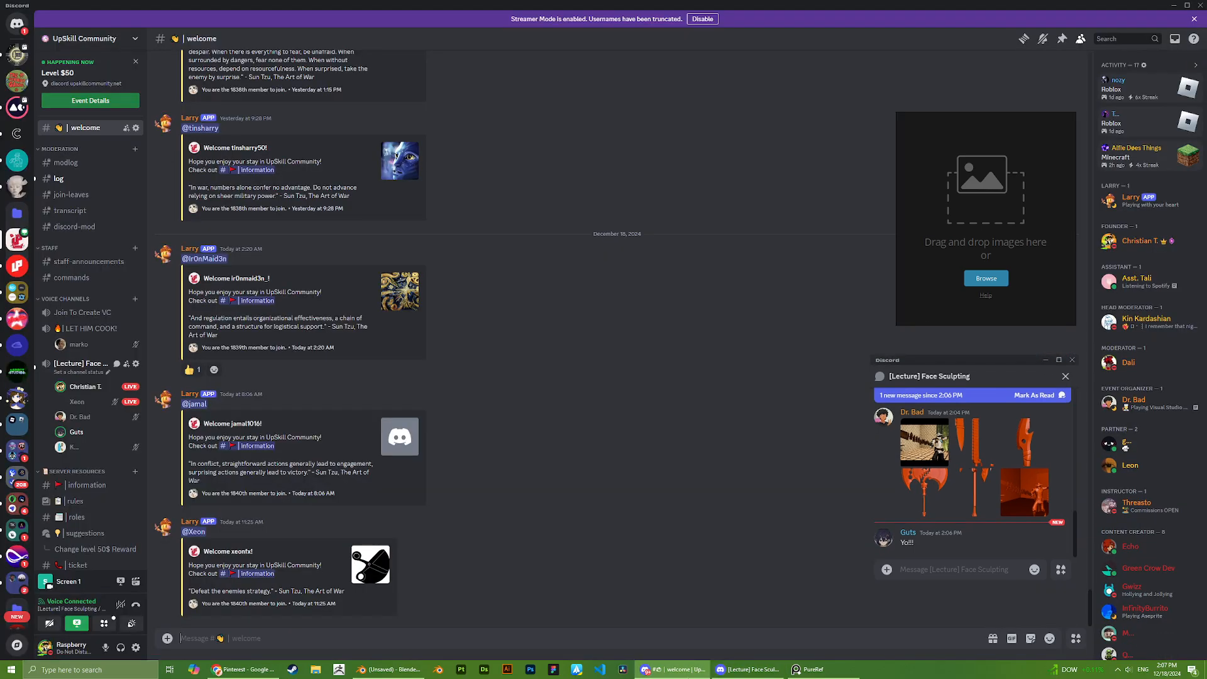
left_click(673, 669)
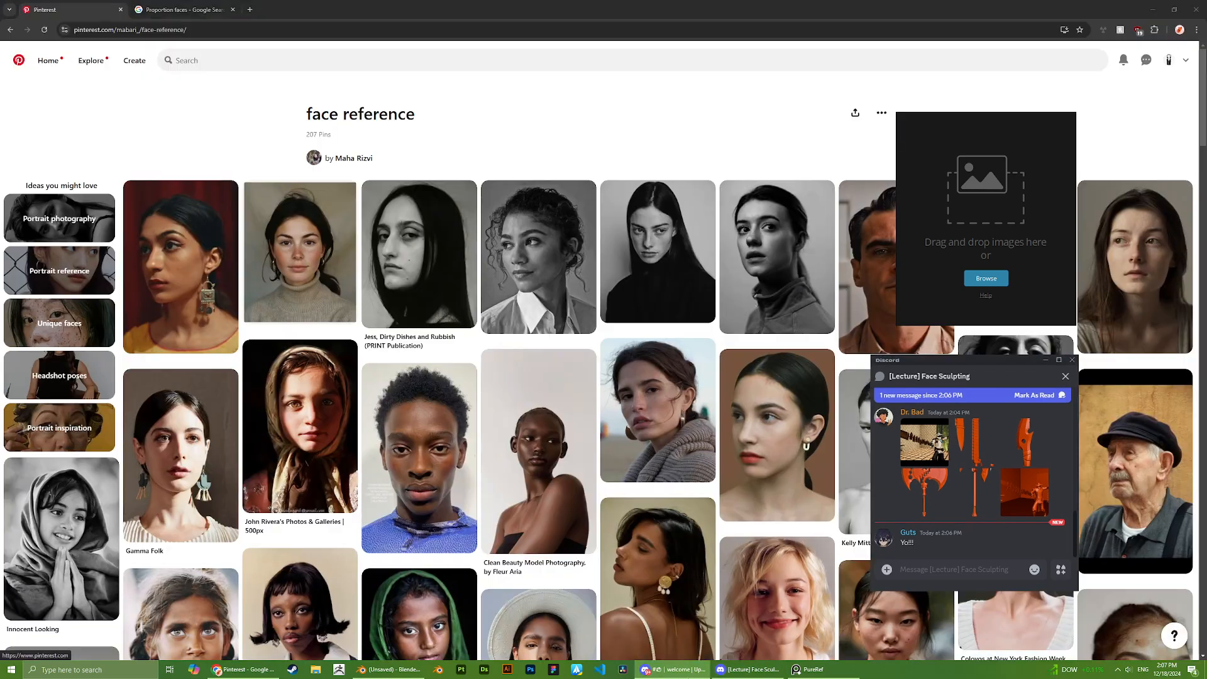
- Add the Artyfactory head proportions diagram and The Drawing Source's face drawing from the "Proportion faces" results to the PureRef board
left_click(189, 10)
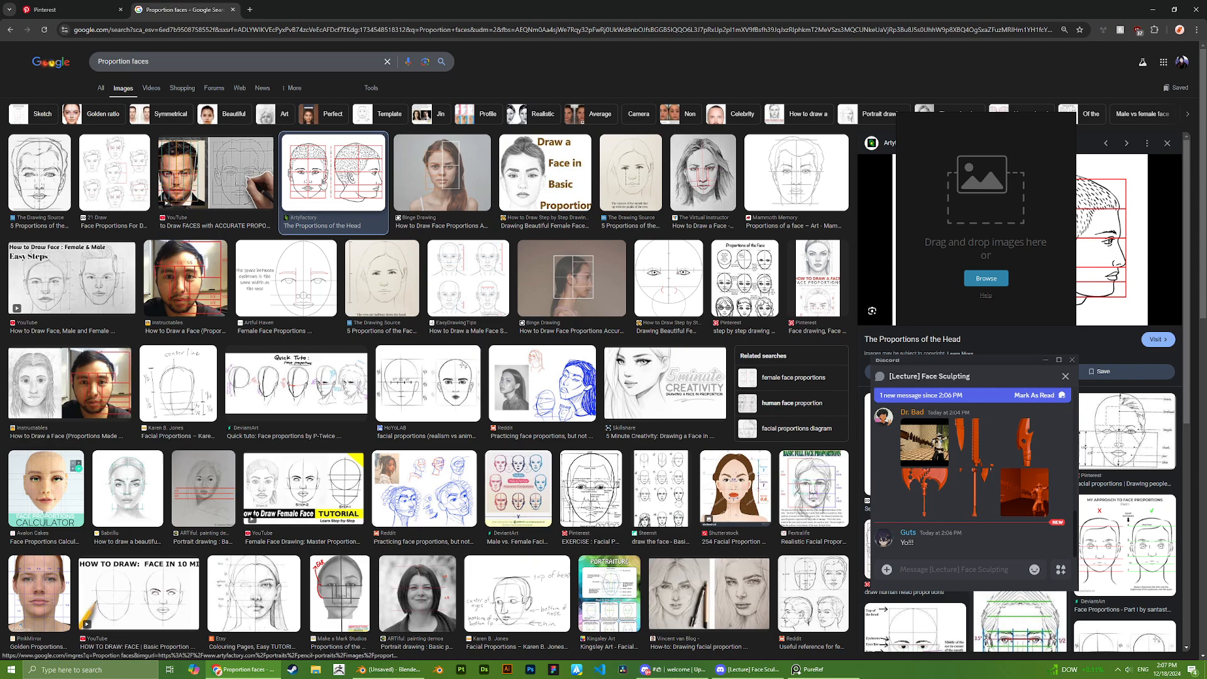
left_click_drag(952, 123, 929, 133)
left_click_drag(1098, 224, 996, 286)
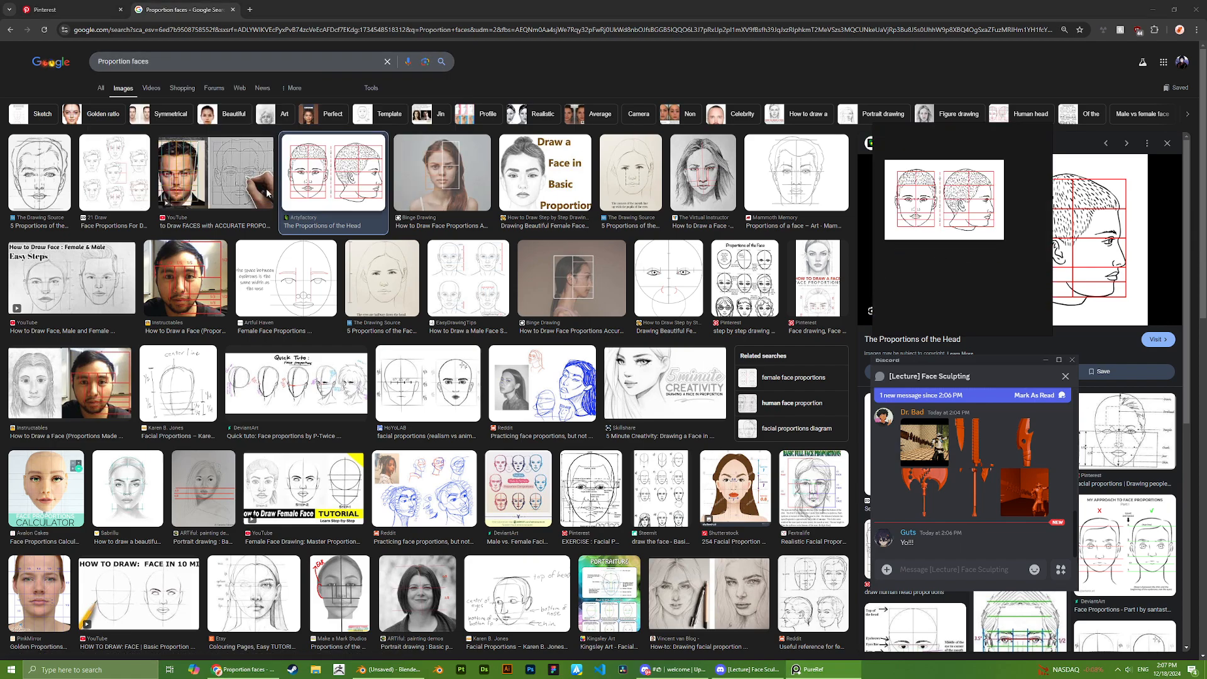
left_click_drag(36, 196, 915, 277)
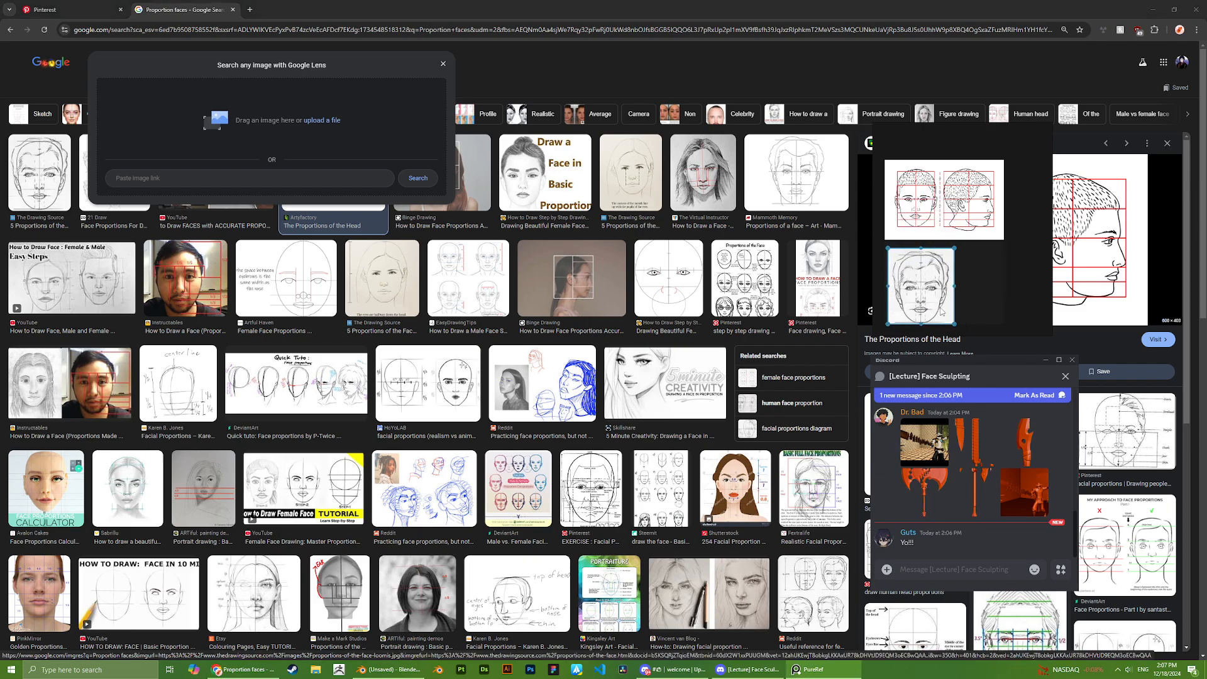
left_click(443, 63)
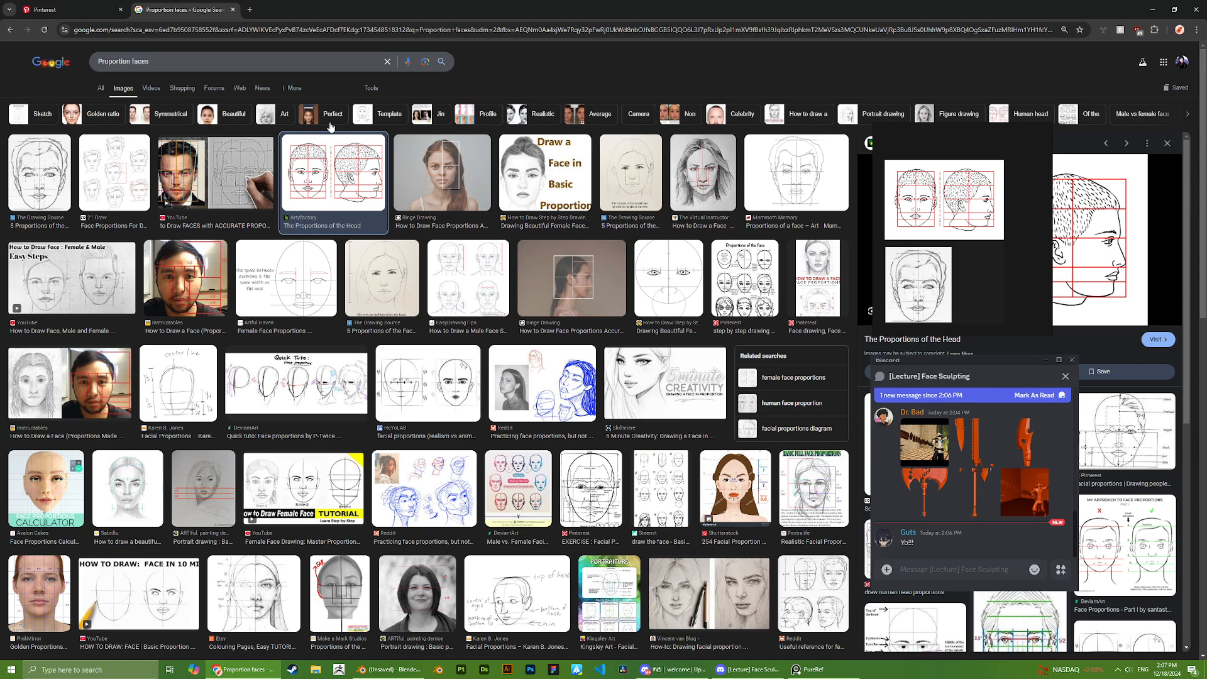
- Check the main Discord window and preview more "Proportion faces" results, including the YouTube, Artful Haven, Instructables and Mammoth Memory images
left_click(685, 667)
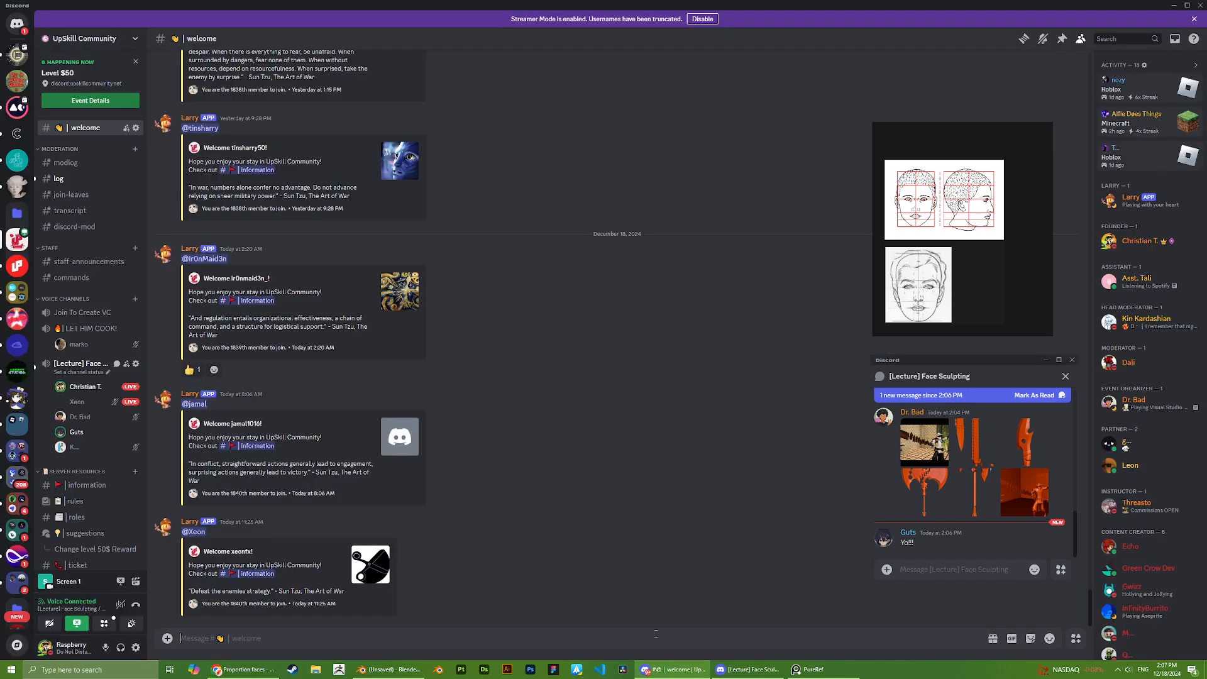
left_click(677, 675)
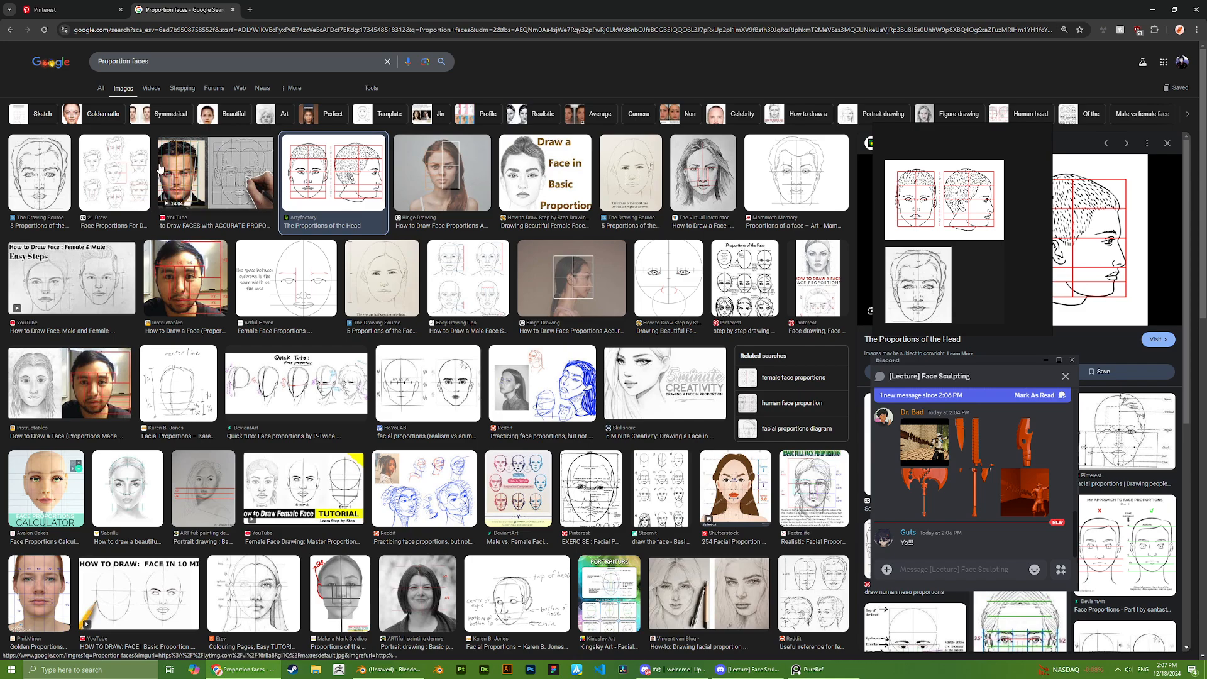
left_click(187, 173)
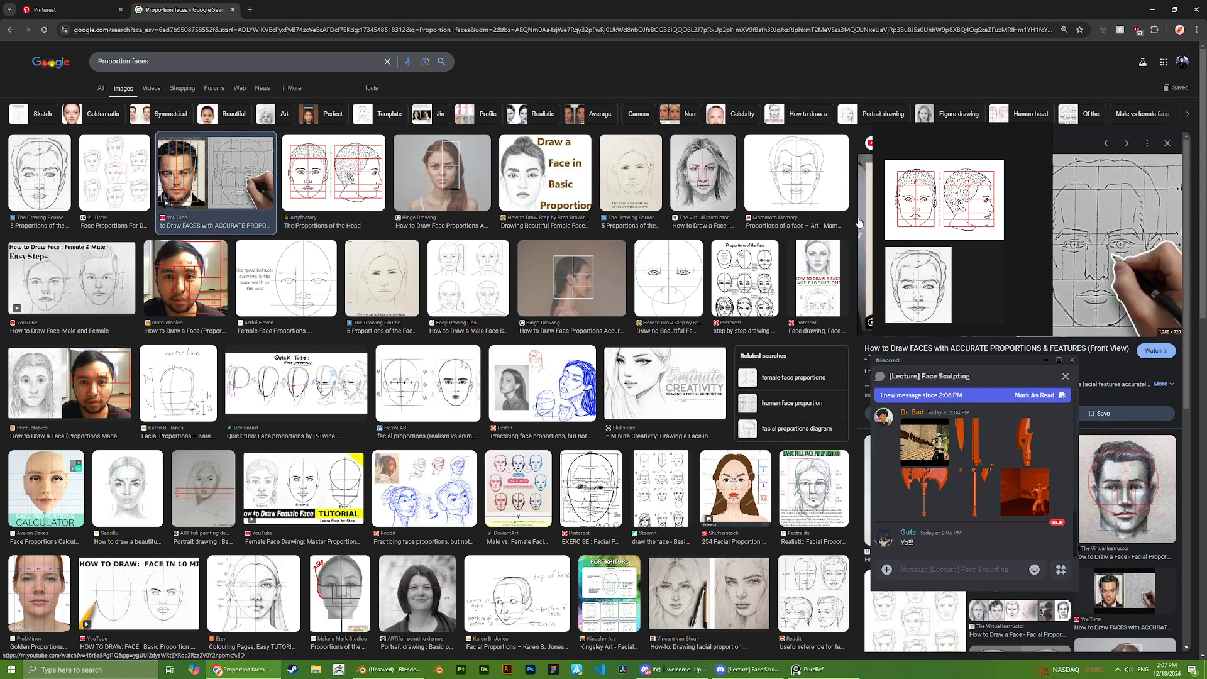
left_click(922, 300)
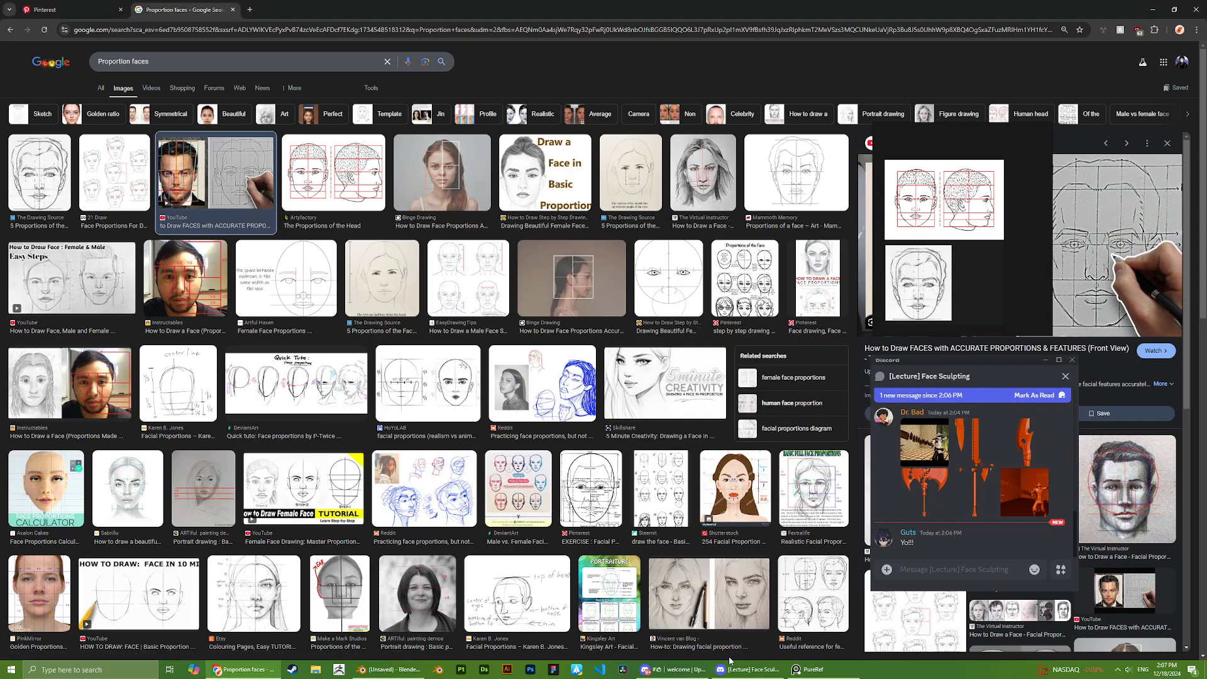
left_click(673, 670)
left_click(673, 670)
left_click(286, 277)
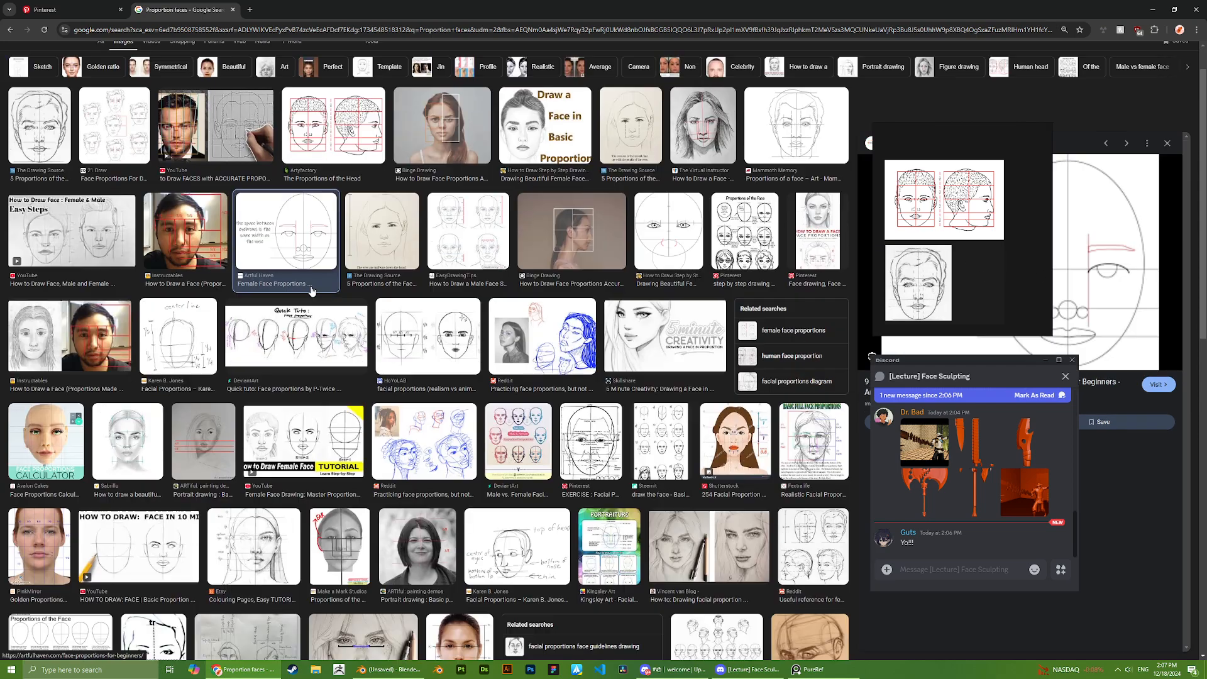
left_click(73, 230)
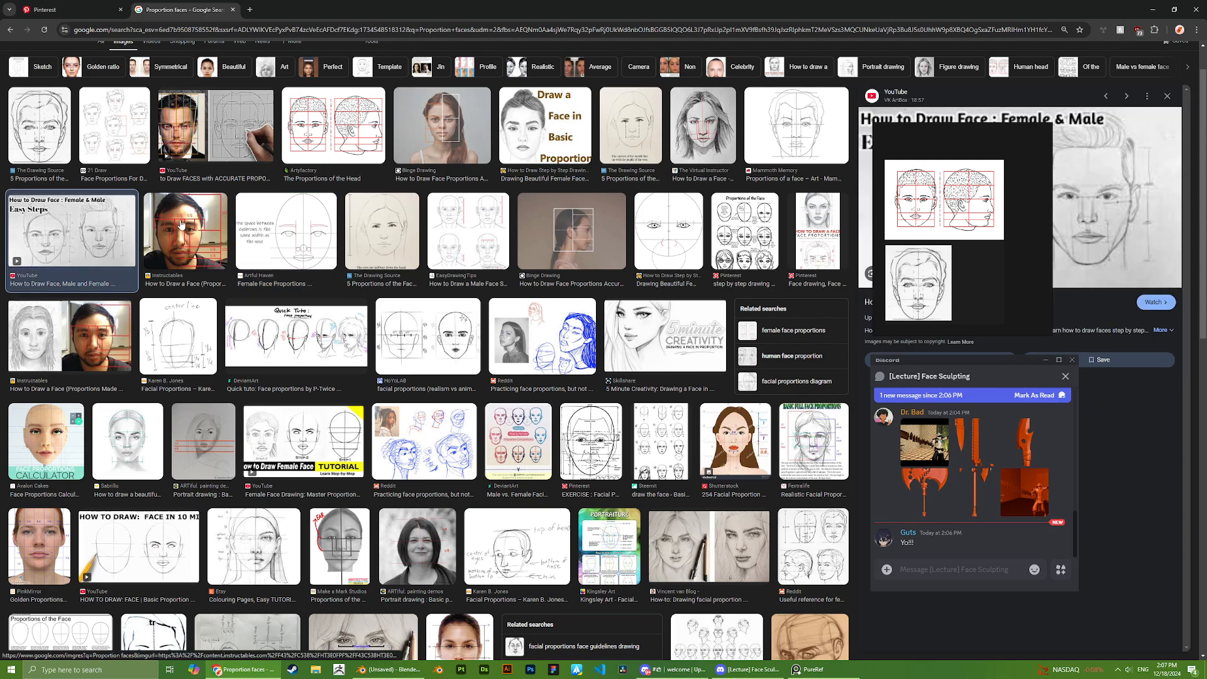
left_click(185, 235)
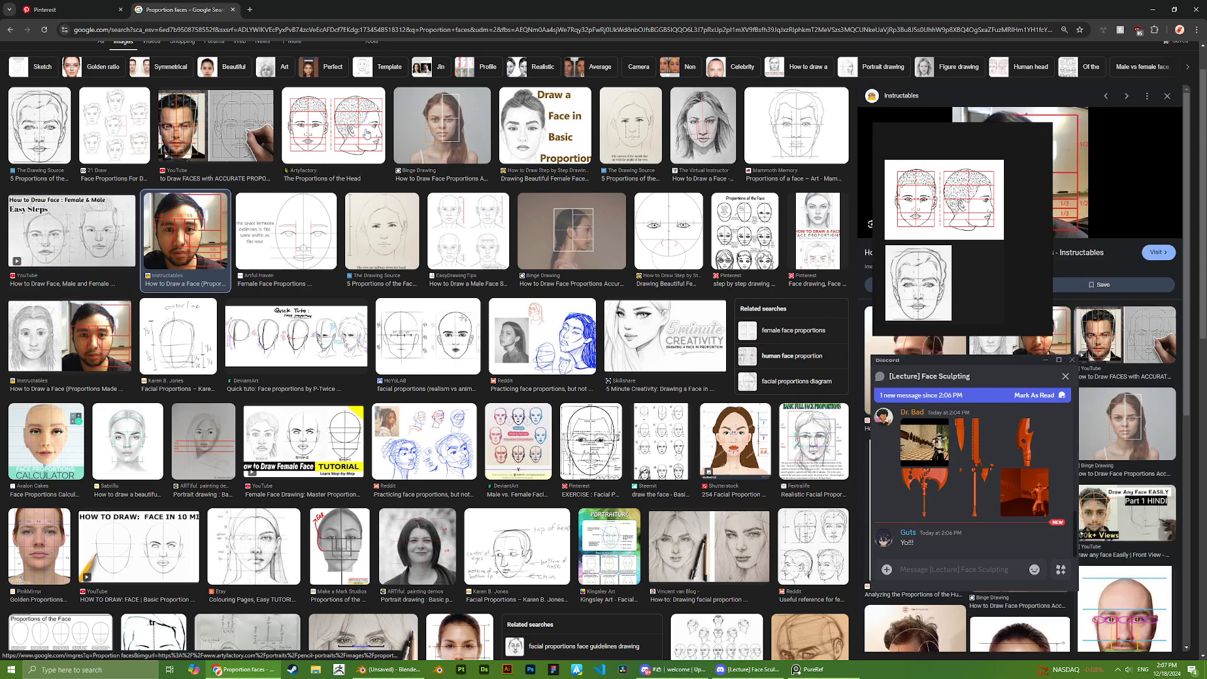
left_click(796, 125)
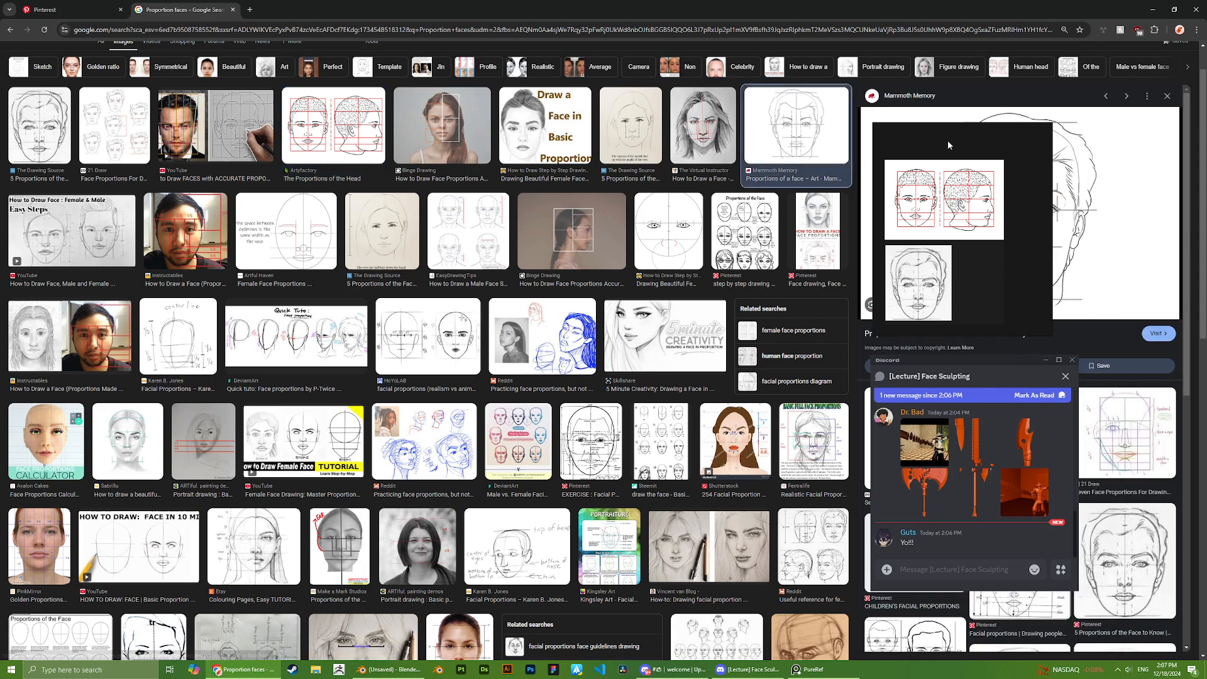
- Move PureRef clear of the image preview and add the Pinterest facial proportions exercise diagram, scaled down beside the face drawing
left_click_drag(948, 141, 737, 124)
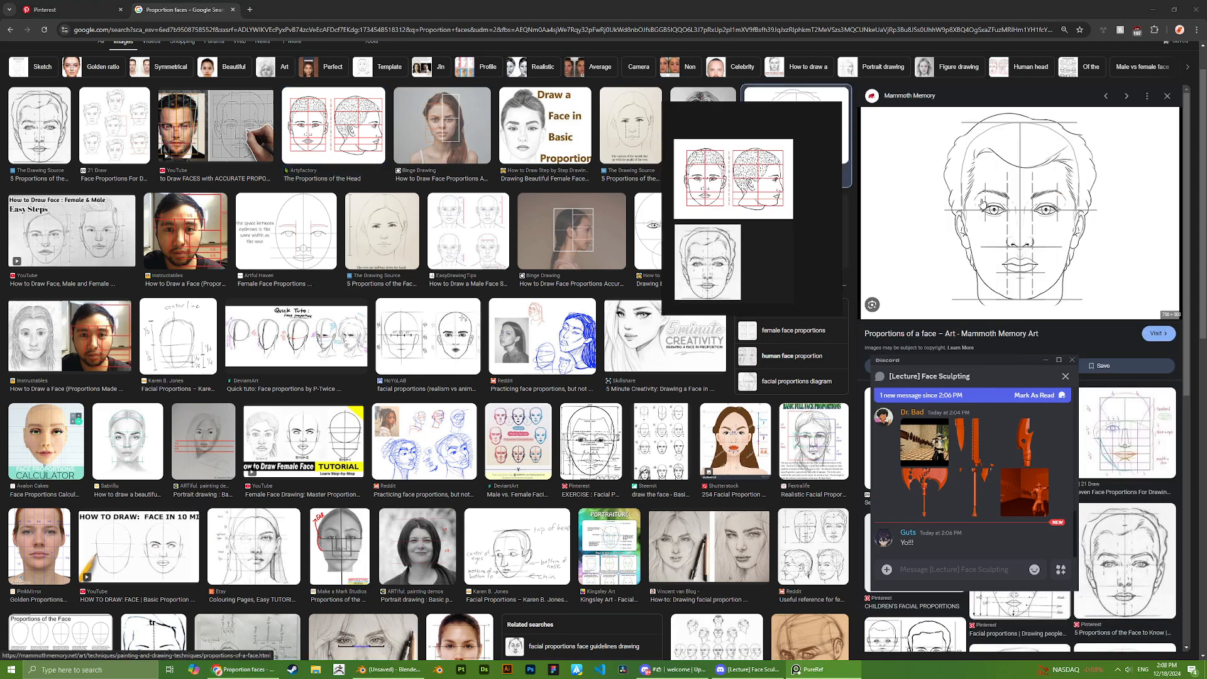
left_click(603, 444)
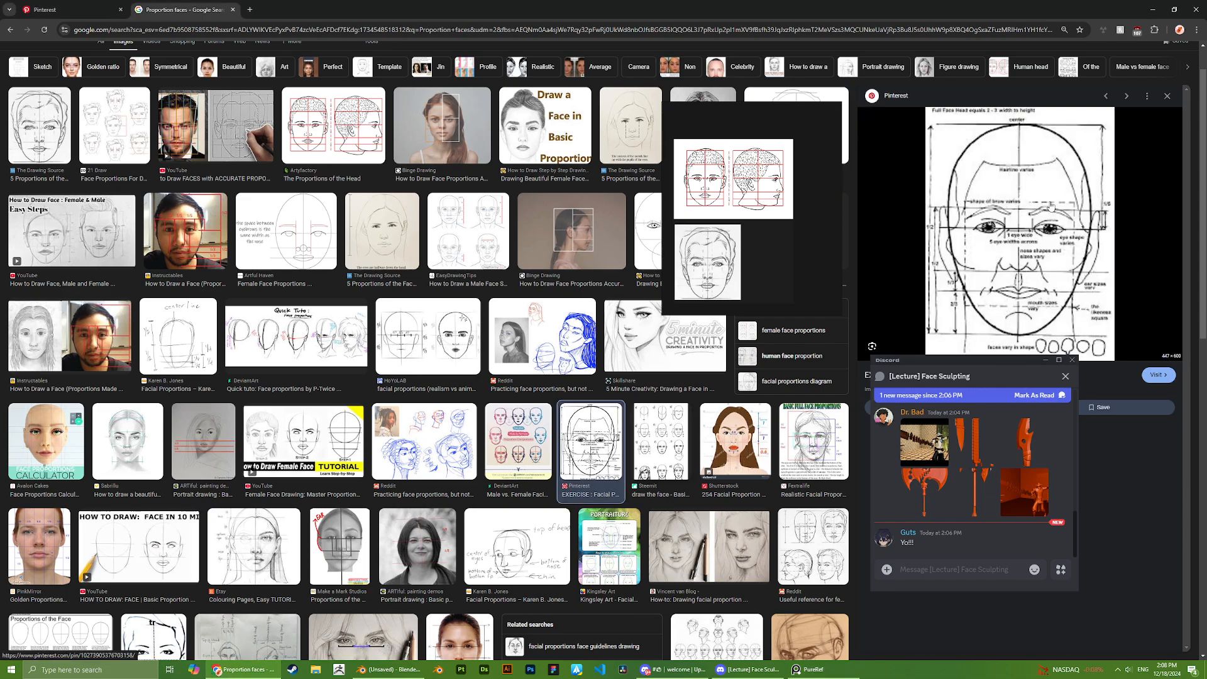
left_click_drag(1037, 206, 780, 250)
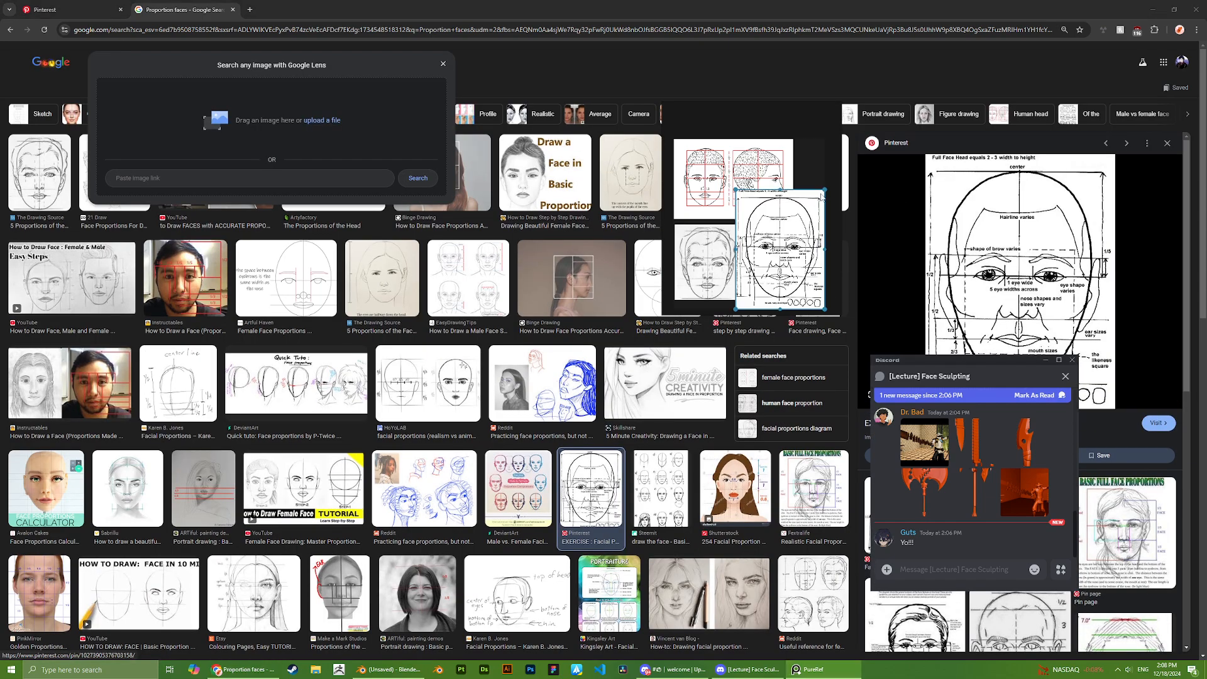
left_click_drag(824, 190, 778, 257)
left_click(818, 283)
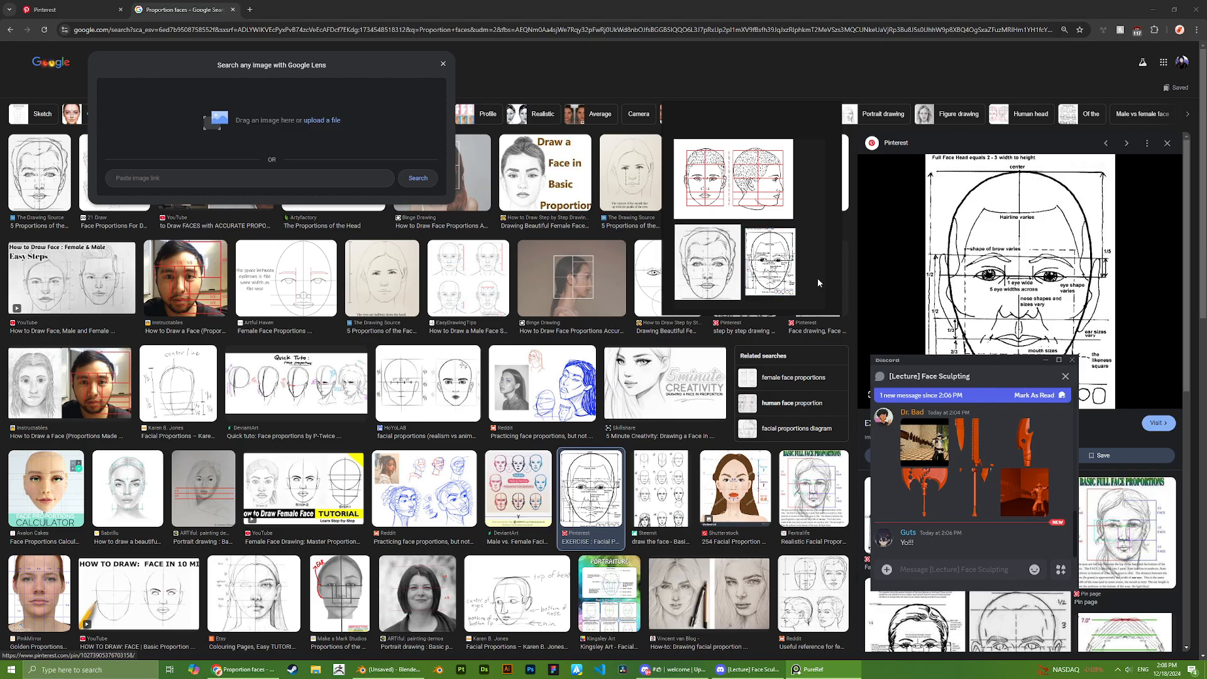
- Return to the Pinterest "face reference" board and browse its portraits for a reference to collect
left_click(44, 9)
scroll(336, 326, "down", 10)
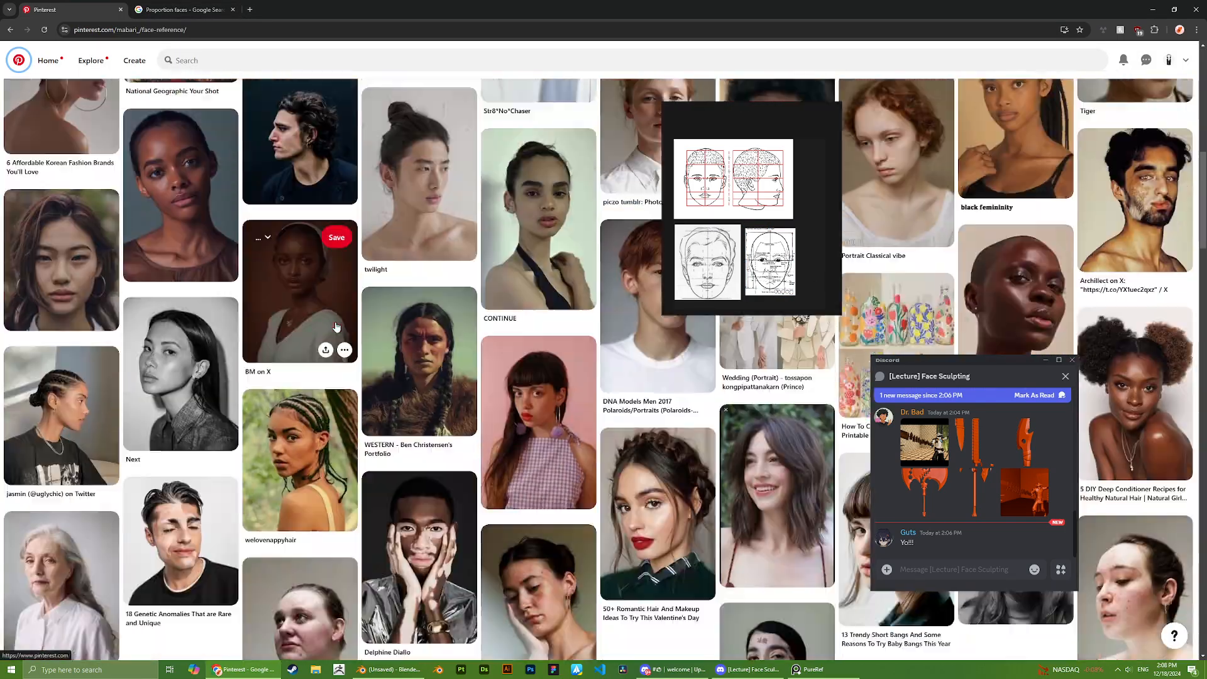
scroll(336, 326, "down", 15)
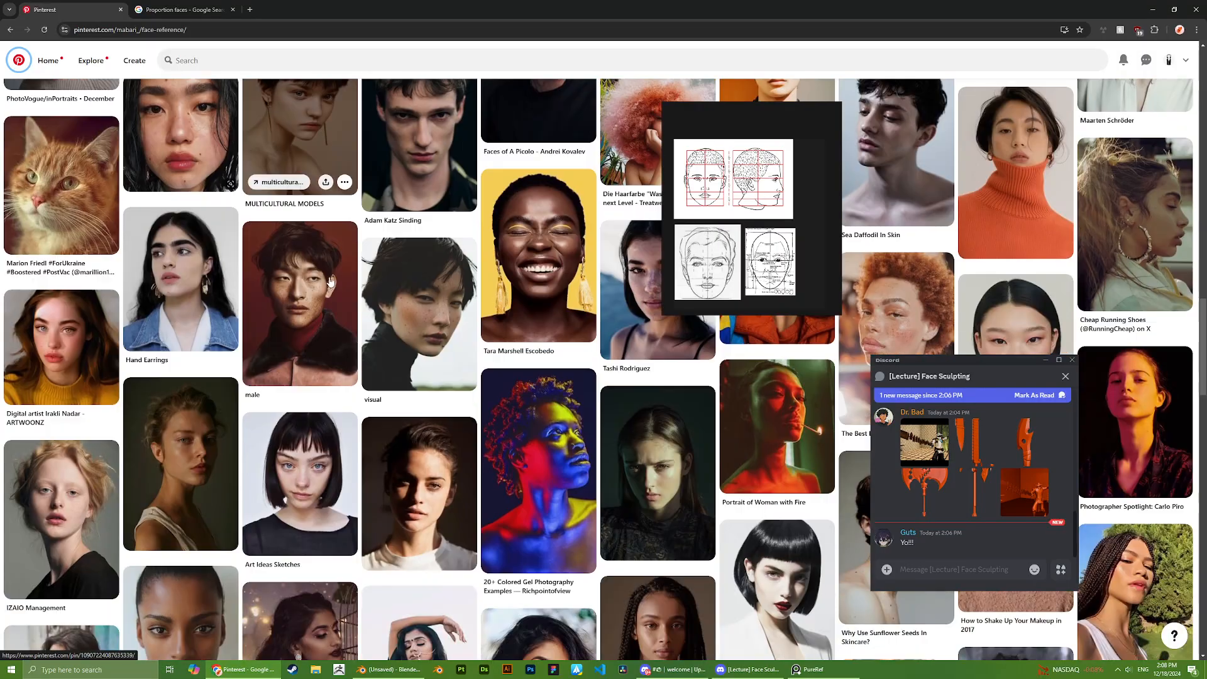
scroll(331, 282, "down", 15)
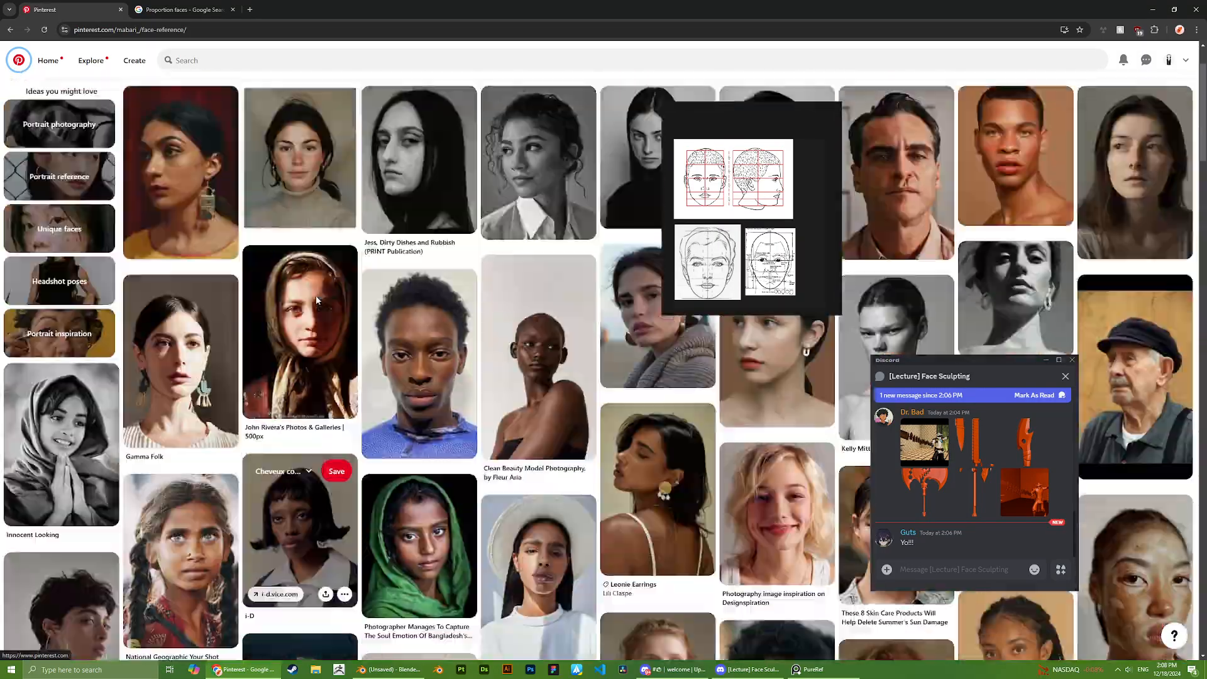
scroll(318, 301, "up", 2)
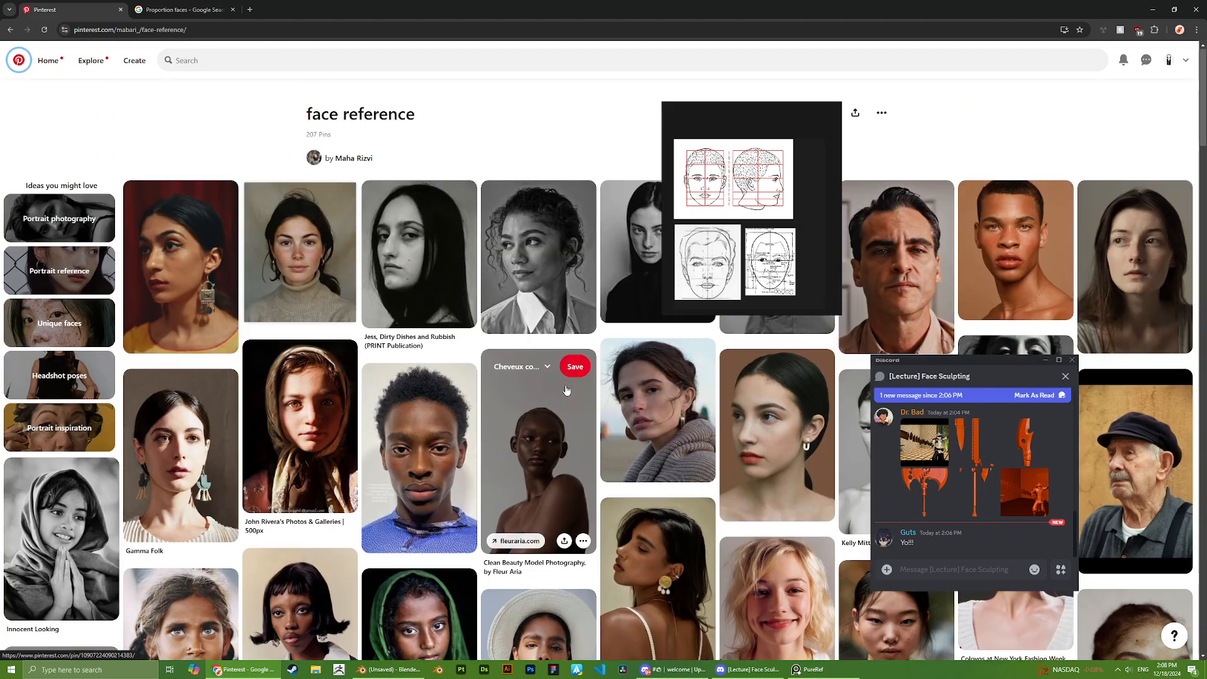
- Enlarge the annotated proportions diagram in PureRef to match the neighbouring face drawing's height and shift the PureRef window slightly
left_click(707, 253)
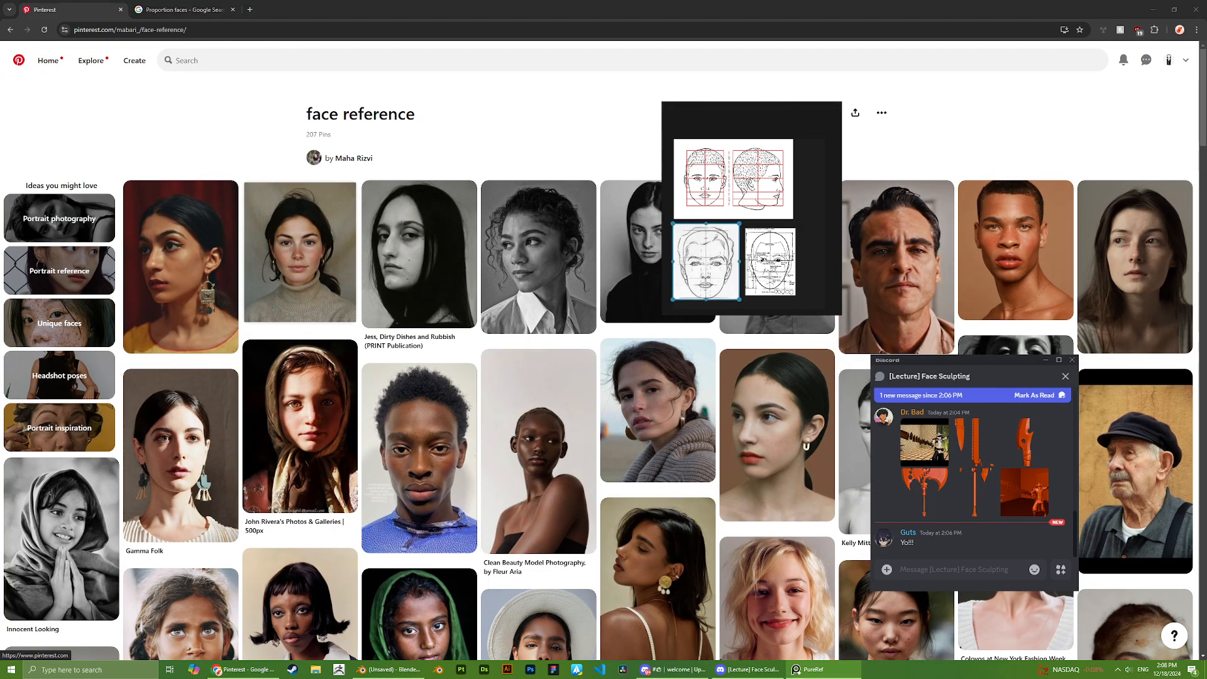
left_click_drag(770, 261, 813, 304)
scroll(182, 238, "down", 2)
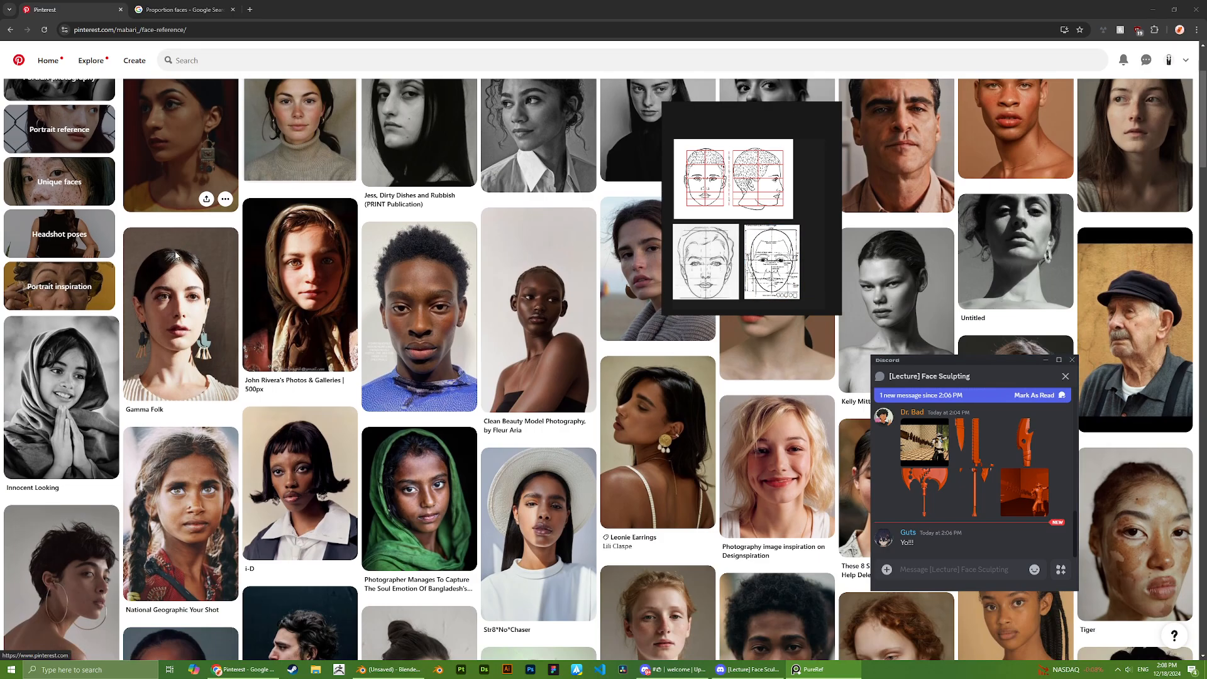
scroll(453, 345, "up", 2)
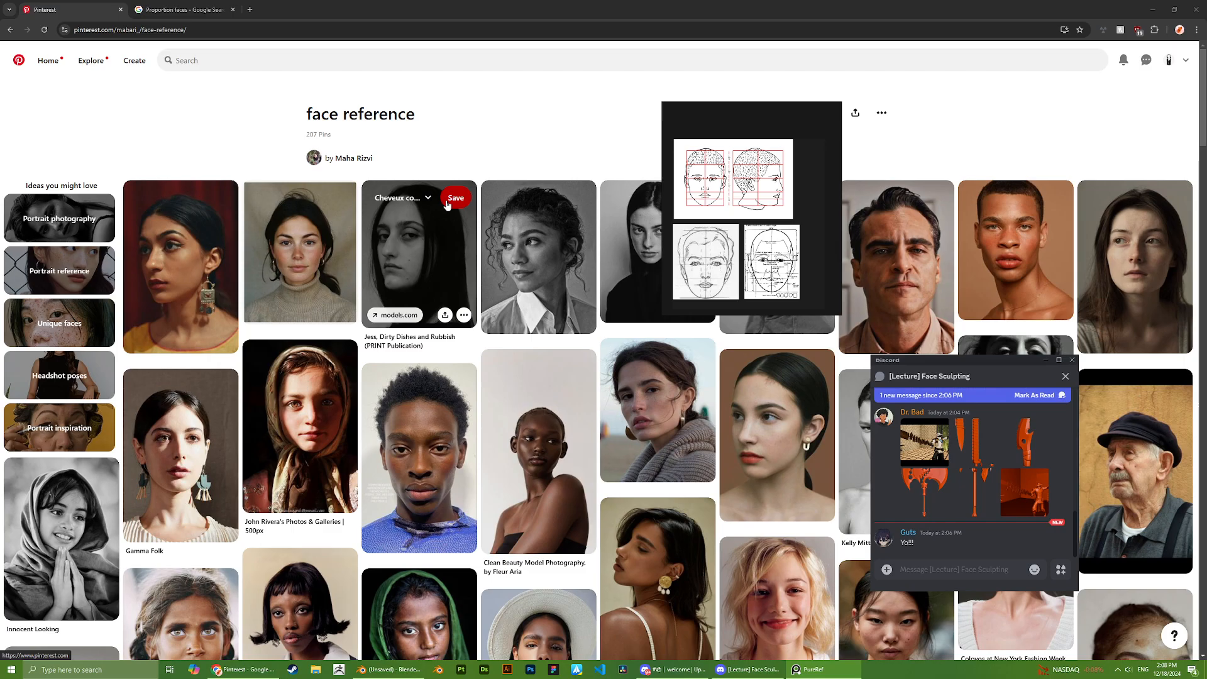
mouse_move(727, 125)
left_mouse_down()
mouse_move(841, 158)
mouse_move(969, 146)
mouse_move(739, 141)
left_mouse_up()
- Open the black-and-white pin of the curly-haired woman in a white collar and add the portrait beside the proportion diagrams in PureRef
left_click(572, 271)
left_click(10, 29)
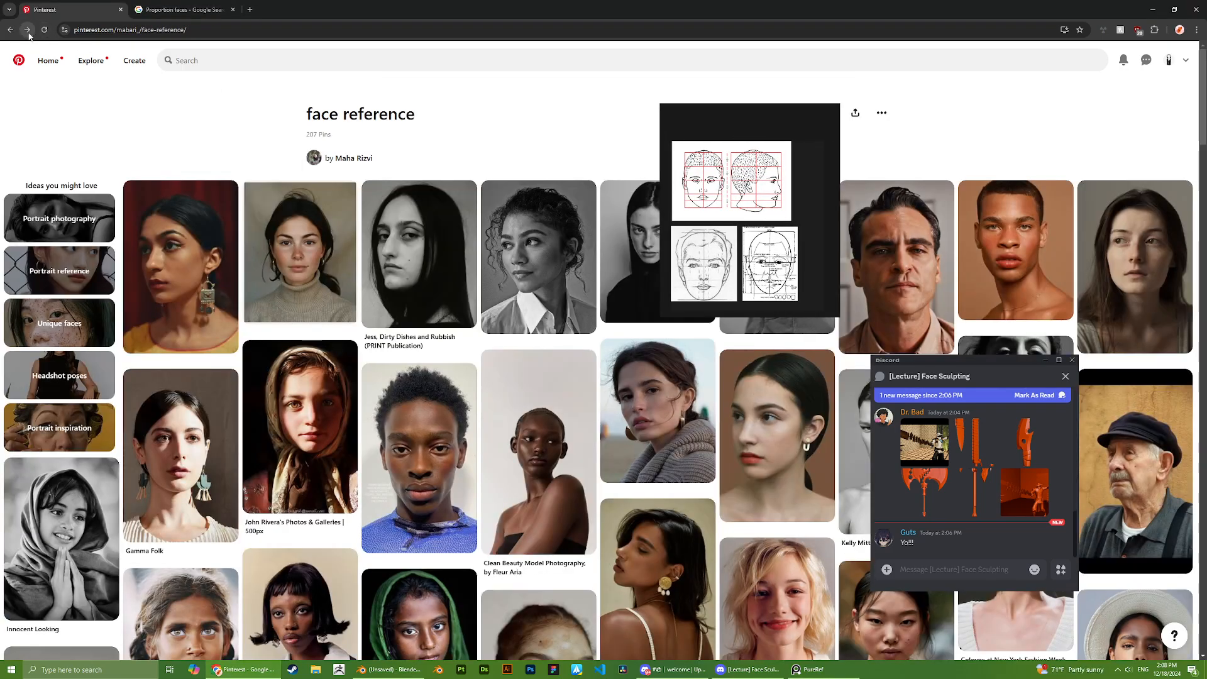
left_click(27, 29)
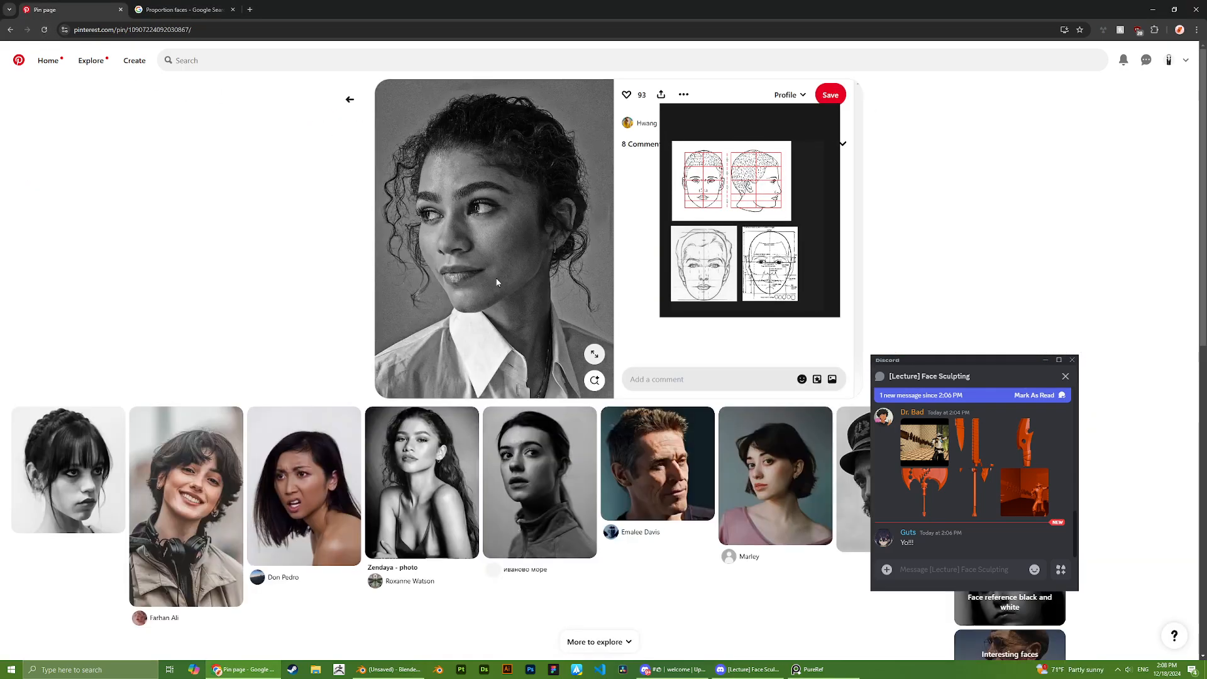
scroll(501, 287, "down", 1)
scroll(501, 287, "up", 1)
mouse_move(500, 287)
left_mouse_down()
mouse_move(780, 207)
mouse_move(798, 191)
mouse_move(823, 199)
left_mouse_up()
scroll(800, 196, "down", 5)
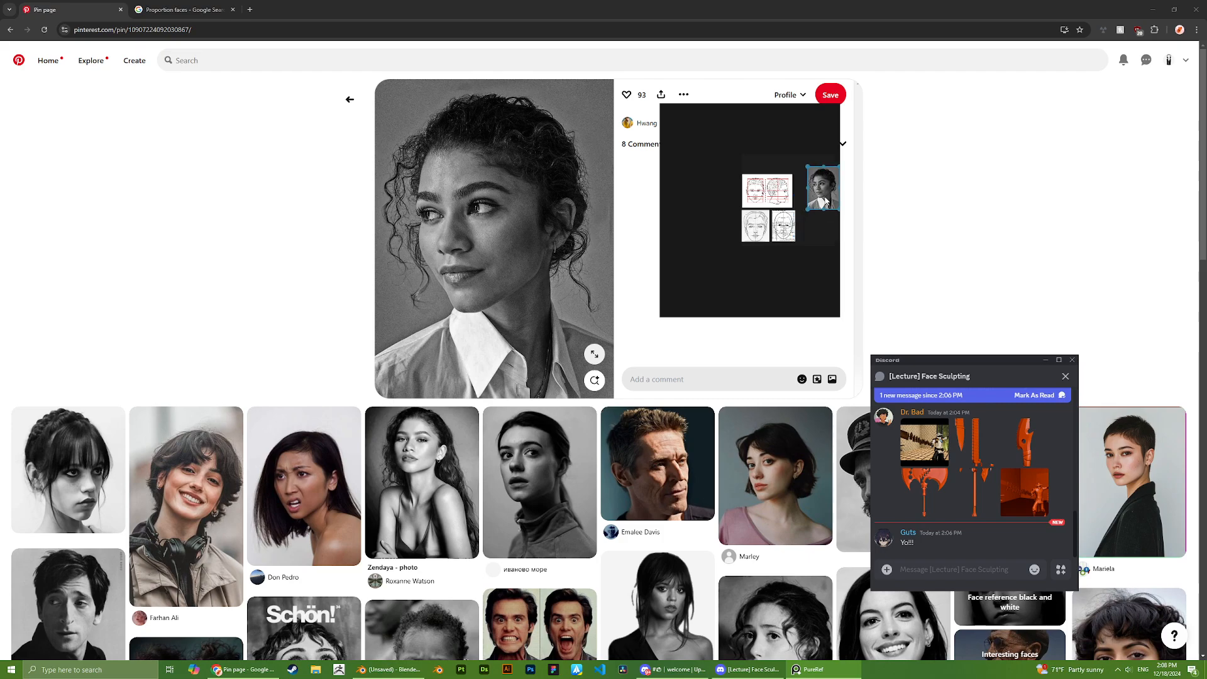
- Open the black-and-white "Zendaya - photo" pin, widen the PureRef window, and add the portrait below the white-collar one
left_click(406, 513)
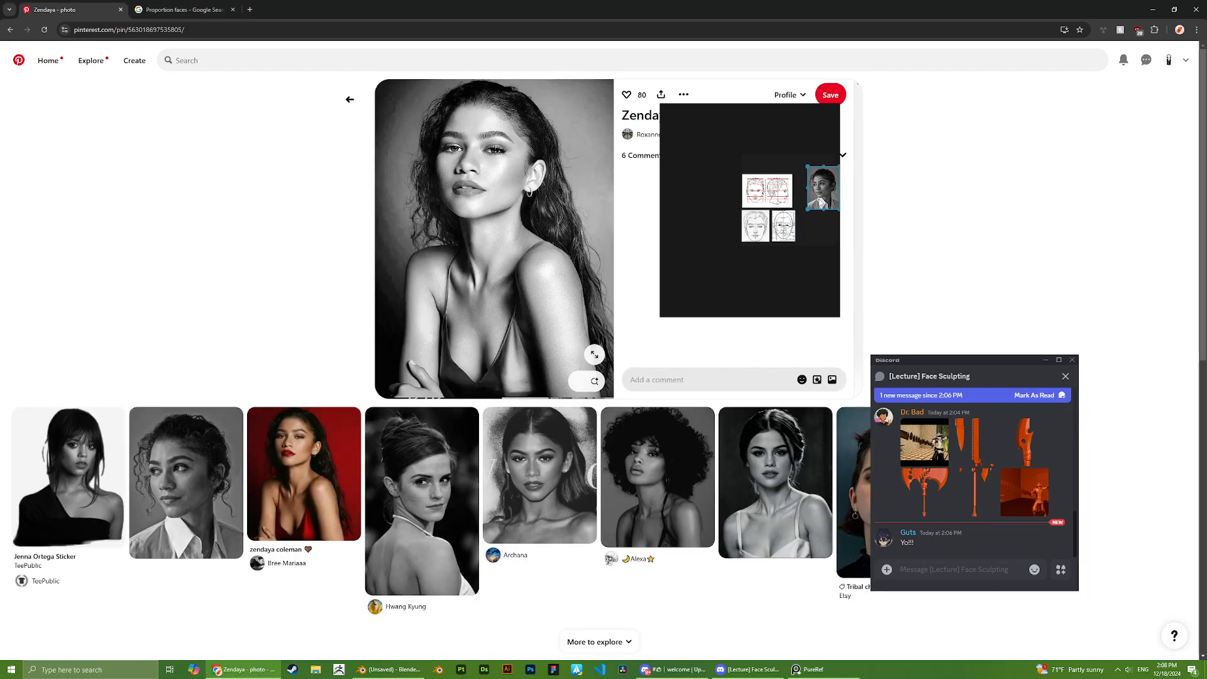
left_click_drag(822, 192, 829, 192)
right_click_drag(822, 246, 768, 247)
scroll(774, 165, "up", 2)
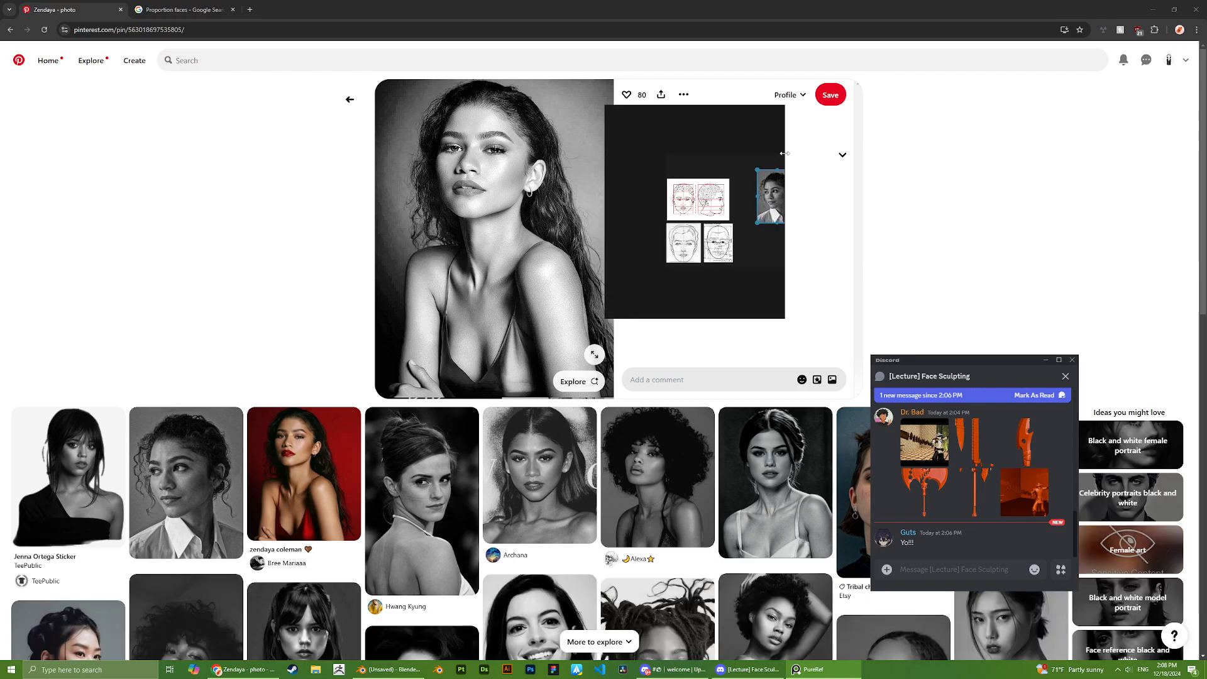
left_click_drag(784, 153, 854, 153)
left_click_drag(778, 204, 814, 193)
left_click_drag(492, 205, 817, 250)
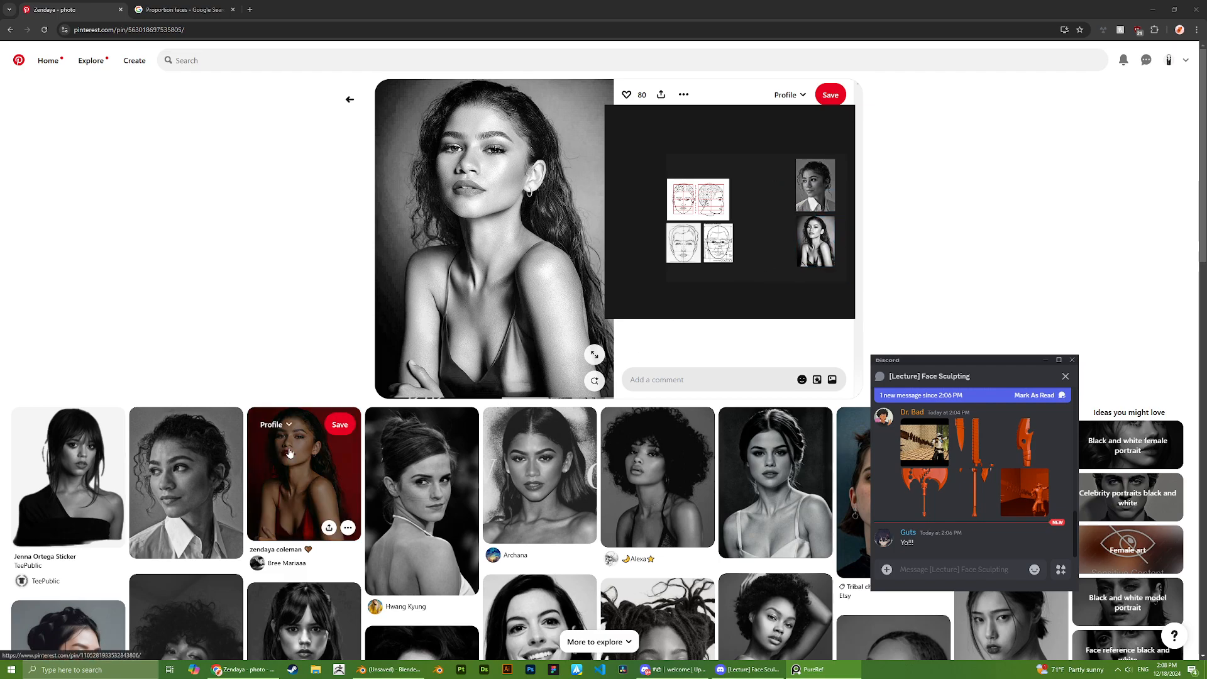
- Reopen the white-collar portrait pin and browse its related portraits for another reference, moving PureRef clear of the images
scroll(427, 440, "down", 1)
left_click(187, 449)
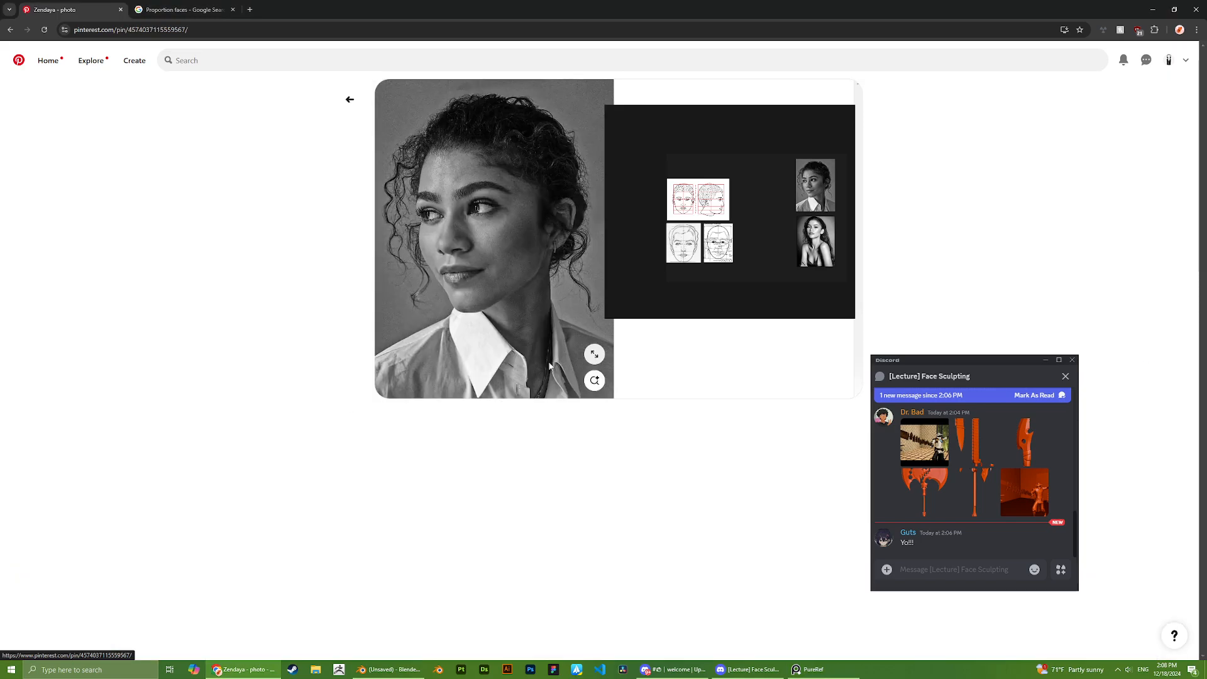
left_click_drag(566, 239, 779, 245)
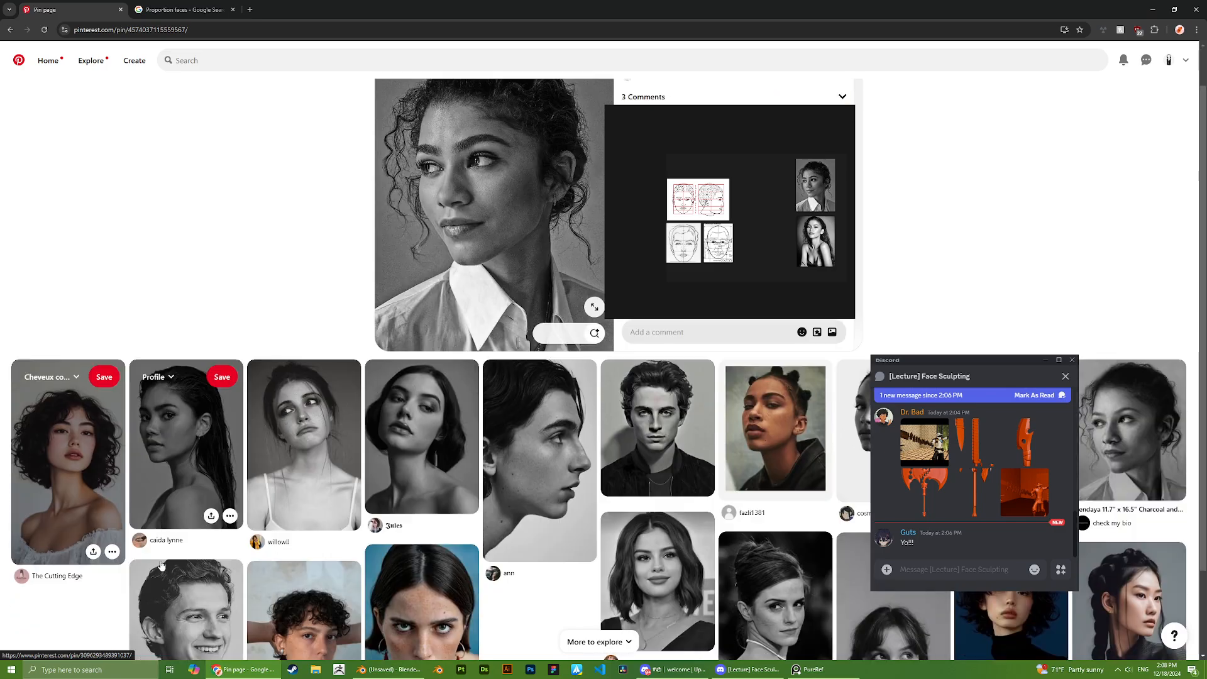
scroll(223, 547, "down", 3)
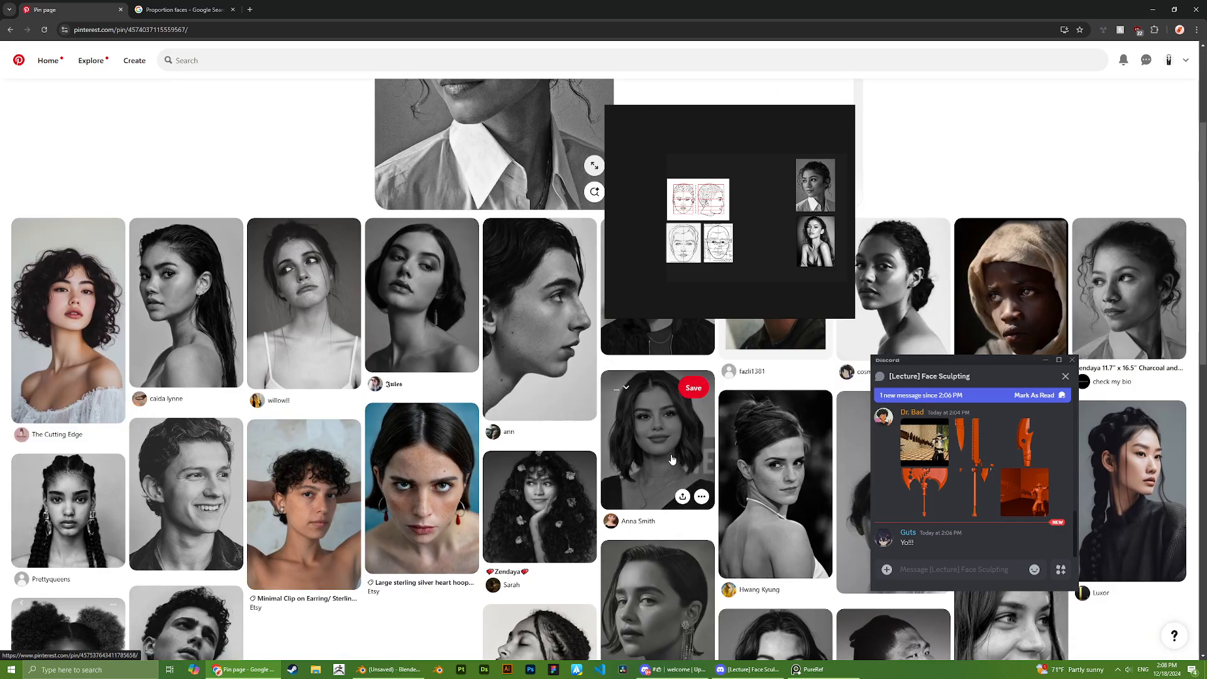
left_click_drag(767, 313, 744, 285)
scroll(692, 251, "down", 3)
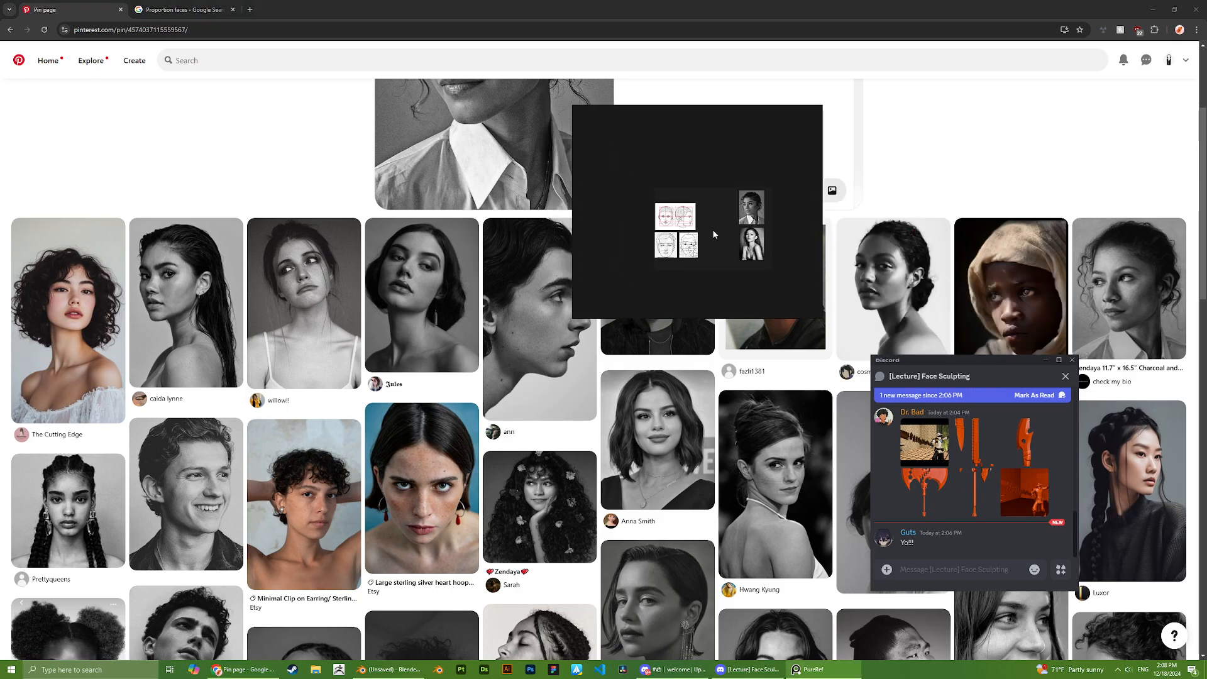
scroll(794, 257, "up", 3)
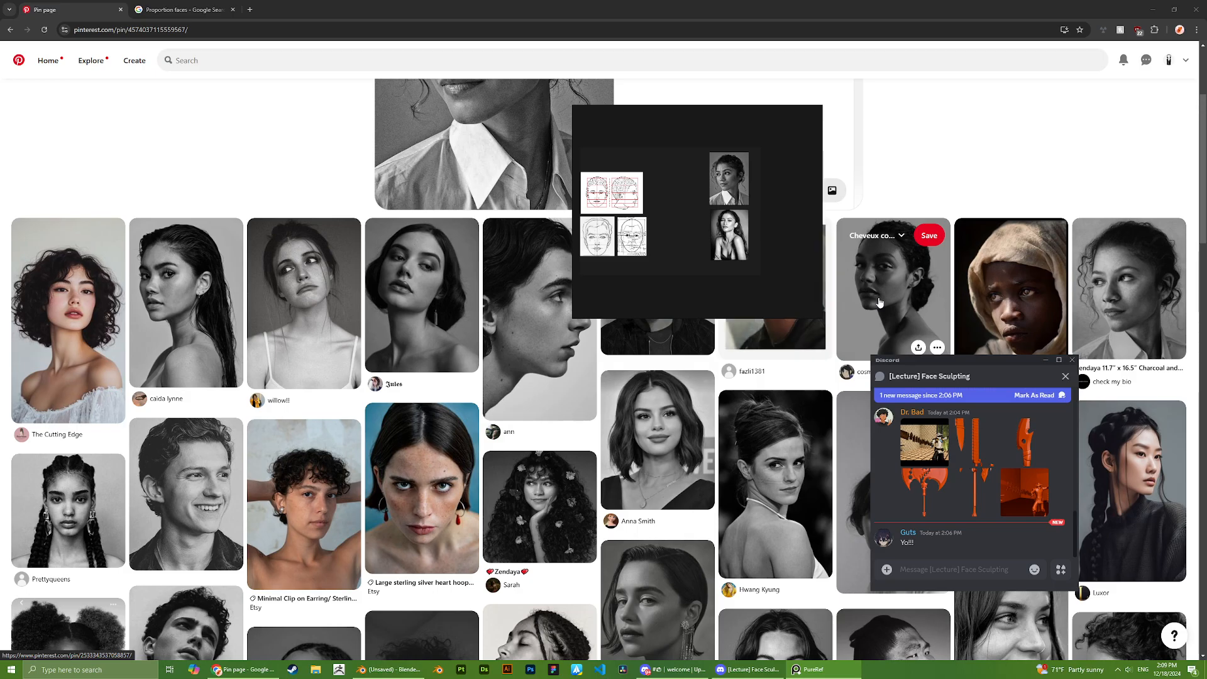
scroll(779, 390, "down", 3)
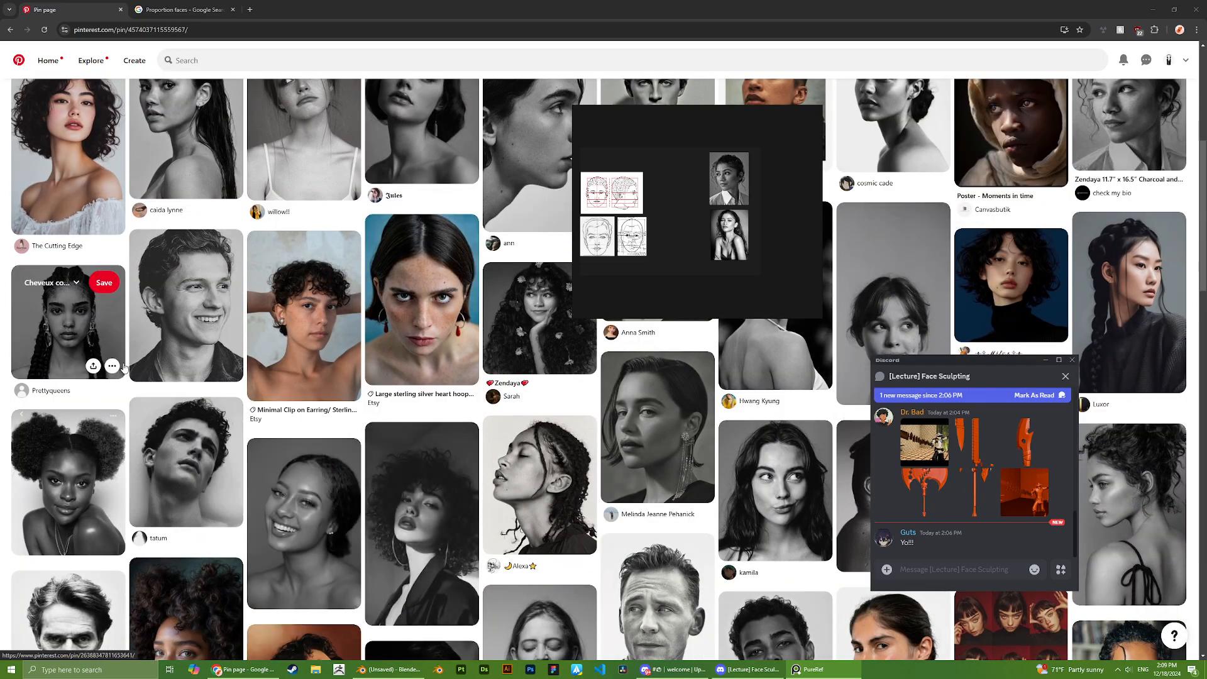
scroll(357, 333, "down", 1)
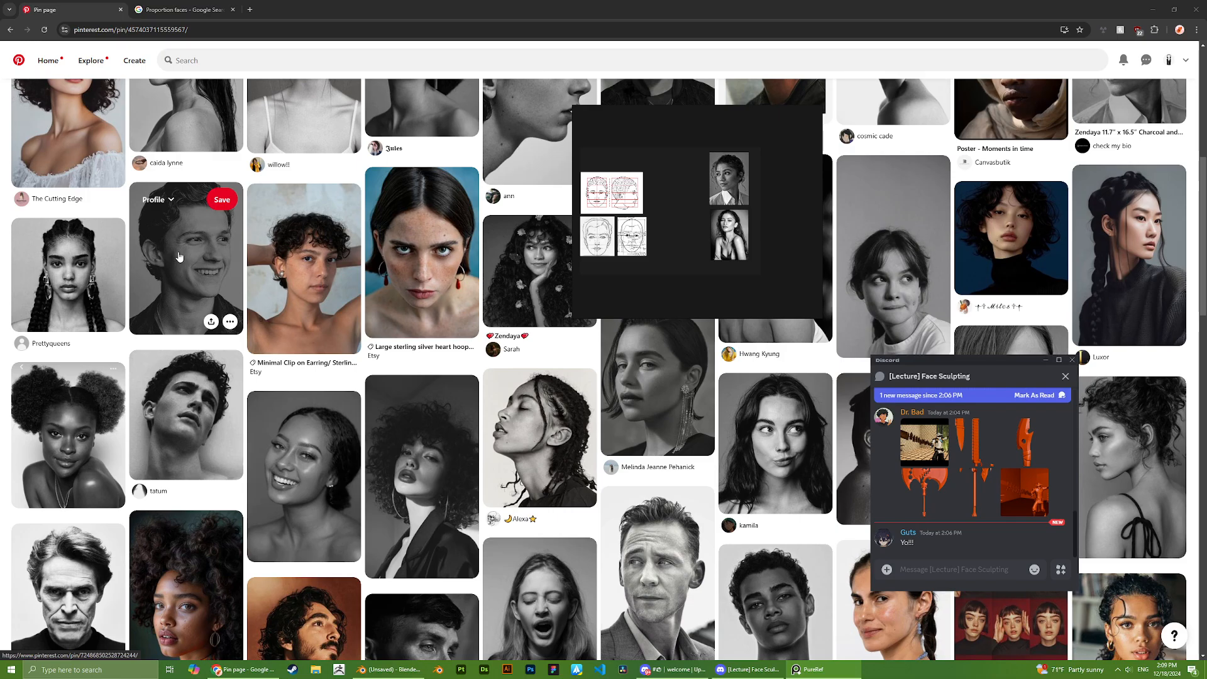
left_click_drag(701, 237, 815, 287)
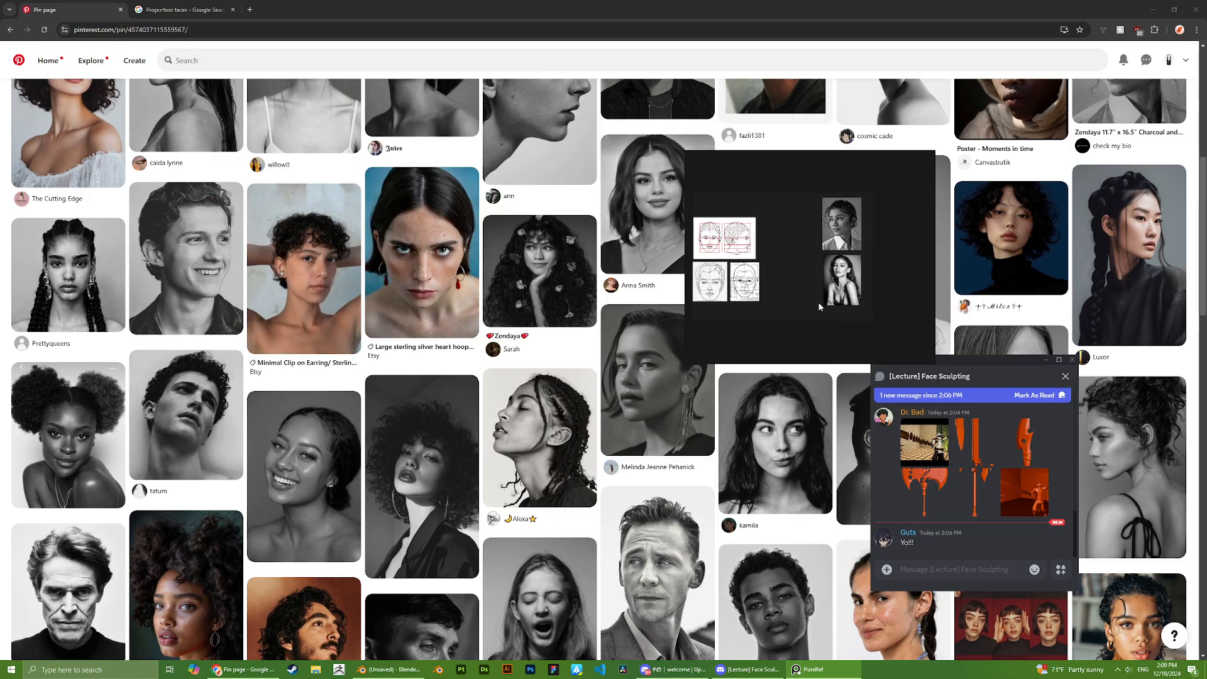
scroll(639, 363, "up", 5)
- Return to the "Zendaya - photo" pin and look through its related portraits, moving PureRef off the covered pins
left_click(9, 29)
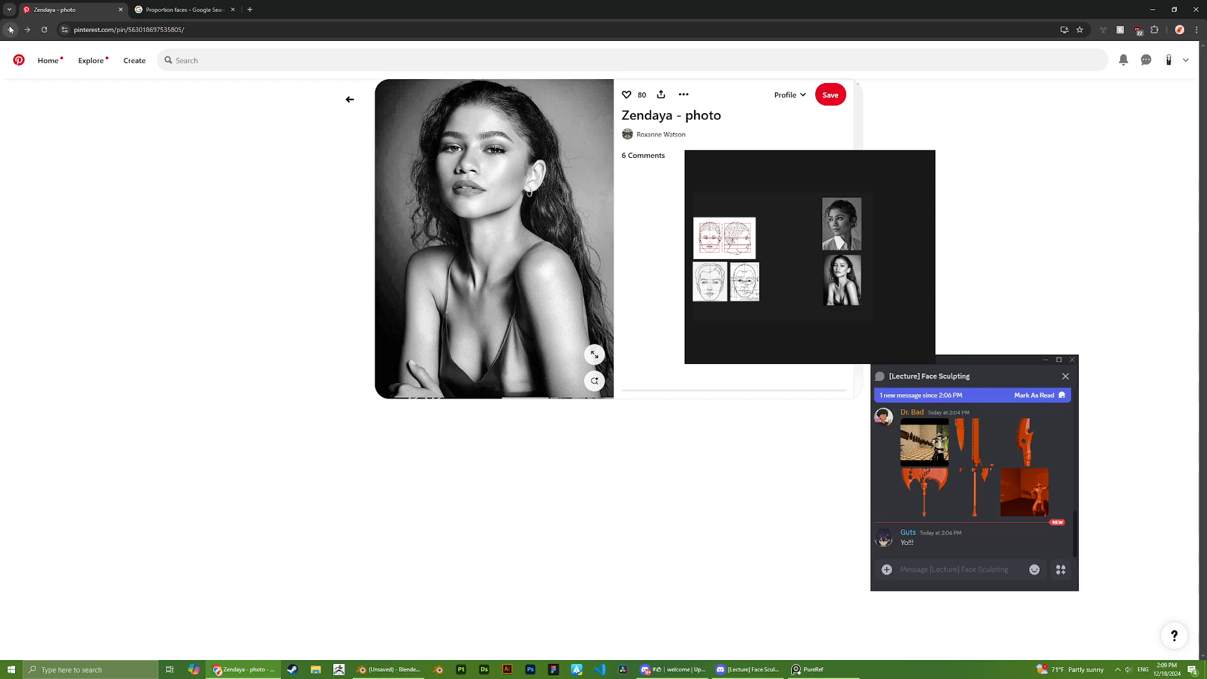
scroll(306, 344, "down", 2)
scroll(306, 344, "down", 2)
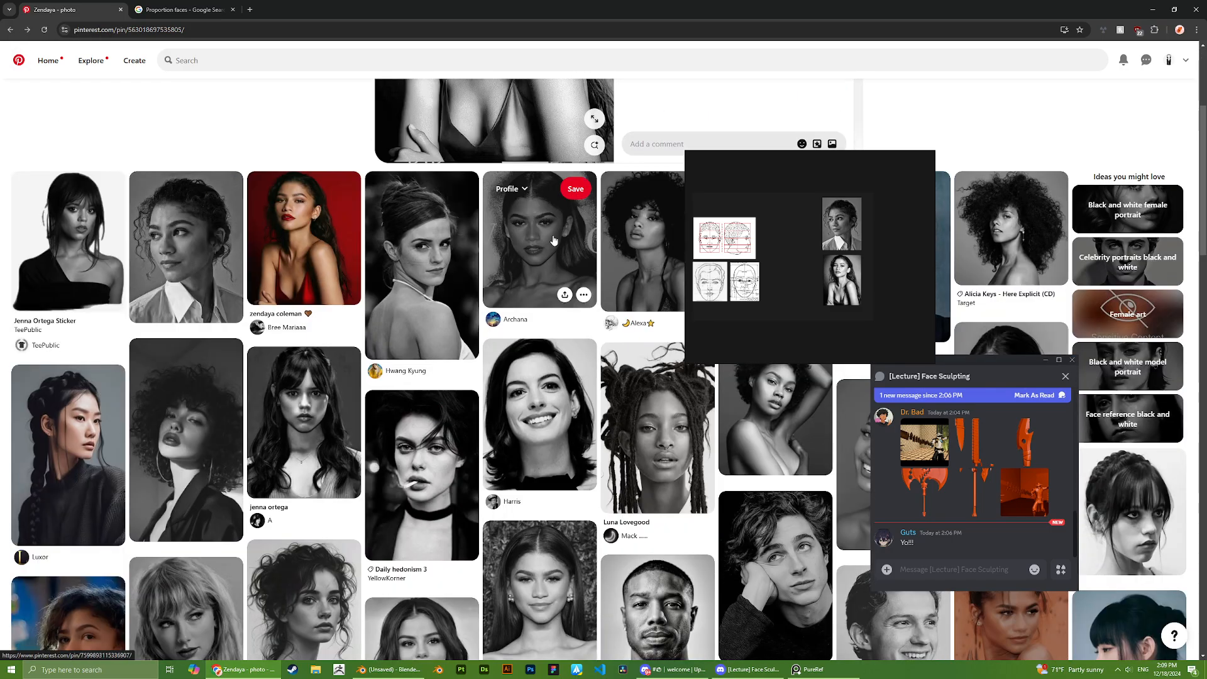
left_click_drag(749, 204, 470, 327)
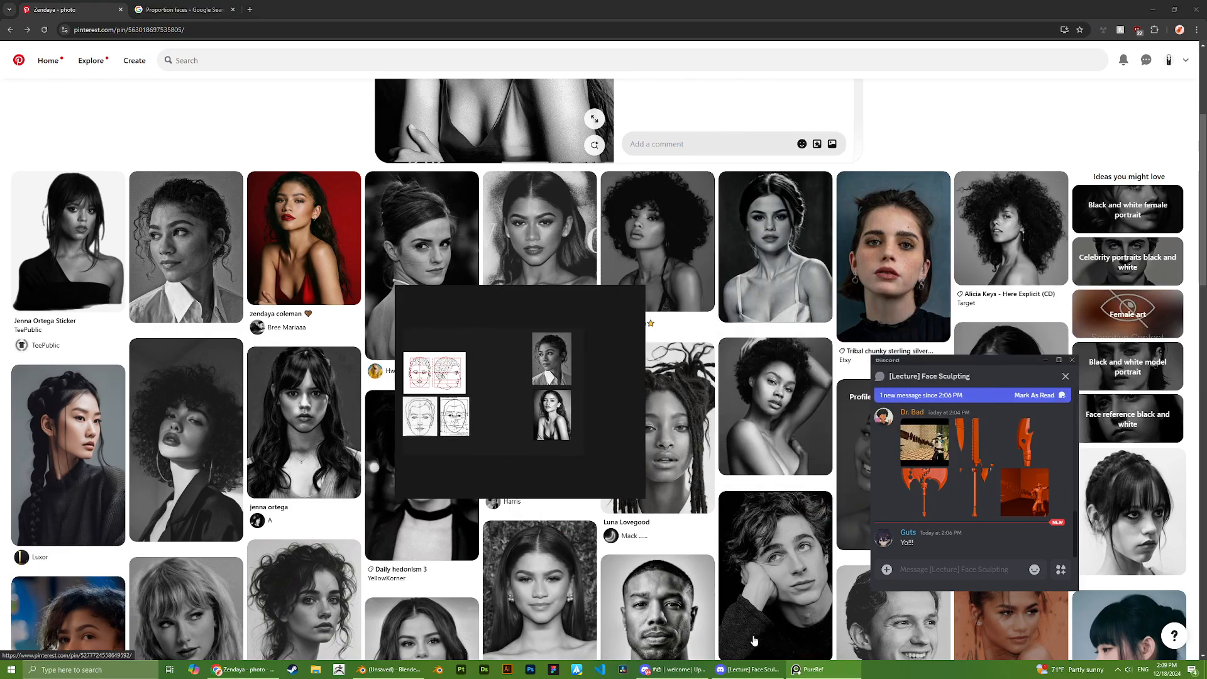
- Switch to Discord, close the popped-out Face Sculpting lecture chat, and move the PureRef window to the side of the screen
left_click(674, 669)
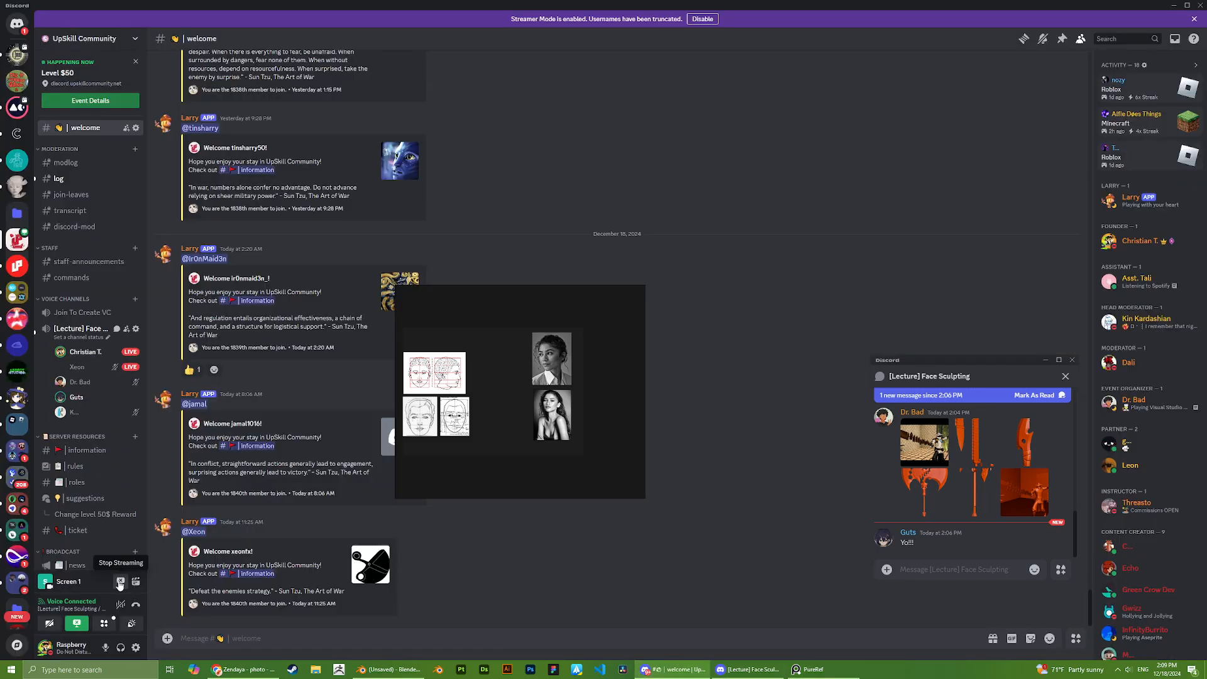
left_click(1071, 358)
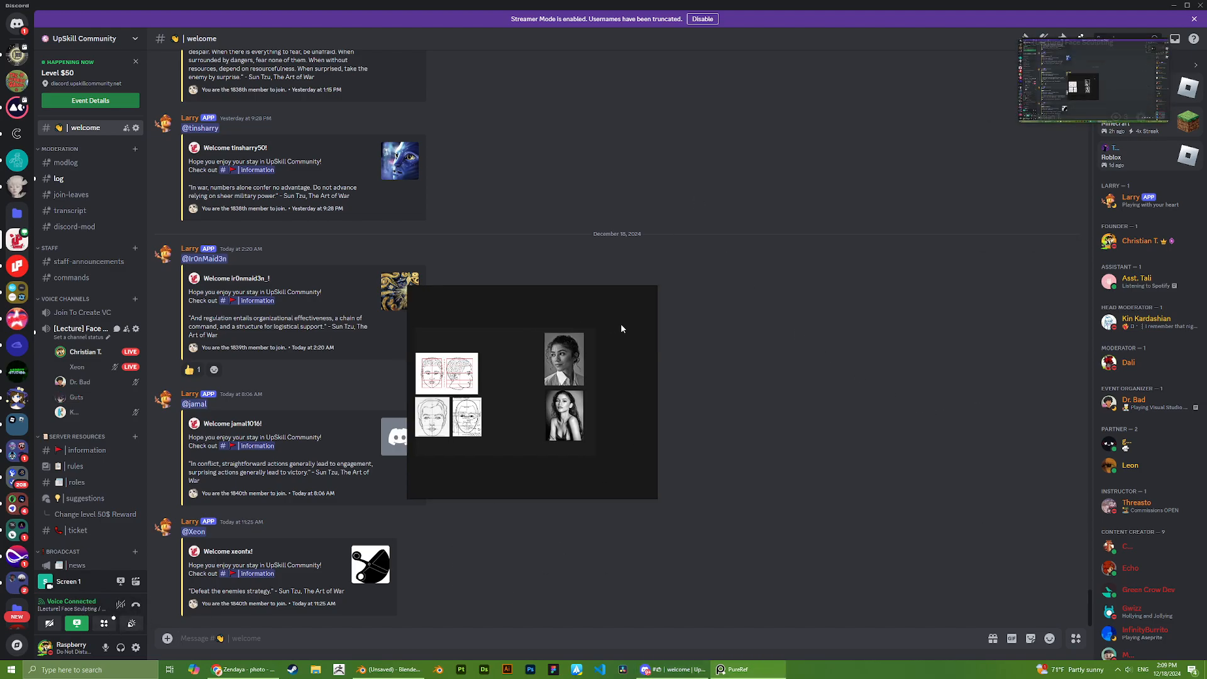
left_click_drag(623, 329, 1058, 309)
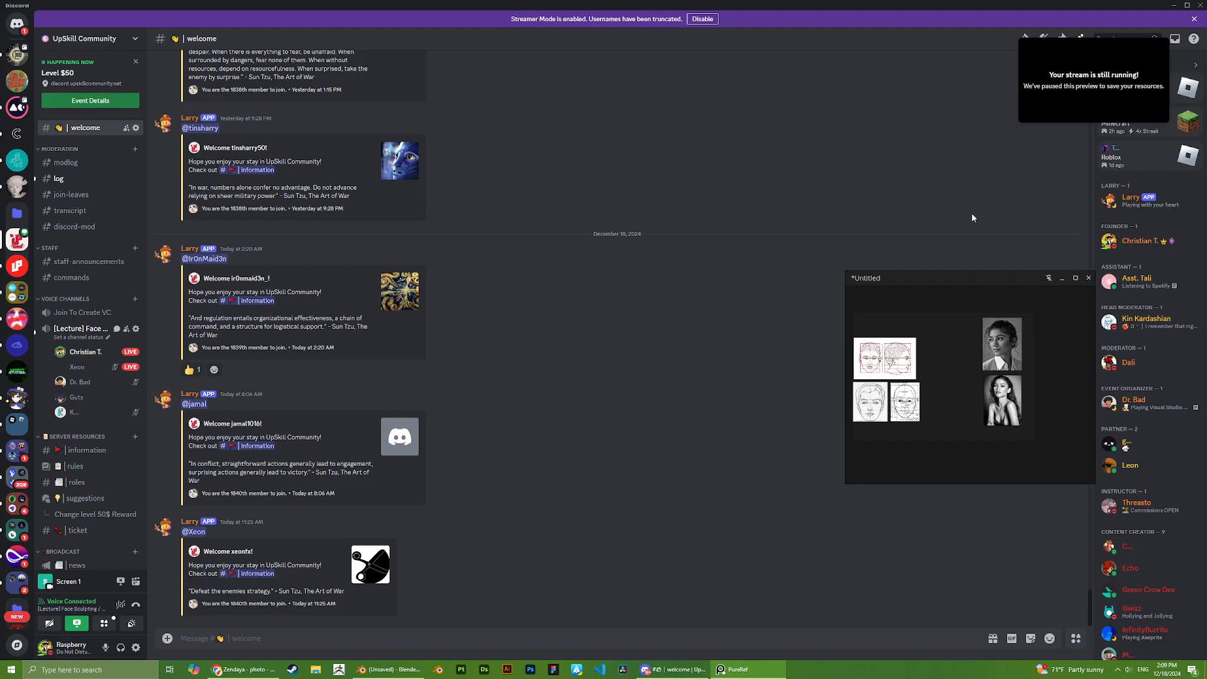
- Switch back to Pinterest and examine more portraits related to the "Zendaya - photo" pin for further angles of the face
left_click(244, 669)
scroll(533, 411, "down", 5)
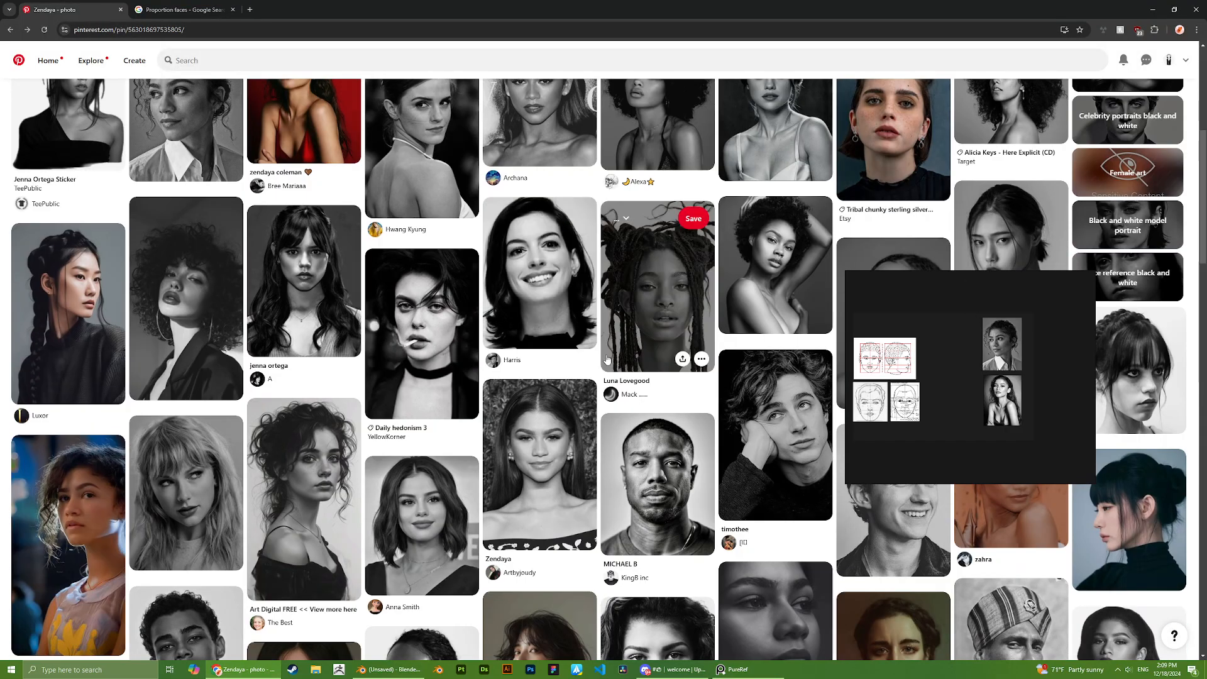
scroll(491, 402, "down", 2)
scroll(302, 390, "down", 2)
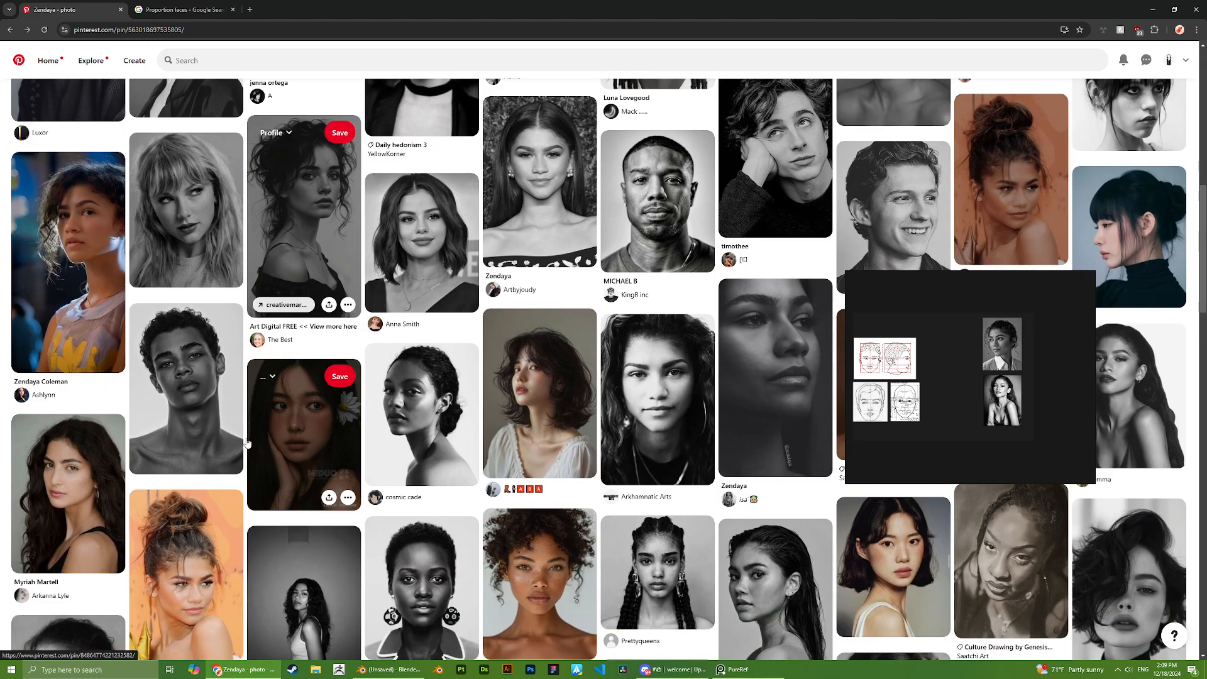
scroll(220, 415, "down", 1)
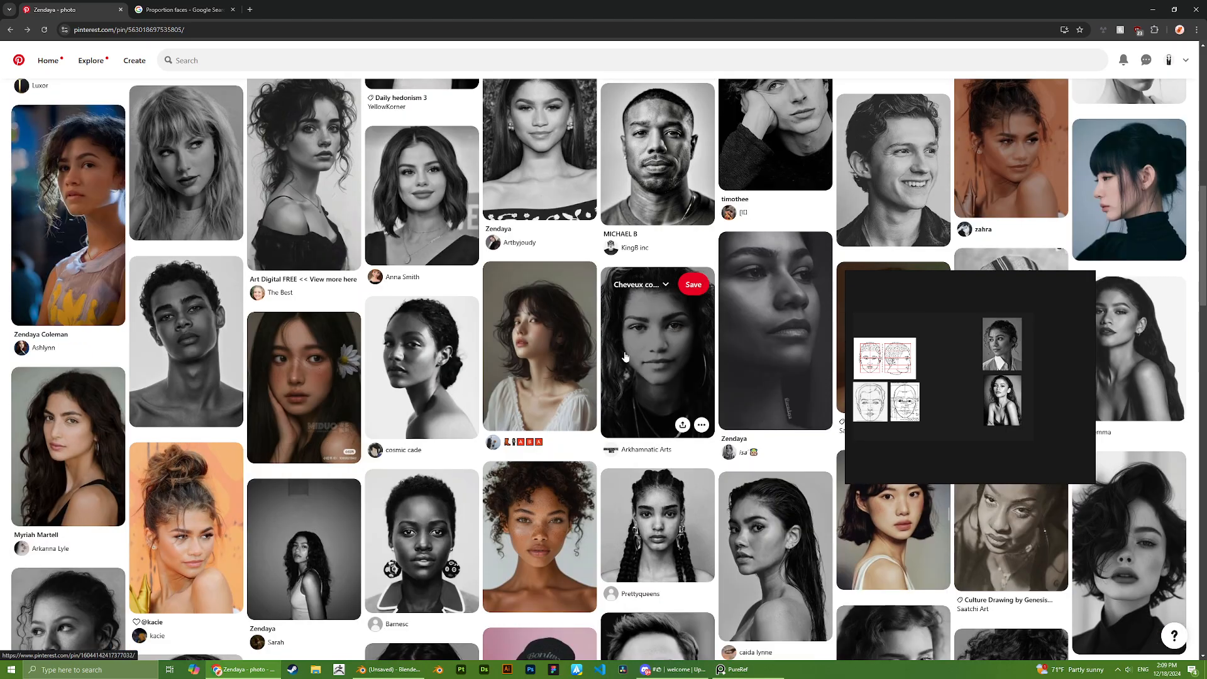
scroll(623, 362, "down", 5)
- Search Pinterest for "zendaya" and add the hoop-earring portrait to PureRef, scaled down beside the lower black-and-white portrait
left_click(379, 61)
type("Zendaya")
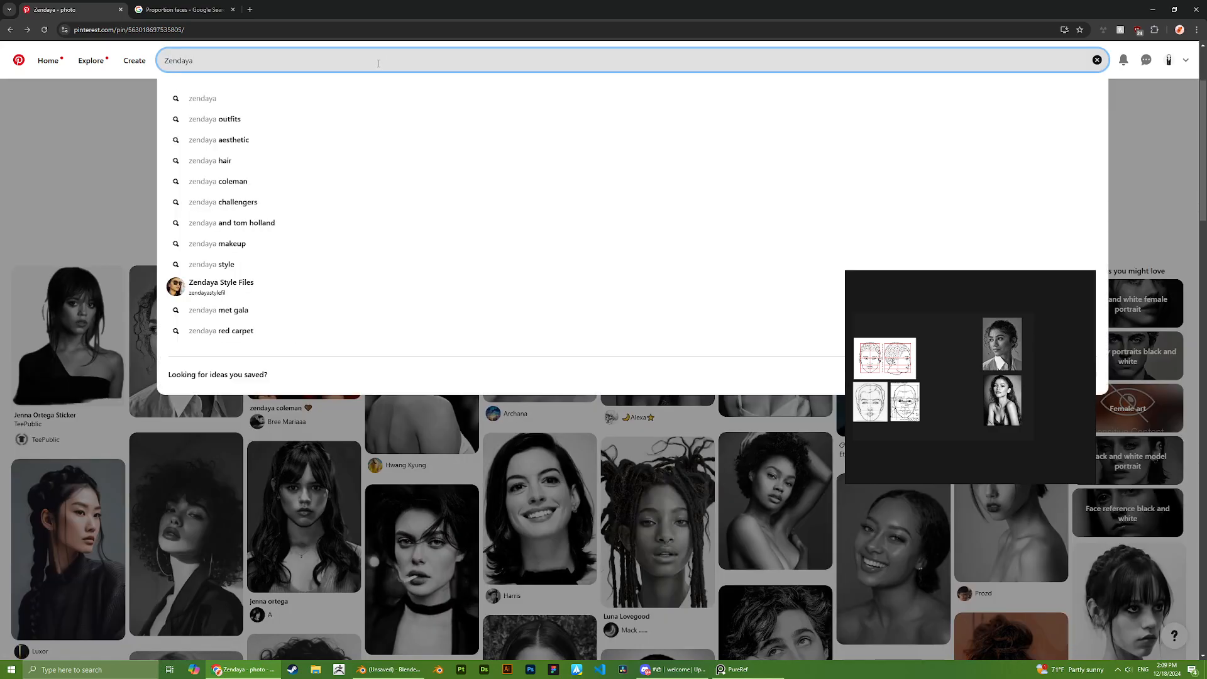
left_click(333, 99)
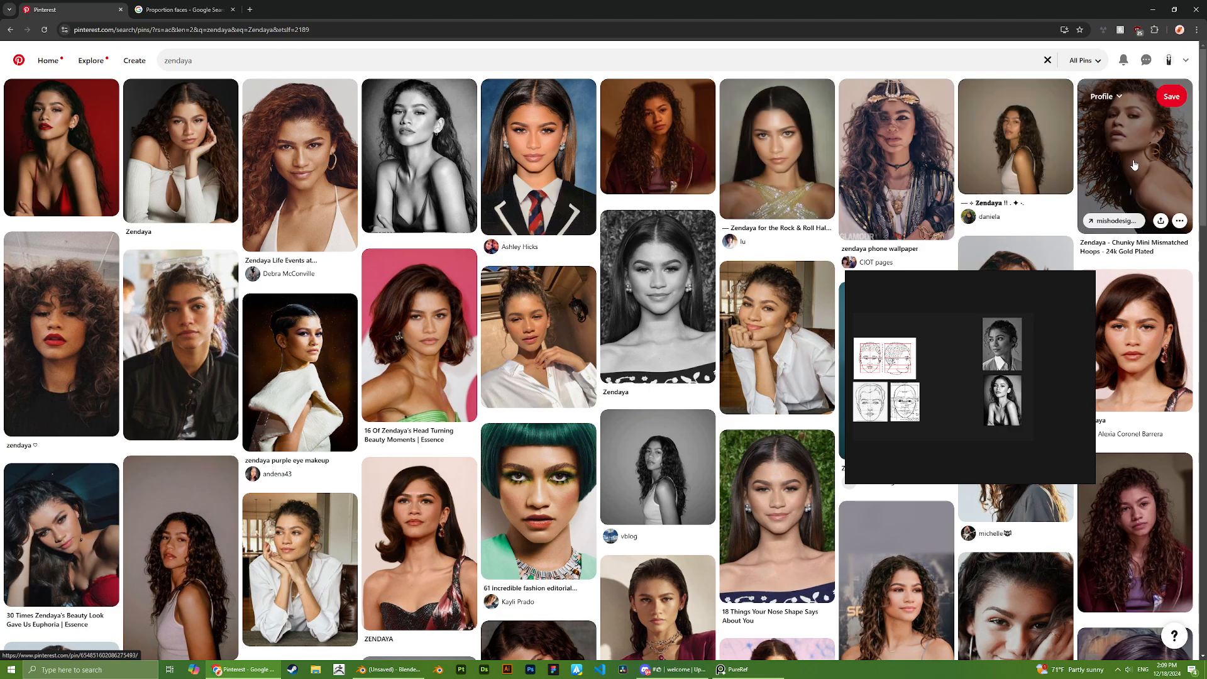
left_click_drag(1050, 356, 1050, 355)
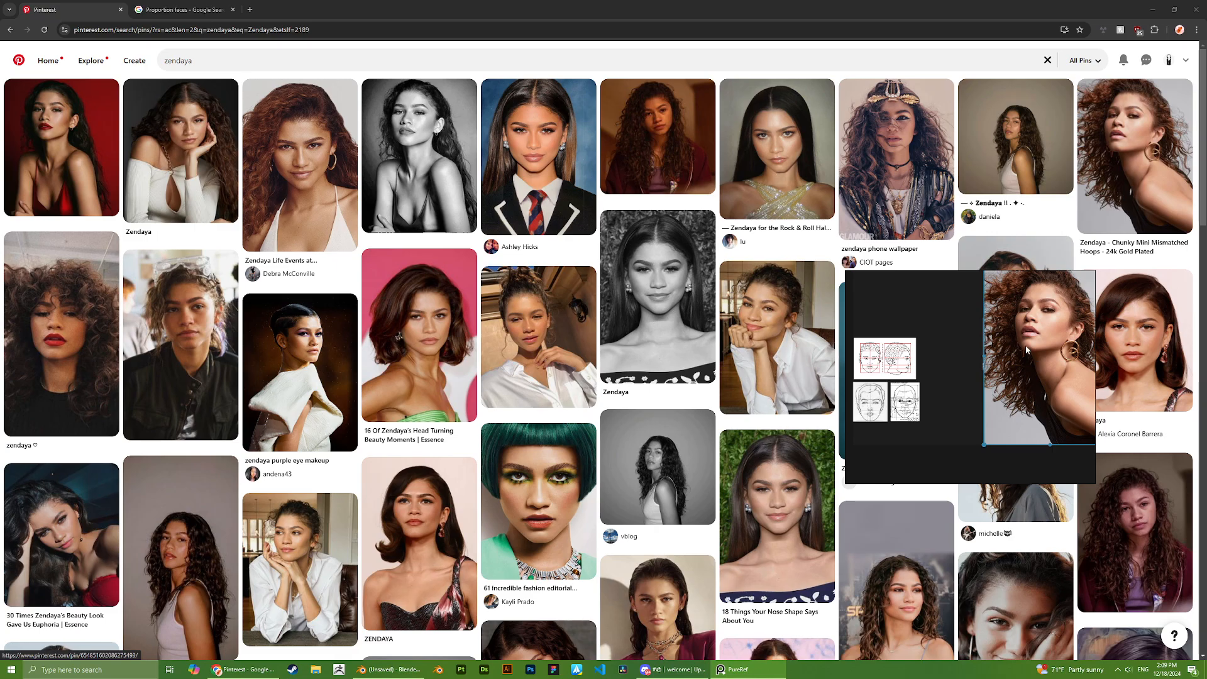
scroll(957, 308, "down", 2)
left_click_drag(975, 287, 1026, 357)
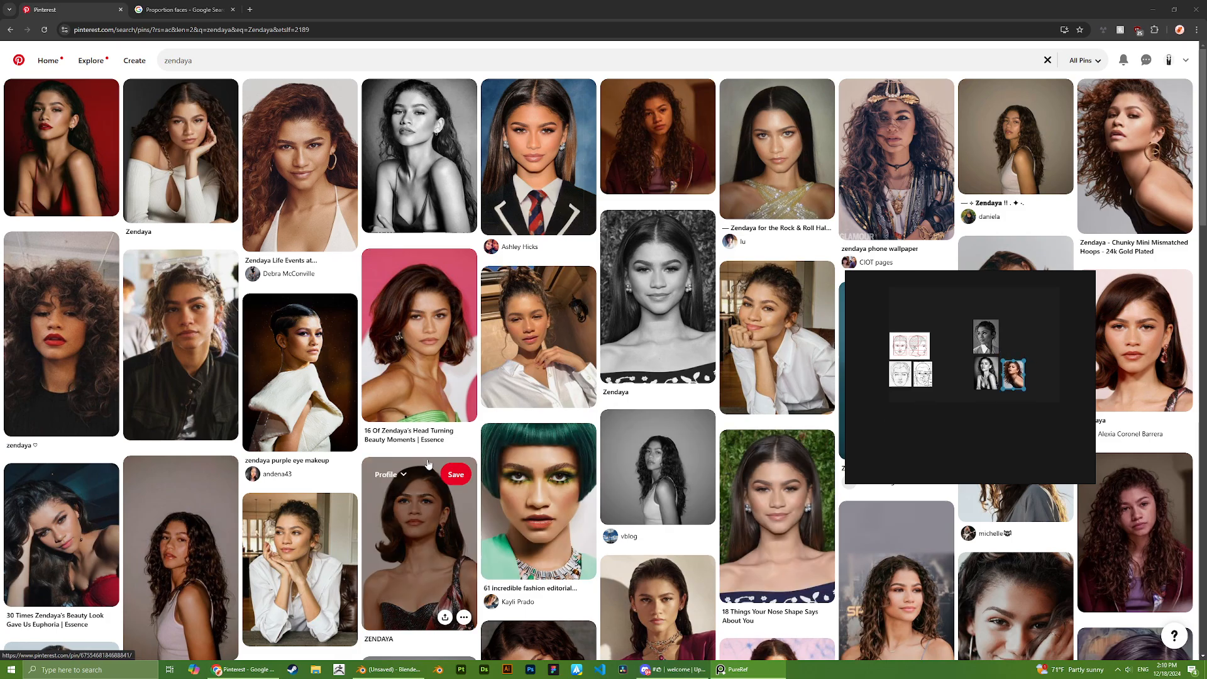
- Open the backlit long-haired portrait pin and add it to PureRef, scaled down at the end of the portrait row
scroll(226, 486, "down", 2)
scroll(226, 486, "down", 5)
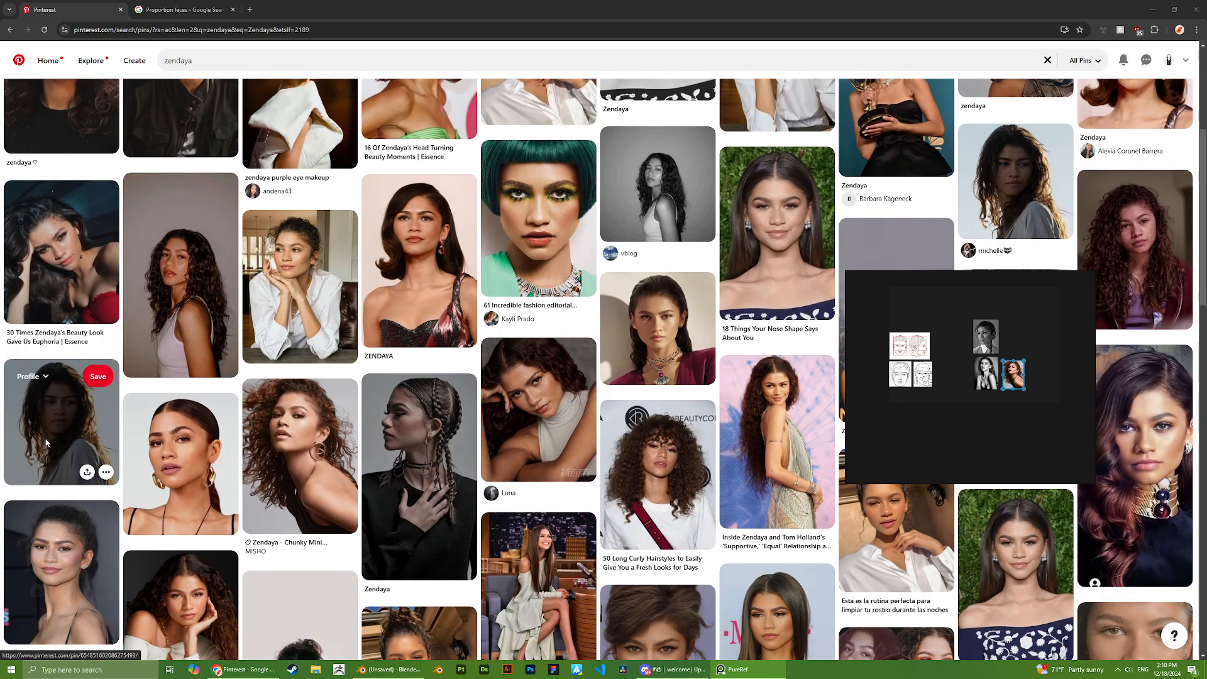
left_click(799, 433)
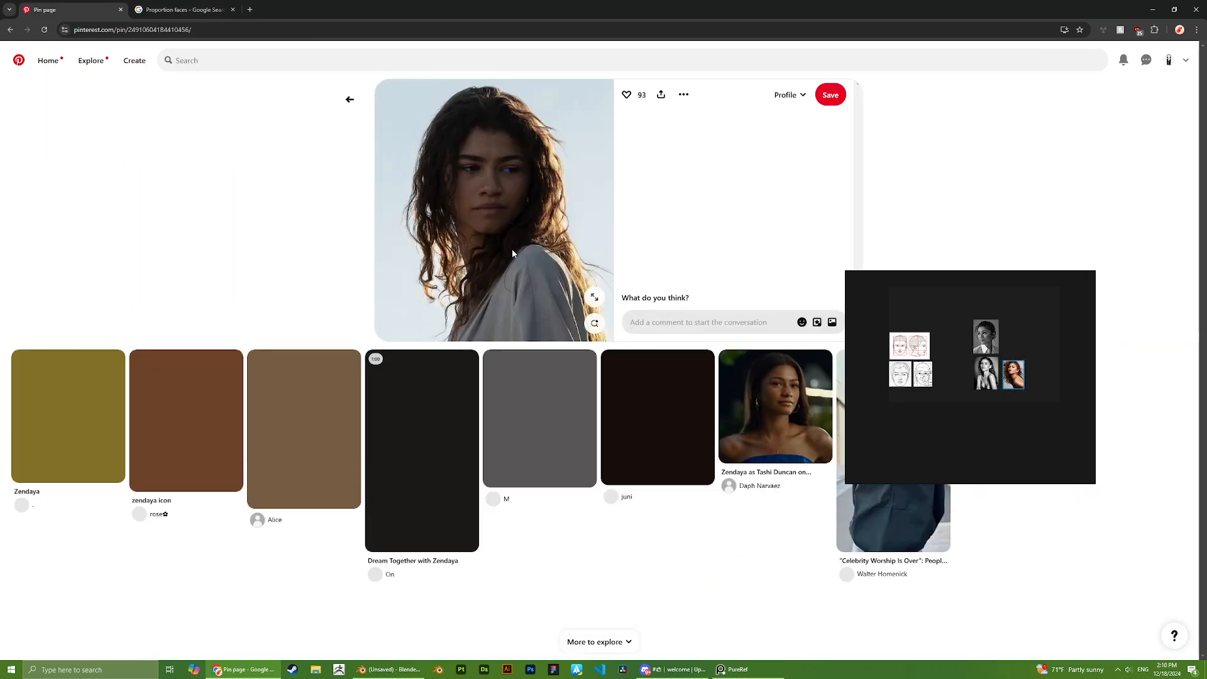
left_click_drag(508, 244, 1054, 386)
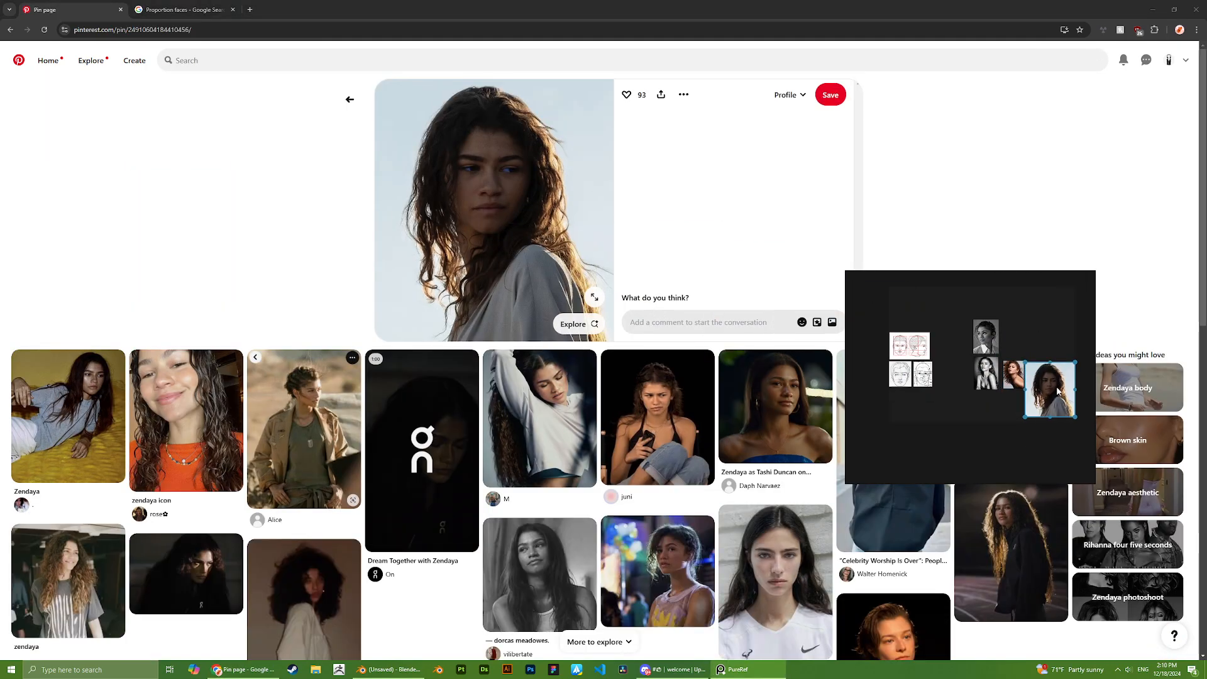
left_click_drag(1081, 337, 1038, 380)
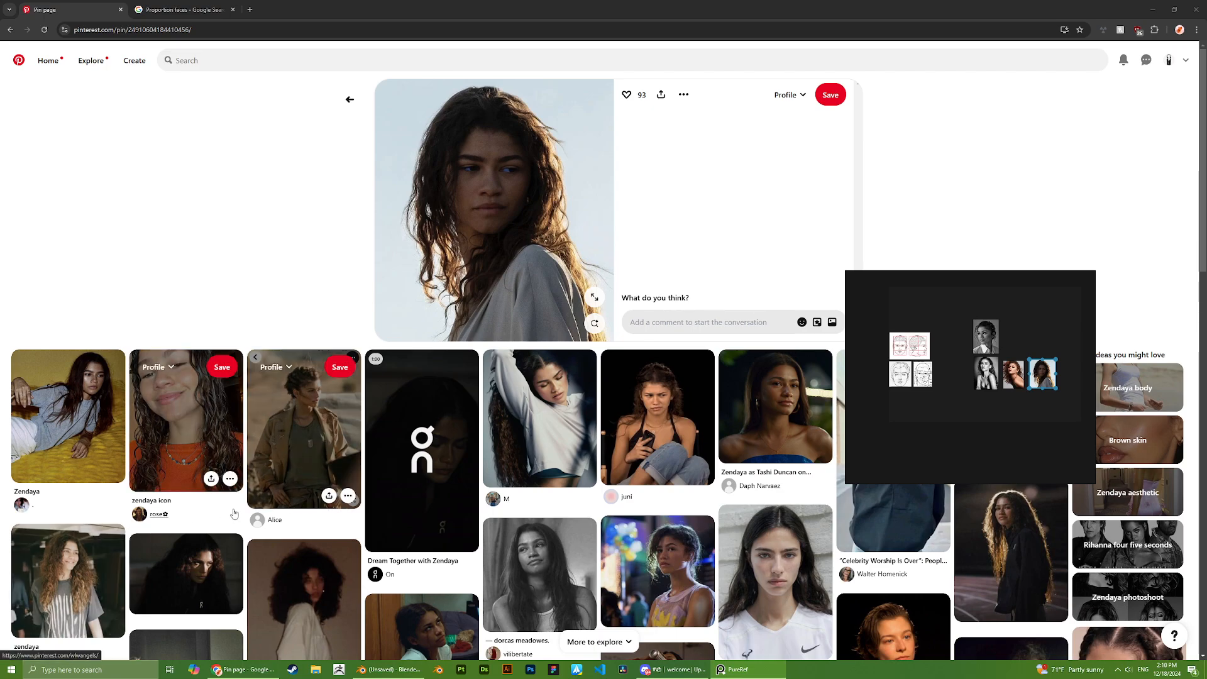
- Return to the "zendaya" search results and browse the portraits for another face reference
left_click(10, 30)
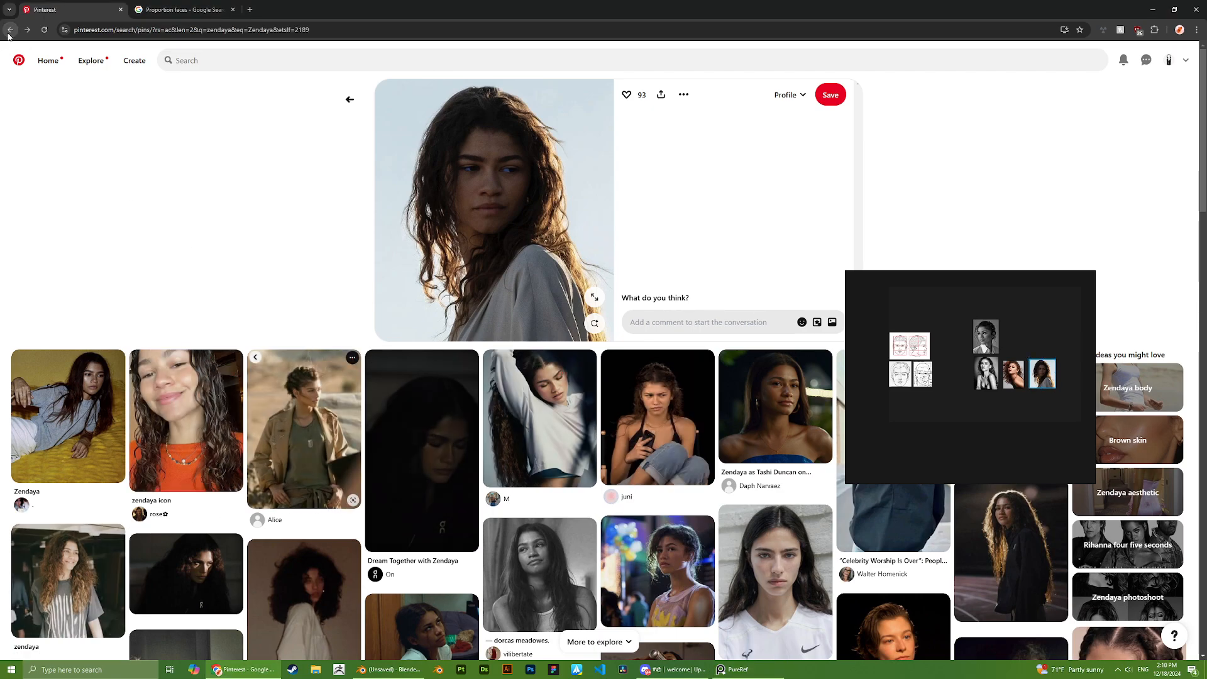
scroll(375, 405, "down", 7)
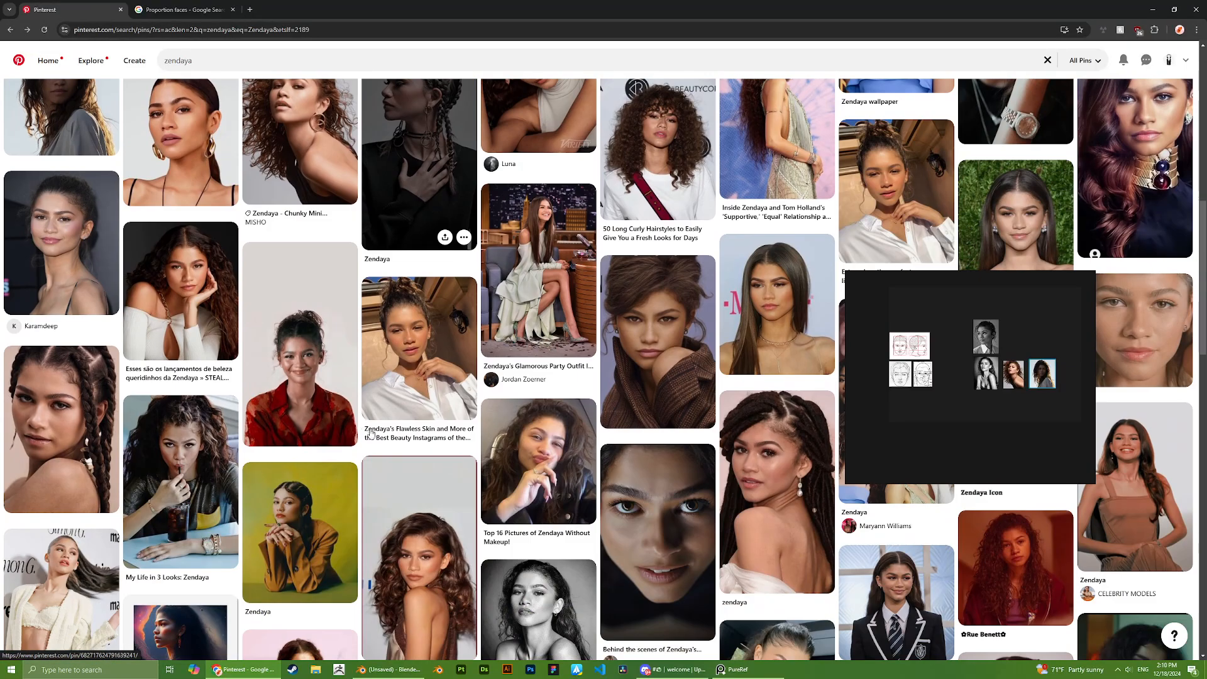
scroll(356, 388, "down", 3)
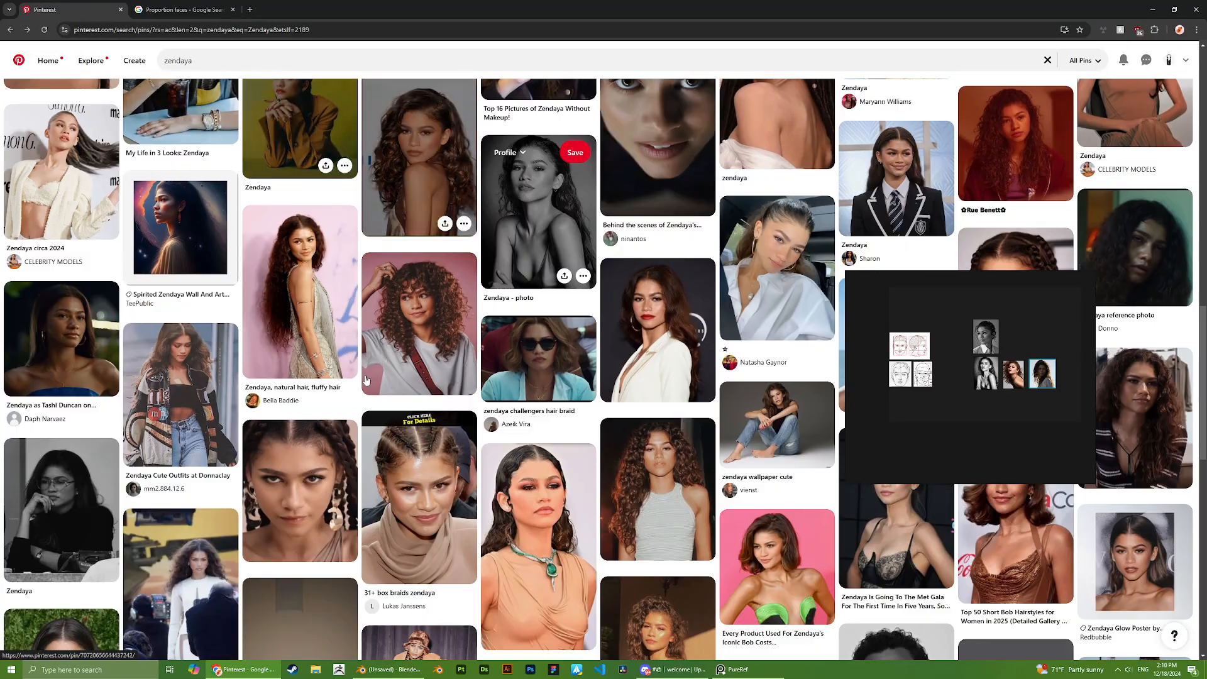
scroll(141, 394, "down", 2)
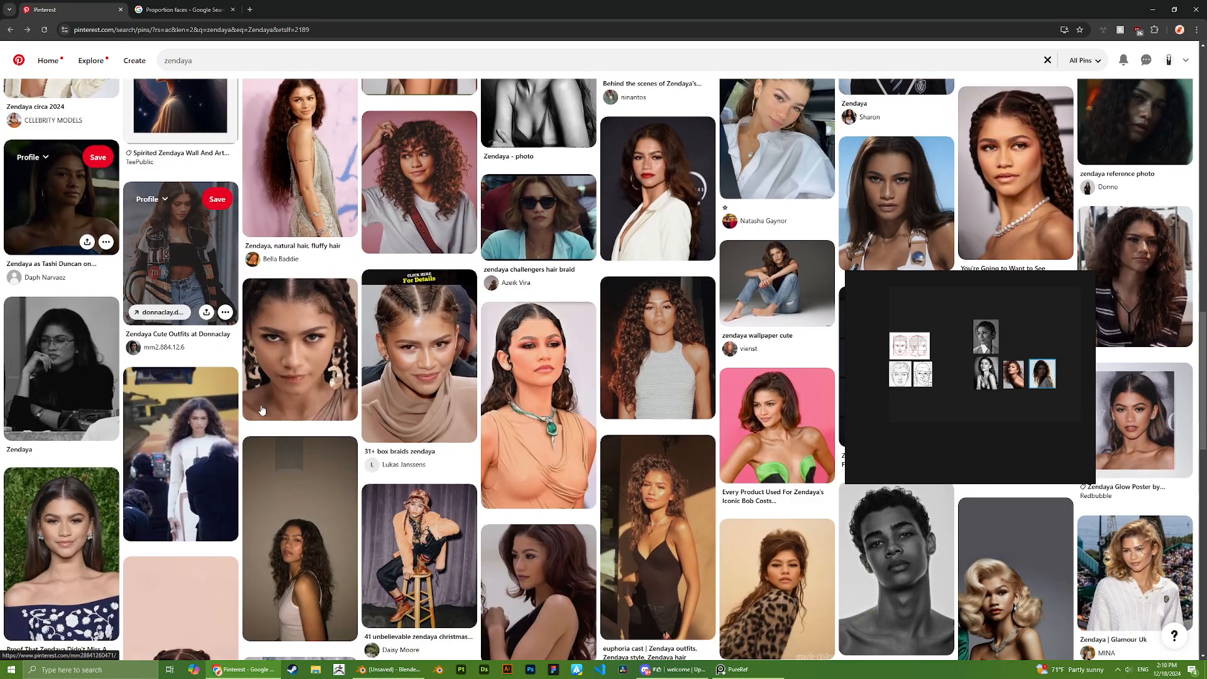
scroll(415, 377, "up", 8)
scroll(668, 264, "up", 10)
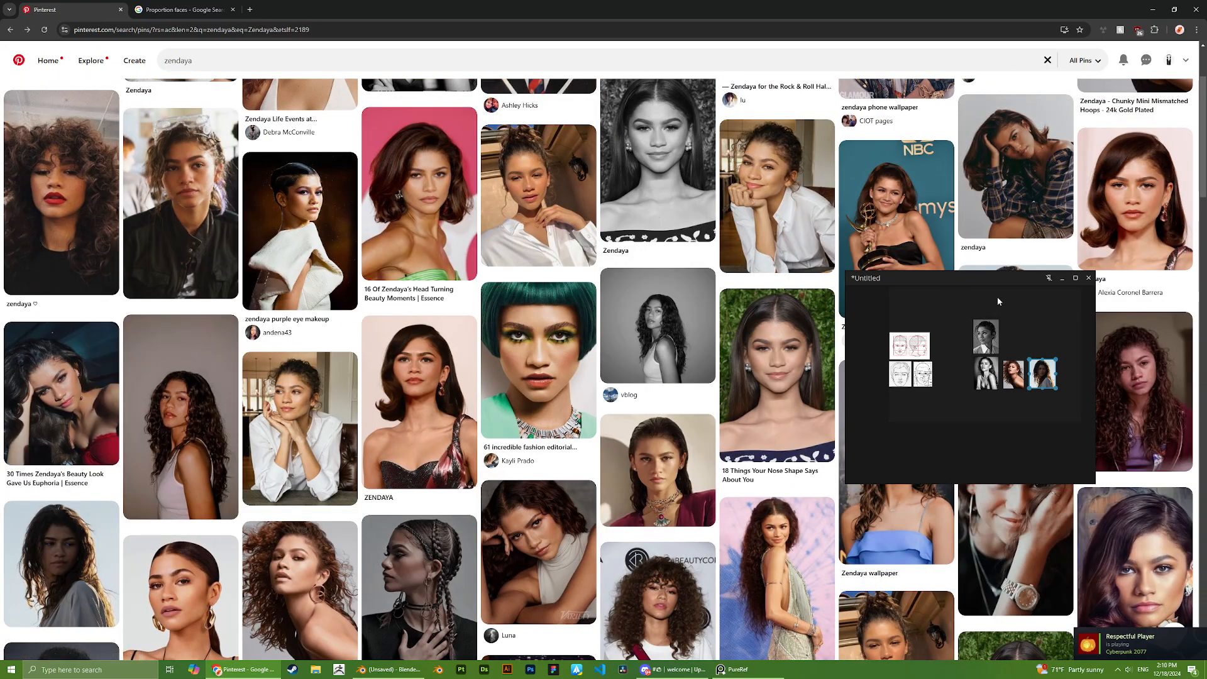
scroll(999, 297, "up", 1)
scroll(1006, 245, "up", 3)
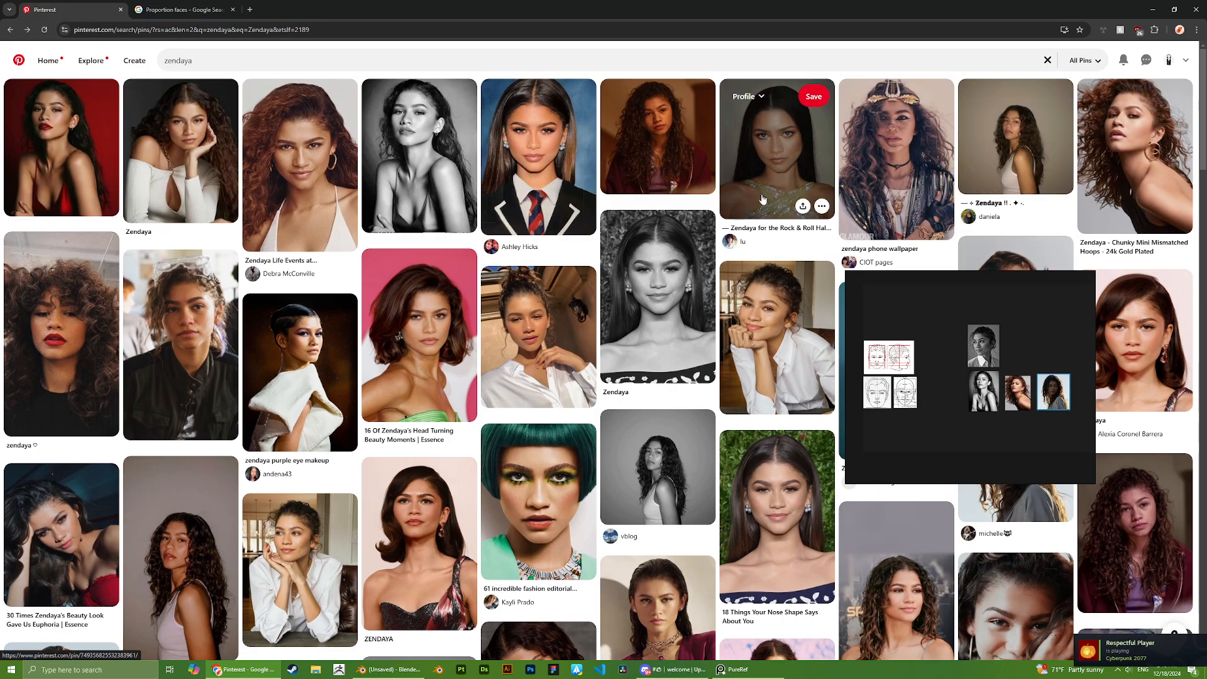
scroll(687, 322, "down", 2)
scroll(653, 220, "up", 2)
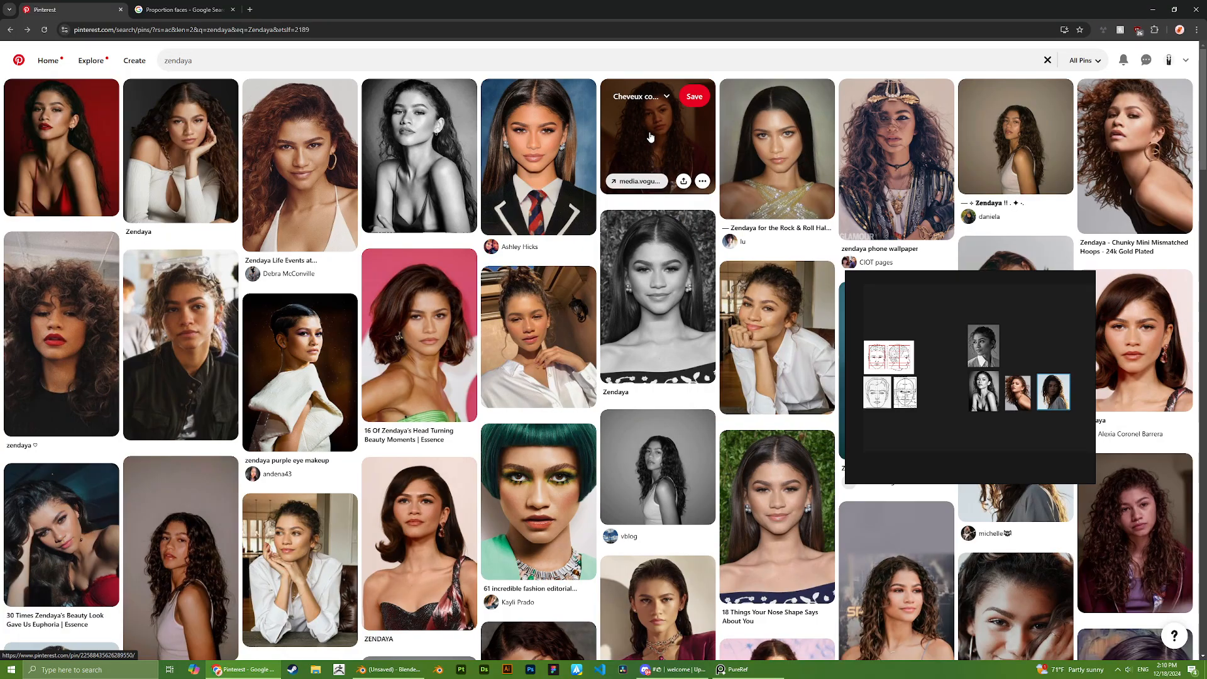
- Add the curly-haired portrait on a brown backdrop beside the upper black-and-white photo in PureRef and tighten the lower portrait row
scroll(660, 171, "down", 15)
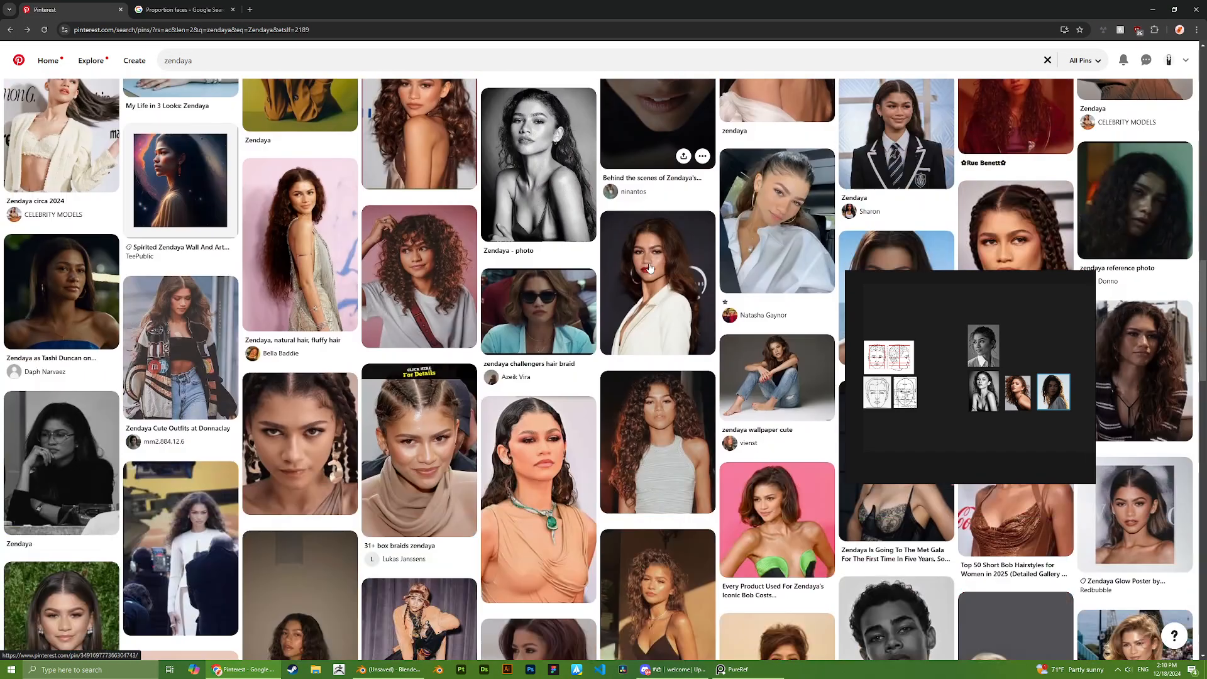
left_click_drag(992, 351, 994, 236)
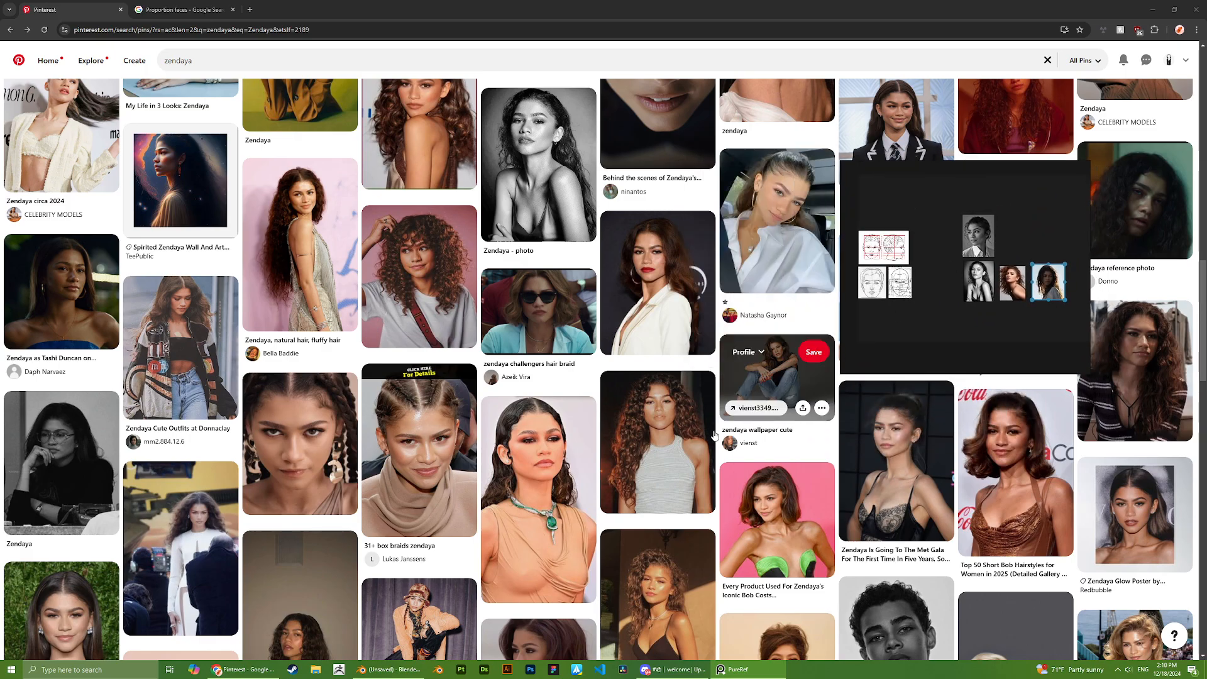
scroll(549, 471, "down", 5)
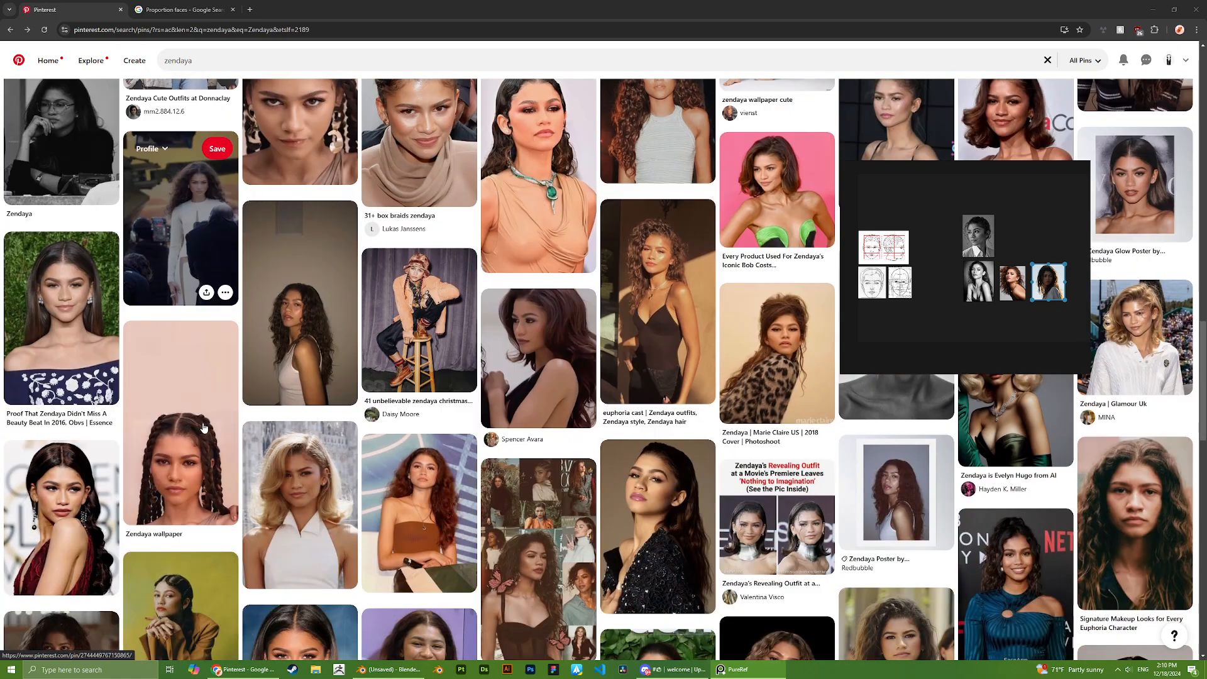
left_click_drag(309, 344, 1009, 248)
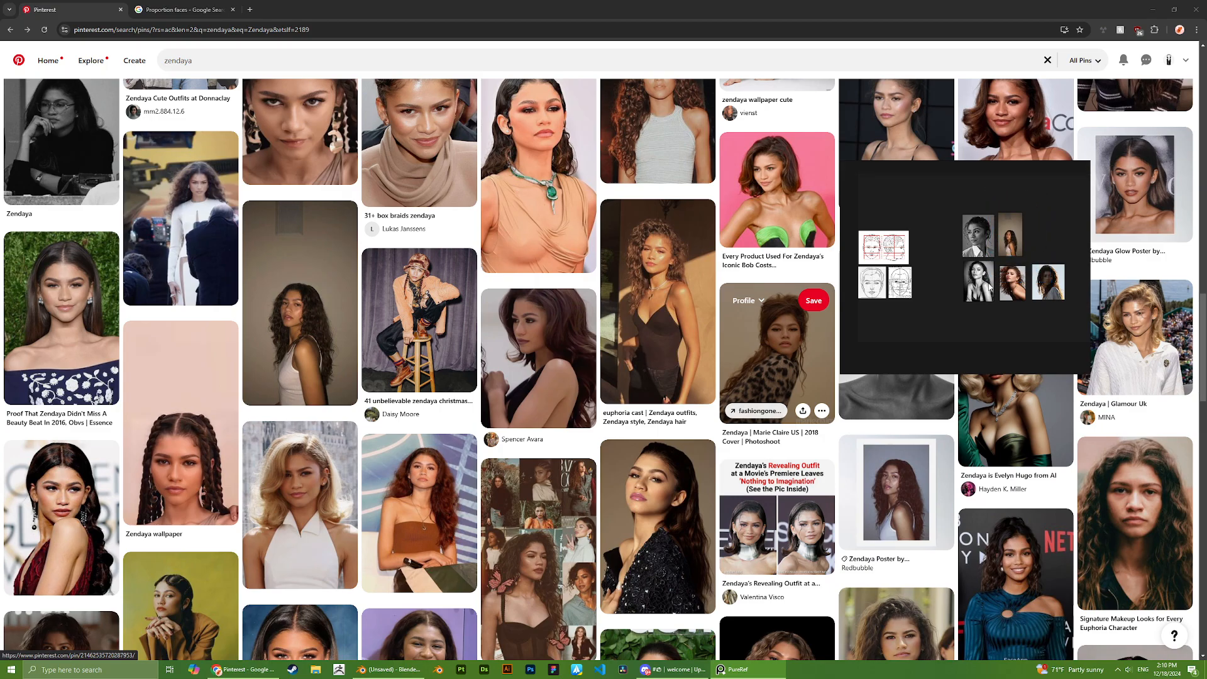
left_click(989, 287)
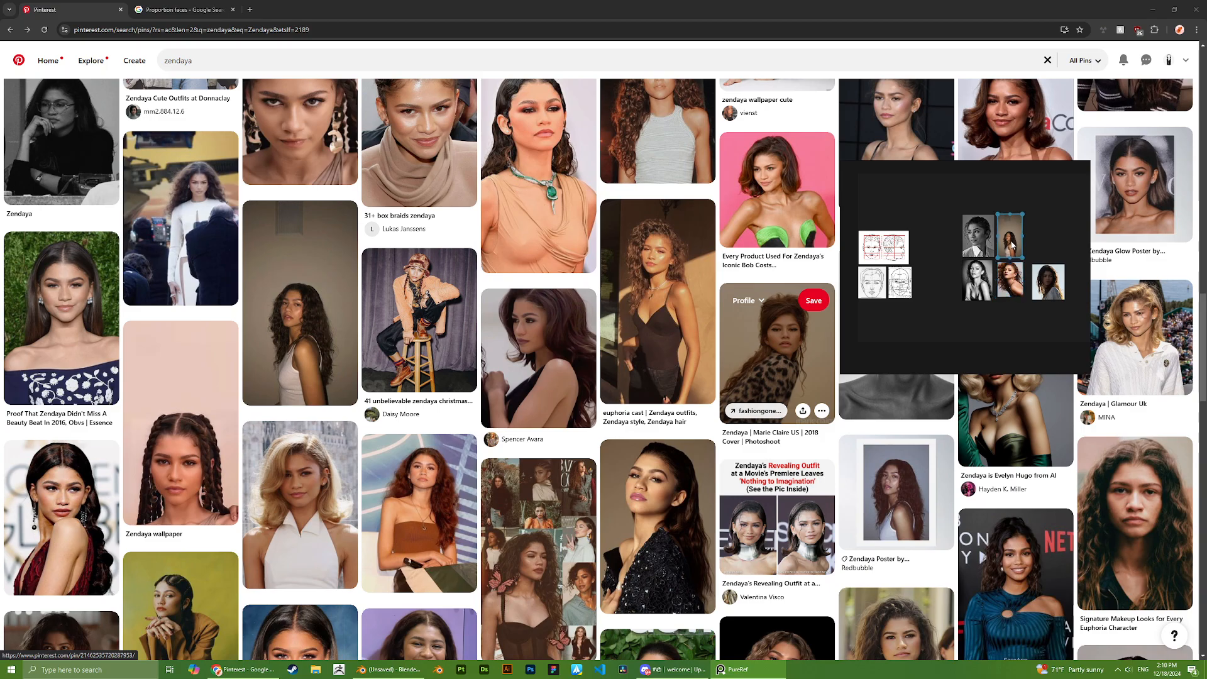
left_click_drag(1049, 281, 1046, 277)
- Find the curly-haired portrait in a black outfit among the Zendaya results and add it at the end of the upper portrait row
scroll(503, 448, "down", 4)
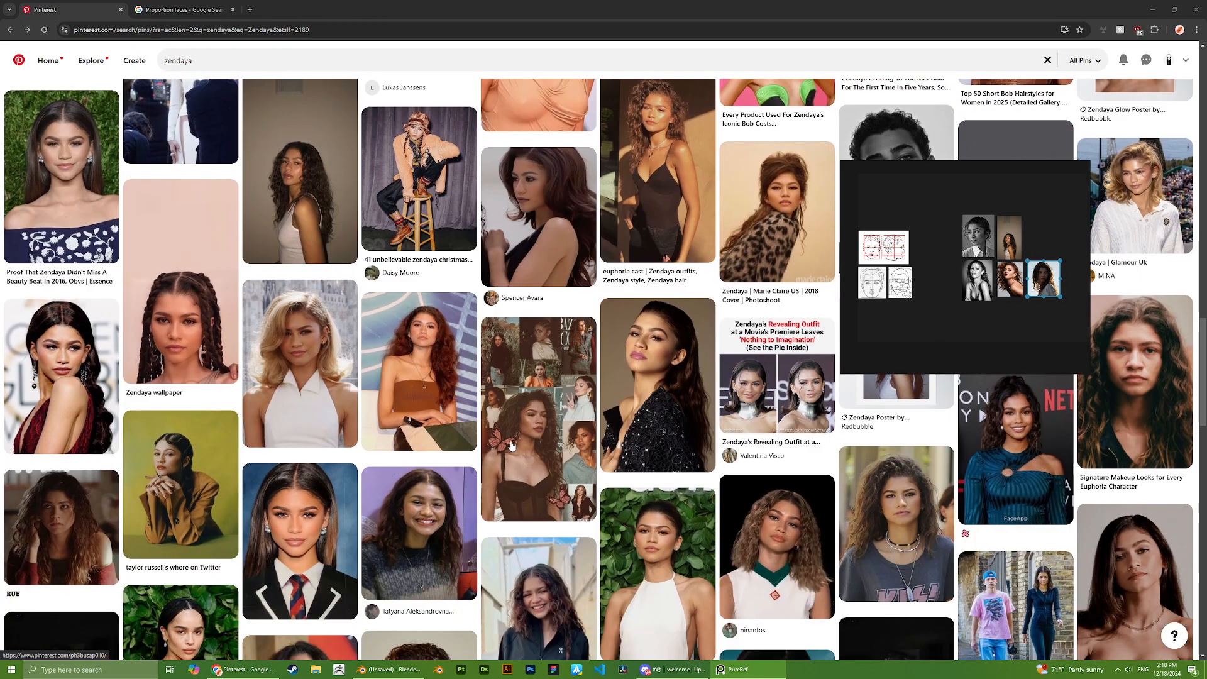
scroll(409, 440, "down", 2)
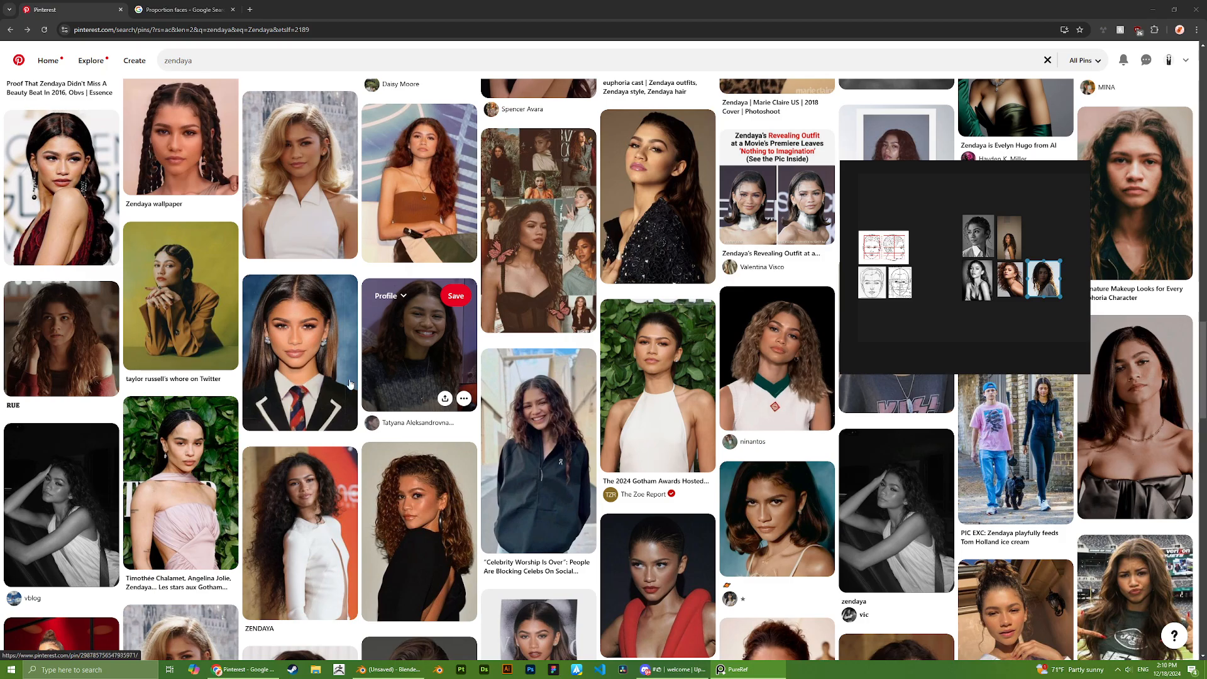
scroll(209, 409, "down", 3)
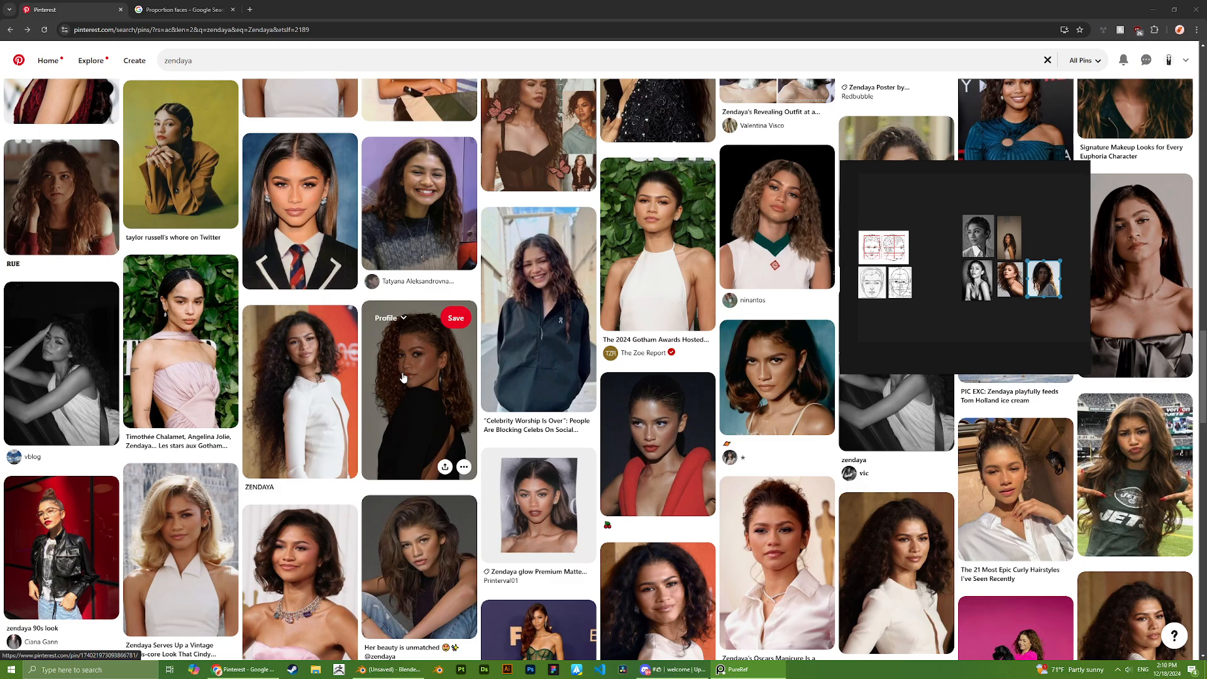
left_click_drag(403, 377, 1040, 232)
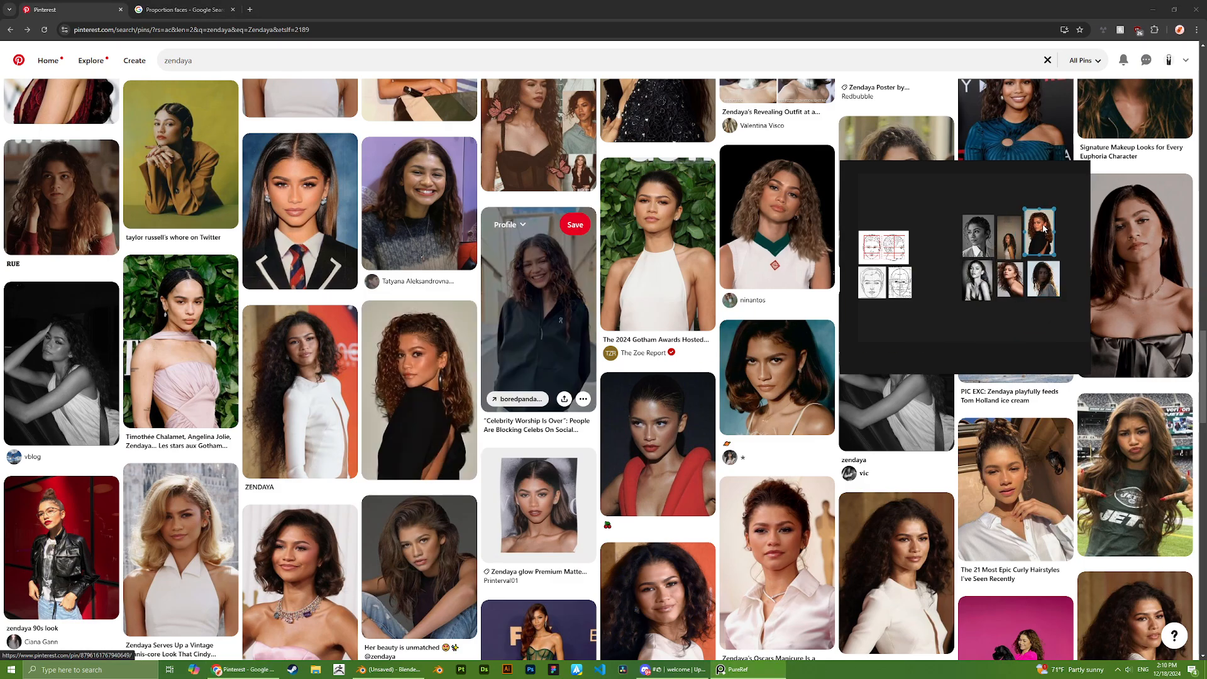
scroll(586, 485, "down", 5)
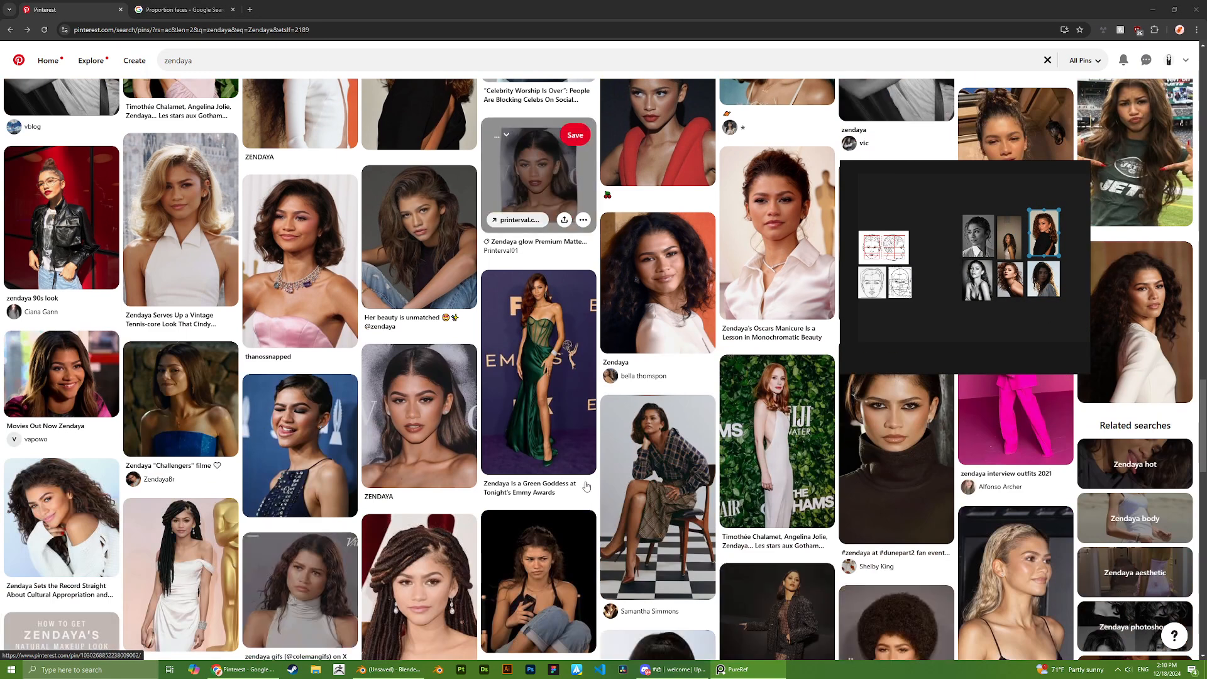
scroll(585, 486, "down", 6)
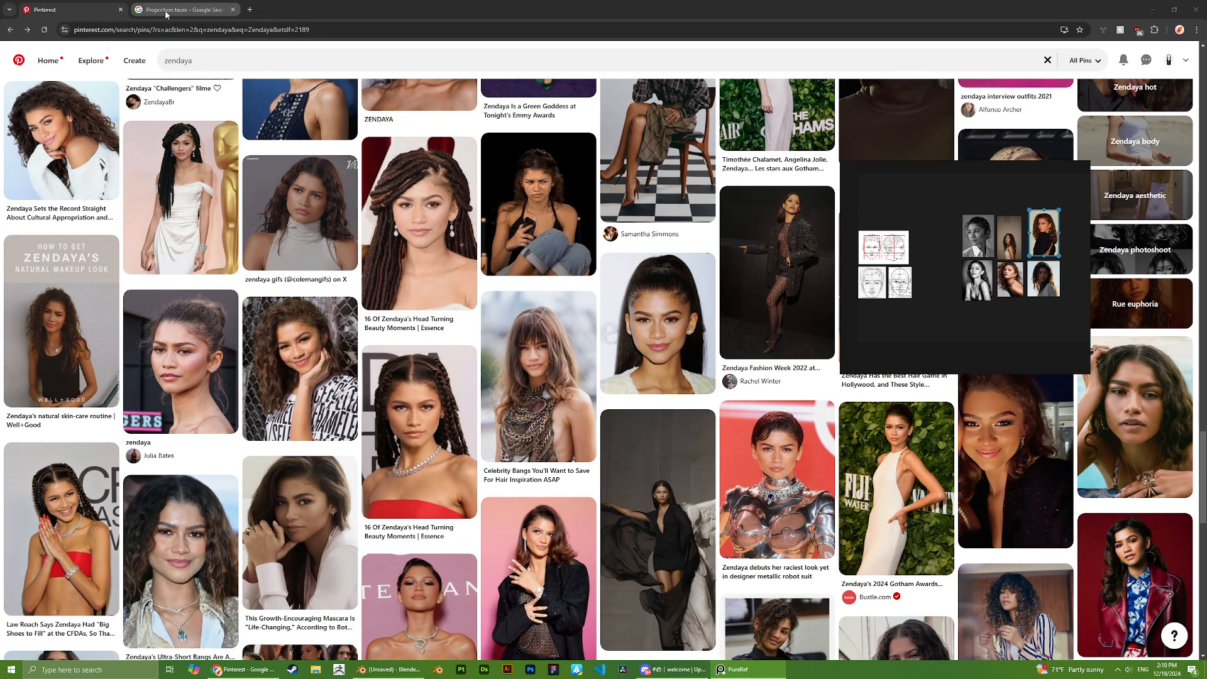
- Switch to the Google Images results for "Proportion faces" and open the ten-head "Proportions of the Face" worksheet
left_click(166, 11)
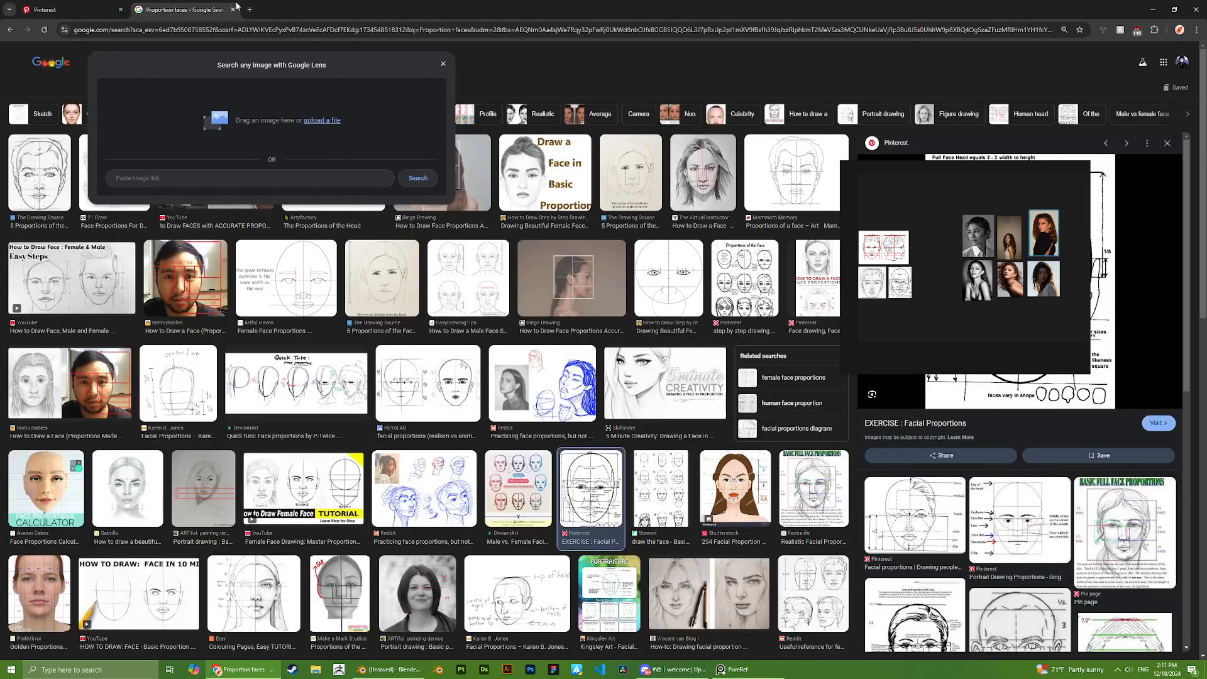
left_click(443, 66)
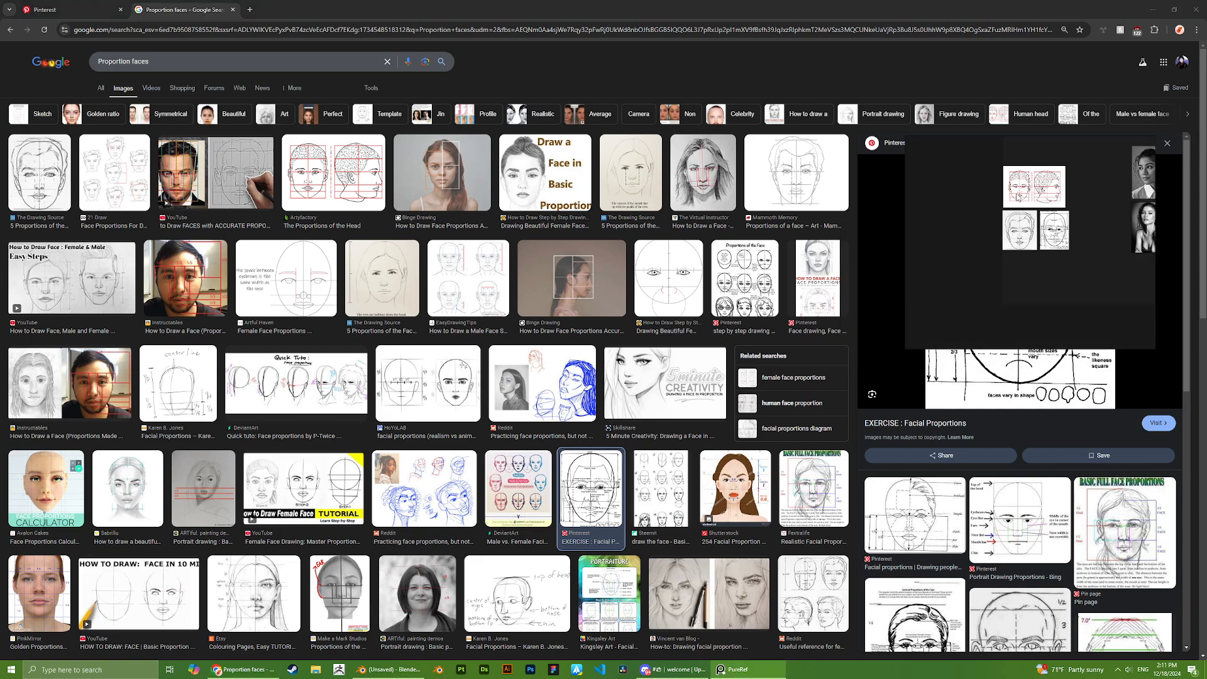
scroll(516, 458, "down", 2)
scroll(440, 463, "down", 1)
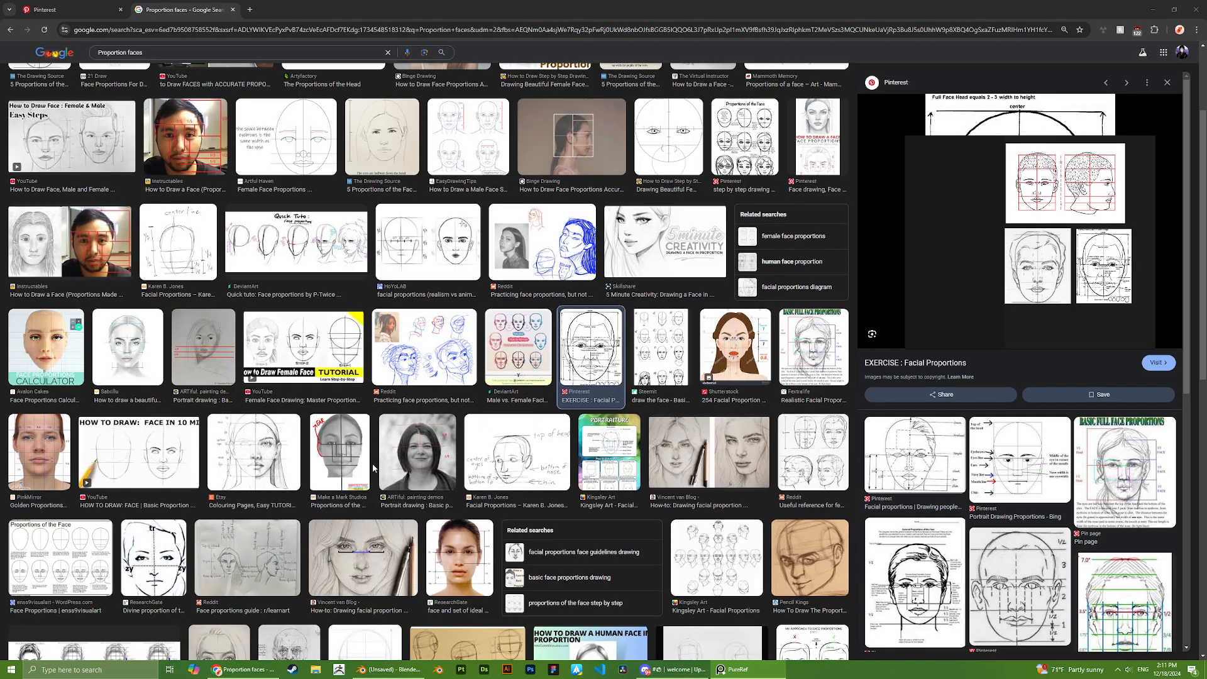
scroll(161, 511, "down", 1)
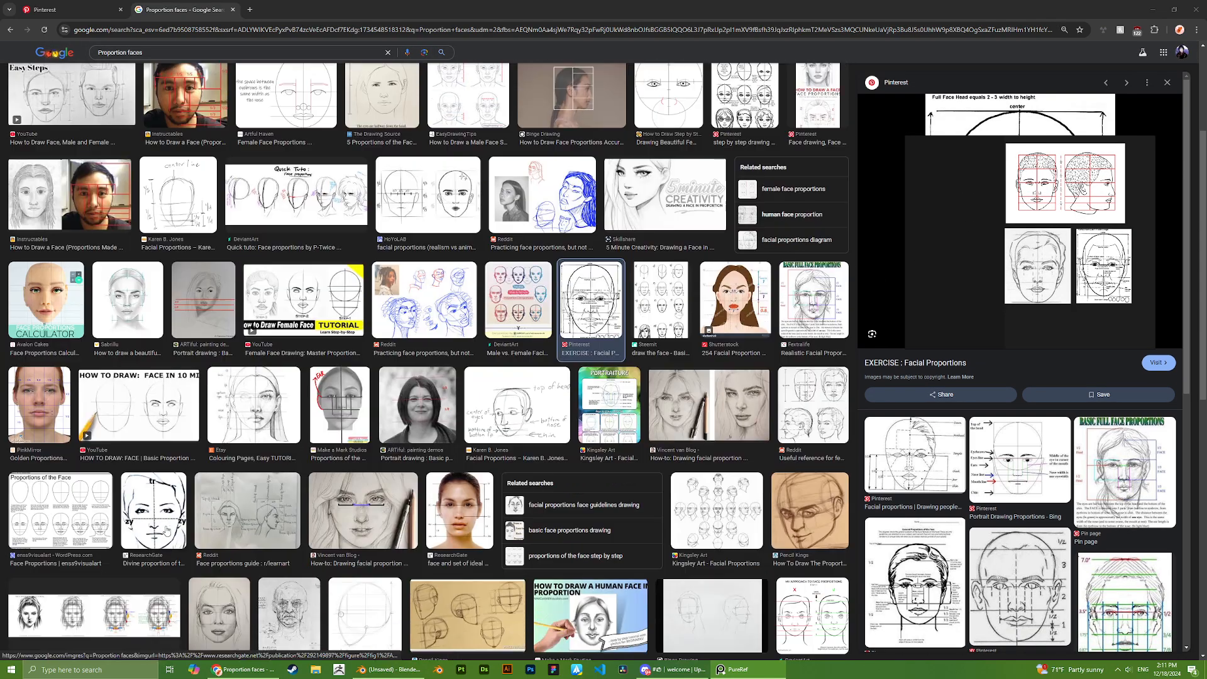
left_click(77, 524)
- Add the "Proportions of the Face" worksheet to the board below the face diagrams and scale it to match their width
left_click_drag(969, 146, 646, 163)
scroll(678, 259, "down", 2)
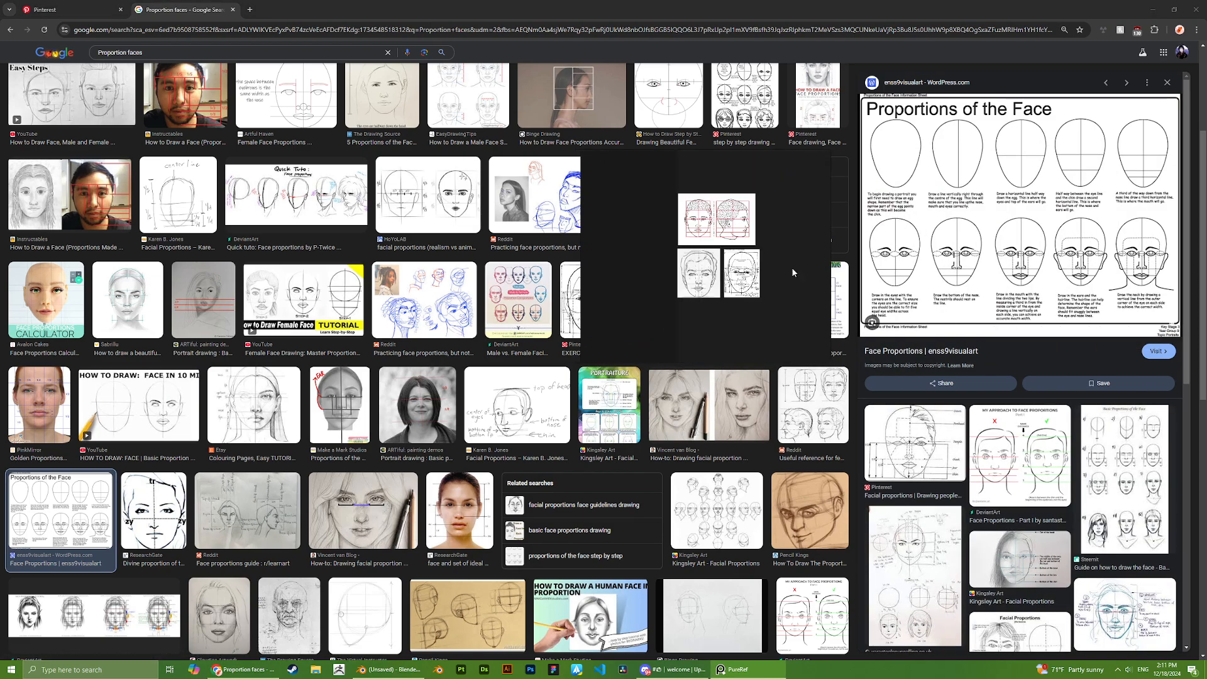
left_click_drag(981, 276, 719, 350)
left_click_drag(768, 303, 754, 300)
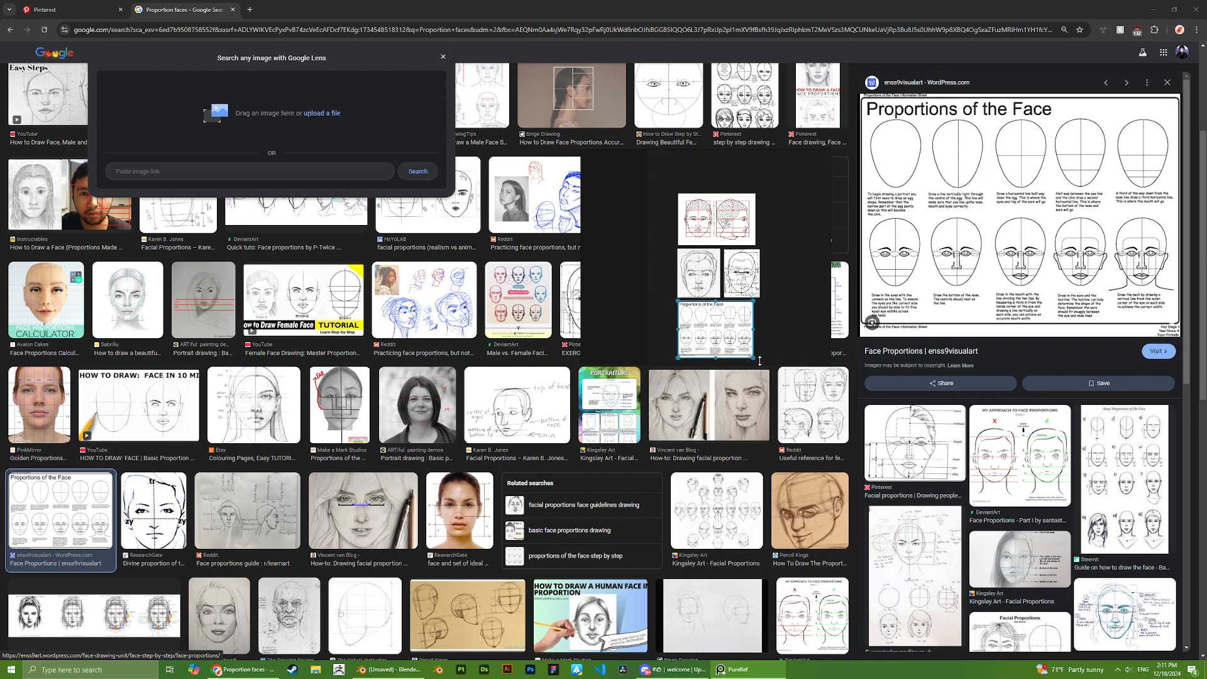
left_click_drag(754, 358, 758, 362)
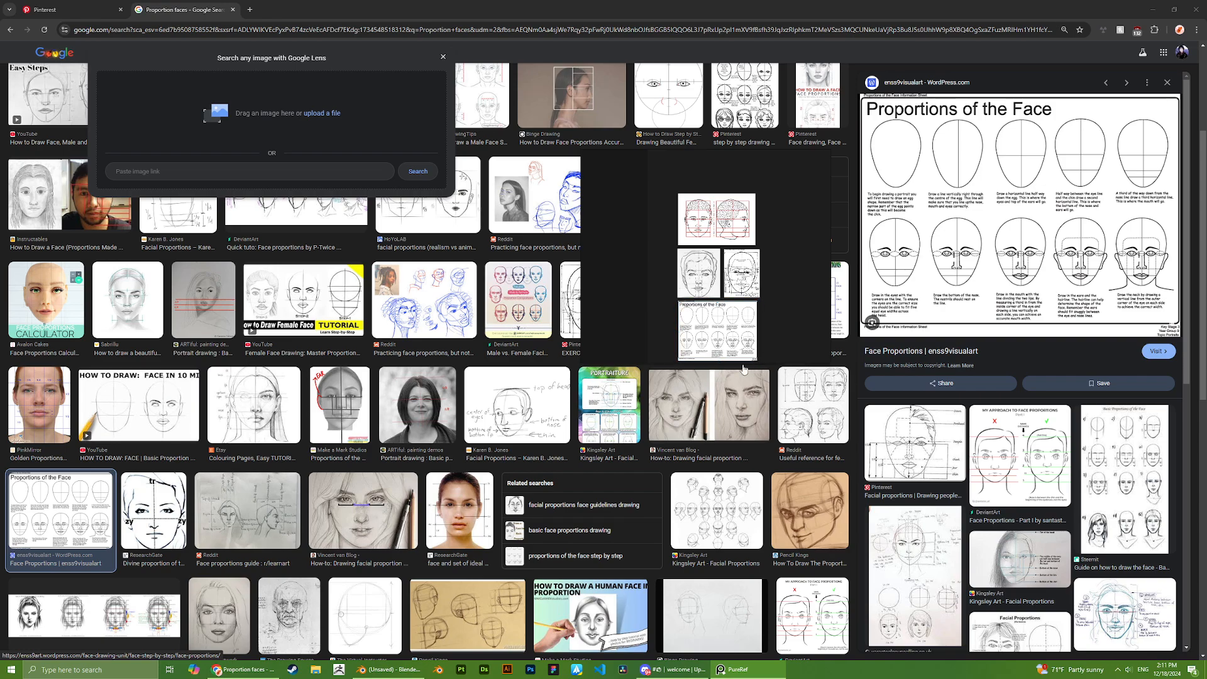
- Open the Kingsley Art chart of heads at many angles and place it on the board beside the proportion diagrams
left_click(708, 522)
scroll(721, 253, "down", 1)
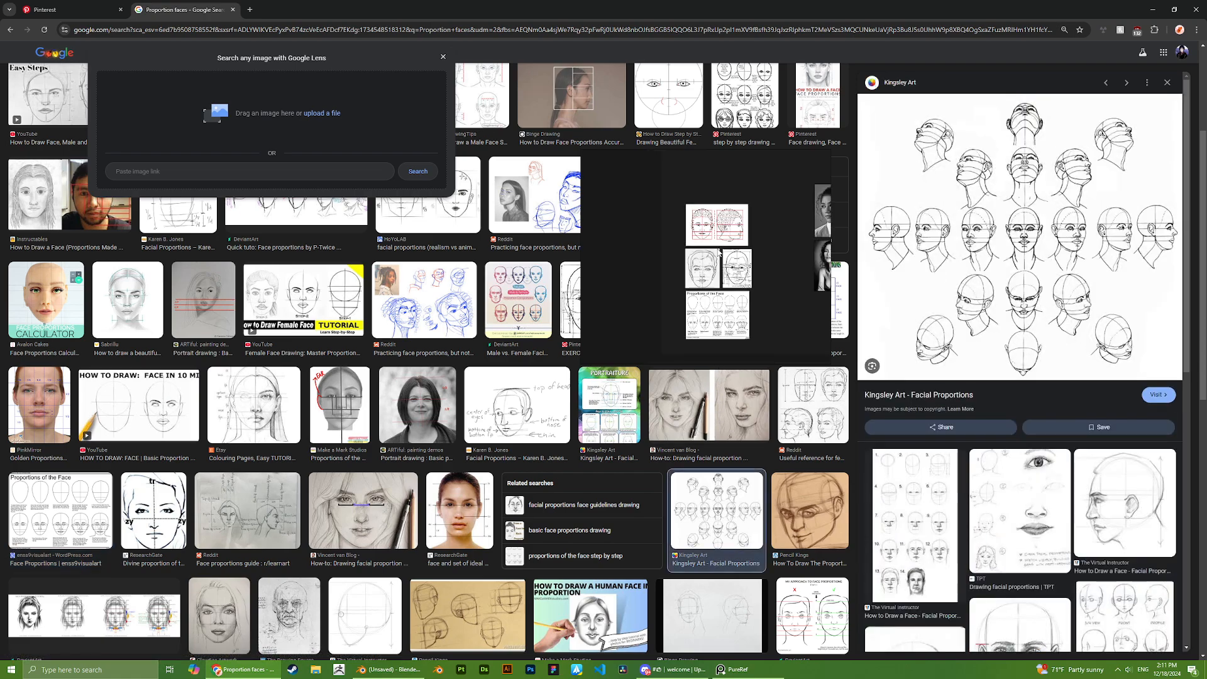
scroll(720, 253, "down", 2)
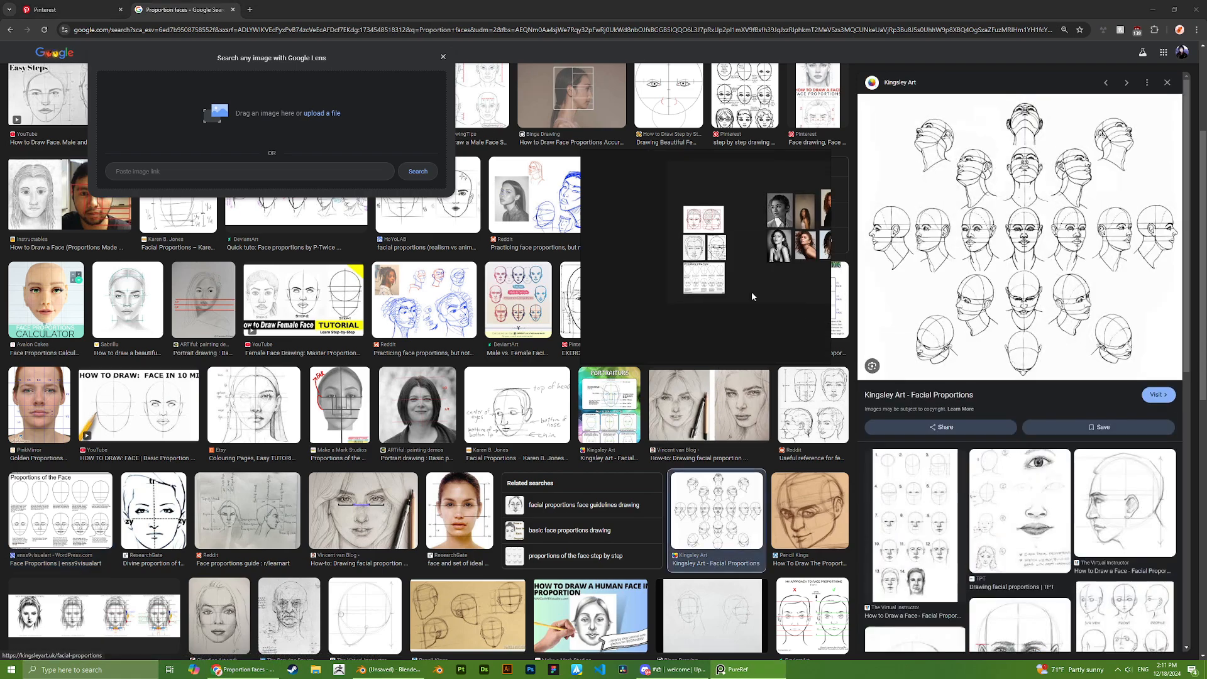
left_click_drag(785, 264, 655, 239)
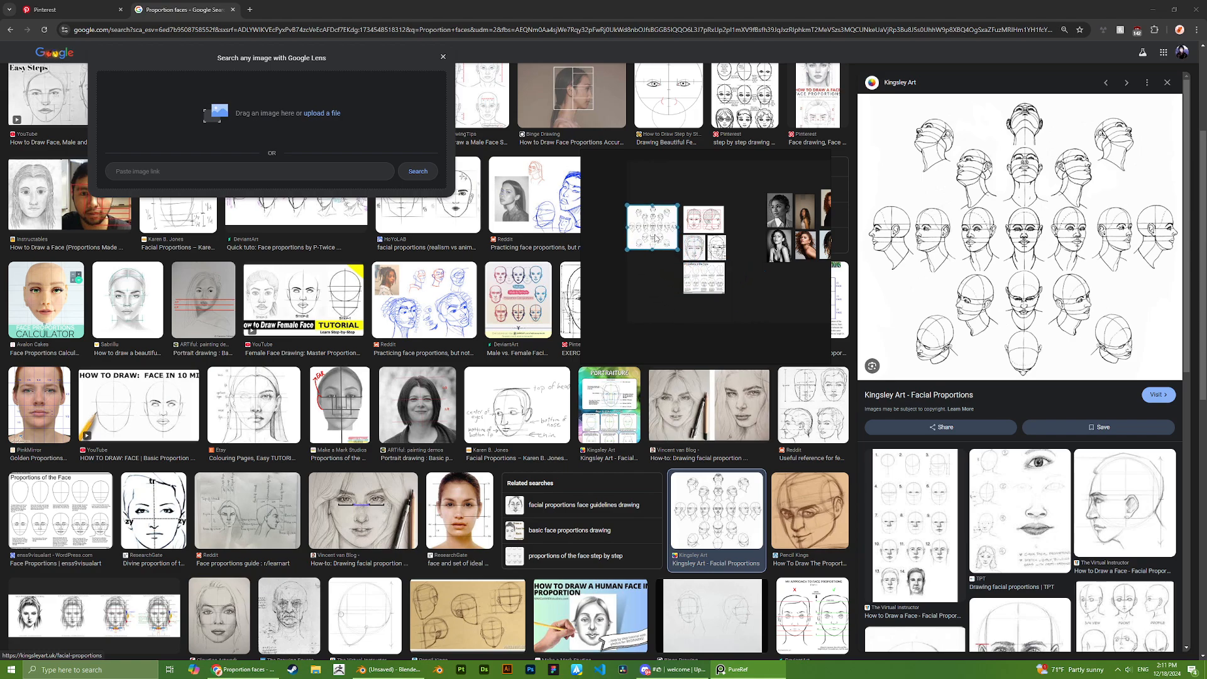
- Open the Reddit "Face proportions guide" sketch and add it to the board, scaled down below the head-angle chart
left_click(255, 498)
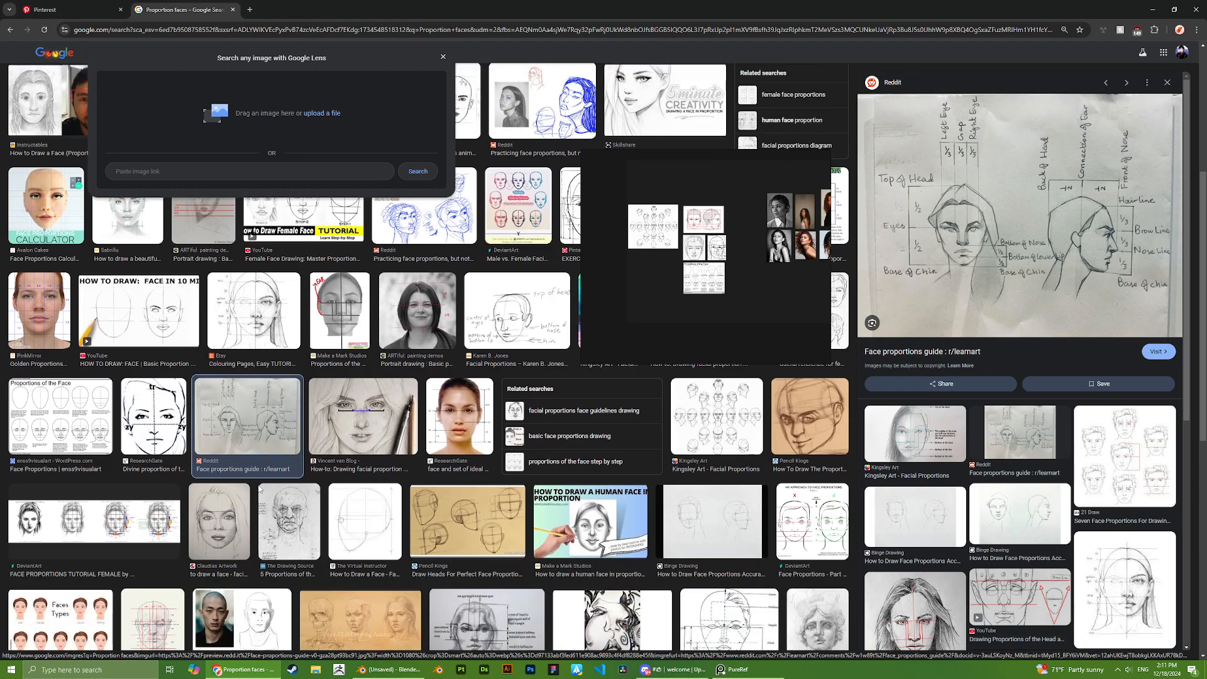
scroll(258, 491, "down", 1)
left_click_drag(257, 491, 653, 277)
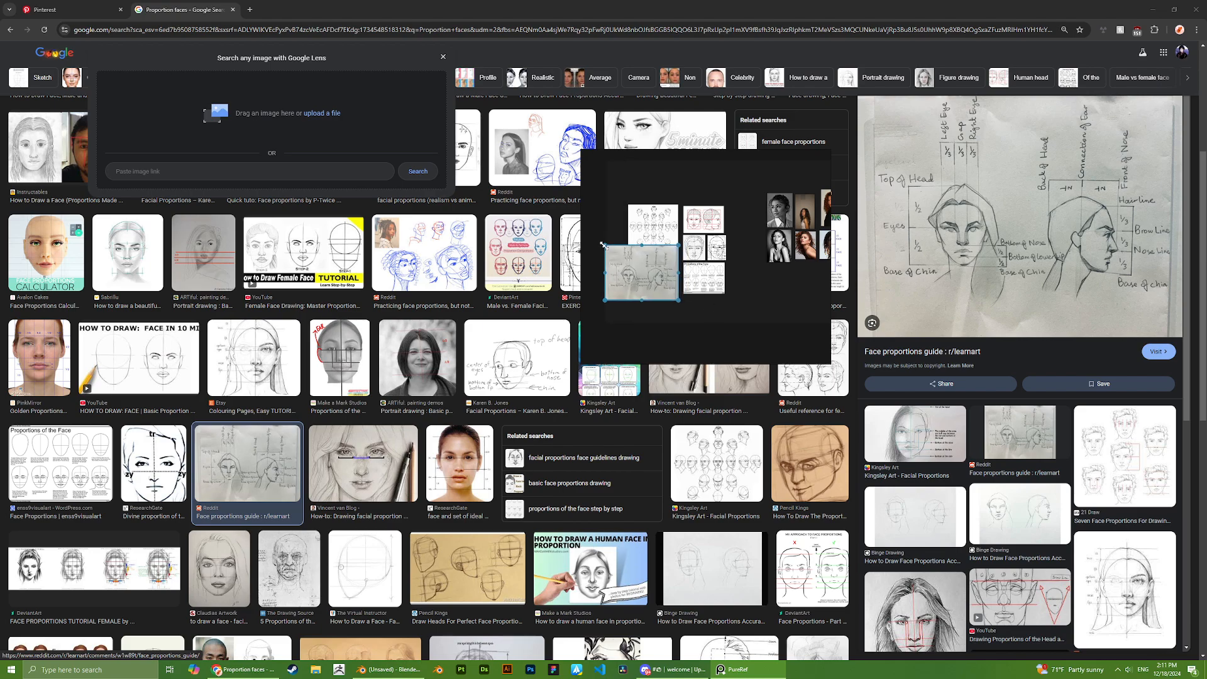
left_click_drag(602, 245, 658, 284)
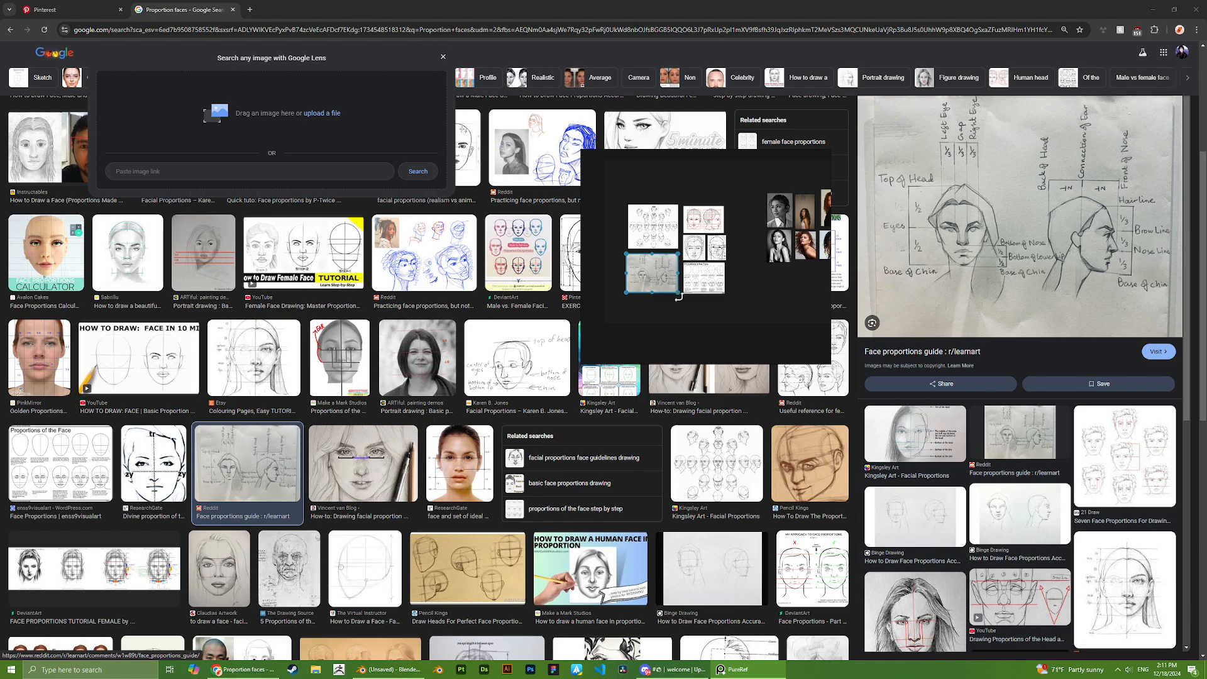
left_click(668, 301)
- Fine-tune the pencil sketch's size and position so it lines up with the head-angle chart above it
scroll(668, 301, "up", 6)
scroll(676, 208, "up", 1)
middle_click_drag(686, 210, 755, 246)
scroll(754, 245, "down", 1)
left_click(626, 217)
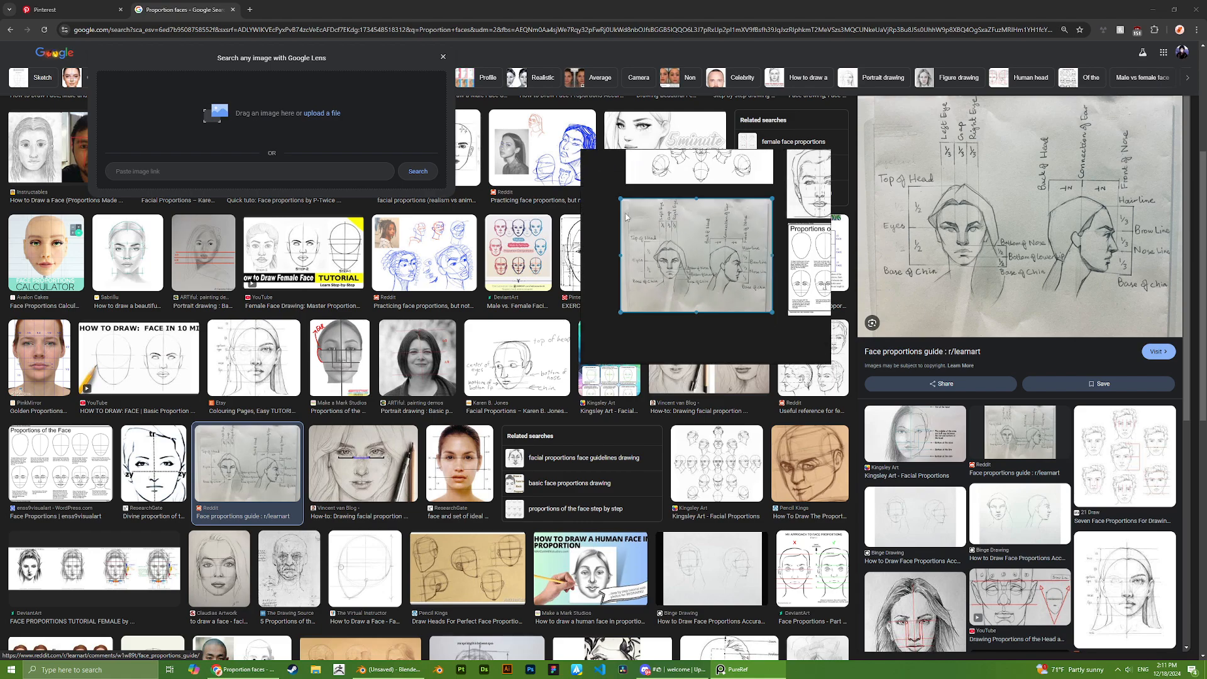
left_click_drag(621, 200, 626, 203)
left_click_drag(688, 255, 689, 248)
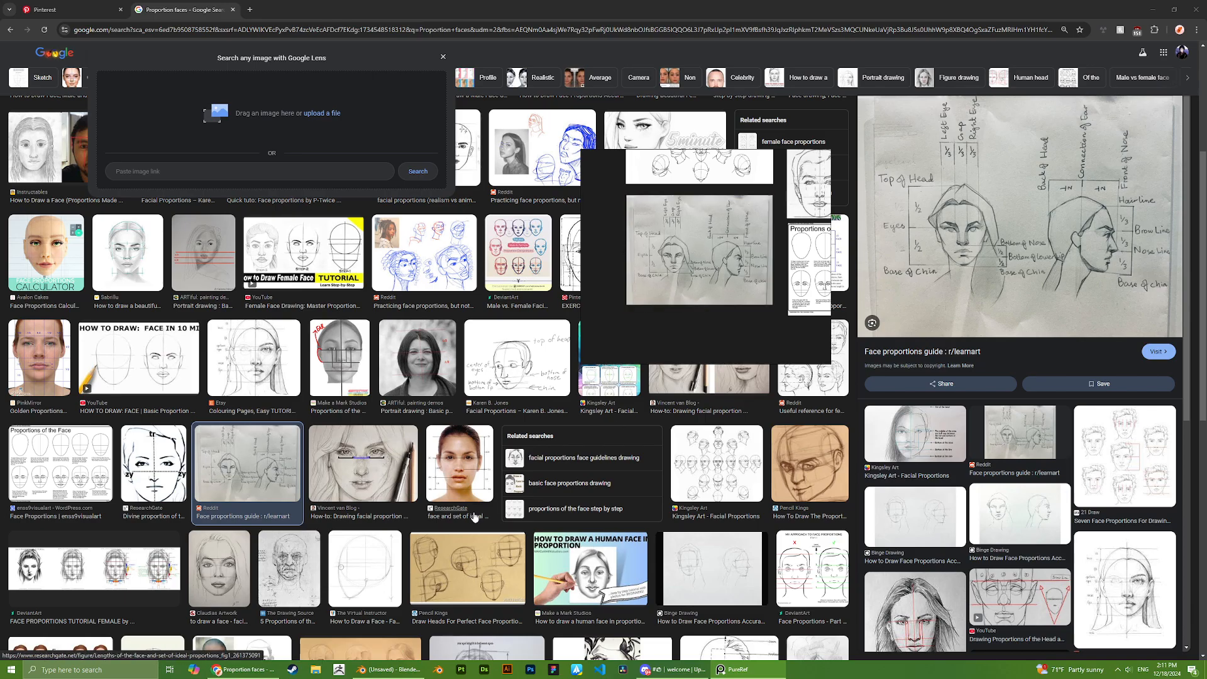
- Open the "Master Facial Proportions" result and align the left edges of the stacked proportion diagrams on the board
scroll(466, 483, "down", 3)
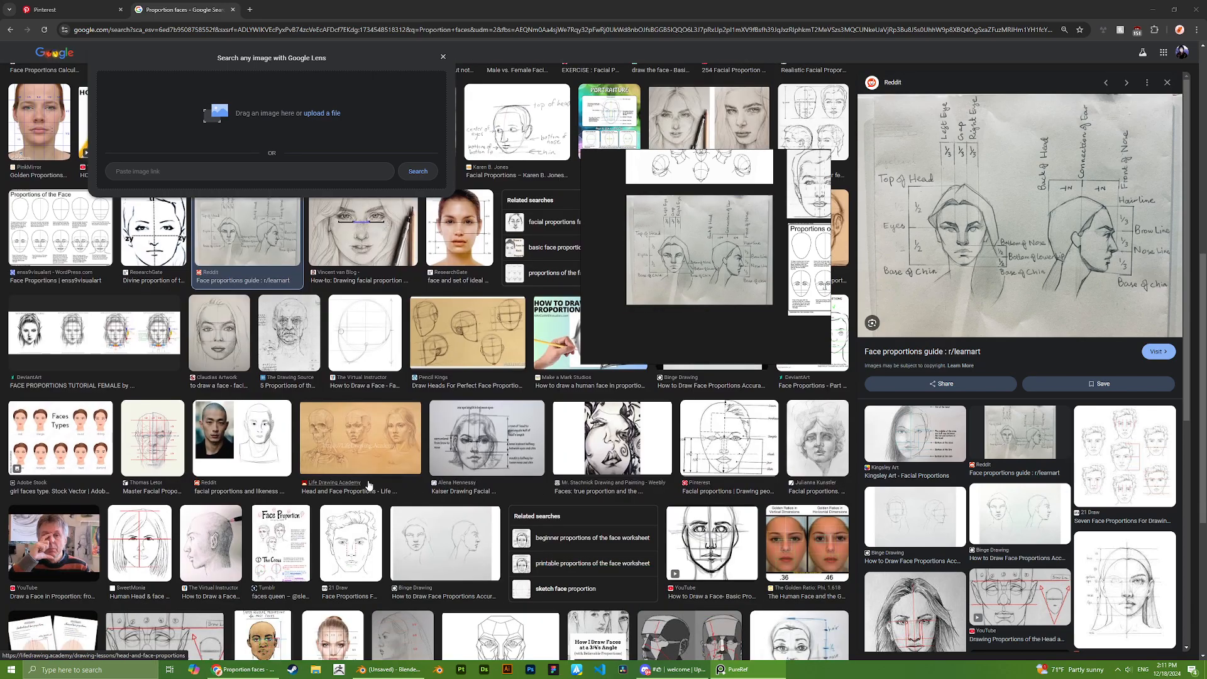
left_click(152, 440)
scroll(701, 303, "down", 5)
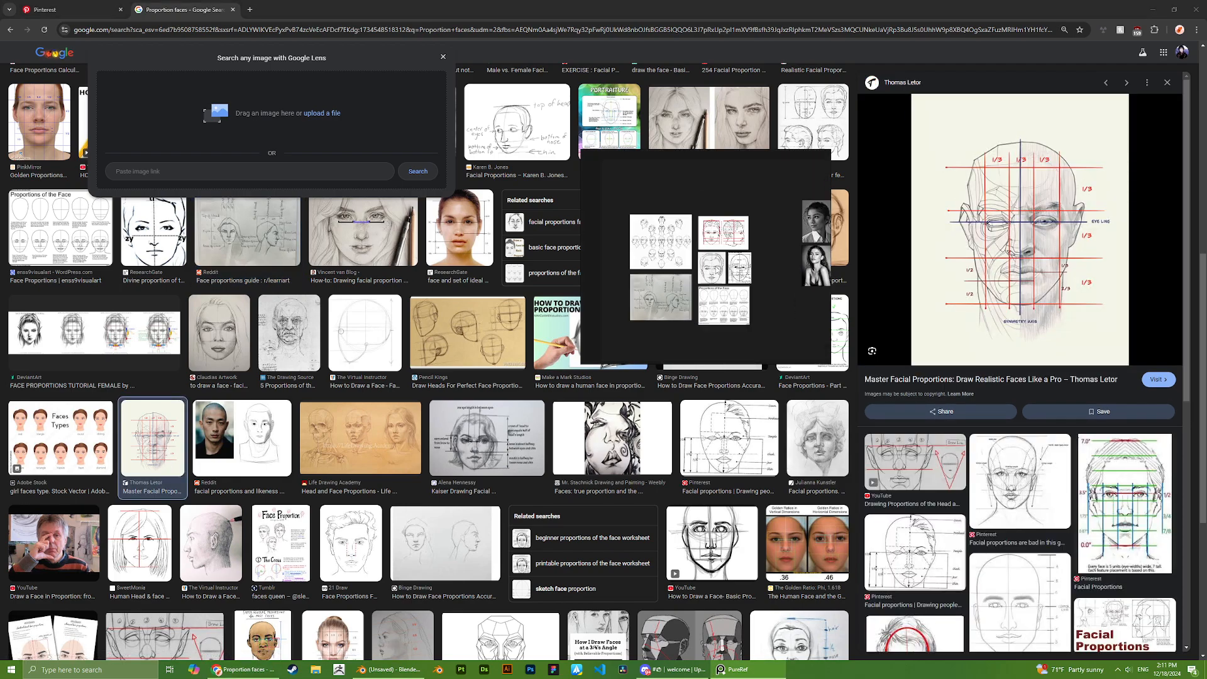
left_click(715, 239)
left_click(717, 267)
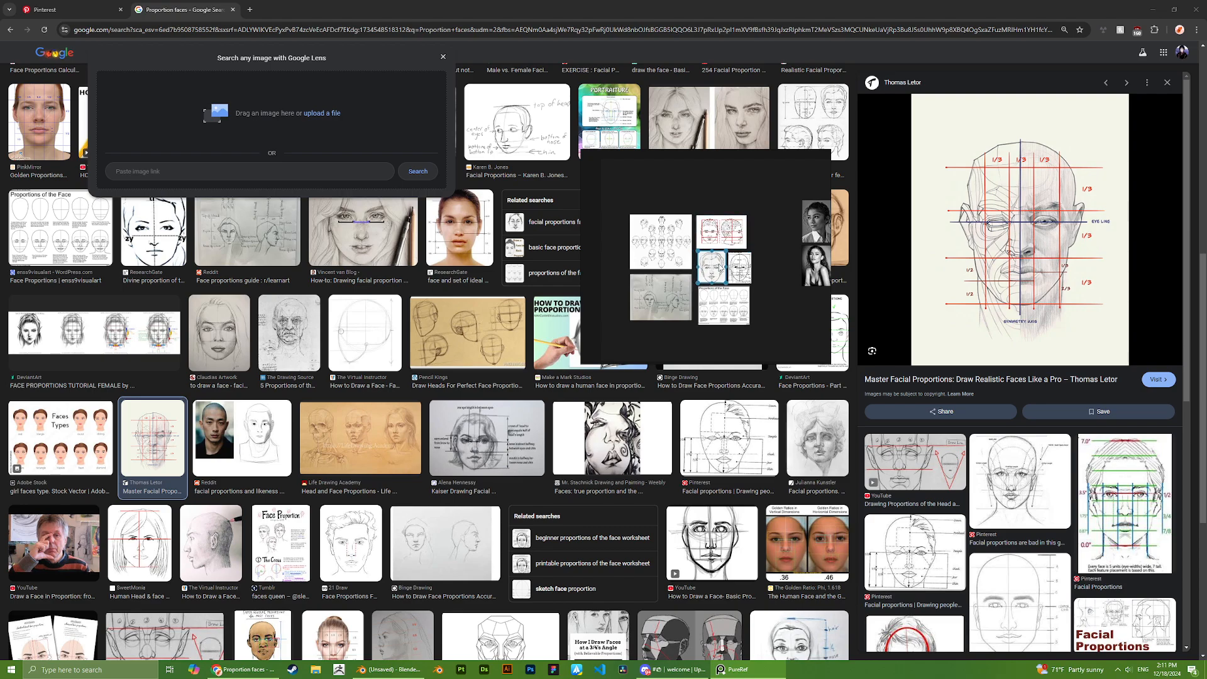
left_click(724, 317)
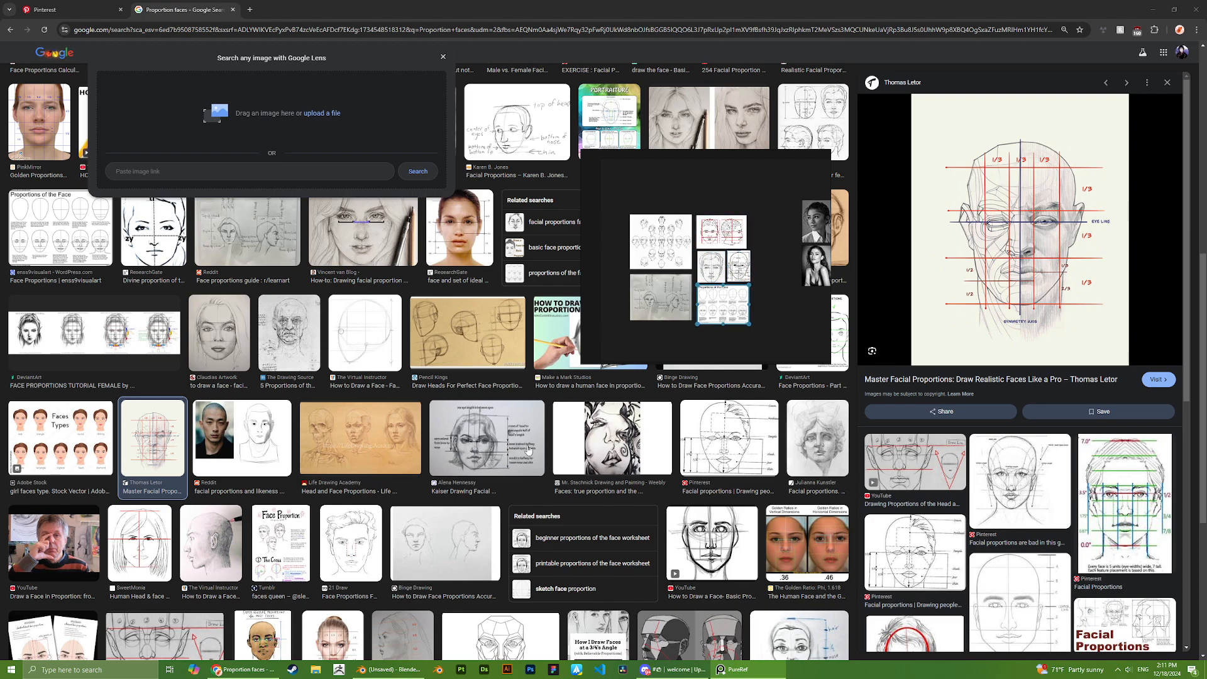
- Select all six Zendaya portraits and move the group farther from the proportion diagrams, level with their upper edge
scroll(735, 327, "down", 3)
left_click(762, 333)
middle_click_drag(789, 313, 747, 315)
left_click_drag(803, 318, 759, 245)
middle_click_drag(759, 241, 722, 222)
scroll(715, 215, "down", 2)
scroll(707, 233, "up", 1)
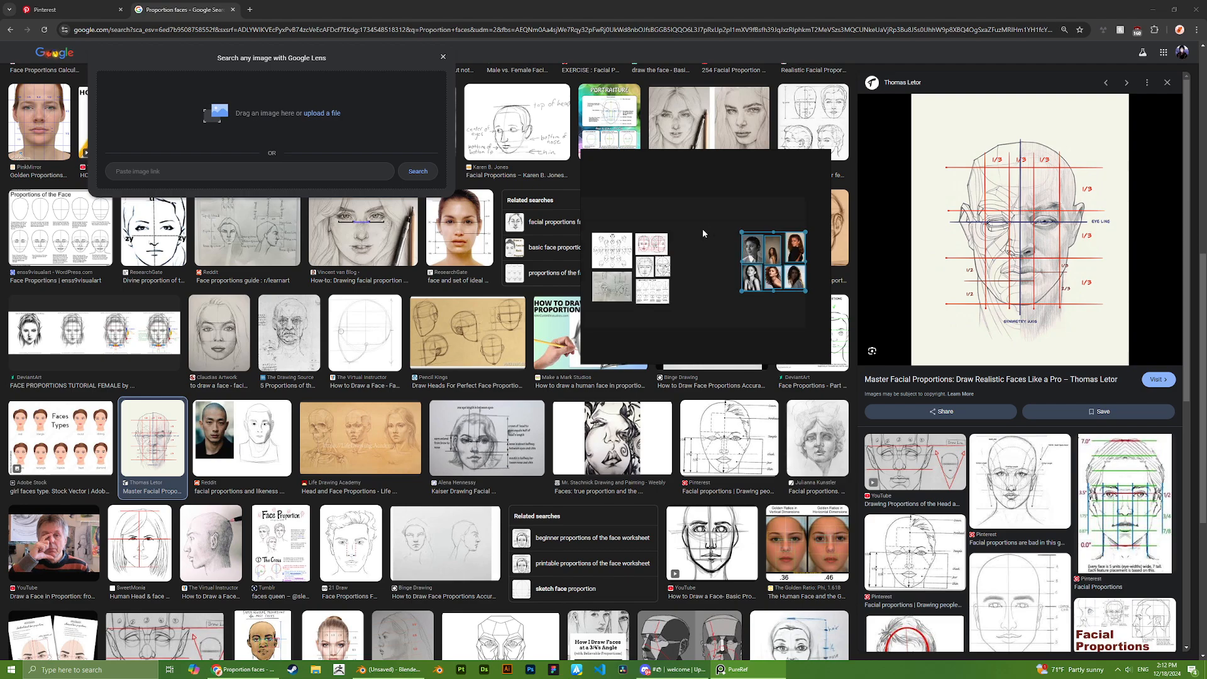
middle_click_drag(691, 296, 729, 268)
left_click(726, 291)
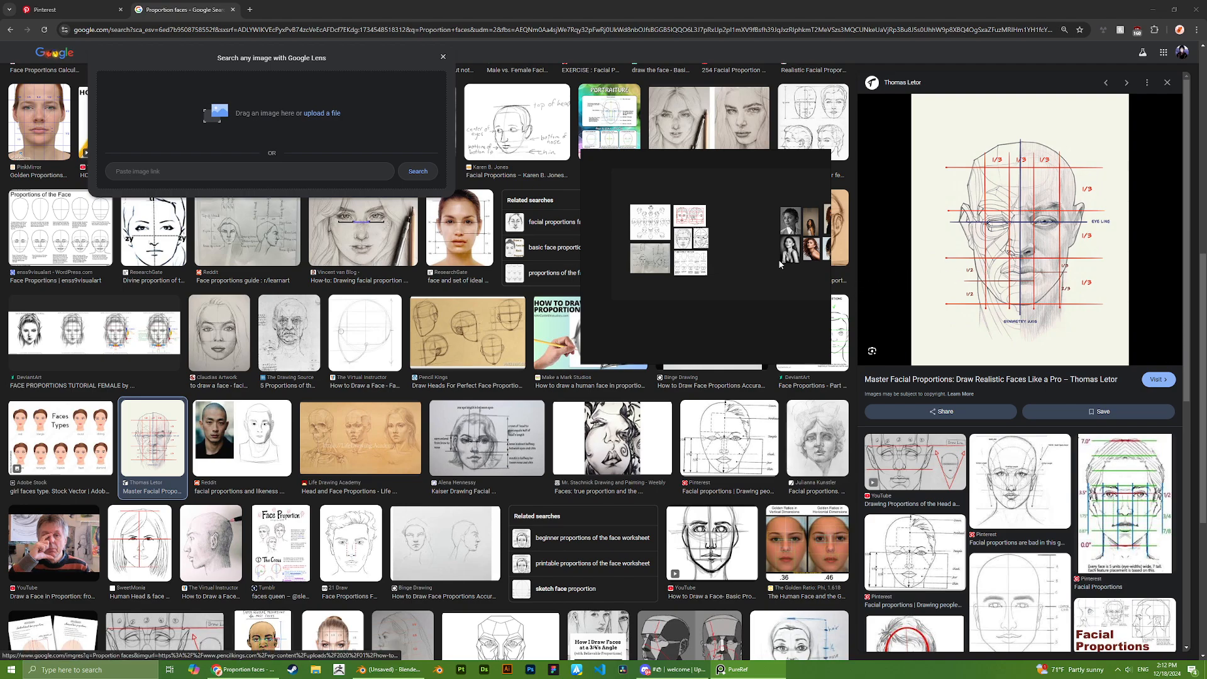
- Check the layout of both reference groups and browse the "Proportion faces" results for another useful diagram
scroll(778, 258, "up", 2)
scroll(721, 242, "down", 3)
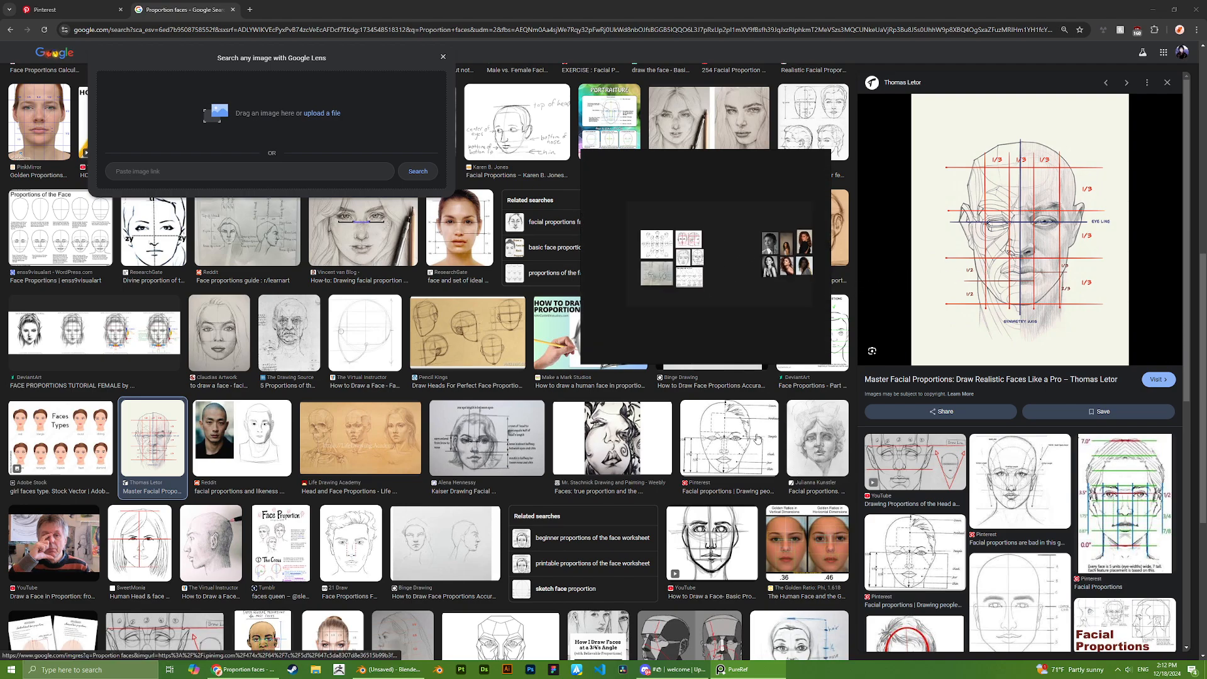
scroll(355, 423, "up", 2)
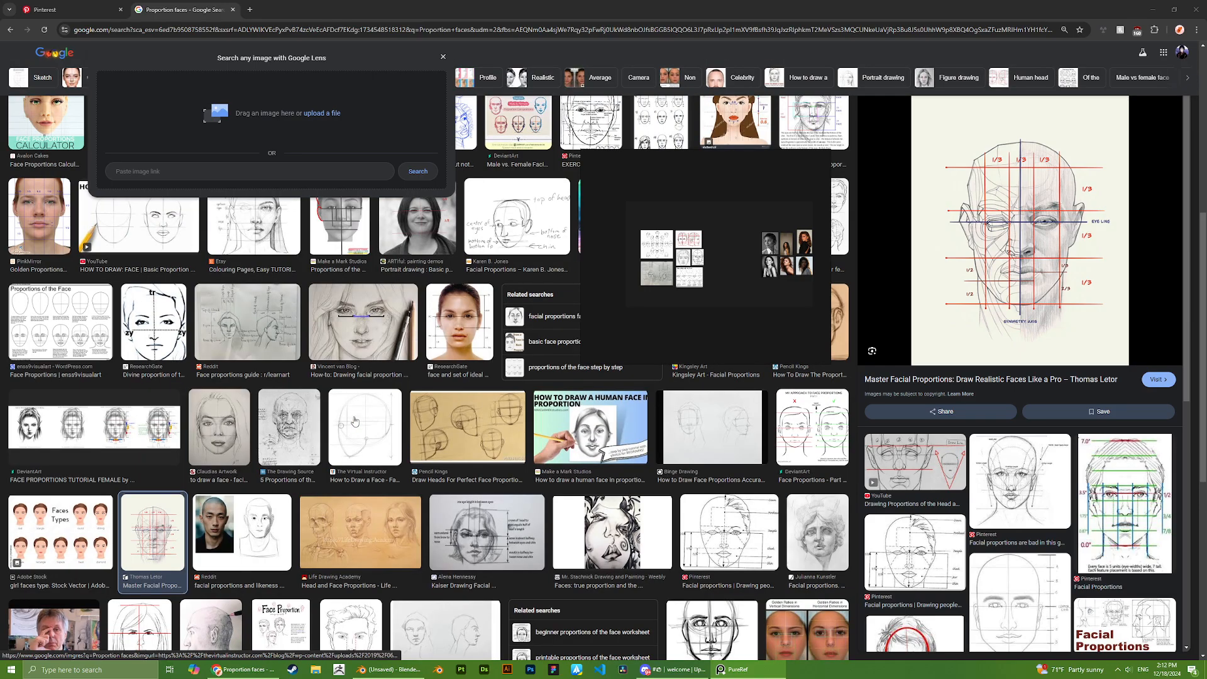
scroll(358, 413, "down", 1)
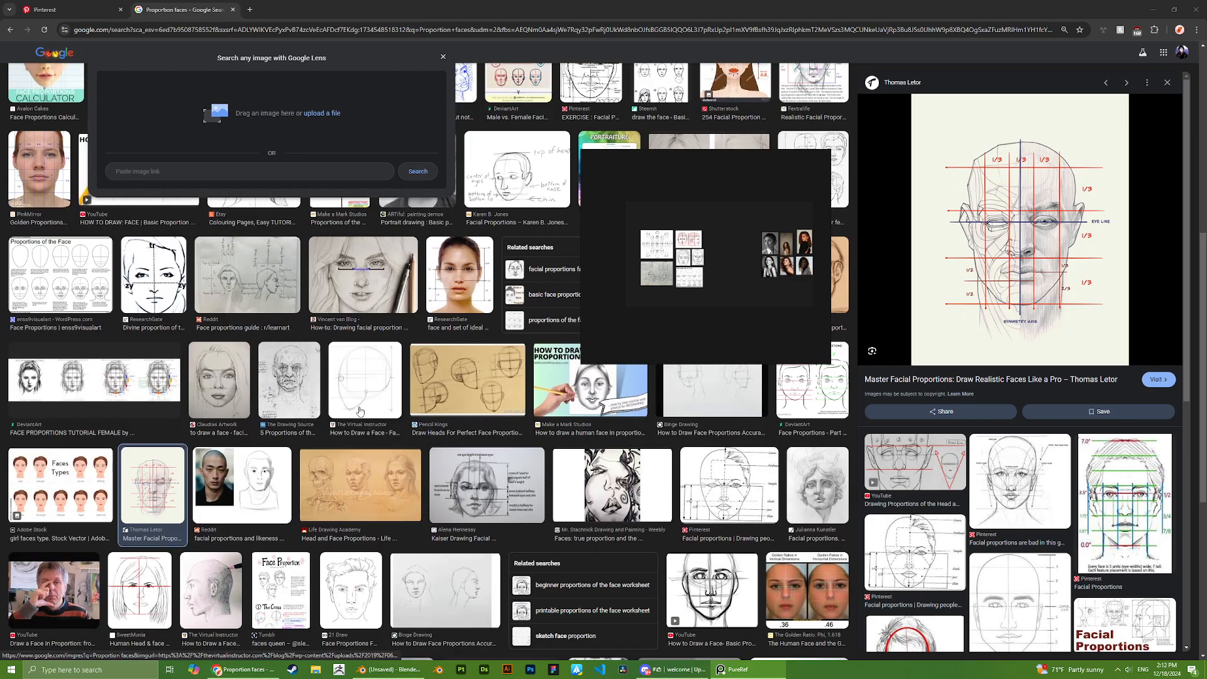
- Add the open "Master Facial Proportions" diagram to the board below the other diagrams, and browse further down the search results
scroll(309, 380, "down", 1)
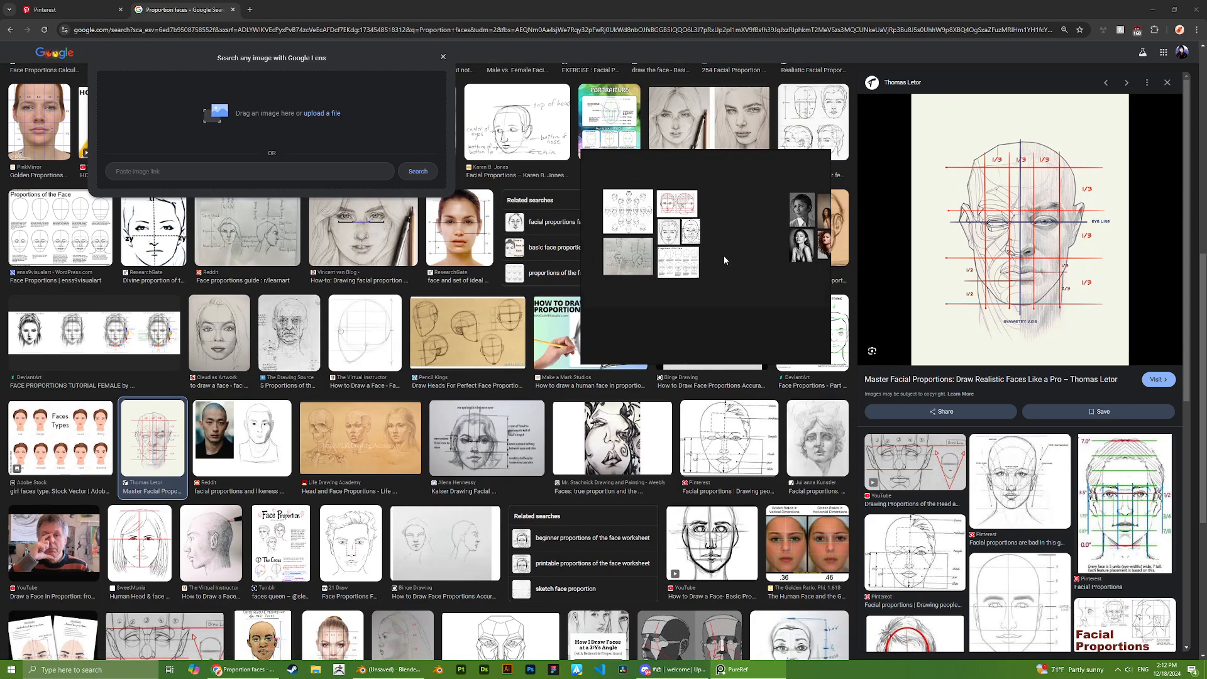
middle_click_drag(724, 256, 711, 259)
left_click_drag(928, 255, 648, 307)
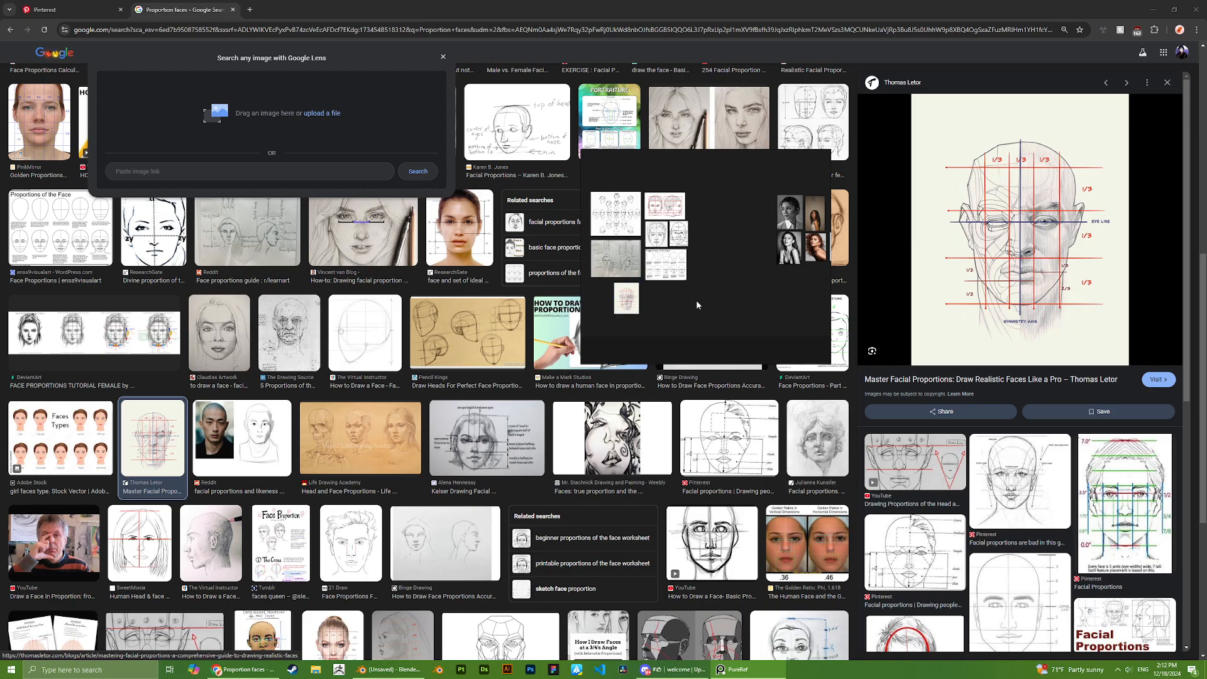
scroll(729, 276, "down", 3)
scroll(550, 553, "down", 5)
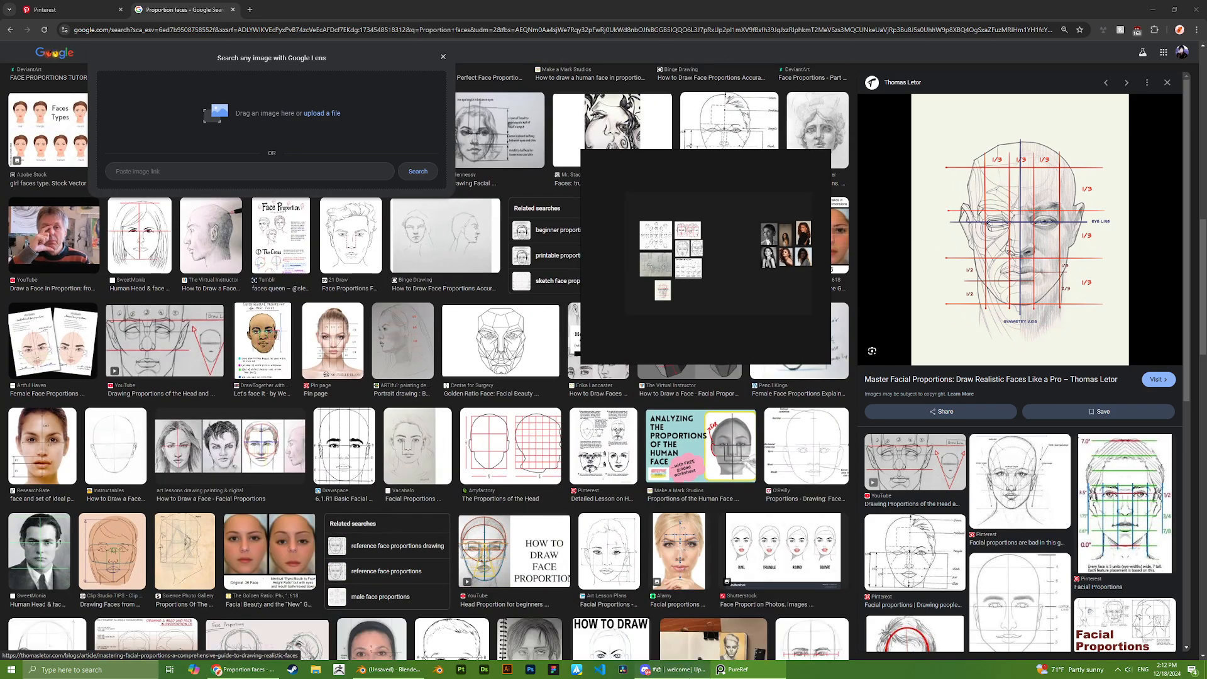
- Switch to Discord, open the "[Lecture] Face Sculpting" voice channel, and pop its chat out into a separate floating window
left_click(673, 669)
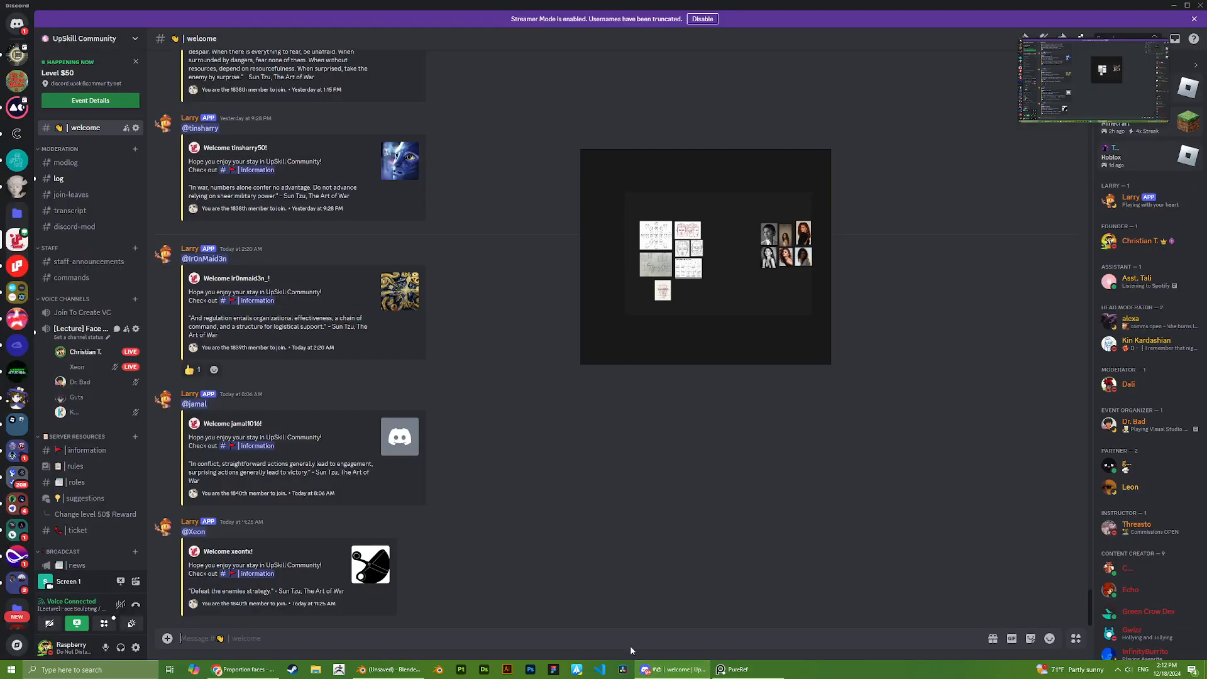
left_click(118, 329)
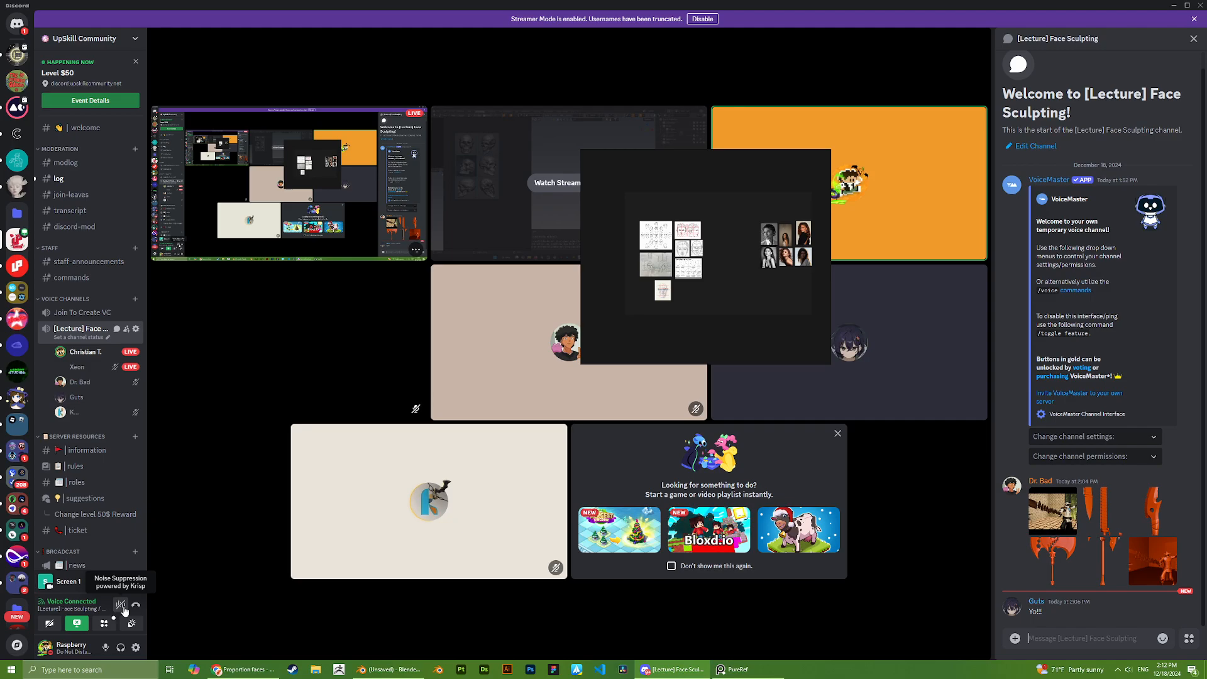
left_click(959, 640)
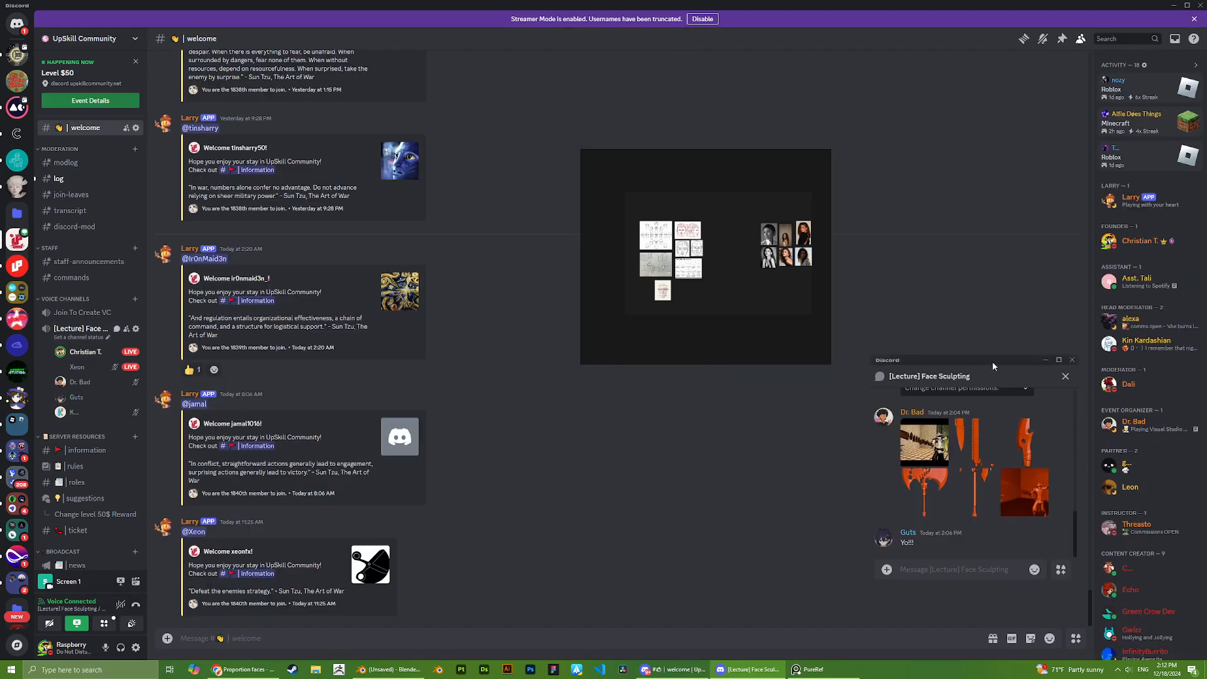
left_click_drag(1012, 368, 1024, 369)
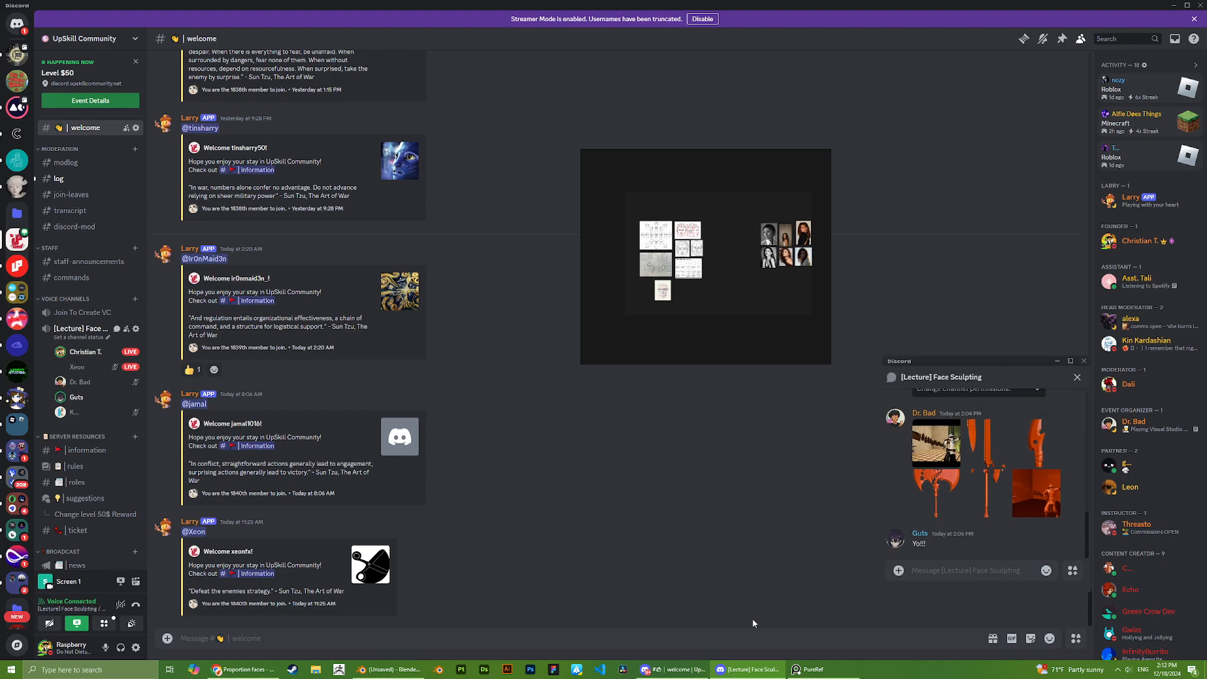
- Return to the PureRef board and move the group of Zendaya portraits closer to the proportion diagrams
left_click(813, 670)
scroll(713, 236, "up", 3)
middle_click_drag(756, 278, 696, 278)
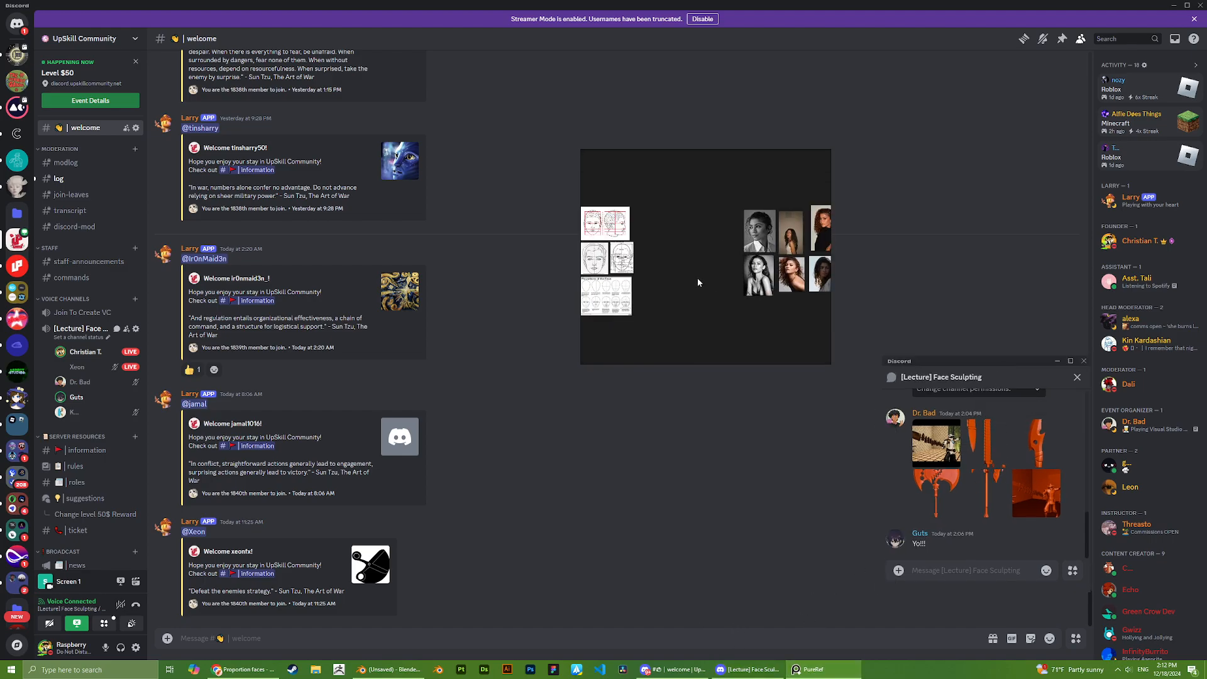
scroll(715, 278, "down", 2)
left_click_drag(748, 254, 717, 255)
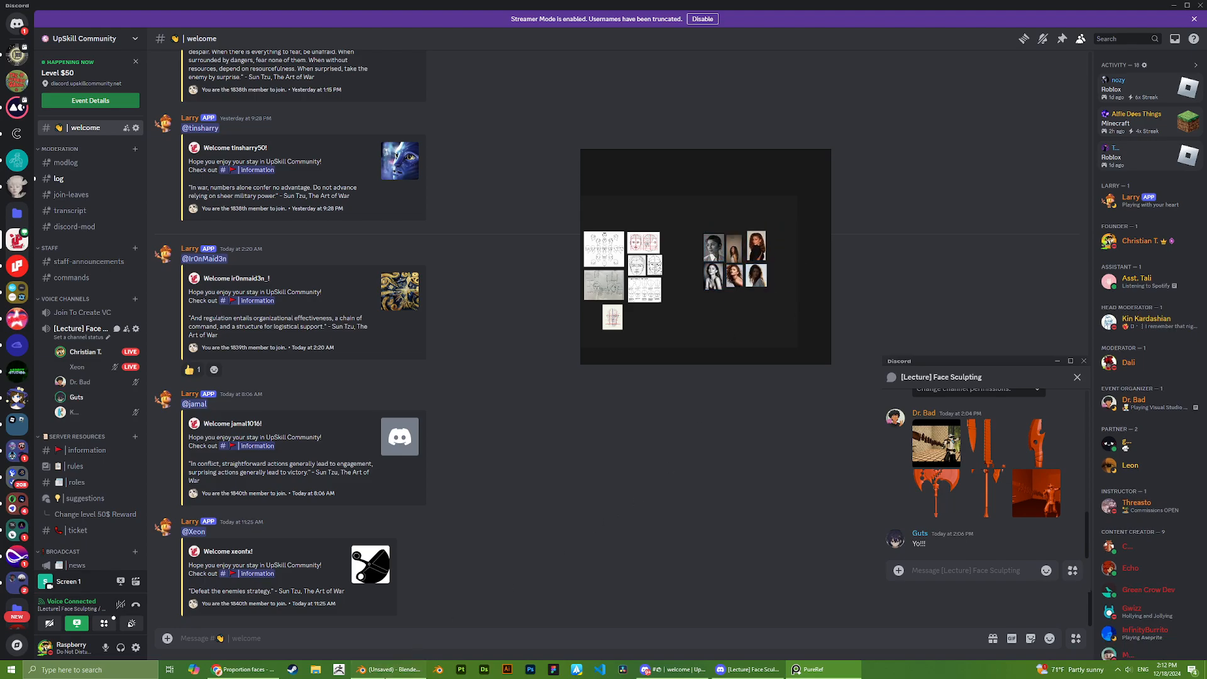
- Switch to Blender and view the default cube from a closer, lower angle beside the floating reference board
left_click(388, 669)
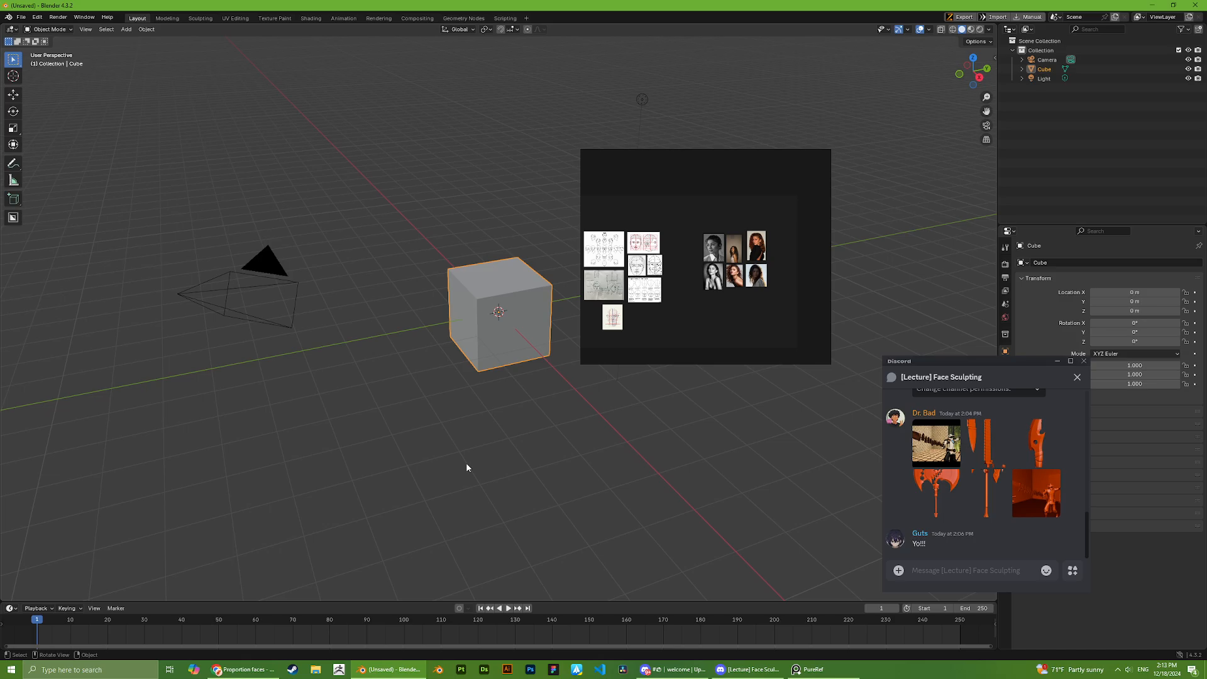
key("alt+Tab")
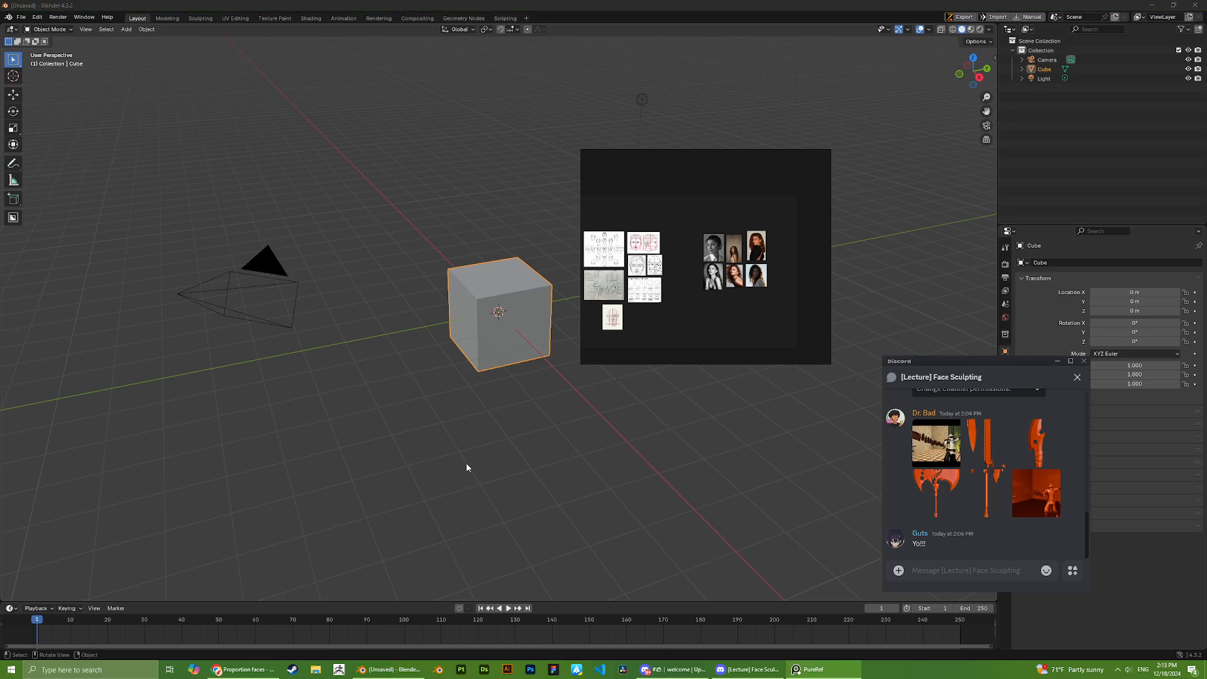
middle_click_drag(466, 462, 963, 116)
left_click_drag(966, 81, 505, 183)
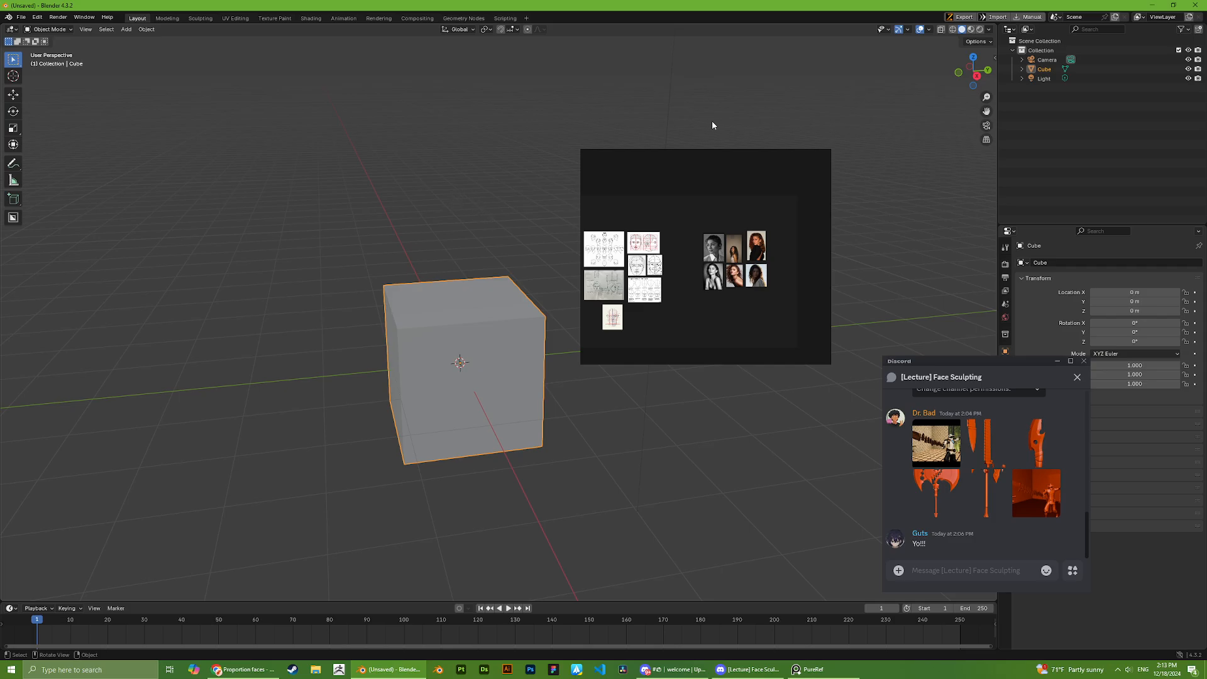
scroll(591, 230, "down", 2)
scroll(429, 190, "down", 1)
- Select all six Zendaya portraits on the board and bring the group slightly nearer to the proportion diagrams
scroll(654, 255, "up", 5)
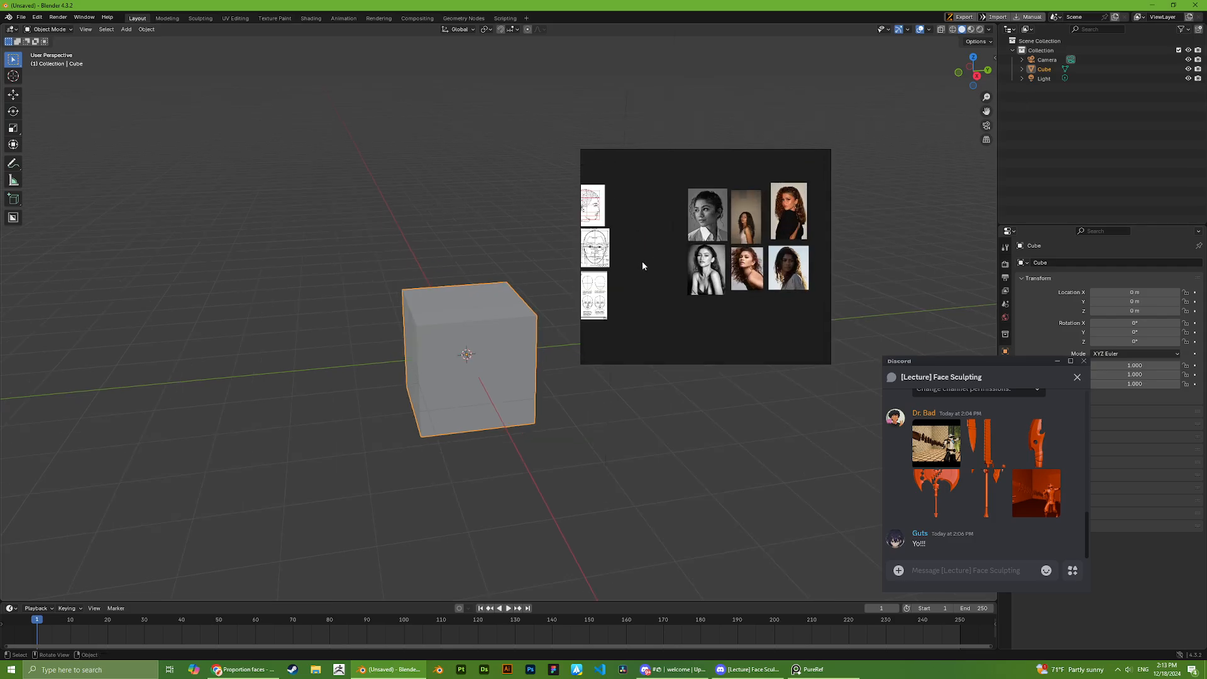
left_click(642, 265)
scroll(642, 266, "down", 2)
scroll(689, 264, "down", 2)
left_click_drag(785, 317, 707, 216)
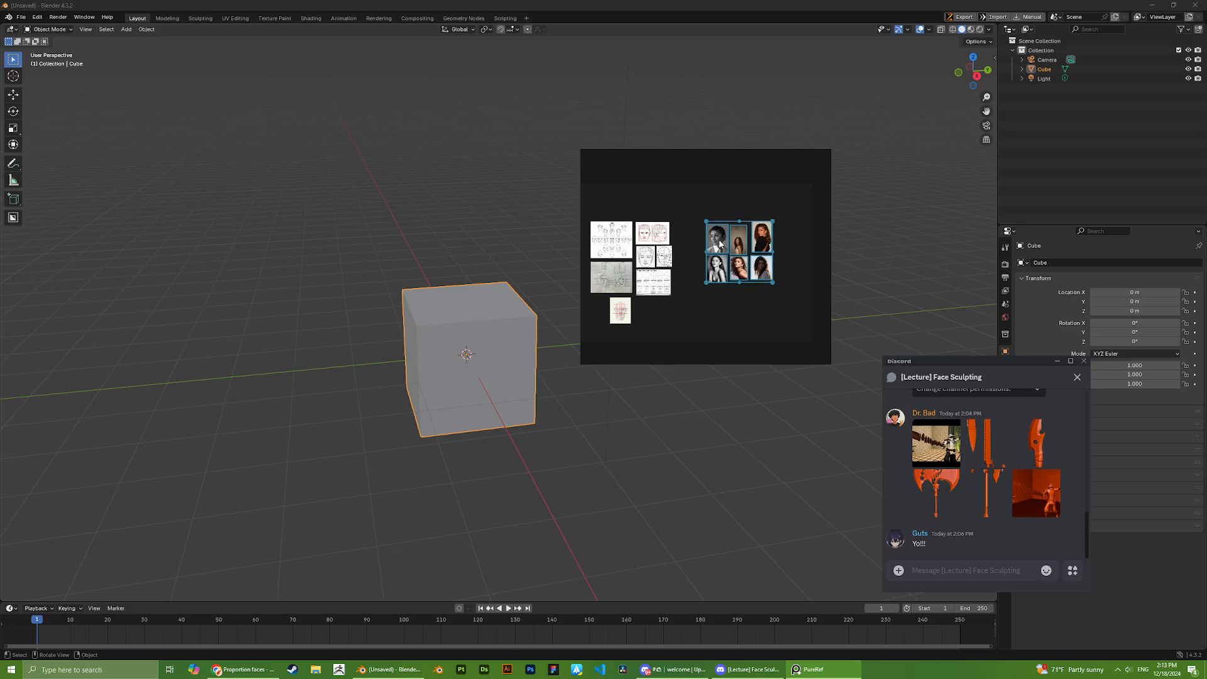
left_click(676, 276)
- Slightly shrink the two small front-view face drawings so their row fits the width of the red-grid diagram above
scroll(654, 250, "up", 4)
left_click(694, 255)
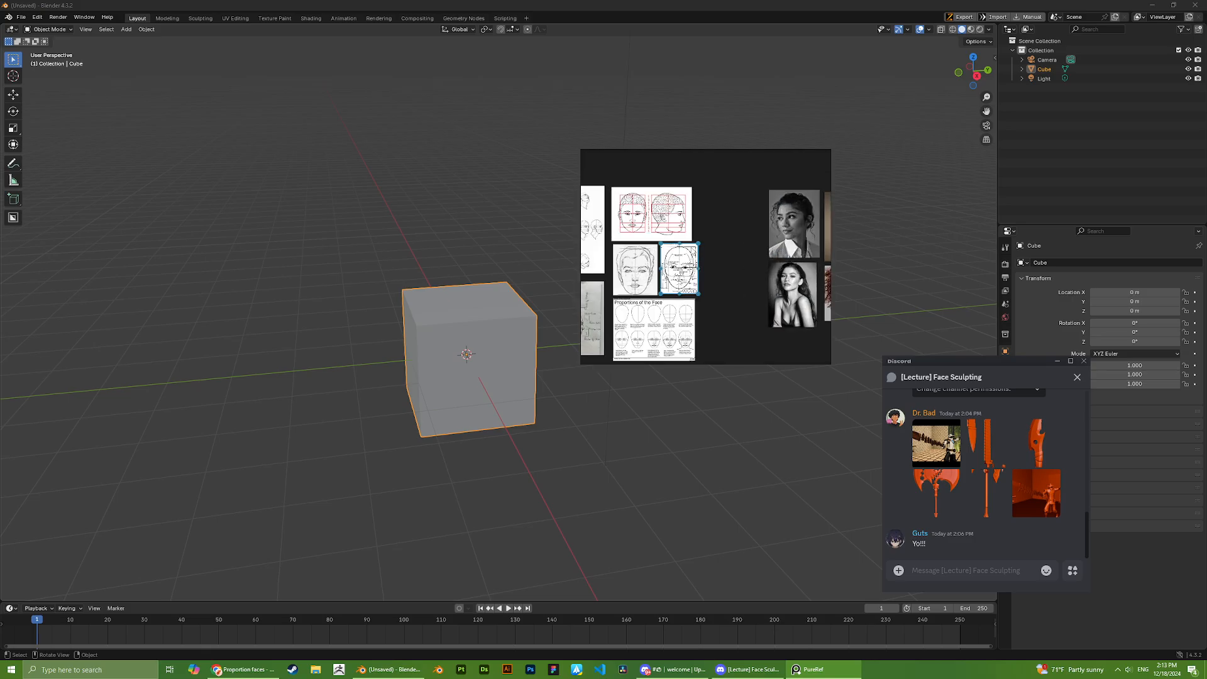
scroll(698, 246, "up", 2)
left_click_drag(699, 244, 694, 250)
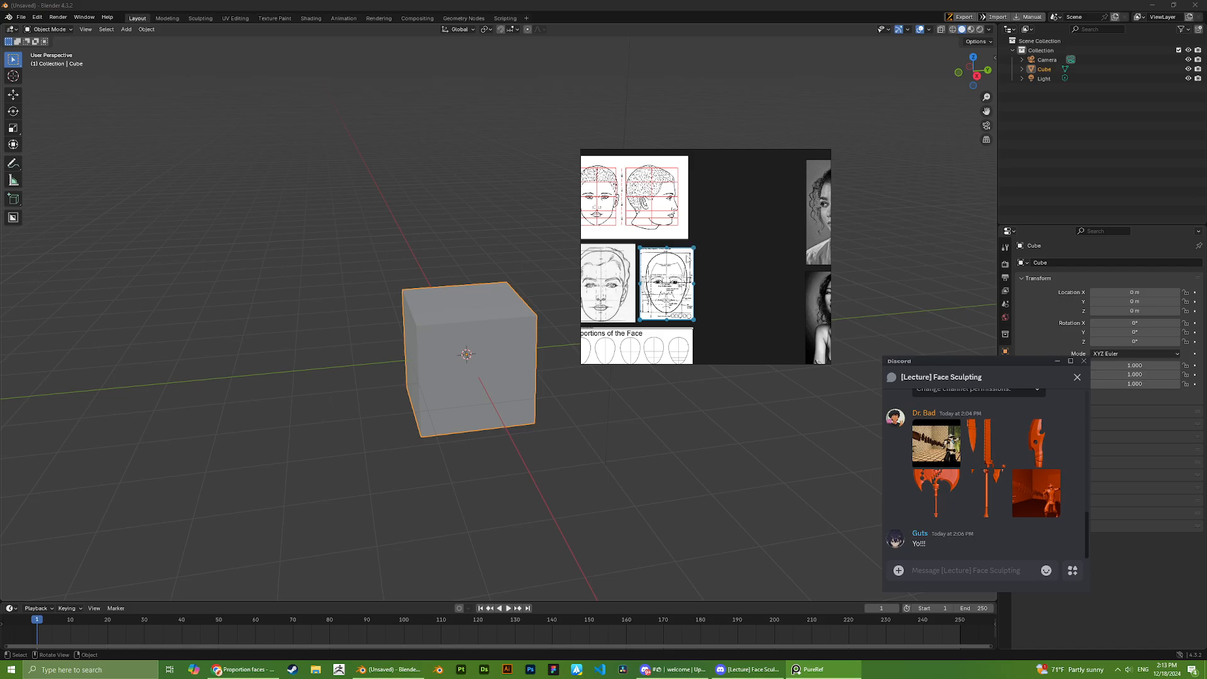
left_click(629, 279)
middle_click_drag(682, 244, 730, 231)
left_click_drag(681, 231, 677, 237)
left_click(714, 271)
left_click(682, 214)
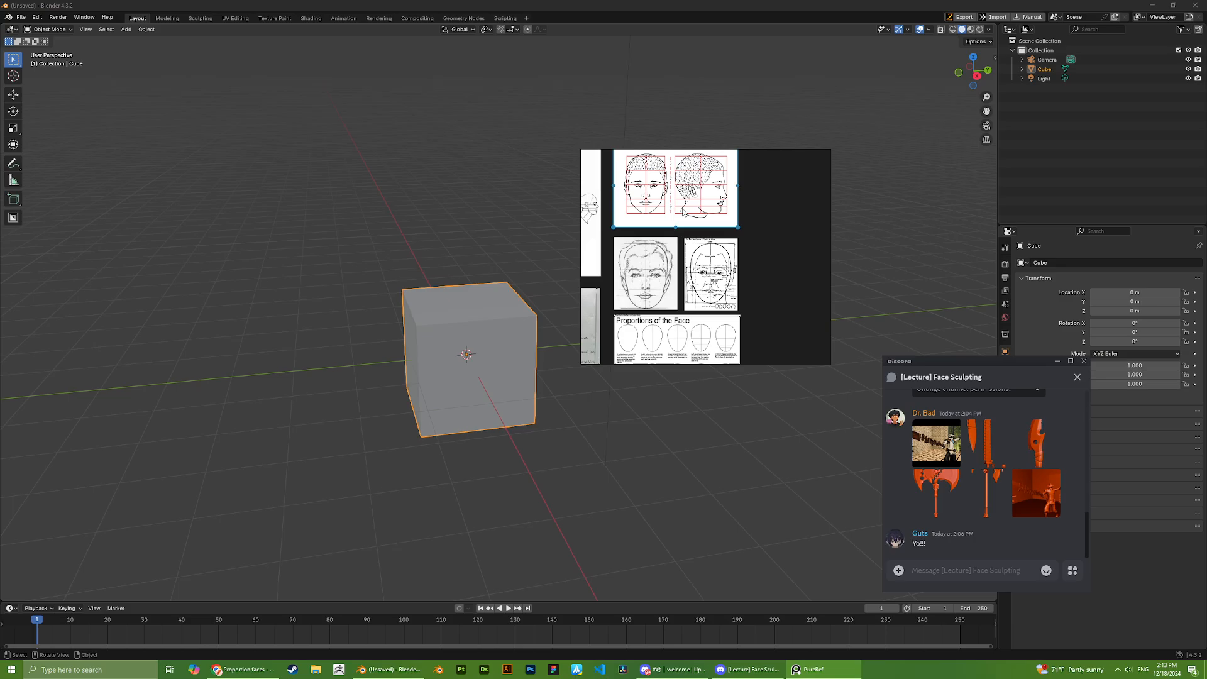
- Move the "Master Facial Proportions" diagram from below the pencil sketch to the outer side of the head-angle chart, and deselect it
scroll(741, 266, "down", 3)
scroll(671, 319, "up", 2)
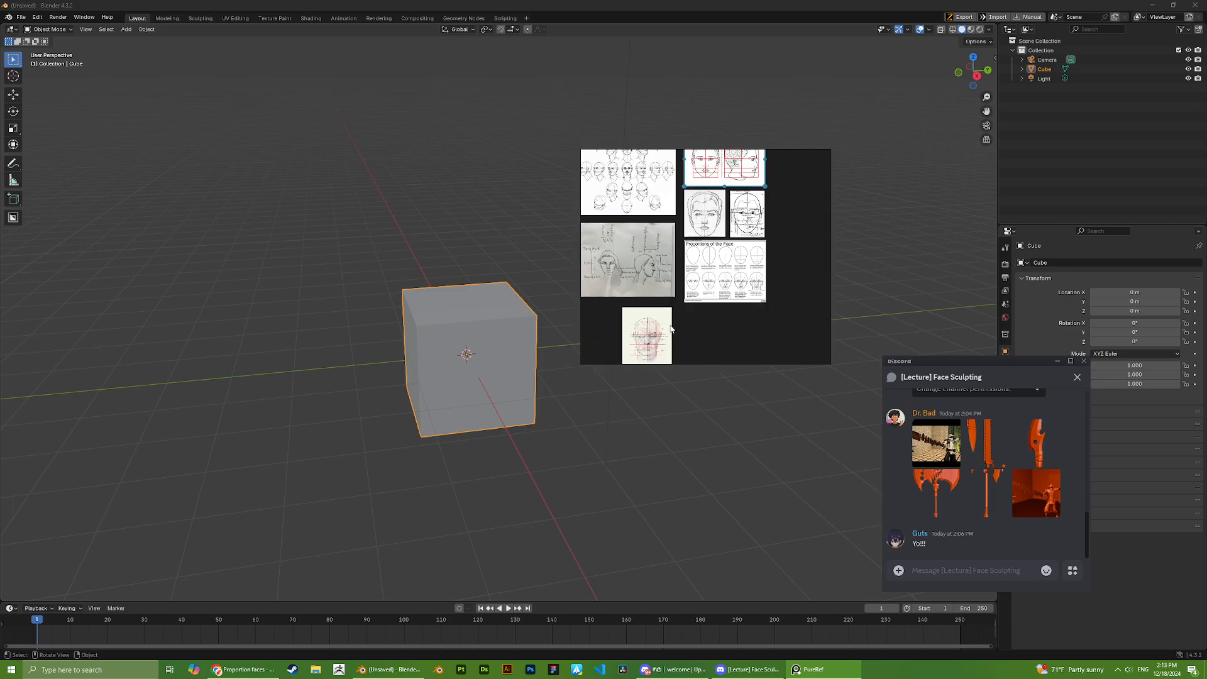
left_click(653, 338)
middle_click_drag(653, 339, 672, 305)
left_click_drag(673, 305, 772, 282)
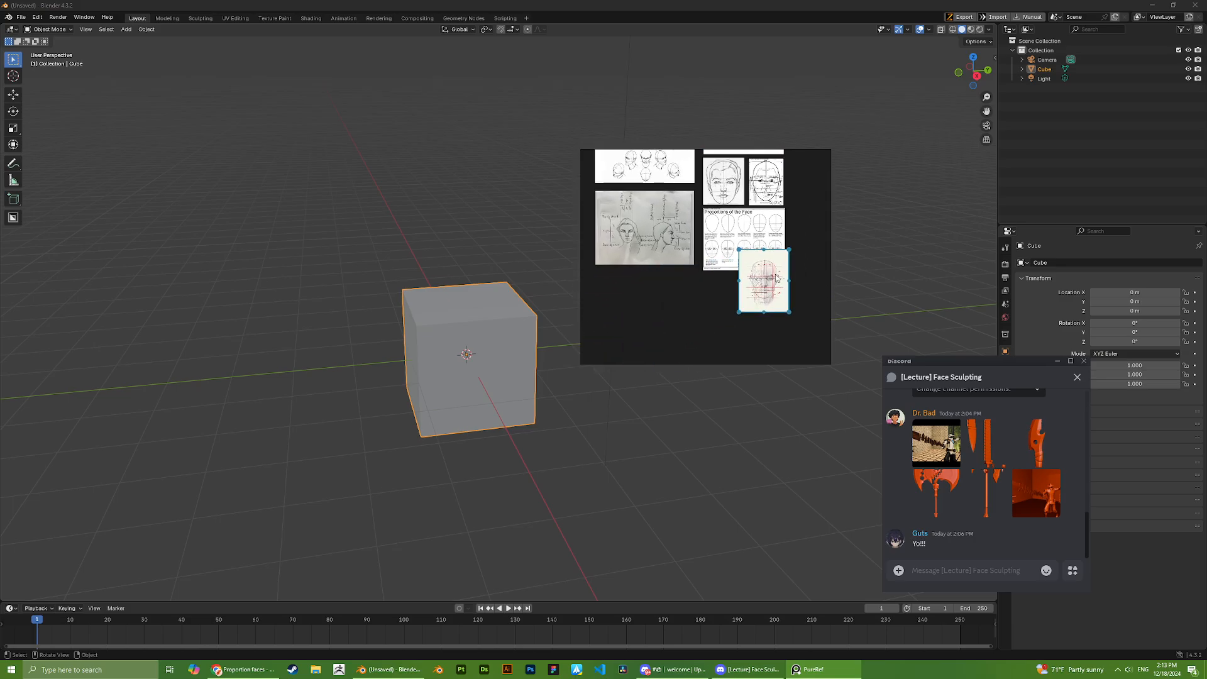
middle_click_drag(772, 283, 709, 330)
scroll(703, 331, "down", 4)
left_click_drag(723, 316, 653, 275)
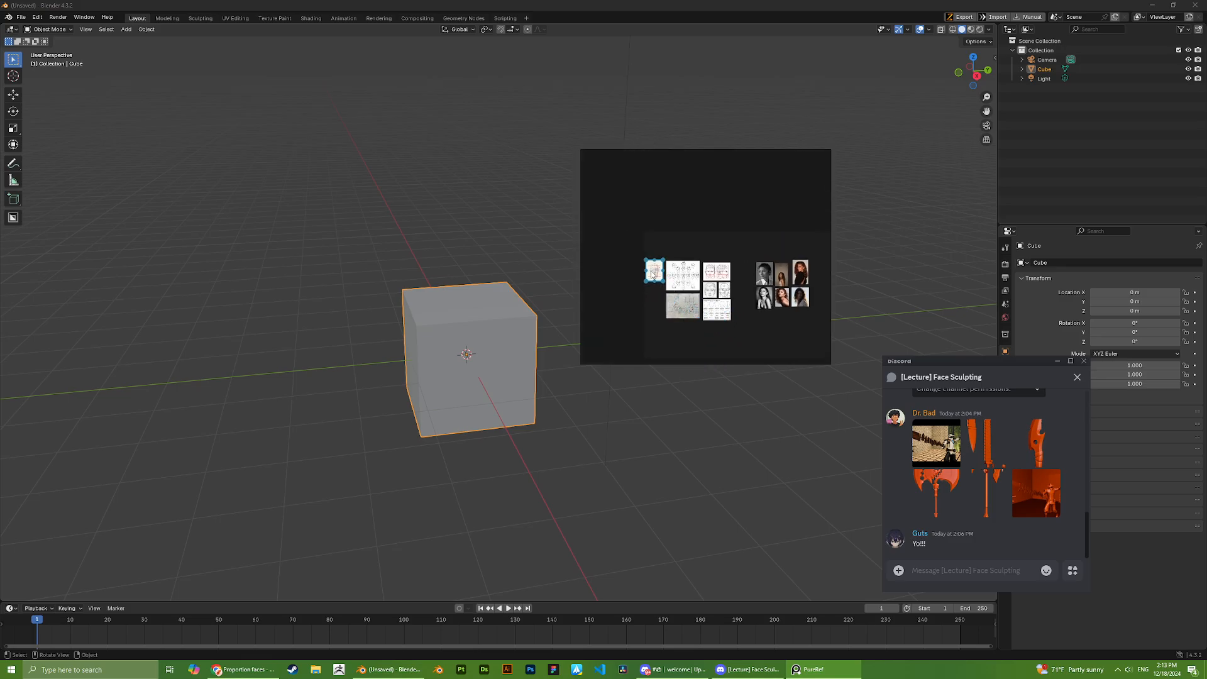
left_click(658, 293)
- Frame the portraits on the reference board, and switch Blender to the Sculpting workspace with the default cube
scroll(672, 283, "up", 4)
middle_click_drag(775, 275, 616, 253)
scroll(615, 253, "down", 2)
middle_click_drag(369, 184, 384, 174)
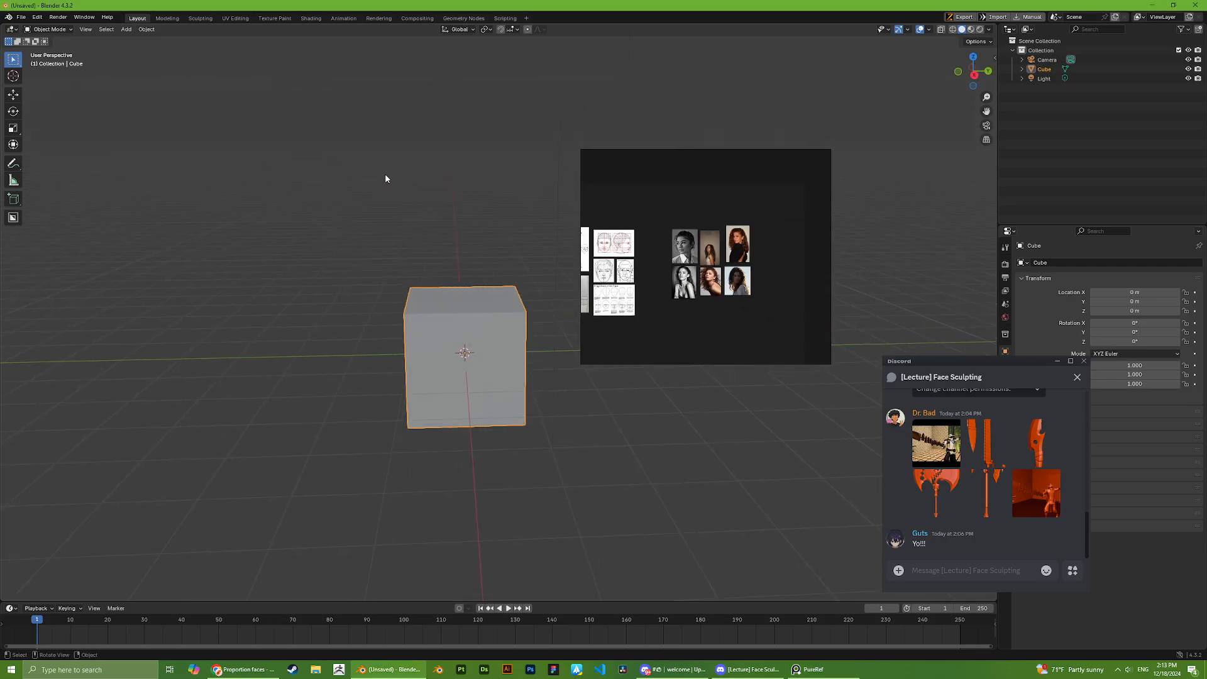
middle_click_drag(415, 105, 440, 100, "shift")
scroll(440, 100, "up", 3)
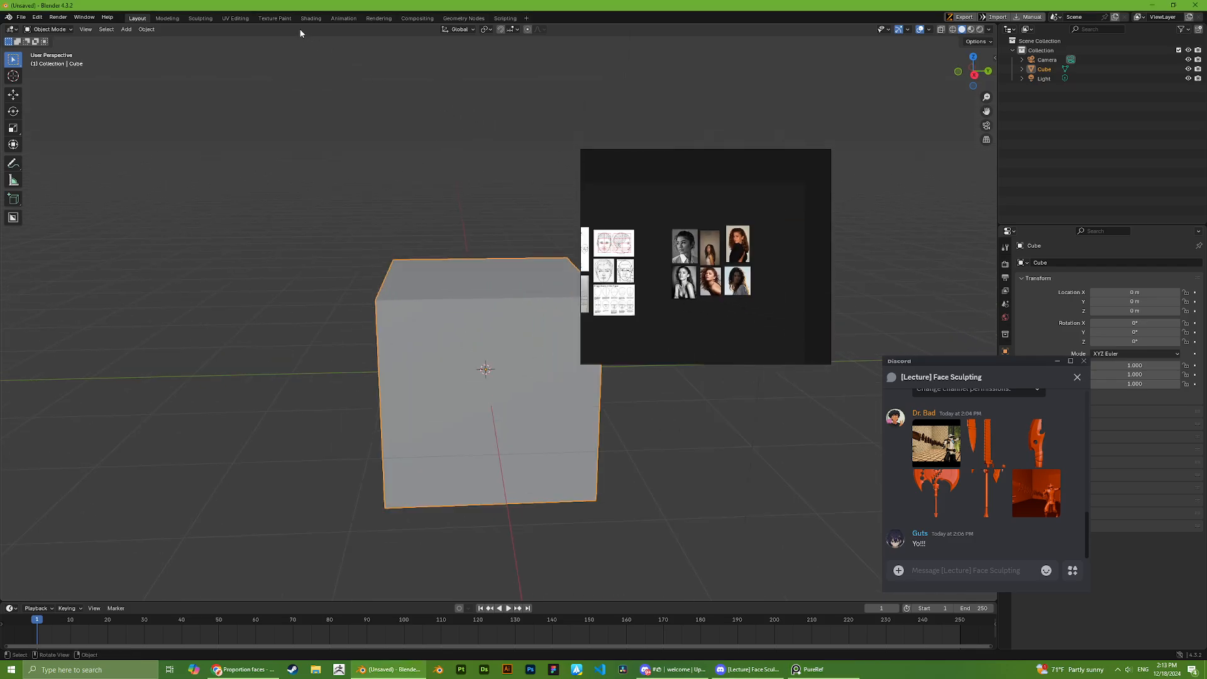
left_click(202, 19)
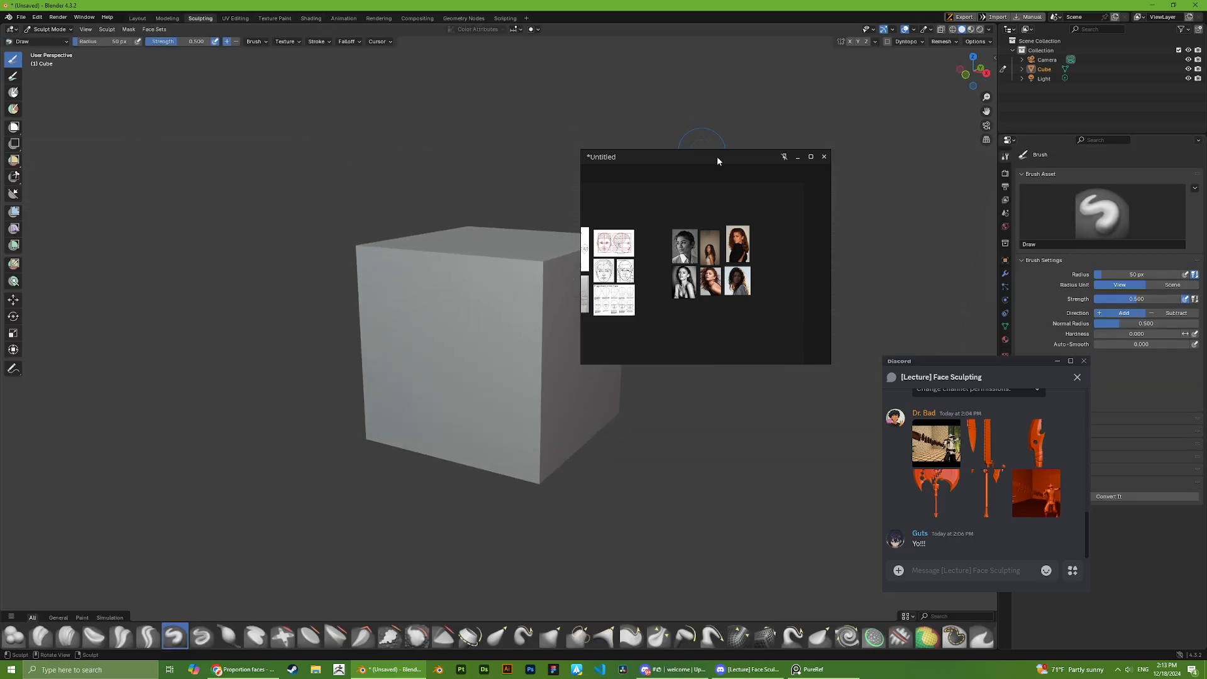
- Reduce the reference board window's width and height, and stack it above the repositioned Discord chat window beside the cube
left_click_drag(591, 187, 697, 187)
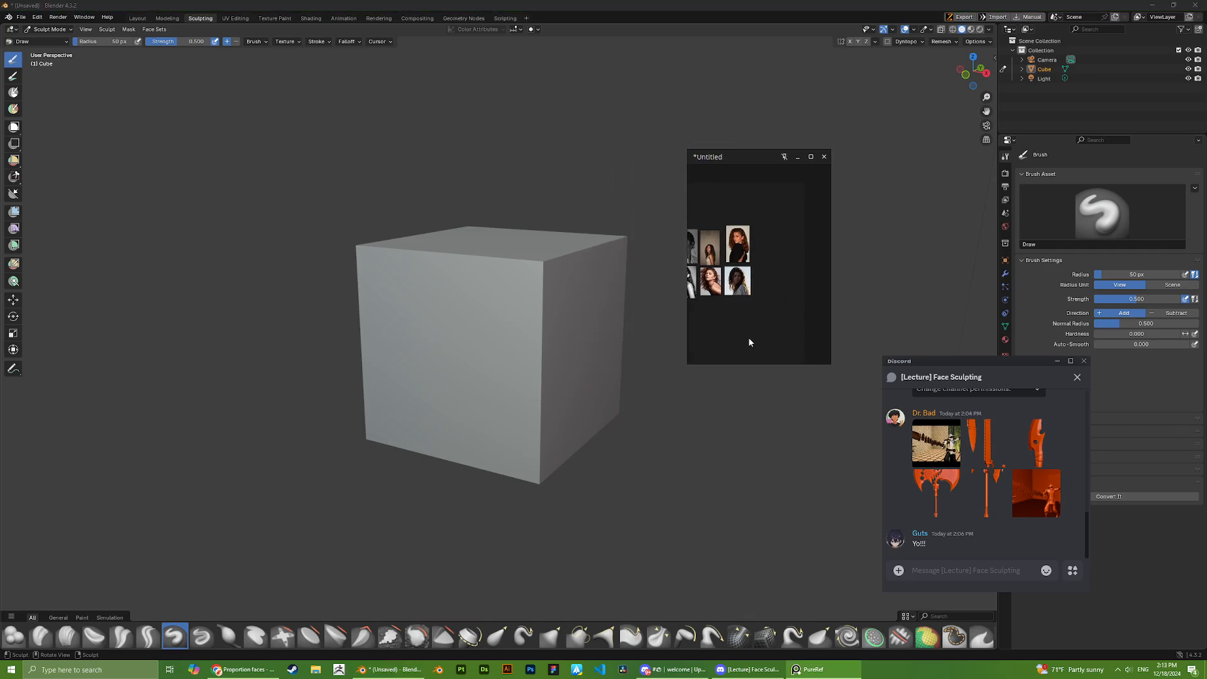
left_click_drag(994, 369, 879, 377)
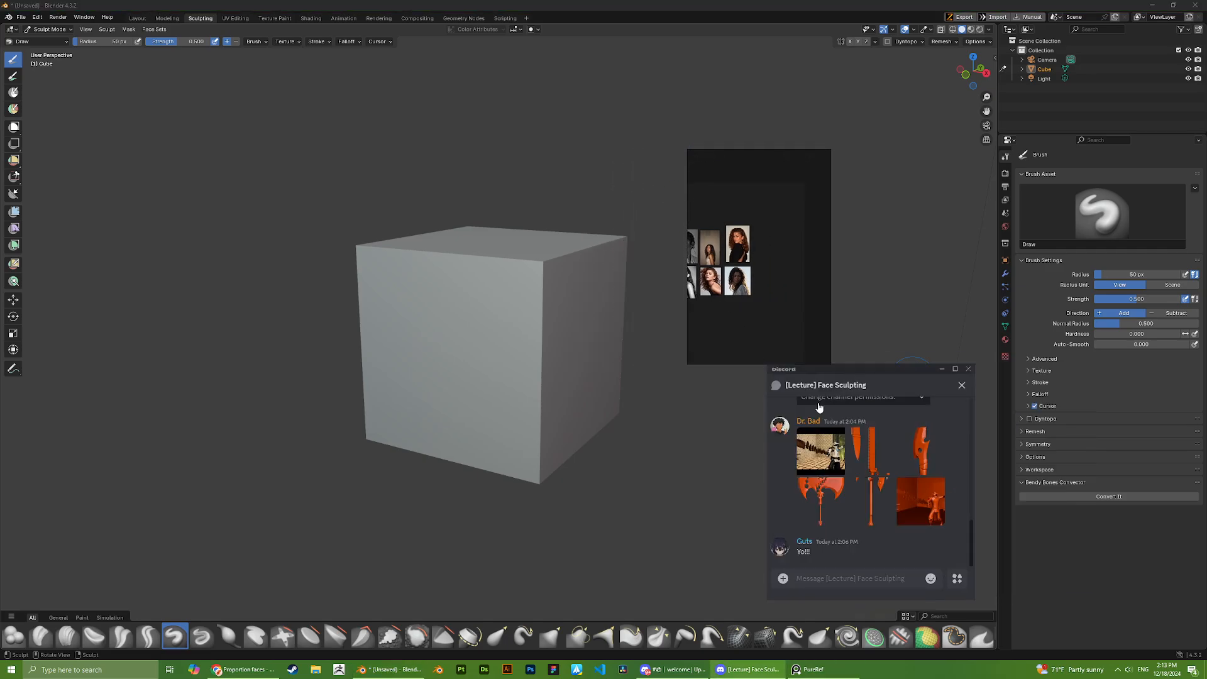
left_click_drag(757, 170, 841, 153)
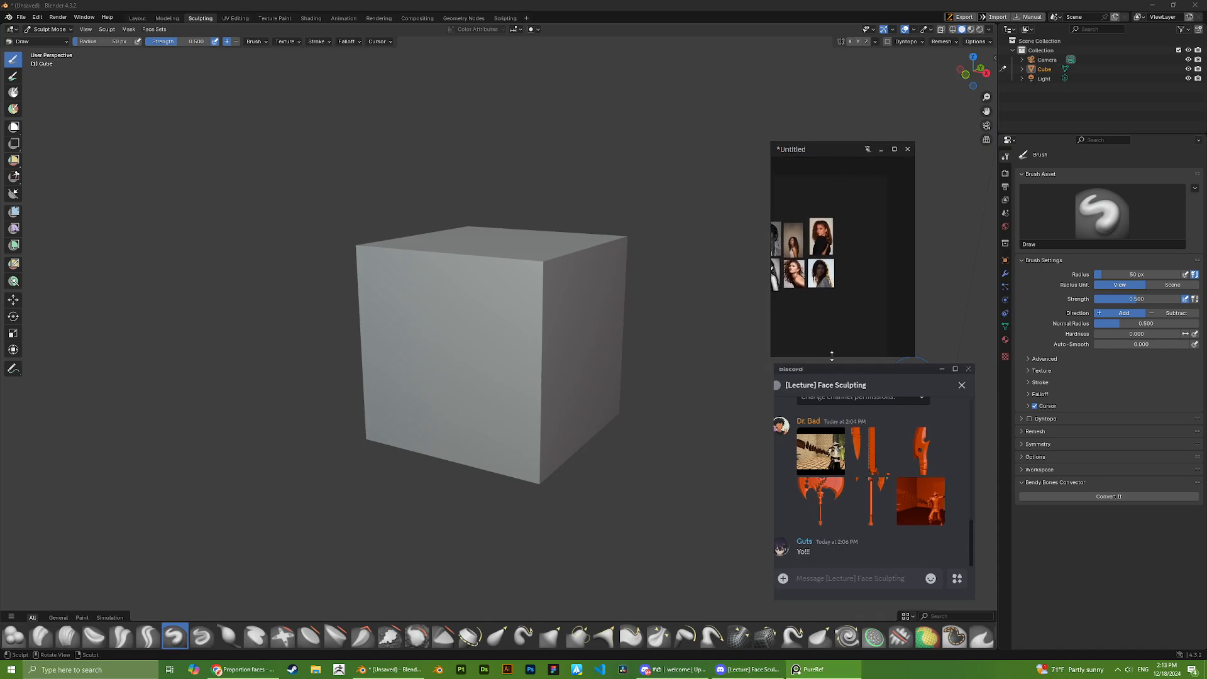
left_click_drag(831, 355, 832, 317)
- Fit both reference groups into the smaller board window and select the six Zendaya portraits
scroll(851, 224, "down", 5)
scroll(819, 242, "up", 5)
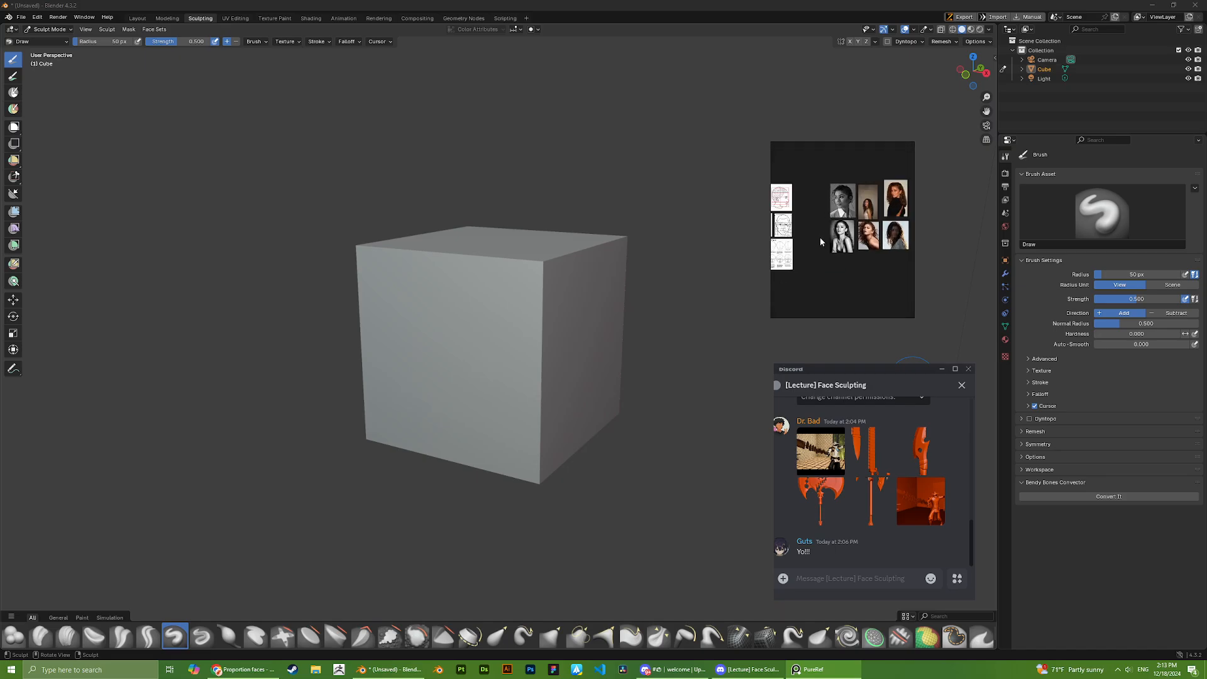
scroll(819, 242, "down", 3)
left_click_drag(884, 270, 823, 213)
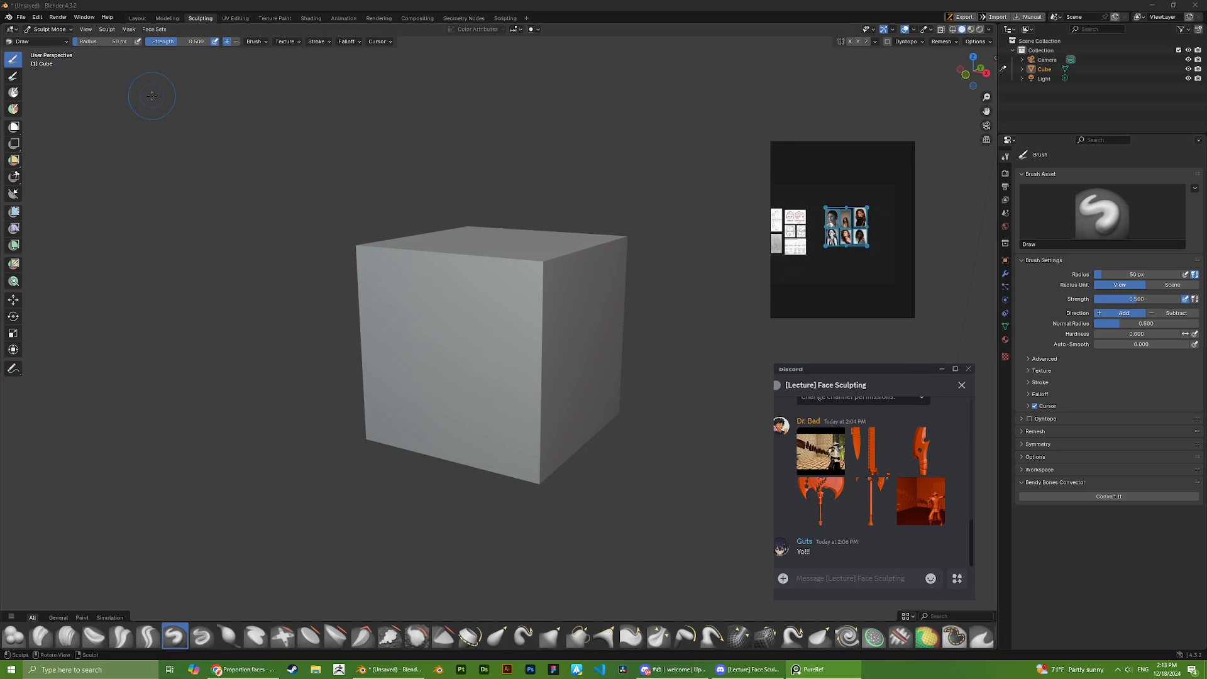
- Save the reference board in the Downloads folder as Zendaya.pur
key("ctrl+s")
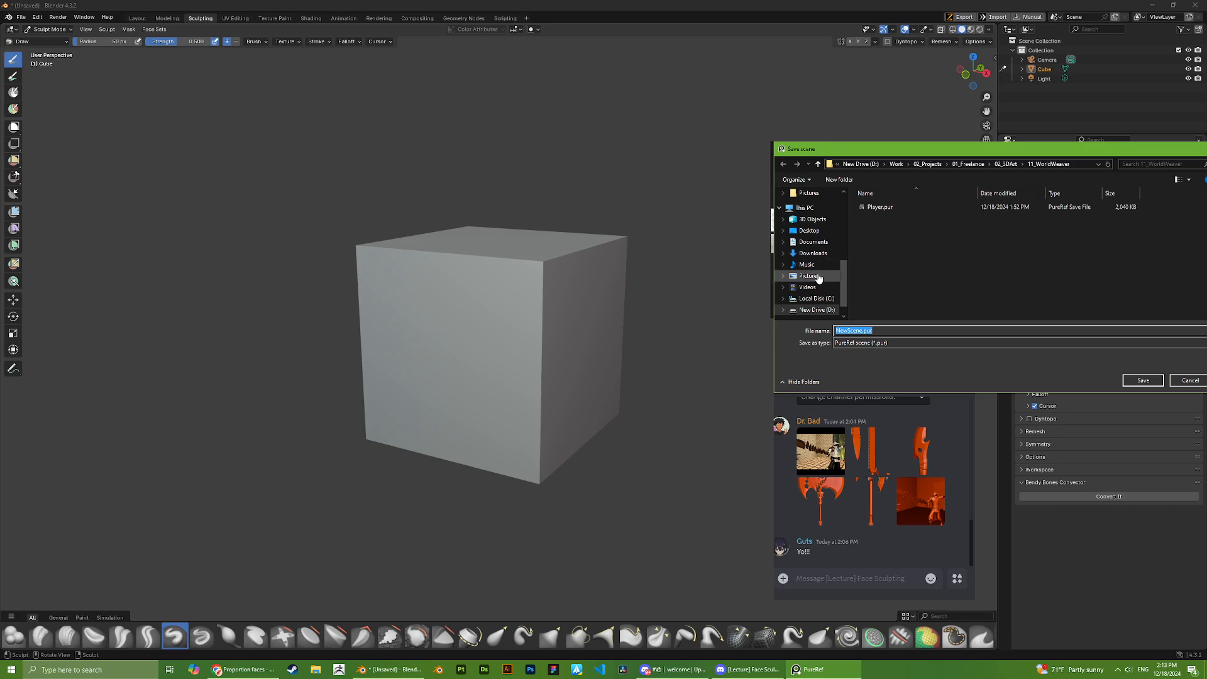
left_click(812, 253)
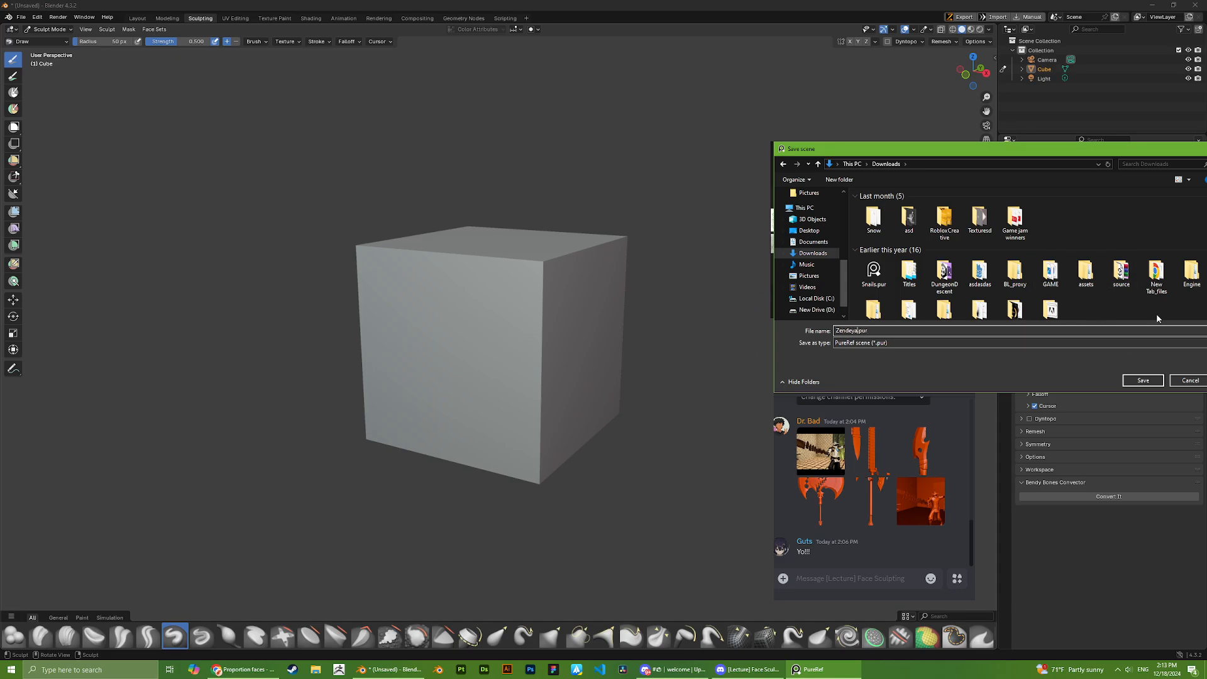
left_click(1142, 380)
- Save the Blender scene in the Downloads folder as zendaya.blend
left_click(315, 156)
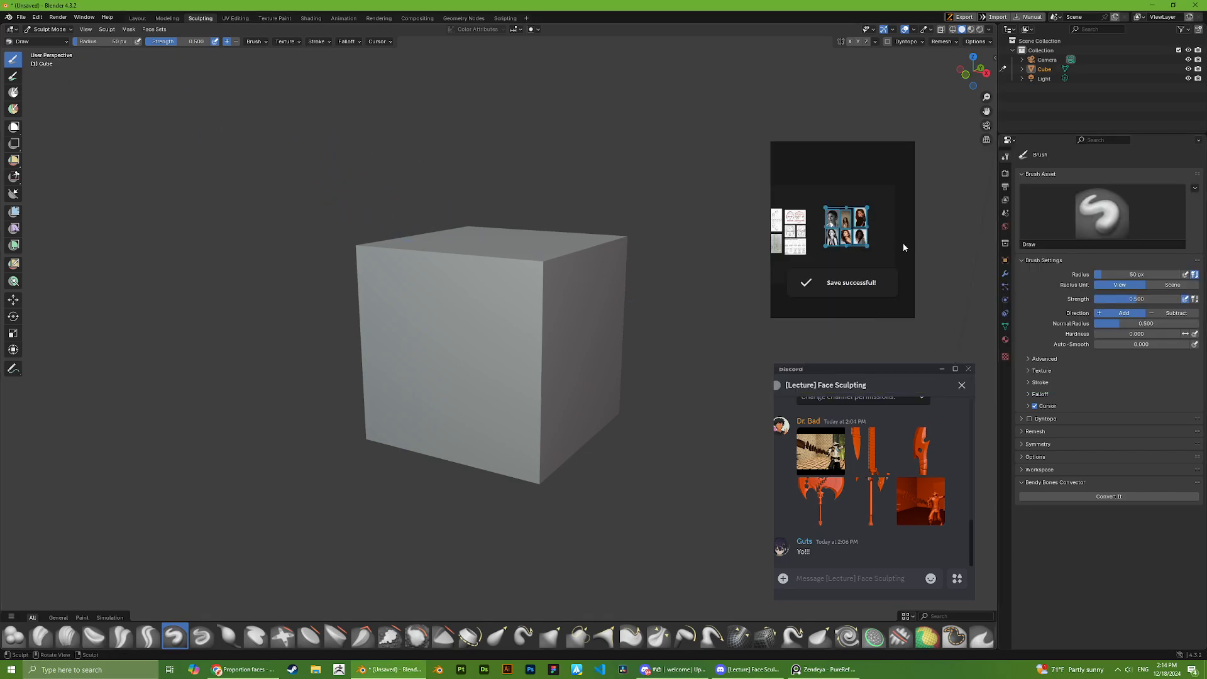
left_click(21, 18)
key("ctrl+s")
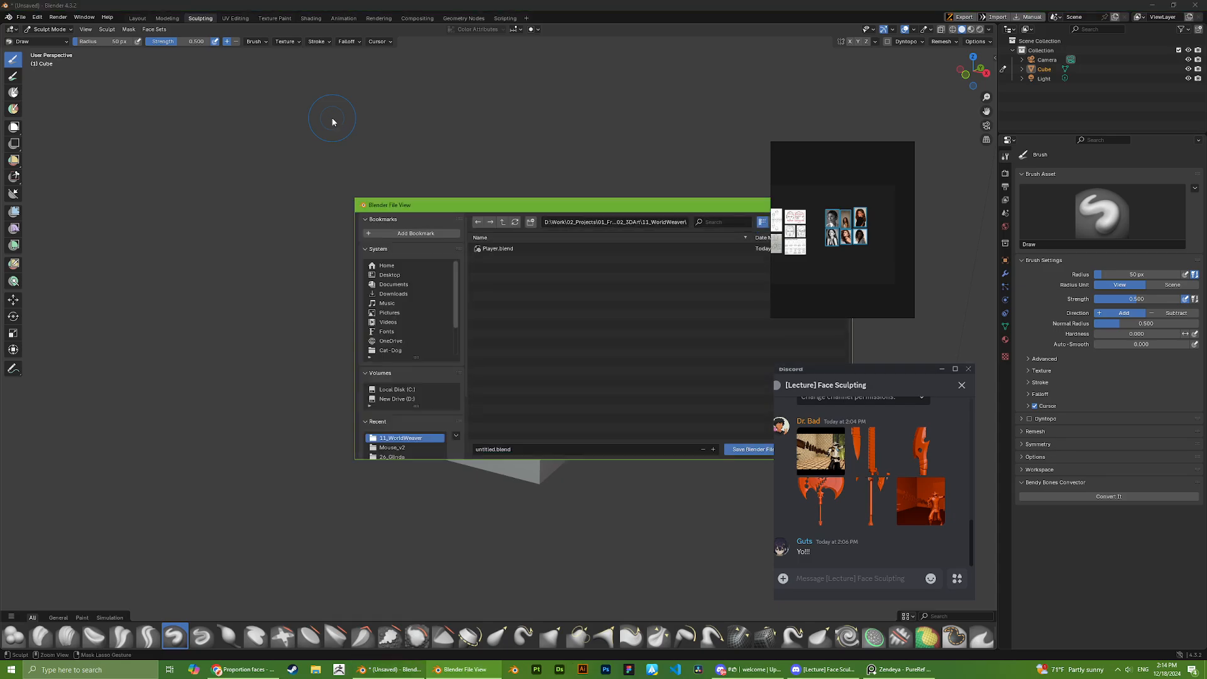
left_click(398, 293)
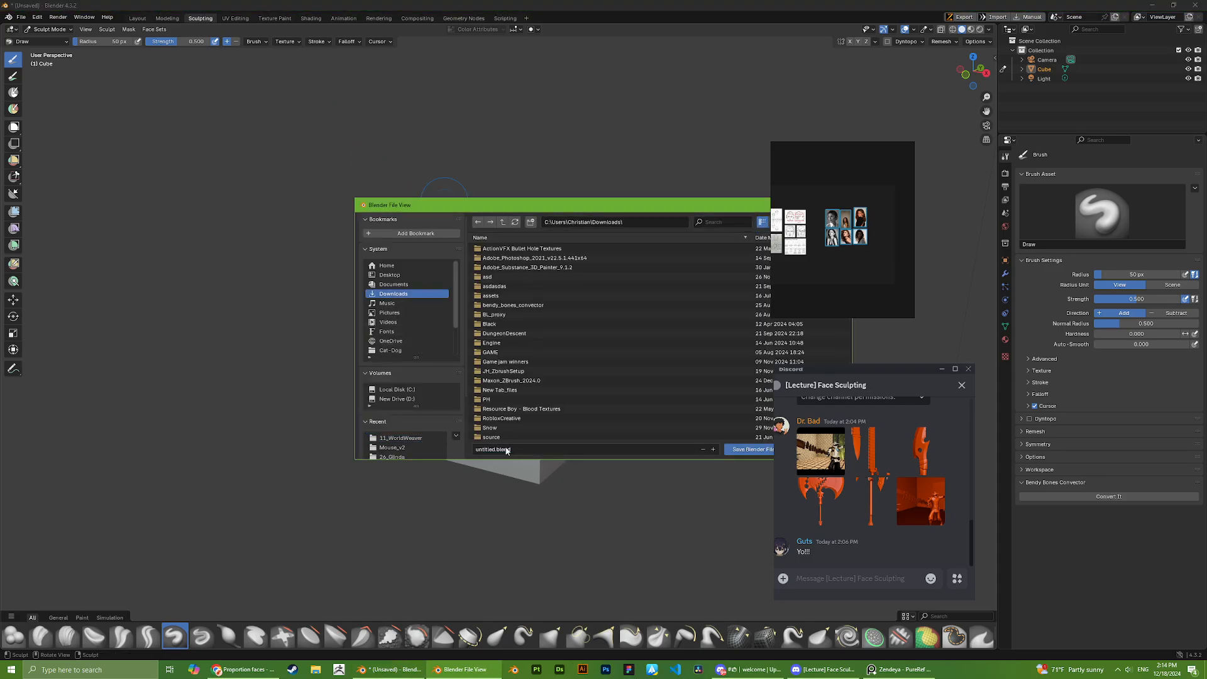
left_click(503, 449)
left_click_drag(493, 449, 322, 442)
key("BackSpace")
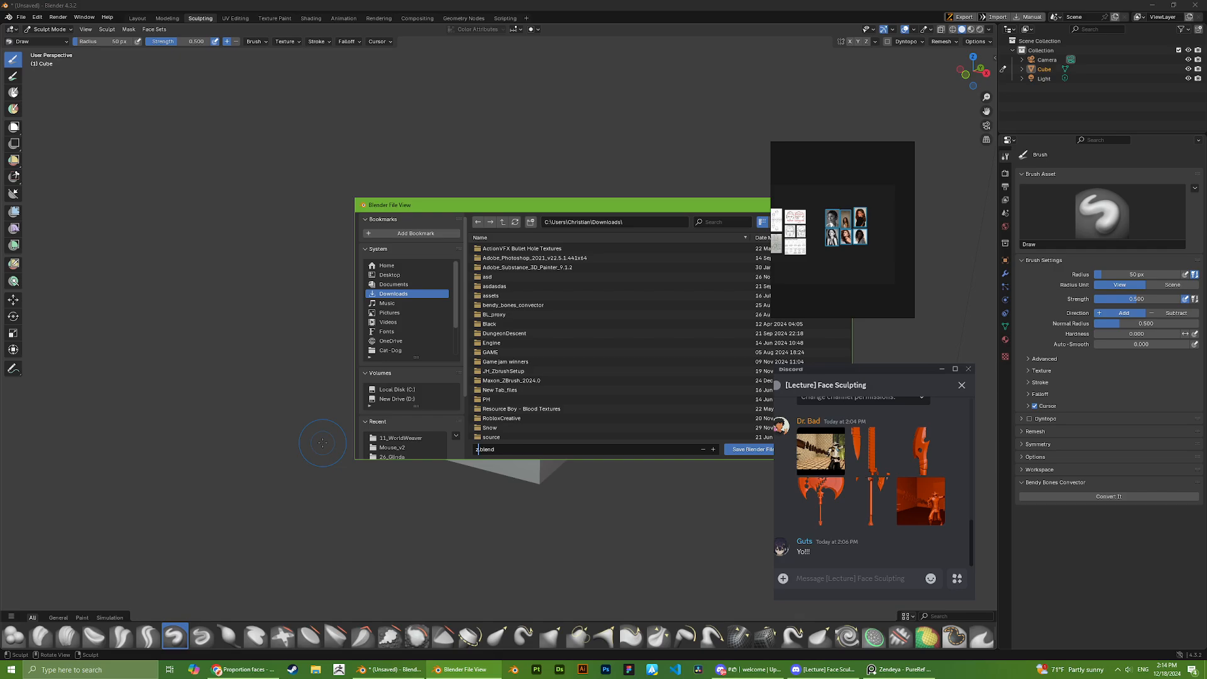
left_click(745, 447)
middle_click_drag(552, 142, 489, 132)
scroll(533, 148, "down", 3)
scroll(502, 136, "up", 2)
scroll(811, 172, "up", 3)
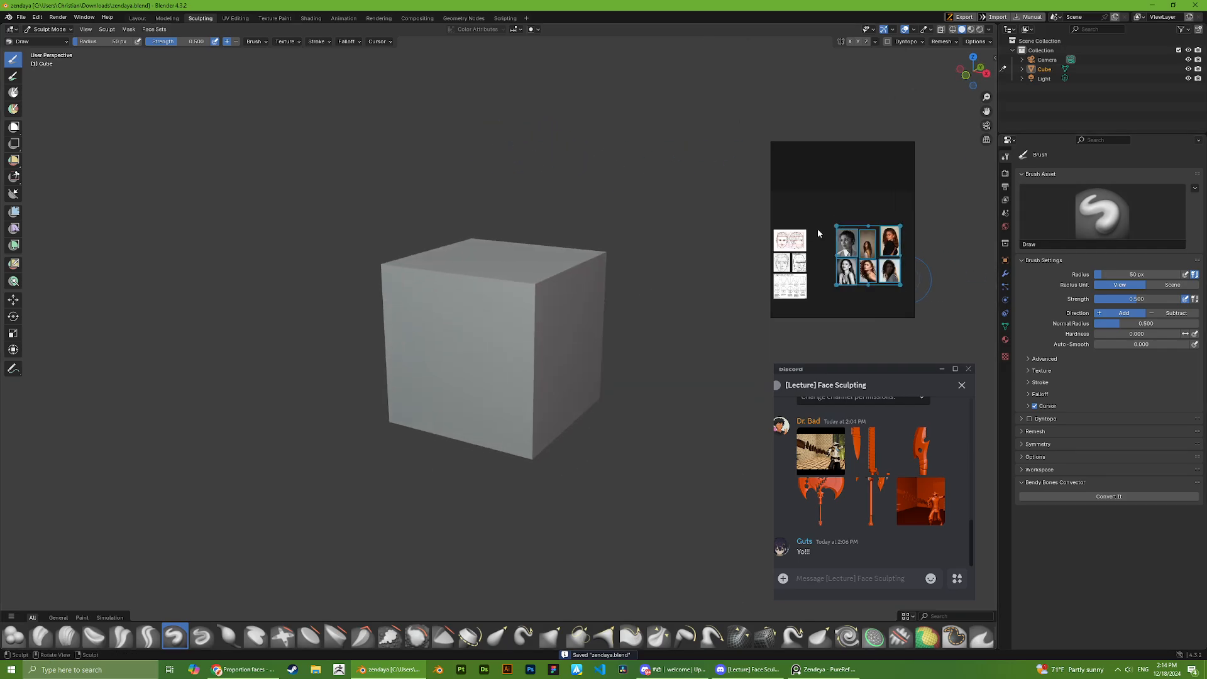
- Fit the face proportion sheets and the Zendaya portraits together inside the reference board window
scroll(811, 220, "down", 2)
middle_click_drag(790, 294, 827, 289)
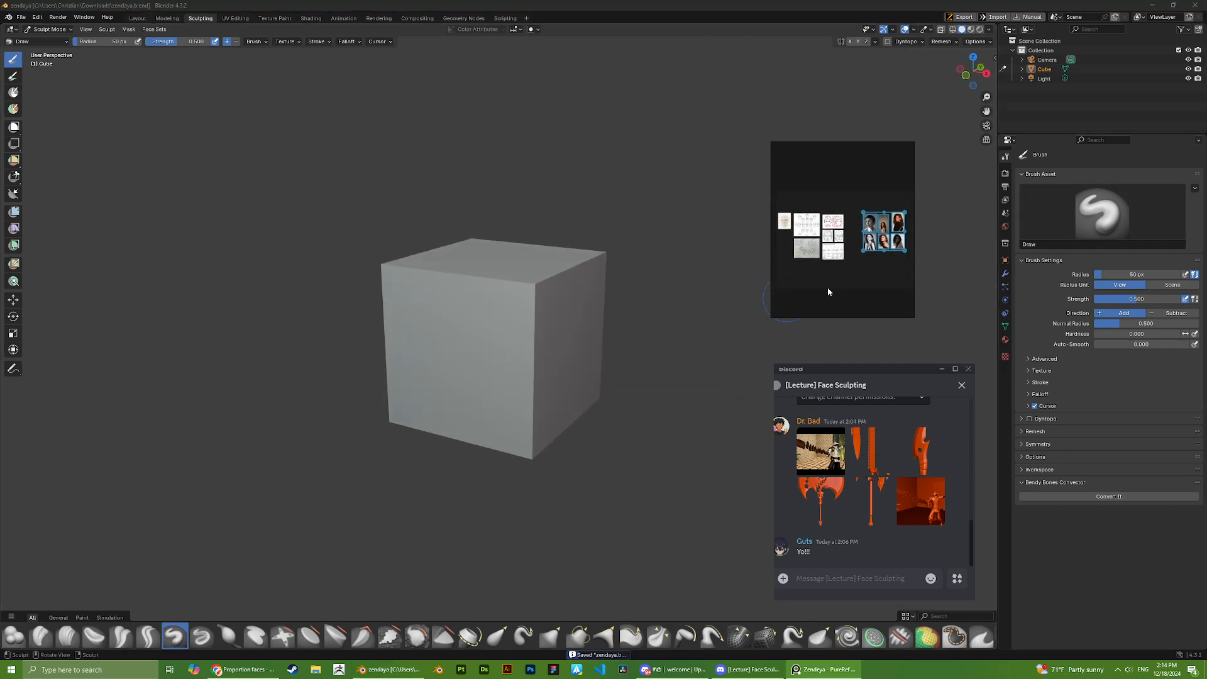
left_click(698, 356)
- Add a Subdivision modifier to the cube and set its viewport levels to 4
left_click(1007, 274)
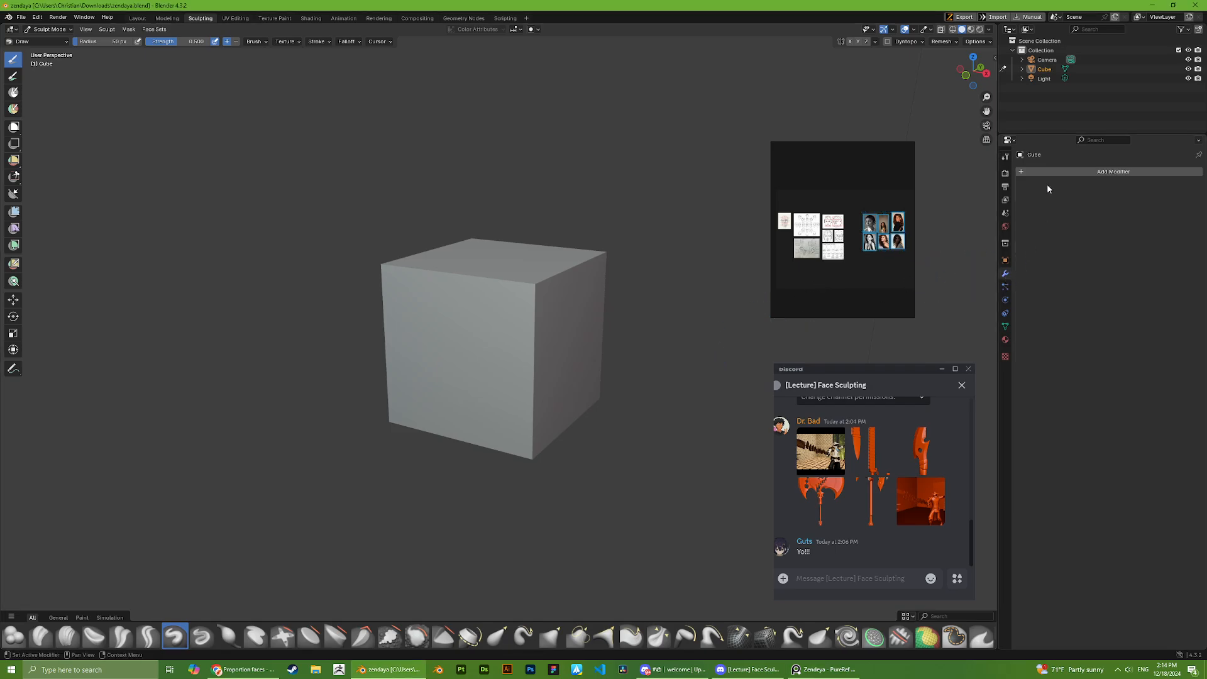
left_click(1051, 171)
type("s")
key("Return")
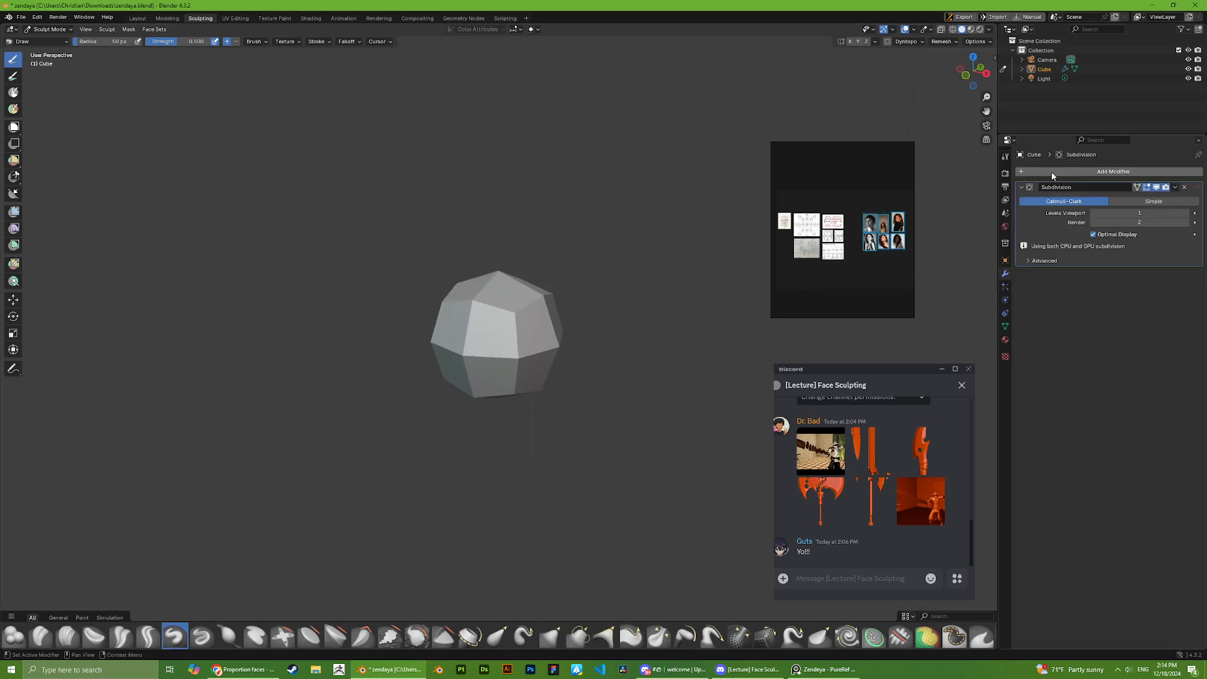
left_click(1186, 213)
left_click(1186, 214)
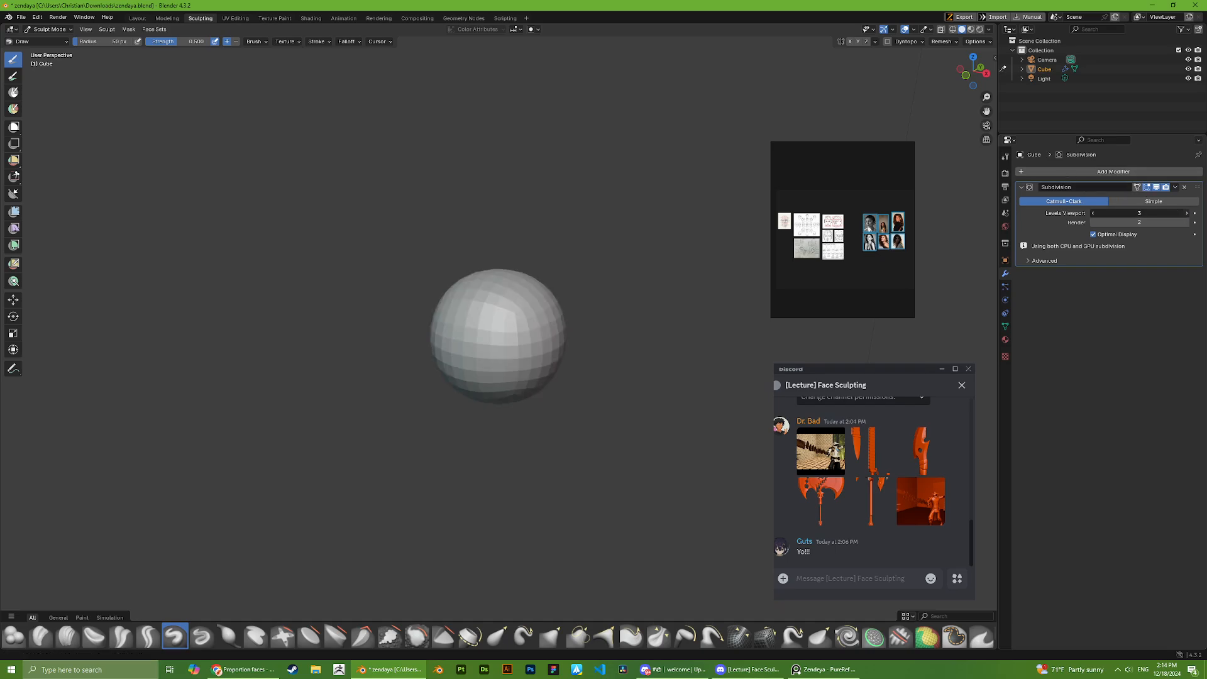
left_click(1186, 213)
scroll(597, 196, "up", 3)
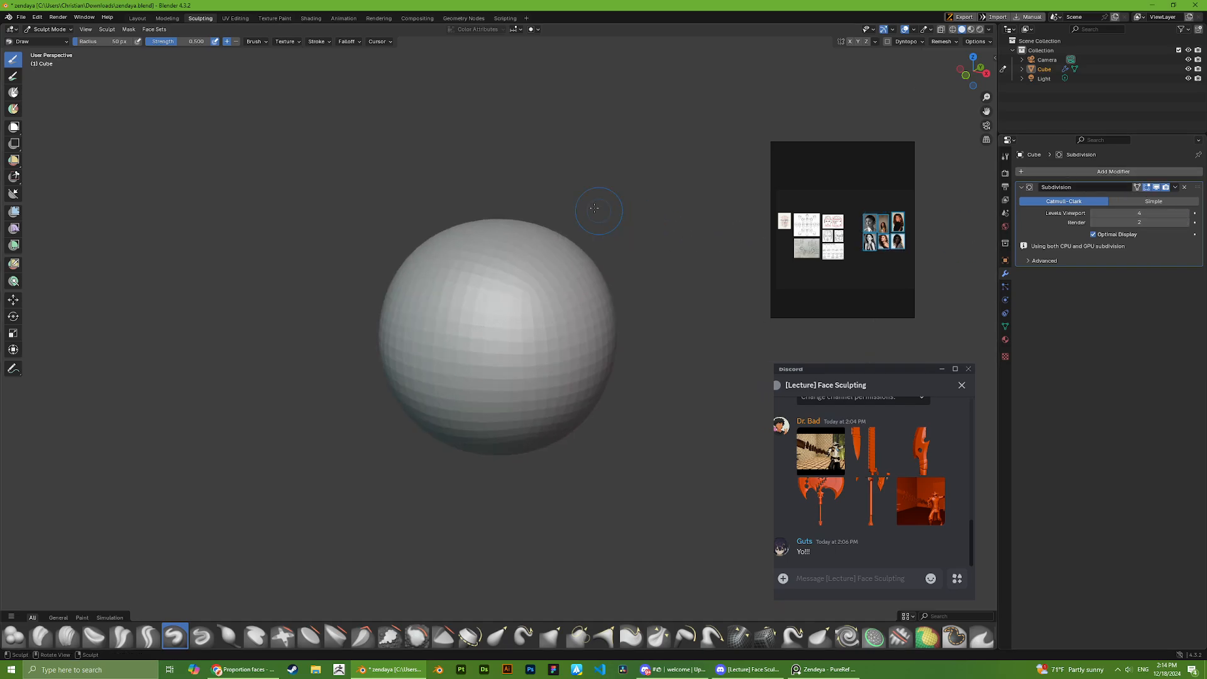
mouse_move(597, 196)
middle_mouse_down()
mouse_move(537, 169)
mouse_move(512, 178)
middle_mouse_up()
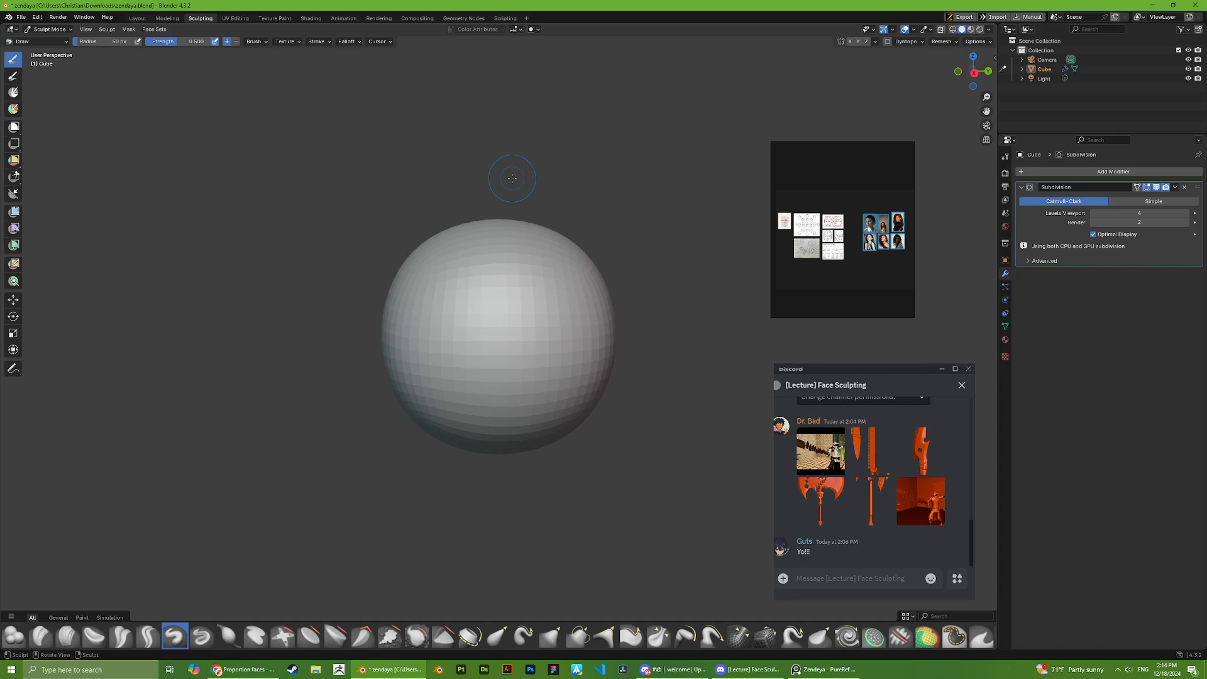
middle_click_drag(553, 166, 632, 198)
scroll(619, 202, "down", 2)
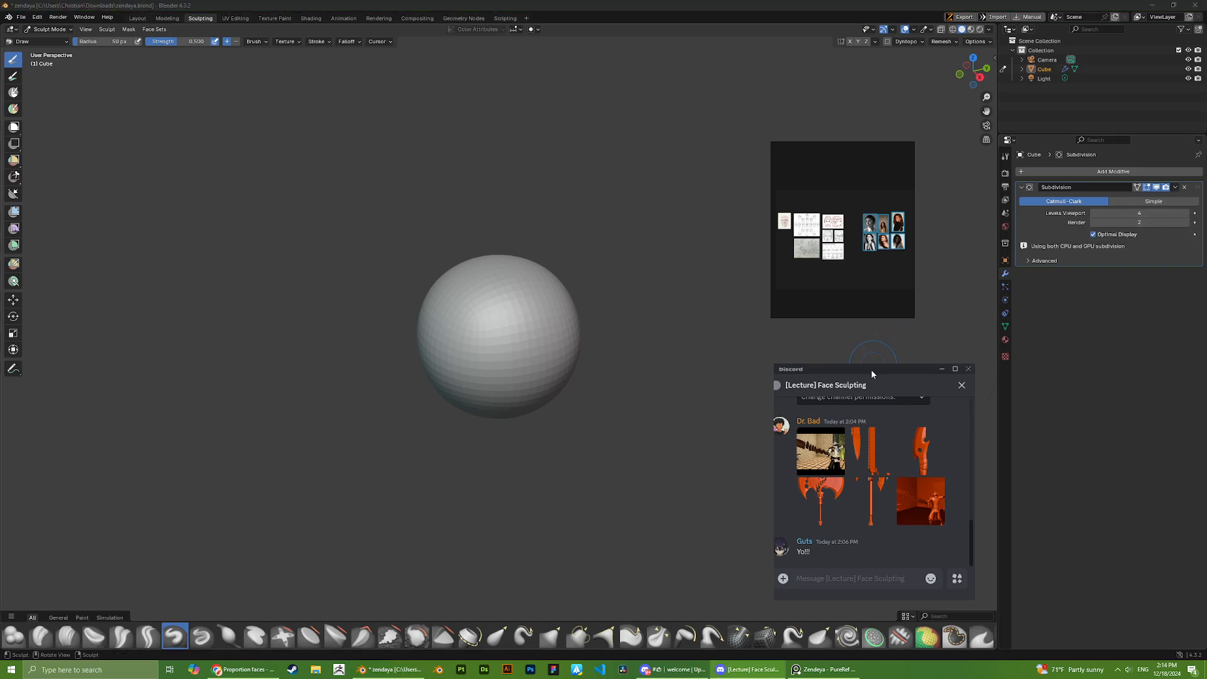
- Raise and slightly widen the Discord chat window, and place the reference board close above it, farther from the sphere
left_click_drag(869, 369, 873, 357)
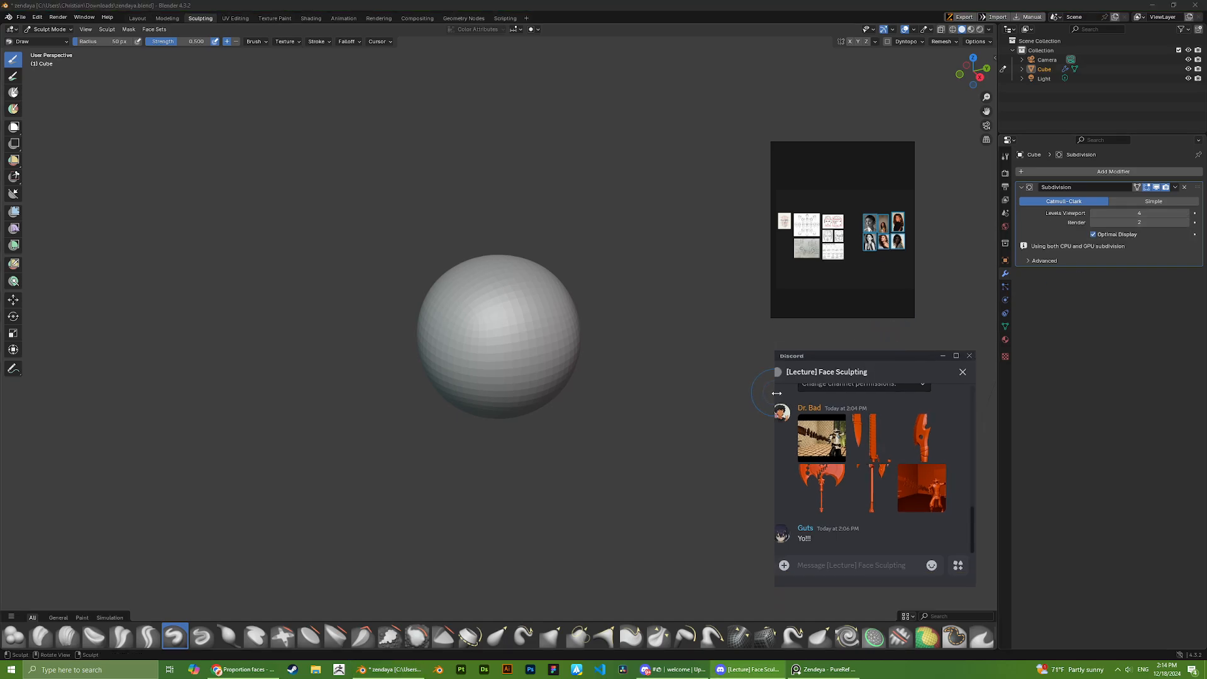
left_click_drag(777, 393, 772, 391)
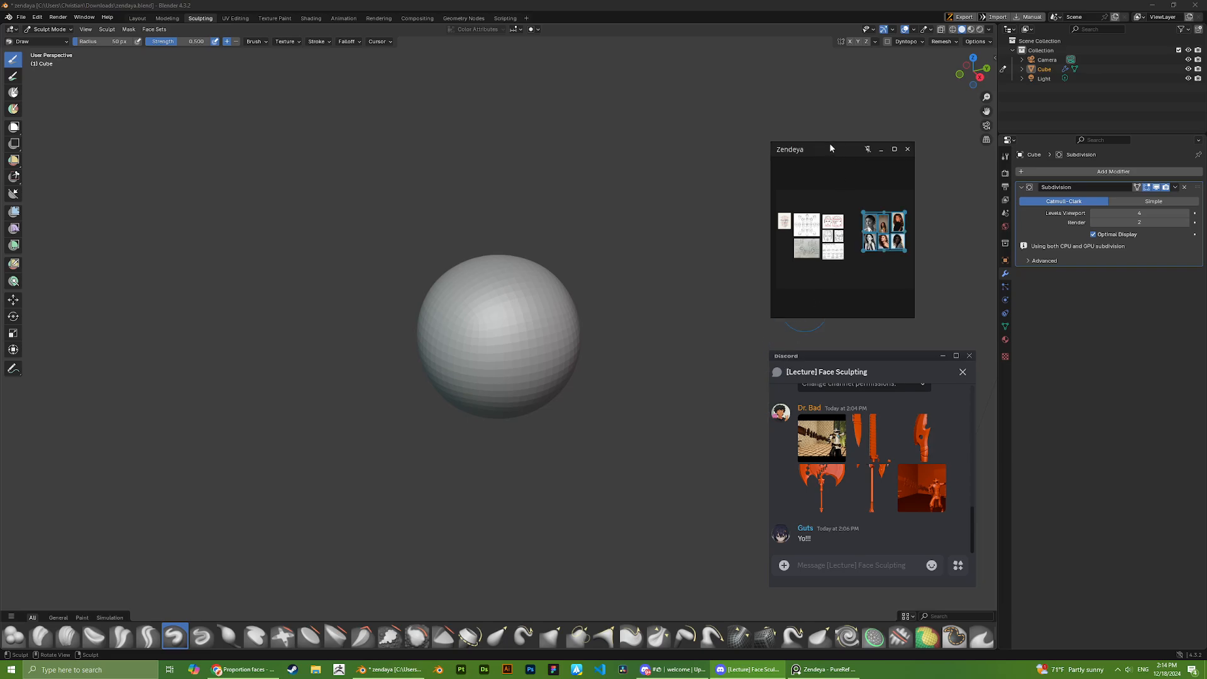
left_click_drag(828, 142, 892, 178)
scroll(894, 281, "up", 2)
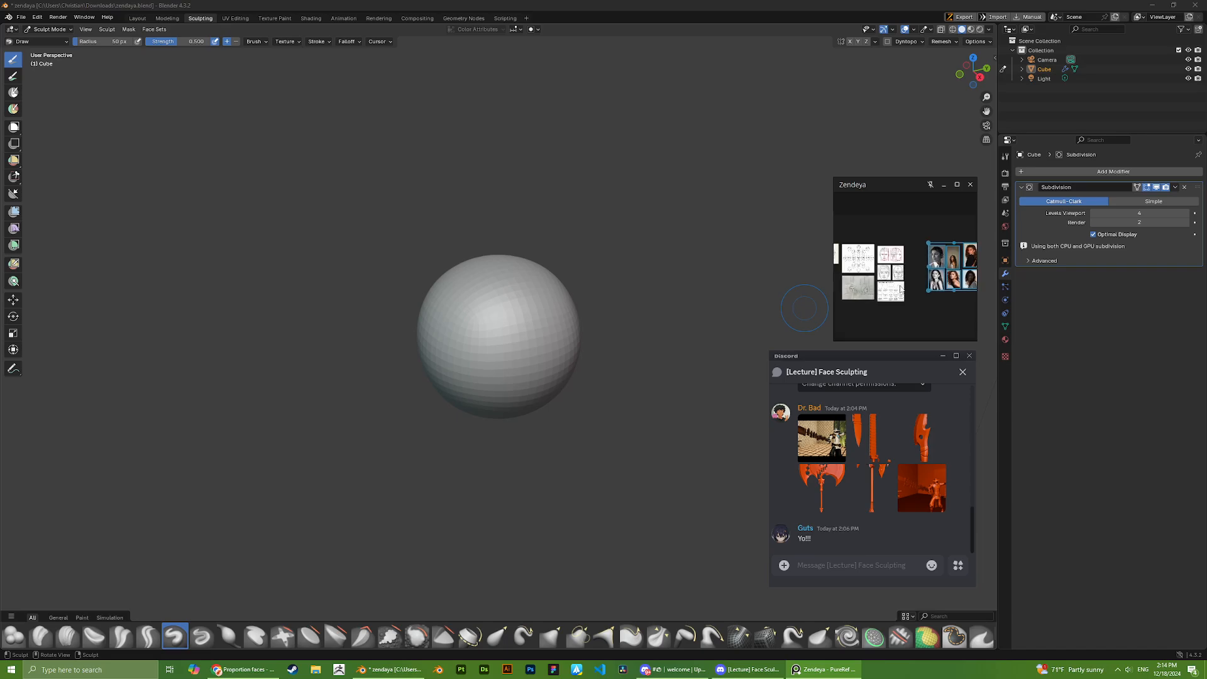
scroll(903, 284, "down", 2)
- Apply the cube's Subdivision modifier to make the rounded mesh permanent
middle_click_drag(635, 140, 690, 94)
mouse_move(594, 107)
middle_mouse_down()
mouse_move(617, 130)
mouse_move(537, 157)
mouse_move(597, 147)
middle_mouse_up()
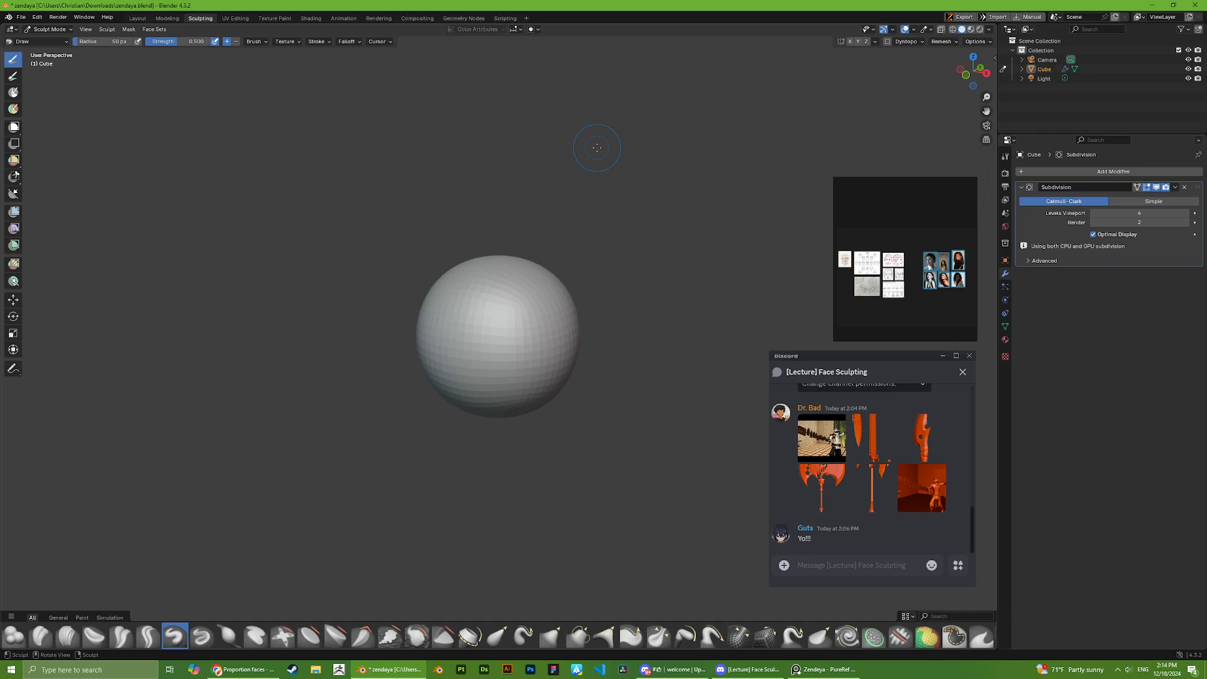
middle_click_drag(552, 162, 557, 198)
scroll(556, 198, "up", 2)
middle_click_drag(665, 181, 343, 194)
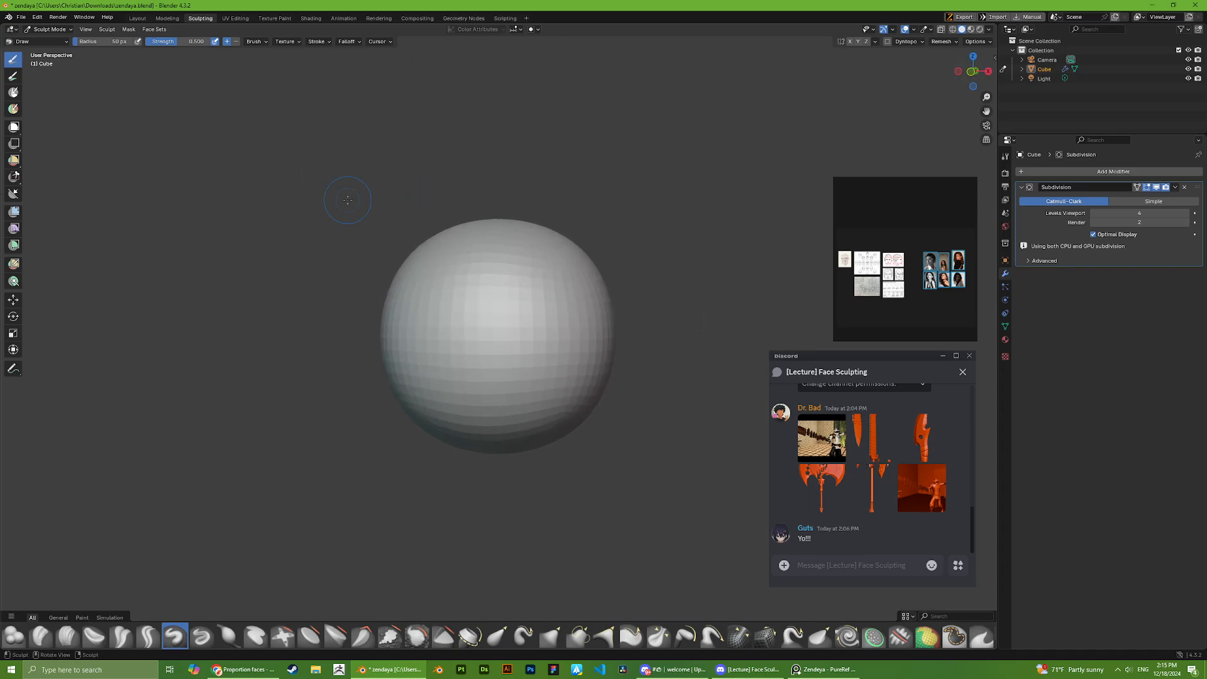
scroll(548, 202, "down", 5)
scroll(493, 211, "up", 4)
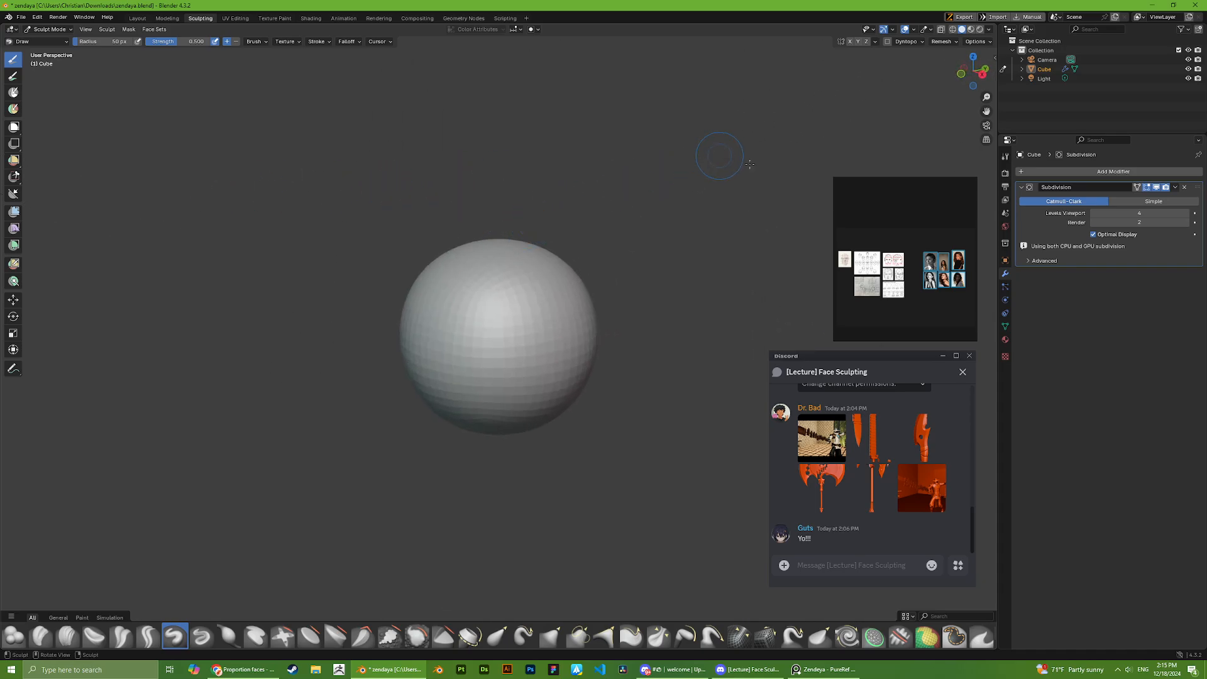
key("ctrl+a")
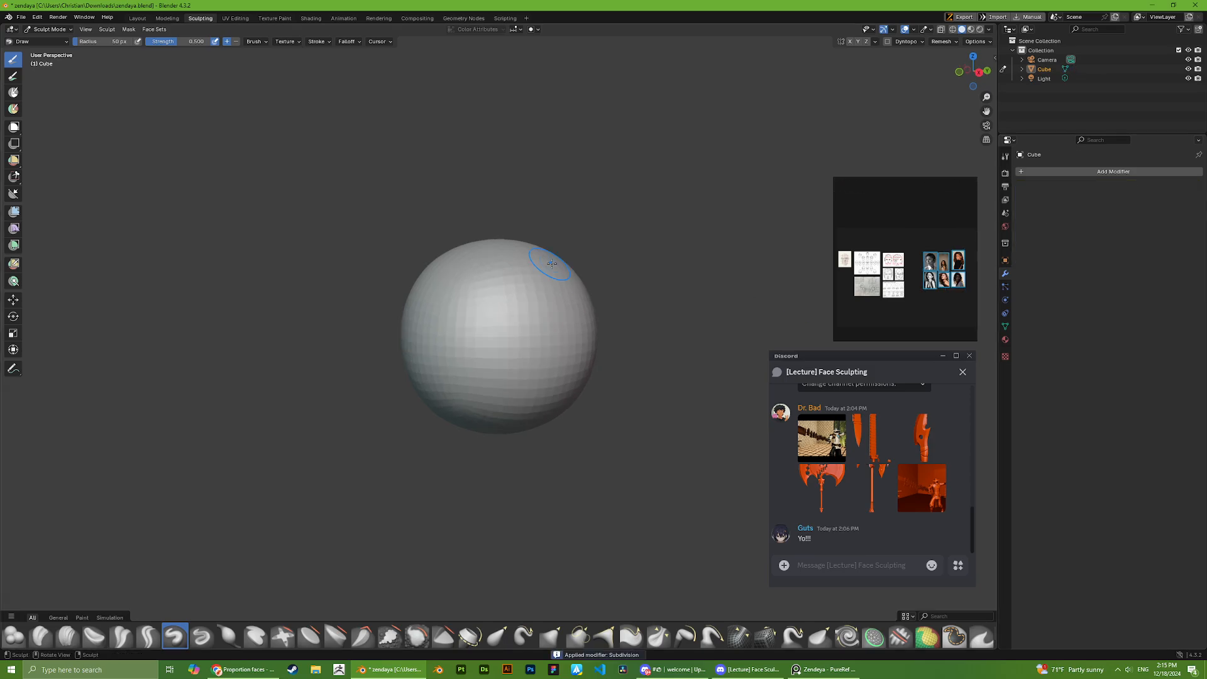
- Switch to the Grab brush and set its radius to 150 px
mouse_move(654, 216)
middle_mouse_down()
mouse_move(762, 216)
mouse_move(719, 220)
middle_mouse_up()
scroll(507, 162, "down", 3)
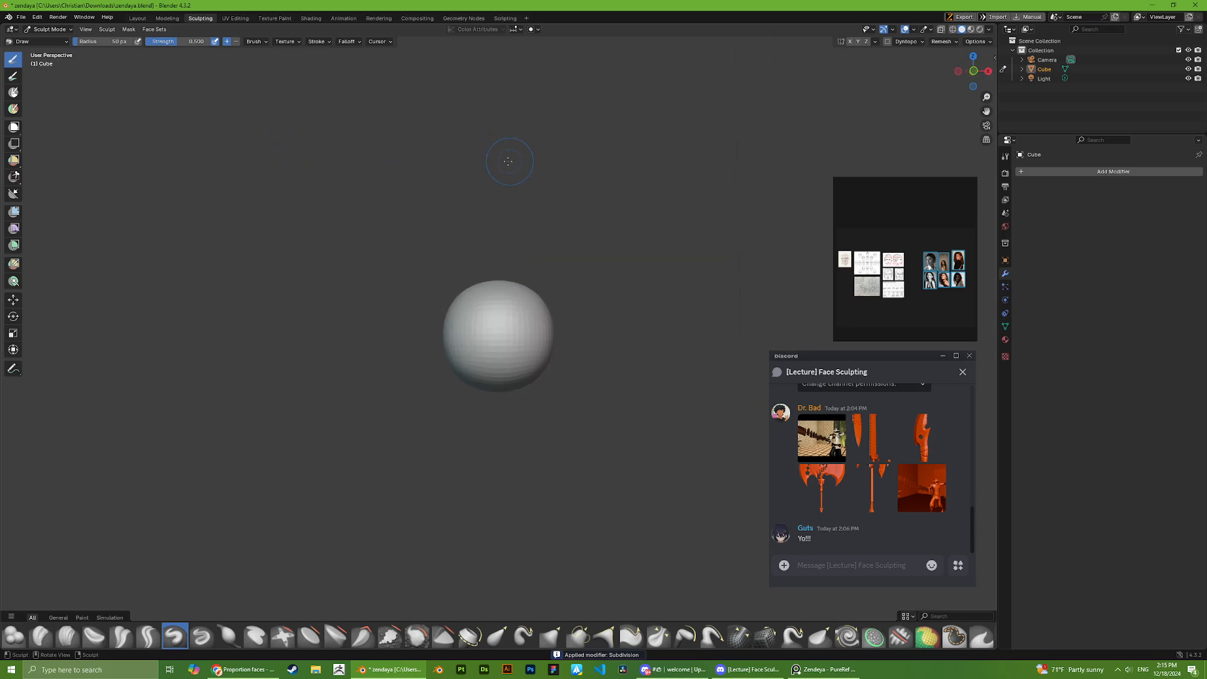
scroll(506, 161, "up", 3)
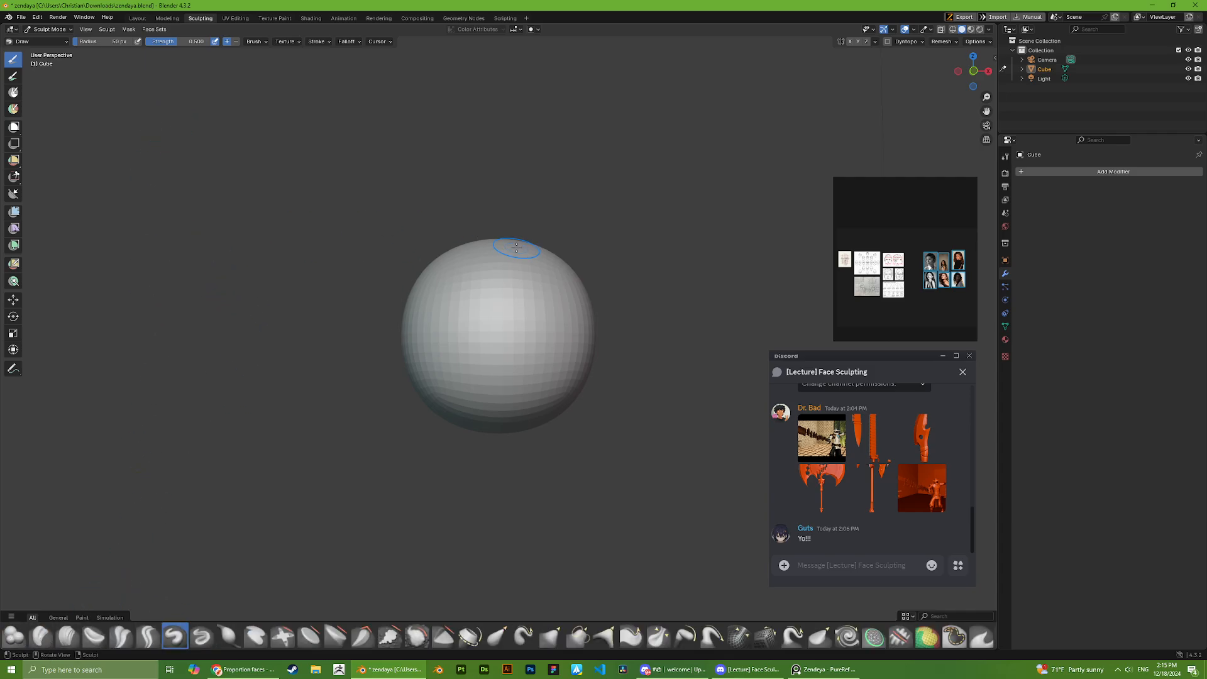
middle_click_drag(516, 247, 447, 250)
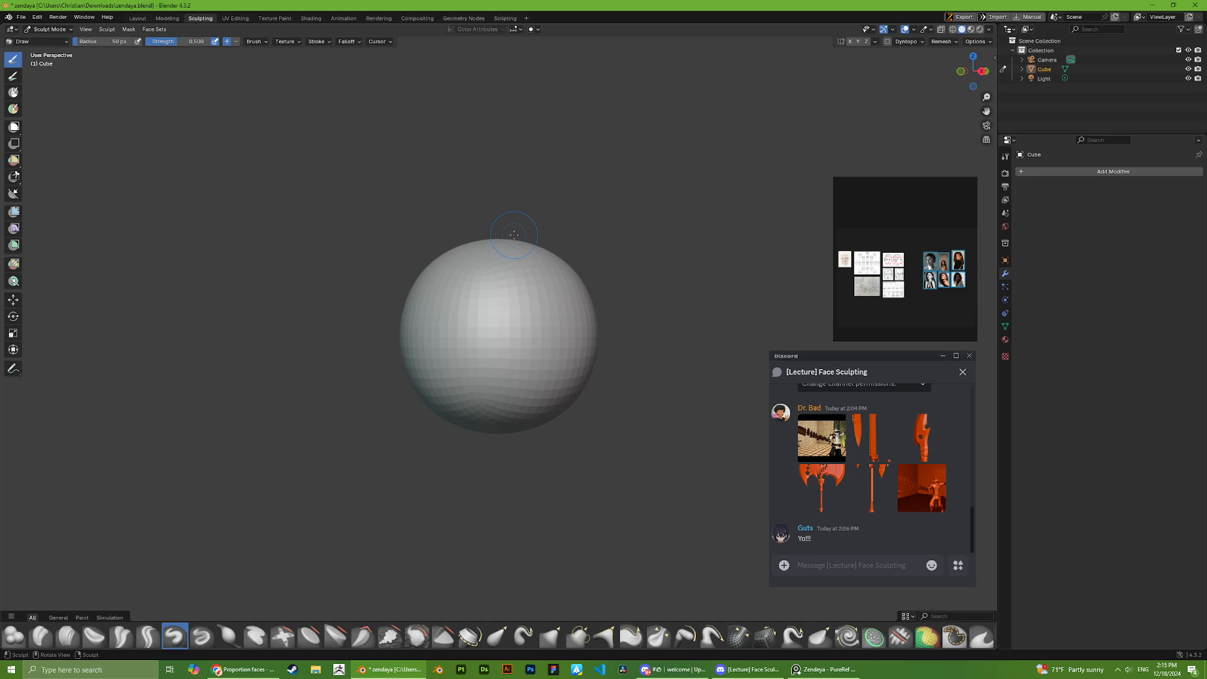
key("g")
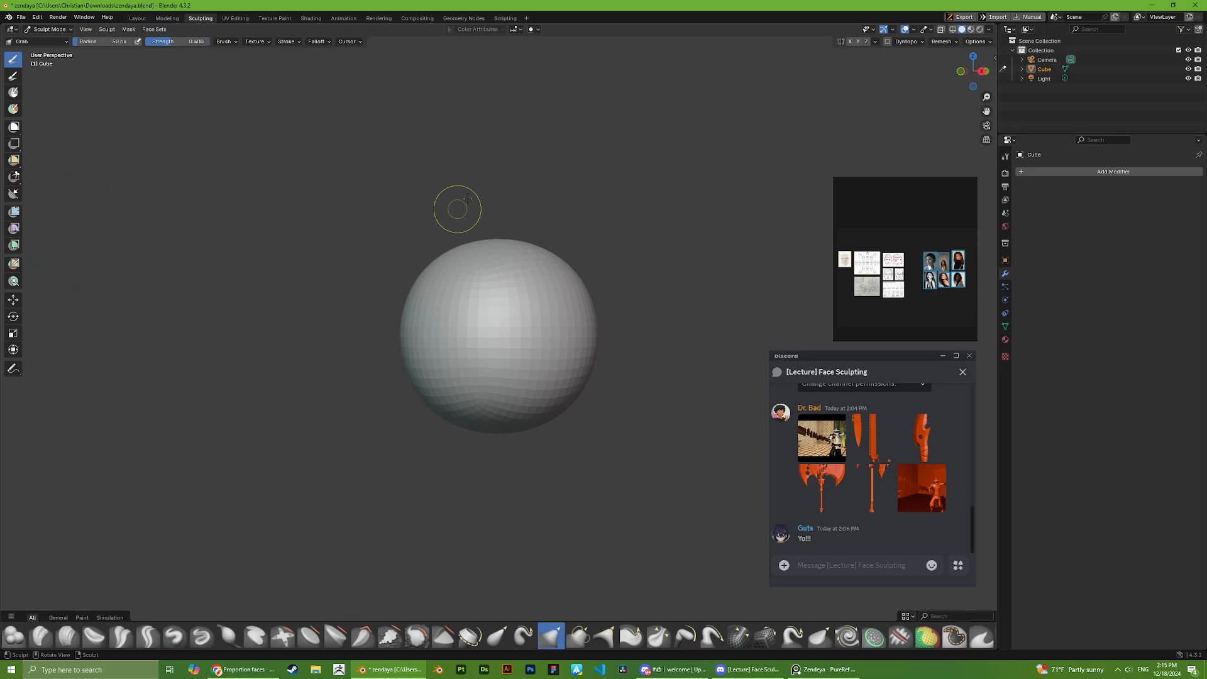
middle_click_drag(462, 207, 485, 202)
right_click(561, 199)
right_click(606, 188)
left_click_drag(559, 188, 590, 188)
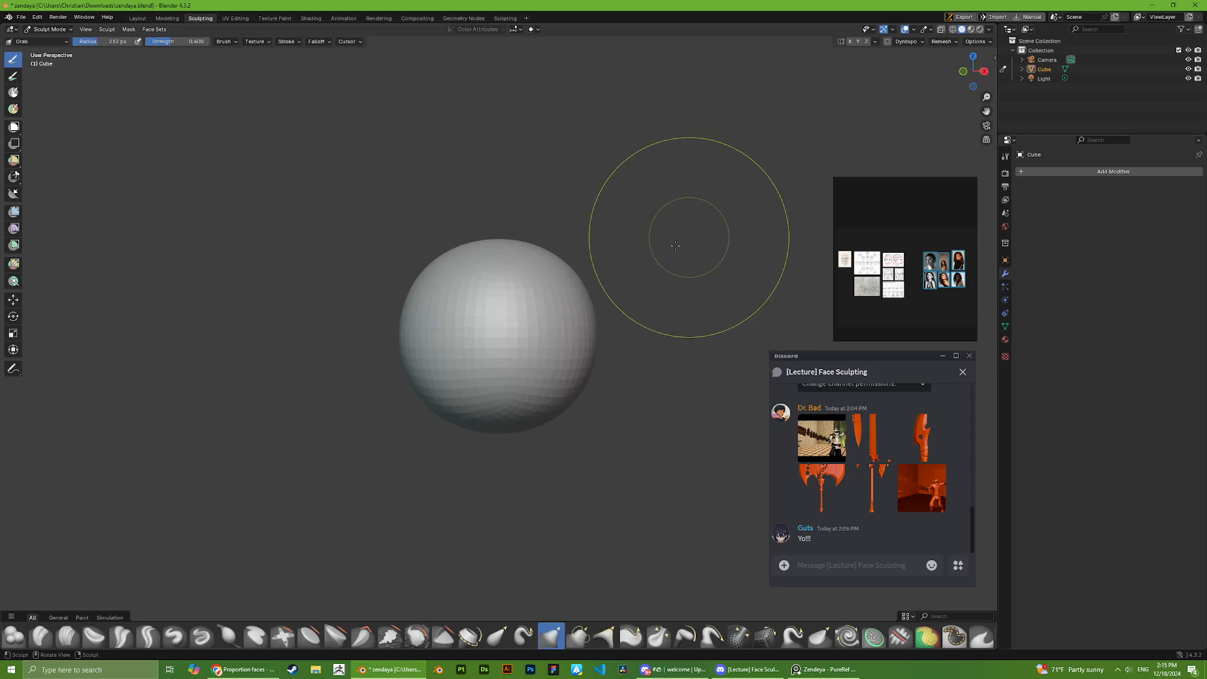
right_click(633, 248, "shift")
scroll(612, 226, "down", 5)
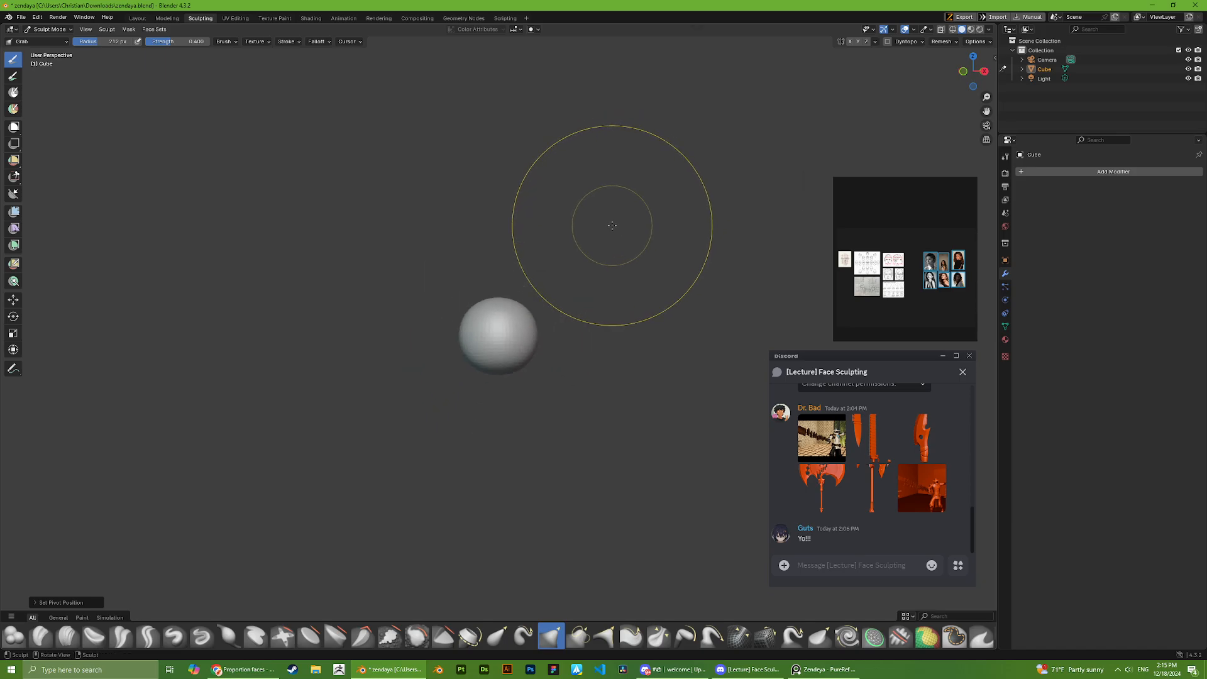
scroll(610, 227, "up", 5)
scroll(593, 232, "down", 2, "alt")
right_click(584, 241)
left_click_drag(540, 240, 530, 241)
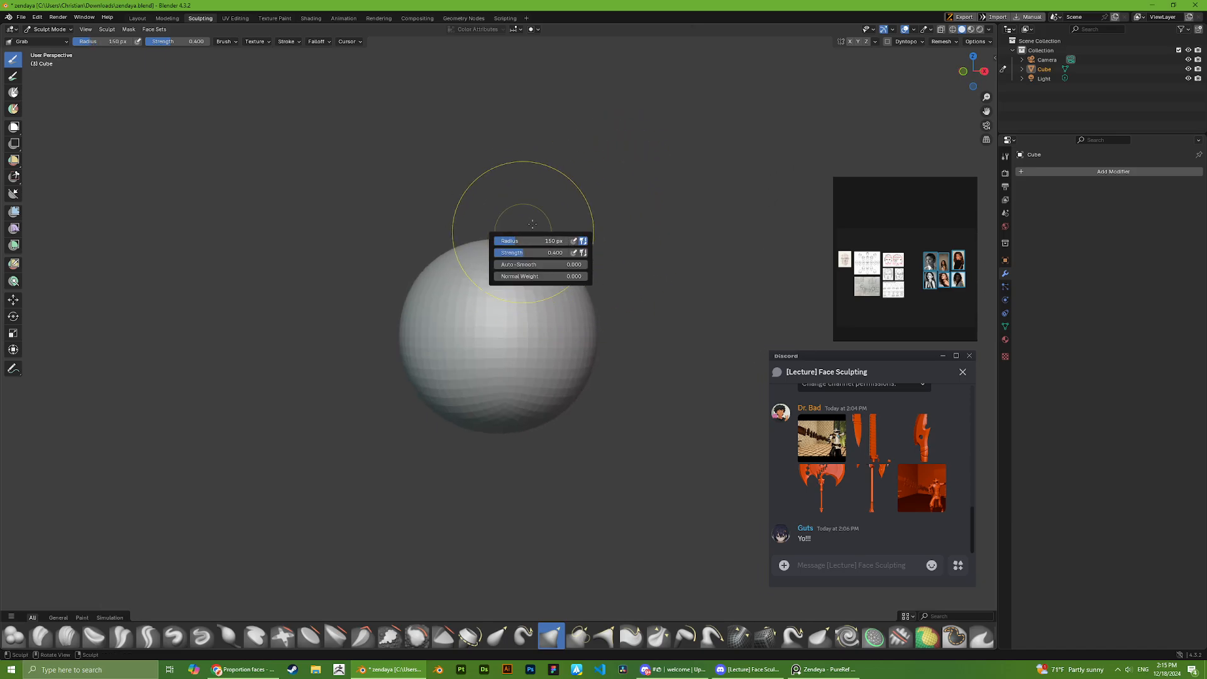
middle_click_drag(588, 185, 630, 195)
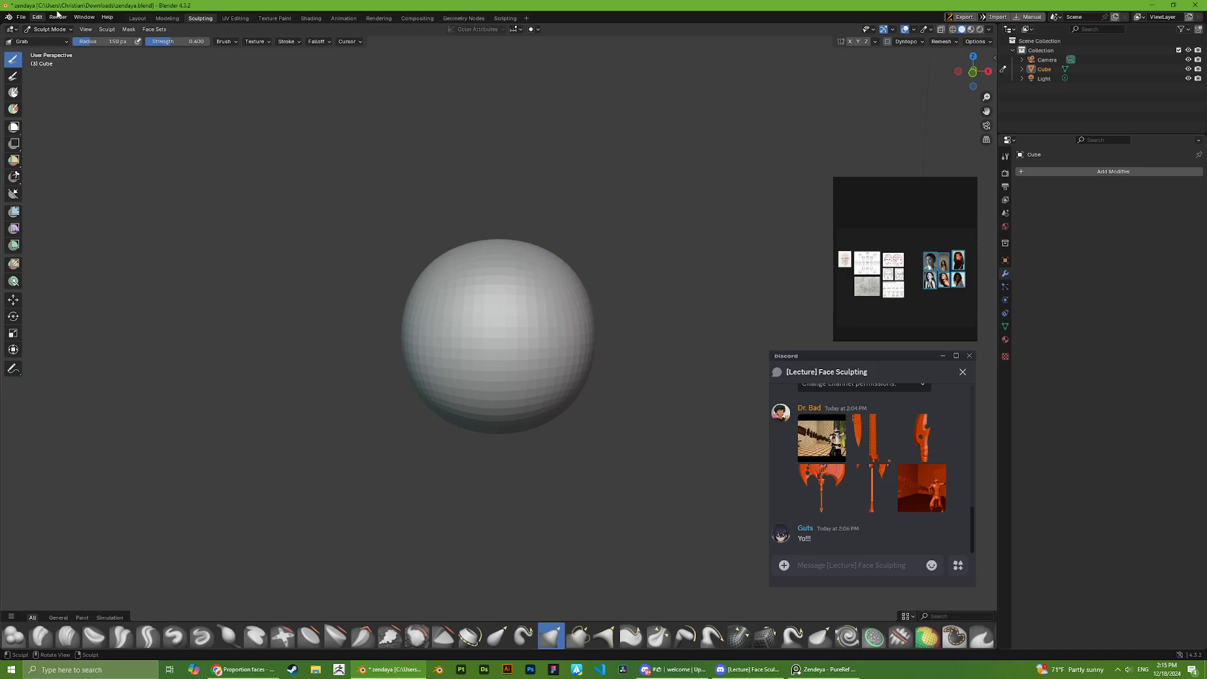
- Open the add-on preferences and start installing an add-on from disk
left_click(36, 18)
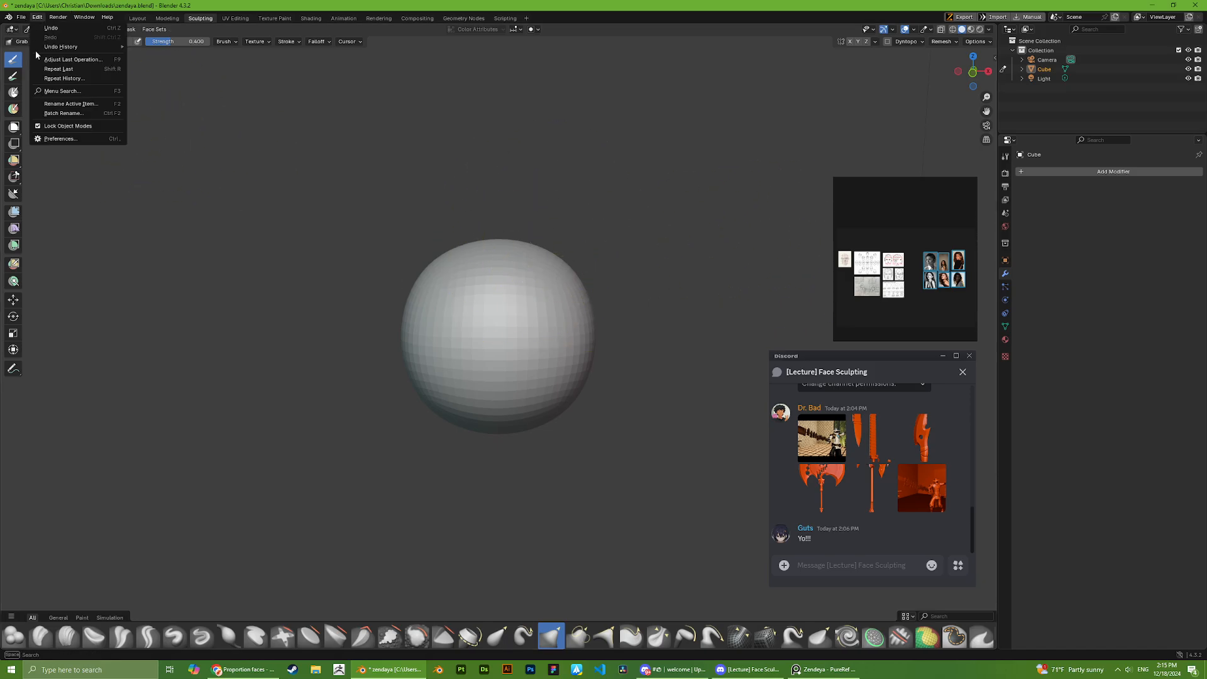
left_click(63, 140)
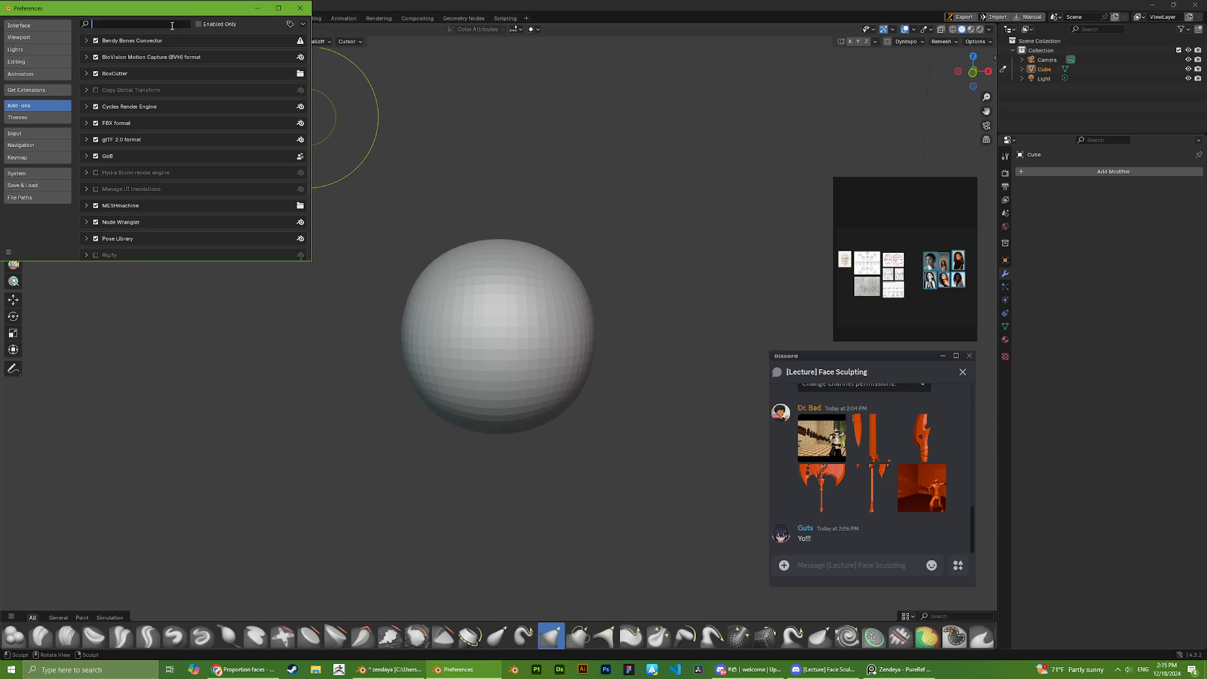
type("vr")
key("BackSpace")
key("BackSpace")
left_click(302, 23)
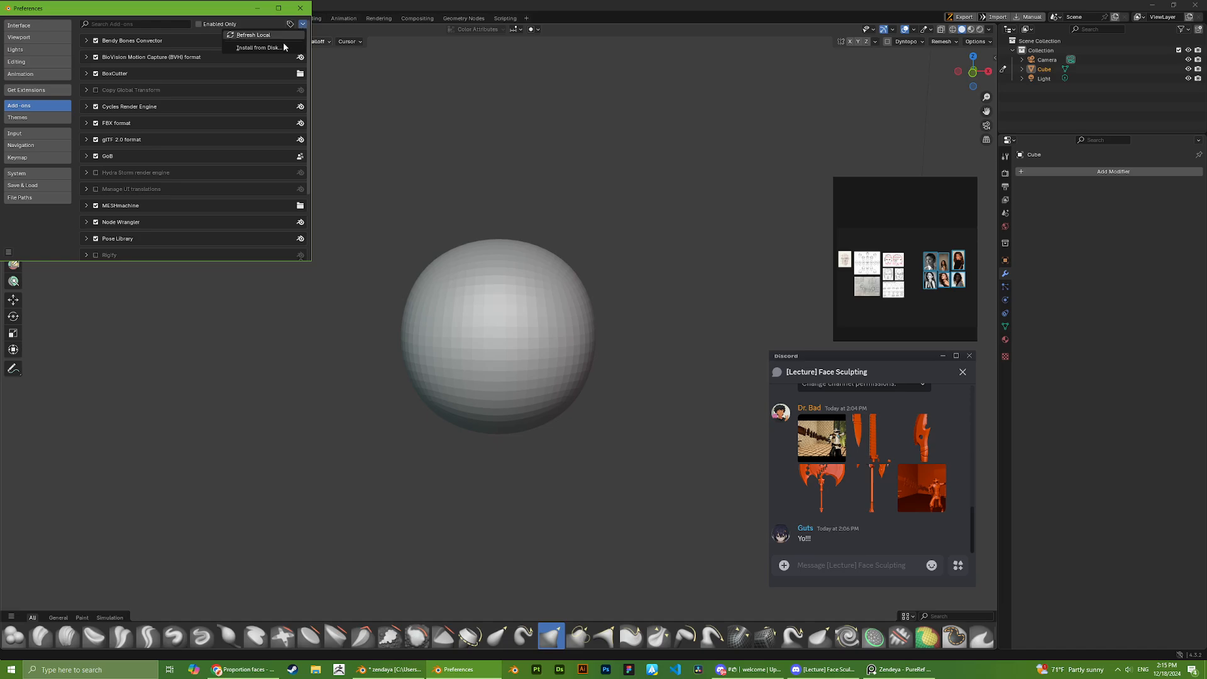
left_click(280, 47)
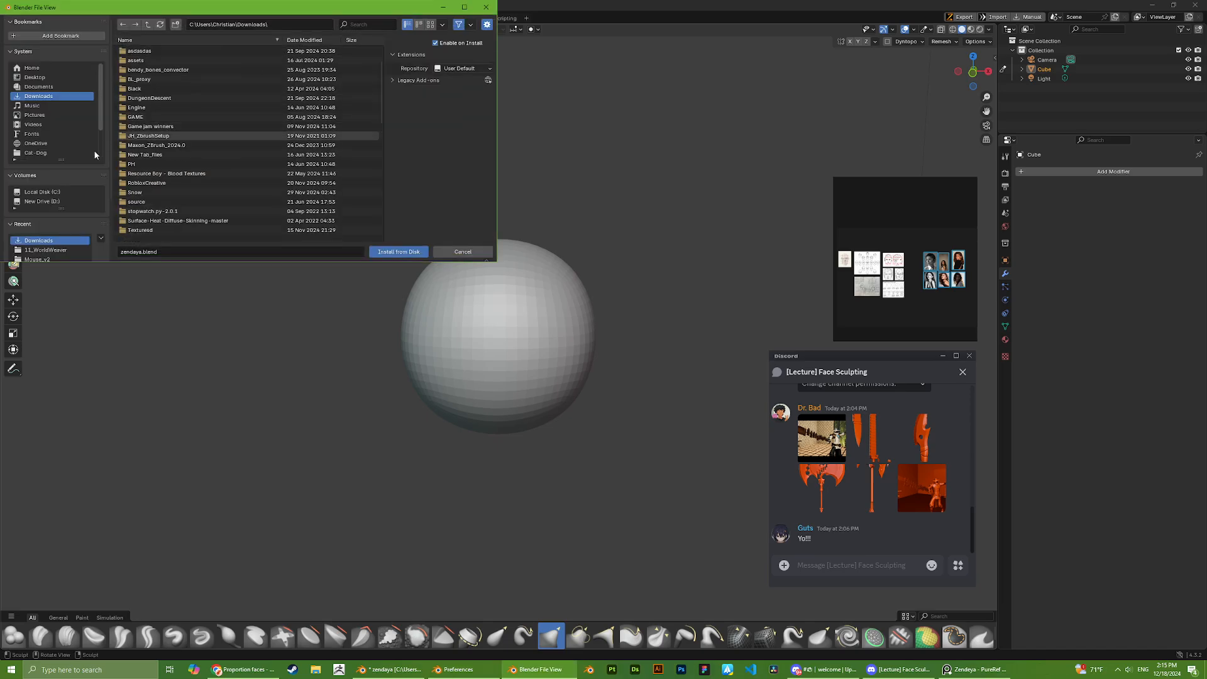
- Install screencast_keys.zip from the recent Downloaded folder and close the preferences
scroll(64, 153, "down", 2)
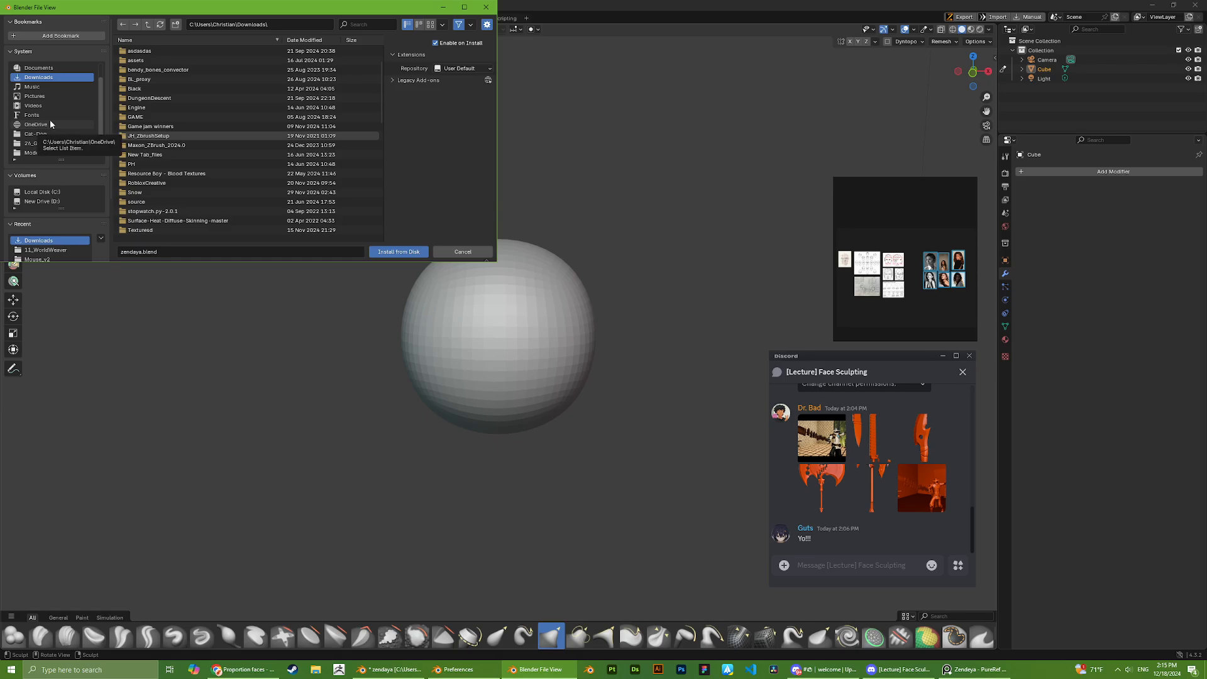
scroll(50, 119, "down", 2)
scroll(58, 224, "down", 2)
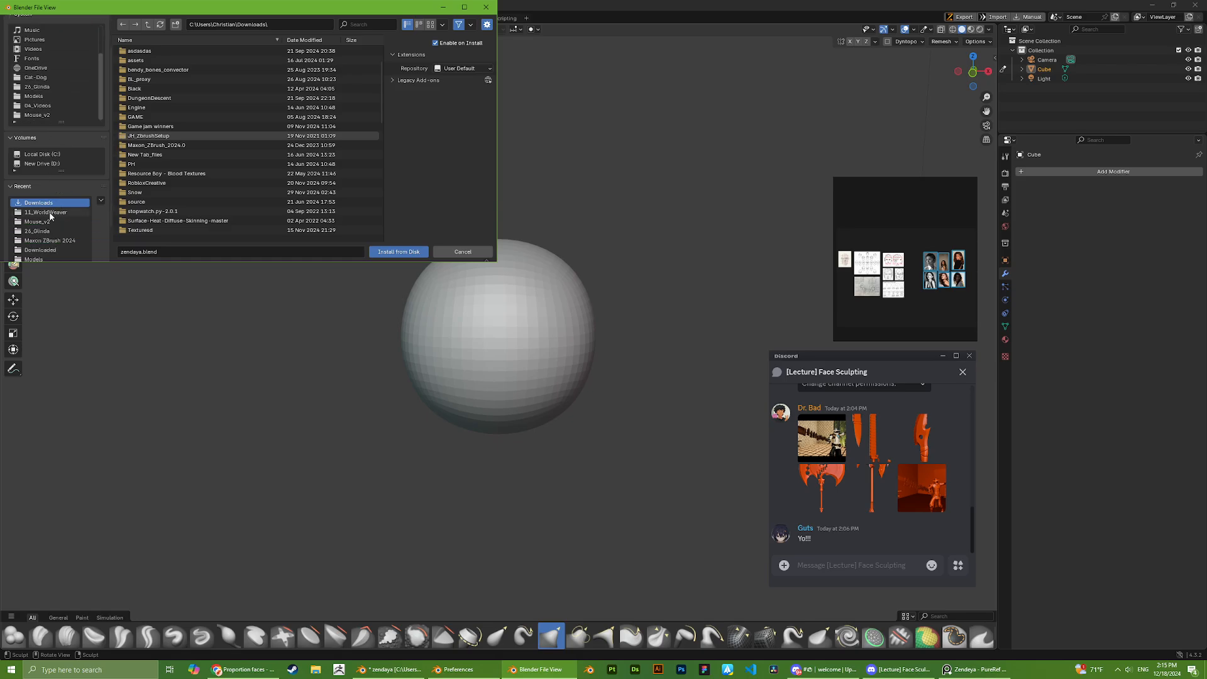
scroll(50, 216, "down", 2)
left_click(44, 208)
scroll(169, 146, "down", 3)
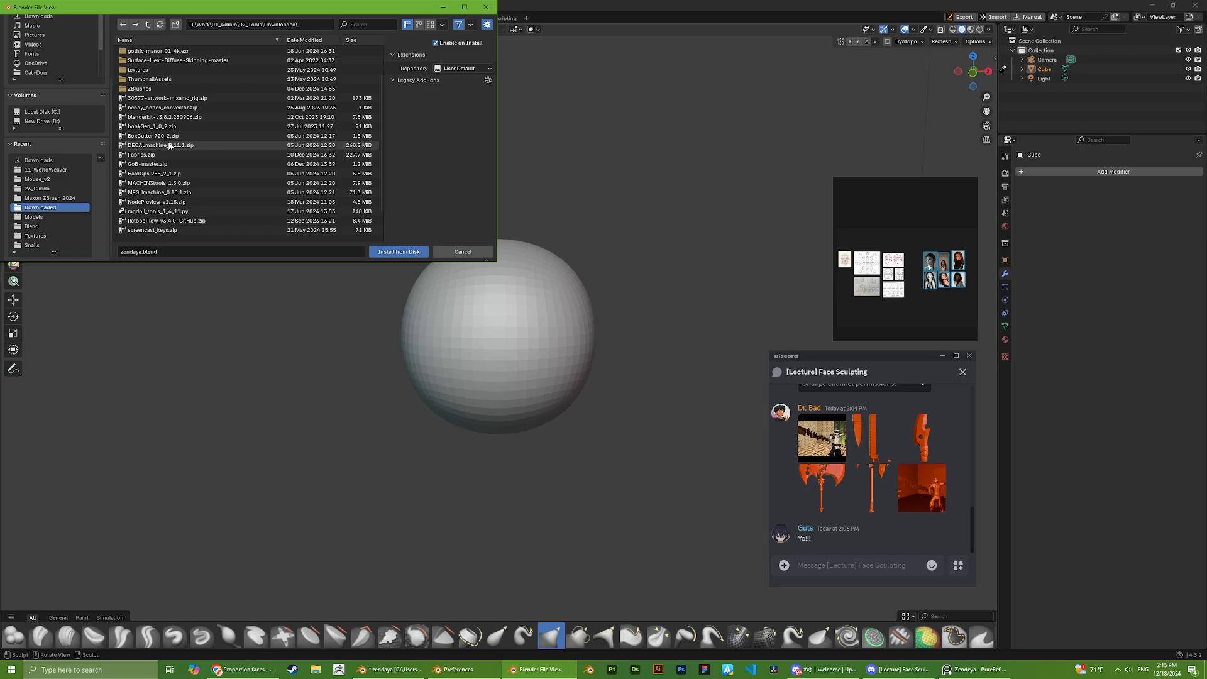
scroll(170, 151, "down", 2)
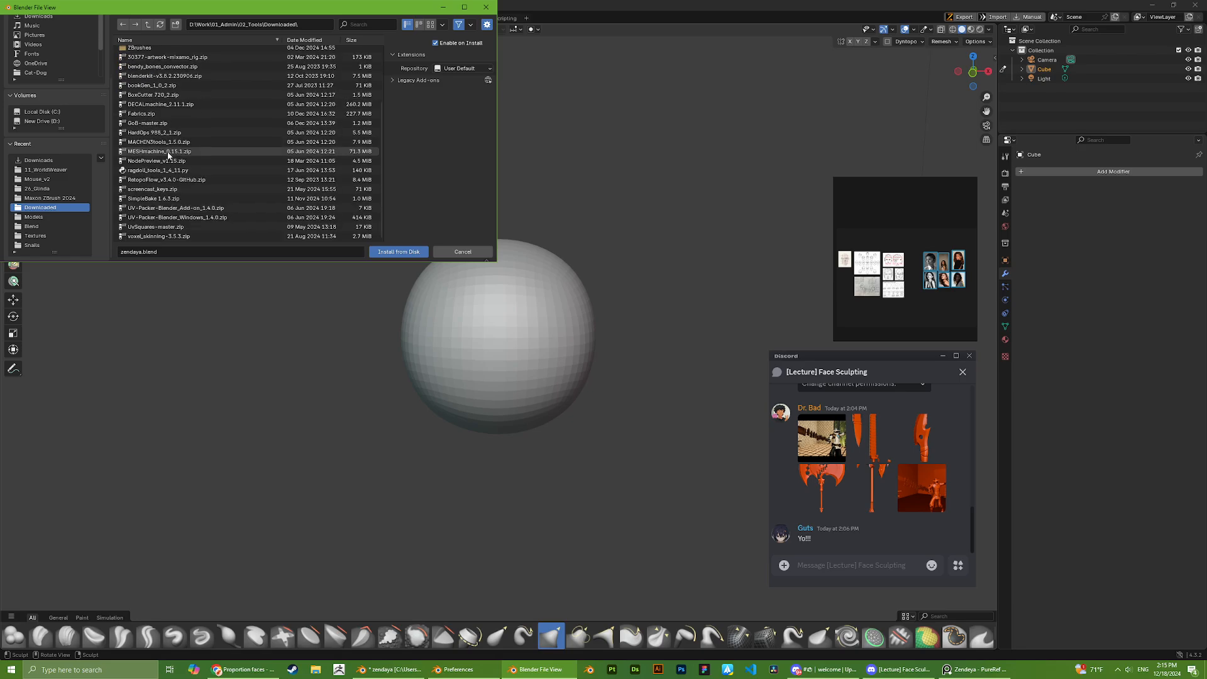
double_click(166, 190)
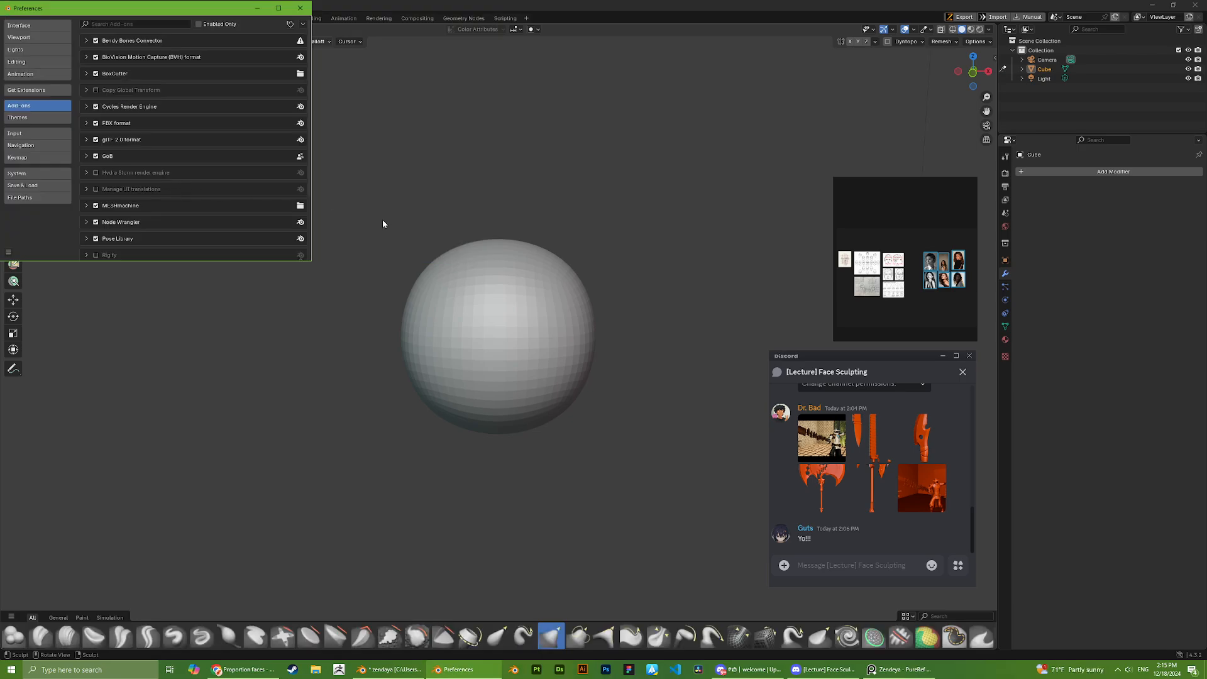
left_click(302, 8)
- Look through the 3D viewport's sidebar for the Screencast Keys settings, and hide the sidebar again
key("n")
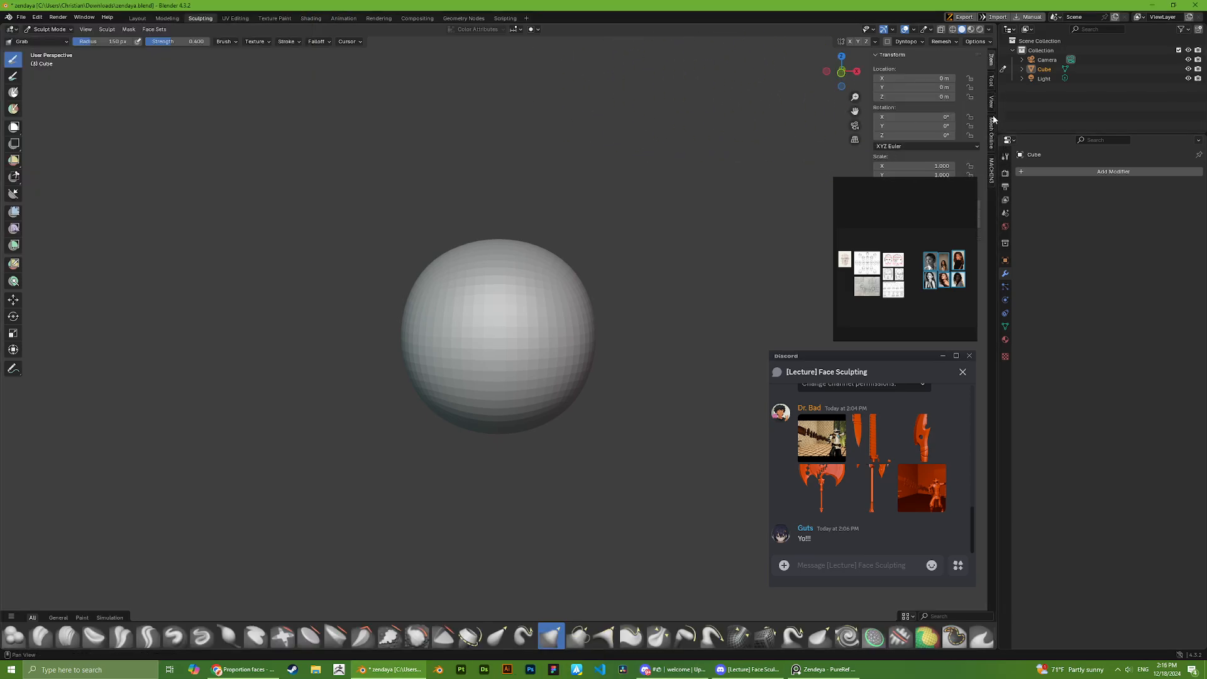
left_click(991, 175)
left_click(992, 135)
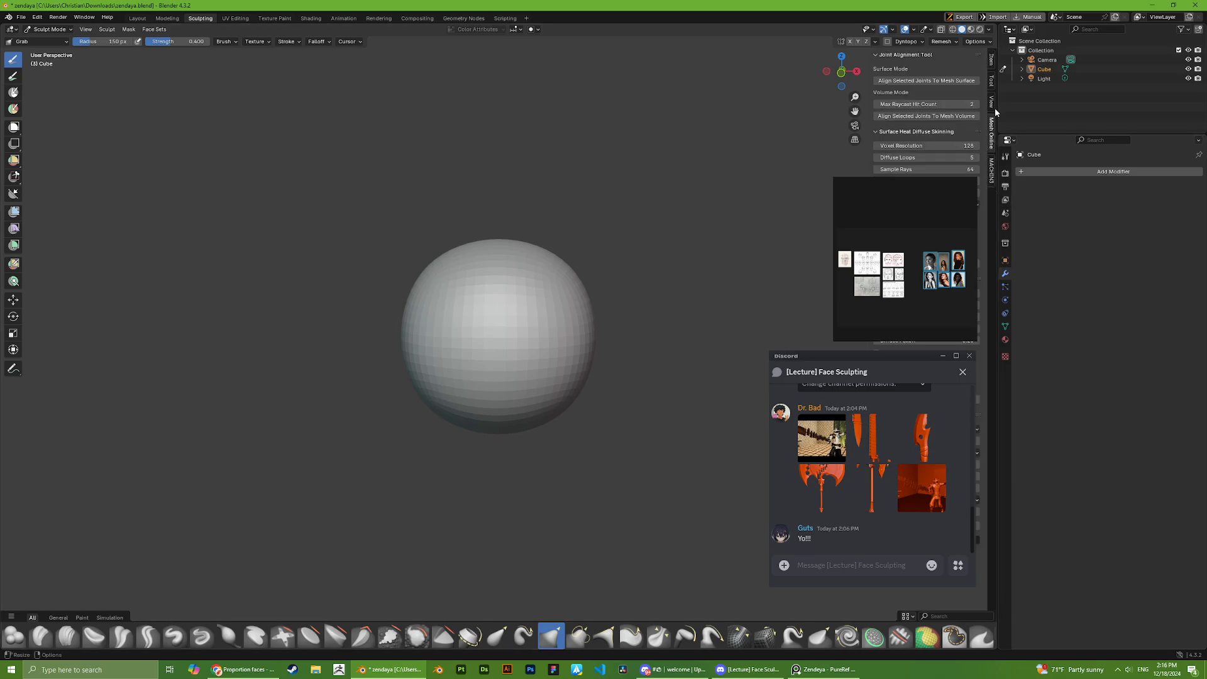
left_click(992, 103)
left_click(992, 83)
key("n")
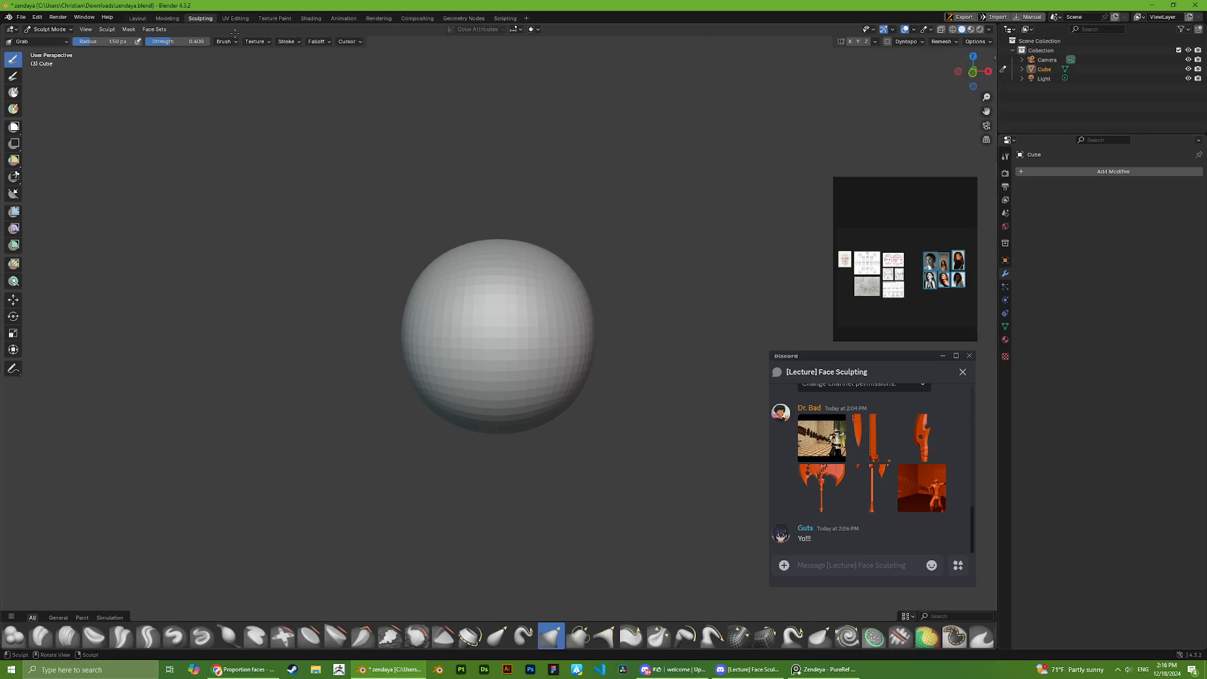
- Reposition the Zendeya reference window and the Discord chat popout beside the sphere so both stay clear of the model, and deselect the reference images
left_click_drag(875, 181, 854, 174)
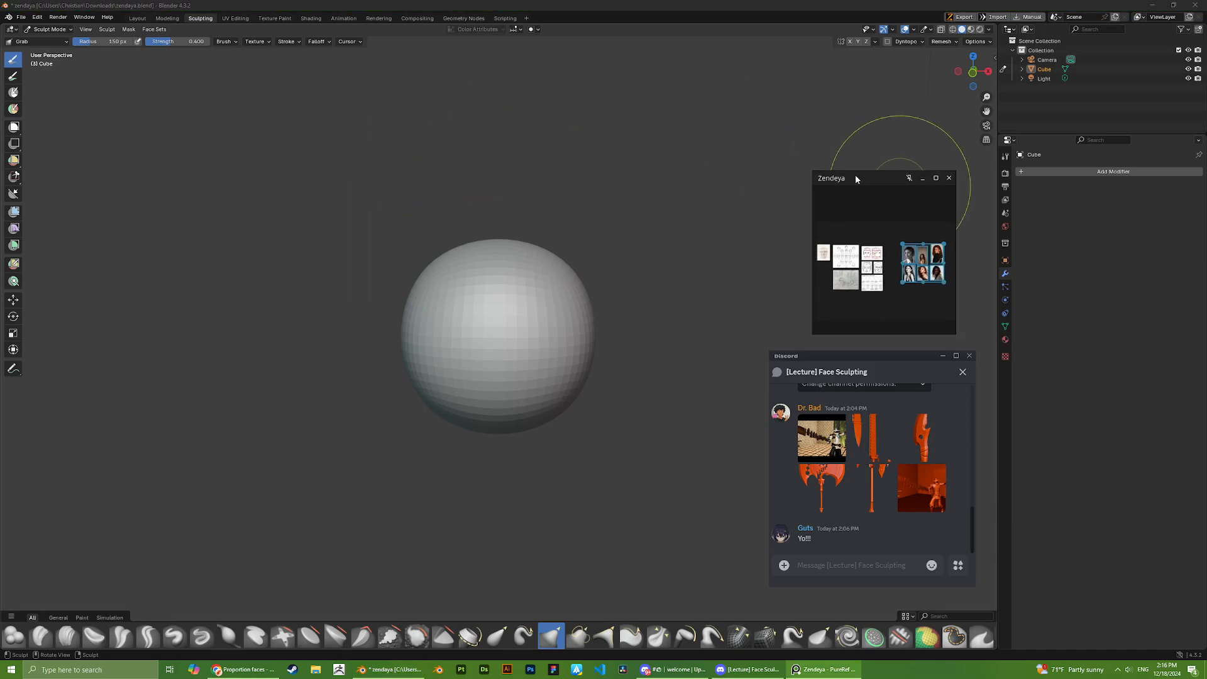
left_click_drag(849, 358, 849, 376)
scroll(850, 537, "down", 1)
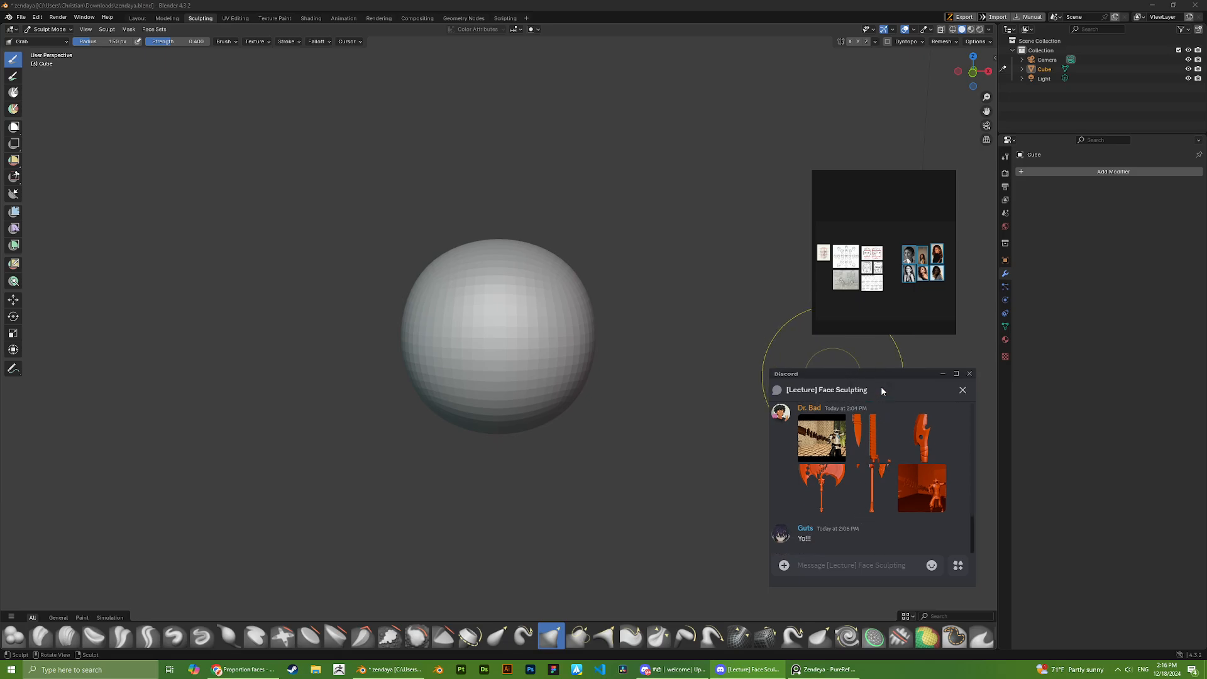
left_click_drag(874, 376, 860, 375)
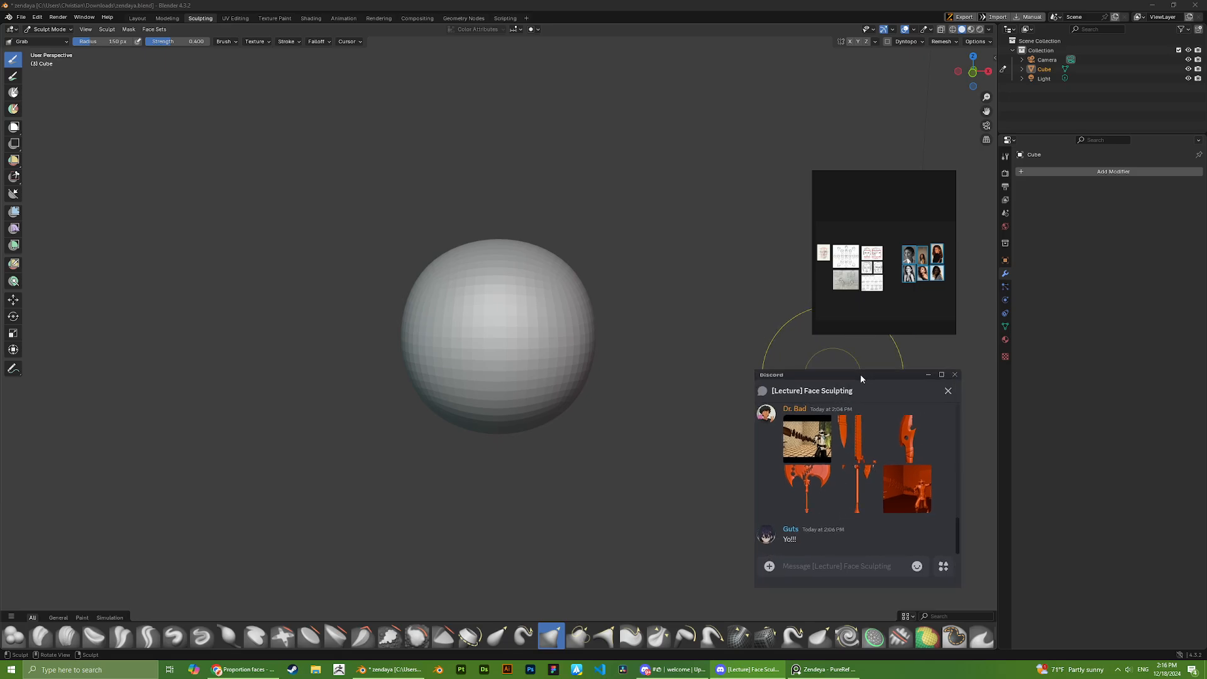
left_click_drag(859, 170, 861, 191)
left_click(647, 234)
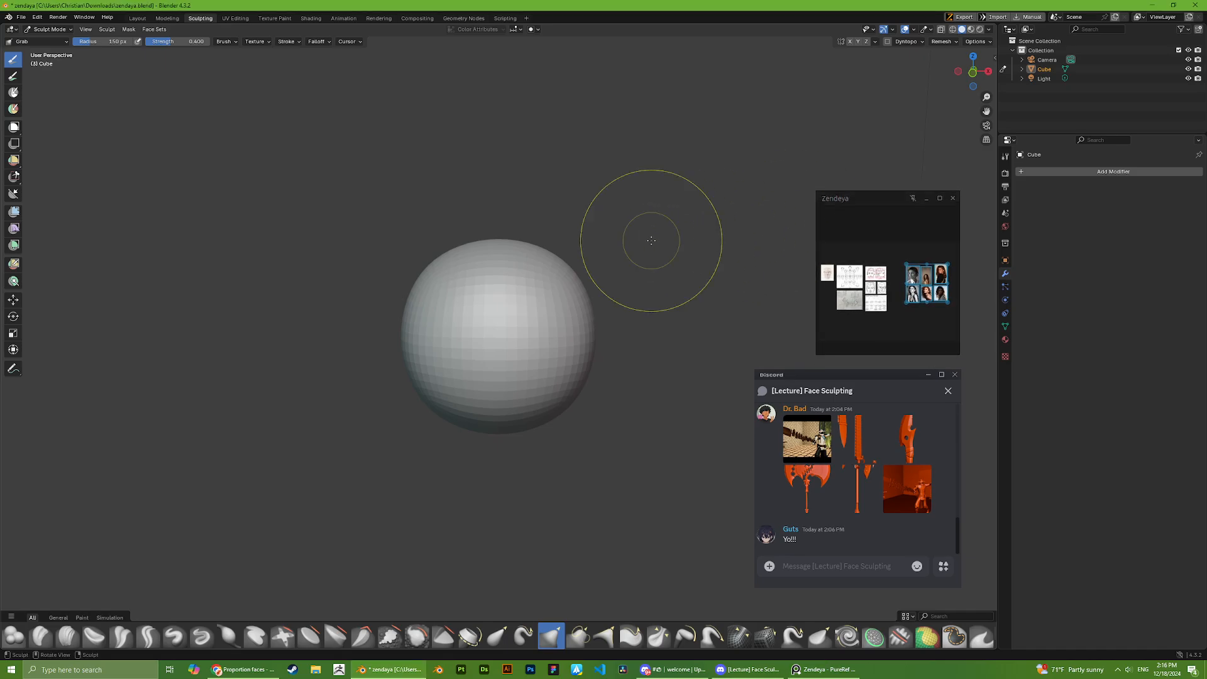
left_click_drag(830, 370, 903, 414)
left_click(885, 197)
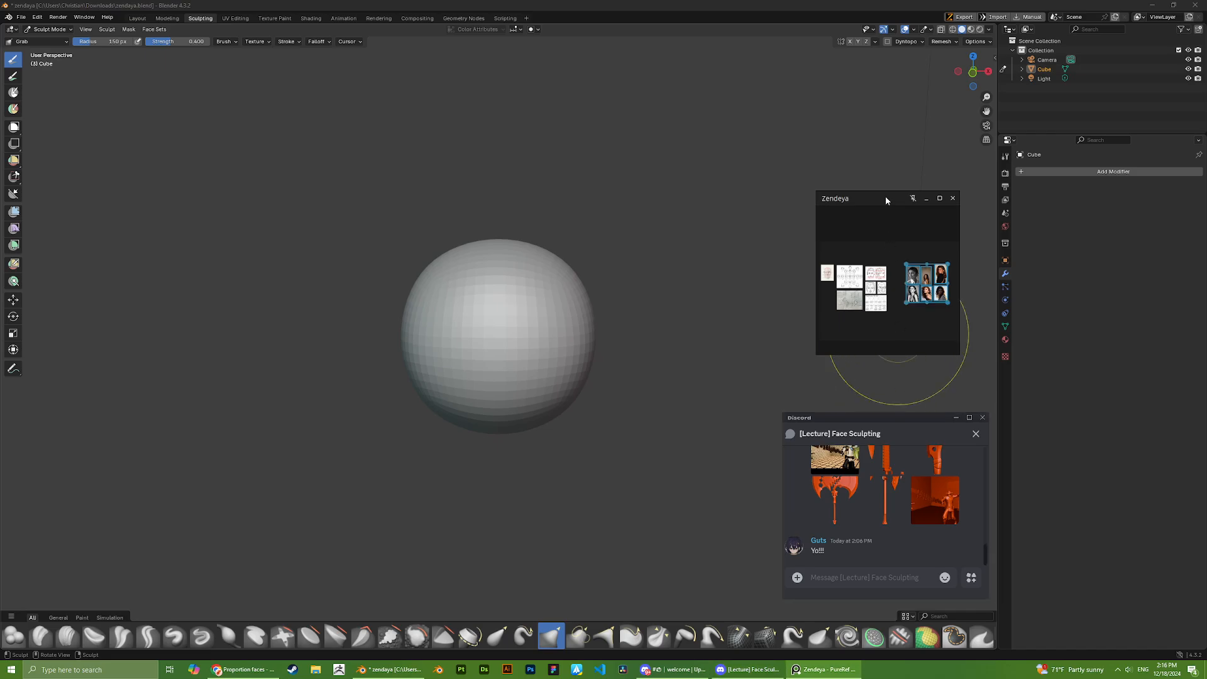
left_click_drag(884, 200, 910, 244)
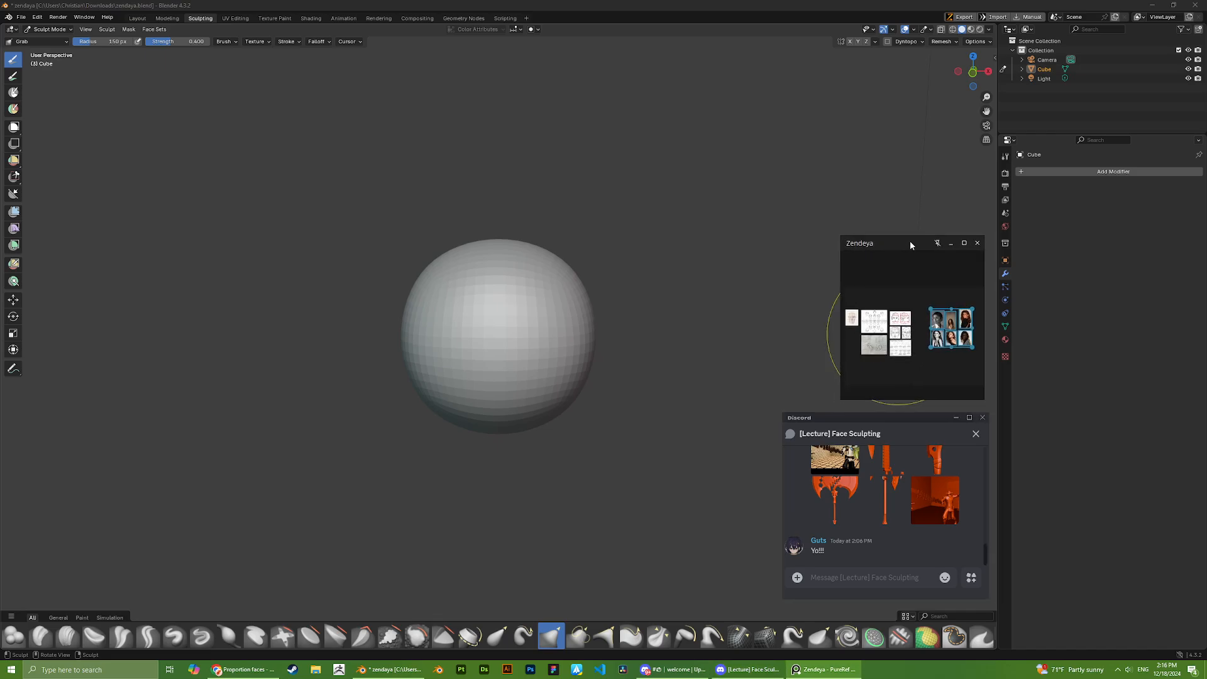
left_click(880, 281)
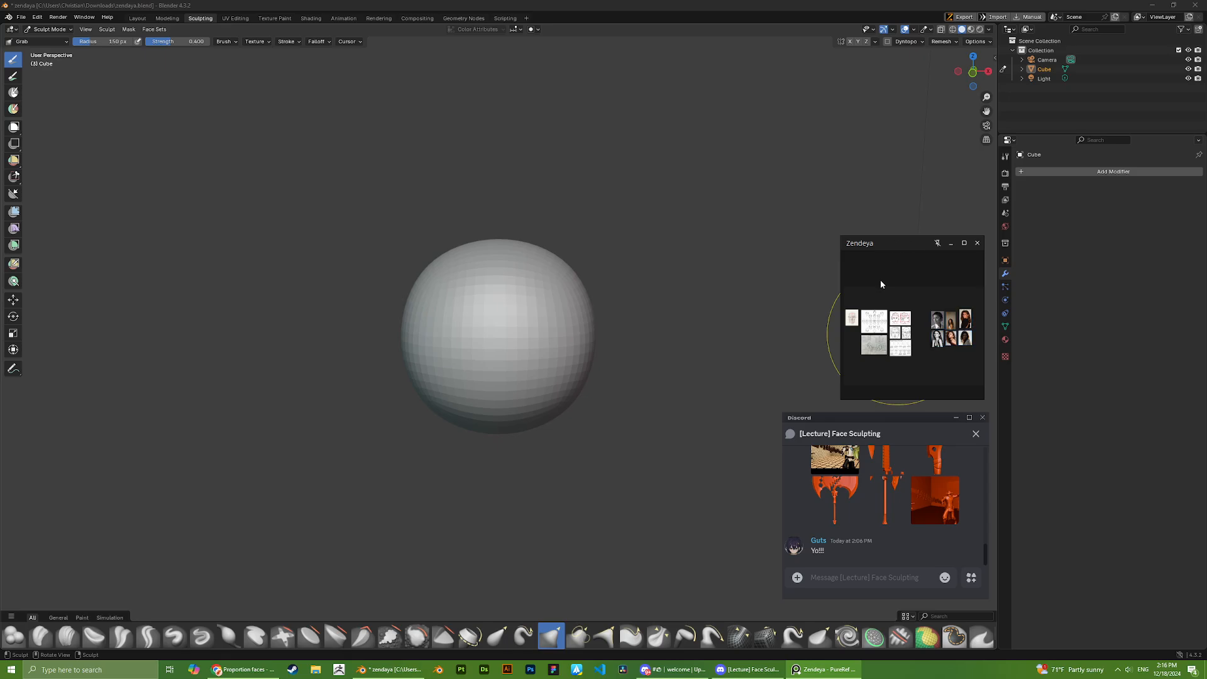
- Examine the face proportion drawings and the Zendaya portraits on the reference board, finishing with the portrait group framed
scroll(880, 290, "up", 3)
middle_click_drag(904, 375, 956, 323)
scroll(906, 309, "up", 3)
scroll(888, 300, "down", 2)
middle_click_drag(888, 299, 926, 318)
scroll(904, 300, "up", 5)
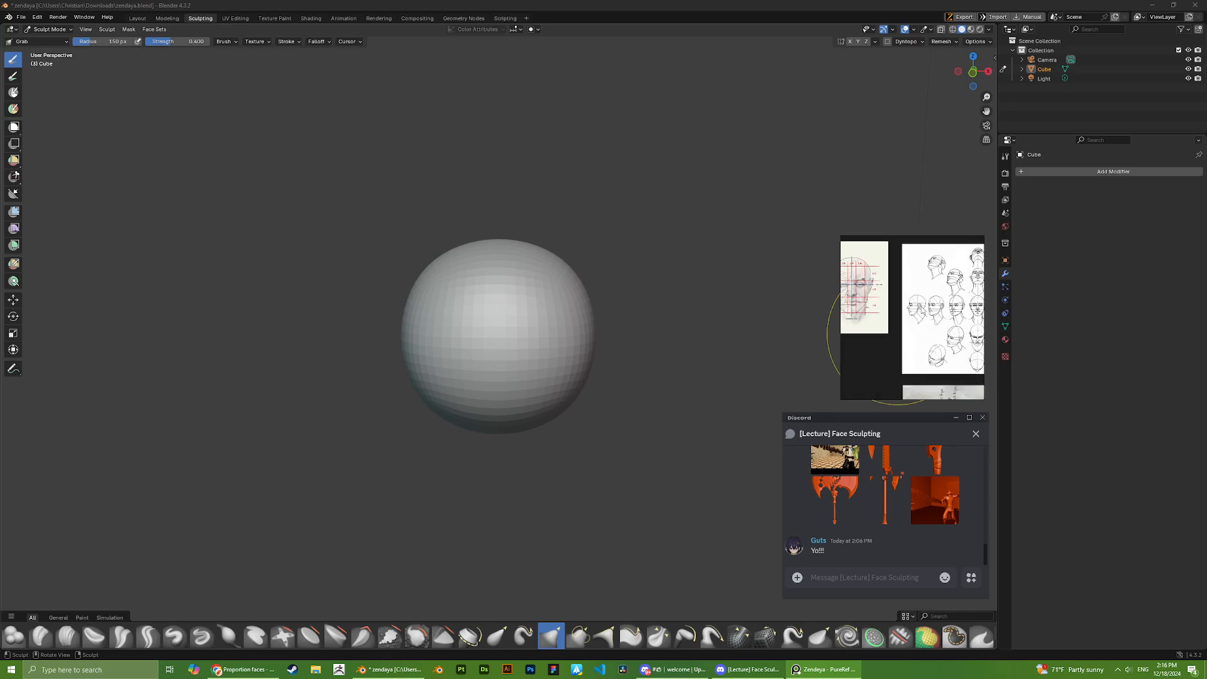
scroll(916, 302, "down", 5)
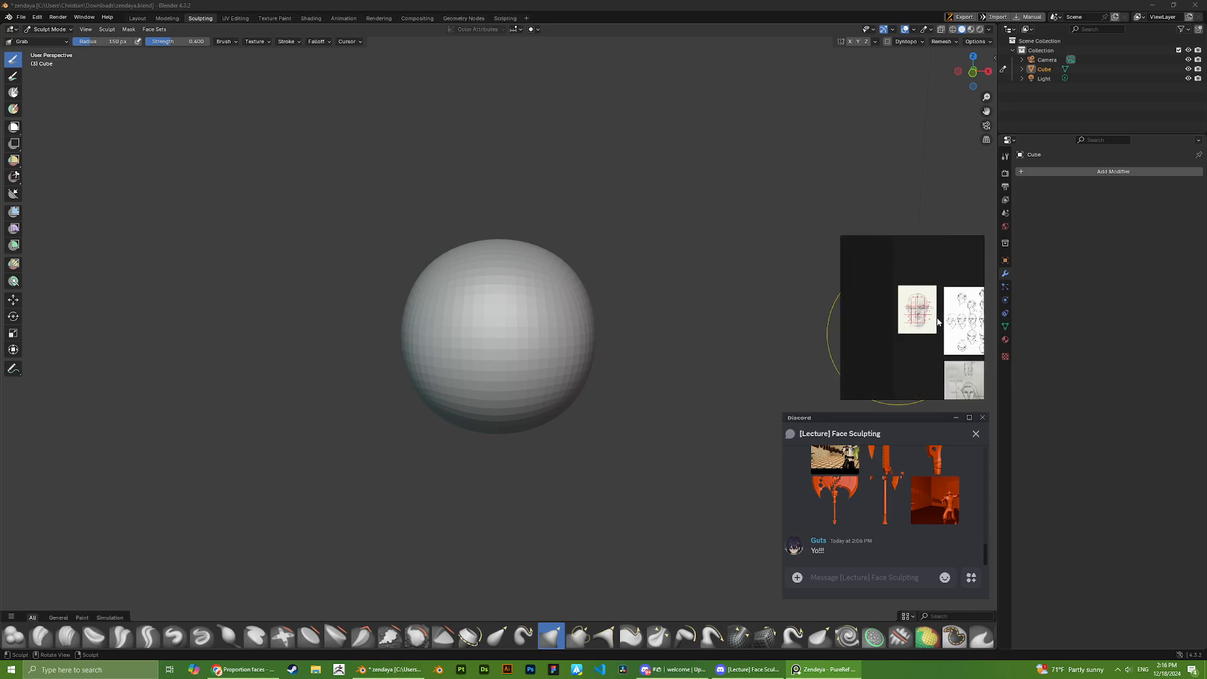
middle_click_drag(934, 309, 861, 272)
scroll(864, 276, "down", 2)
scroll(927, 284, "up", 2)
middle_click_drag(948, 300, 894, 299)
scroll(895, 303, "up", 3)
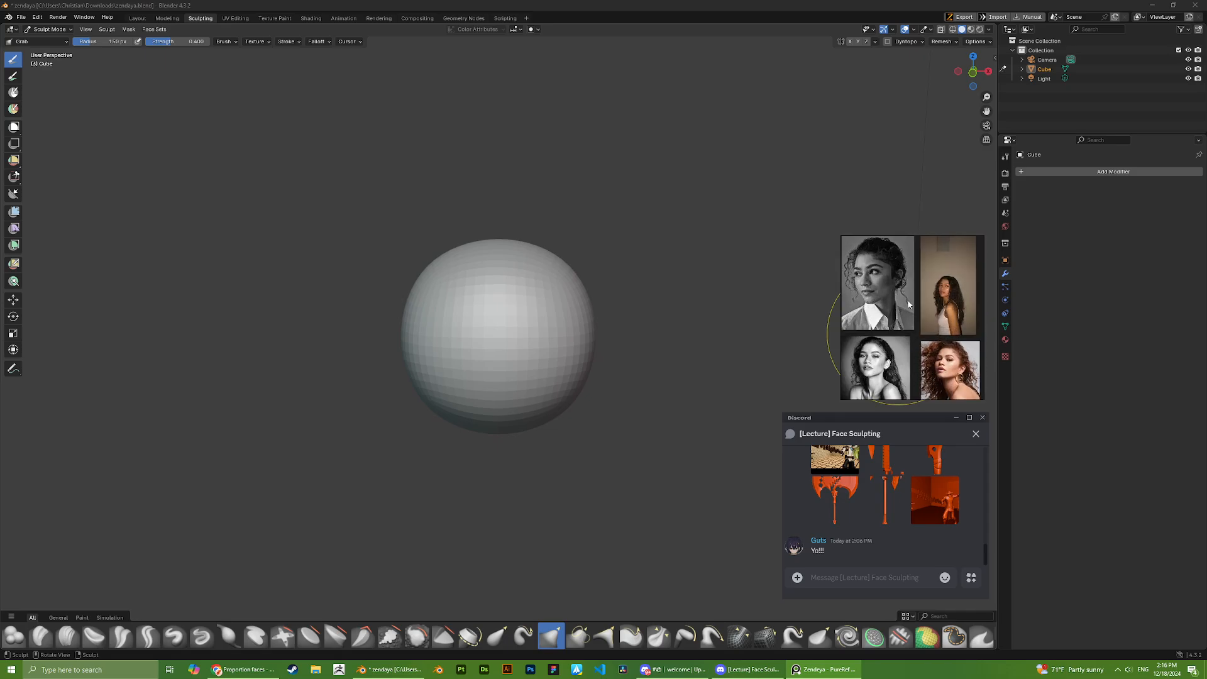
scroll(895, 303, "down", 4)
scroll(895, 302, "up", 3)
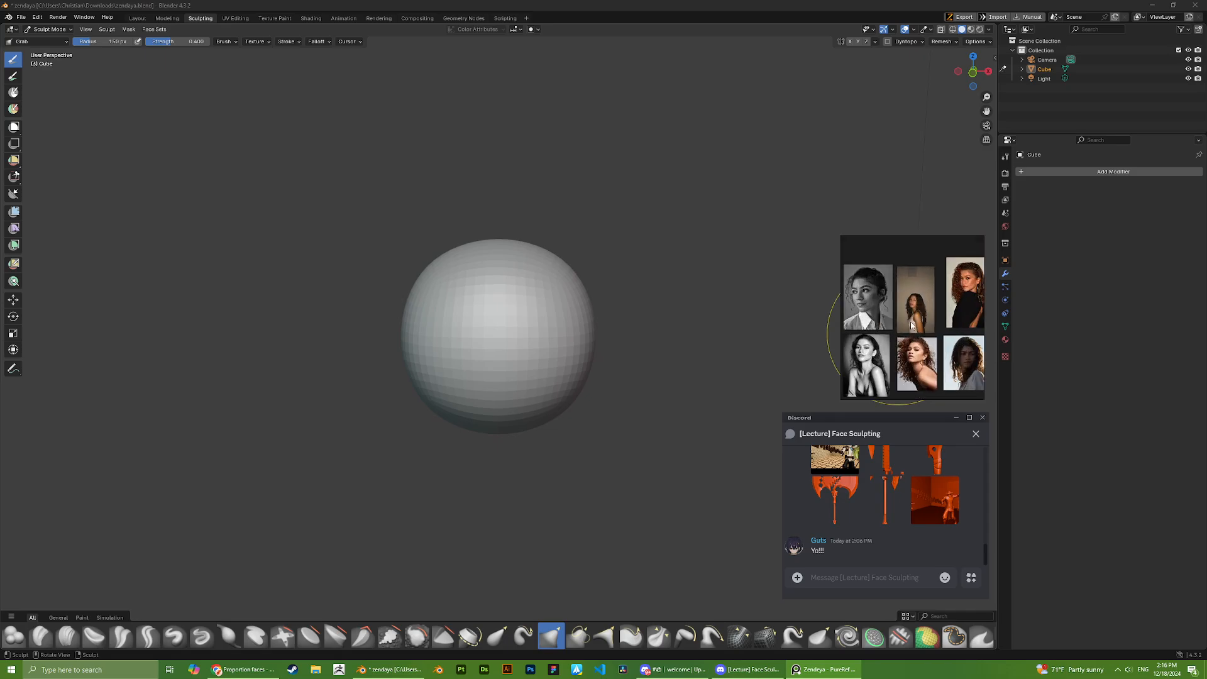
right_click(582, 219)
middle_click_drag(560, 180, 611, 142)
scroll(611, 142, "up", 1)
scroll(578, 239, "down", 3)
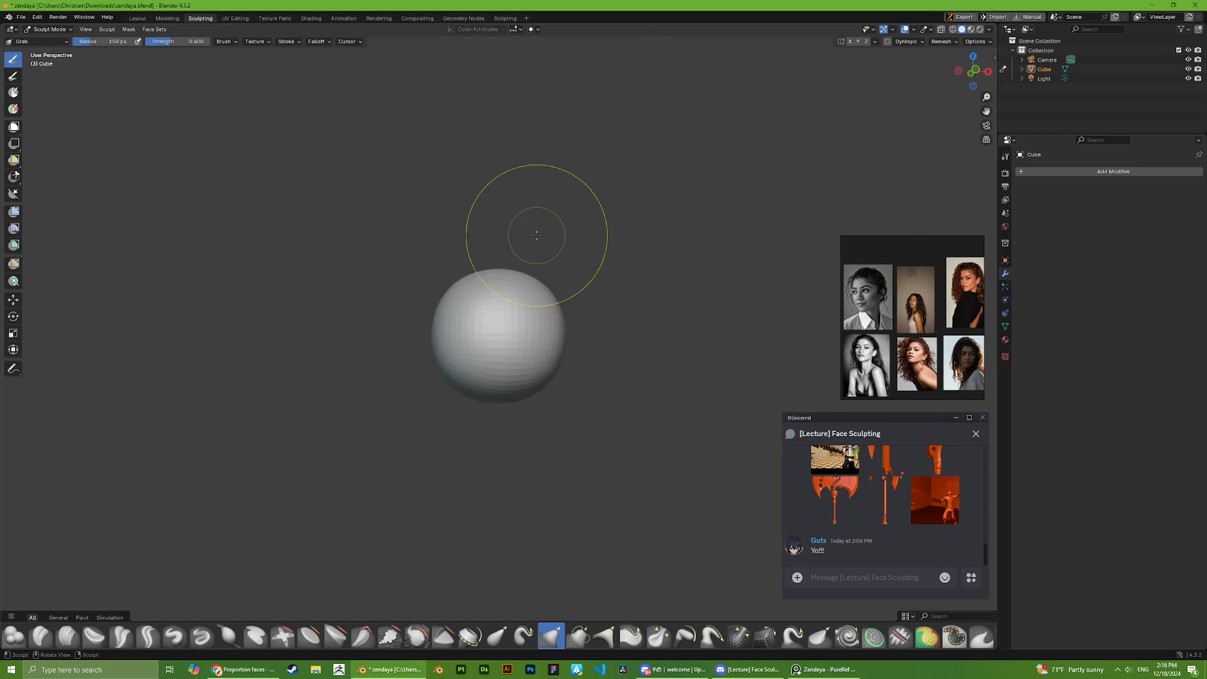
scroll(579, 337, "down", 2)
middle_click_drag(581, 337, 545, 347)
scroll(546, 351, "up", 4)
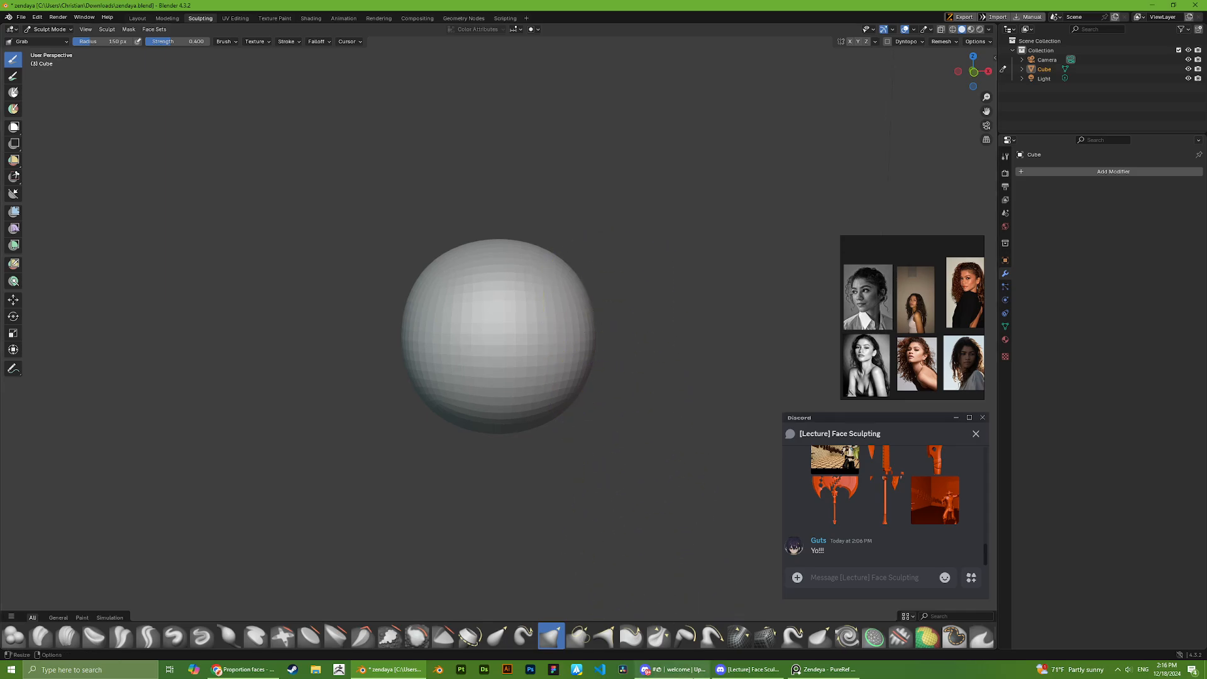
- Check the UpSkill Community server in Discord and return to the sculpt in Blender
left_click(677, 670)
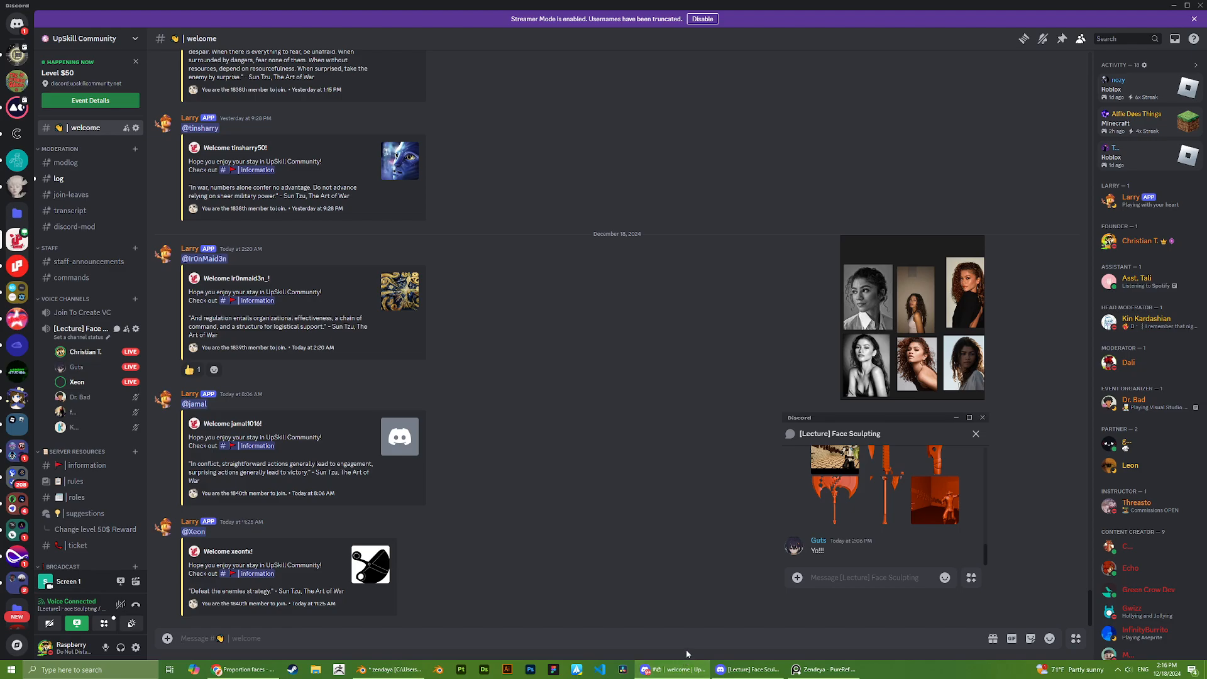
mouse_move(679, 675)
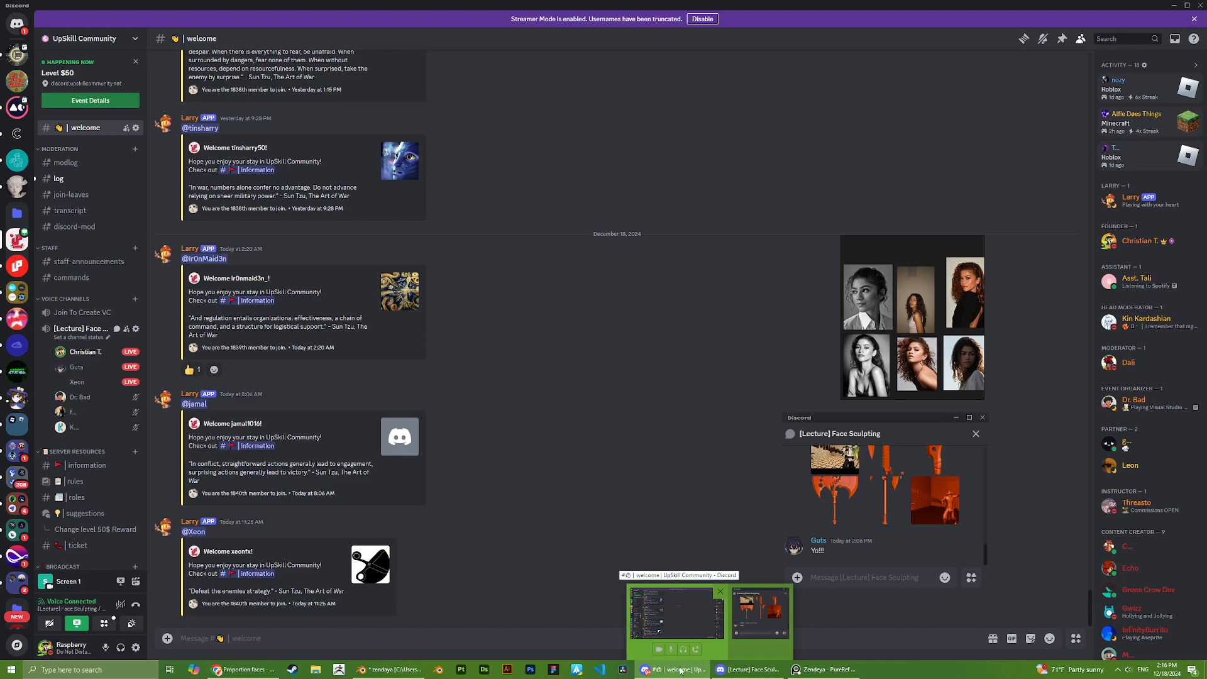
left_click(680, 677)
left_click(679, 676)
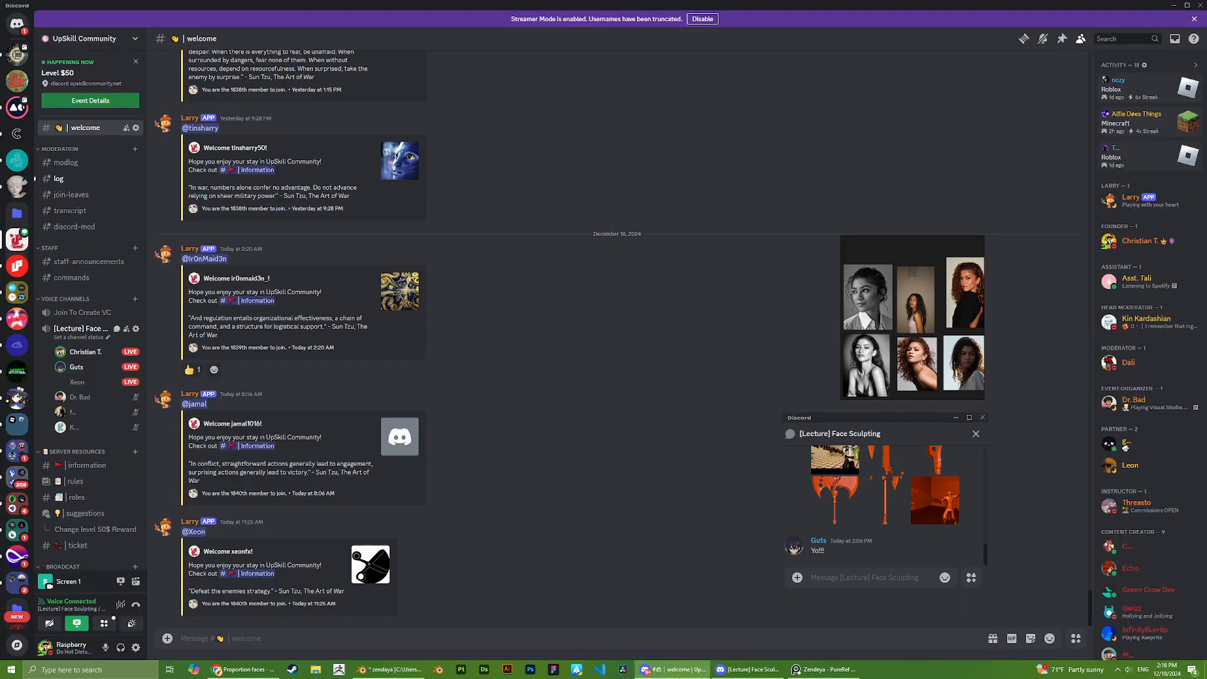
left_click(682, 671)
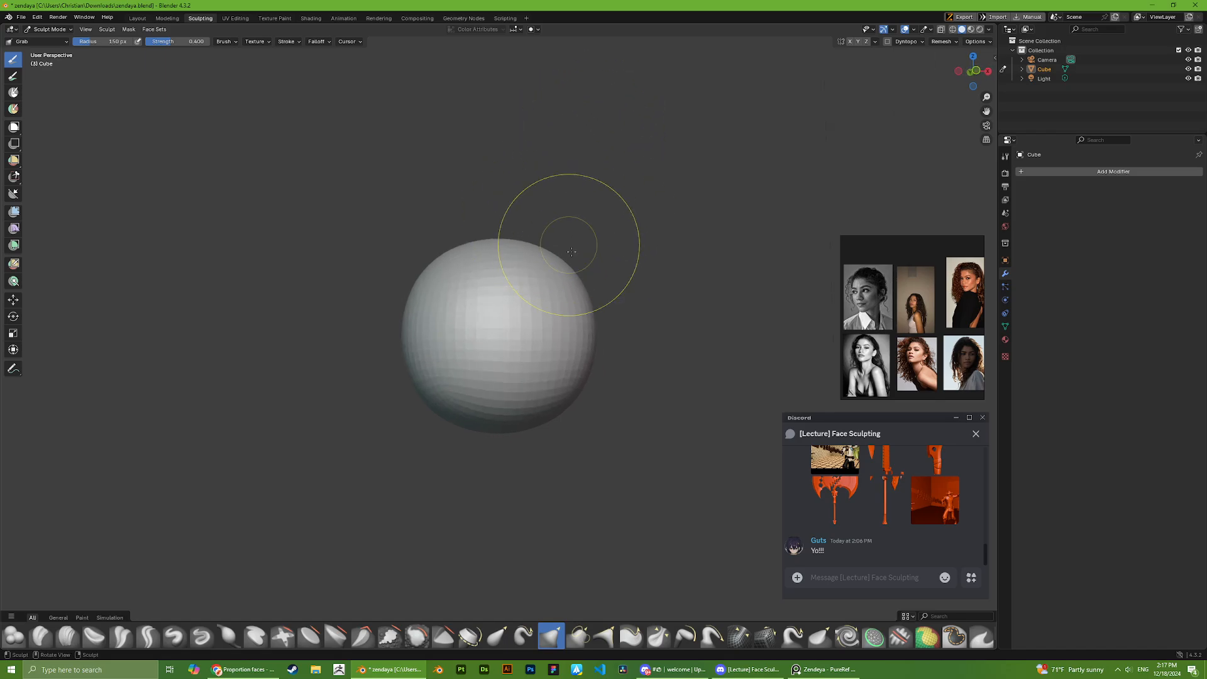
- Enlarge the Grab brush radius to 219 px
right_click(301, 207)
left_click_drag(227, 208, 250, 208)
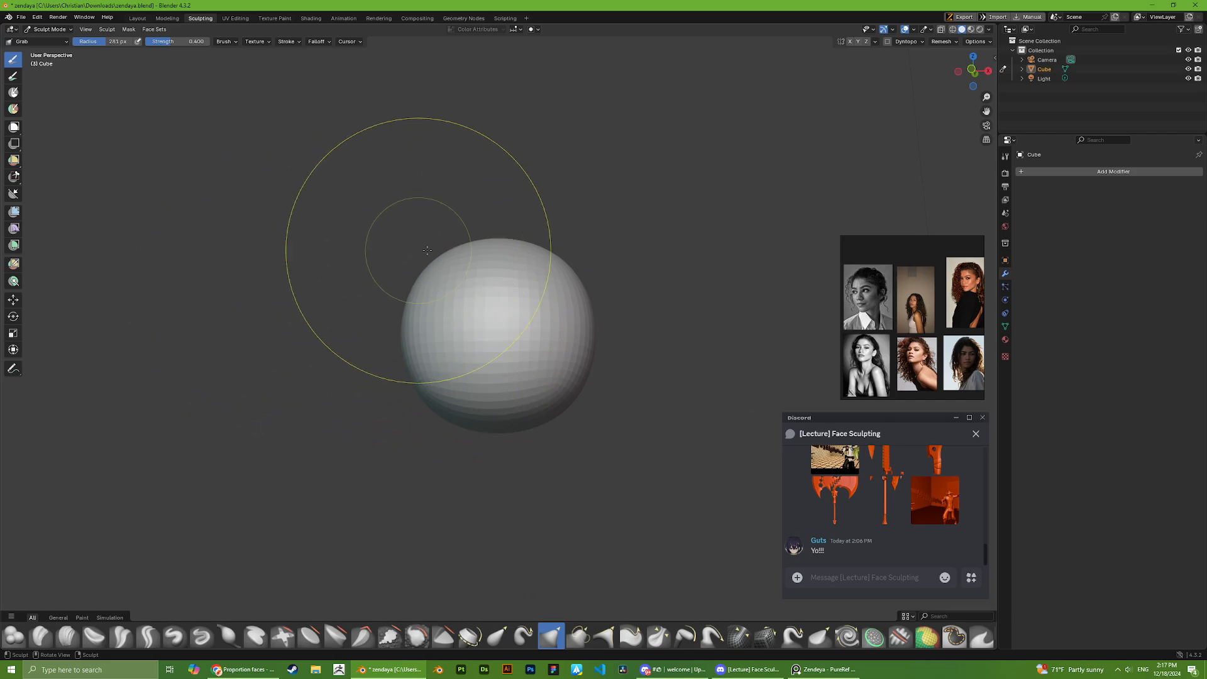
scroll(427, 251, "down", 2)
right_click(553, 363)
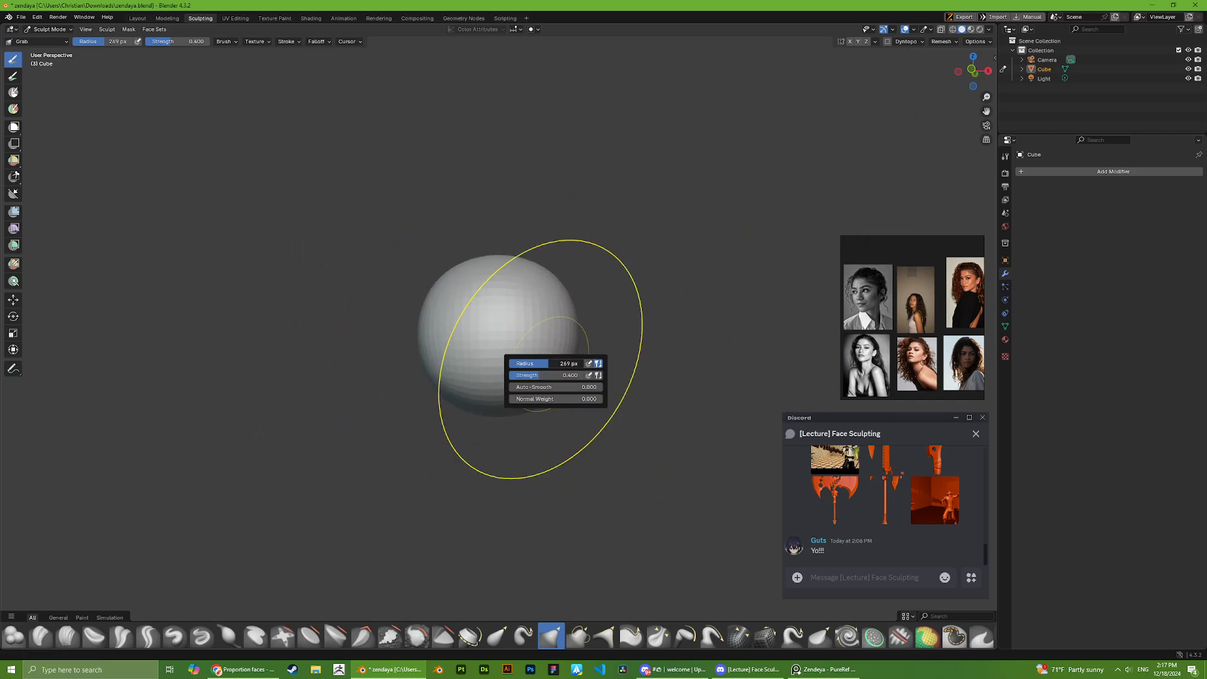
left_click_drag(551, 363, 543, 363)
- Enable mesh symmetry on the X axis and check the mirrored brush point on the sphere from several angles
middle_click_drag(770, 162, 757, 157)
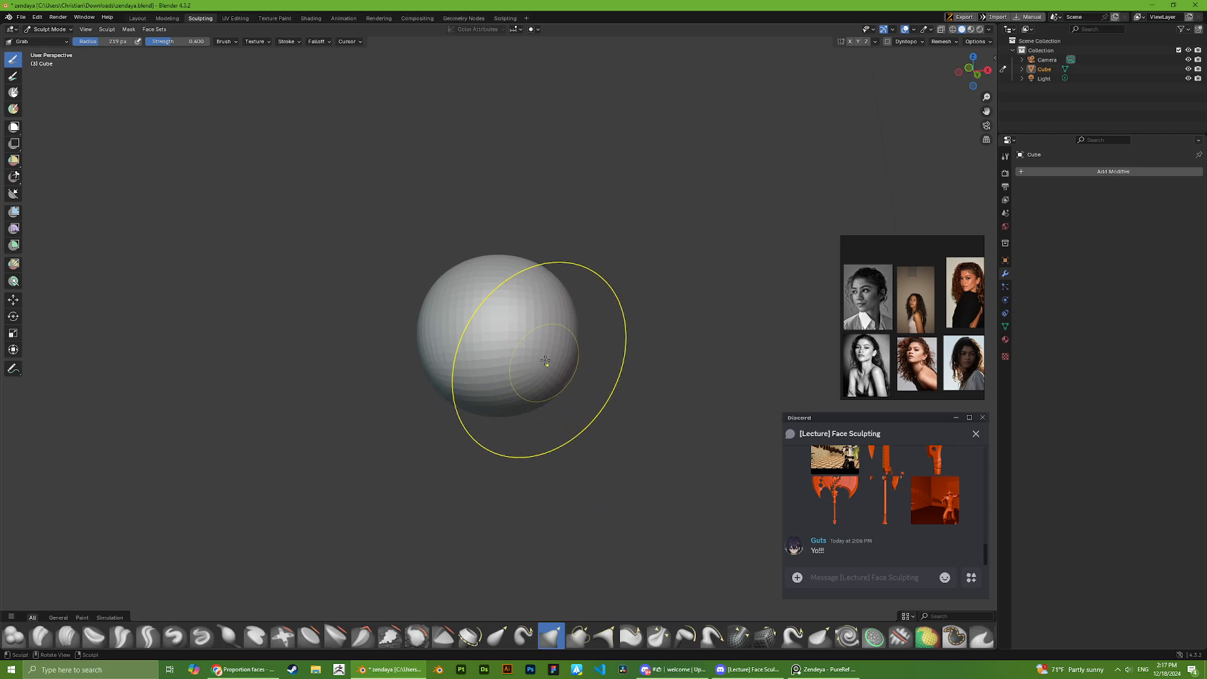
middle_click_drag(545, 360, 573, 361)
mouse_move(614, 230)
middle_mouse_down()
mouse_move(585, 228)
mouse_move(619, 225)
middle_mouse_up()
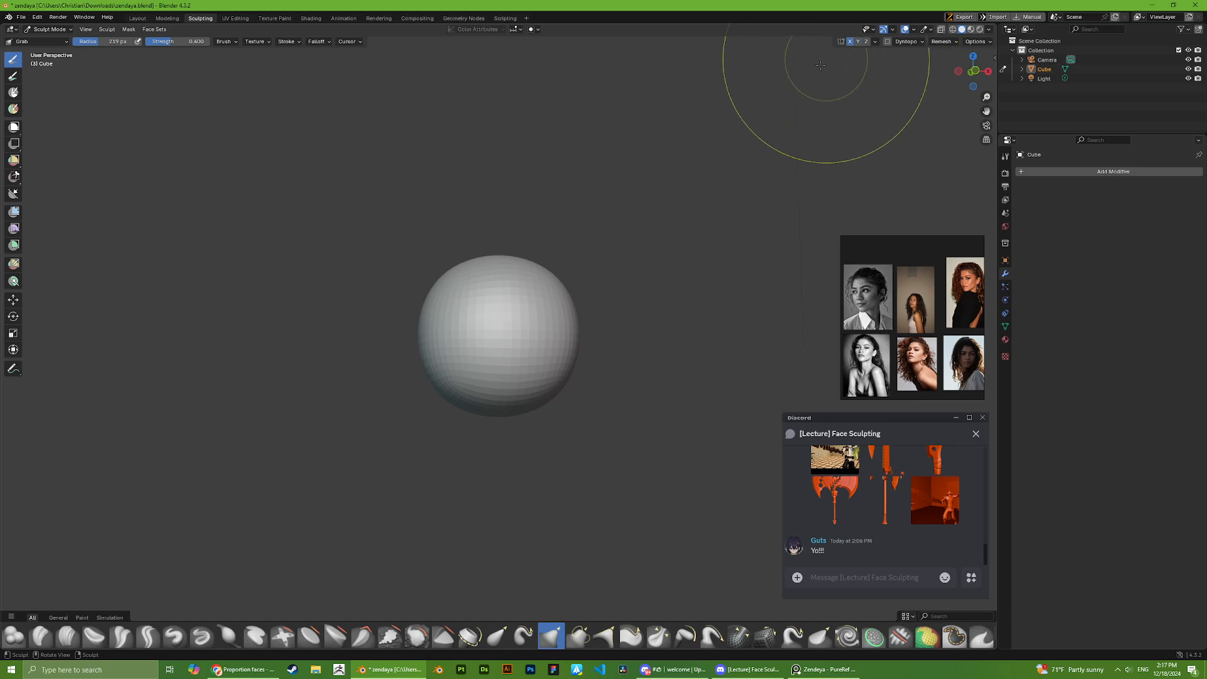
middle_click_drag(671, 228, 634, 242)
middle_click_drag(466, 364, 510, 368)
mouse_move(591, 356)
middle_mouse_down()
mouse_move(509, 314)
mouse_move(566, 333)
mouse_move(496, 383)
middle_mouse_up()
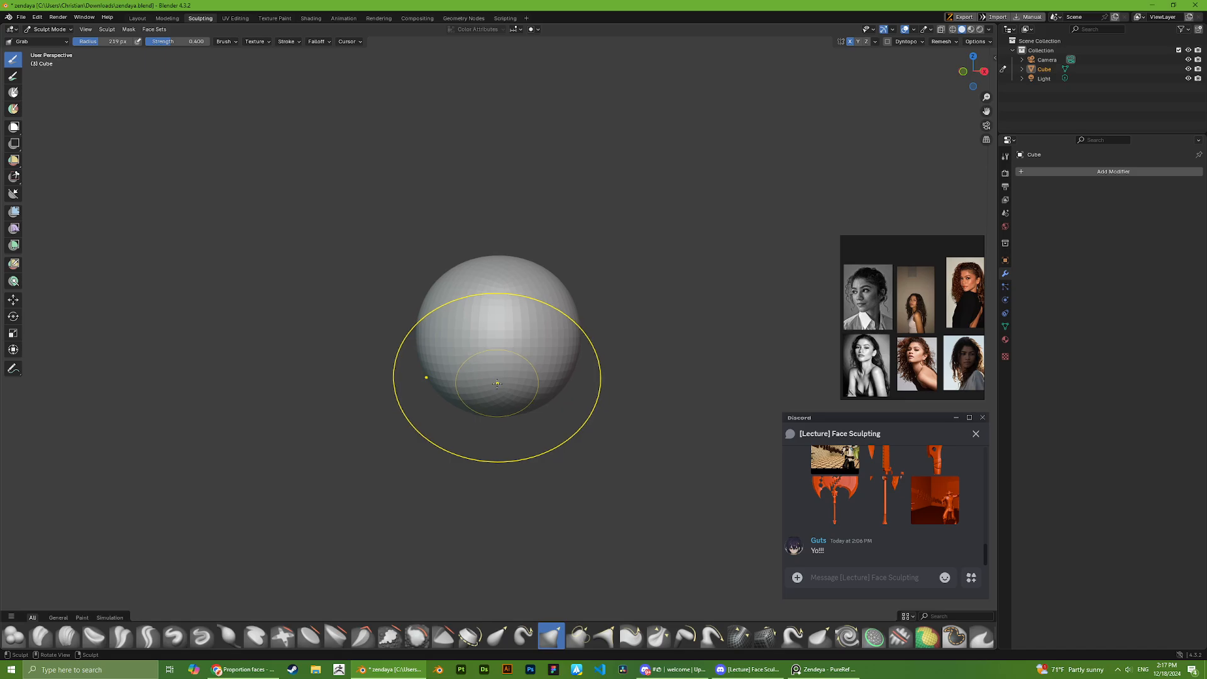
key("z")
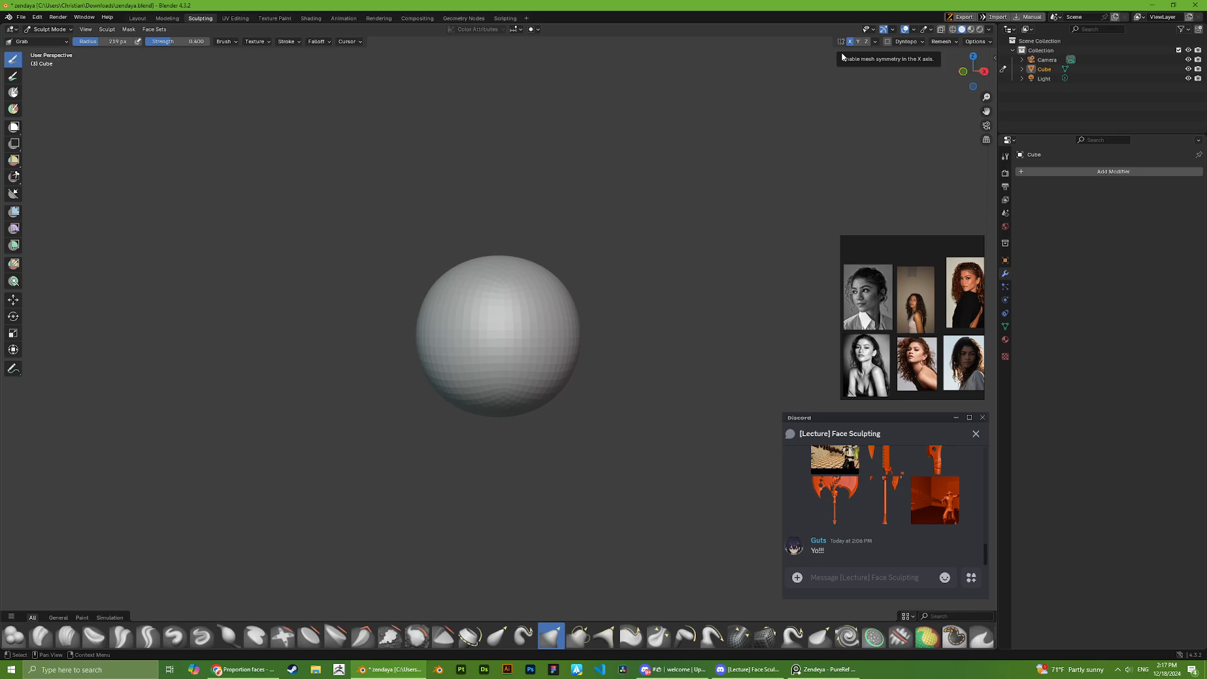
- Try to pull the lower front of the sphere down into a chin with the Grab brush
middle_click_drag(541, 358, 582, 361)
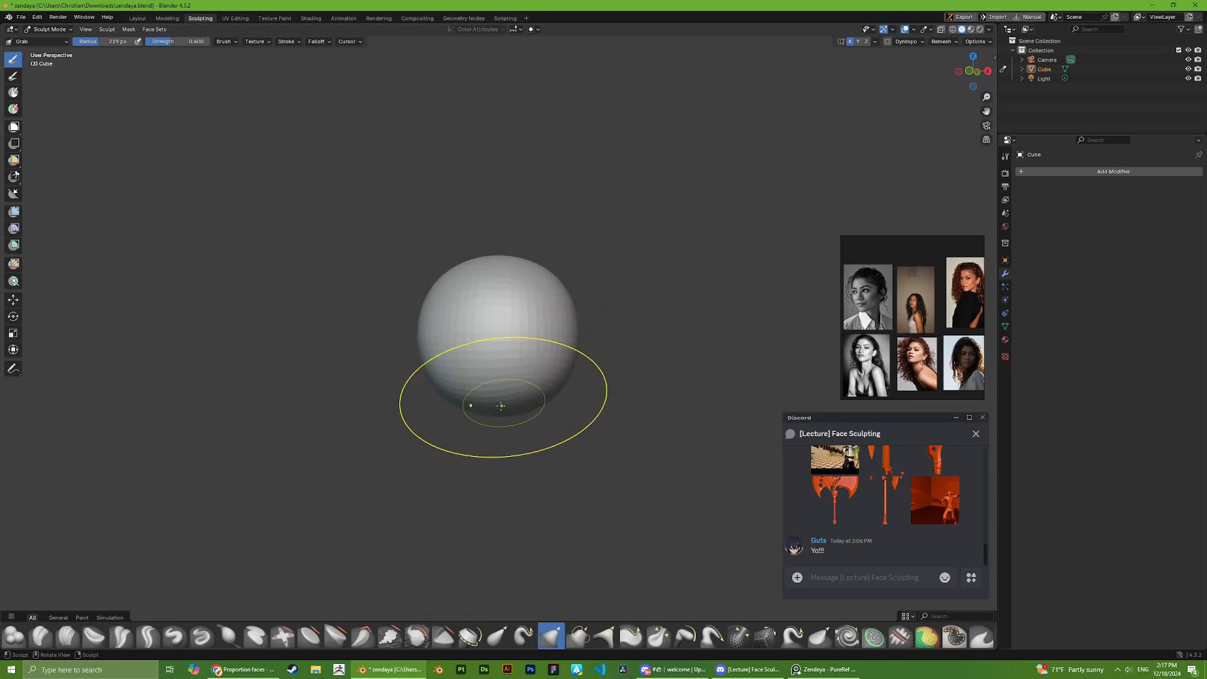
middle_click_drag(478, 467, 448, 395)
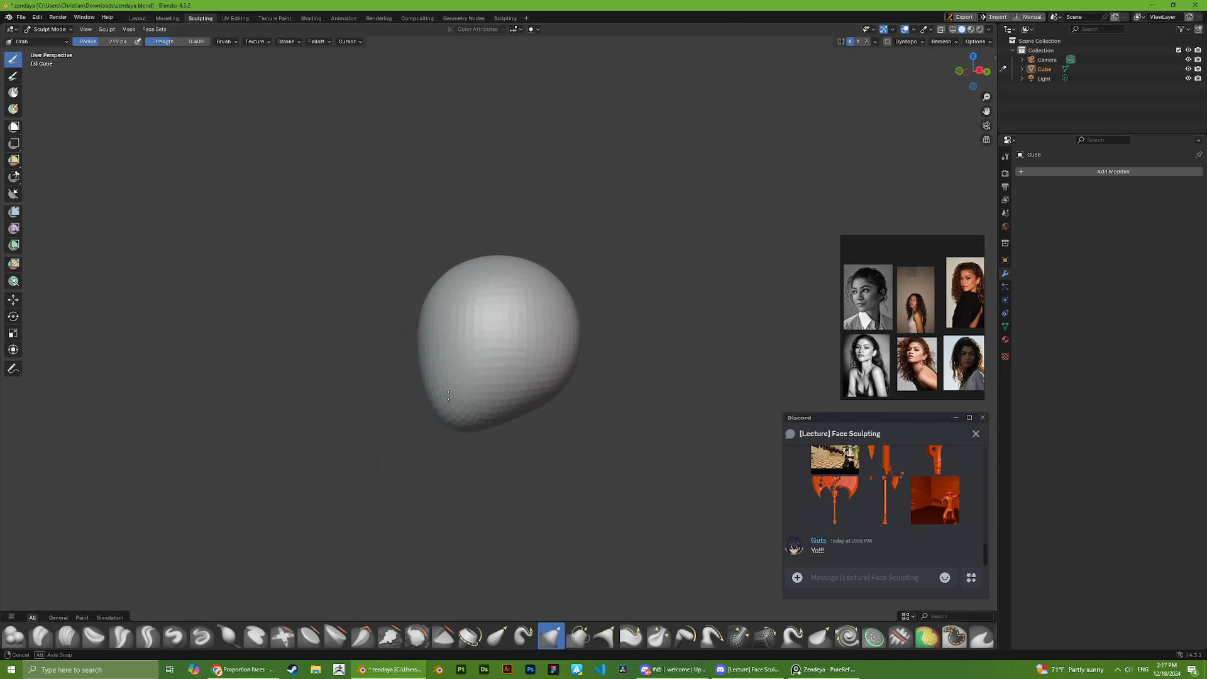
- Frame the black-and-white three-quarter portrait large in the reference window
scroll(878, 304, "up", 2)
middle_click_drag(873, 301, 910, 291)
scroll(905, 284, "up", 4)
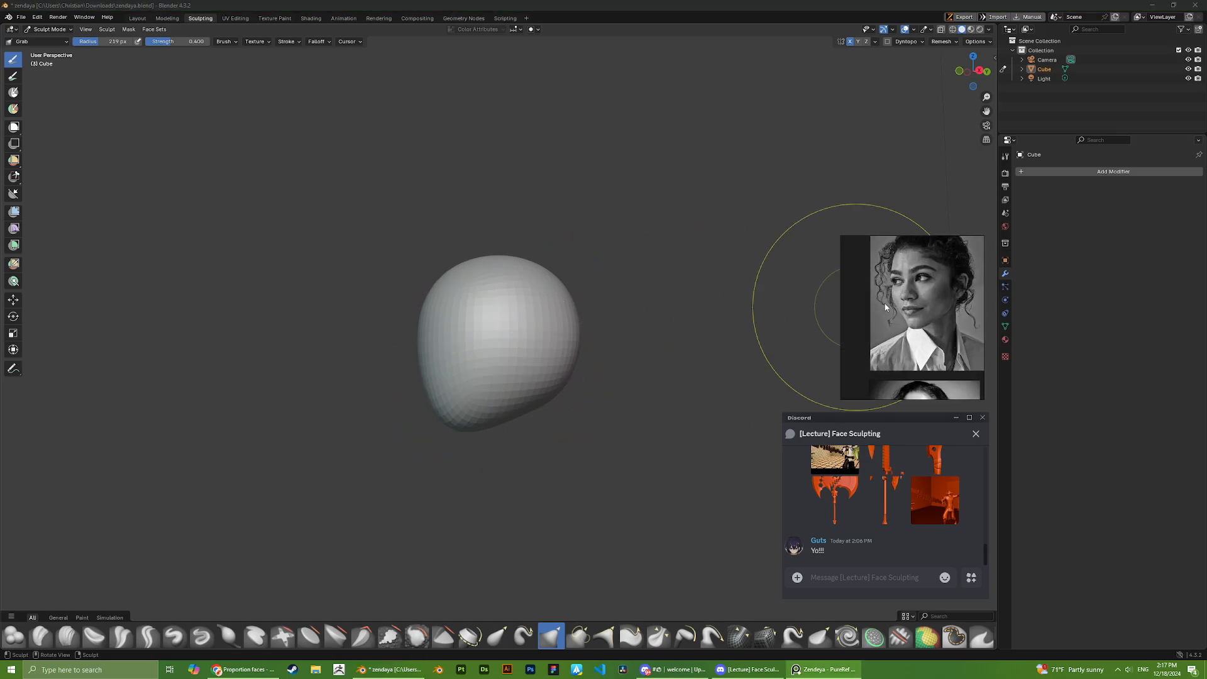
- Check the stretched chin from the side and undo the last Grab strokes
middle_click_drag(577, 371, 600, 373)
middle_click_drag(668, 345, 582, 364)
scroll(579, 401, "down", 3)
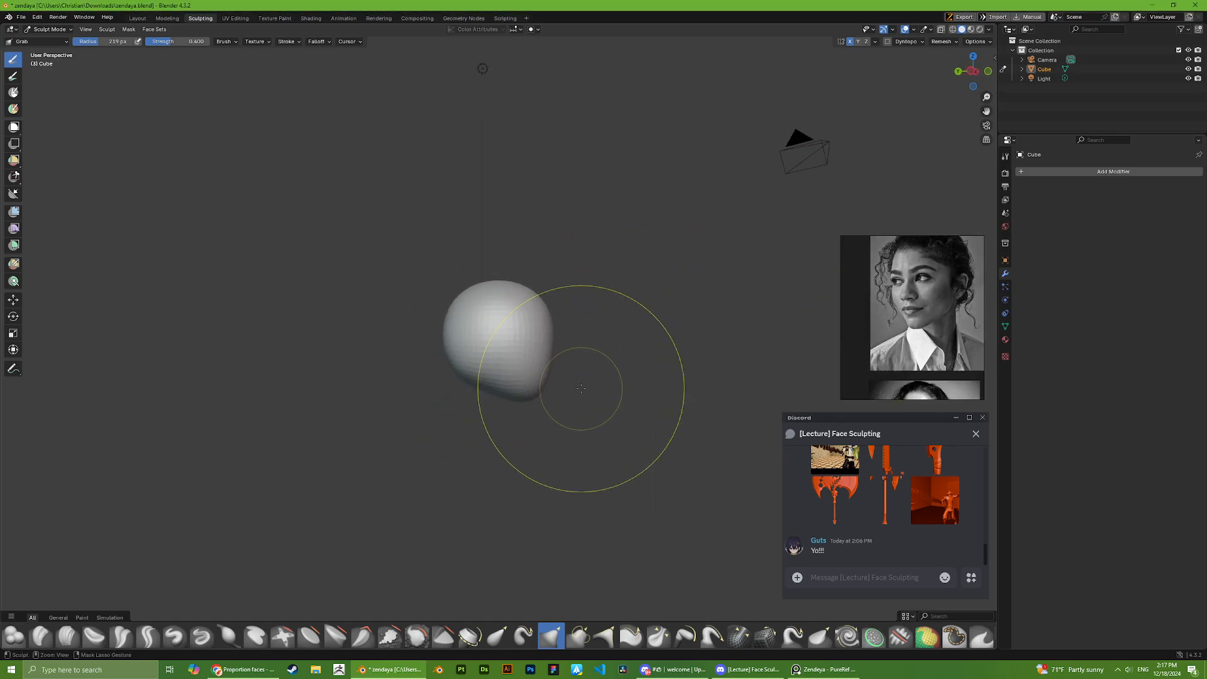
key("ctrl+z")
key("ctrl+z")
- Grab the sphere into a basic head shape with a lowered chin and narrower sides, reducing the brush radius to 194 px
scroll(538, 370, "down", 1)
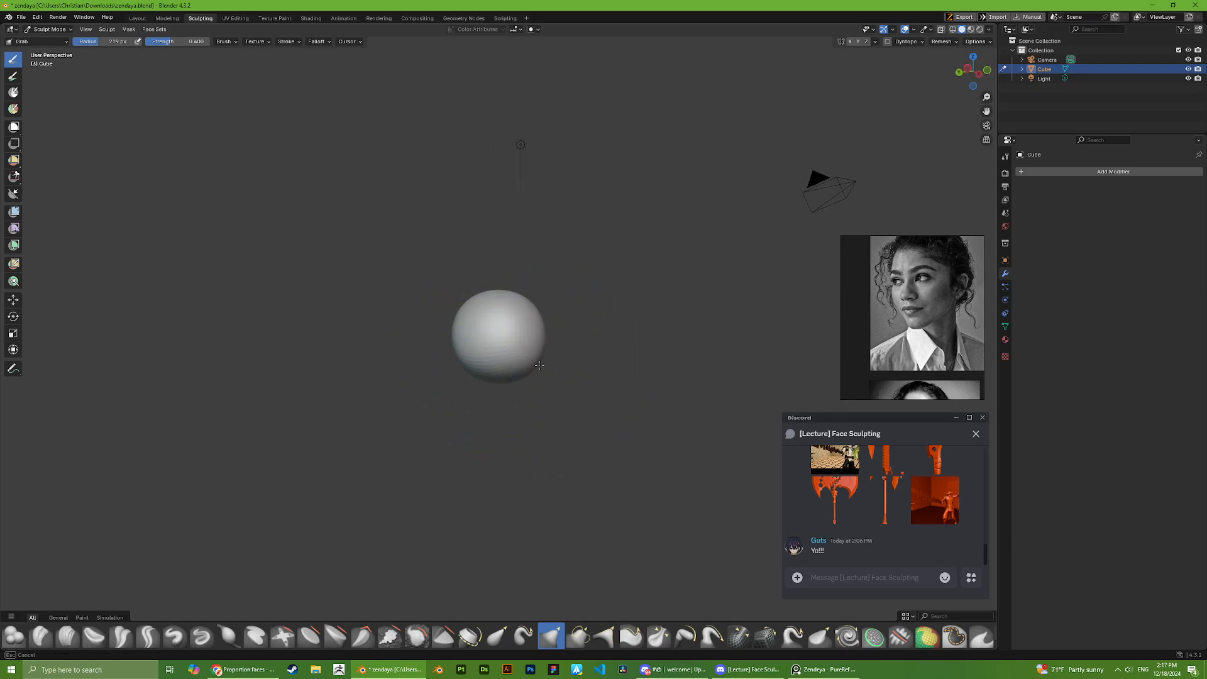
middle_click_drag(553, 393, 513, 395)
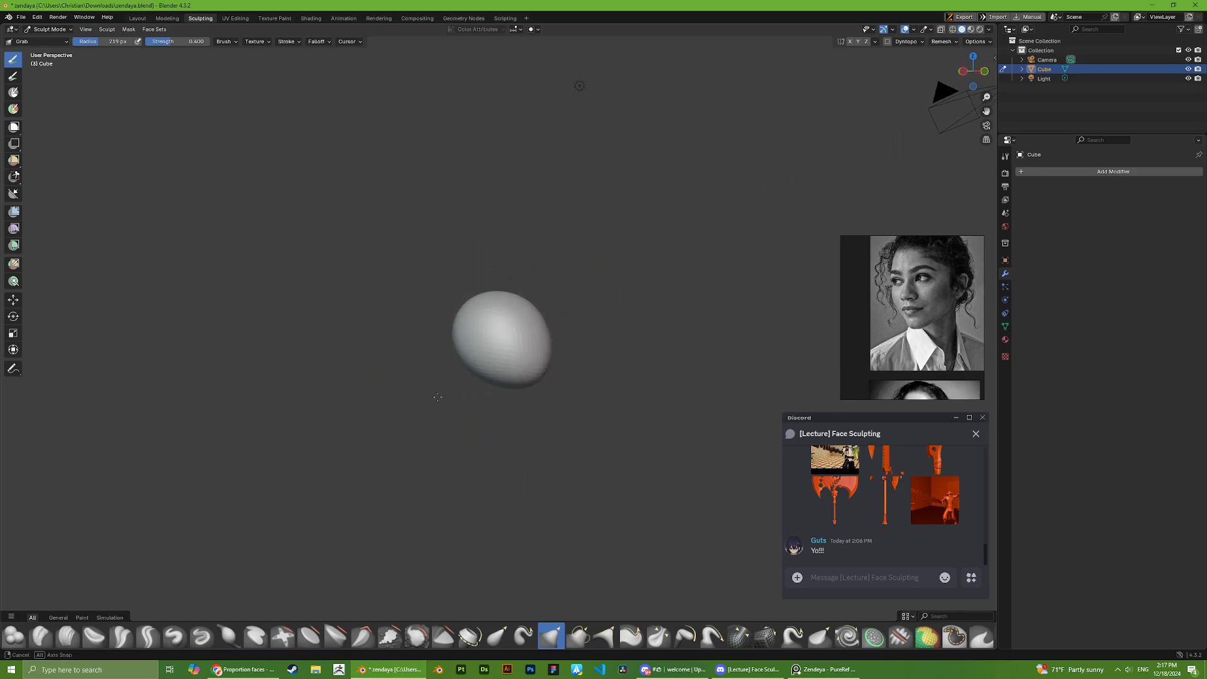
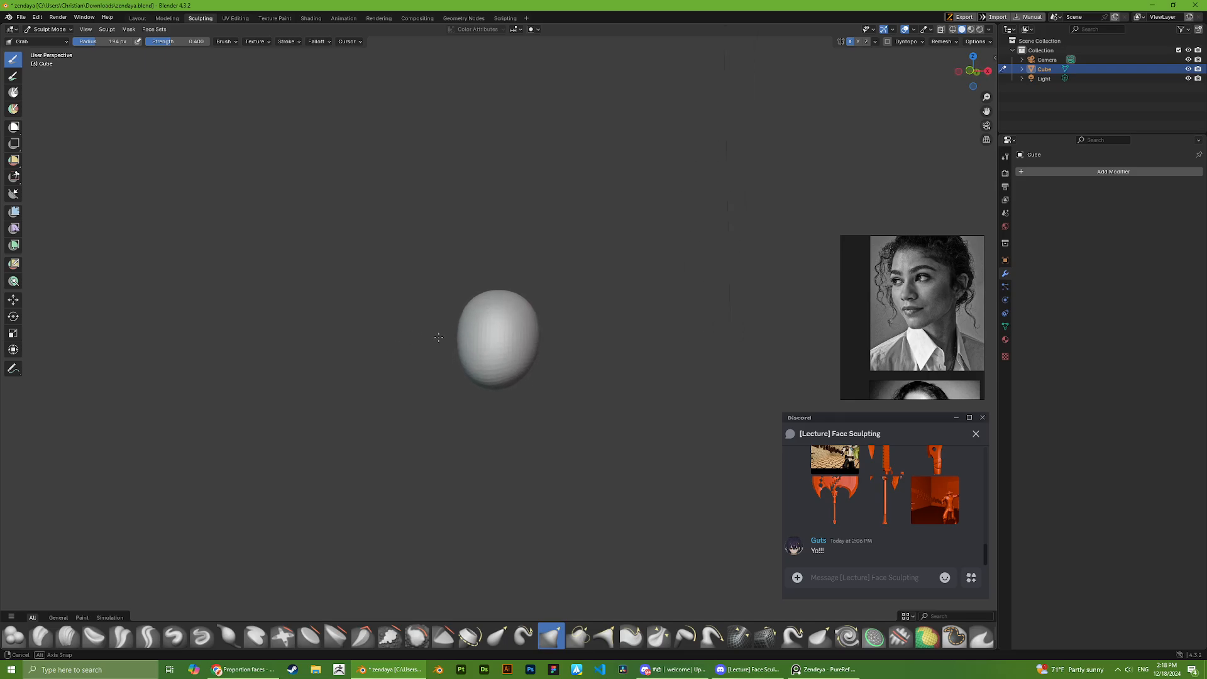
middle_click_drag(439, 337, 457, 339)
scroll(528, 342, "up", 4)
mouse_move(535, 342)
middle_mouse_down()
mouse_move(650, 313)
mouse_move(634, 317)
middle_mouse_up()
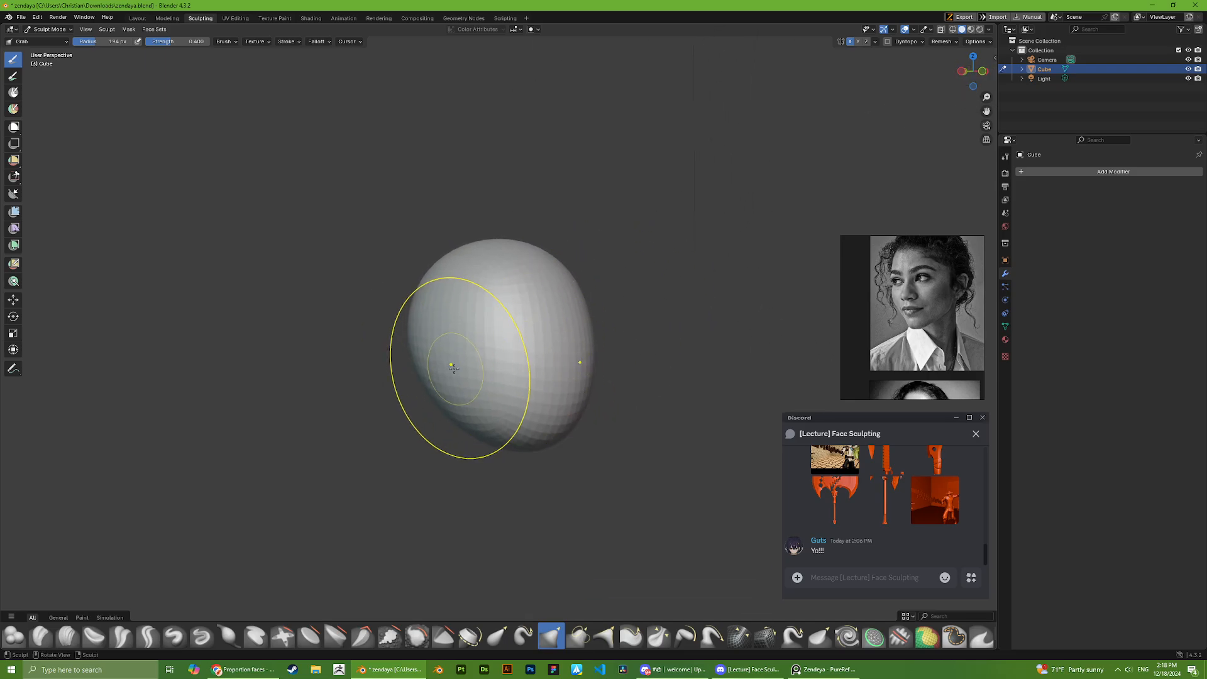
middle_click_drag(452, 368, 484, 400)
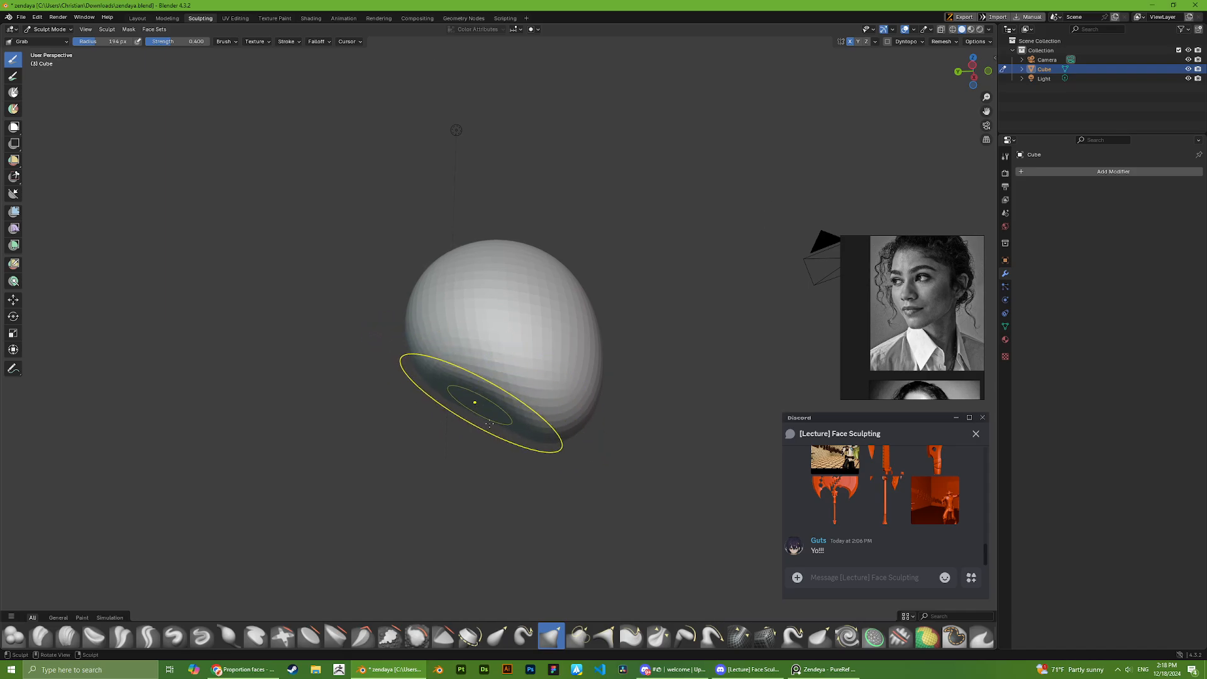
mouse_move(489, 425)
middle_mouse_down()
mouse_move(529, 429)
mouse_move(444, 428)
middle_mouse_up()
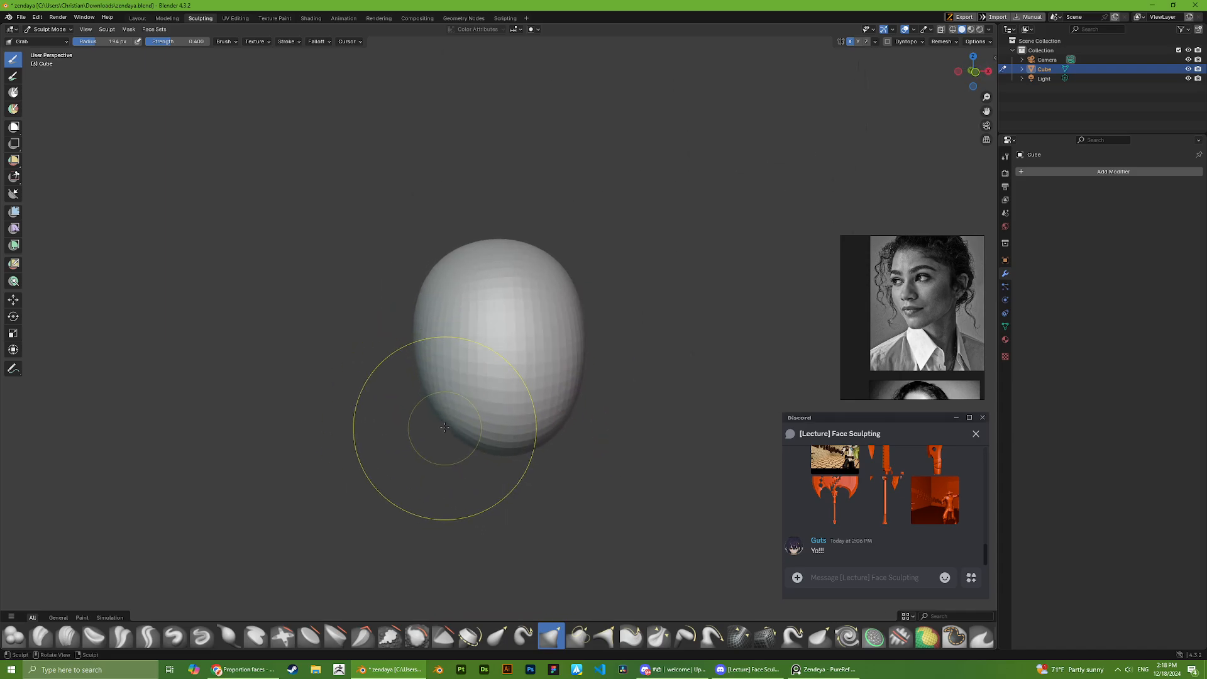
- Push the lower sides of the head inward with the Grab brush to taper the jaw, and show more of the reference portrait
left_click_drag(445, 426, 462, 430)
scroll(487, 435, "down", 3)
left_click_drag(468, 388, 470, 383)
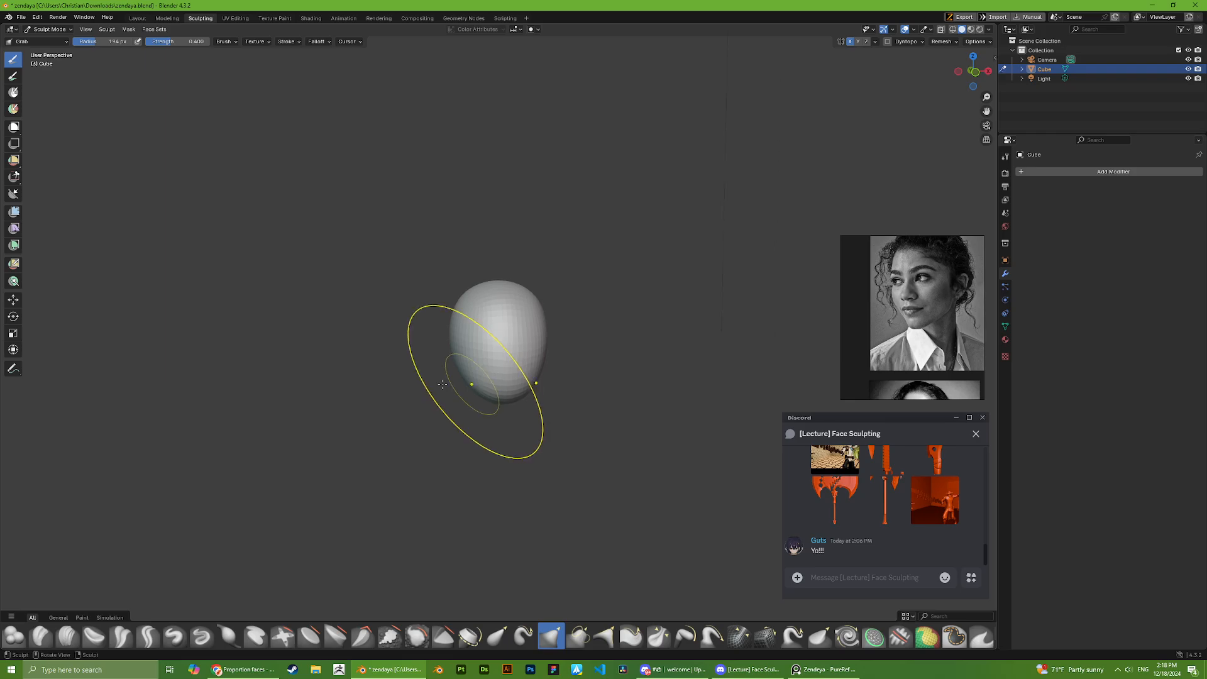
mouse_move(442, 384)
middle_mouse_down()
mouse_move(608, 372)
mouse_move(421, 370)
middle_mouse_up()
scroll(924, 311, "down", 2)
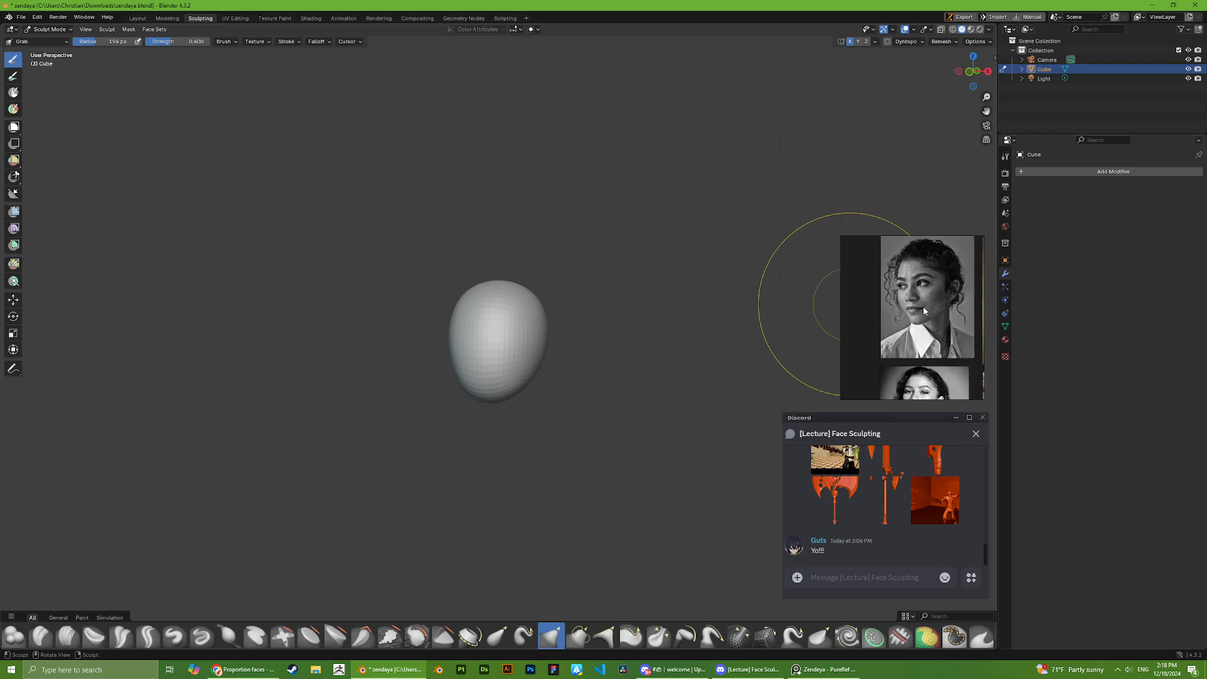
- Examine the black-and-white portraits on the reference board, both close up and in overview
scroll(924, 311, "down", 6)
scroll(903, 312, "up", 5)
mouse_move(911, 280)
middle_mouse_down()
mouse_move(875, 315)
mouse_move(891, 281)
mouse_move(908, 289)
middle_mouse_up()
scroll(915, 288, "up", 2)
scroll(914, 289, "down", 2)
scroll(907, 290, "down", 1)
scroll(921, 358, "up", 3)
middle_click_drag(921, 358, 915, 315)
scroll(946, 304, "up", 2)
scroll(919, 303, "up", 1)
scroll(937, 280, "down", 4)
scroll(945, 279, "up", 4)
scroll(944, 278, "down", 2)
scroll(927, 278, "up", 2)
mouse_move(915, 267)
middle_mouse_down()
mouse_move(895, 286)
mouse_move(936, 301)
mouse_move(918, 276)
middle_mouse_up()
scroll(888, 295, "down", 3)
scroll(918, 302, "up", 3)
scroll(917, 276, "down", 4)
scroll(912, 269, "up", 4)
mouse_move(915, 334)
middle_mouse_down()
mouse_move(911, 269)
mouse_move(931, 307)
mouse_move(922, 325)
mouse_move(924, 311)
middle_mouse_up()
scroll(911, 269, "up", 1)
scroll(935, 293, "up", 1)
scroll(937, 295, "down", 4)
scroll(924, 309, "up", 3)
scroll(929, 311, "down", 4)
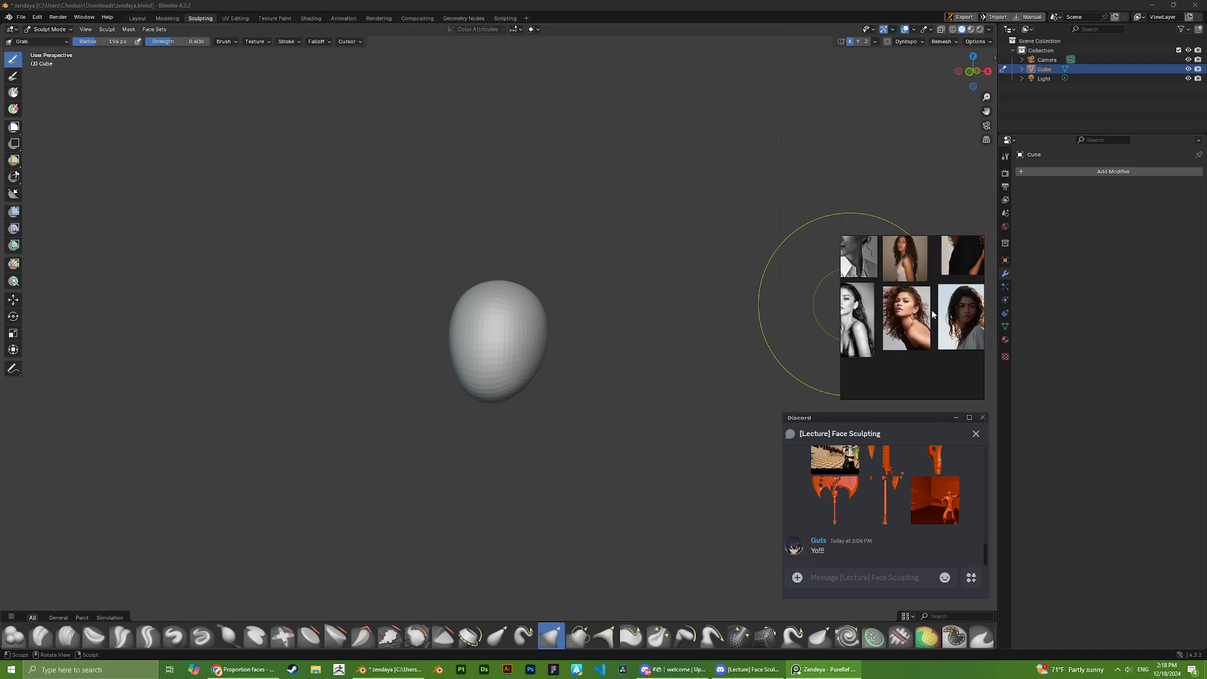
- Examine the colour portraits on the reference board, including the close-up with hoop earrings, and return to the black-and-white ones
scroll(933, 314, "up", 3)
scroll(930, 311, "down", 3)
scroll(922, 252, "up", 2)
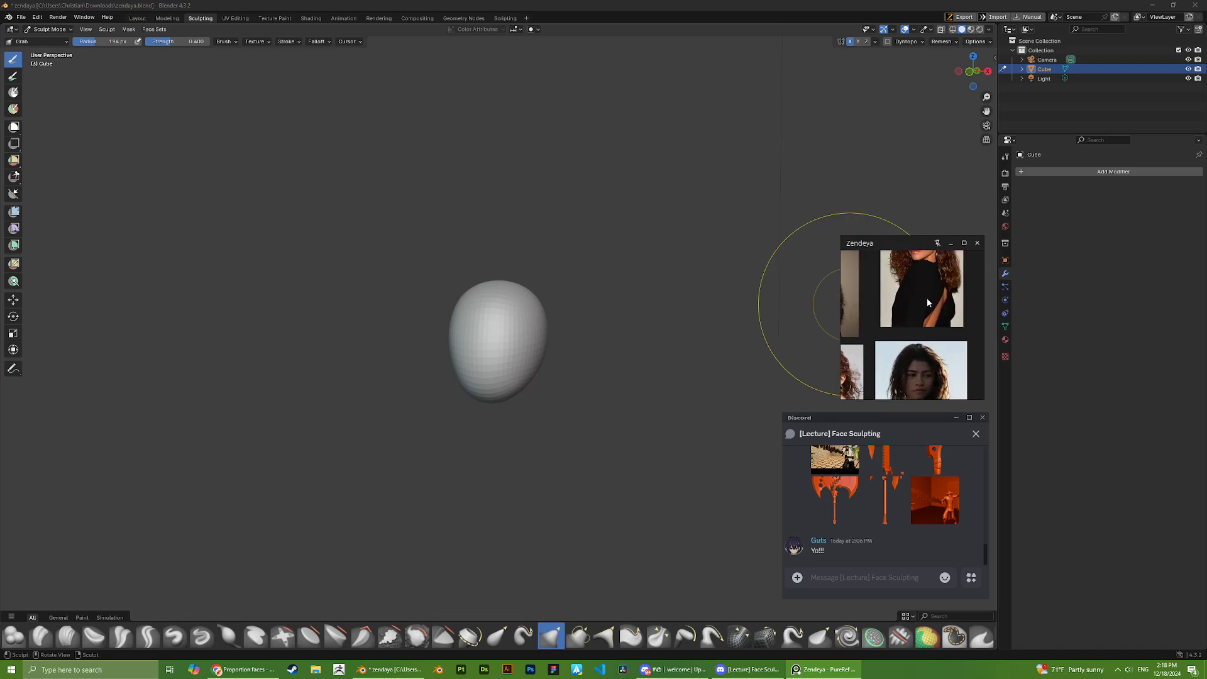
scroll(927, 314, "up", 3)
middle_click_drag(927, 303, 936, 326)
scroll(902, 342, "down", 5)
scroll(920, 332, "up", 4)
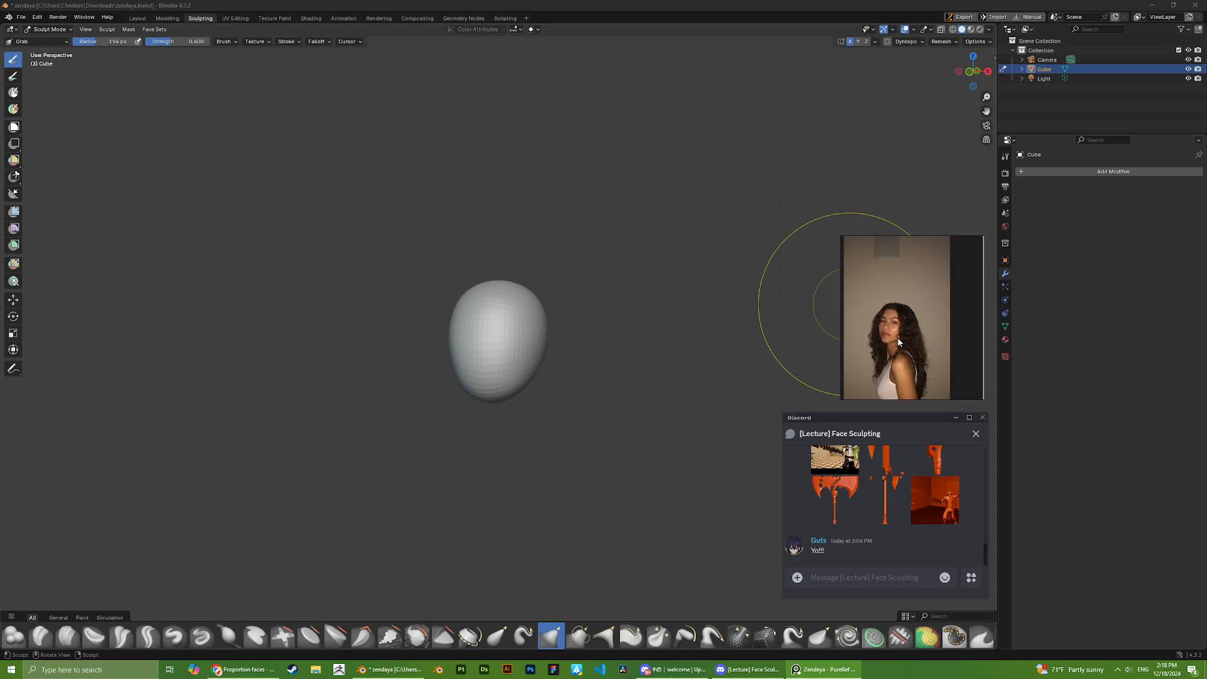
scroll(898, 341, "up", 2)
scroll(905, 333, "down", 4)
scroll(914, 320, "up", 4)
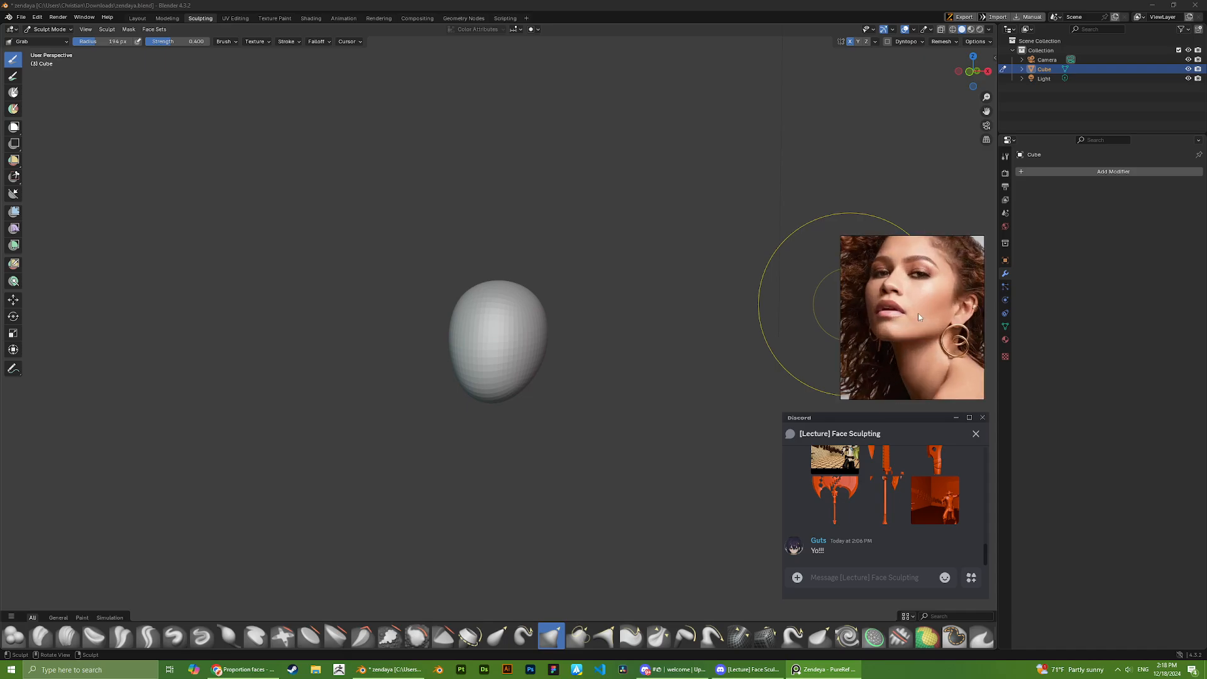
middle_click_drag(919, 317, 921, 334)
scroll(921, 333, "down", 4)
middle_click_drag(880, 293, 951, 334)
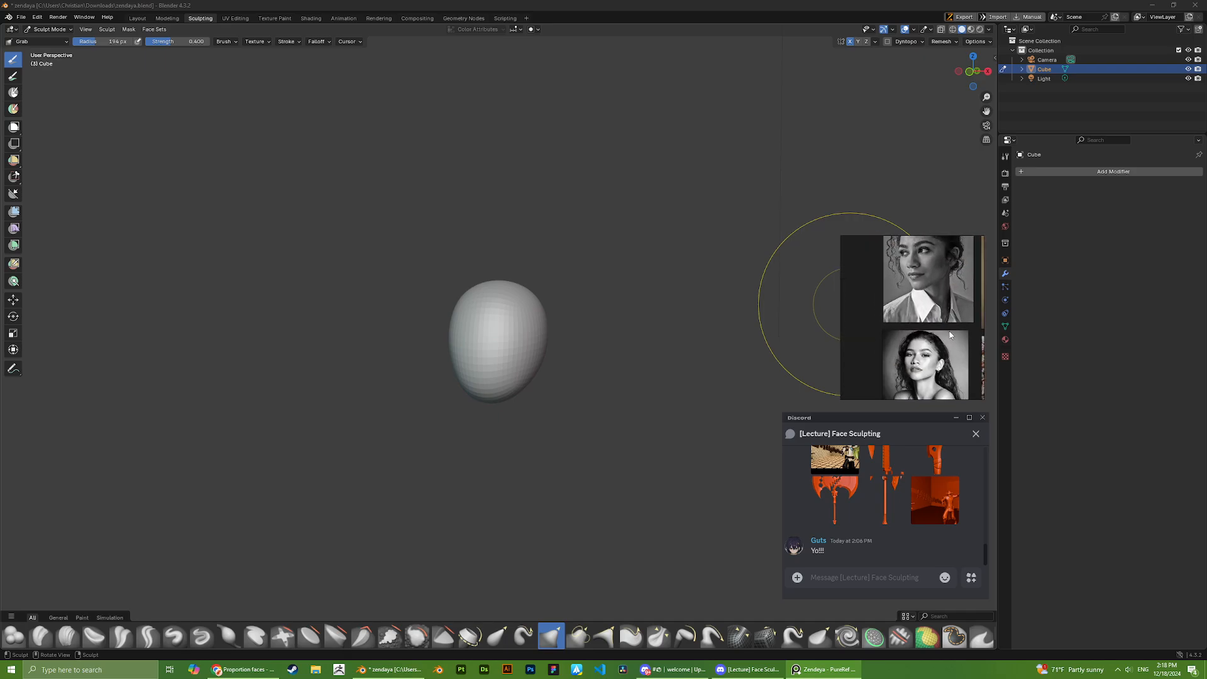
- Switch to the browser and add Pinterest's front-facing Essence photo of Zendaya with long locs to the reference board, below the other portraits
left_click(245, 669)
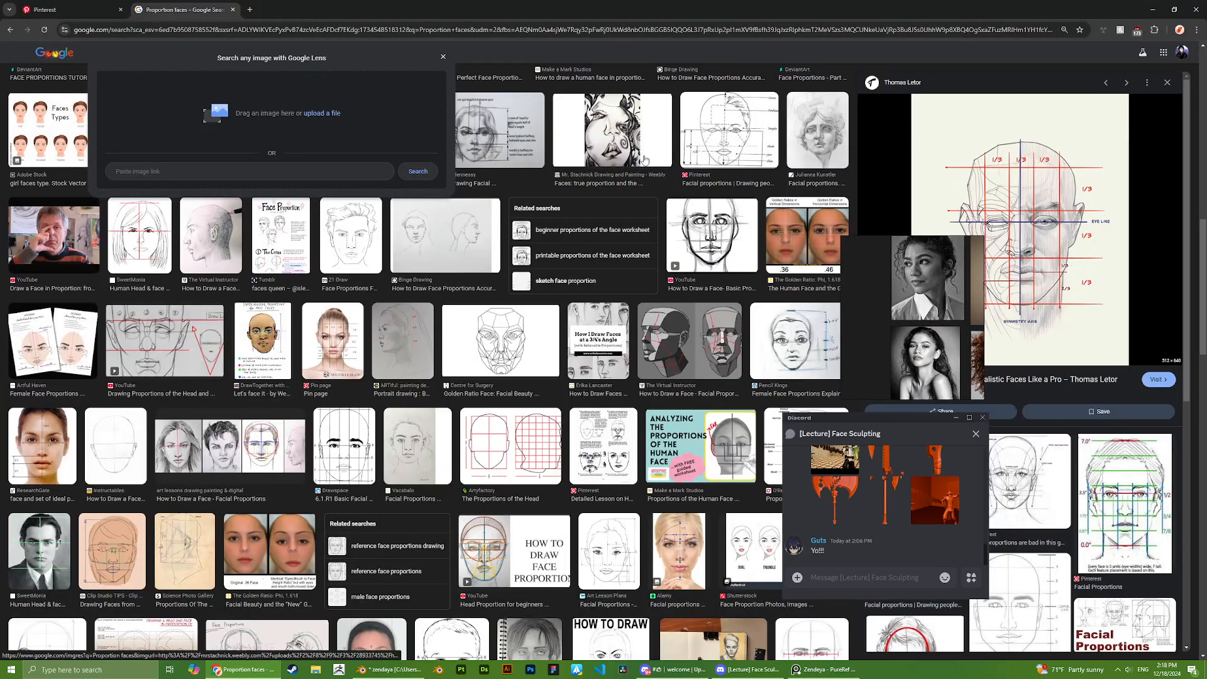
left_click(442, 57)
left_click(69, 10)
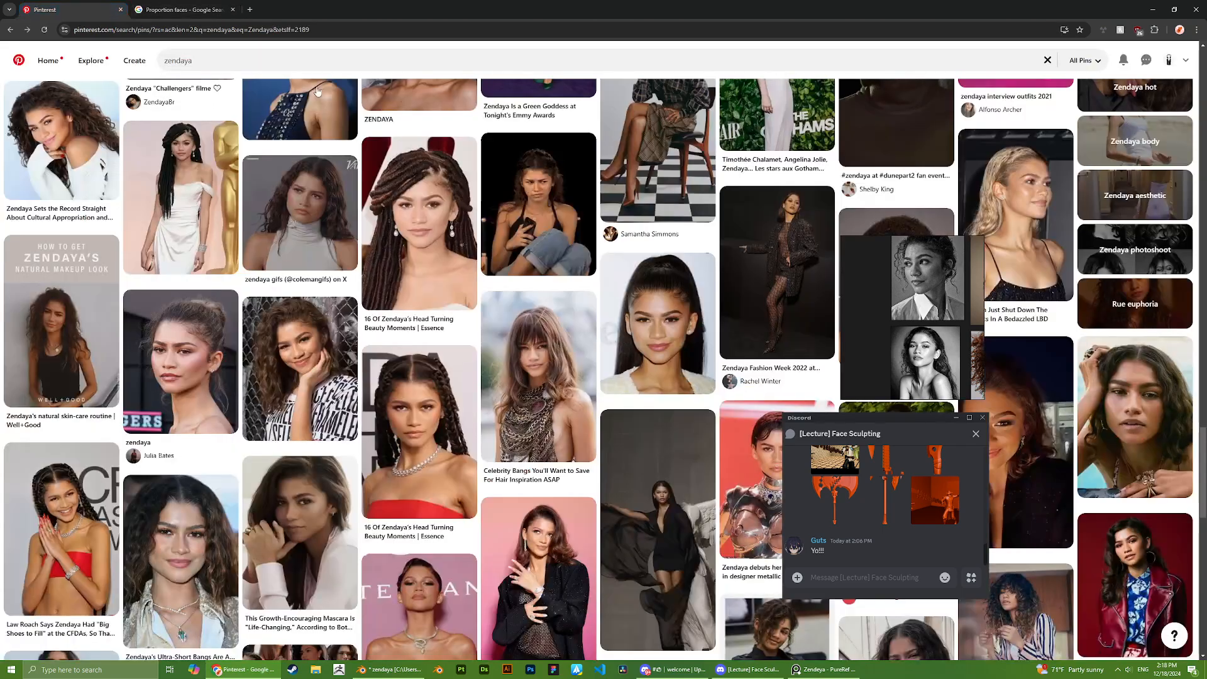
left_click(189, 10)
left_click(74, 11)
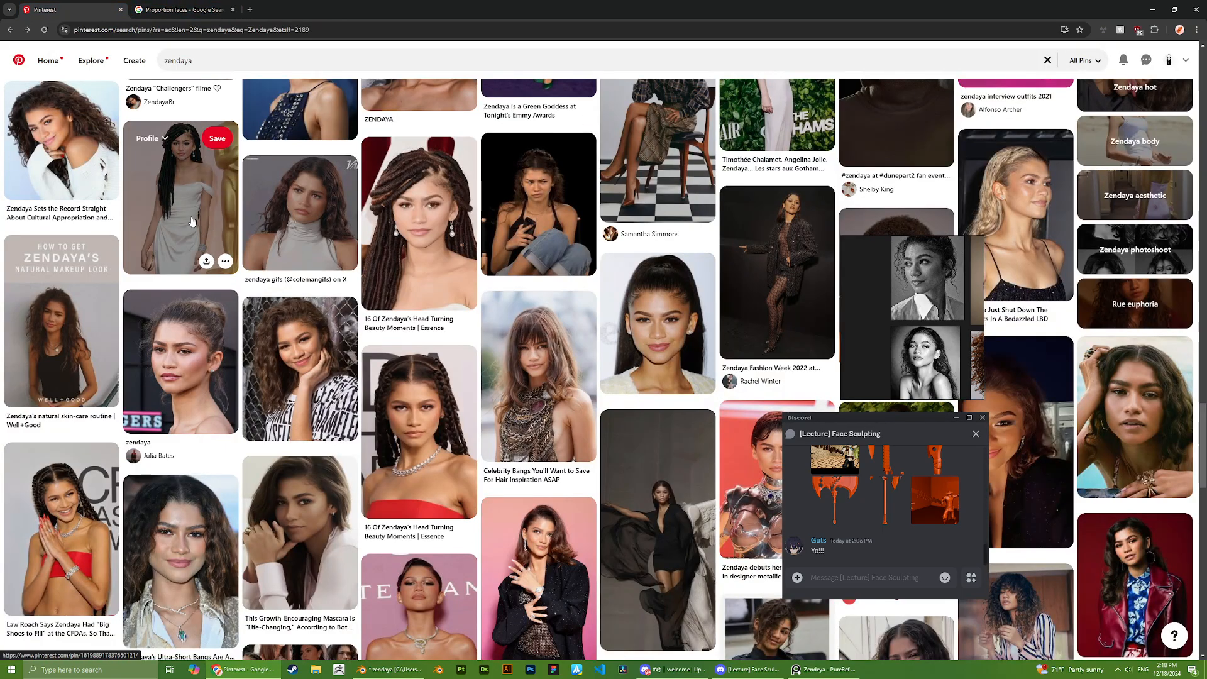
left_click(421, 227)
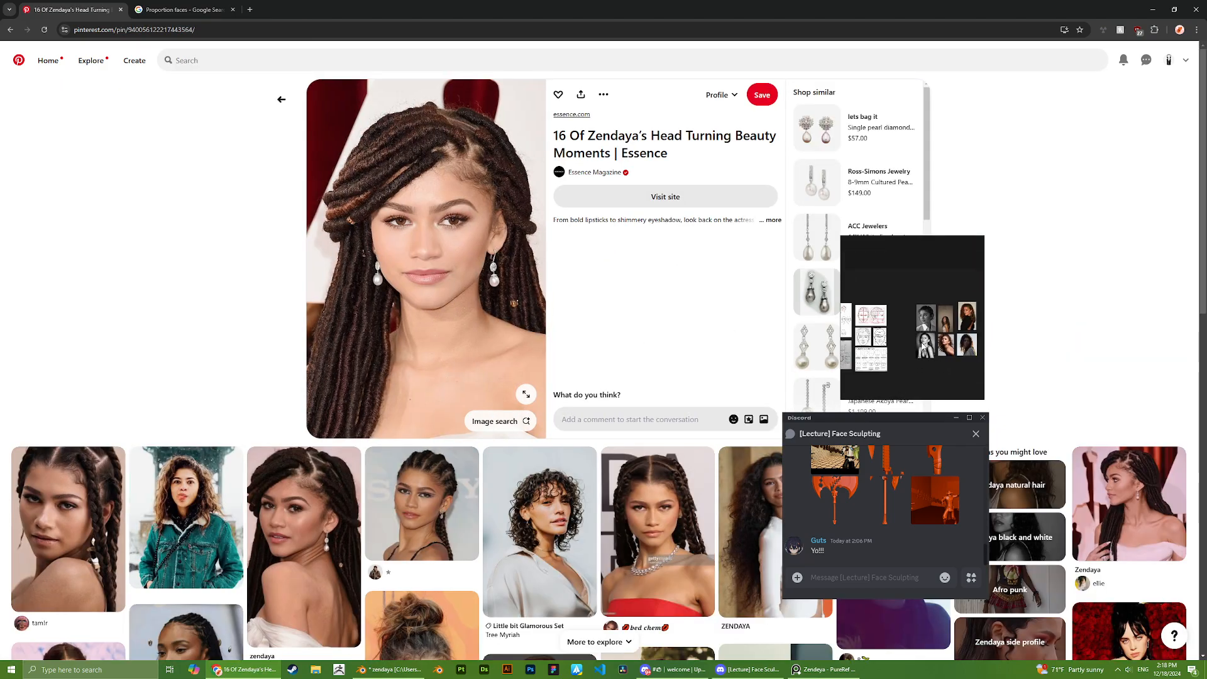
left_click_drag(406, 280, 923, 345)
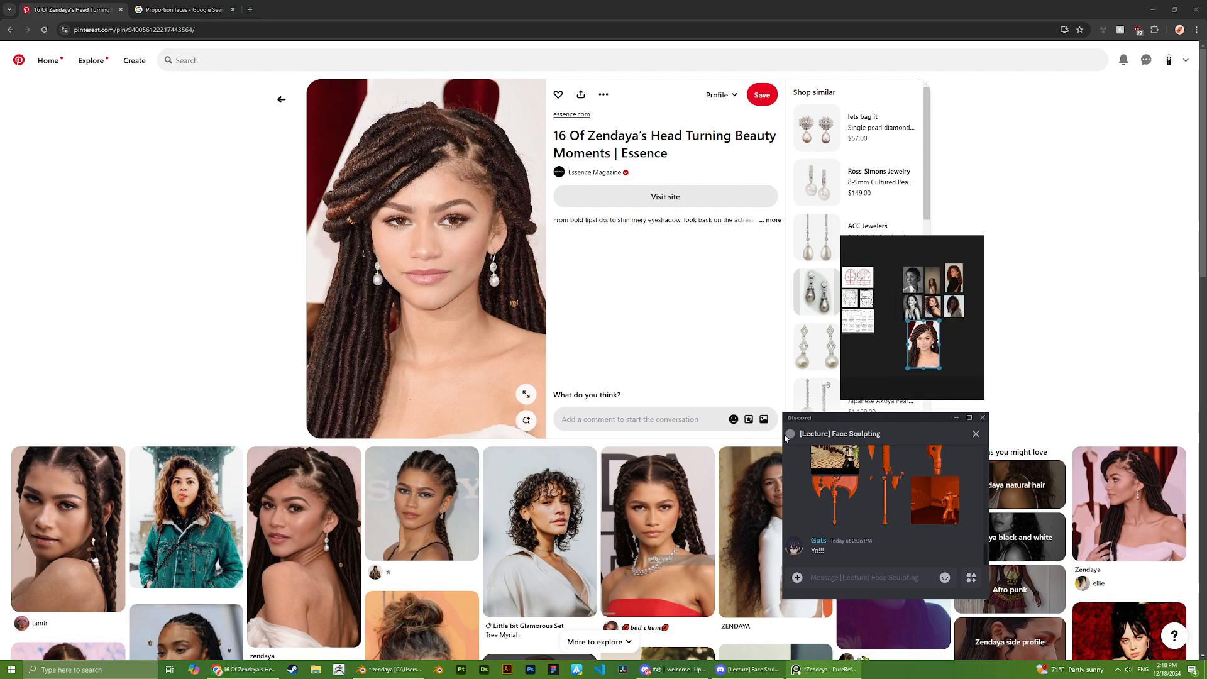
- Close the pop-out lecture chat, arrange Blender and the main Discord window side by side, and hide Discord's lecture chat
left_click(983, 418)
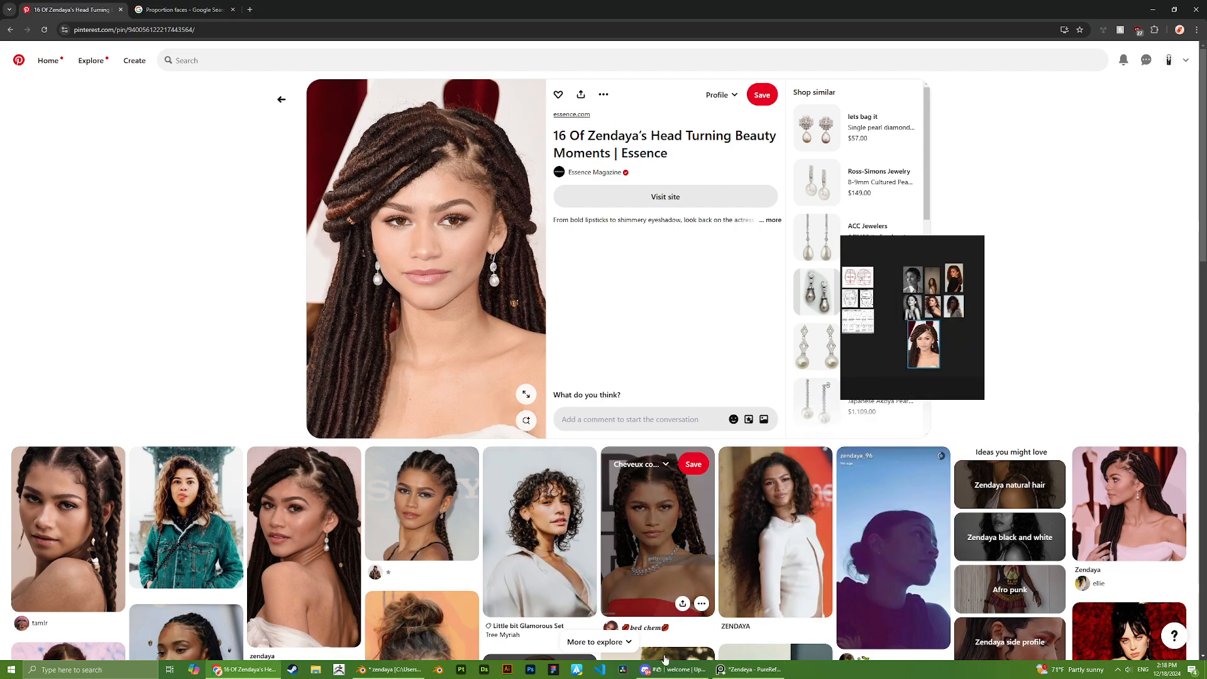
left_click(665, 666)
mouse_move(100, 386)
left_click(195, 393)
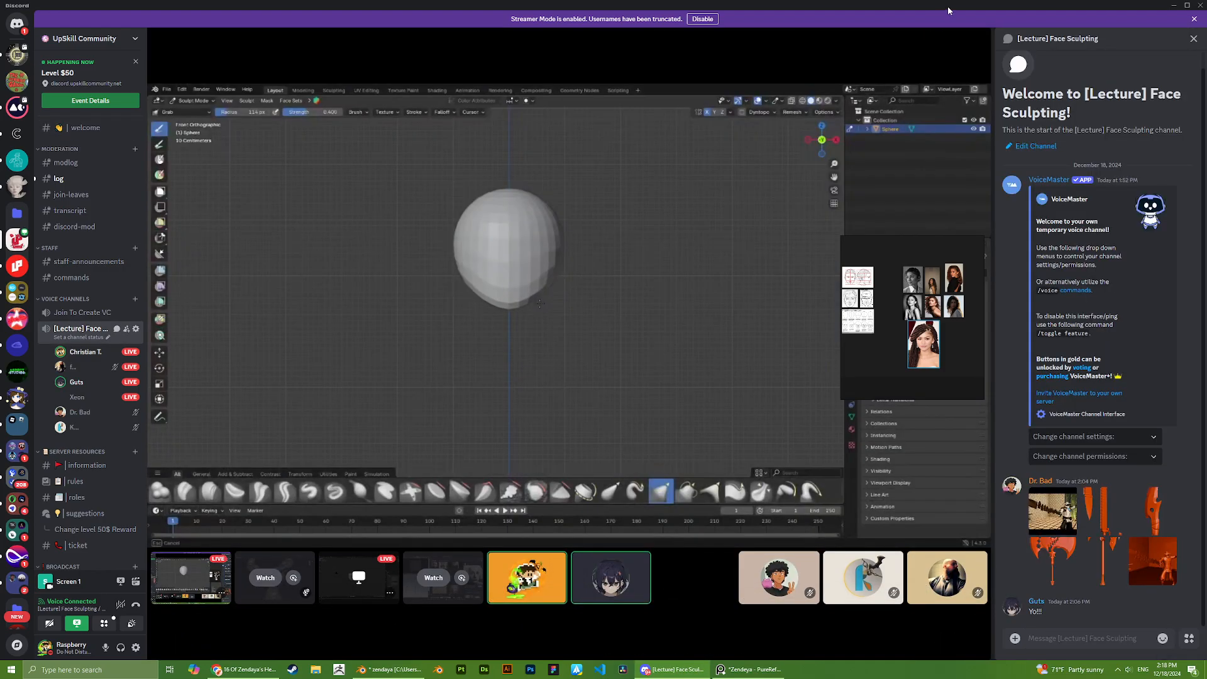
left_click_drag(947, 7, 1206, 74)
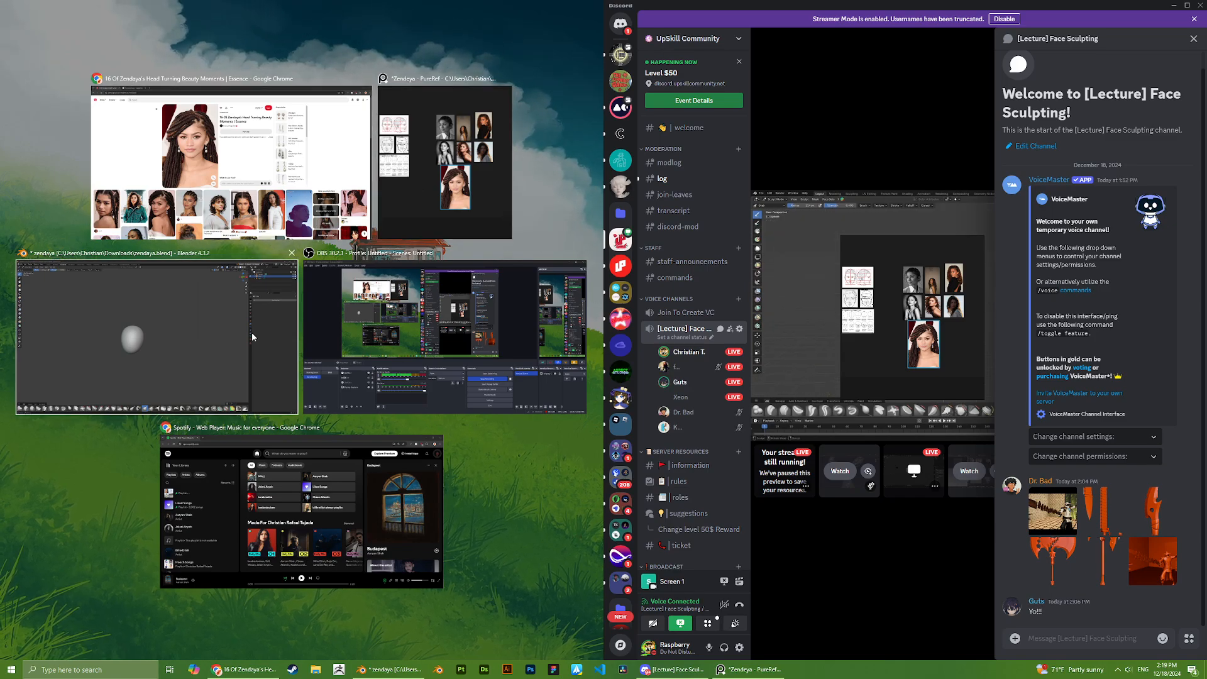
left_click(188, 333)
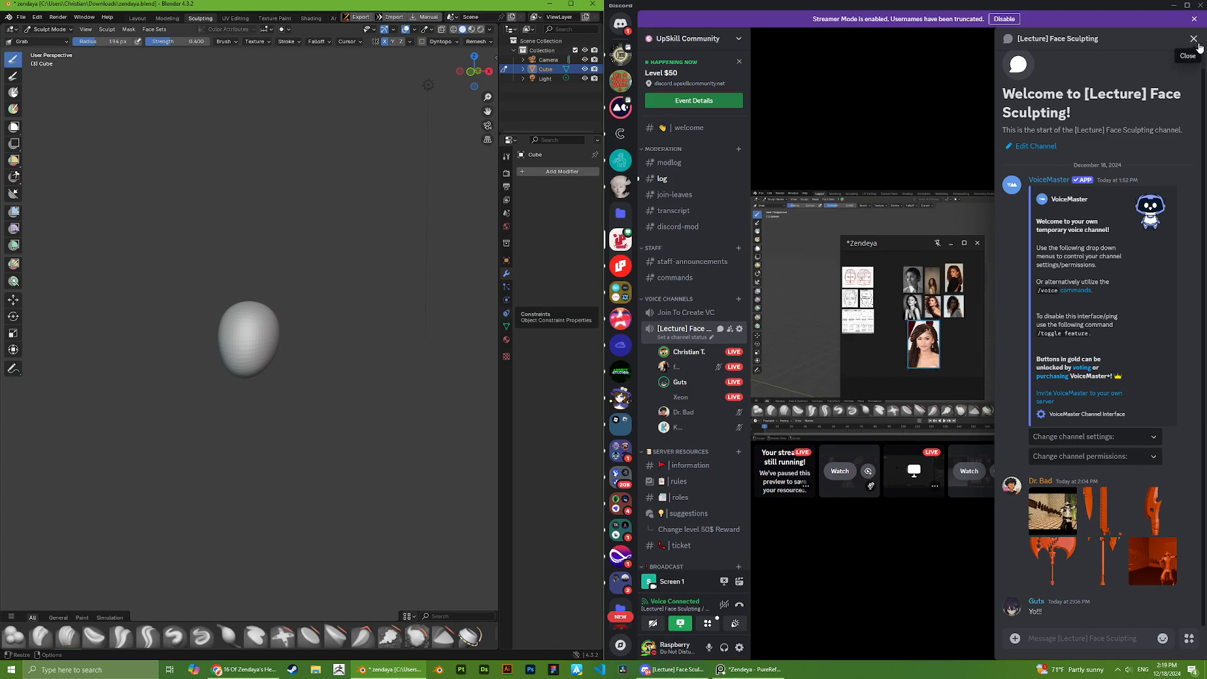
left_click(1197, 45)
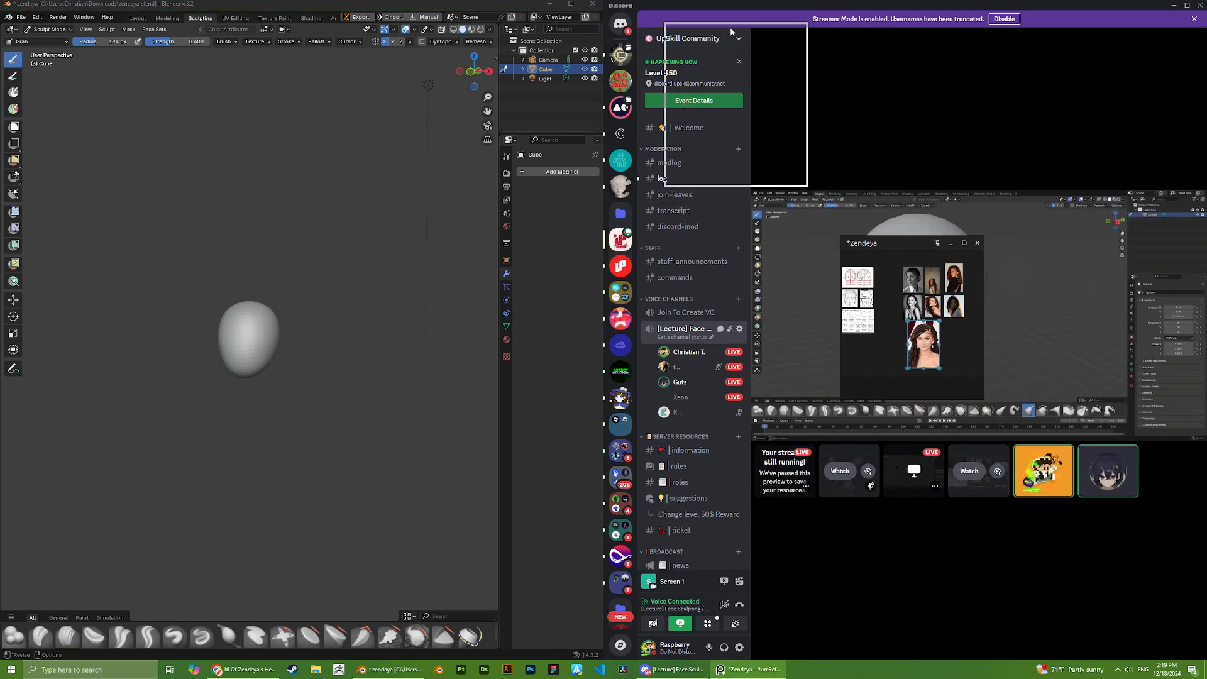
- Move the reference window over the Discord half of the screen and enlarge the new front-facing portrait in it
left_click_drag(731, 30, 736, 30)
scroll(746, 124, "up", 4)
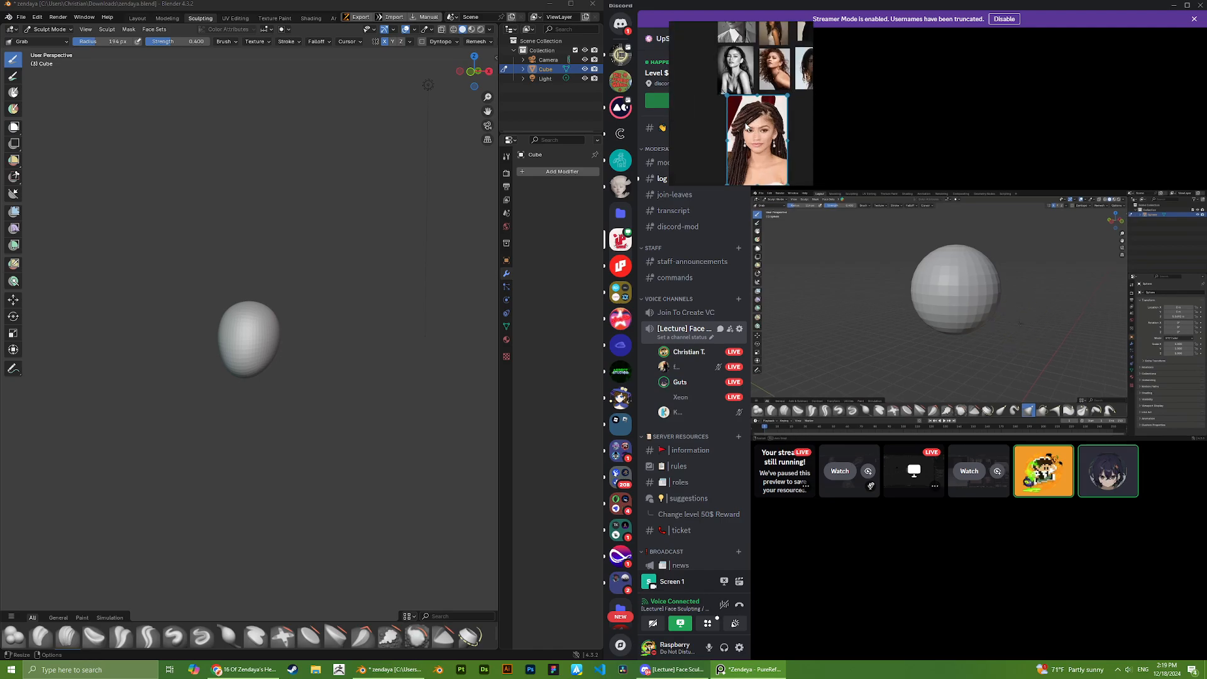
scroll(746, 125, "up", 3)
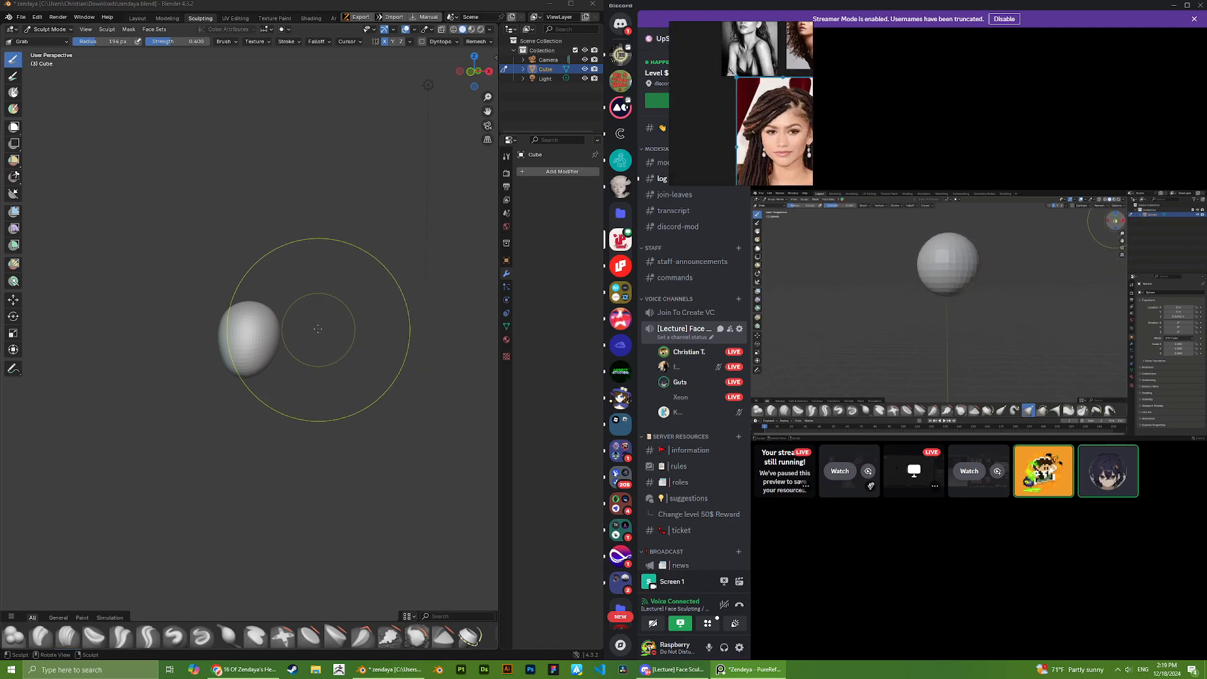
scroll(377, 283, "up", 5)
scroll(359, 252, "up", 2)
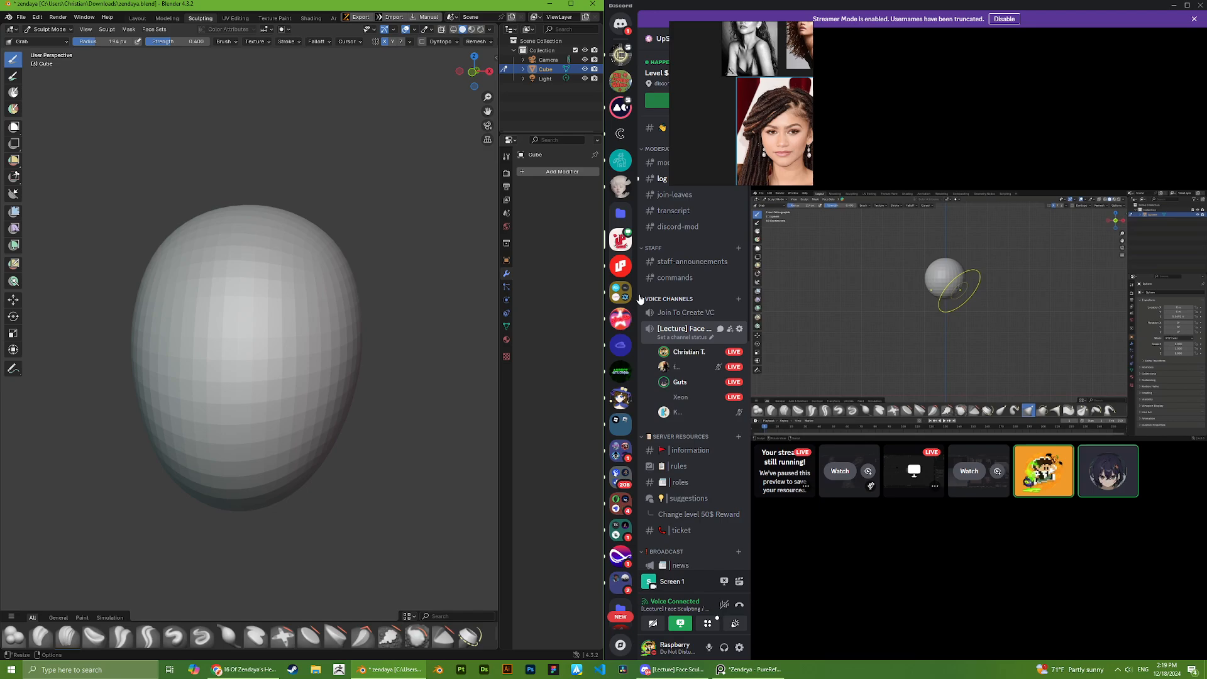
- Enlarge the other participant's shared Blender sculpting stream in the Discord lecture call
left_click(1005, 333)
left_click(927, 135)
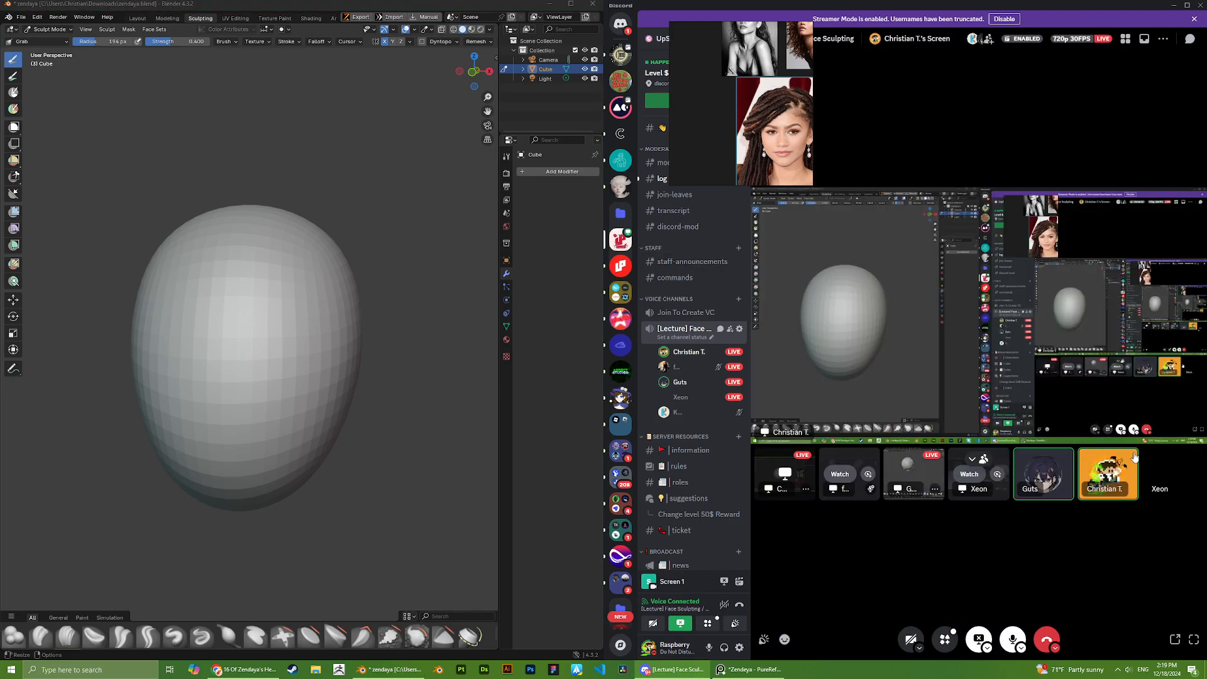
left_click(973, 460)
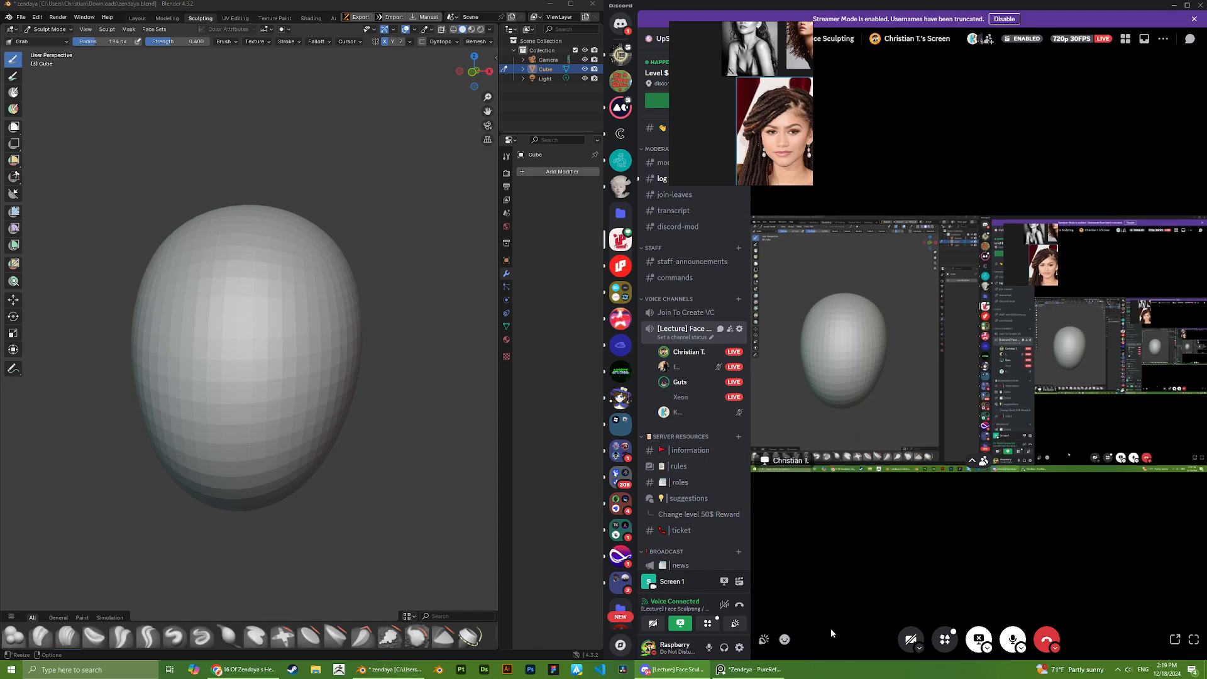
left_click(1056, 245)
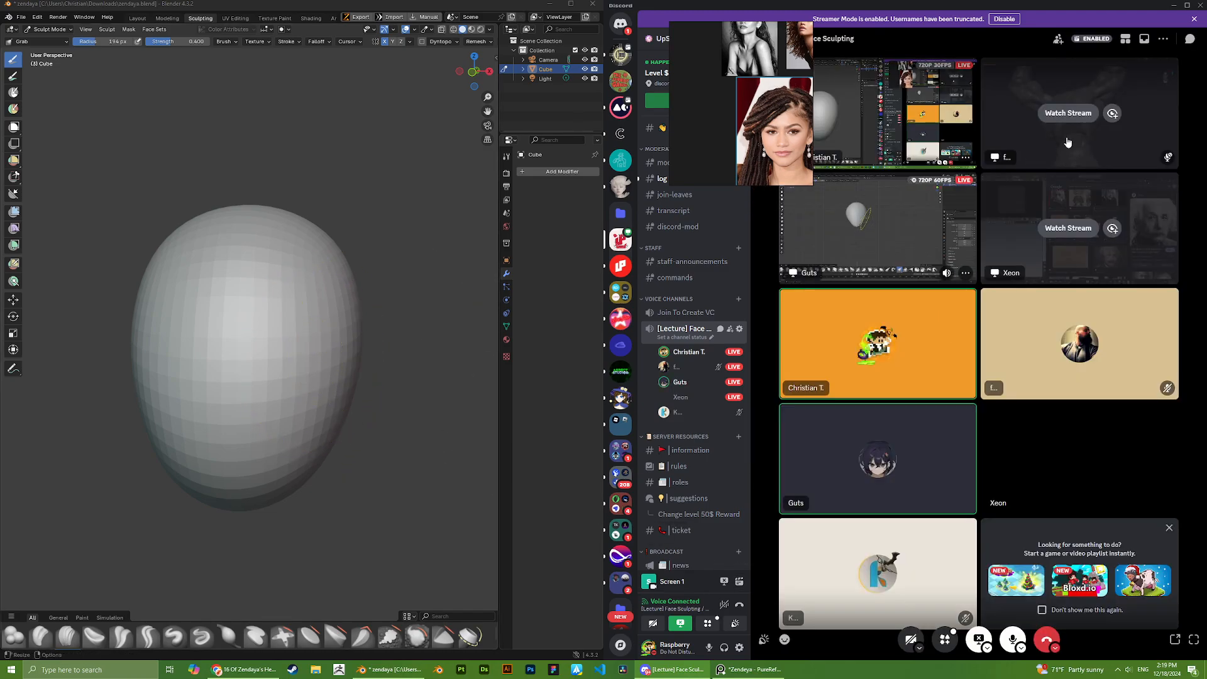
left_click(880, 236)
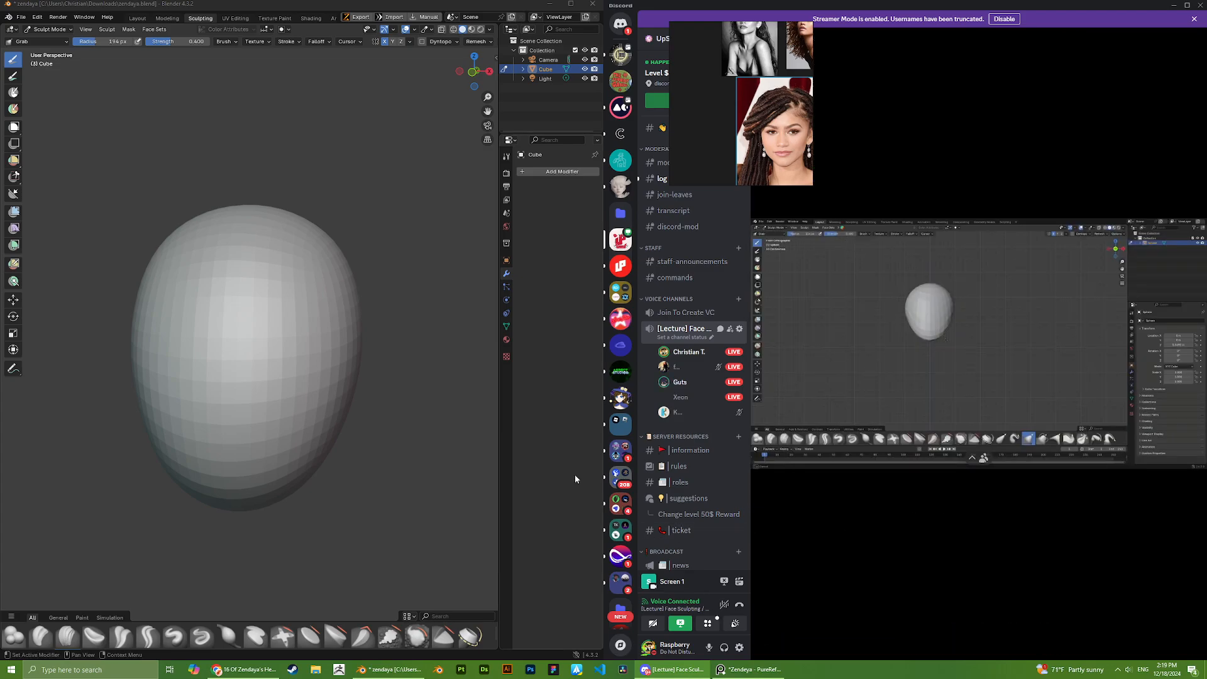
- Reshape the underside of the jaw and chin with the Grab brush in side view, checking the profile from both sides
scroll(334, 452, "down", 2)
mouse_move(329, 435)
middle_mouse_down()
mouse_move(225, 424)
mouse_move(295, 434)
mouse_move(280, 415)
middle_mouse_up()
left_click_drag(277, 405, 270, 423)
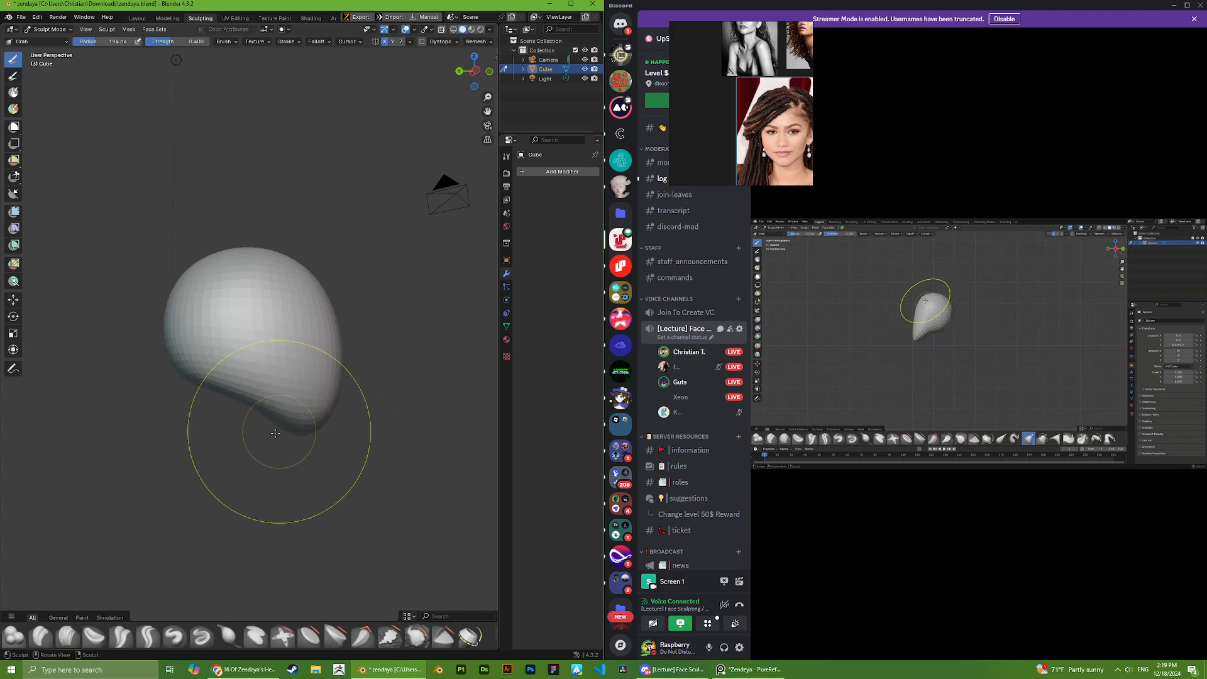
middle_click_drag(281, 432, 194, 425)
middle_click_drag(317, 391, 252, 385)
middle_click_drag(353, 377, 305, 371)
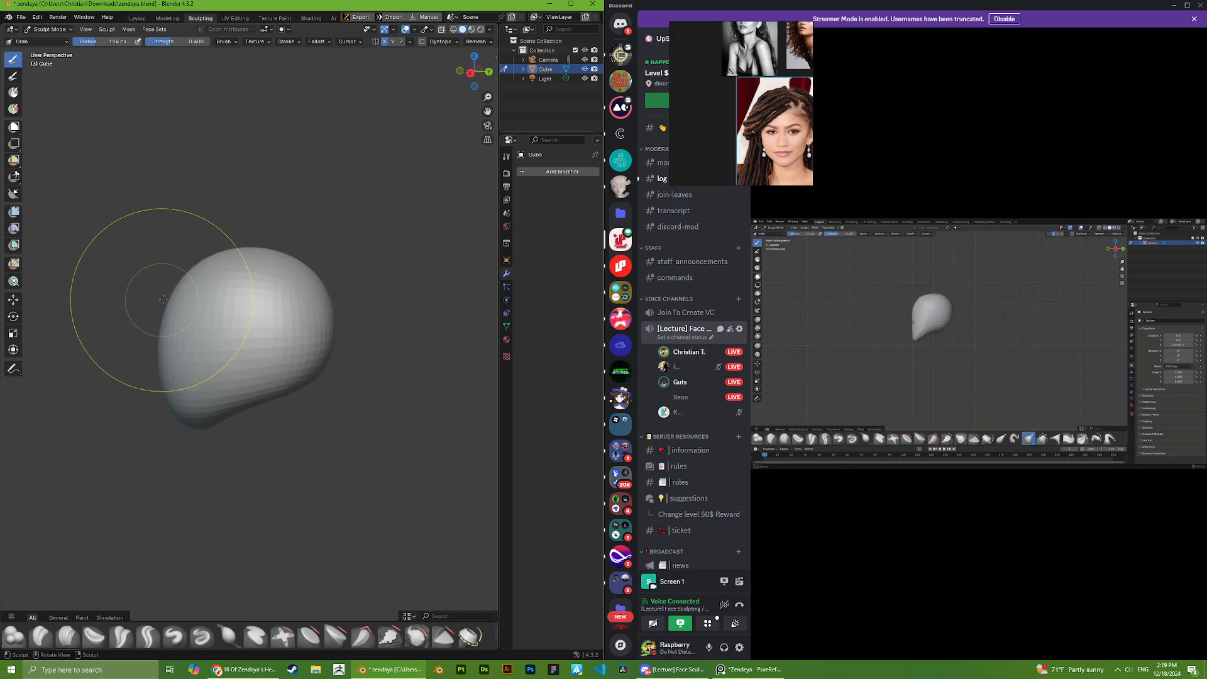
mouse_move(162, 299)
middle_mouse_down()
mouse_move(352, 309)
mouse_move(302, 323)
mouse_move(411, 308)
mouse_move(252, 296)
middle_mouse_up()
- Carve recessed bands across the eye area with the Clay Strips brush at a 116 px radius
scroll(352, 302, "up", 3)
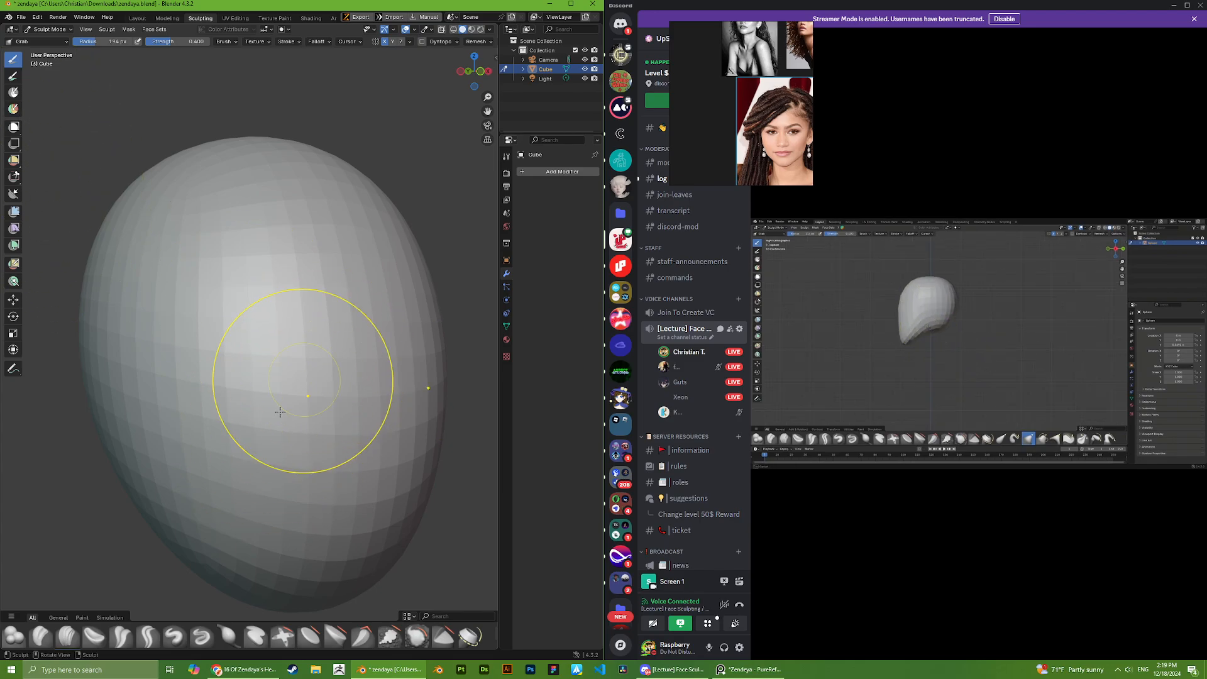
left_click(67, 636)
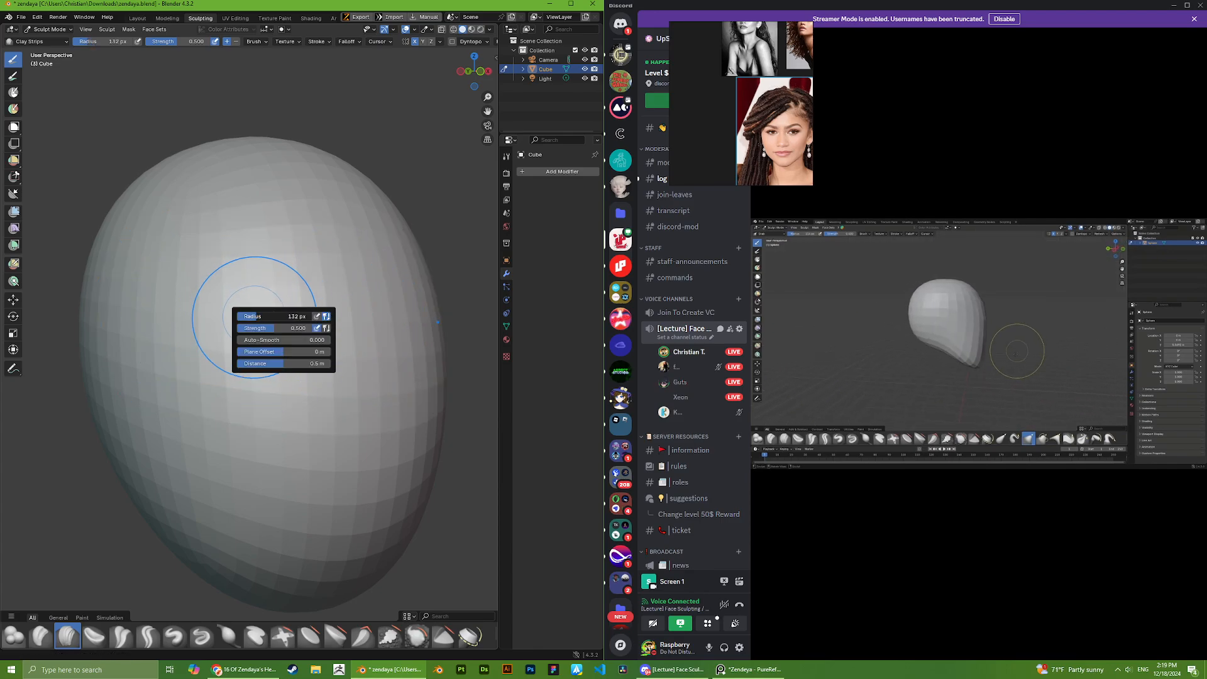
middle_click_drag(287, 322, 307, 356)
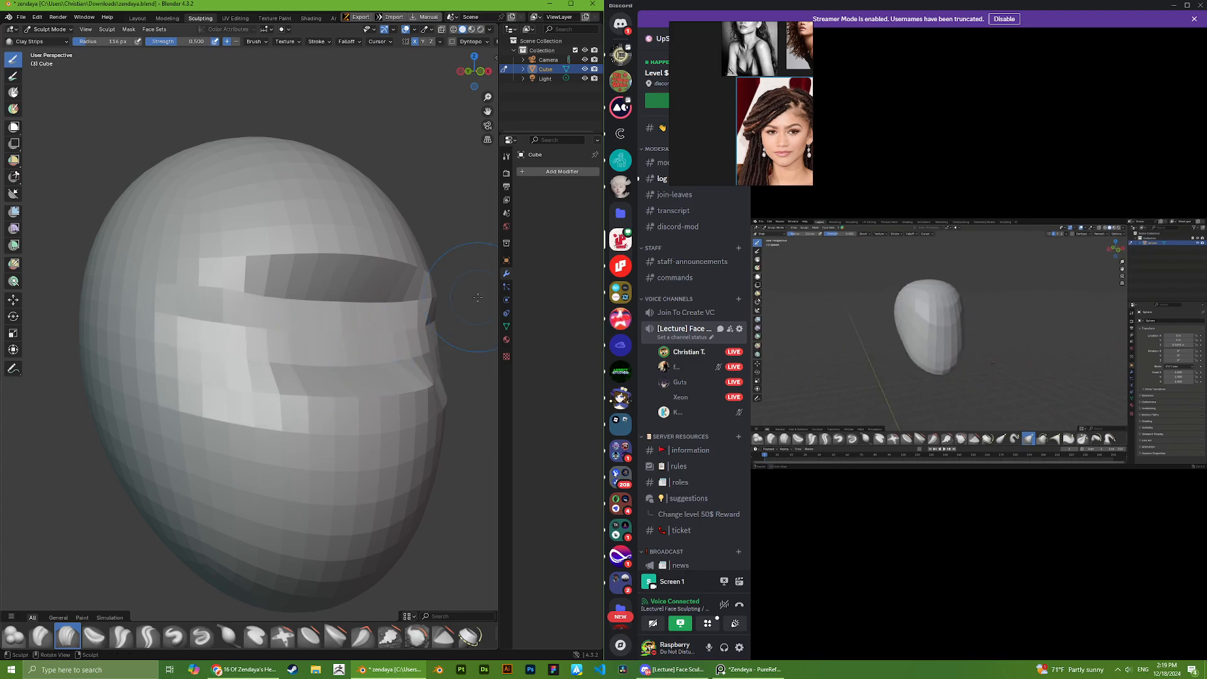
mouse_move(432, 339)
left_mouse_down()
mouse_move(264, 345)
mouse_move(427, 333)
left_mouse_up()
- Reshape the brow and the upper cheek around the carved eye area in profile with the Grab brush at a 160 px radius
scroll(358, 278, "down", 6)
right_click(358, 279)
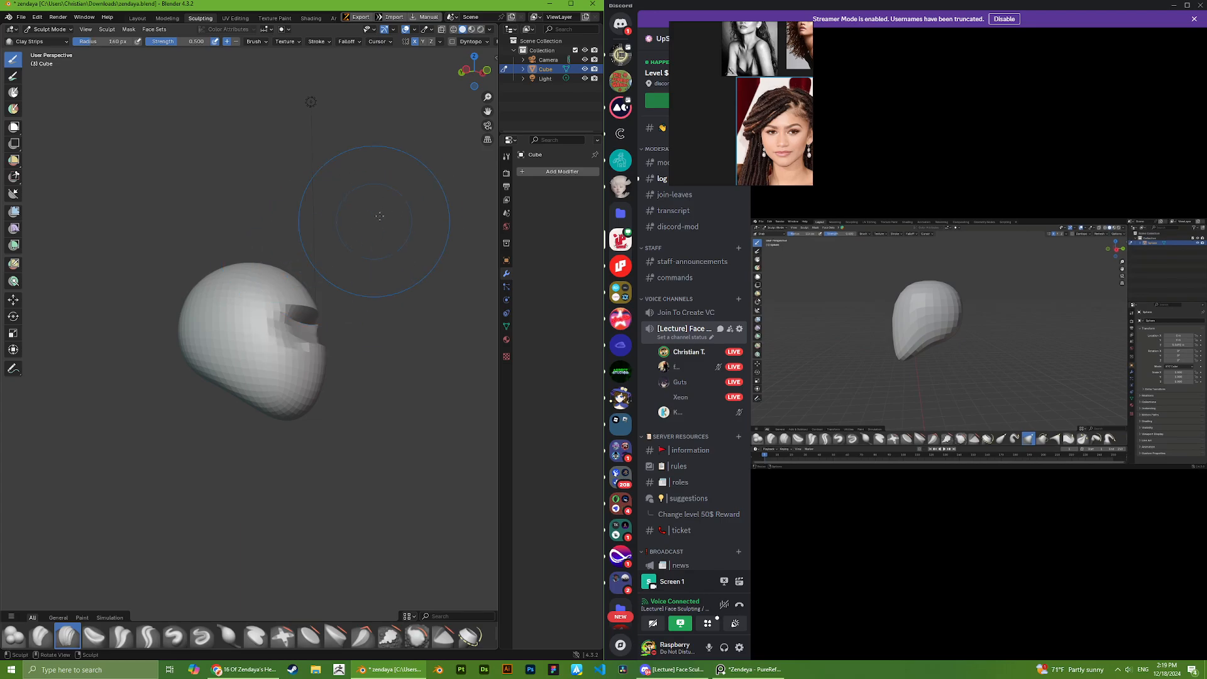
middle_click_drag(346, 267, 133, 522)
scroll(23, 634, "down", 3)
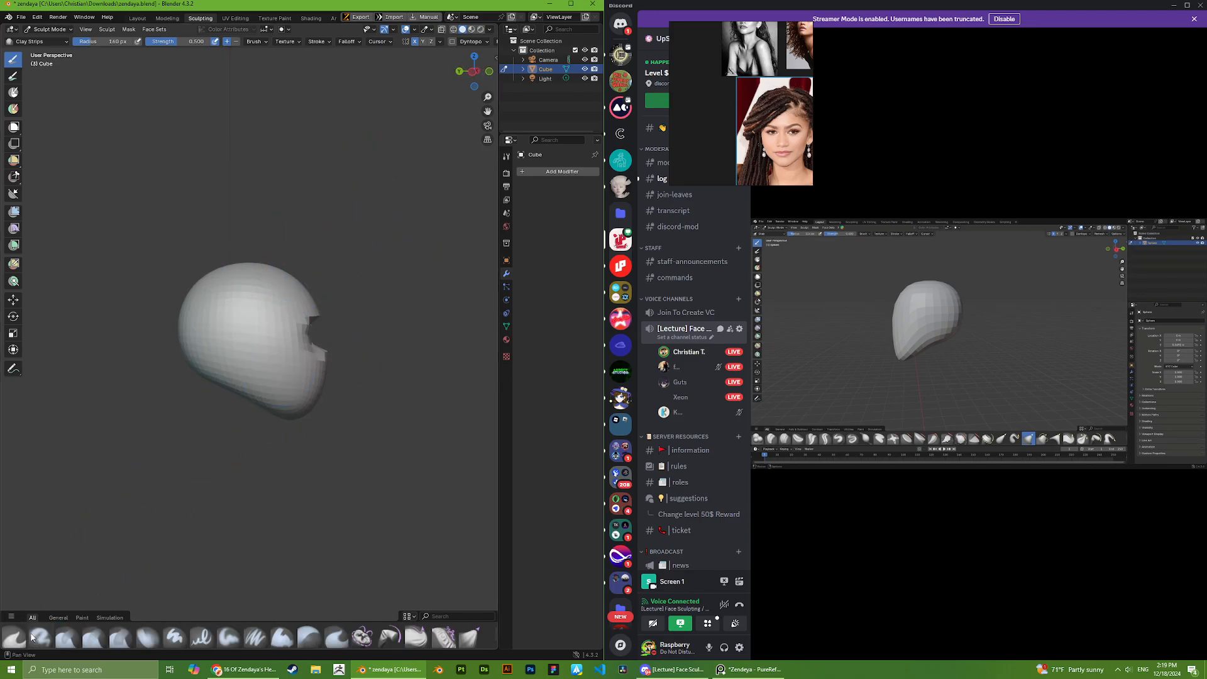
scroll(342, 454, "up", 1)
scroll(364, 305, "up", 3)
middle_click_drag(427, 286, 396, 280)
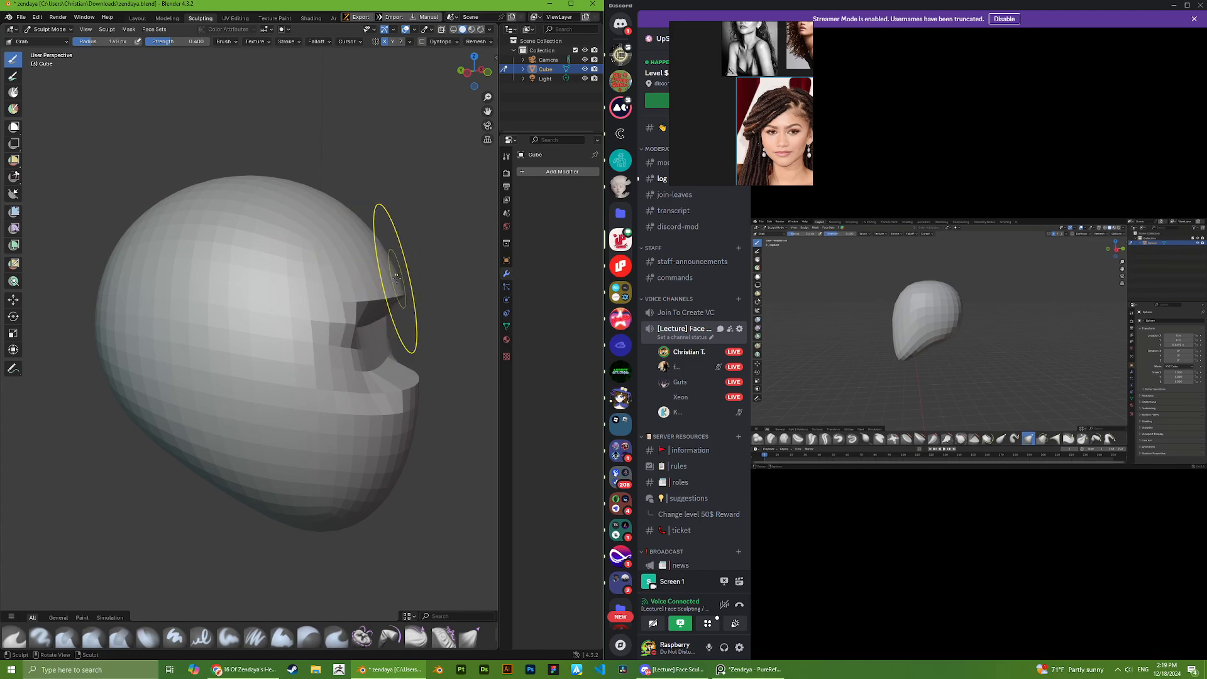
scroll(399, 281, "down", 2)
middle_click_drag(338, 319, 385, 423)
middle_click_drag(350, 365, 368, 371)
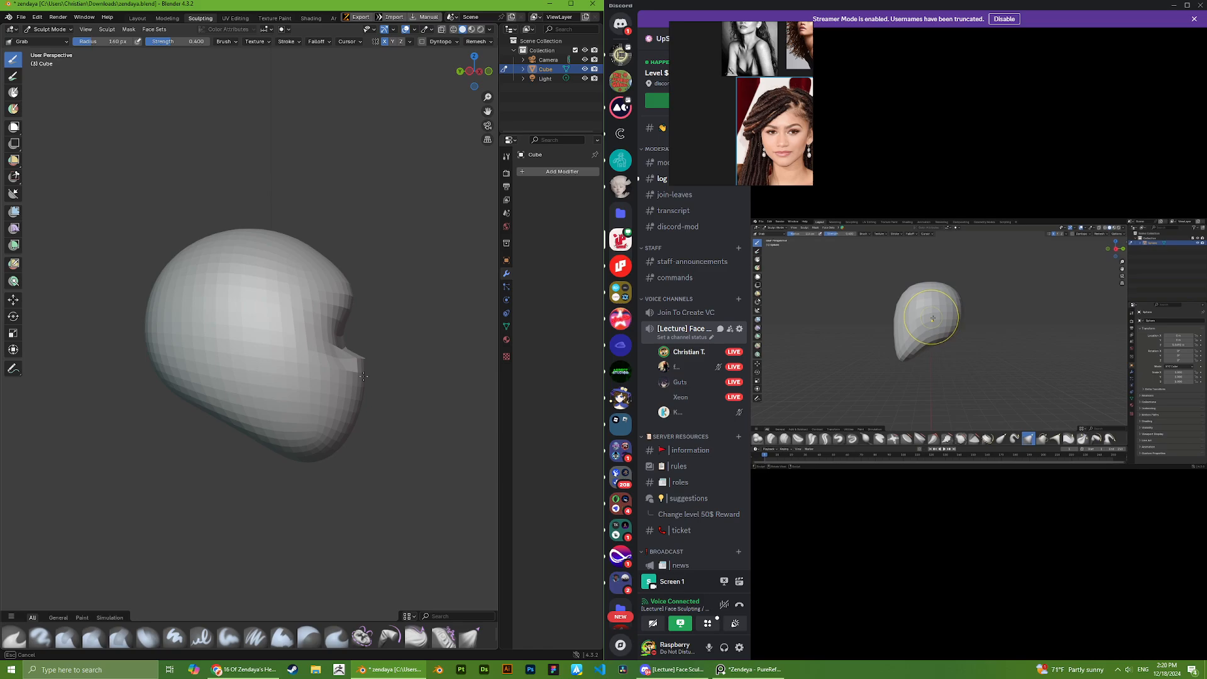
- Adjust the chin and front of the lower jaw with the Grab brush in side view, comparing with the front-facing reference portrait
left_click_drag(318, 476, 313, 459)
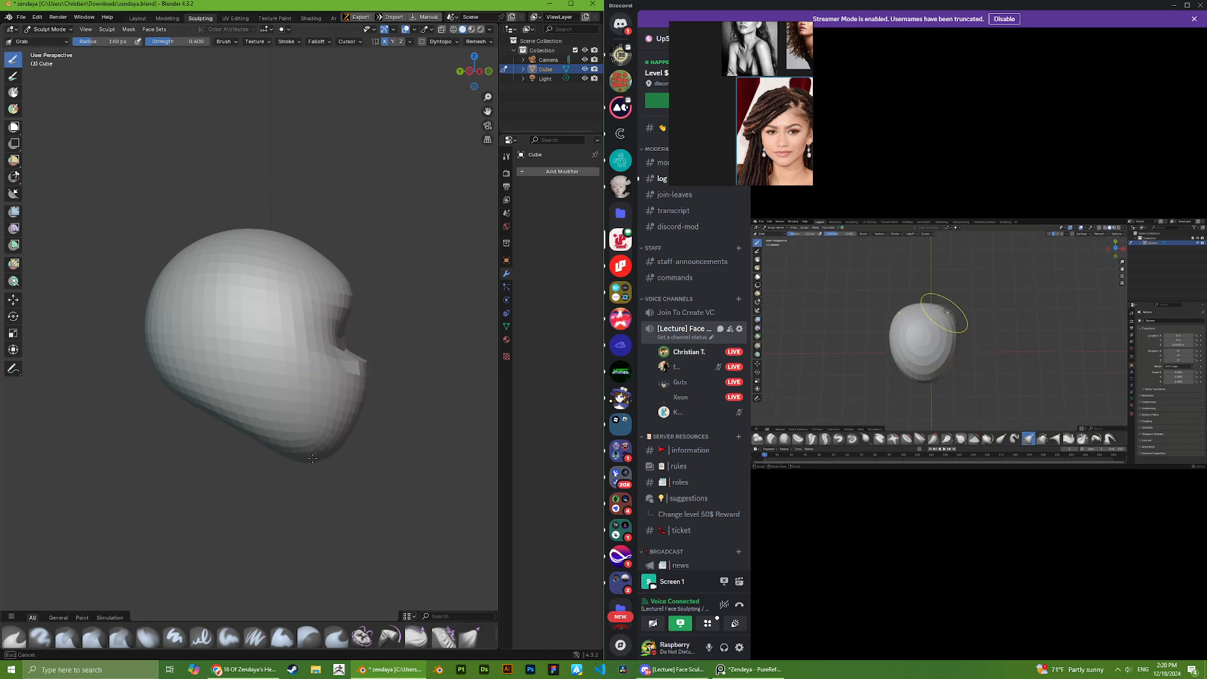
middle_click_drag(327, 460, 308, 480)
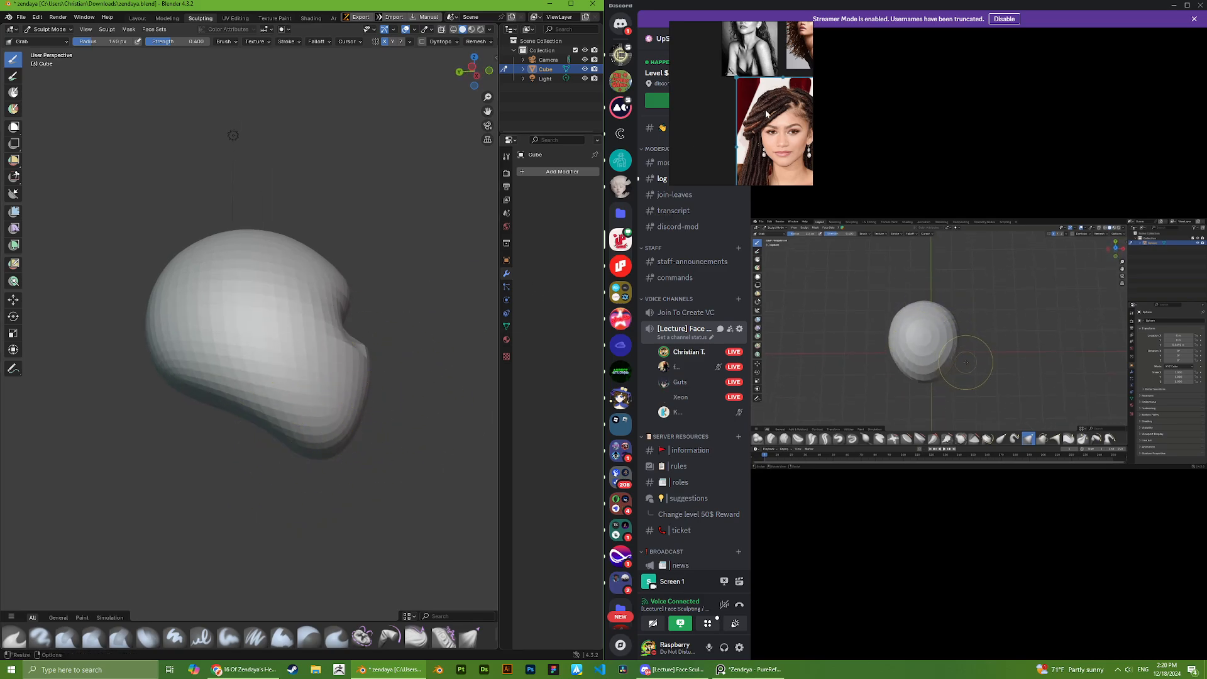
scroll(765, 114, "down", 1)
scroll(358, 465, "up", 2)
scroll(342, 489, "down", 2)
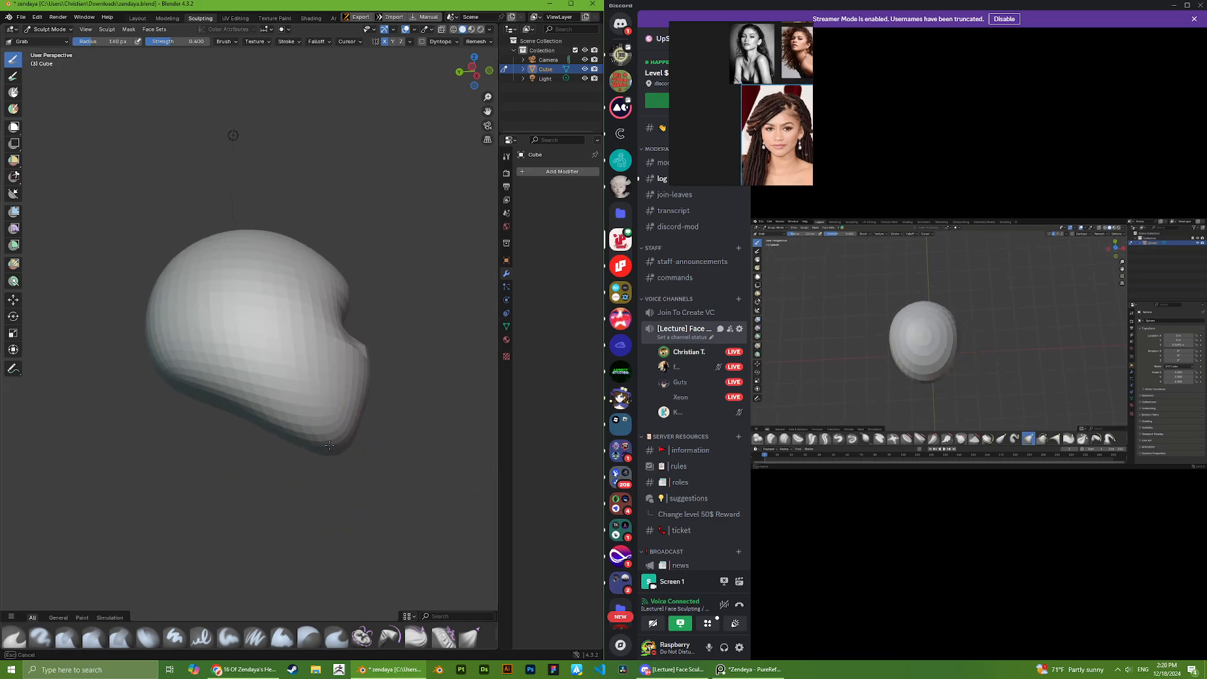
middle_click_drag(329, 445, 332, 465)
left_click_drag(357, 417, 347, 419)
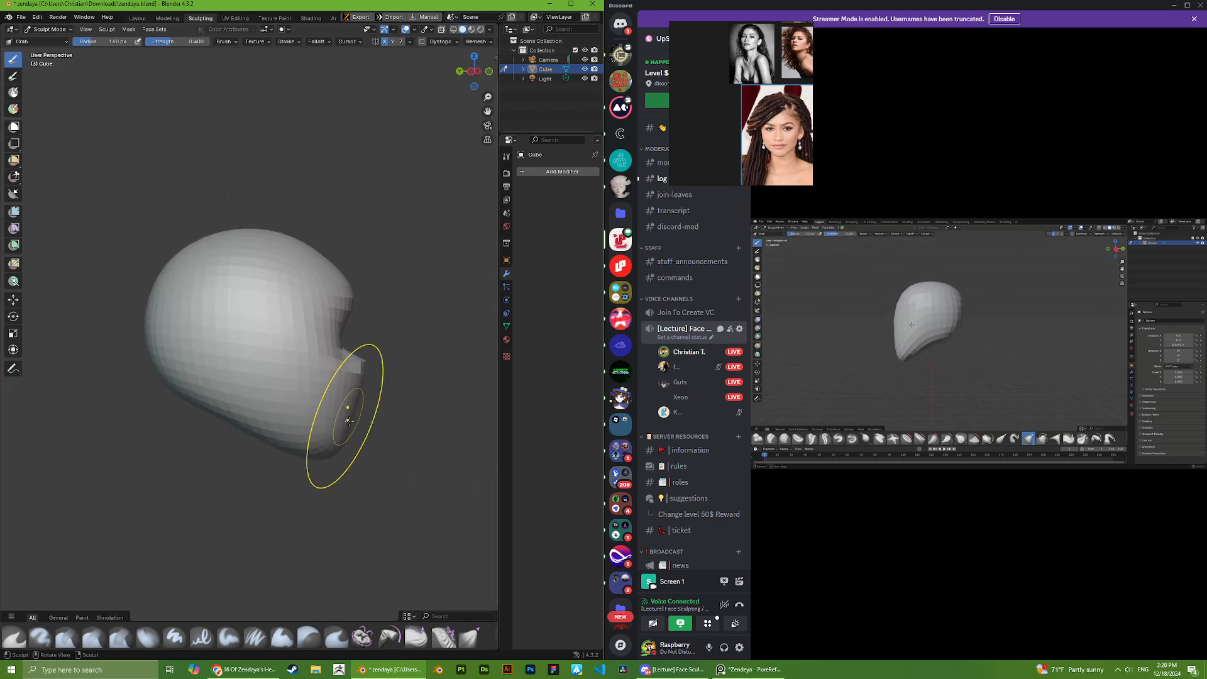
- Examine the head from the front and from below, comparing its proportions with the face construction drawings on the reference board
mouse_move(349, 420)
middle_mouse_down()
mouse_move(222, 423)
mouse_move(283, 404)
middle_mouse_up()
scroll(284, 406, "down", 1)
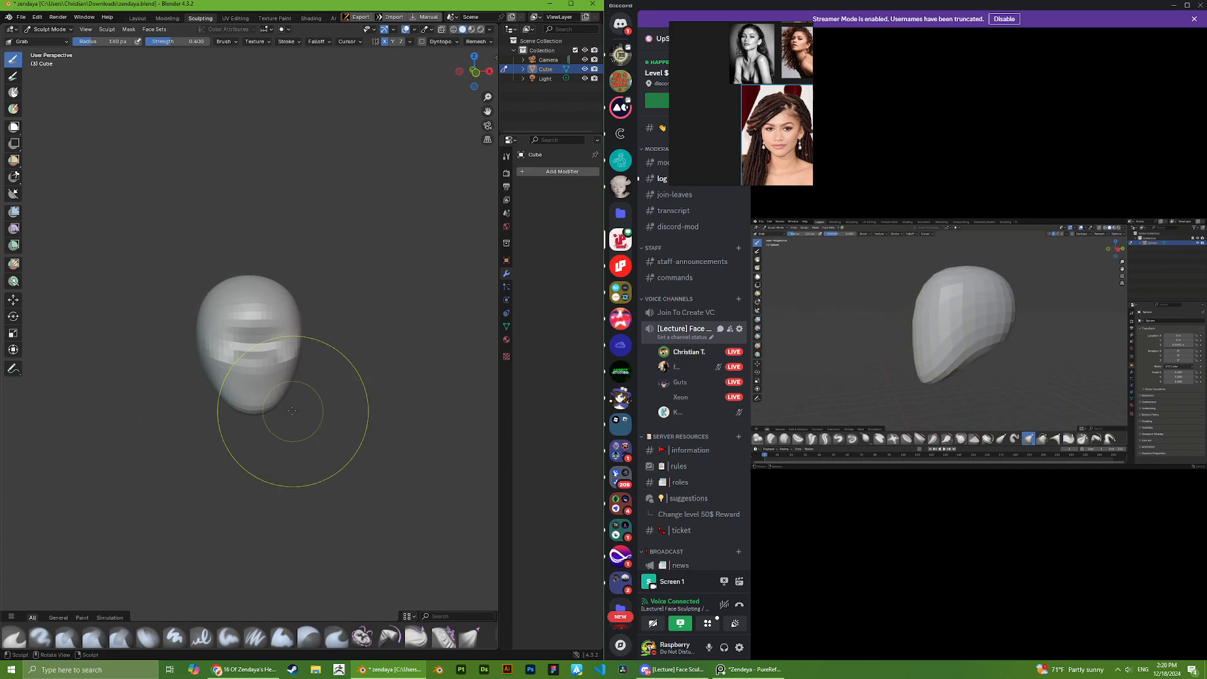
middle_click_drag(210, 350, 202, 415)
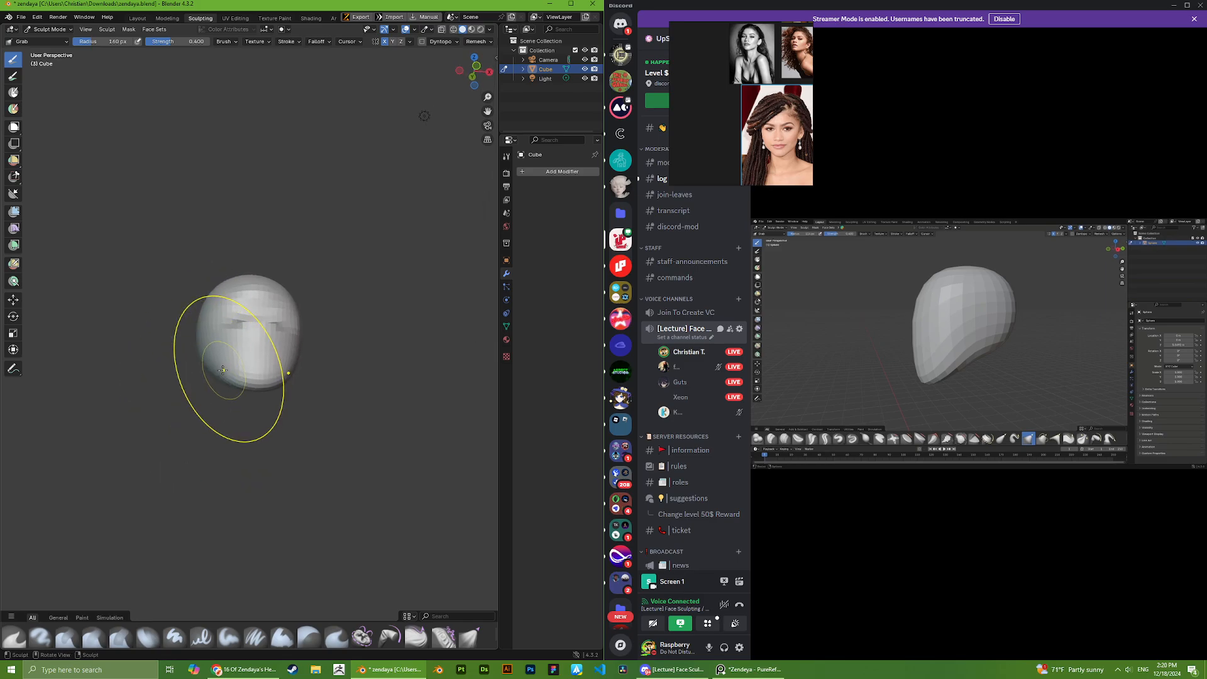
scroll(732, 152, "down", 3)
scroll(737, 142, "up", 4)
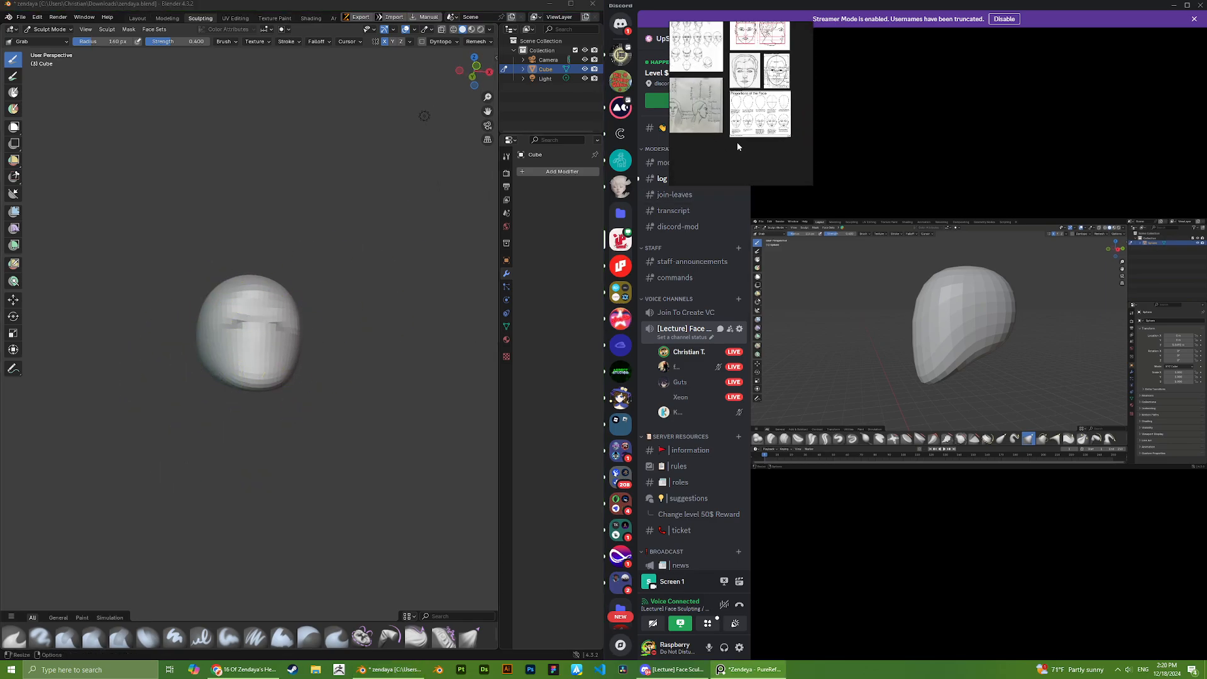
scroll(736, 132, "up", 6)
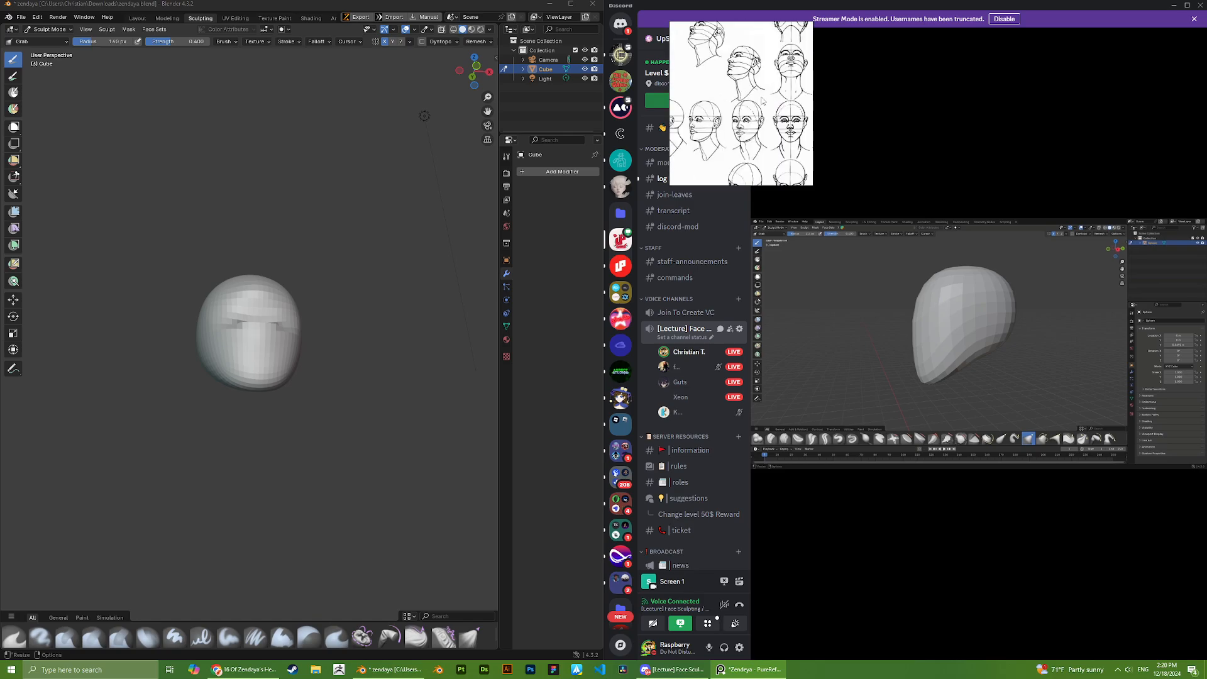
mouse_move(350, 293)
middle_mouse_down()
mouse_move(345, 326)
mouse_move(338, 298)
mouse_move(290, 344)
mouse_move(229, 350)
middle_mouse_up()
scroll(339, 298, "up", 4)
scroll(228, 350, "down", 3)
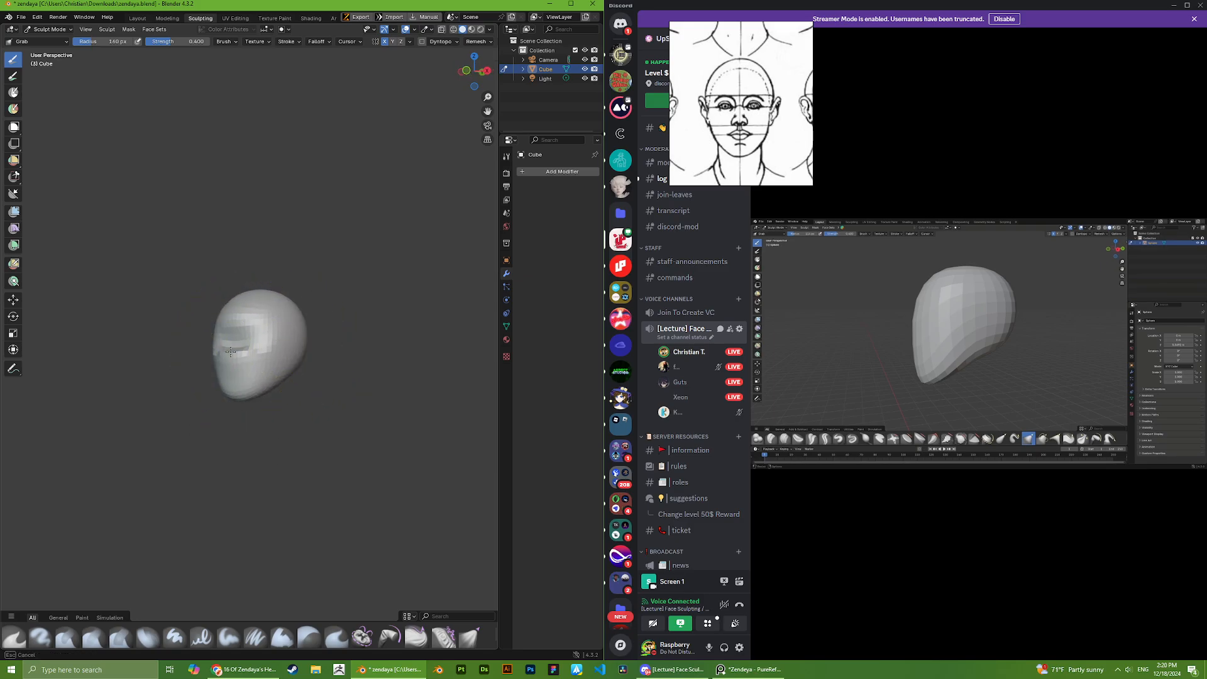
- Compare the head's front and three-quarter views with the frontal proportion drawing and the Zendaya portraits
left_click_drag(230, 351, 233, 345)
mouse_move(233, 345)
middle_mouse_down()
mouse_move(143, 352)
mouse_move(422, 347)
mouse_move(368, 346)
middle_mouse_up()
scroll(217, 344, "up", 3)
scroll(763, 133, "down", 8)
middle_click_drag(791, 144, 759, 135)
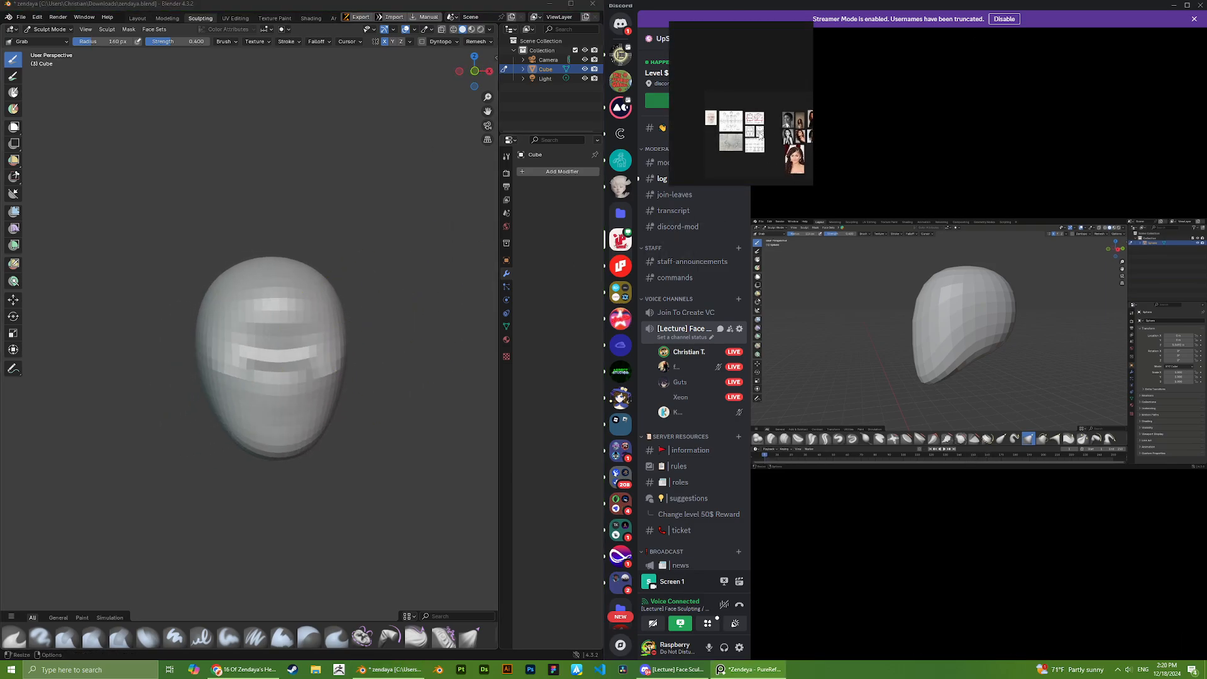
scroll(759, 134, "up", 5)
scroll(383, 311, "up", 3)
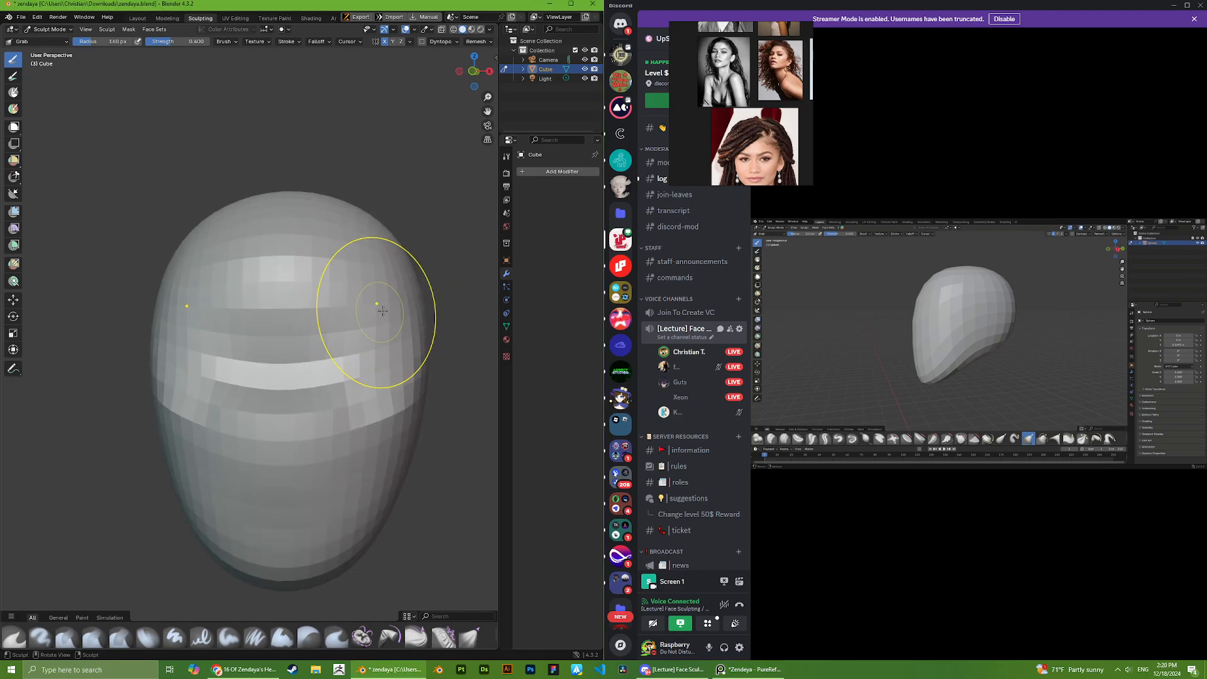
scroll(382, 311, "down", 4)
scroll(708, 138, "down", 1)
middle_click_drag(379, 320, 389, 336)
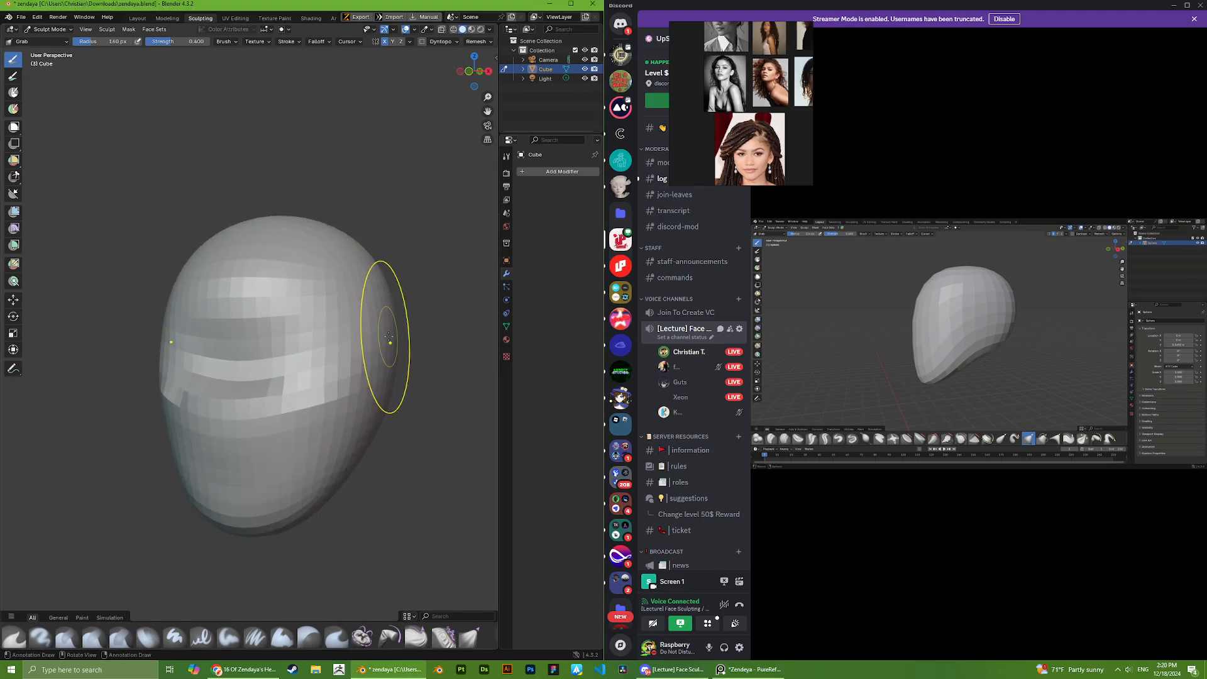
middle_click_drag(377, 282, 381, 267)
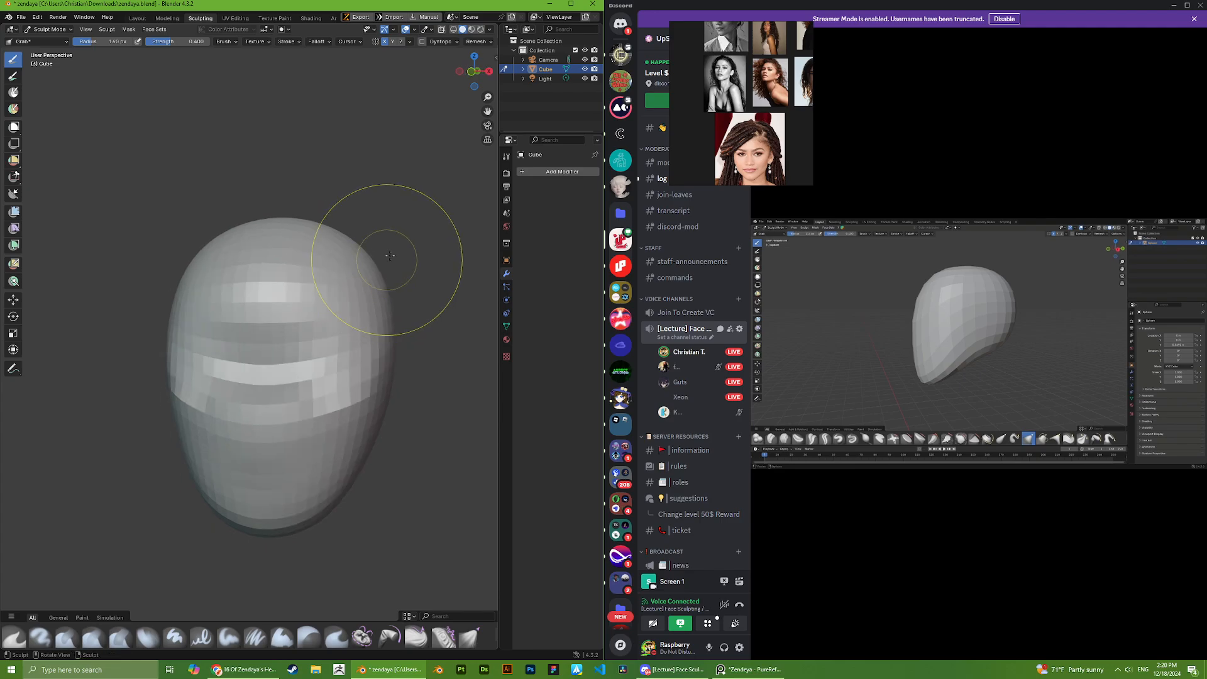
middle_click_drag(416, 214, 392, 194)
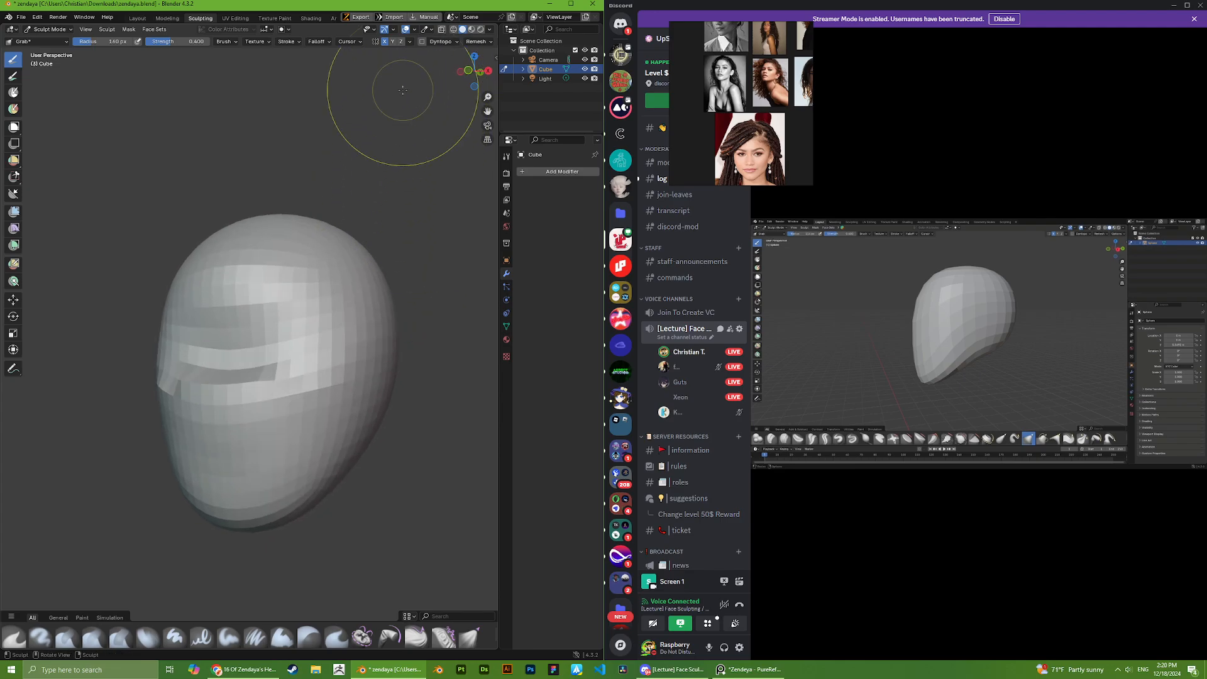
- Remesh the head to a finer resolution with a voxel size of 0.0312 m
key("shift+r")
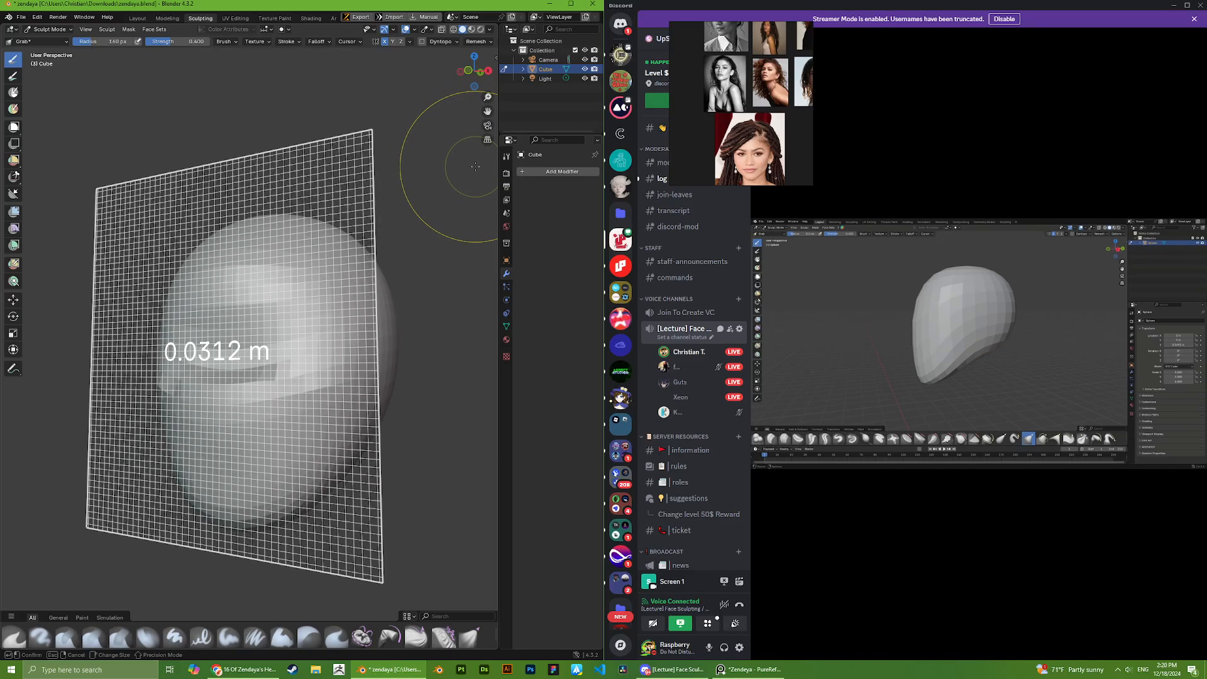
left_click(475, 166)
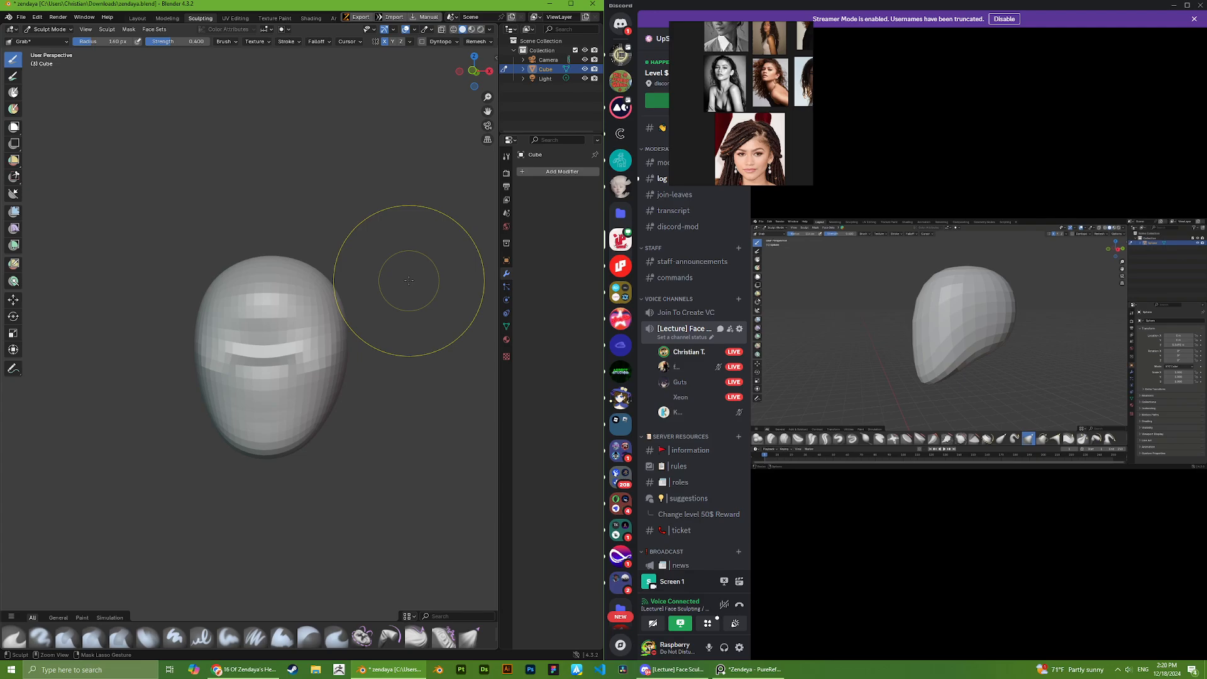
mouse_move(412, 257)
middle_mouse_down()
mouse_move(228, 294)
mouse_move(291, 327)
mouse_move(290, 352)
mouse_move(355, 380)
middle_mouse_up()
scroll(291, 327, "up", 3)
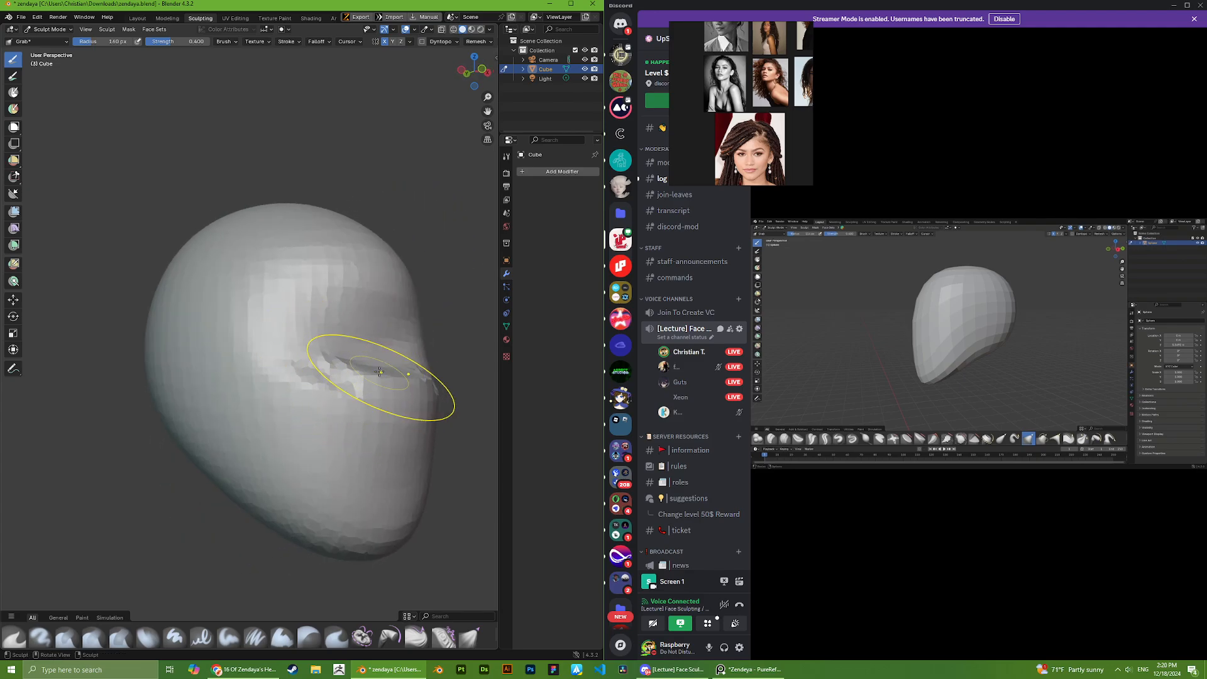
- Reshape the ridge beneath the carved eye area on the remeshed head with the Grab brush
left_click_drag(379, 372, 365, 379)
mouse_move(346, 371)
middle_mouse_down()
mouse_move(369, 384)
mouse_move(296, 380)
middle_mouse_up()
scroll(412, 372, "down", 1)
scroll(323, 337, "down", 2)
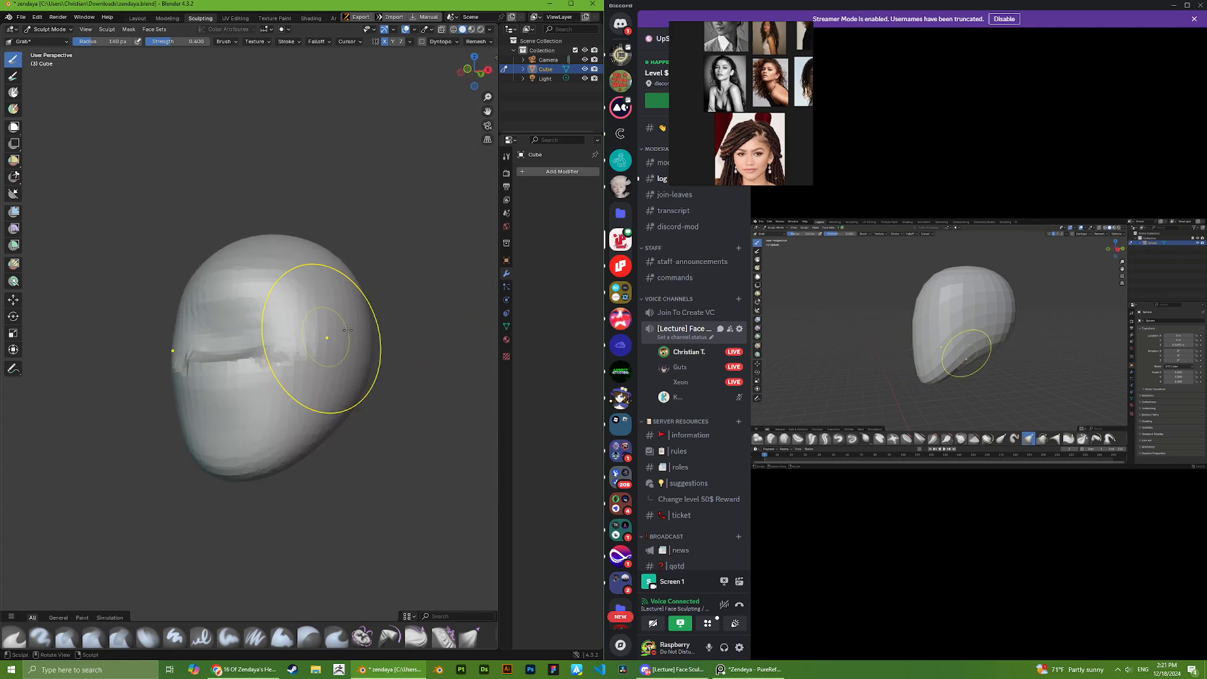
- Mark the sides of the cheeks and the chin on the front-facing reference portrait with freehand blue strokes
scroll(753, 110, "down", 2)
scroll(753, 124, "up", 5)
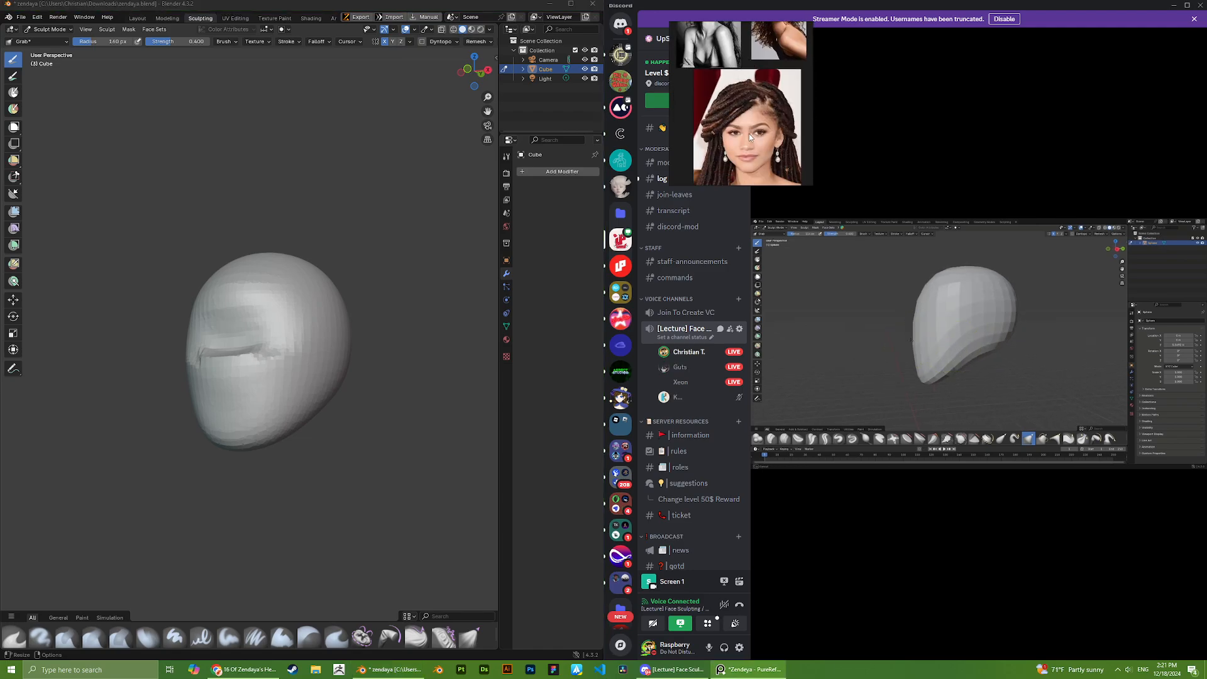
scroll(735, 118, "up", 2)
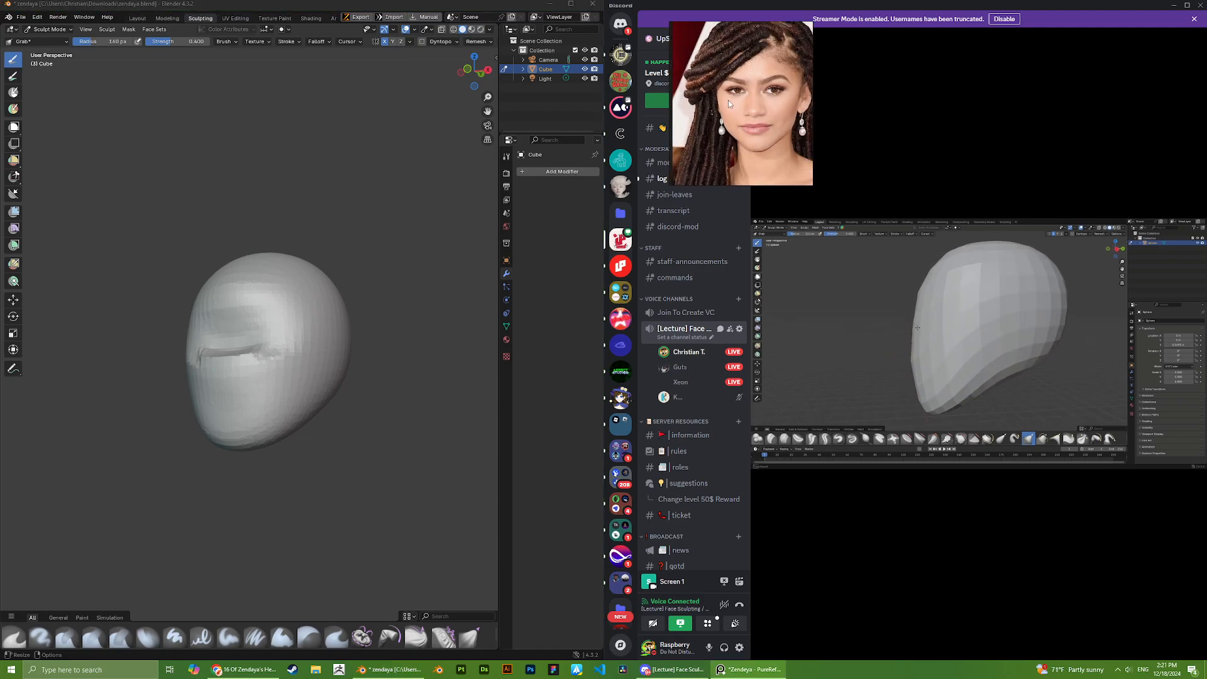
scroll(779, 119, "down", 3)
scroll(756, 125, "up", 1)
key("d")
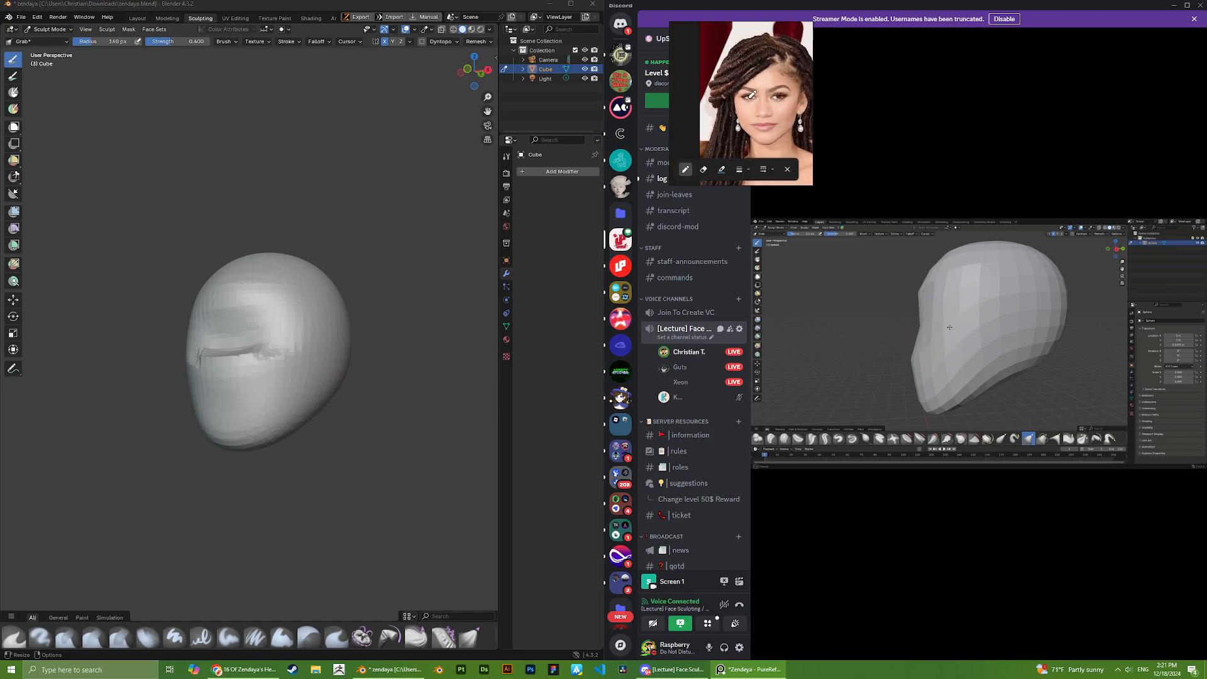
left_click_drag(735, 113, 756, 110)
key("e")
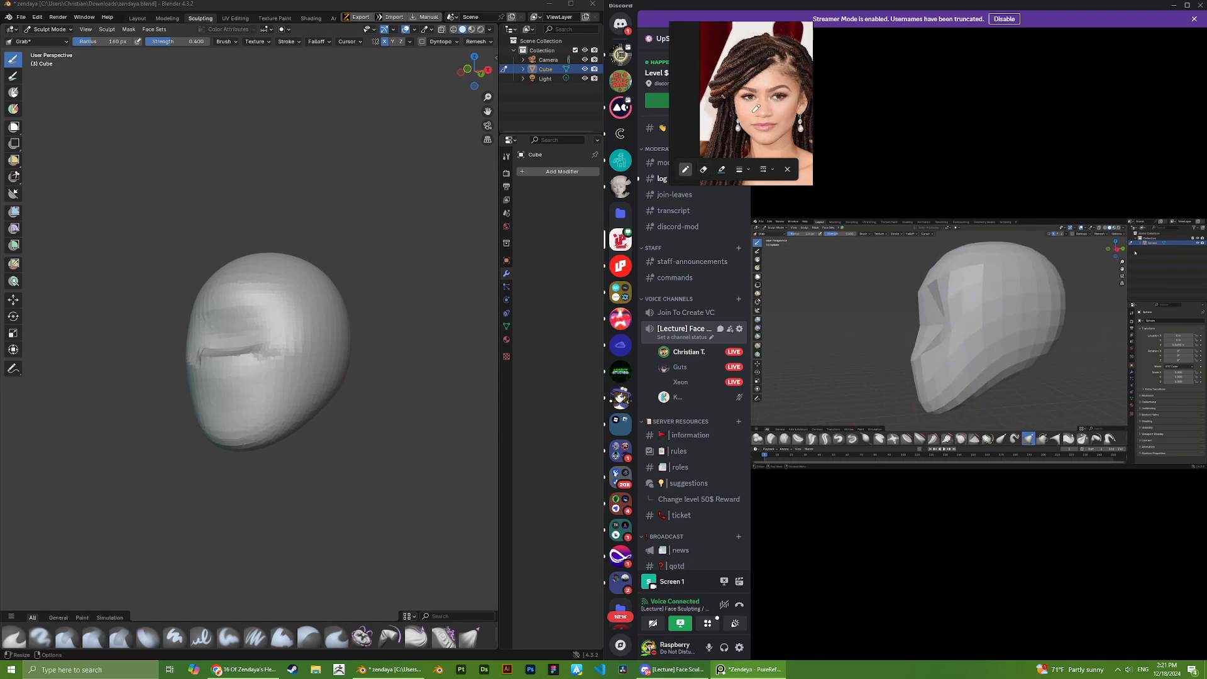
mouse_move(737, 113)
left_mouse_down()
mouse_move(791, 116)
mouse_move(765, 140)
mouse_move(778, 139)
left_mouse_up()
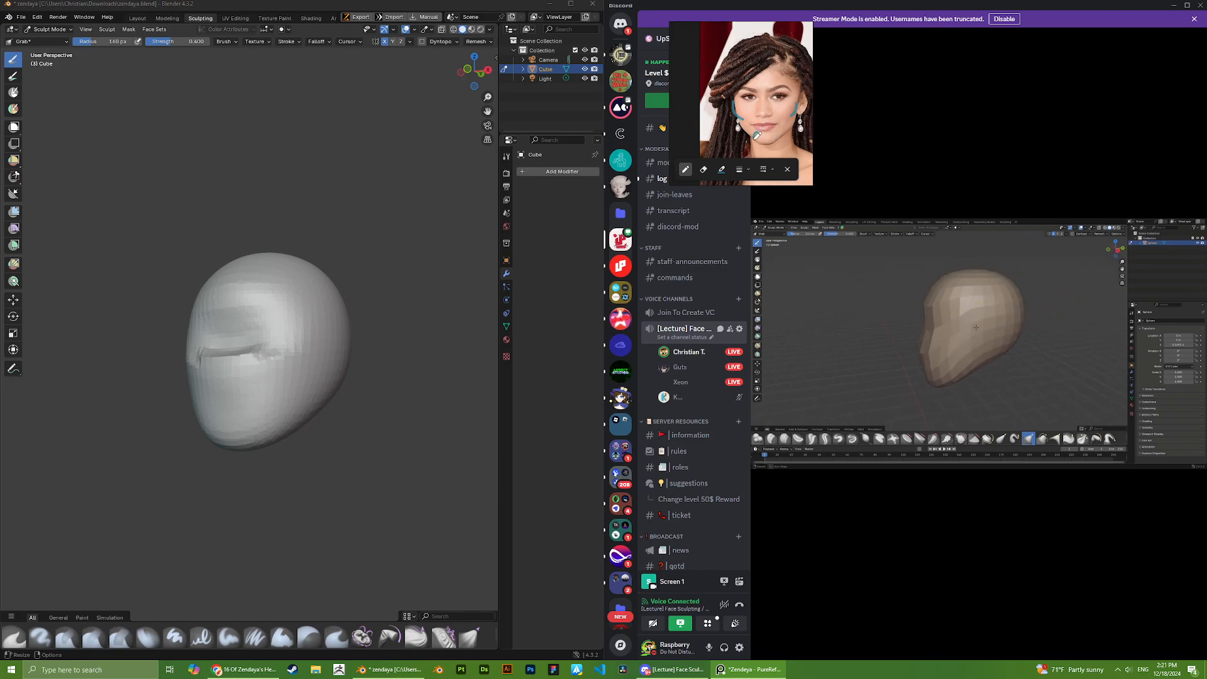
- Trace the jawline from the chin up to the cheeks and outline the upper lip on the reference portrait
scroll(762, 129, "up", 2)
scroll(758, 126, "up", 3)
mouse_move(757, 126)
middle_mouse_down()
mouse_move(720, 94)
mouse_move(739, 99)
middle_mouse_up()
left_click_drag(694, 85, 698, 98)
middle_click_drag(763, 100, 740, 135)
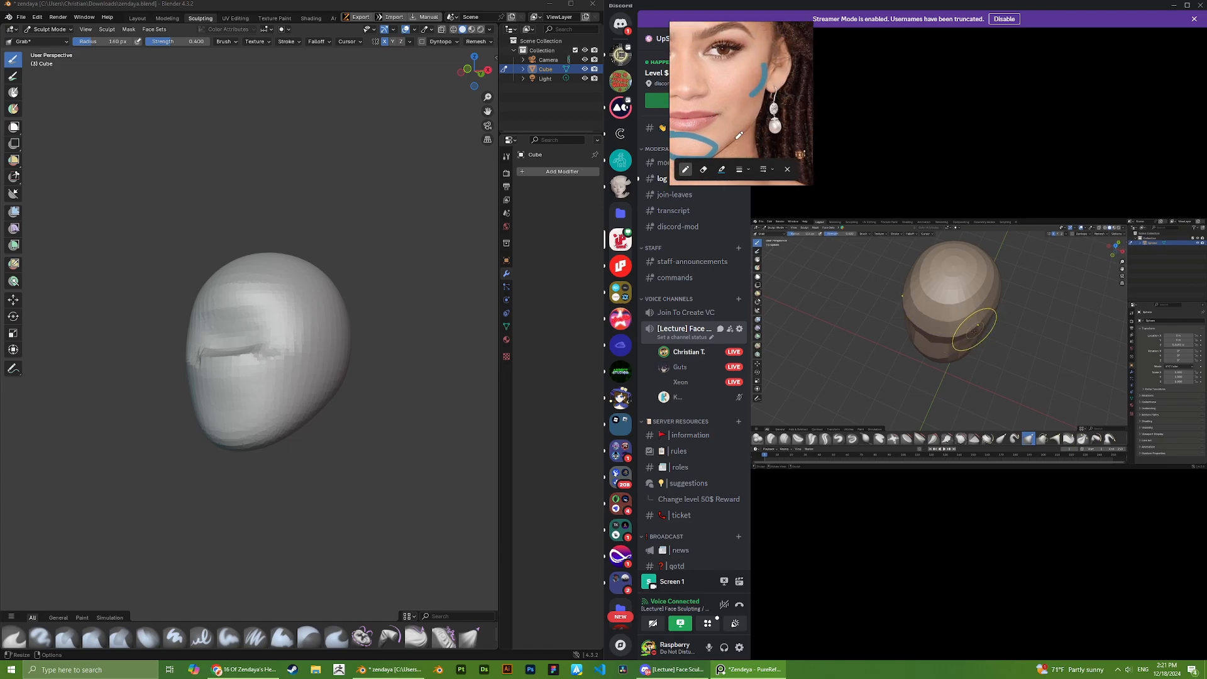
left_click_drag(742, 136, 764, 93)
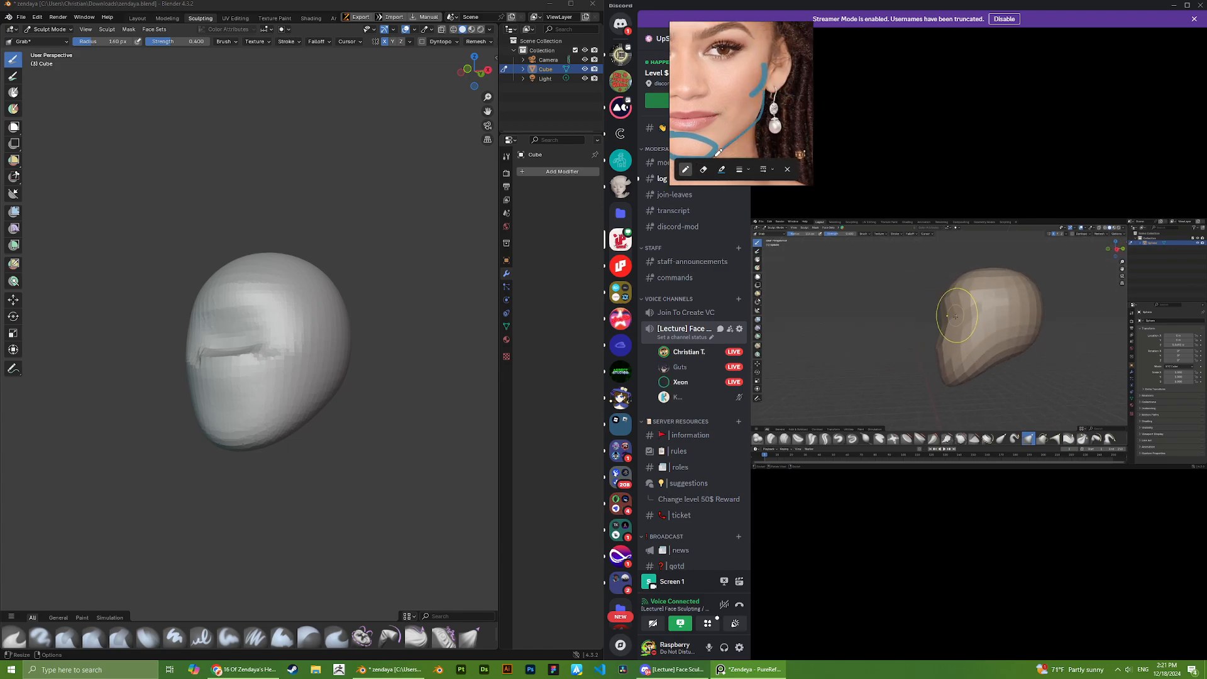
middle_click_drag(731, 115, 780, 120)
left_click_drag(704, 120, 780, 115)
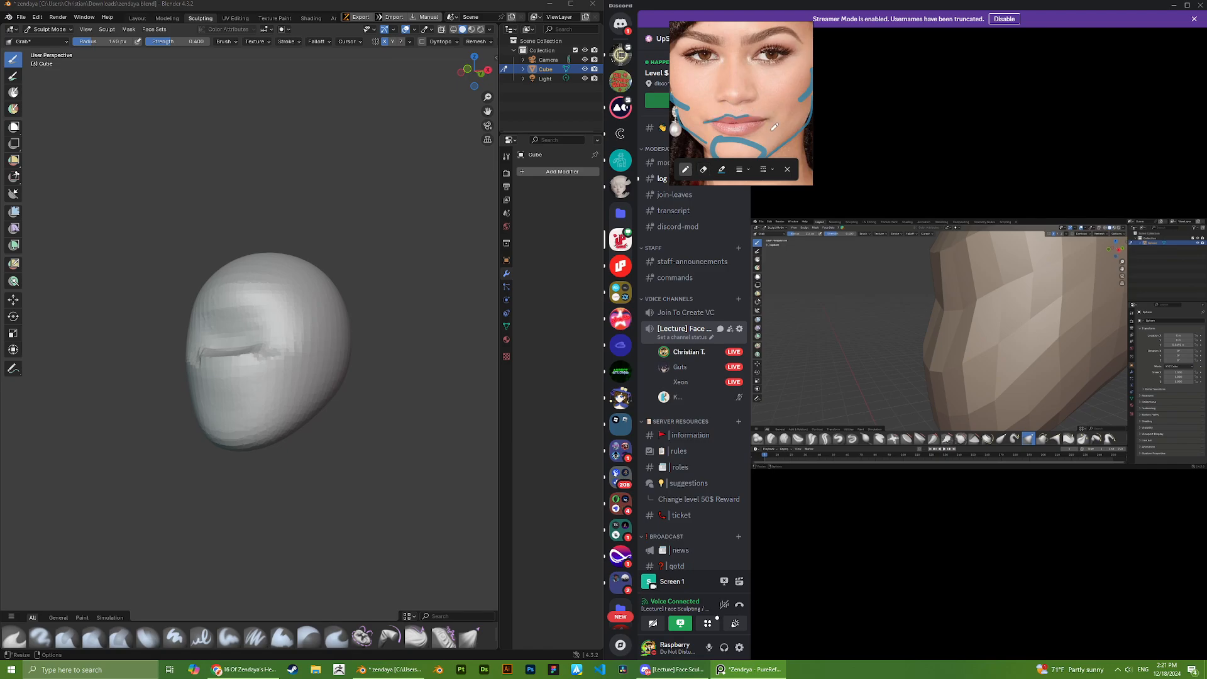
- Draw horizontal guide lines across the eyes and below the nose on the reference portrait, and widen the reference window
scroll(762, 119, "down", 3)
scroll(739, 69, "up", 3)
scroll(720, 87, "down", 2)
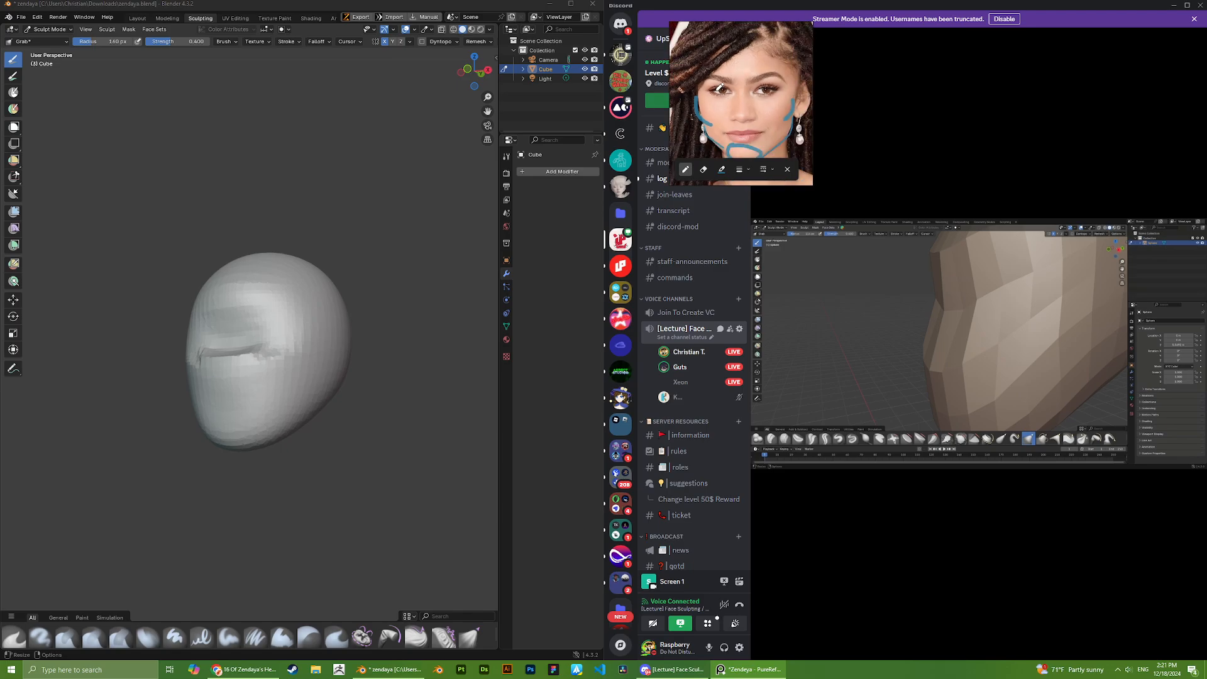
scroll(710, 68, "down", 2)
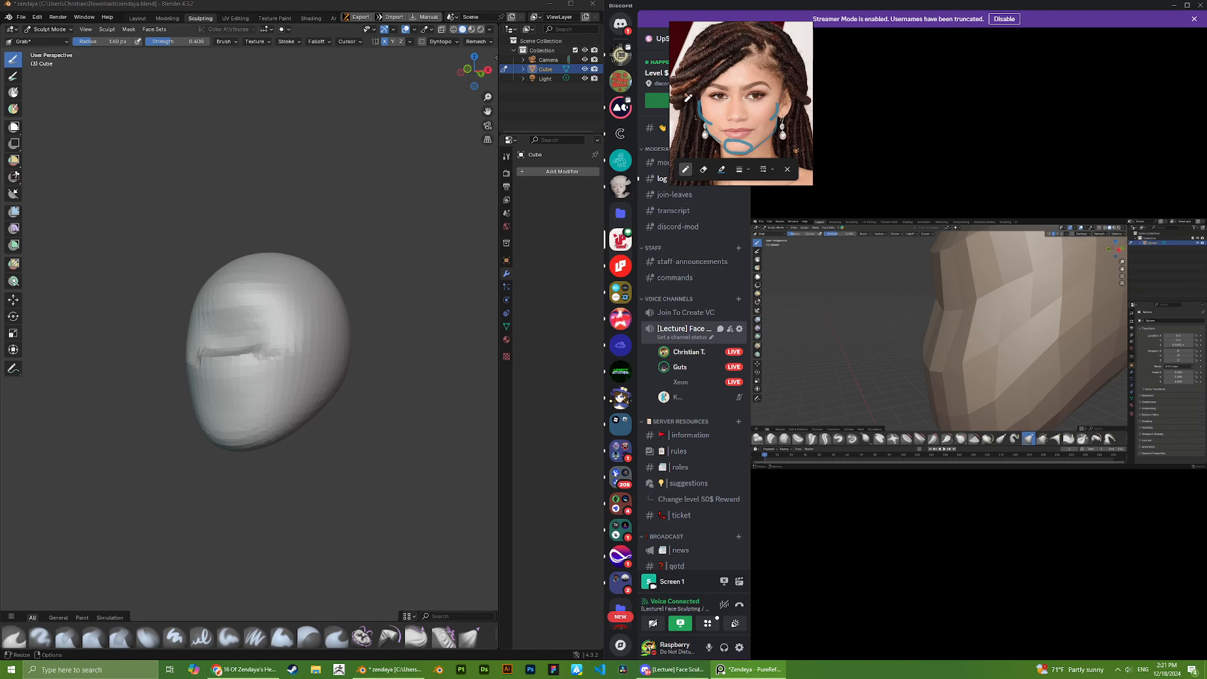
left_click_drag(687, 97, 783, 93)
mouse_move(672, 98)
left_mouse_down()
mouse_move(777, 101)
mouse_move(646, 98)
left_mouse_up()
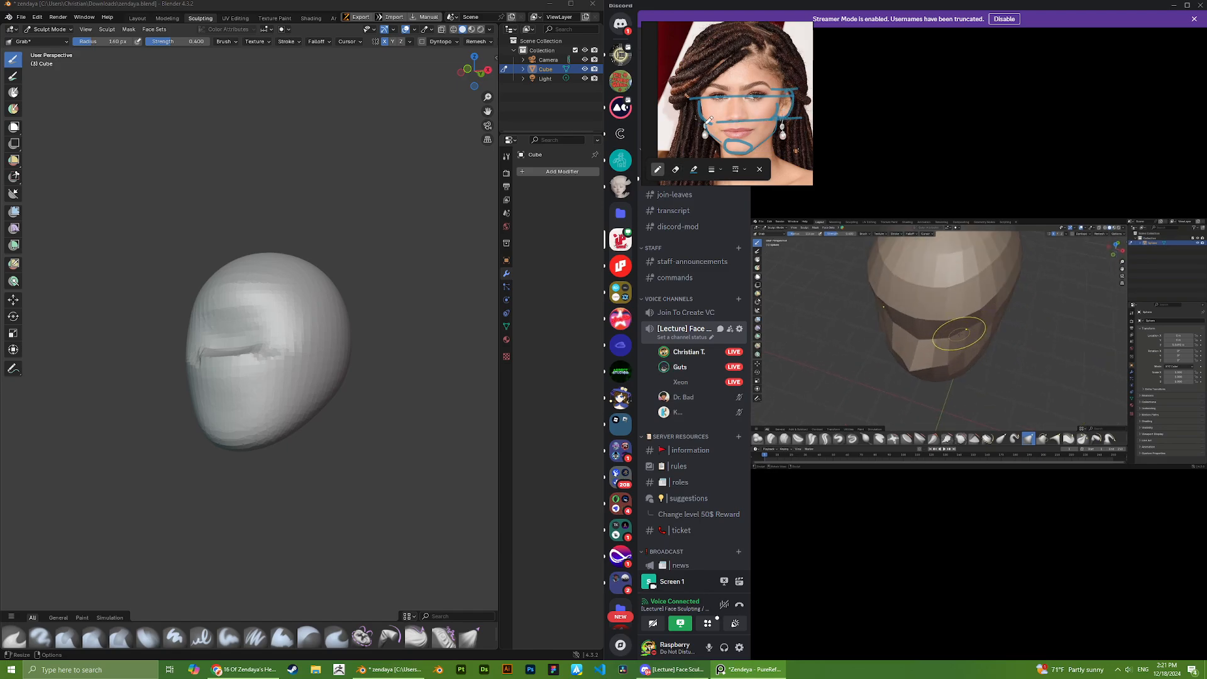
- Adjust the lower jaw beside the chin in front view with the Grab brush, checking it from the side
middle_click_drag(301, 302, 383, 303)
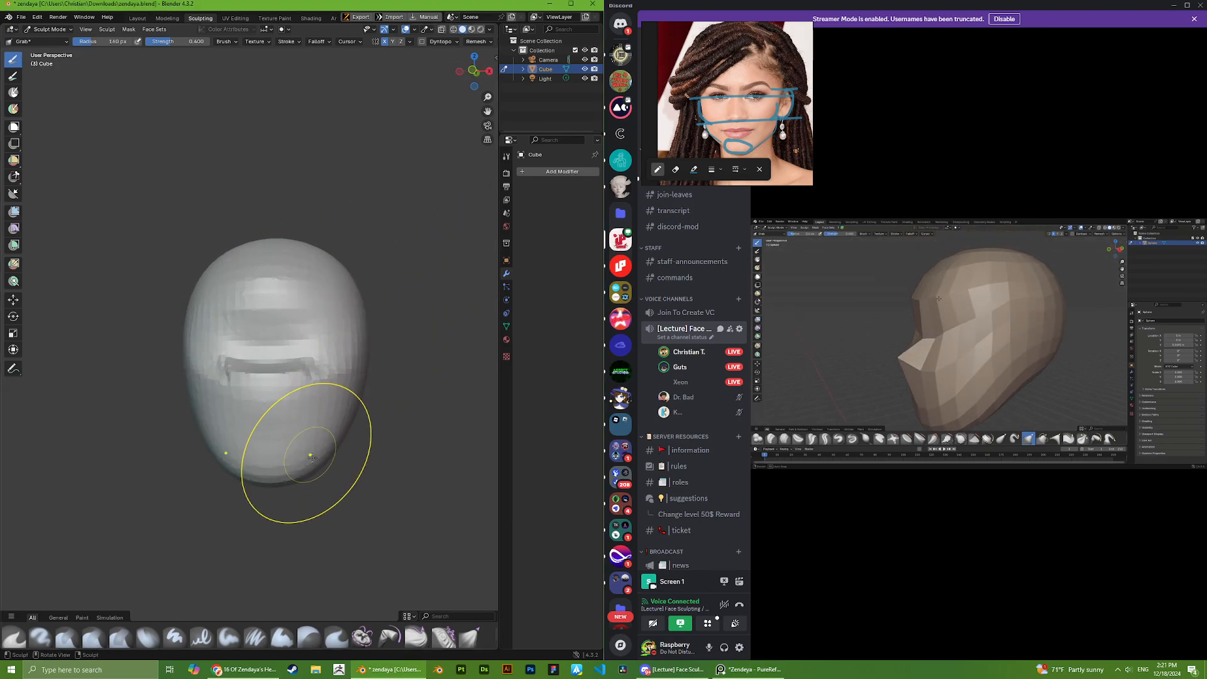
scroll(317, 472, "up", 1)
left_click_drag(299, 472, 297, 475)
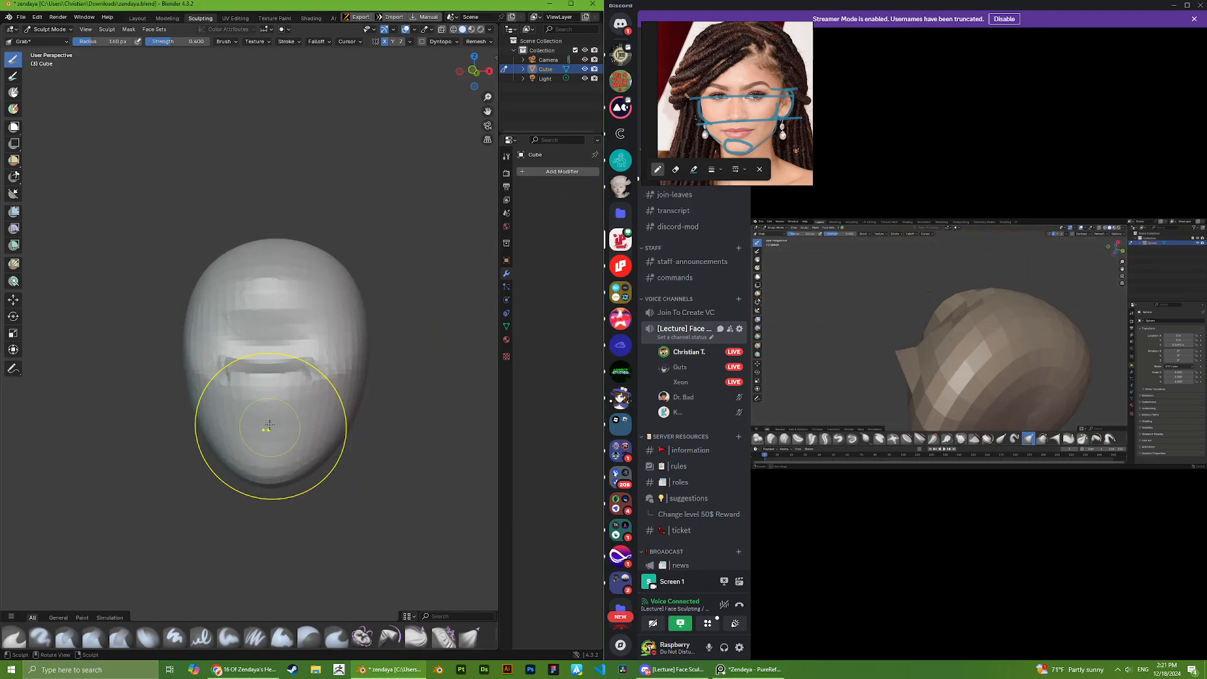
middle_click_drag(269, 425, 334, 423)
scroll(393, 393, "up", 3)
scroll(394, 390, "down", 2)
middle_click_drag(395, 388, 365, 377)
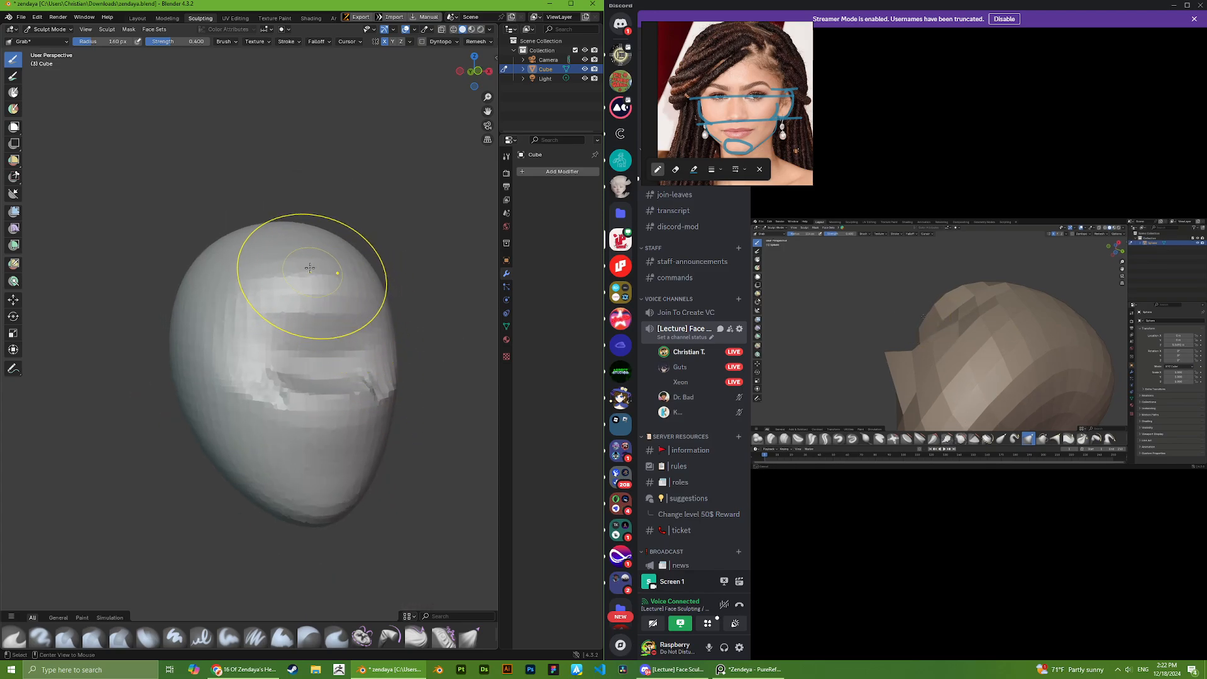
- Build up the cheekbone below the eye area using the Clay Strips brush at a reduced radius
scroll(333, 291, "up", 3)
scroll(331, 301, "down", 3)
middle_click_drag(329, 313, 370, 314)
middle_click_drag(370, 320, 237, 283, "shift")
scroll(217, 322, "up", 4)
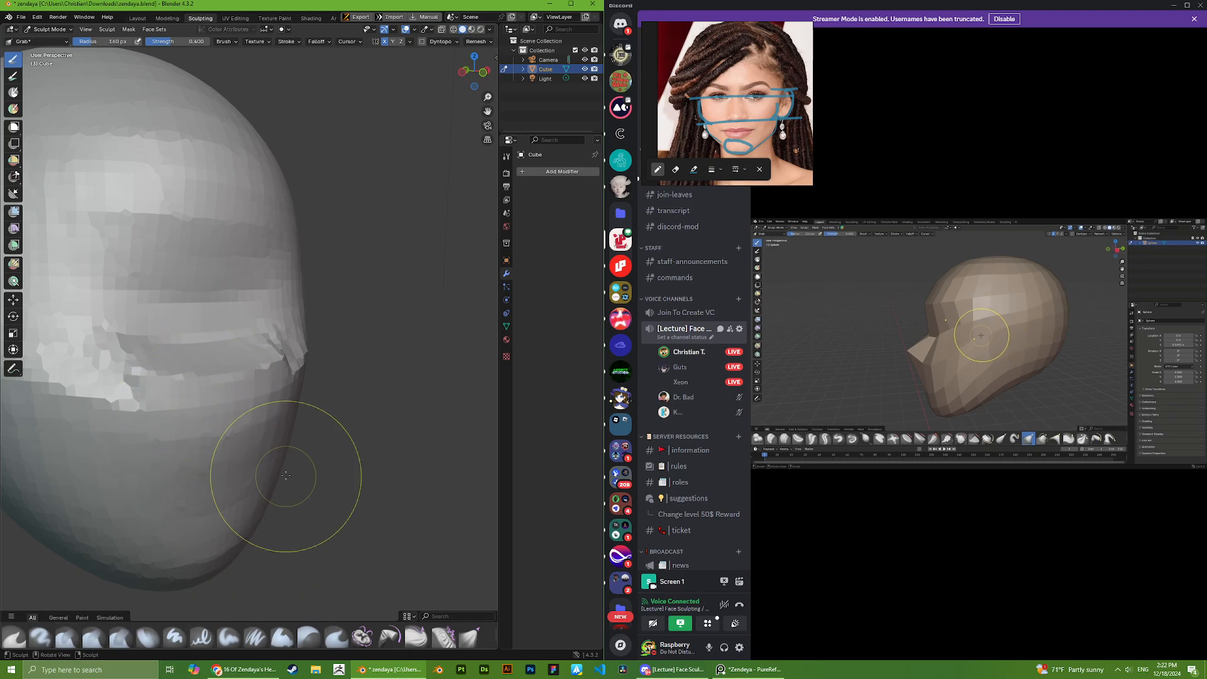
scroll(112, 635, "up", 2)
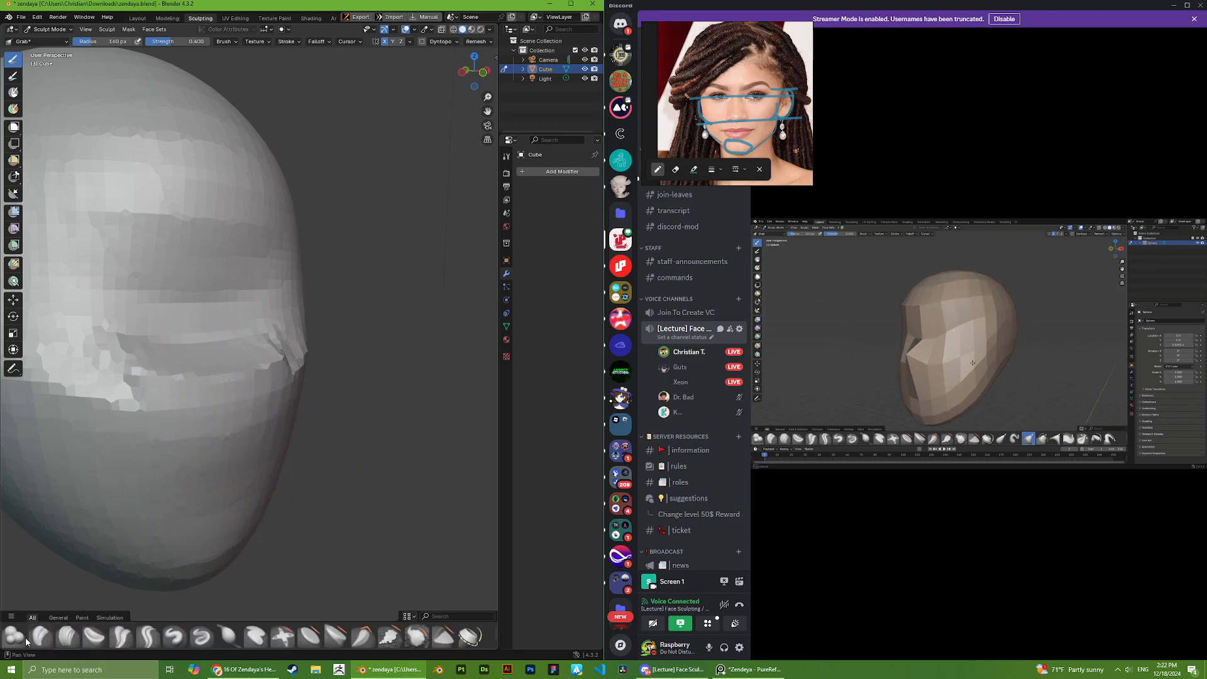
left_click(67, 636)
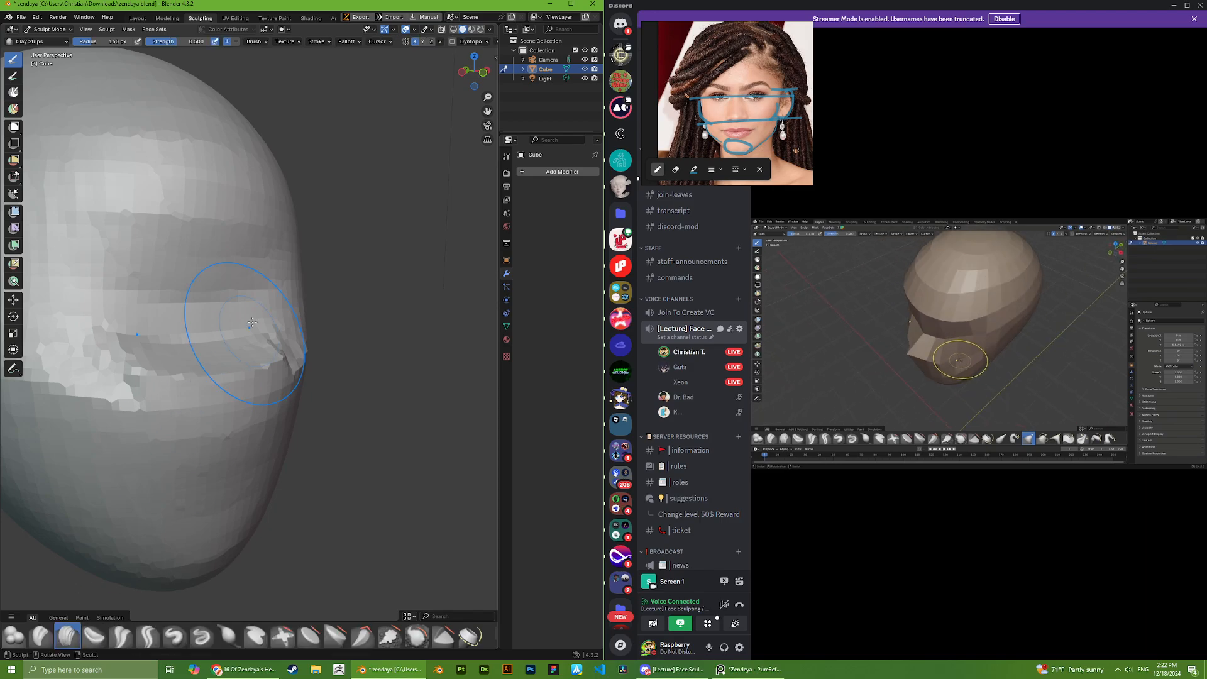
right_click(218, 318)
left_click_drag(218, 318, 187, 318)
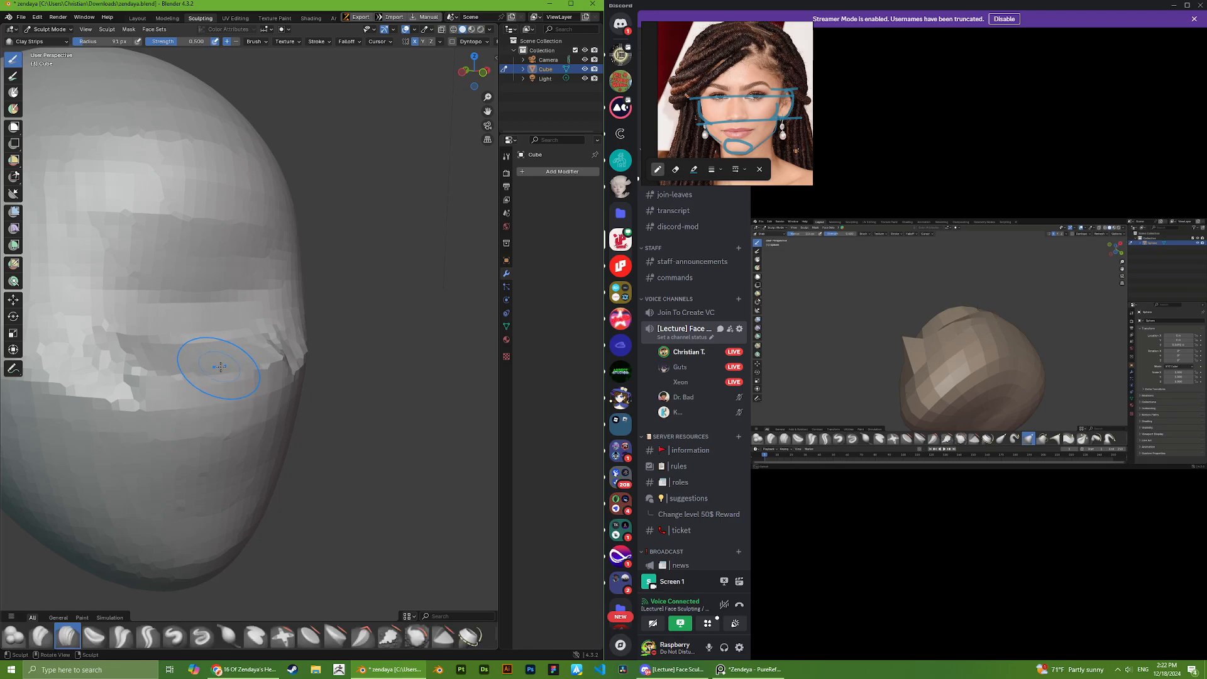
scroll(220, 367, "up", 3)
mouse_move(230, 399)
left_mouse_down()
mouse_move(158, 462)
mouse_move(248, 471)
mouse_move(120, 374)
left_mouse_up()
scroll(304, 436, "down", 5)
mouse_move(218, 365)
middle_mouse_down()
mouse_move(215, 350)
mouse_move(153, 374)
middle_mouse_up()
mouse_move(82, 363)
middle_mouse_down()
mouse_move(102, 351)
mouse_move(140, 358)
middle_mouse_up()
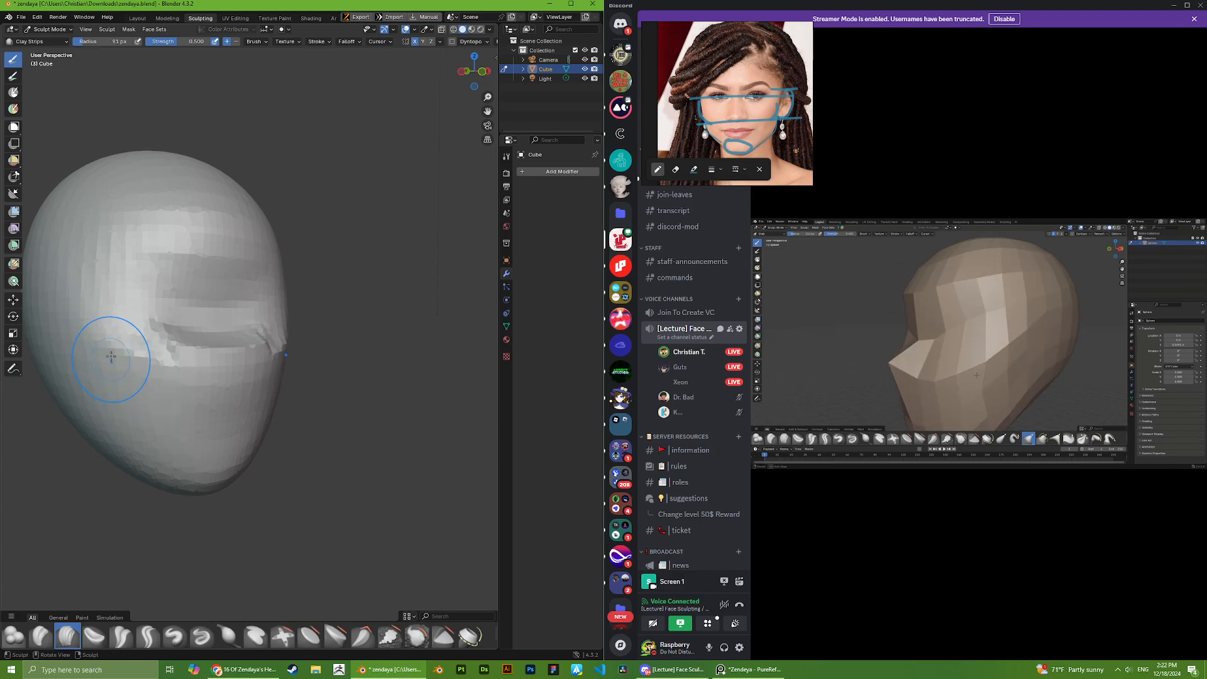
- Build up the cheekbone beside and below the eye area with the Clay Strips brush at a radius of 82 px
right_click(91, 353)
left_click_drag(33, 353, 30, 352)
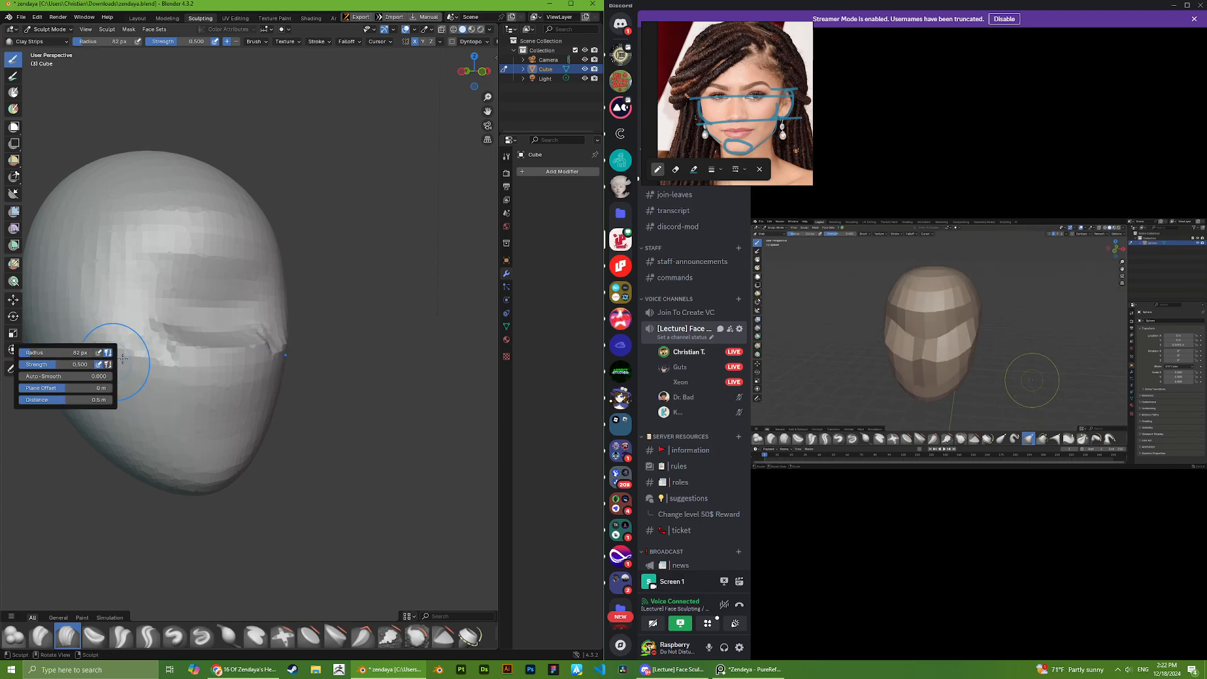
mouse_move(128, 352)
left_mouse_down()
mouse_move(121, 362)
mouse_move(140, 371)
left_mouse_up()
middle_click_drag(216, 367, 165, 368)
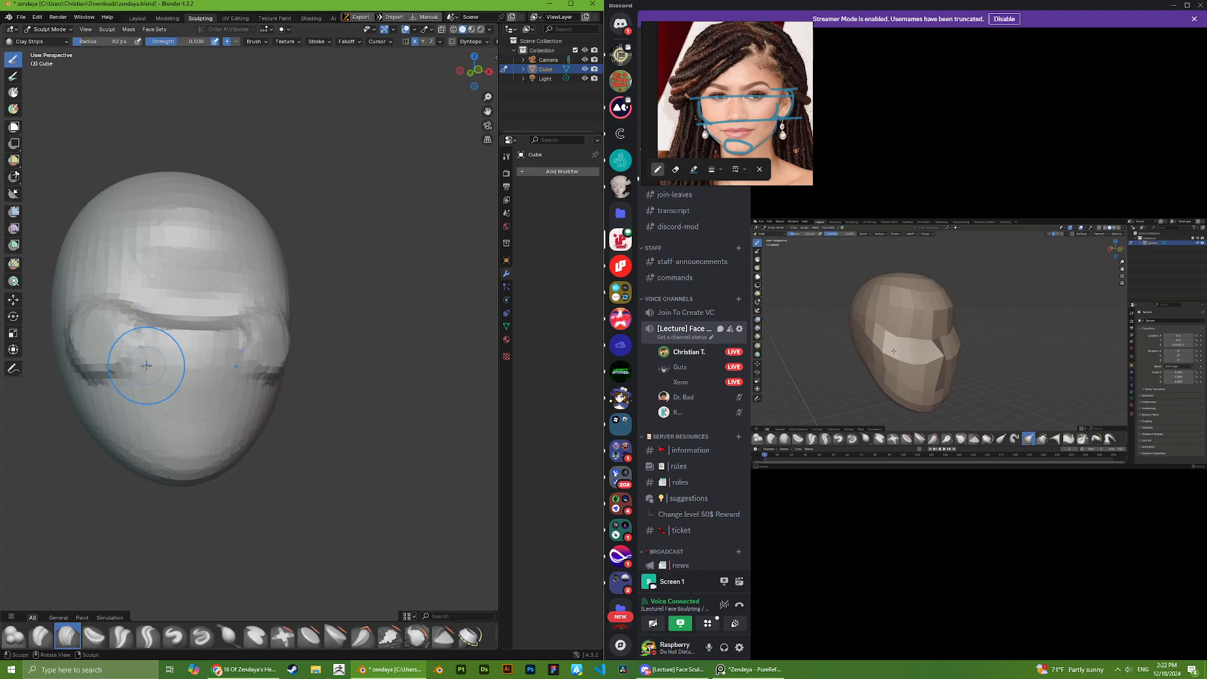
mouse_move(149, 357)
left_mouse_down()
mouse_move(223, 353)
mouse_move(120, 341)
left_mouse_up()
middle_click_drag(120, 342, 134, 348)
- Compare the eye and cheek proportions on the reference portrait with the sculpted head from the front and side
scroll(714, 143, "down", 1)
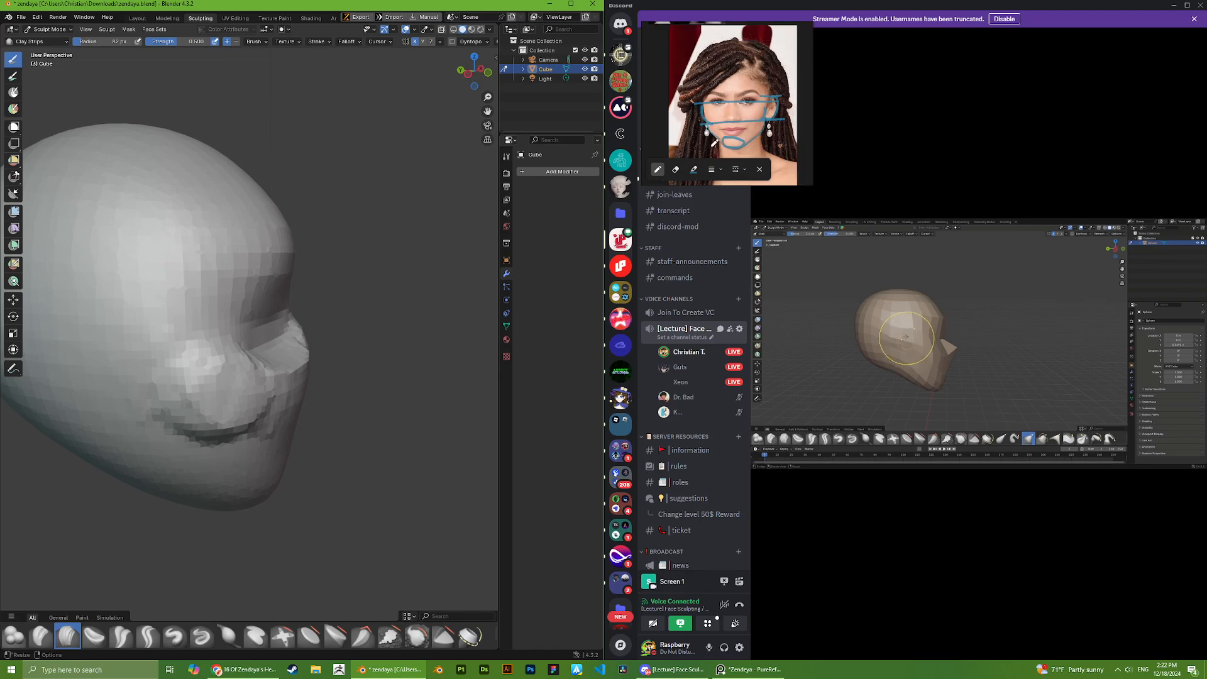
scroll(729, 95, "up", 5)
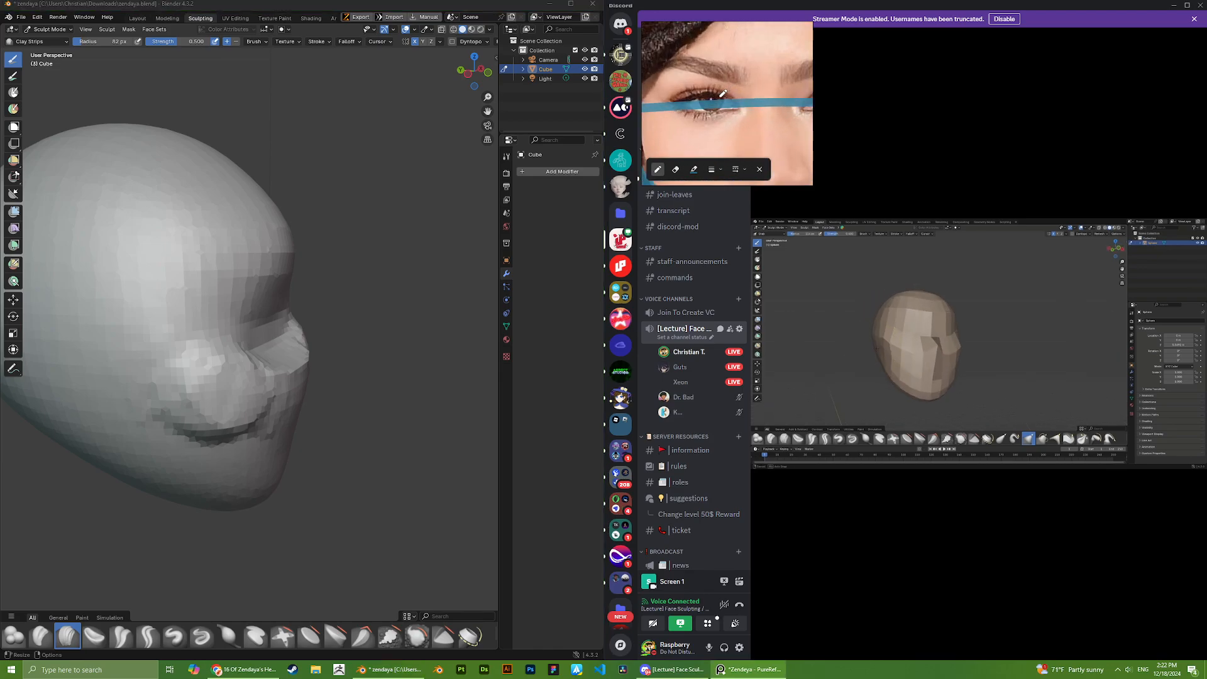
scroll(668, 132, "down", 2)
middle_click_drag(301, 280, 215, 282)
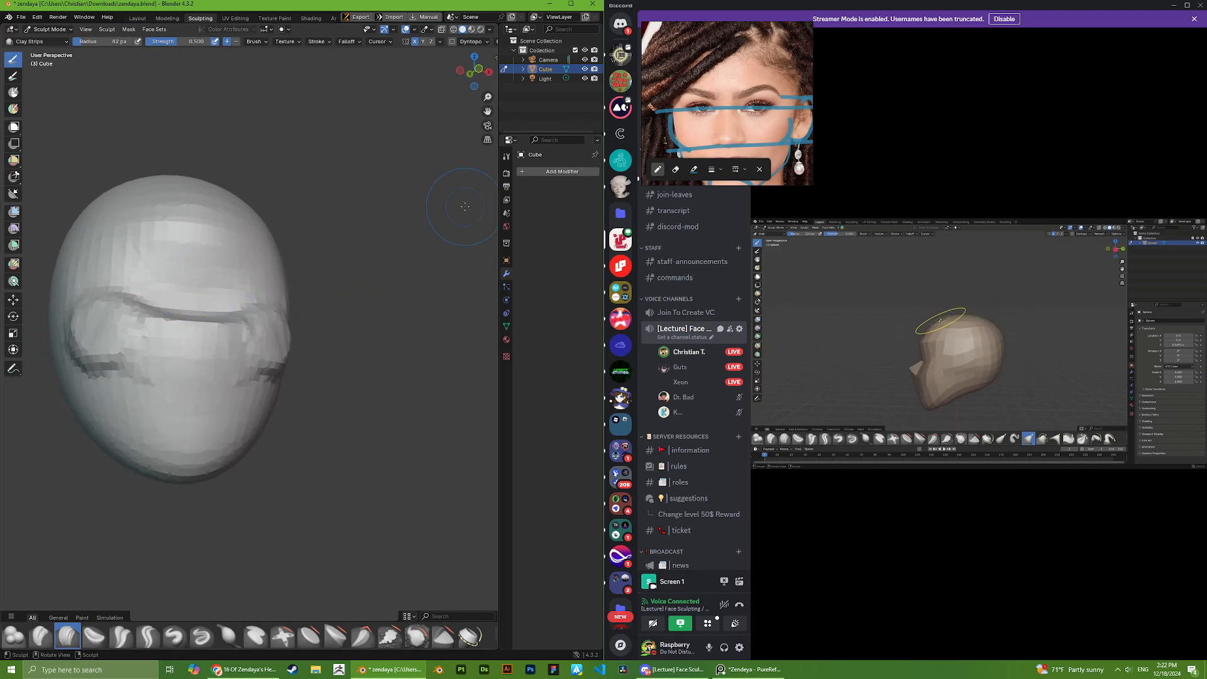
scroll(696, 121, "down", 2)
scroll(696, 120, "up", 3)
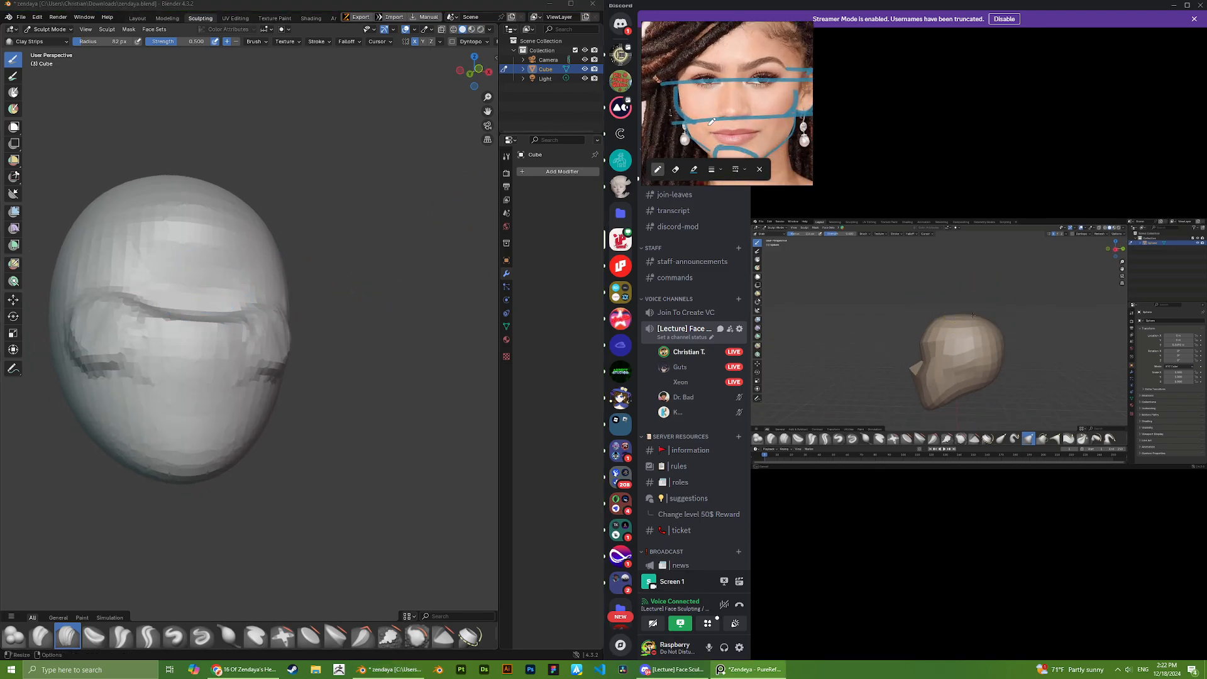
scroll(711, 121, "down", 3)
middle_click(209, 350)
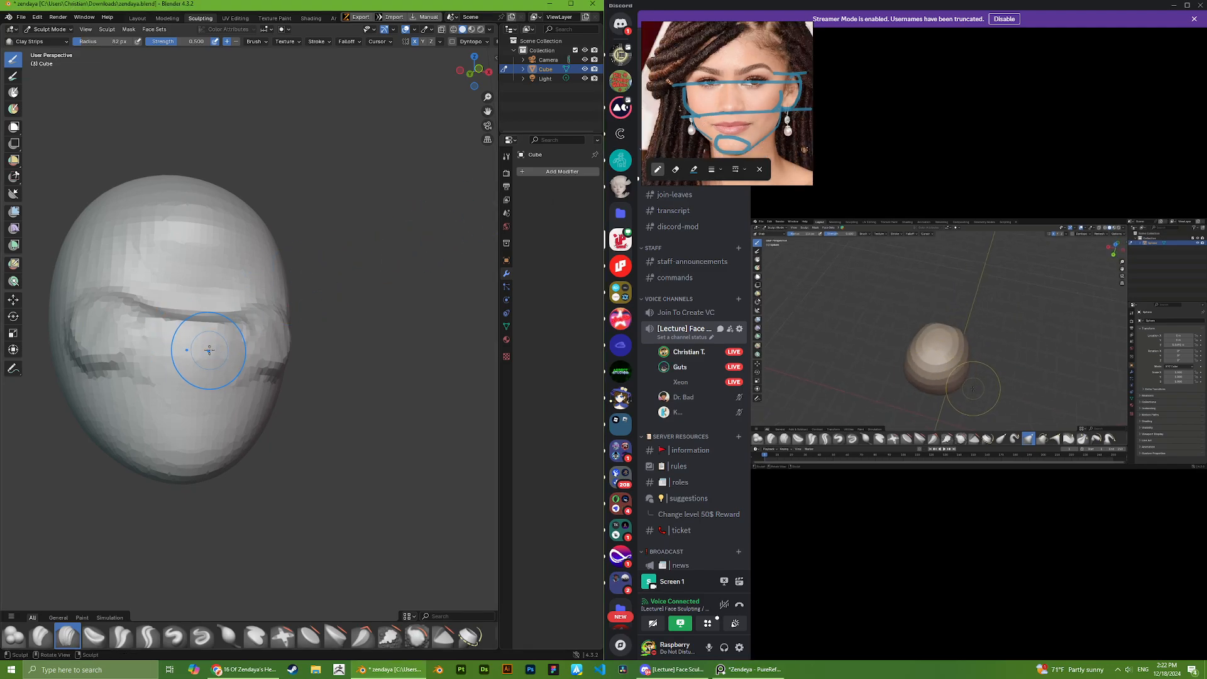
mouse_move(209, 350)
middle_mouse_down()
mouse_move(189, 345)
mouse_move(229, 350)
mouse_move(211, 325)
middle_mouse_up()
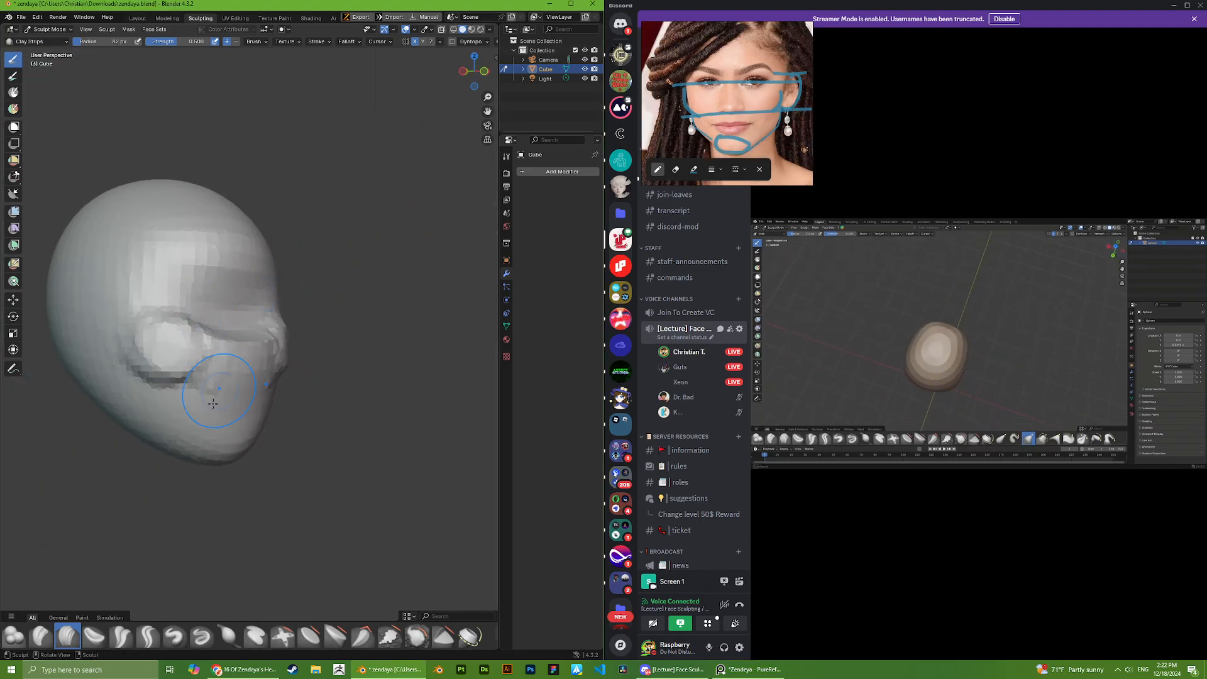
middle_click_drag(213, 403, 183, 388)
middle_click_drag(252, 440, 223, 449)
- Set the brush radius to 163 px and push the lower jaw inward beside the chin in front view with the Grab brush
right_click(220, 450)
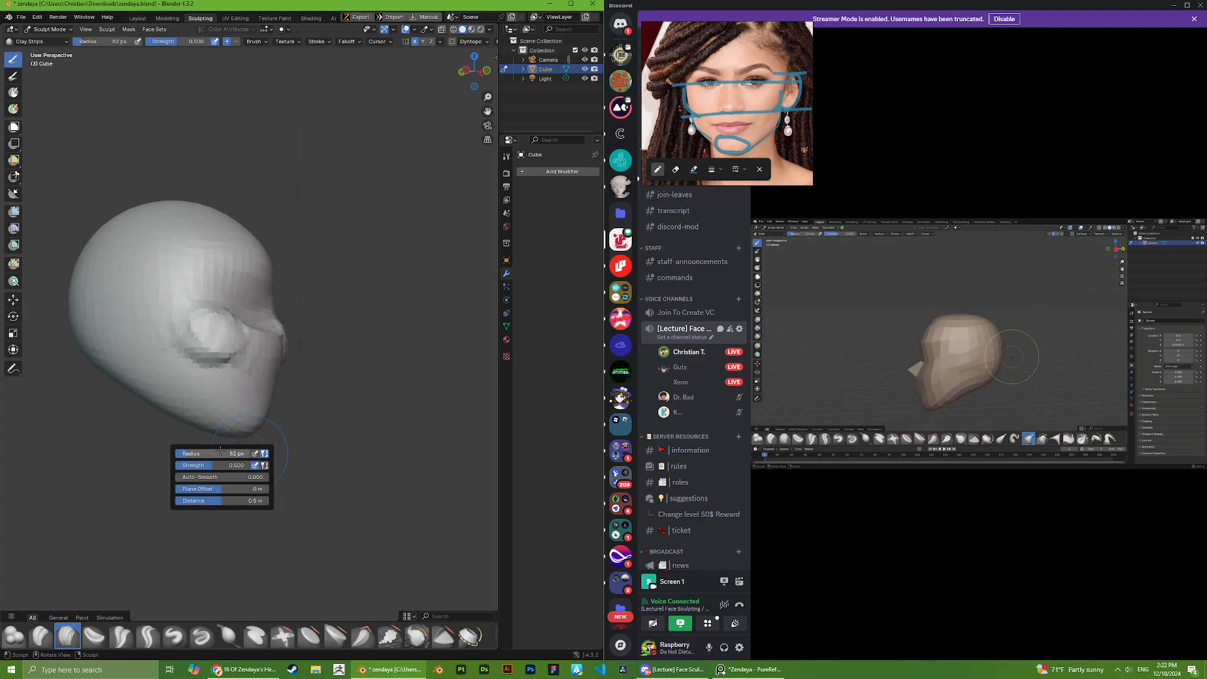
left_click_drag(207, 453, 241, 453)
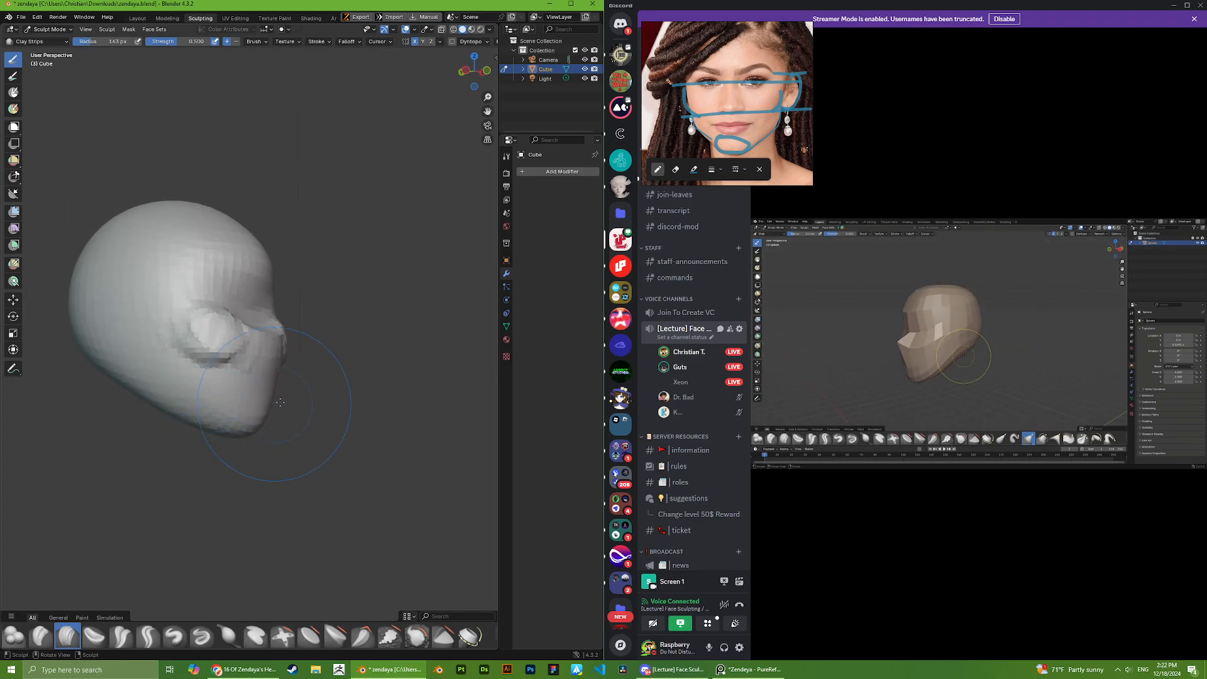
middle_click_drag(251, 440, 279, 438)
key("g")
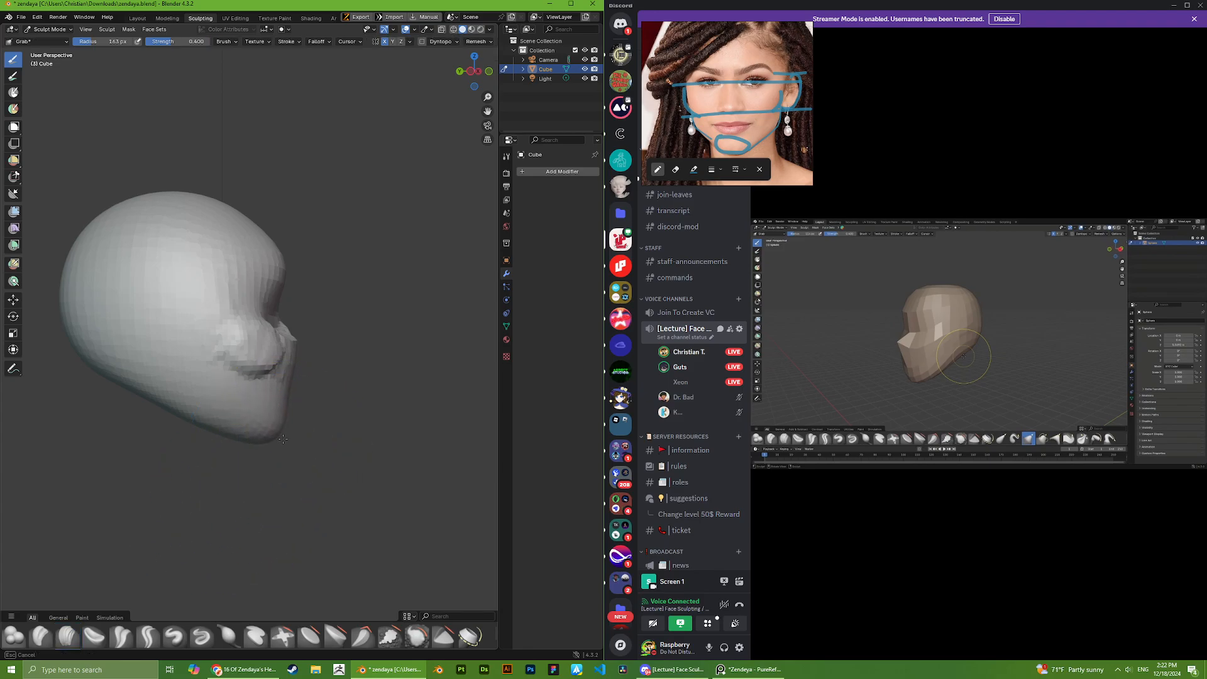
scroll(293, 434, "up", 5)
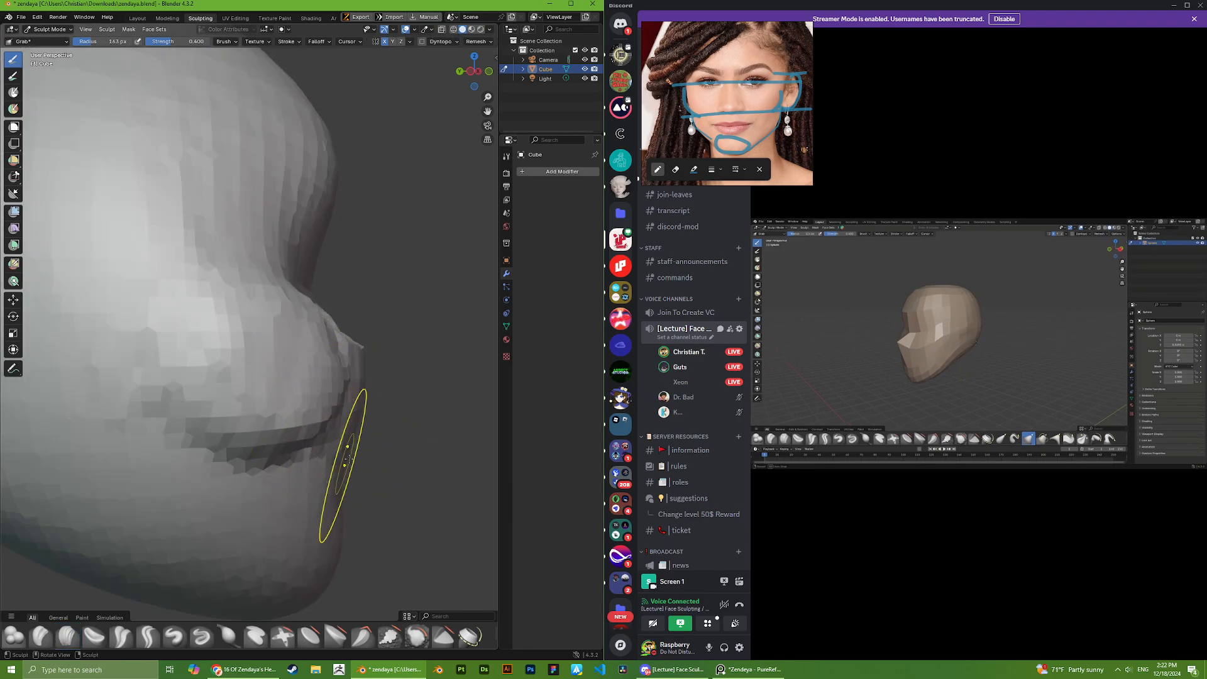
scroll(347, 453, "down", 5)
middle_click_drag(339, 432, 164, 397)
scroll(100, 398, "down", 3)
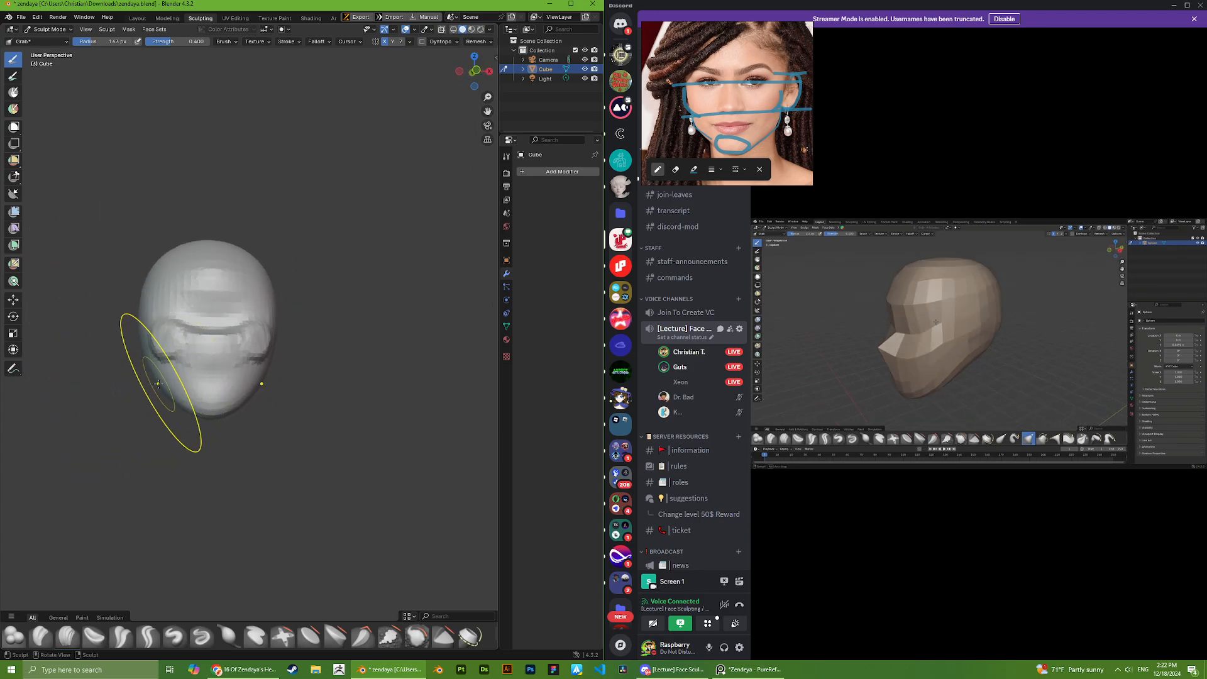
left_click(478, 69)
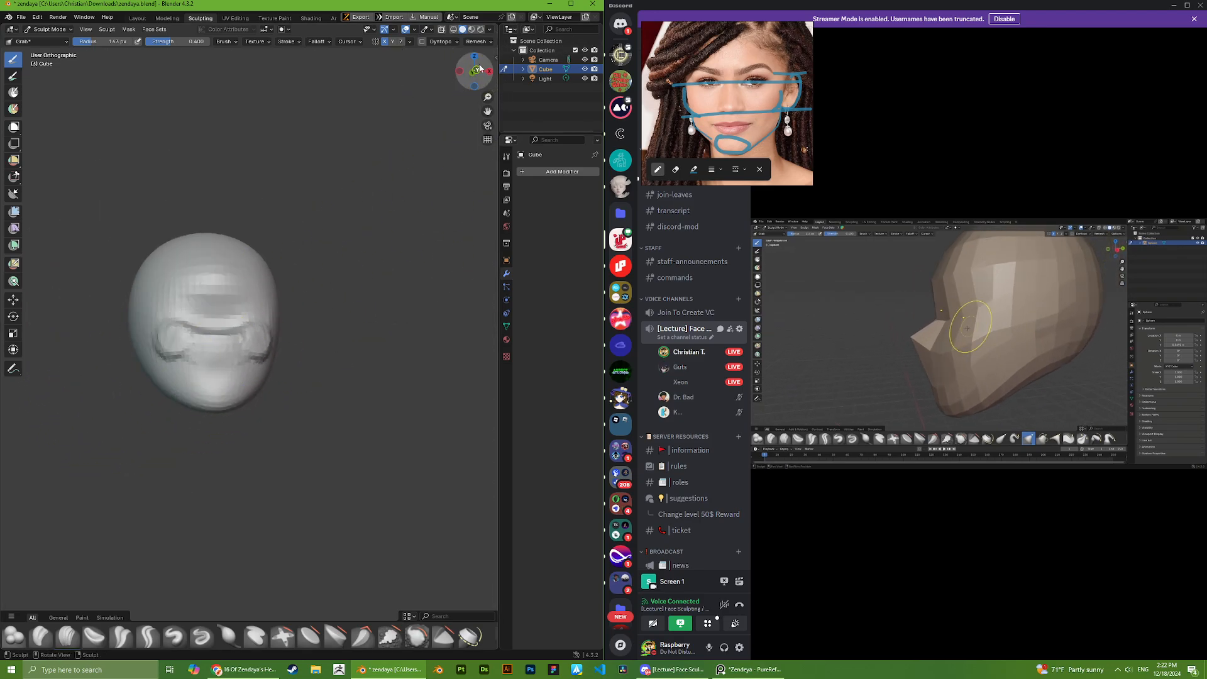
scroll(217, 431, "up", 2)
left_click_drag(108, 442, 140, 422)
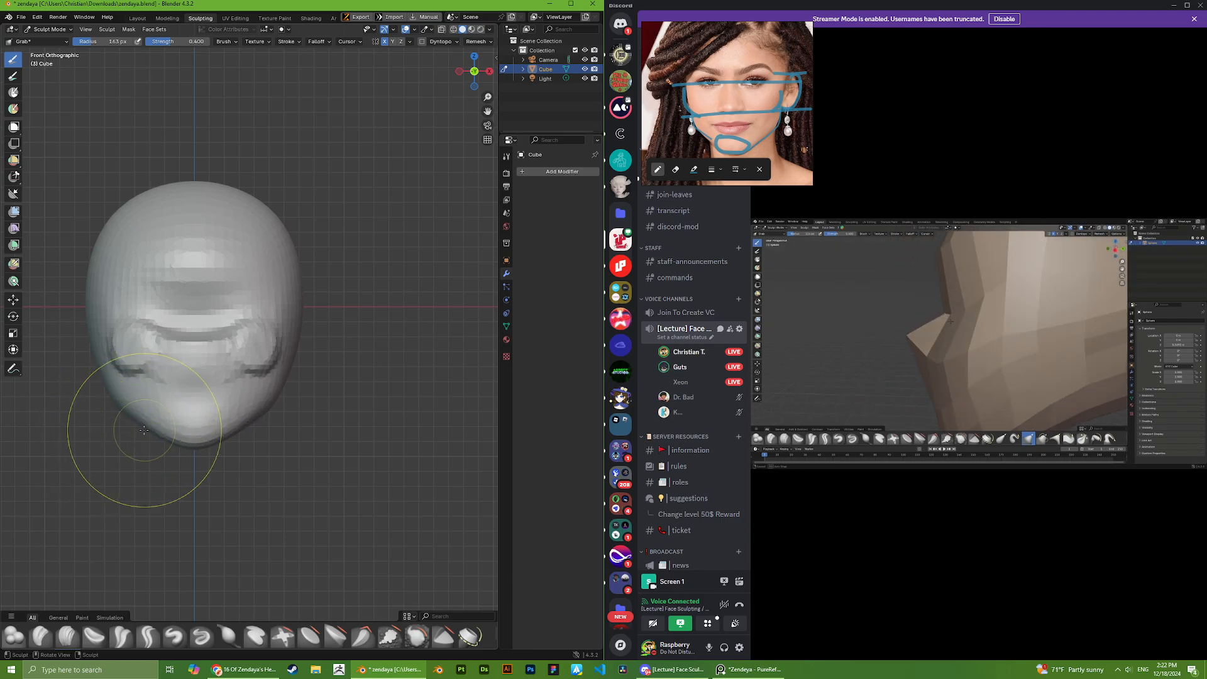
- Smooth the cheekbones into the surrounding cheek and eye area, checking the form from several angles
middle_click_drag(112, 331, 148, 380)
scroll(149, 383, "up", 2)
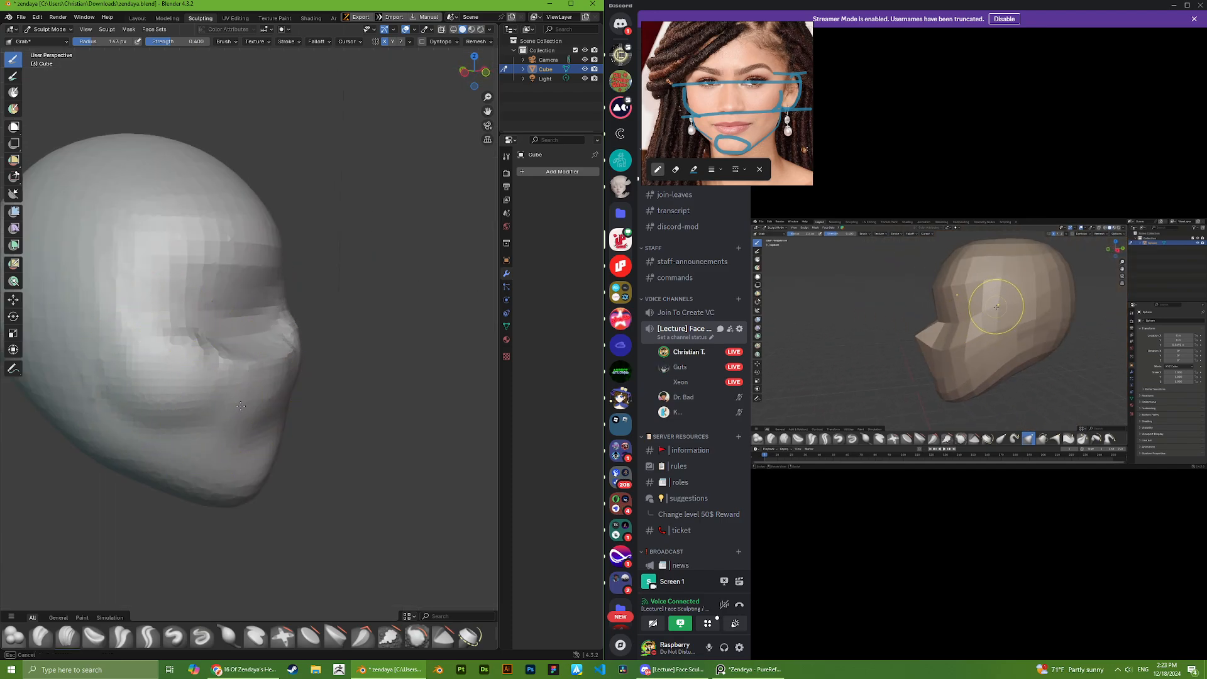
middle_click_drag(241, 405, 173, 375)
middle_click_drag(119, 301, 142, 360)
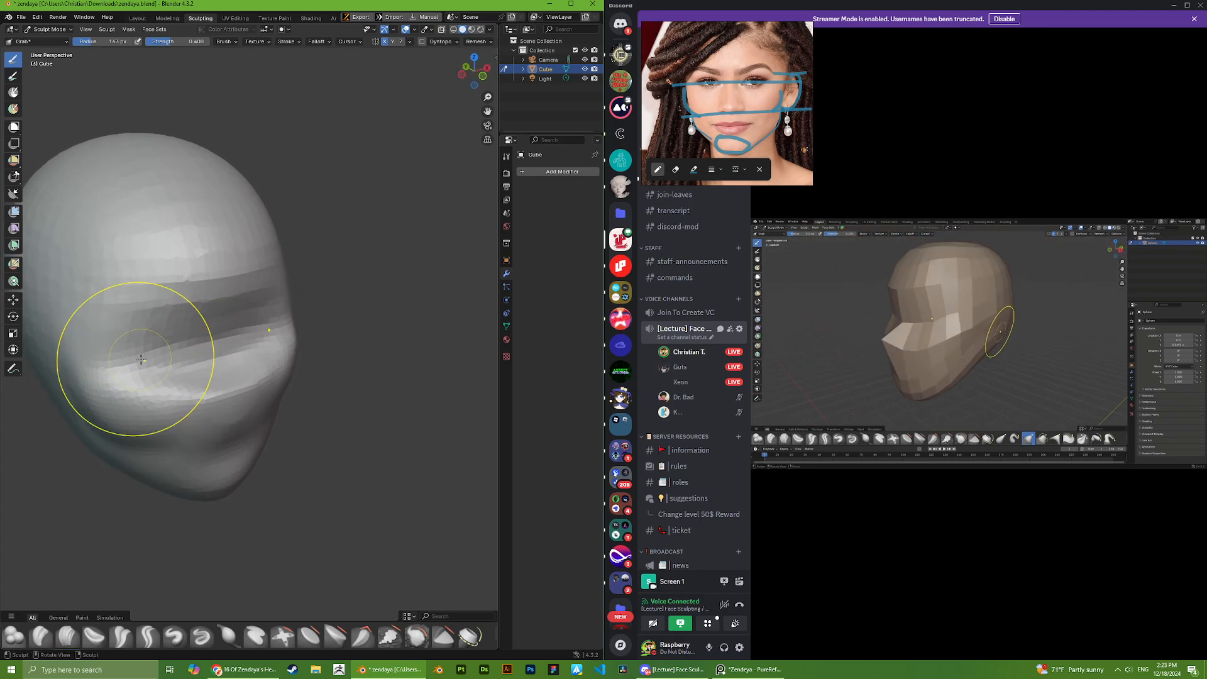
mouse_move(142, 359)
middle_mouse_down()
mouse_move(202, 229)
mouse_move(261, 277)
mouse_move(269, 322)
middle_mouse_up()
scroll(316, 356, "up", 2)
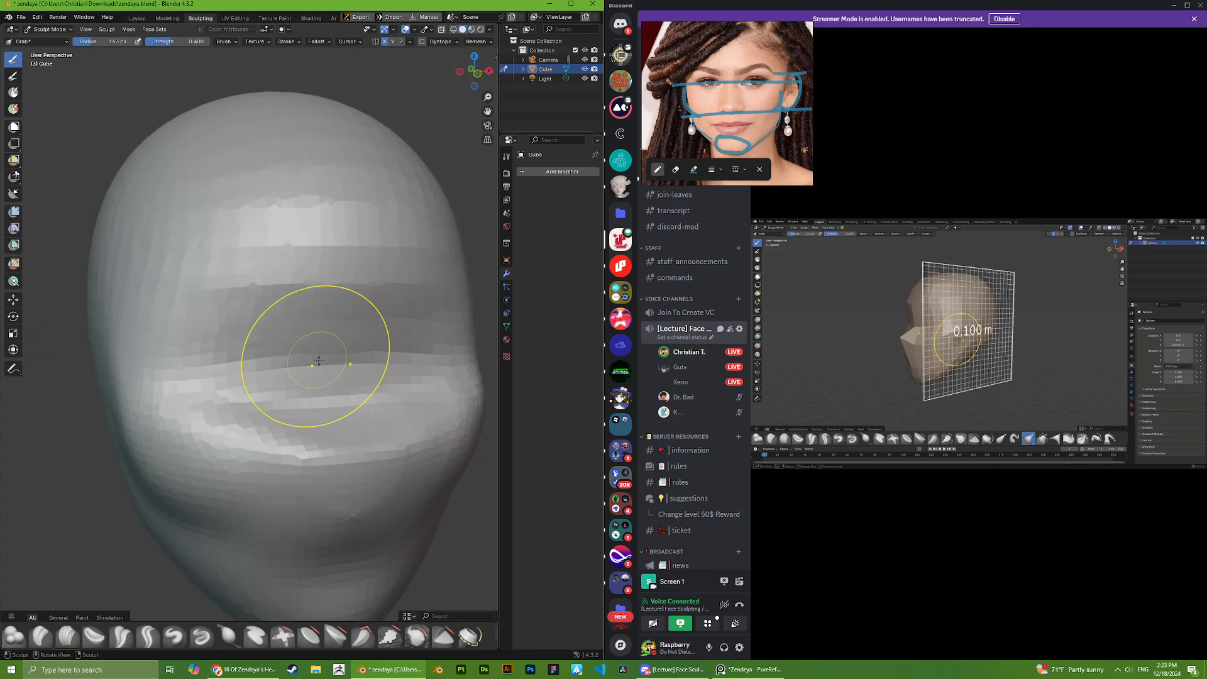
- Switch to the Clay Strips brush over the brow area and set its radius to 197 px
mouse_move(318, 357)
middle_mouse_down()
mouse_move(331, 367)
mouse_move(326, 415)
middle_mouse_up()
scroll(325, 430, "down", 3)
scroll(321, 390, "up", 2)
scroll(326, 399, "up", 2)
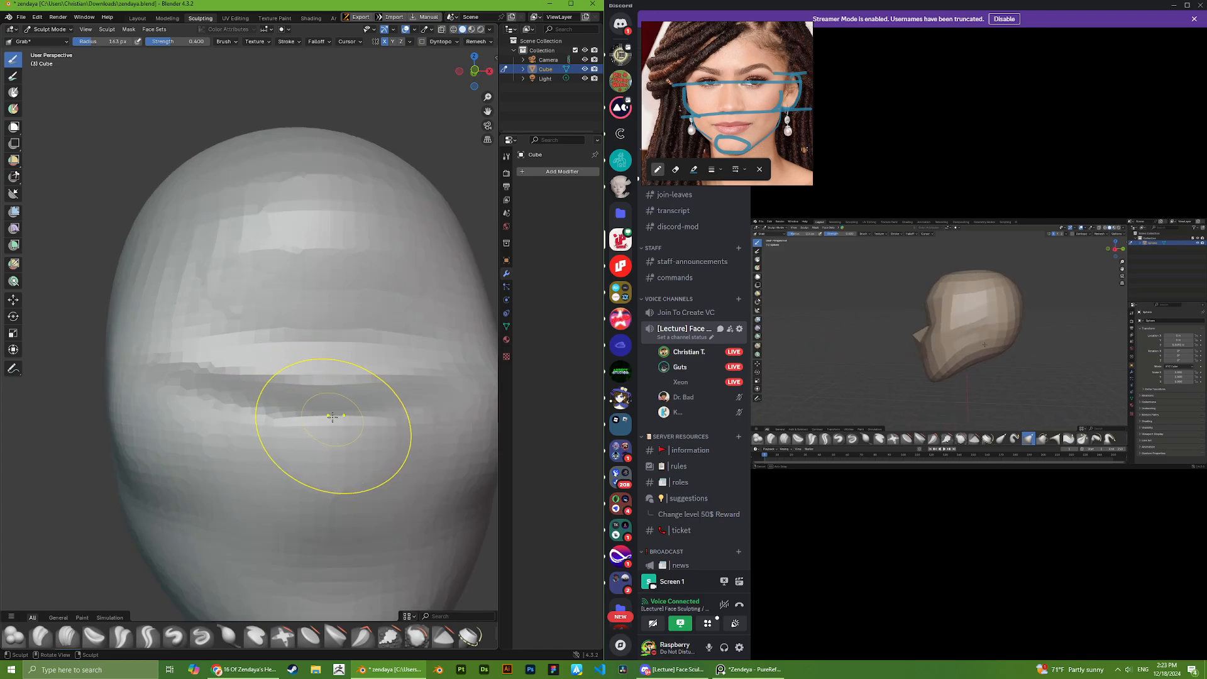
left_click_drag(287, 405, 294, 405)
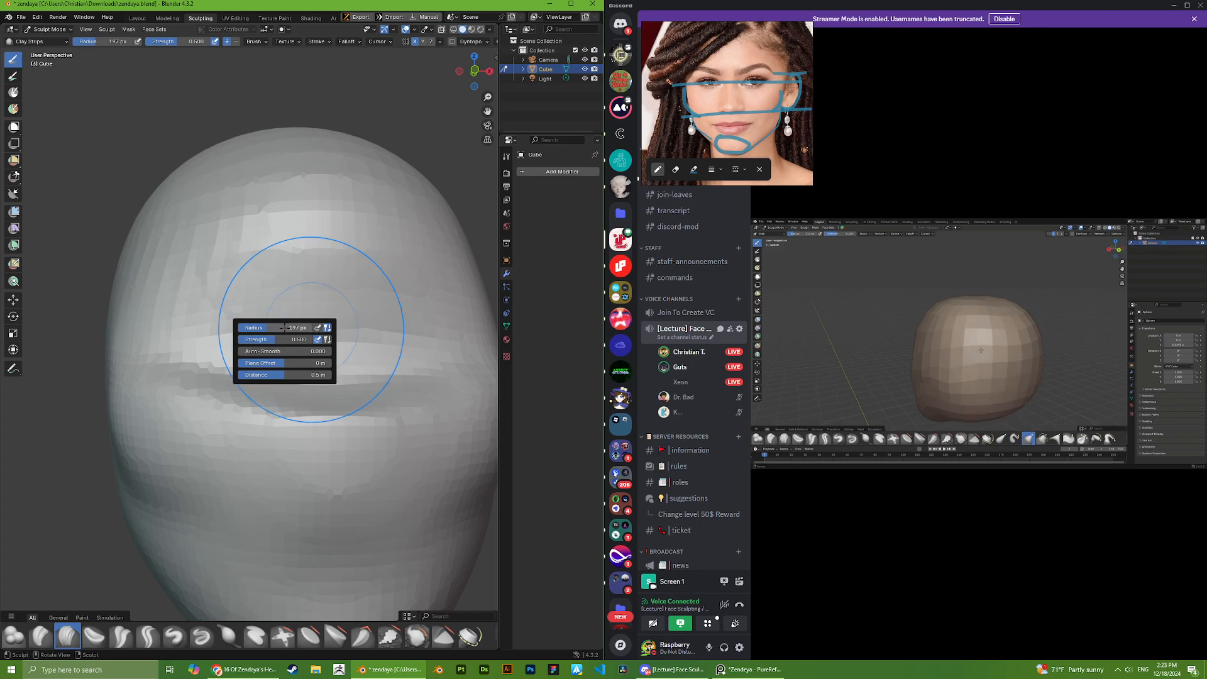
left_click_drag(322, 363, 335, 459)
key("ctrl+z")
right_click(325, 343)
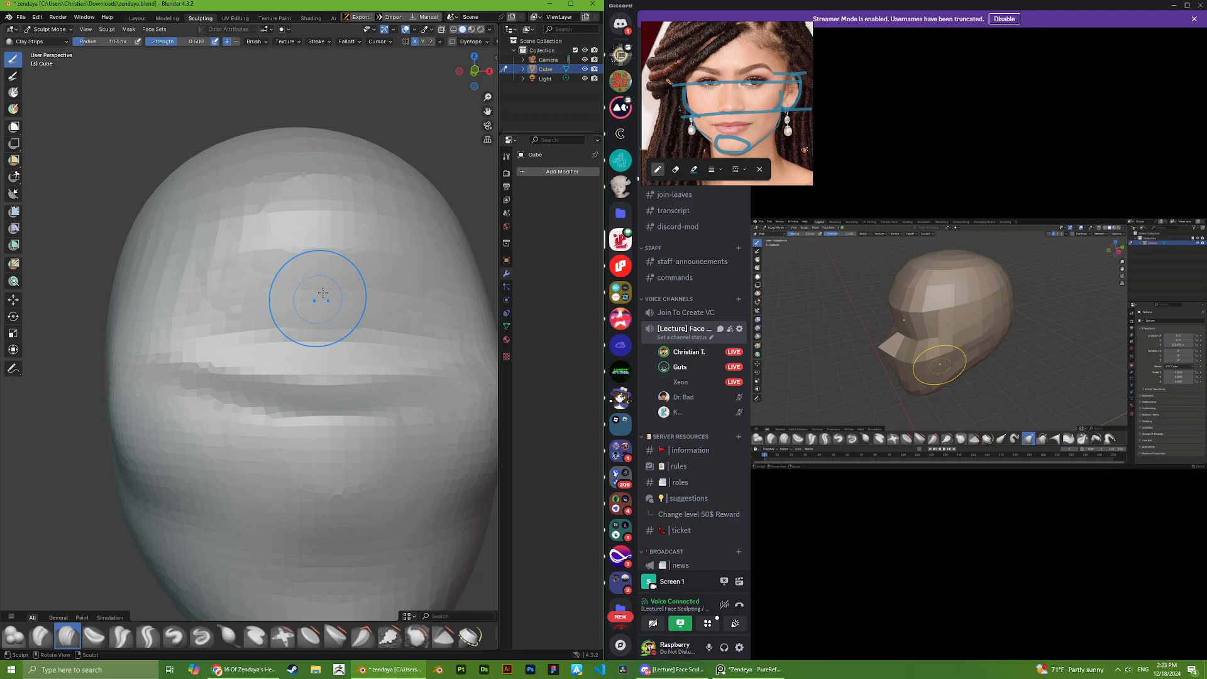
left_click_drag(330, 410, 334, 418)
middle_click_drag(332, 360, 358, 289)
key("ctrl+z")
key("ctrl+z")
key("ctrl+z")
key("ctrl+z")
key("ctrl+z")
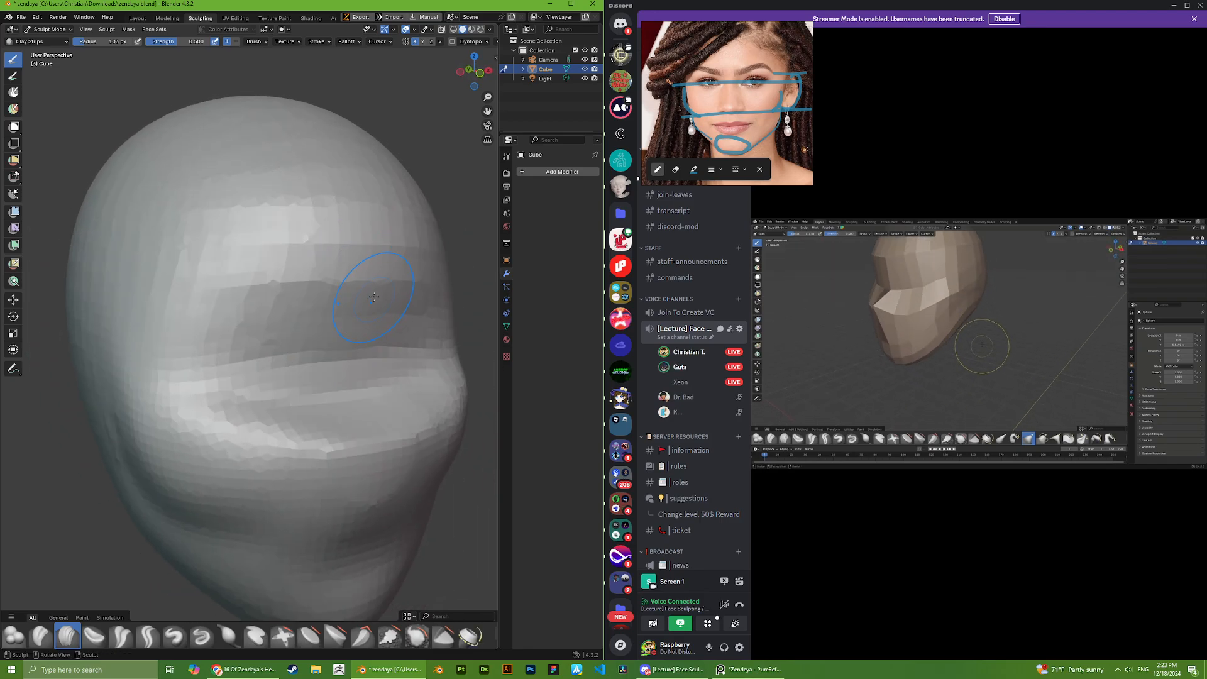
key("ctrl+shift+z")
key("ctrl+shift+z")
- Set the Clay Strips brush radius to 75 px and build up the nose from the bridge to the tip along the face's center
right_click(303, 359)
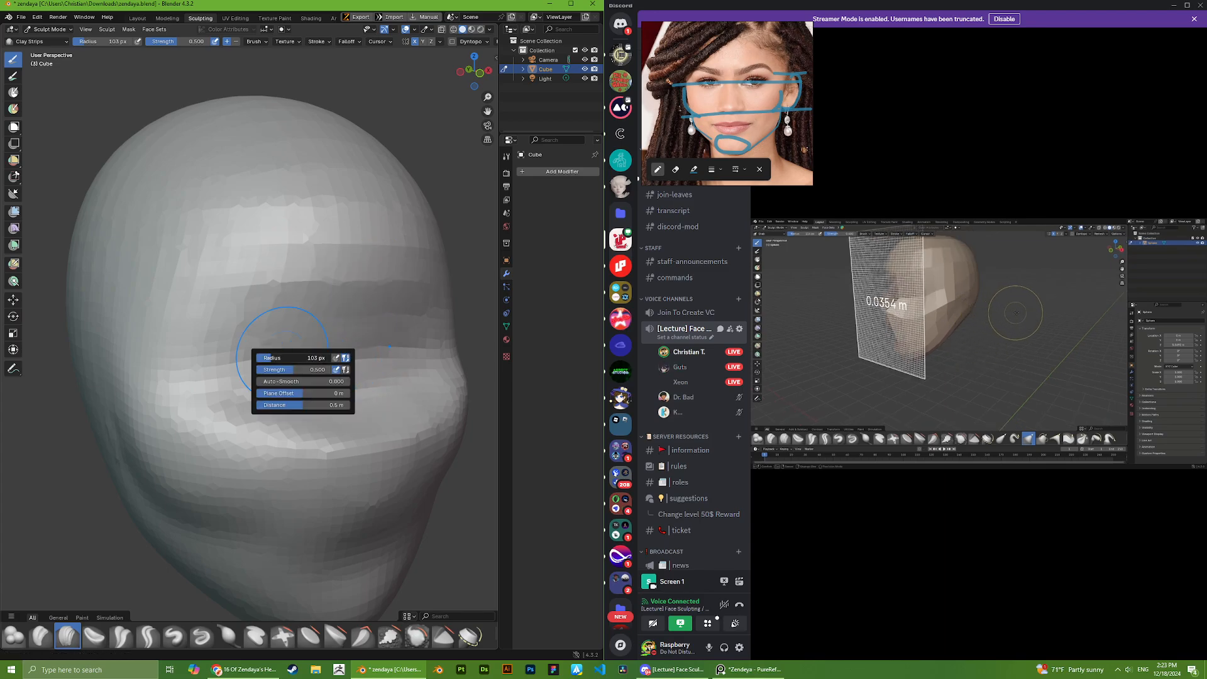
left_click_drag(277, 357, 273, 357)
left_click_drag(360, 303, 367, 415)
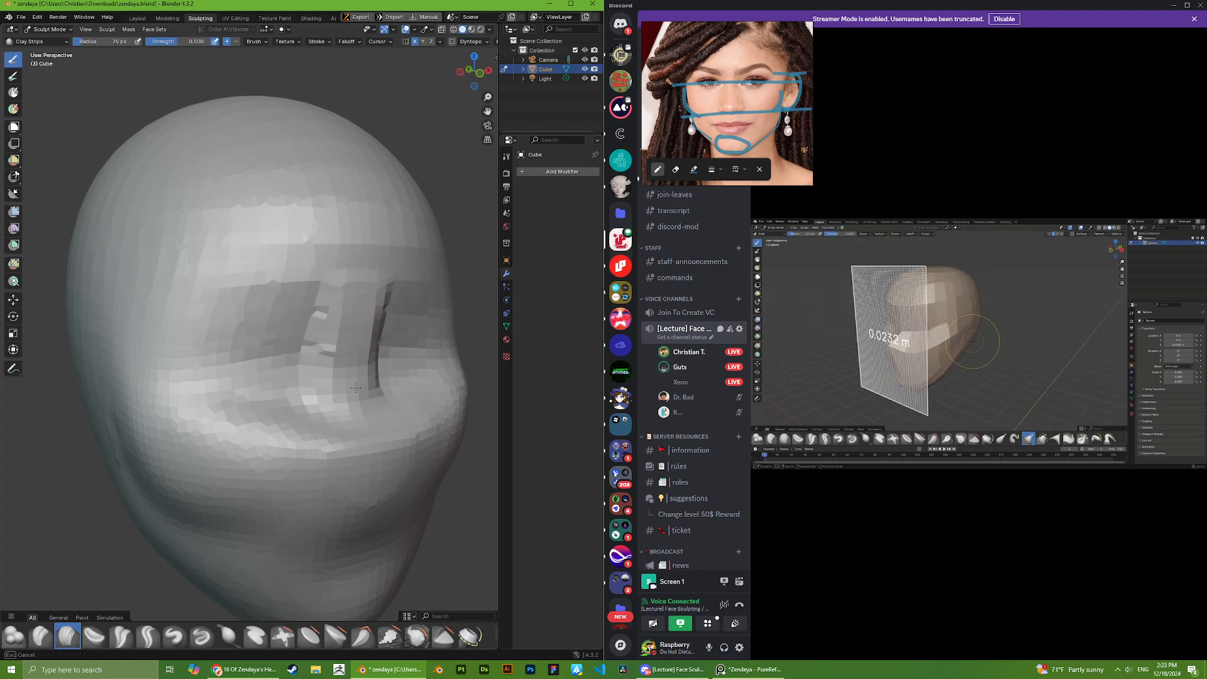
middle_click_drag(352, 429, 370, 413)
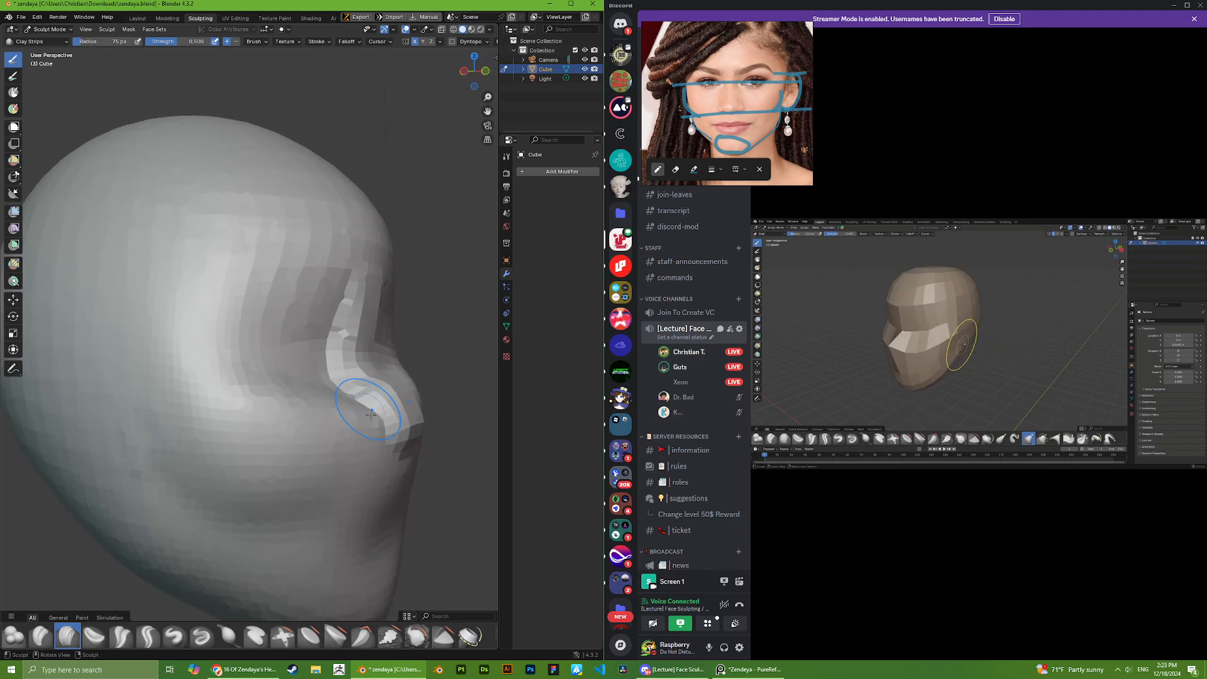
mouse_move(402, 455)
middle_mouse_down()
mouse_move(339, 395)
mouse_move(335, 345)
middle_mouse_up()
mouse_move(328, 276)
middle_mouse_down()
mouse_move(308, 357)
mouse_move(252, 393)
middle_mouse_up()
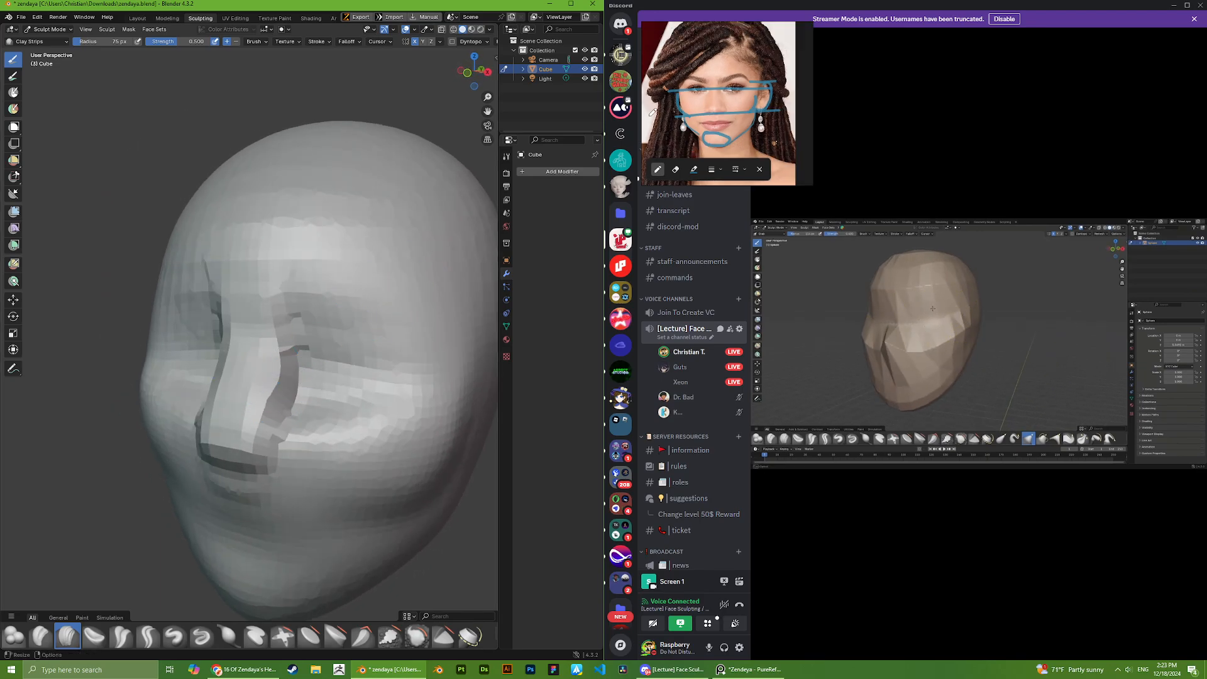
scroll(681, 106, "up", 8)
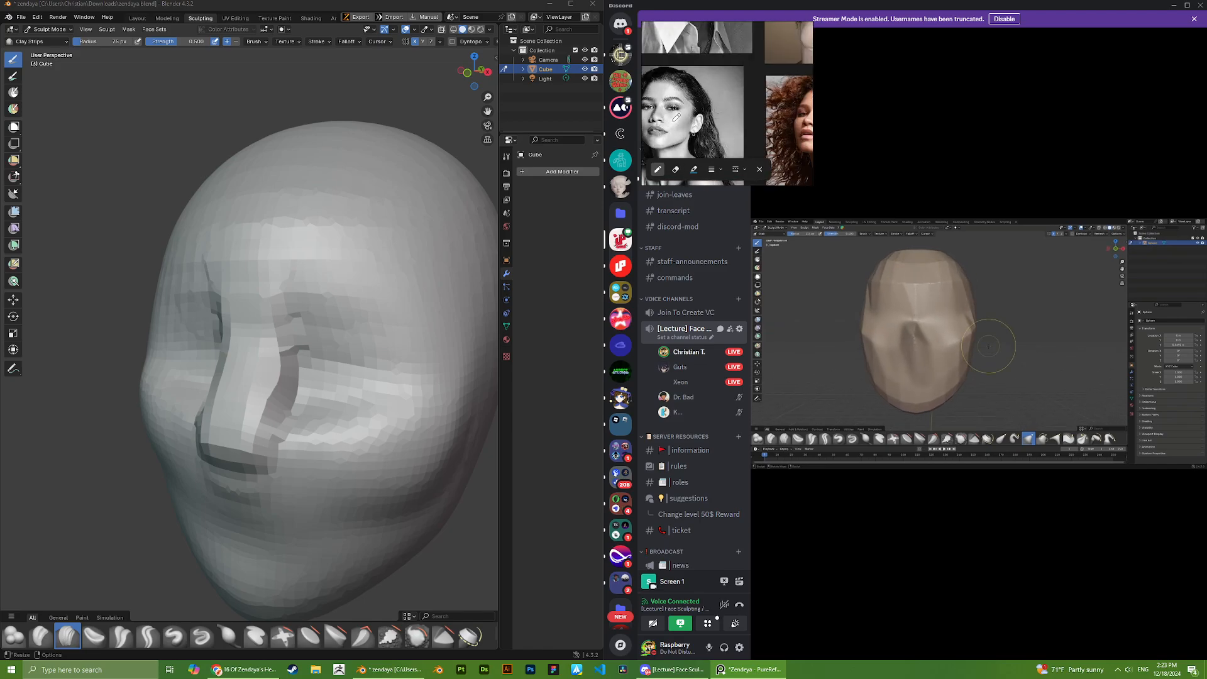
left_click_drag(369, 409, 363, 396)
mouse_move(363, 395)
middle_mouse_down()
mouse_move(255, 386)
mouse_move(210, 408)
mouse_move(229, 410)
mouse_move(233, 385)
middle_mouse_up()
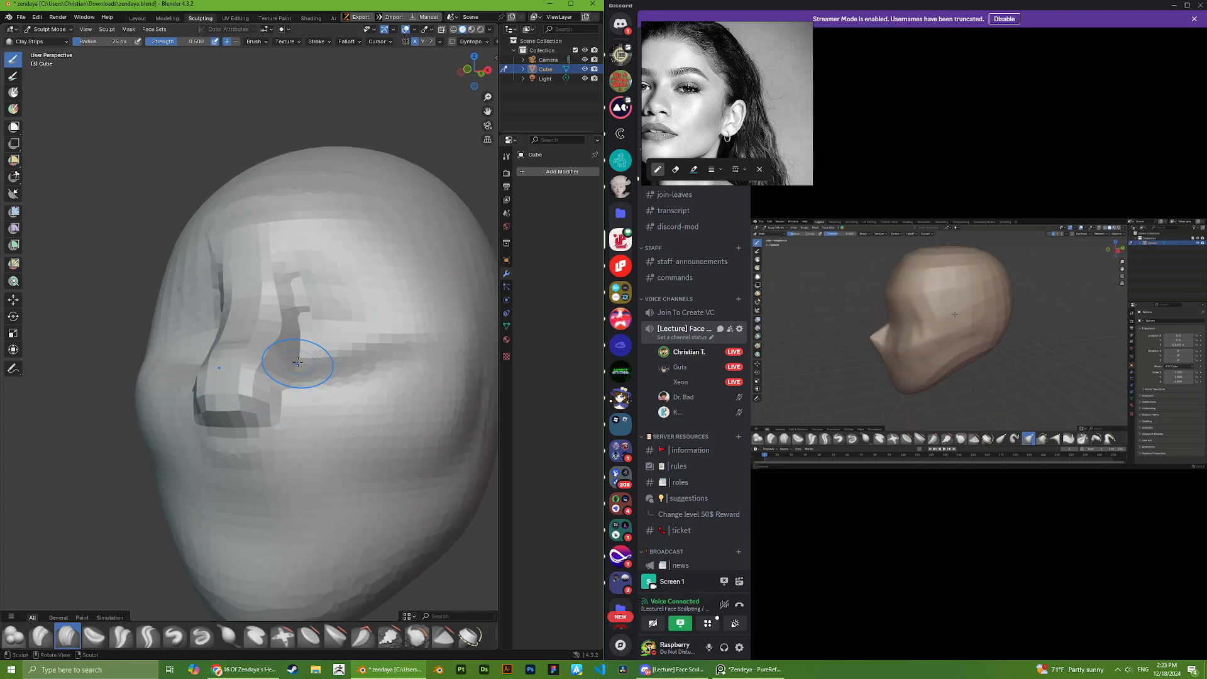
- Set the voxel size to about 0.027 m and remesh the head
middle_click_drag(297, 361, 292, 344)
key("r")
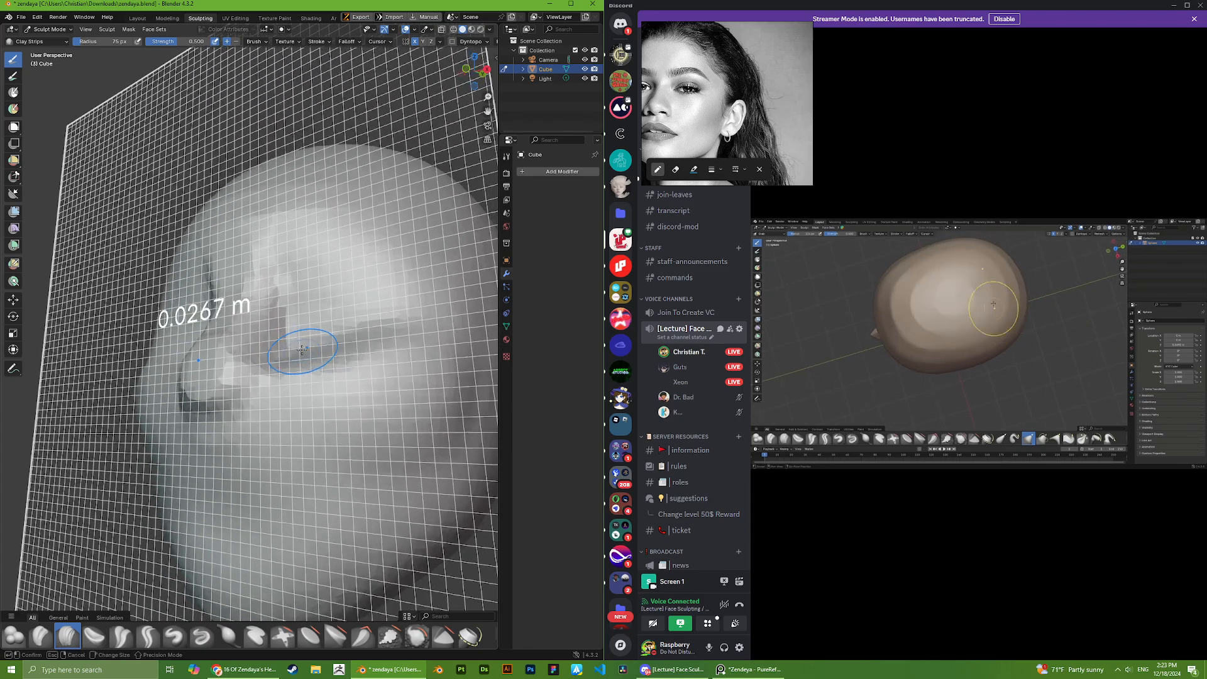
left_click(299, 350)
key("ctrl+r")
- Refine the remeshed nose and pull its tip outward and slightly down in profile with the Grab brush
mouse_move(220, 388)
middle_mouse_down()
mouse_move(265, 411)
mouse_move(323, 381)
middle_mouse_up()
mouse_move(284, 383)
left_mouse_down()
mouse_move(336, 386)
mouse_move(296, 371)
left_mouse_up()
mouse_move(281, 378)
middle_mouse_down()
mouse_move(295, 405)
mouse_move(385, 404)
middle_mouse_up()
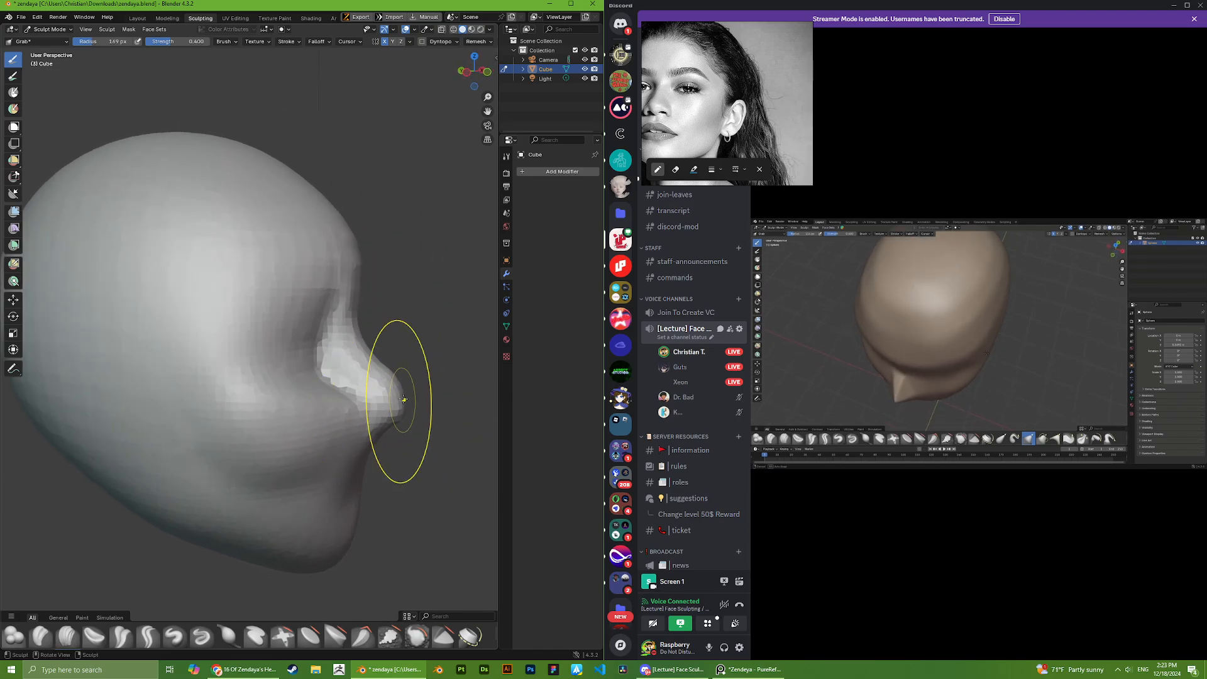
scroll(439, 396, "up", 2)
scroll(439, 396, "down", 2)
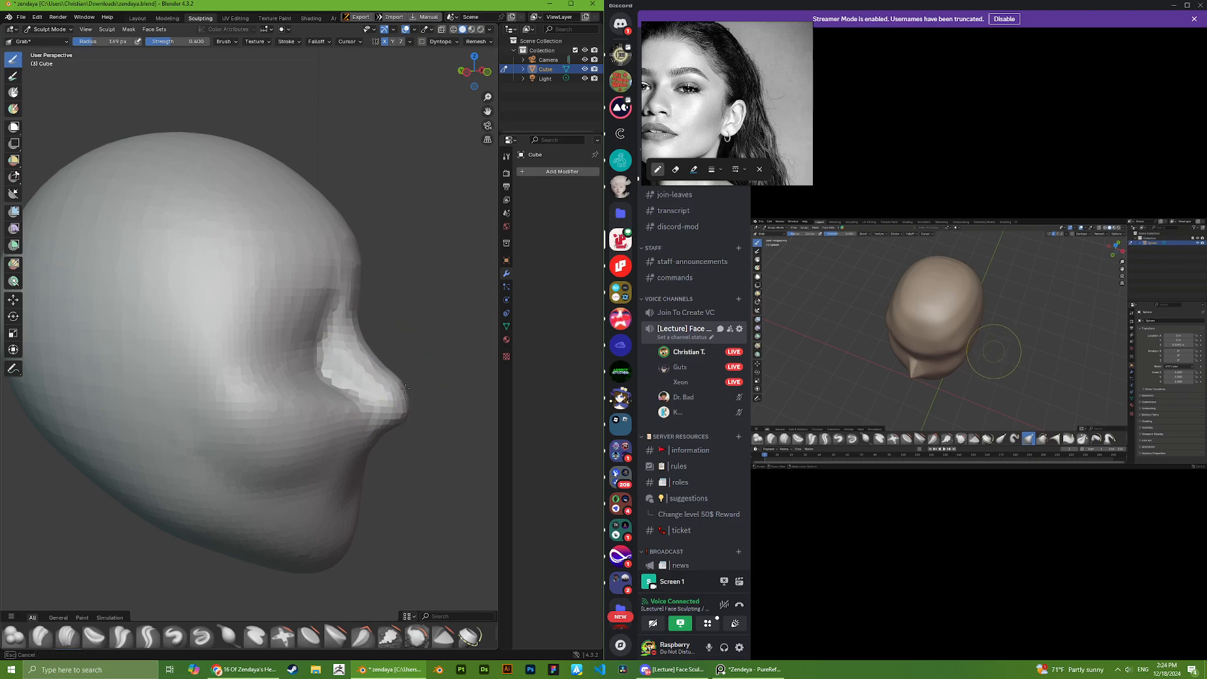
- Draw a guide stroke from the inner eye along the side of the nose on the black-and-white reference portrait in PureRef
mouse_move(389, 335)
middle_mouse_down()
mouse_move(328, 431)
mouse_move(306, 367)
middle_mouse_up()
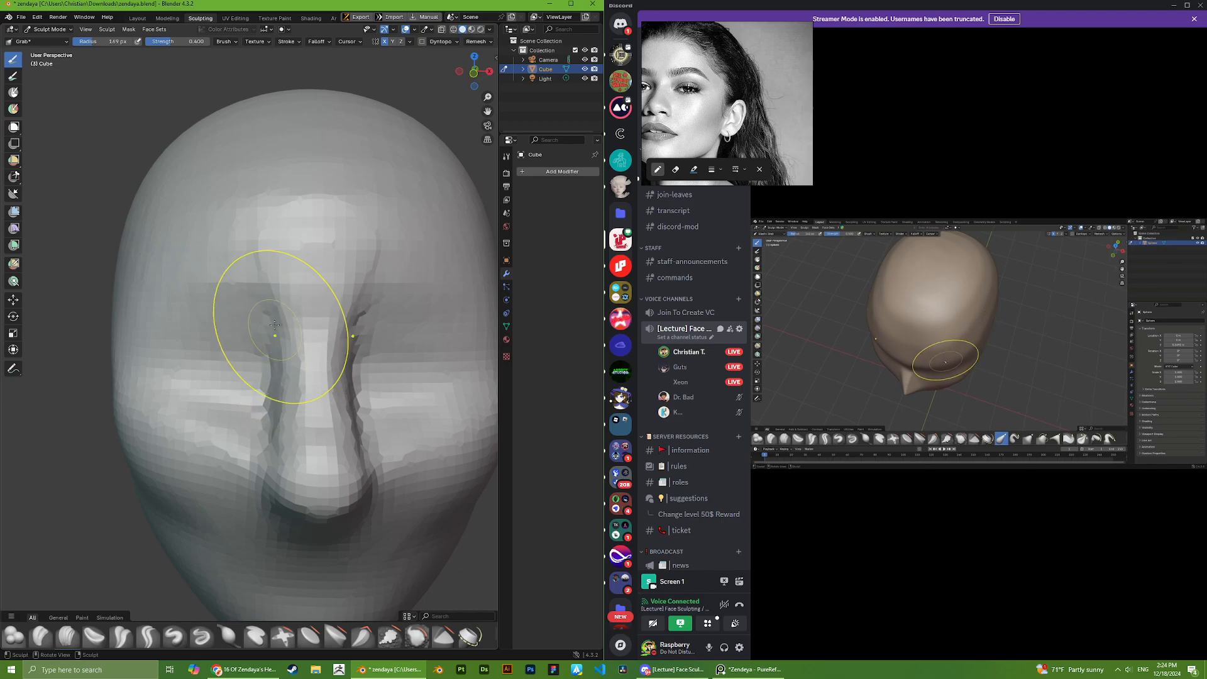
scroll(619, 121, "down", 2)
middle_click_drag(665, 103, 699, 111)
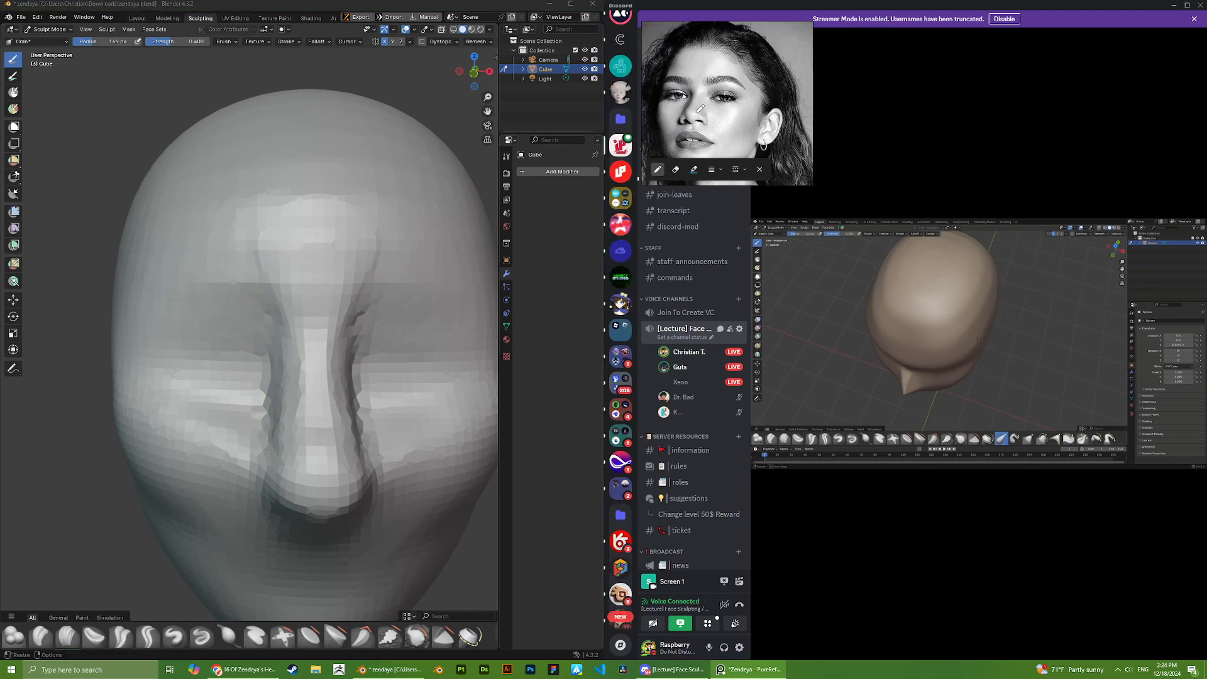
scroll(687, 91, "up", 1)
left_click_drag(677, 81, 690, 99)
scroll(384, 241, "down", 2)
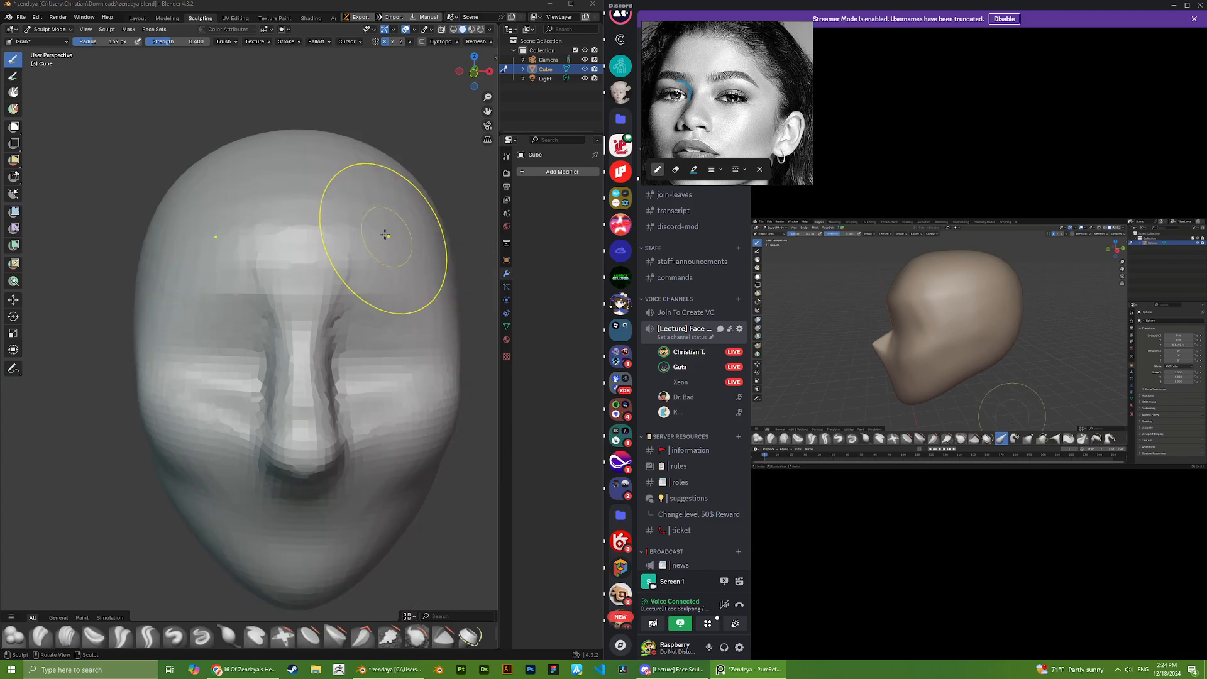
- Return to Blender and reshape the chin in side profile with the Grab brush
scroll(263, 279, "up", 3)
middle_click_drag(210, 311, 262, 369)
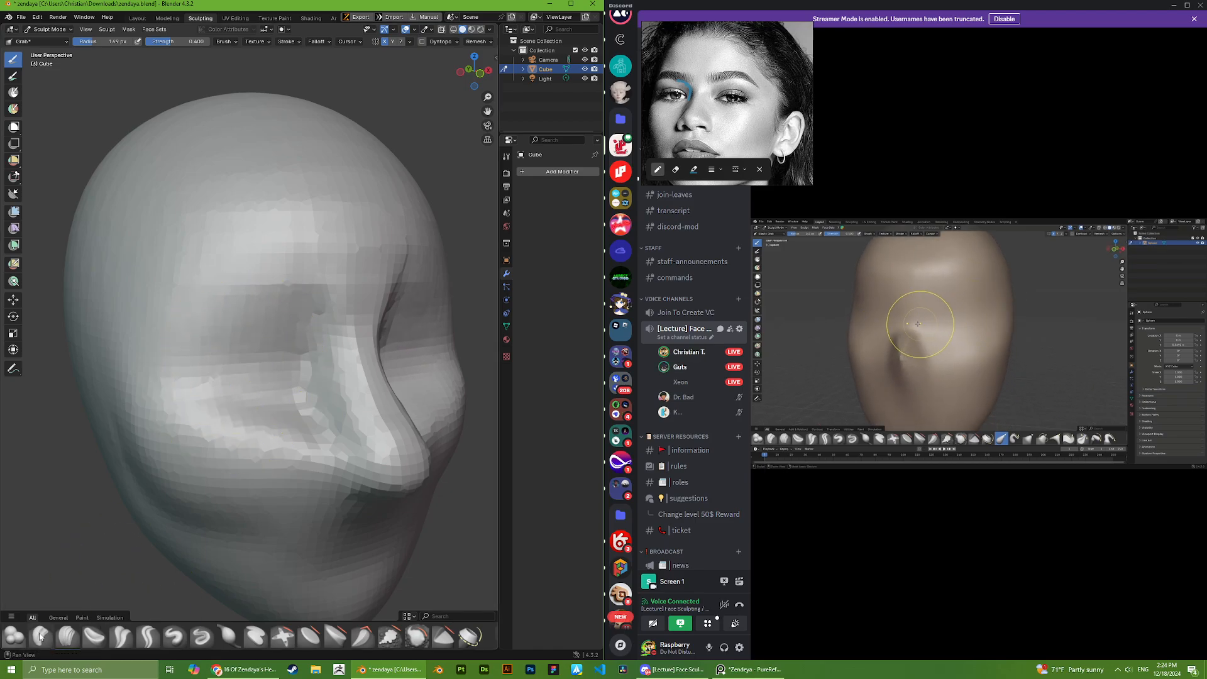
scroll(45, 629, "down", 1)
middle_click_drag(418, 310, 255, 324)
scroll(324, 422, "down", 2)
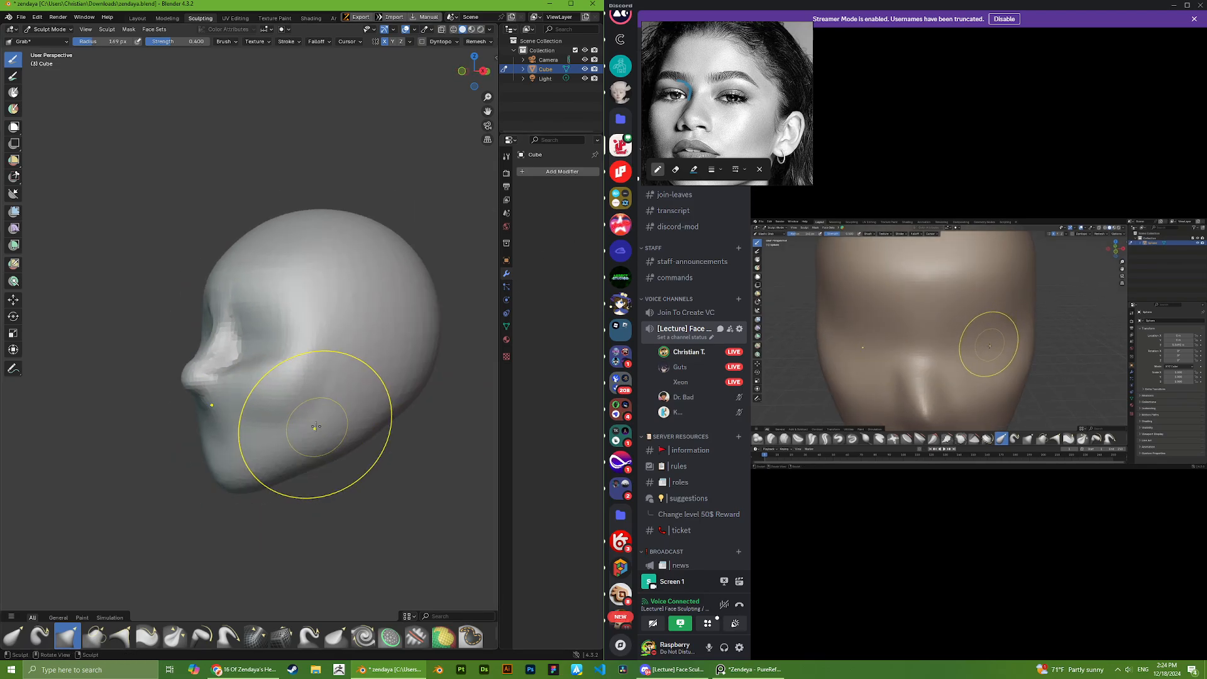
scroll(744, 95, "down", 2)
middle_click_drag(260, 458, 189, 484)
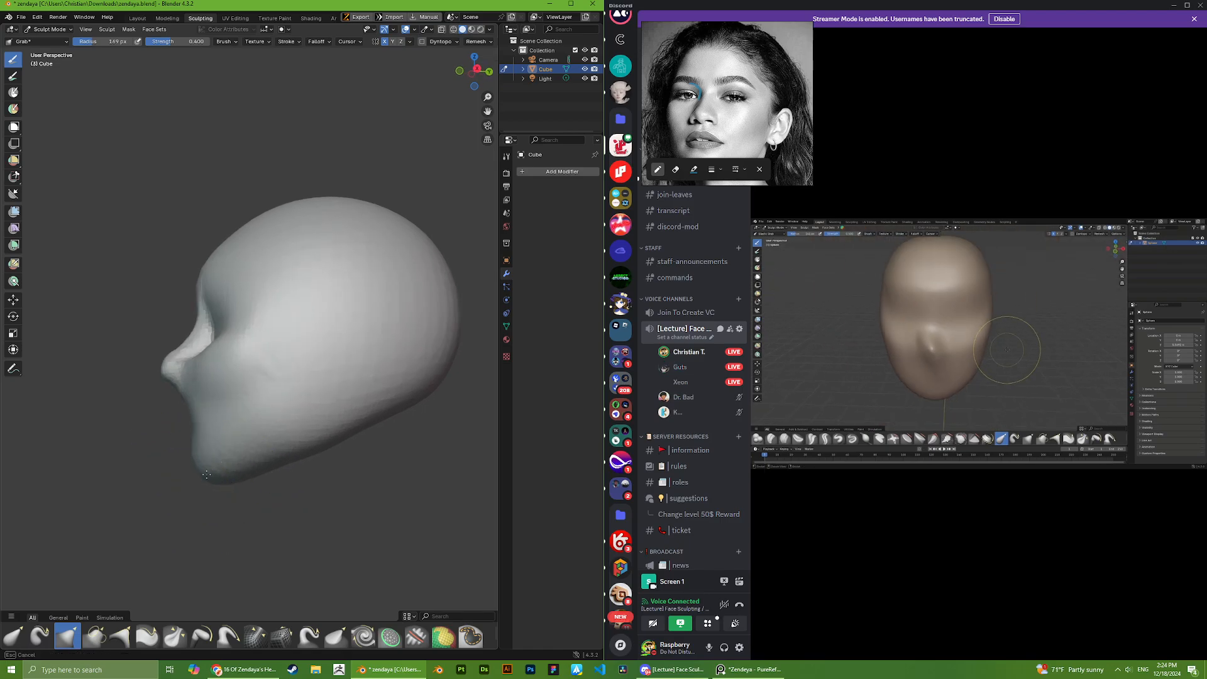
- Lift the underside of the nose tip and push the tip back toward the face with the Grab brush
scroll(113, 399, "up", 4)
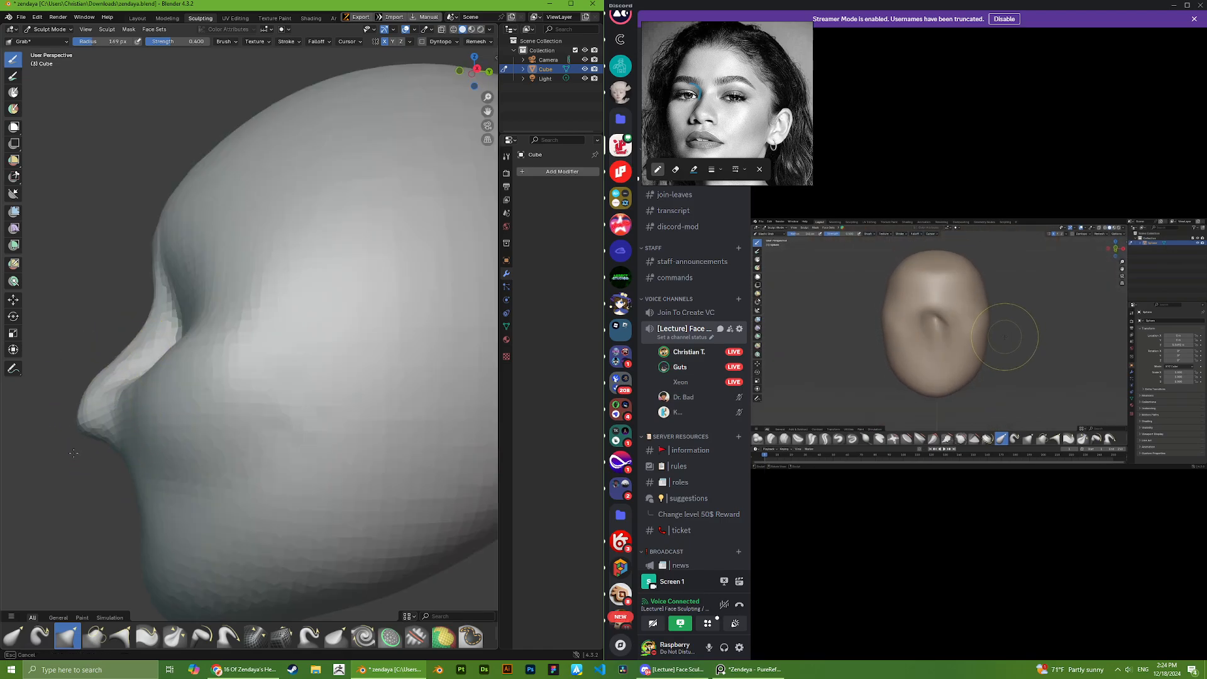
left_click_drag(74, 452, 77, 433)
mouse_move(64, 414)
middle_mouse_down()
mouse_move(91, 447)
mouse_move(390, 417)
middle_mouse_up()
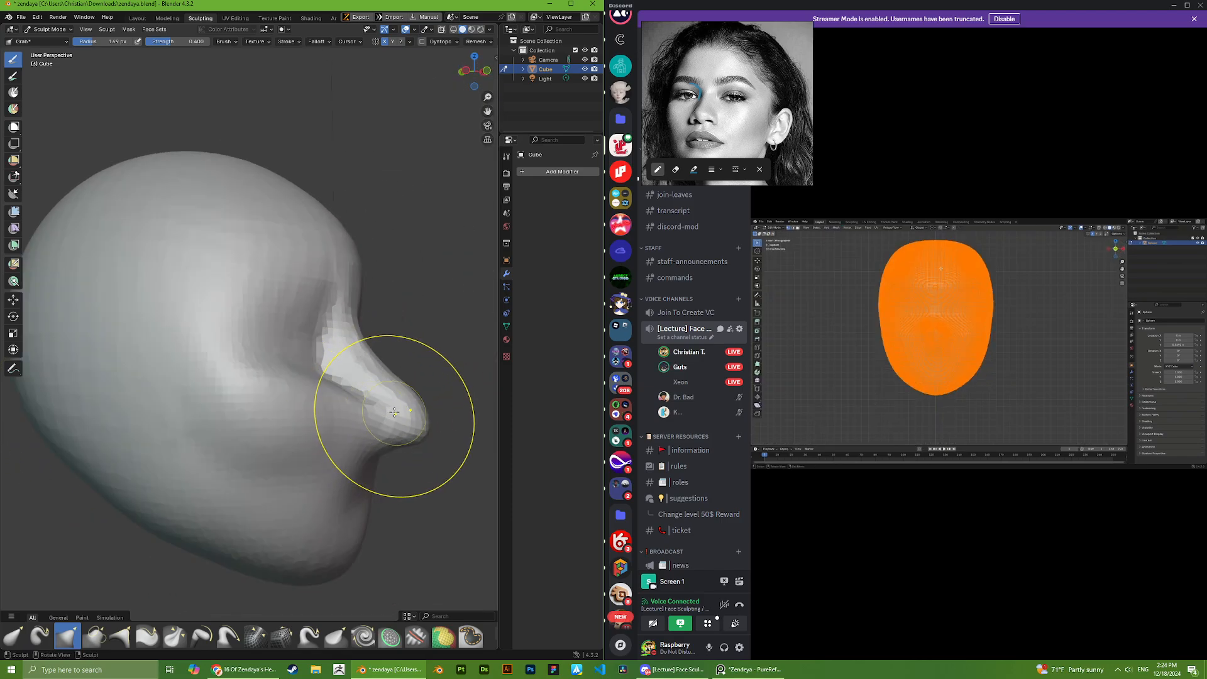
left_click_drag(431, 425, 400, 421)
mouse_move(400, 421)
middle_mouse_down()
mouse_move(323, 458)
mouse_move(423, 337)
middle_mouse_up()
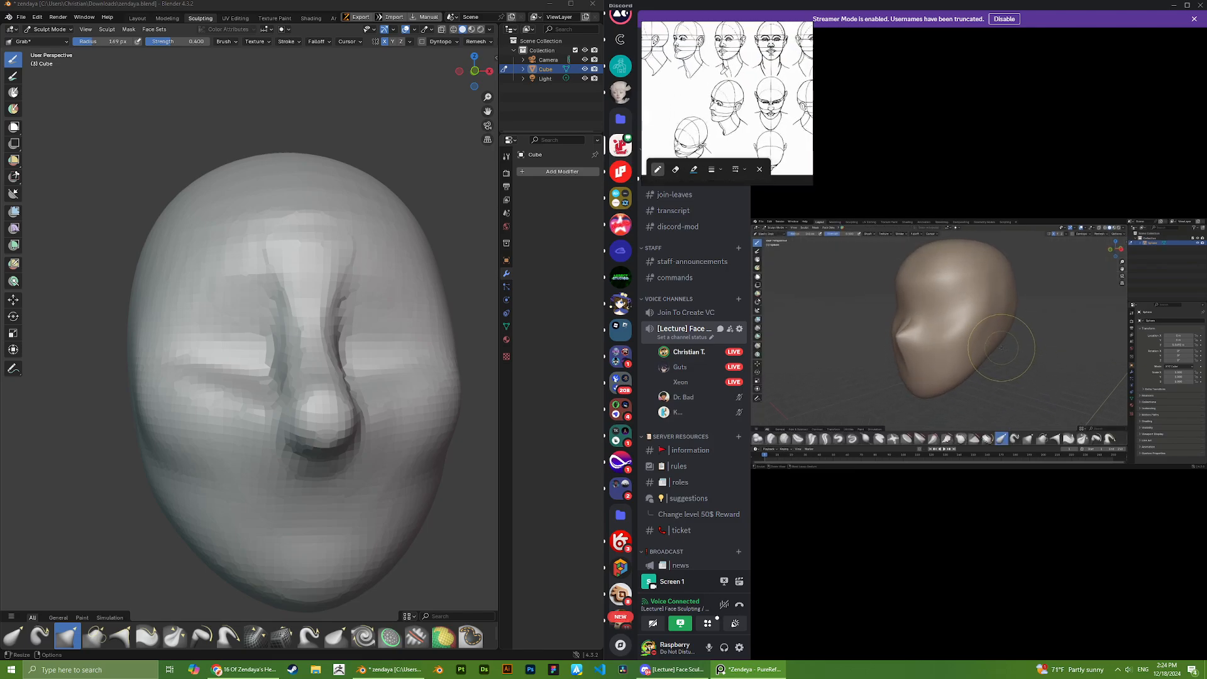
- Mark a horizontal guide line across the nose base of a three-quarter head drawing on the PureRef reference sheet
scroll(731, 91, "down", 4)
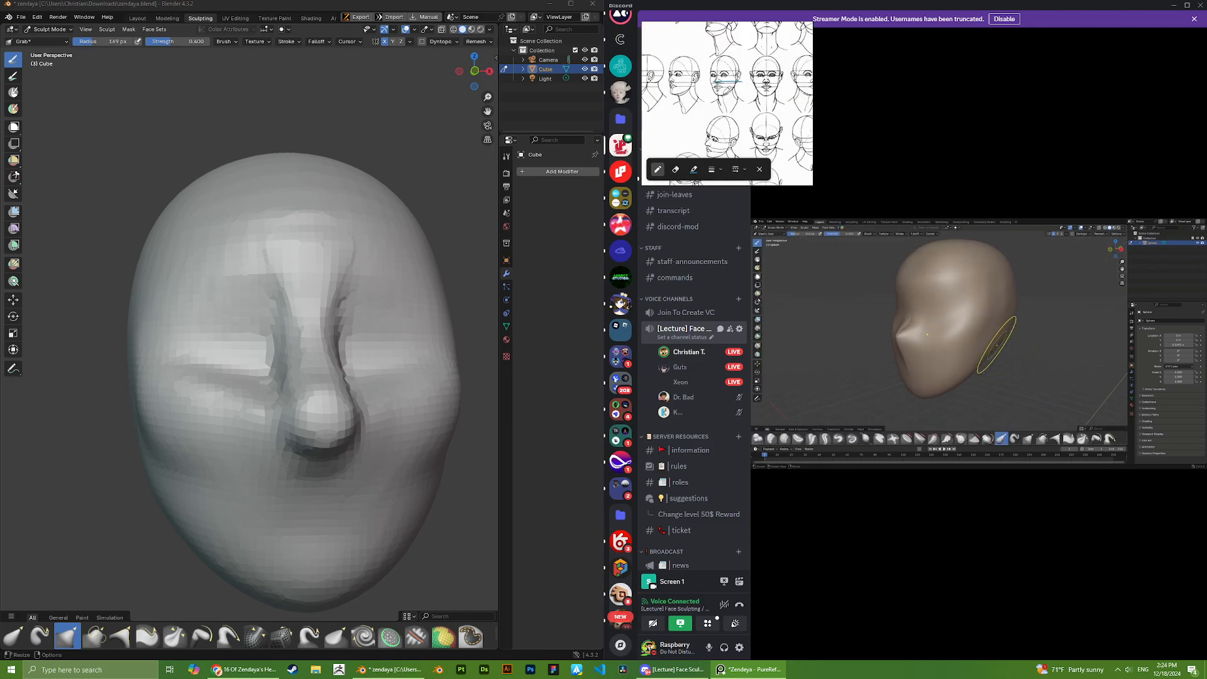
scroll(731, 91, "up", 3)
- Adjust the area beneath the nose in Blender by pulling it slightly back and down in profile with the Grab brush
middle_click_drag(327, 395, 303, 398)
scroll(226, 427, "down", 1)
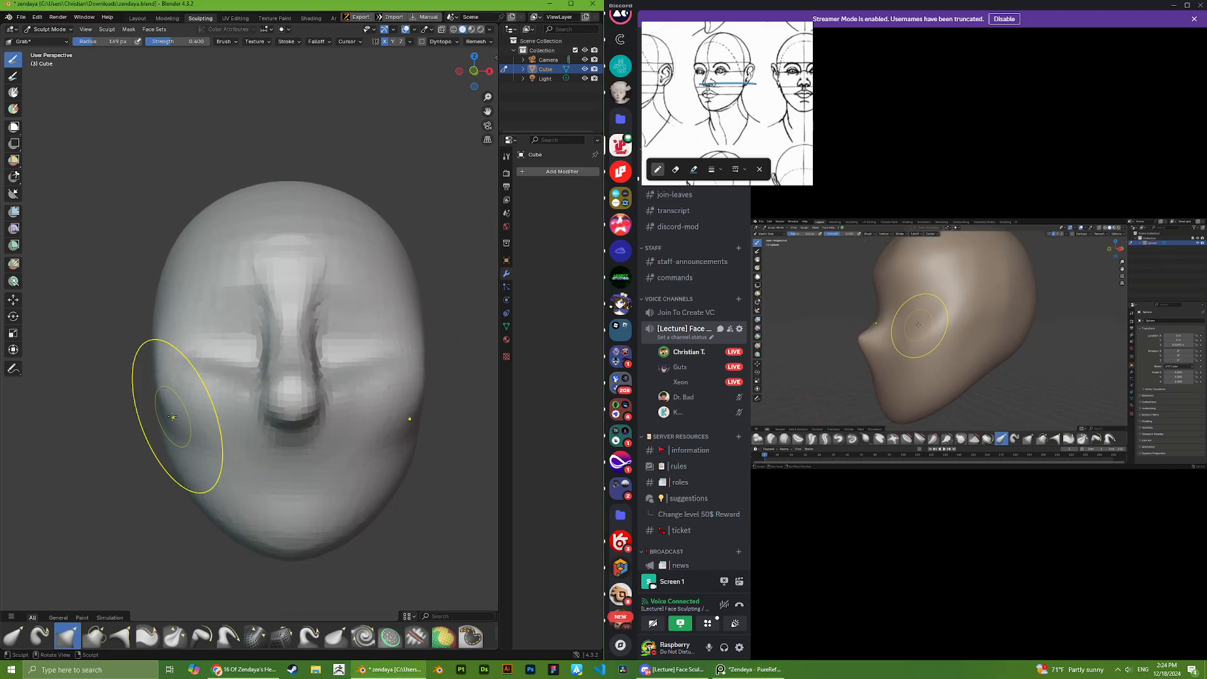
mouse_move(175, 404)
middle_mouse_down()
mouse_move(301, 427)
mouse_move(359, 422)
middle_mouse_up()
left_click_drag(361, 420, 349, 429)
middle_click_drag(349, 429, 342, 433)
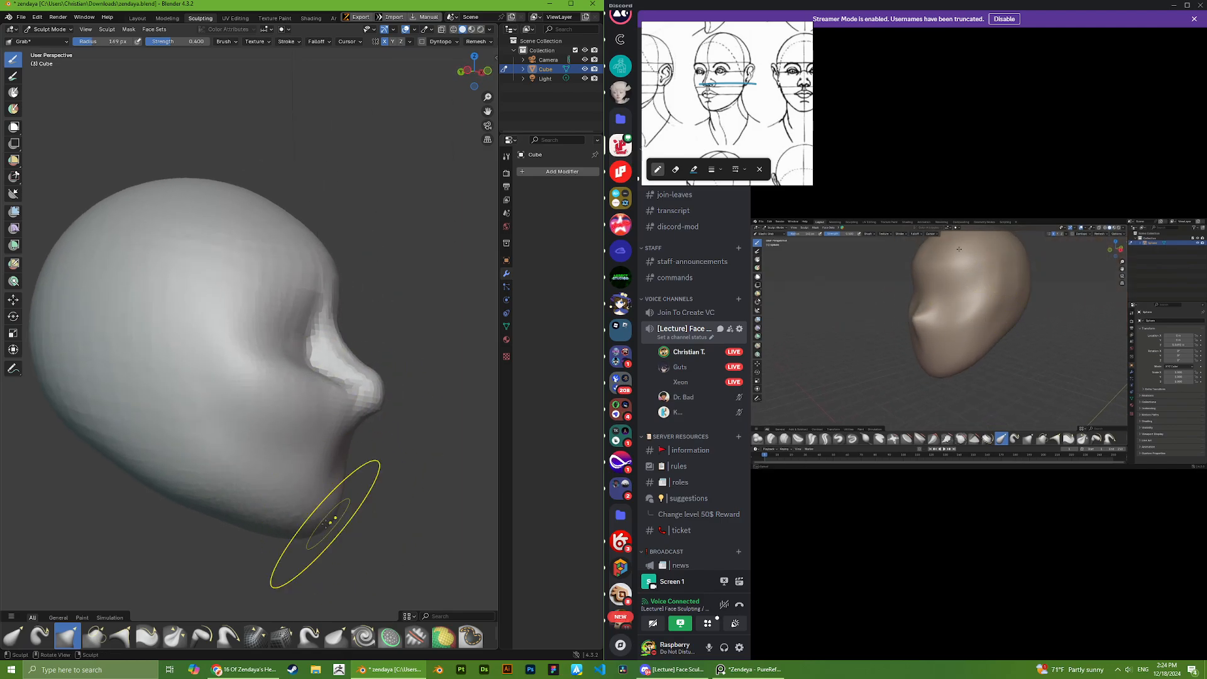
- Reshape the underside of the chin and the jawline in side view with the Grab brush
scroll(326, 523, "down", 3)
mouse_move(289, 490)
middle_mouse_down()
mouse_move(239, 471)
mouse_move(283, 462)
middle_mouse_up()
left_click_drag(285, 448, 284, 446)
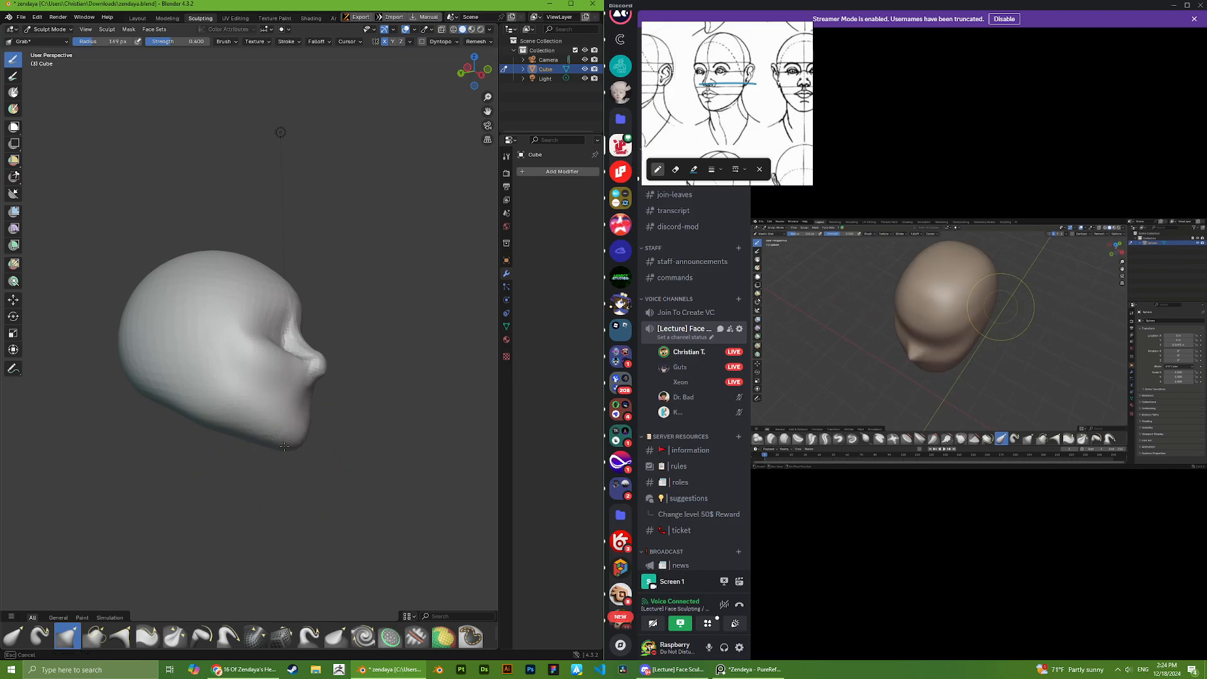
left_click_drag(209, 430, 201, 430)
mouse_move(175, 428)
middle_mouse_down()
mouse_move(210, 444)
mouse_move(191, 452)
mouse_move(243, 413)
mouse_move(202, 421)
middle_mouse_up()
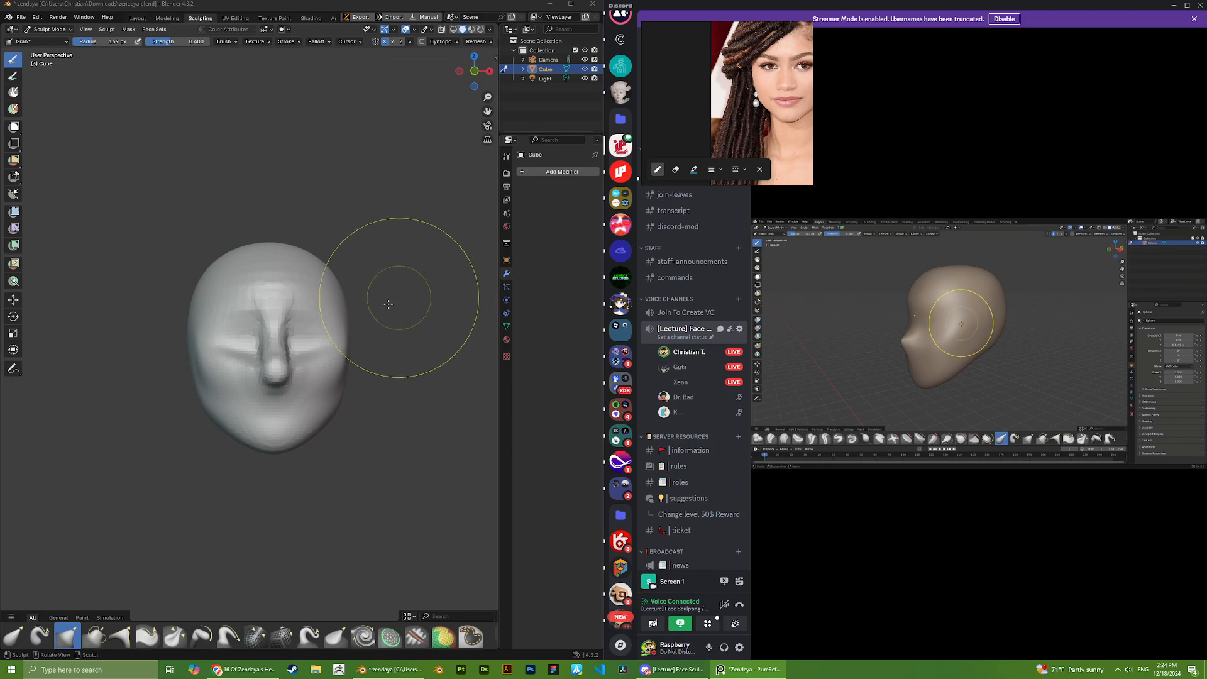
- Pull the lower cheek slightly outward and refine the jaw contour with the Grab brush
scroll(364, 333, "up", 5)
left_click_drag(148, 461, 142, 460)
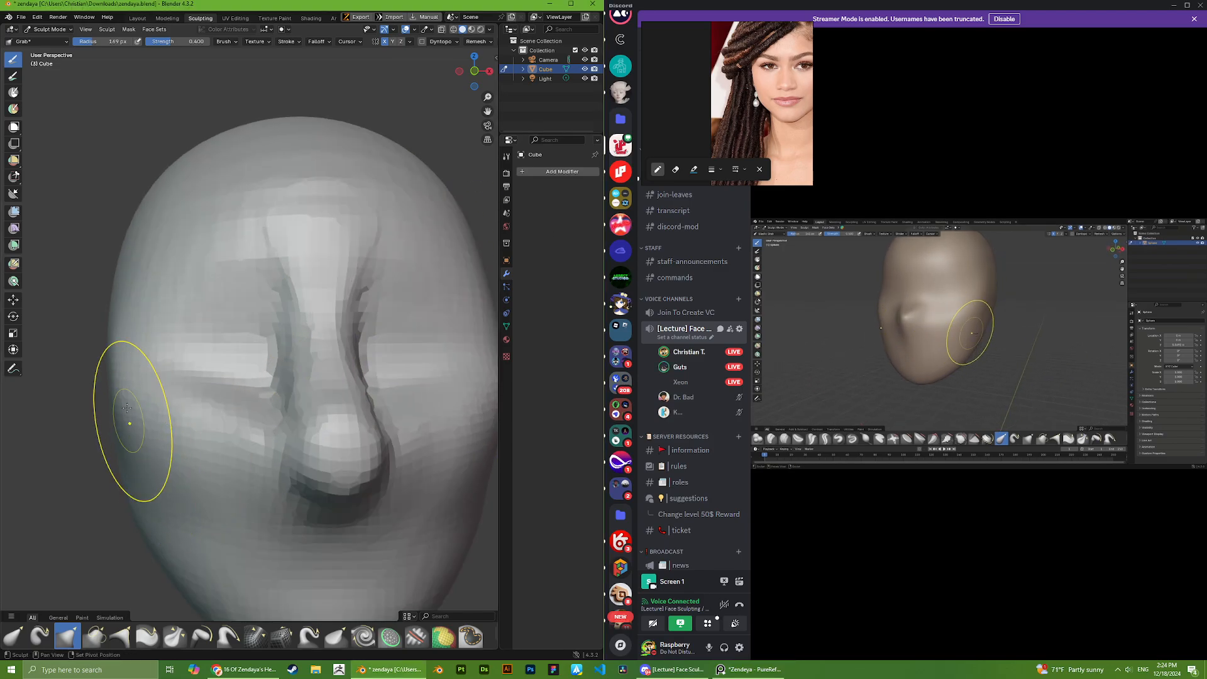
middle_click_drag(127, 408, 168, 455)
middle_click_drag(102, 435, 134, 377)
scroll(176, 377, "down", 4)
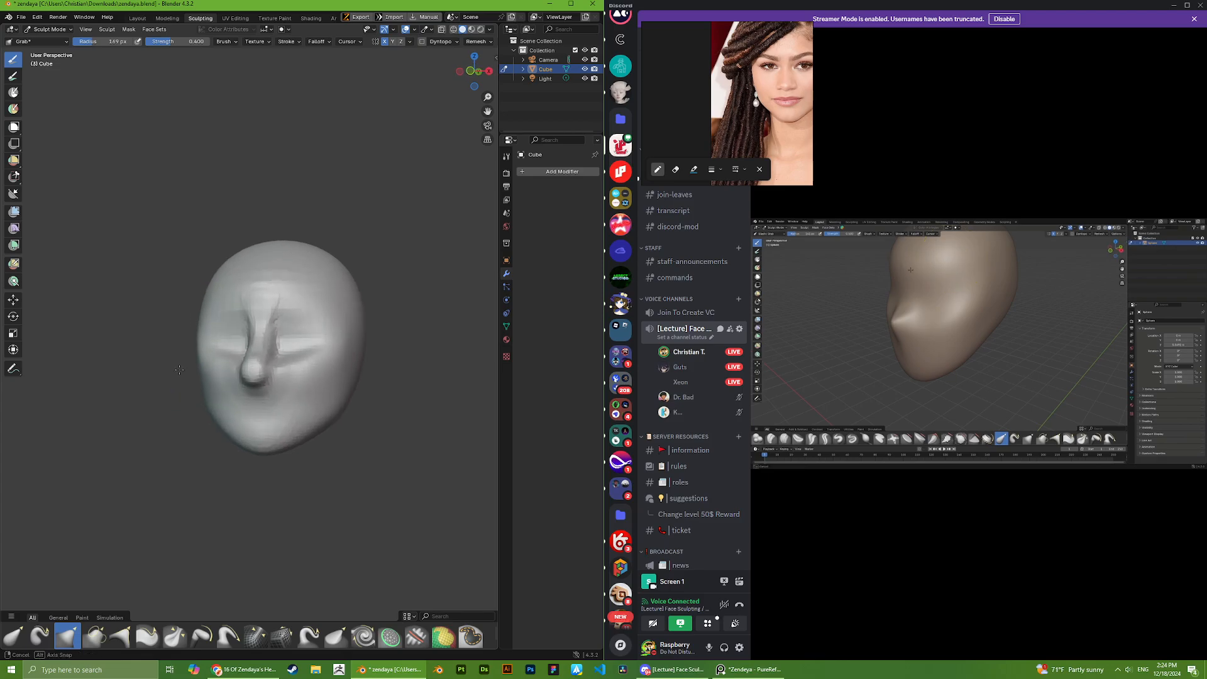
scroll(312, 401, "up", 5)
mouse_move(313, 400)
middle_mouse_down()
mouse_move(269, 471)
mouse_move(292, 429)
mouse_move(281, 413)
middle_mouse_up()
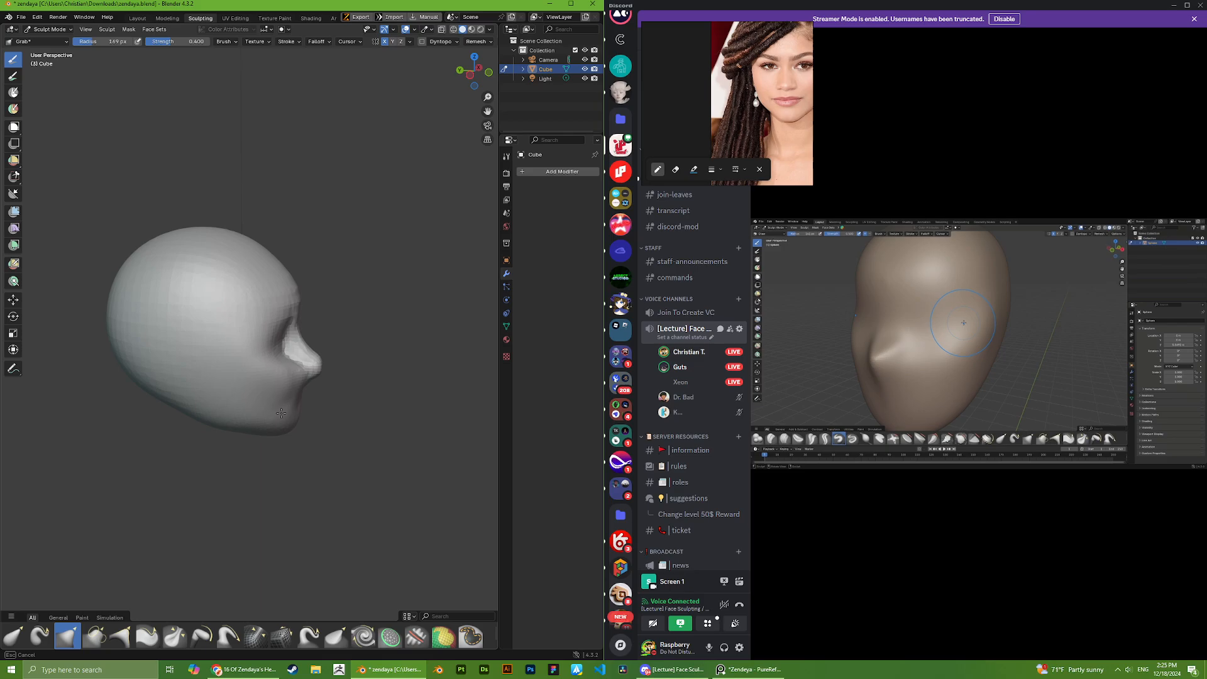
- Examine the facial proportions in the PureRef portrait photos and compare them with the sculpted head
scroll(747, 94, "down", 6)
scroll(748, 88, "up", 4)
middle_click_drag(777, 88, 754, 120)
scroll(762, 81, "up", 2)
scroll(760, 106, "down", 3)
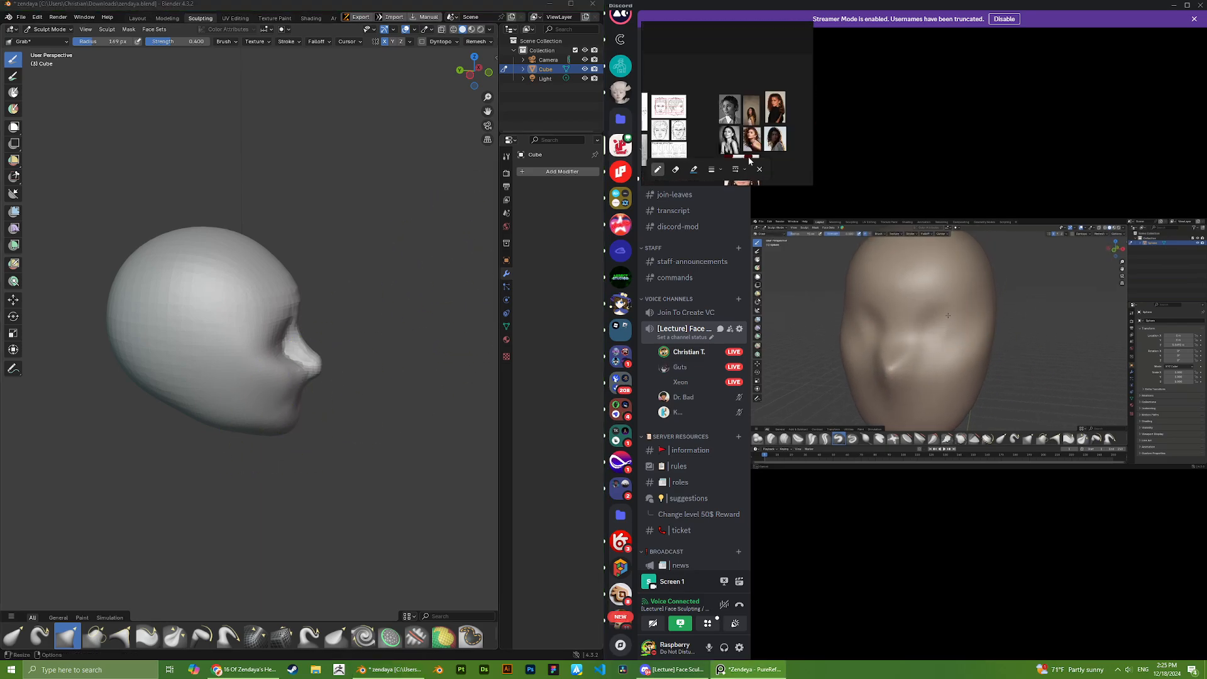
scroll(765, 113, "up", 5)
scroll(756, 119, "up", 2)
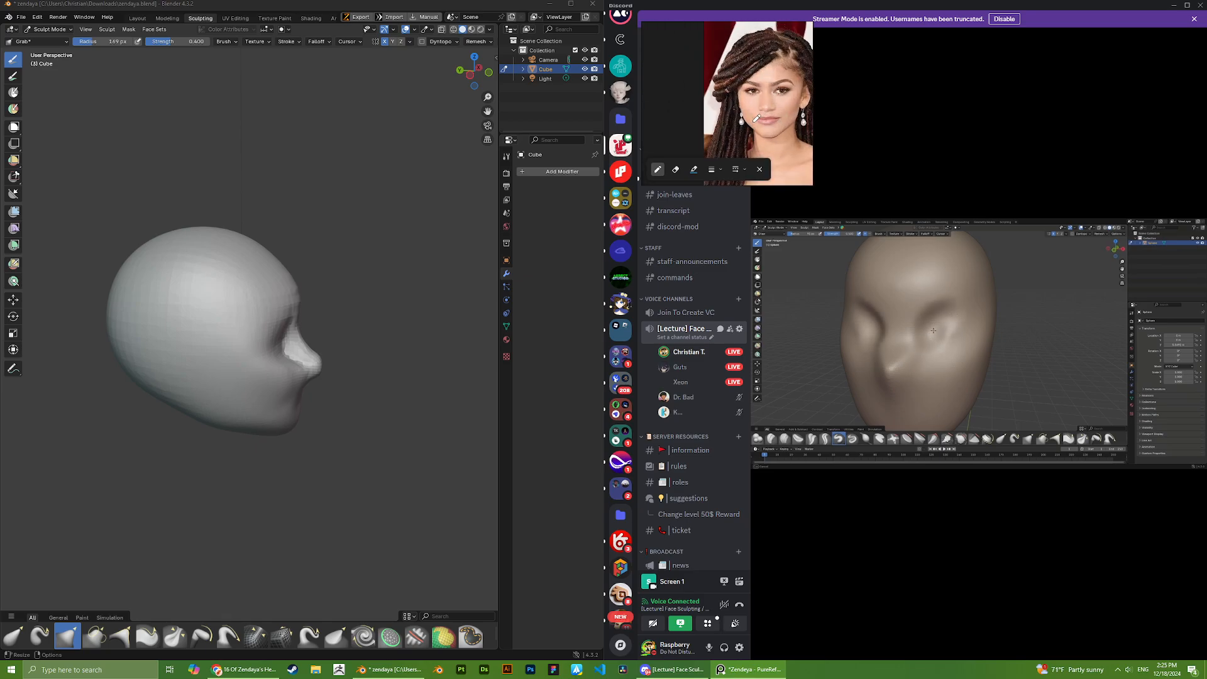
scroll(753, 106, "up", 2)
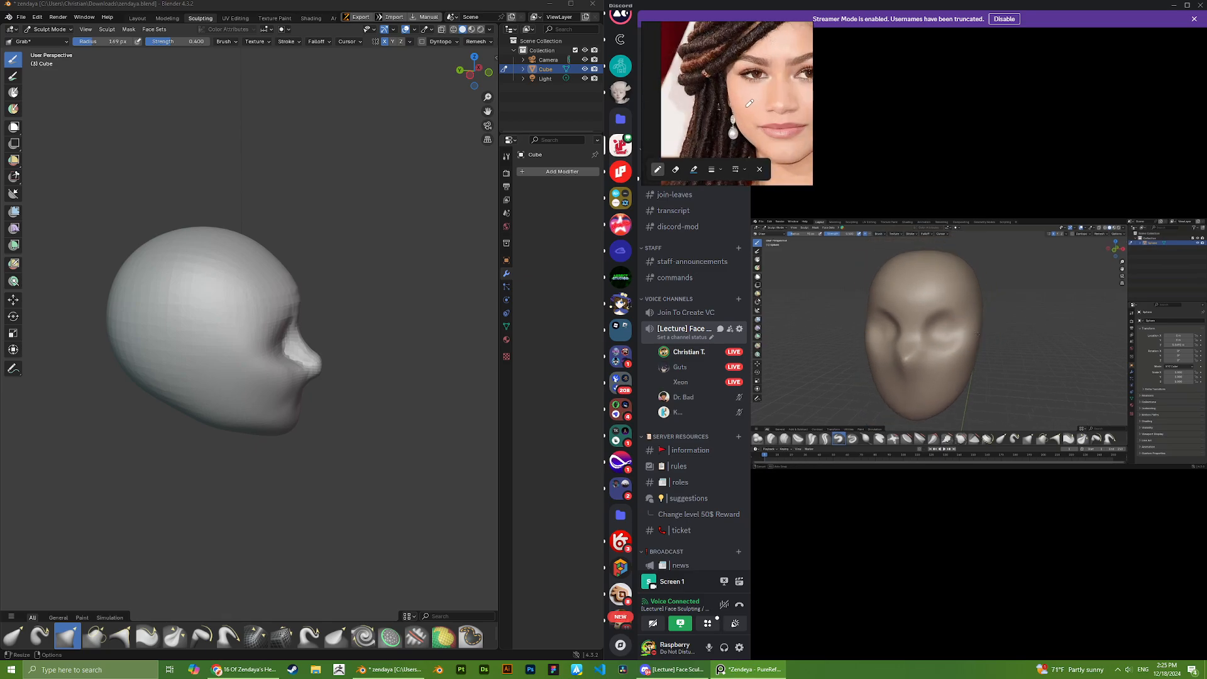
scroll(753, 94, "up", 2)
scroll(745, 92, "down", 4)
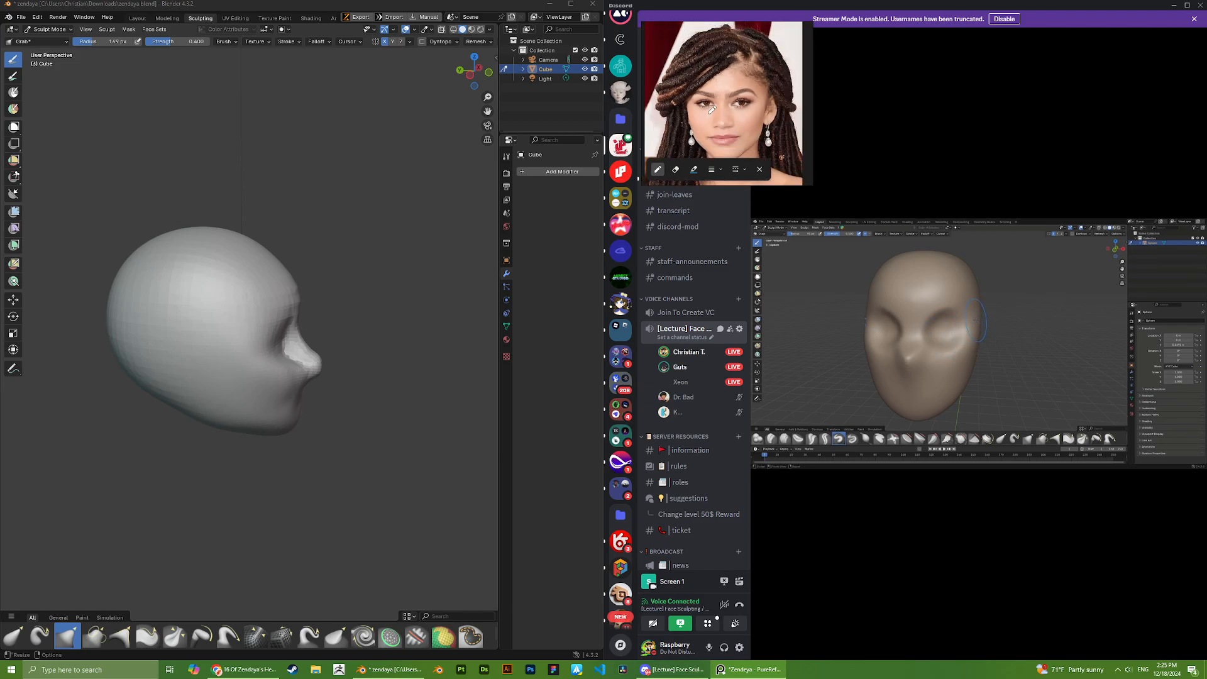
scroll(715, 81, "up", 2)
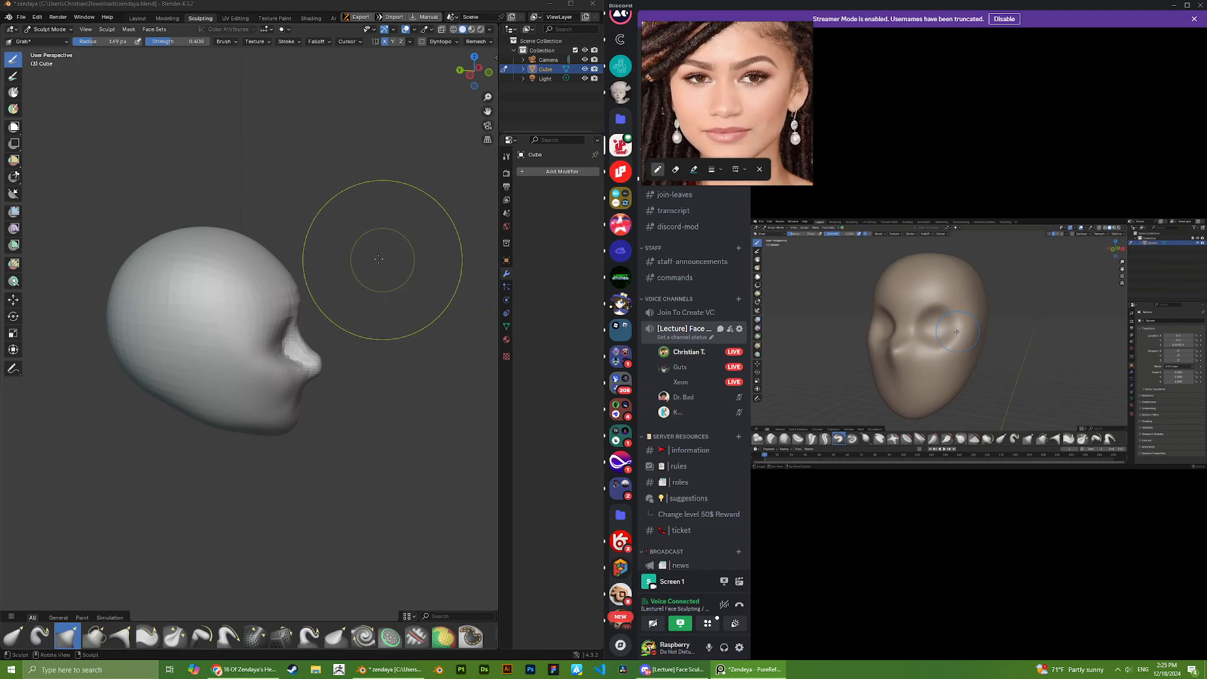
middle_click_drag(363, 255, 371, 305)
scroll(693, 130, "down", 4)
scroll(693, 130, "up", 3)
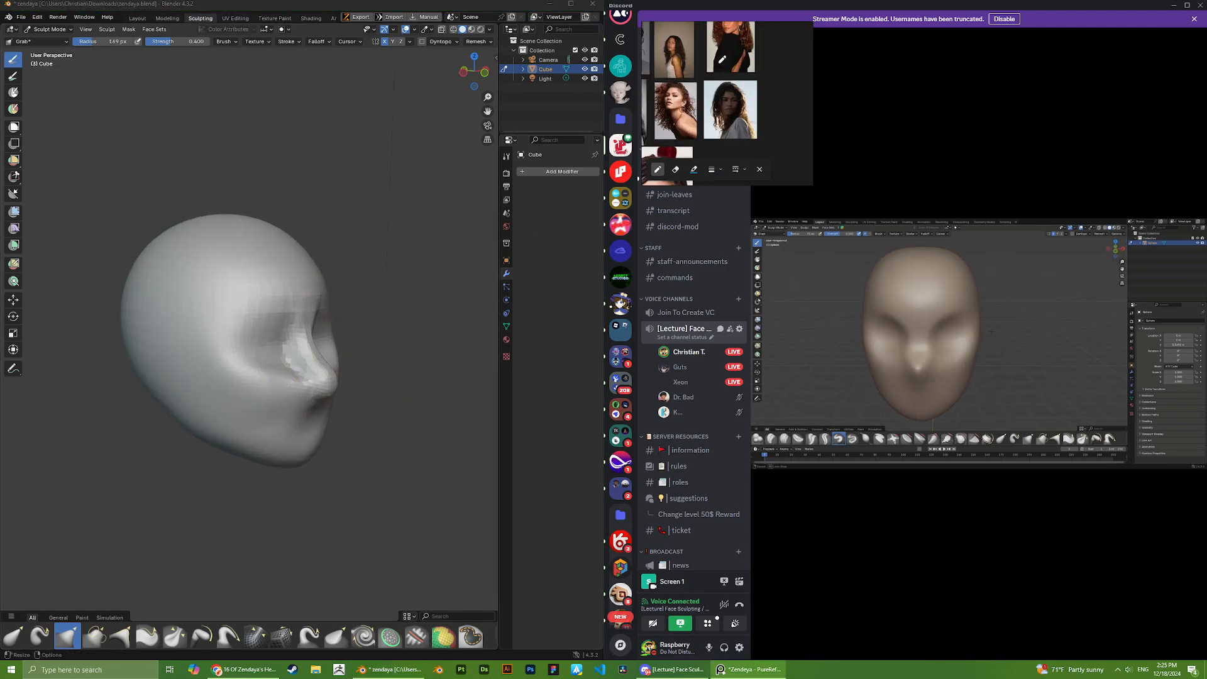
scroll(745, 96, "down", 3)
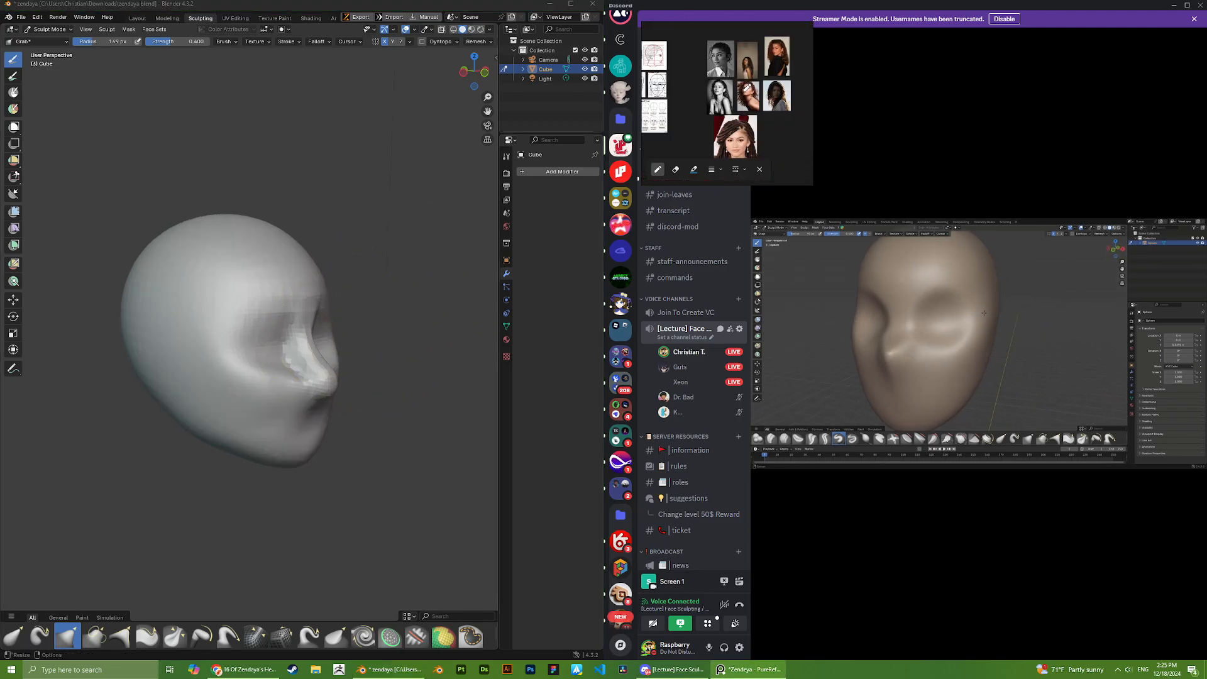
- Switch to Pinterest in the browser and search for "zendaya side profile"
scroll(730, 86, "up", 5)
scroll(730, 87, "down", 3)
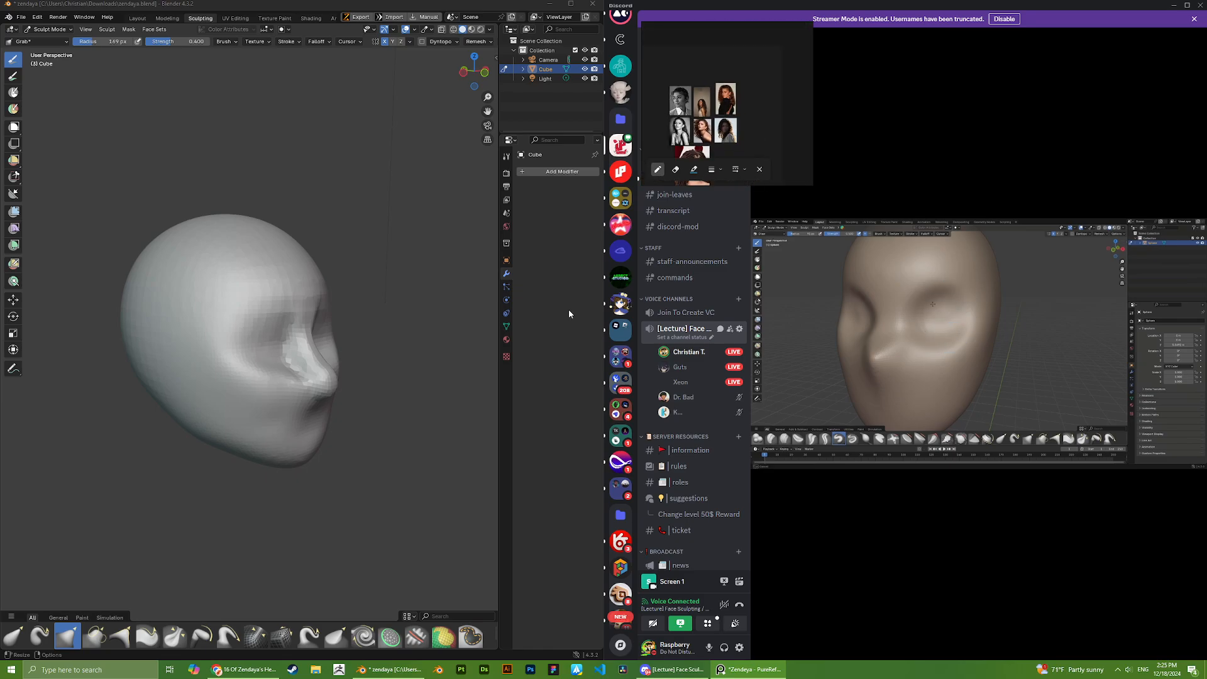
left_click(245, 669)
scroll(209, 411, "down", 1)
scroll(209, 411, "up", 1)
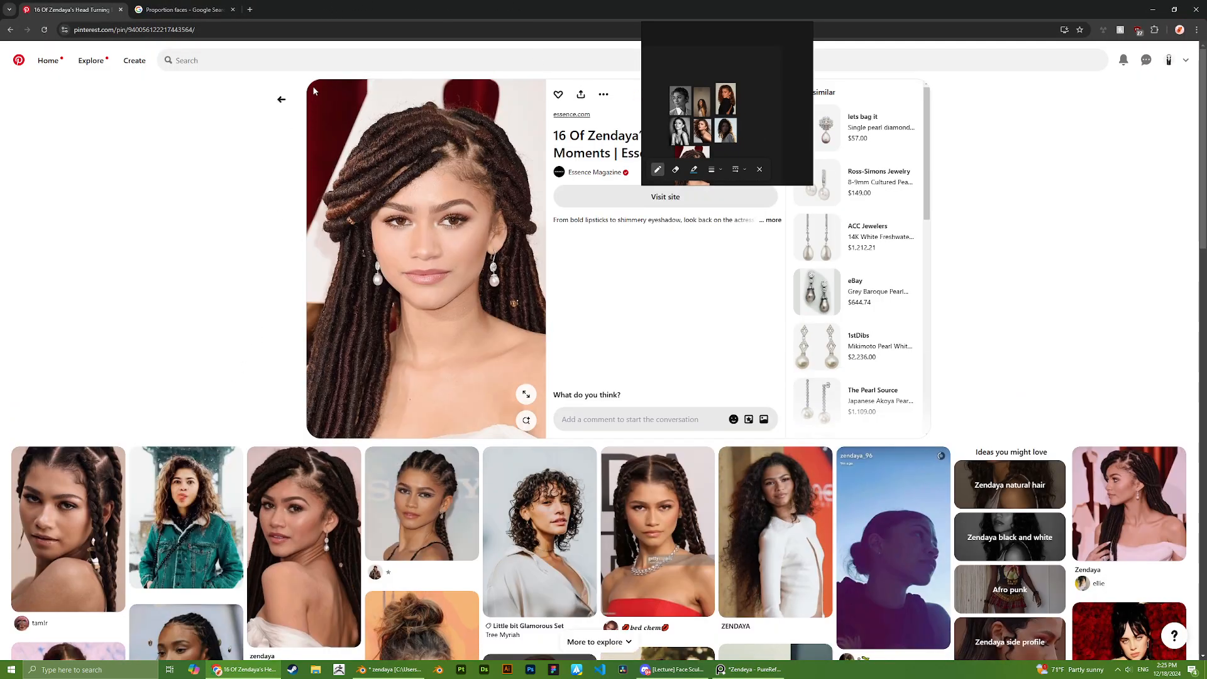
left_click(222, 60)
type("zendaya si")
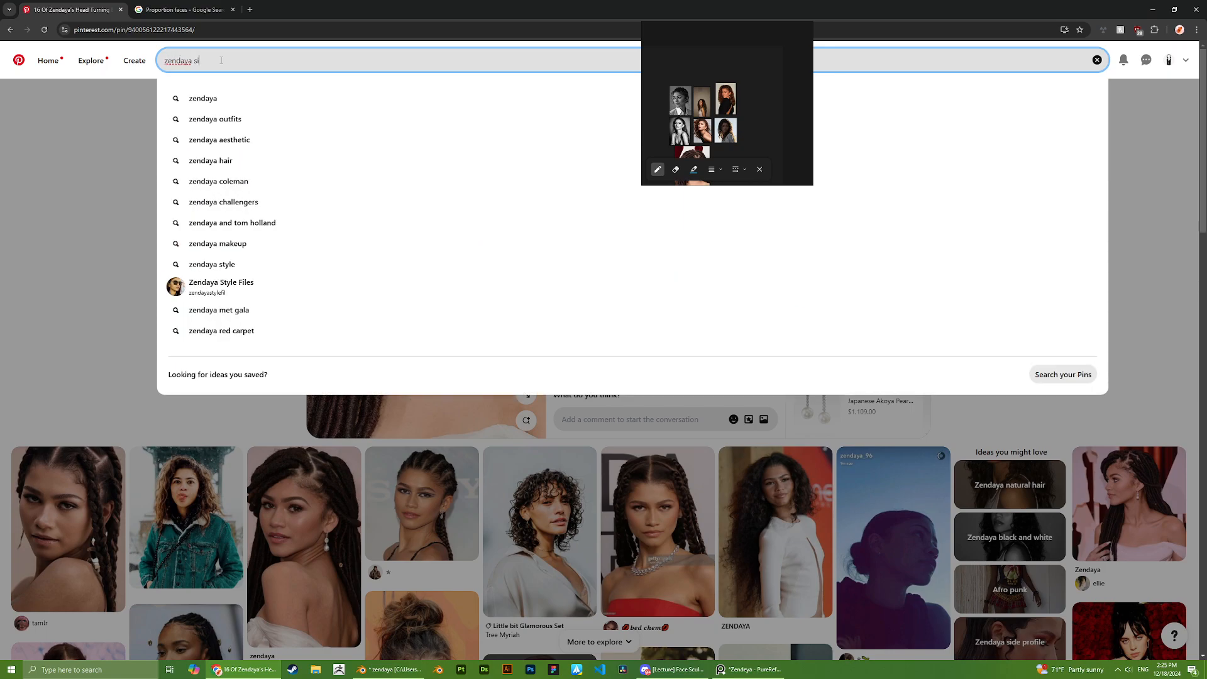
type("de profile")
key("Return")
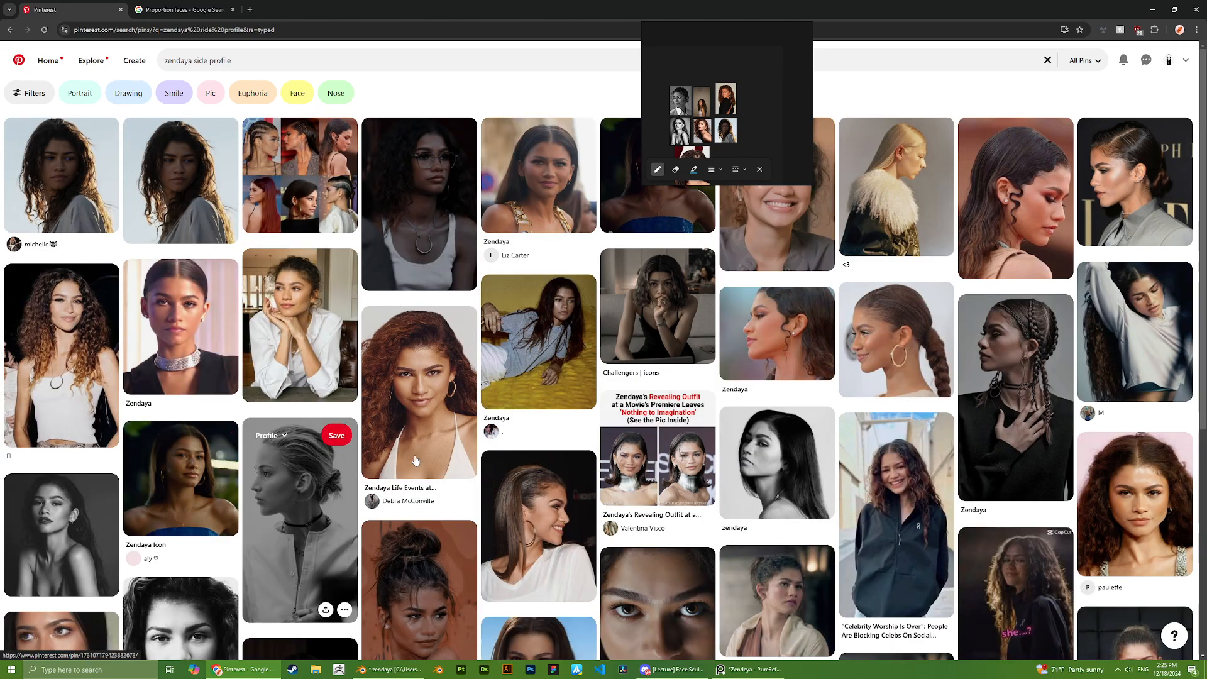
- Open the braided-hair side portrait and add it to the PureRef board beside the other photos, scaled down
left_click(1037, 356)
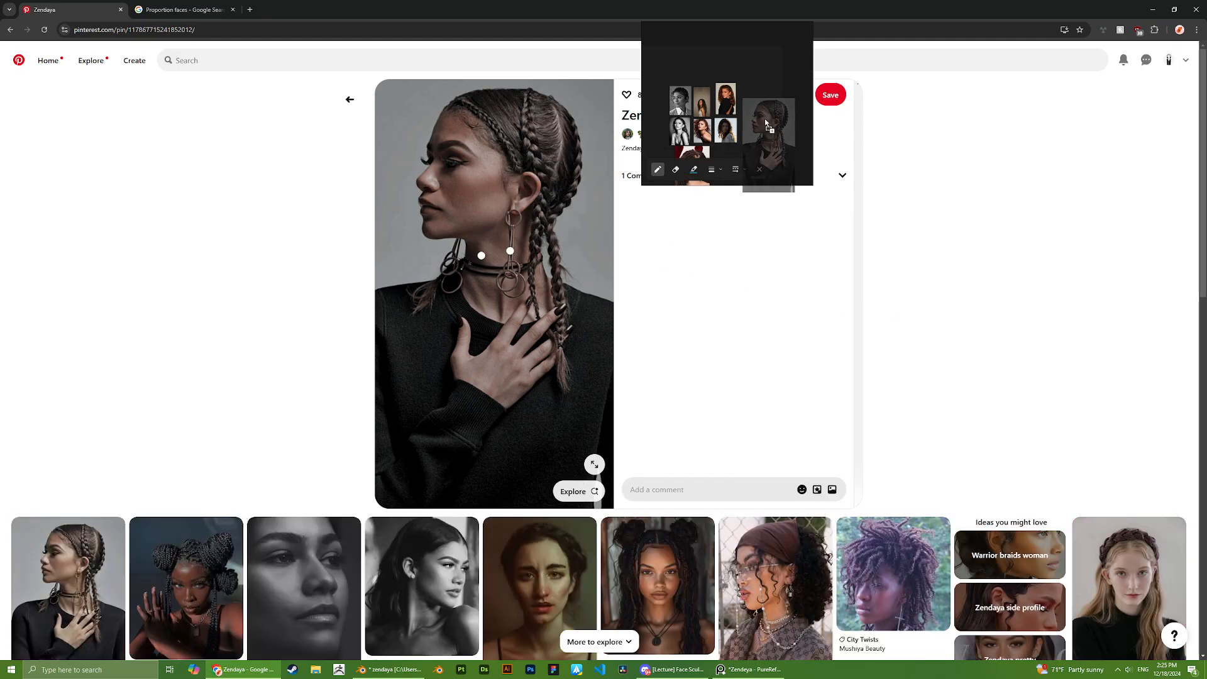
left_click(755, 93)
left_click_drag(762, 78, 768, 97)
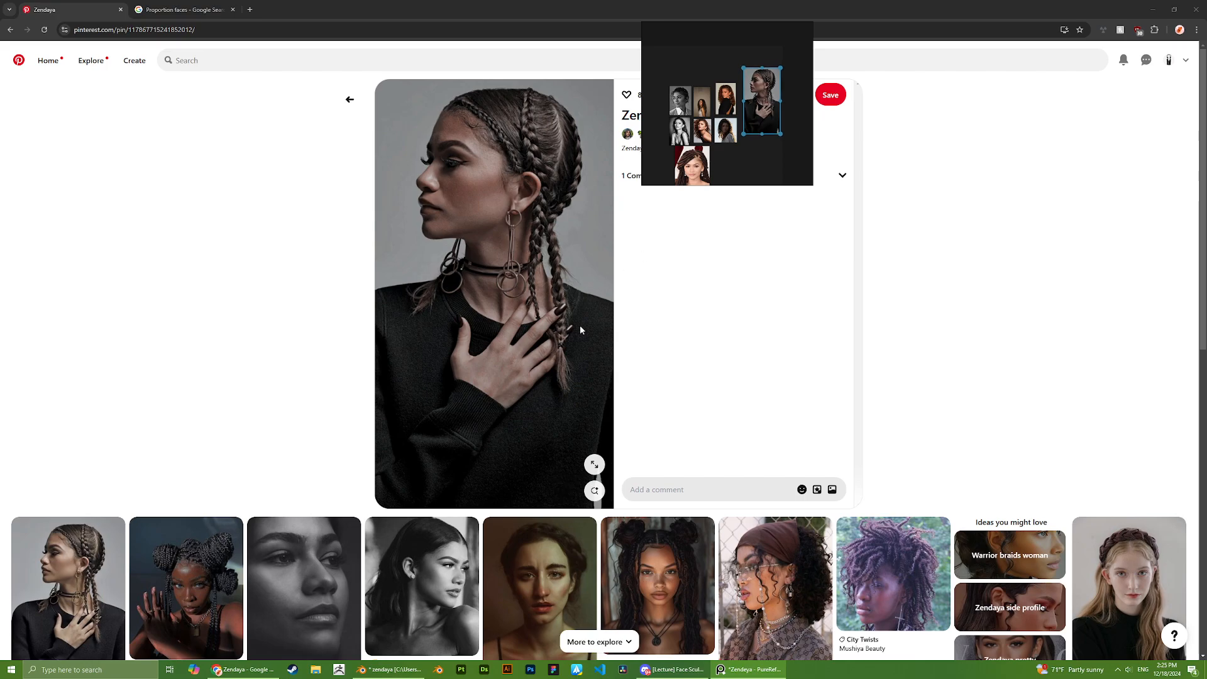
- Add the black-and-white over-the-shoulder portrait to the PureRef board and scale and arrange both new photos in a column
scroll(531, 398, "down", 2)
left_click(421, 490)
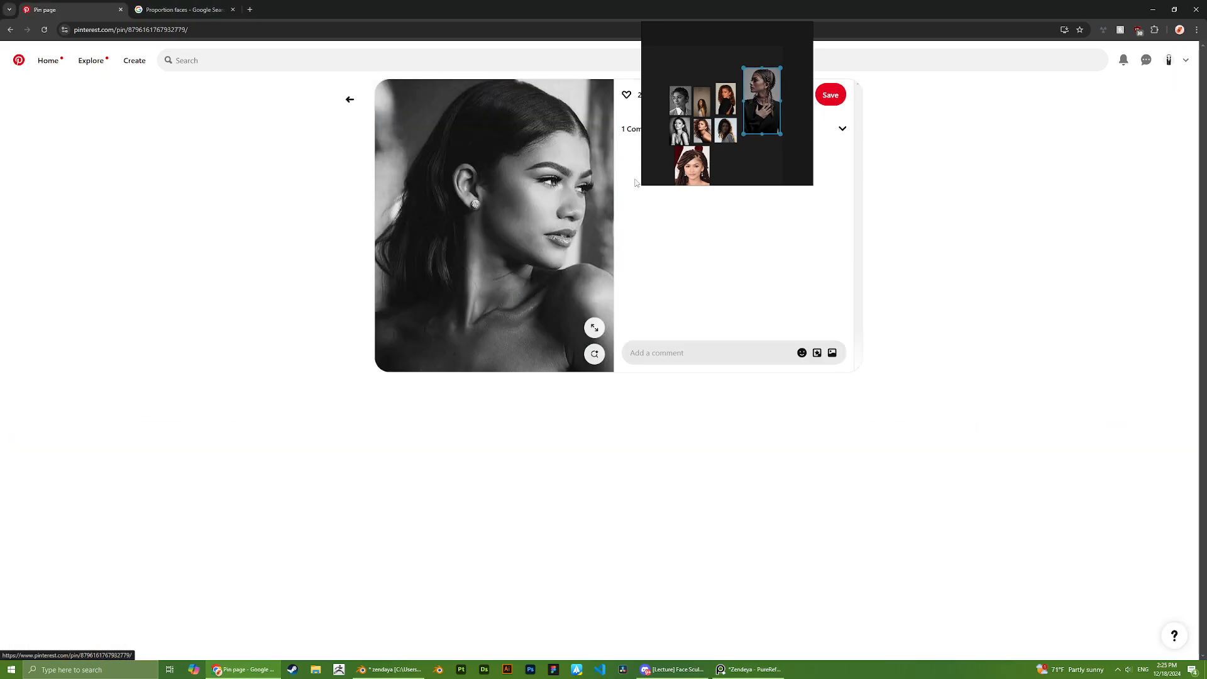
left_click(777, 152)
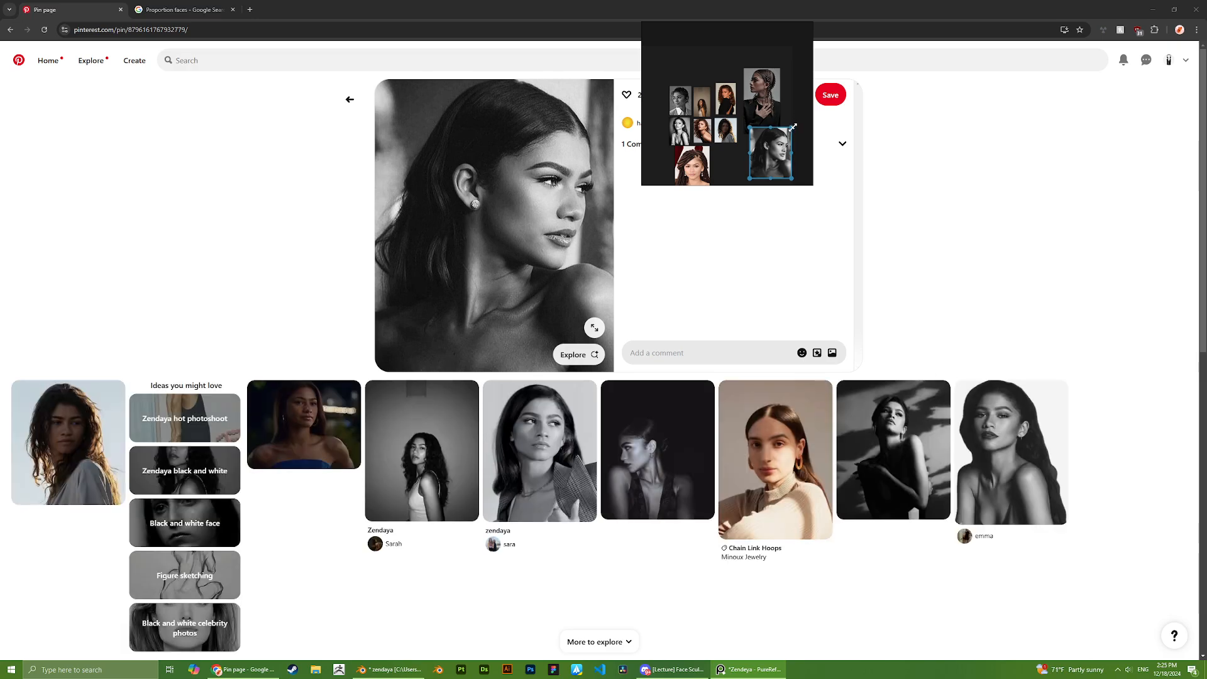
left_click(771, 81)
left_click_drag(780, 68, 768, 91)
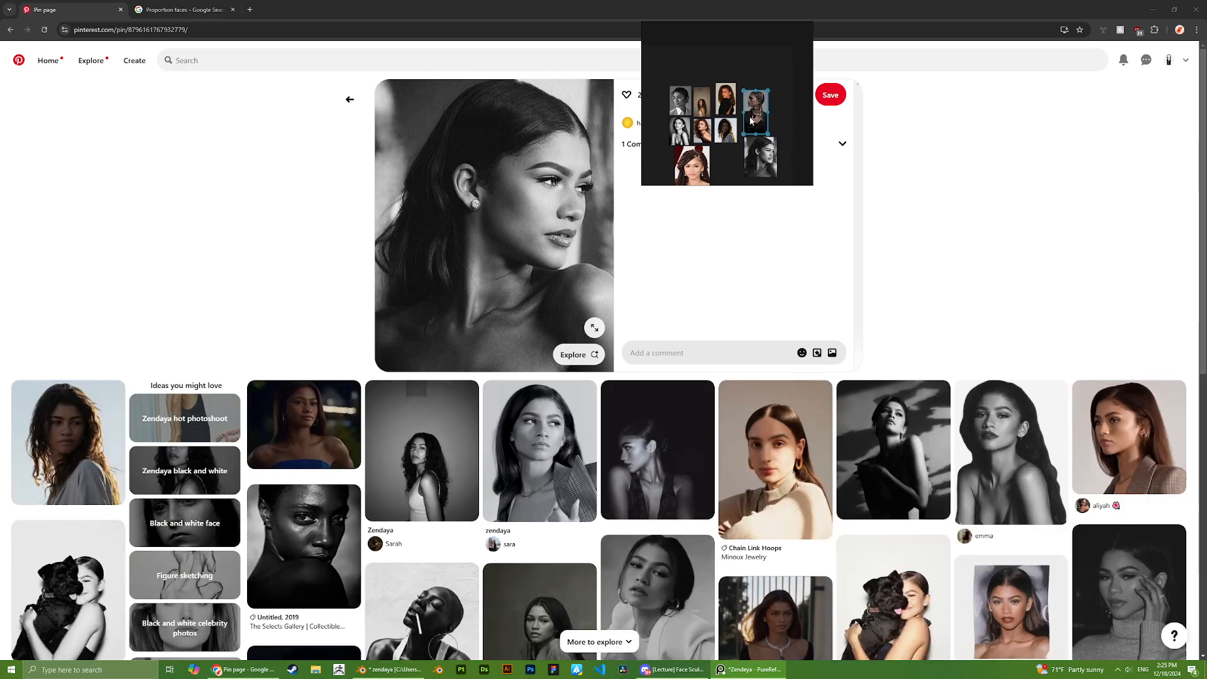
left_click_drag(763, 159, 761, 155)
- Examine the two new side-view portraits up close in PureRef and return to Blender
scroll(781, 111, "up", 8)
middle_click_drag(703, 73, 737, 78)
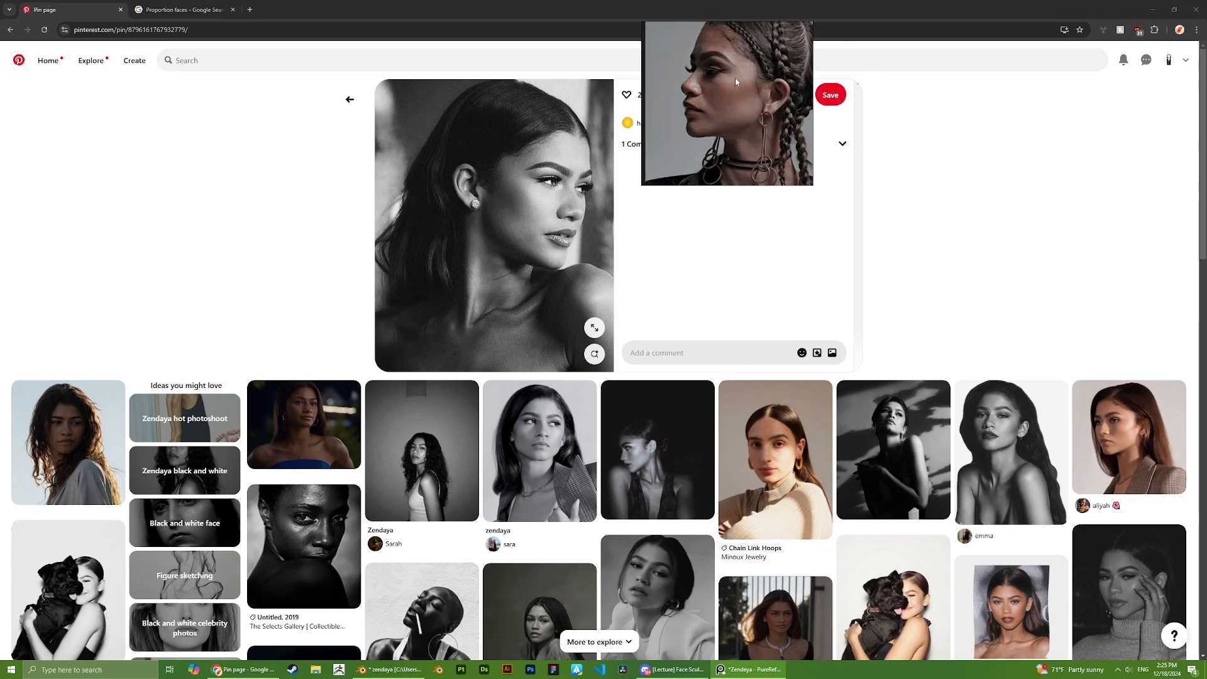
scroll(718, 91, "down", 6)
scroll(718, 91, "up", 5)
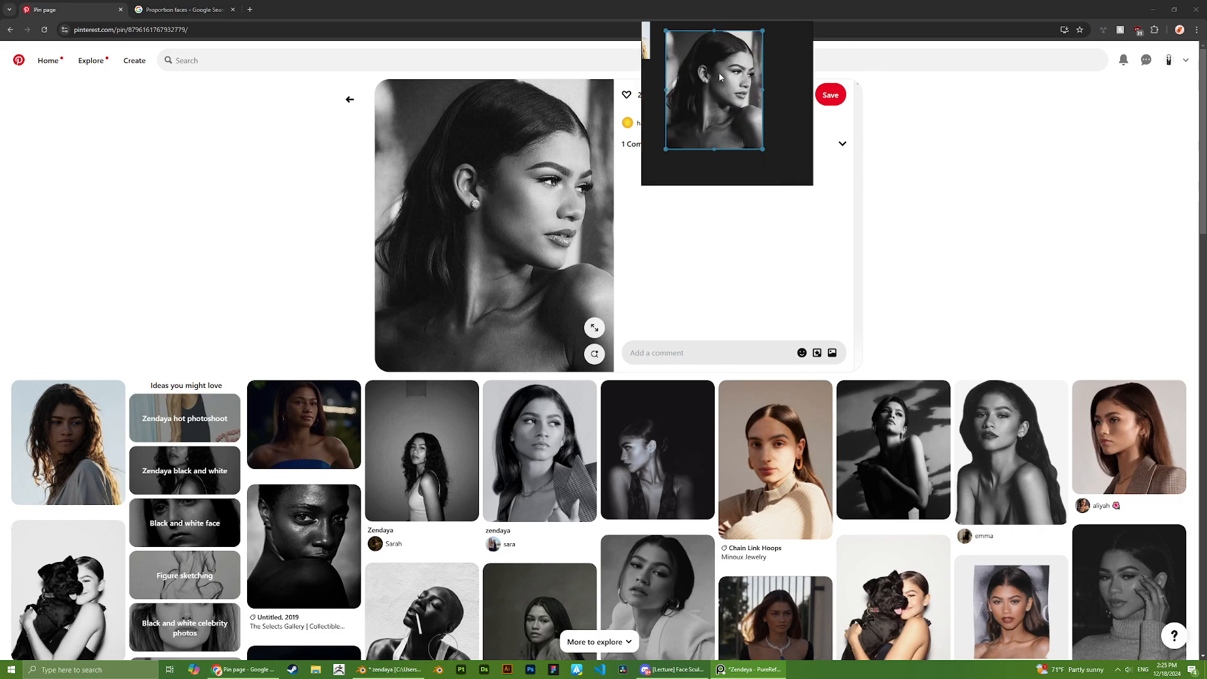
key("alt+Tab")
key("alt+Tab")
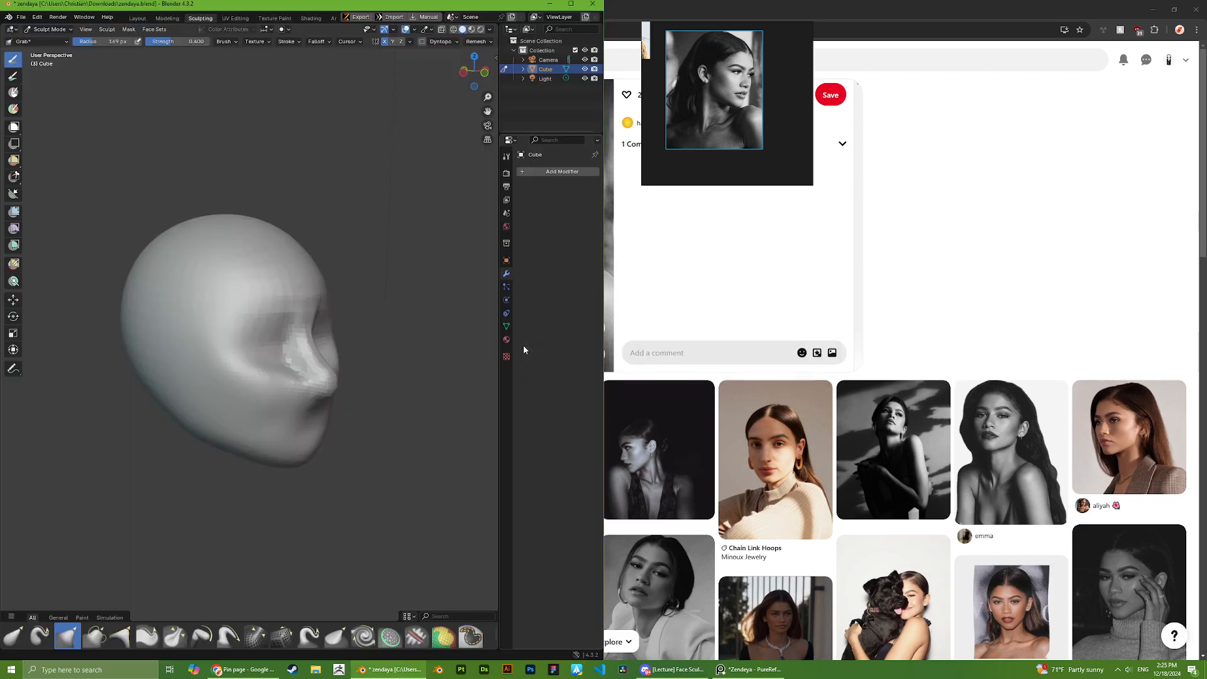
- Pull the cheek back and adjust the area beside the nose with the Grab brush
scroll(294, 410, "up", 5)
left_click_drag(294, 409, 231, 390)
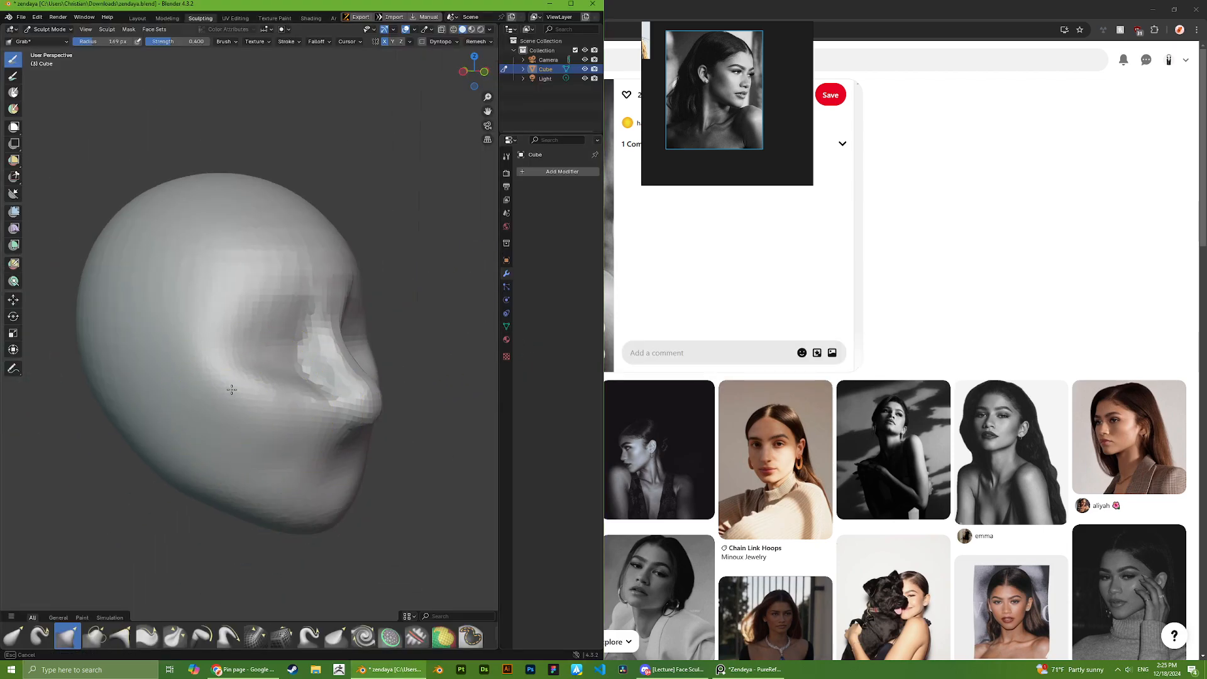
middle_click_drag(286, 403, 302, 425)
scroll(308, 440, "up", 2)
left_click_drag(313, 449, 335, 452)
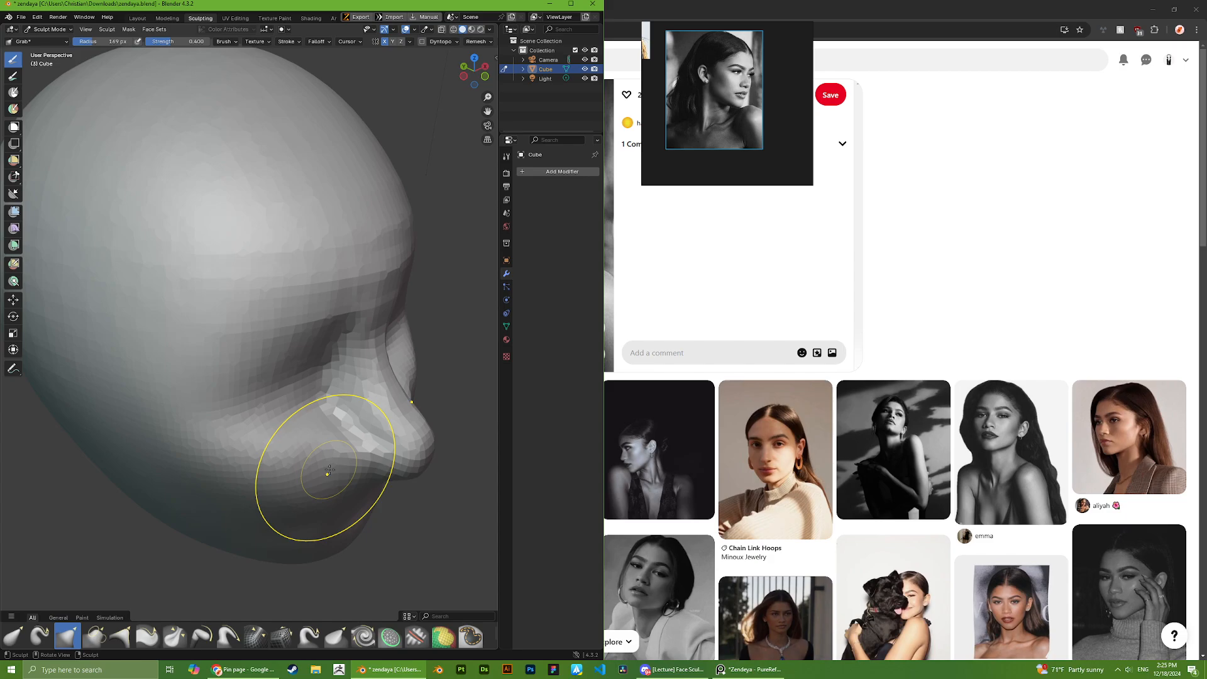
- Reshape the outer cheekbone from several angles with short Grab brush strokes
mouse_move(329, 470)
middle_mouse_down()
mouse_move(194, 399)
mouse_move(232, 404)
middle_mouse_up()
scroll(334, 490, "down", 2)
left_click_drag(232, 404, 220, 397)
mouse_move(220, 397)
middle_mouse_down()
mouse_move(210, 394)
mouse_move(220, 394)
middle_mouse_up()
left_click_drag(220, 395, 242, 380)
middle_click_drag(250, 378, 227, 377)
left_click_drag(228, 377, 217, 355)
- Refine the outer eye socket and the brow ridge with the Grab brush
mouse_move(213, 350)
middle_mouse_down()
mouse_move(233, 345)
mouse_move(225, 337)
middle_mouse_up()
left_click_drag(233, 337, 252, 334)
middle_click_drag(207, 333, 252, 331)
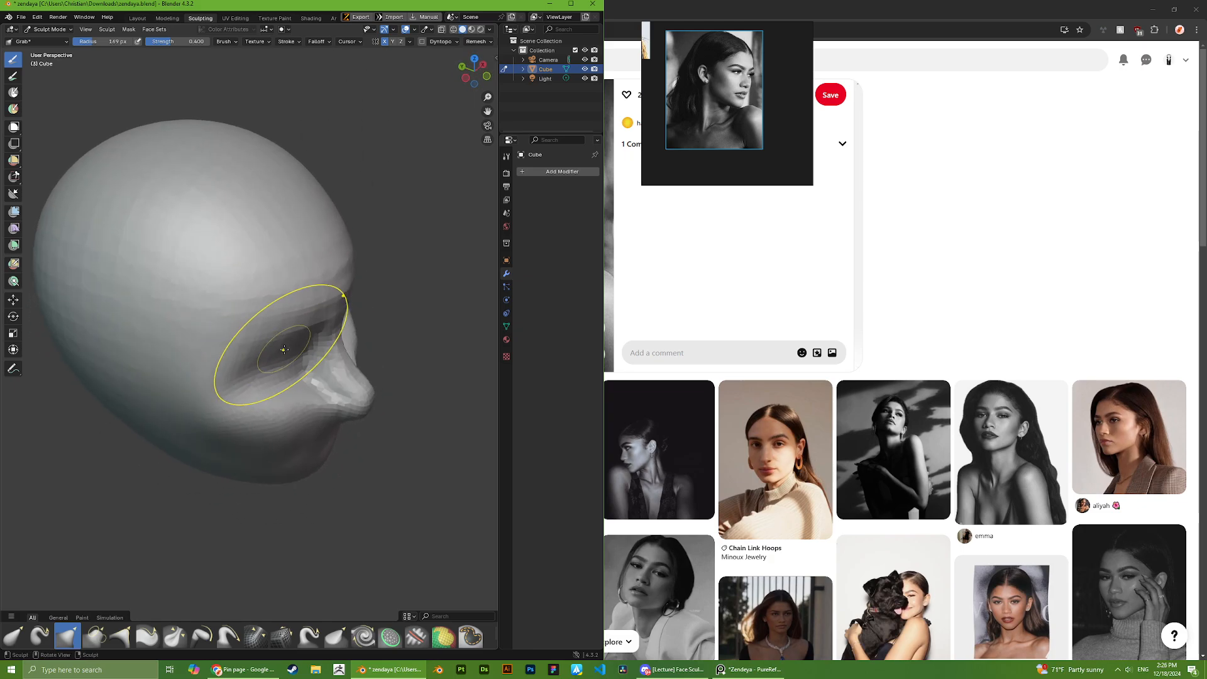
left_click_drag(283, 344, 279, 335)
middle_click_drag(279, 335, 303, 327)
left_click_drag(308, 312, 315, 307)
mouse_move(346, 314)
middle_mouse_down()
mouse_move(224, 338)
mouse_move(260, 359)
mouse_move(240, 356)
middle_mouse_up()
left_click_drag(251, 352, 264, 348)
mouse_move(290, 346)
middle_mouse_down()
mouse_move(264, 356)
mouse_move(252, 403)
mouse_move(225, 403)
mouse_move(126, 457)
mouse_move(162, 450)
middle_mouse_up()
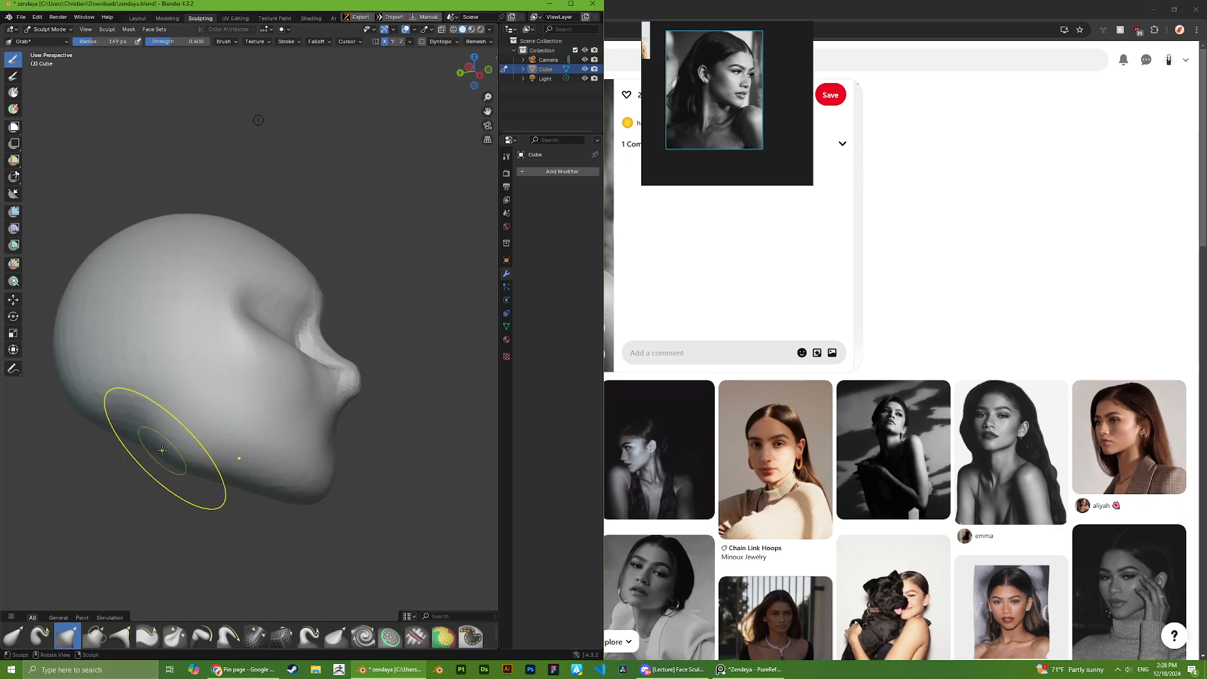
- Compare the sculpted head in profile and front view with the frontal portrait in PureRef
middle_click_drag(220, 480, 170, 442)
mouse_move(190, 367)
middle_mouse_down()
mouse_move(310, 269)
mouse_move(246, 351)
middle_mouse_up()
scroll(729, 134, "down", 3)
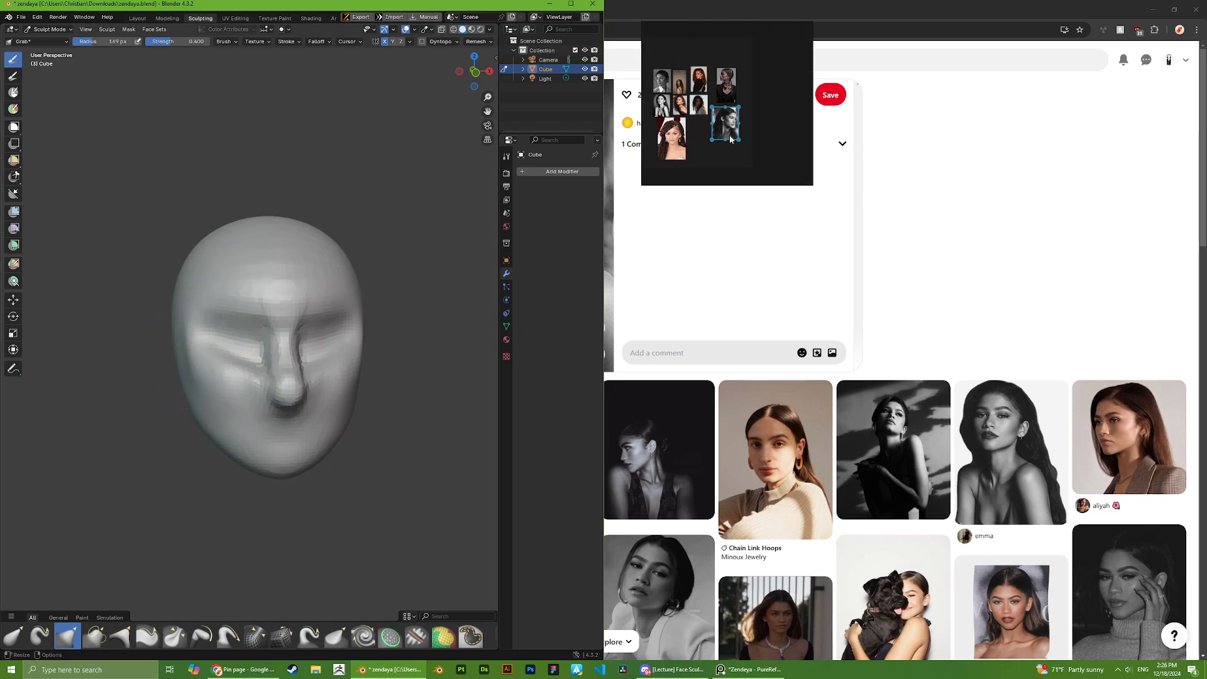
scroll(689, 137, "up", 4)
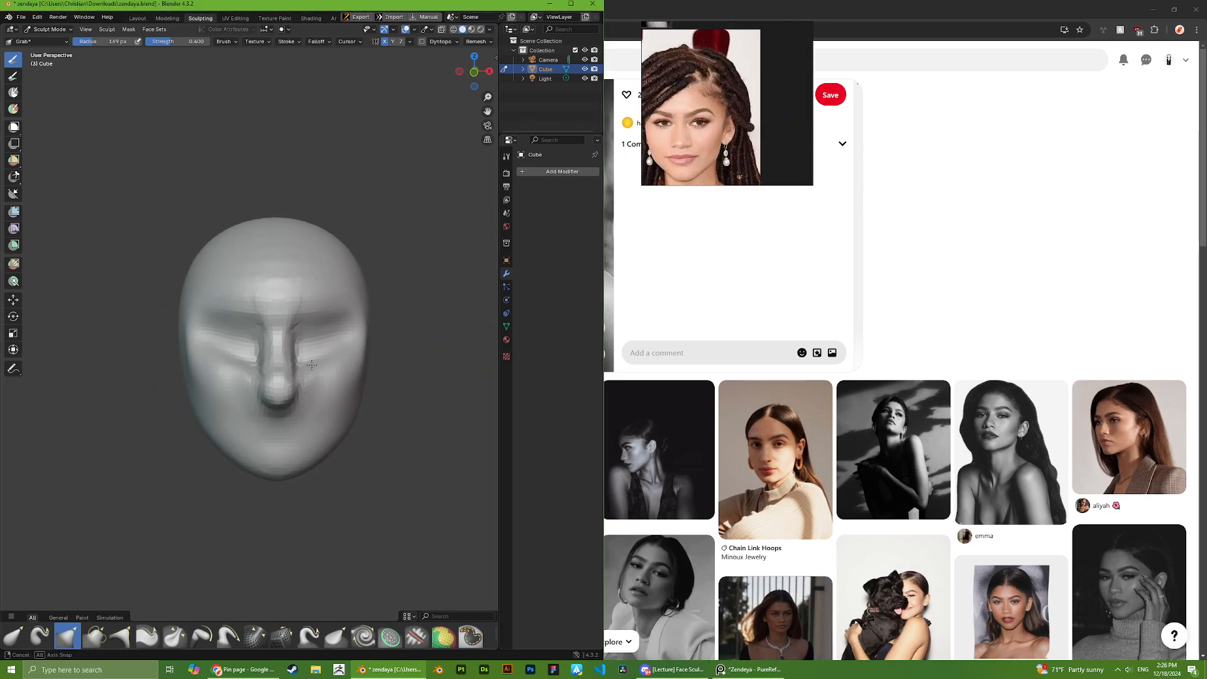
mouse_move(291, 378)
middle_mouse_down()
mouse_move(197, 318)
mouse_move(237, 303)
mouse_move(295, 343)
middle_mouse_up()
scroll(214, 324, "up", 3)
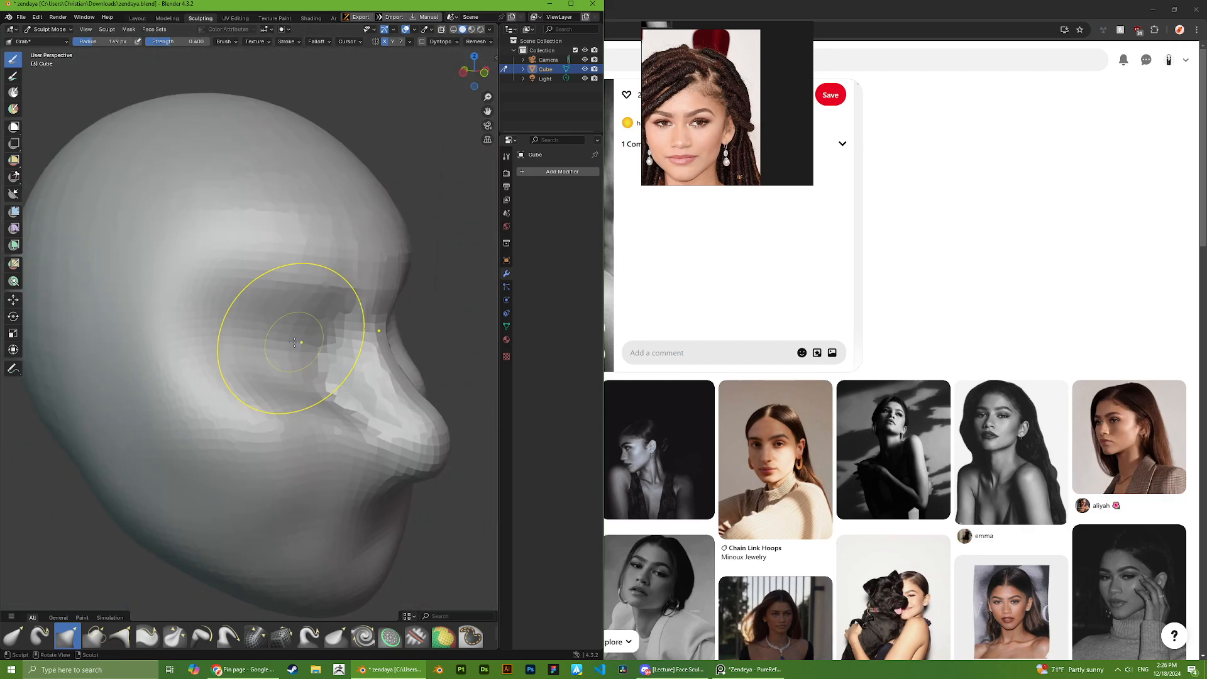
scroll(146, 630, "down", 2)
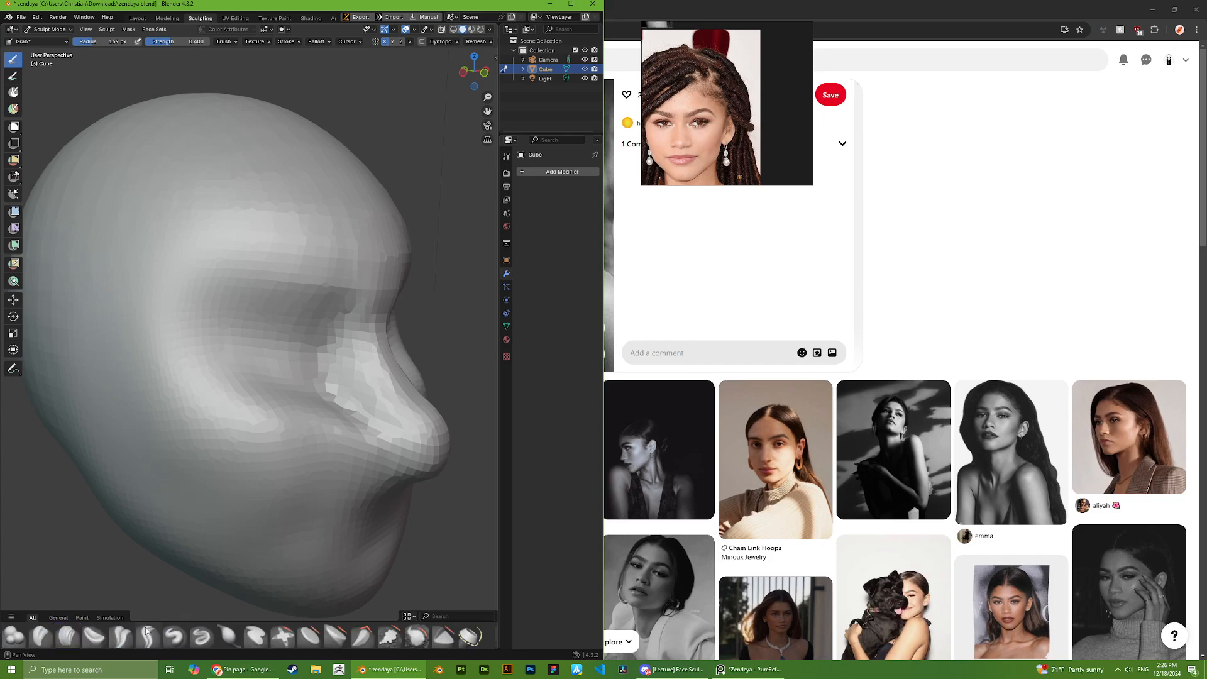
- Bring Discord back beside Blender and carve the eye sockets with the Clay Strips brush at a 113 px radius
left_click(673, 669)
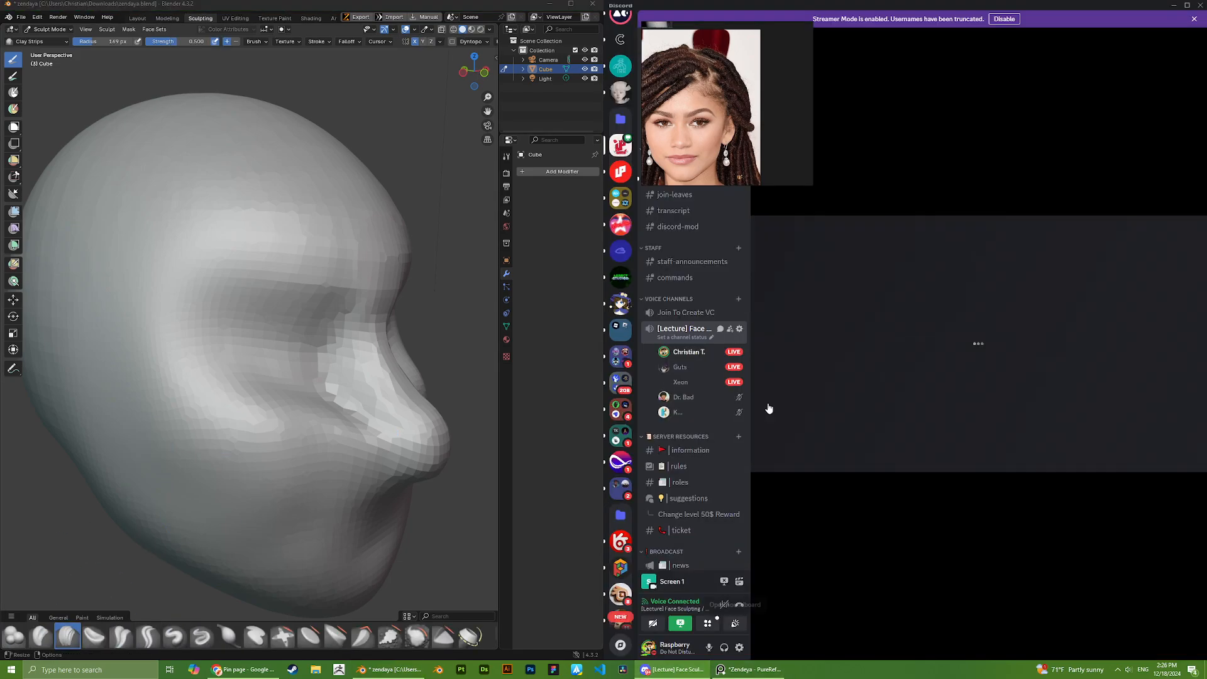
middle_click_drag(239, 314, 234, 320)
scroll(282, 356, "up", 1)
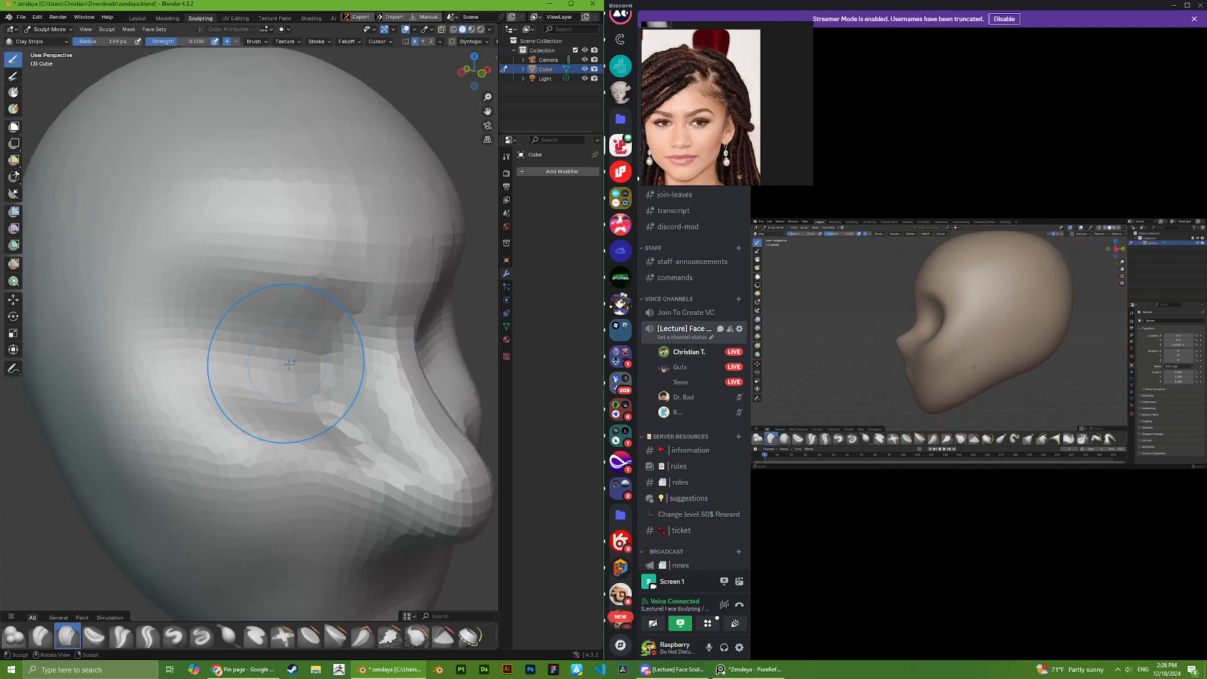
right_click(259, 365)
left_click_drag(232, 364, 226, 364)
middle_click_drag(321, 333, 294, 323)
mouse_move(294, 325)
left_mouse_down()
mouse_move(252, 333)
mouse_move(262, 348)
left_mouse_up()
- Shape the side of the nose tip with a Clay Strips stroke and check the form from front and side
scroll(282, 343, "down", 5)
middle_click_drag(284, 345, 248, 348)
scroll(294, 394, "up", 4)
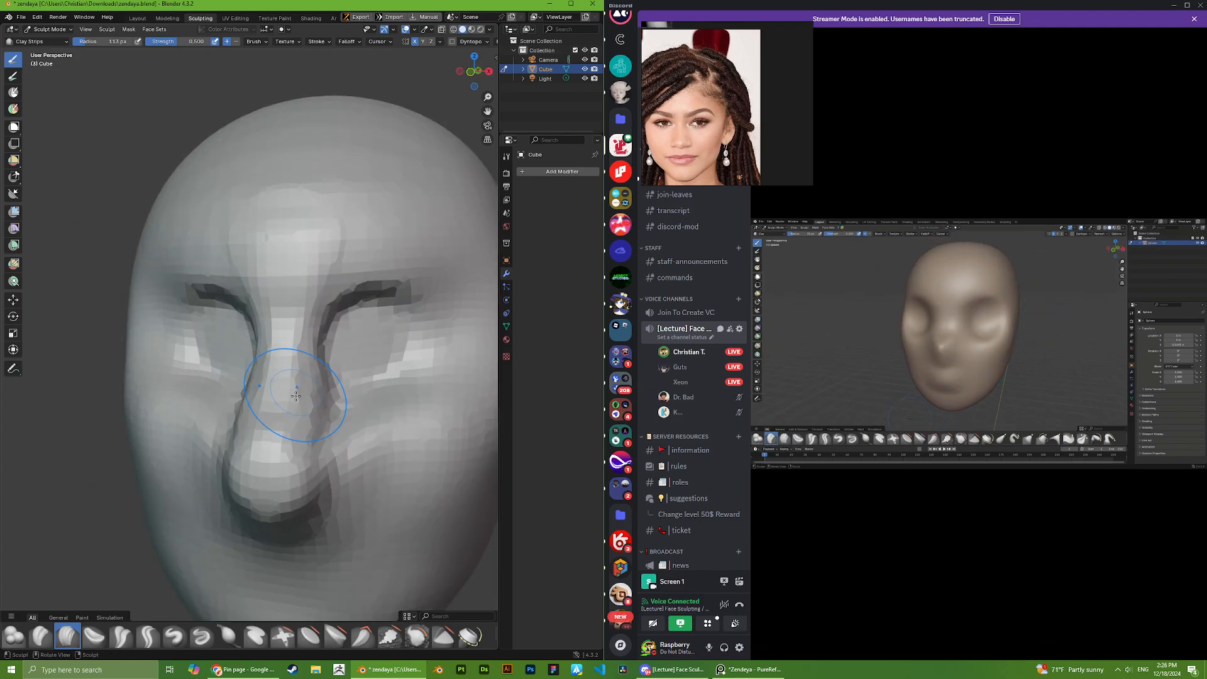
left_click_drag(333, 461, 340, 500)
scroll(309, 409, "down", 5)
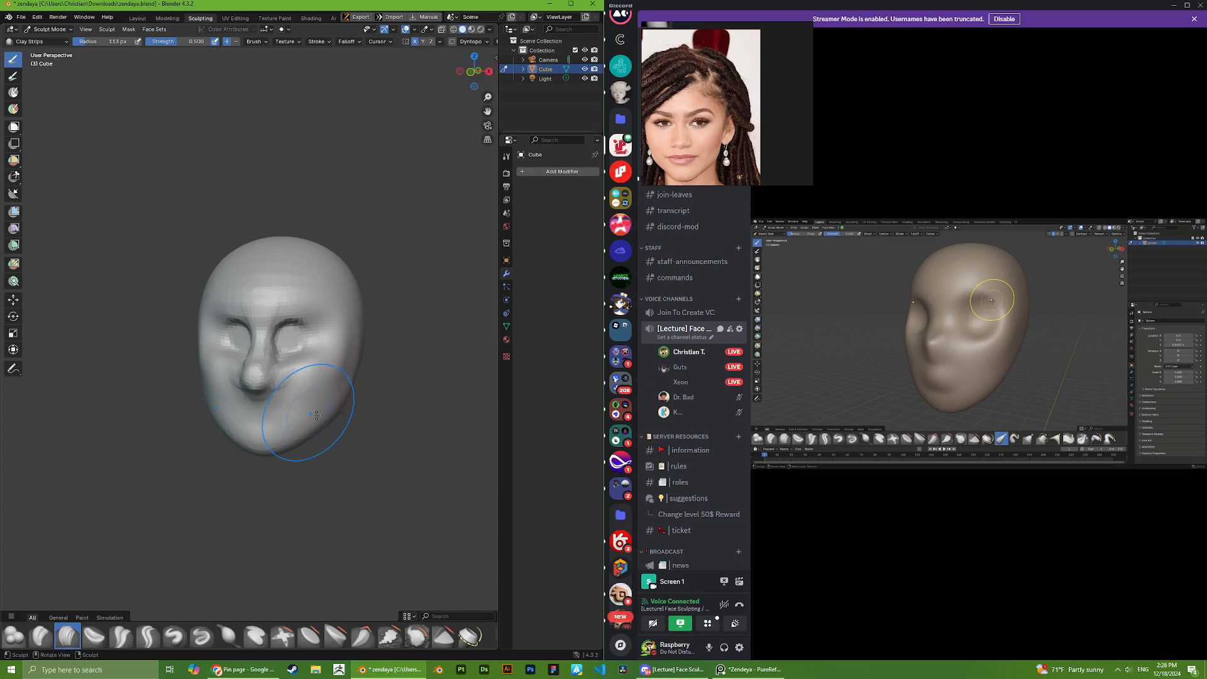
scroll(245, 423, "up", 4)
mouse_move(223, 391)
middle_mouse_down()
mouse_move(264, 432)
mouse_move(371, 395)
middle_mouse_up()
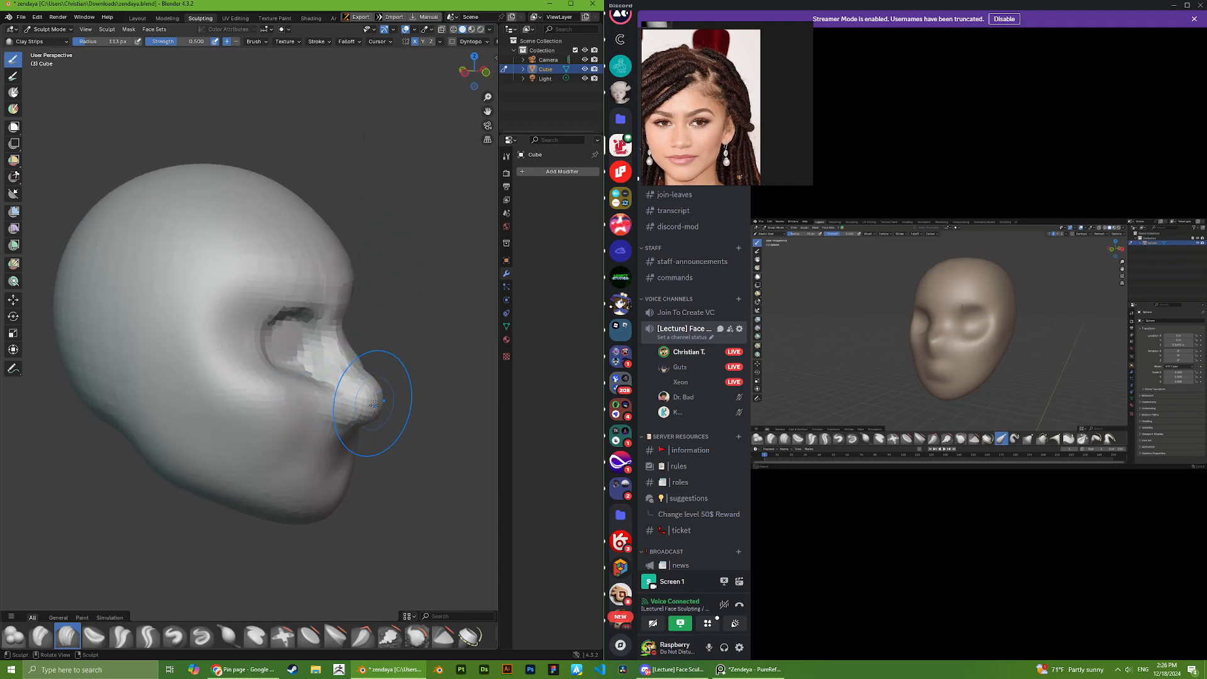
scroll(337, 428, "down", 1)
- Adjust the carved eye socket with small Grab brush strokes and inspect it up close
key("g")
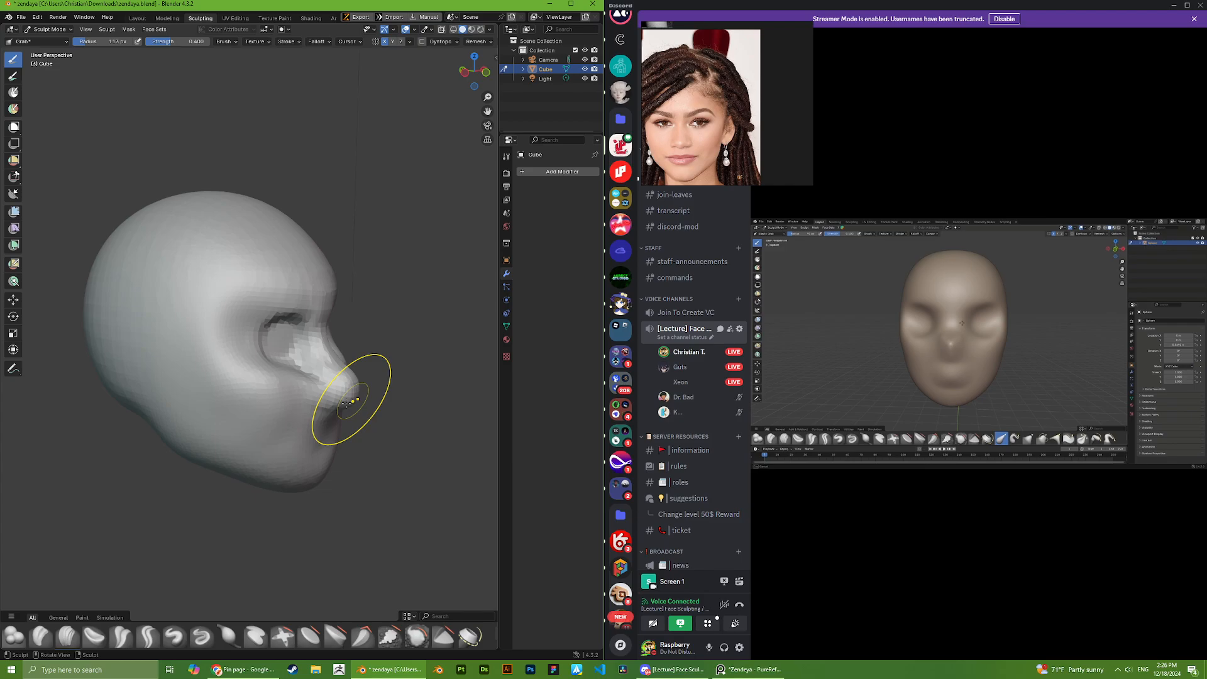
mouse_move(327, 414)
middle_mouse_down()
mouse_move(343, 412)
mouse_move(260, 325)
mouse_move(235, 335)
middle_mouse_up()
left_click_drag(238, 344, 244, 342)
middle_click_drag(227, 337, 258, 358)
left_click_drag(253, 353, 255, 354)
mouse_move(254, 354)
middle_mouse_down()
mouse_move(266, 347)
mouse_move(245, 350)
mouse_move(318, 344)
mouse_move(290, 317)
mouse_move(283, 342)
mouse_move(308, 331)
mouse_move(269, 336)
mouse_move(271, 323)
mouse_move(306, 328)
mouse_move(244, 350)
mouse_move(223, 343)
middle_mouse_up()
scroll(243, 350, "up", 6)
scroll(269, 342, "down", 4)
scroll(276, 352, "up", 5)
scroll(270, 361, "down", 2)
scroll(223, 352, "up", 3)
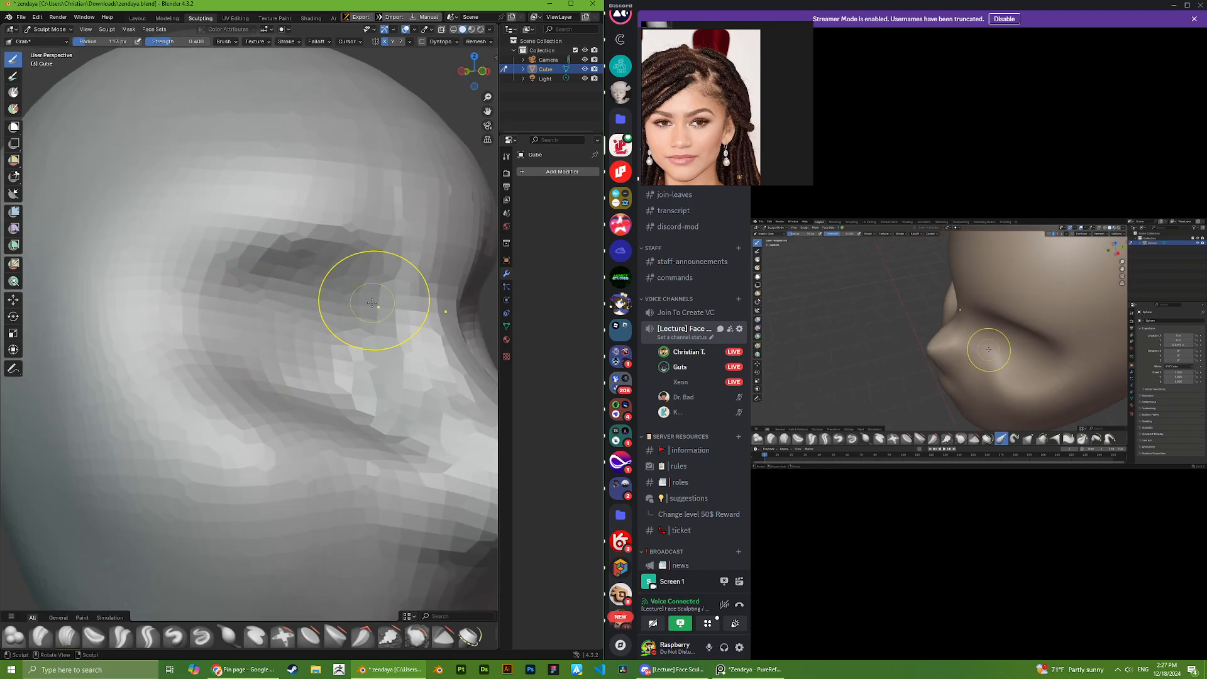
scroll(368, 295, "down", 5)
middle_click_drag(377, 256, 283, 358)
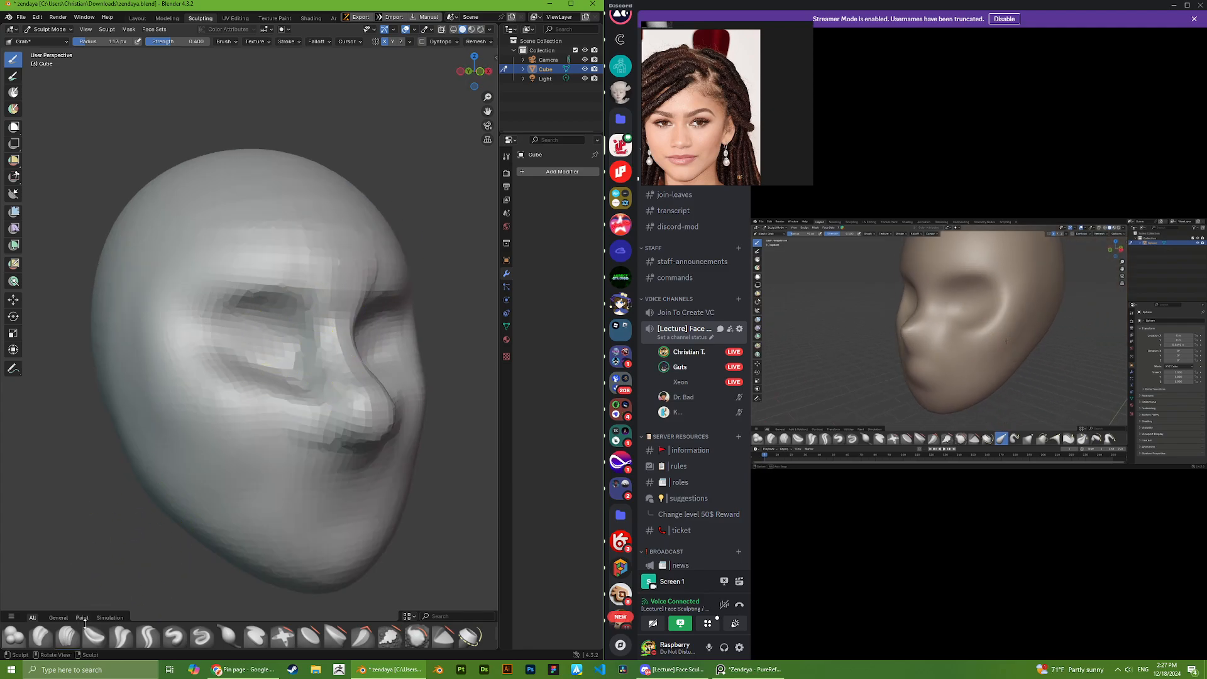
- Extend the upper eye crease toward the temple with the Clay Strips brush and smooth the area beneath it
left_click(67, 636)
scroll(358, 227, "up", 6)
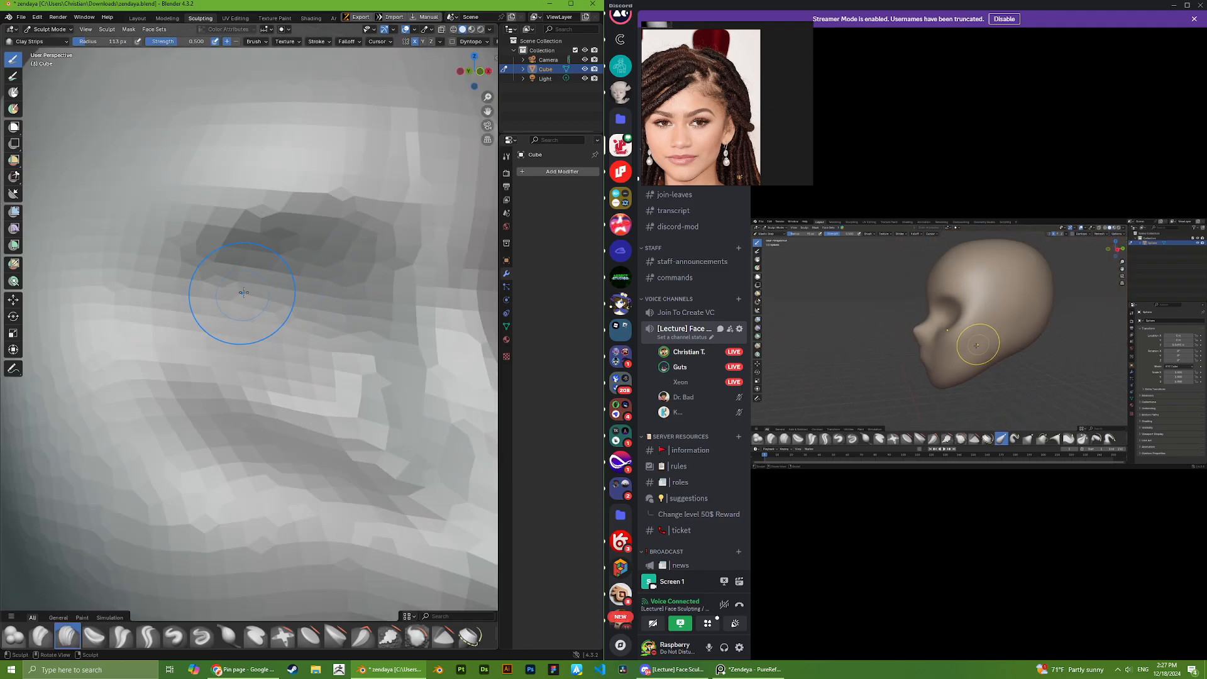
mouse_move(243, 291)
left_mouse_down()
mouse_move(150, 264)
mouse_move(197, 243)
mouse_move(162, 239)
left_mouse_up()
scroll(134, 256, "down", 5)
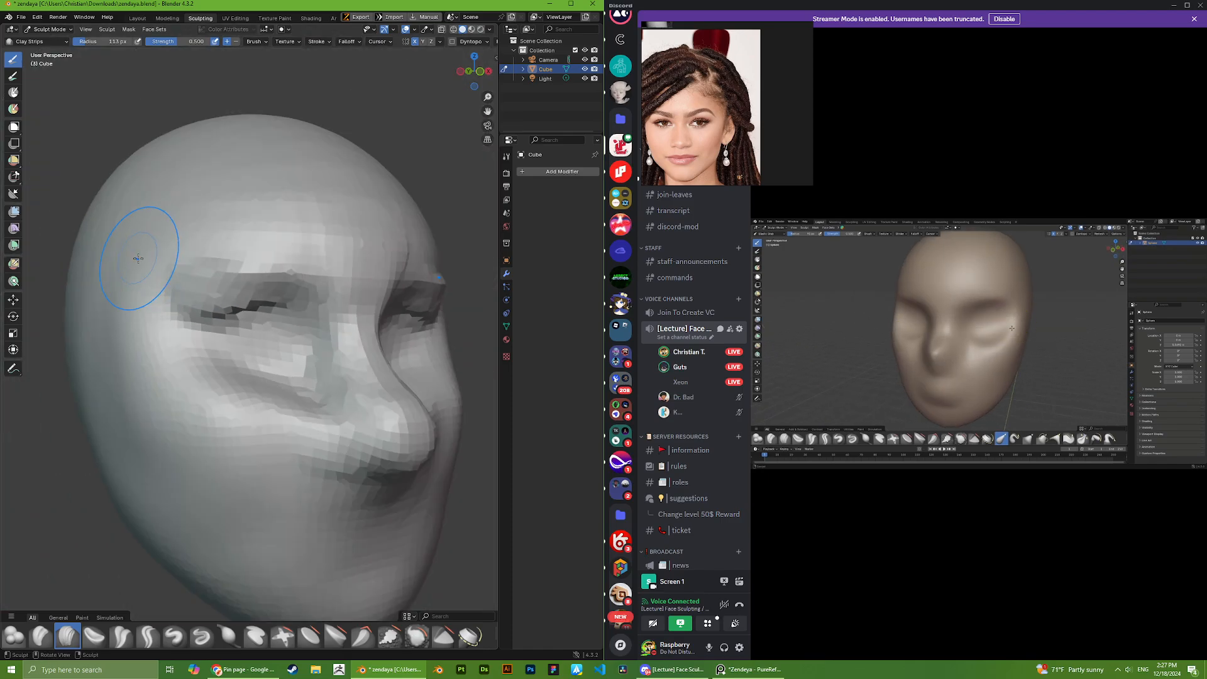
scroll(185, 285, "up", 5)
mouse_move(265, 292)
left_mouse_down("shift")
mouse_move(213, 296)
mouse_move(247, 308)
left_mouse_up("shift")
scroll(247, 315, "down", 1)
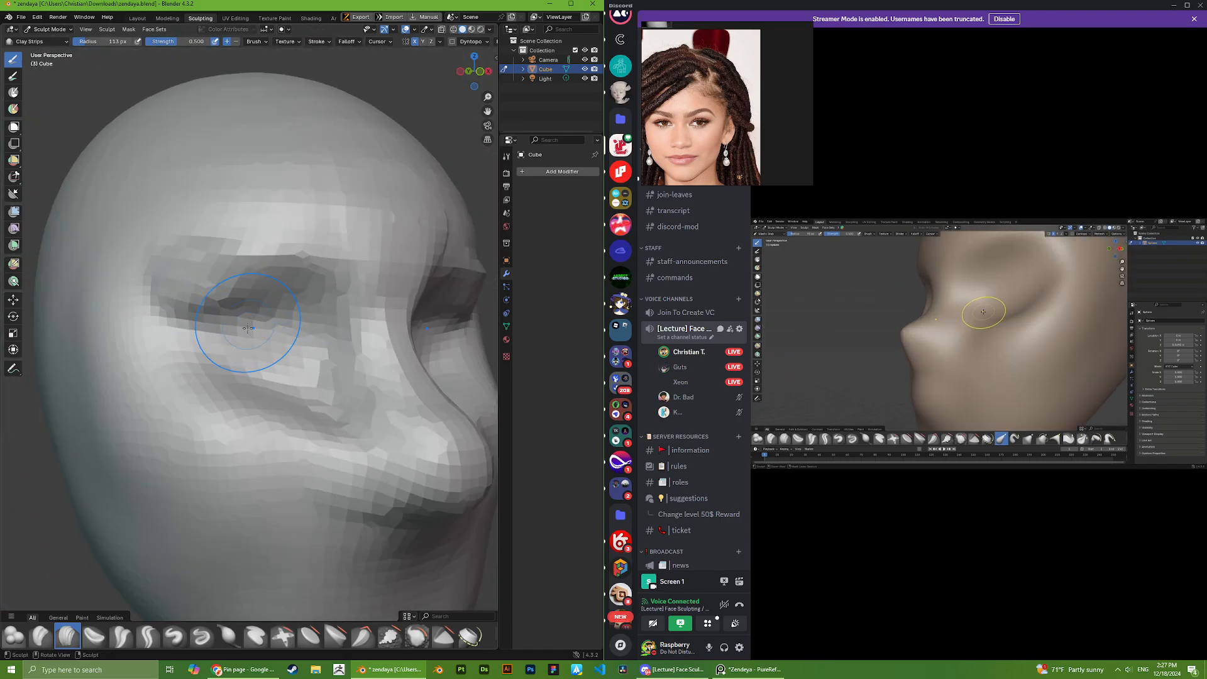
middle_click_drag(252, 339, 214, 364)
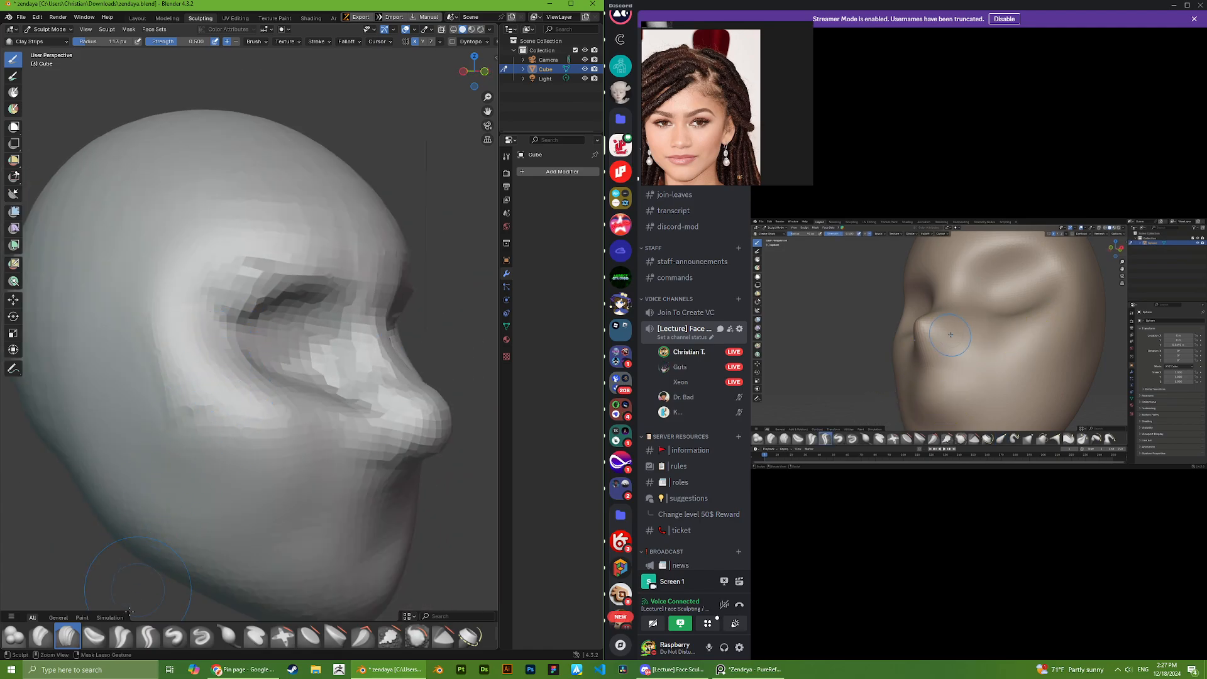
- Switch to the Grab brush and nudge the lower back of the skull slightly inward in side view
key("g")
mouse_move(332, 431)
middle_mouse_down()
mouse_move(288, 370)
mouse_move(233, 352)
mouse_move(267, 373)
mouse_move(245, 365)
mouse_move(272, 352)
mouse_move(261, 345)
mouse_move(265, 360)
middle_mouse_up()
scroll(244, 333, "down", 2)
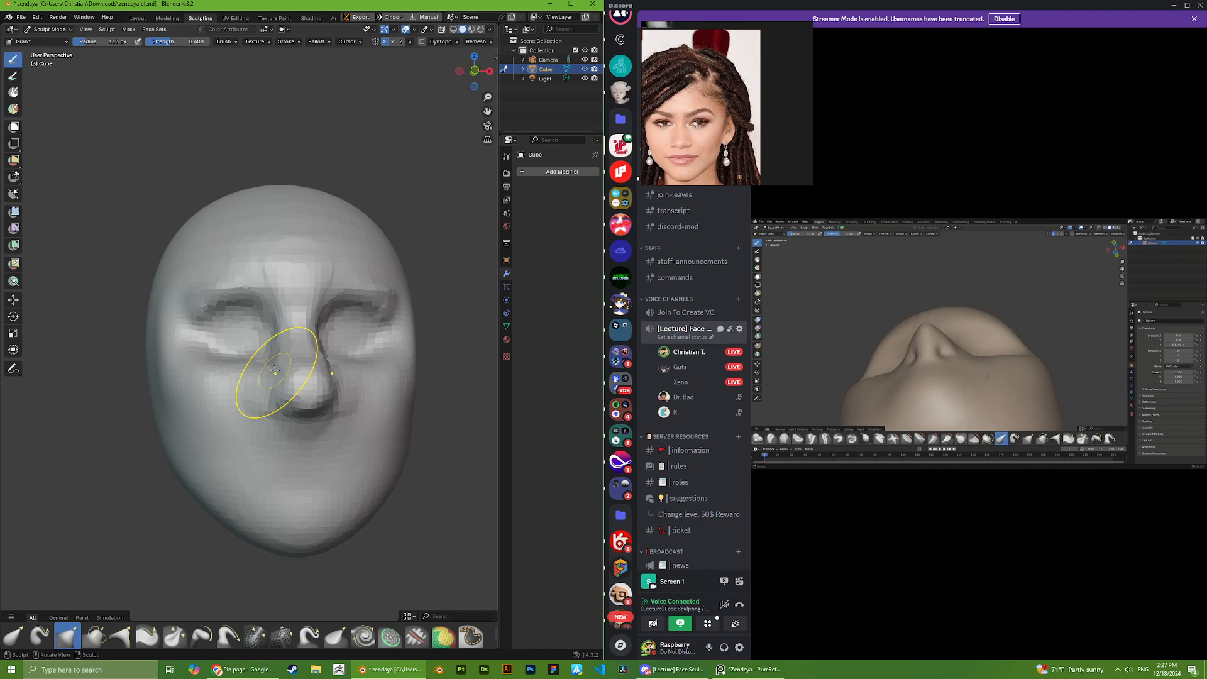
middle_click_drag(256, 376, 306, 454)
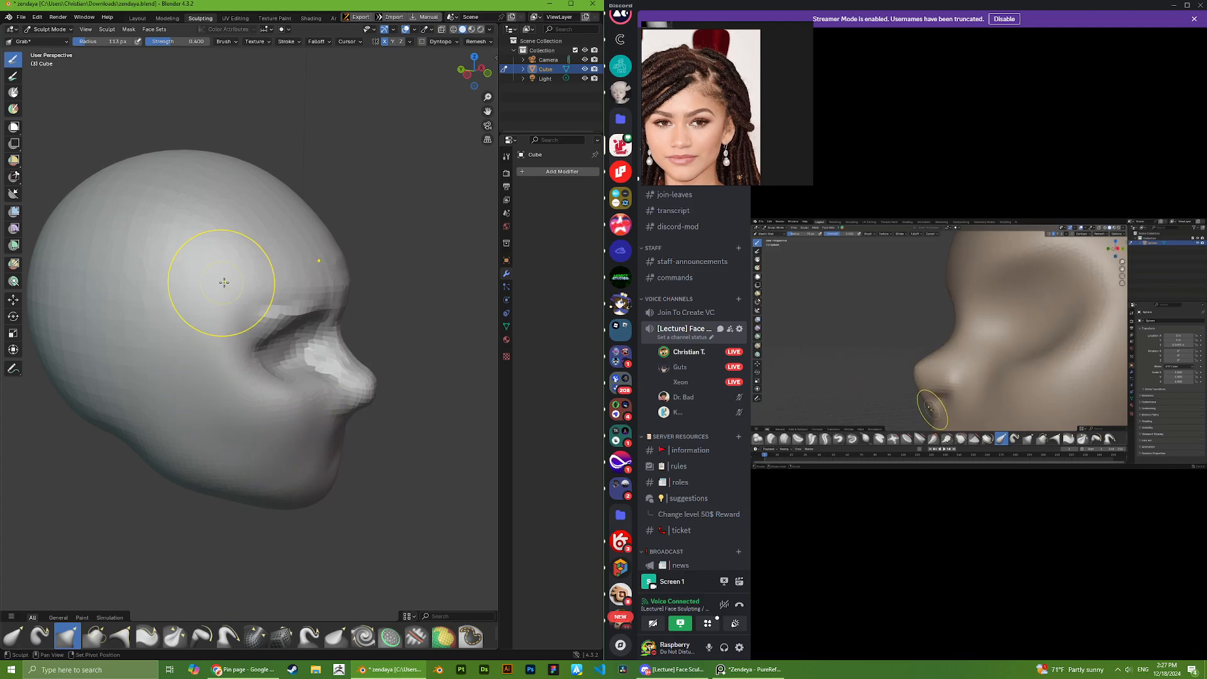
mouse_move(252, 306)
middle_mouse_down()
mouse_move(210, 256)
mouse_move(169, 256)
mouse_move(175, 302)
mouse_move(283, 260)
middle_mouse_up()
scroll(193, 285, "down", 3)
left_click_drag(153, 356, 166, 344)
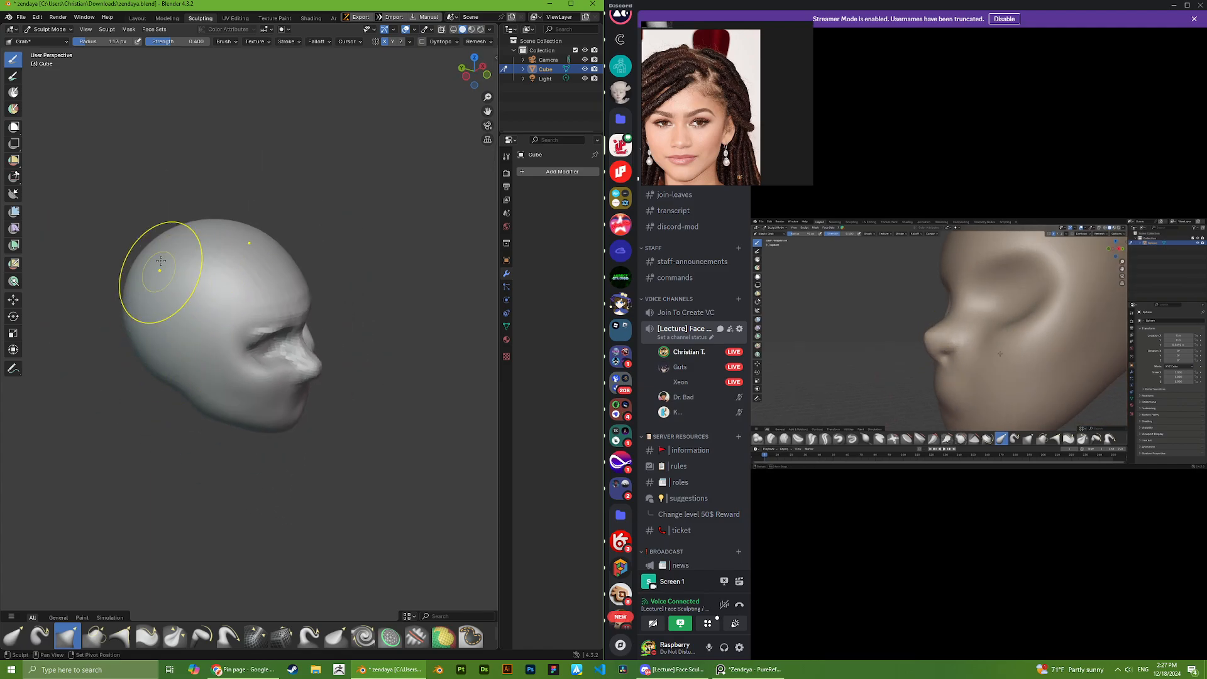
- Pull the upper back of the skull slightly outward with the Grab brush and check the face from the front
left_click_drag(159, 273, 144, 294)
middle_click_drag(245, 283, 202, 274)
scroll(256, 278, "up", 5)
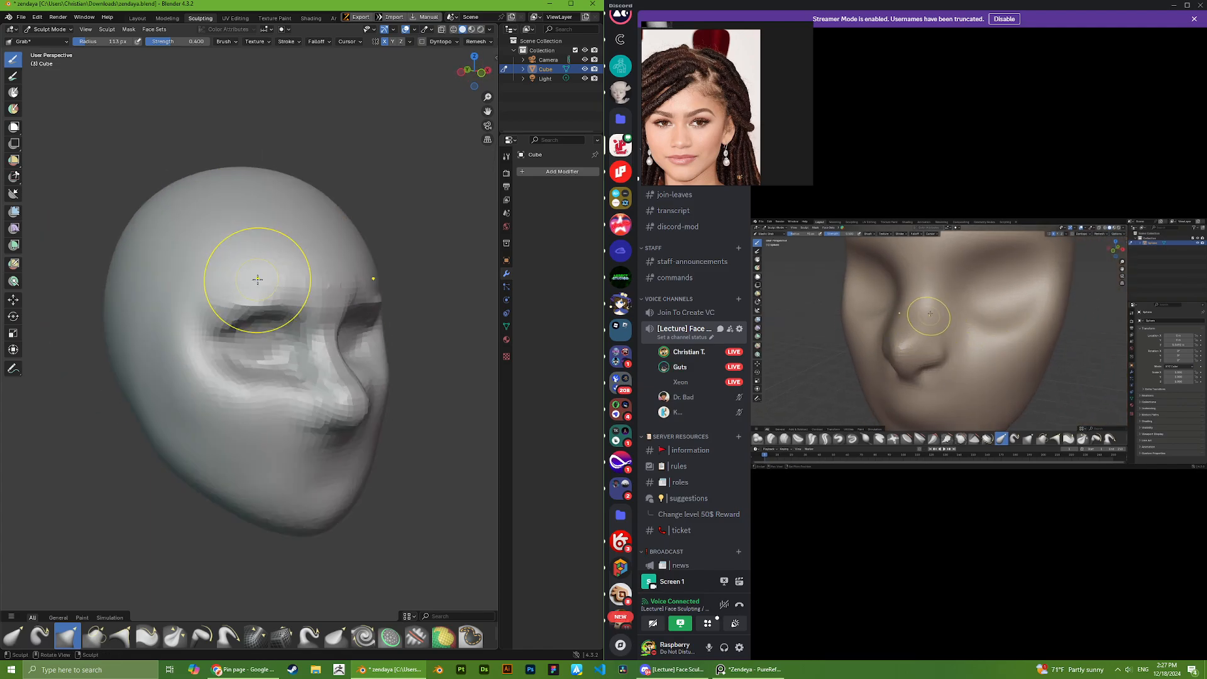
mouse_move(231, 257)
left_mouse_down()
mouse_move(217, 269)
mouse_move(248, 251)
mouse_move(353, 253)
left_mouse_up()
middle_click_drag(353, 253, 377, 221)
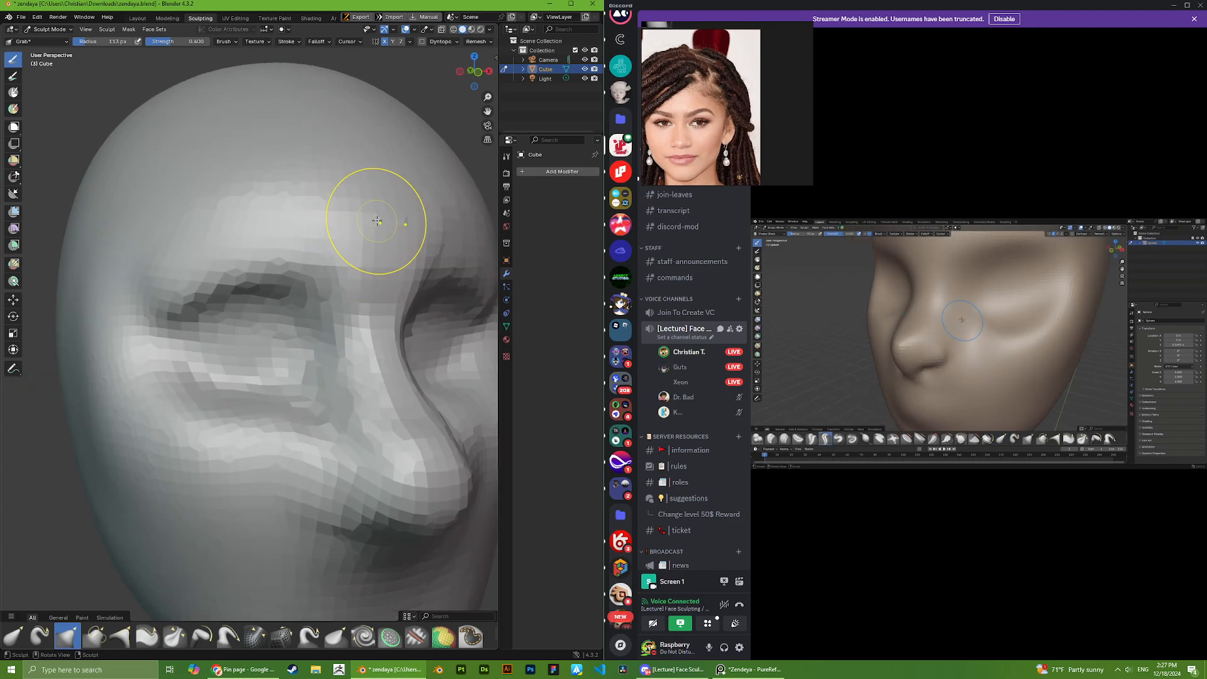
scroll(188, 324, "down", 4)
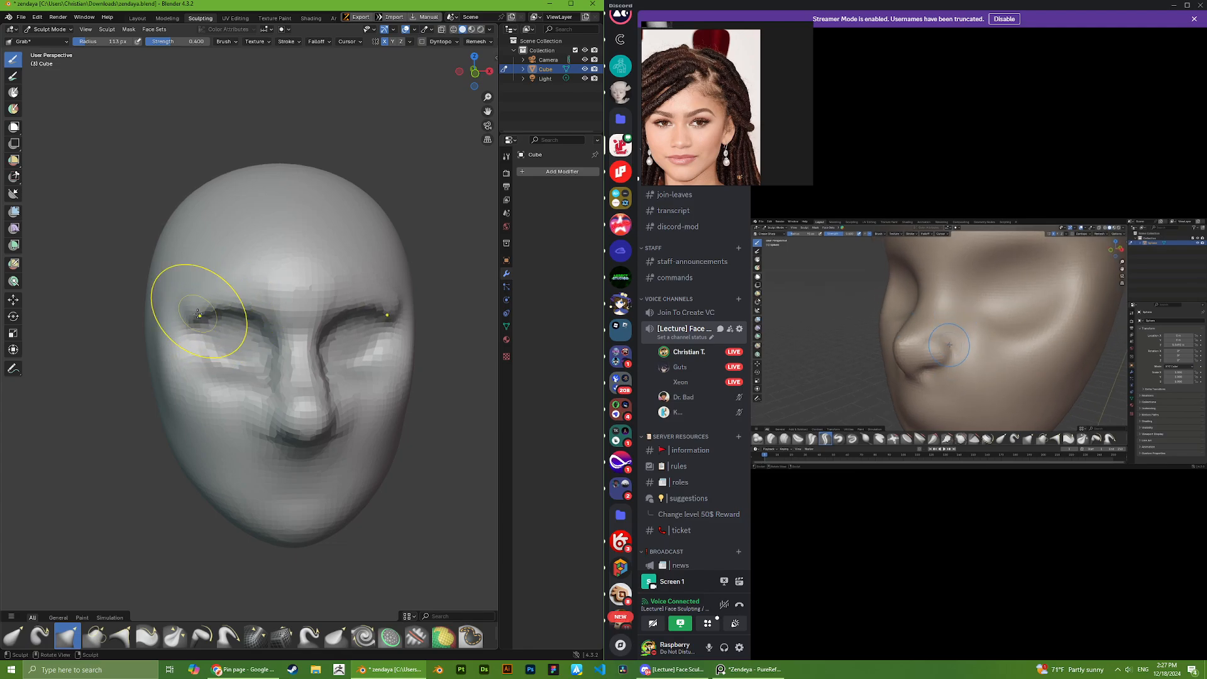
- Nudge the nose tip with small Grab brush strokes from above and in side profile
mouse_move(204, 301)
middle_mouse_down()
mouse_move(283, 390)
mouse_move(303, 478)
middle_mouse_up()
left_click_drag(307, 479, 313, 478)
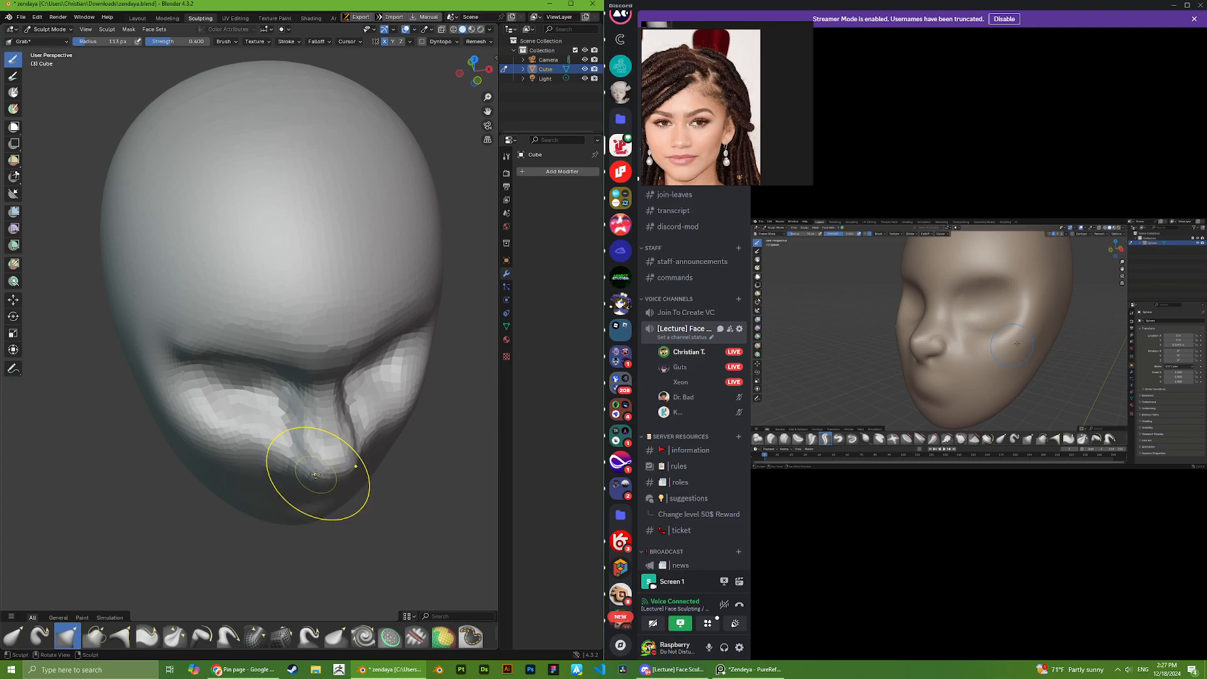
mouse_move(304, 431)
middle_mouse_down()
mouse_move(344, 367)
mouse_move(352, 308)
middle_mouse_up()
scroll(378, 394, "up", 3)
middle_click_drag(377, 394, 391, 444)
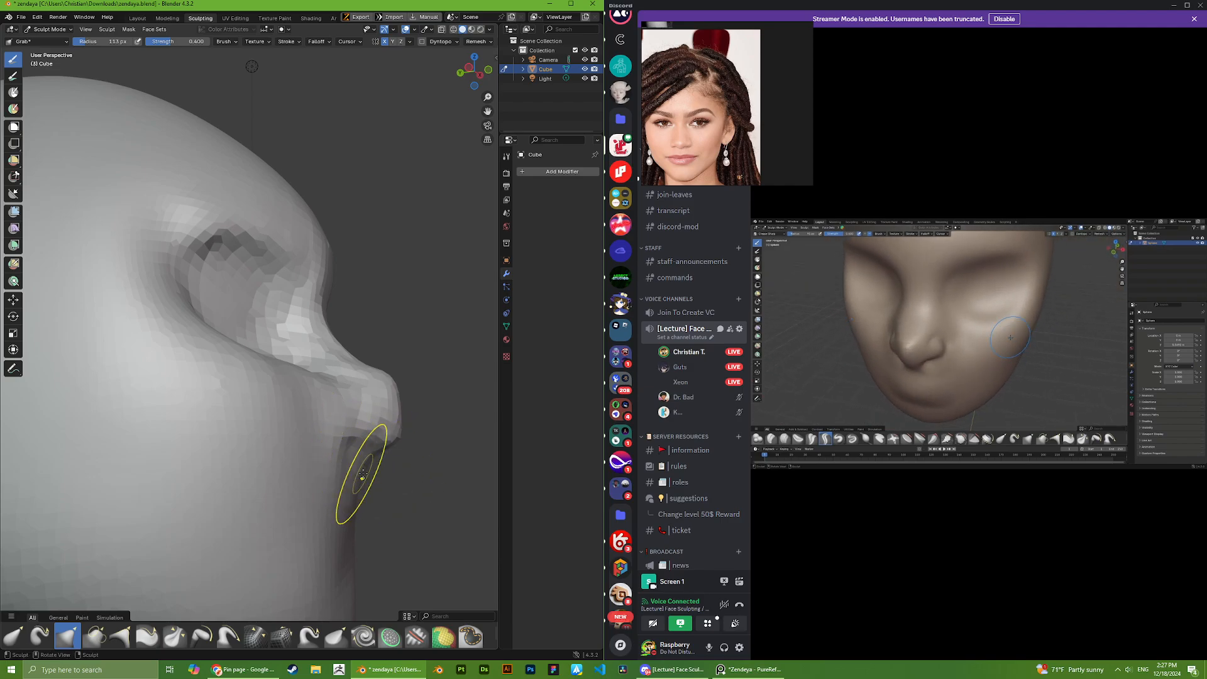
left_click_drag(402, 424, 404, 425)
- Bring up the black-and-white three-quarter portrait in PureRef and lift the underside of the nose tip with the Grab brush to match
scroll(717, 113, "down", 5)
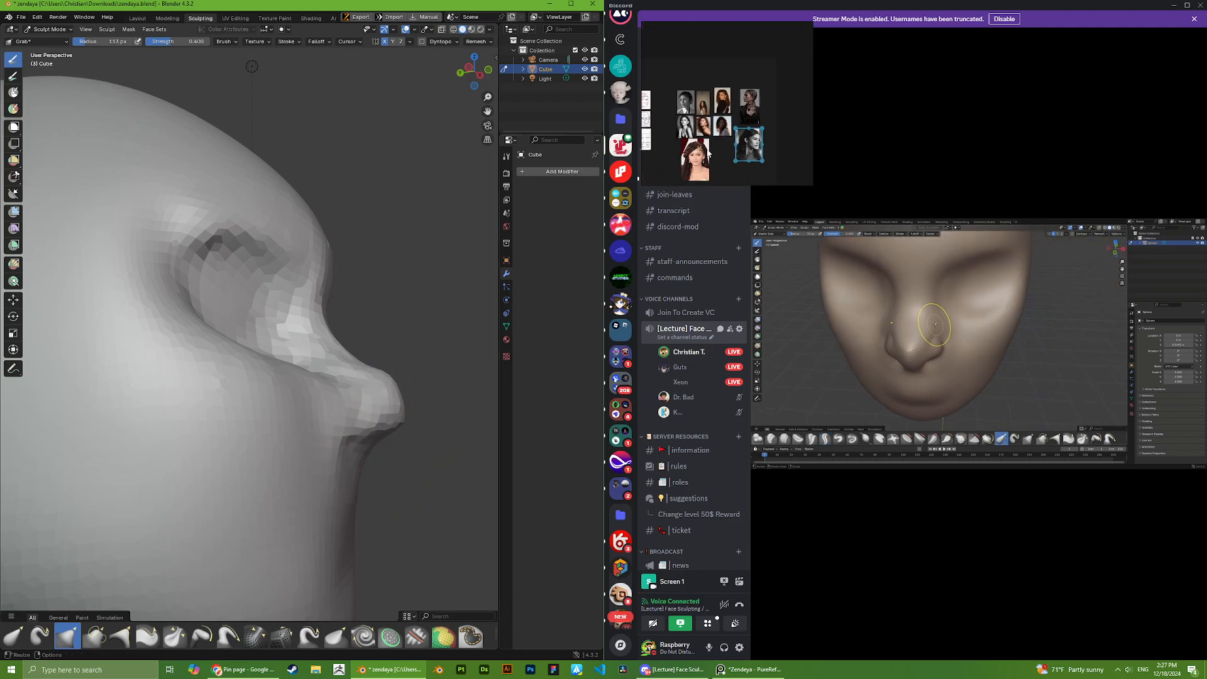
scroll(735, 138, "up", 4)
left_click(742, 140)
scroll(739, 134, "up", 2)
scroll(739, 134, "up", 4)
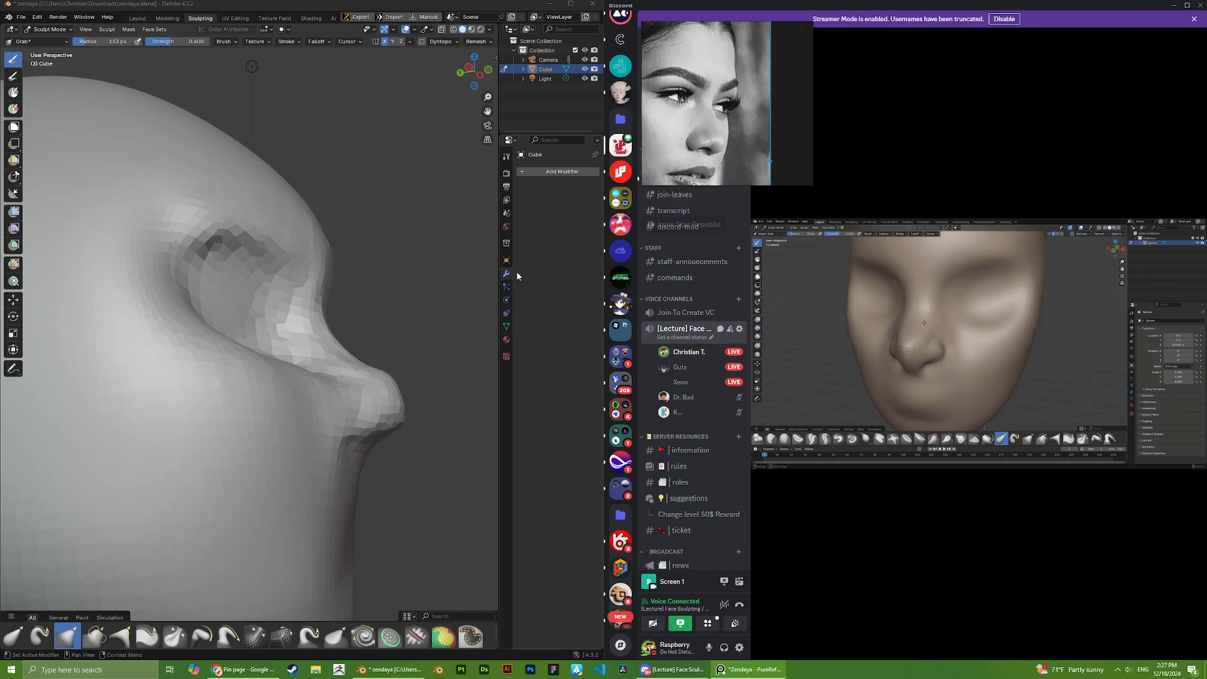
left_click(403, 422)
scroll(403, 421, "down", 5)
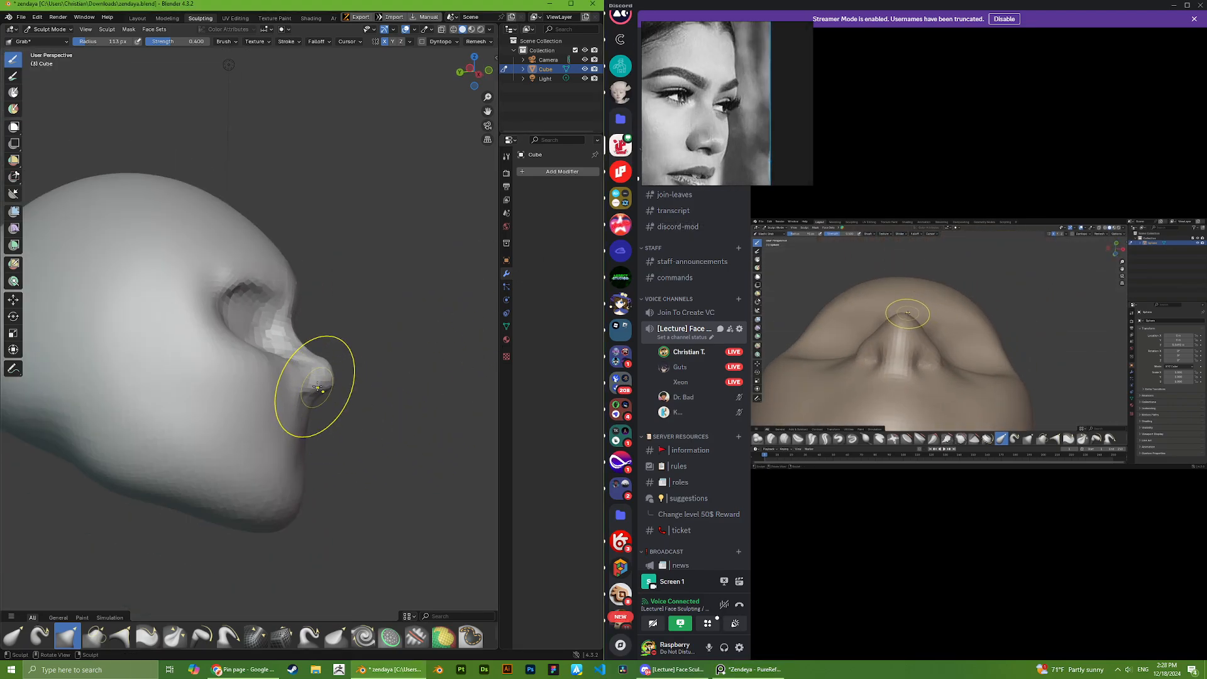
scroll(325, 360, "up", 8)
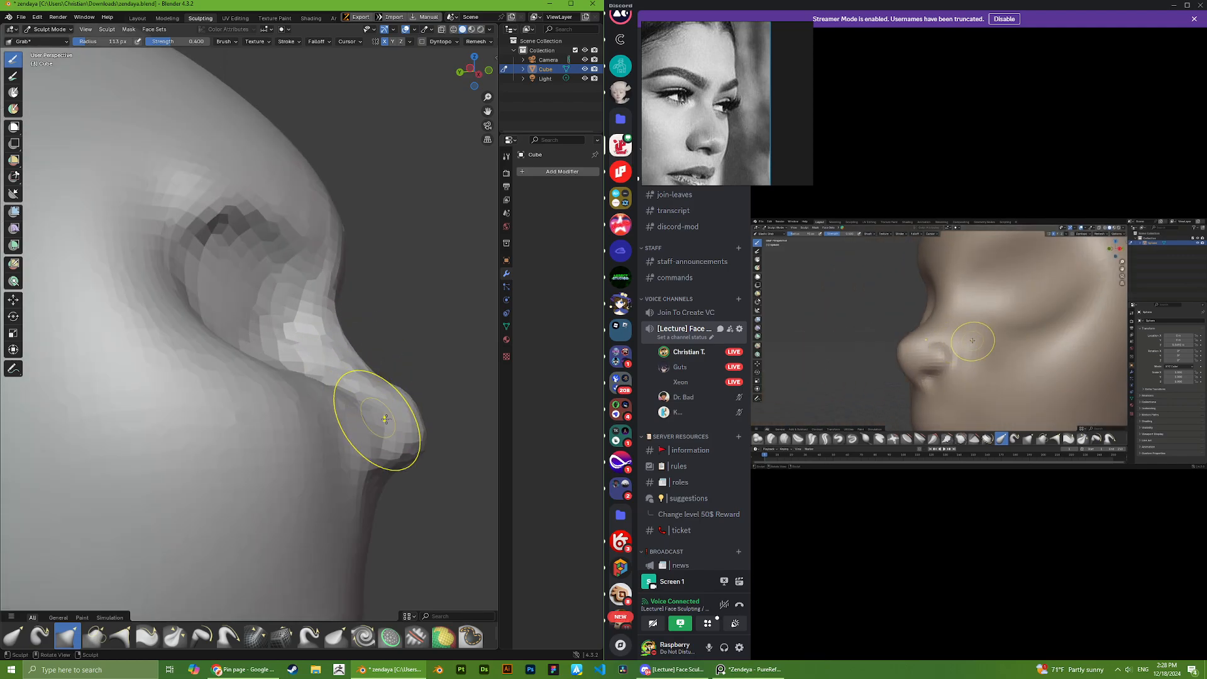
left_click_drag(384, 453, 376, 433)
middle_click_drag(375, 434, 391, 453)
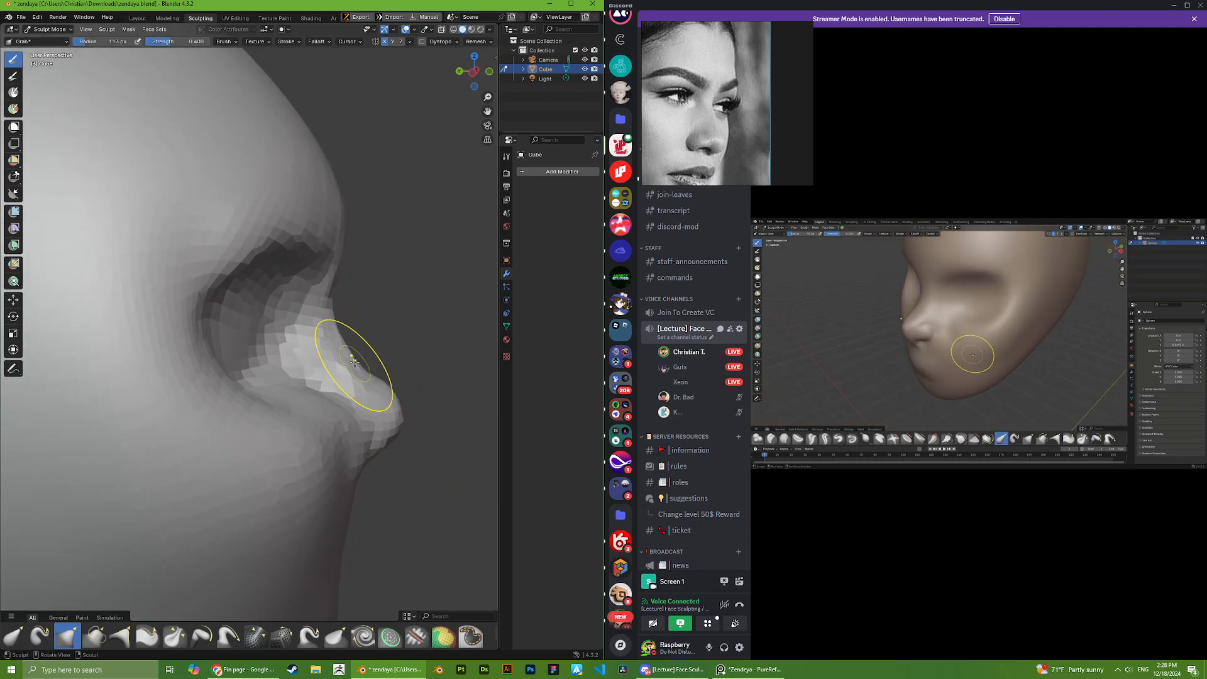
middle_click_drag(352, 351, 360, 361)
- Compare the head's front, three-quarter and side views with the black-and-white portrait
scroll(327, 319, "down", 5)
middle_click_drag(331, 318, 176, 318)
scroll(653, 150, "down", 3)
scroll(621, 189, "down", 1)
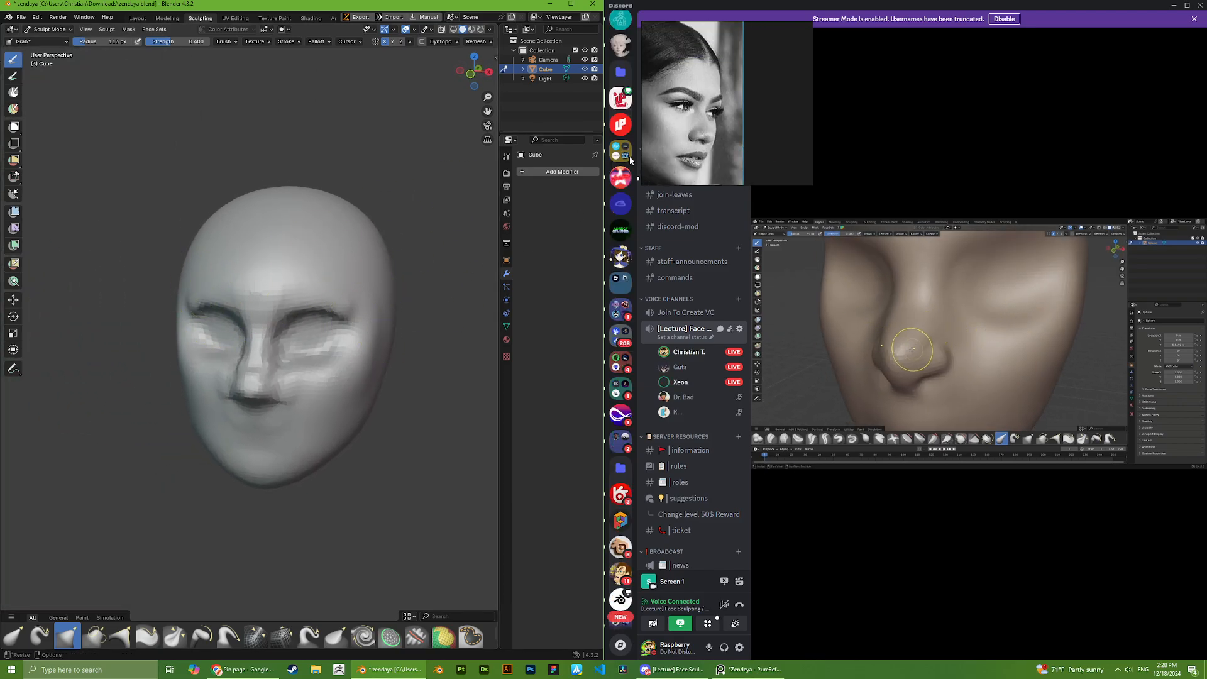
middle_click_drag(682, 154, 751, 146)
middle_click_drag(350, 377, 283, 377)
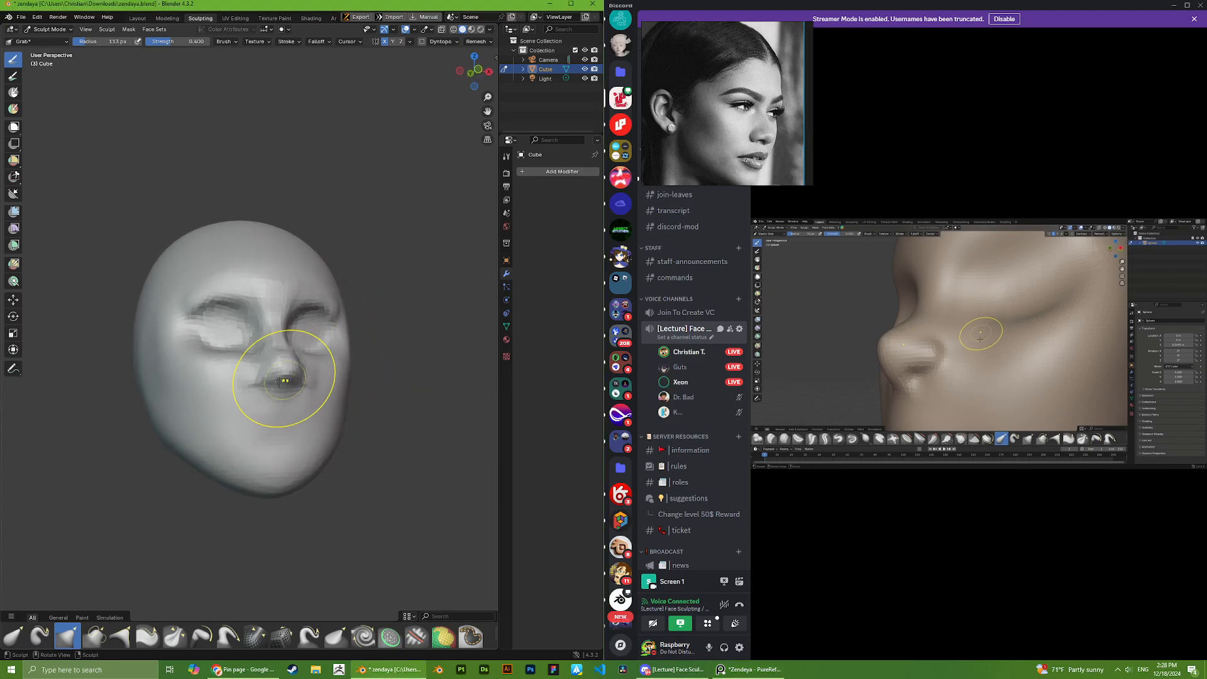
scroll(261, 368, "up", 3)
middle_click_drag(203, 391, 207, 444)
scroll(152, 422, "down", 2)
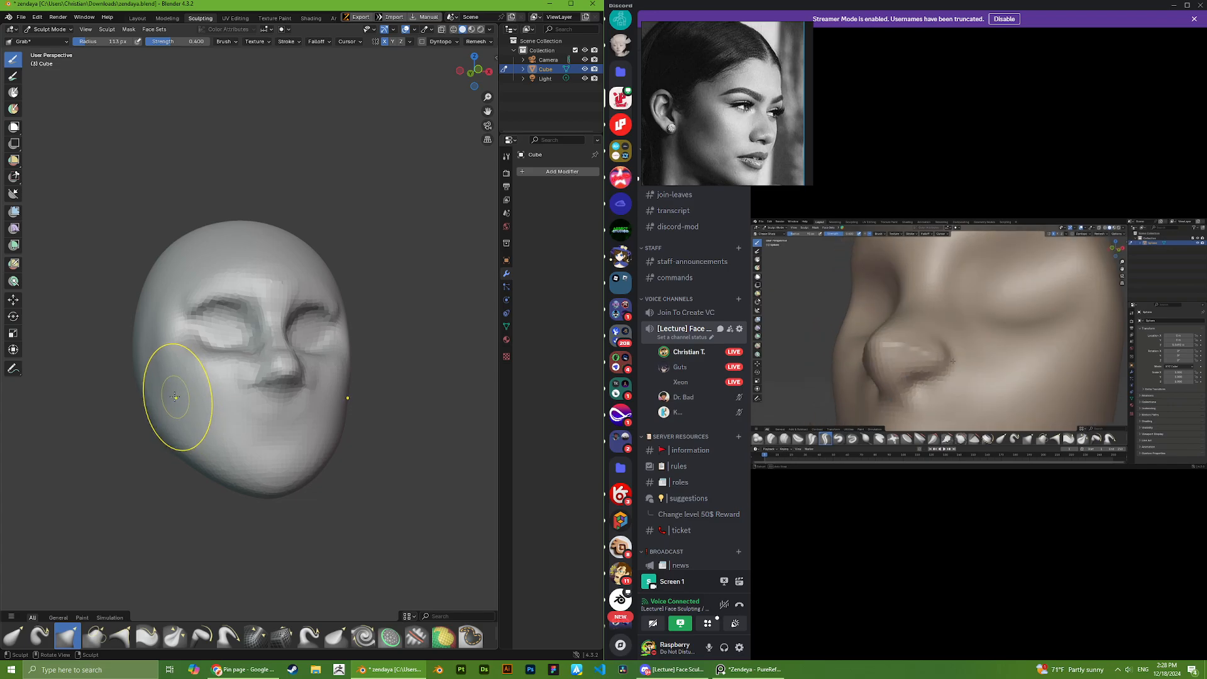
mouse_move(194, 417)
middle_mouse_down()
mouse_move(297, 434)
mouse_move(226, 479)
mouse_move(283, 485)
mouse_move(264, 517)
mouse_move(282, 435)
mouse_move(323, 438)
middle_mouse_up()
scroll(322, 457, "up", 2)
scroll(322, 459, "down", 2)
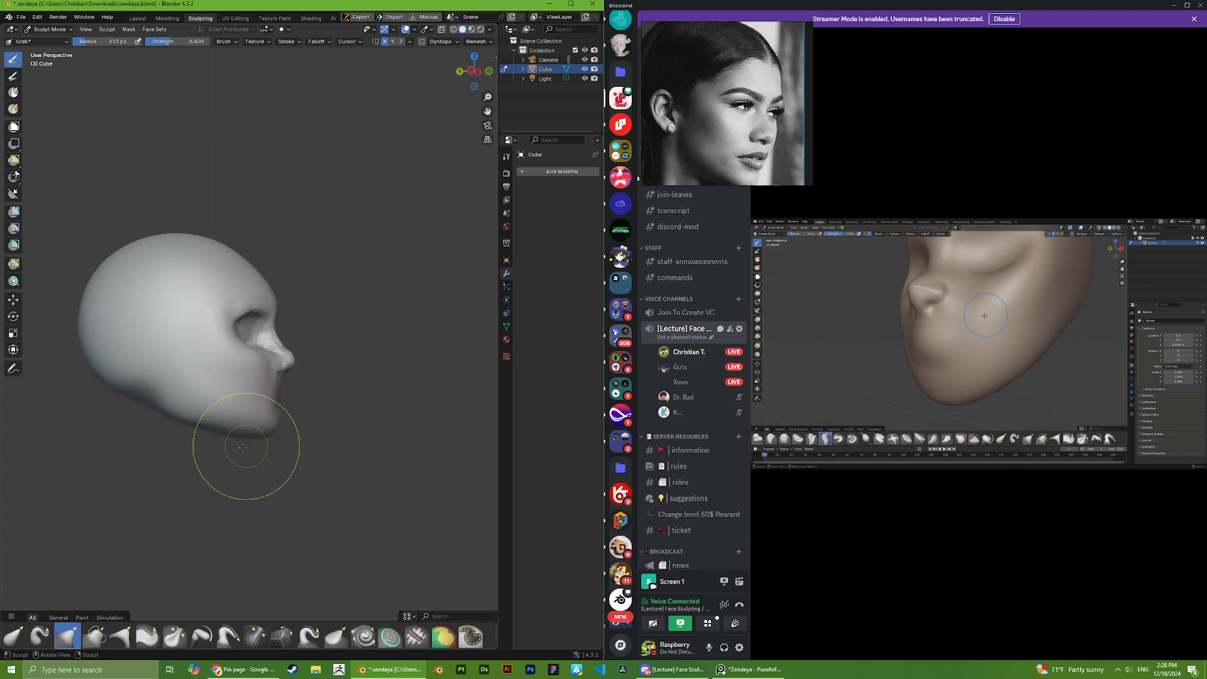
scroll(232, 438, "down", 1)
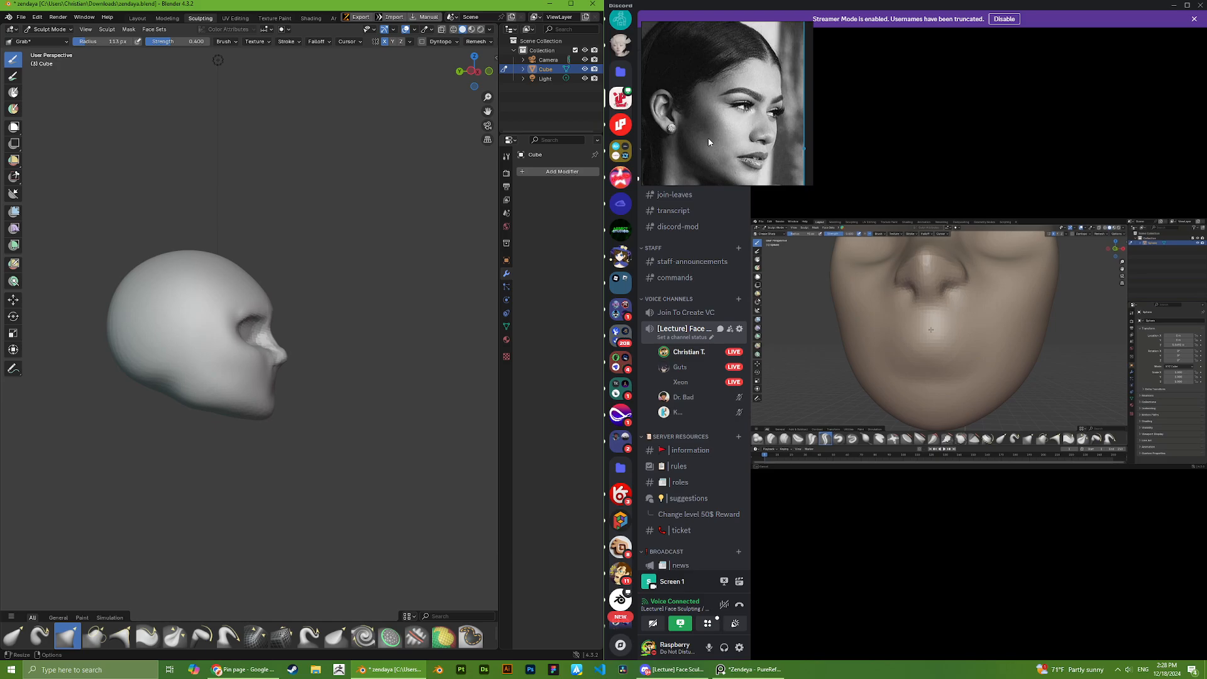
middle_click_drag(709, 143, 714, 136)
left_click(271, 415)
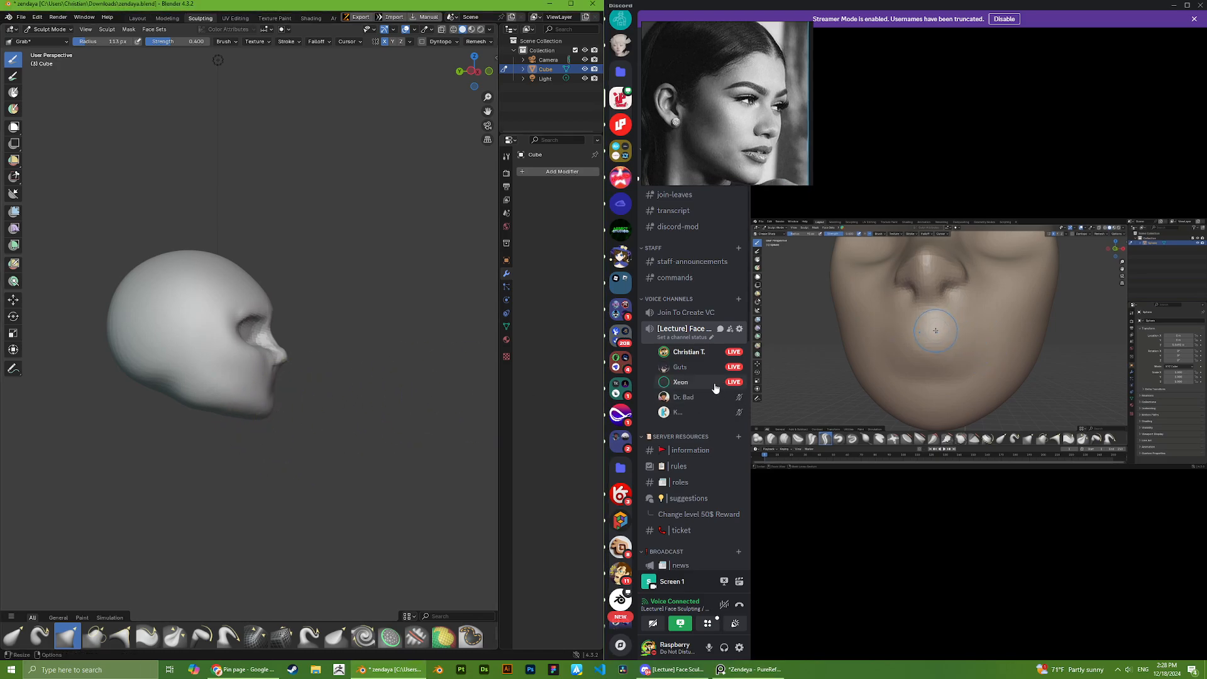
mouse_move(710, 382)
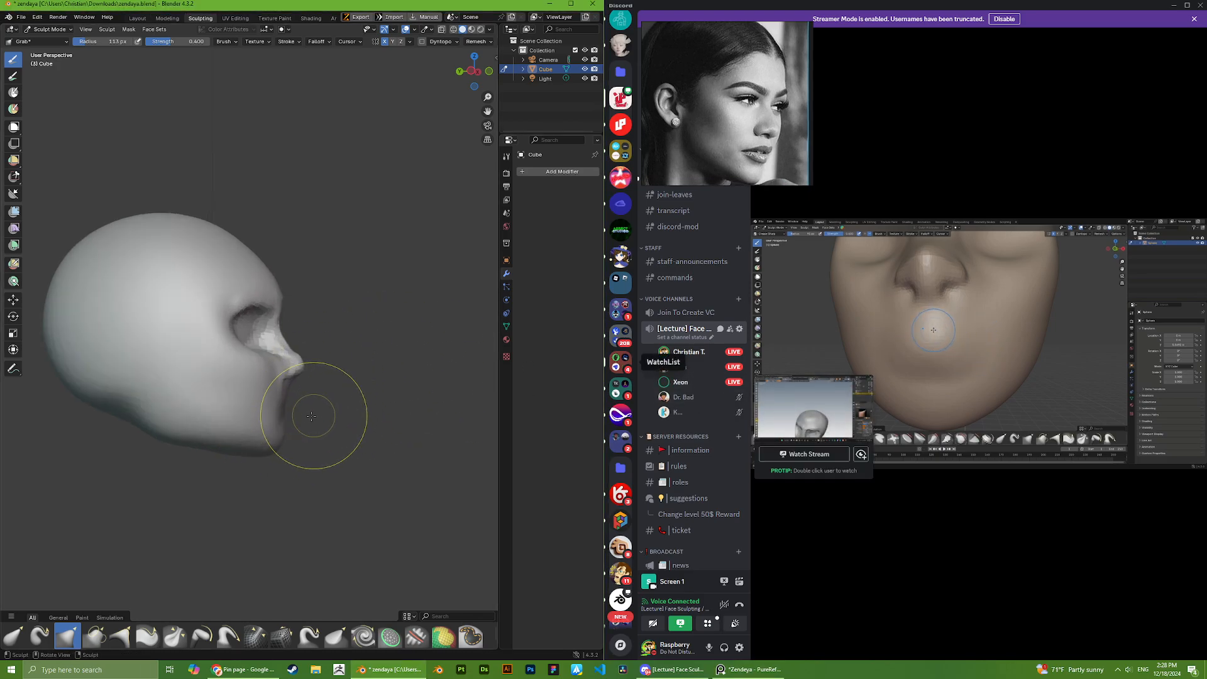
mouse_move(318, 449)
middle_mouse_down()
mouse_move(191, 421)
mouse_move(232, 383)
mouse_move(215, 356)
mouse_move(177, 344)
middle_mouse_up()
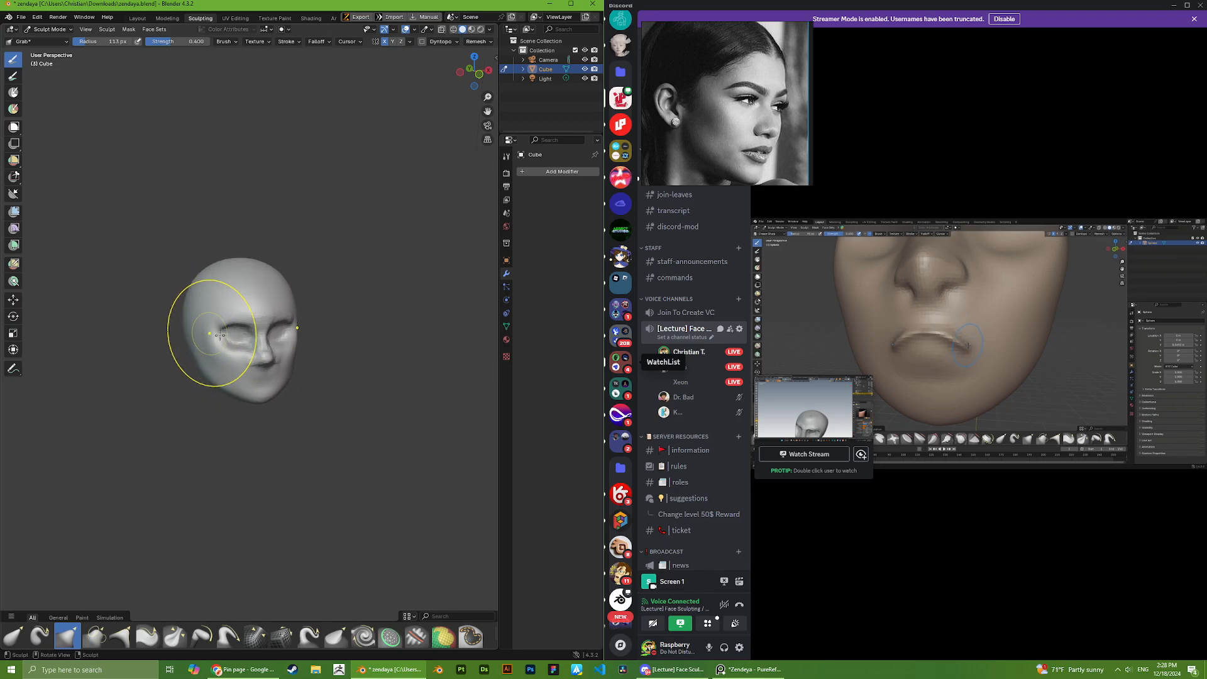
- Open another participant's stream of an Einstein sculpt in Discord and review the head from three-quarter and front views
mouse_move(714, 385)
left_click(808, 412)
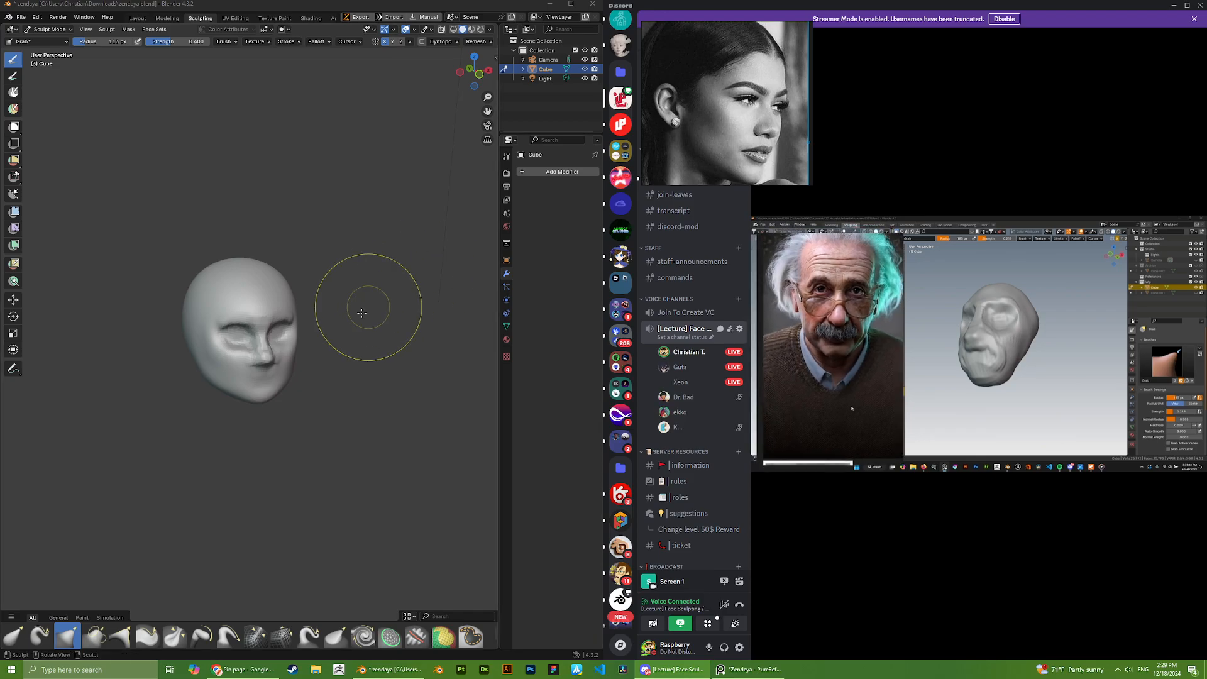
scroll(361, 313, "up", 5)
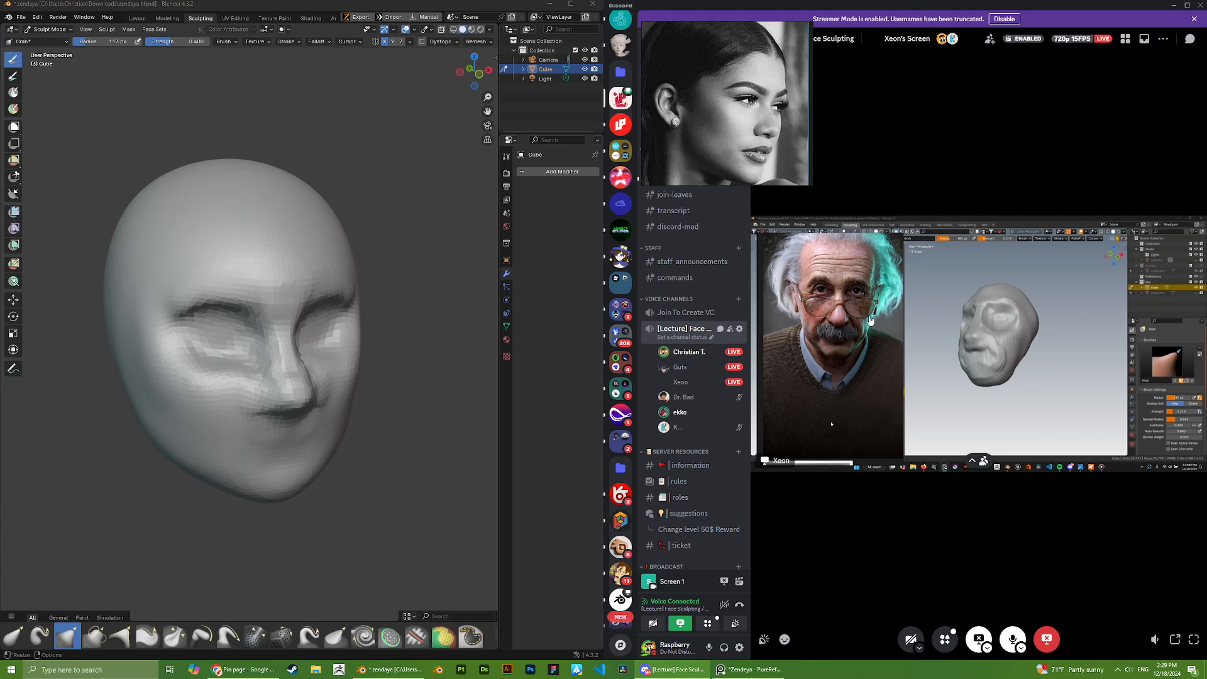
scroll(271, 379, "down", 1)
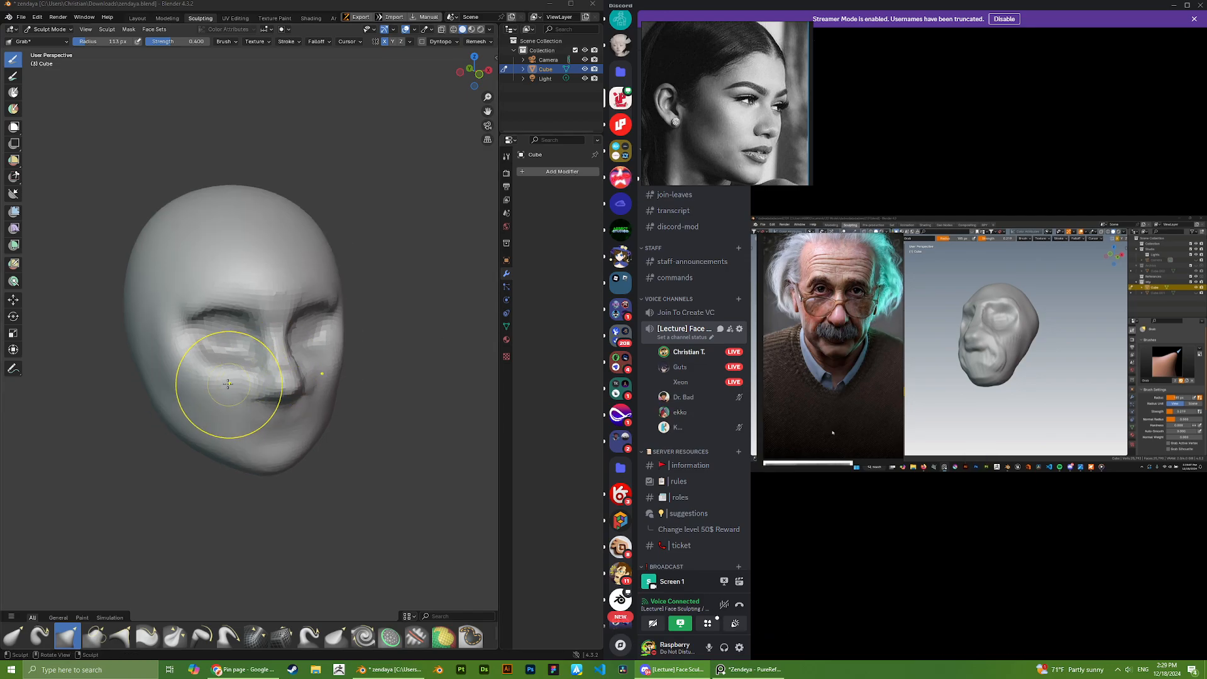
middle_click_drag(228, 382, 208, 366)
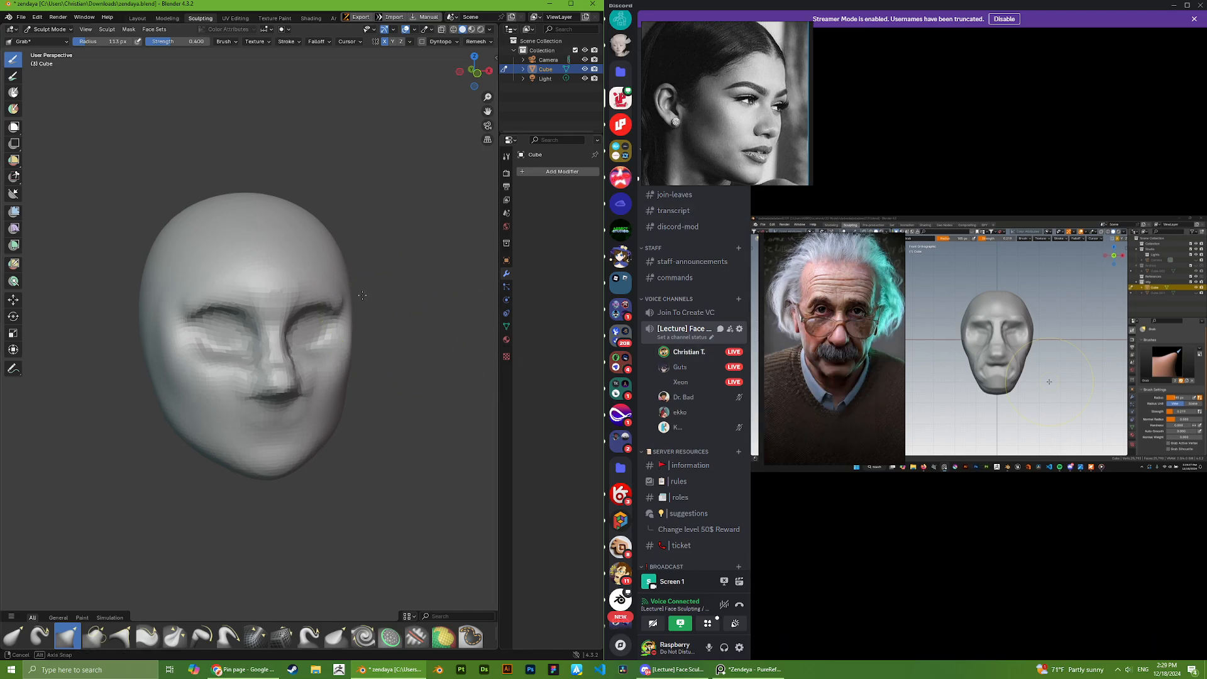
middle_click_drag(403, 415, 443, 431)
- Examine the facial proportion chart and the head-angle drawings on the PureRef board
key("alt+Tab")
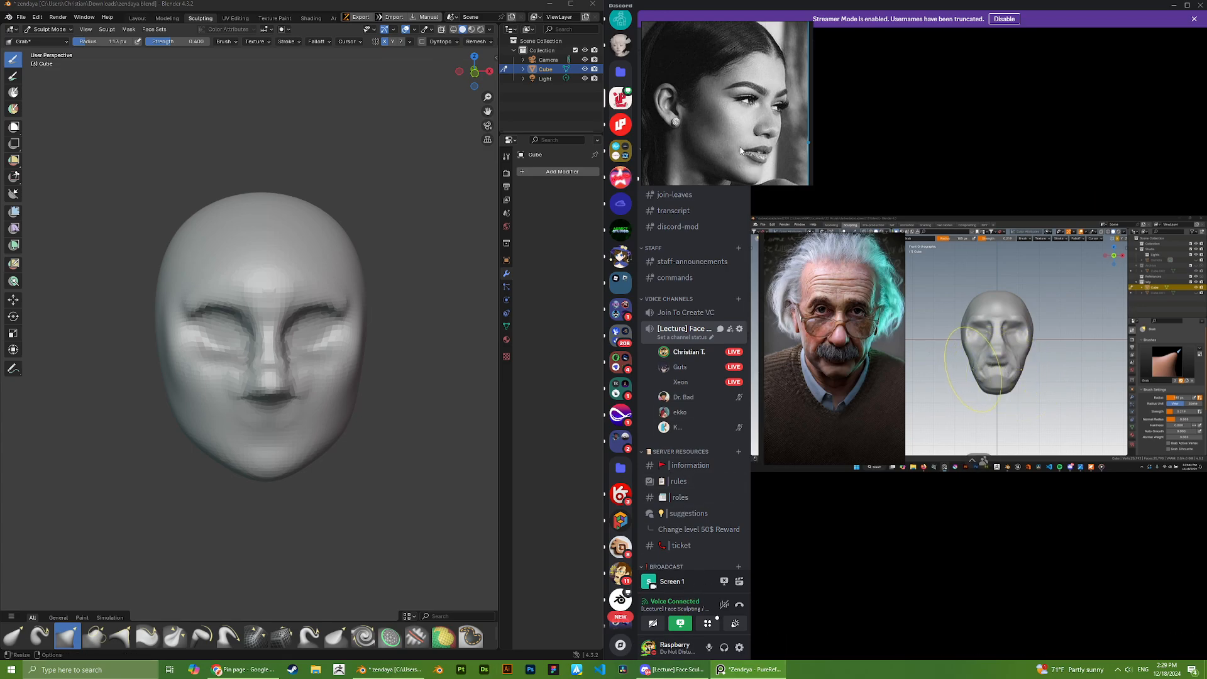
scroll(712, 103, "down", 10)
scroll(712, 100, "up", 4)
scroll(712, 100, "up", 5)
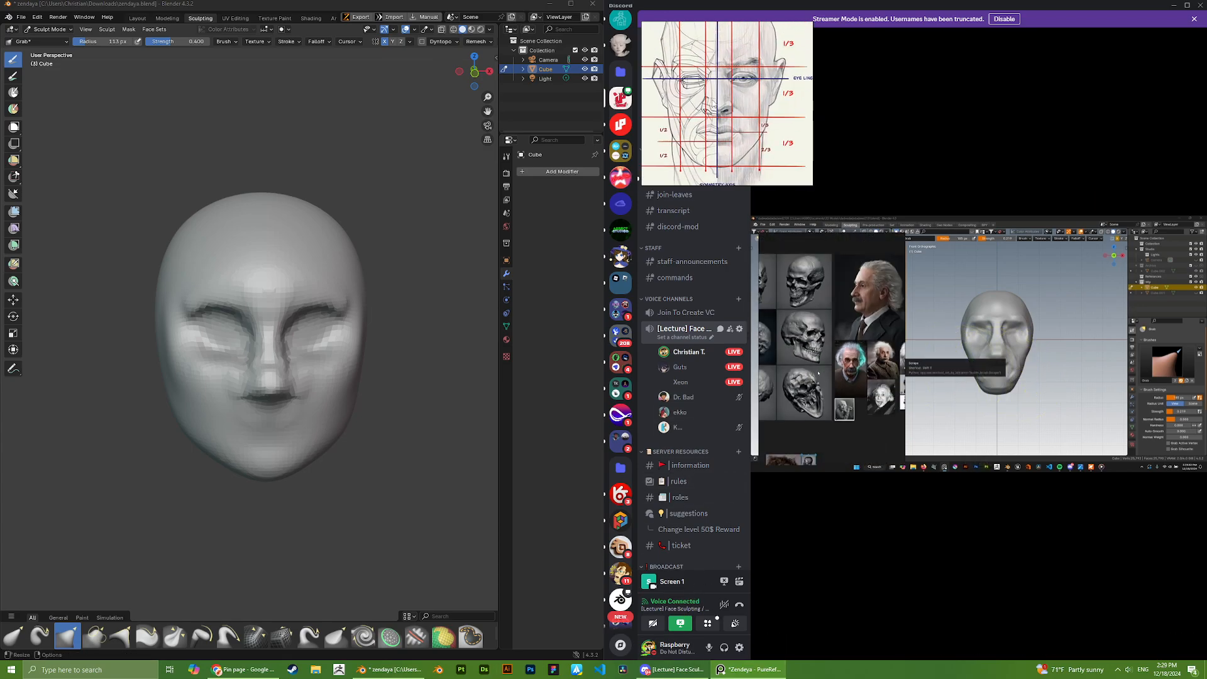
mouse_move(749, 137)
middle_mouse_down()
mouse_move(718, 110)
mouse_move(733, 114)
middle_mouse_up()
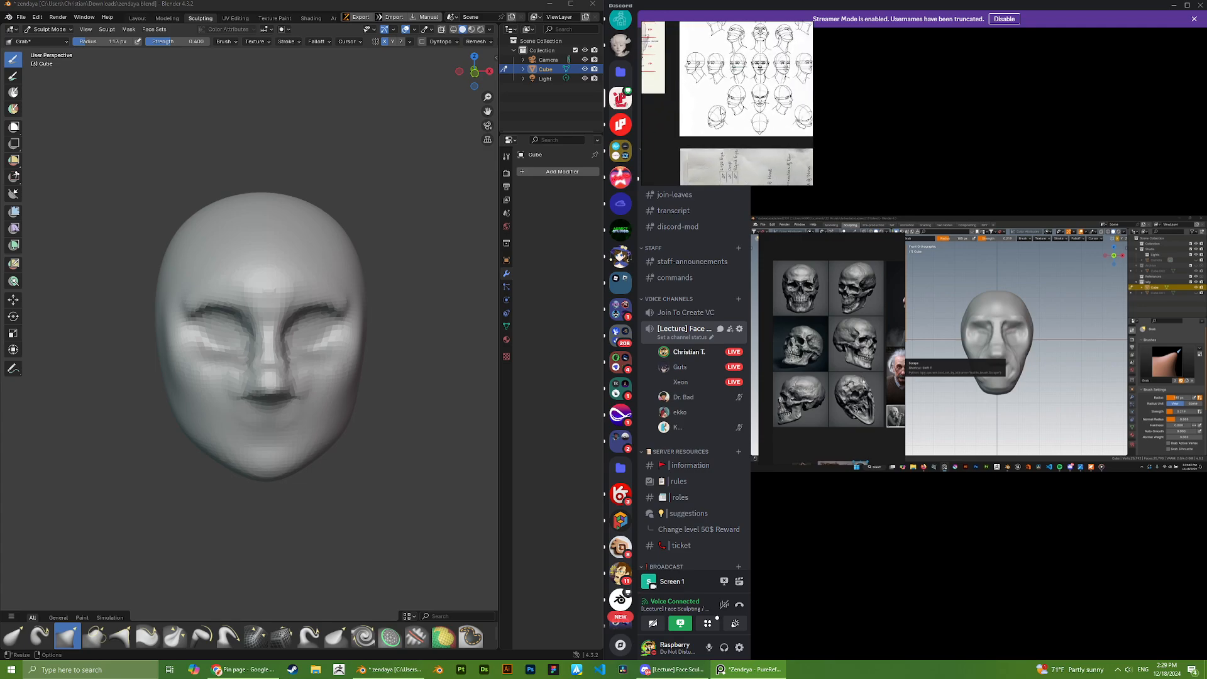
scroll(734, 114, "down", 1)
scroll(748, 129, "down", 2)
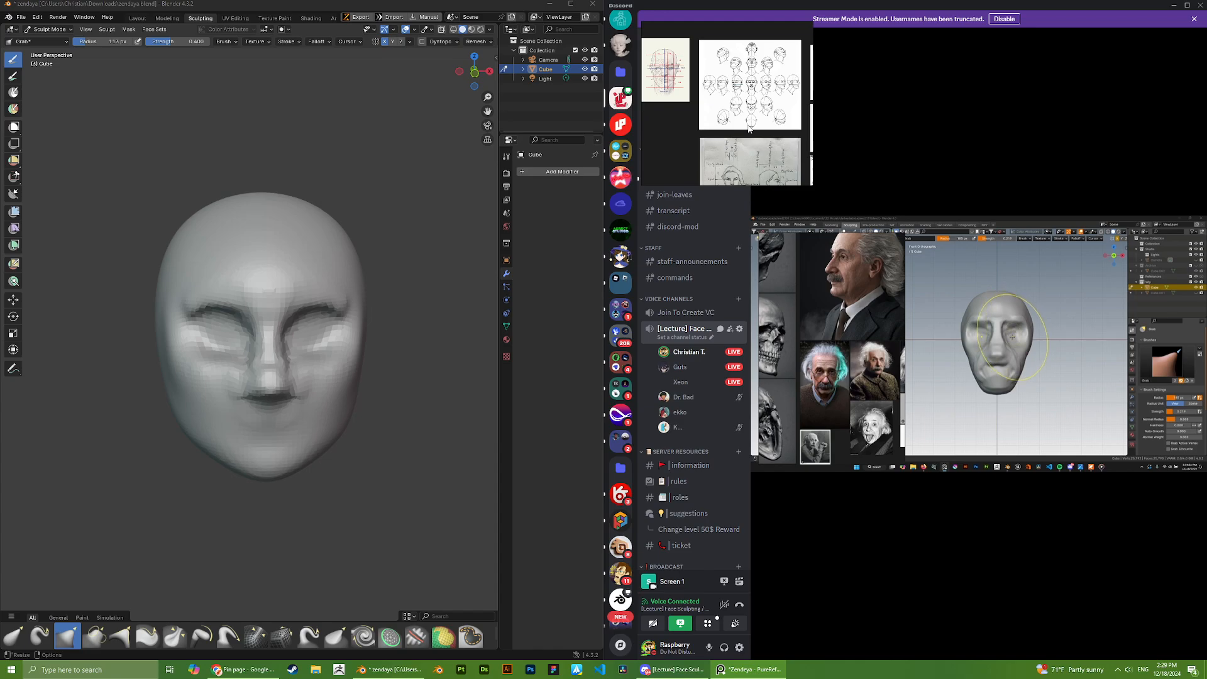
- View the whole head from the front and switch Discord back to the stream of the brown head sculpt
scroll(269, 214, "down", 4)
mouse_move(269, 213)
middle_mouse_down()
mouse_move(320, 327)
mouse_move(311, 310)
middle_mouse_up()
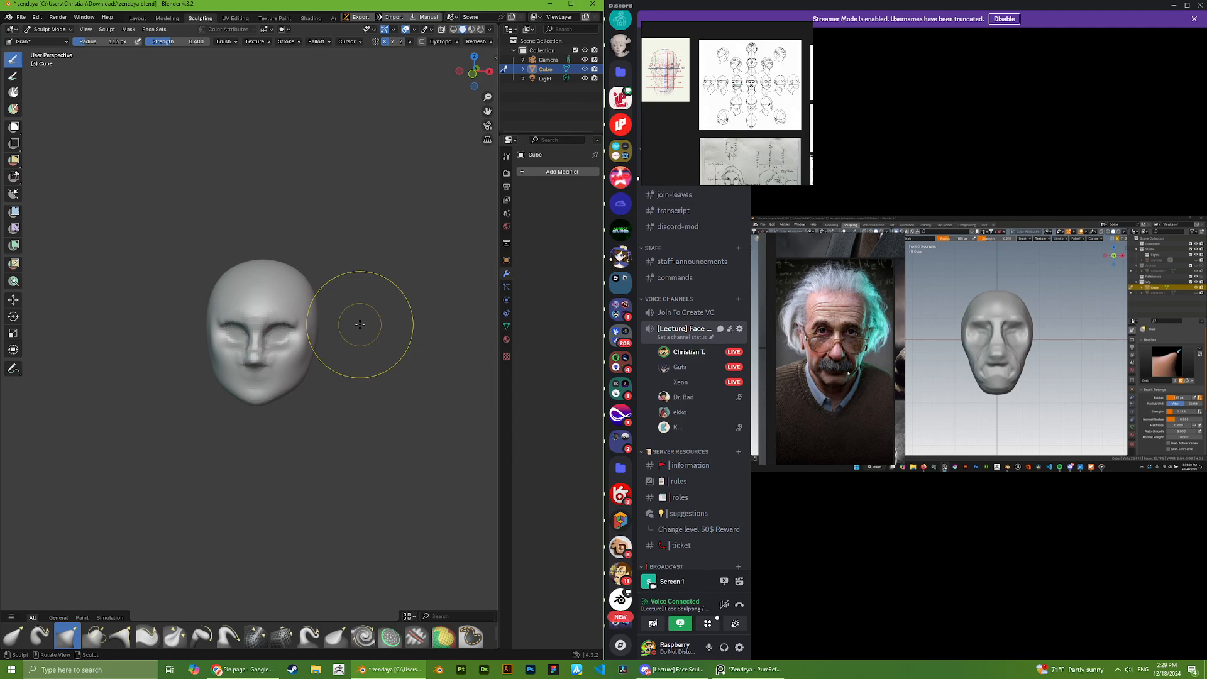
mouse_move(705, 380)
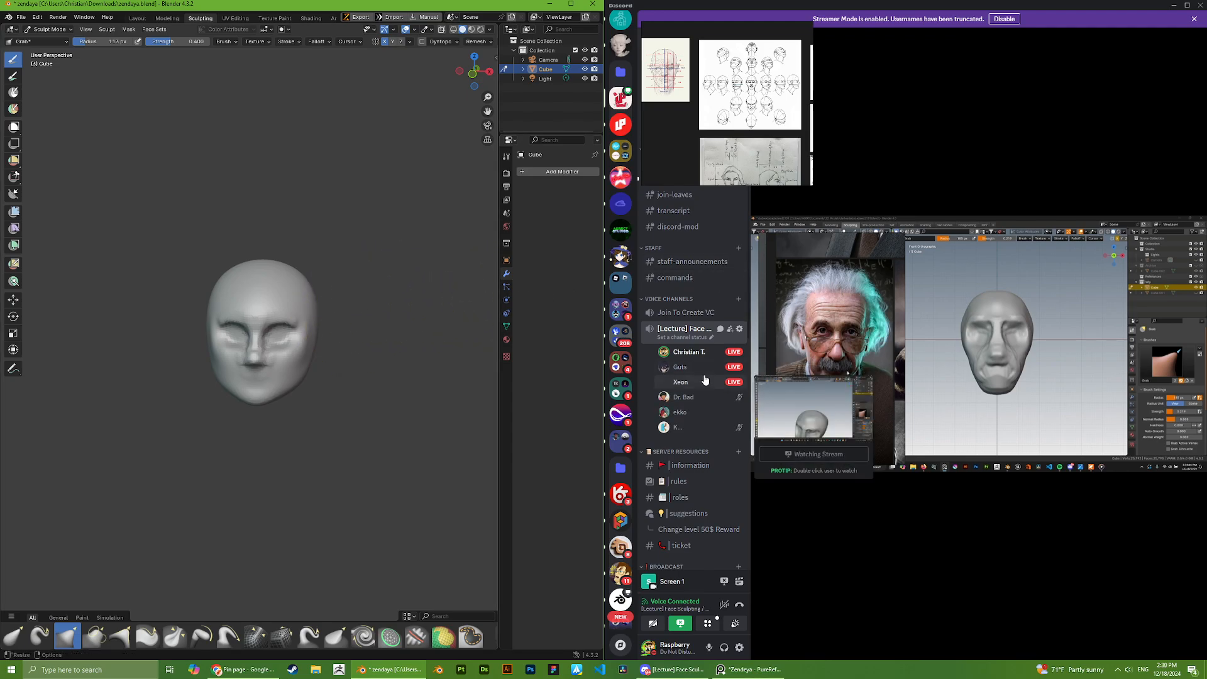
left_click(777, 382)
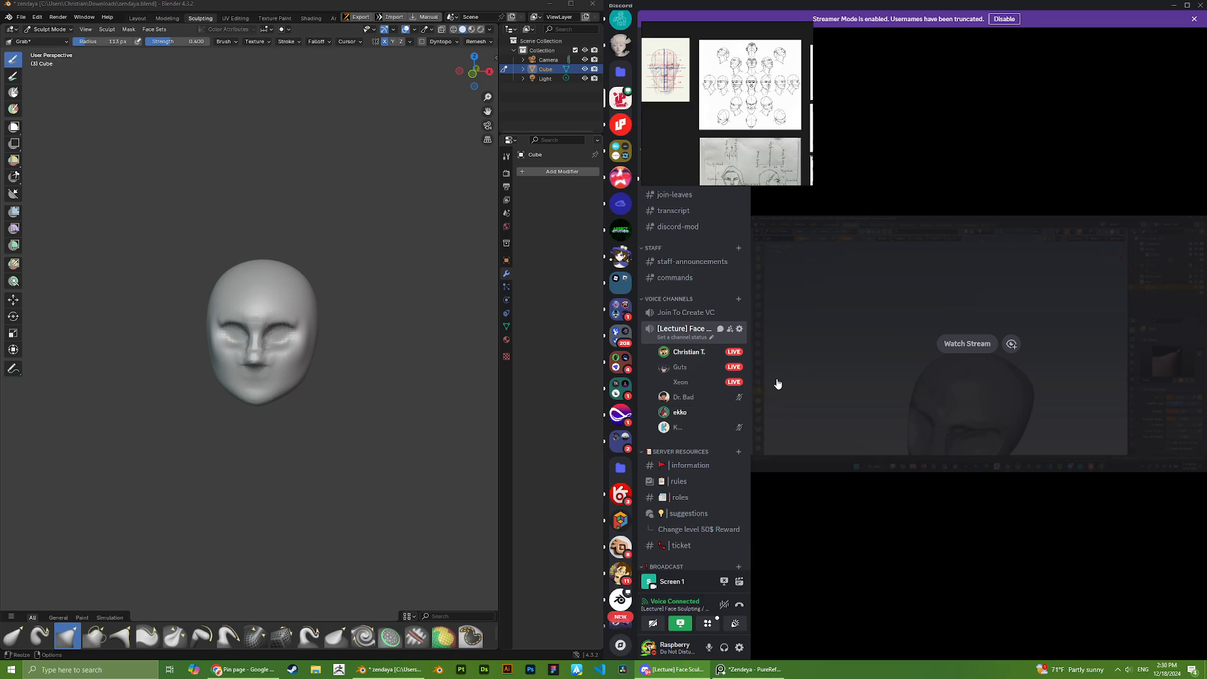
- Refine the eye socket area with small Grab brush strokes in three-quarter view
scroll(322, 313, "up", 2)
scroll(321, 312, "up", 3)
middle_click_drag(322, 312, 396, 327)
scroll(251, 345, "up", 2)
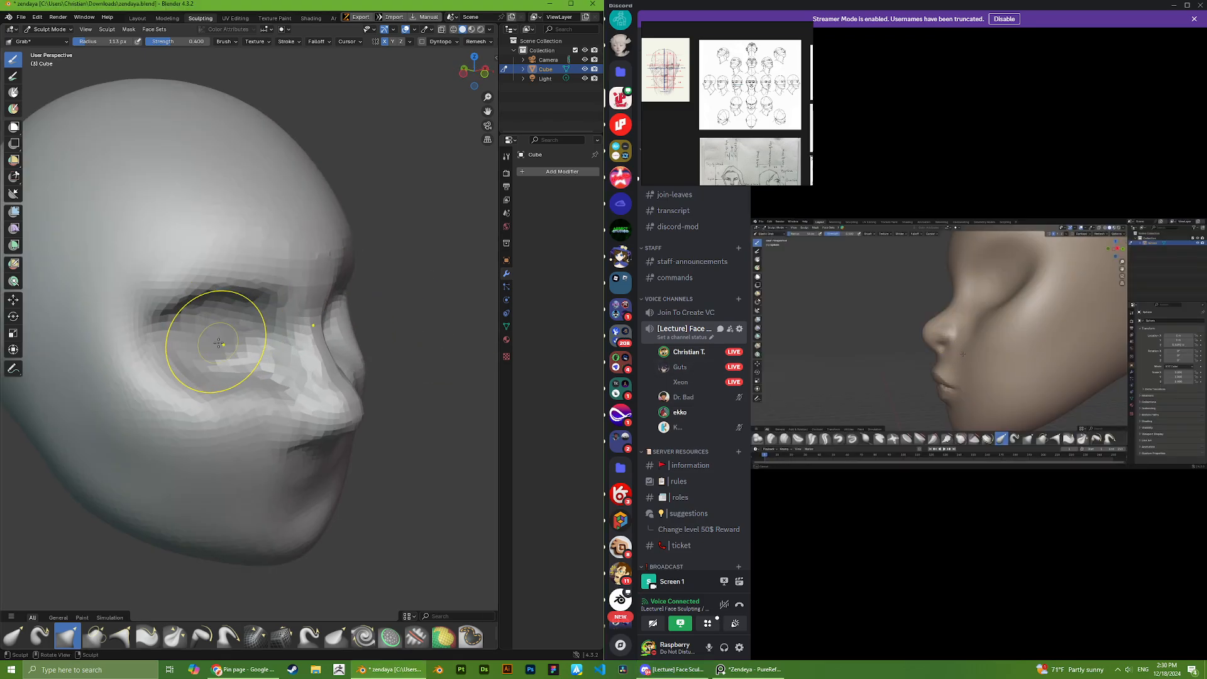
middle_click_drag(216, 342, 234, 343)
left_click_drag(235, 343, 246, 333)
middle_click_drag(246, 332, 224, 337)
left_click_drag(209, 342, 225, 344)
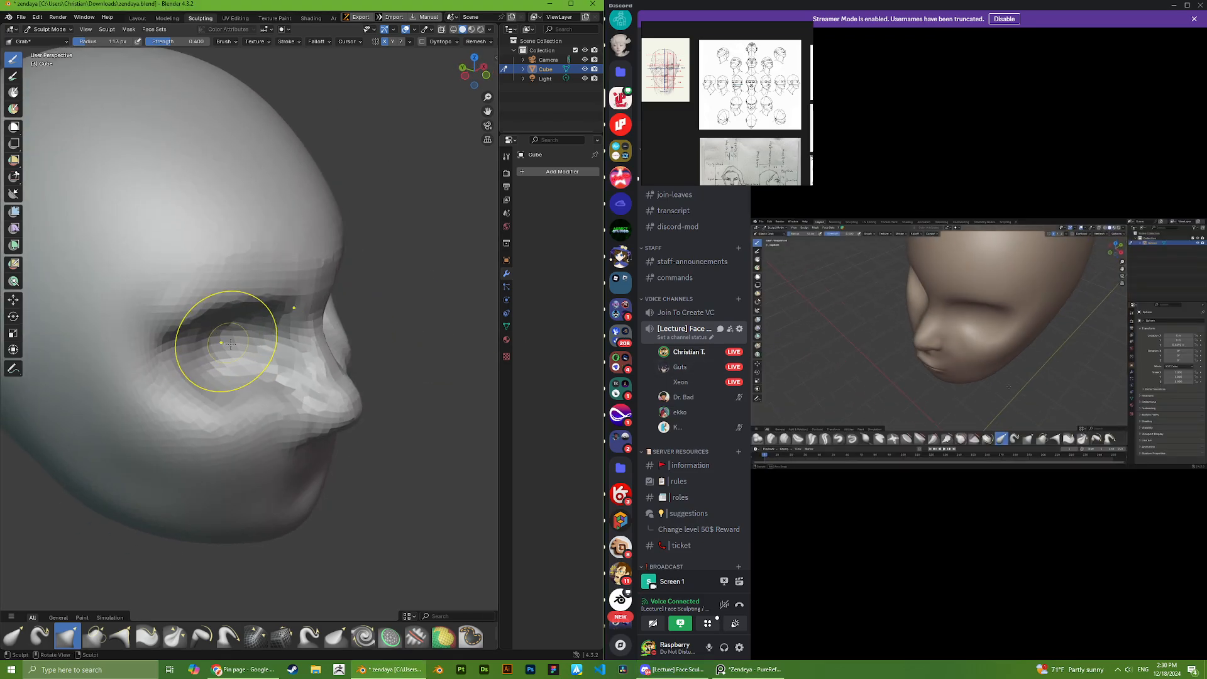
mouse_move(226, 344)
middle_mouse_down()
mouse_move(189, 331)
mouse_move(213, 358)
mouse_move(199, 339)
mouse_move(249, 348)
mouse_move(201, 347)
middle_mouse_up()
- Study the hand-drawn head proportion sketch in PureRef and compare its eye placement with the sculpted head
scroll(746, 106, "up", 3)
scroll(734, 104, "down", 4)
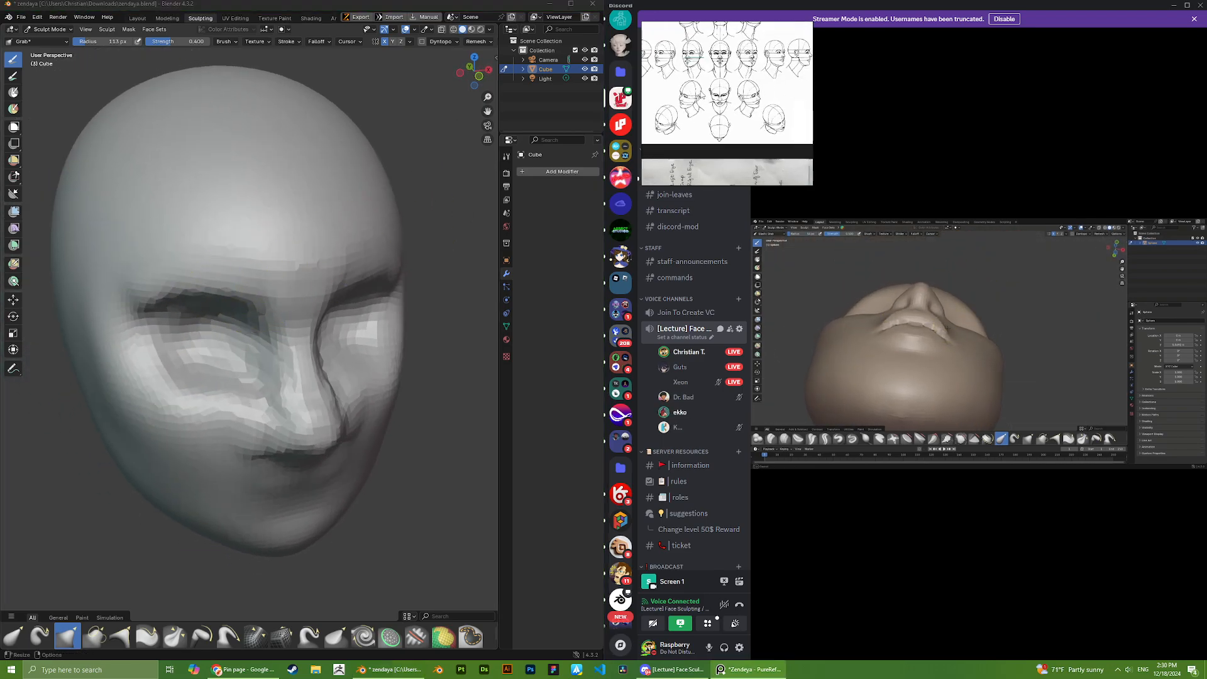
scroll(728, 126, "up", 5)
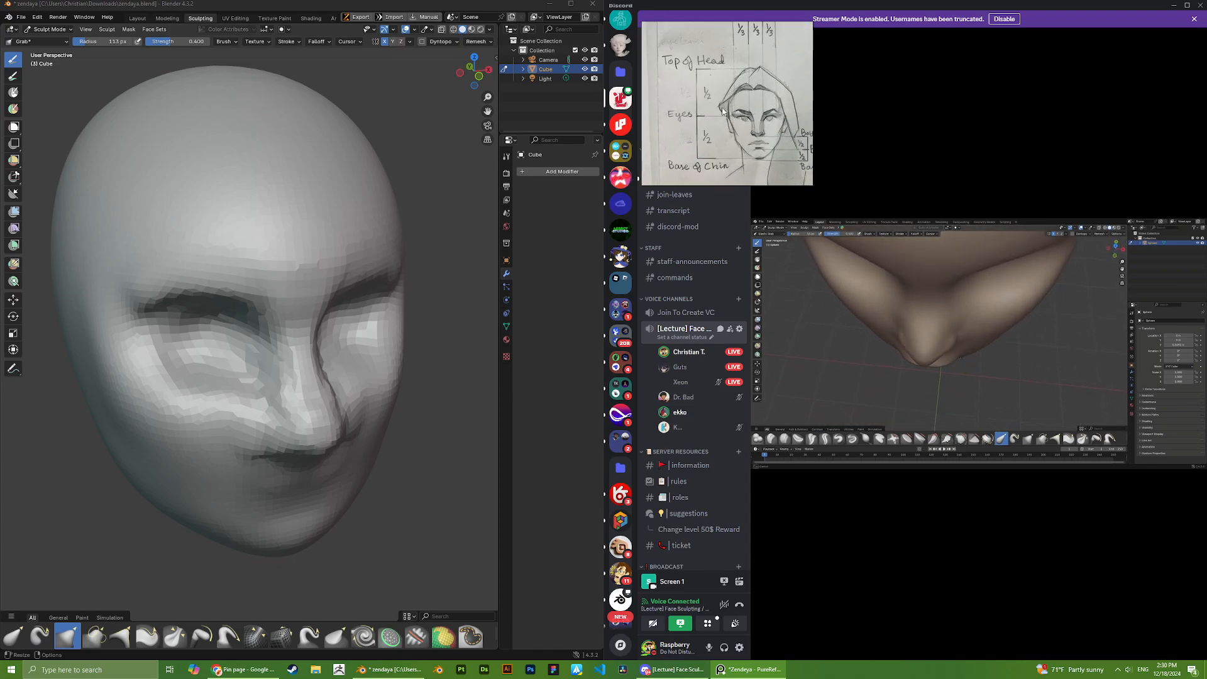
mouse_move(242, 322)
middle_mouse_down()
mouse_move(148, 346)
mouse_move(229, 333)
mouse_move(303, 424)
mouse_move(326, 390)
mouse_move(318, 409)
mouse_move(170, 345)
mouse_move(168, 356)
middle_mouse_up()
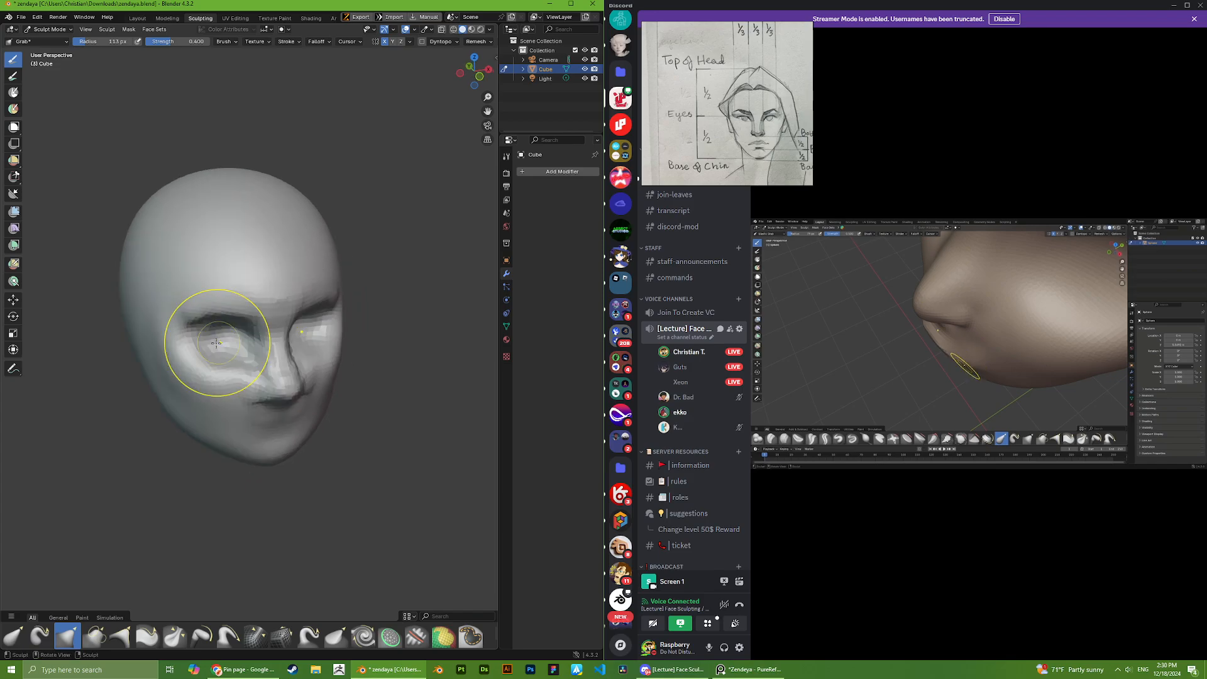
mouse_move(216, 350)
middle_mouse_down()
mouse_move(183, 314)
mouse_move(198, 299)
middle_mouse_up()
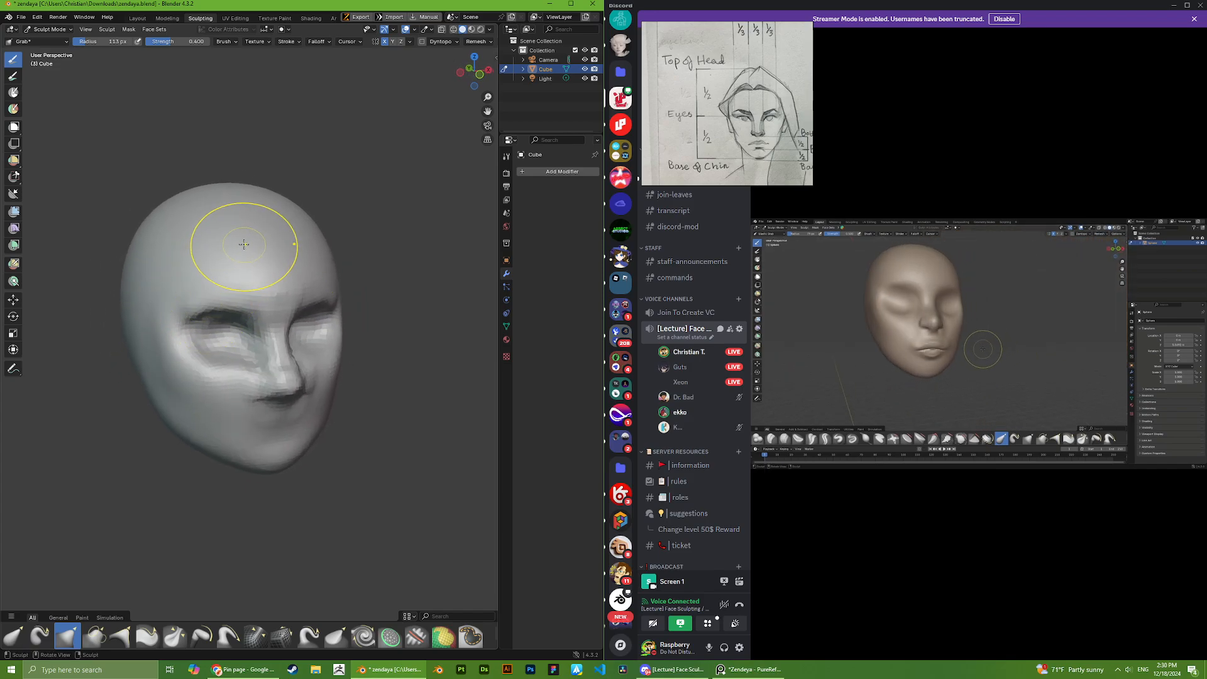
- Examine the sculpted head's brow, eye sockets and nose from the front, from above and in side profile
middle_click_drag(244, 244, 283, 252)
middle_click_drag(369, 269, 329, 264)
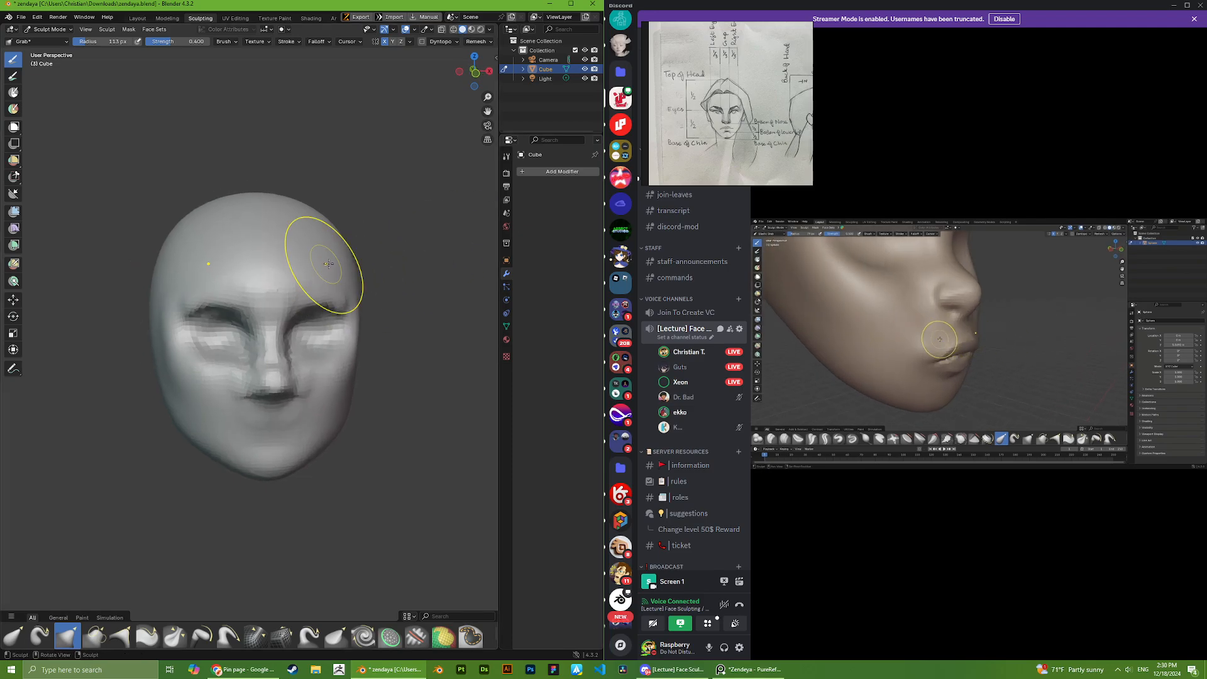
scroll(236, 350, "up", 2)
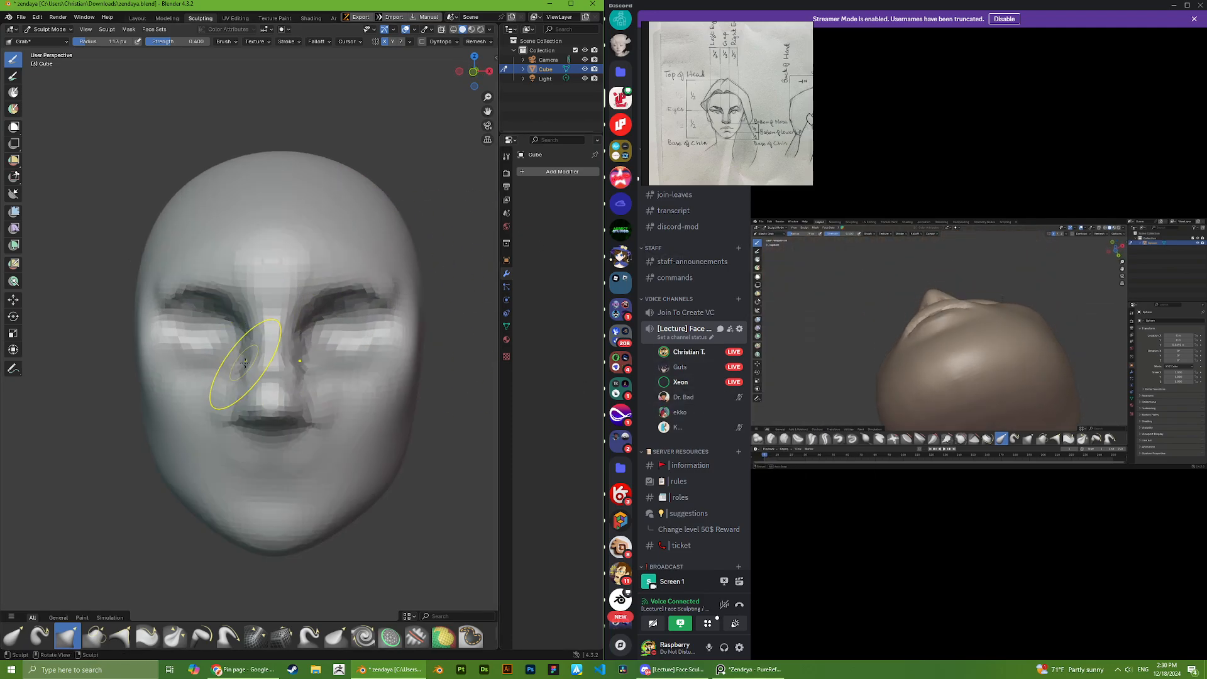
mouse_move(237, 350)
middle_mouse_down()
mouse_move(340, 392)
mouse_move(311, 367)
mouse_move(275, 383)
mouse_move(279, 402)
middle_mouse_up()
scroll(729, 153, "up", 4)
scroll(275, 383, "up", 2)
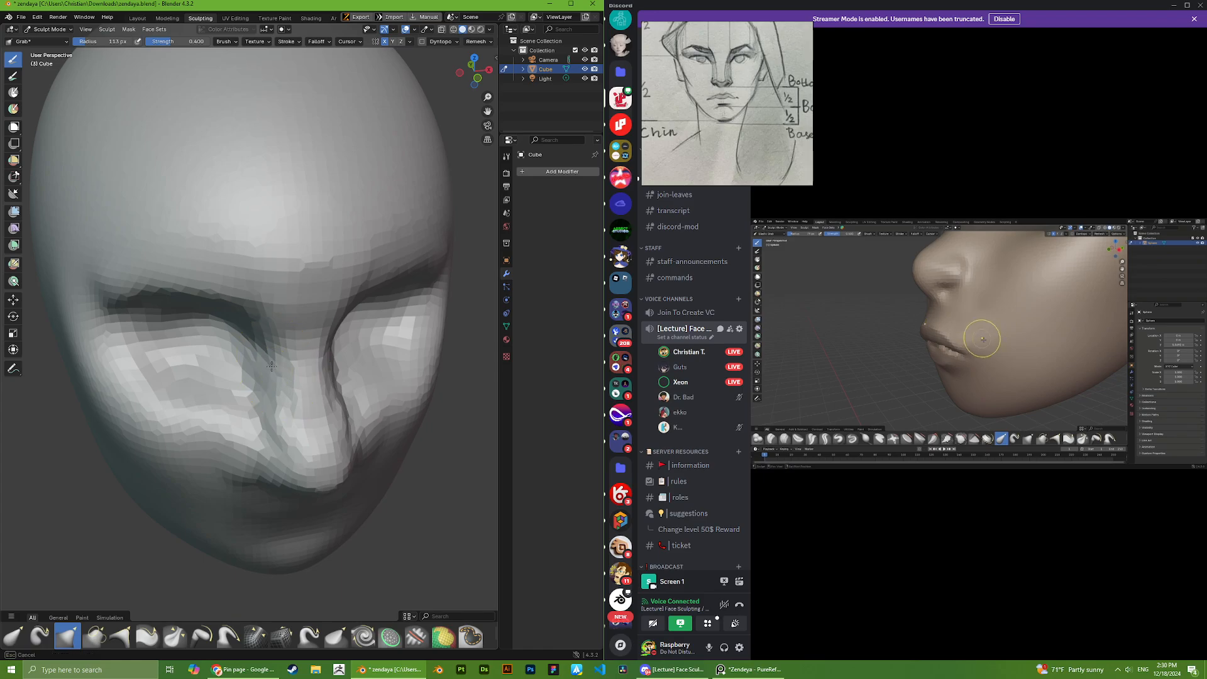
mouse_move(288, 446)
middle_mouse_down()
mouse_move(302, 409)
mouse_move(371, 390)
middle_mouse_up()
- Study the hand-drawn proportion sketch, the head-angle drawings and the facial thirds chart on the PureRef board
scroll(758, 101, "down", 8)
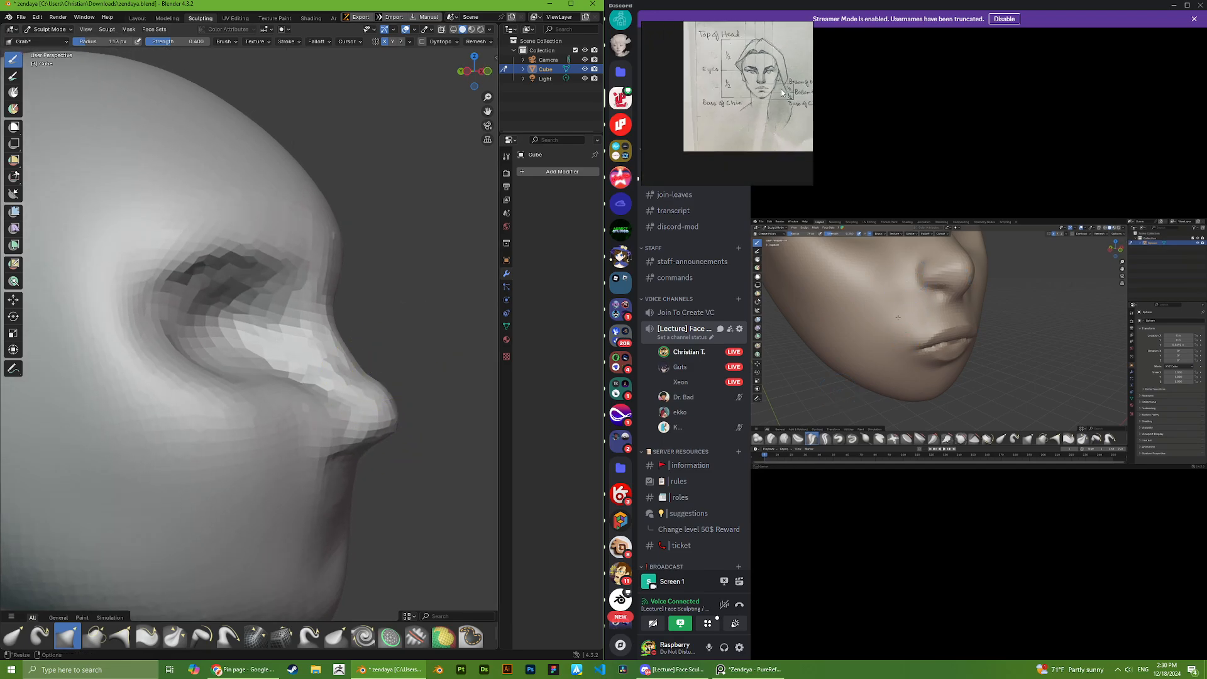
mouse_move(775, 92)
middle_mouse_down()
mouse_move(746, 84)
mouse_move(737, 108)
mouse_move(770, 132)
middle_mouse_up()
scroll(737, 108, "up", 2)
scroll(742, 124, "up", 5)
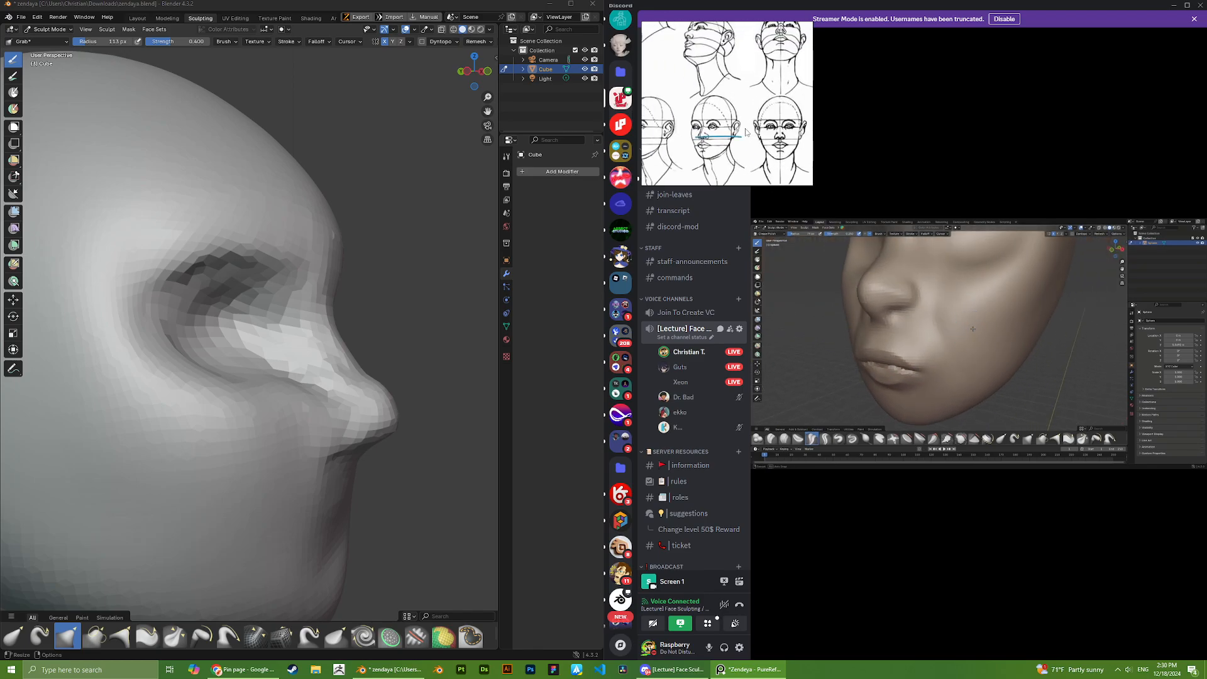
scroll(744, 133, "up", 2)
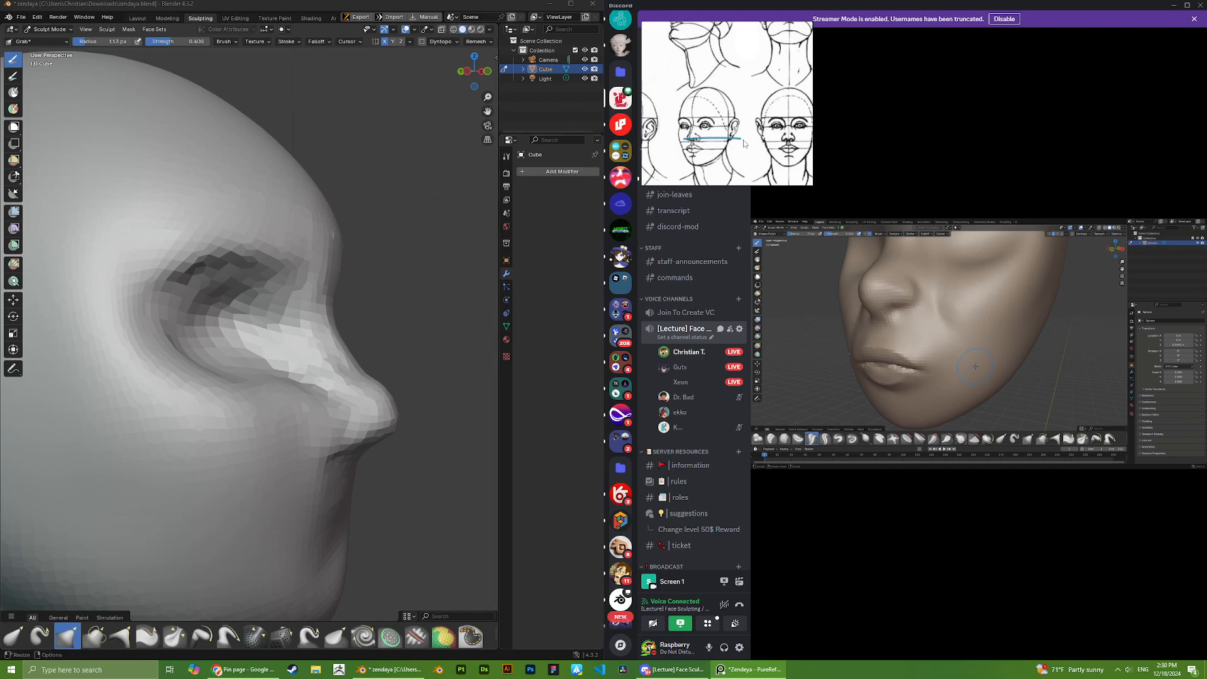
scroll(743, 140, "down", 5)
scroll(743, 143, "down", 2)
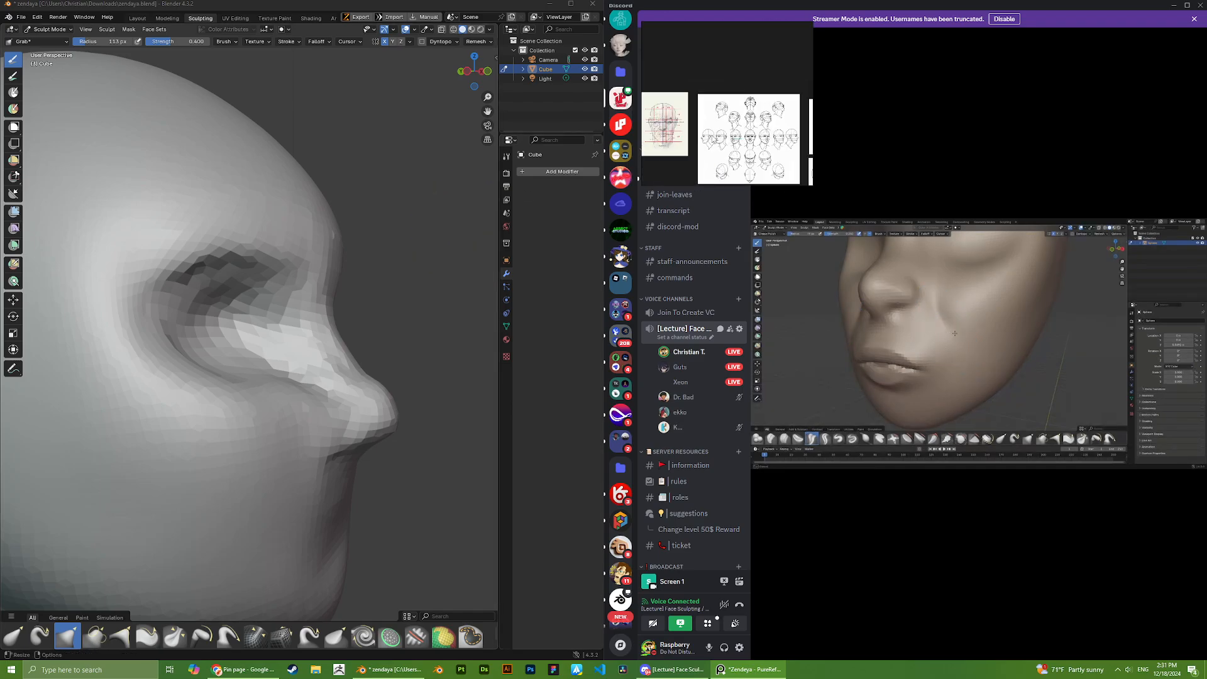
scroll(770, 132, "up", 4)
middle_click_drag(703, 135, 729, 132)
scroll(729, 132, "up", 3)
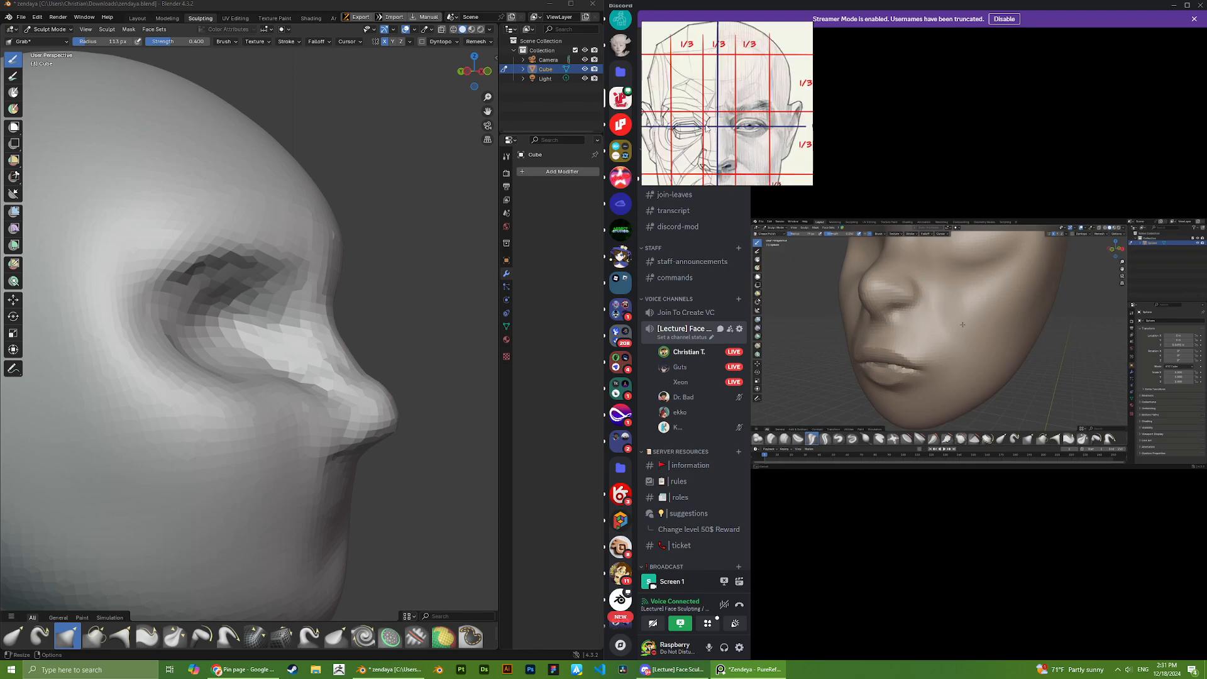
scroll(713, 134, "down", 6)
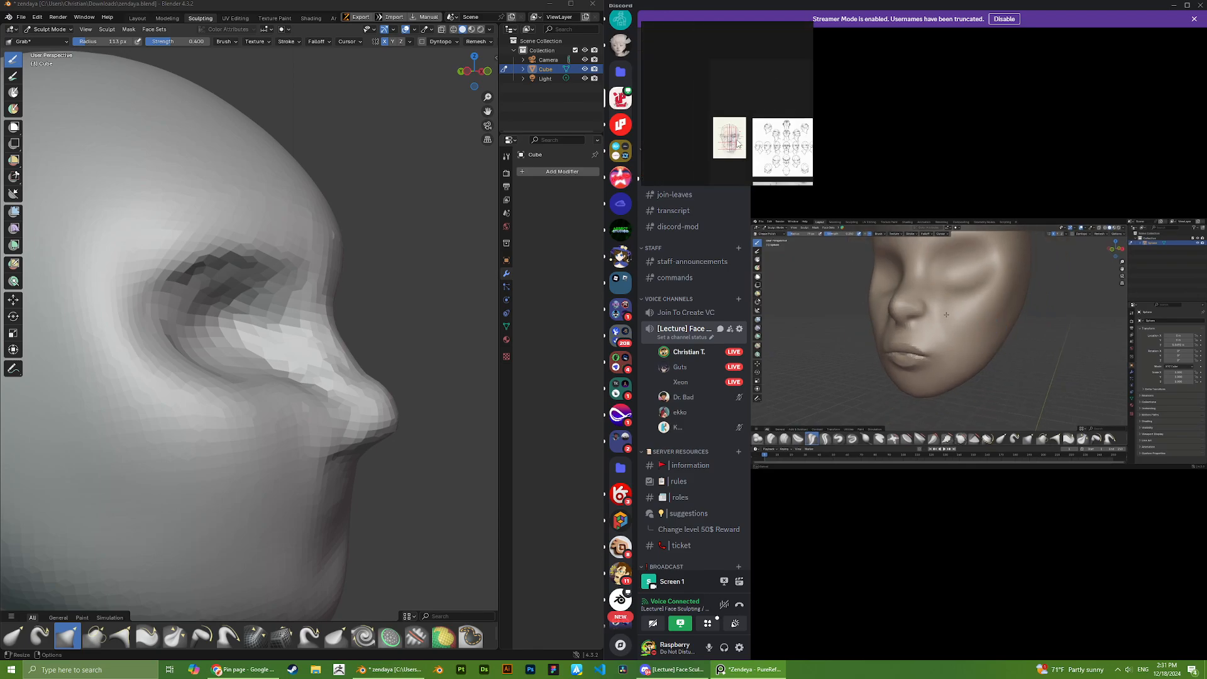
- View the whole sculpted head from the front to check its overall face proportions
mouse_move(352, 251)
middle_mouse_down()
mouse_move(310, 269)
mouse_move(217, 389)
mouse_move(229, 377)
mouse_move(242, 417)
mouse_move(212, 385)
mouse_move(269, 390)
mouse_move(213, 401)
mouse_move(241, 388)
mouse_move(220, 341)
mouse_move(167, 323)
mouse_move(229, 335)
mouse_move(216, 282)
mouse_move(258, 261)
mouse_move(246, 259)
middle_mouse_up()
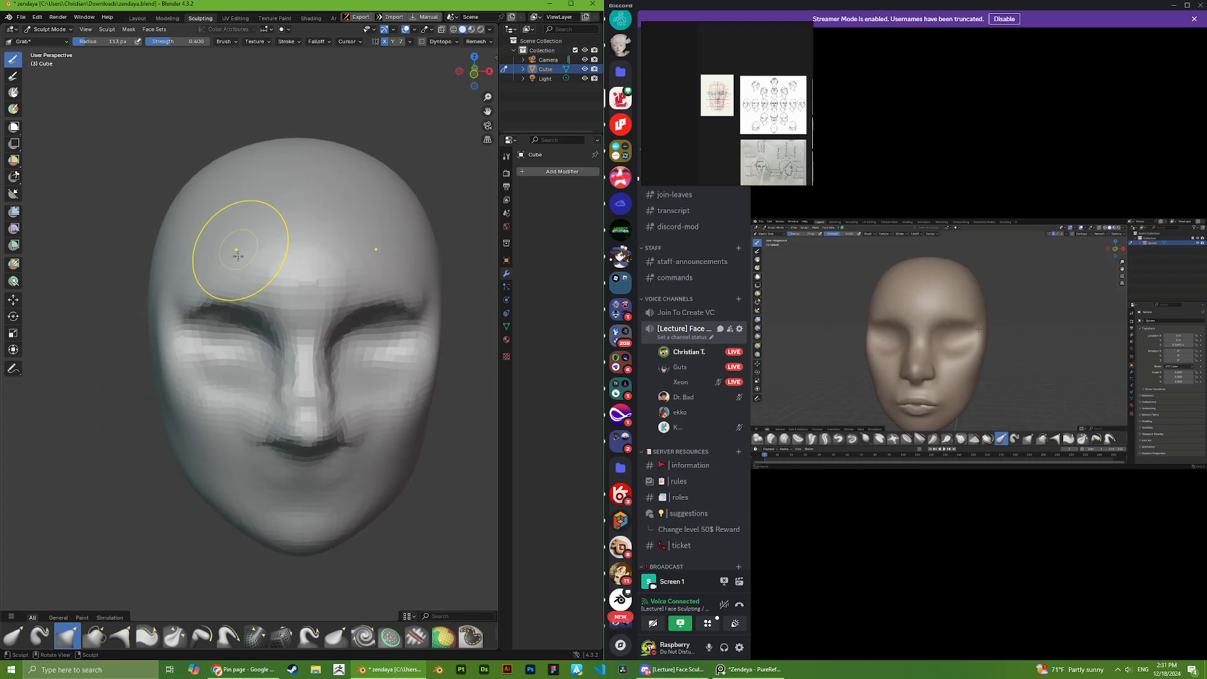
middle_click_drag(250, 293, 267, 289)
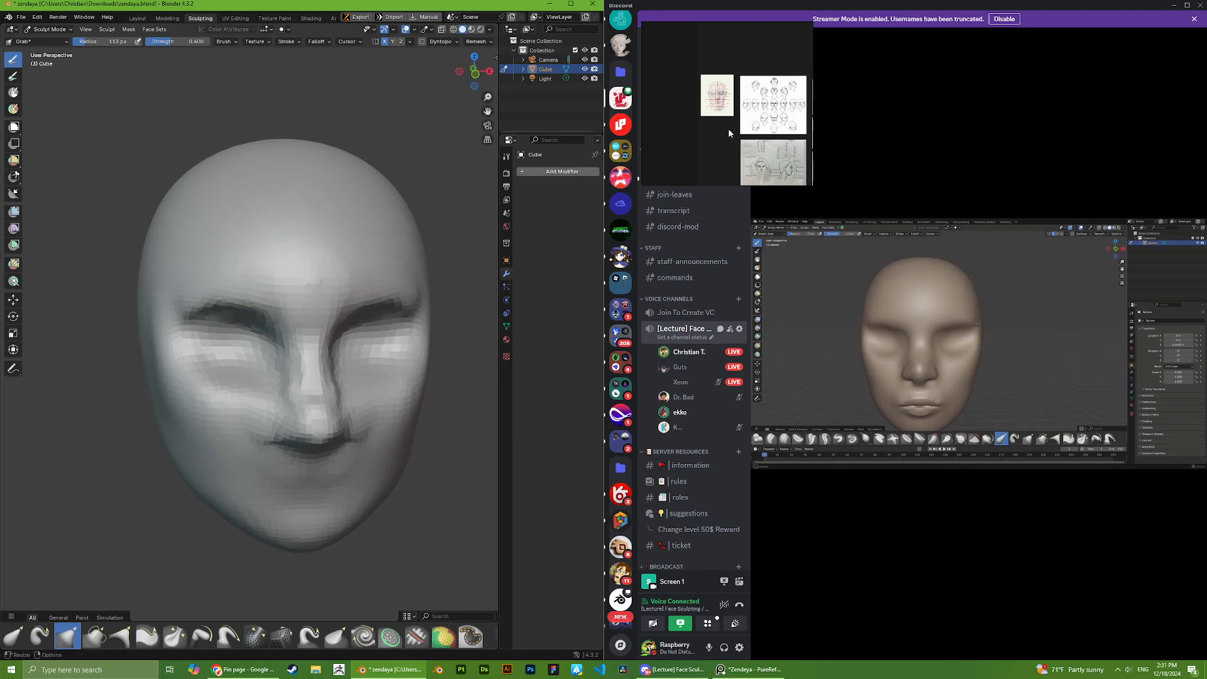
scroll(728, 129, "down", 3)
middle_click_drag(427, 290, 412, 285)
- Study the Zendaya portrait photos in PureRef one by one, ending on the black-and-white bare-shoulder portrait
scroll(728, 127, "down", 5)
scroll(774, 138, "up", 4)
middle_click_drag(774, 139, 745, 130)
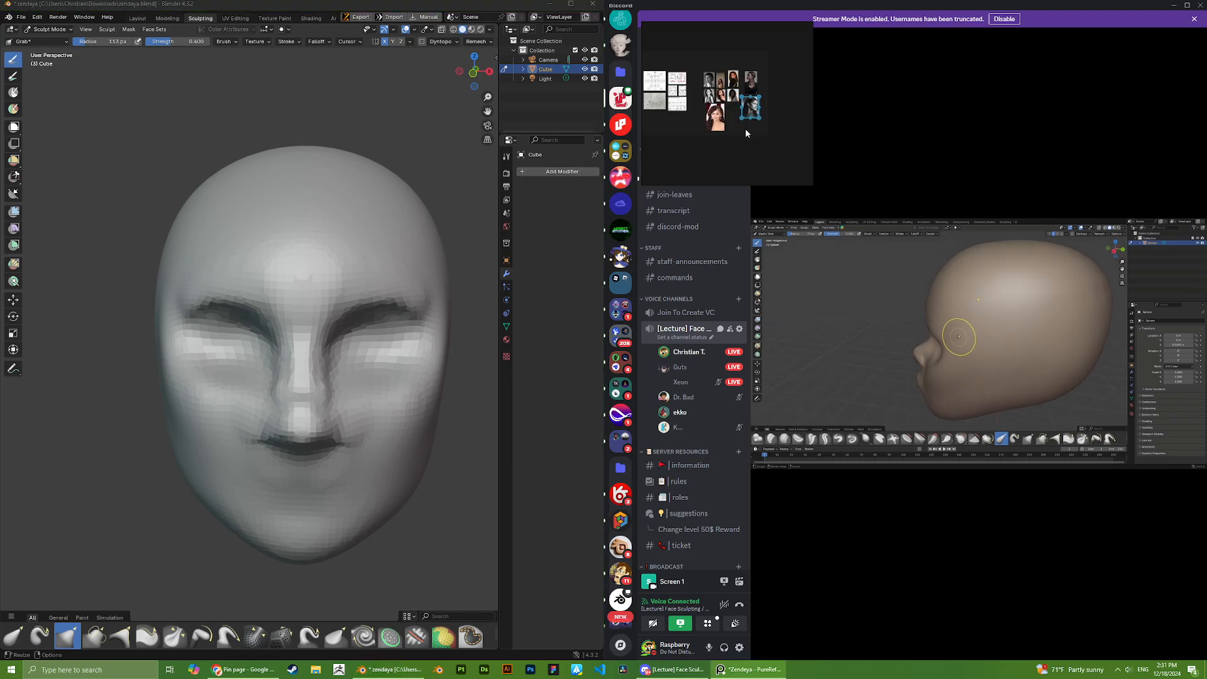
scroll(745, 128, "up", 6)
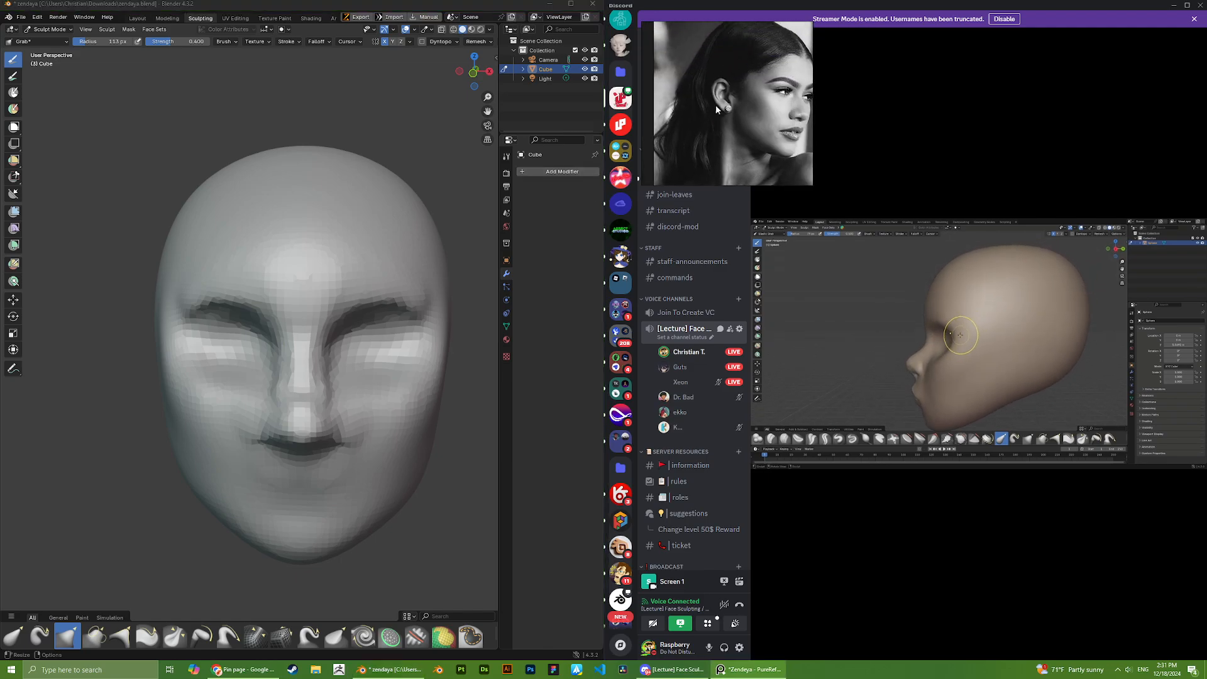
scroll(715, 105, "down", 4)
scroll(730, 130, "up", 6)
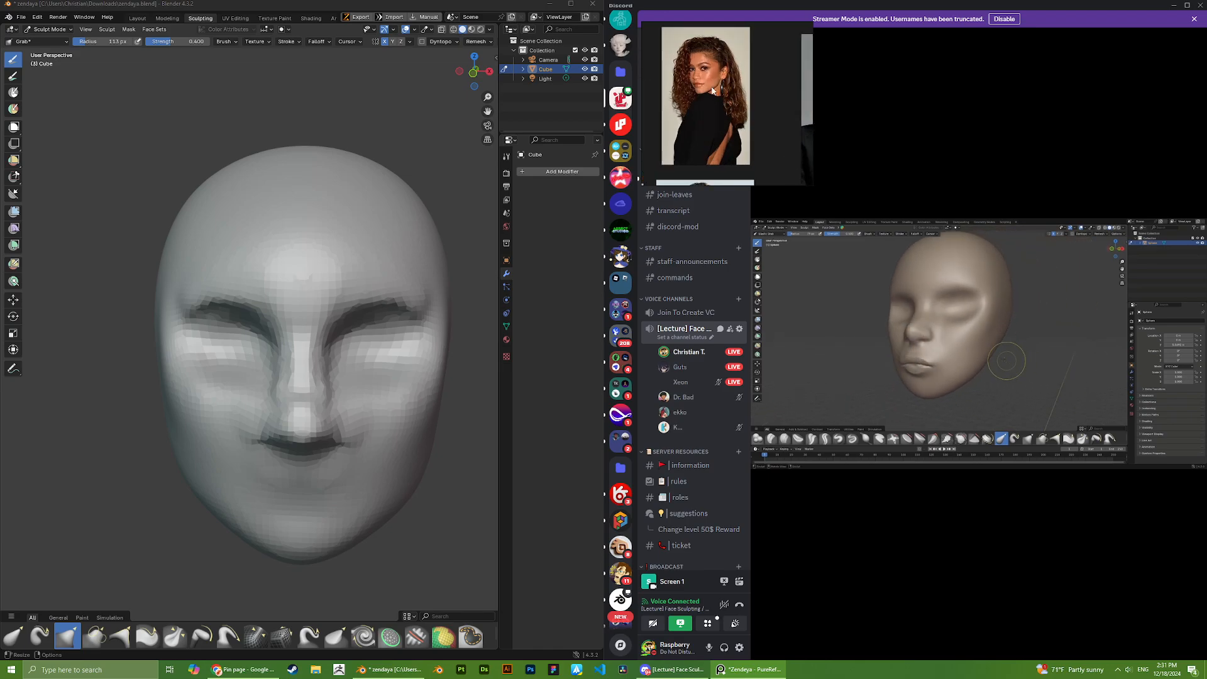
scroll(713, 92, "down", 4)
scroll(729, 104, "up", 5)
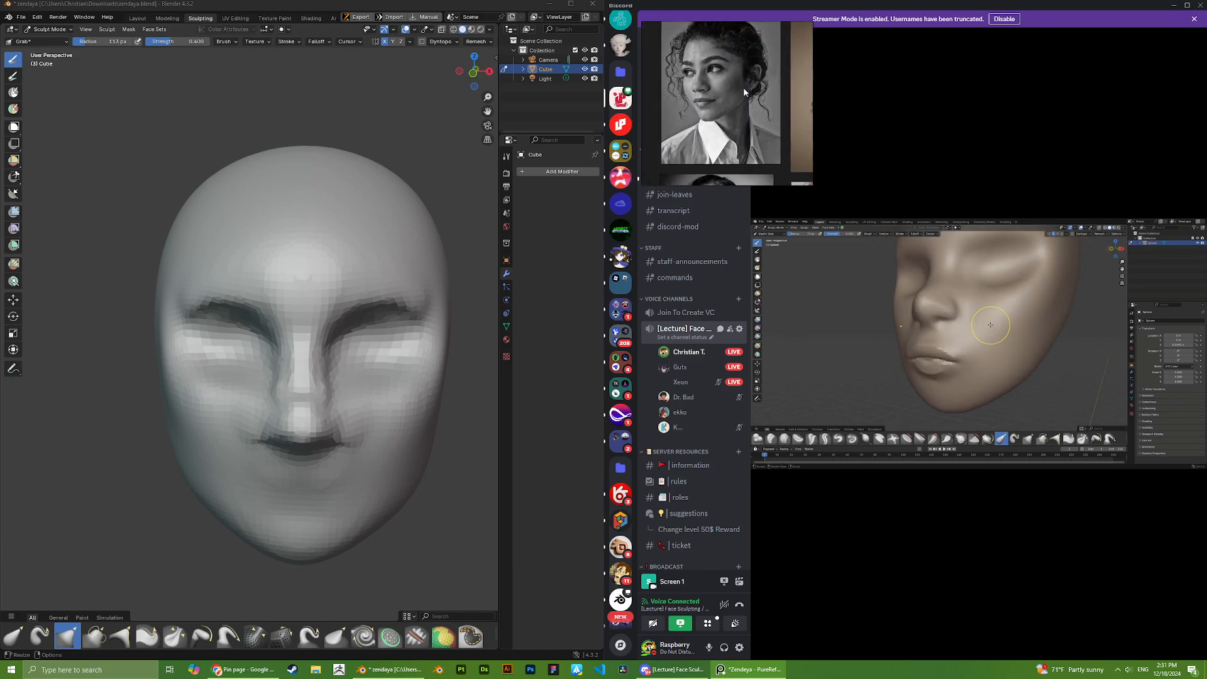
scroll(700, 77, "down", 4)
scroll(706, 95, "up", 5)
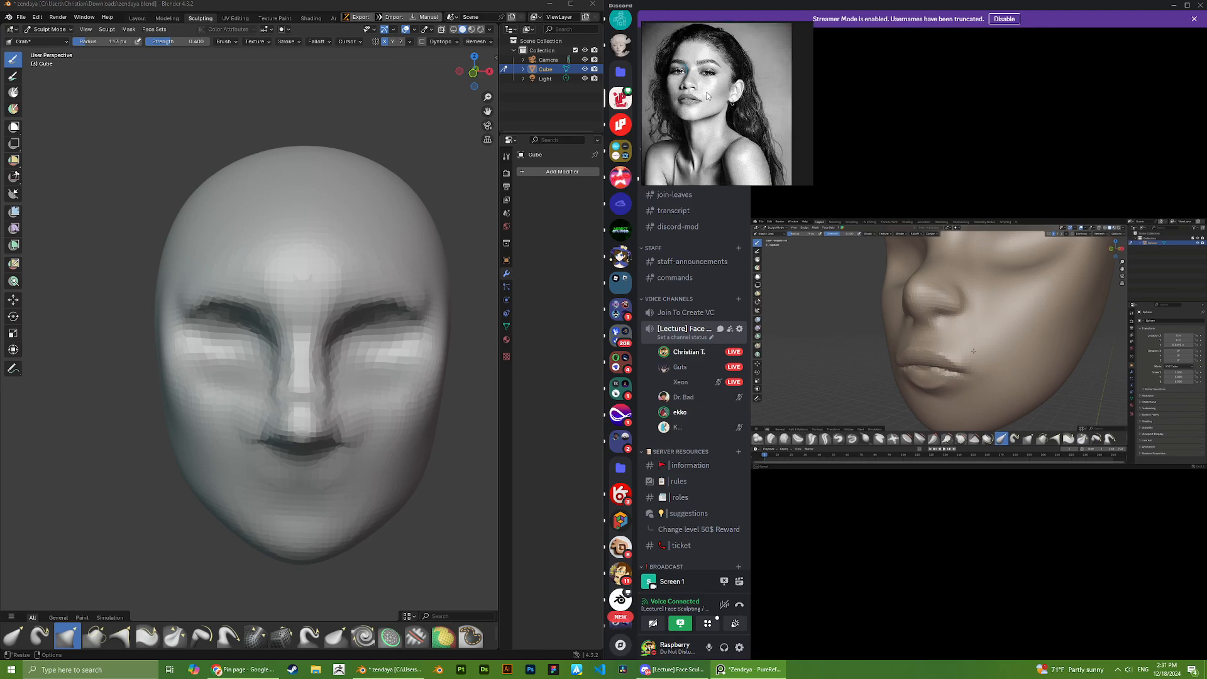
scroll(707, 95, "down", 4)
scroll(698, 92, "up", 5)
- Refine the jaw underside and chin with small Grab brush strokes in profile and front views
mouse_move(343, 339)
middle_mouse_down()
mouse_move(269, 342)
mouse_move(291, 342)
mouse_move(276, 334)
mouse_move(304, 350)
mouse_move(243, 350)
middle_mouse_up()
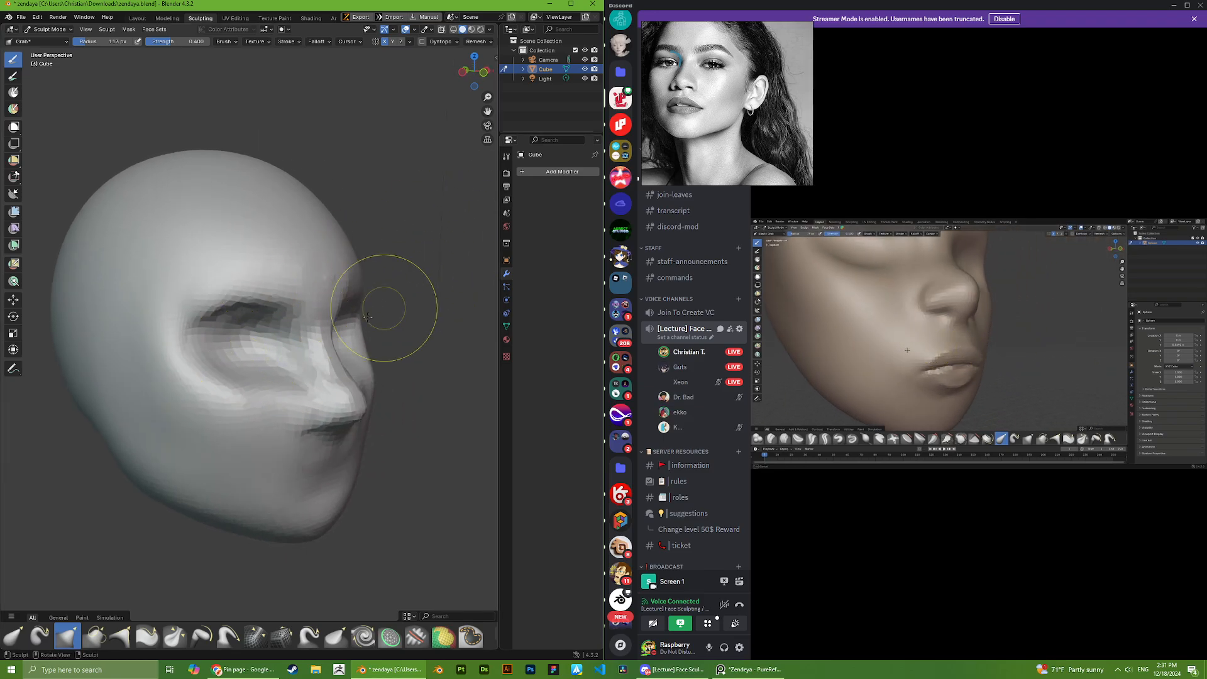
mouse_move(390, 310)
middle_mouse_down()
mouse_move(200, 343)
mouse_move(248, 378)
mouse_move(272, 414)
mouse_move(192, 411)
middle_mouse_up()
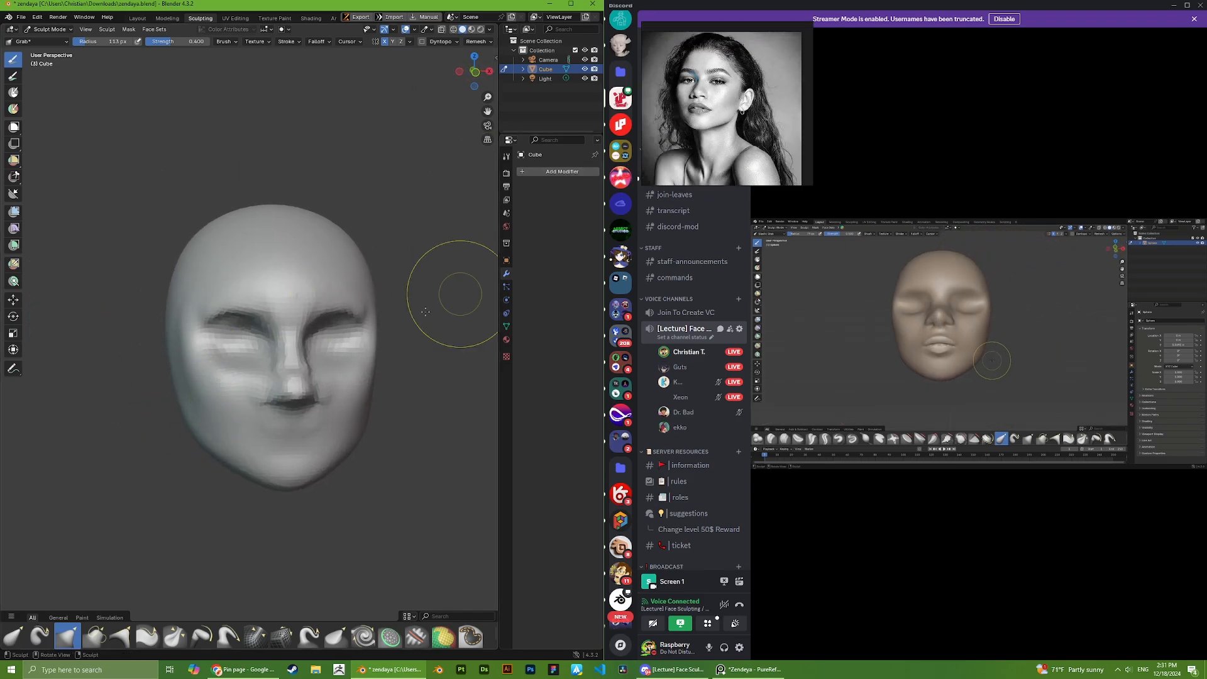
middle_click_drag(137, 440, 242, 418)
scroll(241, 419, "down", 2)
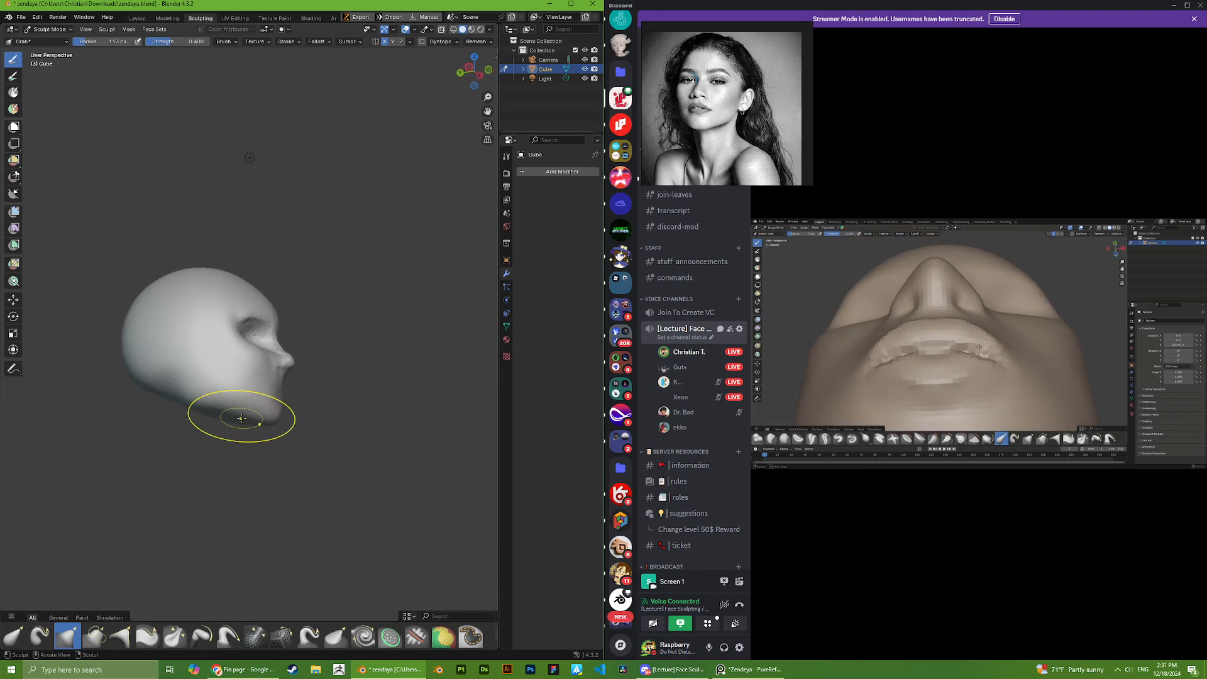
left_click_drag(241, 418, 243, 415)
middle_click_drag(270, 420, 242, 408)
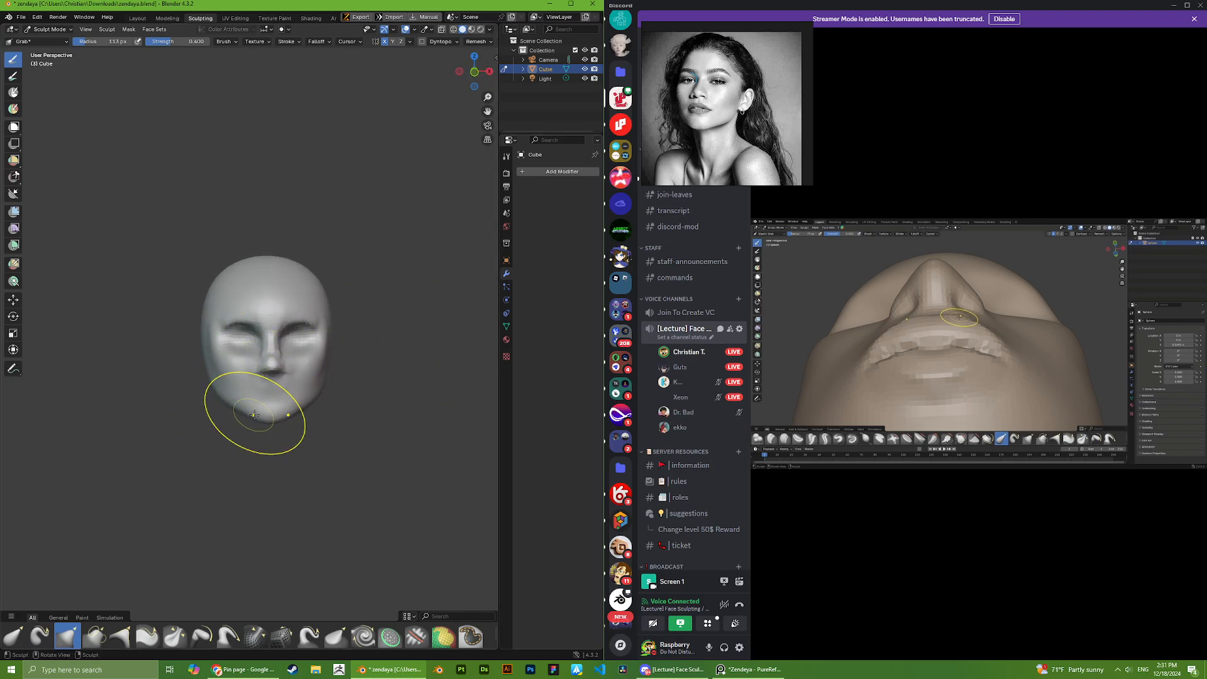
left_click_drag(243, 416, 261, 414)
middle_click_drag(270, 408, 393, 346)
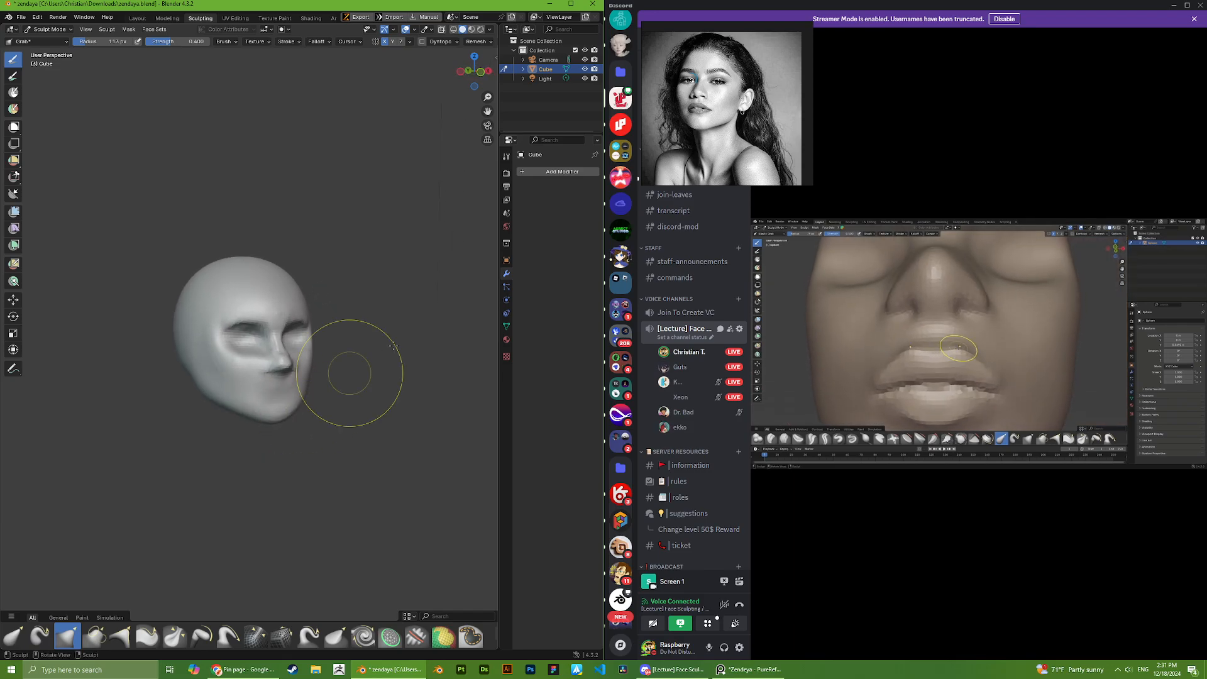
- Compare the lower face of the sculpt with the colour portrait with hoop earrings in PureRef
middle_click_drag(428, 290, 373, 296)
scroll(746, 115, "down", 5)
scroll(746, 115, "up", 5)
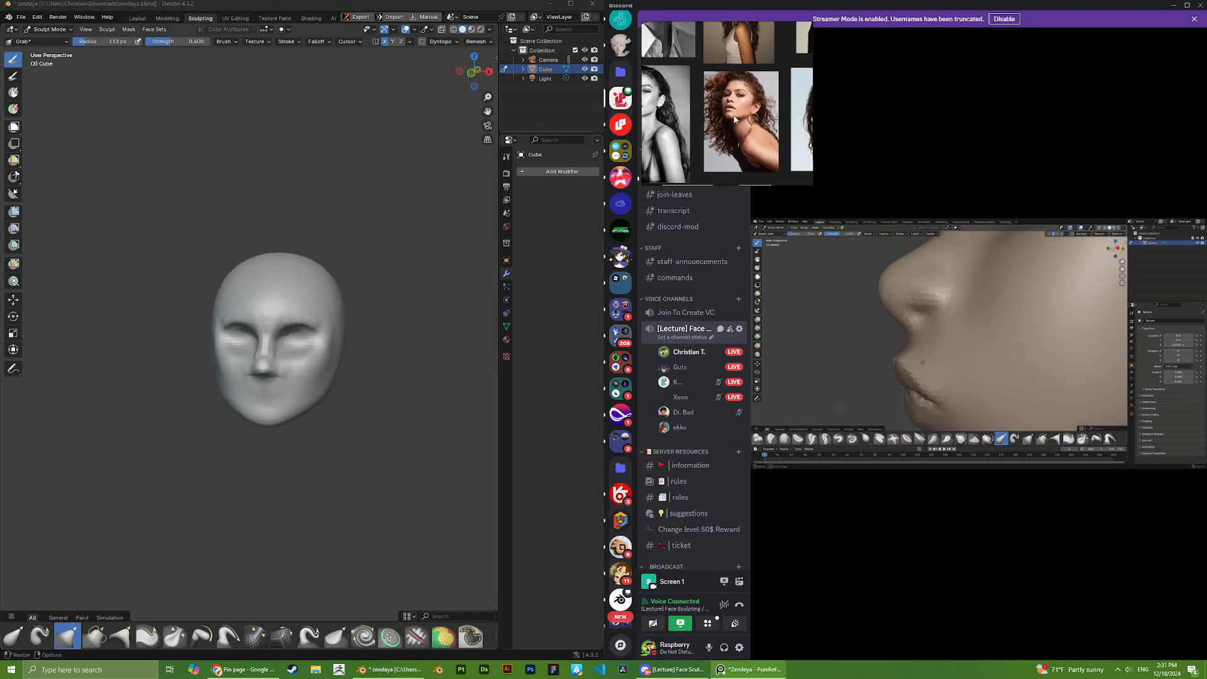
middle_click_drag(770, 81, 740, 119)
scroll(305, 417, "up", 2)
middle_click_drag(304, 418, 310, 490)
scroll(310, 490, "up", 4)
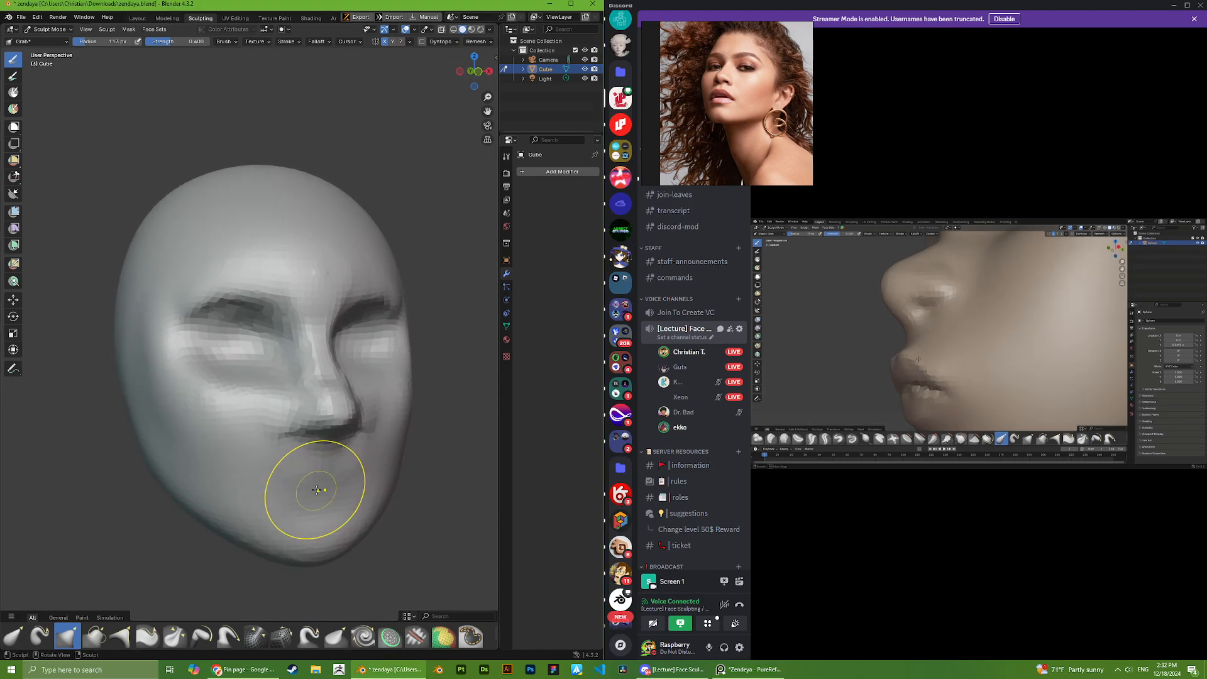
- Inspect the jawline and overall head shape in profile, three-quarter and front views
scroll(321, 440, "down", 2)
mouse_move(330, 391)
middle_mouse_down()
mouse_move(180, 375)
mouse_move(256, 377)
middle_mouse_up()
scroll(235, 379, "down", 3)
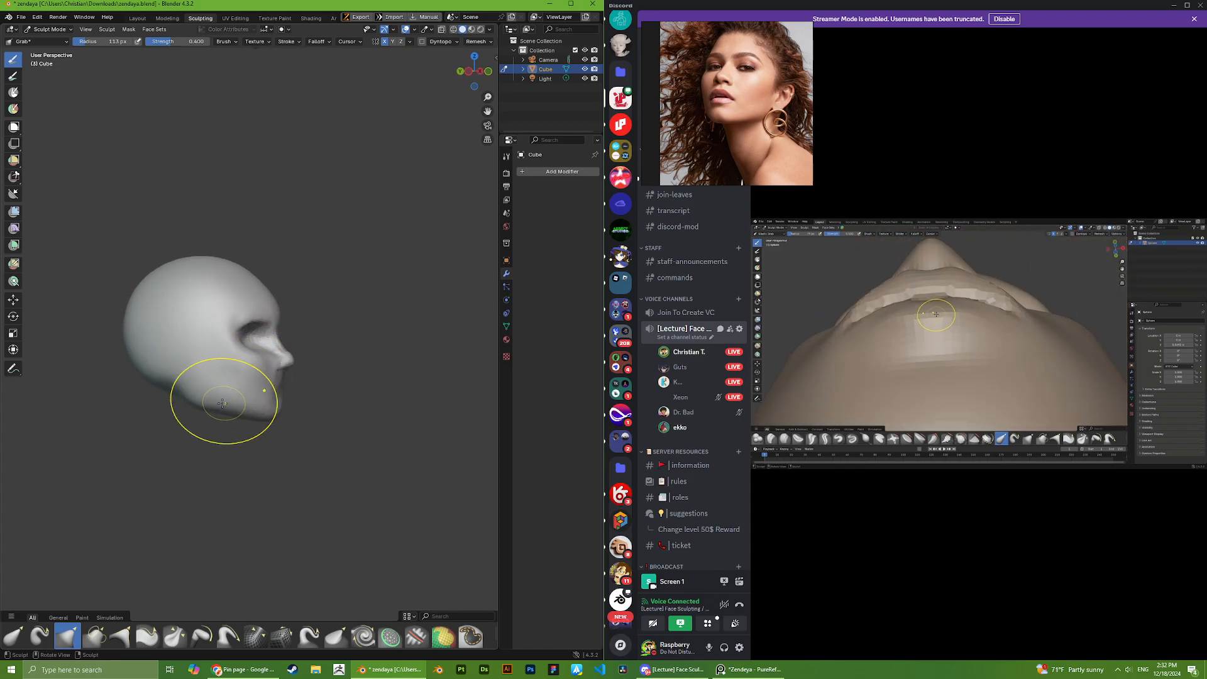
scroll(221, 399, "up", 2)
middle_click_drag(218, 414, 149, 404)
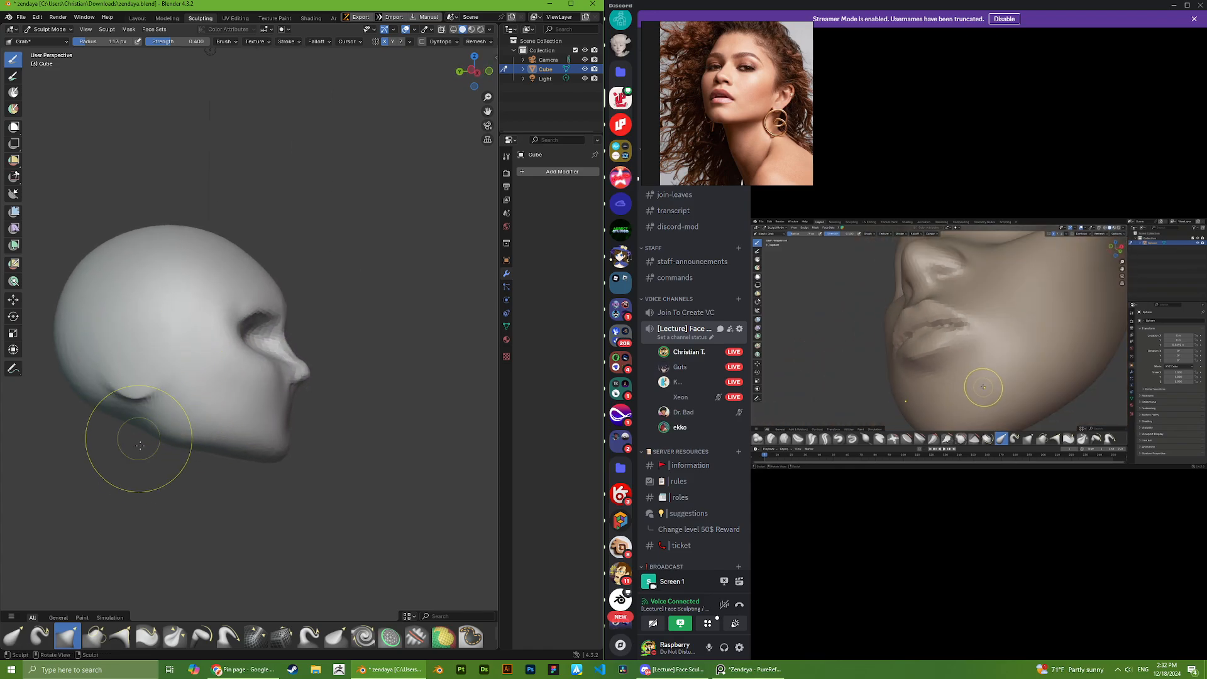
scroll(374, 265, "down", 5)
middle_click_drag(373, 264, 336, 285)
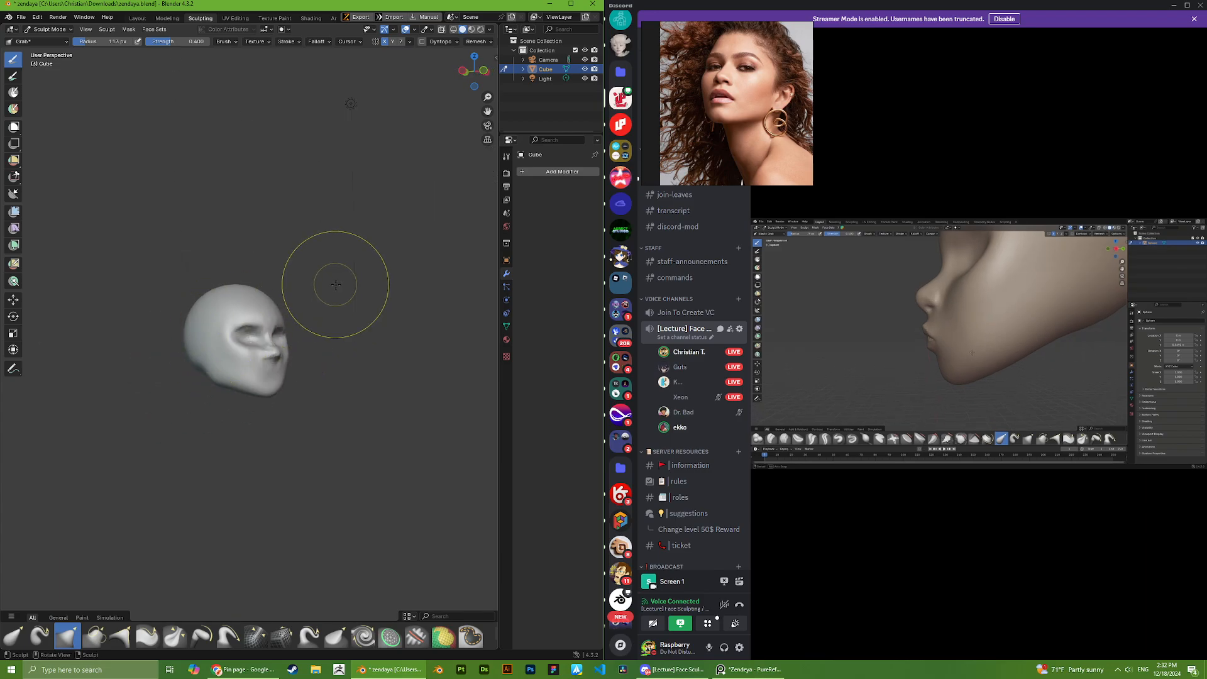
scroll(300, 282, "up", 2)
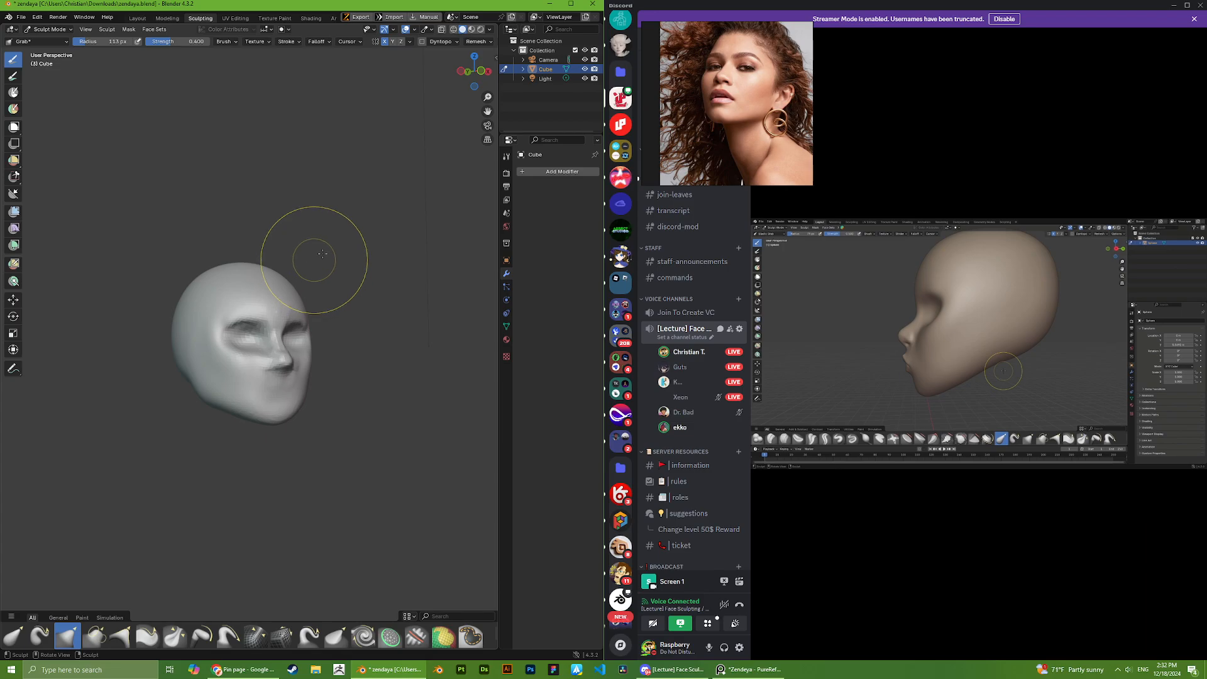
scroll(322, 254, "up", 3)
middle_click_drag(296, 279, 253, 317)
scroll(253, 318, "down", 2)
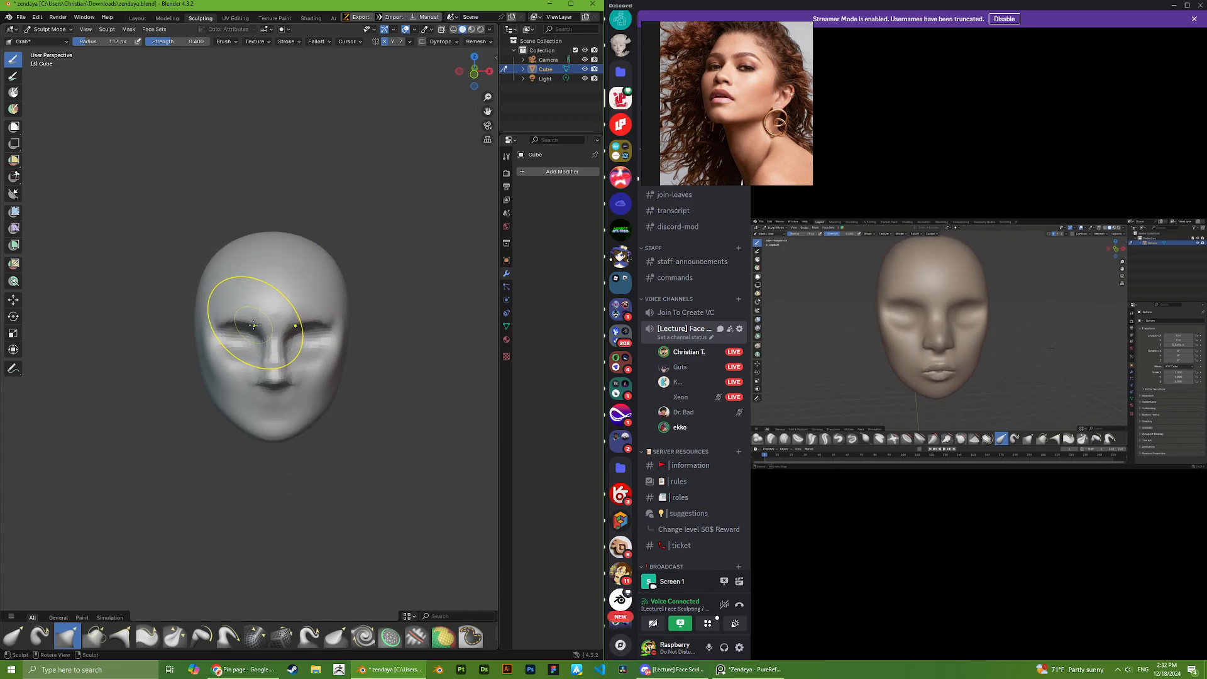
- Compare the head from below and in three-quarter view with the portraits, and enlarge the outdoor portrait in PureRef
scroll(719, 97, "down", 5)
middle_click_drag(720, 99, 744, 130)
middle_click_drag(410, 286, 440, 227)
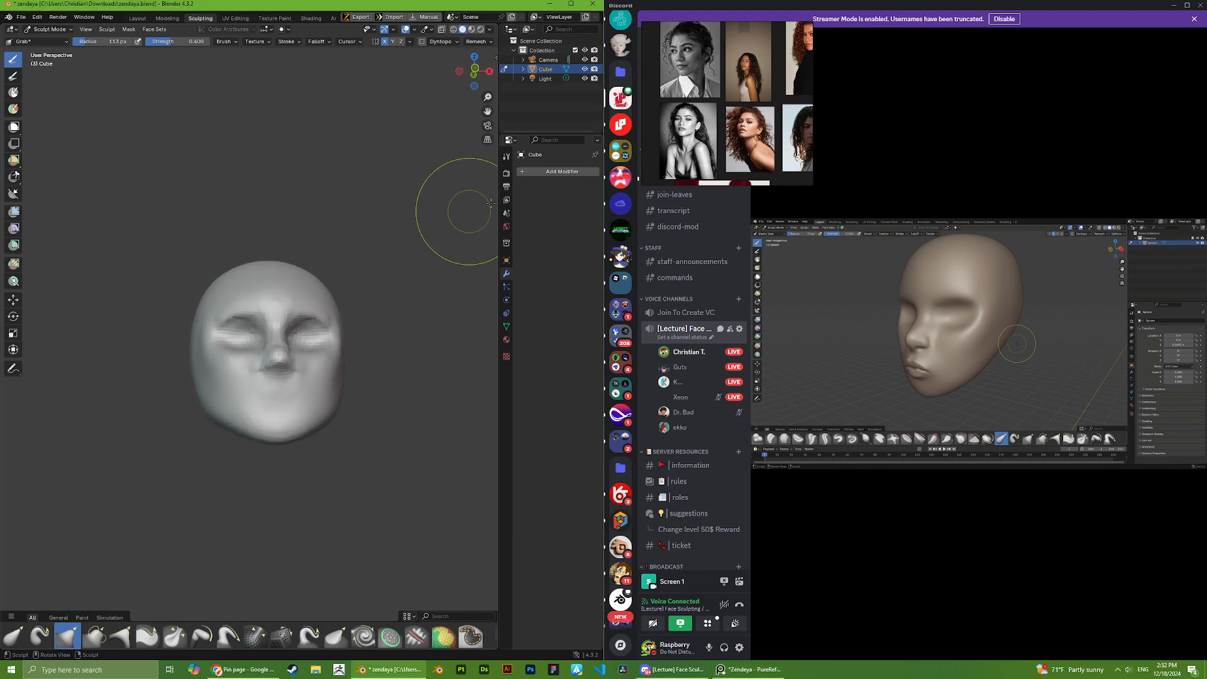
scroll(320, 276, "up", 2)
middle_click_drag(318, 277, 279, 321)
scroll(742, 99, "up", 1)
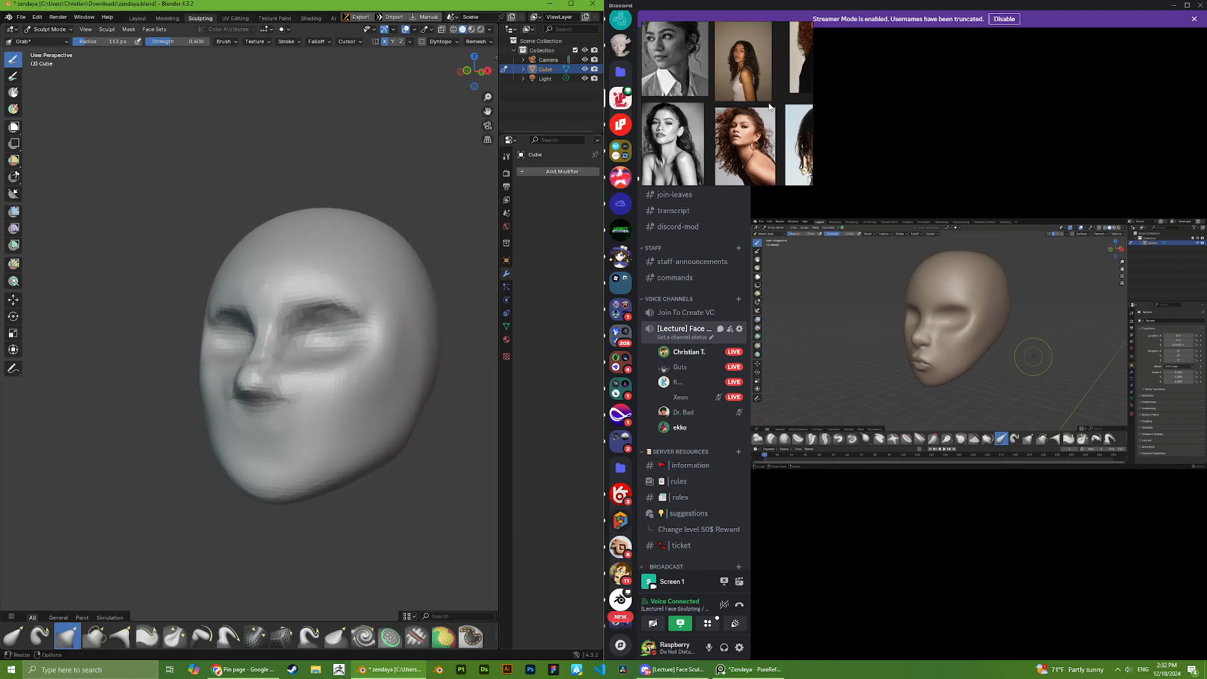
middle_click_drag(760, 85, 725, 125)
scroll(752, 100, "up", 2)
scroll(713, 94, "down", 2)
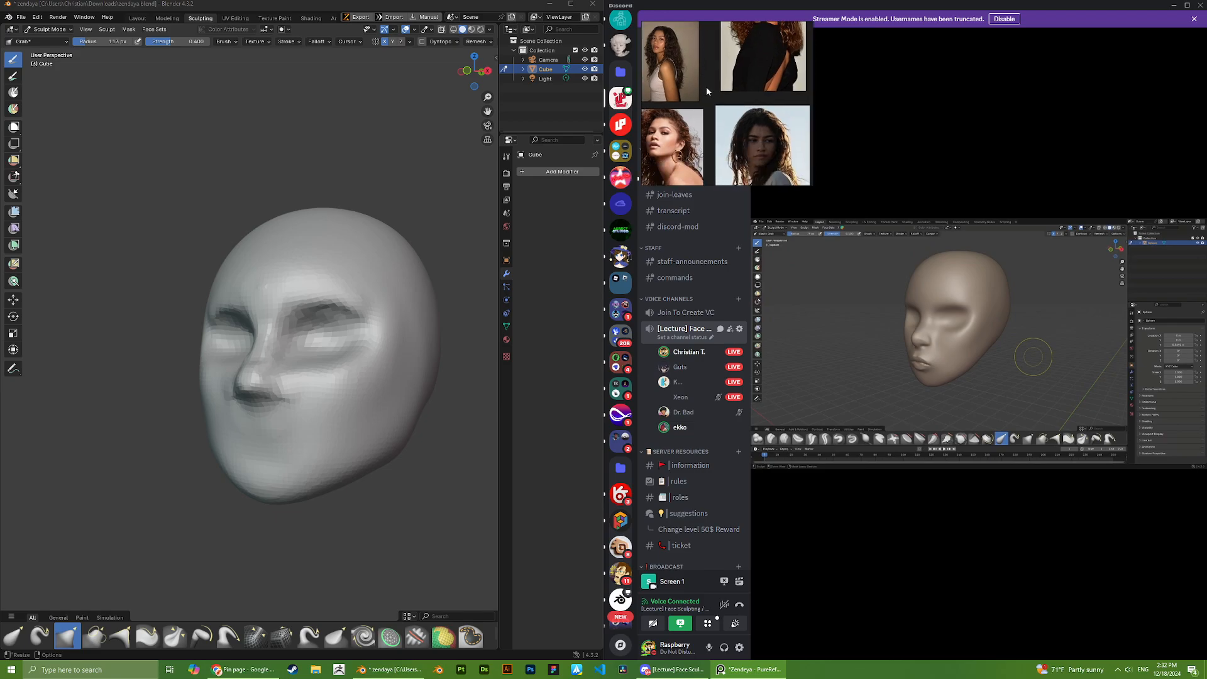
scroll(706, 94, "up", 5)
scroll(707, 107, "up", 1)
- Check the sculpt's brow ridge, eye sockets and nose against the outdoor portrait from several angles, including the opposite profile
middle_click_drag(219, 318, 275, 337)
scroll(274, 336, "up", 2)
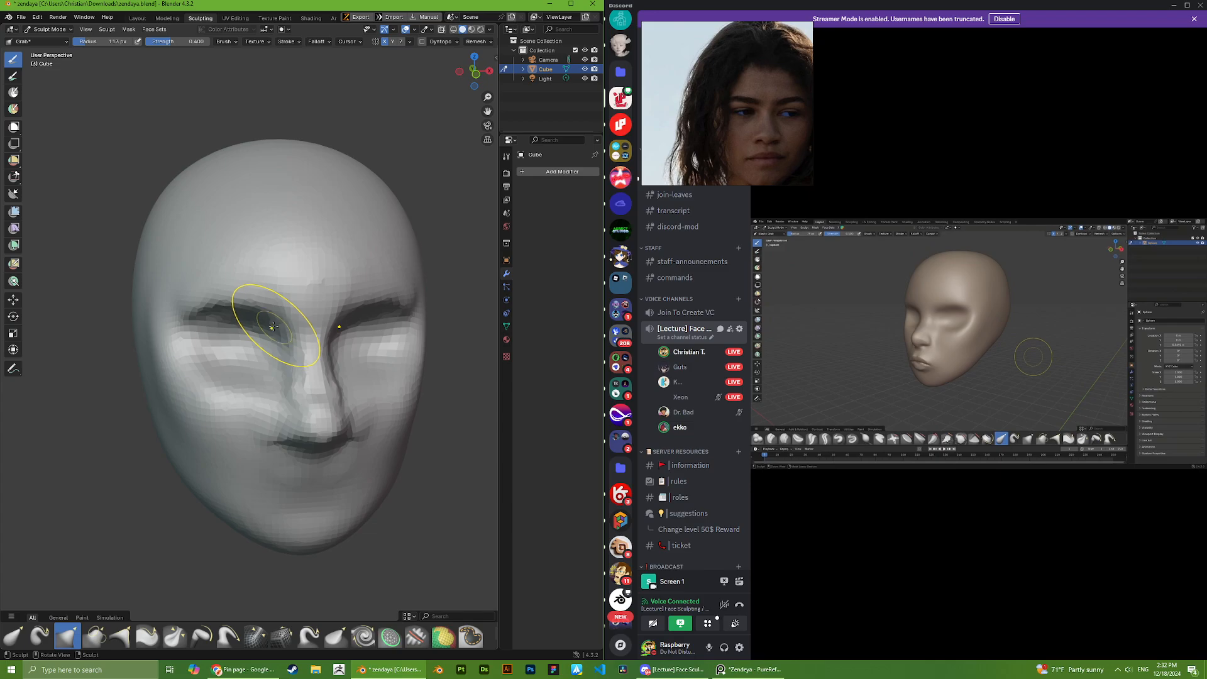
mouse_move(285, 321)
middle_mouse_down()
mouse_move(189, 328)
mouse_move(271, 311)
mouse_move(233, 313)
mouse_move(234, 277)
mouse_move(239, 297)
middle_mouse_up()
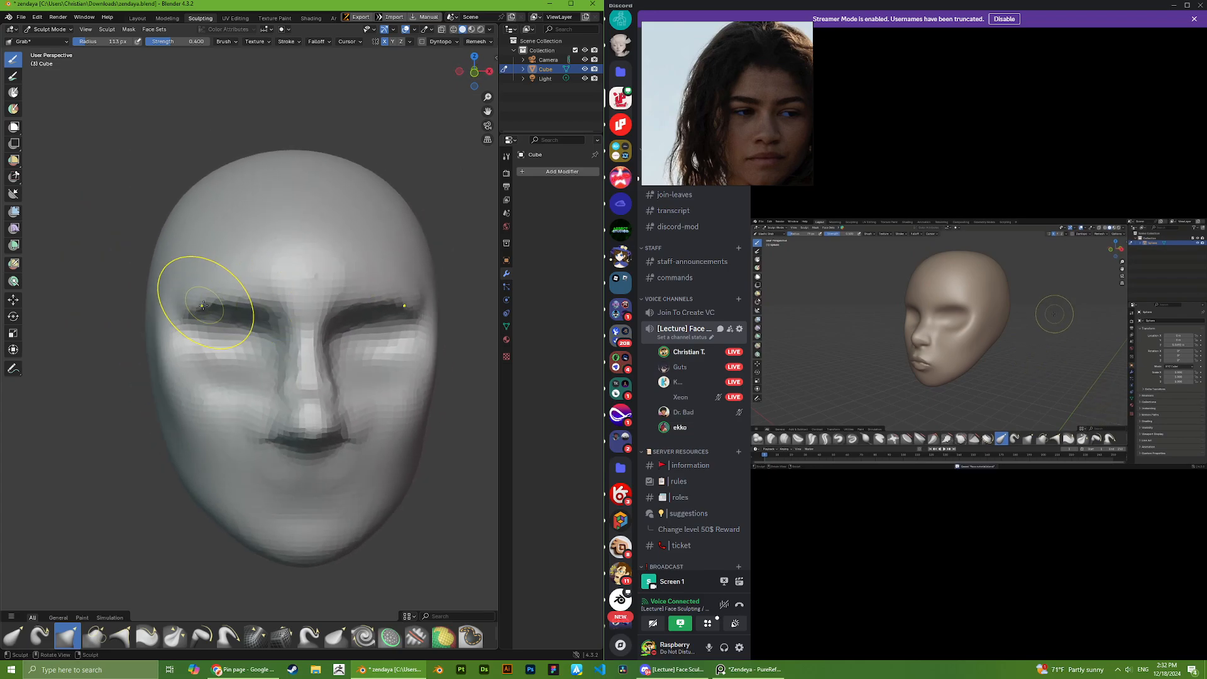
mouse_move(338, 302)
middle_mouse_down()
mouse_move(298, 309)
mouse_move(372, 325)
mouse_move(324, 333)
mouse_move(315, 402)
mouse_move(330, 369)
mouse_move(374, 433)
mouse_move(406, 449)
mouse_move(367, 498)
middle_mouse_up()
scroll(408, 455, "up", 2)
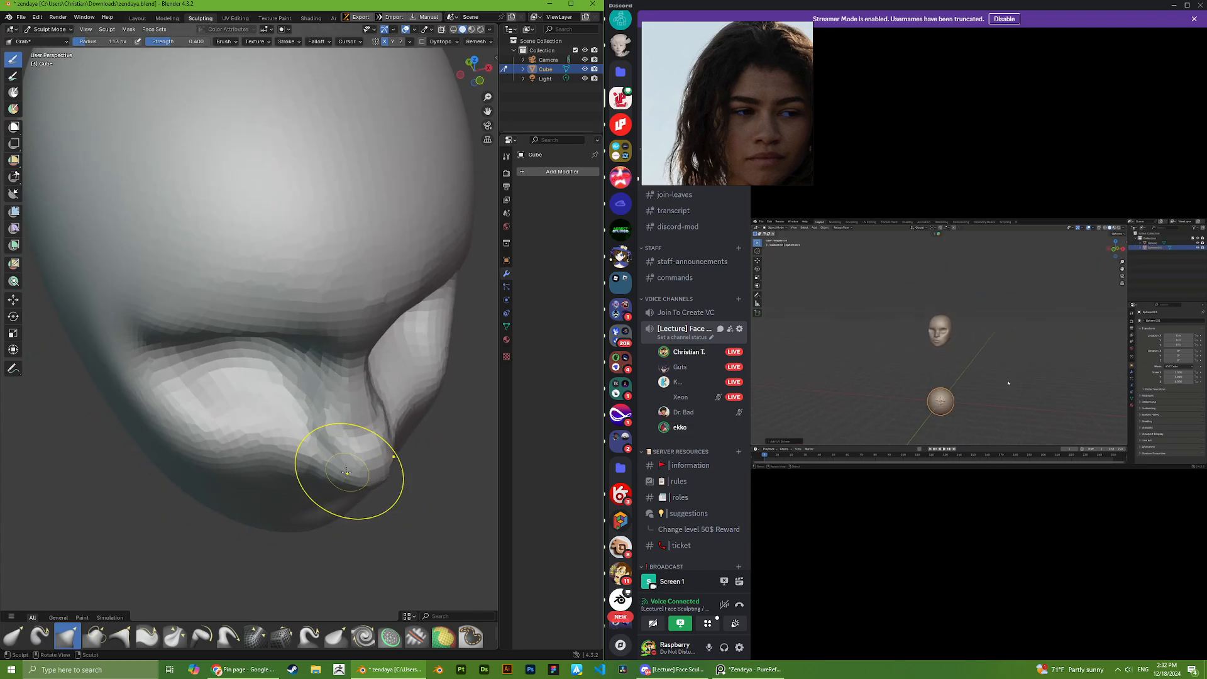
mouse_move(342, 447)
middle_mouse_down()
mouse_move(382, 458)
mouse_move(207, 338)
mouse_move(286, 322)
middle_mouse_up()
scroll(379, 454, "down", 4)
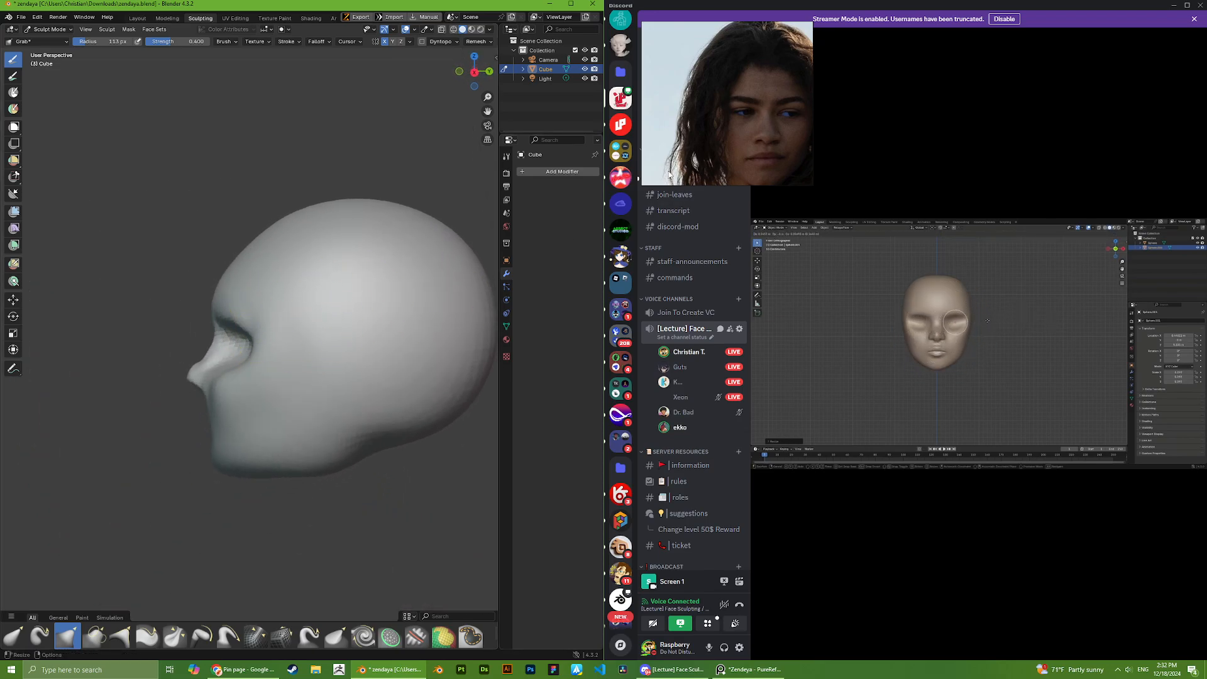
- Reshape the underside of the nose tip with the Grab brush, checking it in profile and three-quarter views
scroll(726, 141, "down", 5)
middle_click_drag(209, 394, 229, 378)
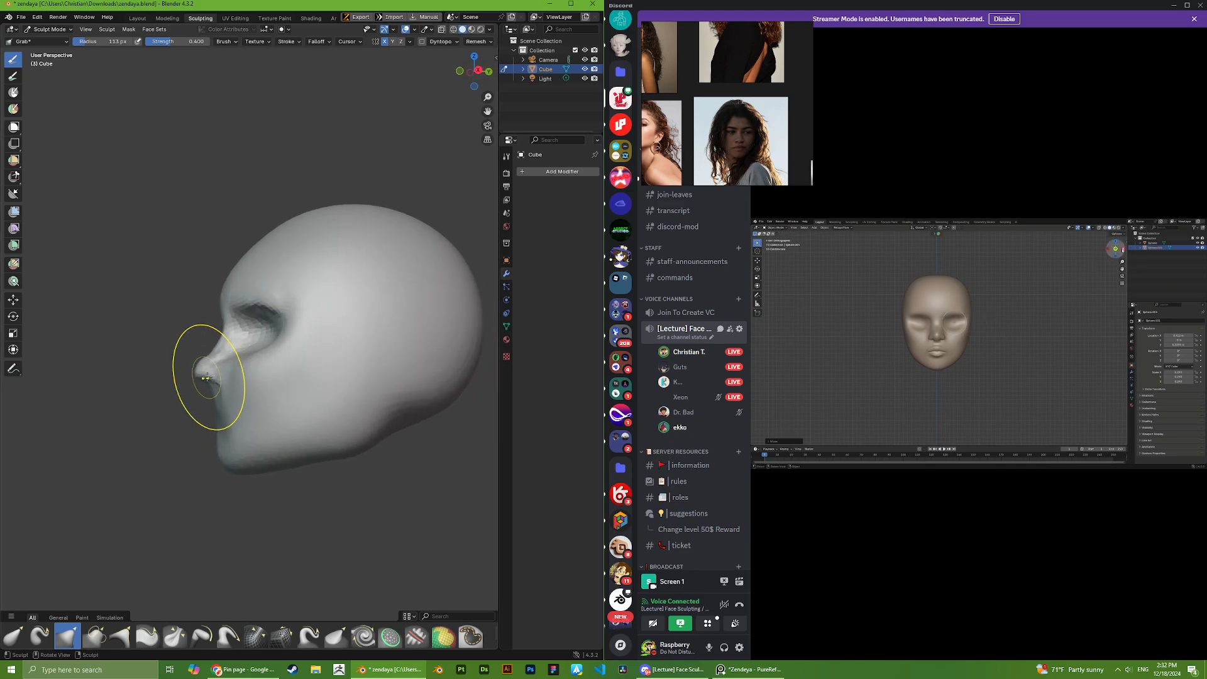
scroll(151, 414, "up", 5)
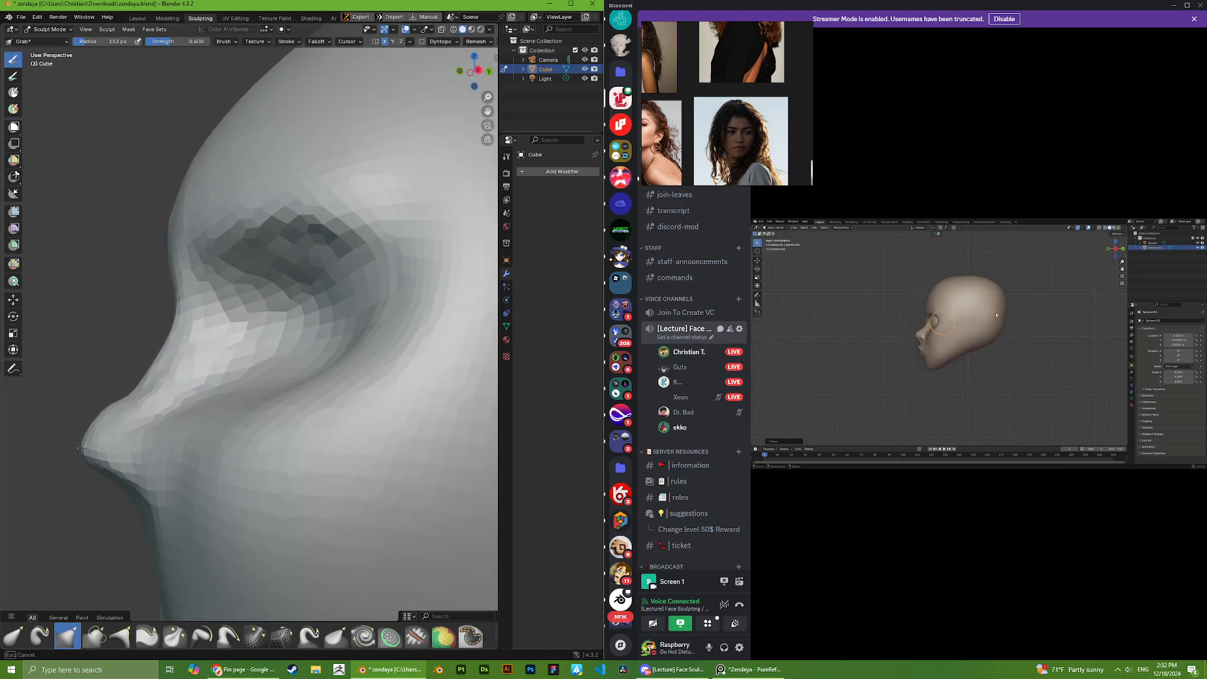
scroll(117, 470, "down", 2)
left_click_drag(124, 467, 134, 443)
middle_click_drag(136, 442, 339, 436)
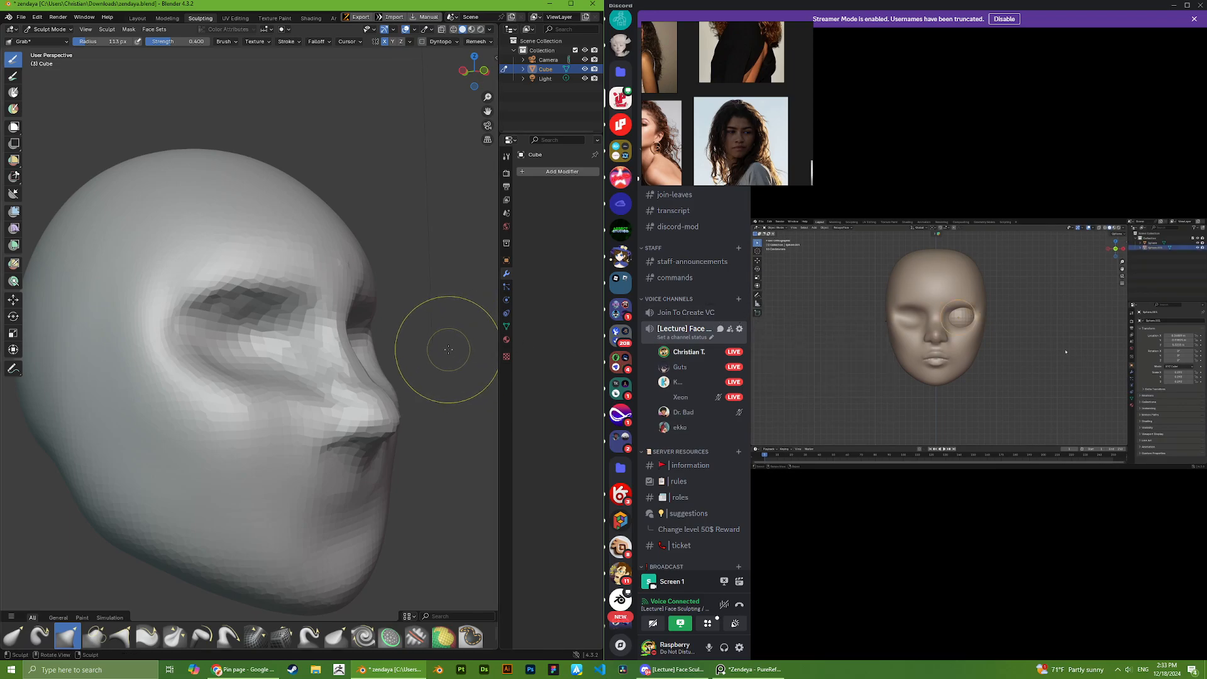
mouse_move(431, 351)
middle_mouse_down()
mouse_move(337, 350)
mouse_move(288, 405)
middle_mouse_up()
scroll(740, 135, "up", 2)
mouse_move(349, 481)
middle_mouse_down()
mouse_move(334, 417)
mouse_move(356, 428)
mouse_move(355, 359)
mouse_move(323, 444)
mouse_move(315, 428)
middle_mouse_up()
middle_click_drag(286, 423, 305, 392)
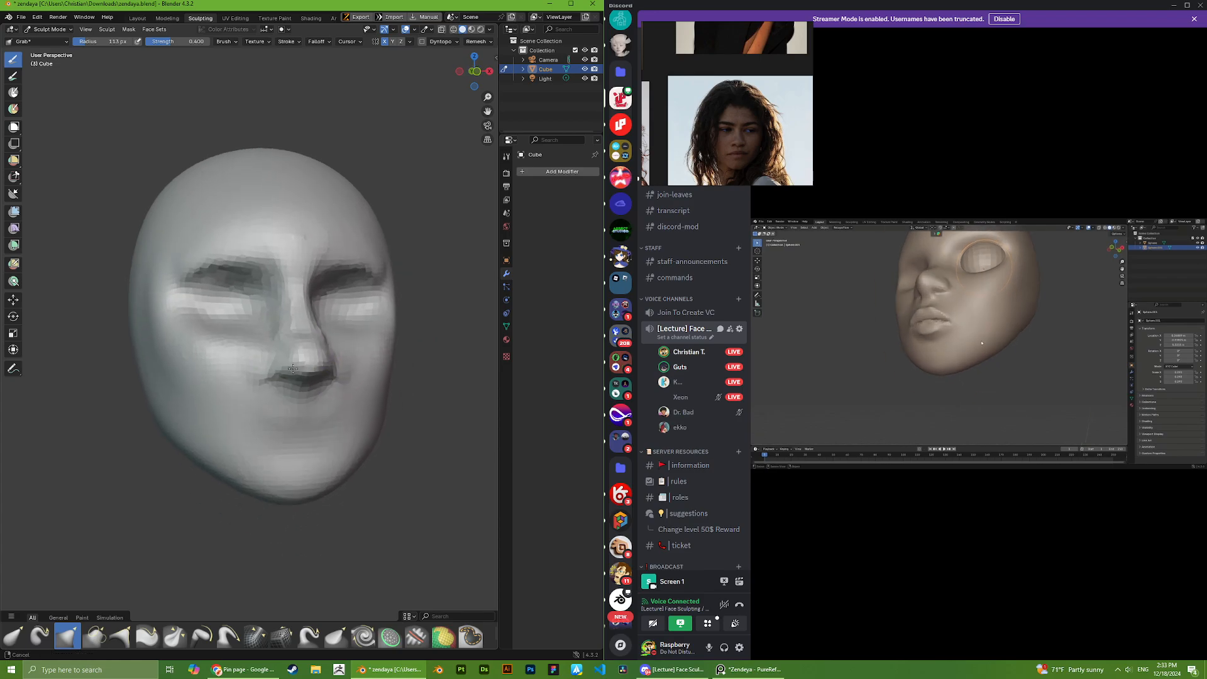
- Lay a raised band across the mouth area with the Clay Strips brush at a 79 px radius
scroll(308, 393, "up", 5)
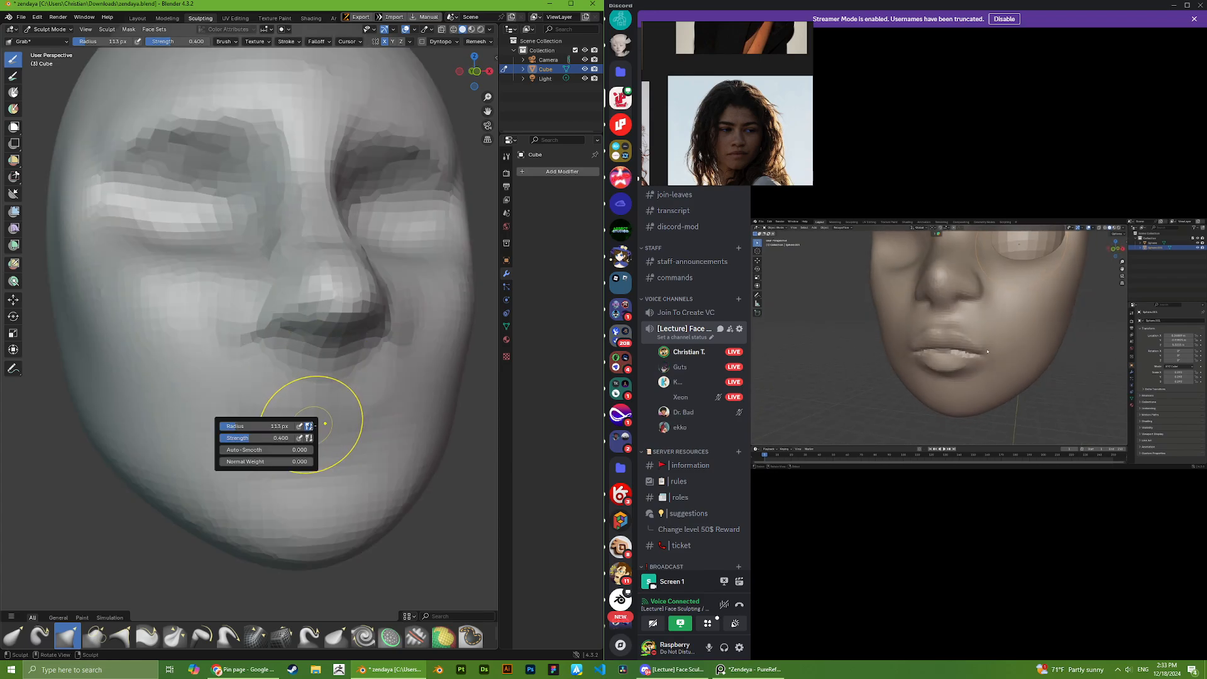
left_click_drag(246, 426, 254, 425)
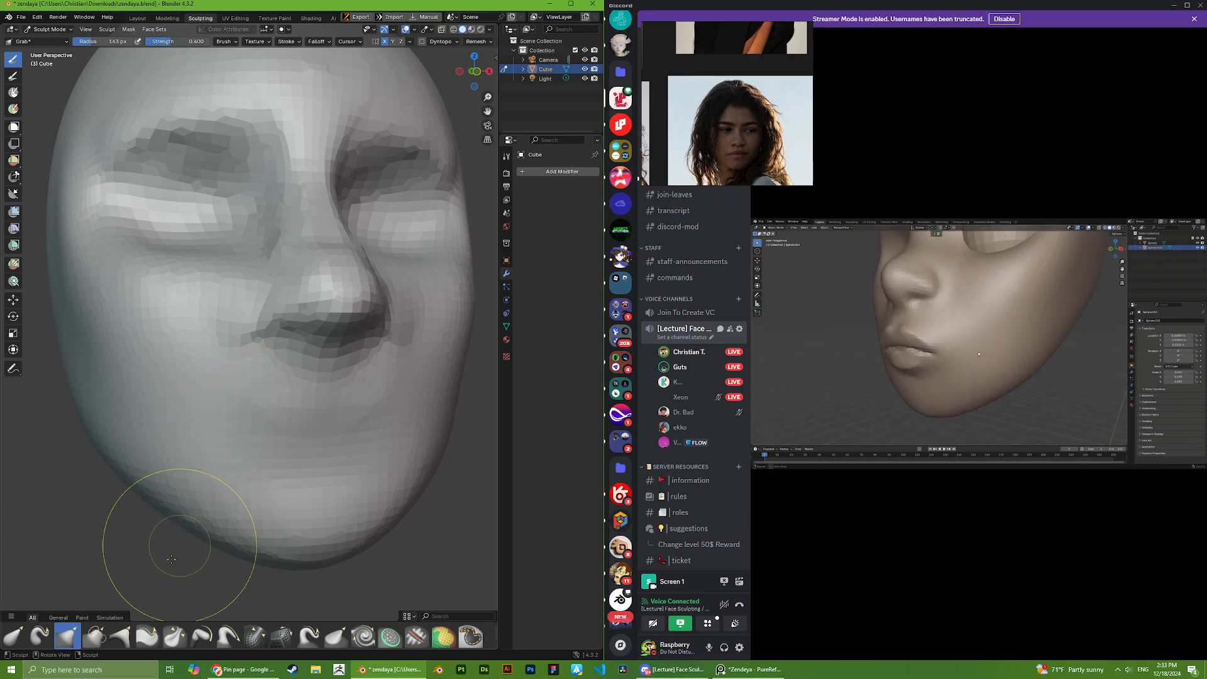
scroll(20, 643, "up", 1)
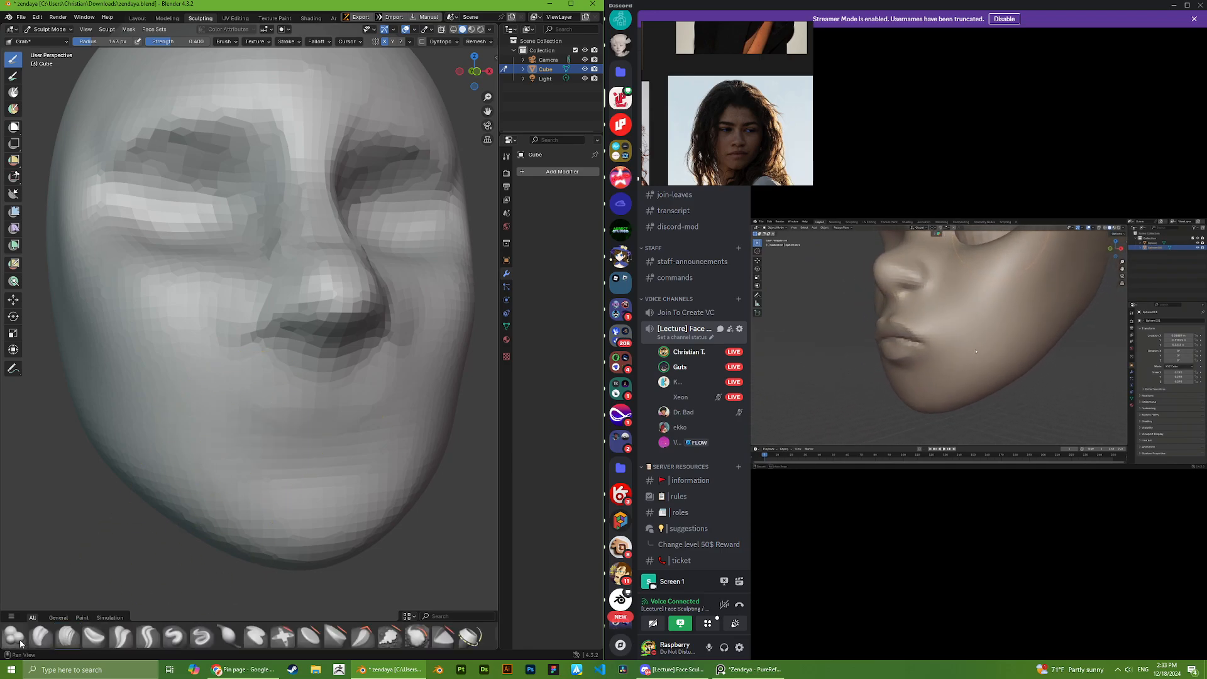
left_click(67, 636)
right_click(270, 445)
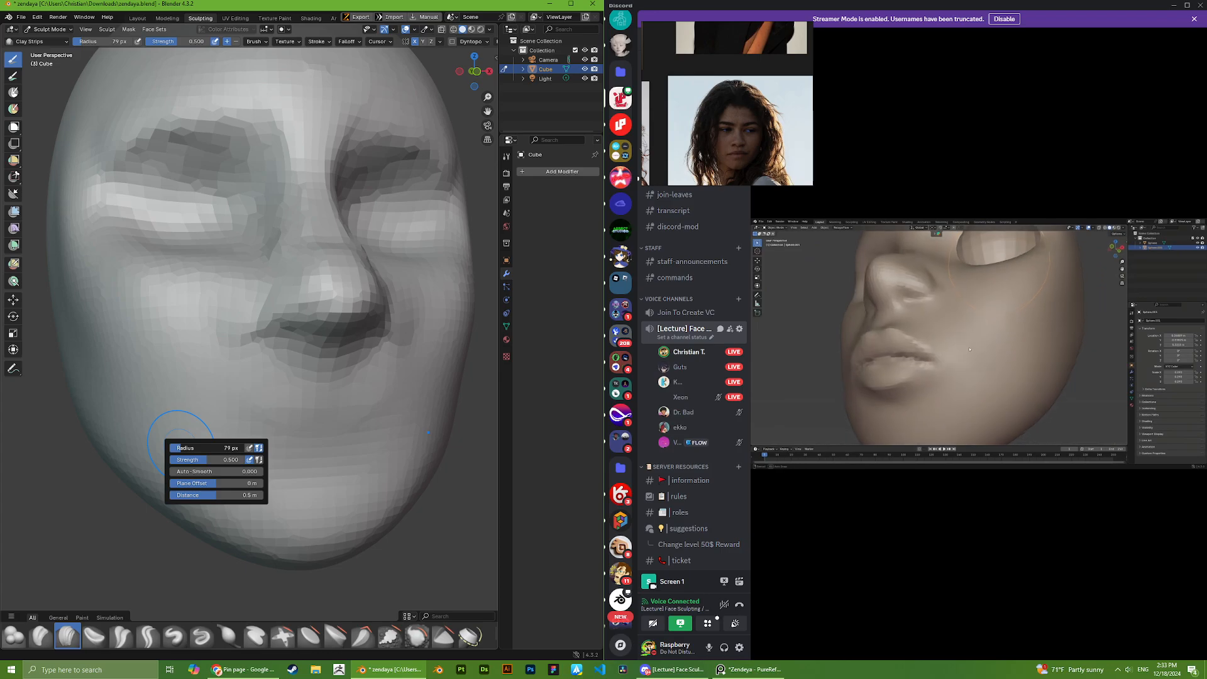
mouse_move(364, 423)
left_mouse_down()
mouse_move(275, 437)
mouse_move(294, 430)
left_mouse_up()
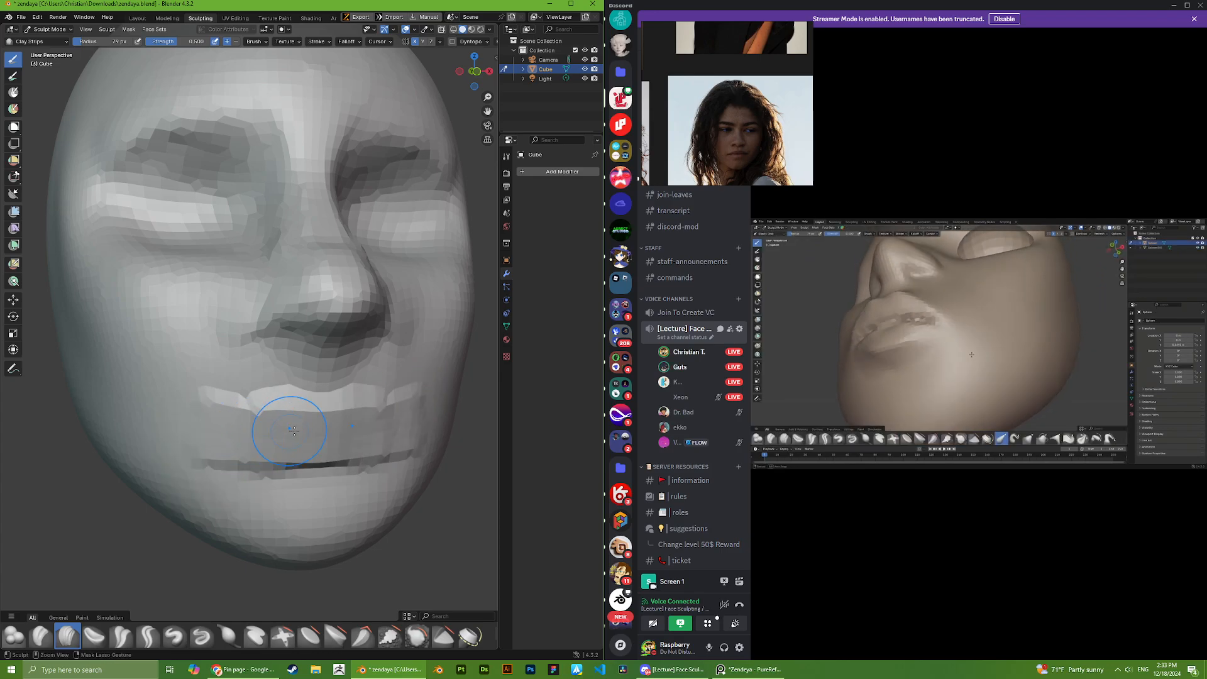
- Thicken the mouth mound between nose and chin with Clay Strips, working from three-quarter, profile and front views
mouse_move(293, 429)
middle_mouse_down()
mouse_move(293, 417)
mouse_move(355, 442)
mouse_move(267, 423)
mouse_move(362, 400)
middle_mouse_up()
left_click_drag(357, 403, 283, 409)
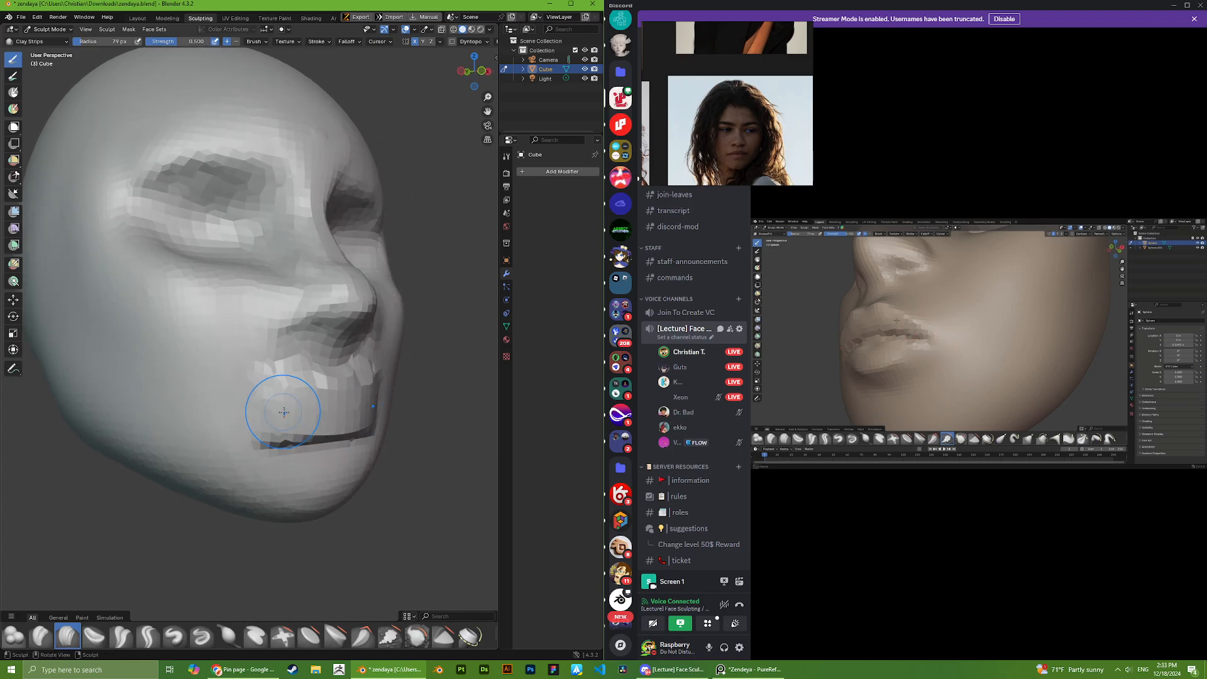
mouse_move(281, 409)
middle_mouse_down()
mouse_move(257, 410)
mouse_move(338, 408)
middle_mouse_up()
left_click_drag(339, 407, 350, 391)
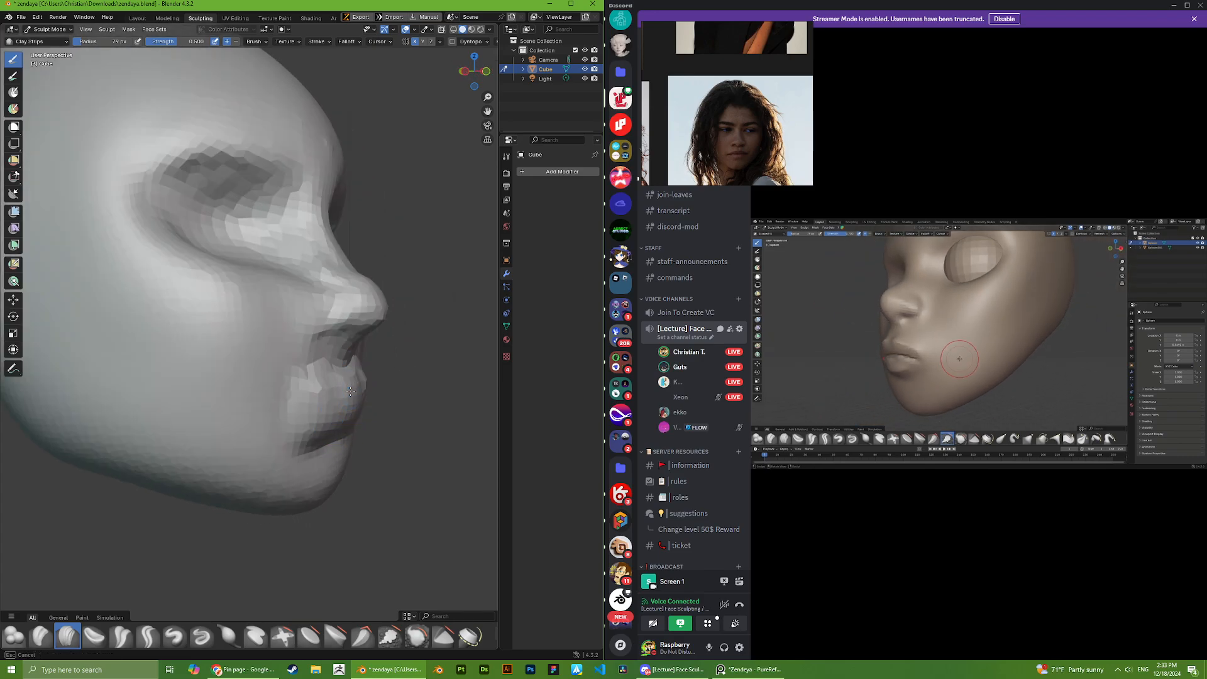
middle_click_drag(322, 384, 274, 402)
scroll(265, 416, "up", 3)
left_click_drag(265, 415, 344, 409)
middle_click_drag(345, 409, 302, 384)
scroll(294, 377, "down", 3)
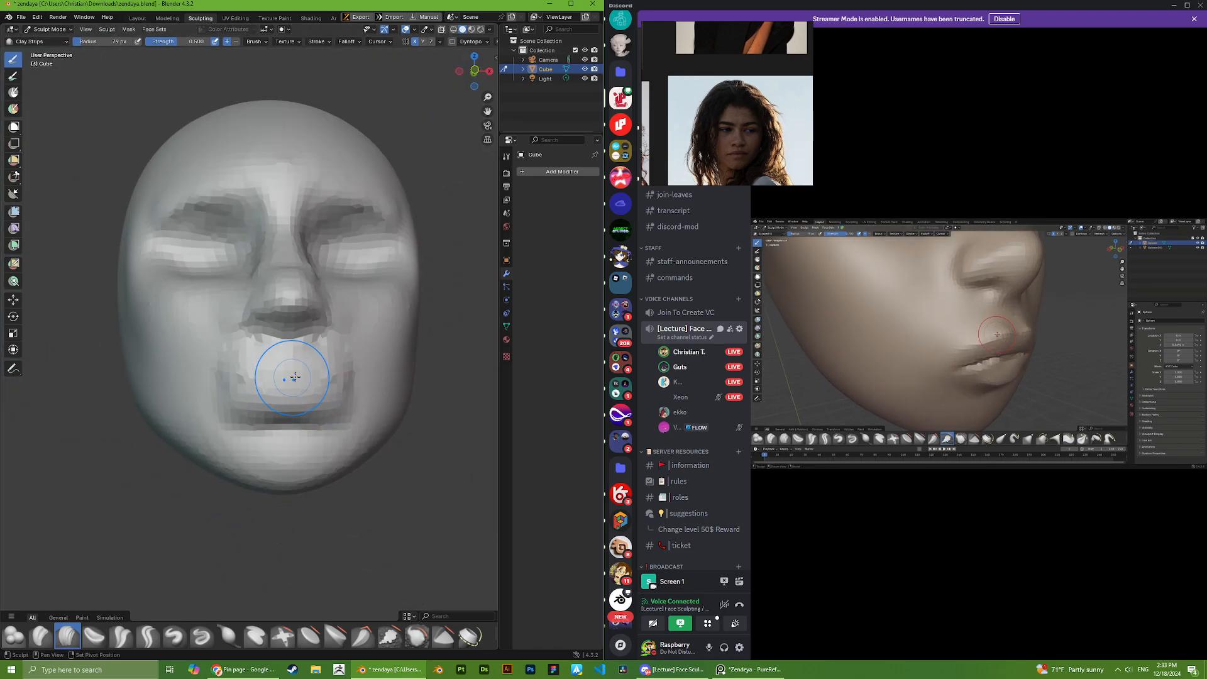
- Even out the mouth mound with Clay Strips and carve into its lower part
left_click_drag(231, 403, 283, 409)
mouse_move(238, 405)
middle_mouse_down()
mouse_move(326, 403)
mouse_move(249, 403)
mouse_move(270, 396)
mouse_move(266, 427)
middle_mouse_up()
scroll(320, 402, "up", 2)
left_click_drag(312, 423, 283, 423, "ctrl")
mouse_move(264, 423)
middle_mouse_down()
mouse_move(299, 425)
mouse_move(271, 429)
middle_mouse_up()
scroll(299, 426, "up", 2)
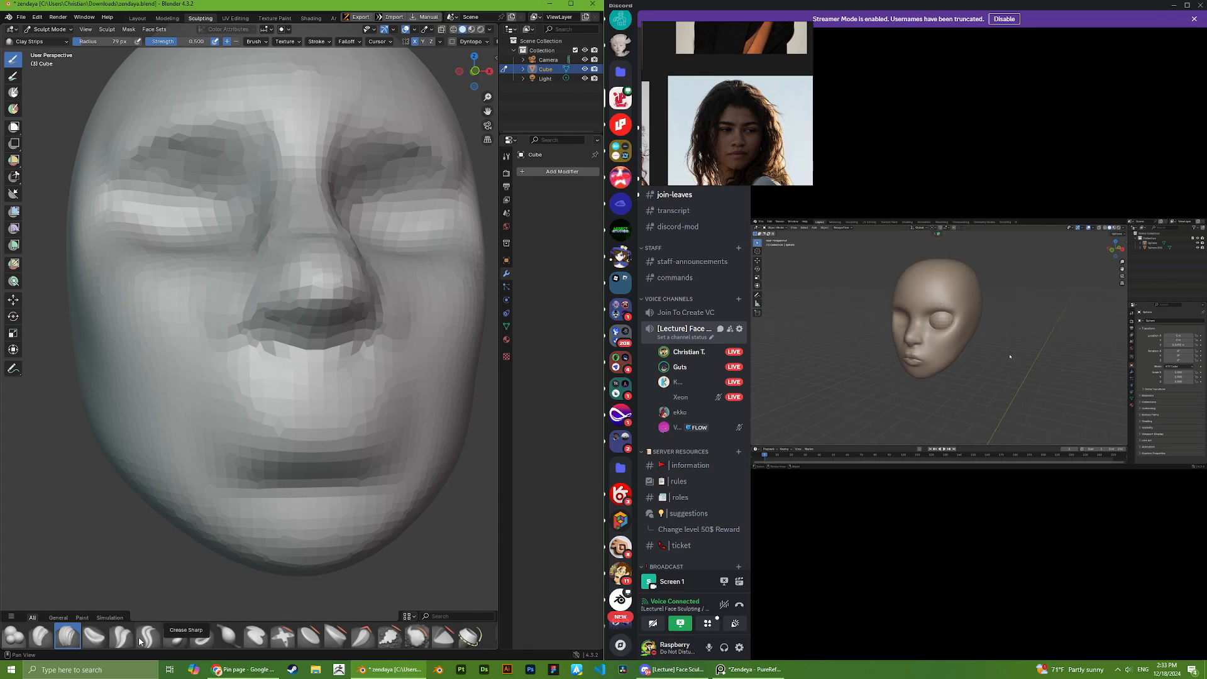
- Cut the line between the upper and lower lip with the Crease Sharp brush
left_click(148, 637)
mouse_move(267, 415)
left_mouse_down()
mouse_move(375, 416)
mouse_move(273, 419)
mouse_move(366, 418)
mouse_move(314, 418)
left_mouse_up()
key("ctrl+z")
middle_click_drag(308, 416, 352, 415)
middle_click_drag(258, 422, 269, 399)
scroll(269, 399, "up", 3)
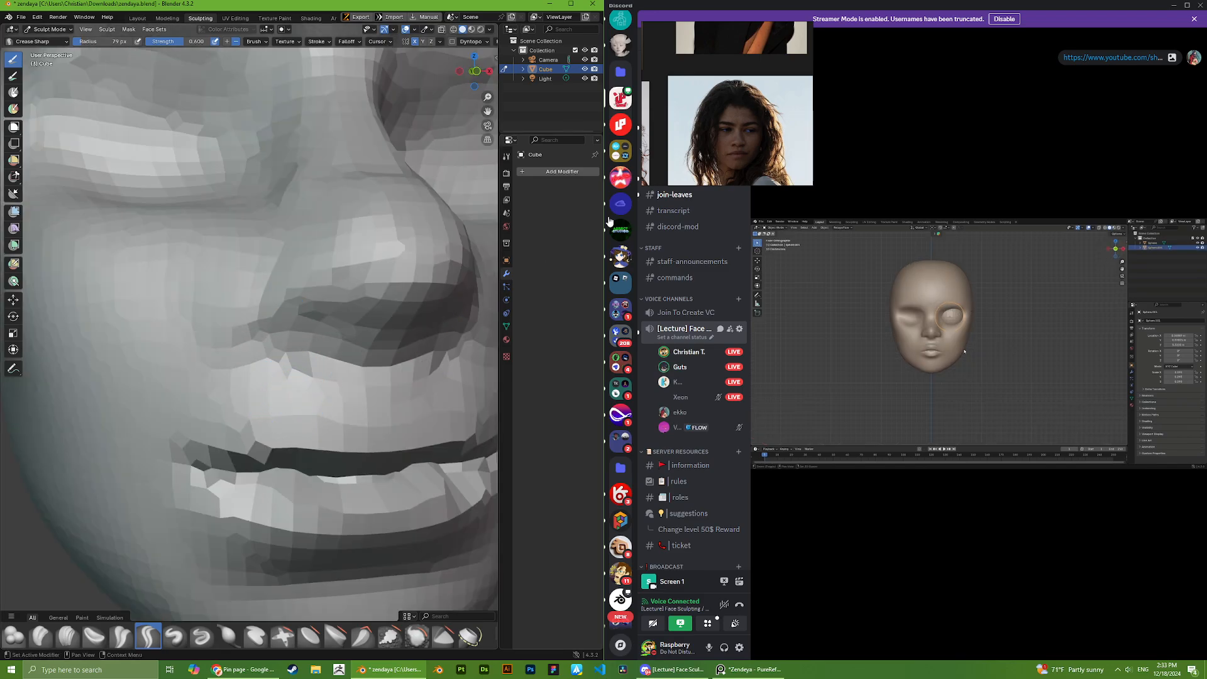
- Enlarge the outdoor portrait in PureRef and compare its mouth with the sculpted lips
scroll(252, 242, "down", 5)
middle_click_drag(232, 244, 216, 243)
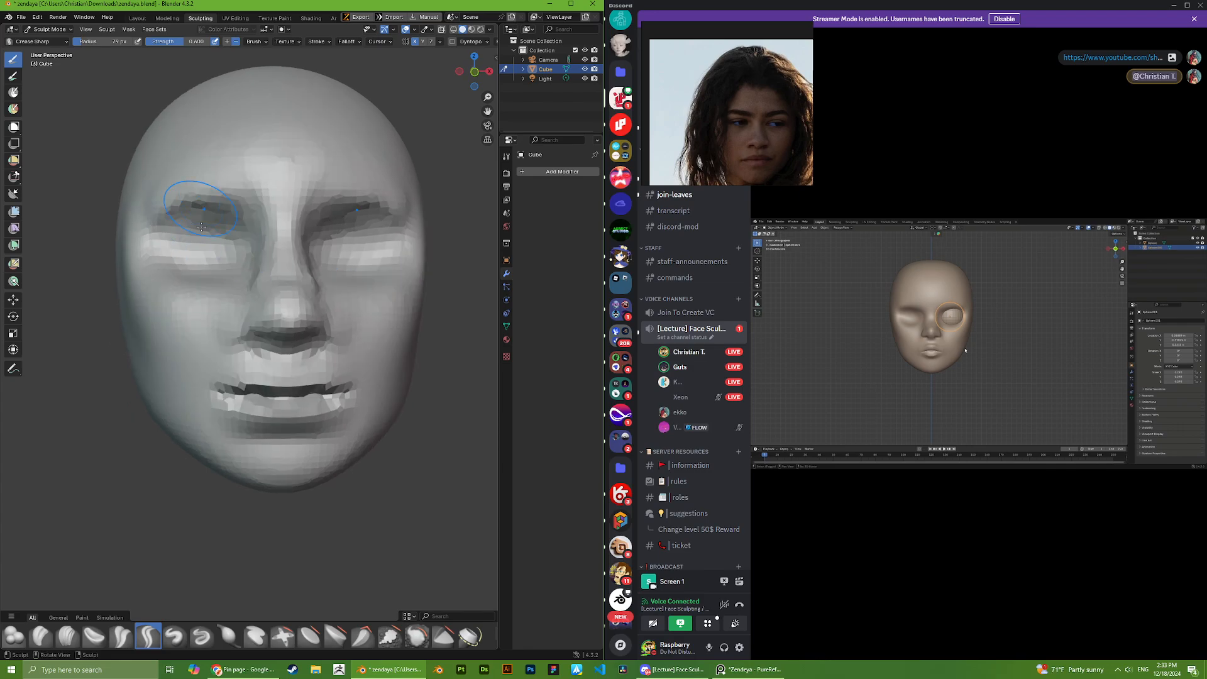
scroll(710, 151, "up", 3)
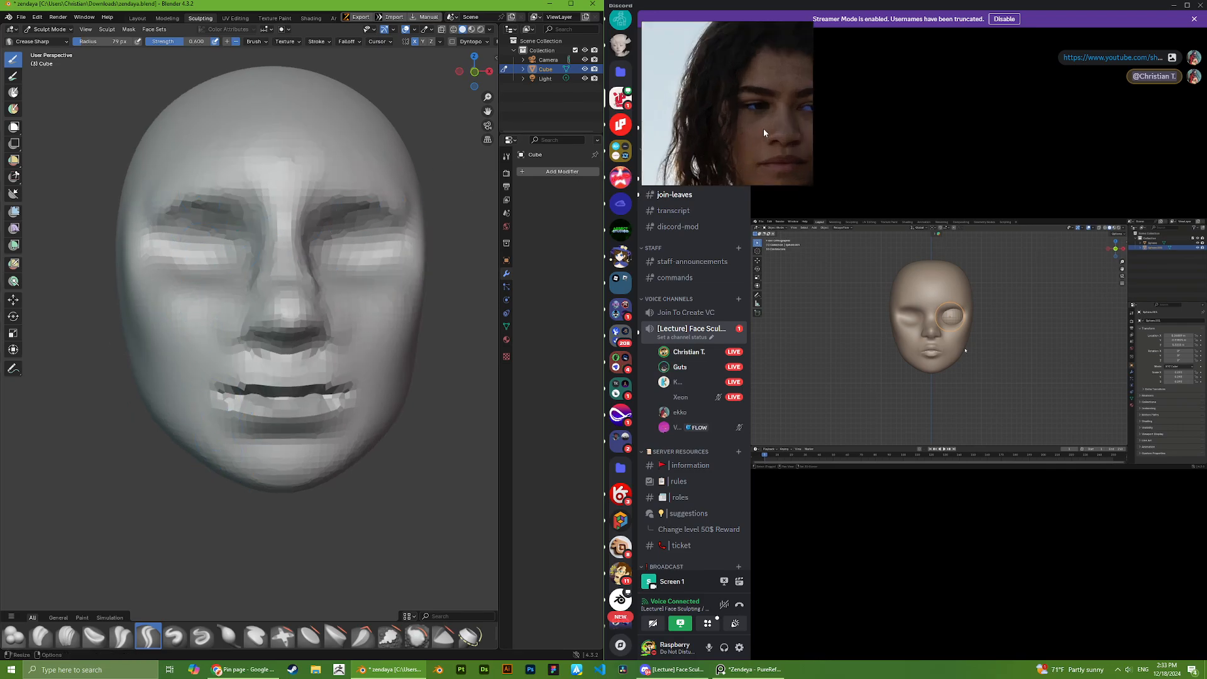
middle_click_drag(763, 131, 733, 125)
scroll(340, 378, "up", 4)
middle_click_drag(289, 436, 301, 436)
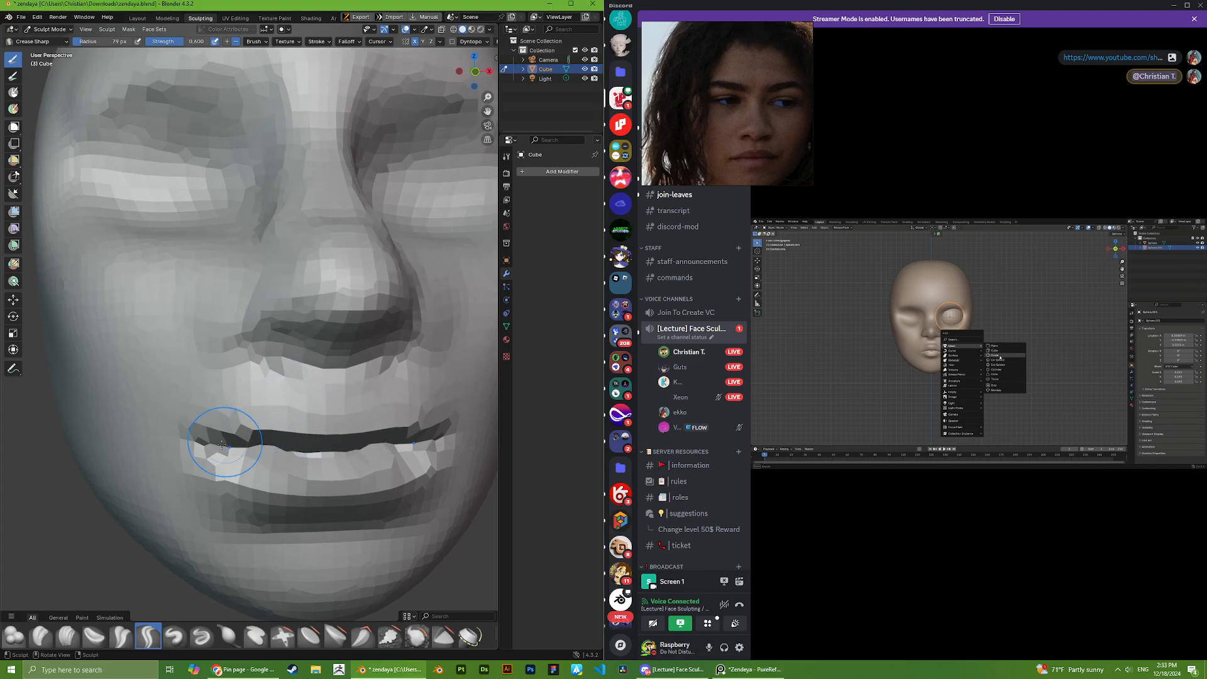
- Try a crease stroke at the mouth corner, and remesh the head with a finer voxel size
mouse_move(207, 435)
left_mouse_down()
mouse_move(267, 432)
mouse_move(199, 429)
left_mouse_up()
key("ctrl+z")
mouse_move(295, 409)
middle_mouse_down()
mouse_move(352, 418)
mouse_move(381, 397)
mouse_move(358, 384)
middle_mouse_up()
scroll(354, 419, "down", 2)
key("r")
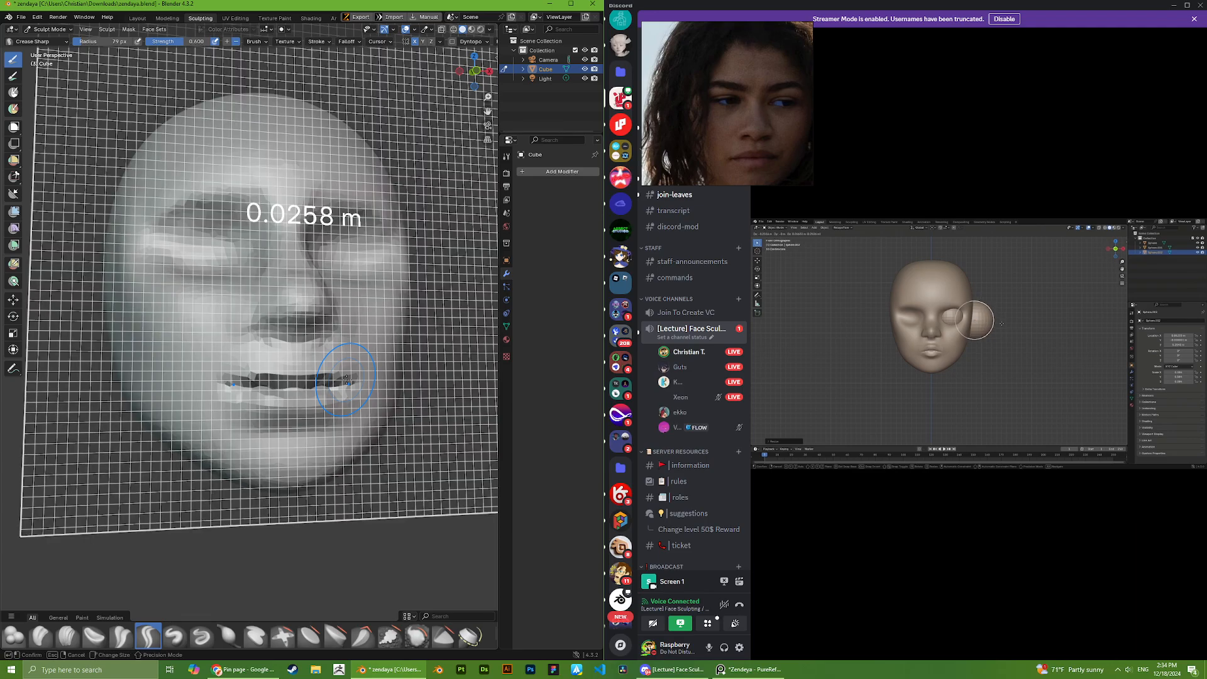
left_click(342, 372)
key("ctrl+r")
scroll(320, 386, "up", 3)
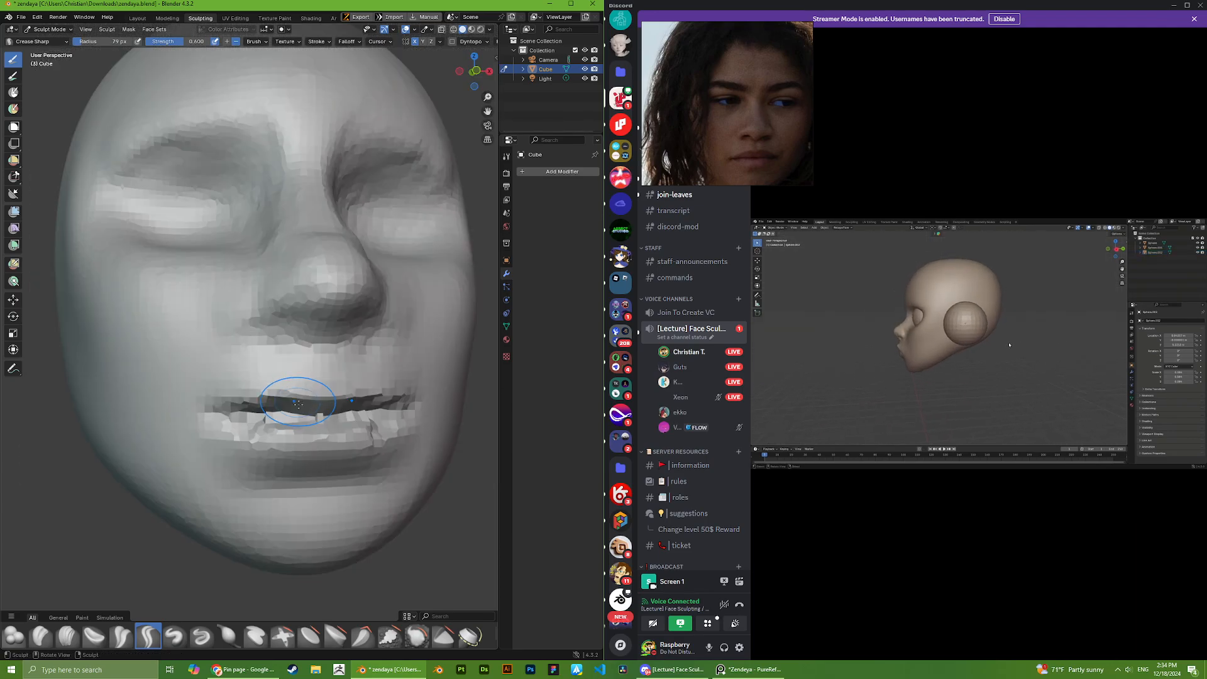
- Crease the mouth corner with the Crease Sharp brush and undo the last stroke
mouse_move(296, 404)
middle_mouse_down()
mouse_move(320, 420)
mouse_move(296, 390)
middle_mouse_up()
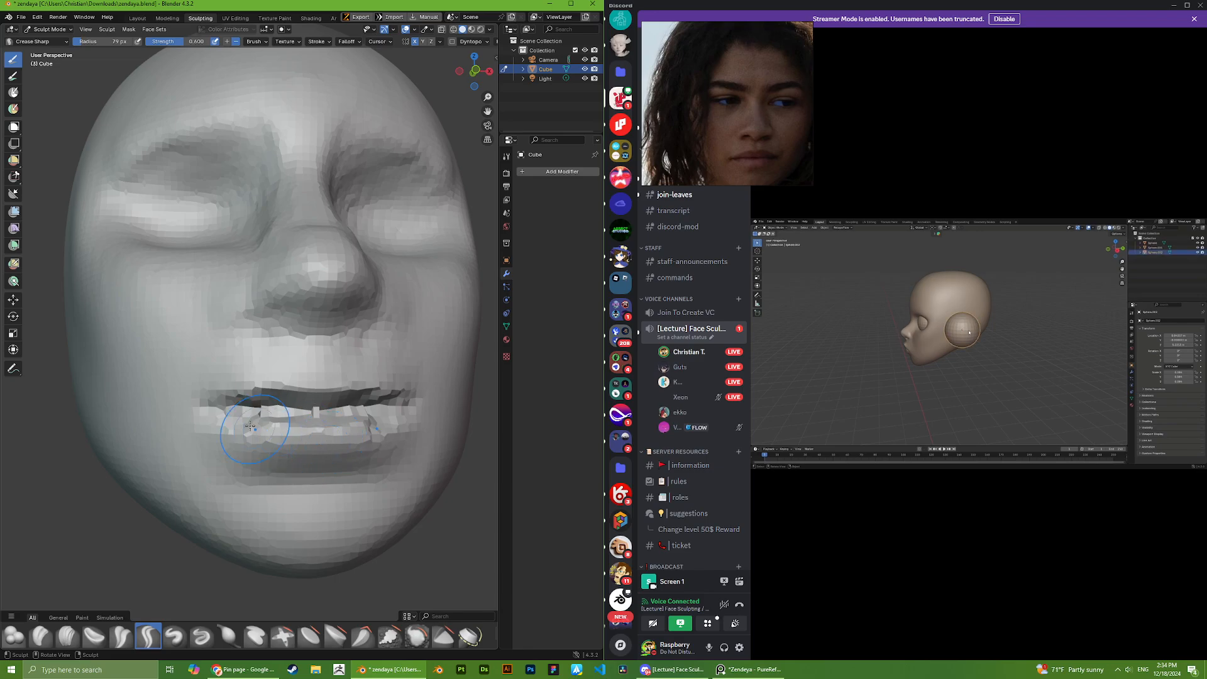
mouse_move(250, 425)
middle_mouse_down()
mouse_move(300, 379)
mouse_move(336, 390)
middle_mouse_up()
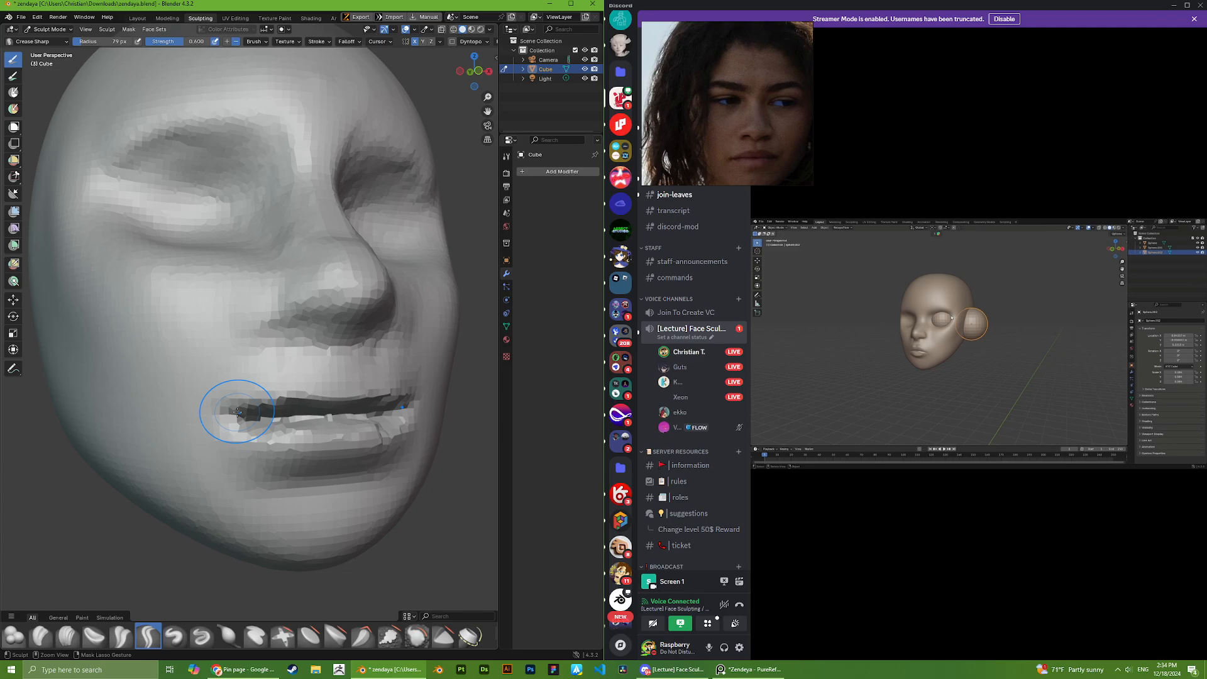
left_click_drag(238, 412, 311, 383)
key("ctrl+z")
middle_click_drag(238, 412, 271, 405)
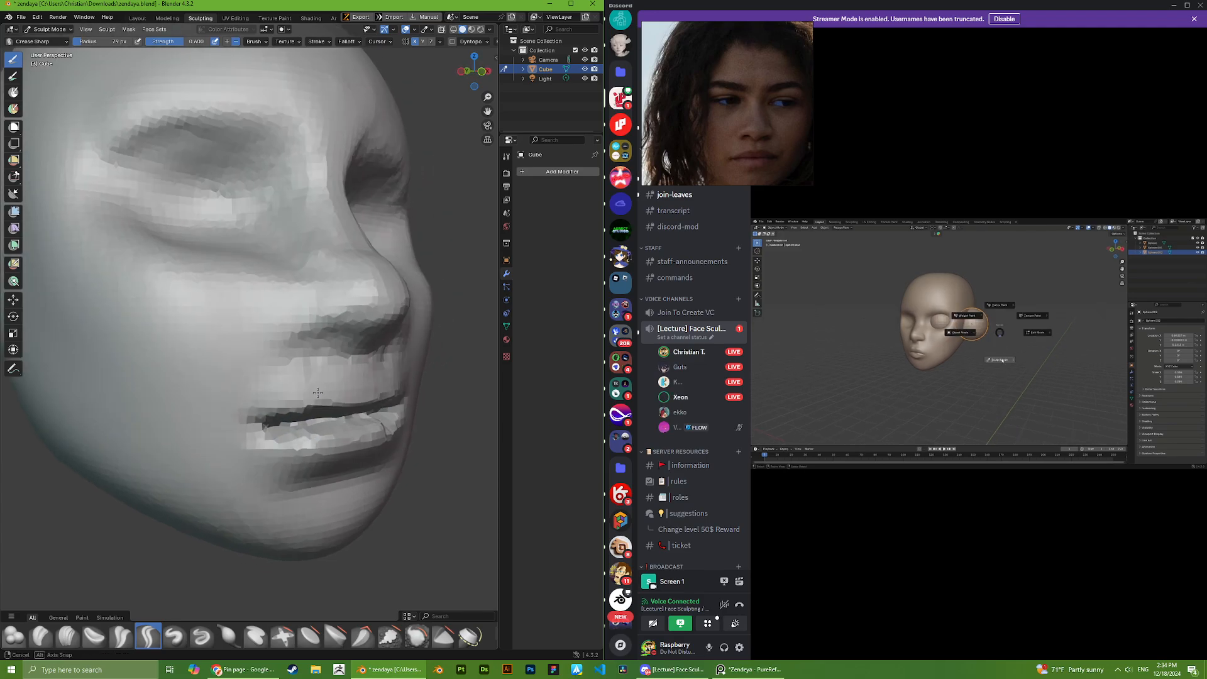
- Tighten and polish the mouth corners with the Crease Polish brush at a 107 px radius
scroll(289, 394, "down", 1)
left_click(120, 636)
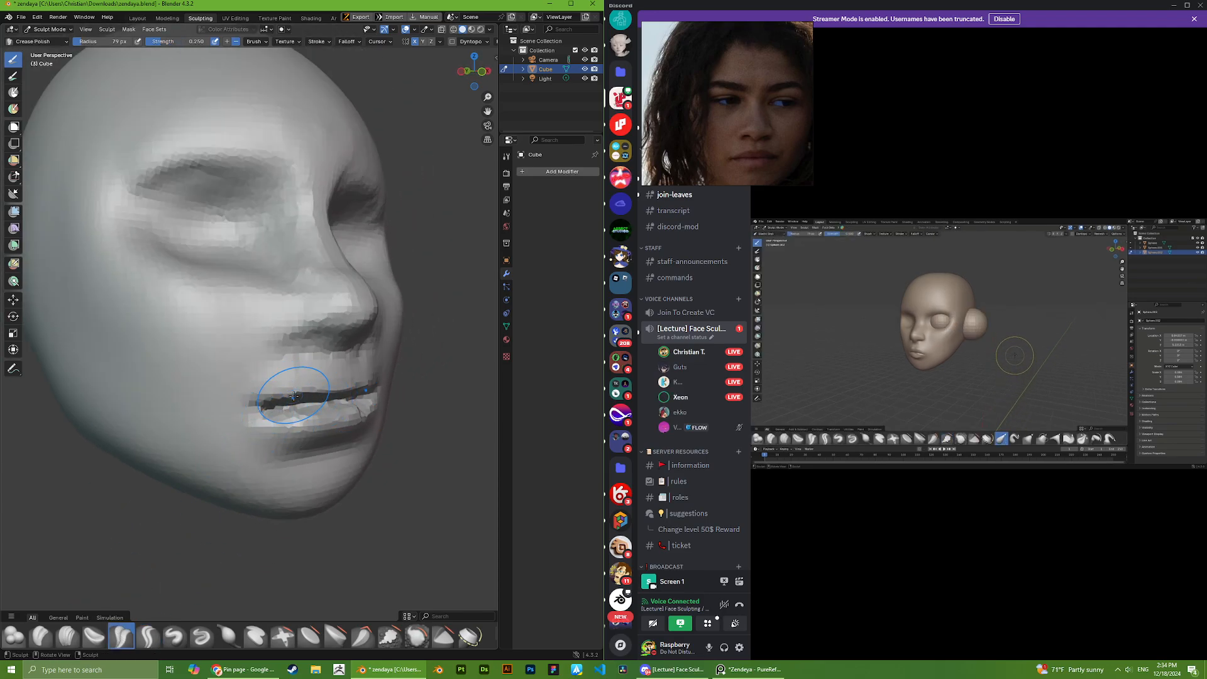
right_click(247, 395)
left_click_drag(247, 394, 264, 395)
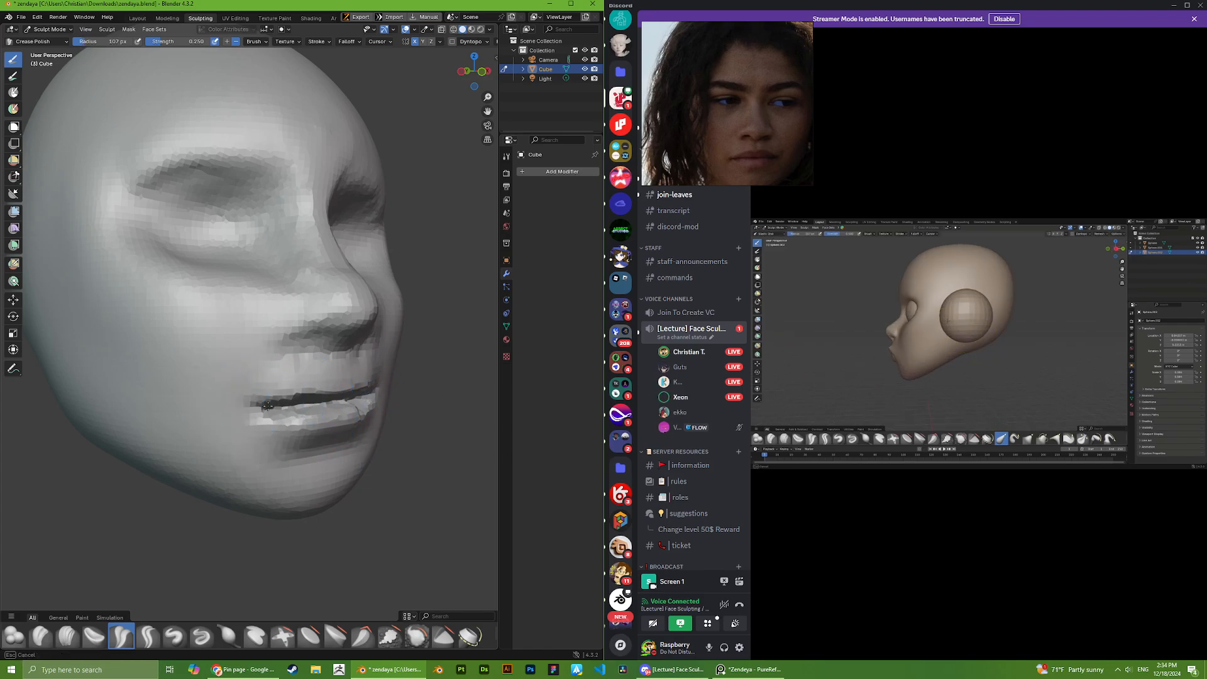
mouse_move(345, 400)
middle_mouse_down()
mouse_move(326, 396)
mouse_move(350, 390)
middle_mouse_up()
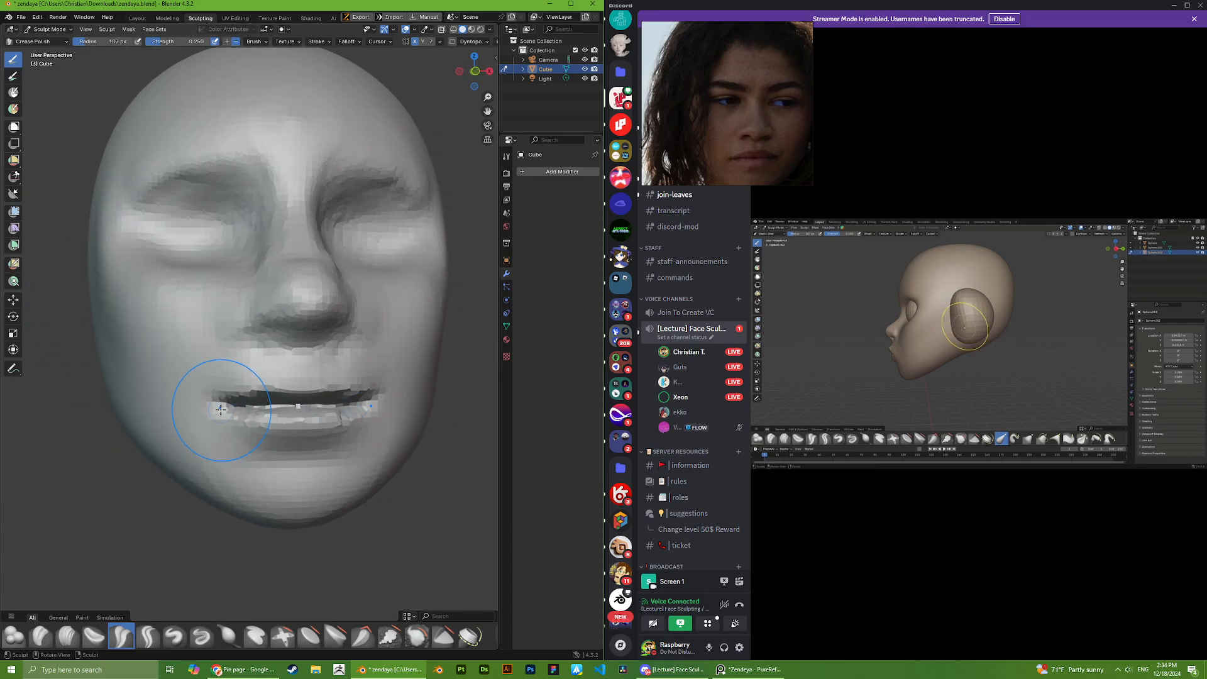
middle_click_drag(216, 398, 247, 413)
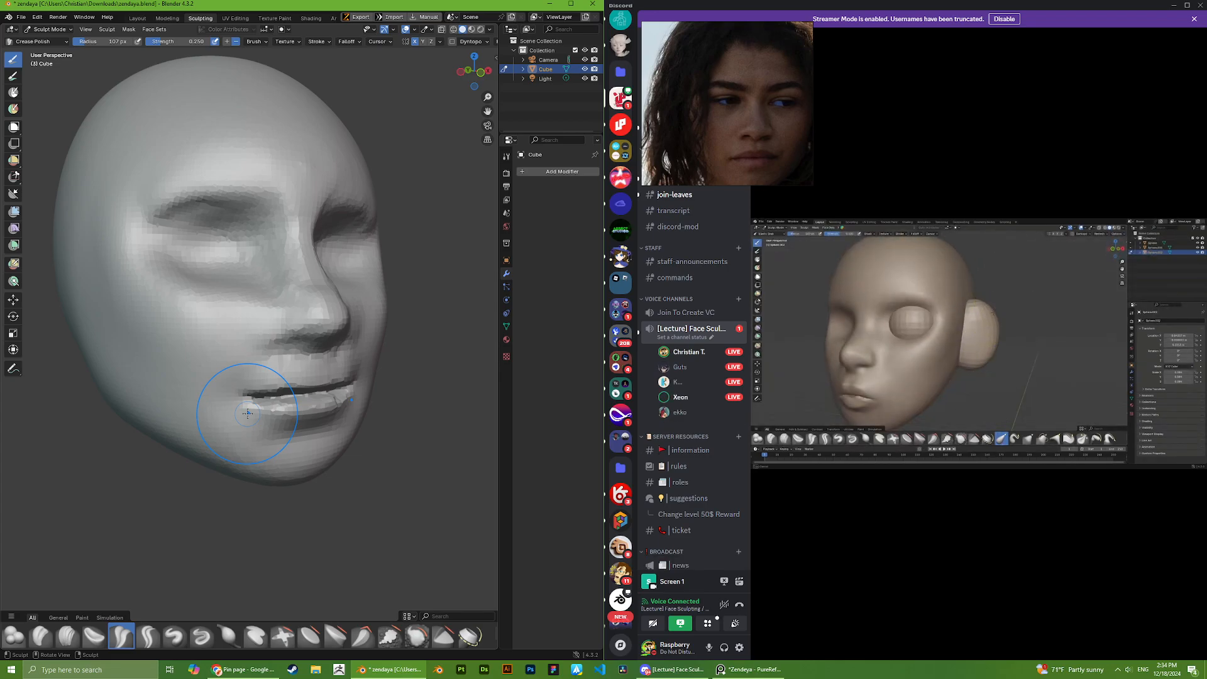
scroll(269, 368, "up", 1)
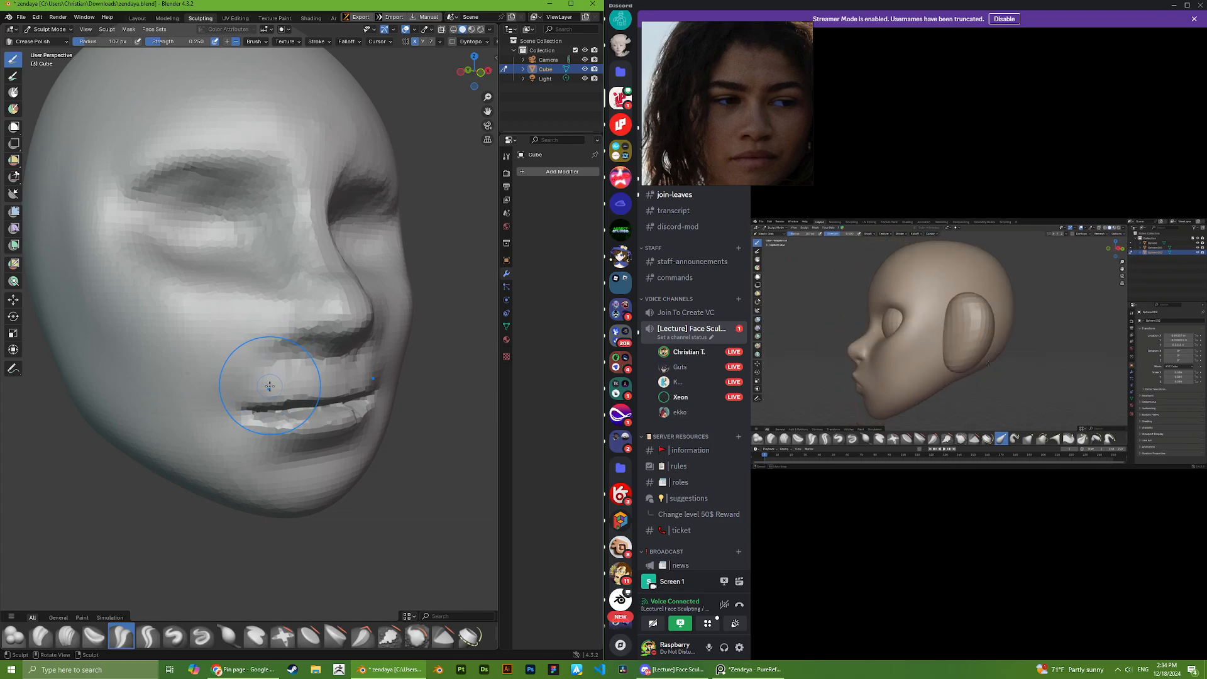
middle_click_drag(289, 408, 250, 410)
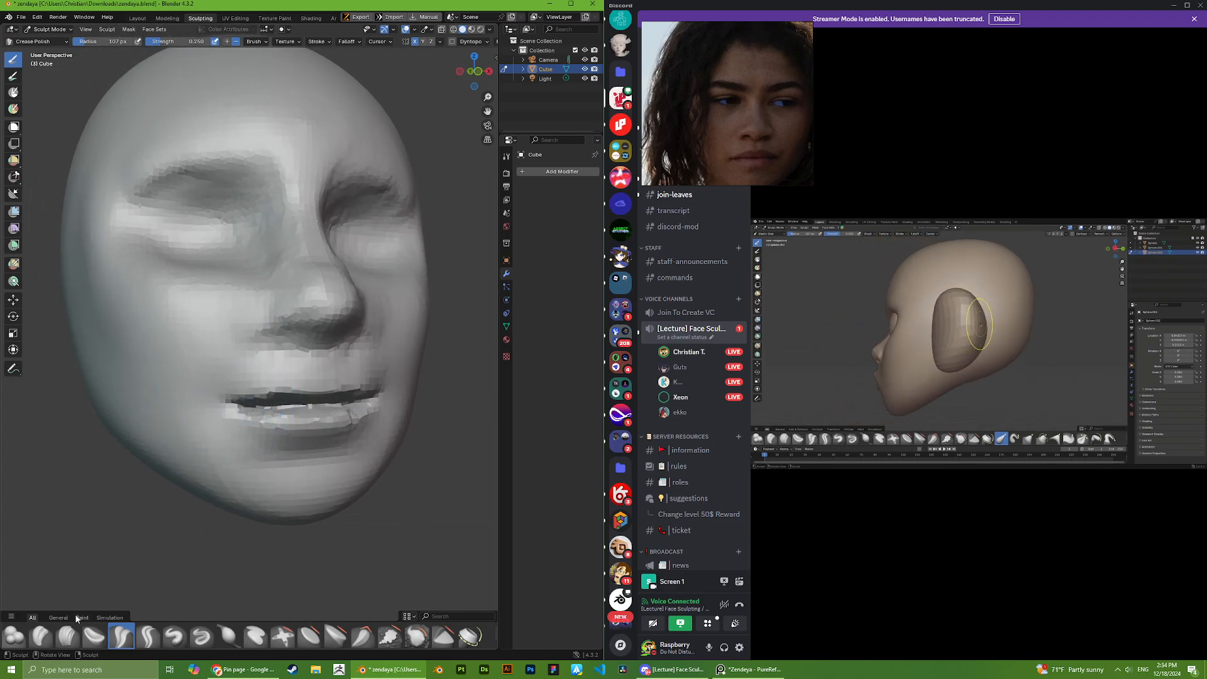
- Adjust the upper lip in near-profile with the Grab brush and check the lips' curvature from below
key("g")
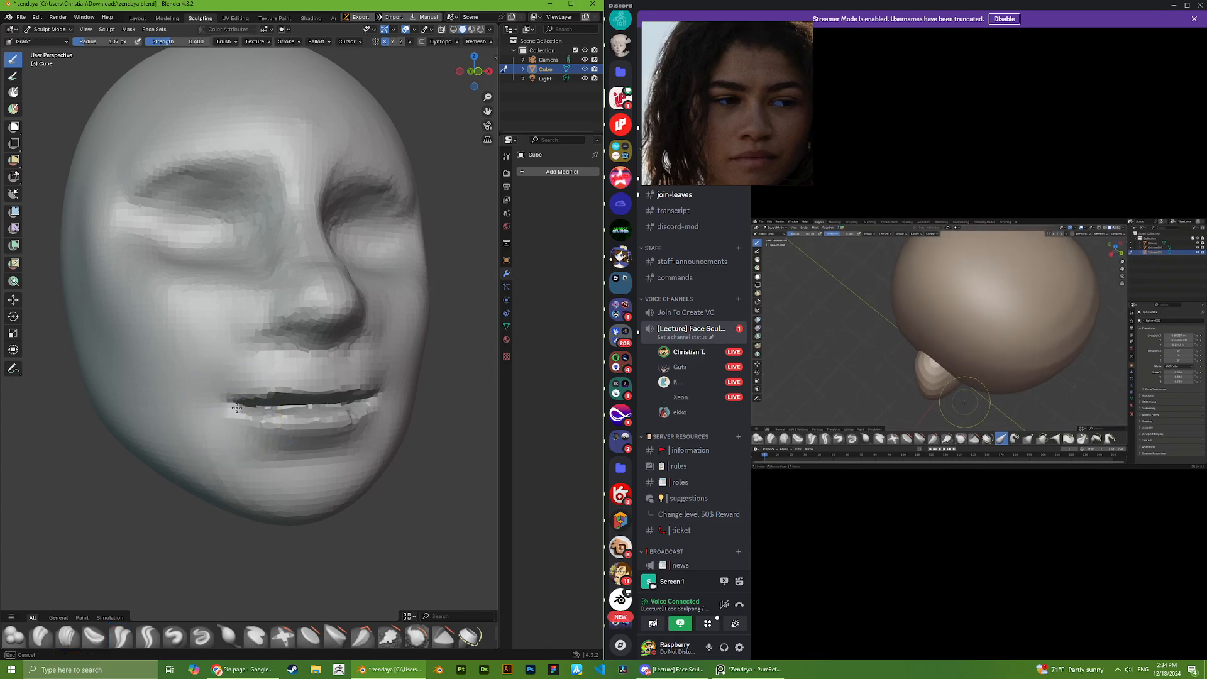
mouse_move(237, 405)
middle_mouse_down()
mouse_move(291, 419)
mouse_move(352, 411)
mouse_move(318, 403)
mouse_move(330, 376)
mouse_move(372, 398)
middle_mouse_up()
scroll(330, 376, "up", 2)
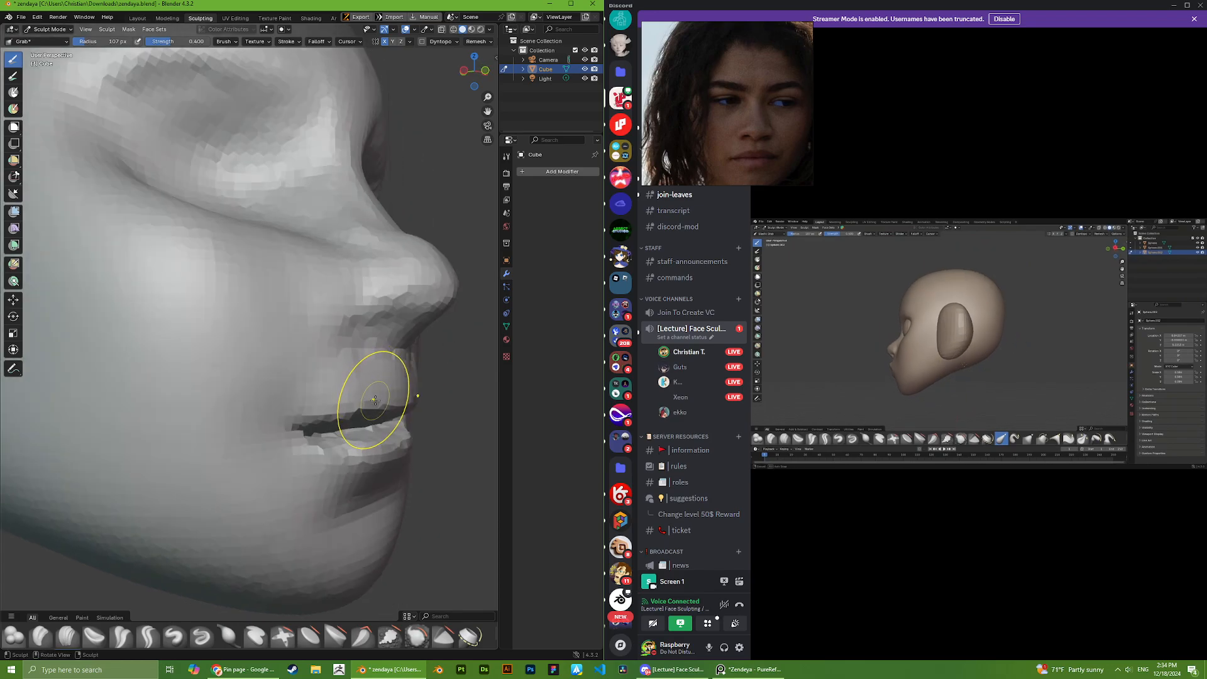
left_click_drag(372, 398, 381, 401)
mouse_move(384, 403)
middle_mouse_down()
mouse_move(390, 445)
mouse_move(378, 418)
mouse_move(330, 427)
mouse_move(257, 289)
middle_mouse_up()
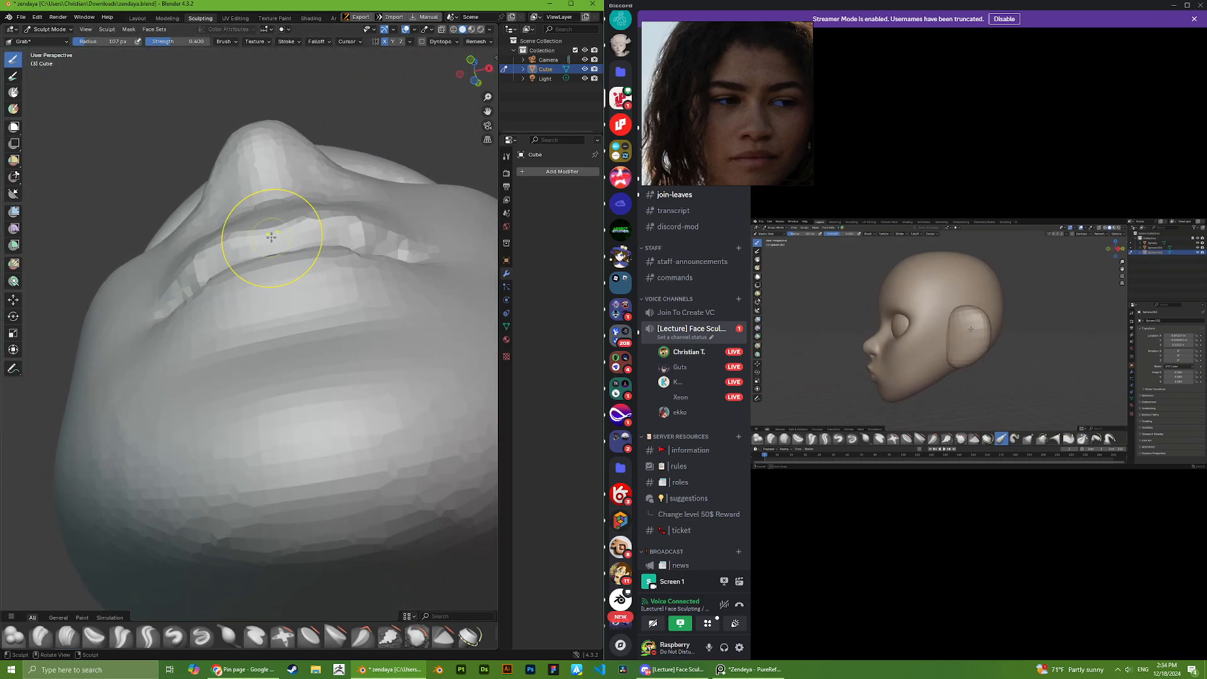
middle_click_drag(269, 234, 328, 415)
scroll(328, 414, "down", 5)
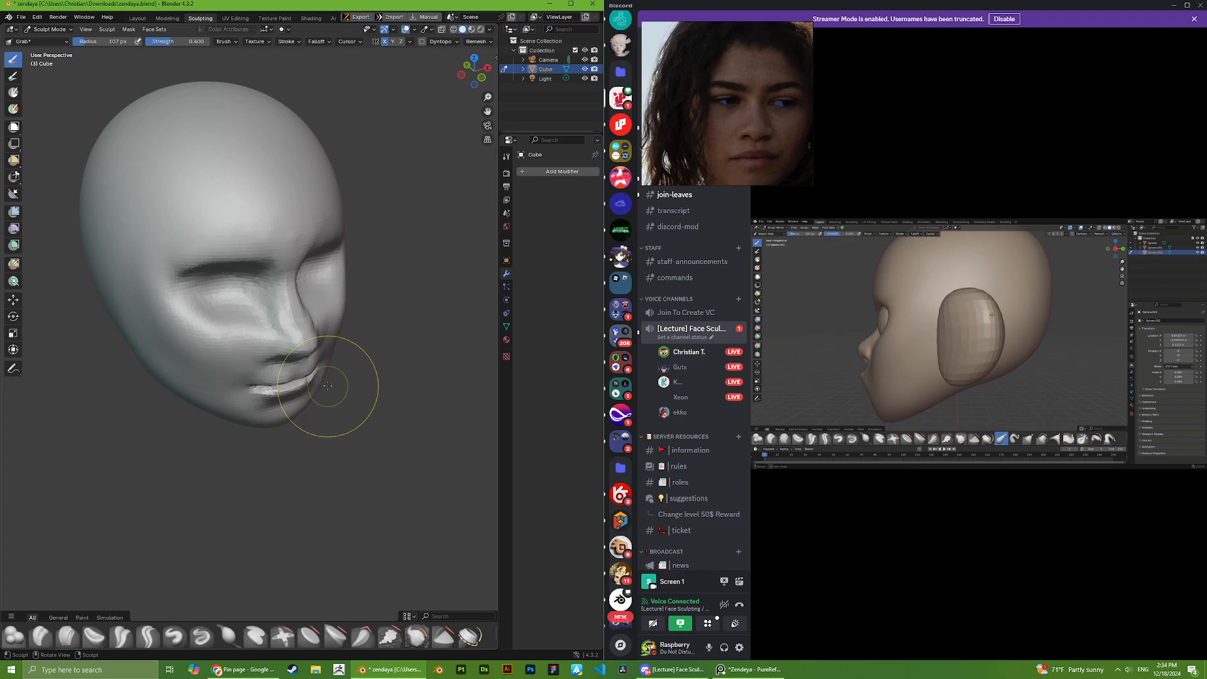
- Deepen the line between the lips from corner to corner with the Crease Sharp brush at a 107 px radius
scroll(330, 371, "up", 5)
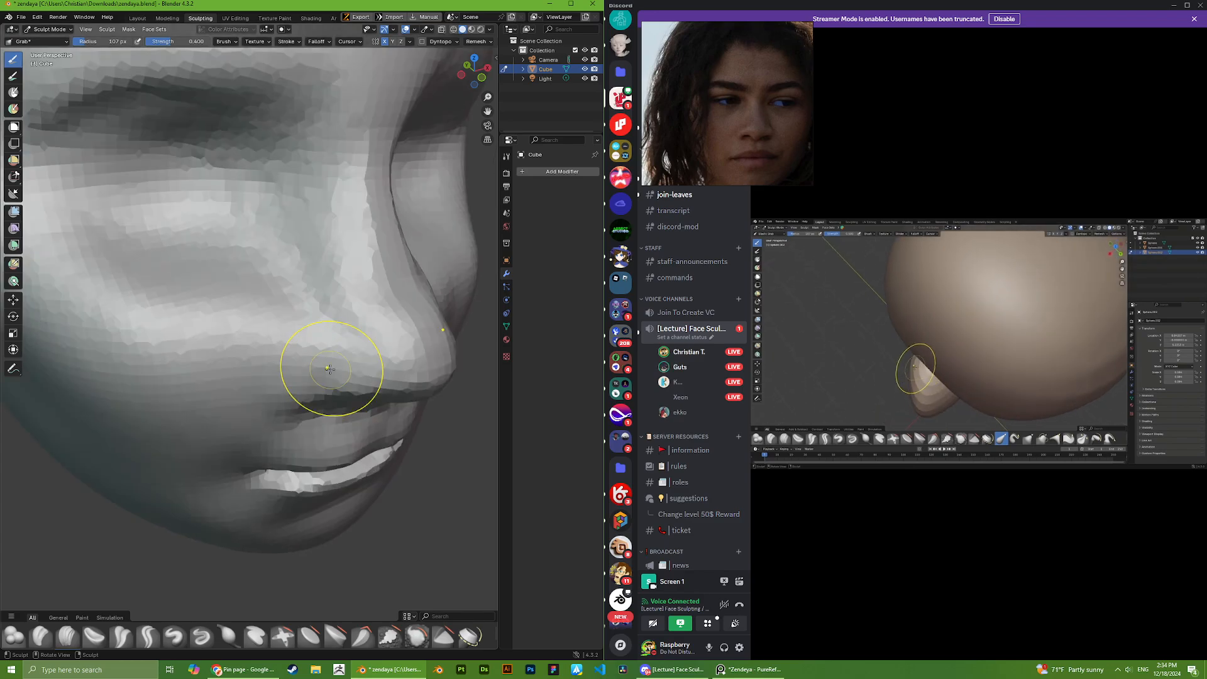
middle_click_drag(329, 369, 315, 329)
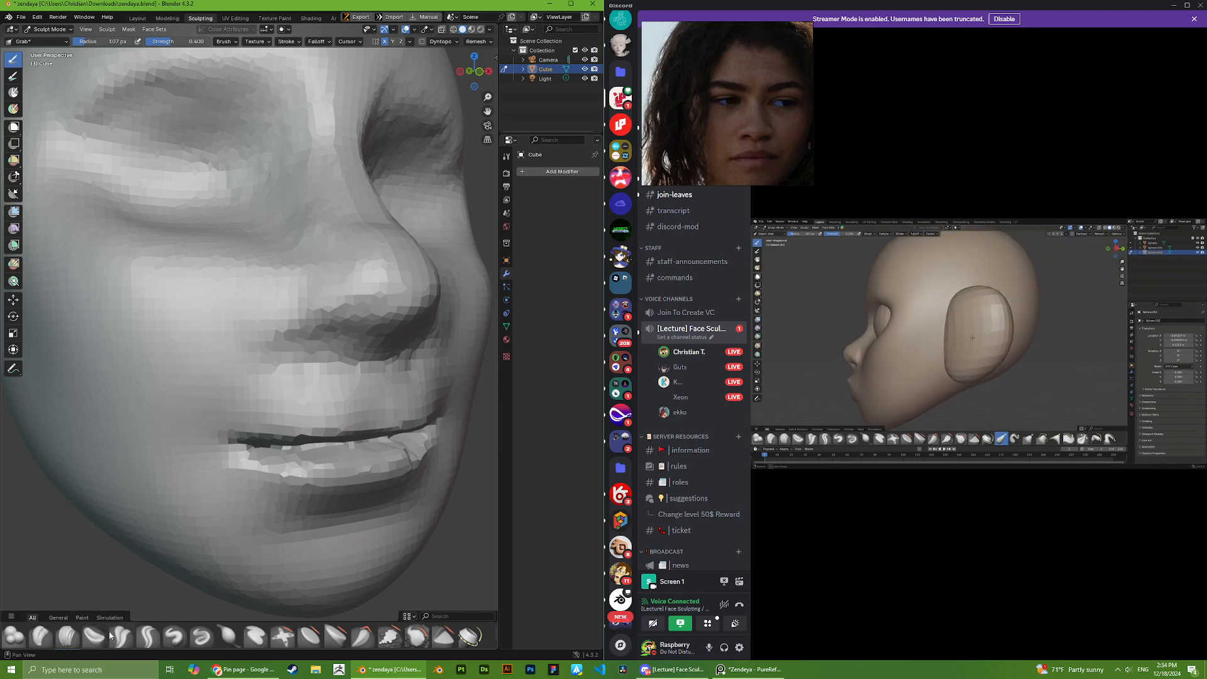
left_click(148, 636)
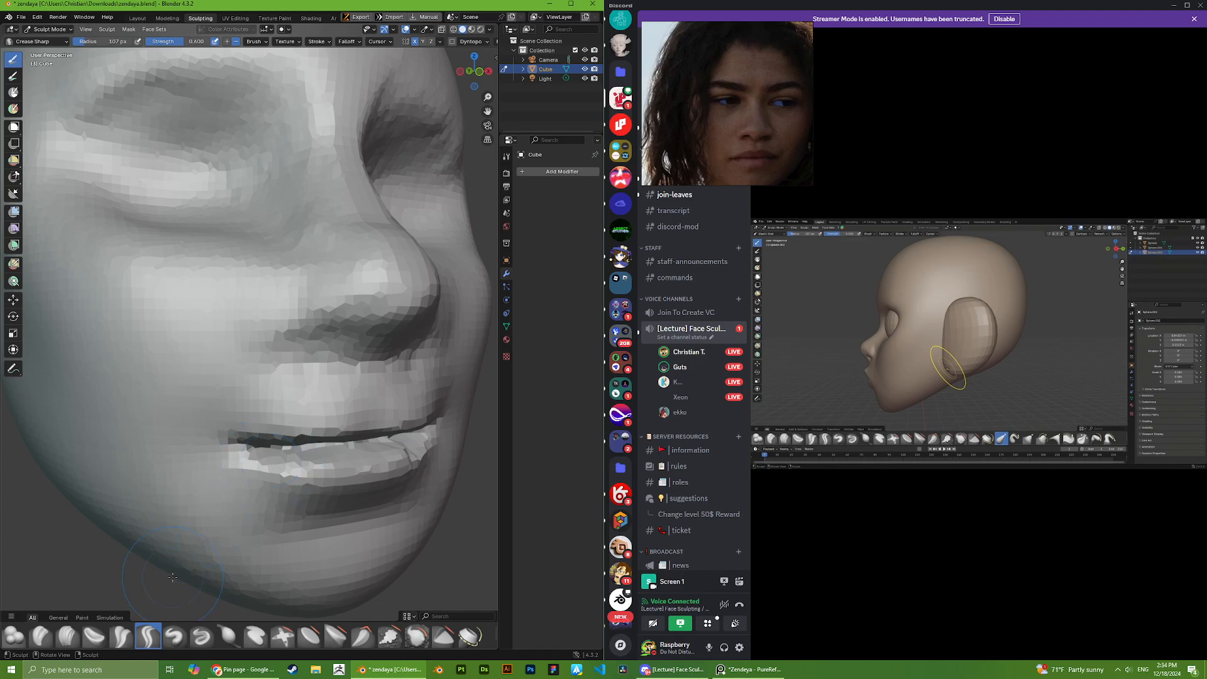
left_click(121, 636)
middle_click_drag(295, 415, 311, 372)
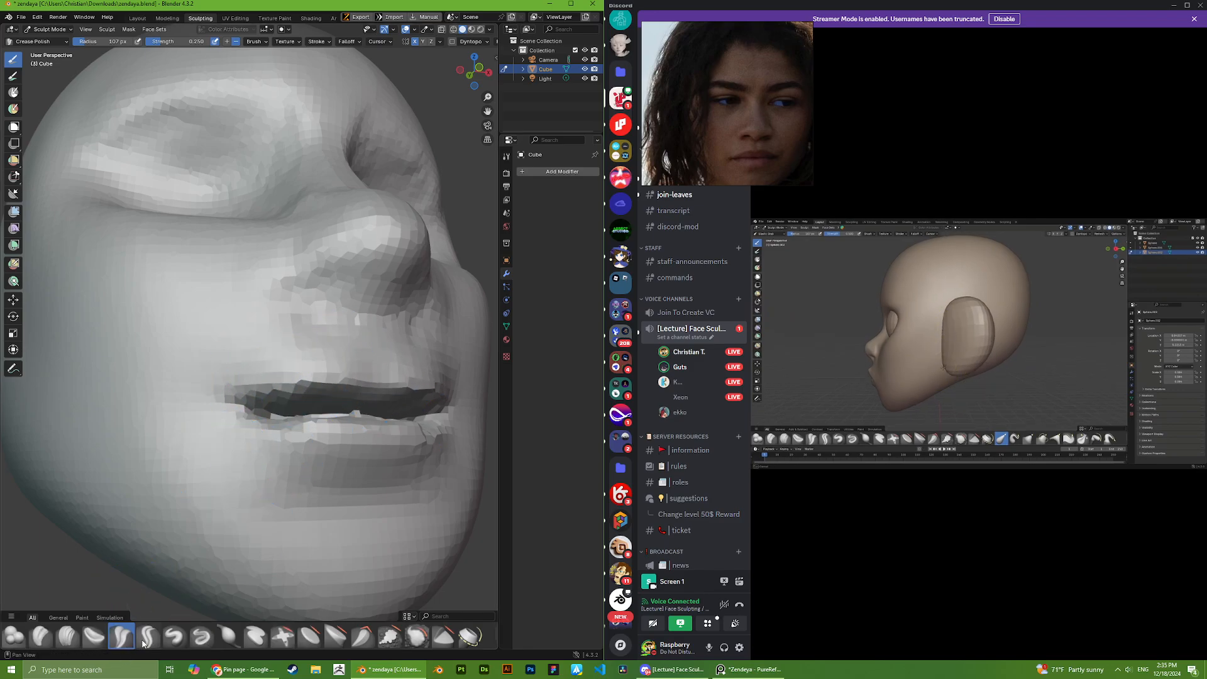
left_click(147, 636)
left_click_drag(232, 385, 456, 392)
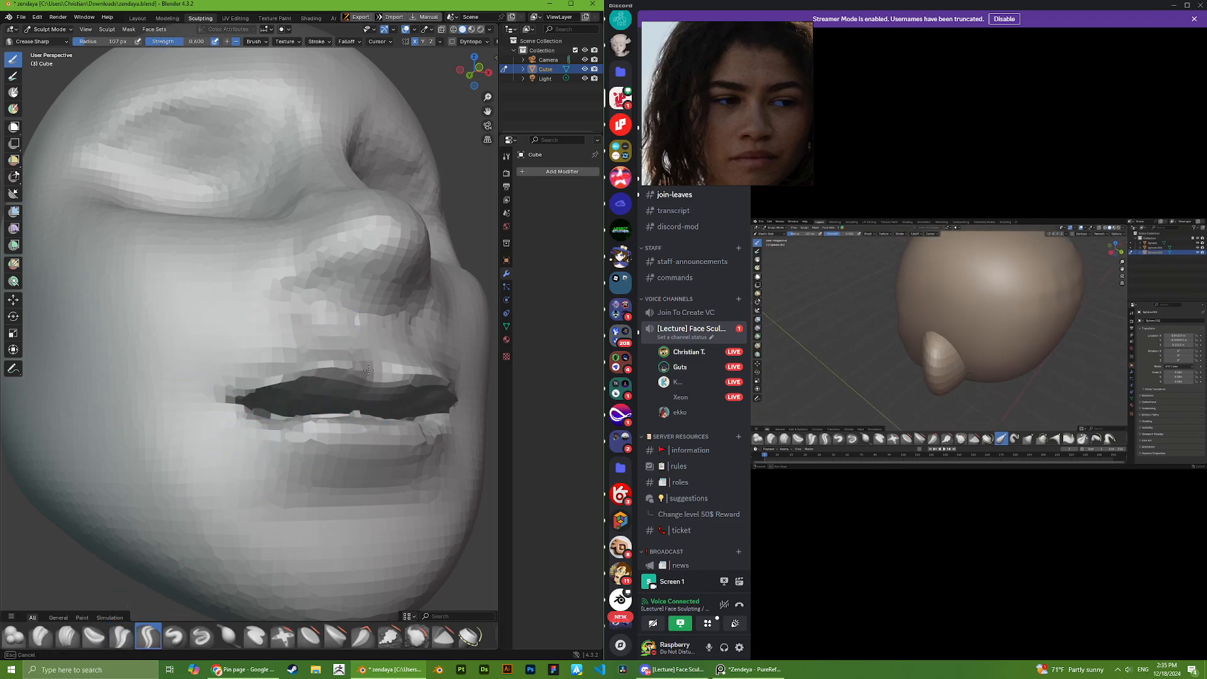
- Try another Crease Sharp stroke above the mouth corner and undo the last strokes
middle_click_drag(255, 405, 282, 369)
scroll(223, 439, "down", 5)
scroll(289, 374, "up", 5)
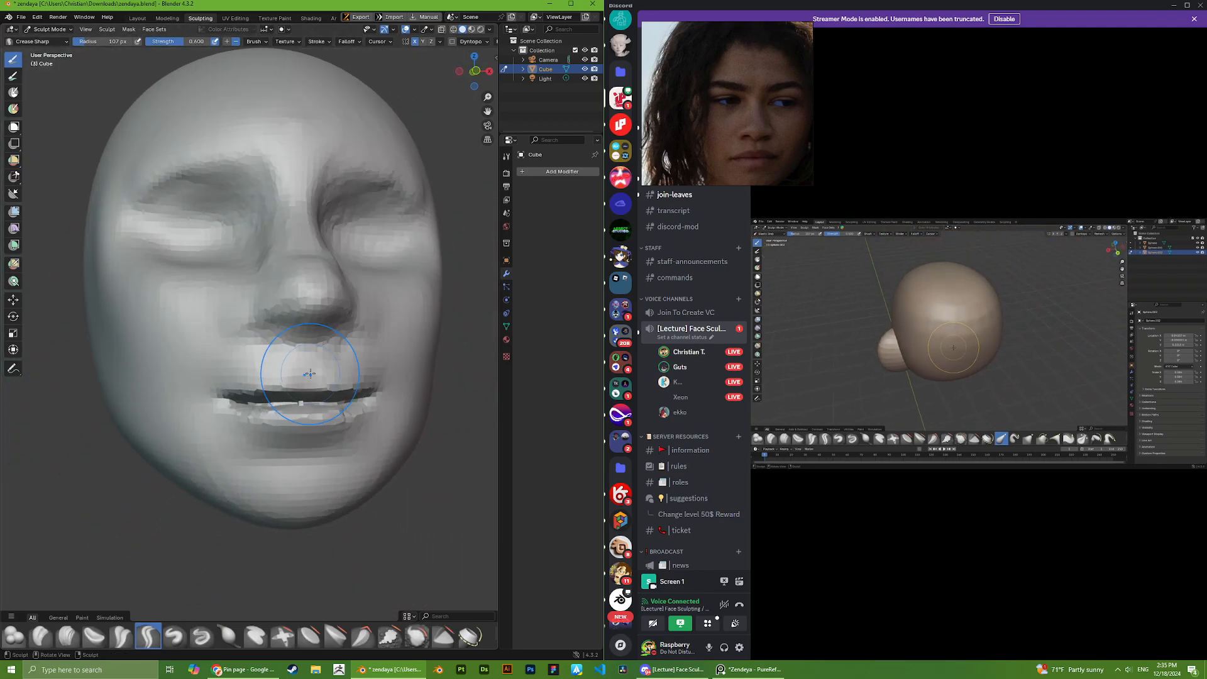
mouse_move(206, 406)
left_mouse_down()
mouse_move(329, 380)
mouse_move(218, 405)
mouse_move(285, 382)
left_mouse_up()
key("ctrl+z")
key("ctrl+z")
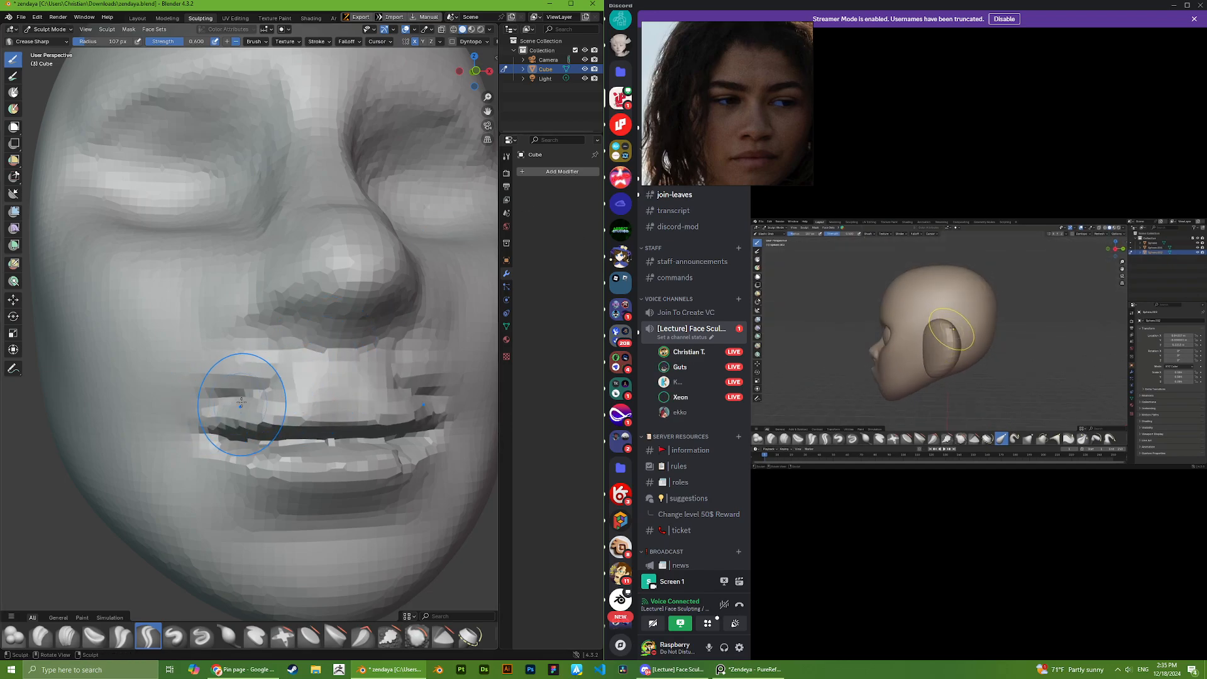
- Raise the upper lip's border with inverted Crease Sharp strokes at a 79 px radius
mouse_move(241, 402)
middle_mouse_down()
mouse_move(292, 380)
mouse_move(302, 393)
mouse_move(242, 404)
middle_mouse_up()
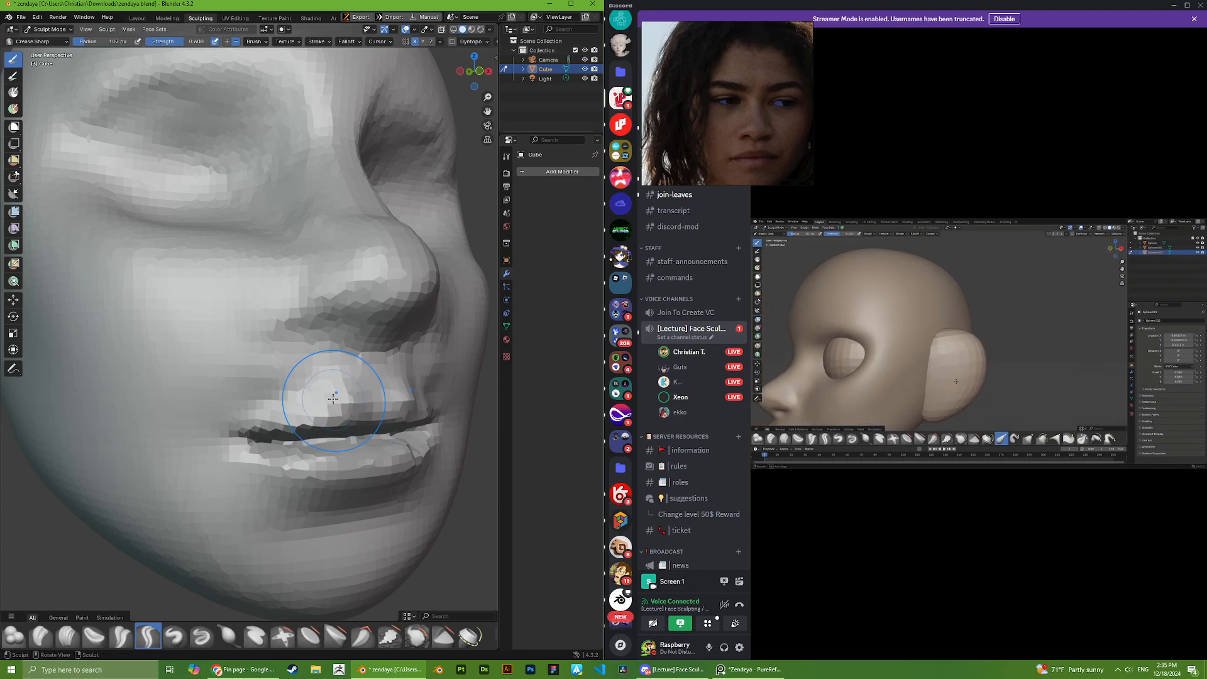
middle_click_drag(352, 395, 342, 402)
right_click(281, 407)
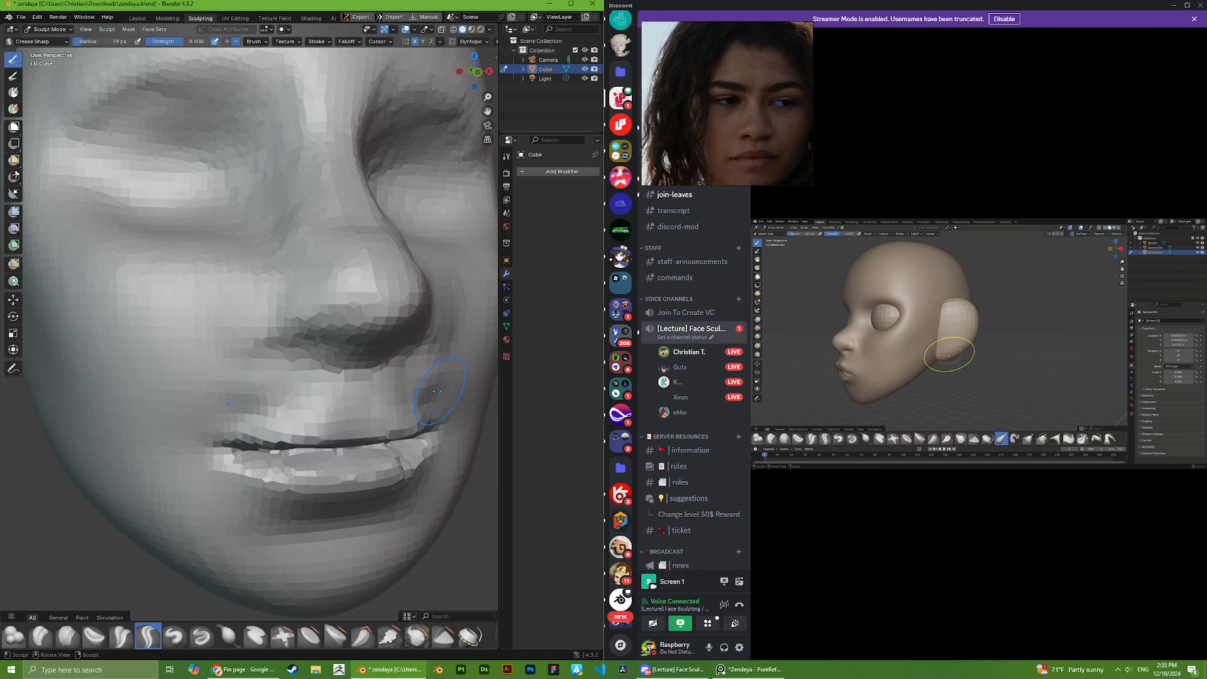
left_click_drag(257, 421, 320, 408, "ctrl")
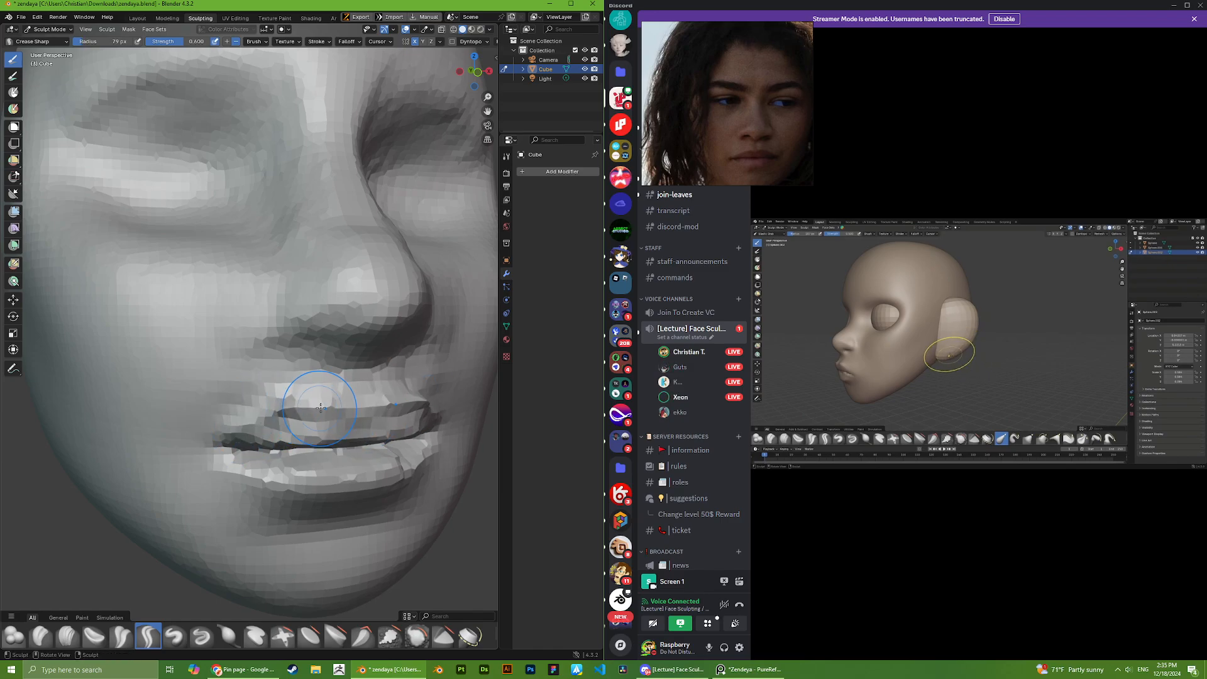
middle_click_drag(342, 409, 314, 415)
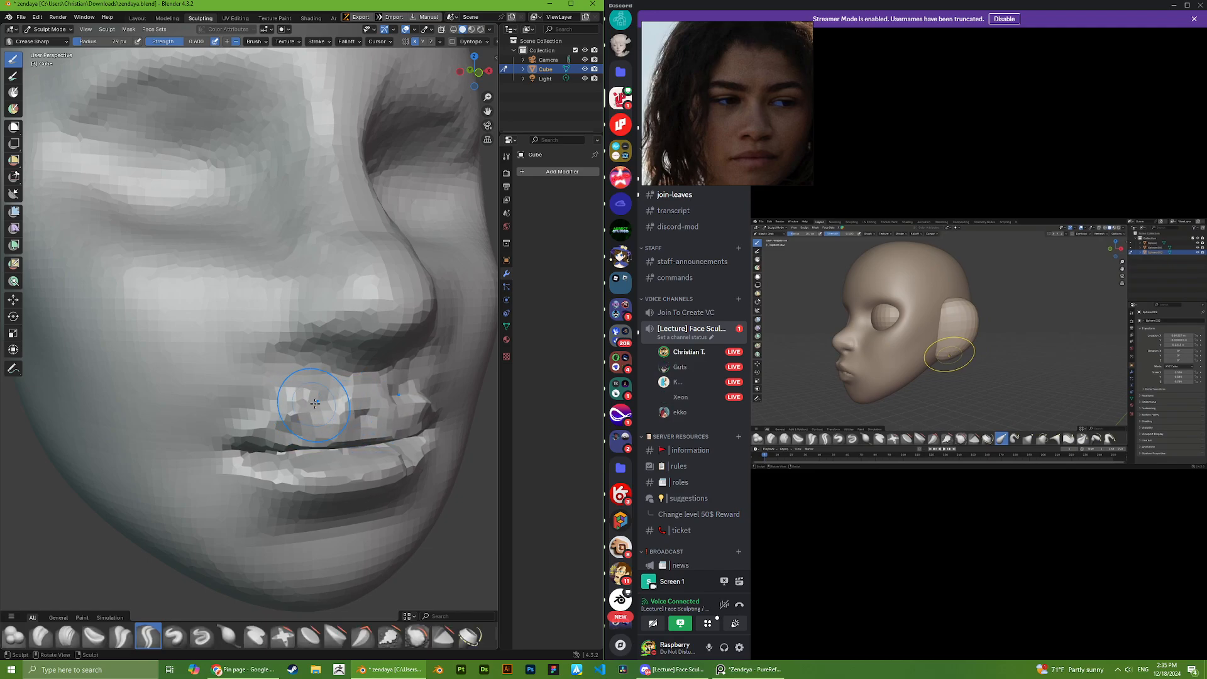
mouse_move(374, 406)
middle_mouse_down()
mouse_move(314, 393)
mouse_move(329, 394)
middle_mouse_up()
- Adjust the head's remesh voxel size and check the lips against the whole face from the front
key("r")
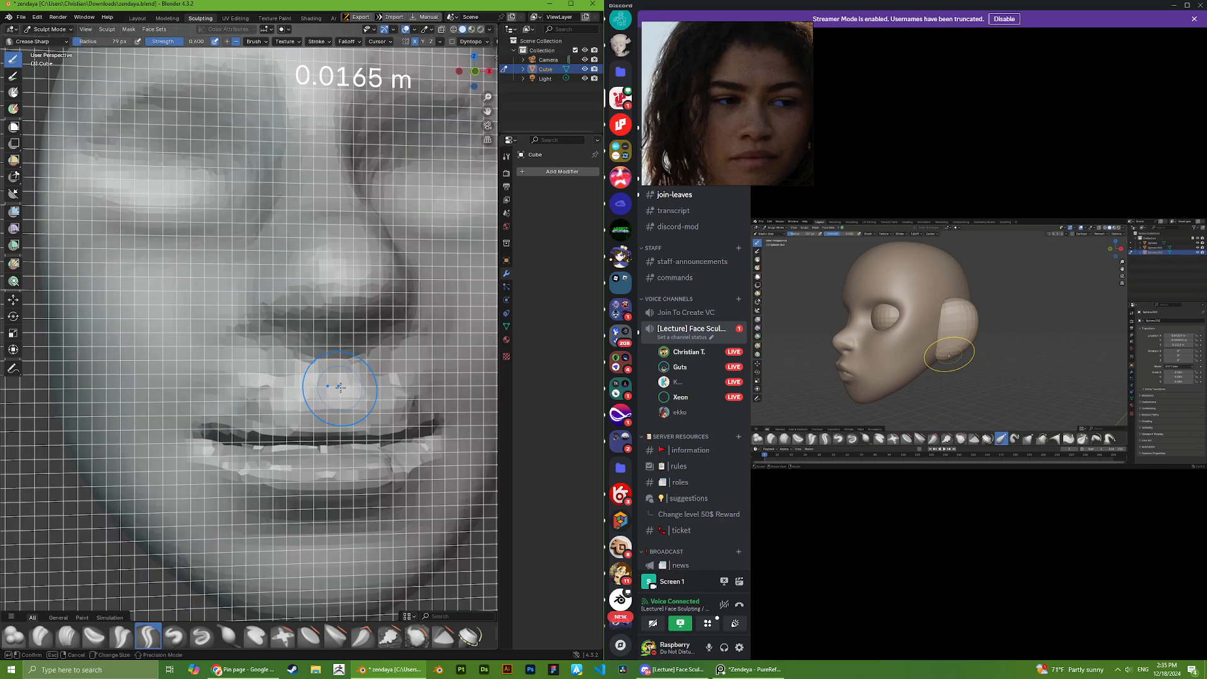
left_click(353, 388)
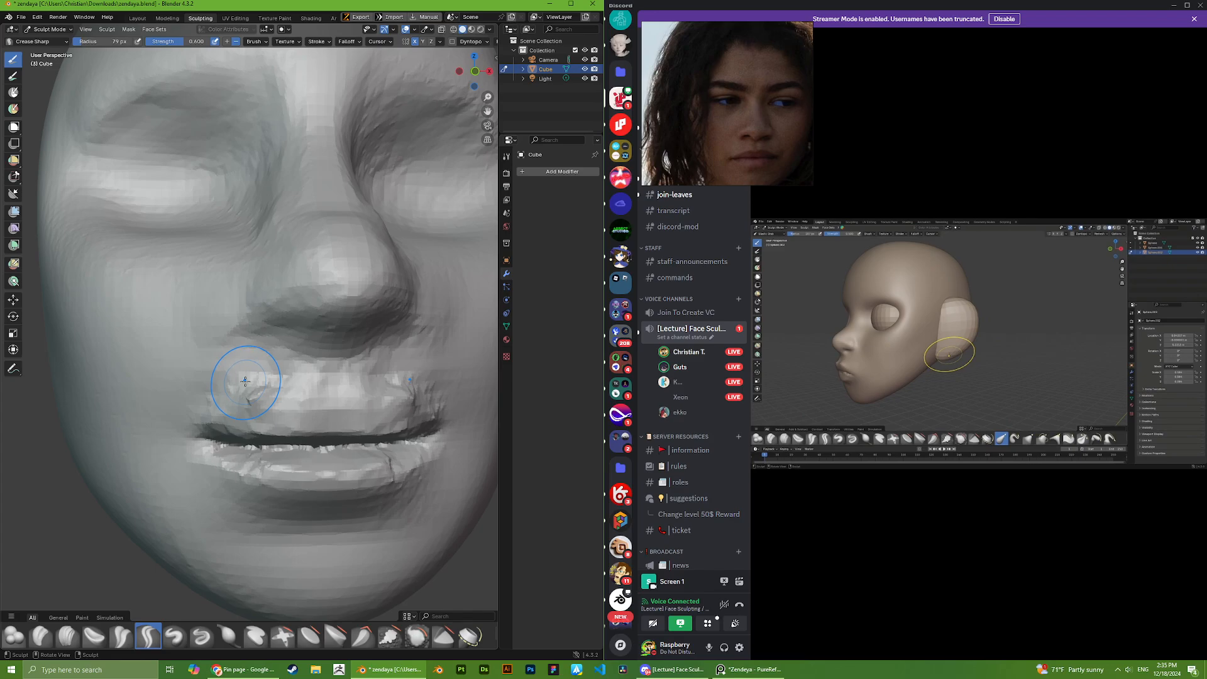
scroll(264, 332, "down", 5)
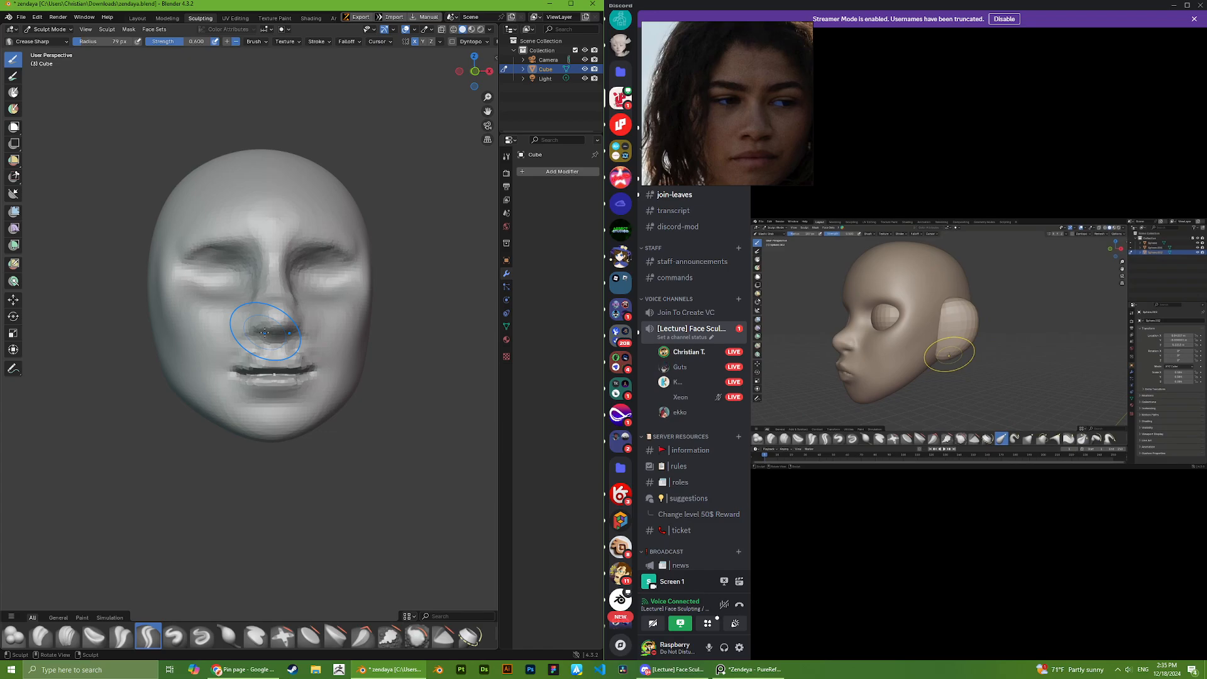
scroll(262, 329, "up", 3)
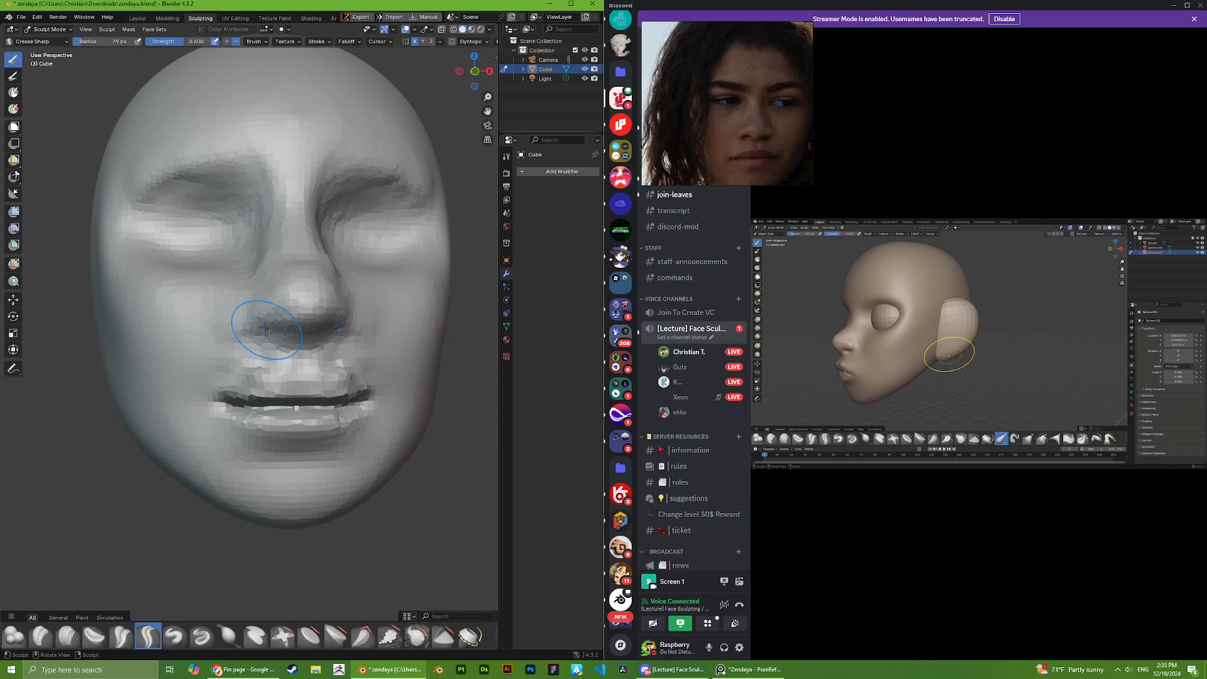
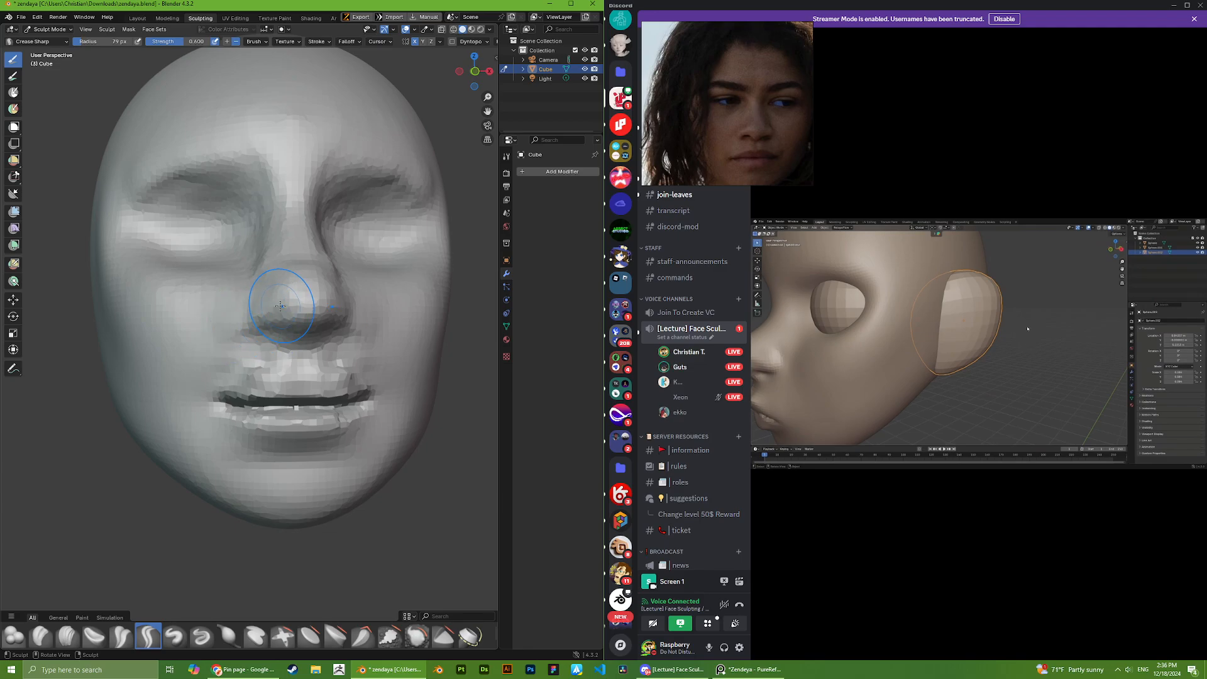
- Try inverted Crease Sharp strokes from the mouth corner along the upper lip, undoing the first one
scroll(280, 307, "up", 3)
middle_click_drag(283, 369, 314, 386)
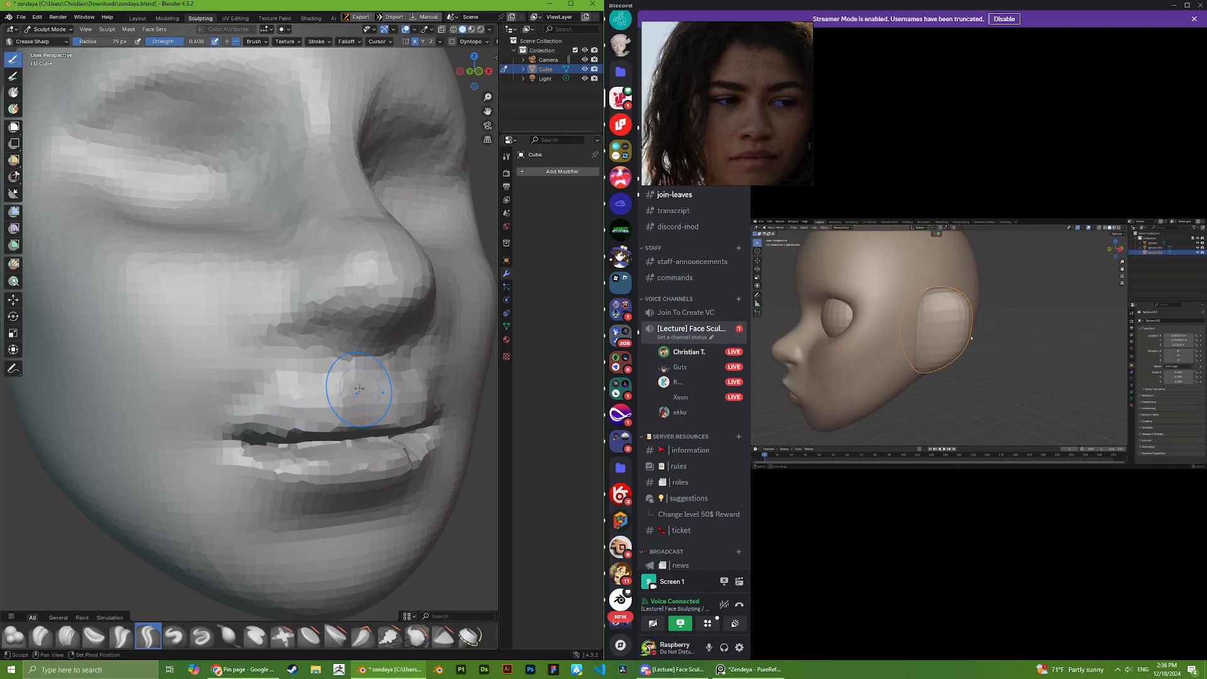
middle_click_drag(349, 391, 314, 391)
middle_click_drag(251, 462, 245, 434, "ctrl")
mouse_move(234, 432)
left_mouse_down("ctrl")
mouse_move(339, 420)
mouse_move(204, 430)
mouse_move(353, 404)
left_mouse_up("ctrl")
key("ctrl+z")
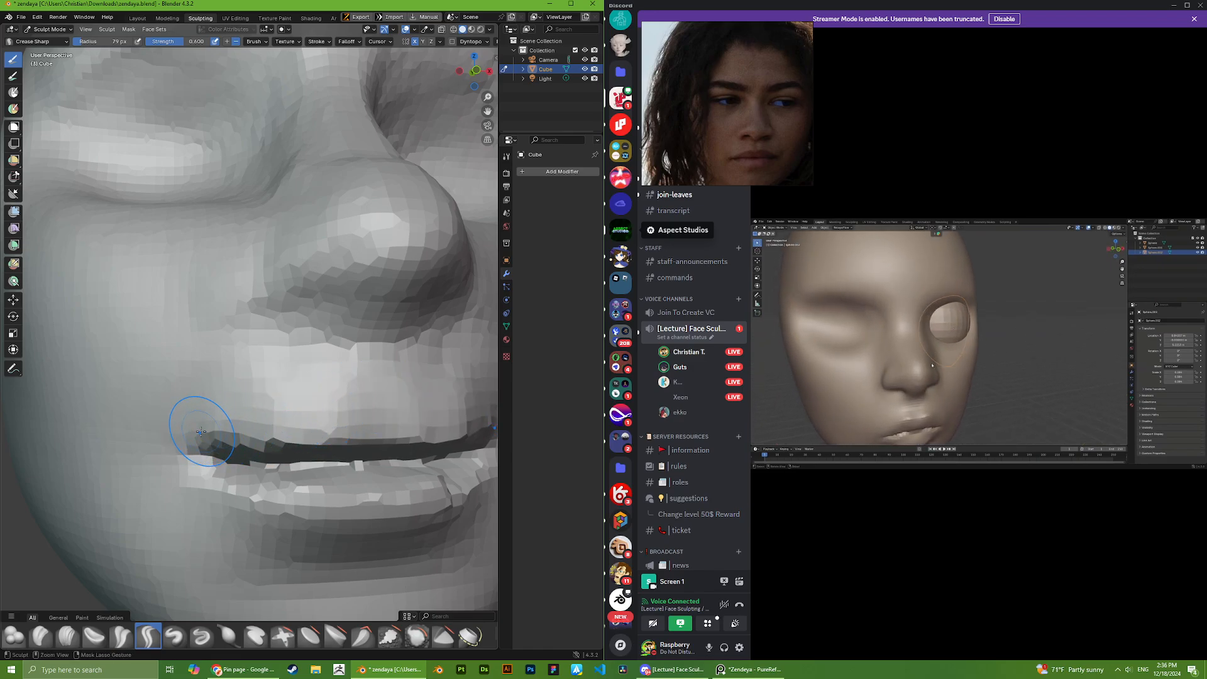
left_click_drag(200, 432, 371, 406, "ctrl")
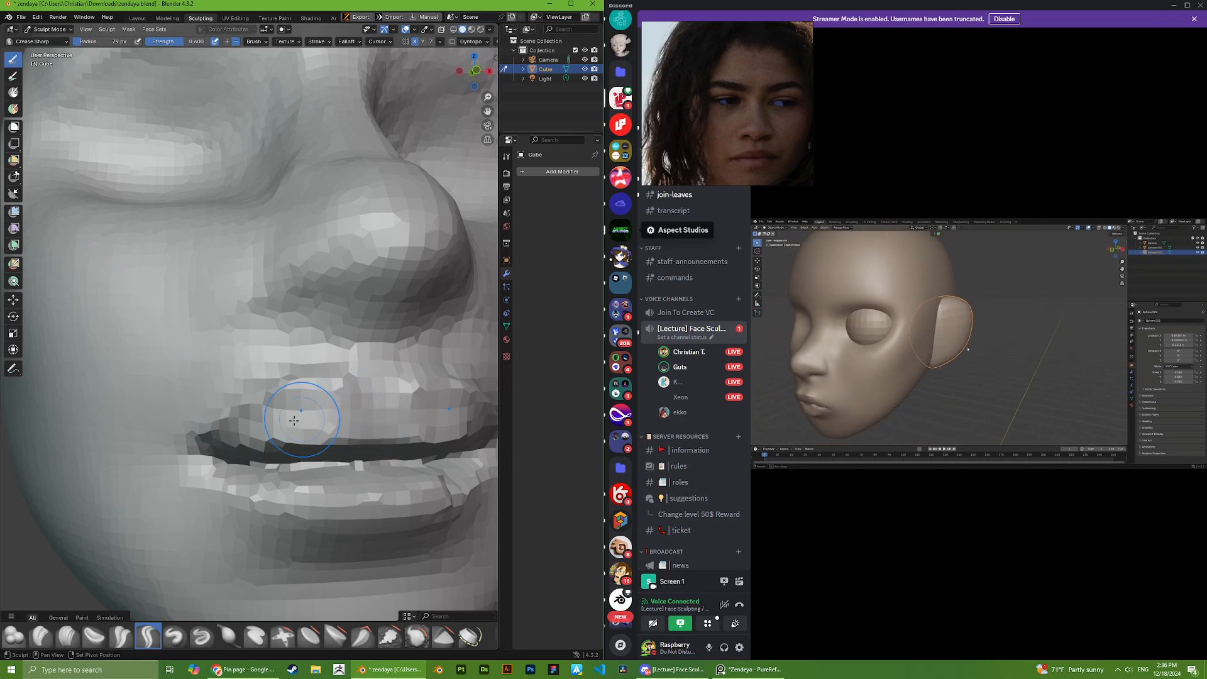
middle_click_drag(310, 404, 330, 388)
scroll(406, 393, "down", 4)
scroll(280, 387, "up", 3)
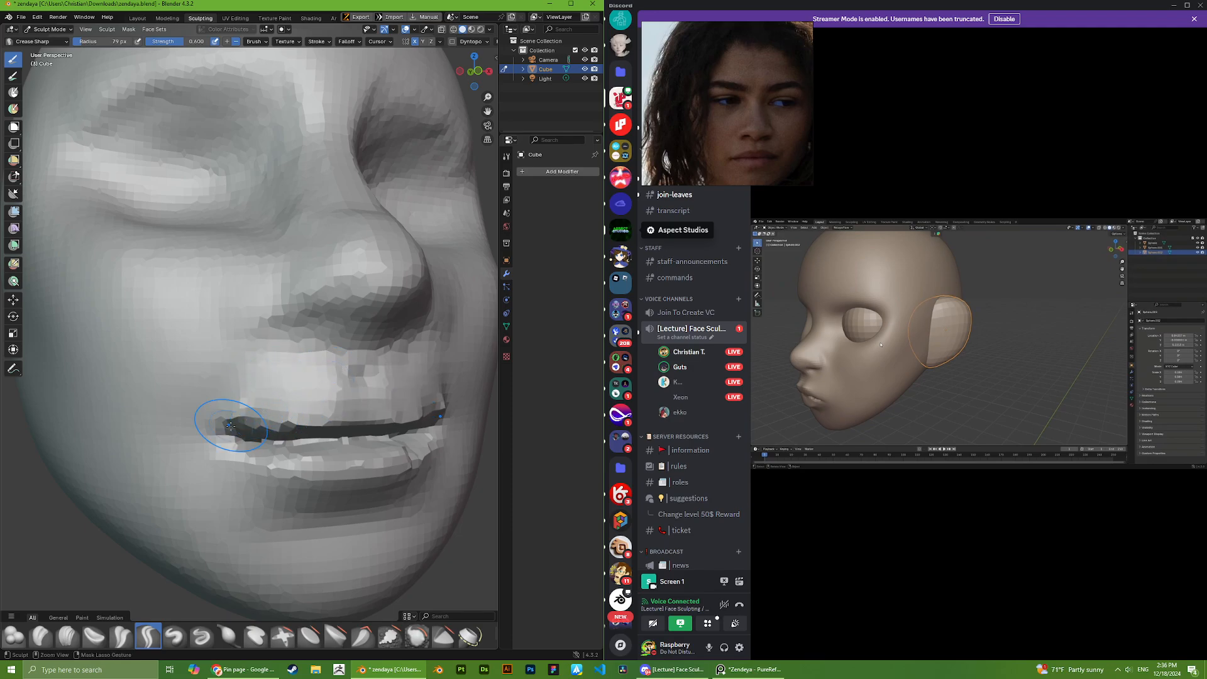
- Try a finer remesh voxel size of about 0.0039 m
mouse_move(230, 426)
middle_mouse_down()
mouse_move(343, 416)
mouse_move(350, 364)
middle_mouse_up()
key("f")
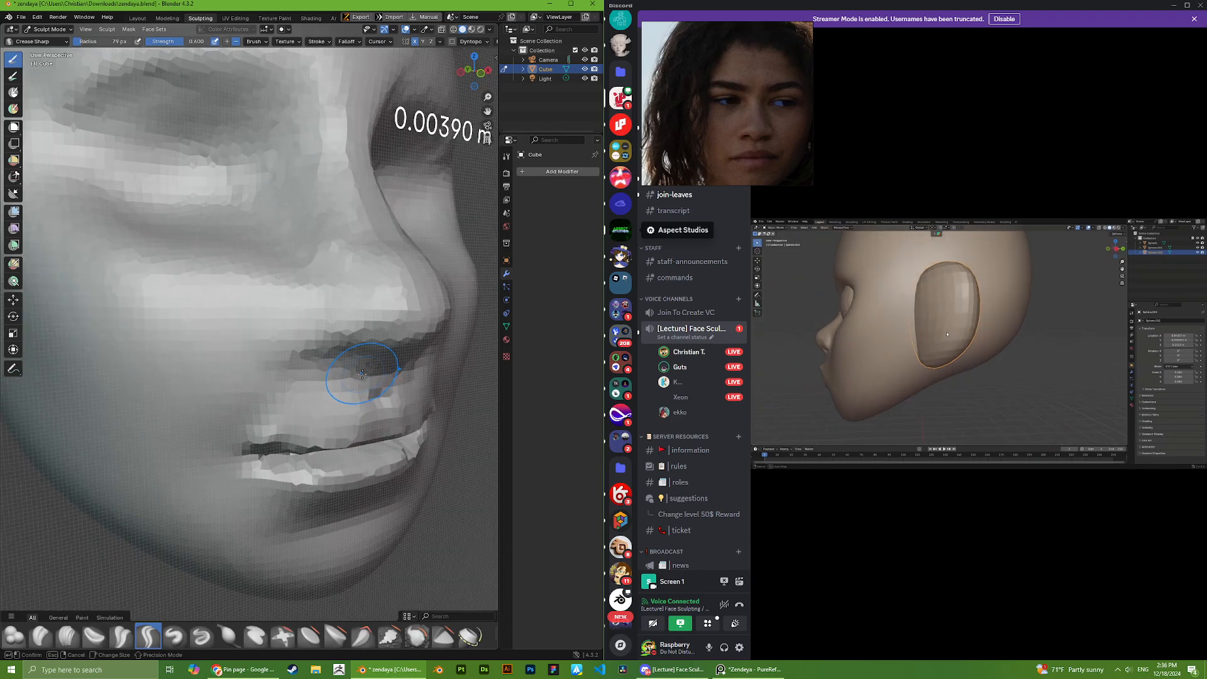
left_click(338, 429)
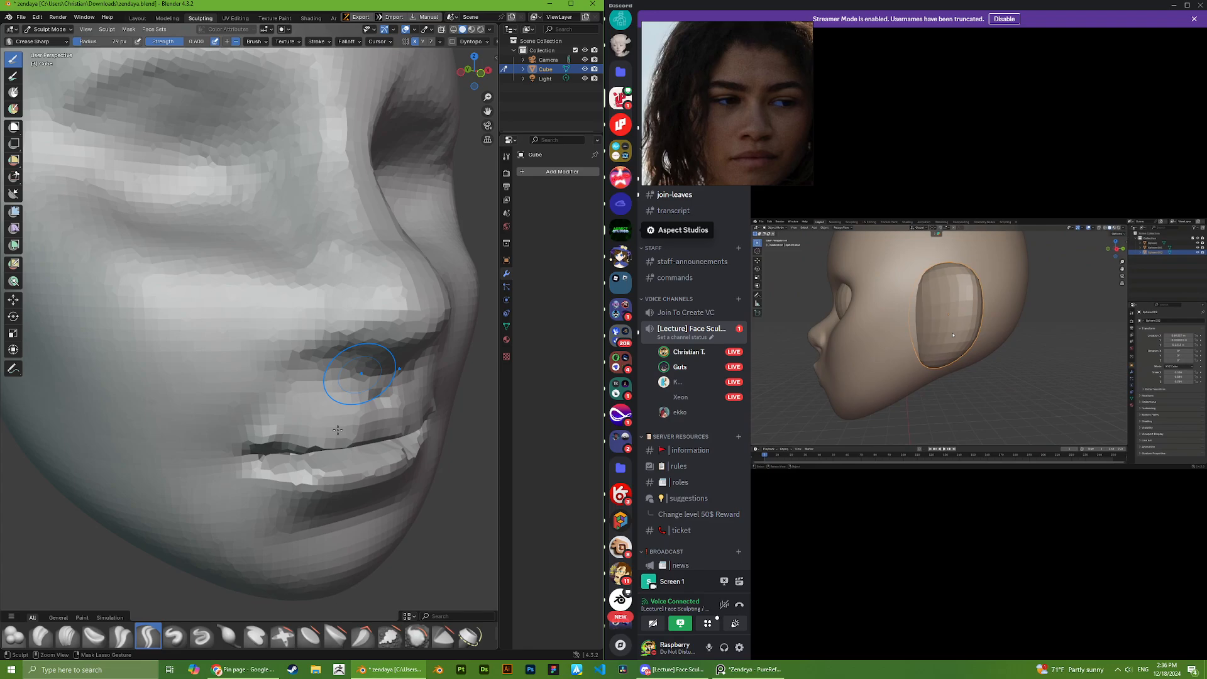
- Shape the upper lip's corner with an inverted Crease Sharp stroke and remesh the head at a voxel size of about 0.0115 m
middle_click_drag(337, 429, 350, 371)
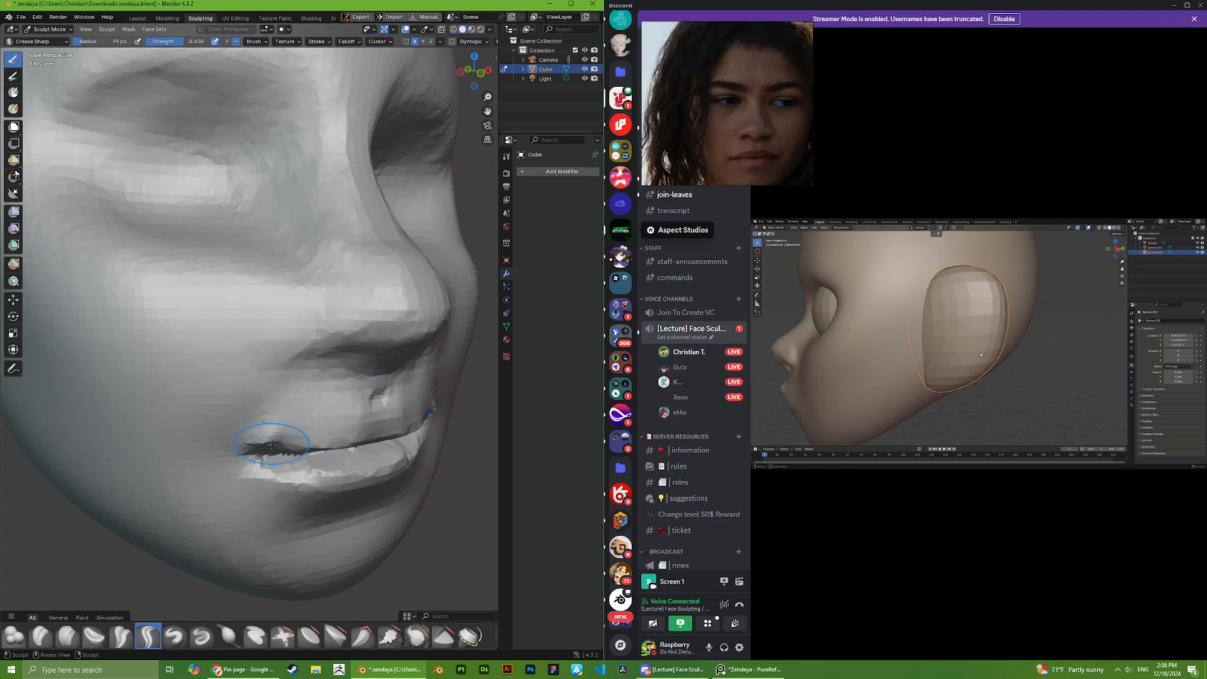
left_click_drag(271, 444, 371, 422, "ctrl")
mouse_move(371, 422)
middle_mouse_down()
mouse_move(296, 381)
mouse_move(308, 403)
middle_mouse_up()
key("ctrl+r")
key("r")
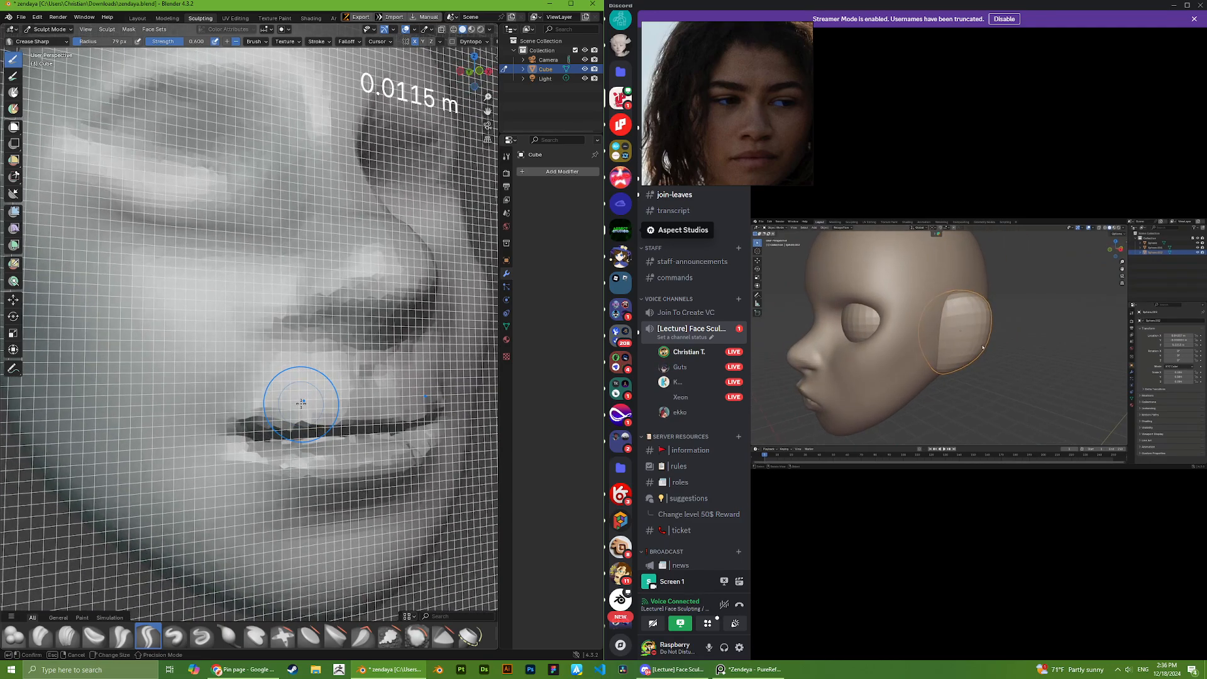
left_click(304, 406)
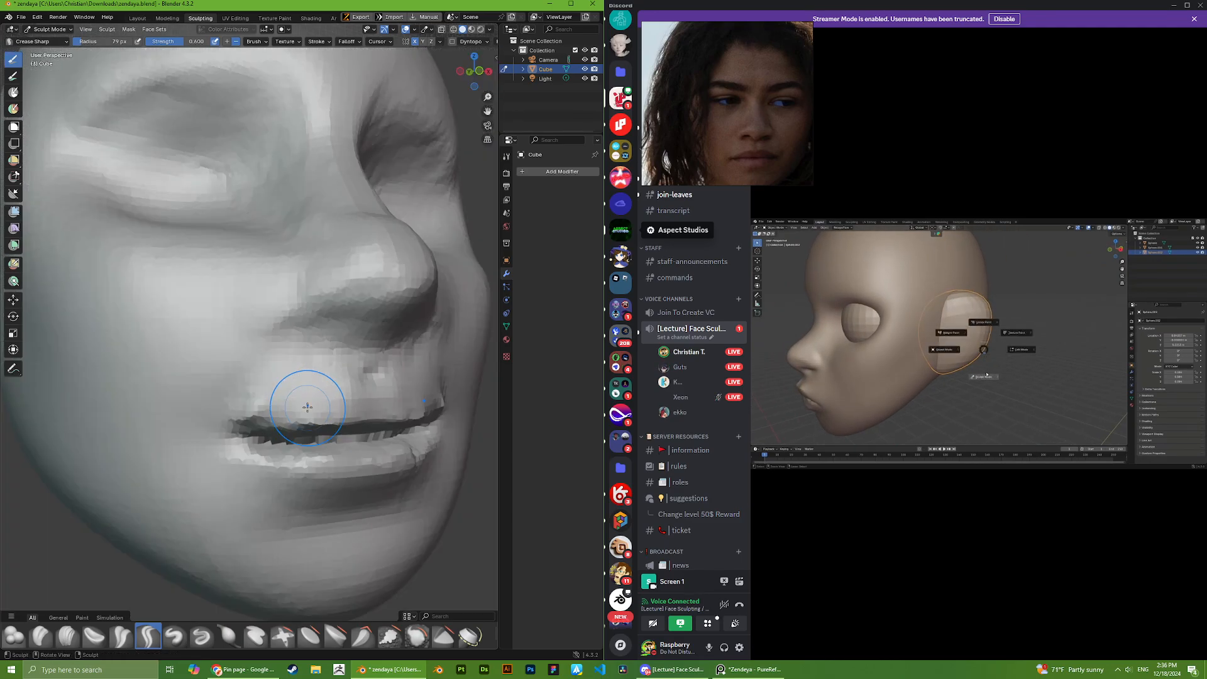
- Enlarge the Crease Sharp brush to a 107 px radius and build up the upper lip toward its centre in near-profile
mouse_move(390, 402)
middle_mouse_down()
mouse_move(321, 414)
mouse_move(356, 397)
mouse_move(344, 389)
middle_mouse_up()
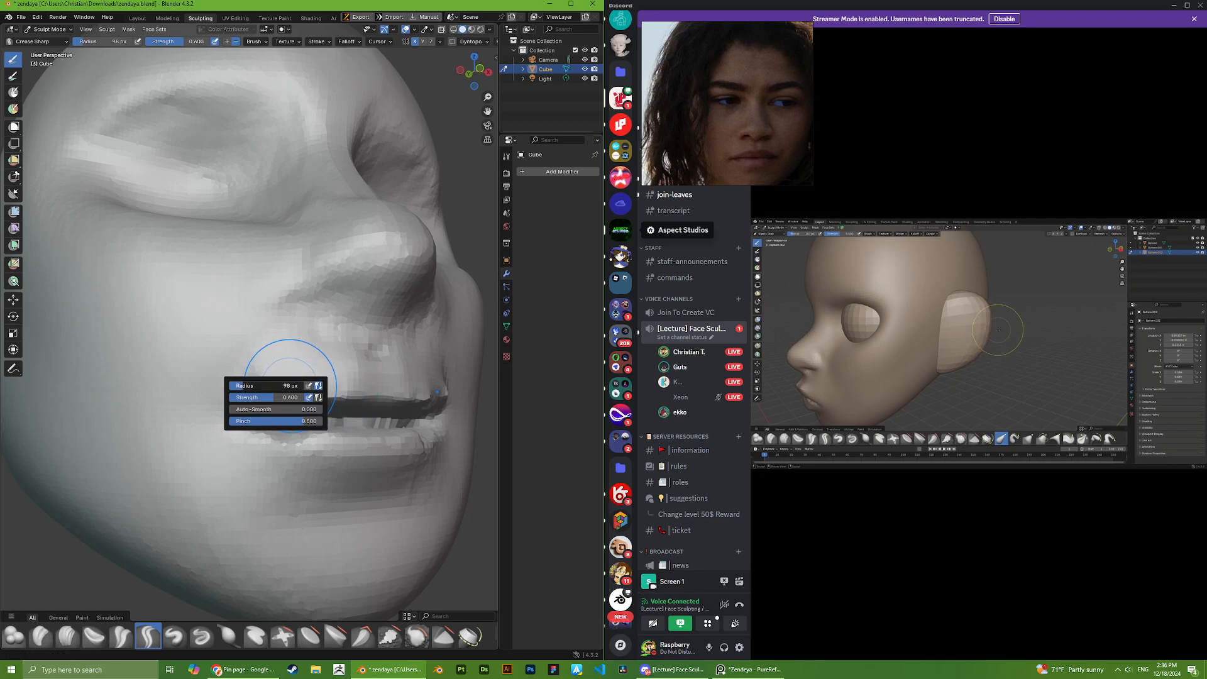
middle_click_drag(375, 366, 364, 388)
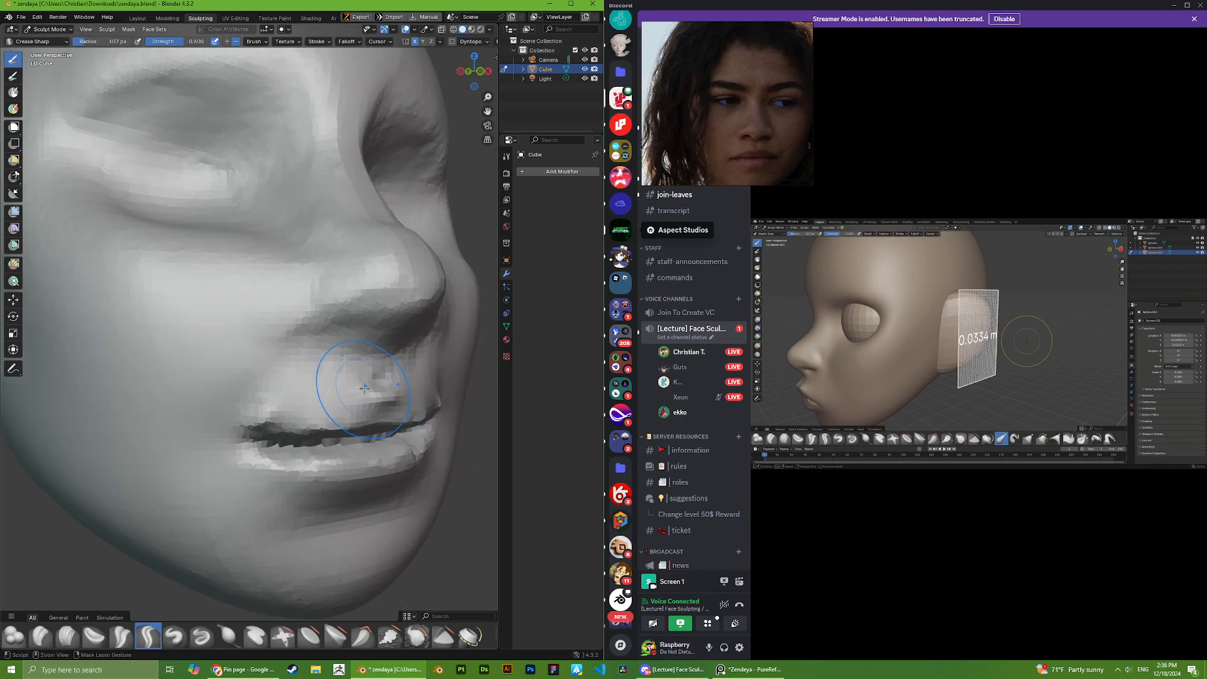
middle_click_drag(278, 426, 308, 434)
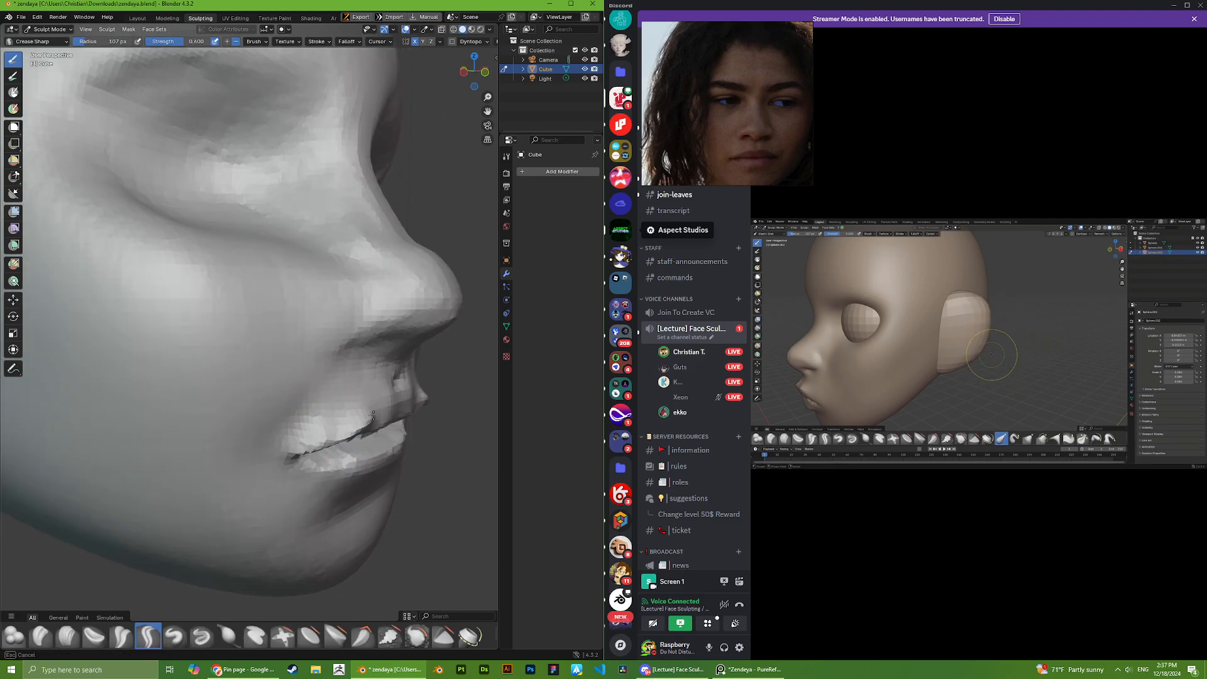
left_click_drag(374, 414, 383, 410)
- Polish the gap between the lips from the corner toward the centre with the Crease Polish brush at 107 px
middle_click_drag(371, 406, 363, 389)
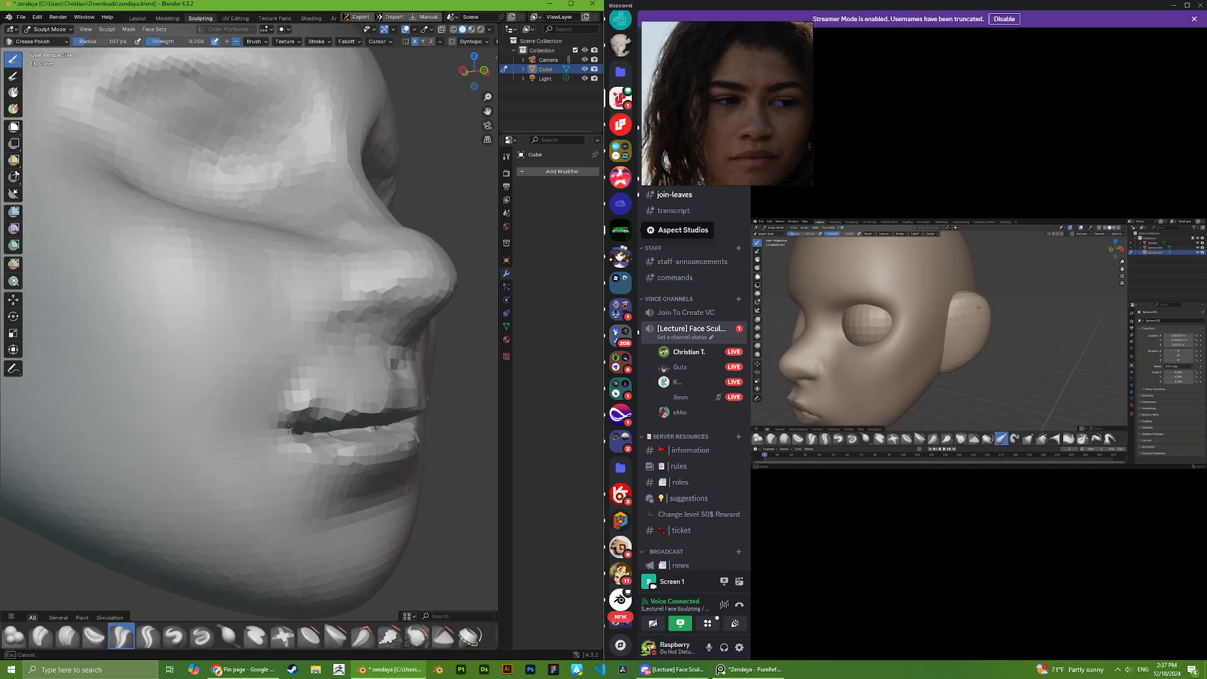
mouse_move(299, 428)
middle_mouse_down()
mouse_move(264, 431)
mouse_move(228, 408)
mouse_move(352, 405)
mouse_move(291, 409)
mouse_move(361, 373)
mouse_move(386, 426)
middle_mouse_up()
scroll(352, 406, "up", 2)
scroll(291, 409, "up", 1)
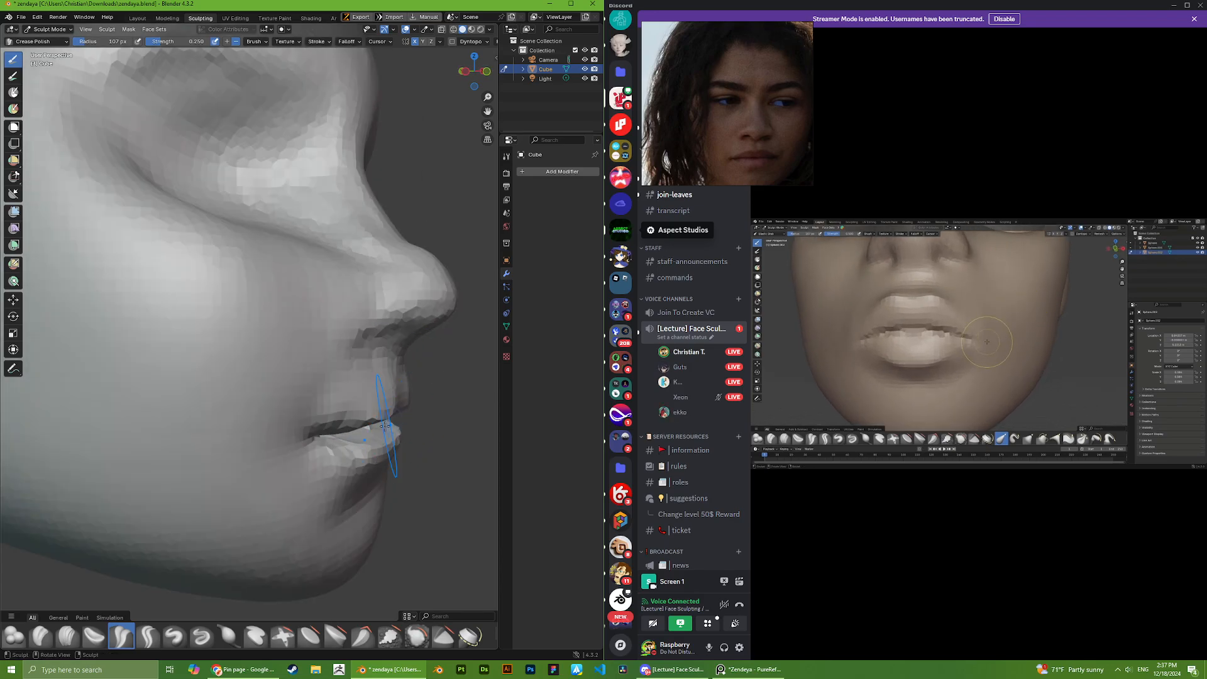
- Switch to the Draw Sharp brush at a 141 px radius and cut into the mouth line near its corner
key("g")
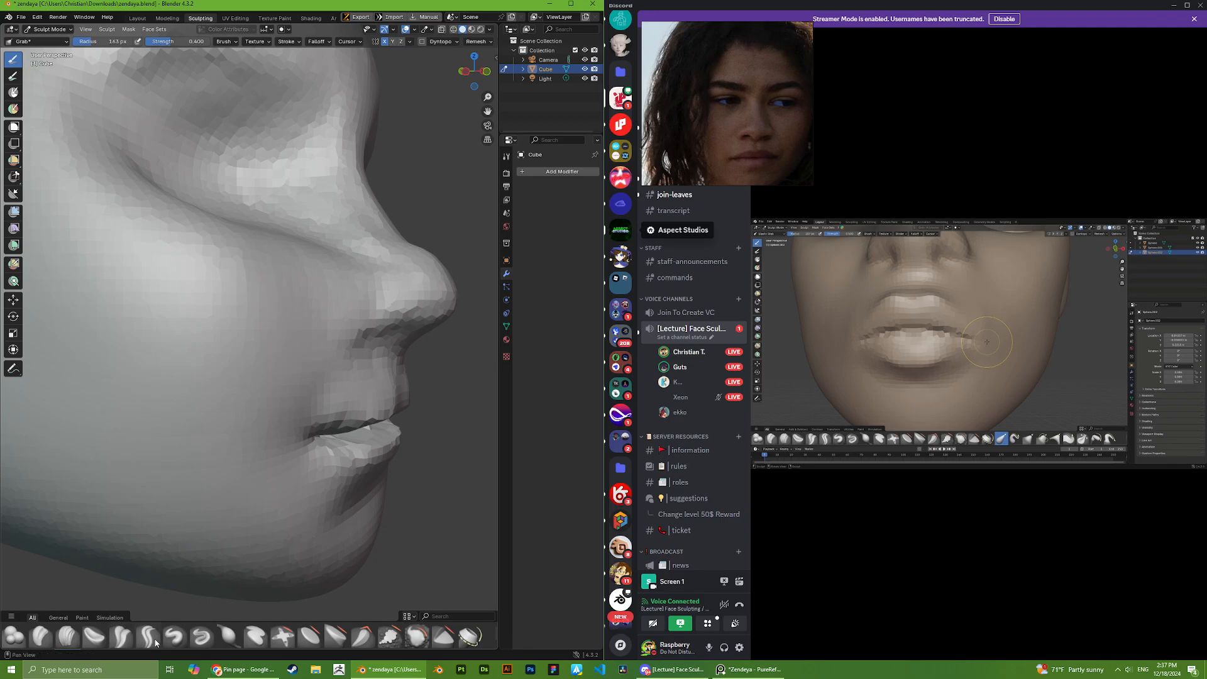
left_click(155, 639)
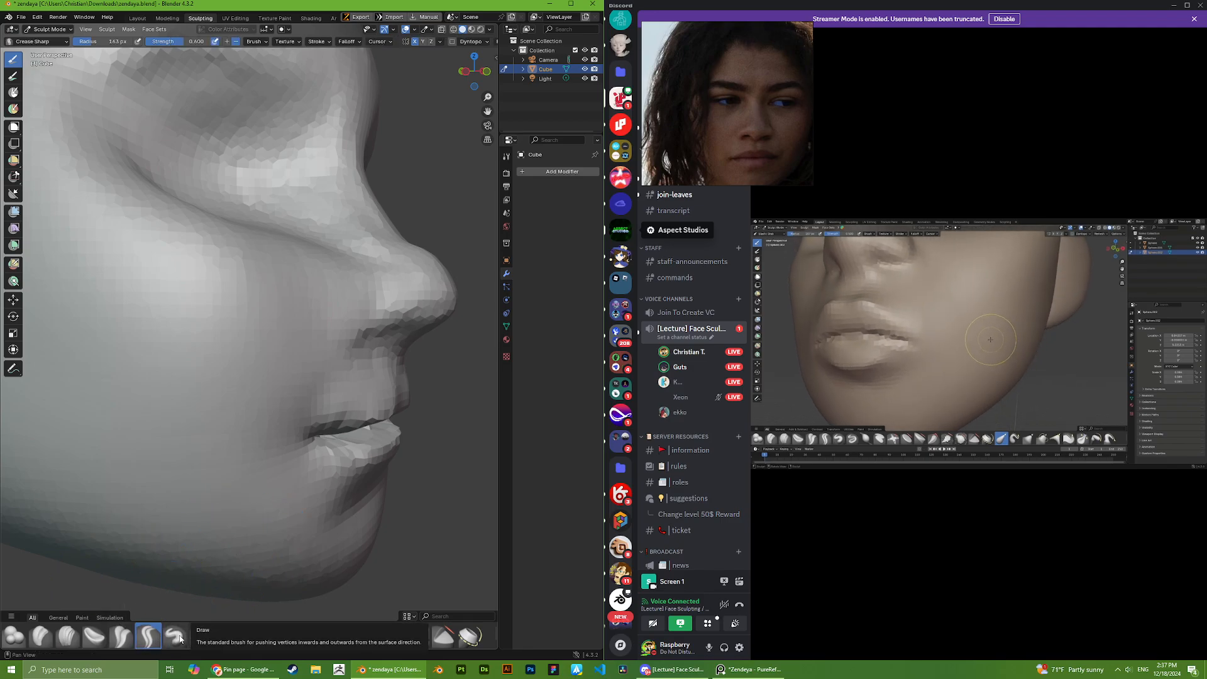
left_click(201, 637)
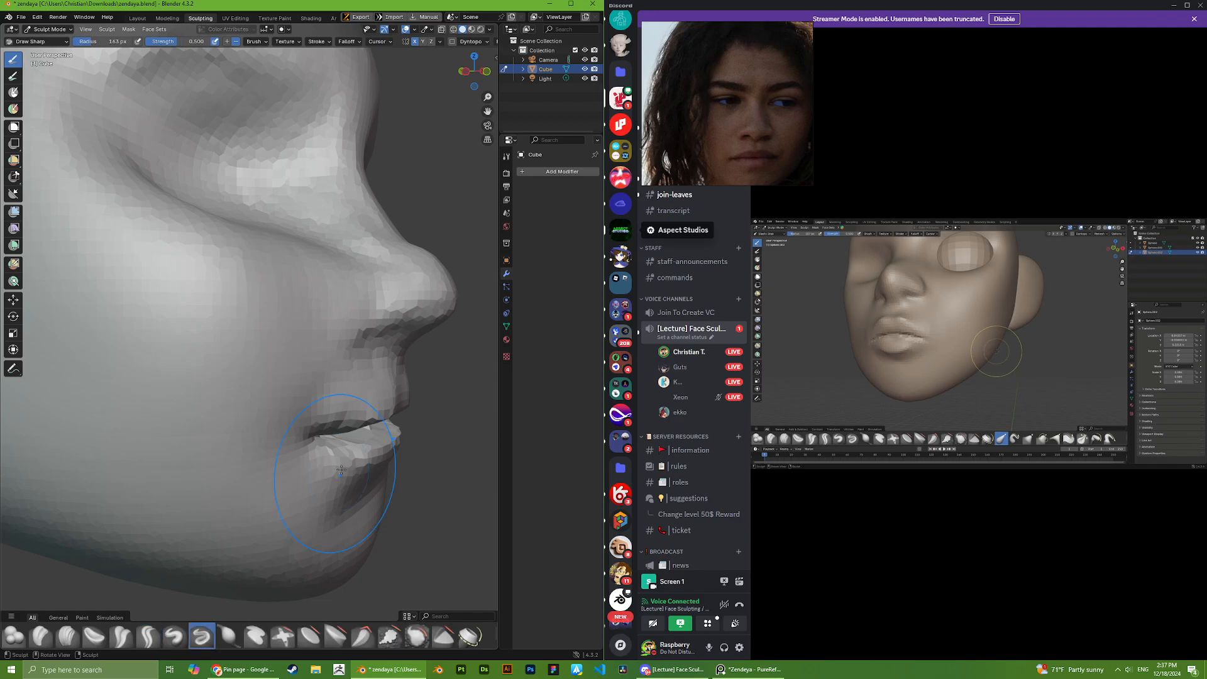
middle_click_drag(361, 418, 334, 416)
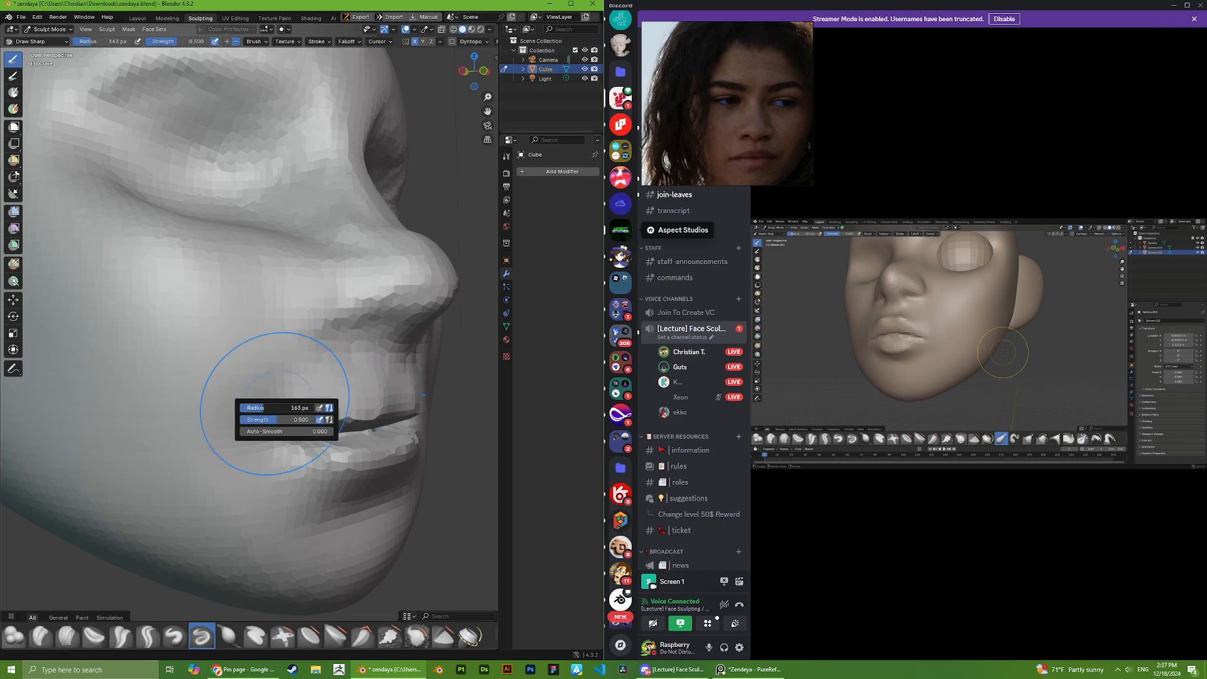
middle_click_drag(267, 401, 374, 299)
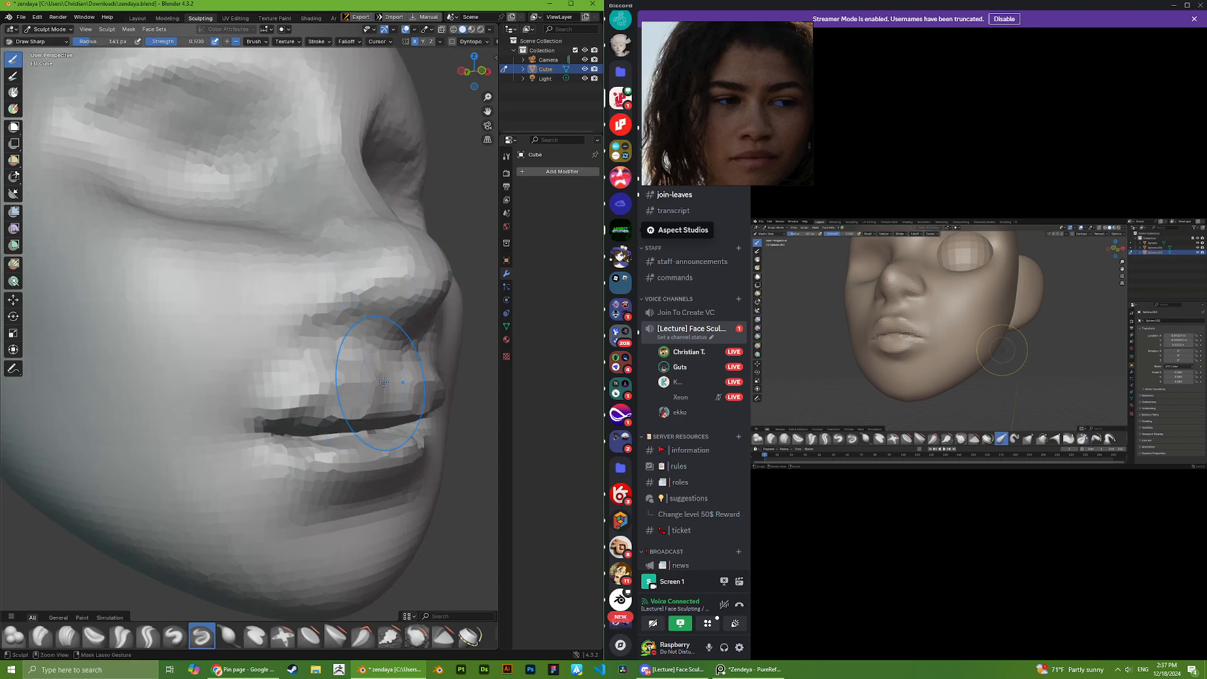
middle_click_drag(383, 382, 354, 394)
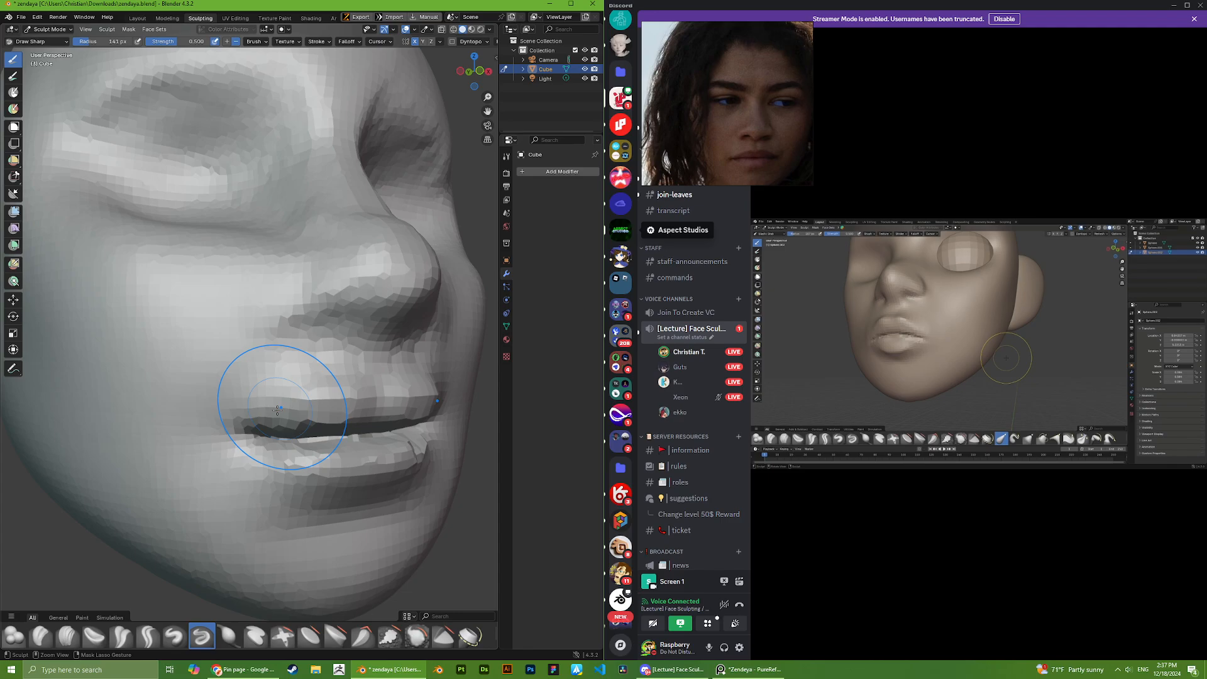
left_click_drag(247, 419, 242, 421)
- Carve along the lower part of the upper lip from the centre toward the mouth corner with Draw Sharp
scroll(277, 411, "down", 4)
middle_click_drag(327, 389, 277, 378)
scroll(280, 379, "up", 6)
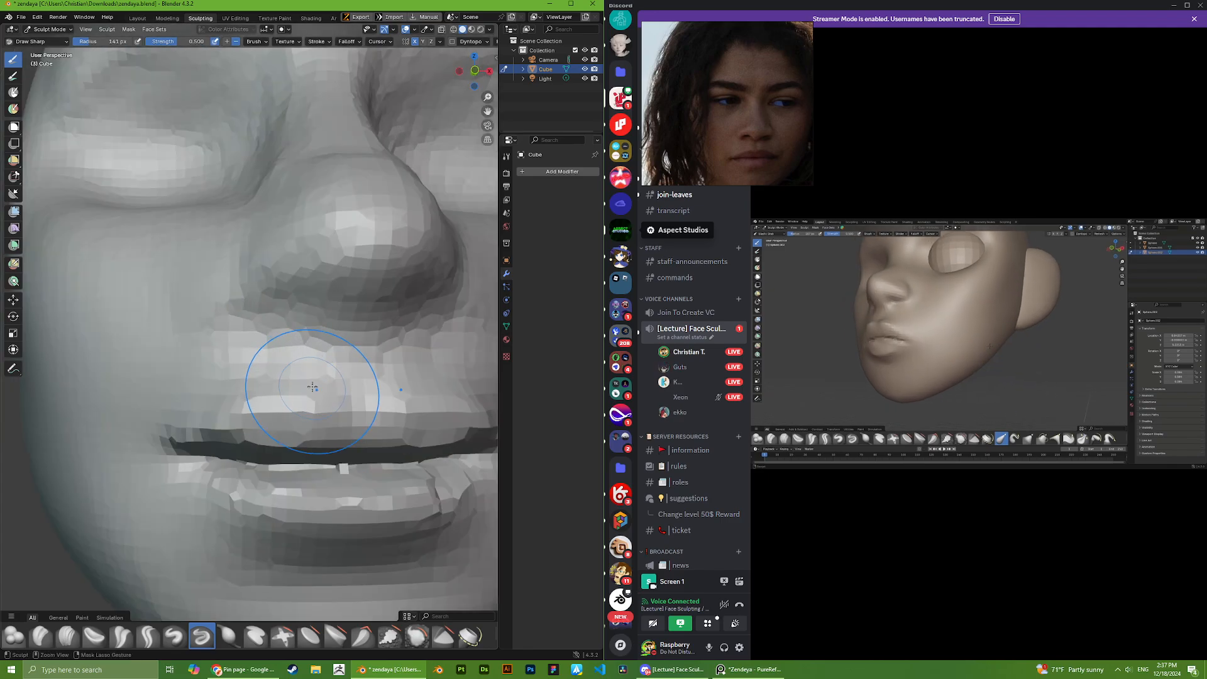
left_click_drag(348, 410, 245, 410)
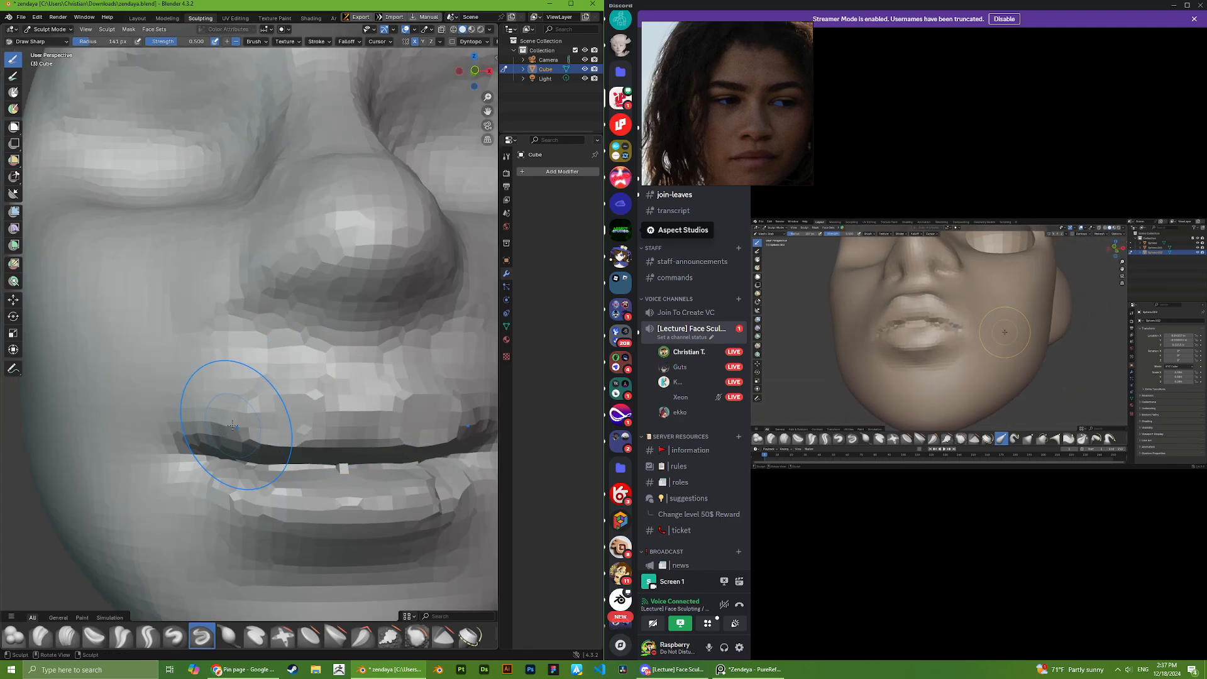
- Stroke the Draw Sharp brush along the lower lip from its centre toward the corner
scroll(251, 423, "down", 6)
mouse_move(310, 401)
middle_mouse_down()
mouse_move(235, 398)
mouse_move(283, 410)
middle_mouse_up()
scroll(256, 417, "up", 7)
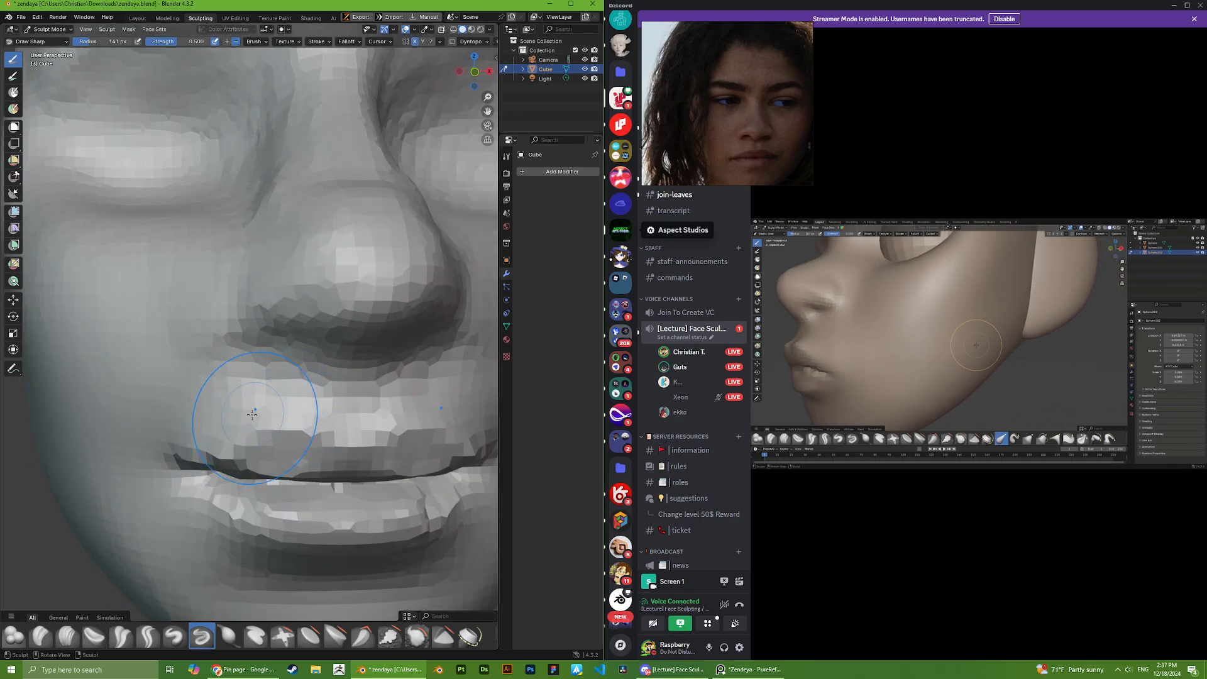
left_click_drag(332, 506, 241, 507)
scroll(317, 481, "down", 6)
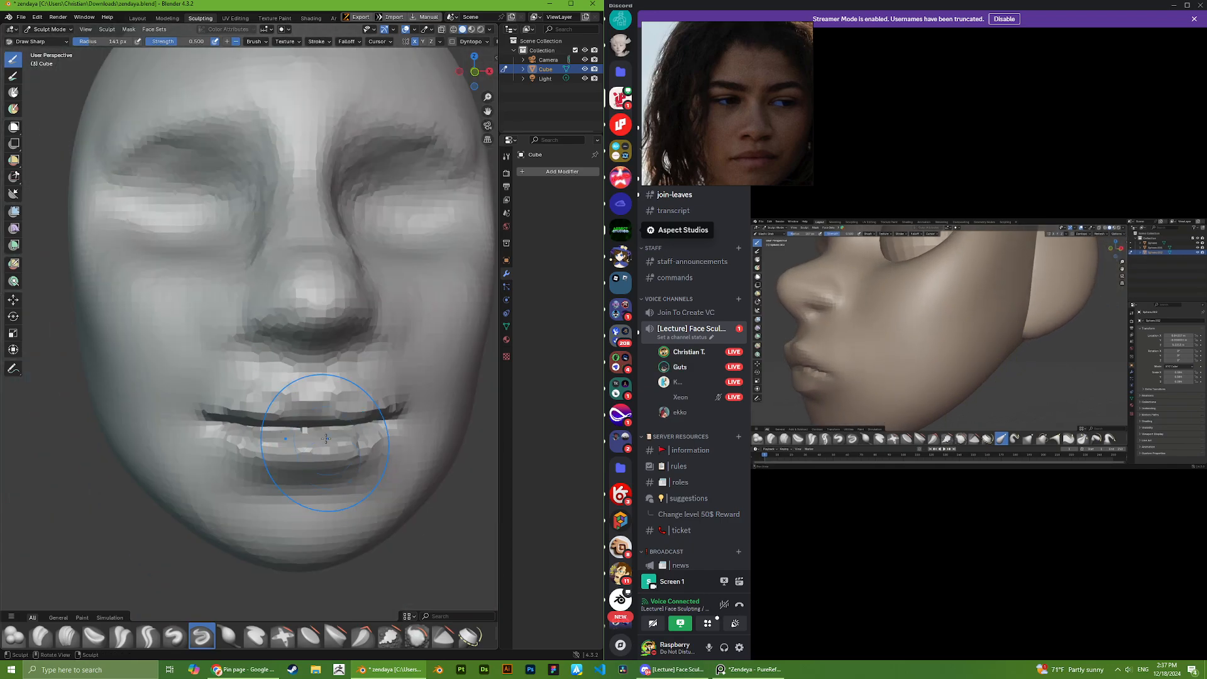
mouse_move(321, 421)
middle_mouse_down()
mouse_move(248, 411)
mouse_move(286, 427)
mouse_move(310, 399)
mouse_move(364, 404)
middle_mouse_up()
scroll(311, 395, "up", 5)
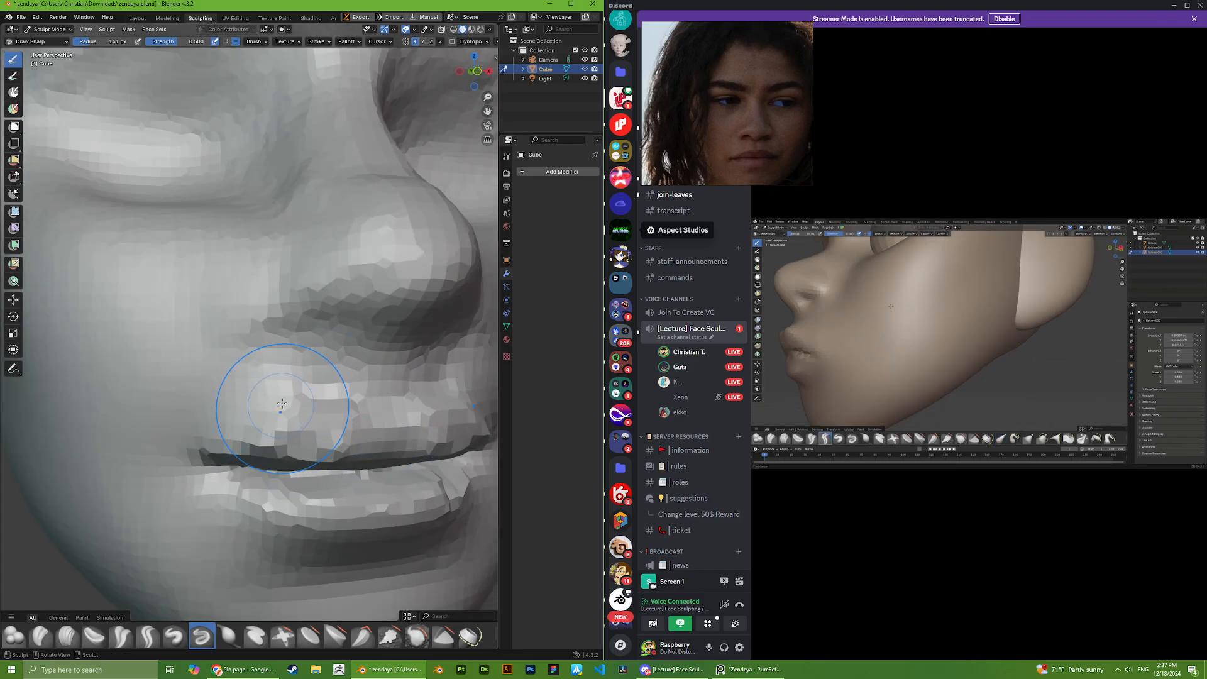
- Choose a finer voxel size and remesh the head
scroll(283, 403, "down", 5)
mouse_move(283, 352)
middle_mouse_down()
mouse_move(295, 377)
mouse_move(368, 402)
mouse_move(383, 471)
mouse_move(399, 433)
mouse_move(433, 427)
mouse_move(349, 411)
mouse_move(334, 380)
middle_mouse_up()
scroll(367, 405, "up", 5)
scroll(428, 425, "down", 4)
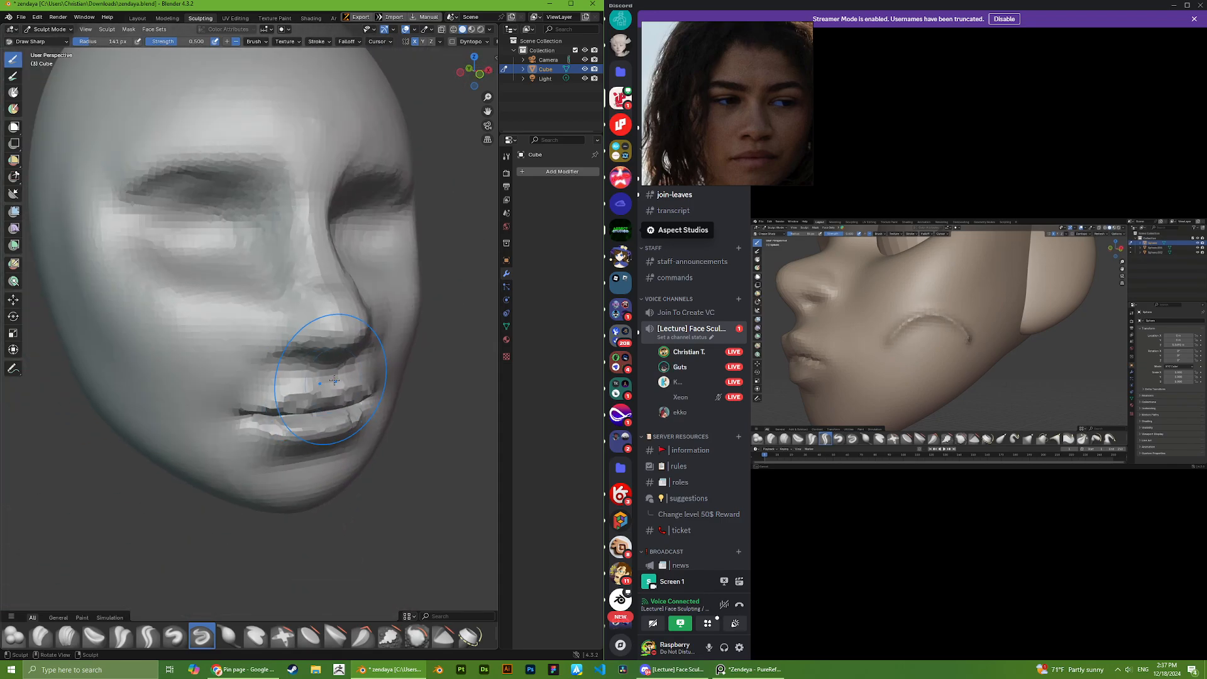
key("r")
left_click(342, 381)
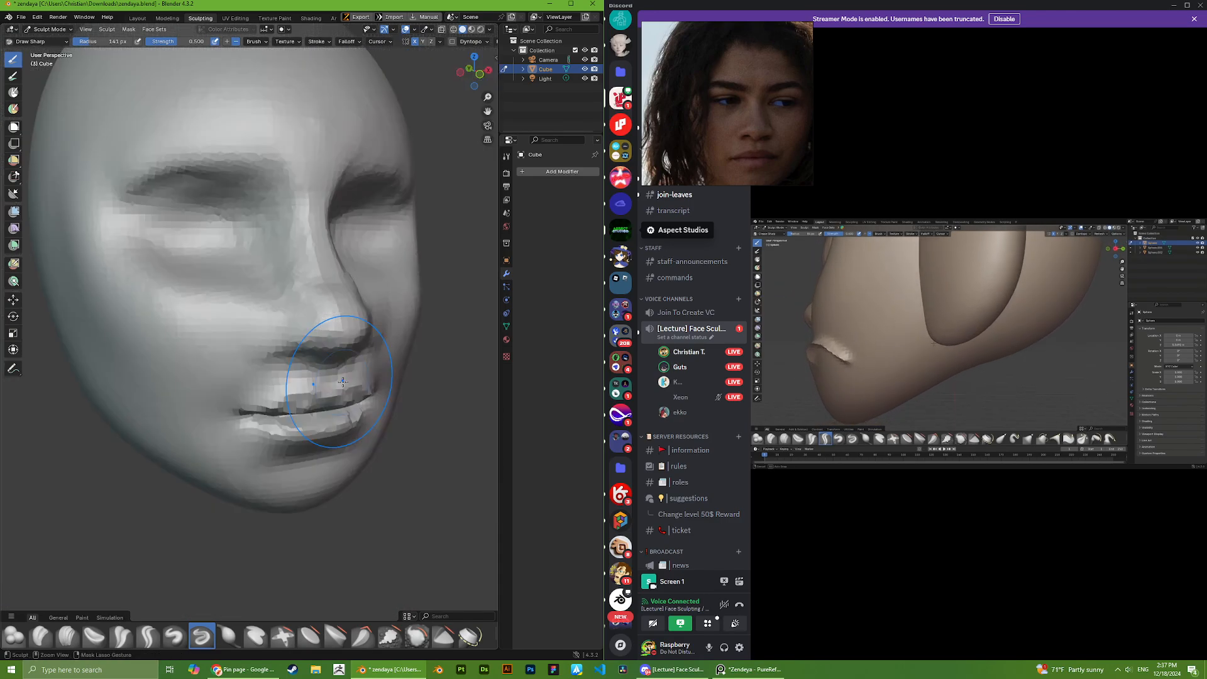
key("ctrl+r")
- Deepen the gap between the lips across to the mouth corner with a Draw Sharp stroke
left_click_drag(371, 398, 270, 411)
mouse_move(270, 412)
middle_mouse_down()
mouse_move(310, 371)
mouse_move(315, 386)
mouse_move(244, 369)
middle_mouse_up()
scroll(333, 387, "up", 1)
scroll(258, 342, "up", 4)
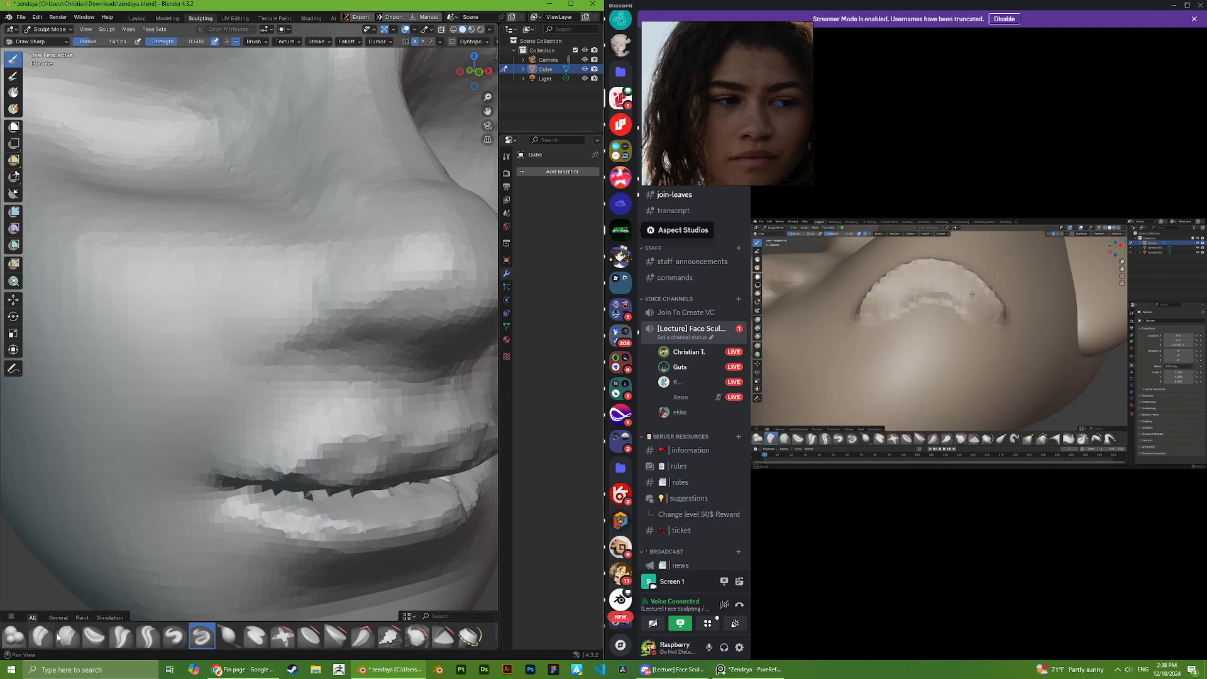
- Switch to Clay Strips, reduce its radius to about 78 px, and build up the side of the upper lip
right_click(350, 455)
left_click_drag(298, 455, 291, 455)
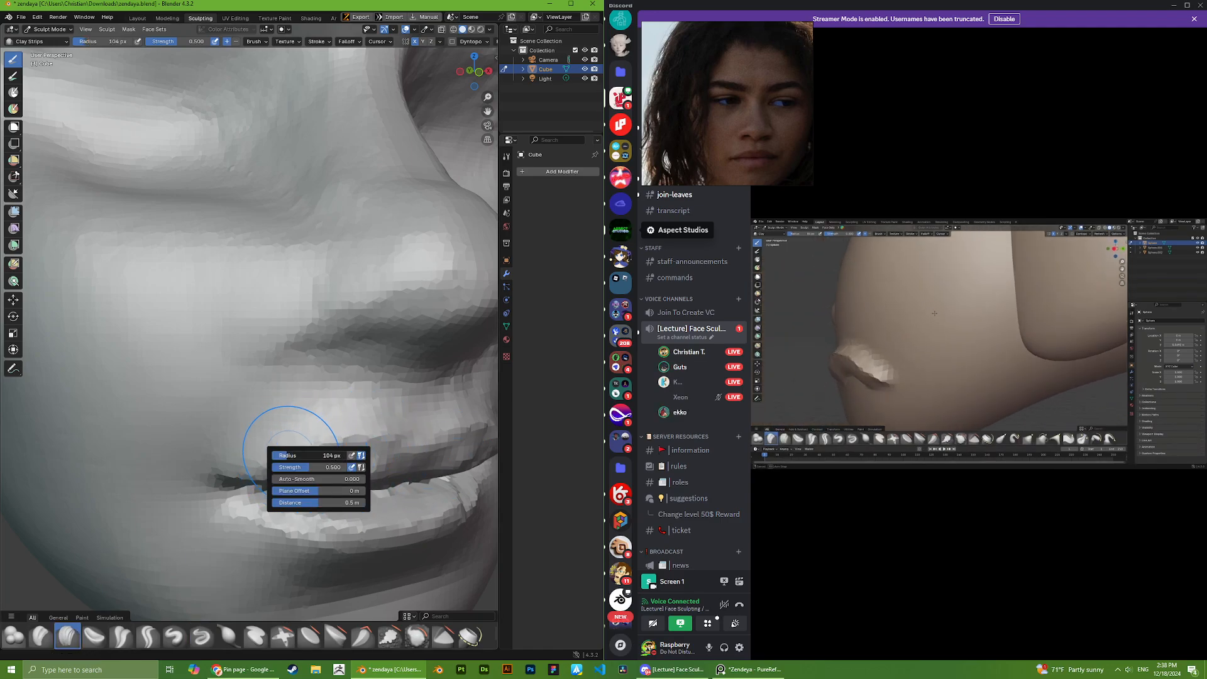
middle_click_drag(394, 377, 379, 358)
right_click(303, 402)
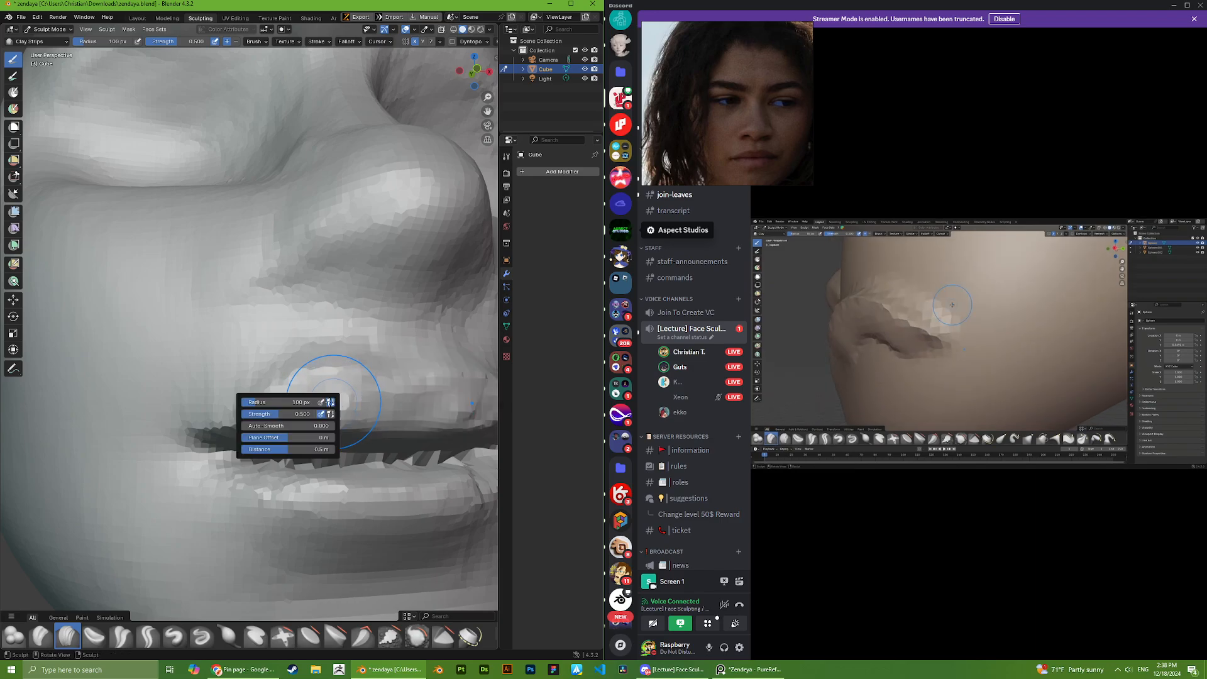
left_click_drag(302, 402, 260, 400)
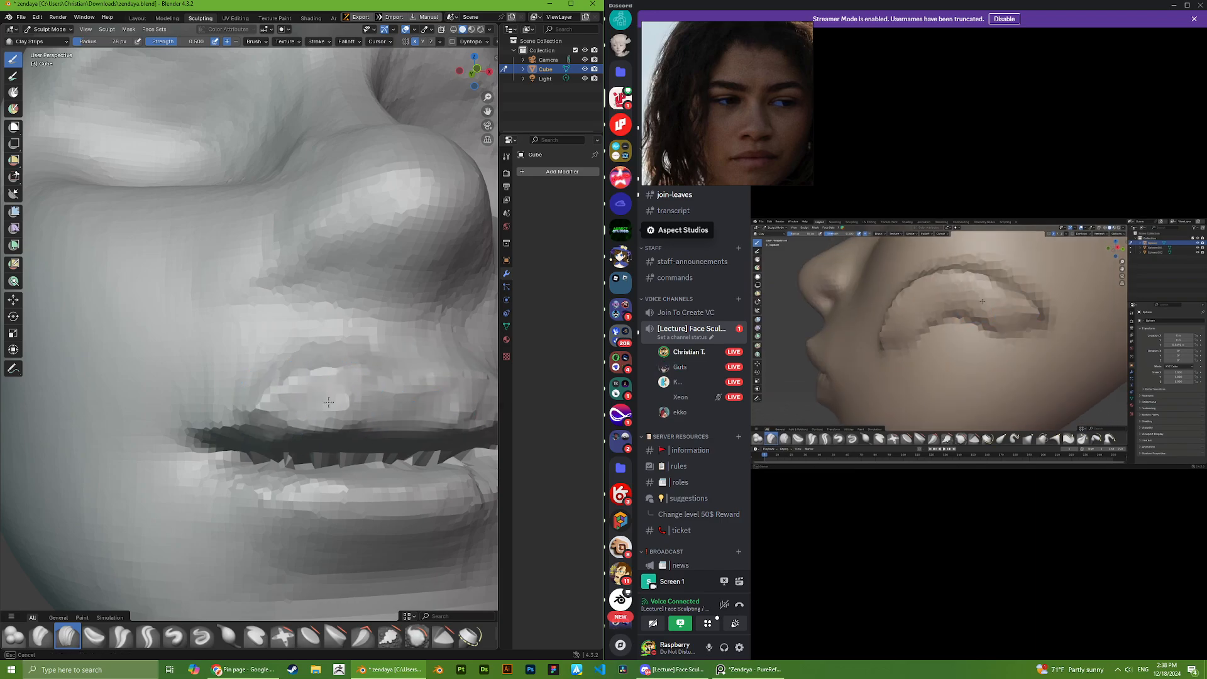
mouse_move(367, 398)
middle_mouse_down()
mouse_move(379, 427)
mouse_move(378, 333)
middle_mouse_up()
mouse_move(377, 329)
left_mouse_down()
mouse_move(358, 326)
mouse_move(390, 336)
left_mouse_up()
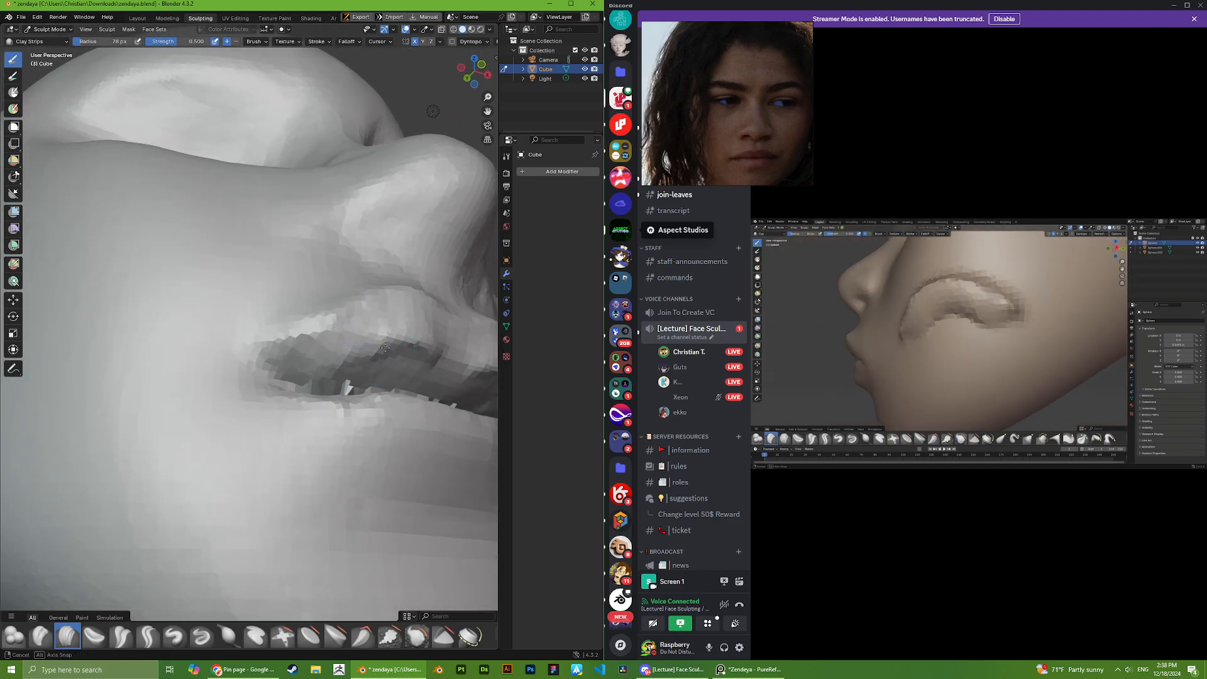
- Add Clay Strips volume along the underside of the upper lip near its centre
middle_click_drag(396, 365, 369, 457)
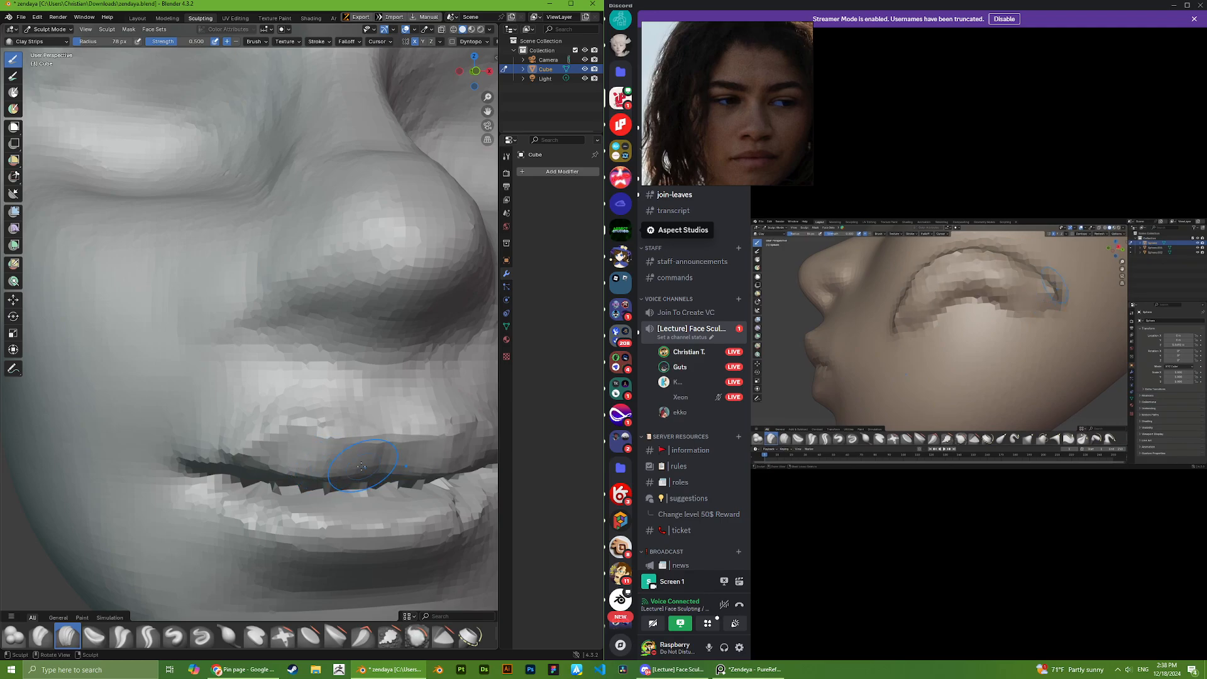
scroll(276, 439, "down", 7)
mouse_move(277, 434)
middle_mouse_down()
mouse_move(333, 402)
mouse_move(282, 392)
mouse_move(302, 404)
mouse_move(296, 352)
middle_mouse_up()
scroll(287, 385, "up", 3)
scroll(296, 349, "up", 4)
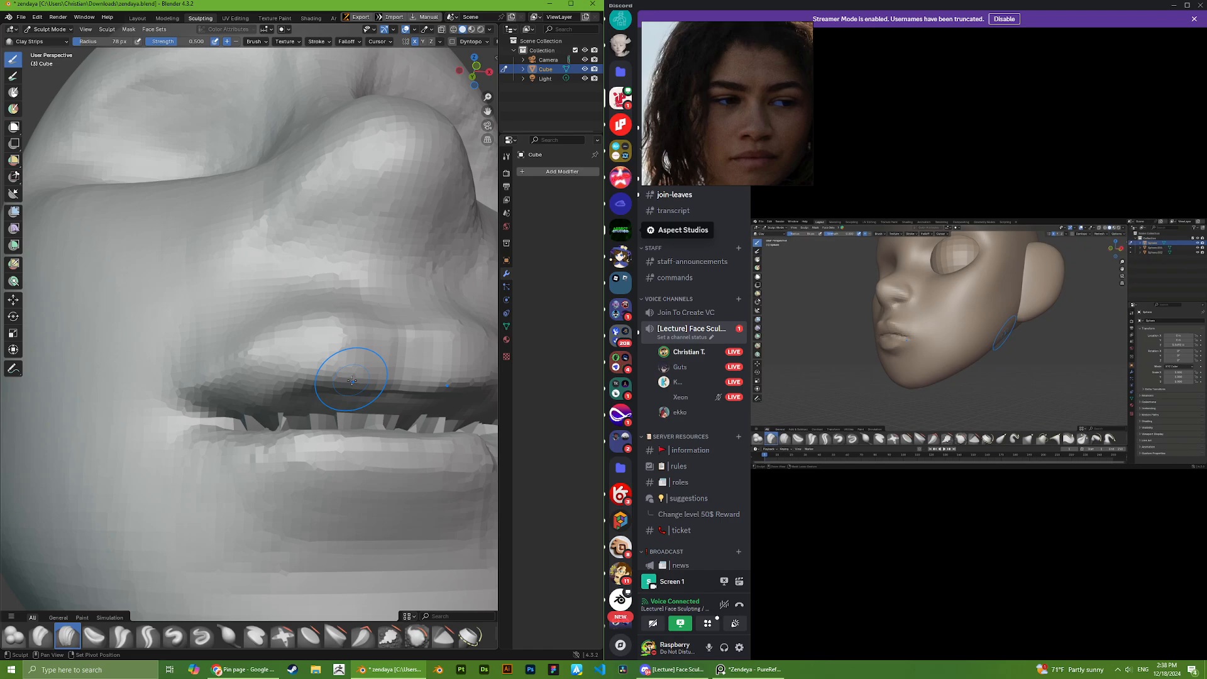
left_click_drag(350, 378, 382, 391)
- Extend the upper lip's underside toward the mouth corner with Clay Strips
scroll(308, 397, "down", 3)
mouse_move(304, 402)
middle_mouse_down()
mouse_move(329, 418)
mouse_move(307, 452)
mouse_move(270, 407)
mouse_move(286, 382)
mouse_move(314, 388)
middle_mouse_up()
scroll(329, 418, "down", 3)
scroll(269, 407, "up", 5)
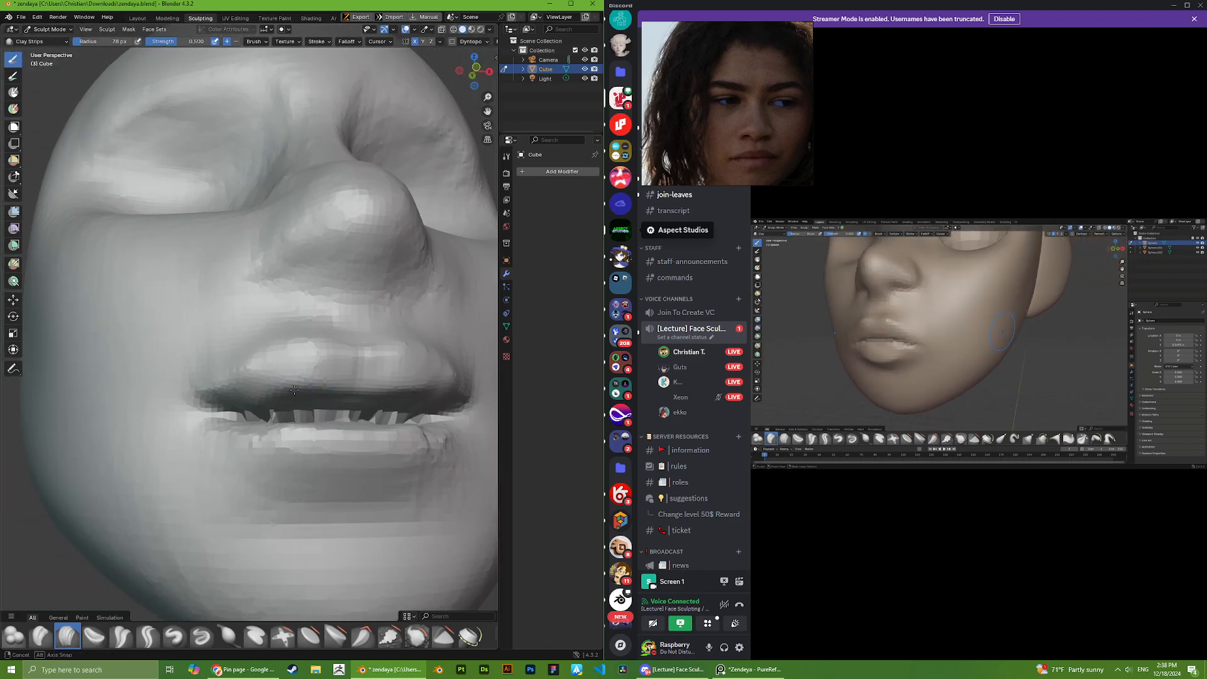
left_click_drag(312, 396, 269, 399)
middle_click_drag(269, 400, 284, 406)
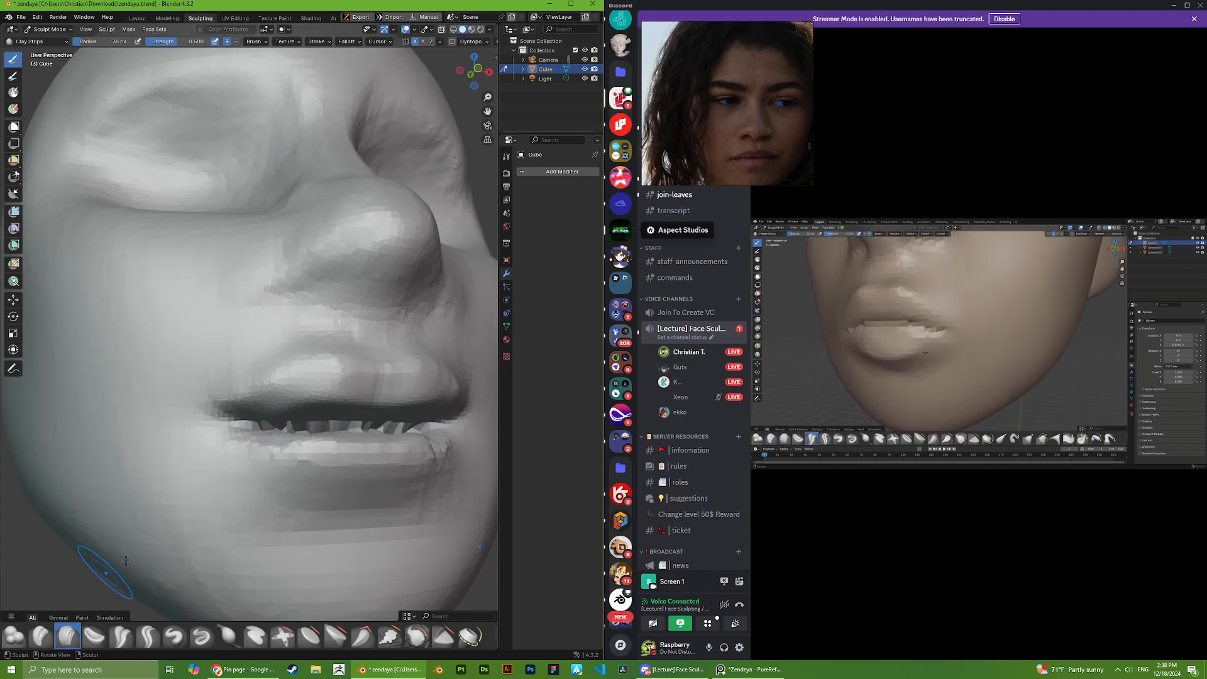
- Reshape the mouth corner with the Grab brush at a radius of about 135 px
key("g")
right_click(237, 464)
left_click_drag(223, 460, 242, 432)
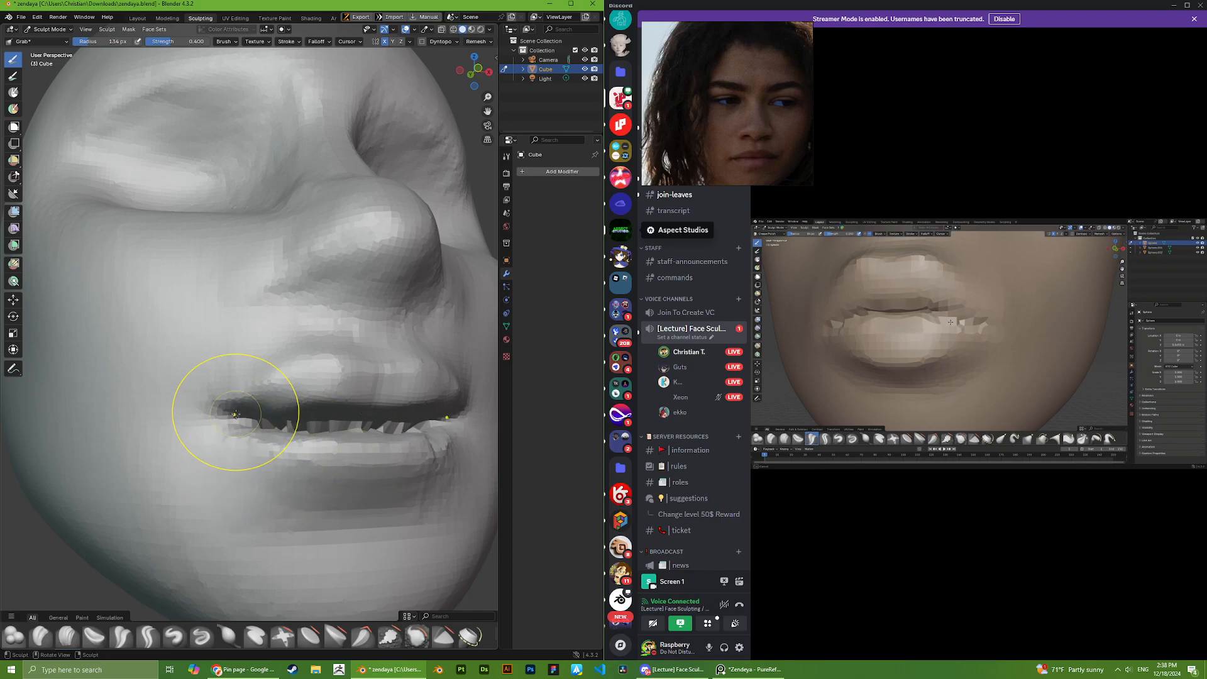
mouse_move(270, 463)
middle_mouse_down()
mouse_move(344, 483)
mouse_move(237, 511)
mouse_move(220, 447)
mouse_move(172, 555)
middle_mouse_up()
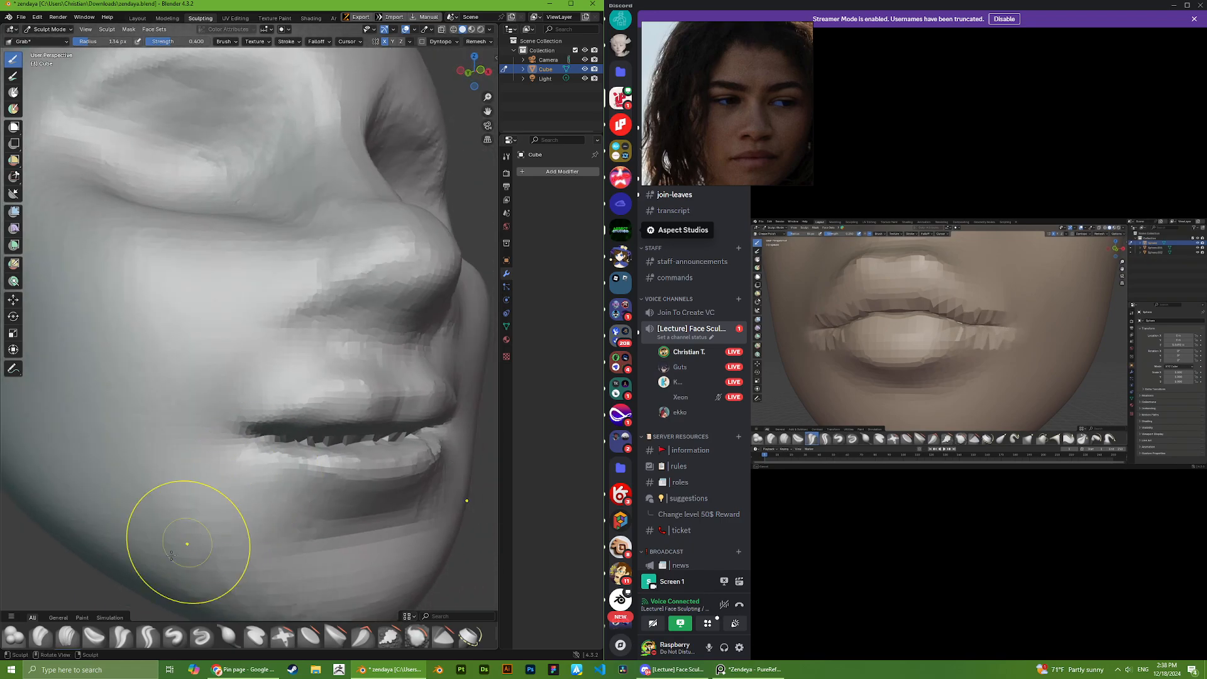
- Polish the jagged gap between the lips with Crease Polish, reducing the brush radius to 149 px
left_click(121, 636)
right_click(385, 444)
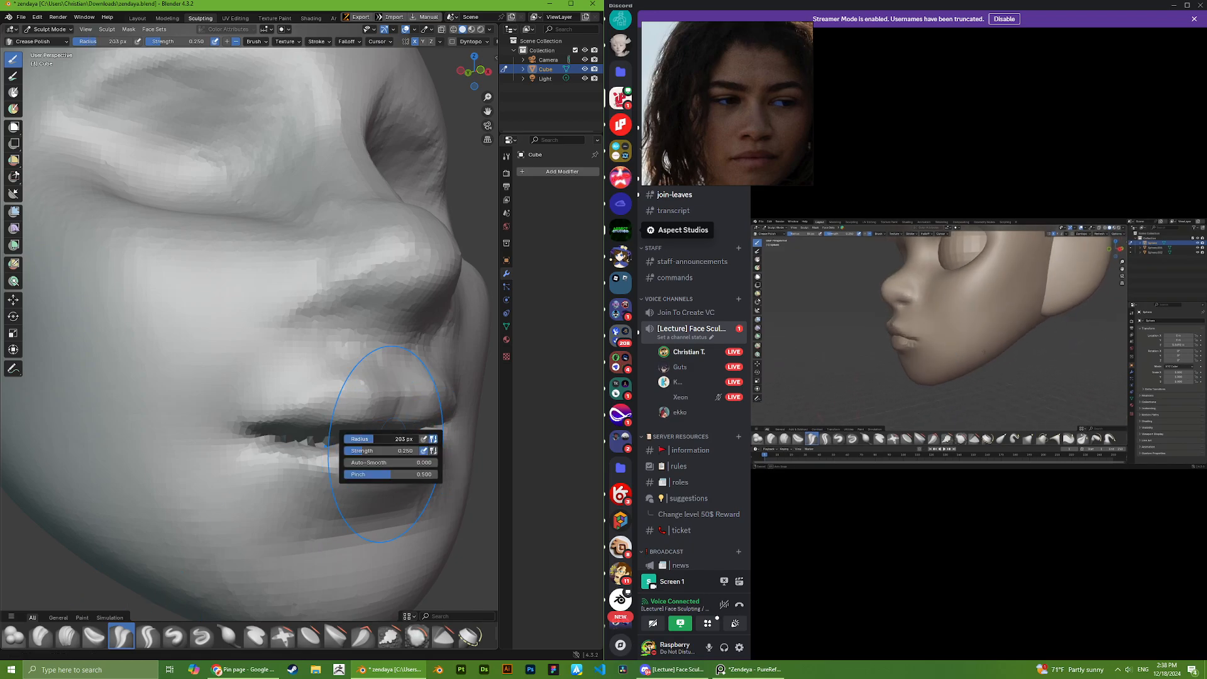
left_click_drag(375, 438, 389, 439)
mouse_move(277, 432)
left_mouse_down()
mouse_move(269, 441)
mouse_move(321, 435)
mouse_move(225, 437)
left_mouse_up()
right_click(305, 439)
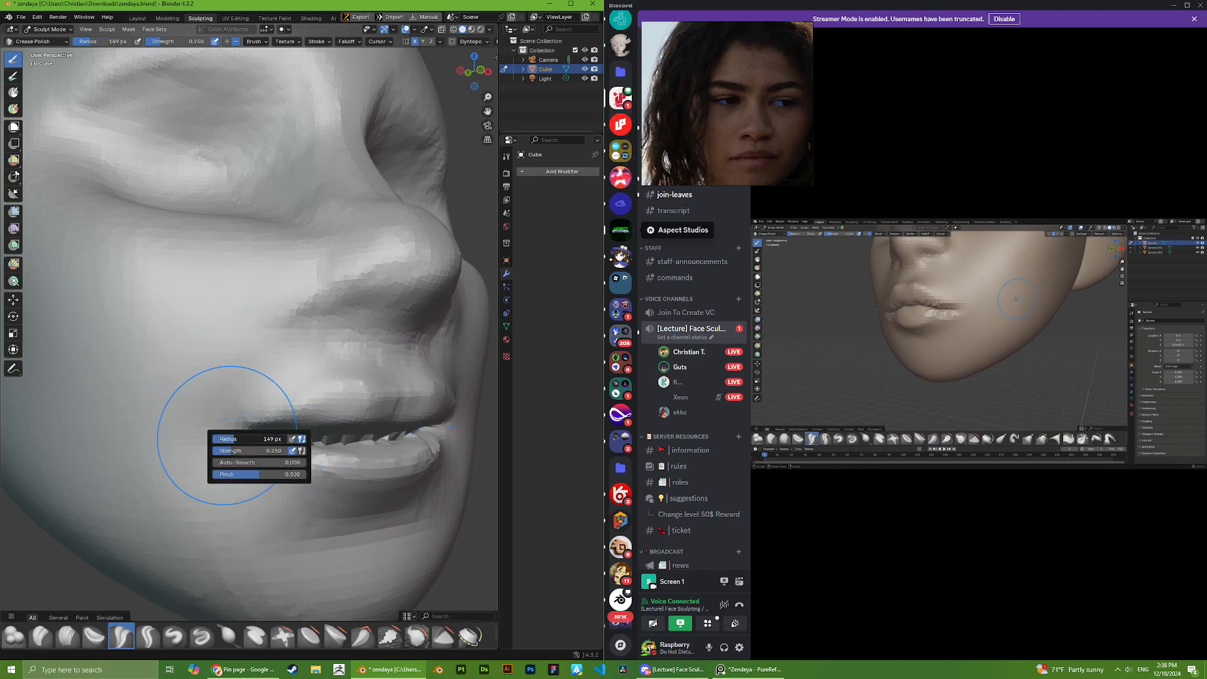
middle_click_drag(376, 436, 364, 425)
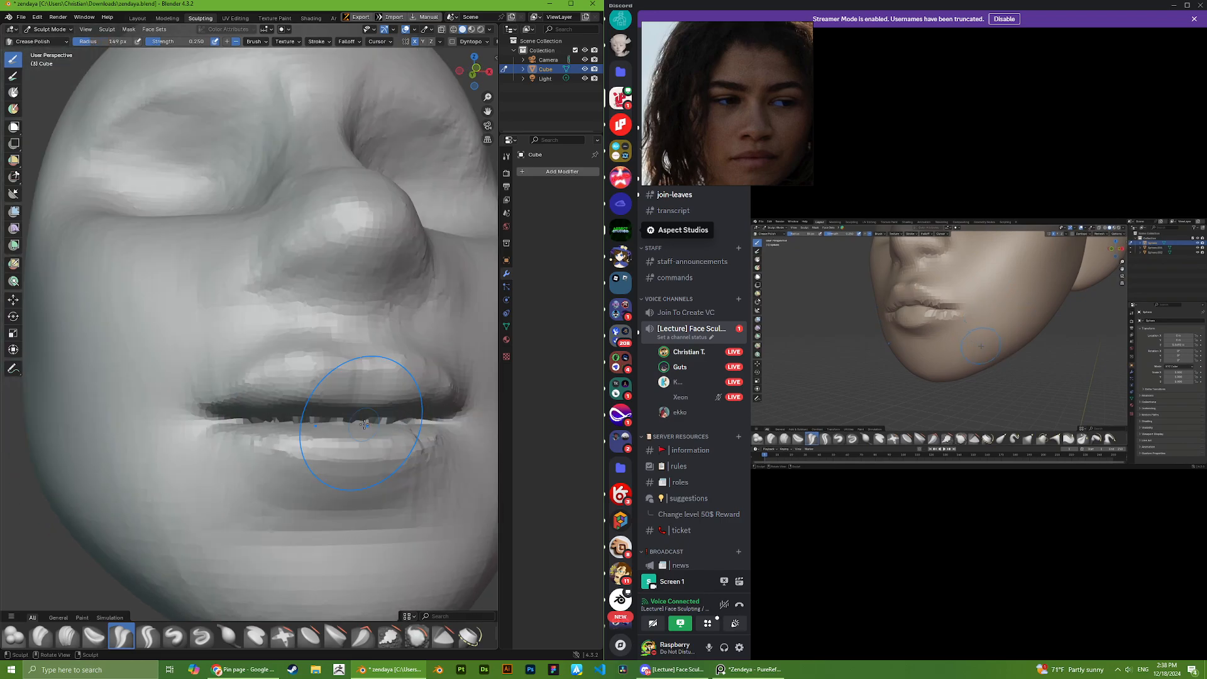
- Enlarge the Crease Polish brush to about 289 px, lower its strength, and soften the mouth line toward the corner
mouse_move(276, 418)
middle_mouse_down()
mouse_move(323, 417)
mouse_move(369, 442)
mouse_move(345, 434)
mouse_move(261, 462)
middle_mouse_up()
right_click(196, 441)
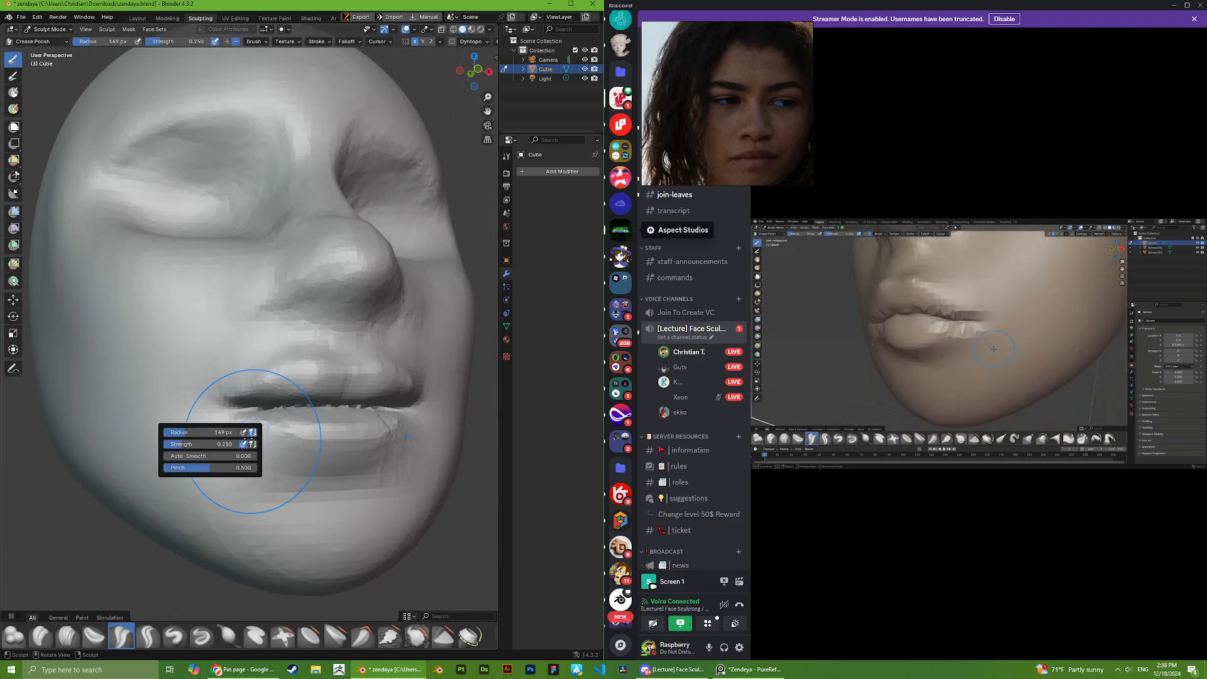
mouse_move(195, 443)
left_mouse_down()
mouse_move(183, 443)
mouse_move(218, 434)
left_mouse_up()
left_click_drag(336, 394, 286, 404)
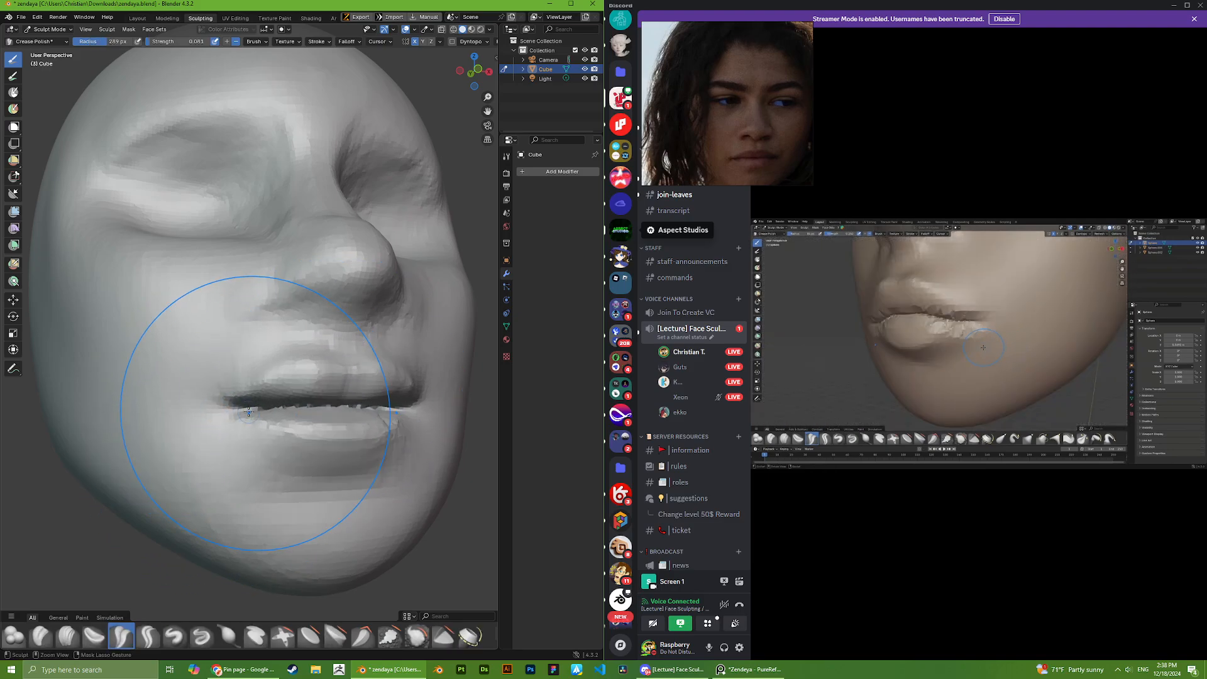
right_click(237, 419)
mouse_move(210, 419)
left_mouse_down()
mouse_move(192, 419)
mouse_move(242, 404)
left_mouse_up()
- Set the Grab brush to a 177 px radius and pull the upper lip's outer edge down toward the mouth line
key("g")
right_click(247, 436)
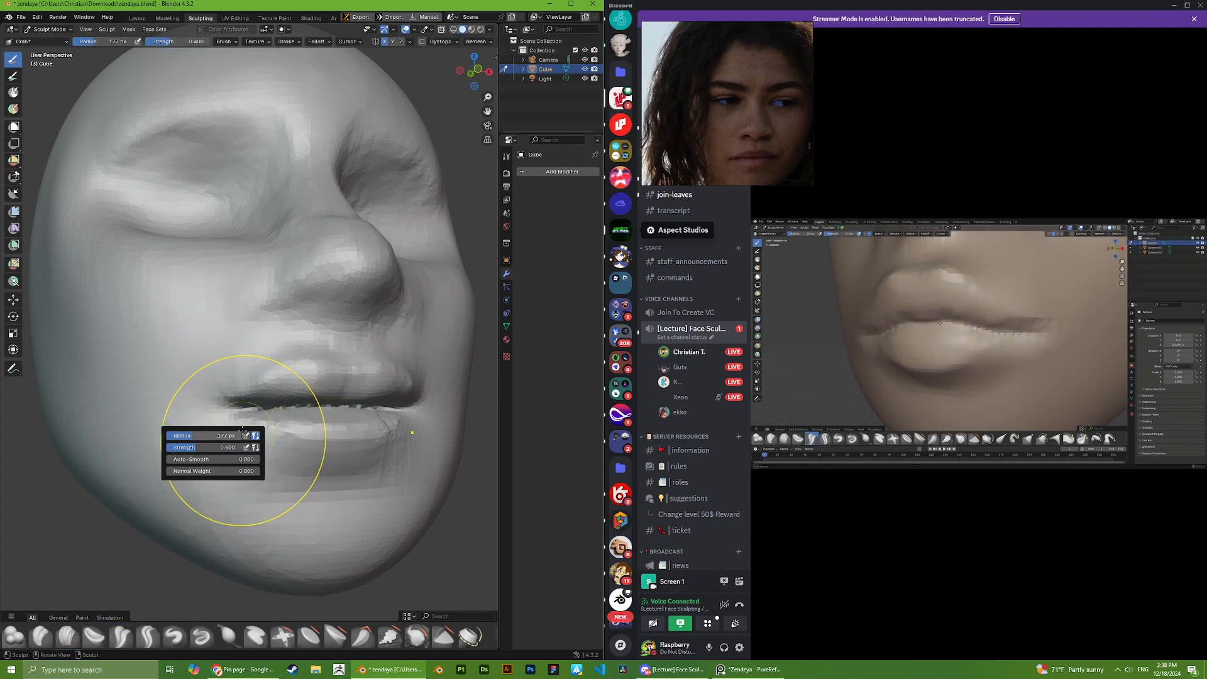
mouse_move(318, 451)
middle_mouse_down()
mouse_move(380, 423)
mouse_move(310, 412)
middle_mouse_up()
scroll(384, 430, "up", 4)
scroll(251, 437, "up", 2)
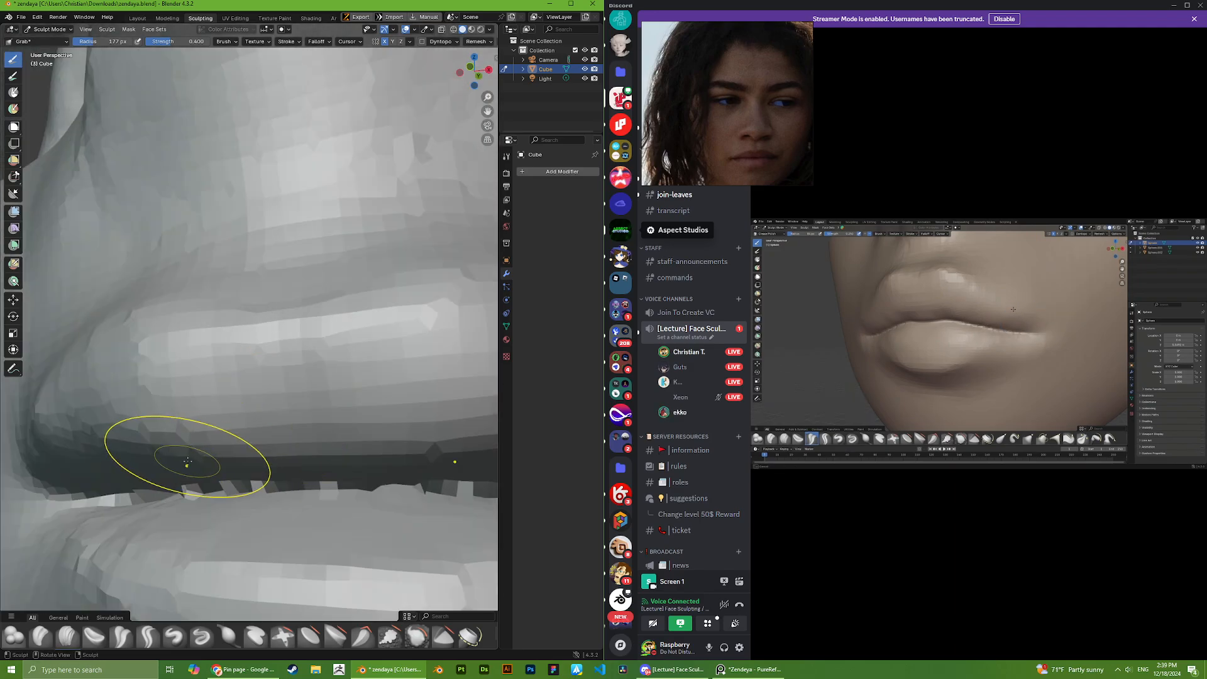
middle_click_drag(188, 461, 139, 561)
scroll(127, 602, "down", 5)
middle_click_drag(127, 602, 188, 534)
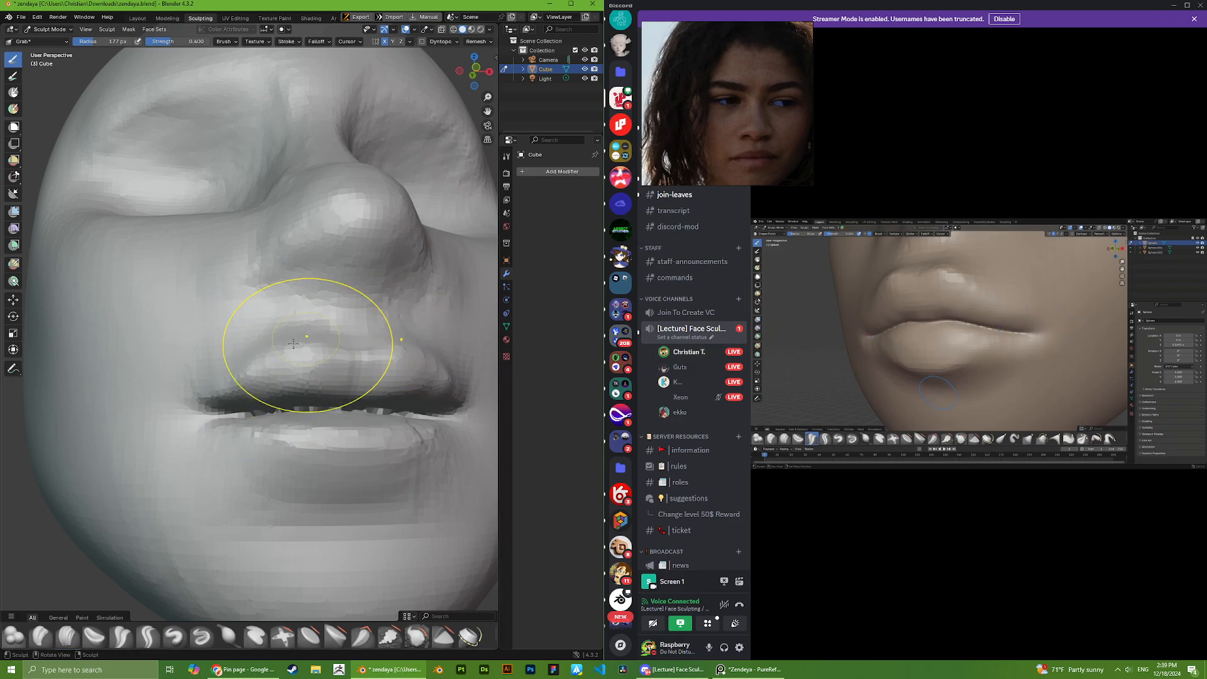
middle_click_drag(220, 368, 256, 382)
left_click_drag(256, 383, 275, 404)
- Set the Clay Strips brush to a 108 px radius and build up the upper lip's front and lower edge
mouse_move(256, 393)
middle_mouse_down()
mouse_move(263, 435)
mouse_move(298, 411)
mouse_move(338, 415)
mouse_move(283, 445)
middle_mouse_up()
scroll(264, 436, "down", 4)
scroll(283, 445, "up", 5)
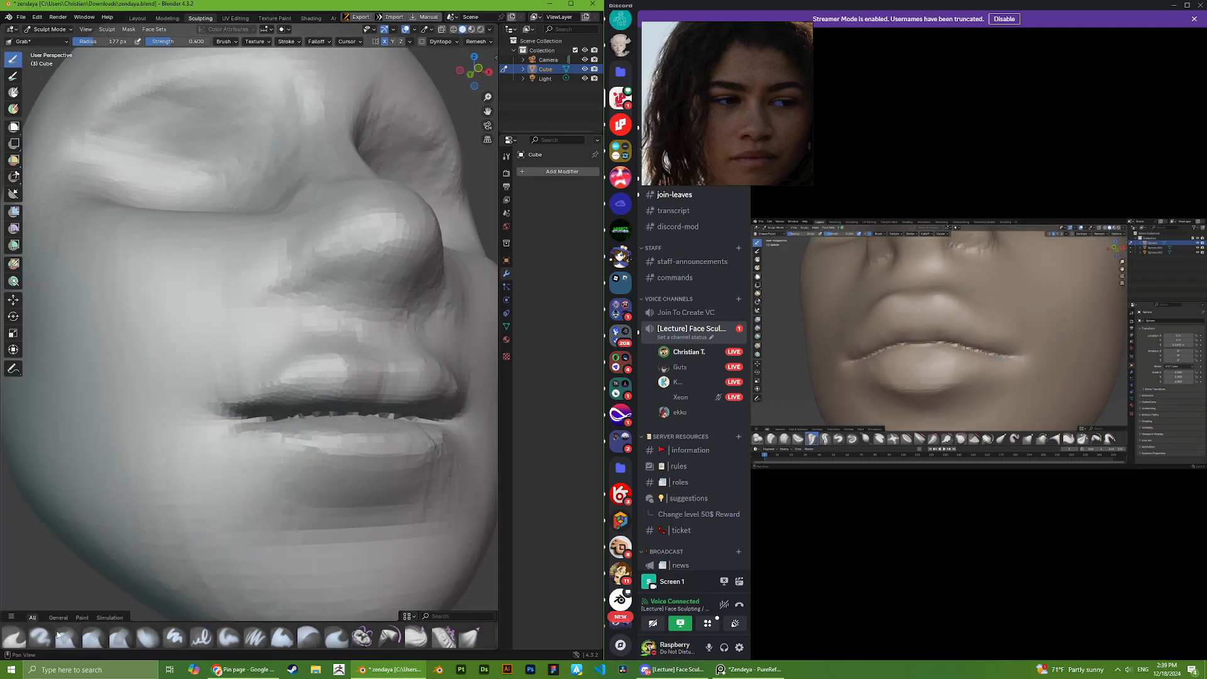
left_click(67, 636)
right_click(265, 398)
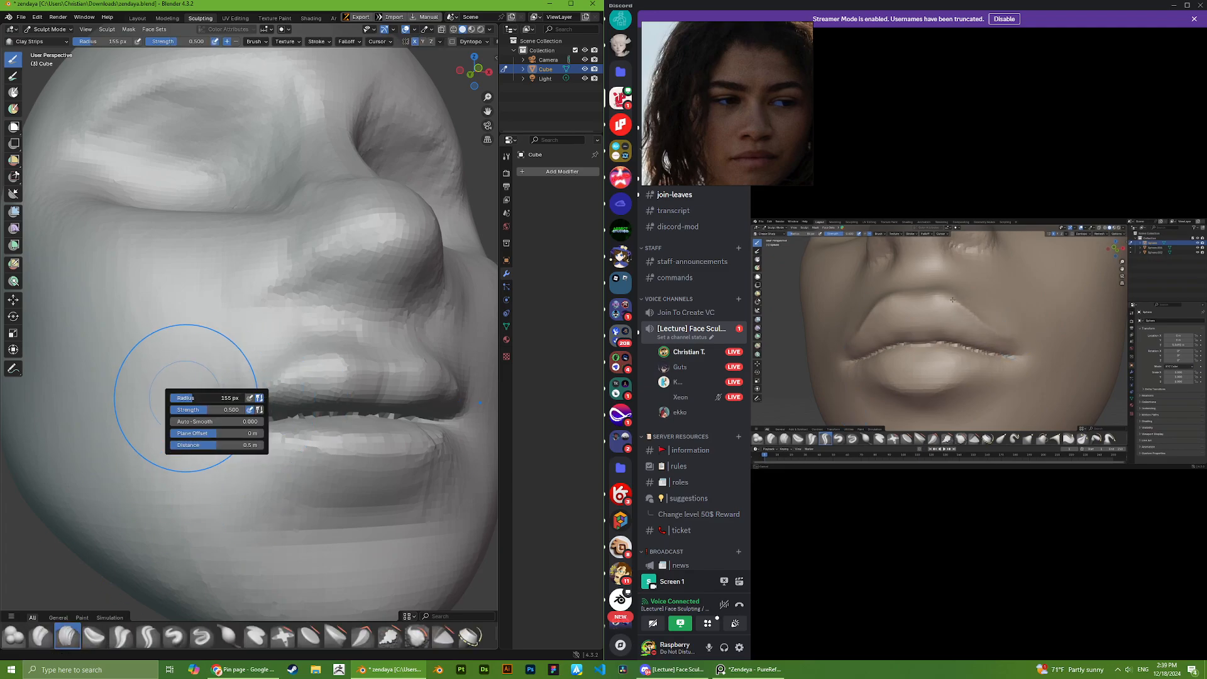
scroll(353, 427, "up", 3)
middle_click_drag(352, 431, 350, 402)
left_click_drag(371, 414, 295, 427)
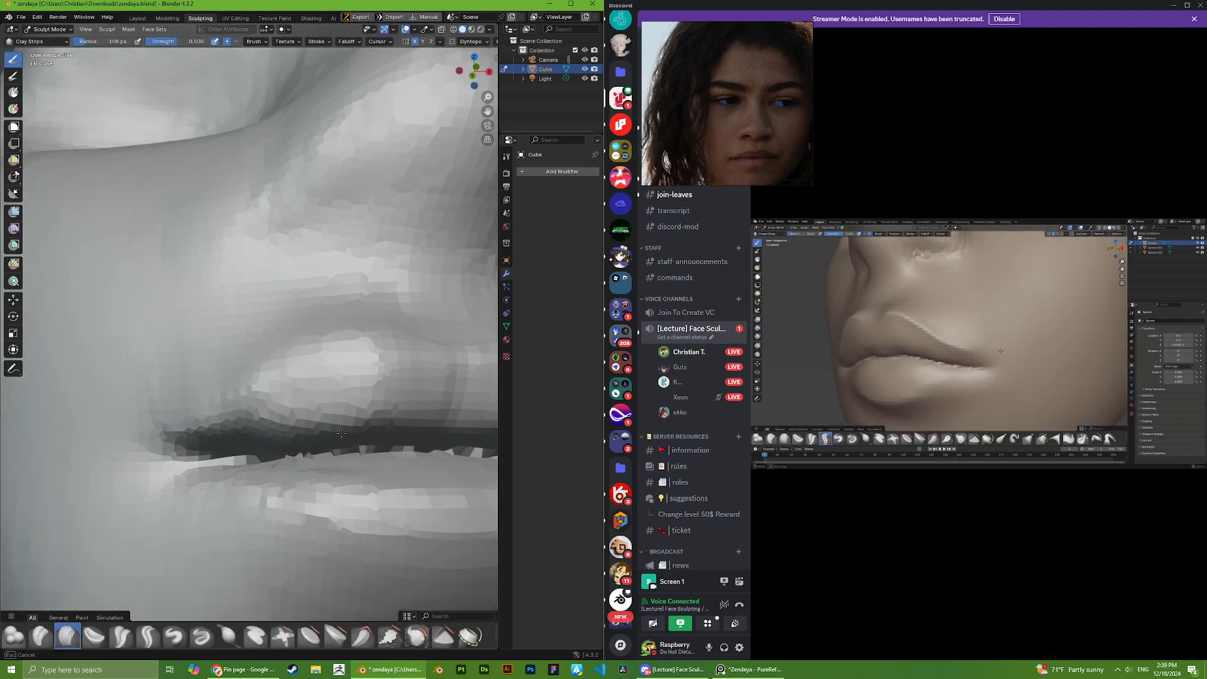
mouse_move(371, 412)
middle_mouse_down()
mouse_move(375, 450)
mouse_move(162, 413)
mouse_move(356, 407)
middle_mouse_up()
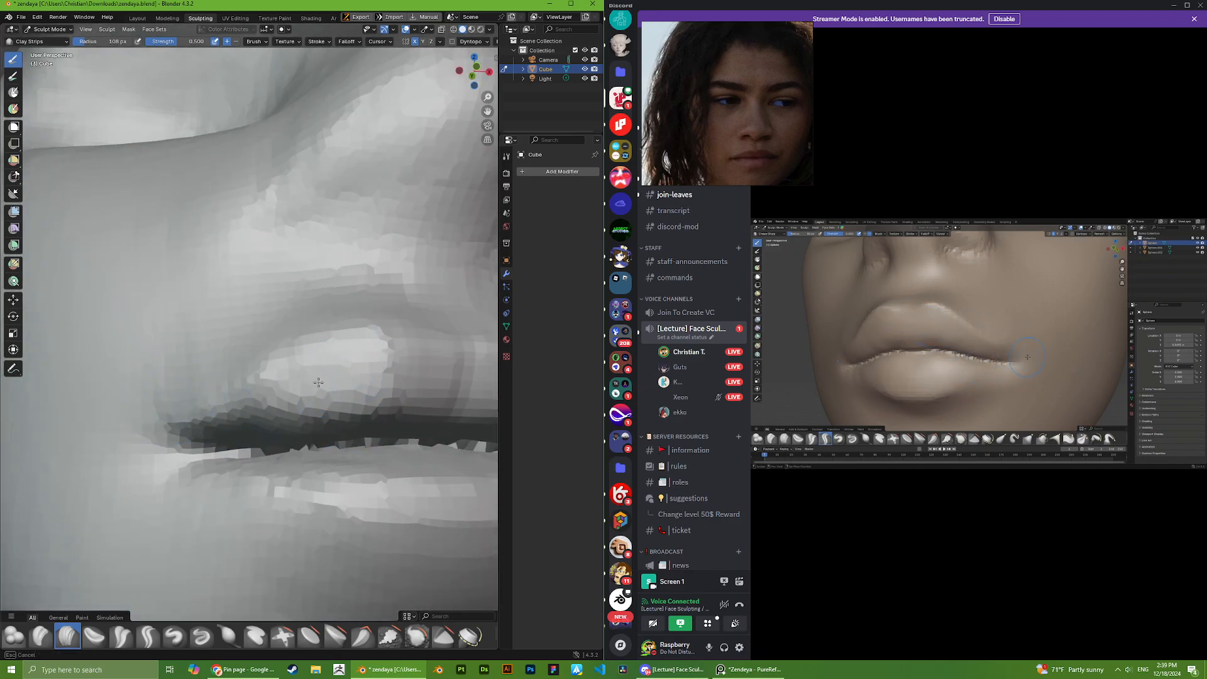
left_click_drag(318, 382, 334, 381)
- Examine the upper and lower lip volume from the front, both three-quarter sides and below
scroll(324, 379, "down", 4)
middle_click_drag(323, 380, 290, 380)
scroll(277, 385, "up", 4)
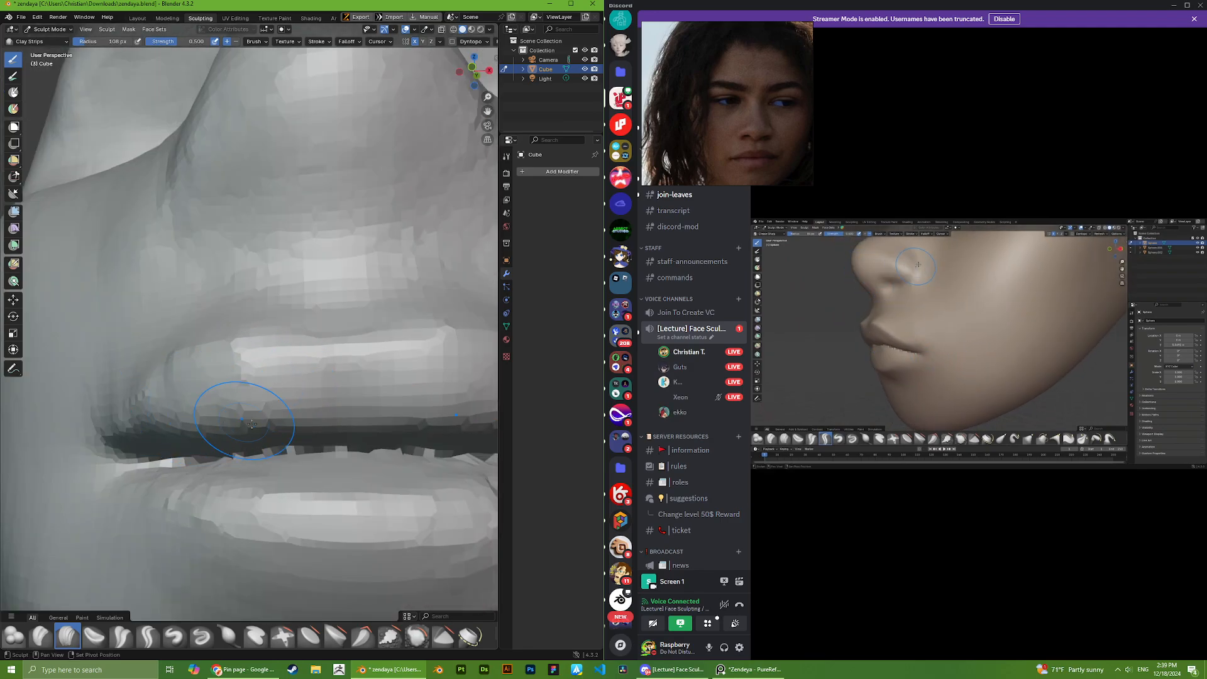
scroll(258, 394, "down", 7)
mouse_move(258, 394)
middle_mouse_down()
mouse_move(359, 415)
mouse_move(264, 330)
mouse_move(369, 358)
middle_mouse_up()
scroll(277, 351, "up", 6)
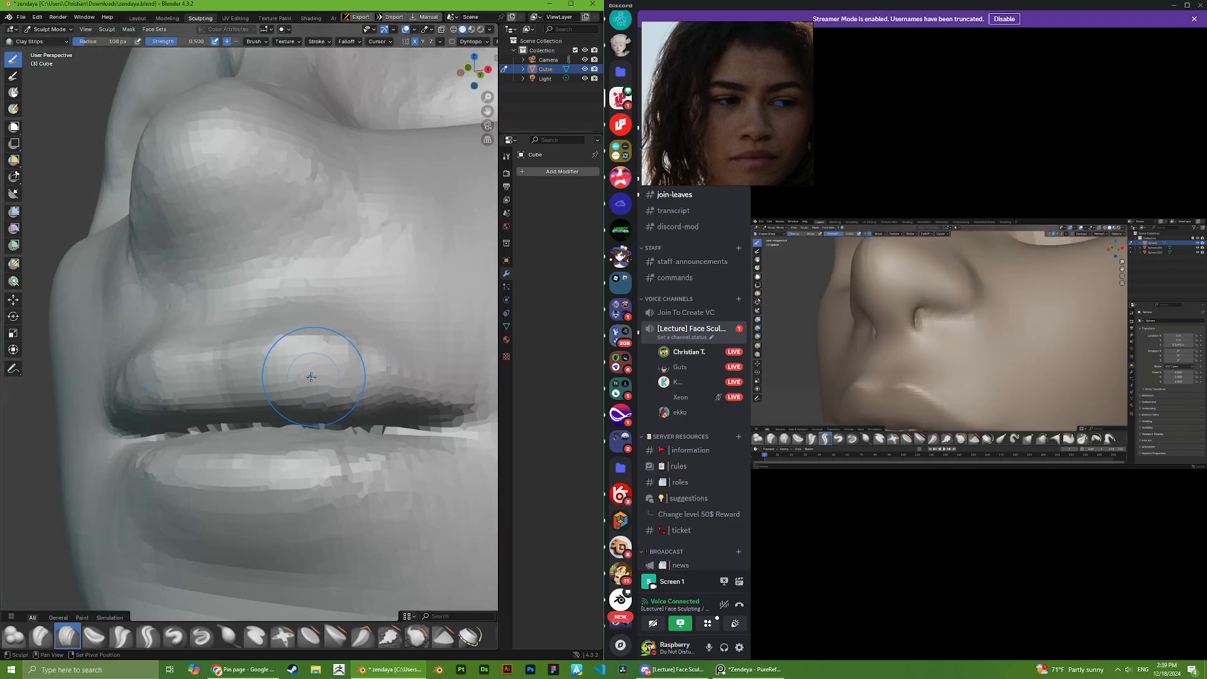
mouse_move(231, 382)
middle_mouse_down()
mouse_move(278, 330)
mouse_move(334, 351)
mouse_move(274, 340)
mouse_move(299, 393)
mouse_move(277, 437)
mouse_move(296, 427)
mouse_move(232, 387)
mouse_move(278, 411)
mouse_move(283, 396)
mouse_move(277, 428)
mouse_move(300, 431)
middle_mouse_up()
scroll(334, 350, "down", 2)
scroll(300, 393, "up", 3)
scroll(296, 425, "down", 4)
scroll(229, 377, "up", 1)
scroll(268, 292, "down", 2)
scroll(248, 256, "up", 5)
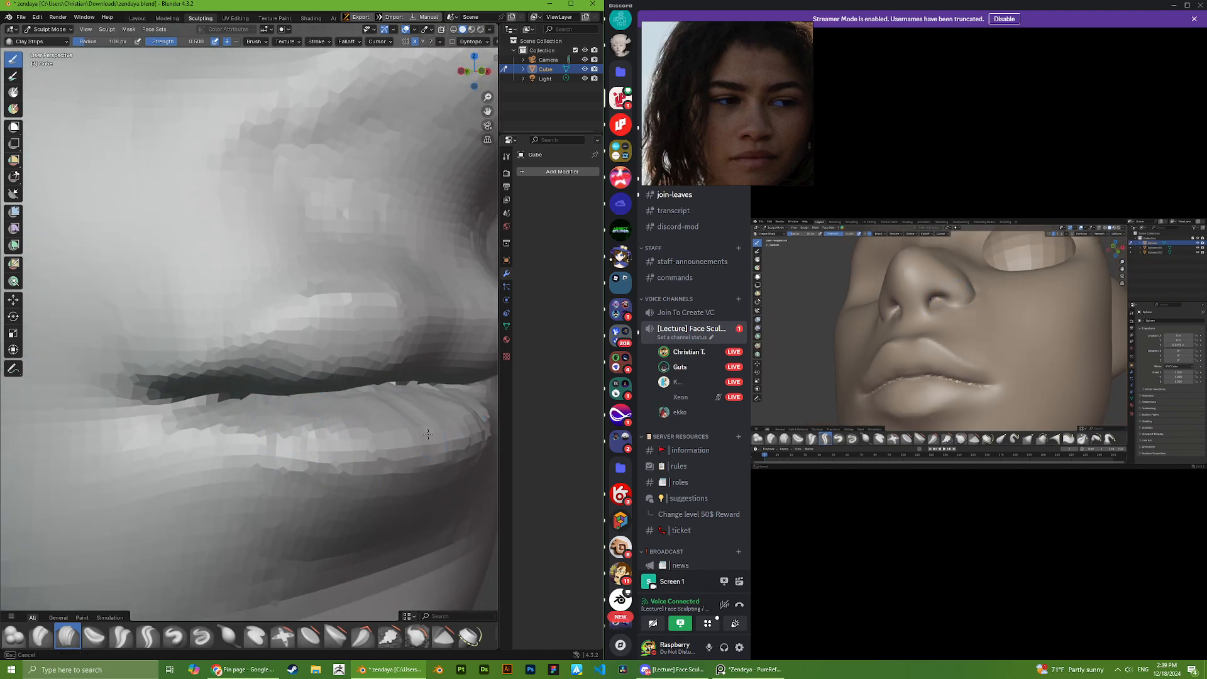
middle_click_drag(427, 434, 363, 405)
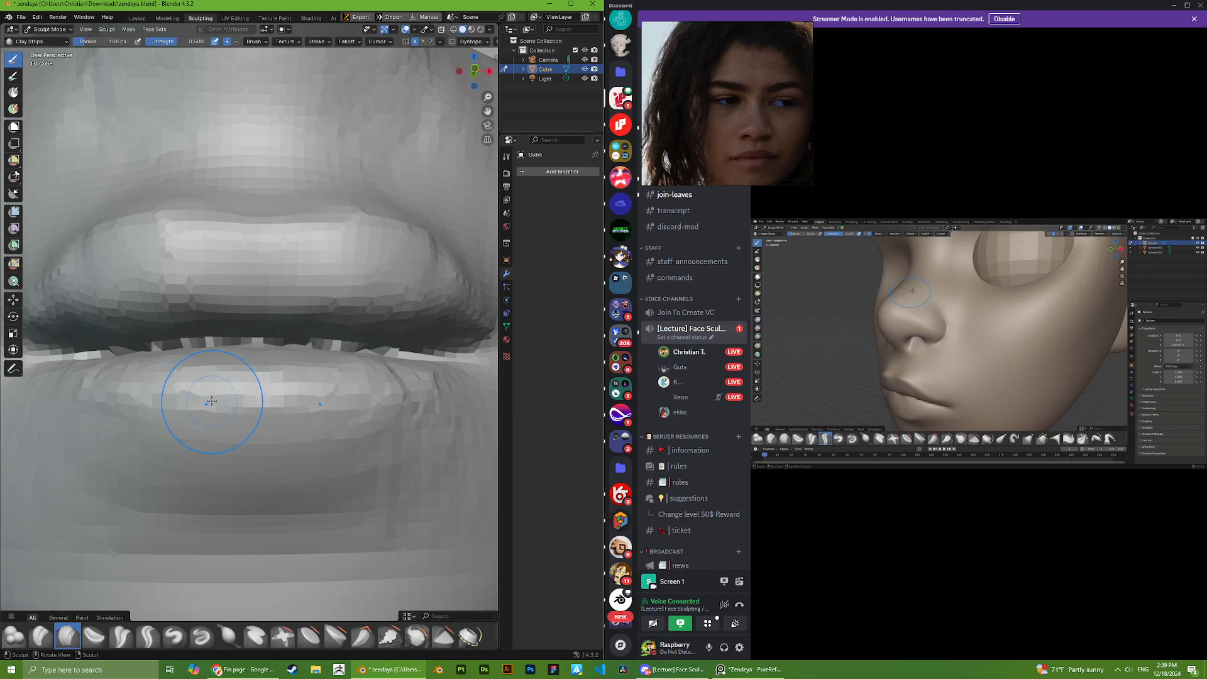
middle_click_drag(217, 408, 267, 430)
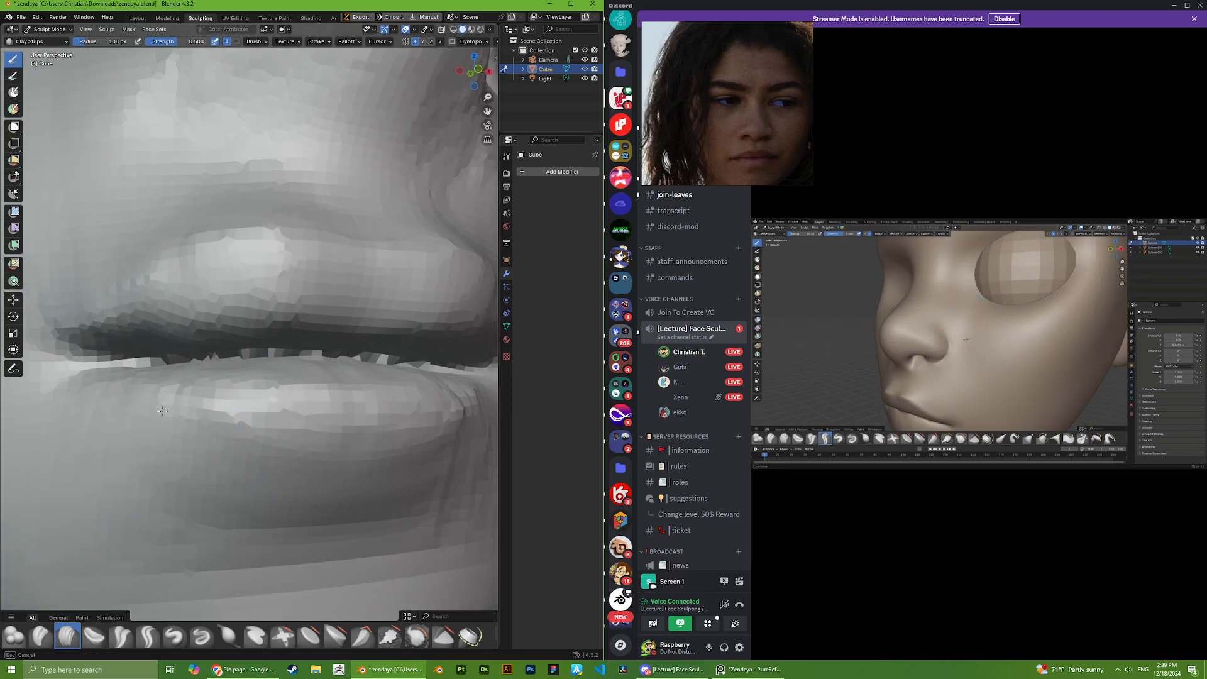
scroll(179, 409, "down", 9)
middle_click_drag(198, 401, 314, 422)
scroll(260, 389, "up", 3)
middle_click_drag(261, 389, 240, 397)
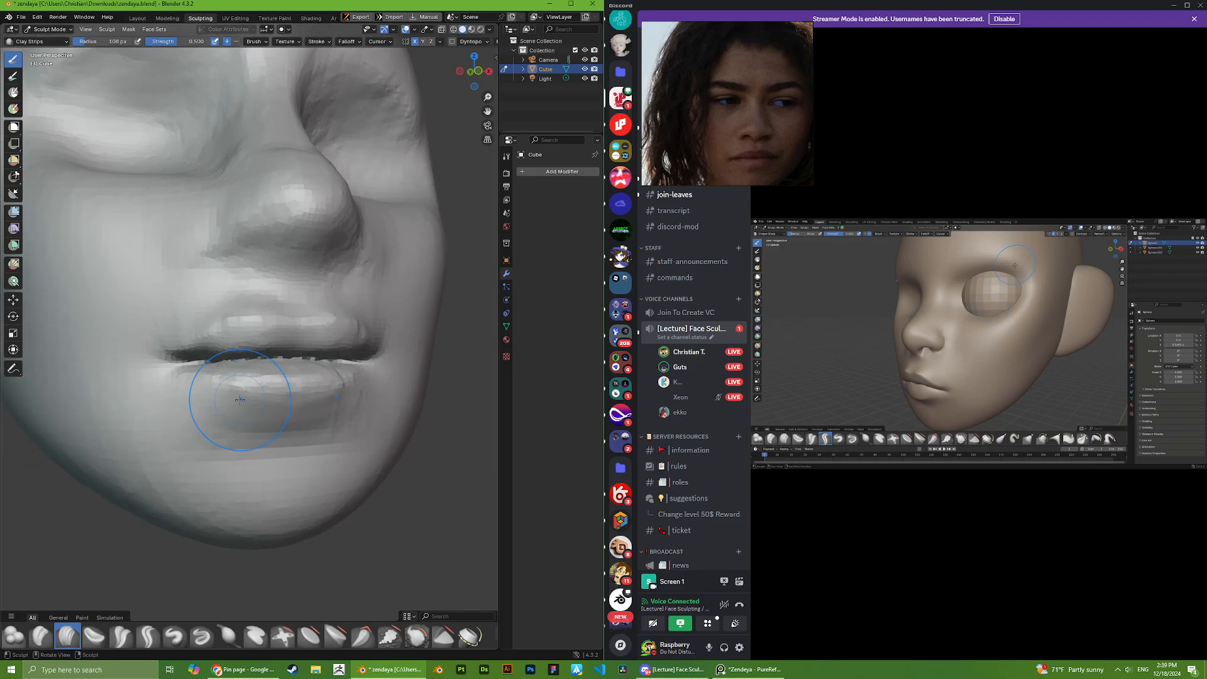
- Soften the hard-edged area beneath the lower lip with the Crease Polish brush at a 108 px radius
scroll(235, 431, "up", 1)
left_click(131, 638)
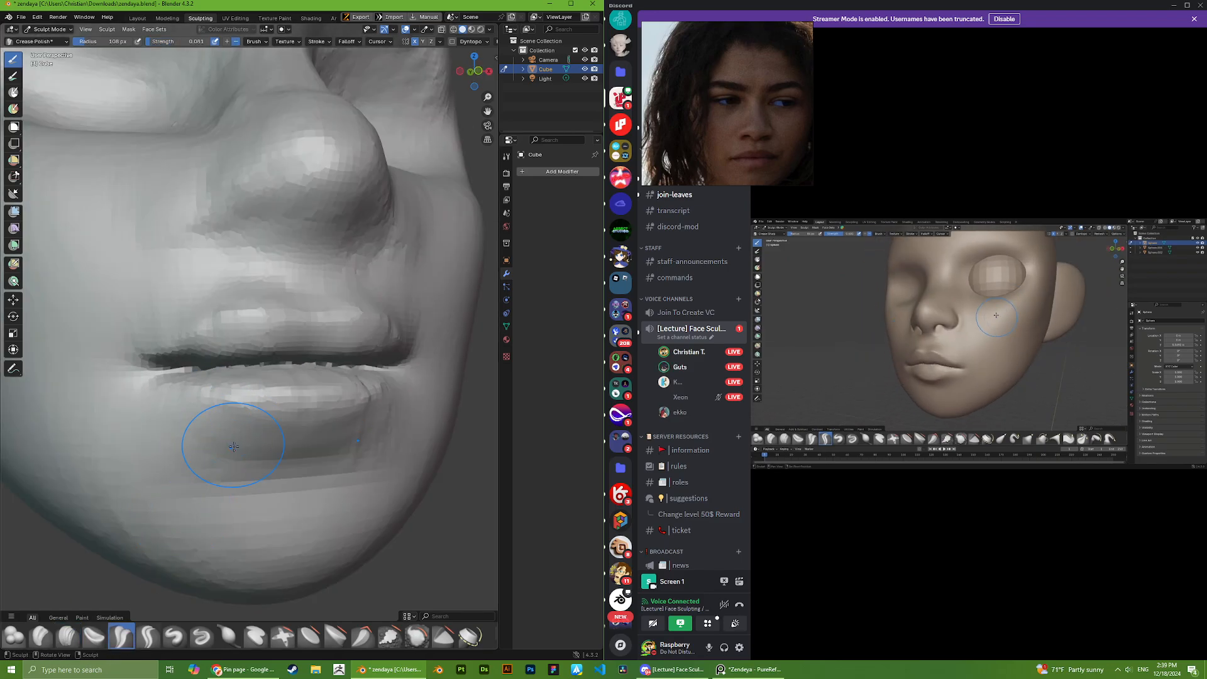
mouse_move(162, 425)
middle_mouse_down()
mouse_move(304, 454)
mouse_move(257, 424)
mouse_move(241, 393)
middle_mouse_up()
scroll(257, 425, "down", 4)
scroll(205, 443, "up", 3)
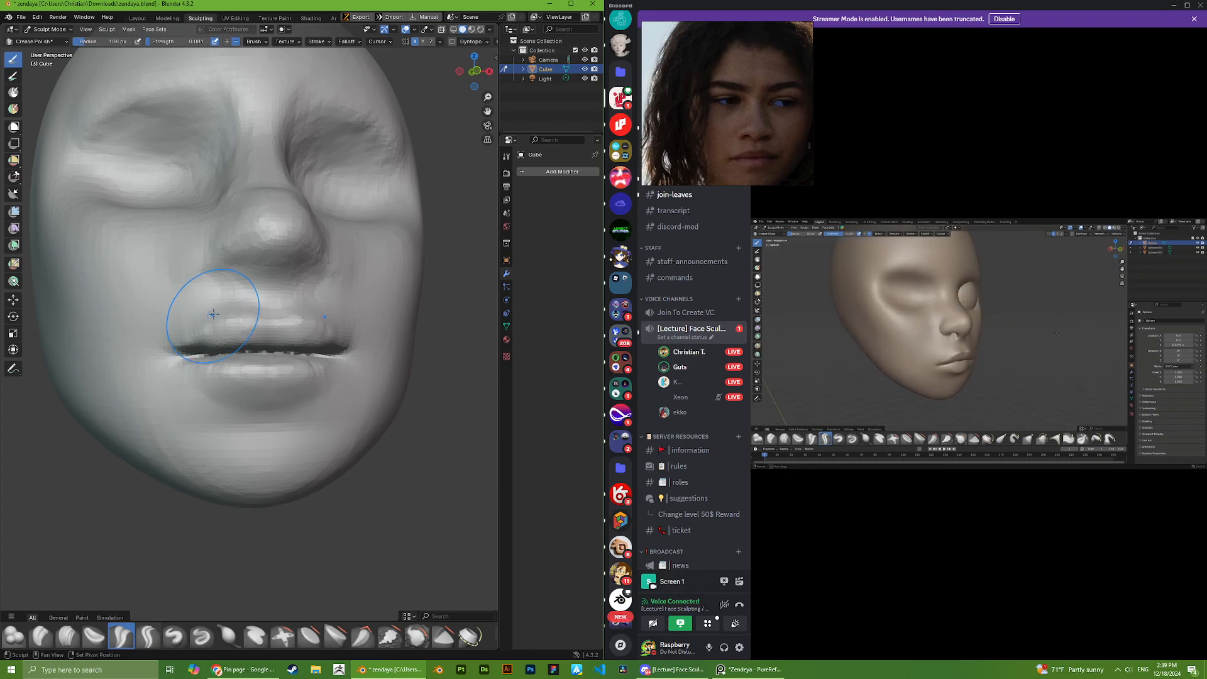
- Close the gap between the lips and adjust the mouth corner with the Grab brush at a 108 px radius
middle_click_drag(217, 311, 236, 315)
scroll(286, 340, "up", 1)
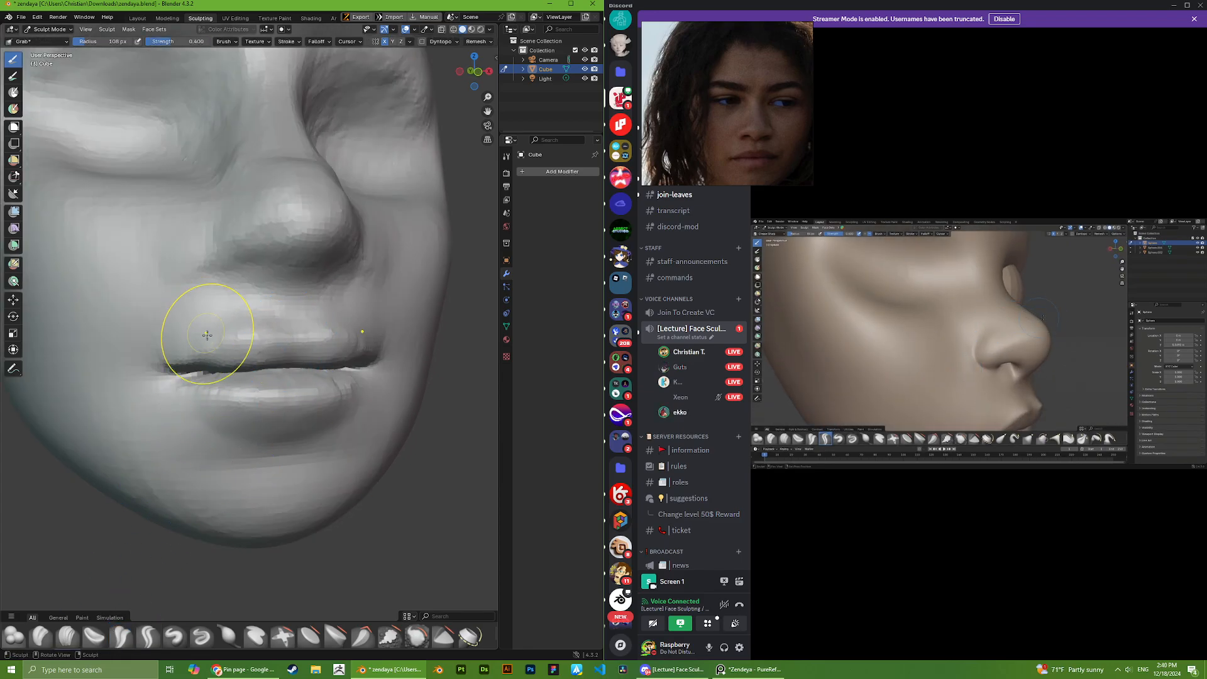
scroll(207, 335, "down", 3)
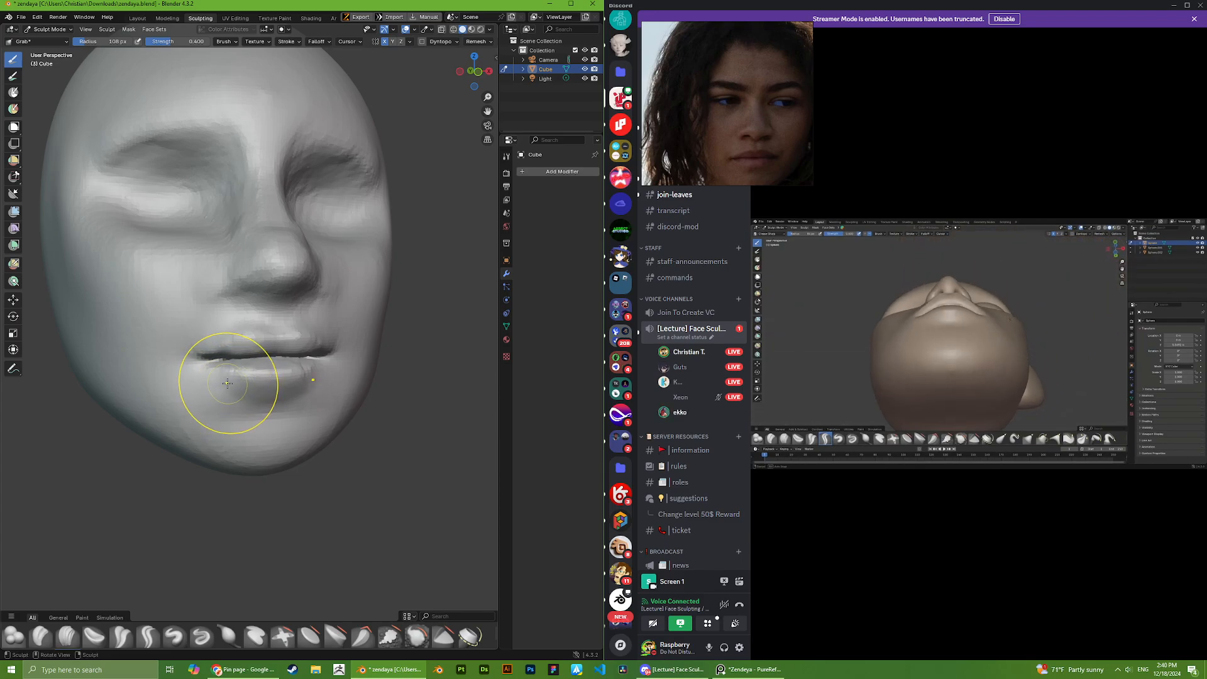
mouse_move(228, 387)
middle_mouse_down()
mouse_move(343, 374)
mouse_move(355, 401)
mouse_move(321, 370)
mouse_move(234, 358)
mouse_move(243, 366)
middle_mouse_up()
scroll(243, 359, "down", 5)
scroll(237, 361, "up", 4)
scroll(215, 348, "down", 2)
left_click_drag(209, 348, 203, 348)
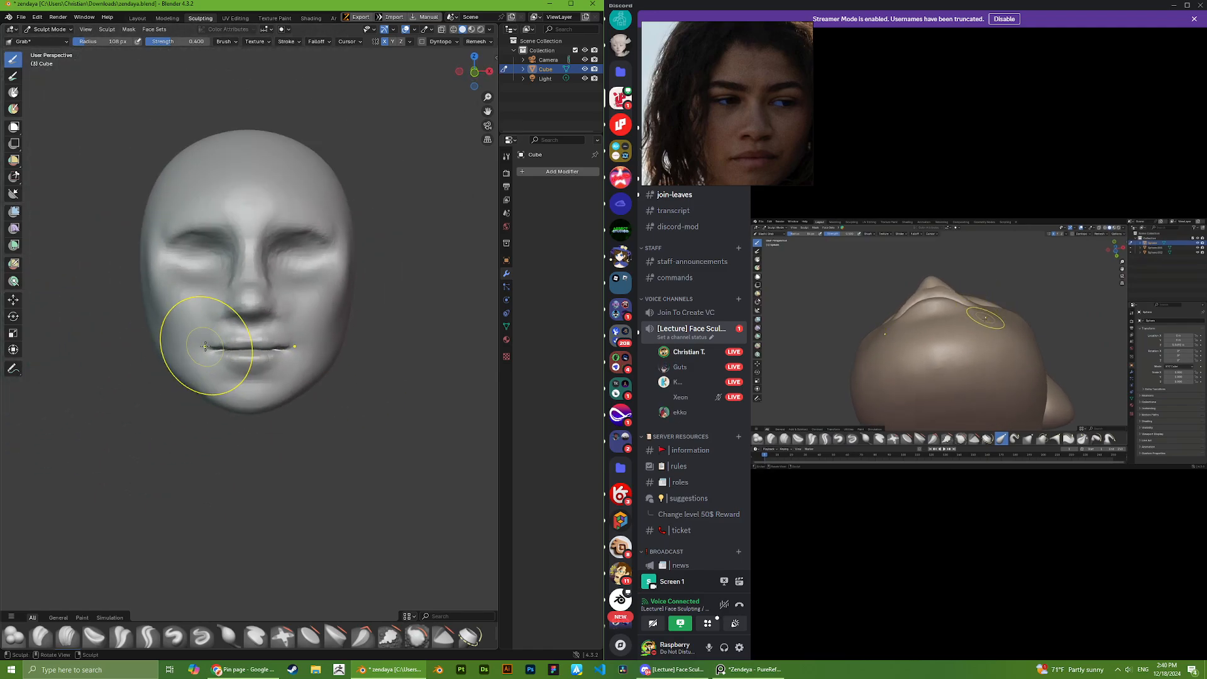
- Reshape the middle of the upper lip and curve the mouth line with small Grab pulls from three-quarter and profile angles
scroll(208, 336, "up", 7)
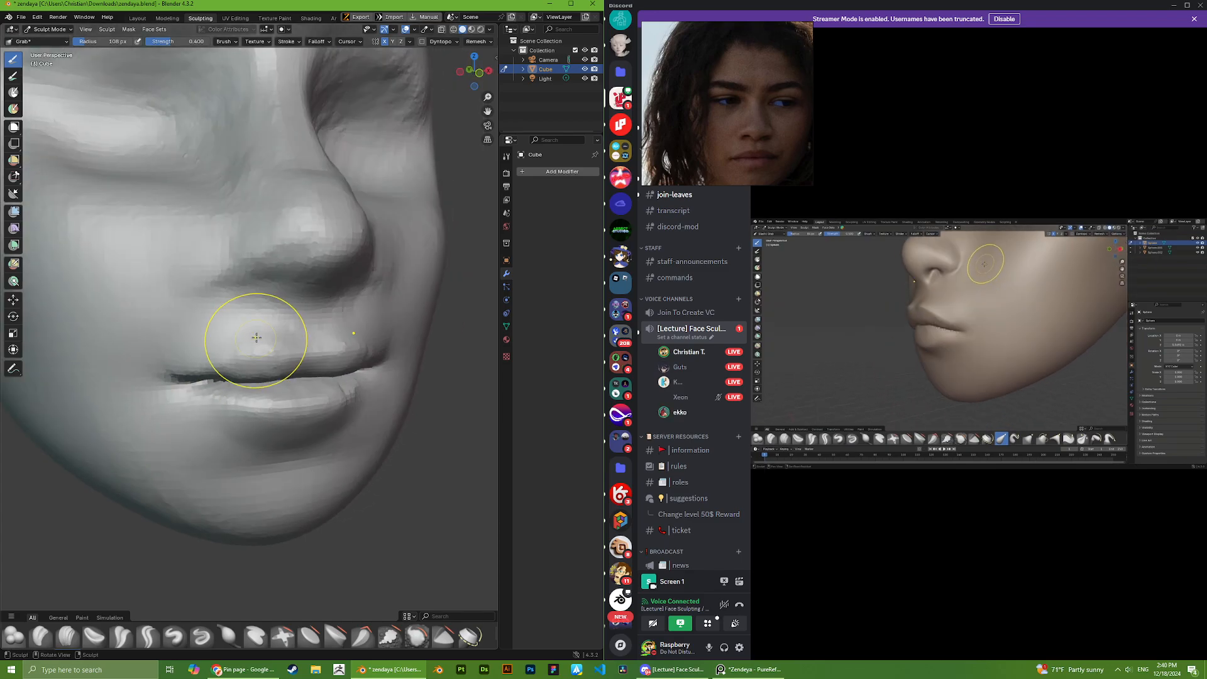
mouse_move(261, 336)
middle_mouse_down()
mouse_move(330, 349)
mouse_move(344, 369)
mouse_move(311, 397)
mouse_move(283, 386)
middle_mouse_up()
left_click_drag(300, 365, 298, 361)
scroll(270, 385, "up", 3)
left_click_drag(243, 410, 242, 415)
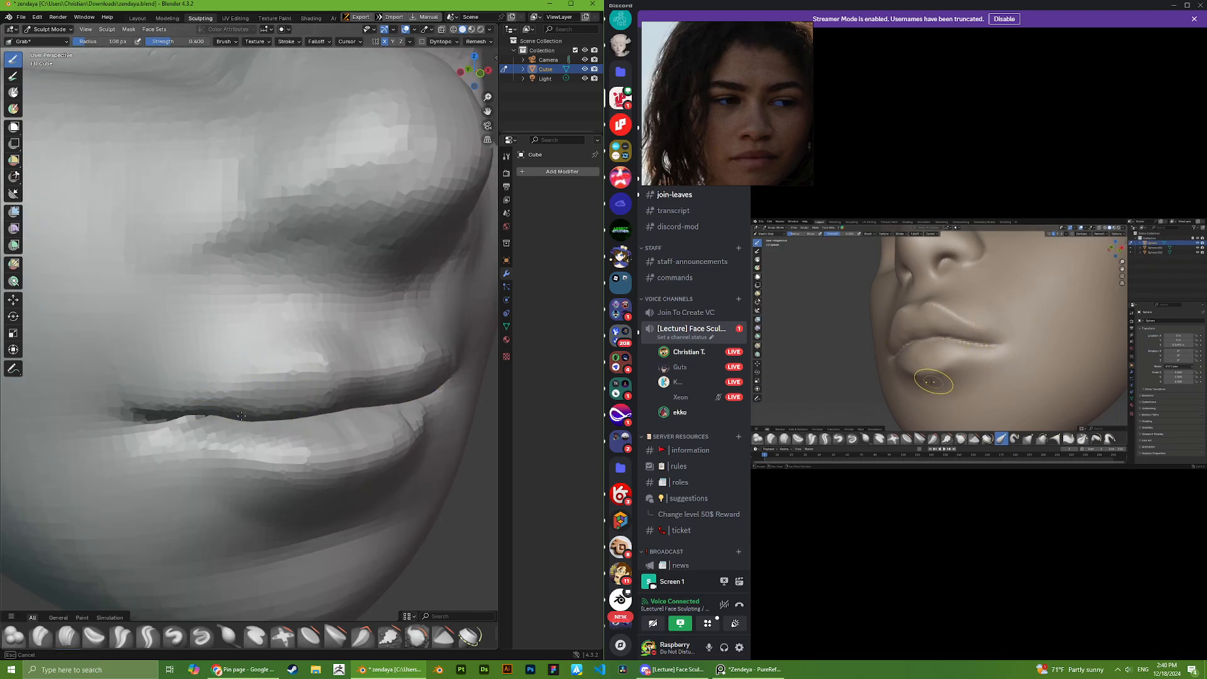
mouse_move(278, 414)
middle_mouse_down()
mouse_move(364, 342)
mouse_move(349, 363)
mouse_move(290, 371)
mouse_move(434, 391)
middle_mouse_up()
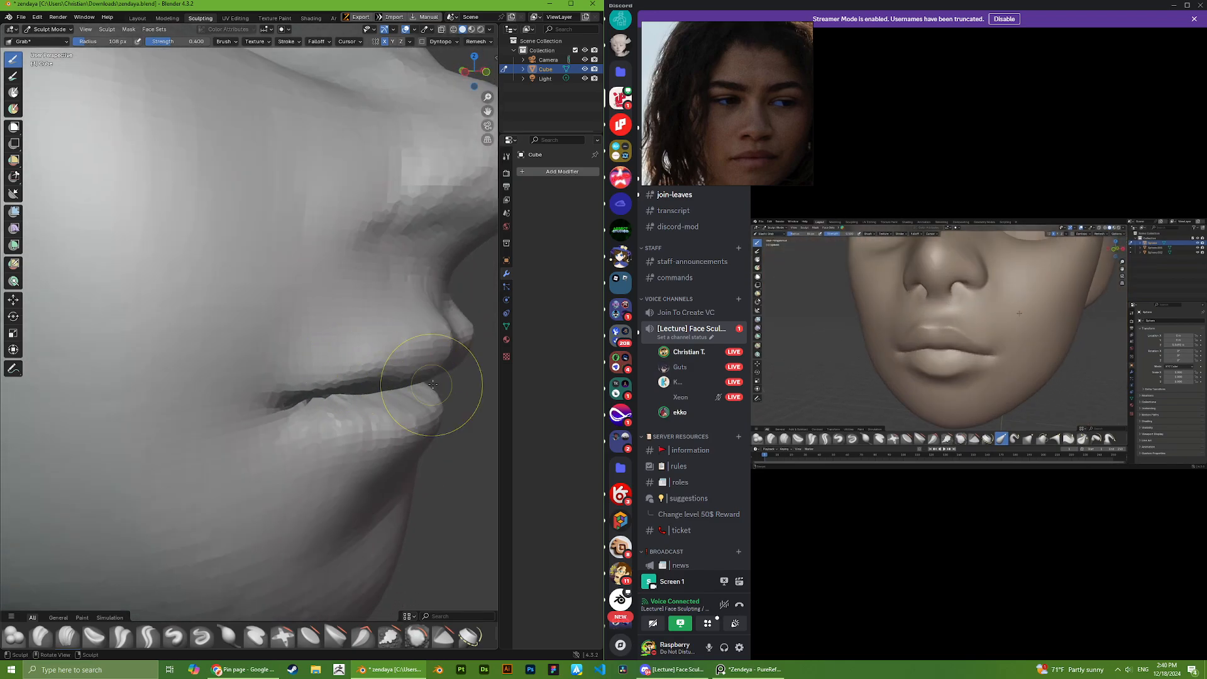
left_click_drag(424, 367, 426, 372)
middle_click_drag(427, 372, 376, 412)
scroll(362, 403, "down", 2)
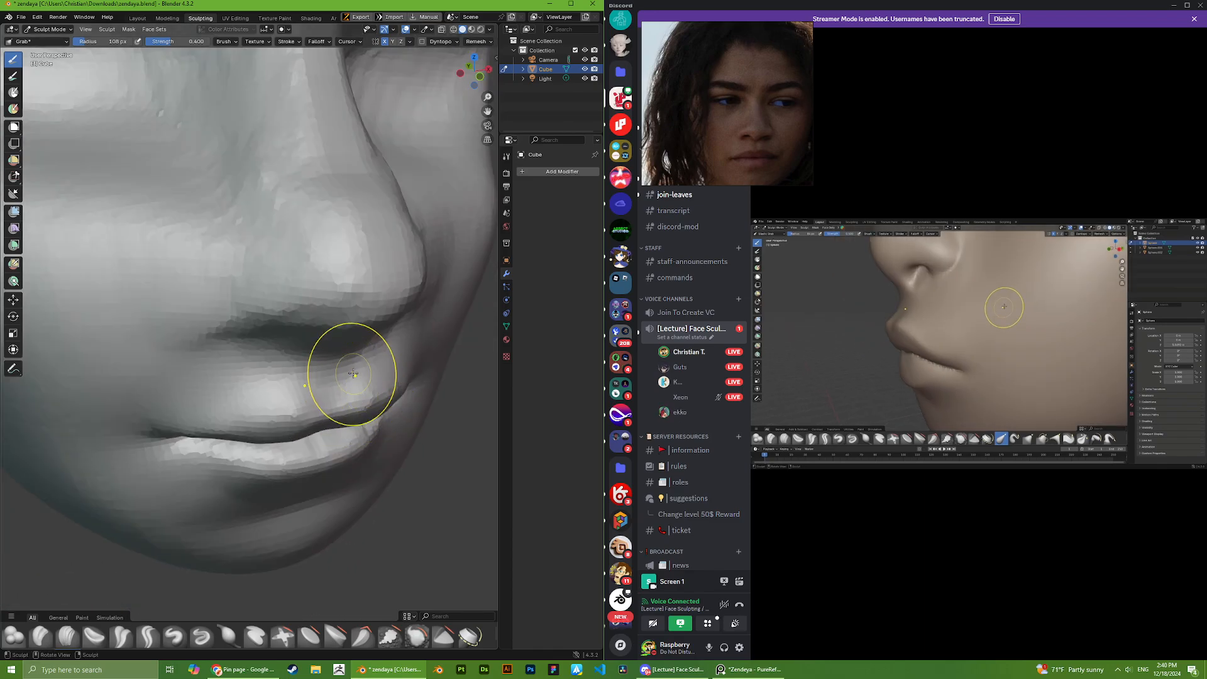
- Examine the mouth's width and curvature against the whole face from the front and three-quarter angles
scroll(301, 390, "down", 2)
middle_click_drag(258, 400, 250, 348)
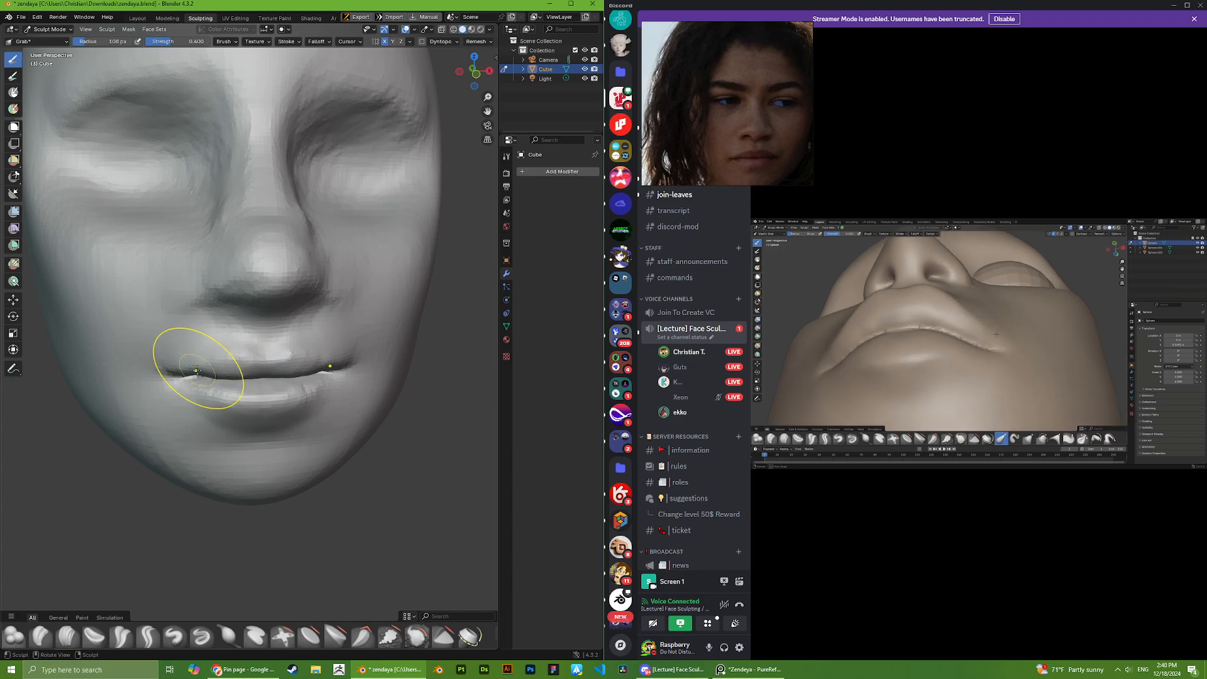
mouse_move(196, 371)
middle_mouse_down()
mouse_move(233, 368)
mouse_move(237, 404)
middle_mouse_up()
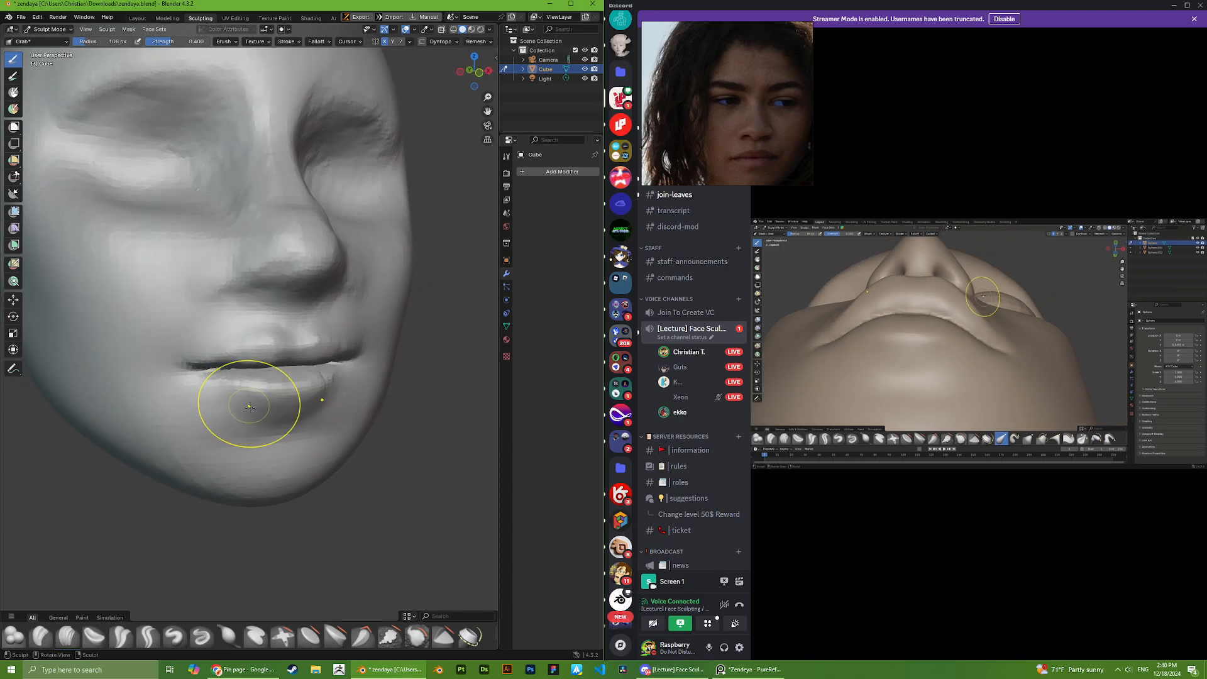
scroll(269, 407, "down", 5)
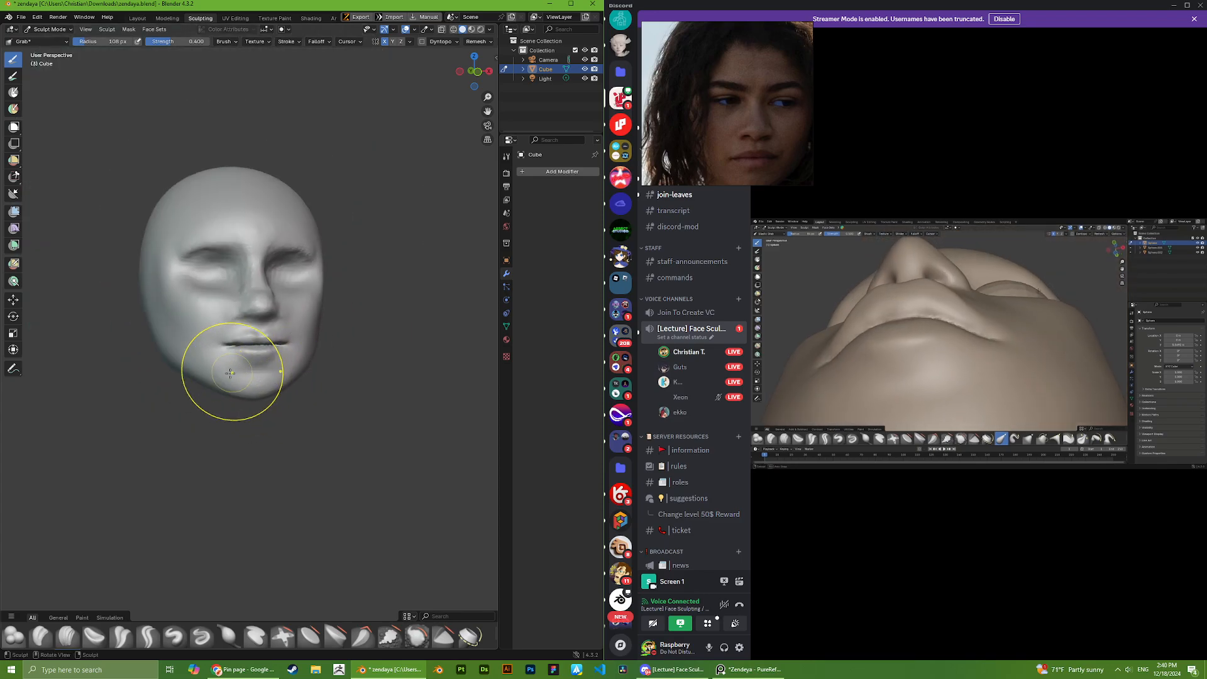
middle_click_drag(232, 375, 215, 374)
scroll(220, 371, "up", 1)
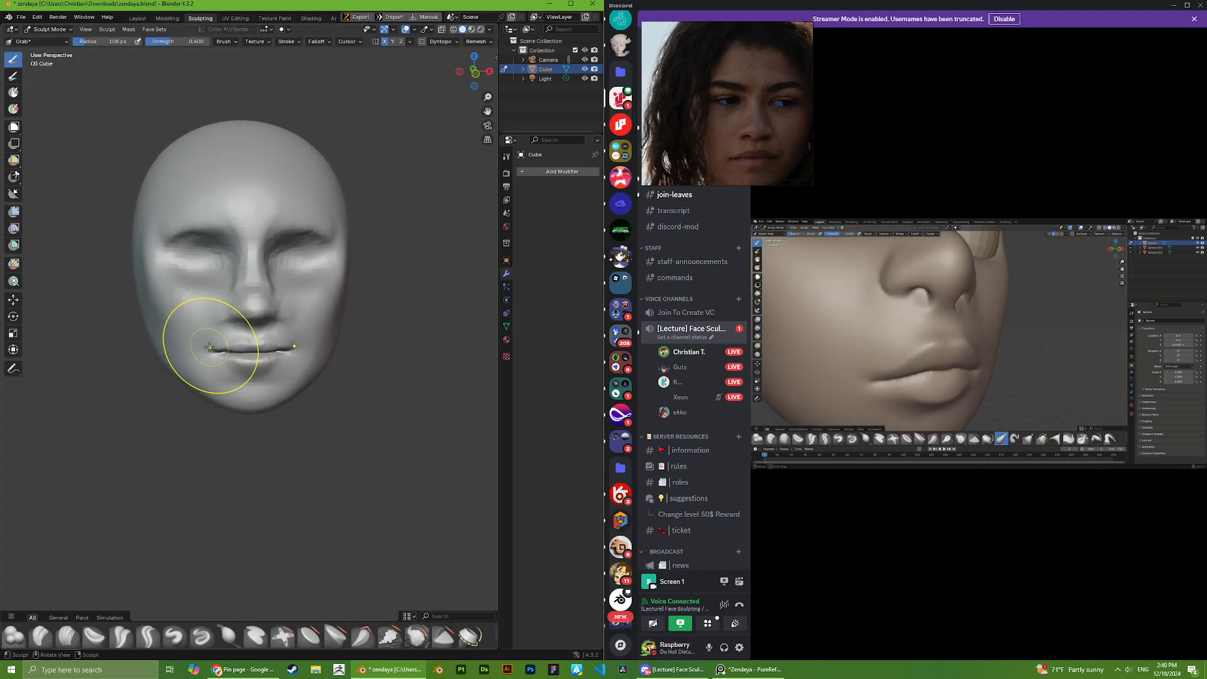
scroll(213, 377, "up", 8)
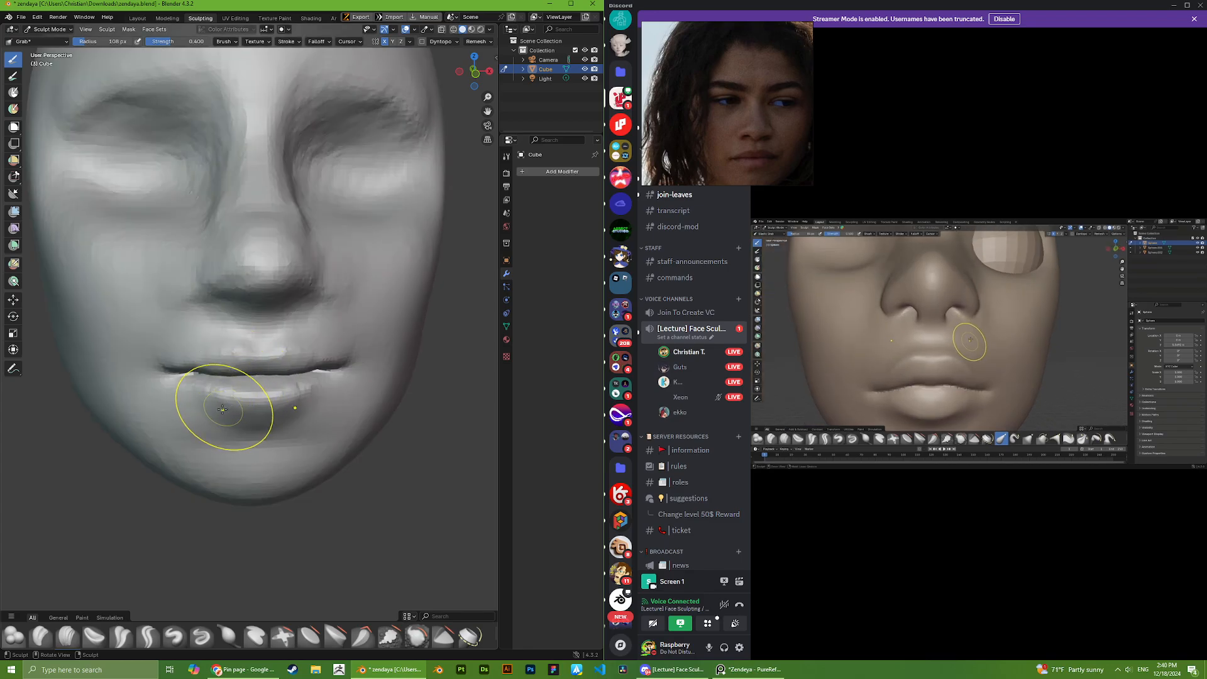
- Nudge the cheek beside the mouth corner with the Grab brush, checking the lips from below
left_click_drag(161, 415, 163, 416)
mouse_move(191, 432)
middle_mouse_down()
mouse_move(302, 405)
mouse_move(277, 402)
middle_mouse_up()
scroll(356, 371, "up", 2)
scroll(353, 362, "up", 1)
middle_click_drag(352, 367, 348, 385)
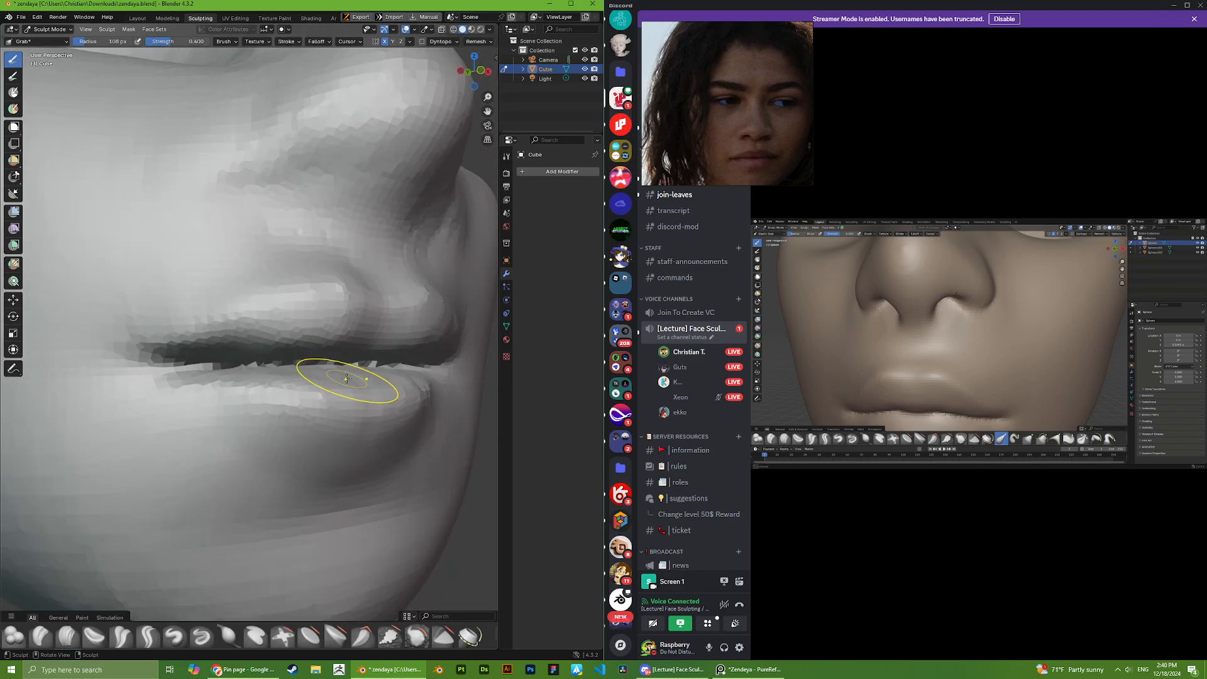
scroll(349, 383, "down", 2)
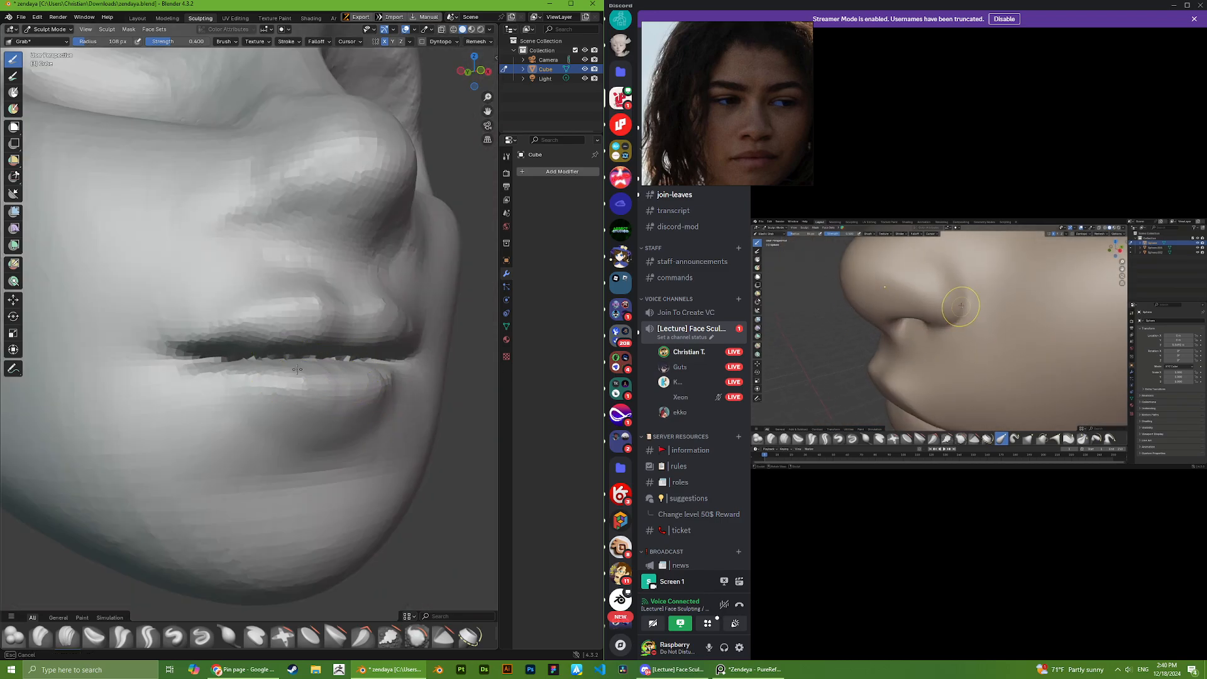
mouse_move(311, 367)
middle_mouse_down()
mouse_move(290, 378)
mouse_move(302, 371)
middle_mouse_up()
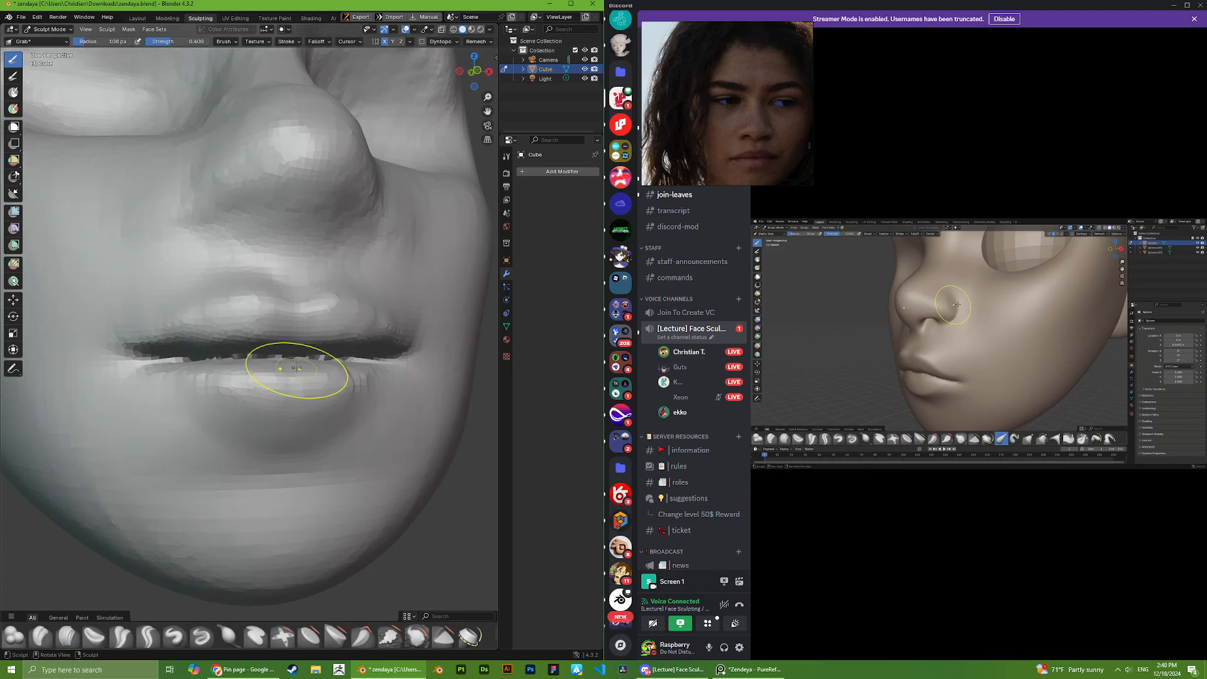
- Try to carve a crease beneath the lower lip with the Crease Polish and Crease Sharp brushes
mouse_move(251, 405)
middle_mouse_down()
mouse_move(372, 426)
mouse_move(345, 415)
middle_mouse_up()
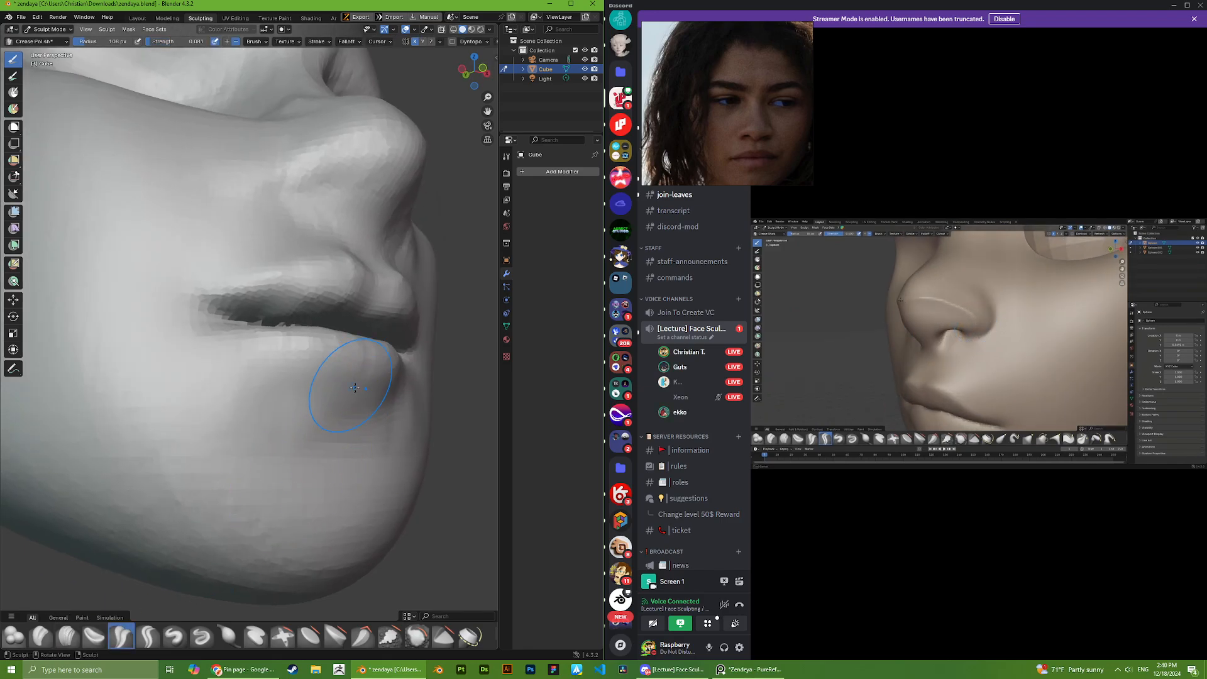
left_click_drag(354, 388, 313, 403)
left_click(148, 636)
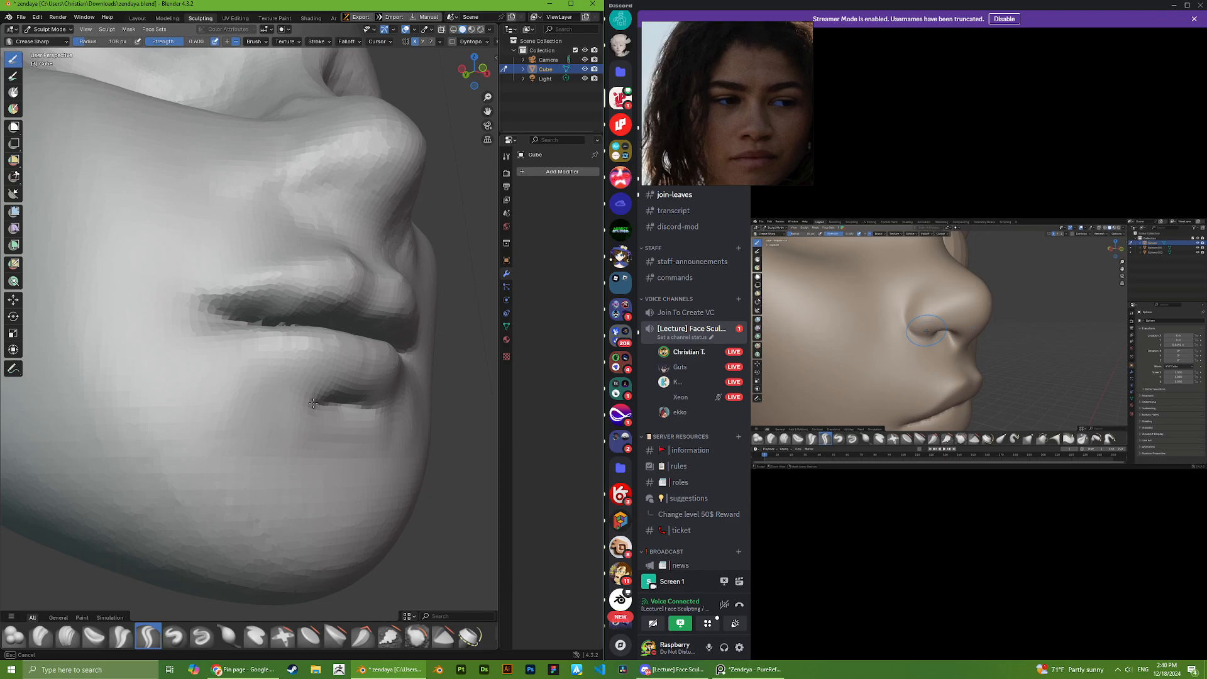
middle_click_drag(291, 391, 340, 396)
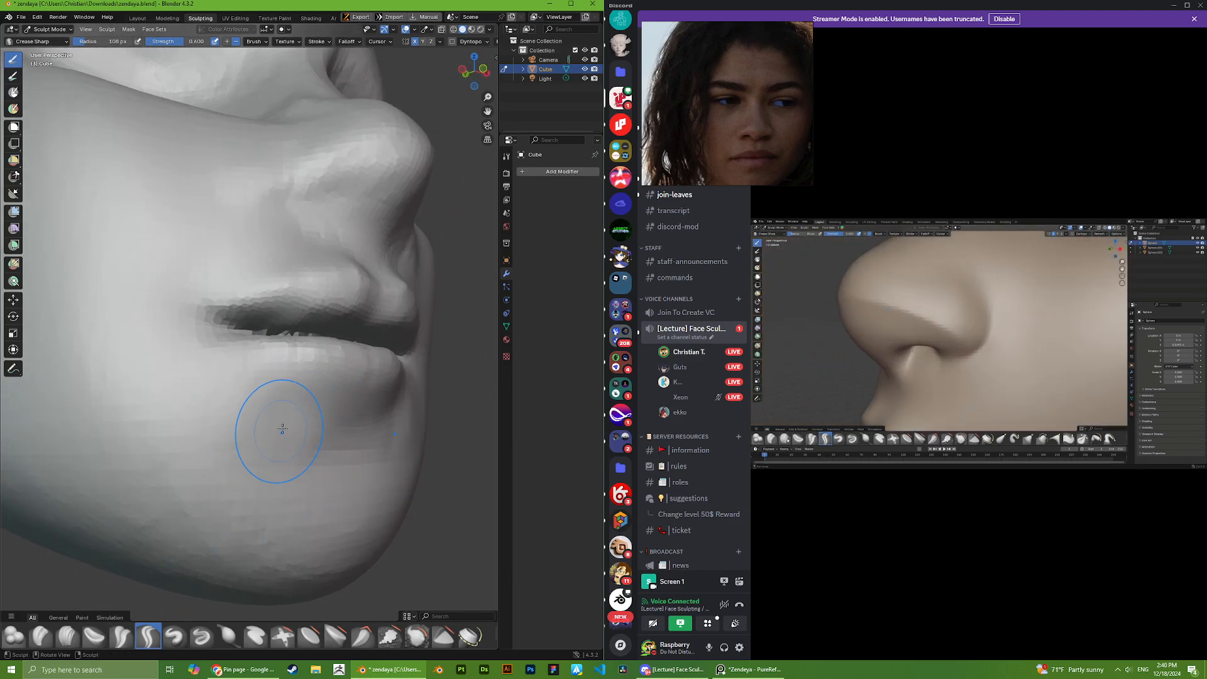
- Refine the lower lip and the area just beneath it with the Grab brush, judging the shape in profile
scroll(283, 428, "down", 8)
middle_click_drag(254, 404, 186, 380)
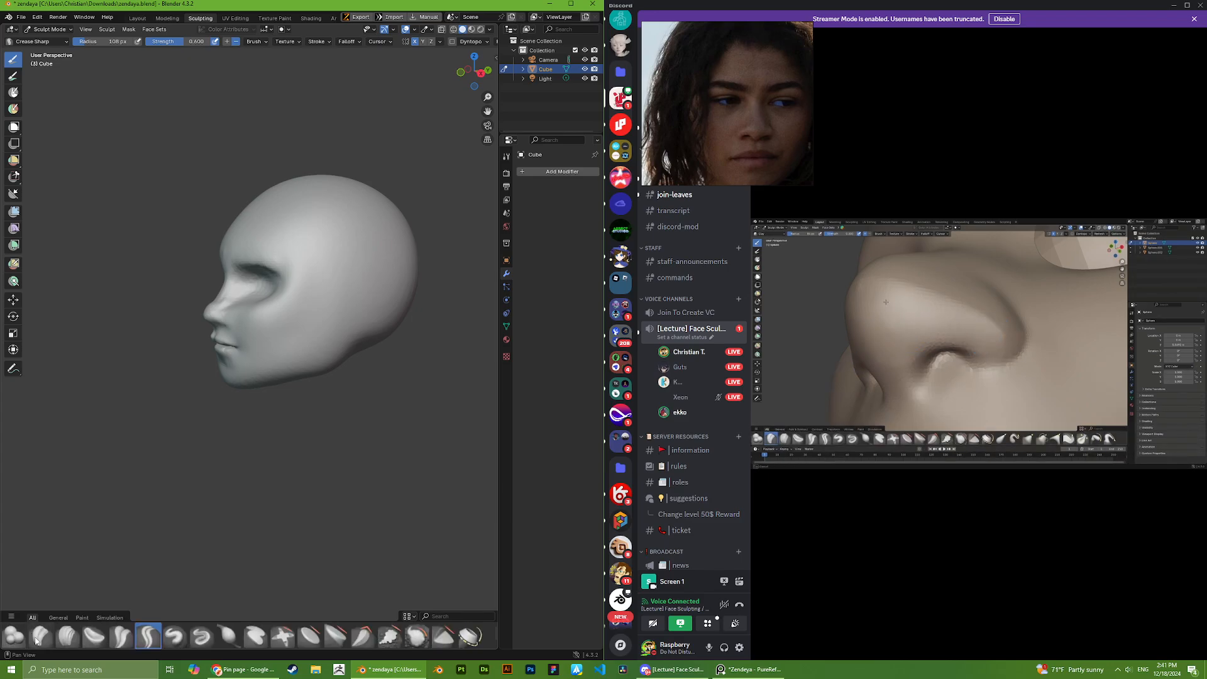
scroll(217, 333, "up", 6)
middle_click_drag(201, 414, 371, 403)
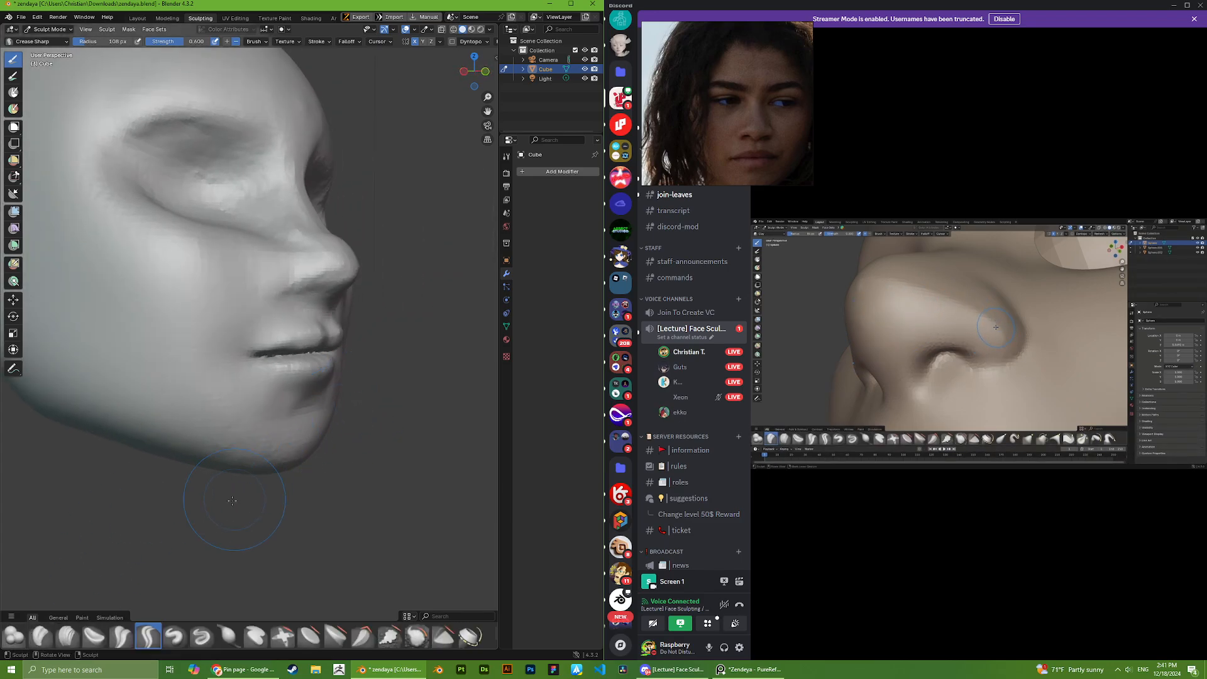
scroll(232, 500, "up", 2)
middle_click_drag(222, 509, 146, 545)
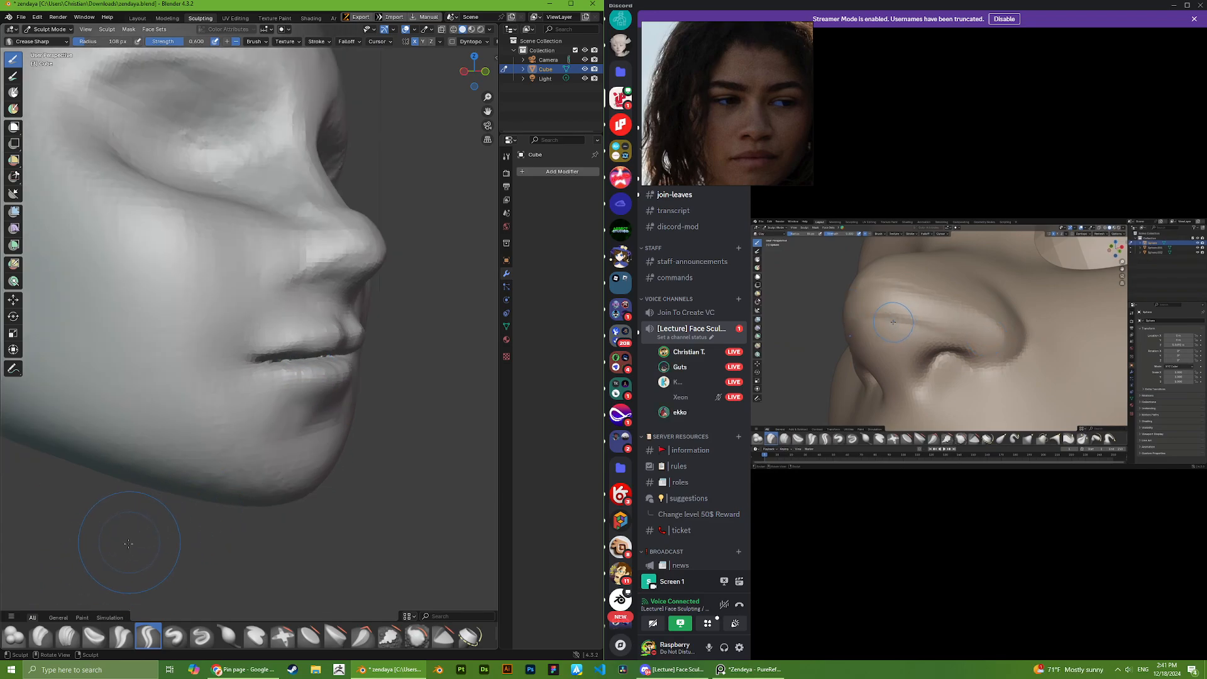
key("g")
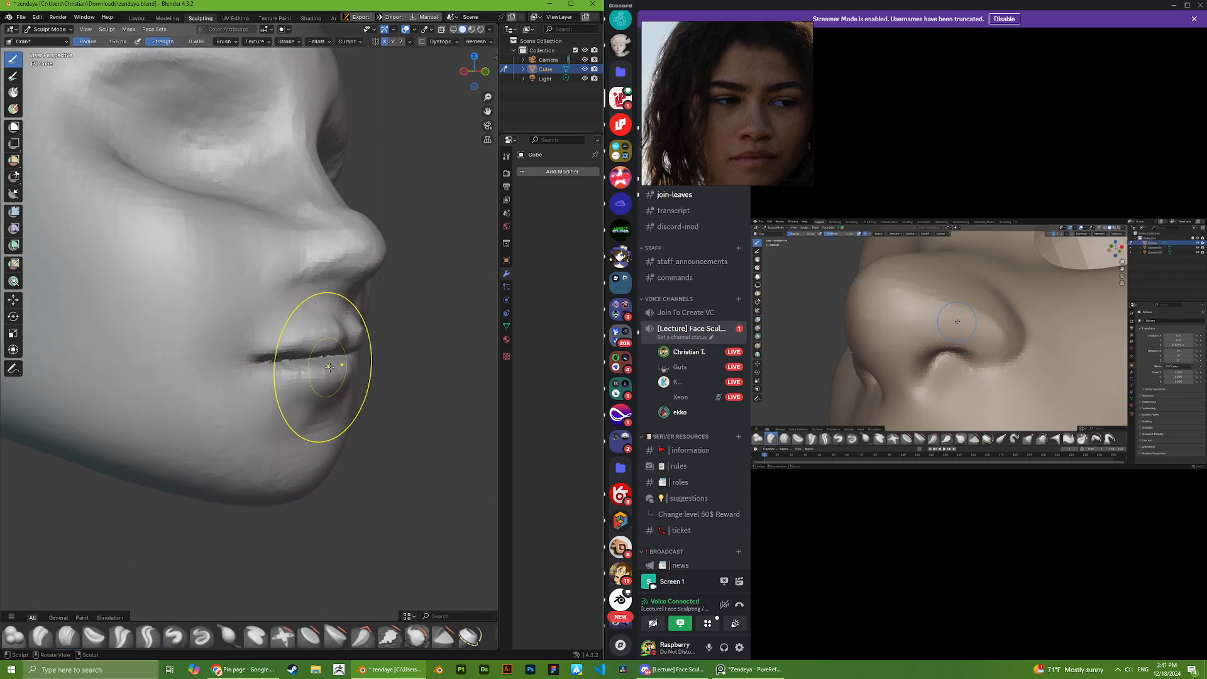
middle_click_drag(330, 366, 339, 398)
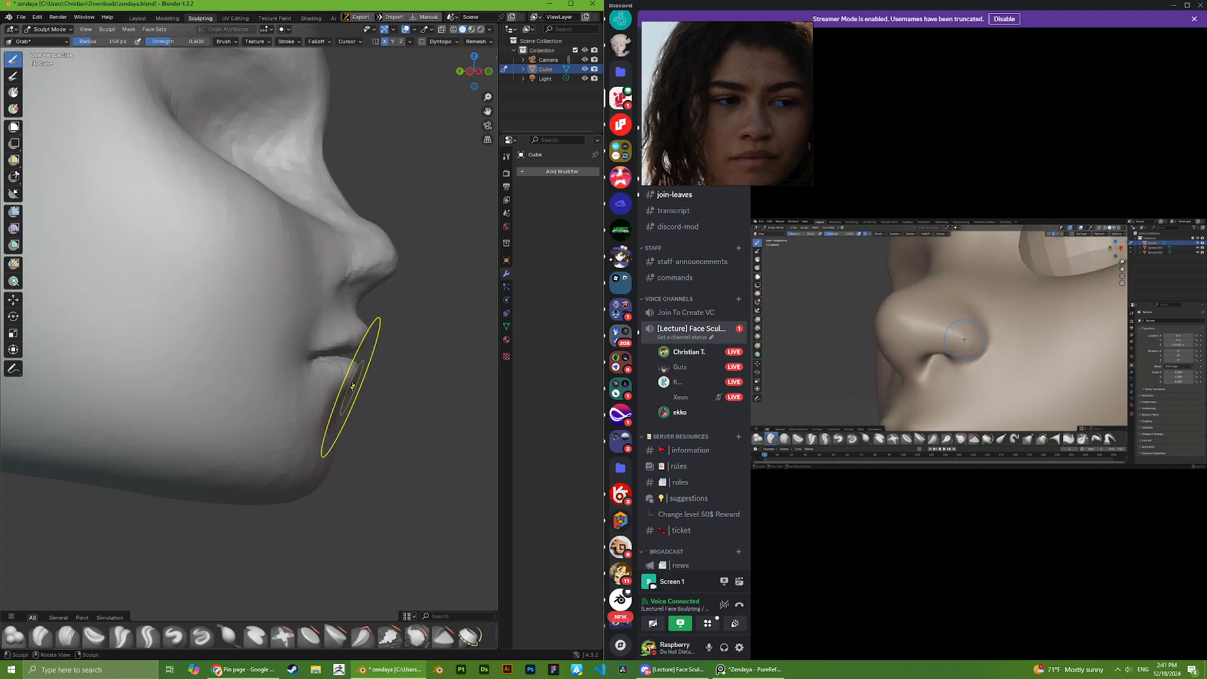
mouse_move(430, 306)
middle_mouse_down()
mouse_move(299, 379)
mouse_move(148, 377)
mouse_move(216, 378)
mouse_move(152, 344)
middle_mouse_up()
- Adjust the mouth corner and the gap between the lips with the Grab brush from close three-quarter angles
scroll(253, 369, "down", 1)
scroll(253, 370, "down", 3)
scroll(220, 359, "up", 4)
scroll(243, 363, "up", 5)
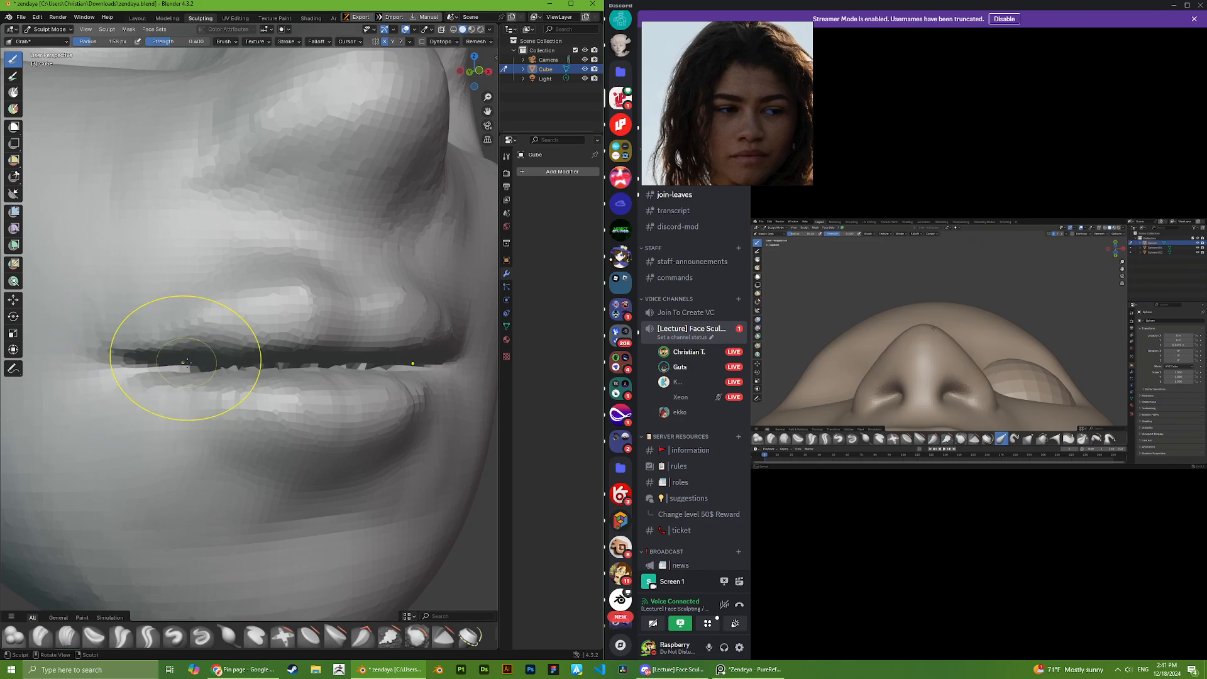
scroll(187, 362, "down", 4)
middle_click_drag(233, 357, 267, 352)
scroll(282, 356, "up", 7)
scroll(192, 402, "down", 2)
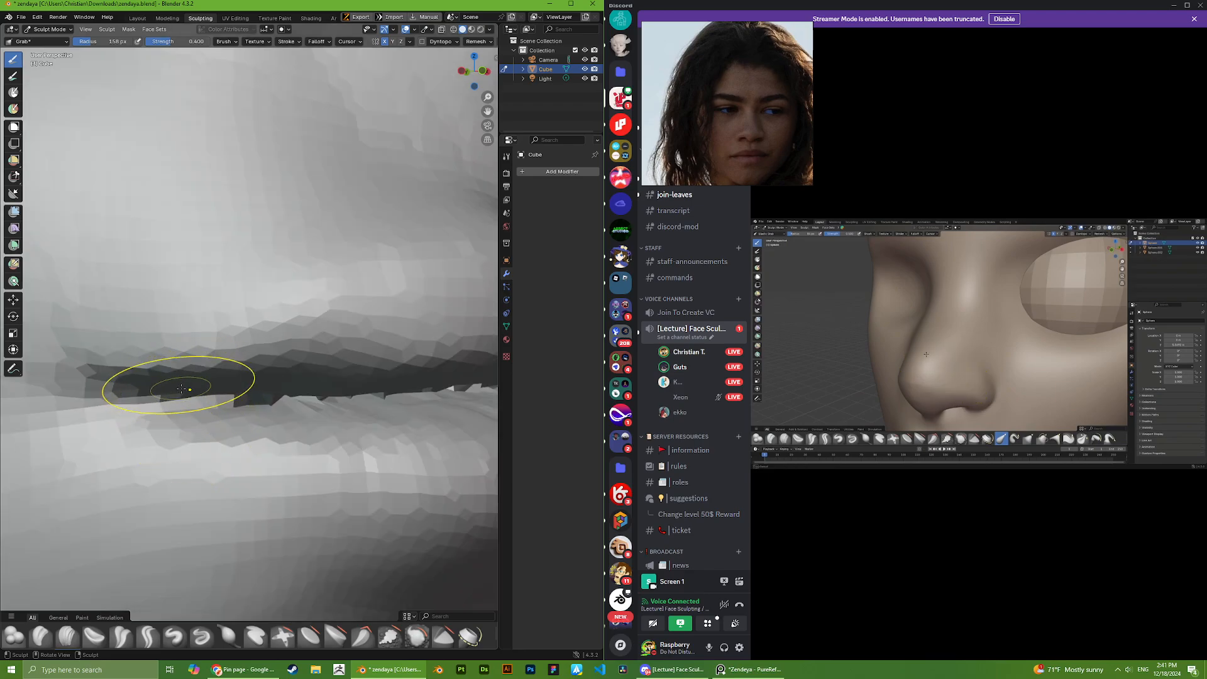
scroll(309, 390, "down", 6)
scroll(310, 366, "up", 4)
middle_click_drag(310, 366, 258, 356)
- Nudge the skin around and below the mouth corner with the Grab brush, checking it against the whole face
scroll(345, 347, "down", 12)
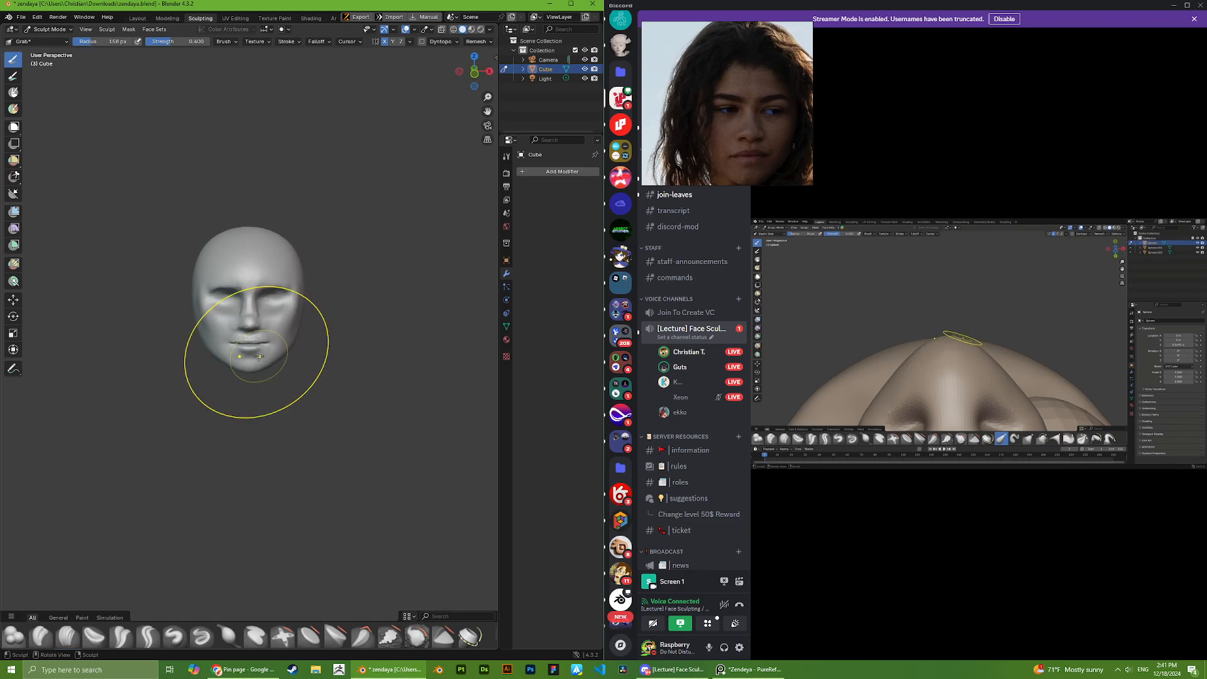
scroll(255, 351, "up", 10)
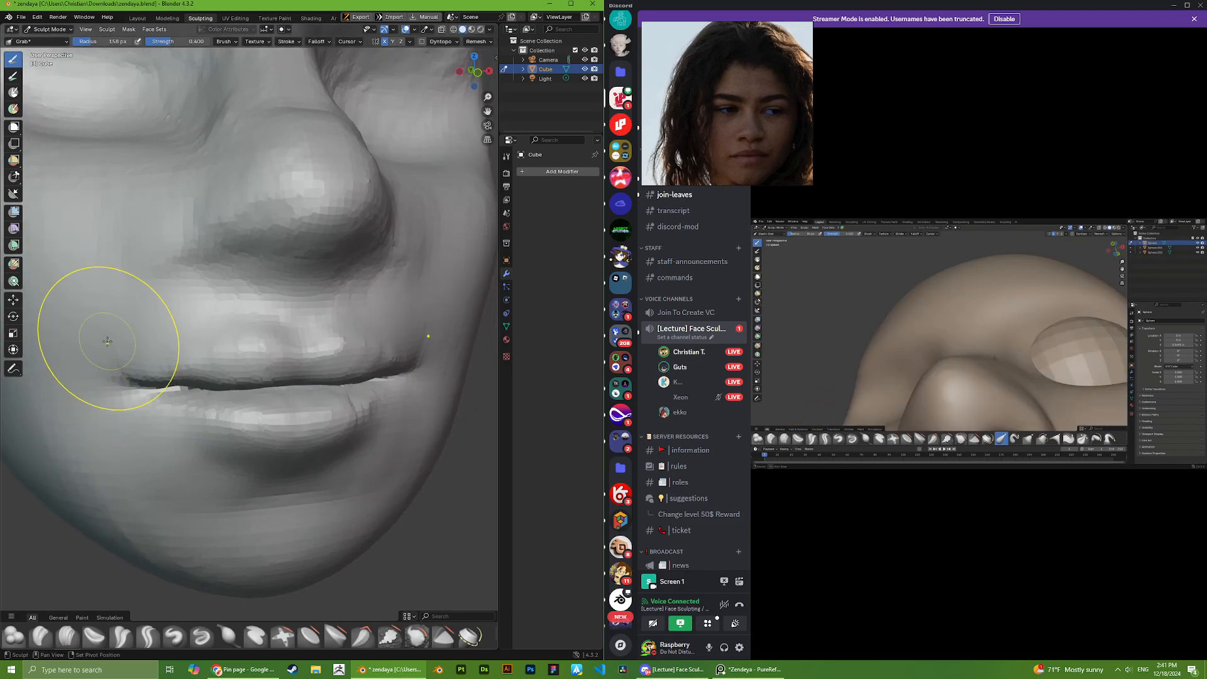
middle_click_drag(107, 337, 157, 377)
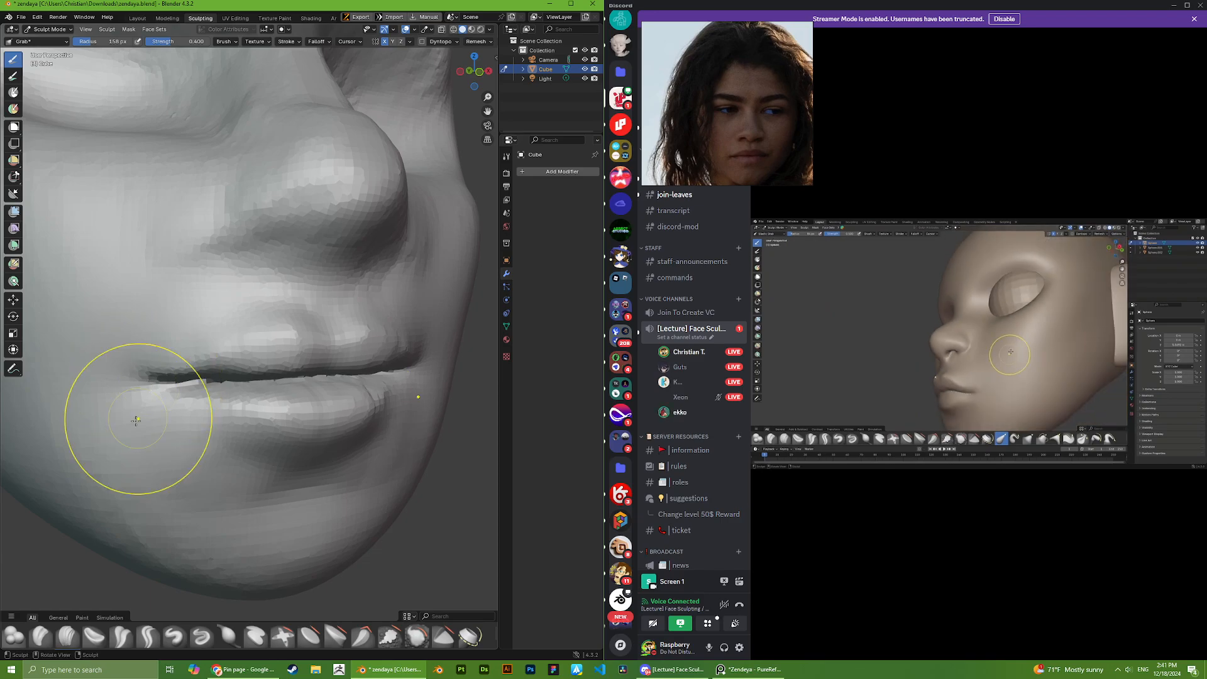
scroll(289, 415, "down", 10)
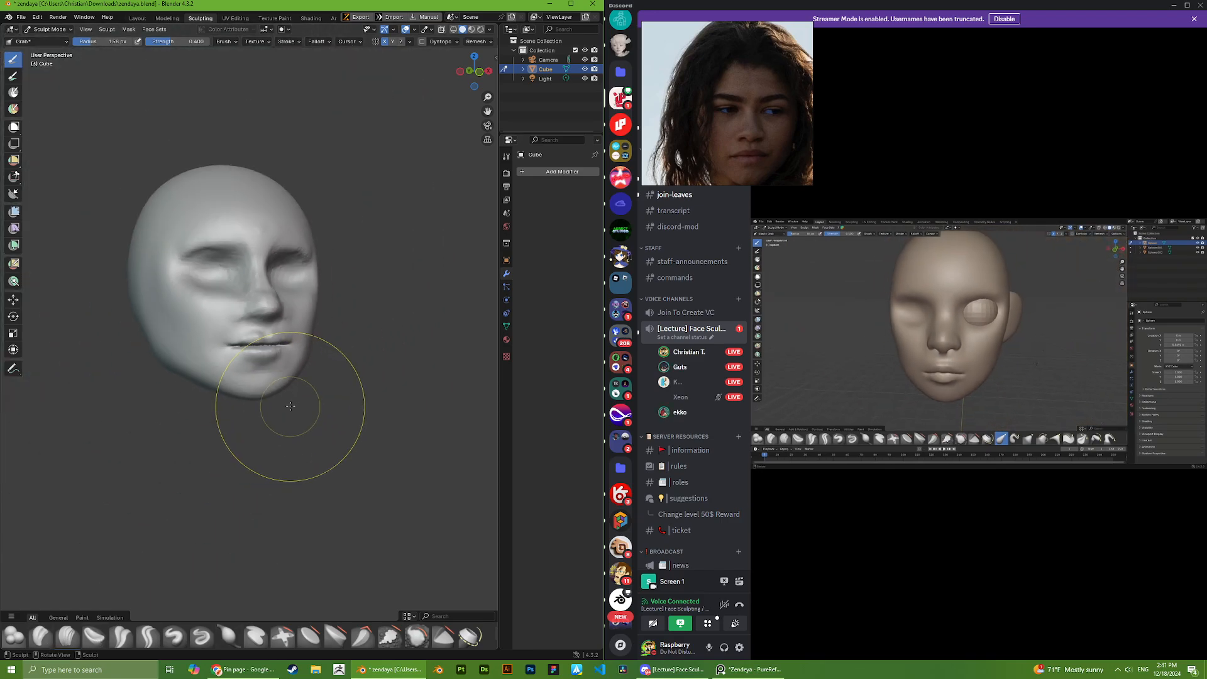
middle_click_drag(291, 407, 256, 399)
scroll(255, 399, "up", 10)
scroll(177, 429, "down", 5)
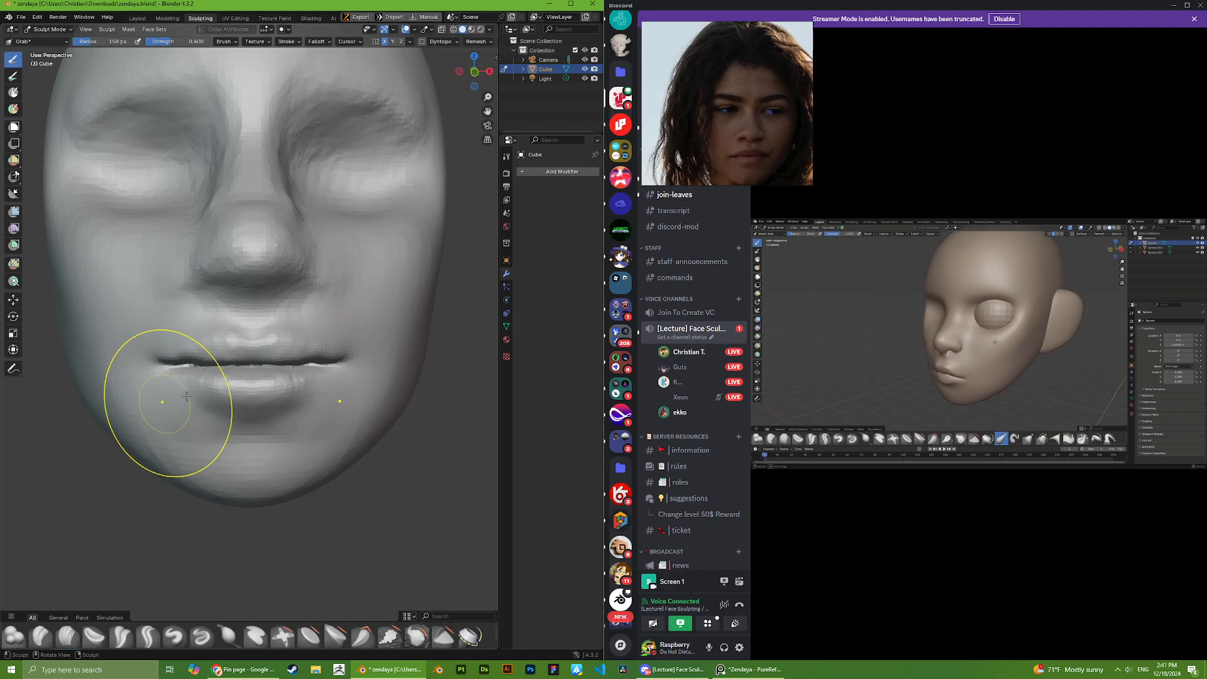
- Reduce the Grab brush radius to 103 px and pull the hollow beneath the lower lip forward in near-profile
scroll(165, 418, "up", 5)
mouse_move(173, 409)
middle_mouse_down()
mouse_move(390, 420)
mouse_move(413, 392)
mouse_move(366, 350)
mouse_move(266, 392)
mouse_move(283, 371)
mouse_move(377, 376)
middle_mouse_up()
right_click(292, 373)
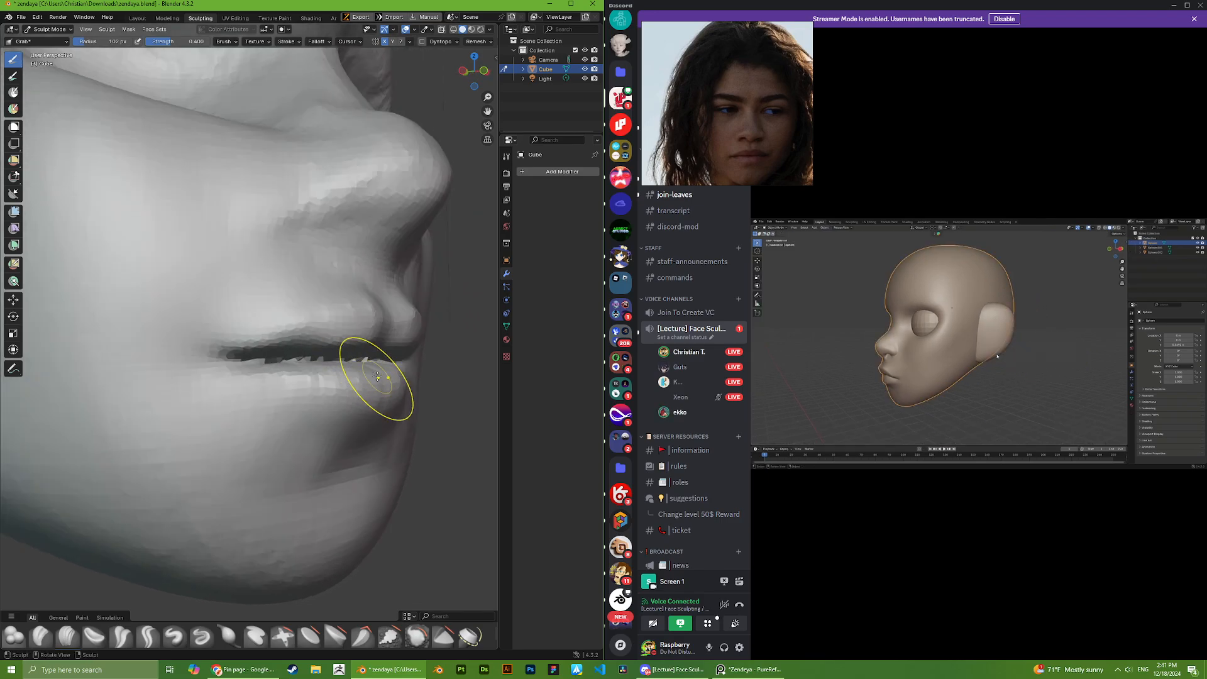
scroll(389, 375, "down", 4)
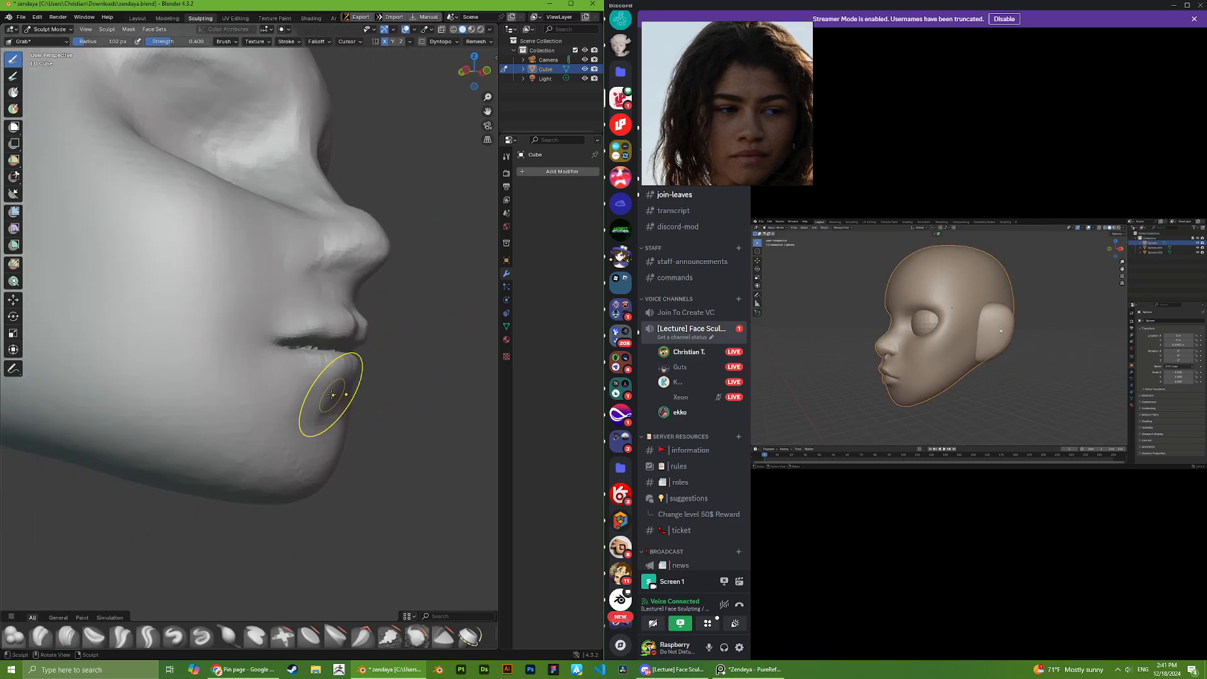
left_click_drag(334, 396, 353, 380)
mouse_move(330, 392)
middle_mouse_down()
mouse_move(241, 429)
mouse_move(207, 407)
middle_mouse_up()
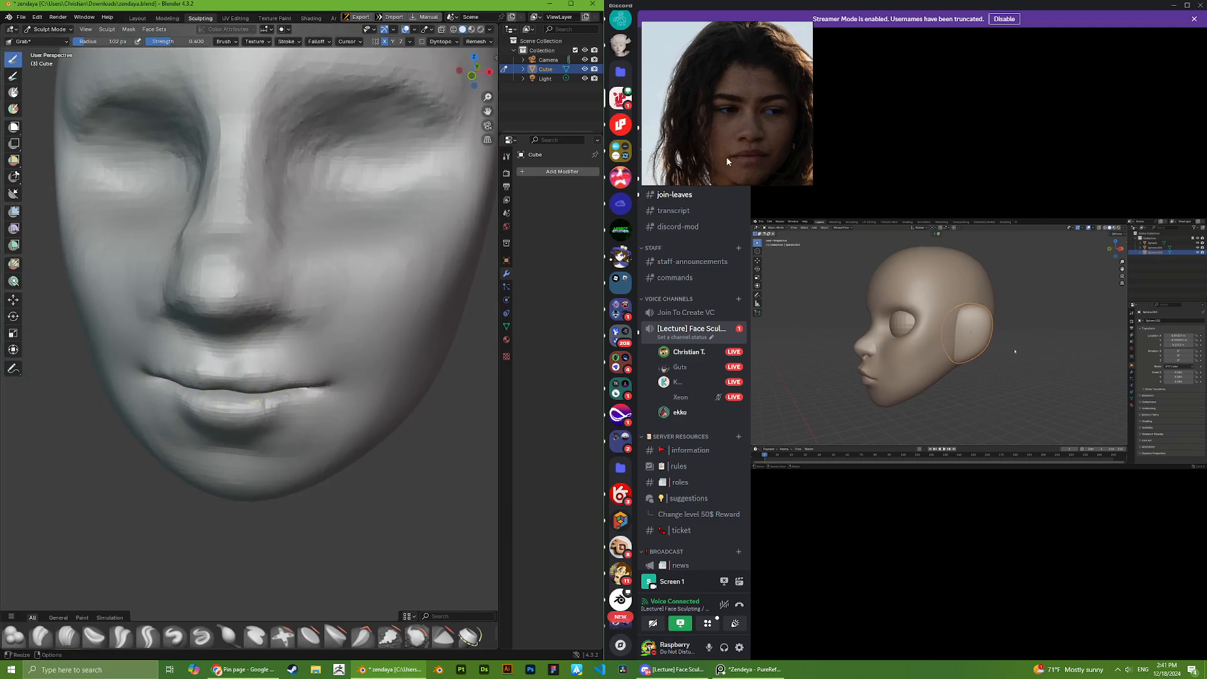
- Bring the beige-background portrait photo up close and compare its lips with the sculpted mouth
scroll(727, 162, "down", 5)
scroll(740, 117, "up", 5)
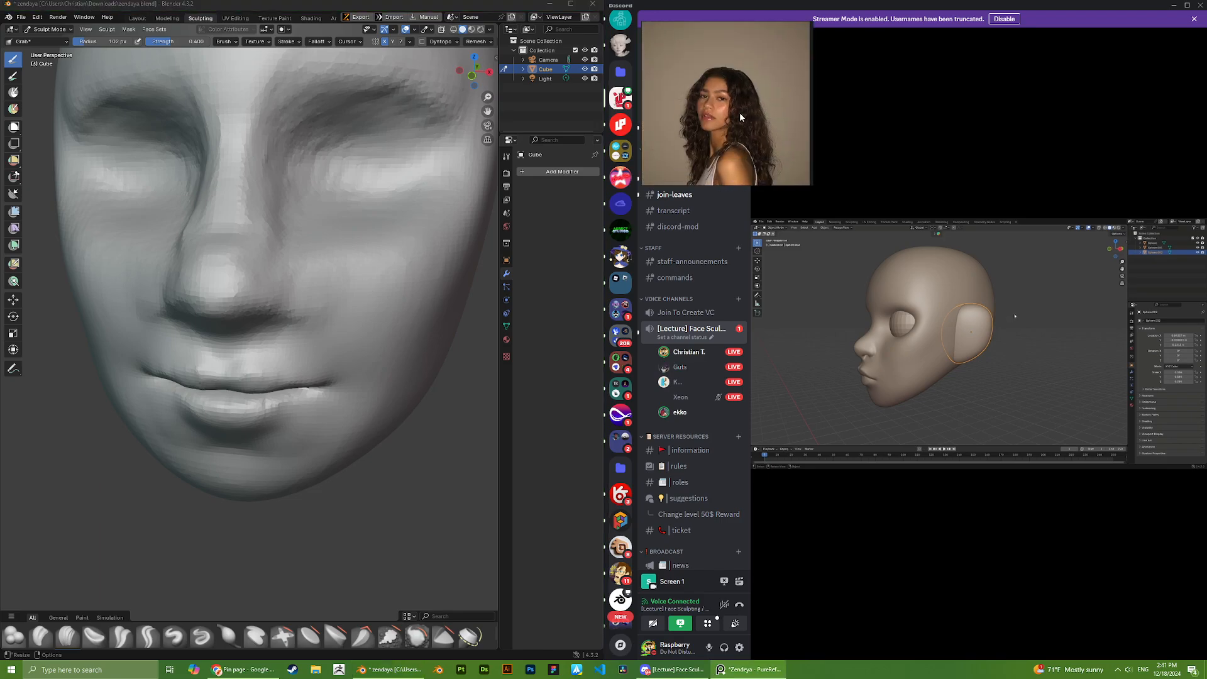
scroll(739, 125, "up", 3)
left_click(171, 395)
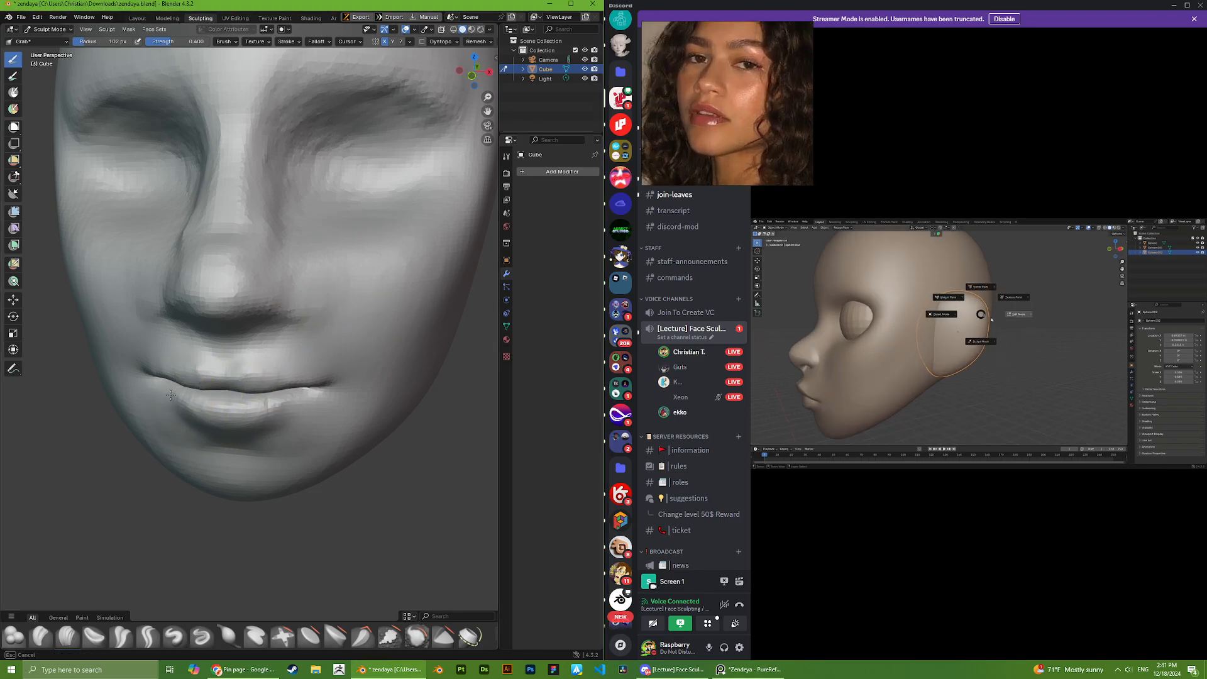
mouse_move(171, 395)
middle_mouse_down()
mouse_move(193, 410)
mouse_move(166, 398)
middle_mouse_up()
scroll(188, 340, "up", 4)
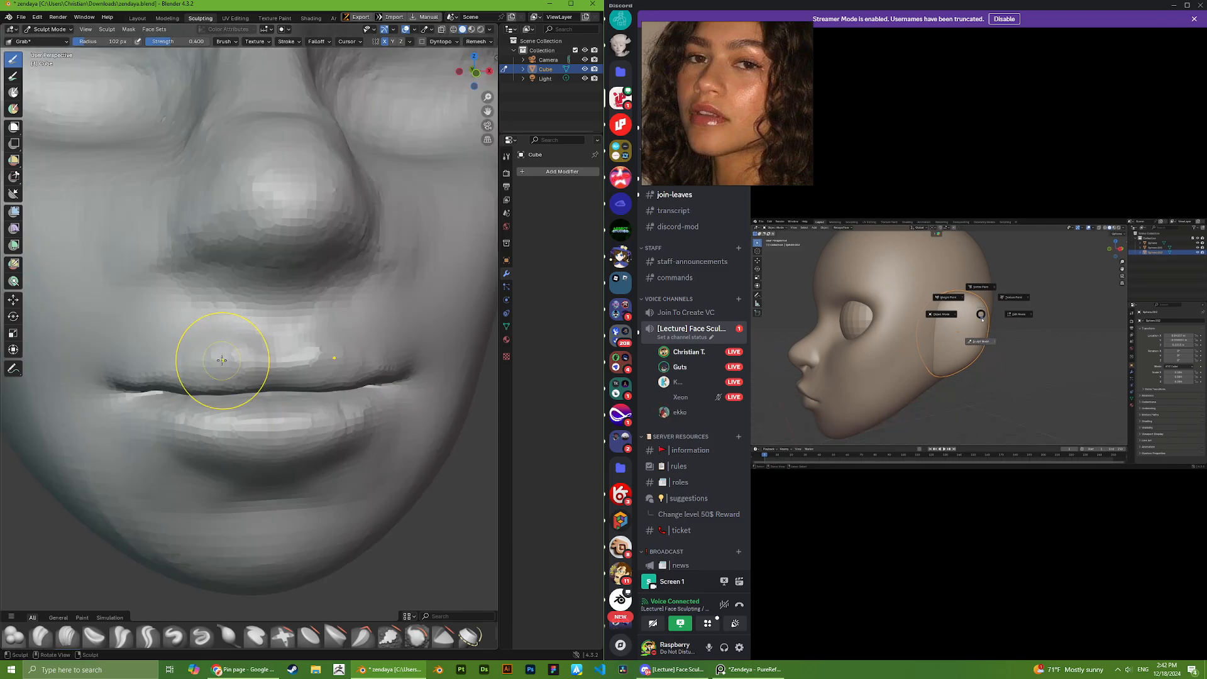
- Reshape the middle of the upper lip and the mouth line with small Grab pulls
middle_click_drag(188, 328, 277, 363)
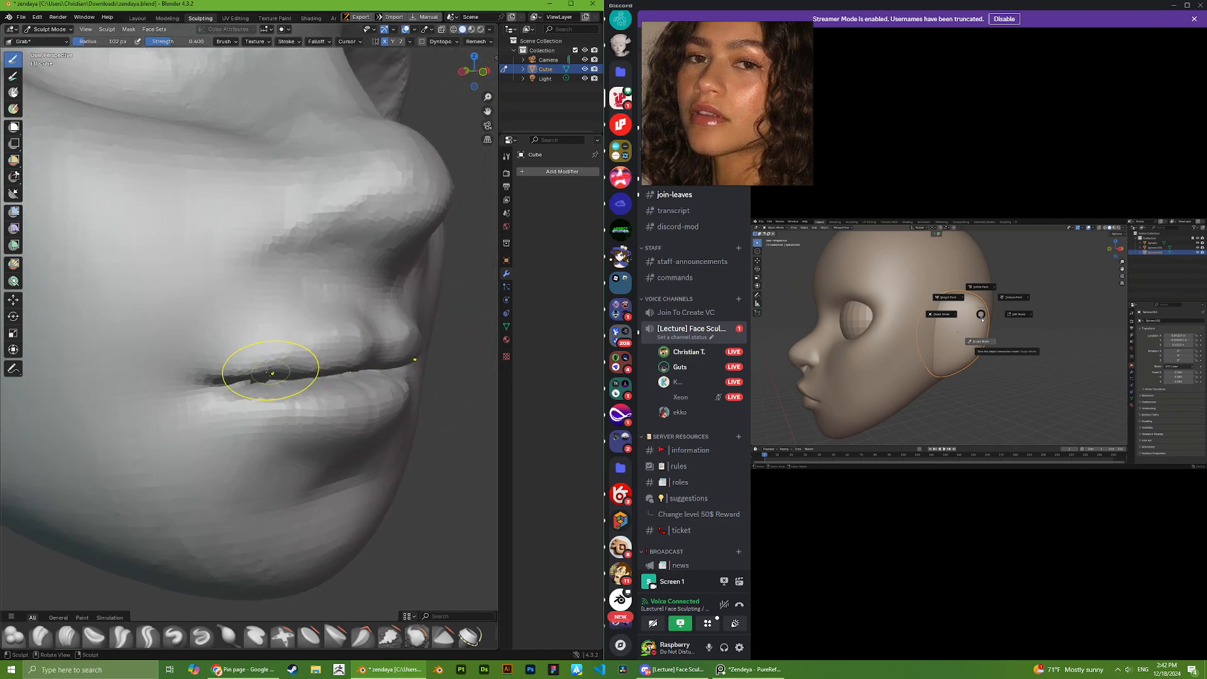
scroll(286, 367, "down", 8)
scroll(359, 310, "up", 8)
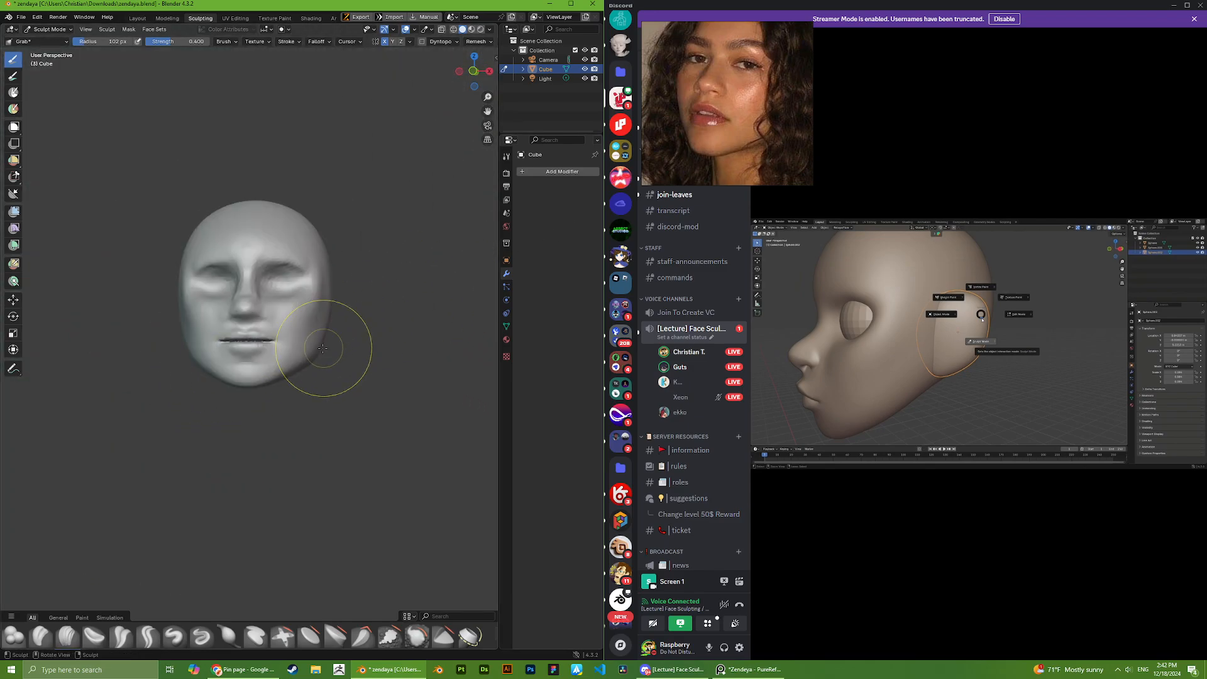
scroll(203, 339, "up", 1)
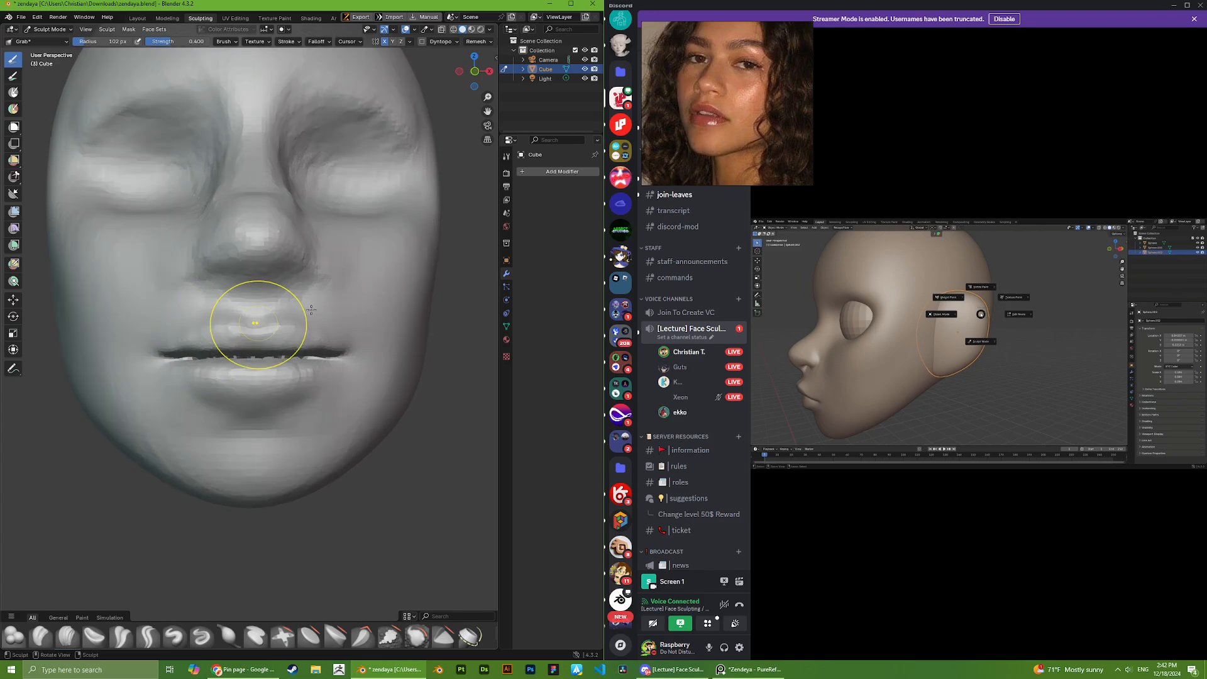
scroll(149, 390, "up", 4)
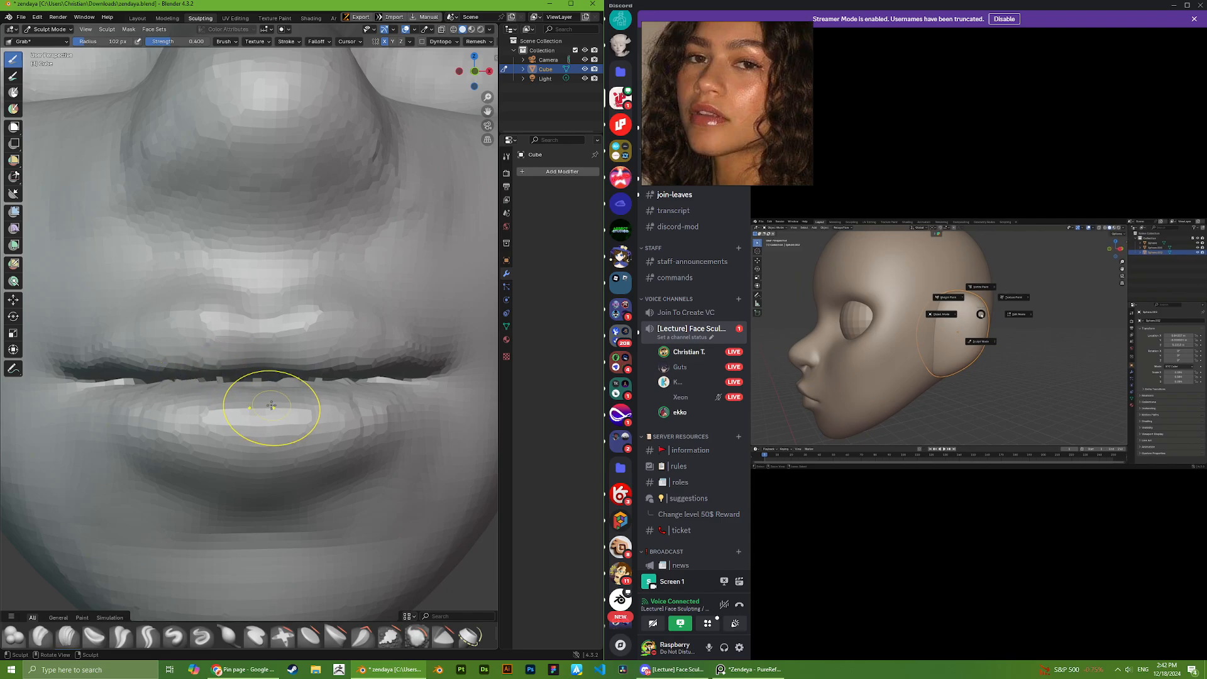
- Refine the center of the lower lip where it meets the upper lip with the Grab brush
scroll(249, 388, "down", 2)
middle_click_drag(249, 376, 245, 386)
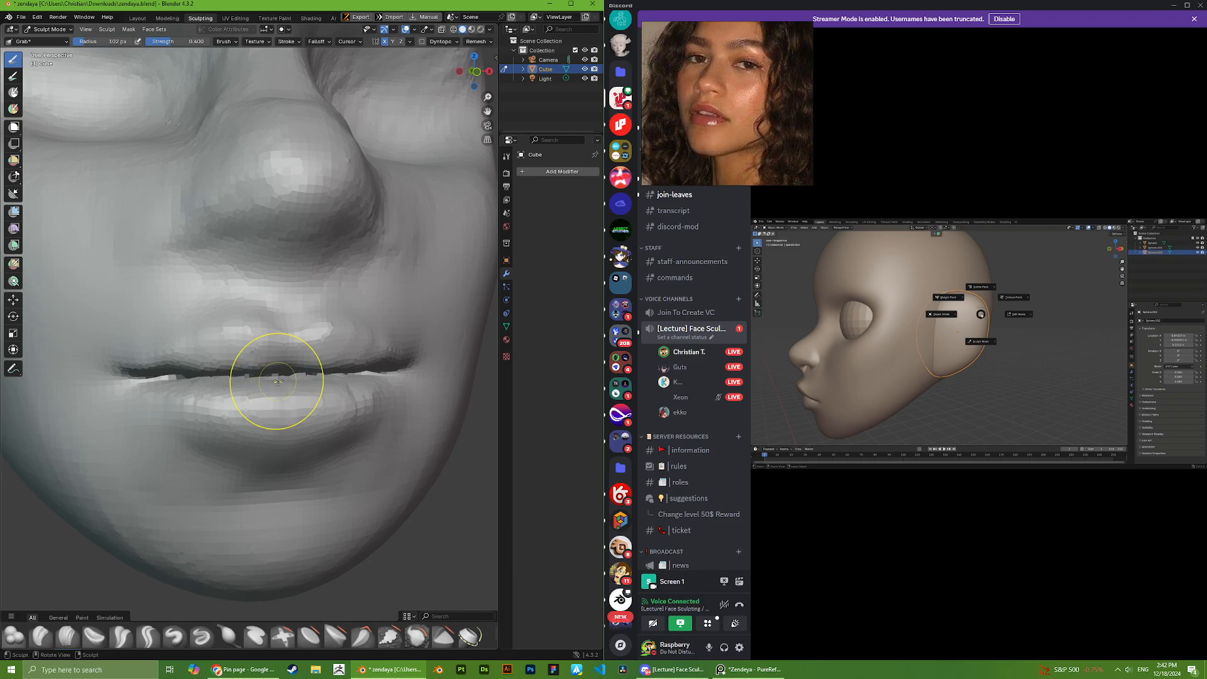
scroll(277, 380, "down", 6)
middle_click_drag(293, 359, 284, 363)
scroll(201, 363, "up", 4)
middle_click_drag(196, 365, 163, 372)
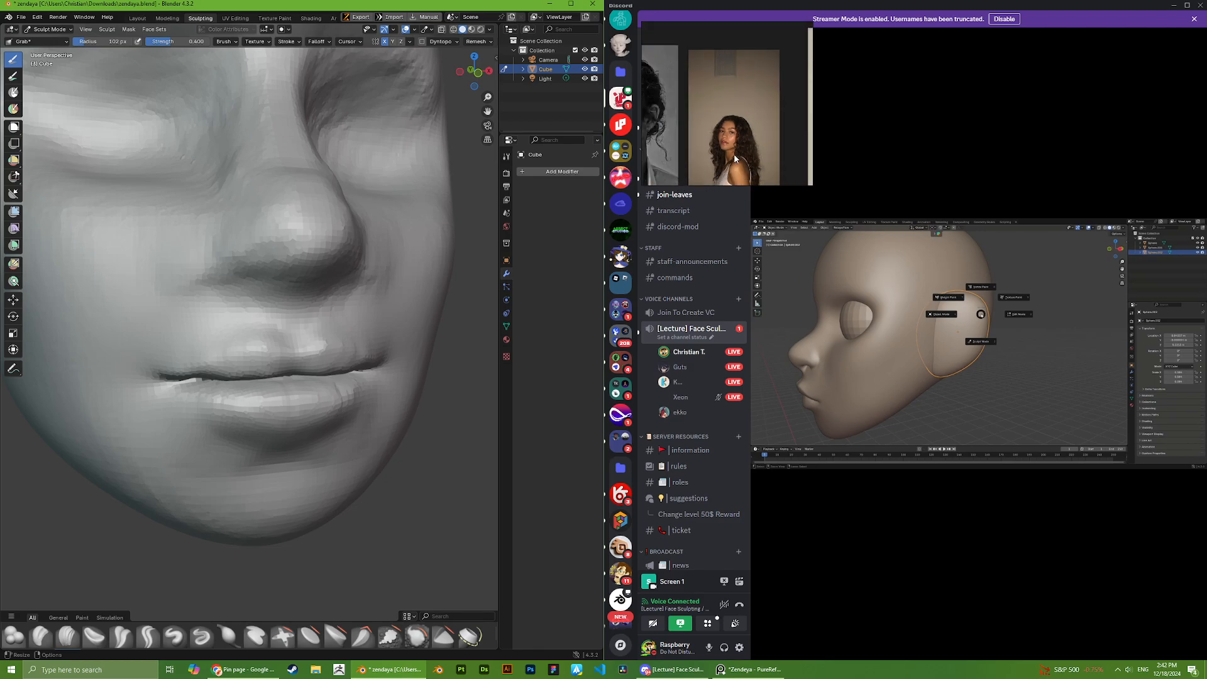
- Set the Grab brush radius to 130 px and adjust the brow ridge toward the nose bridge, following the portrait photo
scroll(333, 198, "down", 6)
scroll(315, 221, "up", 4)
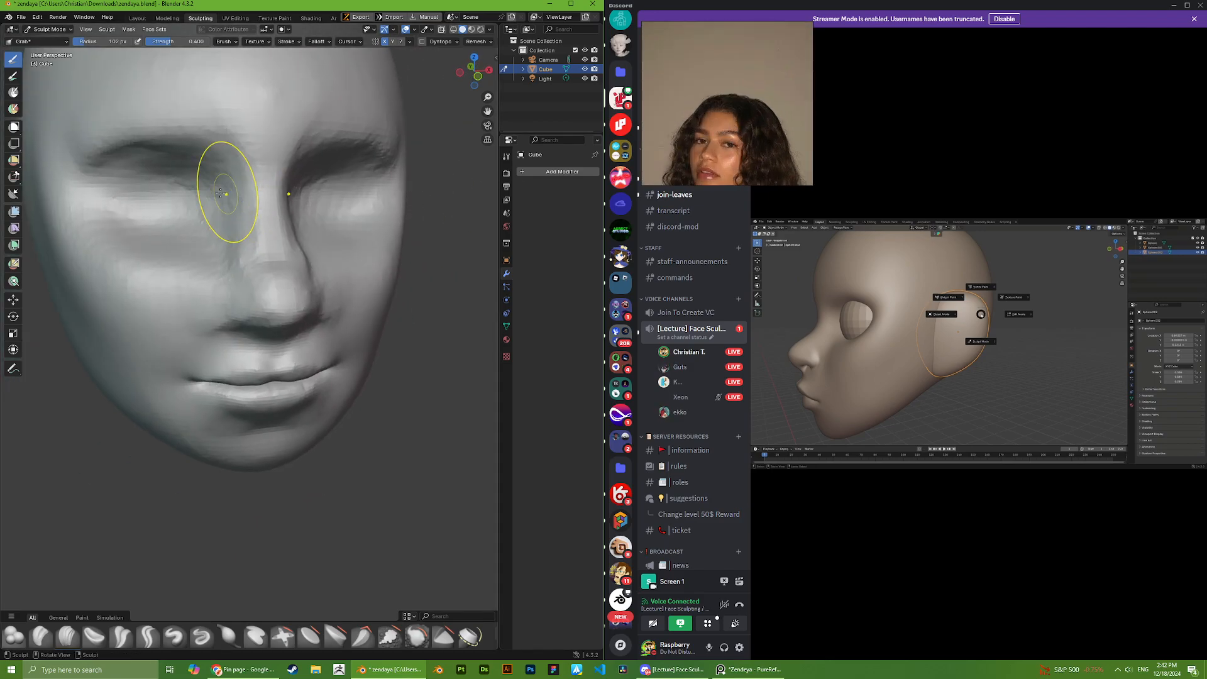
scroll(229, 189, "down", 4)
mouse_move(229, 189)
middle_mouse_down()
mouse_move(323, 195)
mouse_move(280, 186)
middle_mouse_up()
scroll(274, 236, "up", 5)
scroll(270, 264, "down", 2)
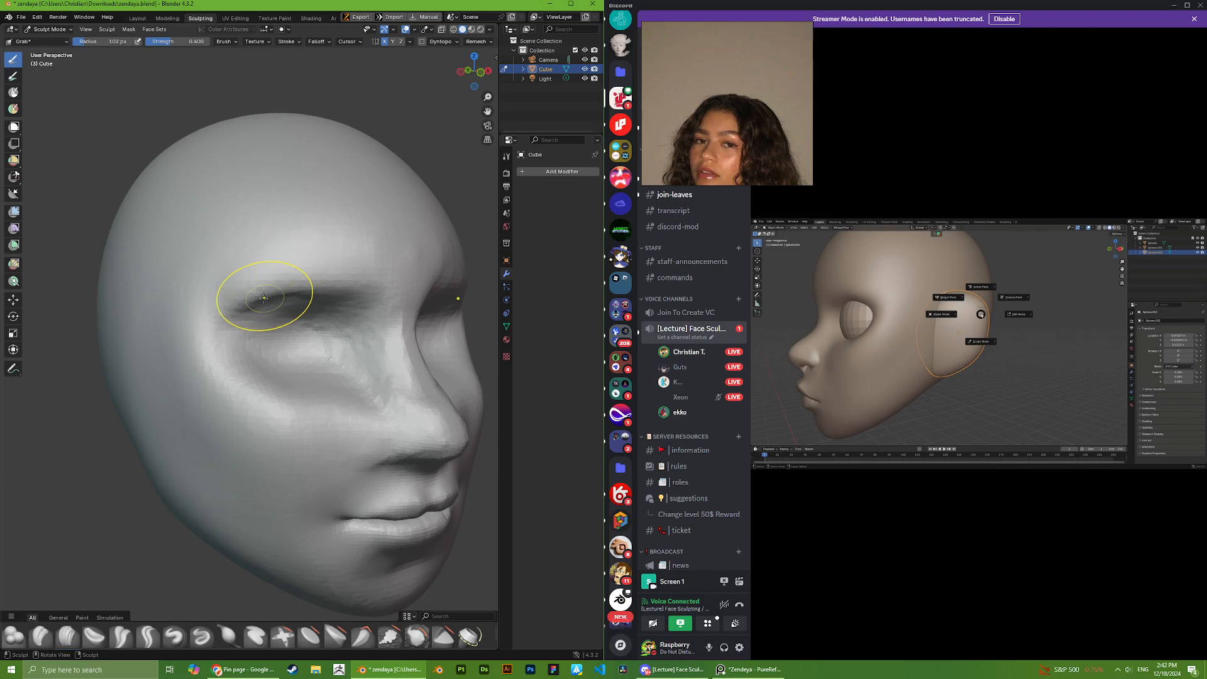
right_click(238, 307)
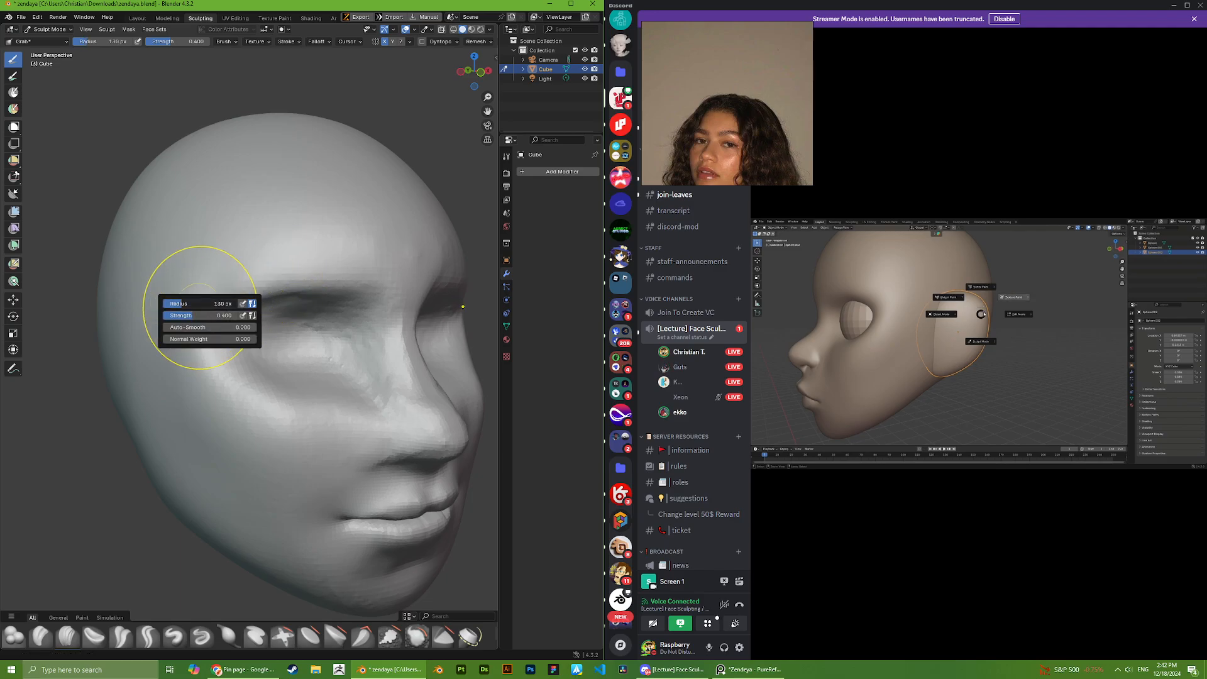
middle_click_drag(323, 242, 239, 291)
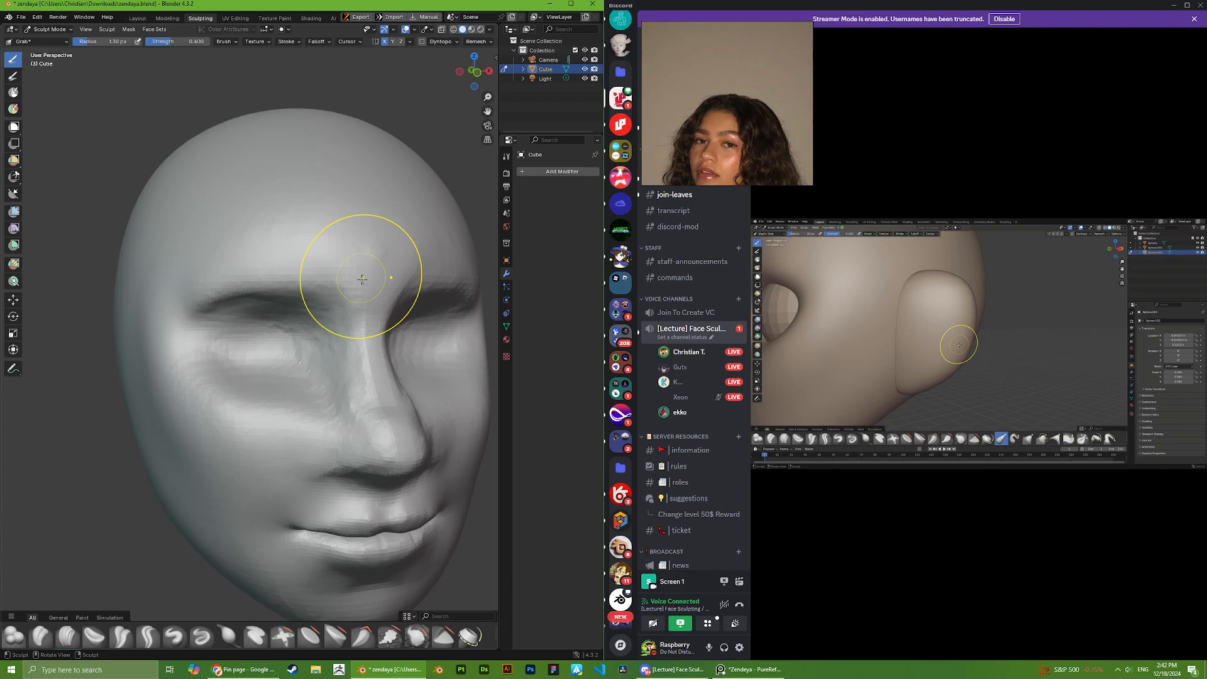
scroll(326, 235, "up", 4)
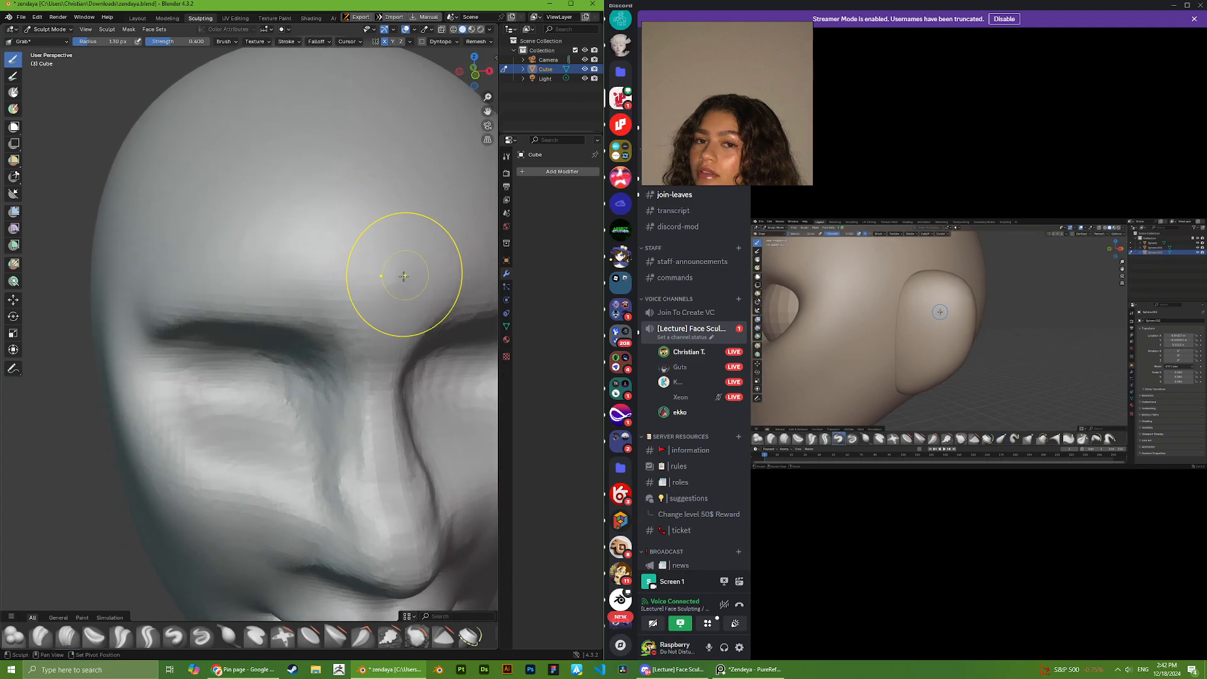
scroll(390, 269, "down", 5)
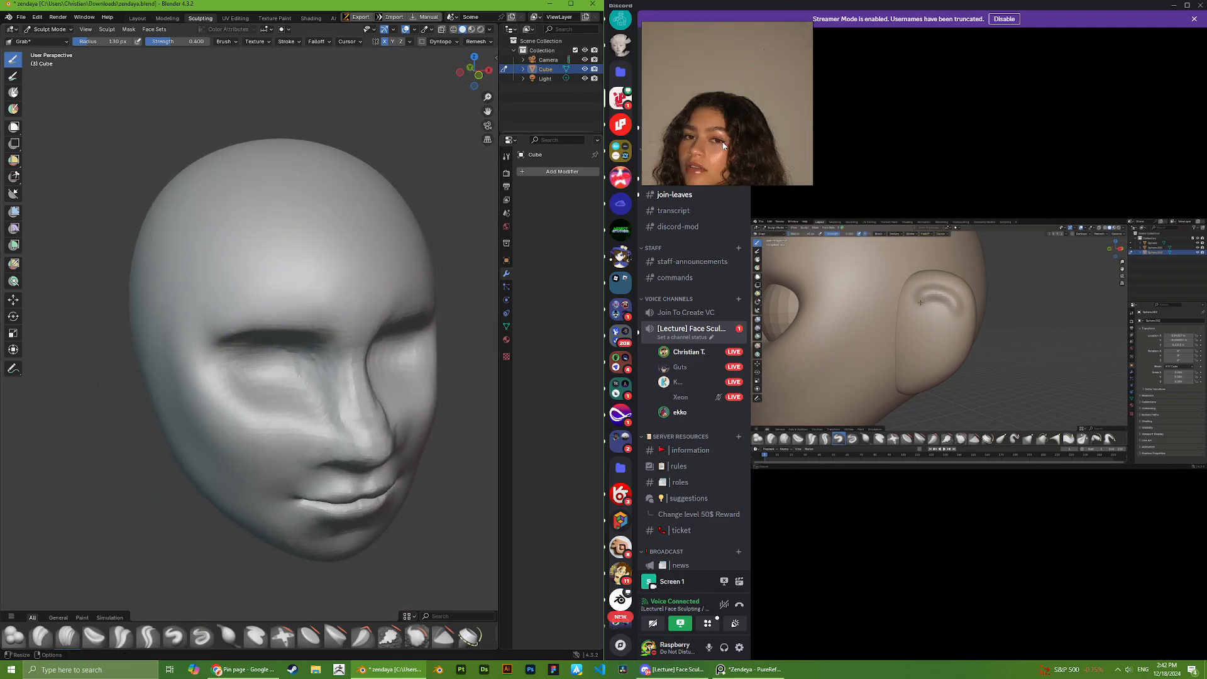
- Compare the head's brows, cheeks, mouth and jaw with the black-and-white portrait from front, three-quarter and side angles
scroll(723, 146, "down", 3)
mouse_move(722, 145)
middle_mouse_down()
mouse_move(719, 108)
mouse_move(689, 106)
mouse_move(704, 94)
mouse_move(737, 103)
middle_mouse_up()
scroll(719, 107, "down", 4)
scroll(705, 95, "up", 4)
scroll(216, 320, "up", 5)
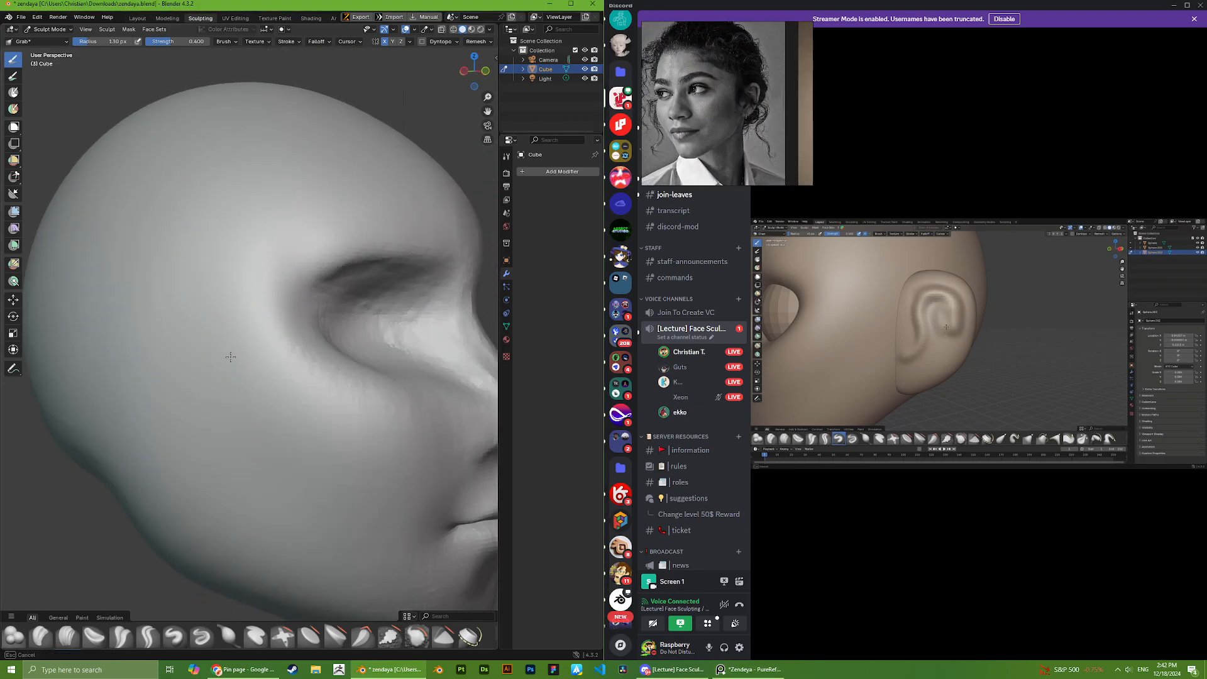
scroll(230, 356, "down", 5)
mouse_move(215, 355)
middle_mouse_down()
mouse_move(216, 318)
mouse_move(187, 339)
mouse_move(184, 374)
mouse_move(356, 314)
mouse_move(282, 337)
mouse_move(330, 355)
mouse_move(379, 341)
mouse_move(256, 316)
middle_mouse_up()
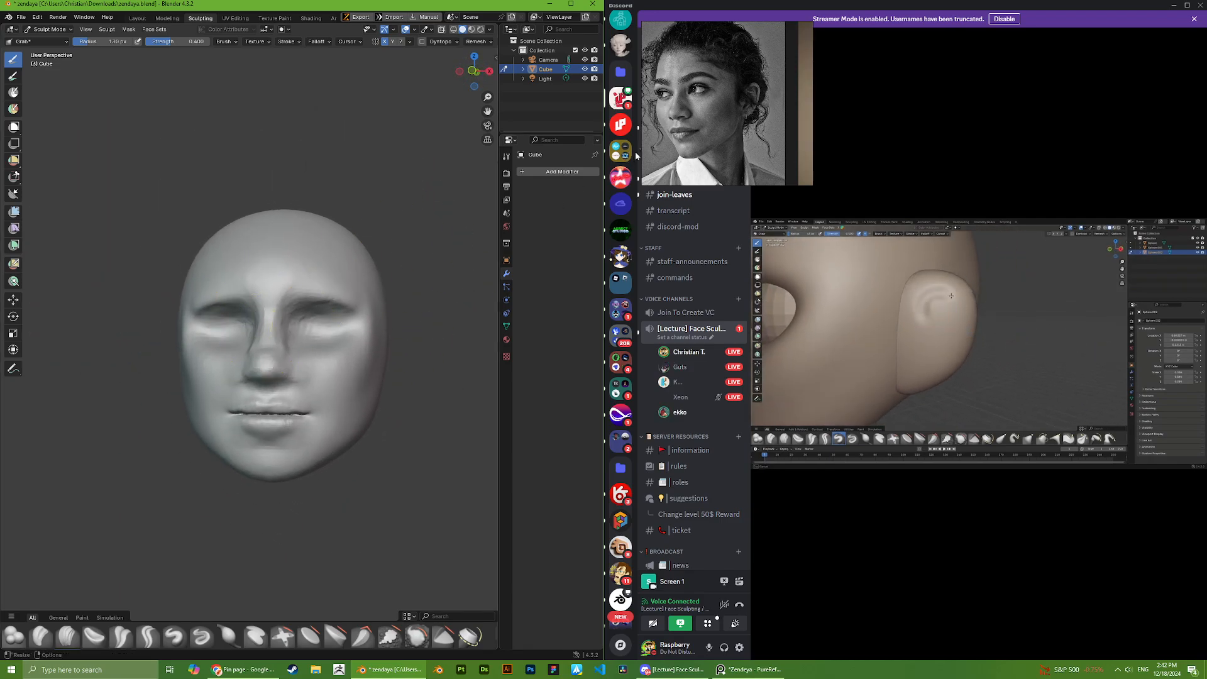
middle_click_drag(209, 389, 179, 395)
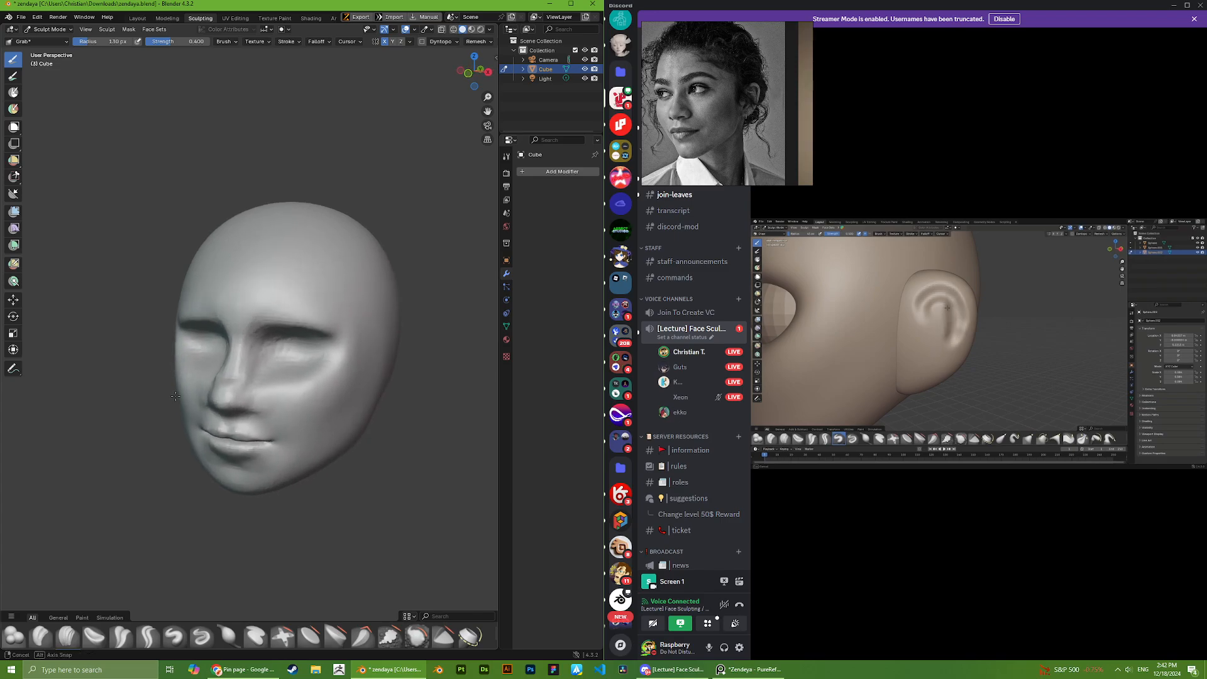
scroll(220, 446, "up", 1)
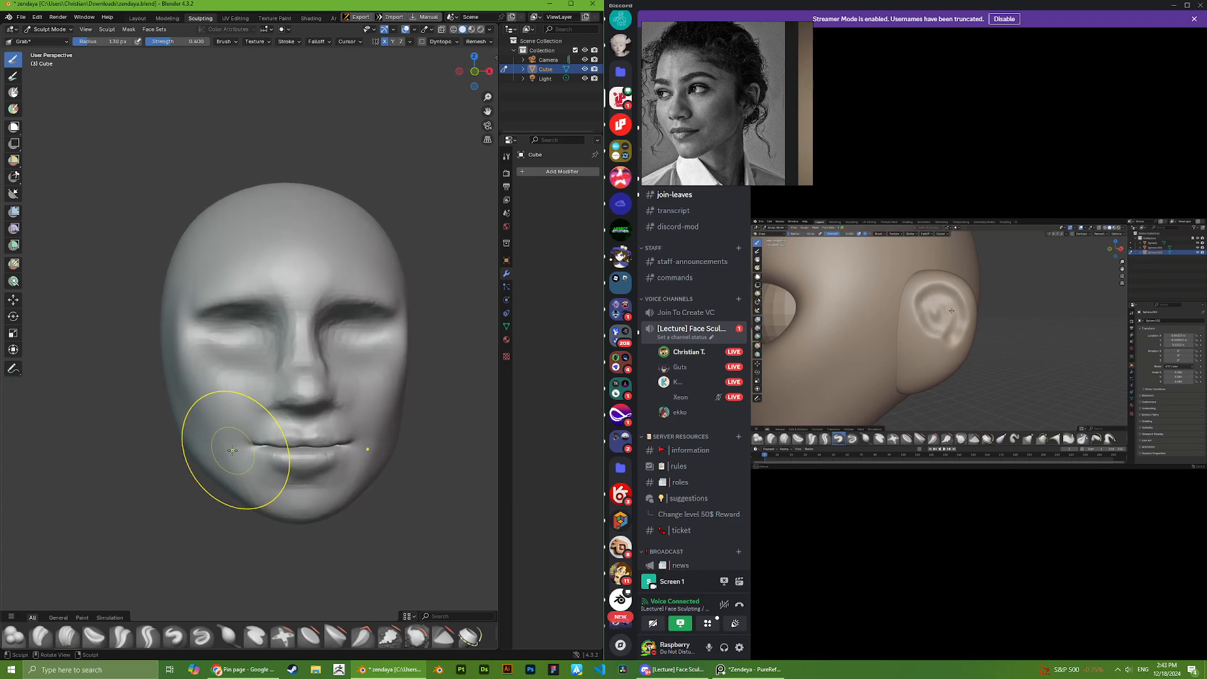
mouse_move(230, 457)
middle_mouse_down()
mouse_move(214, 464)
mouse_move(264, 496)
mouse_move(142, 475)
mouse_move(267, 484)
mouse_move(283, 498)
mouse_move(334, 474)
mouse_move(216, 385)
mouse_move(261, 416)
middle_mouse_up()
scroll(264, 422, "up", 2)
middle_click_drag(324, 497, 343, 482)
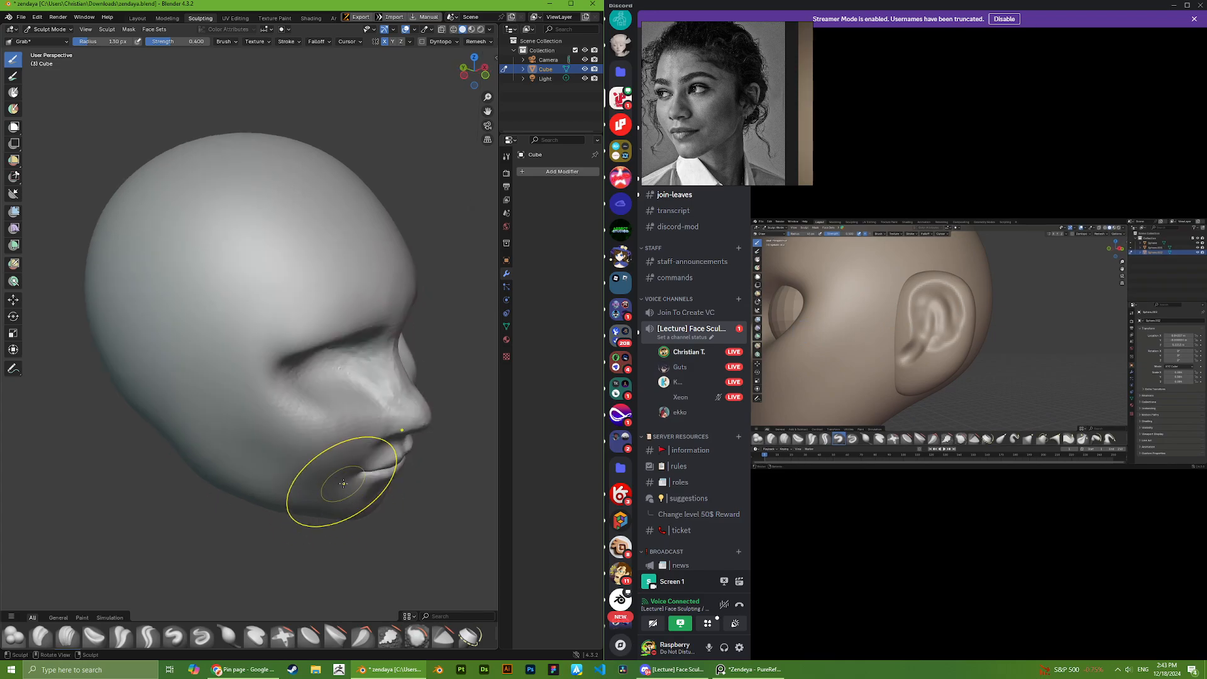
- Adjust the upper lip's surface near the mouth corner and beside its center with small Grab brush pulls
scroll(676, 133, "up", 6)
middle_click_drag(396, 453, 324, 431)
scroll(321, 458, "up", 7)
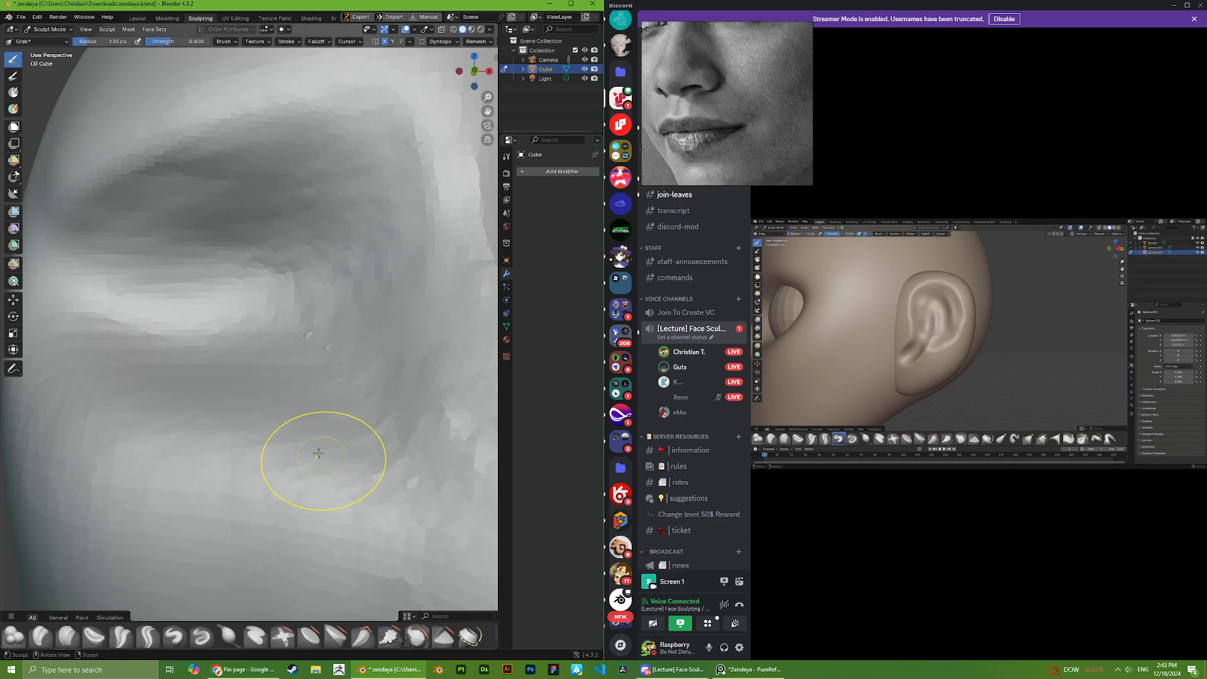
scroll(327, 440, "down", 6)
scroll(351, 396, "up", 6)
scroll(283, 340, "down", 3)
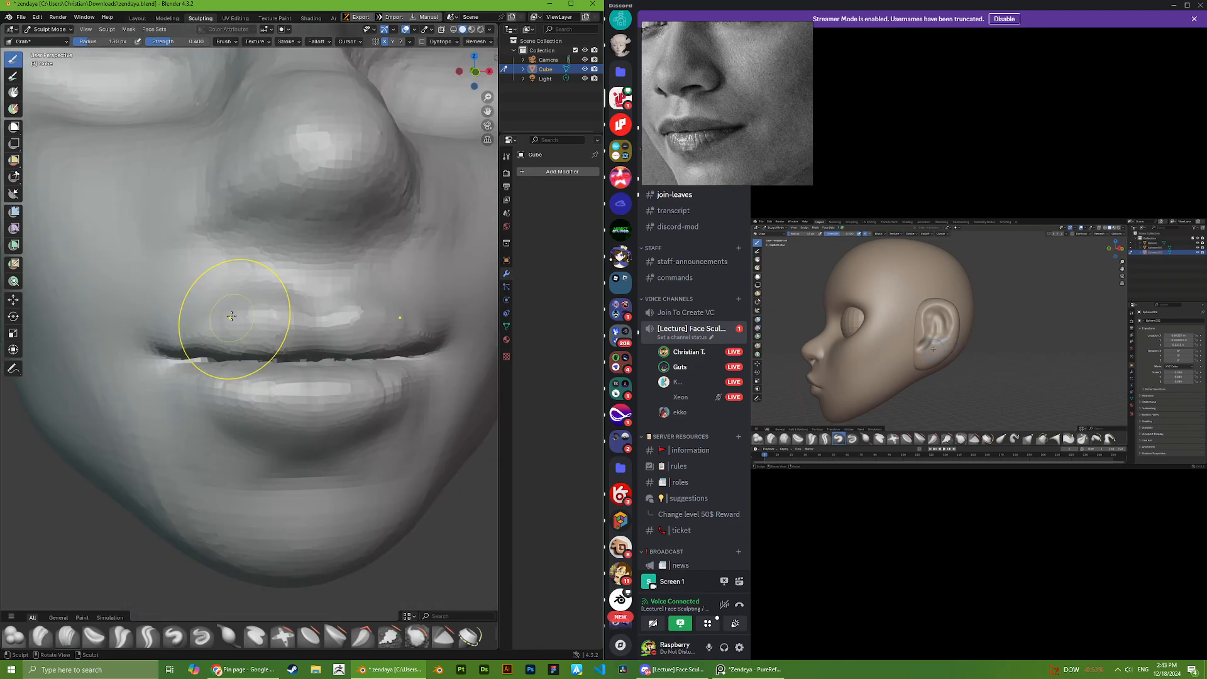
scroll(216, 318, "up", 3)
left_click_drag(169, 322, 165, 322)
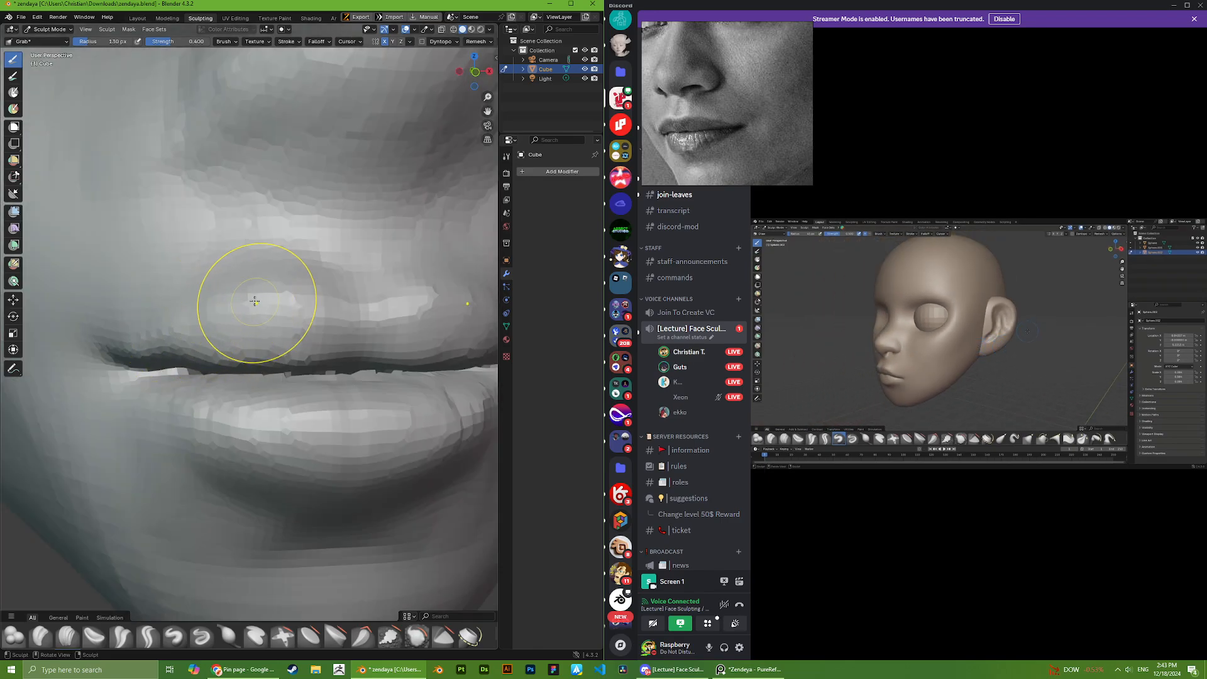
scroll(302, 306, "down", 3)
left_click_drag(283, 308, 276, 314)
- Examine the lips, mouth corners and nose of the head from front, three-quarter, low and side angles
scroll(257, 305, "down", 5)
mouse_move(252, 306)
middle_mouse_down()
mouse_move(256, 340)
mouse_move(308, 332)
middle_mouse_up()
scroll(246, 315, "up", 7)
scroll(377, 327, "down", 3)
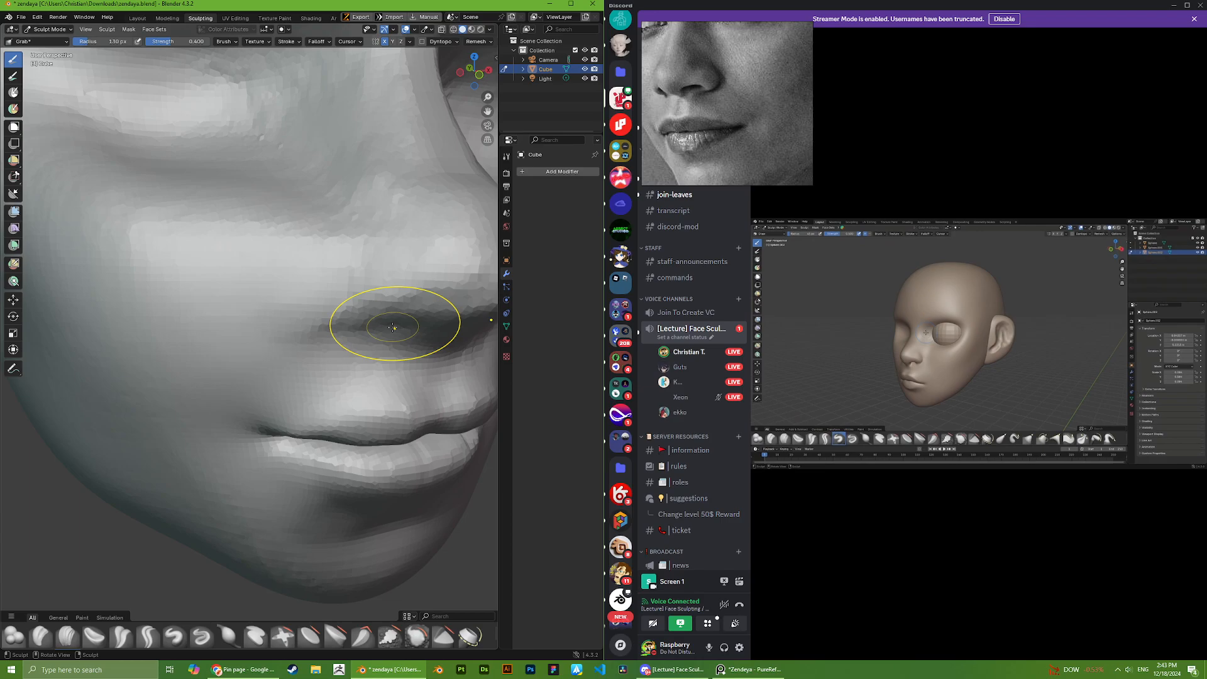
scroll(392, 327, "down", 4)
middle_click_drag(383, 326, 352, 336)
scroll(289, 304, "up", 7)
scroll(289, 307, "down", 3)
scroll(351, 342, "down", 4)
scroll(356, 334, "up", 5)
scroll(379, 273, "down", 5)
scroll(306, 328, "up", 4)
mouse_move(380, 272)
middle_mouse_down()
mouse_move(314, 324)
mouse_move(312, 354)
middle_mouse_up()
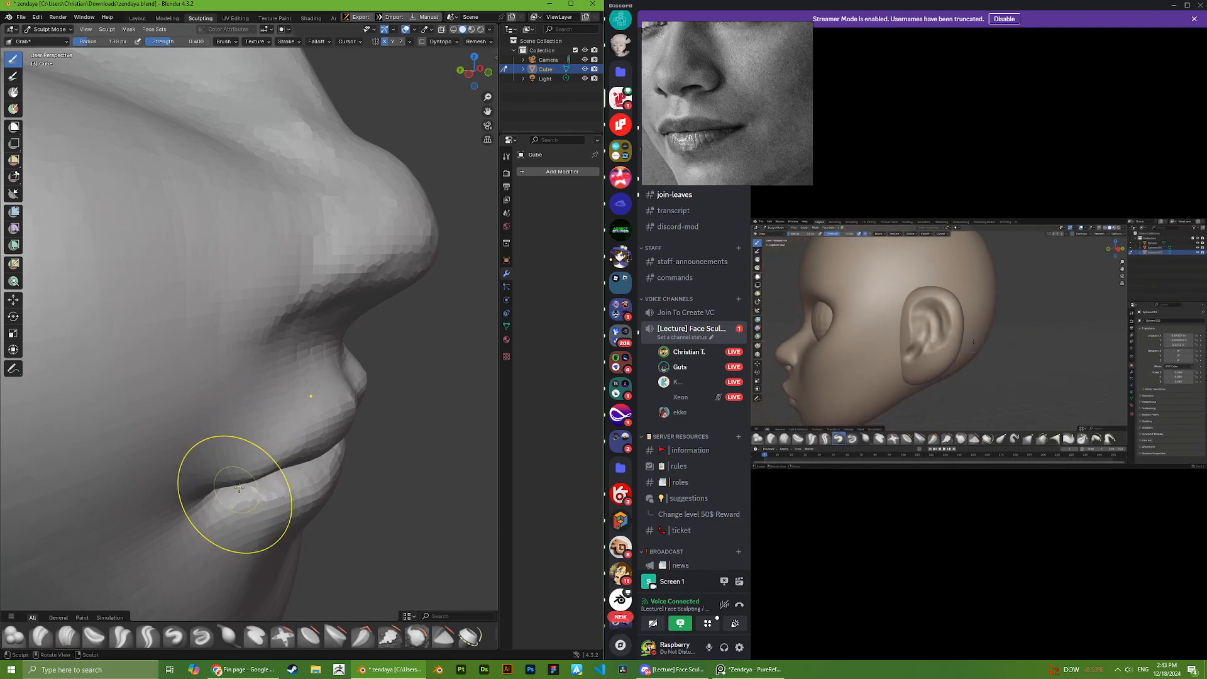
middle_click_drag(247, 475, 203, 557)
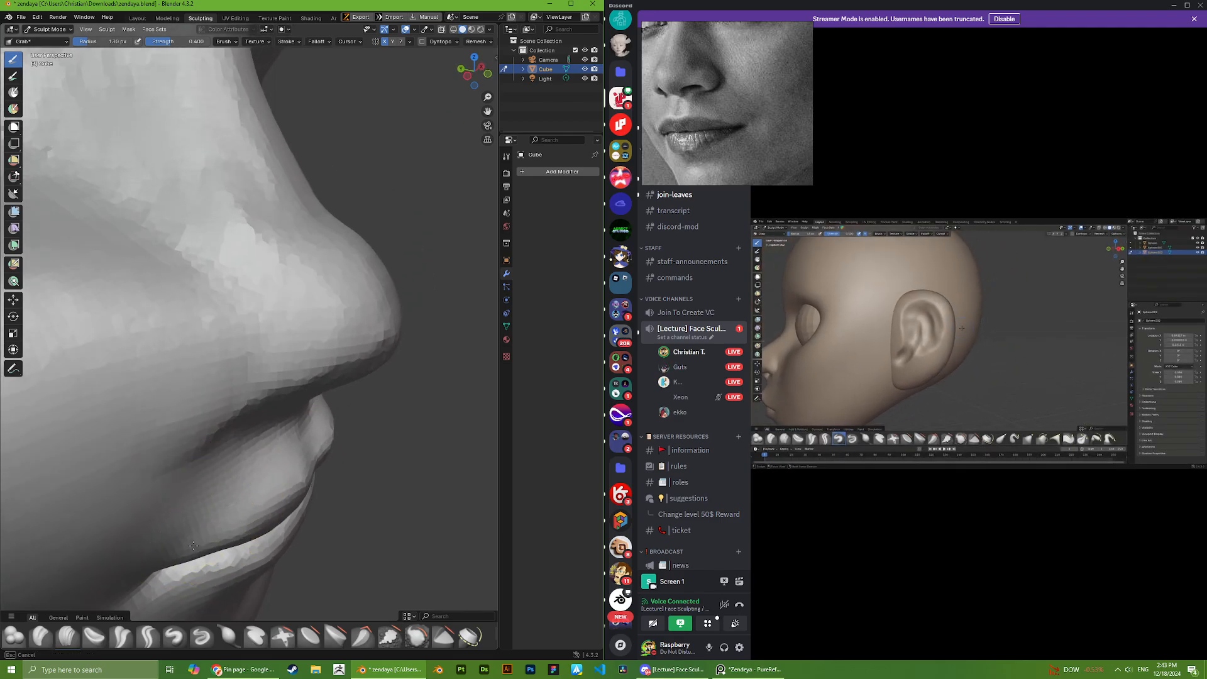
scroll(242, 475, "down", 4)
middle_click_drag(261, 458, 88, 408)
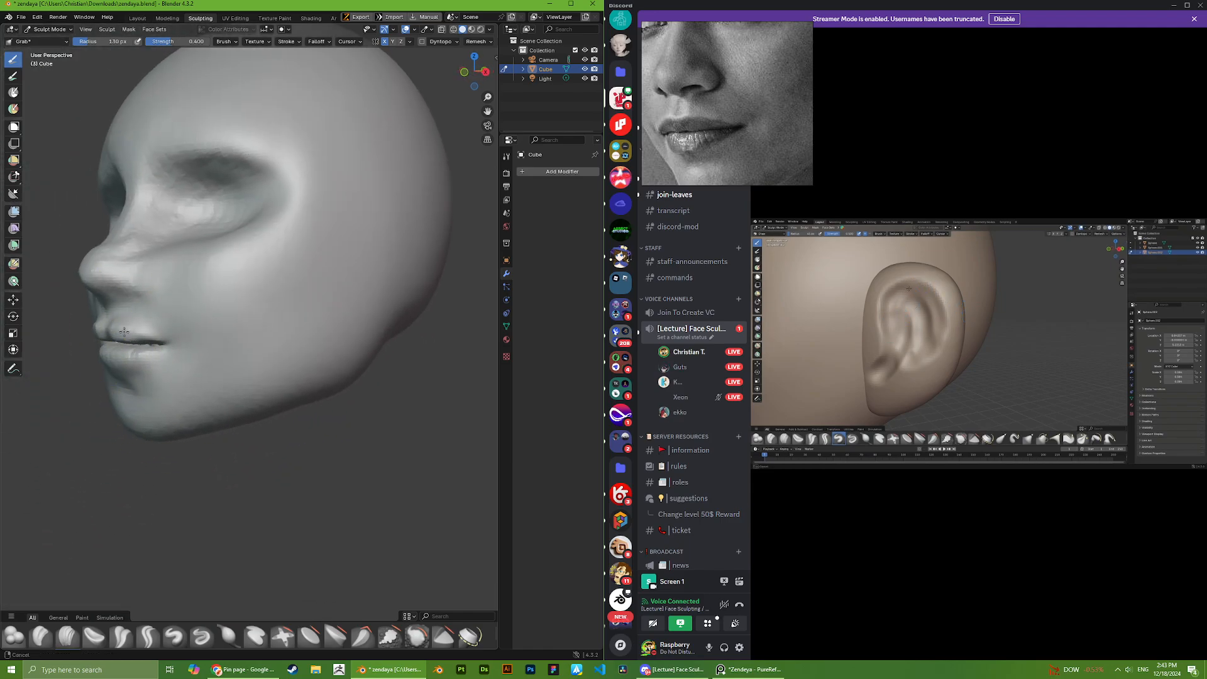
- Carve the upper border of the upper lip with the Draw Sharp brush, undoing the first stroke and redrawing it toward the mouth corner
scroll(282, 375, "up", 3)
mouse_move(148, 349)
middle_mouse_down("shift")
mouse_move(282, 375)
mouse_move(229, 350)
mouse_move(345, 399)
mouse_move(318, 410)
mouse_move(320, 386)
mouse_move(345, 399)
mouse_move(373, 384)
mouse_move(358, 402)
middle_mouse_up("shift")
scroll(388, 385, "up", 2)
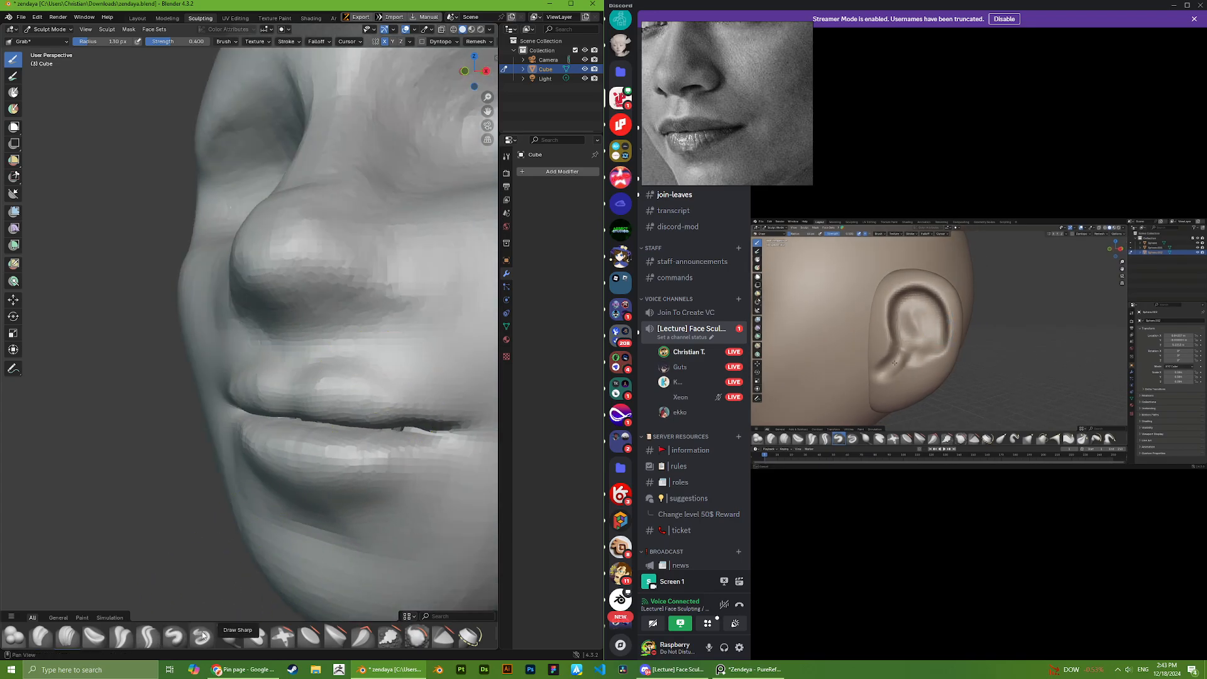
left_click(201, 636)
middle_click_drag(340, 515, 414, 322)
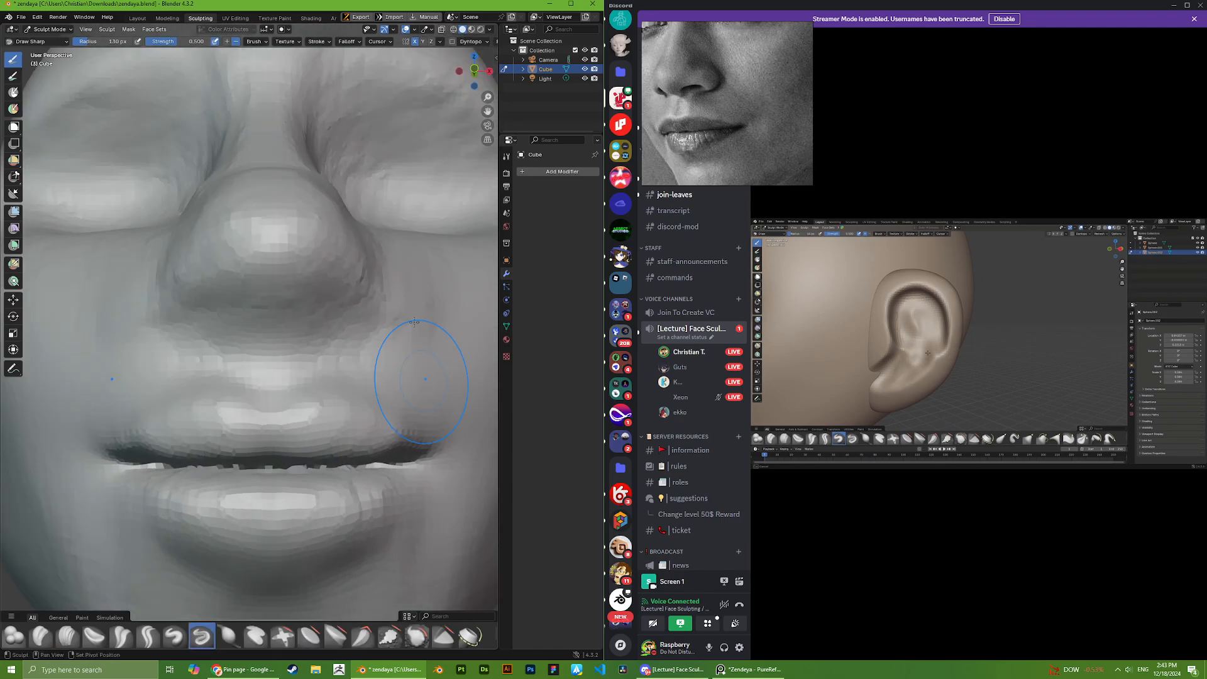
middle_click_drag(327, 434, 298, 405)
left_click_drag(307, 430, 255, 434)
key("ctrl+z")
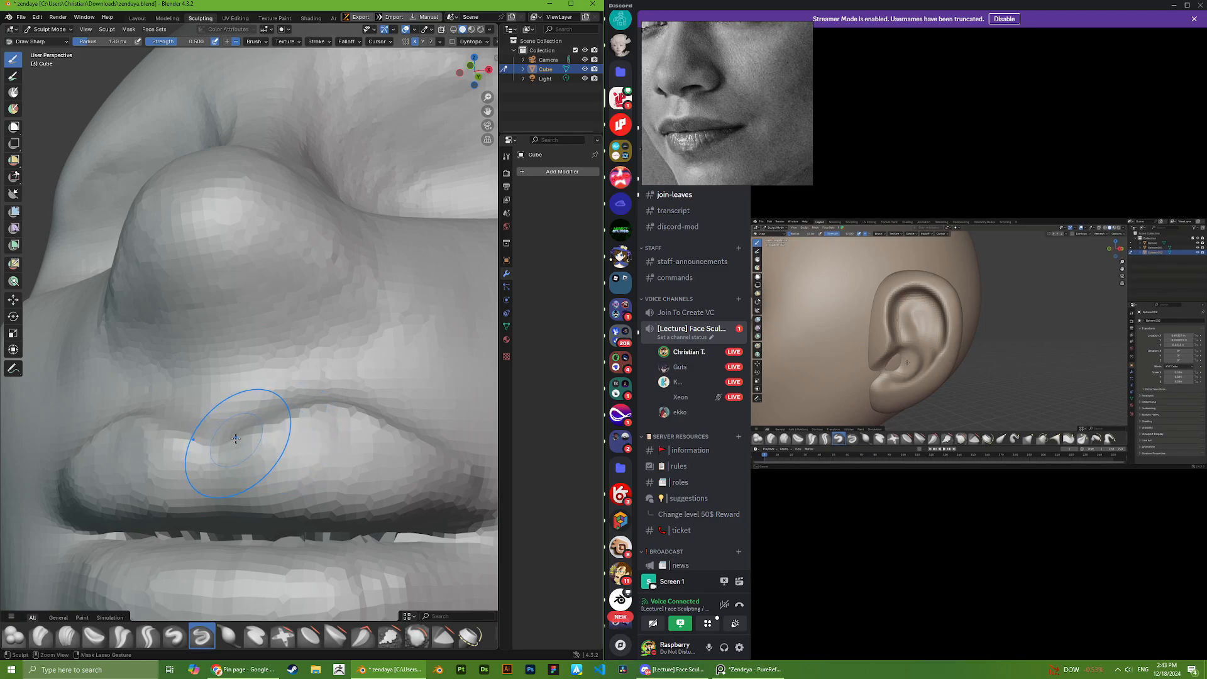
left_click_drag(255, 430, 409, 447)
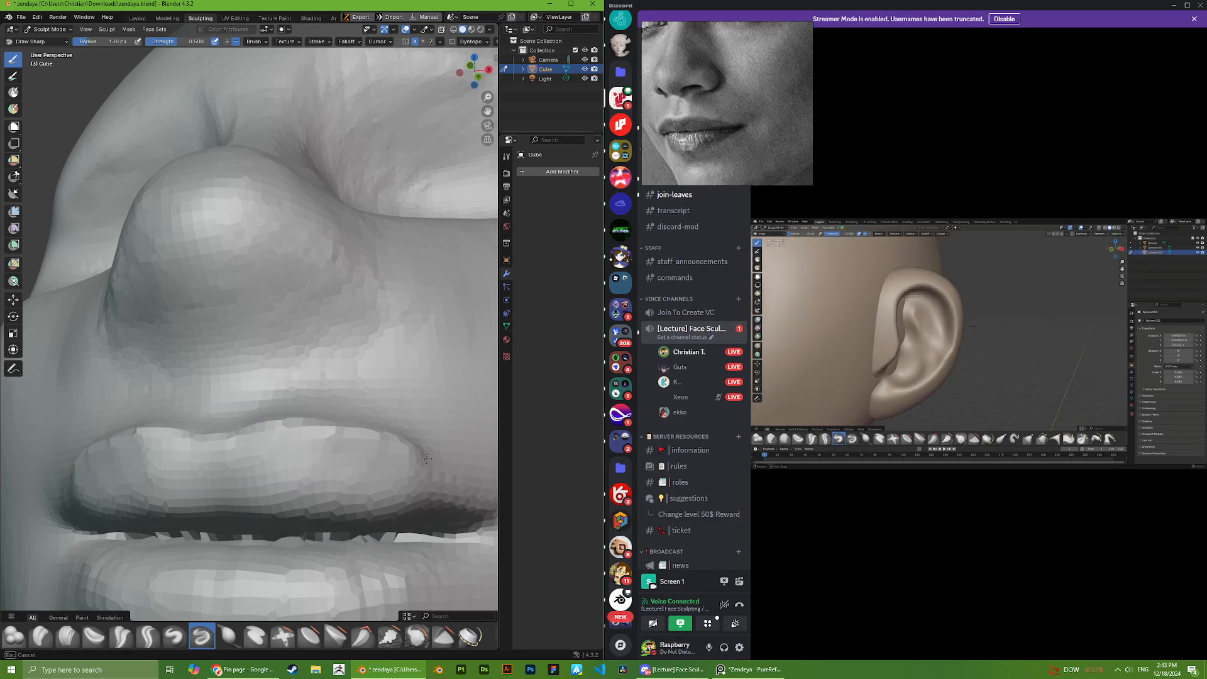
middle_click_drag(434, 458, 460, 476)
scroll(377, 440, "down", 6)
scroll(311, 422, "up", 4)
mouse_move(311, 422)
middle_mouse_down()
mouse_move(315, 385)
mouse_move(255, 392)
mouse_move(242, 381)
mouse_move(299, 411)
middle_mouse_up()
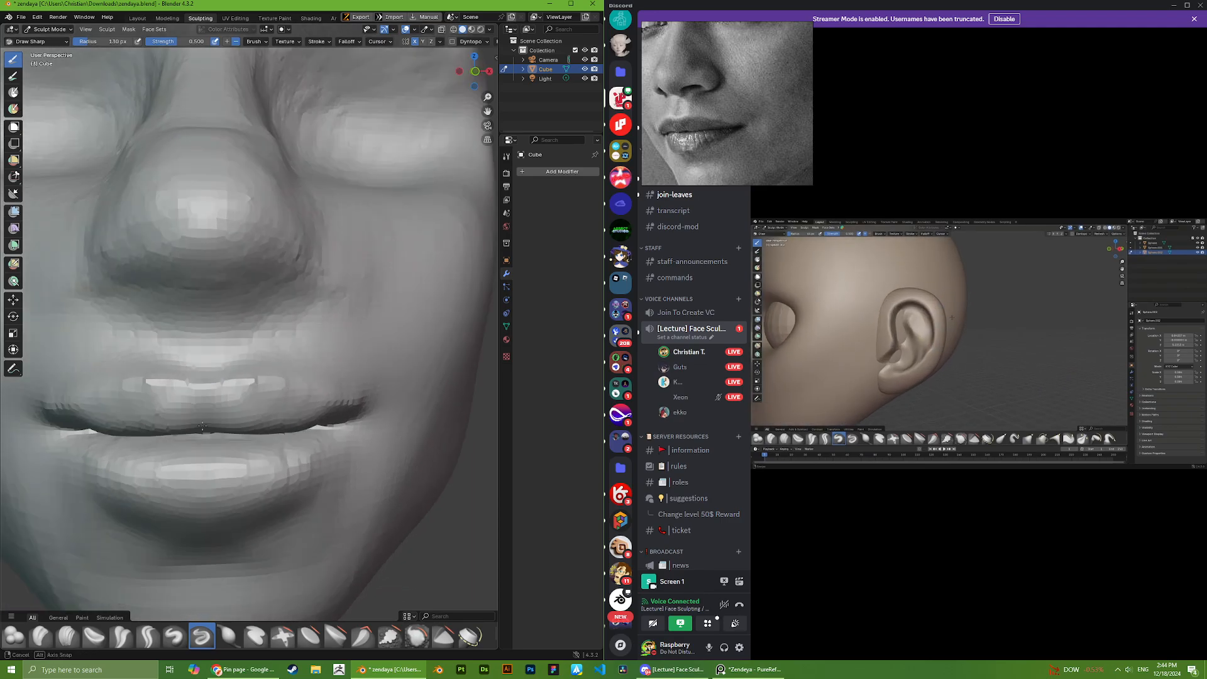
- Pull the mouth corner slightly outward with the Grab brush, working from below the lips
mouse_move(242, 350)
middle_mouse_down()
mouse_move(252, 387)
mouse_move(333, 413)
mouse_move(340, 436)
mouse_move(390, 404)
mouse_move(375, 446)
mouse_move(415, 454)
middle_mouse_up()
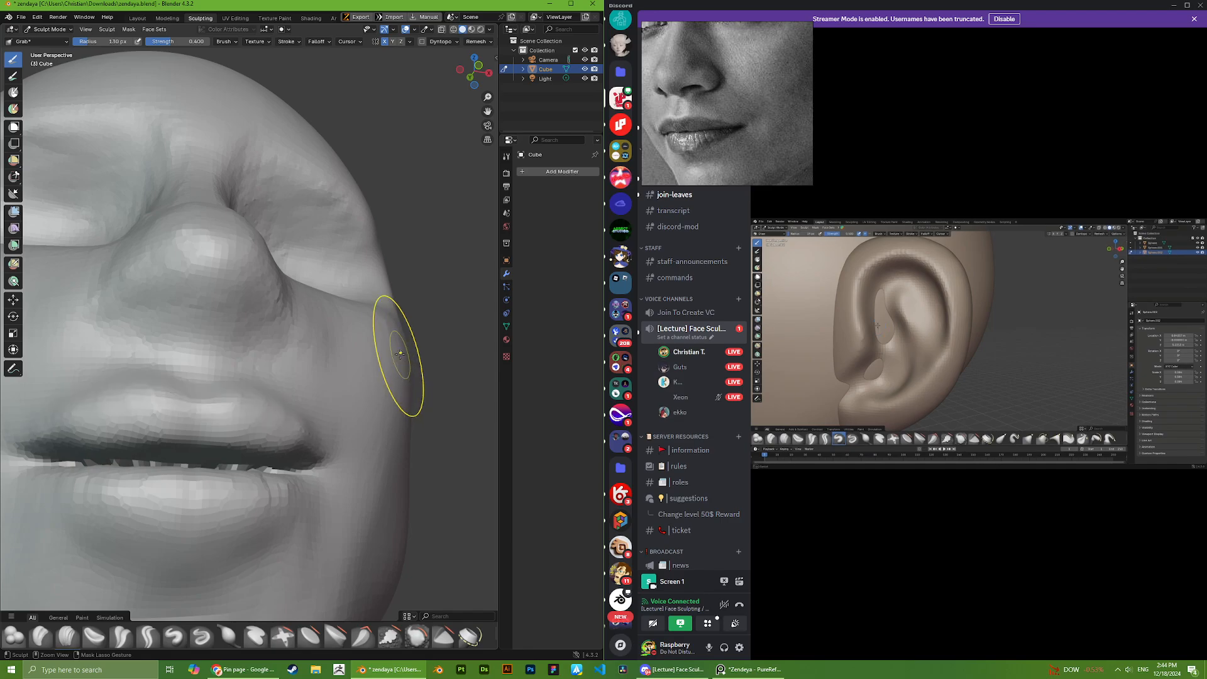
mouse_move(400, 353)
middle_mouse_down()
mouse_move(285, 396)
mouse_move(421, 450)
mouse_move(377, 418)
mouse_move(377, 453)
mouse_move(339, 469)
middle_mouse_up()
left_click_drag(322, 463, 339, 460)
middle_click_drag(339, 471, 318, 352, "ctrl")
middle_click_drag(302, 301, 385, 290)
mouse_move(277, 342)
middle_mouse_down("ctrl")
mouse_move(260, 372)
mouse_move(183, 375)
middle_mouse_up("ctrl")
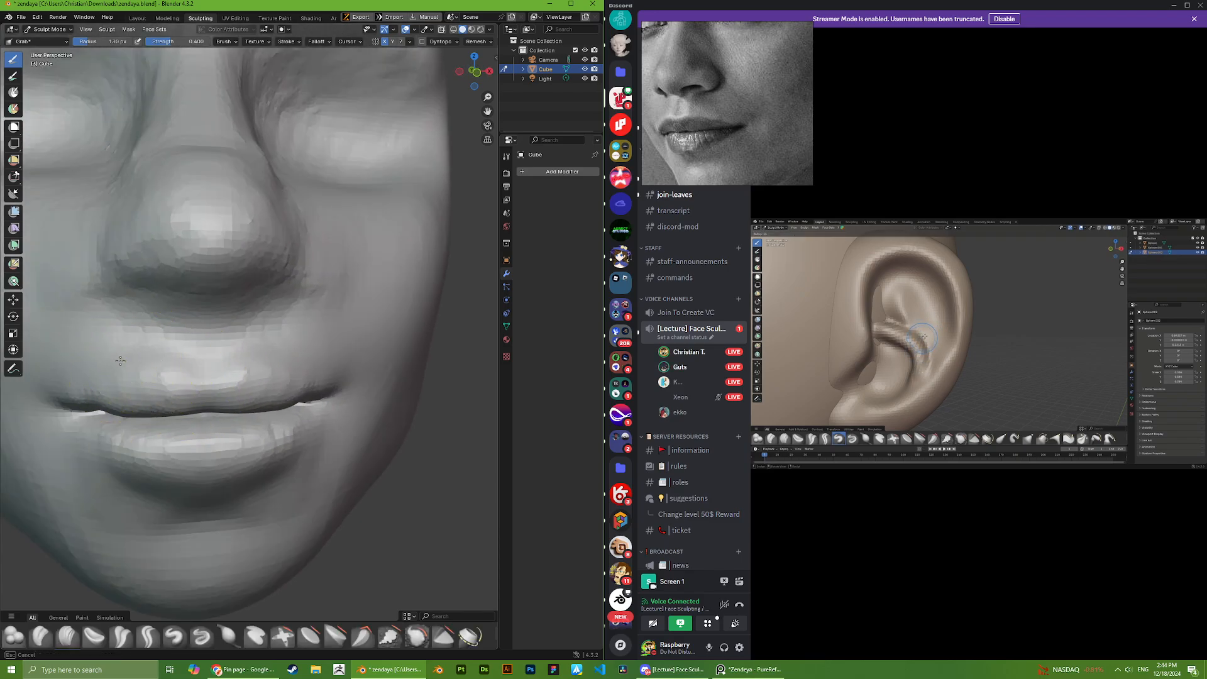
- Adjust the front of the mouth line between the lips in side view with a small Grab pull
mouse_move(93, 383)
middle_mouse_down()
mouse_move(133, 394)
mouse_move(68, 382)
mouse_move(208, 318)
middle_mouse_up()
scroll(60, 371, "down", 3)
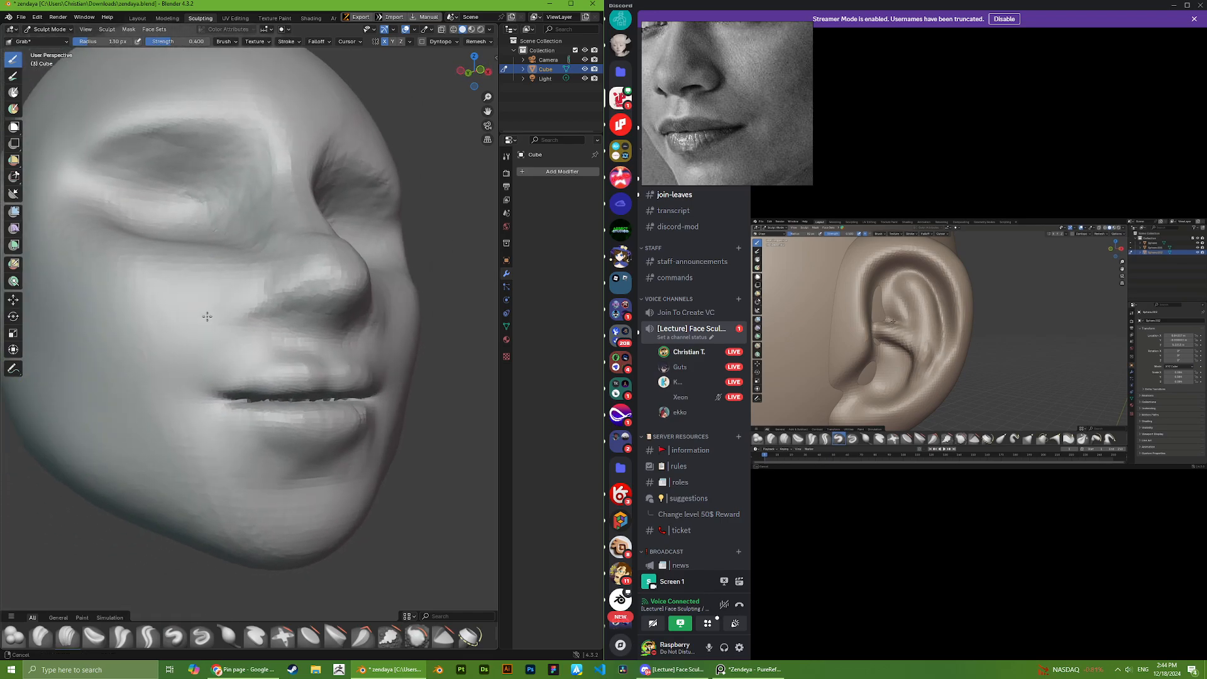
scroll(252, 389, "up", 3)
mouse_move(302, 390)
middle_mouse_down()
mouse_move(272, 403)
mouse_move(325, 369)
mouse_move(337, 399)
mouse_move(315, 404)
middle_mouse_up()
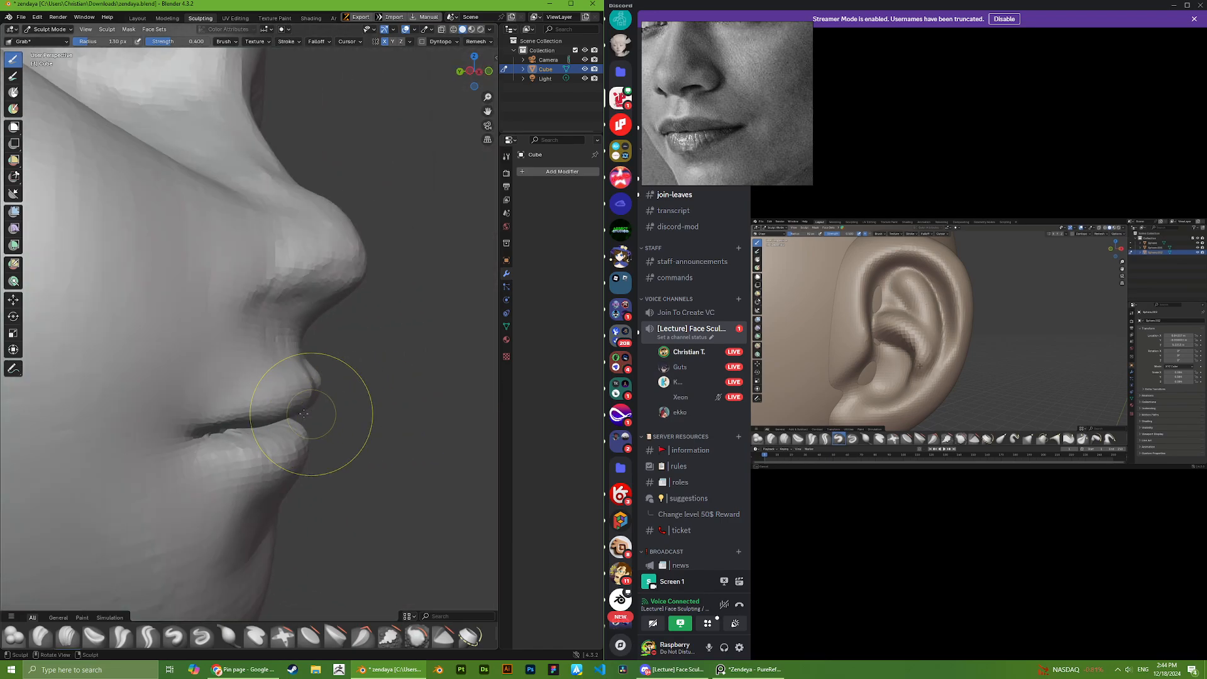
left_click_drag(300, 407, 286, 411)
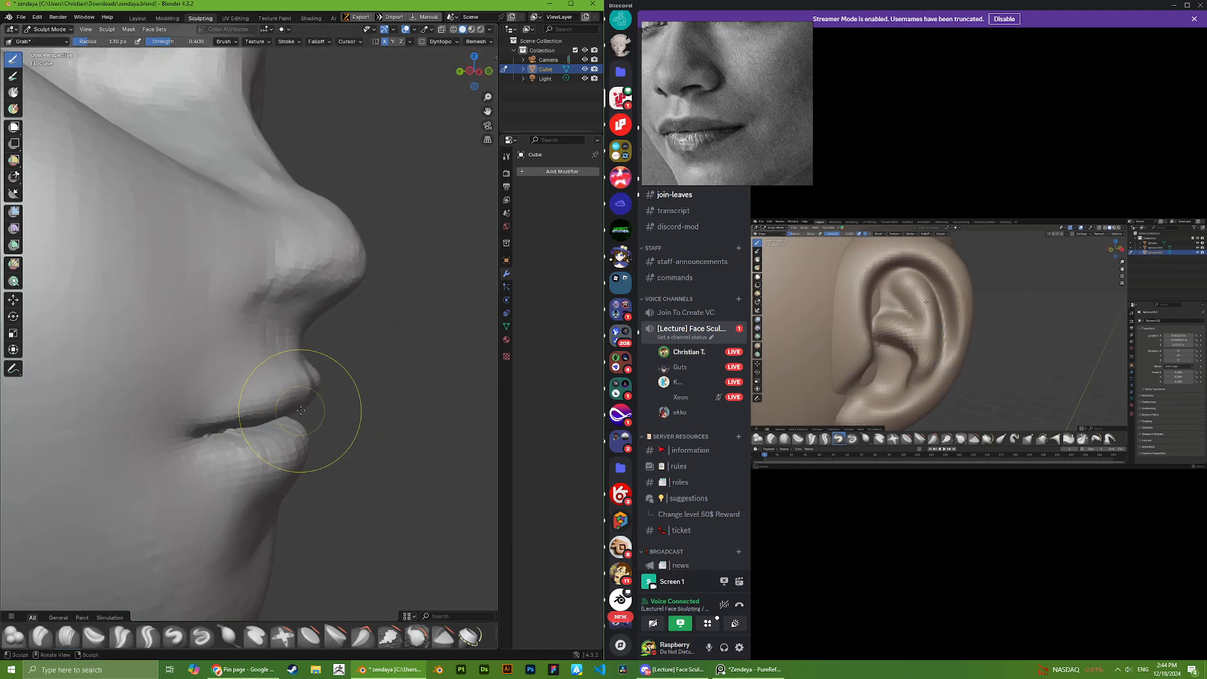
middle_click_drag(302, 409, 314, 404)
scroll(309, 411, "up", 6)
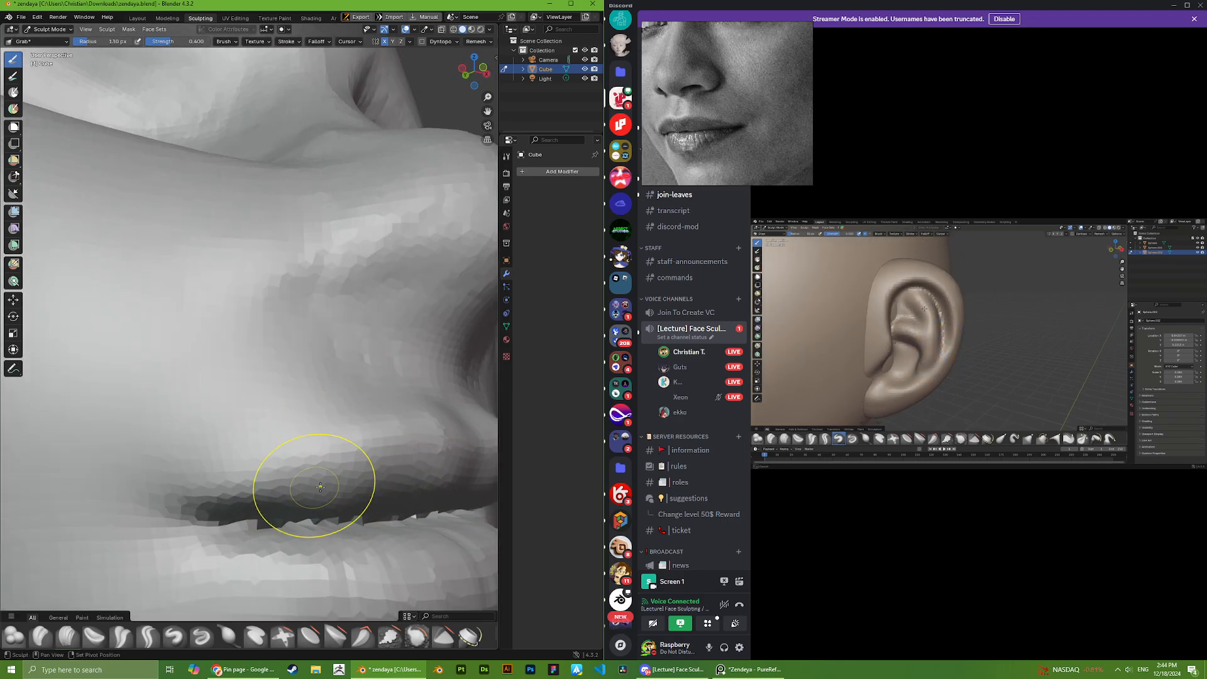
scroll(422, 470, "down", 5)
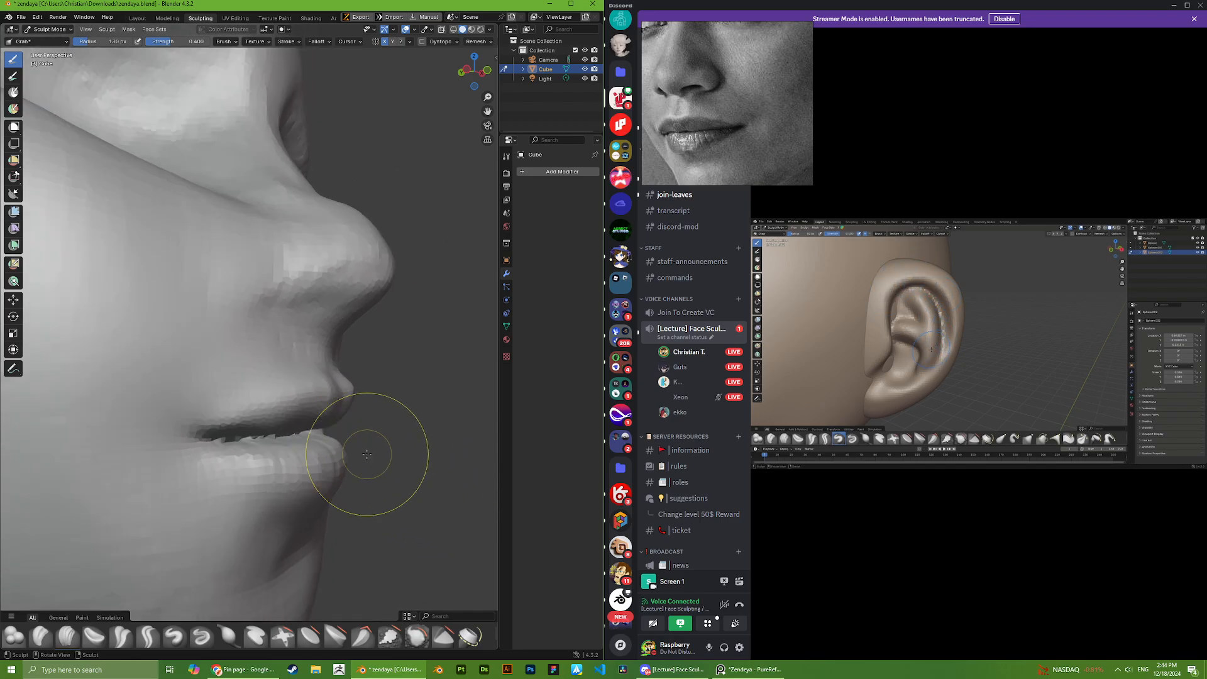
- Compare the mouth, chin and cheeks with the black-and-white portrait from front, low, three-quarter and side angles
mouse_move(339, 447)
middle_mouse_down()
mouse_move(291, 463)
mouse_move(261, 444)
mouse_move(257, 397)
mouse_move(234, 412)
middle_mouse_up()
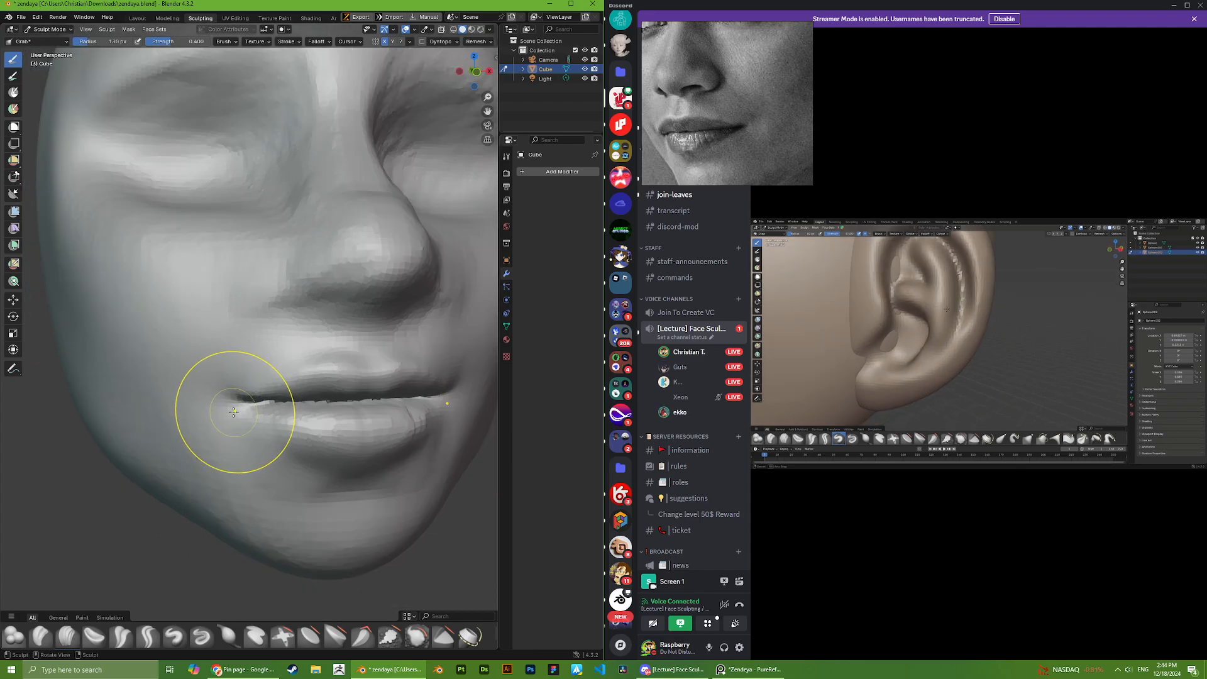
mouse_move(349, 451)
middle_mouse_down()
mouse_move(342, 480)
mouse_move(283, 511)
mouse_move(350, 404)
mouse_move(264, 329)
mouse_move(237, 471)
mouse_move(162, 469)
mouse_move(149, 411)
middle_mouse_up()
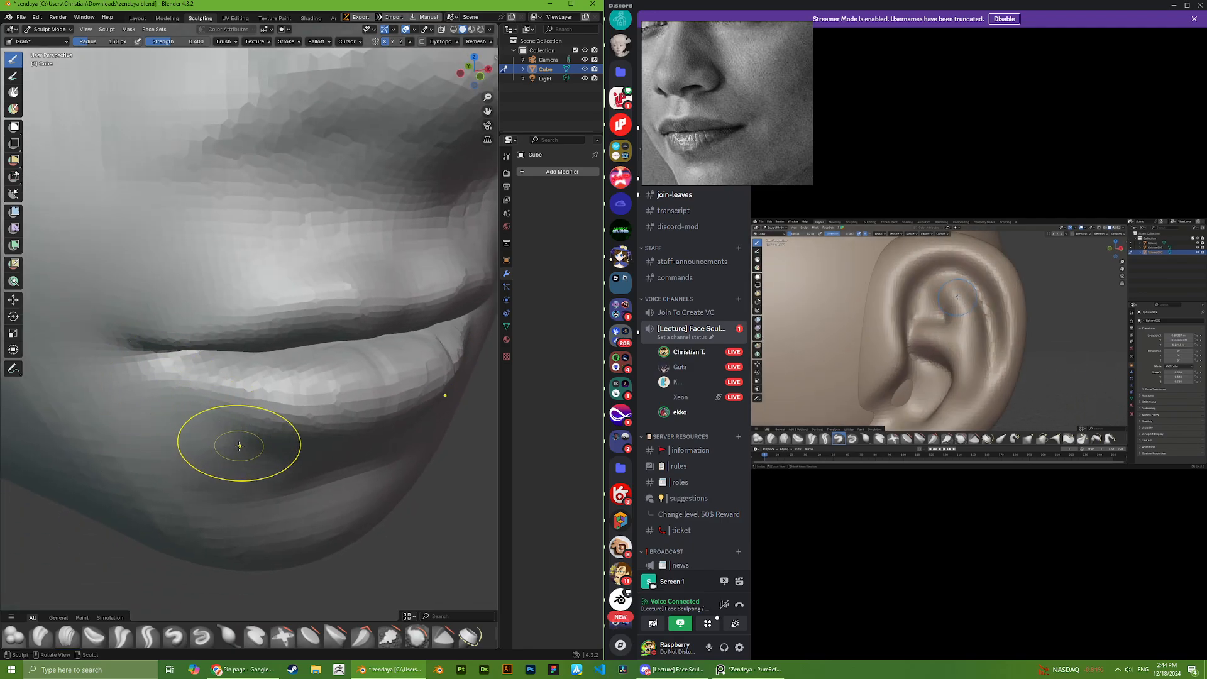
mouse_move(237, 436)
middle_mouse_down()
mouse_move(260, 458)
mouse_move(229, 437)
mouse_move(151, 514)
mouse_move(182, 352)
mouse_move(175, 237)
middle_mouse_up()
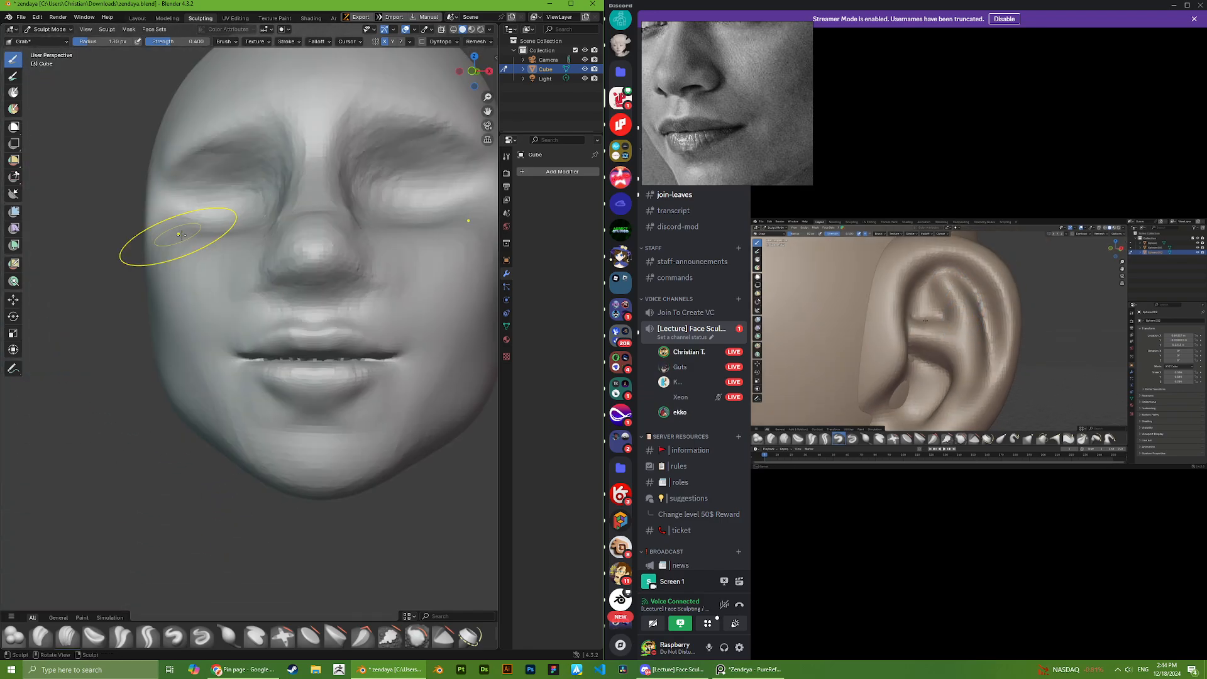
scroll(175, 237, "down", 4)
scroll(714, 125, "down", 5)
scroll(228, 422, "up", 2)
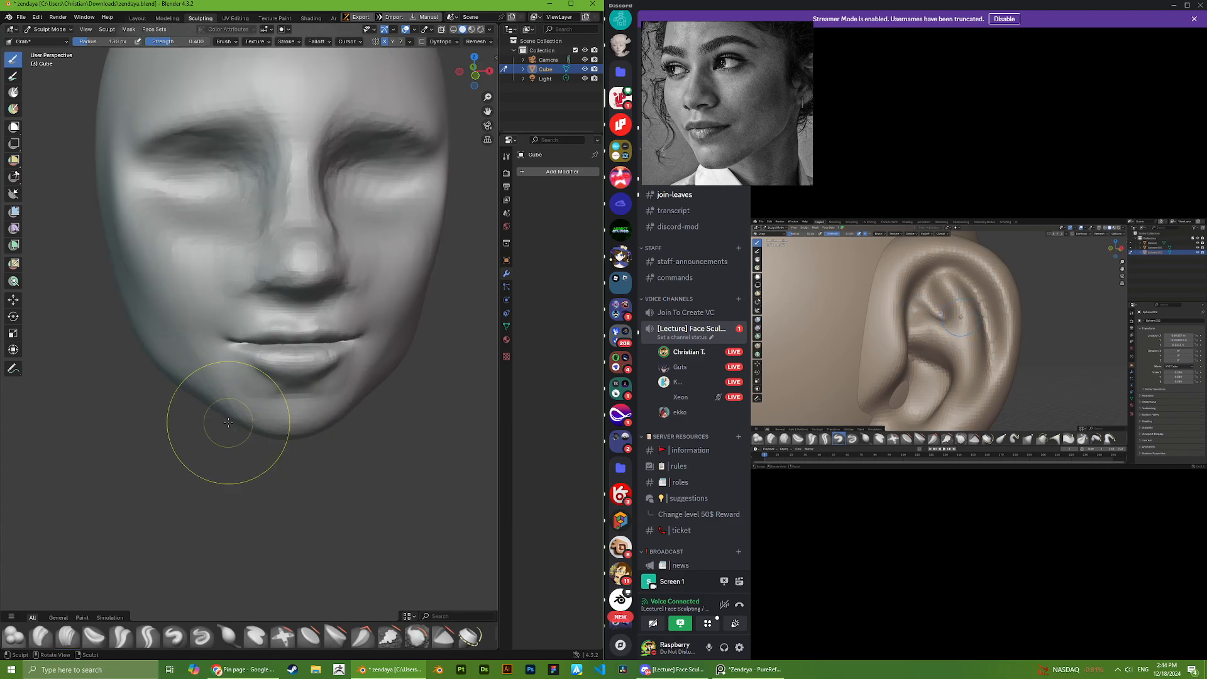
middle_click_drag(231, 409, 263, 373)
scroll(263, 373, "up", 4)
middle_click_drag(320, 471, 369, 489)
scroll(371, 489, "up", 2)
middle_click_drag(251, 509, 293, 522)
middle_click_drag(224, 485, 252, 492)
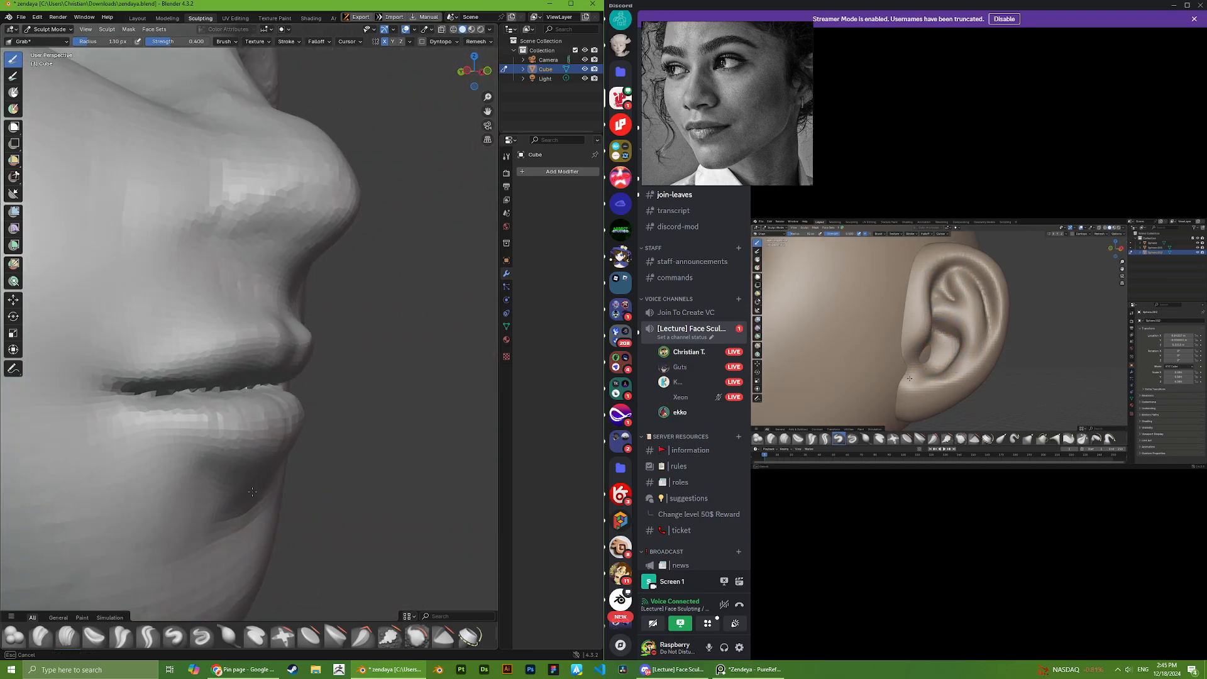
- Refine the hollow below the lower lip with small Grab brush pulls in side view
scroll(697, 144, "up", 4)
scroll(288, 444, "down", 5)
middle_click_drag(227, 438, 243, 442)
left_click_drag(242, 441, 238, 447)
middle_click_drag(239, 453, 225, 454)
left_click_drag(224, 453, 219, 443)
mouse_move(219, 442)
middle_mouse_down()
mouse_move(283, 462)
mouse_move(333, 458)
mouse_move(226, 419)
middle_mouse_up()
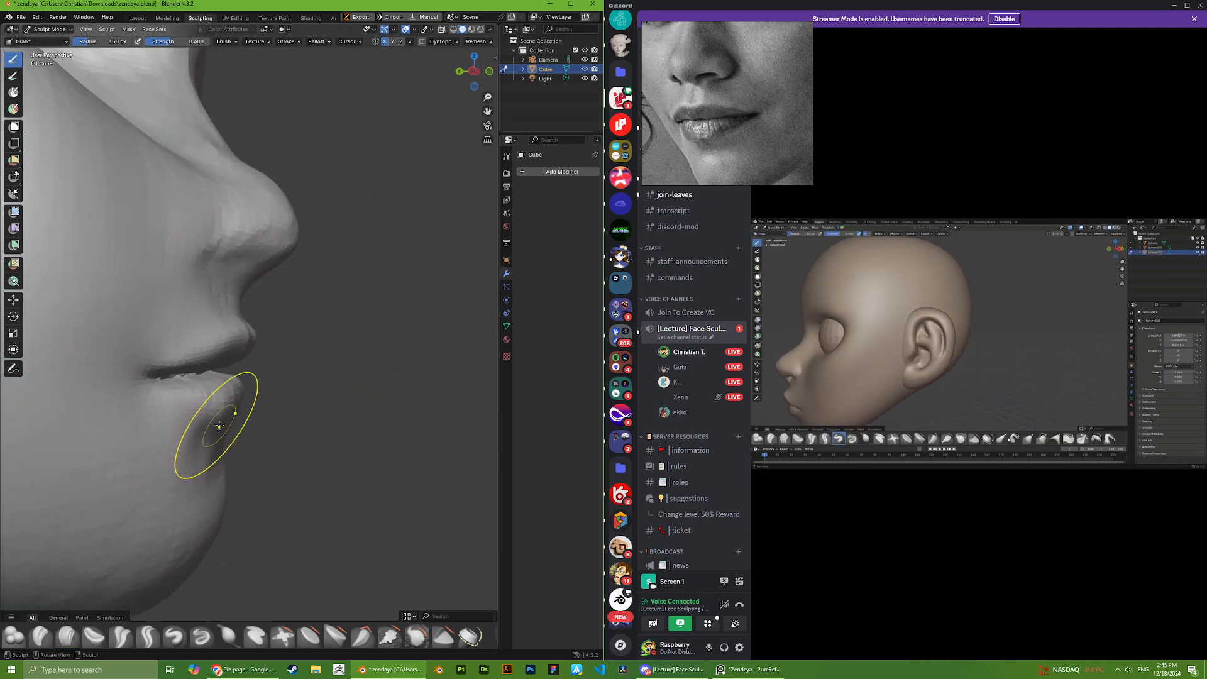
- Set the Grab brush radius to 177 px and adjust the chin profile against the black-and-white portrait
scroll(222, 476, "down", 4)
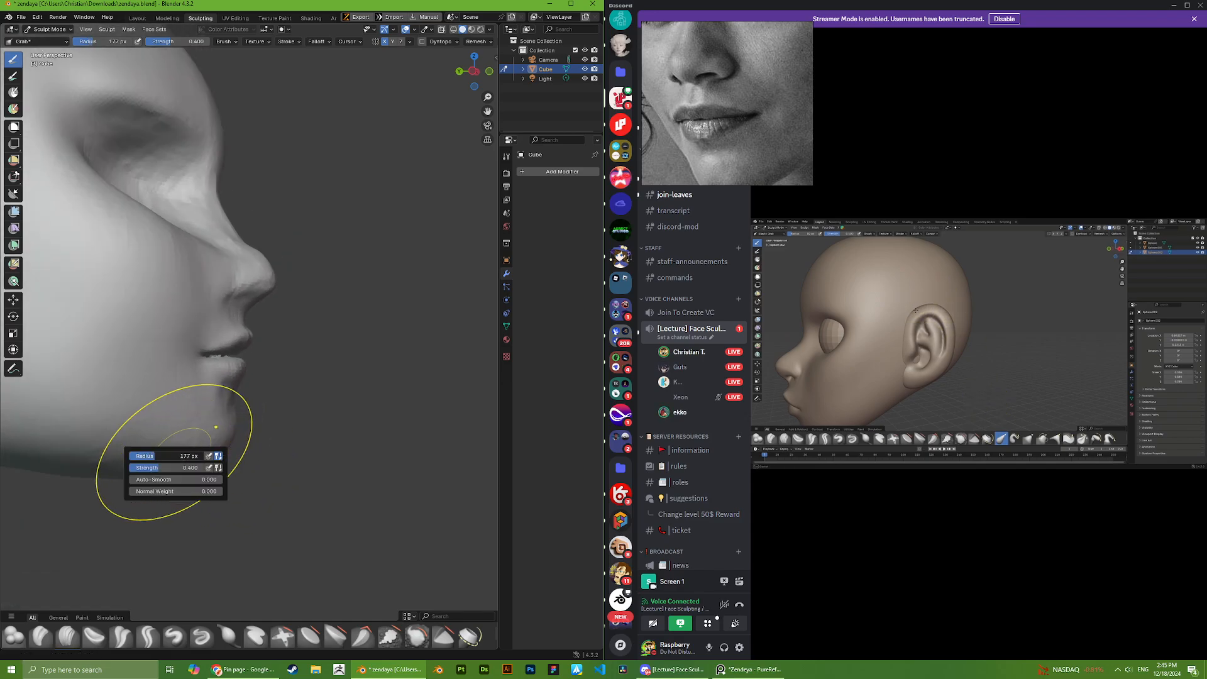
left_click_drag(228, 457, 234, 445)
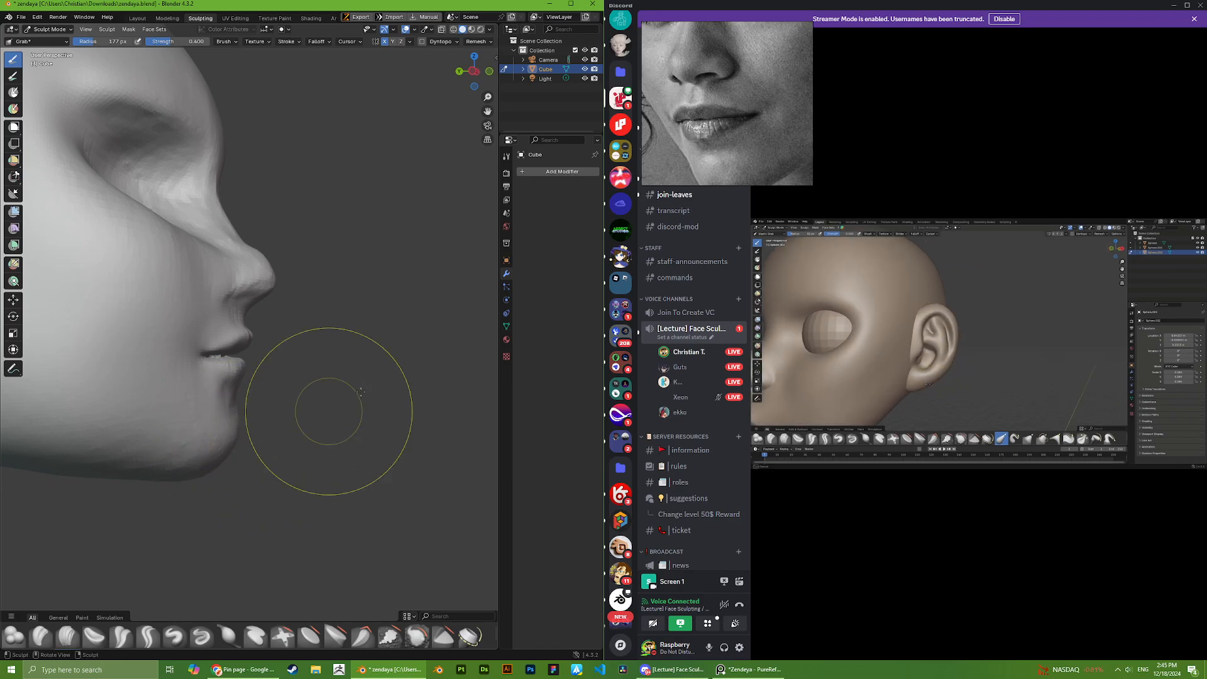
scroll(713, 164, "down", 2)
middle_click_drag(409, 393, 267, 390)
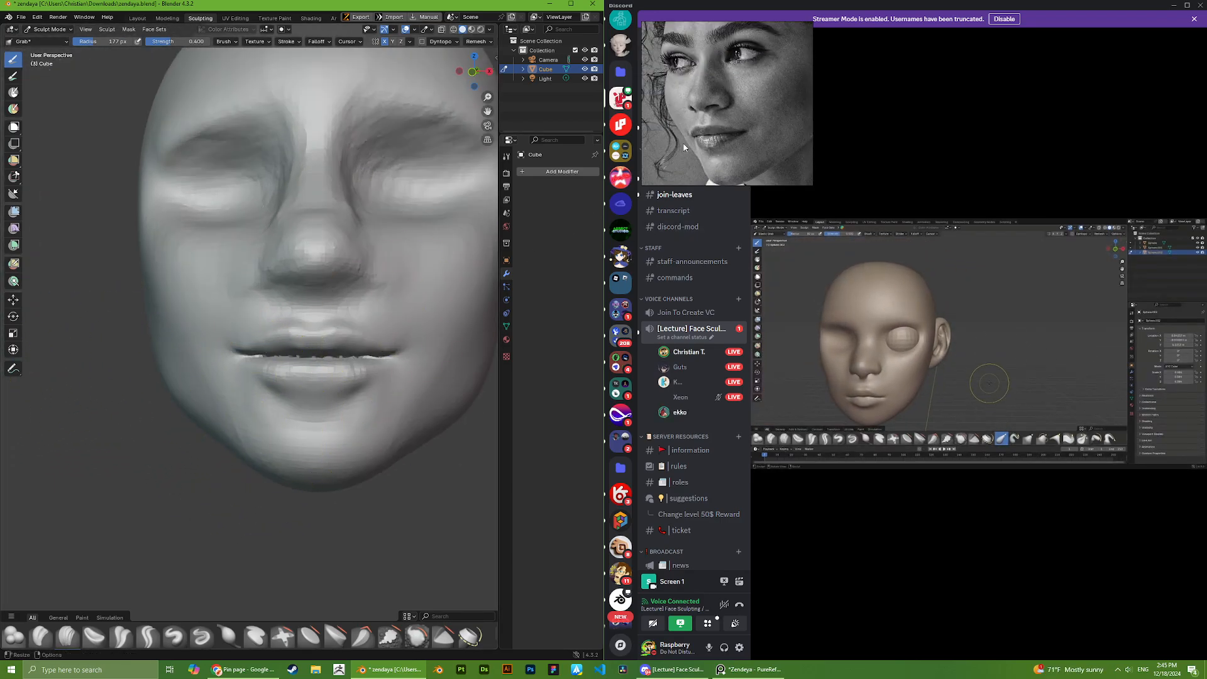
scroll(242, 409, "up", 1)
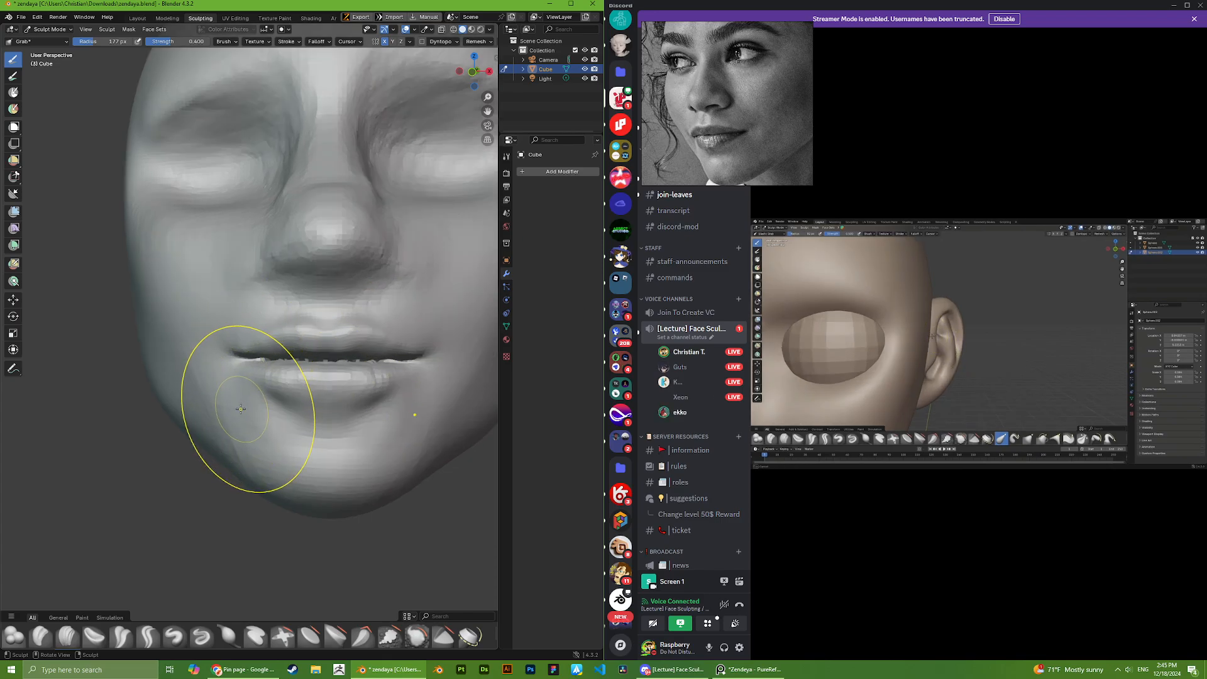
mouse_move(240, 408)
middle_mouse_down()
mouse_move(221, 512)
mouse_move(309, 431)
mouse_move(293, 482)
middle_mouse_up()
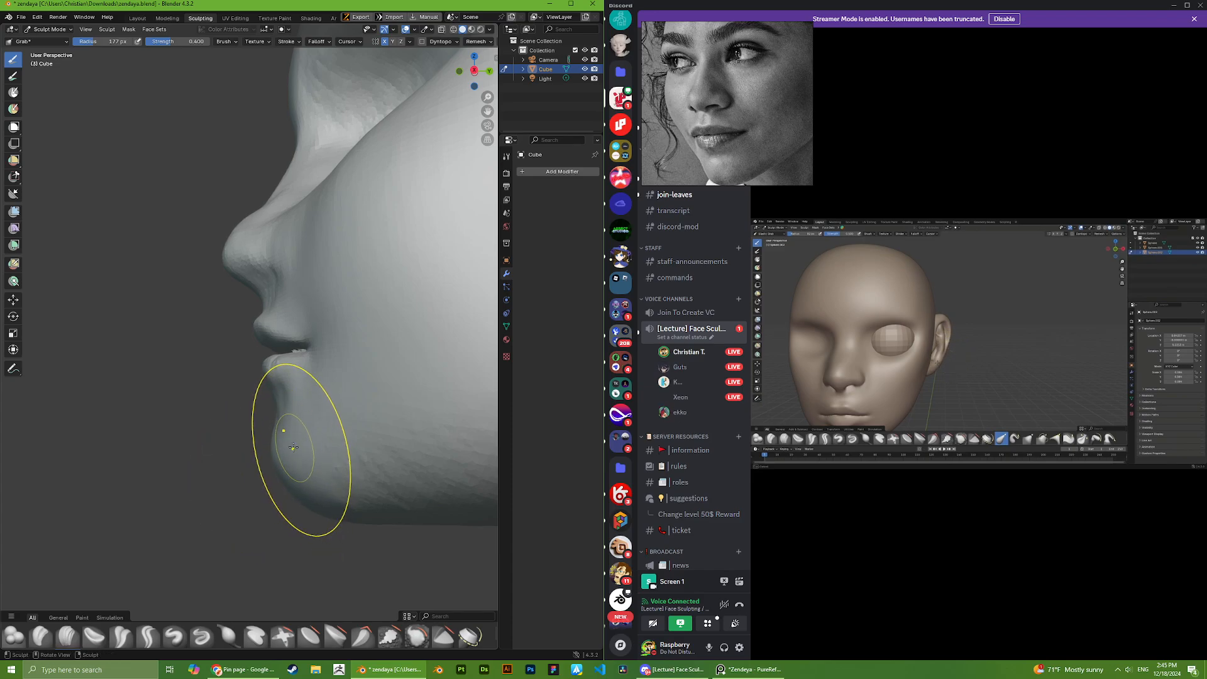
- Set the Grab brush radius to 158 px and frame the black-and-white side portrait on the PureRef reference board
right_click(260, 369)
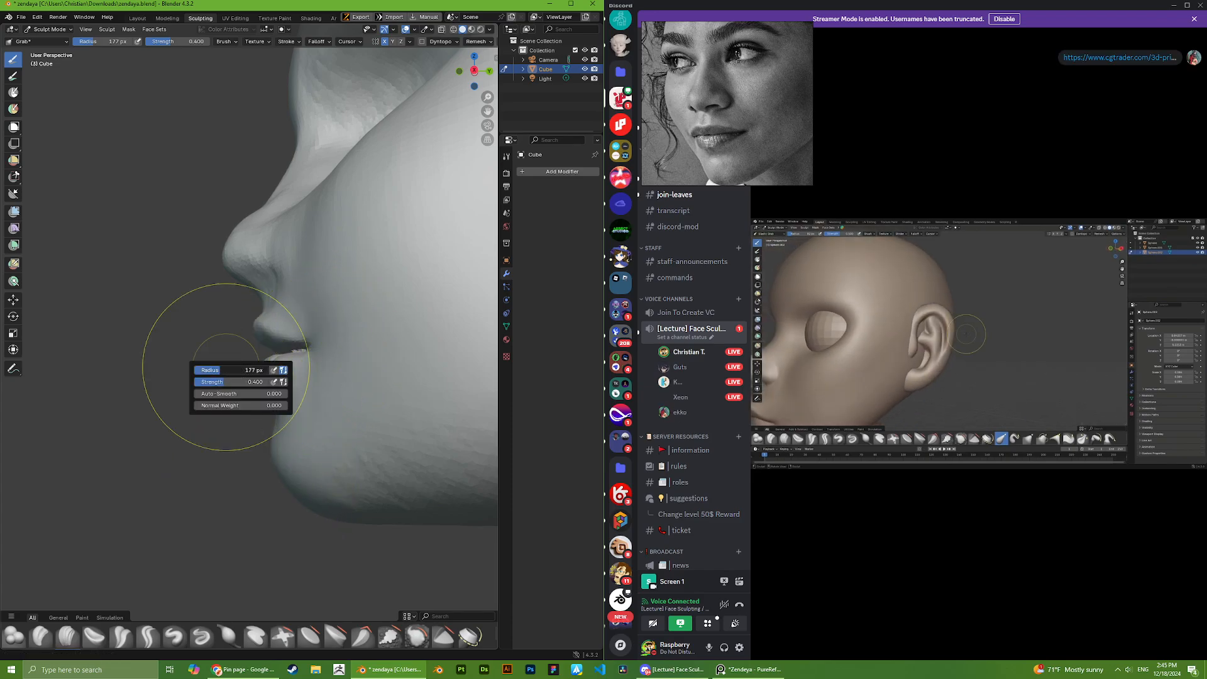
left_click_drag(224, 368, 220, 367)
scroll(269, 418, "up", 4)
middle_click_drag(283, 413, 323, 415)
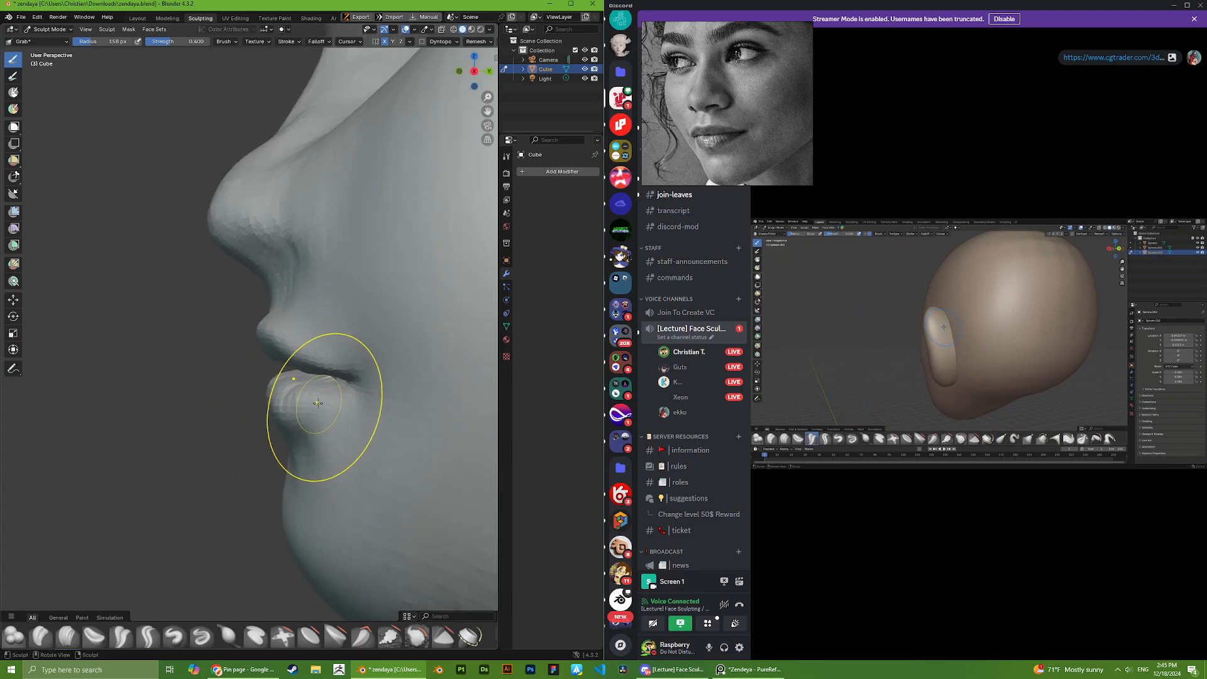
scroll(743, 133, "down", 3)
middle_click_drag(742, 133, 739, 88)
scroll(735, 151, "up", 7)
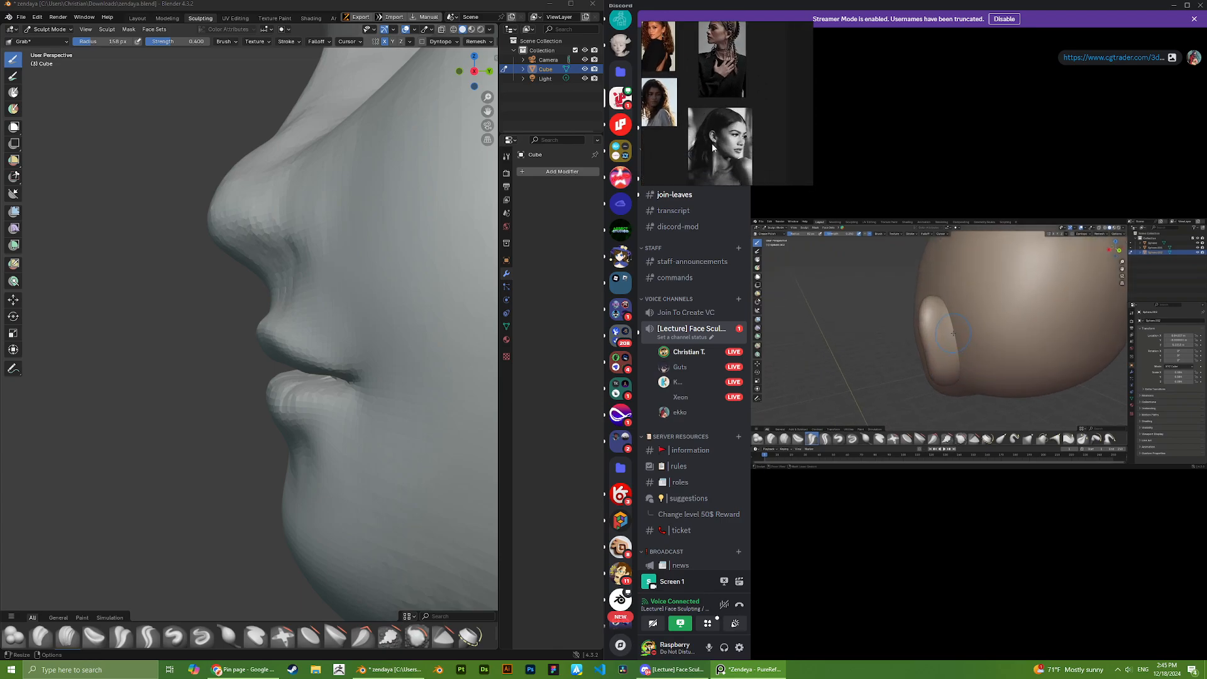
- Reshape the area just below the lower lip in profile with the Grab brush, following the side portrait
mouse_move(321, 405)
middle_mouse_down()
mouse_move(349, 414)
mouse_move(317, 457)
mouse_move(311, 413)
mouse_move(365, 379)
mouse_move(481, 378)
middle_mouse_up()
scroll(370, 381, "down", 4)
scroll(266, 385, "up", 2)
scroll(266, 384, "up", 6)
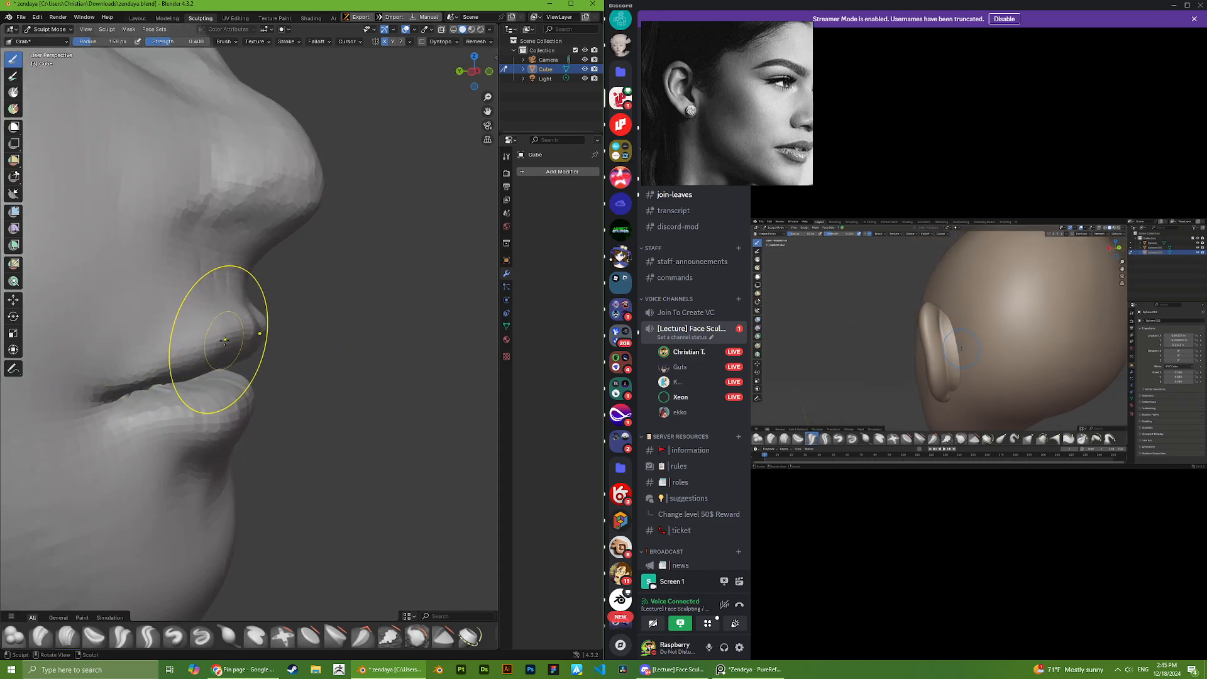
left_click_drag(240, 433, 236, 434)
middle_click_drag(236, 434, 250, 425)
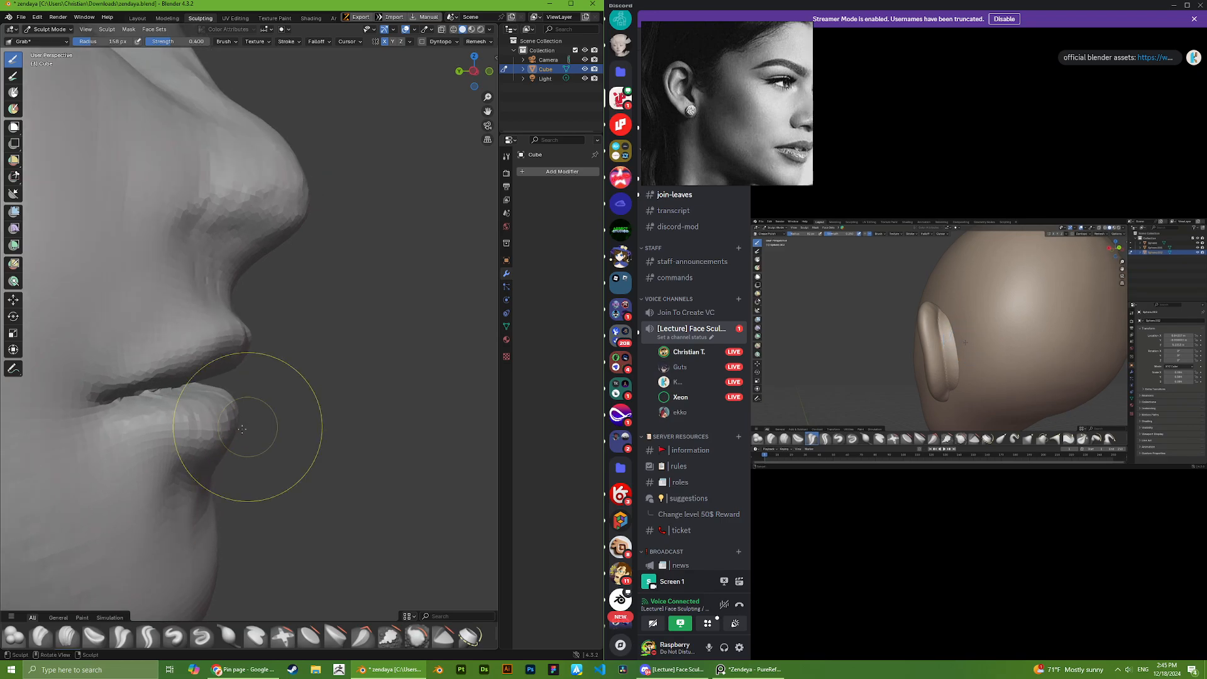
- Refine the area below the mouth corner and the chin with small Grab brush pulls
left_click_drag(158, 464, 134, 471)
mouse_move(134, 476)
middle_mouse_down()
mouse_move(143, 490)
mouse_move(277, 492)
middle_mouse_up()
left_click_drag(243, 536, 248, 532)
scroll(220, 499, "down", 3)
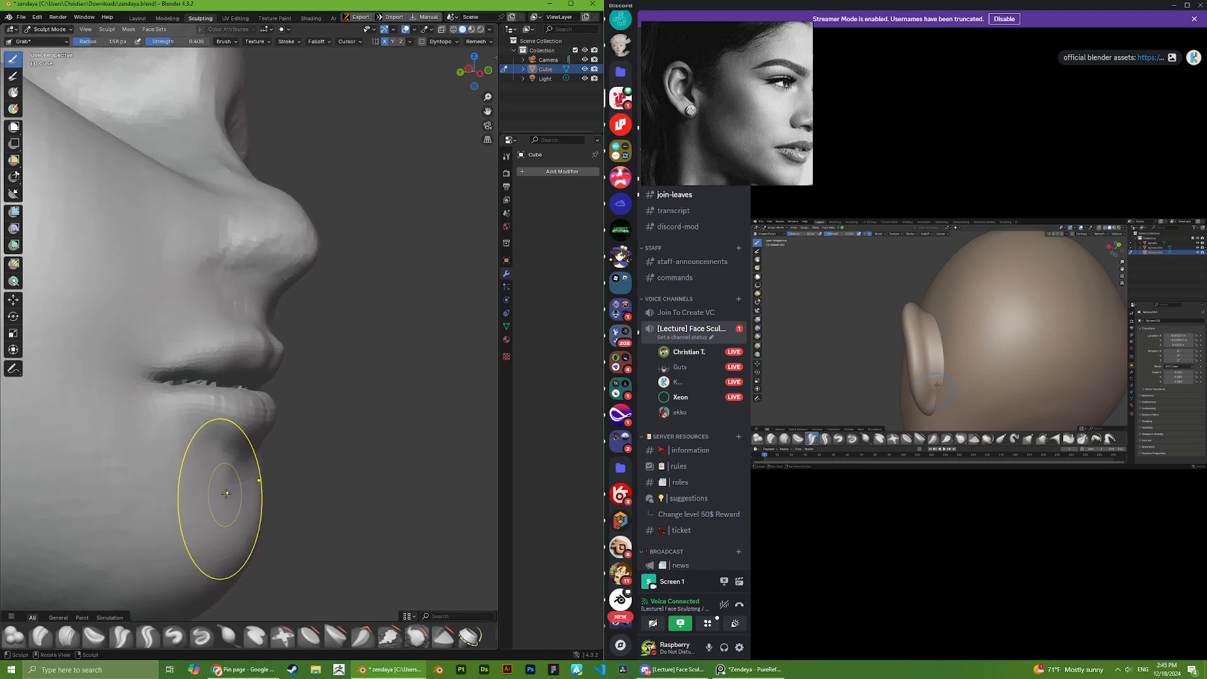
- Frame the black-and-white bare-shoulder portrait on the PureRef board and pull the front of the chin slightly forward with the Grab brush
scroll(714, 171, "down", 2)
middle_click_drag(716, 169, 718, 133)
scroll(288, 496, "down", 2)
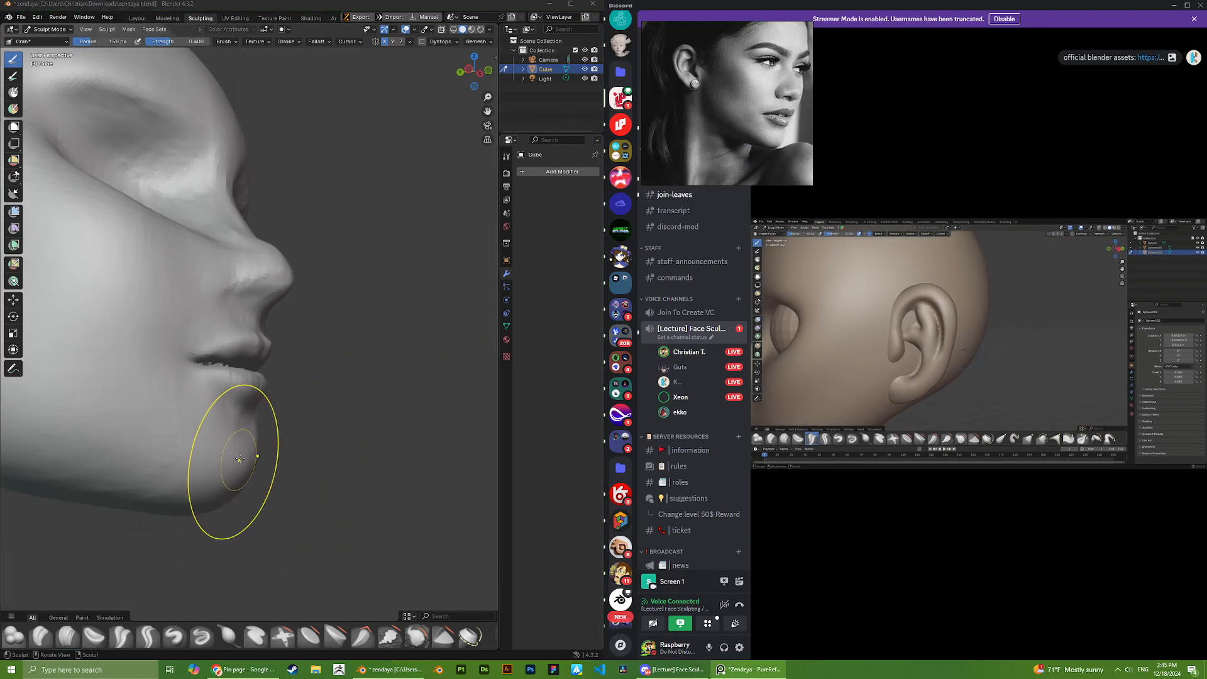
left_click_drag(250, 457, 265, 452)
scroll(203, 471, "down", 4)
- Examine the whole head's proportions and chin in profile and front view against the portrait
middle_click_drag(199, 435, 208, 430)
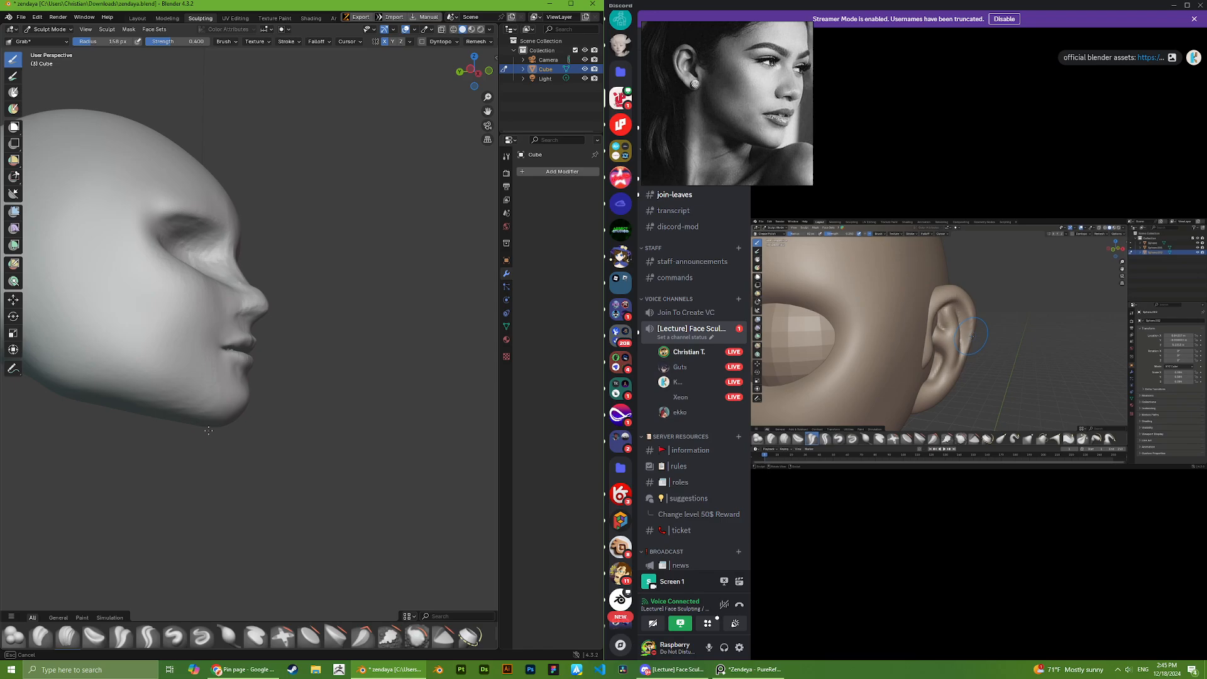
scroll(256, 417, "up", 2)
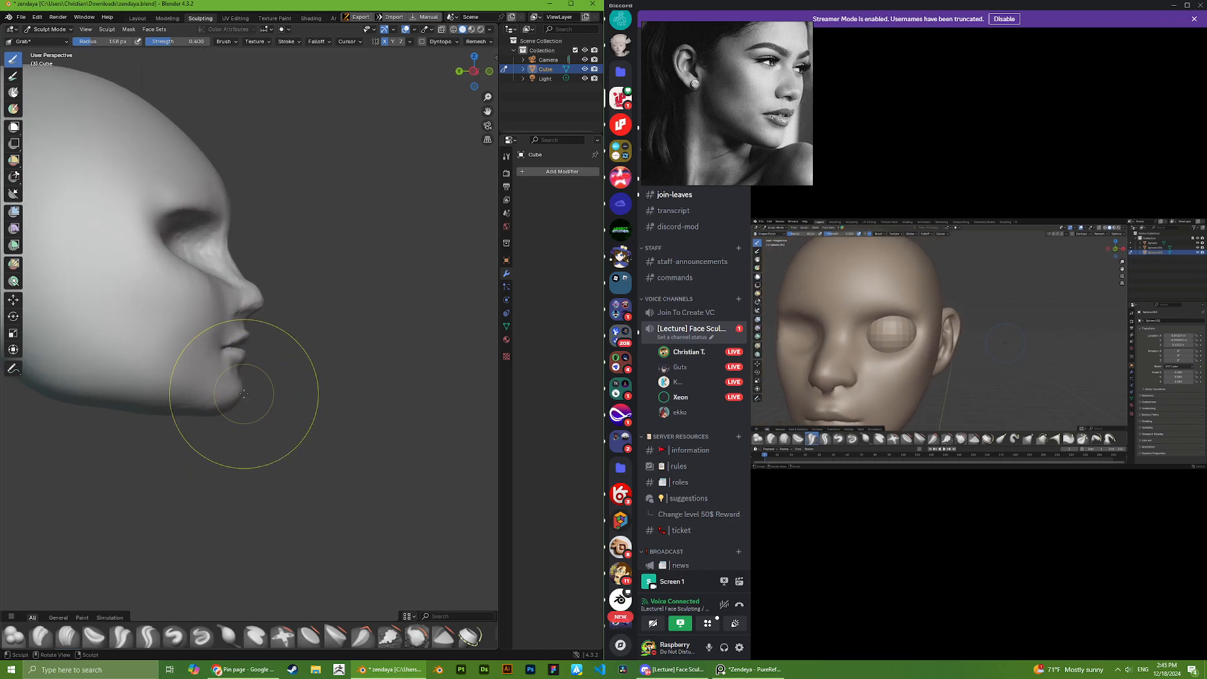
scroll(267, 447, "up", 2)
middle_click_drag(275, 465, 227, 457)
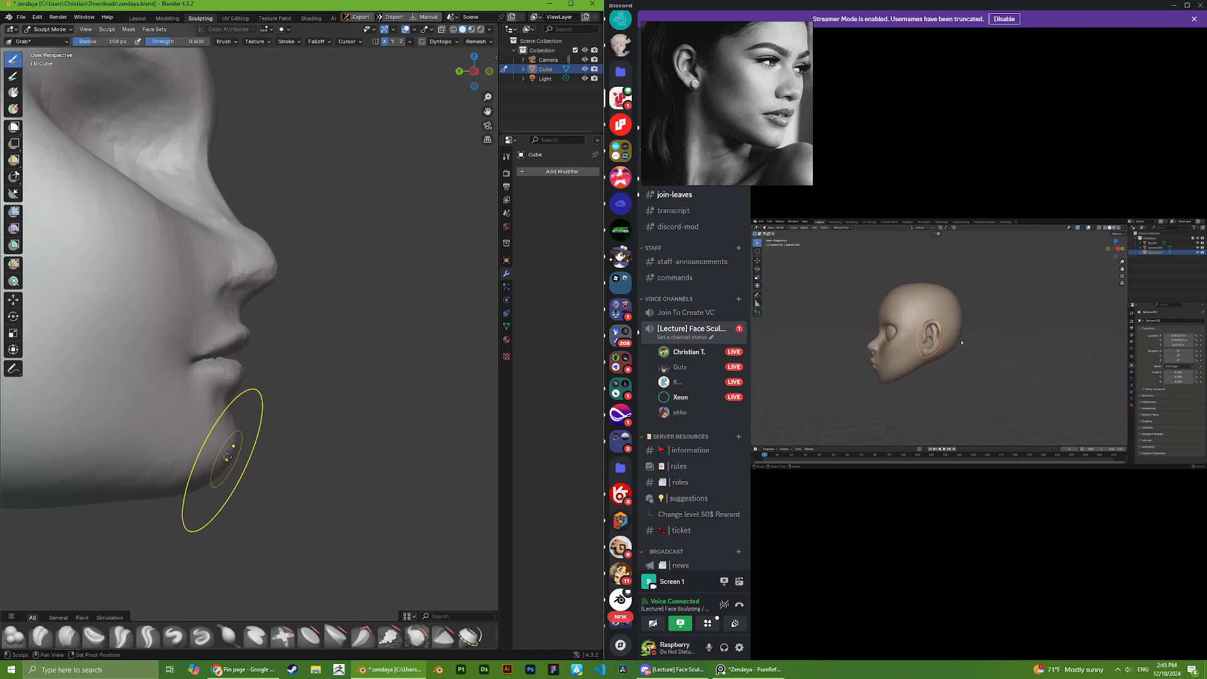
scroll(139, 439, "down", 5)
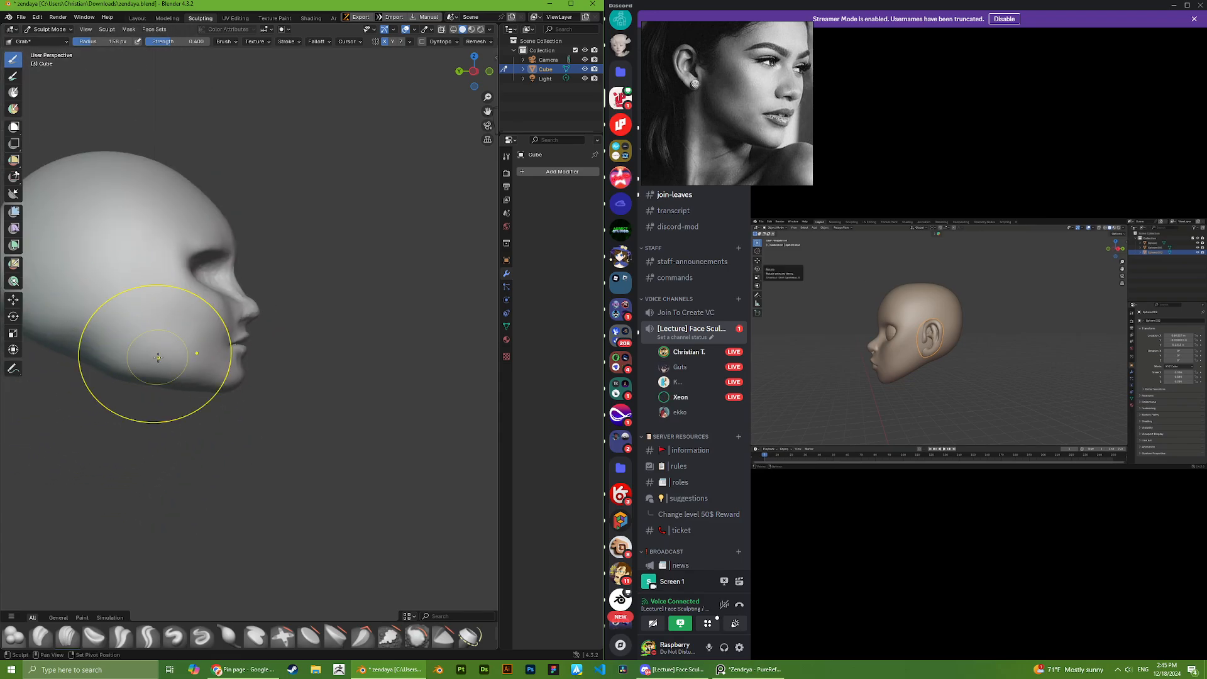
mouse_move(263, 337)
middle_mouse_down()
mouse_move(149, 386)
mouse_move(128, 347)
mouse_move(145, 352)
mouse_move(115, 338)
middle_mouse_up()
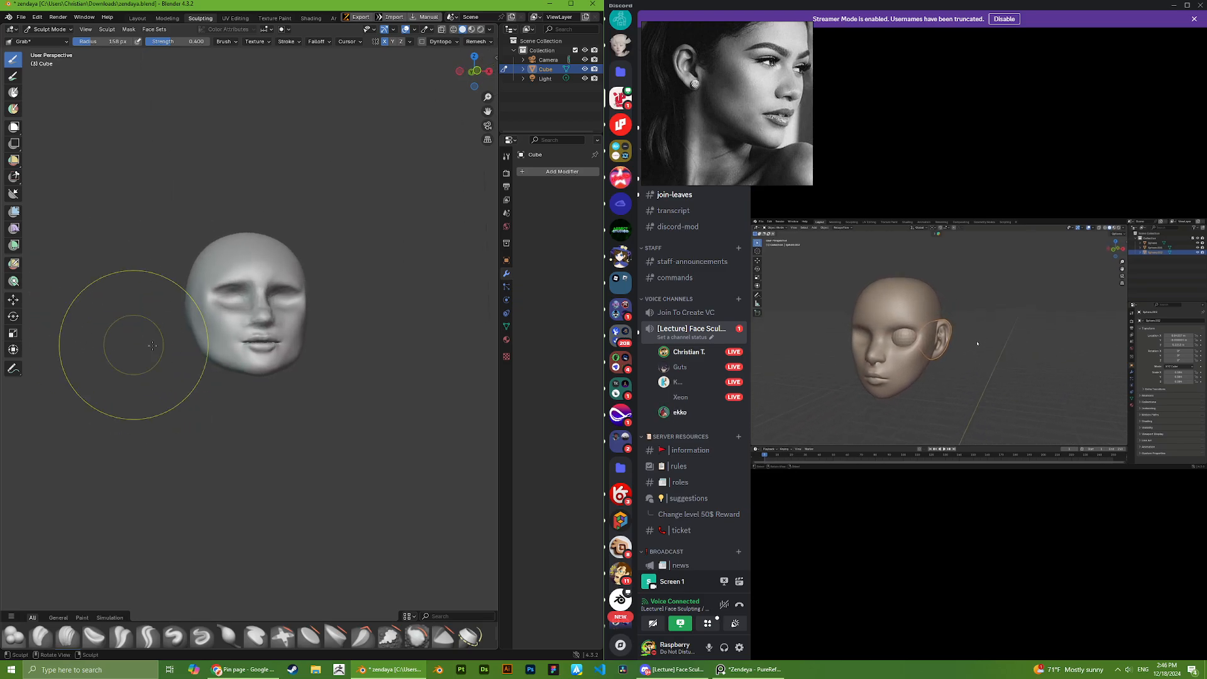
scroll(197, 312, "up", 2)
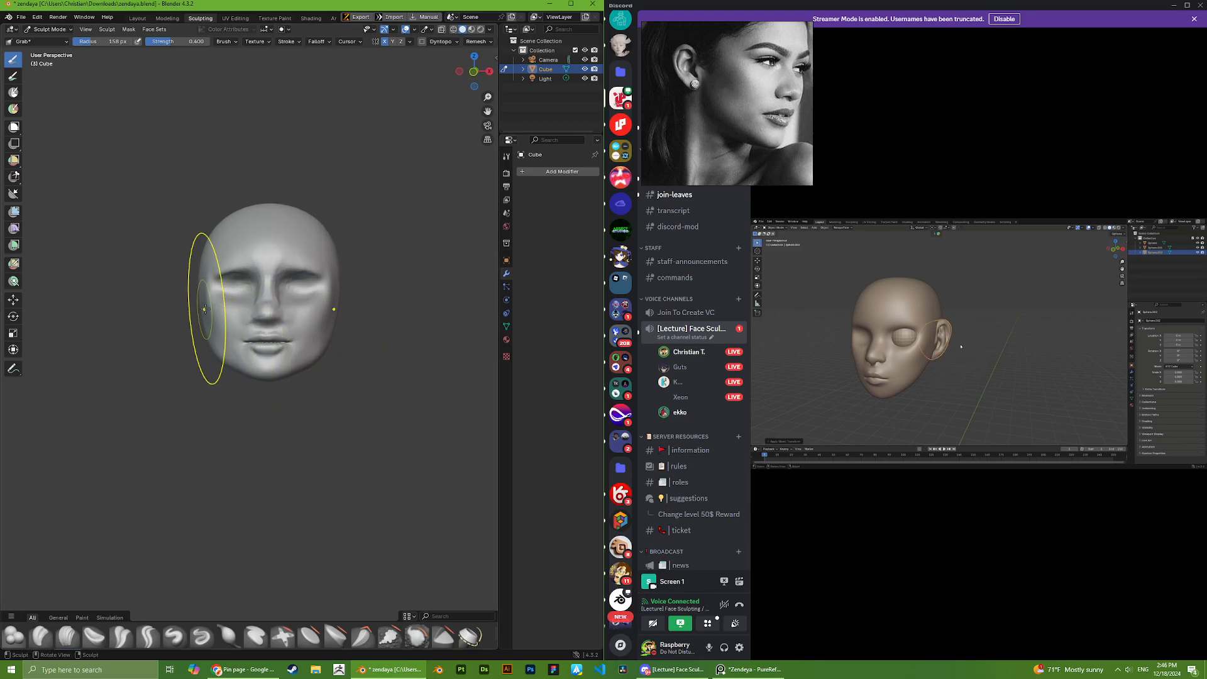
middle_click_drag(208, 298, 214, 314)
- Look over the reference board and the Face Sculpting voice channel's chat in Discord, including the shared Zendaya 3D model link, and close the chat
scroll(710, 100, "down", 5)
middle_click_drag(713, 82, 783, 102)
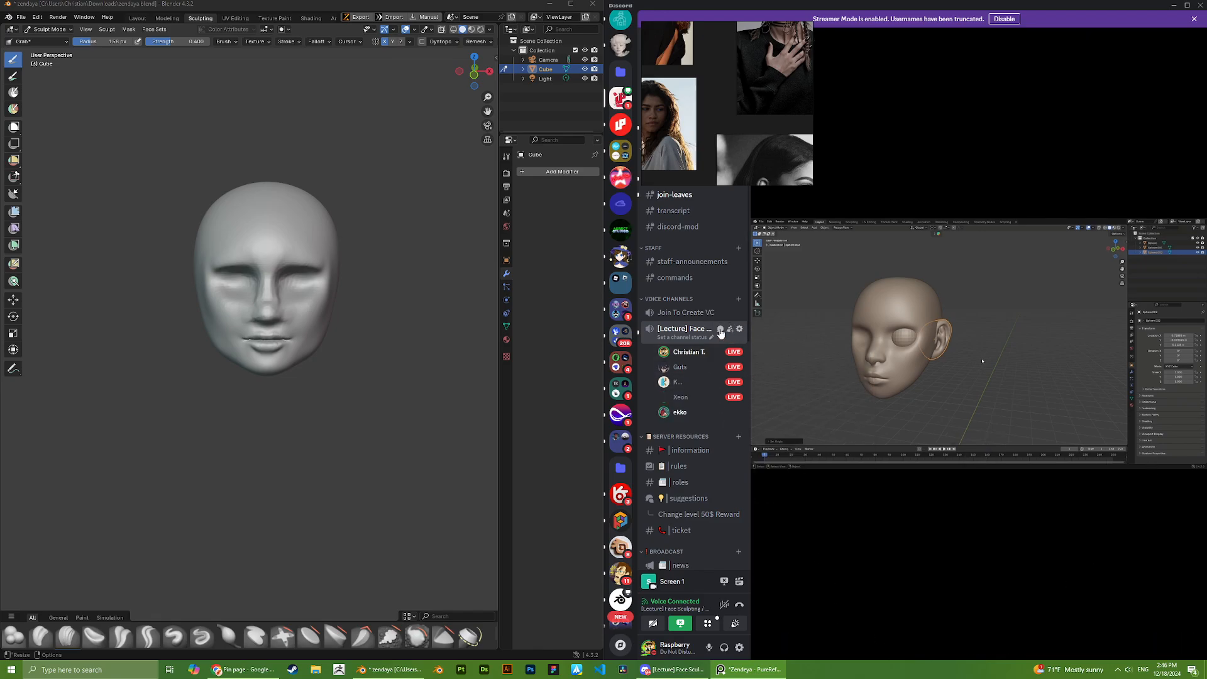
left_click(721, 330)
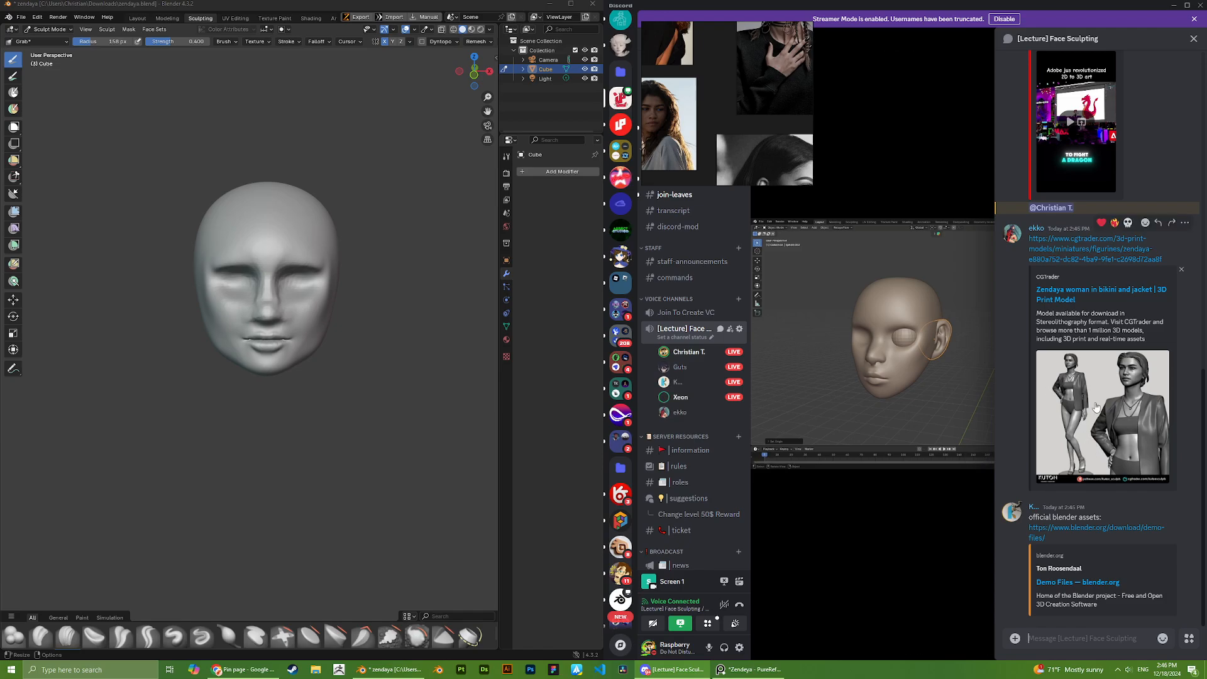
scroll(766, 130, "up", 4)
middle_click_drag(678, 62, 794, 144)
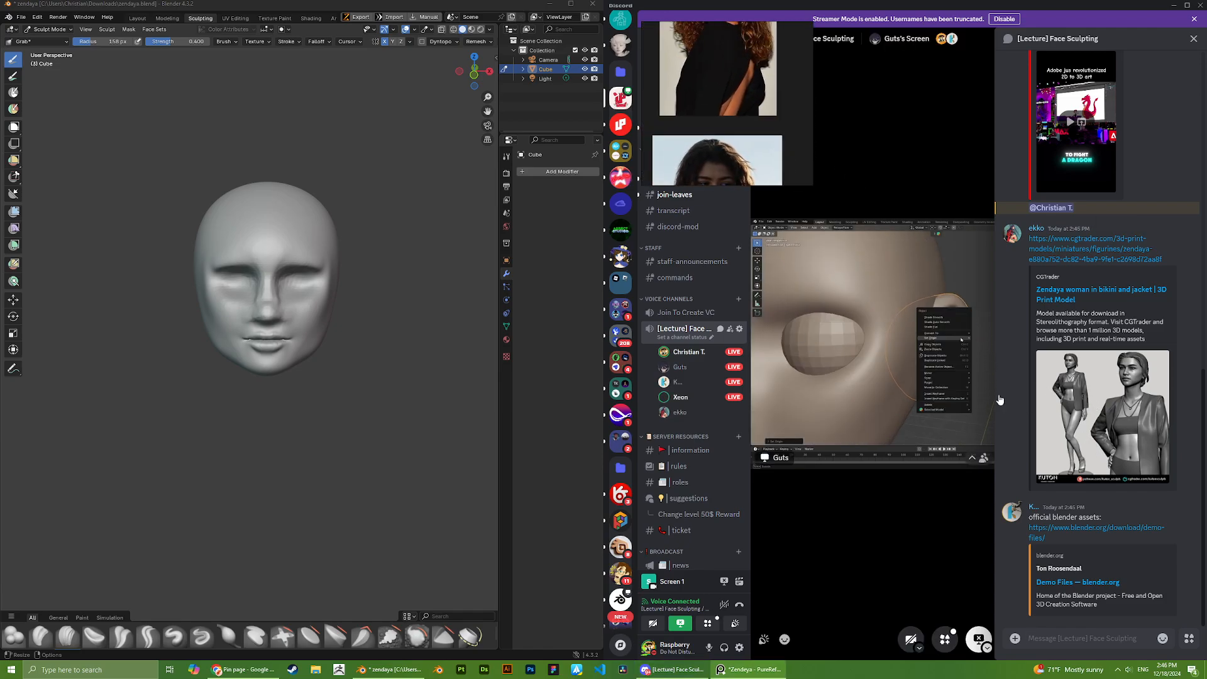
left_click(1193, 39)
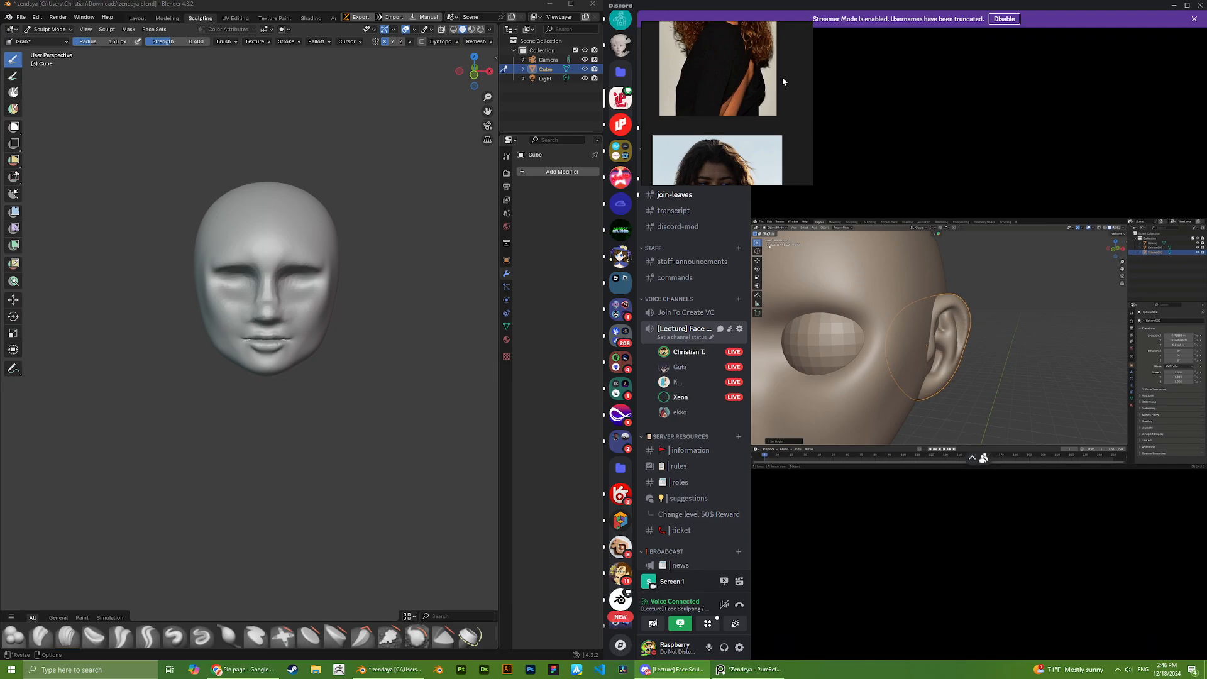
- Frame the black-and-white portrait with the white collar on the PureRef reference board
scroll(782, 78, "down", 5)
middle_click_drag(779, 80, 691, 94)
scroll(677, 94, "up", 4)
scroll(685, 97, "up", 2)
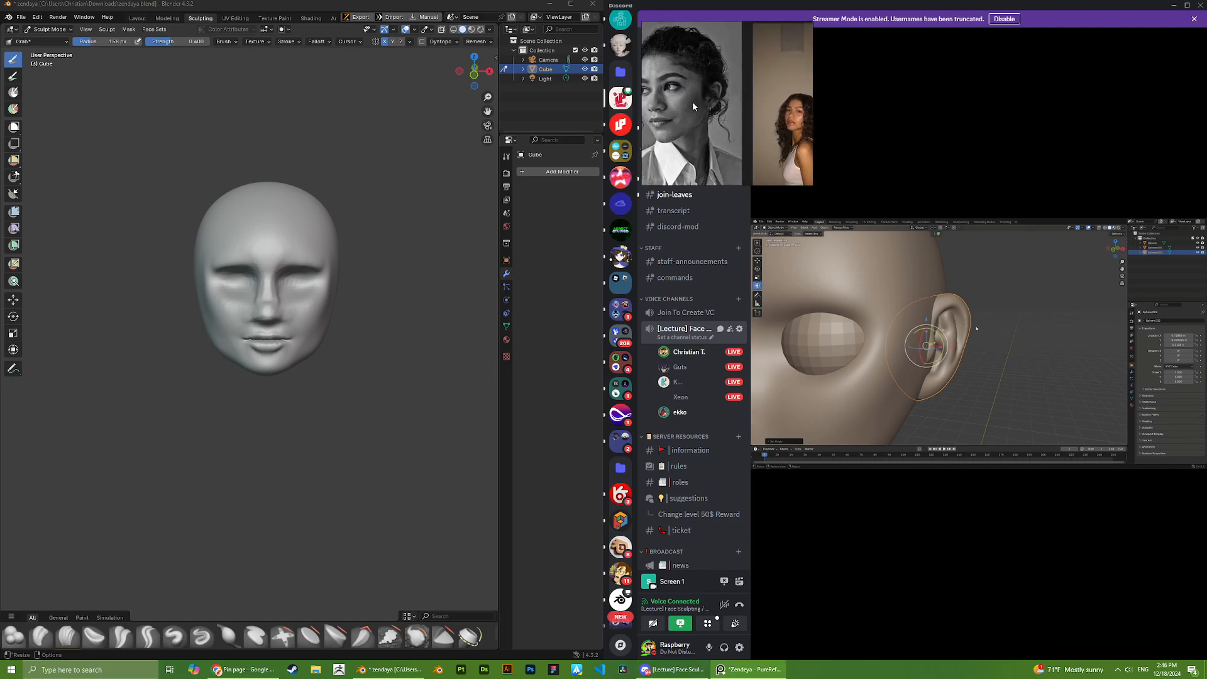
- Adjust the cheek below the eye with a small Grab brush pull, comparing it with the collared portrait
scroll(270, 279, "up", 3)
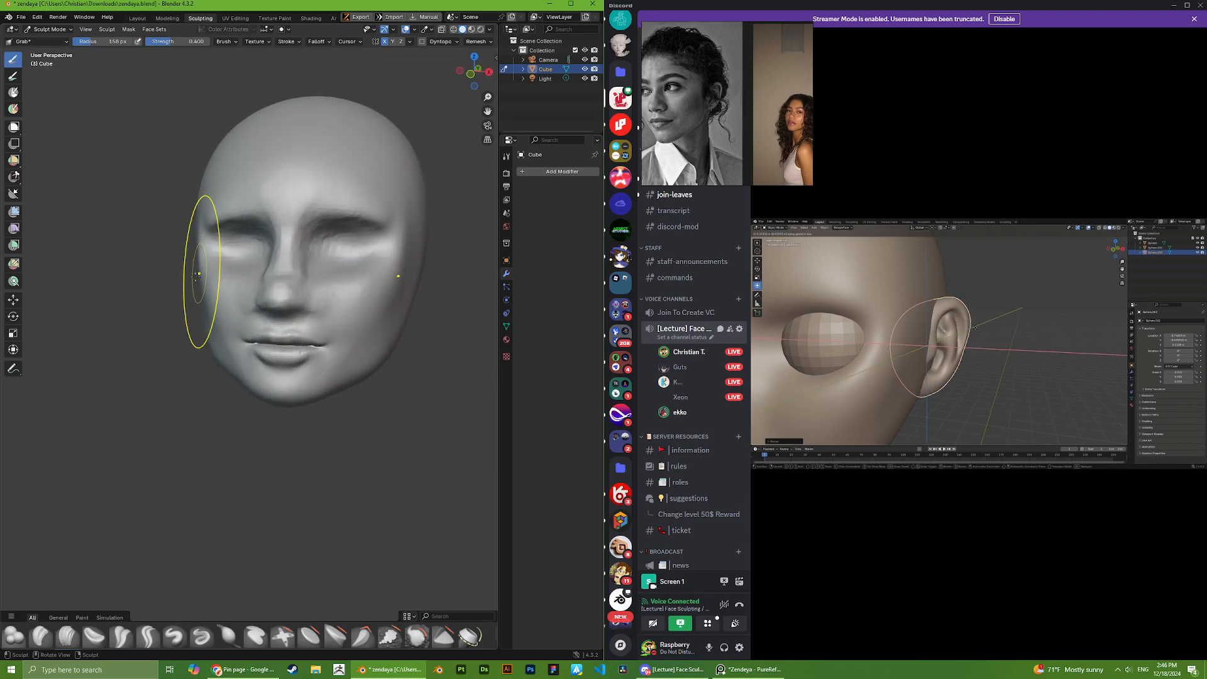
scroll(673, 123, "up", 2)
mouse_move(236, 284)
middle_mouse_down()
mouse_move(183, 258)
mouse_move(214, 256)
mouse_move(177, 295)
middle_mouse_up()
scroll(232, 272, "up", 2)
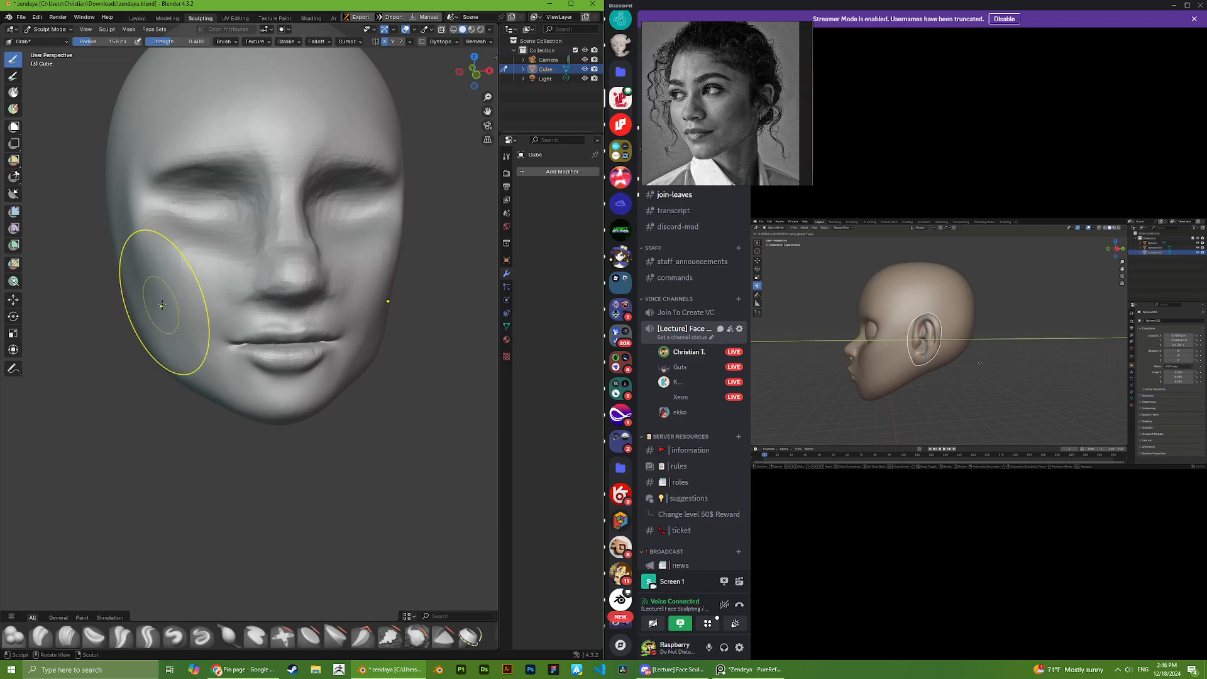
mouse_move(177, 300)
middle_mouse_down()
mouse_move(190, 309)
mouse_move(201, 220)
mouse_move(224, 269)
mouse_move(208, 270)
mouse_move(284, 269)
mouse_move(292, 290)
middle_mouse_up()
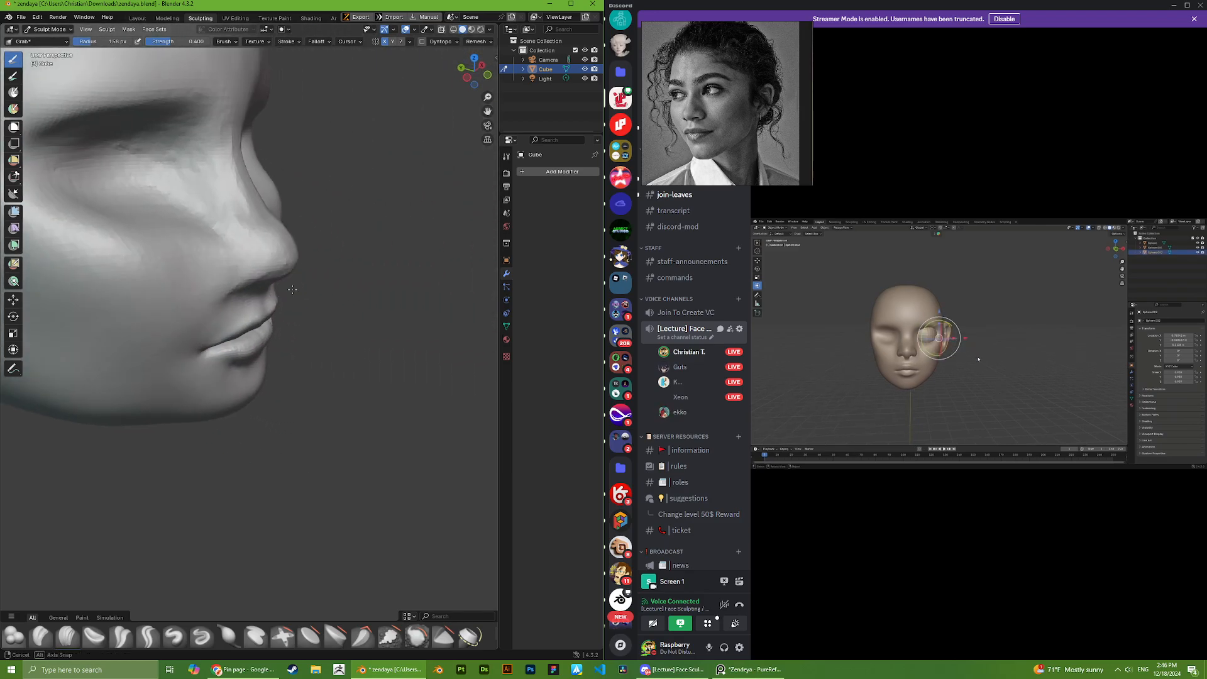
middle_click_drag(182, 194, 157, 228)
left_click_drag(157, 228, 196, 241)
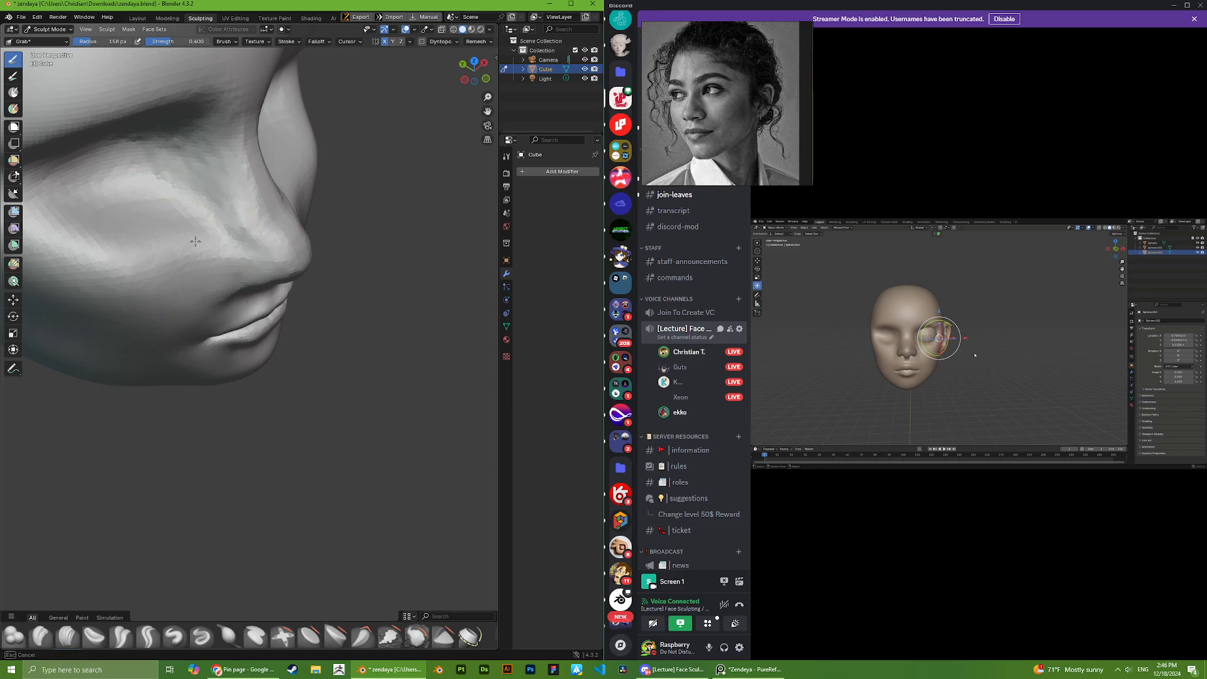
middle_click_drag(191, 233, 212, 206)
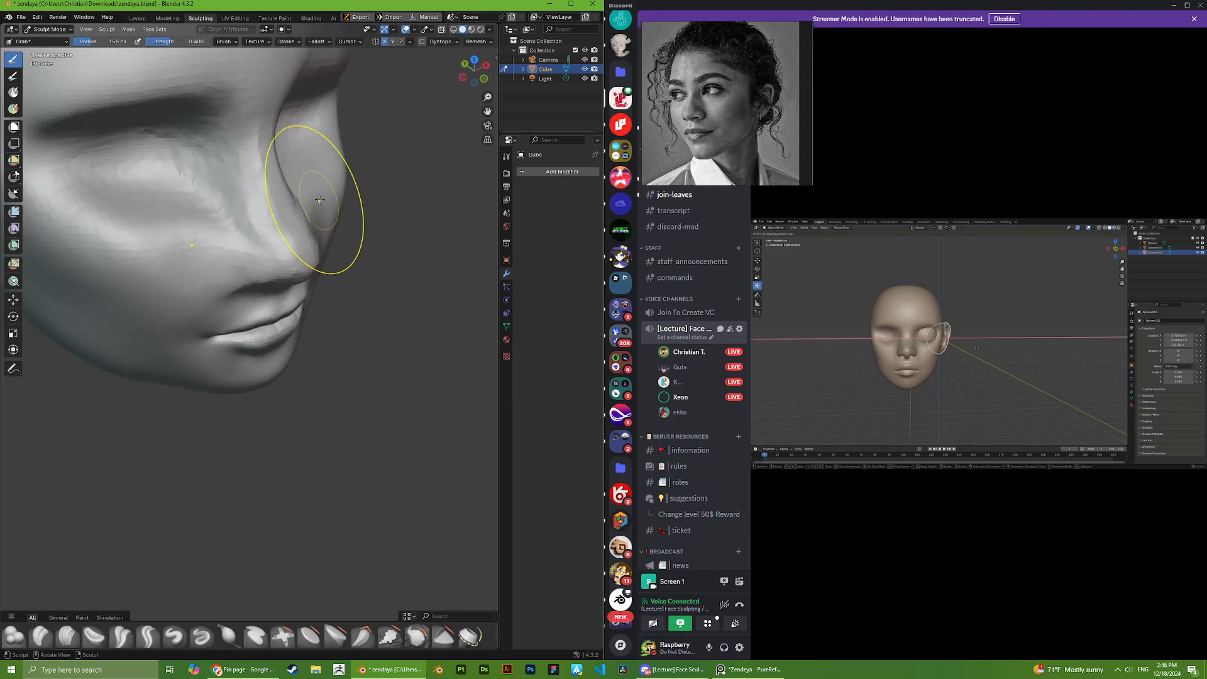
scroll(319, 200, "down", 6)
middle_click_drag(374, 247, 316, 222)
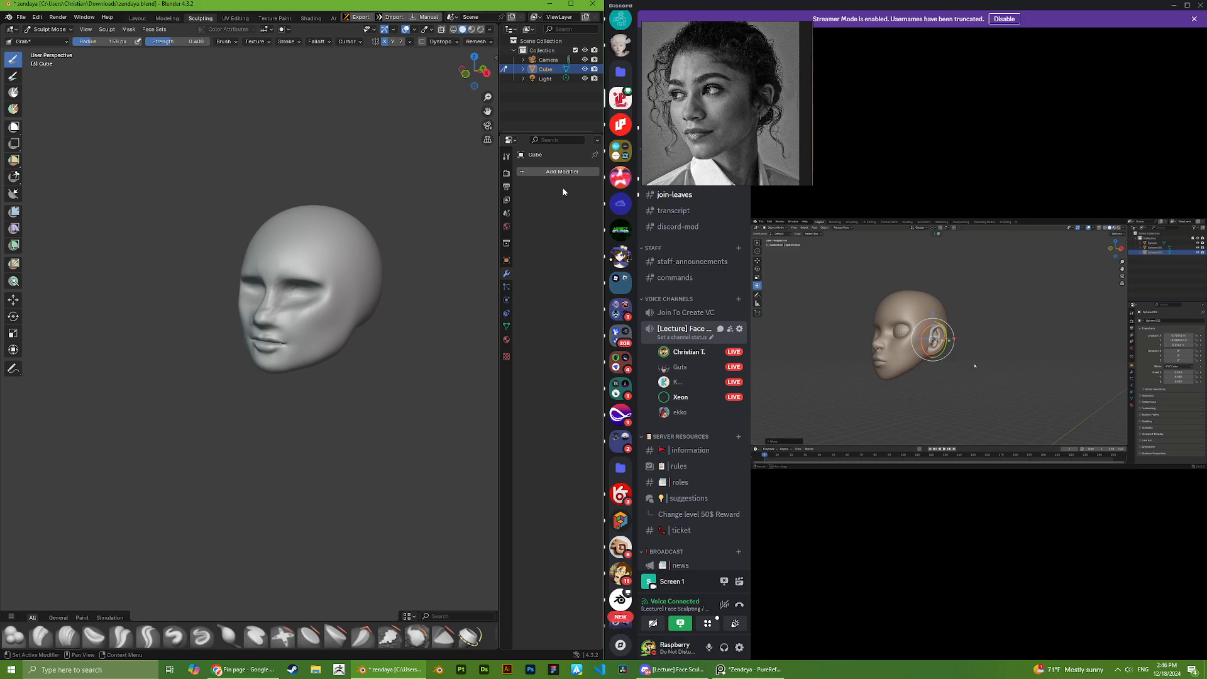
- Pull the chin tip slightly forward and down in side view with the Grab brush
scroll(256, 377, "up", 3)
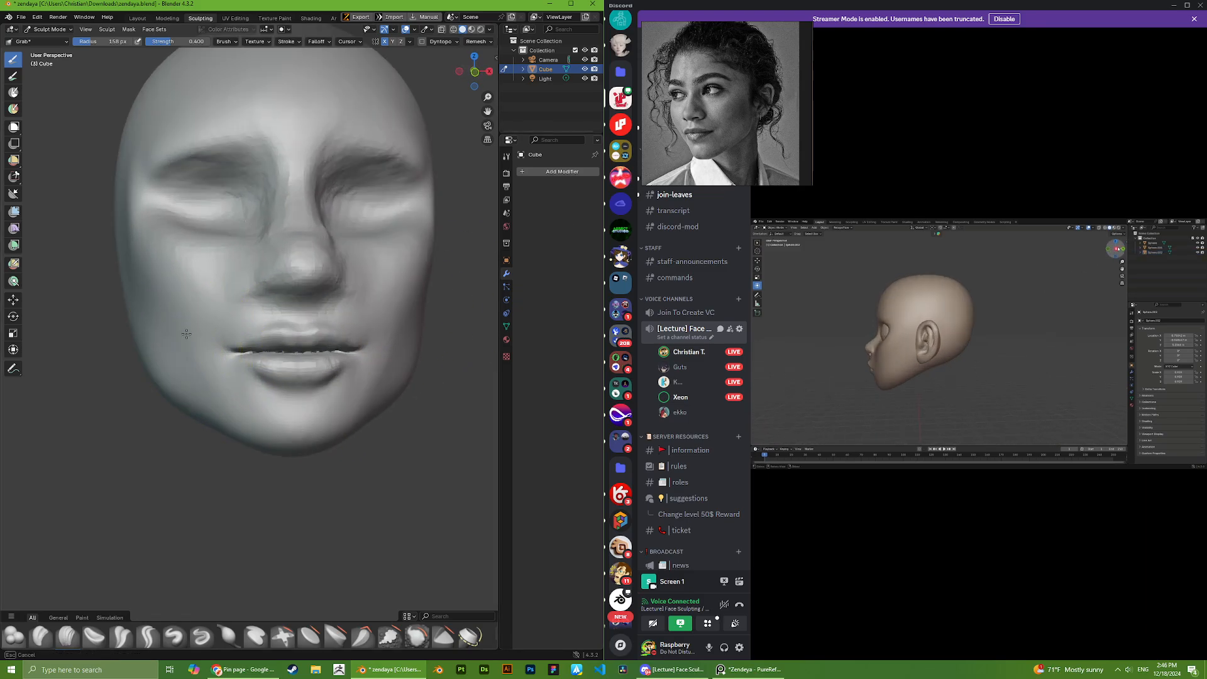
mouse_move(199, 355)
middle_mouse_down()
mouse_move(162, 377)
mouse_move(247, 338)
mouse_move(121, 377)
mouse_move(214, 334)
mouse_move(332, 309)
mouse_move(386, 247)
middle_mouse_up()
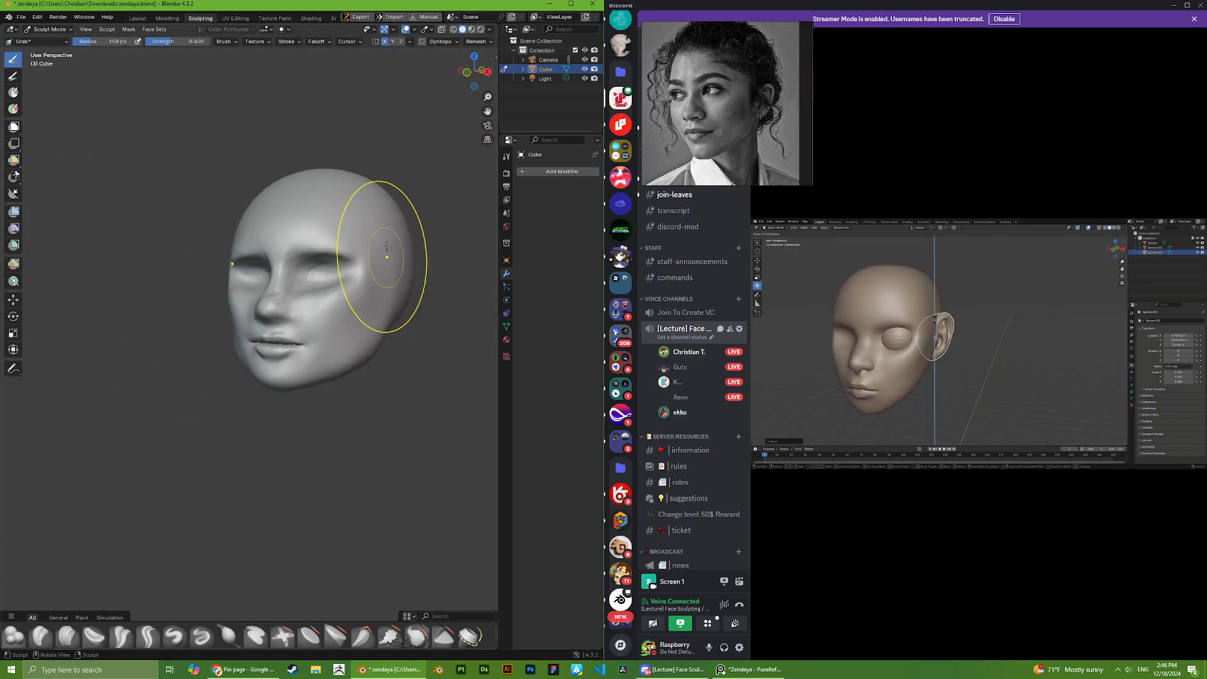
scroll(356, 210, "up", 3)
mouse_move(381, 199)
middle_mouse_down()
mouse_move(358, 210)
mouse_move(372, 175)
mouse_move(302, 182)
middle_mouse_up()
key("KP_3")
scroll(257, 405, "down", 2)
middle_click_drag(222, 432, 258, 430)
scroll(214, 444, "up", 5)
middle_click_drag(173, 531, 182, 503)
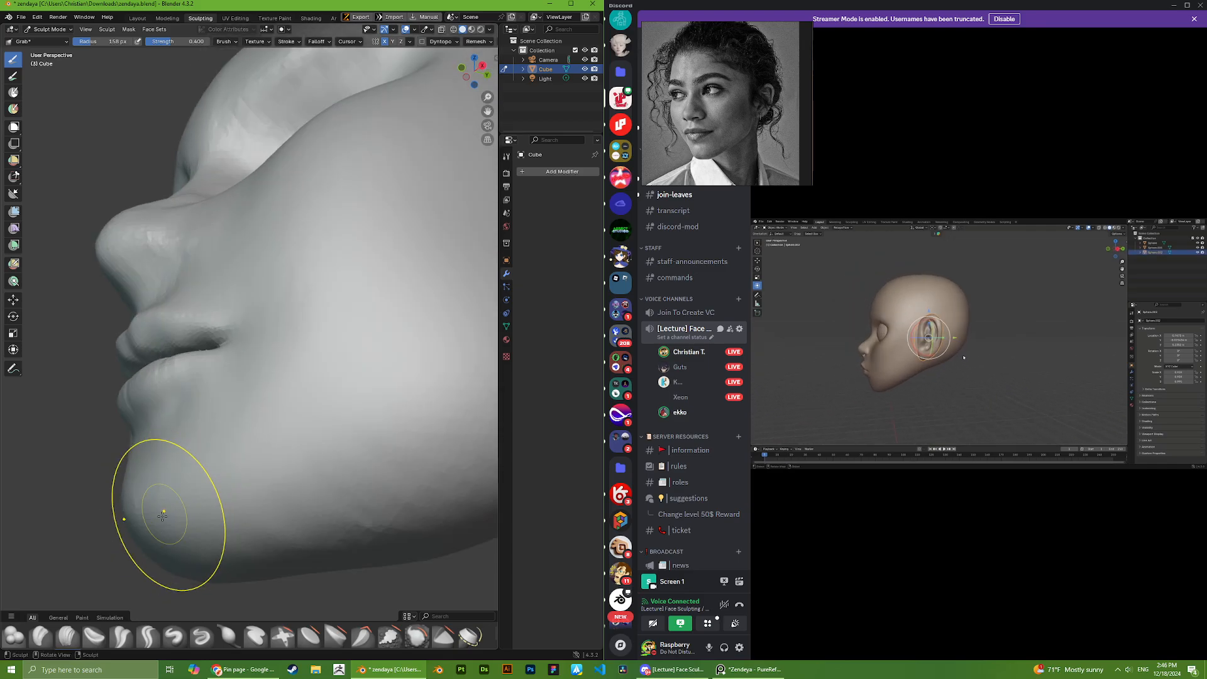
left_click_drag(154, 542, 140, 558)
- Shape the front of the chin with small vertical Grab brush pulls, viewing the face from slightly below
scroll(189, 496, "down", 4)
middle_click_drag(230, 432, 301, 436)
scroll(253, 479, "up", 4)
scroll(262, 533, "up", 1)
middle_click_drag(262, 533, 257, 506)
left_click_drag(254, 527, 253, 534)
middle_click_drag(249, 521, 246, 504)
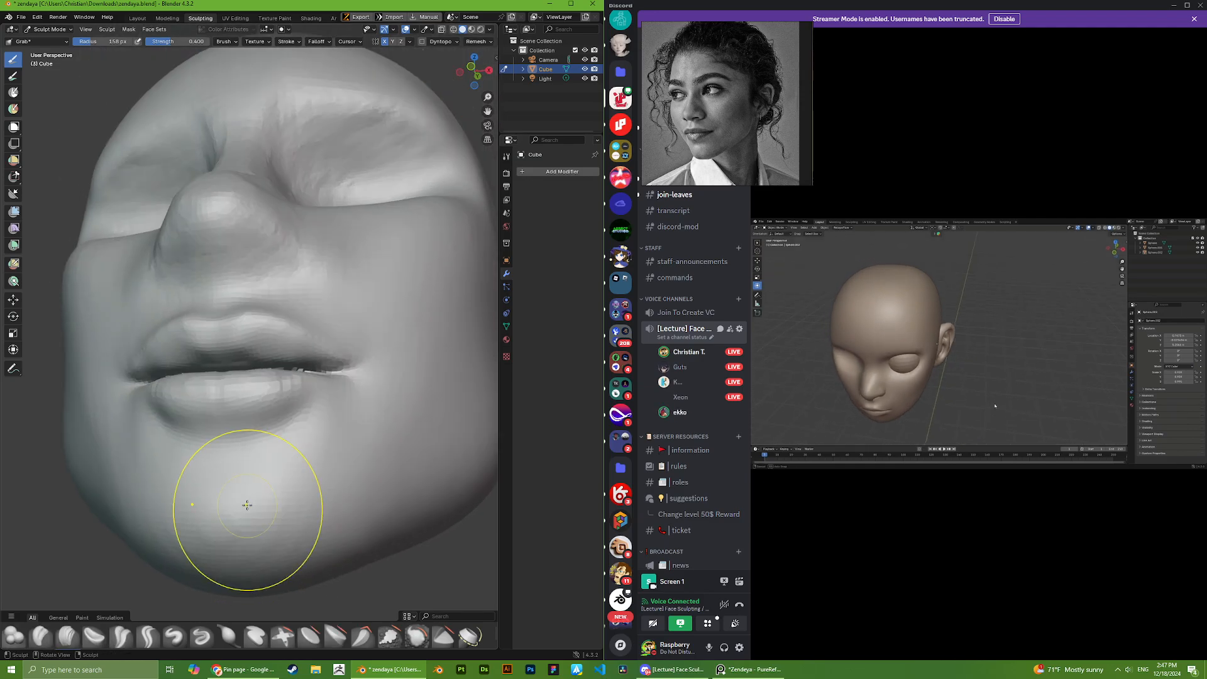
left_click_drag(246, 504, 248, 498)
scroll(258, 510, "down", 1)
middle_click_drag(259, 509, 256, 494)
scroll(255, 500, "up", 2)
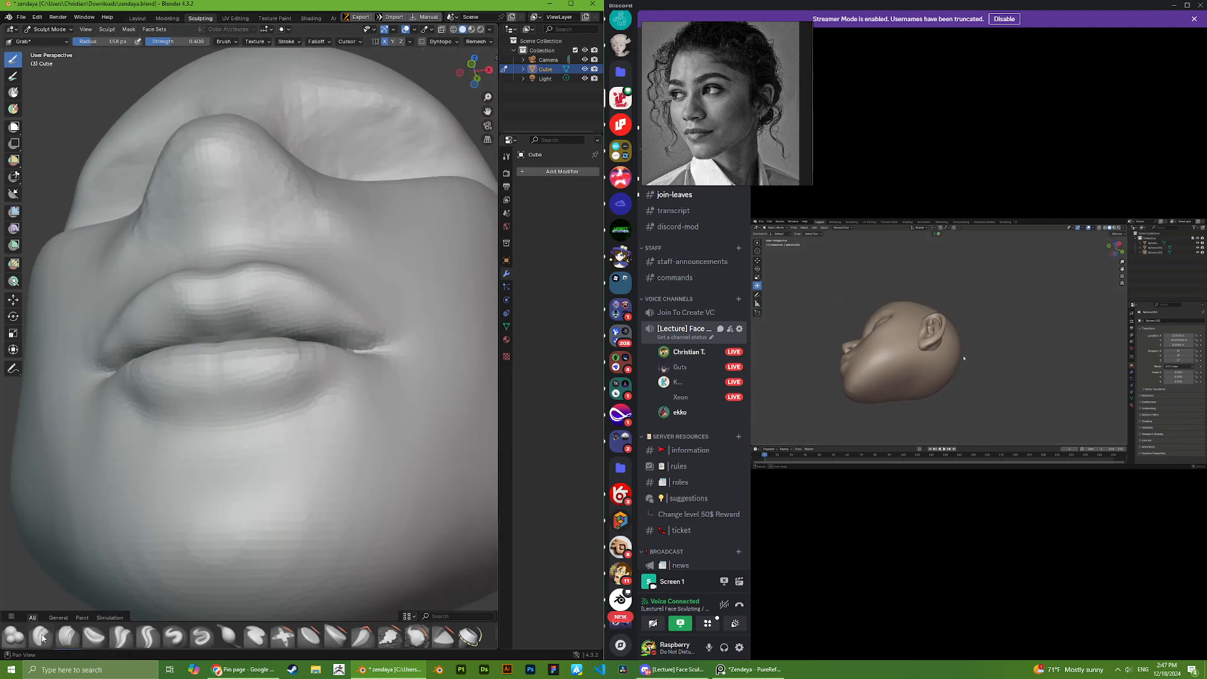
- Try to carve a cleft down the middle of the chin with the Crease Sharp brush
left_click(41, 637)
scroll(215, 505, "down", 1)
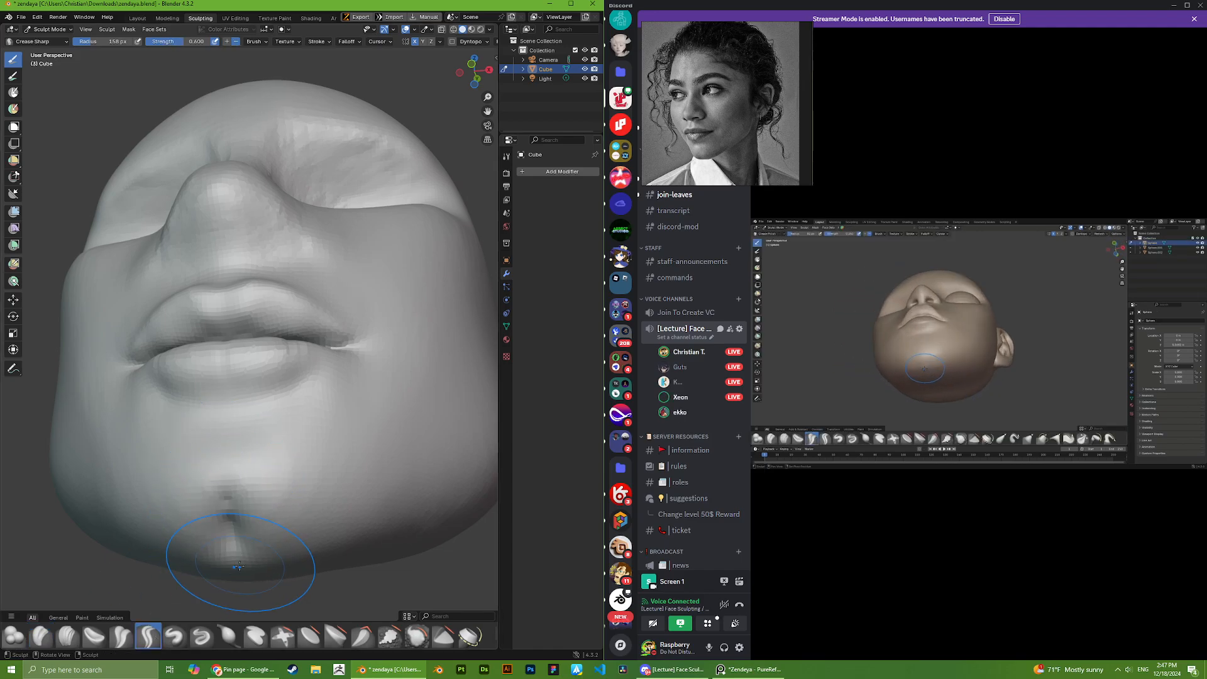
middle_click_drag(228, 508, 309, 549)
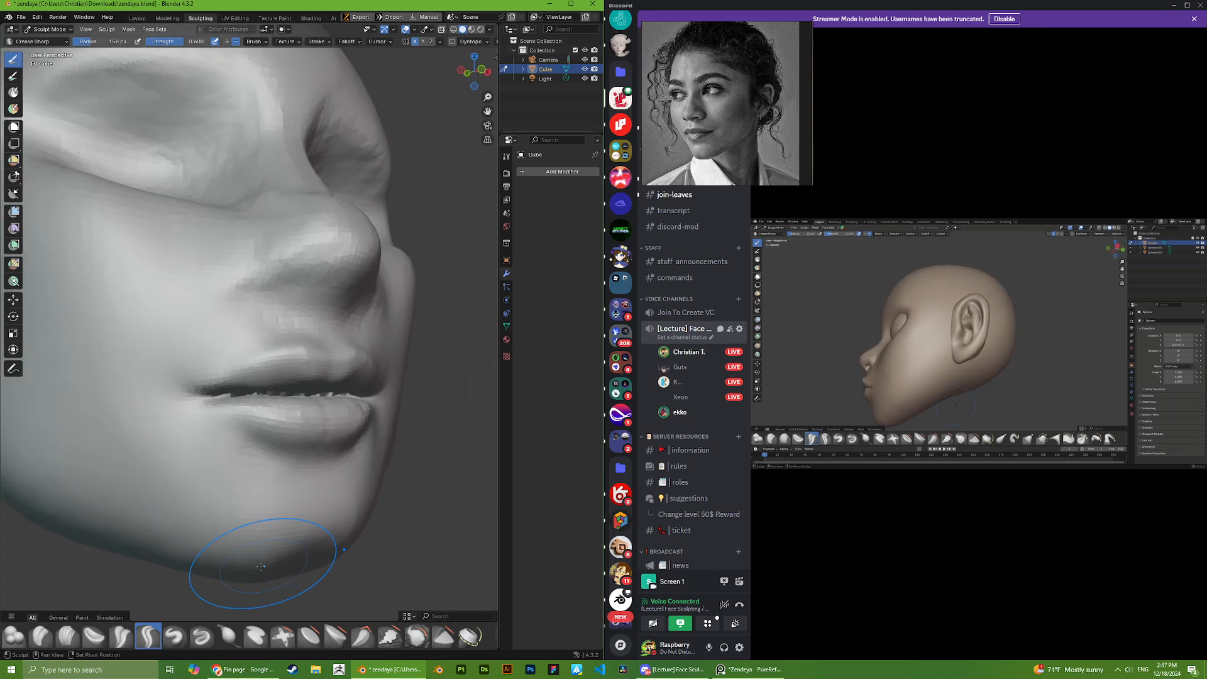
scroll(261, 567, "down", 5)
middle_click_drag(355, 493, 161, 497)
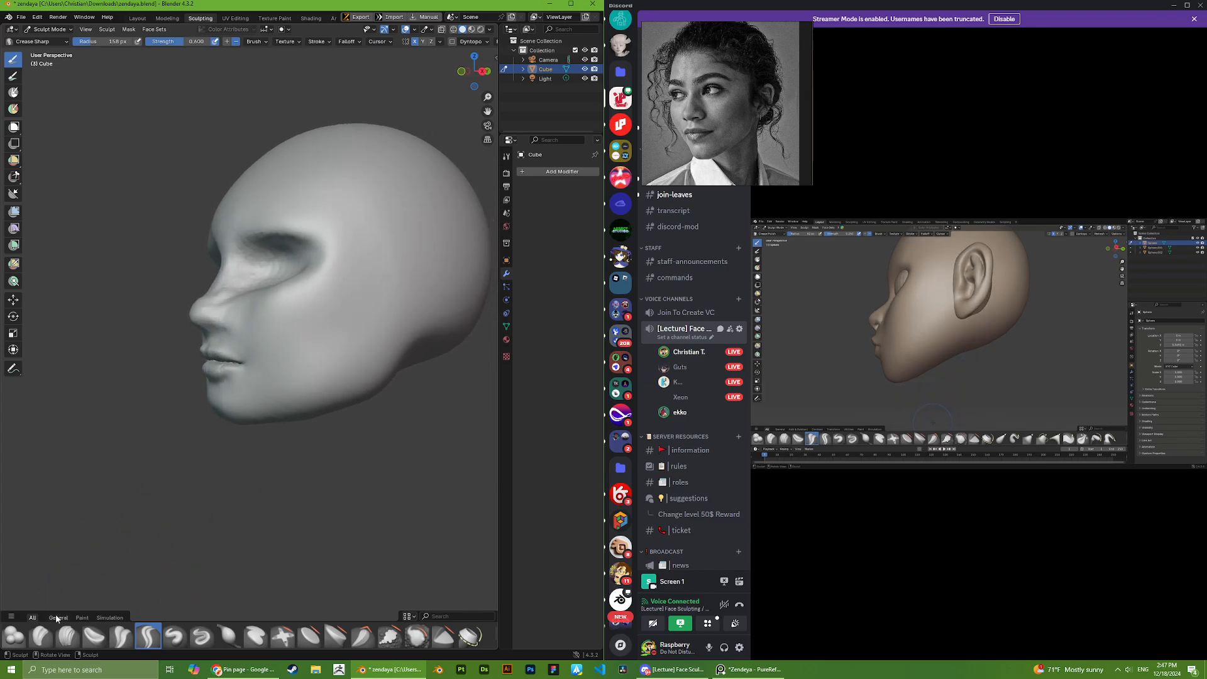
- Switch back to the Grab brush and reshape the rear underside of the jaw in side view
key("g")
mouse_move(247, 457)
middle_mouse_down()
mouse_move(287, 492)
mouse_move(256, 463)
mouse_move(319, 377)
mouse_move(350, 377)
mouse_move(286, 369)
mouse_move(291, 396)
mouse_move(289, 350)
mouse_move(337, 398)
middle_mouse_up()
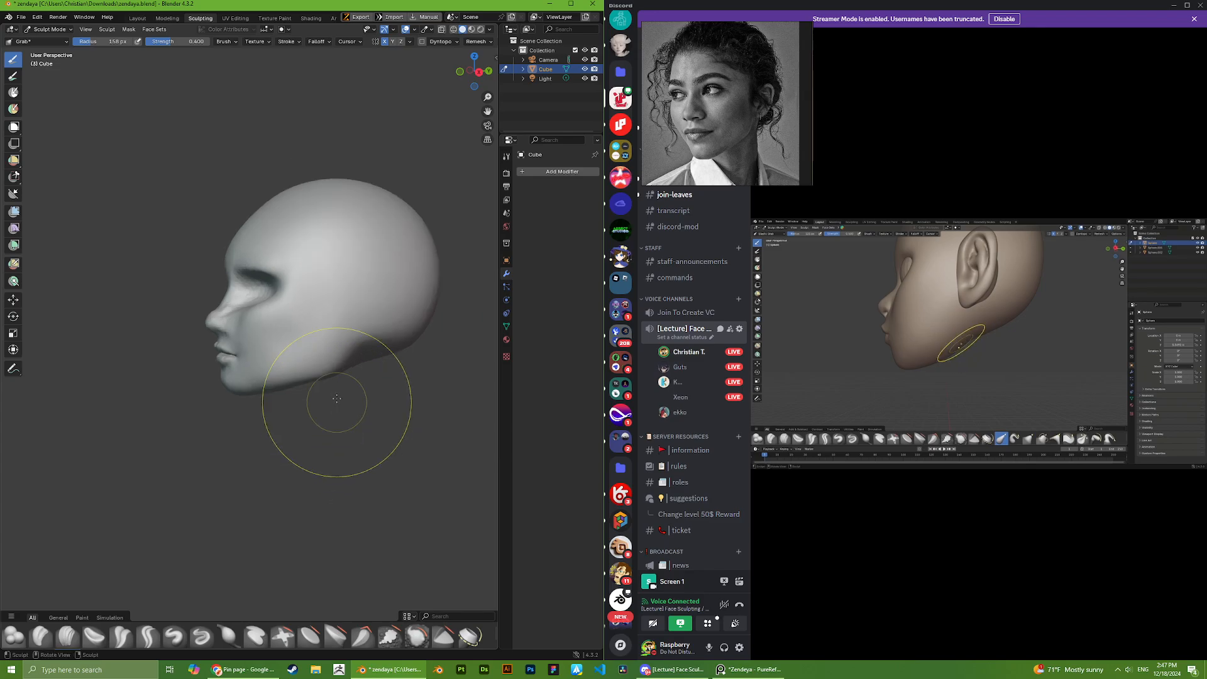
scroll(331, 366, "down", 1)
left_click_drag(330, 360, 313, 353)
mouse_move(314, 353)
middle_mouse_down()
mouse_move(308, 361)
mouse_move(326, 340)
middle_mouse_up()
scroll(327, 358, "down", 1)
scroll(296, 371, "down", 1)
scroll(227, 396, "up", 3)
mouse_move(223, 399)
middle_mouse_down()
mouse_move(232, 411)
mouse_move(354, 392)
mouse_move(201, 358)
mouse_move(153, 371)
mouse_move(175, 379)
mouse_move(163, 383)
mouse_move(182, 405)
middle_mouse_up()
scroll(142, 377, "down", 2)
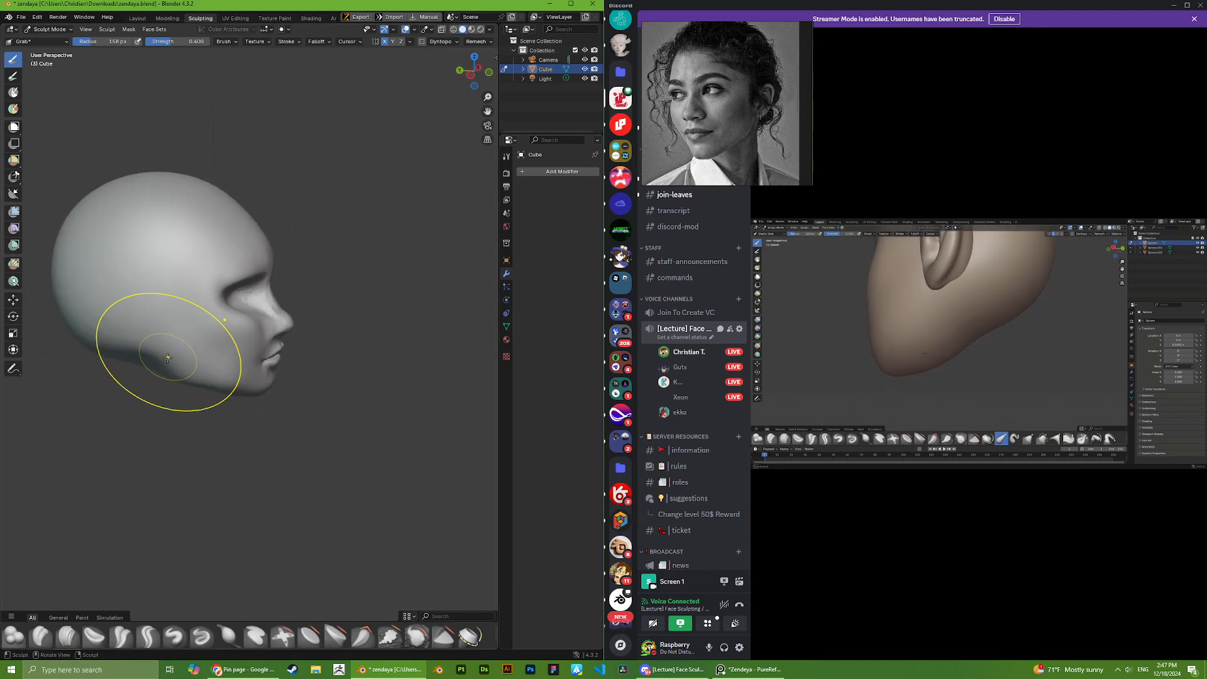
- Examine the sculpted head from the side and front, comparing it with the front-facing portrait reference
mouse_move(169, 352)
middle_mouse_down()
mouse_move(69, 346)
mouse_move(172, 317)
mouse_move(175, 348)
middle_mouse_up()
scroll(156, 341, "down", 3)
scroll(176, 348, "up", 2)
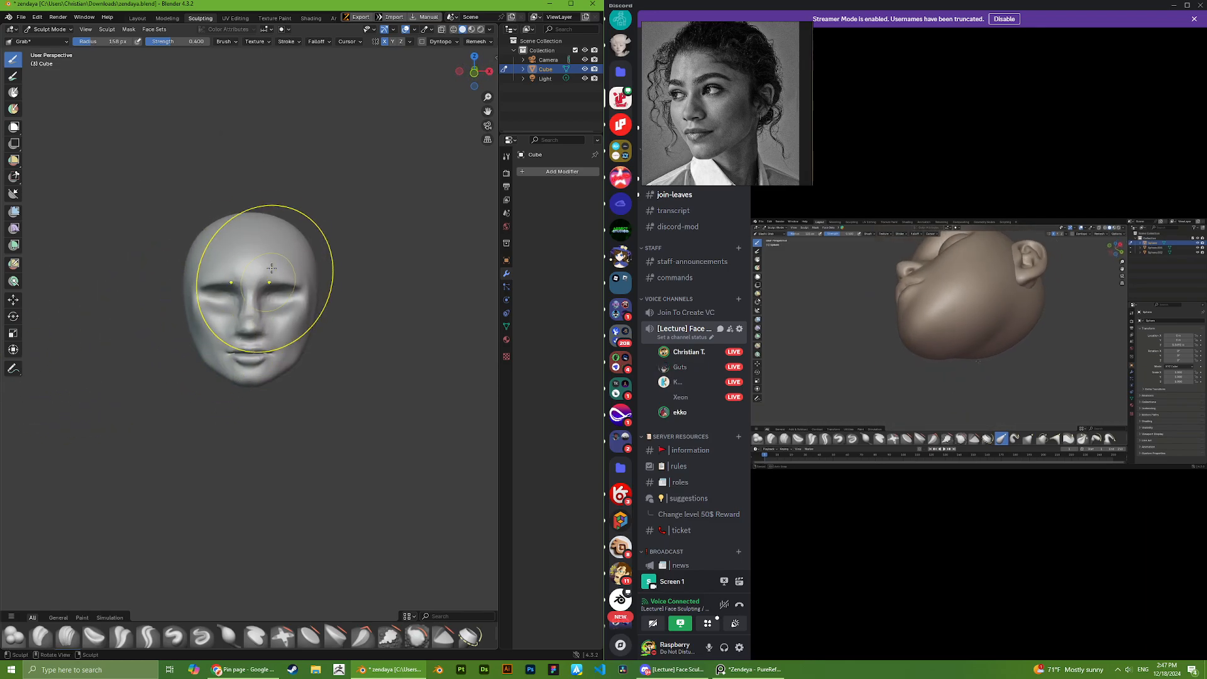
scroll(725, 129, "down", 4)
scroll(724, 95, "up", 5)
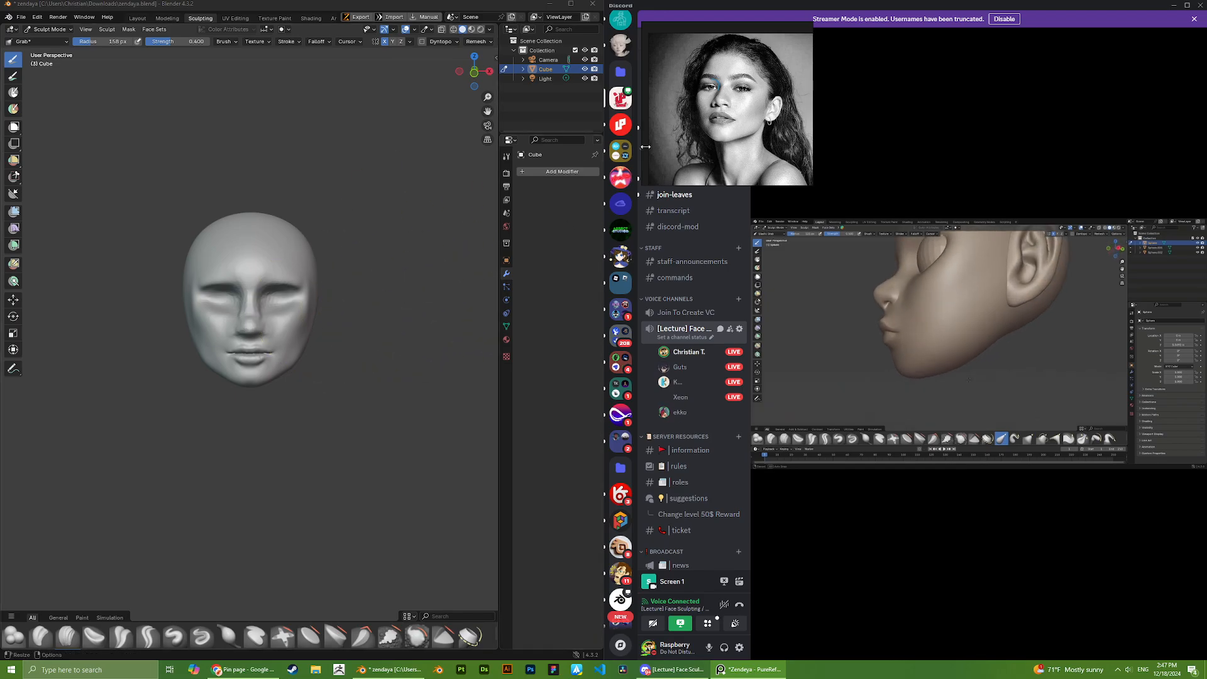
scroll(214, 281, "up", 4)
middle_click_drag(211, 281, 344, 269)
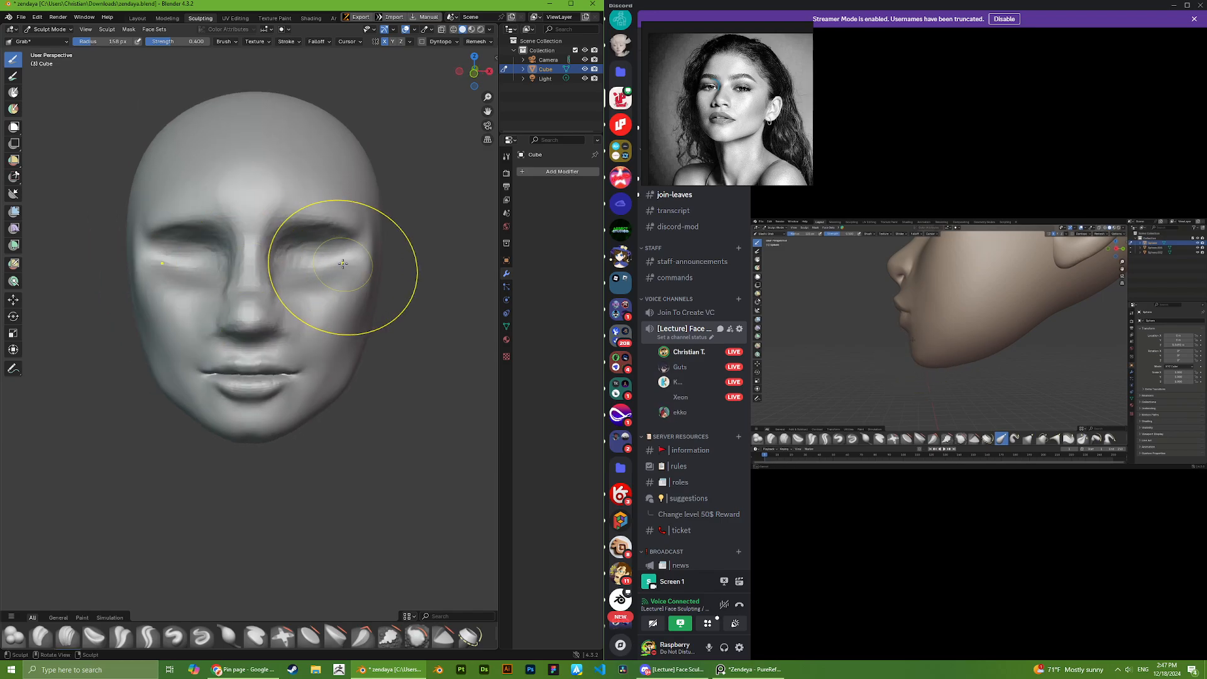
scroll(214, 313, "up", 1)
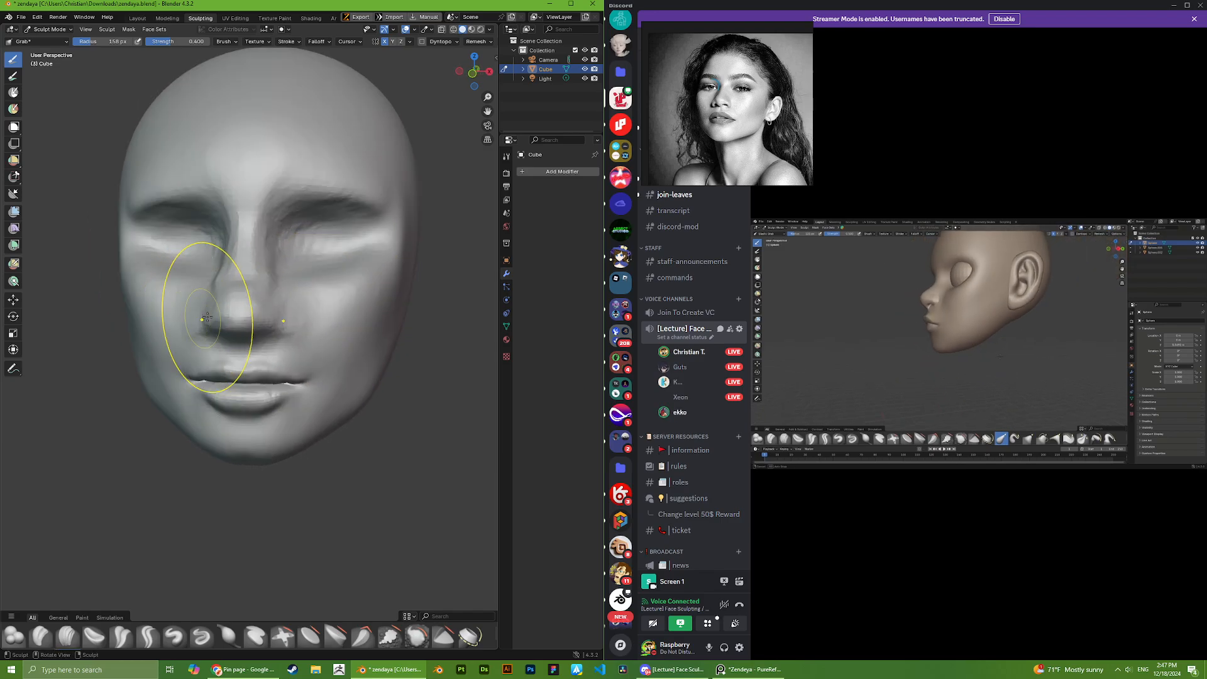
- Reshape the sides and tip of the nose with the Grab brush, using the close-up portrait as reference
mouse_move(389, 281)
middle_mouse_down()
mouse_move(366, 323)
mouse_move(288, 313)
mouse_move(270, 323)
mouse_move(173, 276)
mouse_move(207, 264)
middle_mouse_up()
left_click_drag(207, 264, 200, 268)
scroll(287, 280, "up", 3)
mouse_move(199, 268)
middle_mouse_down()
mouse_move(360, 306)
mouse_move(339, 345)
mouse_move(336, 325)
middle_mouse_up()
scroll(275, 329, "down", 1)
left_click_drag(268, 327, 263, 304)
scroll(270, 302, "down", 1)
scroll(721, 103, "up", 5)
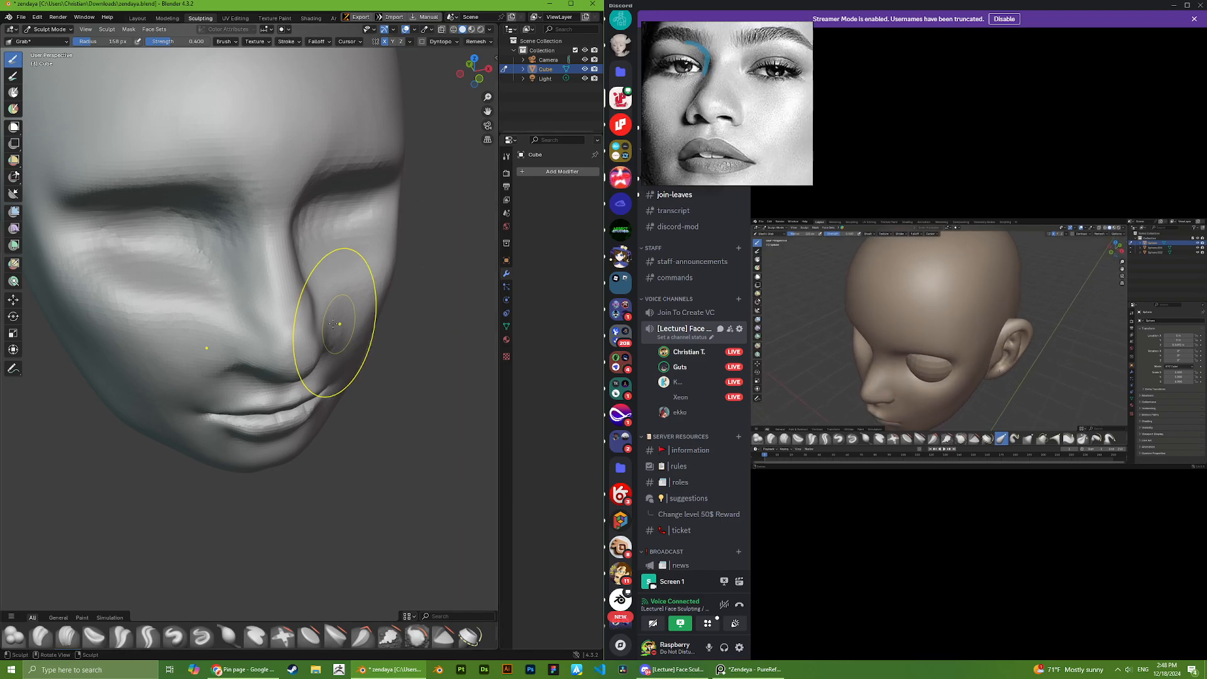
mouse_move(333, 324)
middle_mouse_down()
mouse_move(215, 323)
mouse_move(234, 292)
mouse_move(311, 284)
mouse_move(289, 291)
mouse_move(289, 252)
mouse_move(229, 269)
middle_mouse_up()
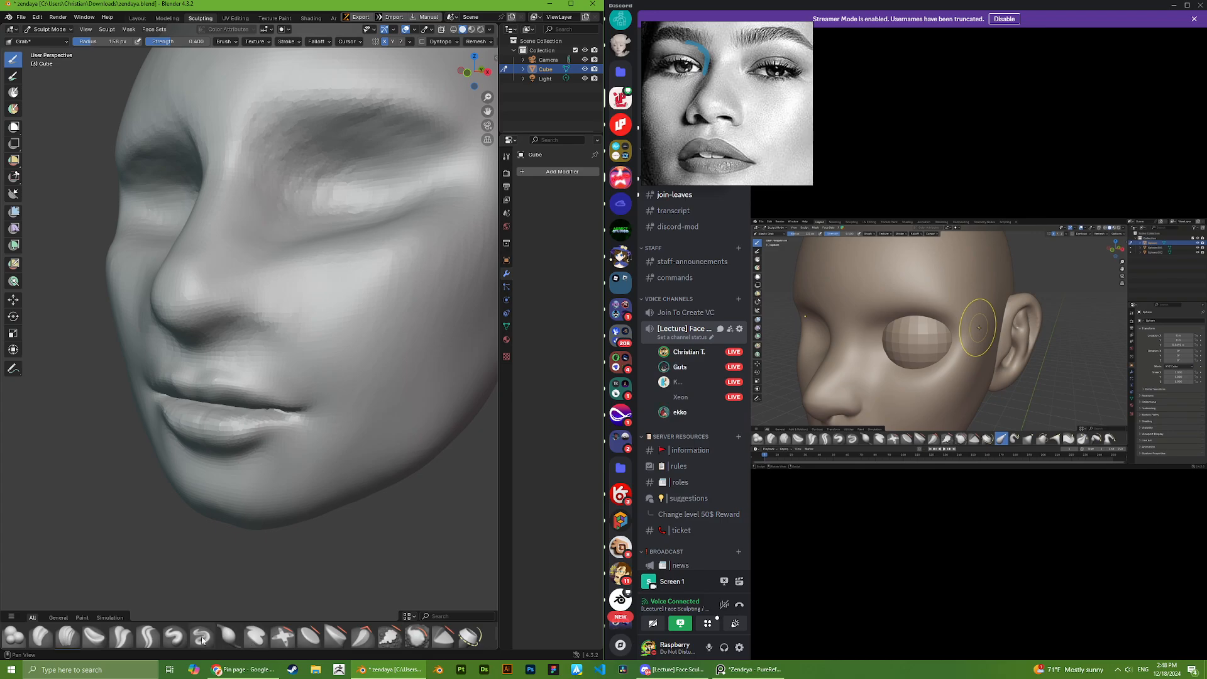
- Set the Clay Strips brush to a 99 px radius and stroke the side of the nose
left_click(67, 637)
right_click(248, 270)
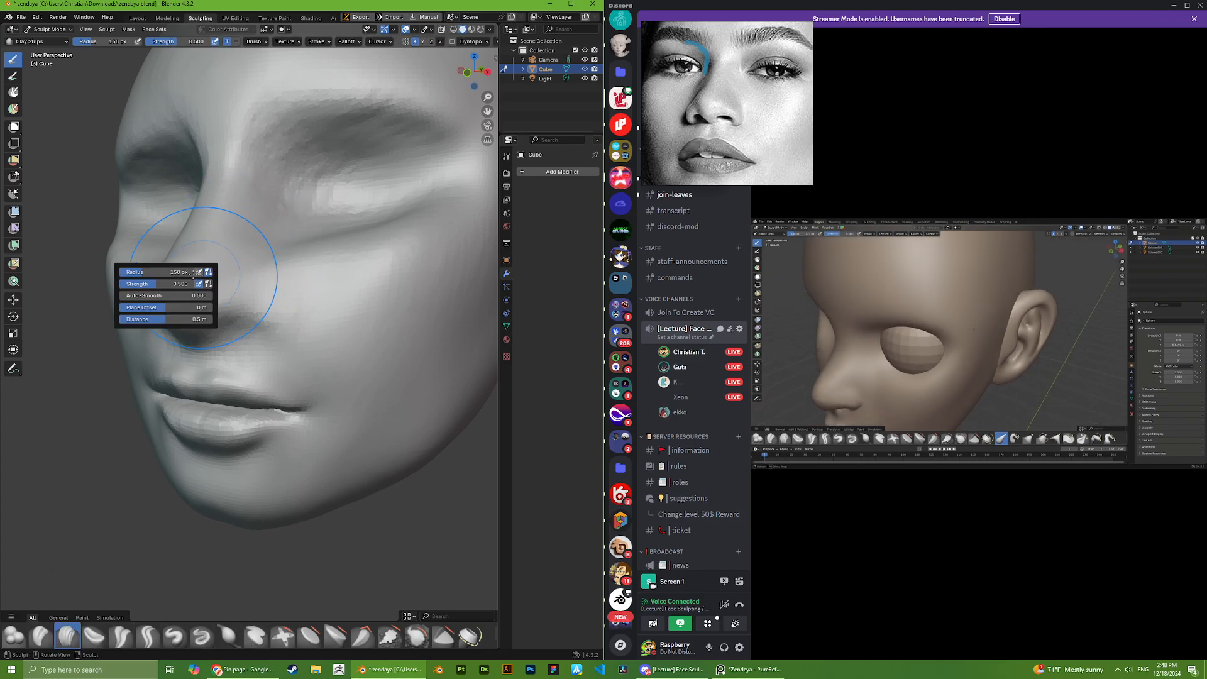
left_click_drag(144, 274, 133, 271)
middle_click_drag(329, 185, 383, 213)
scroll(318, 261, "up", 3)
left_click_drag(319, 308, 293, 210)
middle_click_drag(292, 210, 310, 296)
scroll(326, 270, "up", 3)
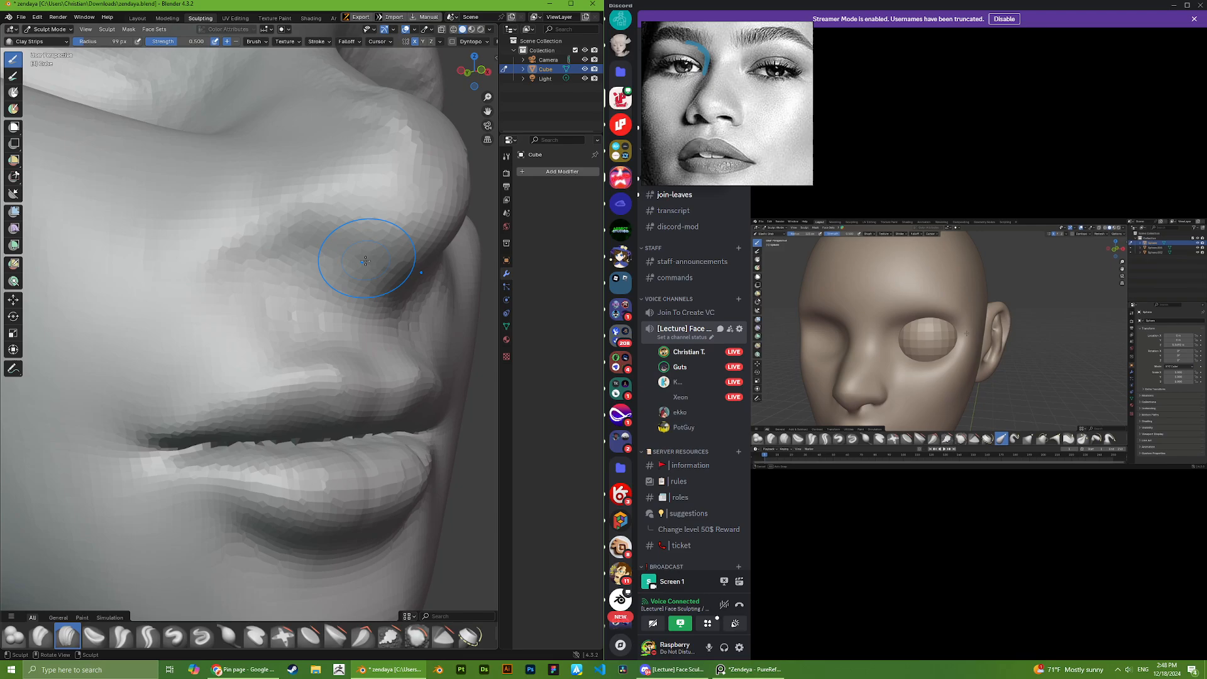
- Carve the nostril cavities into the underside of the nose with the Clay Strips brush
mouse_move(310, 247)
left_mouse_down("alt")
mouse_move(277, 132)
mouse_move(302, 201)
mouse_move(321, 188)
mouse_move(362, 201)
mouse_move(356, 253)
left_mouse_up("alt")
scroll(302, 204, "down", 3)
scroll(296, 239, "up", 6)
right_click(294, 261)
scroll(323, 243, "down", 6)
scroll(339, 245, "up", 6)
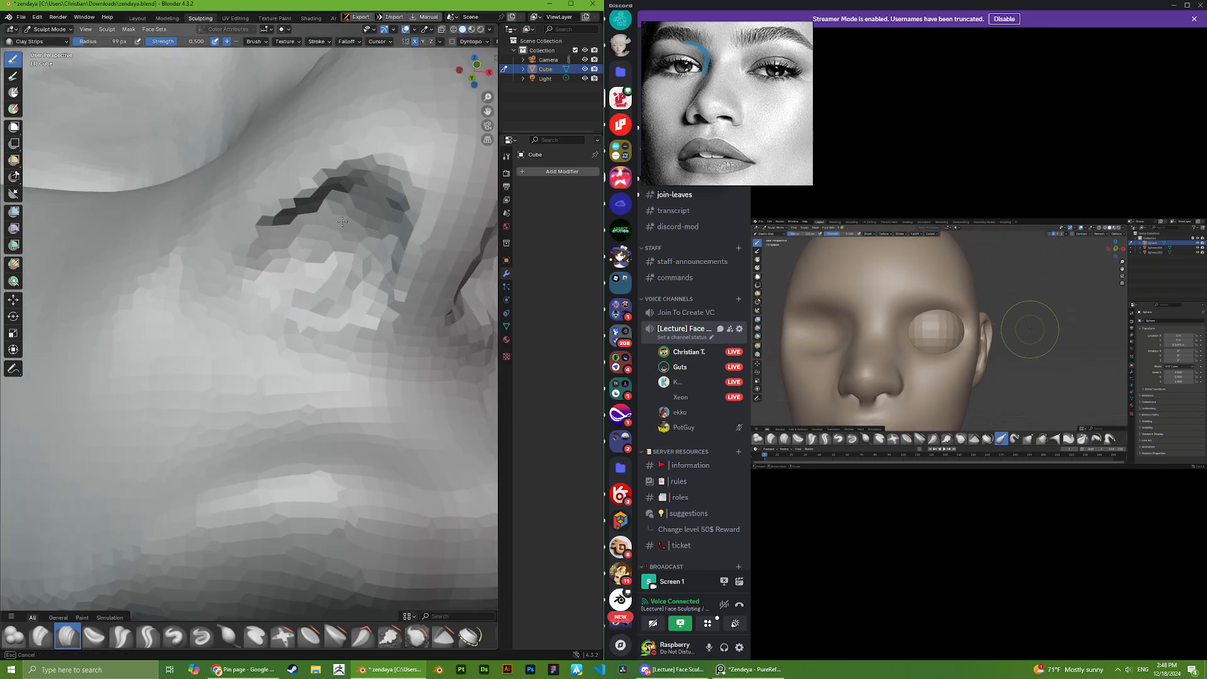
middle_click_drag(345, 233, 346, 267)
scroll(346, 268, "down", 2)
scroll(361, 299, "up", 2)
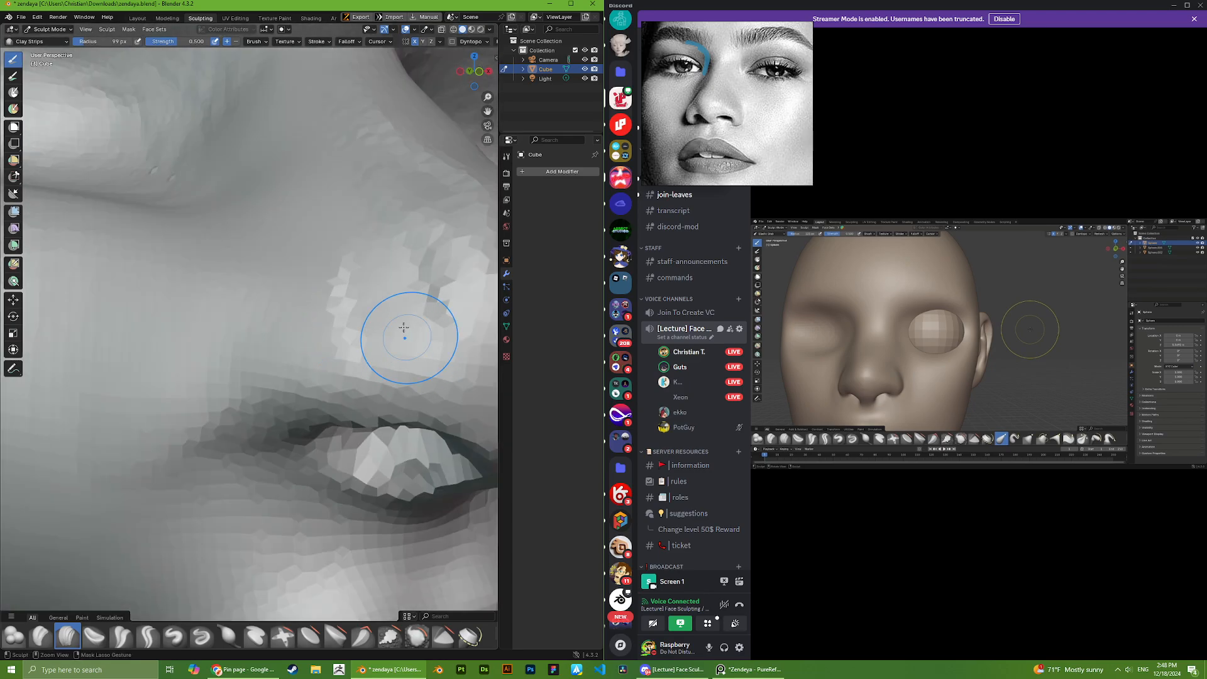
- Build up the nose tip and the nostril wings with Clay Strips strokes
scroll(418, 271, "down", 5)
scroll(315, 342, "up", 8)
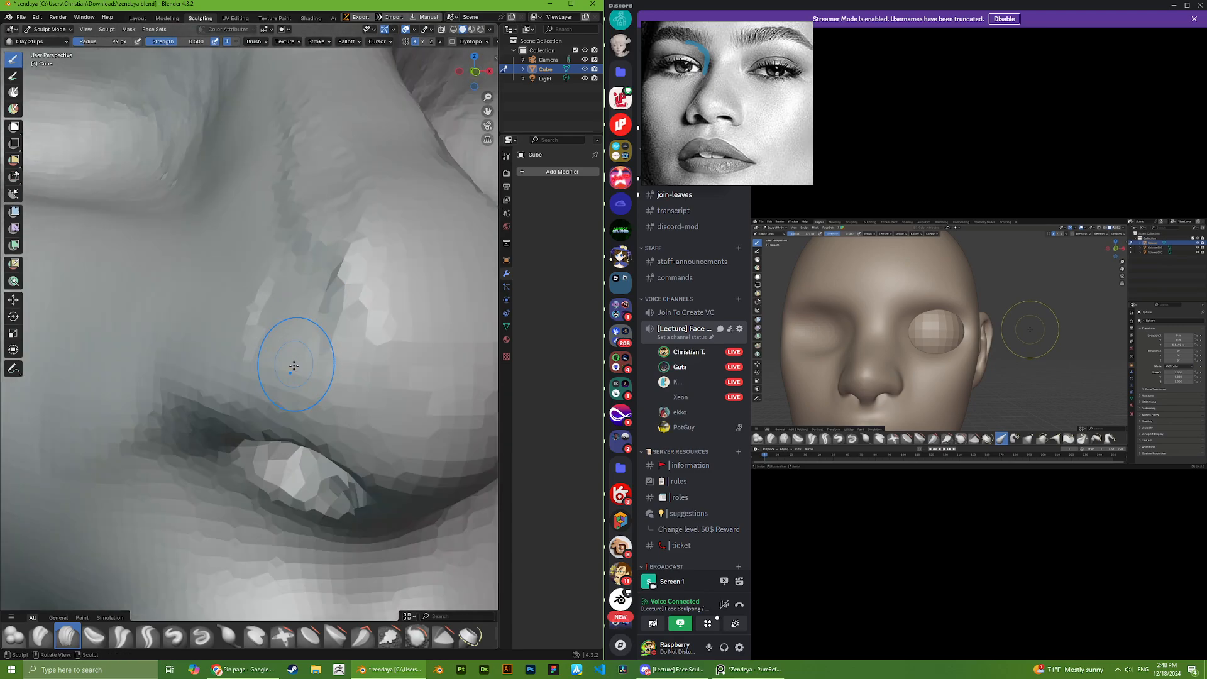
scroll(339, 335, "down", 4)
scroll(310, 350, "up", 3)
scroll(261, 329, "down", 3)
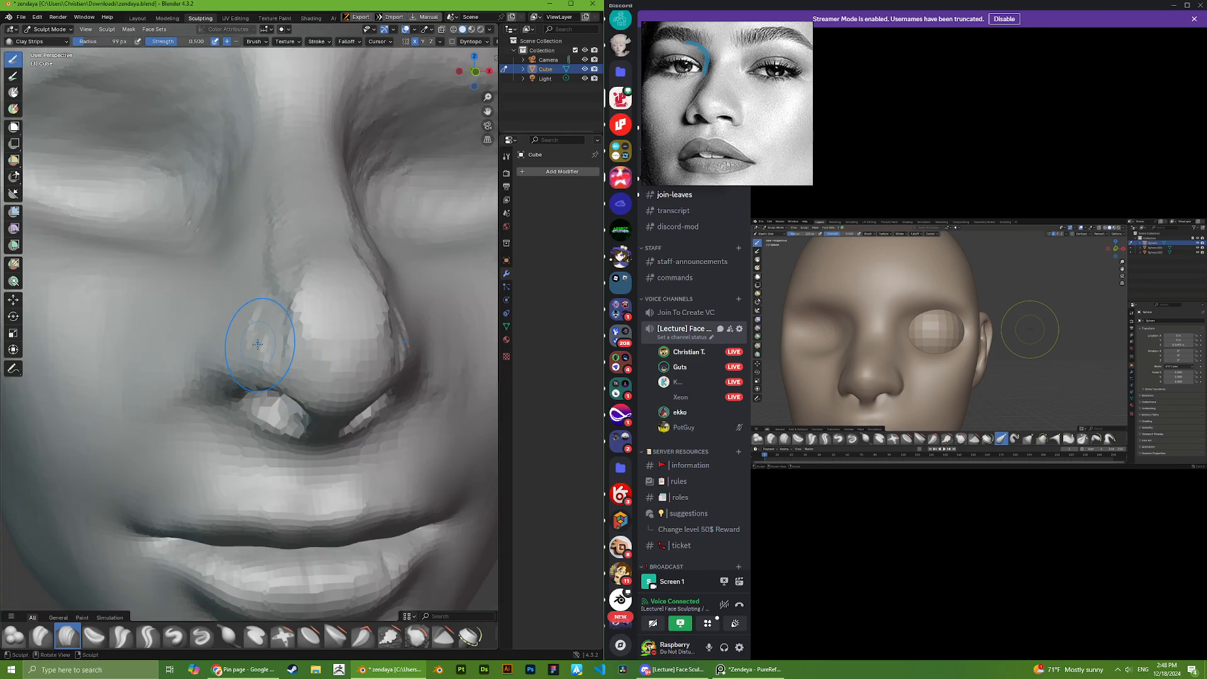
scroll(328, 398, "up", 4)
scroll(328, 398, "down", 3)
scroll(310, 391, "up", 5)
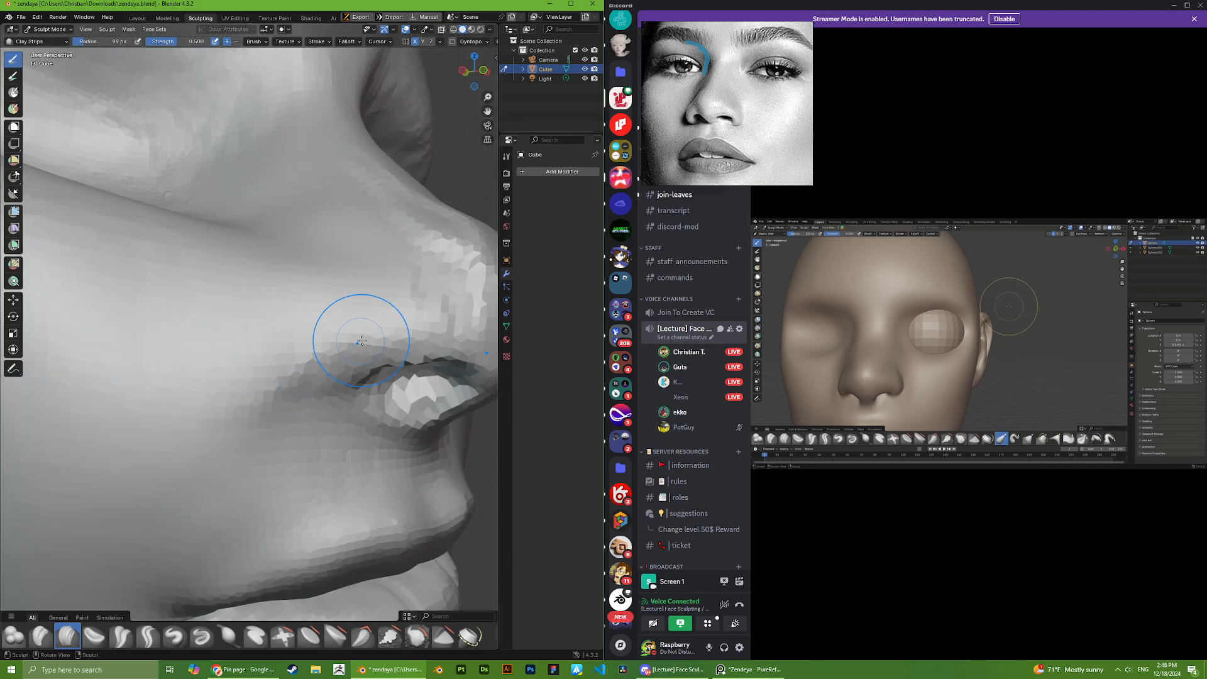
scroll(363, 321, "down", 8)
middle_click_drag(340, 343, 306, 372)
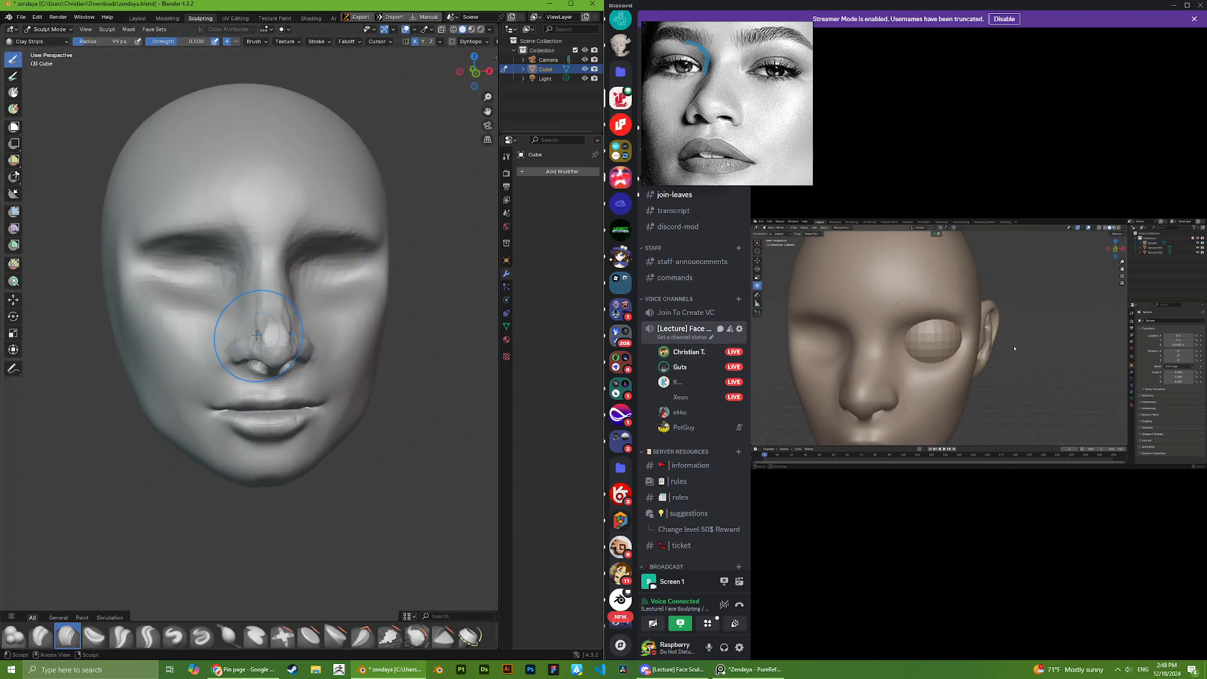
- Switch to the Grab brush and refine the nose shape from the front and from above
mouse_move(256, 335)
middle_mouse_down()
mouse_move(252, 385)
mouse_move(241, 349)
mouse_move(234, 419)
mouse_move(280, 350)
mouse_move(386, 394)
mouse_move(359, 344)
mouse_move(333, 332)
mouse_move(276, 344)
middle_mouse_up()
key("g")
scroll(282, 352, "up", 4)
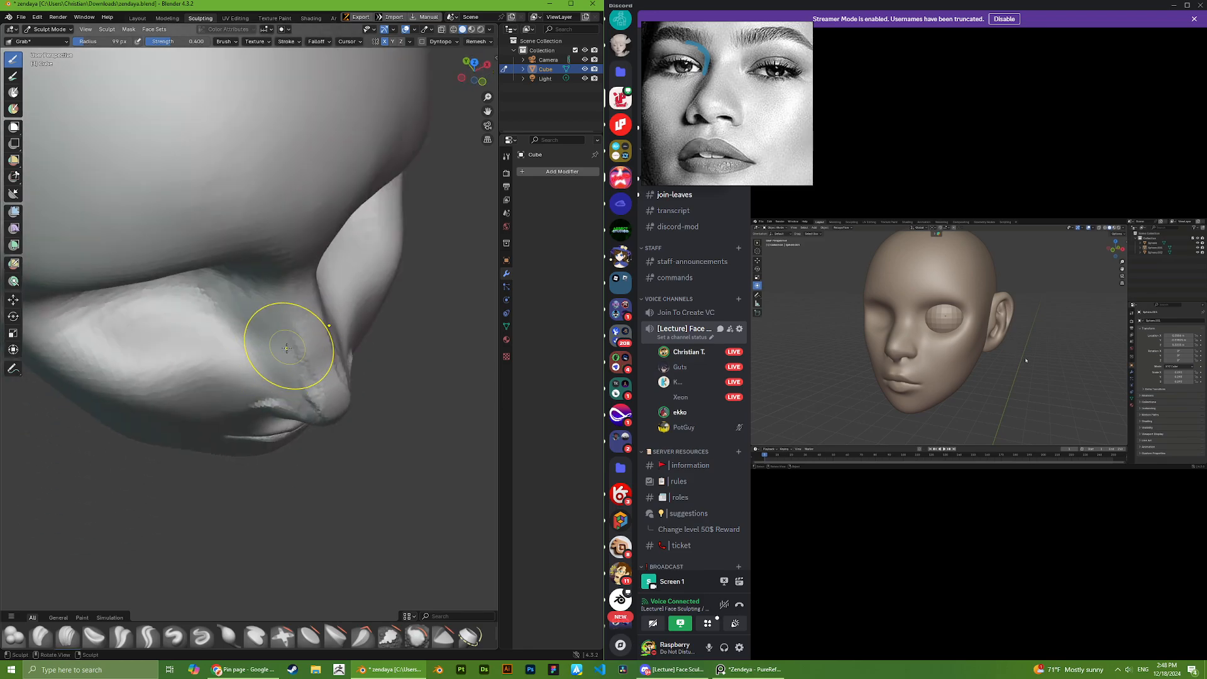
- Read the recent messages in the Face Sculpting voice channel's chat and close the chat
left_click(720, 328)
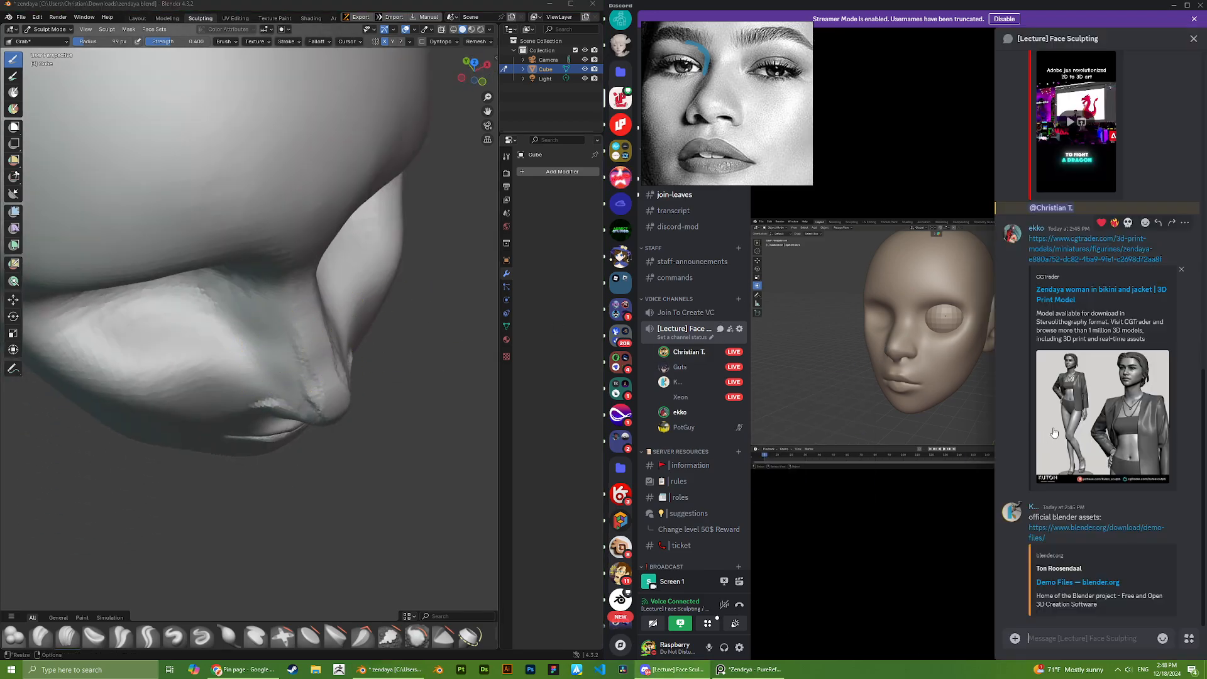
scroll(1068, 498, "up", 3)
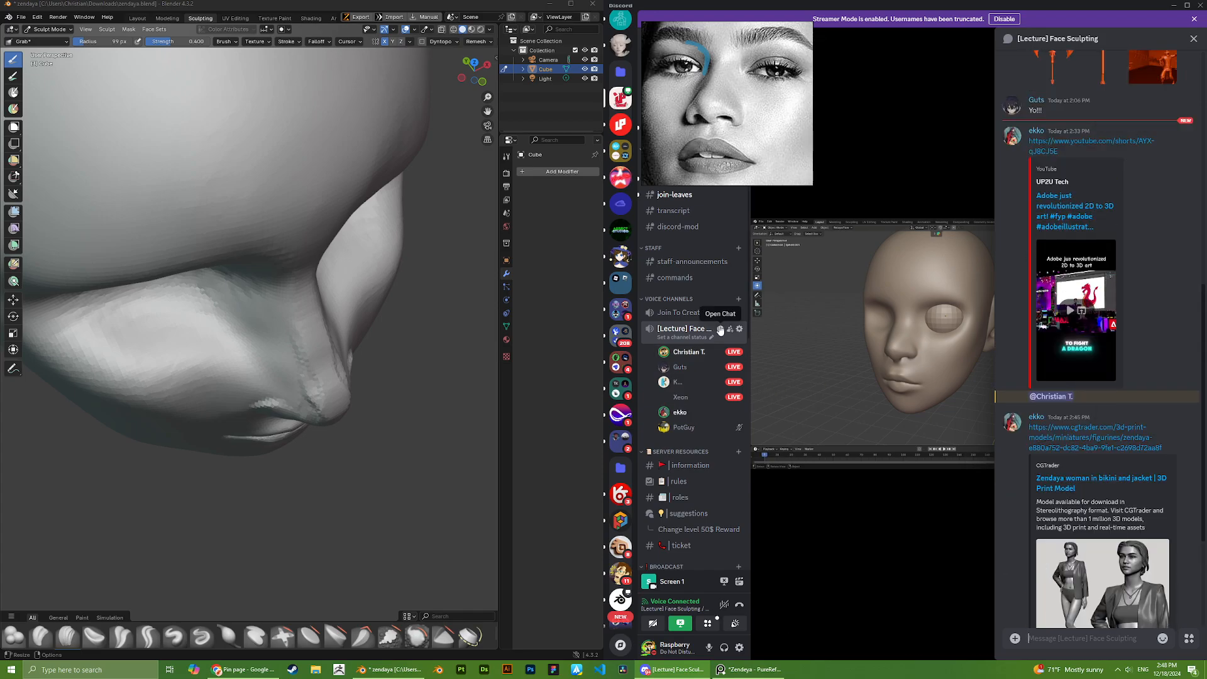
scroll(718, 146, "down", 5)
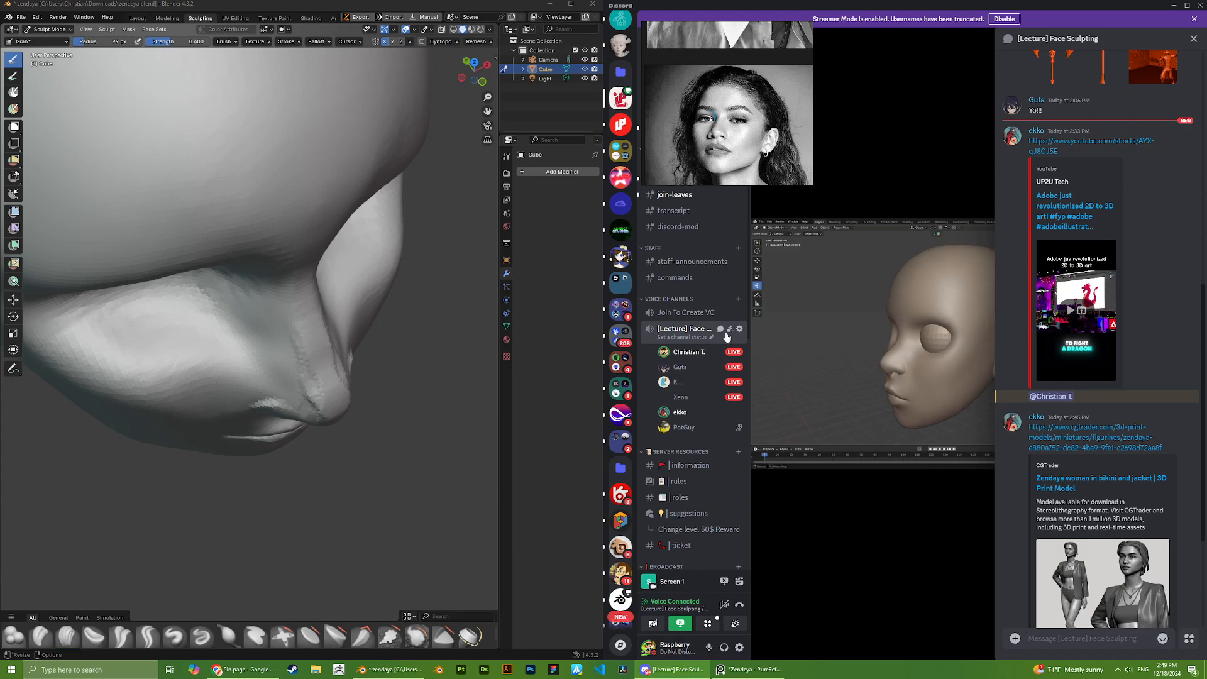
left_click(1193, 39)
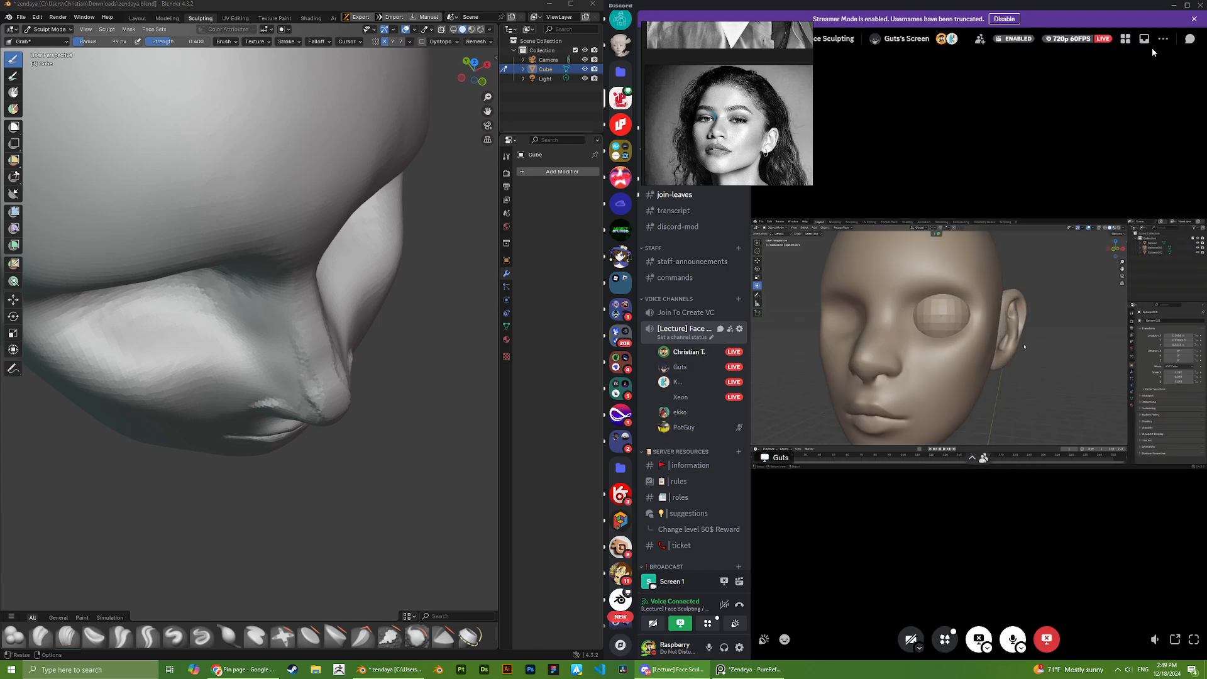
- Reshape the nostril wings with the Grab brush, following the sideways-glancing portrait reference
scroll(729, 88, "up", 5)
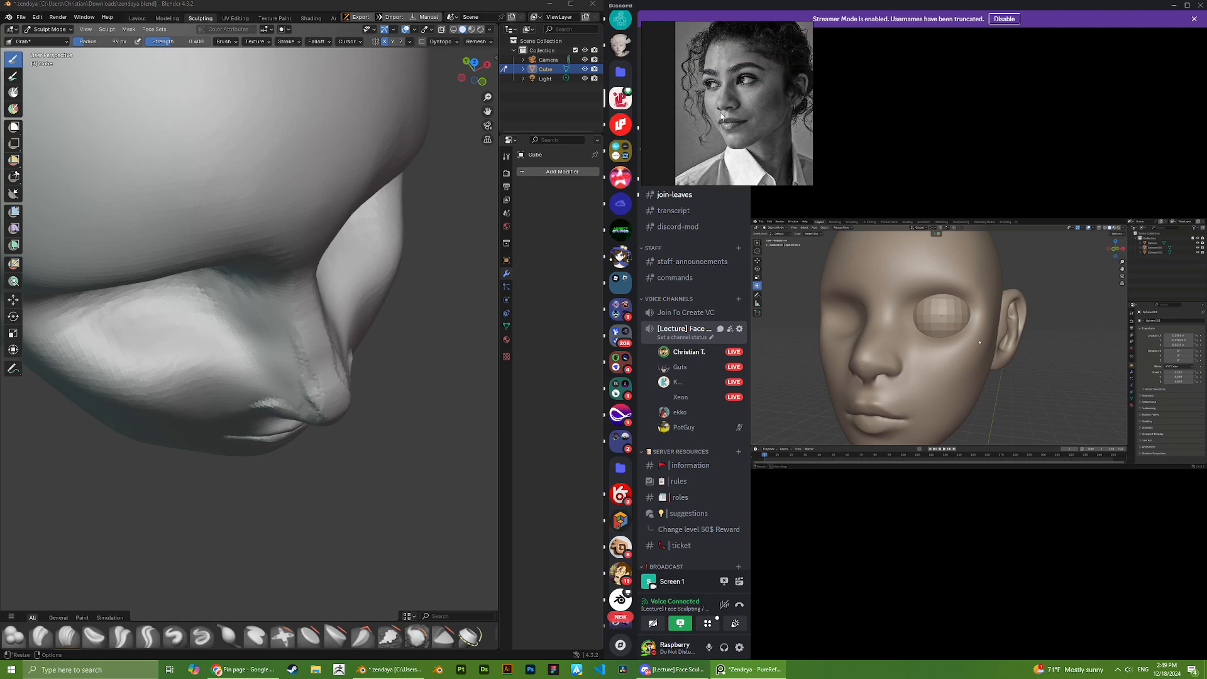
scroll(729, 91, "down", 2)
mouse_move(350, 337)
middle_mouse_down()
mouse_move(140, 323)
mouse_move(156, 347)
mouse_move(234, 387)
mouse_move(251, 366)
middle_mouse_up()
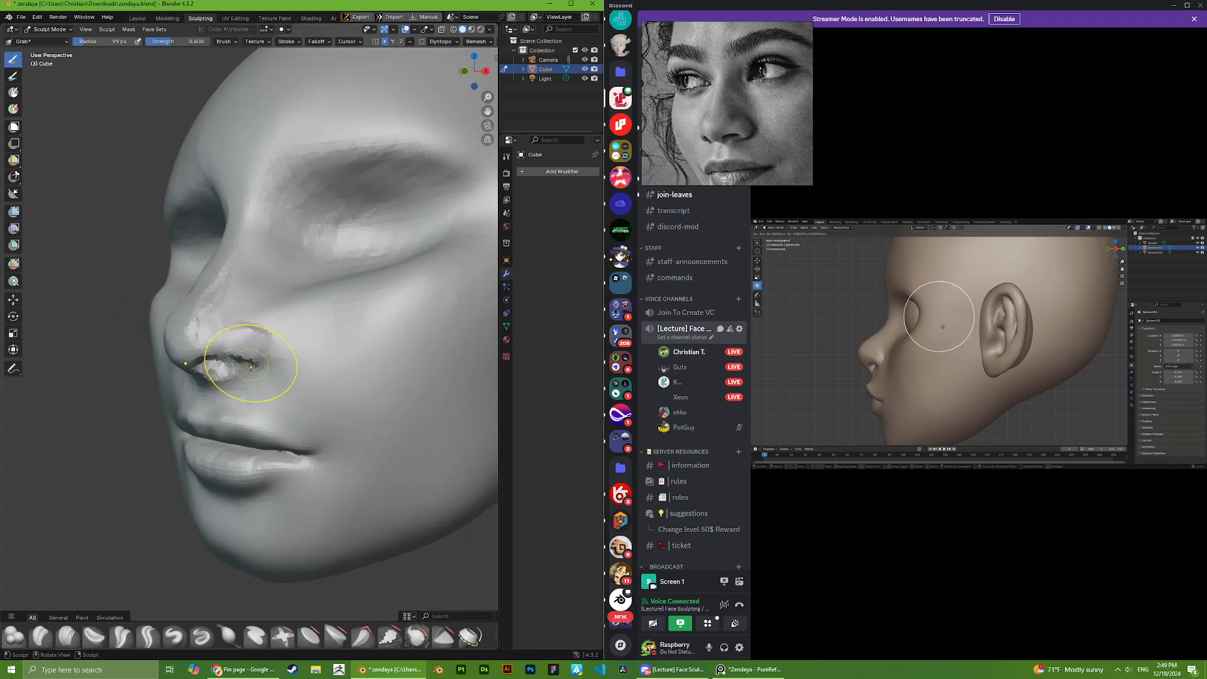
scroll(217, 356, "up", 3)
mouse_move(190, 401)
middle_mouse_down()
mouse_move(202, 391)
mouse_move(180, 396)
mouse_move(340, 385)
middle_mouse_up()
scroll(339, 386, "up", 4)
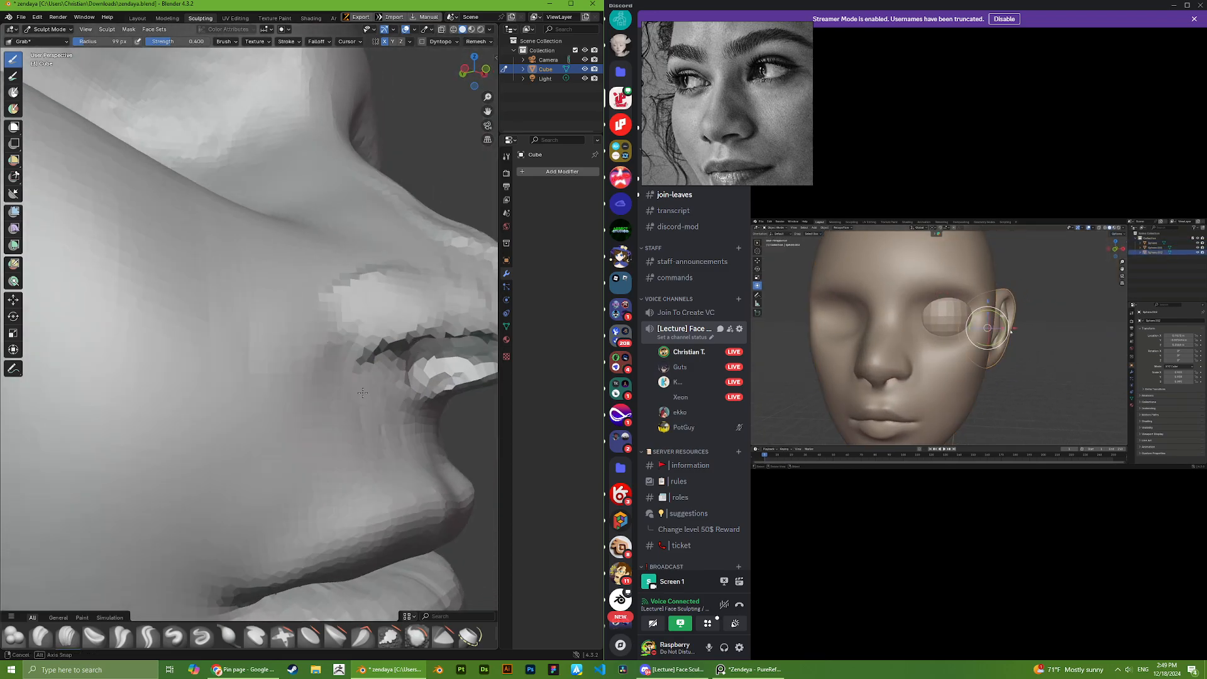
scroll(315, 371, "down", 7)
middle_click_drag(398, 425, 270, 285)
scroll(317, 371, "up", 6)
left_click_drag(270, 285, 264, 276)
mouse_move(264, 276)
middle_mouse_down()
mouse_move(251, 333)
mouse_move(242, 318)
middle_mouse_up()
scroll(252, 333, "up", 2)
scroll(269, 342, "up", 3)
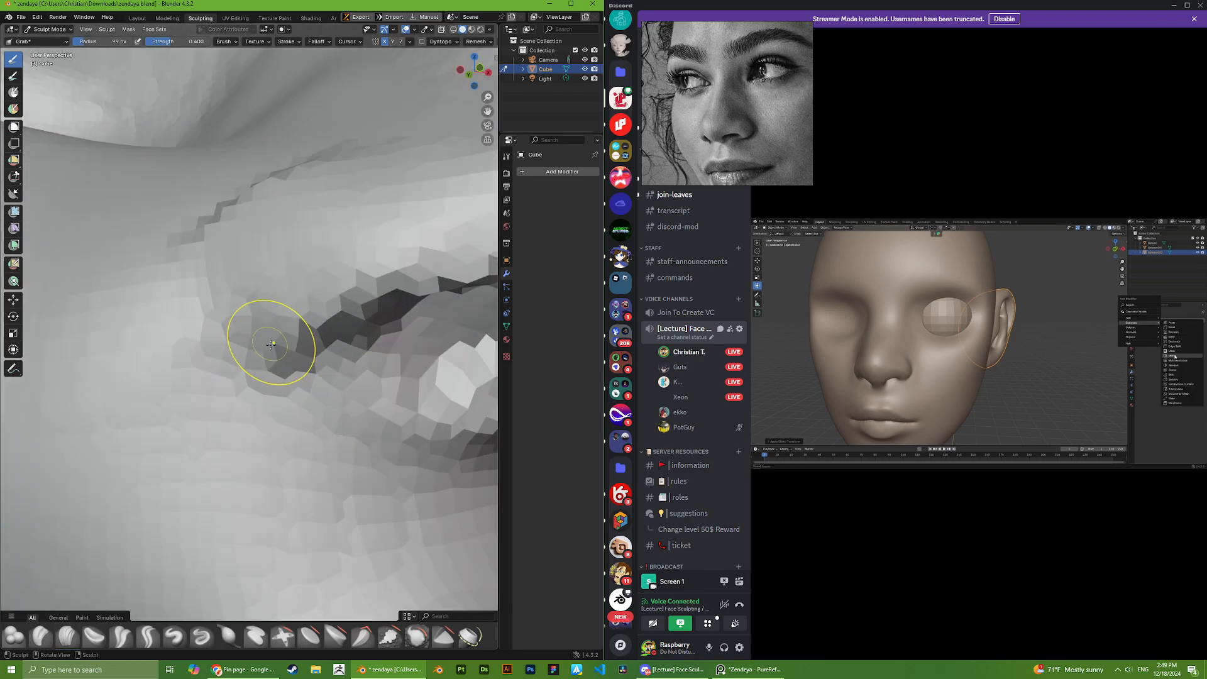
- Add a Clay Strips stroke at the outer end of the nostril crease
left_click(67, 636)
left_click_drag(276, 359, 286, 308)
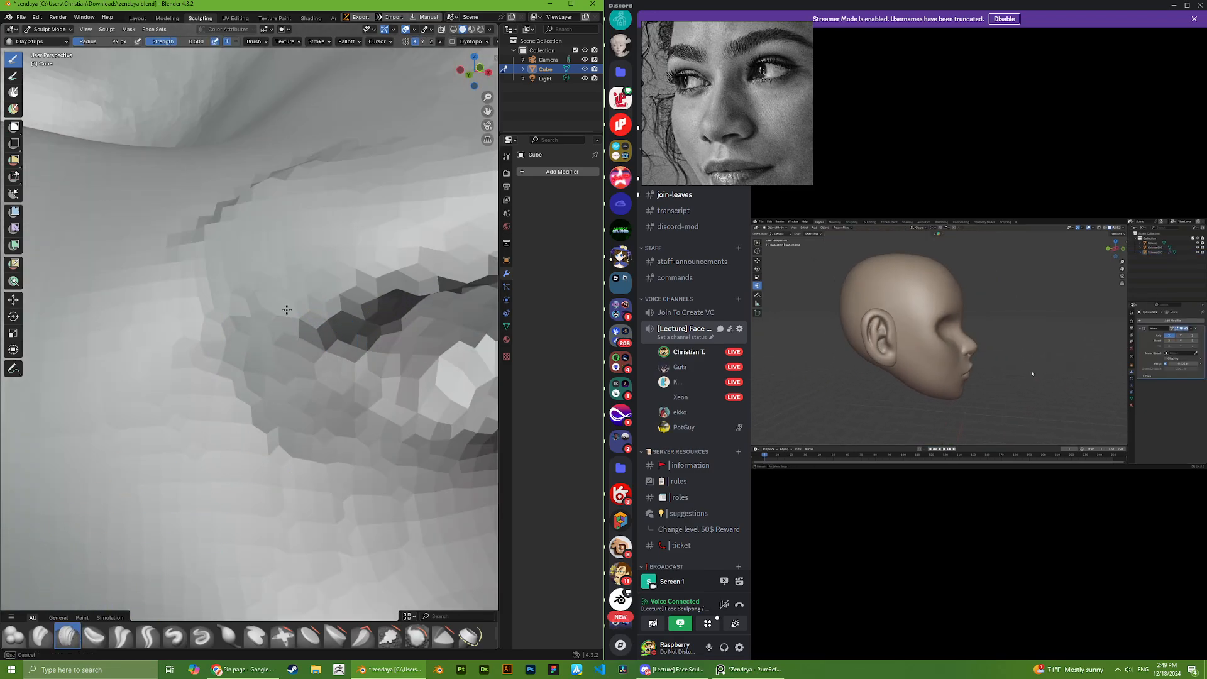
scroll(276, 343, "down", 7)
scroll(269, 345, "down", 3)
mouse_move(270, 345)
middle_mouse_down()
mouse_move(232, 368)
mouse_move(262, 418)
middle_mouse_up()
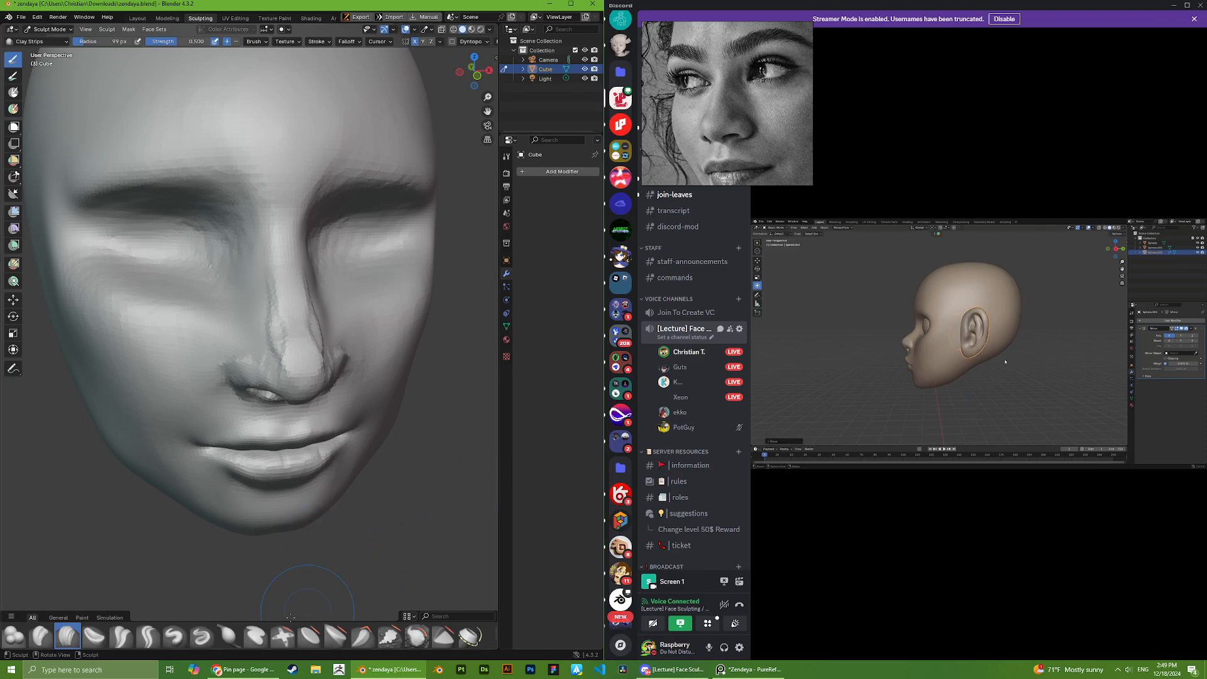
- Adjust the nose wings and the nose's underside with the Grab brush from several angles
key("g")
middle_click_drag(236, 547, 280, 525)
scroll(293, 383, "up", 4)
mouse_move(283, 384)
middle_mouse_down()
mouse_move(305, 378)
mouse_move(287, 416)
mouse_move(378, 373)
mouse_move(362, 331)
mouse_move(308, 352)
mouse_move(233, 320)
mouse_move(224, 363)
middle_mouse_up()
scroll(314, 380, "down", 1)
scroll(692, 152, "down", 2)
mouse_move(377, 382)
middle_mouse_down()
mouse_move(318, 345)
mouse_move(309, 399)
middle_mouse_up()
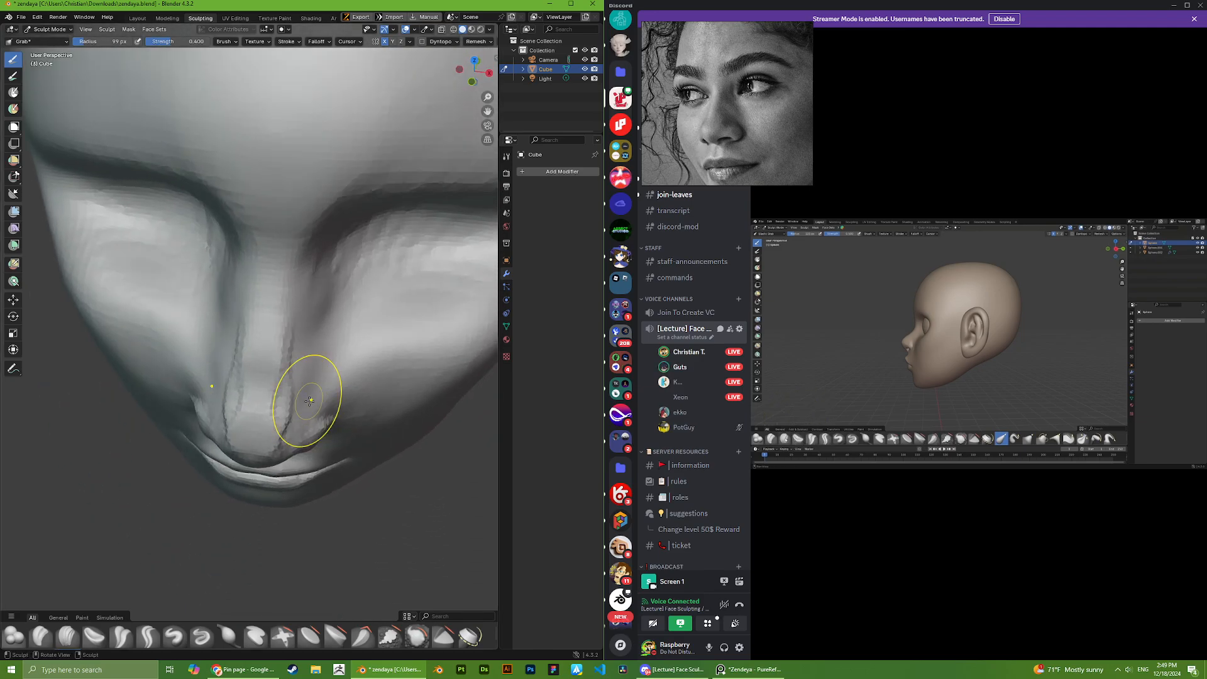
- Compare the head's front view with the face-proportion diagram and the portrait references
scroll(758, 146, "down", 4)
scroll(759, 146, "up", 6)
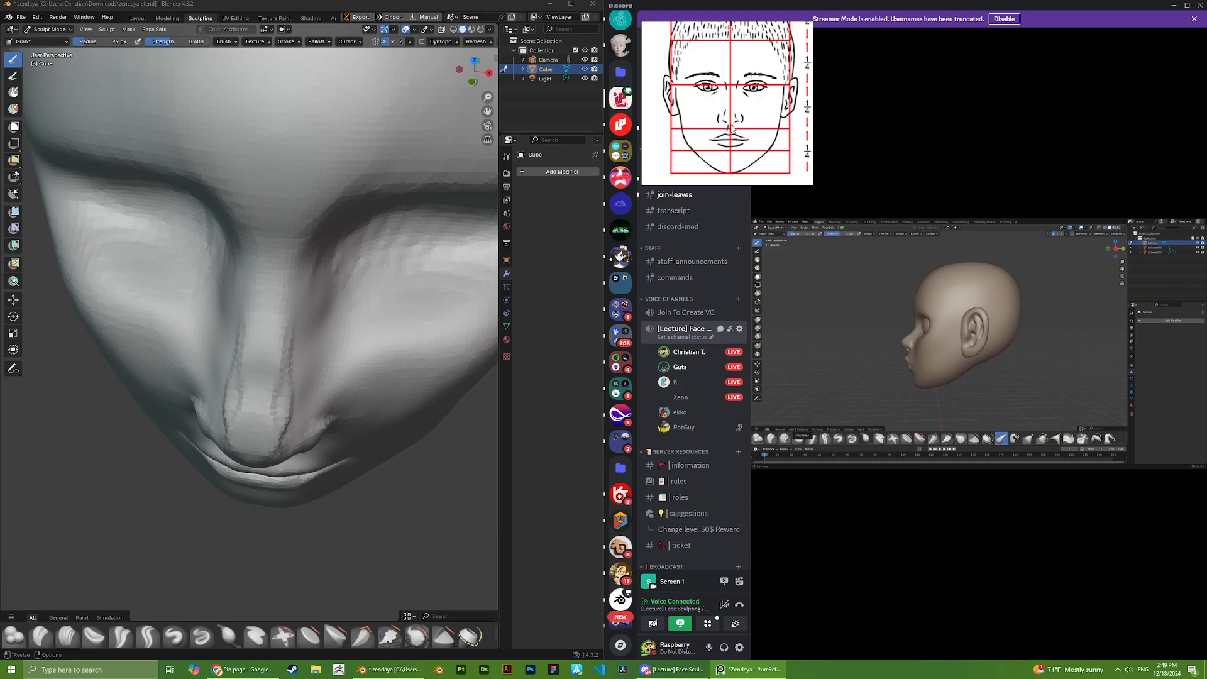
mouse_move(327, 402)
middle_mouse_down()
mouse_move(316, 314)
mouse_move(313, 377)
mouse_move(312, 360)
middle_mouse_up()
scroll(313, 379, "down", 3)
middle_click_drag(293, 364, 300, 348)
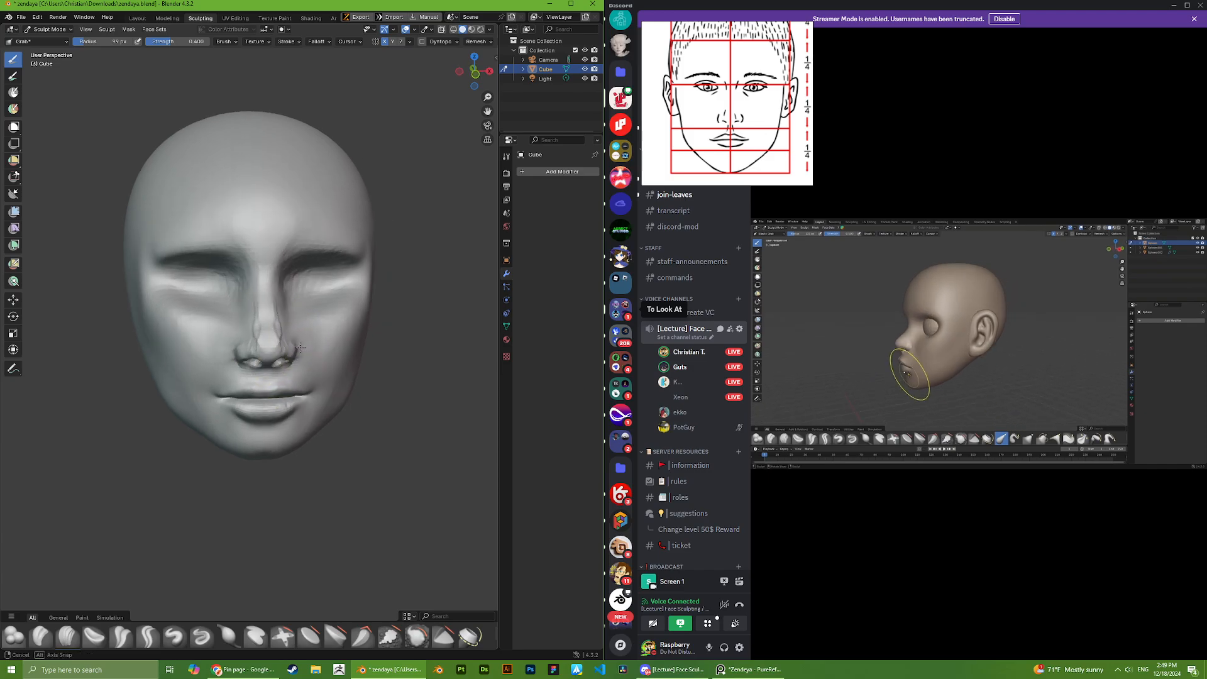
middle_click_drag(314, 290, 303, 339)
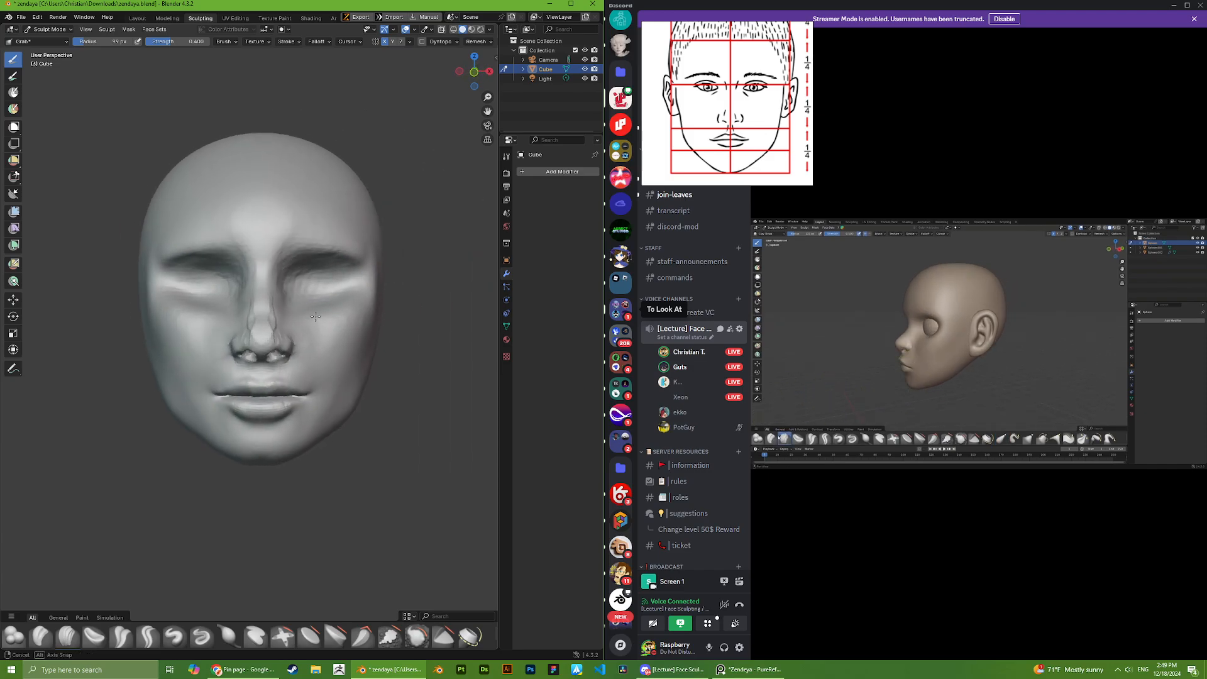
scroll(296, 366, "down", 6)
scroll(296, 367, "up", 4)
scroll(729, 116, "down", 5)
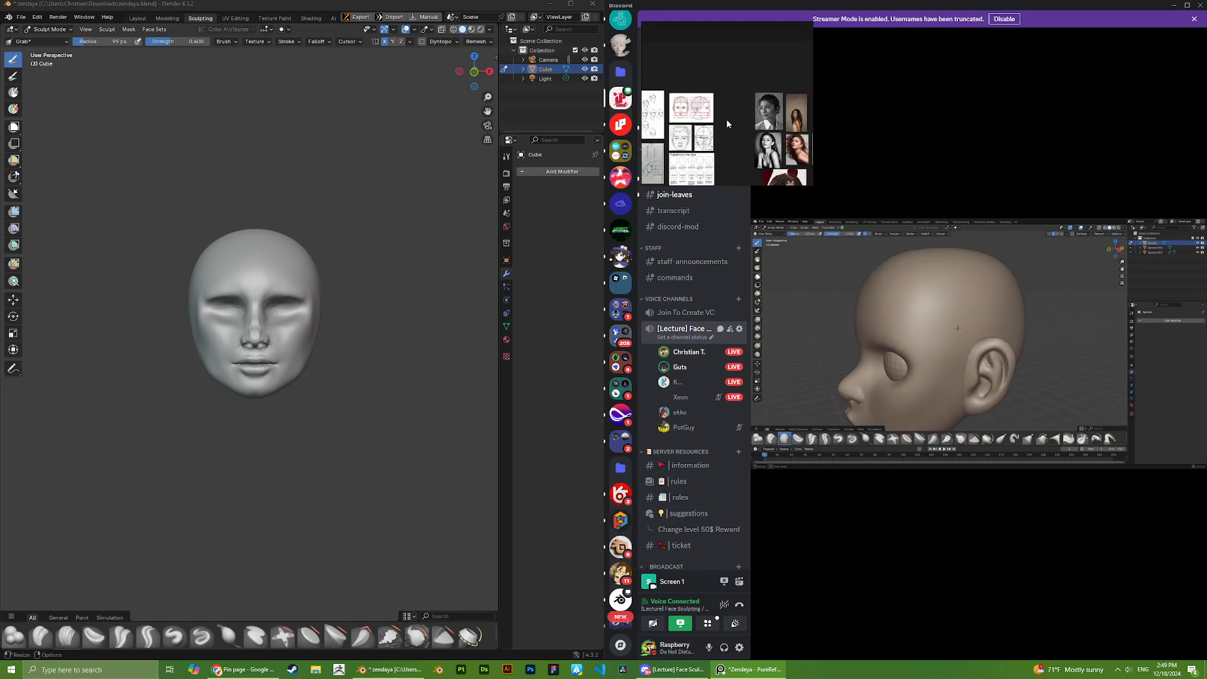
scroll(729, 113, "up", 5)
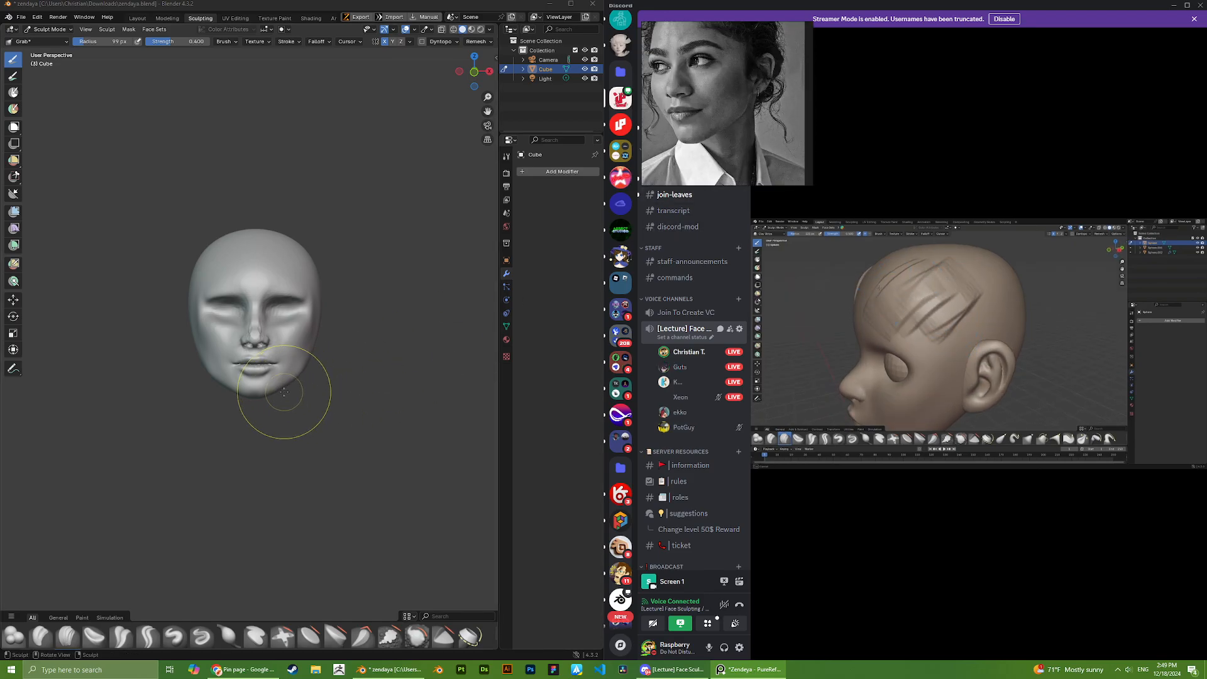
- Nudge the jawline beside the chin slightly inward with the Grab brush
scroll(237, 409, "up", 2)
left_click_drag(229, 423, 233, 420)
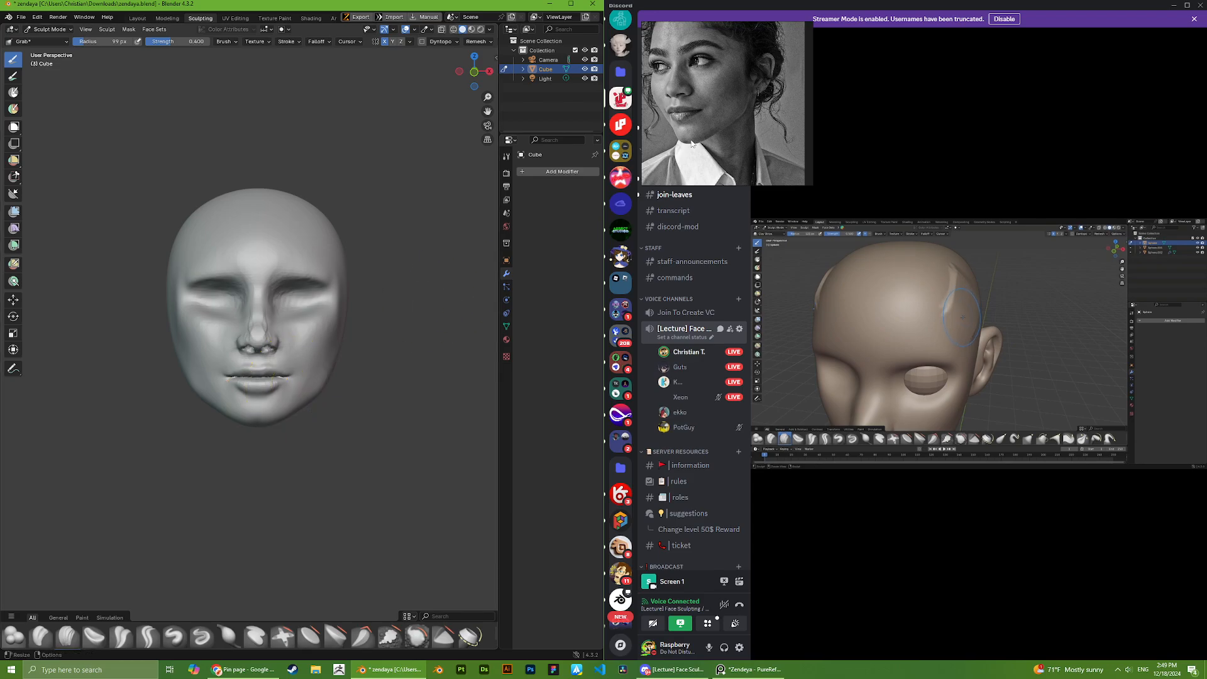
scroll(691, 144, "down", 4)
scroll(696, 140, "up", 5)
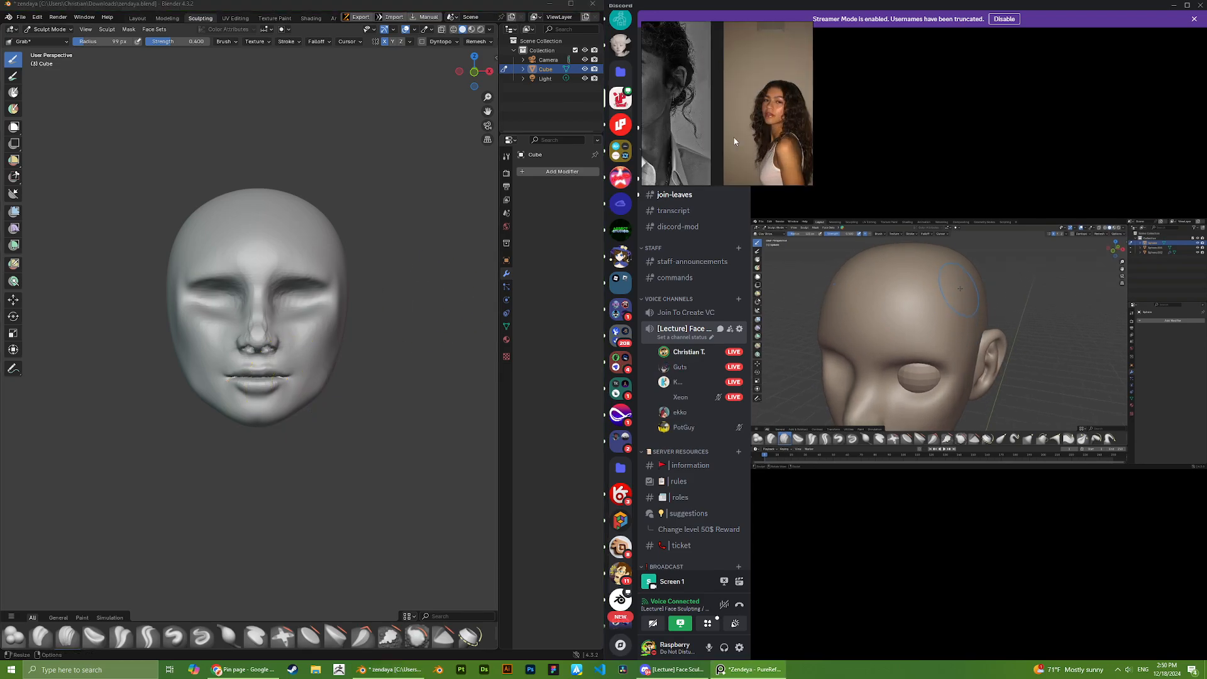
- Reshape the mouth corners and the lips with the Grab brush, following the three-quarter portrait reference
mouse_move(397, 300)
middle_mouse_down()
mouse_move(184, 426)
mouse_move(189, 387)
mouse_move(237, 377)
mouse_move(292, 401)
mouse_move(343, 386)
middle_mouse_up()
scroll(294, 401, "up", 4)
scroll(232, 418, "up", 2)
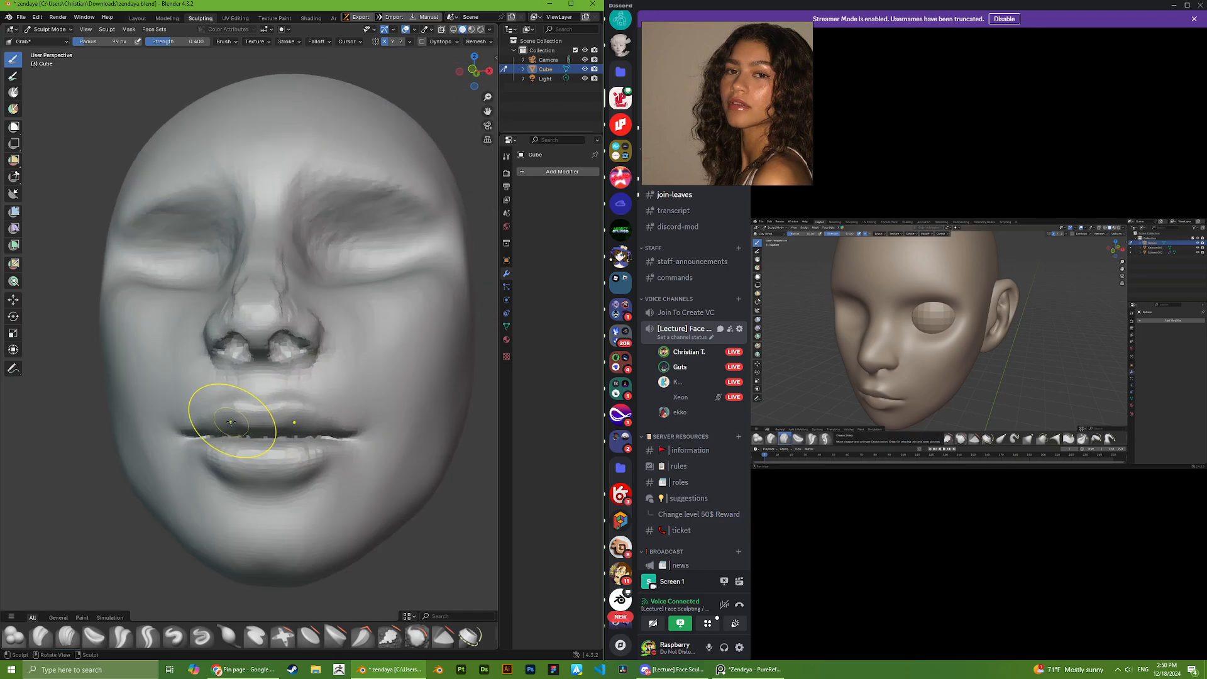
middle_click_drag(230, 419, 286, 402)
scroll(216, 418, "up", 2)
left_click_drag(193, 444, 195, 435)
middle_click_drag(207, 426, 221, 440)
left_click_drag(251, 432, 290, 417)
middle_click_drag(299, 423, 243, 452)
scroll(276, 415, "down", 12)
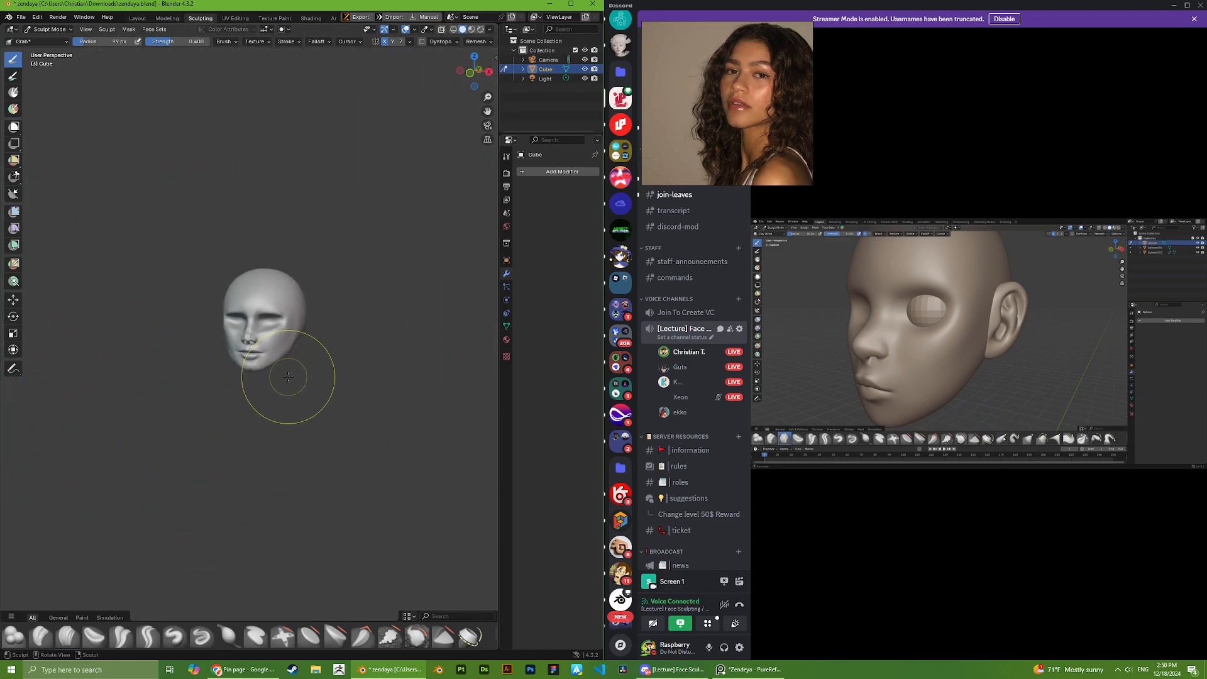
- Nudge the inner brow area and the nose tip with the Grab brush, following the three-quarter portrait reference
scroll(261, 364, "up", 3)
middle_click_drag(262, 364, 237, 377)
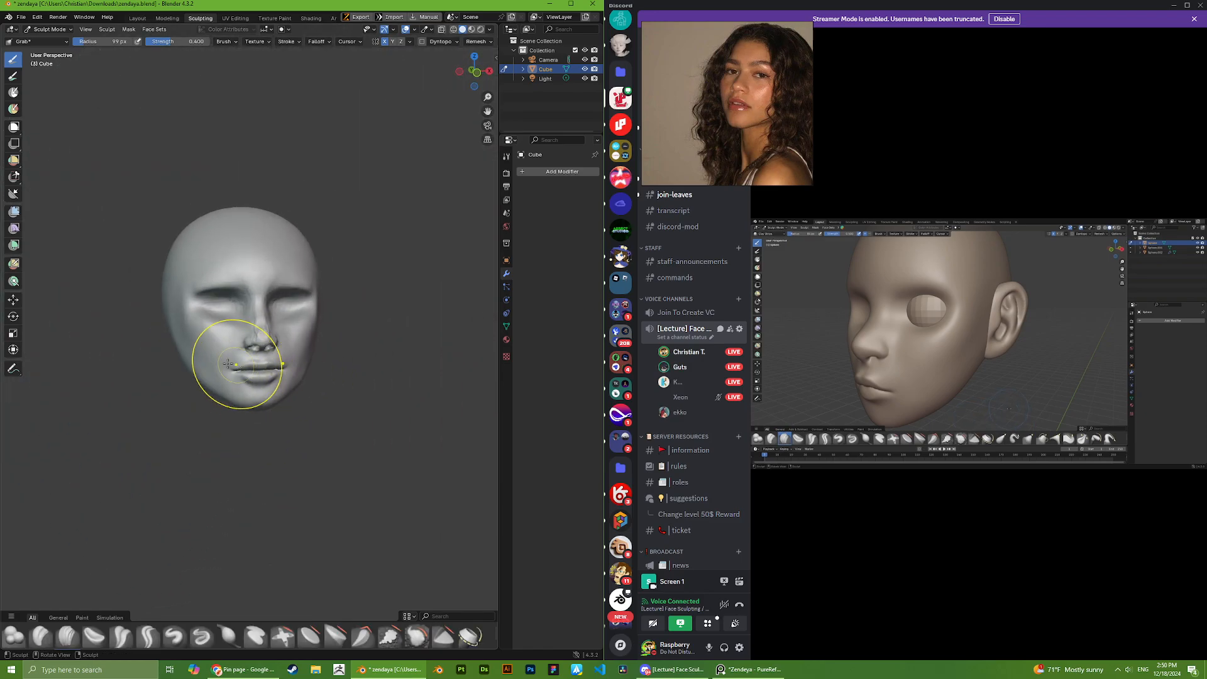
scroll(175, 330, "up", 5)
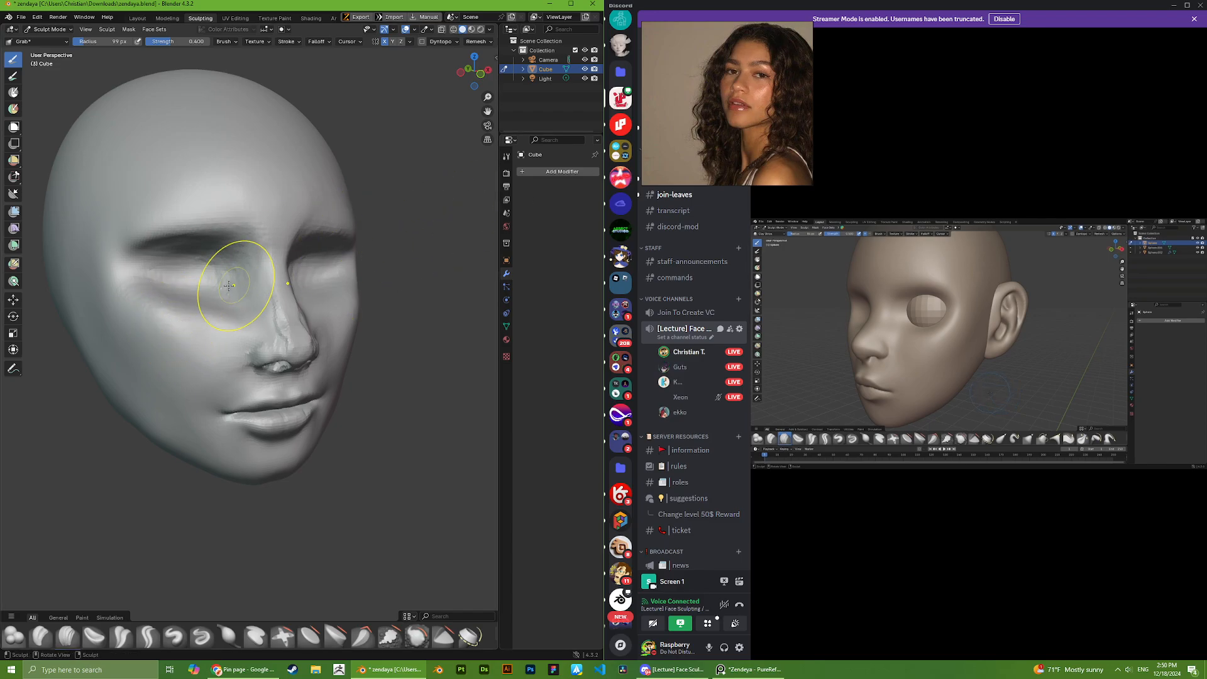
middle_click_drag(228, 286, 186, 319)
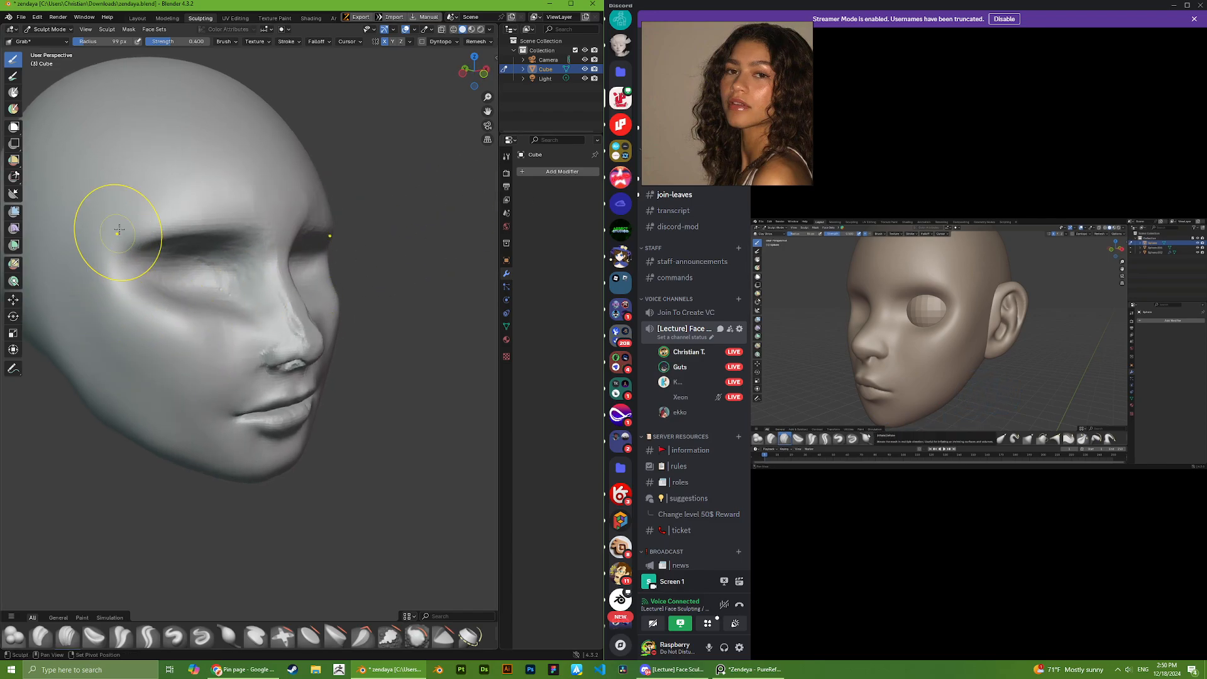
middle_click_drag(305, 207, 250, 208)
left_click_drag(253, 205, 262, 224)
scroll(272, 276, "up", 1)
scroll(272, 276, "up", 2)
middle_click_drag(272, 276, 293, 319)
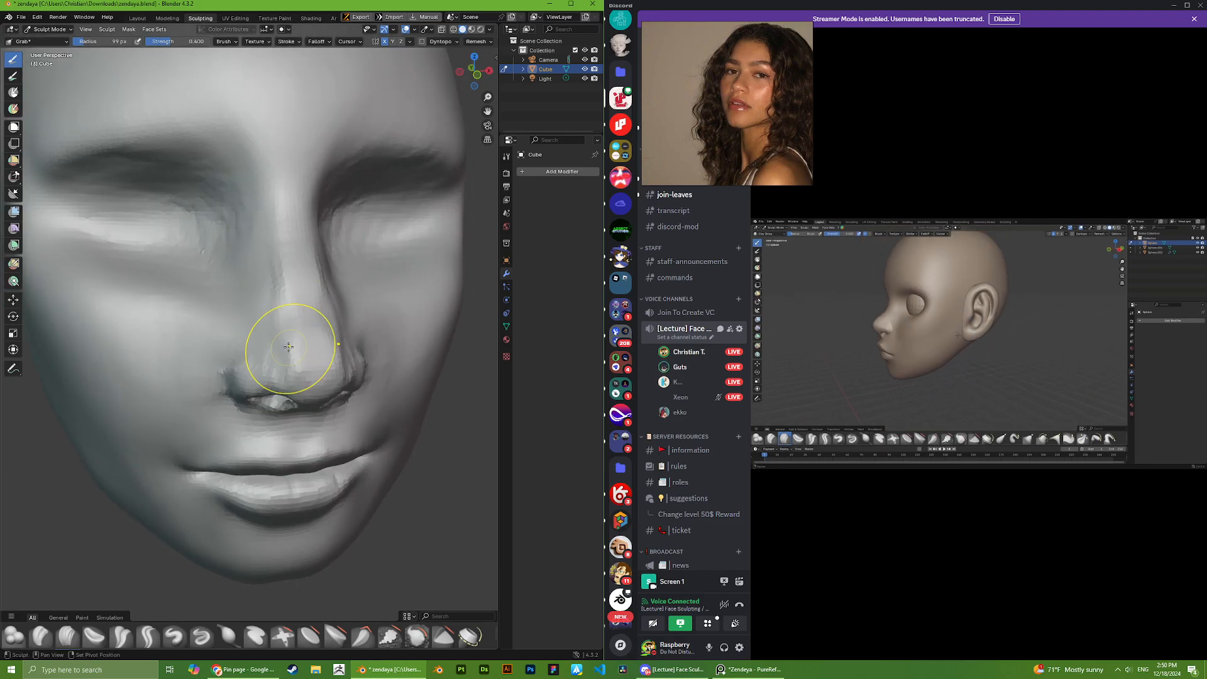
left_click_drag(297, 363, 267, 341)
- Examine the nostrils up close and the whole face from front and three-quarter angles against the portrait reference
mouse_move(250, 345)
middle_mouse_down()
mouse_move(278, 352)
mouse_move(201, 361)
mouse_move(198, 325)
mouse_move(228, 334)
middle_mouse_up()
scroll(273, 361, "up", 1)
scroll(202, 358, "up", 2)
scroll(303, 352, "up", 3)
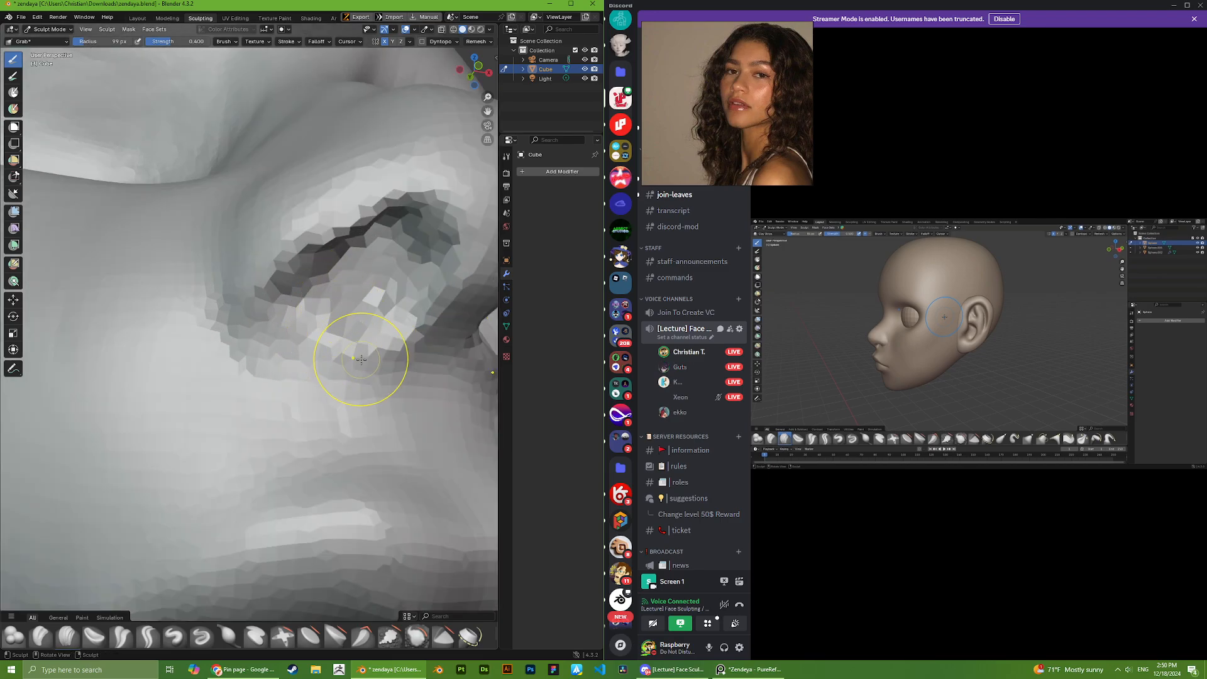
scroll(342, 380, "down", 15)
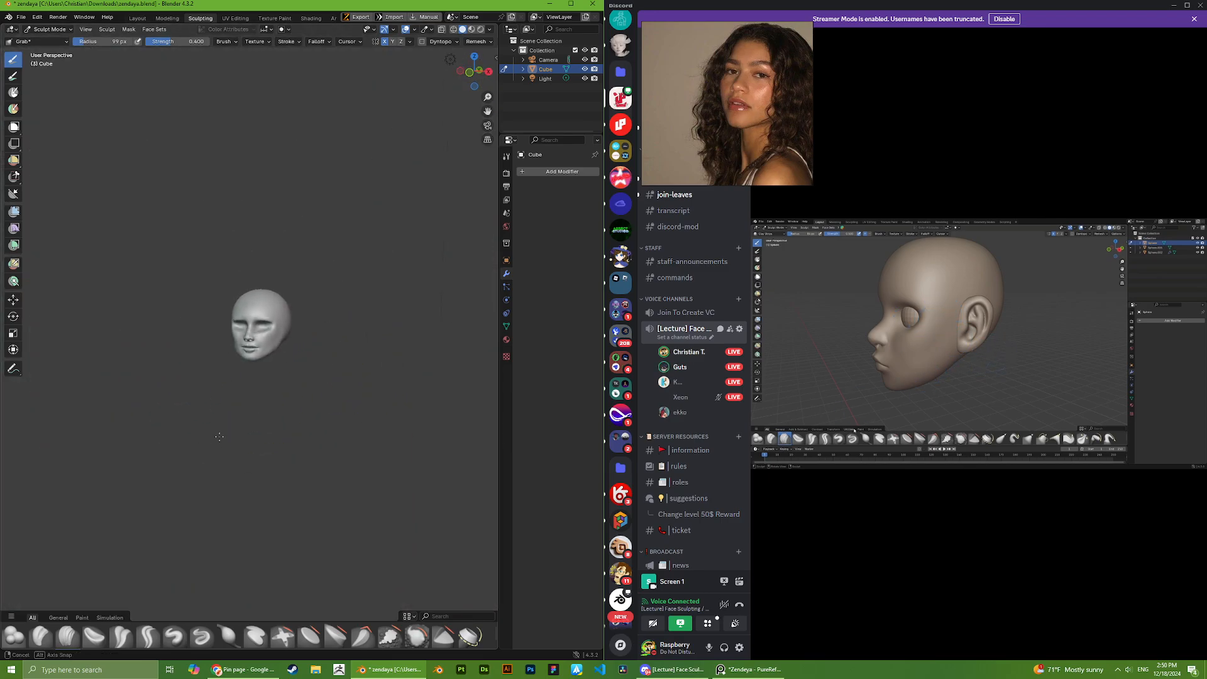
middle_click_drag(244, 434, 250, 435)
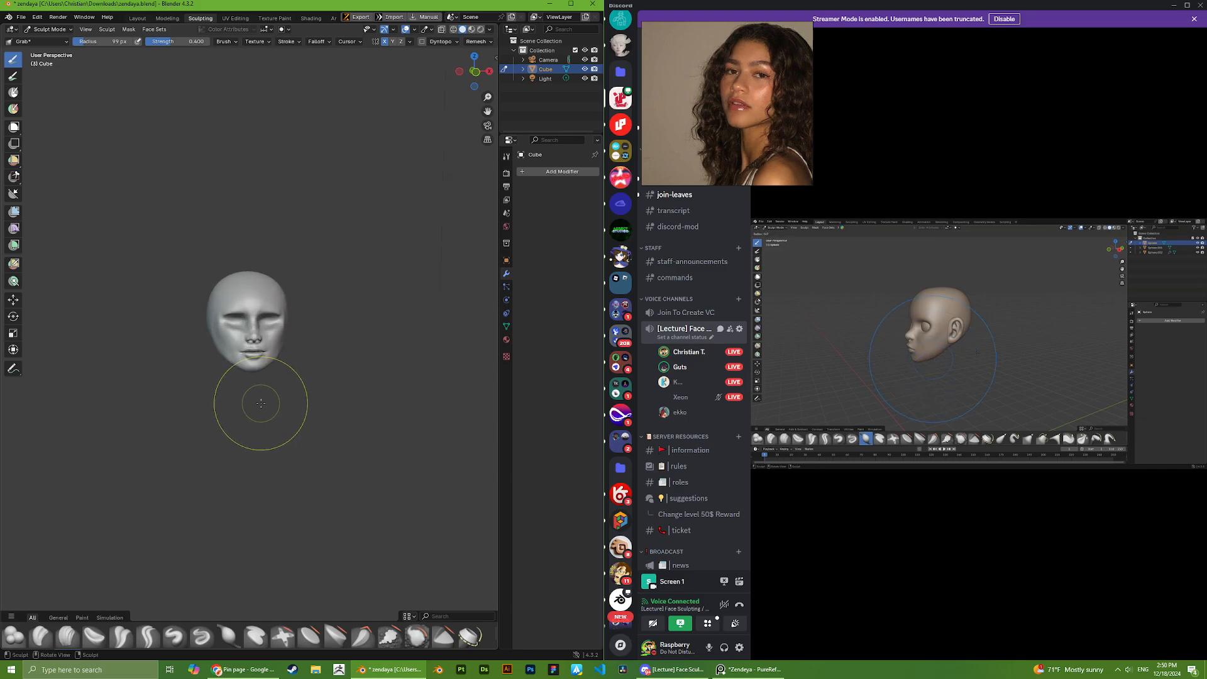
scroll(259, 391, "up", 2)
scroll(244, 331, "up", 5)
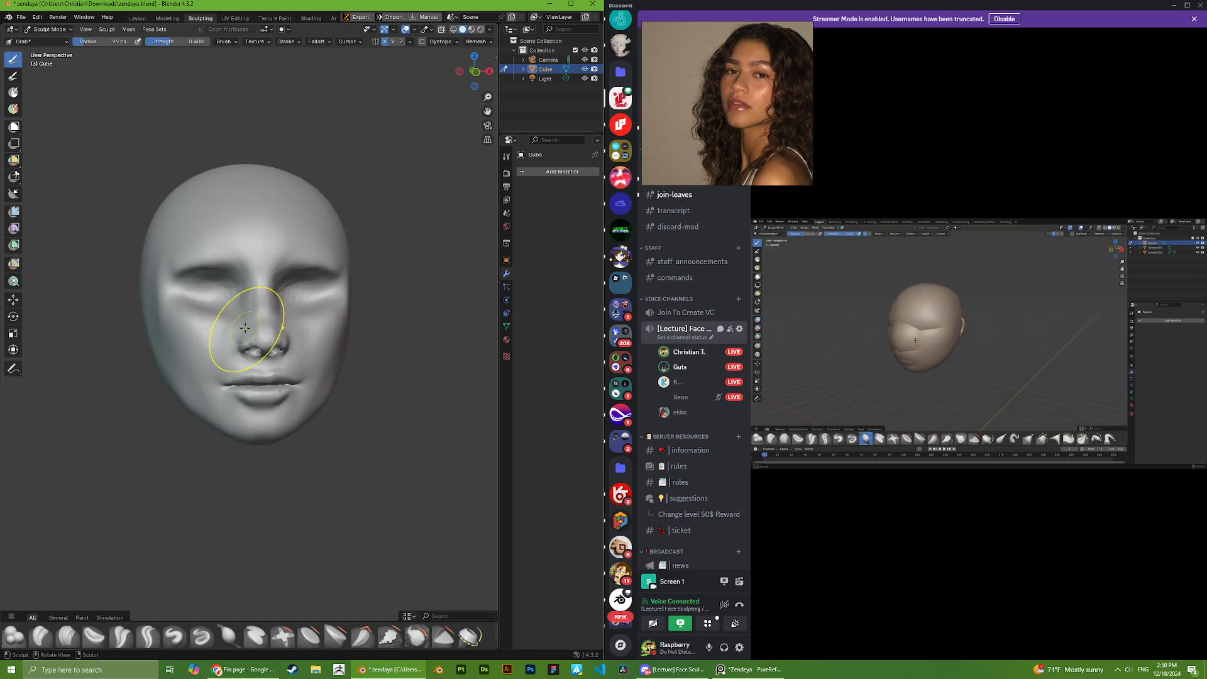
mouse_move(217, 299)
middle_mouse_down()
mouse_move(314, 265)
mouse_move(220, 301)
mouse_move(104, 315)
mouse_move(248, 317)
mouse_move(163, 324)
mouse_move(201, 330)
middle_mouse_up()
scroll(313, 266, "down", 3)
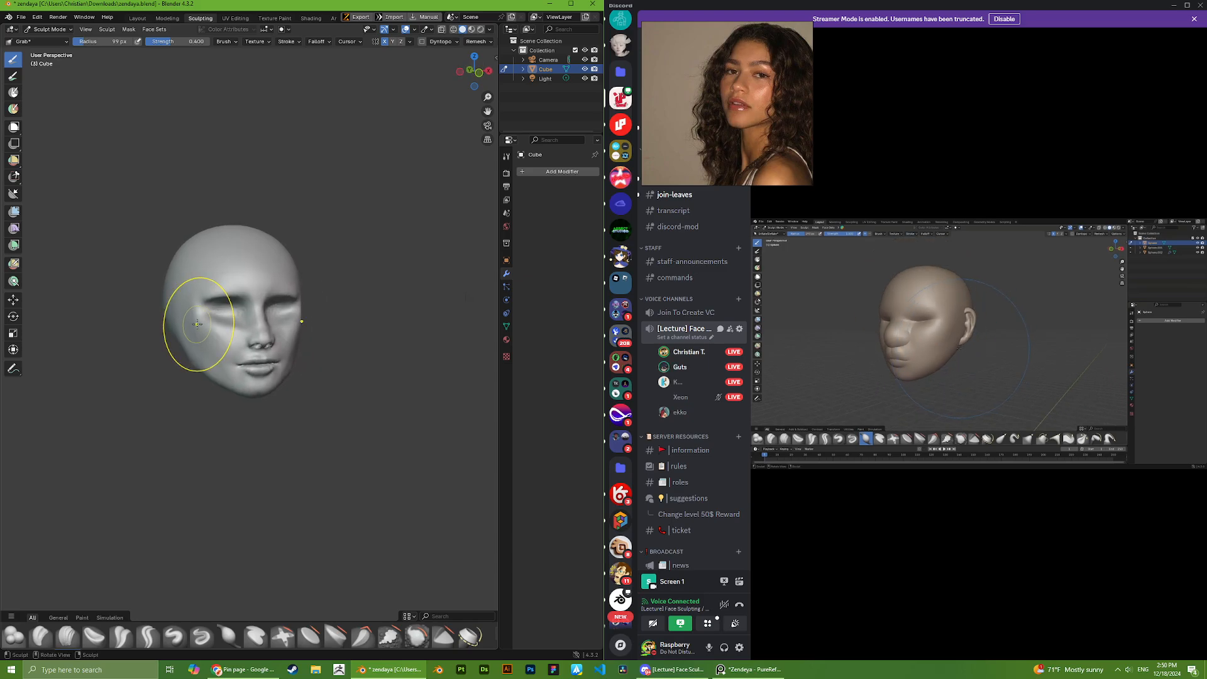
scroll(213, 323, "up", 2)
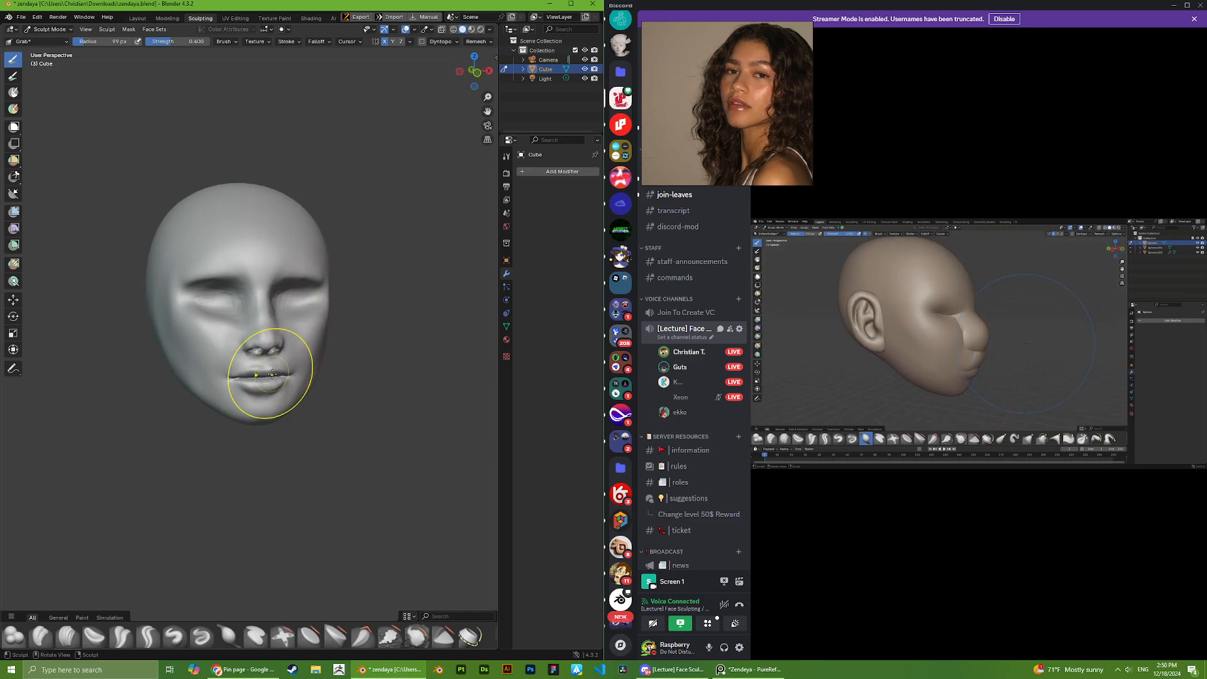
middle_click_drag(243, 431, 224, 433)
scroll(183, 366, "down", 3)
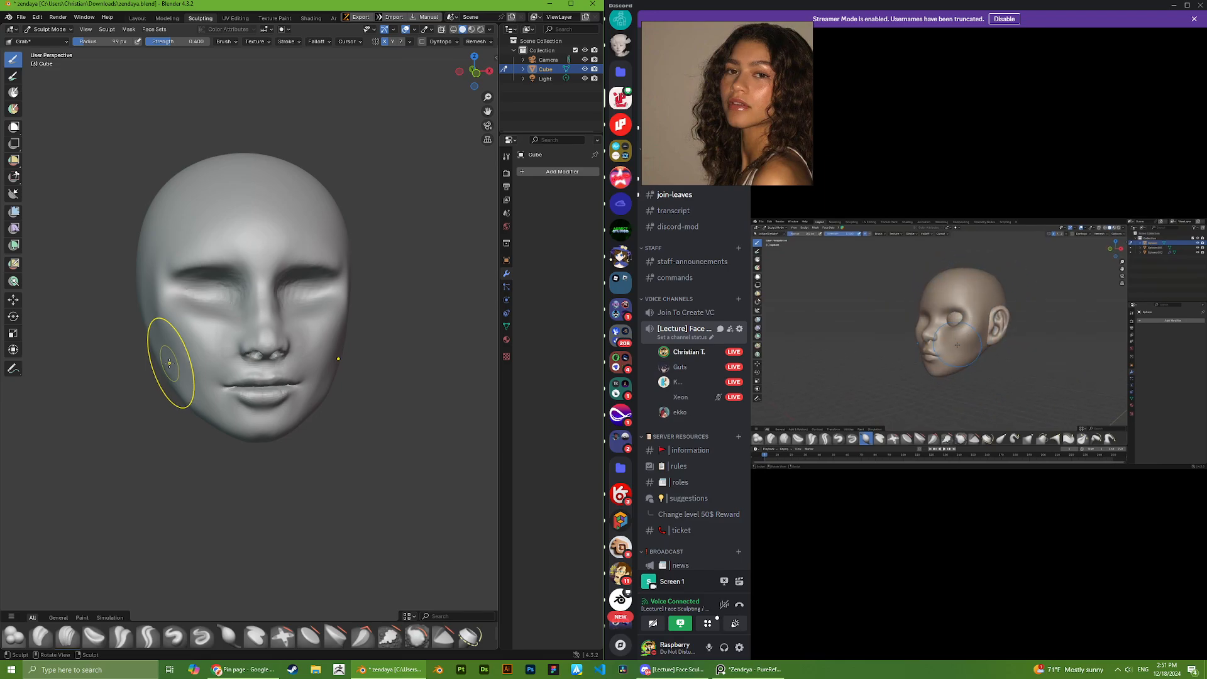
middle_click_drag(149, 376, 183, 339)
scroll(217, 270, "down", 2)
middle_click_drag(267, 283, 243, 287)
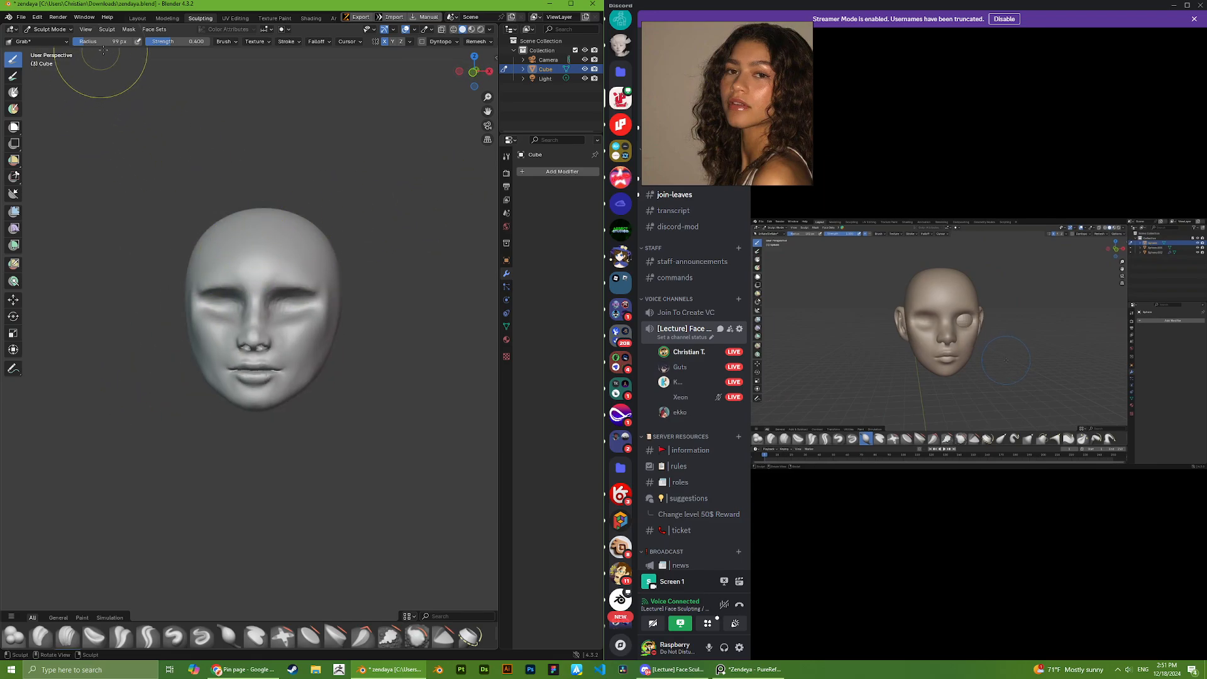
- Switch to the Layout workspace and face the head from the front
left_click(137, 18)
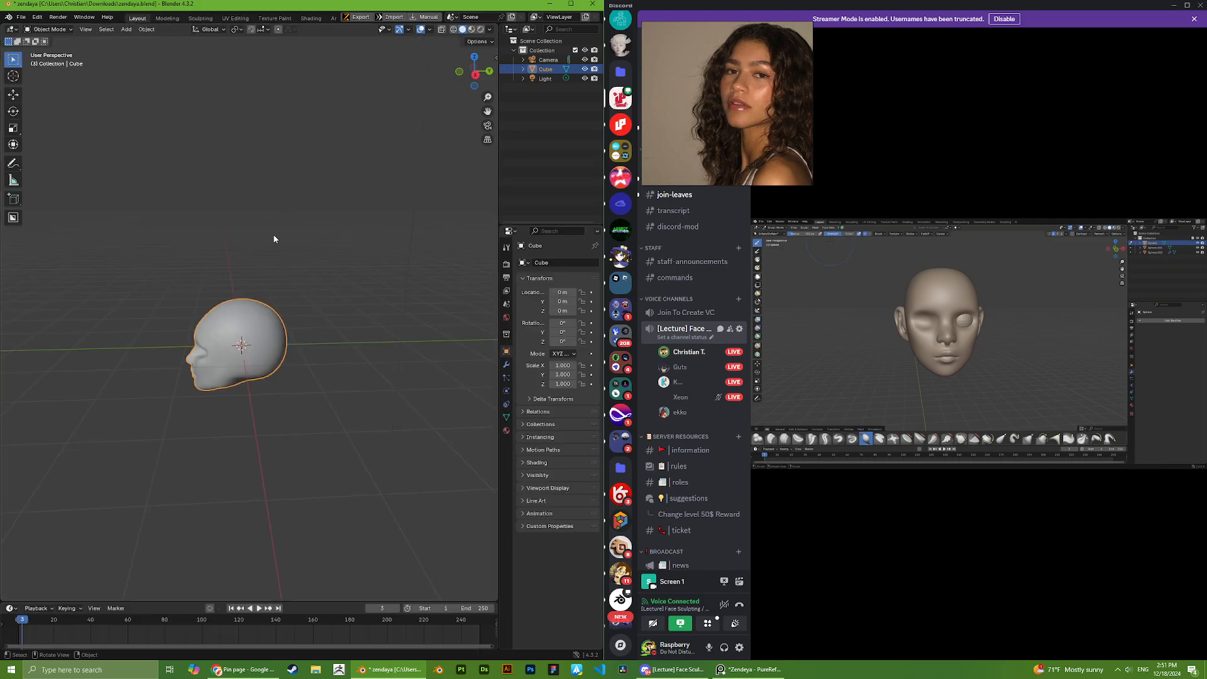
mouse_move(269, 236)
middle_mouse_down()
mouse_move(289, 290)
mouse_move(225, 273)
mouse_move(342, 295)
mouse_move(359, 318)
mouse_move(415, 335)
mouse_move(310, 325)
middle_mouse_up()
scroll(375, 328, "up", 2)
key("shift+a")
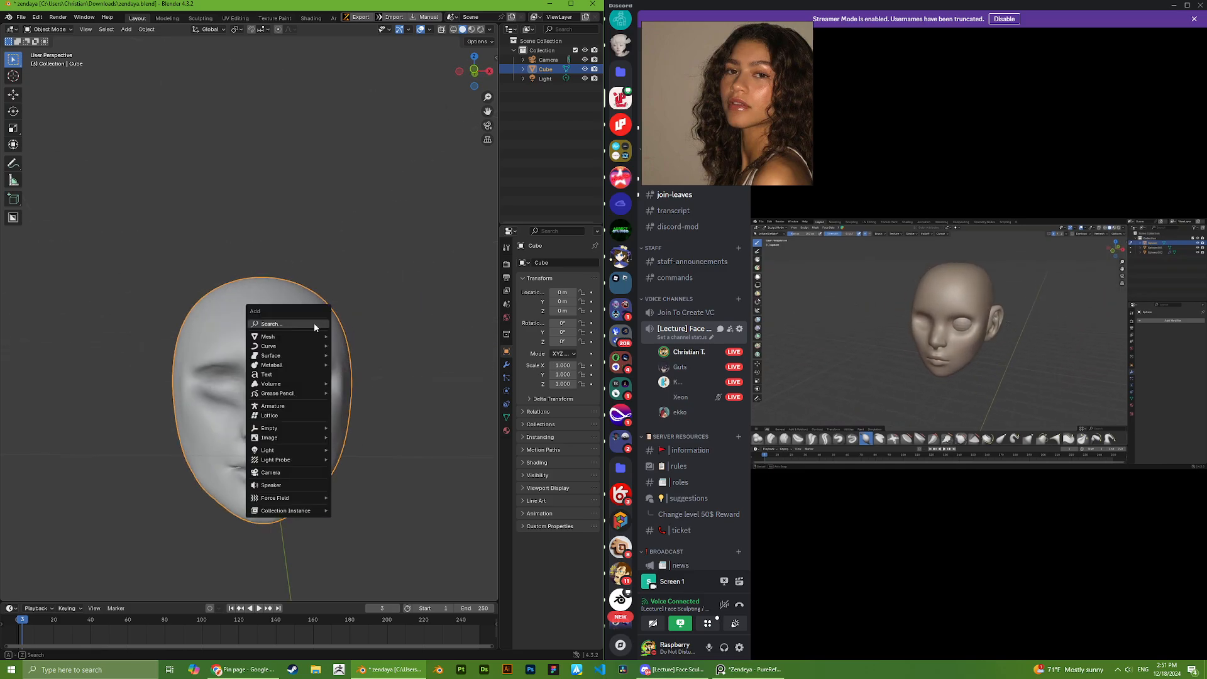
mouse_move(282, 337)
left_click(369, 366)
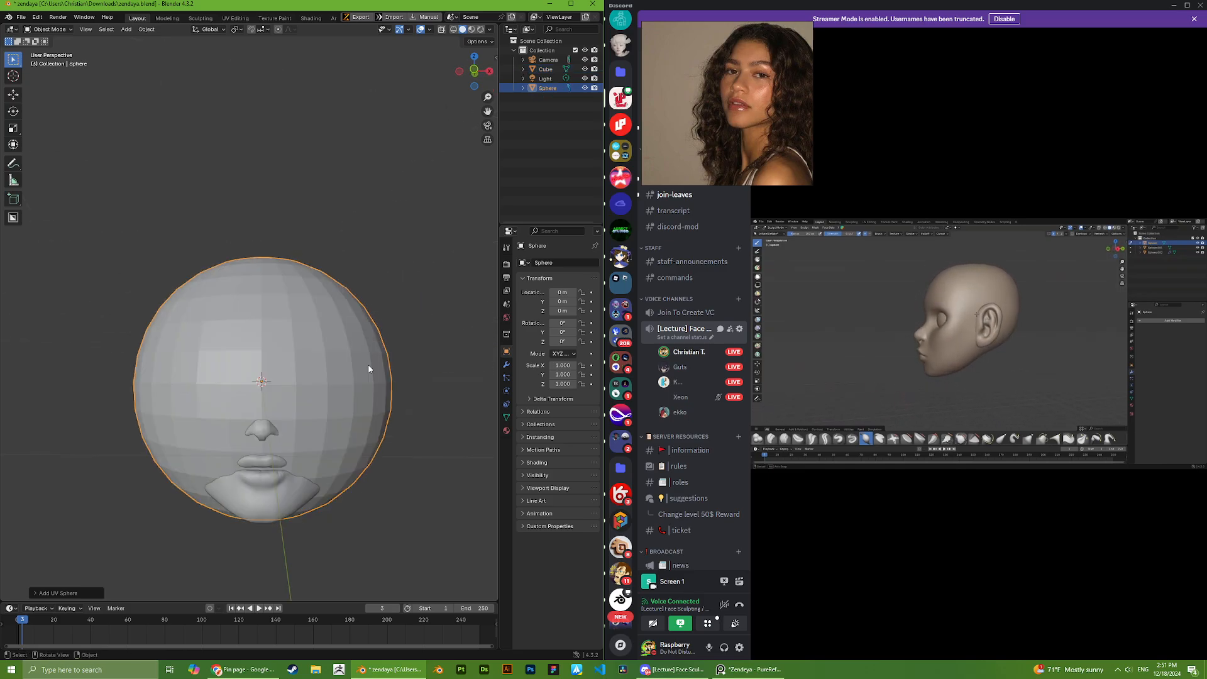
key("r")
left_click(378, 249)
key("x")
left_click(364, 248)
key("shift+a")
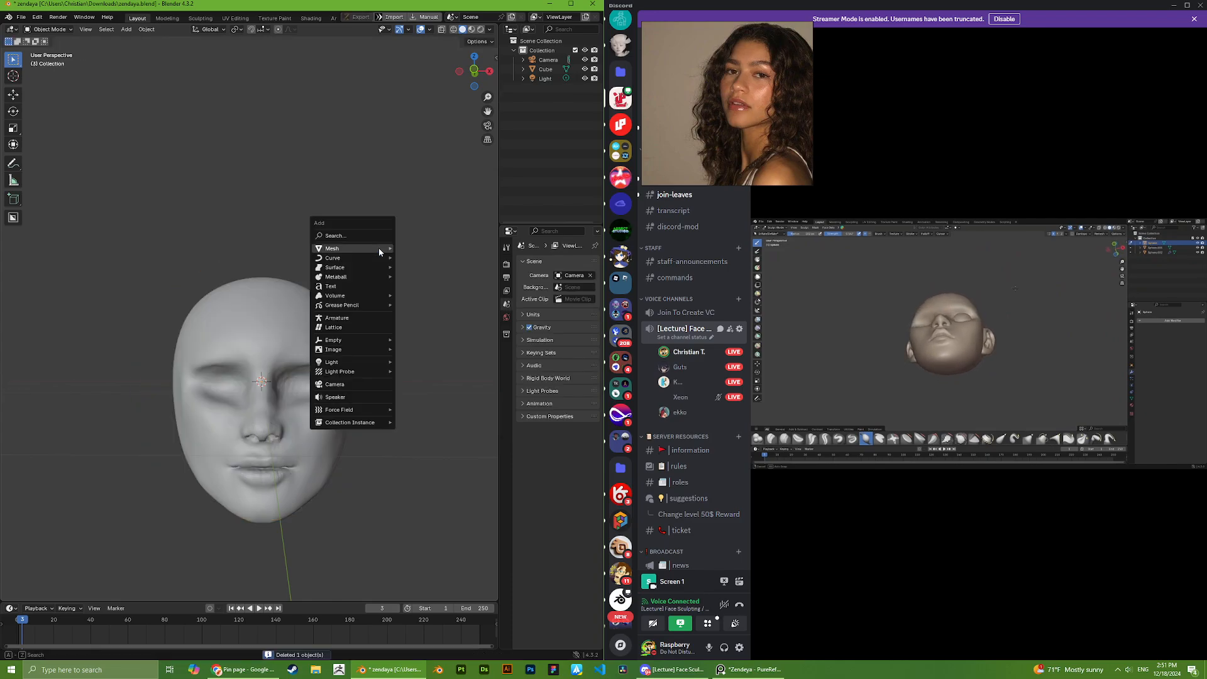
mouse_move(378, 248)
left_click(428, 258)
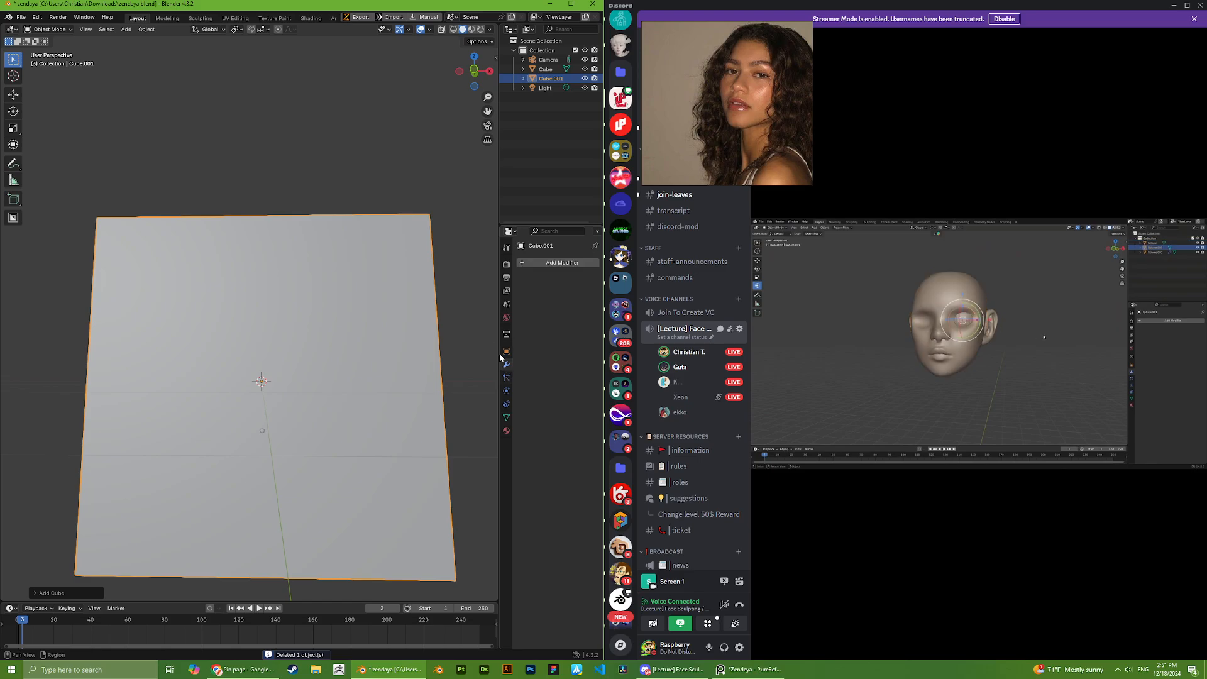
key("x")
left_click(364, 281)
- Add a UV sphere for the eyeball and rotate it 90 degrees around the X axis
key("shift+a")
mouse_move(340, 284)
left_click(402, 312)
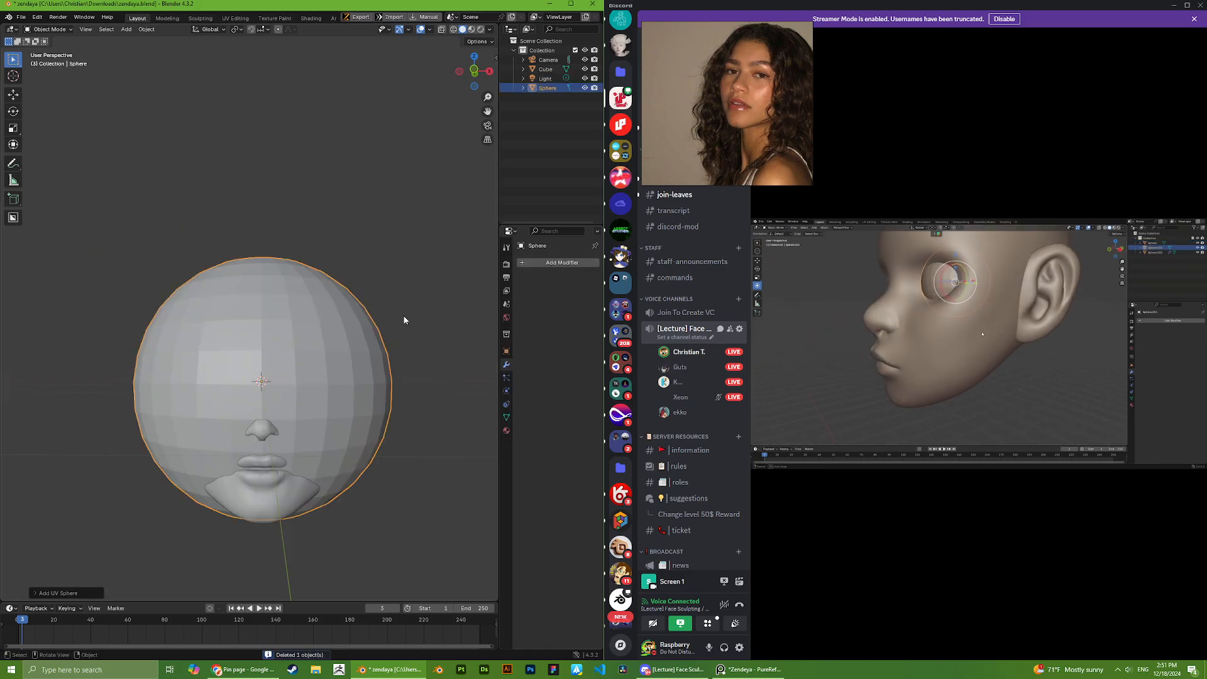
type("rx90")
key("Return")
scroll(263, 402, "up", 3)
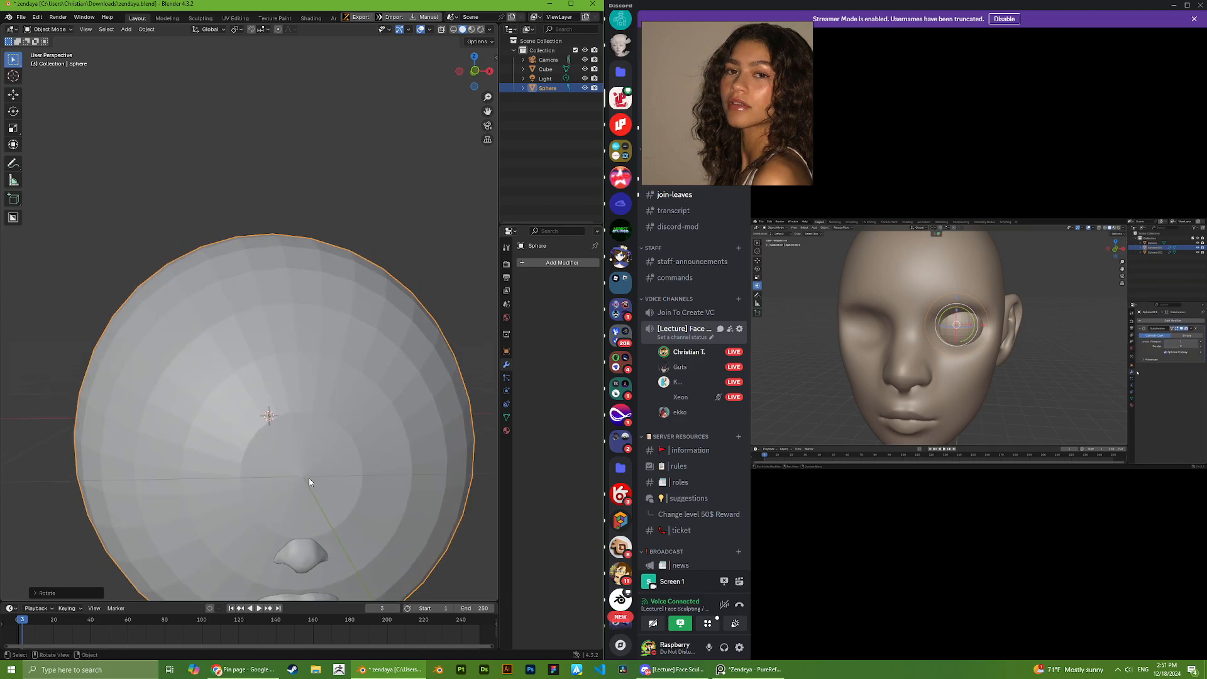
scroll(302, 481, "down", 3)
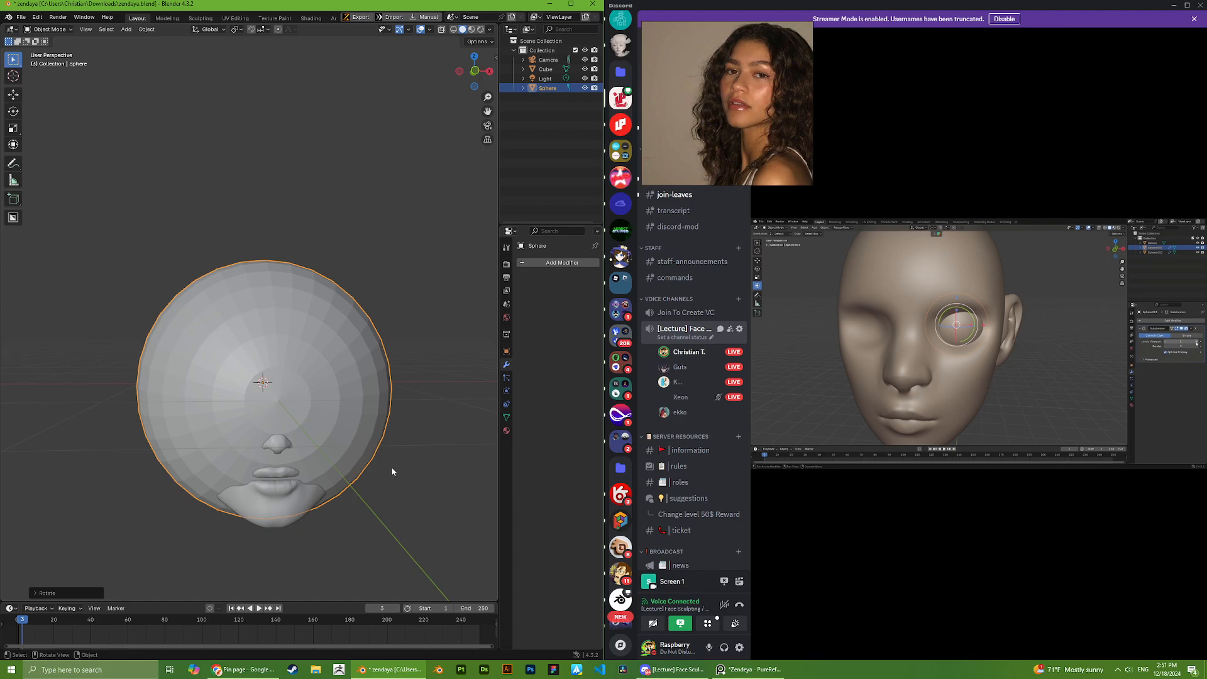
- Scale the sphere down to eyeball size and move it out of the head to the front of the face
middle_click_drag(233, 384, 314, 430)
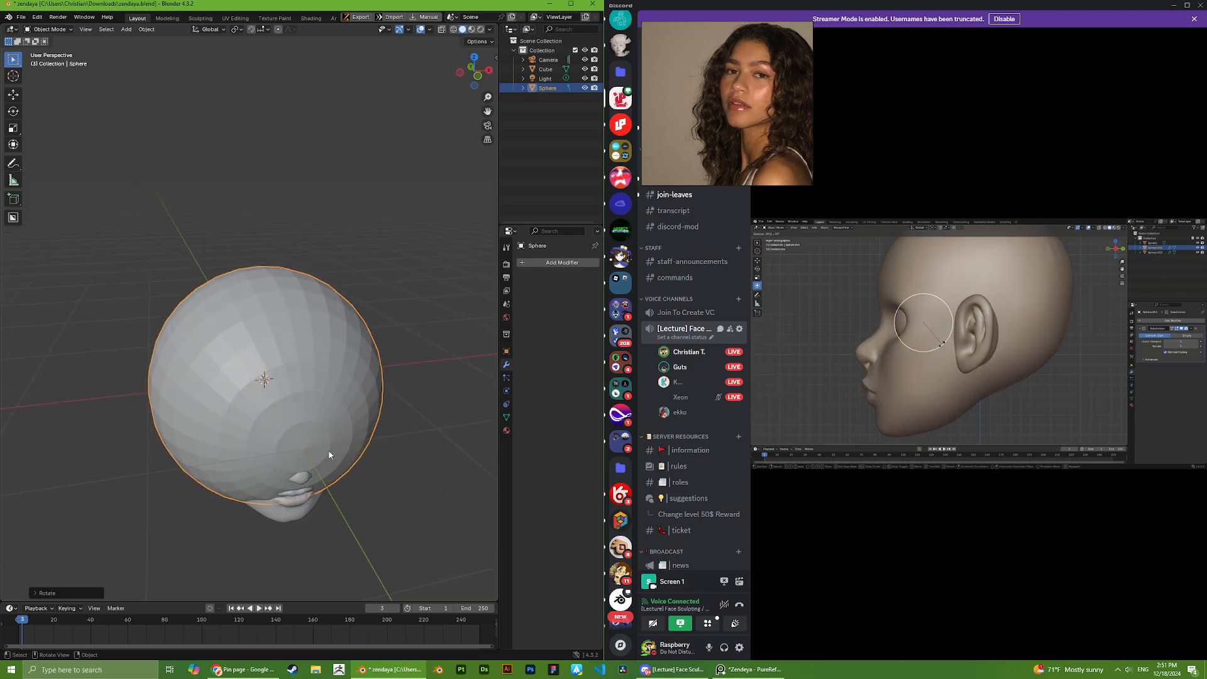
key("s")
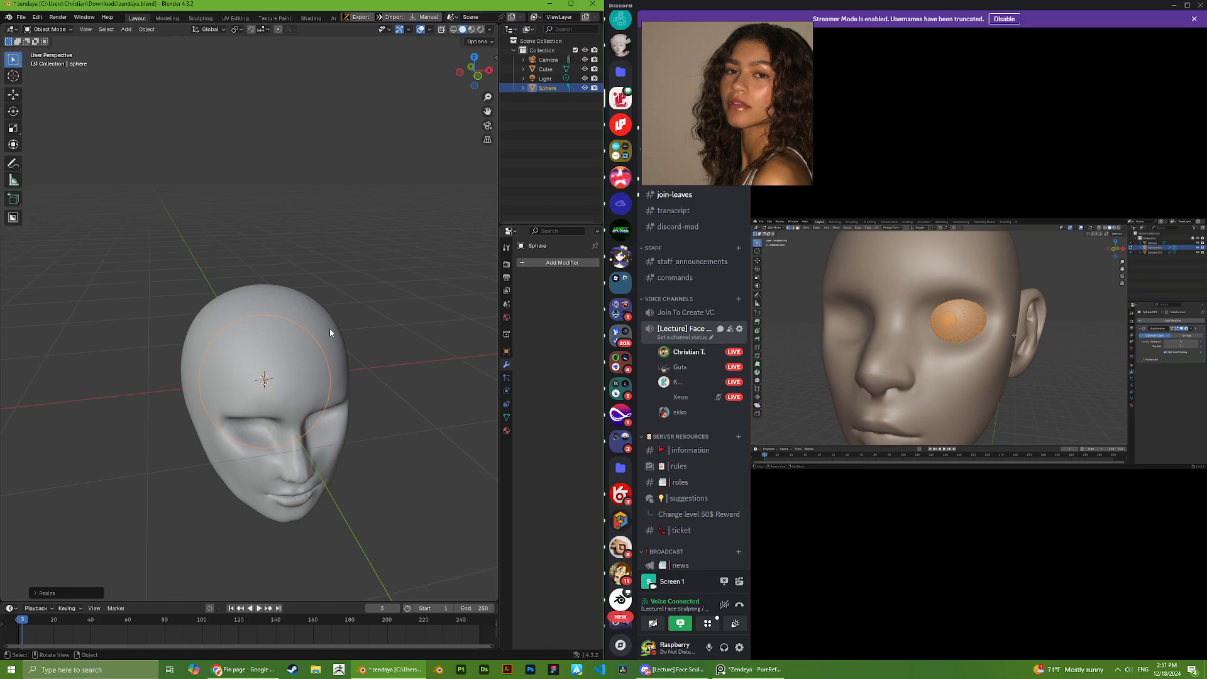
left_click(331, 328)
key("s")
left_click(304, 357)
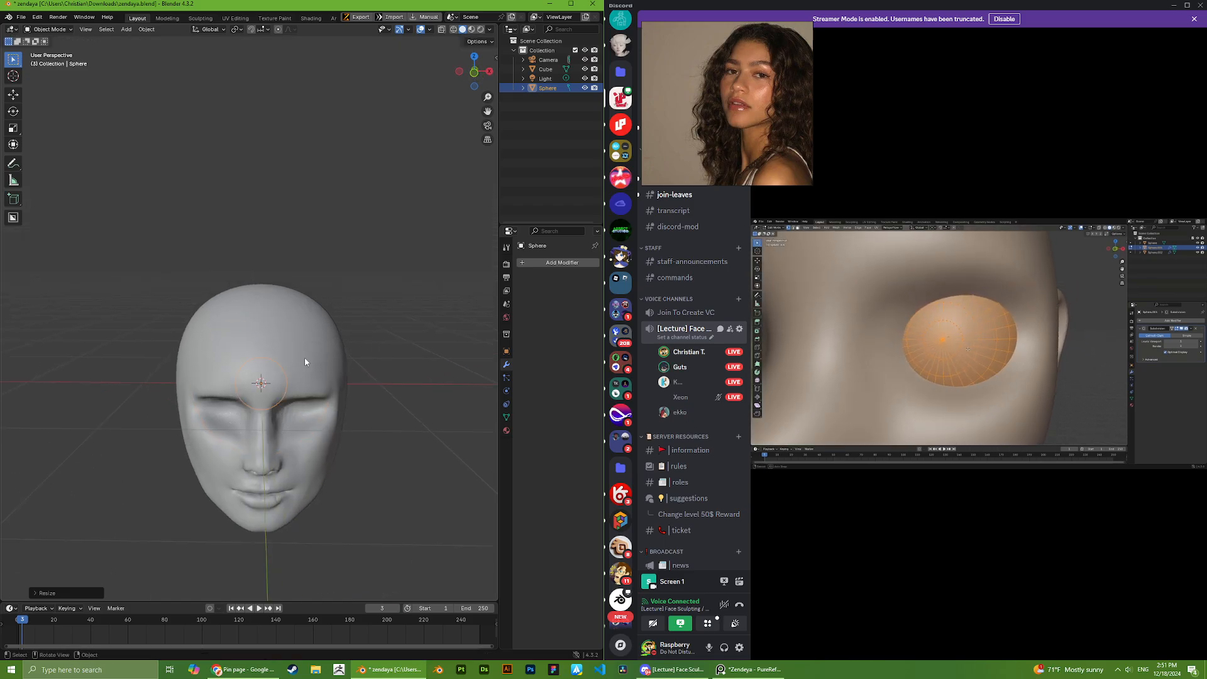
middle_click_drag(304, 356, 390, 408)
key("g")
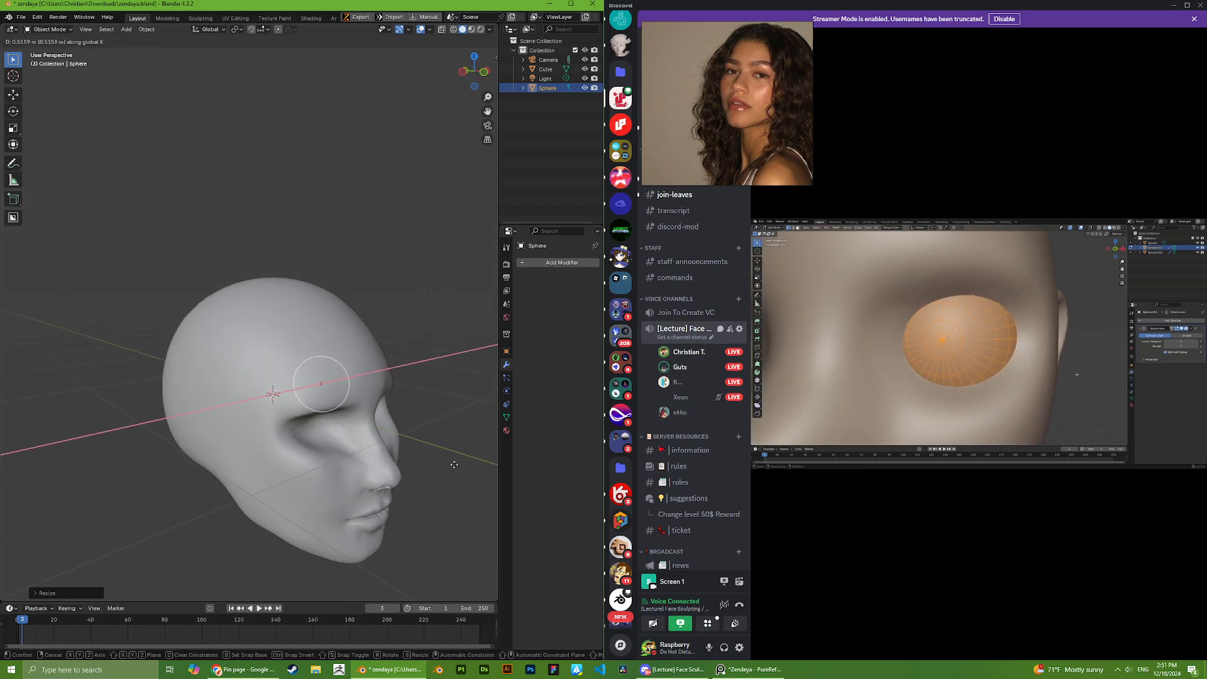
left_click(473, 473)
- Add a Mirror modifier on the X axis to the eyeball, with the head mesh Cube as mirror object
left_click(564, 266)
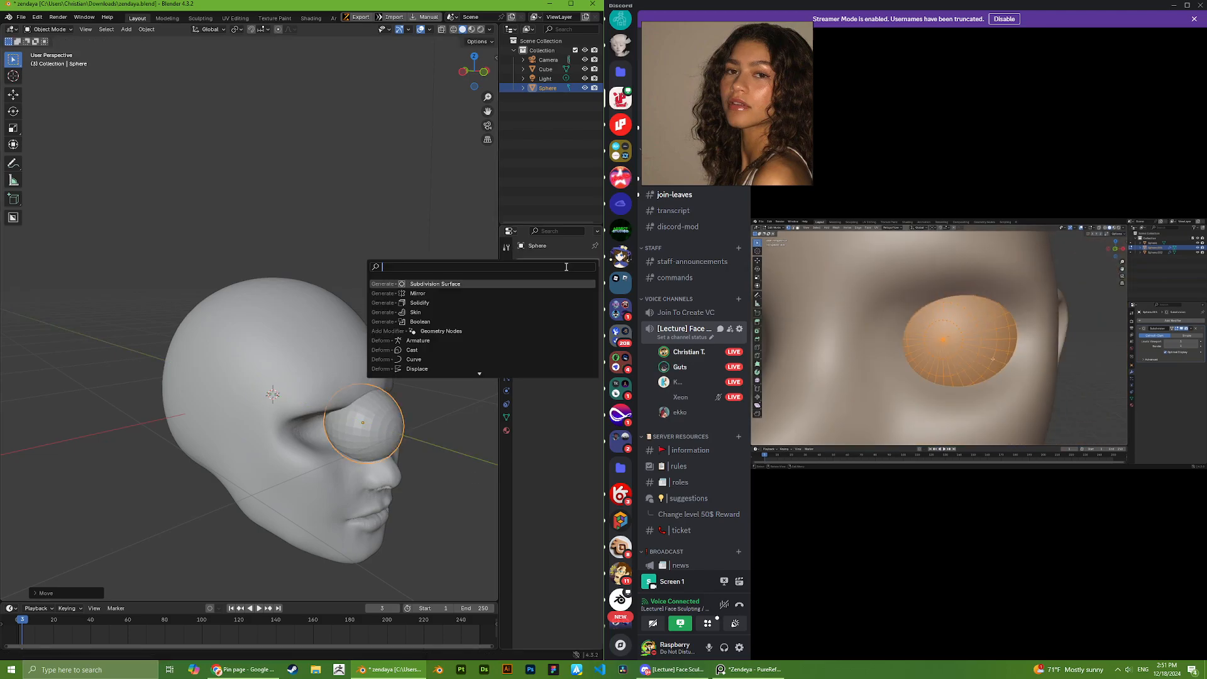
type("mirror")
key("Return")
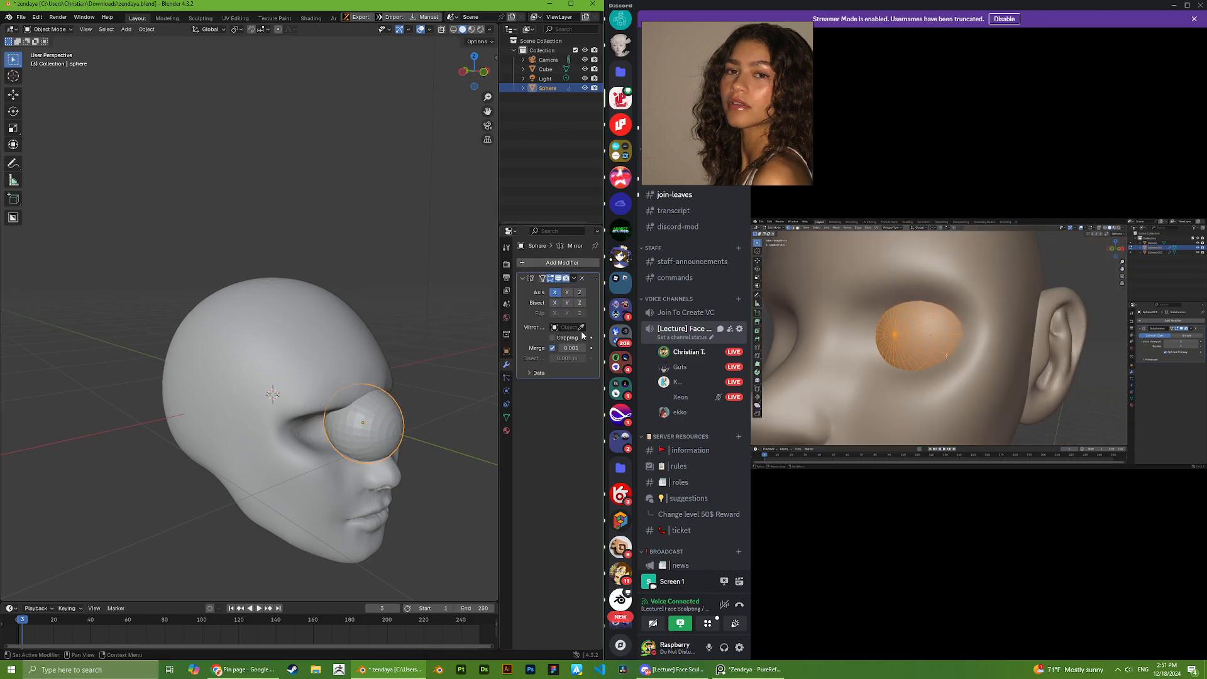
- Move the mirrored eyeballs along the X and Y axes into the eye sockets
middle_click_drag(326, 343, 268, 355)
key("g")
key("x")
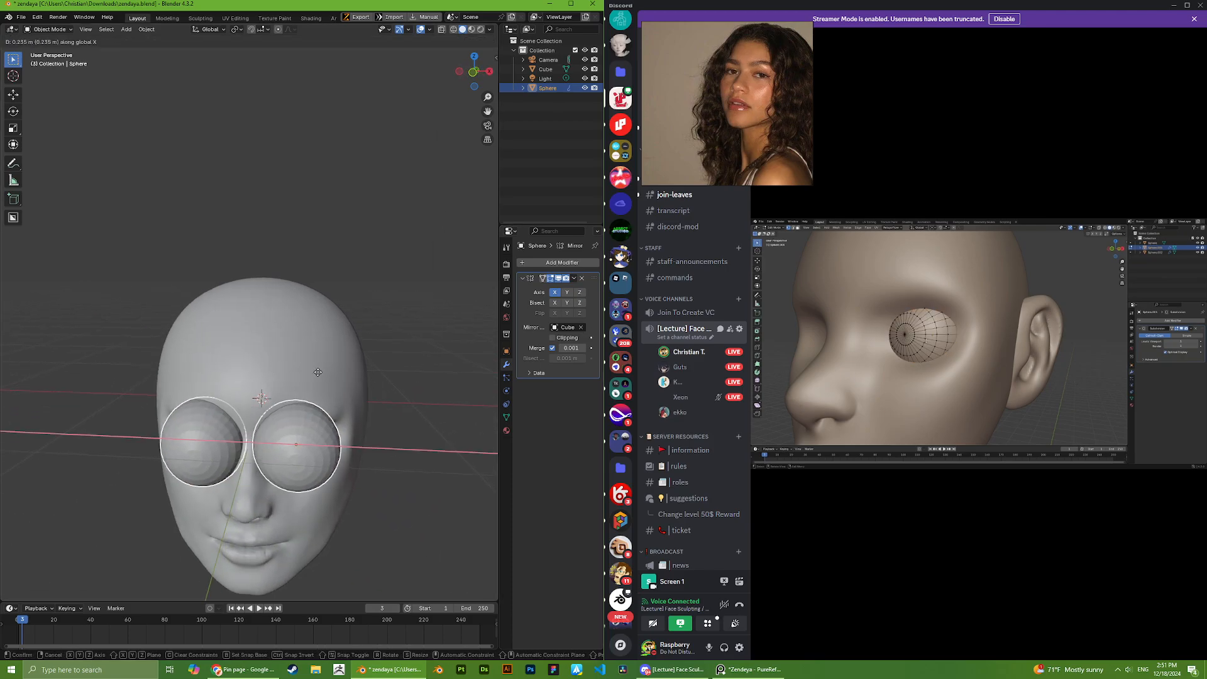
left_click(328, 374)
key("g")
middle_click_drag(330, 377, 372, 398)
key("y")
left_click(370, 417)
key("g")
key("x")
left_click(360, 397)
- Scale the eyeballs down slightly and adjust their spacing and depth in the sockets
key("s")
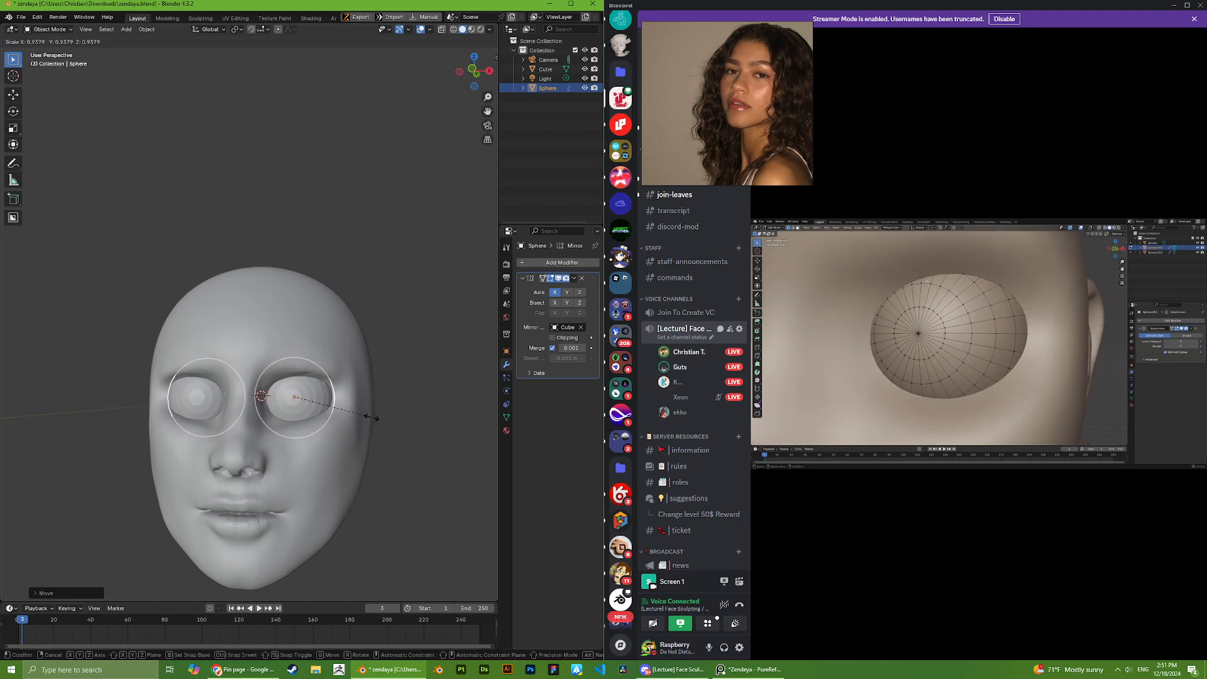
left_click(347, 425)
middle_click_drag(347, 426, 269, 430)
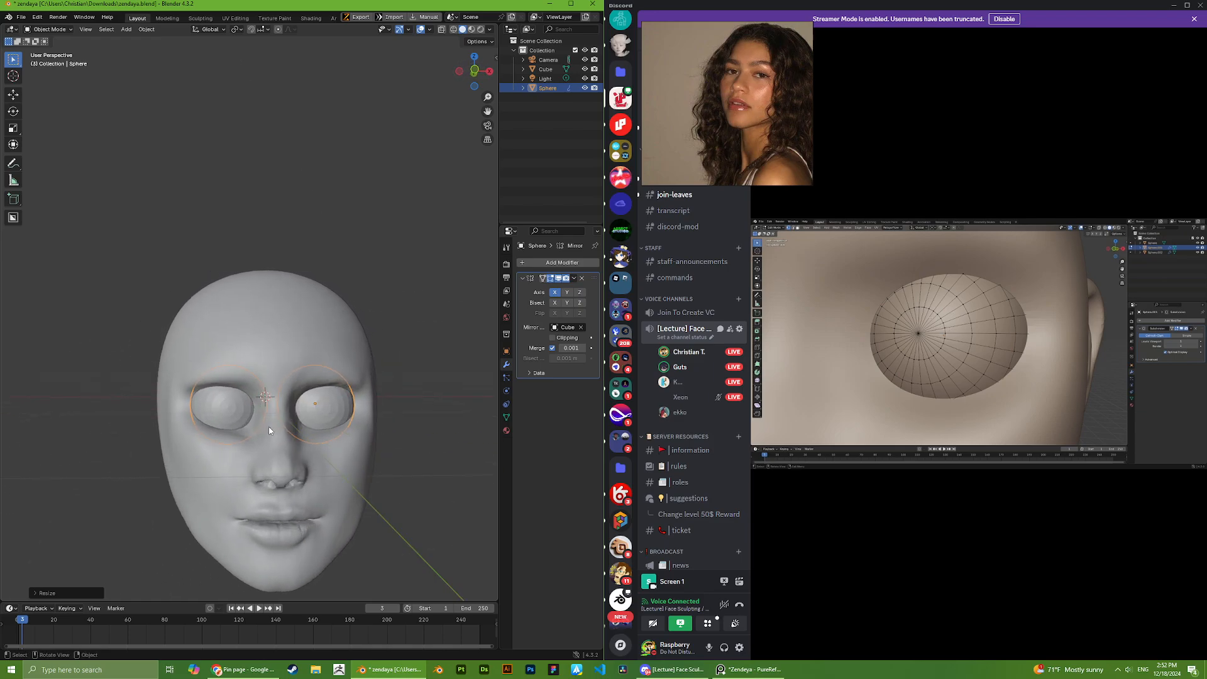
key("g")
key("x")
middle_click_drag(347, 418, 234, 422)
key("y")
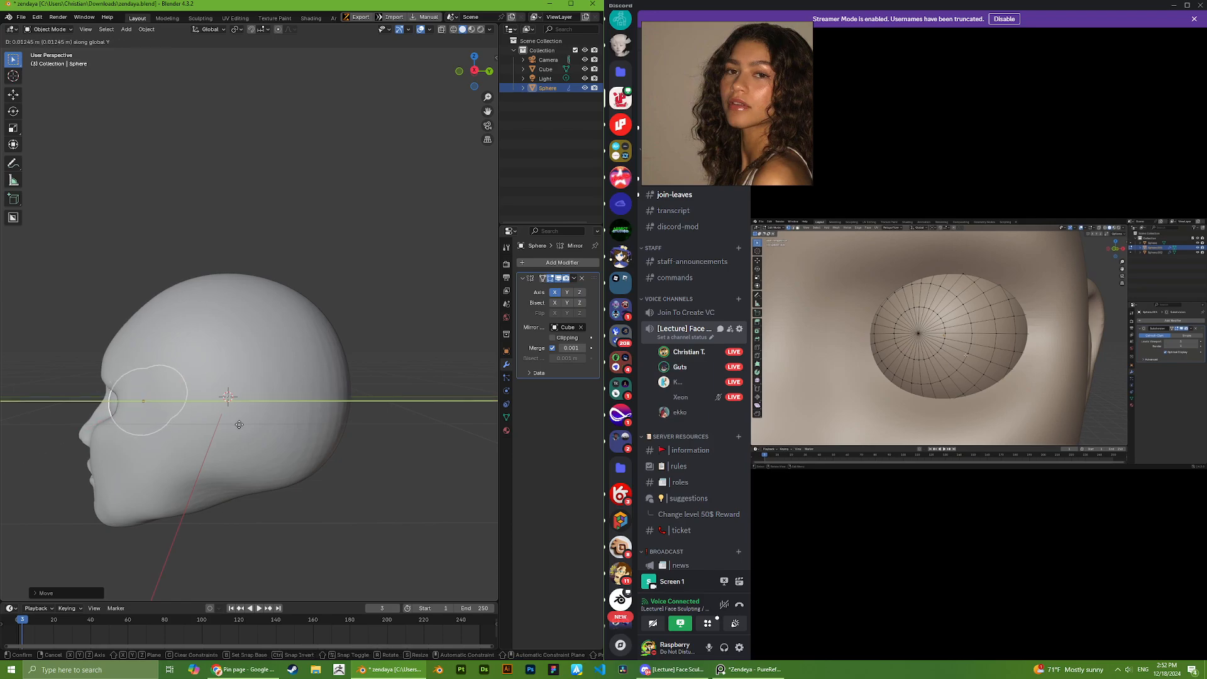
left_click(244, 401)
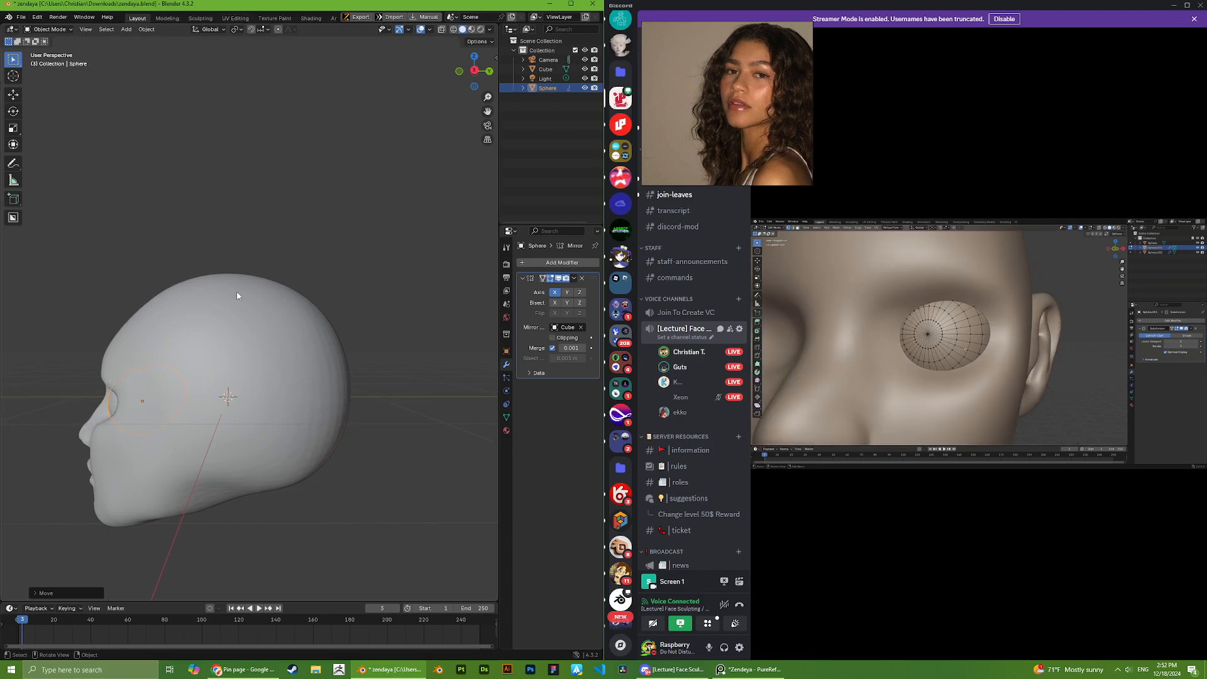
- Fine-tune the eyeballs' depth along Y and their spacing along X
middle_click_drag(236, 295, 307, 401)
key("g")
key("y")
left_click(395, 404)
key("g")
key("x")
left_click(309, 401)
scroll(310, 401, "down", 3)
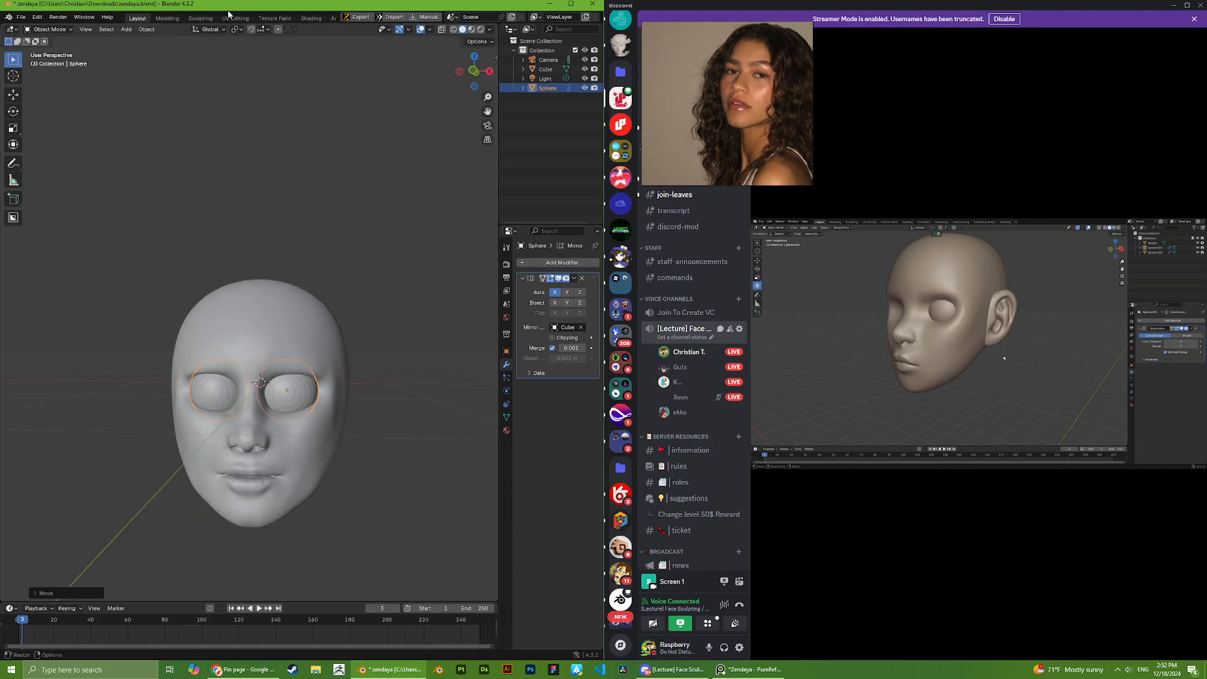
- Return to the Sculpting workspace with the head mesh Cube as the active sculpt object
left_click(275, 17)
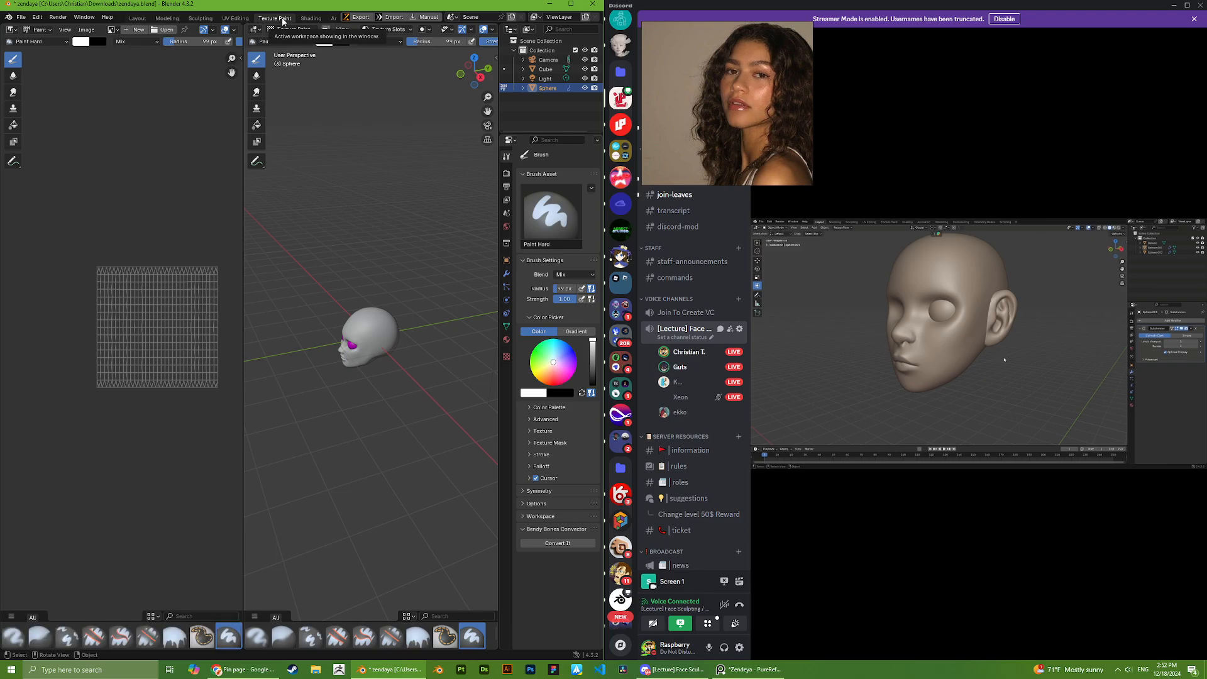
left_click(200, 17)
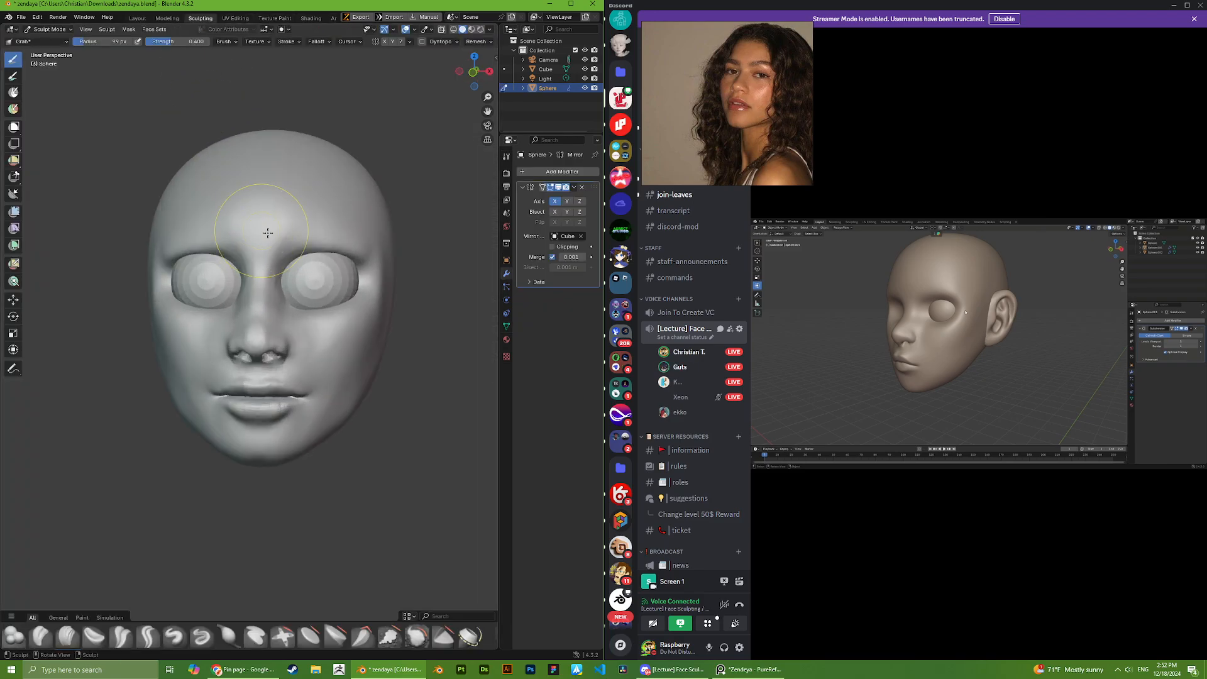
left_click(136, 18)
left_click(200, 17)
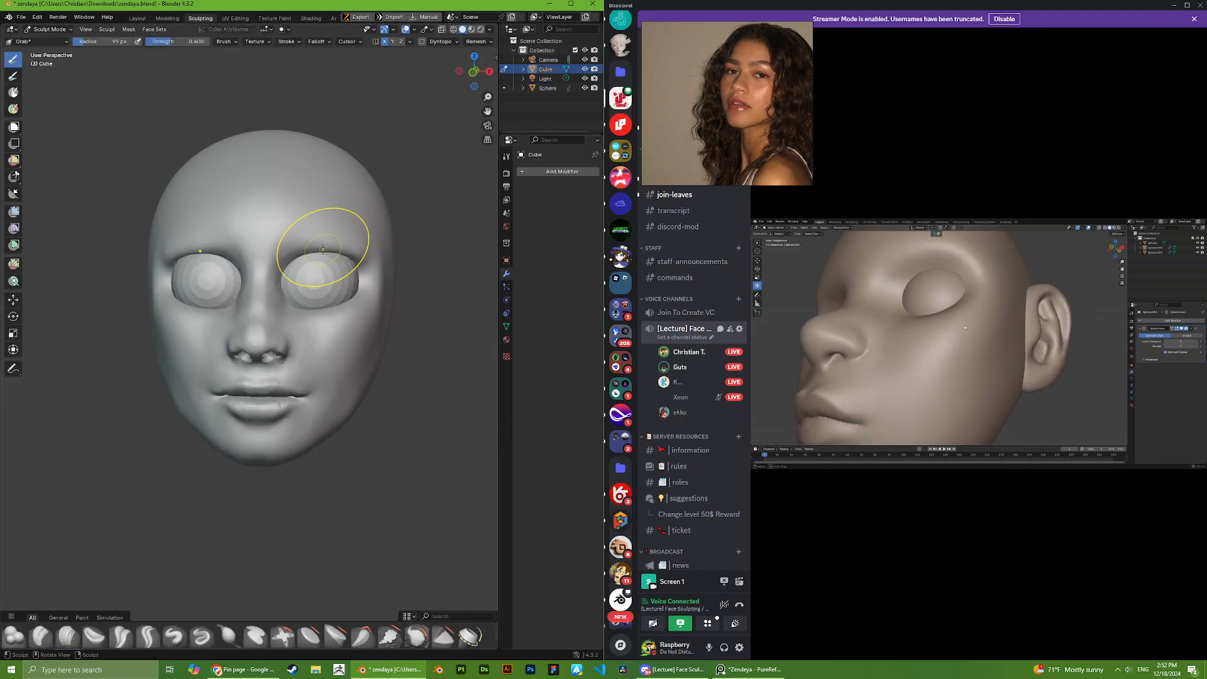
- Select the mirrored eyeballs in the Layout workspace and scale them down slightly
mouse_move(323, 255)
middle_mouse_down()
mouse_move(302, 274)
mouse_move(352, 260)
mouse_move(369, 276)
mouse_move(307, 156)
middle_mouse_up()
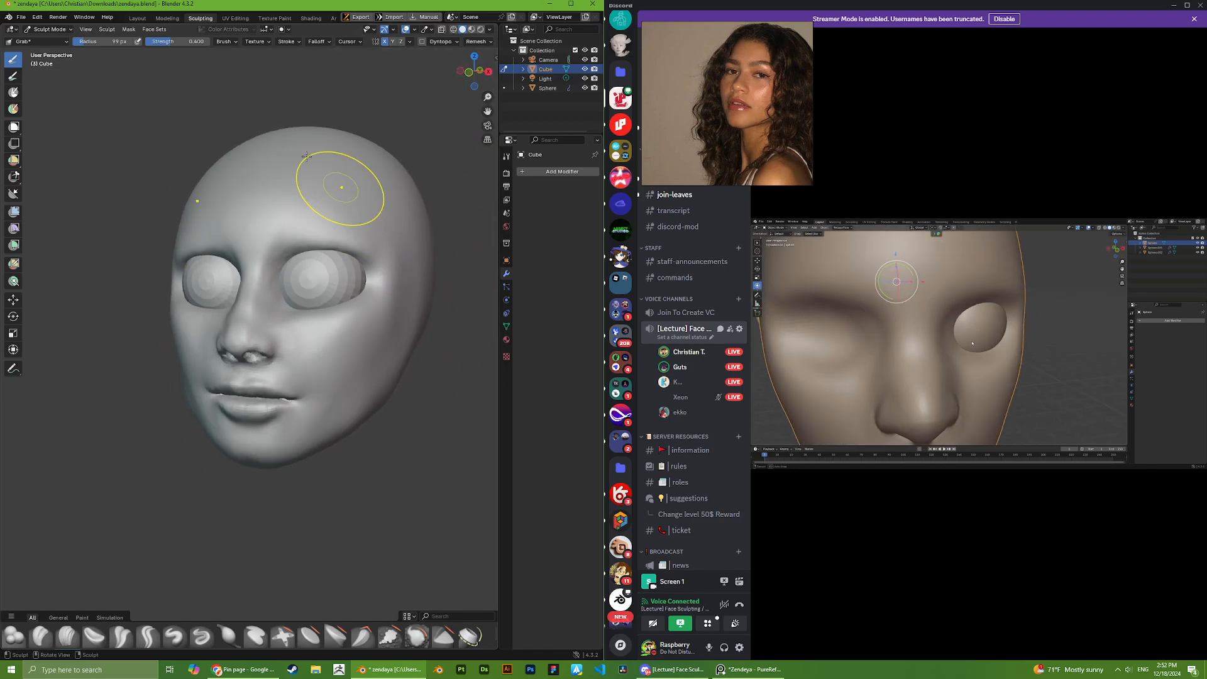
left_click(136, 18)
left_click(286, 390)
key("g")
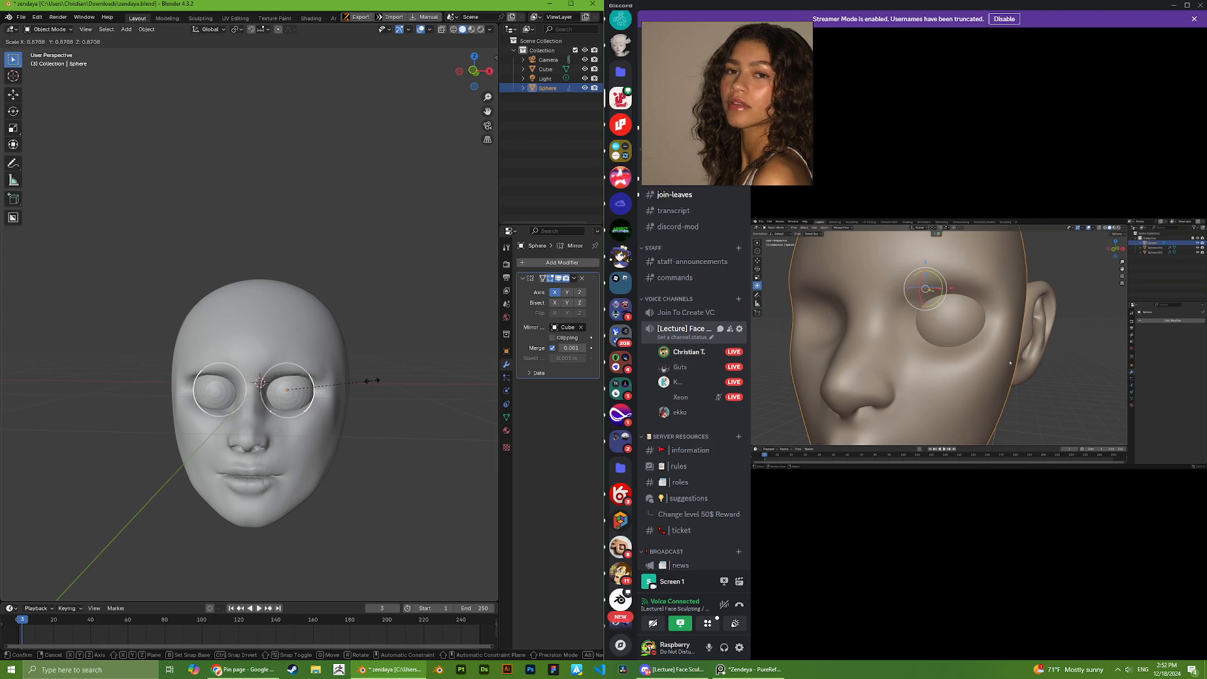
left_click(373, 380)
- Reposition the eyeballs in the sockets and adjust their depth along the Y axis
middle_click_drag(374, 381, 338, 399)
key("g")
left_click(372, 390)
key("g")
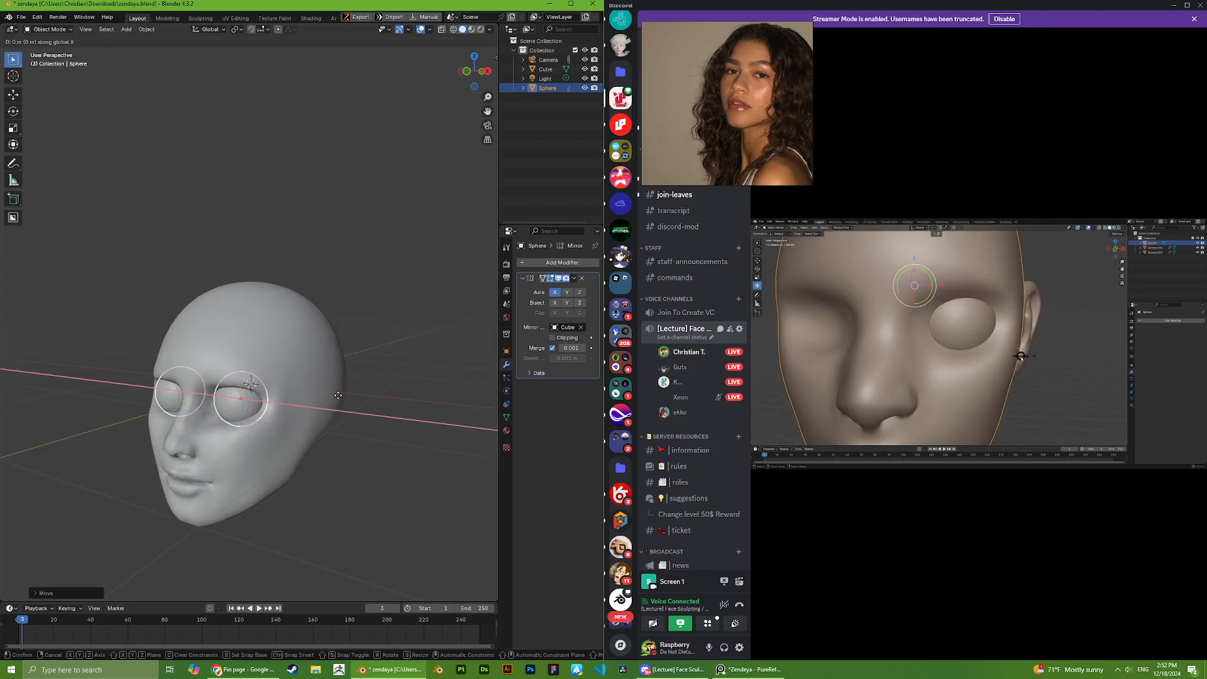
key("y")
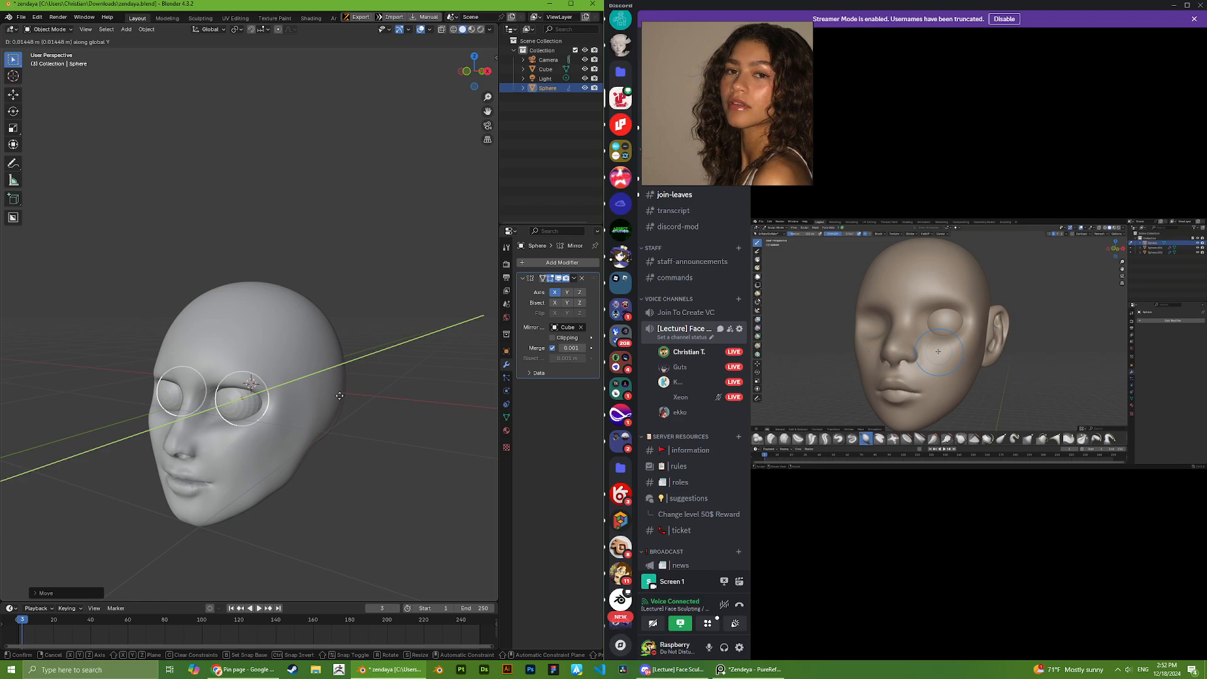
left_click(337, 398)
middle_click_drag(337, 398, 358, 368)
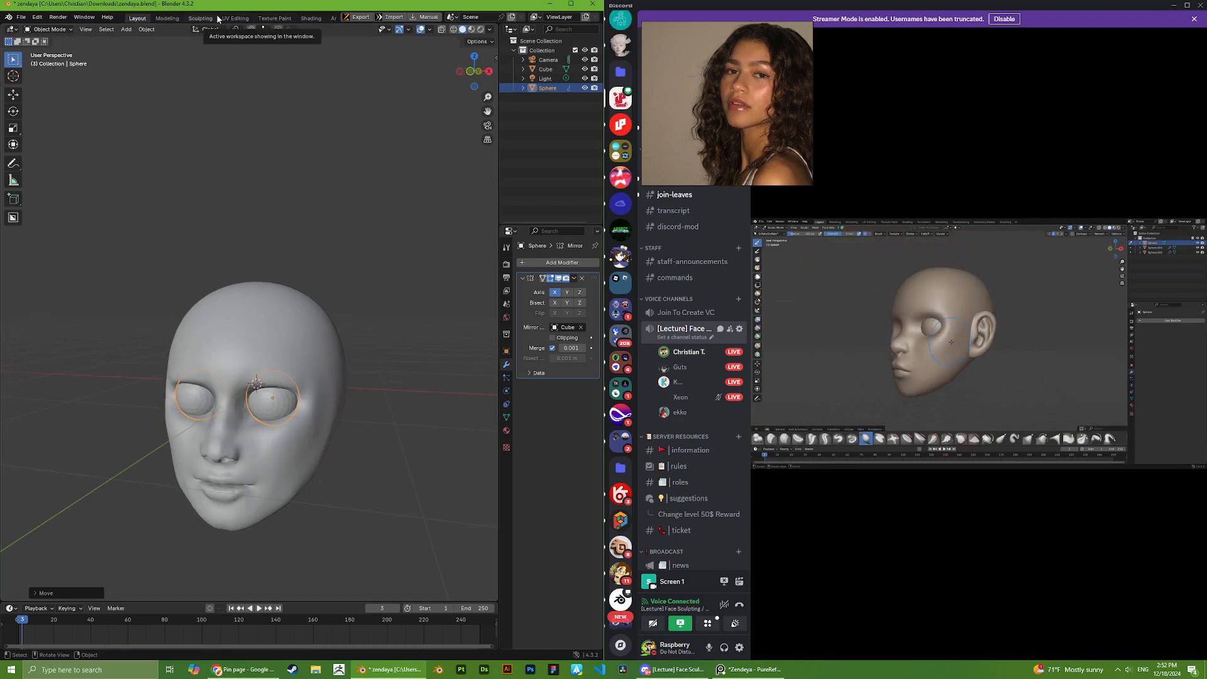
- Refine the eyeballs' size and placement from the front so they fit the socket openings
mouse_move(239, 204)
middle_mouse_down()
mouse_move(265, 190)
mouse_move(244, 184)
middle_mouse_up()
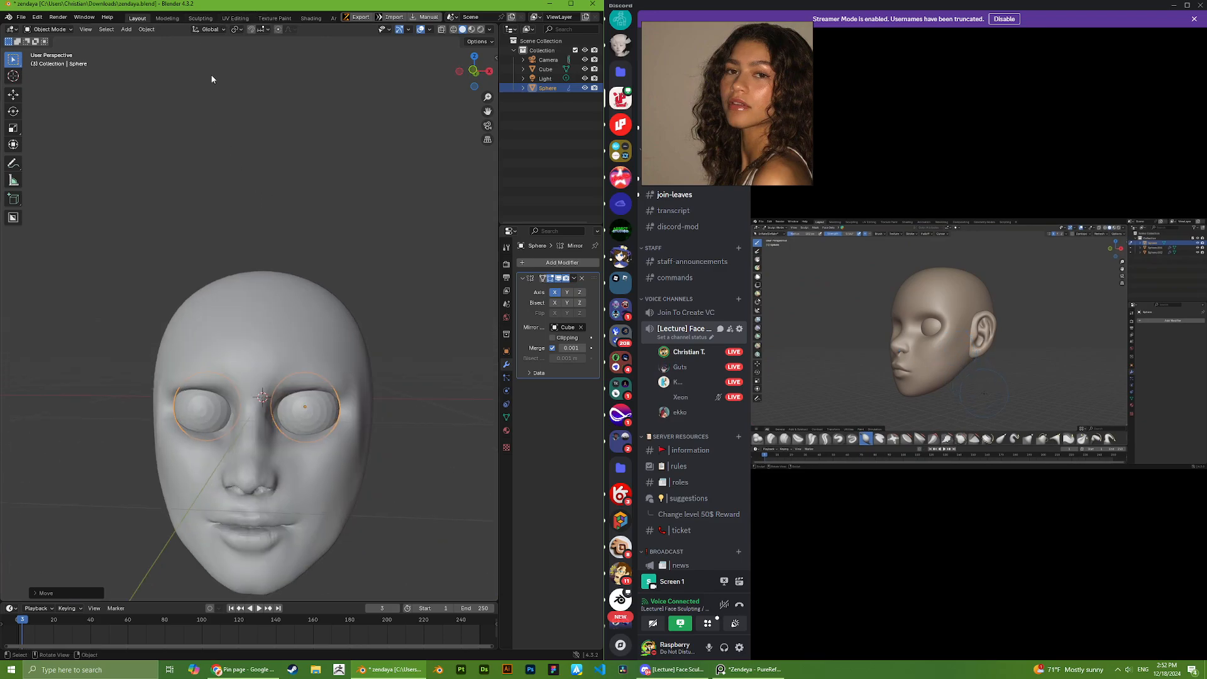
mouse_move(414, 369)
middle_mouse_down()
mouse_move(382, 363)
mouse_move(395, 369)
middle_mouse_up()
key("s")
left_click(376, 365)
key("g")
left_click(390, 365)
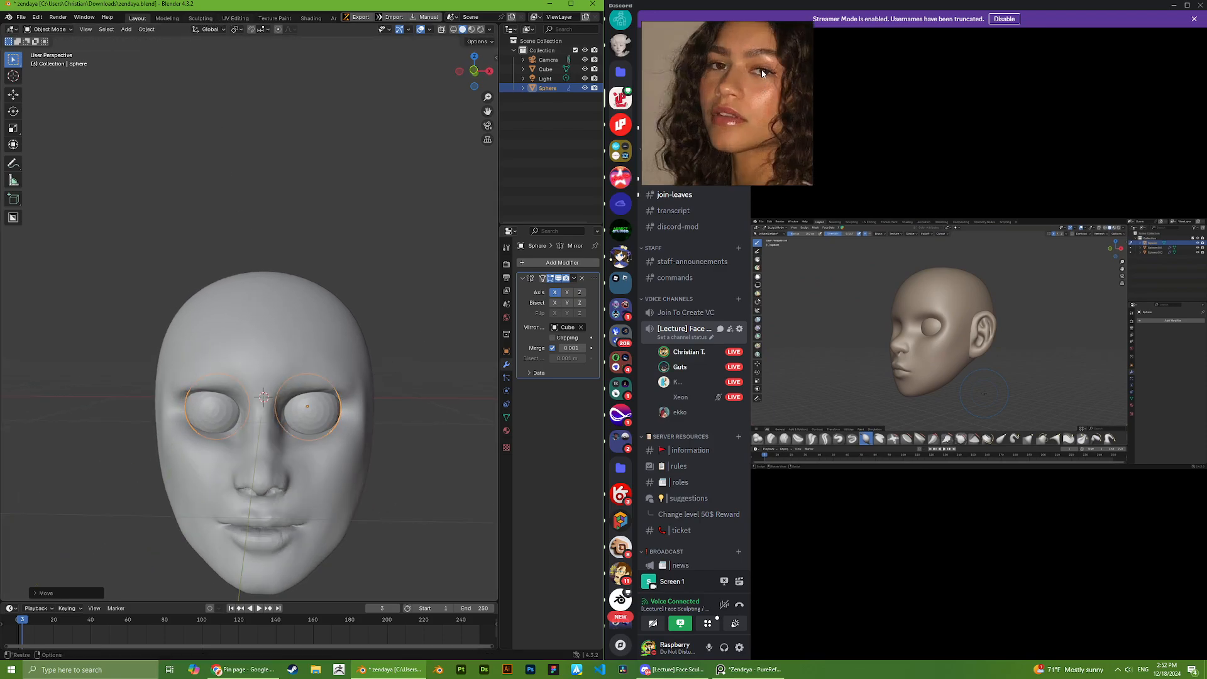
key("s")
left_click(440, 365)
- Make the head mesh Cube the active sculpt object in the Sculpting workspace, leaving Sculpt Mode on the eyeball Sphere
middle_click_drag(402, 335, 270, 380)
key("z")
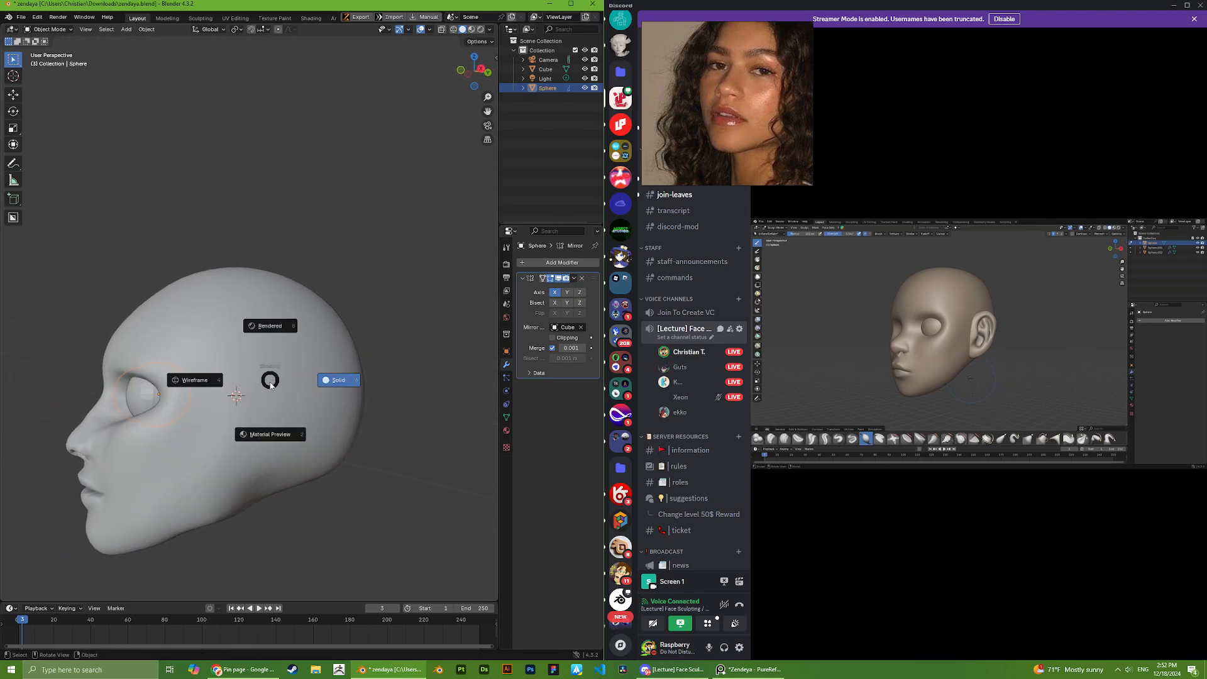
left_click(270, 380)
left_click(201, 19)
mouse_move(263, 293)
middle_mouse_down()
mouse_move(285, 308)
mouse_move(216, 310)
middle_mouse_up()
scroll(302, 324, "down", 8)
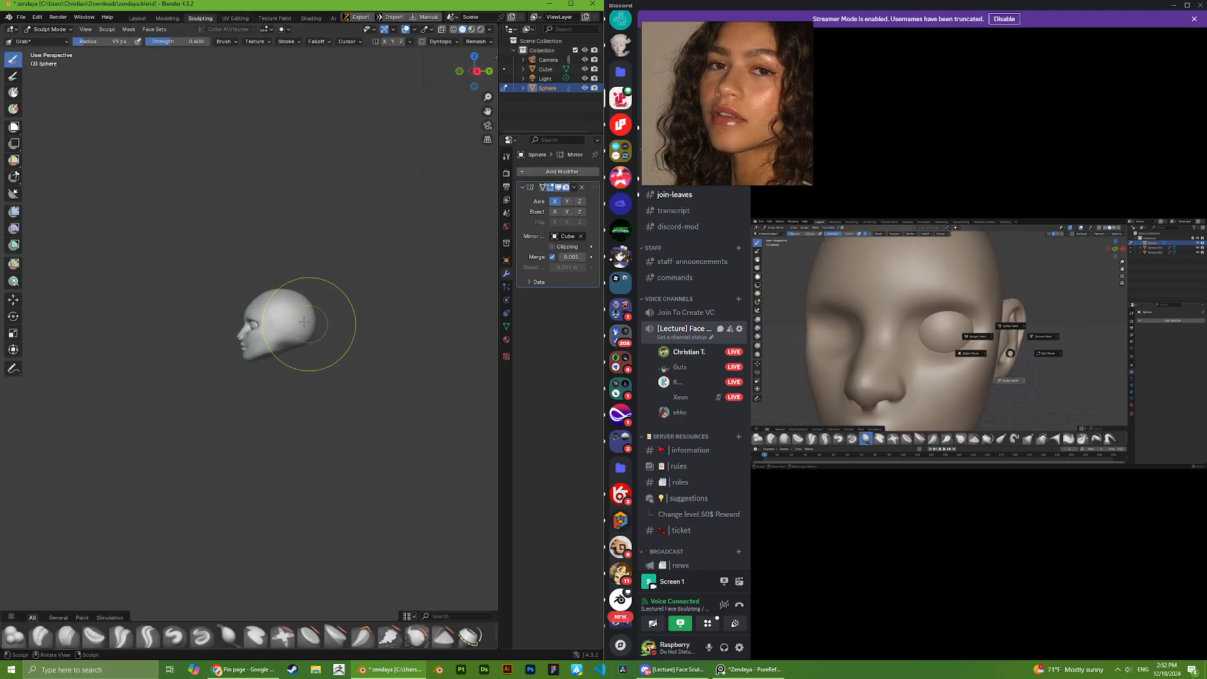
right_click(240, 358)
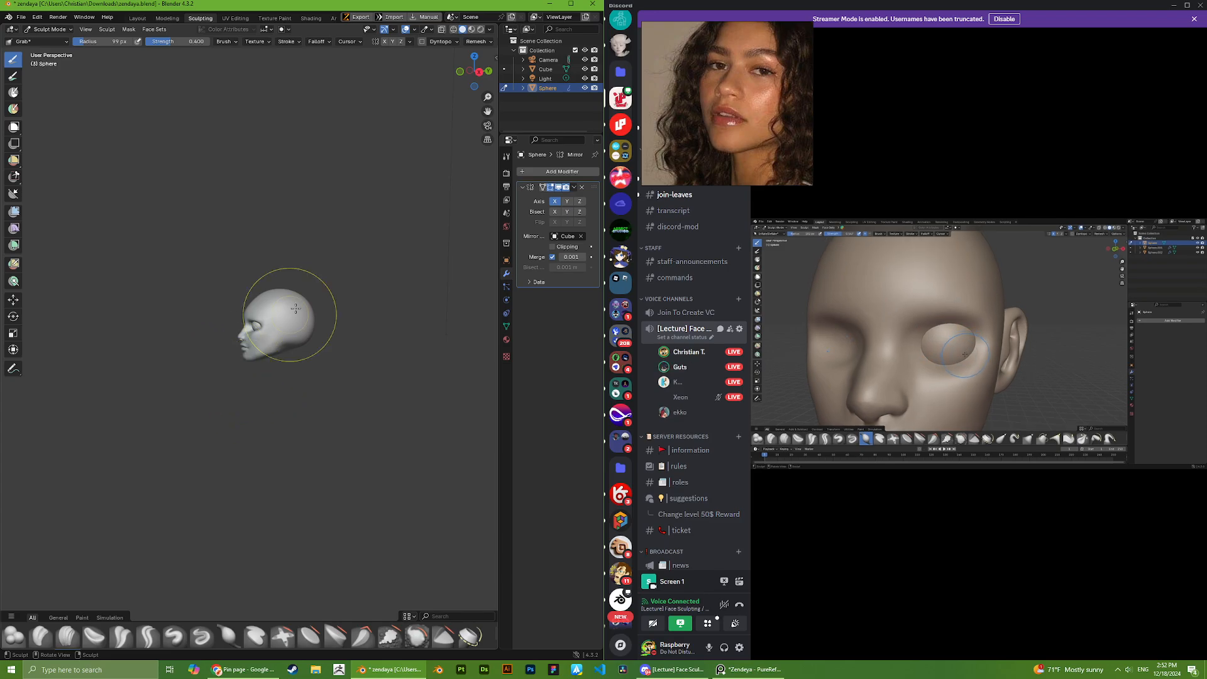
key("ctrl+Tab")
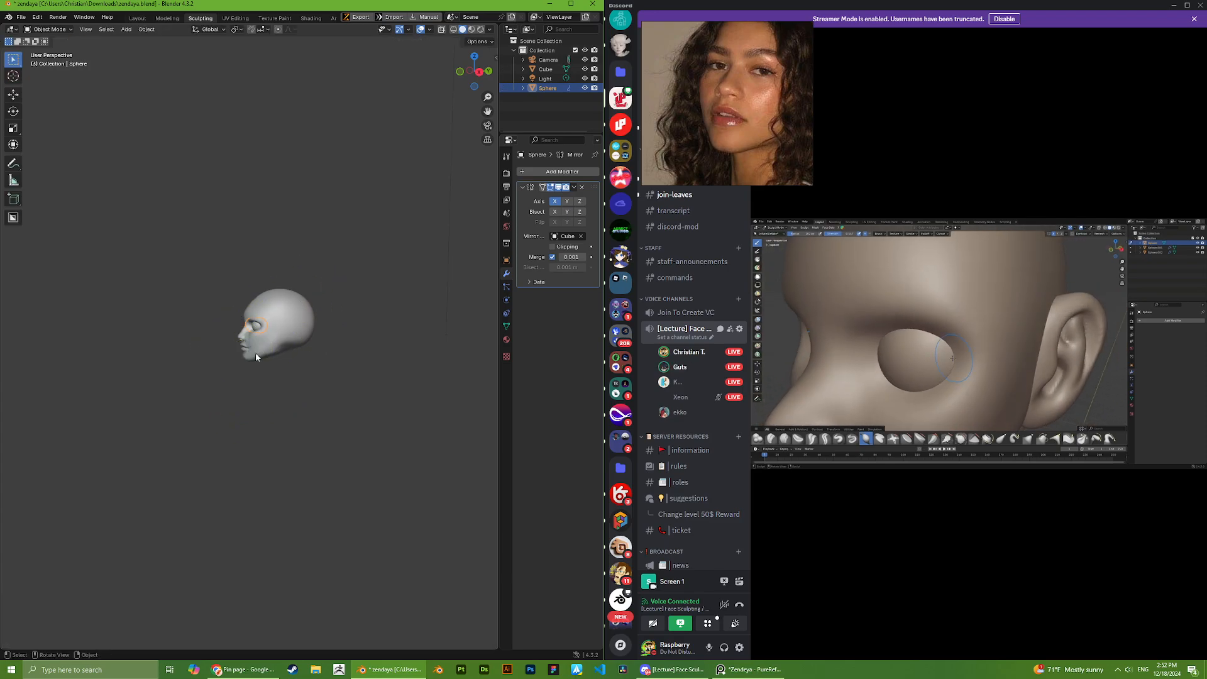
left_click(137, 18)
left_click(215, 318)
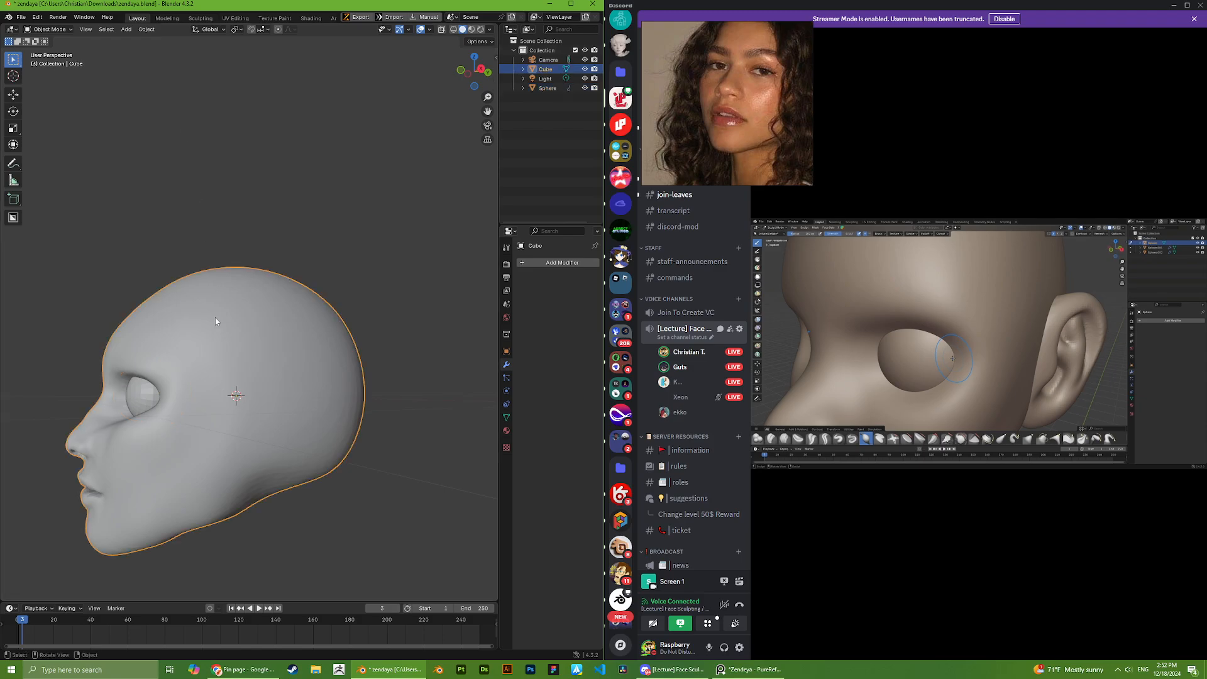
left_click(197, 19)
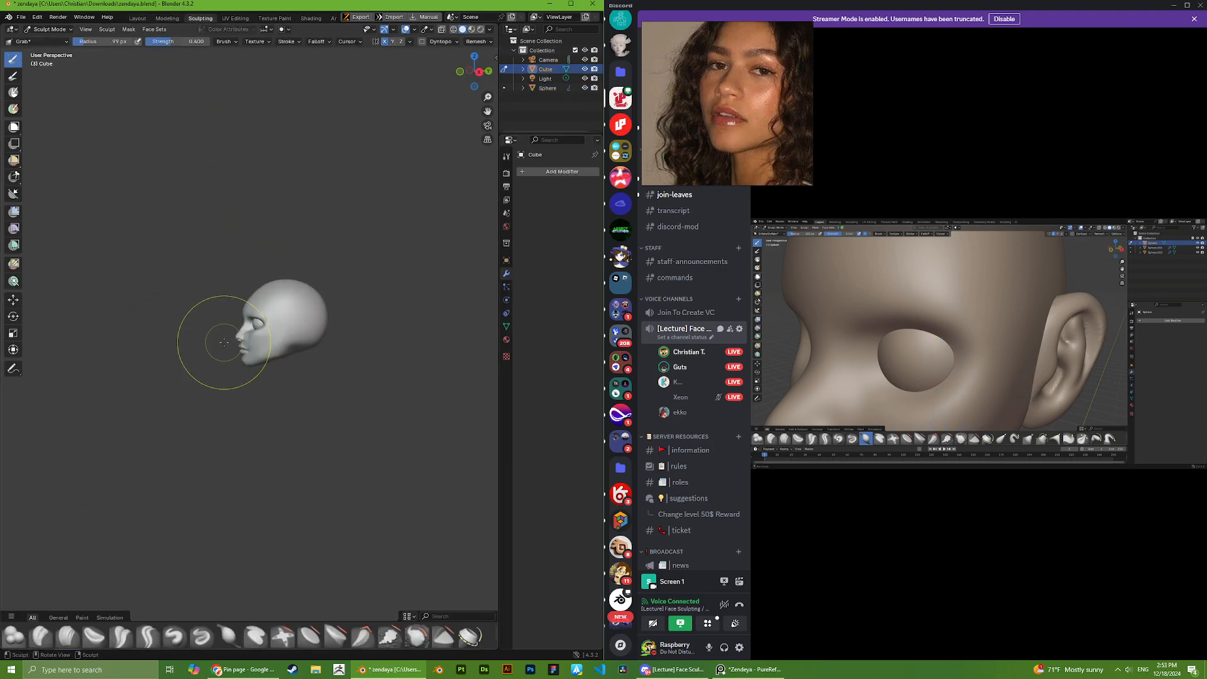
- Set the Grab brush radius to 161 px and nudge the lower face profile slightly
right_click(216, 321)
left_click_drag(151, 343, 168, 343)
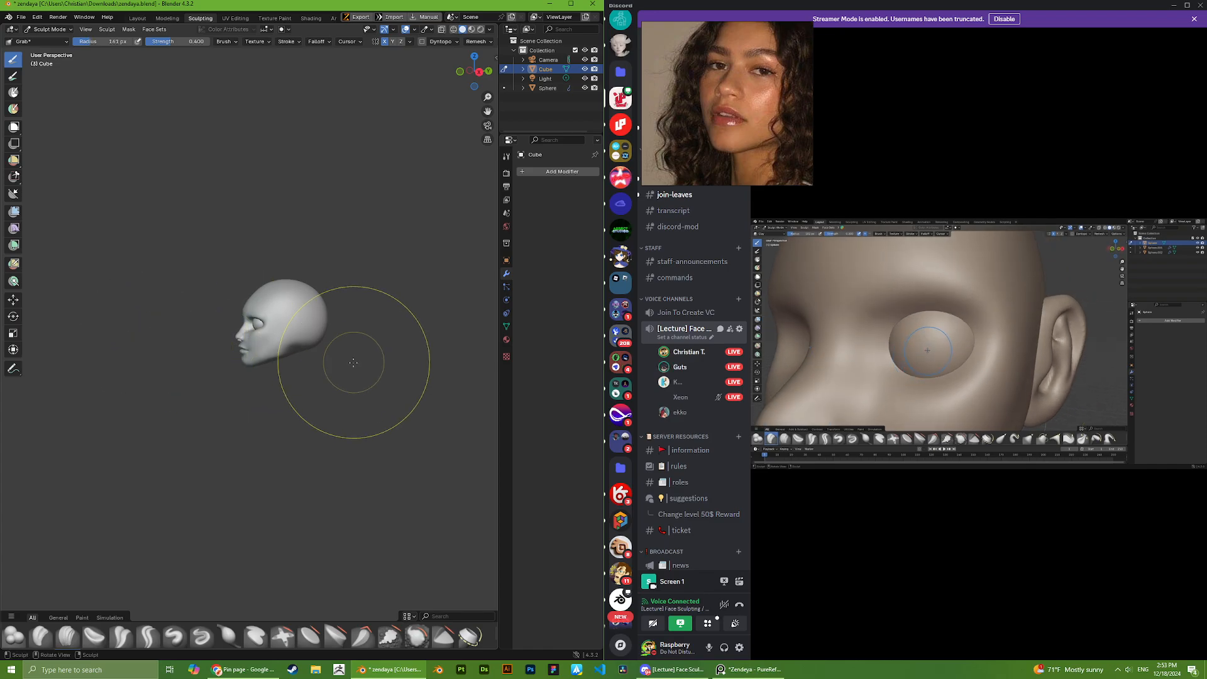
left_click_drag(246, 361, 249, 362)
- Pull the skin at the inner eye corner slightly against the eyeball with the Grab brush
scroll(274, 338, "up", 5)
middle_click_drag(275, 338, 327, 306)
scroll(310, 296, "up", 3)
mouse_move(241, 264)
middle_mouse_down()
mouse_move(288, 265)
mouse_move(269, 264)
middle_mouse_up()
scroll(287, 265, "up", 2)
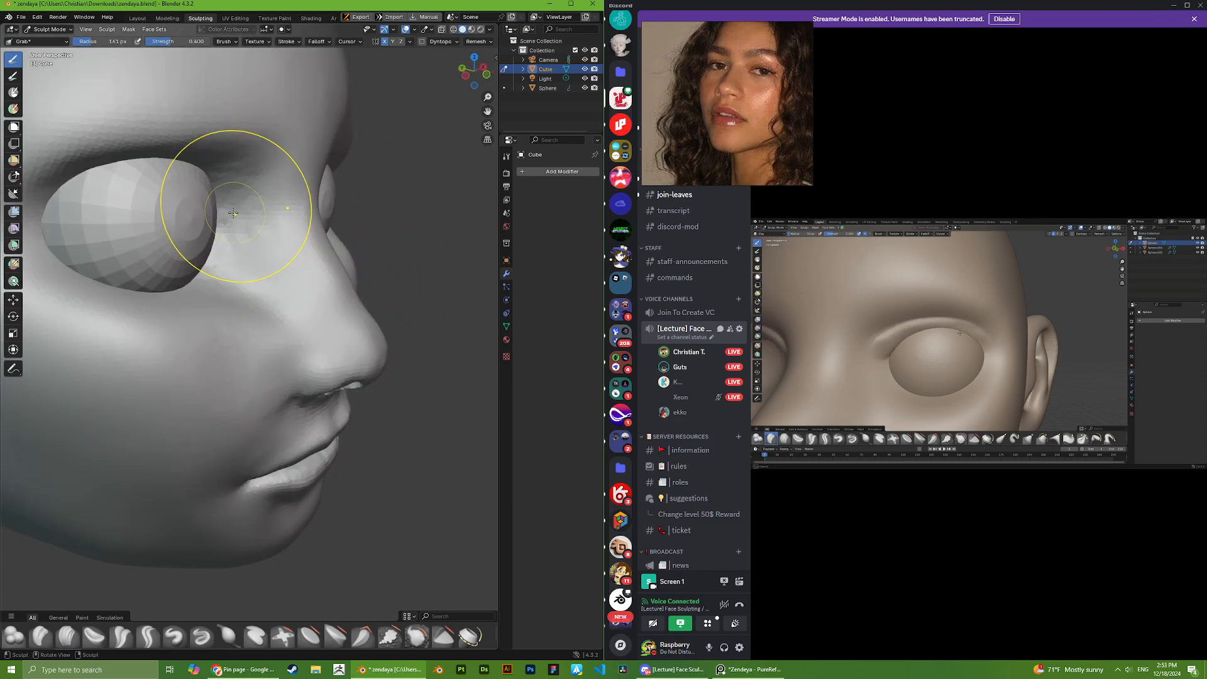
scroll(239, 205, "up", 2)
middle_click_drag(230, 200, 190, 217)
left_click_drag(190, 216, 188, 212)
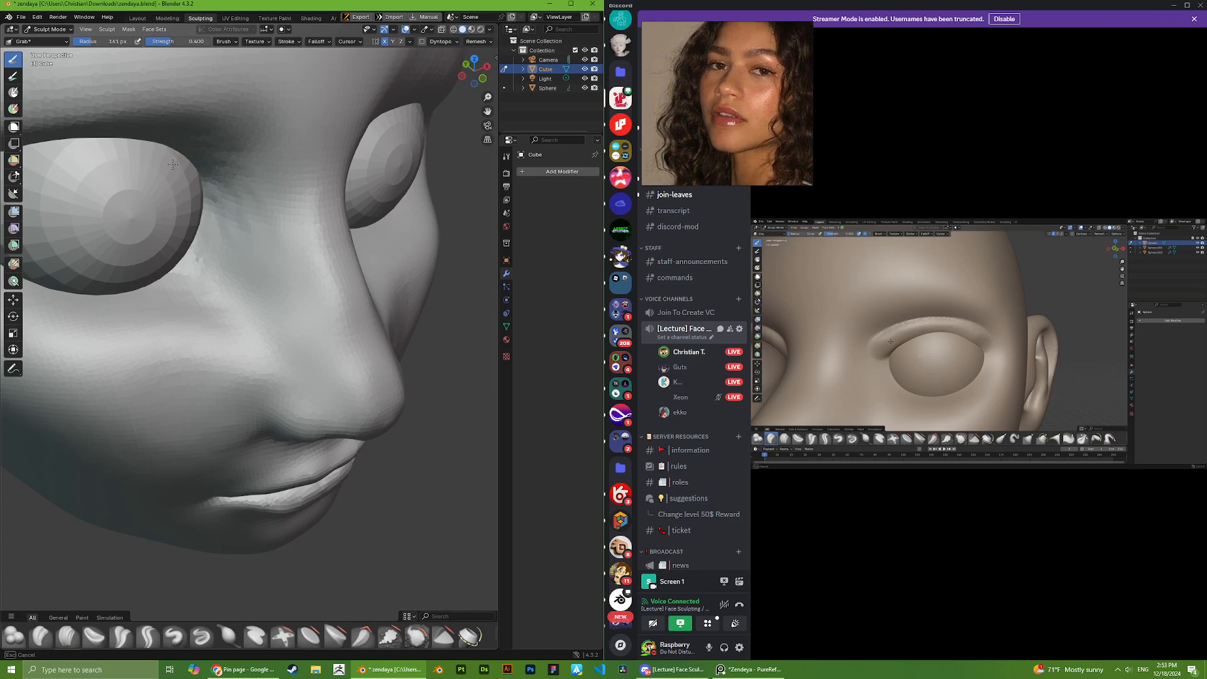
scroll(178, 183, "down", 4)
mouse_move(178, 233)
middle_mouse_down()
mouse_move(130, 220)
mouse_move(129, 76)
middle_mouse_up()
- Select the eyeballs in the Layout workspace and duplicate them in nearly the same place
left_click(137, 17)
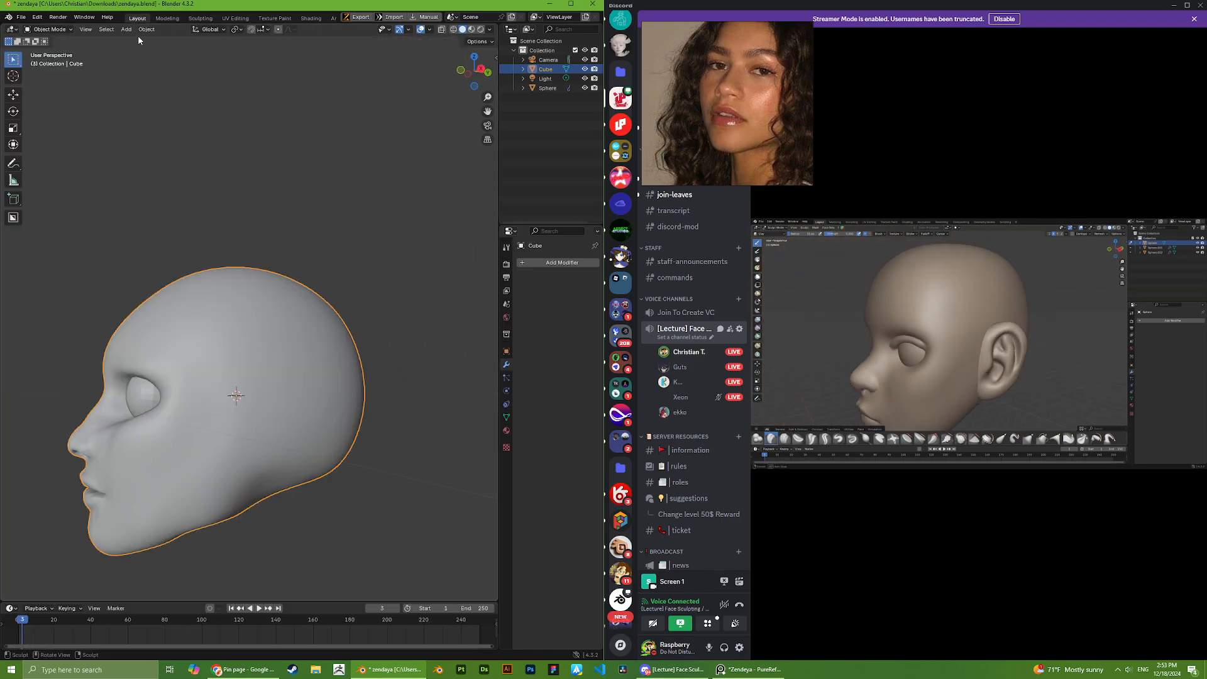
left_click(144, 395)
middle_click_drag(144, 395, 288, 345)
scroll(288, 345, "down", 1)
scroll(289, 345, "up", 3)
key("shift+d")
left_click(382, 349)
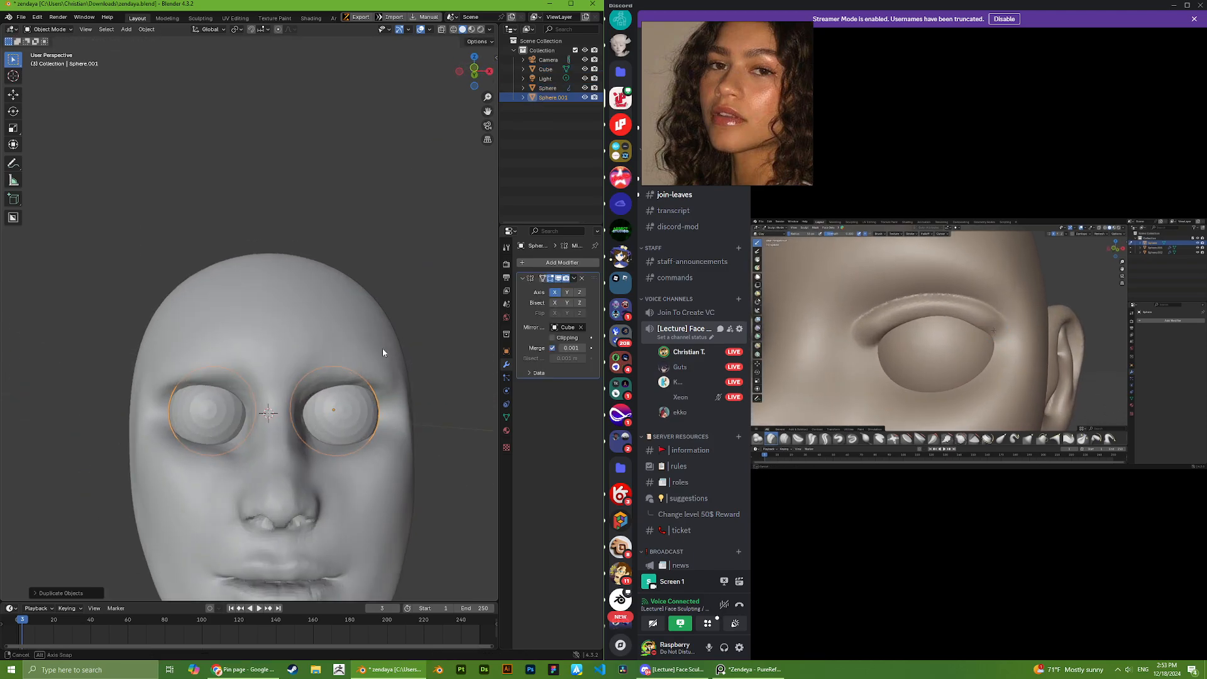
- Inflate the duplicated eyeball with Shrink/Fatten in Edit Mode and select the face rings around its pupil area
key("Tab")
key("alt+s")
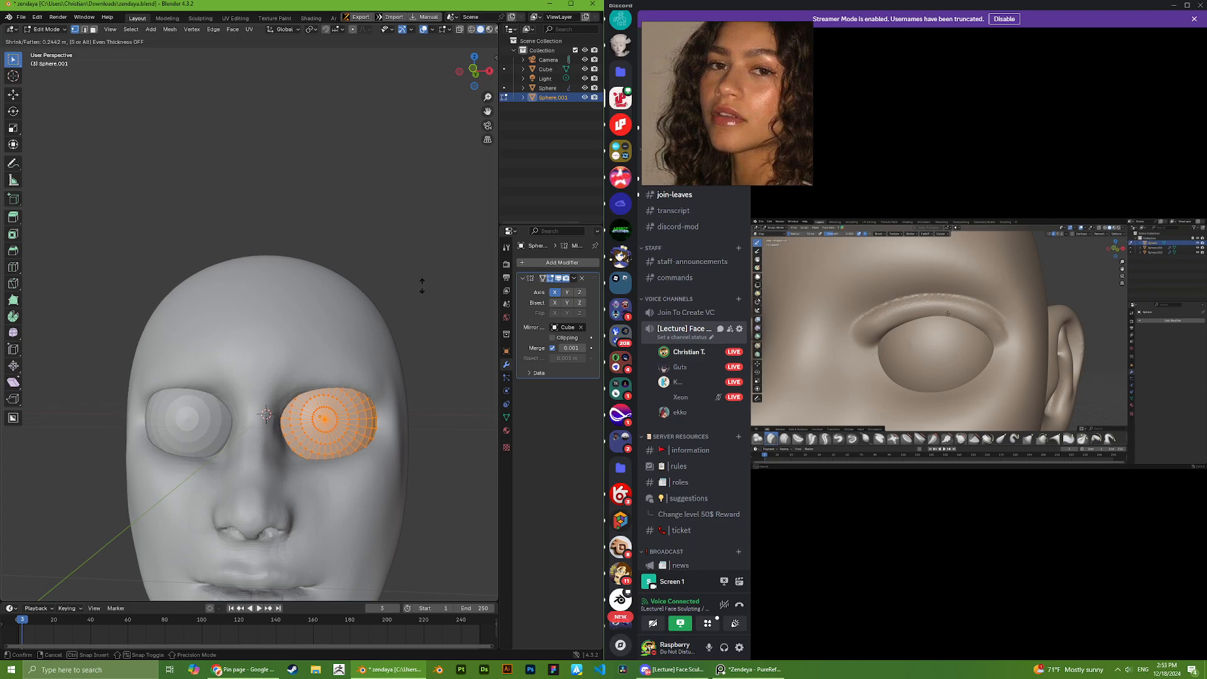
left_click(421, 284)
middle_click_drag(388, 368, 363, 368)
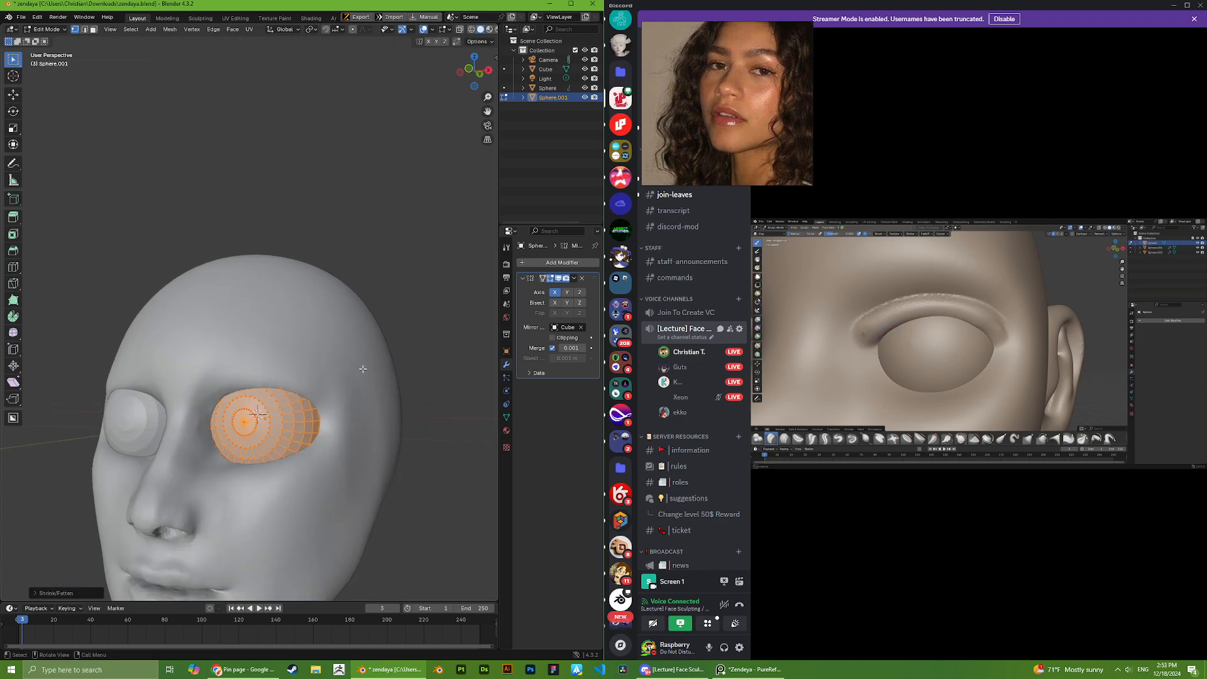
left_click(250, 424, "alt")
left_click(259, 424, "alt")
middle_click_drag(259, 423, 301, 425)
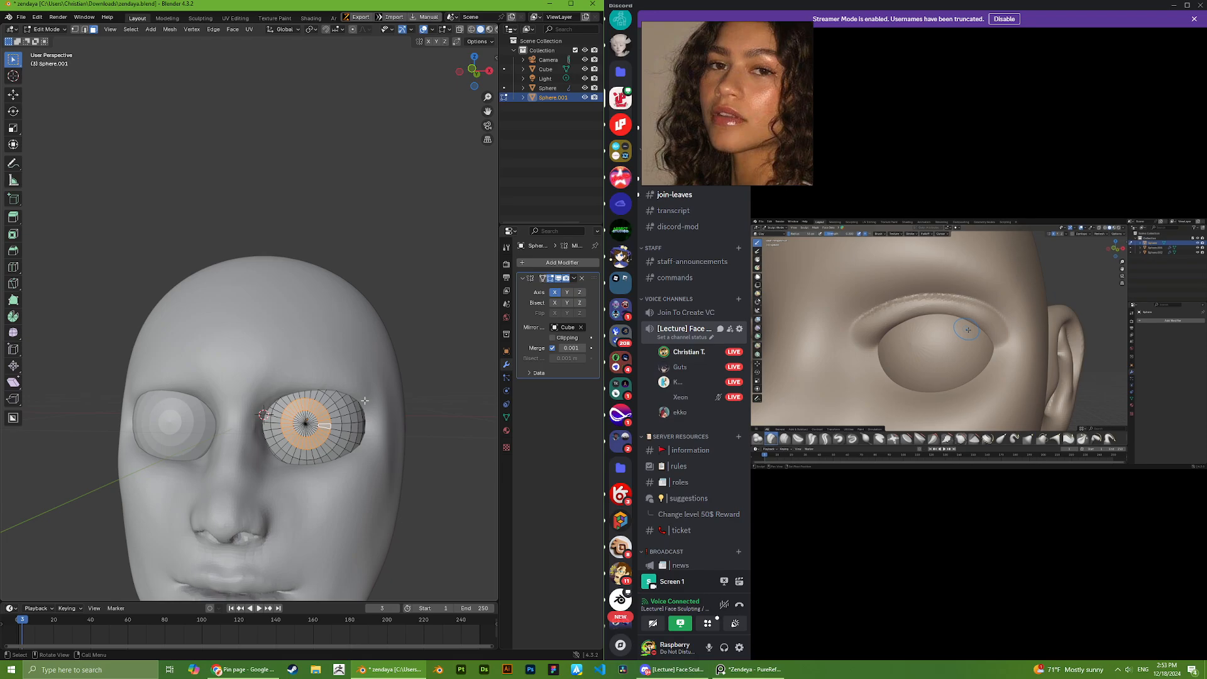
key("Tab")
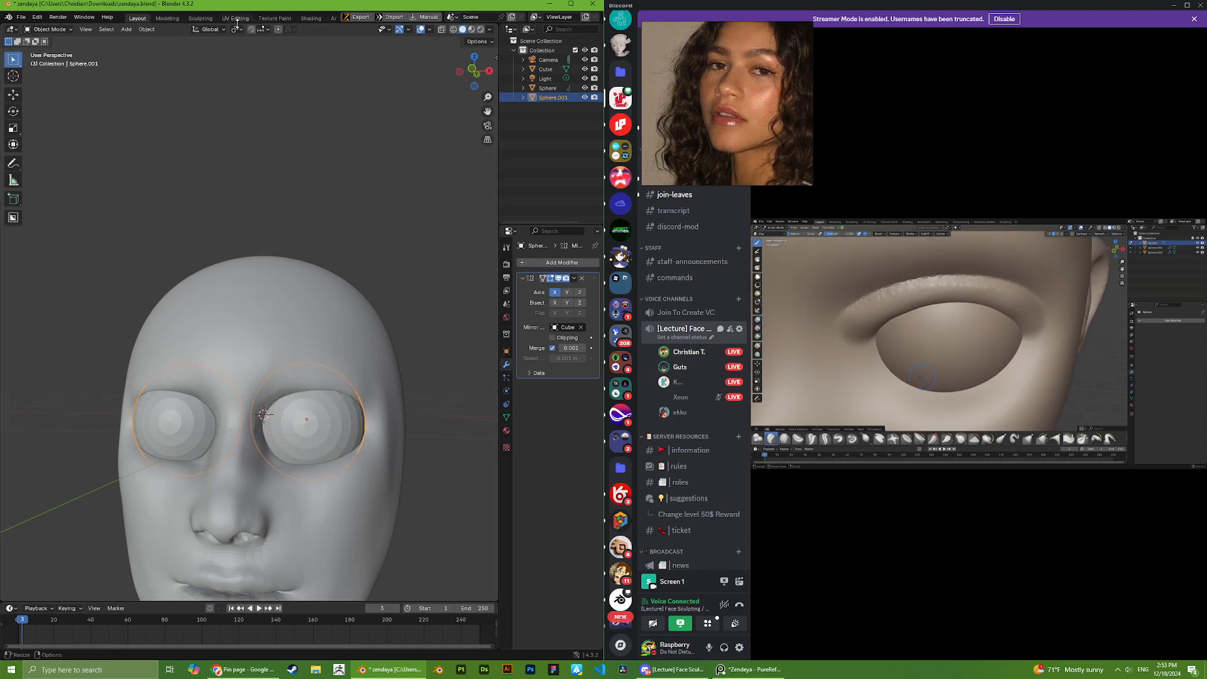
- Switch to the Sculpting workspace with the duplicated eyeball Sphere.001 as the active sculpt object
left_click(206, 20)
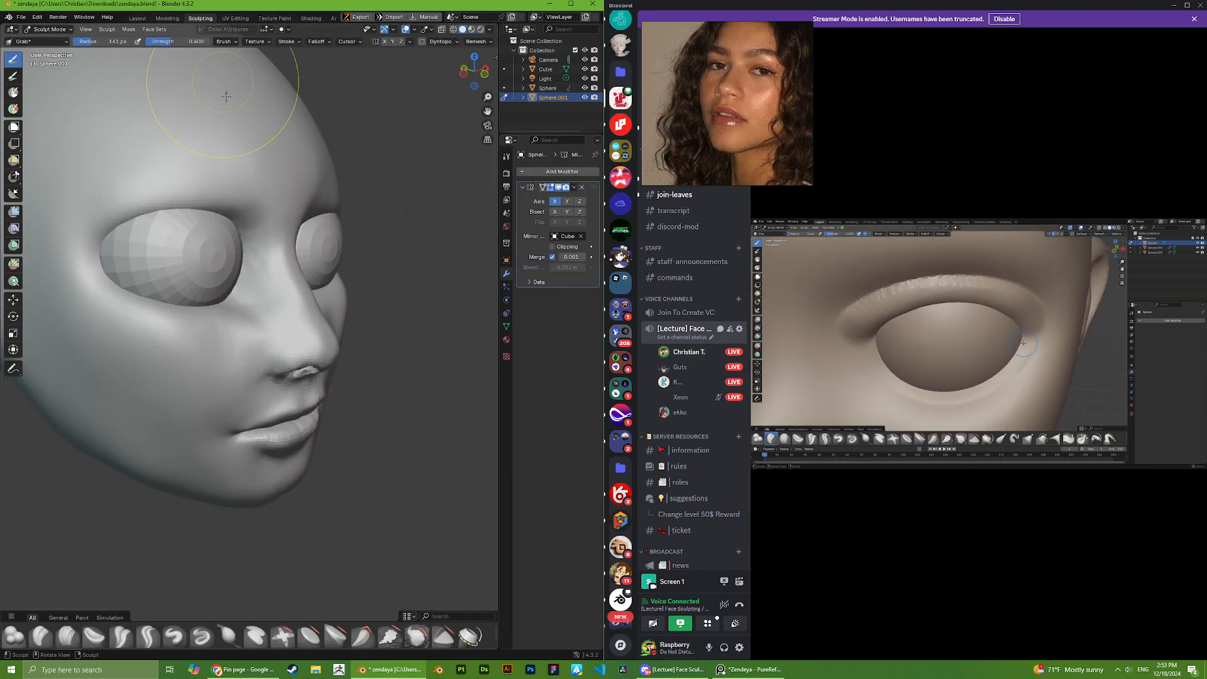
scroll(339, 232, "up", 1)
middle_click_drag(384, 258, 310, 269)
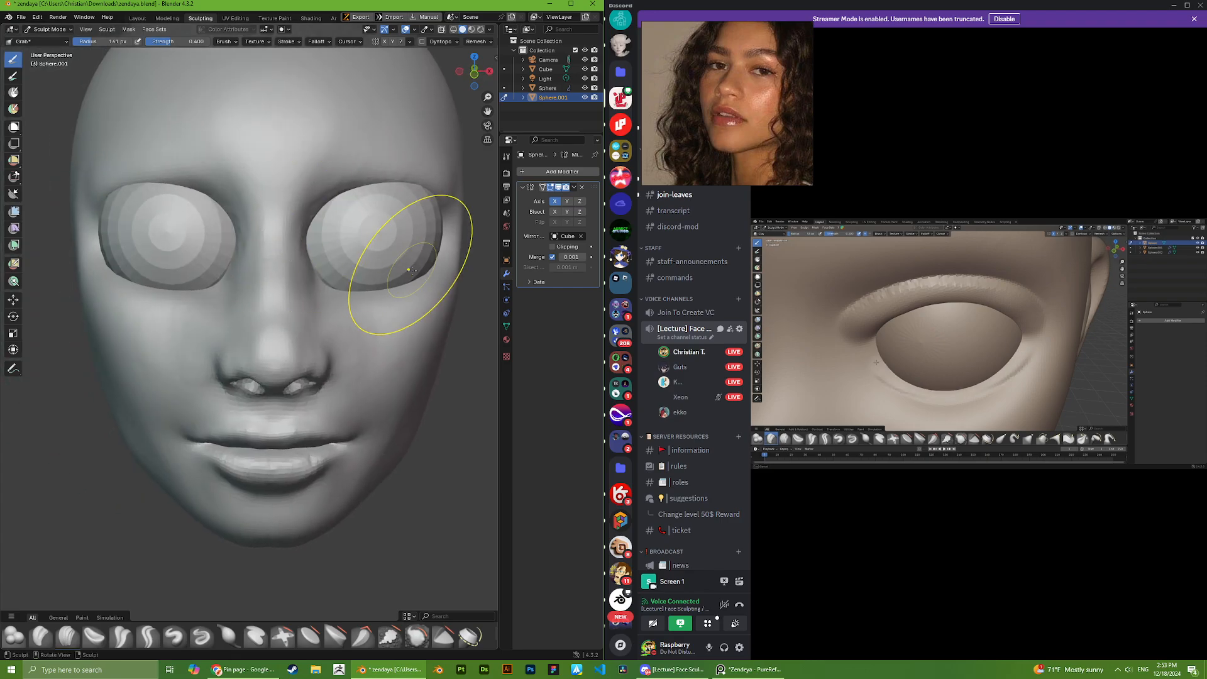
left_click(144, 19)
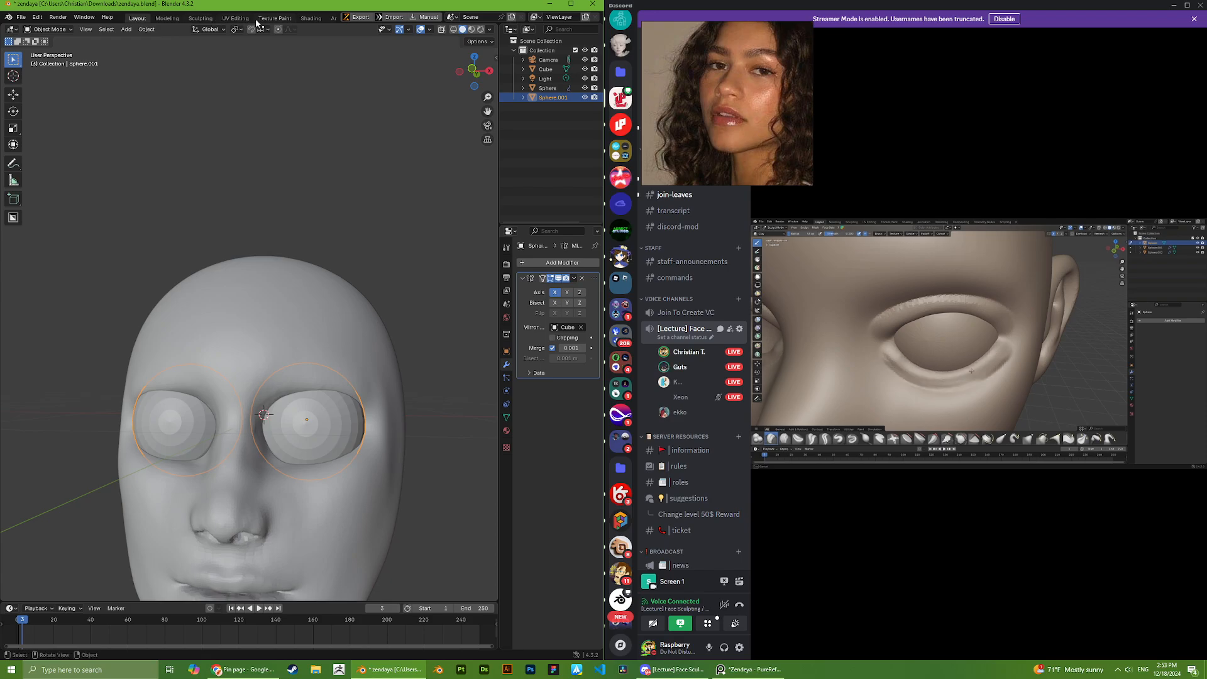
left_click(214, 21)
- Adjust the voxel size of the duplicated eye spheres and remesh them for sculpting
scroll(272, 182, "down", 3)
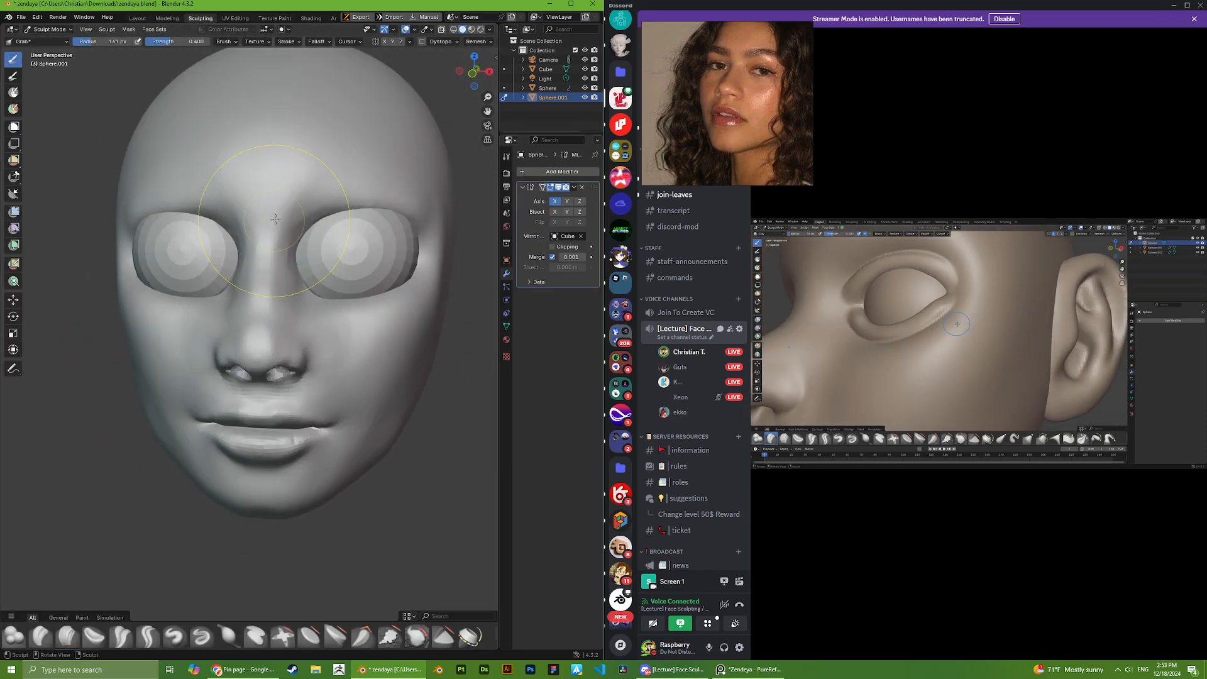
middle_click_drag(272, 182, 253, 173)
middle_click_drag(253, 173, 217, 230, "shift")
scroll(251, 251, "up", 4)
key("r")
left_click(278, 267)
key("ctrl+r")
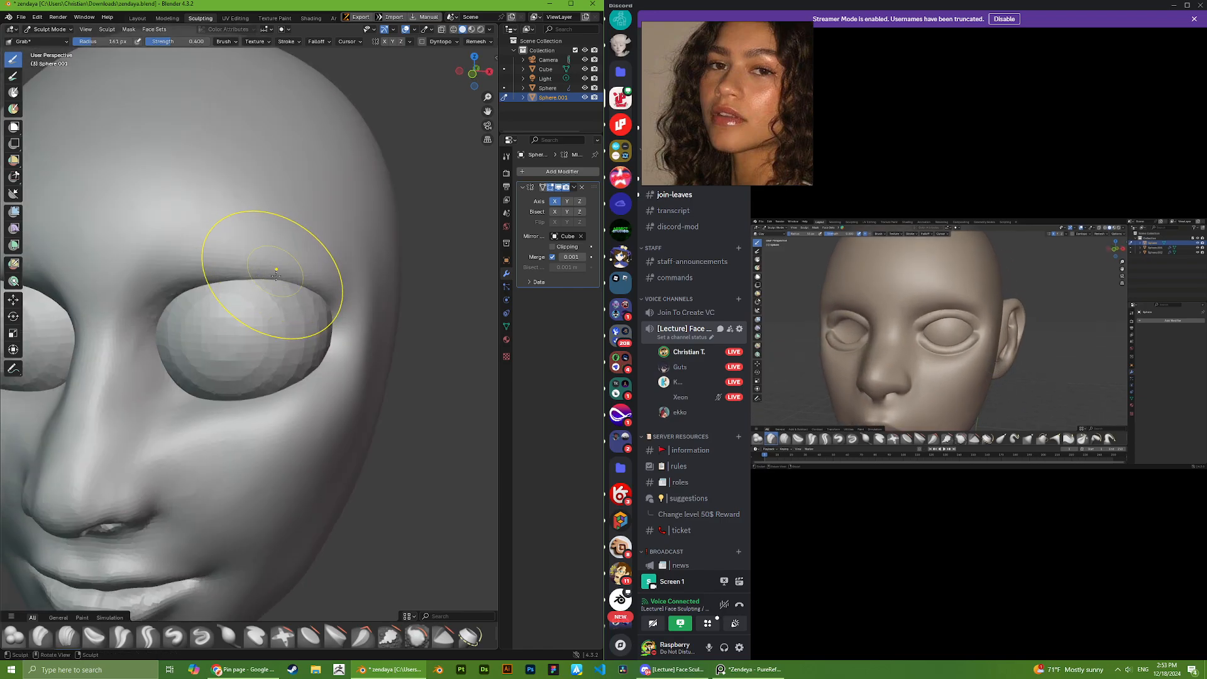
- Test the Grab brush on the remeshed eye sphere and switch to the Clay Strips brush
scroll(220, 335, "up", 1)
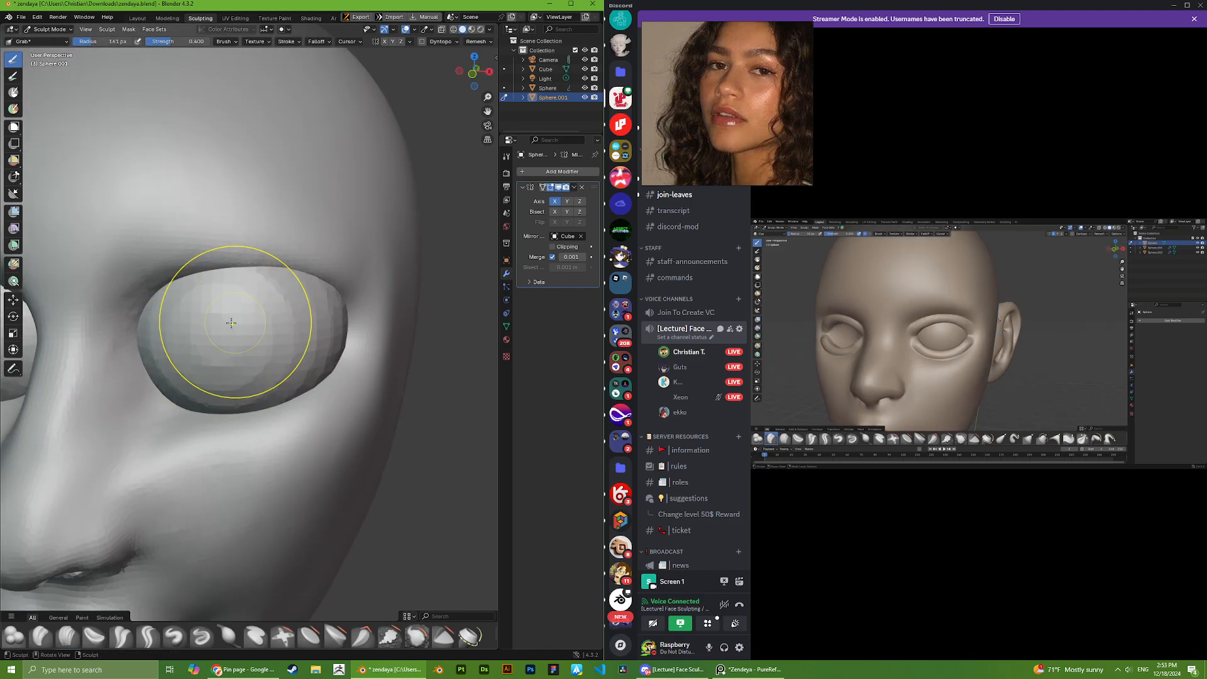
left_click_drag(197, 335, 203, 333)
scroll(80, 640, "down", 2)
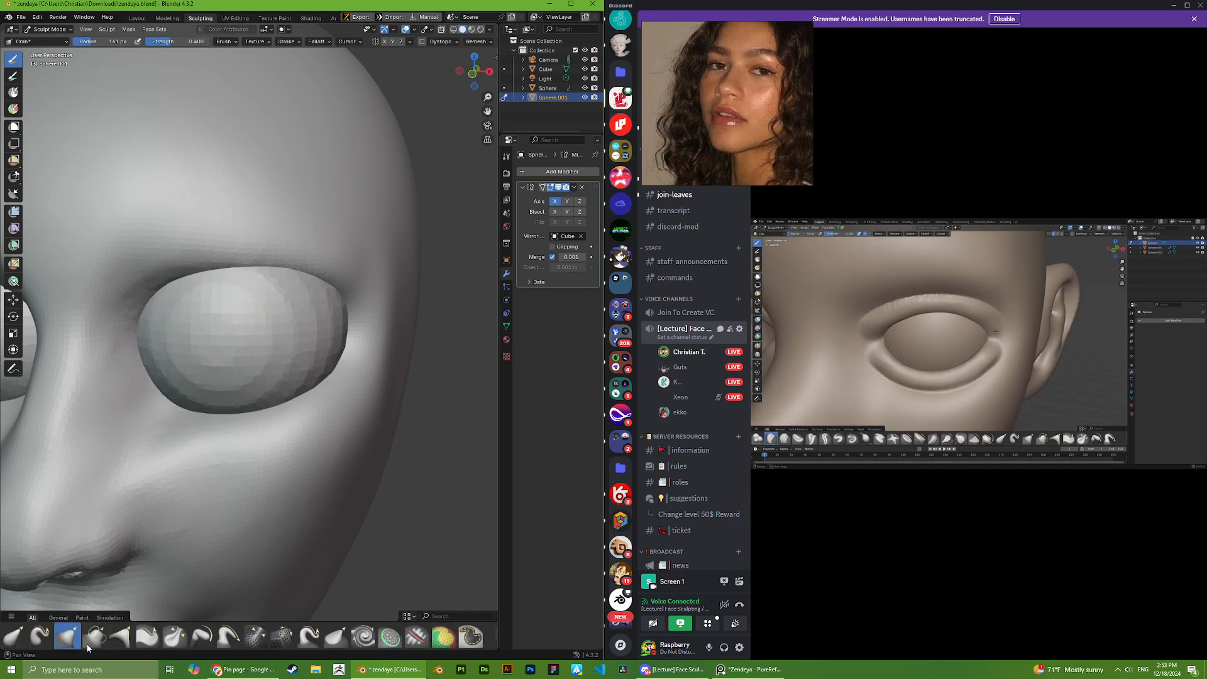
scroll(38, 636, "up", 2)
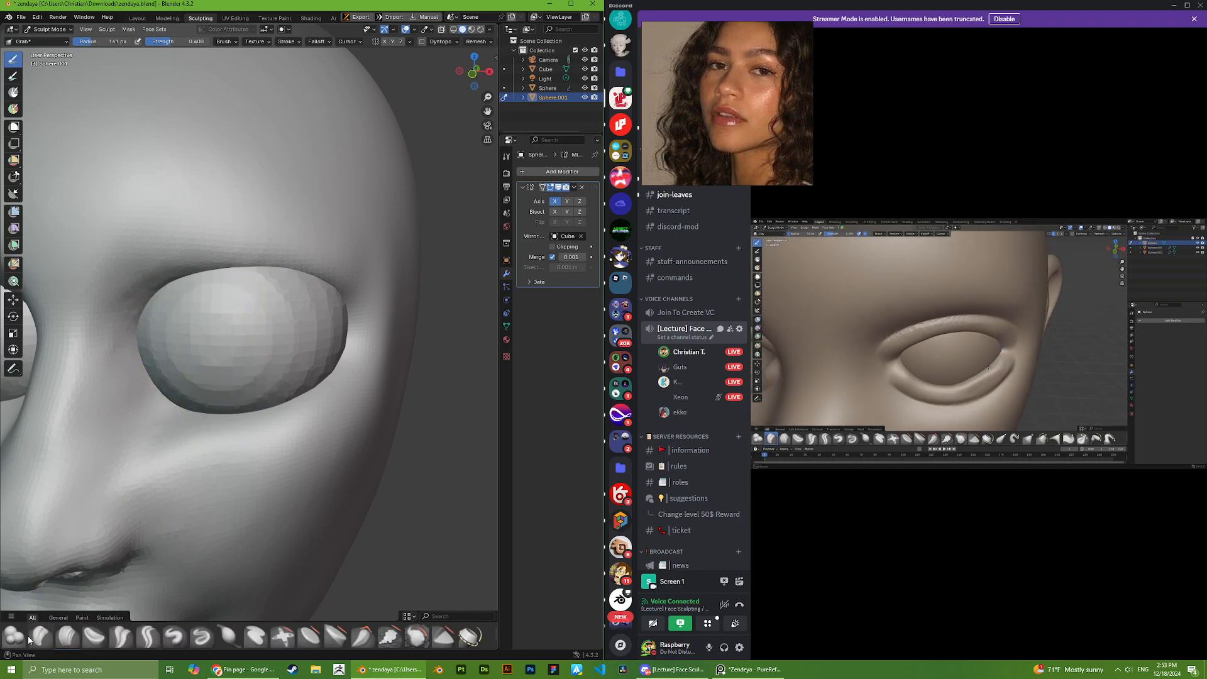
middle_click_drag(203, 366, 233, 353)
right_click(236, 351)
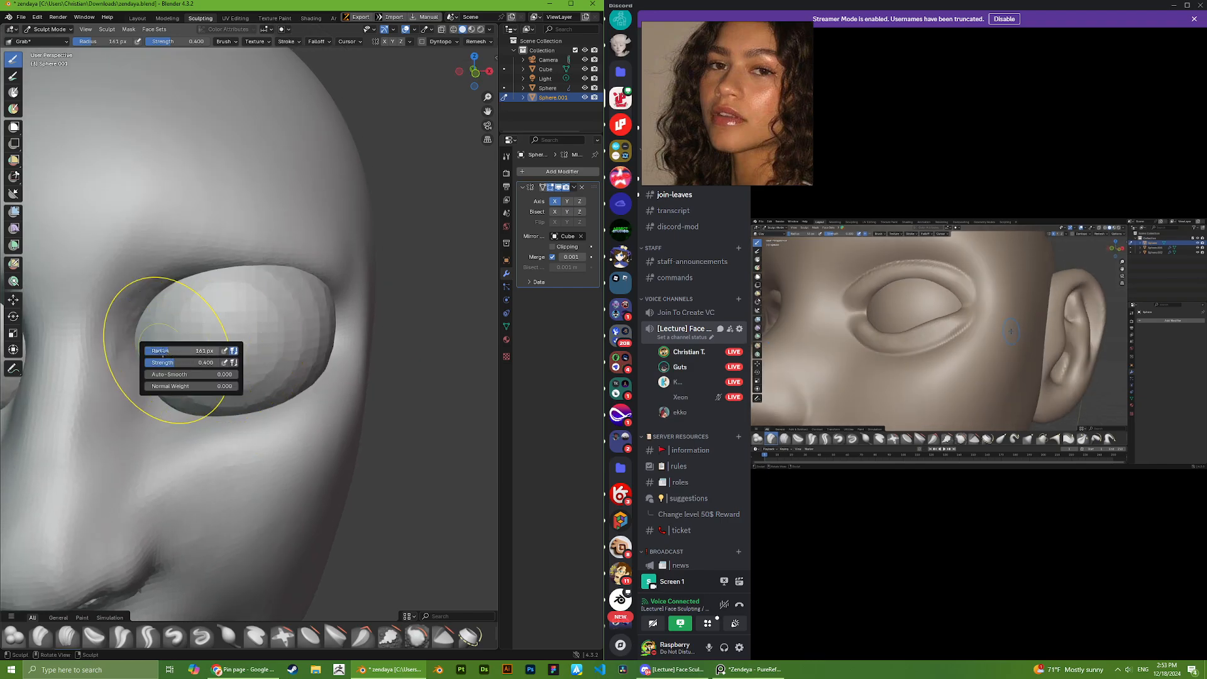
left_click_drag(163, 350, 158, 351)
left_click(68, 636)
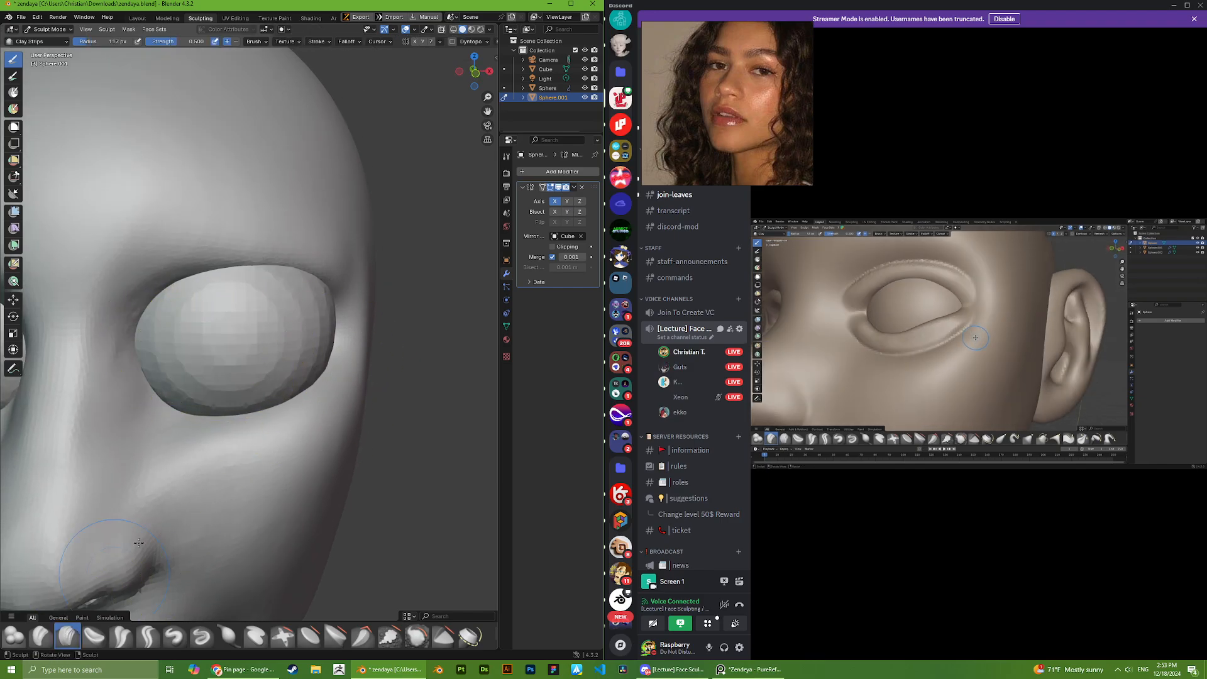
middle_click_drag(249, 347, 237, 326)
mouse_move(232, 316)
left_mouse_down()
mouse_move(229, 340)
mouse_move(155, 341)
left_mouse_up()
key("ctrl+z")
- Set the Clay Strips radius to 86 px and build up eyelid rims around the eye sphere, thickening the lower inner lid
right_click(206, 338)
mouse_move(270, 361)
left_mouse_down()
mouse_move(245, 305)
mouse_move(151, 352)
mouse_move(327, 325)
left_mouse_up()
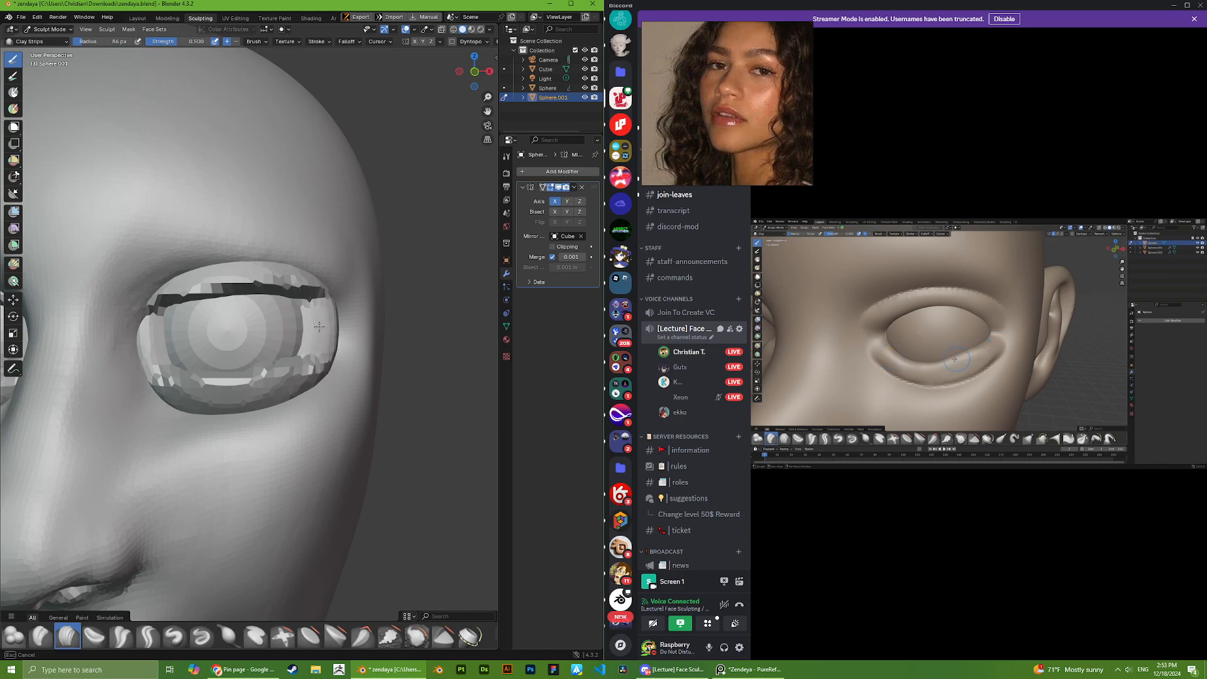
scroll(319, 327, "down", 6)
scroll(189, 377, "up", 7)
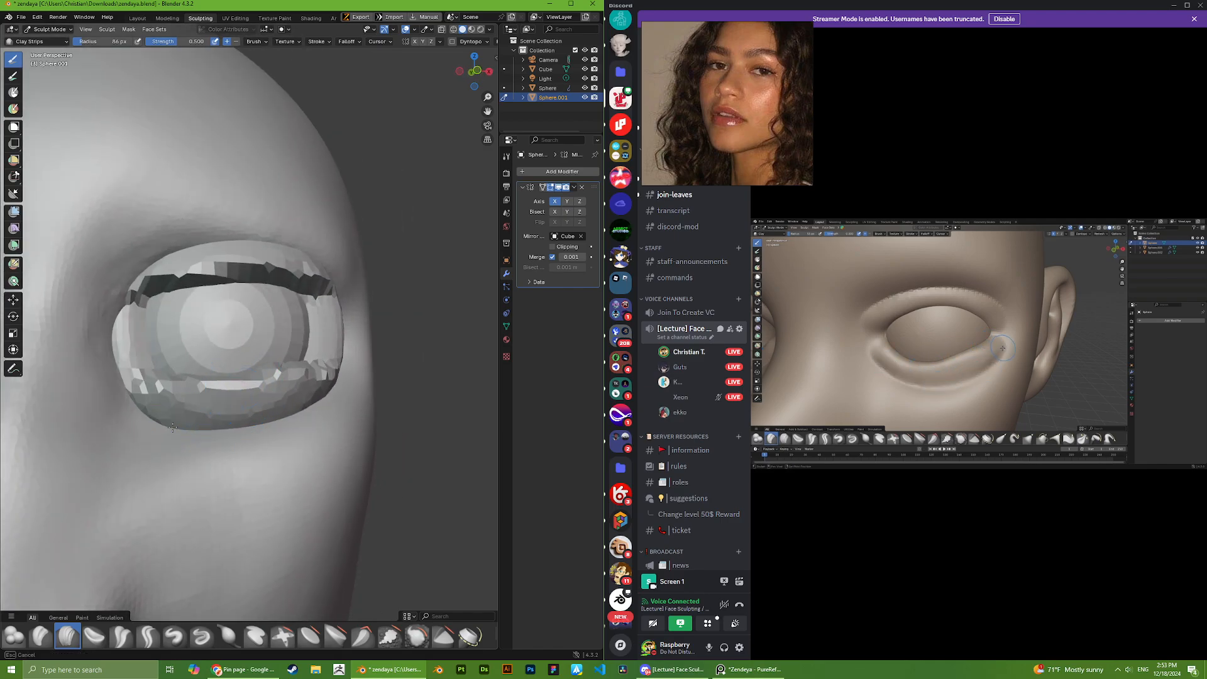
left_click_drag(160, 423, 152, 455)
mouse_move(160, 428)
left_mouse_down()
mouse_move(205, 420)
mouse_move(201, 433)
mouse_move(159, 442)
left_mouse_up()
middle_click_drag(270, 424, 239, 419)
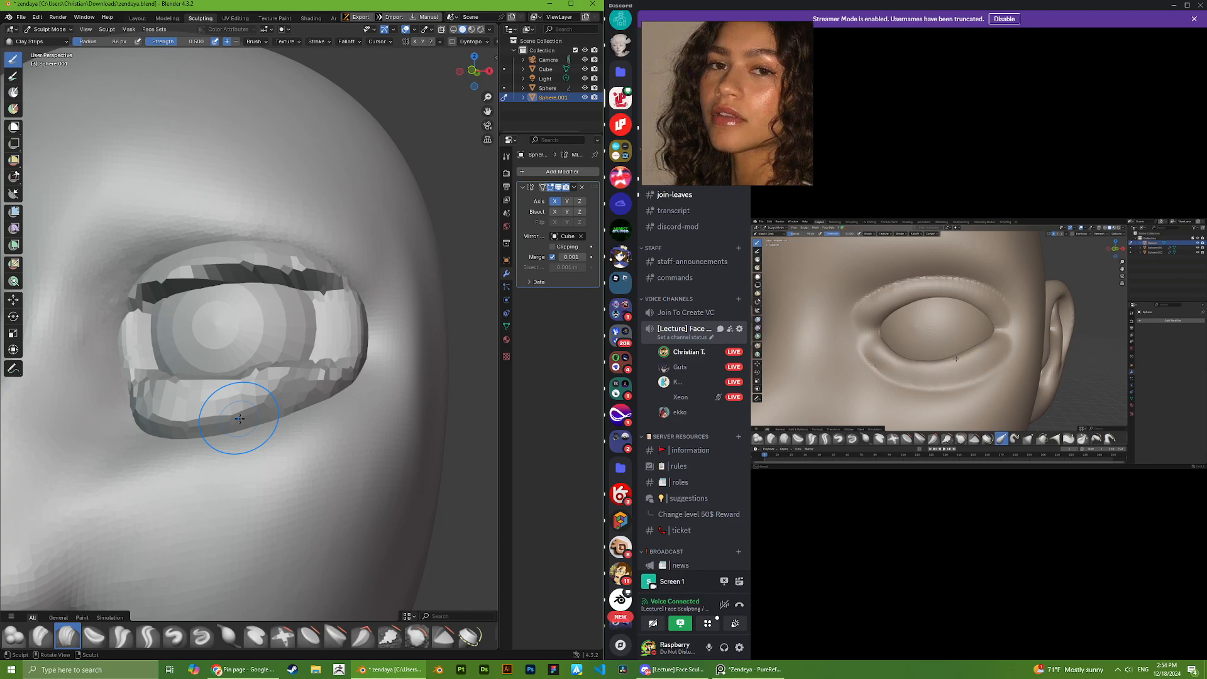
mouse_move(205, 365)
middle_mouse_down()
mouse_move(295, 352)
mouse_move(340, 328)
mouse_move(369, 345)
middle_mouse_up()
middle_click_drag(224, 426, 189, 398)
middle_click_drag(288, 402, 304, 413)
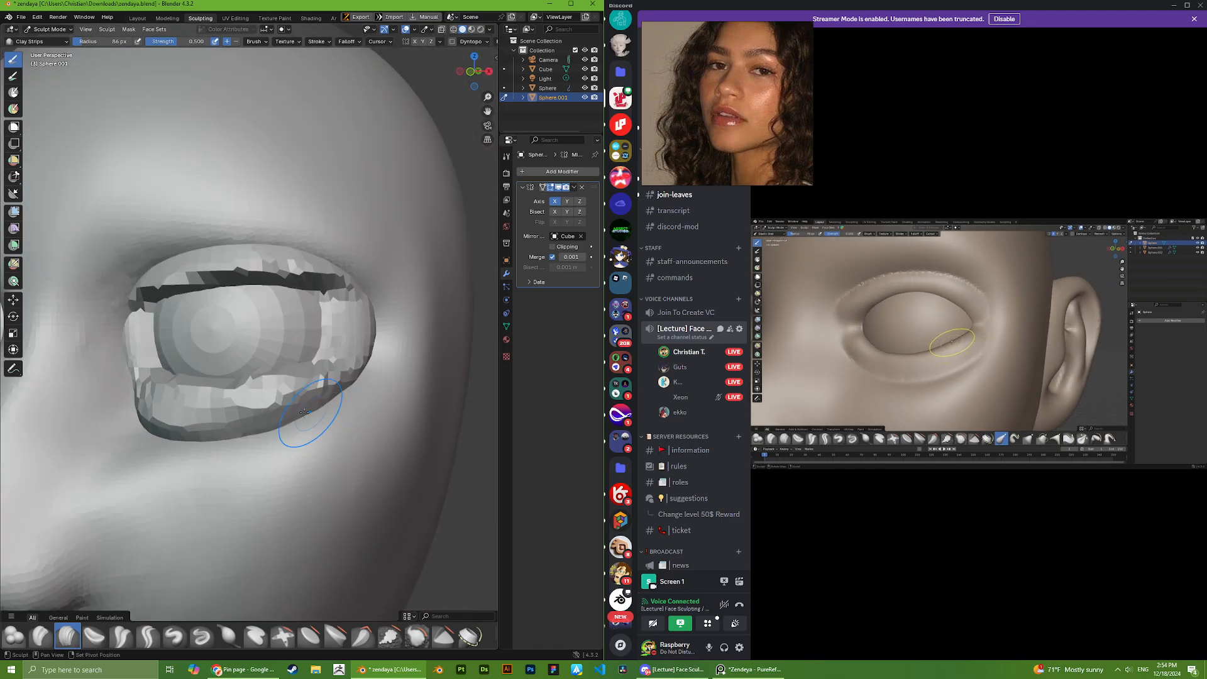
mouse_move(333, 374)
middle_mouse_down()
mouse_move(175, 445)
mouse_move(129, 403)
mouse_move(114, 359)
middle_mouse_up()
mouse_move(153, 310)
middle_mouse_down()
mouse_move(237, 245)
mouse_move(239, 262)
middle_mouse_up()
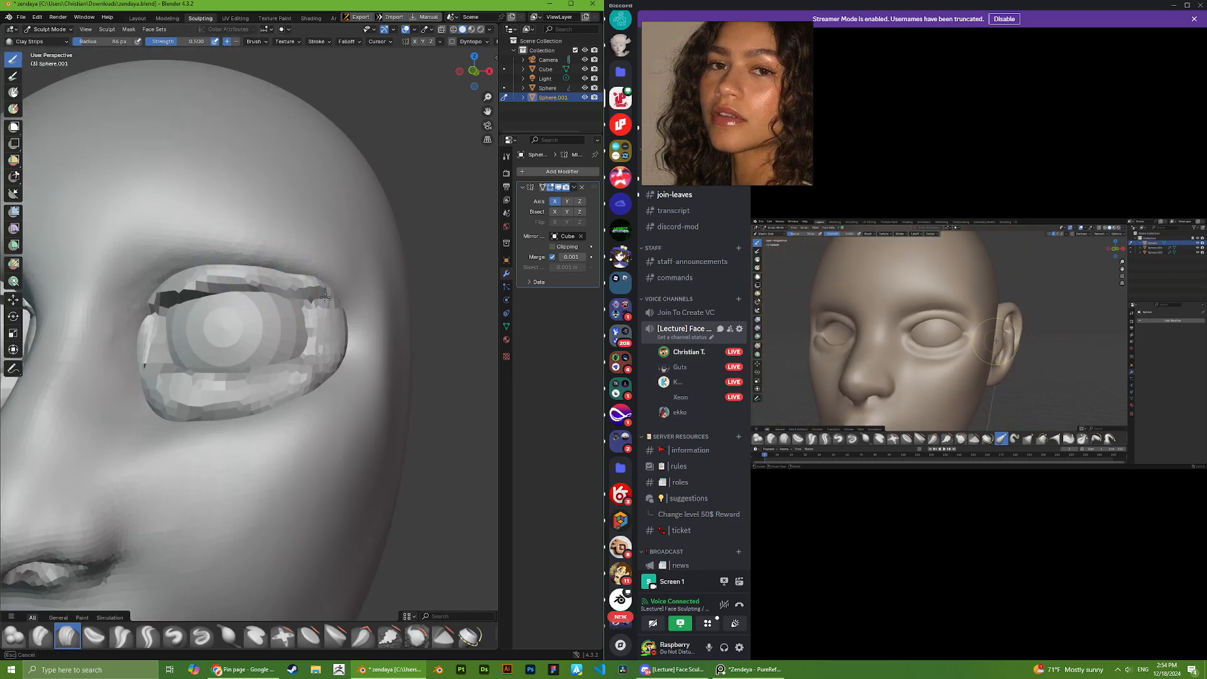
- Open another participant's screen share from the lecture voice channel in Discord
mouse_move(724, 397)
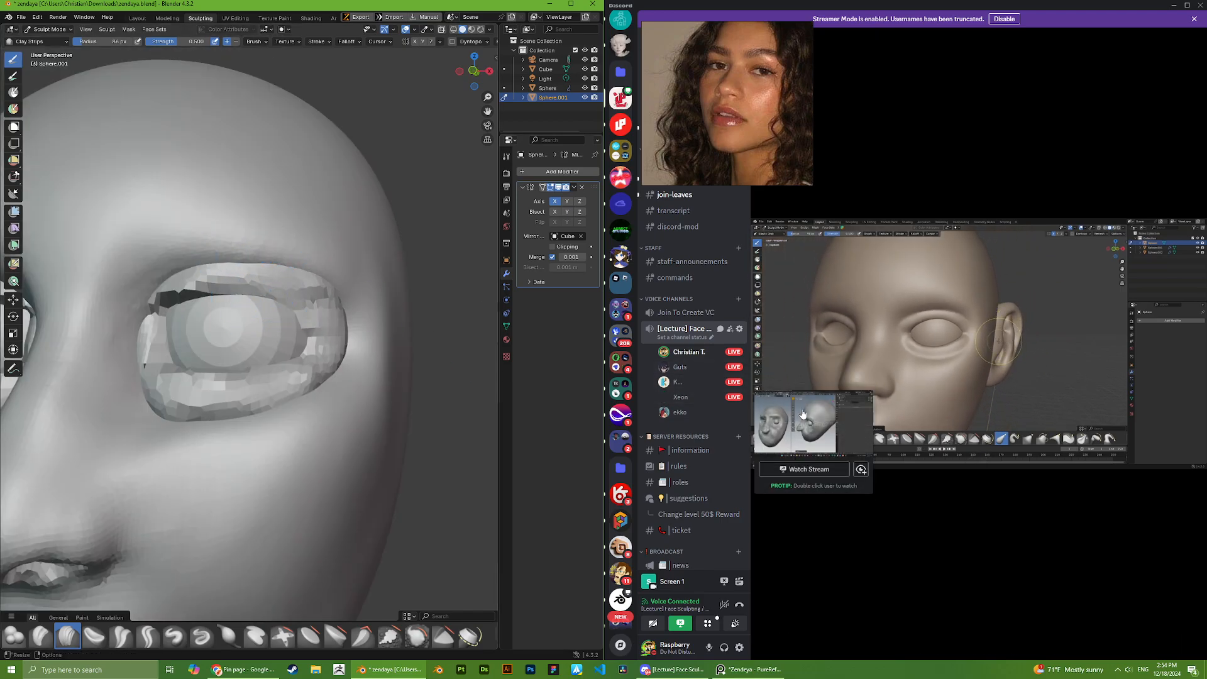
left_click(811, 469)
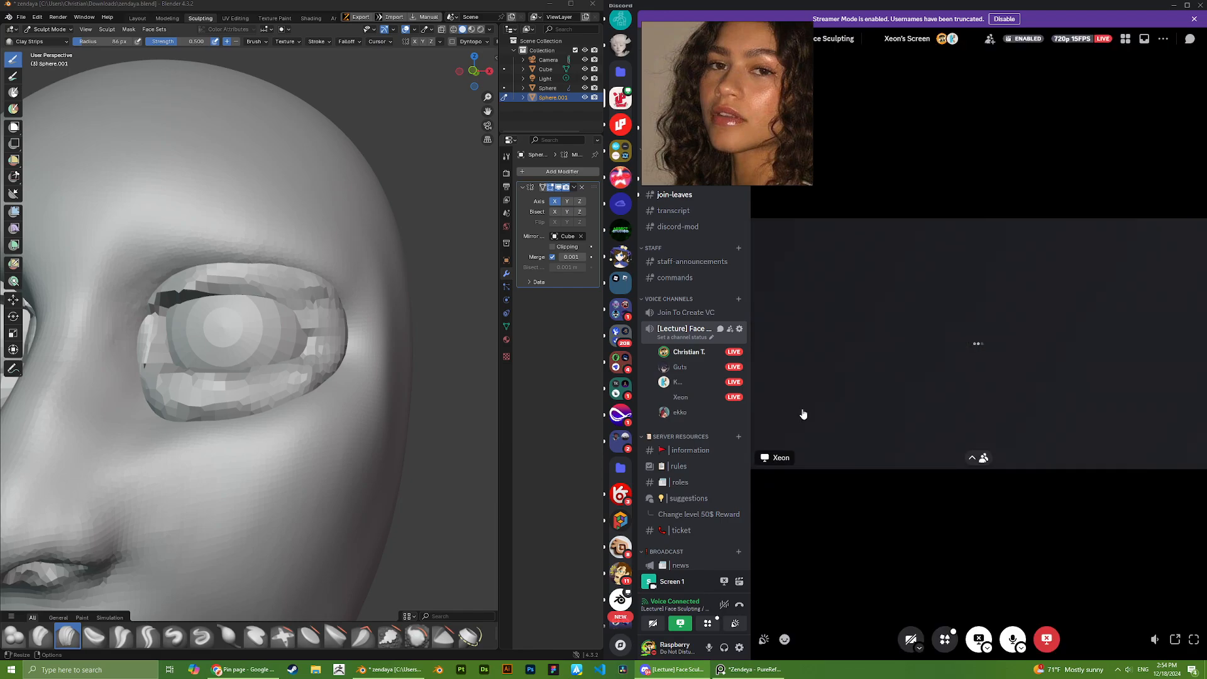
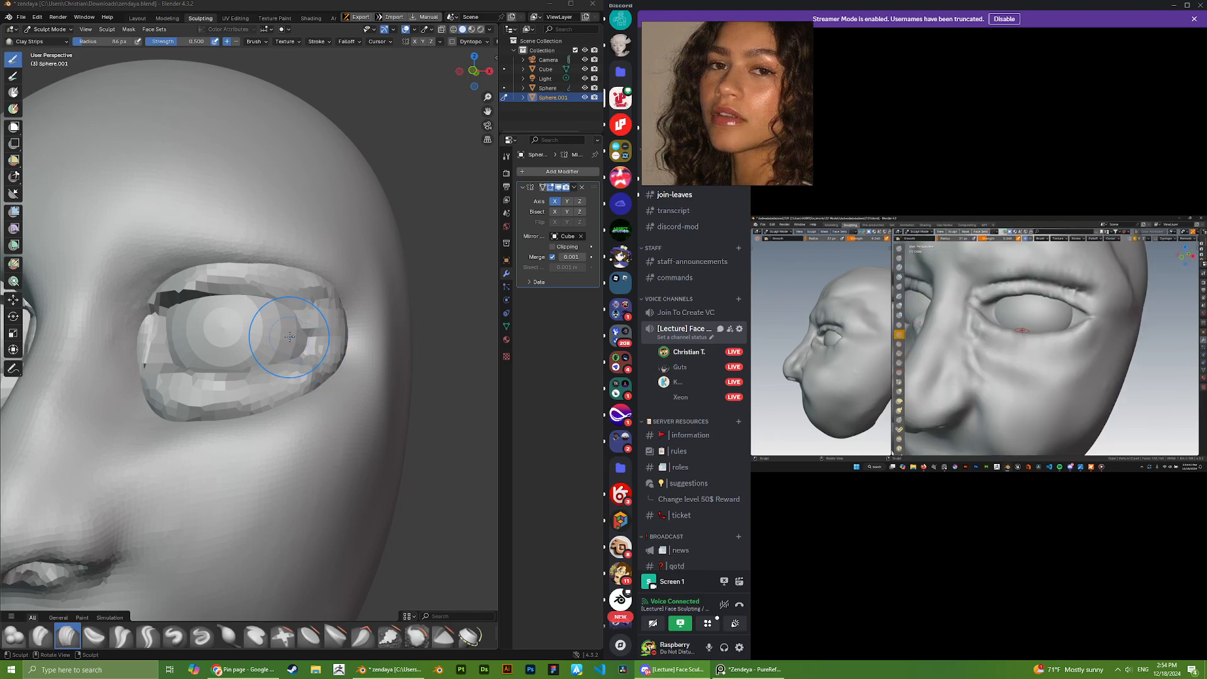
- Browse the PureRef reference board, examining the head-construction drawings and the overview of portrait photos
scroll(718, 88, "down", 3)
middle_click_drag(719, 88, 713, 100)
scroll(710, 101, "down", 6)
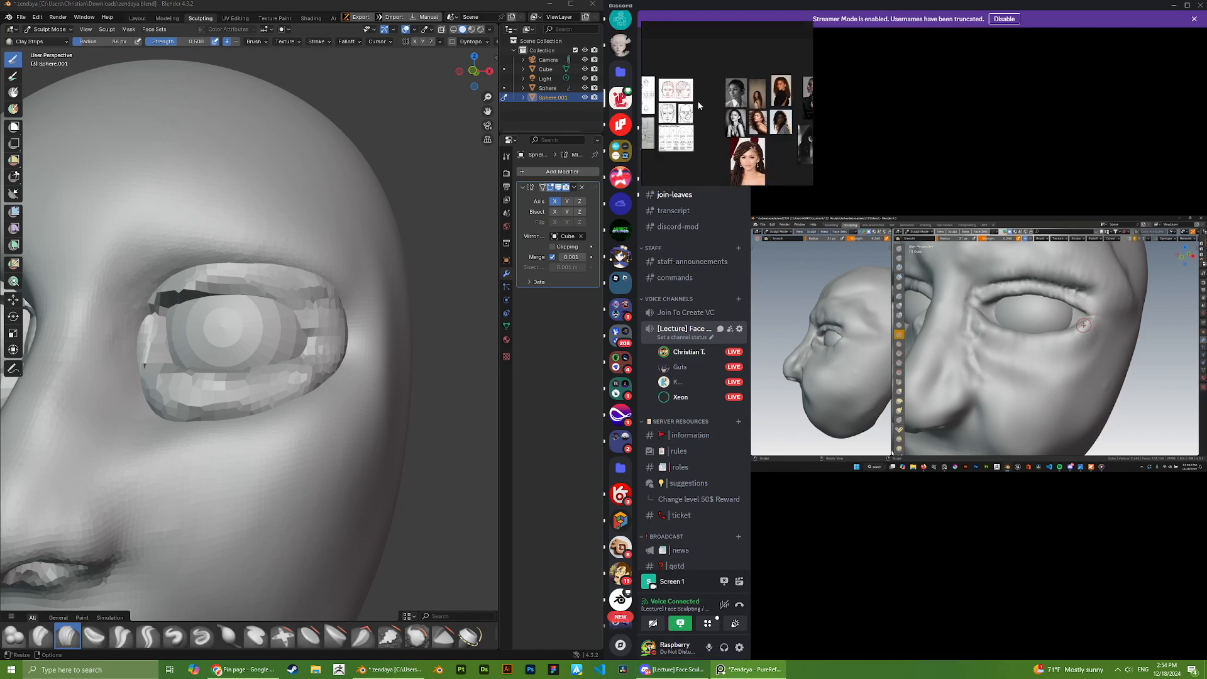
scroll(704, 105, "up", 6)
scroll(706, 125, "up", 4)
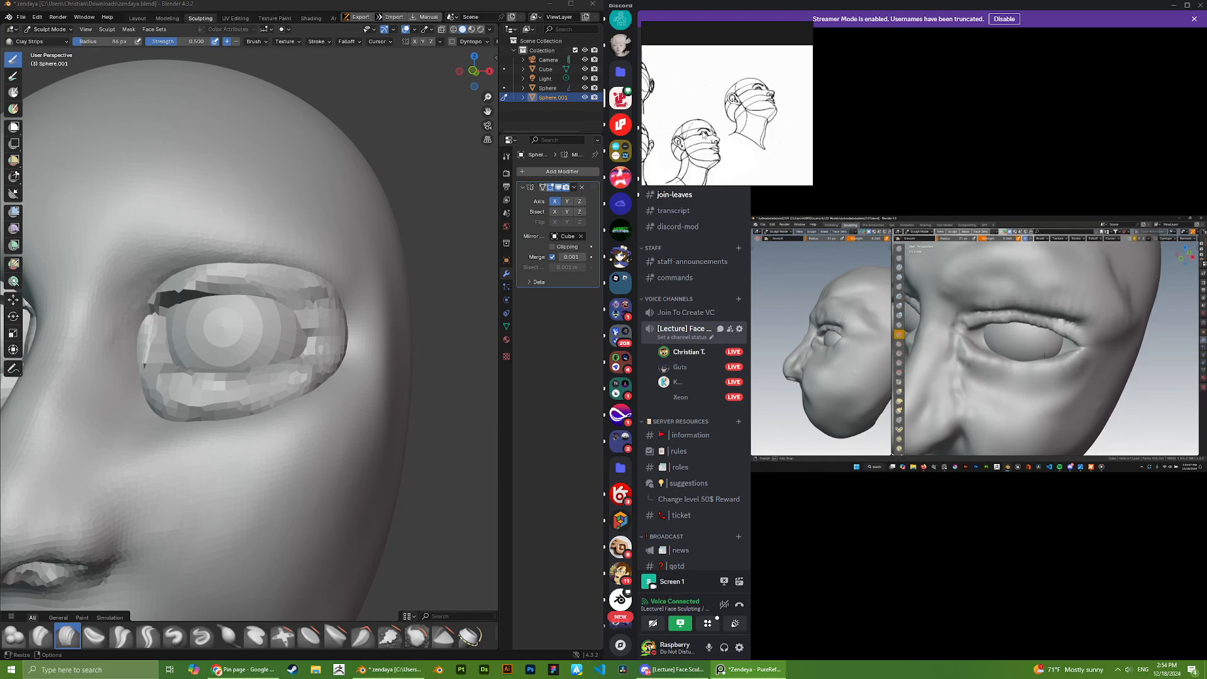
middle_click_drag(700, 105, 748, 103)
scroll(714, 110, "up", 2)
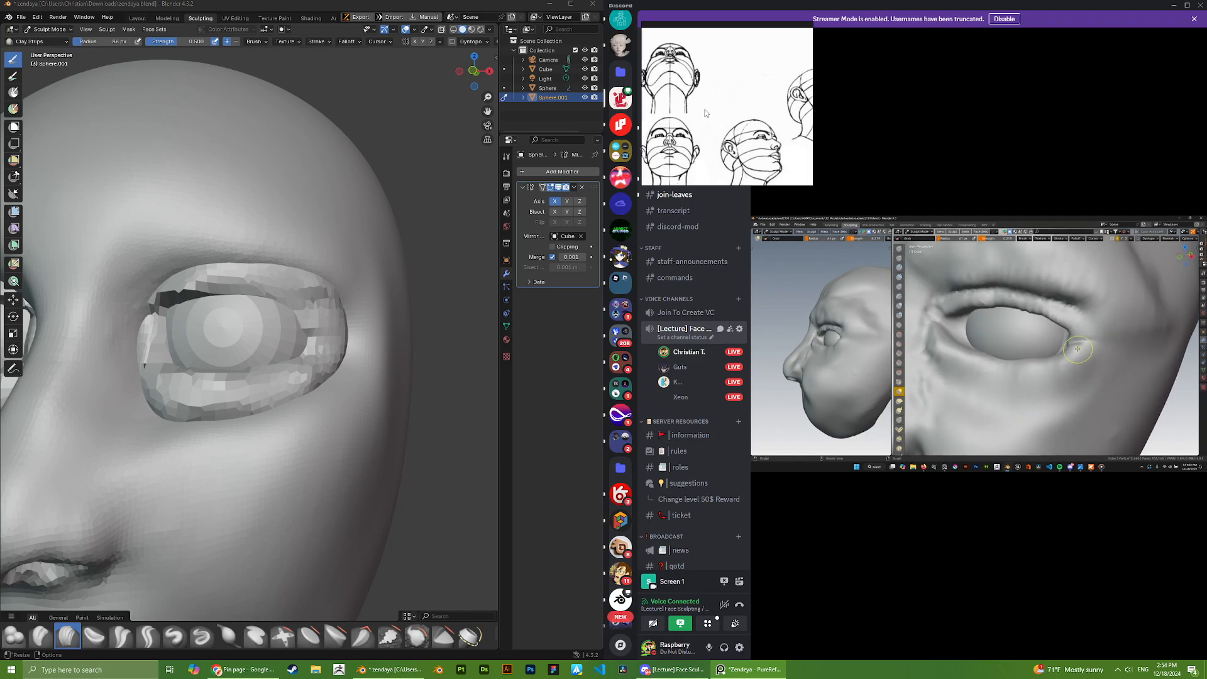
scroll(705, 113, "down", 6)
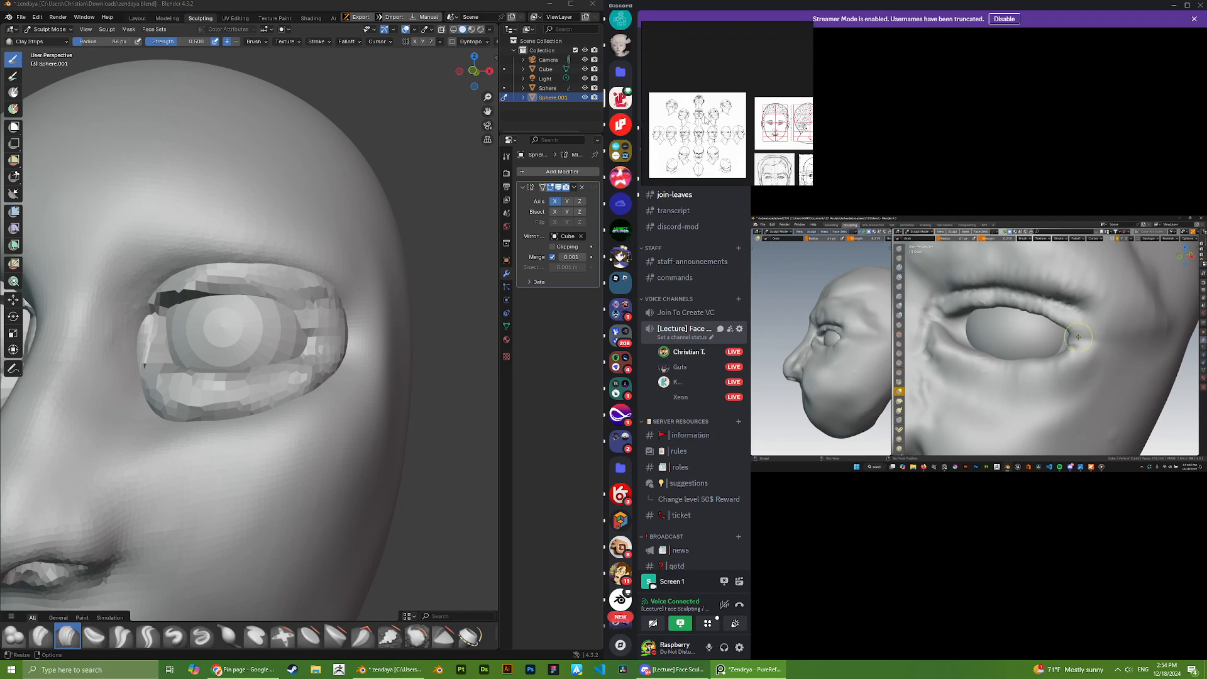
scroll(734, 126, "down", 3)
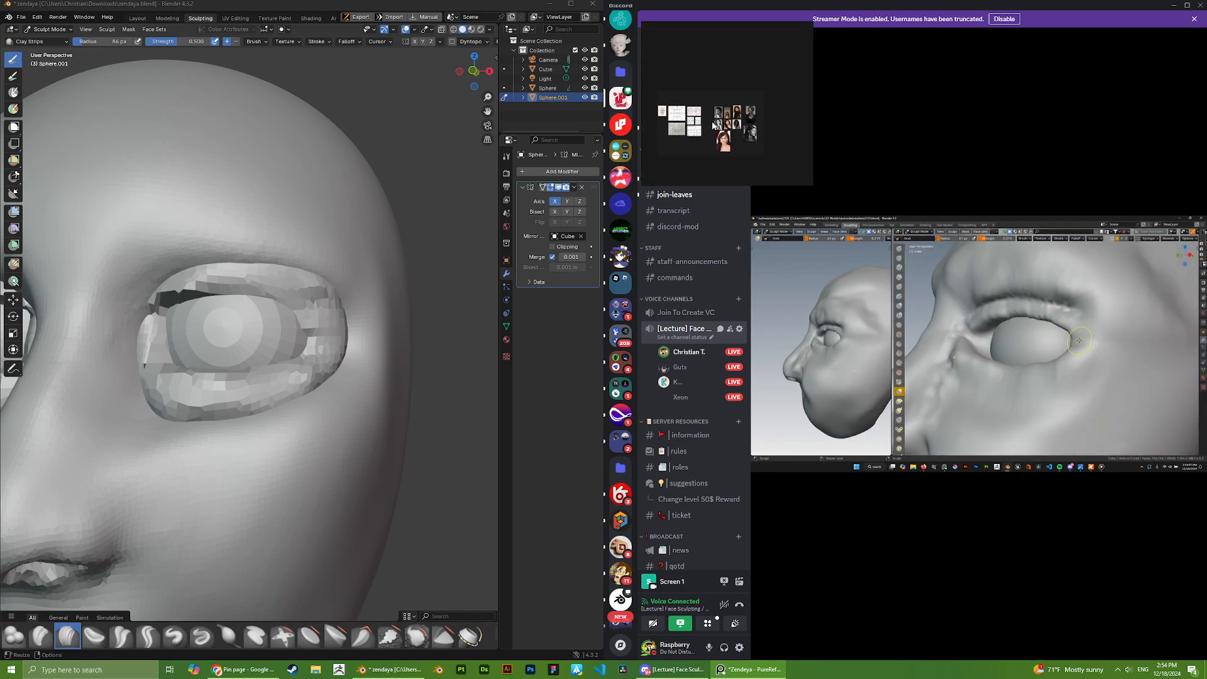
scroll(738, 122, "up", 4)
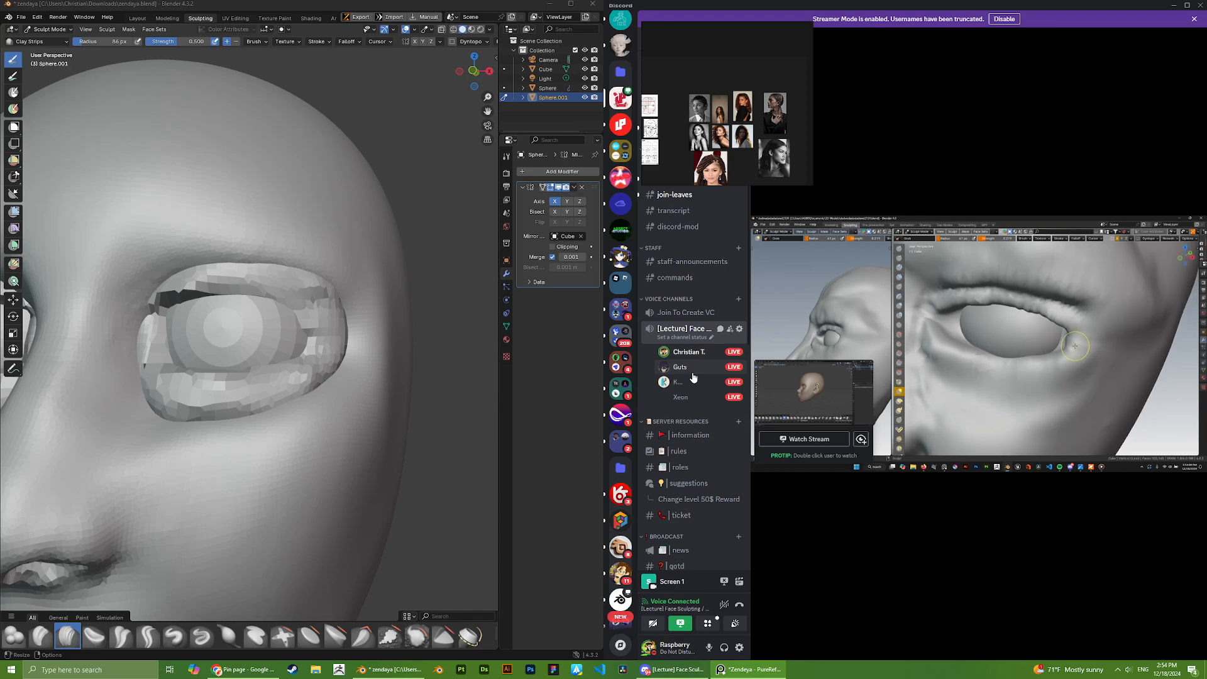
- Switch between other participants' screen shares in Discord to check their head and eyelid sculpts
mouse_move(699, 381)
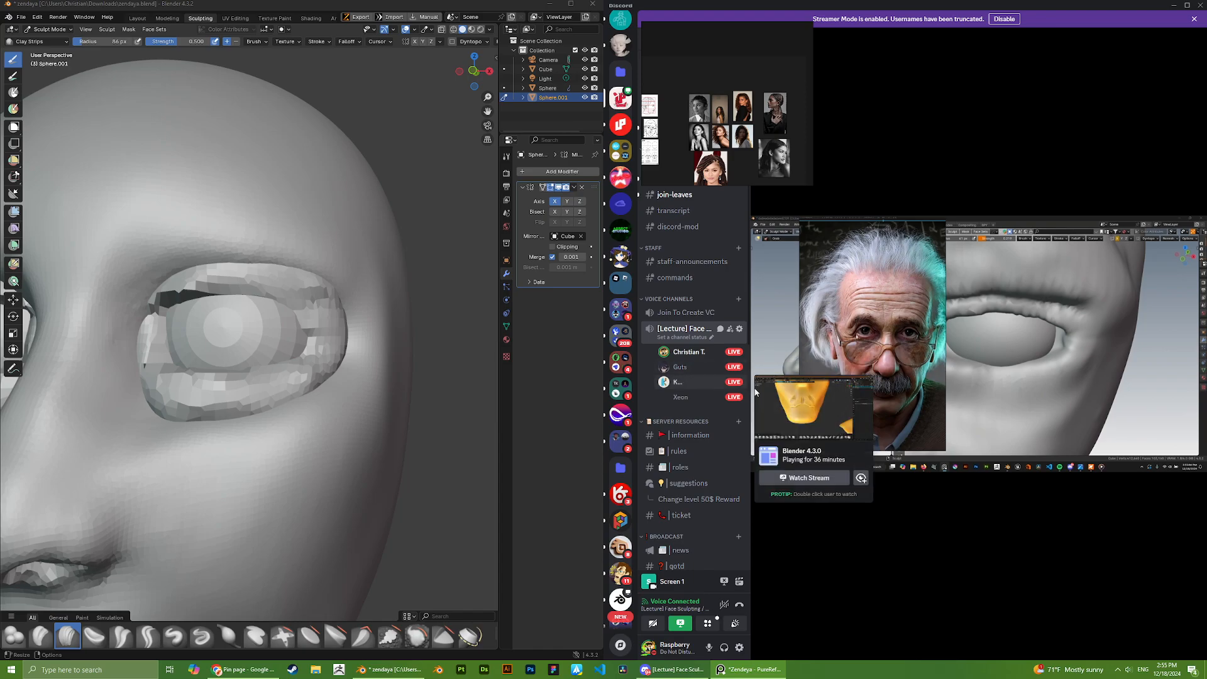
left_click(794, 396)
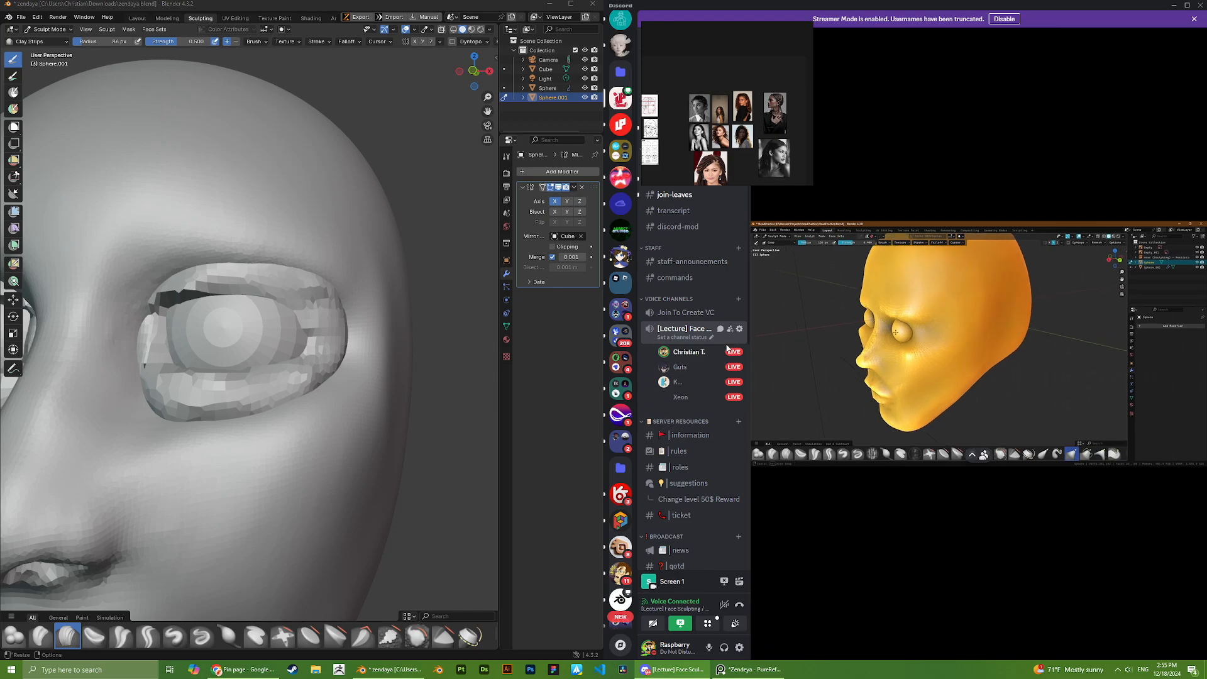
left_click(759, 376)
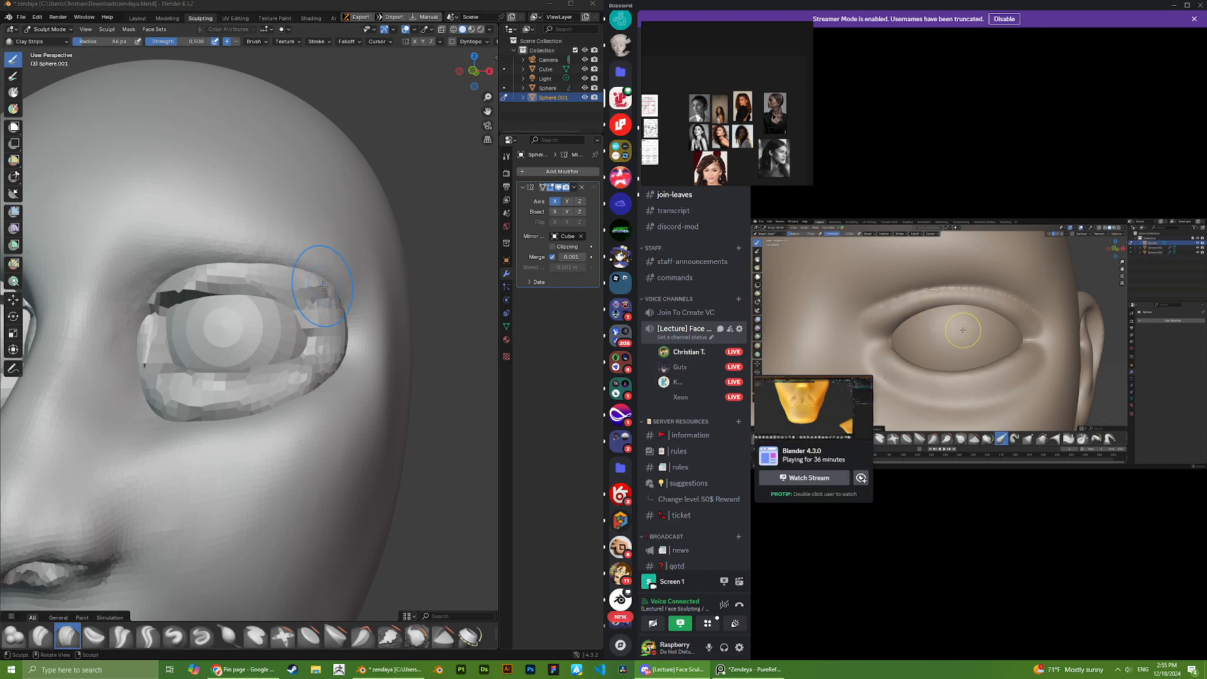
middle_click_drag(362, 344, 318, 350)
scroll(342, 346, "up", 3)
left_click_drag(382, 333, 356, 286)
key("ctrl+z")
scroll(314, 346, "down", 3)
- Switch to the Grab brush and repeatedly refine the voxel size of the eyelid mesh, remeshing it to a denser, smoother surface
mouse_move(301, 353)
middle_mouse_down()
mouse_move(251, 345)
mouse_move(375, 340)
middle_mouse_up()
scroll(340, 339, "down", 2)
key("g")
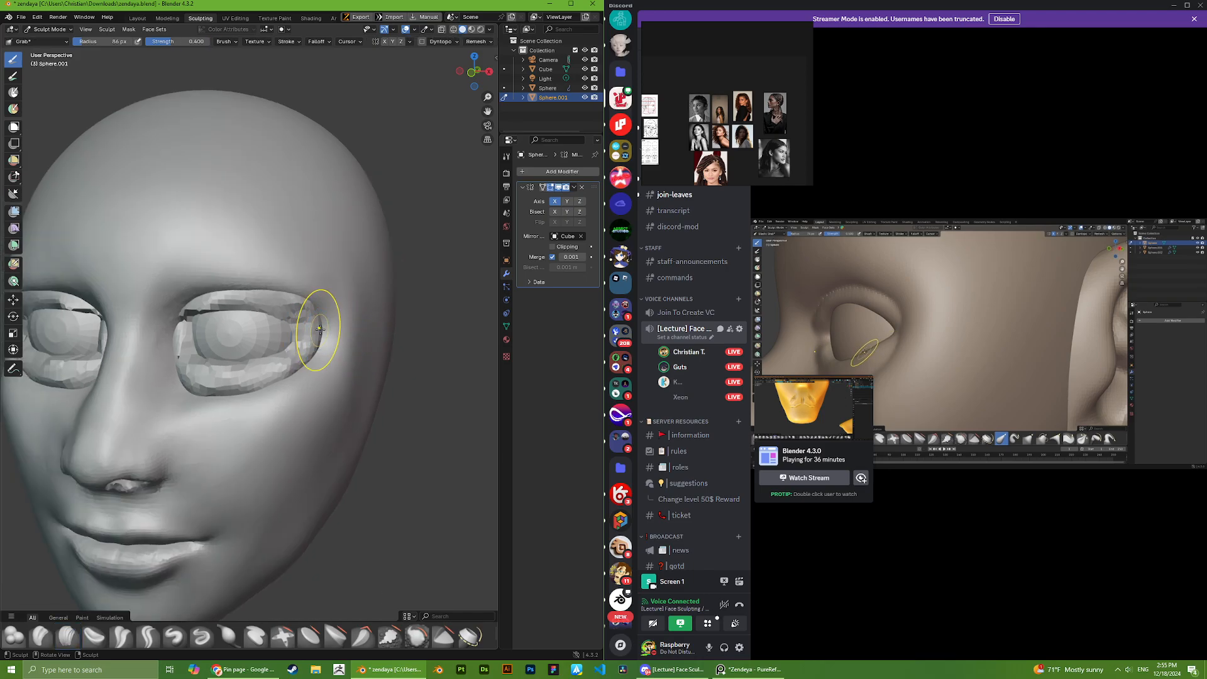
scroll(296, 283, "up", 3)
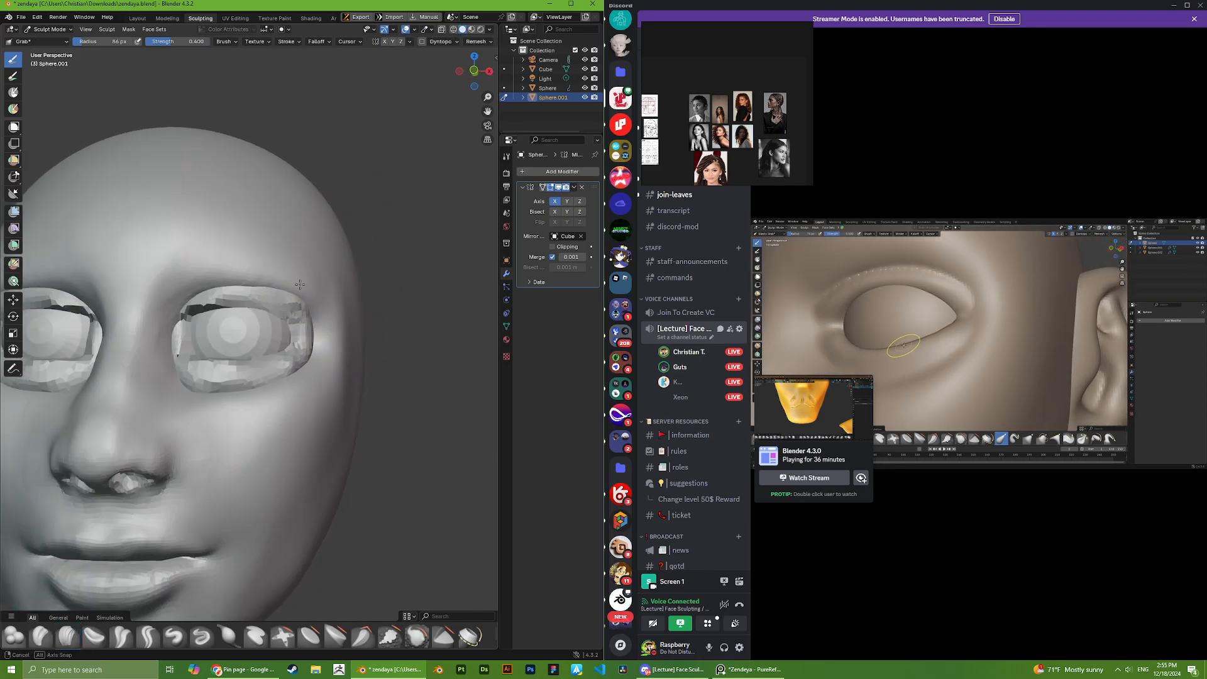
scroll(215, 288, "up", 3)
middle_click_drag(215, 289, 239, 293)
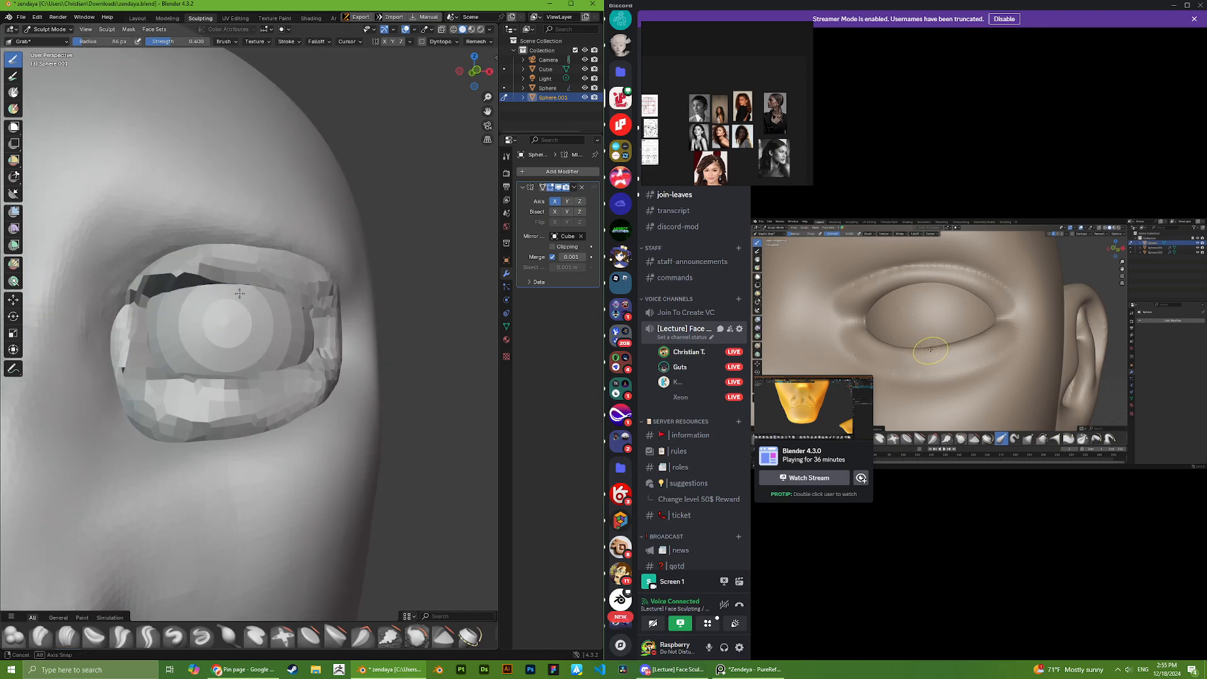
key("r")
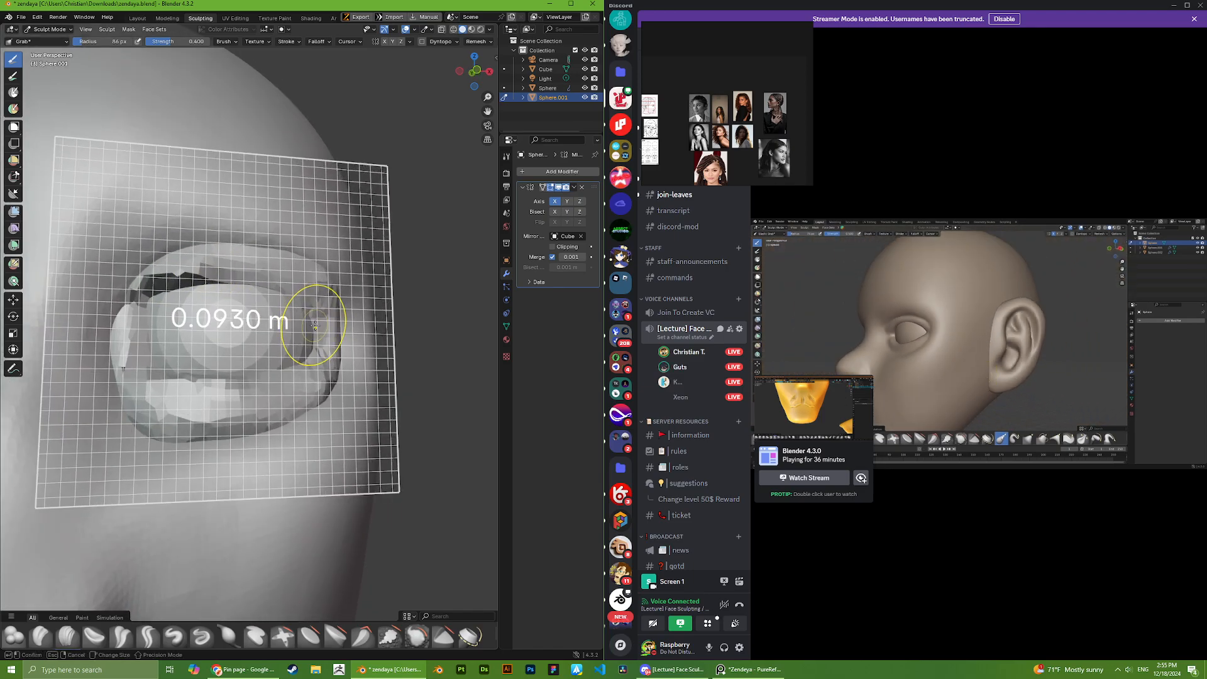
left_click(265, 338)
key("ctrl+r")
key("r")
left_click(320, 315)
key("ctrl+r")
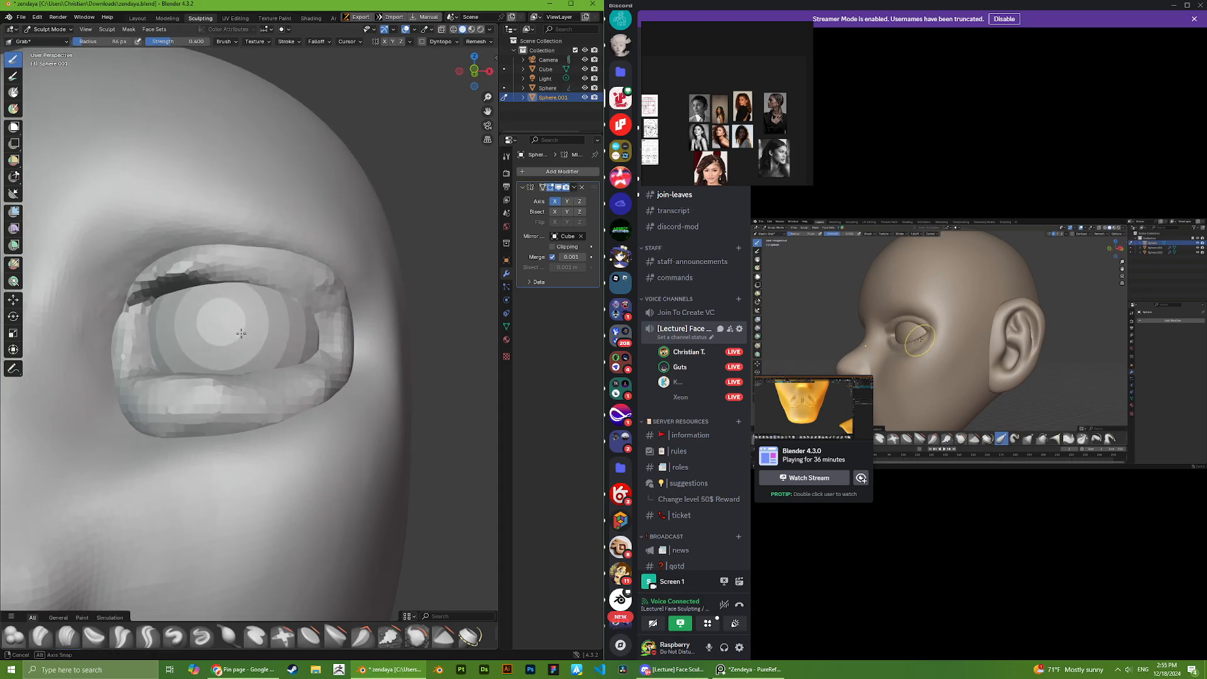
key("r")
left_click(276, 327)
key("ctrl+r")
mouse_move(247, 342)
middle_mouse_down()
mouse_move(293, 337)
mouse_move(267, 330)
middle_mouse_up()
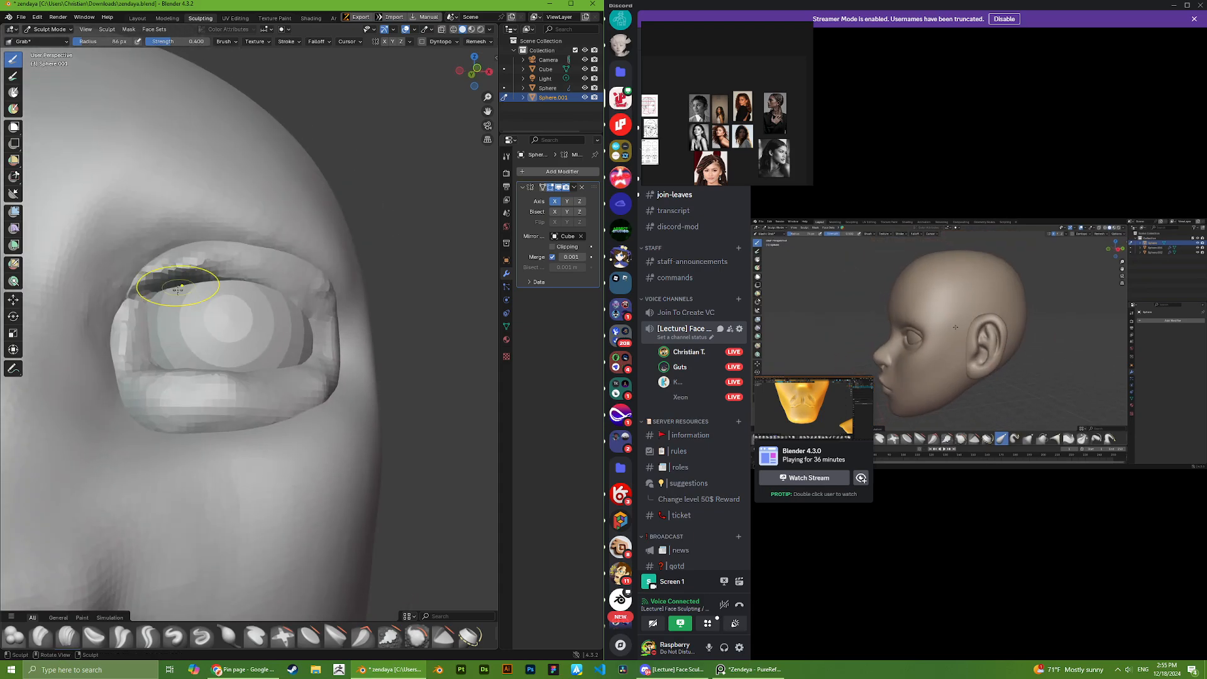
- Build up the inner edge of the upper eyelid with the Clay Strips brush to cover the gap above the eyeball
scroll(120, 525, "up", 2)
scroll(98, 316, "up", 1)
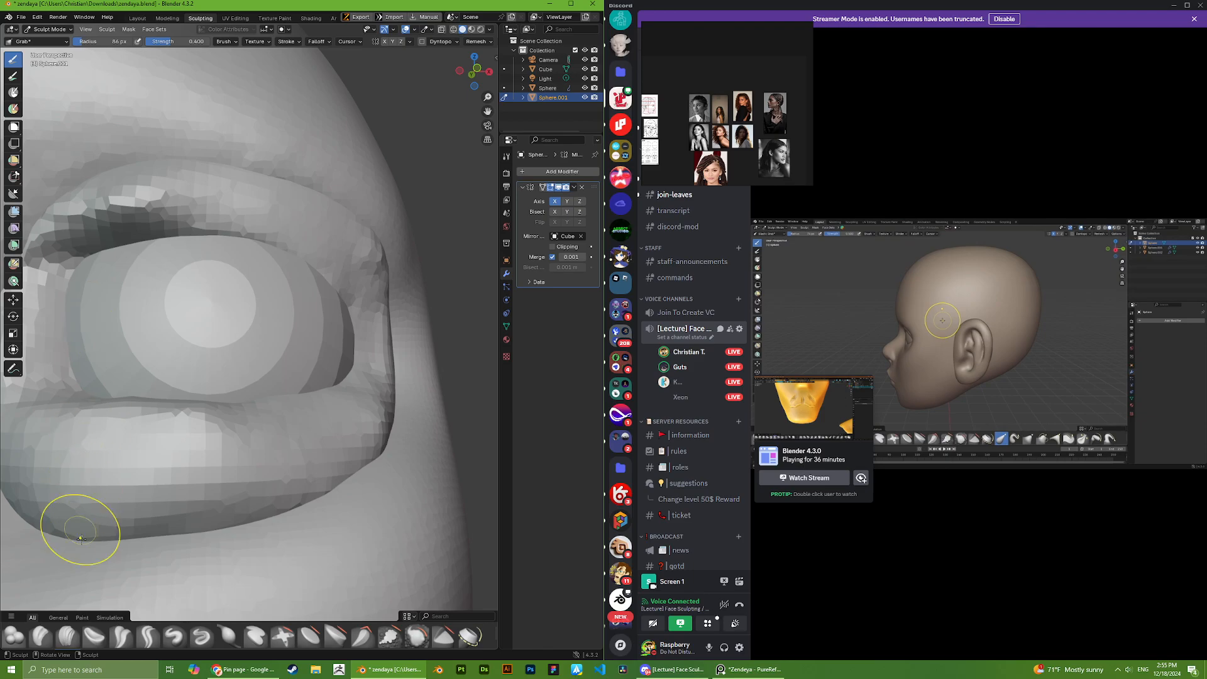
left_click(64, 635)
mouse_move(63, 292)
left_mouse_down()
mouse_move(84, 264)
mouse_move(184, 249)
left_mouse_up()
scroll(131, 313, "down", 3)
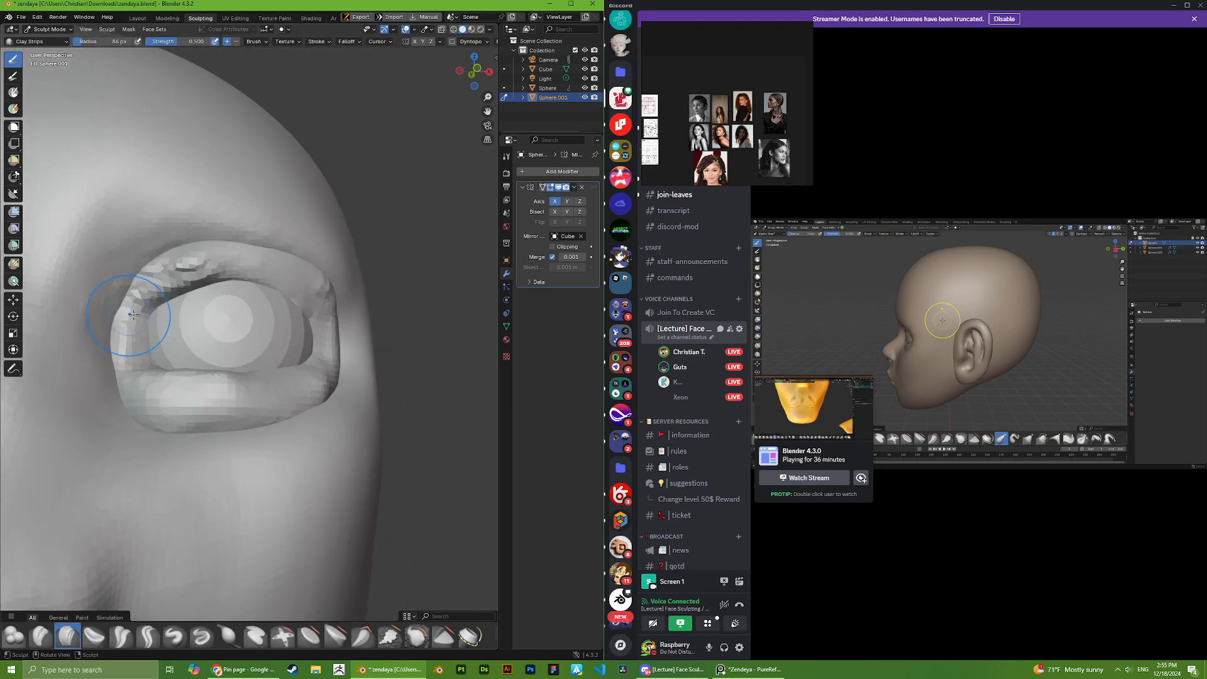
middle_click_drag(133, 315, 113, 327)
scroll(213, 283, "up", 3)
mouse_move(201, 231)
left_mouse_down()
mouse_move(333, 229)
mouse_move(226, 211)
left_mouse_up()
mouse_move(286, 264)
middle_mouse_down()
mouse_move(306, 275)
mouse_move(105, 166)
mouse_move(251, 350)
middle_mouse_up()
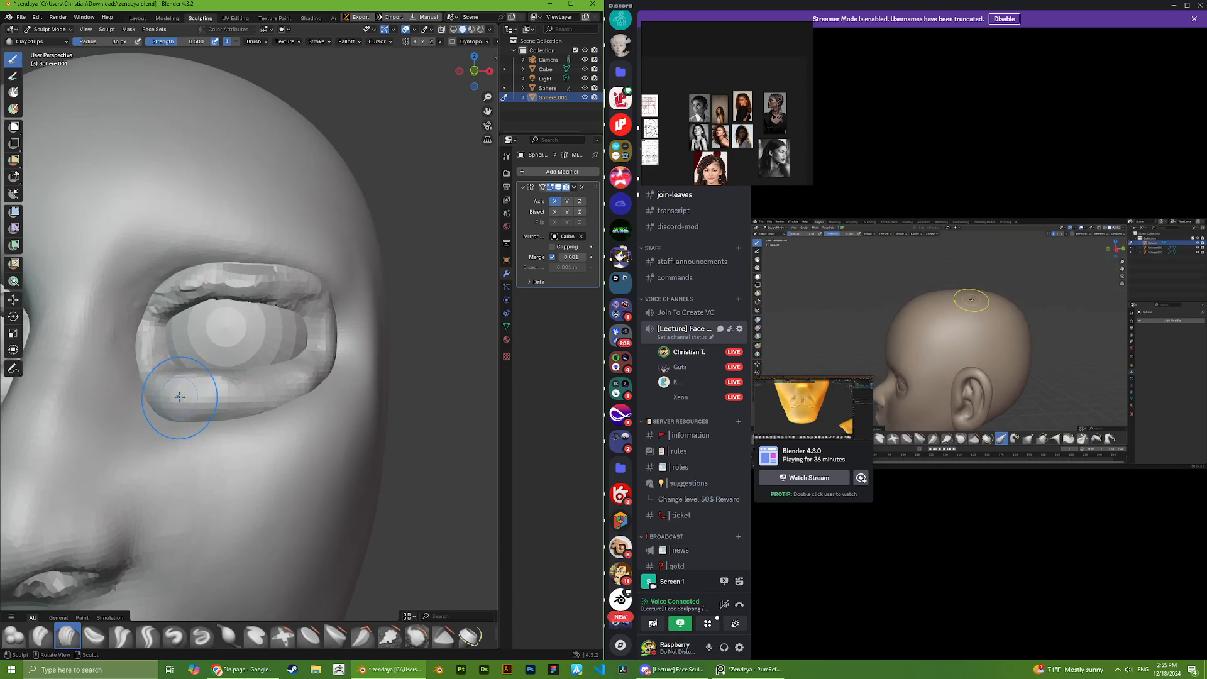
- Pull the lower eyelid's inner corner down and toward the nose with the Grab brush
scroll(188, 395, "down", 5)
middle_click_drag(236, 390, 233, 359)
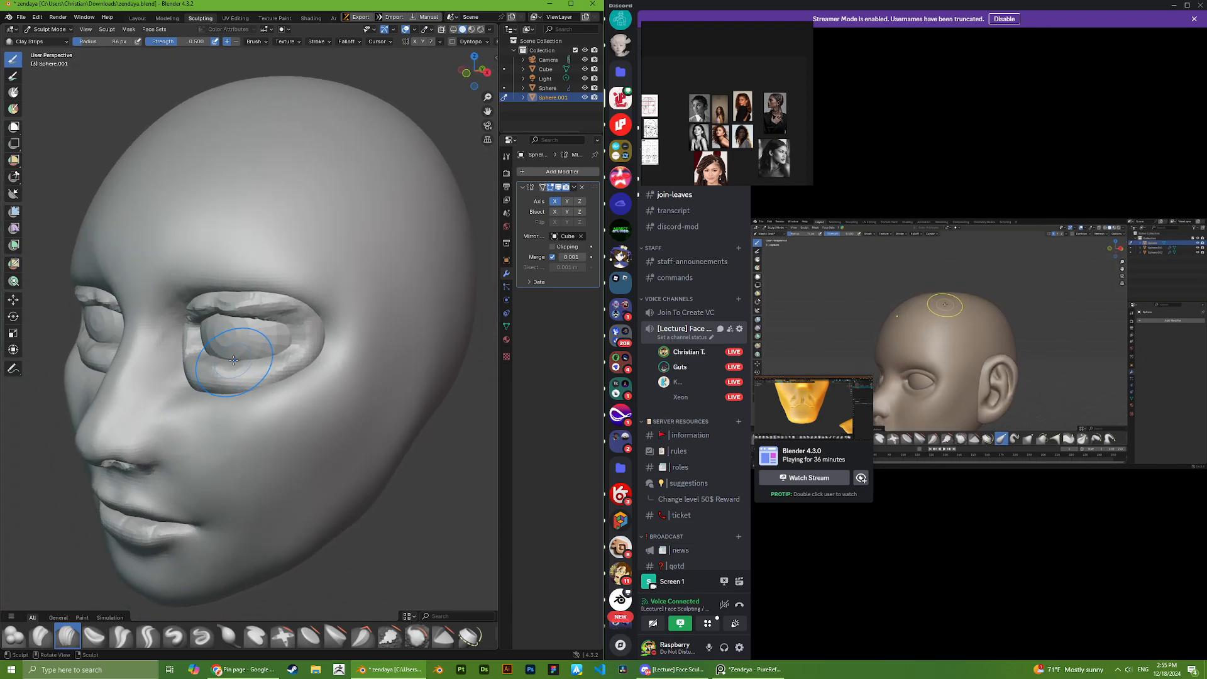
key("g")
left_click_drag(211, 380, 194, 336)
mouse_move(200, 337)
middle_mouse_down()
mouse_move(189, 358)
mouse_move(202, 377)
middle_mouse_up()
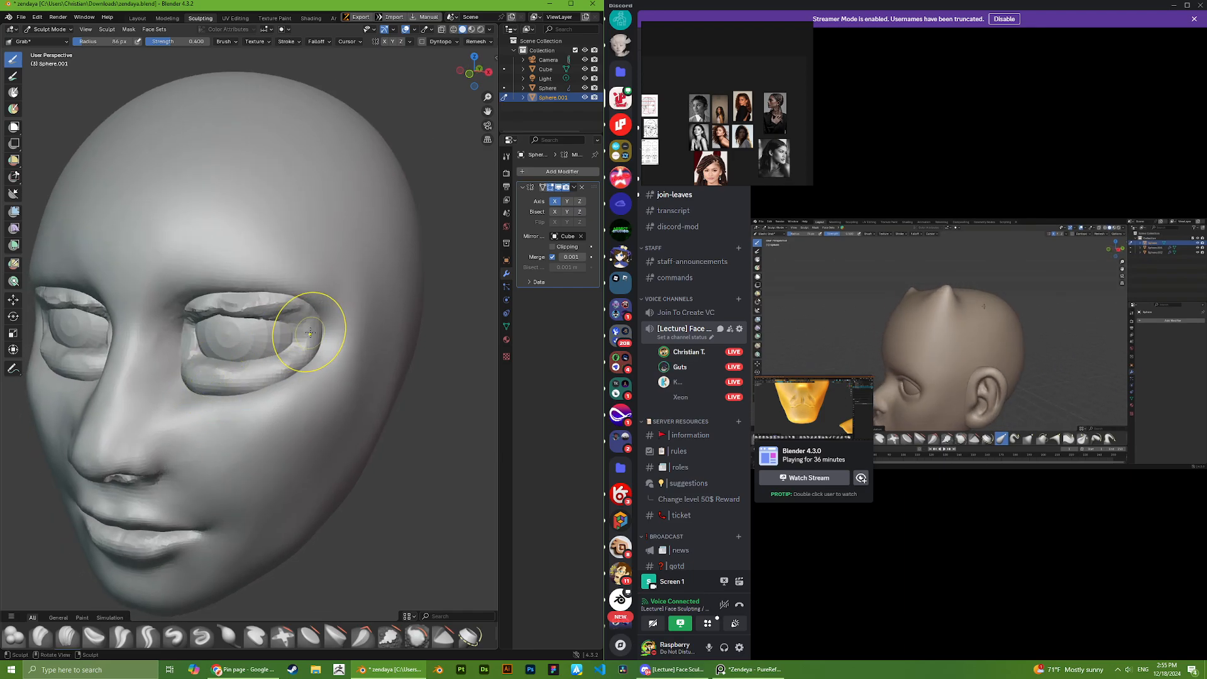
left_click_drag(216, 377, 169, 410)
middle_click_drag(169, 410, 220, 415)
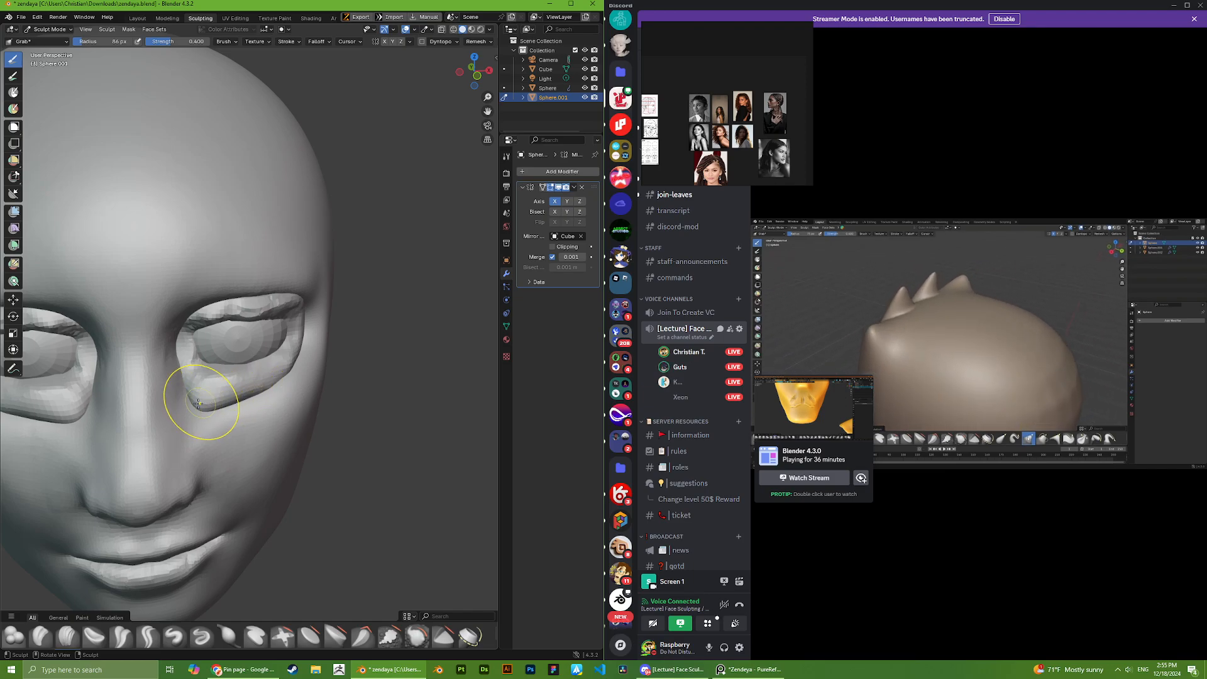
middle_click_drag(198, 402, 255, 367)
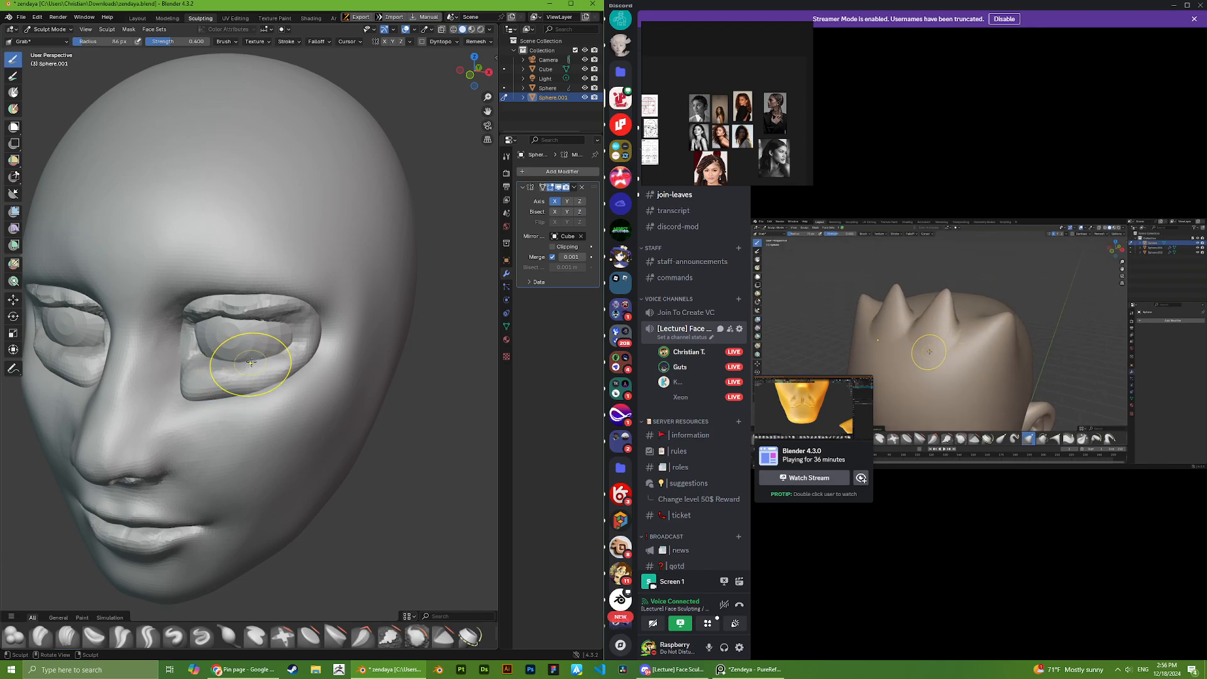
mouse_move(205, 409)
middle_mouse_down()
mouse_move(206, 377)
mouse_move(249, 374)
middle_mouse_up()
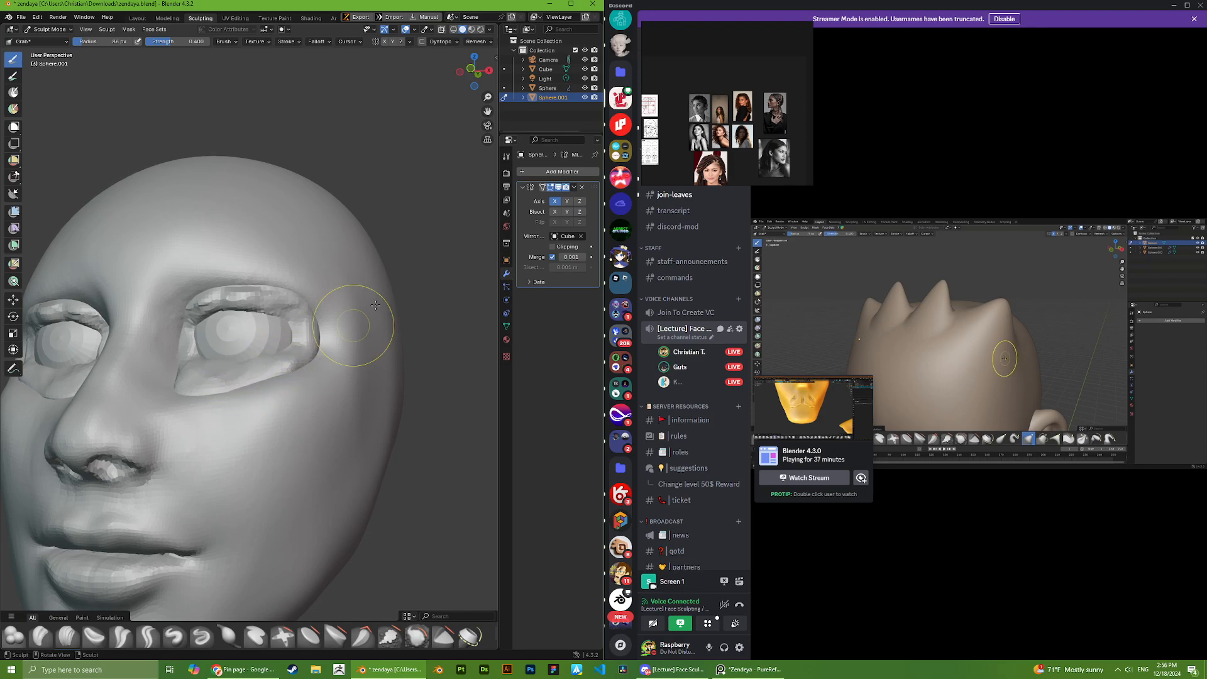
- Examine the eyelids from several angles and compare them with the black-and-white three-quarter portrait on the reference board
scroll(261, 333, "up", 4)
scroll(134, 374, "down", 3)
middle_click_drag(134, 375, 291, 291)
mouse_move(211, 330)
middle_mouse_down()
mouse_move(309, 334)
mouse_move(270, 365)
mouse_move(338, 353)
mouse_move(210, 336)
mouse_move(276, 327)
mouse_move(253, 336)
middle_mouse_up()
scroll(264, 342, "down", 6)
scroll(301, 341, "up", 4)
scroll(265, 367, "up", 4)
key("c")
scroll(339, 353, "down", 4)
scroll(702, 98, "up", 3)
scroll(701, 99, "up", 4)
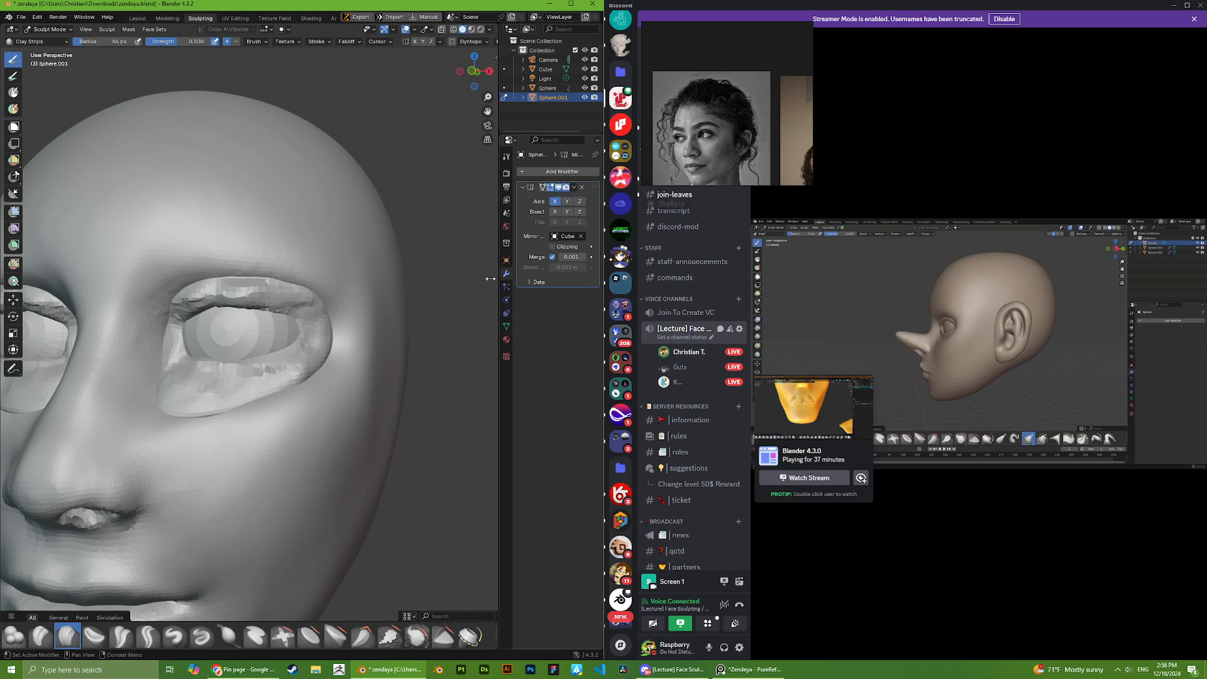
- Return to the Grab brush and adjust the eyelid shape while checking the whole head in three-quarter view
scroll(242, 372, "down", 2)
mouse_move(236, 381)
middle_mouse_down()
mouse_move(208, 376)
mouse_move(205, 403)
middle_mouse_up()
key("g")
mouse_move(216, 386)
middle_mouse_down()
mouse_move(213, 376)
mouse_move(266, 387)
mouse_move(153, 392)
mouse_move(302, 377)
mouse_move(264, 384)
mouse_move(336, 332)
mouse_move(299, 389)
mouse_move(254, 382)
middle_mouse_up()
mouse_move(302, 318)
middle_mouse_down("ctrl")
mouse_move(272, 300)
mouse_move(269, 321)
middle_mouse_up("ctrl")
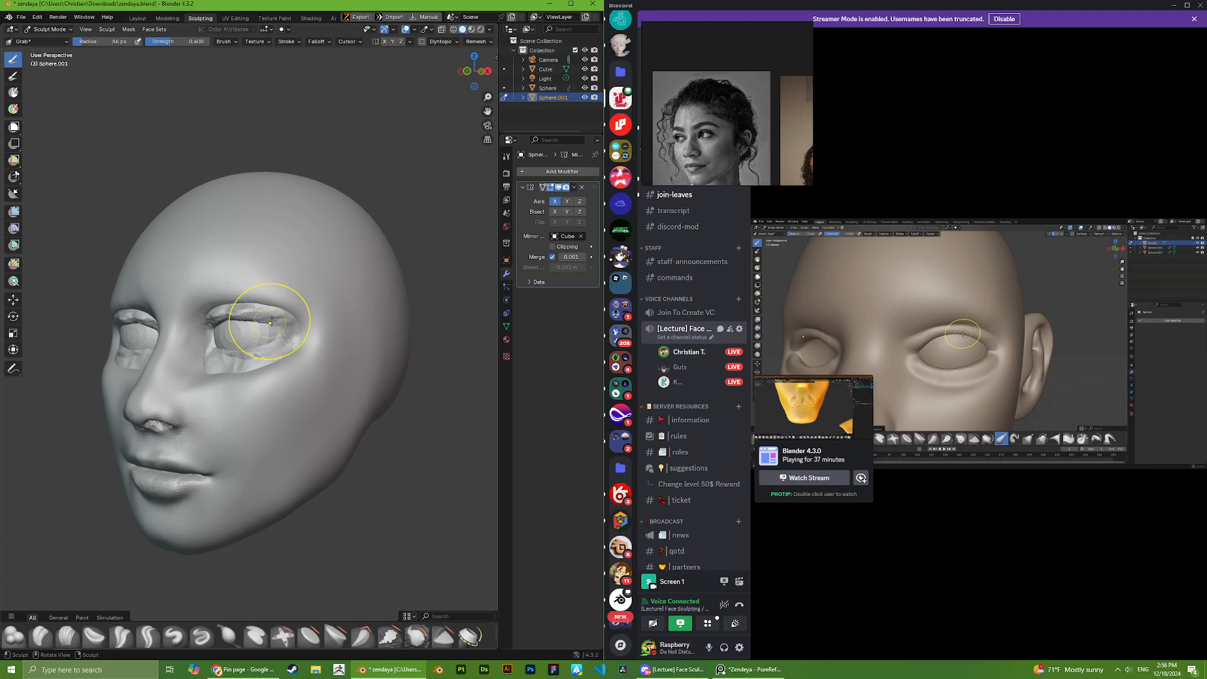
- Leave Sculpt Mode on the eyelid object and make the head mesh Cube the active object in Object Mode
left_click(548, 88)
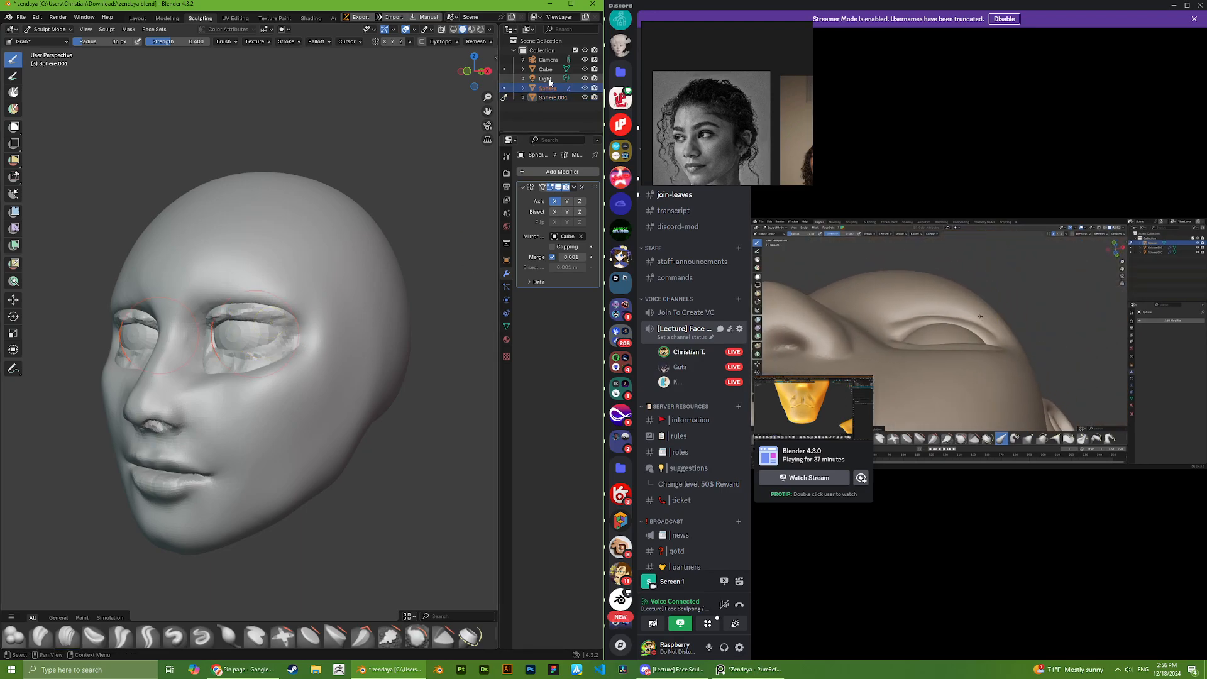
left_click(548, 78)
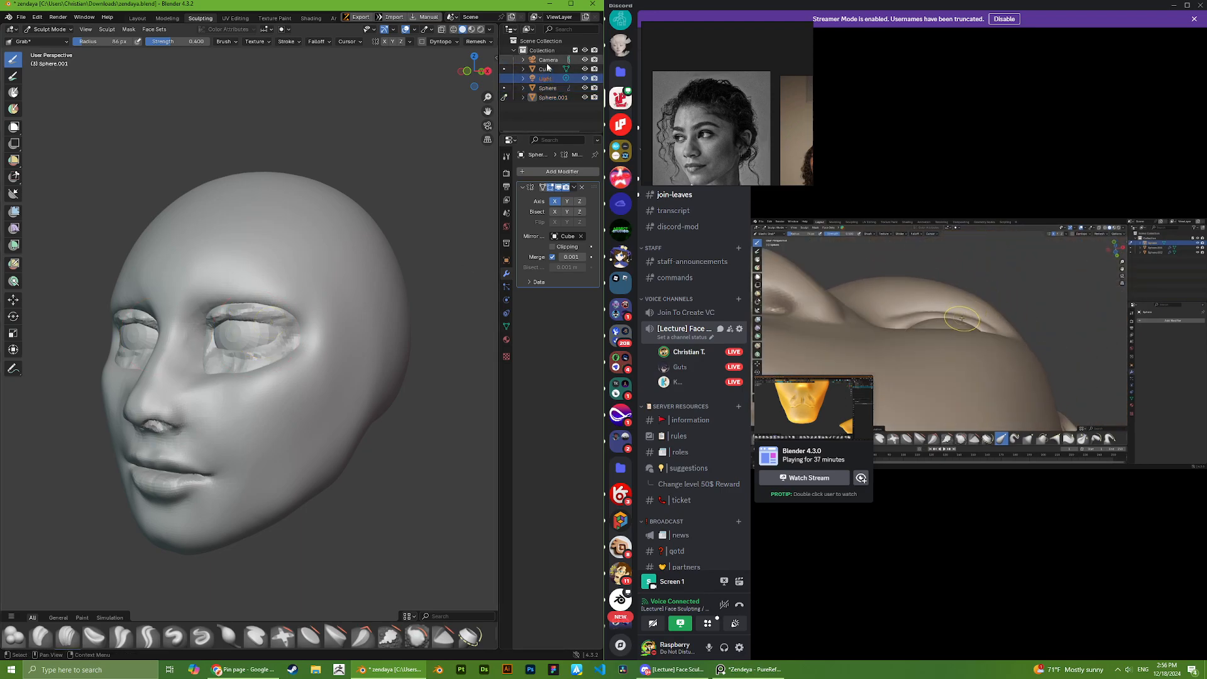
left_click(57, 40)
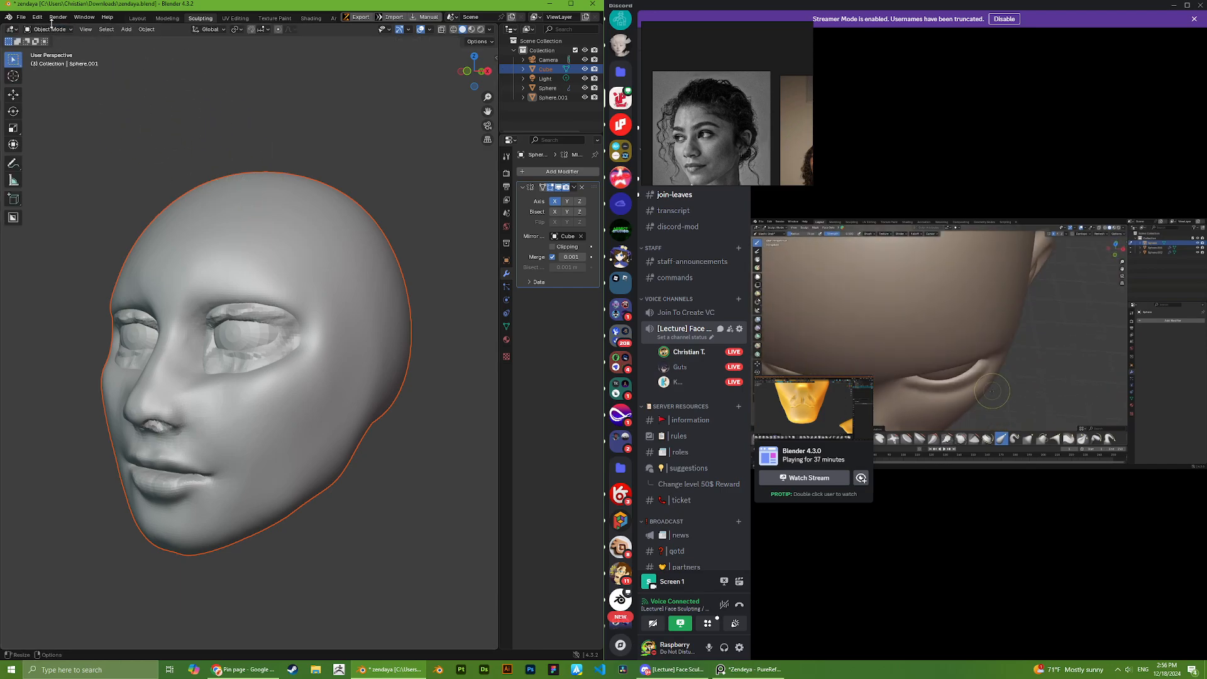
left_click(56, 30)
left_click(62, 61)
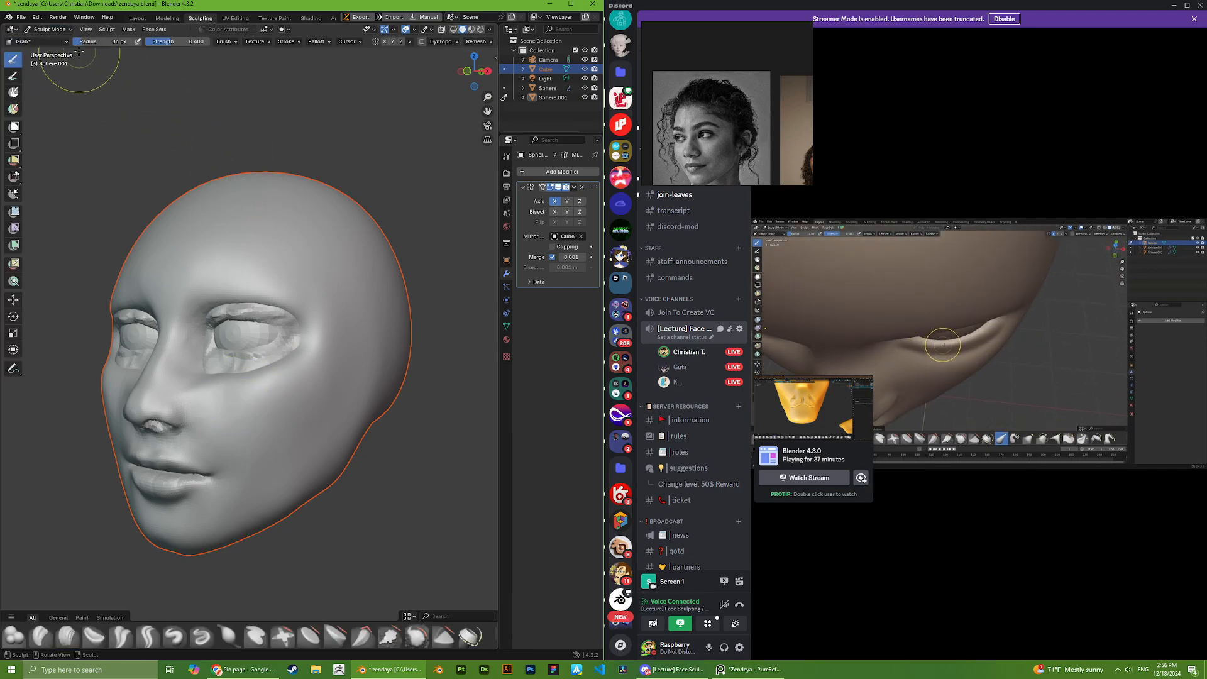
left_click(56, 29)
left_click(55, 39)
left_click(338, 227)
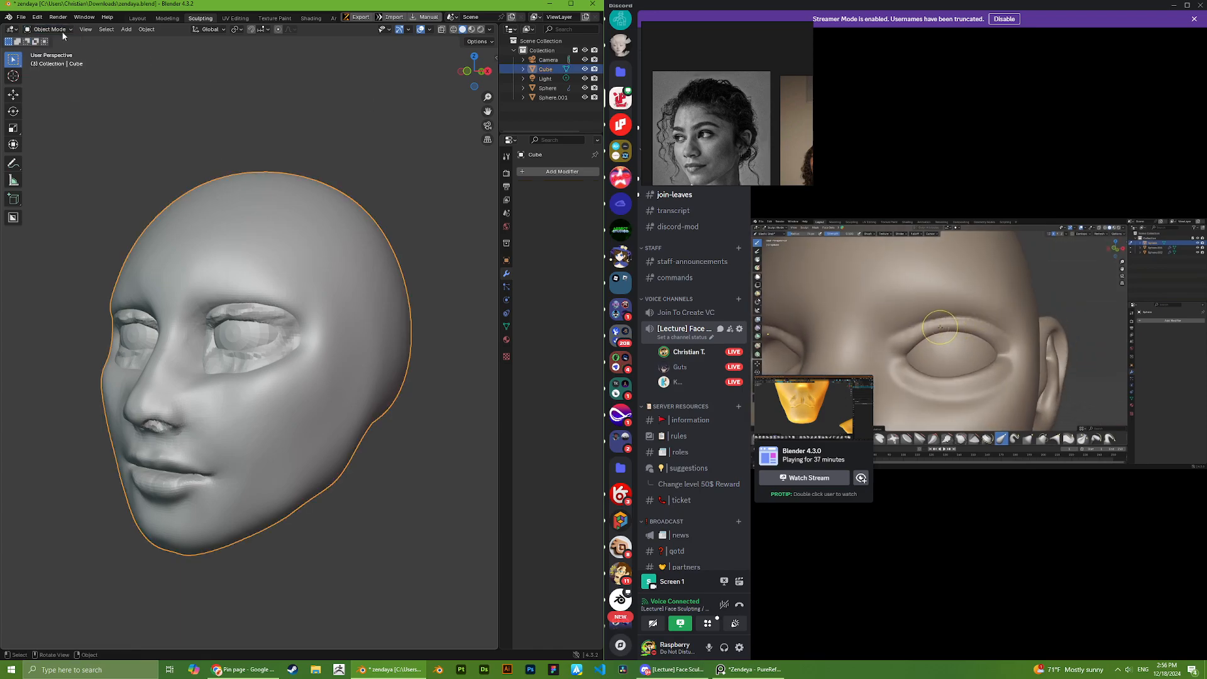
left_click(56, 61)
mouse_move(211, 379)
middle_mouse_down()
mouse_move(238, 364)
mouse_move(275, 373)
mouse_move(273, 357)
mouse_move(301, 352)
mouse_move(219, 358)
middle_mouse_up()
scroll(209, 371, "down", 1)
scroll(282, 373, "down", 5)
scroll(273, 356, "up", 5)
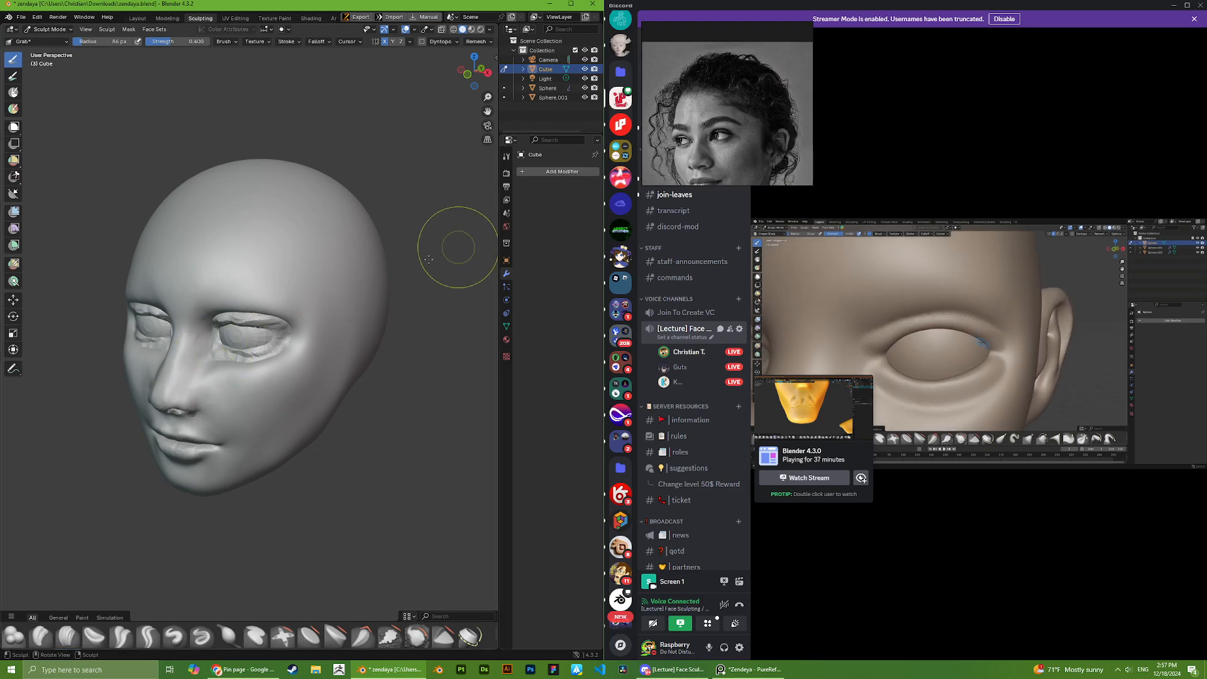
middle_click_drag(458, 248, 239, 339)
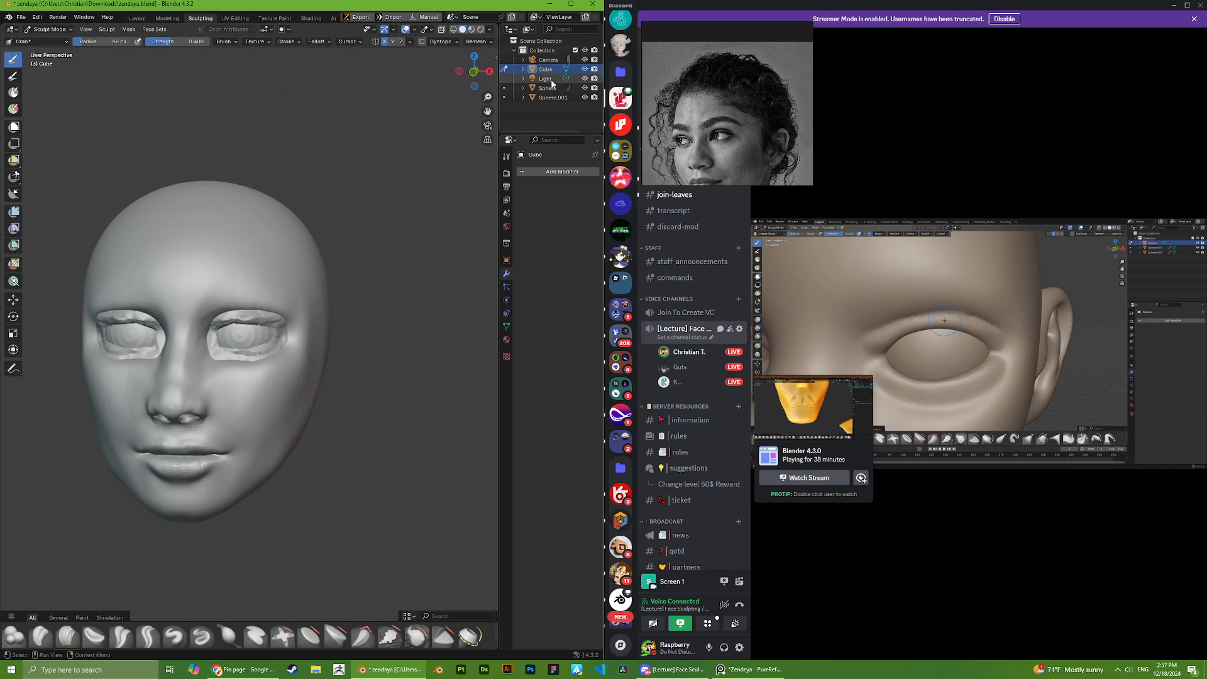
left_click(58, 29)
left_click(47, 41)
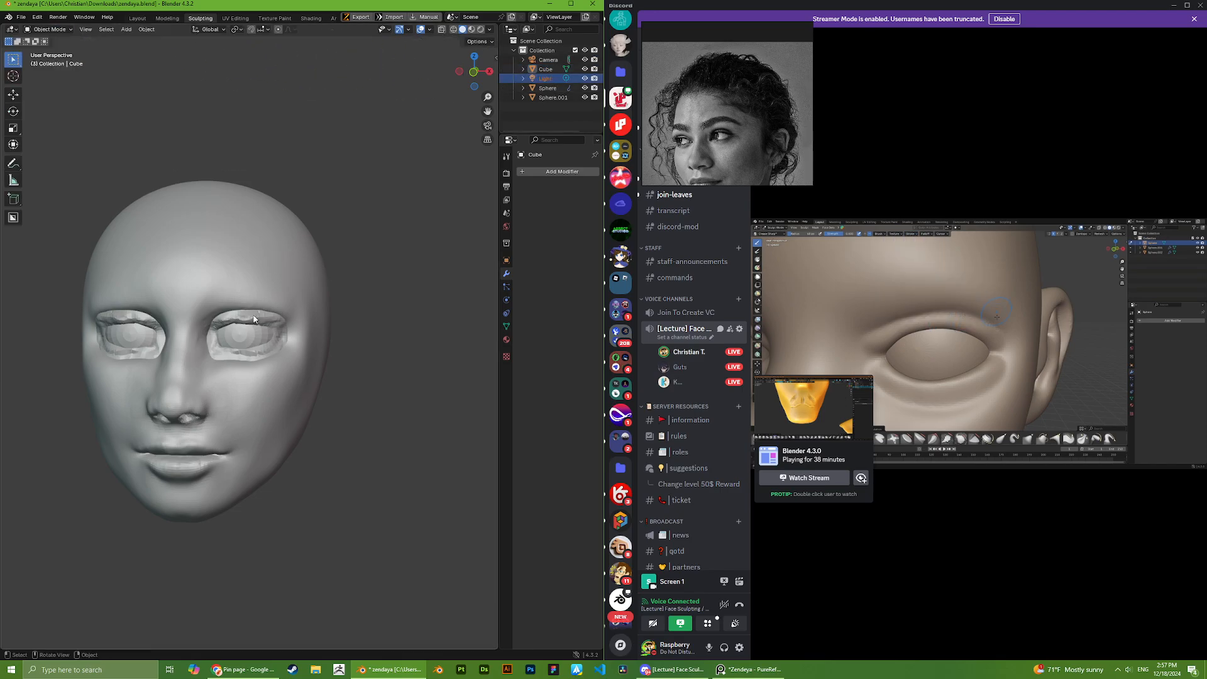
- Put the eyelid object Sphere.001 in Sculpt Mode and reshape the lids around the eyeball with the Grab brush
left_click(278, 348)
left_click(60, 61)
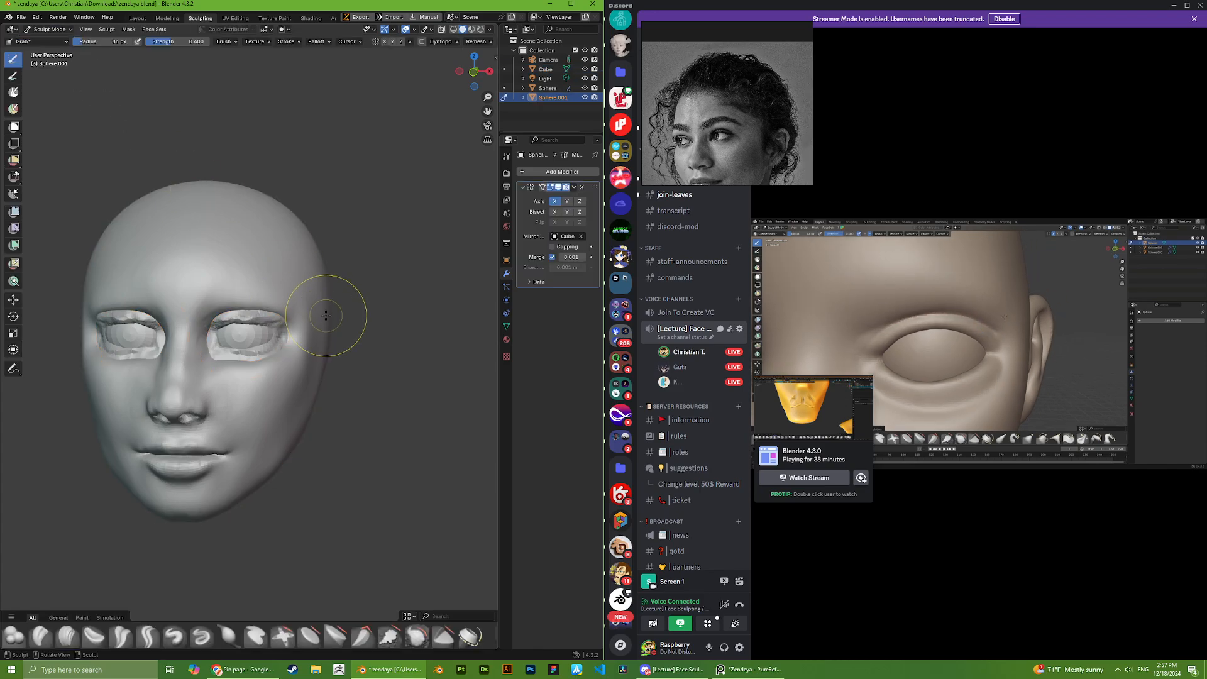
key("KP_Decimal")
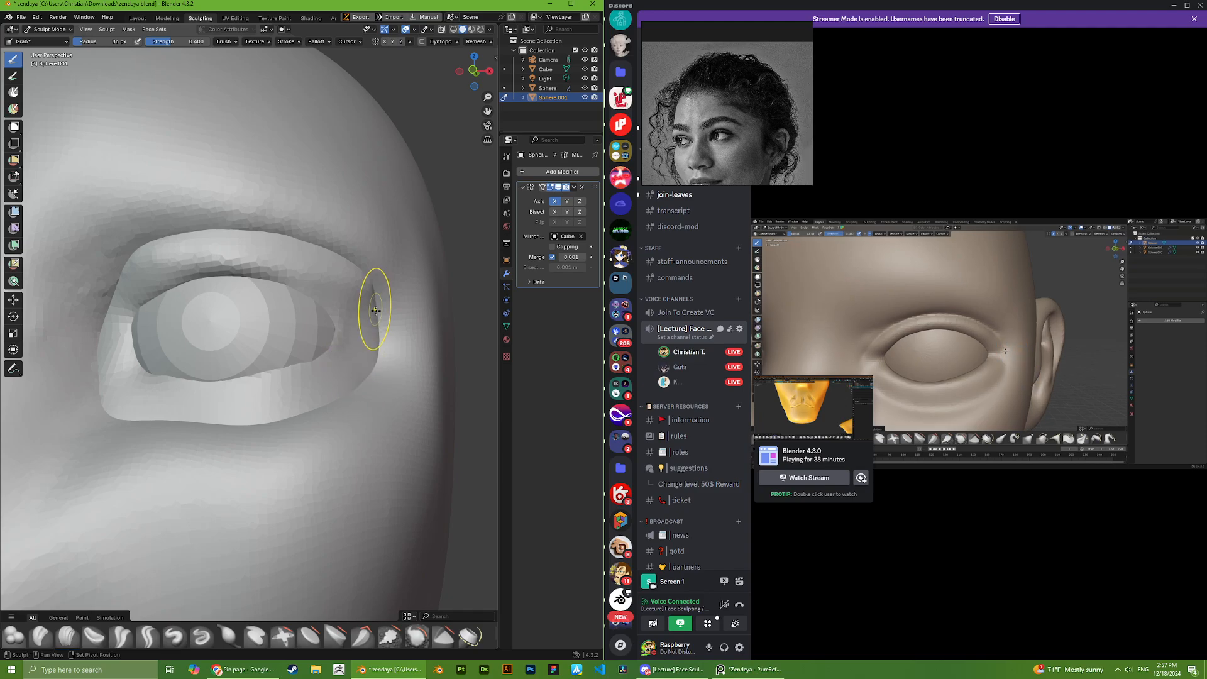
scroll(375, 310, "down", 5)
mouse_move(375, 310)
middle_mouse_down()
mouse_move(165, 391)
mouse_move(237, 366)
mouse_move(196, 381)
mouse_move(269, 386)
mouse_move(321, 362)
mouse_move(300, 334)
mouse_move(251, 320)
mouse_move(229, 270)
mouse_move(297, 305)
mouse_move(160, 323)
middle_mouse_up()
scroll(301, 349, "up", 5)
scroll(264, 383, "up", 4)
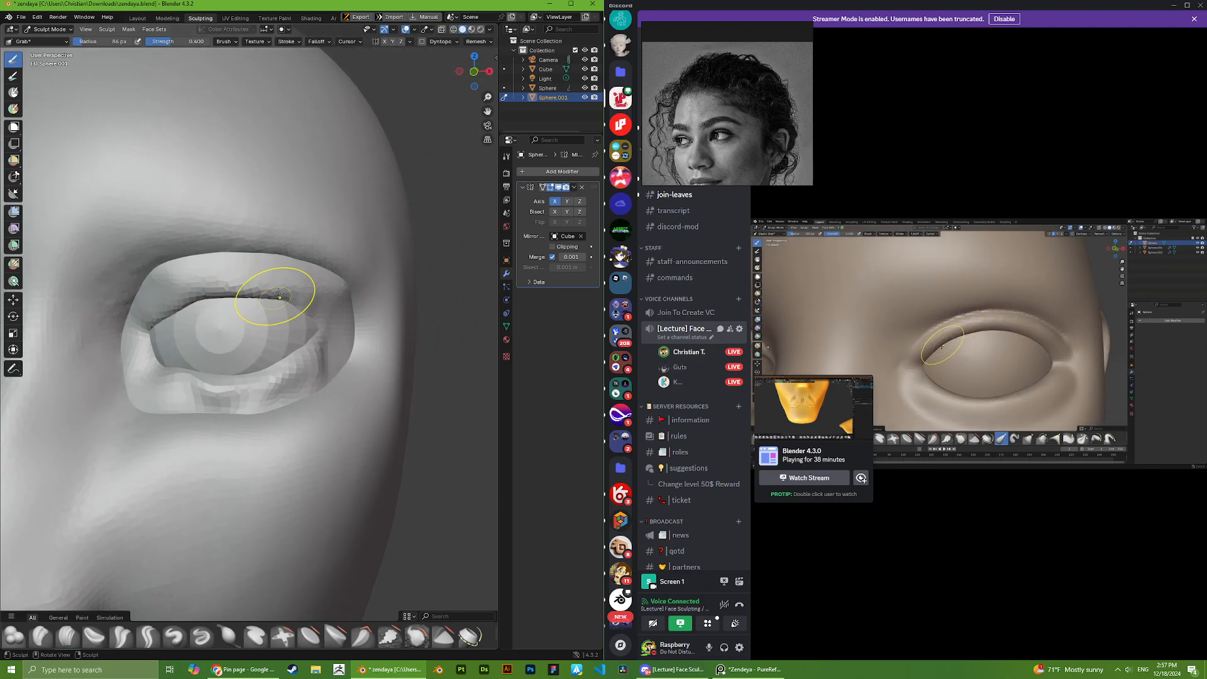
middle_click_drag(327, 316, 396, 264)
scroll(318, 275, "down", 8)
scroll(726, 130, "up", 6)
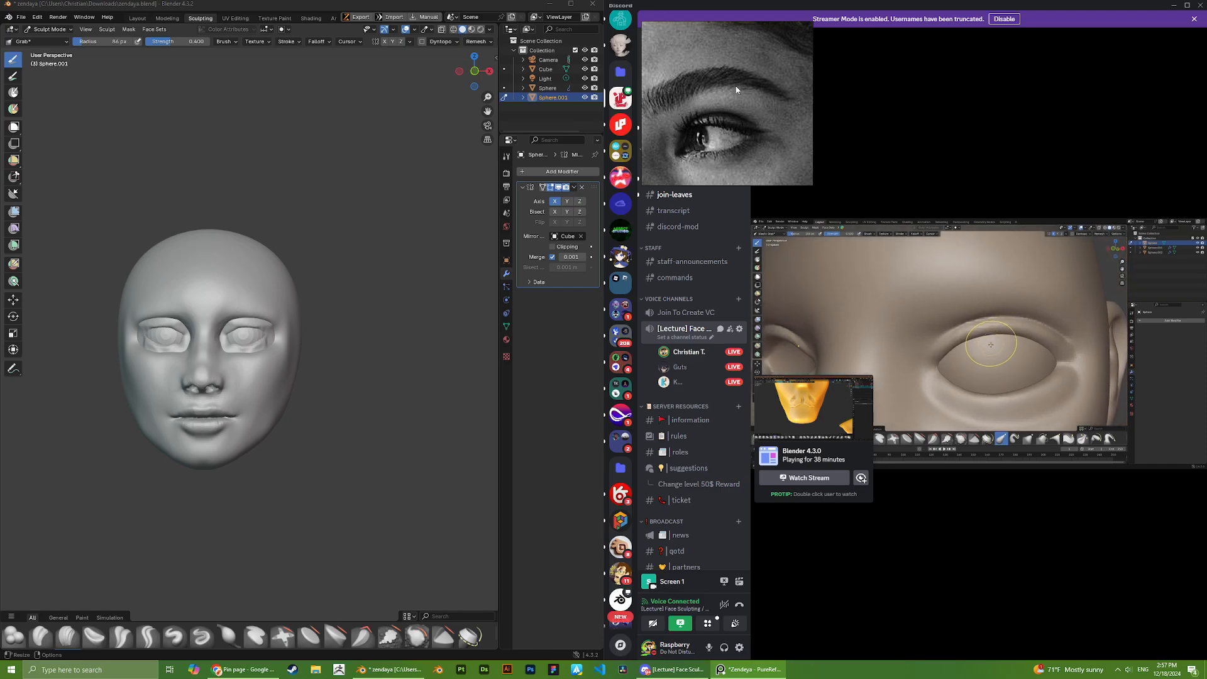
- Nudge the middle of the upper eyelid with the Grab brush, using the close-up eye reference for comparison
scroll(316, 314, "up", 4)
mouse_move(317, 315)
middle_mouse_down()
mouse_move(303, 335)
mouse_move(295, 307)
mouse_move(308, 295)
mouse_move(348, 301)
middle_mouse_up()
scroll(302, 327, "up", 4)
scroll(318, 271, "down", 2)
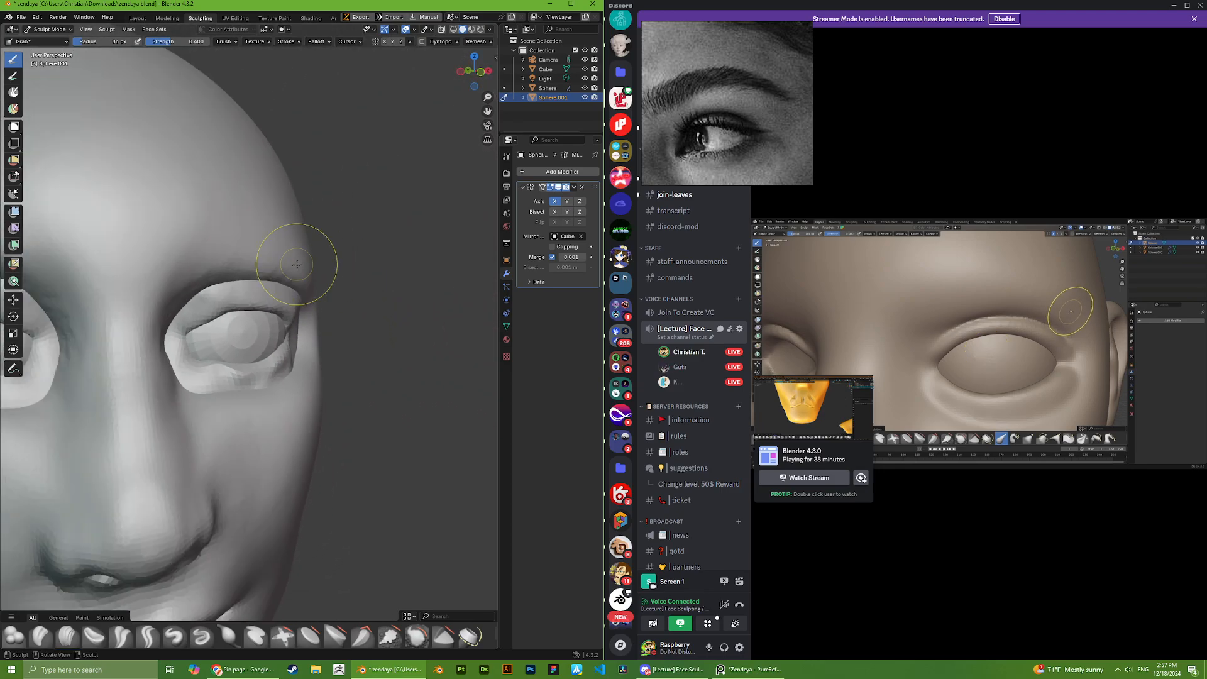
middle_click_drag(296, 262, 245, 275)
left_click_drag(237, 267, 235, 264)
mouse_move(235, 264)
middle_mouse_down()
mouse_move(295, 287)
mouse_move(227, 305)
mouse_move(216, 293)
mouse_move(239, 291)
middle_mouse_up()
scroll(211, 309, "down", 4)
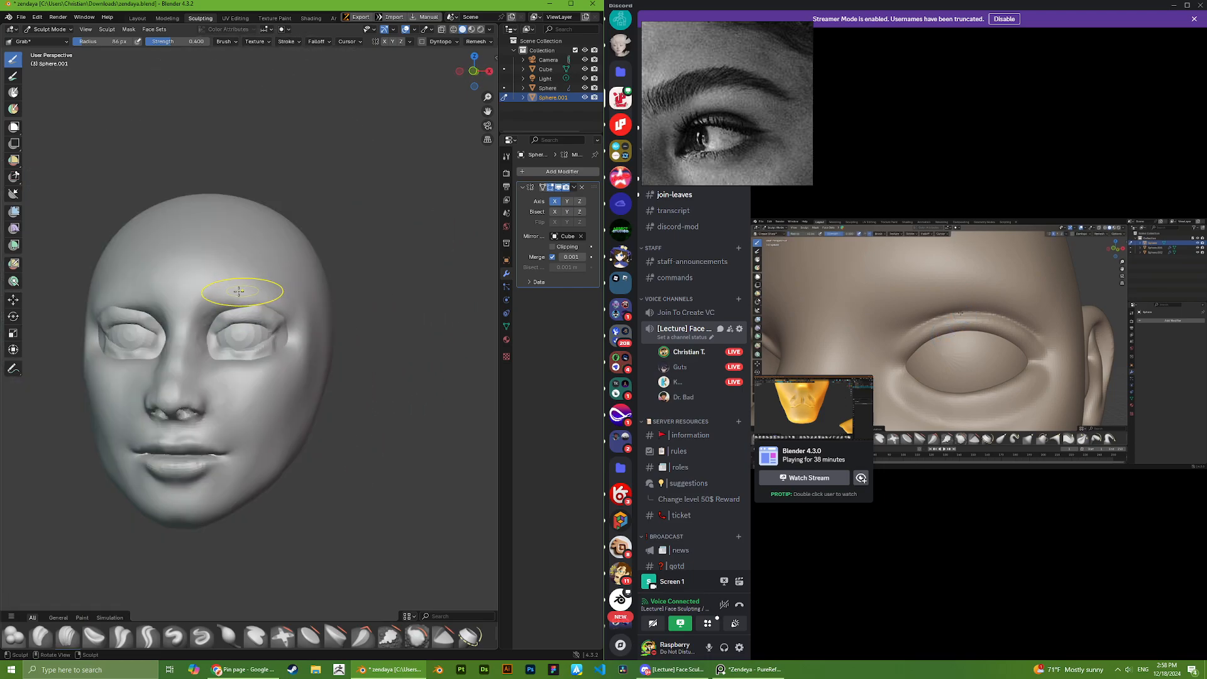
- Rescale the eyeball Sphere in Object Mode and put the eyelid object Sphere.001 back in Sculpt Mode
left_click(43, 40)
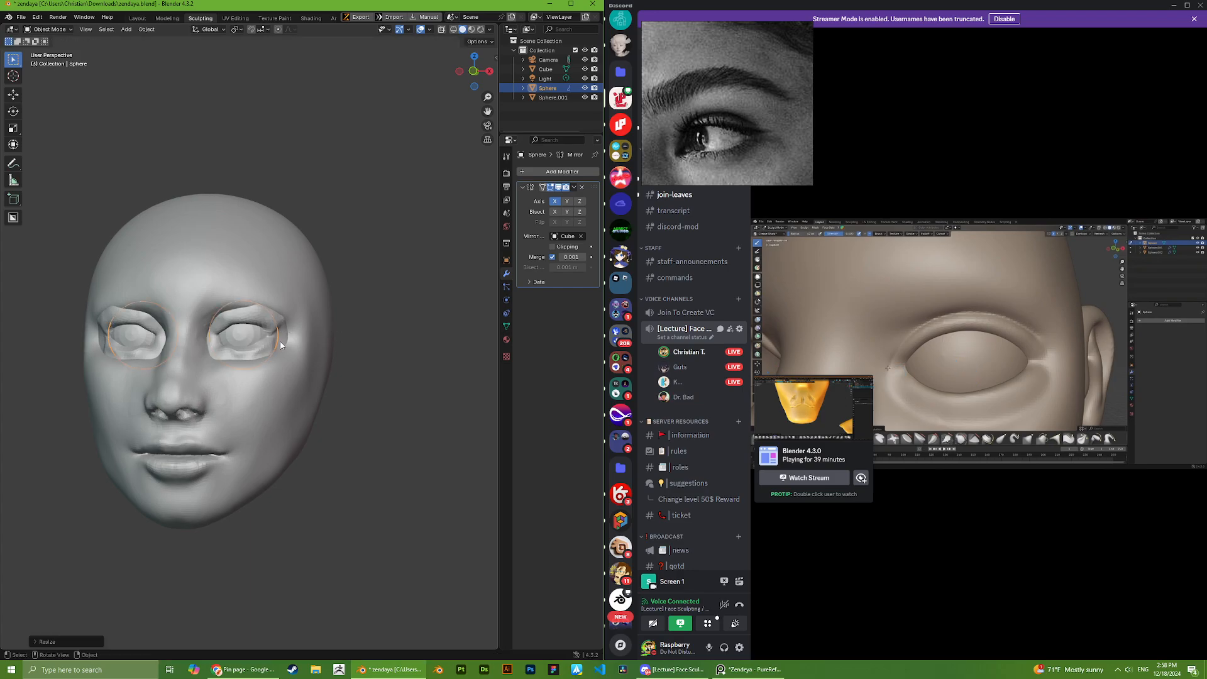
left_click(68, 30)
left_click(72, 60)
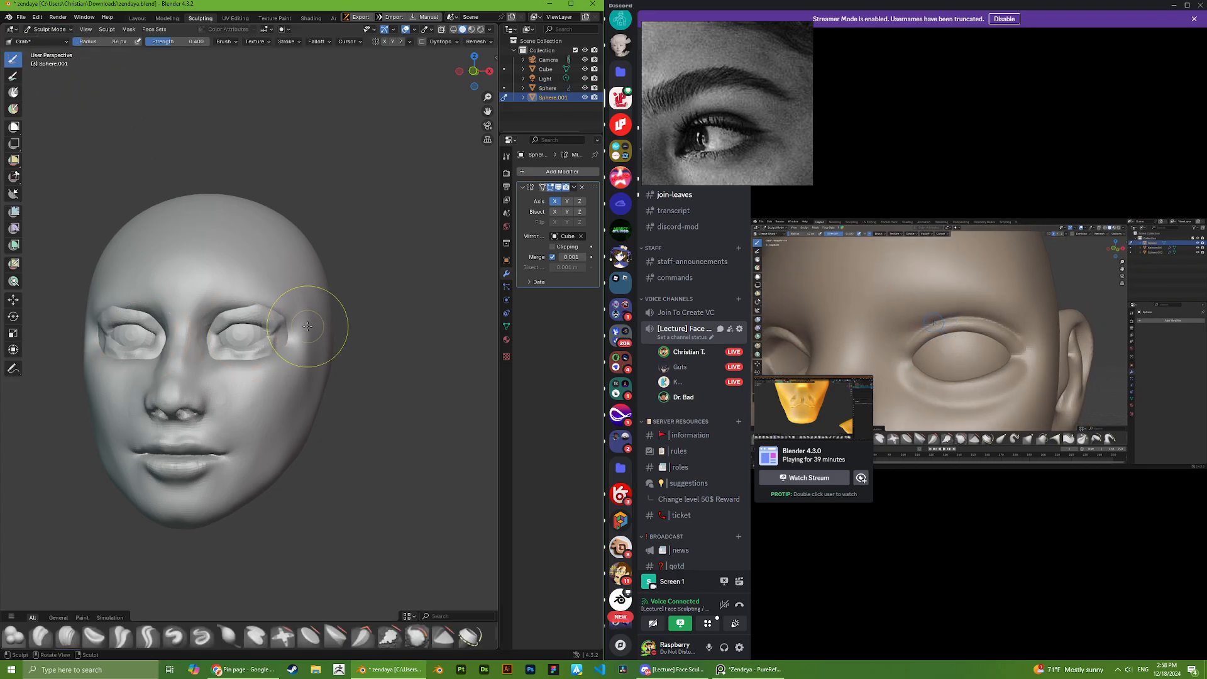
- Push the lower eyelid's inner corner upward and adjust its outer part with the Grab brush
middle_click_drag(309, 326, 245, 316)
scroll(246, 316, "up", 5)
scroll(228, 361, "down", 3)
mouse_move(251, 358)
middle_mouse_down()
mouse_move(237, 355)
mouse_move(317, 349)
mouse_move(256, 350)
mouse_move(139, 404)
middle_mouse_up()
scroll(279, 353, "up", 2)
scroll(255, 371, "up", 2)
left_click_drag(140, 405, 153, 383)
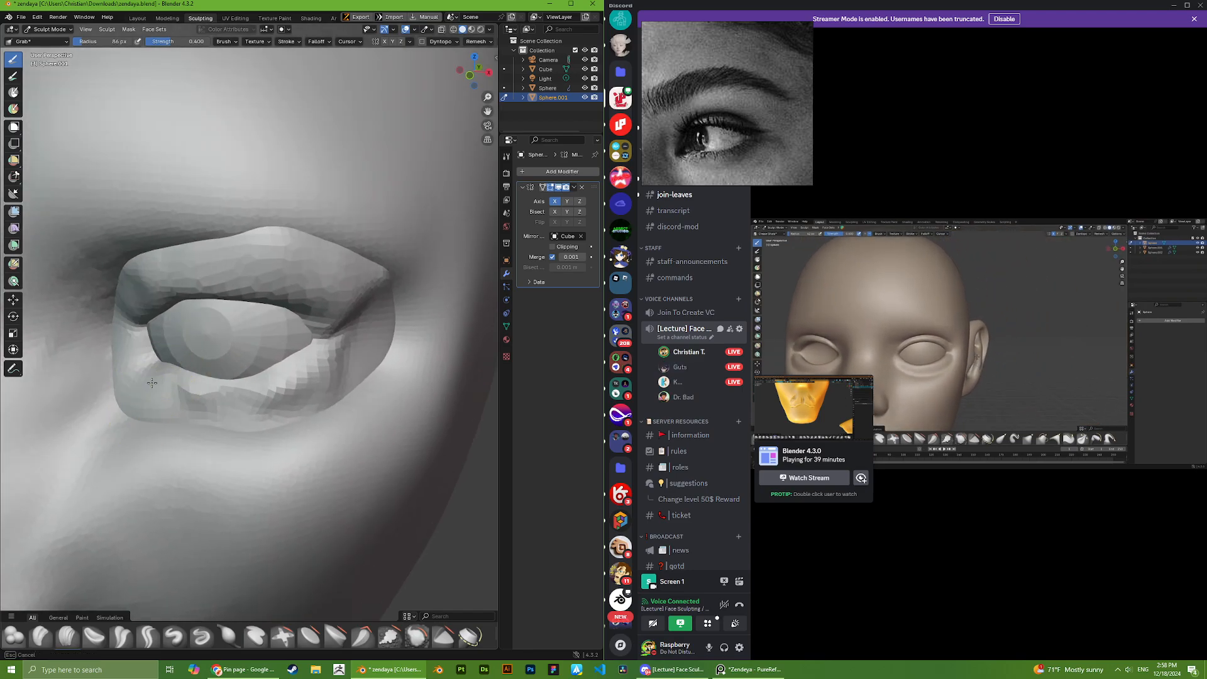
middle_click_drag(152, 383, 135, 371)
mouse_move(227, 324)
middle_mouse_down()
mouse_move(127, 337)
mouse_move(143, 368)
mouse_move(262, 369)
mouse_move(244, 376)
middle_mouse_up()
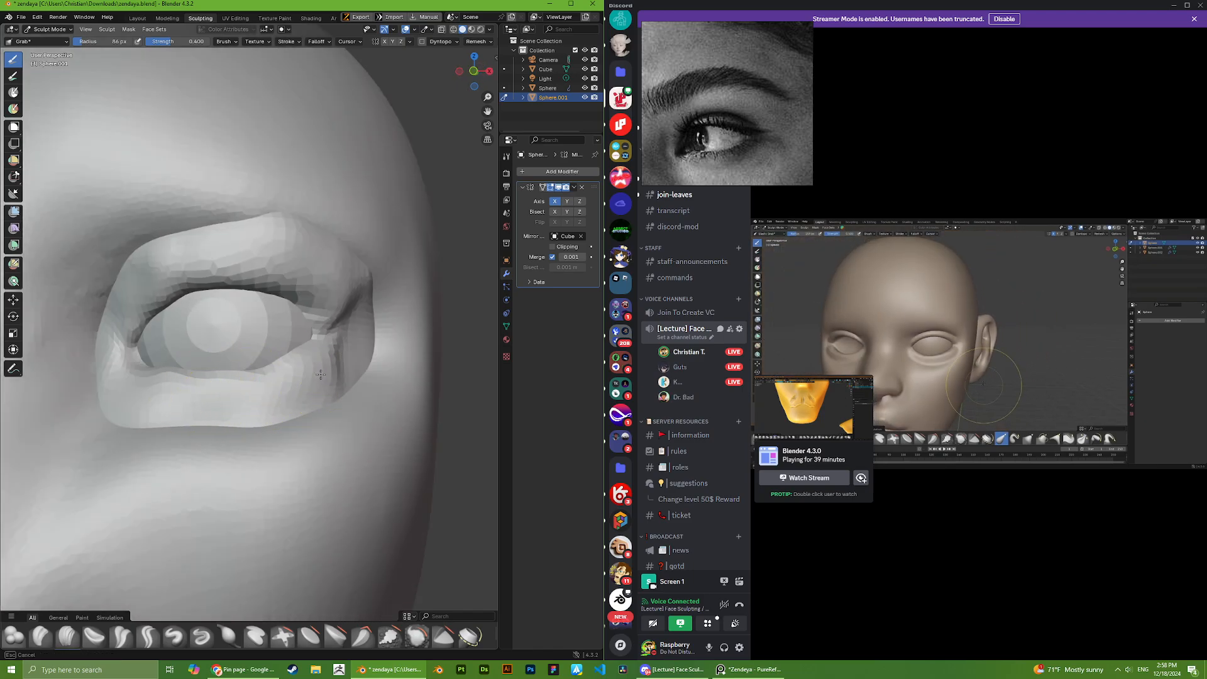
- Smooth the upper eyelid above the eyeball and check the lid shape from three-quarter and front angles
mouse_move(333, 336)
middle_mouse_down()
mouse_move(302, 329)
mouse_move(329, 319)
mouse_move(350, 345)
mouse_move(332, 306)
mouse_move(272, 288)
mouse_move(239, 295)
mouse_move(242, 328)
middle_mouse_up()
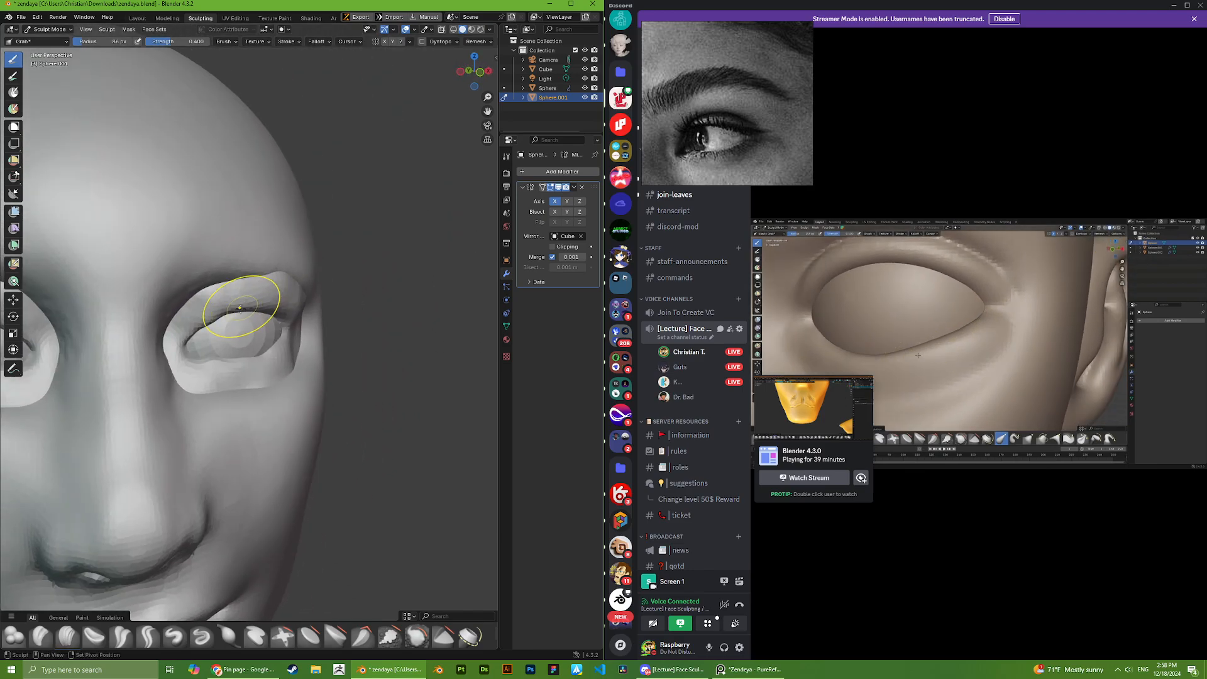
left_click_drag(237, 314, 274, 318, "shift")
mouse_move(257, 319)
middle_mouse_down()
mouse_move(209, 327)
mouse_move(222, 316)
mouse_move(330, 349)
mouse_move(320, 366)
middle_mouse_up()
scroll(310, 290, "down", 8)
scroll(315, 344, "up", 8)
middle_click_drag(340, 318, 399, 301)
scroll(270, 393, "up", 3)
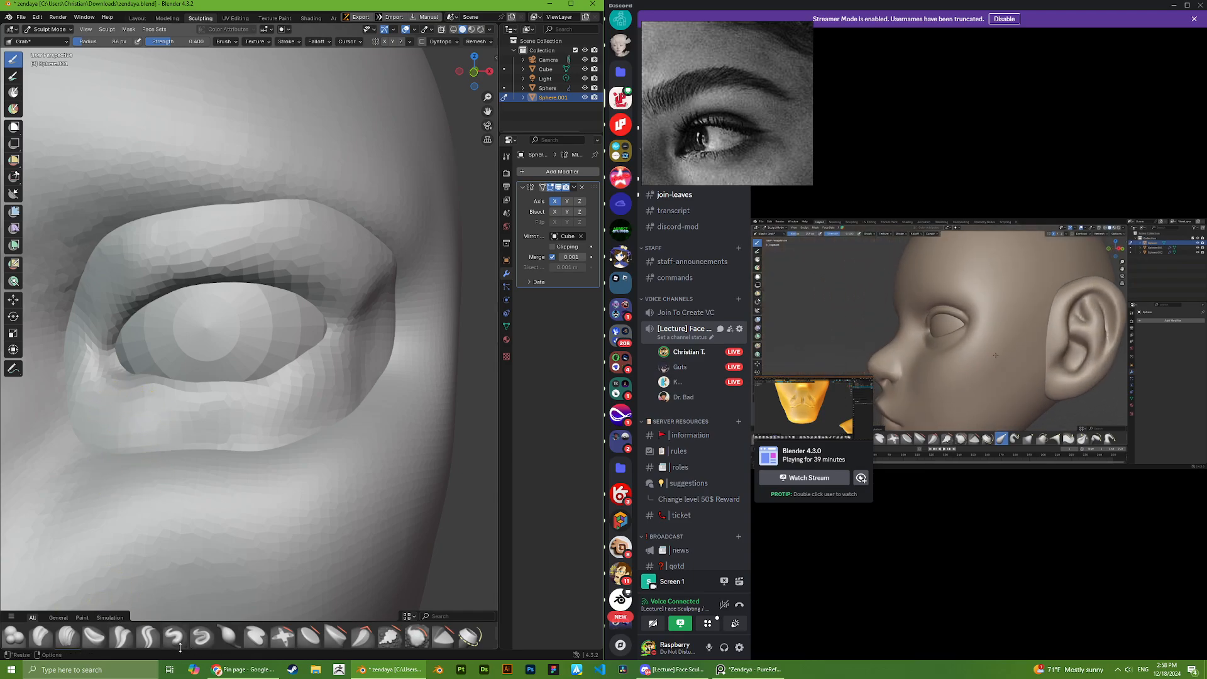
- Try a Crease Sharp stroke along the lower eyelid
key("shift+c")
left_click_drag(155, 418, 250, 423)
key("ctrl+z")
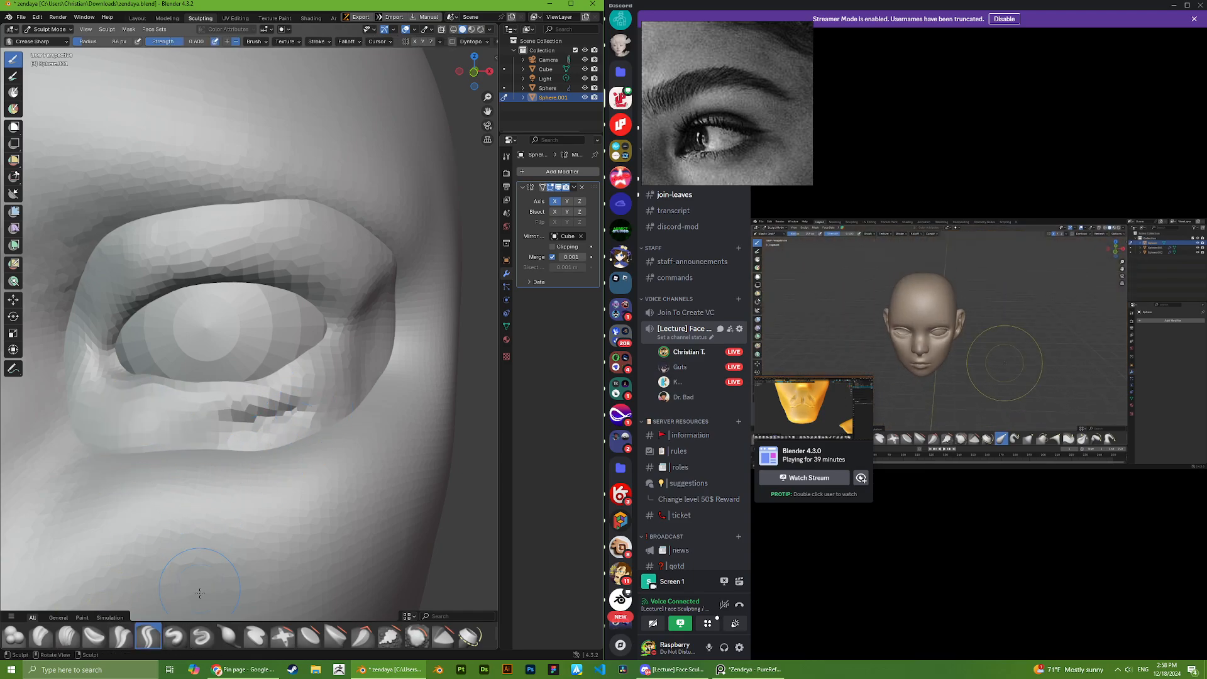
- Carve fold lines along the upper and lower eyelids with the Draw Sharp brush
mouse_move(120, 416)
left_mouse_down()
mouse_move(337, 390)
mouse_move(283, 291)
mouse_move(168, 237)
mouse_move(108, 306)
mouse_move(121, 267)
mouse_move(160, 267)
mouse_move(237, 235)
mouse_move(182, 246)
left_mouse_up()
scroll(167, 324, "down", 7)
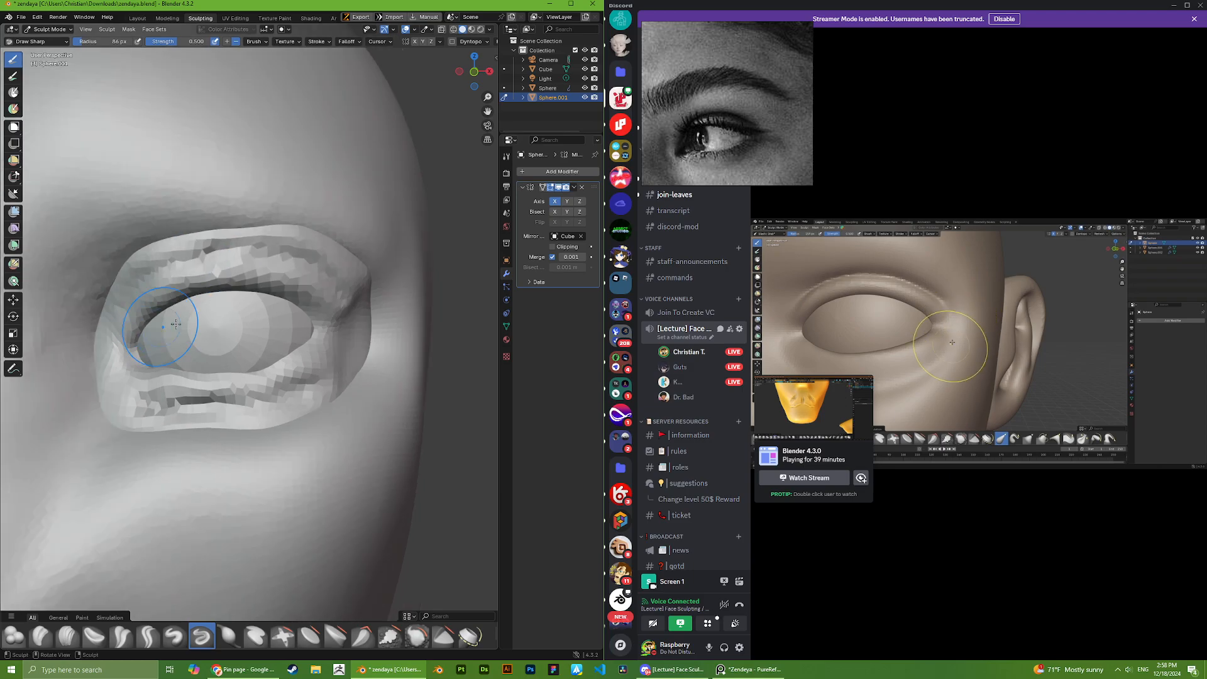
middle_click_drag(264, 314, 151, 327)
middle_click_drag(237, 264, 299, 280)
scroll(298, 281, "down", 6)
key("KP_1")
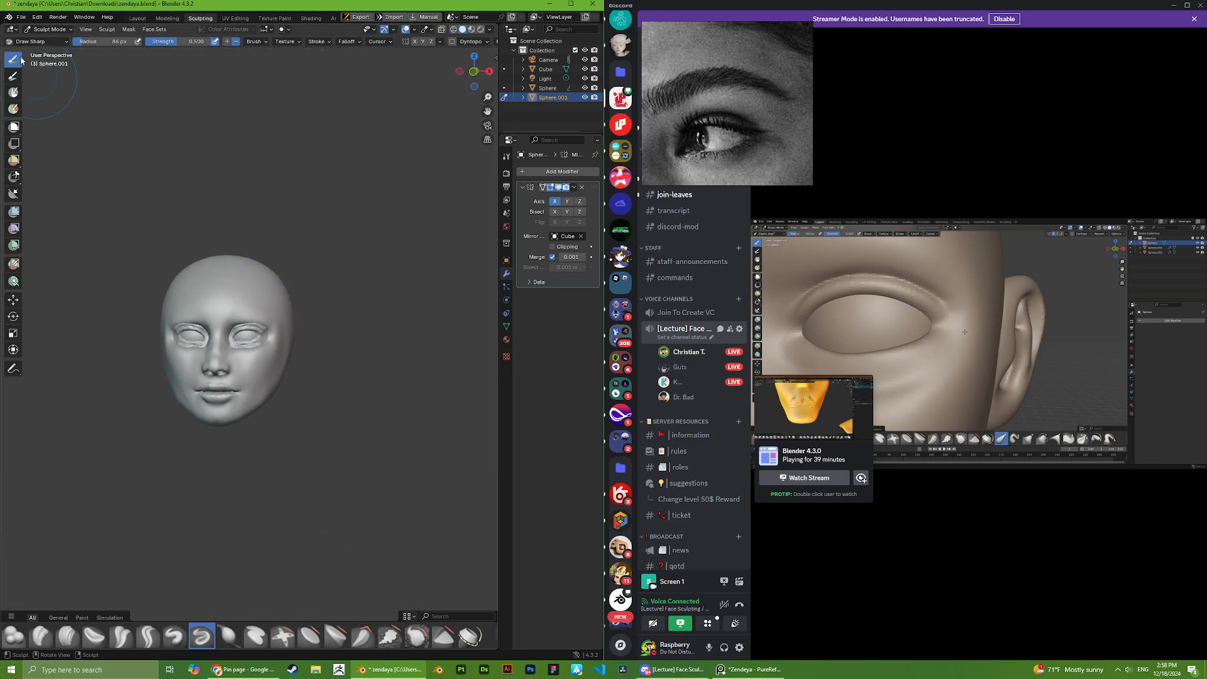
- Try to join the eyelid object with the head mesh Cube in Object Mode
left_click(51, 40)
scroll(314, 314, "up", 4)
left_click(309, 263, "shift")
right_click(309, 262)
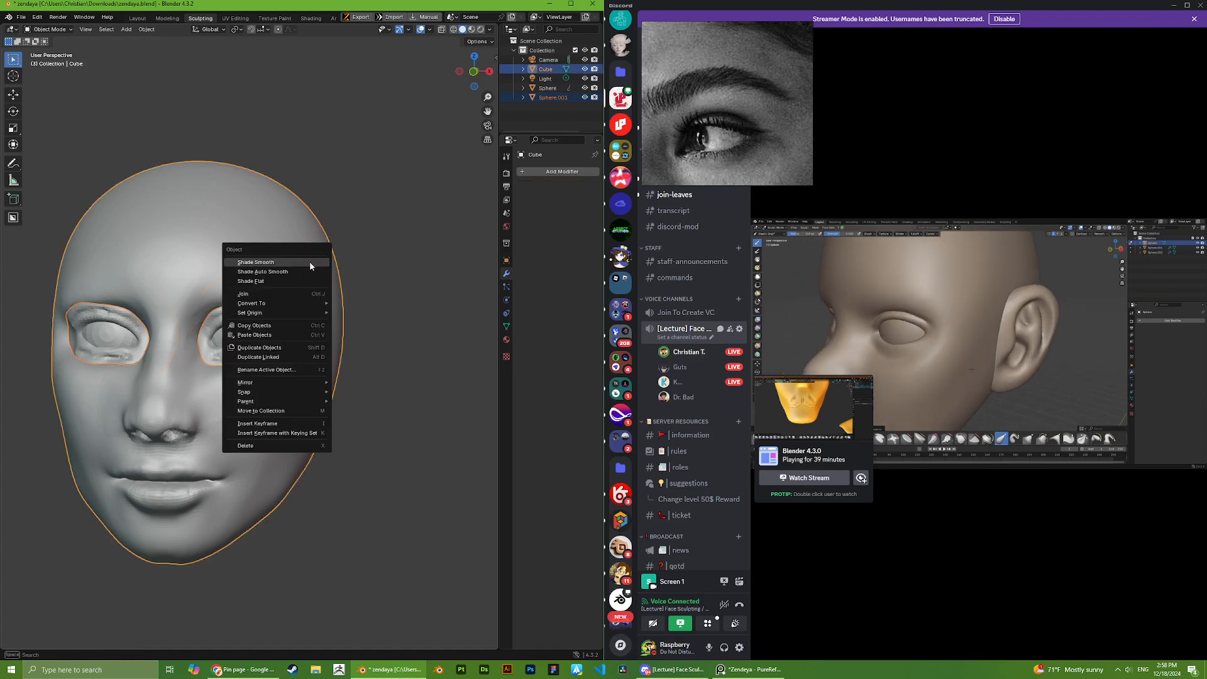
left_click(274, 292)
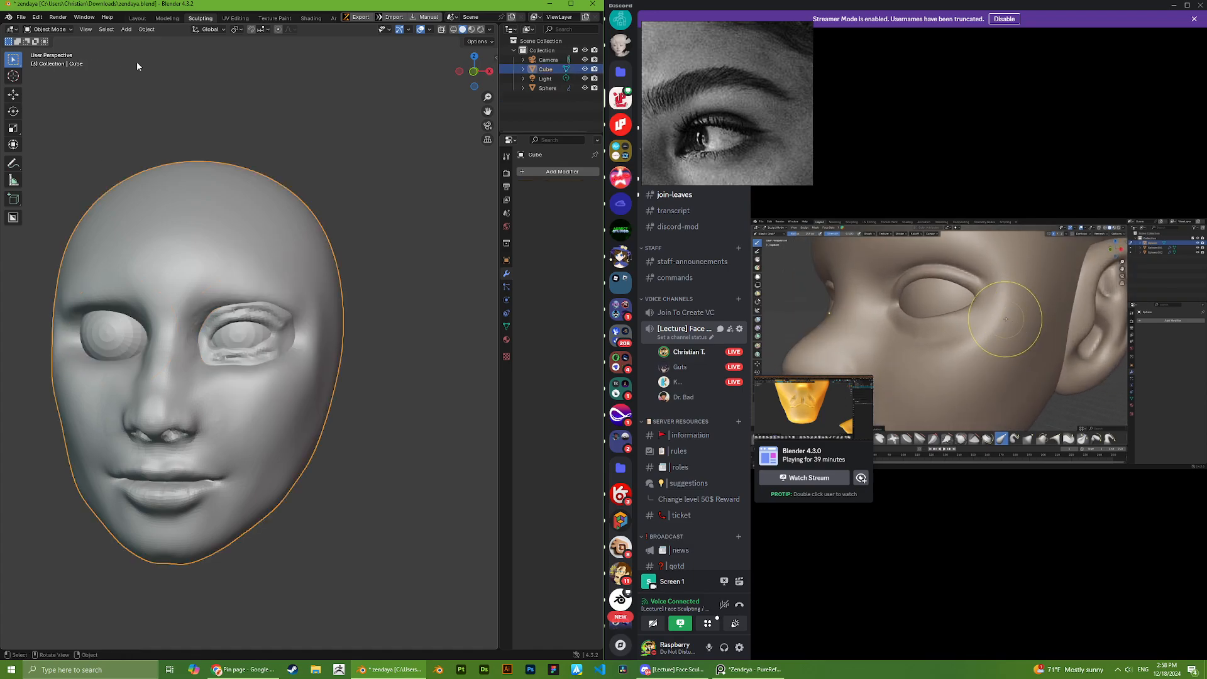
- Apply the eyelid object's Mirror modifier and join the eyelids with the head mesh Cube
left_click(281, 339)
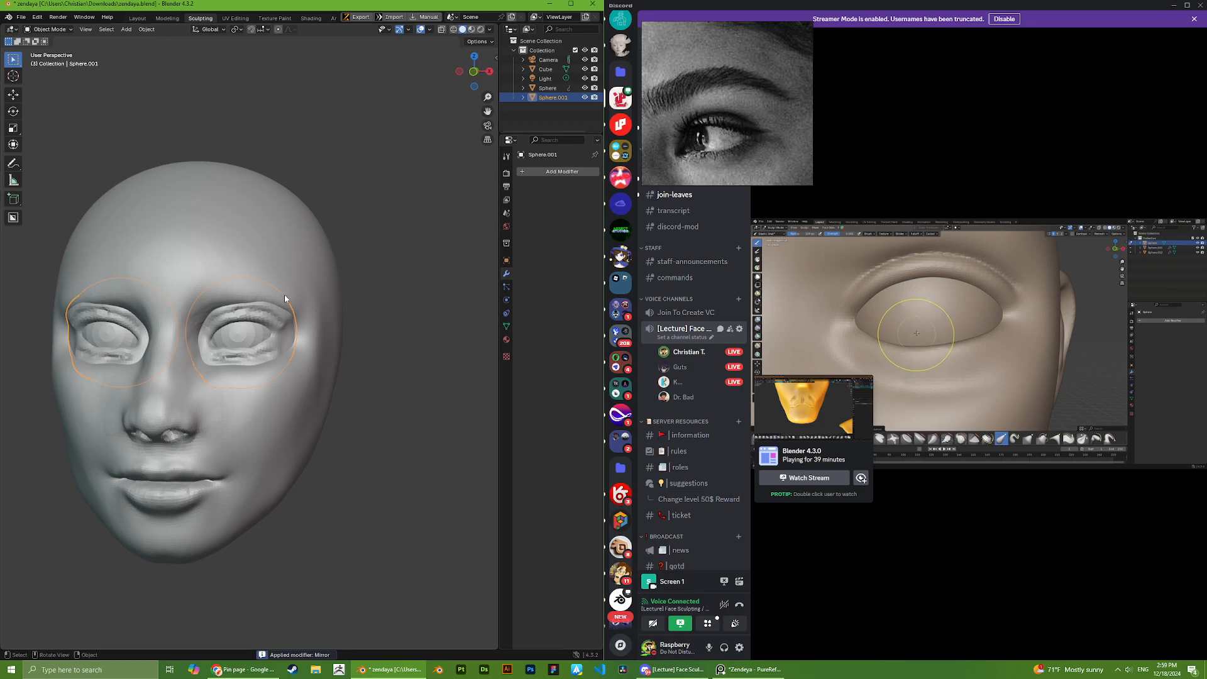
right_click(247, 252)
left_click(218, 254)
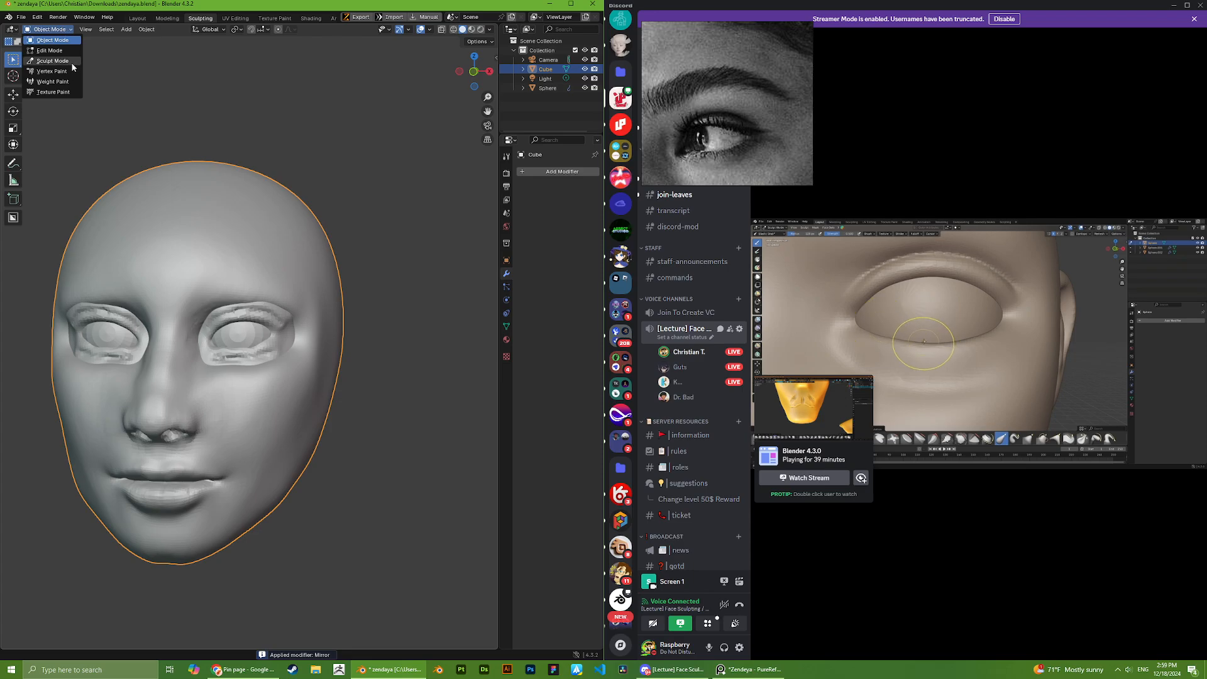
- Remesh the joined head in Sculpt Mode and smooth the eyelid edges into the surrounding skin
left_click(53, 60)
scroll(307, 246, "up", 4)
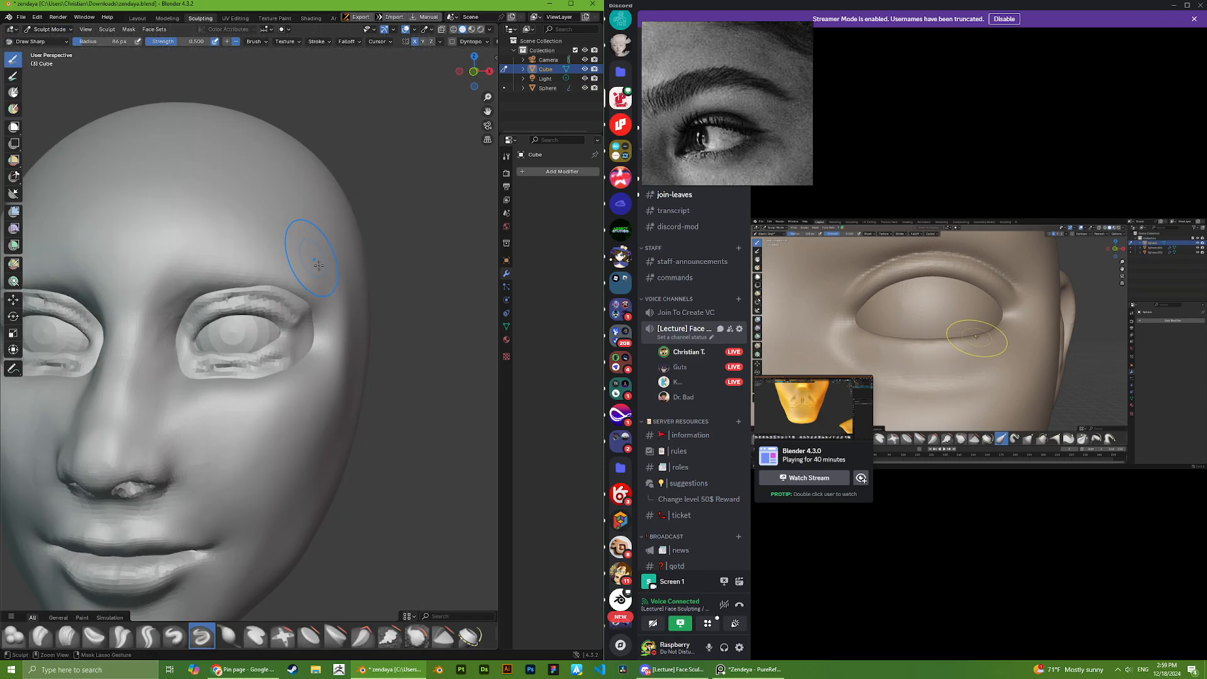
mouse_move(301, 261)
middle_mouse_down()
mouse_move(290, 257)
mouse_move(286, 270)
mouse_move(372, 353)
middle_mouse_up()
scroll(287, 271, "up", 4)
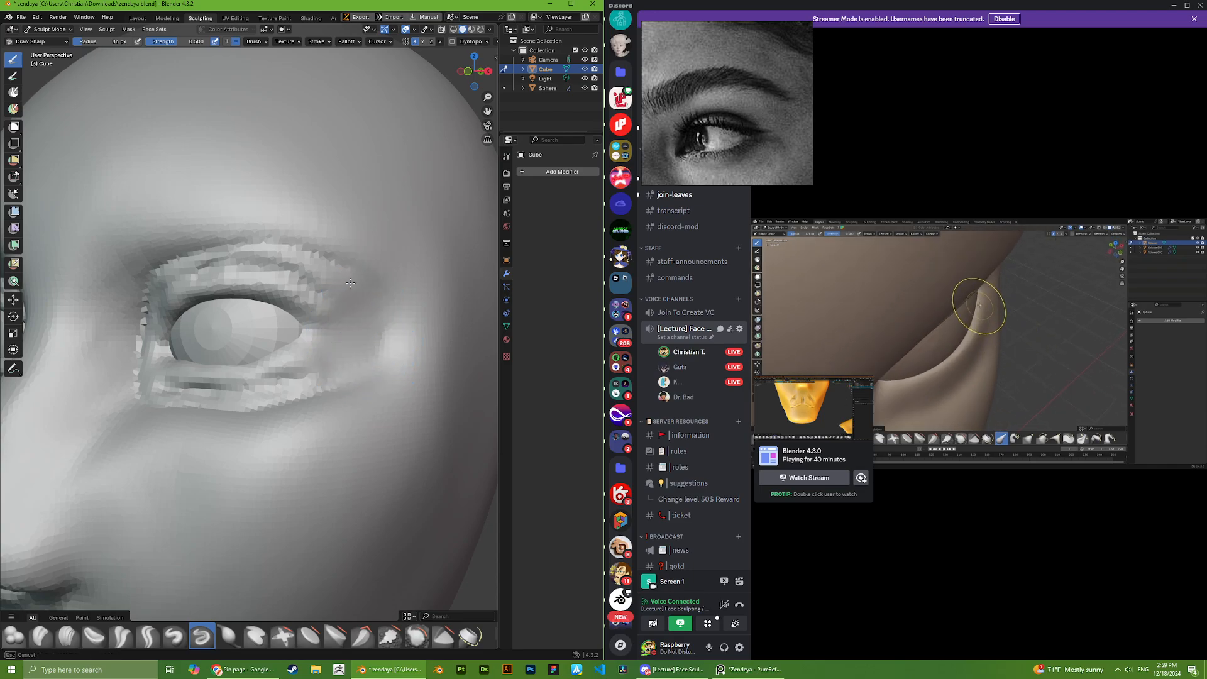
mouse_move(364, 301)
middle_mouse_down()
mouse_move(345, 256)
mouse_move(271, 237)
middle_mouse_up()
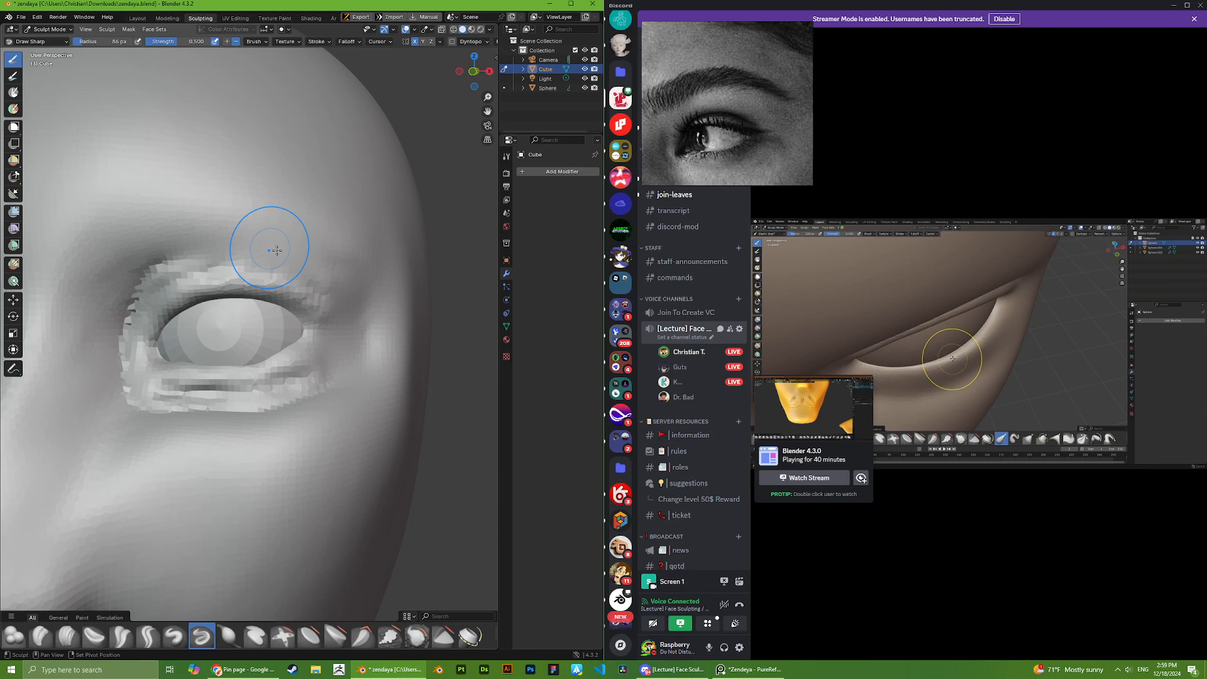
middle_click_drag(345, 256, 111, 332)
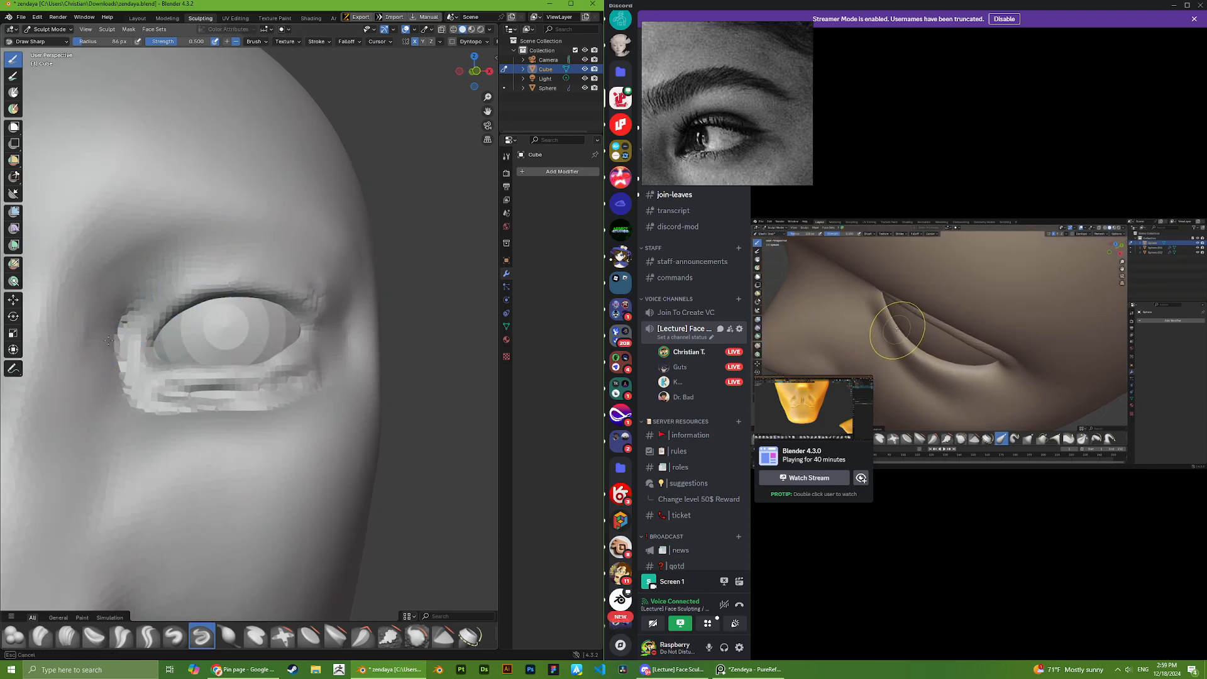
scroll(142, 415, "down", 1)
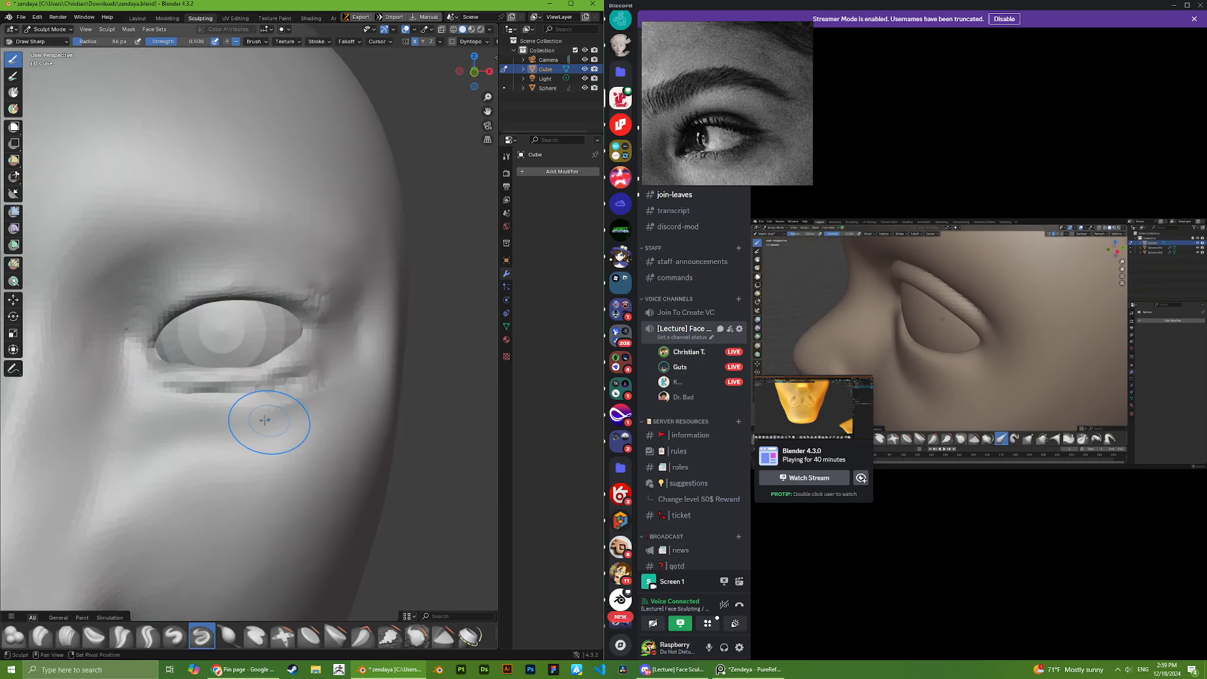
- Refine the surface below the eye's outer corner and compare the head with the black-and-white portrait from profile and three-quarter views
scroll(314, 389, "down", 4)
scroll(303, 360, "down", 3)
mouse_move(303, 360)
middle_mouse_down()
mouse_move(422, 289)
mouse_move(252, 380)
middle_mouse_up()
scroll(287, 358, "up", 3)
scroll(255, 395, "up", 3)
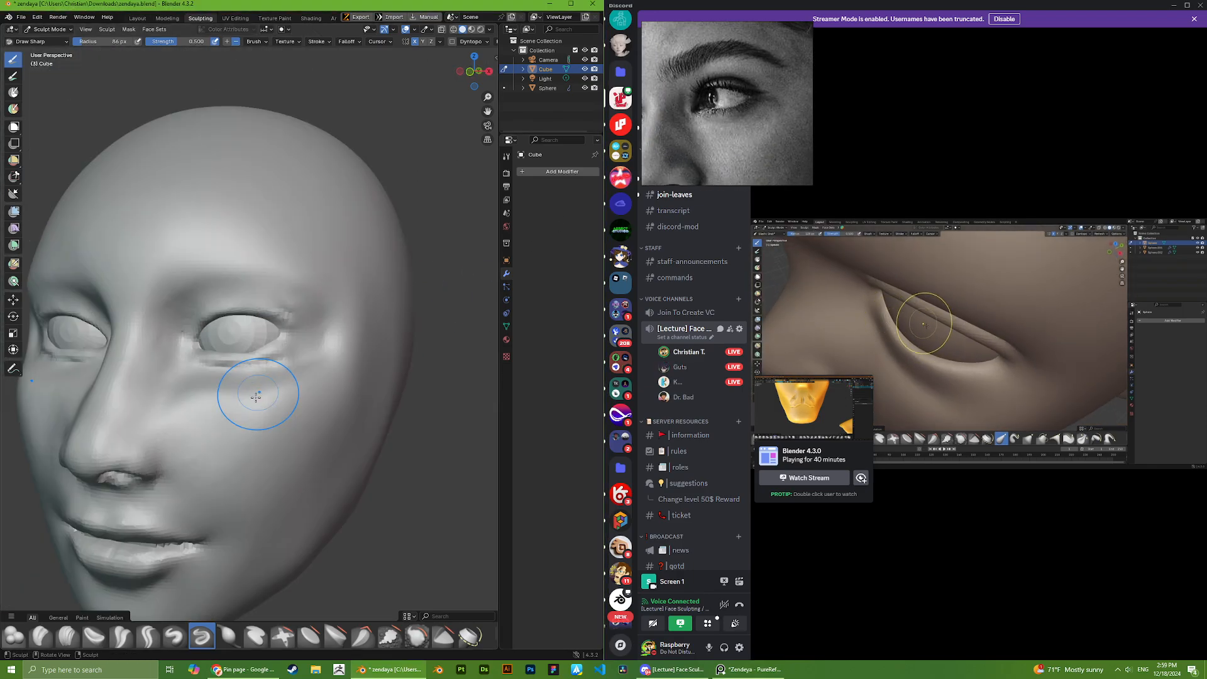
left_click_drag(301, 377, 311, 372)
scroll(311, 372, "down", 6)
mouse_move(310, 377)
middle_mouse_down()
mouse_move(244, 395)
mouse_move(423, 399)
middle_mouse_up()
scroll(730, 103, "down", 4)
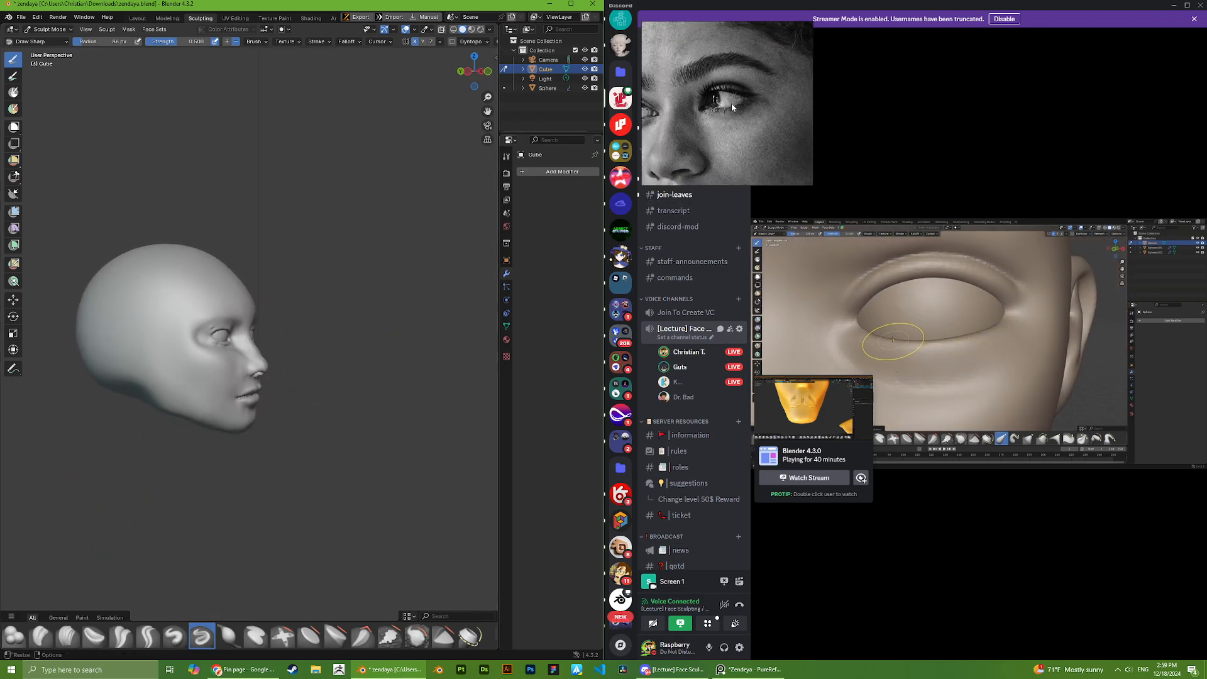
middle_click_drag(322, 314, 160, 318)
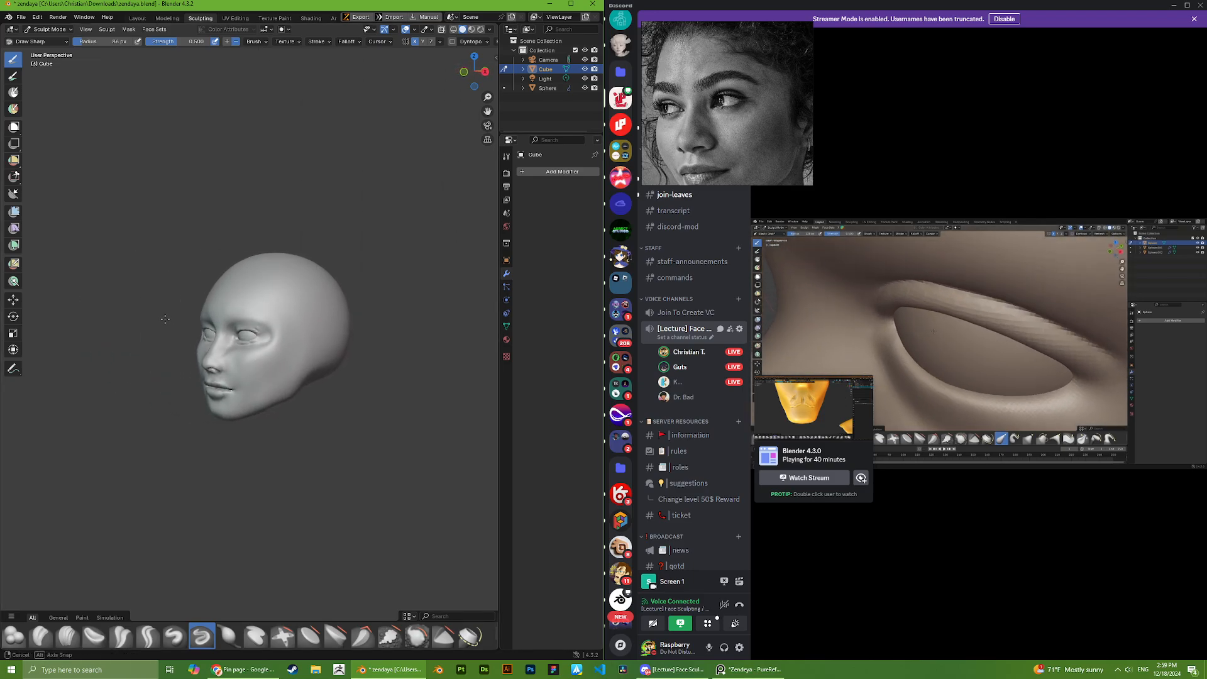
scroll(148, 316, "up", 3)
- Move the eyeball Sphere about 0.01 m in the positive X direction in Object Mode
left_click(46, 40)
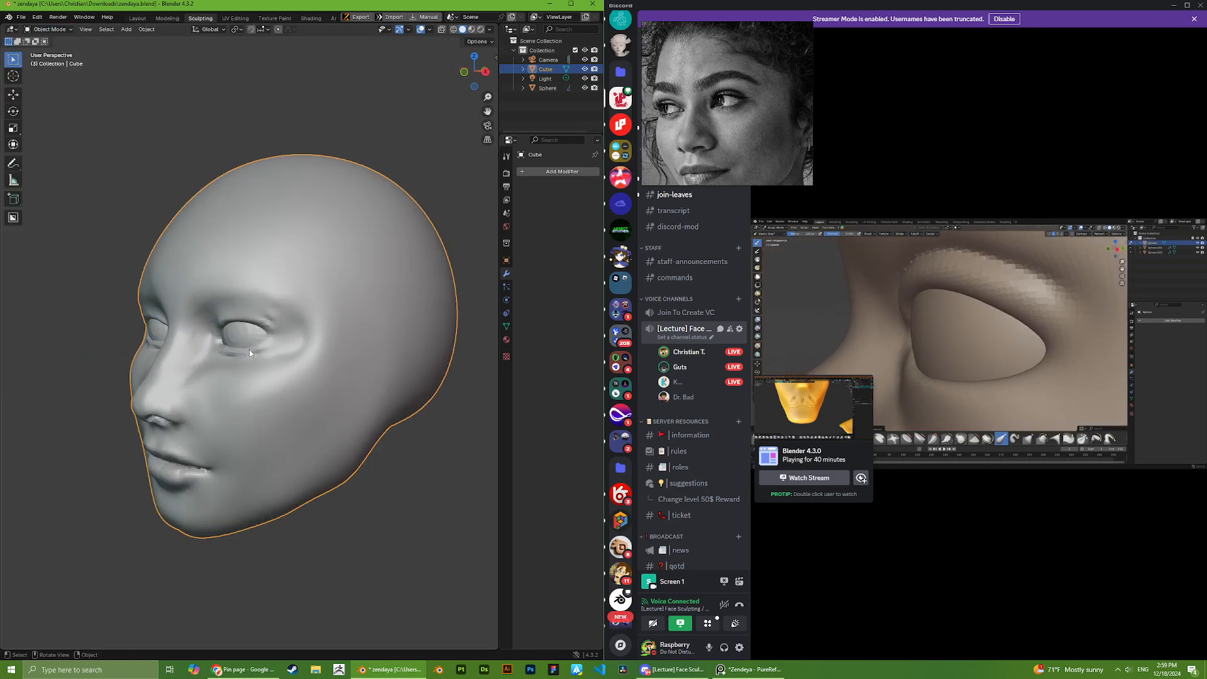
middle_click_drag(248, 349, 201, 338)
scroll(213, 336, "up", 3)
left_click(244, 338)
key("g")
key("x")
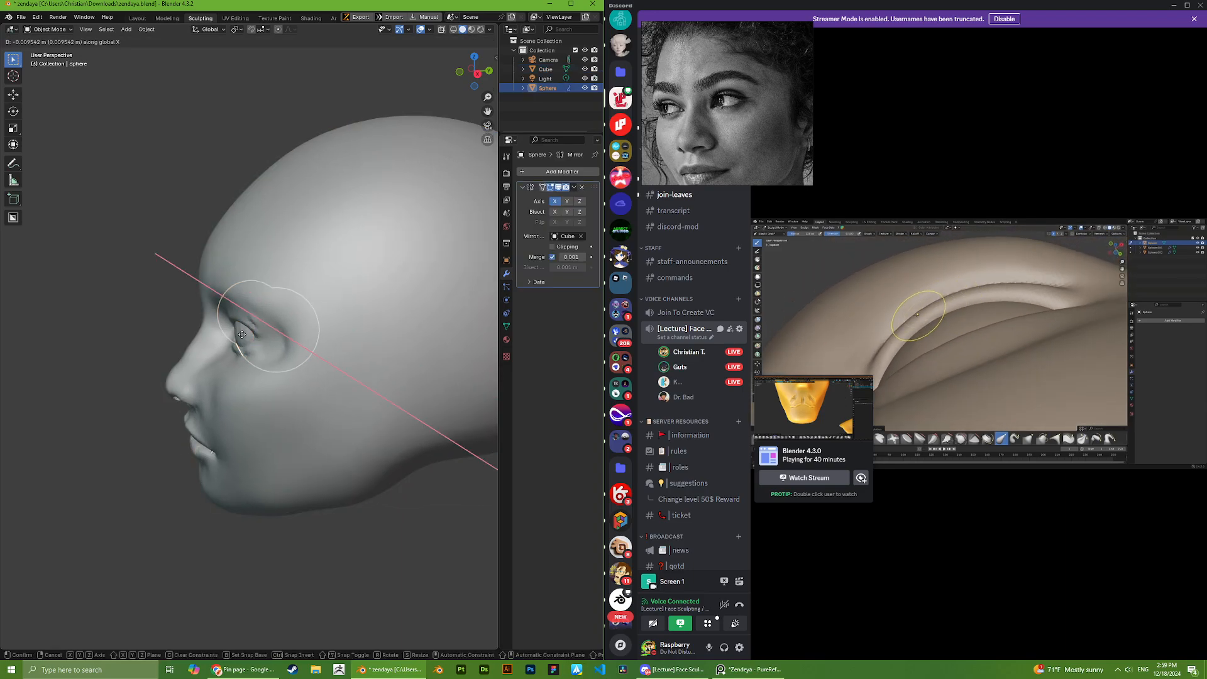
left_click(238, 335)
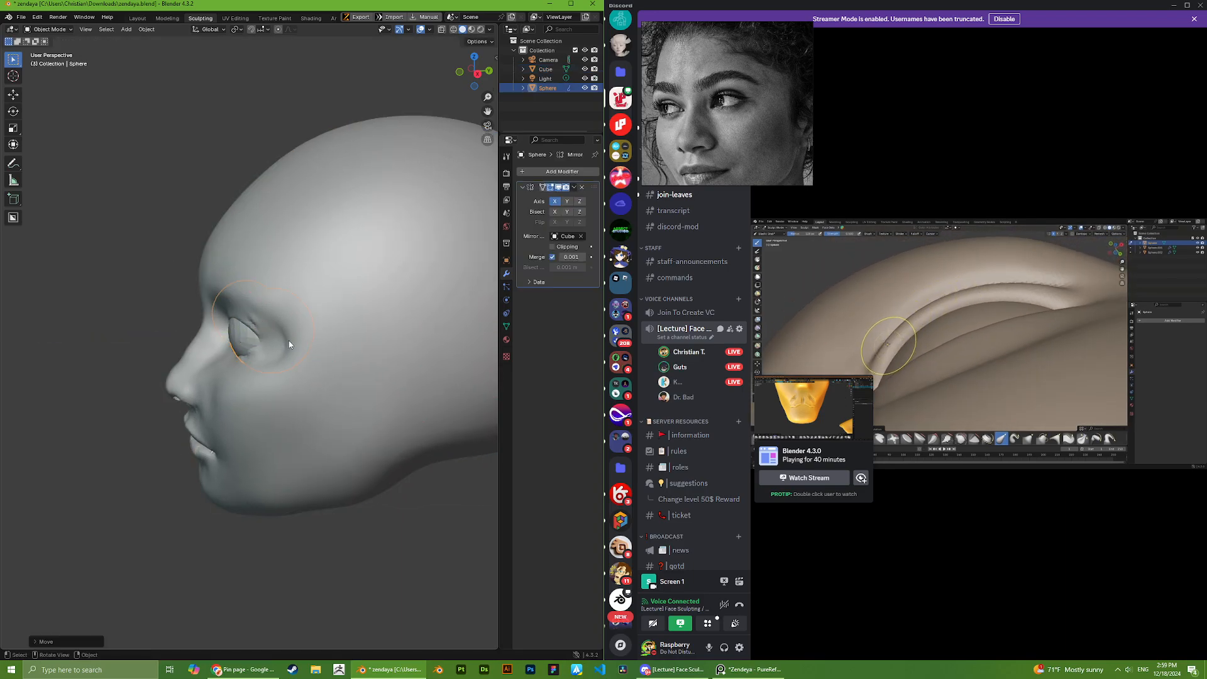
- Make the head mesh Cube active and return it to Sculpt Mode, facing the front of the face
left_click(291, 342)
left_click(49, 29)
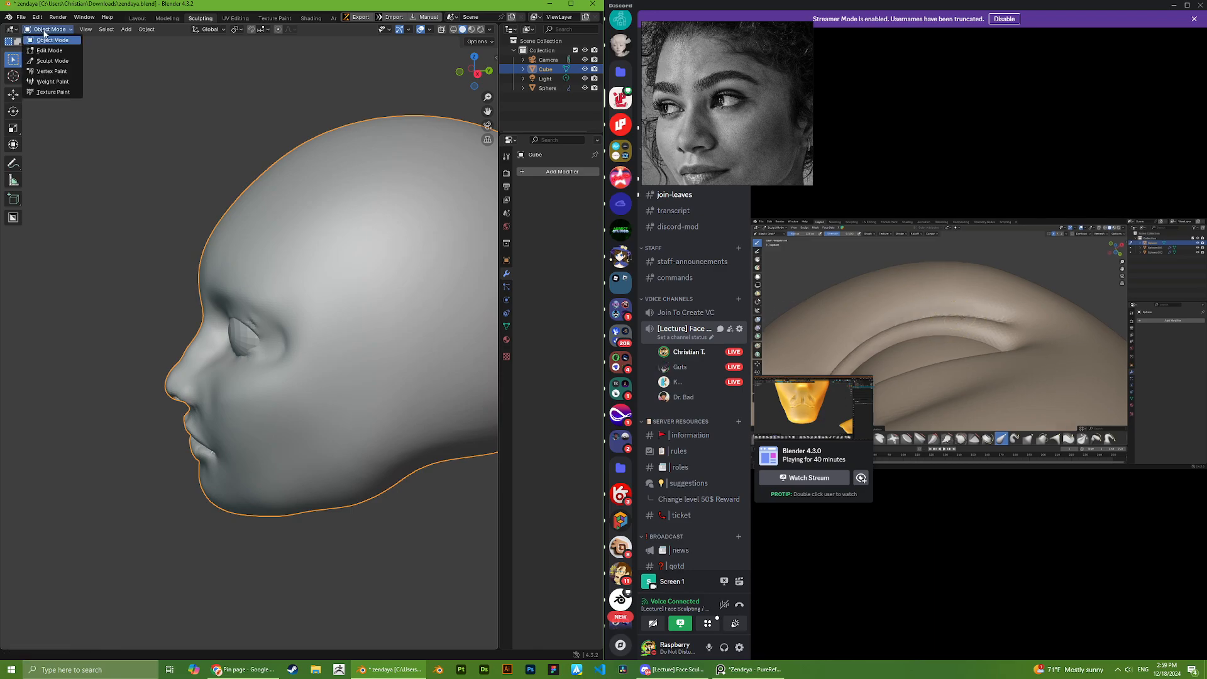
left_click(53, 61)
mouse_move(239, 352)
middle_mouse_down()
mouse_move(323, 337)
mouse_move(218, 253)
middle_mouse_up()
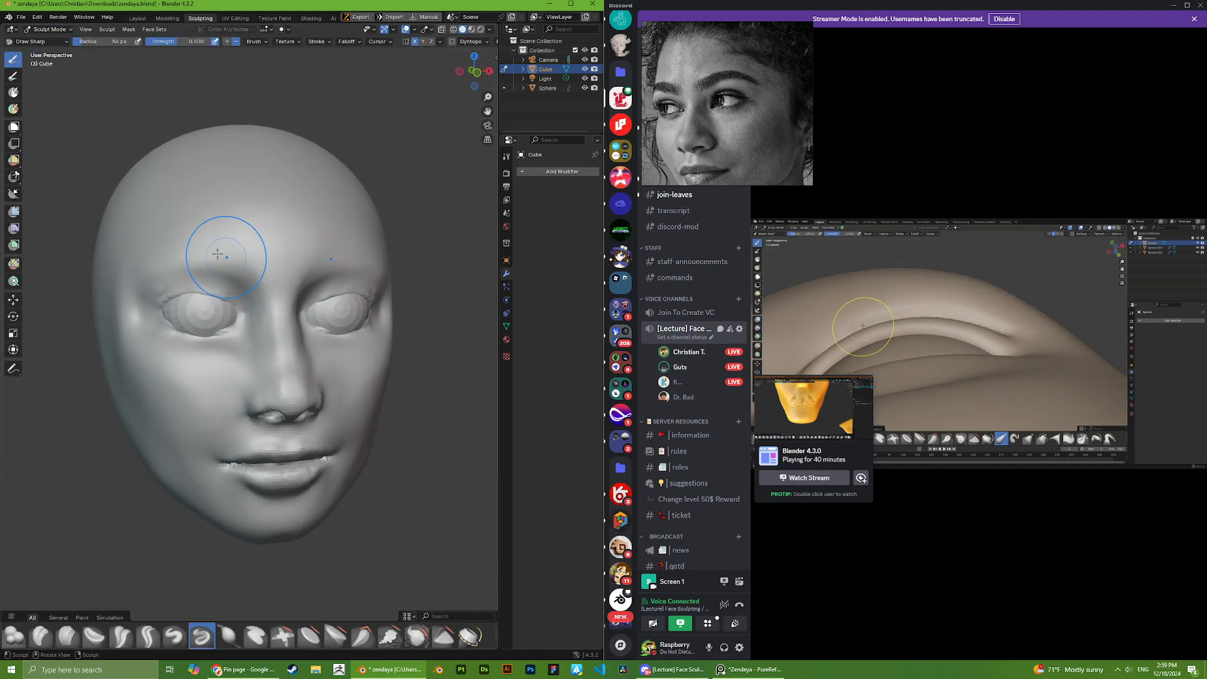
- Reshape the outer corner of the eye with the Grab brush, checking it in profile and three-quarter view
key("g")
middle_click_drag(167, 364, 255, 346)
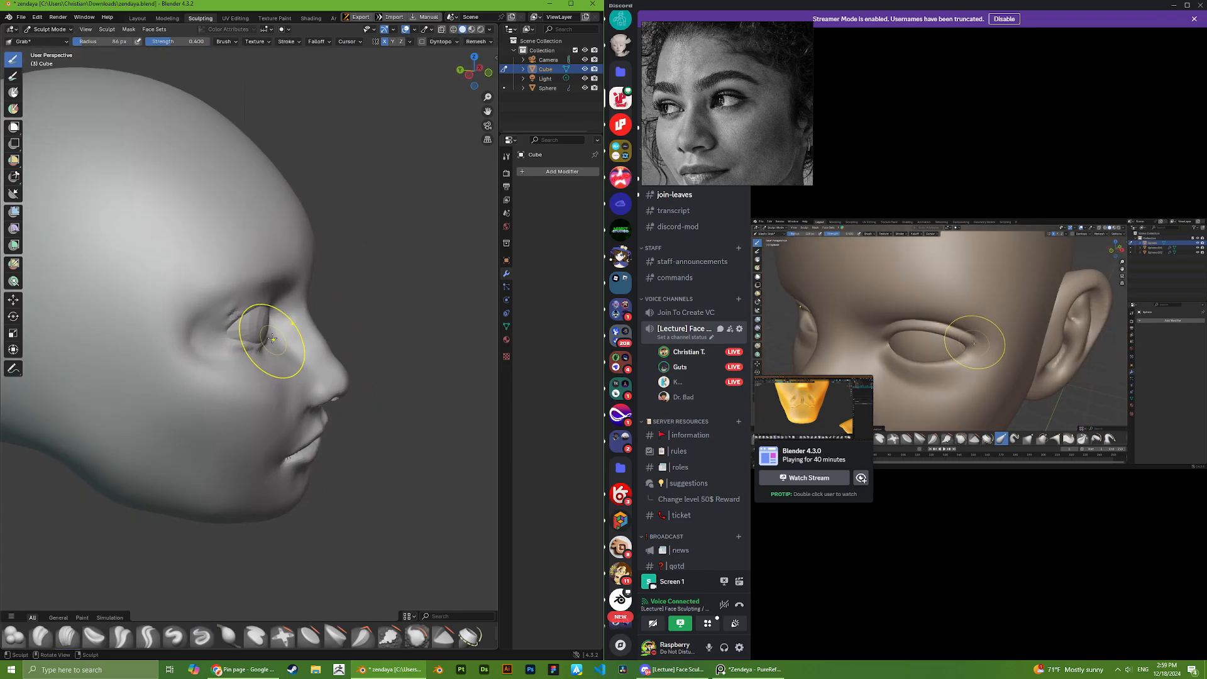
mouse_move(272, 338)
middle_mouse_down()
mouse_move(176, 274)
mouse_move(154, 299)
mouse_move(184, 293)
mouse_move(175, 302)
middle_mouse_up()
left_click_drag(174, 302, 181, 303)
middle_click_drag(181, 303, 242, 312)
scroll(207, 320, "up", 3)
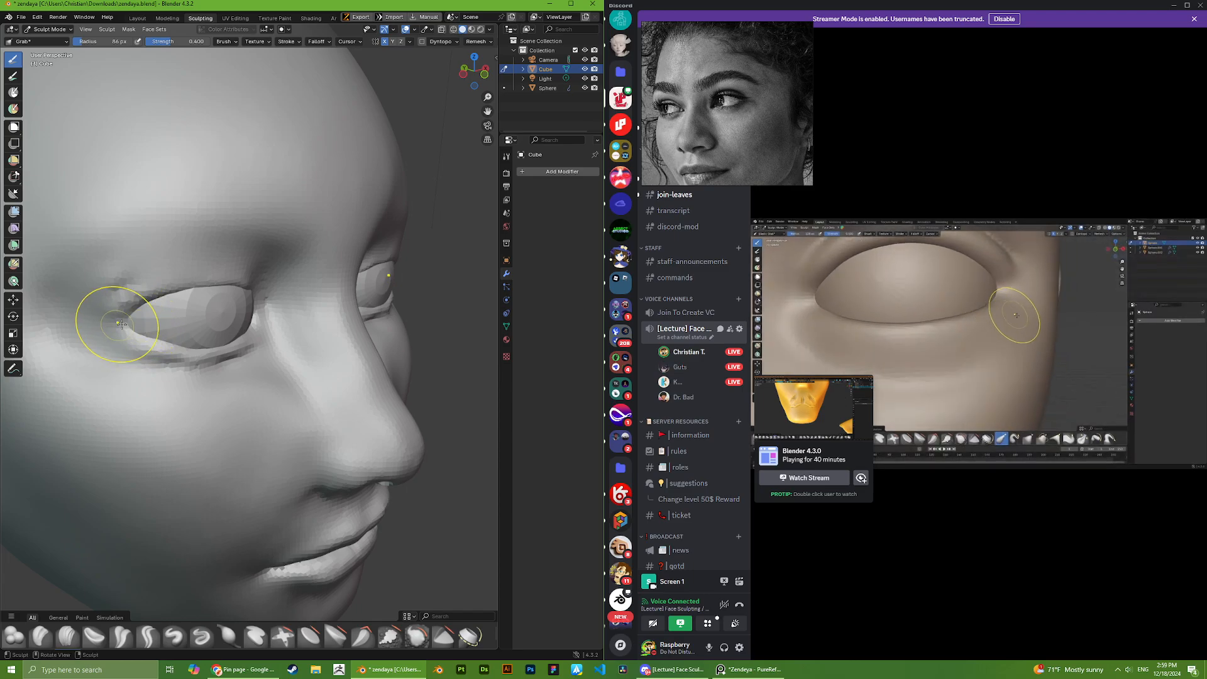
- Pull the skin above the outer eye corner slightly downward with the Grab brush
middle_click_drag(121, 325, 252, 304)
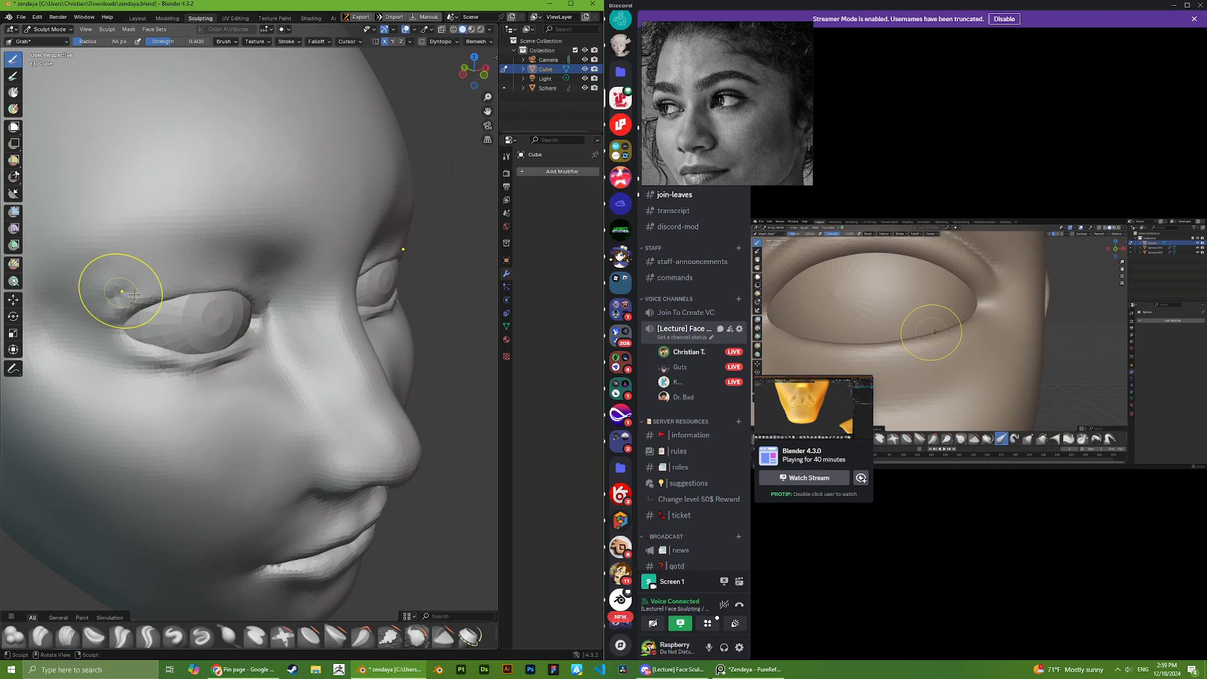
middle_click_drag(134, 294, 108, 296)
left_click_drag(108, 296, 109, 312)
scroll(126, 308, "down", 5)
scroll(239, 310, "up", 3)
mouse_move(162, 302)
middle_mouse_down()
mouse_move(239, 309)
mouse_move(251, 276)
middle_mouse_up()
scroll(251, 277, "up", 2)
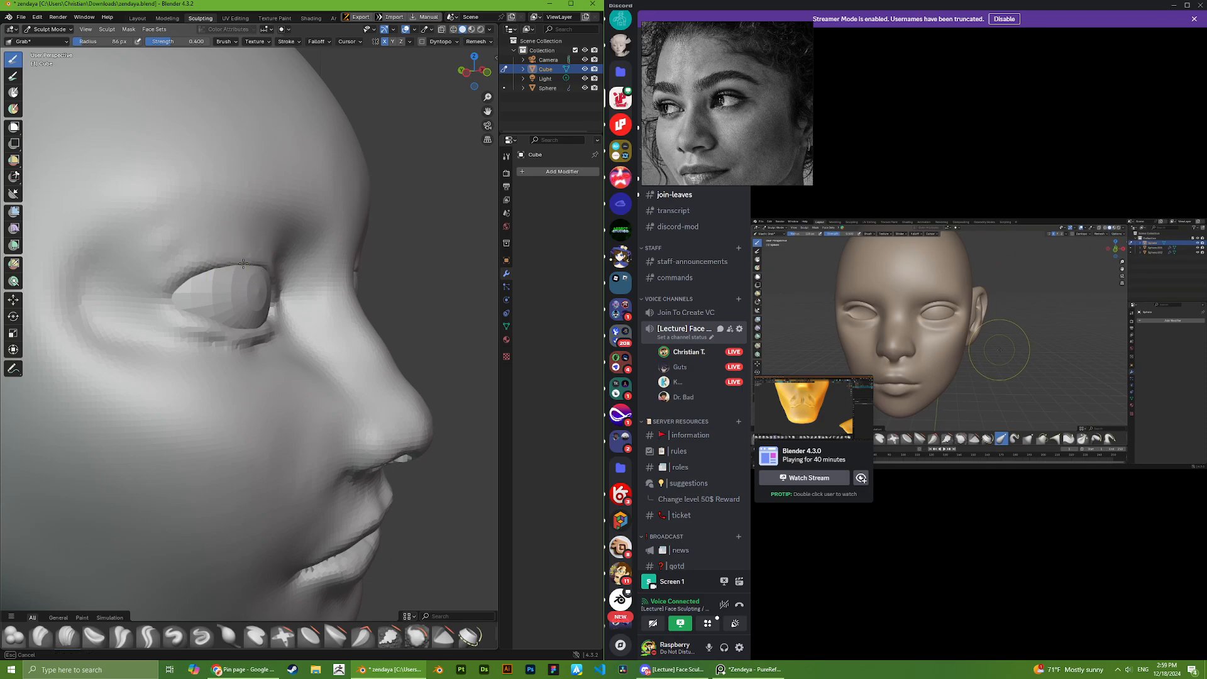
- Set the Grab brush radius to 111 px and check the eye and brow contour in profile and from the front
mouse_move(255, 263)
middle_mouse_down()
mouse_move(210, 270)
mouse_move(284, 278)
middle_mouse_up()
scroll(210, 270, "down", 2)
scroll(256, 277, "up", 2)
scroll(284, 278, "down", 4)
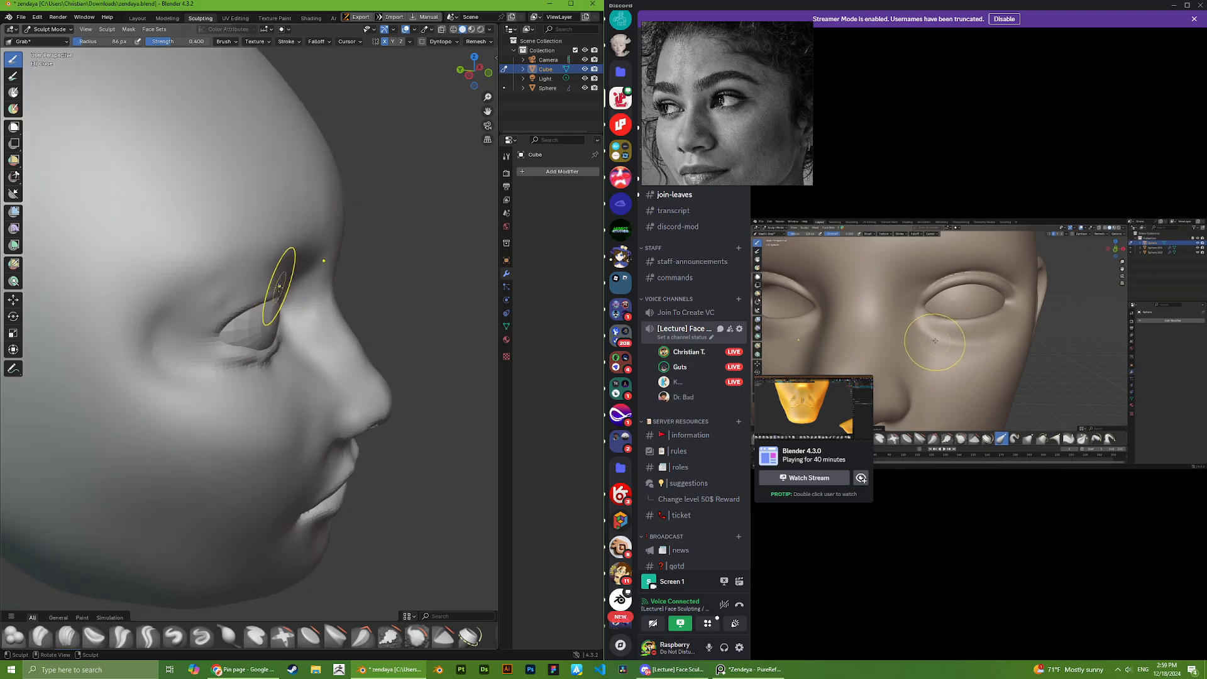
right_click(264, 281)
left_click_drag(258, 299, 288, 298)
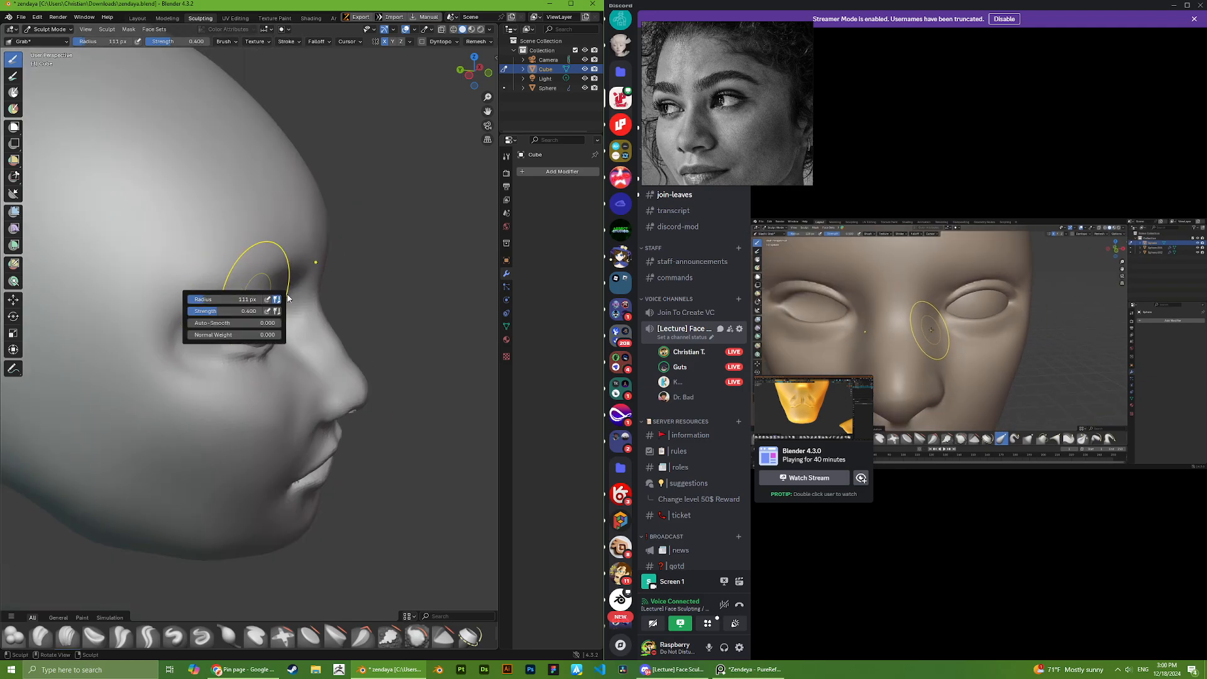
mouse_move(288, 291)
middle_mouse_down()
mouse_move(217, 305)
mouse_move(151, 236)
mouse_move(159, 292)
mouse_move(122, 323)
mouse_move(257, 307)
mouse_move(96, 361)
mouse_move(144, 315)
mouse_move(157, 339)
mouse_move(280, 326)
mouse_move(264, 423)
middle_mouse_up()
scroll(151, 352, "down", 5)
scroll(155, 340, "up", 7)
scroll(156, 339, "down", 6)
scroll(281, 326, "up", 4)
scroll(328, 433, "down", 5)
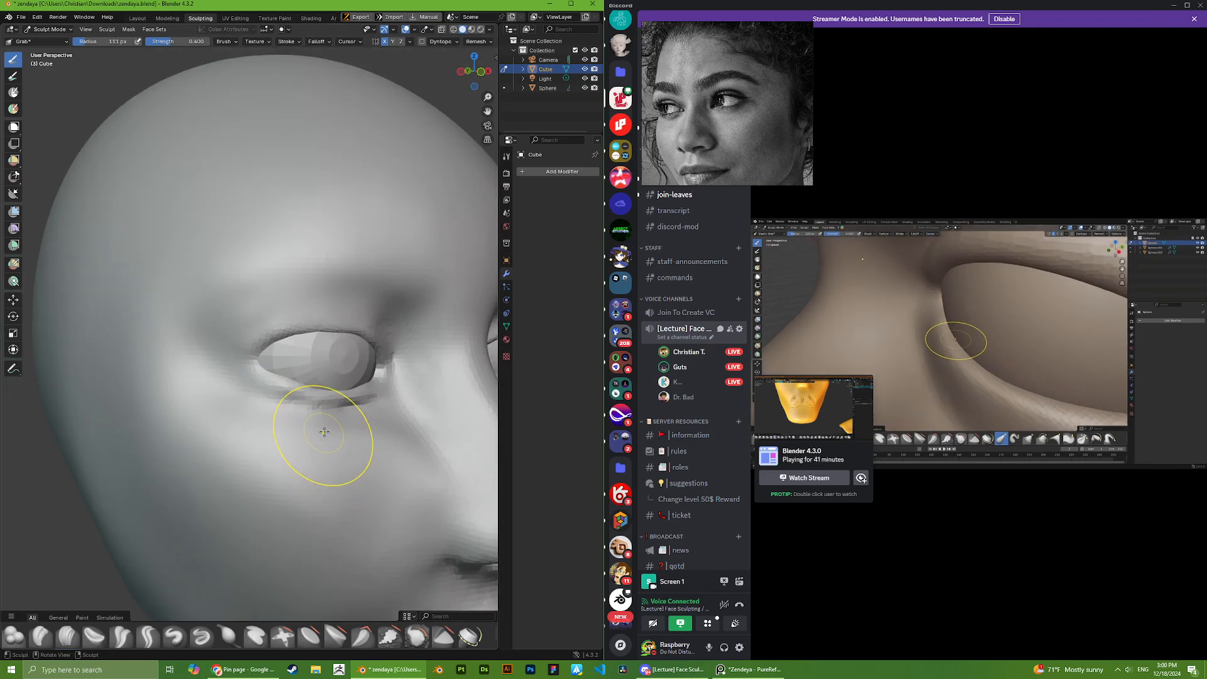
- Nudge the side of the cheek slightly upward with the Grab brush while viewing the whole head
scroll(317, 422, "down", 2)
mouse_move(358, 412)
middle_mouse_down()
mouse_move(317, 422)
mouse_move(399, 377)
mouse_move(296, 392)
middle_mouse_up()
scroll(317, 422, "up", 4)
scroll(342, 404, "down", 2)
scroll(398, 377, "down", 2)
scroll(390, 381, "down", 2)
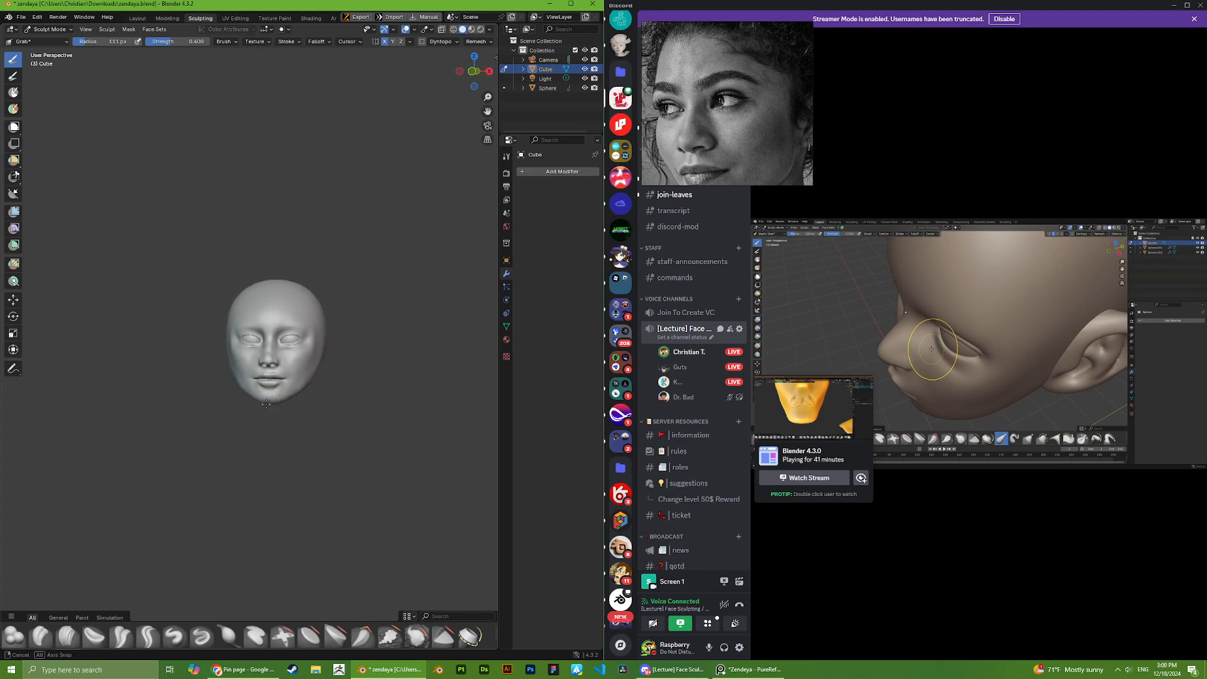
left_click_drag(239, 372, 241, 367)
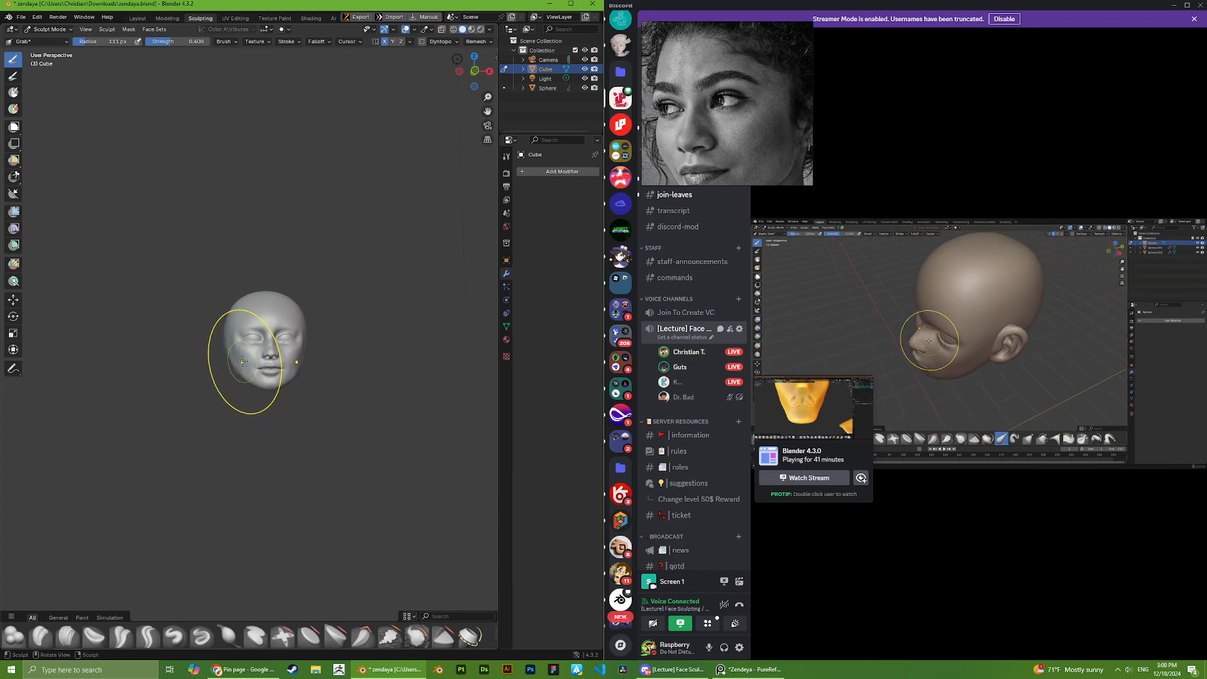
- Push the outer eye corner slightly back toward the ear in side profile with the Grab brush
scroll(221, 386, "up", 5)
scroll(202, 350, "up", 3)
scroll(228, 355, "down", 2)
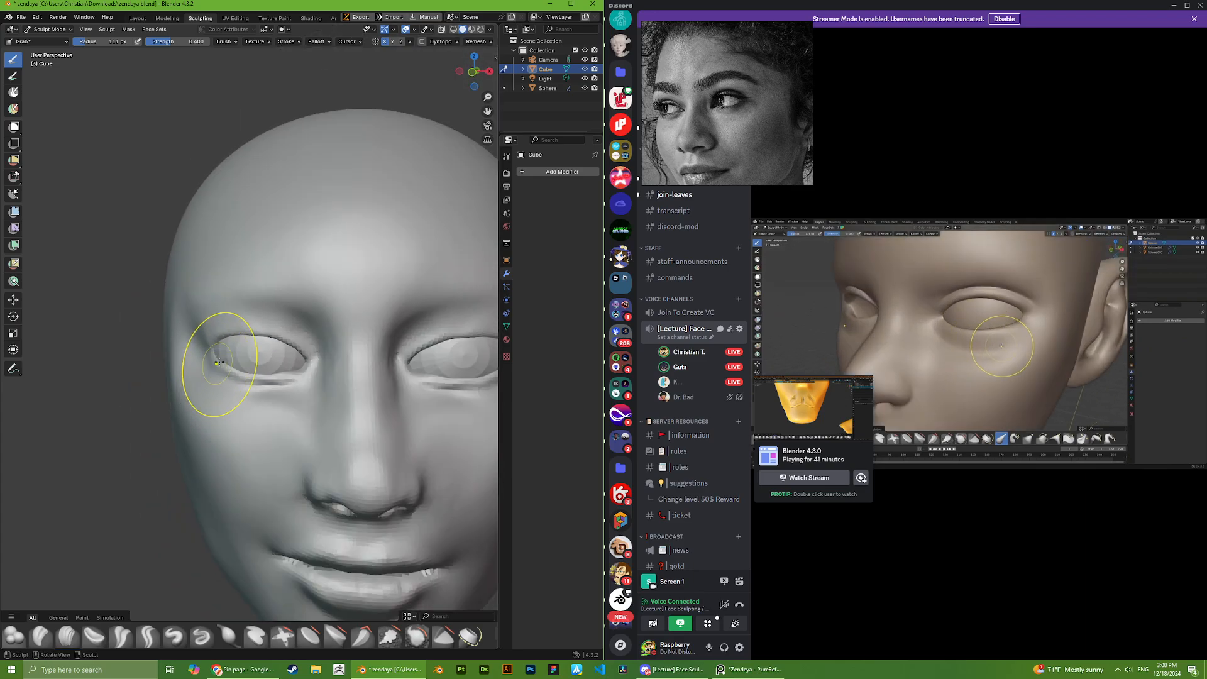
mouse_move(247, 377)
middle_mouse_down()
mouse_move(221, 362)
mouse_move(276, 359)
middle_mouse_up()
scroll(270, 364, "down", 2)
scroll(277, 359, "down", 2)
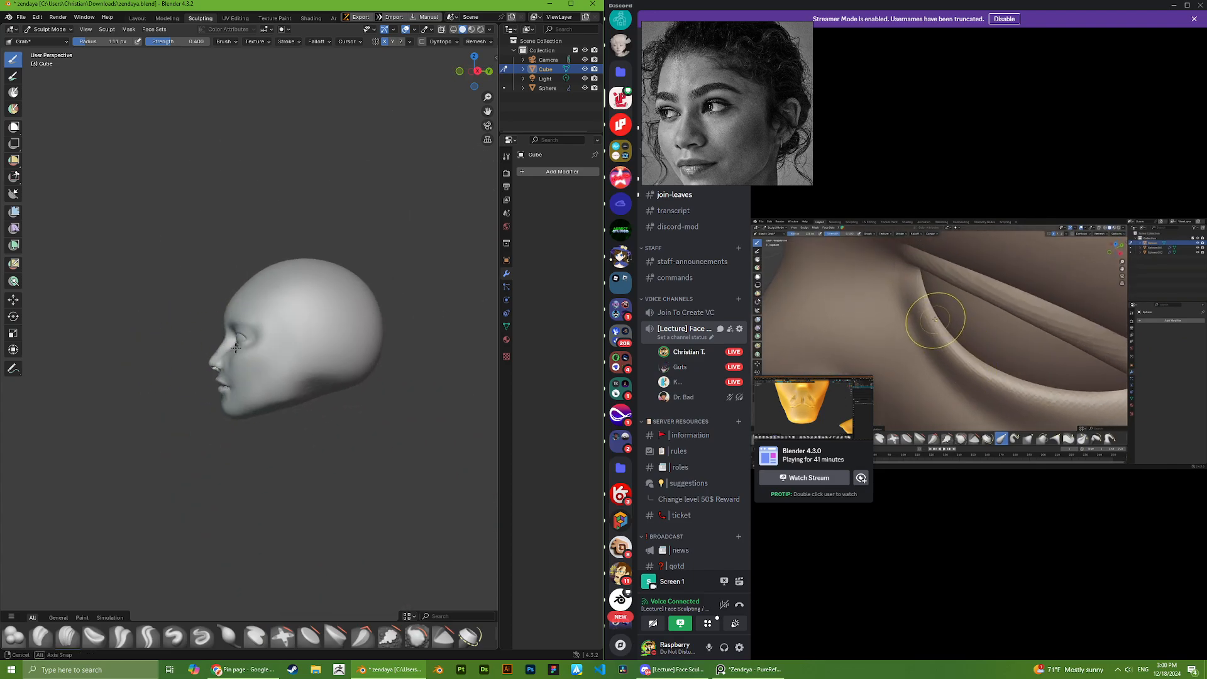
scroll(277, 358, "up", 4)
scroll(277, 359, "up", 6)
scroll(207, 376, "down", 3)
left_click_drag(216, 345, 225, 345)
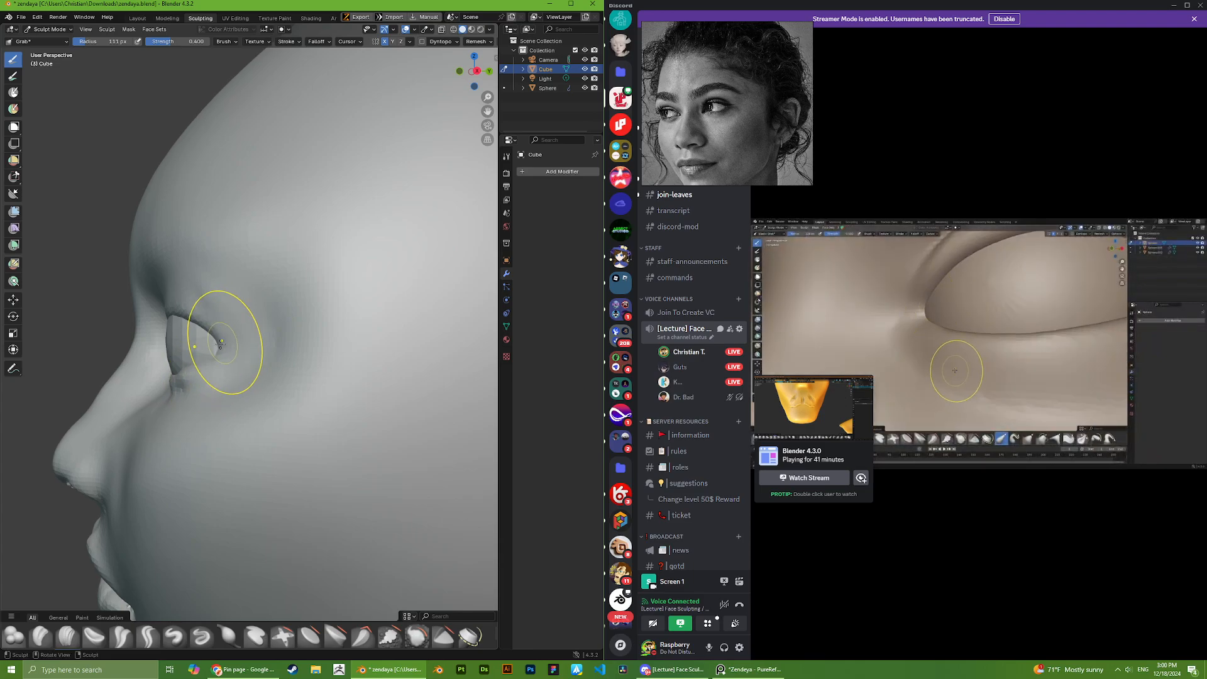
scroll(172, 326, "down", 4)
mouse_move(173, 327)
middle_mouse_down()
mouse_move(342, 323)
mouse_move(339, 286)
middle_mouse_up()
scroll(243, 318, "up", 5)
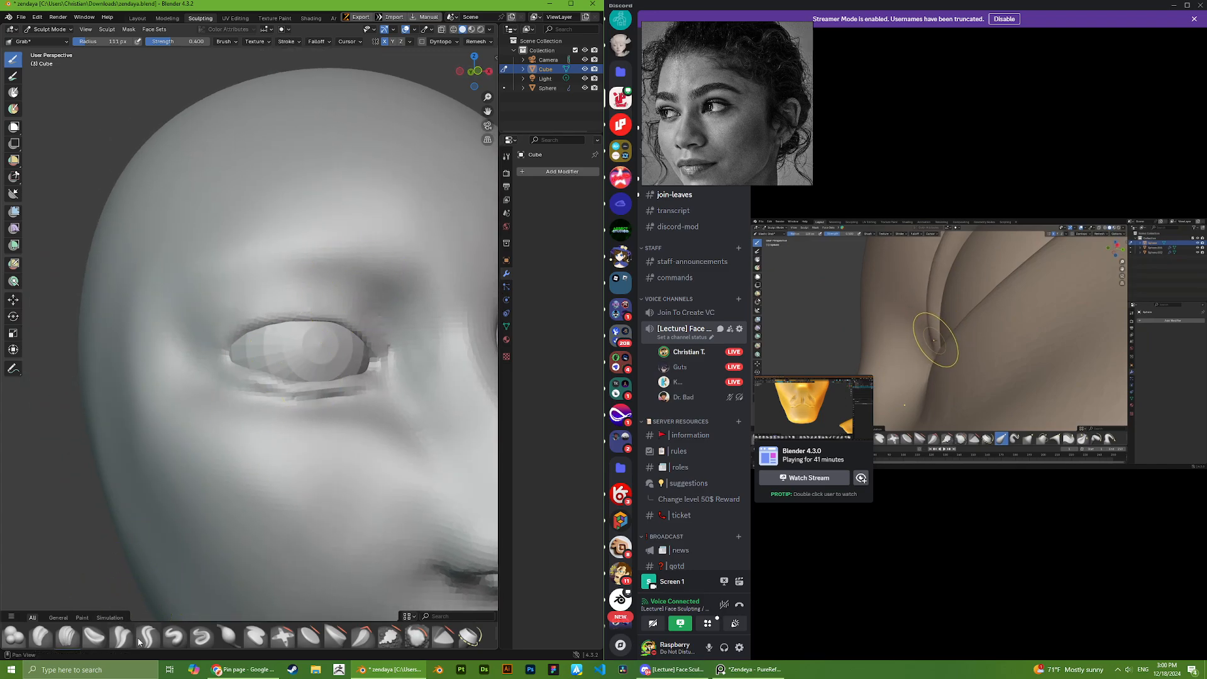
- Compare the sculpted eye with an enlarged view of the eye in the black-and-white portrait
left_click(118, 638)
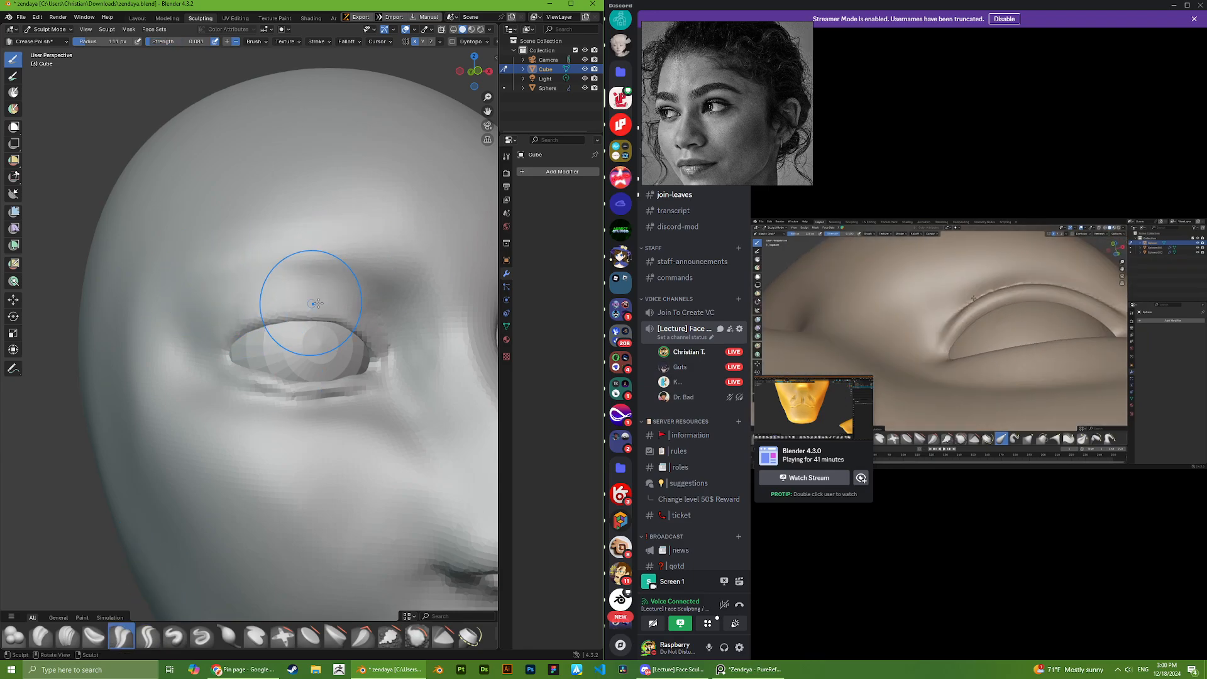
mouse_move(215, 302)
middle_mouse_down()
mouse_move(261, 295)
mouse_move(324, 336)
mouse_move(291, 376)
mouse_move(303, 350)
mouse_move(277, 368)
mouse_move(340, 377)
mouse_move(285, 377)
mouse_move(296, 376)
middle_mouse_up()
scroll(327, 340, "down", 2)
scroll(291, 377, "up", 2)
scroll(291, 377, "down", 2)
scroll(303, 350, "down", 3)
scroll(270, 371, "up", 4)
scroll(251, 371, "up", 2)
scroll(734, 122, "up", 4)
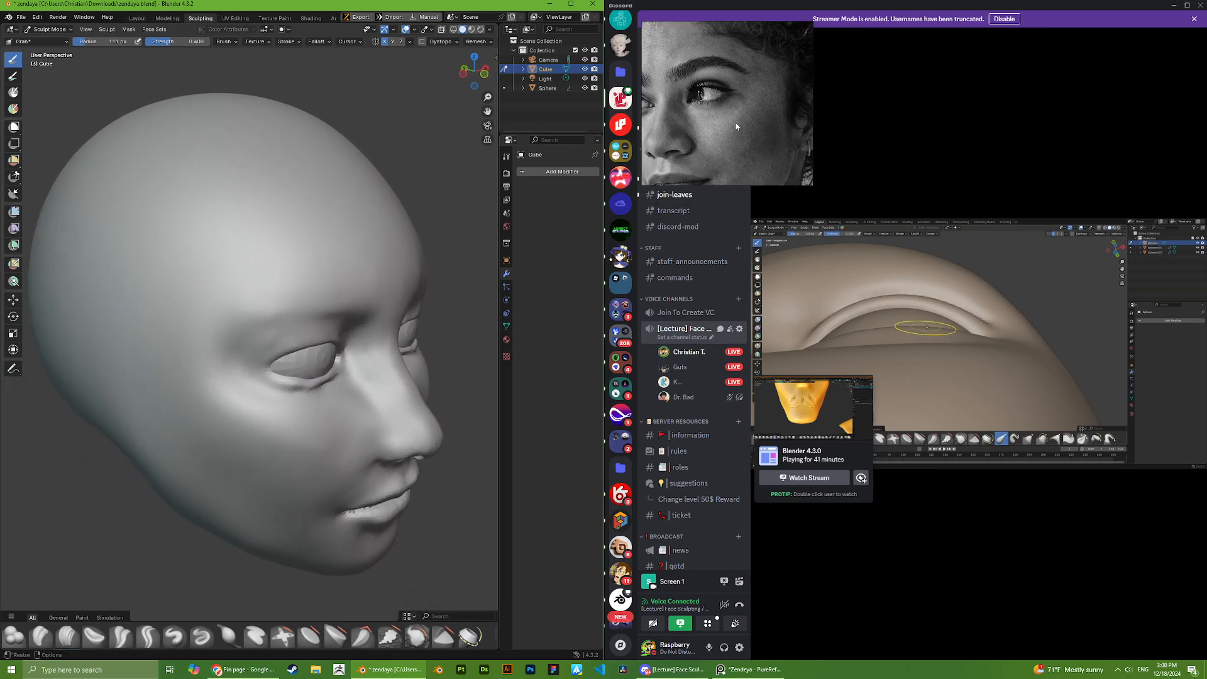
- Refine the inner and outer eye corners with the Grab brush, and switch to the Draw Sharp brush
middle_click_drag(412, 356, 338, 370)
scroll(337, 371, "up", 4)
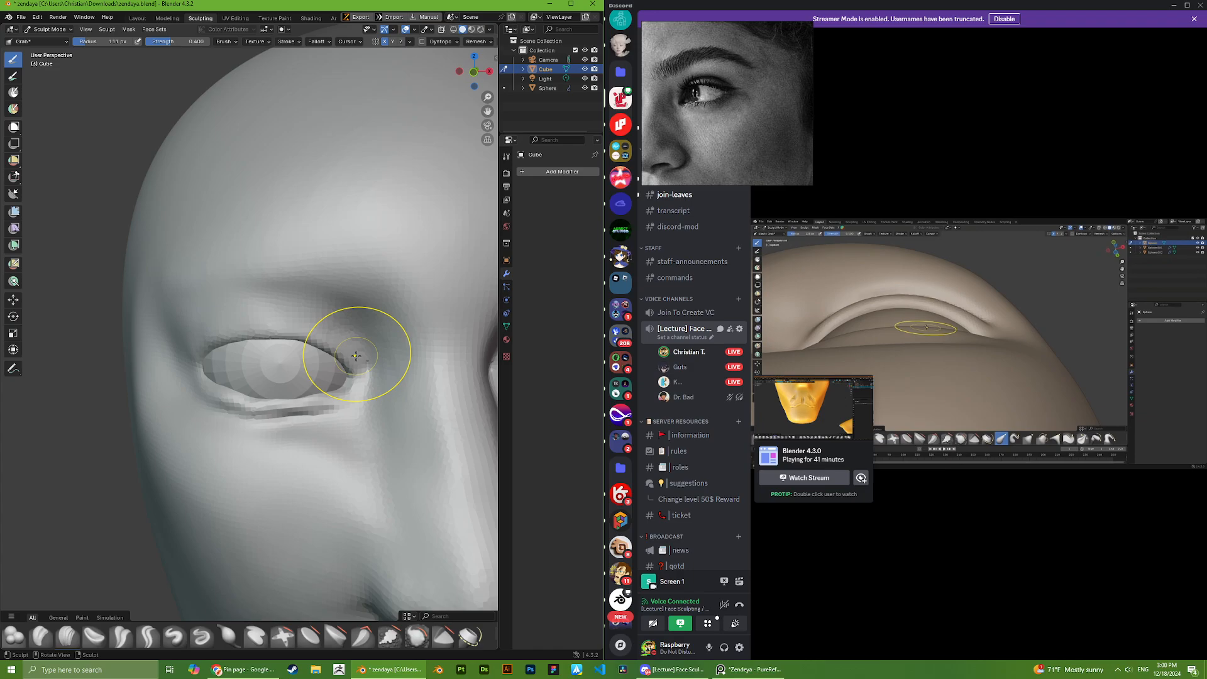
middle_click_drag(223, 346, 245, 342)
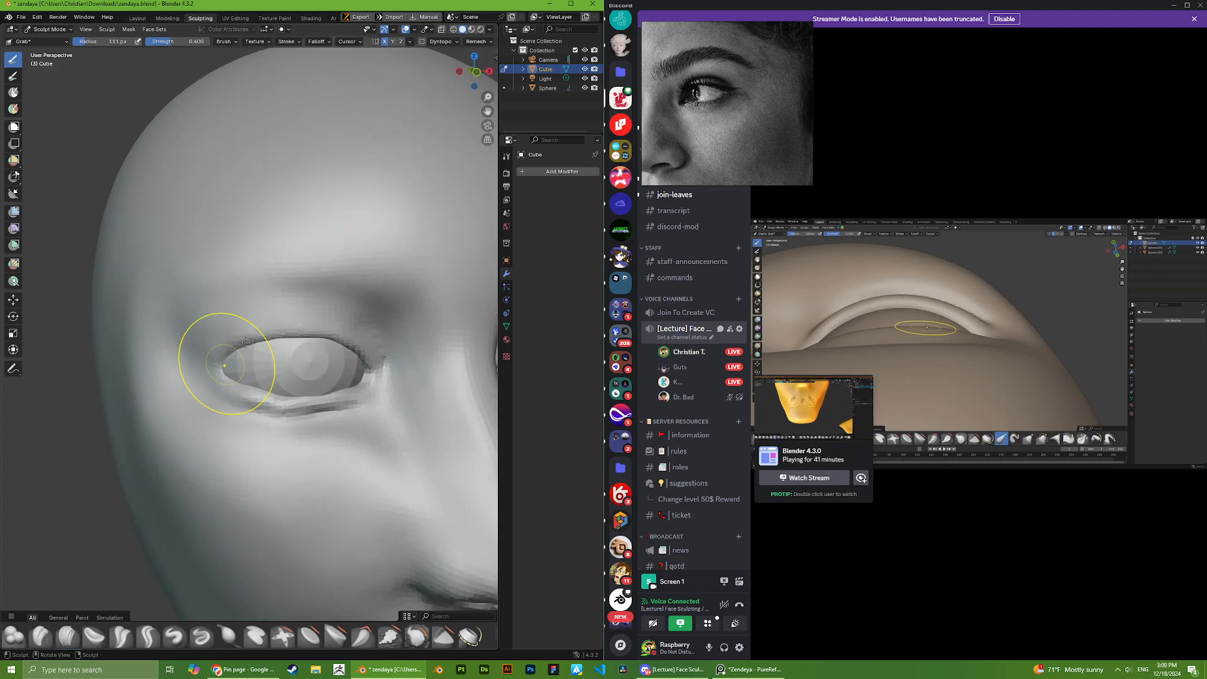
scroll(440, 219, "down", 5)
scroll(283, 292, "down", 1)
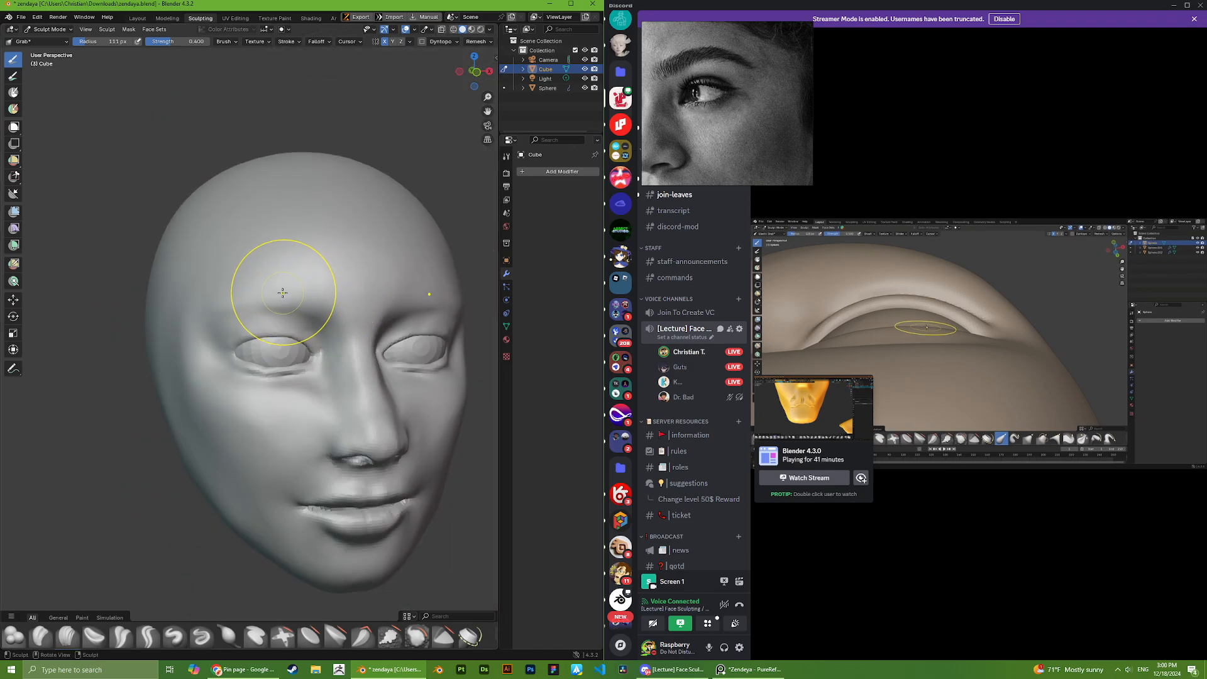
scroll(223, 302, "up", 3)
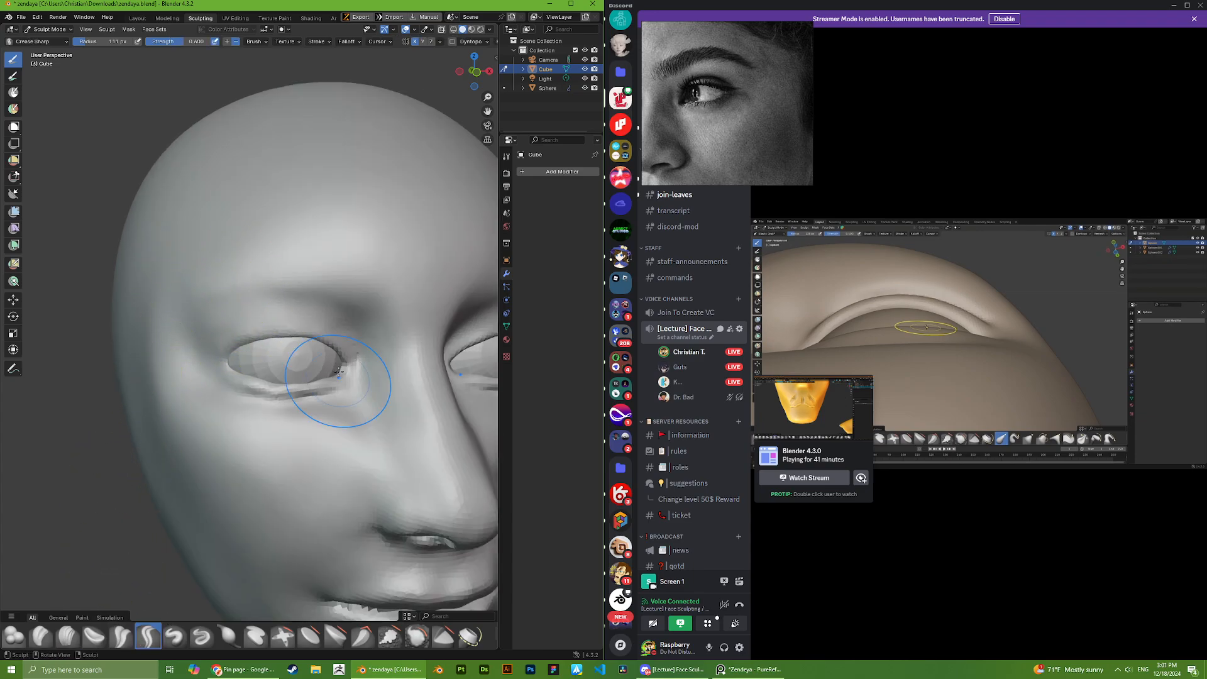
middle_click_drag(339, 372, 223, 608)
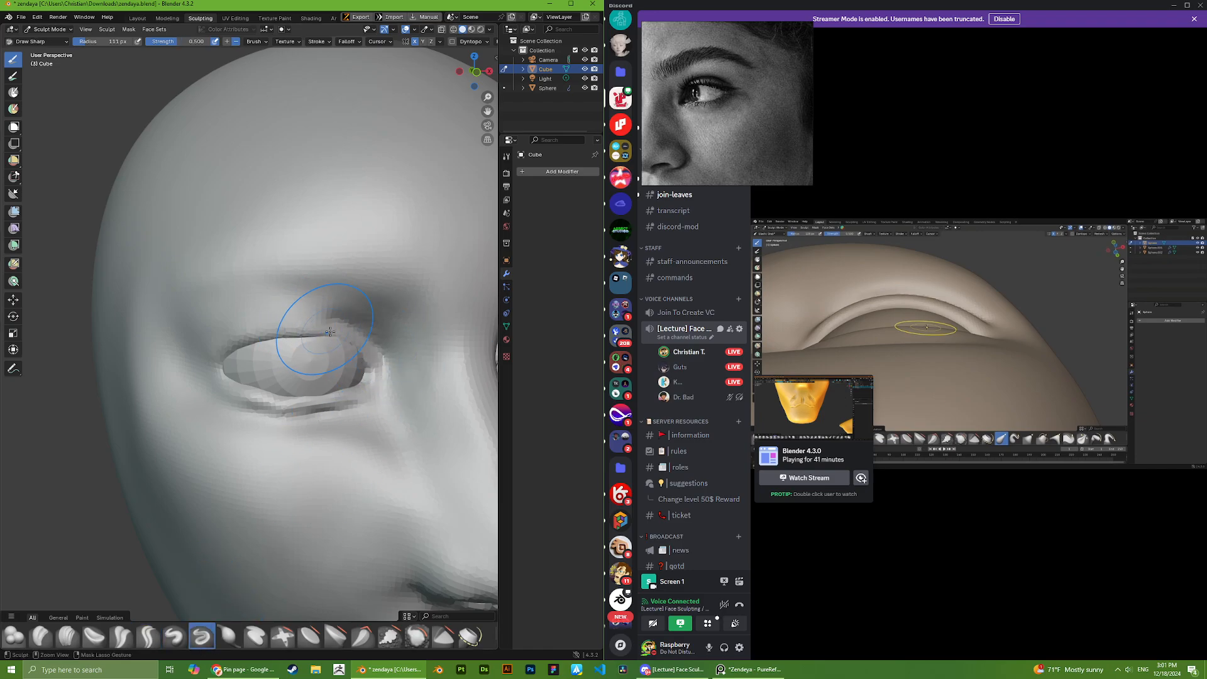
- Try to carve a crease above the upper eyelid with the Draw Sharp brush
key("ctrl+z")
scroll(402, 344, "up", 2)
mouse_move(457, 372)
left_mouse_down()
mouse_move(449, 339)
mouse_move(336, 270)
mouse_move(207, 308)
left_mouse_up()
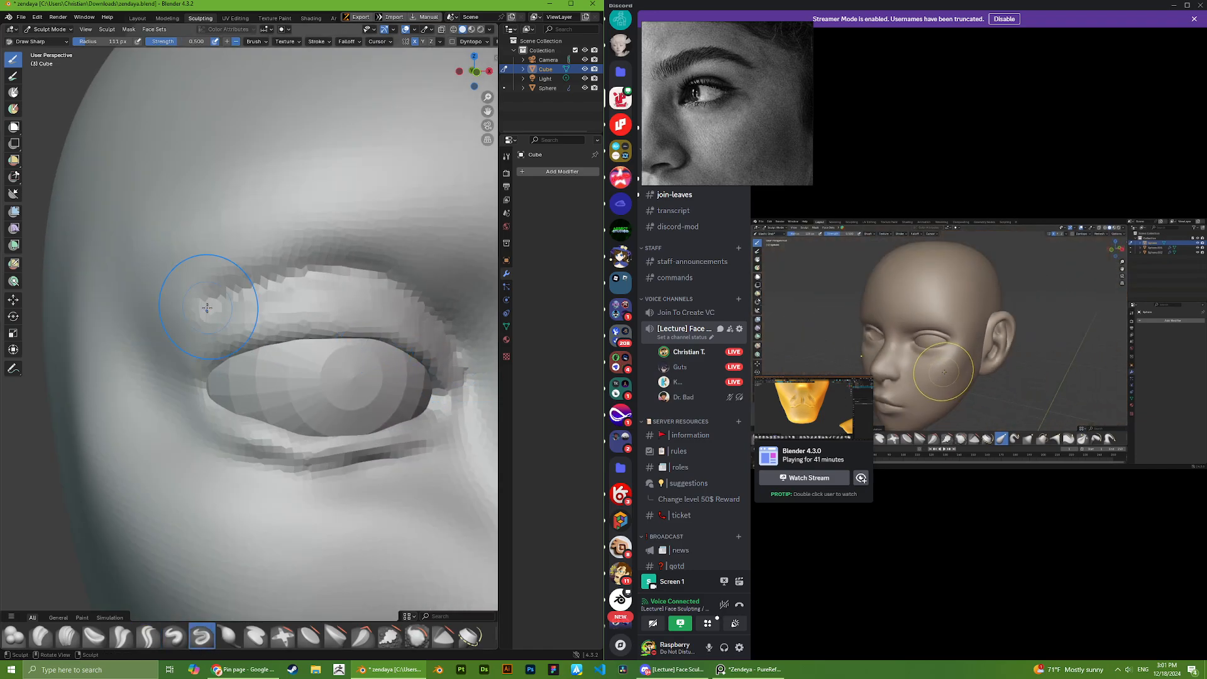
key("ctrl+z")
mouse_move(192, 367)
left_mouse_down()
mouse_move(191, 350)
mouse_move(240, 311)
mouse_move(324, 302)
mouse_move(402, 314)
mouse_move(455, 367)
mouse_move(433, 324)
mouse_move(302, 296)
mouse_move(223, 320)
left_mouse_up()
key("ctrl+z")
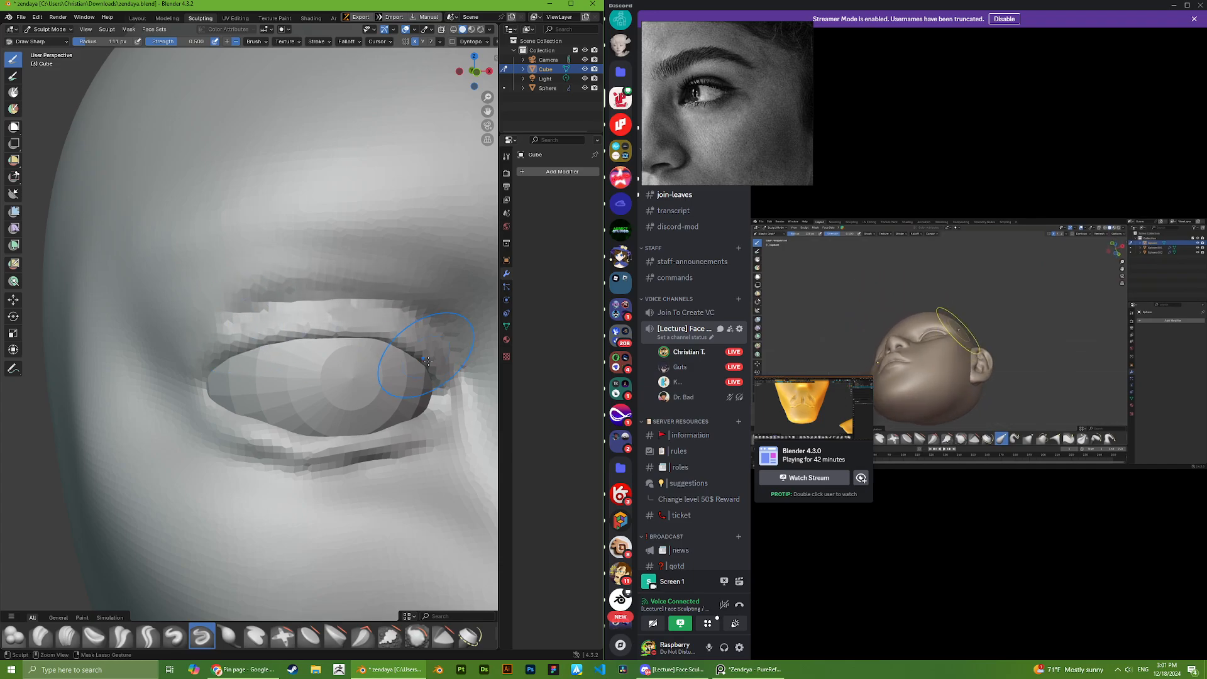
key("ctrl+z")
- Carve the upper eyelid crease with the Draw Sharp brush from the inner corner around past the outer corner
left_click_drag(412, 324, 385, 313)
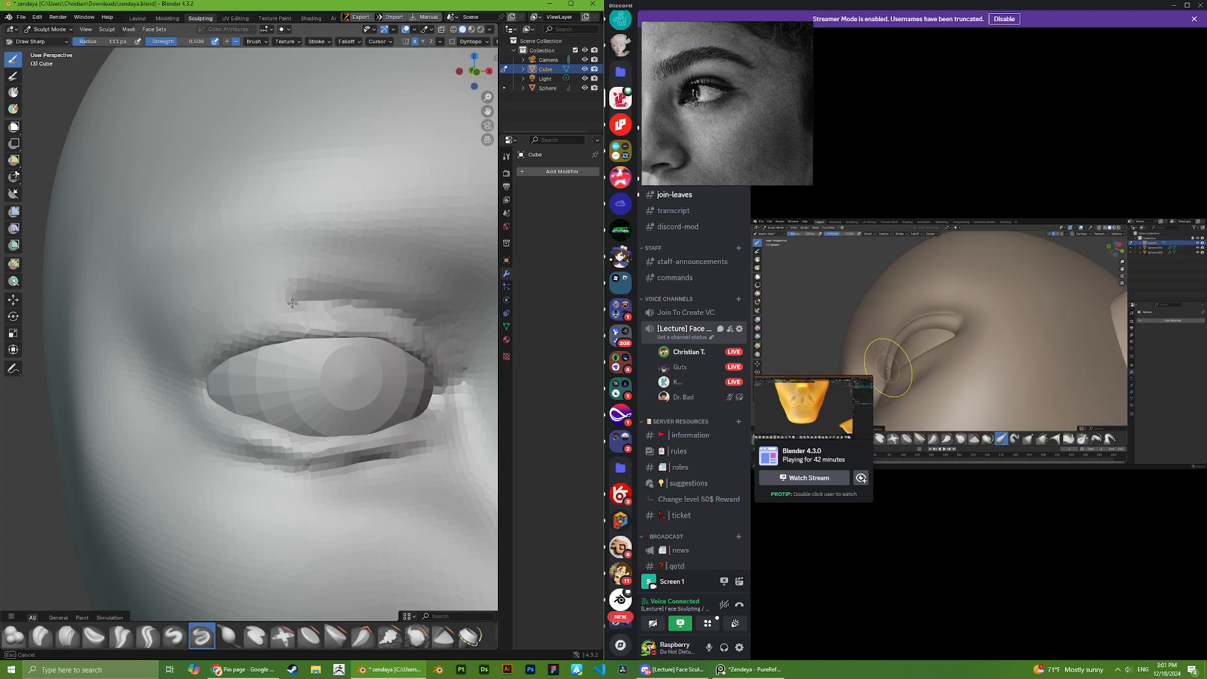
left_click_drag(178, 368, 174, 374)
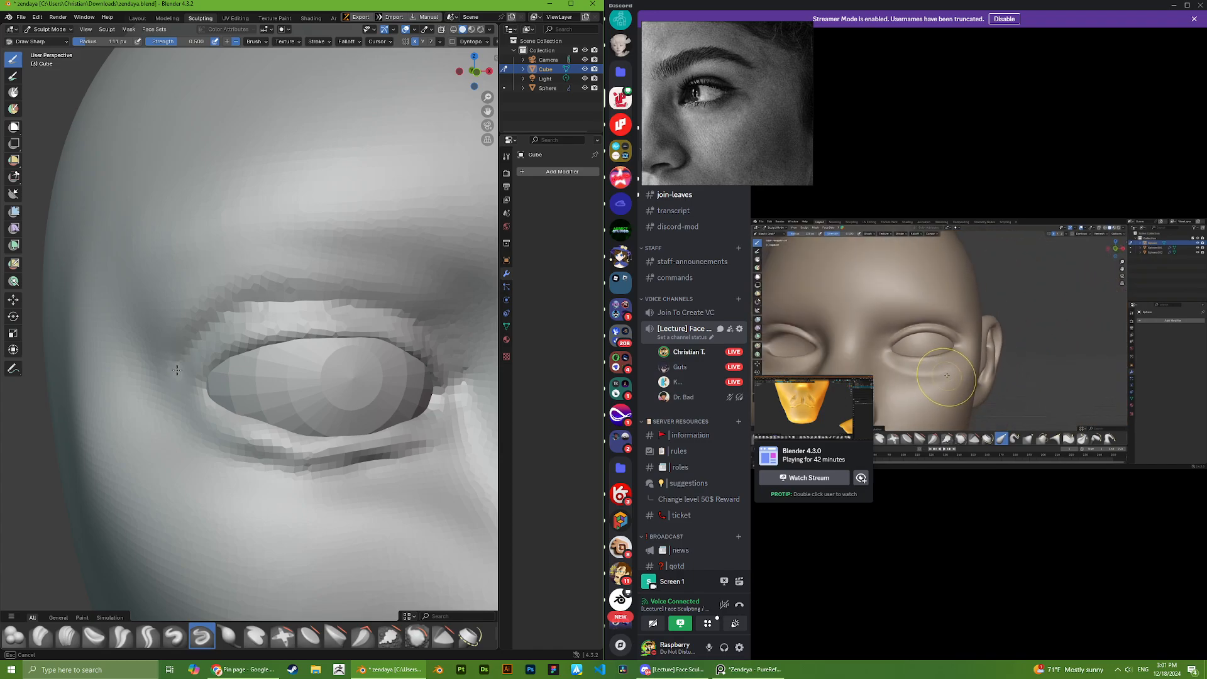
mouse_move(286, 384)
middle_mouse_down()
mouse_move(367, 369)
mouse_move(299, 341)
mouse_move(325, 324)
mouse_move(230, 353)
middle_mouse_up()
scroll(366, 369, "down", 5)
scroll(308, 338, "up", 2)
scroll(327, 324, "down", 2)
- Soften the outer part of the upper eyelid crease and switch to the Inflate/Deflate brush
key("g")
scroll(225, 356, "up", 2)
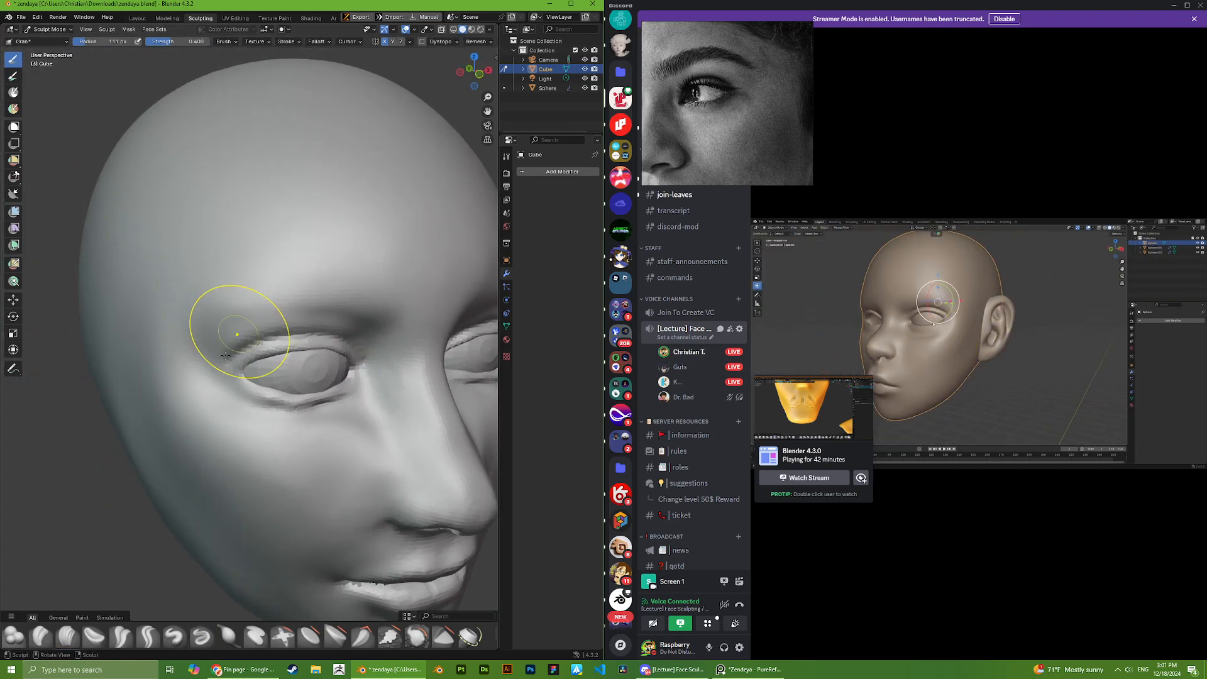
left_click(231, 641)
scroll(336, 373, "up", 3)
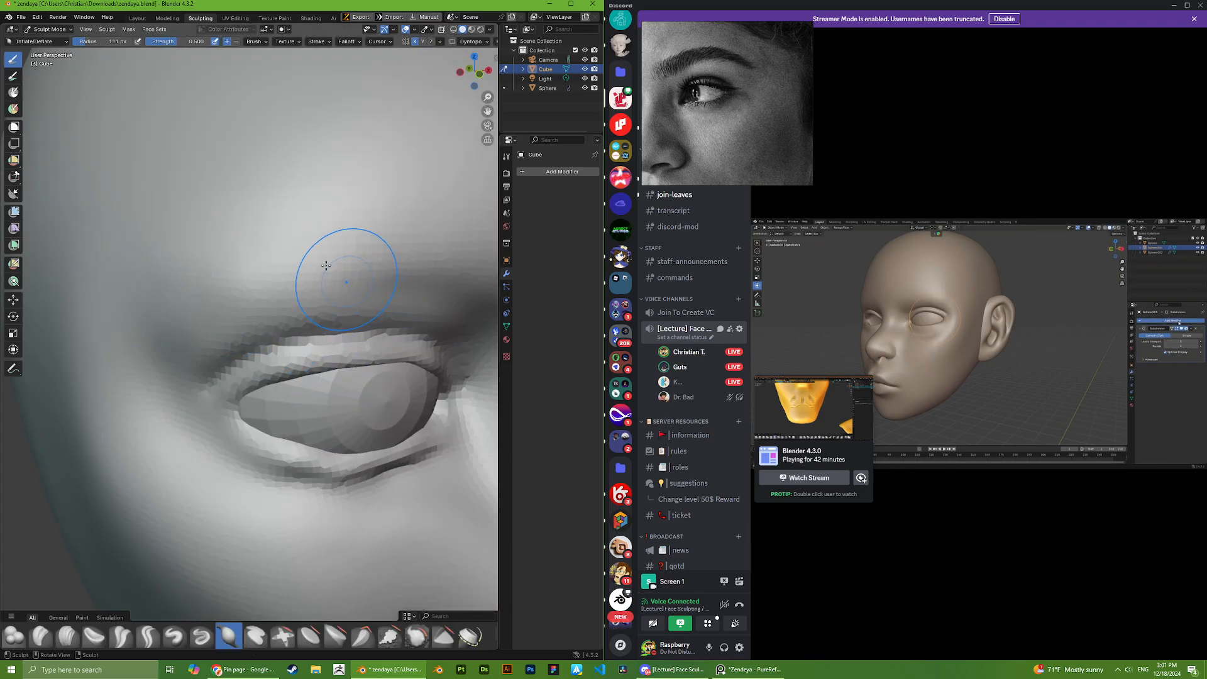
middle_click_drag(325, 265, 335, 209)
middle_click_drag(225, 206, 263, 220)
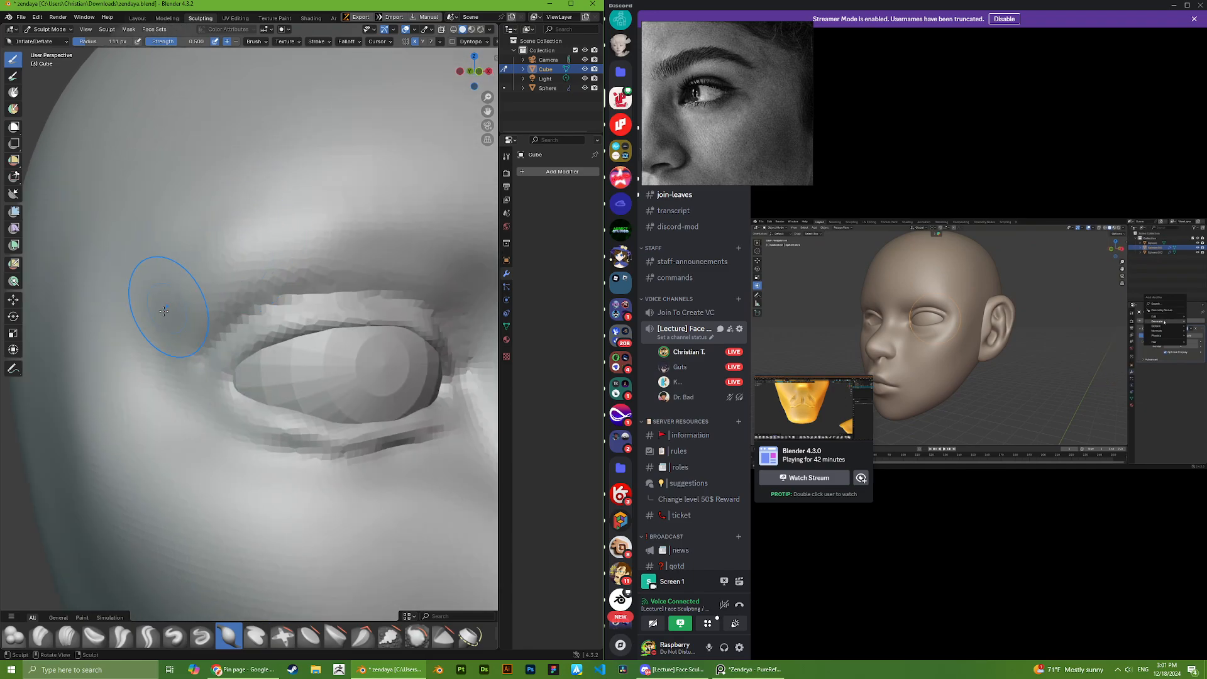
scroll(134, 314, "down", 5)
scroll(167, 323, "up", 1)
middle_click_drag(211, 321, 229, 298)
scroll(229, 297, "up", 3)
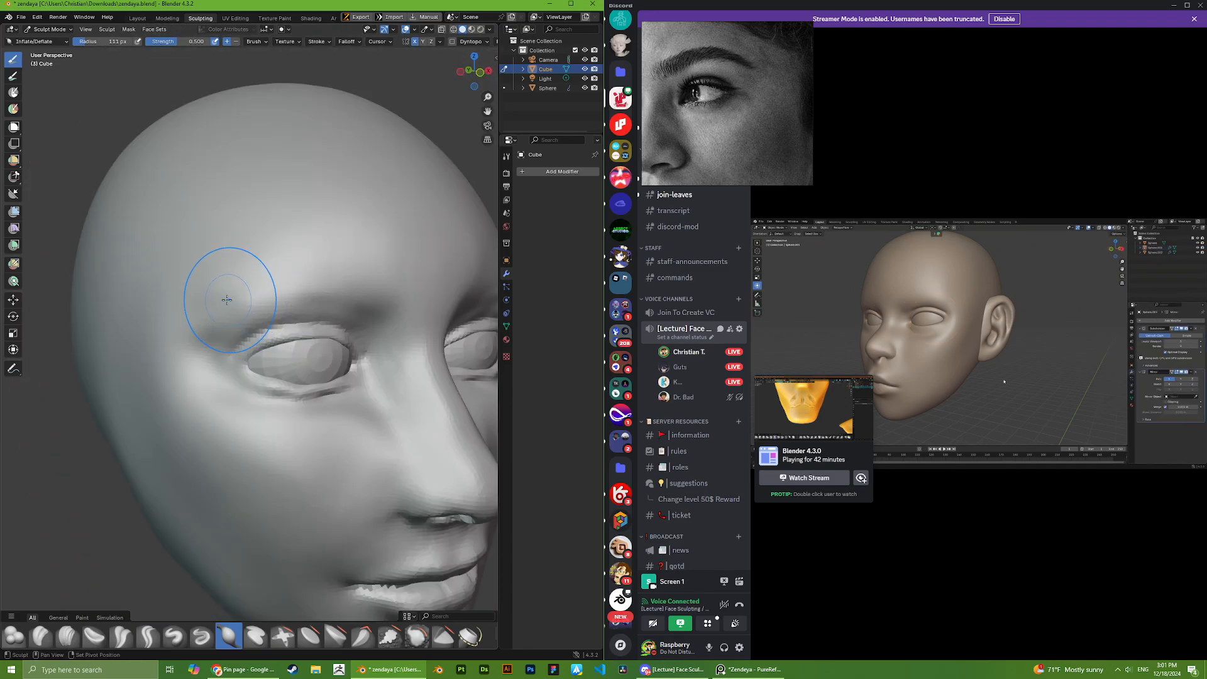
- Blend the skin between the outer eye corner, the brow bone and the temple with the Inflate/Deflate brush active
scroll(184, 324, "up", 3)
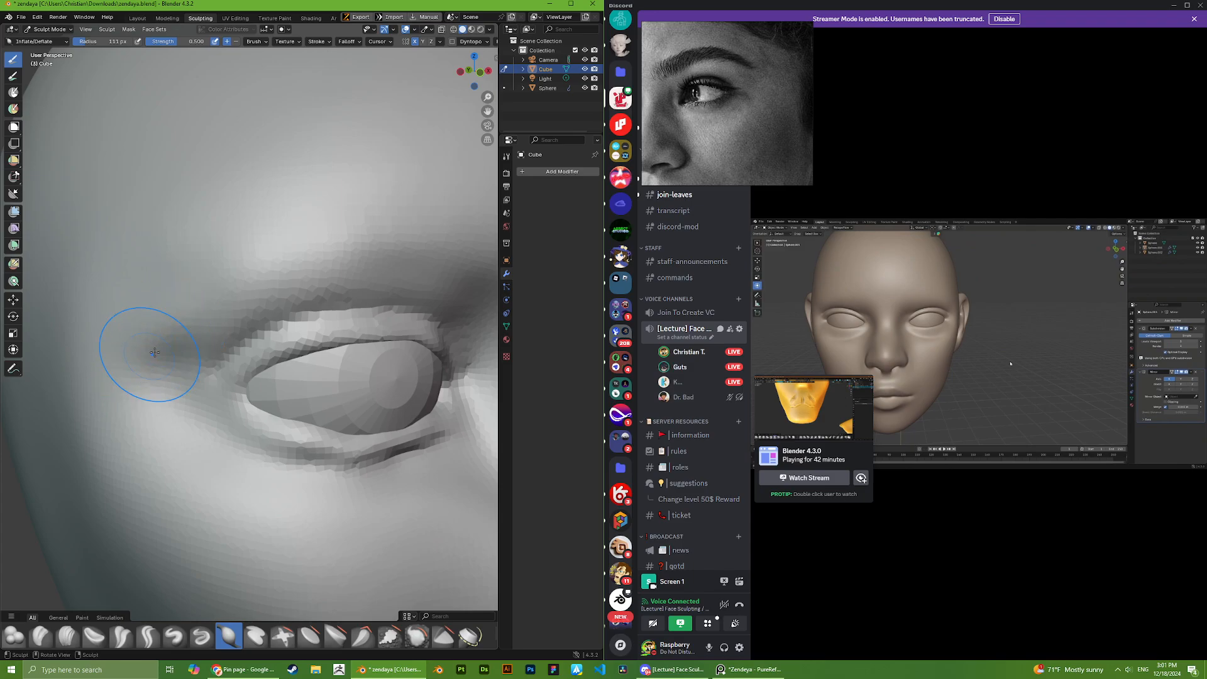
scroll(160, 413, "down", 2)
middle_click_drag(160, 413, 303, 444)
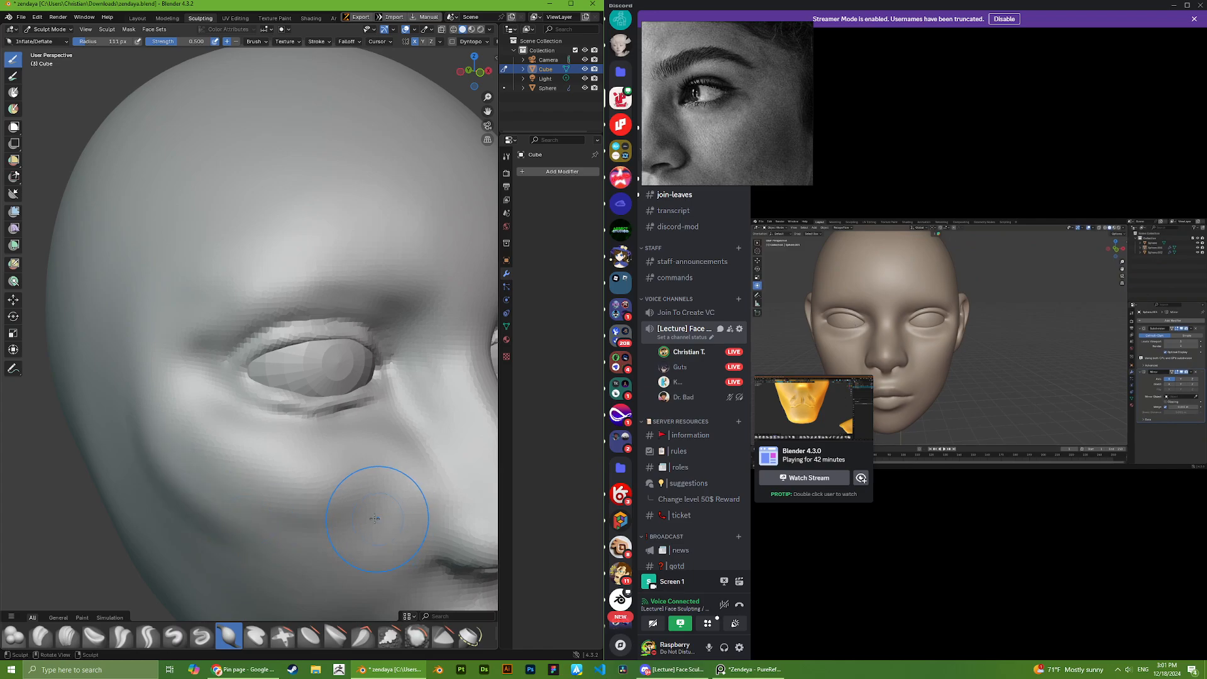
middle_click_drag(375, 519, 191, 457)
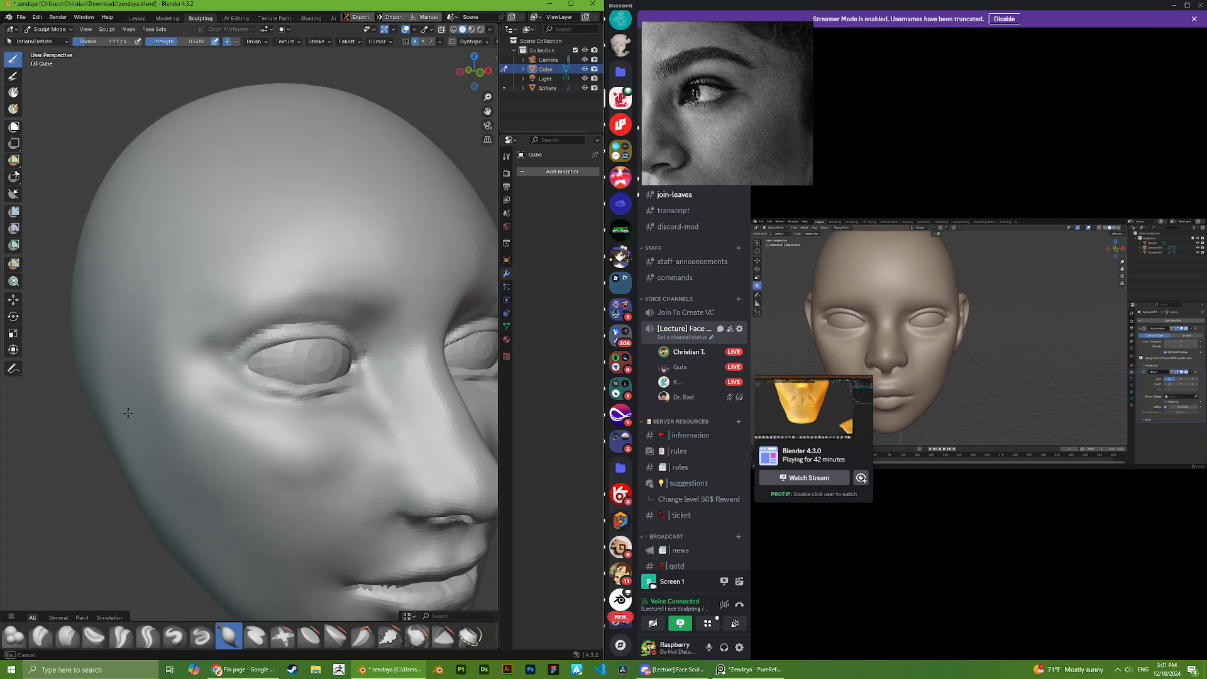
middle_click_drag(228, 386, 242, 394)
scroll(251, 296, "up", 2)
left_click_drag(189, 296, 159, 300)
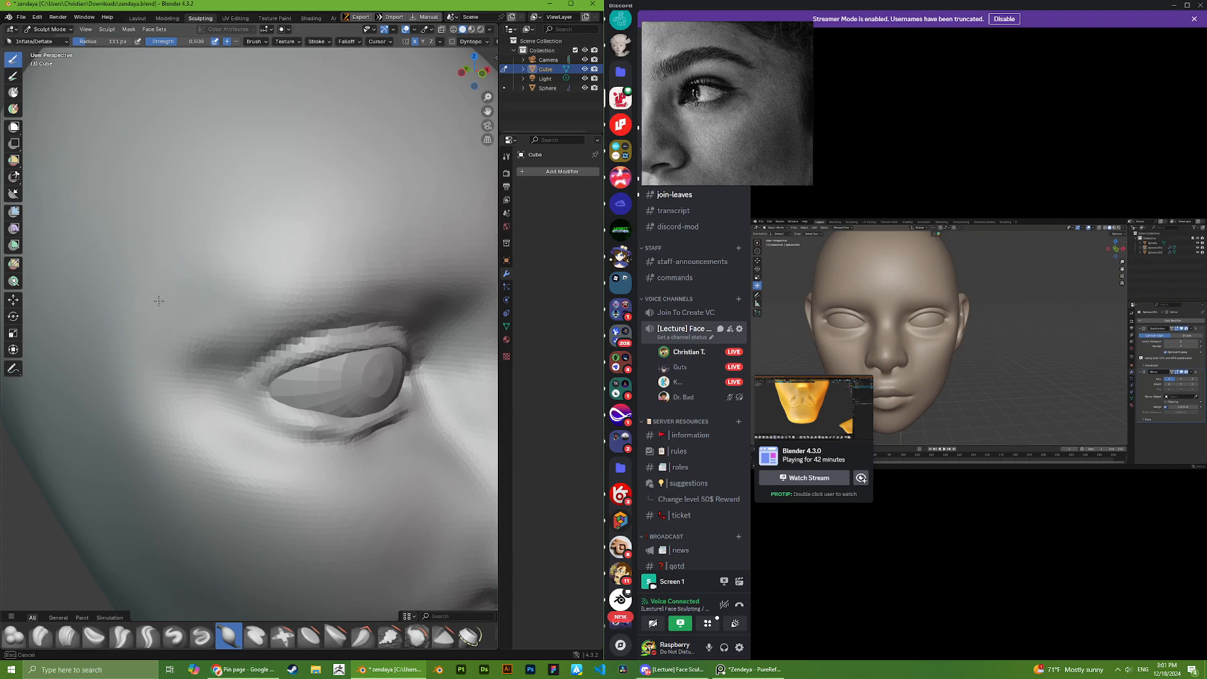
- Build up and even out the skin beyond the outer eye corner with the Inflate/Deflate brush
scroll(263, 238, "down", 7)
middle_click_drag(264, 238, 258, 282)
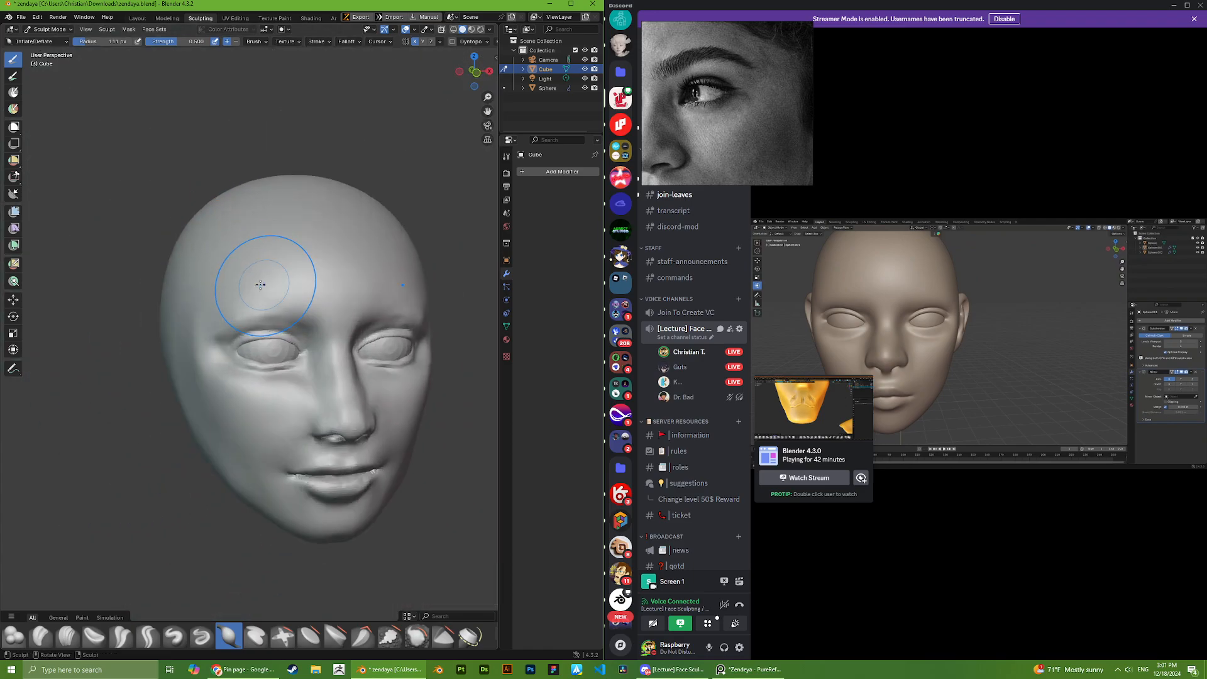
scroll(255, 281, "up", 6)
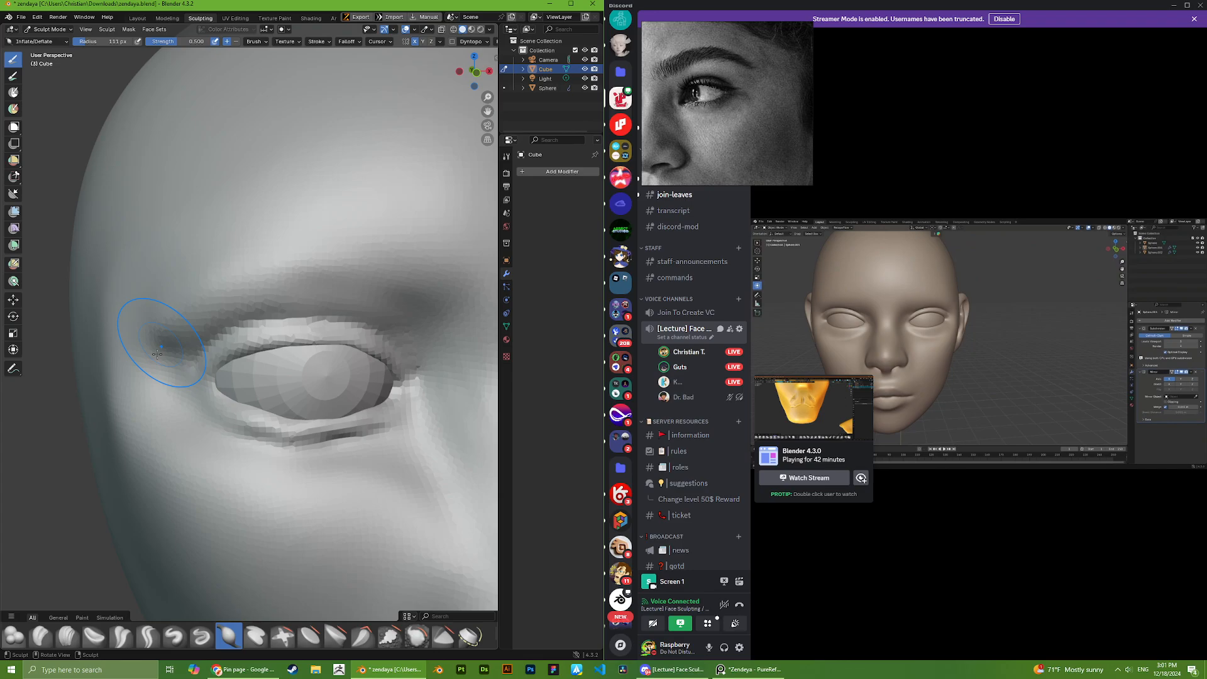
middle_click_drag(156, 365, 284, 277)
mouse_move(420, 235)
middle_mouse_down()
mouse_move(272, 258)
mouse_move(315, 240)
middle_mouse_up()
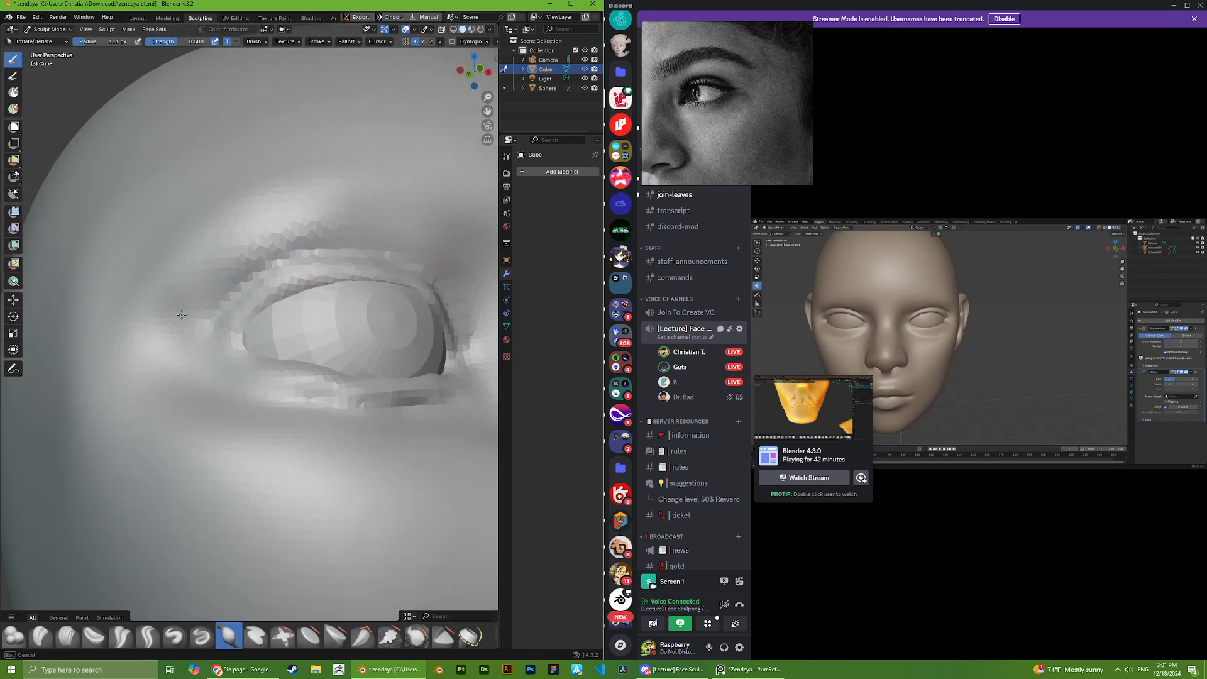
- Examine the eye socket and eyelid shapes from the front and three-quarter angles
scroll(169, 339, "down", 8)
middle_click_drag(169, 339, 221, 361)
scroll(318, 310, "up", 3)
middle_click_drag(318, 311, 302, 283)
scroll(289, 290, "up", 3)
scroll(289, 289, "down", 6)
scroll(269, 315, "up", 2)
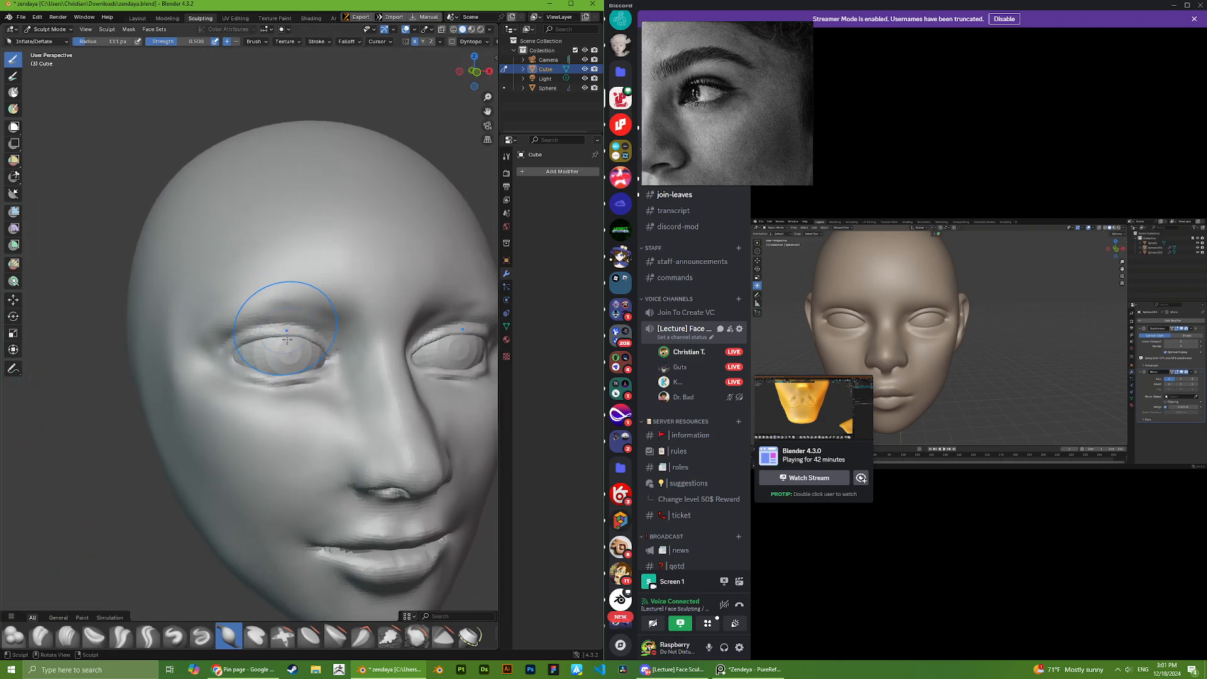
scroll(244, 430, "up", 5)
scroll(244, 429, "down", 3)
- Switch to the Grab brush and adjust the contour around the eye, checking it against the whole face
key("g")
scroll(221, 406, "up", 5)
scroll(179, 407, "down", 1)
mouse_move(220, 407)
middle_mouse_down()
mouse_move(182, 407)
mouse_move(285, 406)
middle_mouse_up()
scroll(306, 402, "down", 6)
scroll(729, 113, "down", 8)
scroll(732, 112, "up", 5)
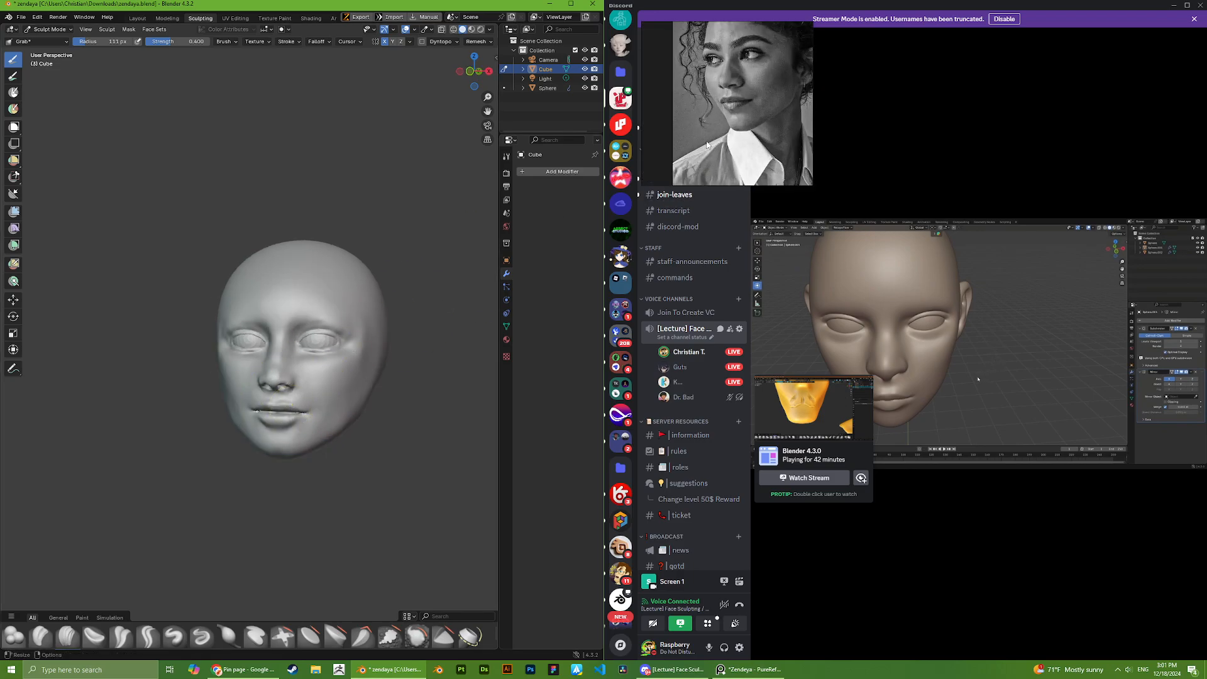
- Enlarge the mouth area of the portrait reference and refine the lips and lower face with the Grab brush
scroll(711, 145, "up", 1)
scroll(719, 139, "up", 3)
scroll(682, 151, "up", 3)
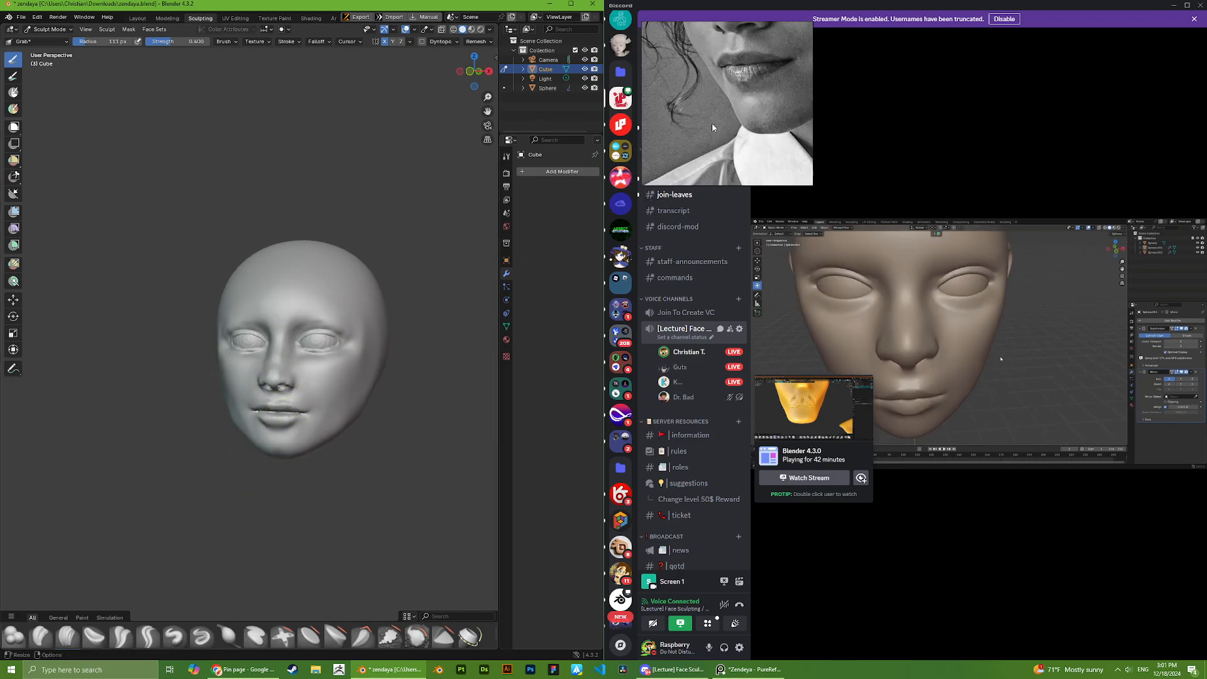
scroll(258, 449, "up", 3)
middle_click_drag(245, 453, 194, 185)
scroll(341, 350, "up", 4)
scroll(216, 391, "up", 3)
scroll(234, 364, "up", 3)
mouse_move(216, 390)
middle_mouse_down()
mouse_move(235, 364)
mouse_move(224, 350)
mouse_move(238, 426)
mouse_move(127, 404)
mouse_move(377, 463)
mouse_move(291, 431)
middle_mouse_up()
scroll(213, 340, "down", 3)
mouse_move(266, 390)
middle_mouse_down()
mouse_move(229, 386)
mouse_move(229, 342)
mouse_move(262, 349)
middle_mouse_up()
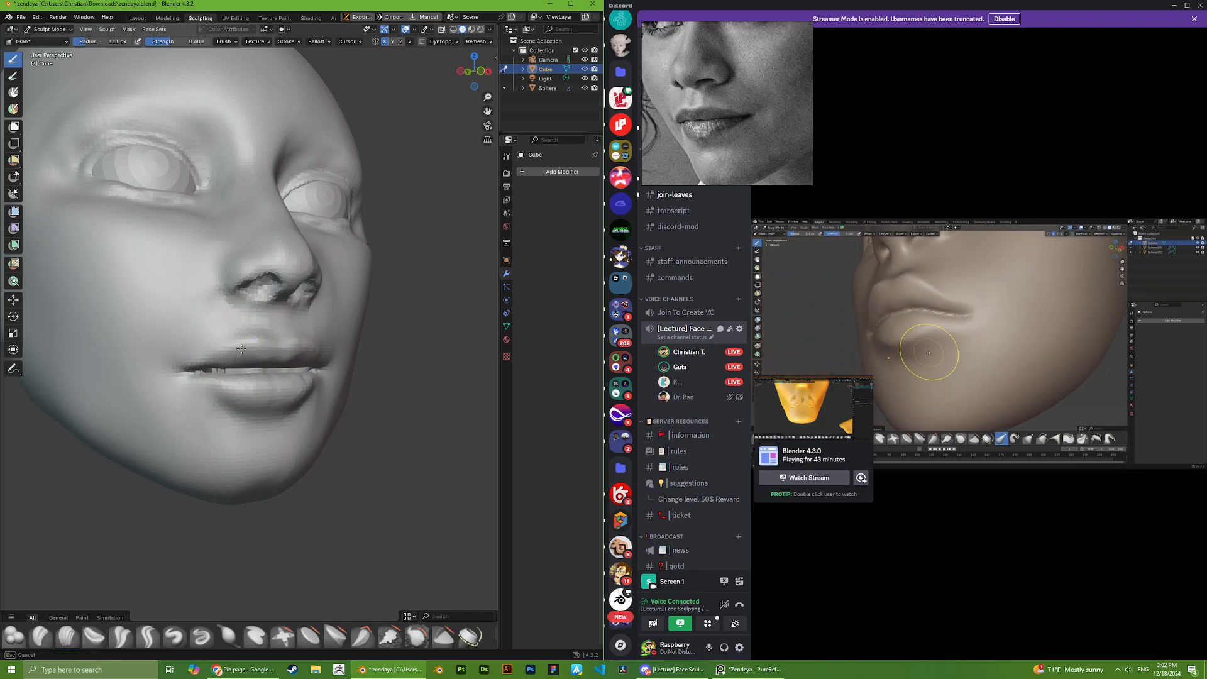
- Shape the nostril openings and the underside of the nose with the Grab brush
mouse_move(262, 277)
middle_mouse_down()
mouse_move(229, 270)
mouse_move(350, 315)
mouse_move(340, 312)
mouse_move(406, 125)
mouse_move(355, 152)
mouse_move(265, 277)
middle_mouse_up()
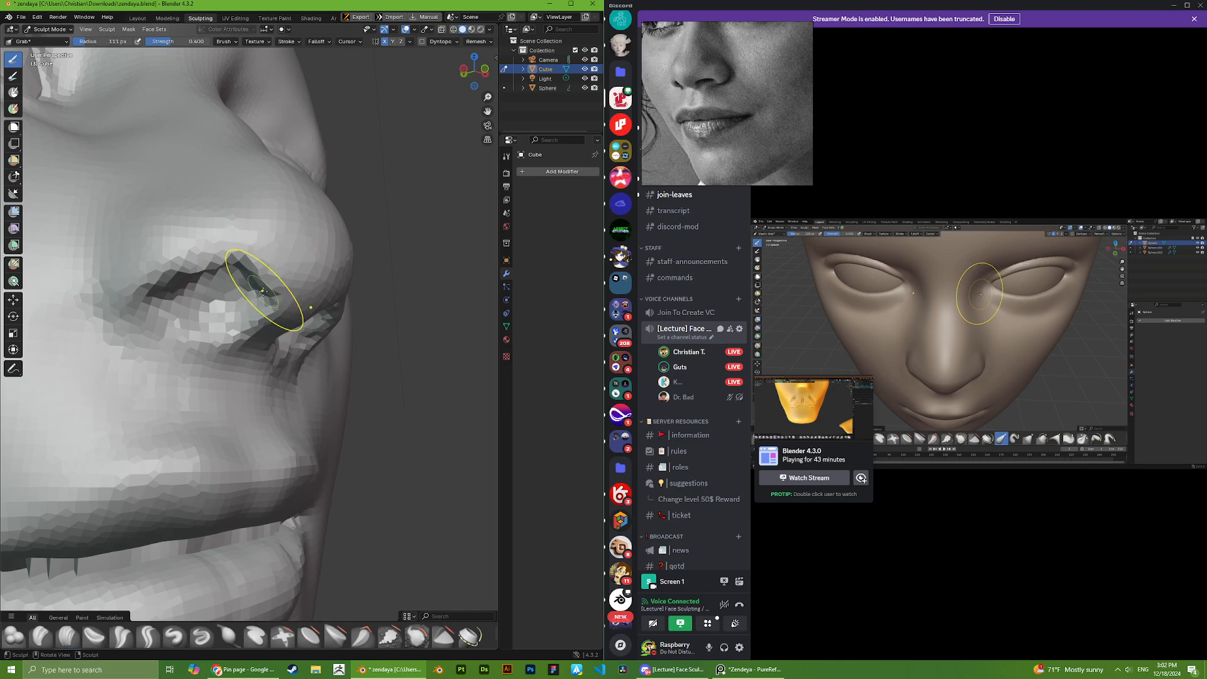
scroll(259, 303, "down", 4)
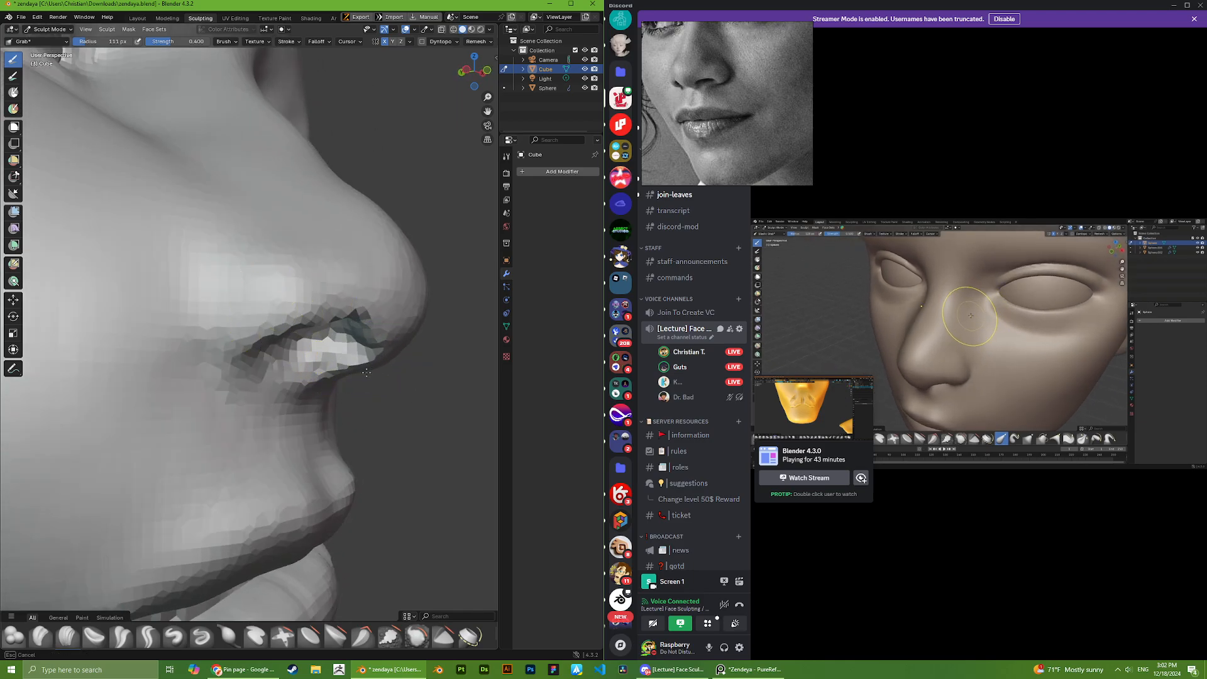
middle_click_drag(350, 332, 327, 272)
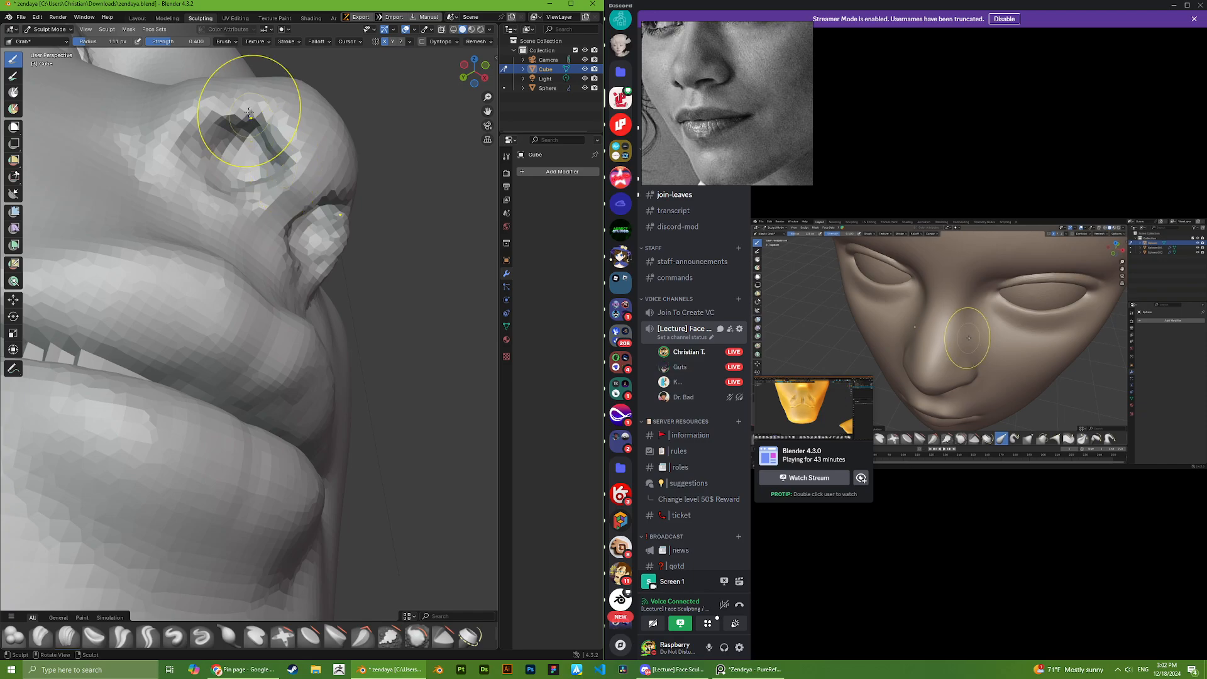
mouse_move(252, 117)
middle_mouse_down()
mouse_move(219, 269)
mouse_move(210, 485)
mouse_move(222, 485)
mouse_move(196, 485)
middle_mouse_up()
scroll(220, 252, "down", 1)
scroll(207, 449, "down", 7)
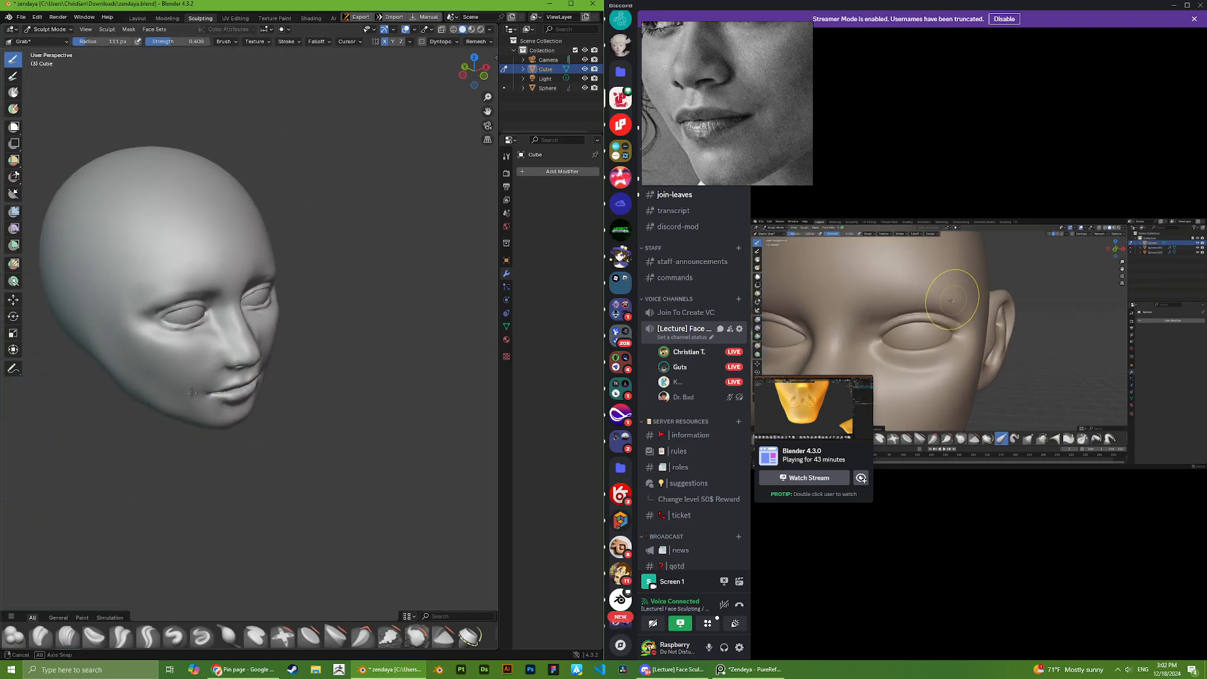
- Adjust the lower eyelid and the inner eye corner around the eyeball with the Grab brush
mouse_move(292, 364)
middle_mouse_down()
mouse_move(217, 317)
mouse_move(242, 301)
middle_mouse_up()
scroll(226, 321, "up", 7)
scroll(214, 360, "up", 2)
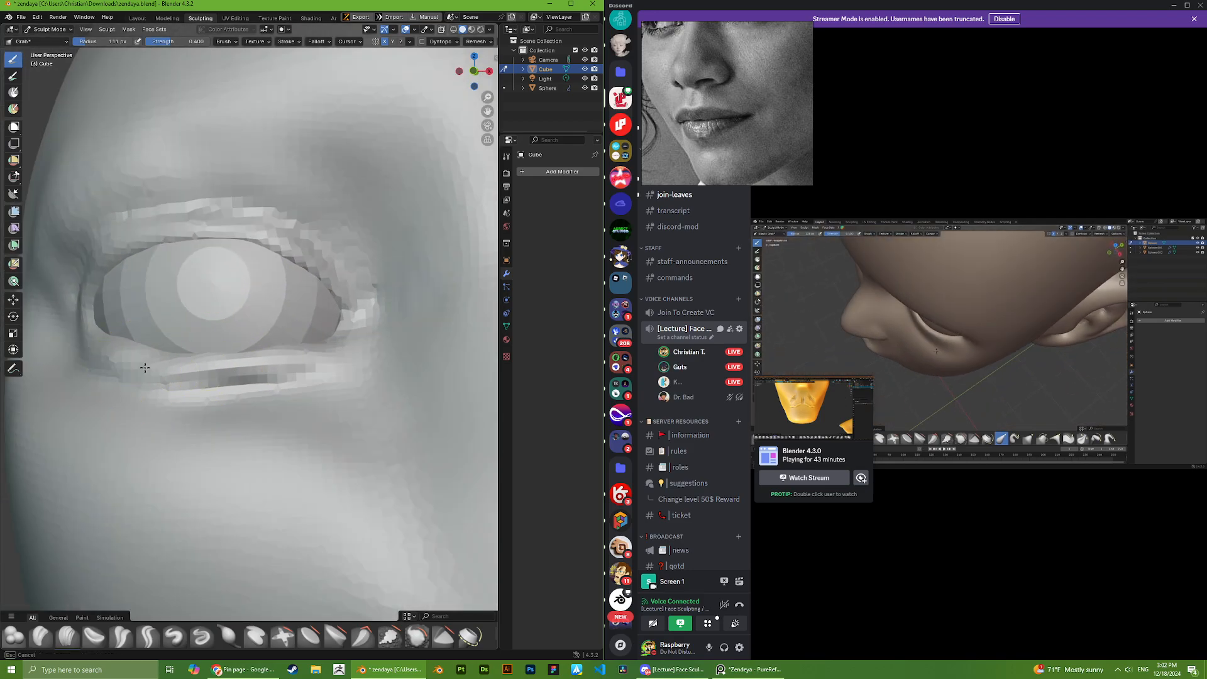
scroll(182, 355, "down", 2)
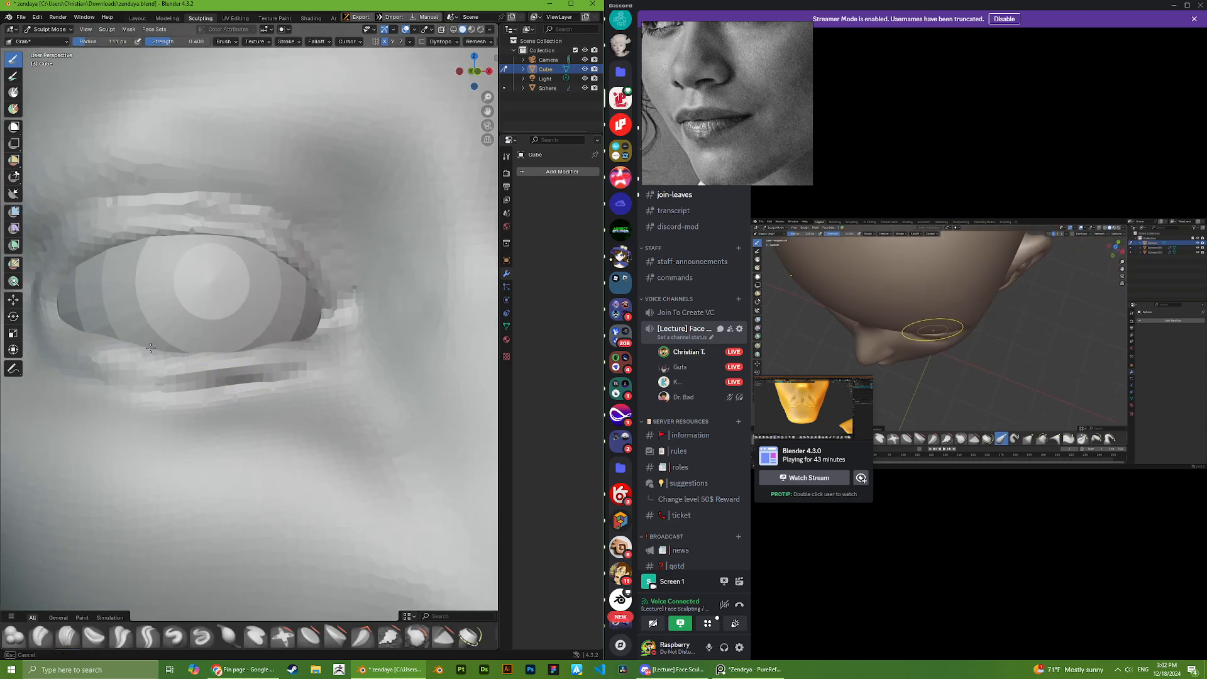
middle_click_drag(202, 350, 248, 363)
scroll(238, 352, "down", 2)
scroll(227, 343, "up", 2)
scroll(189, 346, "up", 2)
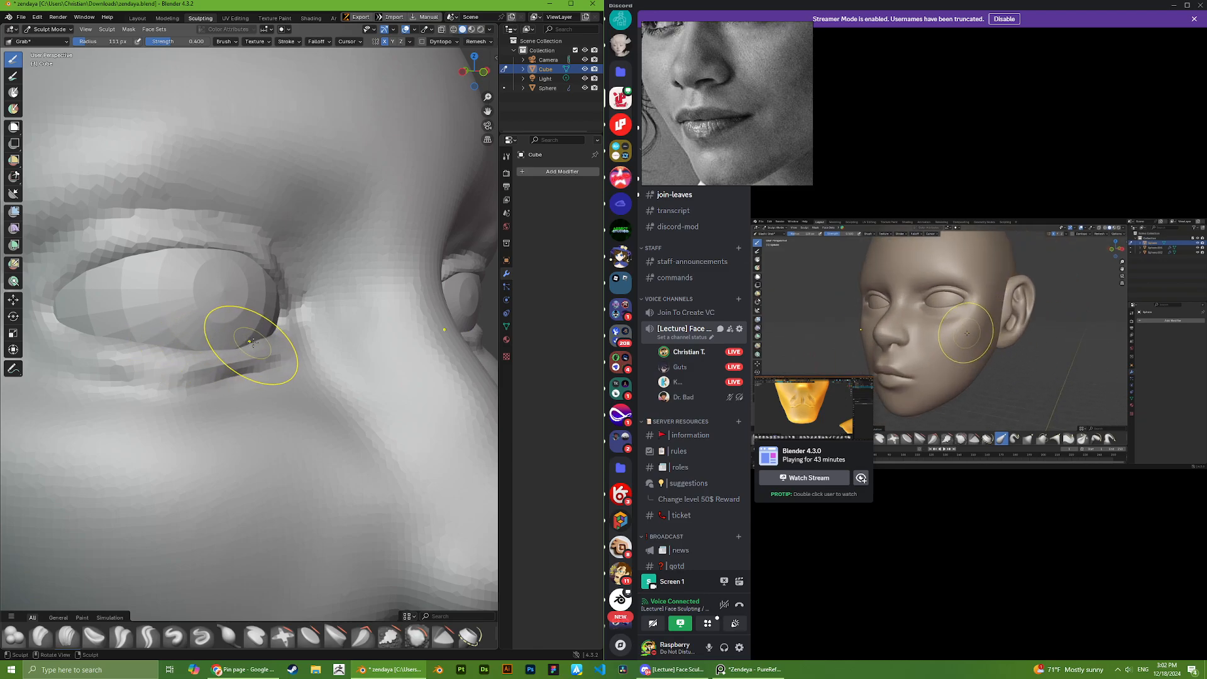
scroll(267, 330, "down", 5)
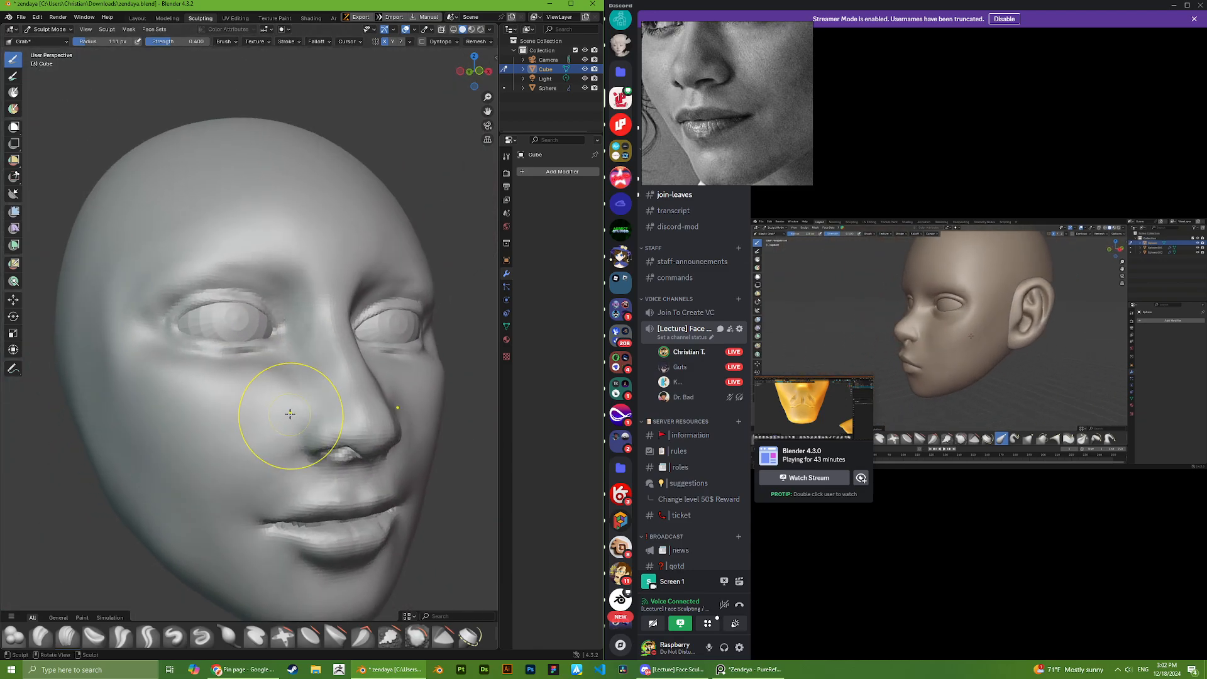
- Carve the crease around the nostril wing where it meets the cheek with the Draw Sharp brush
scroll(301, 412, "down", 2)
middle_click_drag(348, 400, 272, 334, "shift")
scroll(214, 355, "up", 4)
middle_click_drag(178, 368, 204, 375)
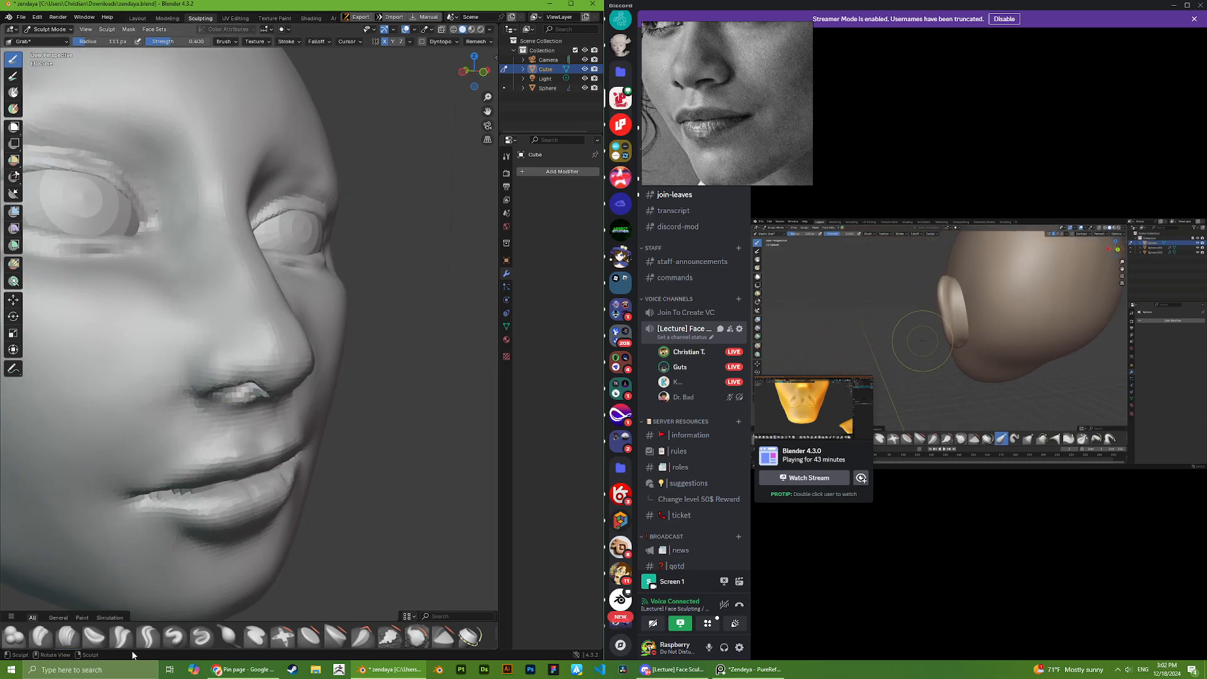
left_click(147, 638)
scroll(176, 535, "up", 2)
middle_click_drag(176, 527, 204, 513)
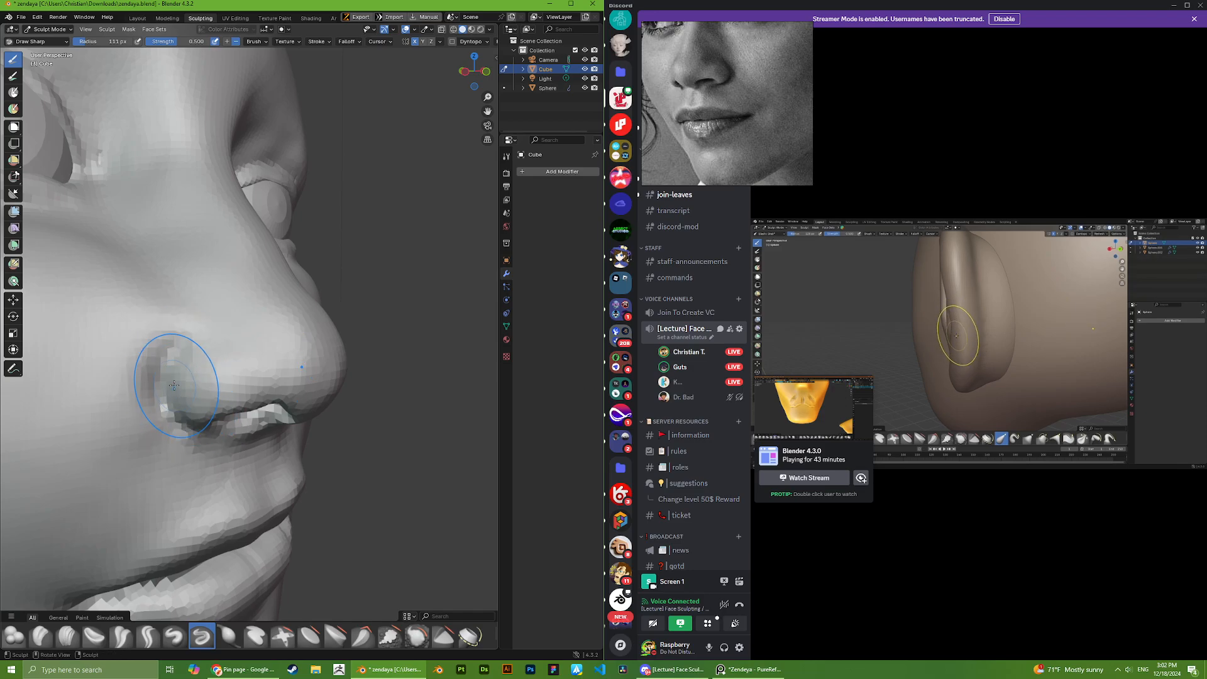
middle_click_drag(178, 358, 173, 363)
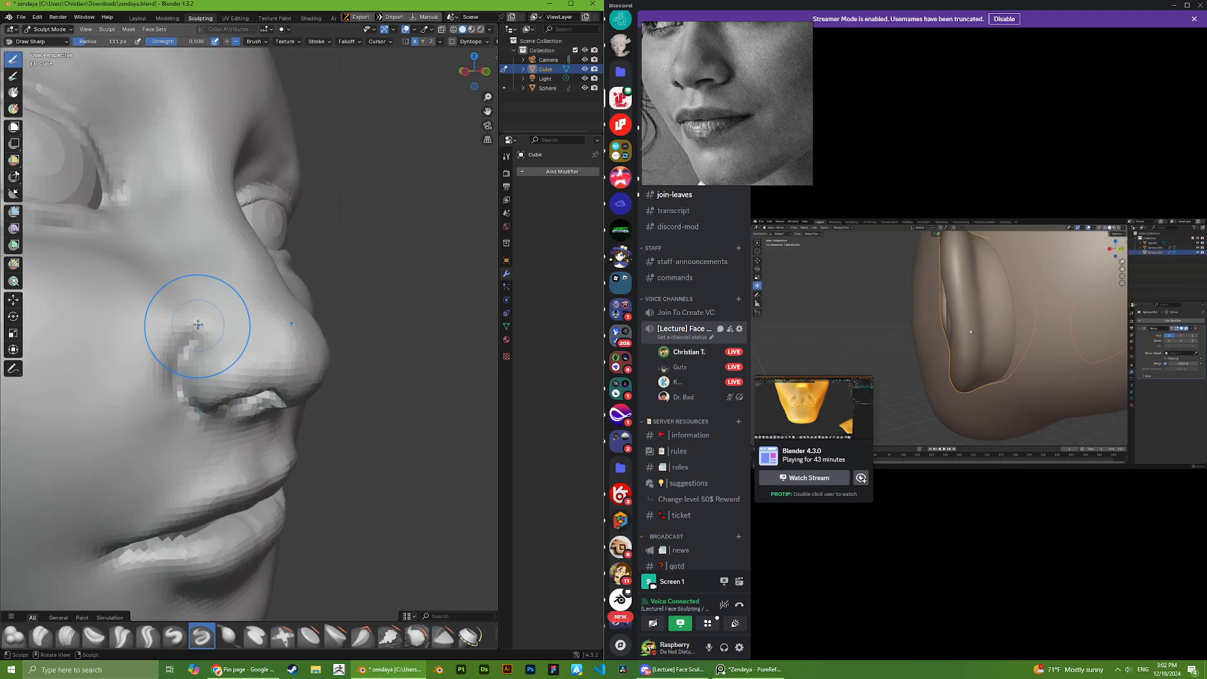
mouse_move(198, 324)
middle_mouse_down()
mouse_move(195, 342)
mouse_move(174, 336)
middle_mouse_up()
mouse_move(251, 604)
middle_mouse_down()
mouse_move(229, 345)
mouse_move(211, 322)
mouse_move(100, 599)
middle_mouse_up()
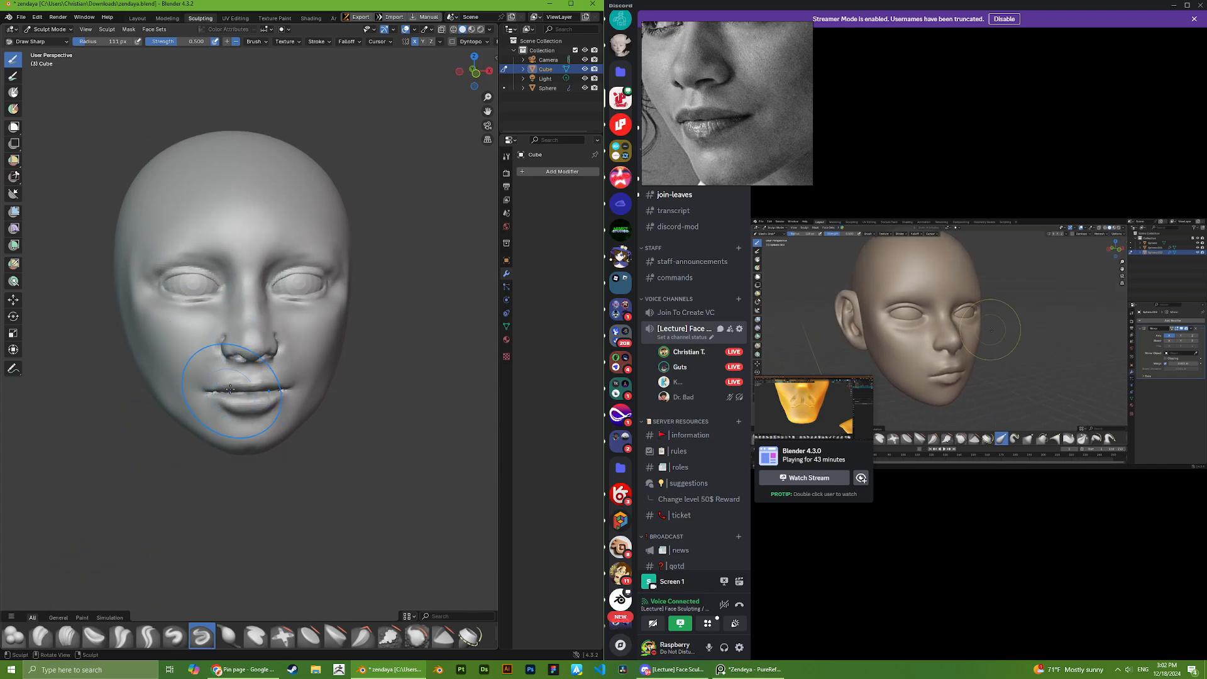
- Reshape the nose tip and nostril wings with the Grab brush to match the portrait reference
key("g")
scroll(214, 352, "up", 5)
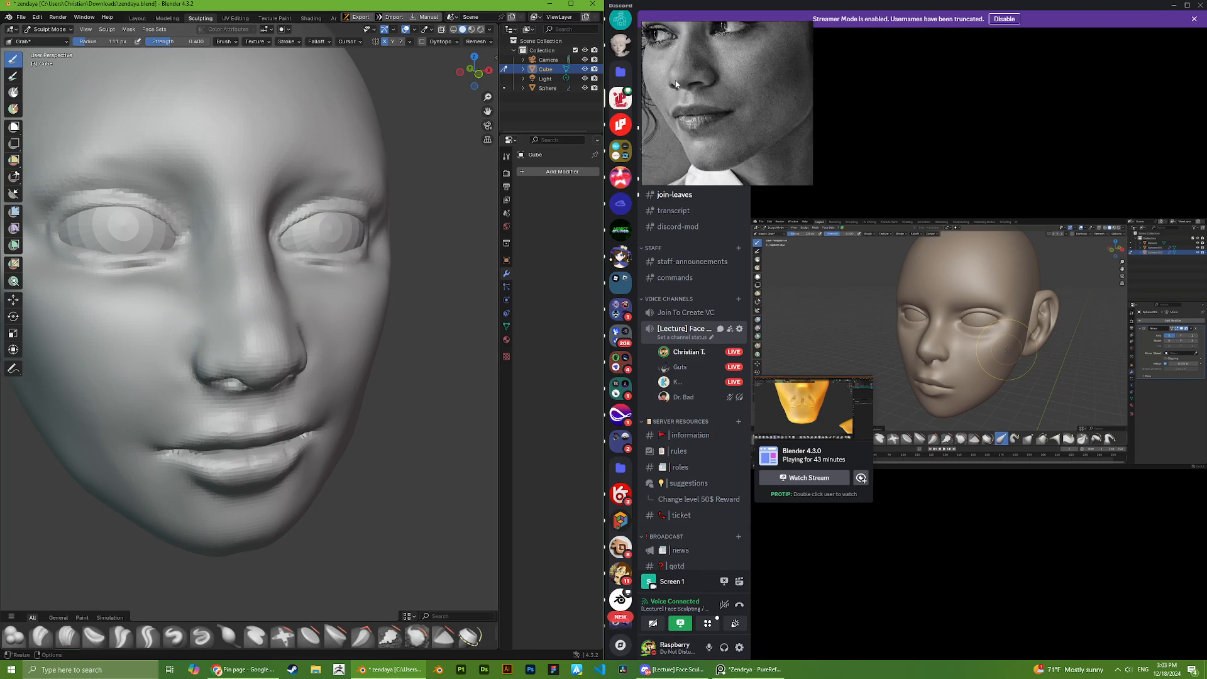
mouse_move(228, 337)
middle_mouse_down()
mouse_move(238, 272)
mouse_move(221, 301)
mouse_move(233, 339)
mouse_move(267, 260)
middle_mouse_up()
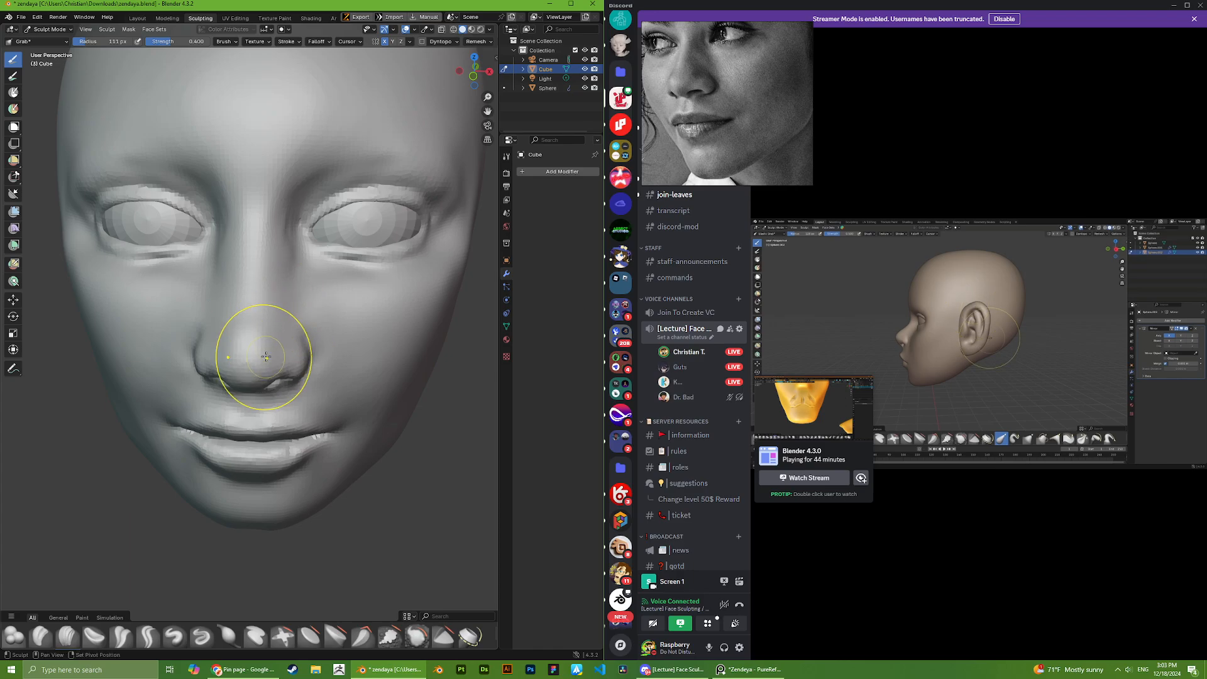
mouse_move(267, 356)
middle_mouse_down()
mouse_move(214, 342)
mouse_move(151, 637)
middle_mouse_up()
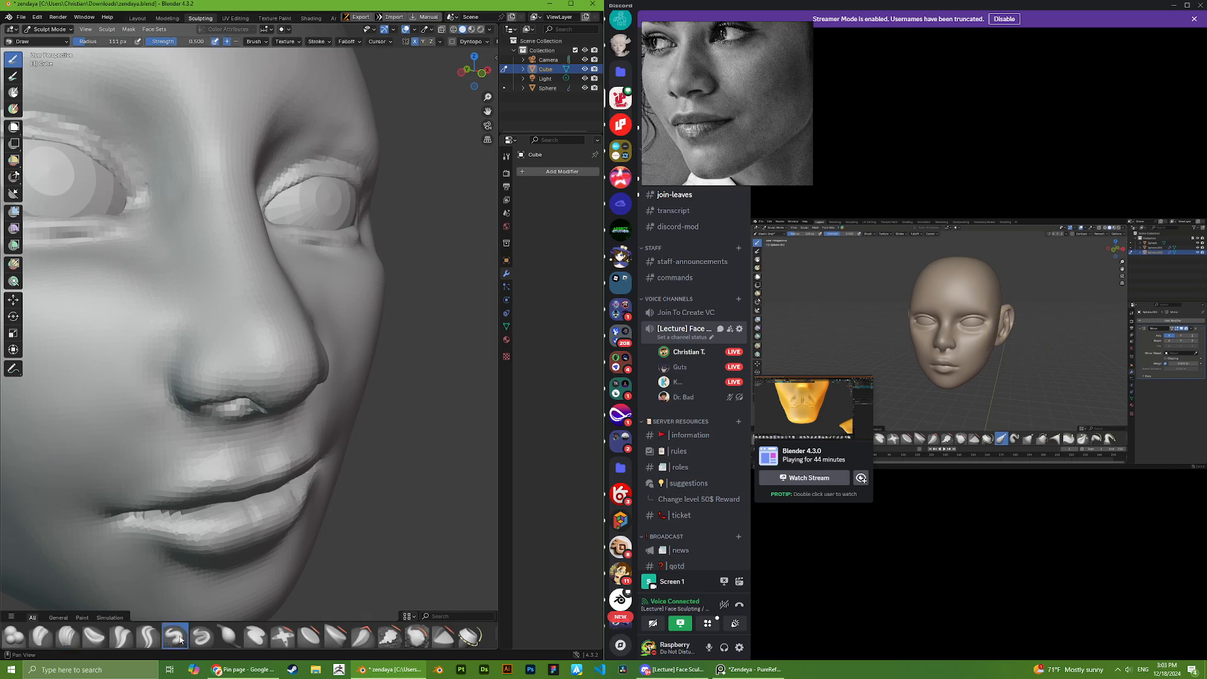
- Try to carve a crease up the side of the nose with the Draw Sharp brush
left_click(201, 636)
scroll(198, 401, "up", 3)
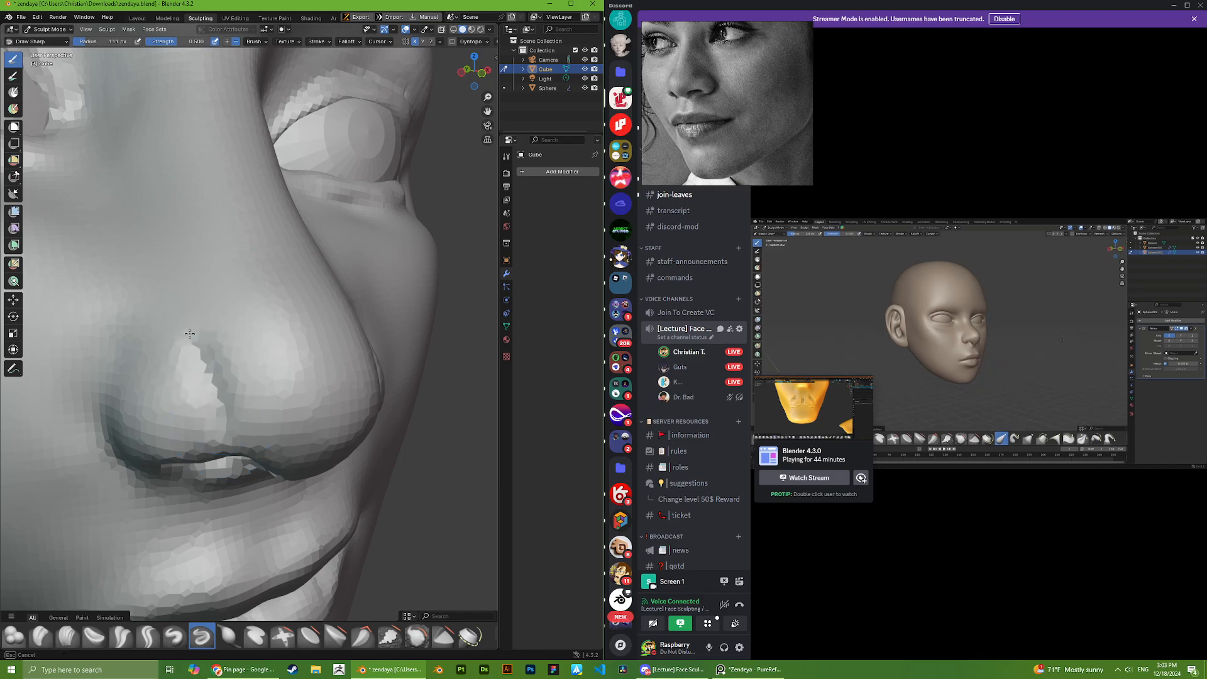
middle_click_drag(171, 226, 130, 226)
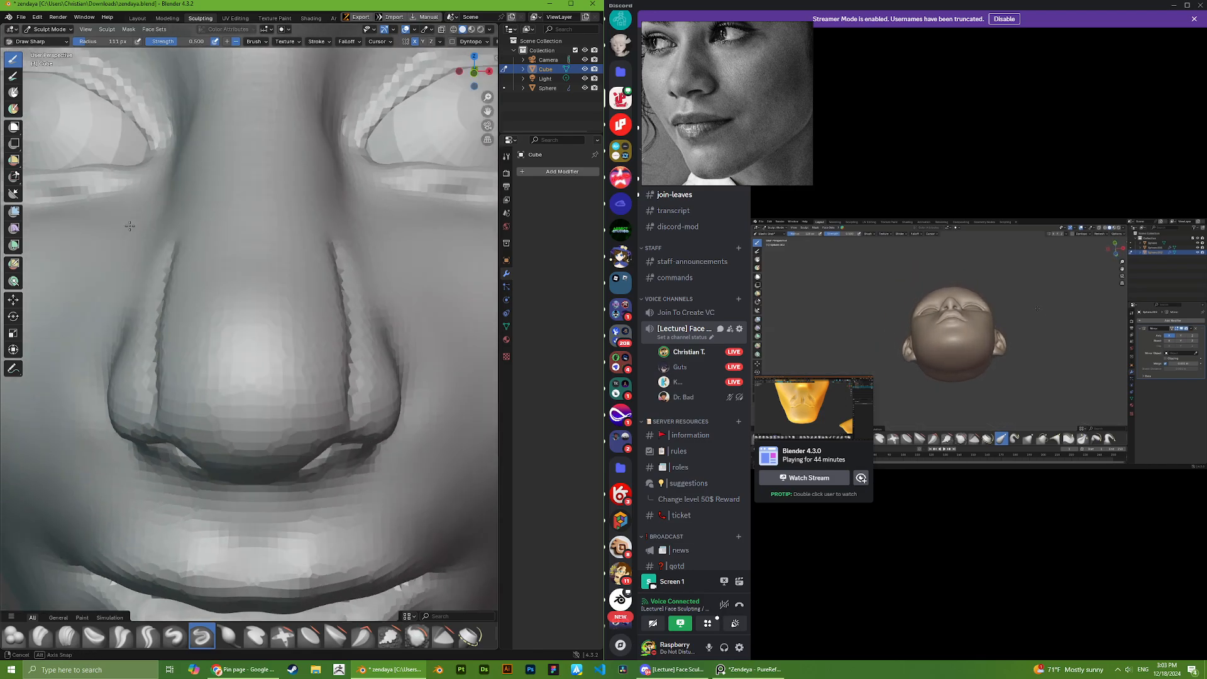
scroll(188, 251, "down", 3)
mouse_move(227, 275)
middle_mouse_down()
mouse_move(212, 266)
mouse_move(234, 300)
mouse_move(203, 314)
mouse_move(247, 356)
mouse_move(262, 281)
mouse_move(135, 318)
mouse_move(150, 336)
middle_mouse_up()
key("ctrl+z")
- Refine the nose tip and nostril profile with the Grab brush from side and three-quarter angles
key("g")
scroll(207, 308, "down", 3)
scroll(302, 350, "down", 6)
scroll(254, 323, "up", 6)
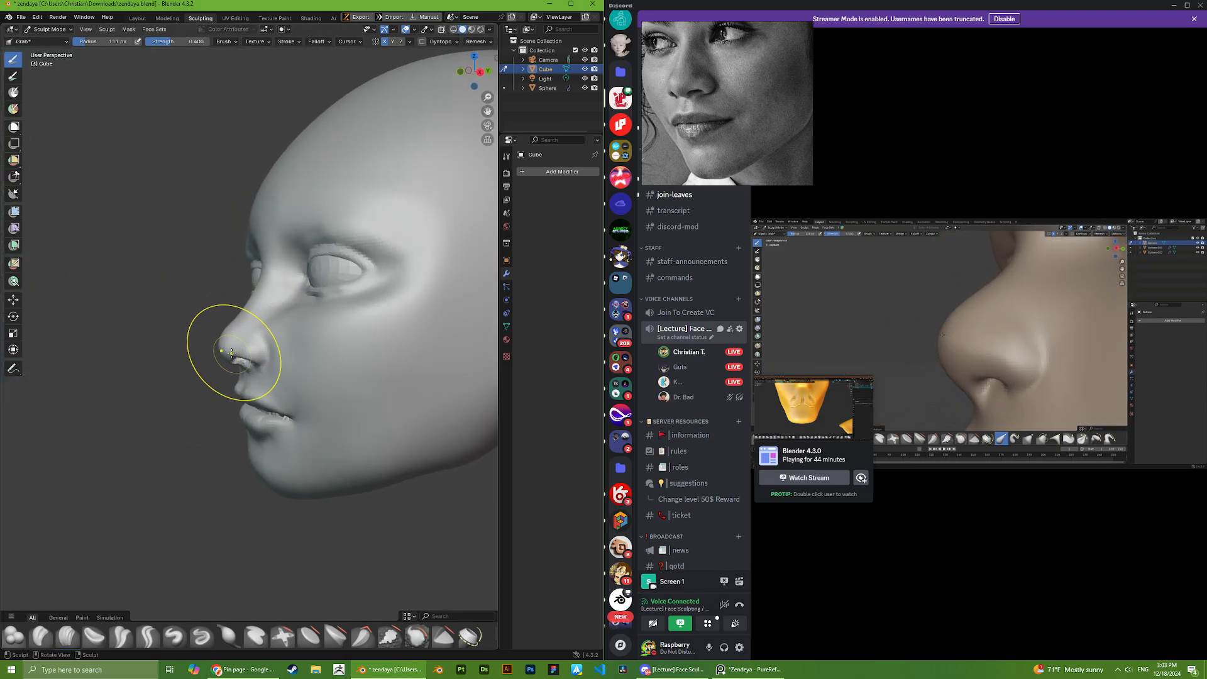
mouse_move(231, 353)
middle_mouse_down()
mouse_move(217, 356)
mouse_move(194, 451)
mouse_move(247, 398)
mouse_move(255, 445)
mouse_move(318, 431)
mouse_move(188, 443)
mouse_move(136, 463)
mouse_move(191, 421)
mouse_move(148, 366)
mouse_move(120, 359)
middle_mouse_up()
scroll(216, 356, "up", 4)
scroll(728, 101, "down", 6)
scroll(247, 397, "up", 2)
scroll(318, 431, "down", 6)
scroll(716, 122, "up", 3)
scroll(221, 409, "up", 5)
scroll(220, 403, "down", 8)
scroll(194, 331, "up", 4)
- Adjust the brow bone and the skin above the upper eyelid with the Grab brush, following the reference's eye area
middle_click_drag(201, 329, 377, 262)
scroll(346, 289, "up", 6)
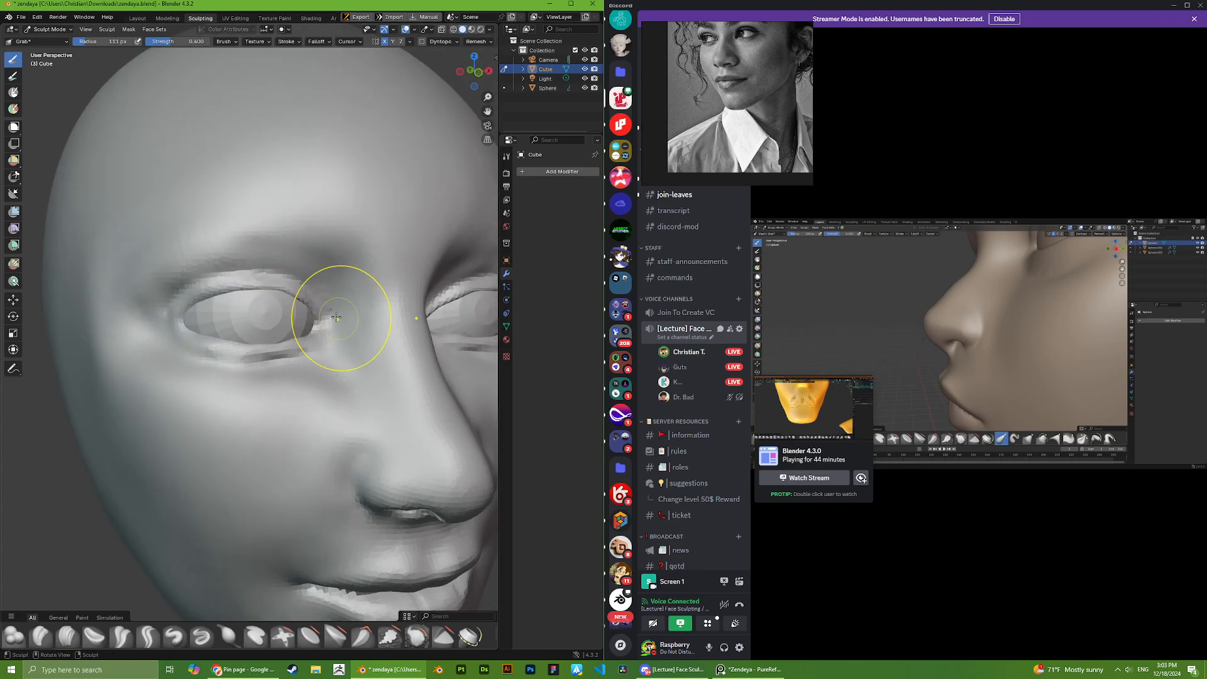
middle_click_drag(285, 251, 219, 294)
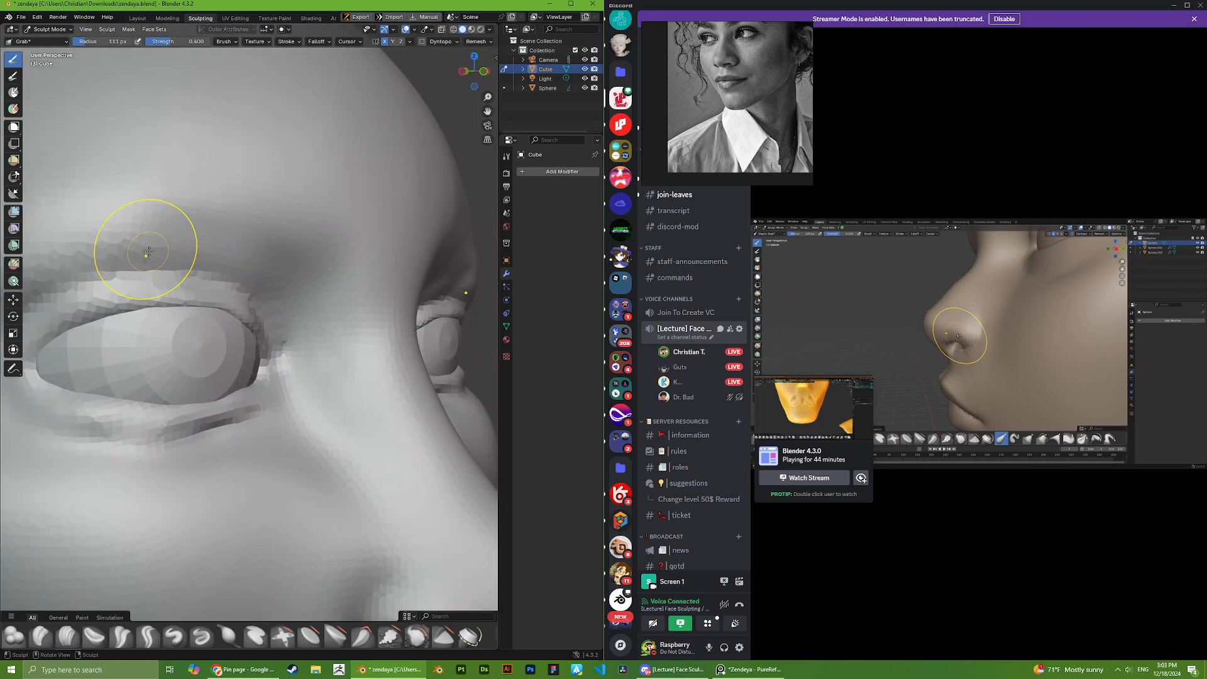
scroll(151, 249, "down", 4)
middle_click_drag(154, 248, 264, 262)
scroll(708, 70, "down", 2)
scroll(709, 70, "up", 2)
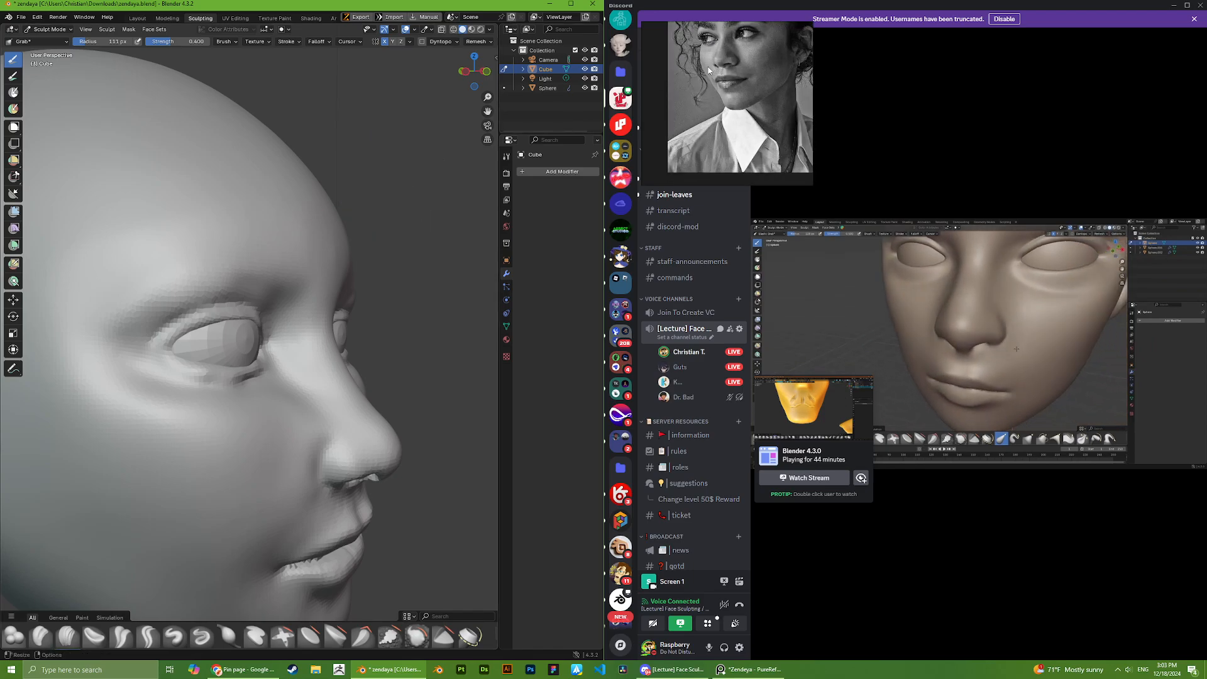
scroll(709, 69, "up", 3)
middle_click_drag(431, 191, 216, 262)
scroll(251, 304, "up", 4)
scroll(239, 294, "up", 1)
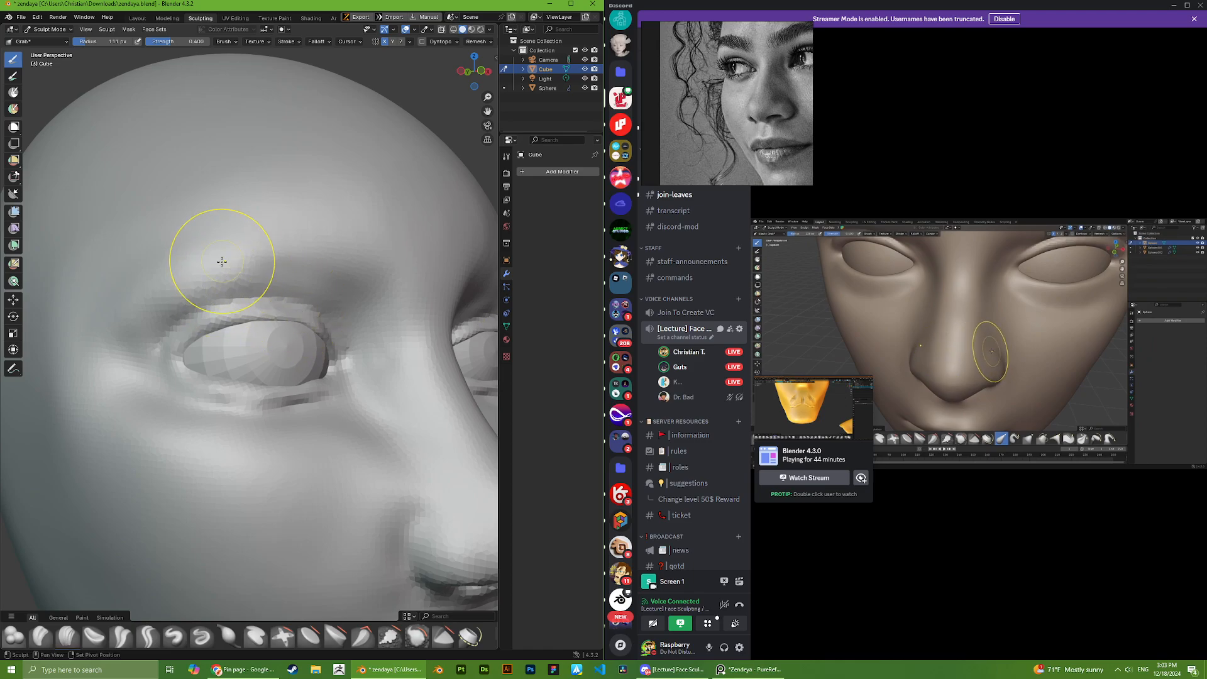
- Switch to the Draw brush and reduce the brush radius to about 80 px
left_click(174, 636)
middle_click_drag(299, 318, 278, 297)
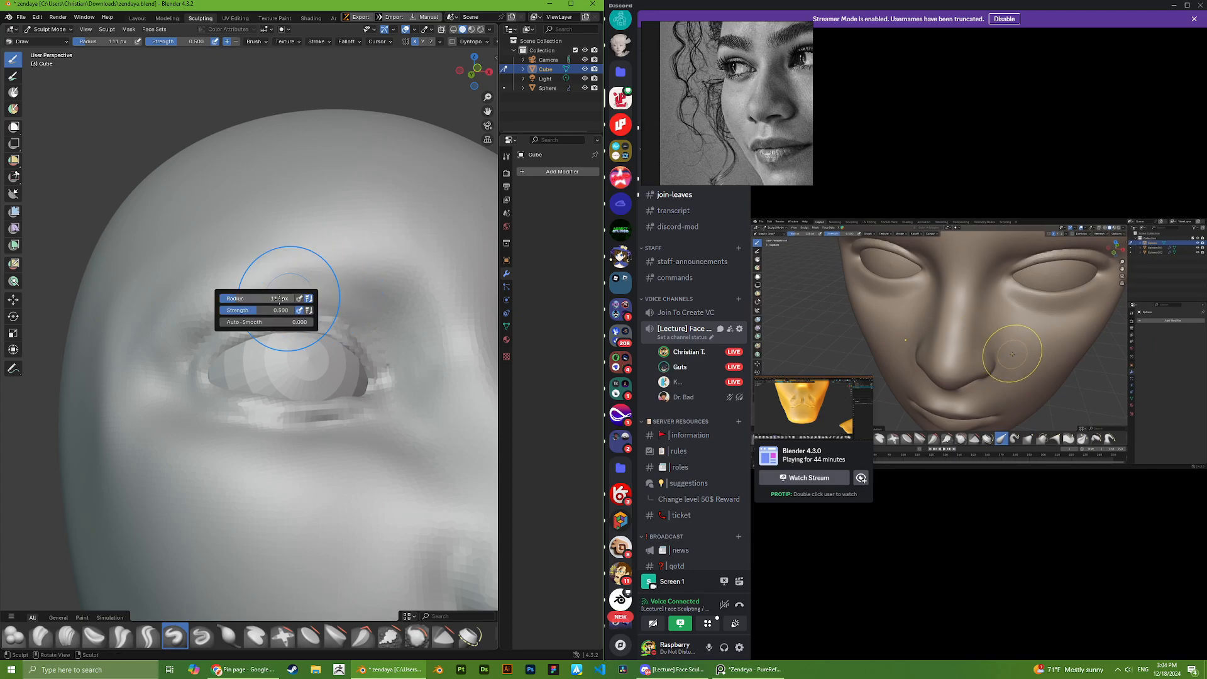
left_click_drag(279, 299, 259, 299)
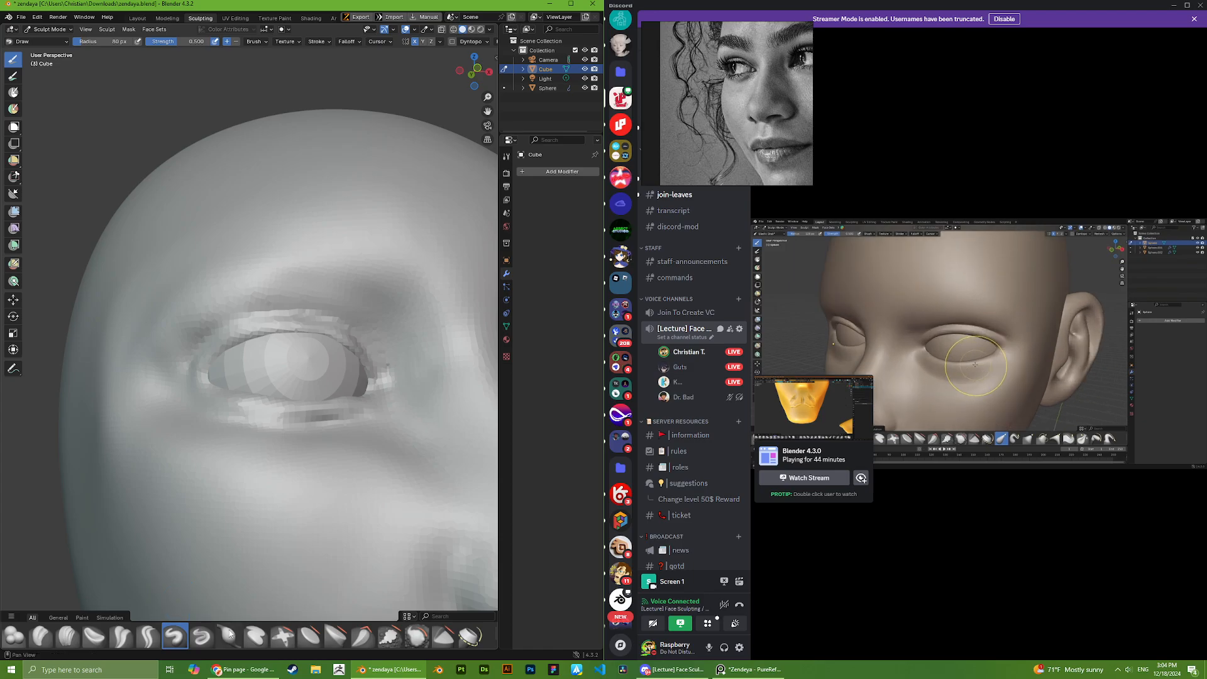
- Puff up the fold above the upper eyelid toward the inner eye corner with the Inflate/Deflate brush
left_click(228, 635)
mouse_move(294, 288)
left_mouse_down()
mouse_move(337, 291)
mouse_move(374, 345)
left_mouse_up()
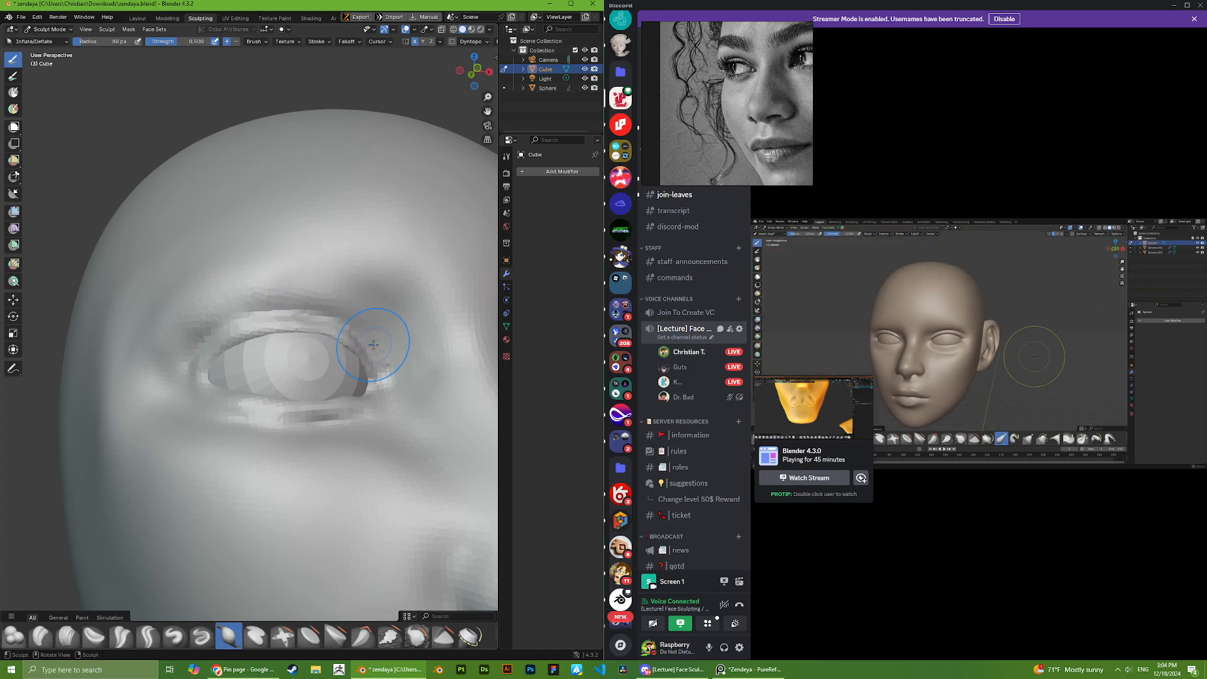
middle_click_drag(217, 293, 279, 300)
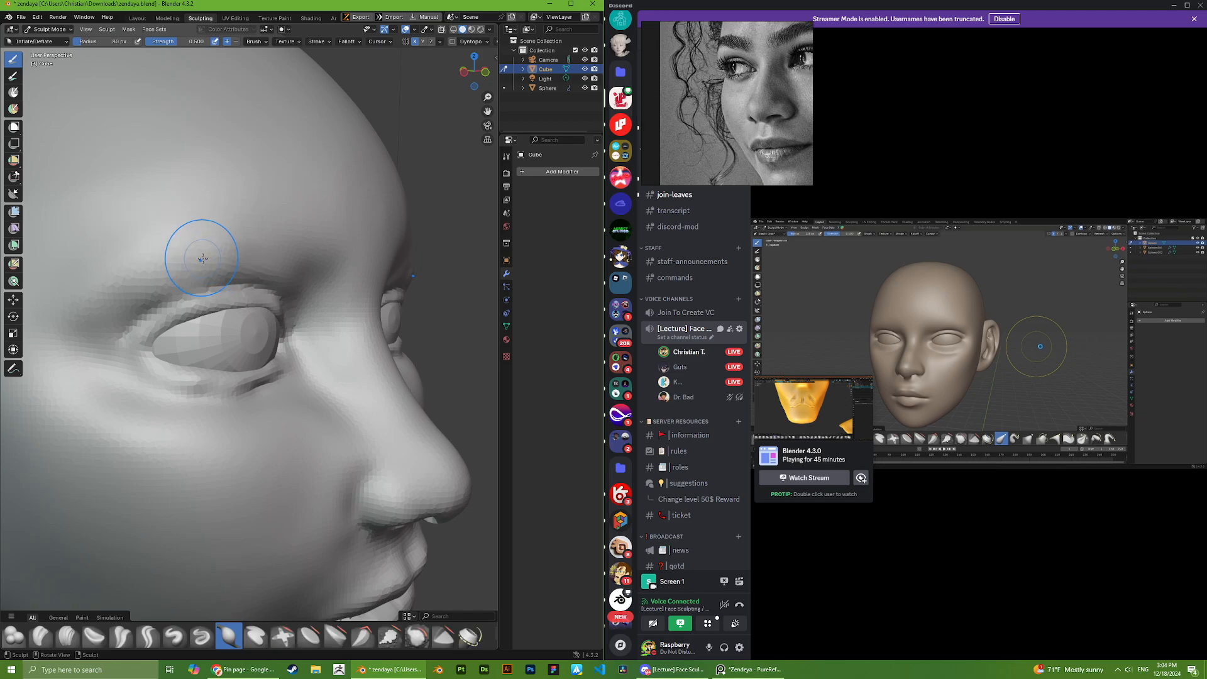
middle_click_drag(230, 267, 287, 311)
scroll(352, 308, "down", 5)
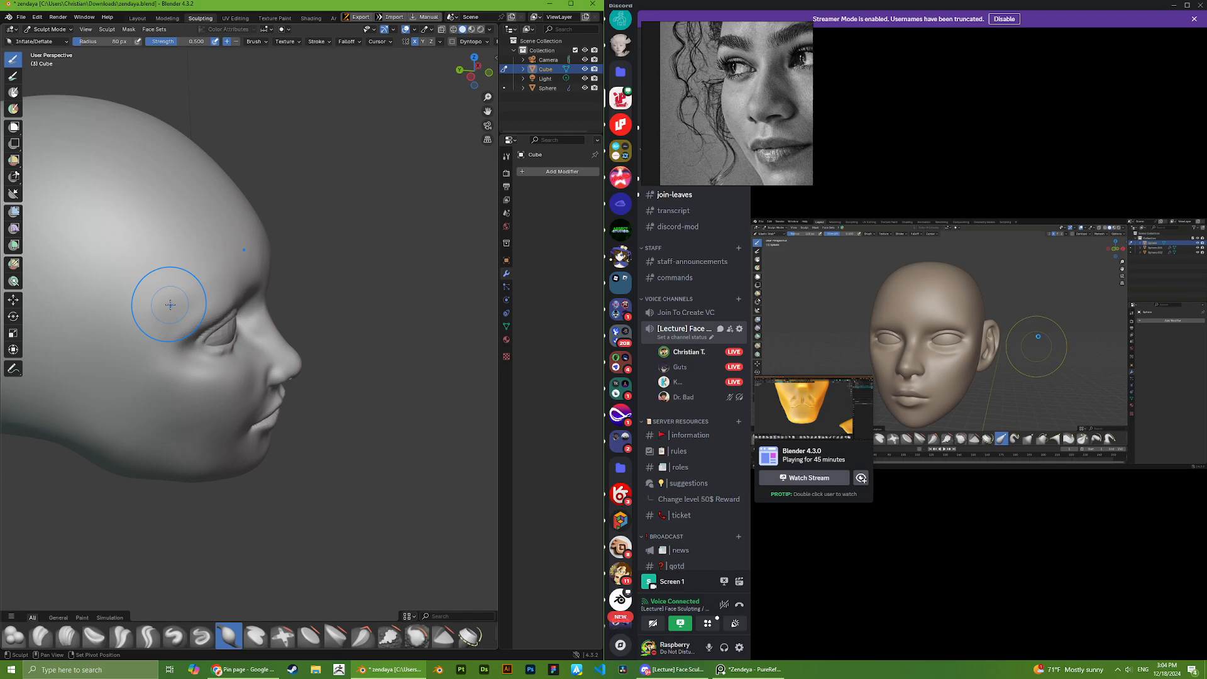
mouse_move(146, 315)
middle_mouse_down()
mouse_move(183, 283)
mouse_move(232, 276)
middle_mouse_up()
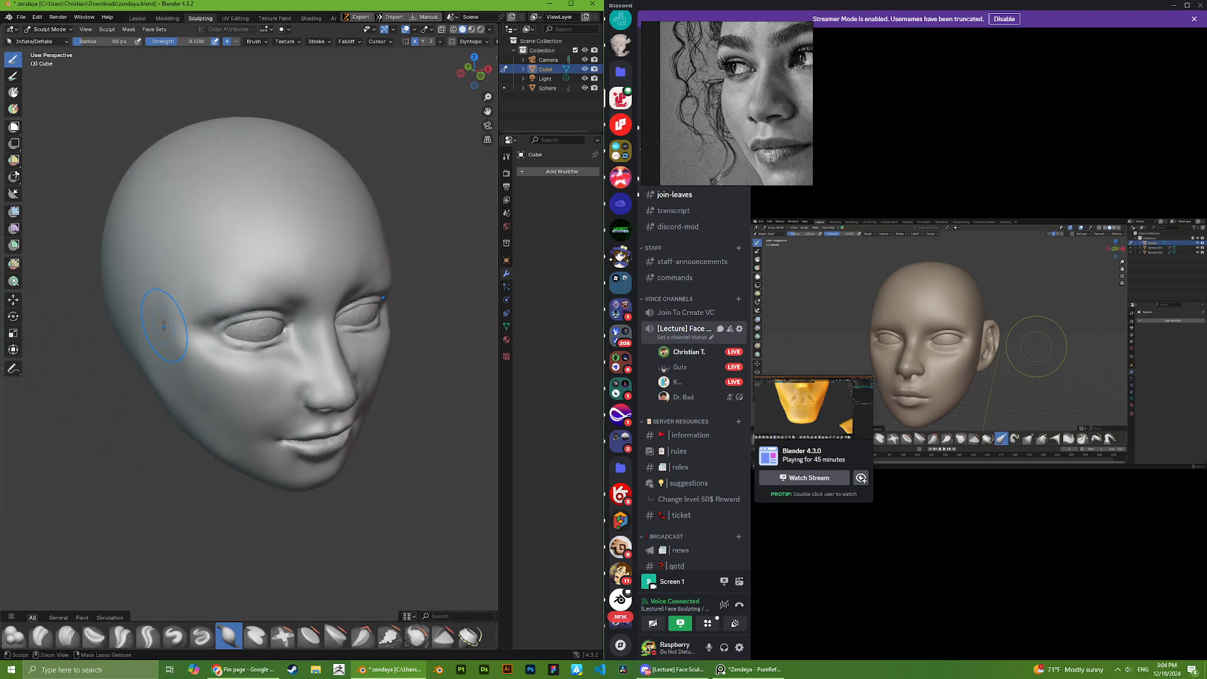
- Try the Draw Sharp, Inflate/Deflate and Crease Sharp brushes on the fold above the upper eyelid and undo the last stroke
middle_click_drag(163, 325, 211, 302)
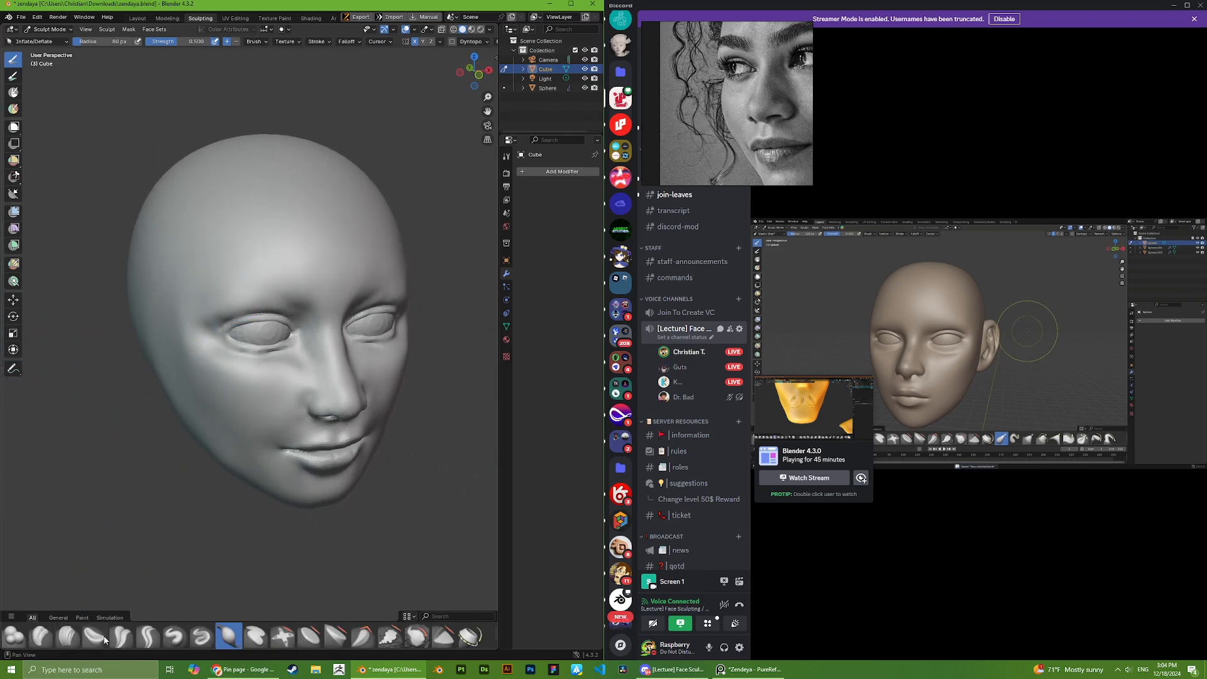
scroll(308, 289, "up", 2)
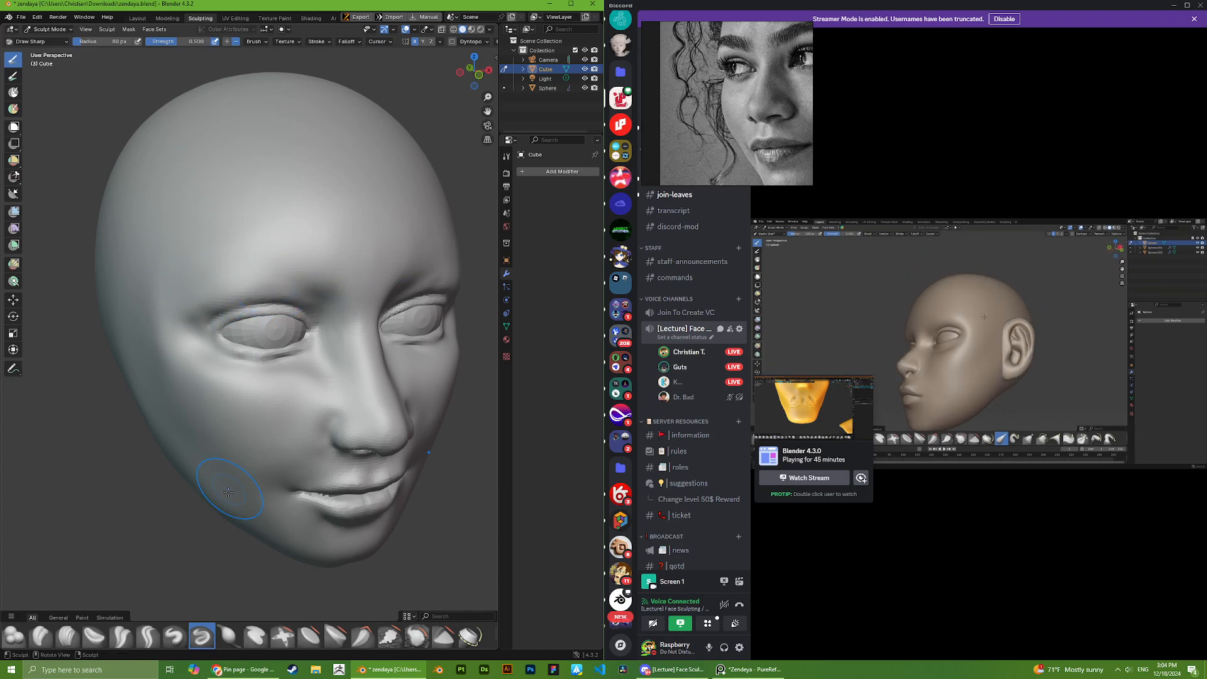
key("i")
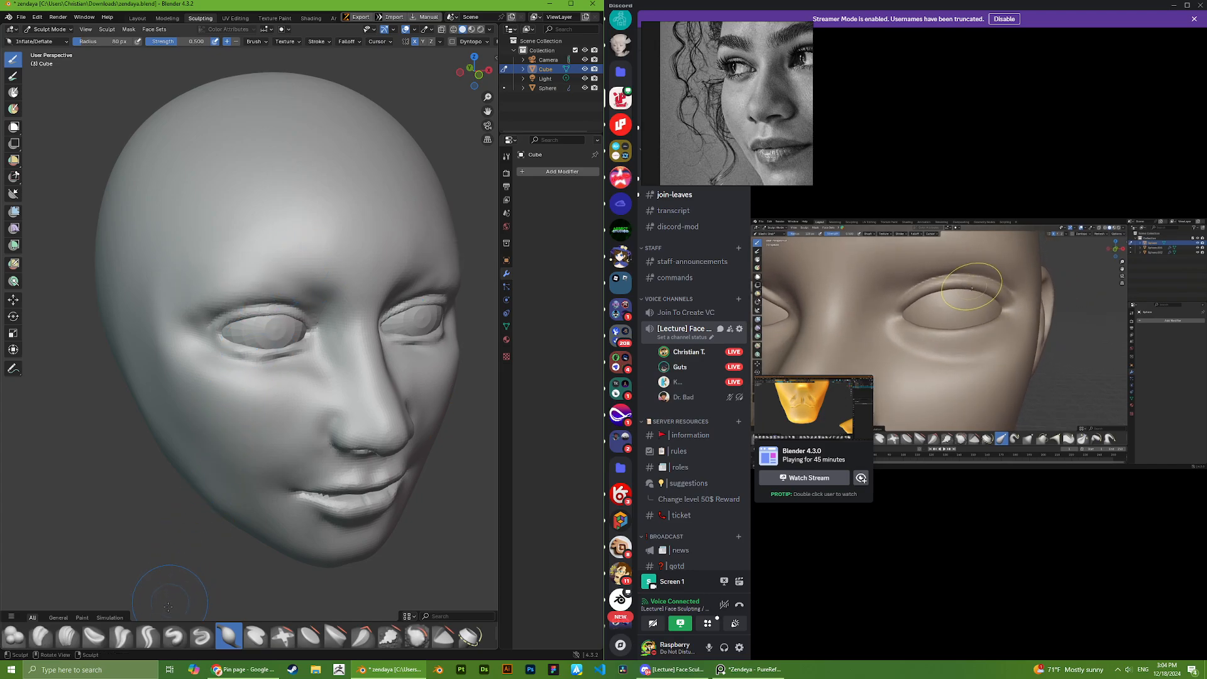
key("shift+c")
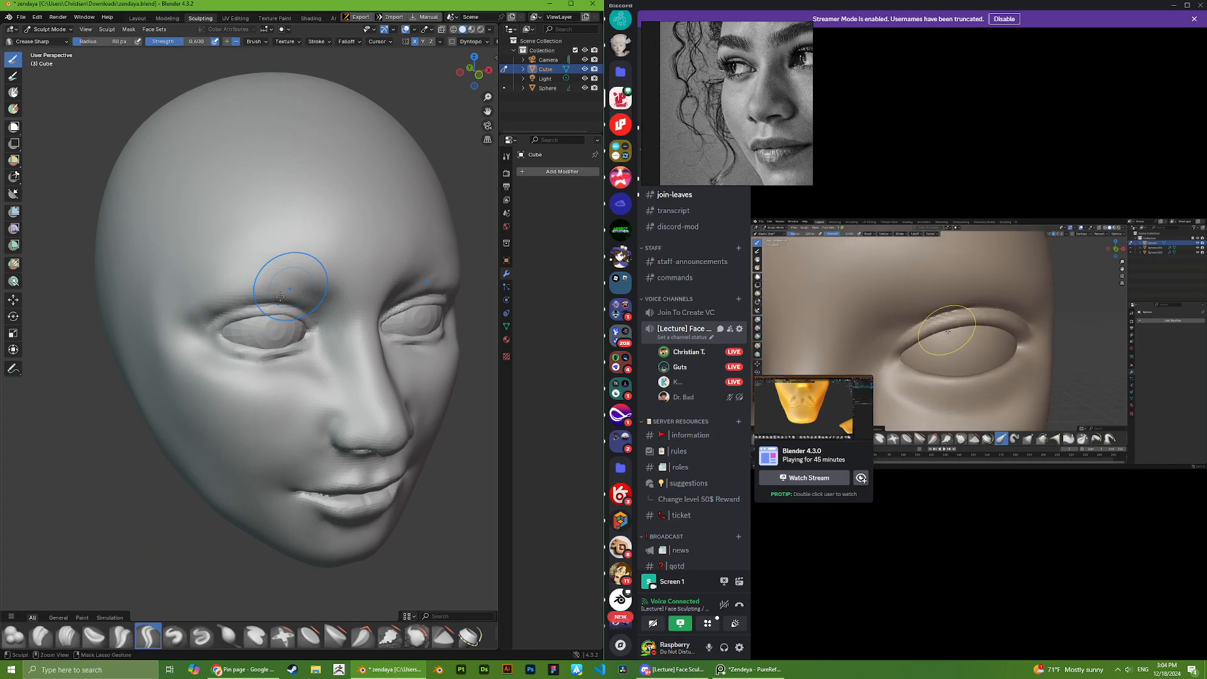
key("ctrl+z")
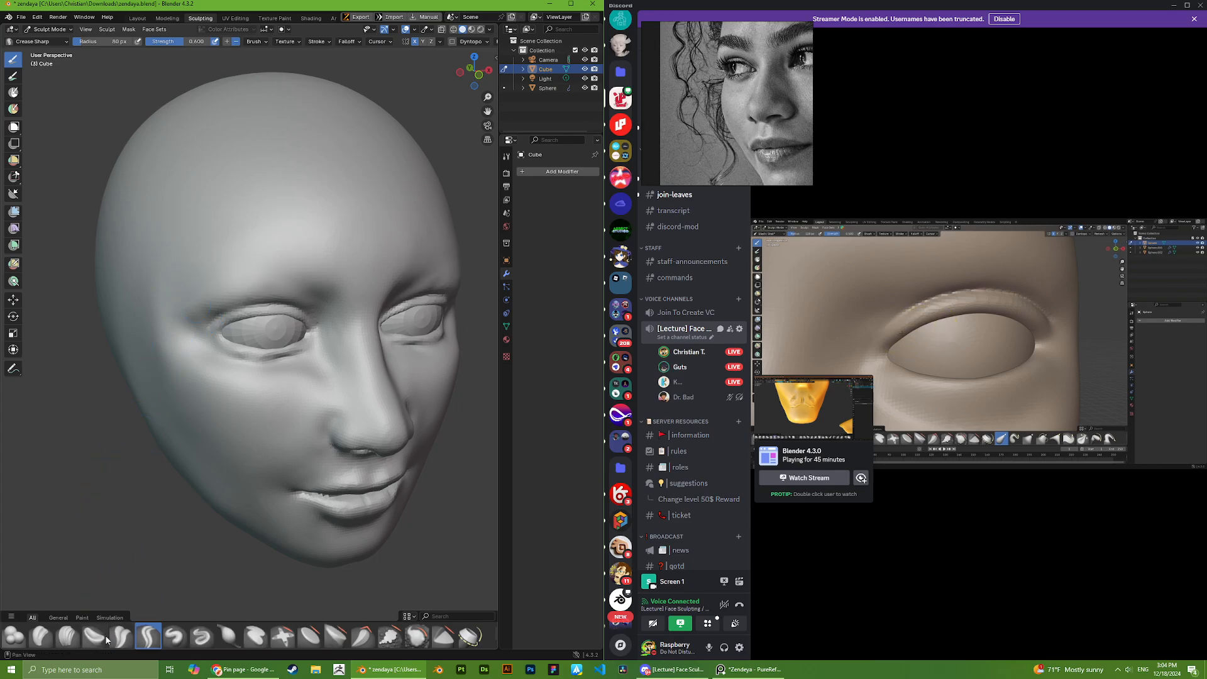
- Try building up the brow ridge with the Clay brush, comparing it with the eyebrows in the reference portrait
left_click(41, 636)
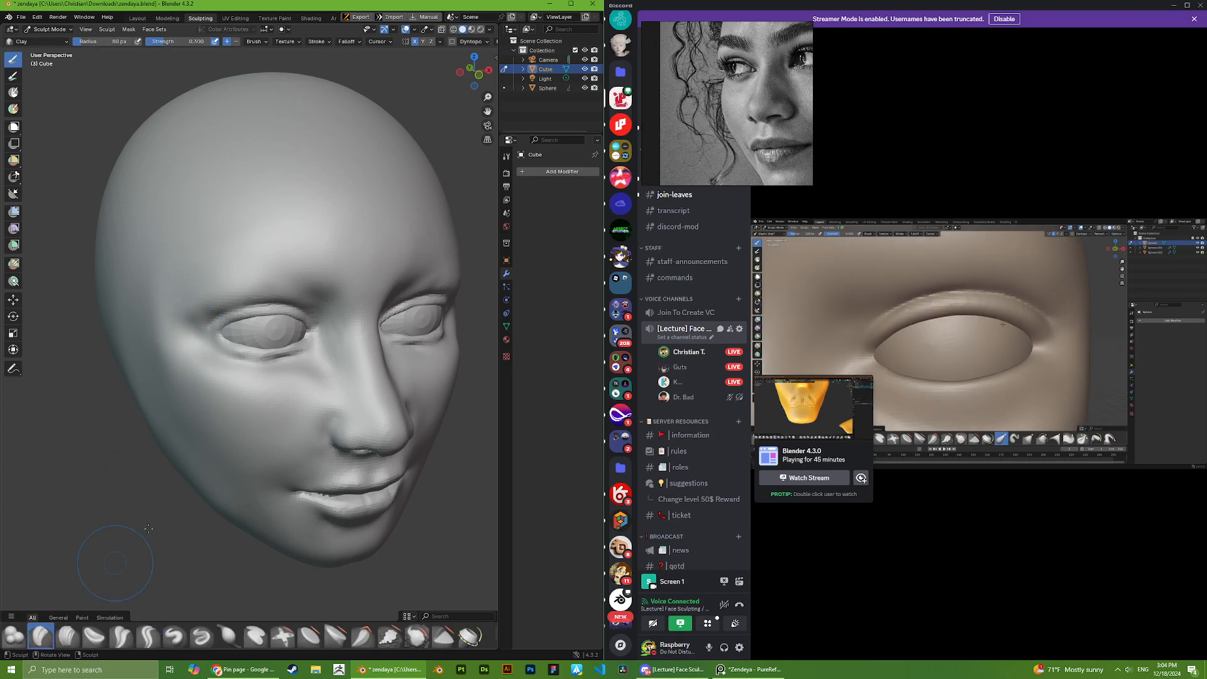
left_click_drag(296, 255, 178, 292)
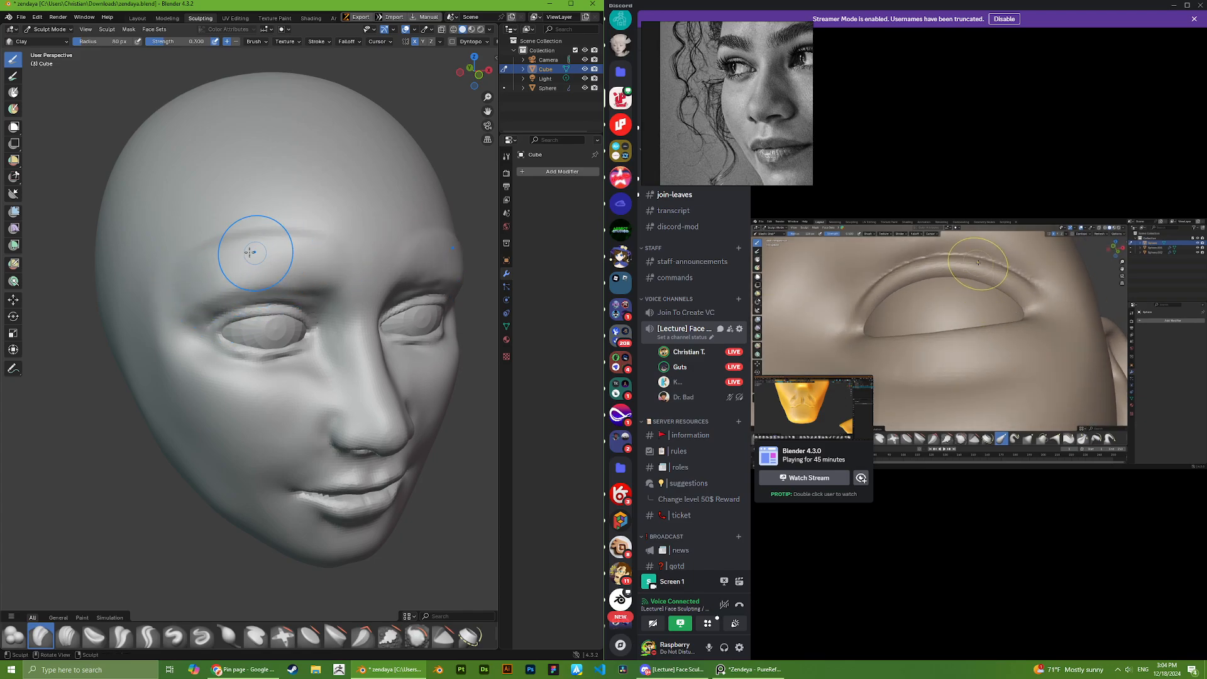
middle_click_drag(251, 245, 196, 237)
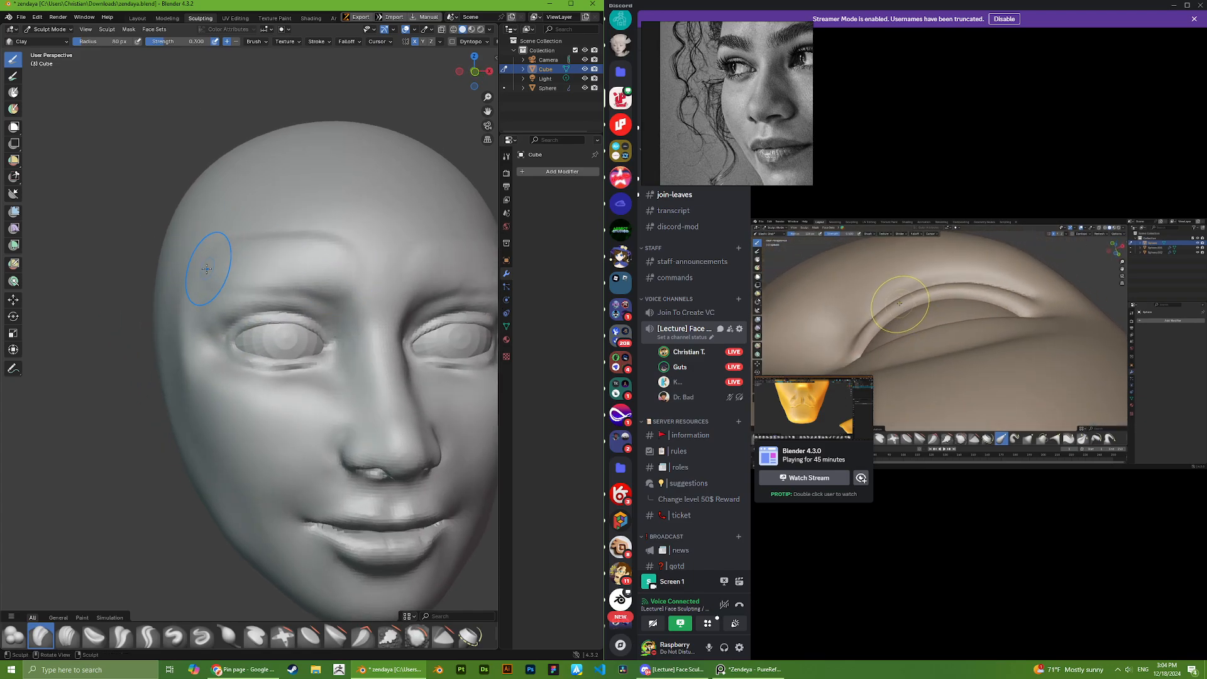
scroll(793, 54, "down", 2)
middle_click_drag(794, 56, 737, 125)
scroll(736, 126, "up", 2)
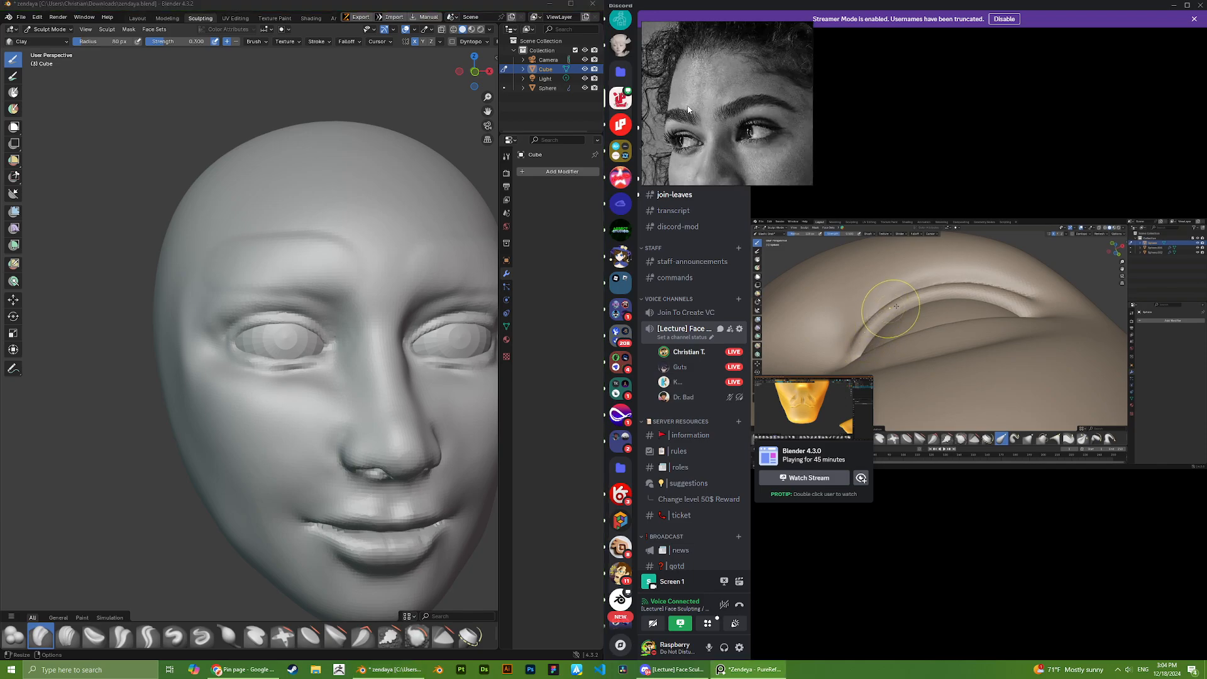
middle_click_drag(400, 240, 345, 248)
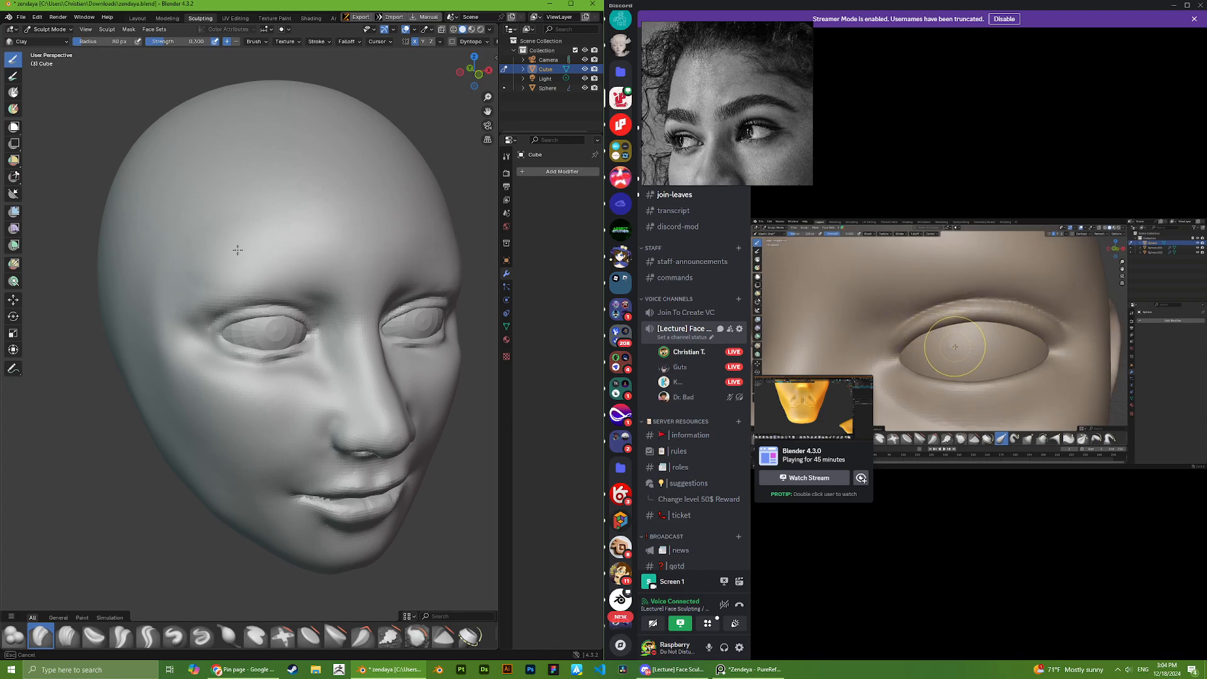
- Compare the overall face proportions from front and three-quarter angles with the portrait references
scroll(277, 327, "down", 9)
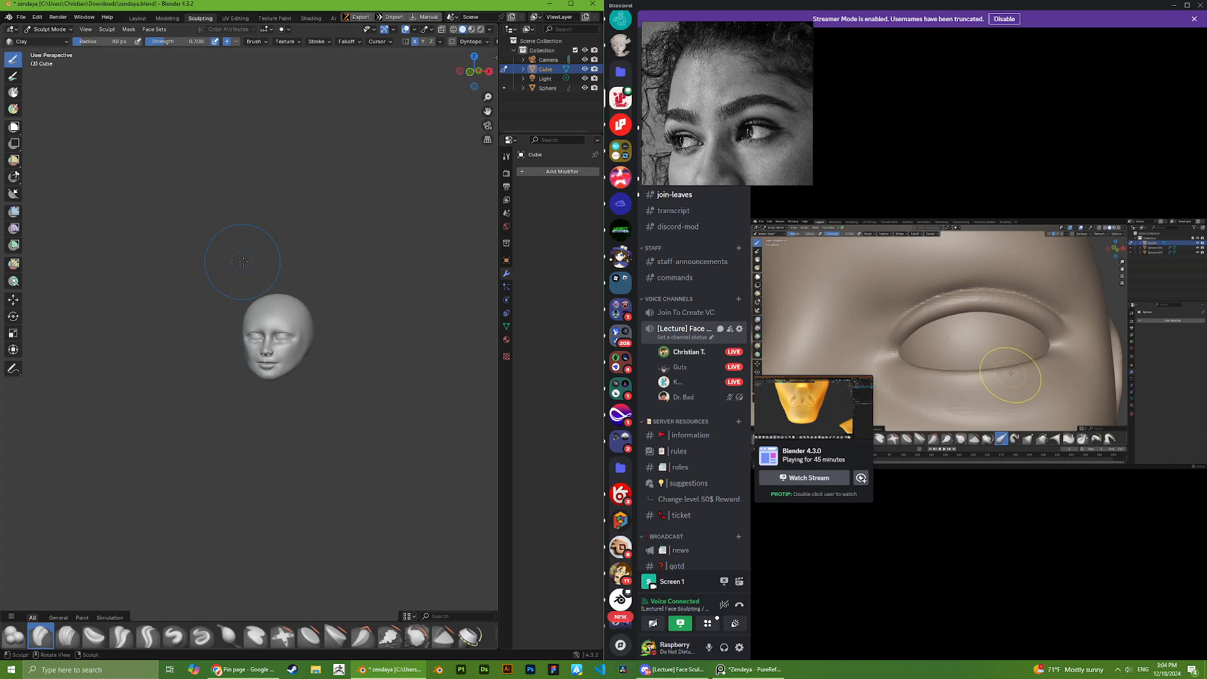
scroll(277, 311, "up", 2)
middle_click_drag(315, 314, 171, 291)
scroll(255, 314, "up", 5)
scroll(204, 346, "down", 3)
middle_click_drag(210, 352, 279, 346)
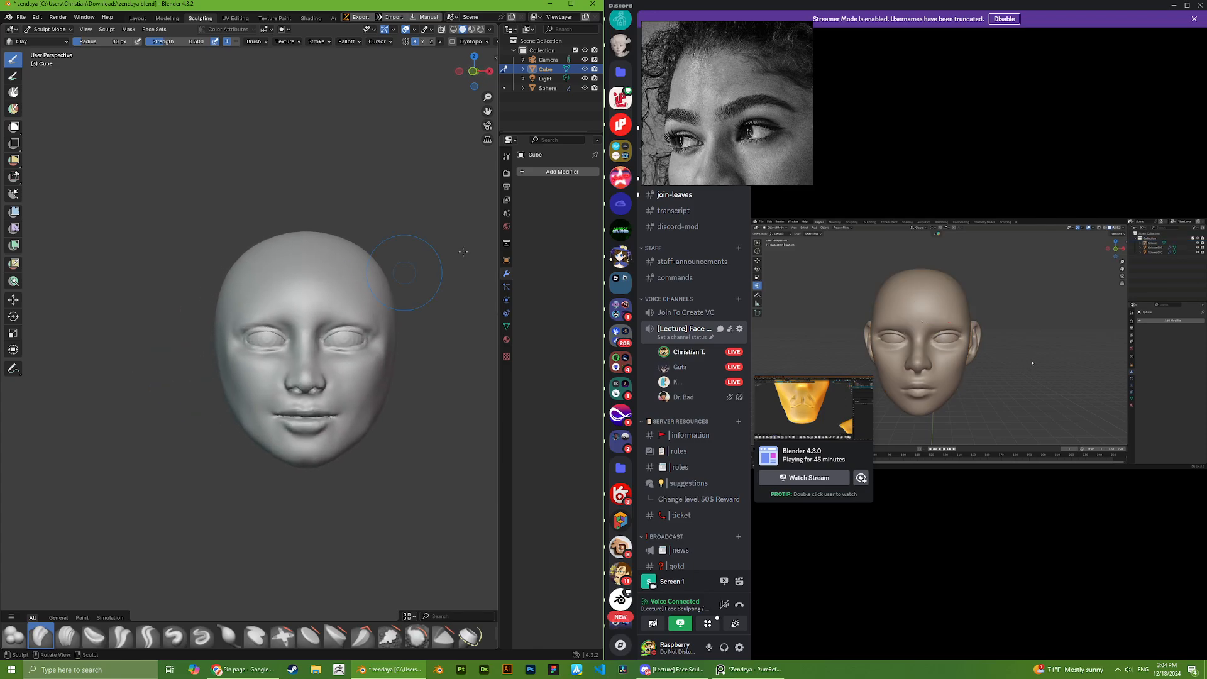
scroll(735, 101, "down", 6)
middle_click_drag(729, 123, 702, 81)
scroll(702, 80, "up", 1)
scroll(302, 327, "up", 5)
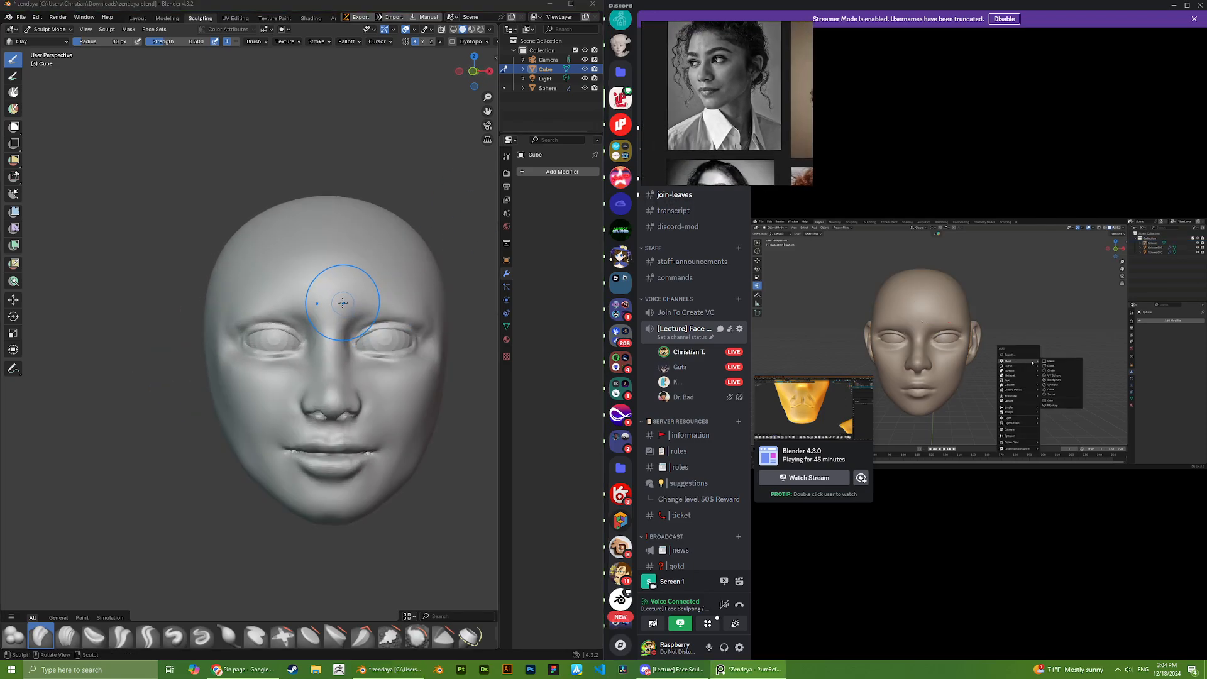
- Switch to the Grab brush and nudge the outer cheek contour slightly inward
scroll(272, 372, "up", 1)
mouse_move(260, 368)
middle_mouse_down()
mouse_move(311, 367)
mouse_move(264, 369)
mouse_move(235, 390)
mouse_move(191, 377)
middle_mouse_up()
scroll(251, 371, "up", 2)
key("g")
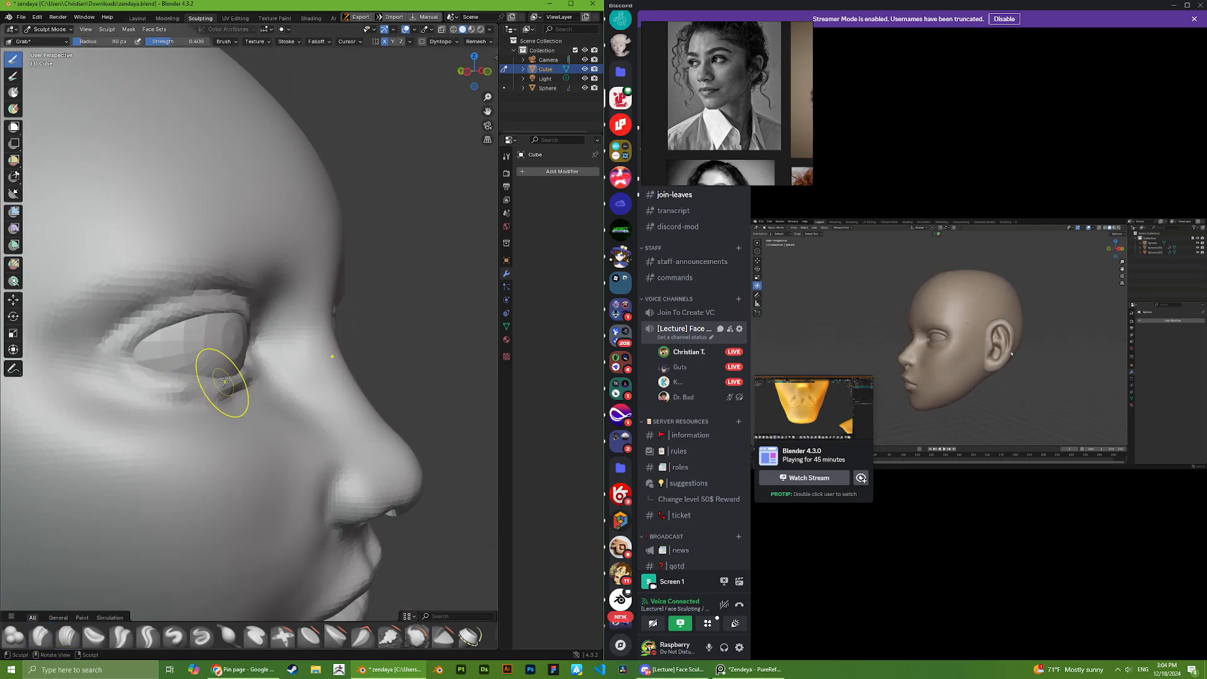
scroll(230, 373, "down", 5)
scroll(237, 329, "down", 4)
middle_click_drag(302, 327, 225, 354)
left_click_drag(225, 354, 234, 356)
scroll(235, 357, "up", 2)
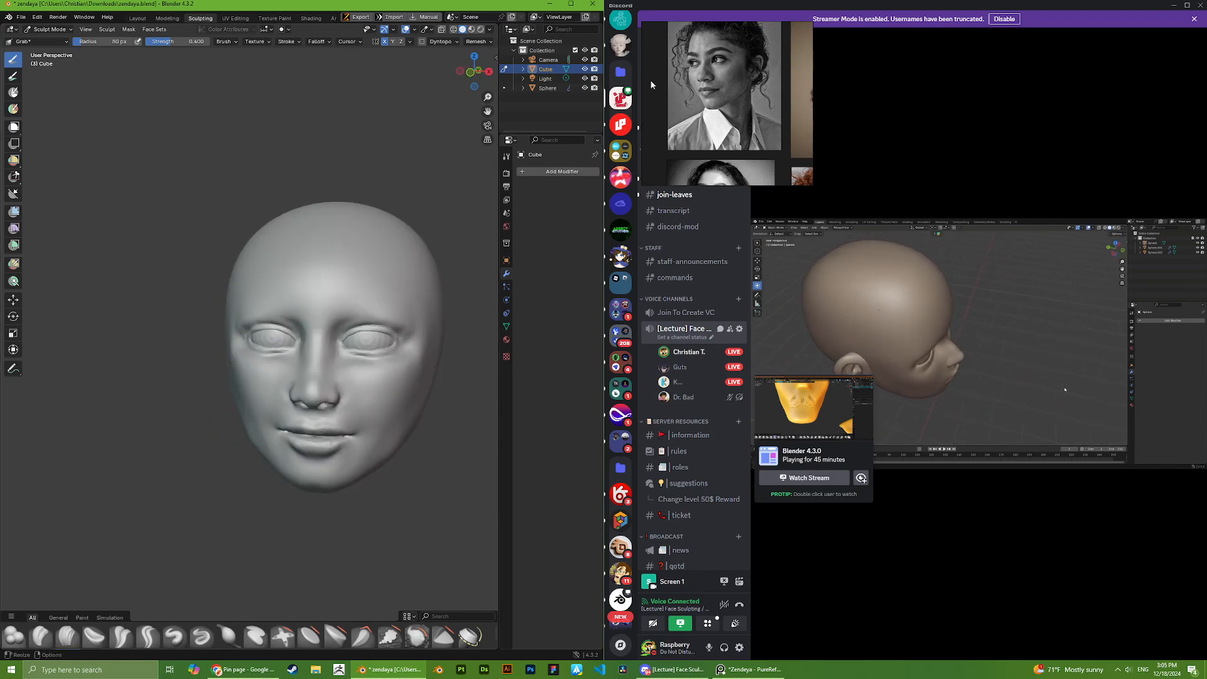
- Examine the jaw, chin and cheek contours against the three-quarter reference portrait
scroll(701, 78, "up", 5)
scroll(246, 376, "down", 1)
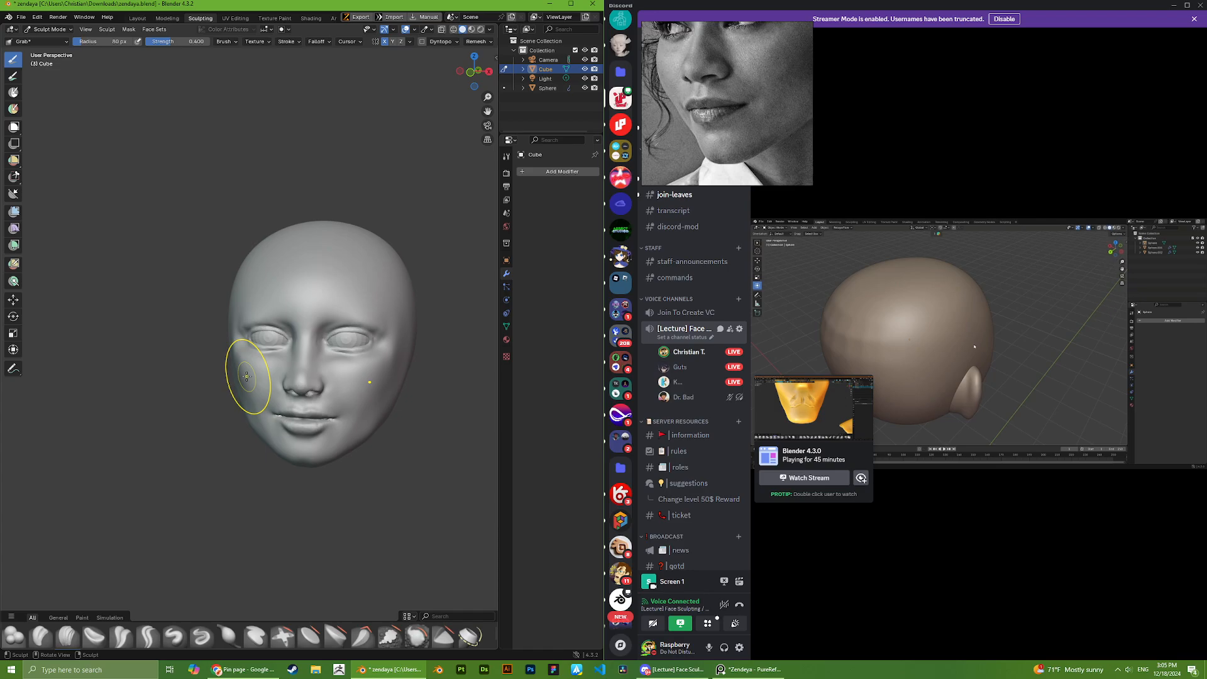
middle_click_drag(239, 374, 235, 379)
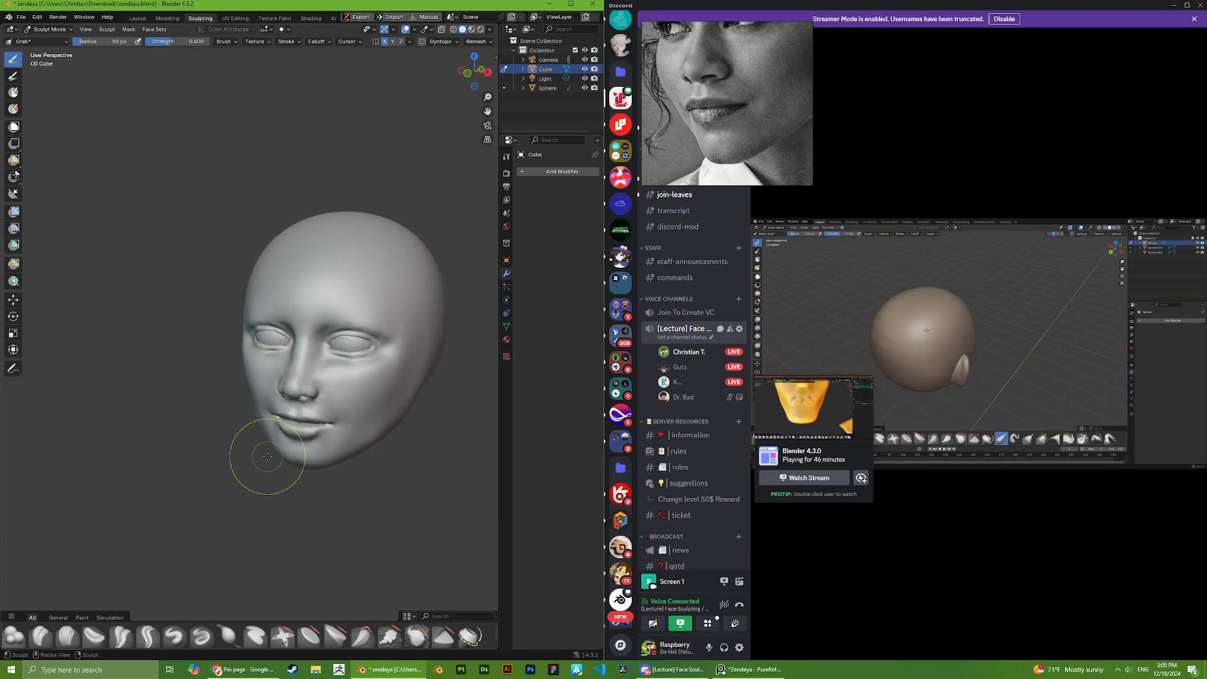
mouse_move(267, 456)
middle_mouse_down()
mouse_move(250, 416)
mouse_move(248, 450)
mouse_move(276, 445)
middle_mouse_up()
scroll(267, 433, "down", 1)
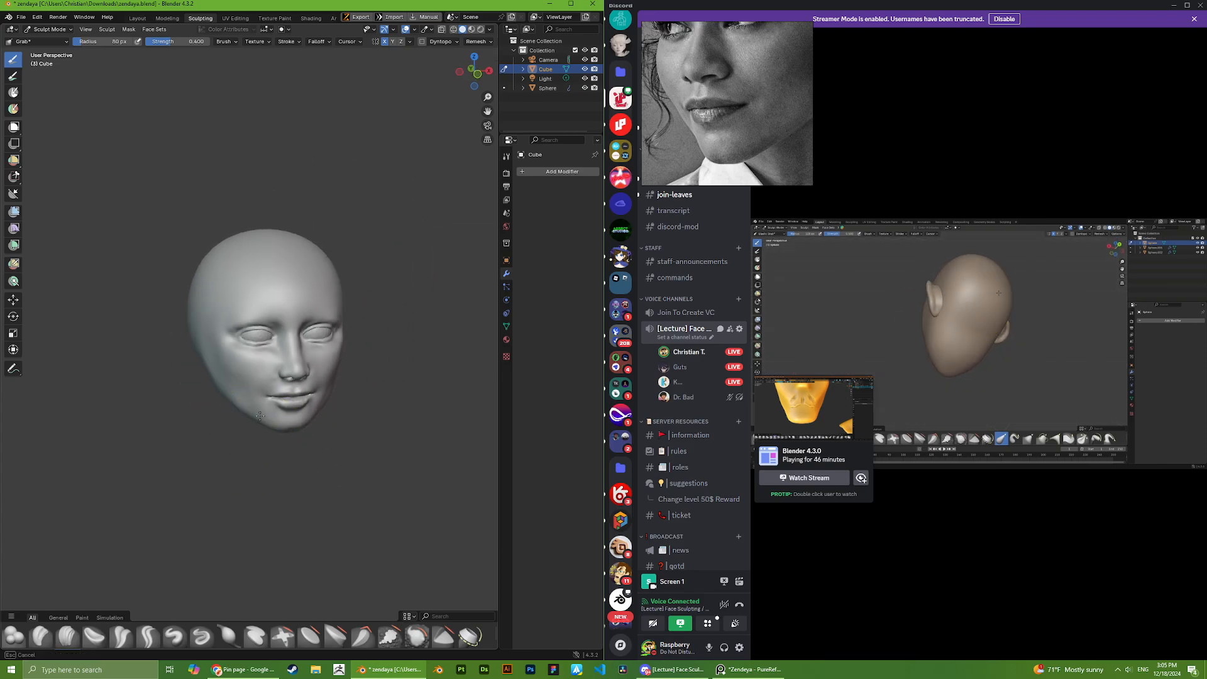
scroll(260, 422, "up", 1)
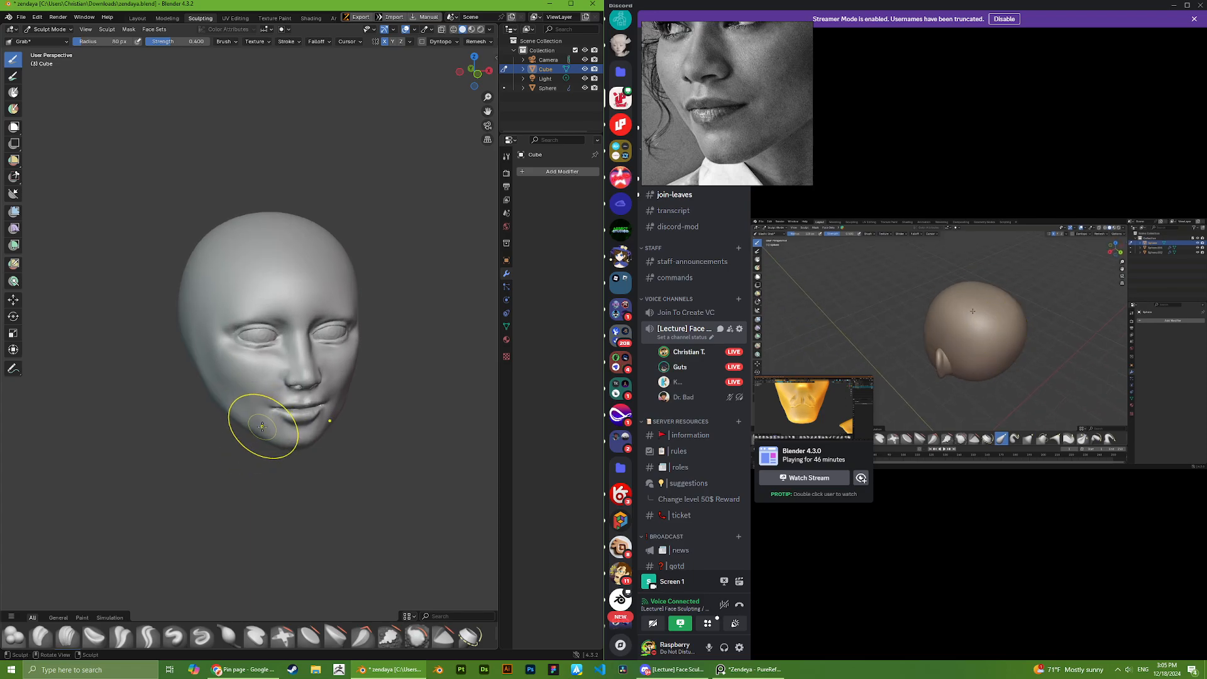
scroll(324, 527, "up", 3)
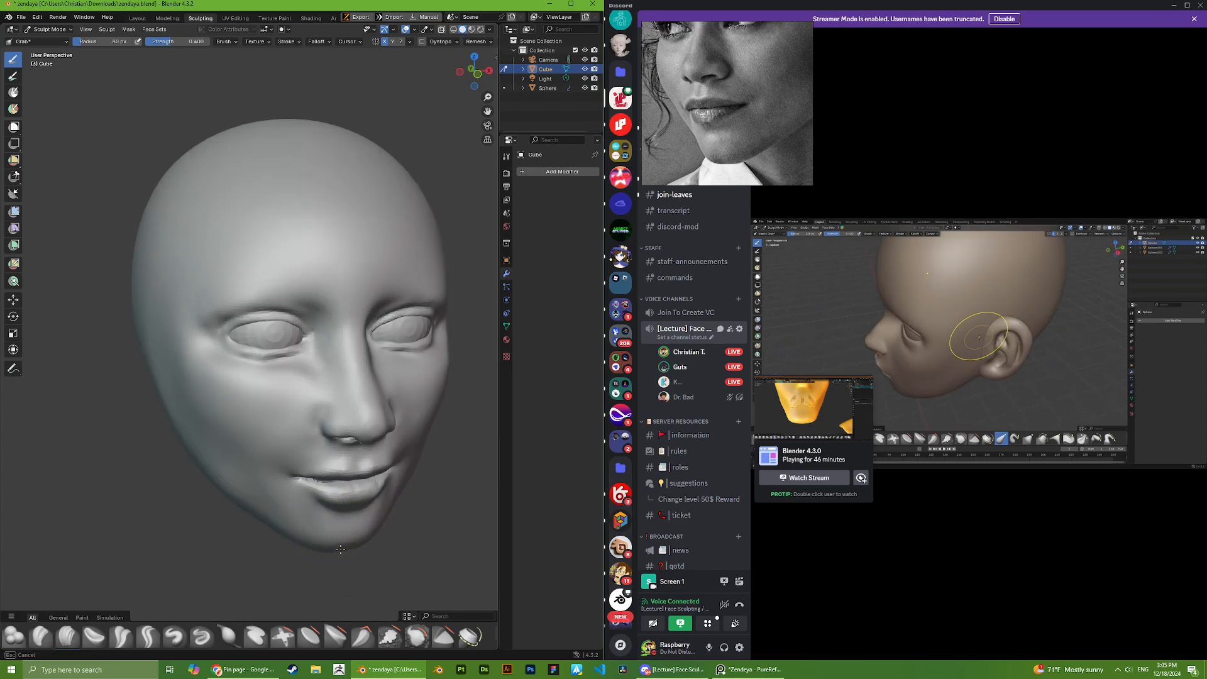
scroll(312, 547, "down", 3)
middle_click_drag(312, 548, 216, 450)
middle_click_drag(299, 441, 259, 408)
scroll(716, 121, "down", 5)
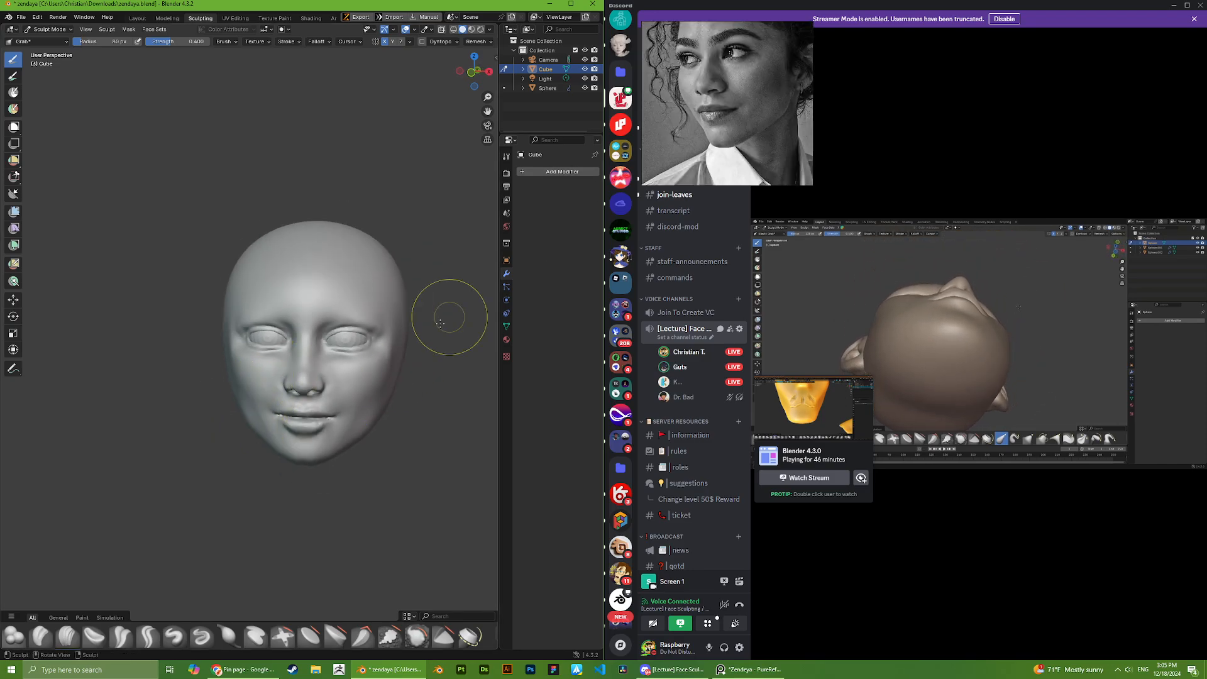
- Inspect the lips, nostrils and chin curvature from below and from the side
middle_click_drag(453, 318, 337, 353)
scroll(193, 351, "up", 6)
middle_click_drag(194, 351, 306, 393)
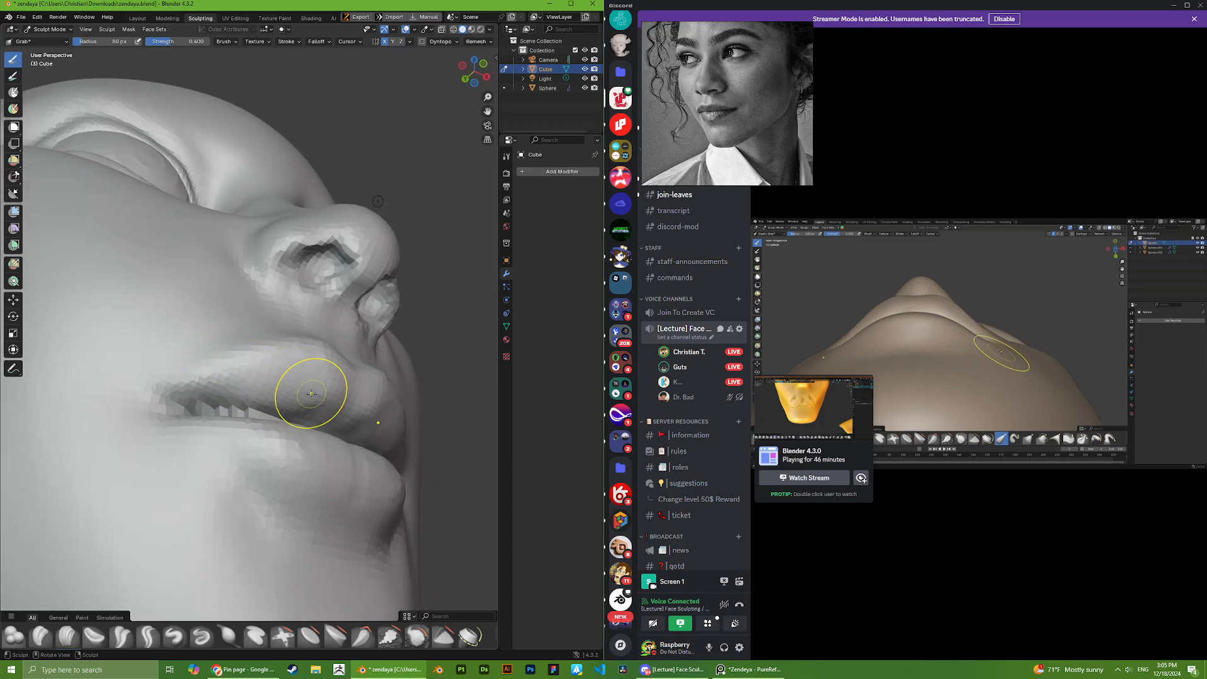
scroll(307, 403, "down", 5)
middle_click_drag(266, 409, 252, 353)
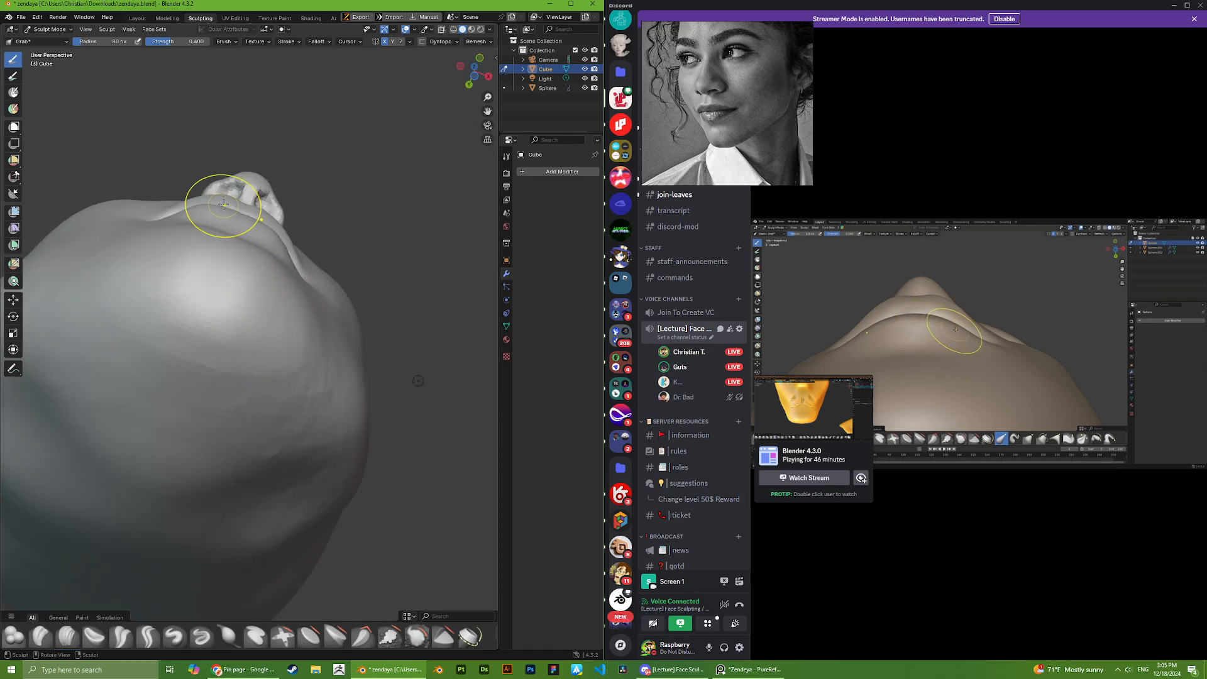
middle_click_drag(224, 205, 238, 232)
middle_click_drag(183, 178, 251, 242, "shift")
scroll(263, 302, "up", 2)
scroll(270, 293, "down", 1)
scroll(273, 289, "down", 1)
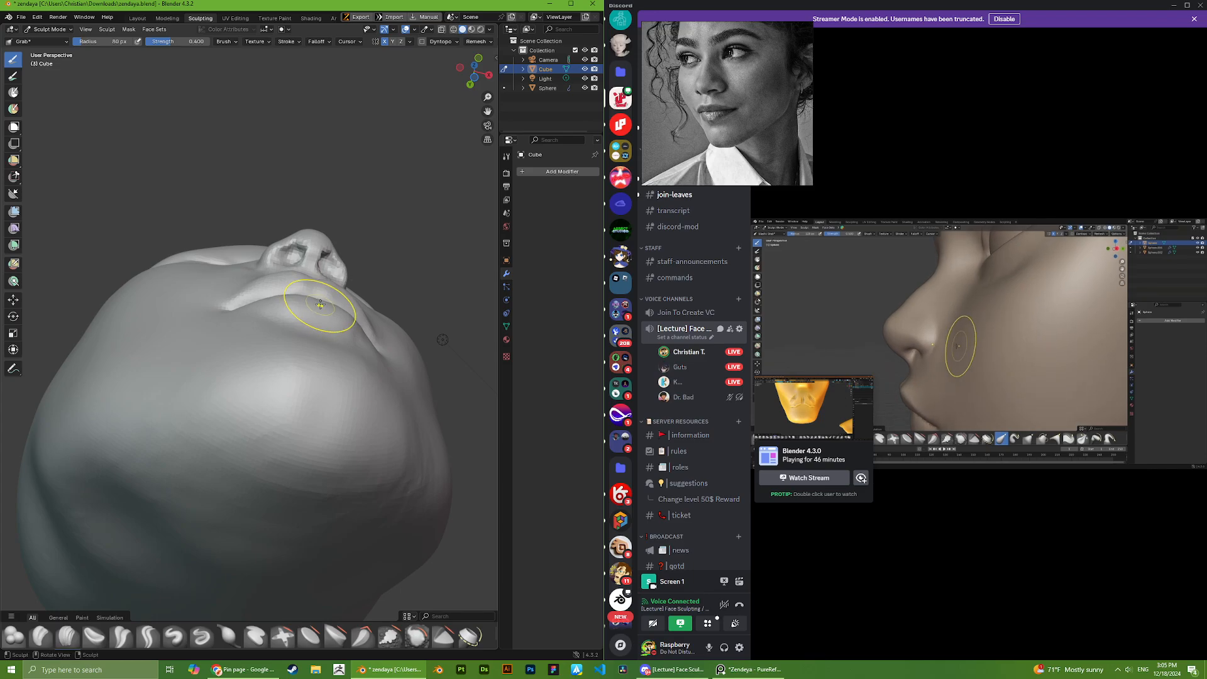
middle_click_drag(286, 304, 238, 279)
scroll(239, 327, "up", 3)
middle_click_drag(231, 382, 293, 371)
scroll(258, 339, "up", 3)
scroll(231, 304, "up", 4)
scroll(232, 304, "down", 5)
scroll(261, 364, "up", 2)
middle_click_drag(323, 425, 219, 354)
scroll(239, 328, "down", 2)
scroll(239, 329, "down", 3)
scroll(226, 362, "down", 8)
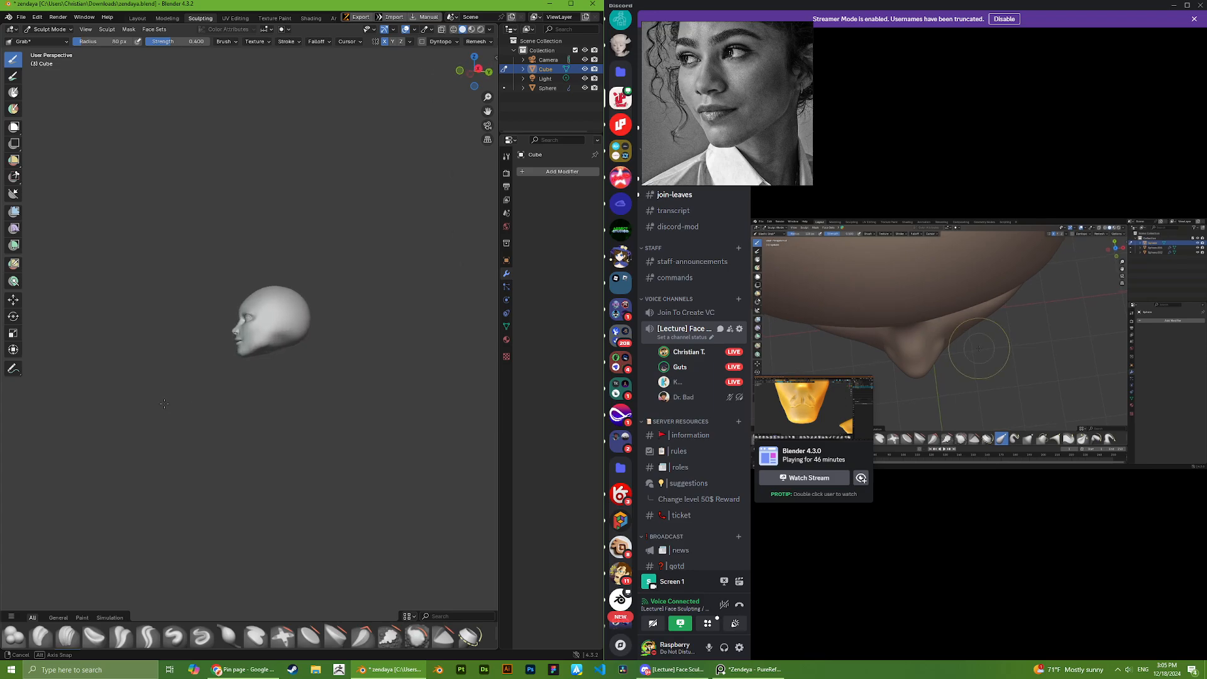
- Pull the lower cheek beside the mouth slightly downward with the Grab brush, using the front-facing portrait as reference
middle_click_drag(164, 404, 179, 419)
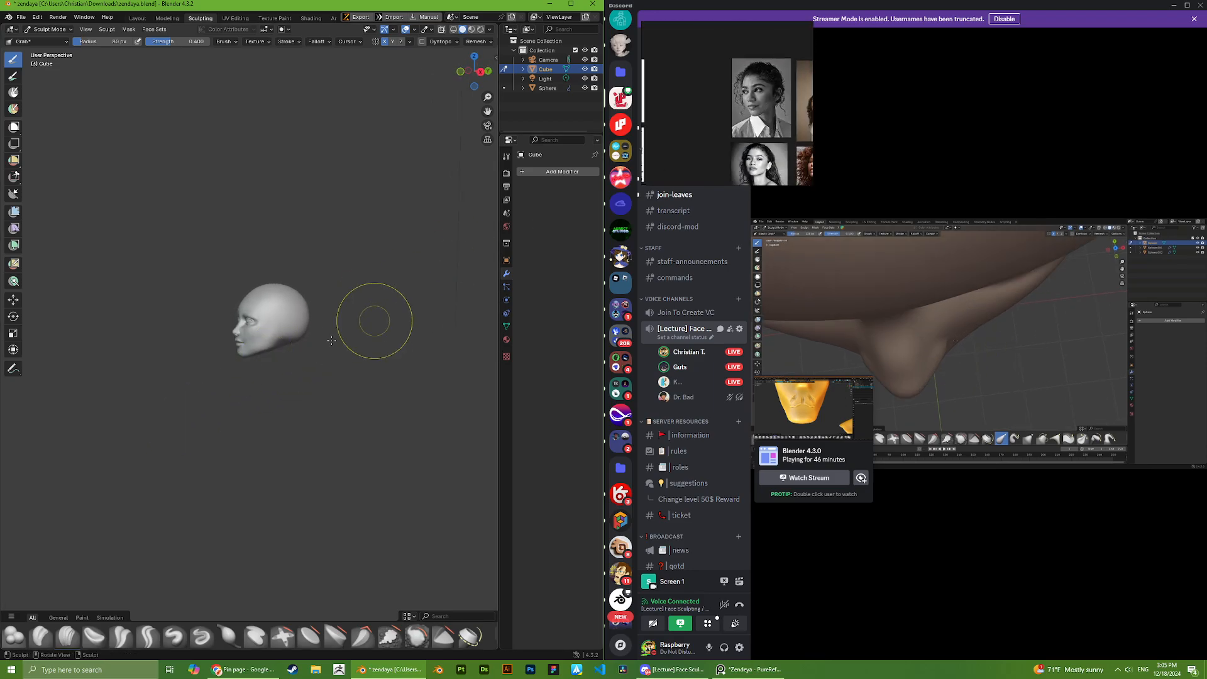
scroll(309, 334, "up", 7)
middle_click_drag(290, 339, 204, 344)
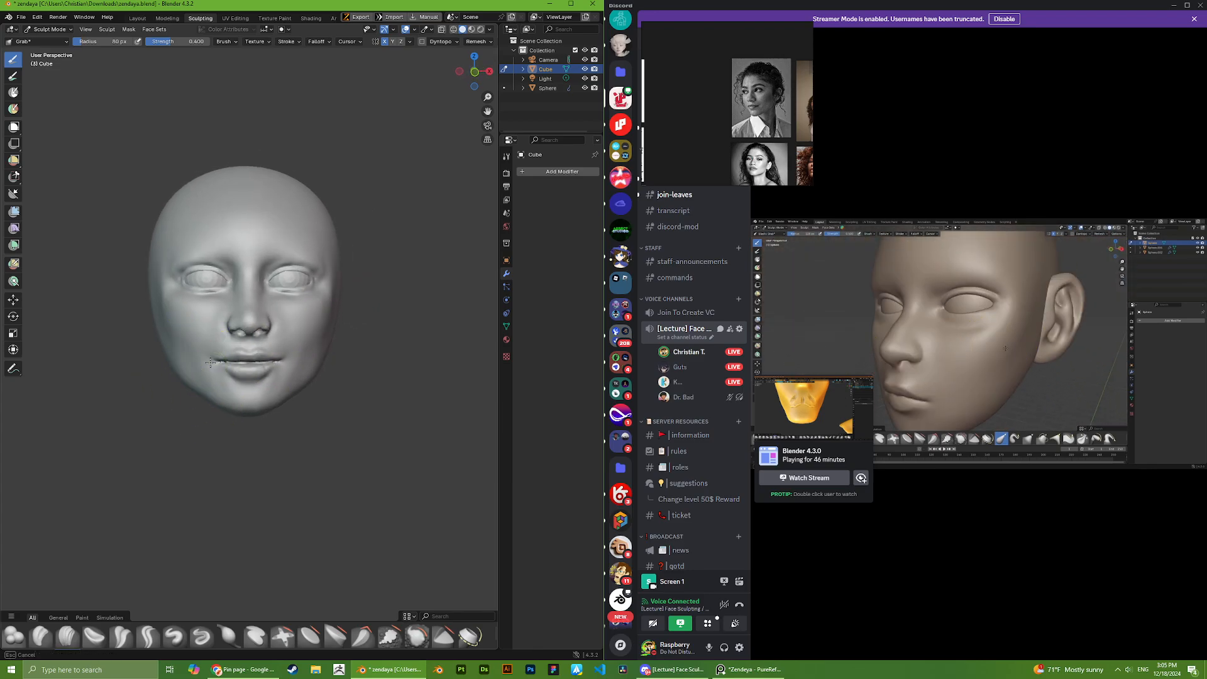
scroll(201, 368, "down", 3)
middle_click_drag(192, 369, 166, 371)
scroll(748, 116, "down", 4)
scroll(746, 153, "up", 7)
middle_click_drag(771, 76, 661, 146)
scroll(708, 113, "up", 4)
scroll(298, 326, "up", 2)
middle_click_drag(259, 318, 296, 322)
scroll(305, 328, "up", 2)
left_click_drag(294, 383, 292, 395)
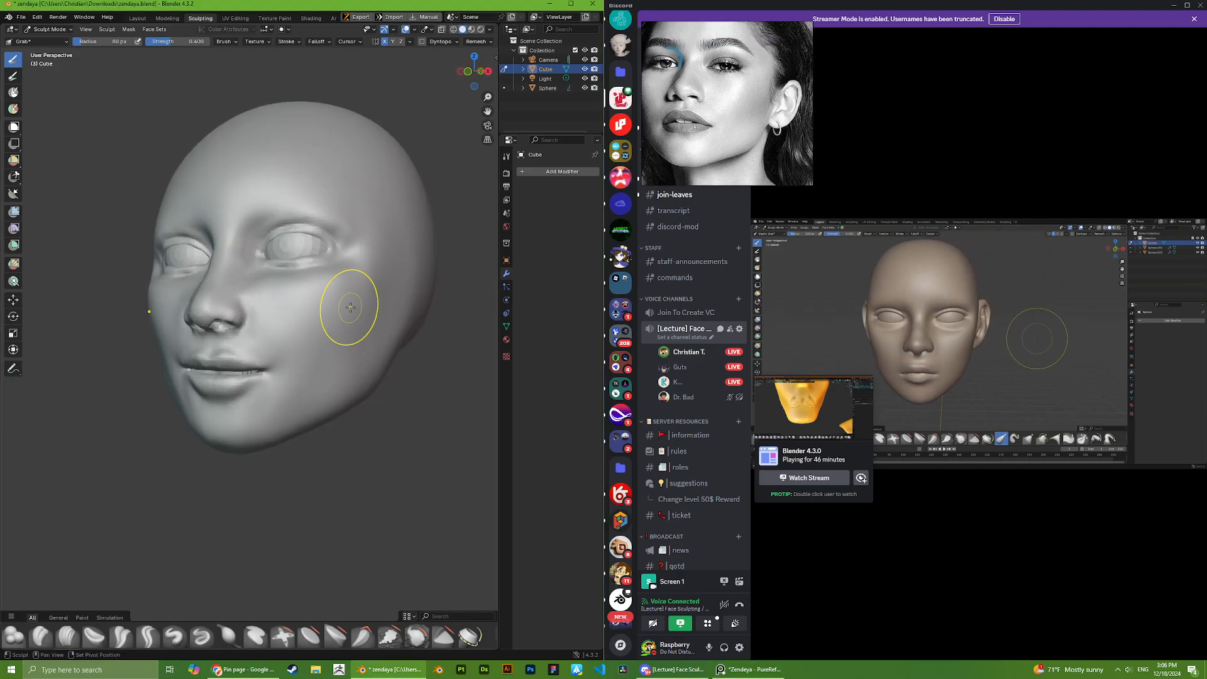
- Nudge the side of the lower cheek slightly outward with the Grab brush in the front view
middle_click_drag(350, 307, 369, 359)
scroll(321, 352, "down", 5)
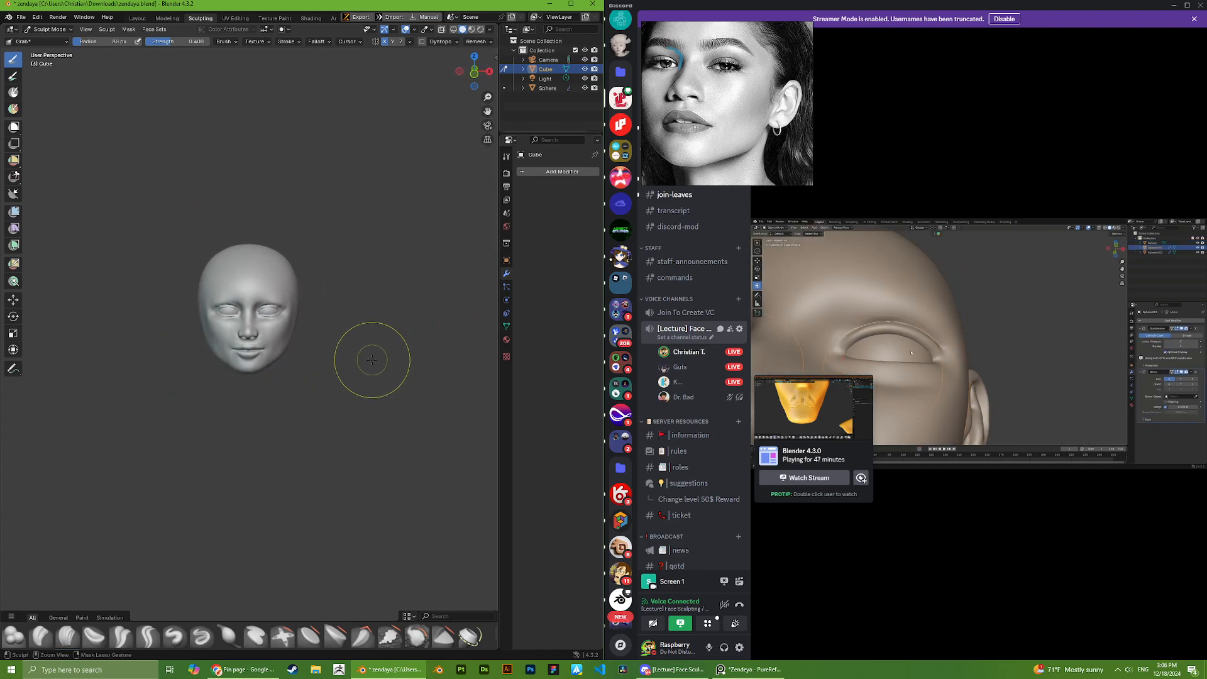
scroll(275, 368, "up", 3)
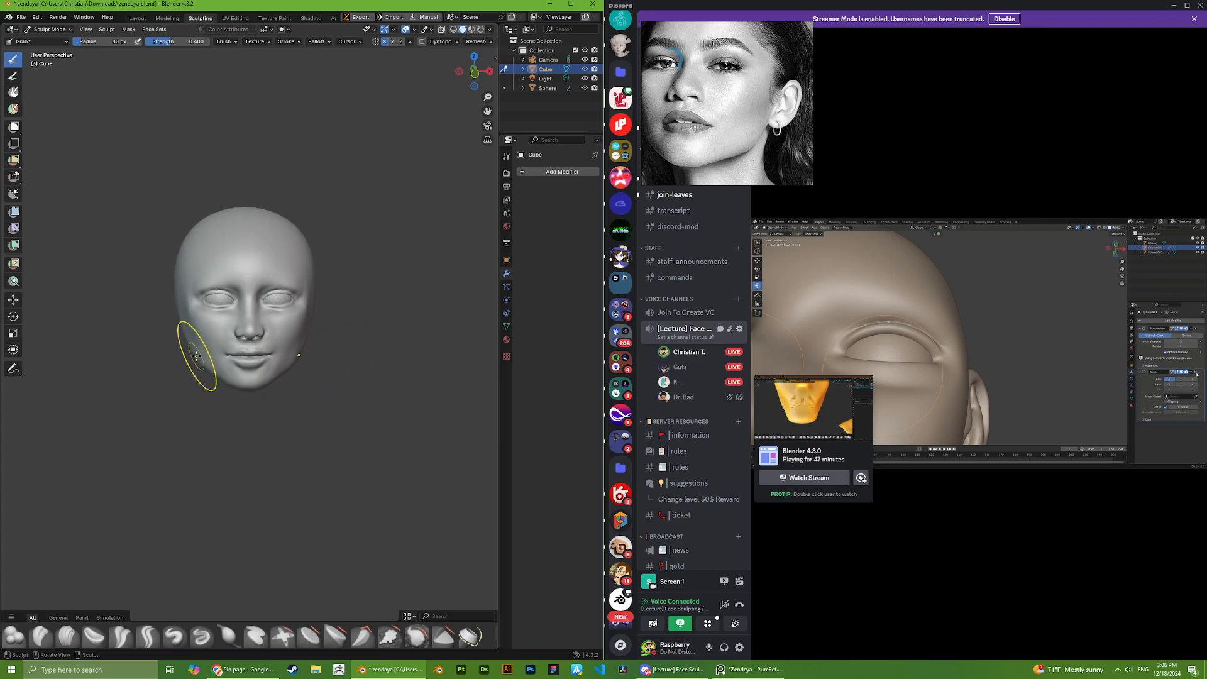
scroll(301, 326, "up", 1)
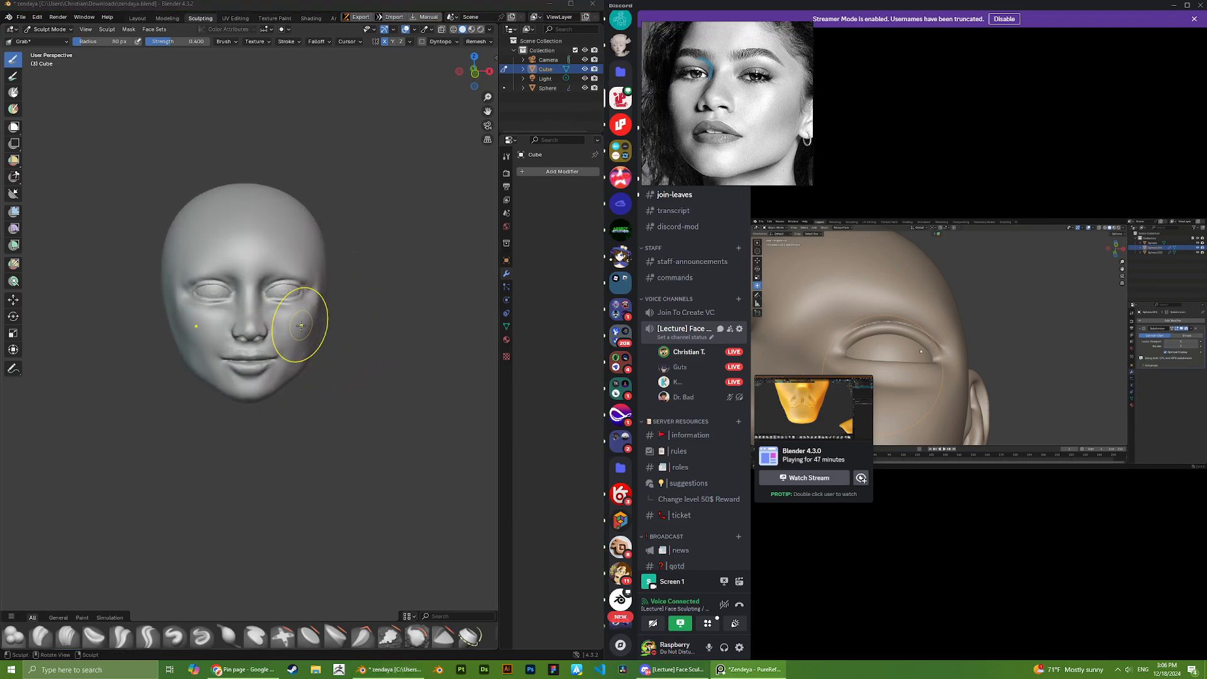
left_click_drag(191, 347, 189, 347)
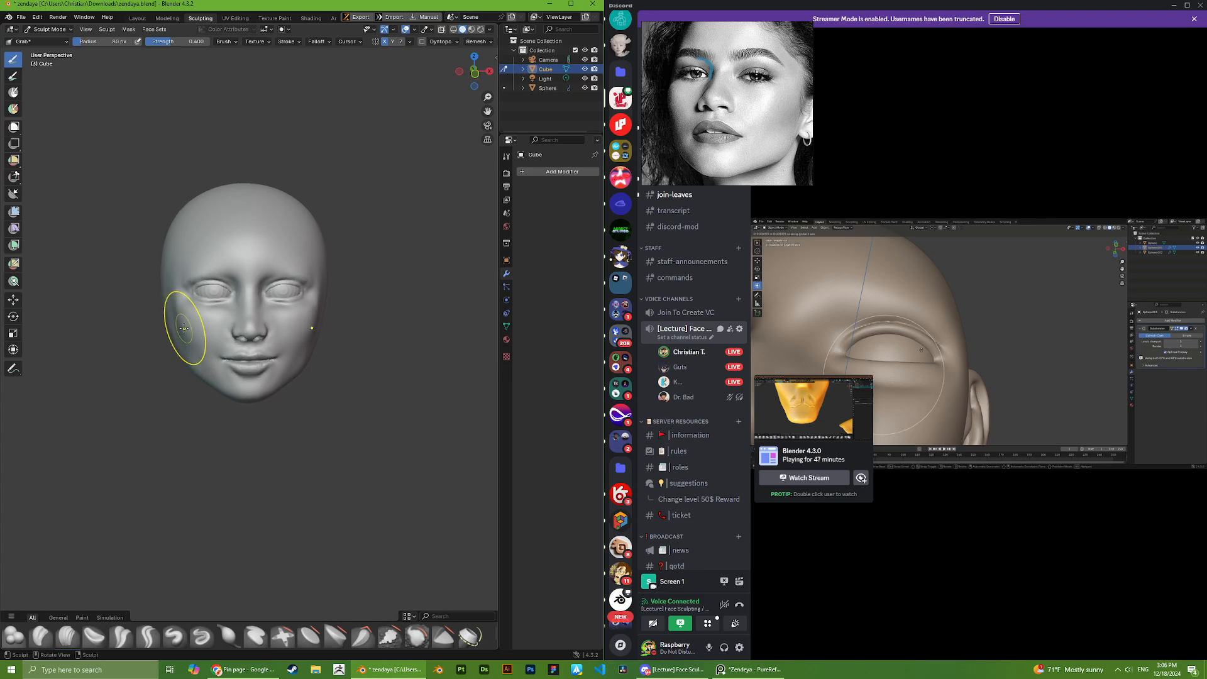
- Pull the mouth corner slightly outward and nudge the lower lip with the Grab brush in a three-quarter view
mouse_move(191, 332)
middle_mouse_down()
mouse_move(167, 328)
mouse_move(186, 300)
mouse_move(239, 314)
middle_mouse_up()
scroll(242, 363, "up", 8)
left_click_drag(223, 372, 193, 386)
scroll(174, 400, "down", 2)
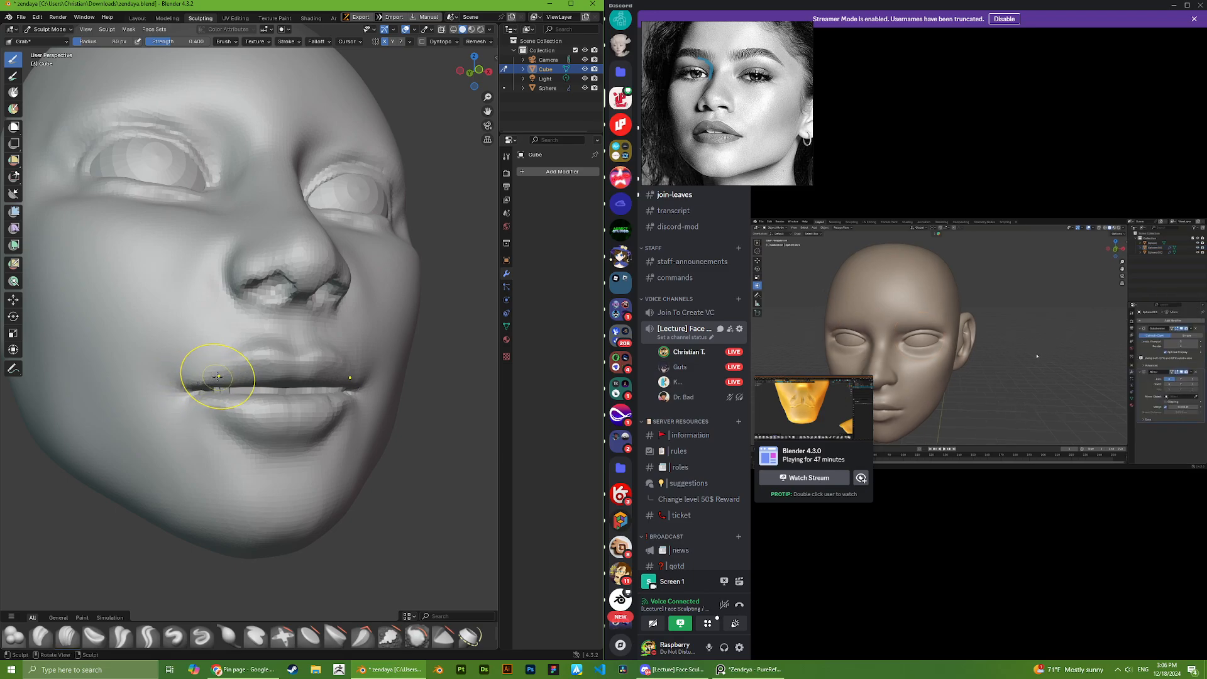
middle_click_drag(217, 376, 237, 426)
left_click_drag(280, 436, 302, 435)
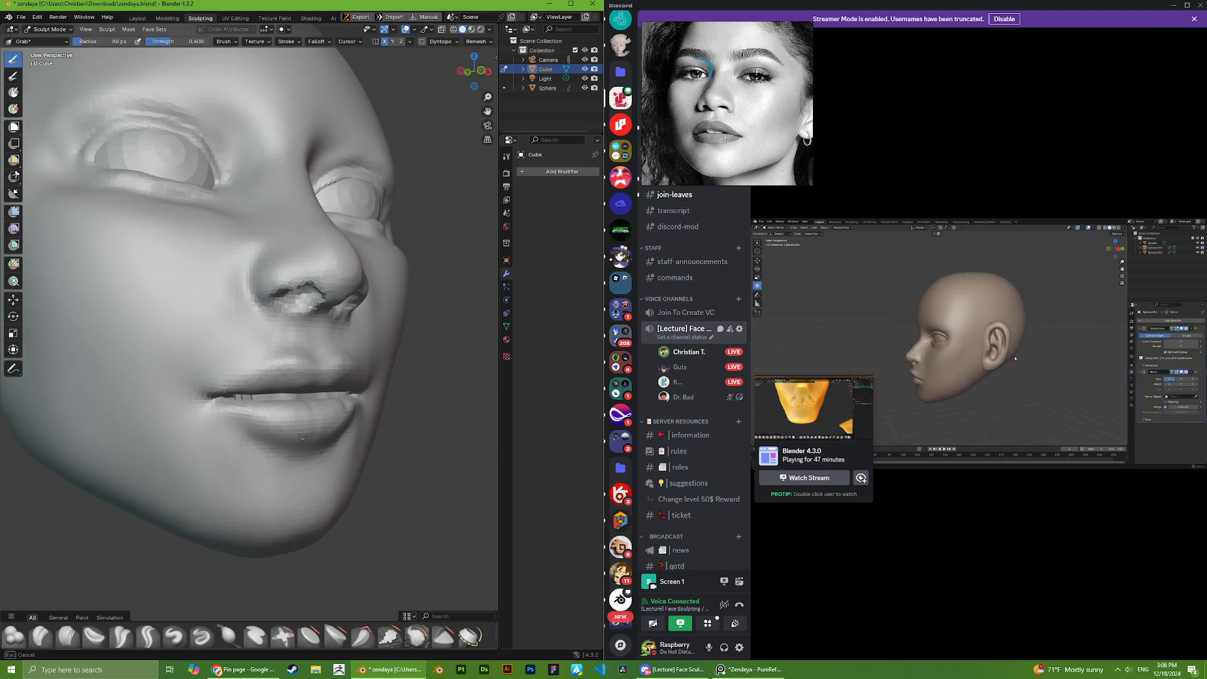
- Examine the lips in the black-and-white portrait close-up, and bring the front-facing portrait with braided hair into the reference view
scroll(693, 151, "up", 6)
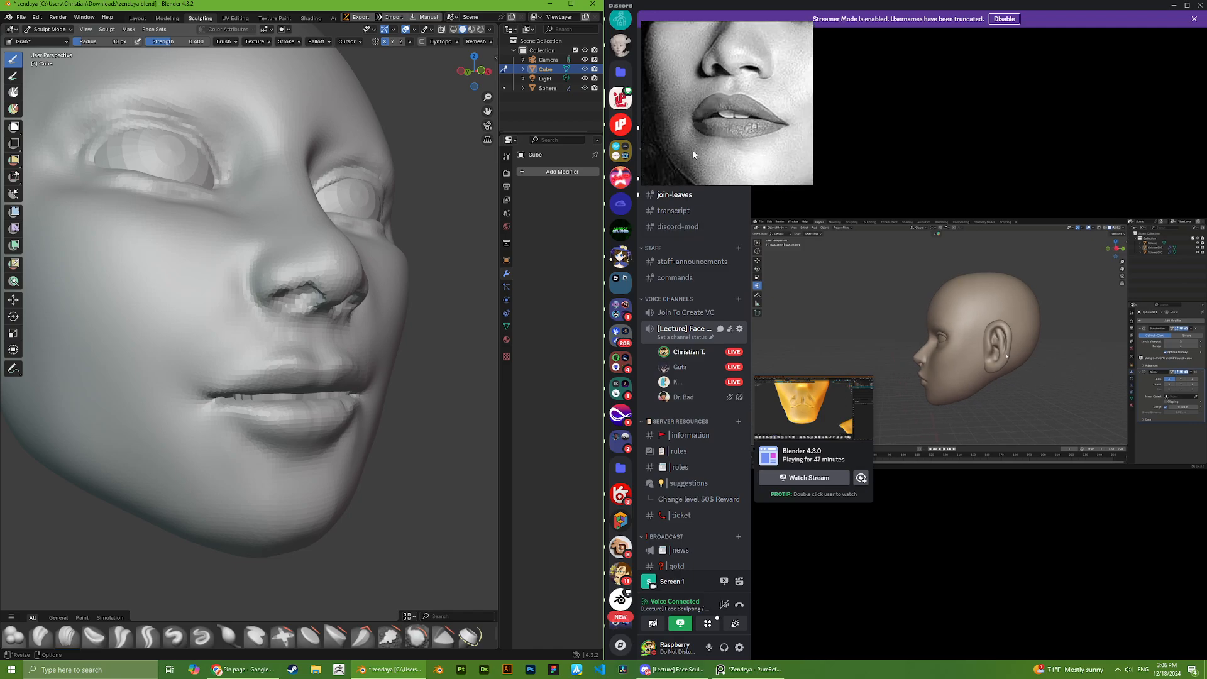
mouse_move(314, 406)
middle_mouse_down()
mouse_move(369, 412)
mouse_move(293, 403)
middle_mouse_up()
scroll(237, 350, "up", 5)
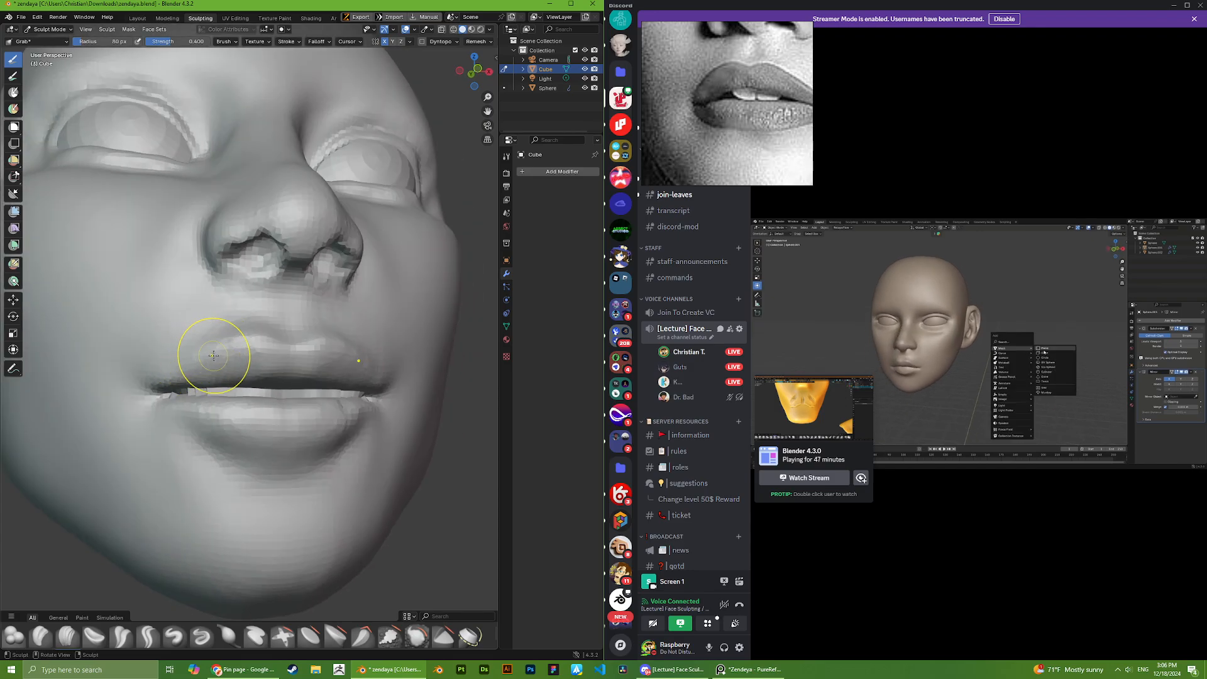
scroll(214, 355, "down", 8)
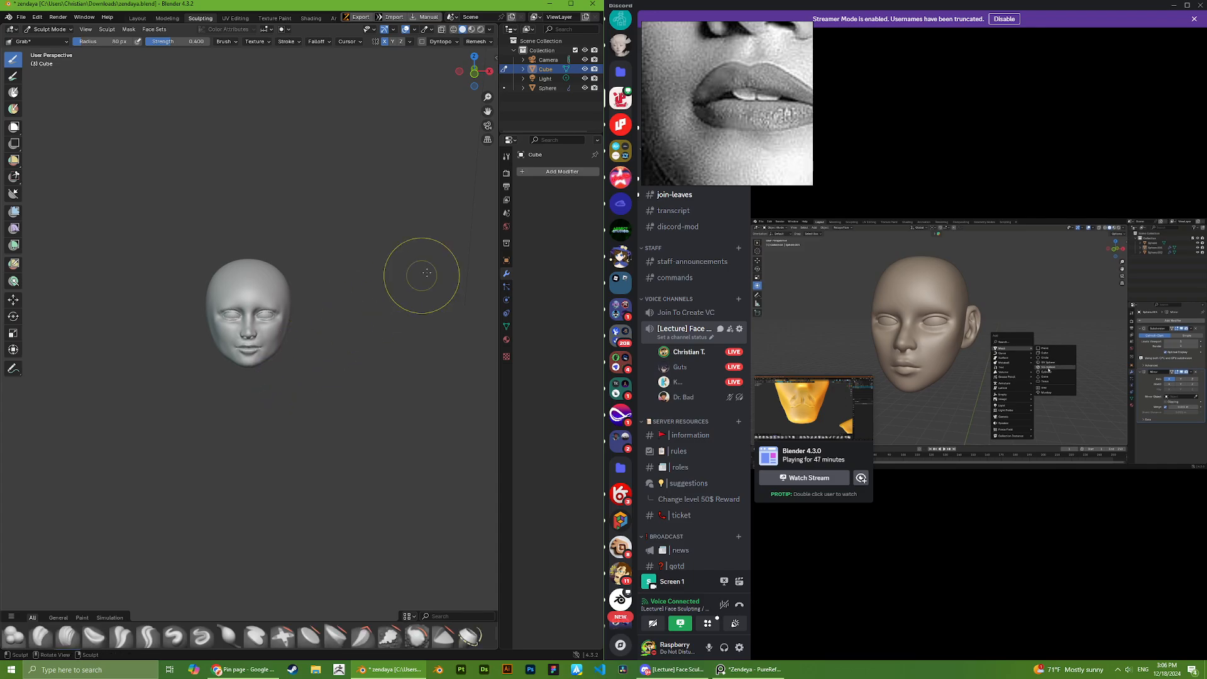
scroll(666, 156, "down", 5)
scroll(730, 39, "up", 4)
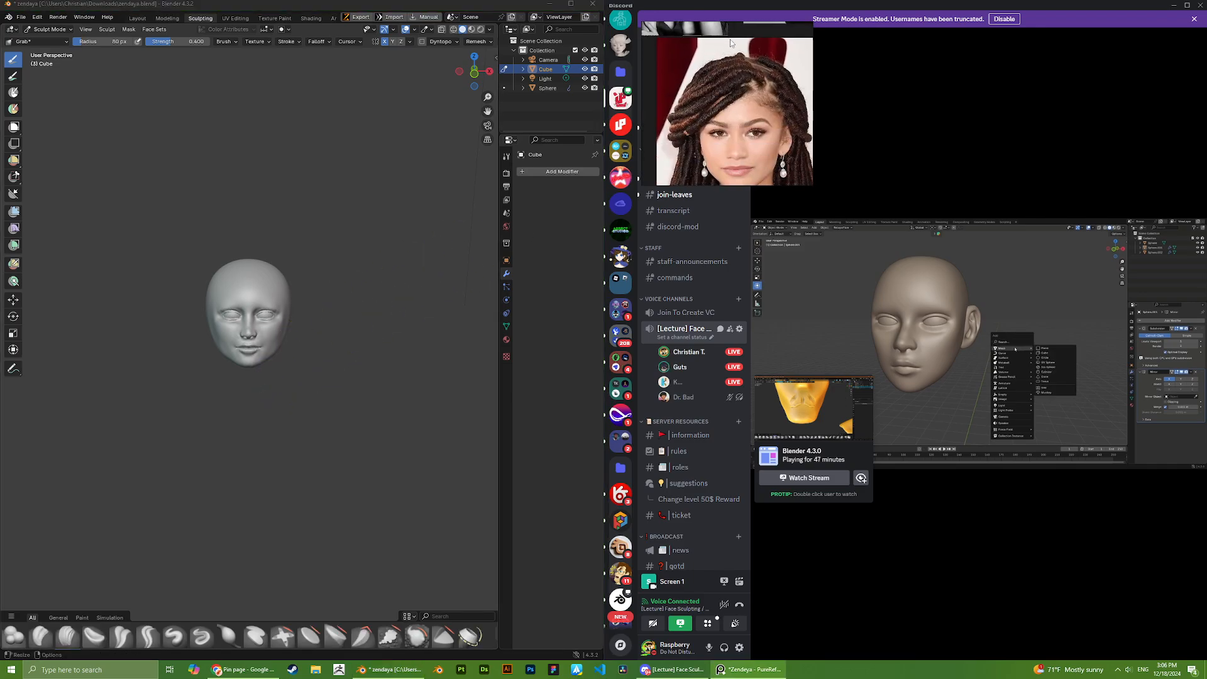
scroll(717, 69, "up", 3)
scroll(318, 337, "up", 8)
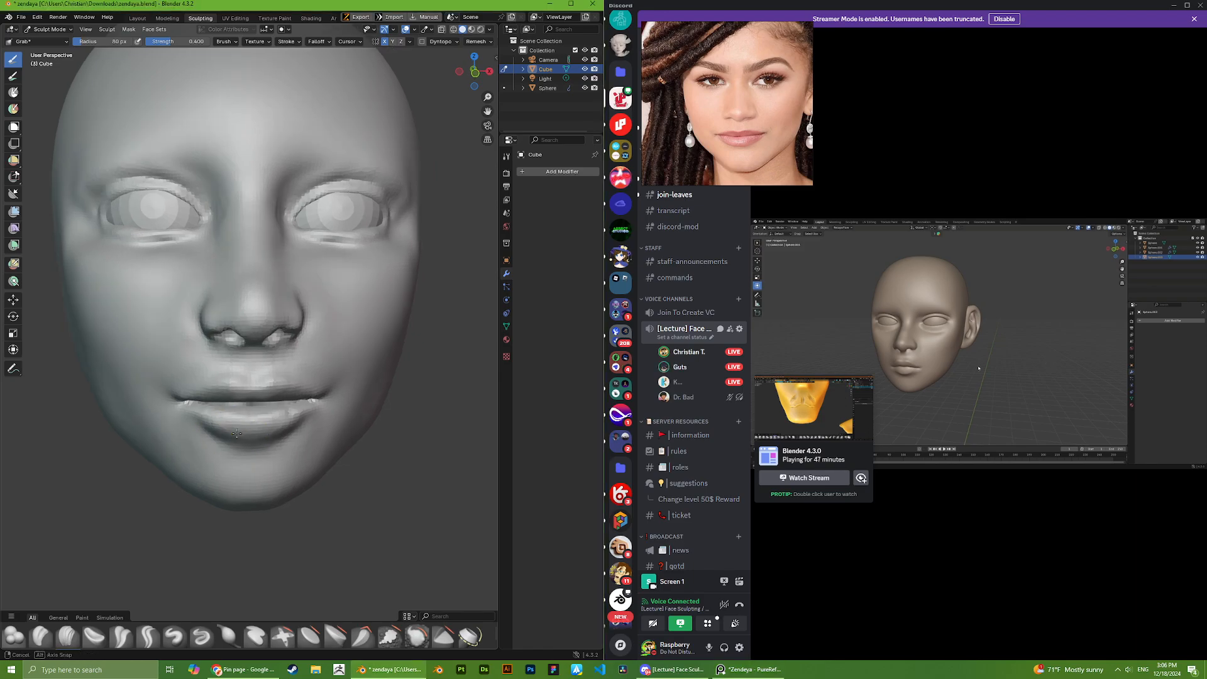
- Inspect the nose, lips and cheek from below and in three-quarter view against the front-facing portrait
mouse_move(236, 433)
middle_mouse_down()
mouse_move(304, 417)
mouse_move(345, 426)
mouse_move(377, 271)
middle_mouse_up()
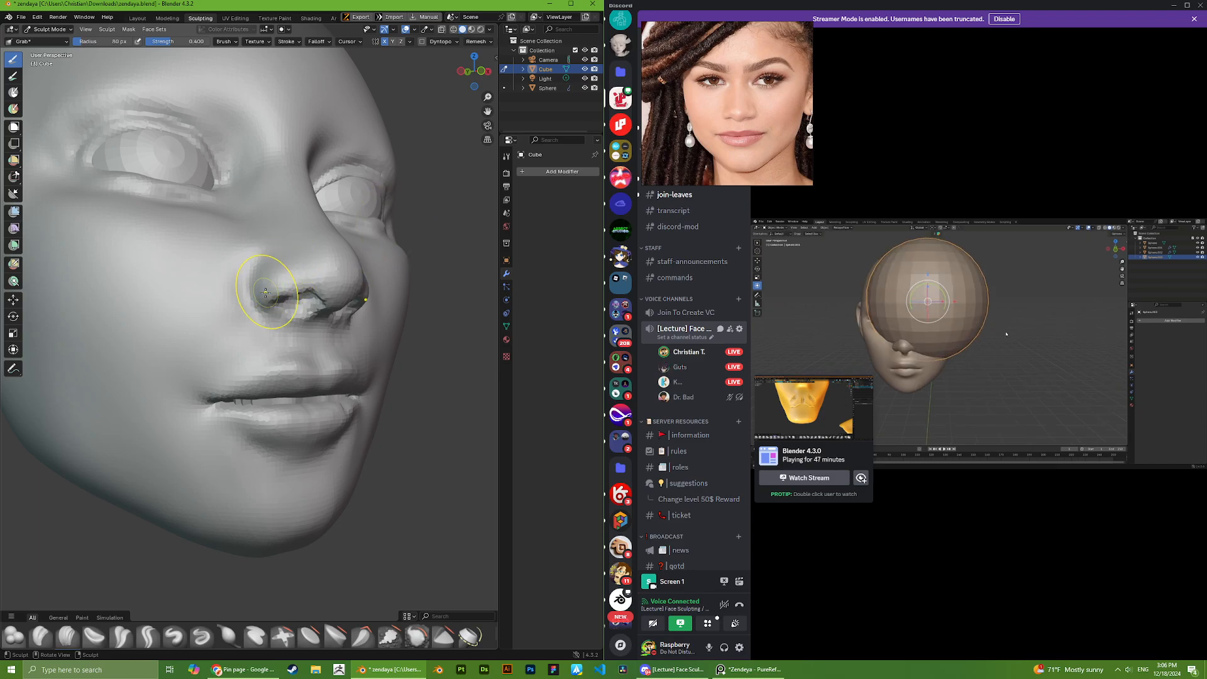
mouse_move(266, 292)
middle_mouse_down()
mouse_move(277, 292)
mouse_move(240, 258)
middle_mouse_up()
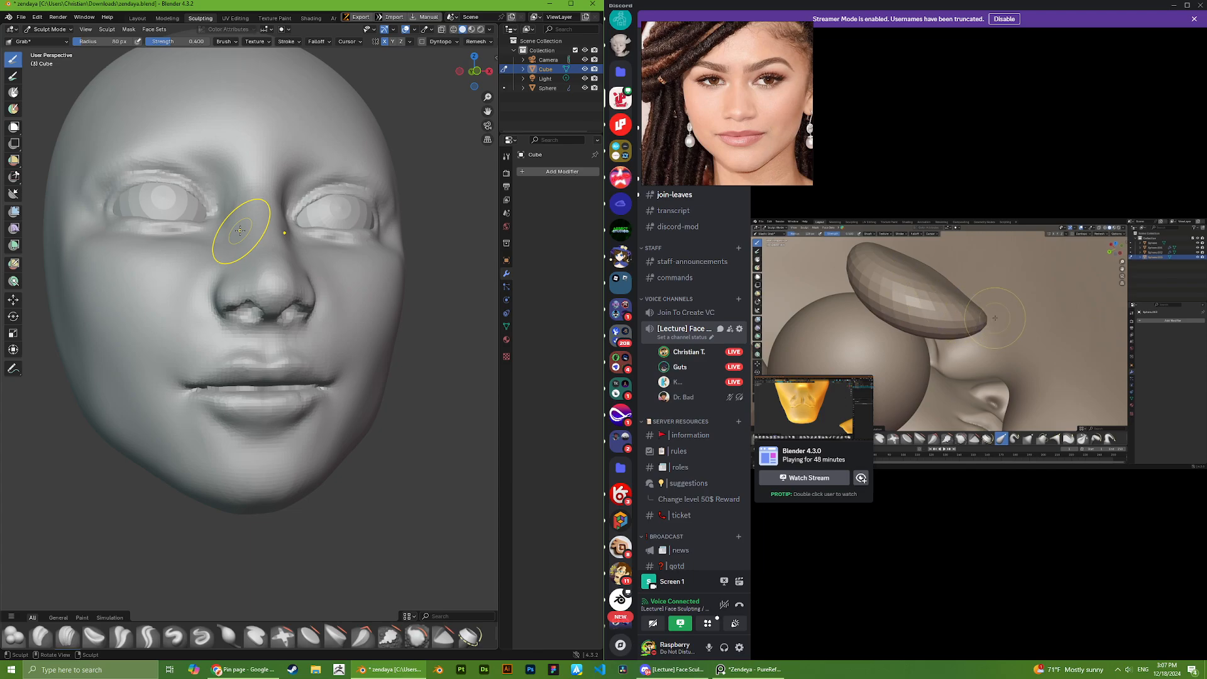
scroll(134, 247, "up", 2)
scroll(148, 261, "up", 1)
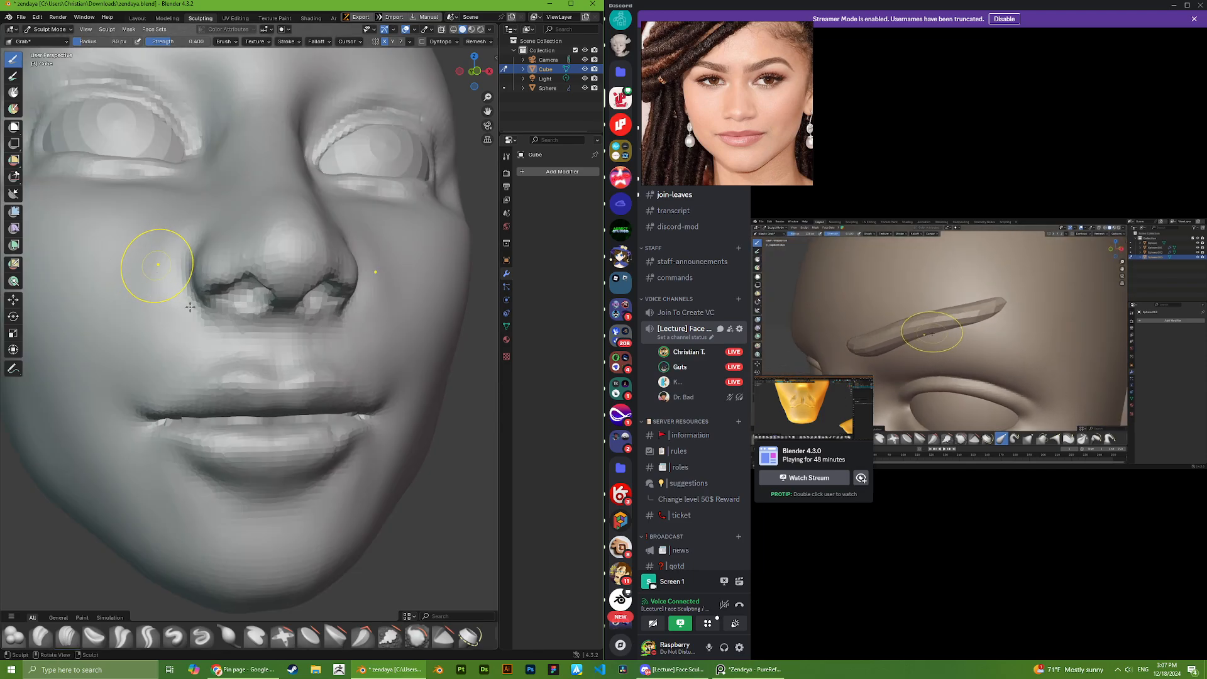
middle_click_drag(189, 306, 249, 301)
scroll(221, 340, "down", 1)
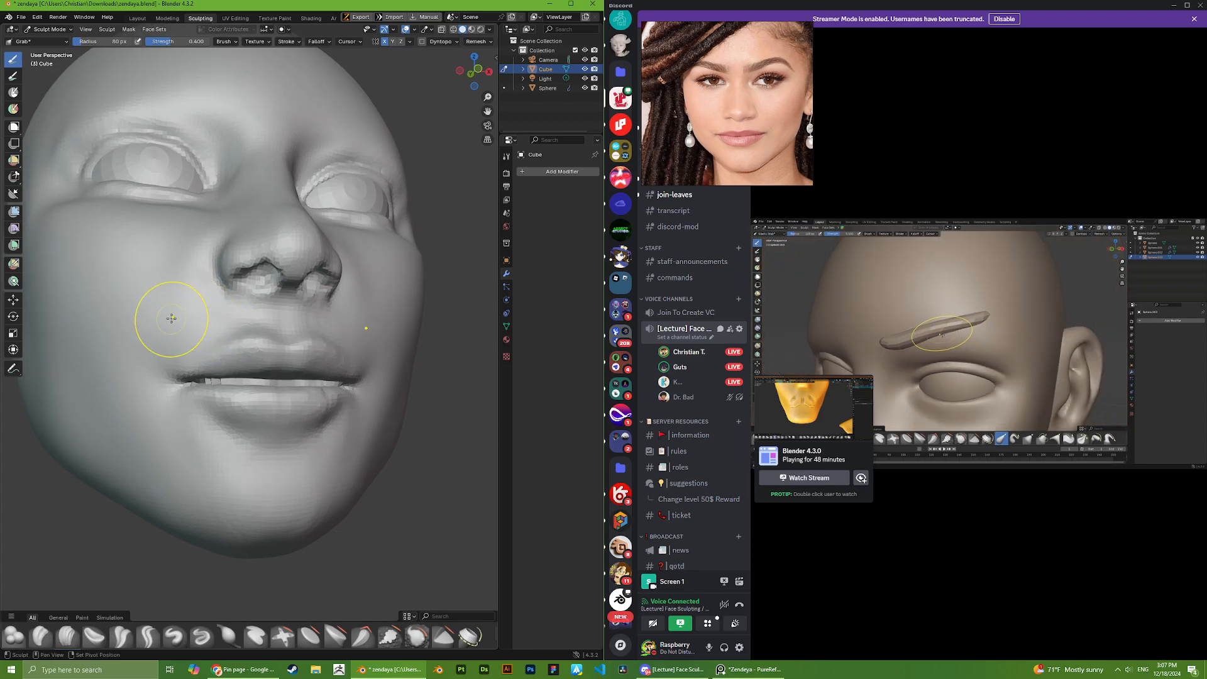
mouse_move(171, 318)
middle_mouse_down()
mouse_move(210, 305)
mouse_move(229, 423)
mouse_move(221, 345)
mouse_move(160, 357)
mouse_move(135, 300)
middle_mouse_up()
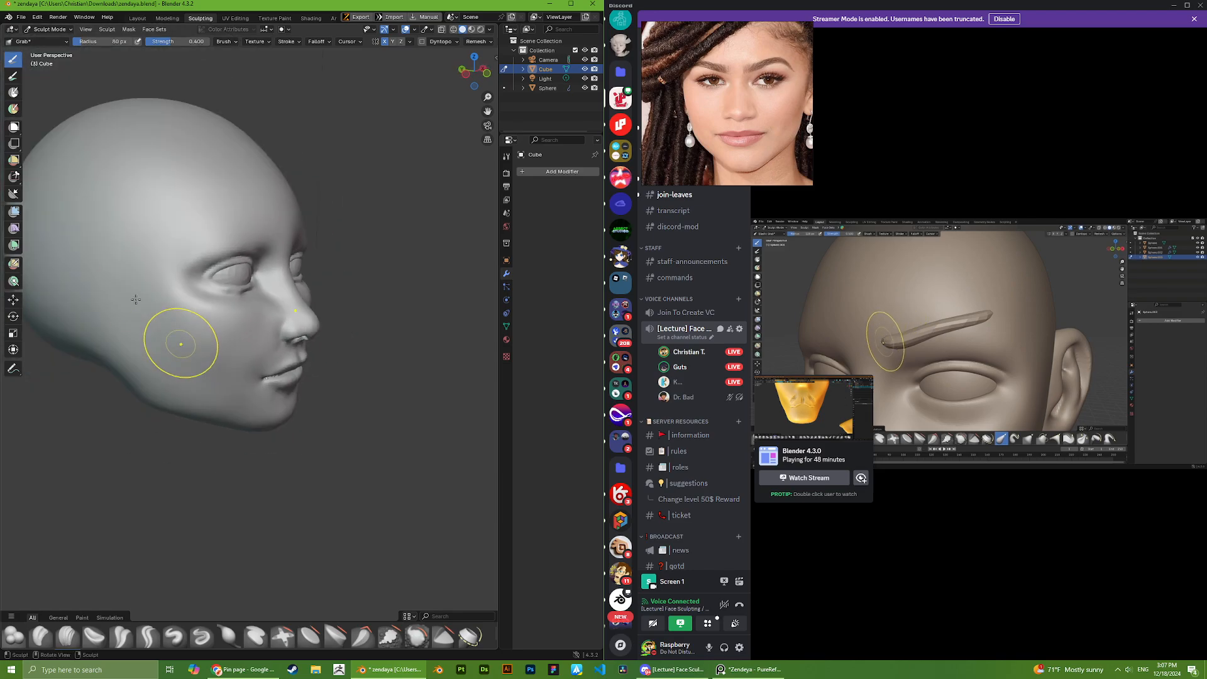
- Nudge the temple beside the outer end of the brow very slightly with the Grab brush
mouse_move(197, 351)
middle_mouse_down()
mouse_move(100, 324)
mouse_move(182, 270)
mouse_move(188, 205)
mouse_move(210, 229)
mouse_move(242, 210)
mouse_move(294, 277)
mouse_move(286, 268)
middle_mouse_up()
scroll(185, 258, "up", 4)
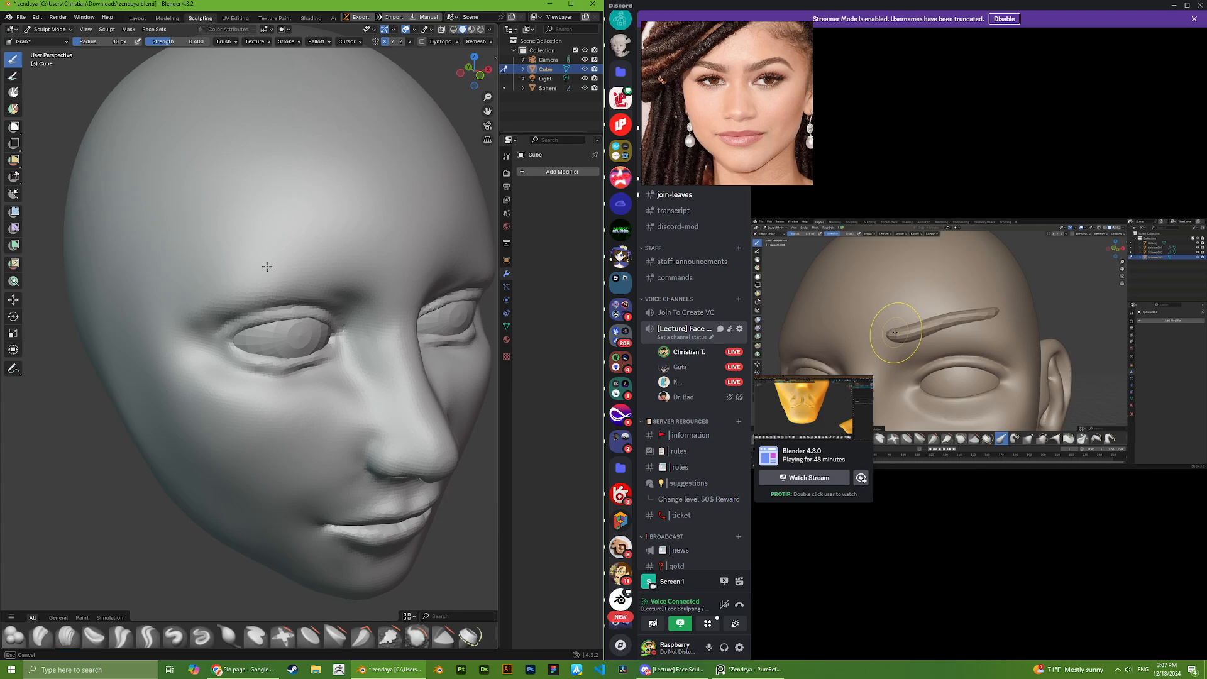
middle_click_drag(211, 288, 210, 289)
left_click_drag(183, 305, 181, 307)
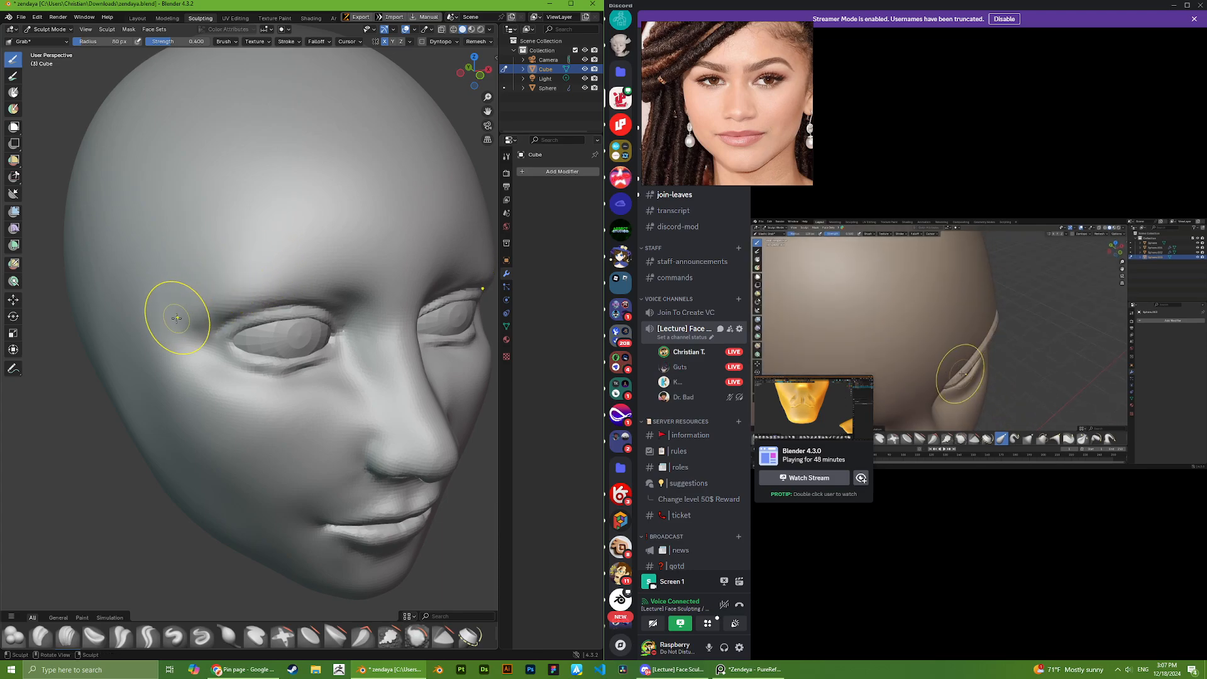
- Examine the forehead, brow and eye area in front and three-quarter views against the reference portrait
scroll(188, 314, "down", 5)
middle_click_drag(232, 299, 210, 296)
scroll(214, 296, "up", 3)
scroll(214, 296, "up", 3)
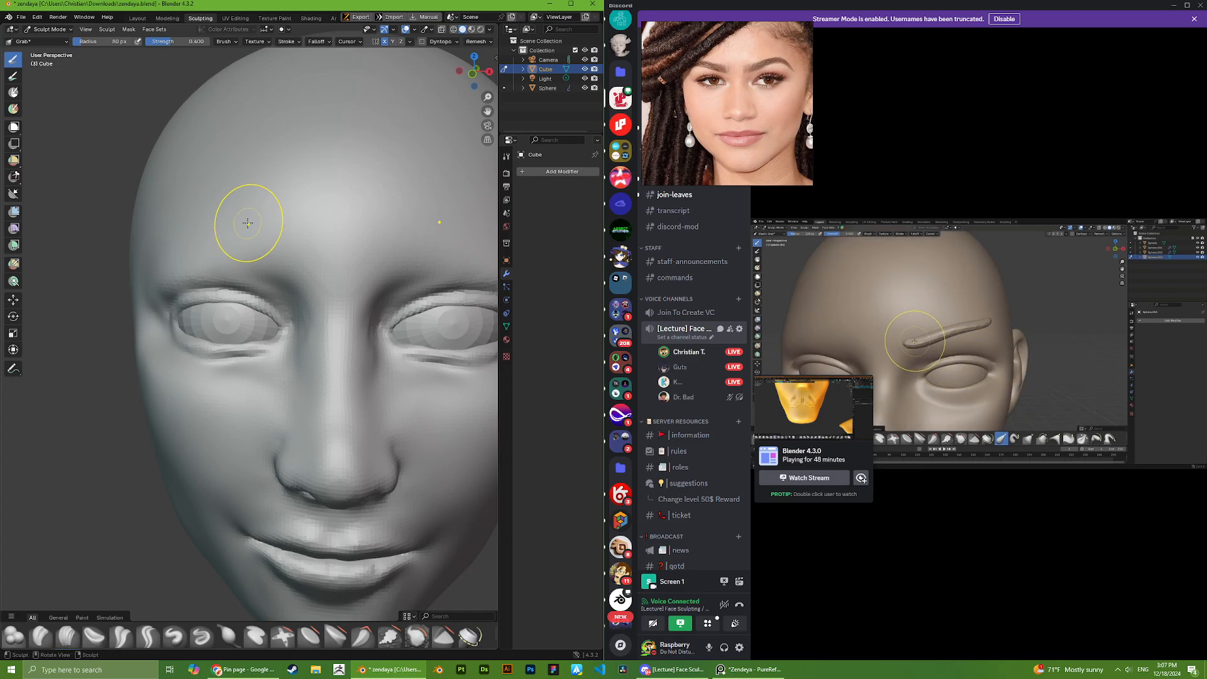
middle_click_drag(247, 224, 270, 242)
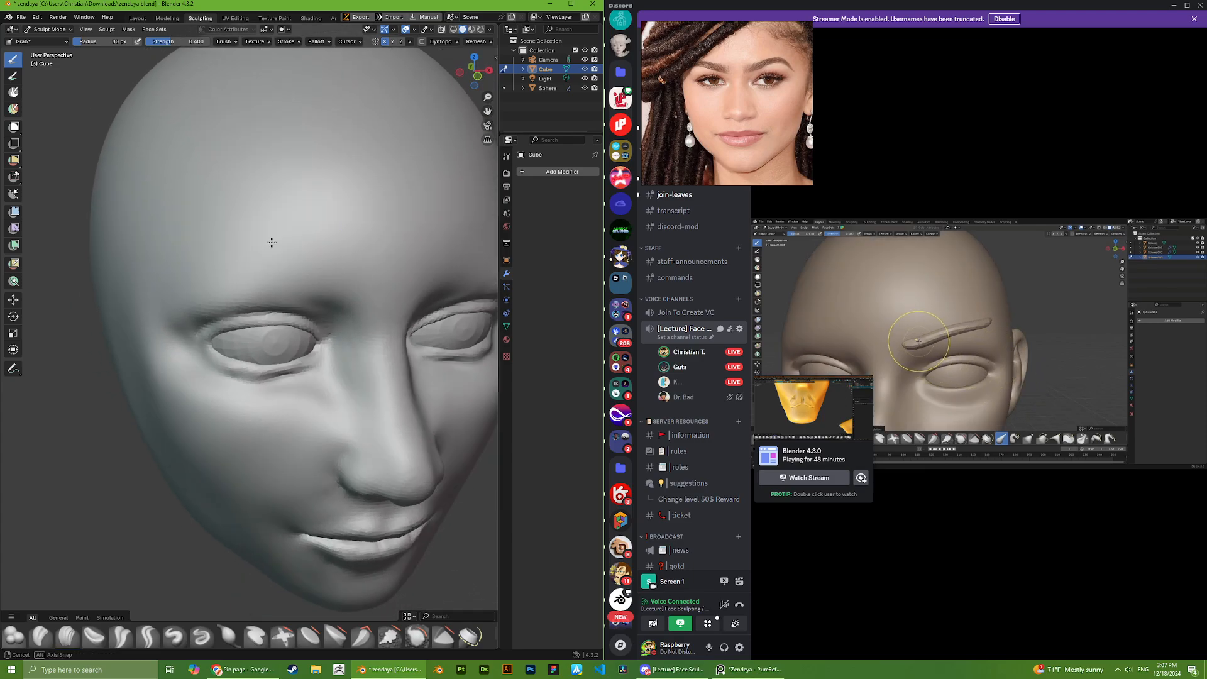
scroll(271, 242, "down", 3)
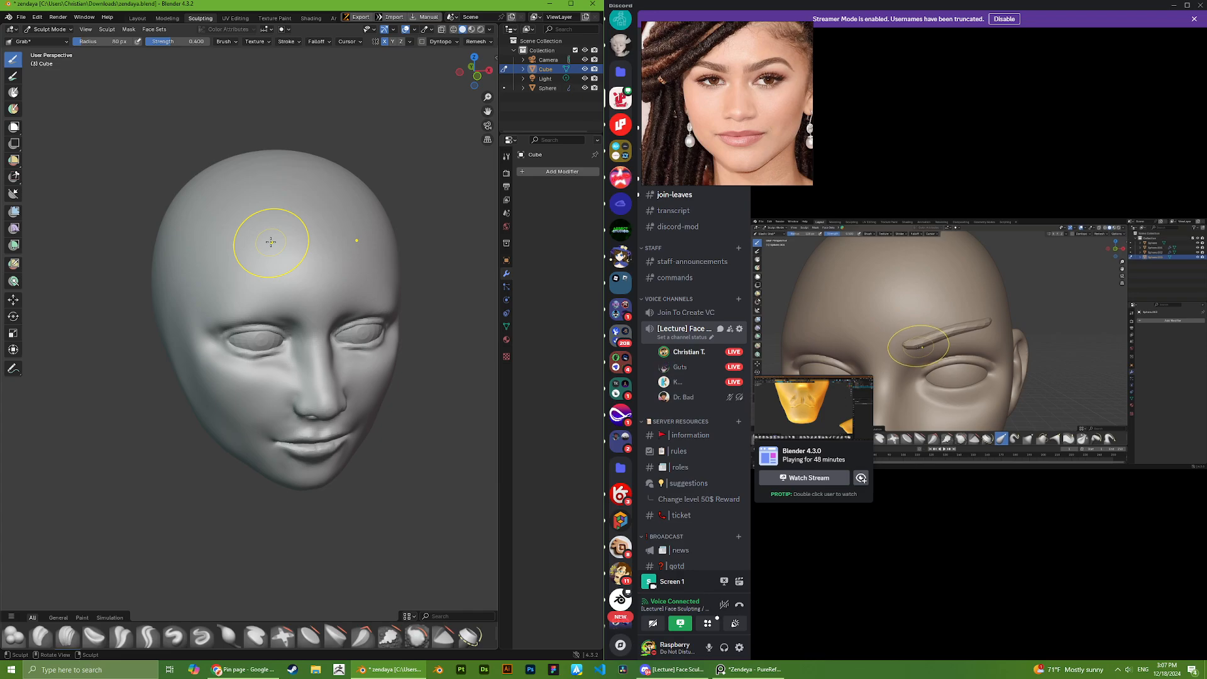
scroll(270, 242, "up", 4)
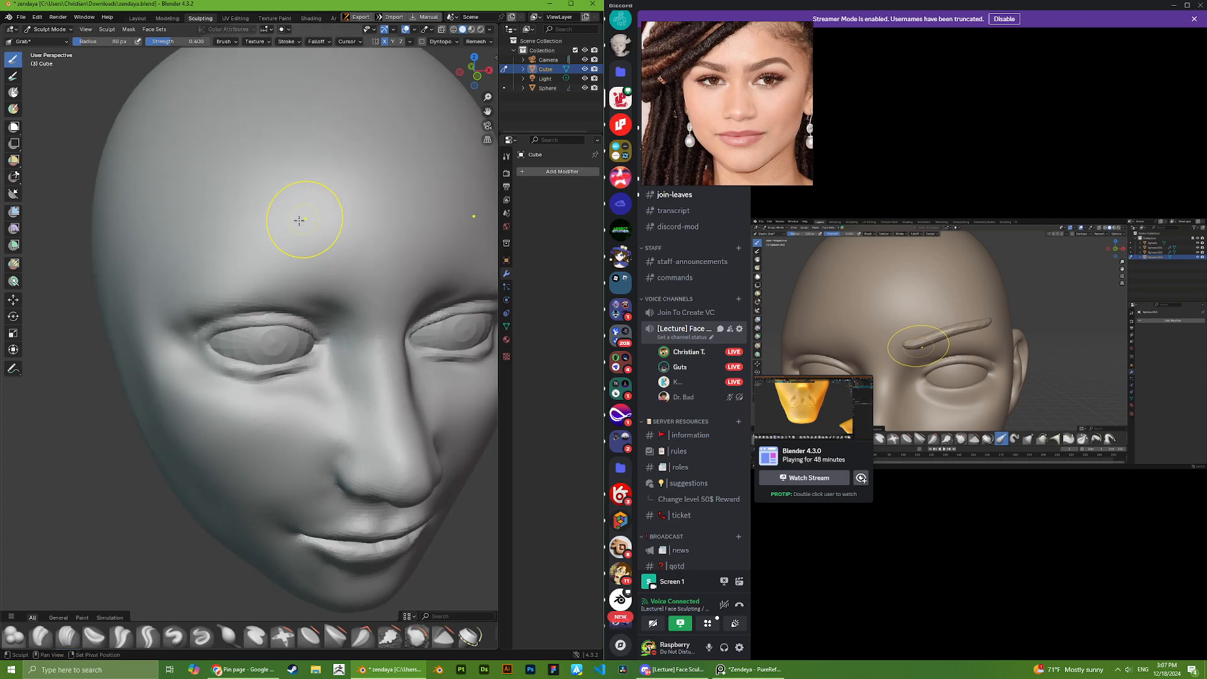
scroll(232, 245, "down", 5)
middle_click_drag(289, 264, 256, 269)
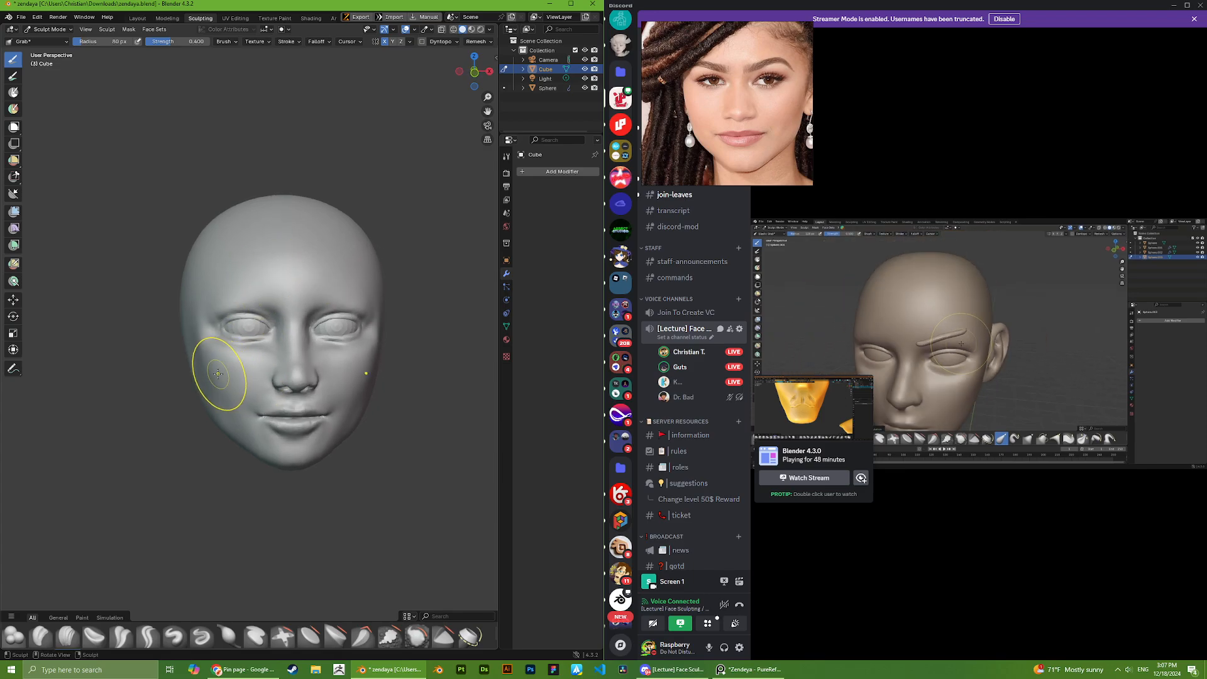
- Set the Grab brush radius to 105 px and lift the mouth corner slightly in the front view
scroll(211, 370, "down", 2)
scroll(211, 371, "down", 1)
mouse_move(211, 371)
middle_mouse_down()
mouse_move(189, 366)
mouse_move(209, 357)
middle_mouse_up()
scroll(194, 353, "down", 1)
right_click(127, 340)
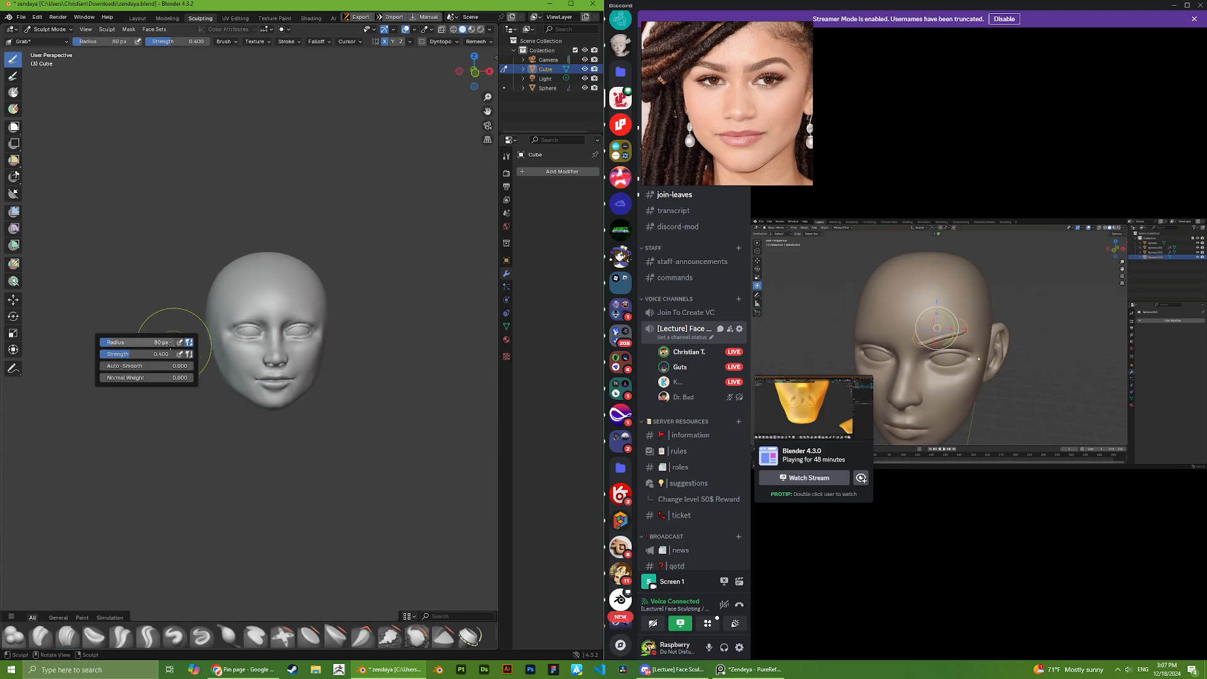
left_click_drag(127, 340, 131, 340)
mouse_move(176, 331)
middle_mouse_down()
mouse_move(201, 341)
mouse_move(167, 329)
mouse_move(180, 320)
middle_mouse_up()
scroll(168, 329, "up", 2)
scroll(151, 383, "up", 2)
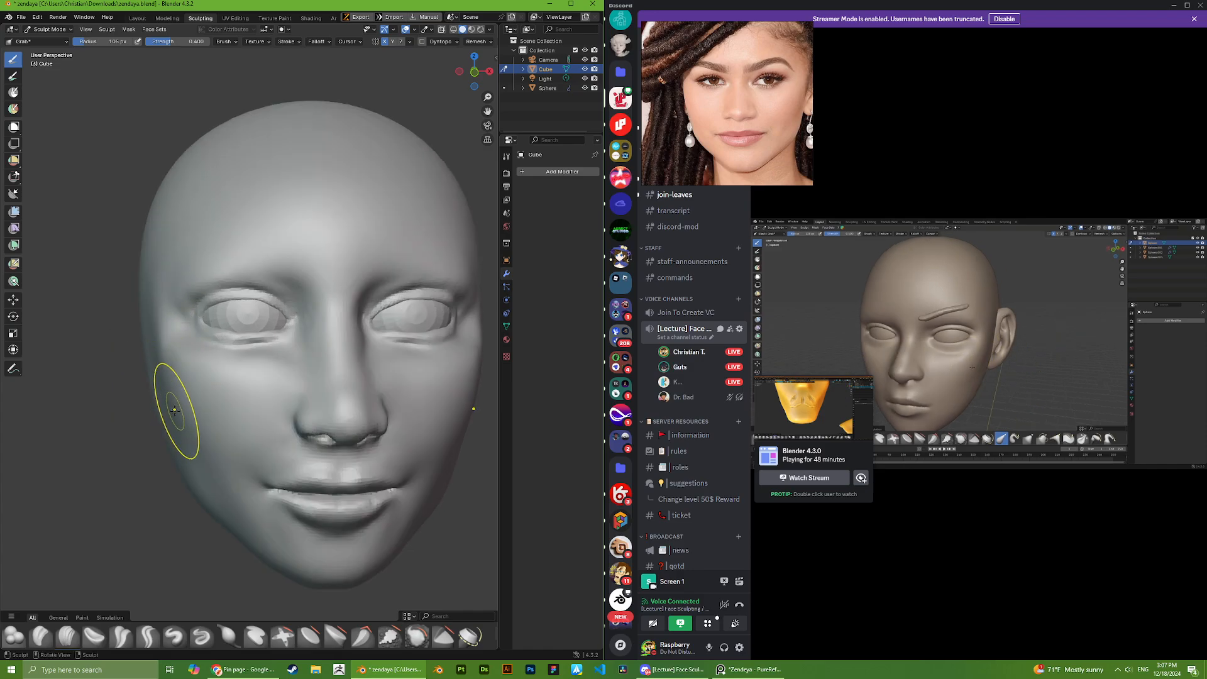
scroll(179, 407, "down", 1)
scroll(195, 393, "down", 1)
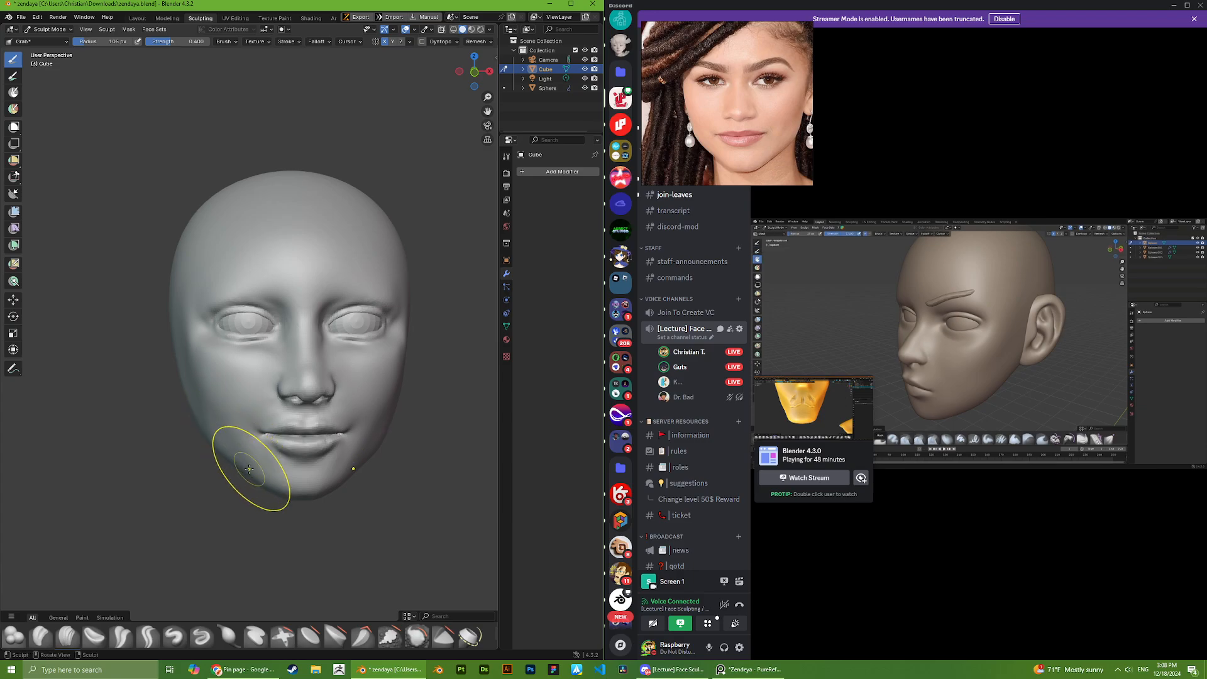
scroll(243, 498, "up", 2)
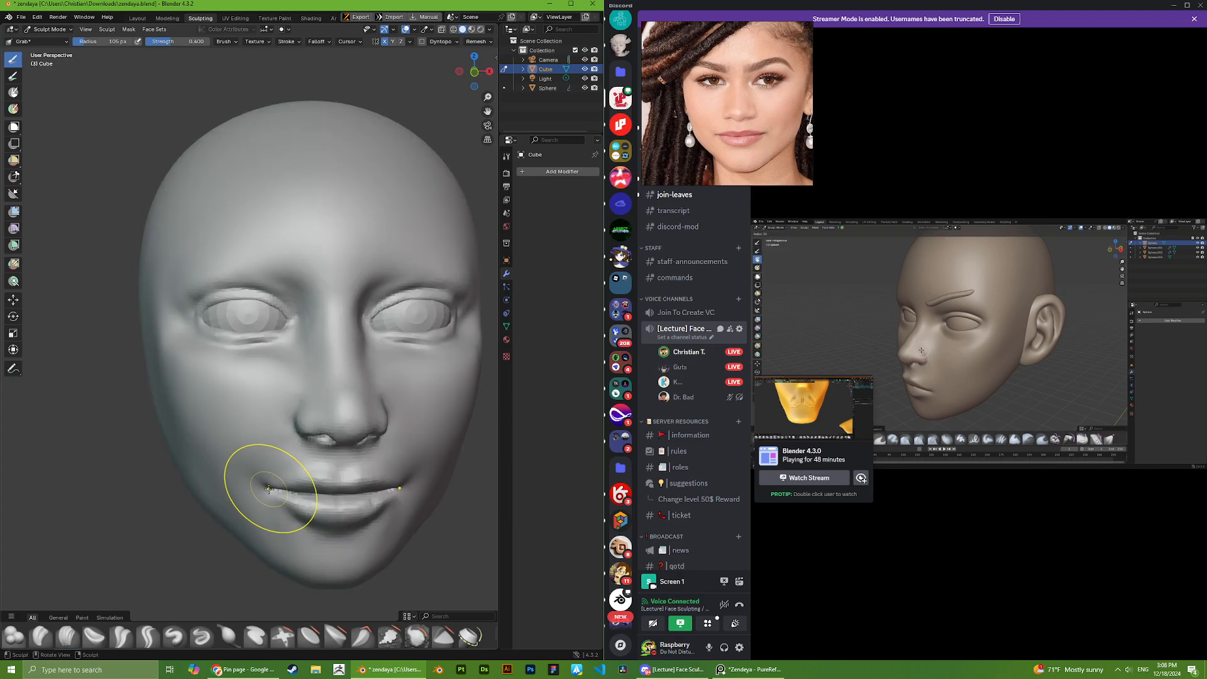
left_click_drag(269, 496, 267, 486)
- Set the Grab brush radius to 43 px and check the lip shape up close from below and in three-quarter view
scroll(256, 418, "down", 2)
mouse_move(256, 417)
middle_mouse_down()
mouse_move(232, 417)
mouse_move(307, 445)
mouse_move(302, 428)
middle_mouse_up()
scroll(288, 444, "up", 3)
scroll(296, 410, "down", 3)
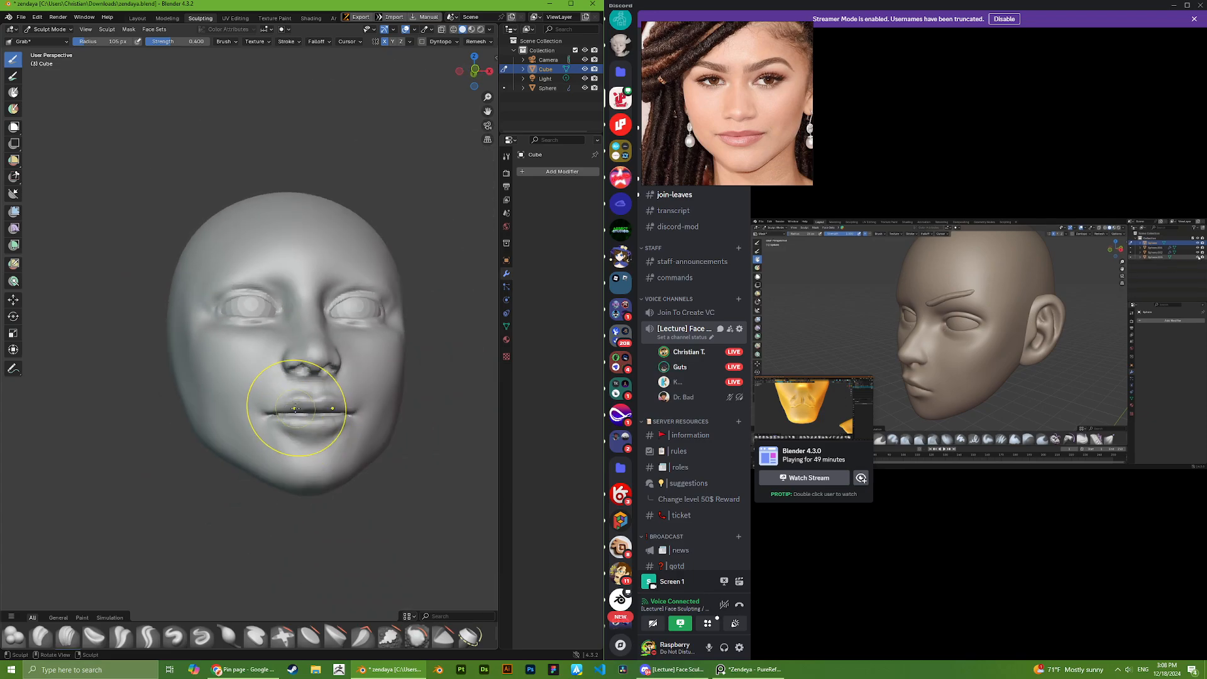
scroll(290, 399, "up", 1)
scroll(291, 400, "up", 5)
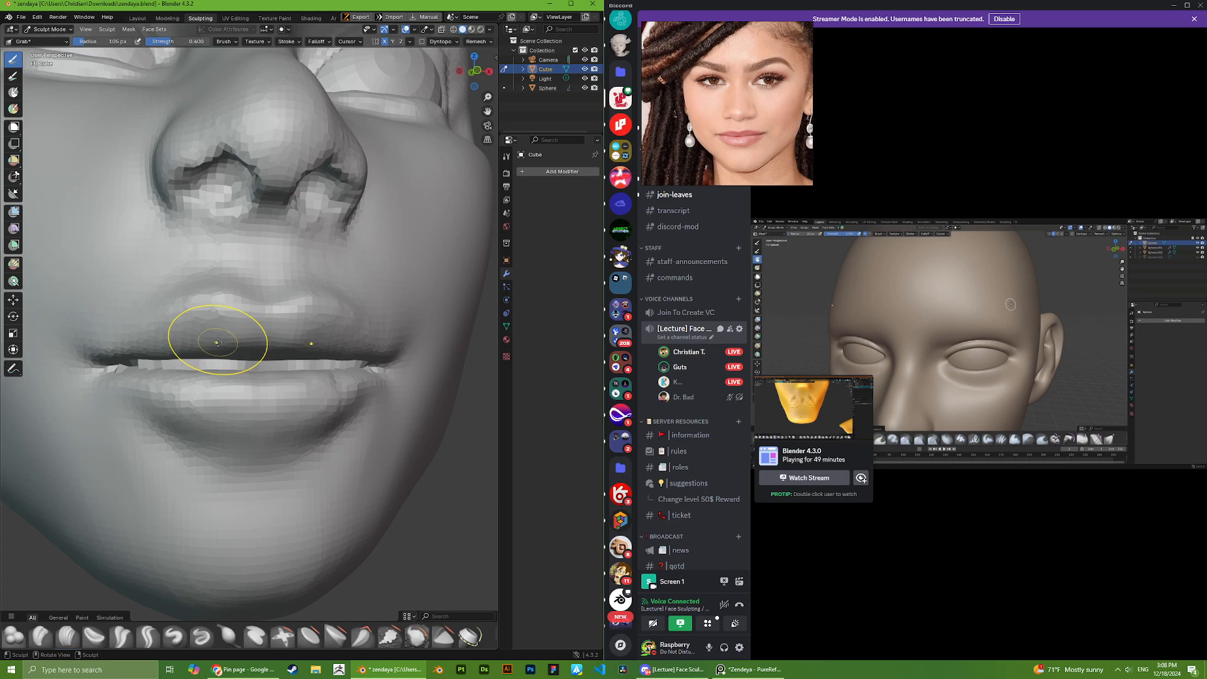
right_click(137, 343)
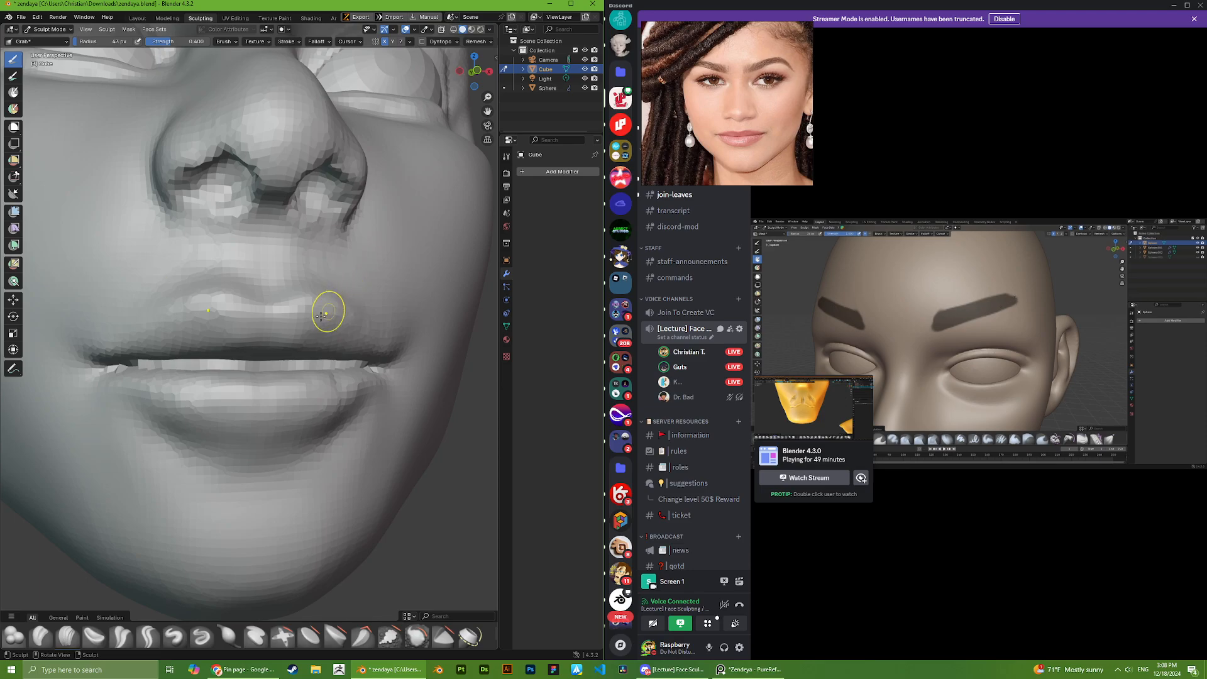
scroll(211, 315, "down", 4)
middle_click_drag(208, 312, 221, 314)
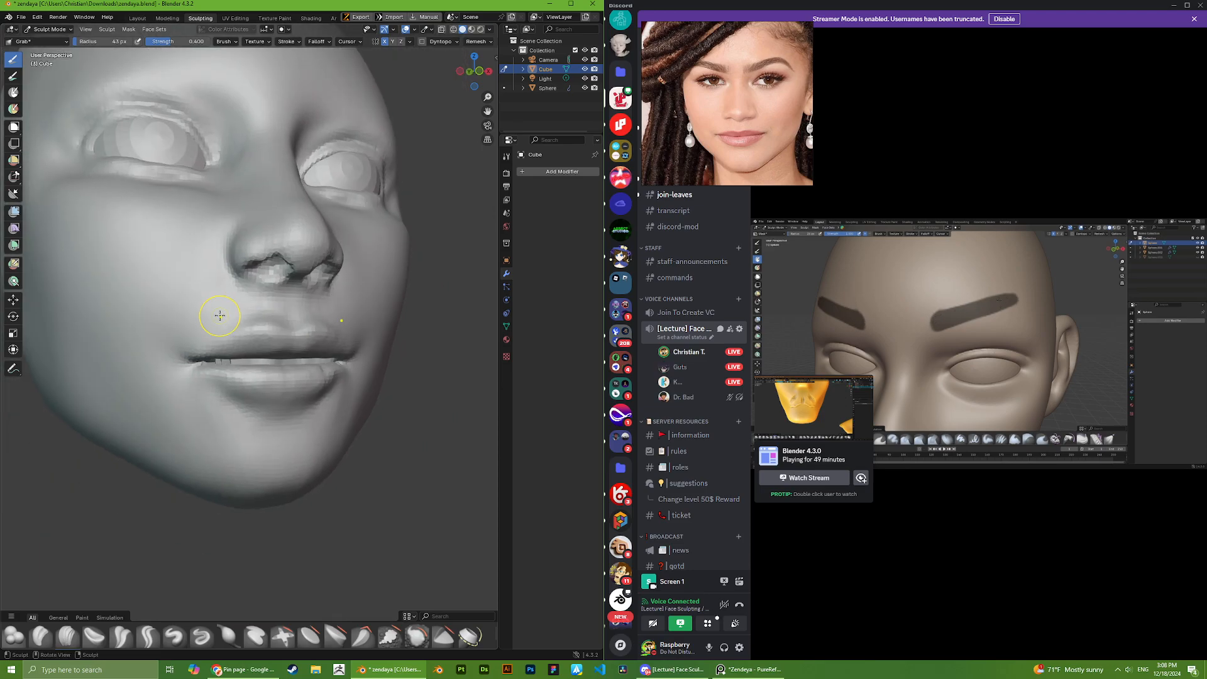
scroll(222, 343, "up", 4)
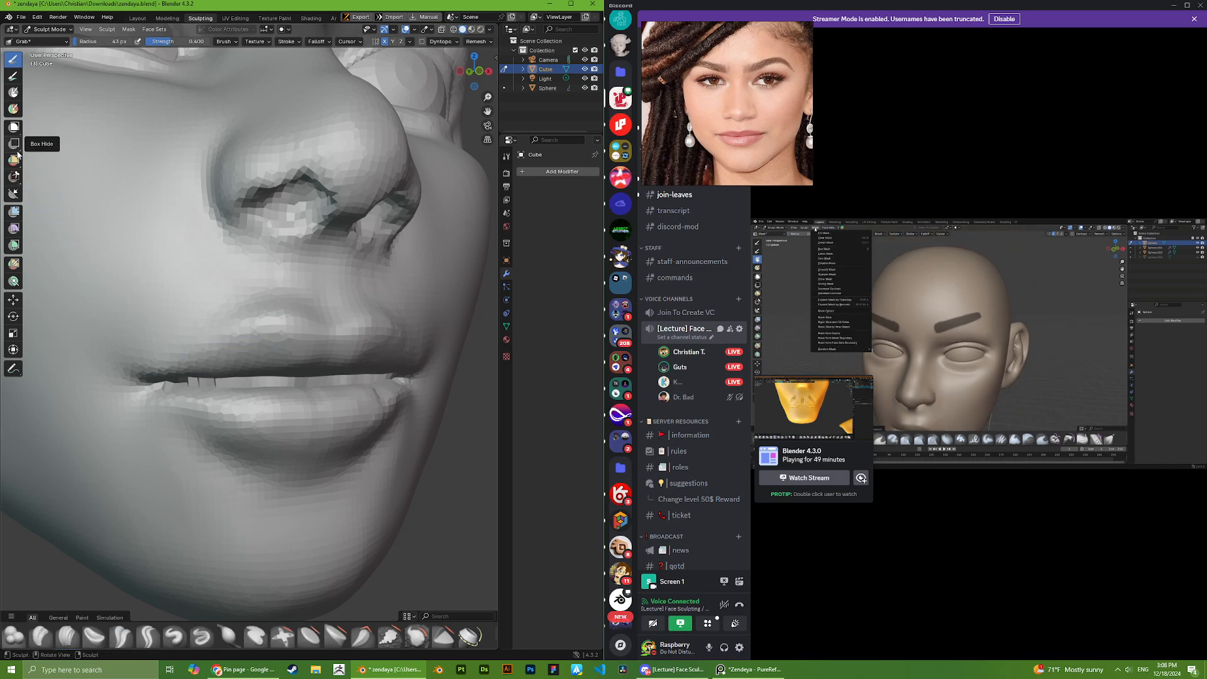
- Paint a mask over the lower lip with the Mask brush at a 43 px radius
scroll(164, 199, "down", 2)
scroll(164, 199, "down", 5)
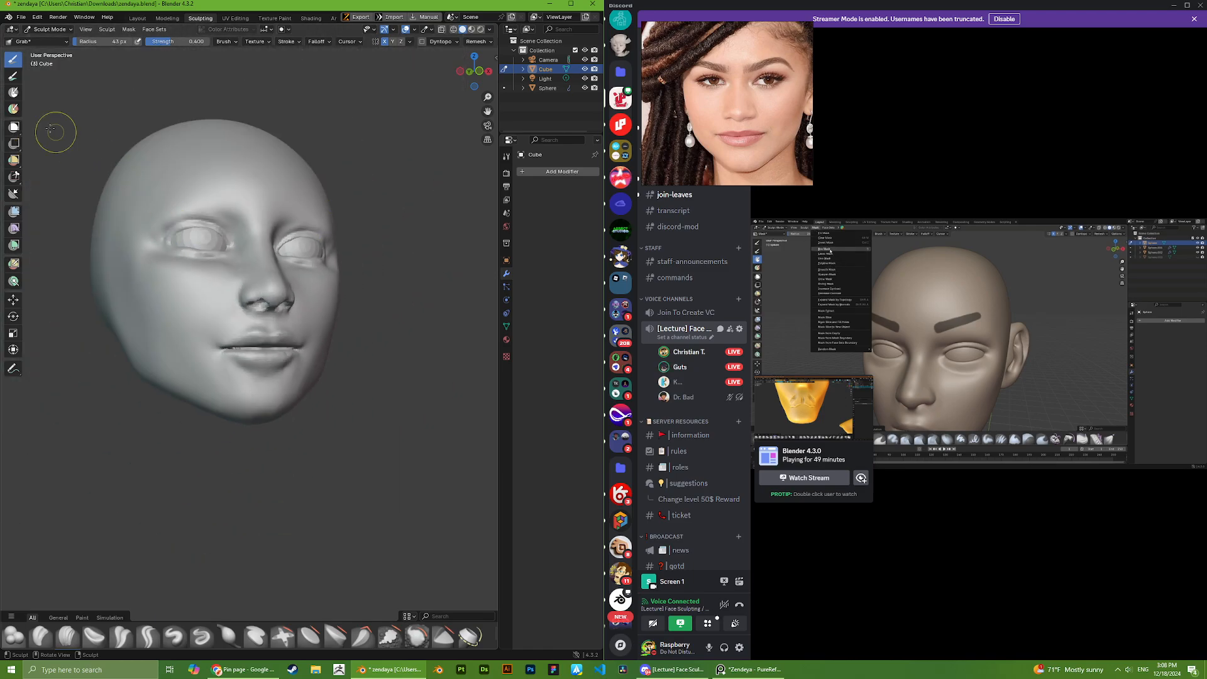
left_click(13, 92)
scroll(237, 377, "up", 6)
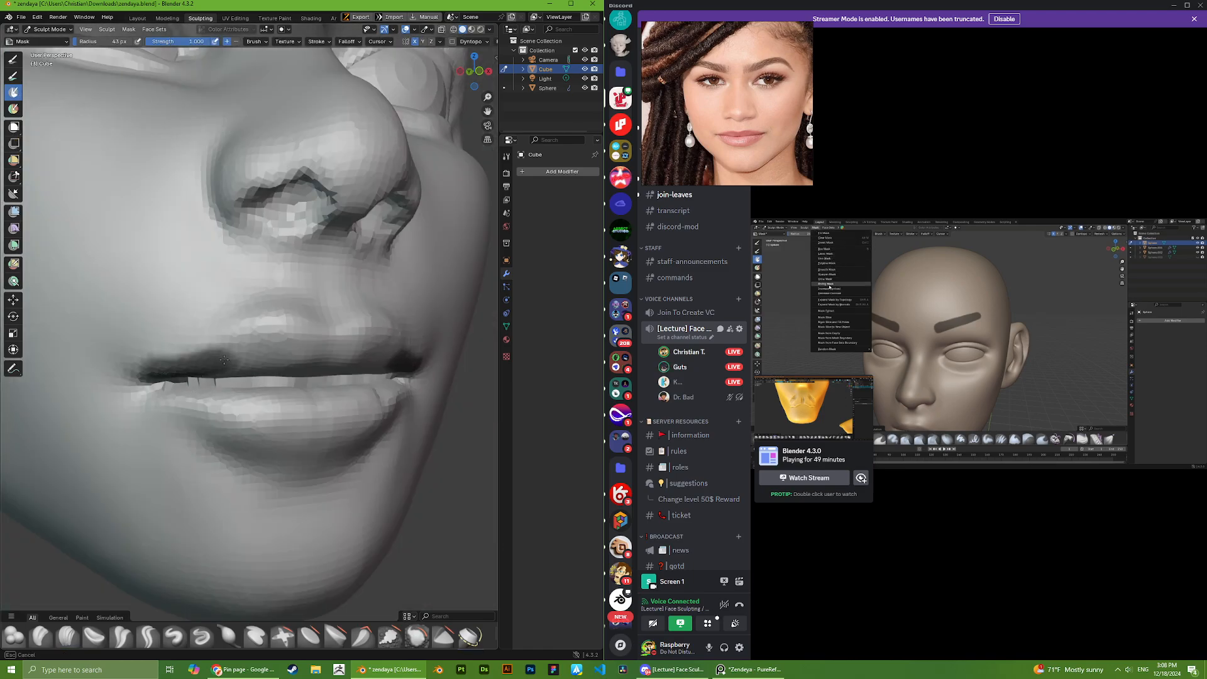
mouse_move(151, 390)
left_mouse_down()
mouse_move(314, 431)
mouse_move(352, 418)
mouse_move(296, 410)
left_mouse_up()
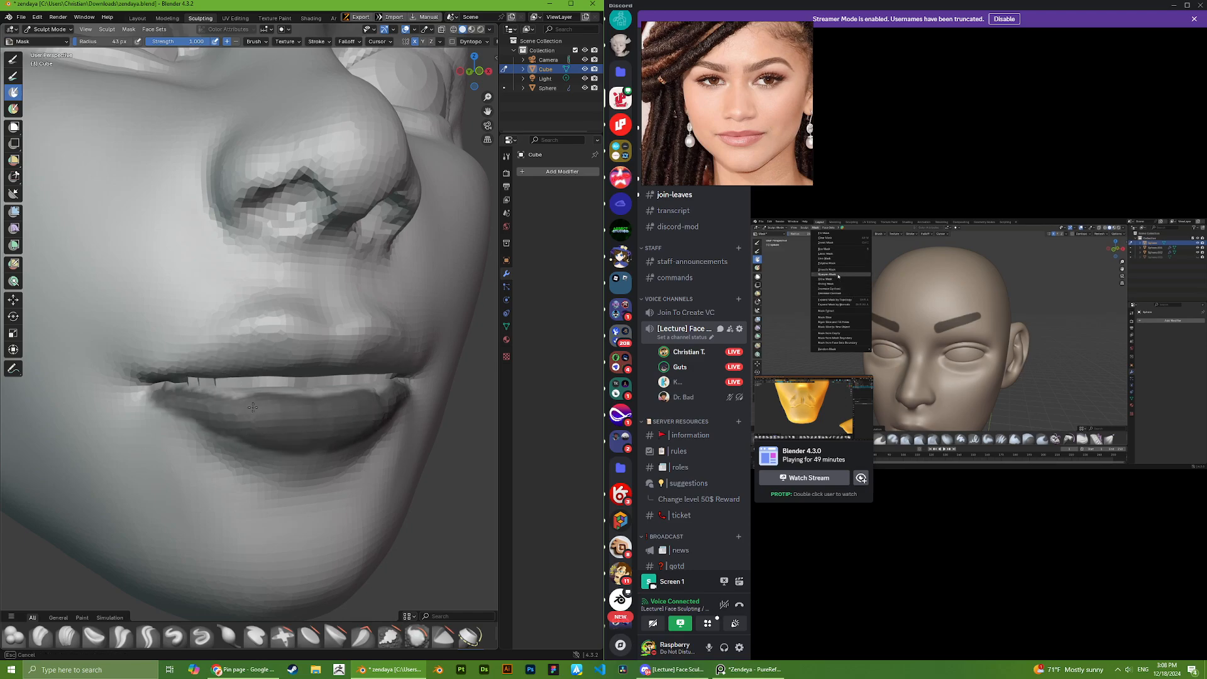
- Touch up the lower-lip mask toward the mouth corner, undoing one stray mask stroke
scroll(188, 401, "down", 4)
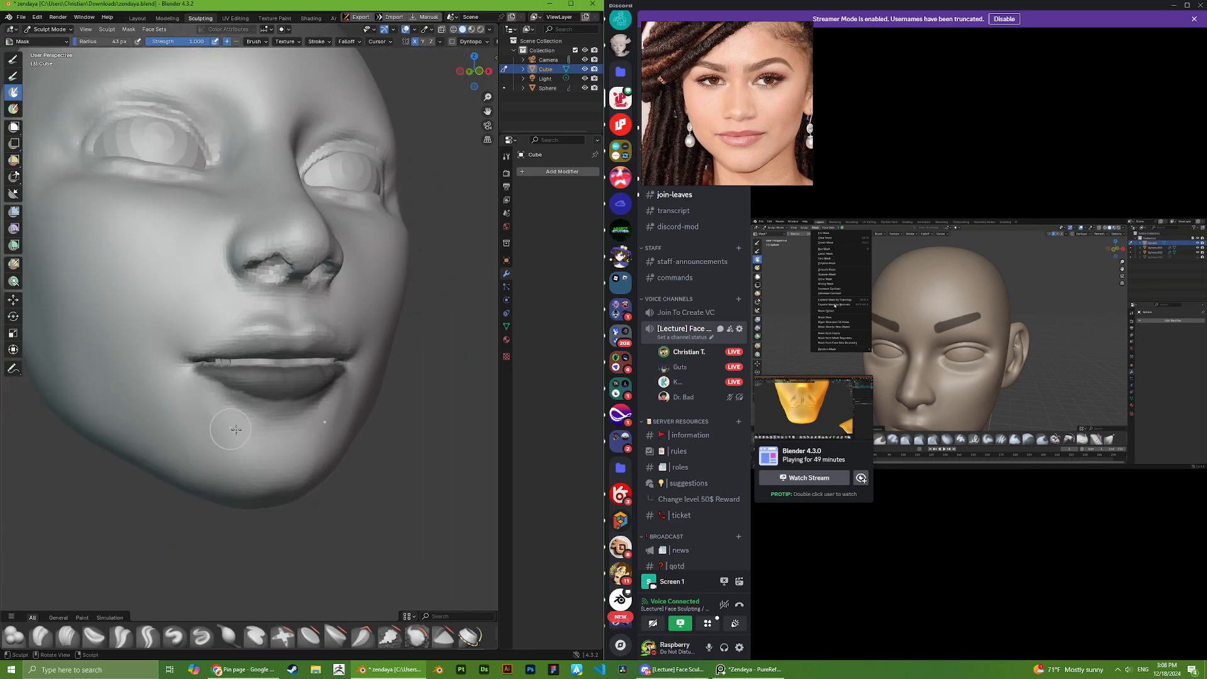
scroll(240, 386, "up", 2)
mouse_move(240, 387)
left_mouse_down()
mouse_move(201, 385)
mouse_move(263, 385)
left_mouse_up()
key("ctrl+z")
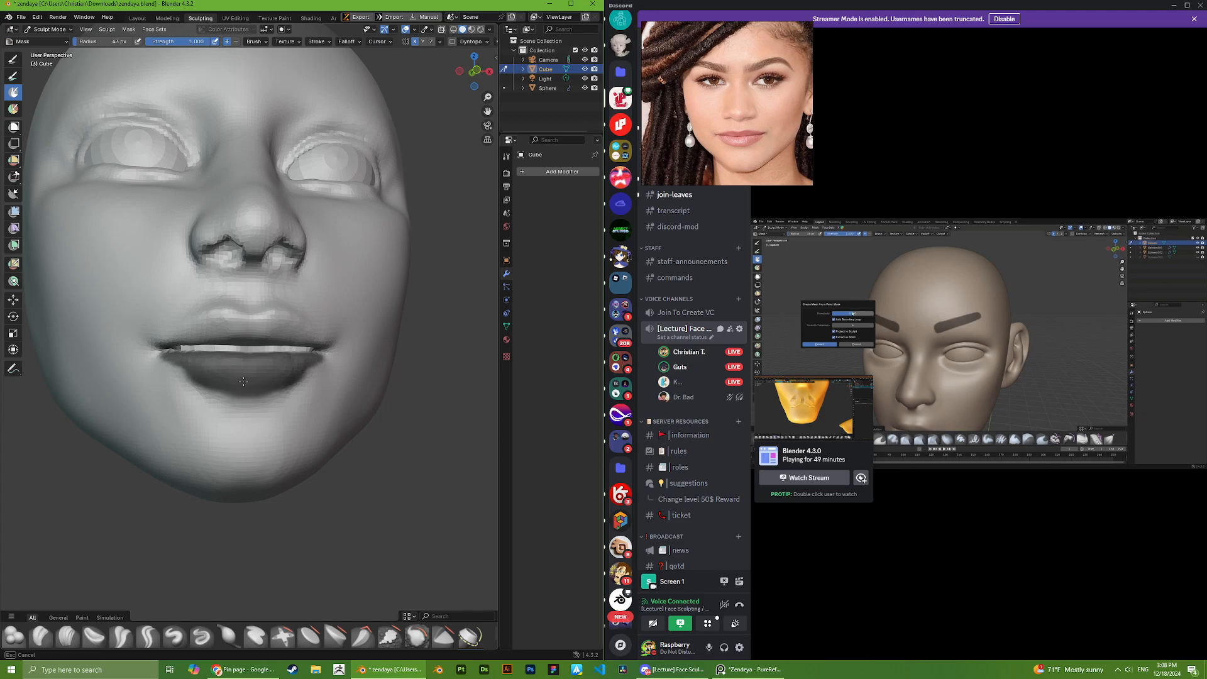
left_click_drag(188, 372, 173, 367)
- Examine the lower-lip mask and its edges up close from the front, from below and in three-quarter view
middle_click_drag(187, 368, 245, 383)
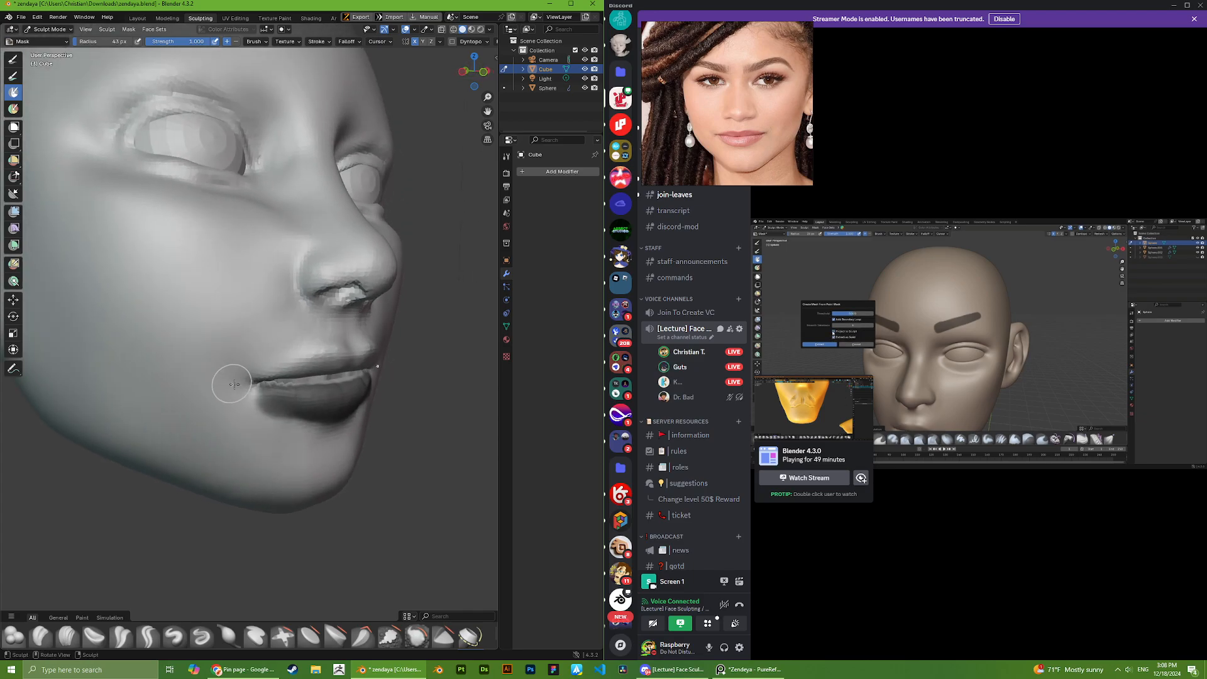
scroll(251, 396, "up", 7)
scroll(349, 467, "down", 7)
middle_click_drag(348, 467, 296, 451)
right_click(188, 387)
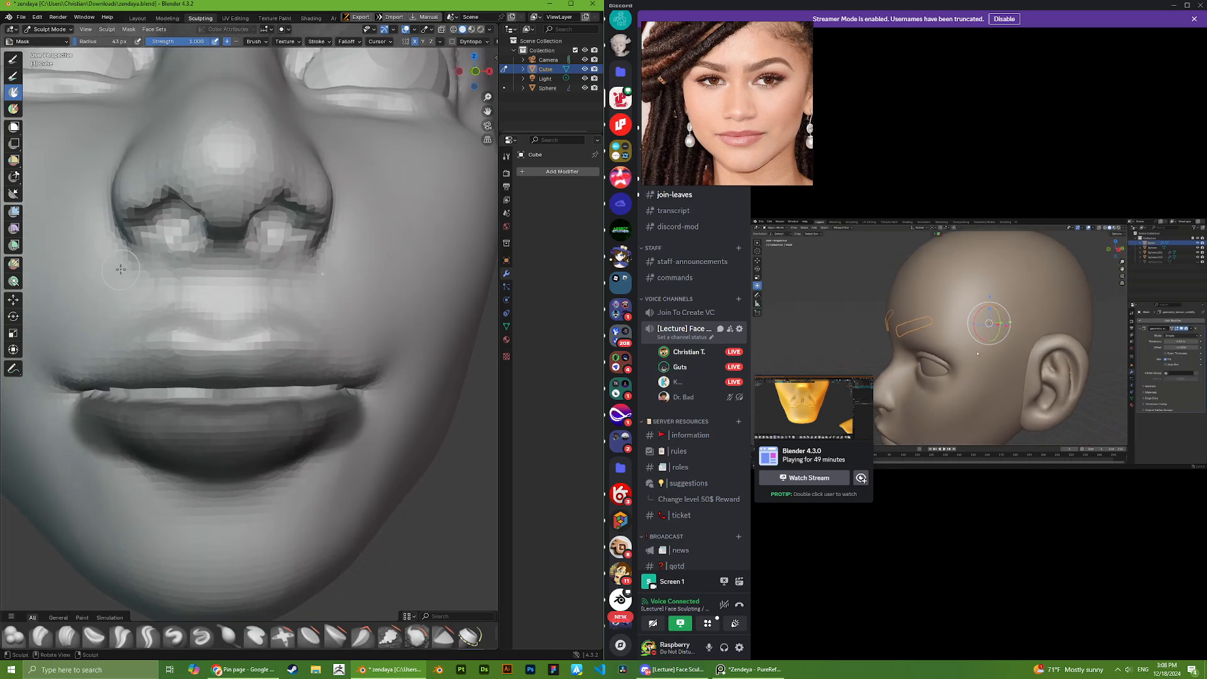
mouse_move(188, 489)
middle_mouse_down()
mouse_move(218, 454)
mouse_move(187, 455)
mouse_move(183, 484)
middle_mouse_up()
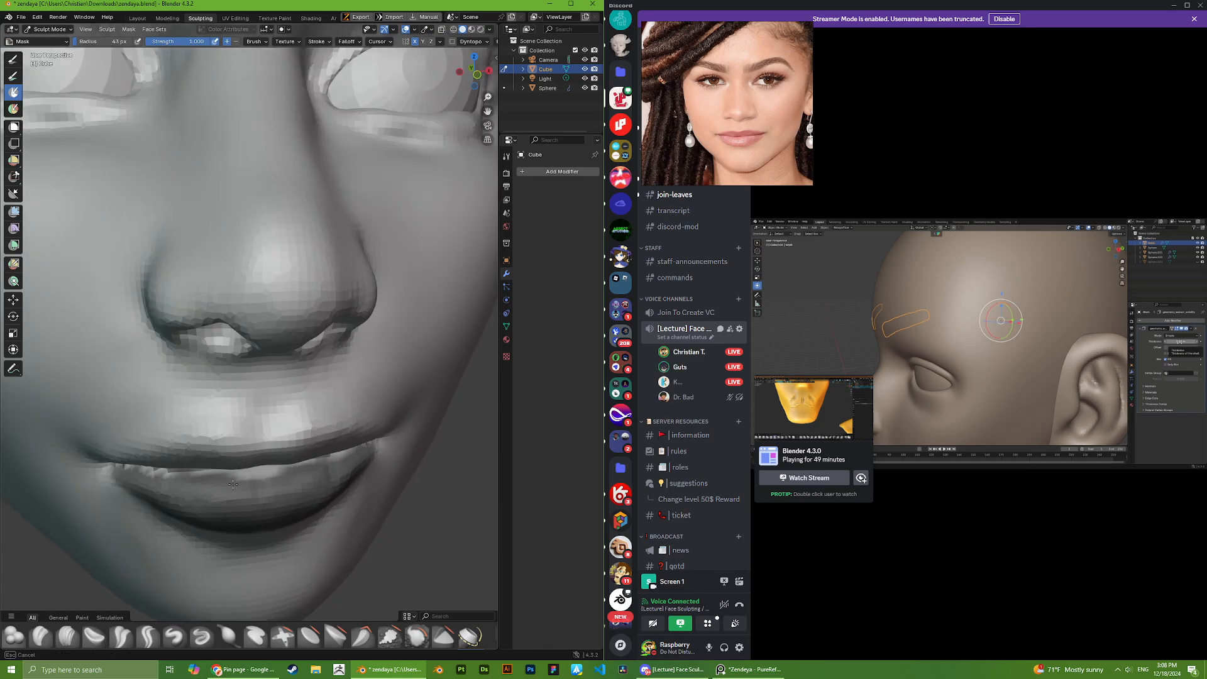
middle_click_drag(275, 481, 271, 434)
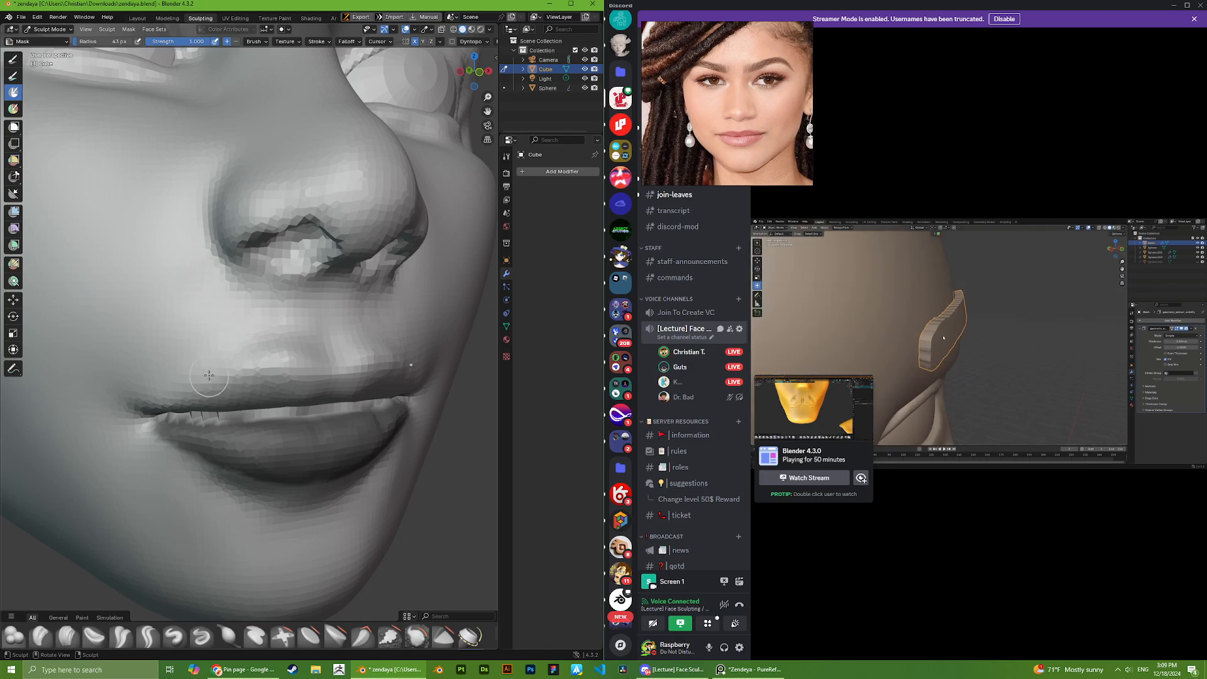
scroll(236, 345, "down", 3)
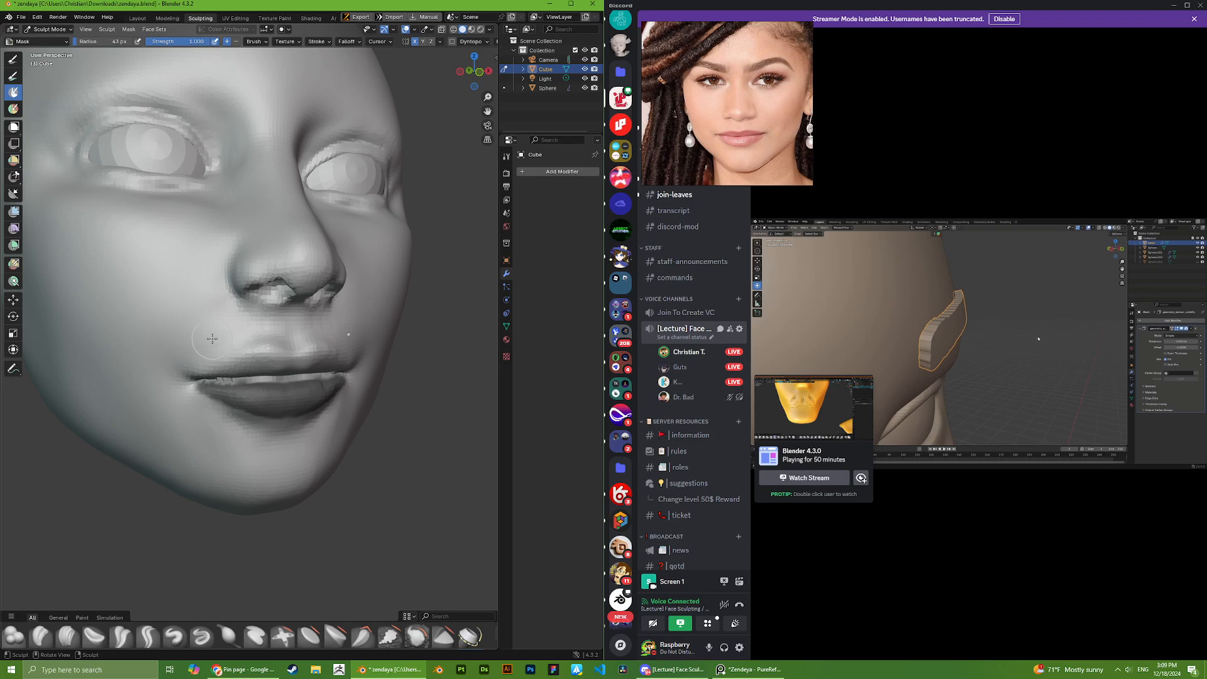
scroll(213, 339, "up", 4)
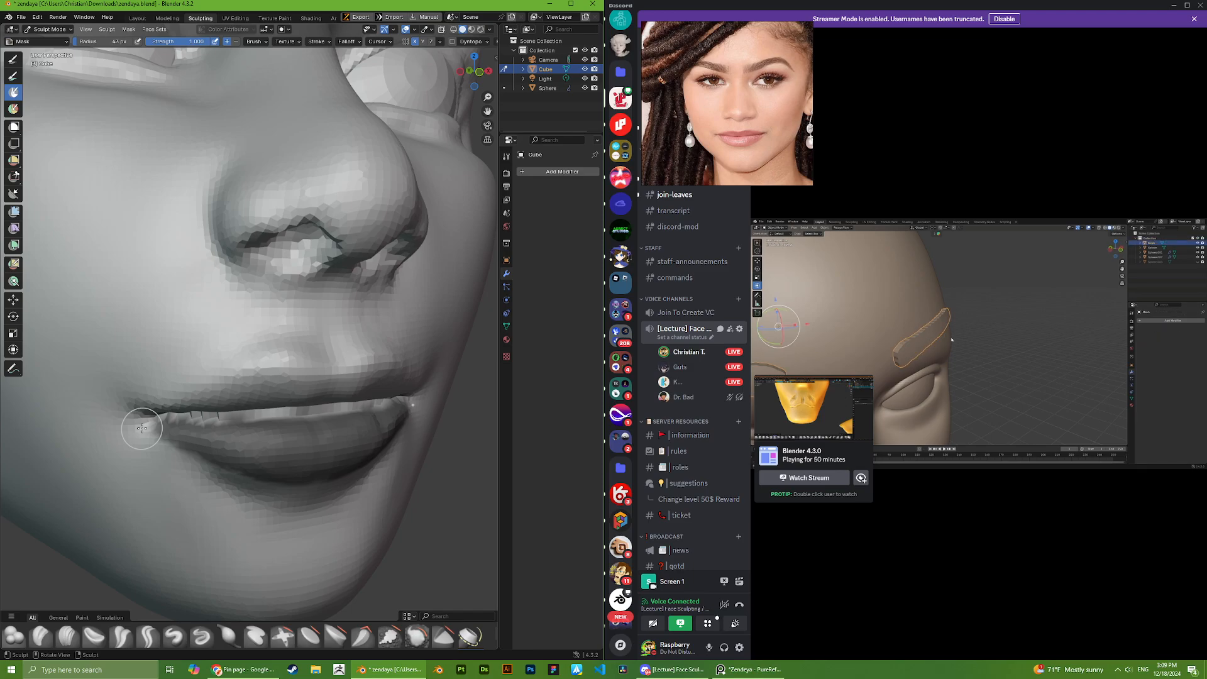
scroll(170, 415, "down", 5)
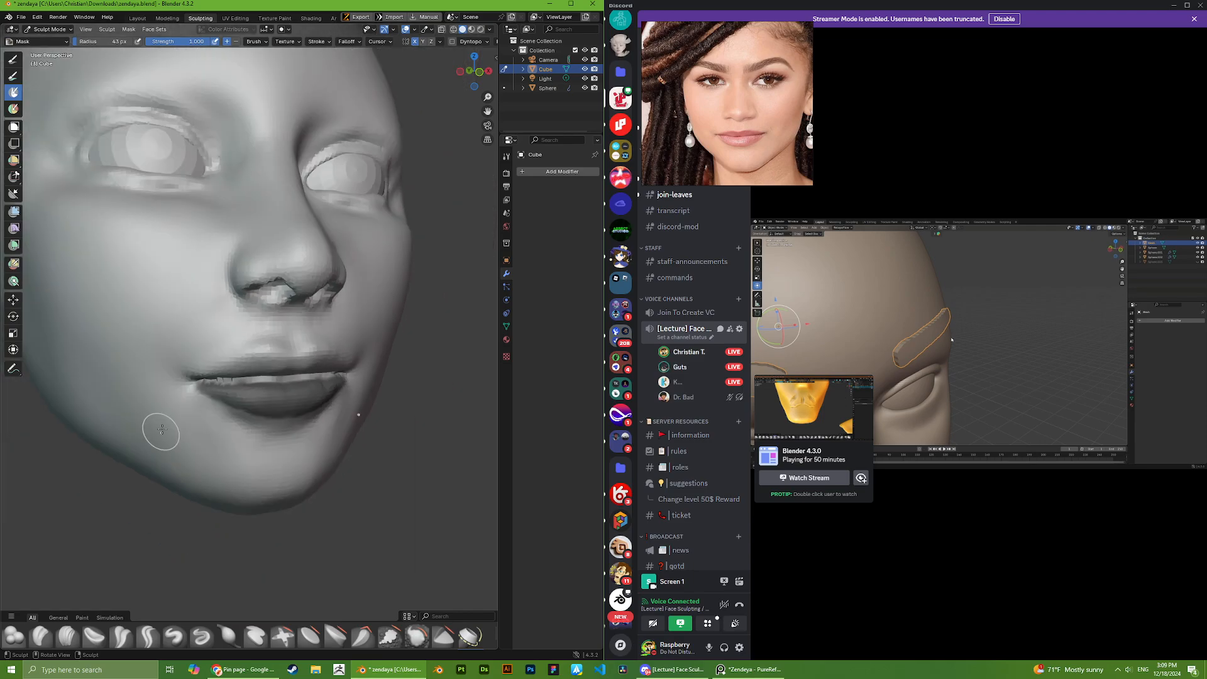
scroll(163, 339, "up", 4)
scroll(174, 328, "up", 5)
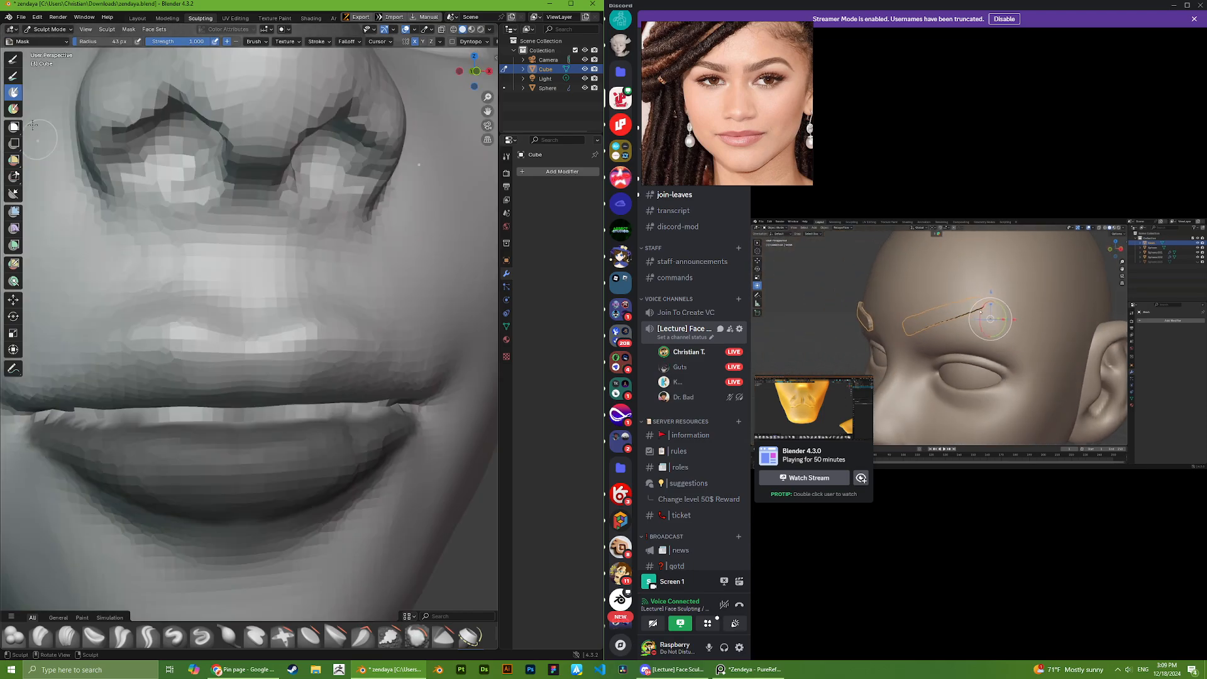
scroll(163, 308, "down", 5)
middle_click_drag(98, 204, 118, 202)
scroll(118, 202, "up", 4)
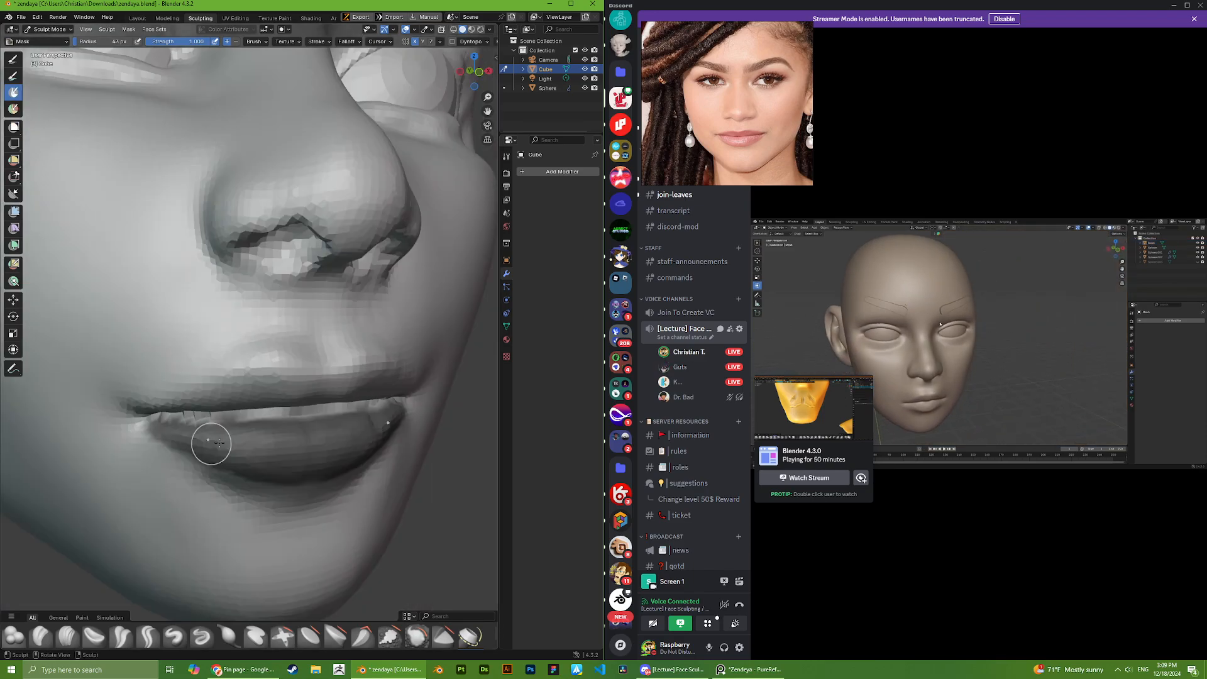
scroll(242, 423, "down", 3)
mouse_move(243, 423)
middle_mouse_down()
mouse_move(239, 410)
mouse_move(256, 418)
middle_mouse_up()
scroll(256, 417, "up", 3)
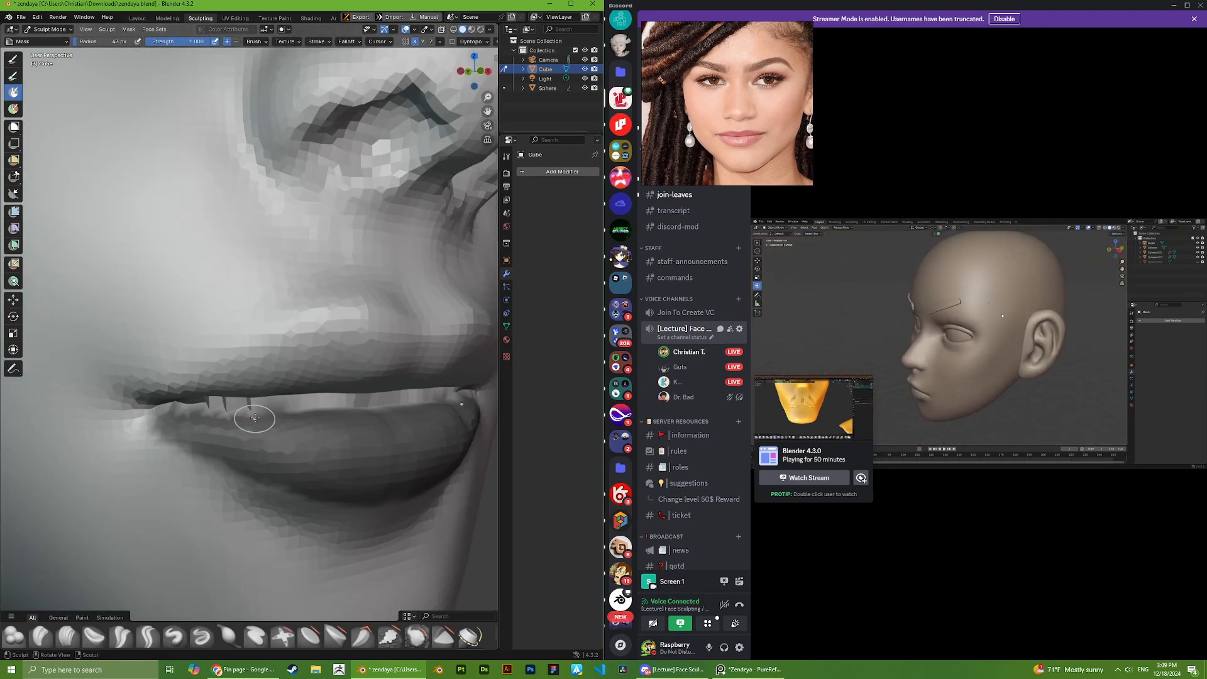
scroll(285, 434, "down", 2)
- Soften the lower edge of the lower-lip mask so it fades toward the chin
right_click(280, 431)
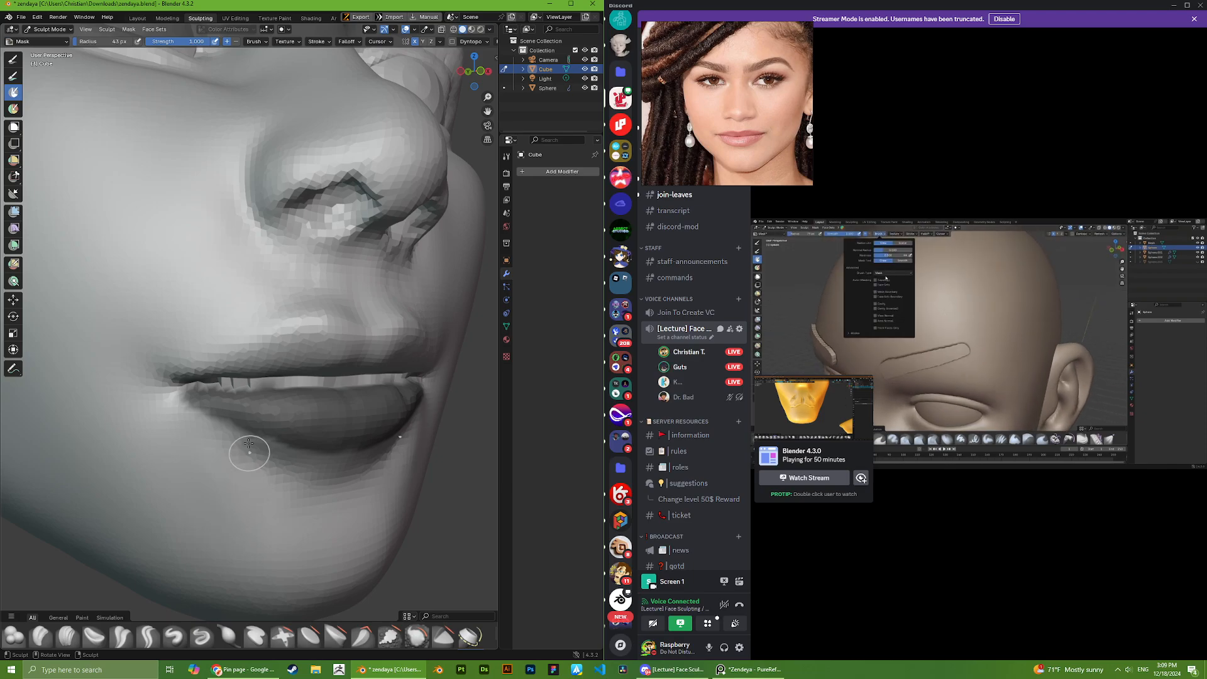
right_click(200, 406)
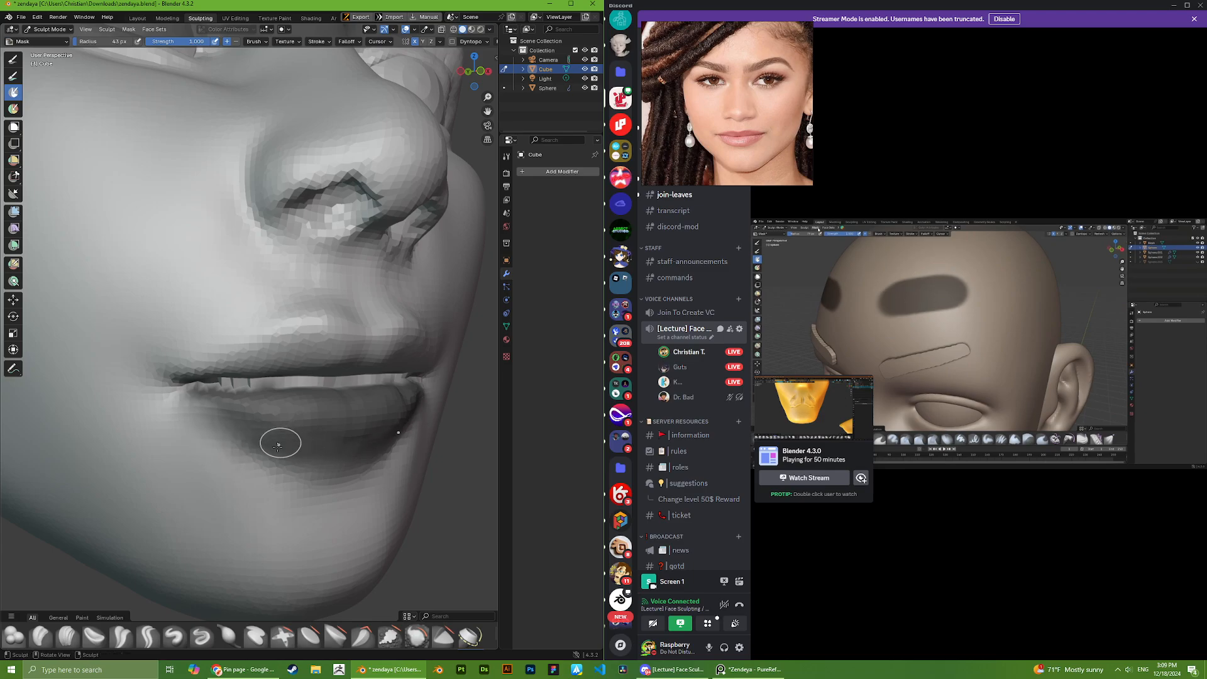
middle_click_drag(278, 446, 176, 457)
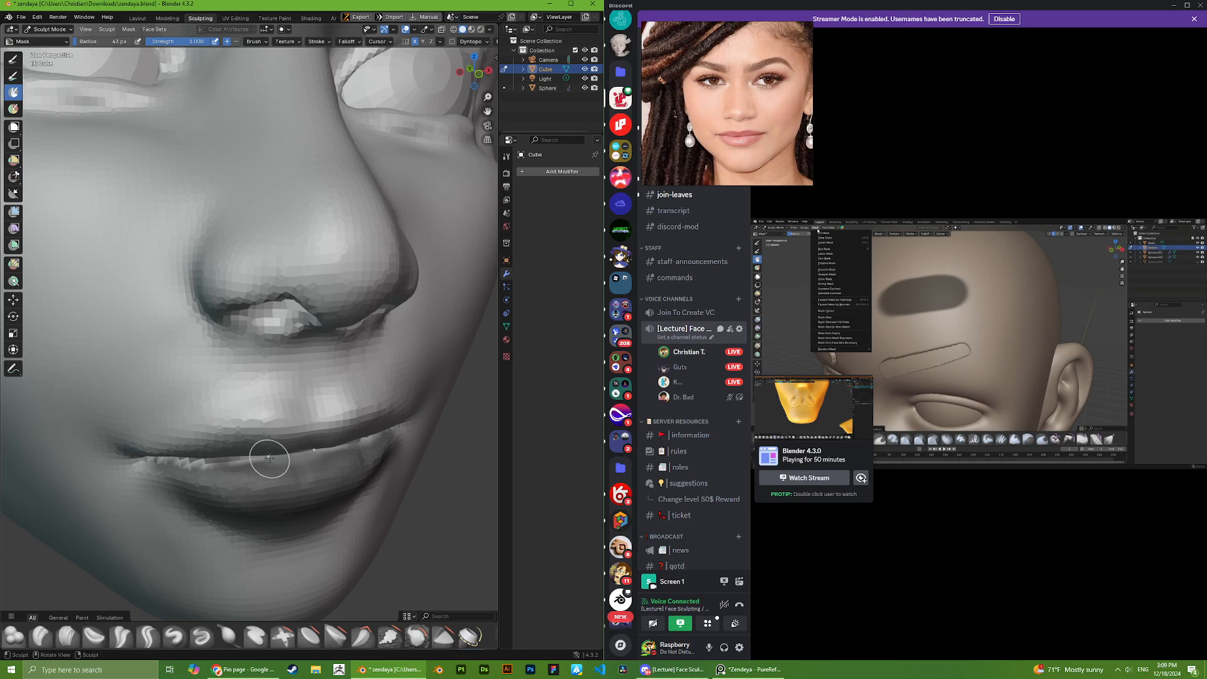
middle_click_drag(270, 458, 309, 402)
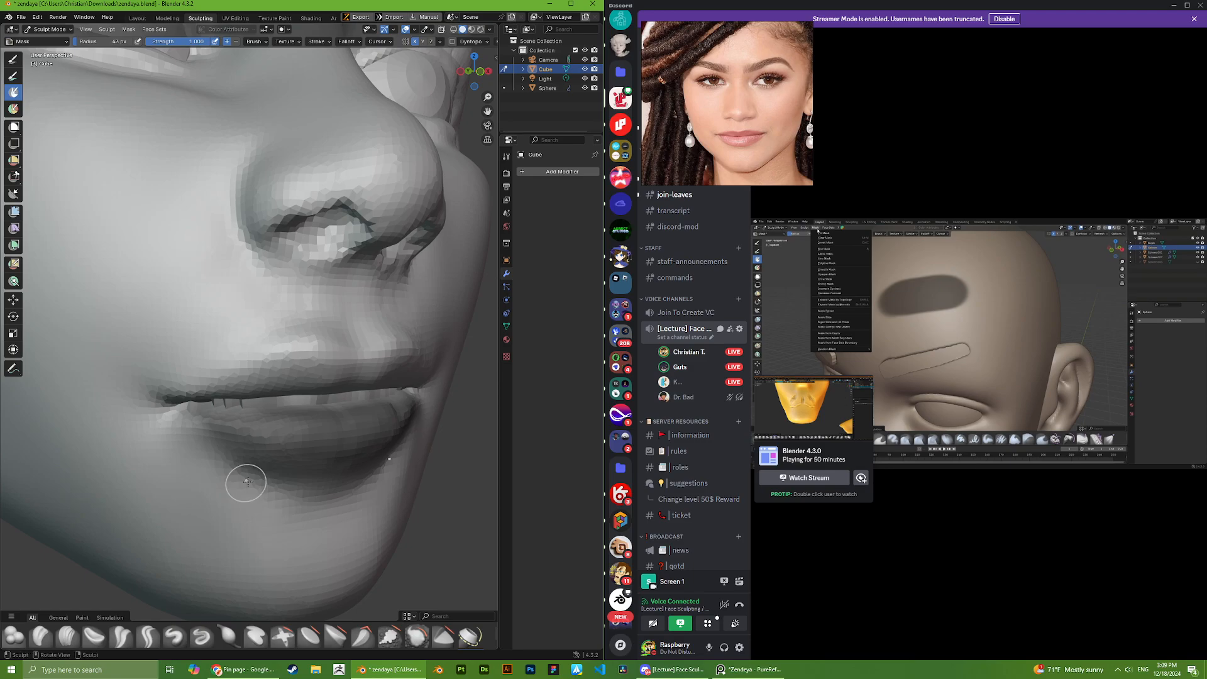
middle_click_drag(248, 483, 166, 427)
middle_click_drag(302, 445, 336, 395)
scroll(321, 383, "down", 3)
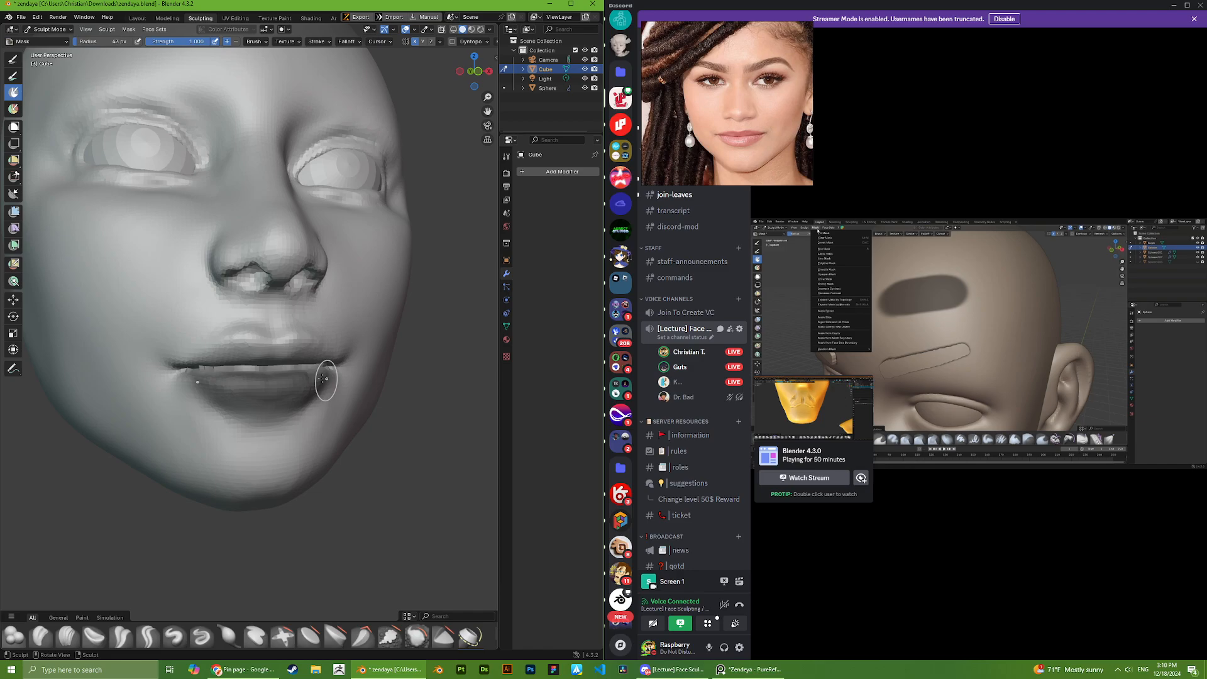
- Invert the mask to leave the lower lip editable and set the brush radius to 183 px
key("ctrl+i")
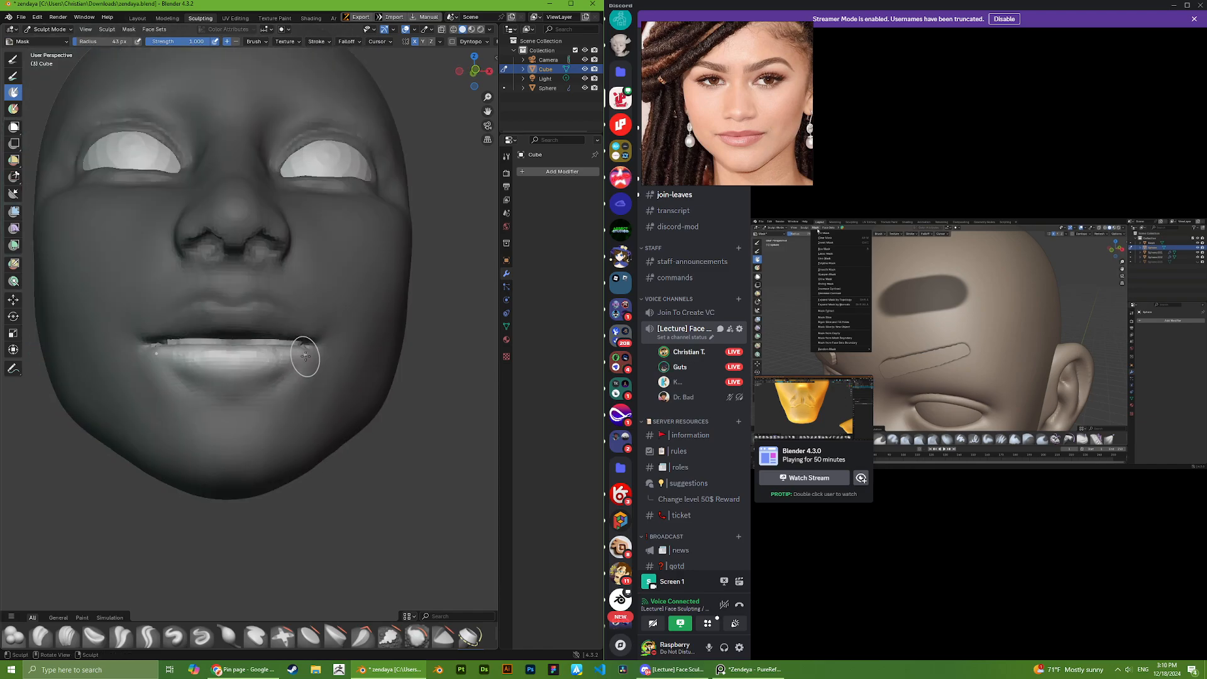
mouse_move(305, 356)
middle_mouse_down()
mouse_move(189, 310)
mouse_move(145, 253)
middle_mouse_up()
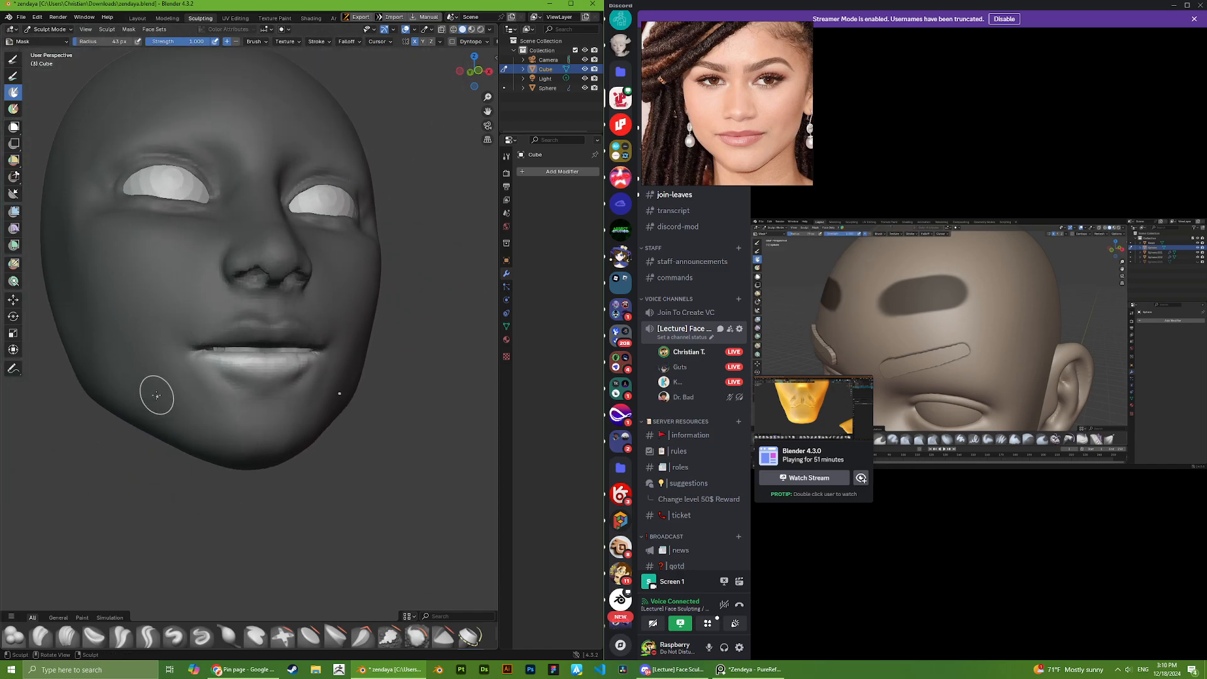
key("f")
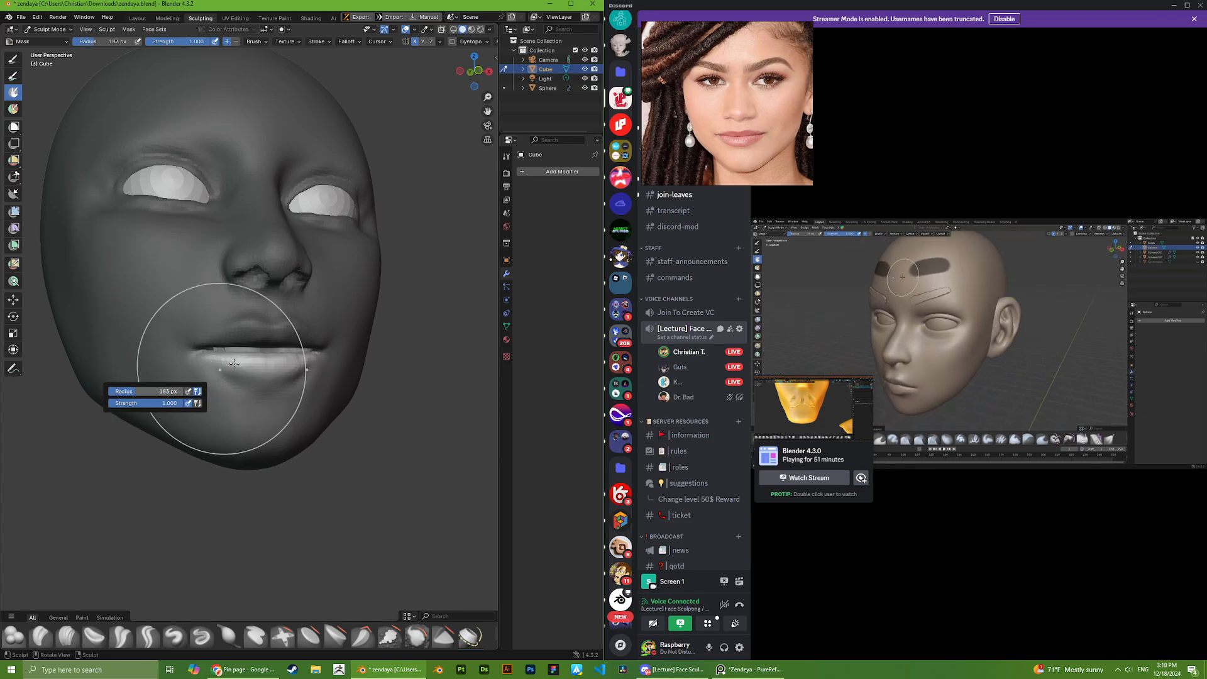
left_click(236, 366)
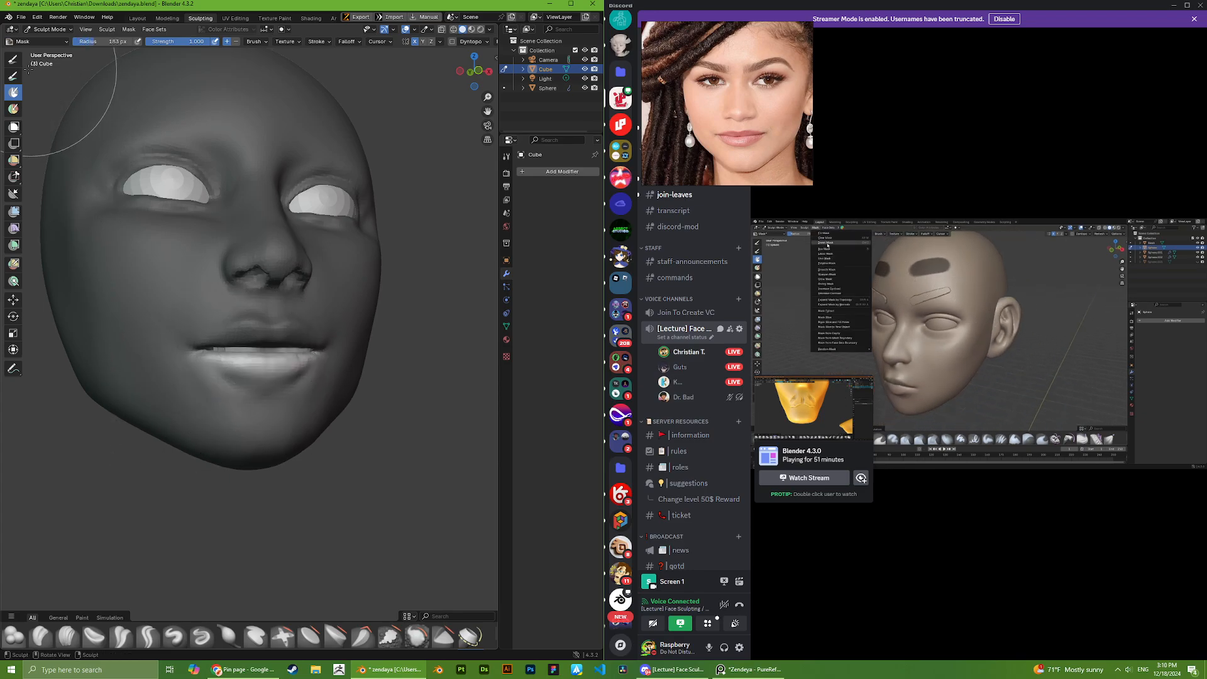
- Raise the unmasked lower lip toward the upper lip with the Grab brush to close the mouth gap
key("g")
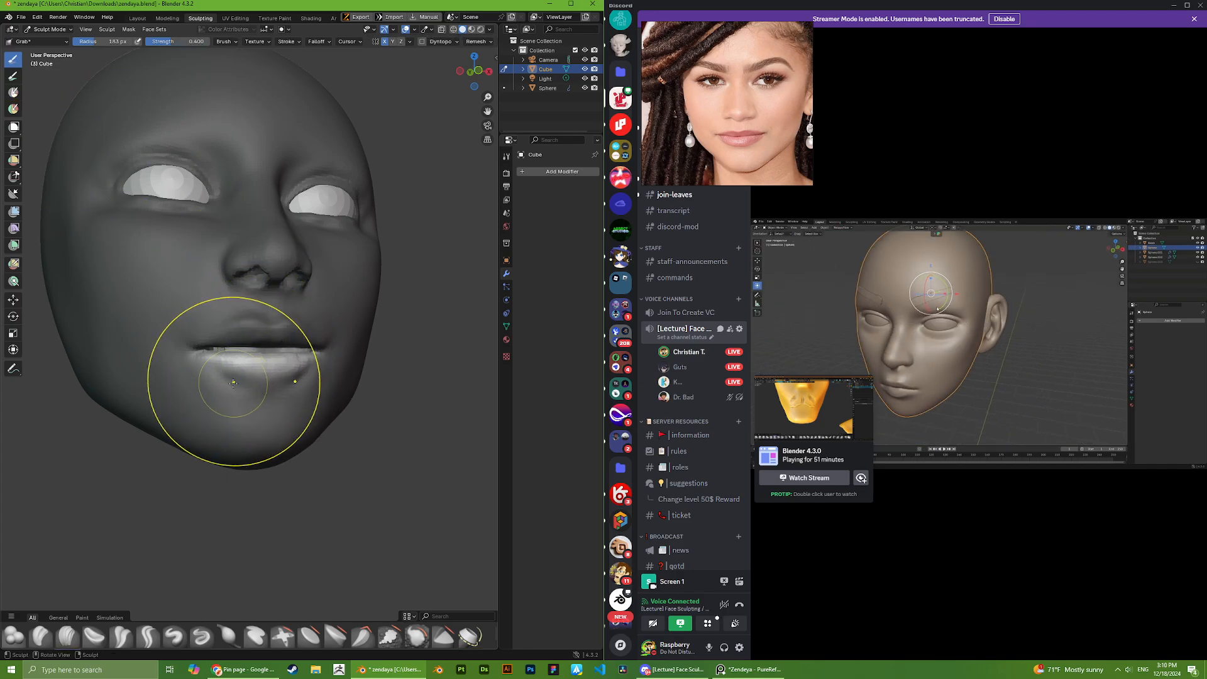
mouse_move(228, 379)
middle_mouse_down()
mouse_move(220, 369)
mouse_move(234, 366)
middle_mouse_up()
mouse_move(296, 404)
middle_mouse_down()
mouse_move(264, 388)
mouse_move(300, 399)
middle_mouse_up()
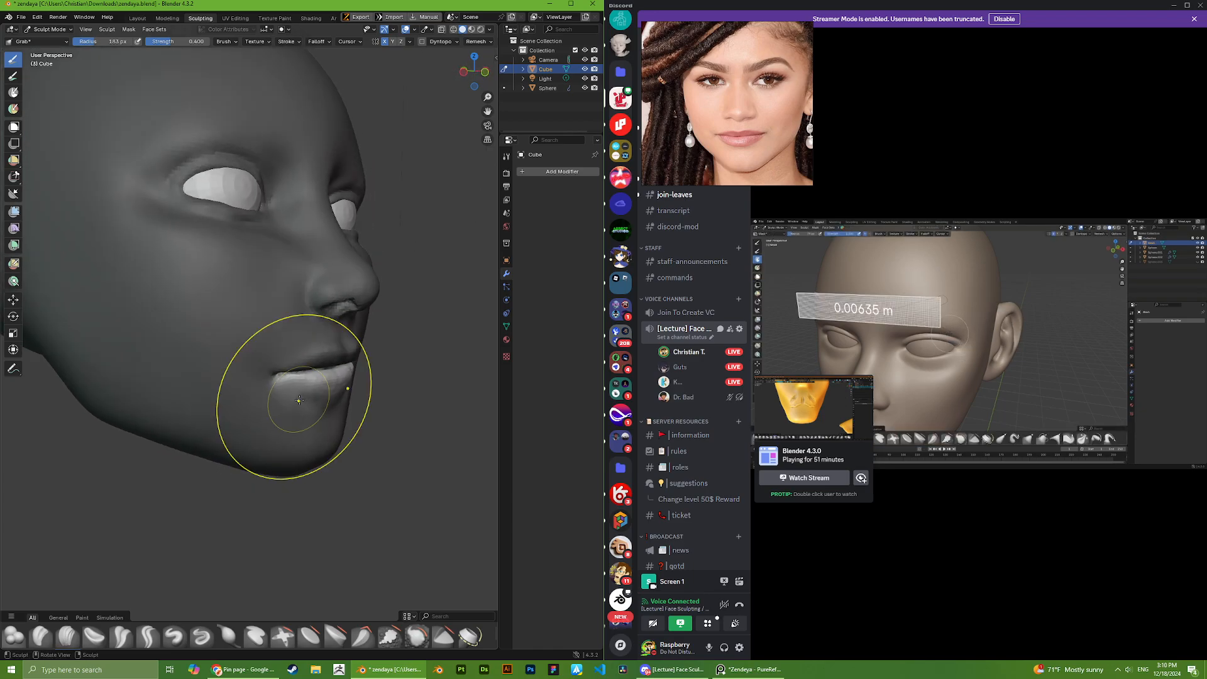
left_click_drag(299, 400, 300, 400)
mouse_move(275, 395)
middle_mouse_down()
mouse_move(256, 377)
mouse_move(229, 391)
middle_mouse_up()
scroll(226, 394, "up", 2)
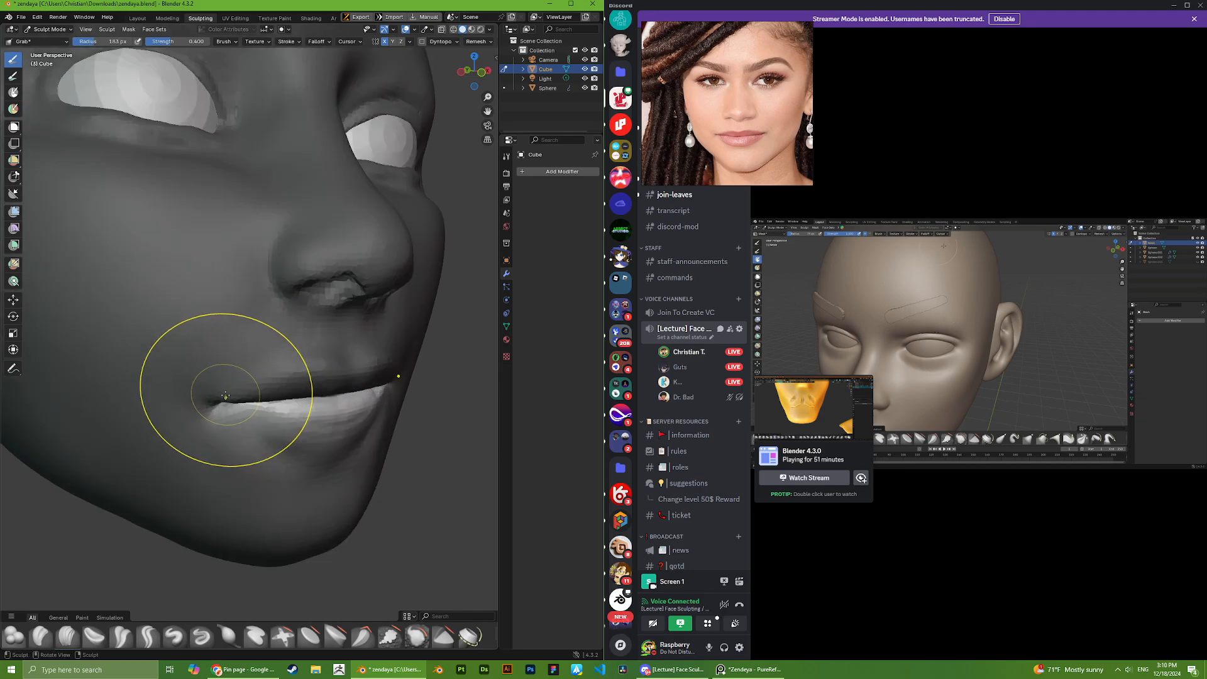
left_click_drag(193, 419, 207, 424)
- Check the reshaped lower lip from the front and side, and invert the mask back onto the lower lip
left_click(14, 95)
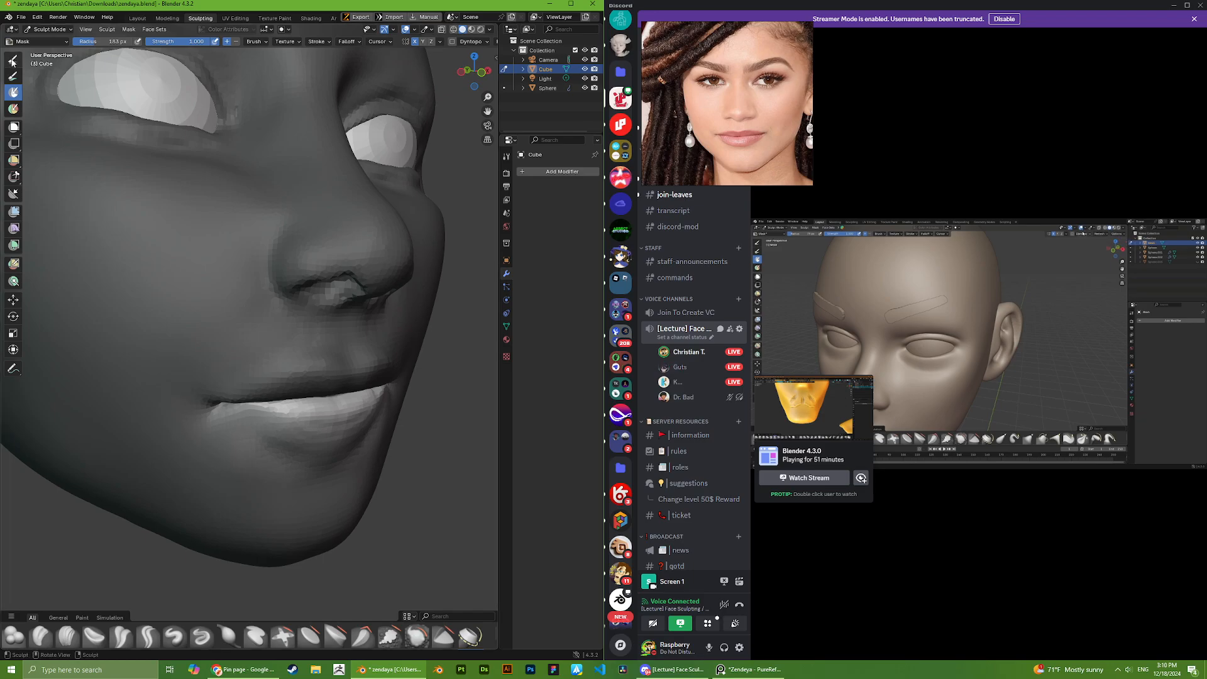
left_click(12, 61)
middle_click_drag(201, 411, 180, 399)
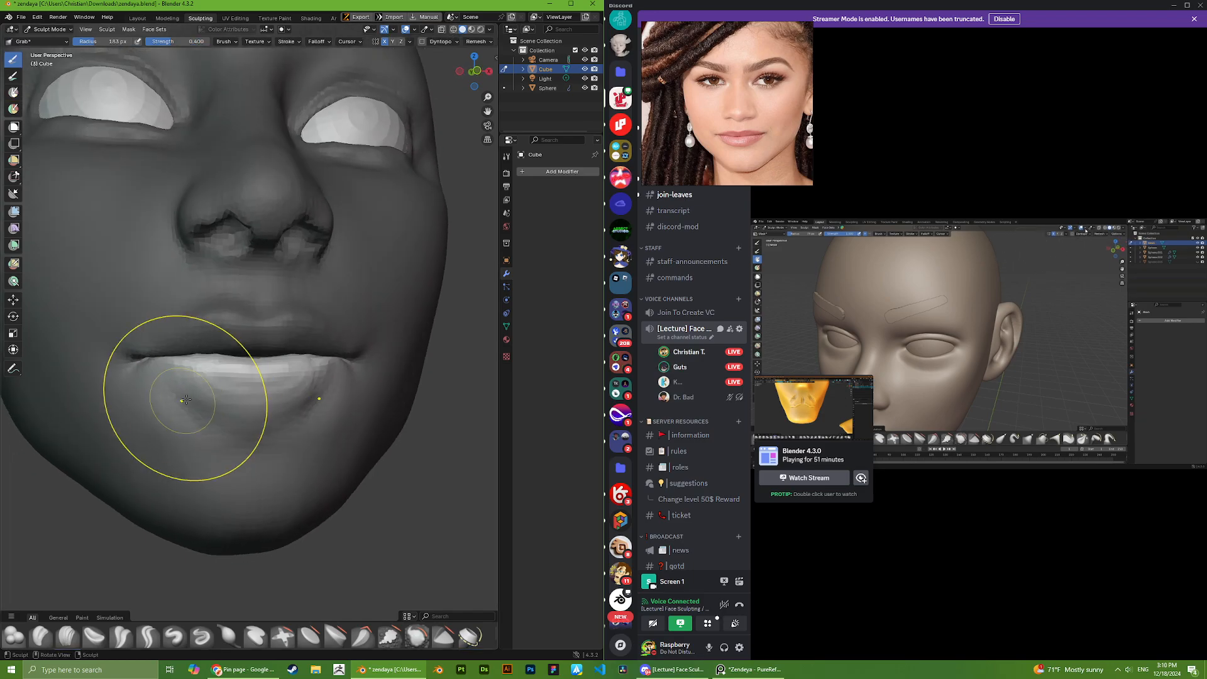
scroll(201, 397, "down", 1)
scroll(251, 415, "up", 3)
middle_click_drag(281, 453, 423, 481)
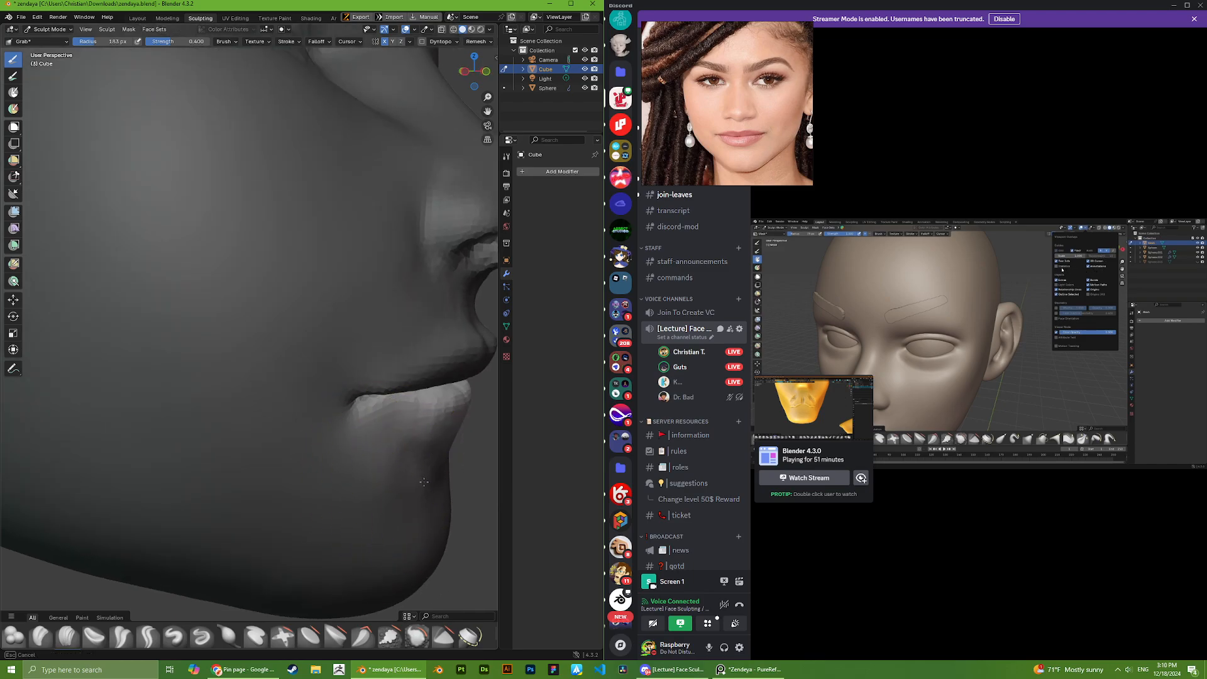
scroll(414, 455, "down", 5)
left_click(14, 93)
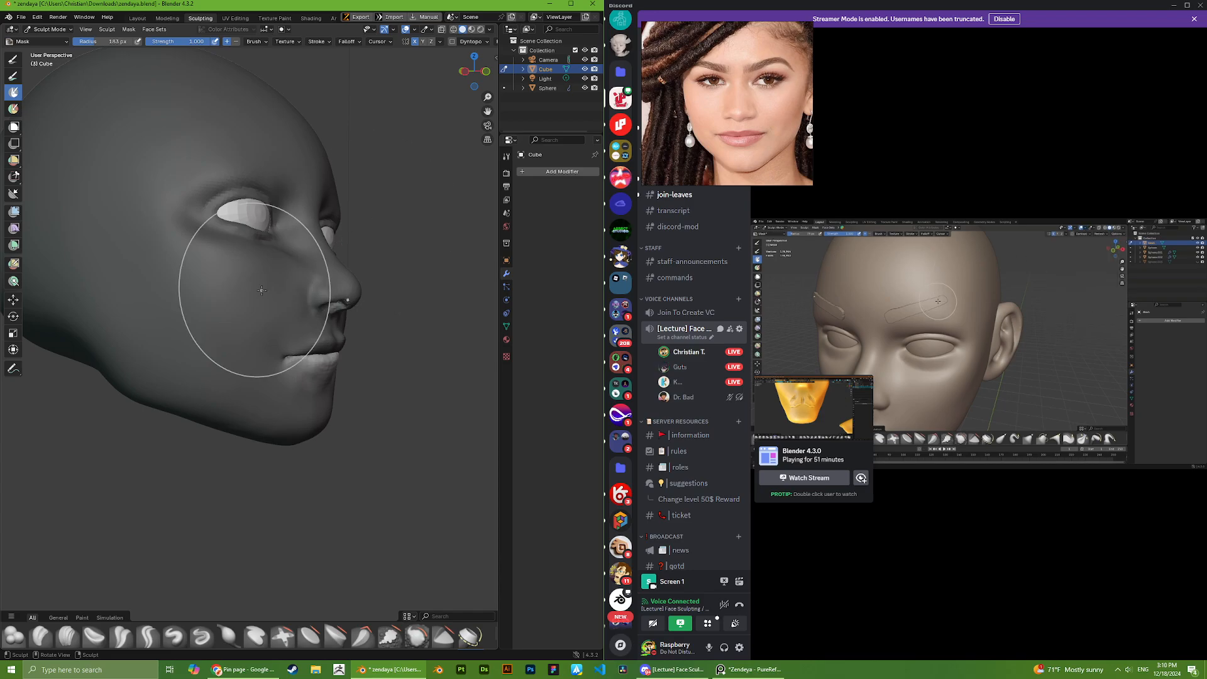
key("alt+m")
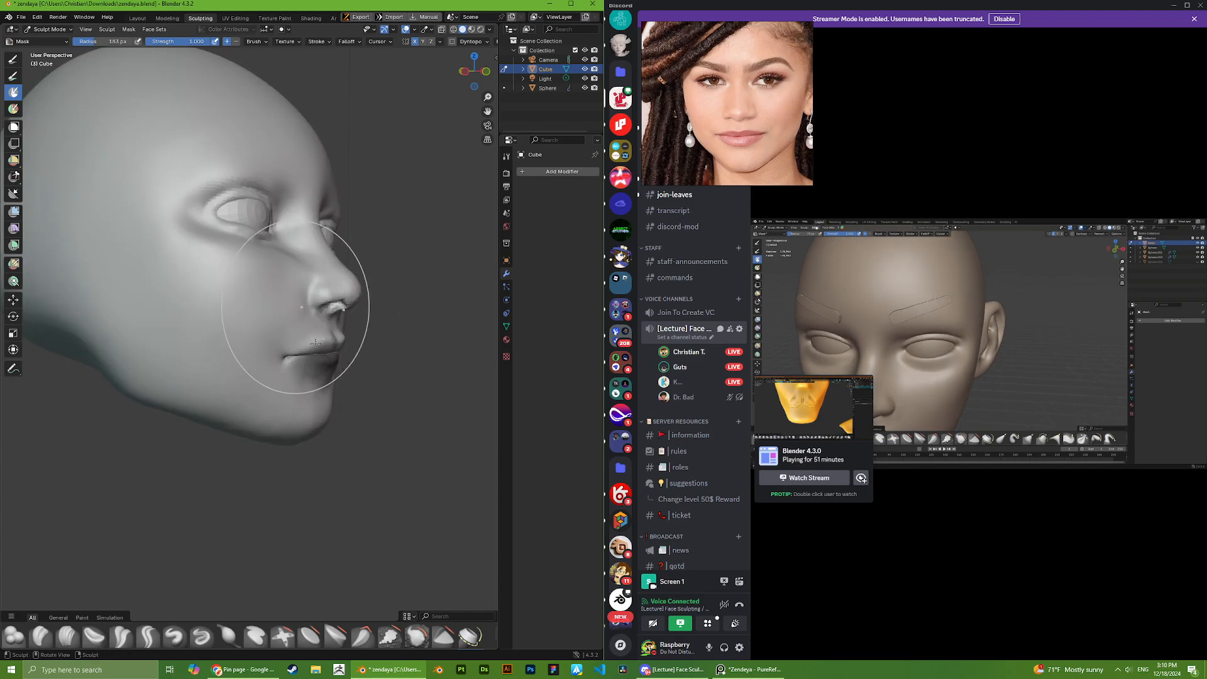
- Switch back to the Grab brush and clear the mask from the head
middle_click_drag(315, 343, 275, 349)
scroll(275, 415, "up", 4)
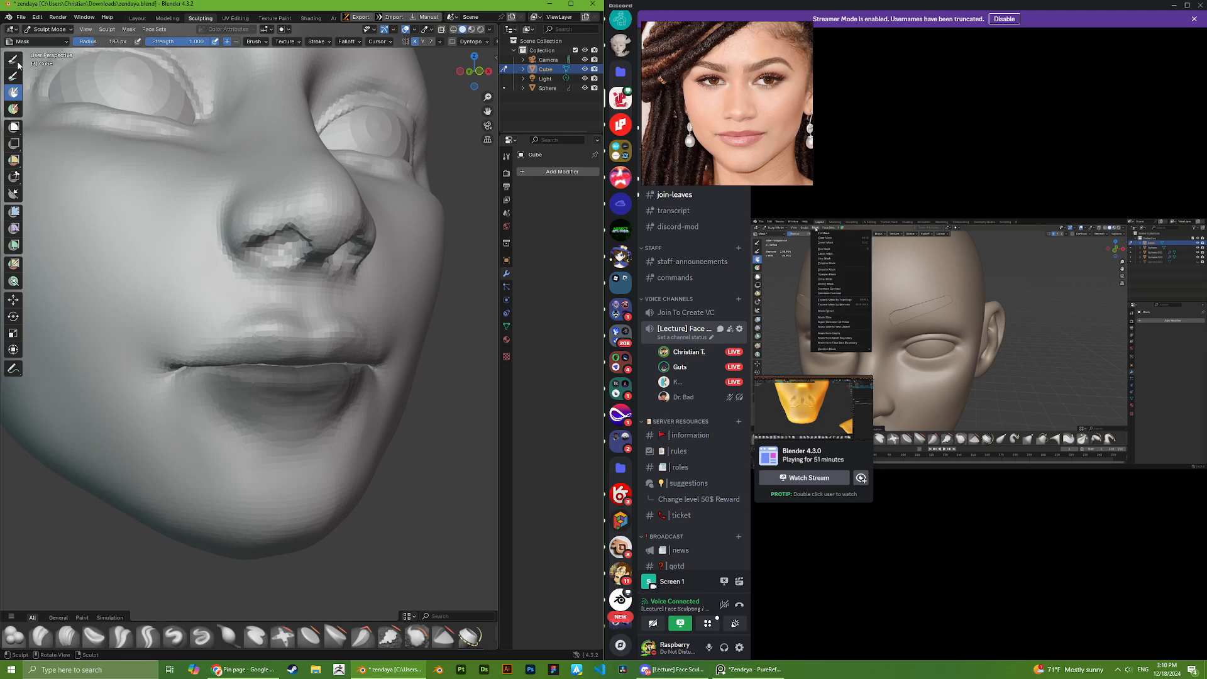
key("g")
scroll(155, 397, "up", 2)
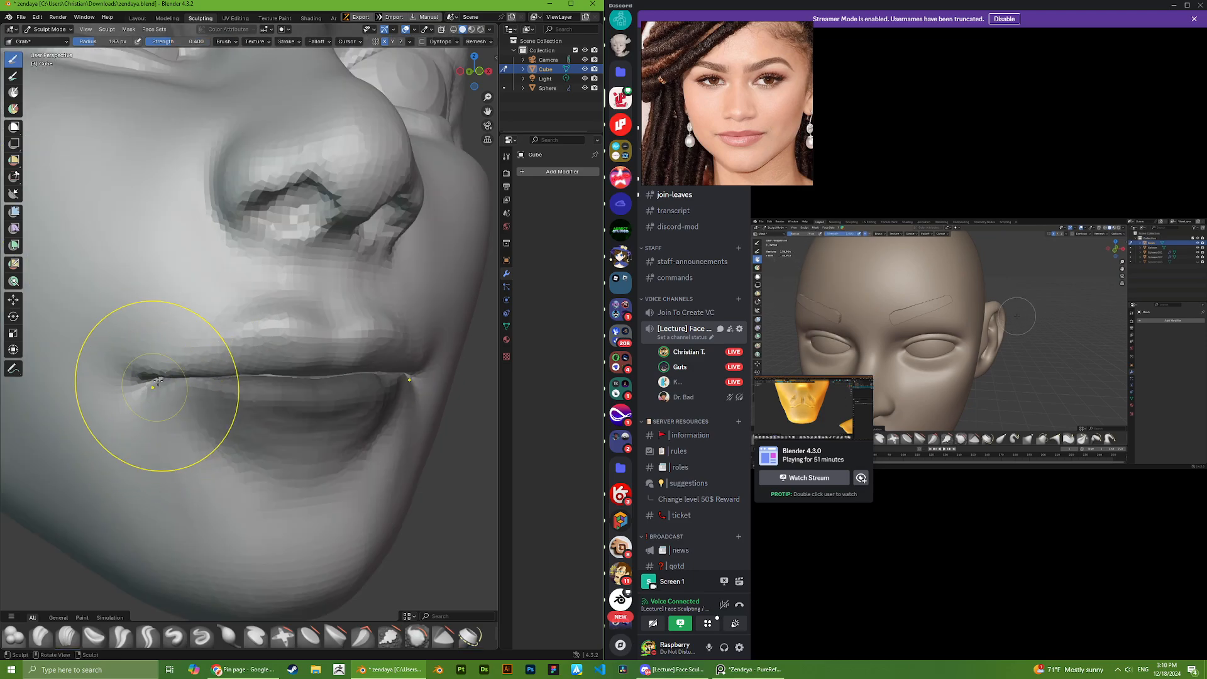
key("a")
scroll(183, 270, "down", 3)
key("a")
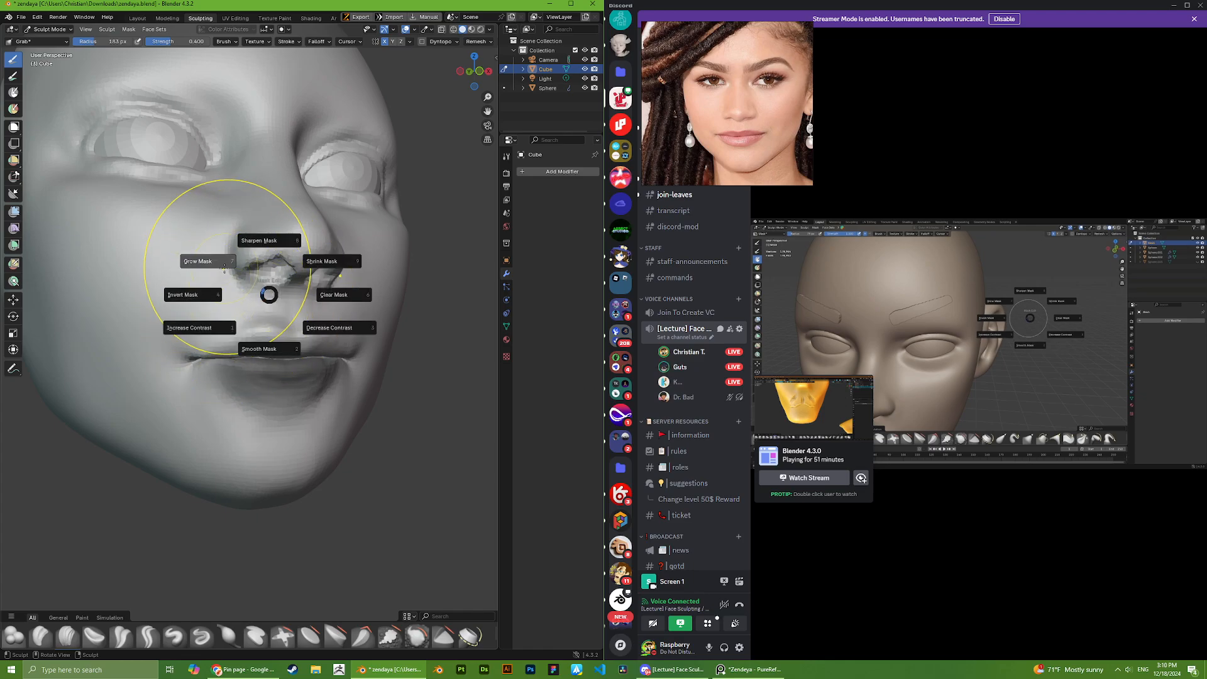
left_click(334, 297)
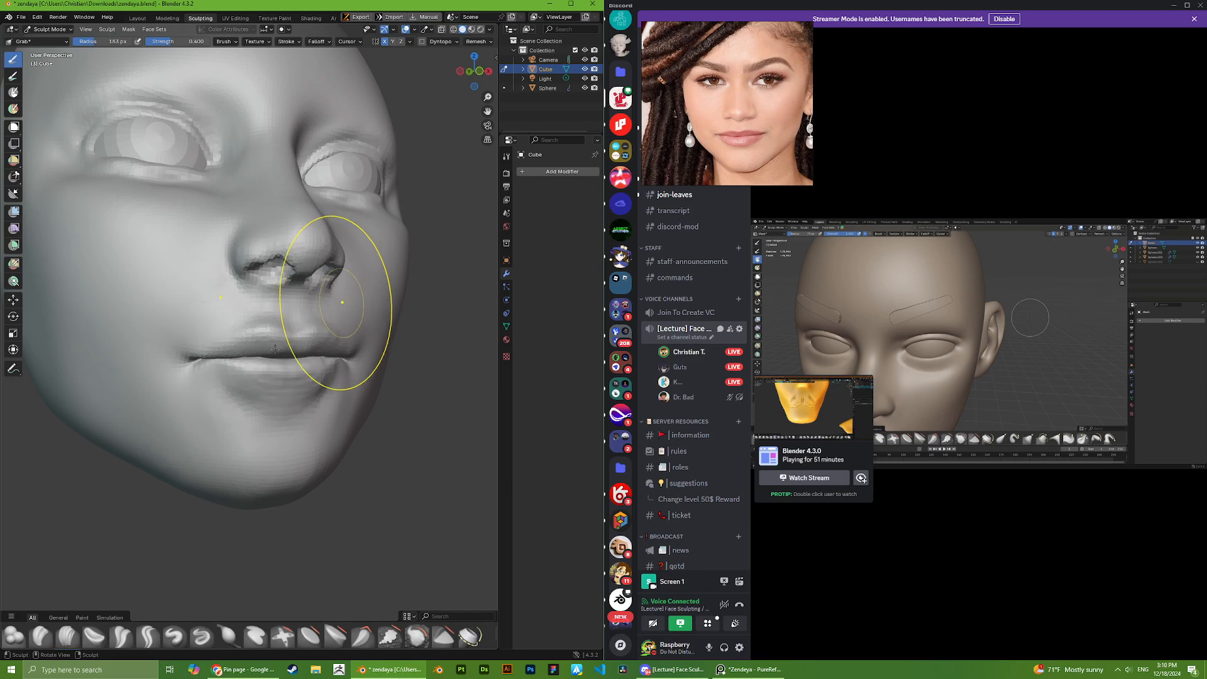
- Nudge the mouth corner slightly downward with the Grab brush and check the lips in three-quarter view
scroll(308, 352, "up", 2)
middle_click_drag(174, 418, 195, 412)
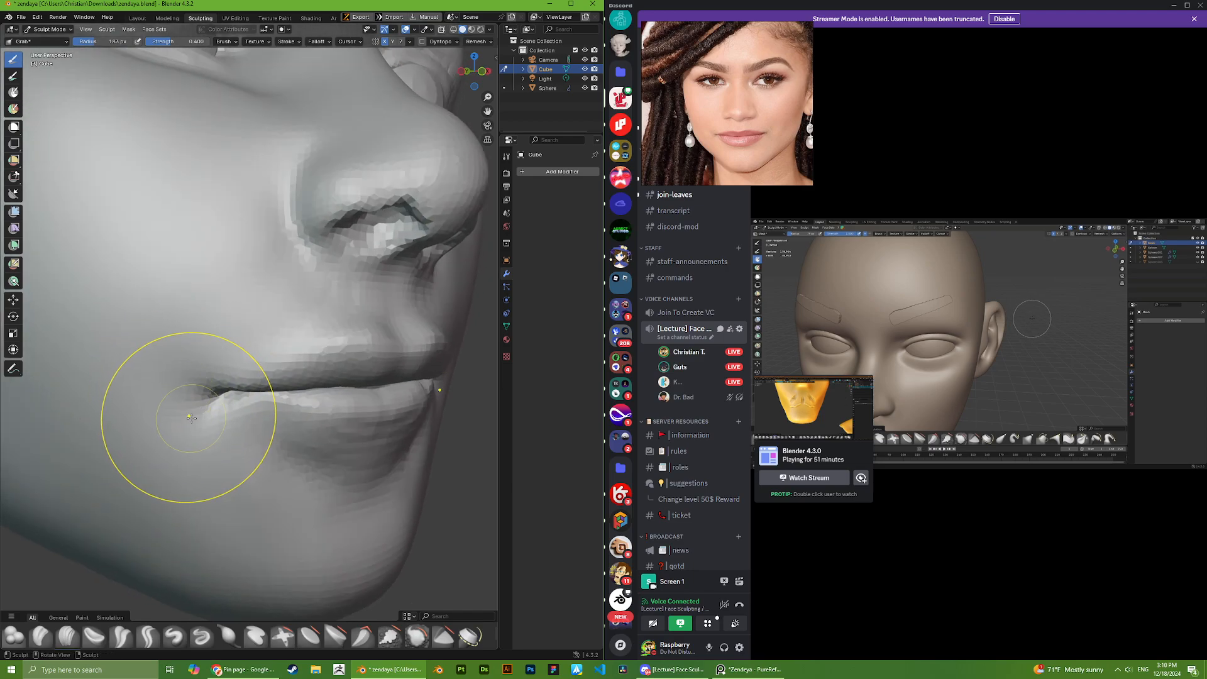
scroll(184, 434, "up", 2)
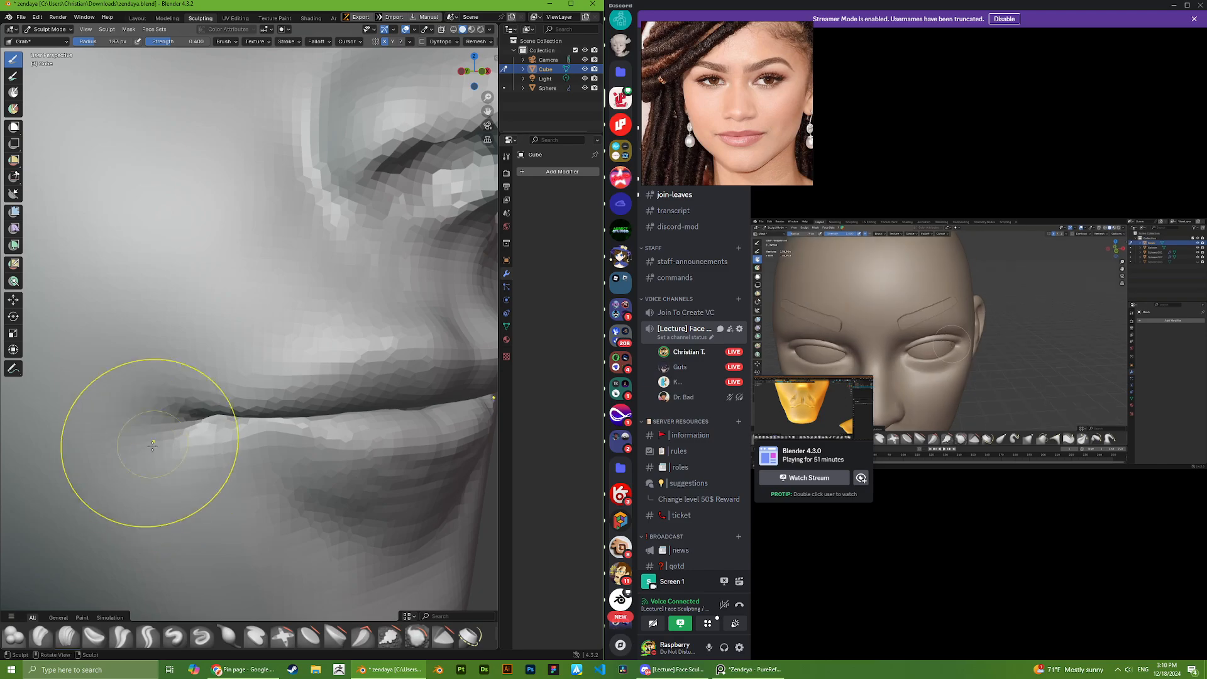
left_click_drag(152, 445, 159, 454)
scroll(163, 467, "down", 10)
mouse_move(164, 469)
middle_mouse_down()
mouse_move(154, 472)
mouse_move(182, 465)
middle_mouse_up()
scroll(214, 377, "up", 4)
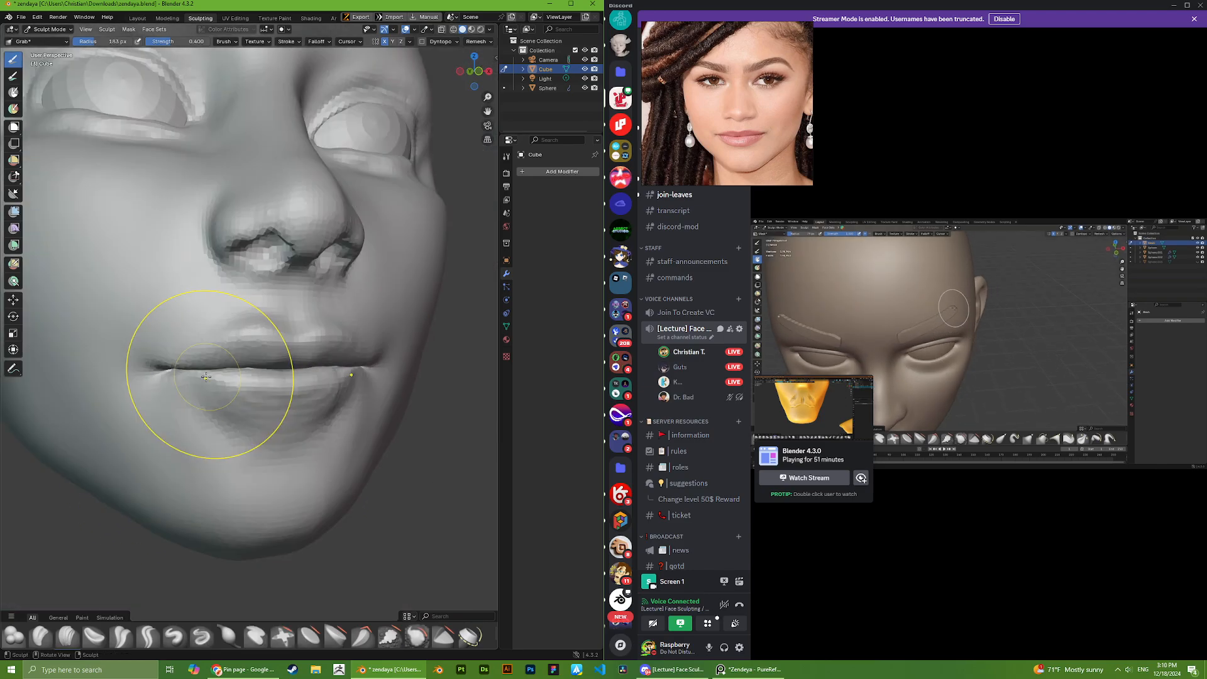
scroll(179, 405, "up", 3)
scroll(179, 406, "down", 6)
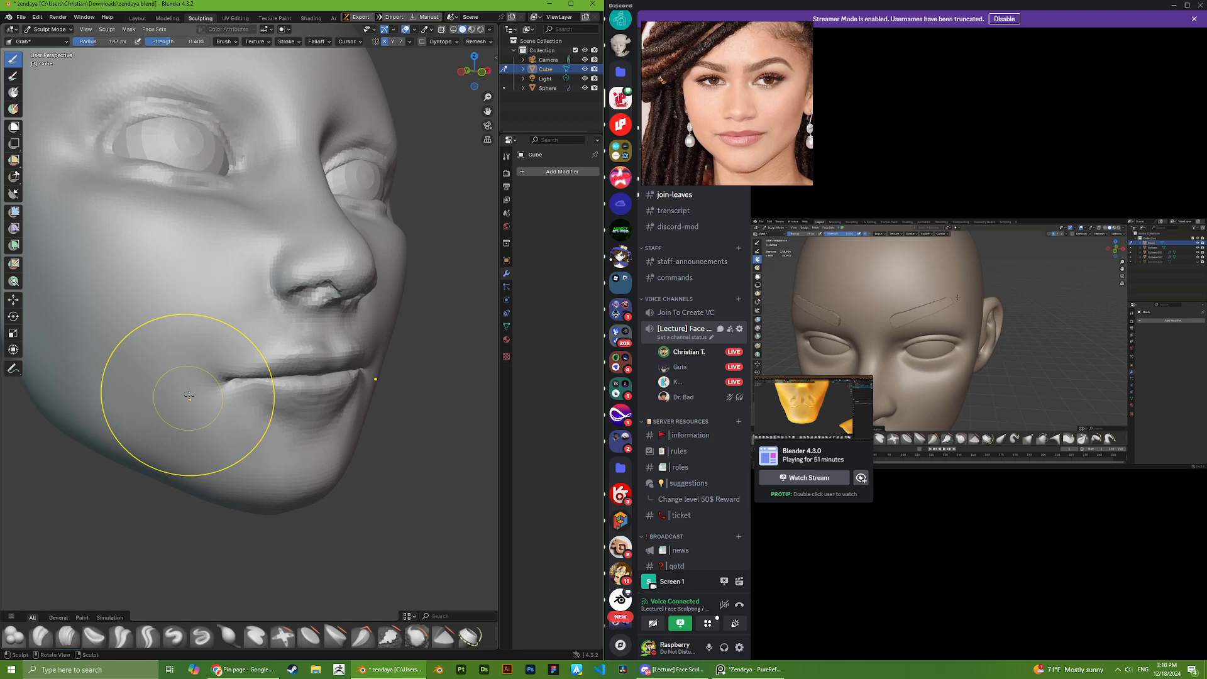
- Reduce the Grab brush radius to 136 px and bring the mouth corner up close in three-quarter view
scroll(181, 382, "down", 3)
middle_click_drag(188, 379, 202, 390)
scroll(211, 418, "up", 5)
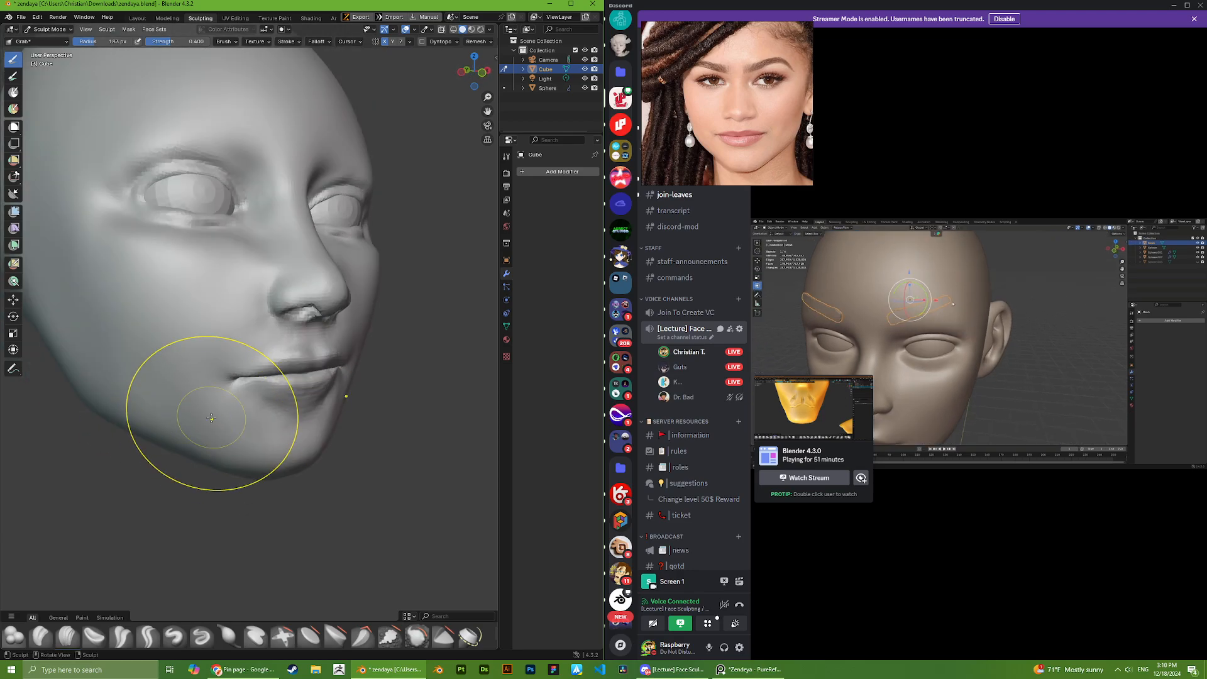
left_click_drag(150, 419, 126, 419)
scroll(186, 366, "up", 5)
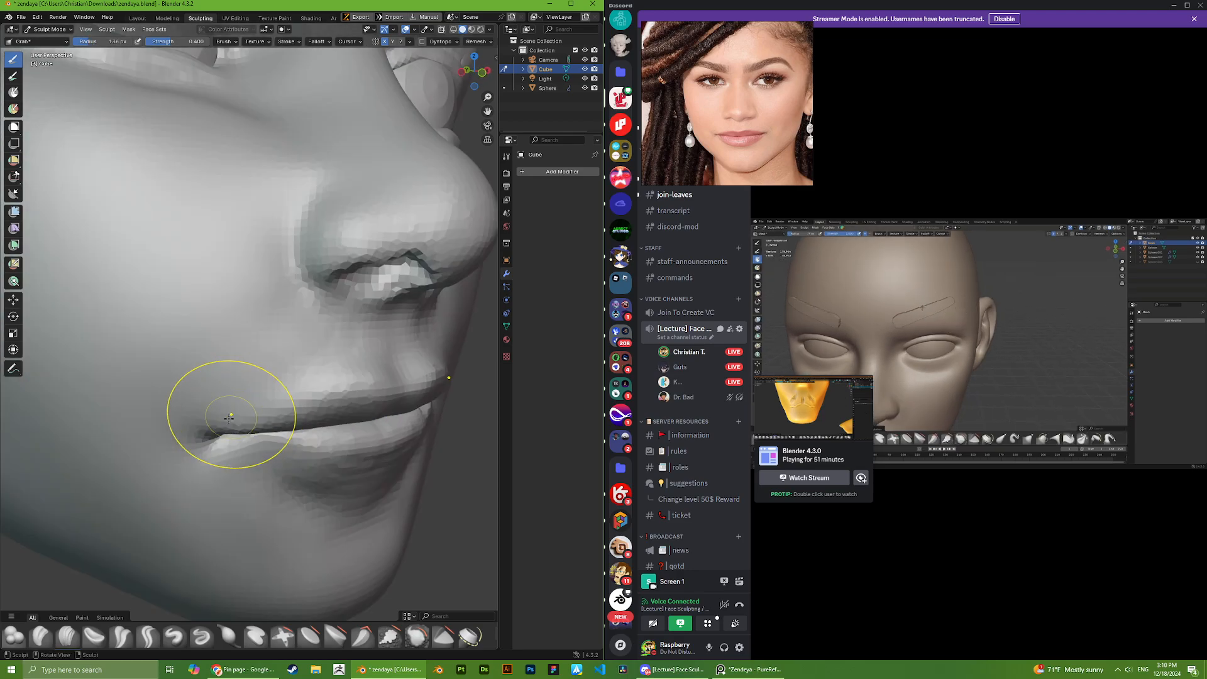
middle_click_drag(143, 318, 239, 421)
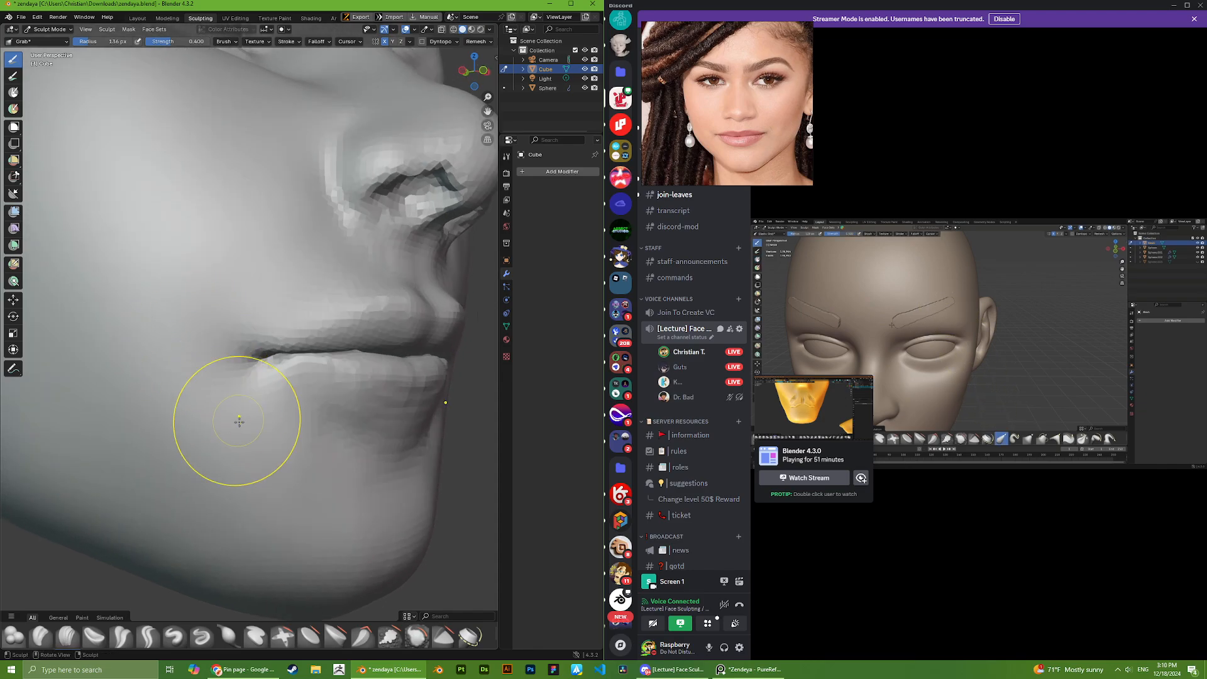
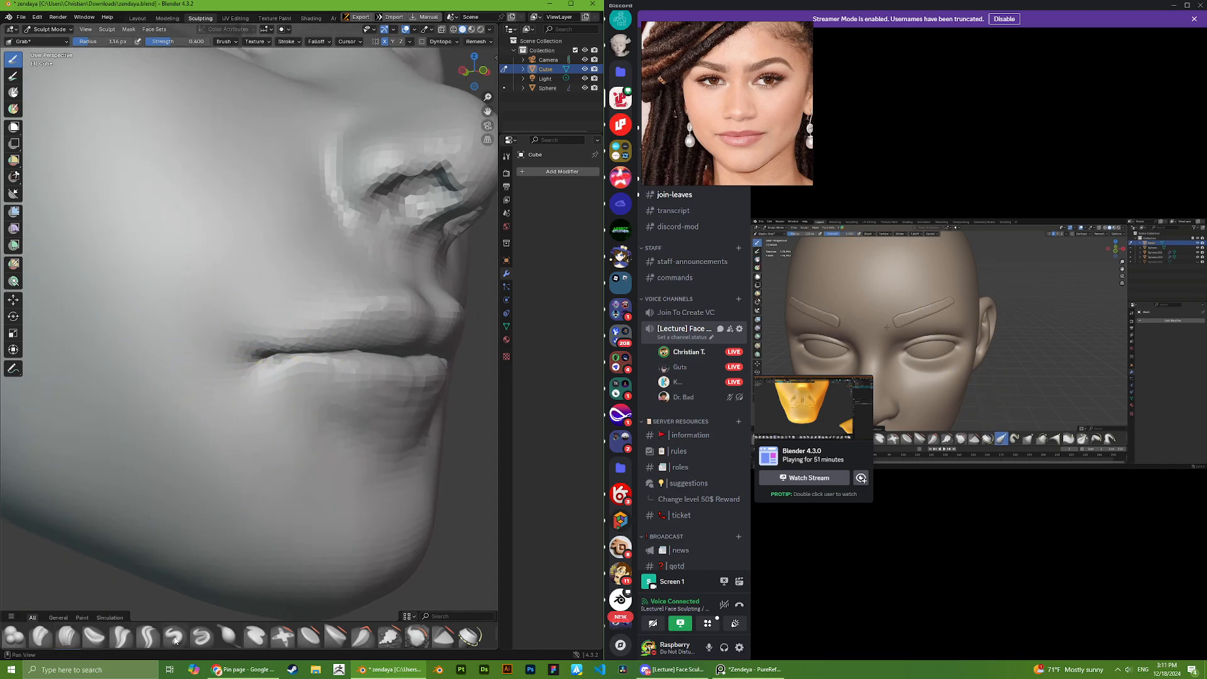
- Switch to the Crease Polish brush and check the mouth corner against the whole face
left_click(131, 638)
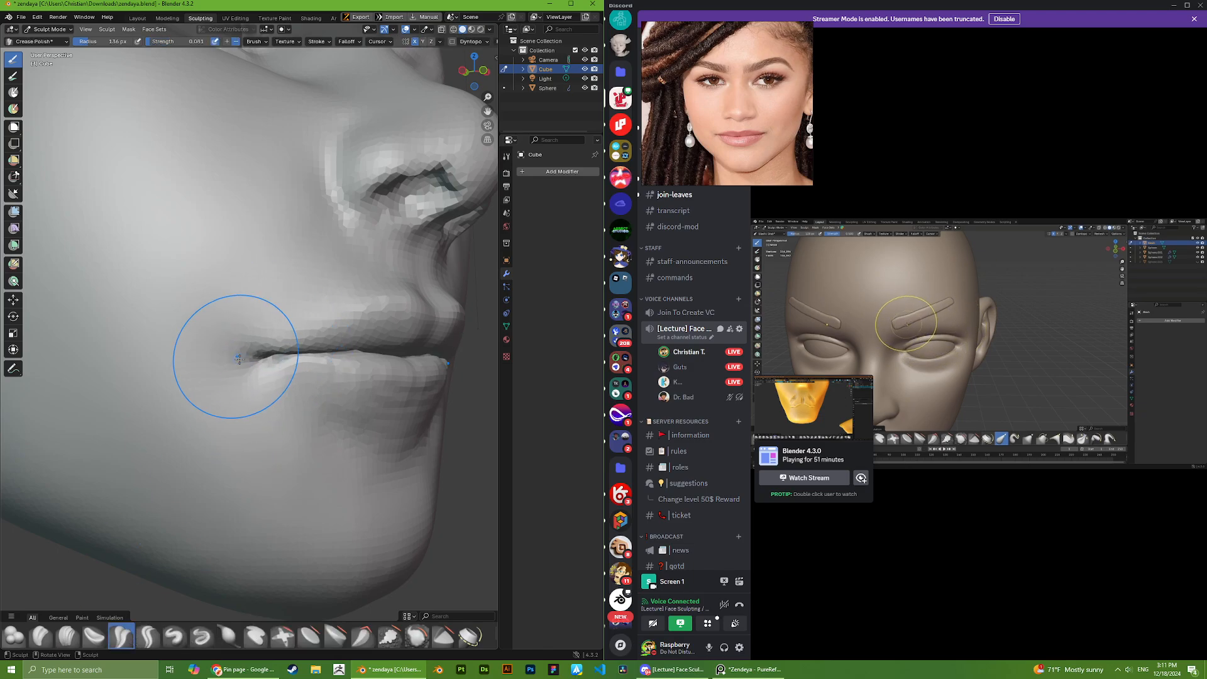
middle_click_drag(239, 359, 154, 355, "ctrl")
mouse_move(207, 308)
middle_mouse_down("ctrl")
mouse_move(234, 402)
mouse_move(277, 389)
mouse_move(270, 308)
middle_mouse_up("ctrl")
middle_click_drag(271, 308, 311, 308)
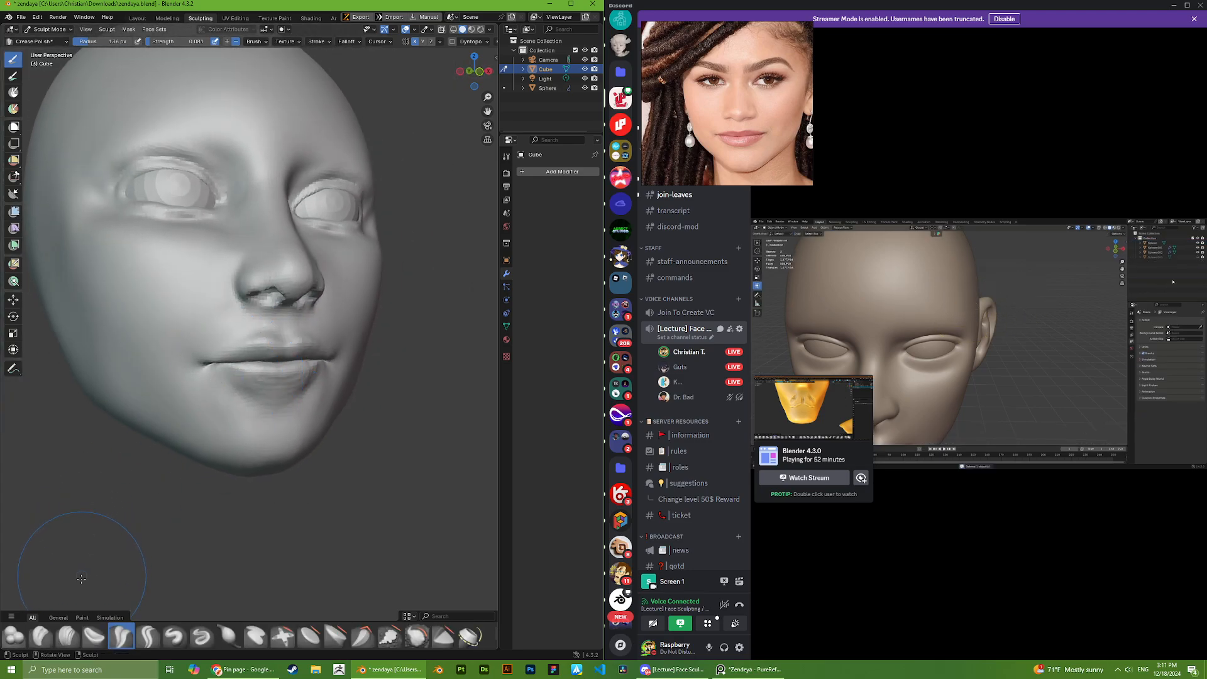
- Switch back to the Grab brush and pull the mouth corner slightly outward
key("g")
middle_click_drag(225, 452, 211, 377, "ctrl")
left_click_drag(146, 404, 124, 401)
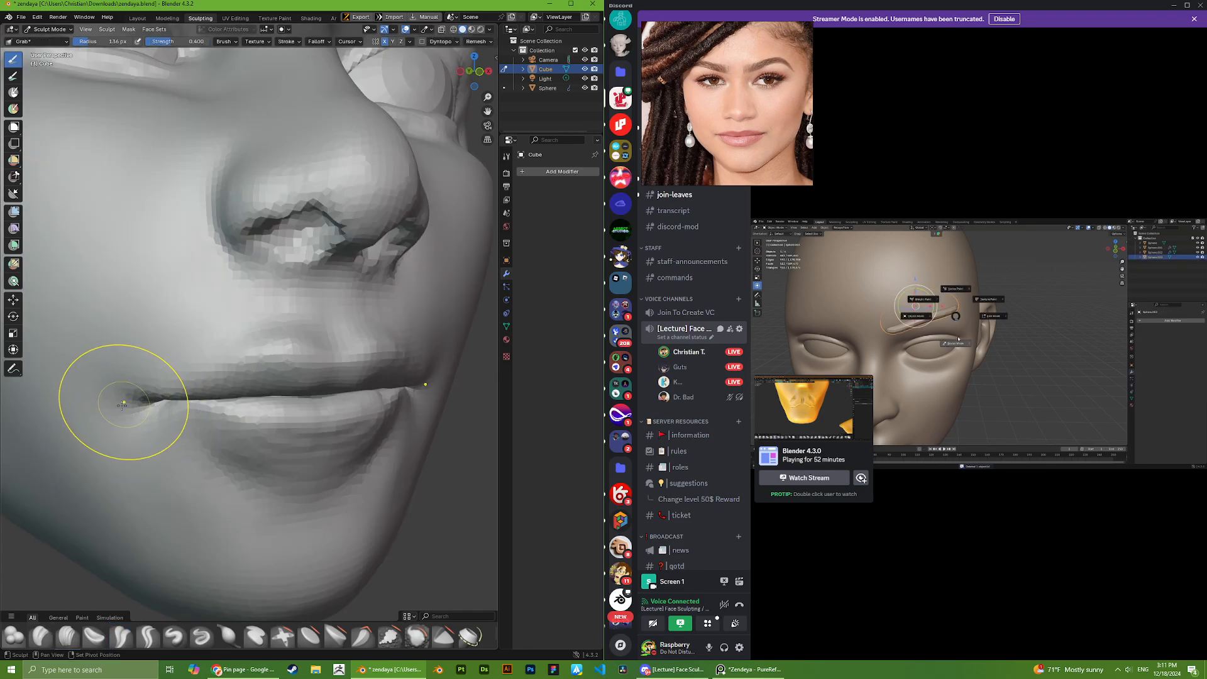
- Examine the lips, mouth corners and jaw in both side profiles, three-quarter view and front view
mouse_move(123, 407)
middle_mouse_down()
mouse_move(269, 417)
mouse_move(345, 237)
mouse_move(256, 270)
mouse_move(168, 358)
mouse_move(190, 360)
mouse_move(162, 361)
mouse_move(180, 366)
middle_mouse_up()
scroll(168, 359, "down", 10)
scroll(180, 366, "up", 12)
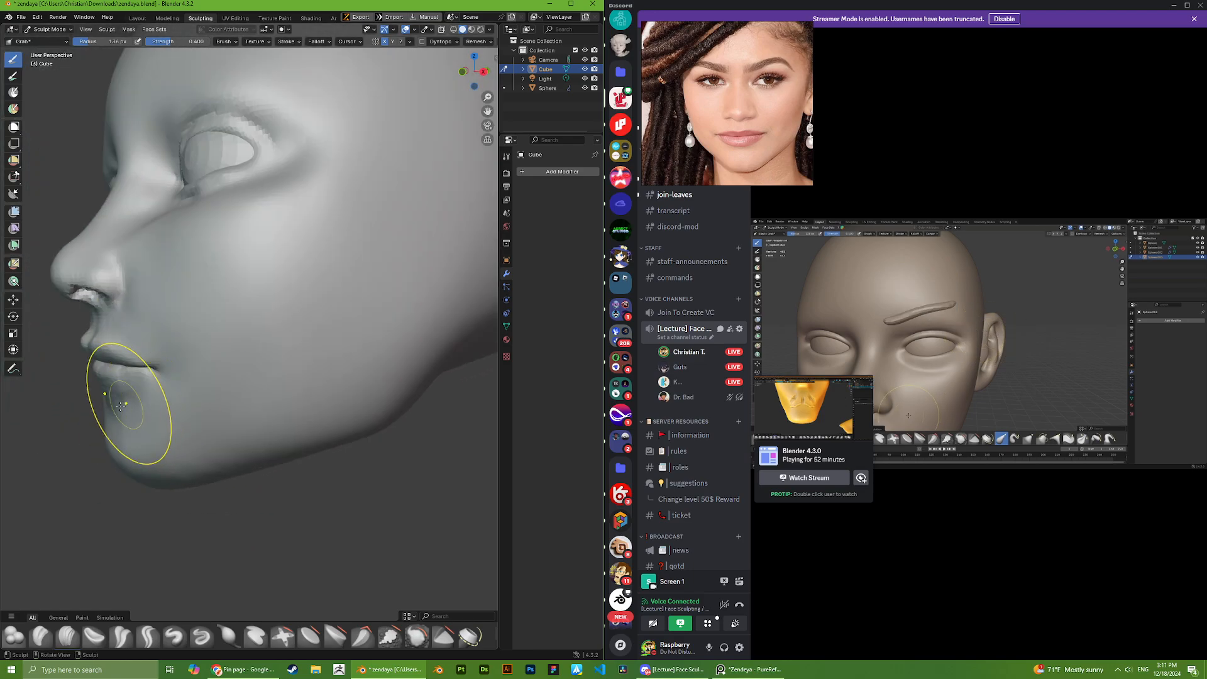
middle_click_drag(36, 410, 192, 398)
scroll(221, 396, "down", 3)
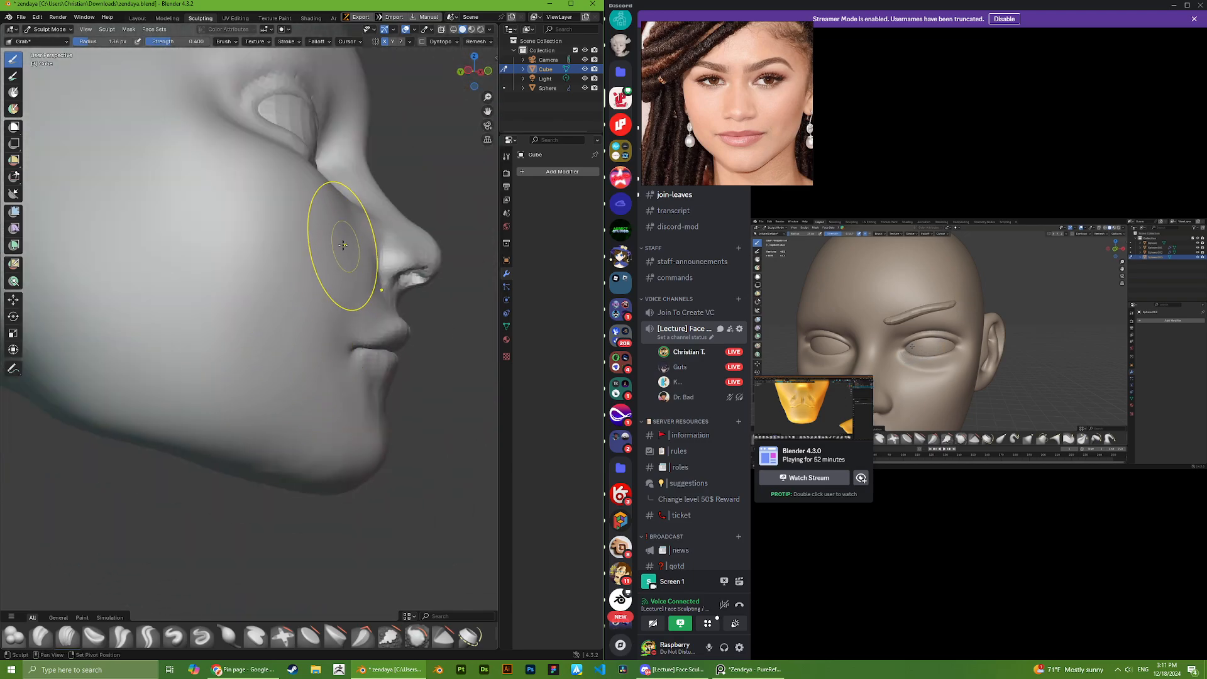
middle_click_drag(342, 248, 247, 314)
scroll(248, 318, "up", 1)
scroll(278, 425, "down", 1)
scroll(276, 425, "down", 6)
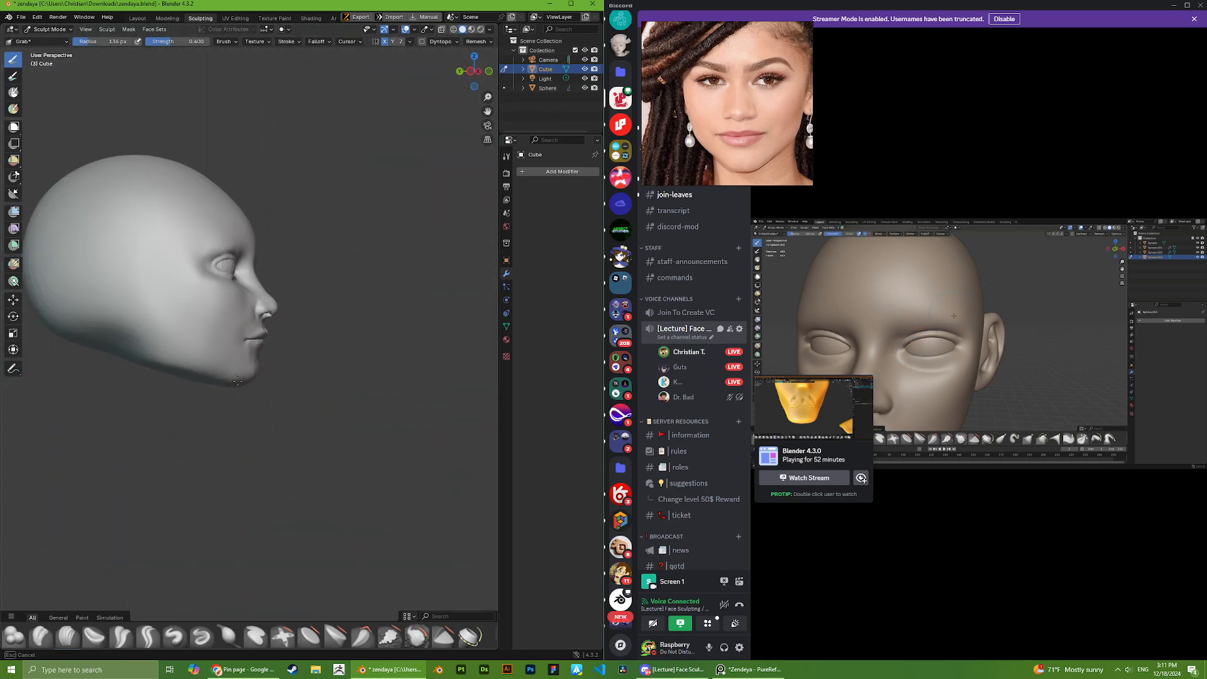
scroll(212, 383, "up", 10)
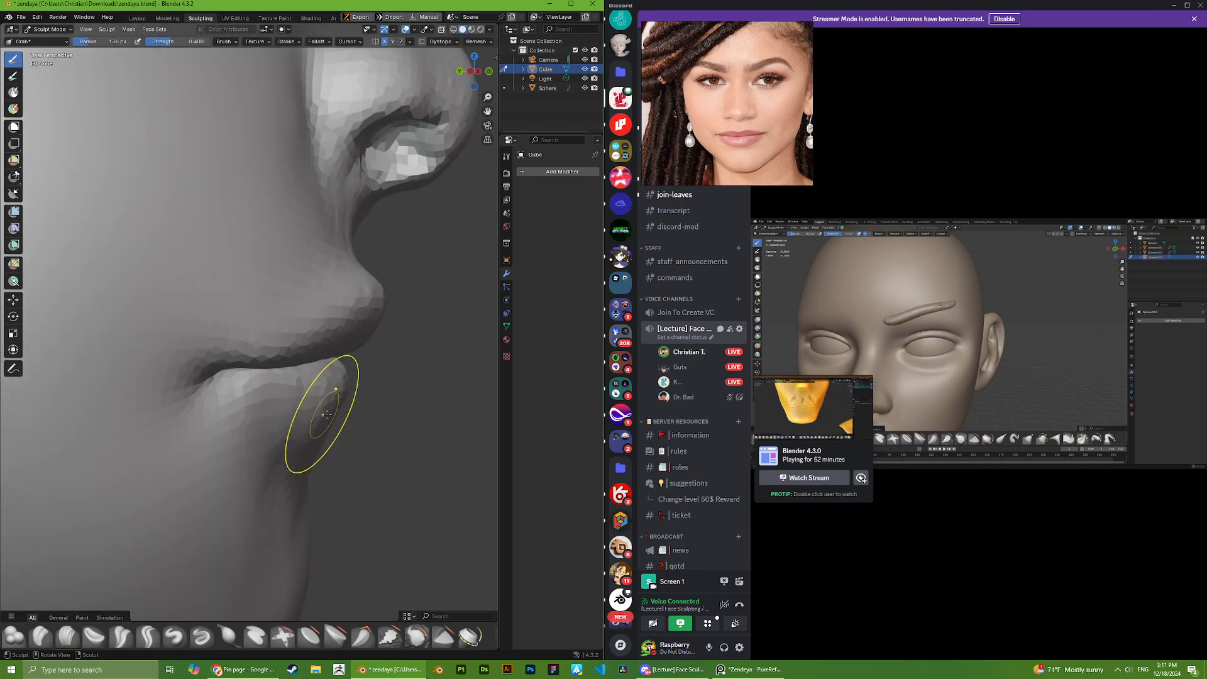
middle_click_drag(288, 386, 300, 378)
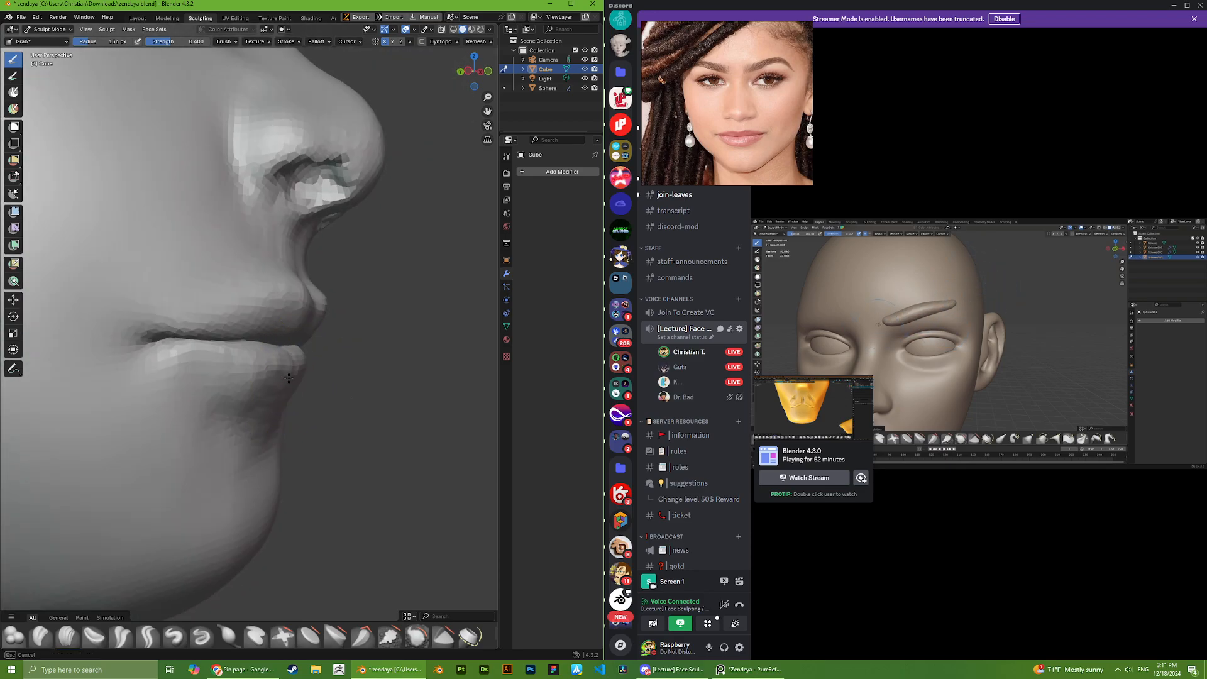
middle_click_drag(231, 400, 182, 399)
scroll(183, 399, "down", 6)
scroll(165, 403, "up", 8)
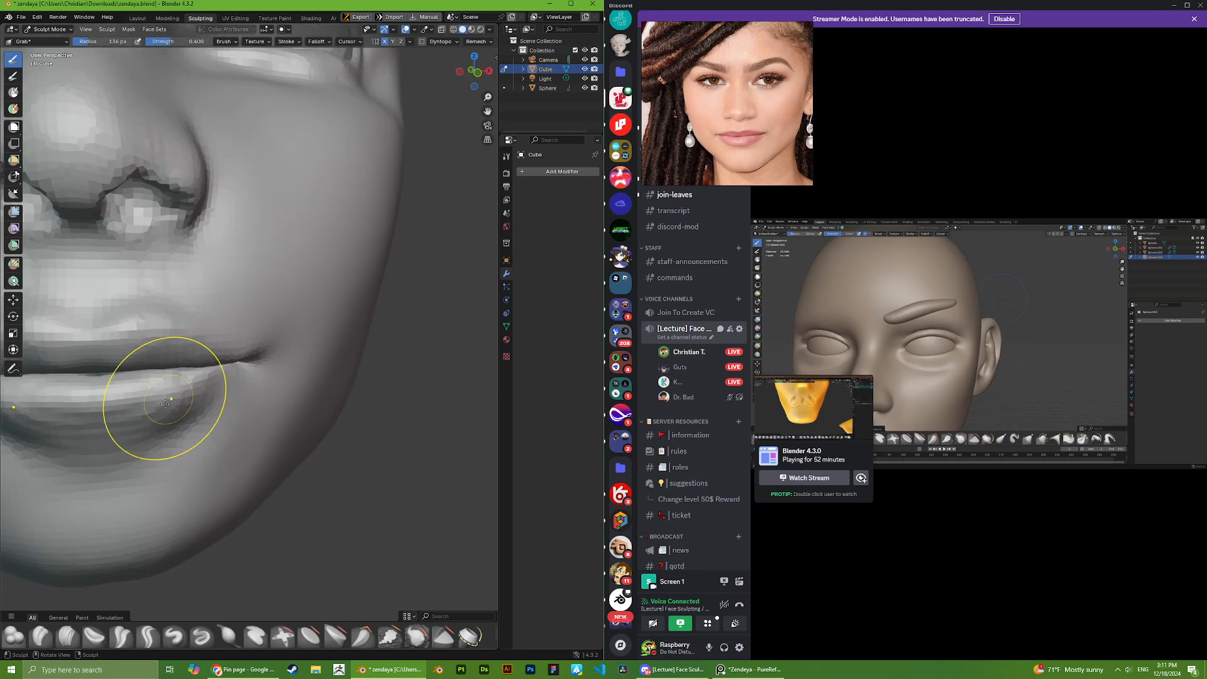
scroll(75, 440, "down", 6)
middle_click_drag(75, 405, 148, 399)
scroll(170, 390, "up", 3)
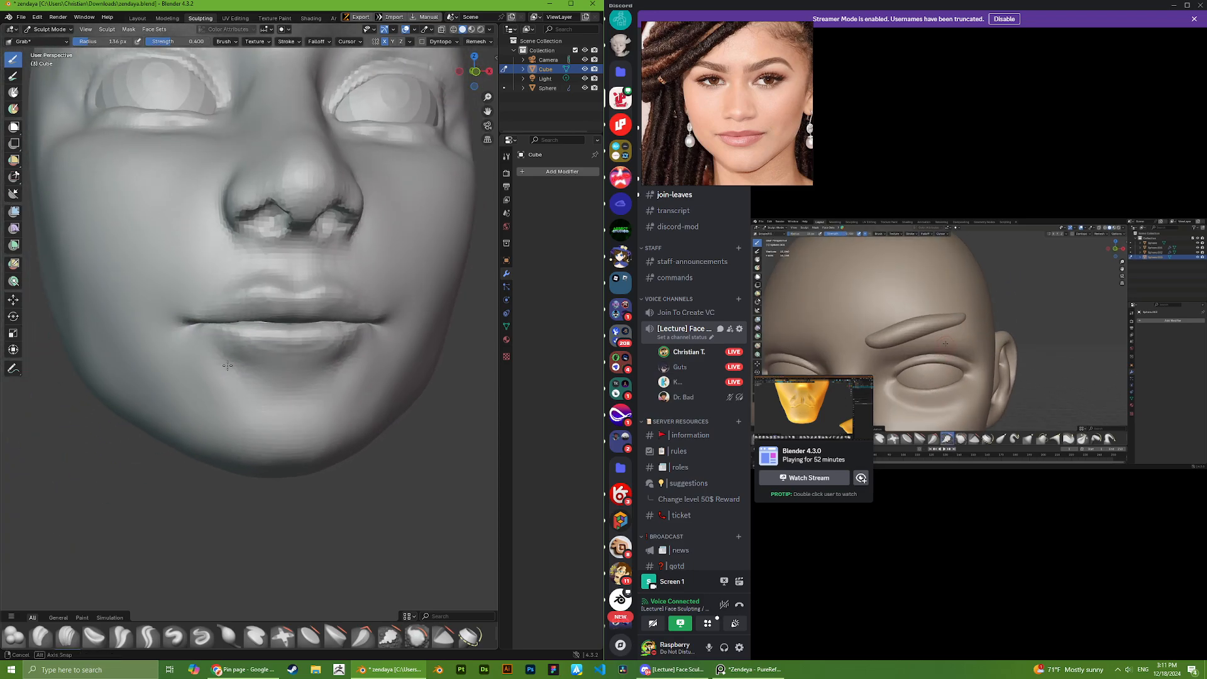
- Stroke along the lower edge of the lower lip with the Crease Polish brush, from near the mouth corner toward the center
scroll(245, 384, "up", 5)
middle_click_drag(254, 384, 275, 384)
left_click(121, 636)
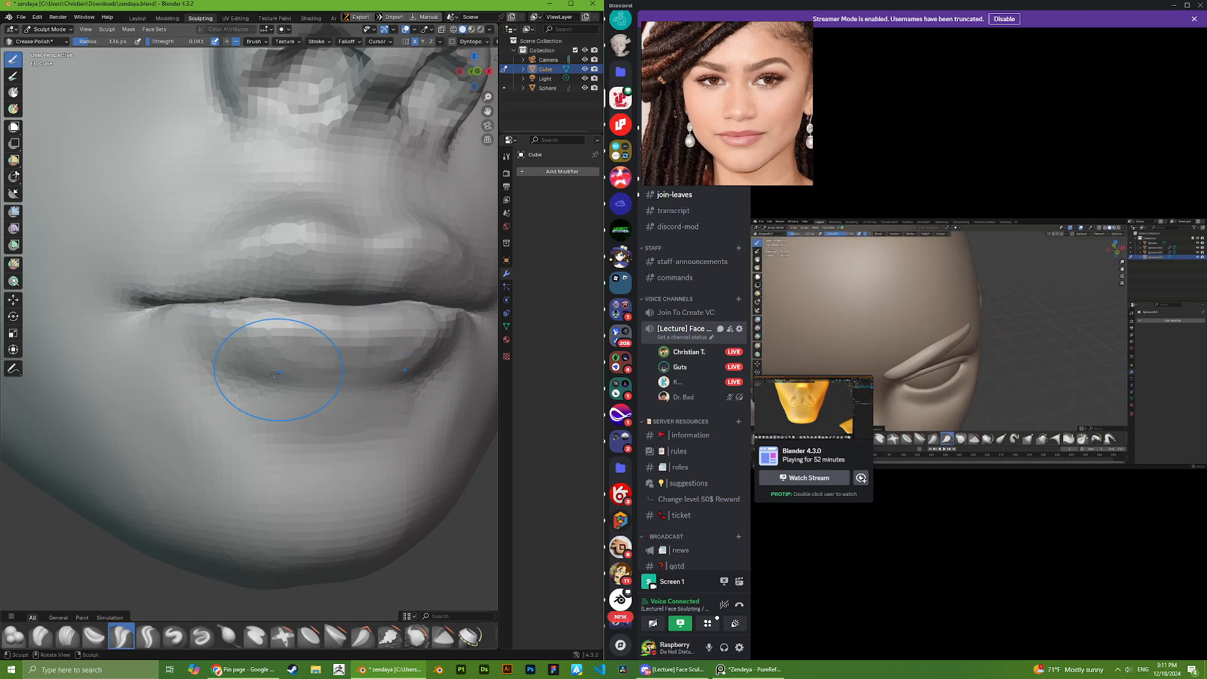
mouse_move(164, 336)
left_mouse_down()
mouse_move(245, 368)
mouse_move(169, 342)
left_mouse_up()
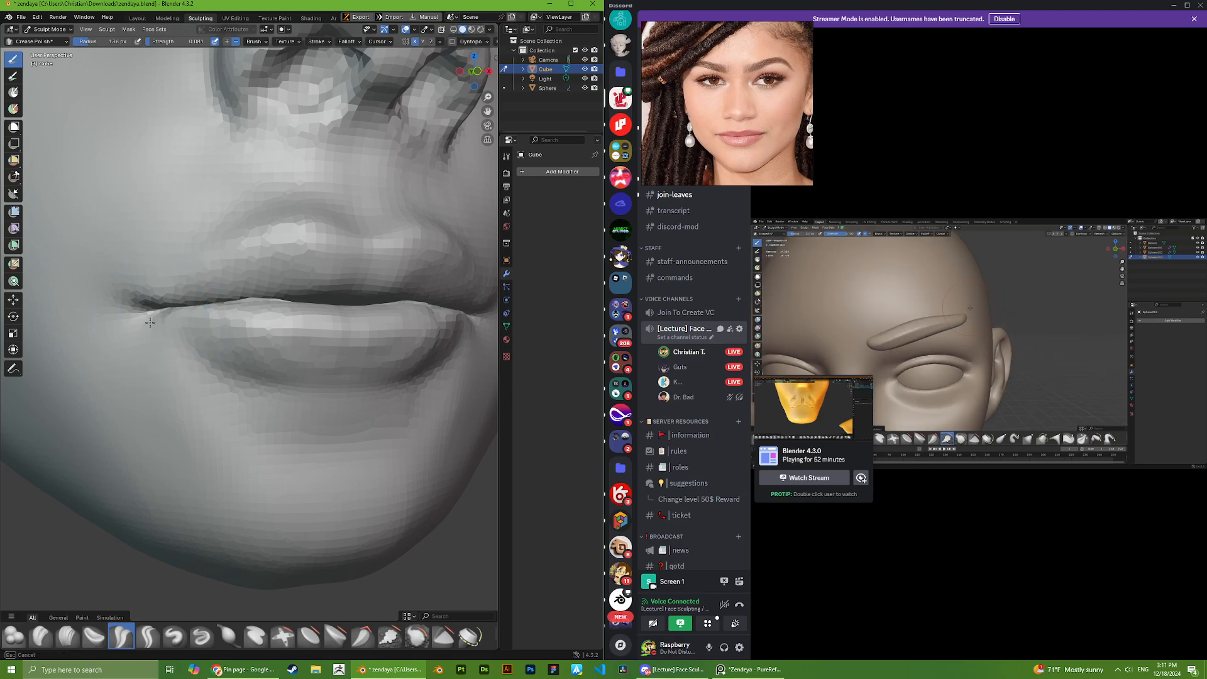
middle_click_drag(264, 361, 247, 360)
left_click_drag(247, 361, 308, 358)
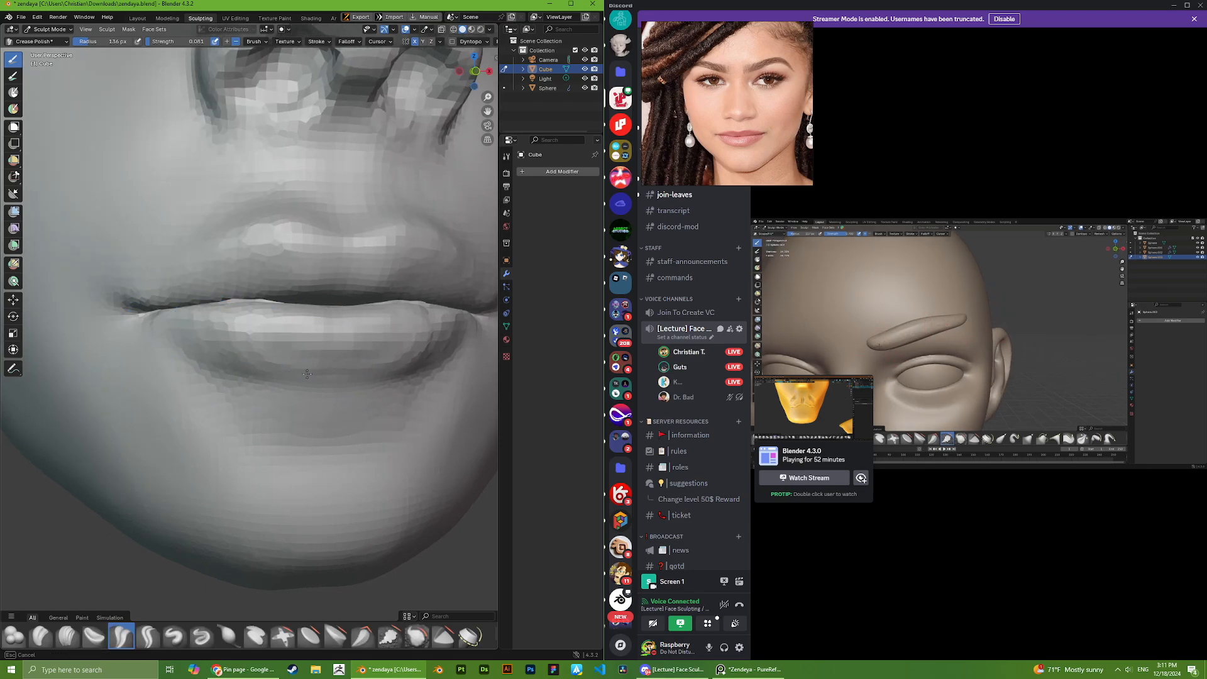
- Set the Crease Polish brush radius to 95 px and check the lower lip's edge in three-quarter view
mouse_move(307, 374)
middle_mouse_down()
mouse_move(258, 374)
mouse_move(307, 378)
mouse_move(317, 399)
mouse_move(309, 387)
middle_mouse_up()
right_click(309, 387)
left_click_drag(251, 387, 246, 387)
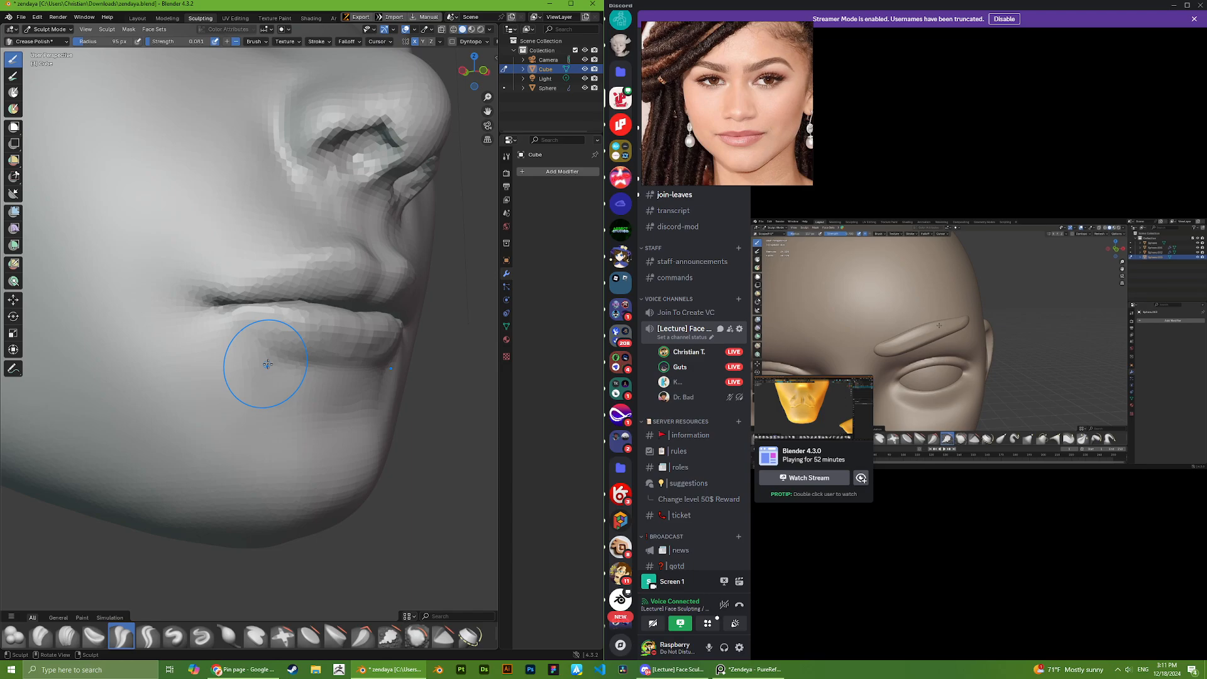
scroll(299, 377, "down", 2)
mouse_move(335, 374)
middle_mouse_down()
mouse_move(299, 377)
mouse_move(283, 402)
middle_mouse_up()
- Switch to the Grab brush, set its radius to 120 px and line up the chin and lower lip in side profile
key("g")
right_click(265, 442)
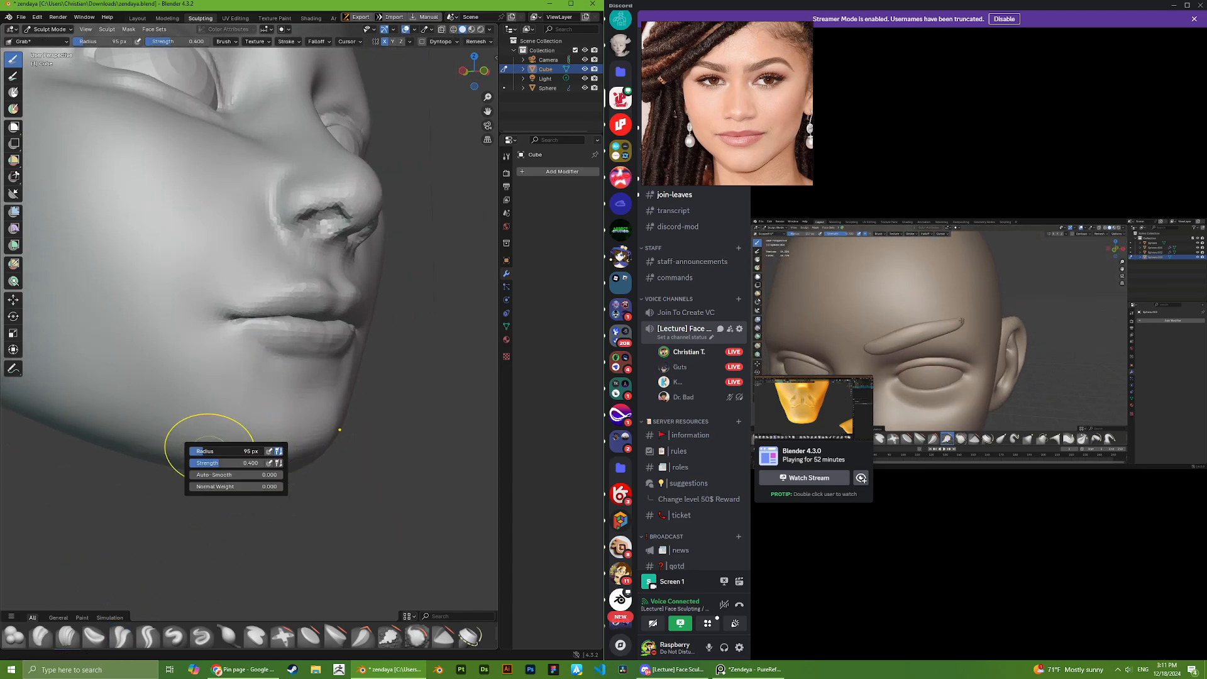
left_click_drag(213, 451, 221, 451)
middle_click_drag(352, 420, 378, 428)
middle_click_drag(310, 411, 343, 418)
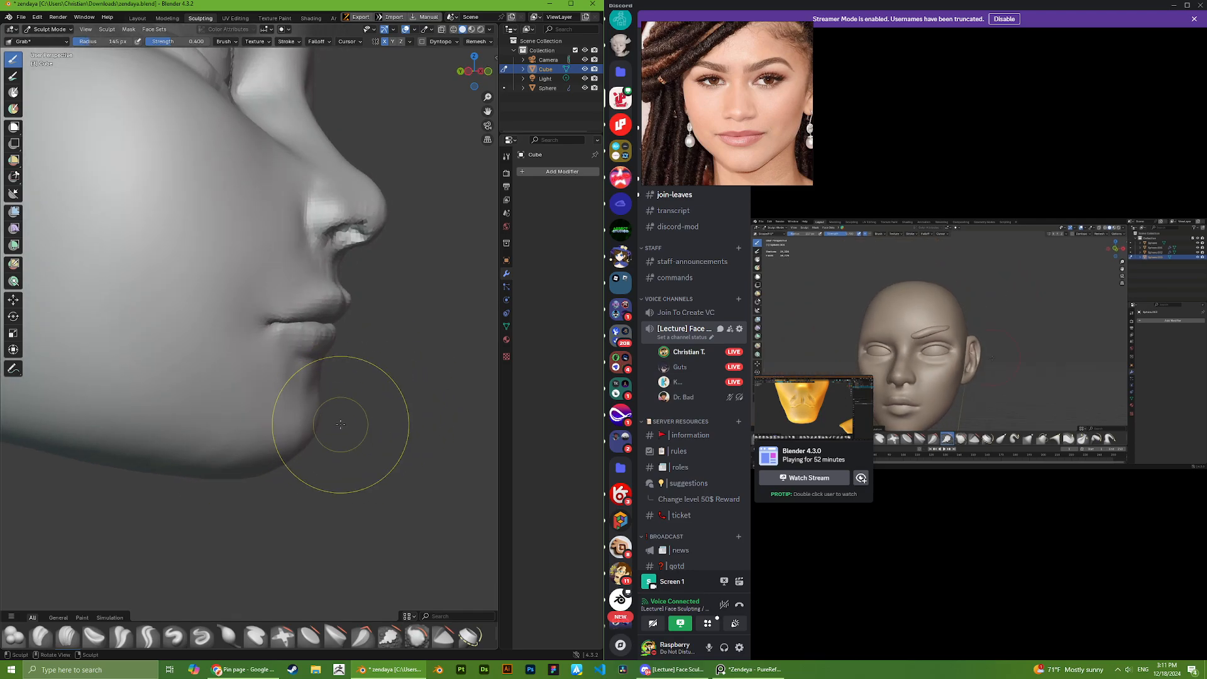
right_click(289, 424)
middle_click_drag(347, 353, 308, 399)
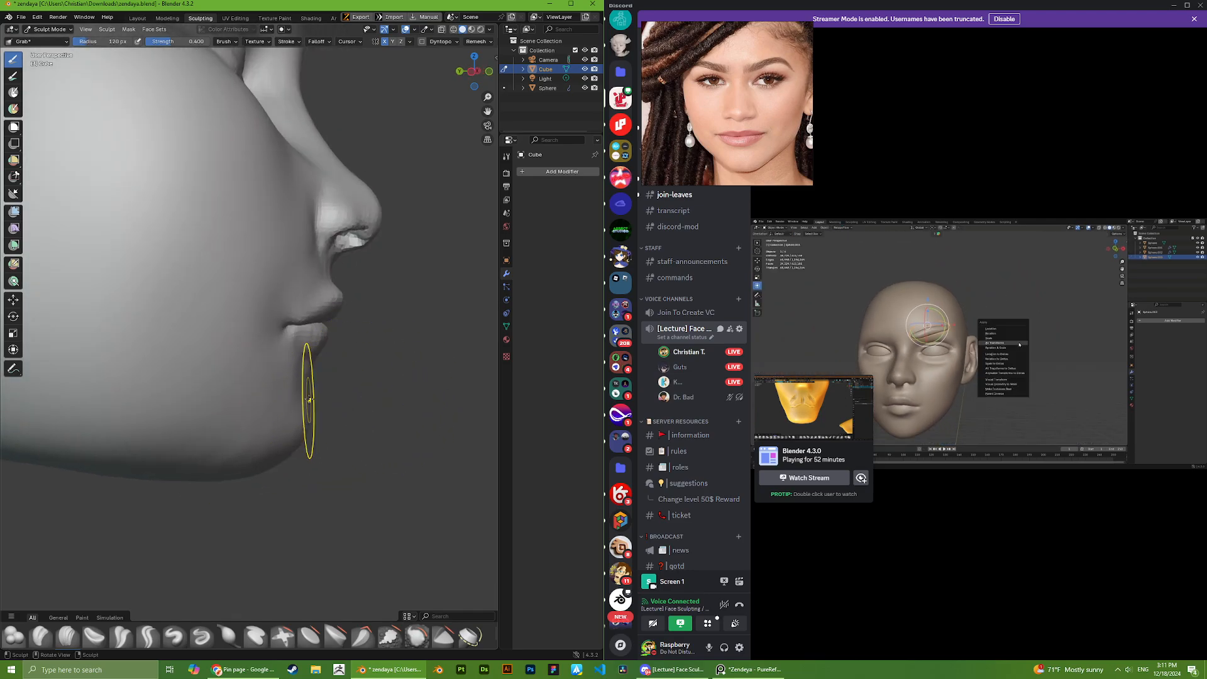
- Compare the lower face's profile with the references and bring up the black-and-white three-quarter portrait photo
scroll(345, 377, "up", 4)
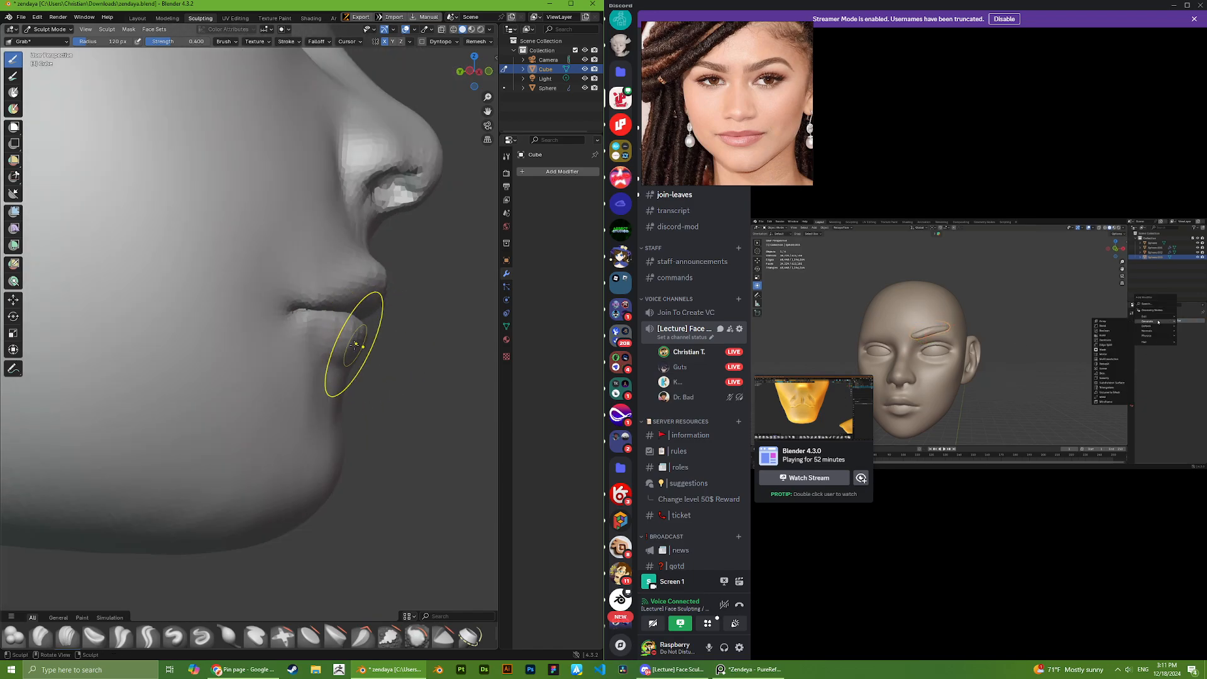
scroll(377, 336, "down", 4)
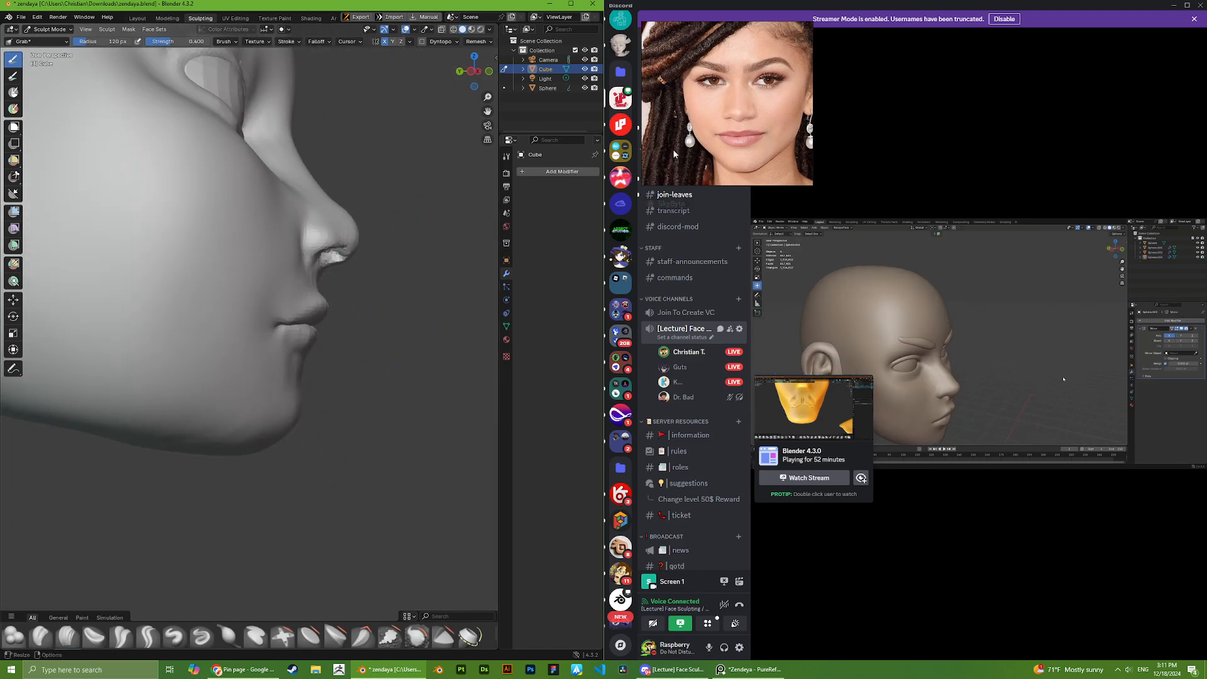
scroll(708, 137, "down", 5)
scroll(778, 85, "up", 8)
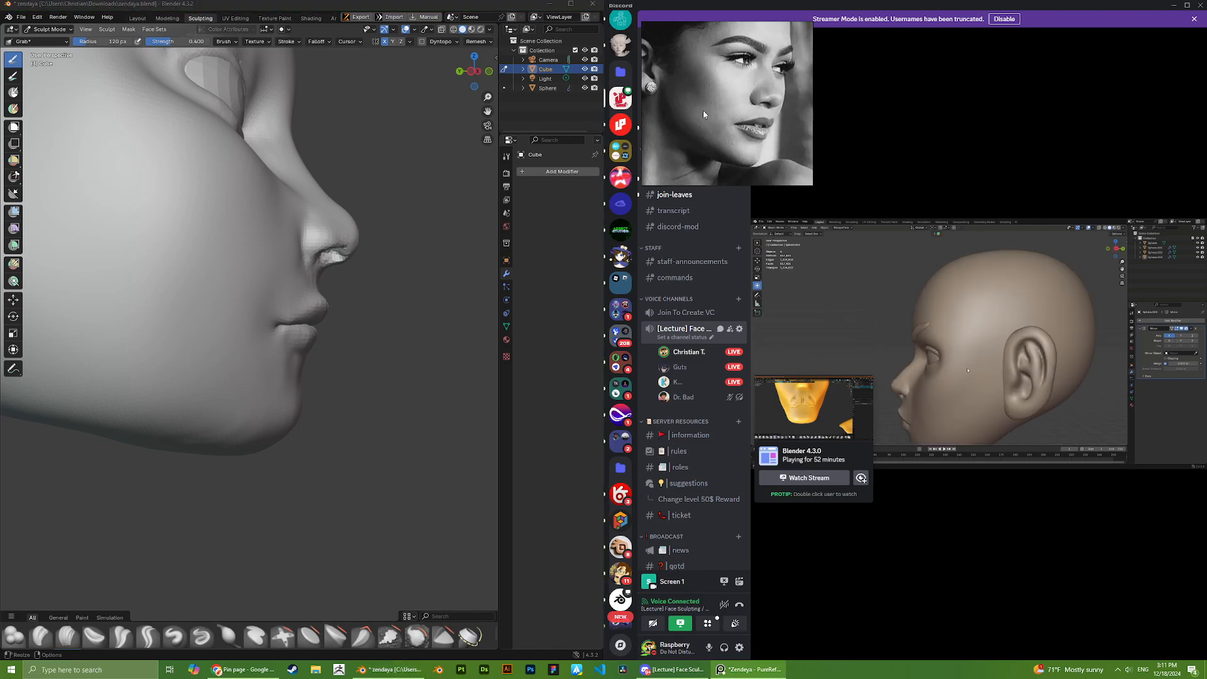
middle_click_drag(333, 319, 213, 536)
scroll(327, 336, "up", 2)
scroll(321, 343, "up", 2)
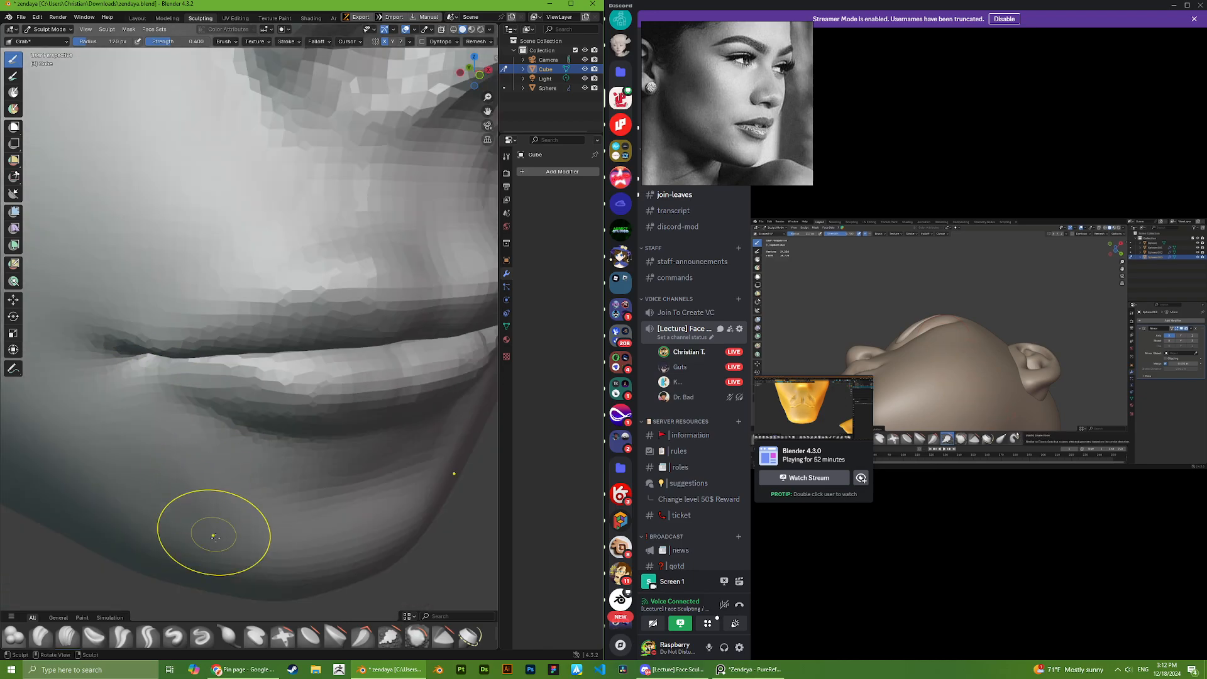
- Add fullness to the lower lip with Inflate/Deflate brush strokes across its surface
left_click(224, 633)
scroll(163, 405, "up", 2)
middle_click_drag(179, 409, 144, 374)
scroll(283, 318, "down", 6)
scroll(271, 321, "up", 4)
mouse_move(233, 333)
middle_mouse_down()
mouse_move(228, 324)
mouse_move(305, 353)
mouse_move(302, 330)
mouse_move(220, 321)
middle_mouse_up()
scroll(291, 350, "down", 2)
scroll(314, 308, "up", 3)
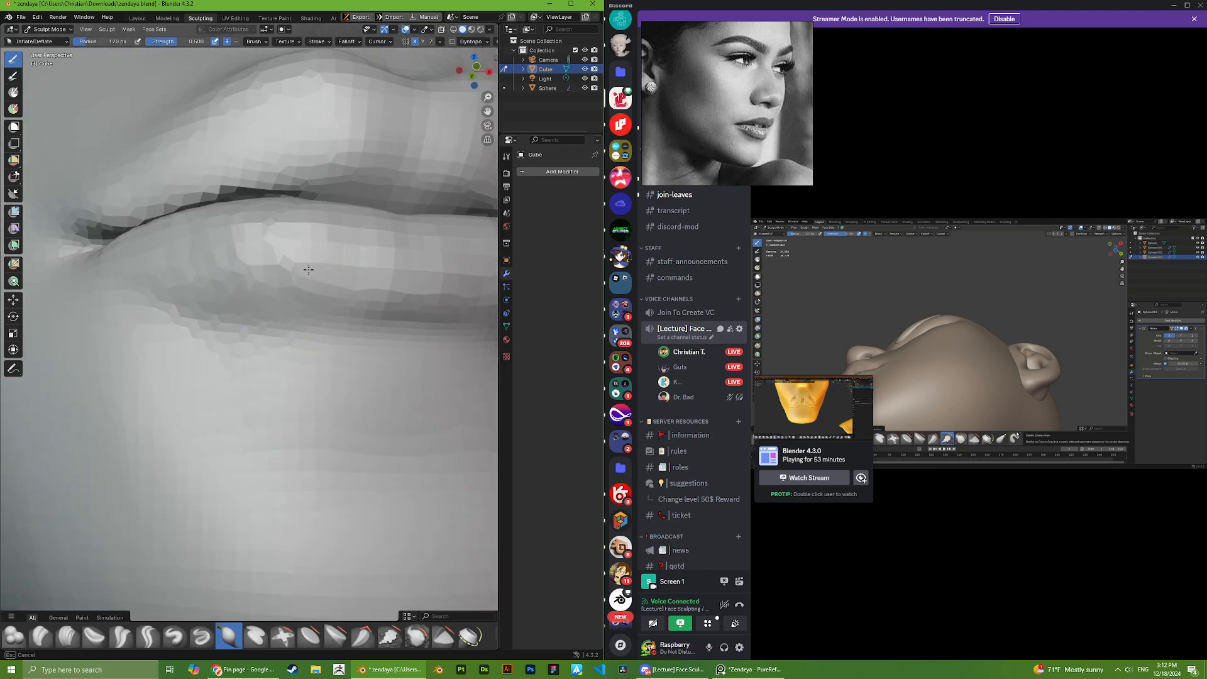
scroll(302, 271, "down", 2)
mouse_move(303, 271)
middle_mouse_down()
mouse_move(370, 374)
mouse_move(340, 368)
middle_mouse_up()
scroll(360, 378, "up", 5)
scroll(339, 358, "down", 3)
left_click_drag(378, 348, 295, 352)
middle_click_drag(289, 340, 276, 308)
left_click_drag(274, 291, 224, 303)
- Examine the lips and jaw from front, side and three-quarter views, with the Grab brush active
scroll(217, 349, "down", 10)
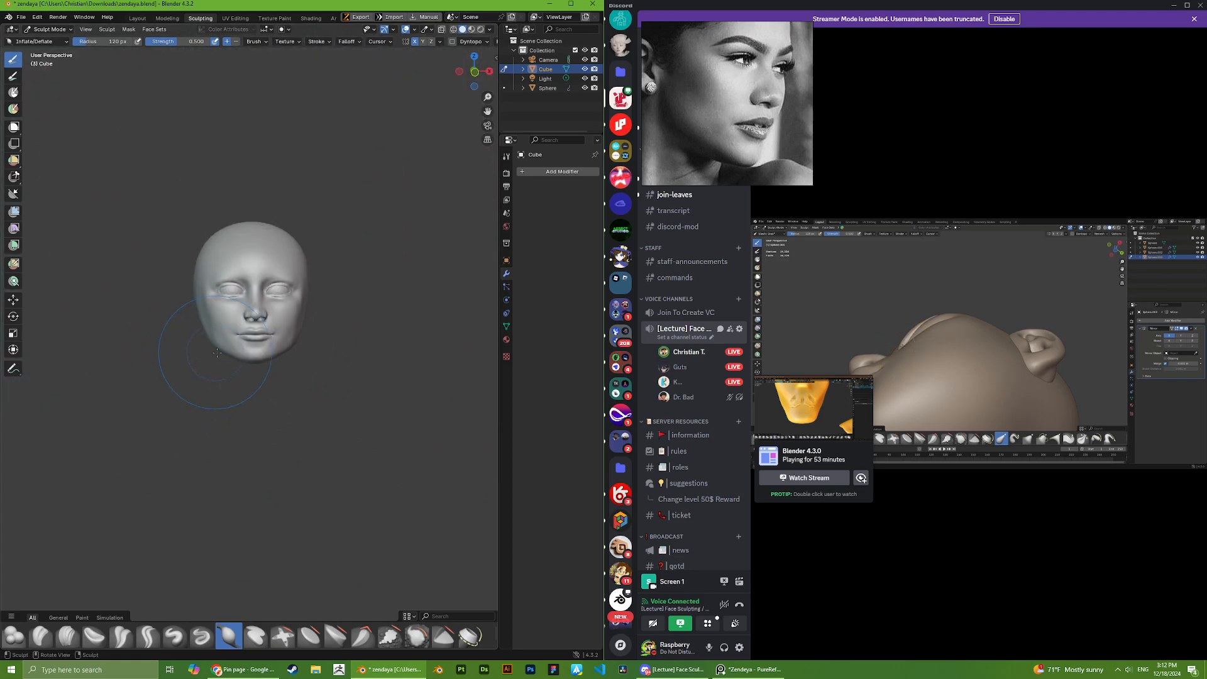
middle_click_drag(295, 381, 271, 376)
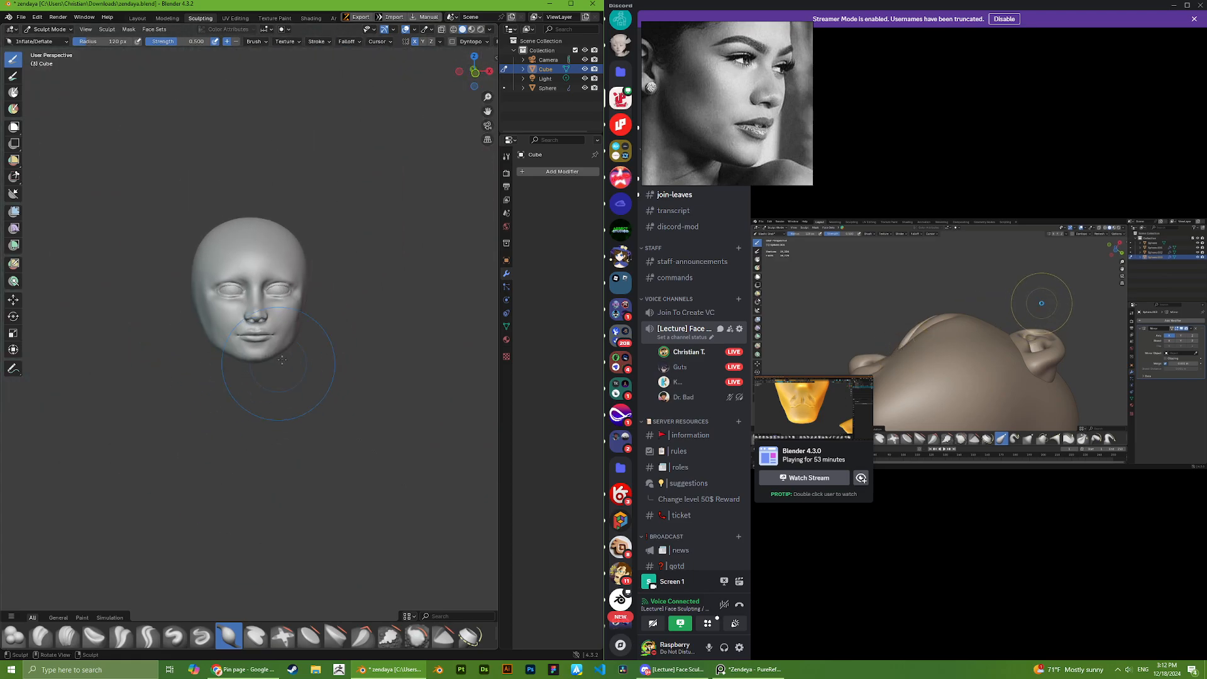
scroll(281, 360, "up", 7)
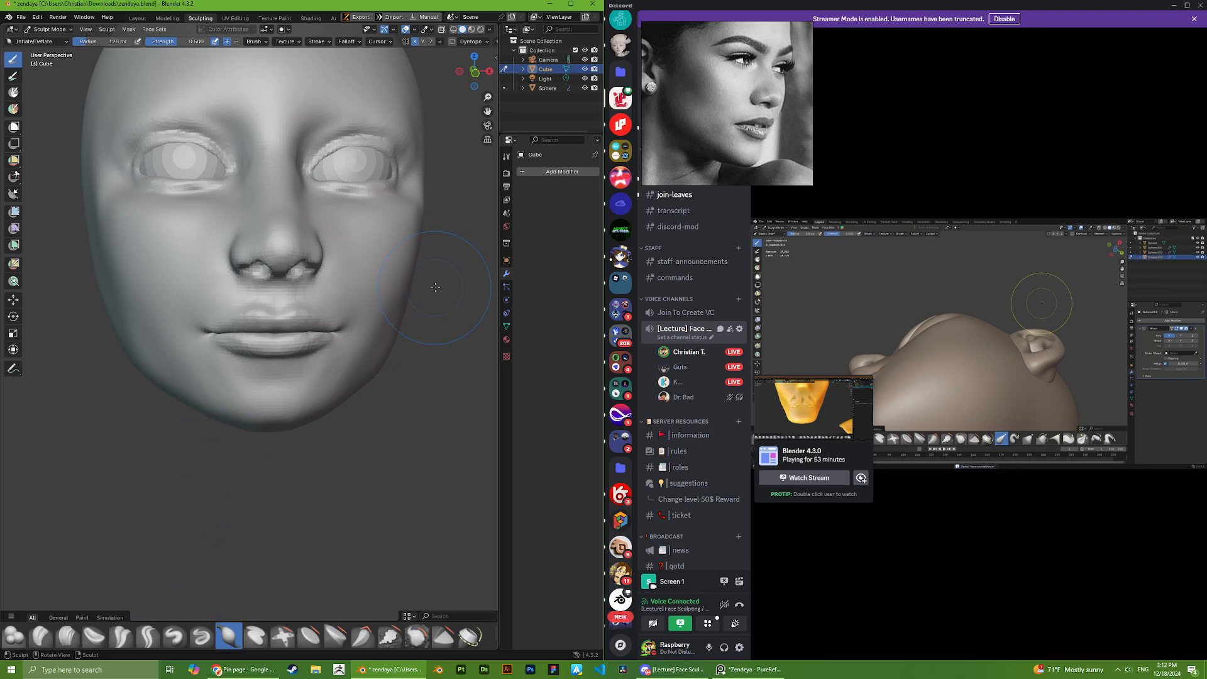
scroll(283, 414, "up", 2)
key("g")
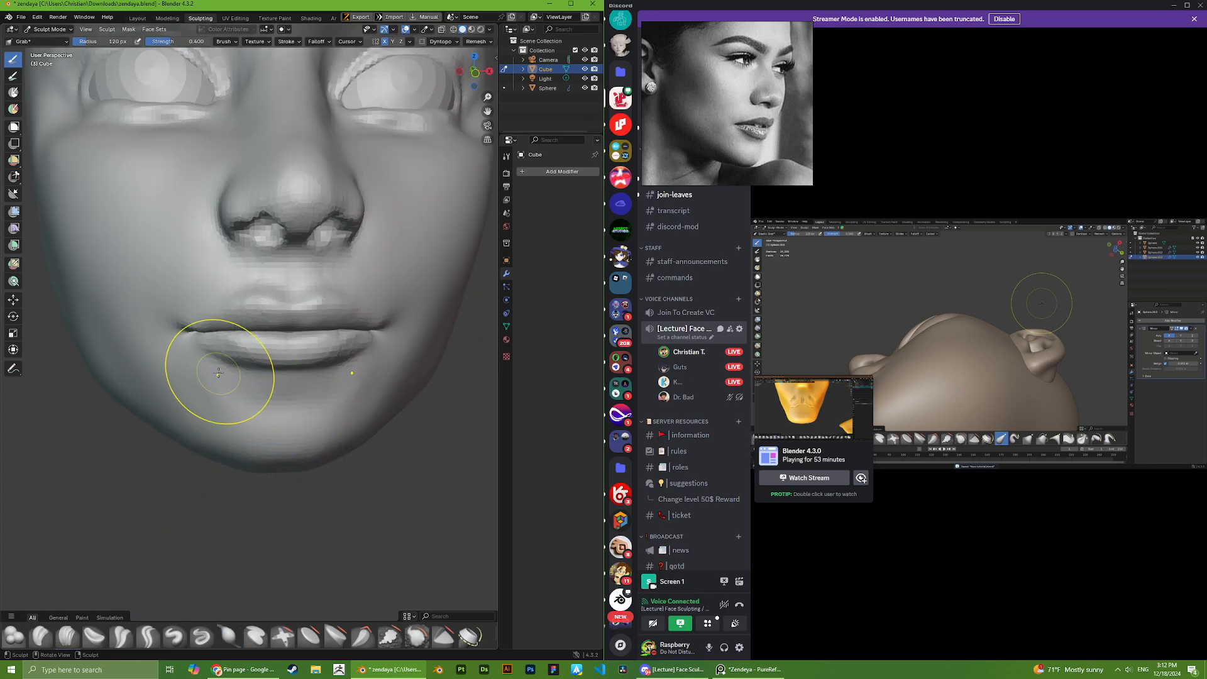
scroll(201, 380, "up", 2)
middle_click_drag(173, 363, 256, 371)
scroll(199, 225, "down", 4)
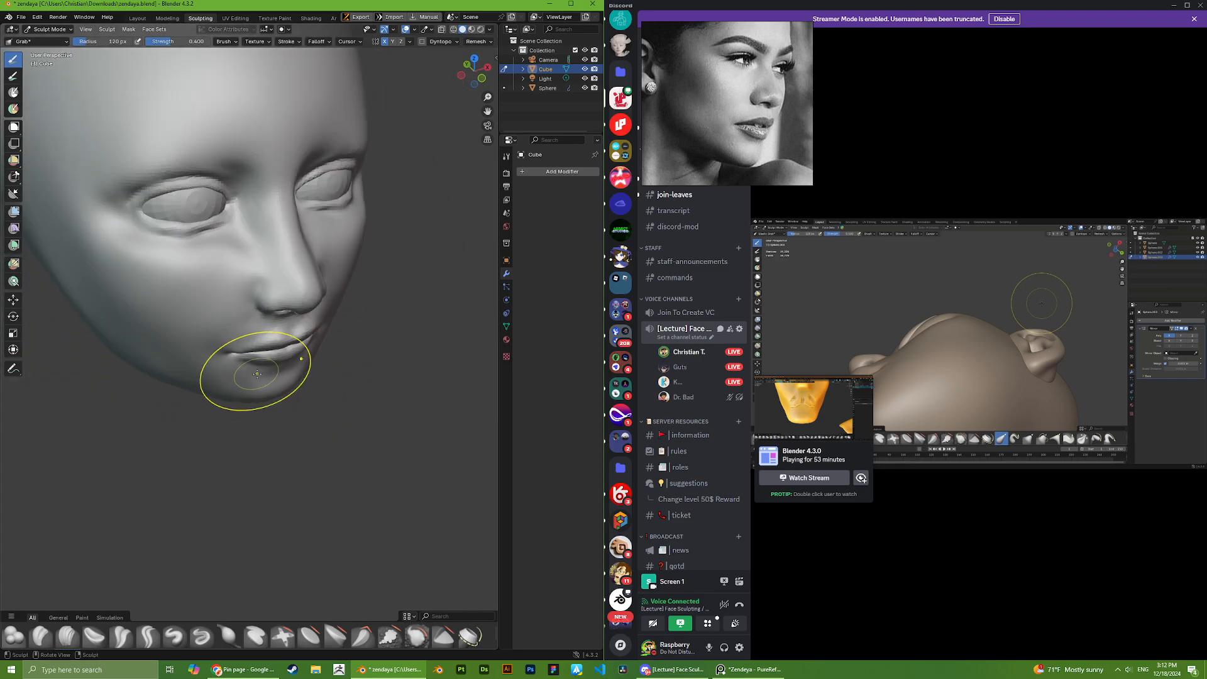
scroll(270, 366, "up", 4)
scroll(269, 371, "down", 6)
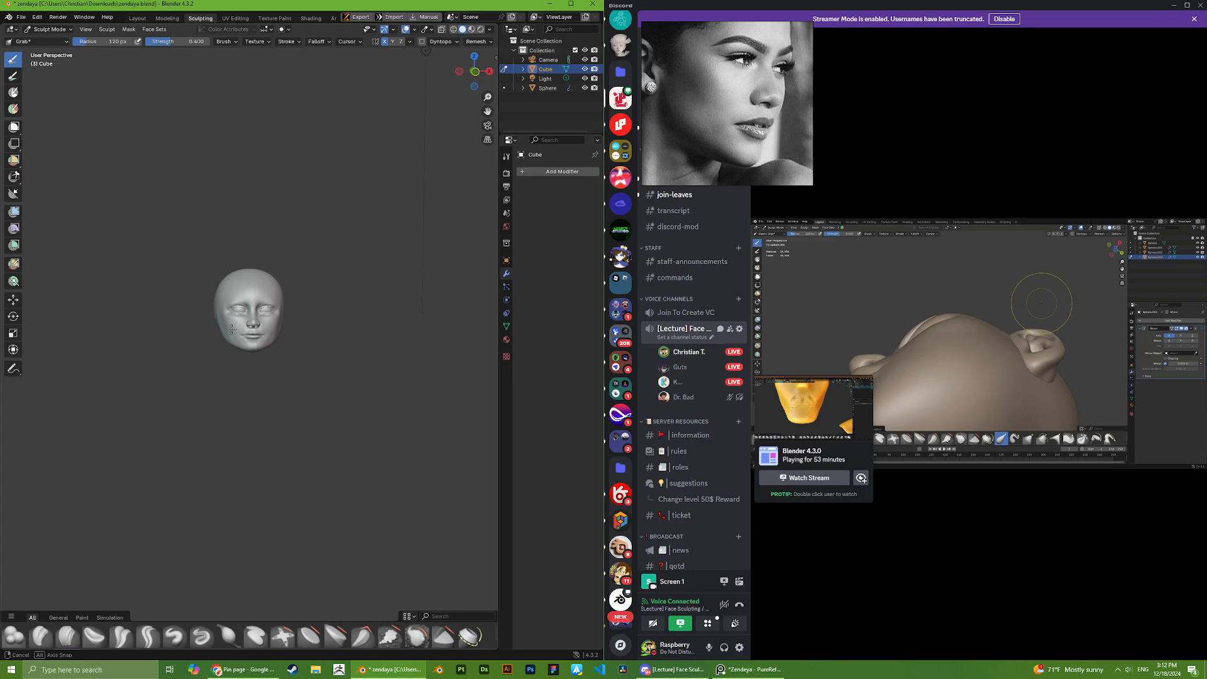
scroll(221, 323, "up", 8)
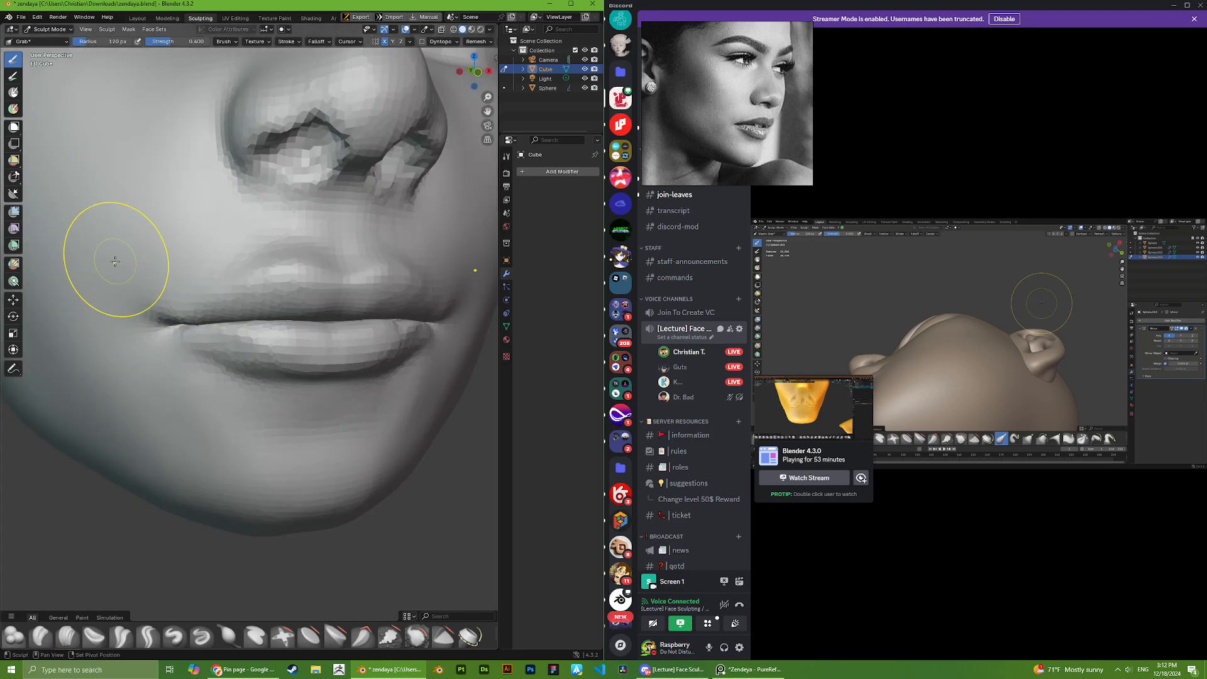
scroll(115, 261, "down", 8)
middle_click_drag(176, 308, 183, 316)
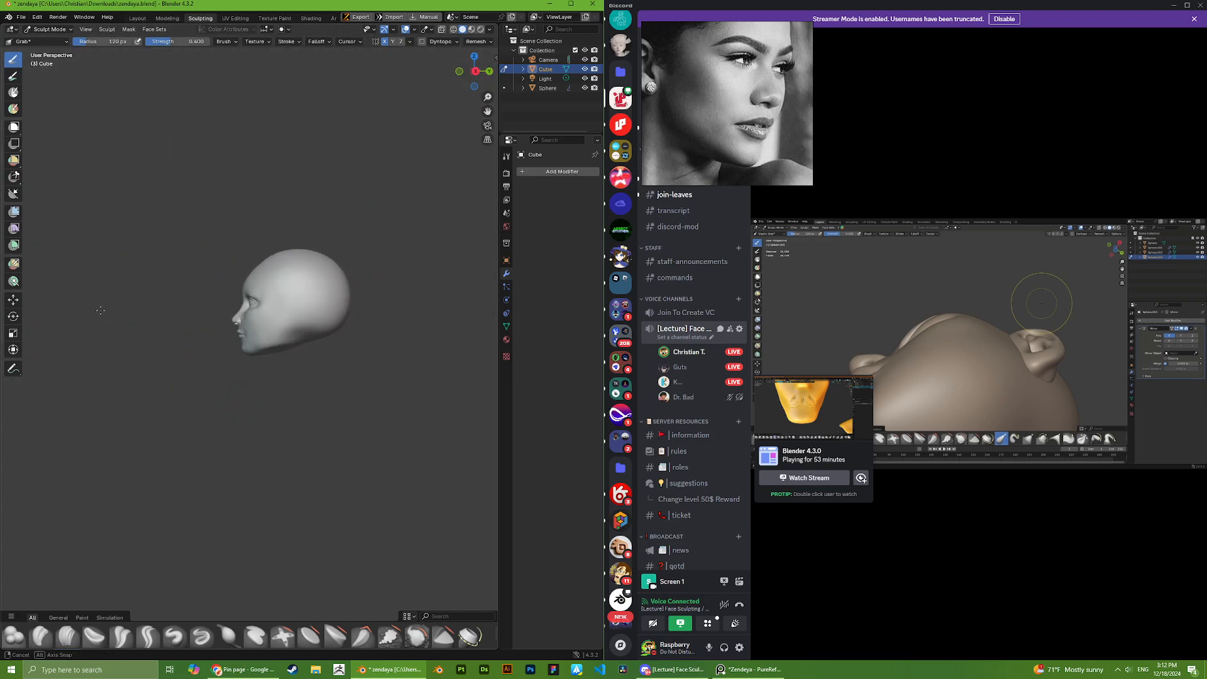
middle_click_drag(100, 310, 188, 318)
scroll(188, 318, "up", 12)
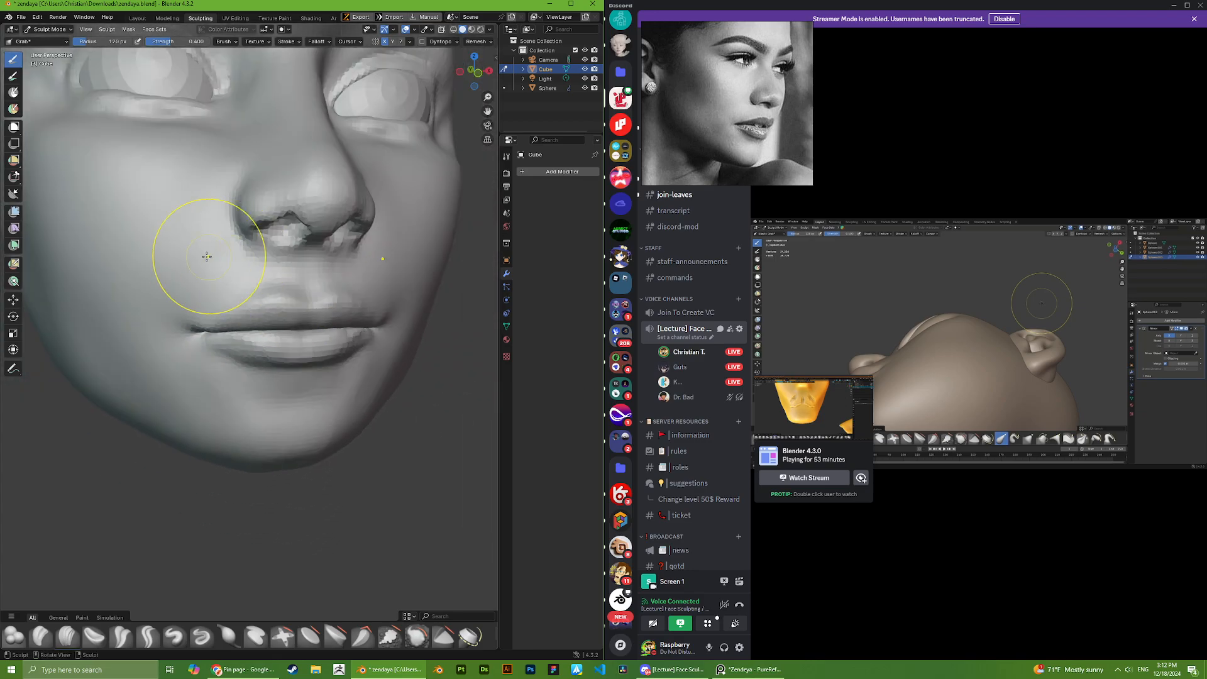
scroll(245, 274, "down", 10)
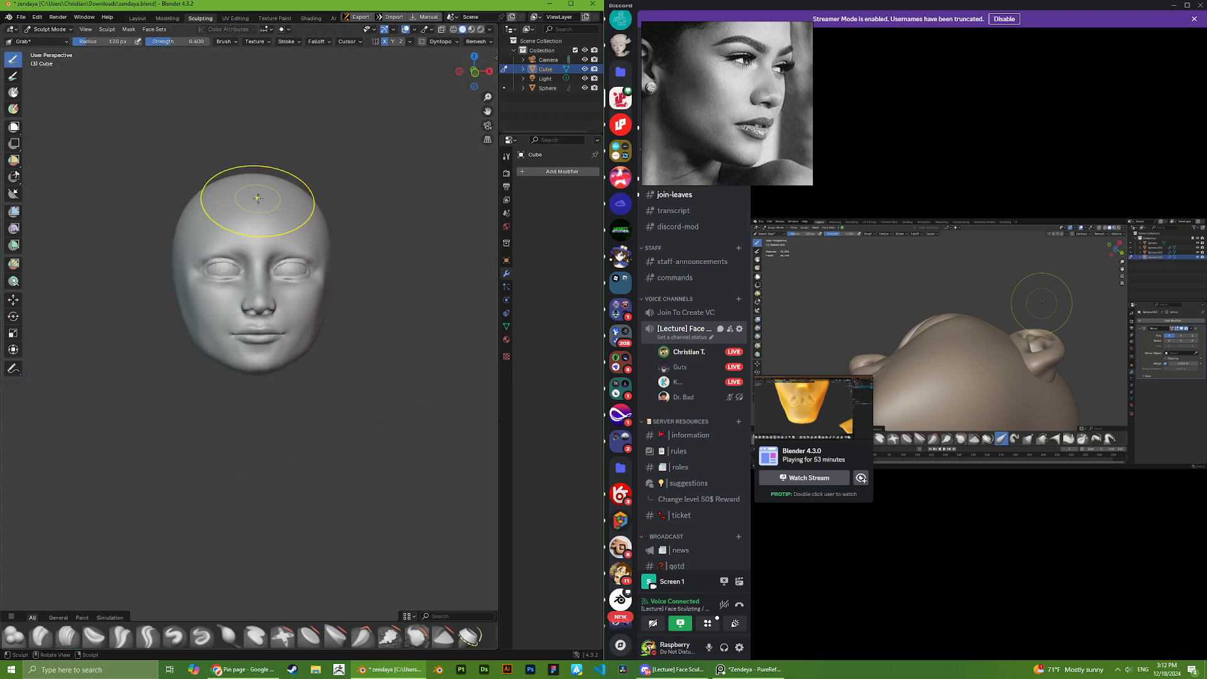
scroll(260, 257, "up", 10)
middle_click_drag(247, 234, 276, 251)
middle_click_drag(148, 246, 146, 234)
scroll(148, 235, "down", 6)
scroll(239, 302, "up", 7)
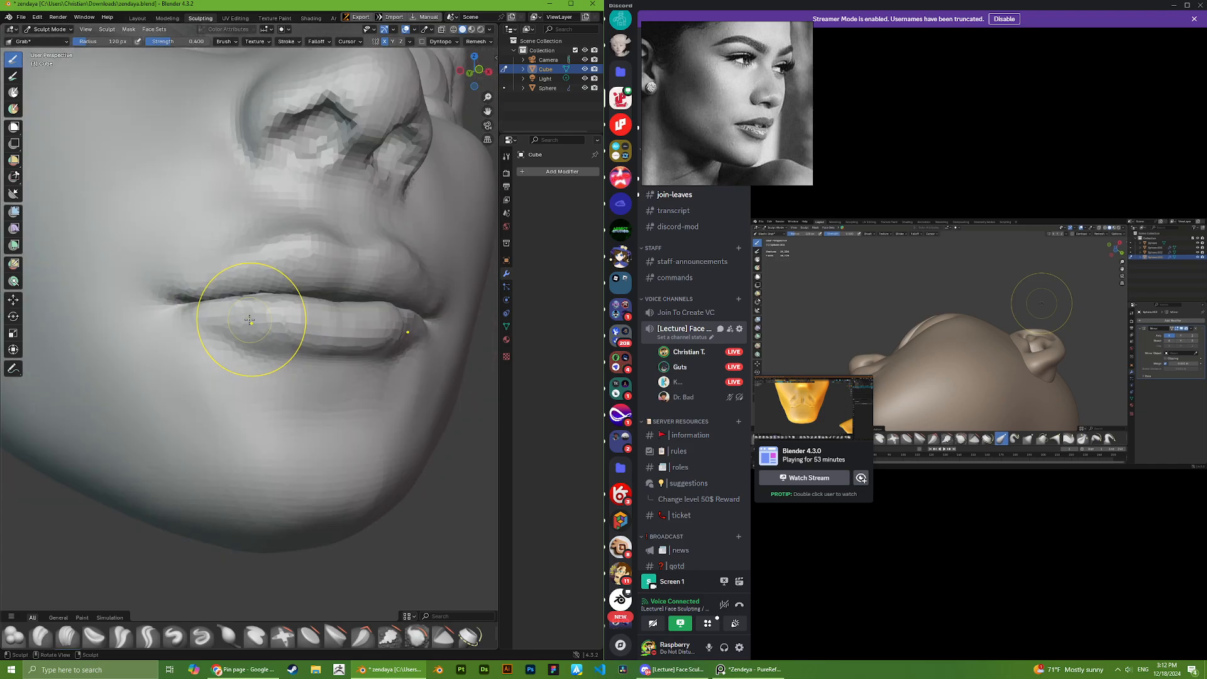
- Adjust the contour below the outer part of the lower lip with short Grab brush strokes
middle_click_drag(169, 363, 155, 361)
scroll(157, 358, "up", 3)
left_click_drag(161, 356, 159, 340)
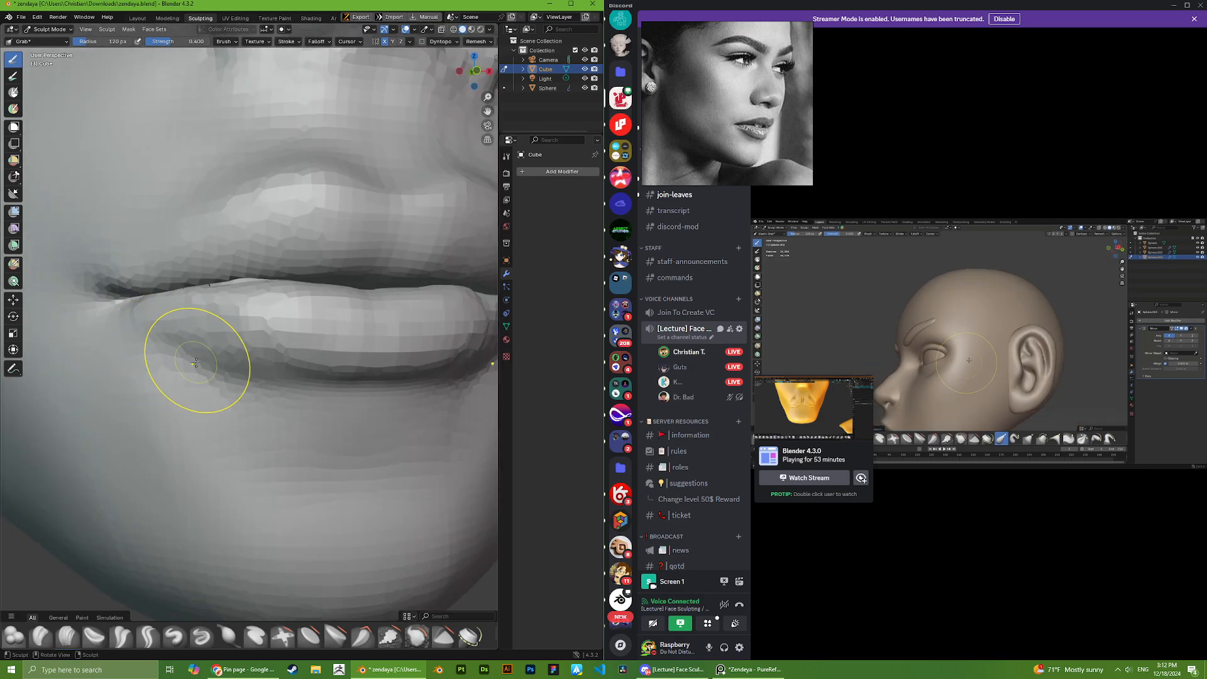
left_click_drag(216, 374, 226, 371)
- Reshape the front of the chin below the lower lip with the Grab brush in side view
middle_click_drag(146, 324, 251, 327)
scroll(253, 352, "down", 5)
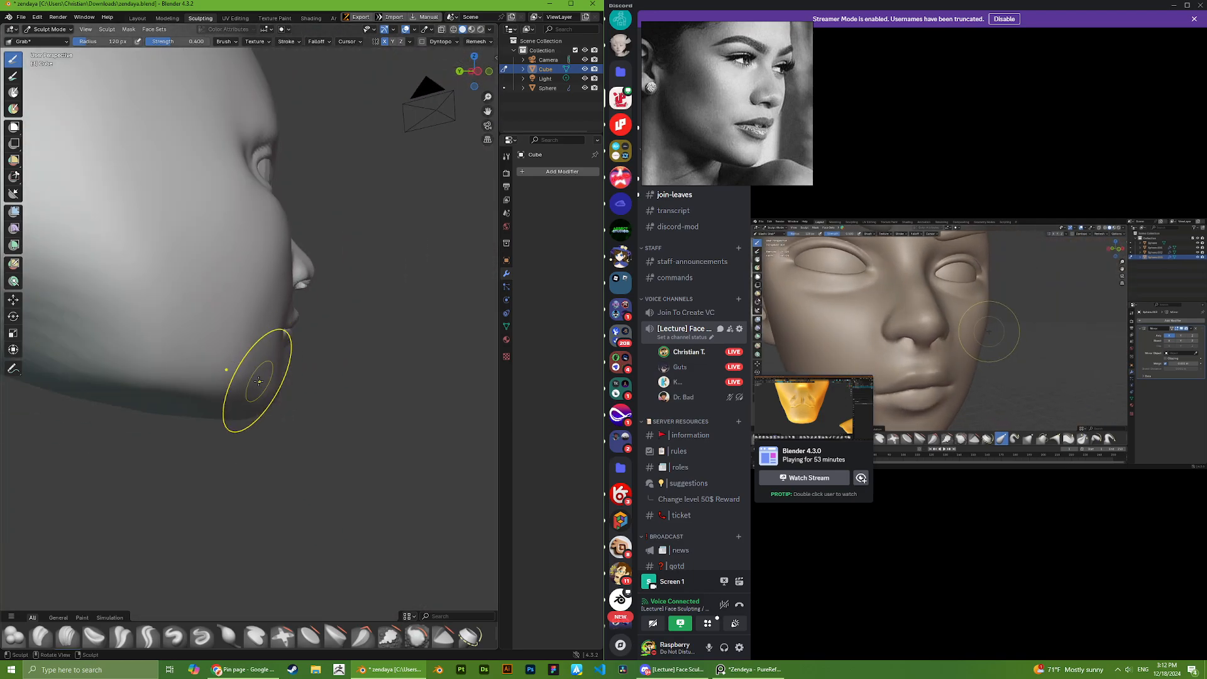
middle_click_drag(256, 380, 238, 383)
scroll(295, 394, "up", 3)
left_click_drag(304, 401, 298, 413)
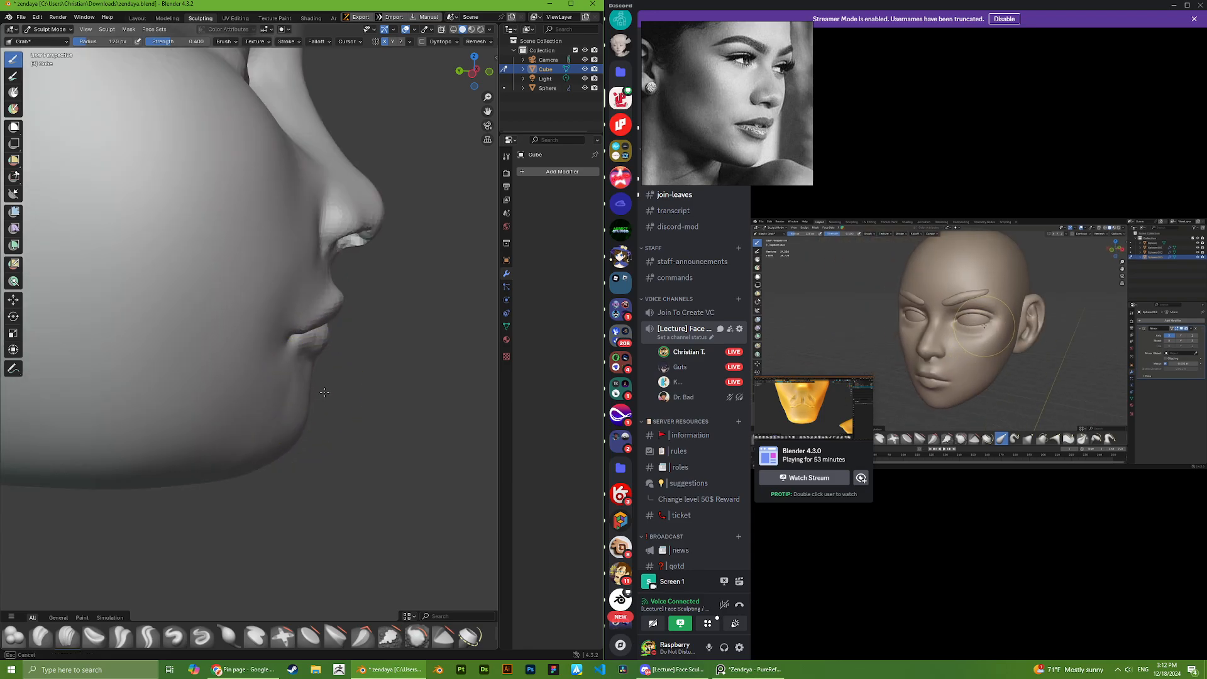
- Build up the chin and its lower edge with the Inflate/Deflate brush, checking the shape from several angles
middle_click_drag(304, 413, 256, 418)
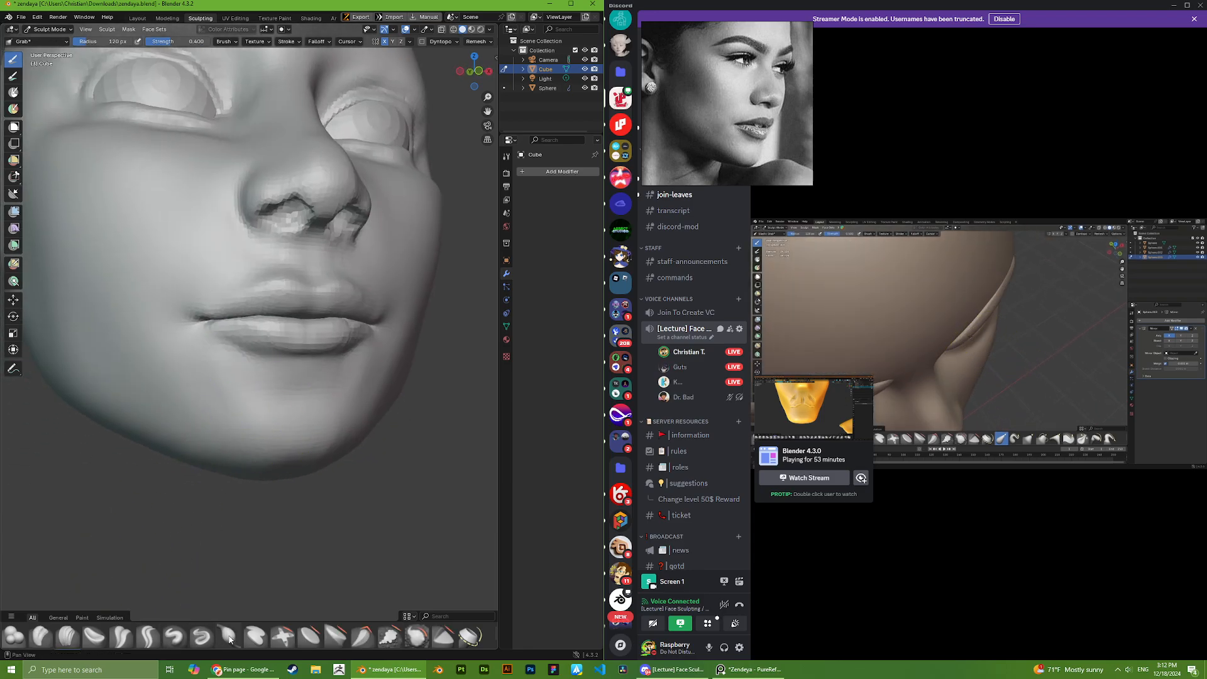
left_click(228, 636)
mouse_move(243, 423)
middle_mouse_down()
mouse_move(315, 426)
mouse_move(250, 409)
mouse_move(244, 393)
middle_mouse_up()
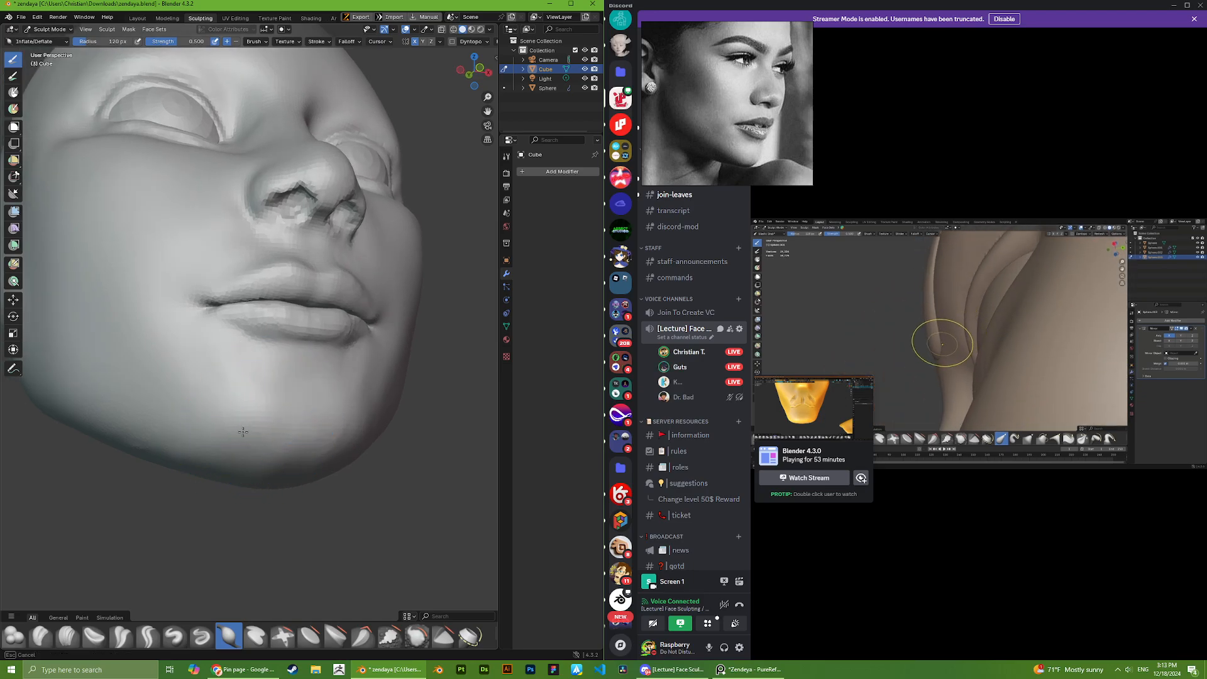
mouse_move(243, 432)
middle_mouse_down("ctrl")
mouse_move(323, 490)
mouse_move(168, 480)
mouse_move(292, 462)
middle_mouse_up("ctrl")
middle_click_drag(292, 462, 299, 432, "ctrl")
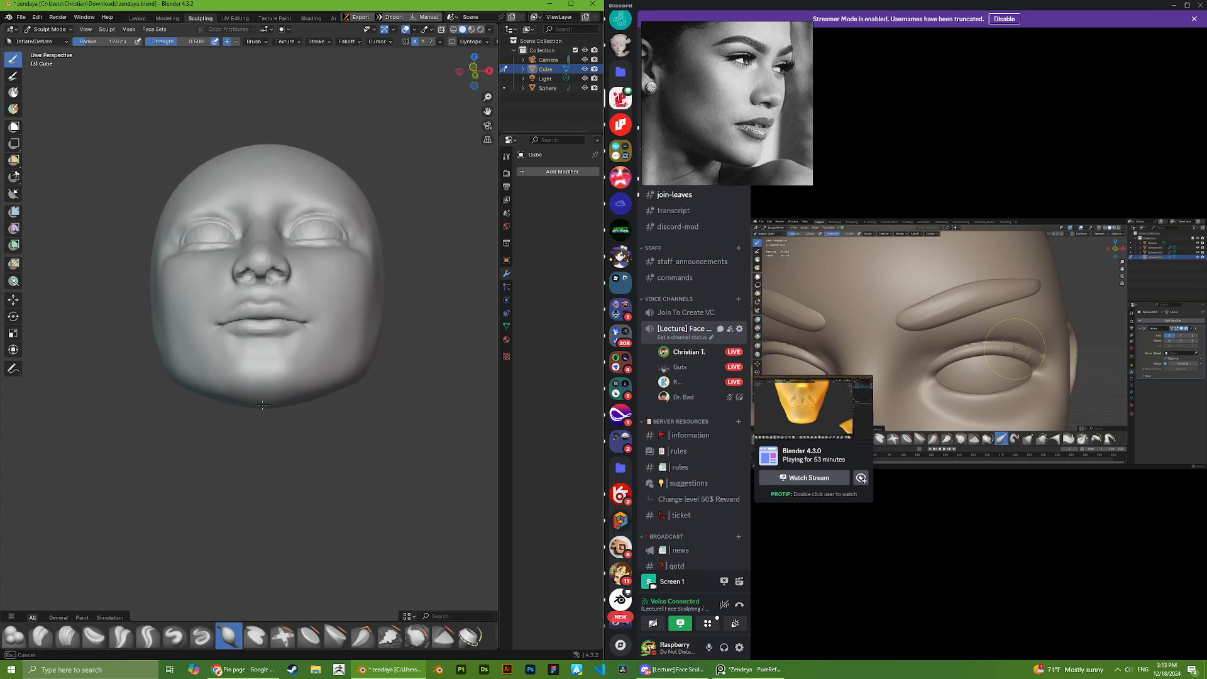
left_click_drag(262, 405, 264, 406)
mouse_move(264, 406)
middle_mouse_down()
mouse_move(310, 412)
mouse_move(319, 428)
middle_mouse_up()
mouse_move(319, 427)
middle_mouse_down("ctrl")
mouse_move(312, 410)
mouse_move(251, 415)
middle_mouse_up("ctrl")
mouse_move(264, 436)
middle_mouse_down("ctrl")
mouse_move(278, 419)
mouse_move(276, 385)
middle_mouse_up("ctrl")
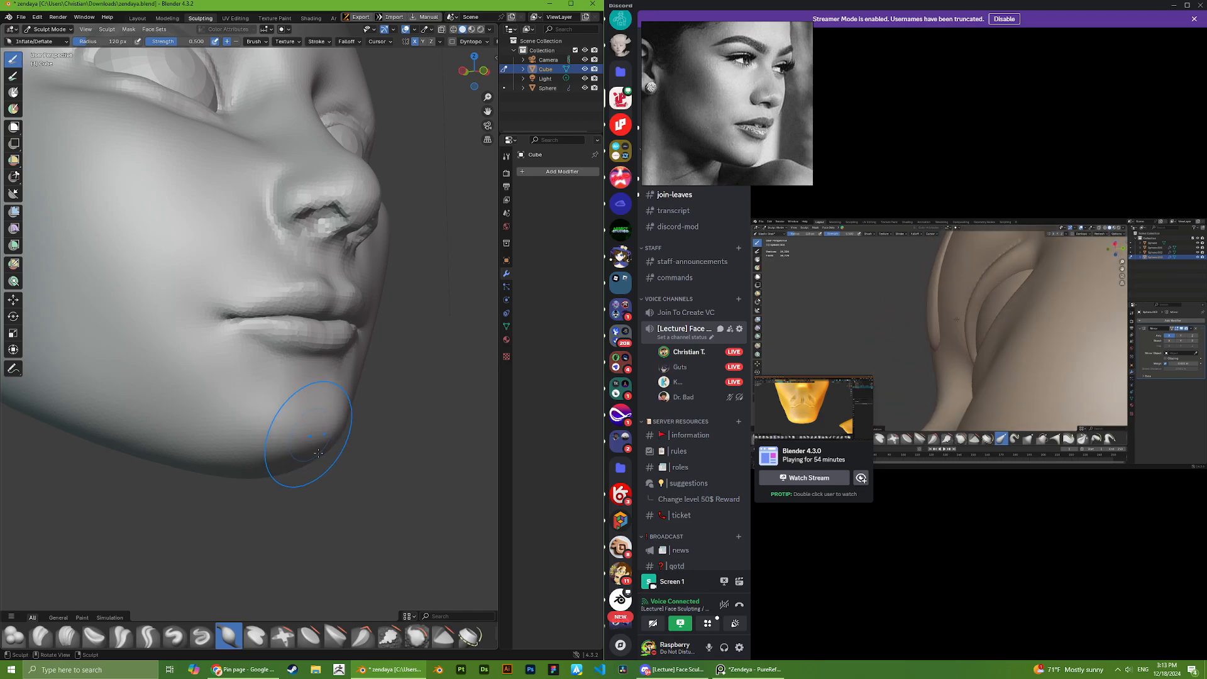
left_click_drag(292, 432, 200, 434)
mouse_move(217, 405)
middle_mouse_down("ctrl")
mouse_move(228, 444)
mouse_move(302, 444)
mouse_move(290, 419)
middle_mouse_up("ctrl")
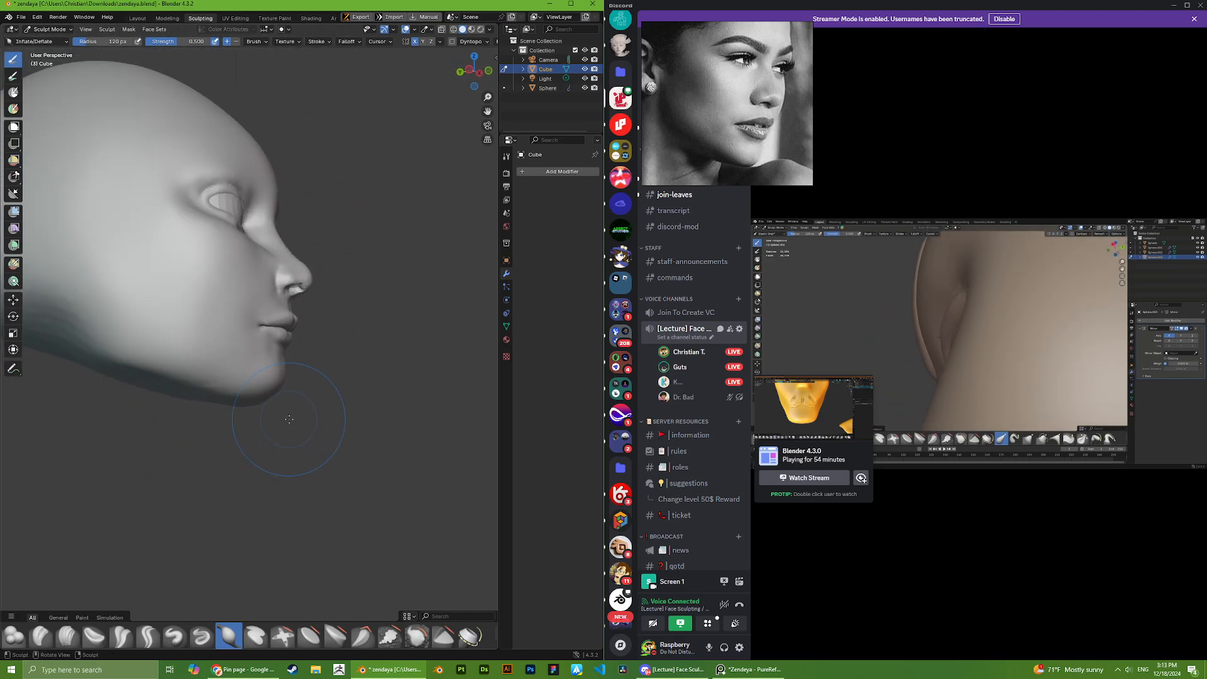
scroll(714, 159, "down", 3)
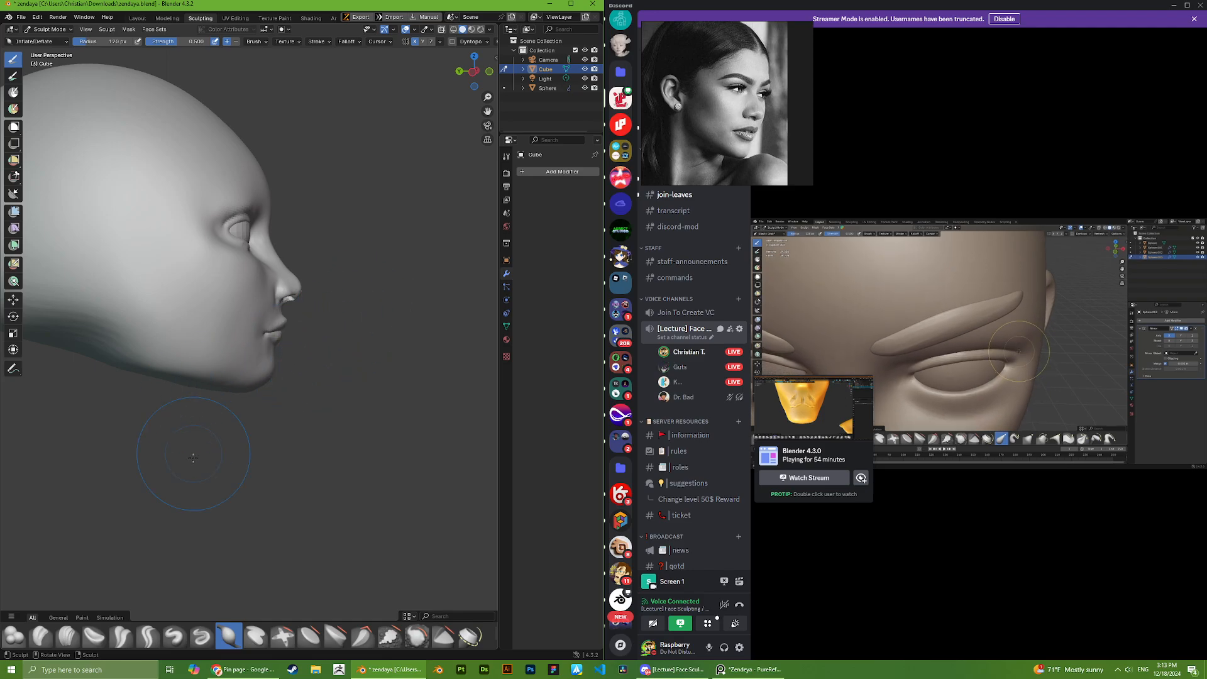
- Switch to the Grab brush and undo the last sculpting change
key("g")
scroll(241, 420, "down", 2)
key("ctrl+z")
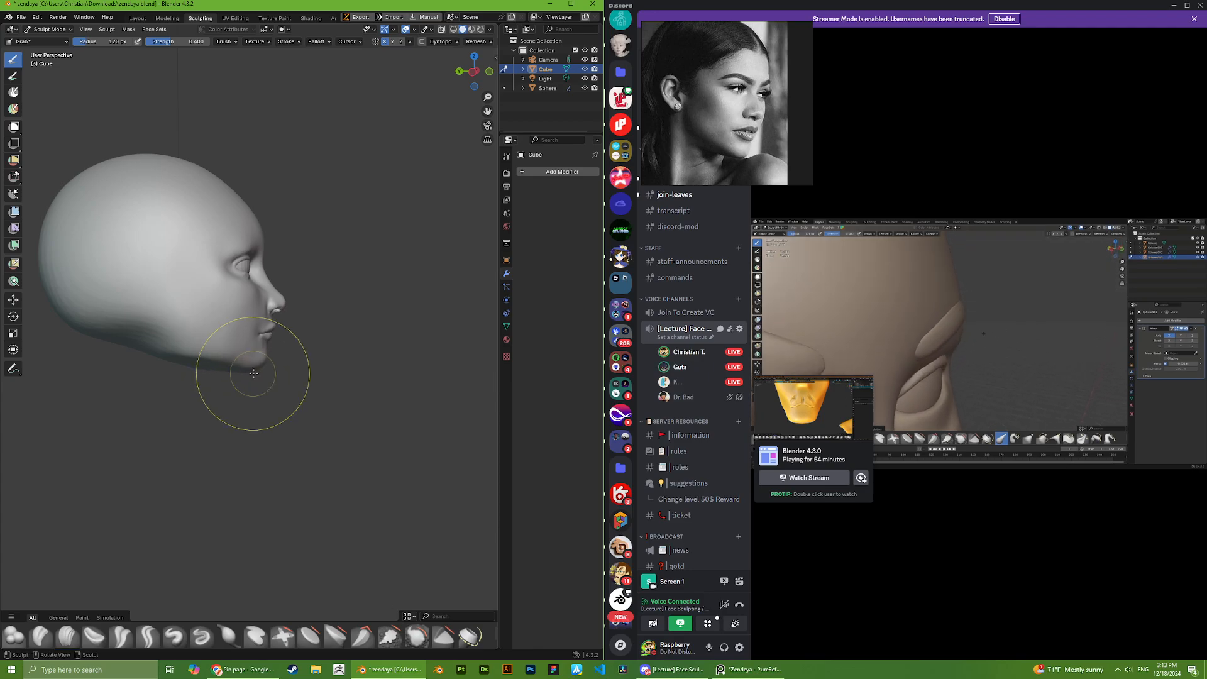
- Examine the chin, lips and jawline from profile, three-quarter and front views against the reference photo
scroll(258, 384, "up", 4)
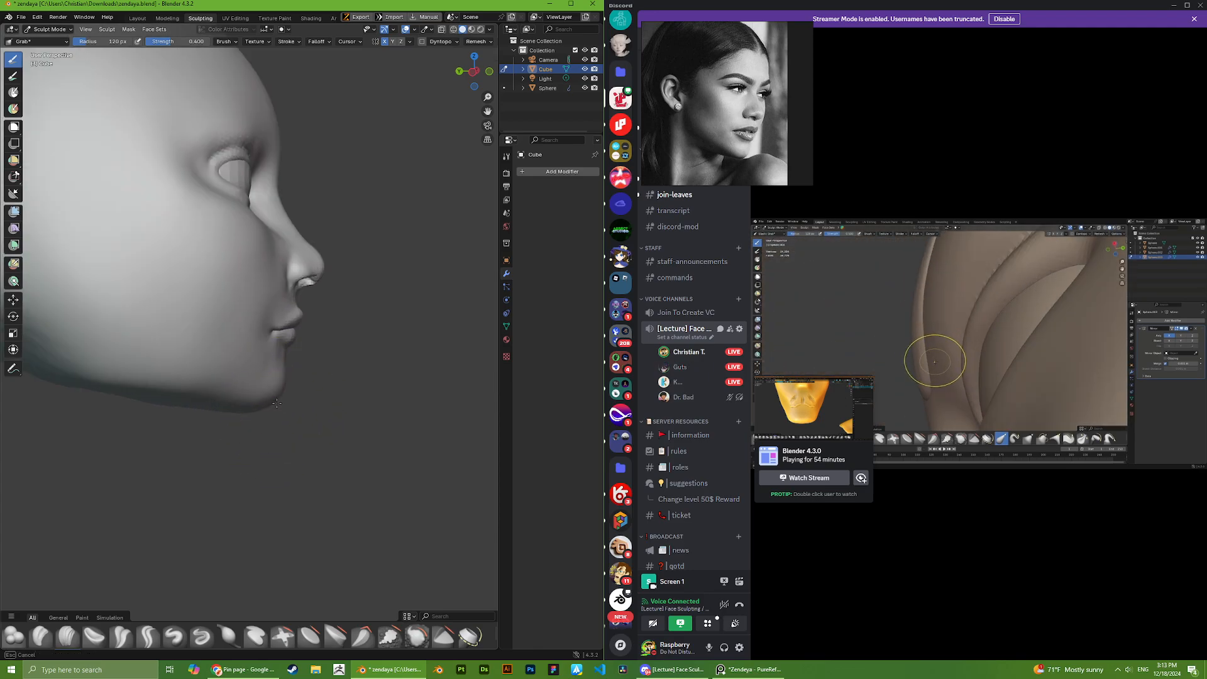
scroll(270, 412, "down", 4)
scroll(269, 405, "up", 5)
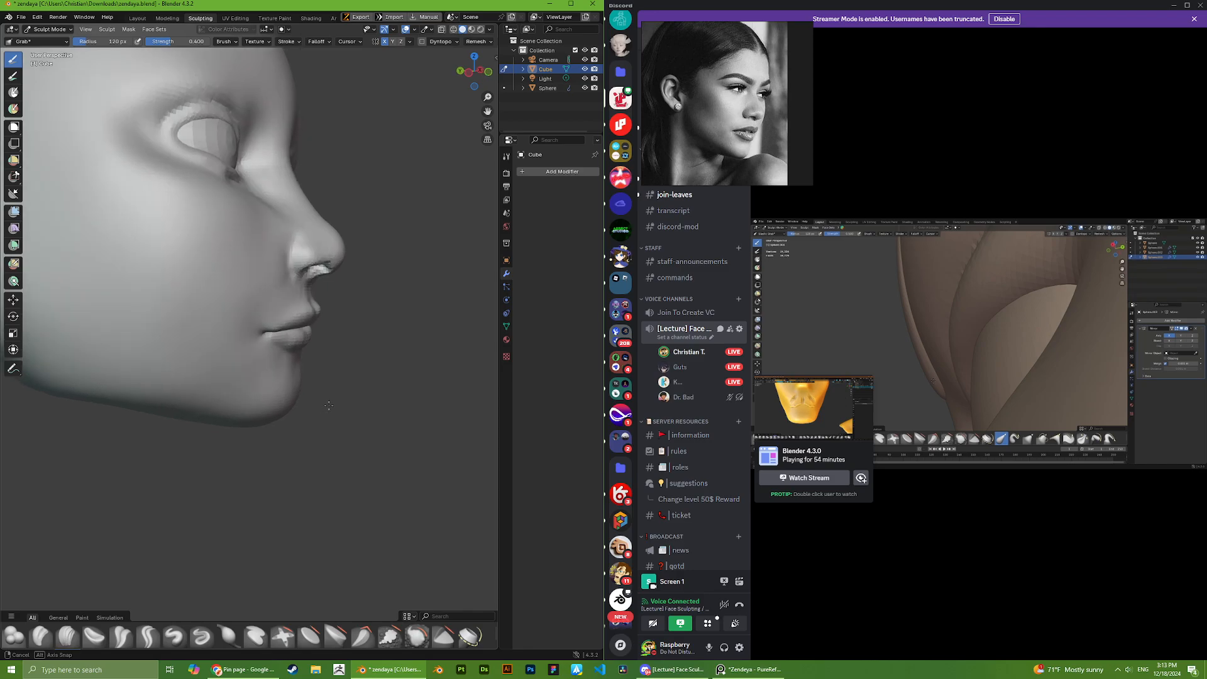
scroll(326, 401, "down", 5)
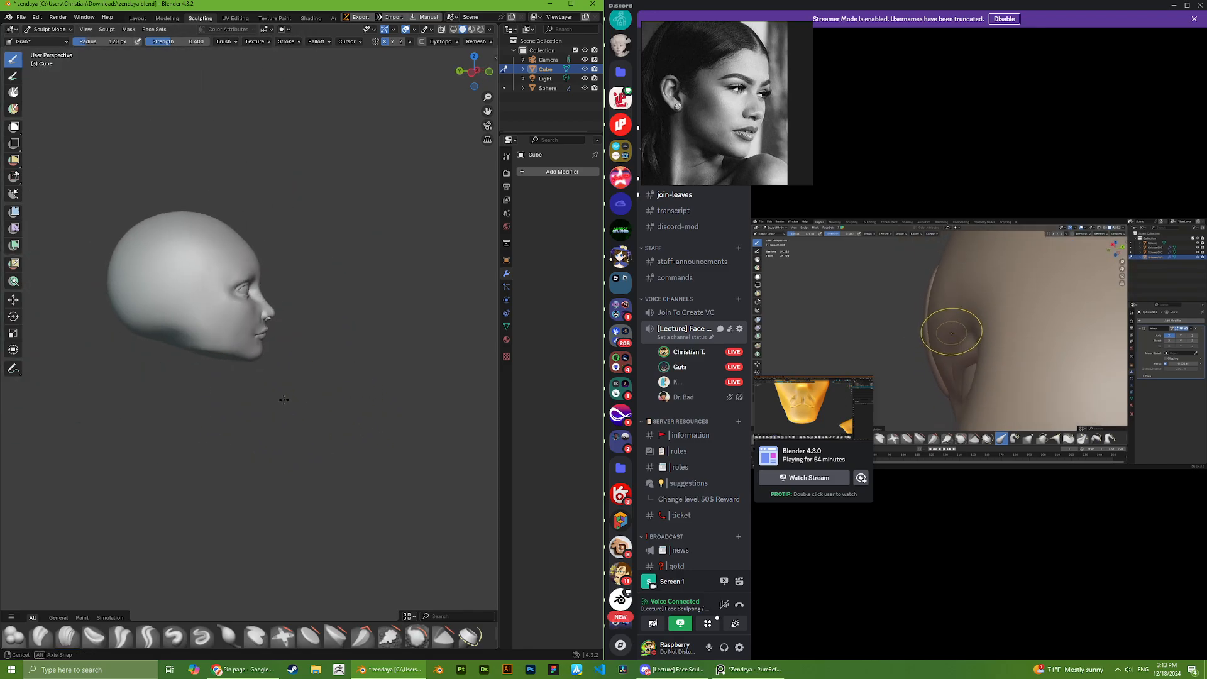
middle_click_drag(318, 417, 283, 343)
scroll(310, 350, "up", 6)
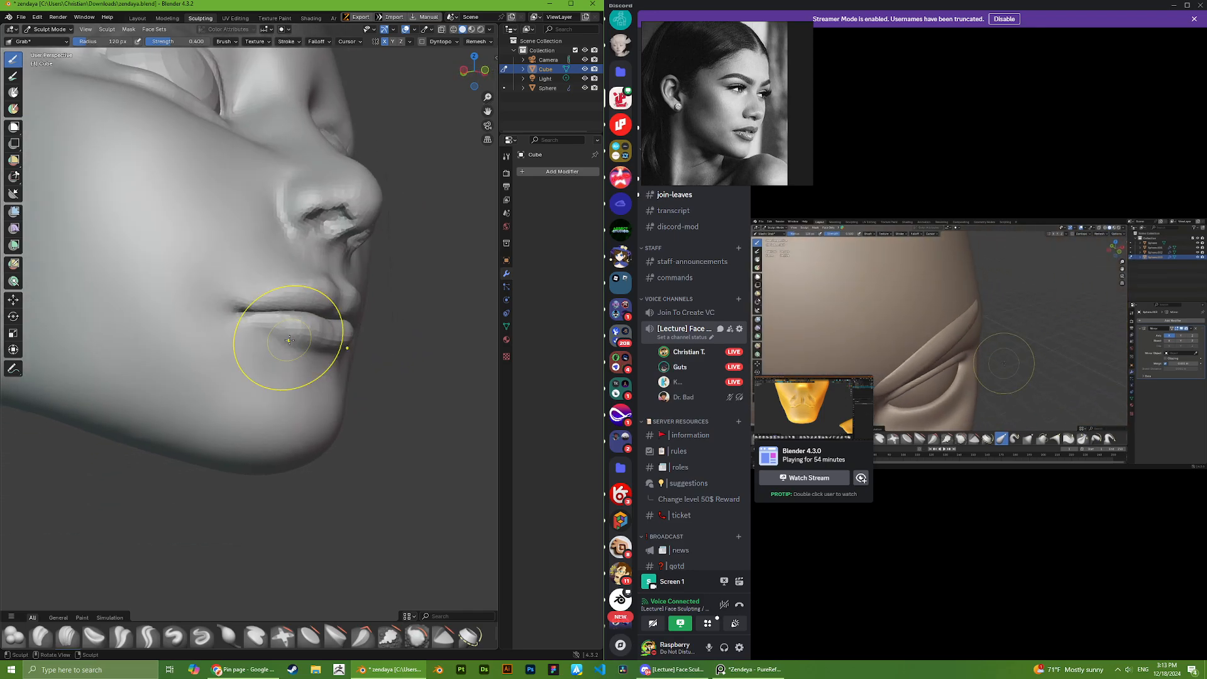
scroll(352, 314, "up", 3)
middle_click_drag(377, 314, 389, 340)
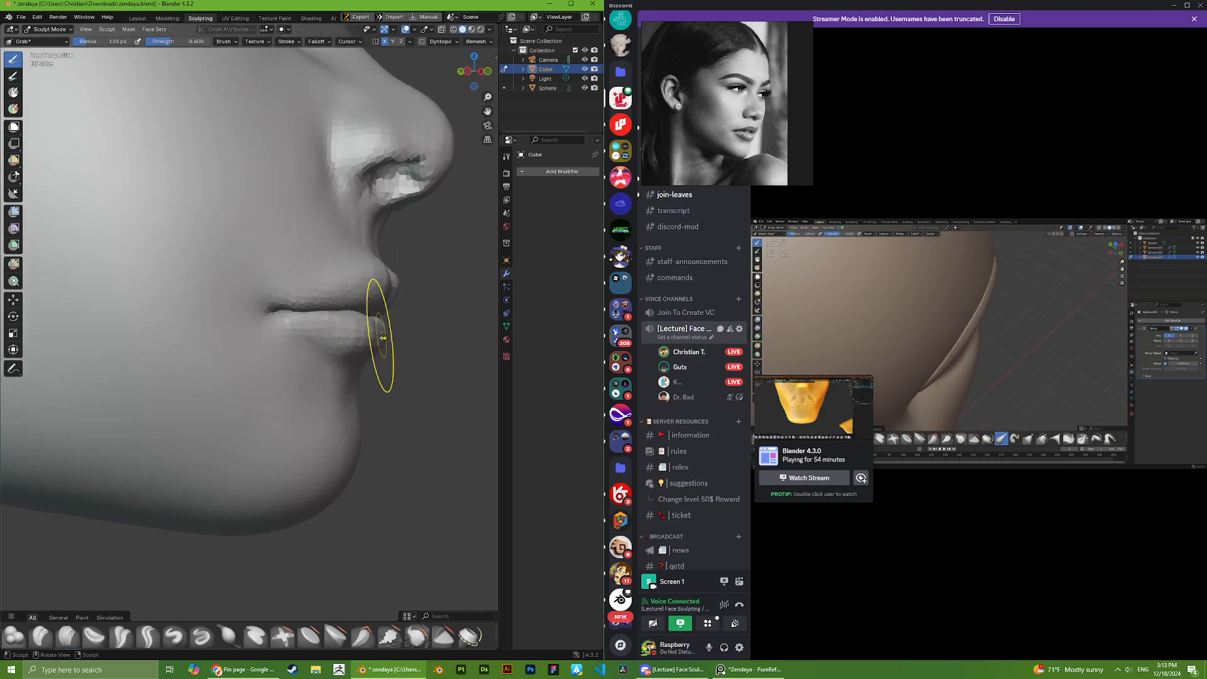
scroll(377, 343, "down", 9)
middle_click_drag(285, 410, 219, 368)
scroll(261, 390, "up", 4)
scroll(215, 364, "up", 3)
scroll(216, 337, "down", 5)
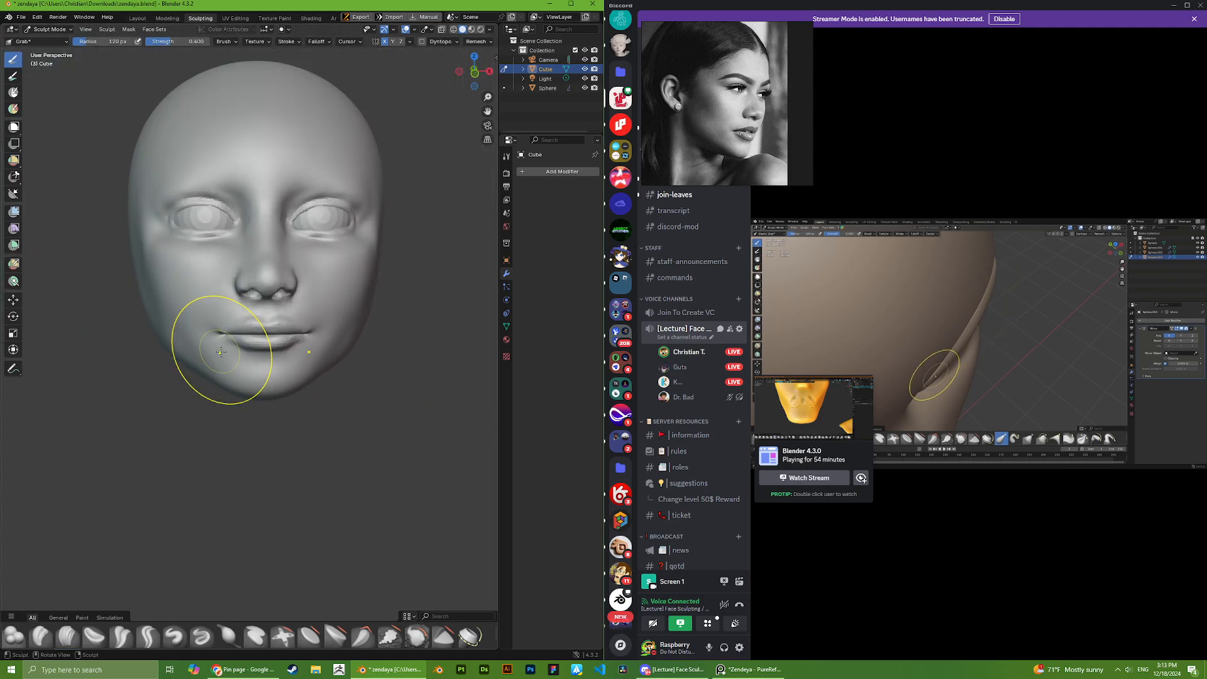
scroll(241, 319, "up", 5)
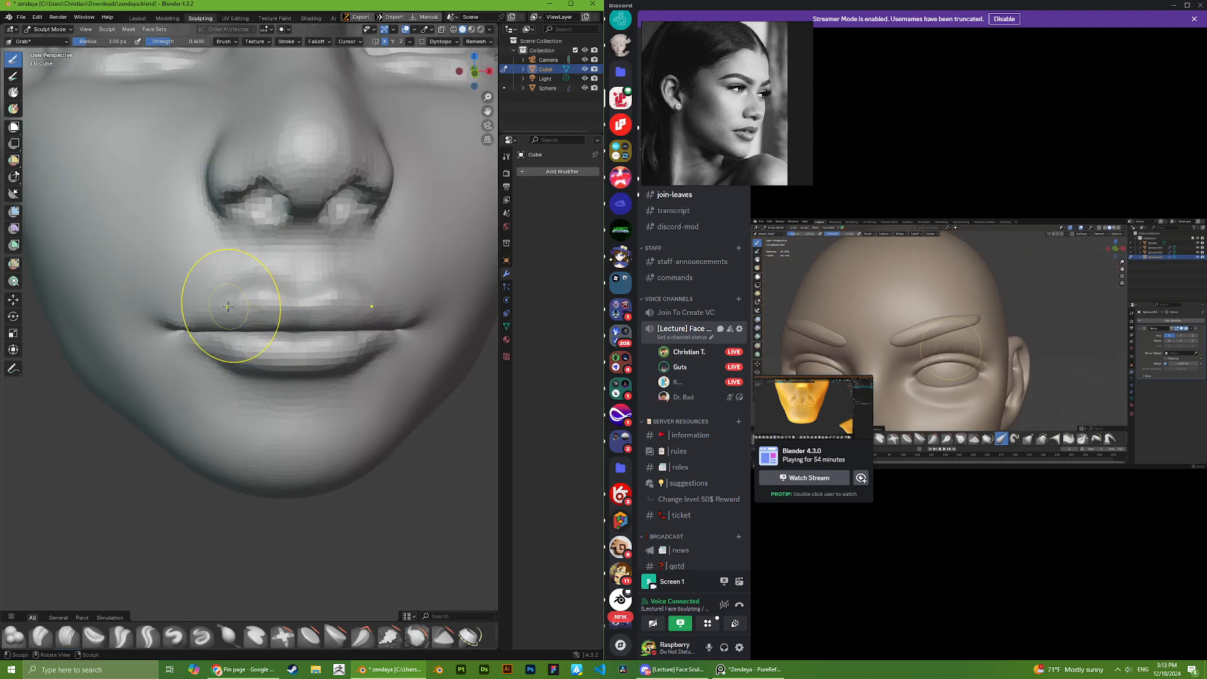
scroll(263, 291, "down", 2)
middle_click_drag(264, 290, 349, 292)
scroll(327, 302, "down", 7)
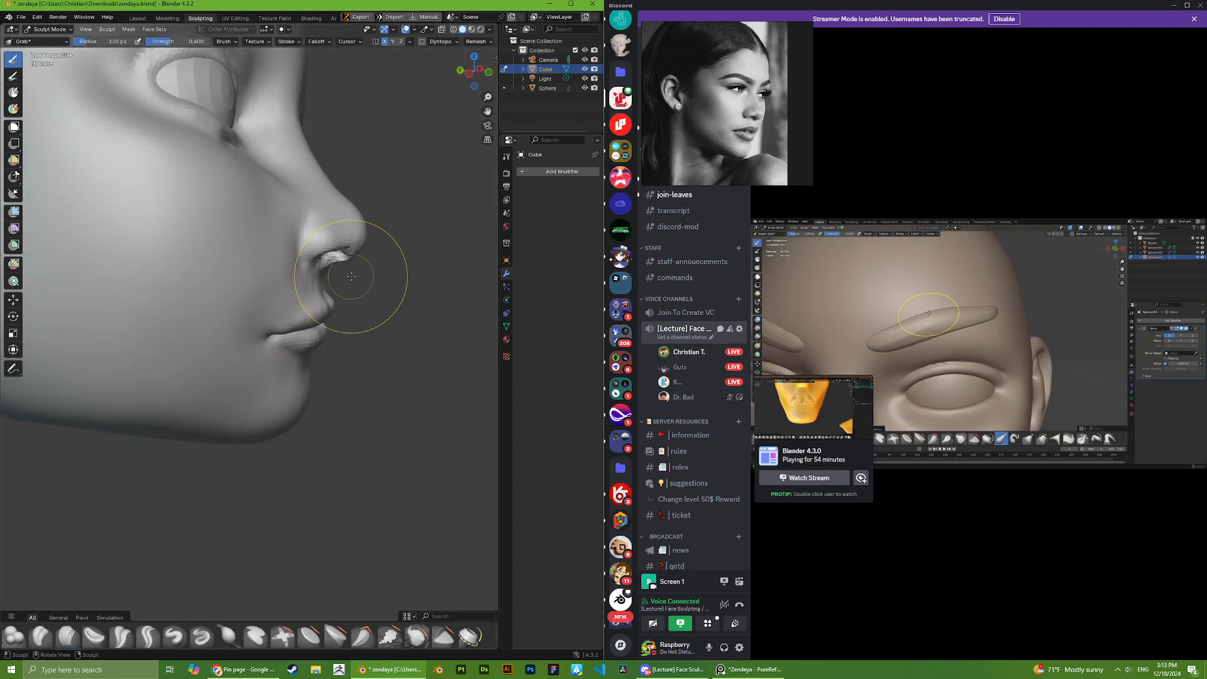
middle_click_drag(272, 315, 302, 337)
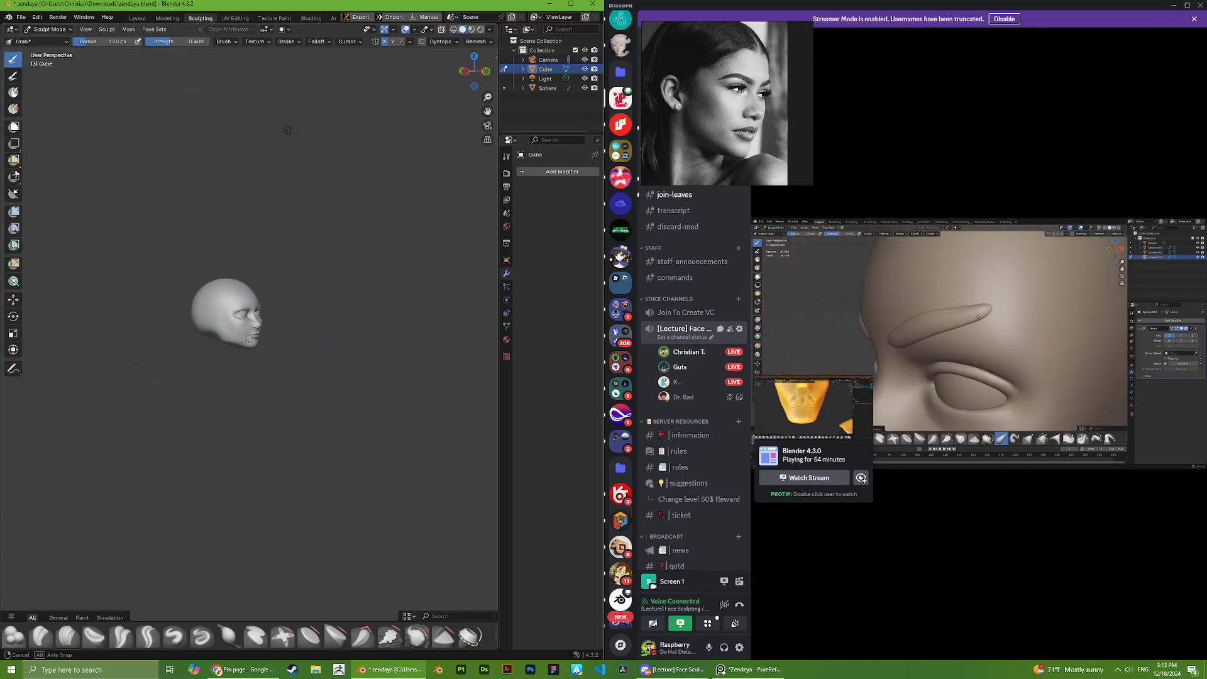
- Set the brush radius to 83 px and carve the fold beneath the lower eyelid with the Crease Polish brush
scroll(225, 300, "up", 2)
mouse_move(198, 329)
middle_mouse_down()
mouse_move(234, 289)
mouse_move(273, 296)
middle_mouse_up()
scroll(235, 291, "down", 2)
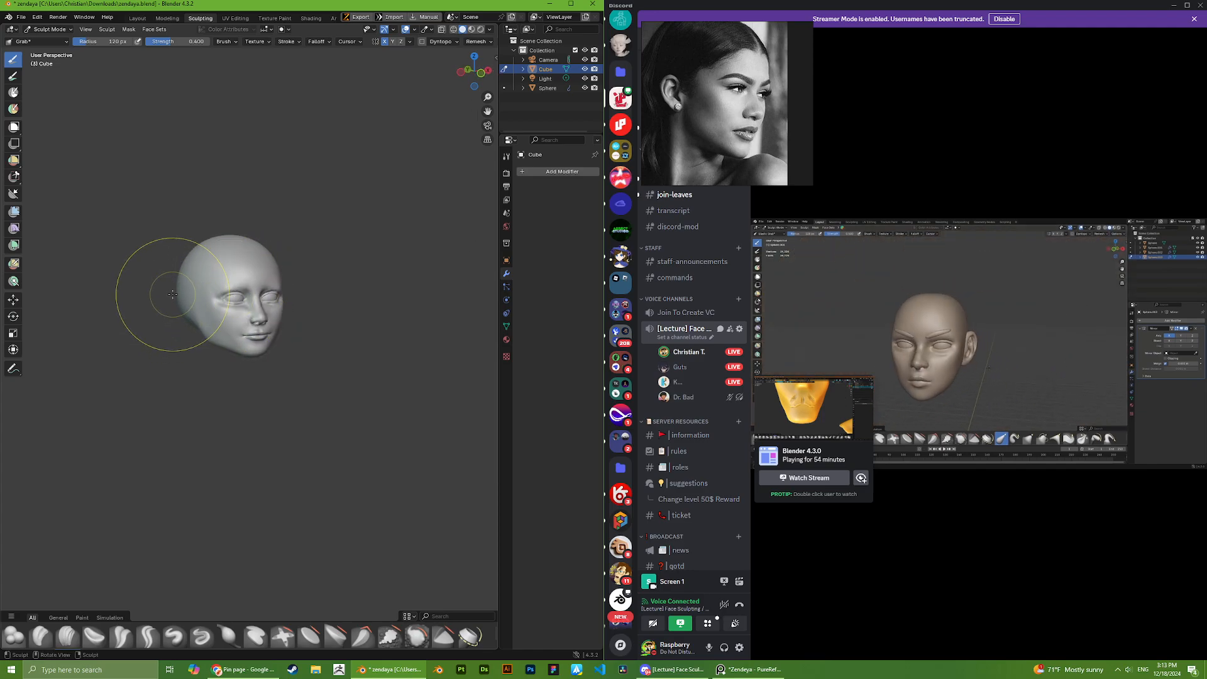
middle_click_drag(183, 310, 234, 252)
scroll(240, 277, "up", 6)
middle_click_drag(217, 179, 247, 266, "shift")
scroll(238, 275, "up", 7)
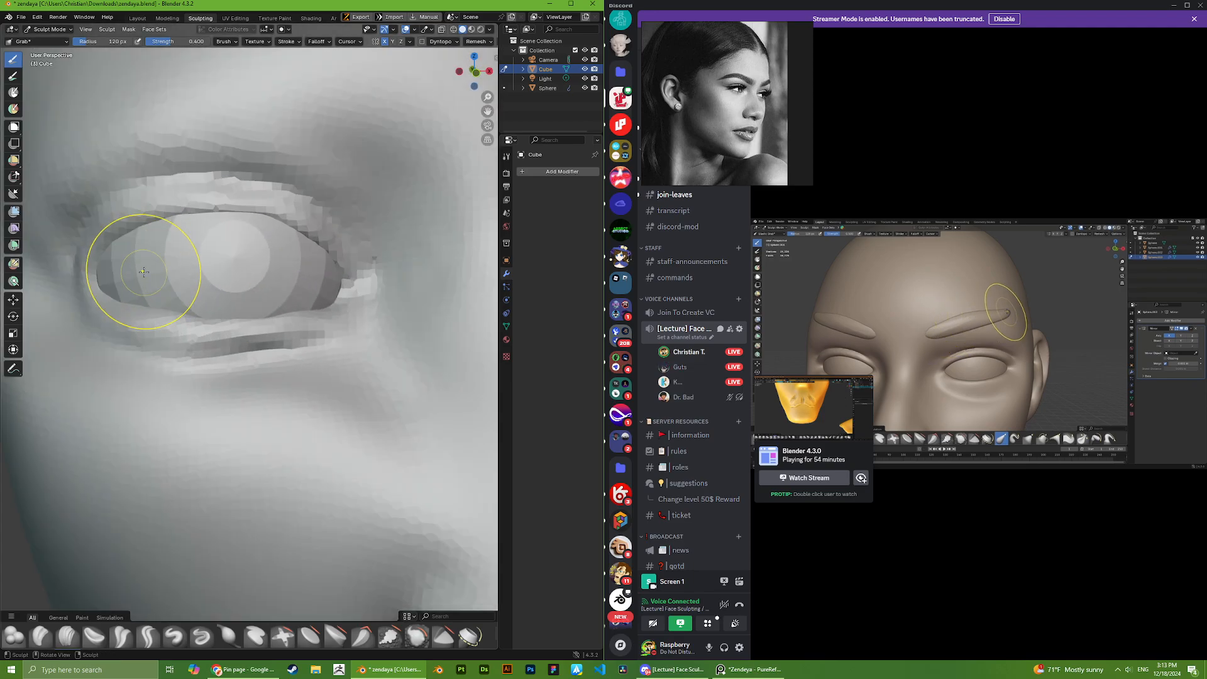
middle_click_drag(143, 271, 173, 273)
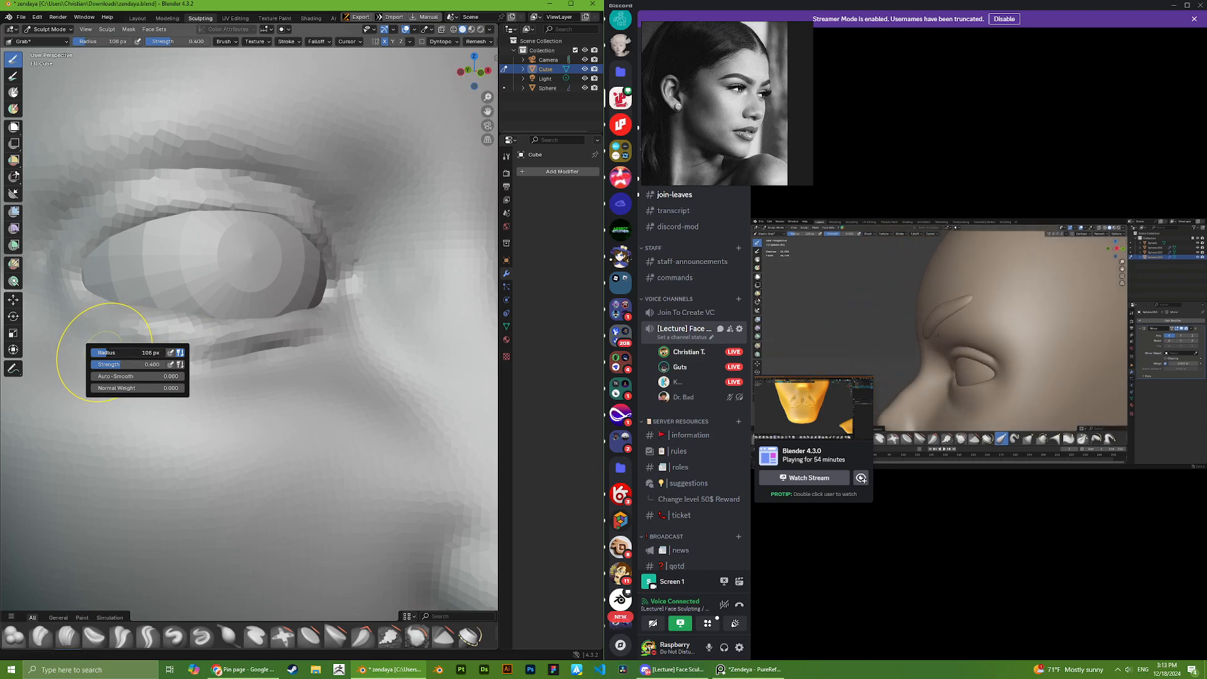
left_click_drag(106, 353, 100, 354)
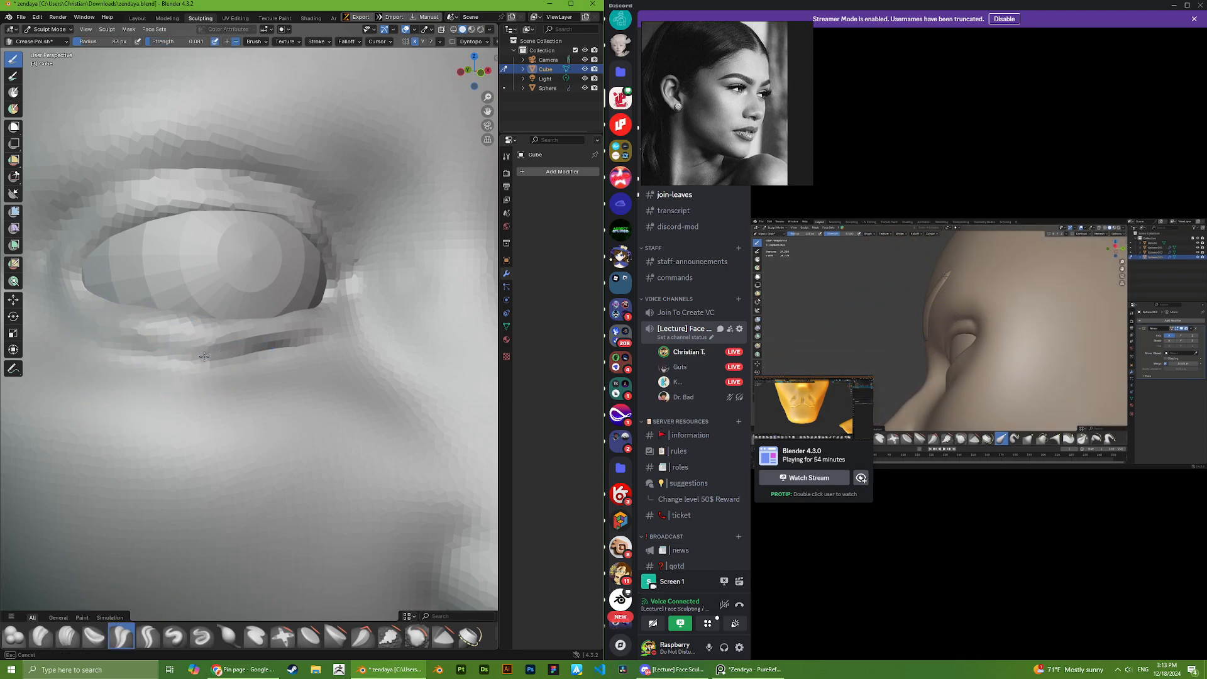
middle_click_drag(315, 342, 68, 358)
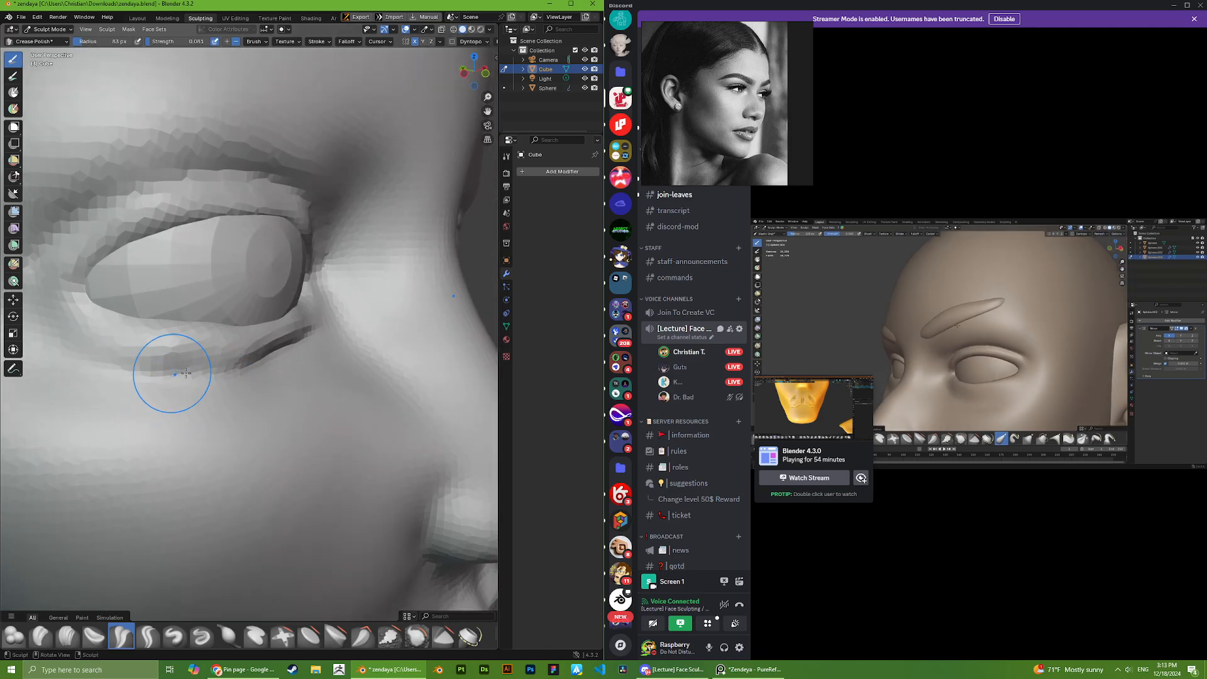
- Define the lower eyelid fold across its full length up to the outer eye corner, checking it from three-quarter and front views
scroll(167, 372, "down", 5)
scroll(164, 356, "up", 4)
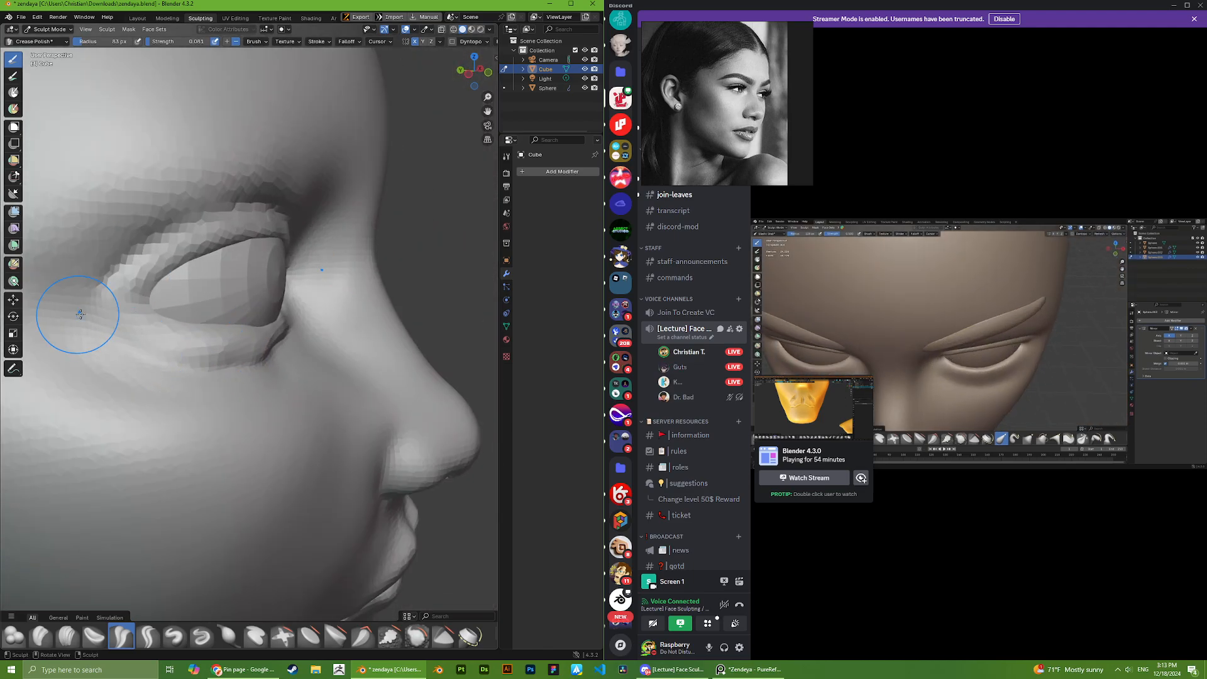
middle_click_drag(164, 356, 143, 300)
scroll(141, 296, "down", 4)
scroll(184, 290, "up", 4)
scroll(184, 289, "up", 4)
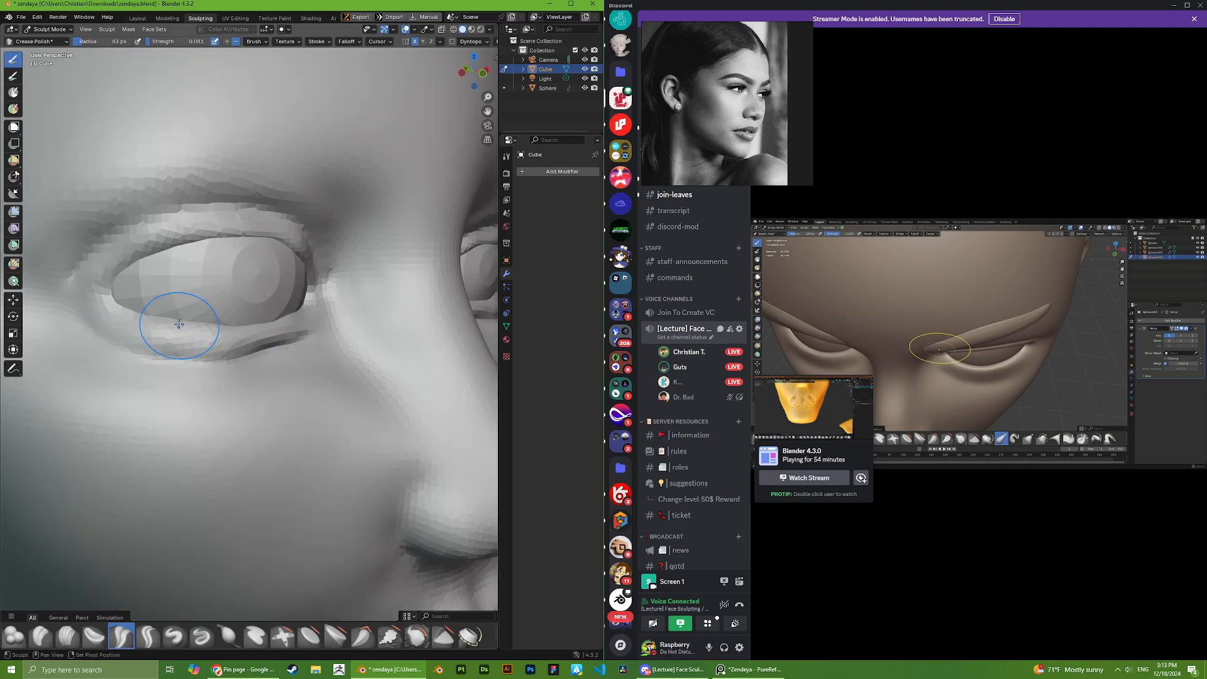
middle_click_drag(233, 322, 236, 309)
mouse_move(354, 227)
middle_mouse_down()
mouse_move(163, 326)
mouse_move(183, 441)
middle_mouse_up()
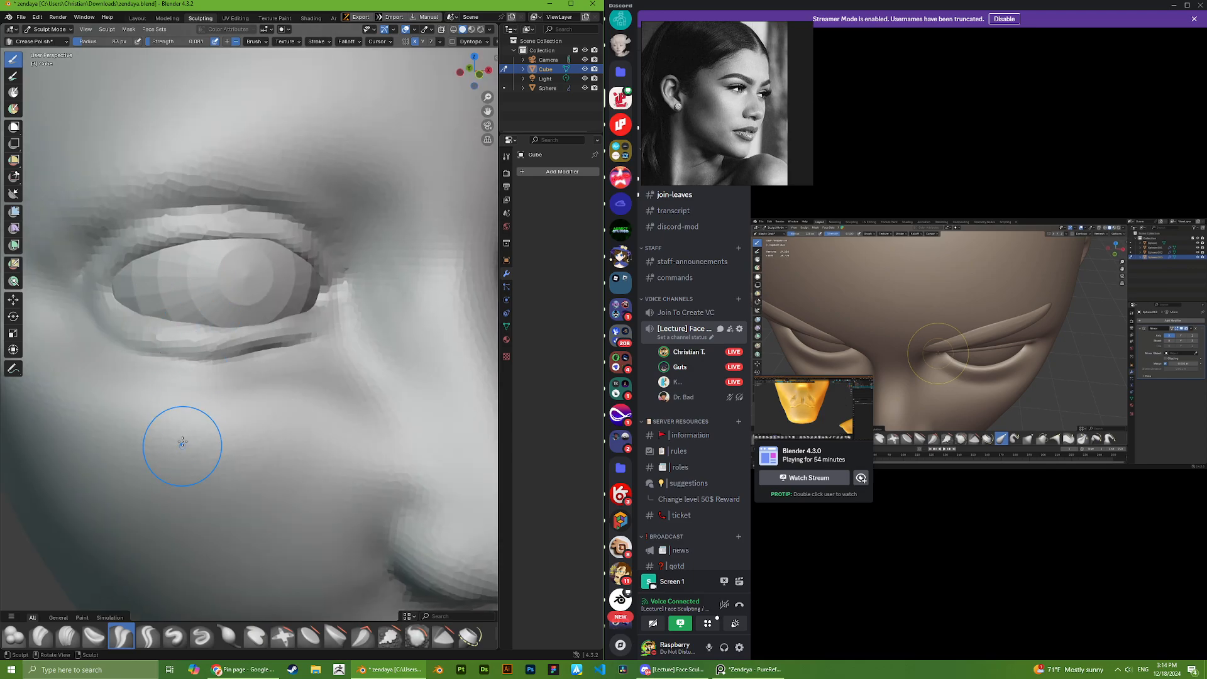
middle_click_drag(195, 565, 198, 479)
- Reshape the inner part of the lower eyelid fold with the Grab brush
mouse_move(170, 339)
middle_mouse_down()
mouse_move(121, 283)
mouse_move(147, 296)
mouse_move(189, 280)
mouse_move(264, 281)
mouse_move(236, 280)
middle_mouse_up()
scroll(276, 339, "up", 4)
middle_click_drag(261, 343, 273, 346)
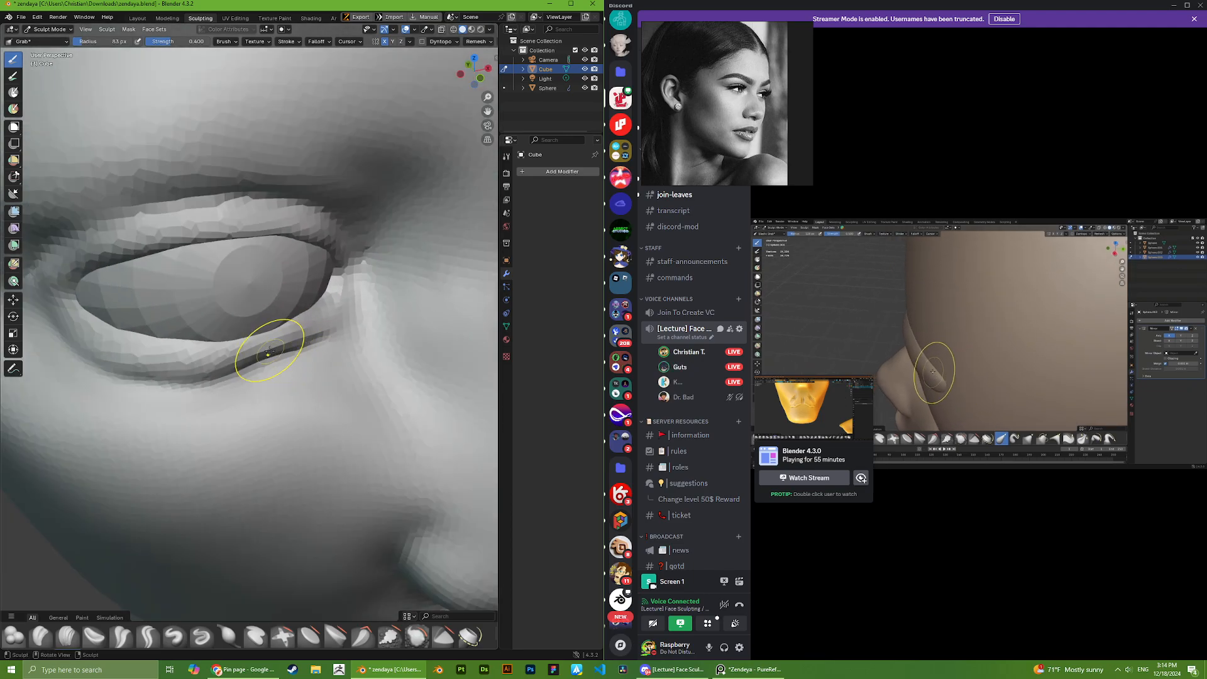
scroll(269, 344, "down", 2)
left_click_drag(268, 353, 263, 360)
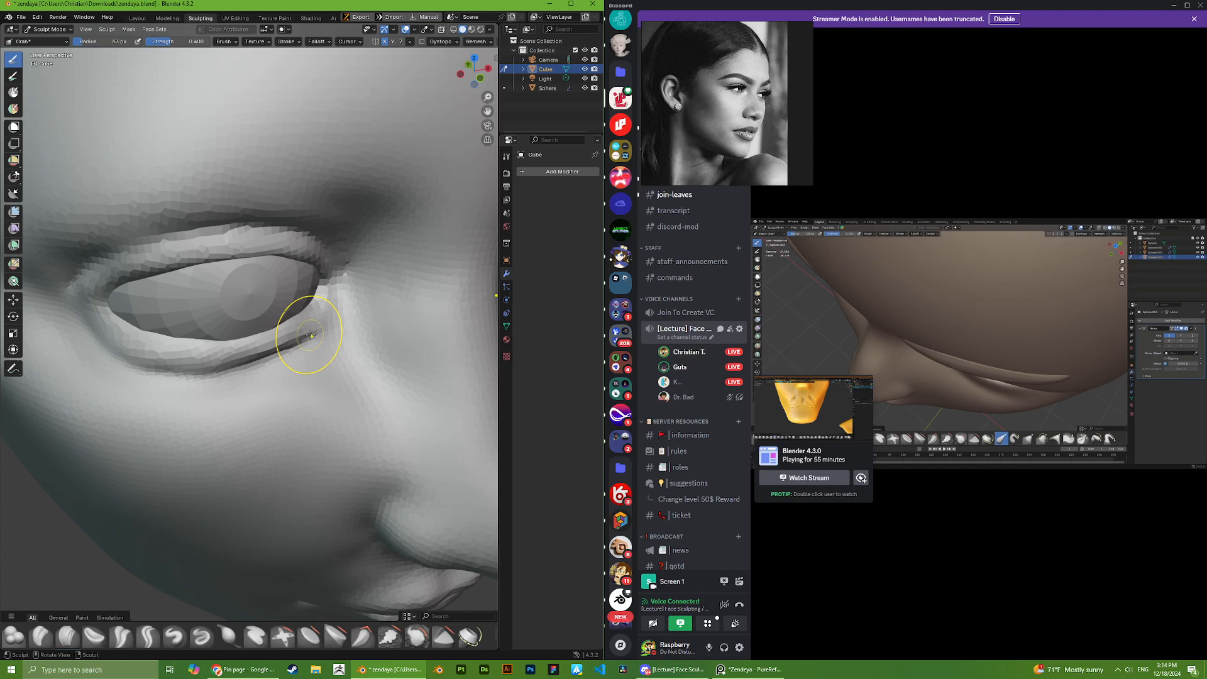
scroll(320, 339, "up", 3)
- Sharpen the inner-corner end of the lower eyelid fold with the Crease Polish brush and check both eyes from the front
left_click(121, 636)
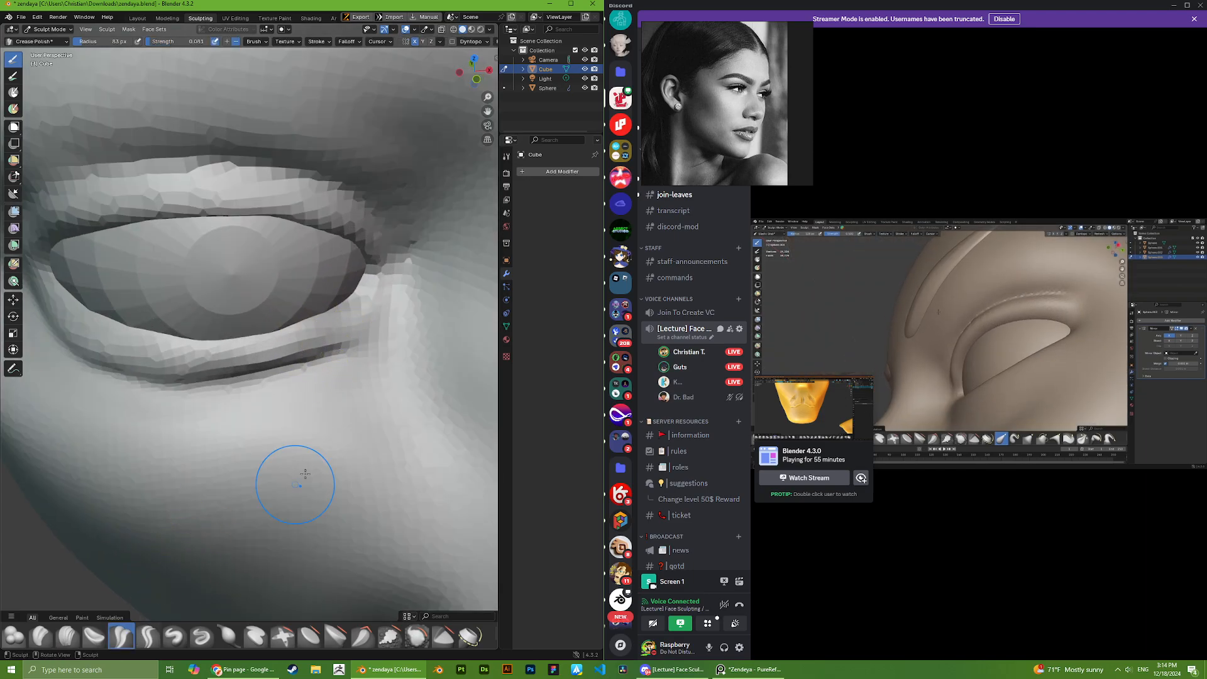
scroll(352, 409, "up", 1)
mouse_move(379, 349)
left_mouse_down()
mouse_move(400, 322)
mouse_move(391, 335)
left_mouse_up()
scroll(339, 358, "down", 8)
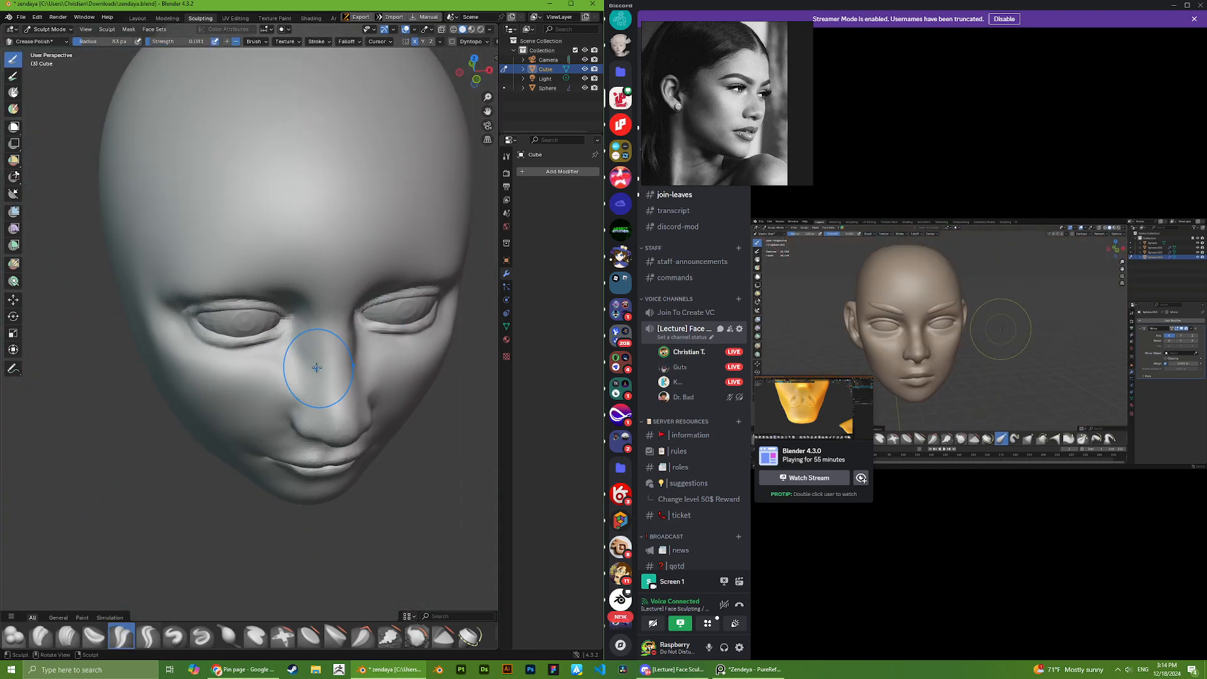
mouse_move(318, 367)
middle_mouse_down()
mouse_move(270, 302)
mouse_move(236, 305)
mouse_move(320, 314)
middle_mouse_up()
scroll(237, 358, "up", 6)
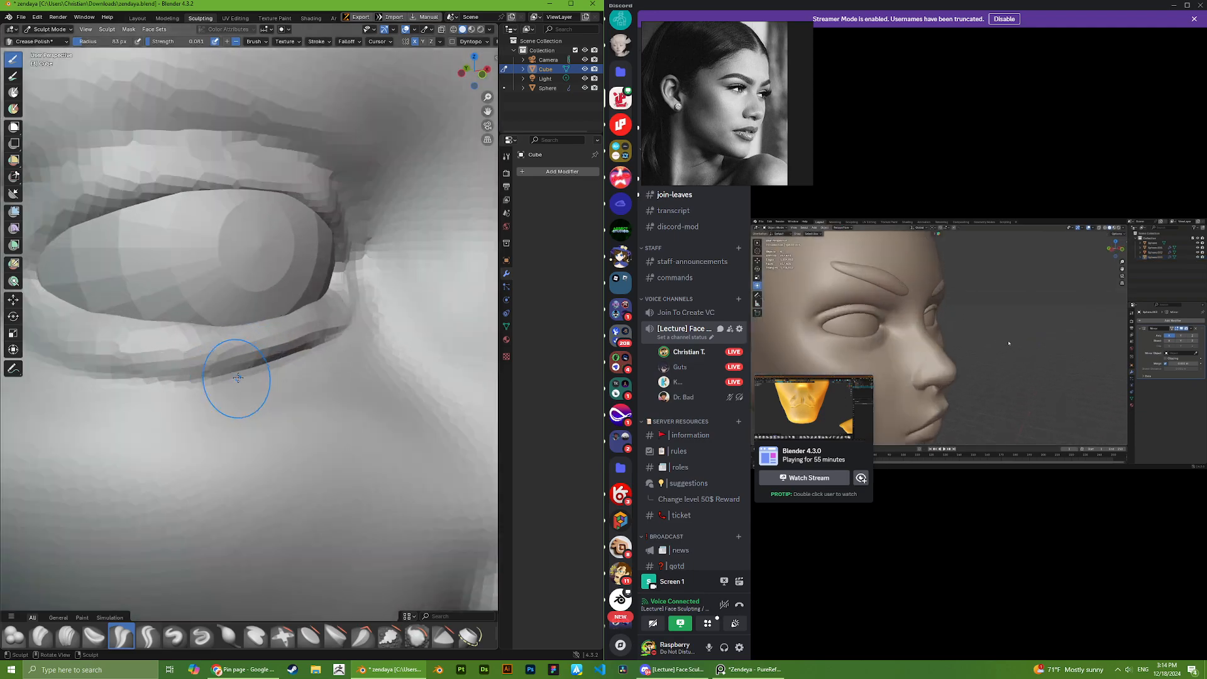
scroll(189, 312, "down", 2)
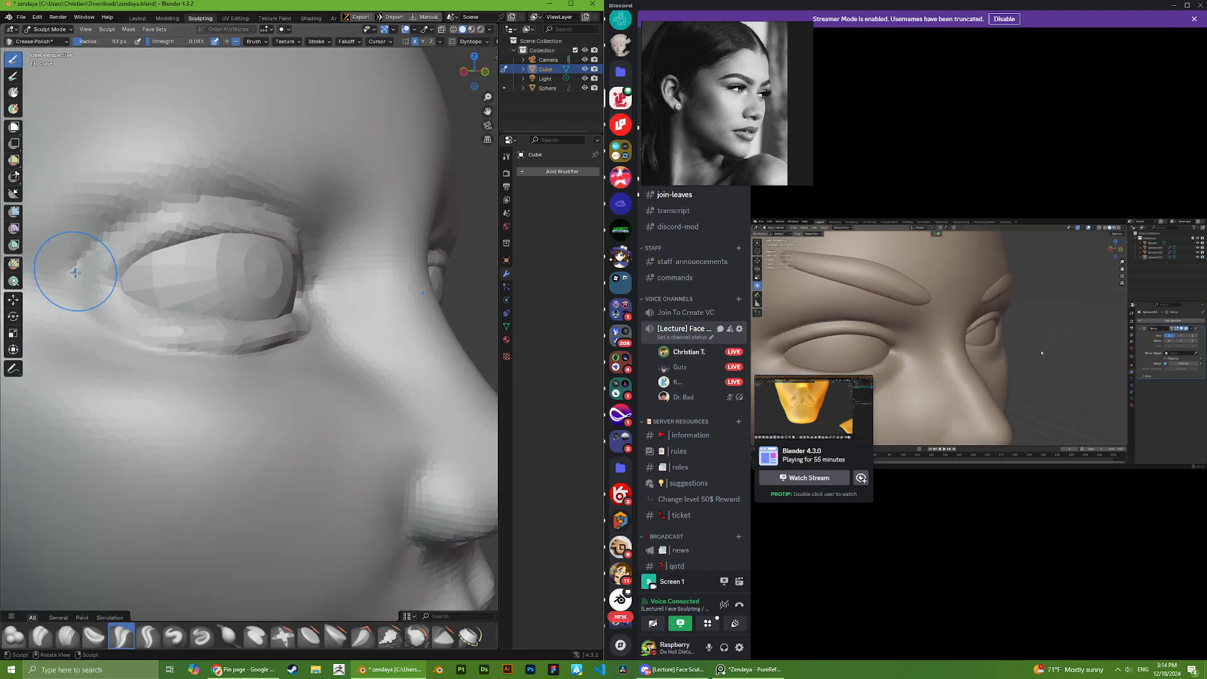
- Crease the upper eyelid fold from the outer eye corner up over the middle of the lid
mouse_move(67, 276)
left_mouse_down()
mouse_move(126, 223)
mouse_move(208, 191)
left_mouse_up()
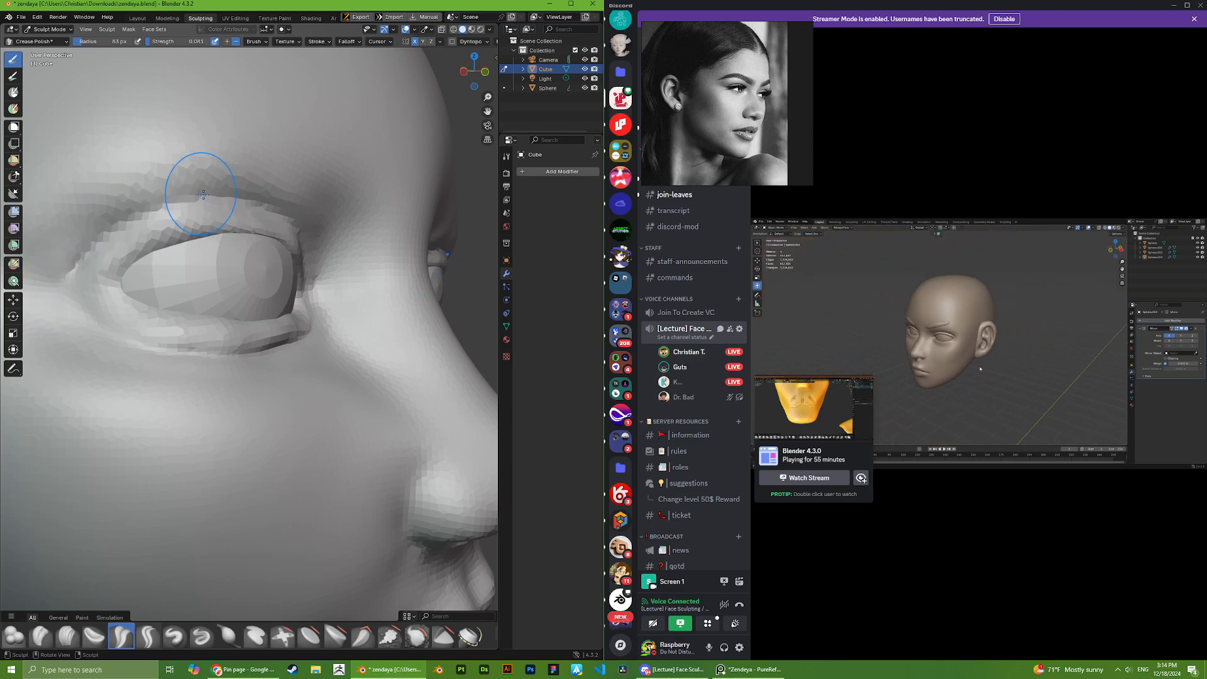
middle_click_drag(257, 194, 205, 200)
scroll(274, 314, "down", 14)
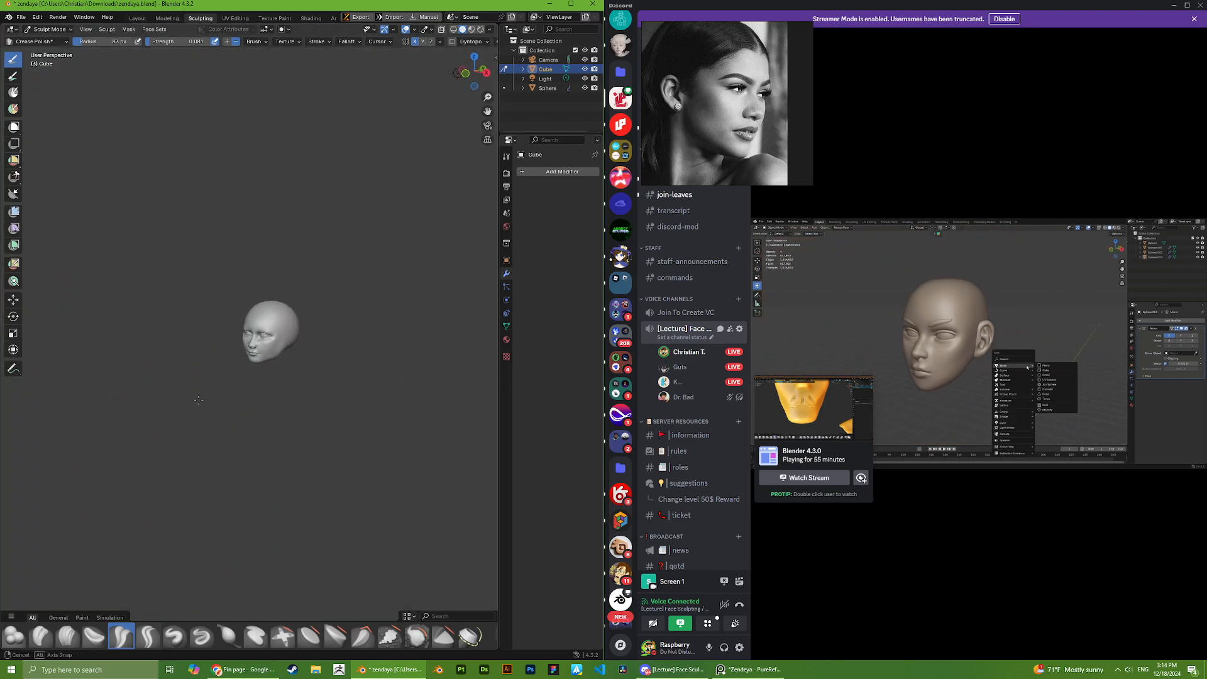
scroll(198, 400, "up", 14)
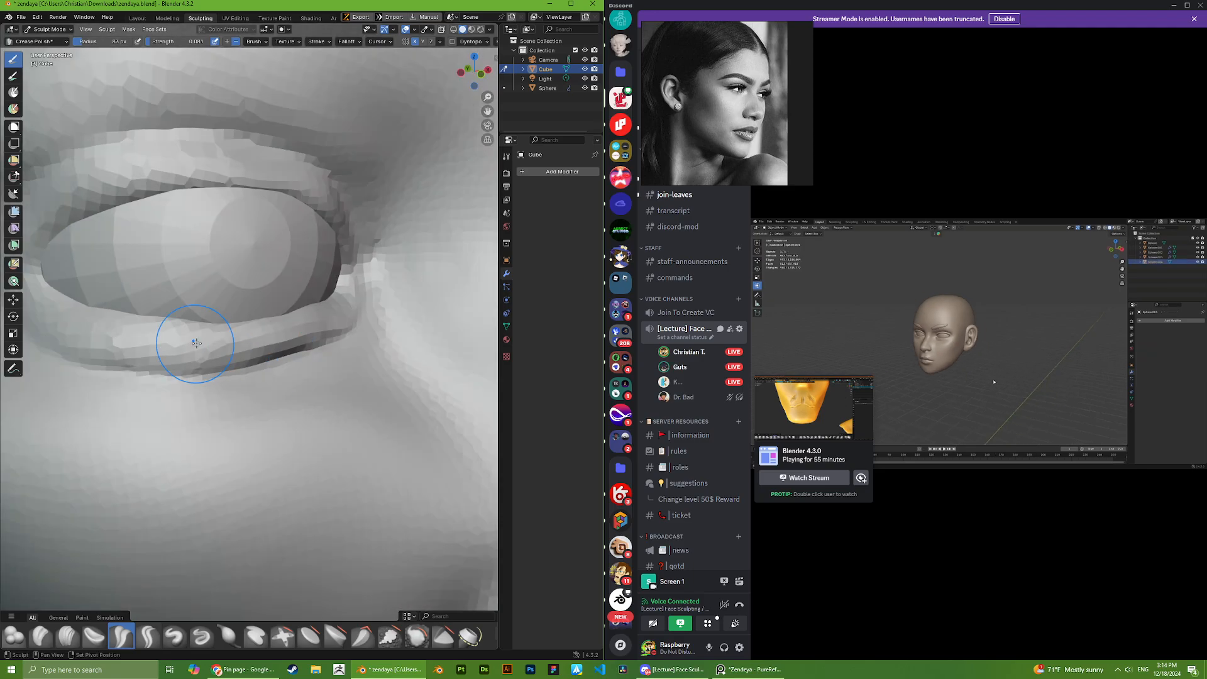
middle_click_drag(284, 317, 289, 317)
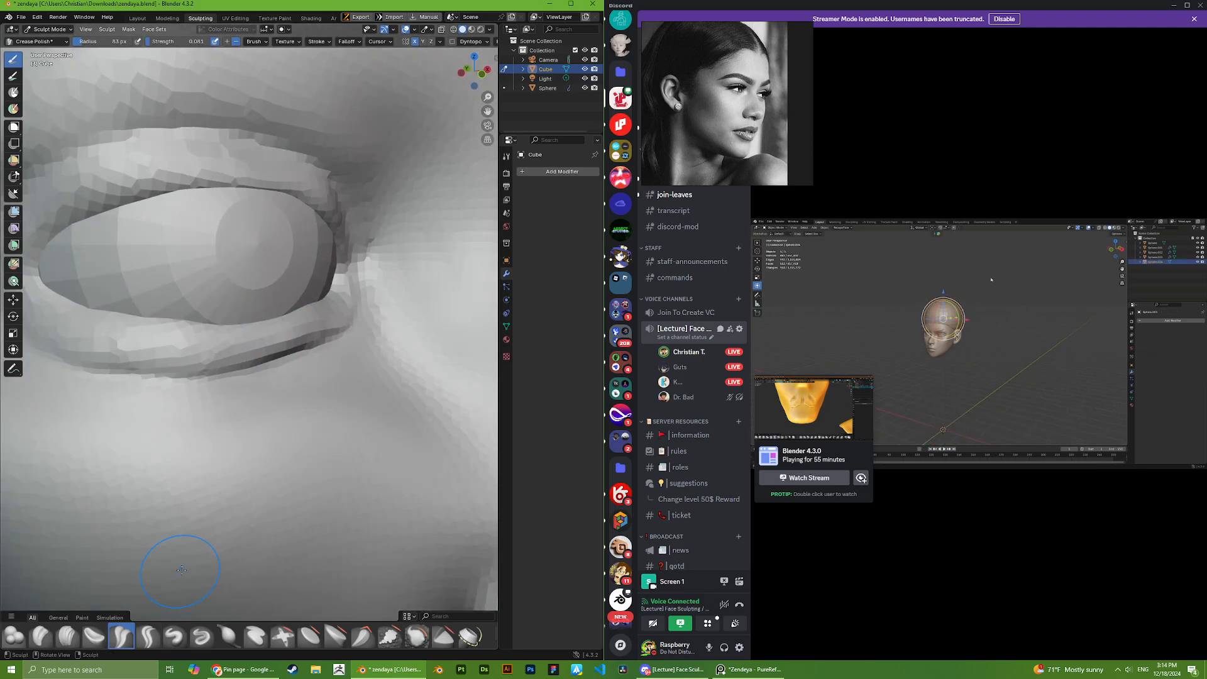
- Adjust the outer eye area and upper cheek with the Grab brush, checking the head from side and front views
scroll(229, 312, "down", 6)
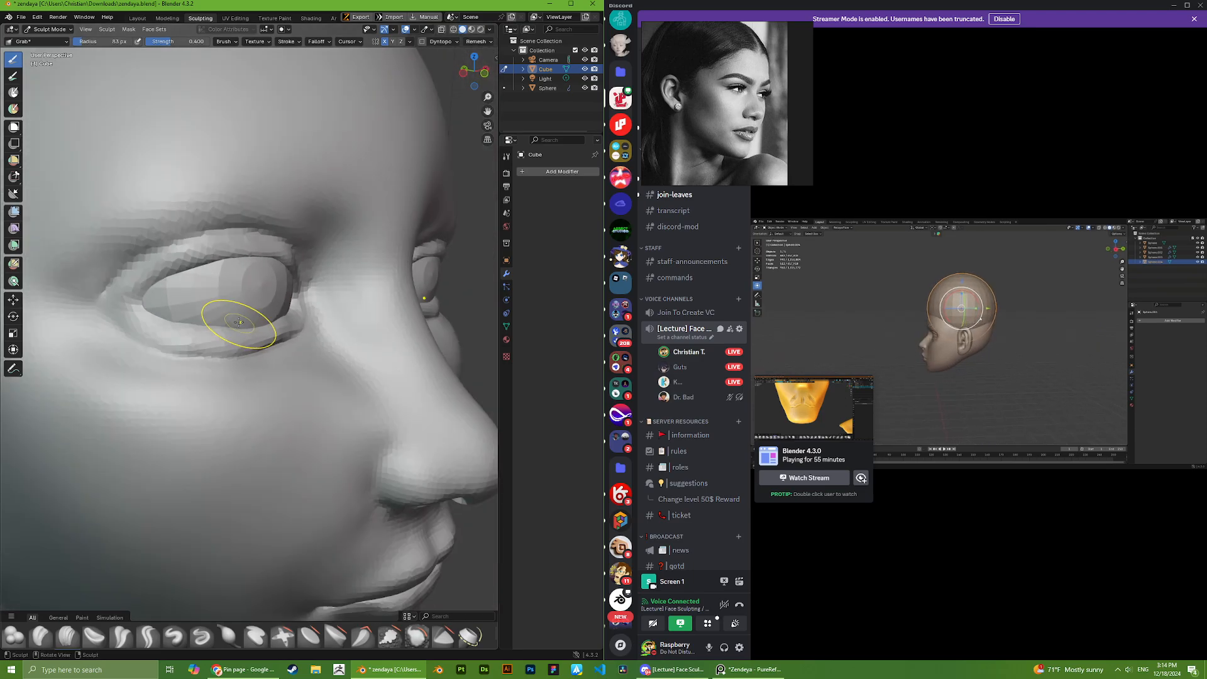
middle_click_drag(164, 314, 172, 312)
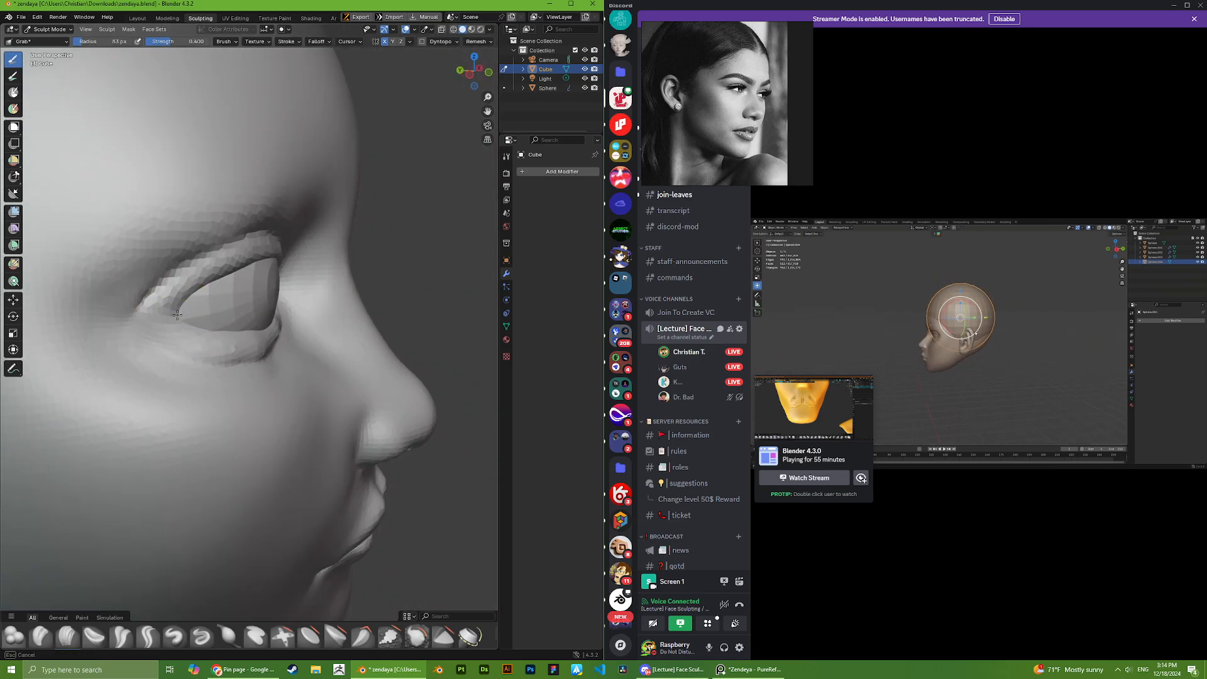
scroll(174, 315, "down", 8)
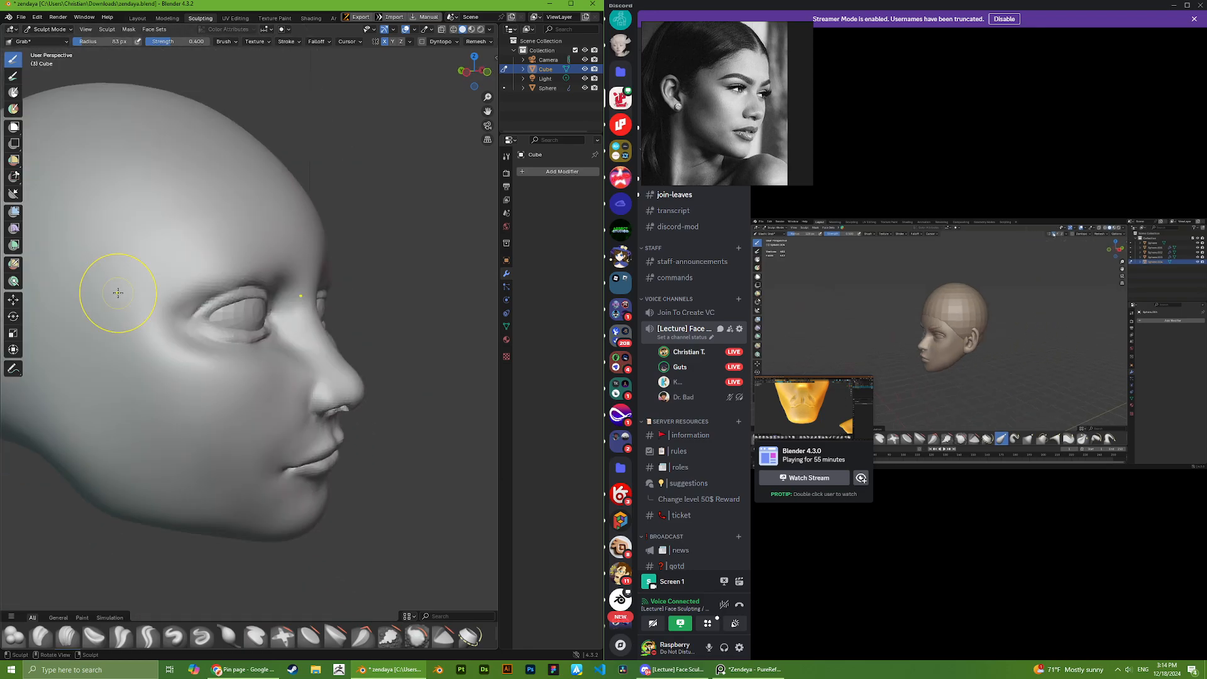
left_click_drag(165, 344, 164, 349)
scroll(161, 371, "down", 5)
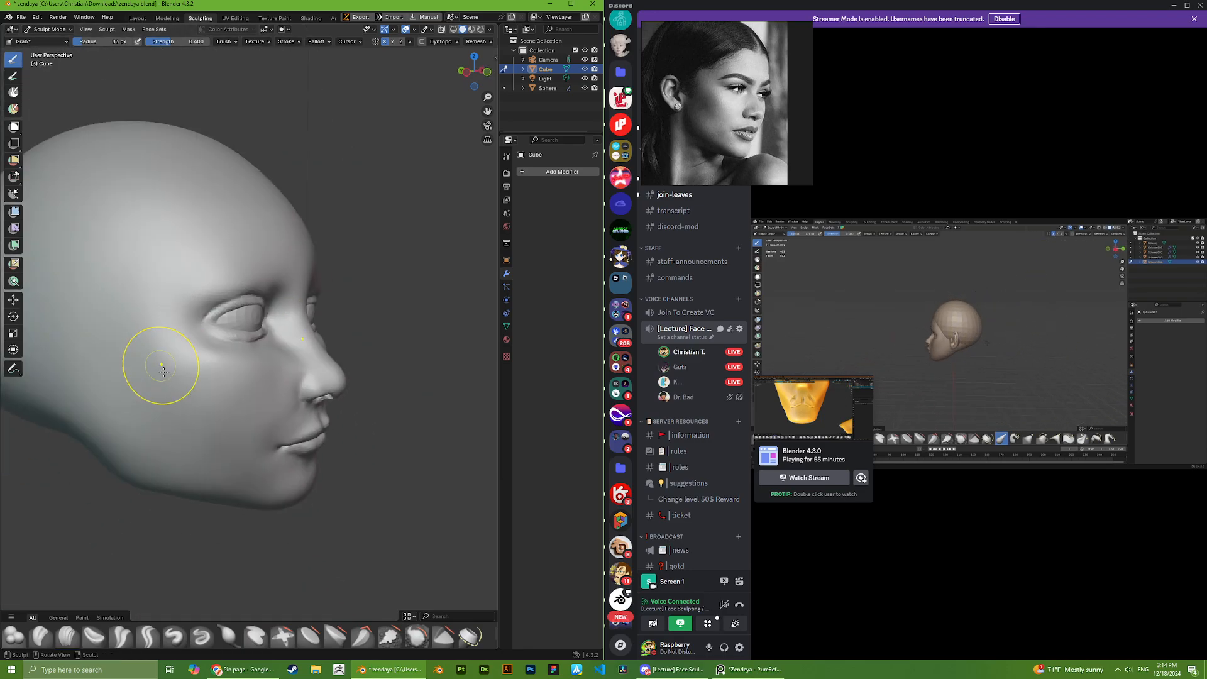
mouse_move(161, 371)
middle_mouse_down()
mouse_move(79, 365)
mouse_move(124, 356)
middle_mouse_up()
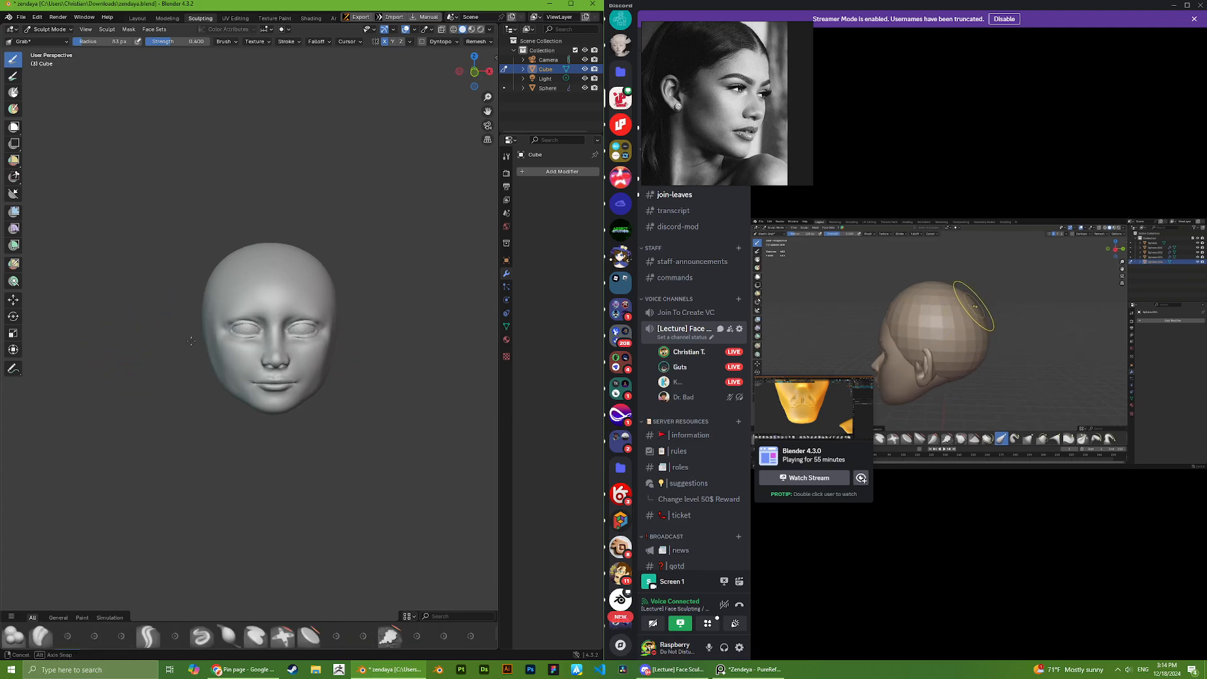
scroll(151, 337, "up", 7)
scroll(151, 327, "down", 4)
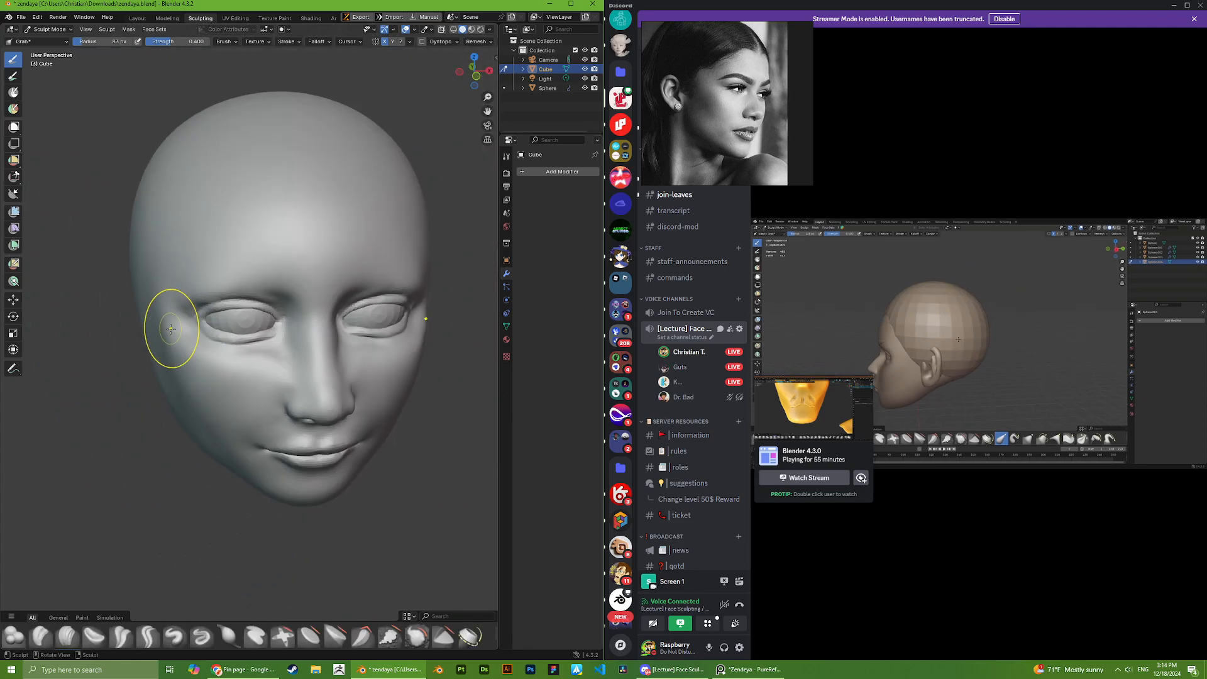
- Set the Grab brush radius to 130 px and reshape the side of the face beside the eyes
right_click(144, 339)
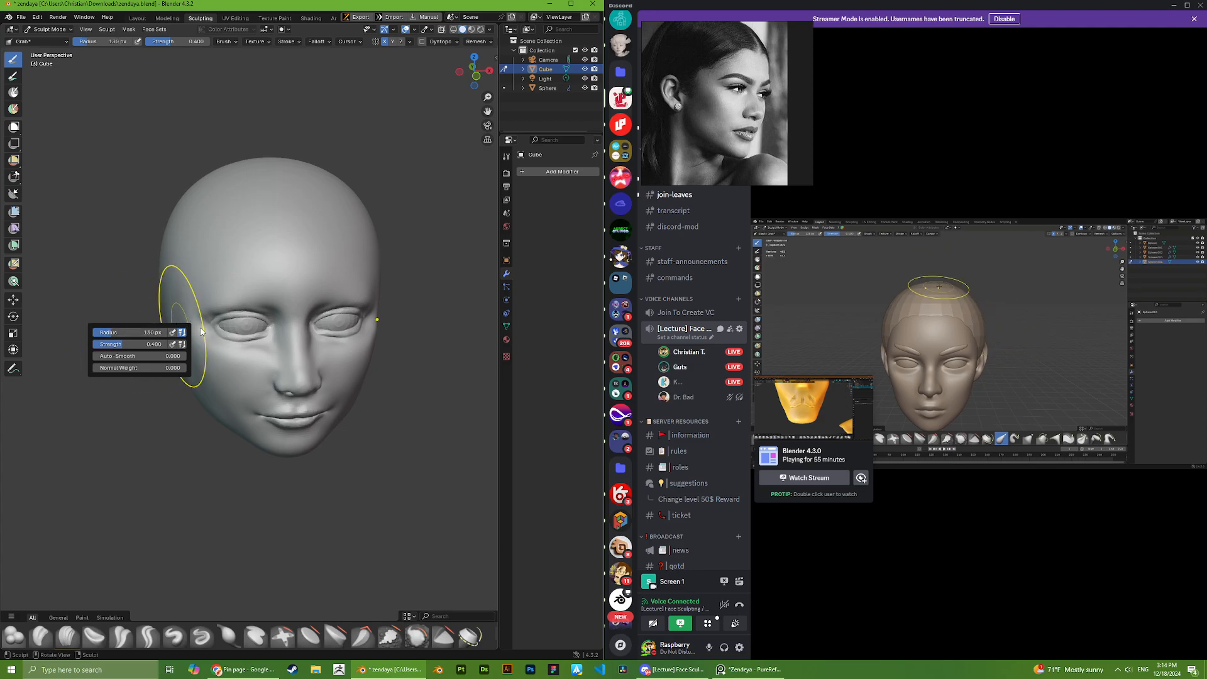
scroll(188, 337, "up", 3)
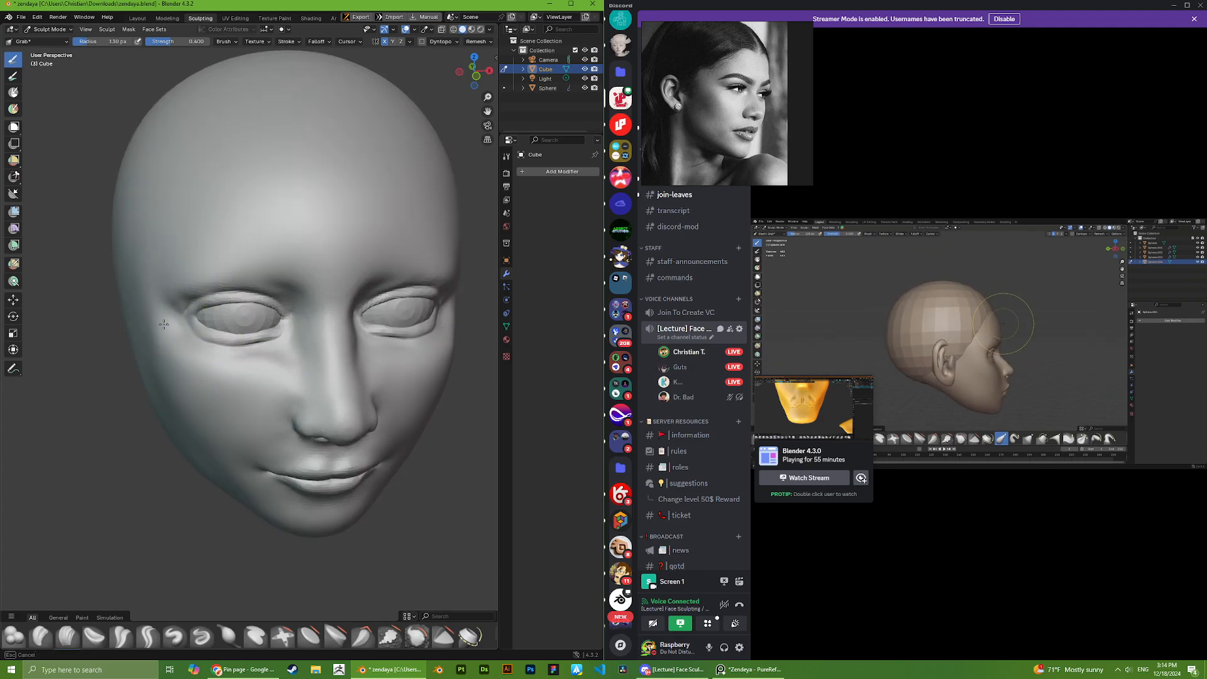
scroll(288, 377, "down", 8)
middle_click_drag(269, 396, 259, 394)
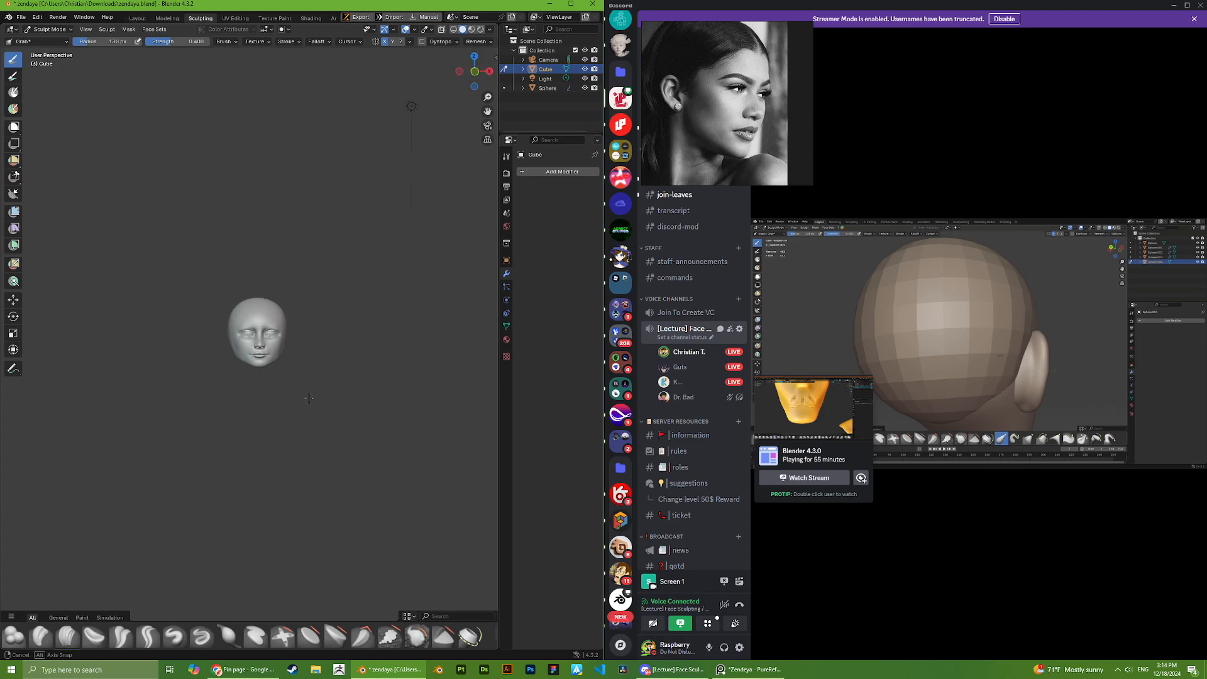
scroll(225, 338, "up", 12)
- Set the Grab brush radius to 99 px and reshape the outer eye corner and upper eyelid
right_click(149, 299)
left_click_drag(89, 302, 84, 301)
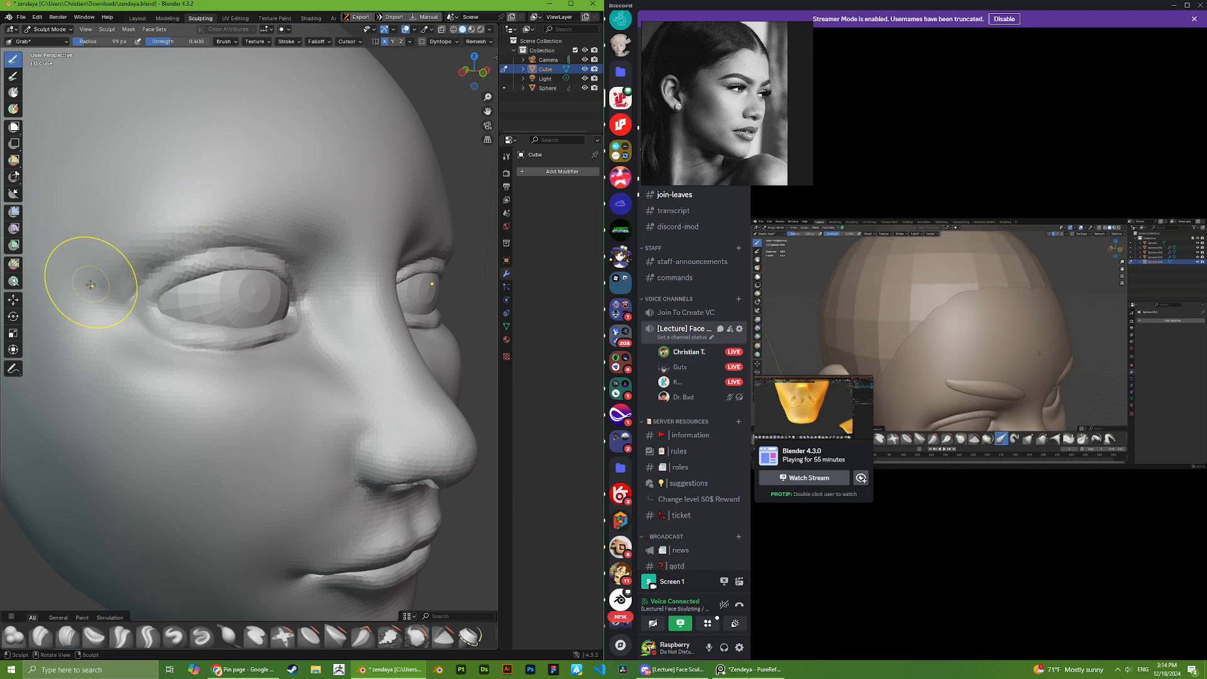
mouse_move(94, 269)
middle_mouse_down()
mouse_move(126, 297)
mouse_move(189, 308)
mouse_move(238, 289)
middle_mouse_up()
left_click_drag(238, 289, 234, 294)
middle_click_drag(211, 332, 188, 342)
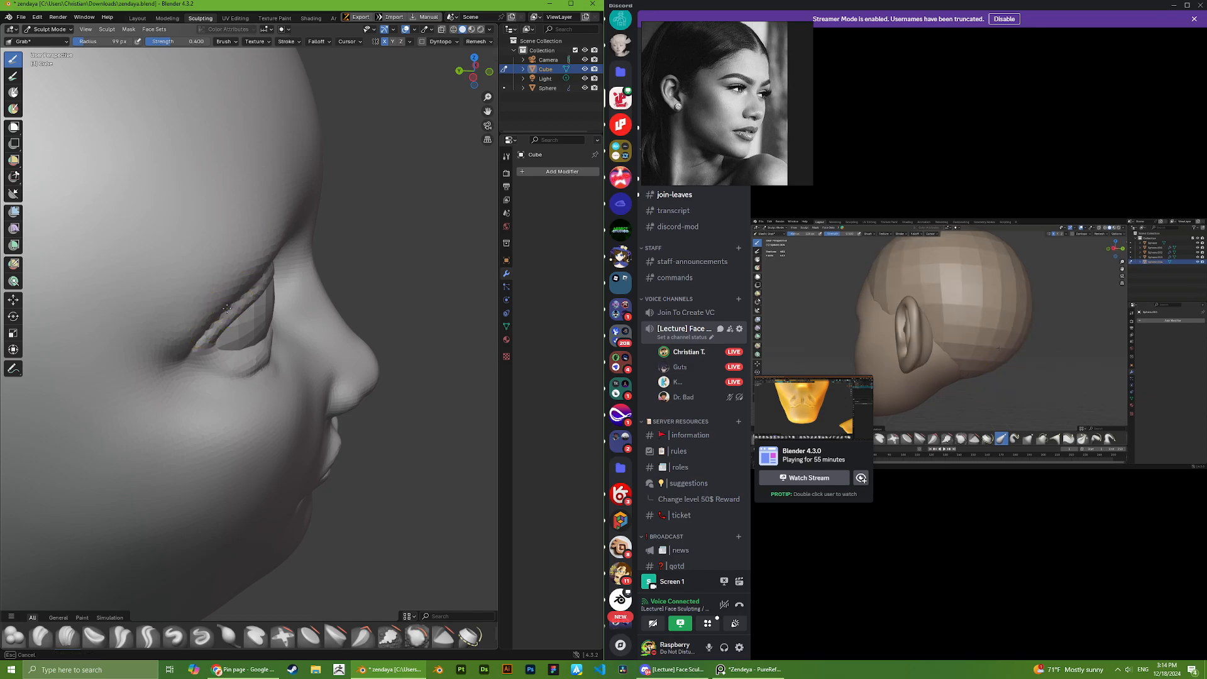
- Recarve the lower eyelid fold and inner eye corner with the Crease Polish brush at 99 px
scroll(196, 358, "down", 7)
middle_click_drag(194, 360, 113, 352)
scroll(259, 352, "down", 5)
middle_click_drag(260, 352, 259, 336)
scroll(259, 335, "up", 10)
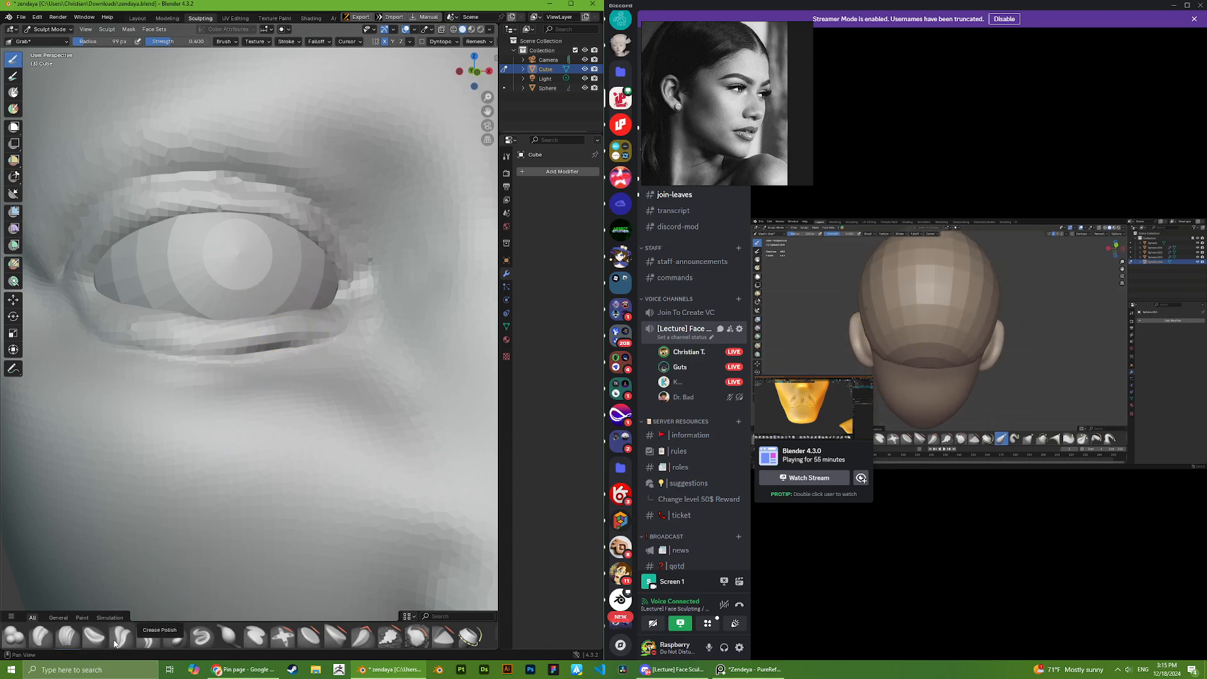
left_click_drag(133, 350, 133, 351)
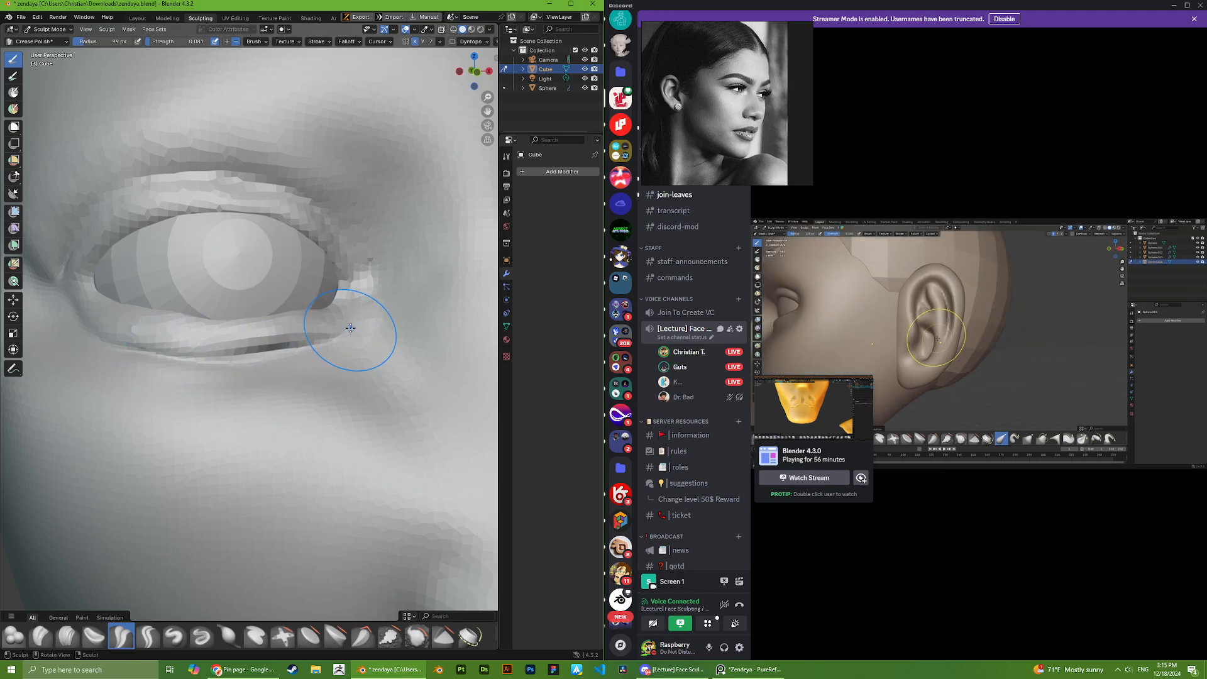
left_click_drag(354, 300, 345, 292)
- Check the eye in profile and crease the lower eyelid fold from its middle to the inner corner
mouse_move(345, 292)
middle_mouse_down()
mouse_move(78, 283)
mouse_move(183, 323)
mouse_move(167, 304)
mouse_move(200, 314)
middle_mouse_up()
scroll(84, 279, "down", 5)
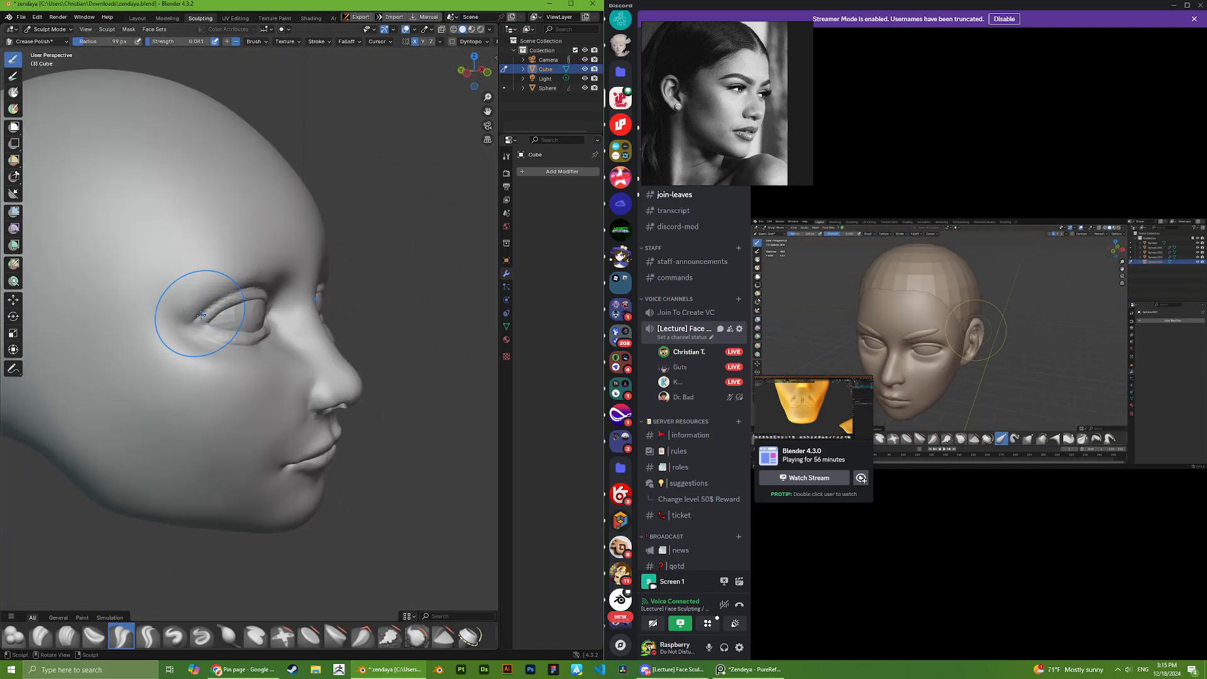
scroll(201, 314, "up", 2)
scroll(121, 296, "down", 6)
middle_click_drag(122, 296, 221, 350)
scroll(221, 350, "up", 6)
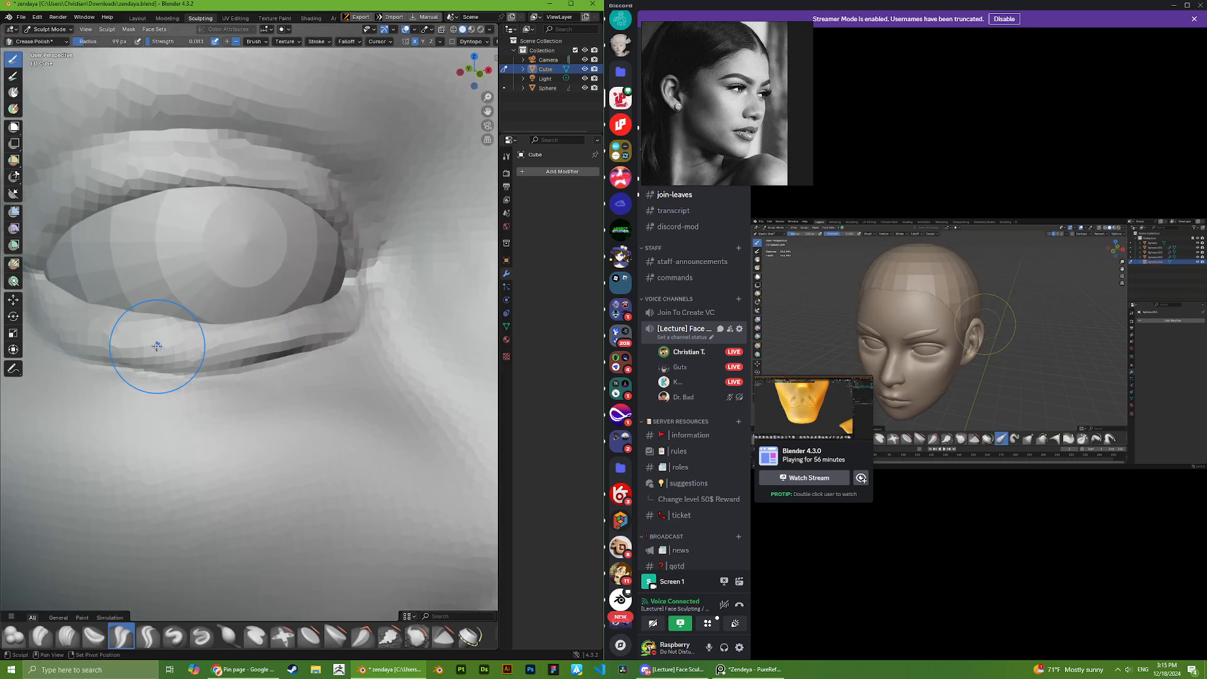
mouse_move(207, 356)
left_mouse_down()
mouse_move(231, 360)
mouse_move(326, 322)
left_mouse_up()
- Switch to the Grab brush and inspect the eyelids and eye corners from the front, the side and below
scroll(342, 302, "down", 3)
middle_click_drag(326, 267, 296, 245)
scroll(297, 245, "up", 2)
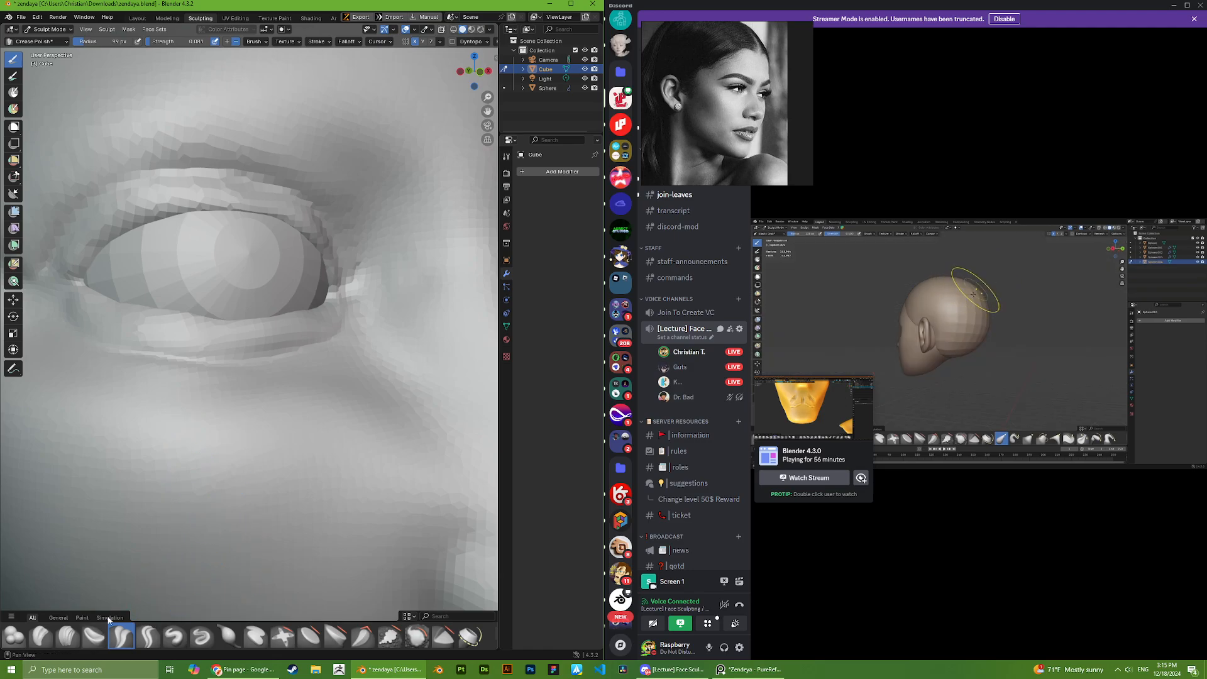
middle_click_drag(242, 371, 307, 361)
scroll(307, 360, "down", 2)
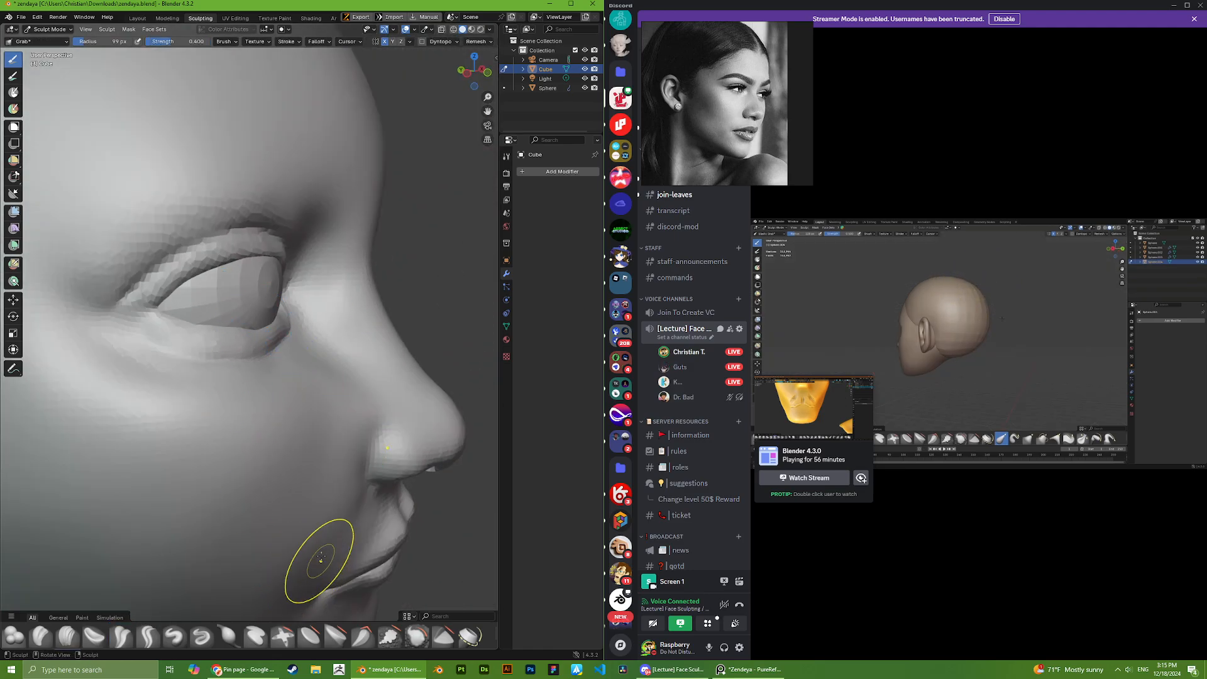
mouse_move(241, 303)
middle_mouse_down()
mouse_move(225, 275)
mouse_move(266, 272)
mouse_move(230, 258)
middle_mouse_up()
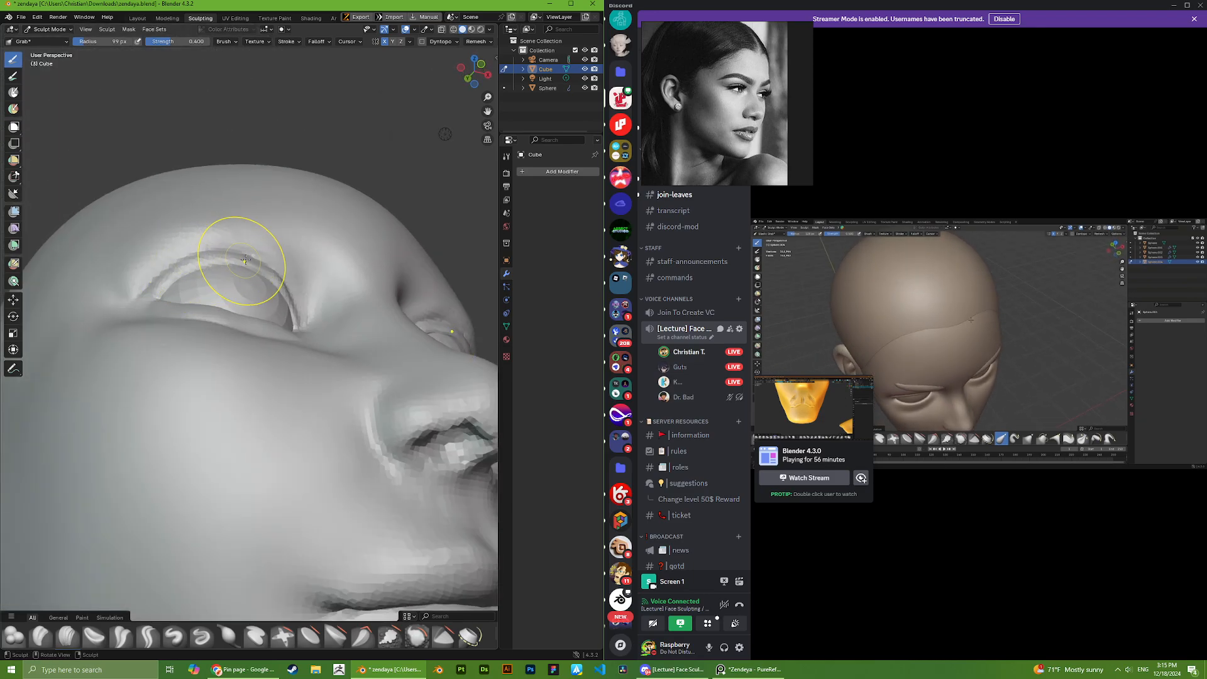
- Enlarge the reference photo and compare it with the whole face from the front and slightly turned angles
scroll(290, 349, "down", 10)
middle_click_drag(293, 354, 259, 436)
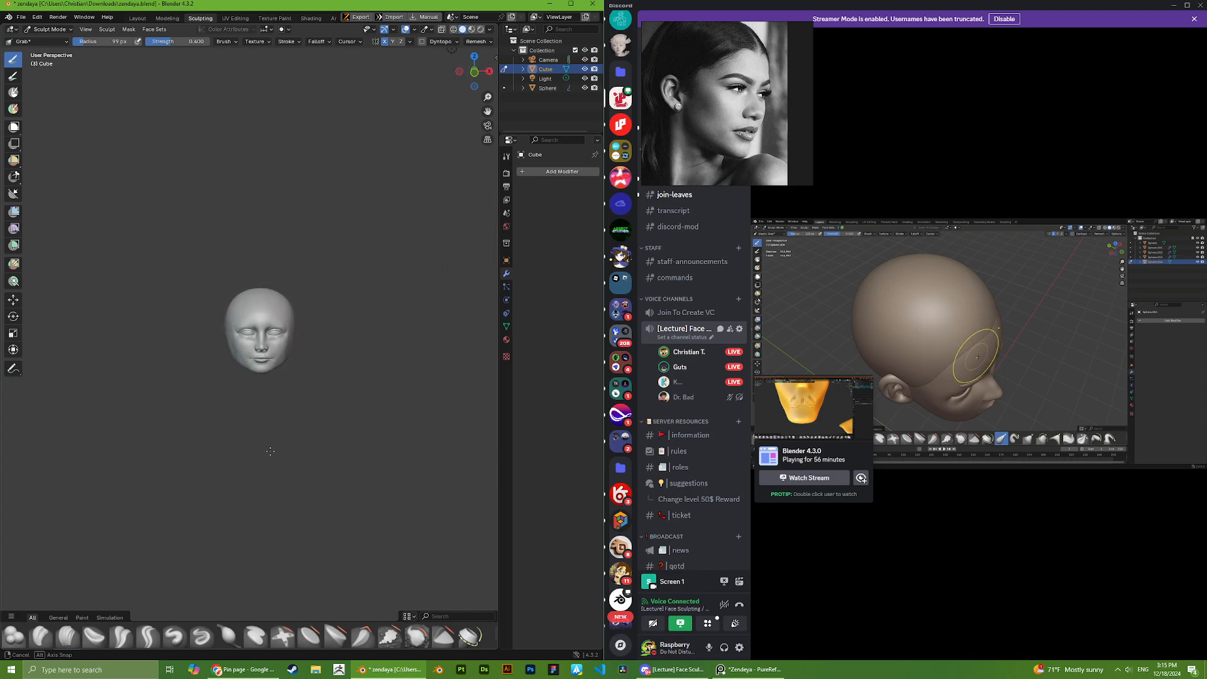
scroll(723, 126, "up", 2)
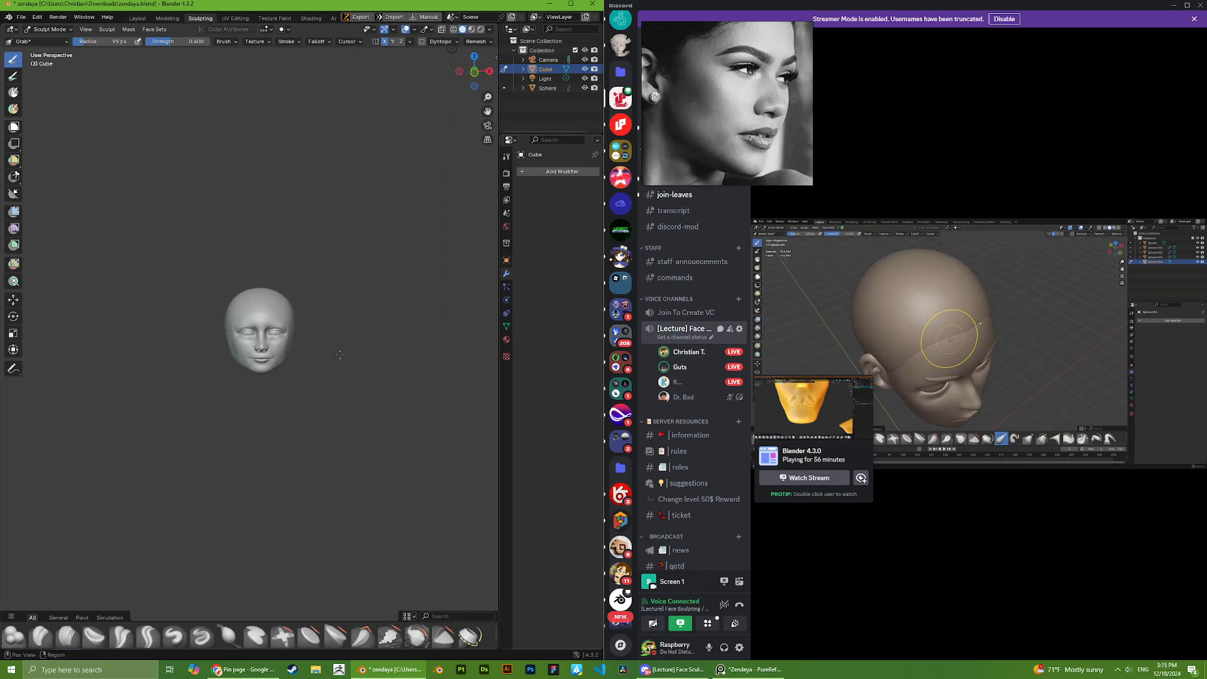
scroll(258, 347, "up", 5)
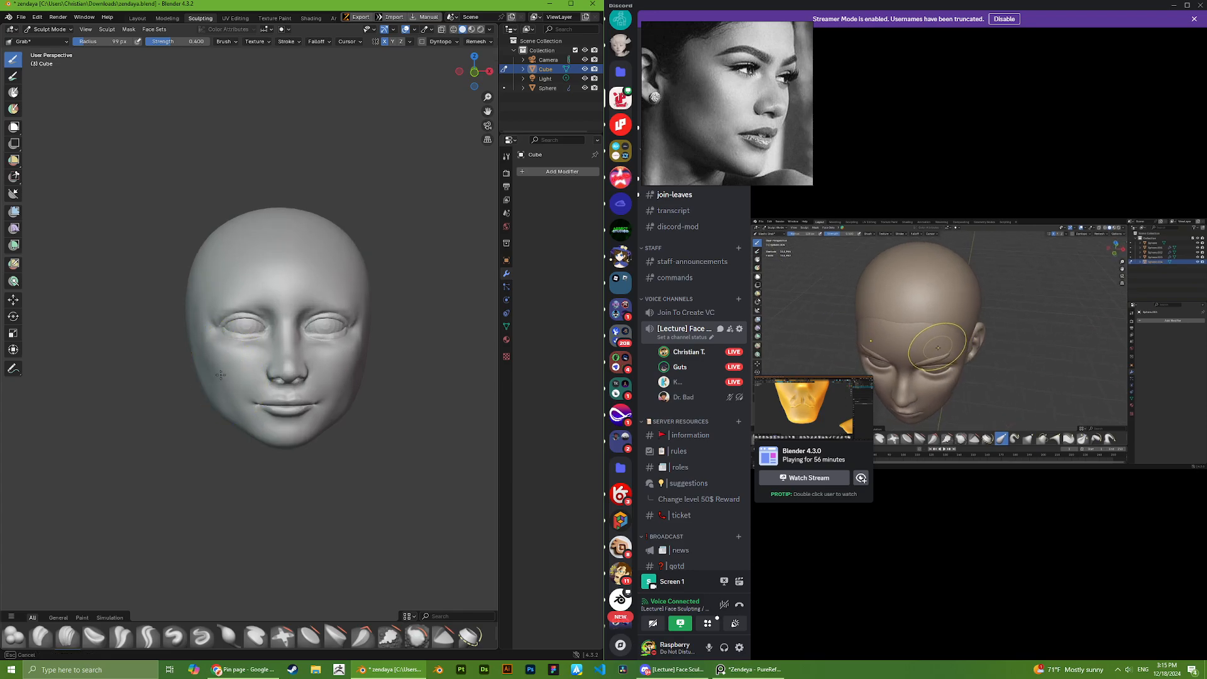
scroll(224, 387, "down", 5)
mouse_move(225, 396)
middle_mouse_down()
mouse_move(225, 444)
mouse_move(253, 380)
mouse_move(205, 427)
mouse_move(230, 421)
mouse_move(302, 351)
mouse_move(277, 377)
mouse_move(318, 374)
mouse_move(301, 385)
middle_mouse_up()
scroll(296, 356, "up", 3)
scroll(239, 410, "down", 6)
middle_click_drag(239, 410, 259, 441)
scroll(252, 329, "up", 4)
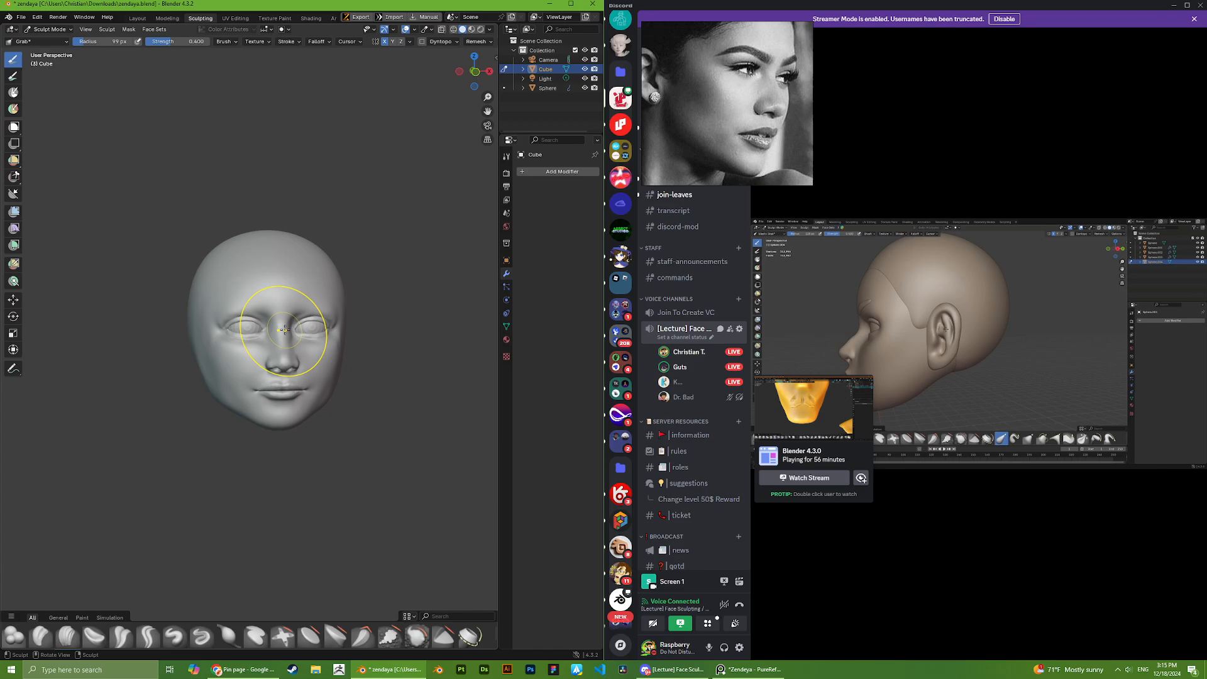
middle_click_drag(259, 317, 310, 369)
scroll(278, 333, "down", 5)
scroll(297, 359, "up", 4)
scroll(310, 369, "down", 5)
scroll(310, 370, "up", 3)
- Select the mirrored eyeball spheres in Object Mode and scale them down slightly
left_click(48, 30)
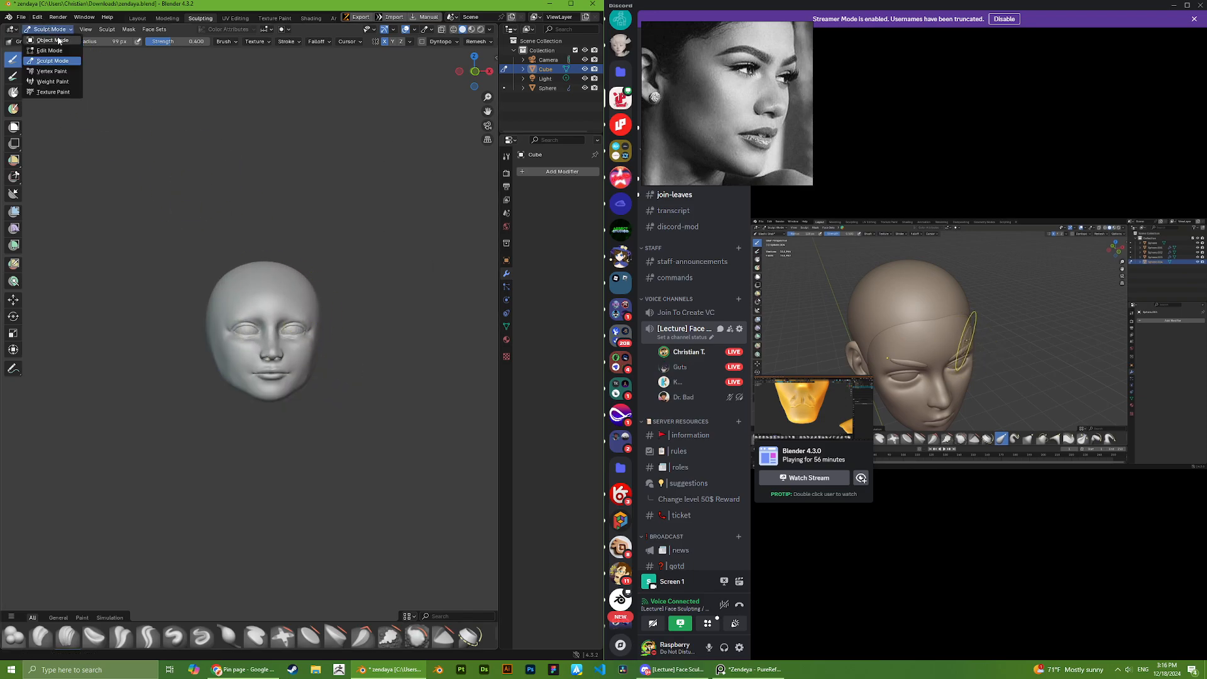
left_click(58, 41)
scroll(240, 330, "up", 4)
left_click(234, 323)
middle_click_drag(233, 323, 249, 368)
scroll(380, 311, "up", 3)
key("s")
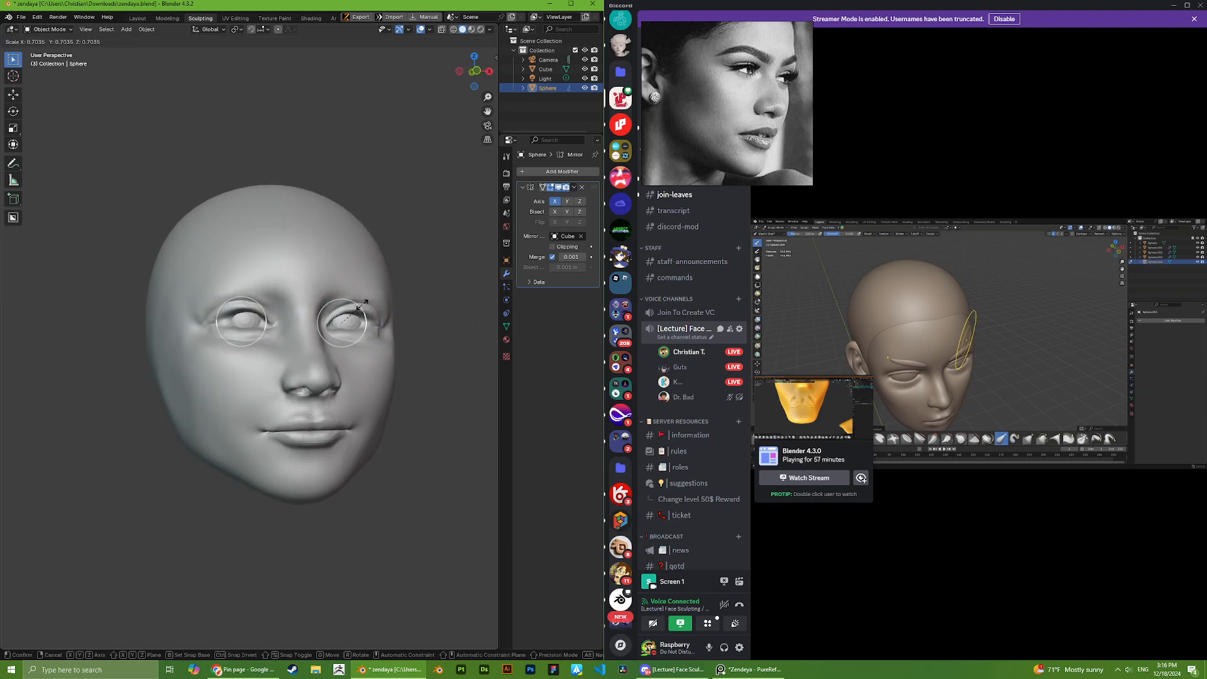
left_click(371, 306)
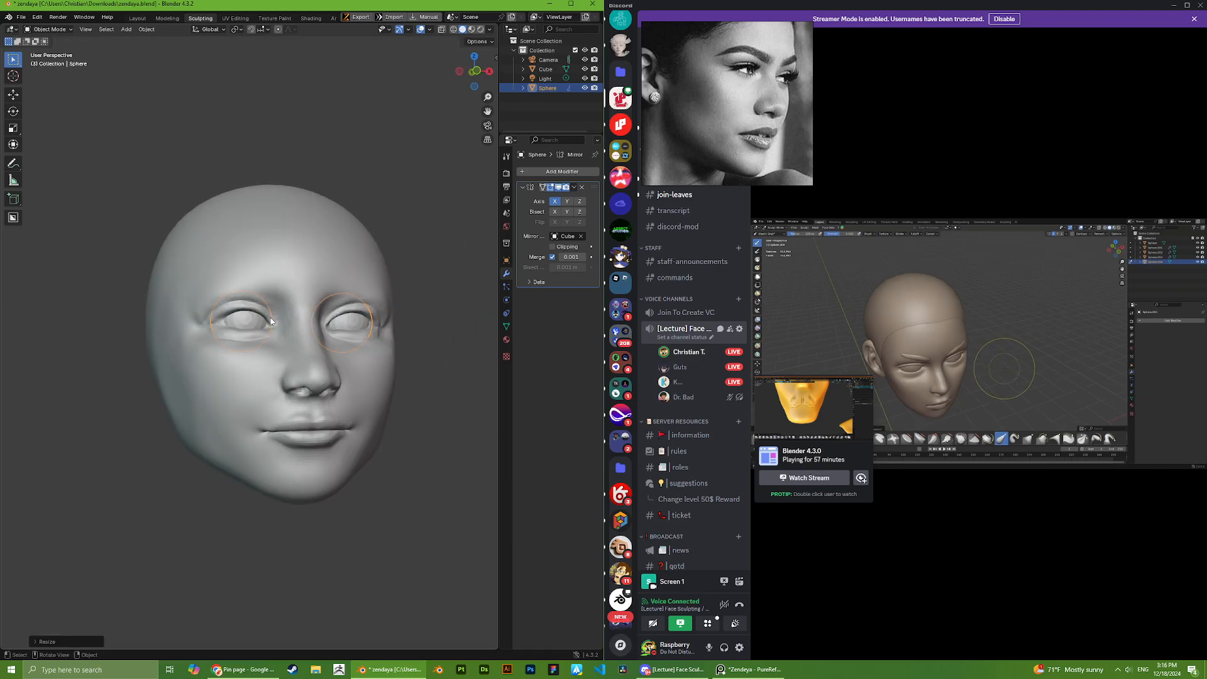
- Return the head to Sculpt Mode and nudge the outer eye corner with the Grab brush at 99 px
left_click(303, 252)
left_click(50, 29)
left_click(53, 61)
scroll(202, 310, "up", 3)
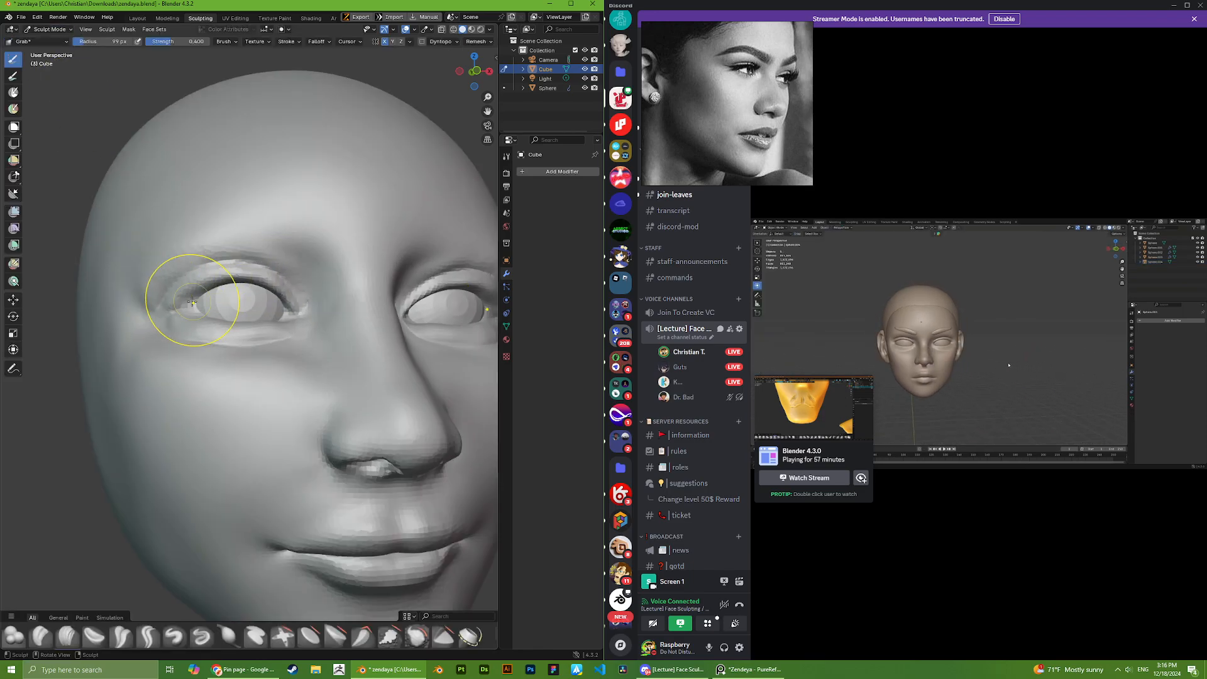
scroll(183, 310, "down", 2)
scroll(185, 308, "up", 1)
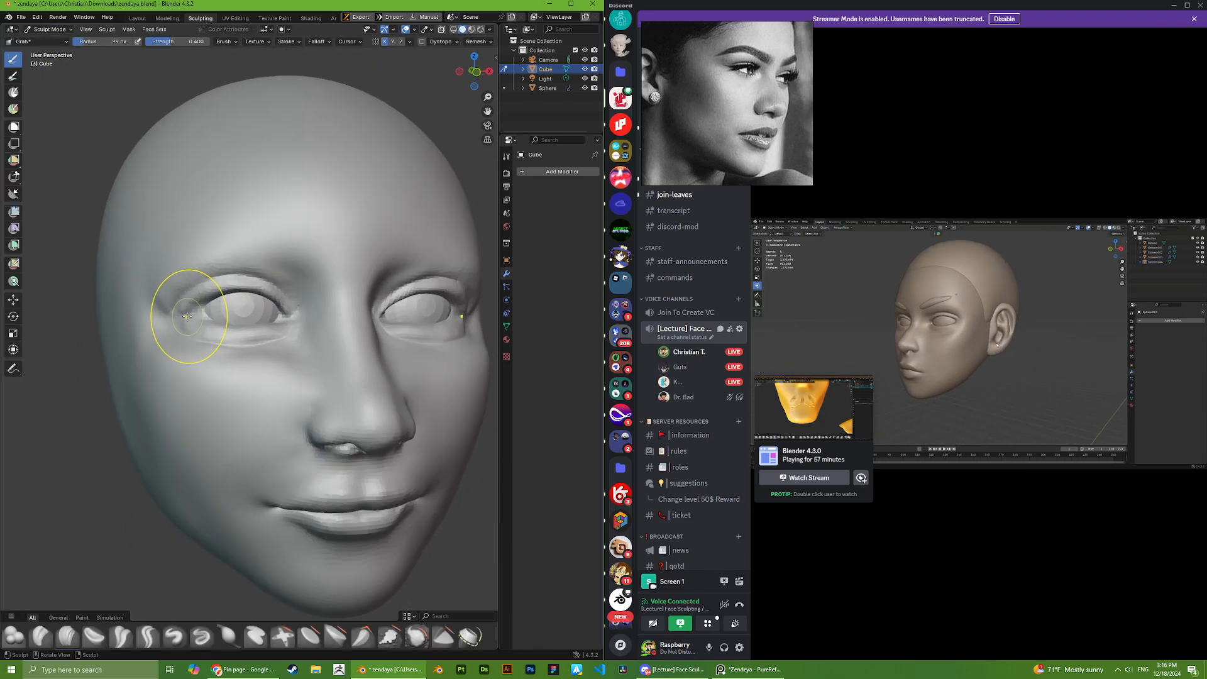
middle_click_drag(188, 310, 212, 347)
left_click_drag(191, 324, 184, 320)
- Examine the eyes from above and the whole face from the front to judge how the eyeballs fit the lids
mouse_move(184, 320)
middle_mouse_down()
mouse_move(263, 320)
mouse_move(238, 329)
mouse_move(274, 314)
mouse_move(209, 323)
mouse_move(243, 329)
mouse_move(167, 277)
mouse_move(201, 302)
mouse_move(175, 347)
mouse_move(215, 328)
mouse_move(194, 283)
mouse_move(229, 324)
mouse_move(192, 324)
mouse_move(320, 312)
mouse_move(284, 312)
middle_mouse_up()
scroll(258, 333, "down", 6)
scroll(201, 318, "up", 4)
scroll(243, 326, "up", 4)
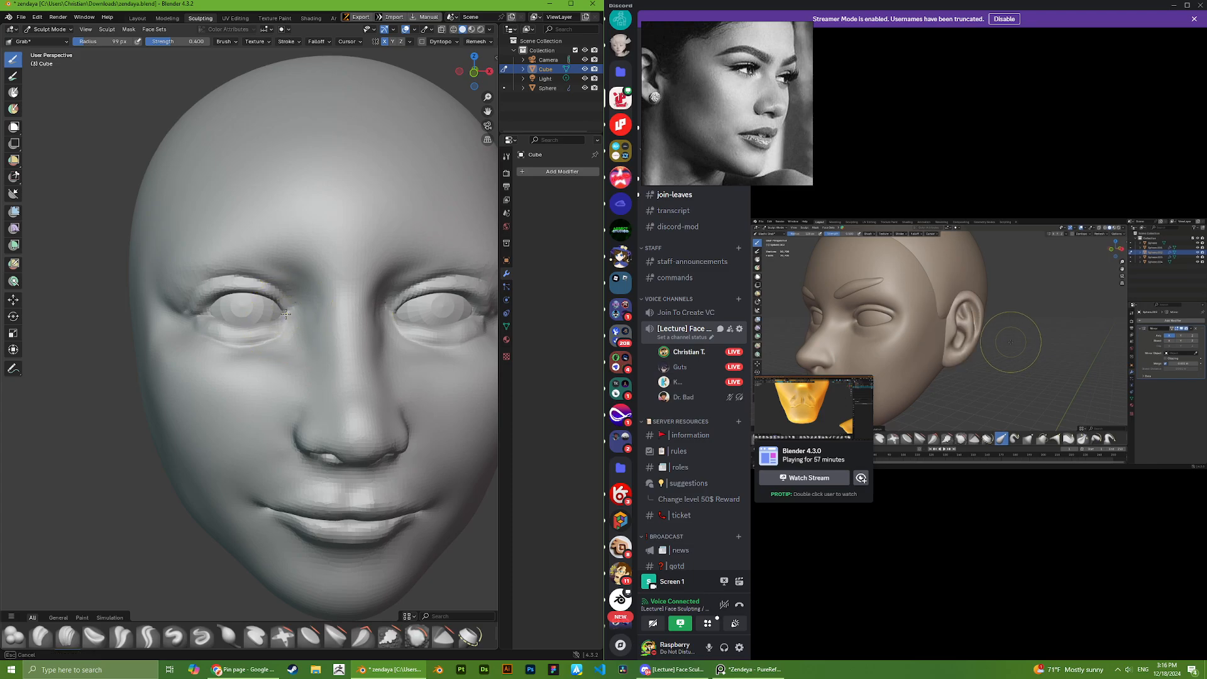
mouse_move(285, 314)
middle_mouse_down()
mouse_move(309, 323)
mouse_move(253, 336)
mouse_move(299, 331)
mouse_move(295, 349)
mouse_move(304, 337)
mouse_move(237, 359)
middle_mouse_up()
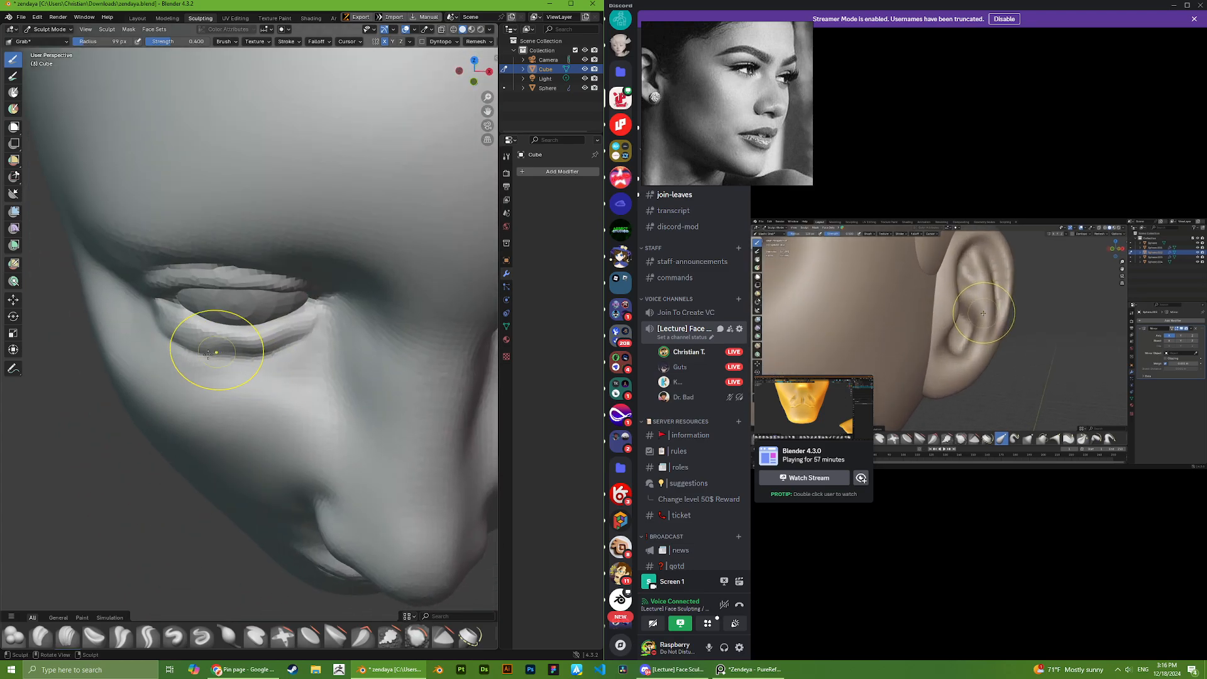
mouse_move(167, 326)
middle_mouse_down()
mouse_move(171, 344)
mouse_move(282, 337)
mouse_move(232, 399)
mouse_move(258, 407)
middle_mouse_up()
scroll(276, 338, "down", 12)
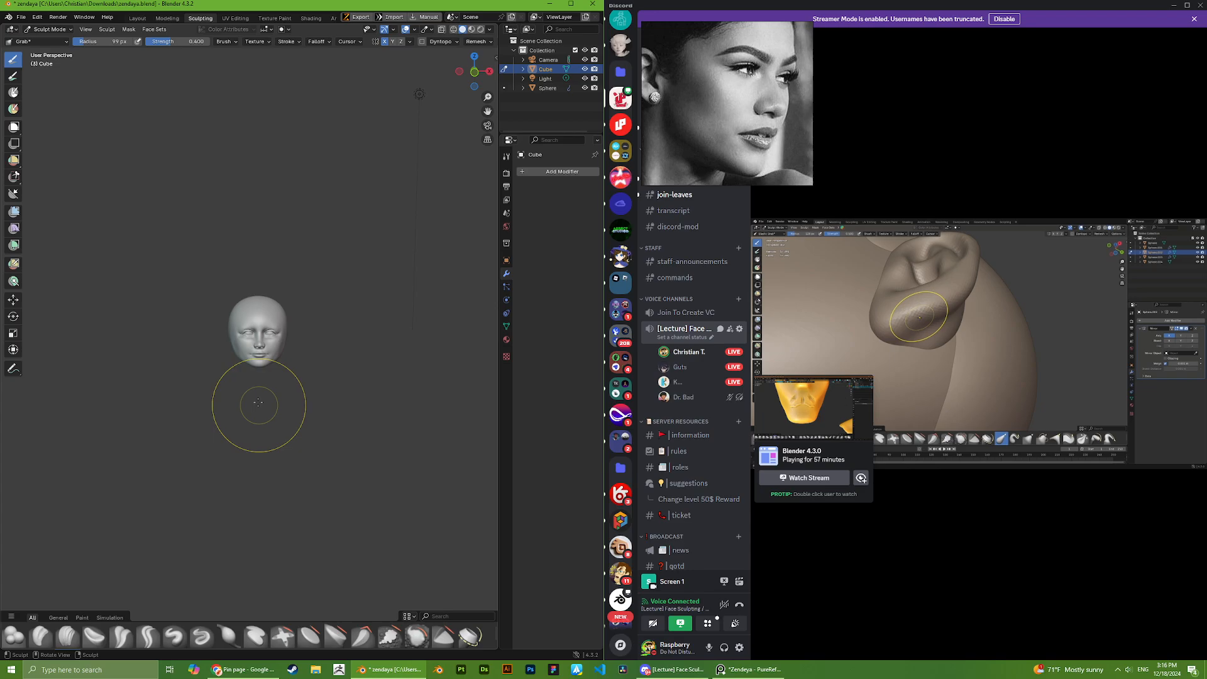
scroll(255, 399, "up", 5)
middle_click_drag(218, 315, 228, 333)
scroll(230, 335, "up", 2)
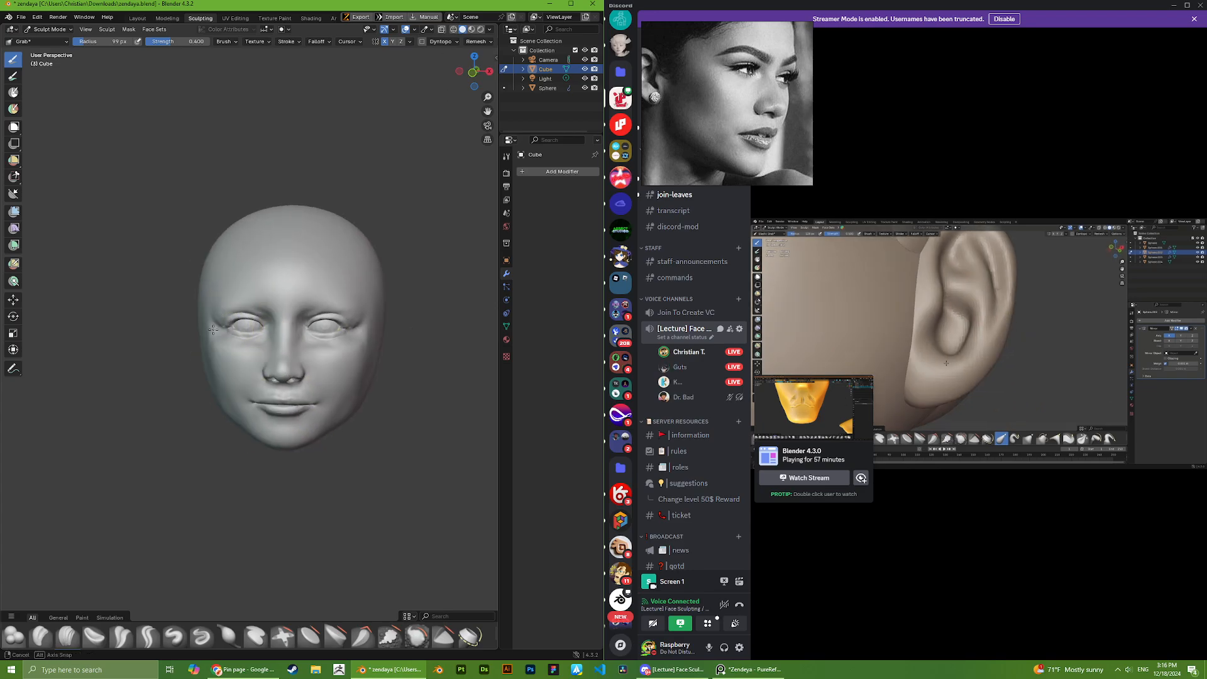
scroll(230, 335, "up", 5)
- Select the mirrored eyeballs in Object Mode and move them along the Y axis
left_click(50, 29)
left_click(50, 42)
left_click(242, 301)
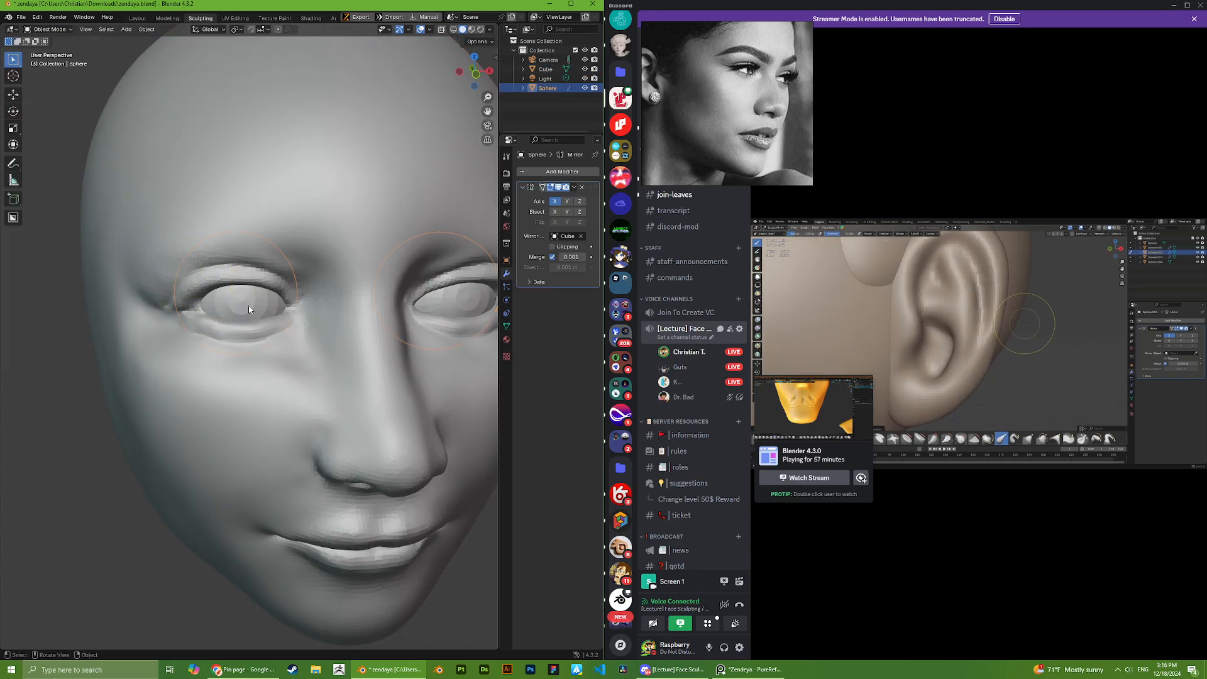
key("g")
mouse_move(245, 303)
middle_mouse_down()
mouse_move(358, 311)
mouse_move(248, 352)
middle_mouse_up()
key("y")
left_click(370, 310)
- Select the head mesh and put it back into Sculpt Mode
left_click(247, 353)
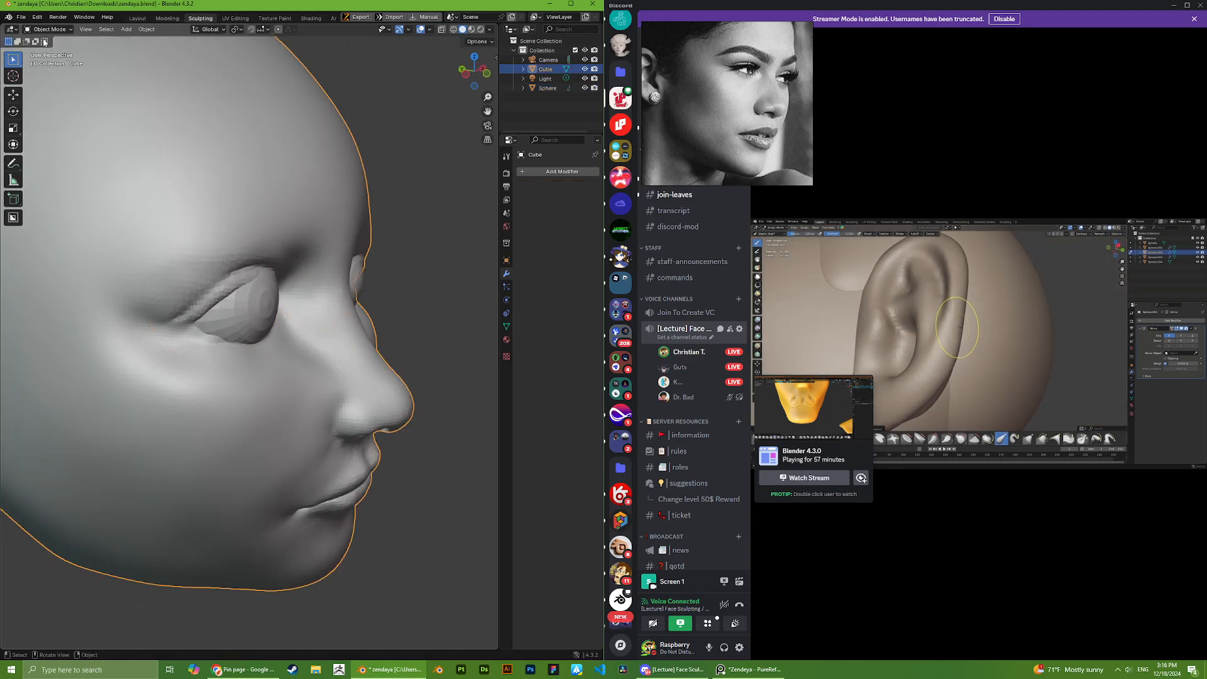
left_click(50, 29)
left_click(43, 52)
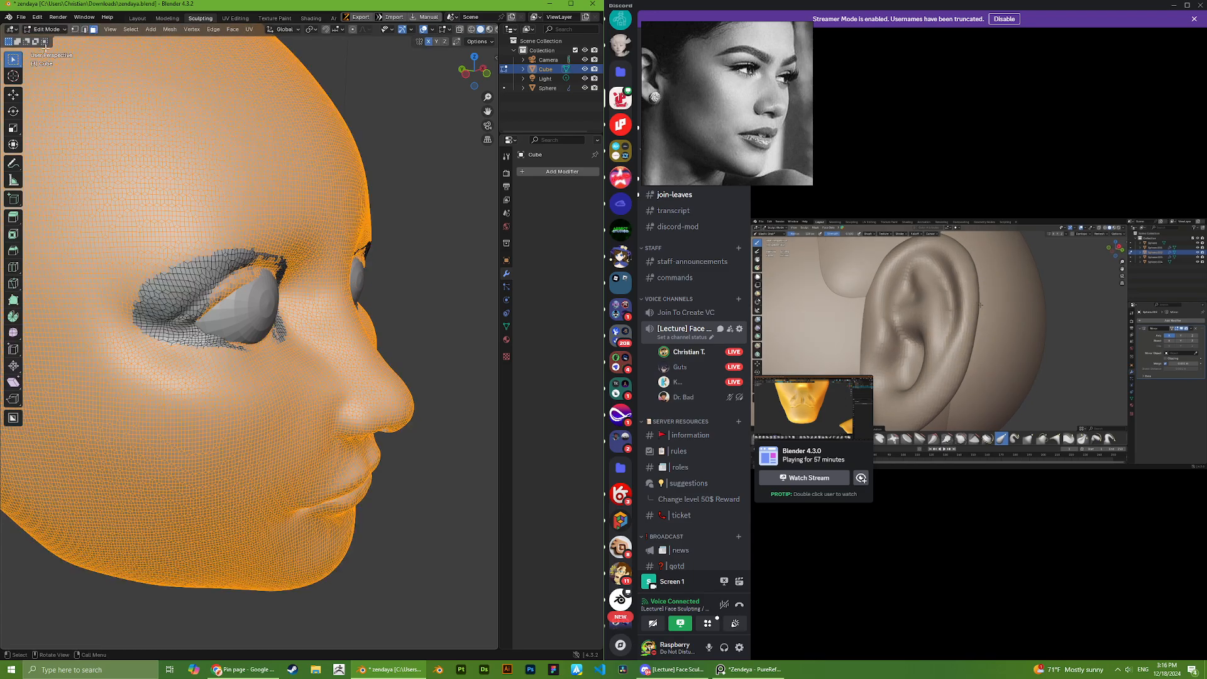
left_click(50, 29)
left_click(53, 40)
left_click(50, 29)
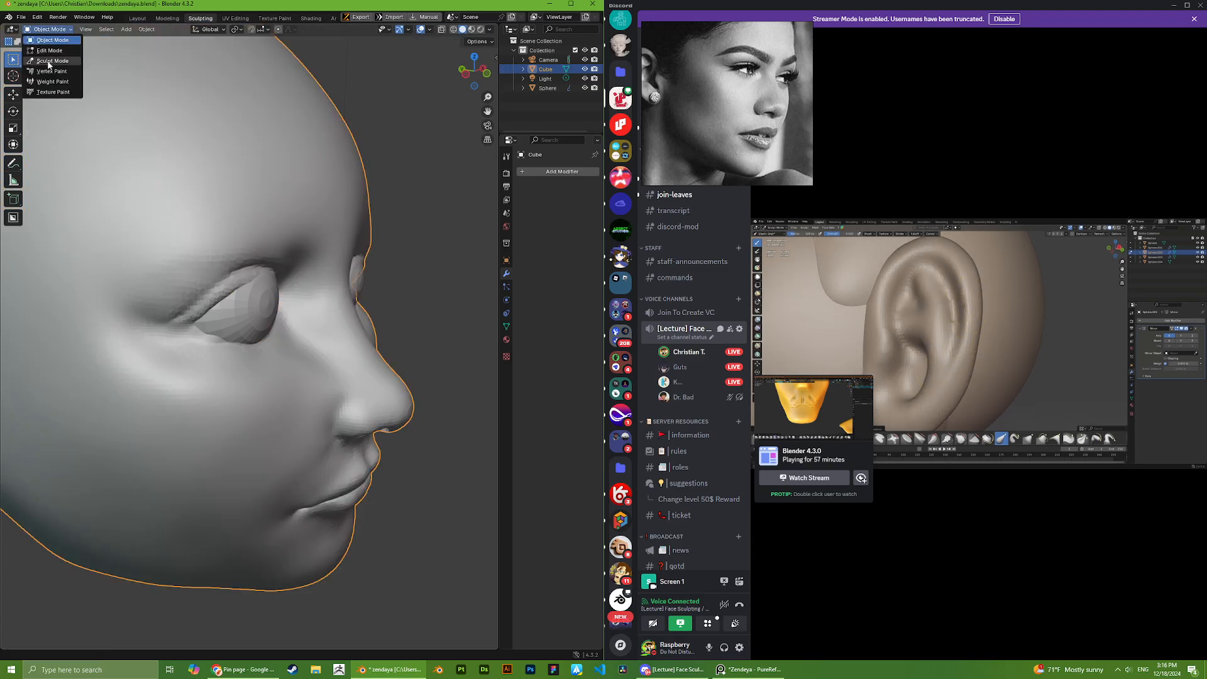
left_click(42, 63)
scroll(264, 352, "down", 2)
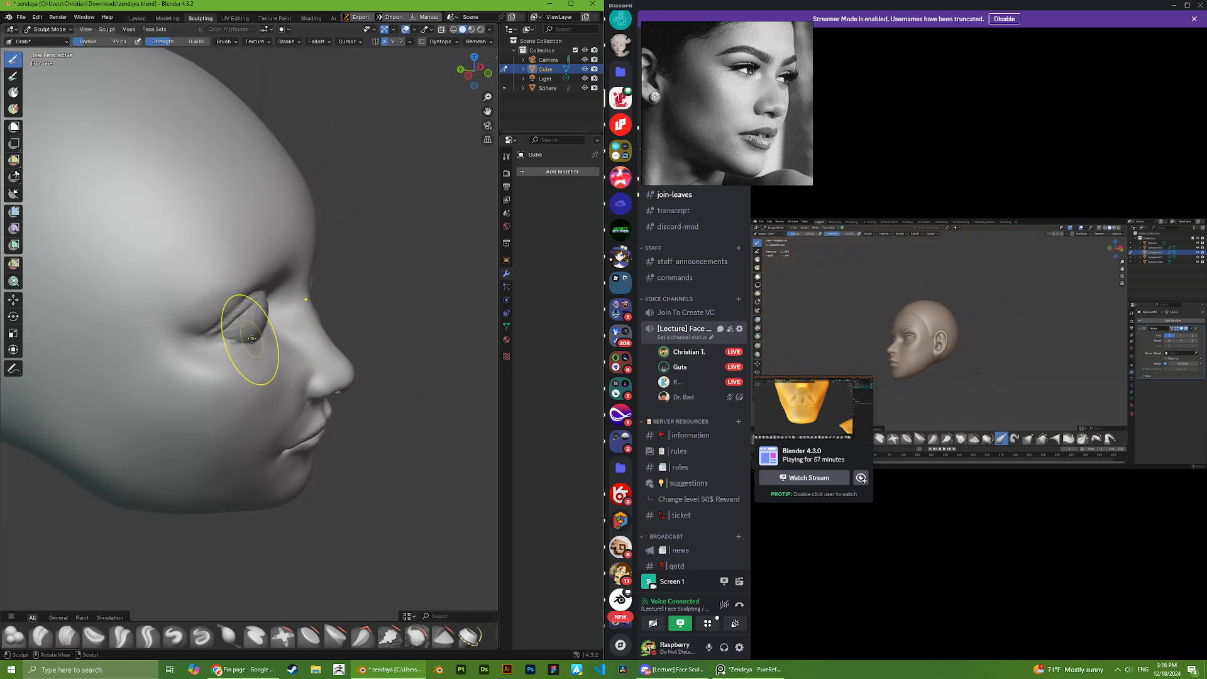
mouse_move(250, 329)
middle_mouse_down()
mouse_move(245, 340)
mouse_move(209, 328)
mouse_move(267, 312)
mouse_move(256, 303)
mouse_move(323, 337)
mouse_move(239, 334)
middle_mouse_up()
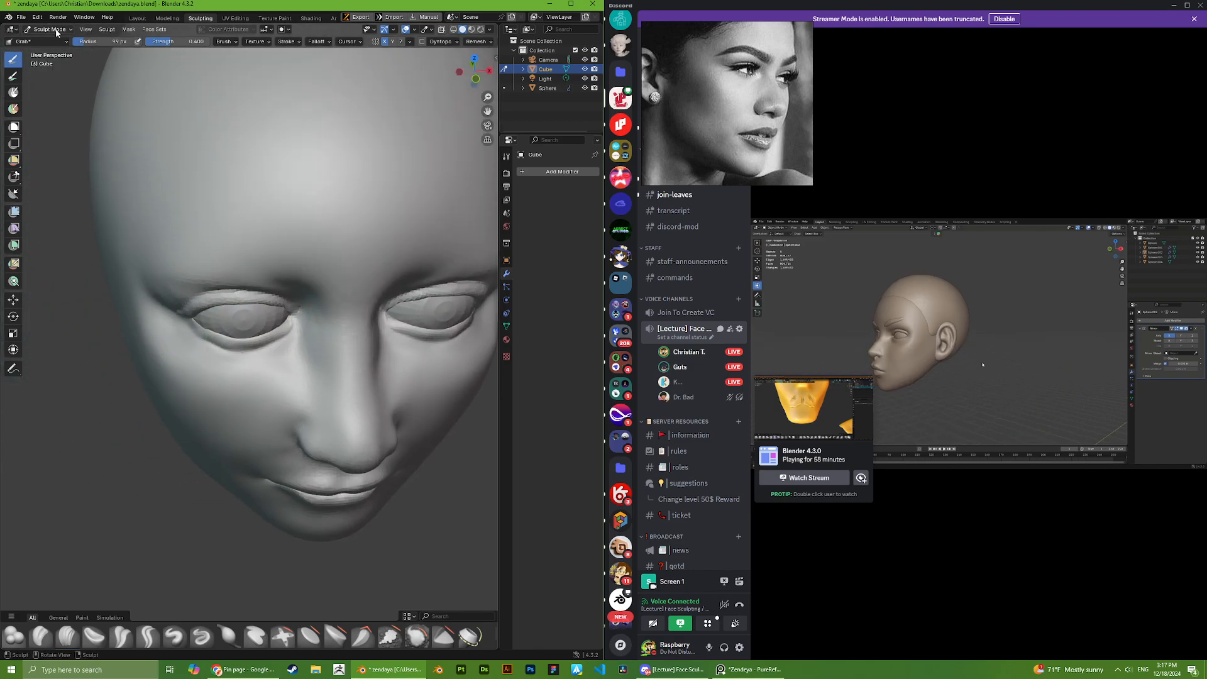
- Select the mirrored eyeballs in Object Mode and rotate them around the Z axis
left_click(50, 29)
left_click(50, 42)
left_click(251, 318)
key("Tab")
key("Tab")
key("Tab")
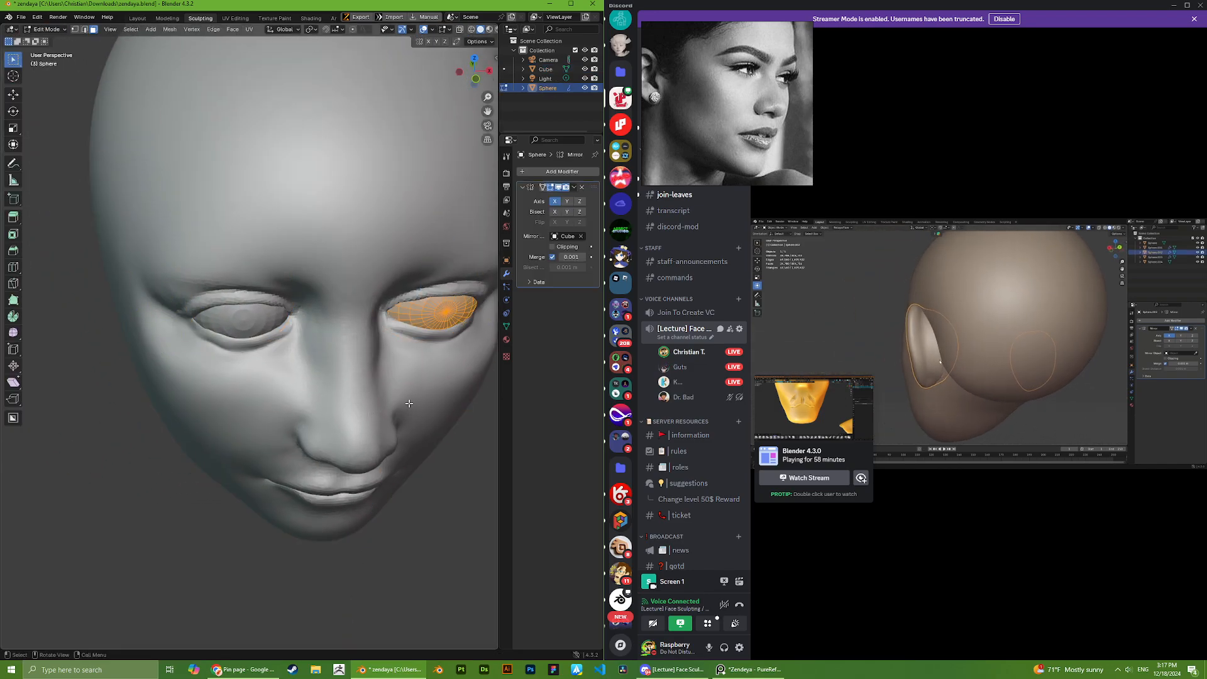
key("Tab")
middle_click_drag(414, 402, 488, 404)
key("r")
key("z")
left_click(448, 418)
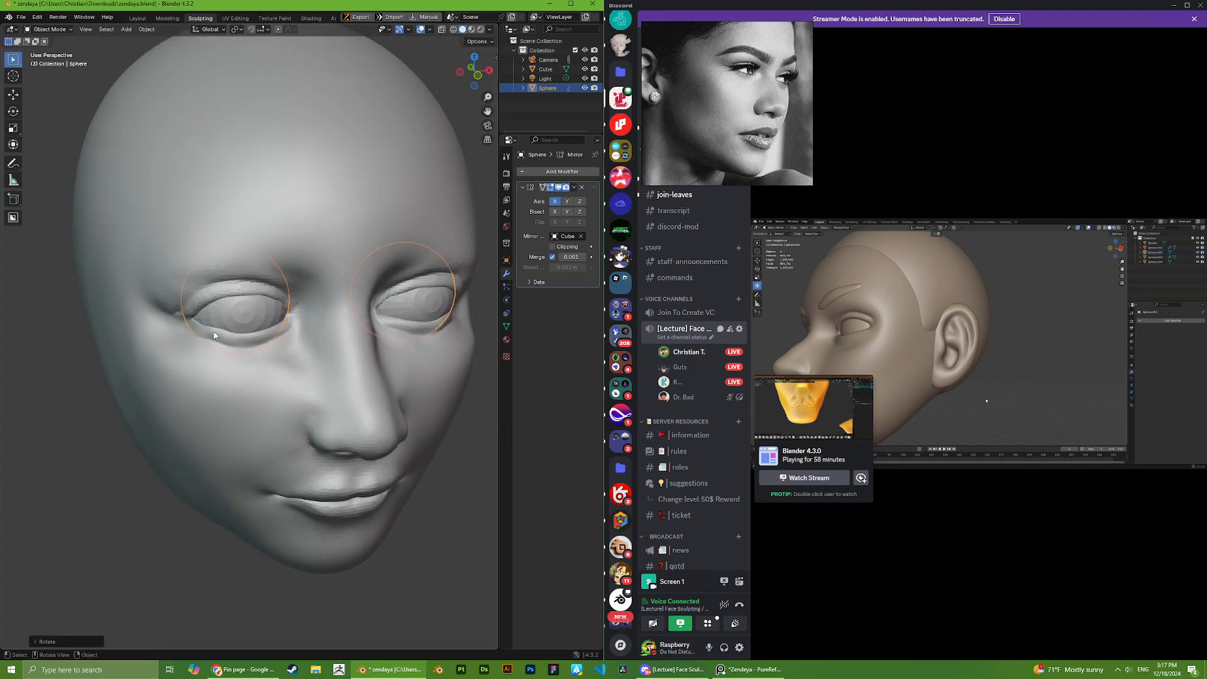
- Resume sculpting the head and check the rotated eyeballs against the lids from several angles
left_click(383, 370)
left_click(49, 30)
left_click(46, 60)
middle_click_drag(204, 308, 315, 322)
mouse_move(256, 347)
middle_mouse_down()
mouse_move(230, 341)
mouse_move(296, 318)
mouse_move(252, 311)
mouse_move(301, 319)
middle_mouse_up()
scroll(282, 316, "down", 8)
scroll(303, 317, "up", 5)
scroll(182, 324, "up", 5)
middle_click_drag(176, 325, 175, 355)
middle_click_drag(189, 313, 208, 315)
scroll(208, 314, "down", 4)
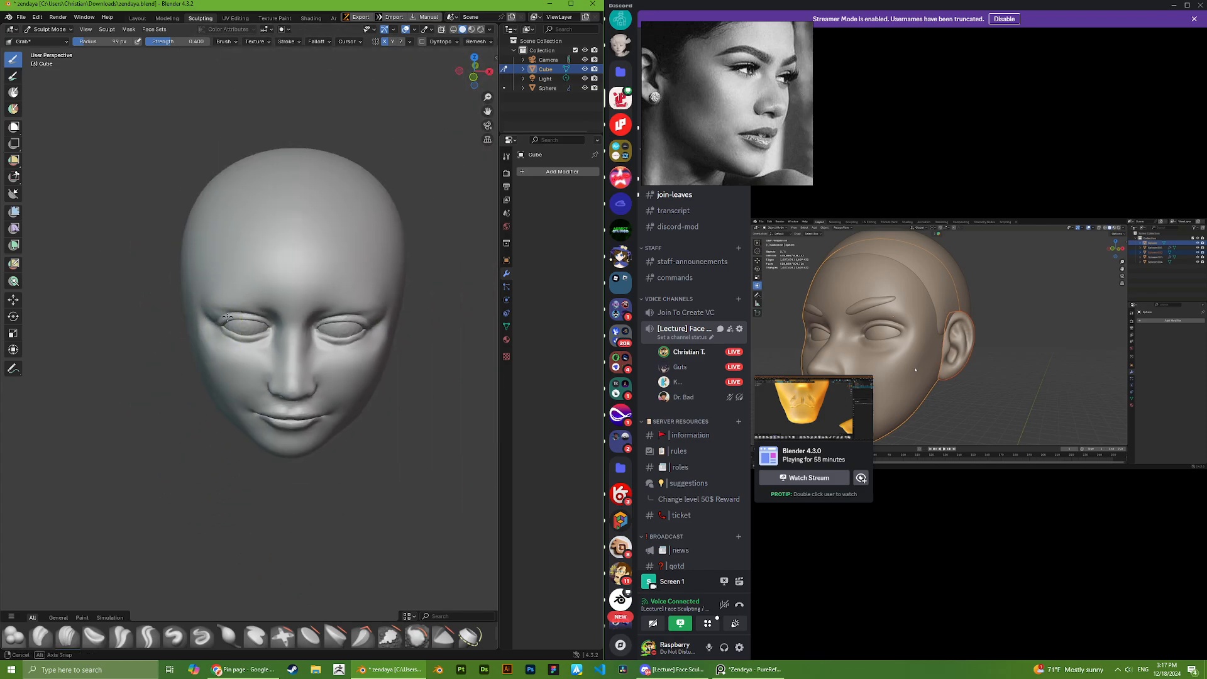
- Nudge the area below the inner eye corner beside the nose in near-profile view with the Grab brush
scroll(268, 337, "down", 2)
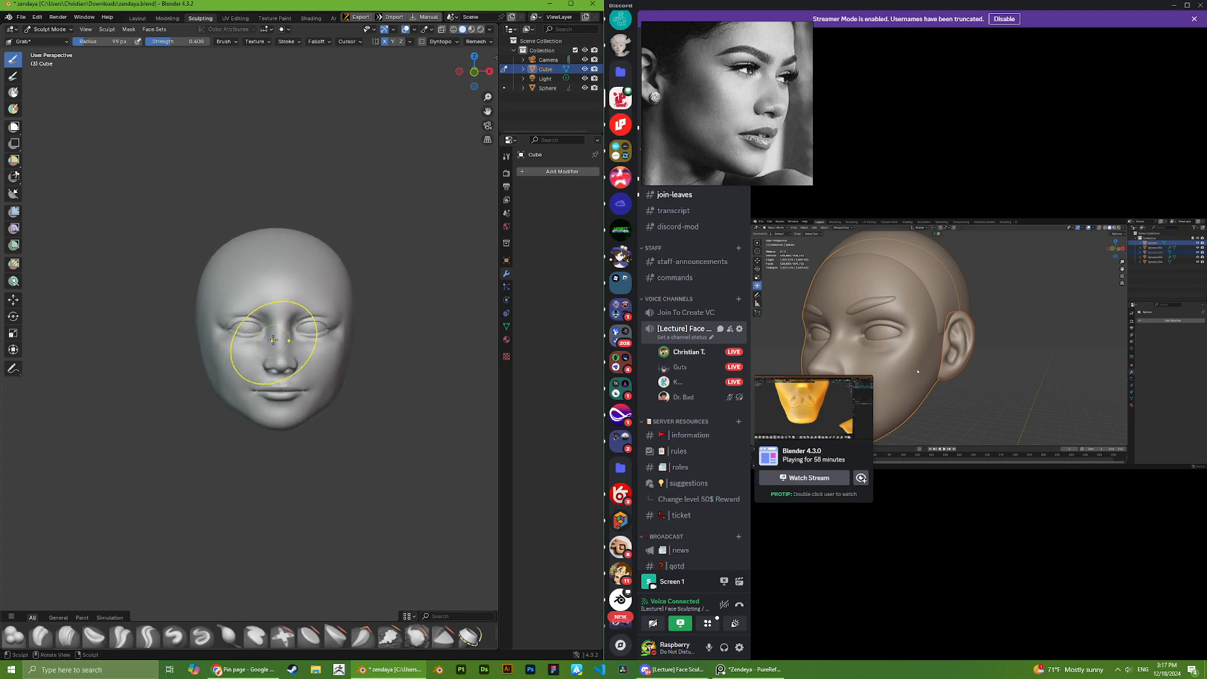
scroll(211, 314, "up", 3)
mouse_move(211, 314)
middle_mouse_down()
mouse_move(85, 308)
mouse_move(323, 304)
middle_mouse_up()
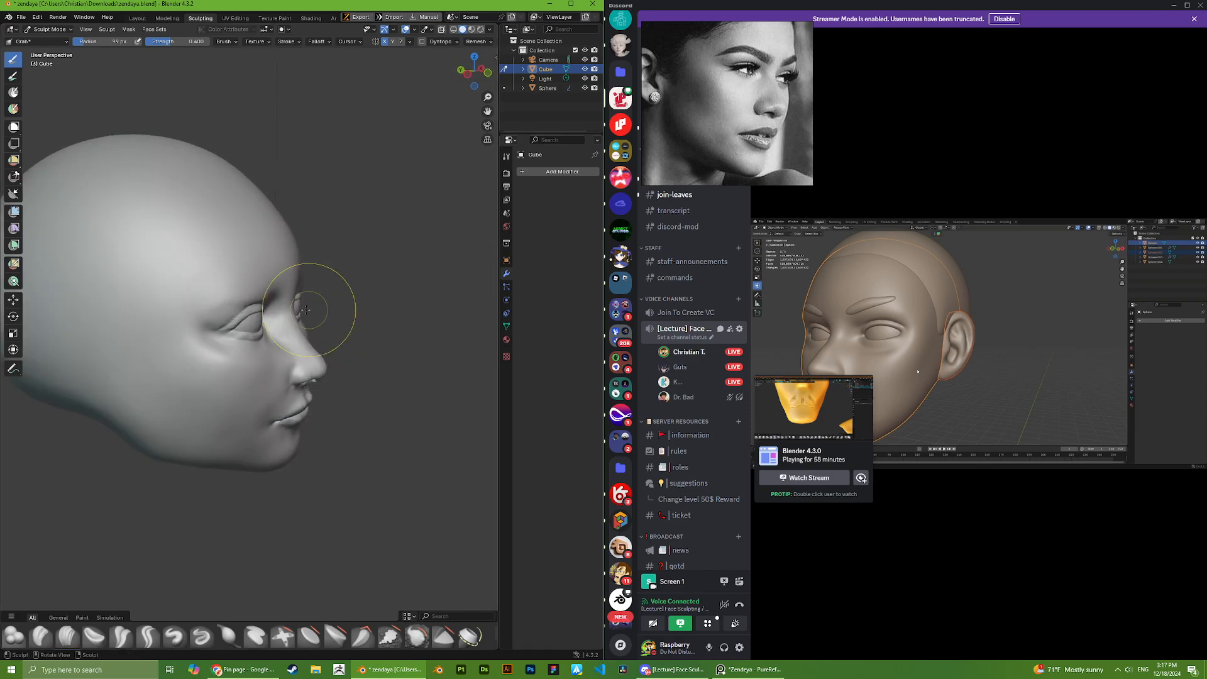
scroll(270, 301, "up", 2)
mouse_move(251, 296)
middle_mouse_down()
mouse_move(145, 270)
mouse_move(218, 296)
mouse_move(200, 346)
mouse_move(183, 310)
mouse_move(169, 310)
mouse_move(213, 317)
mouse_move(289, 390)
mouse_move(308, 350)
mouse_move(292, 342)
middle_mouse_up()
scroll(183, 264, "up", 3)
scroll(156, 269, "down", 2)
scroll(210, 362, "down", 5)
scroll(269, 375, "up", 6)
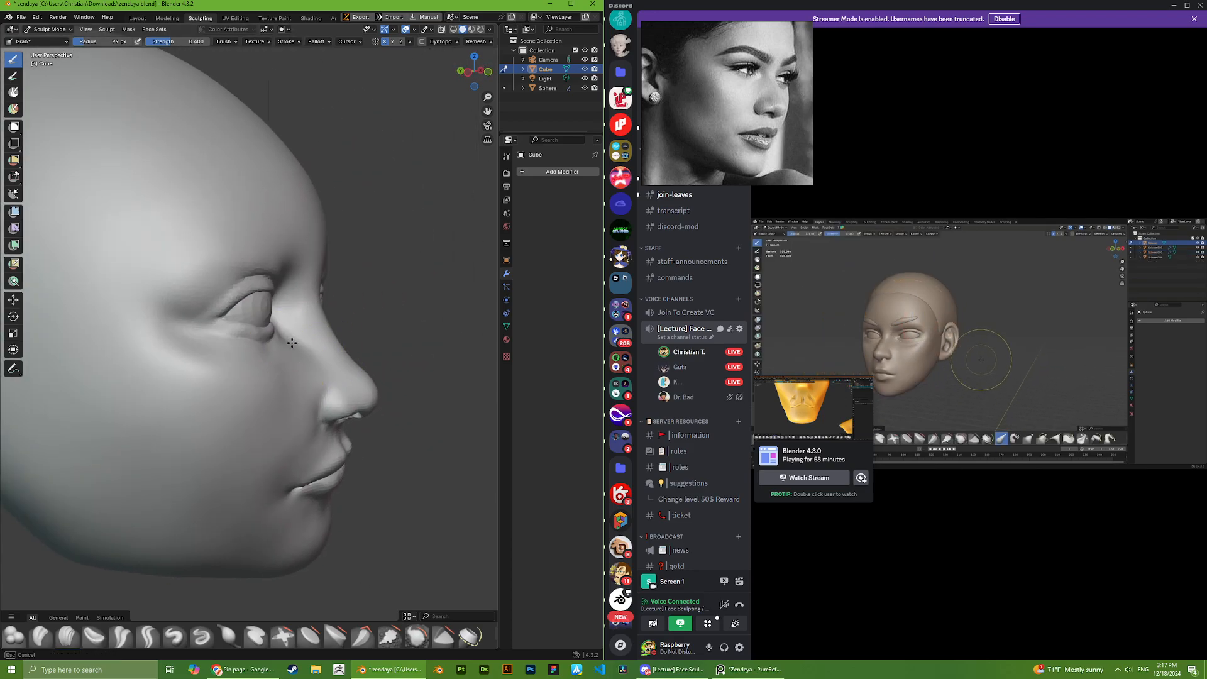
left_click_drag(291, 342, 287, 345)
scroll(239, 344, "down", 4)
- Examine the eye sockets, brow and cheek from three-quarter views against the reference photo
mouse_move(287, 344)
middle_mouse_down()
mouse_move(239, 344)
mouse_move(291, 392)
mouse_move(256, 394)
middle_mouse_up()
scroll(292, 392, "up", 4)
scroll(250, 369, "up", 4)
middle_click_drag(218, 357, 254, 382)
scroll(221, 390, "up", 5)
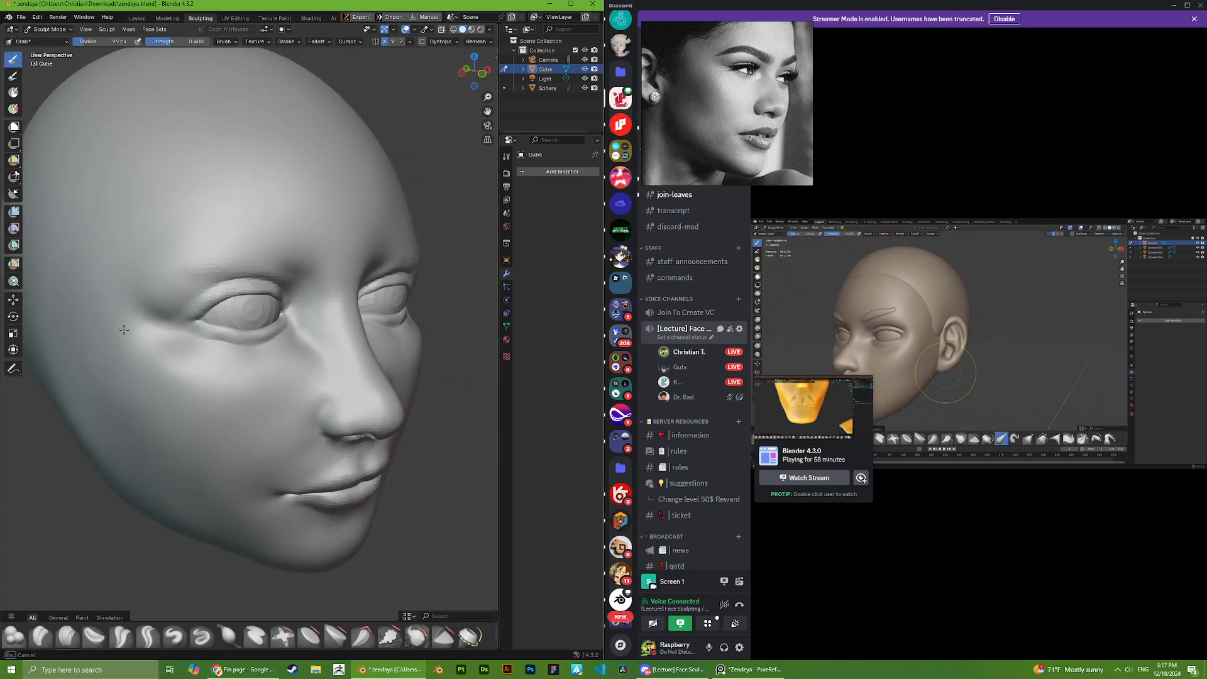
mouse_move(135, 337)
middle_mouse_down()
mouse_move(201, 256)
mouse_move(259, 285)
mouse_move(240, 307)
mouse_move(164, 323)
middle_mouse_up()
scroll(248, 290, "up", 3)
scroll(270, 298, "down", 8)
mouse_move(277, 298)
middle_mouse_down()
mouse_move(257, 300)
mouse_move(310, 307)
middle_mouse_up()
scroll(271, 296, "up", 4)
scroll(189, 214, "up", 3)
middle_click_drag(157, 205, 204, 210)
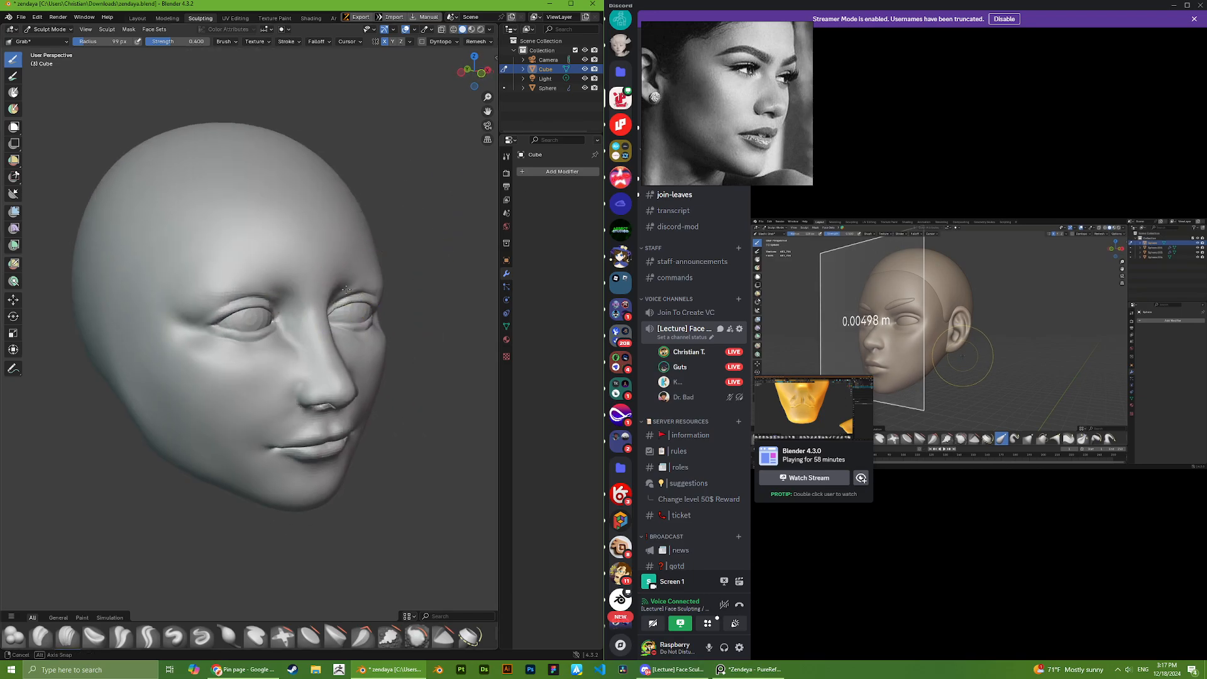
- Adjust the temple beside the outer eye corner and the cheekbone below it with the Grab brush at 99 px
scroll(200, 210, "up", 4)
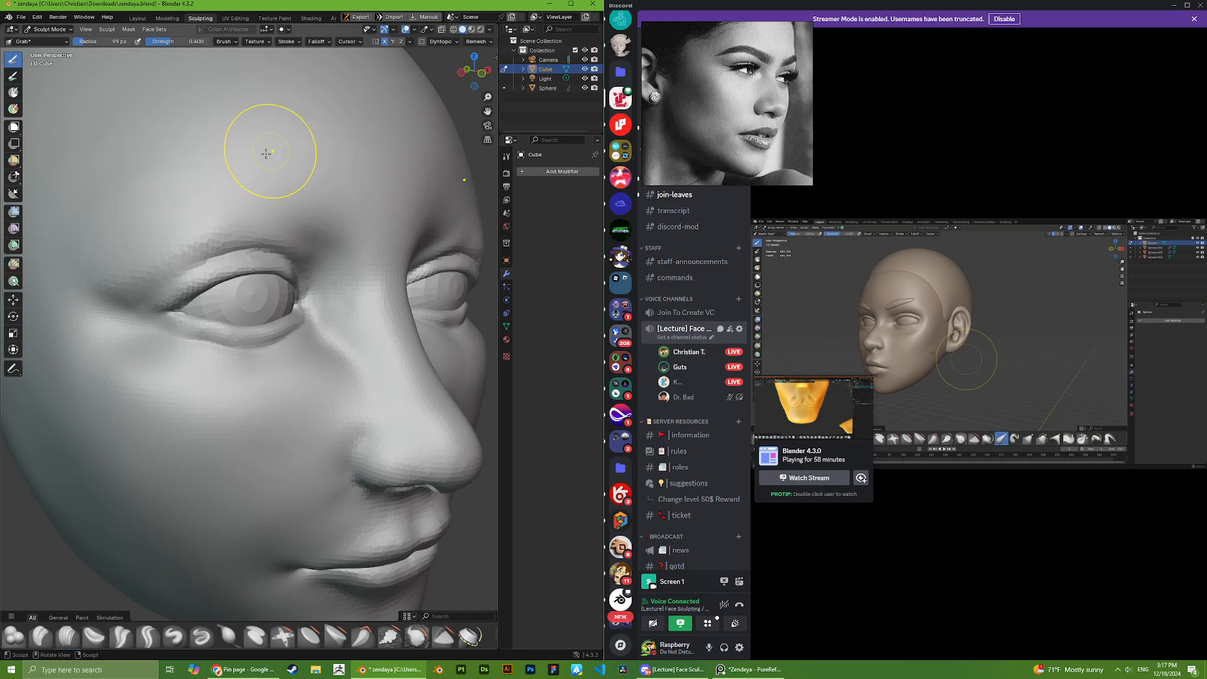
scroll(267, 153, "down", 2)
middle_click_drag(266, 153, 162, 246)
left_click_drag(84, 311, 96, 313)
scroll(149, 318, "down", 4)
scroll(126, 364, "up", 4)
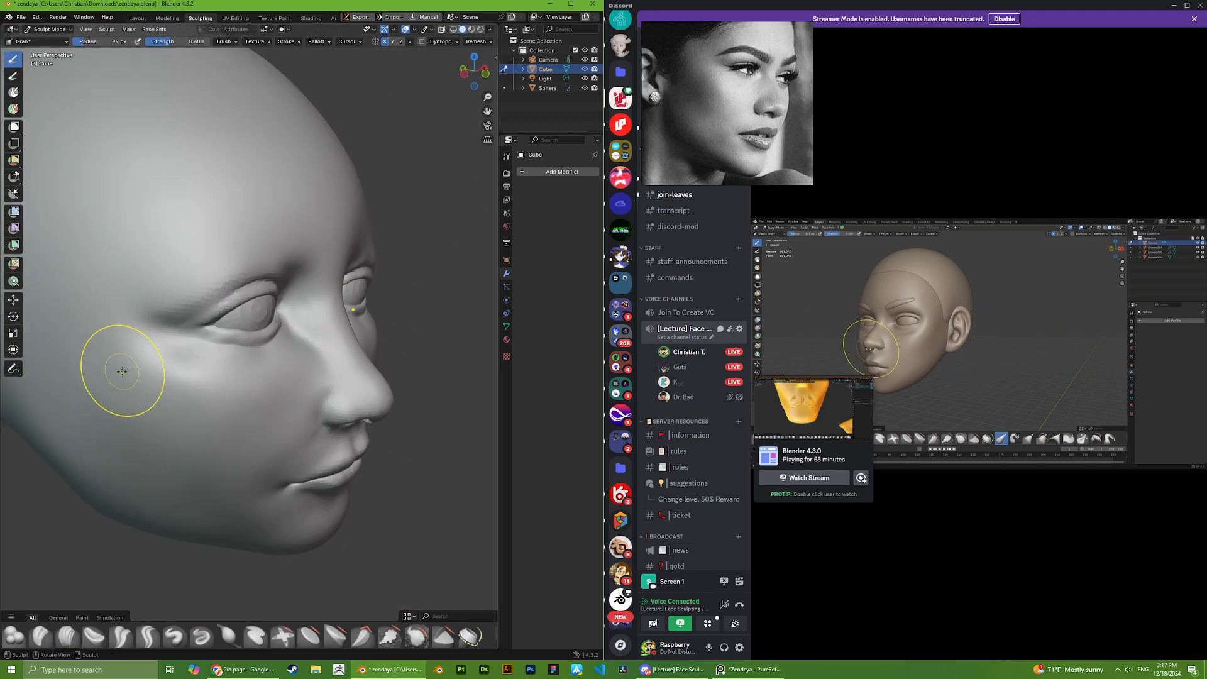
left_click_drag(100, 381, 106, 382)
- Reshape the lower cheek and jaw beside the mouth with the Grab brush at 99 px
scroll(333, 435, "down", 10)
middle_click_drag(337, 436, 229, 442)
scroll(251, 412, "up", 9)
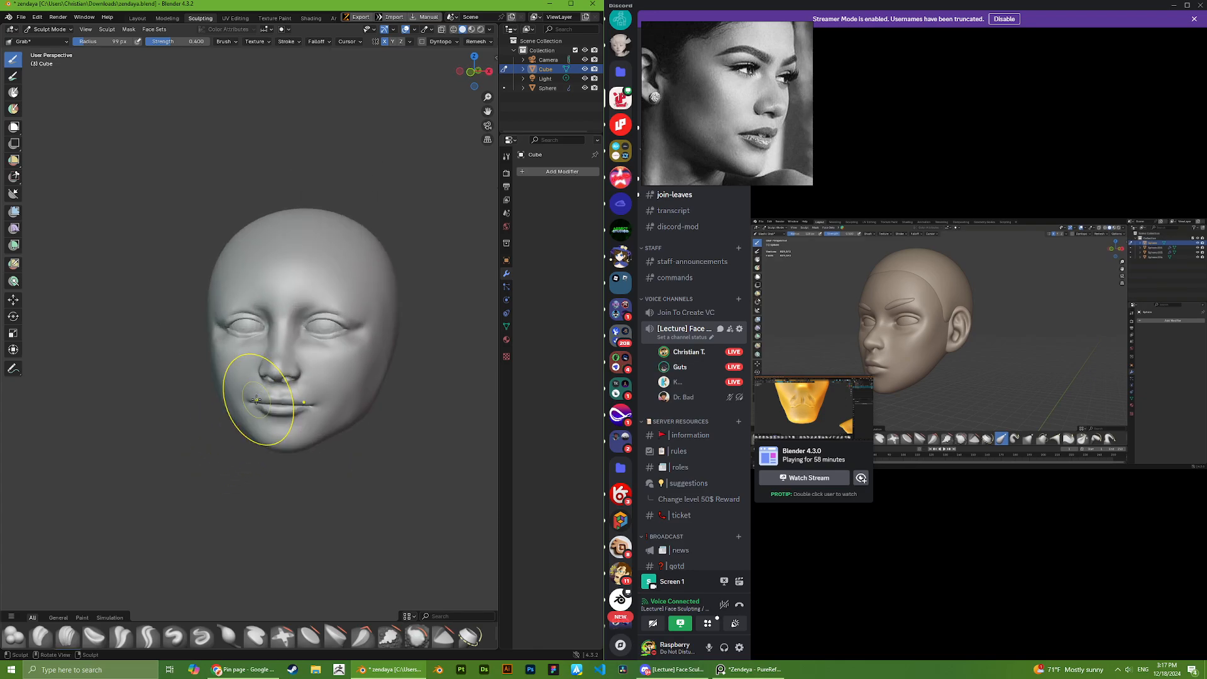
mouse_move(259, 404)
middle_mouse_down()
mouse_move(281, 407)
mouse_move(206, 432)
mouse_move(224, 443)
middle_mouse_up()
scroll(281, 420, "up", 2)
left_click_drag(222, 443, 186, 415)
scroll(202, 415, "down", 3)
mouse_move(202, 415)
middle_mouse_down()
mouse_move(180, 397)
mouse_move(209, 401)
middle_mouse_up()
scroll(209, 401, "up", 3)
- Examine the cheeks, eyes and nose from three-quarter and close-up views against the reference photo
left_click(153, 635)
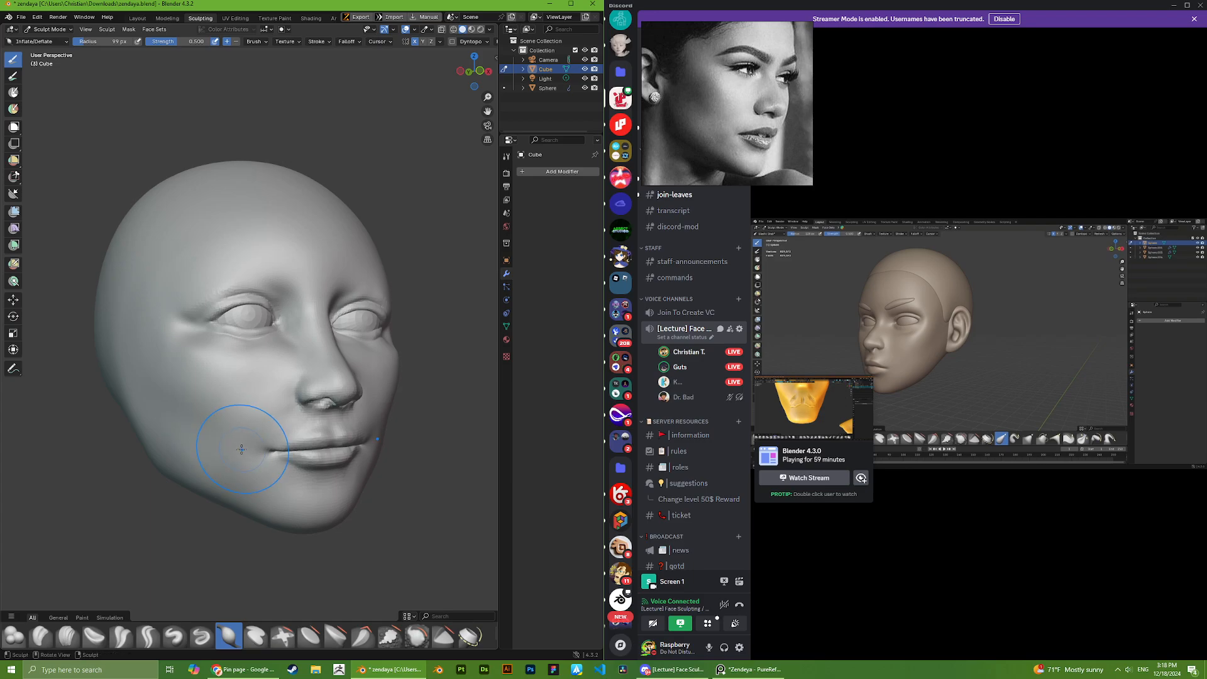
middle_click_drag(241, 450, 186, 424)
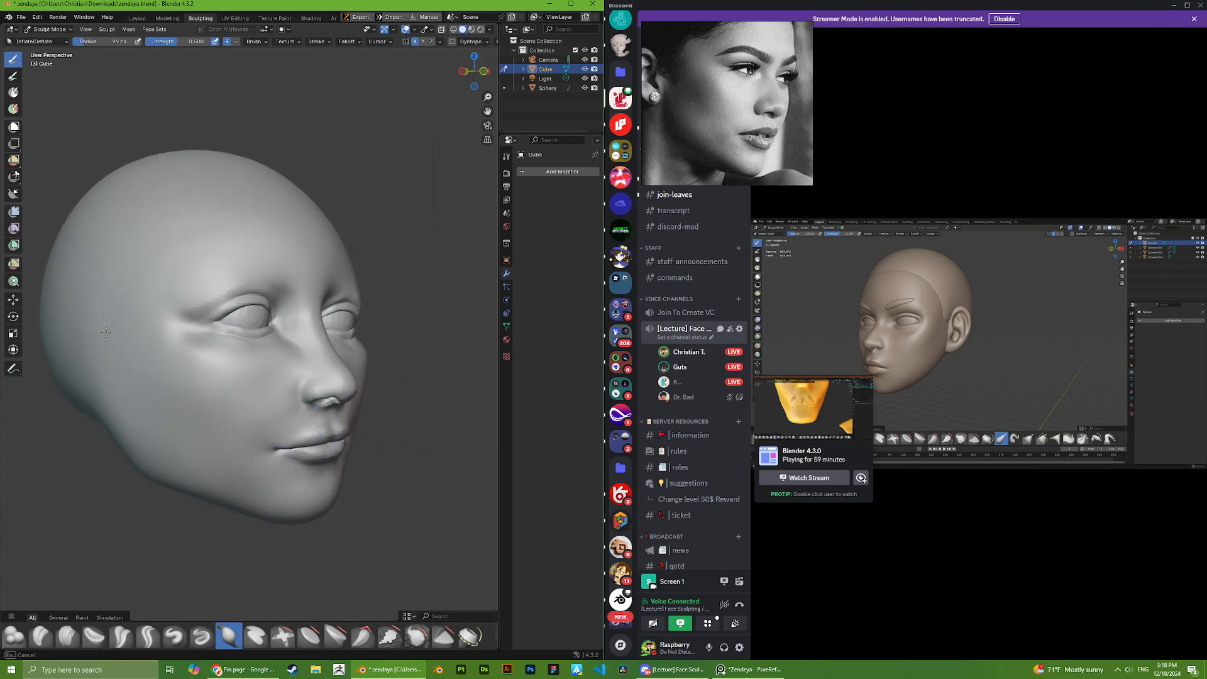
middle_click_drag(106, 332, 207, 403, "ctrl")
mouse_move(207, 402)
middle_mouse_down()
mouse_move(135, 388)
mouse_move(231, 391)
mouse_move(194, 361)
mouse_move(216, 356)
mouse_move(207, 384)
middle_mouse_up()
scroll(229, 377, "up", 9)
scroll(216, 356, "up", 4)
scroll(258, 377, "down", 3)
mouse_move(149, 347)
middle_mouse_down()
mouse_move(174, 363)
mouse_move(128, 372)
mouse_move(220, 398)
mouse_move(255, 384)
middle_mouse_up()
scroll(195, 381, "down", 1)
scroll(252, 344, "down", 5)
scroll(157, 385, "up", 5)
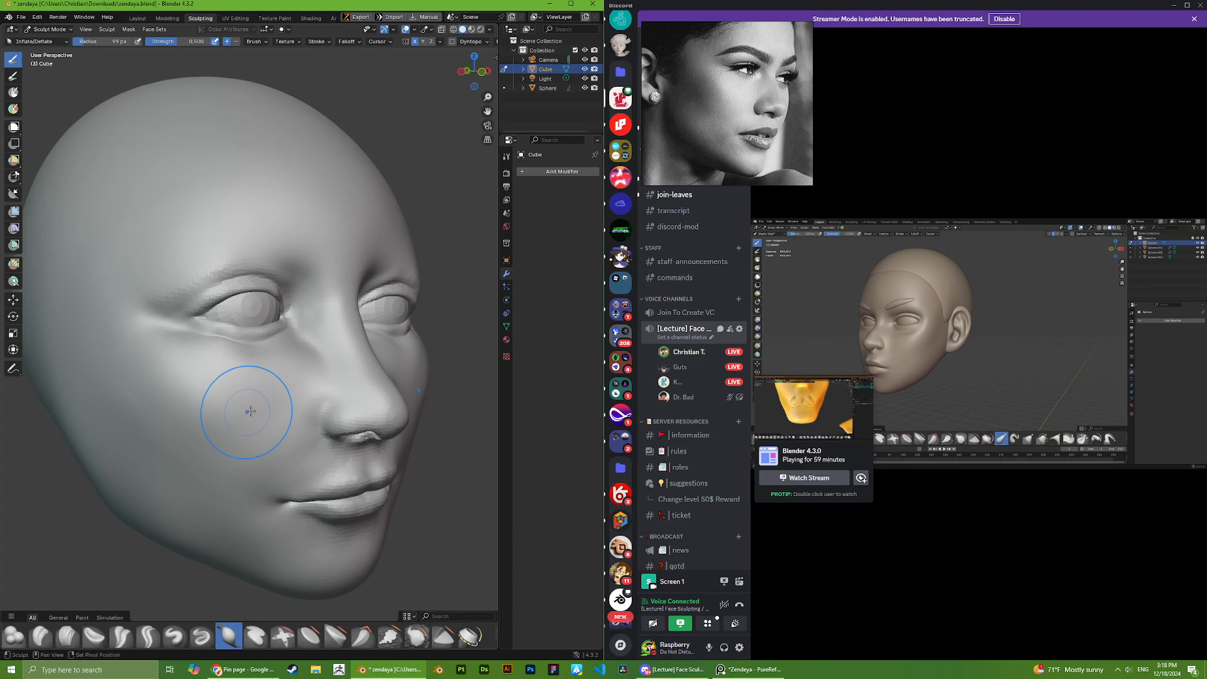
scroll(241, 389, "up", 3)
middle_click_drag(269, 380, 251, 390)
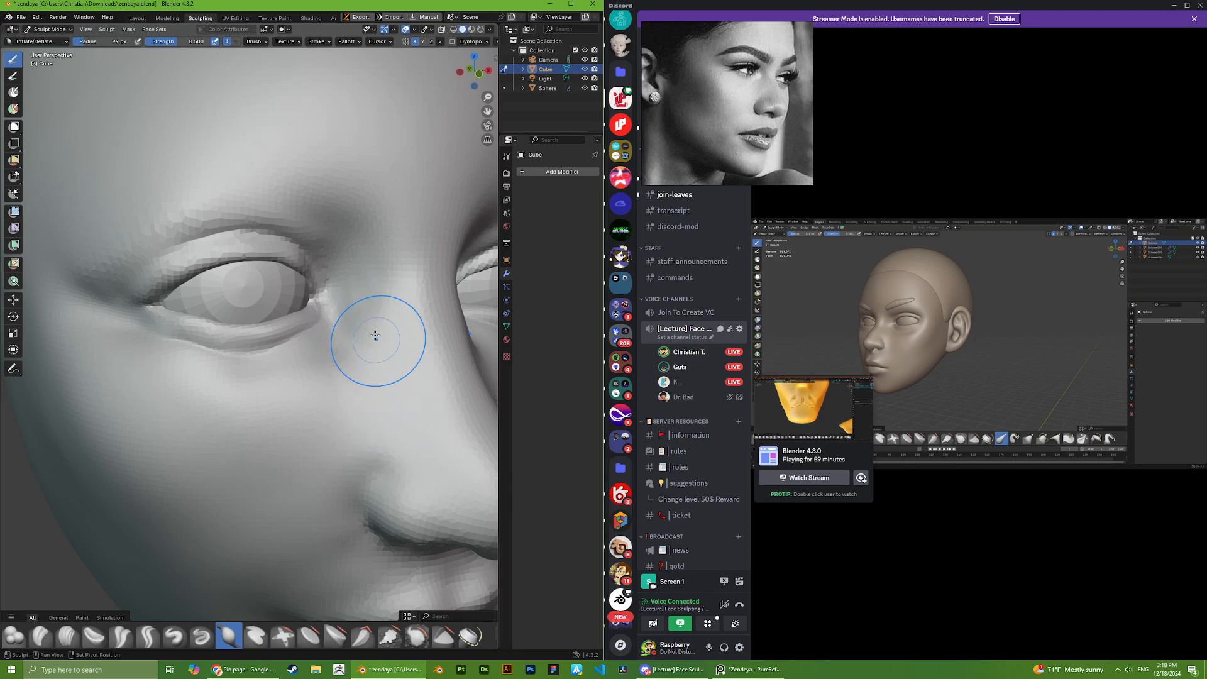
middle_click_drag(375, 336, 345, 376)
scroll(349, 336, "down", 5)
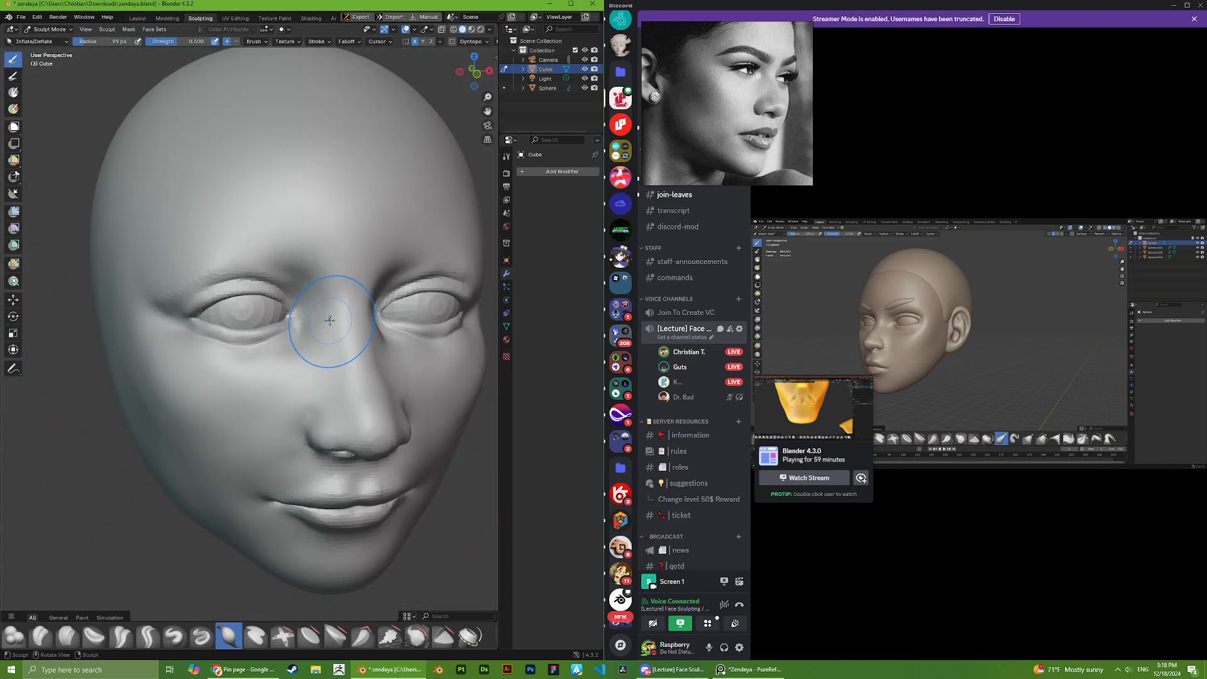
mouse_move(326, 326)
middle_mouse_down()
mouse_move(289, 332)
mouse_move(297, 318)
mouse_move(245, 296)
mouse_move(302, 316)
mouse_move(252, 301)
middle_mouse_up()
key("g")
scroll(291, 323, "up", 2)
scroll(252, 300, "down", 6)
mouse_move(298, 362)
middle_mouse_down()
mouse_move(286, 333)
mouse_move(216, 296)
middle_mouse_up()
scroll(285, 333, "up", 5)
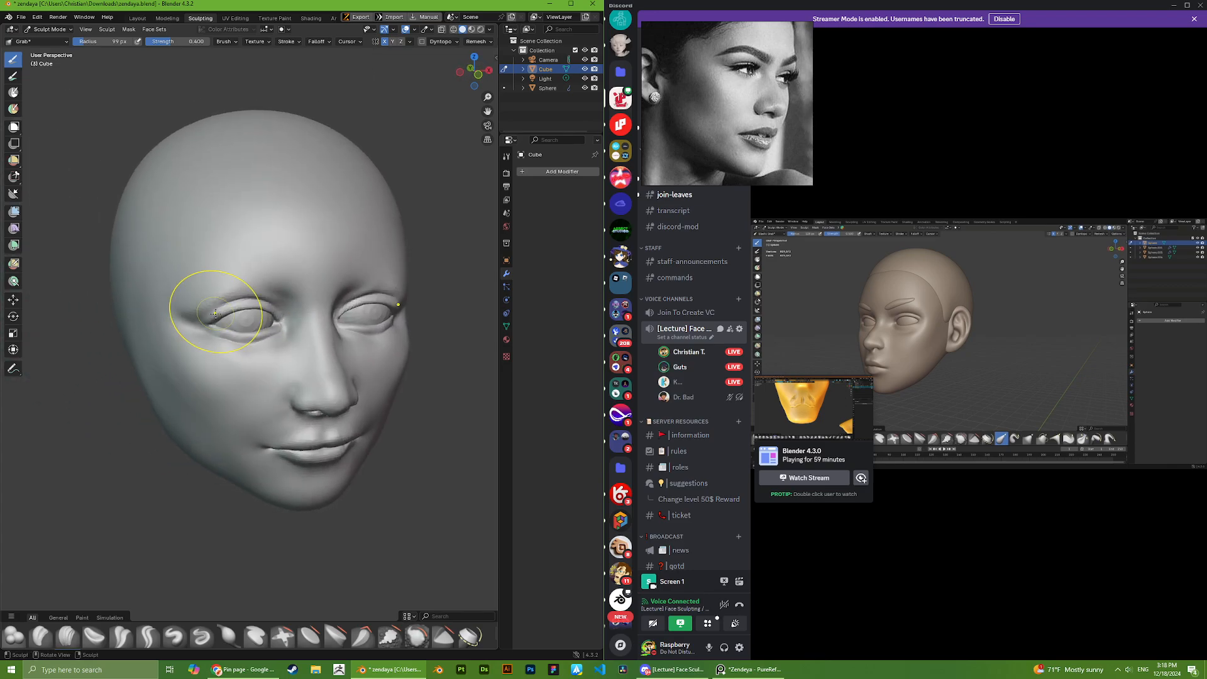
scroll(216, 296, "up", 3)
- Select the mirrored eyeball sphere in Object Mode, resize it slightly and shift it along the Y axis to fit the lids
left_click(42, 31)
left_click(48, 40)
left_click(260, 314)
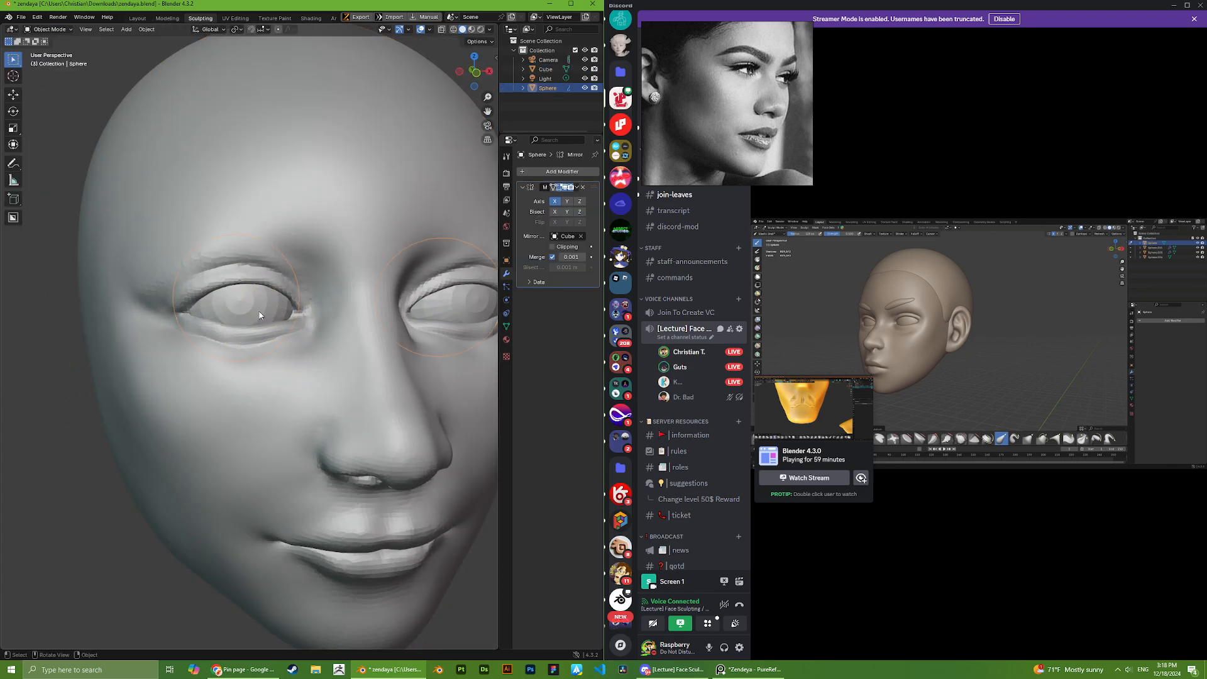
key("g")
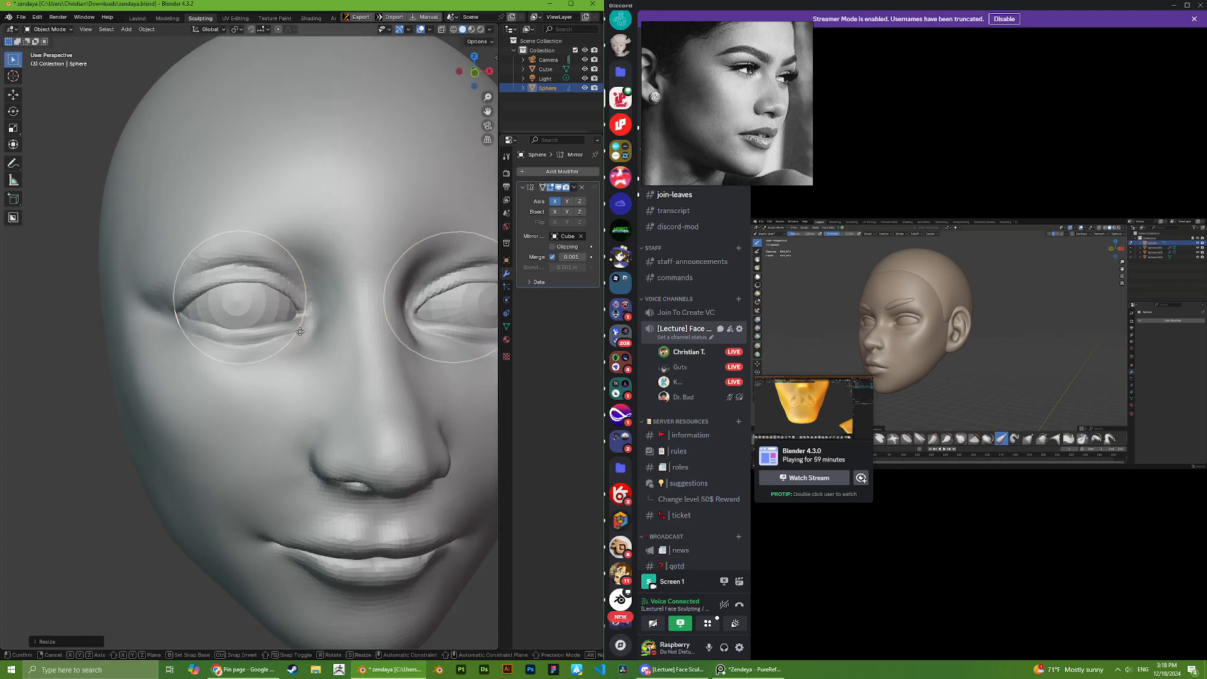
key("y")
left_click(299, 333)
- Move the eyeball sphere slightly along the X axis to centre it in the eye socket
scroll(302, 333, "down", 3)
key("g")
key("x")
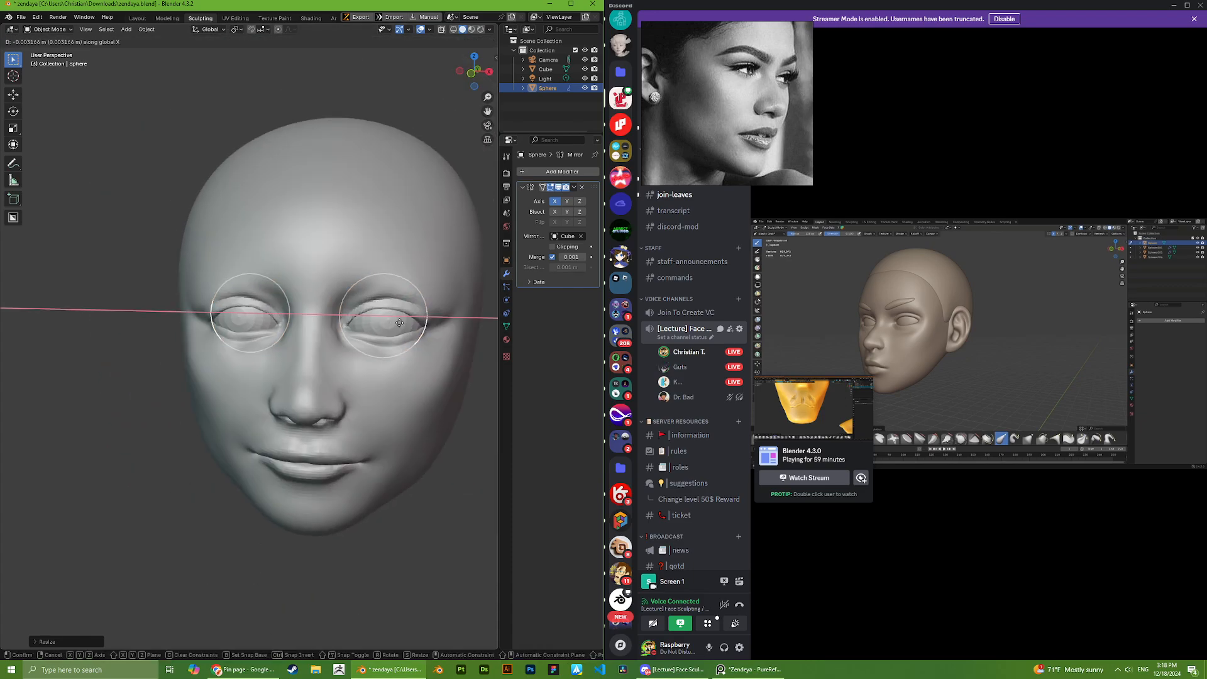
left_click(402, 328)
scroll(399, 342, "down", 2)
- Select the head mesh and return it to Sculpt Mode
middle_click_drag(399, 342, 293, 358)
left_click(291, 359)
scroll(291, 358, "up", 5)
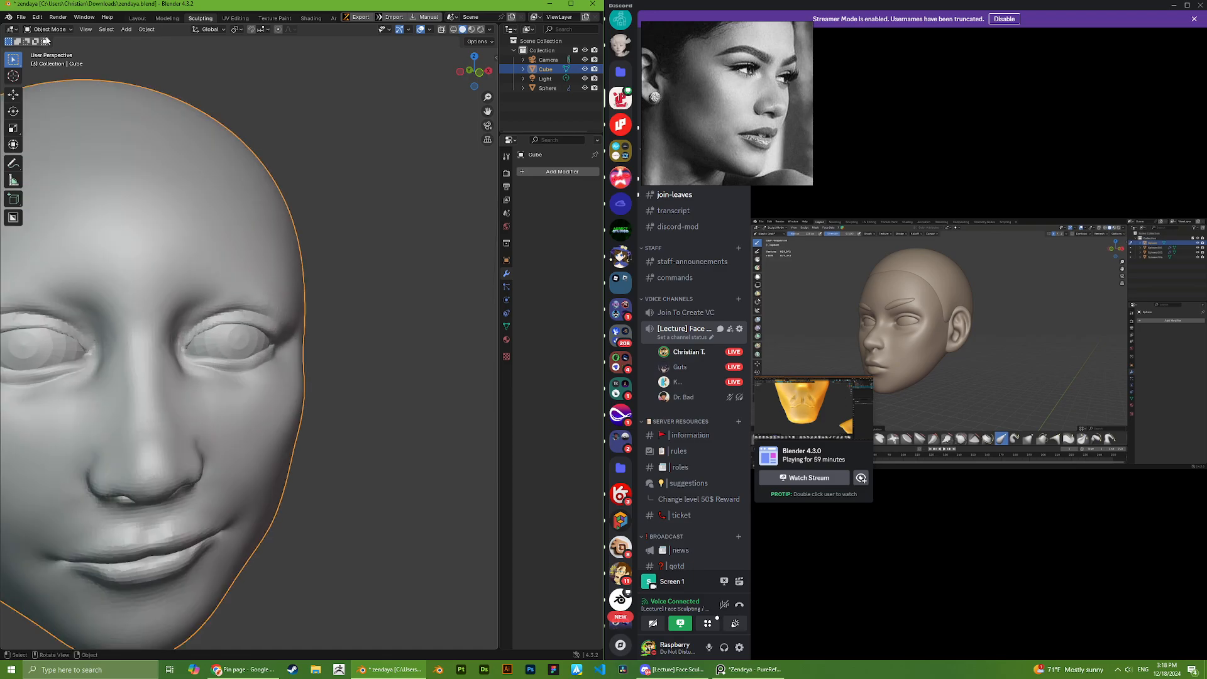
left_click(42, 30)
left_click(47, 61)
- Nudge the forehead above the brow with the Grab brush at 99 px
middle_click_drag(214, 326, 146, 372)
mouse_move(295, 348)
middle_mouse_down()
mouse_move(212, 332)
mouse_move(221, 272)
mouse_move(248, 304)
mouse_move(327, 314)
mouse_move(271, 309)
mouse_move(274, 327)
mouse_move(243, 264)
middle_mouse_up()
scroll(220, 270, "down", 2)
scroll(275, 299, "down", 3)
scroll(271, 309, "down", 1)
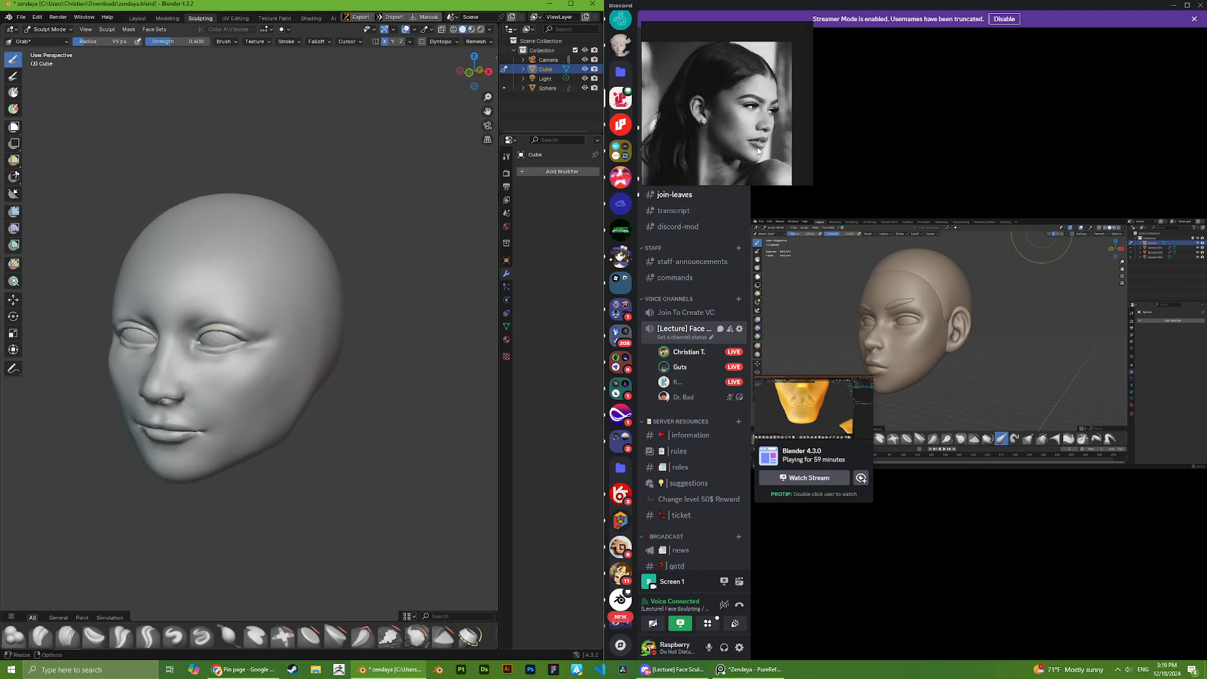
middle_click_drag(283, 302, 248, 309)
left_click_drag(198, 284, 201, 281)
- Examine the head's profile, skull shape and jawline from both sides against the reference photo
scroll(230, 275, "down", 2)
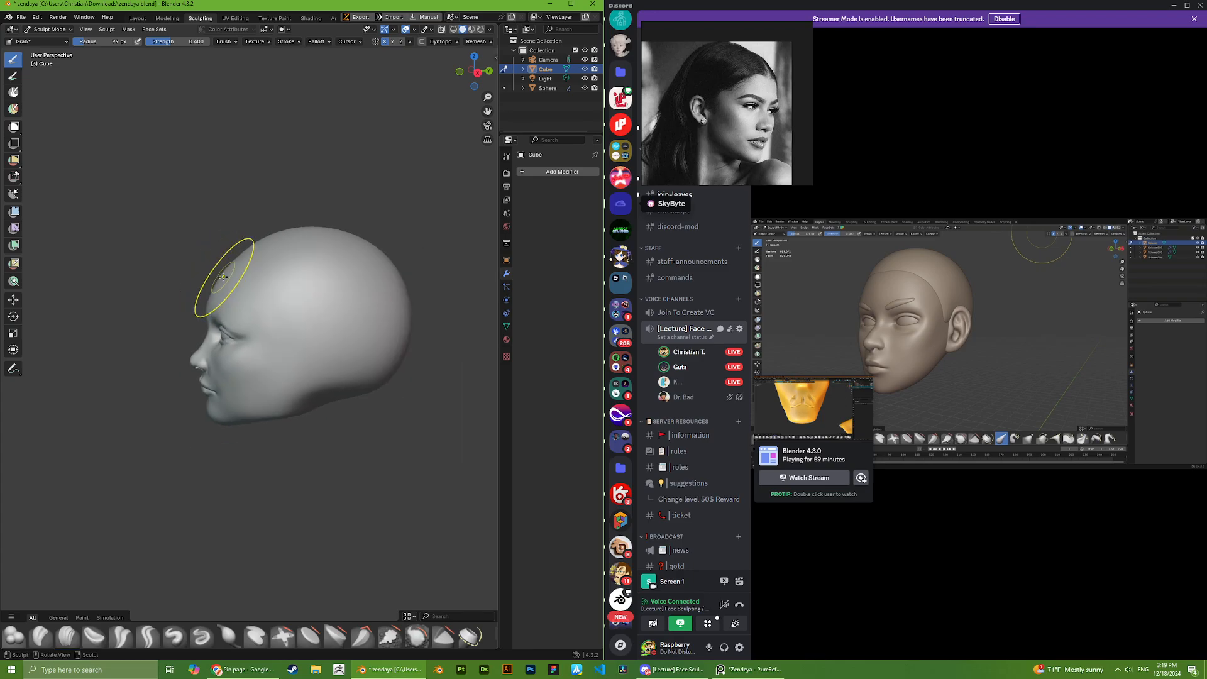
mouse_move(232, 275)
middle_mouse_down()
mouse_move(260, 280)
mouse_move(229, 278)
mouse_move(256, 270)
middle_mouse_up()
scroll(259, 280, "down", 2)
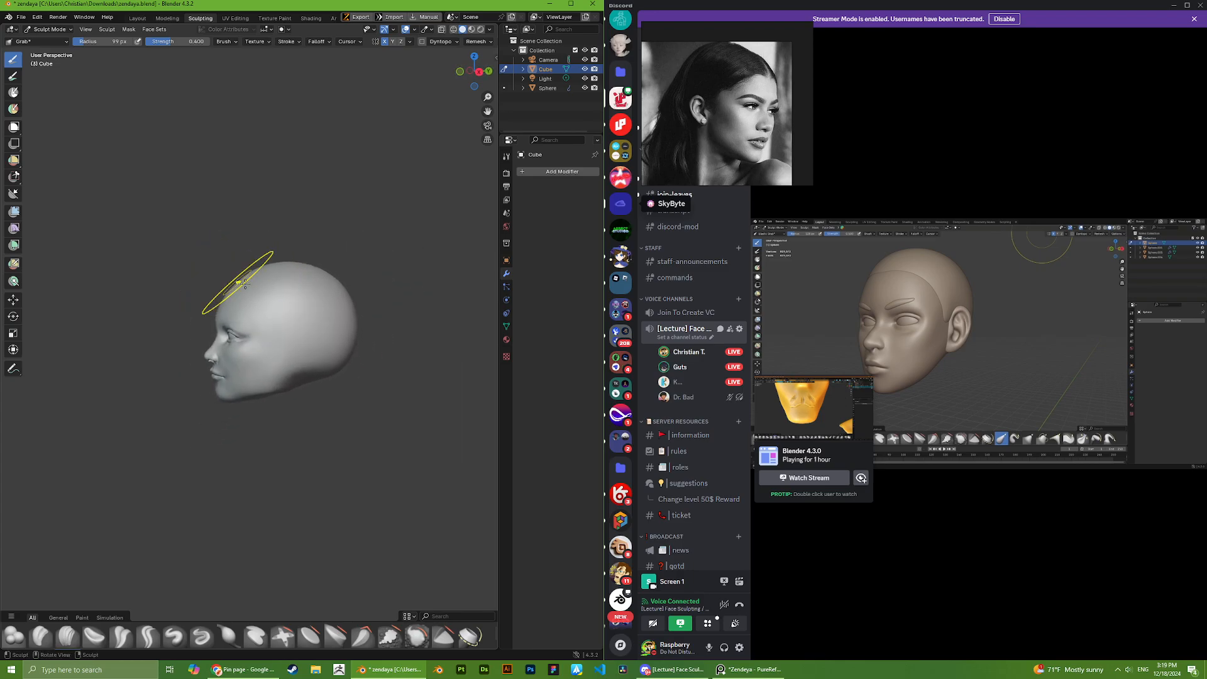
scroll(314, 315, "down", 2)
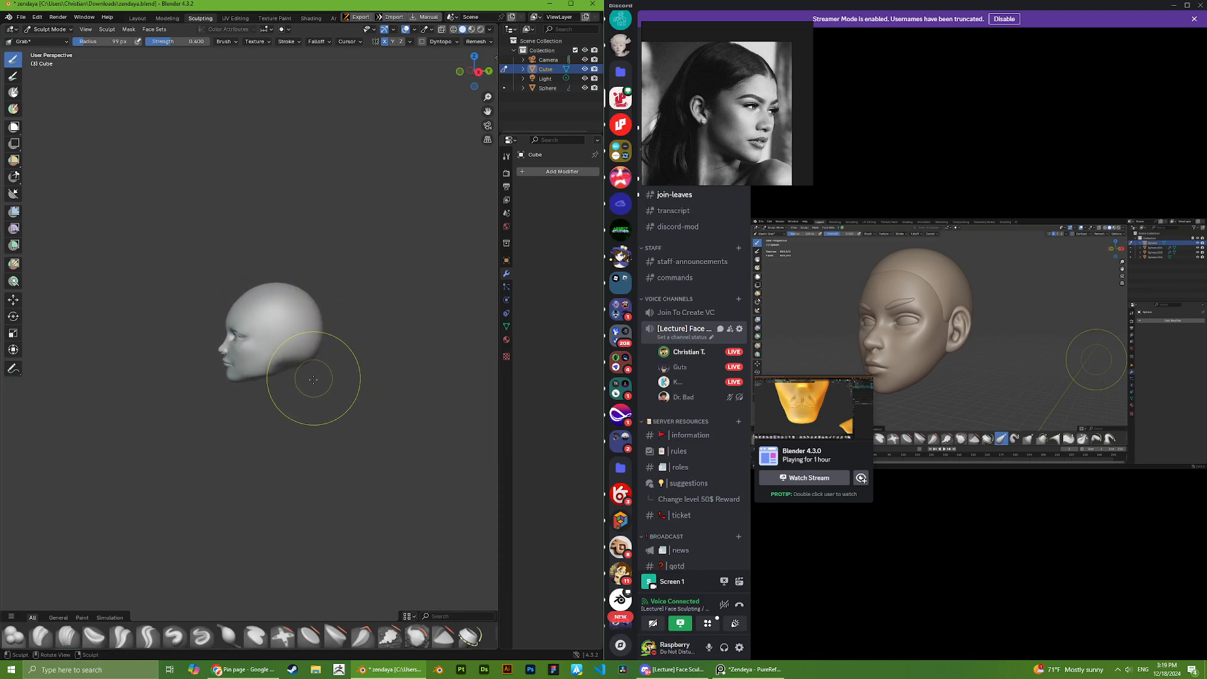
scroll(323, 377, "up", 3)
middle_click_drag(271, 379, 215, 394)
scroll(324, 385, "down", 2)
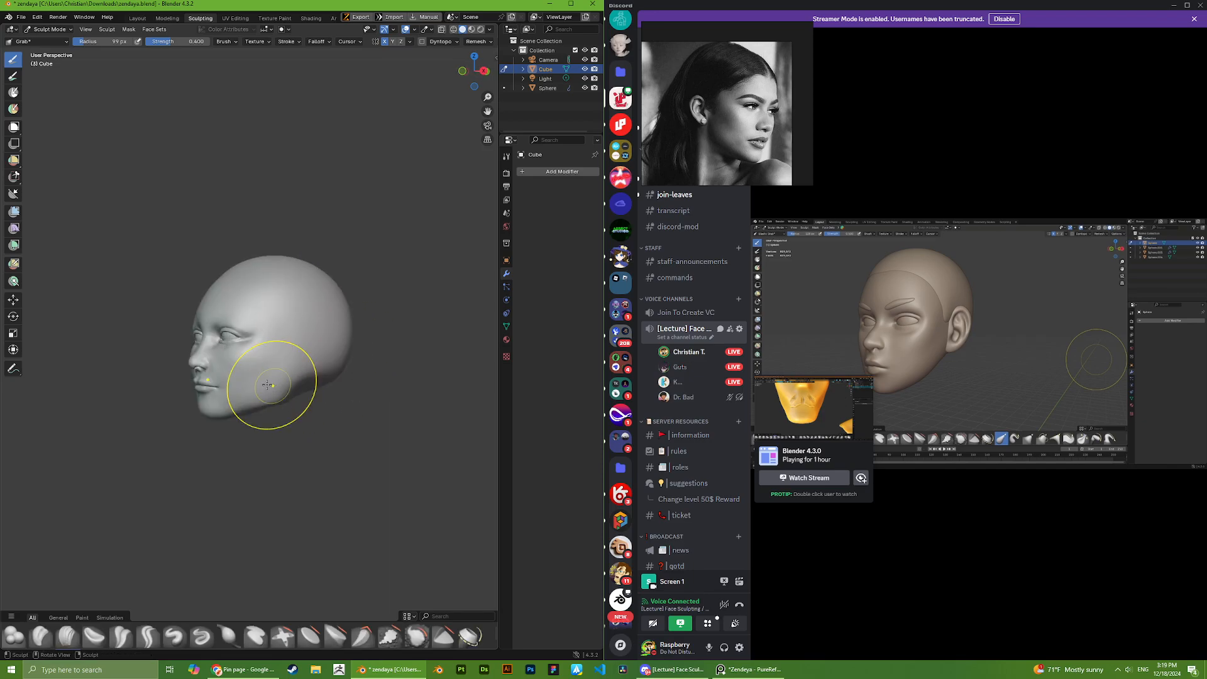
scroll(301, 364, "up", 7)
middle_click_drag(251, 384, 280, 358)
middle_click_drag(189, 352, 223, 348)
scroll(280, 379, "down", 7)
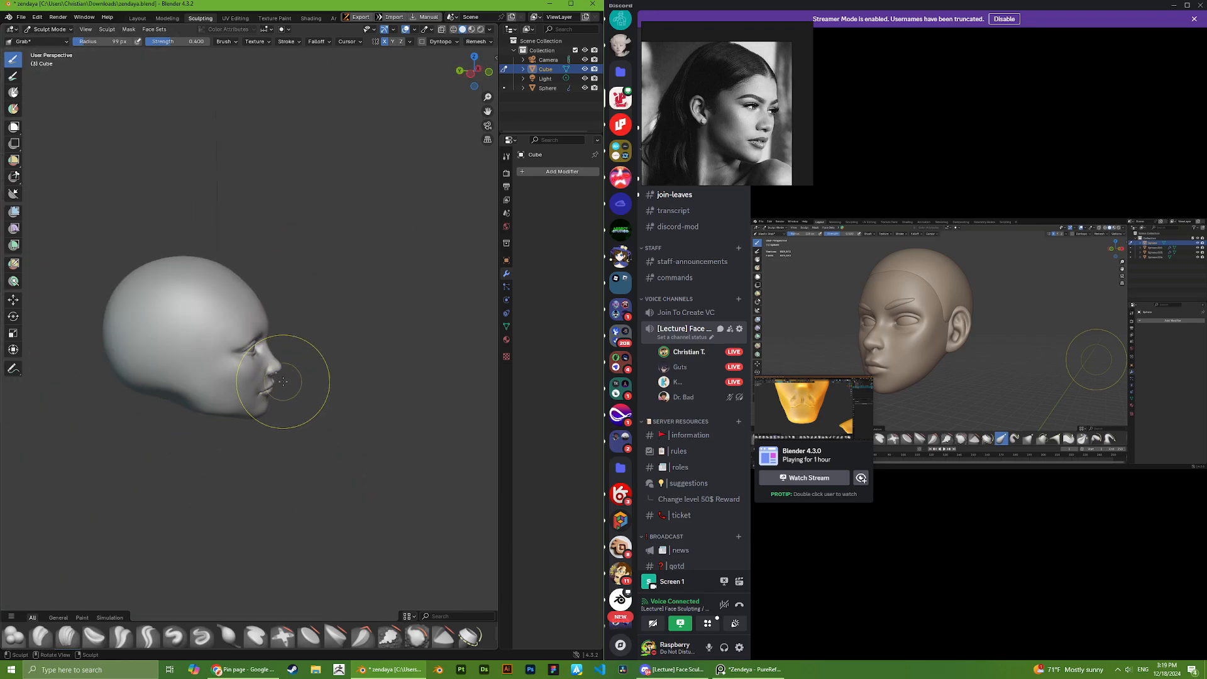
scroll(286, 377, "down", 3)
scroll(269, 323, "up", 8)
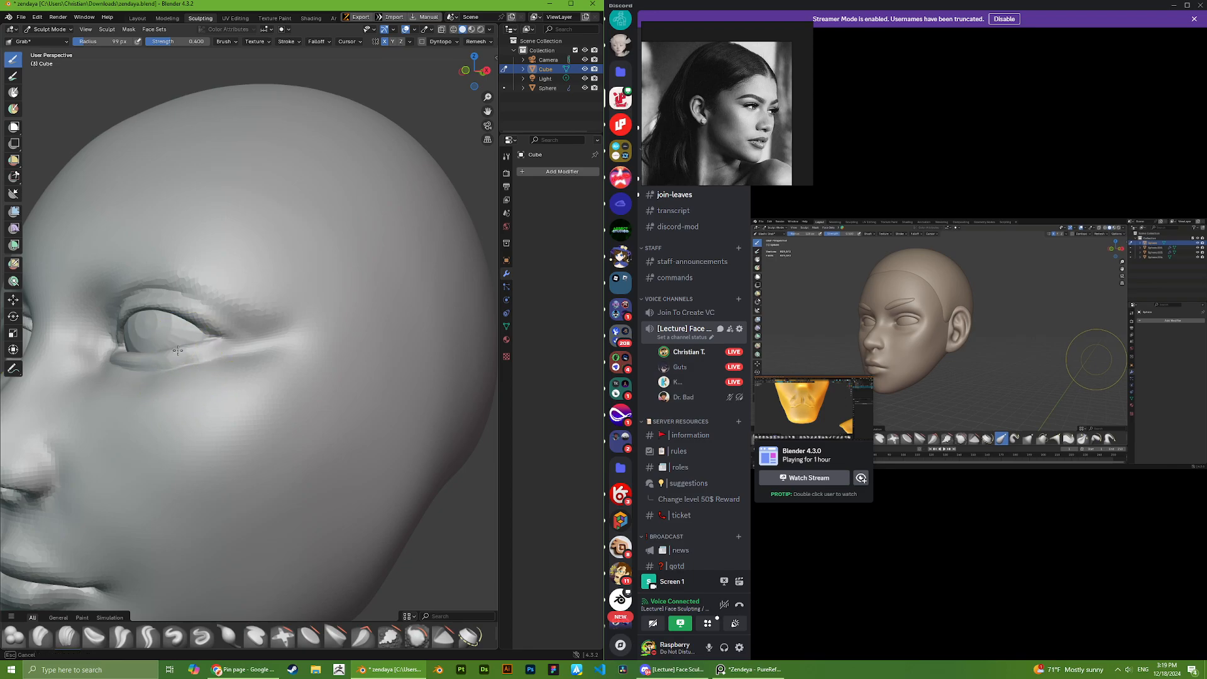
- Adjust the lower eyelid and the inner eye corner with small Grab brush strokes at 99 px
left_click_drag(178, 351, 179, 347)
middle_click_drag(170, 358, 217, 371)
scroll(141, 396, "up", 3)
middle_click_drag(119, 409, 129, 397)
left_click_drag(100, 408, 101, 403)
middle_click_drag(101, 403, 108, 420)
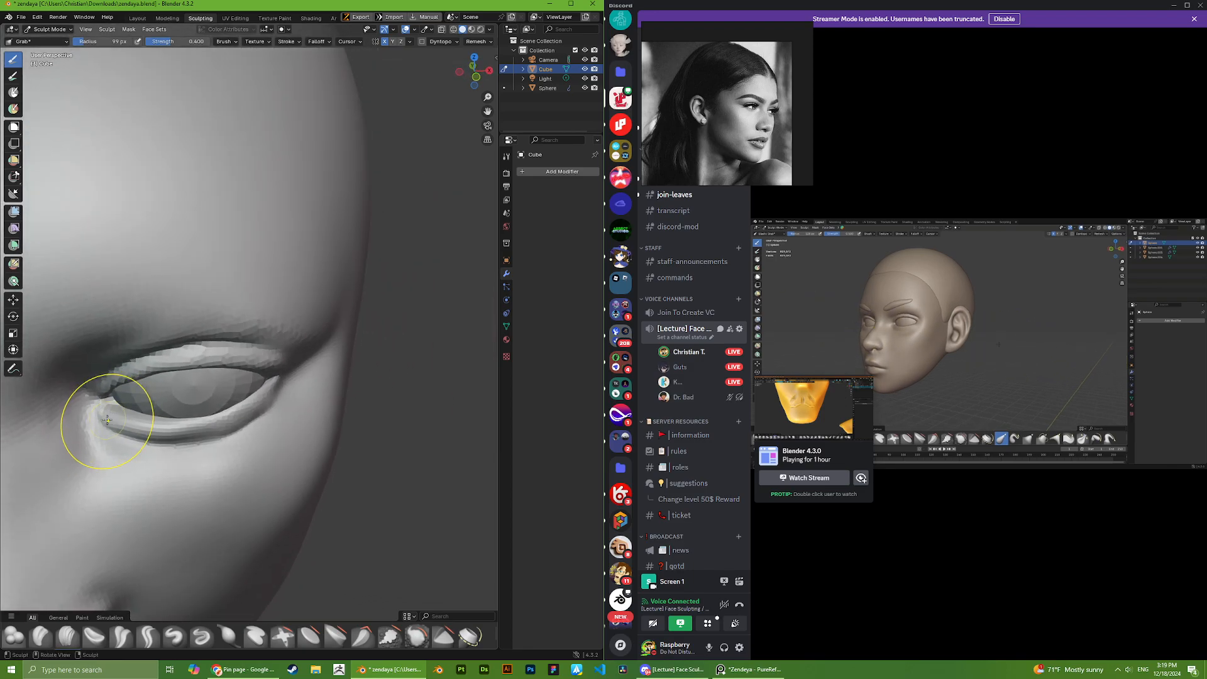
left_click_drag(116, 419, 114, 412)
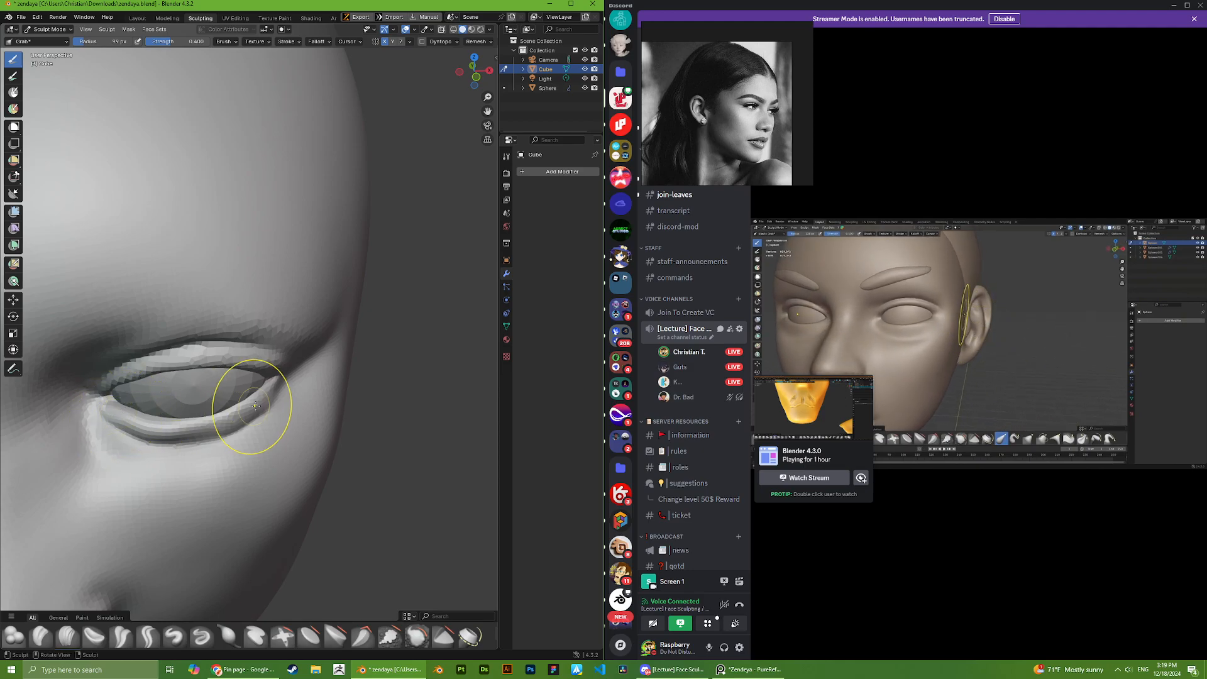
- Examine the outer and inner eye corners up close and the whole face from a distance
scroll(275, 380, "down", 6)
mouse_move(270, 337)
middle_mouse_down()
mouse_move(251, 399)
mouse_move(184, 397)
middle_mouse_up()
scroll(242, 386, "up", 6)
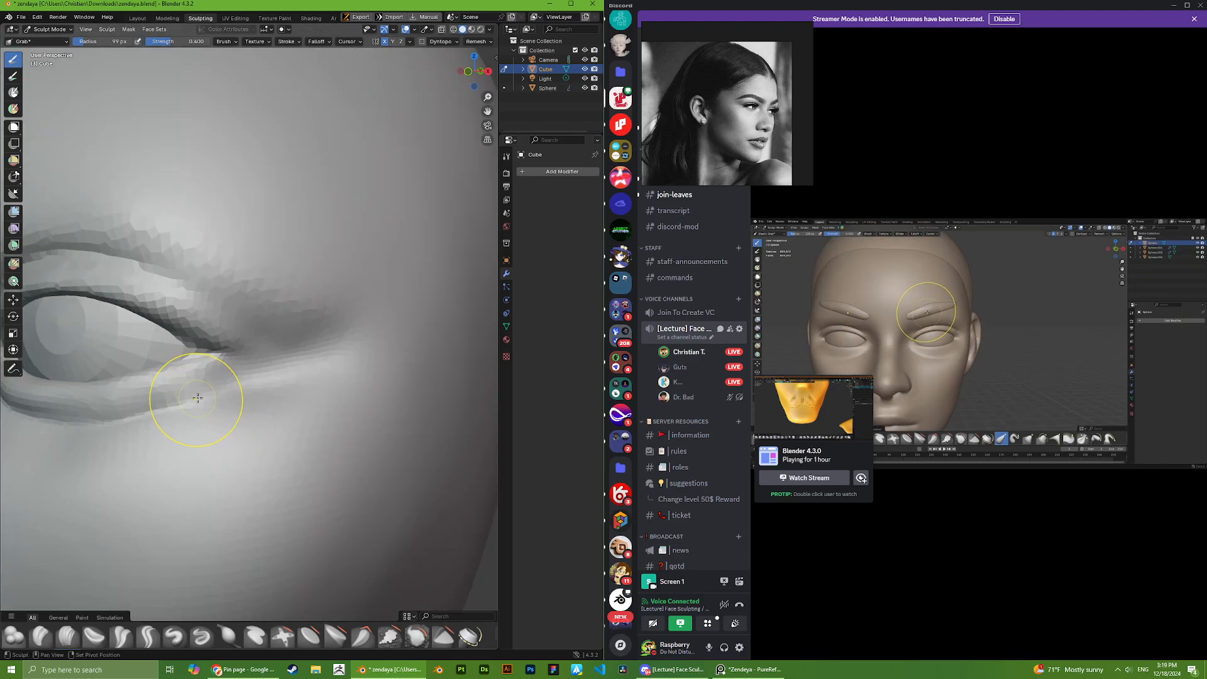
scroll(198, 397, "down", 5)
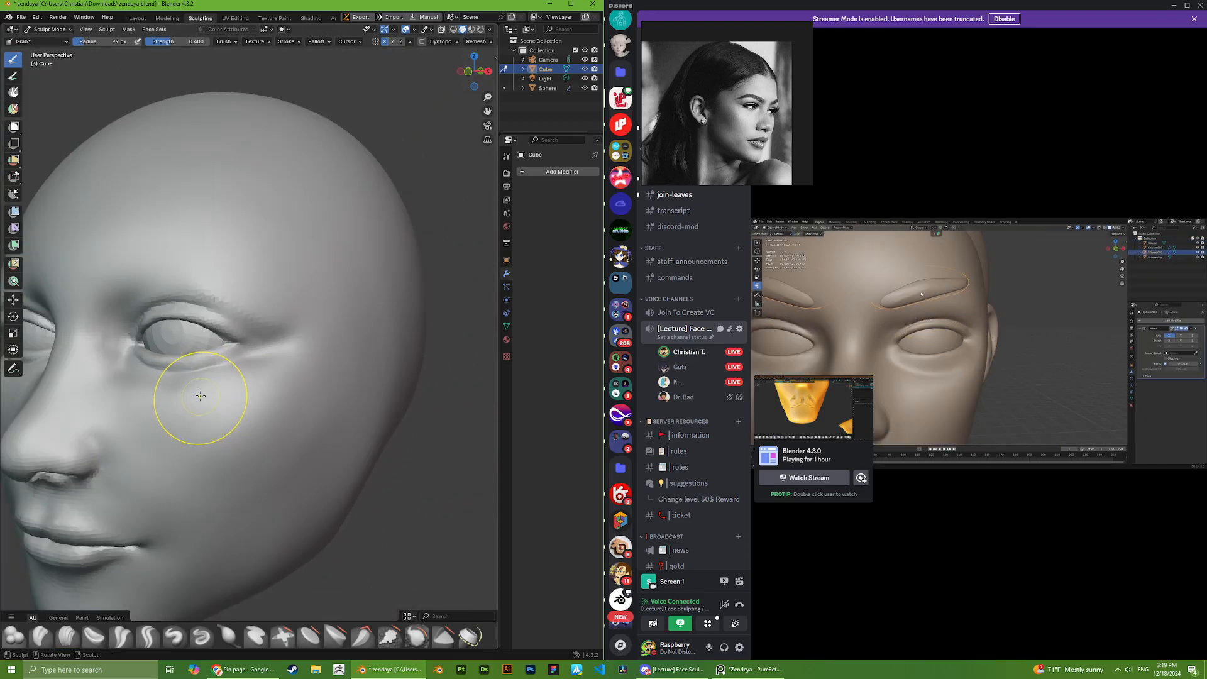
scroll(199, 394, "up", 5)
scroll(199, 392, "up", 2)
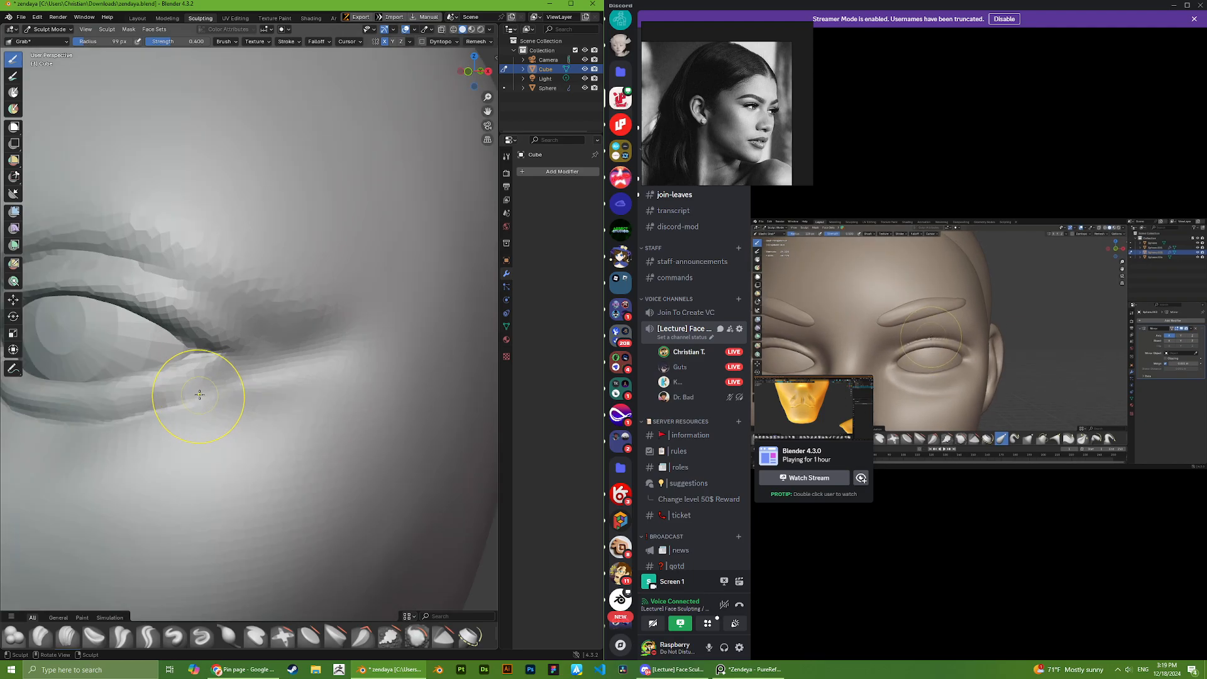
scroll(198, 391, "down", 4)
mouse_move(198, 391)
middle_mouse_down()
mouse_move(237, 386)
mouse_move(172, 360)
middle_mouse_up()
scroll(171, 359, "down", 8)
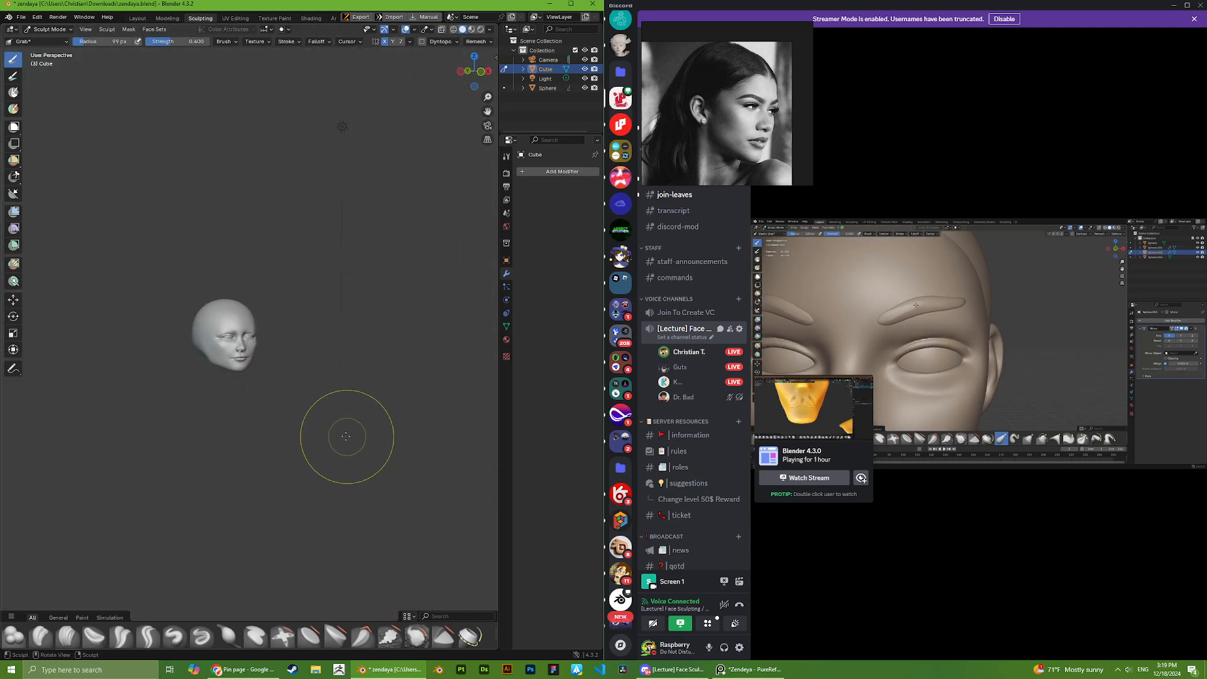
scroll(276, 375, "up", 3)
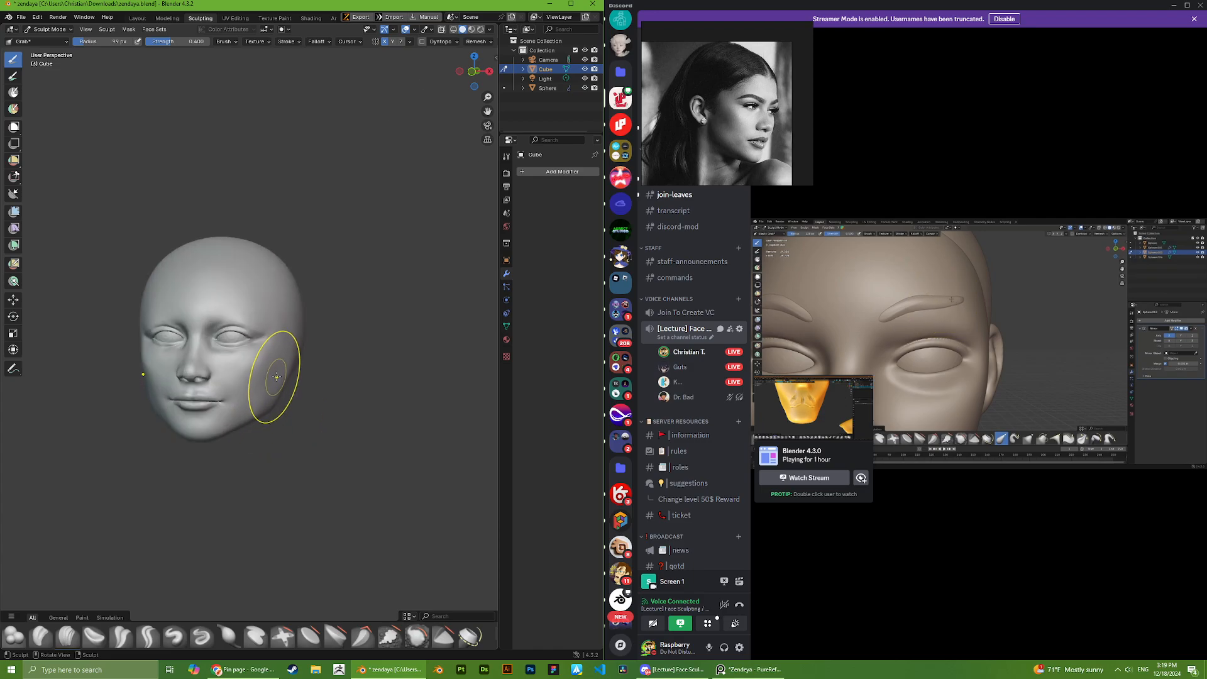
middle_click_drag(282, 364, 184, 409)
scroll(215, 374, "up", 8)
middle_click_drag(70, 386, 63, 407)
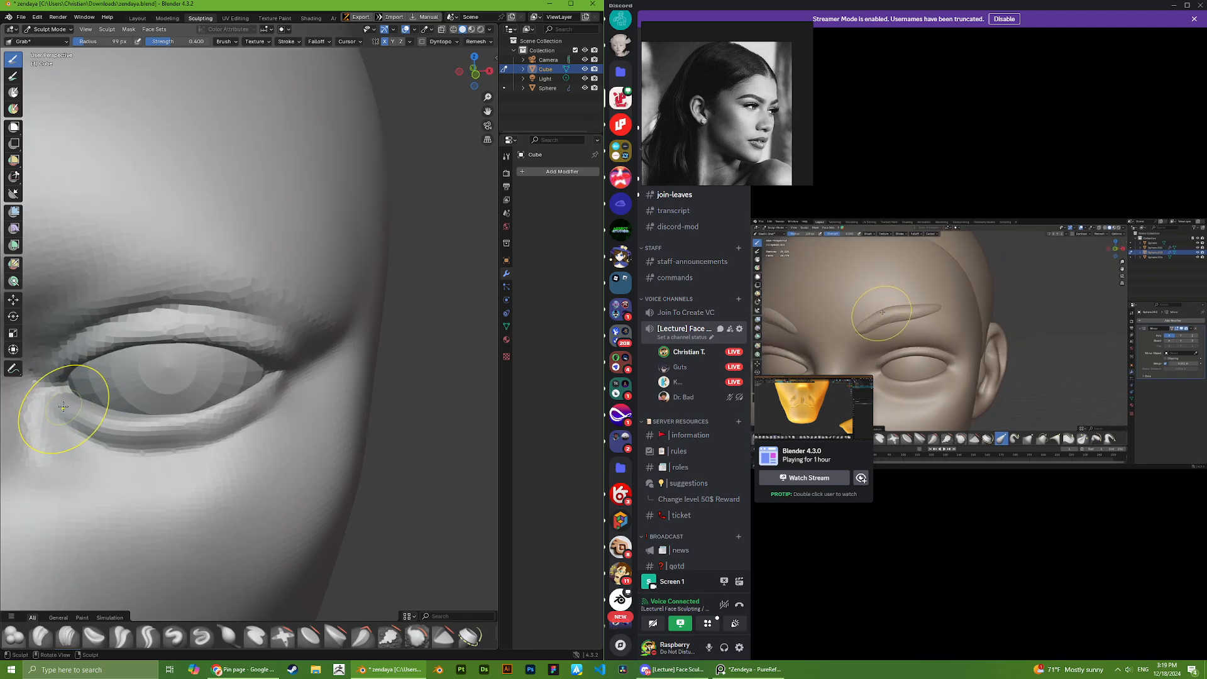
scroll(297, 431, "down", 14)
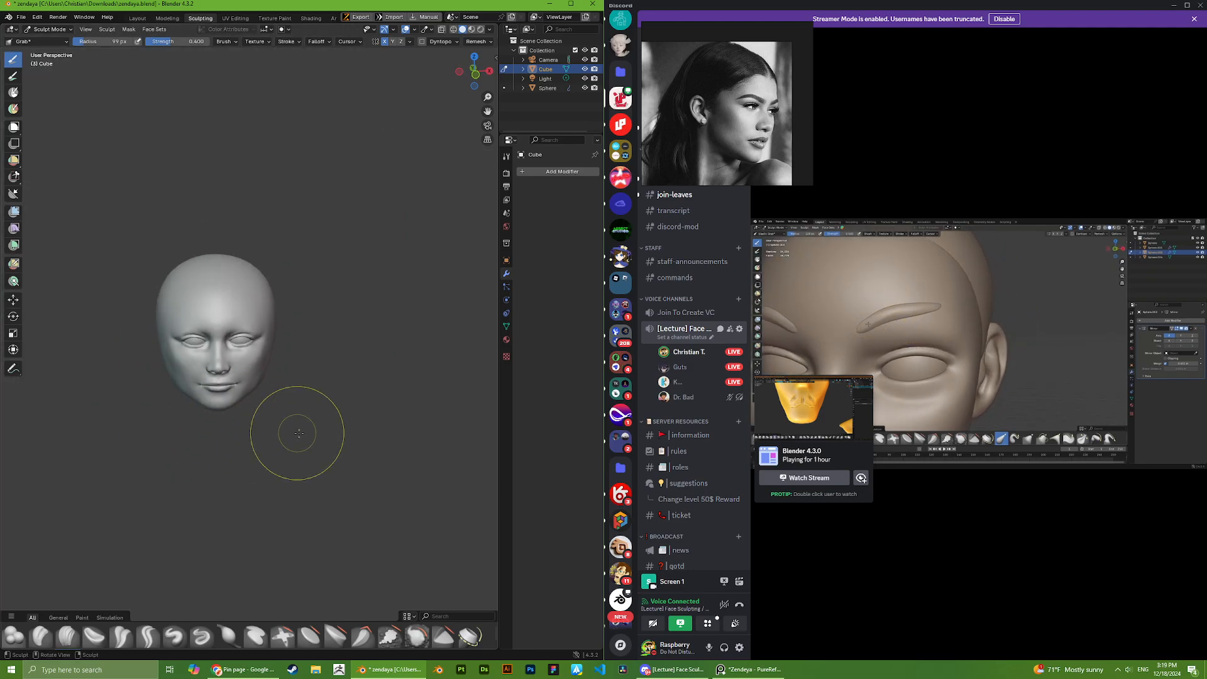
mouse_move(312, 436)
middle_mouse_down()
mouse_move(189, 412)
mouse_move(291, 415)
middle_mouse_up()
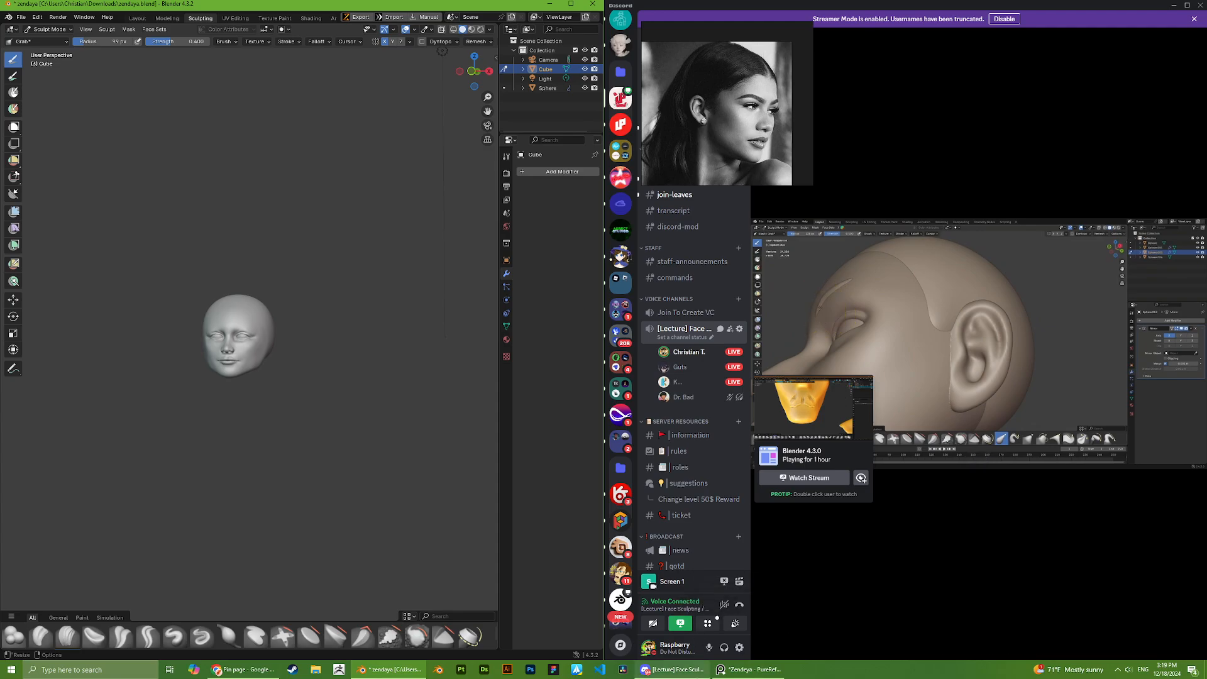
- Check the Zendaya reference on Pinterest in the browser, and examine the head's profile and upper eyelid in Blender
left_click(274, 670)
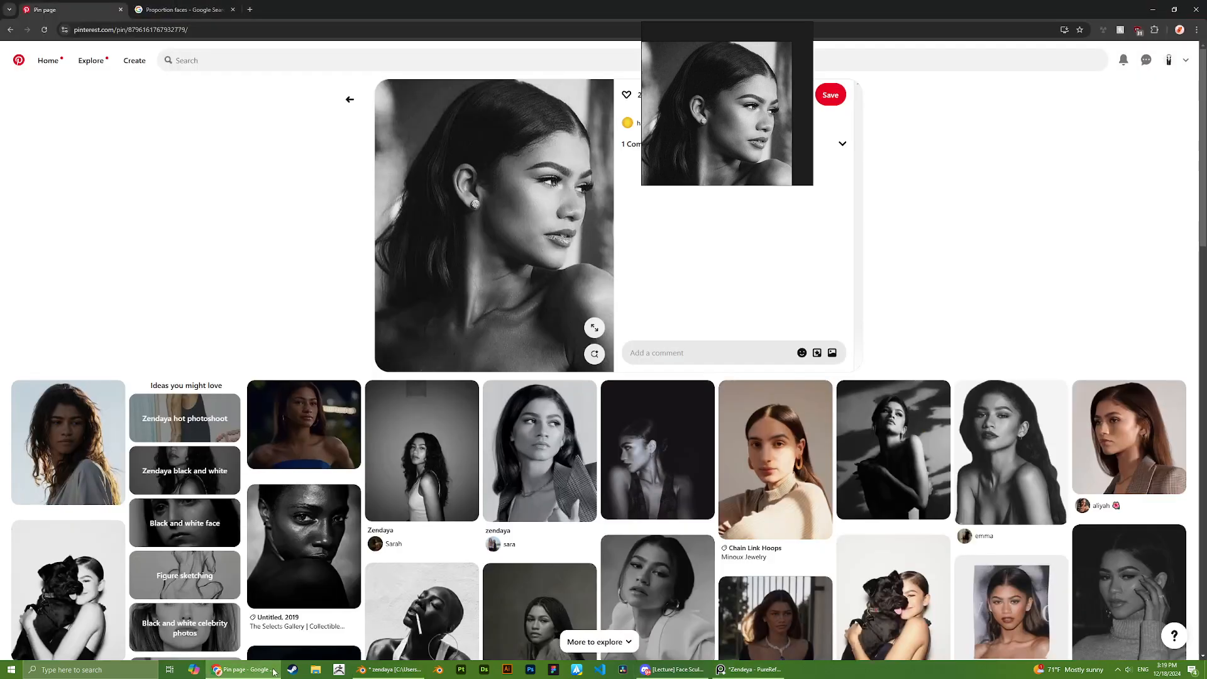
left_click(273, 670)
scroll(190, 365, "up", 8)
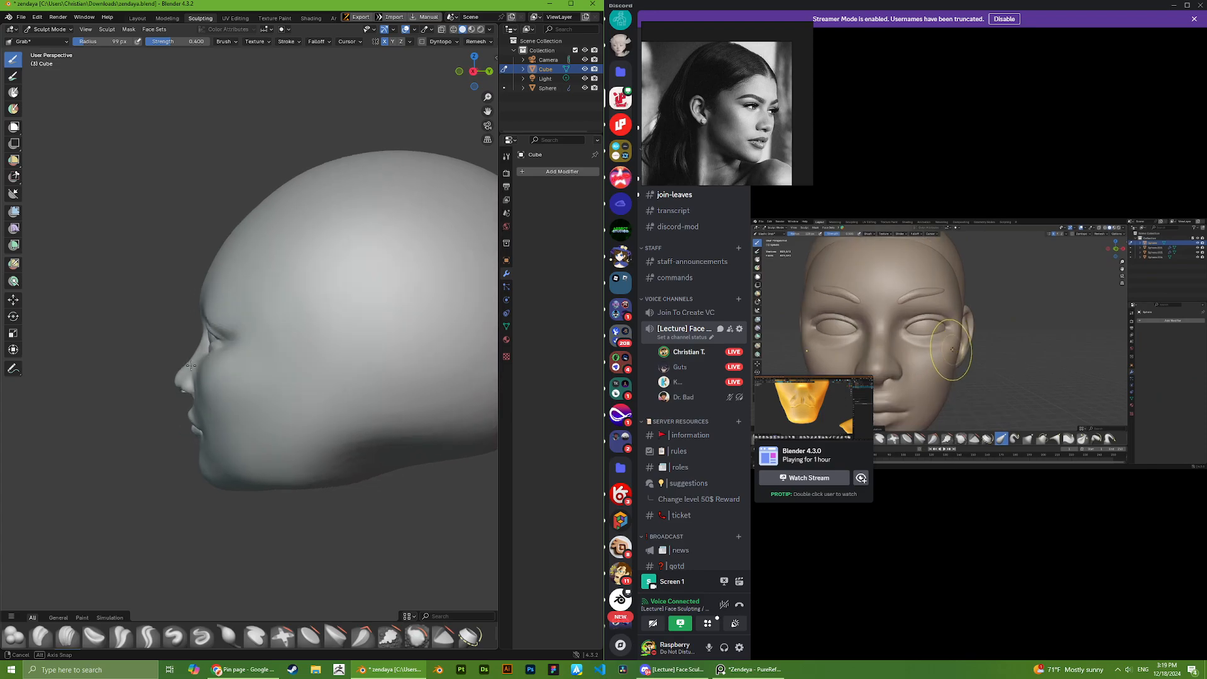
scroll(273, 333, "up", 3)
mouse_move(190, 364)
middle_mouse_down()
mouse_move(272, 334)
mouse_move(283, 384)
mouse_move(252, 390)
mouse_move(233, 300)
mouse_move(183, 316)
middle_mouse_up()
scroll(214, 352, "up", 5)
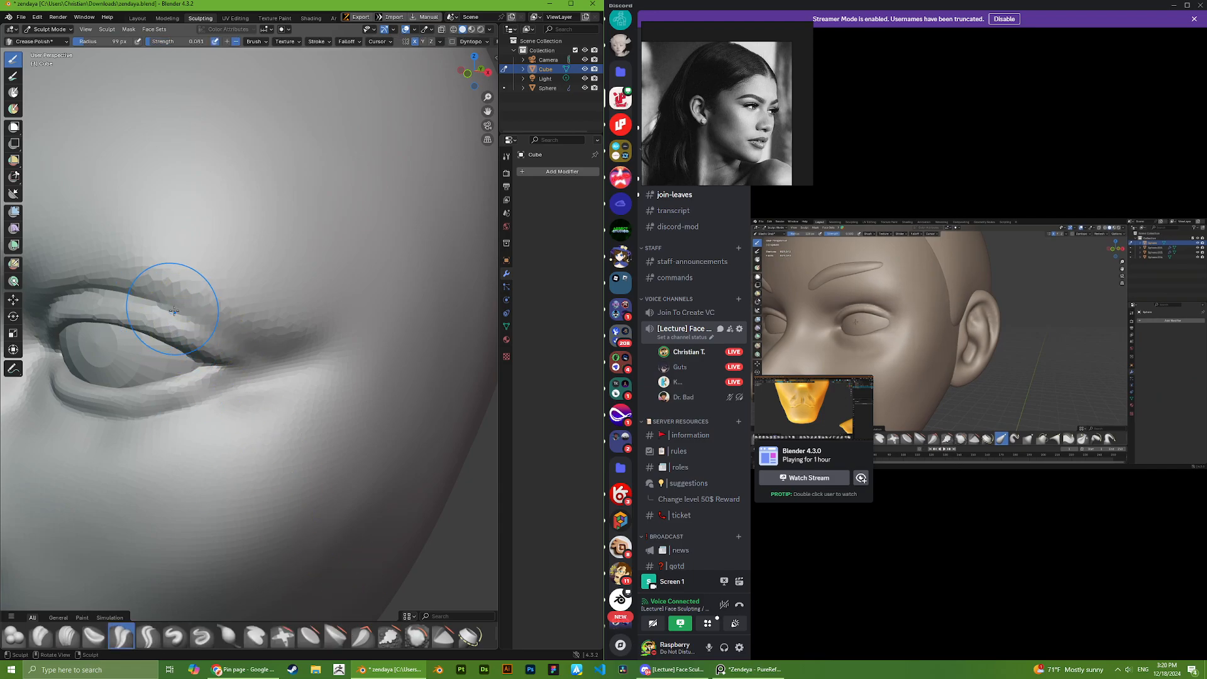
scroll(189, 318, "down", 7)
middle_click_drag(280, 385, 306, 356)
scroll(303, 360, "down", 3)
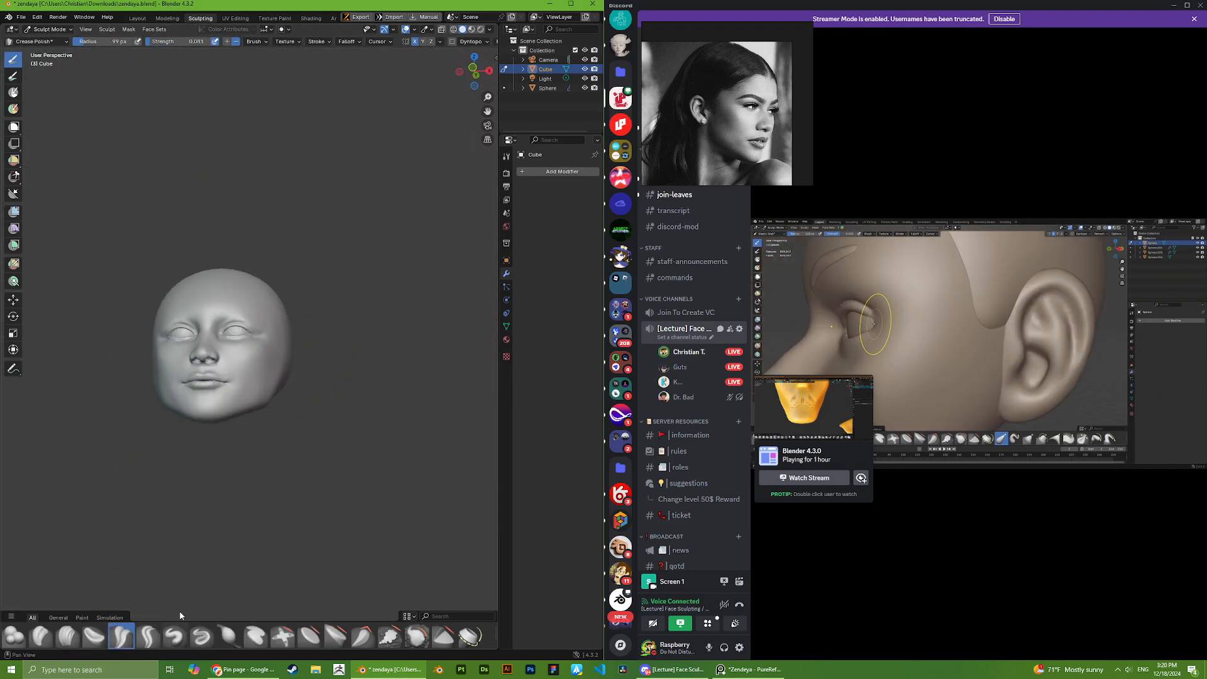
key("g")
scroll(328, 407, "up", 5)
mouse_move(247, 402)
middle_mouse_down()
mouse_move(328, 407)
mouse_move(261, 412)
mouse_move(235, 350)
mouse_move(201, 350)
mouse_move(201, 368)
mouse_move(193, 324)
mouse_move(175, 323)
mouse_move(157, 270)
mouse_move(125, 286)
mouse_move(189, 318)
mouse_move(198, 309)
mouse_move(237, 324)
mouse_move(306, 277)
mouse_move(189, 218)
mouse_move(207, 295)
mouse_move(245, 366)
mouse_move(161, 237)
middle_mouse_up()
scroll(258, 402, "up", 3)
scroll(187, 365, "up", 3)
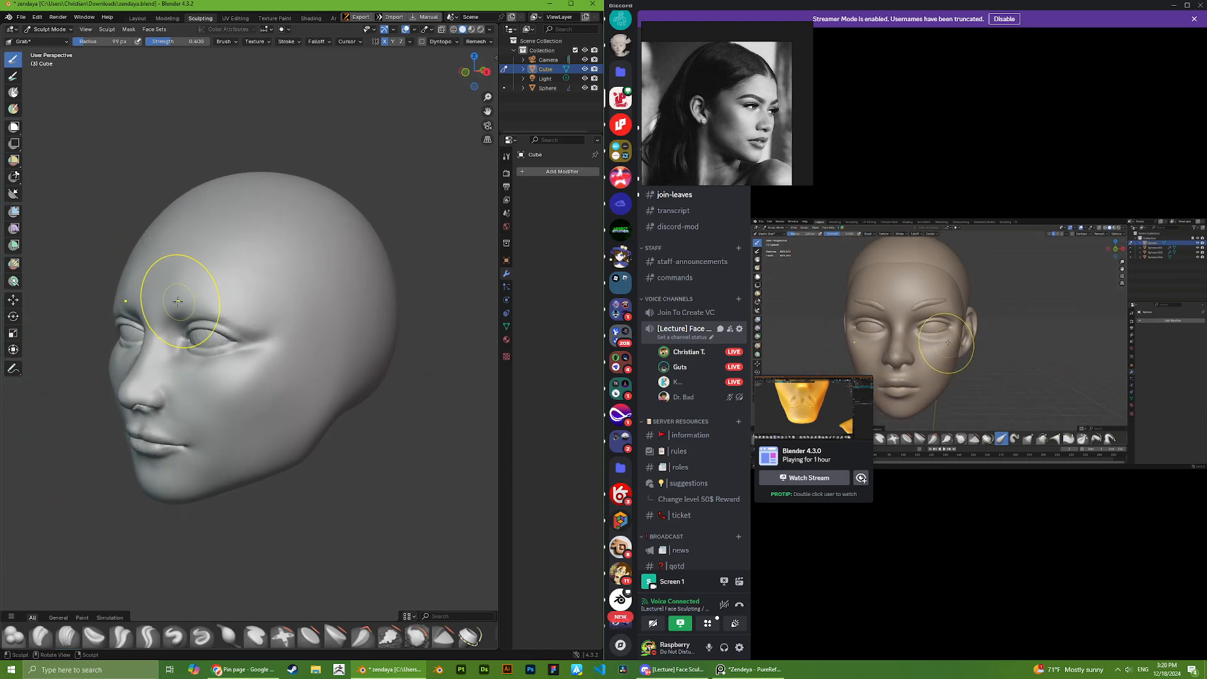
- Nudge the brow and the forehead above it with the Grab brush at 99 px in near-front view
mouse_move(178, 302)
middle_mouse_down()
mouse_move(161, 283)
mouse_move(180, 322)
middle_mouse_up()
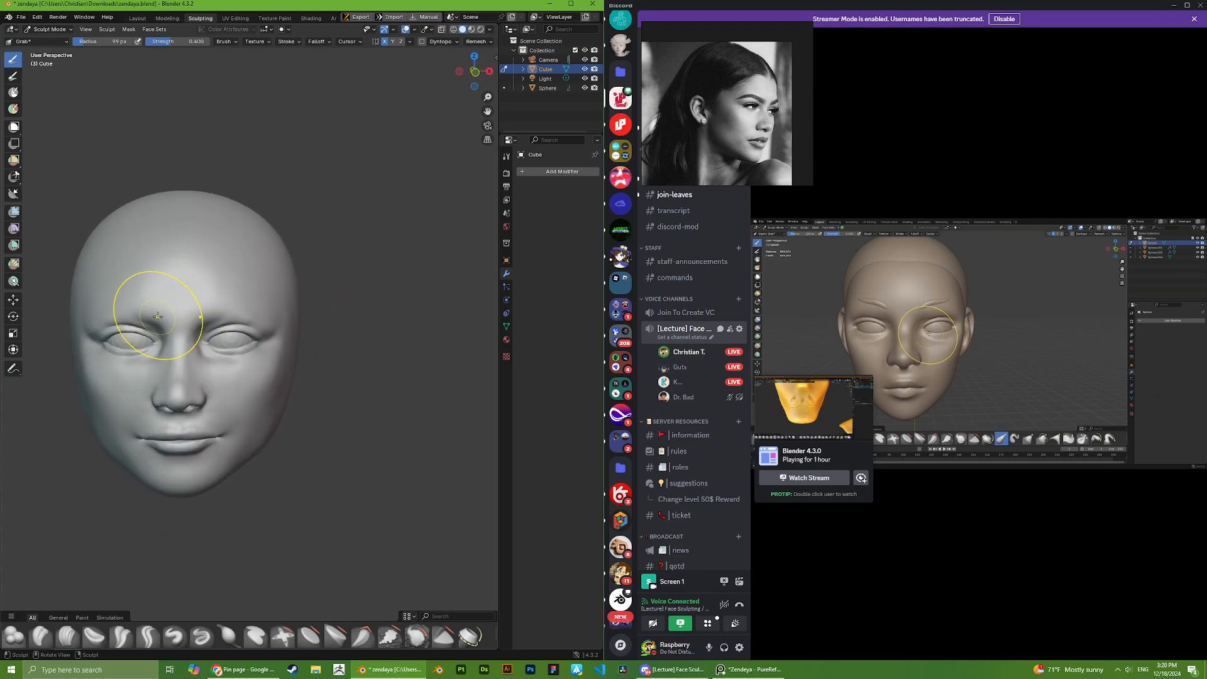
scroll(144, 269, "down", 2)
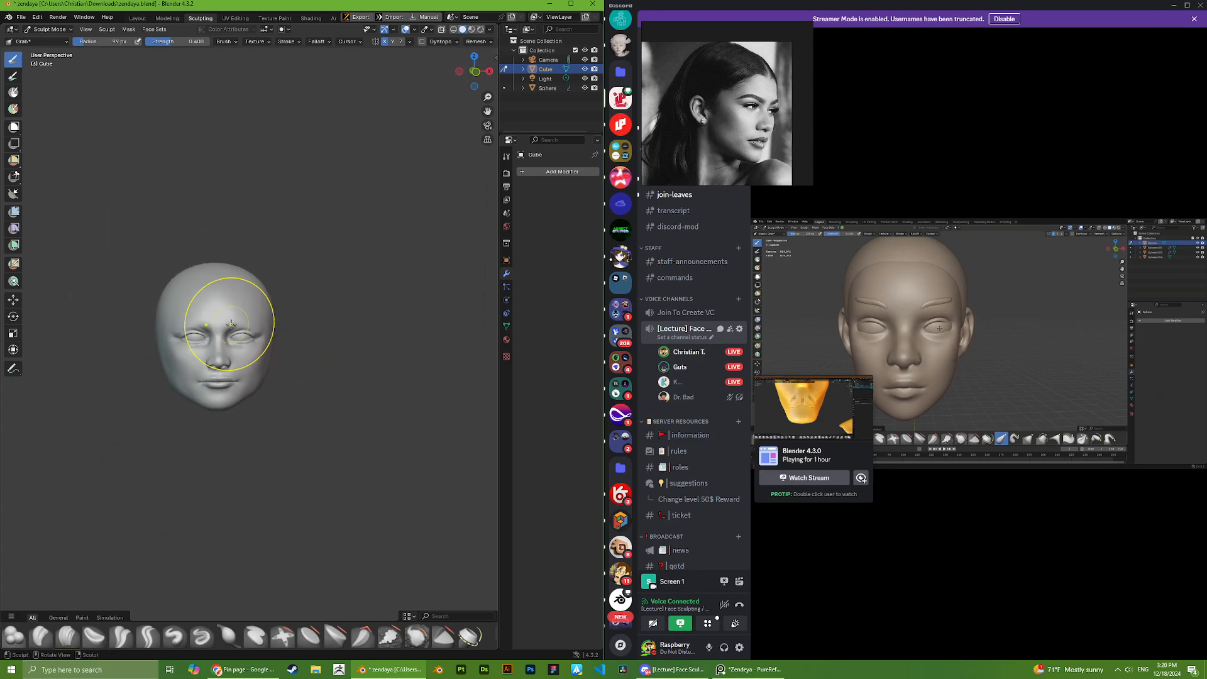
middle_click_drag(229, 310, 161, 345)
scroll(133, 306, "up", 5)
left_click_drag(94, 296, 93, 292)
scroll(87, 307, "down", 1)
left_click_drag(145, 246, 147, 242)
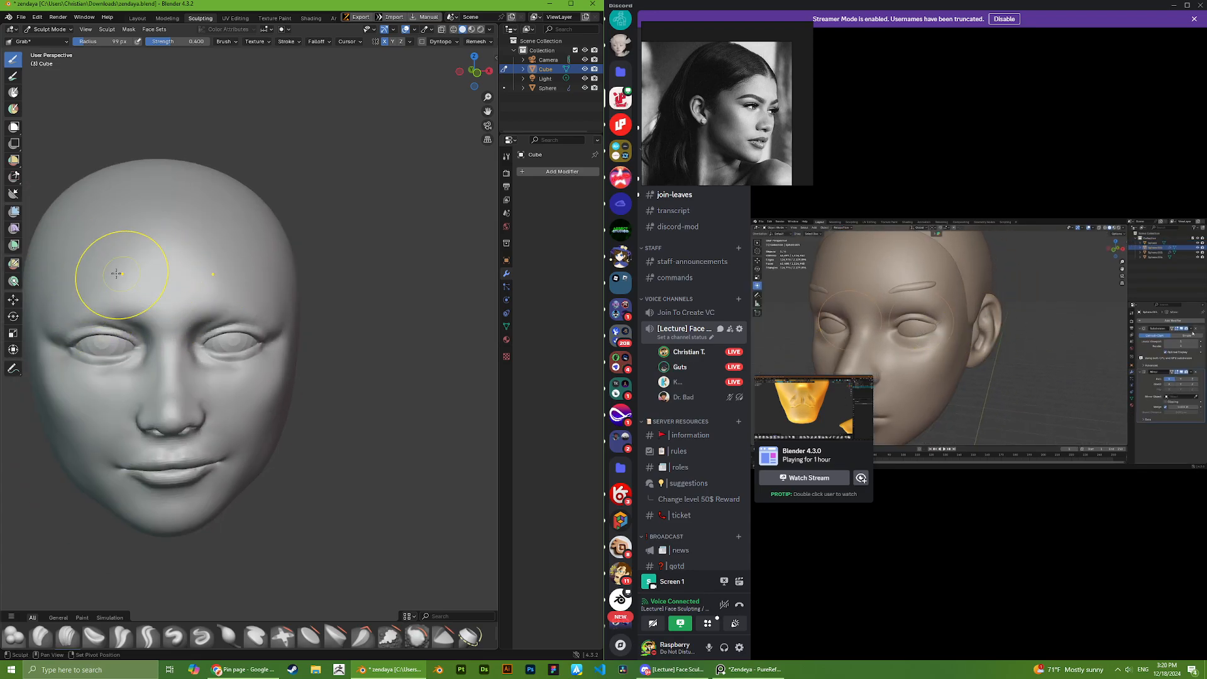
- Examine the brow, forehead and eye corners up close, and the head's front and profile silhouettes from a distance
scroll(155, 227, "down", 2)
mouse_move(157, 229)
middle_mouse_down()
mouse_move(60, 234)
mouse_move(205, 242)
middle_mouse_up()
scroll(253, 303, "up", 3)
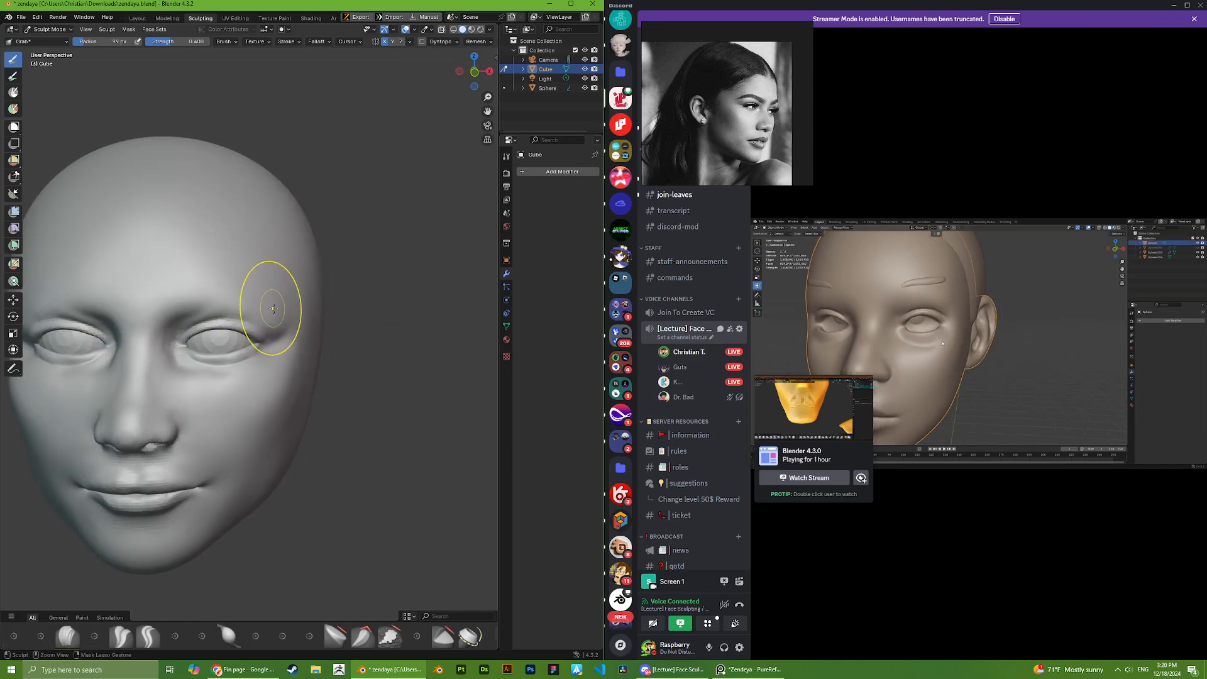
scroll(259, 287, "up", 4)
middle_click_drag(247, 281, 333, 323)
scroll(333, 322, "down", 5)
middle_click_drag(283, 383, 195, 385)
scroll(264, 378, "down", 3)
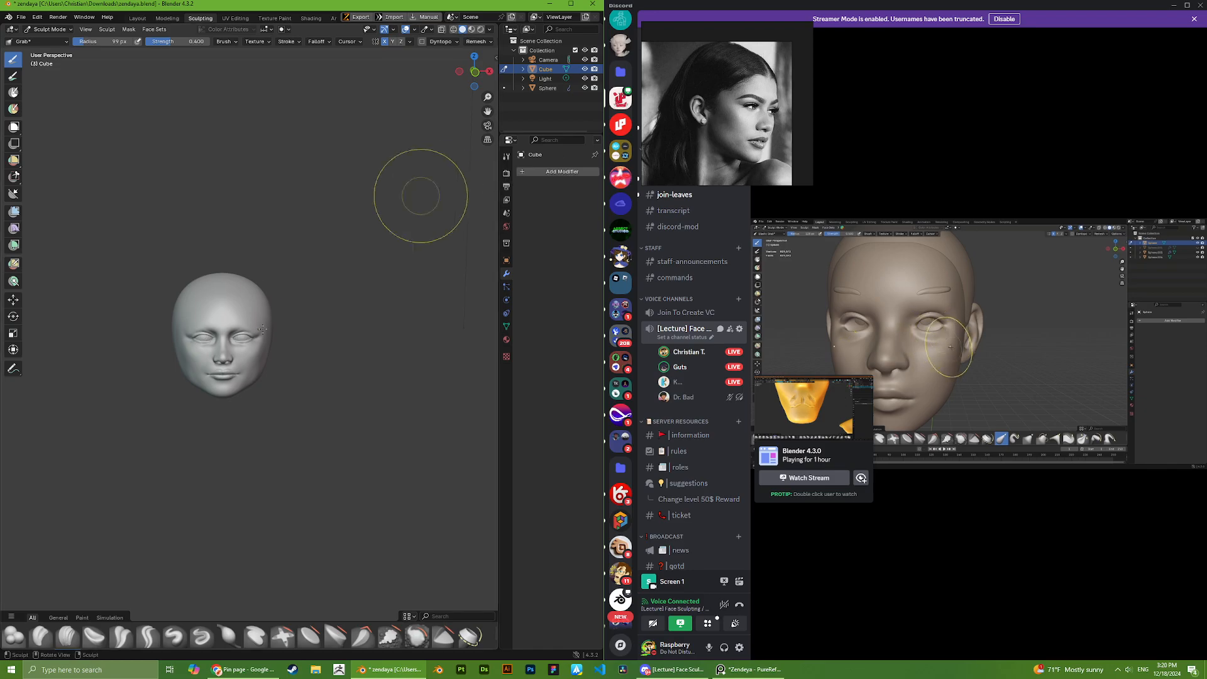
scroll(267, 290, "up", 3)
mouse_move(235, 261)
middle_mouse_down()
mouse_move(213, 264)
mouse_move(239, 251)
middle_mouse_up()
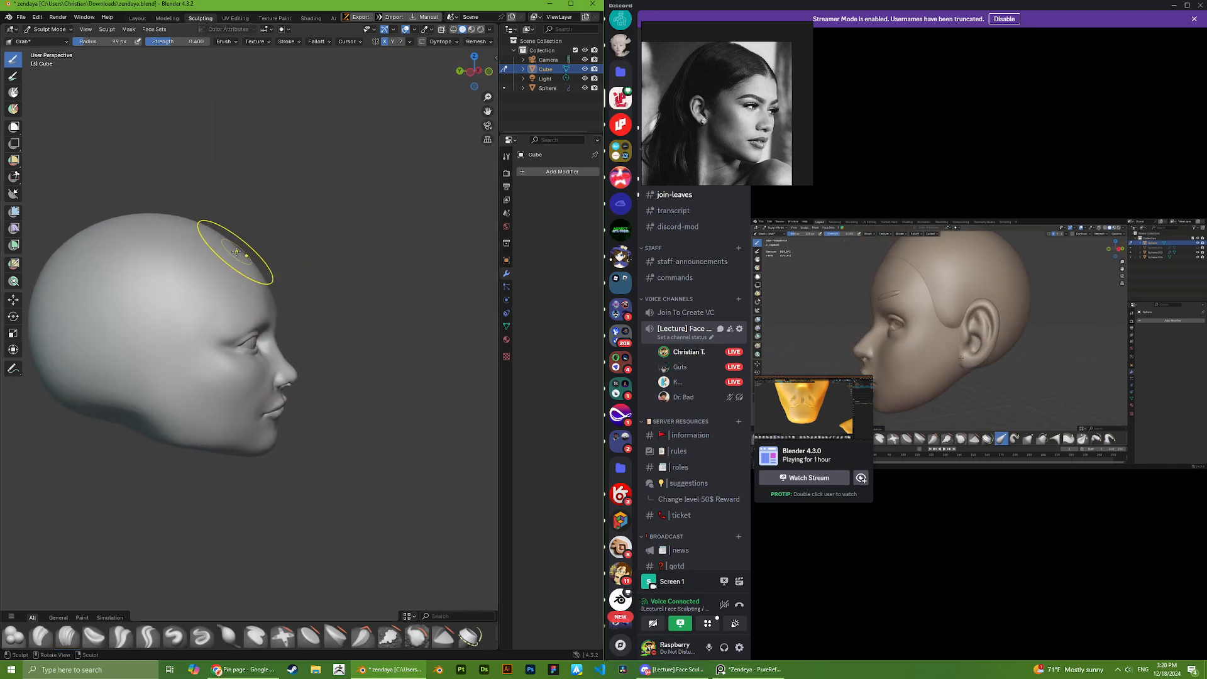
scroll(260, 306, "down", 1)
scroll(207, 347, "up", 2)
middle_click_drag(250, 296, 141, 360)
scroll(257, 356, "down", 3)
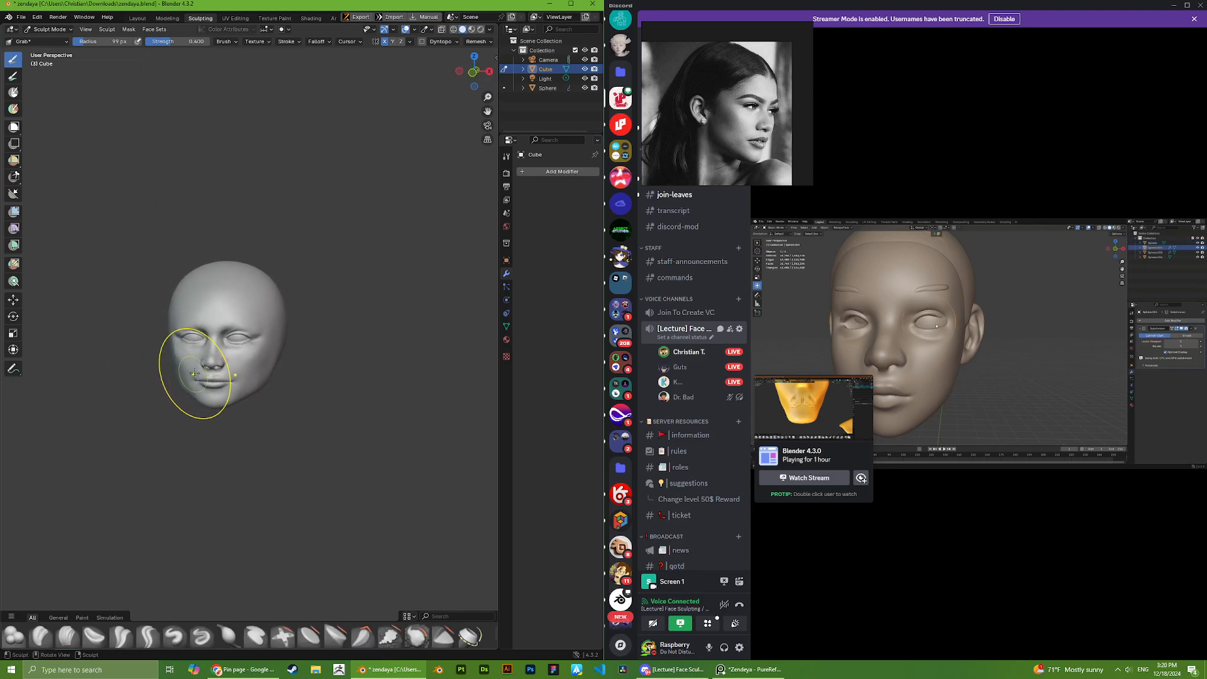
- Bring up the frontal Zendaya portrait with braids in PureRef and compare the sculpt's face shape in Blender with it
scroll(678, 108, "down", 5)
scroll(757, 90, "up", 5)
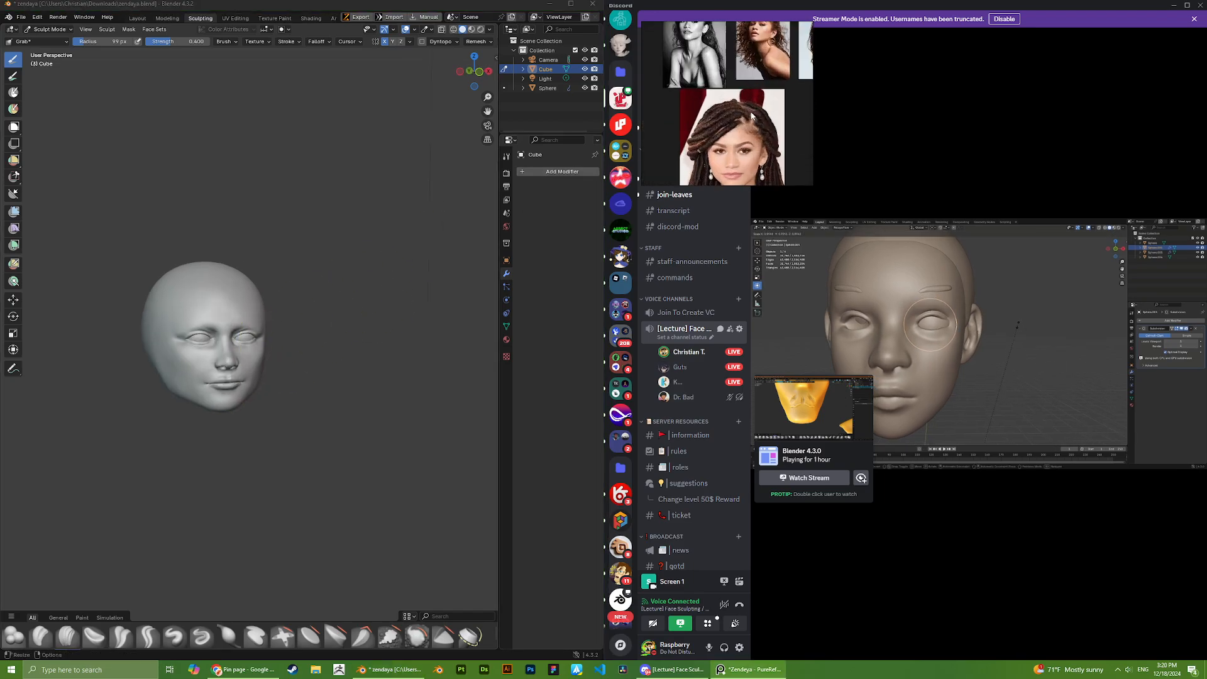
scroll(758, 89, "down", 2)
scroll(256, 302, "up", 4)
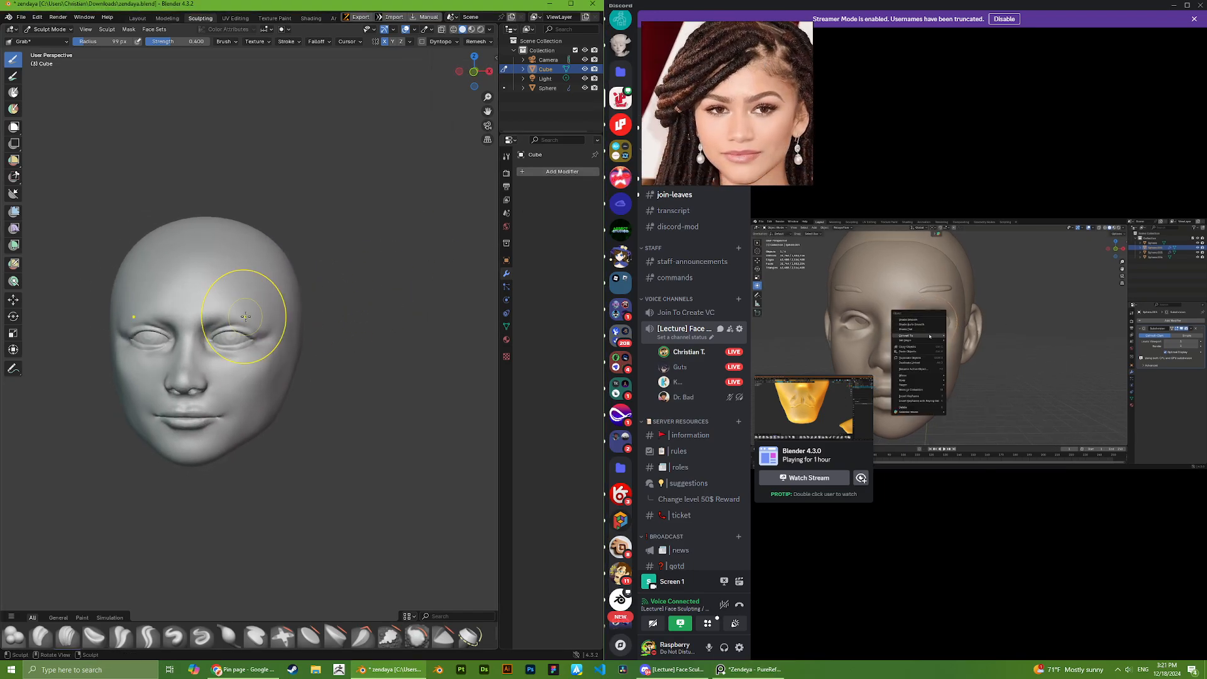
mouse_move(200, 306)
middle_mouse_down()
mouse_move(228, 377)
mouse_move(225, 391)
mouse_move(183, 404)
mouse_move(315, 397)
mouse_move(284, 377)
mouse_move(183, 417)
middle_mouse_up()
scroll(179, 406, "up", 2)
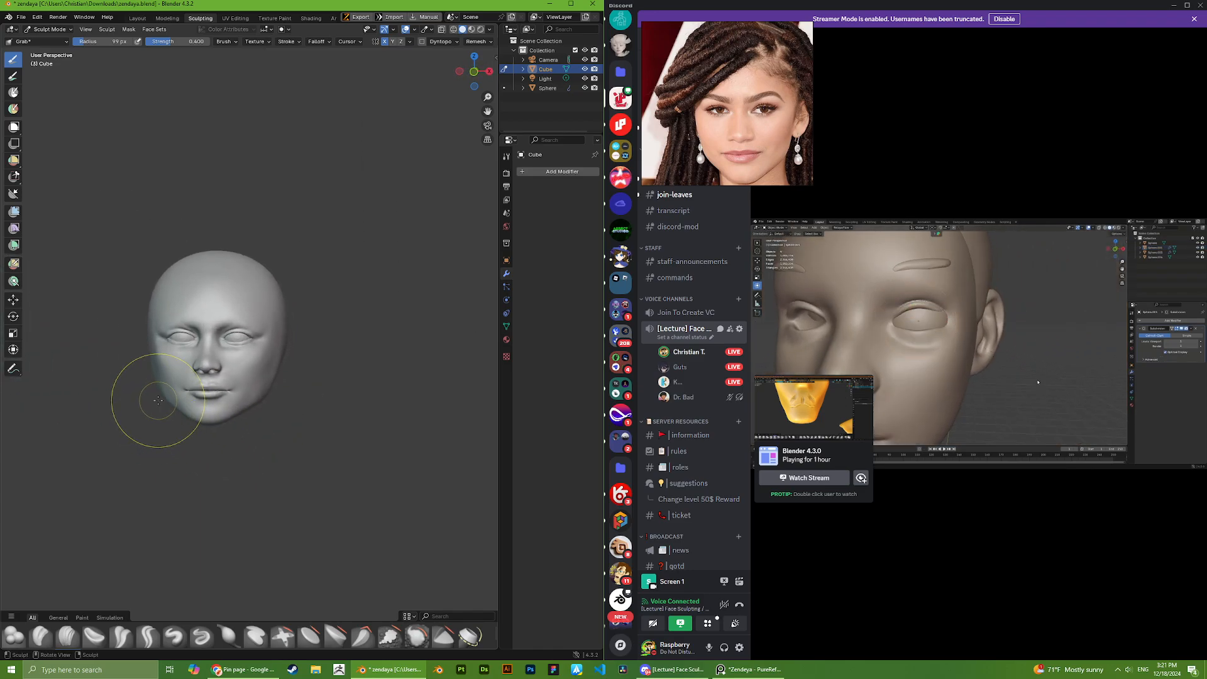
scroll(180, 417, "up", 1)
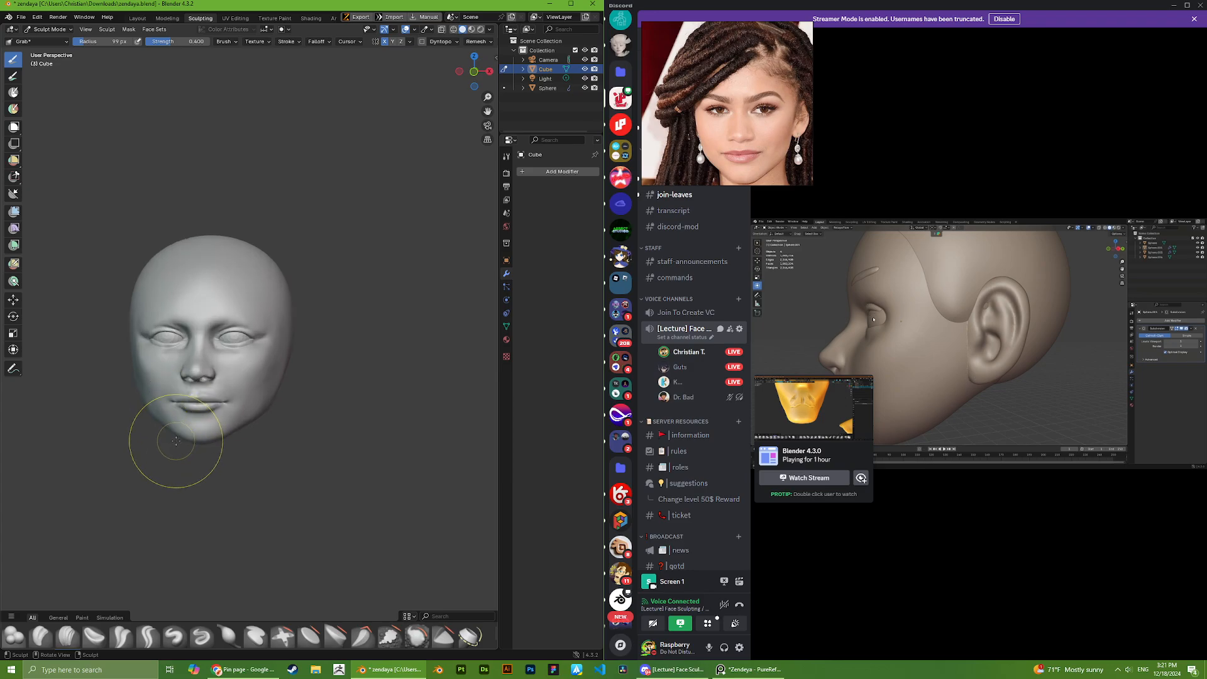
scroll(135, 497, "up", 1)
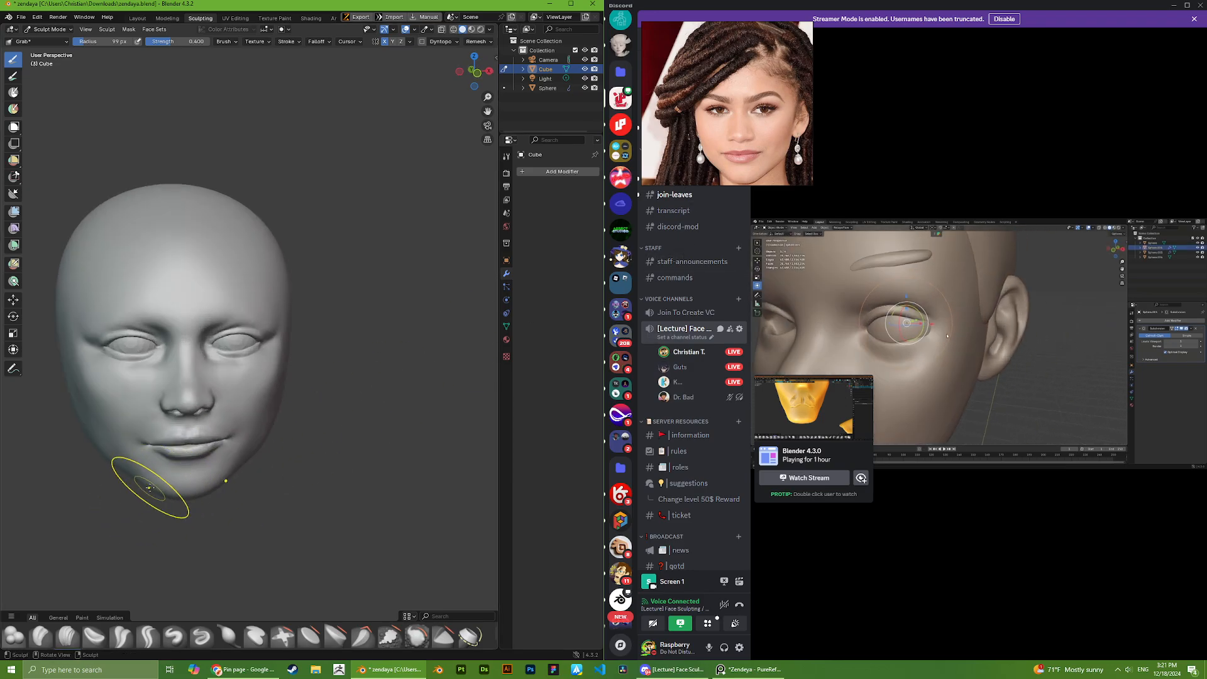
mouse_move(148, 502)
middle_mouse_down()
mouse_move(156, 495)
mouse_move(121, 469)
middle_mouse_up()
scroll(121, 469, "down", 4)
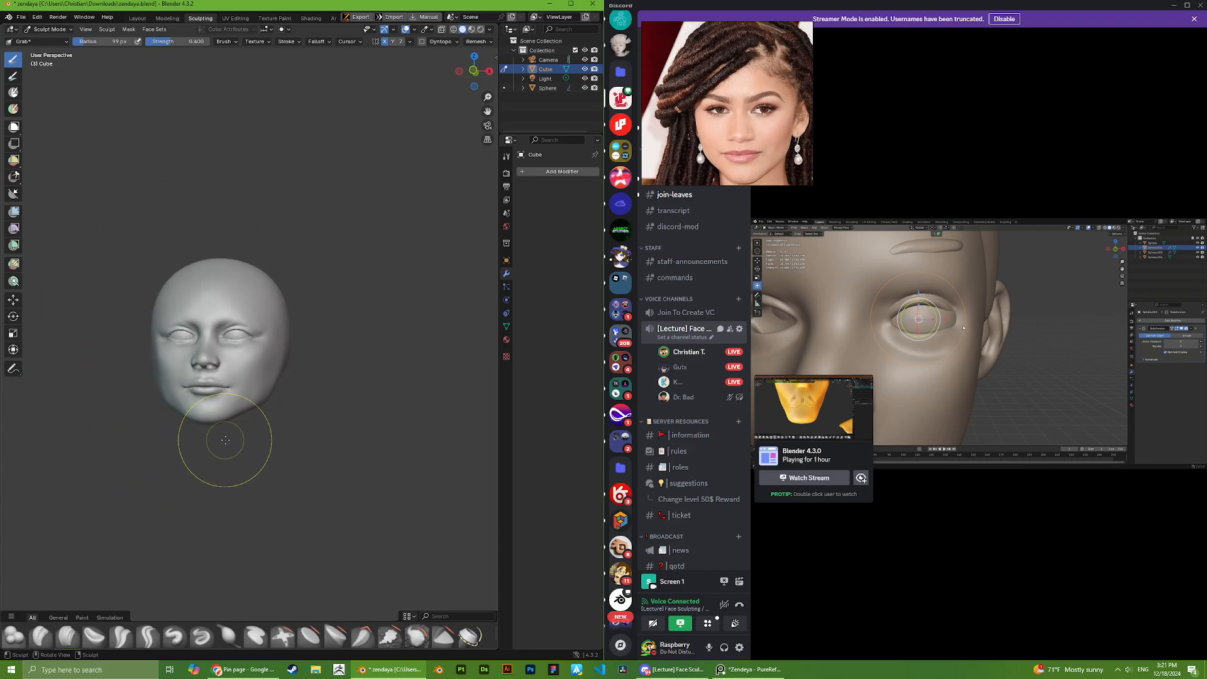
- Examine the cheek, the mouth corner and the lips up close, and the whole face from a distance
scroll(232, 436, "up", 7)
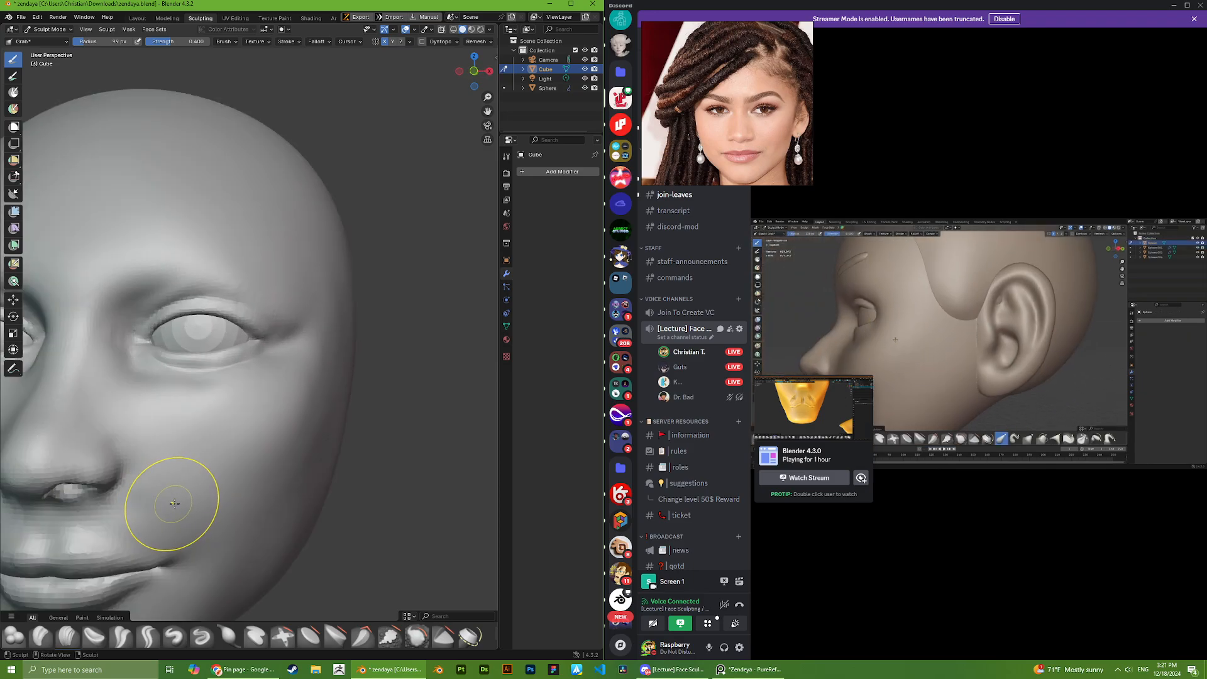
scroll(170, 504, "down", 3)
middle_click_drag(230, 438, 277, 389, "shift")
scroll(276, 389, "up", 8)
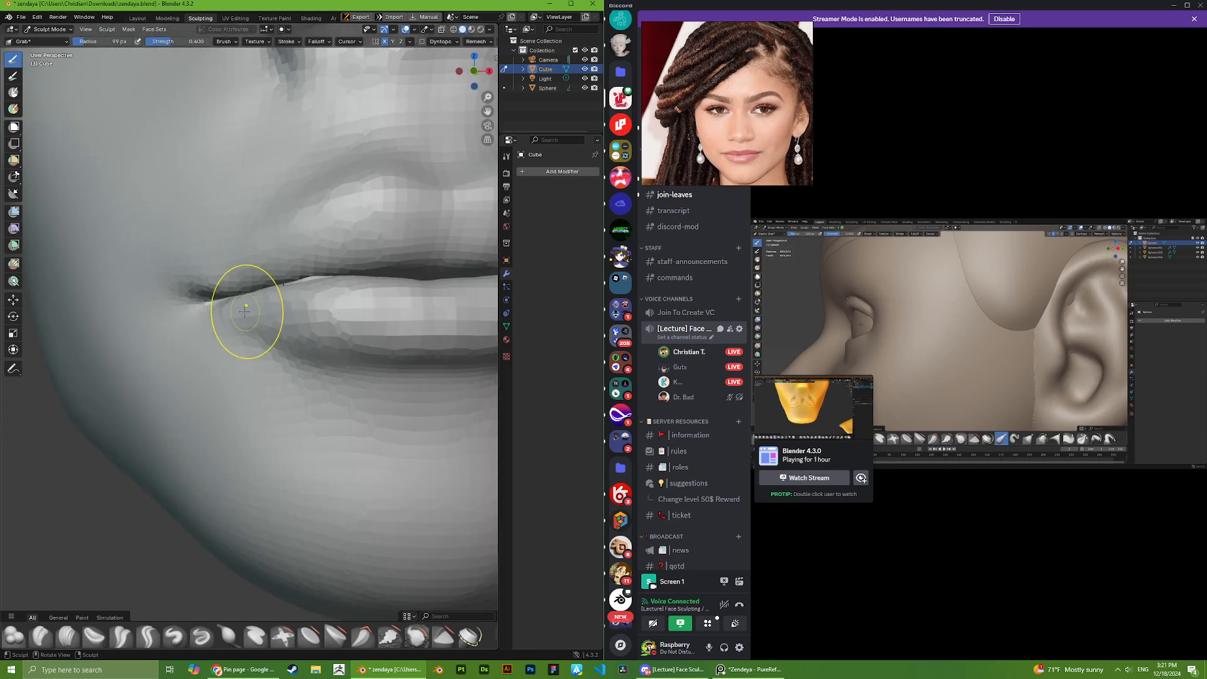
scroll(245, 311, "down", 8)
mouse_move(262, 329)
middle_mouse_down()
mouse_move(303, 347)
mouse_move(435, 353)
mouse_move(345, 399)
mouse_move(247, 409)
mouse_move(286, 399)
middle_mouse_up()
scroll(303, 347, "up", 3)
scroll(435, 354, "up", 2)
scroll(404, 337, "down", 8)
scroll(287, 399, "down", 2)
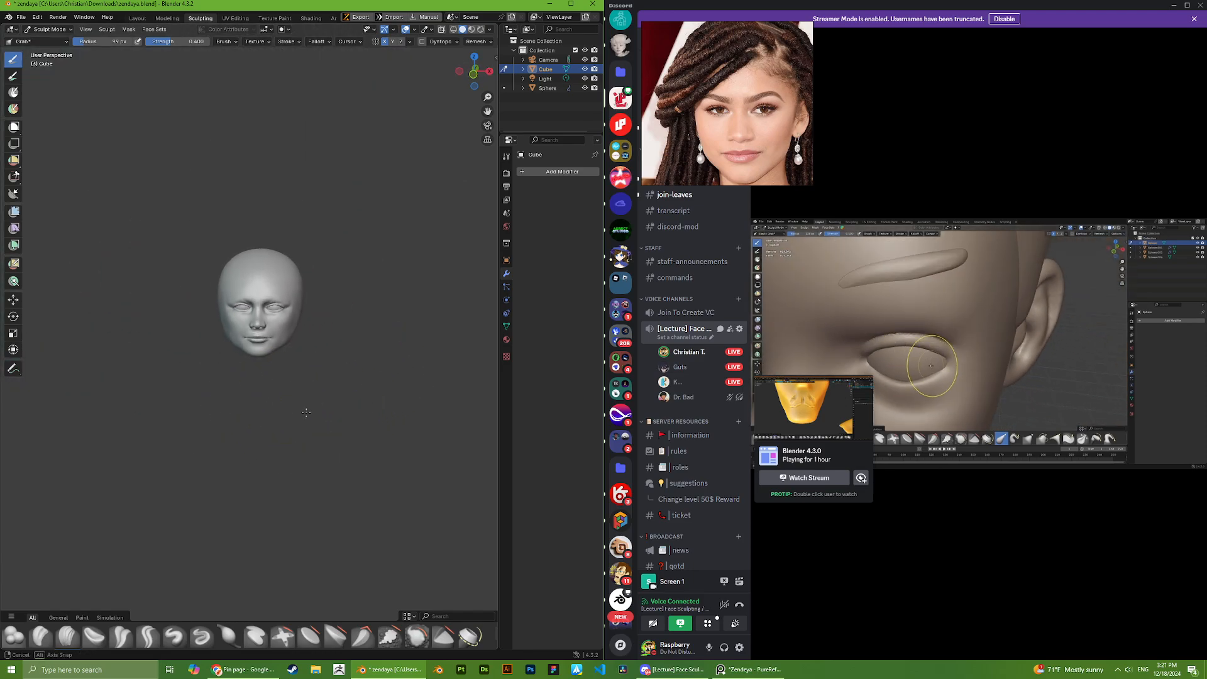
- Nudge the upper lip slightly downward with the Grab brush at 99 px in near-front view
scroll(371, 348, "up", 7)
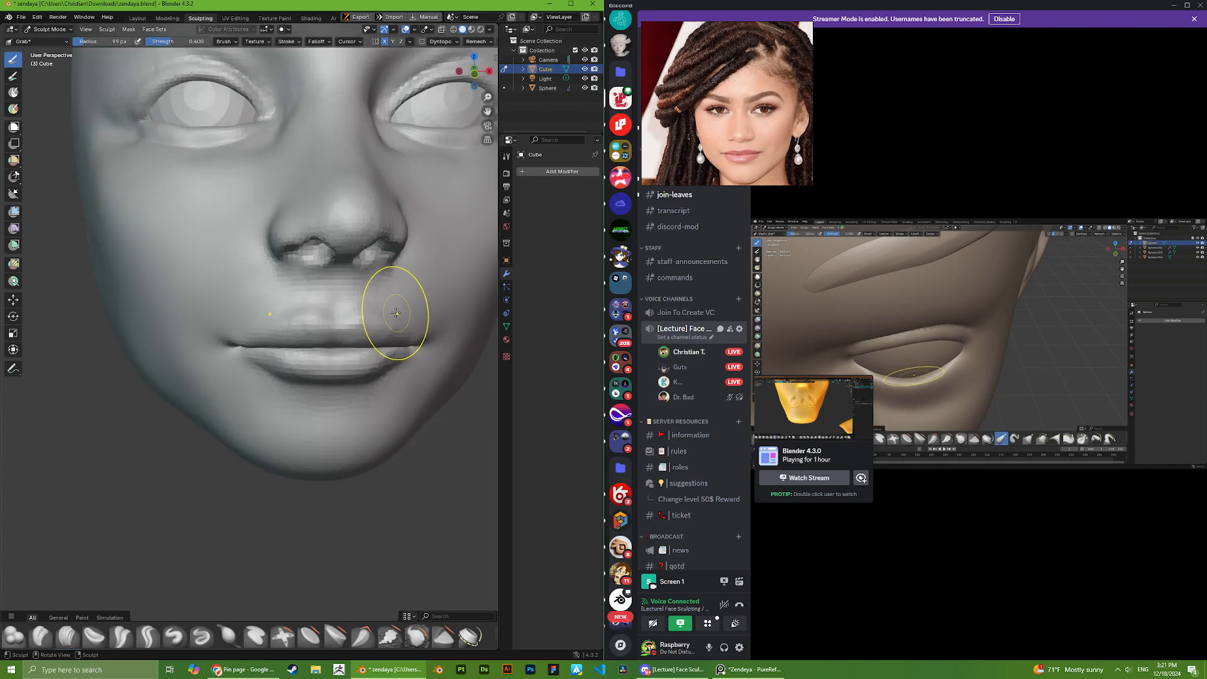
left_click_drag(301, 314, 298, 322)
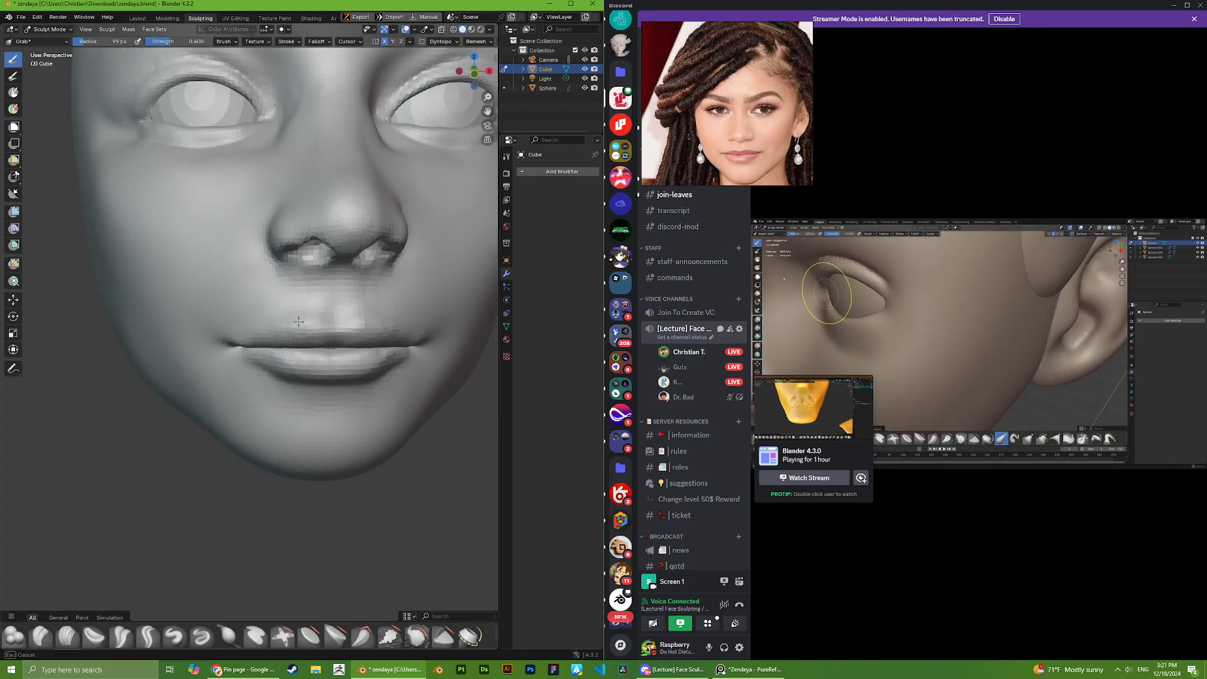
scroll(258, 330, "down", 7)
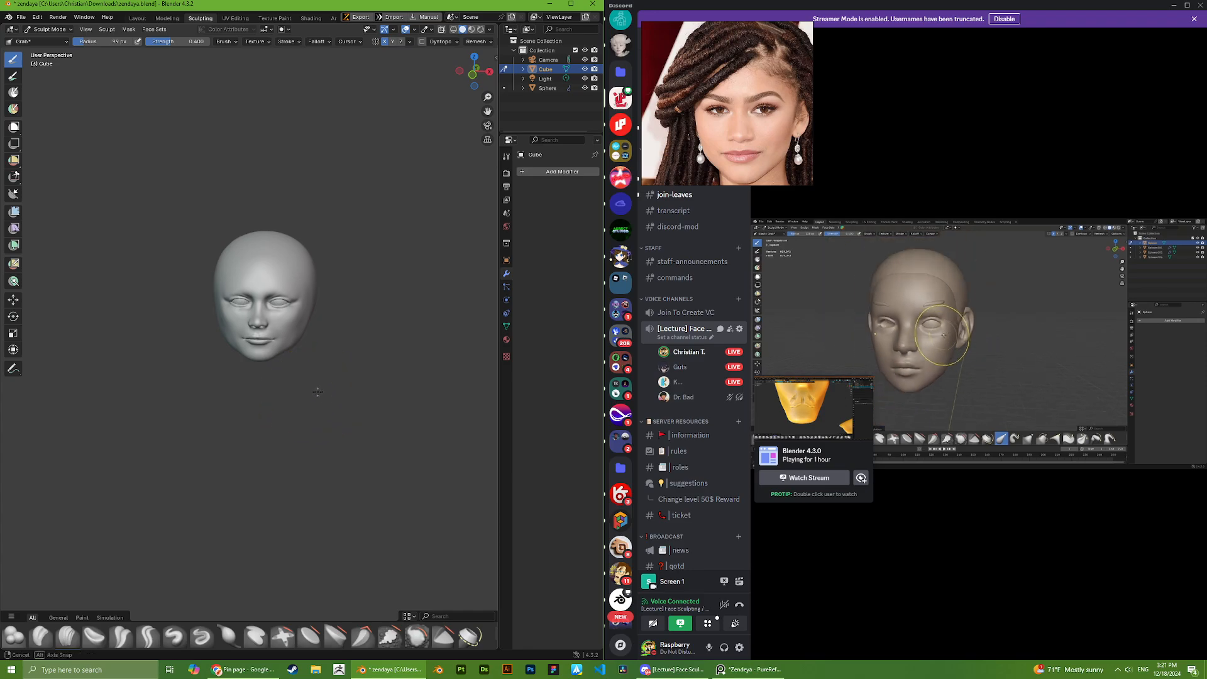
scroll(241, 338, "up", 7)
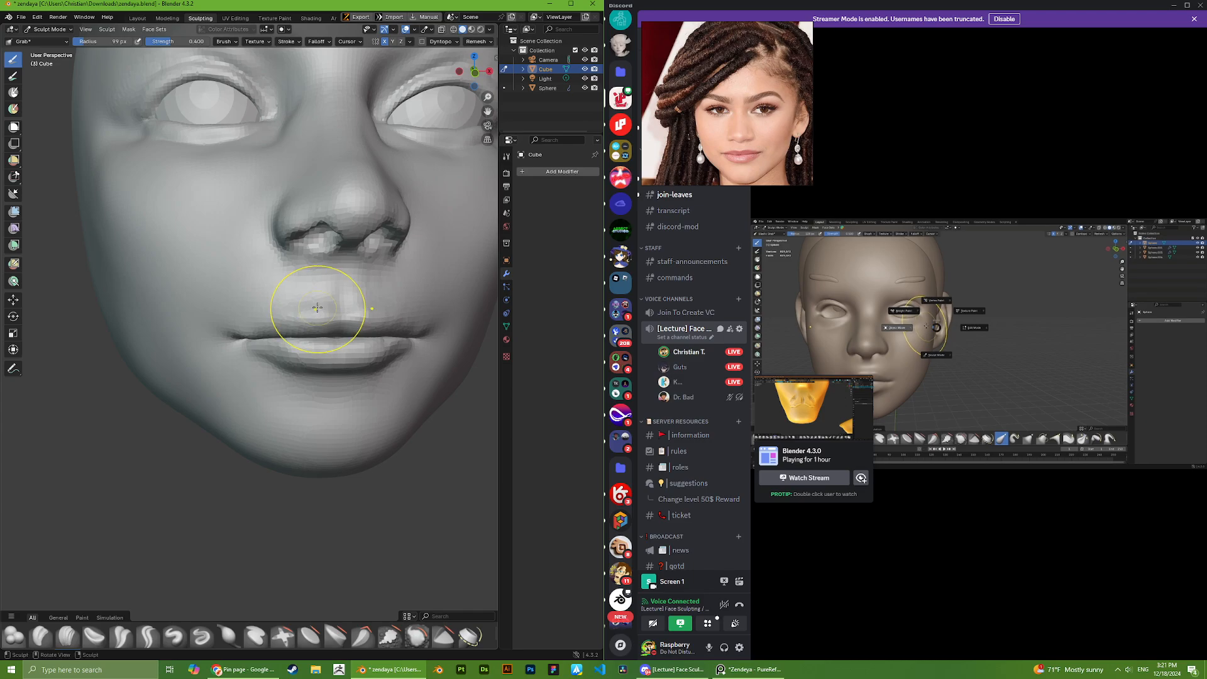
- Examine the lips and chin in profile and in three-quarter view
scroll(317, 308, "down", 8)
mouse_move(315, 405)
middle_mouse_down()
mouse_move(296, 414)
mouse_move(237, 345)
mouse_move(277, 342)
middle_mouse_up()
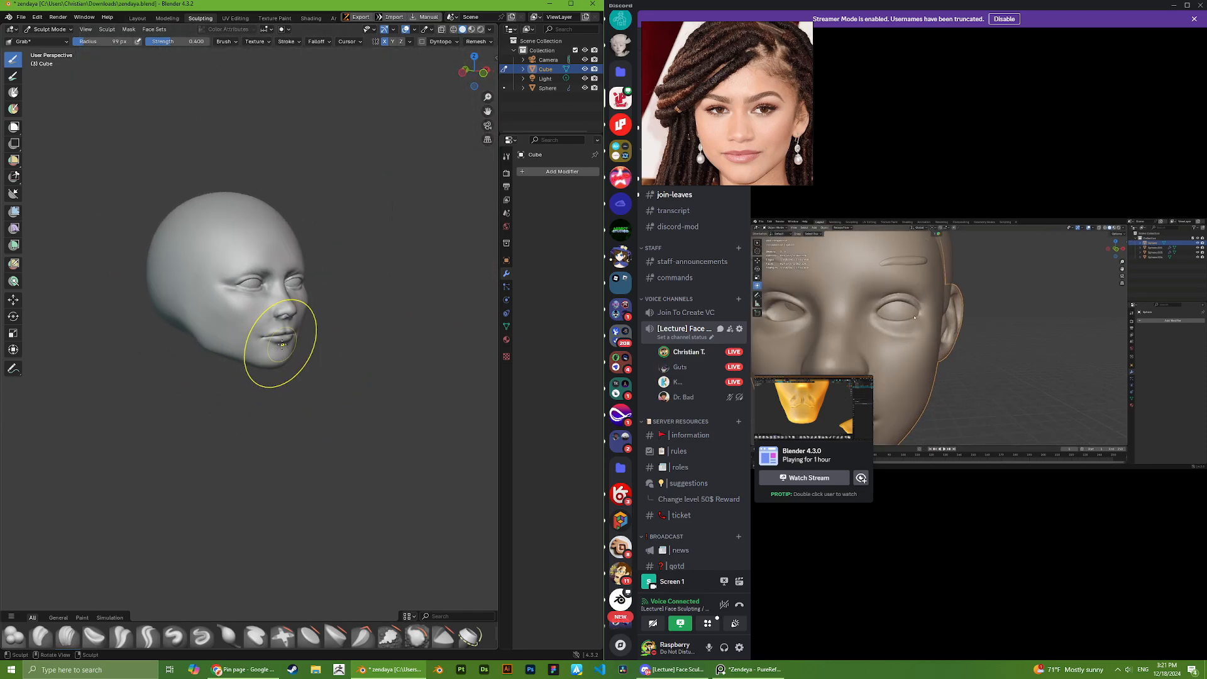
scroll(301, 353, "up", 4)
mouse_move(298, 349)
left_mouse_down()
mouse_move(295, 335)
mouse_move(271, 335)
left_mouse_up()
scroll(337, 356, "up", 2)
scroll(314, 346, "down", 1)
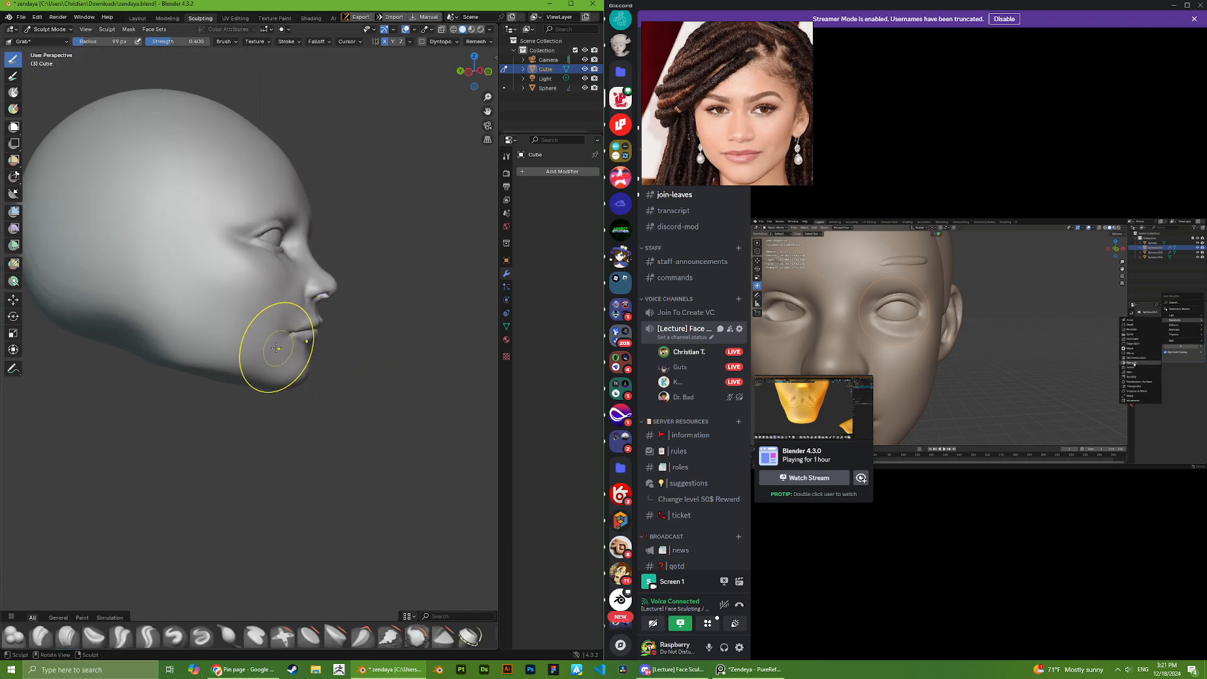
mouse_move(276, 347)
middle_mouse_down()
mouse_move(251, 356)
mouse_move(315, 347)
middle_mouse_up()
scroll(276, 368, "down", 5)
scroll(311, 355, "up", 5)
middle_click_drag(352, 394, 295, 370)
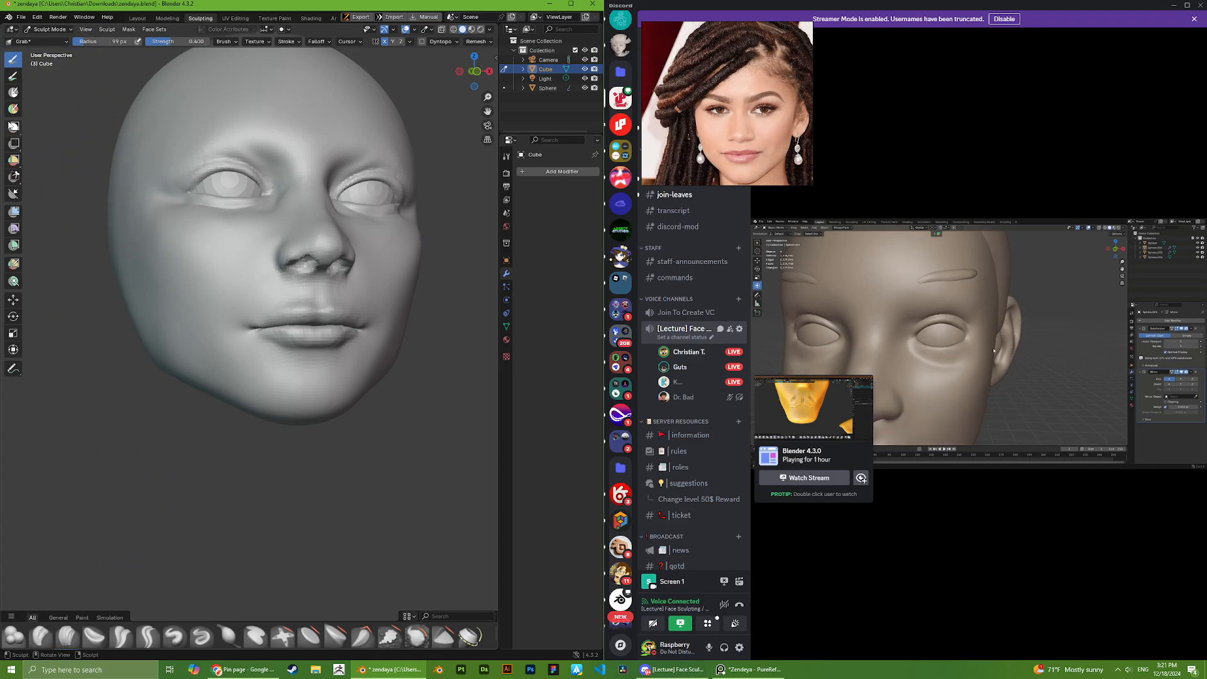
- Mask the lips and the surrounding mouth area with the Mask brush at 99 px, and invert the mask
left_click(14, 93)
mouse_move(320, 320)
left_mouse_down()
mouse_move(342, 323)
mouse_move(330, 337)
left_mouse_up()
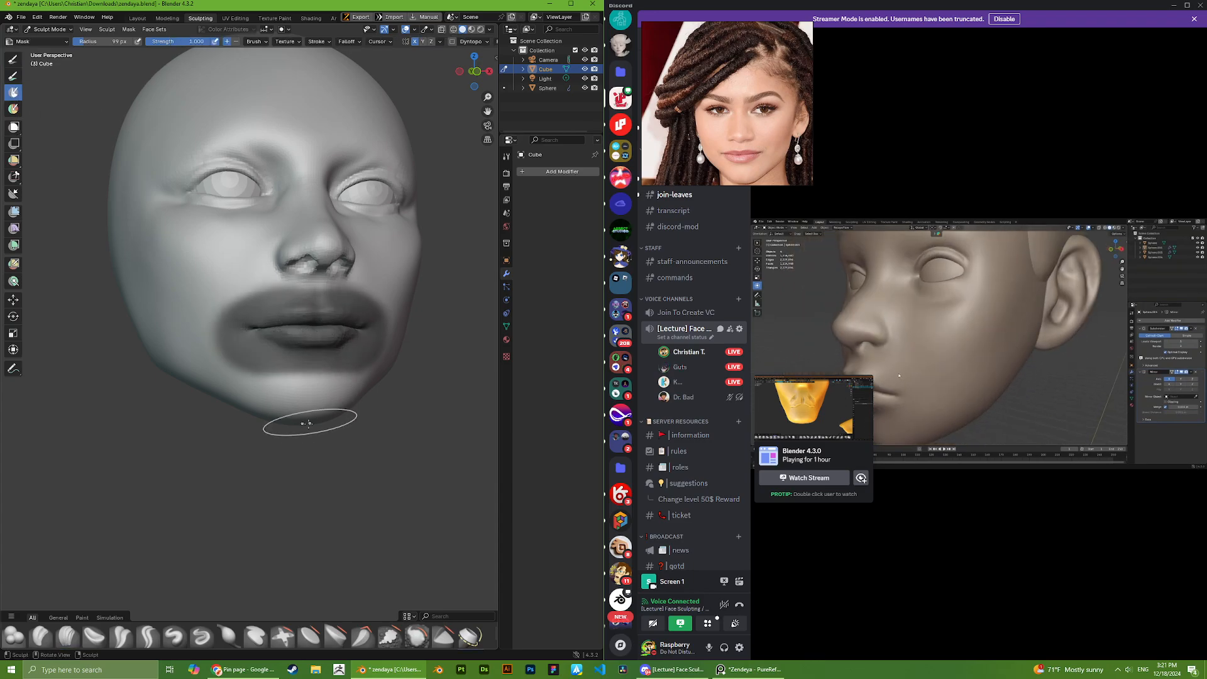
key("ctrl+i")
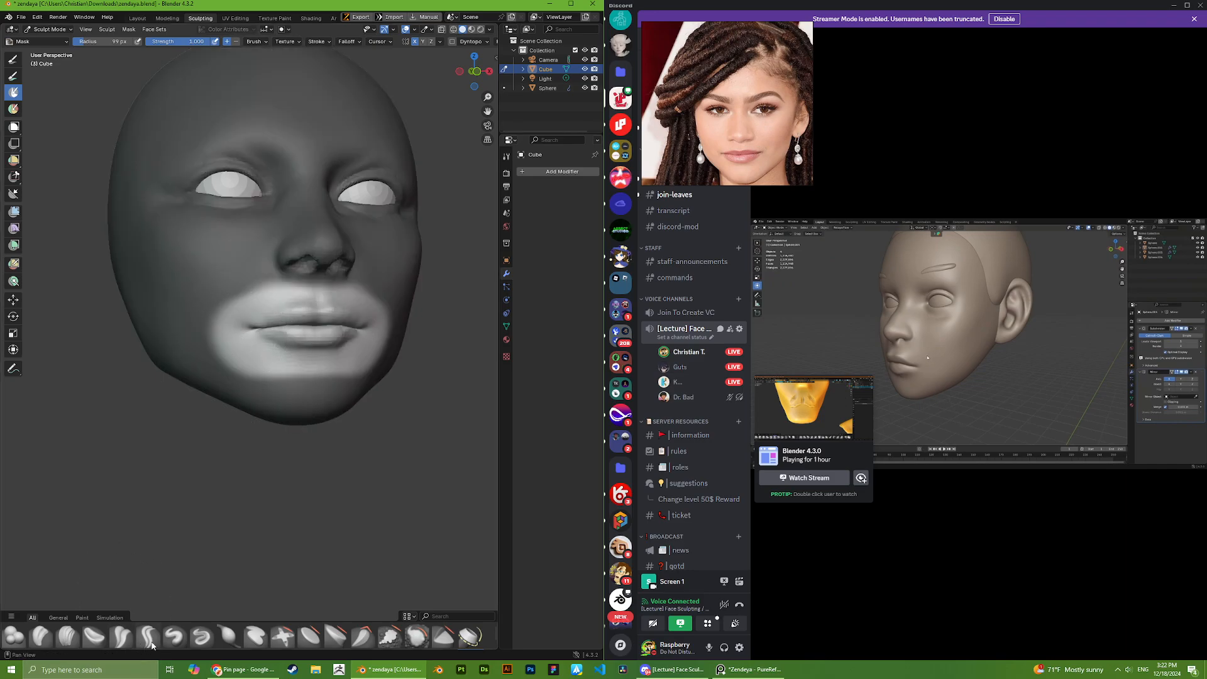
- Switch to the Grab brush and set its radius to 127 px beside the unmasked mouth area
left_click(14, 60)
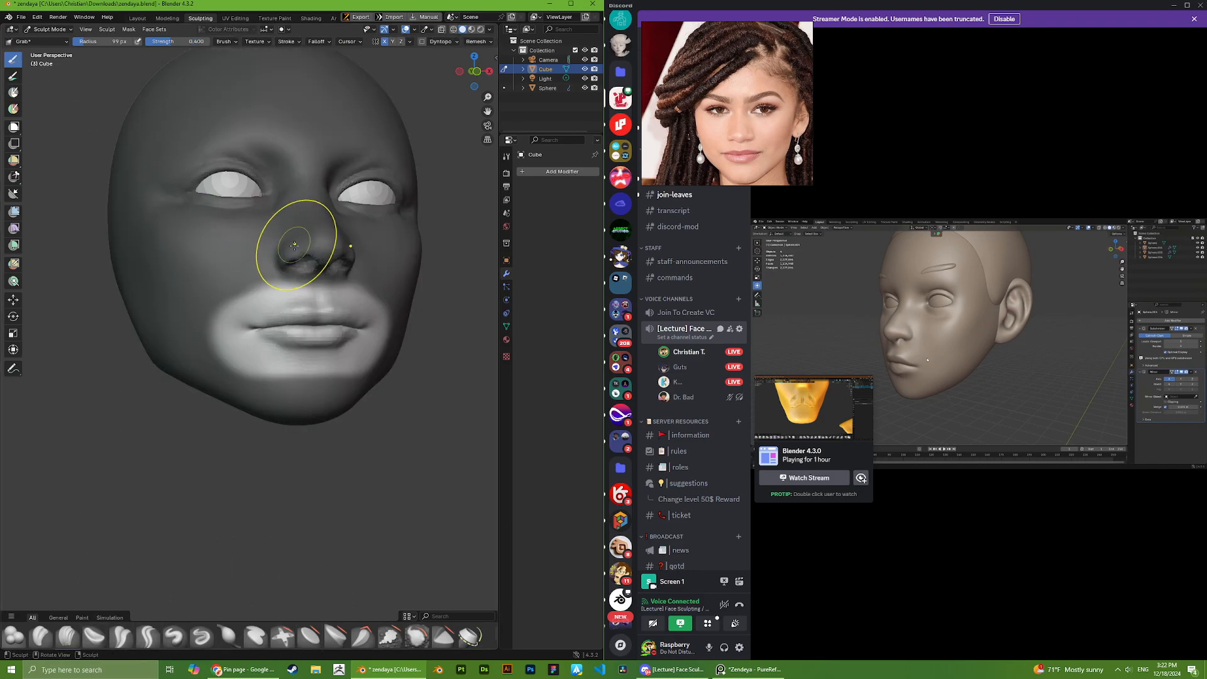
right_click(267, 334)
left_click_drag(226, 336, 272, 336)
mouse_move(377, 286)
middle_mouse_down()
mouse_move(297, 284)
mouse_move(293, 335)
middle_mouse_up()
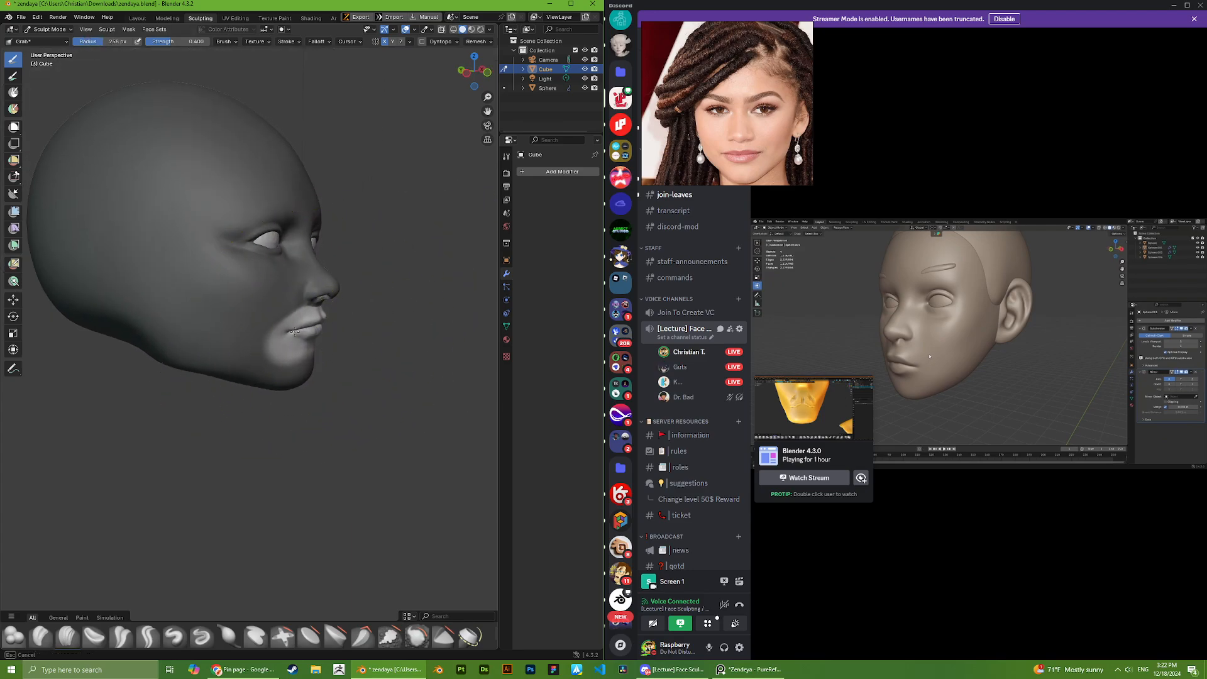
right_click(292, 375)
left_click_drag(293, 377, 264, 377)
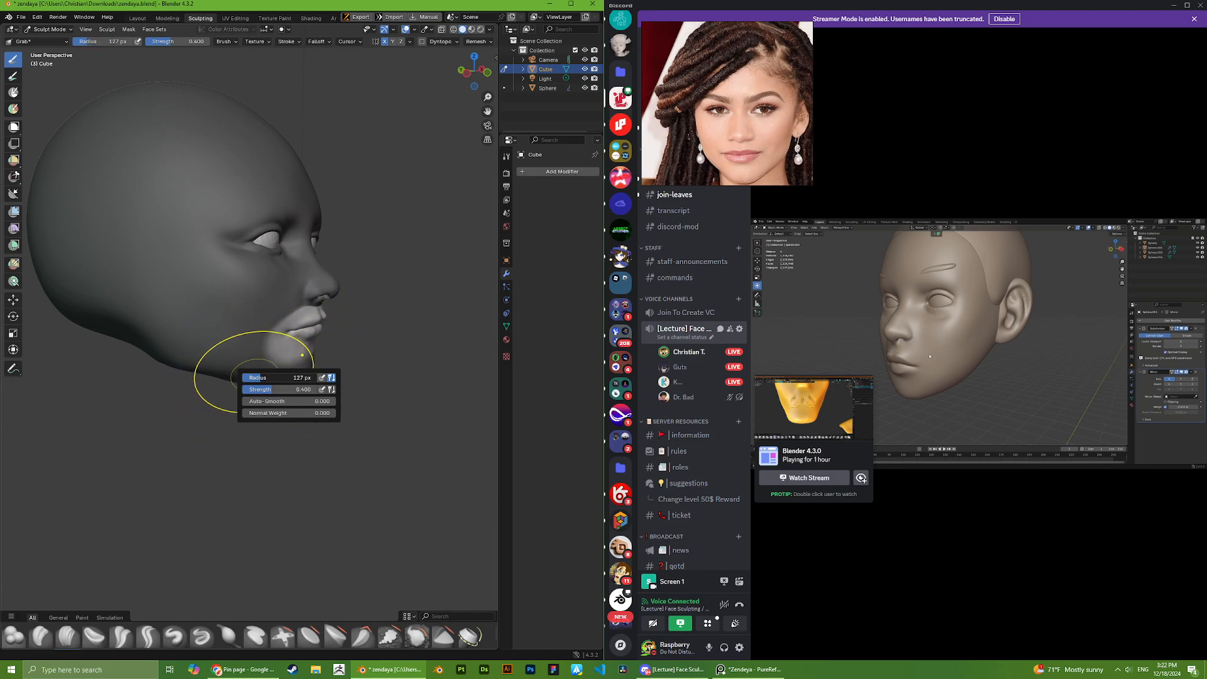
- Set the Grab brush radius to 108 px and pull the unmasked lips slightly down and forward in profile view
scroll(418, 342, "up", 6)
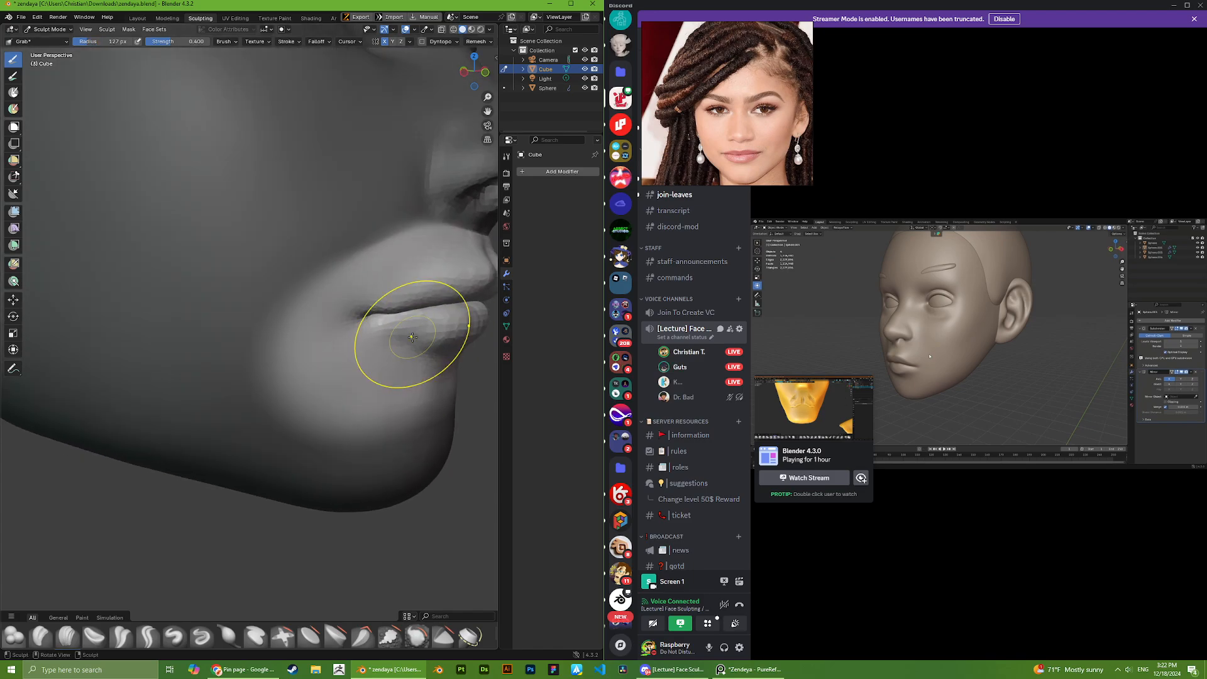
middle_click_drag(412, 337, 376, 353)
scroll(380, 371, "down", 10)
middle_click_drag(279, 381, 331, 385)
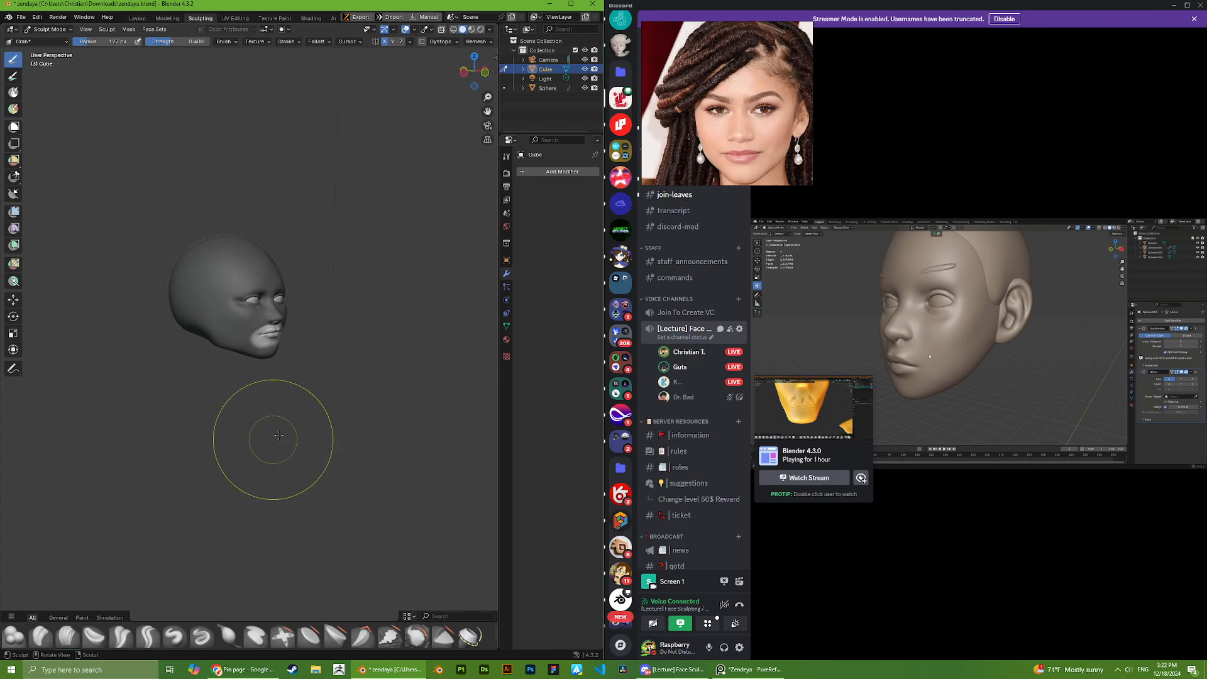
middle_click_drag(303, 327, 144, 348)
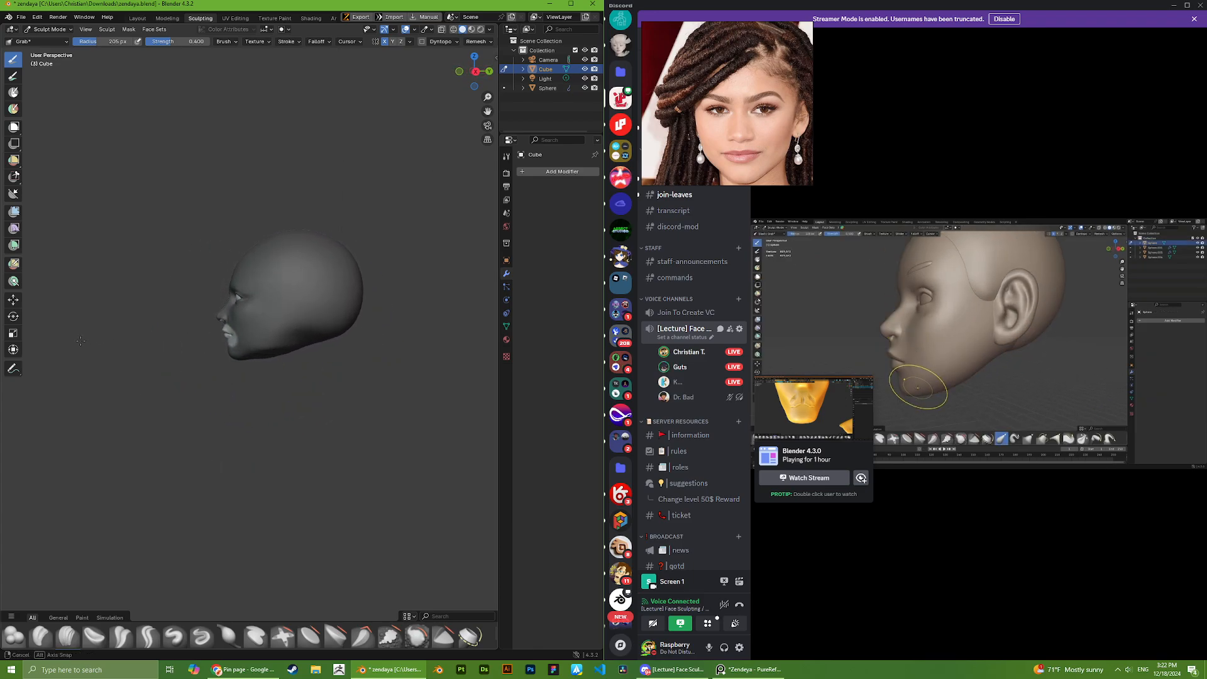
scroll(242, 377, "up", 8)
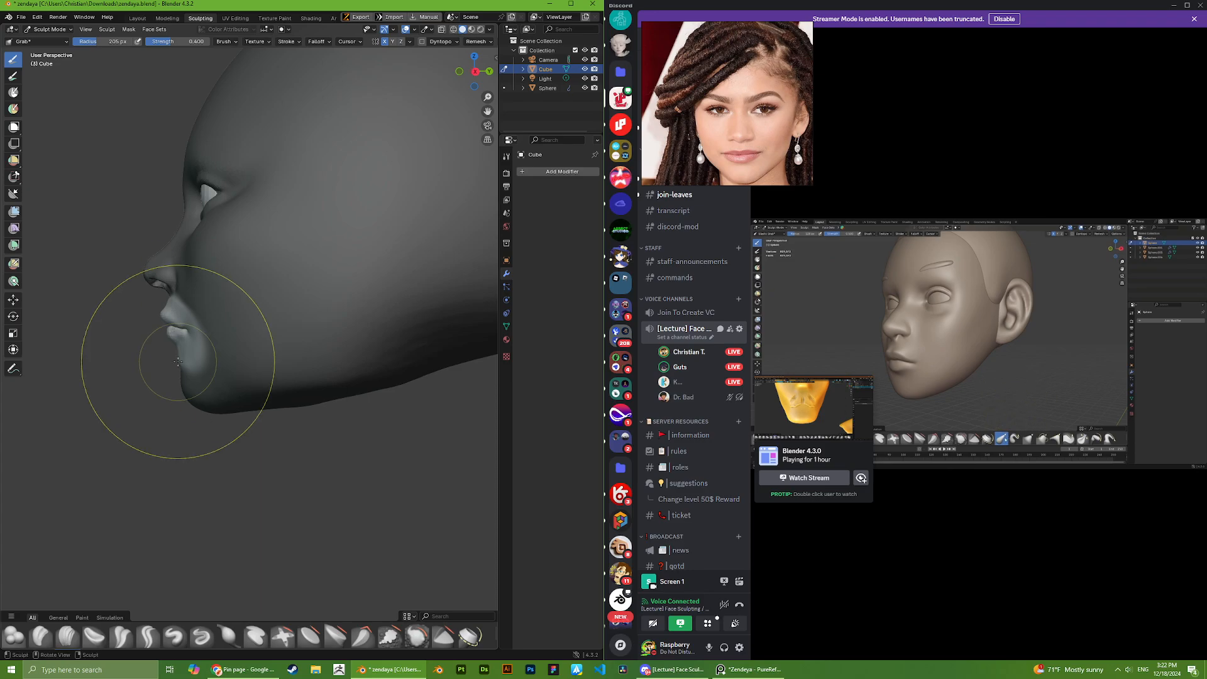
right_click(178, 361)
left_click_drag(178, 362, 107, 361)
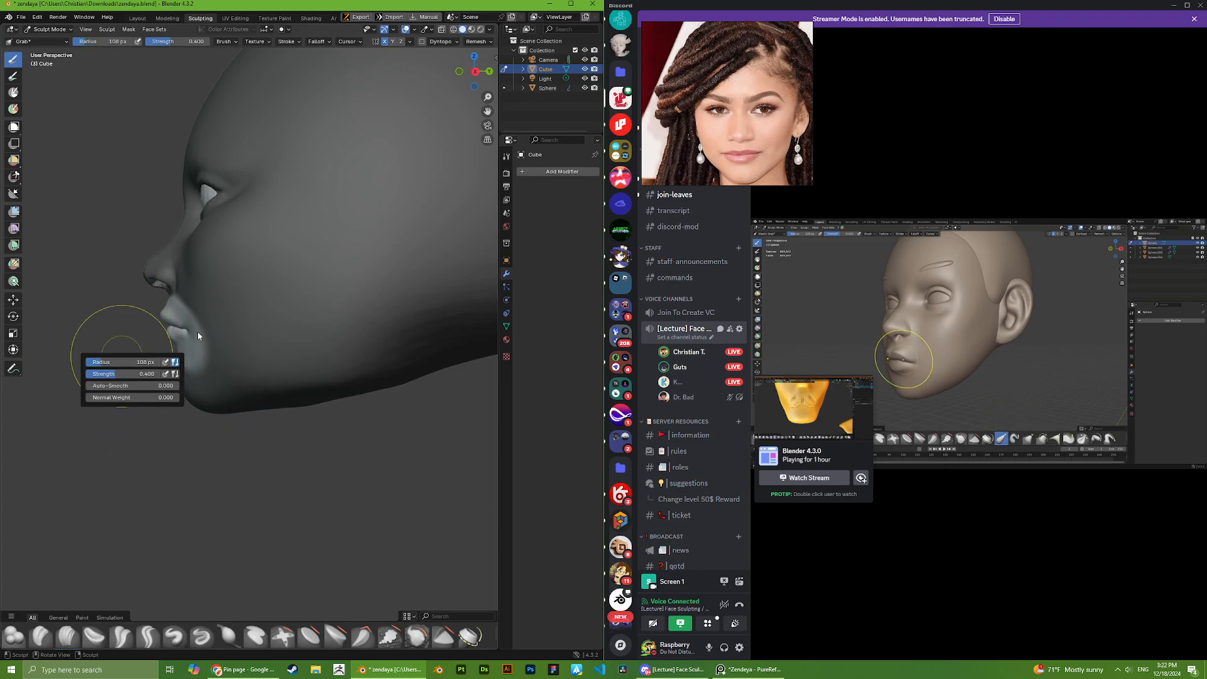
left_click_drag(177, 328, 173, 340)
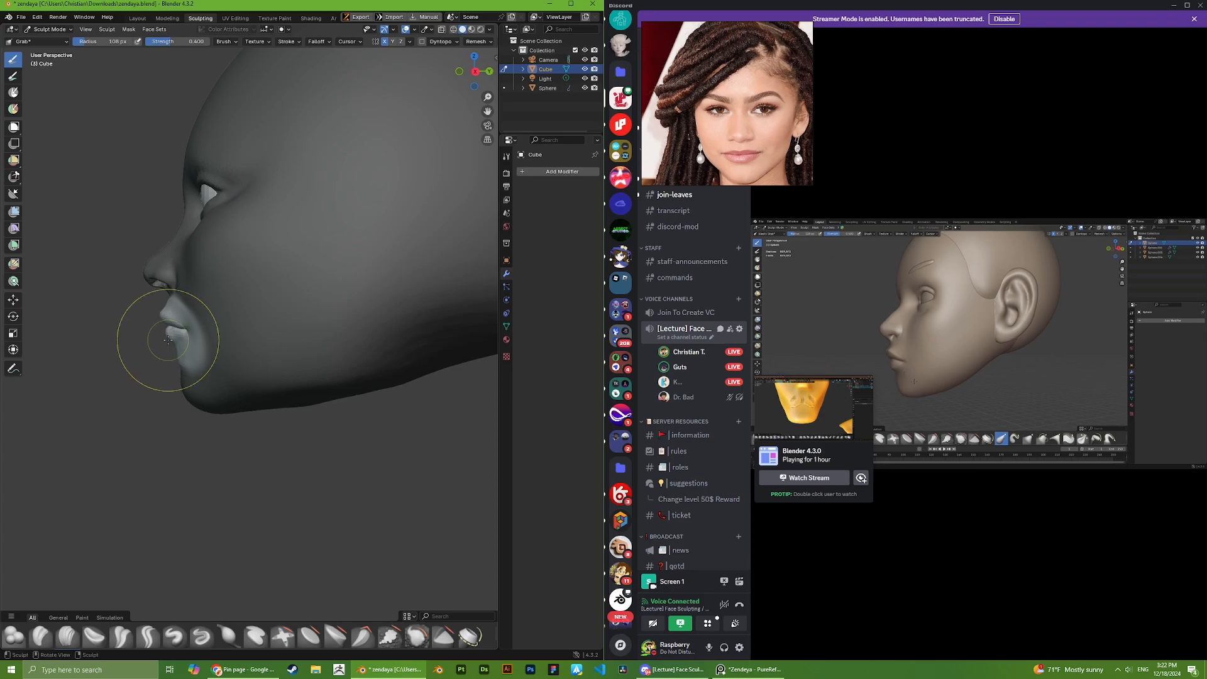
- Nudge the unmasked lip area slightly downward with the Grab brush at 108 px in a close-up view
middle_click_drag(168, 340, 308, 342)
scroll(317, 343, "up", 3)
left_click_drag(323, 343, 325, 352)
mouse_move(358, 311)
middle_mouse_down()
mouse_move(314, 325)
mouse_move(242, 376)
middle_mouse_up()
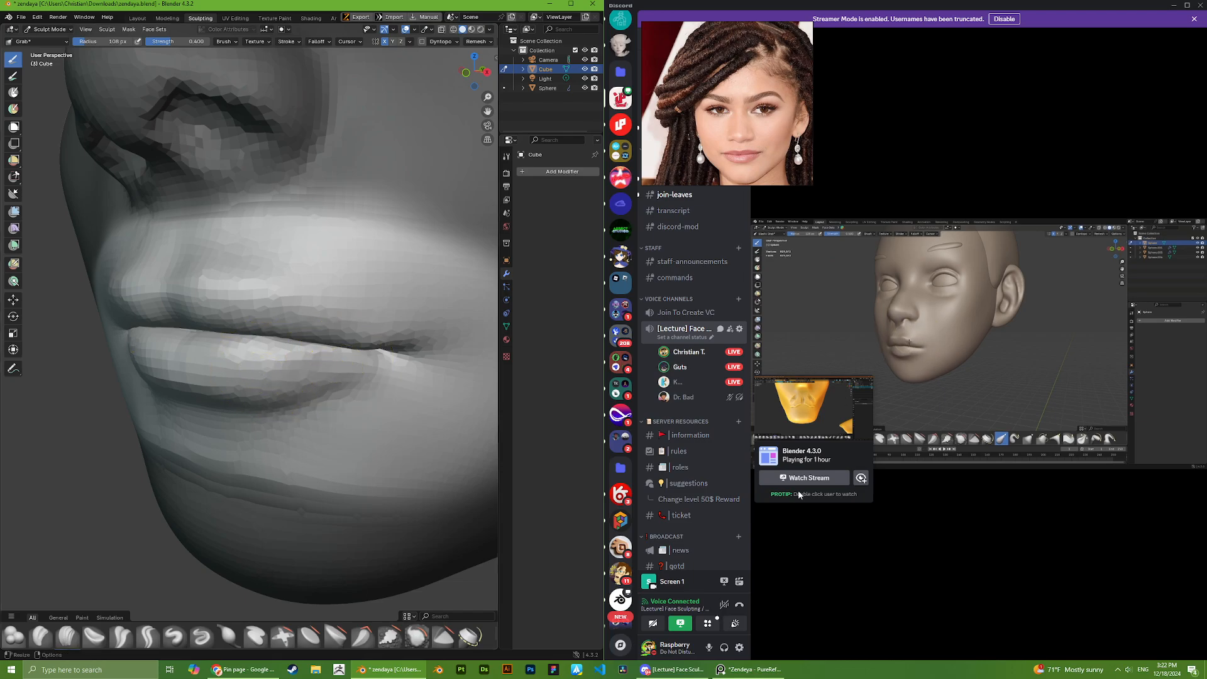
- Turn the head to a side profile and bring Zendaya's side-profile photo into view on the reference board for comparison
scroll(314, 358, "down", 5)
middle_click_drag(305, 350, 179, 341)
scroll(248, 350, "down", 7)
scroll(251, 352, "up", 3)
scroll(243, 344, "down", 1)
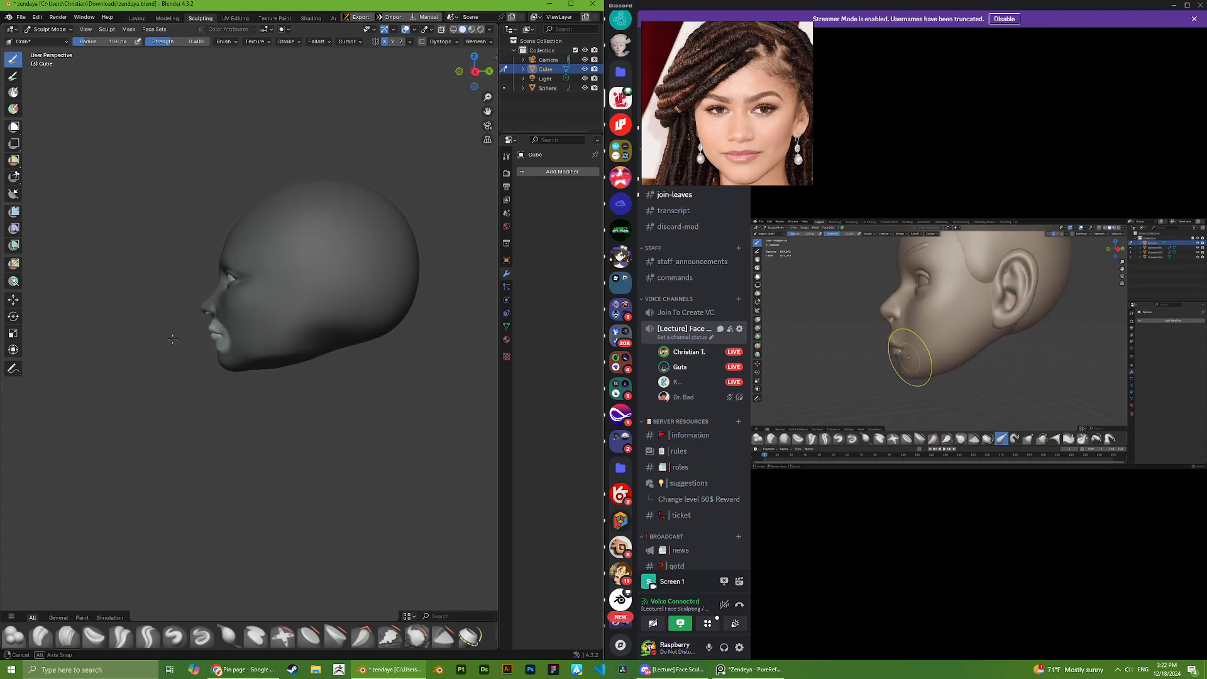
scroll(714, 142, "down", 4)
scroll(737, 122, "up", 5)
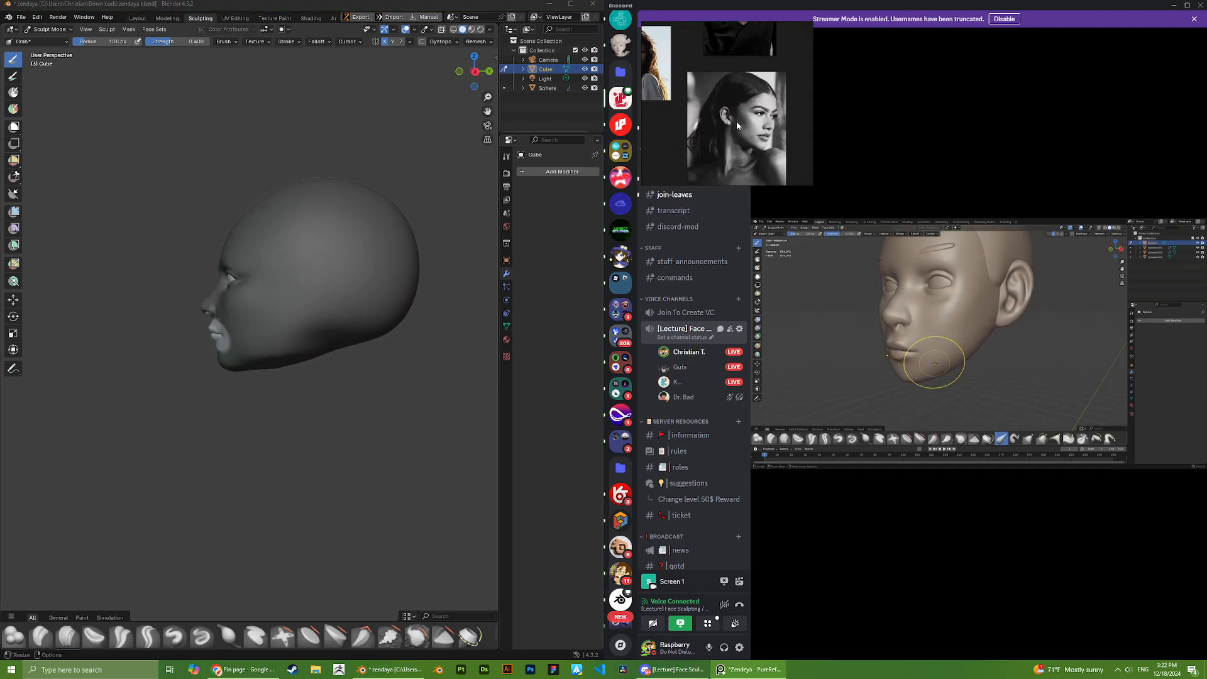
scroll(748, 126, "up", 3)
scroll(734, 81, "down", 3)
scroll(732, 76, "up", 4)
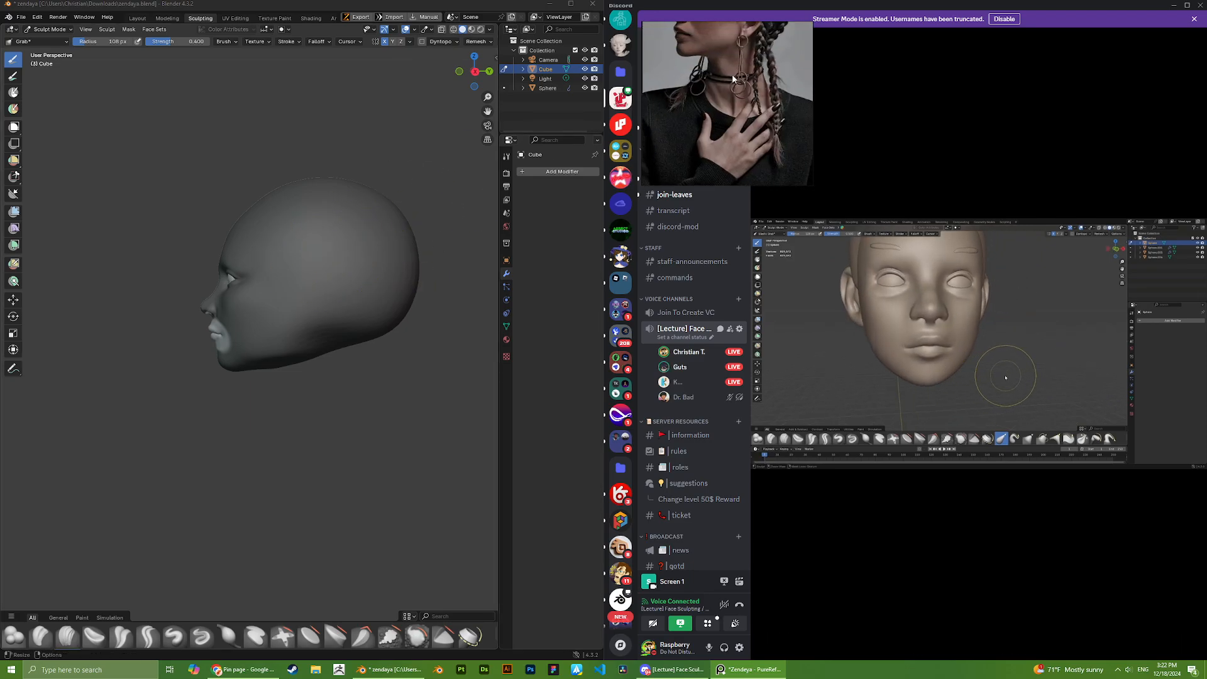
middle_click_drag(699, 42, 730, 107)
scroll(731, 107, "up", 2)
scroll(189, 329, "up", 4)
- Pull the unmasked upper lip slightly forward and up in profile with the Grab brush at 108 px
middle_click_drag(172, 323, 184, 320)
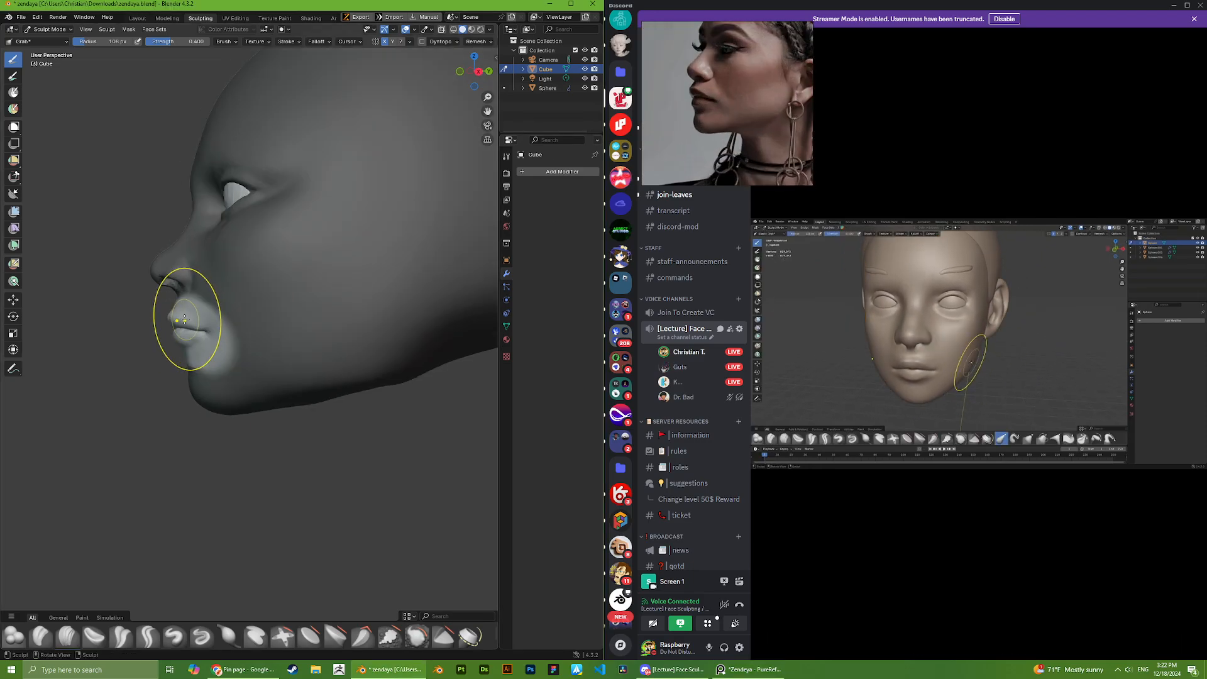
scroll(184, 320, "up", 4)
scroll(167, 333, "down", 2)
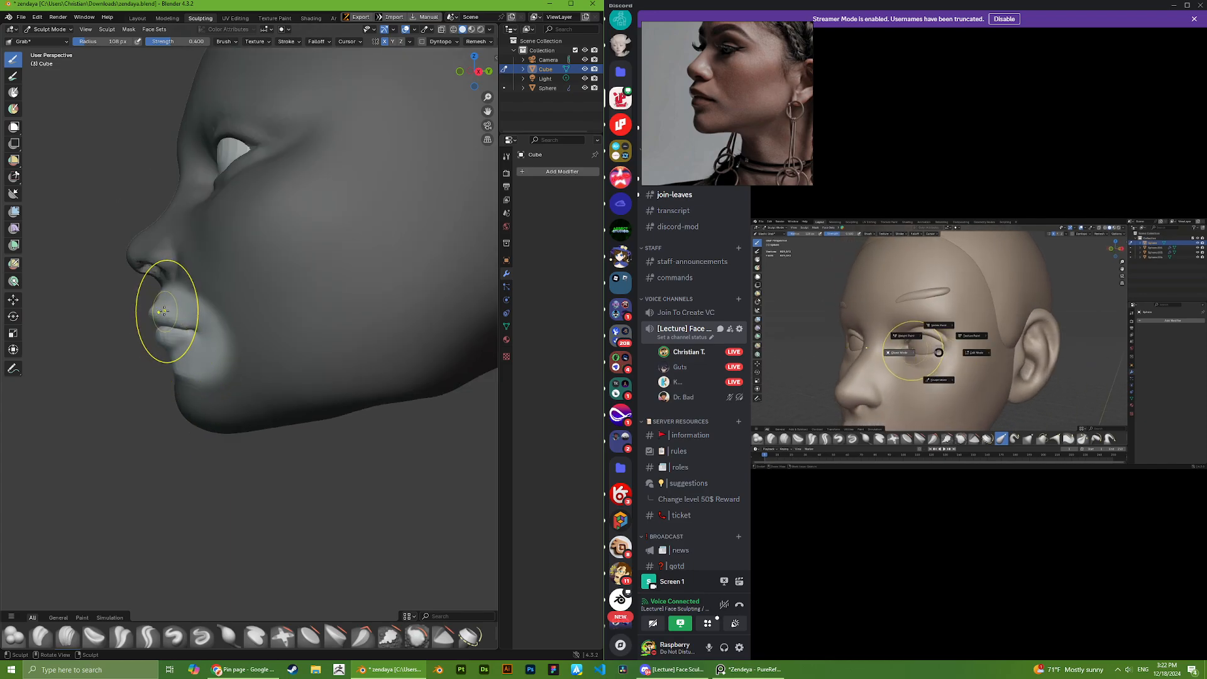
mouse_move(113, 283)
middle_mouse_down()
mouse_move(180, 318)
mouse_move(162, 313)
middle_mouse_up()
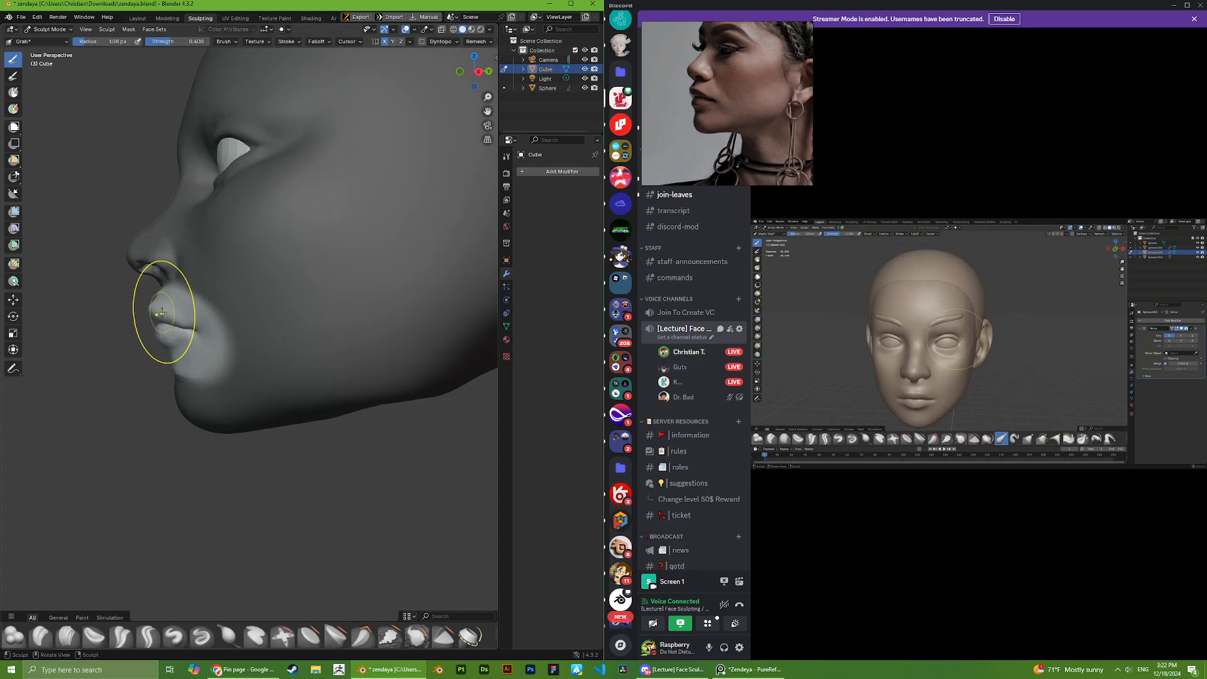
scroll(145, 352, "up", 2)
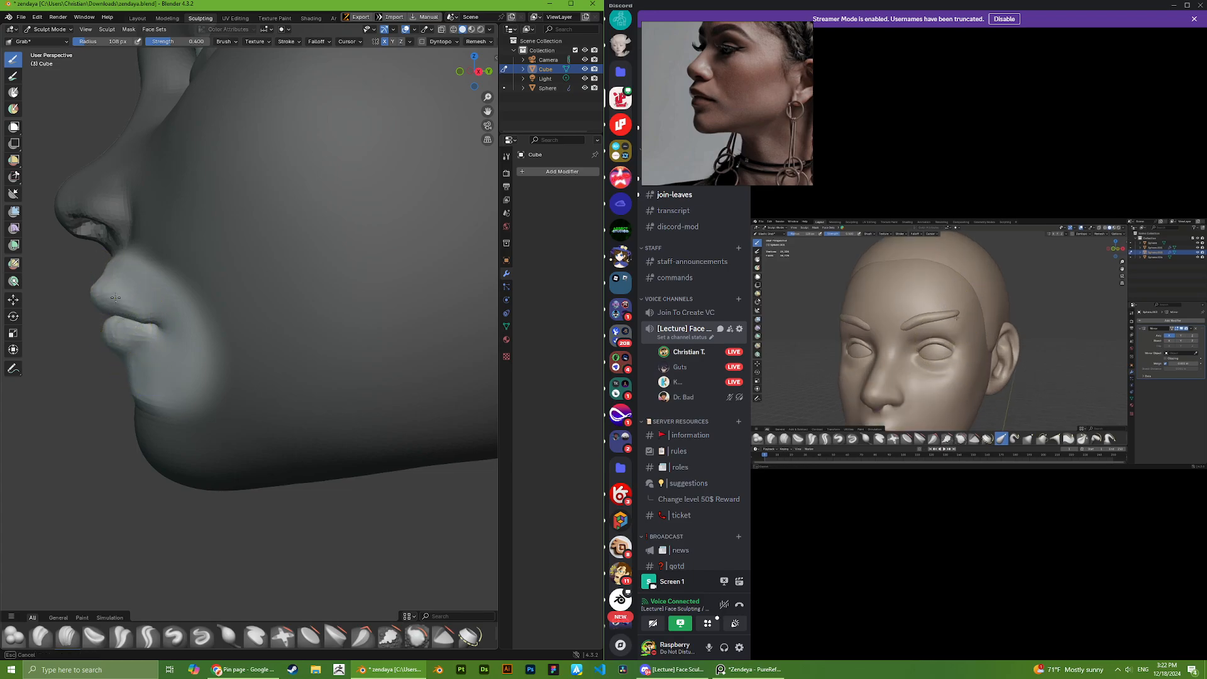
middle_click_drag(115, 298, 217, 302)
left_click_drag(137, 291, 133, 286)
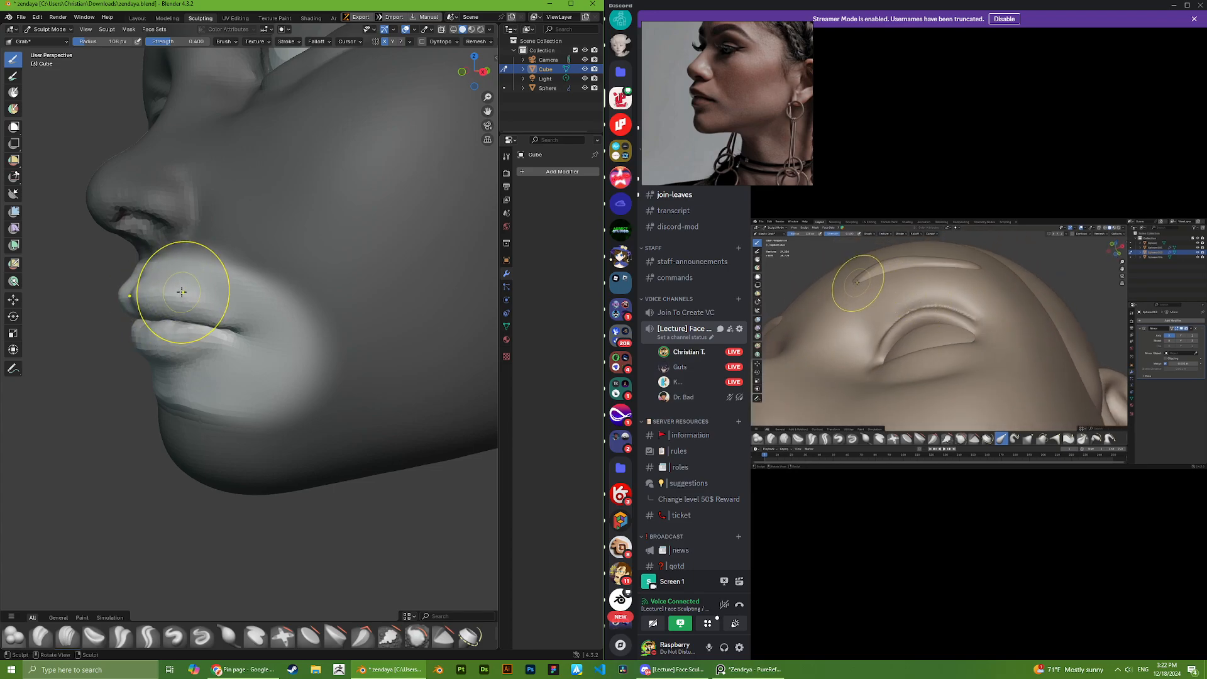
- Nudge the mouth corner inward and slightly up, and move the outer lower lip slightly down with the Grab brush at 108 px
middle_click_drag(180, 292, 276, 361)
scroll(154, 302, "down", 4)
scroll(289, 362, "up", 5)
left_click_drag(373, 341, 359, 332)
middle_click_drag(360, 331, 278, 375)
middle_click_drag(113, 433, 189, 380)
left_click_drag(250, 315, 249, 324)
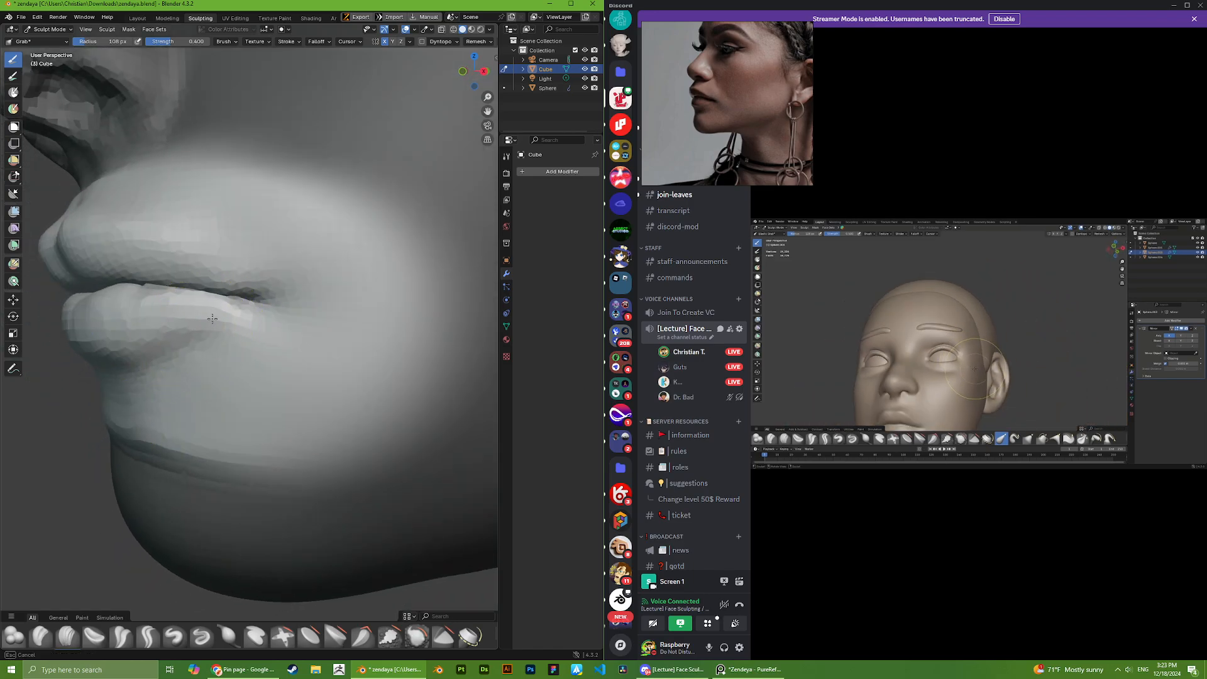
- Check the lips in profile, switch to the Mask brush and clear the mask from the whole head
scroll(250, 331, "down", 3)
mouse_move(250, 332)
middle_mouse_down()
mouse_move(226, 382)
mouse_move(182, 359)
mouse_move(231, 318)
middle_mouse_up()
scroll(224, 385, "down", 3)
scroll(187, 271, "down", 5)
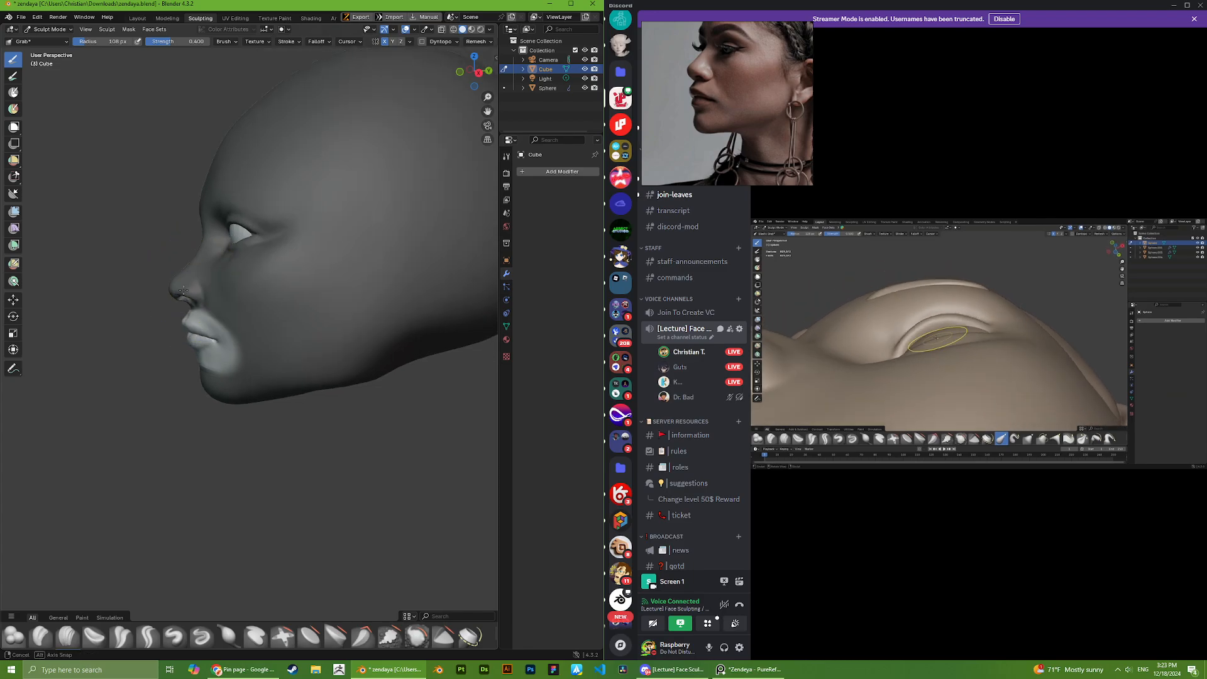
middle_click_drag(167, 270, 233, 308)
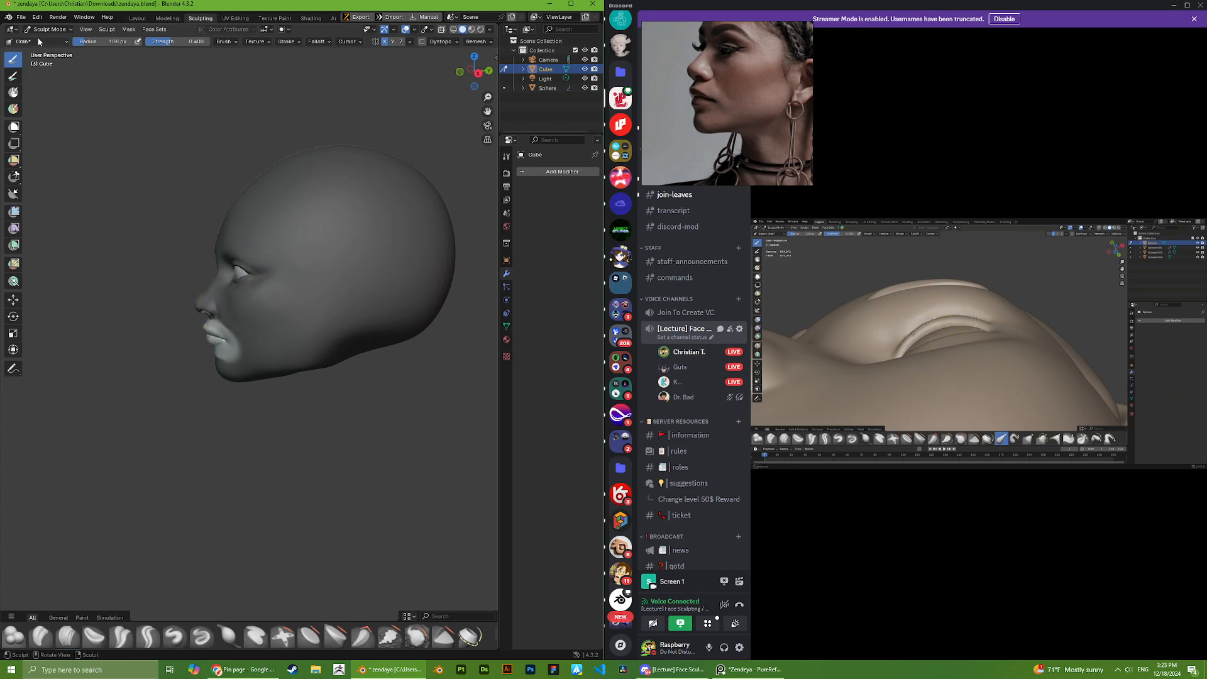
key("m")
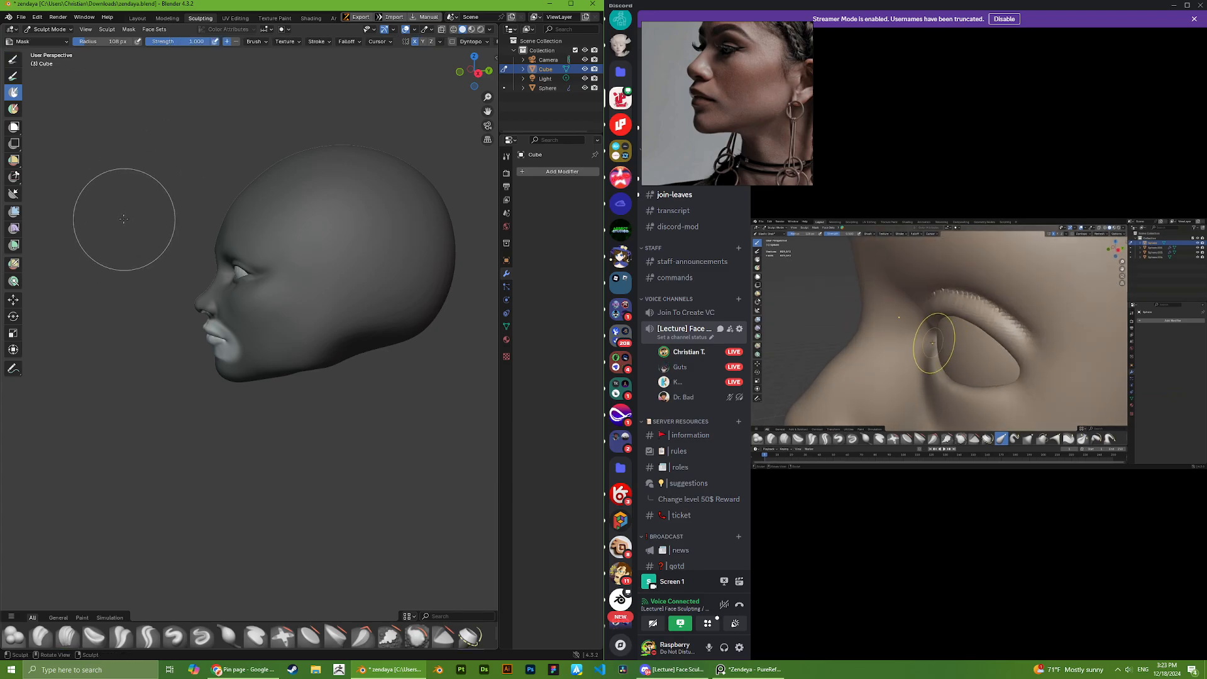
key("alt+m")
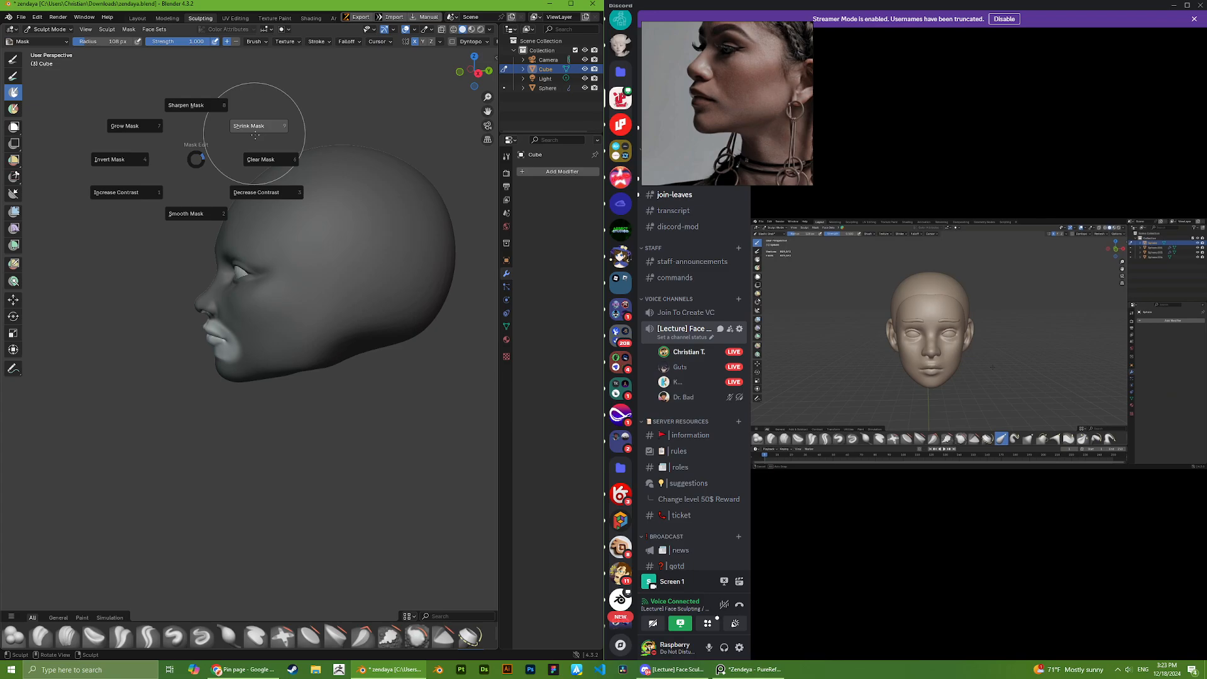
left_click(264, 153)
- Switch to the Grab brush and set its radius to 49 px beside the mouth corner in front view
middle_click_drag(230, 326, 302, 310)
scroll(308, 339, "up", 5)
middle_click_drag(226, 408, 279, 422)
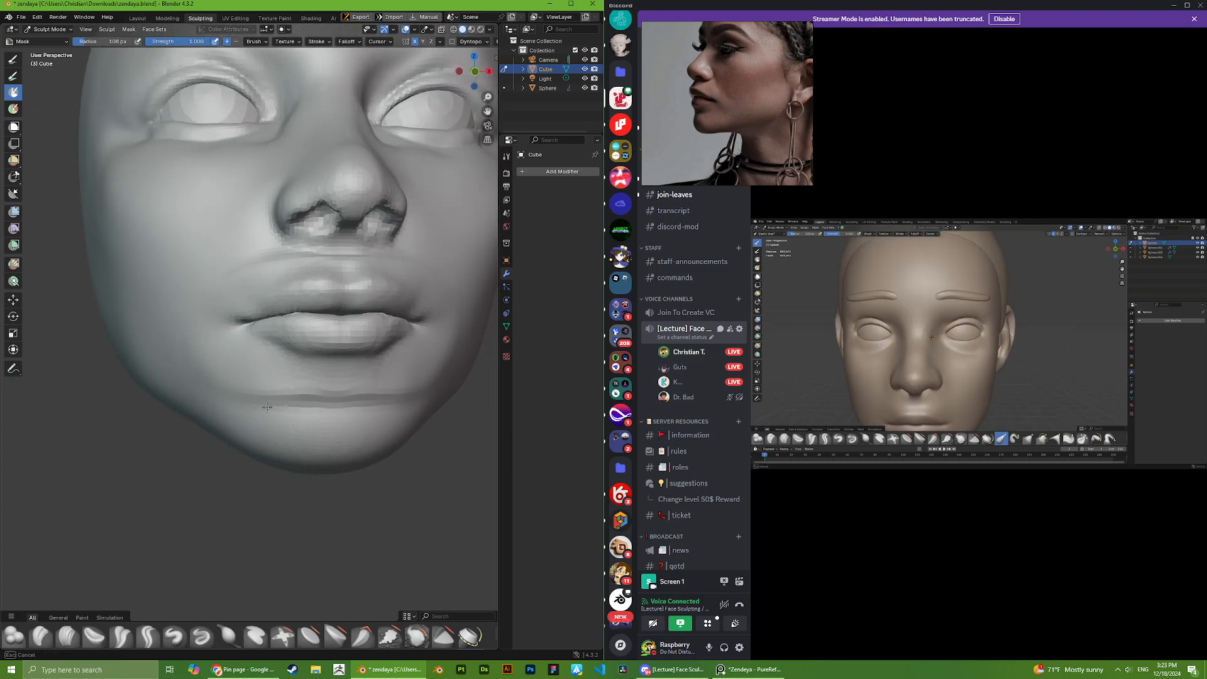
key("g")
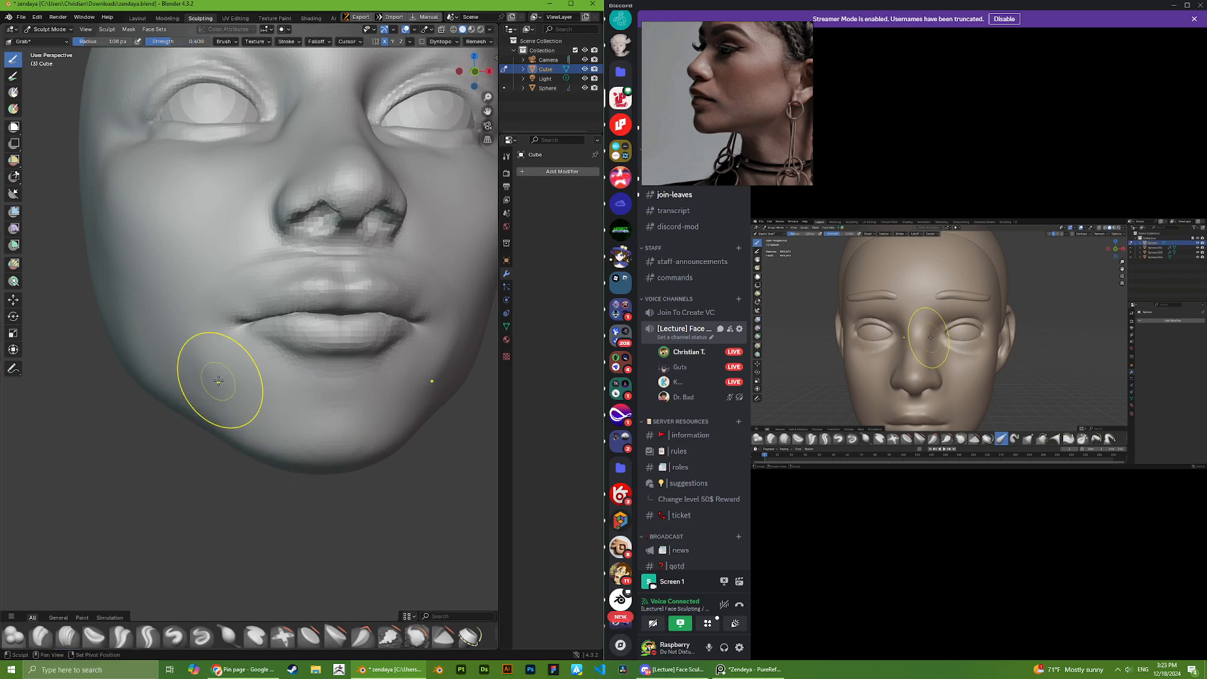
scroll(209, 268, "up", 3)
right_click(198, 277)
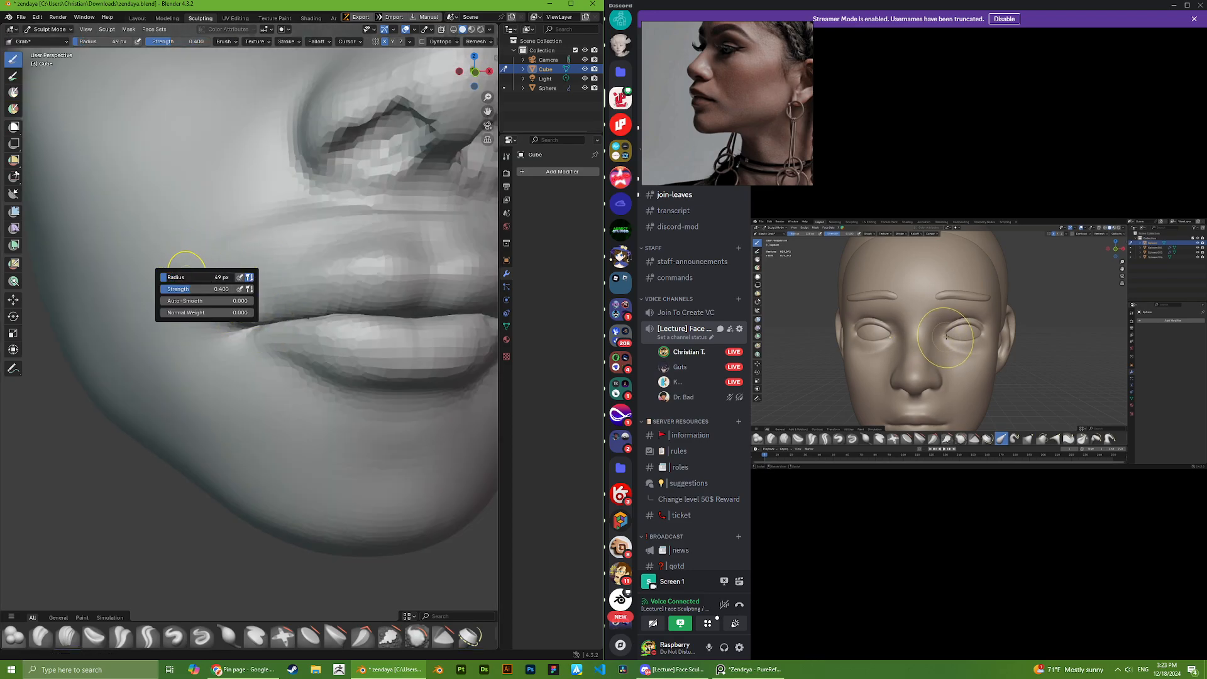
left_click_drag(199, 235, 328, 216)
scroll(369, 269, "down", 8)
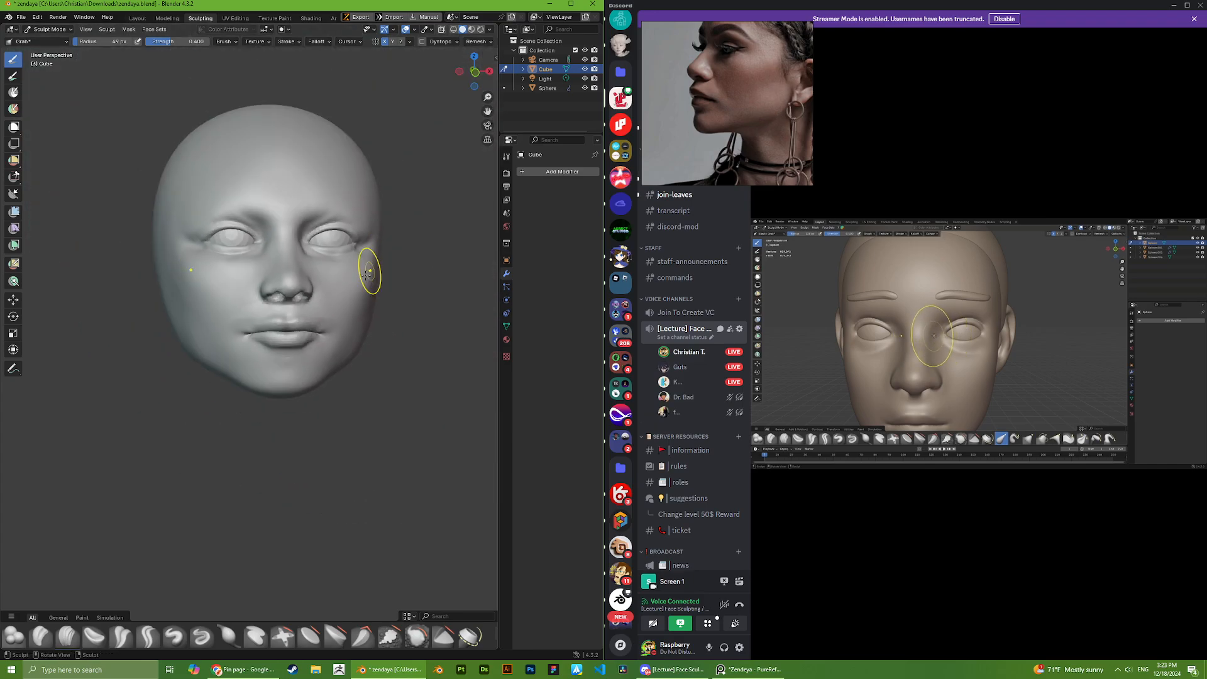
- Choose the Elastic Grab brush and set its radius to 130 px with the head in profile
mouse_move(369, 269)
middle_mouse_down()
mouse_move(269, 310)
mouse_move(242, 307)
middle_mouse_up()
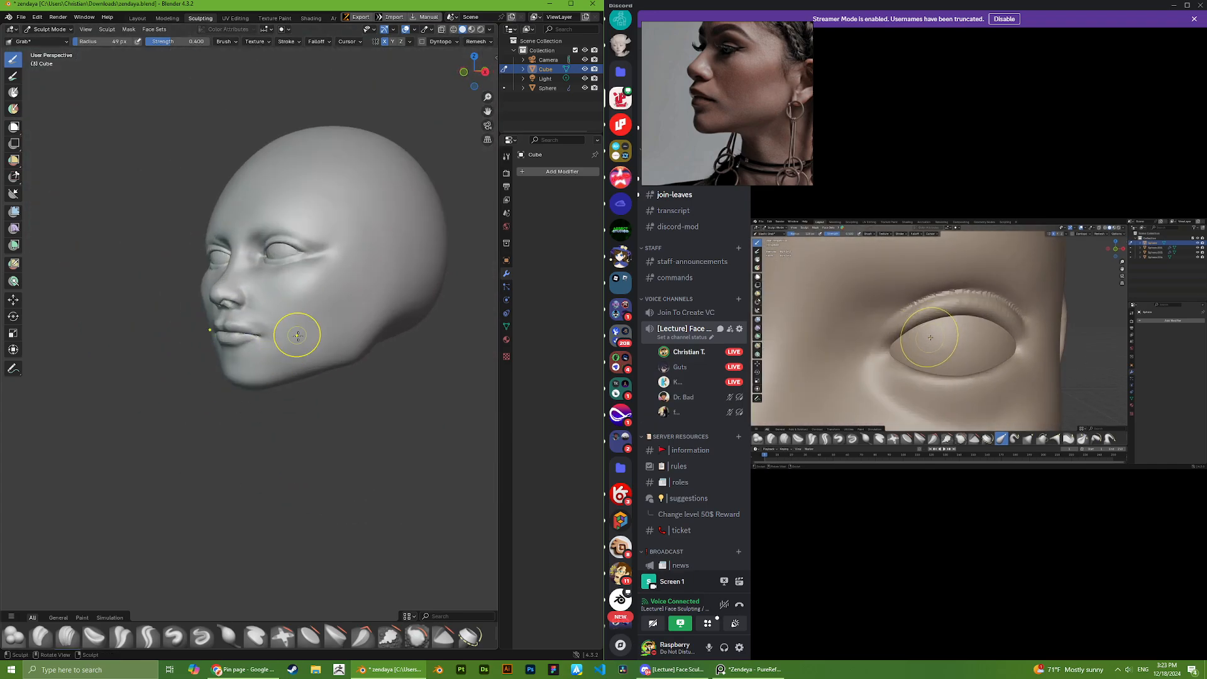
scroll(301, 296, "up", 6)
scroll(178, 334, "down", 7)
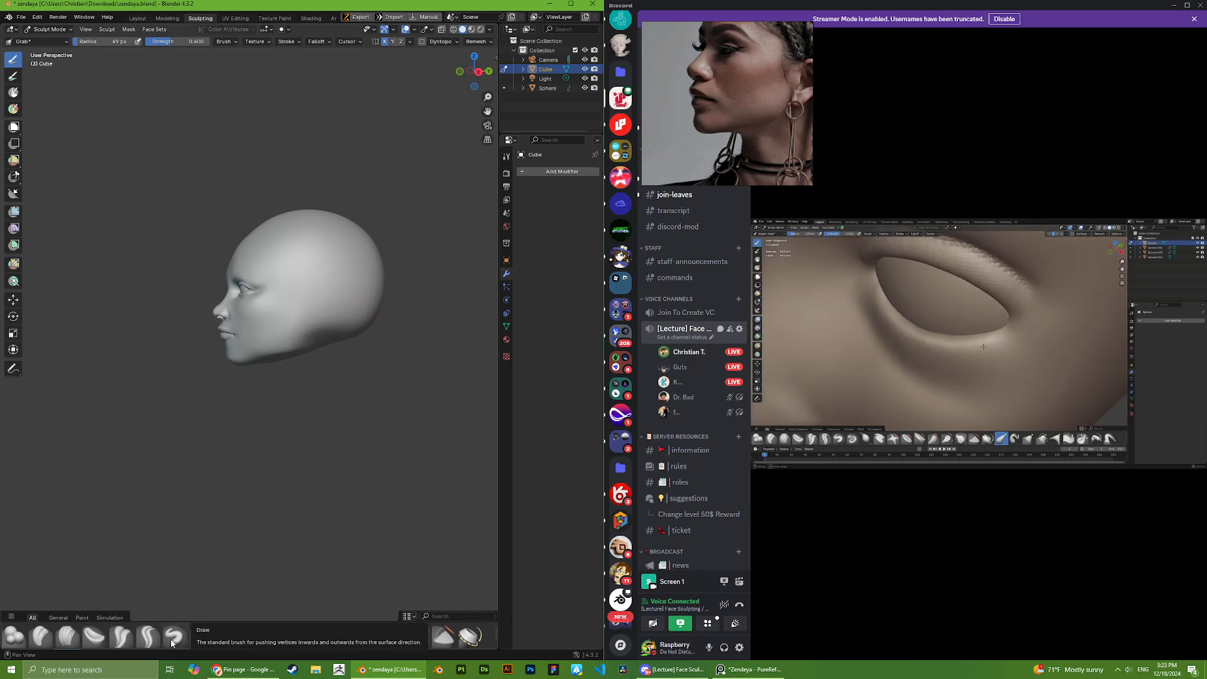
scroll(183, 637, "down", 2)
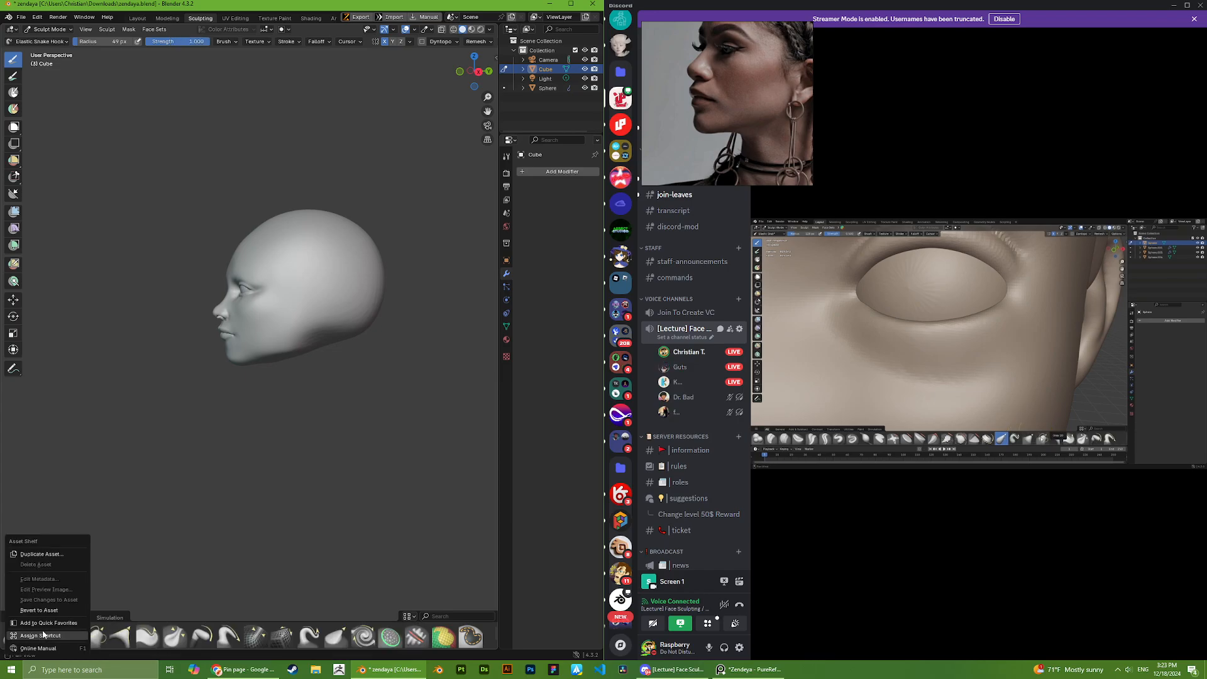
left_click(52, 636)
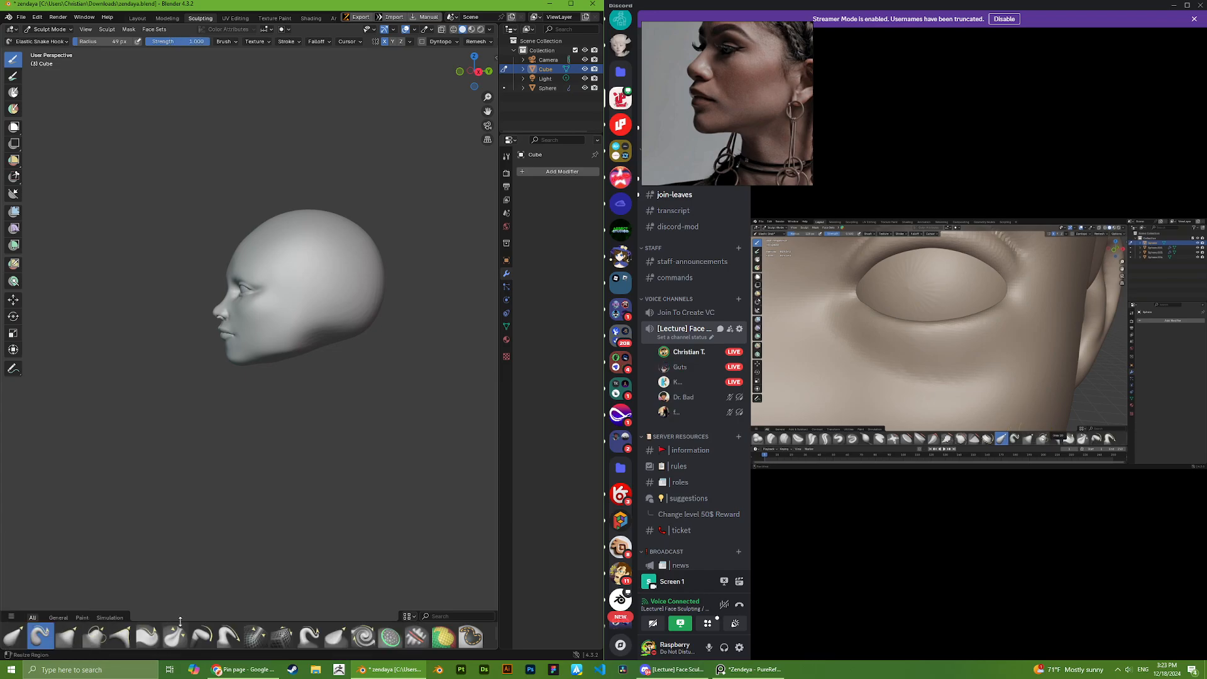
left_click(20, 640)
right_click(202, 436)
left_click_drag(172, 442, 182, 441)
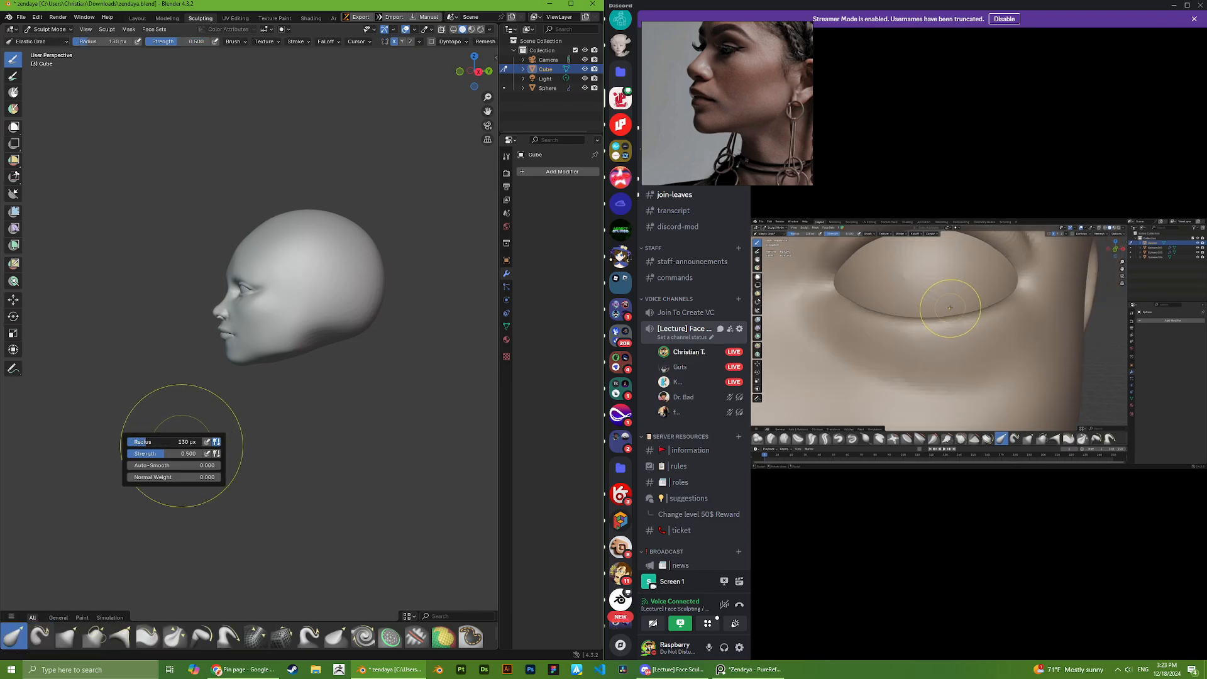
- Examine the chin and underside of the jaw in profile with the Elastic Grab and Grab brushes at 130 px
scroll(257, 388, "up", 3)
mouse_move(230, 384)
middle_mouse_down()
mouse_move(257, 388)
mouse_move(184, 412)
middle_mouse_up()
scroll(245, 371, "up", 2)
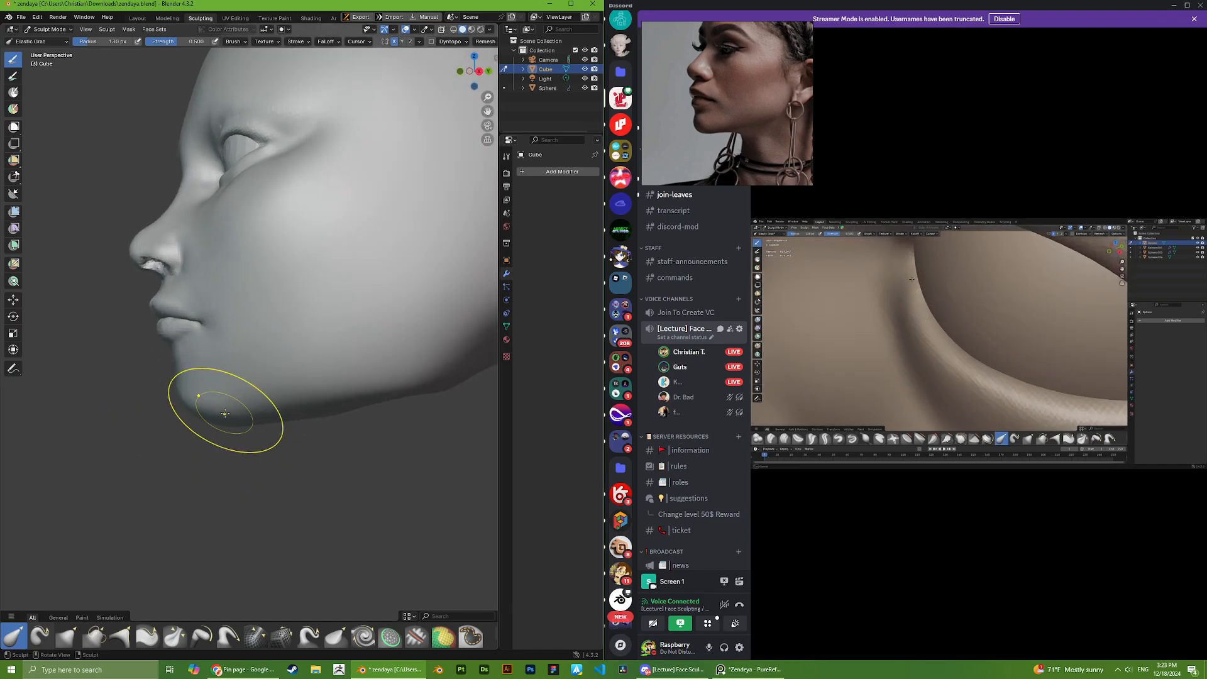
scroll(225, 413, "down", 3)
scroll(302, 390, "down", 2)
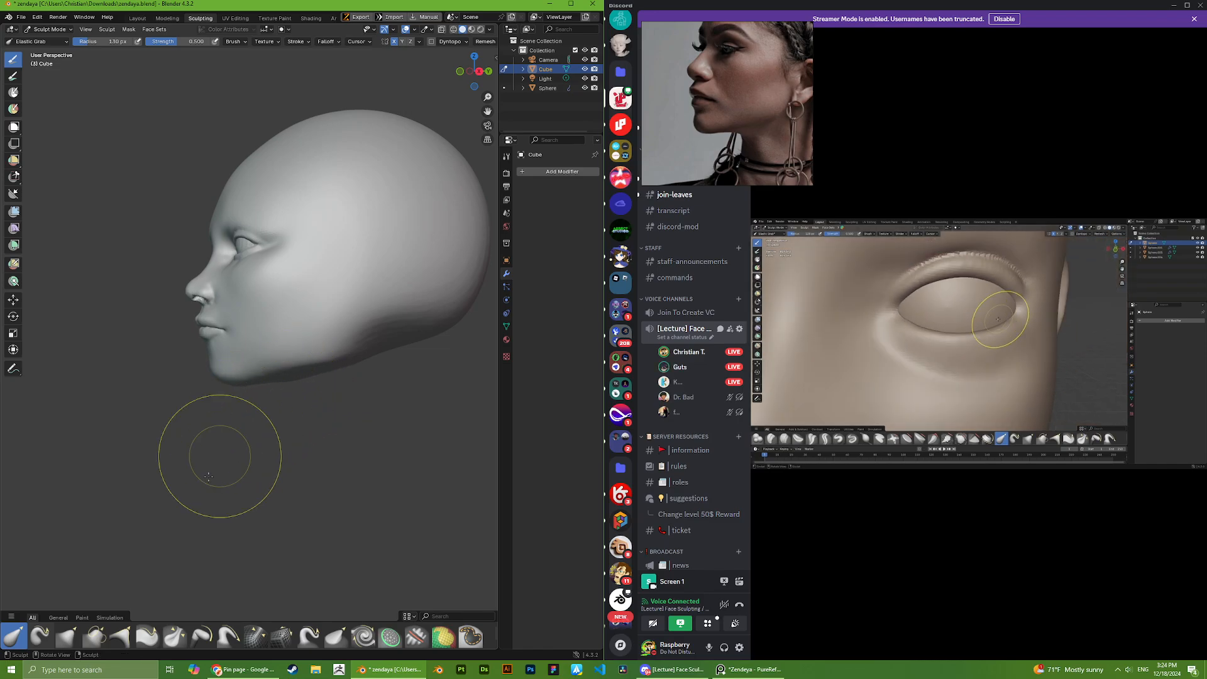
key("g")
scroll(283, 379, "down", 2)
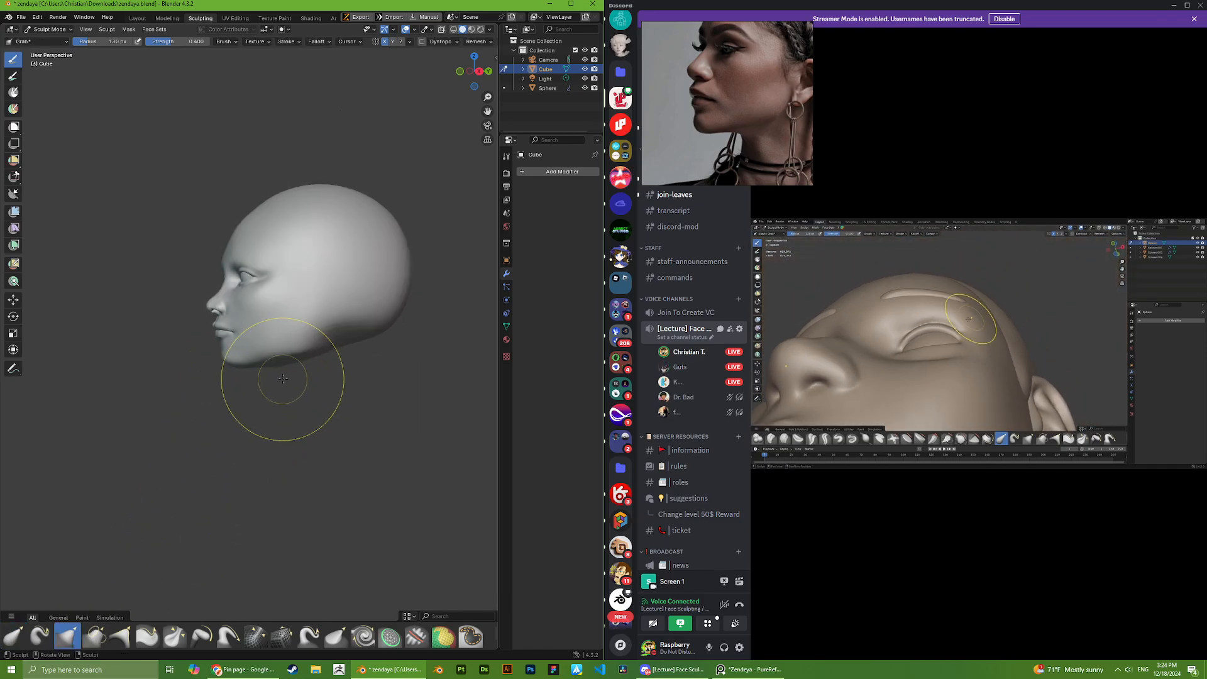
middle_click_drag(282, 379, 288, 356)
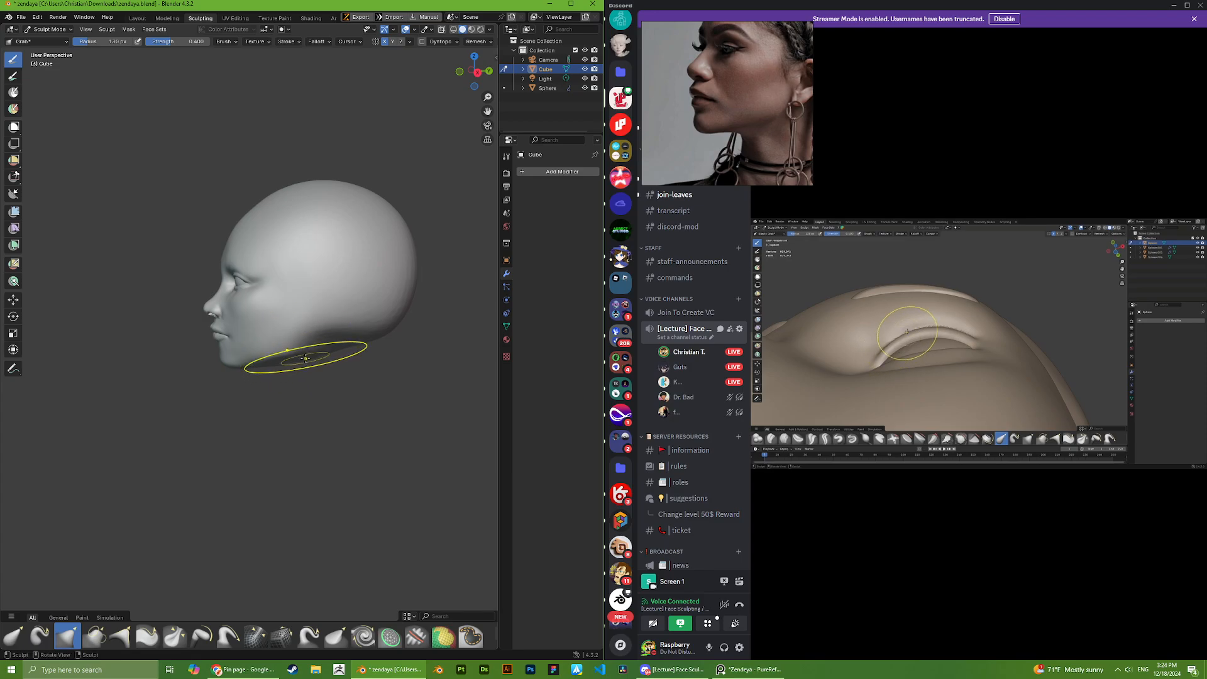
scroll(256, 404, "up", 5)
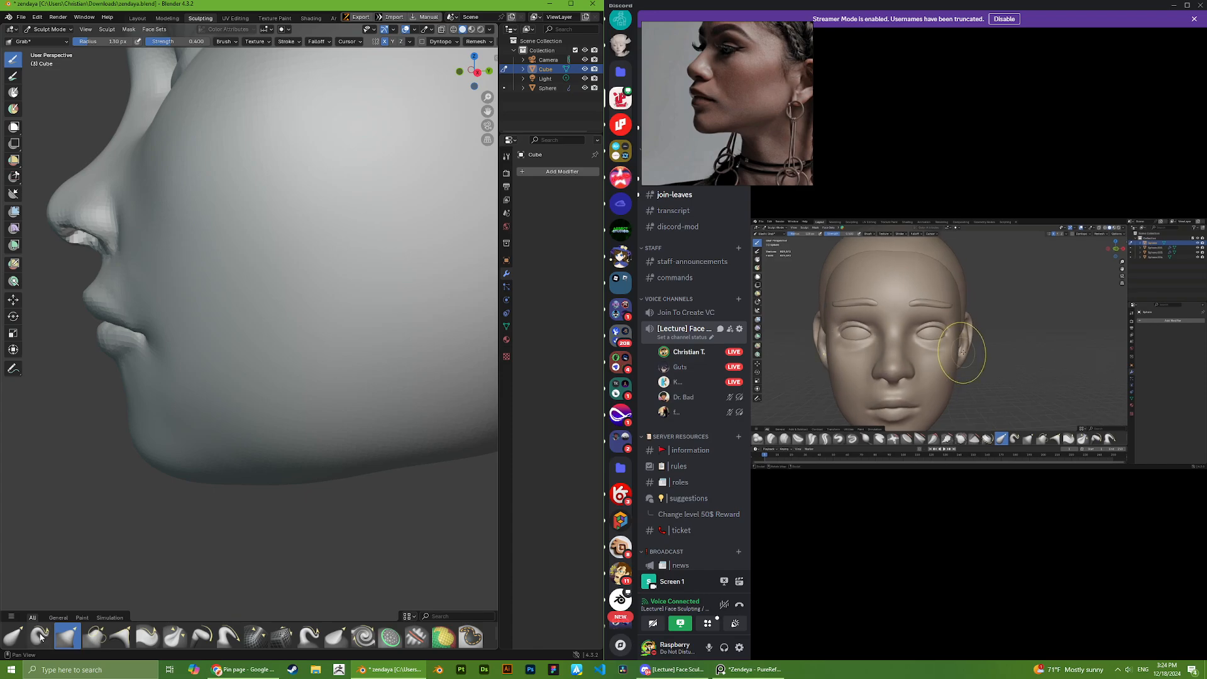
- Switch to the Elastic Grab brush and set its radius to 99 px near the chin
left_click(13, 637)
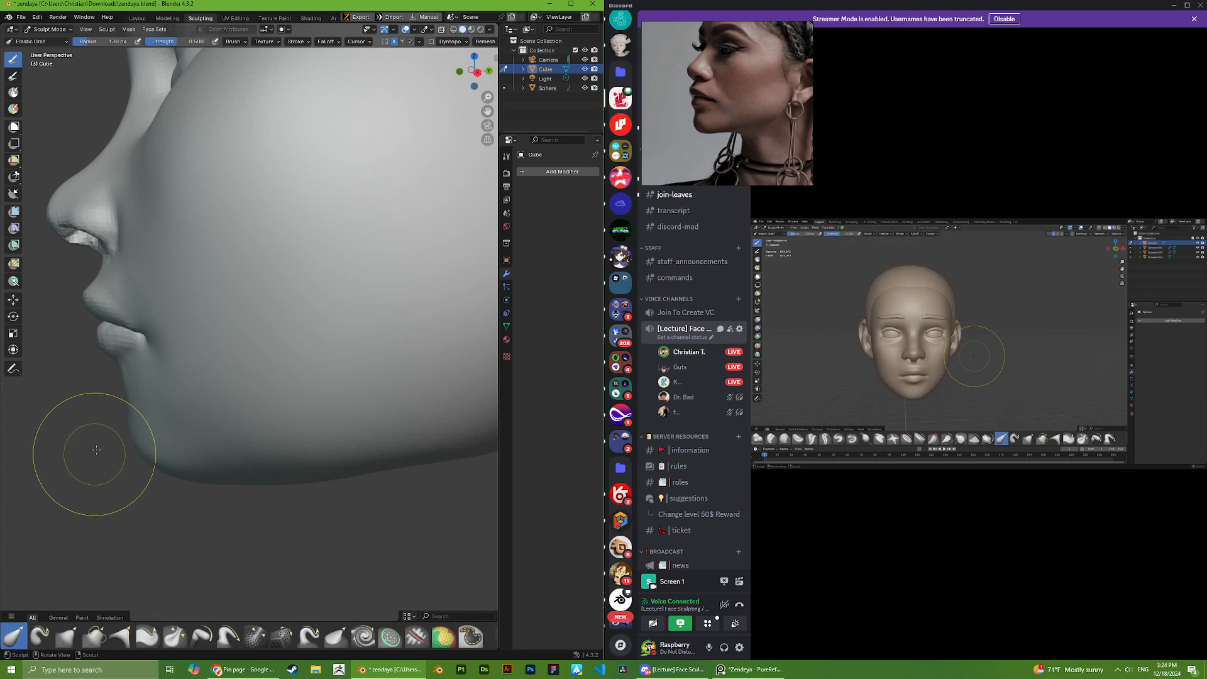
right_click(149, 448)
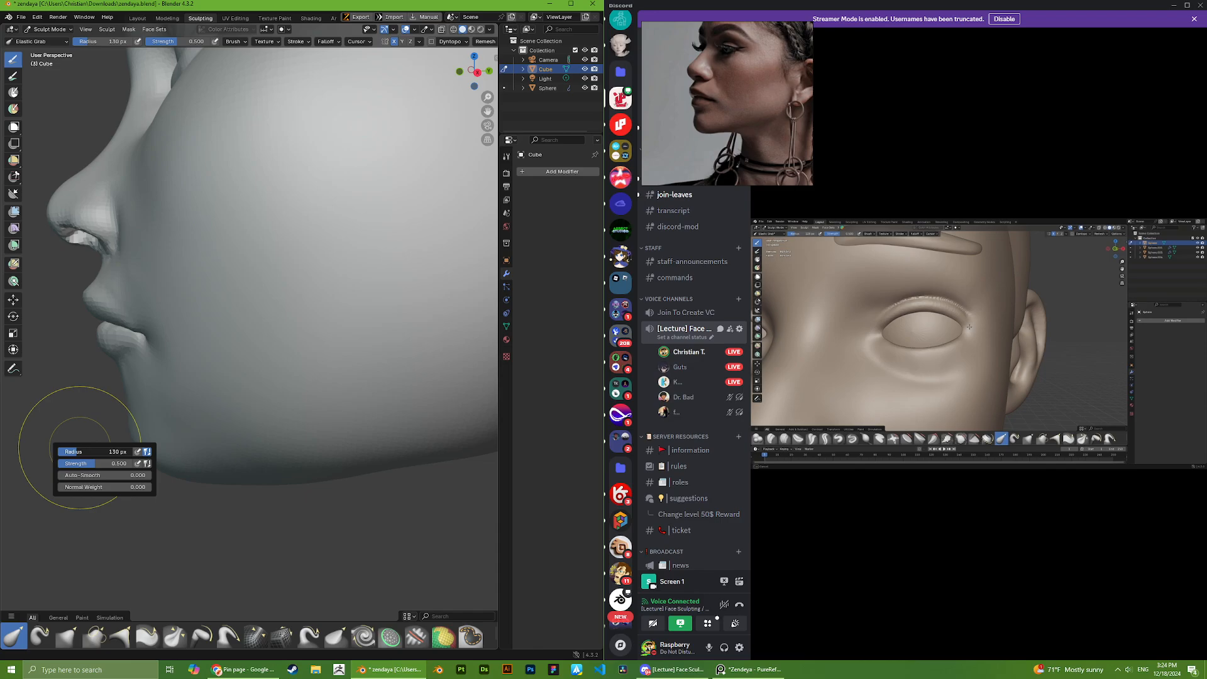
left_click_drag(145, 443, 102, 451)
mouse_move(104, 451)
middle_mouse_down()
mouse_move(383, 410)
mouse_move(201, 439)
middle_mouse_up()
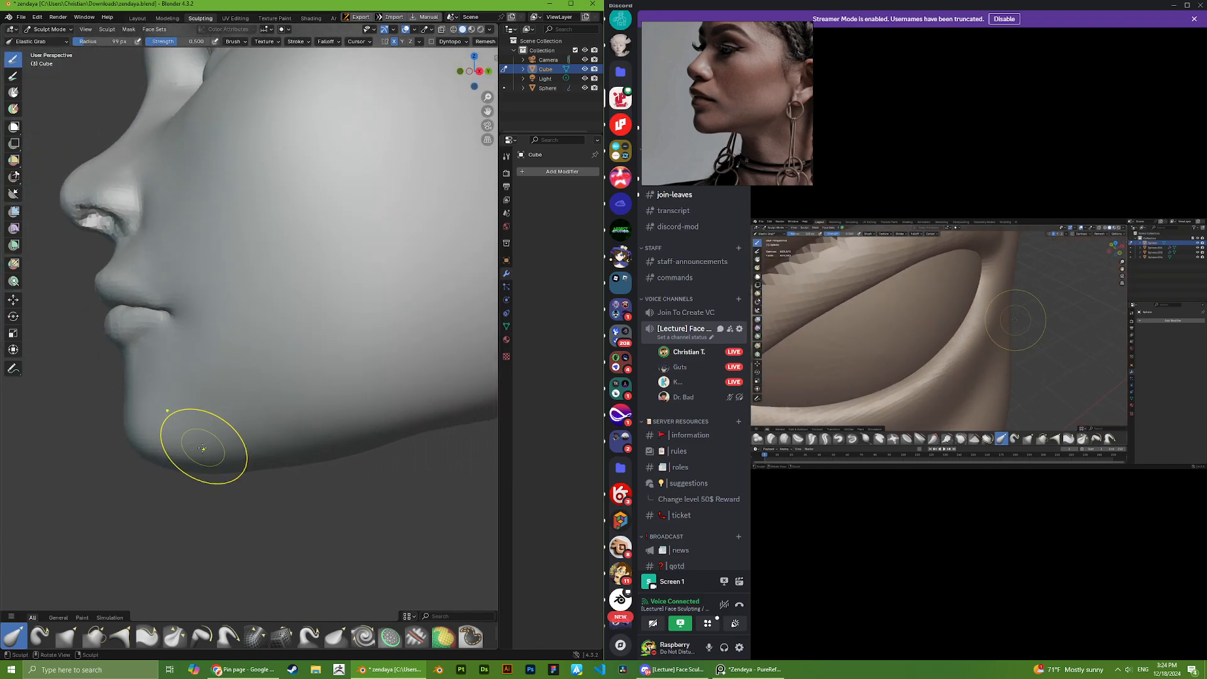
- Pull the front of the chin slightly forward with the Grab brush at 99 px, and set the radius to 130 px
left_click(67, 638)
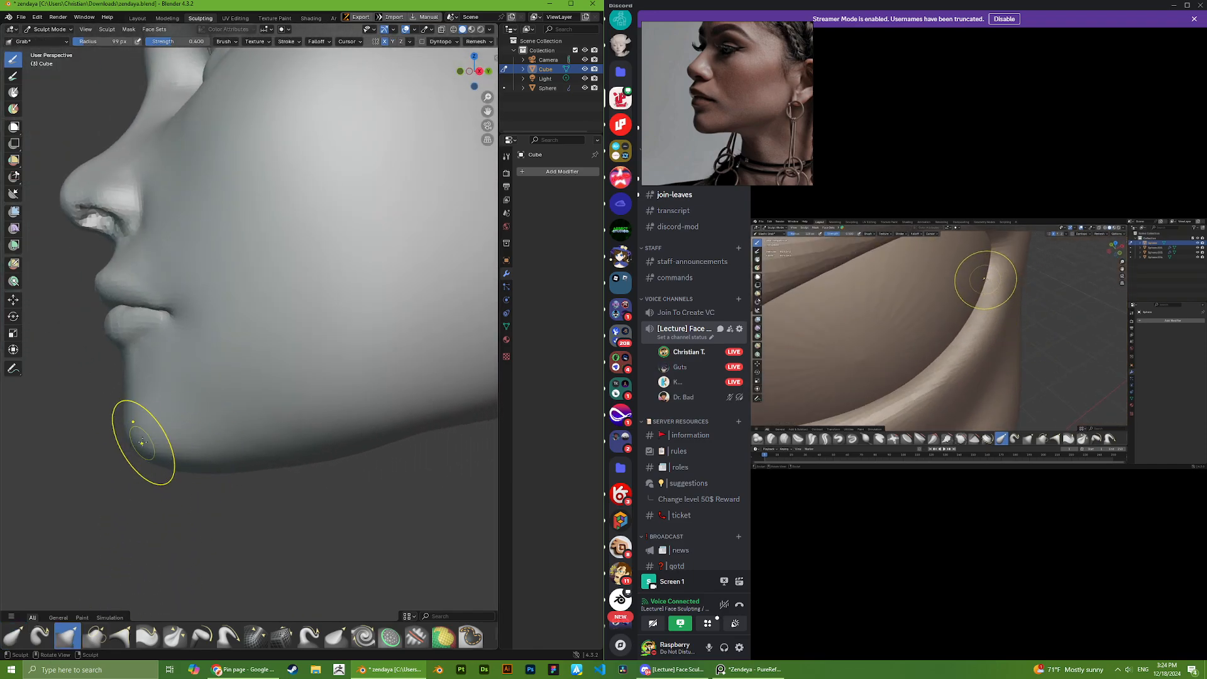
mouse_move(129, 405)
left_mouse_down()
mouse_move(81, 417)
mouse_move(124, 409)
left_mouse_up()
right_click(114, 417)
- Compare the contour from the nose through the lips to the chin with the side-profile reference photo
scroll(135, 410, "down", 2)
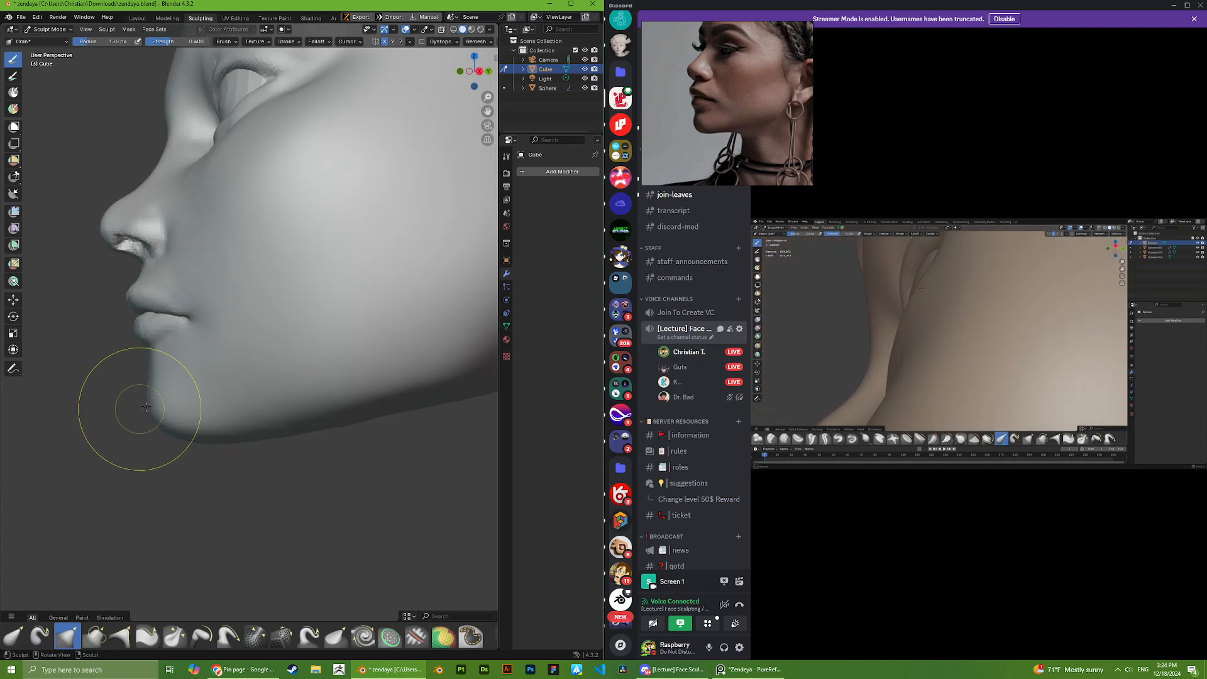
mouse_move(135, 409)
middle_mouse_down()
mouse_move(291, 411)
mouse_move(231, 418)
middle_mouse_up()
scroll(230, 418, "down", 2)
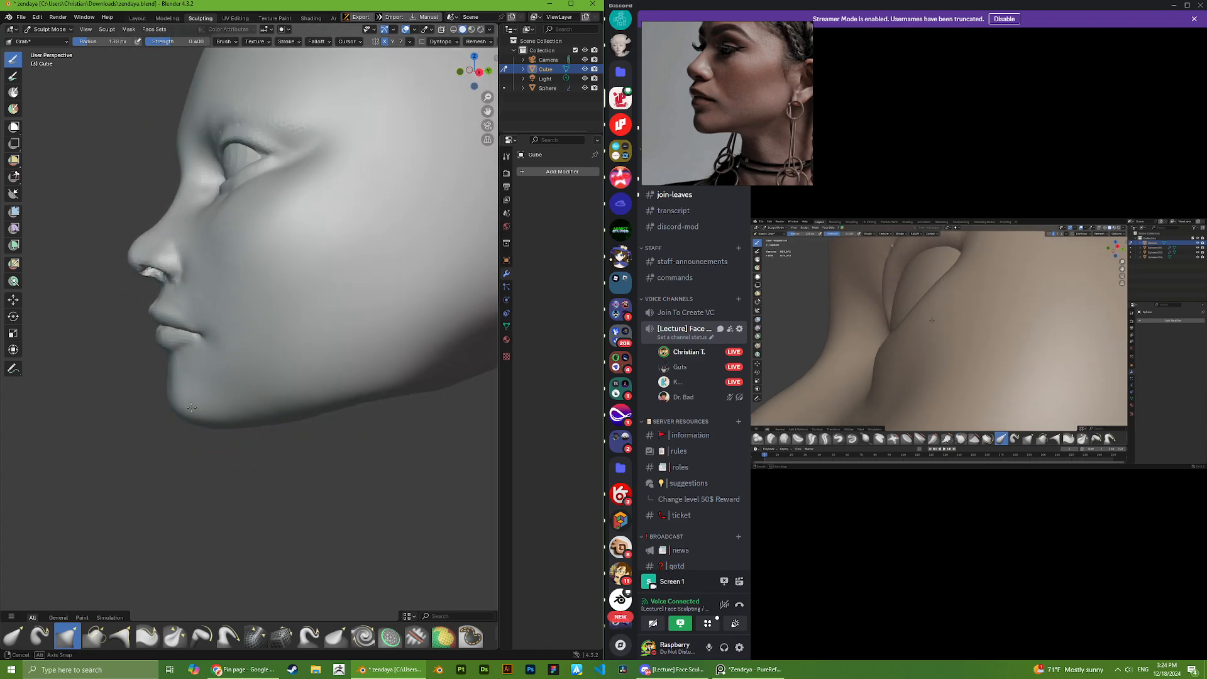
scroll(191, 390, "up", 1)
scroll(95, 392, "up", 6)
scroll(89, 391, "down", 2)
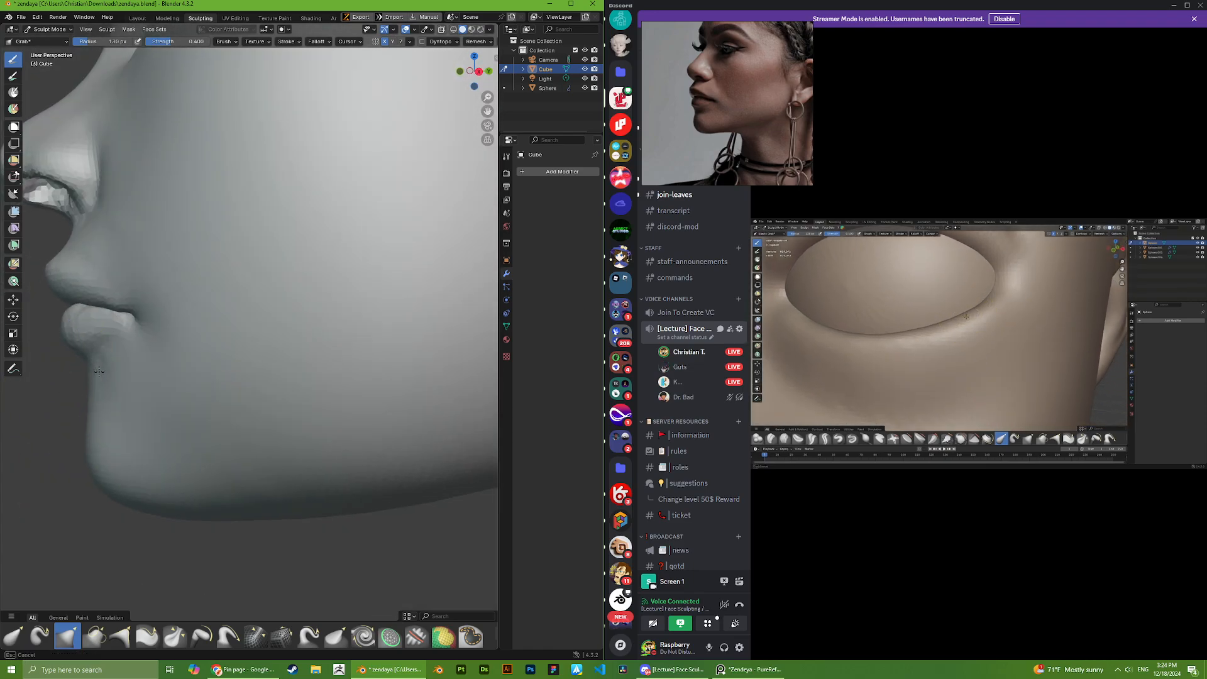
scroll(99, 371, "down", 5)
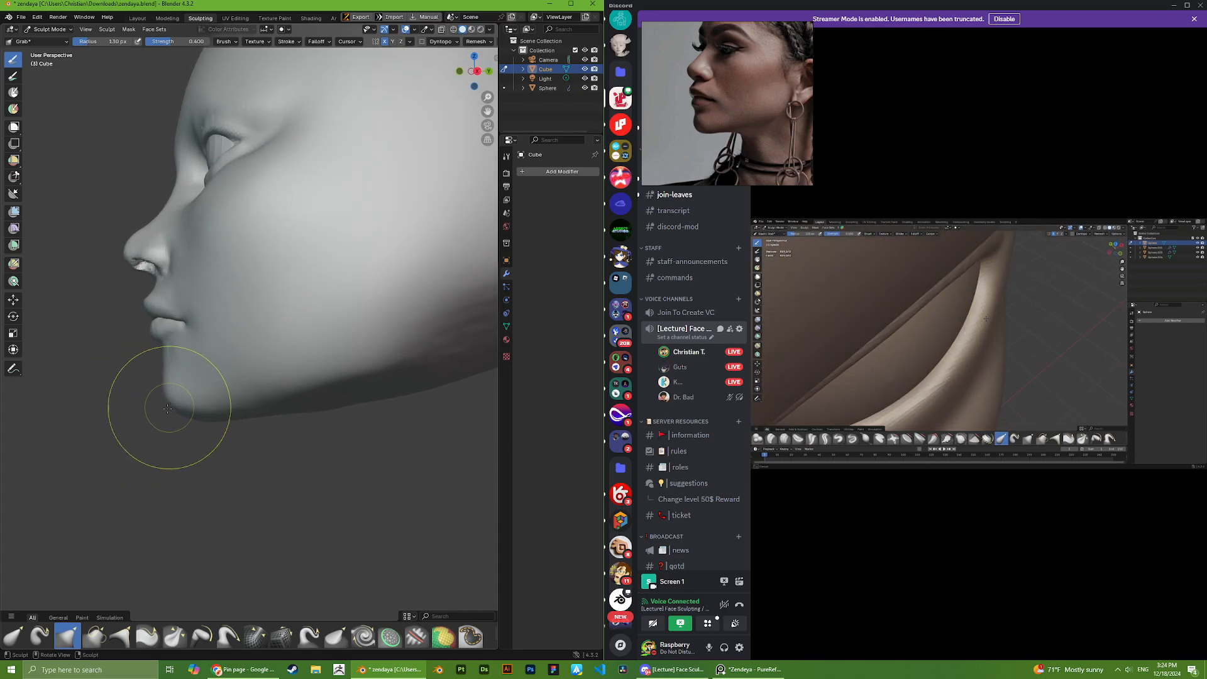
- Adjust the underside and front corner of the chin in profile with the Grab brush at 130 px
scroll(170, 398, "up", 4)
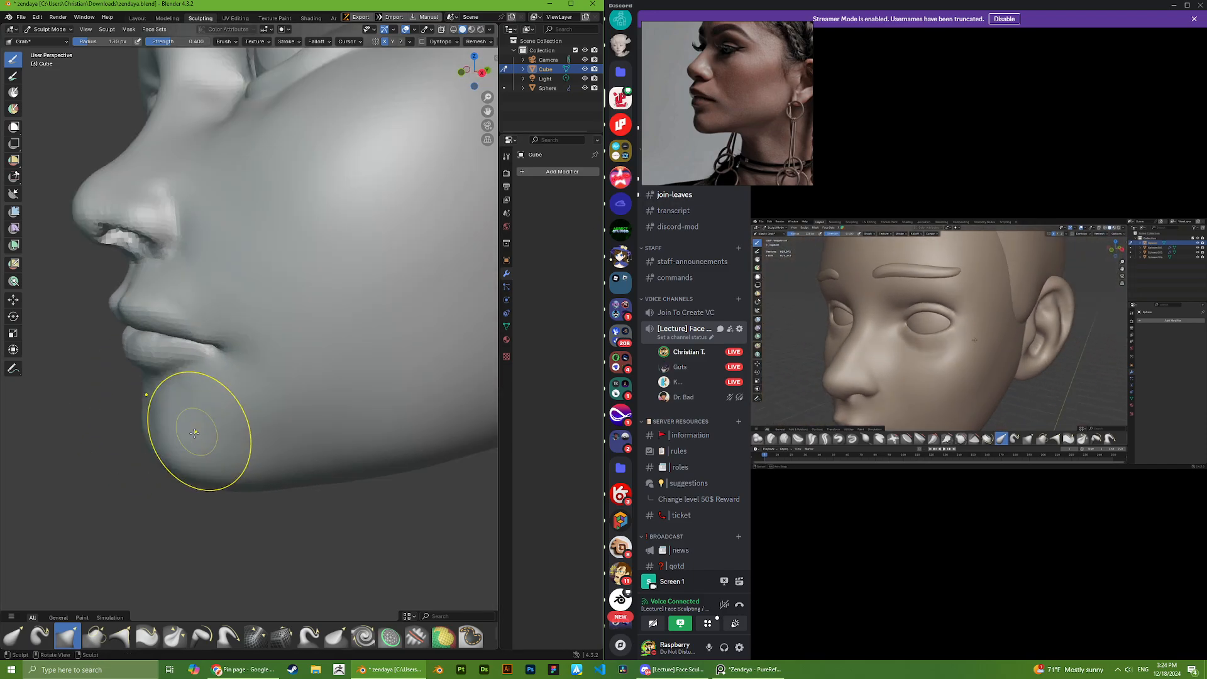
scroll(151, 418, "down", 5)
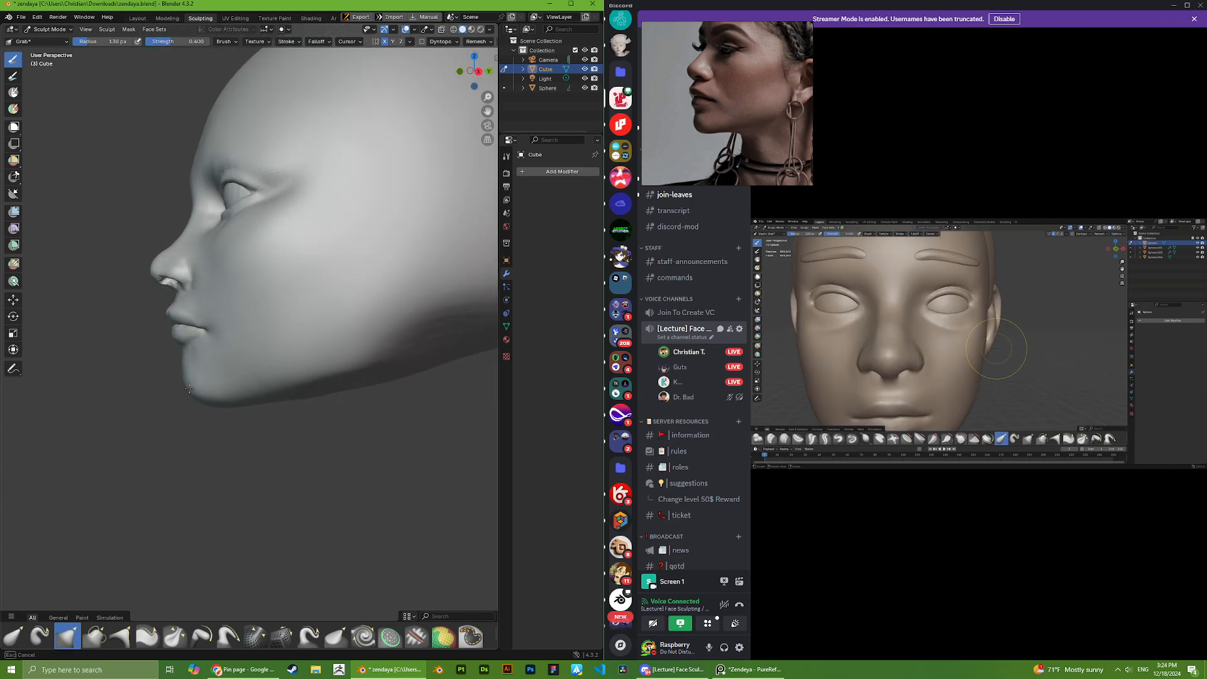
left_click_drag(197, 397, 203, 409)
scroll(242, 412, "down", 3)
left_click_drag(256, 377, 242, 373)
scroll(246, 370, "down", 1)
middle_click_drag(277, 375, 289, 377)
scroll(294, 377, "down", 1)
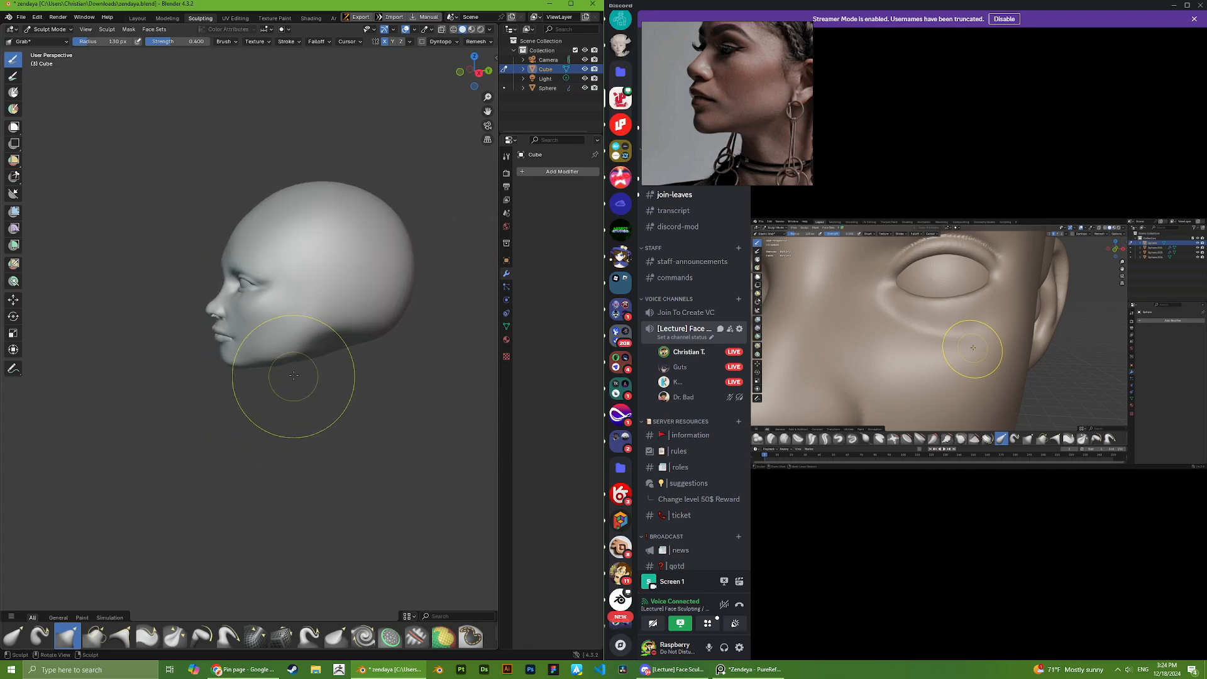
- Refine the front contour of the chin below the lower lip with a small Grab stroke in profile
scroll(242, 381, "up", 4)
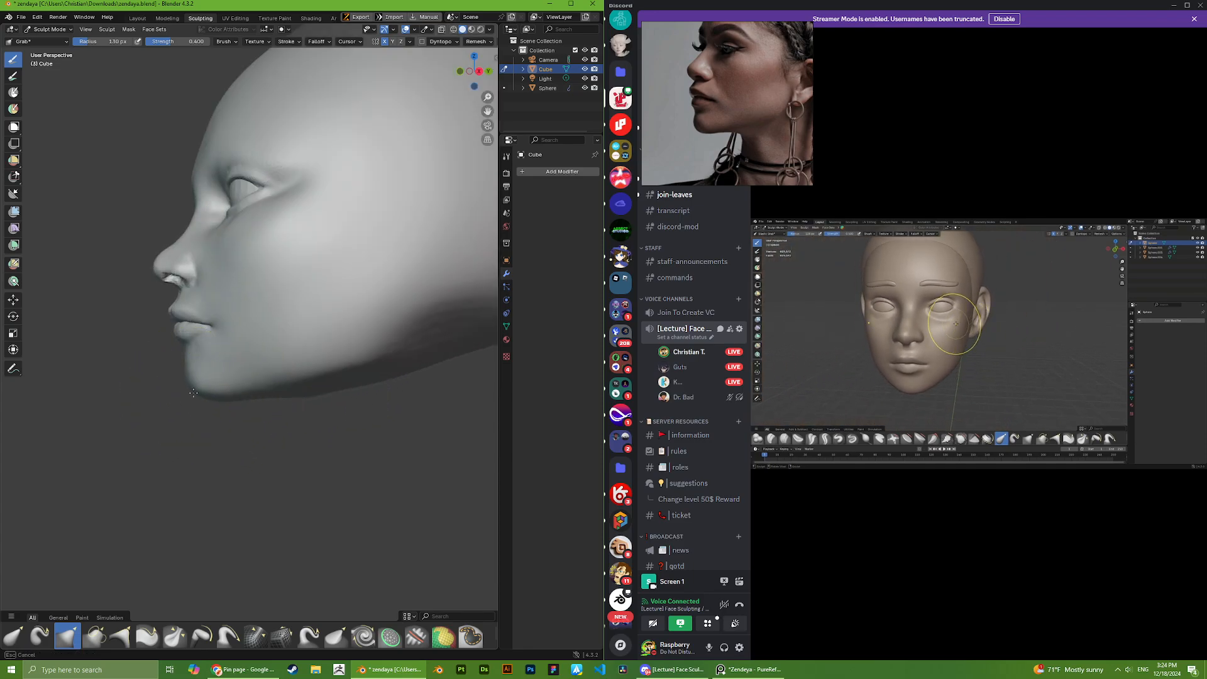
scroll(182, 383, "up", 5)
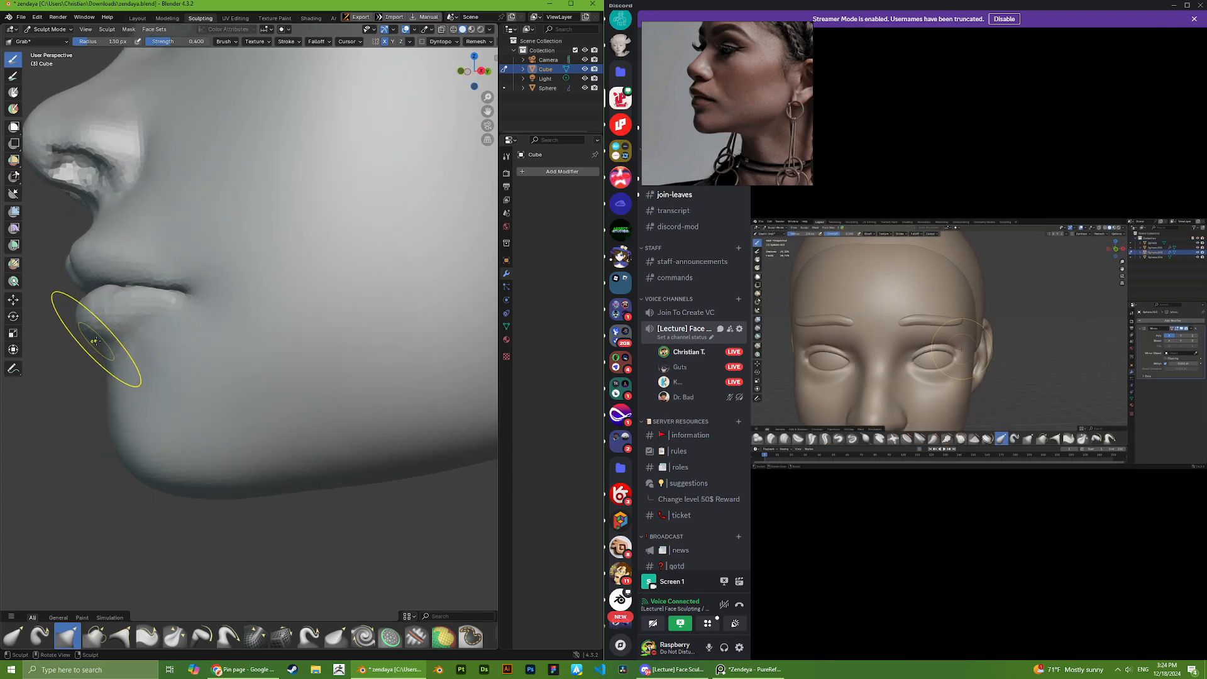
scroll(82, 326, "down", 5)
middle_click_drag(95, 364, 108, 393)
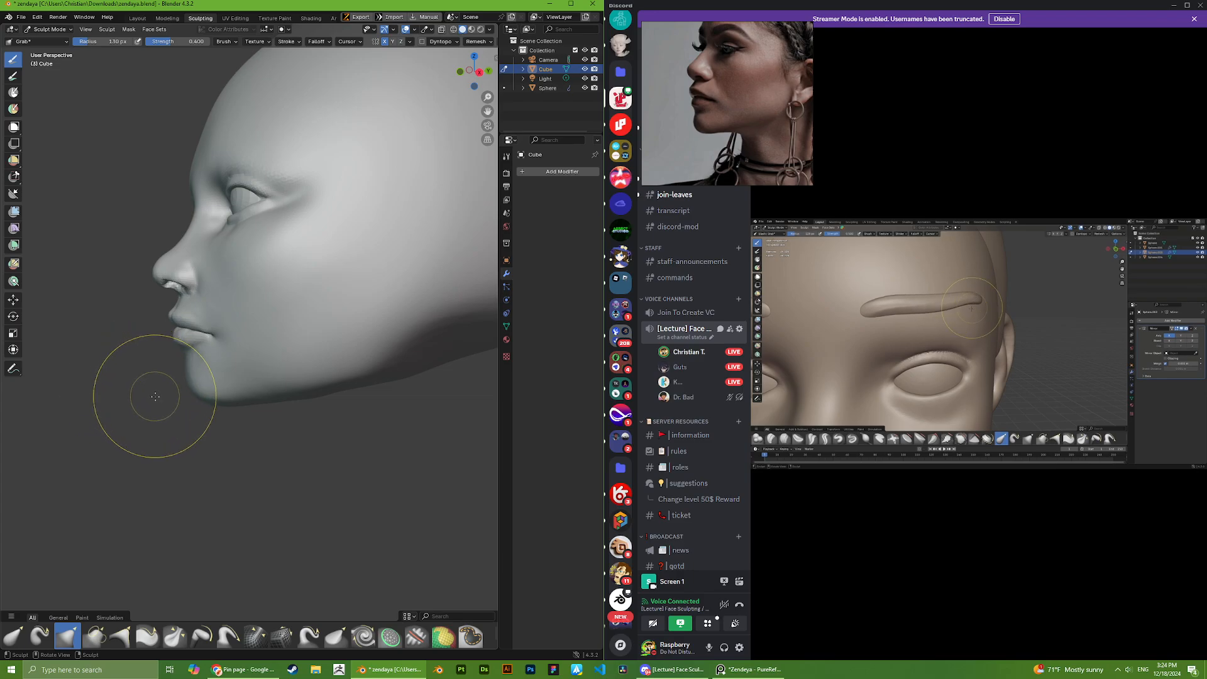
scroll(156, 397, "up", 4)
scroll(157, 409, "up", 3)
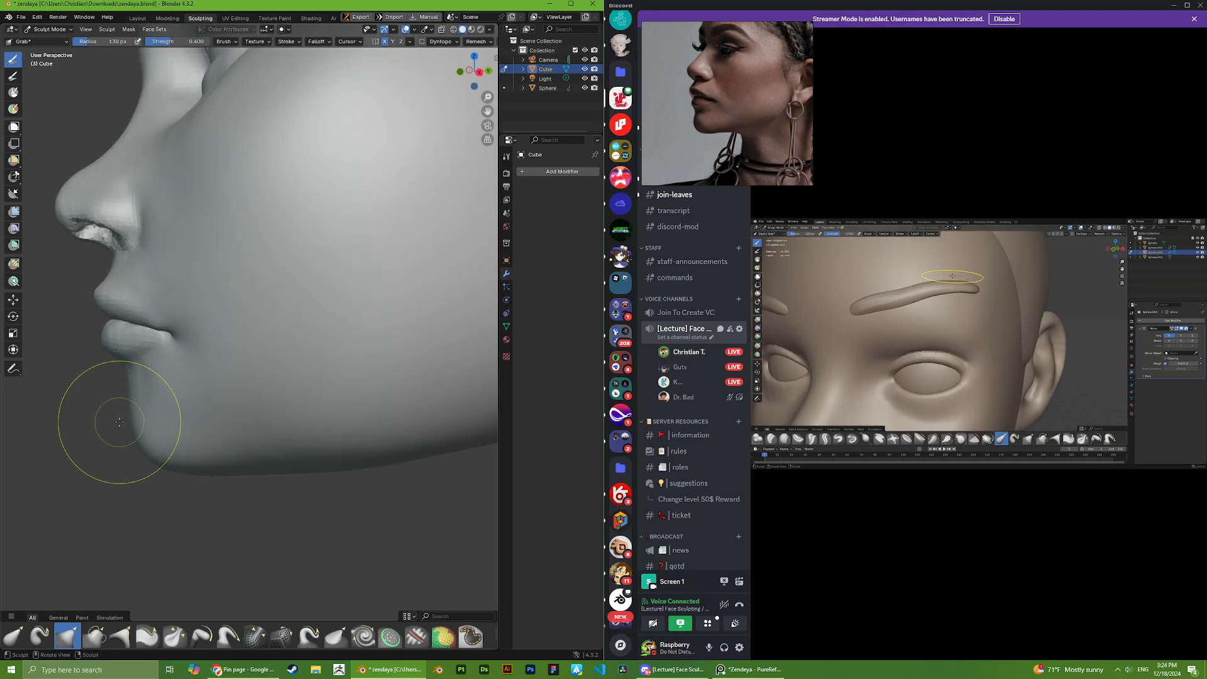
left_click_drag(128, 436, 131, 437)
scroll(166, 431, "down", 4)
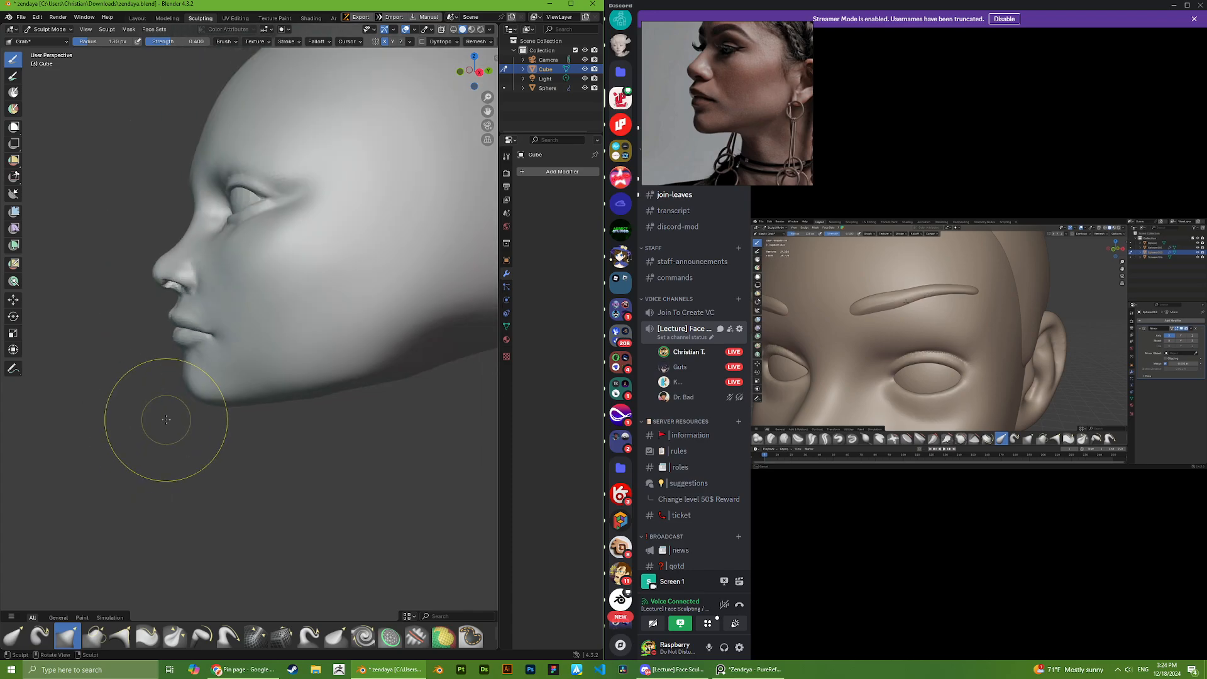
- Examine the head's side silhouette from the forehead and nose down to the chin against the side-profile photo
scroll(201, 420, "up", 1)
scroll(244, 422, "down", 5)
scroll(286, 387, "up", 1)
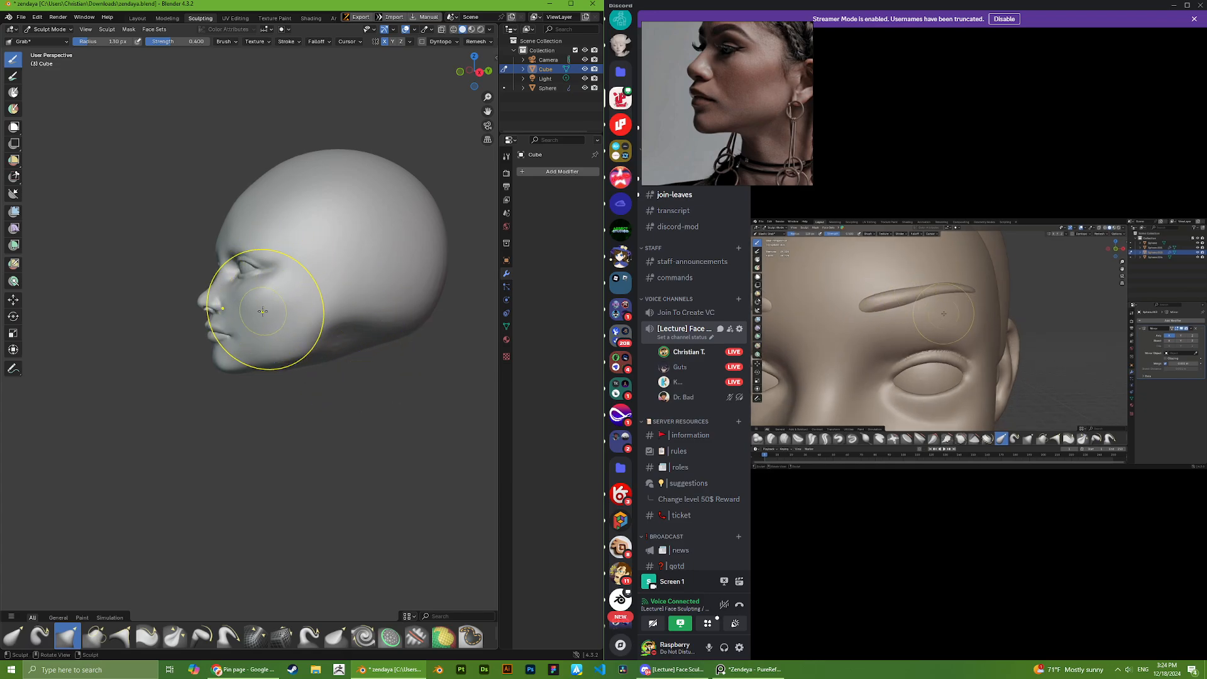
scroll(263, 311, "up", 1)
middle_click_drag(263, 311, 230, 287)
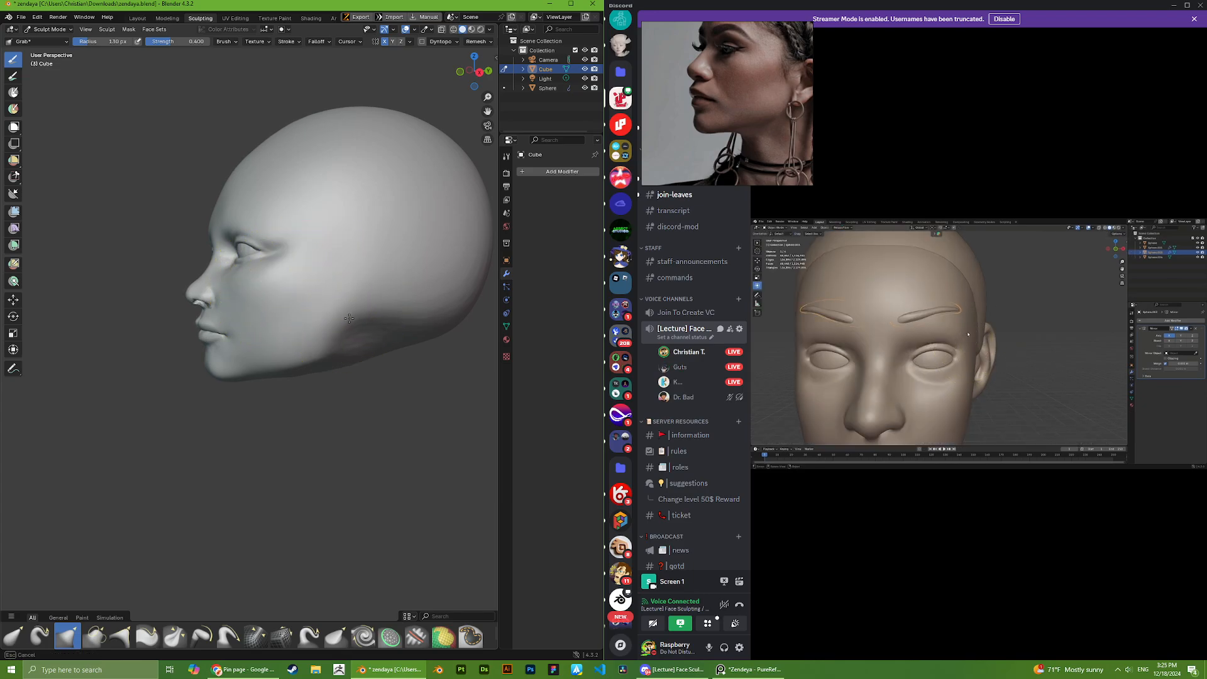
scroll(164, 231, "up", 4)
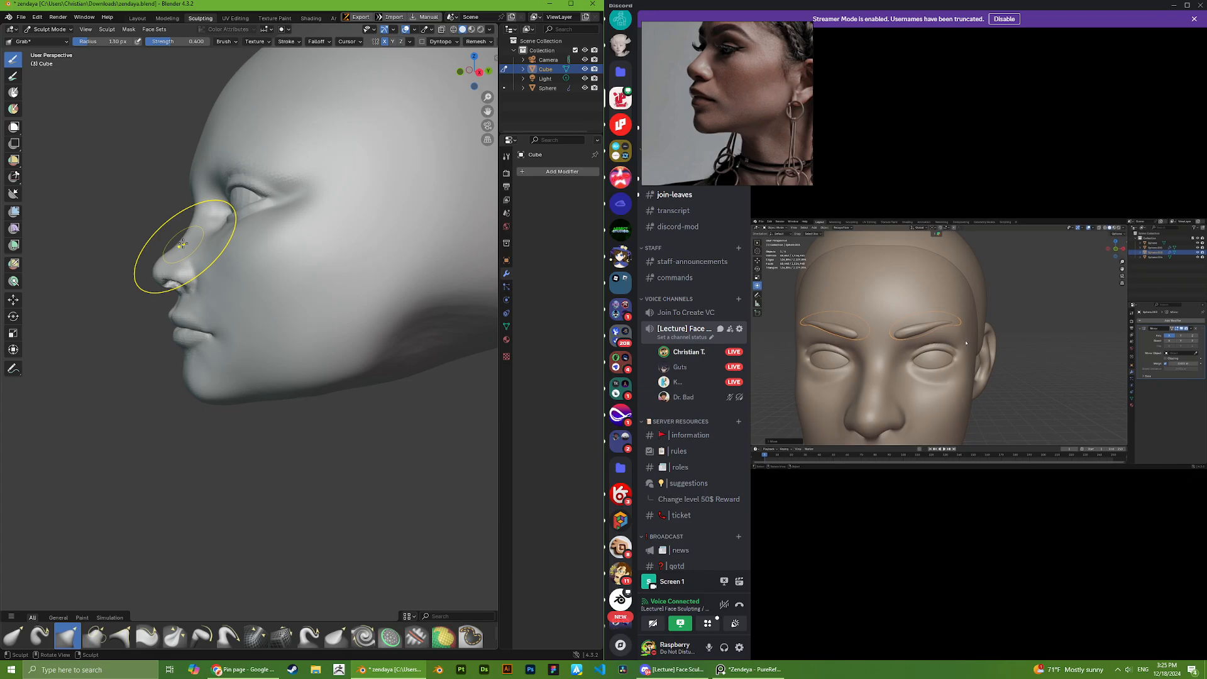
scroll(165, 236, "up", 2)
scroll(128, 183, "up", 2)
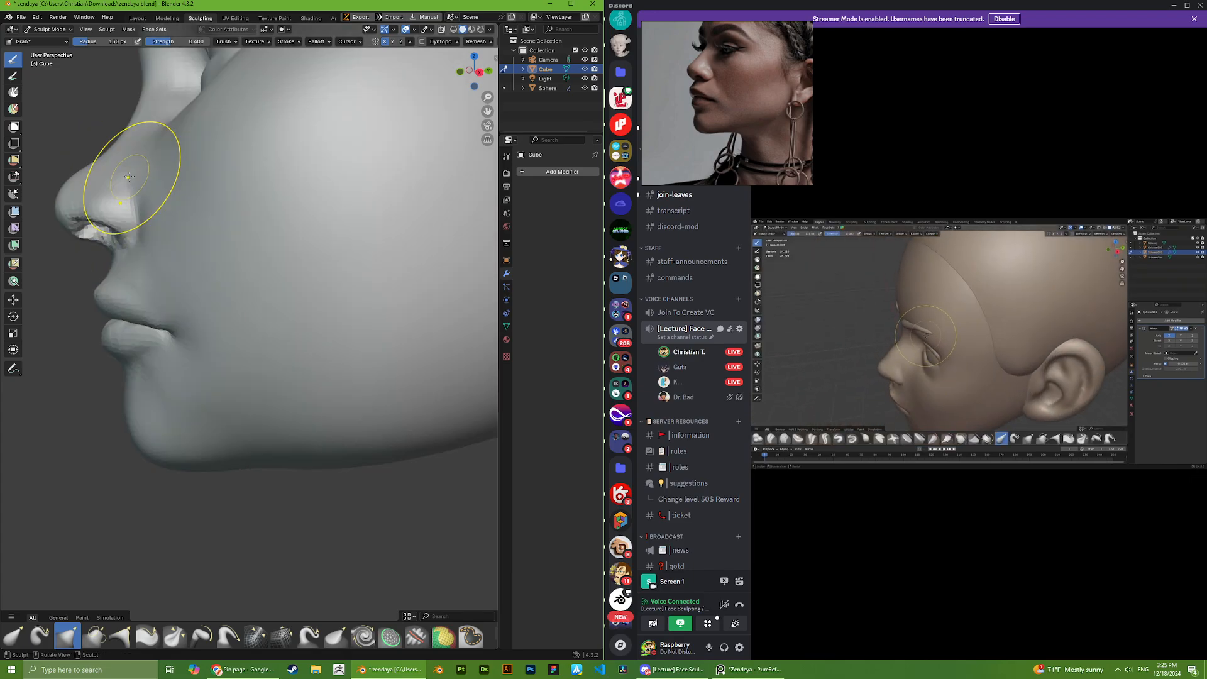
scroll(135, 188, "down", 2)
scroll(128, 138, "down", 2)
middle_click_drag(128, 135, 255, 309)
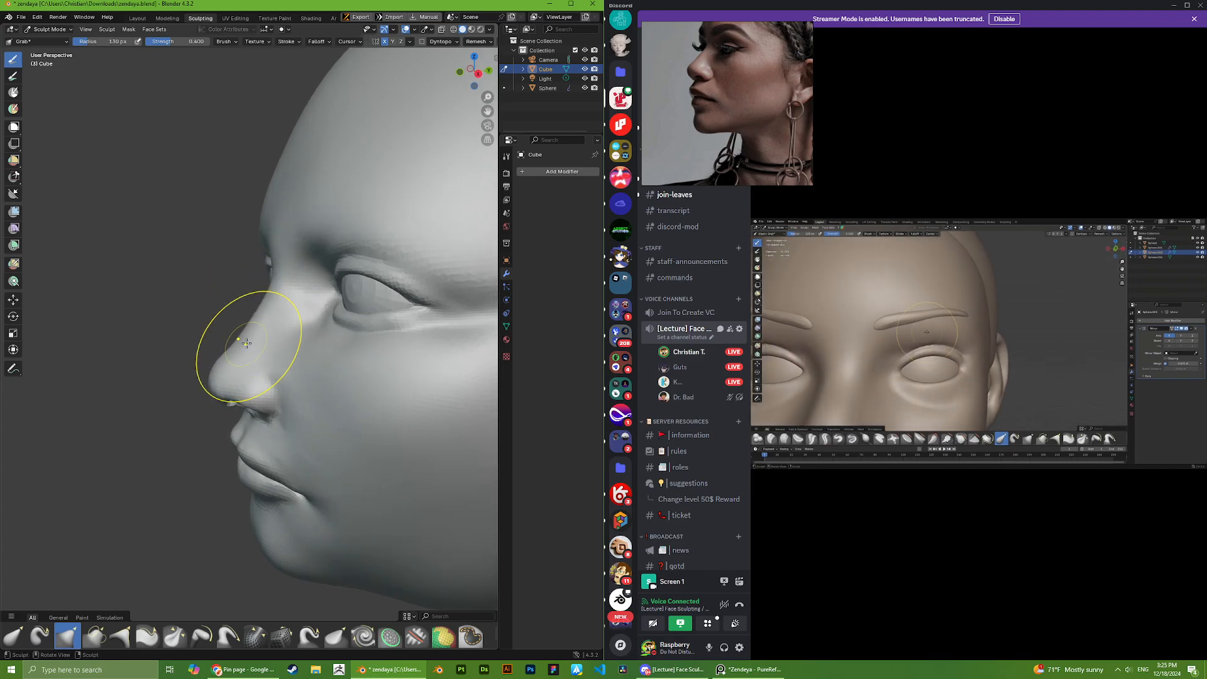
- Inspect the brow, eye, nose and mouth in a three-quarter view of the face
scroll(251, 340, "down", 5)
middle_click_drag(286, 314, 252, 231)
scroll(326, 261, "up", 4)
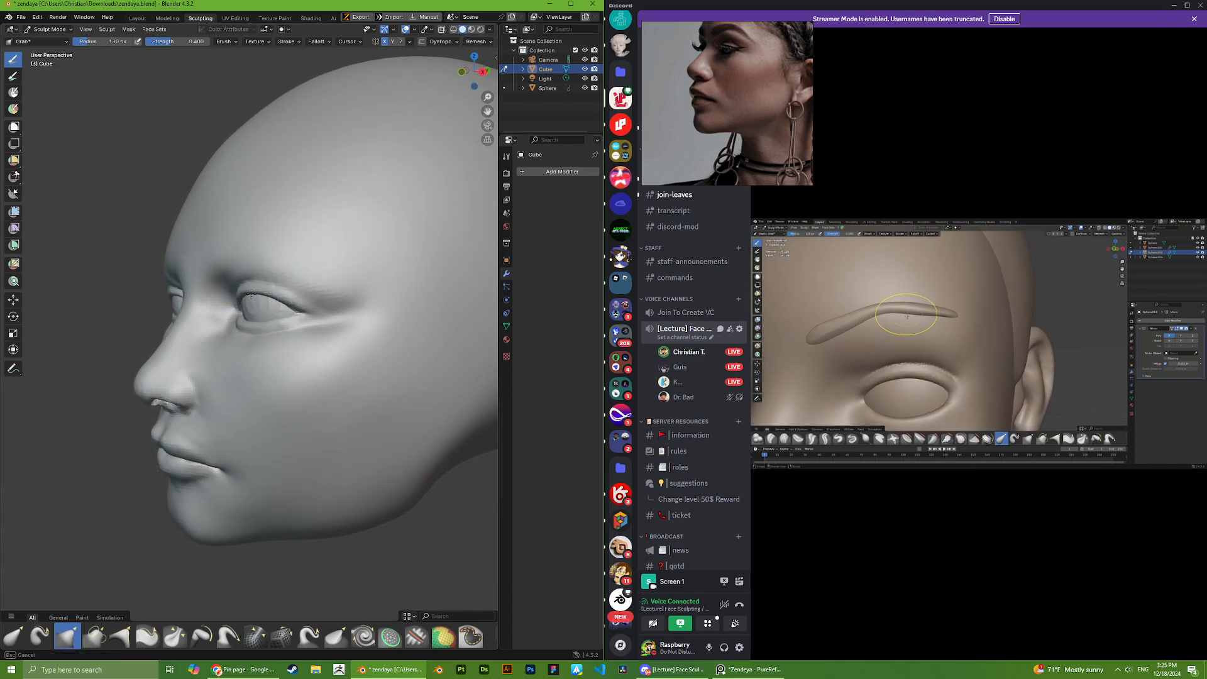
middle_click_drag(252, 293, 243, 307)
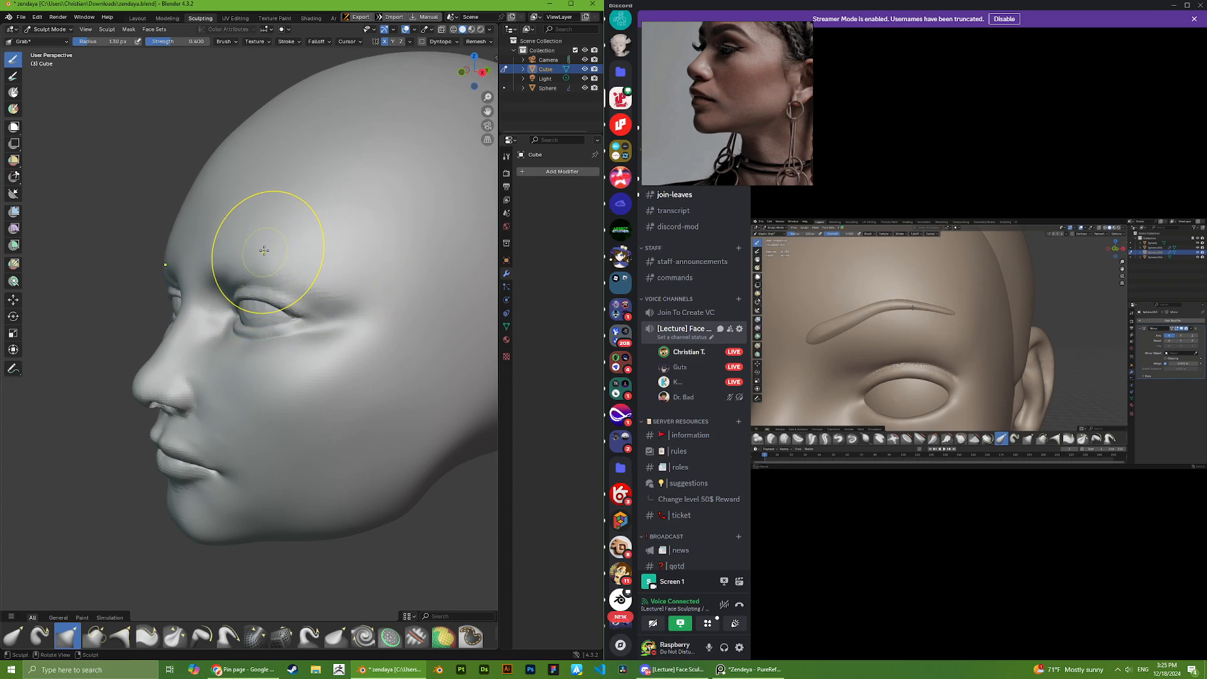
scroll(265, 242, "down", 2)
scroll(204, 335, "up", 3)
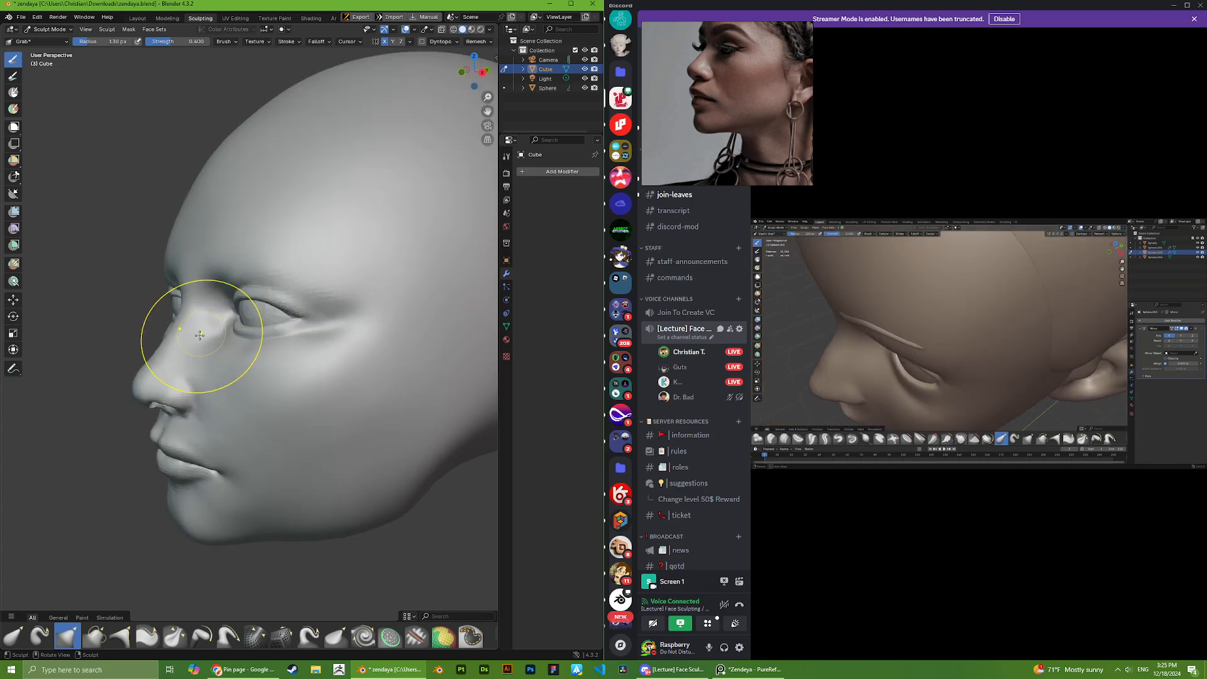
scroll(164, 299, "down", 3)
middle_click_drag(230, 381, 224, 375)
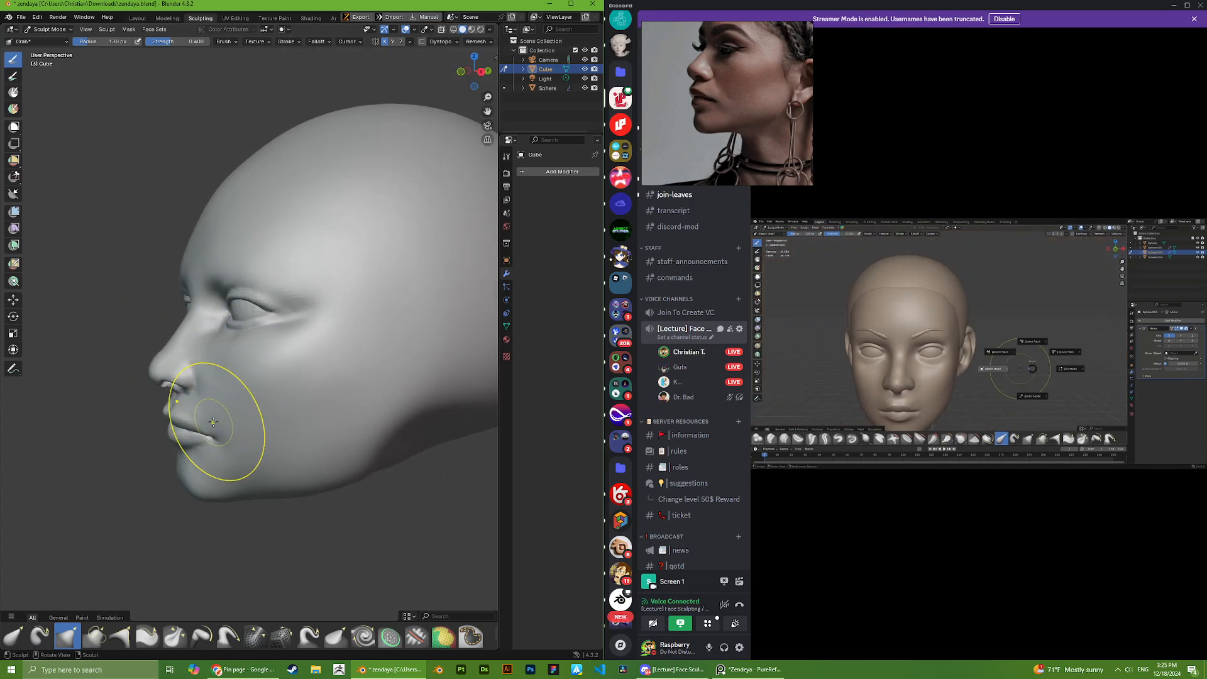
- Nudge the side of the nose and the nose bridge with the Grab brush in three-quarter view
scroll(213, 422, "up", 2)
middle_click_drag(148, 404, 159, 377)
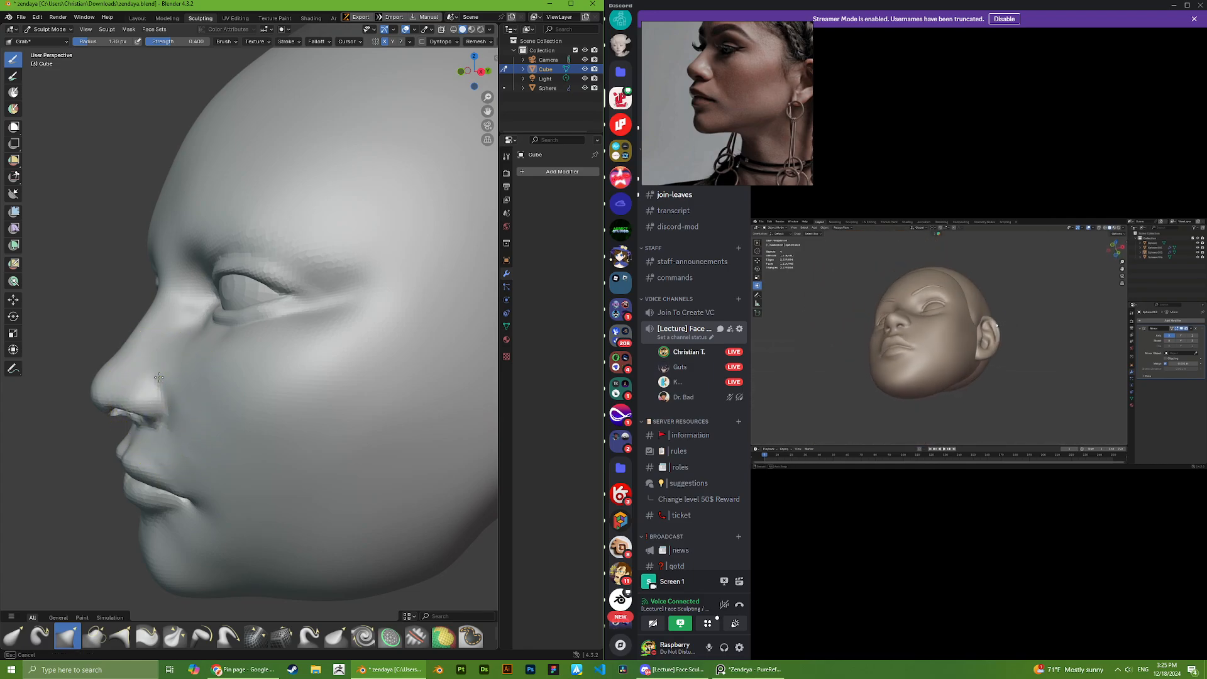
left_click_drag(159, 377, 162, 379)
middle_click_drag(191, 442, 199, 407)
mouse_move(121, 405)
middle_mouse_down()
mouse_move(124, 436)
mouse_move(79, 395)
mouse_move(105, 378)
middle_mouse_up()
scroll(82, 357, "up", 2)
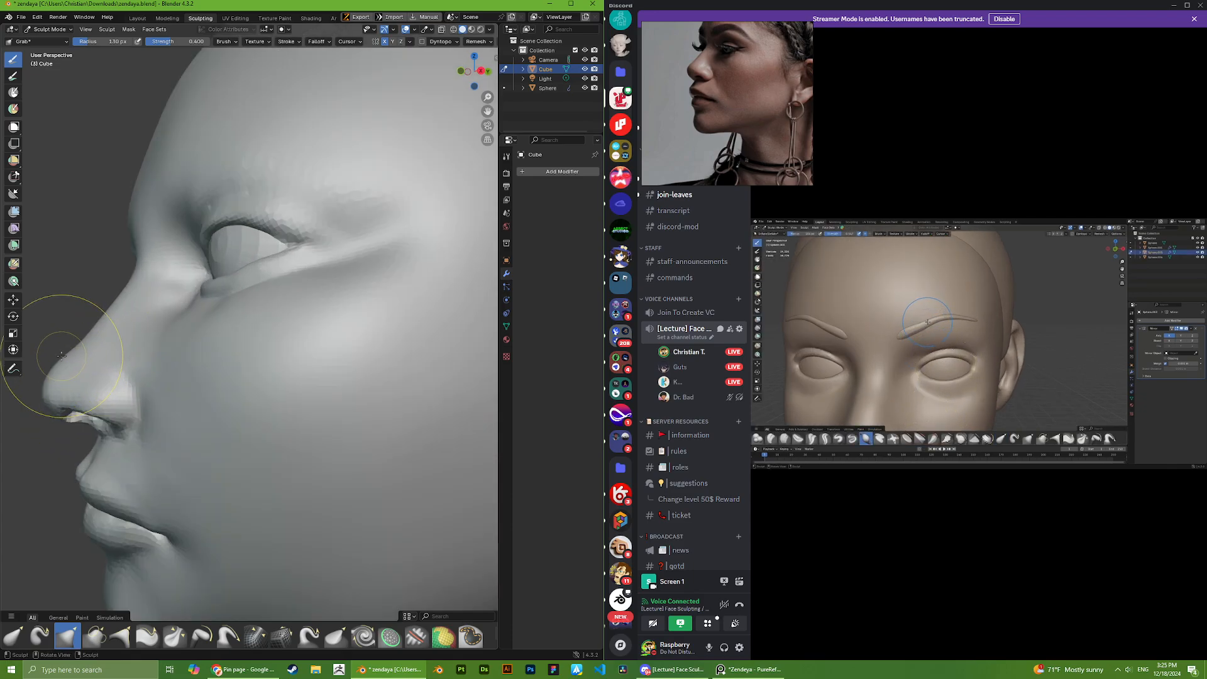
left_click_drag(86, 336, 88, 338)
- View the head from the front and bring up the front-facing braided-hair photo of Zendaya in PureRef
scroll(113, 352, "down", 10)
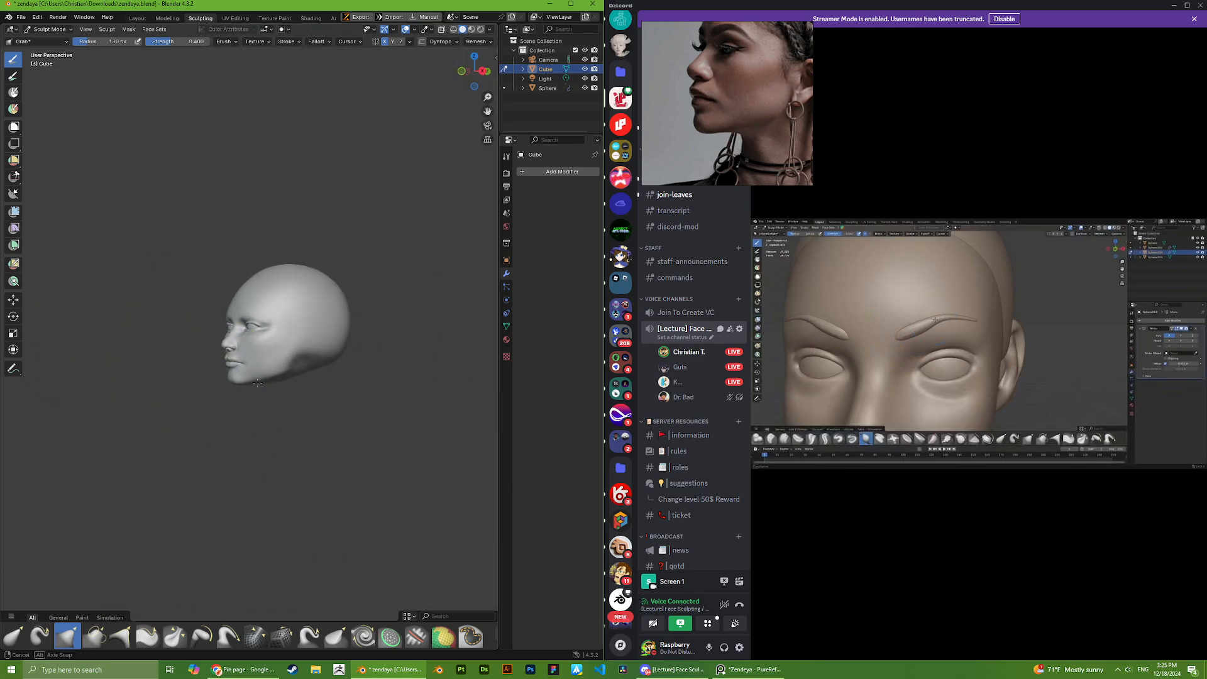
mouse_move(209, 377)
middle_mouse_down()
mouse_move(328, 382)
mouse_move(309, 382)
middle_mouse_up()
scroll(309, 383, "up", 4)
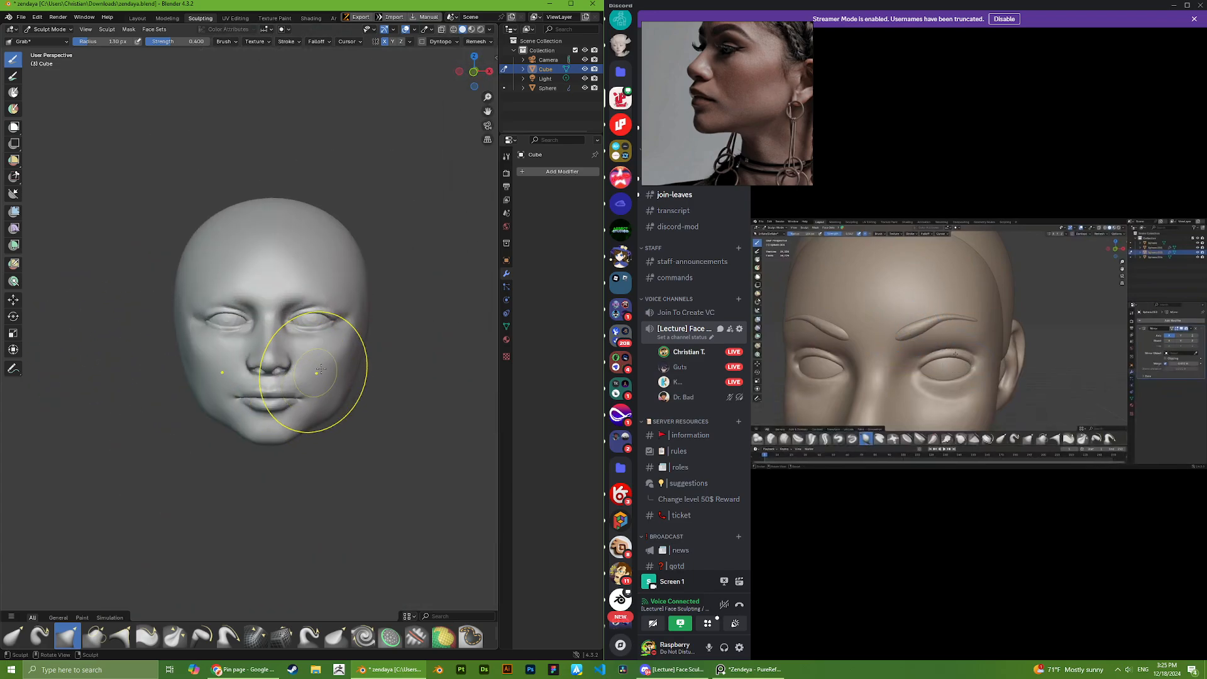
scroll(723, 107, "down", 4)
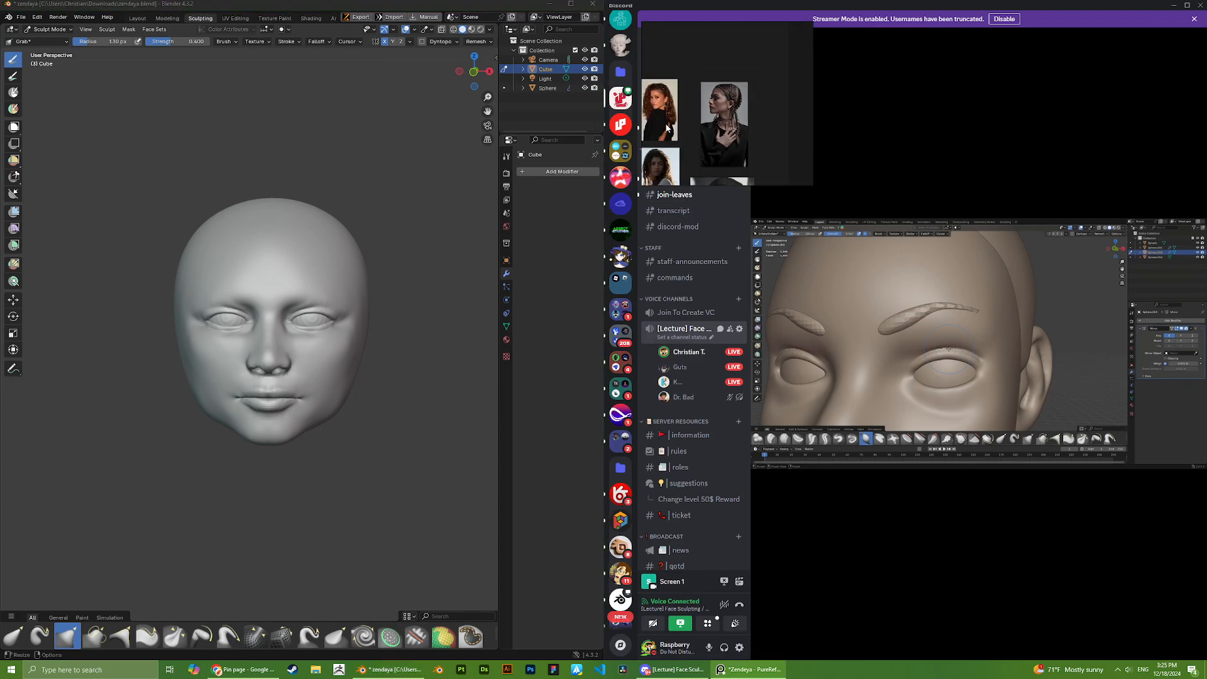
scroll(723, 108, "up", 4)
scroll(719, 97, "up", 2)
scroll(719, 97, "down", 4)
scroll(697, 110, "up", 4)
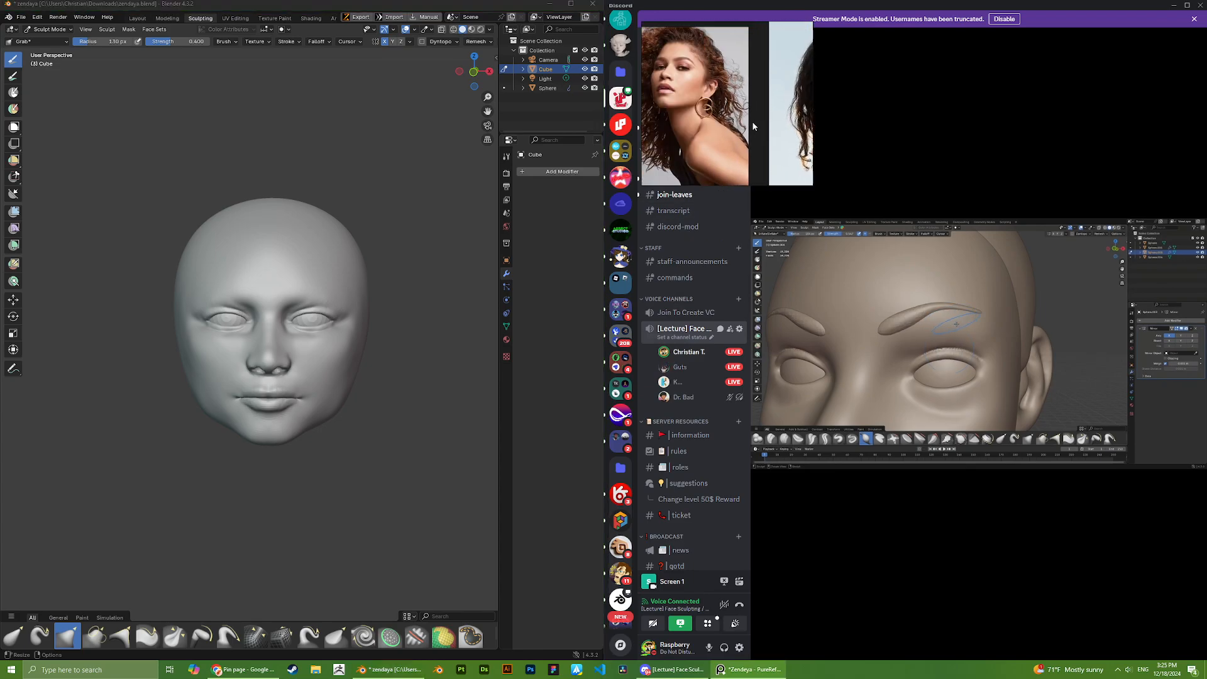
middle_click_drag(753, 123, 773, 124)
scroll(774, 123, "down", 5)
scroll(748, 151, "up", 5)
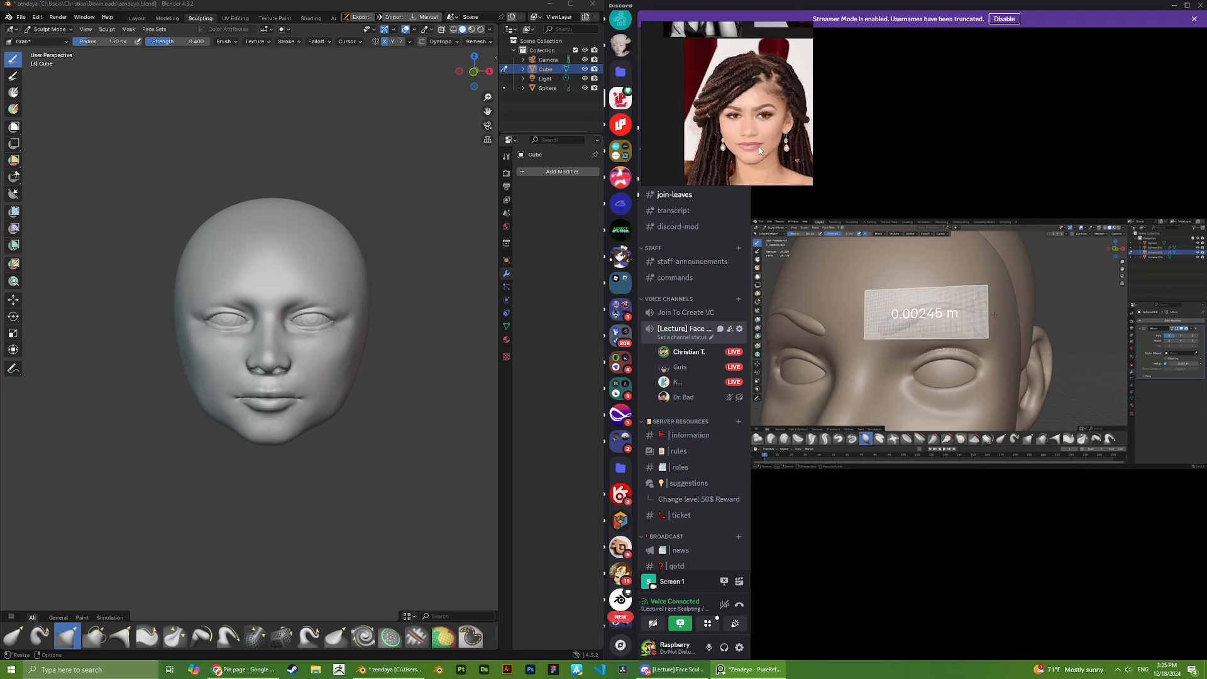
scroll(251, 440, "up", 3)
- Return to Blender and nudge the chin and jaw outline from the front with the Grab brush
left_click_drag(253, 527, 261, 529)
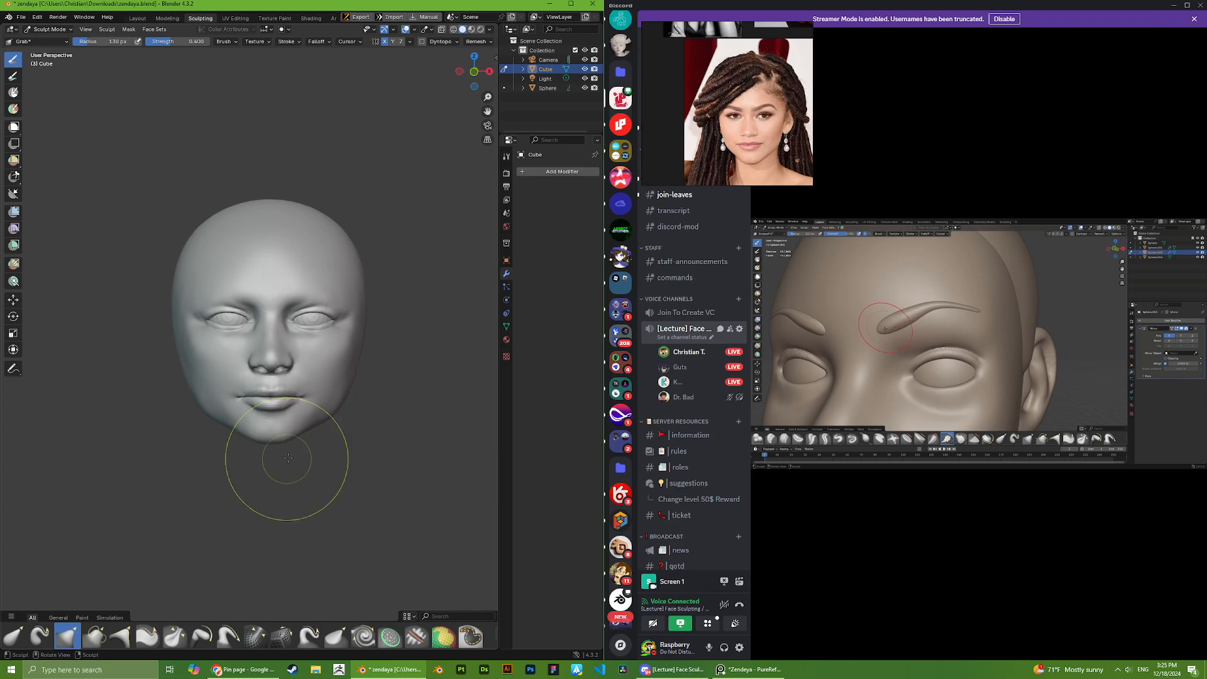
scroll(271, 481, "up", 4)
mouse_move(290, 481)
middle_mouse_down()
mouse_move(254, 530)
mouse_move(244, 499)
middle_mouse_up()
scroll(250, 497, "down", 3)
scroll(254, 493, "down", 3)
left_click_drag(234, 468, 233, 469)
scroll(210, 446, "down", 1)
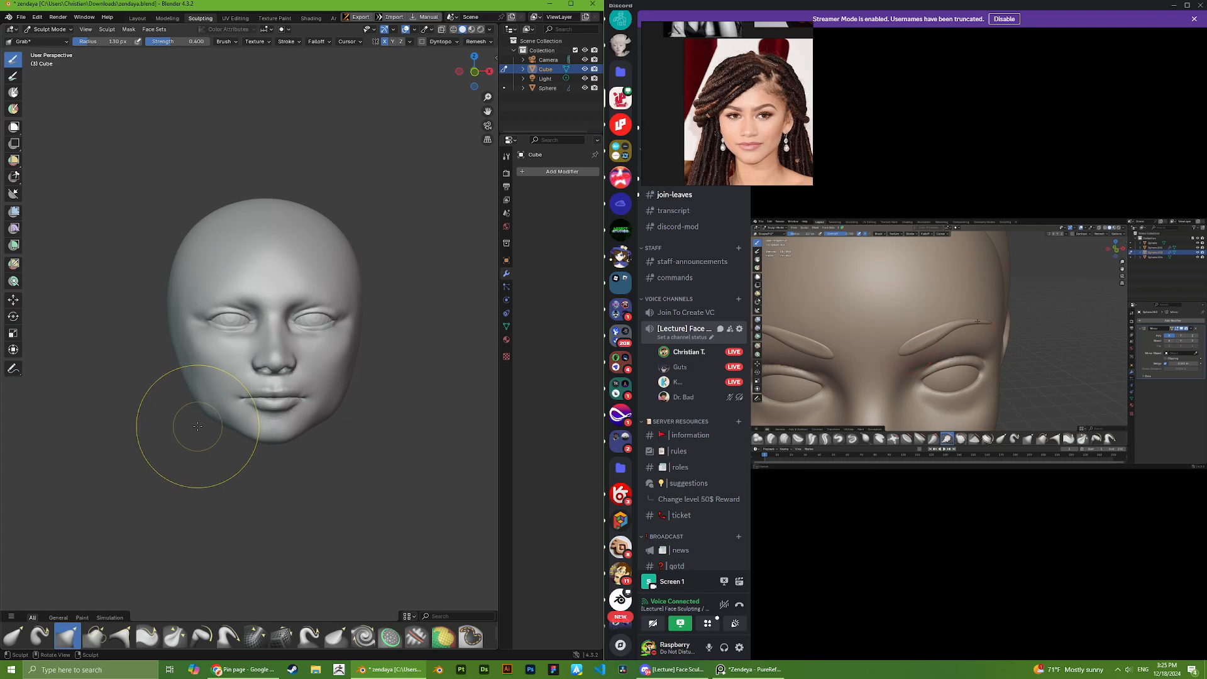
- Compare the jaw, cheeks and overall face proportions from several near-front angles with the front-facing reference photo
scroll(197, 425, "up", 1)
mouse_move(196, 424)
middle_mouse_down()
mouse_move(323, 426)
mouse_move(183, 417)
mouse_move(194, 383)
middle_mouse_up()
scroll(244, 425, "down", 2)
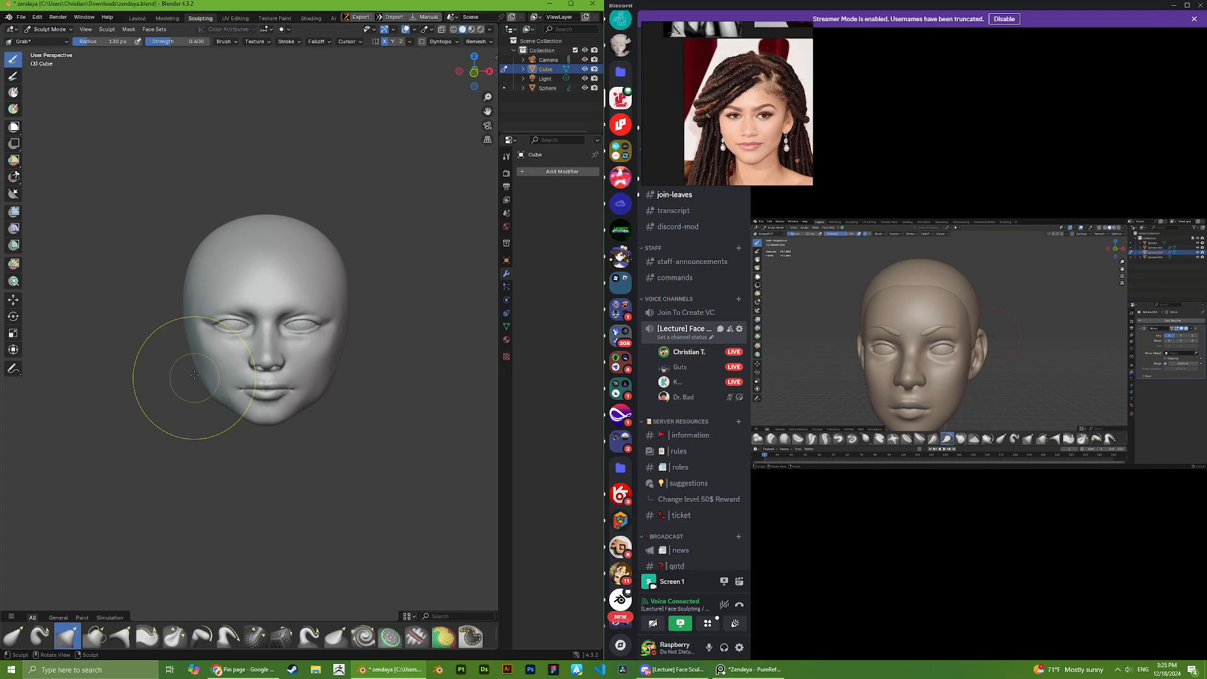
middle_click_drag(197, 331, 207, 324)
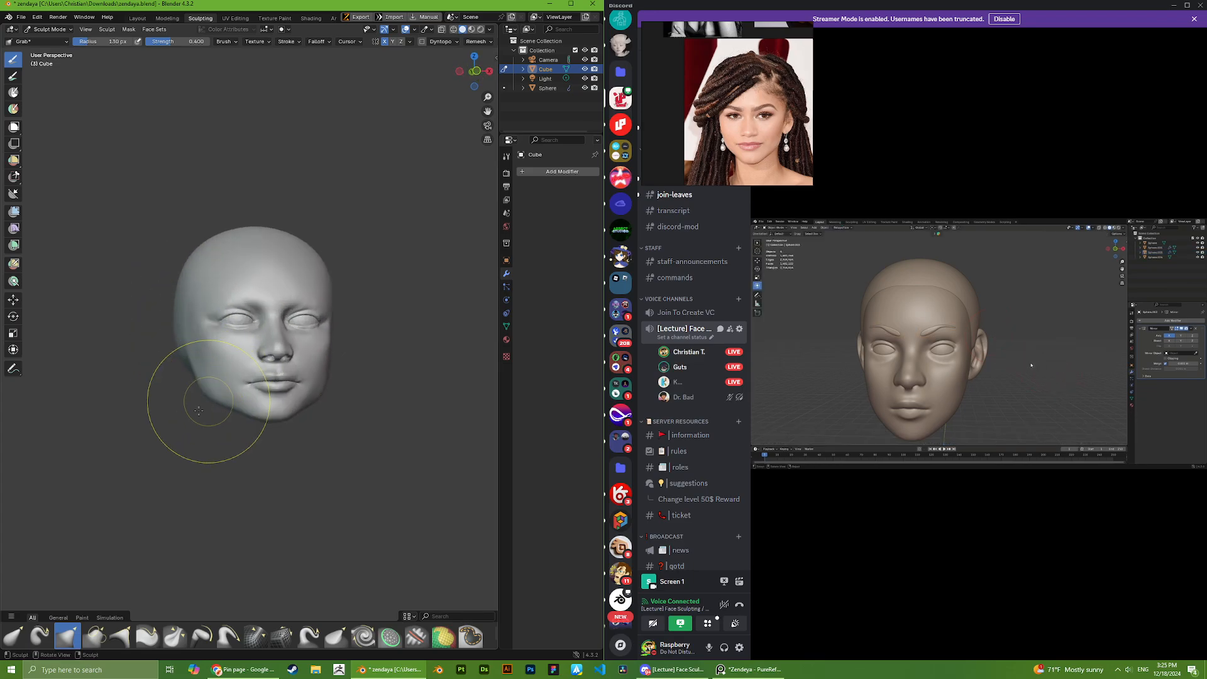
middle_click_drag(198, 386, 193, 395)
mouse_move(231, 327)
middle_mouse_down()
mouse_move(271, 311)
mouse_move(267, 301)
mouse_move(214, 308)
mouse_move(280, 311)
middle_mouse_up()
scroll(264, 378, "up", 5)
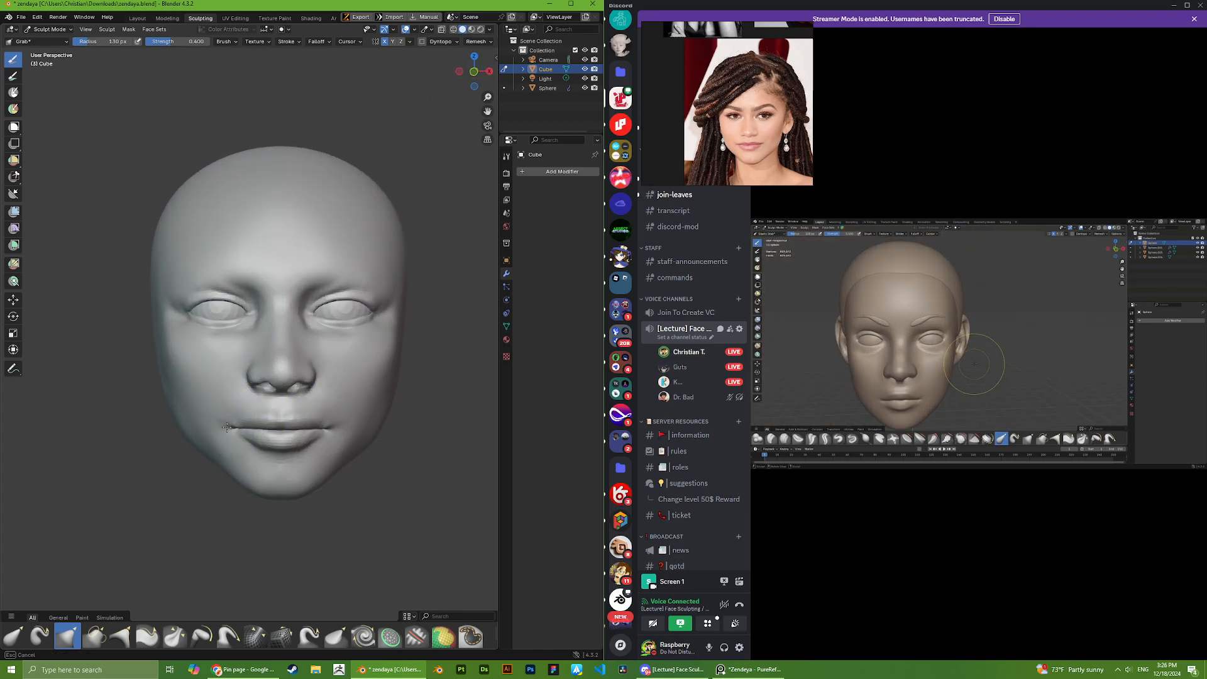
middle_click_drag(253, 384, 262, 384)
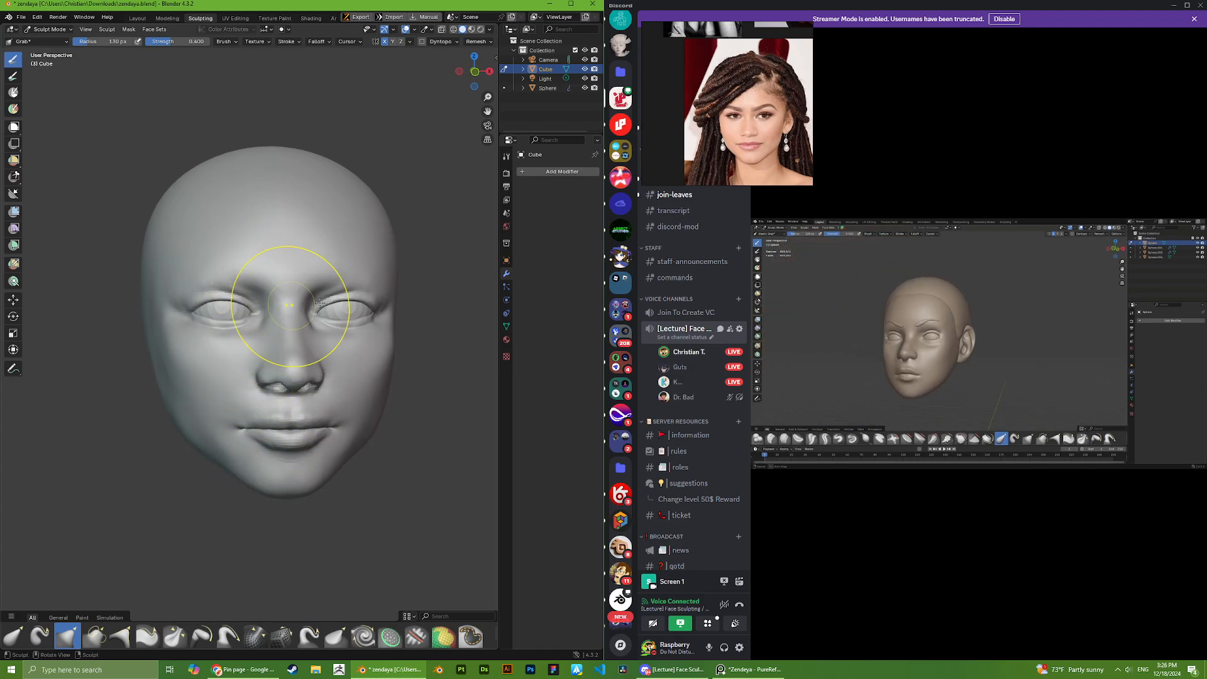
- Adjust the sides of the jaw and lower cheeks in front view with symmetrical Grab strokes at 130 px
scroll(396, 251, "down", 4)
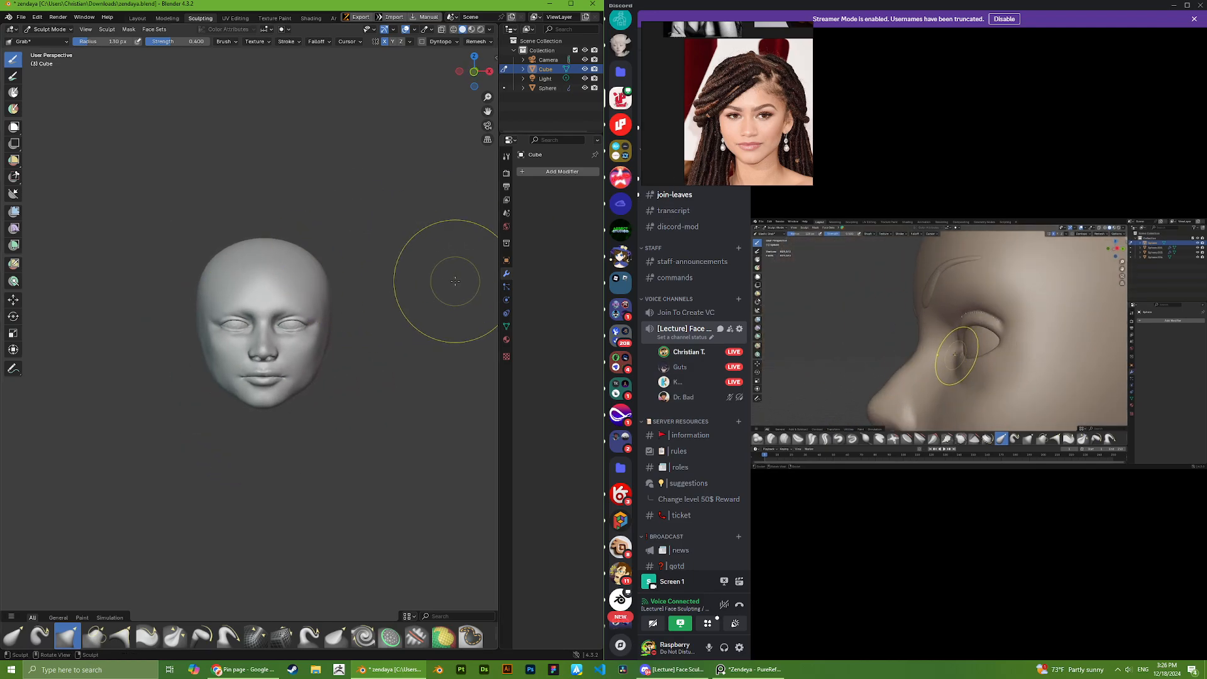
scroll(230, 396, "up", 2)
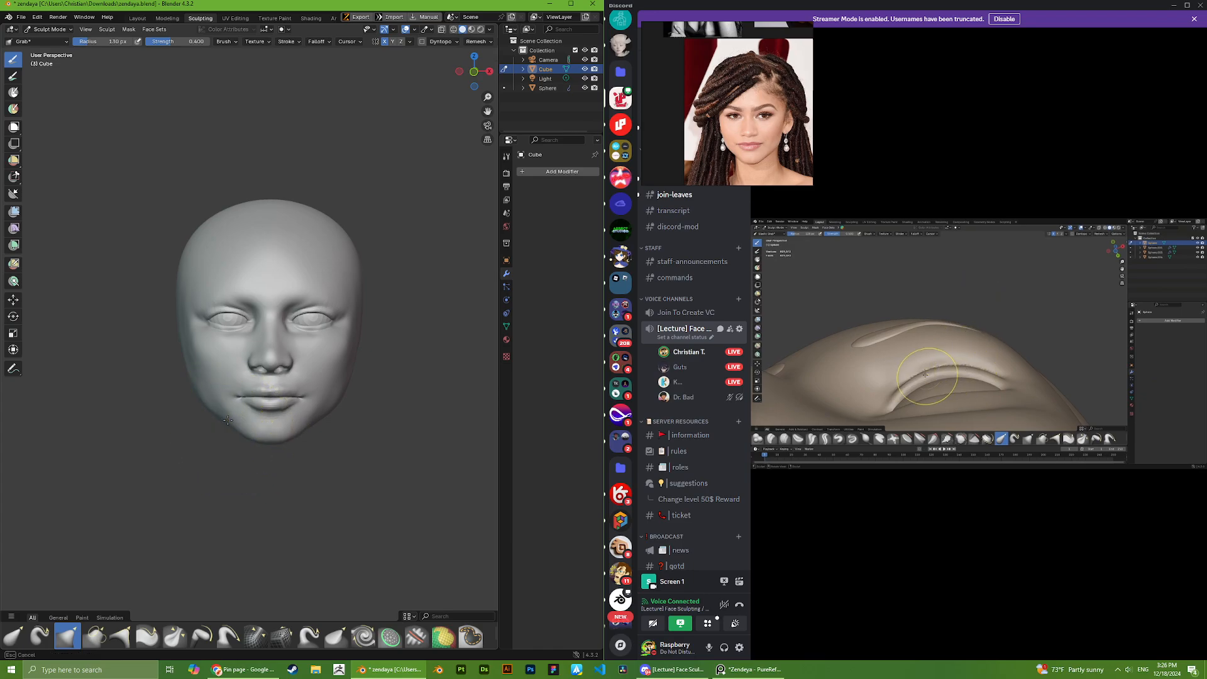
left_click_drag(227, 420, 224, 421)
scroll(224, 422, "down", 1)
scroll(243, 403, "up", 1)
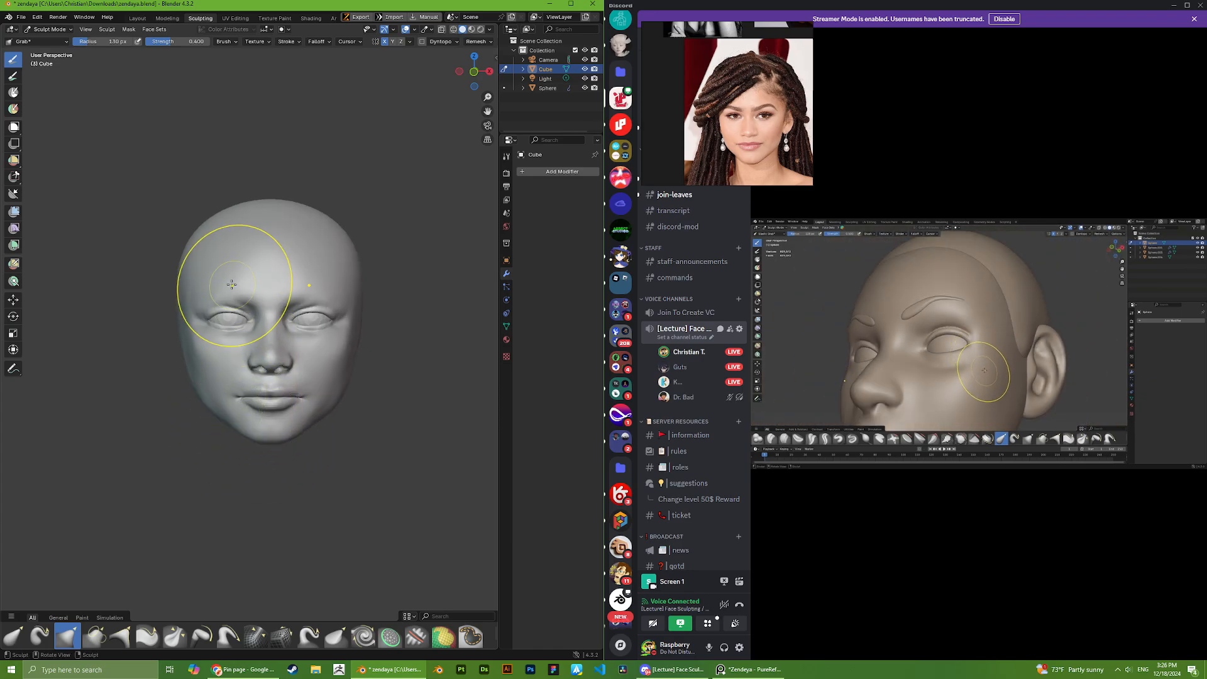
scroll(264, 412, "down", 1)
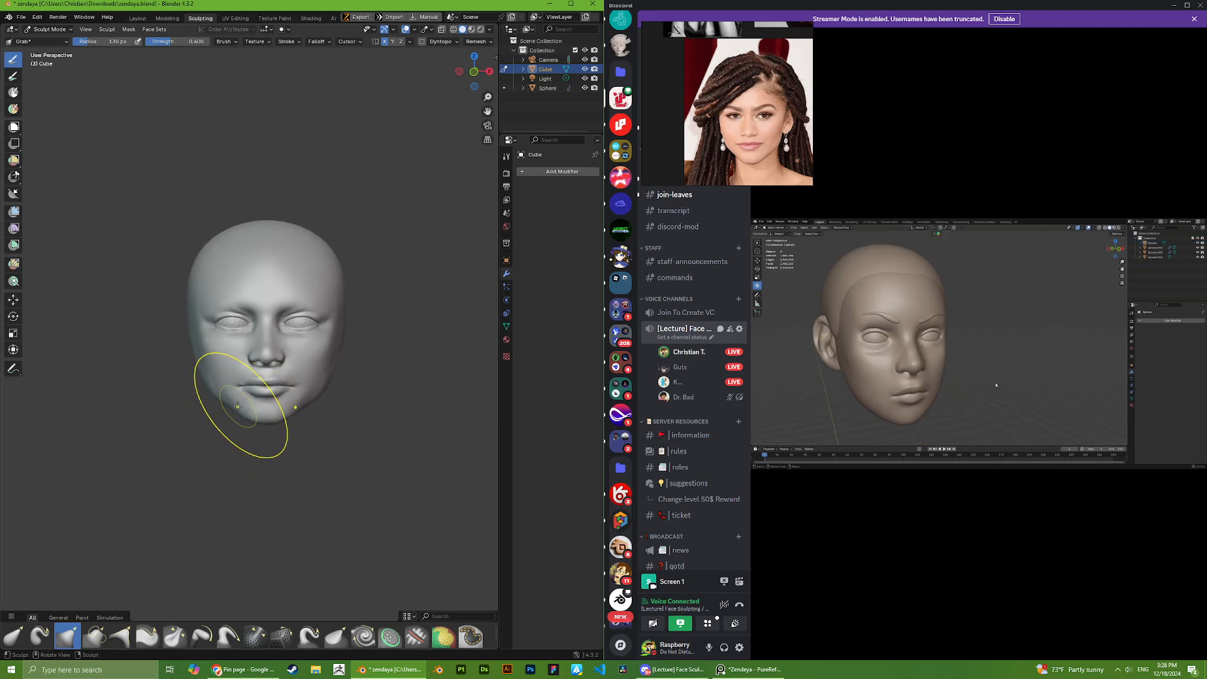
mouse_move(242, 402)
left_mouse_down()
mouse_move(233, 409)
mouse_move(230, 383)
left_mouse_up()
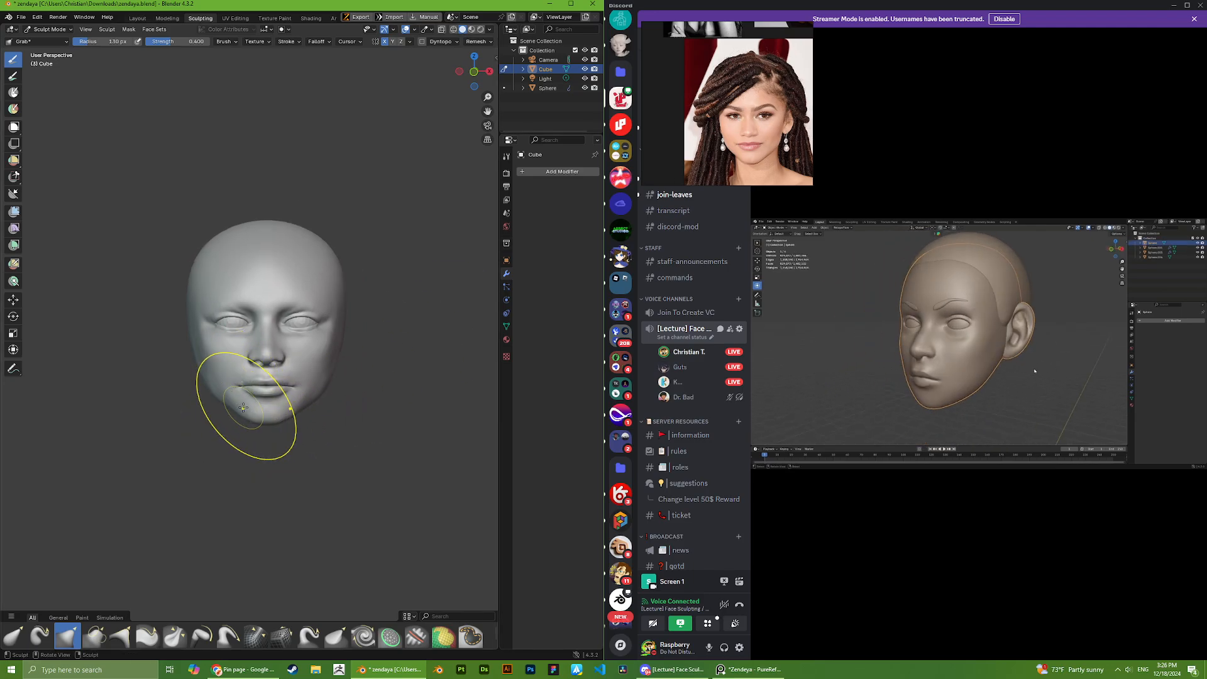
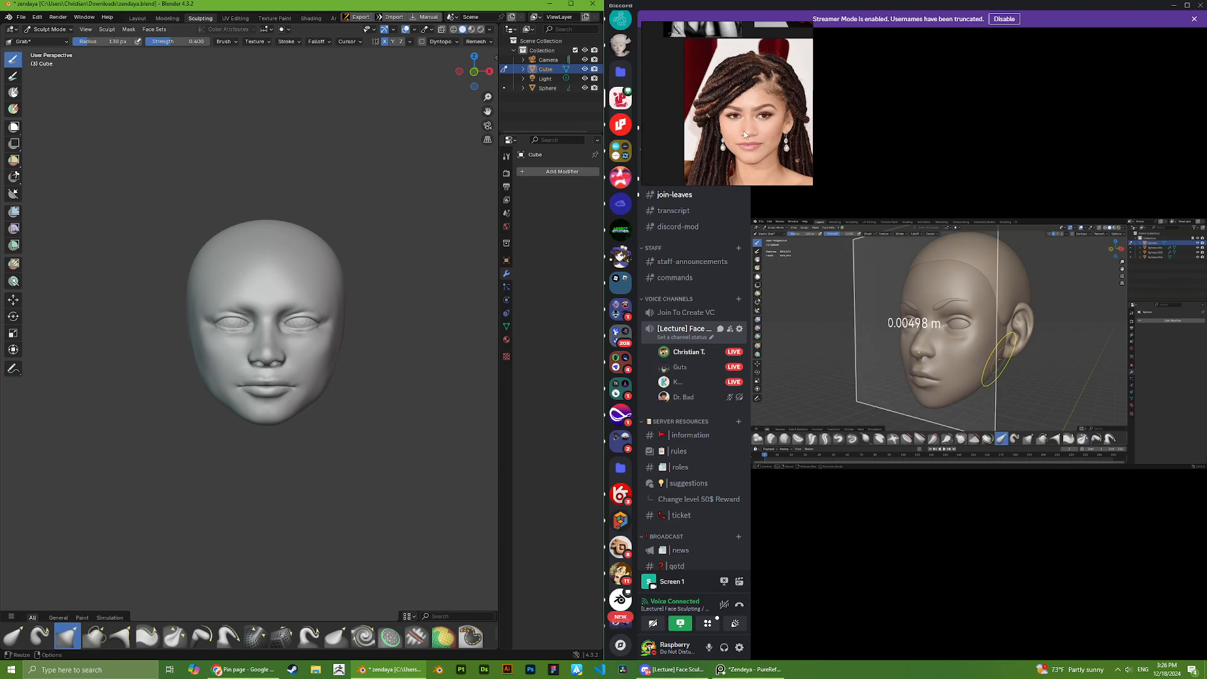
- Enlarge the front-facing braided-hair photo and compare its eyes, nose and mouth with the sculpted face from front, above and below
scroll(191, 376, "up", 3)
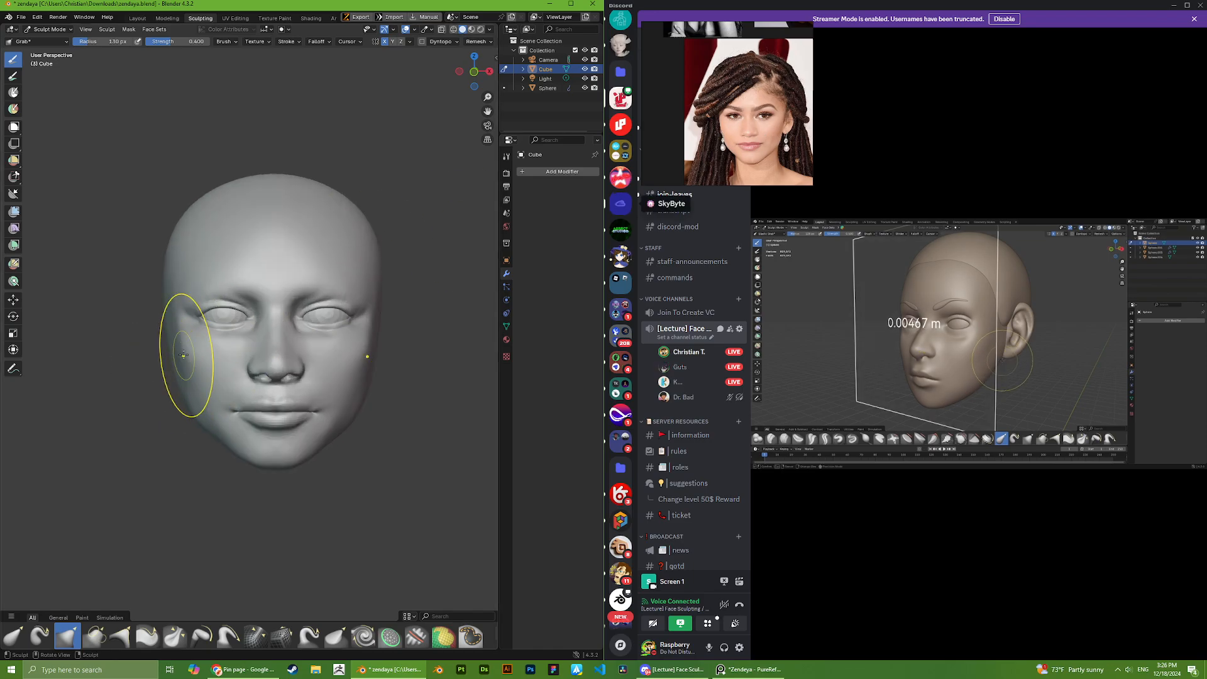
mouse_move(195, 365)
middle_mouse_down()
mouse_move(214, 359)
mouse_move(176, 349)
mouse_move(280, 335)
mouse_move(246, 311)
middle_mouse_up()
scroll(280, 323, "up", 3)
scroll(384, 262, "down", 4)
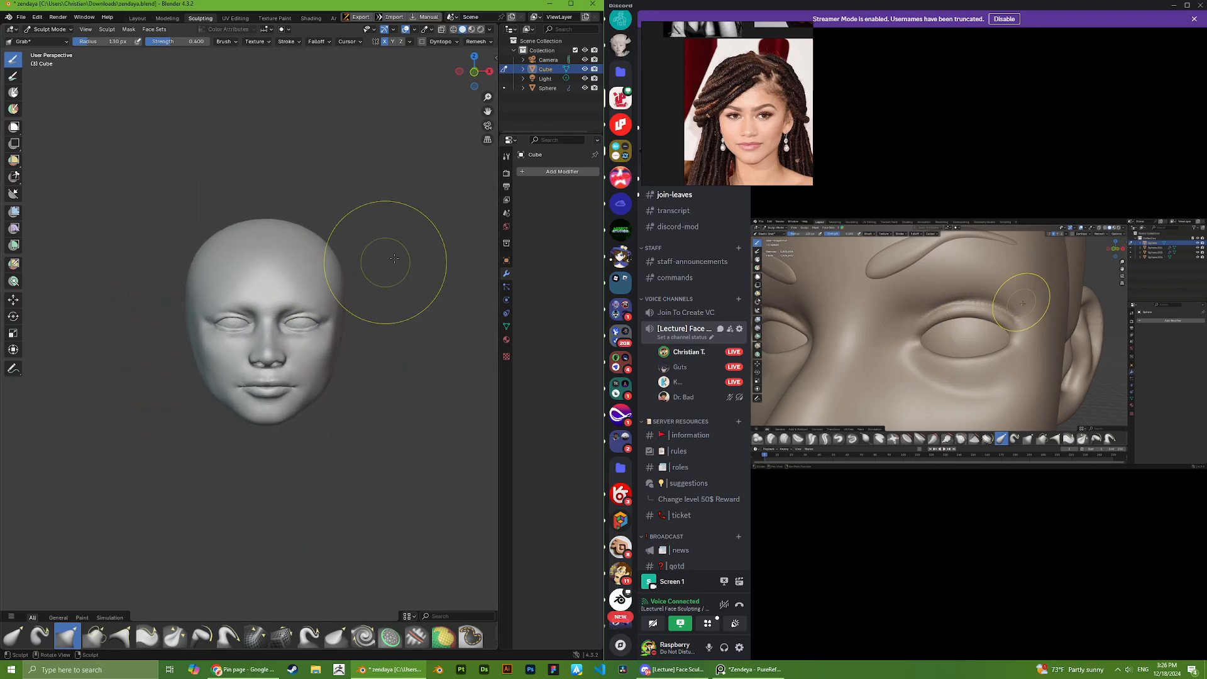
scroll(744, 144, "up", 2)
scroll(745, 144, "up", 1)
scroll(314, 336, "up", 6)
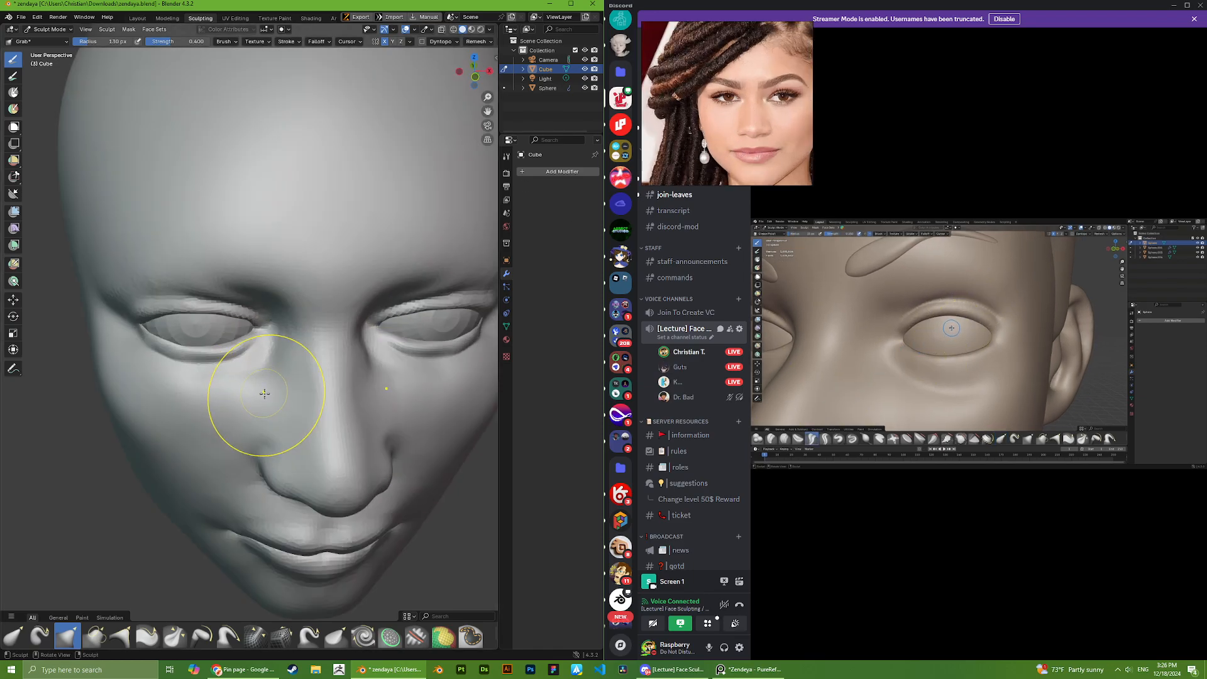
scroll(291, 380, "down", 6)
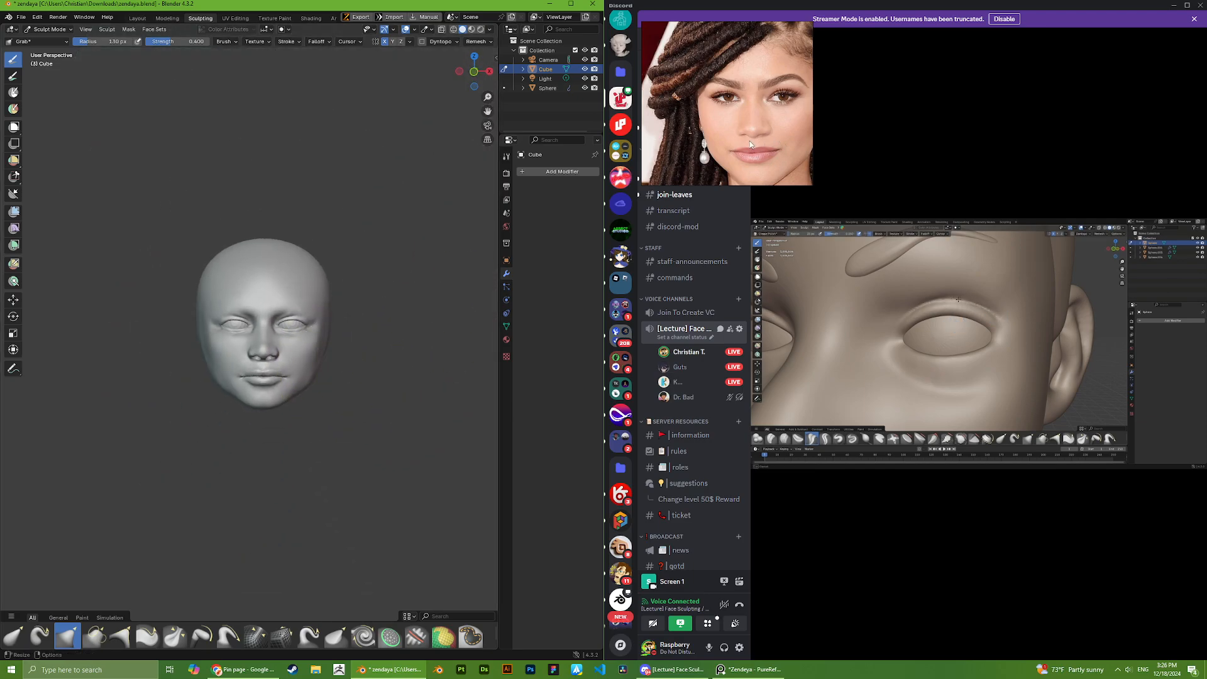
scroll(257, 375, "up", 6)
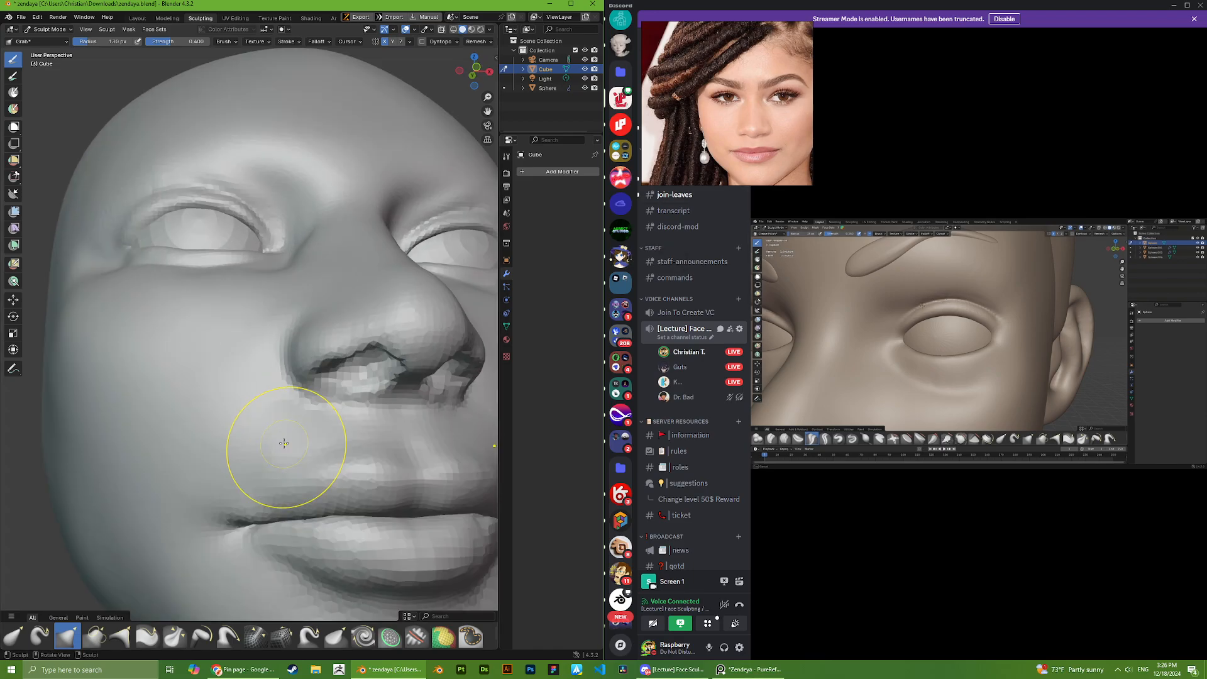
middle_click_drag(323, 477, 270, 455)
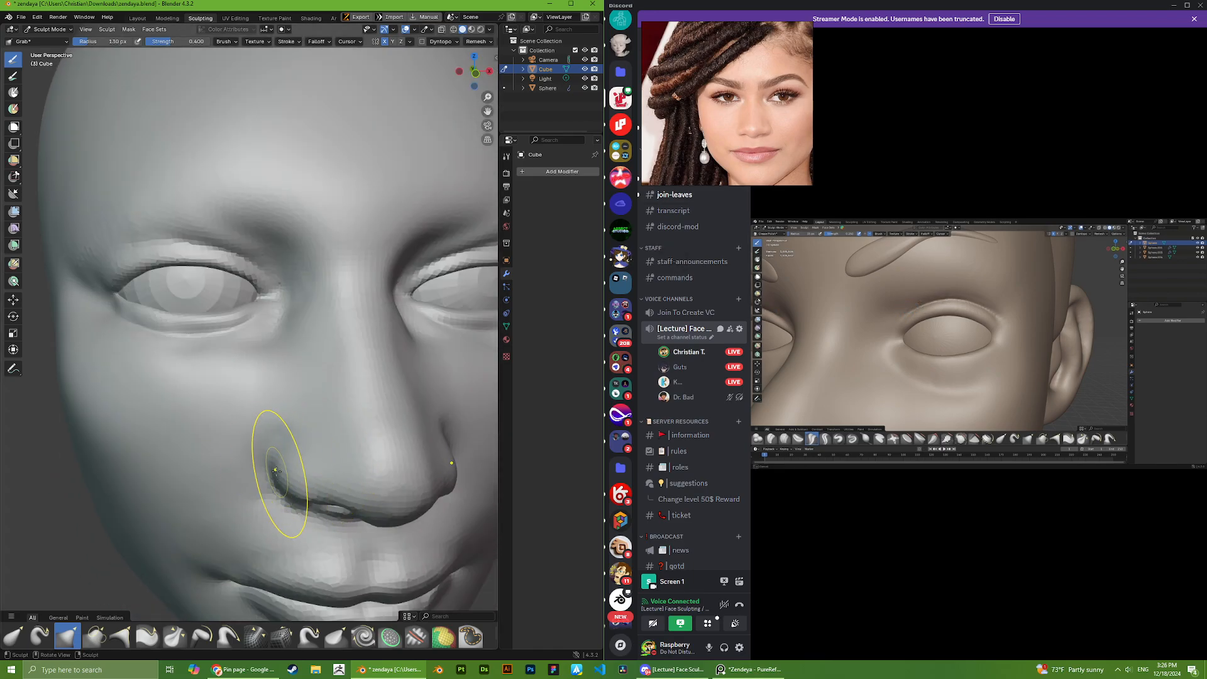
scroll(275, 471, "down", 5)
scroll(283, 449, "up", 5)
scroll(277, 435, "down", 5)
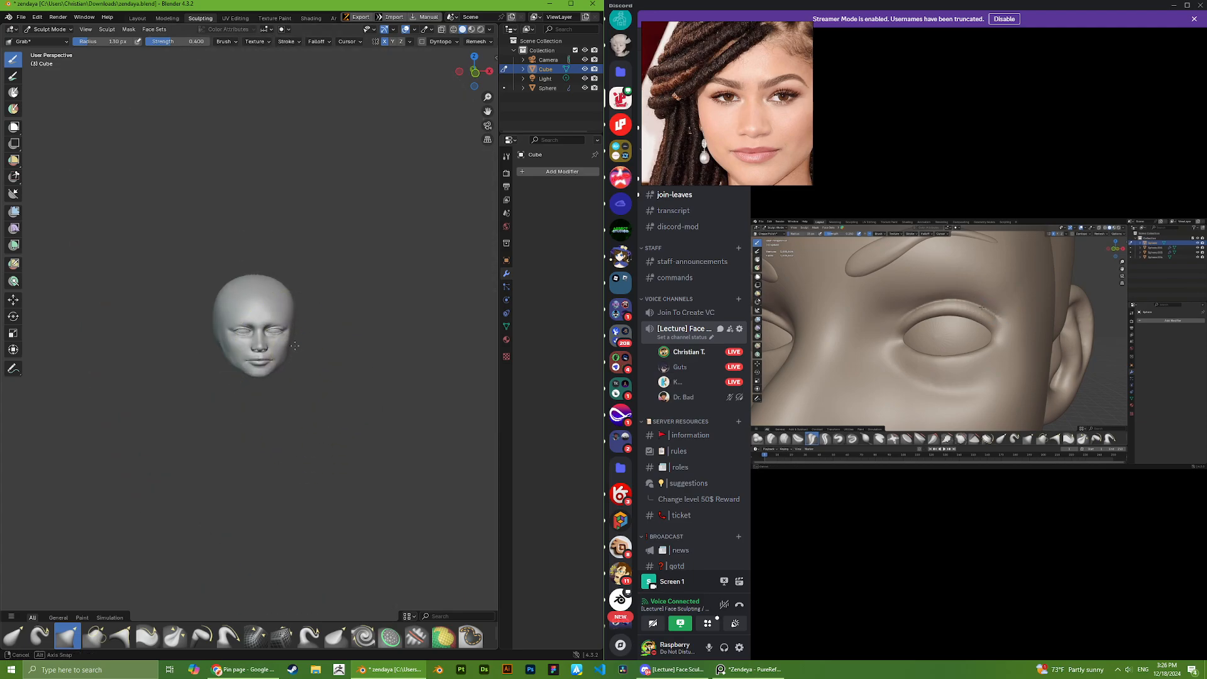
middle_click_drag(257, 210, 250, 223, "shift")
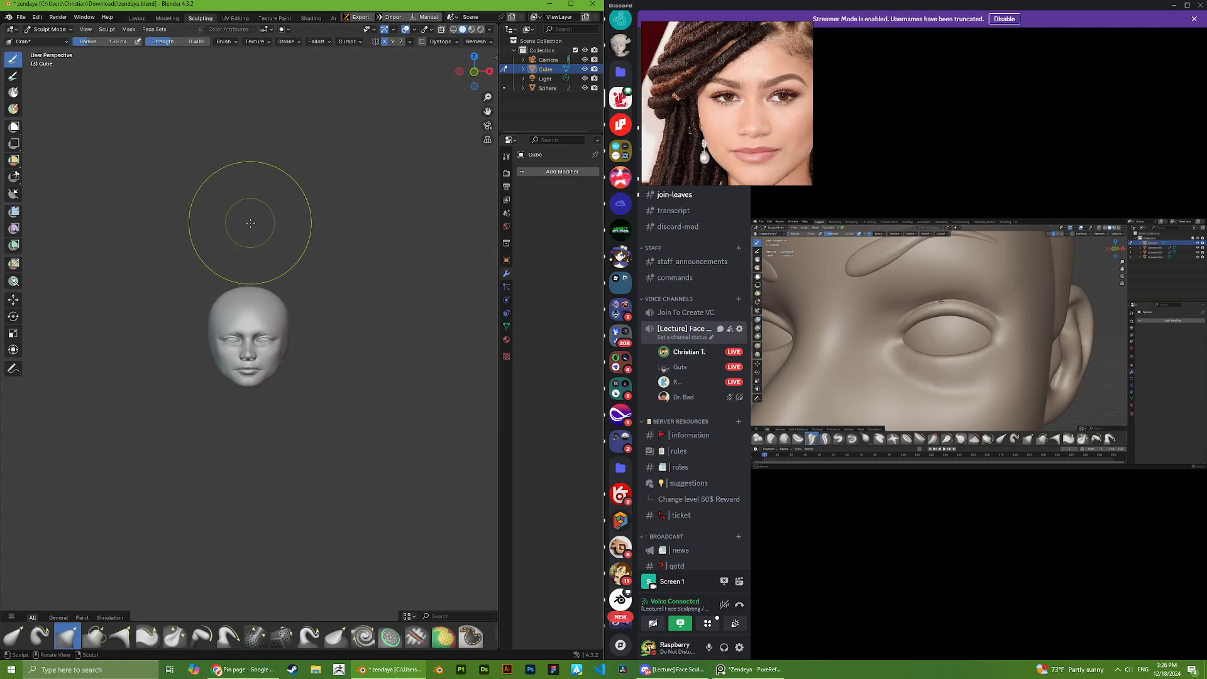
scroll(220, 364, "up", 8)
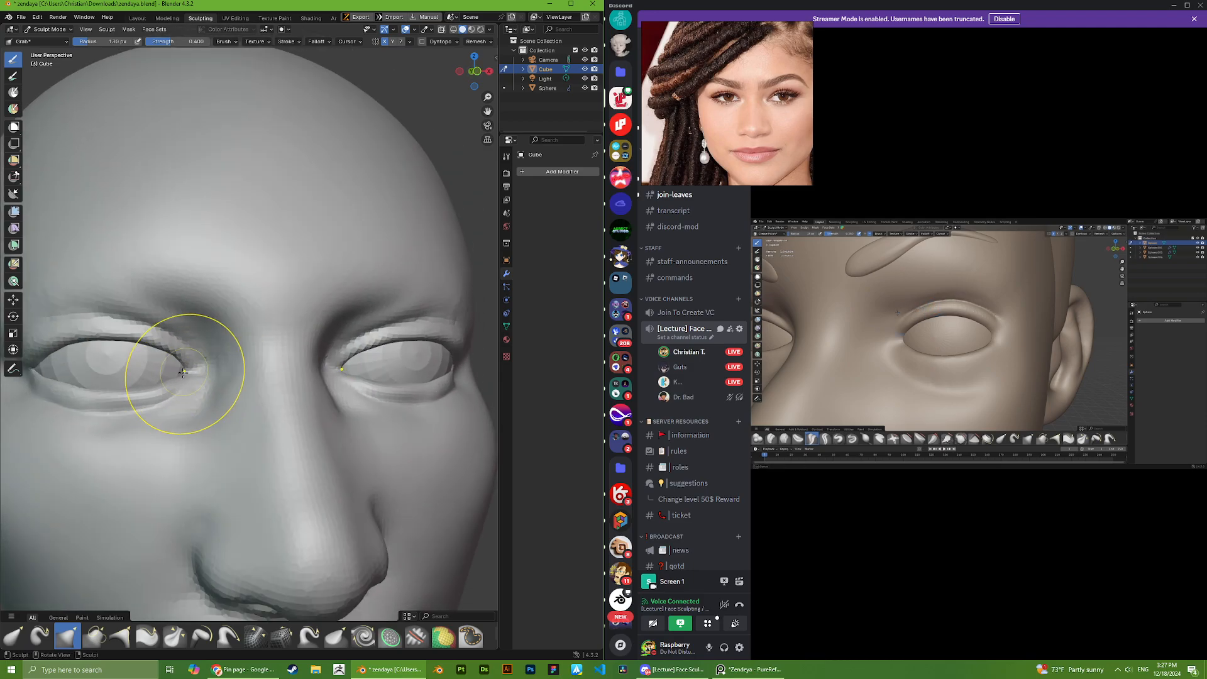
- Examine the inner eye corners, eyelids and cheekbones of the head from front, three-quarter and side angles
mouse_move(183, 372)
middle_mouse_down()
mouse_move(162, 395)
mouse_move(173, 387)
middle_mouse_up()
scroll(179, 380, "down", 10)
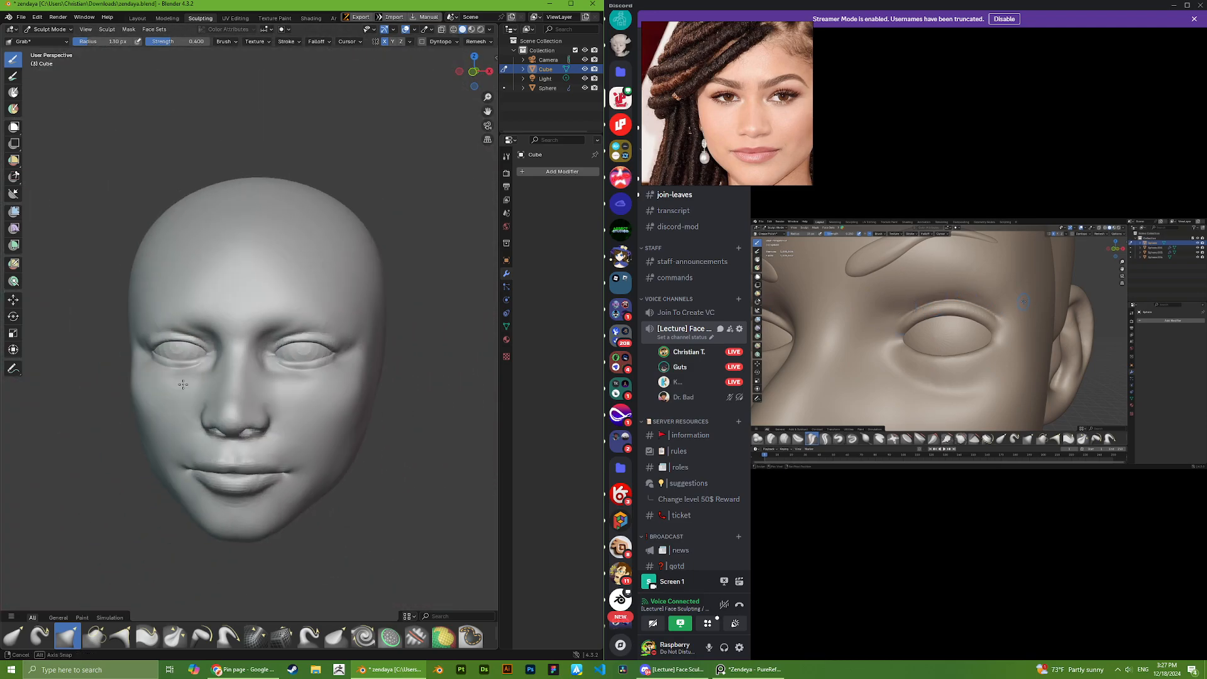
scroll(225, 342, "up", 10)
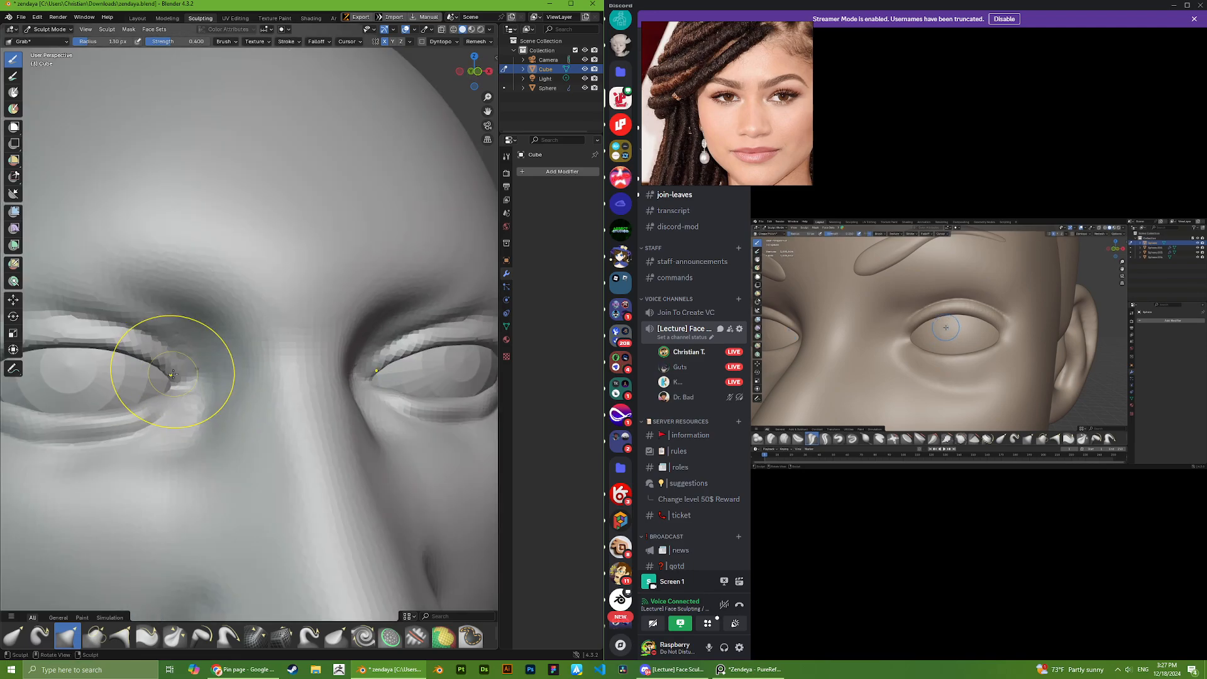
middle_click_drag(169, 373, 276, 396)
scroll(159, 369, "up", 4)
scroll(175, 428, "down", 4)
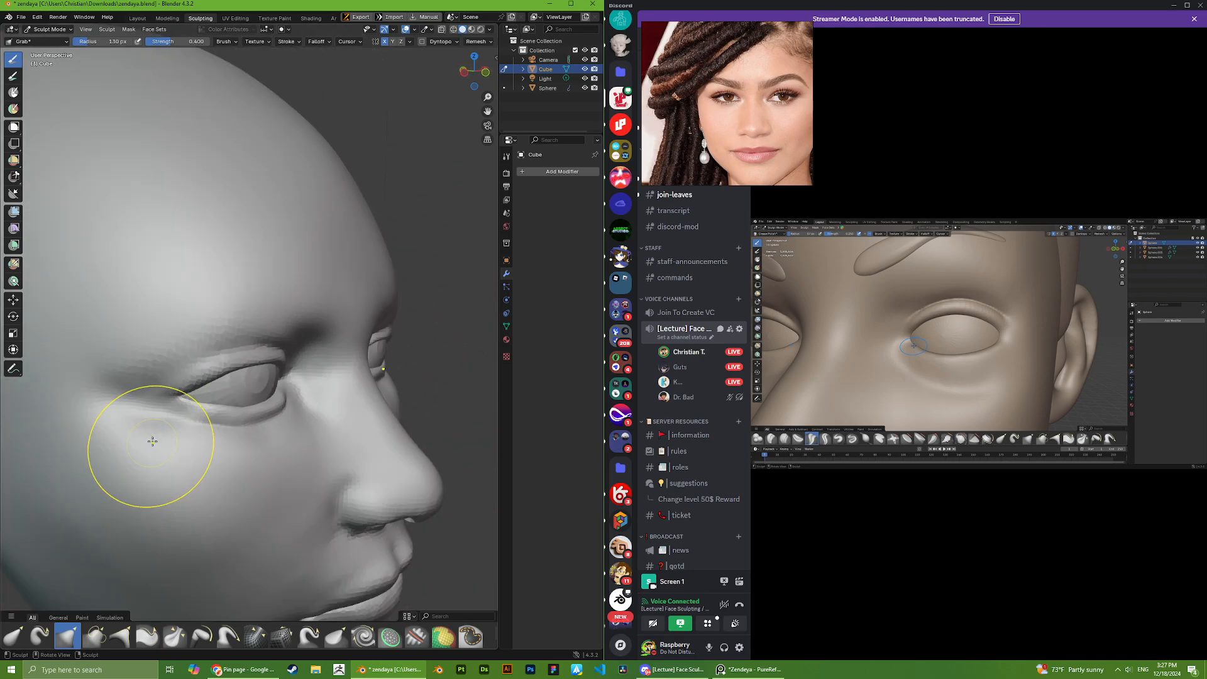
middle_click_drag(181, 401, 282, 384)
scroll(234, 349, "down", 5)
scroll(269, 343, "up", 10)
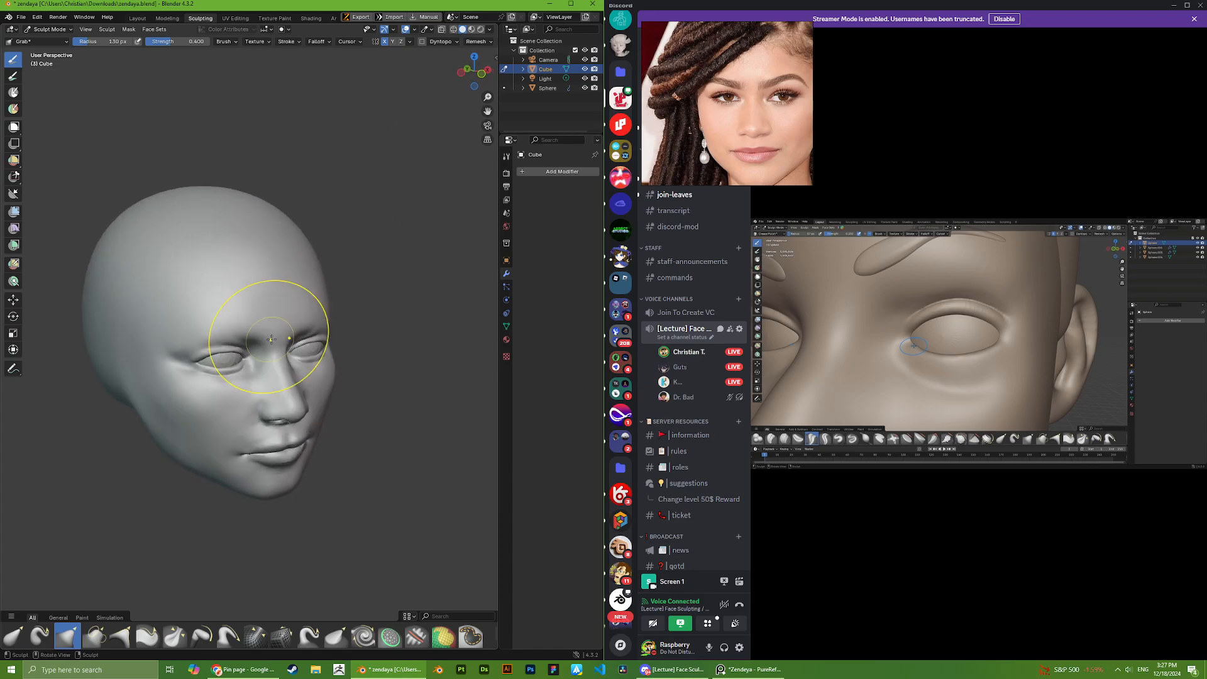
middle_click_drag(248, 280, 188, 294)
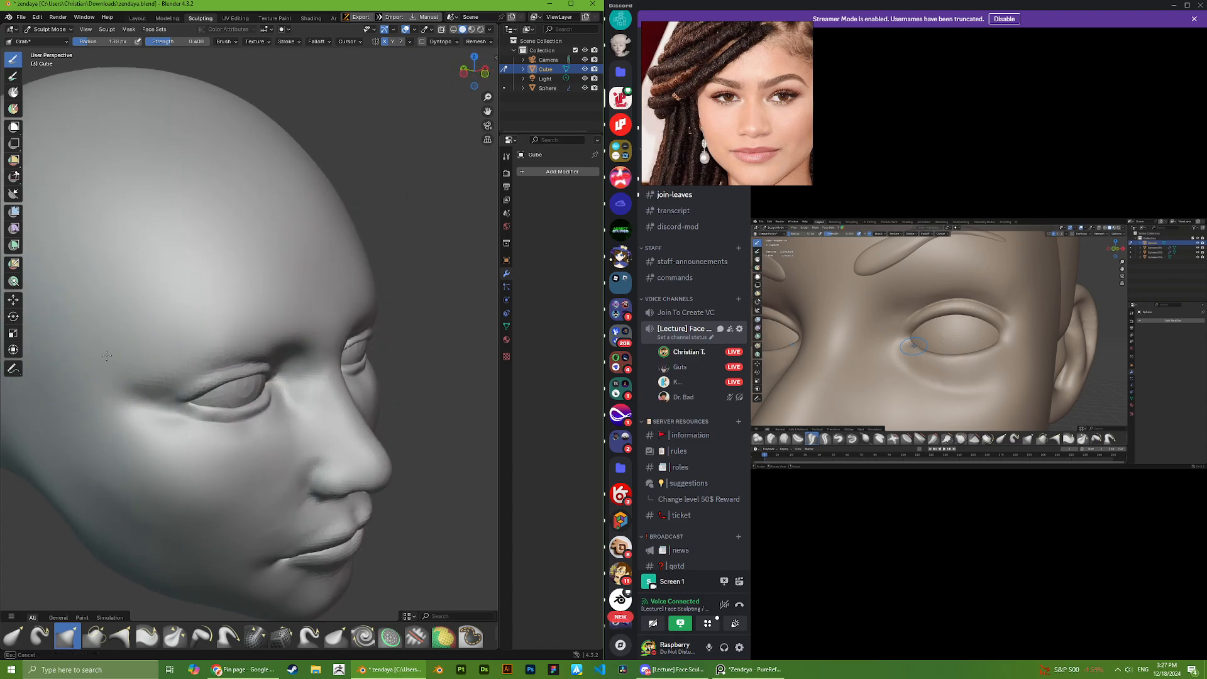
scroll(262, 396, "down", 8)
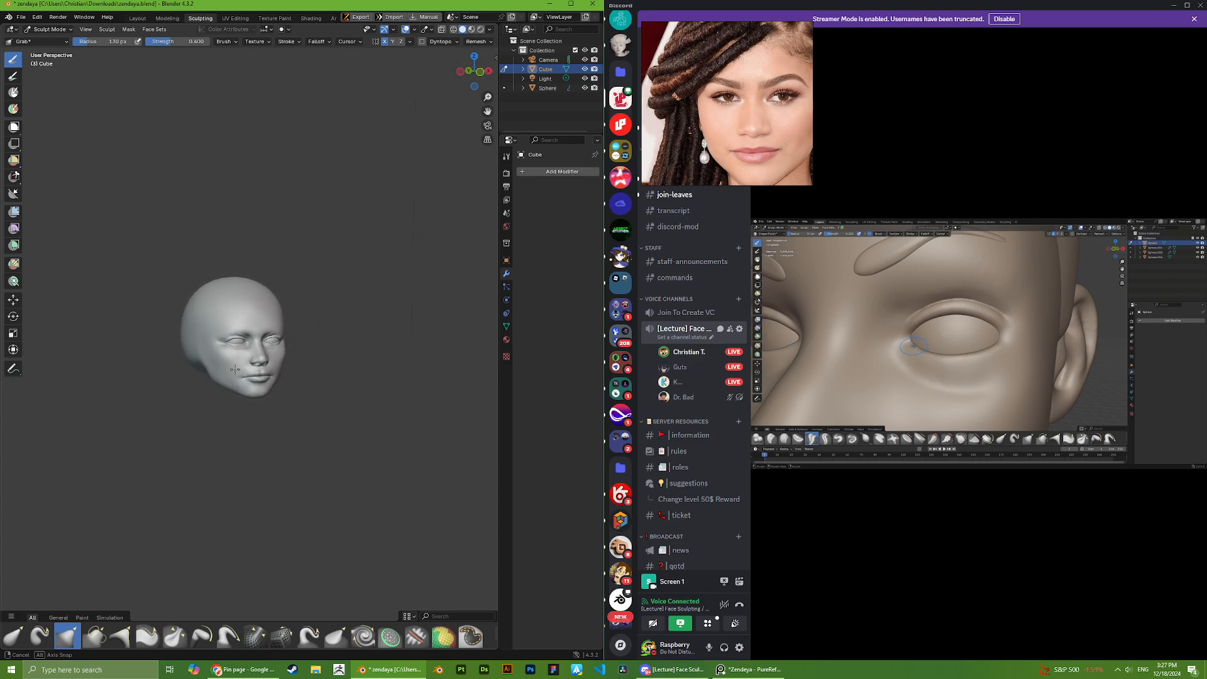
middle_click_drag(242, 370, 167, 367)
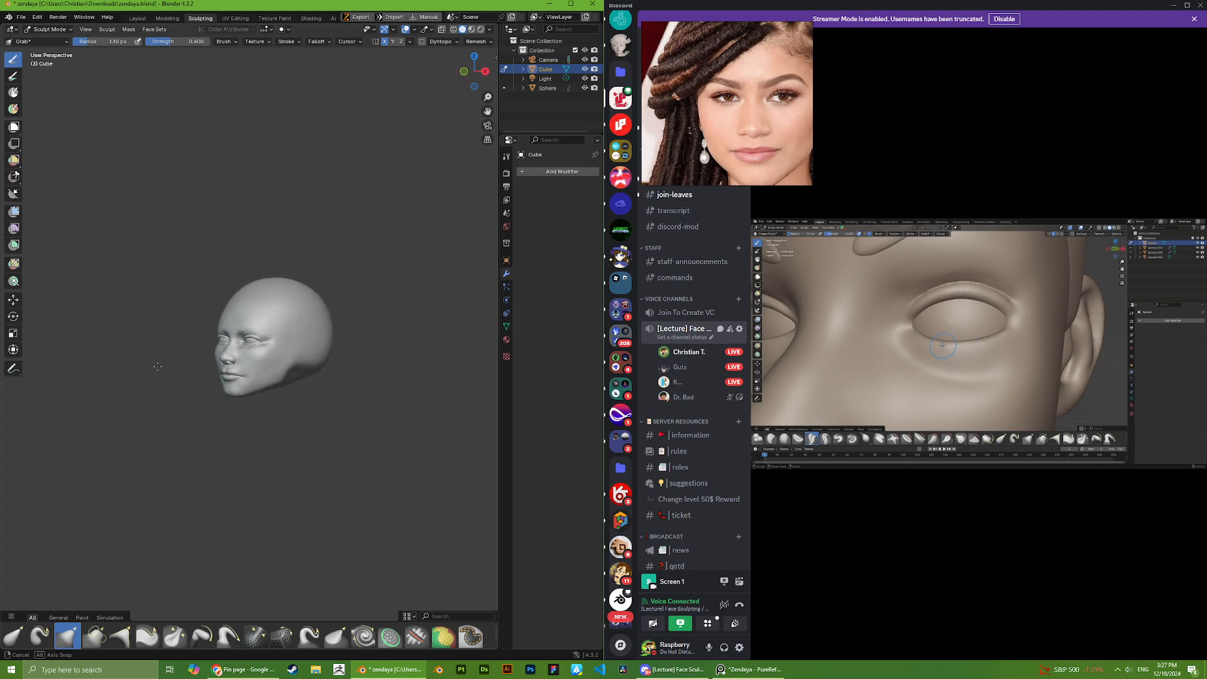
- Reduce the Grab brush radius to 108 px for work around the inner eye corners and nose bridge
scroll(238, 305, "up", 5)
middle_click_drag(245, 302, 286, 294)
scroll(277, 305, "up", 5)
right_click(175, 420)
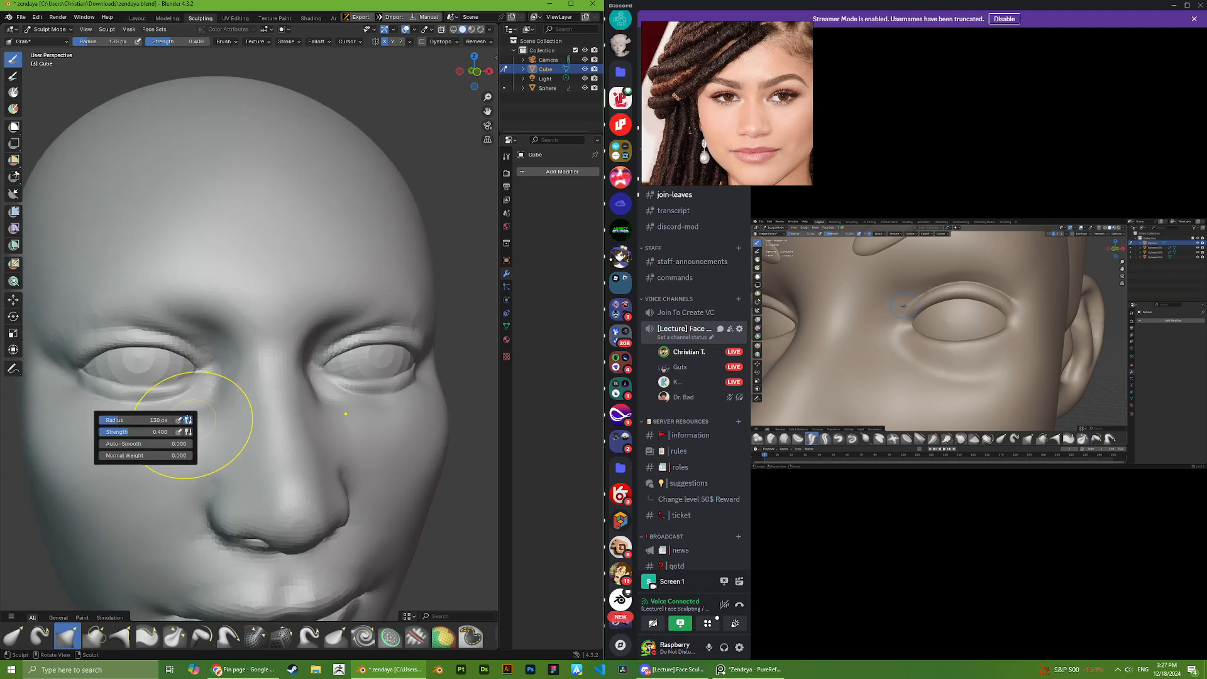
left_click_drag(118, 420, 114, 420)
scroll(226, 408, "up", 2)
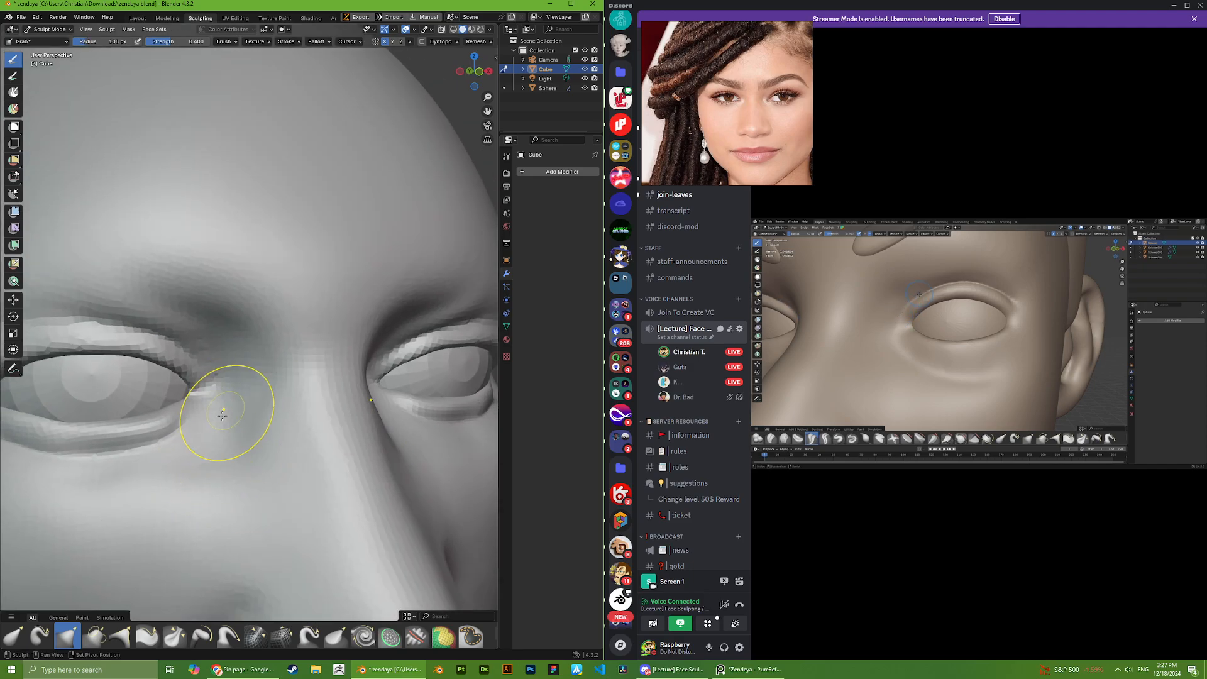
- Bring up the black-and-white three-quarter portrait in PureRef and return to a front view of the head in Blender
scroll(211, 446, "down", 14)
middle_click_drag(247, 404, 235, 402)
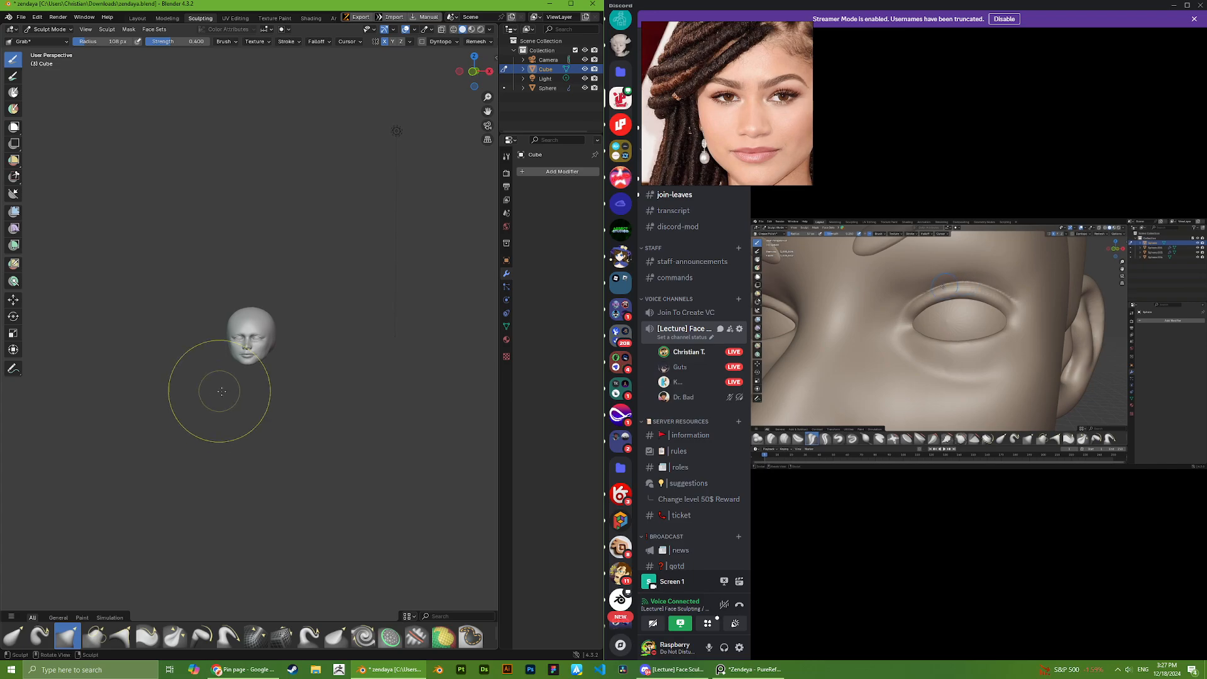
scroll(738, 120, "down", 6)
middle_click_drag(737, 119, 731, 219)
scroll(716, 79, "up", 4)
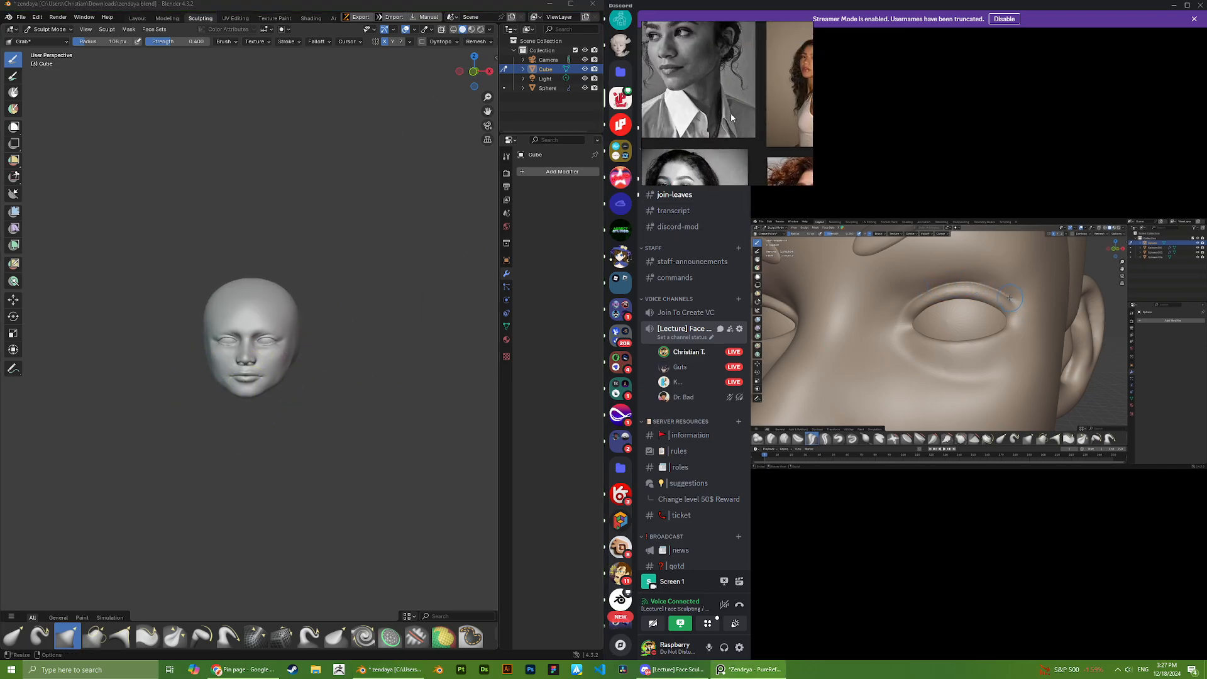
scroll(326, 352, "up", 2)
middle_click_drag(326, 352, 335, 419)
scroll(239, 466, "up", 2)
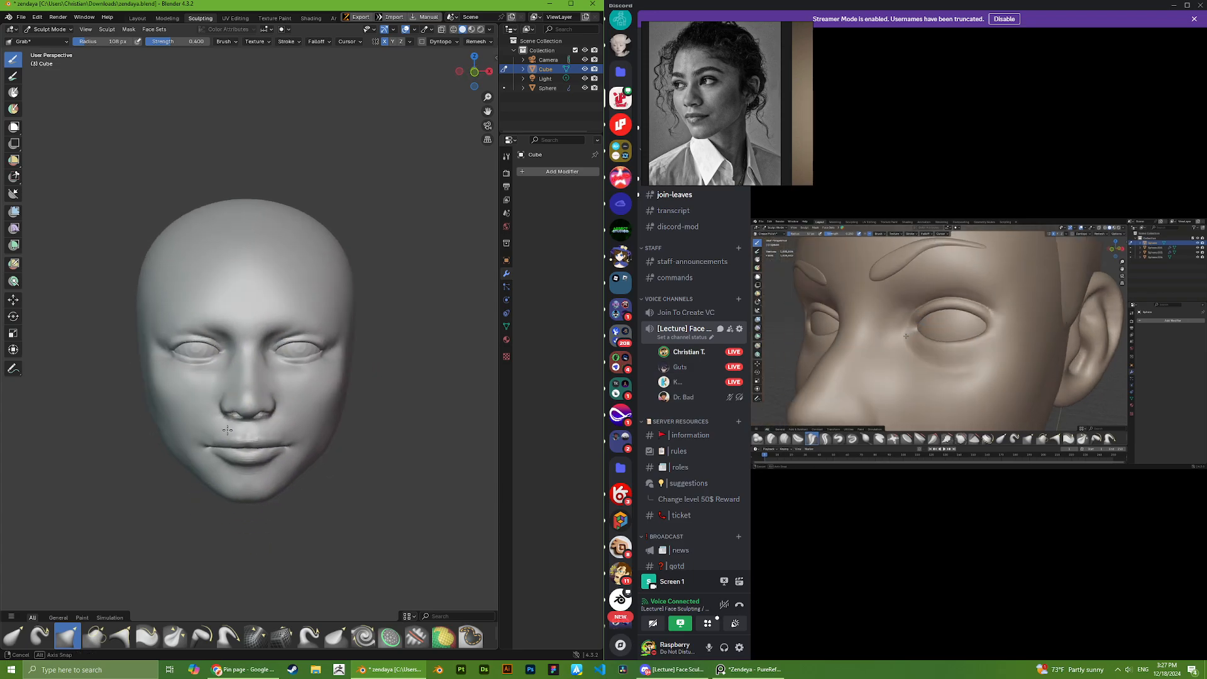
- Compare the cheek, brow and forehead contours with the black-and-white portrait from three-quarter, raised and front angles
middle_click_drag(217, 428, 199, 460)
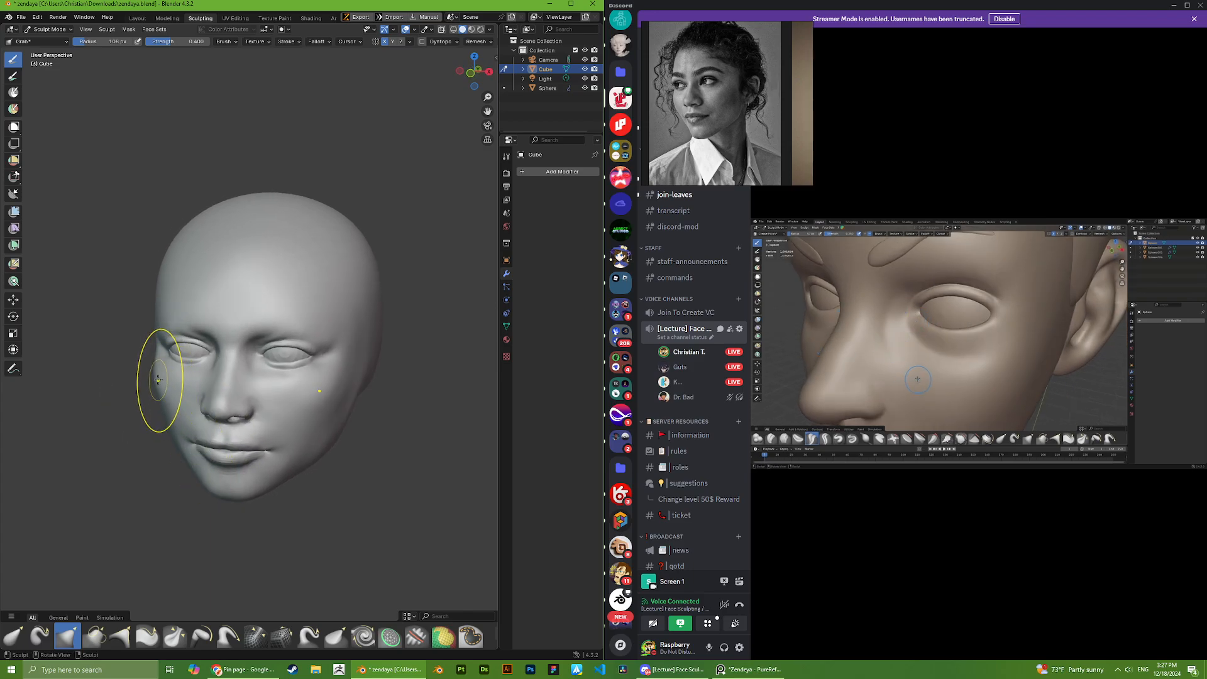
middle_click_drag(158, 380, 169, 381)
scroll(171, 371, "up", 1)
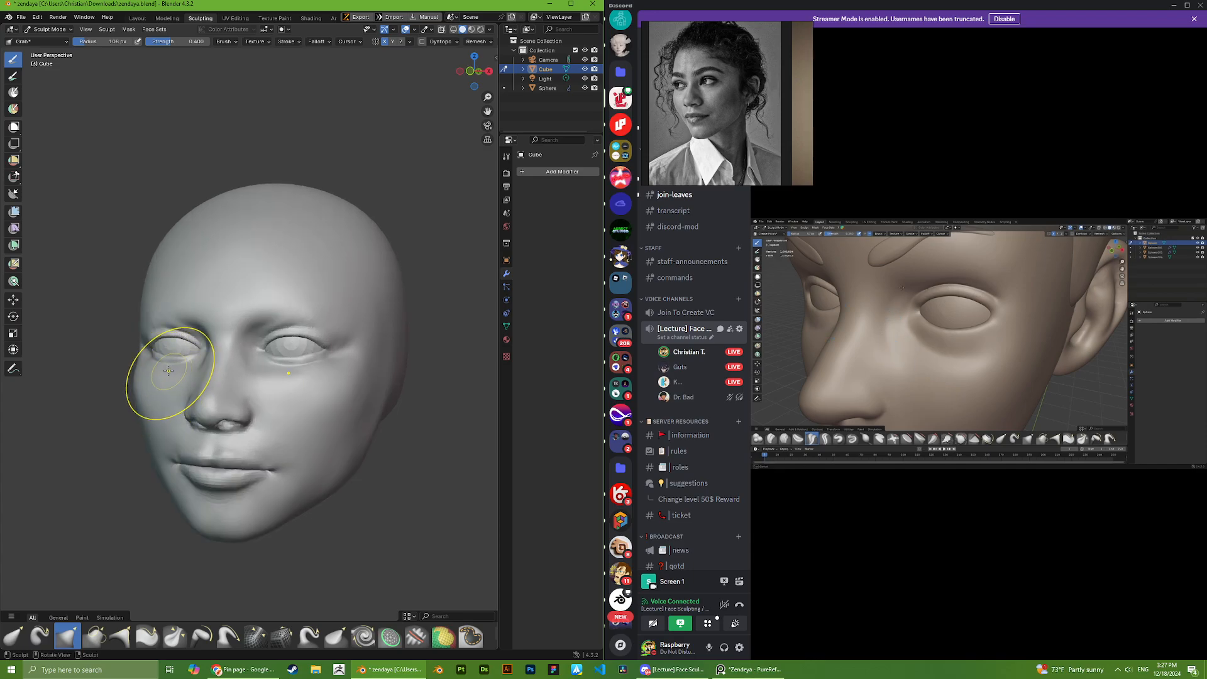
middle_click_drag(146, 338, 139, 329)
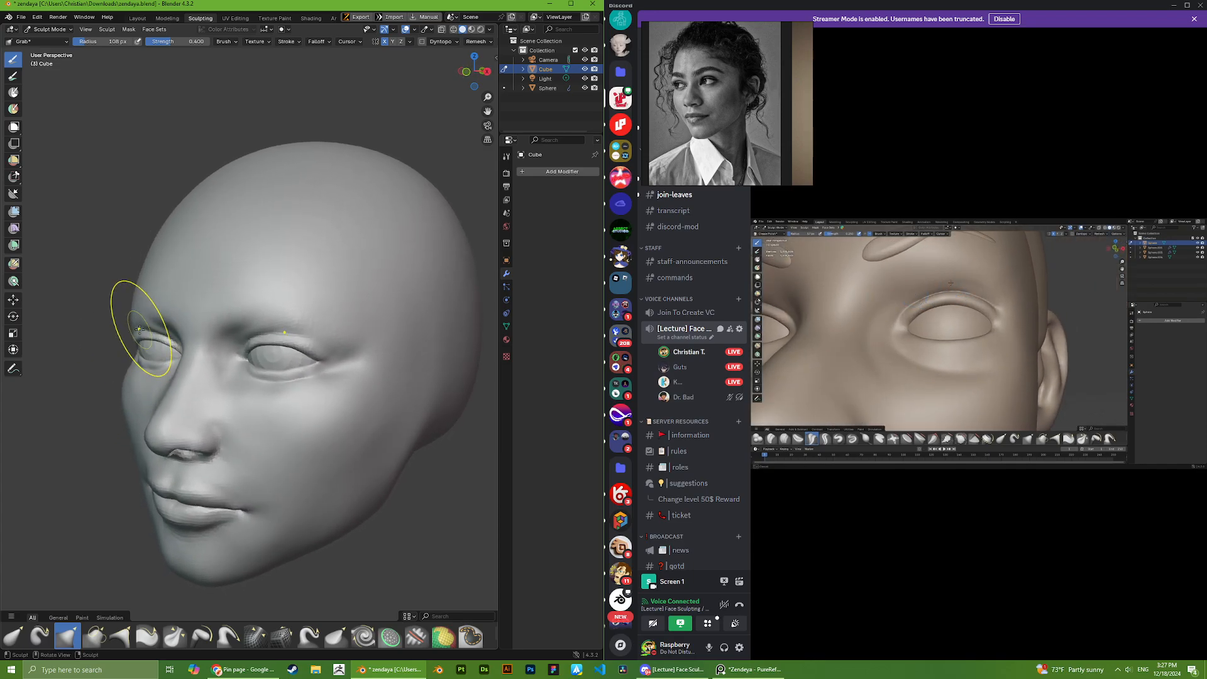
mouse_move(143, 261)
middle_mouse_down()
mouse_move(164, 284)
mouse_move(155, 311)
mouse_move(217, 343)
middle_mouse_up()
scroll(148, 318, "up", 3)
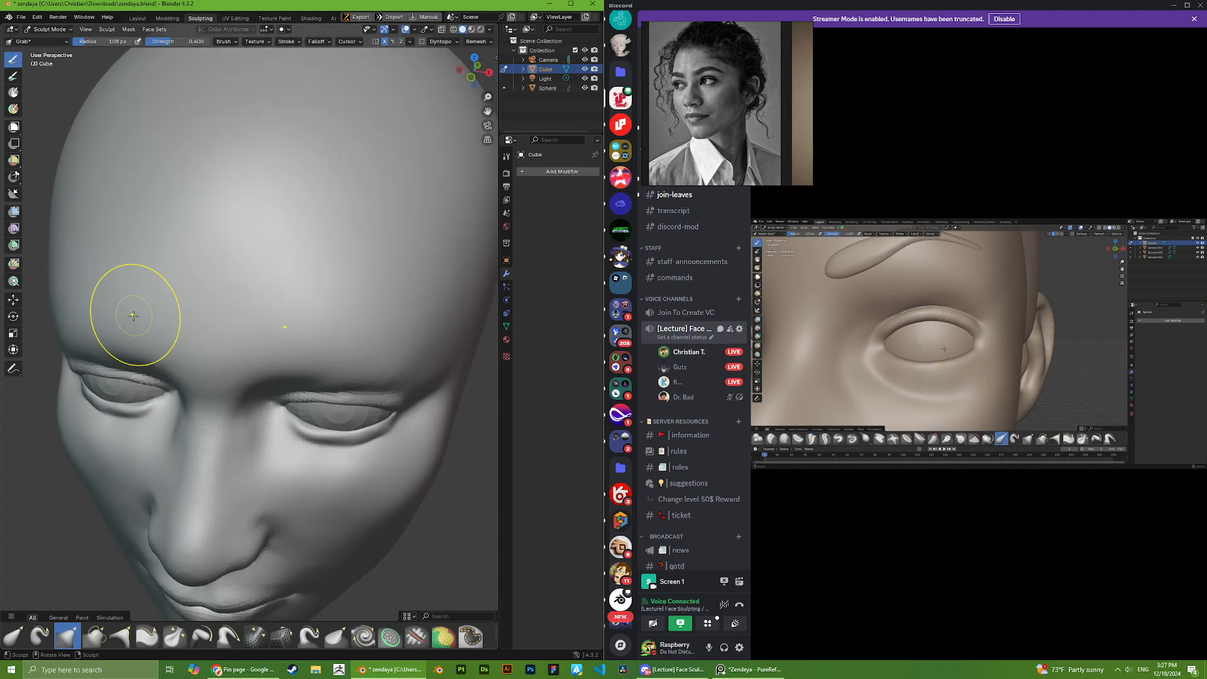
scroll(116, 296, "down", 3)
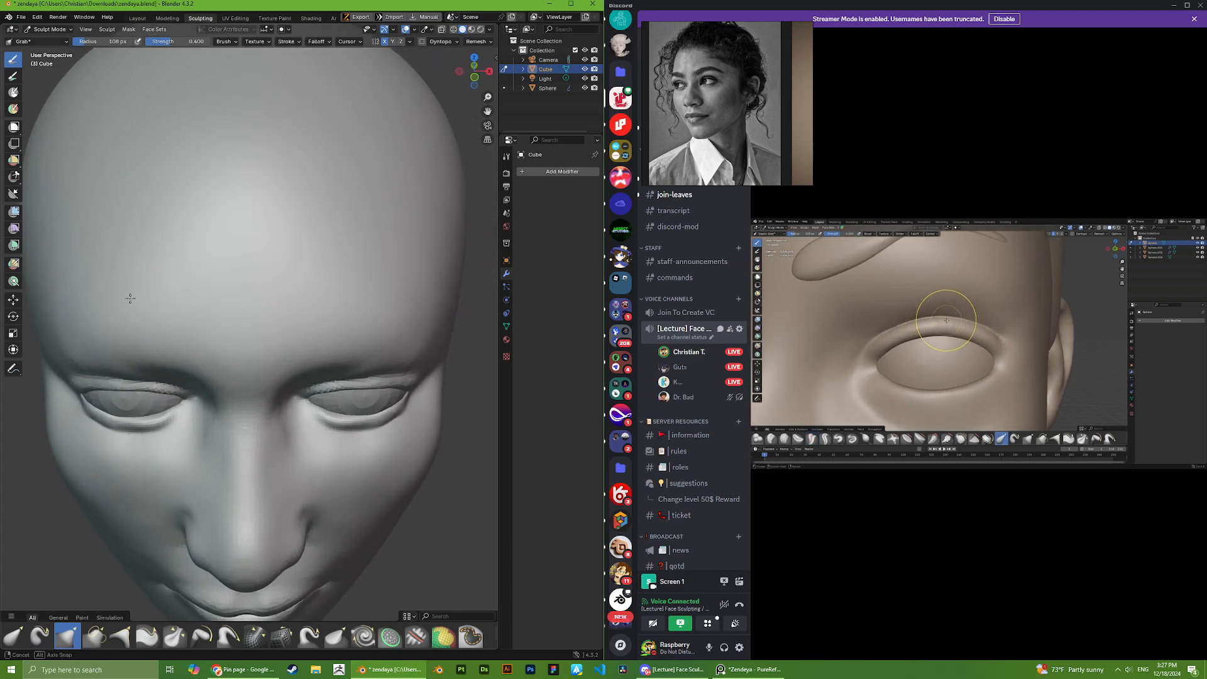
scroll(135, 296, "down", 4)
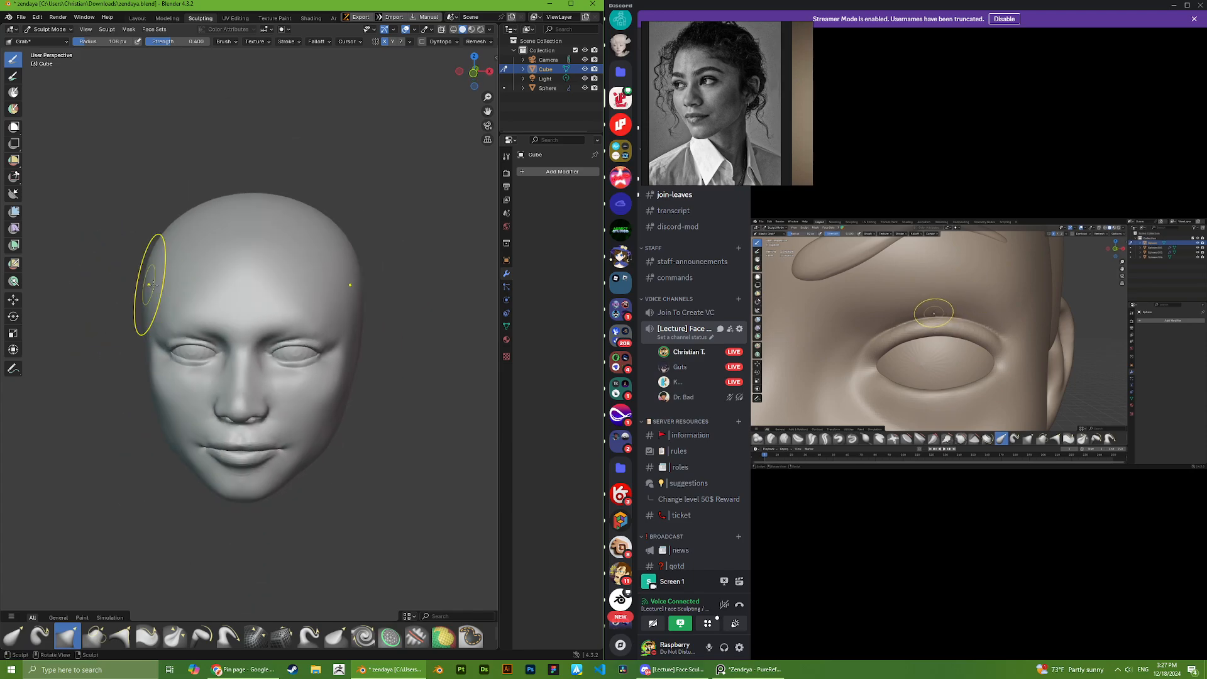
middle_click_drag(153, 275, 358, 359)
- Inspect the brow ridge, upper eyelids and temples close up and at a distance against the black-and-white three-quarter portrait
scroll(291, 305, "up", 8)
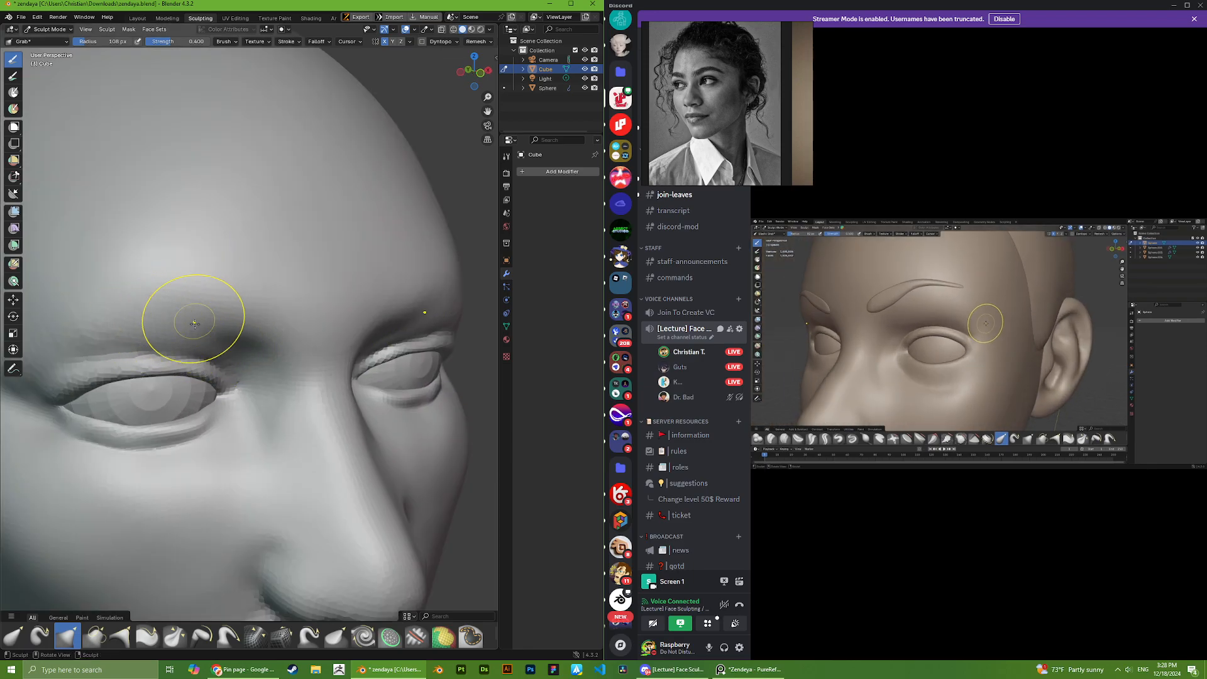
scroll(245, 341, "down", 5)
mouse_move(245, 321)
middle_mouse_down()
mouse_move(214, 293)
mouse_move(227, 309)
middle_mouse_up()
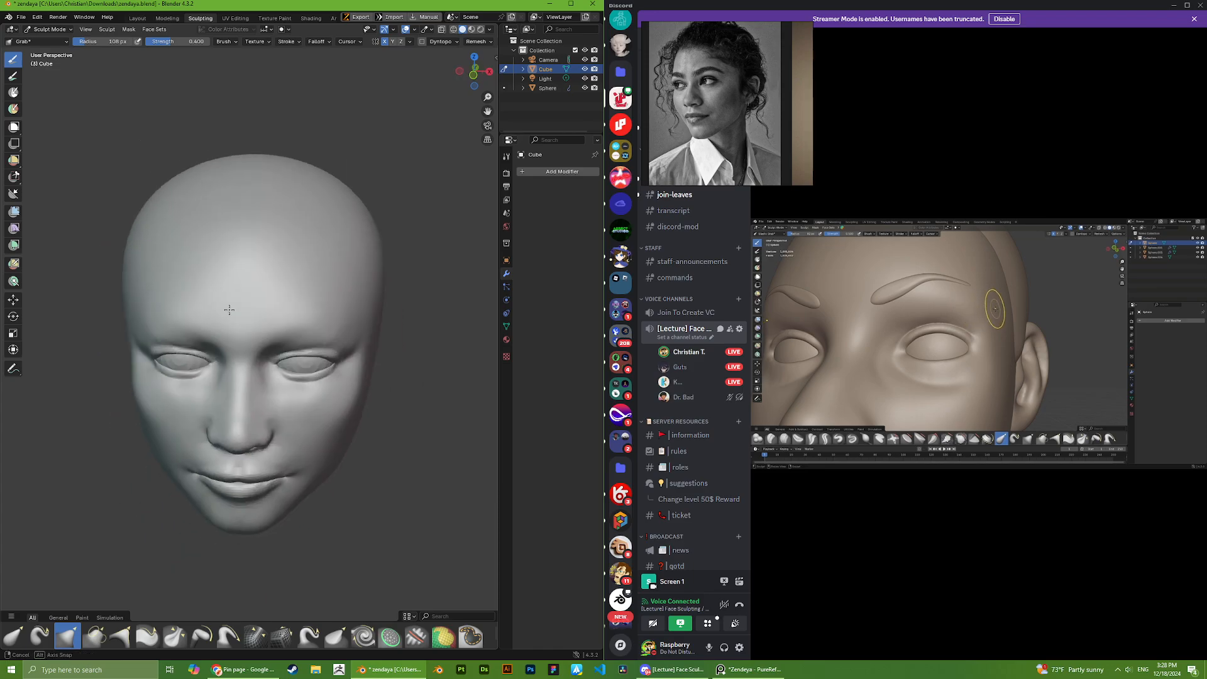
scroll(189, 330, "up", 2)
scroll(171, 334, "down", 6)
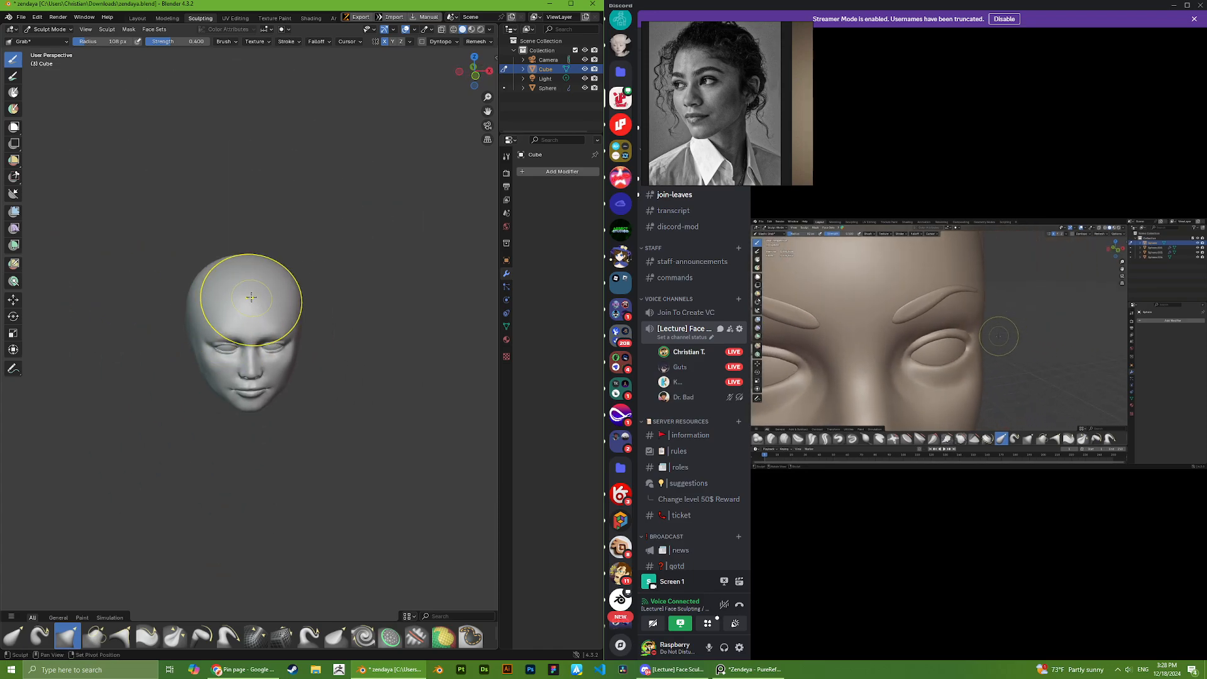
scroll(188, 299, "up", 8)
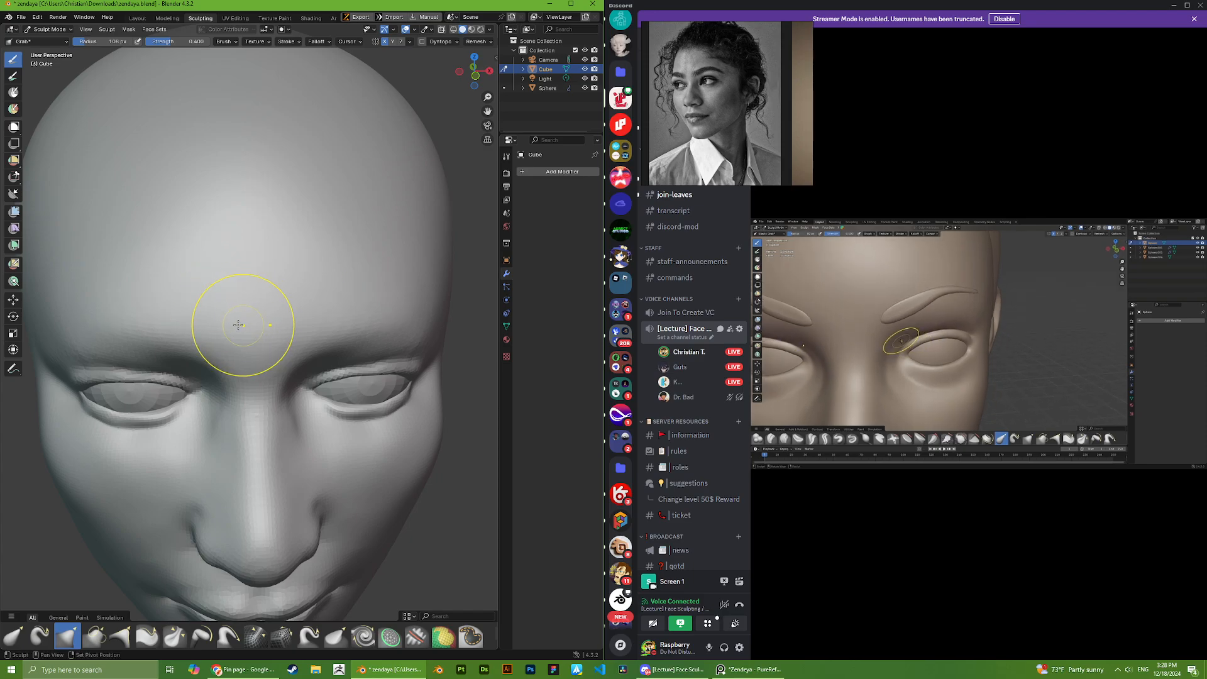
scroll(189, 292, "down", 6)
mouse_move(302, 302)
middle_mouse_down()
mouse_move(162, 329)
mouse_move(235, 320)
middle_mouse_up()
scroll(262, 315, "up", 4)
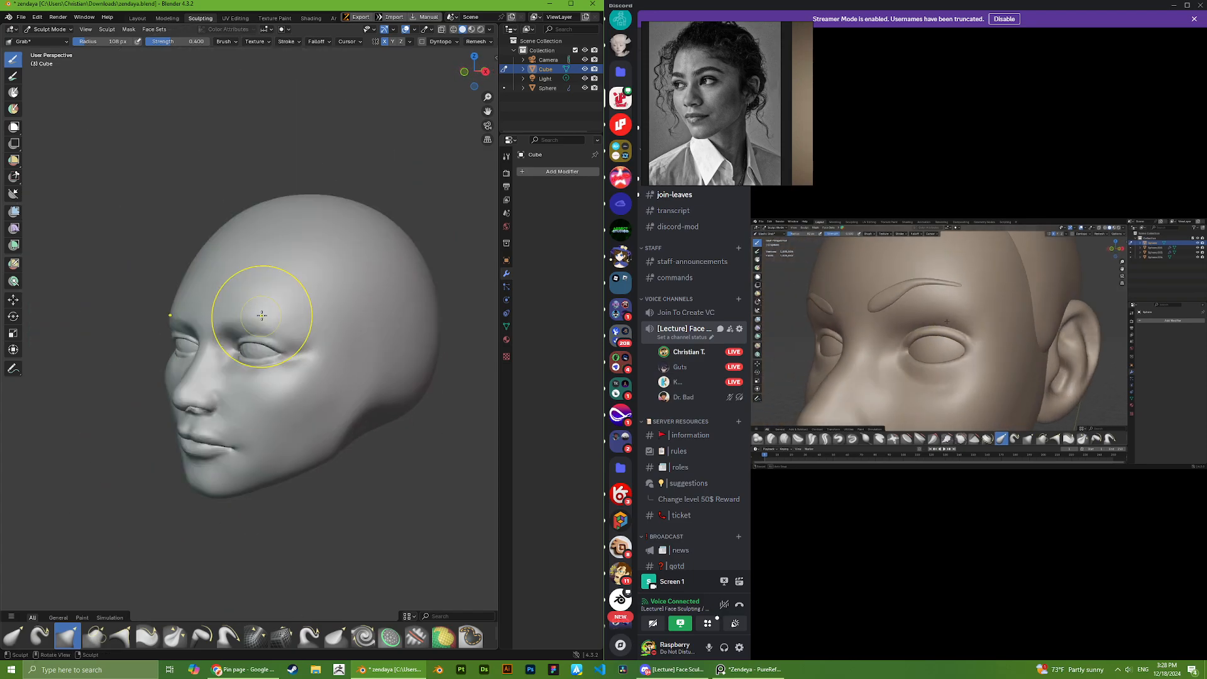
scroll(301, 302, "up", 4)
scroll(311, 319, "down", 4)
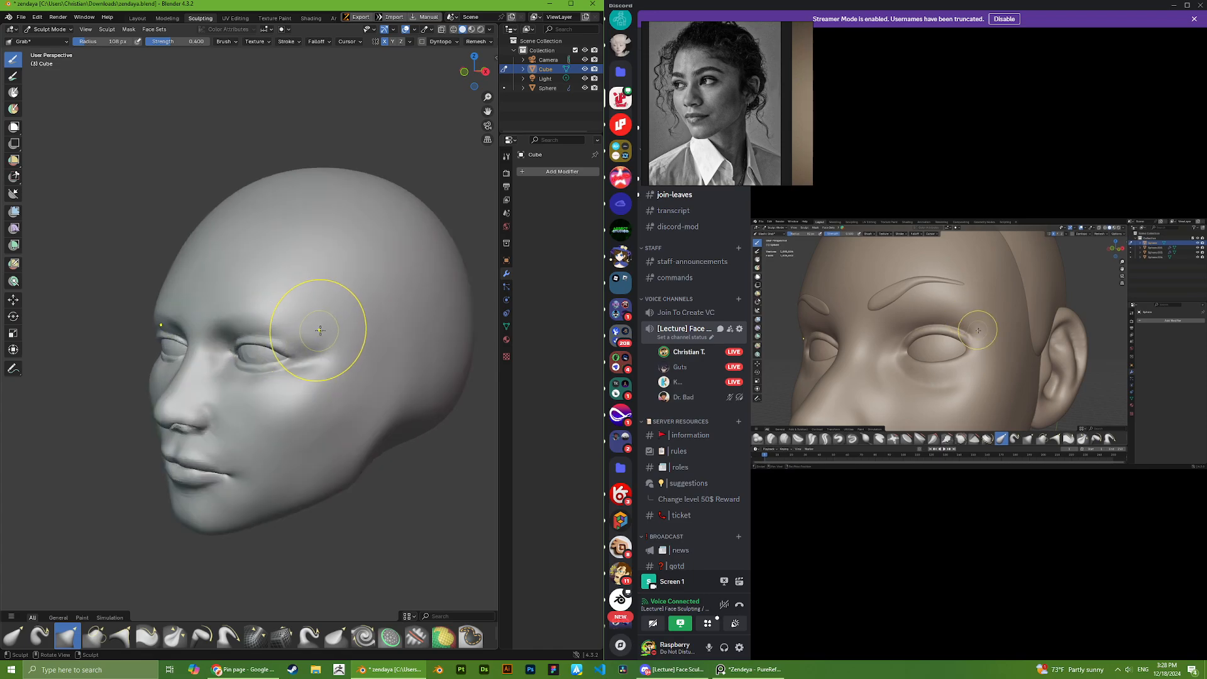
middle_click_drag(320, 328, 358, 333)
scroll(352, 356, "up", 4)
scroll(404, 367, "down", 6)
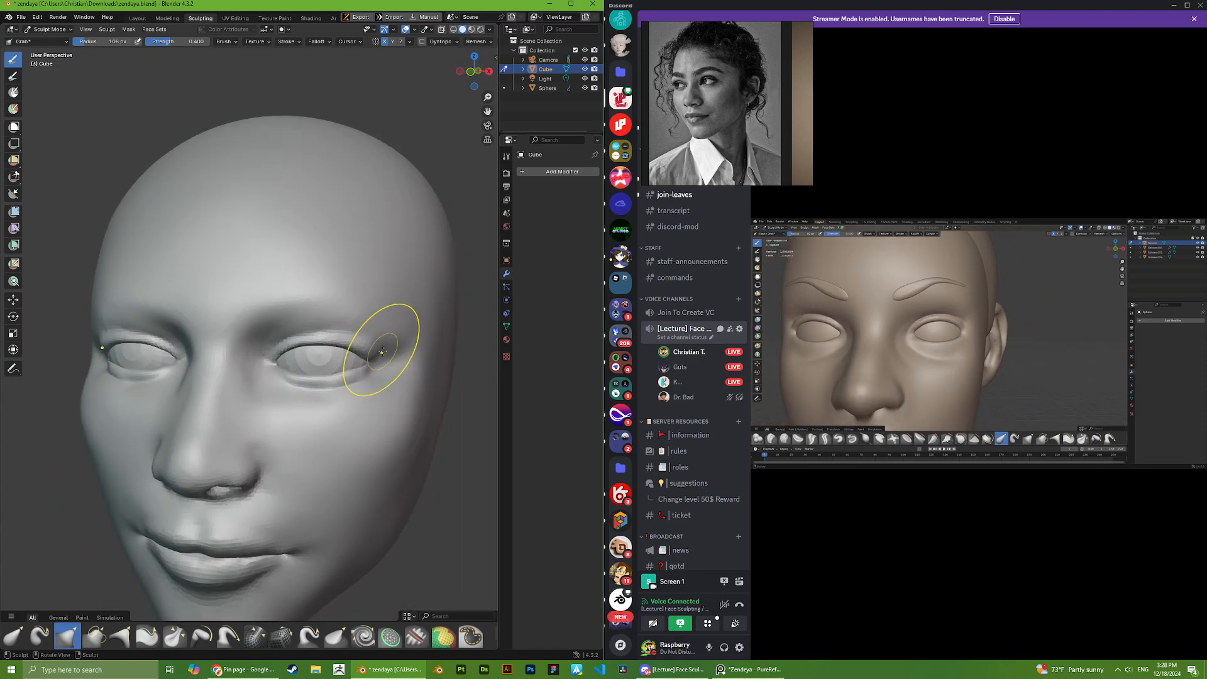
- Select the mirrored eyeballs in Object Mode, rescale them slightly and move them about 0.003 m along the global X axis
left_click(33, 29)
left_click(45, 42)
left_click(180, 356)
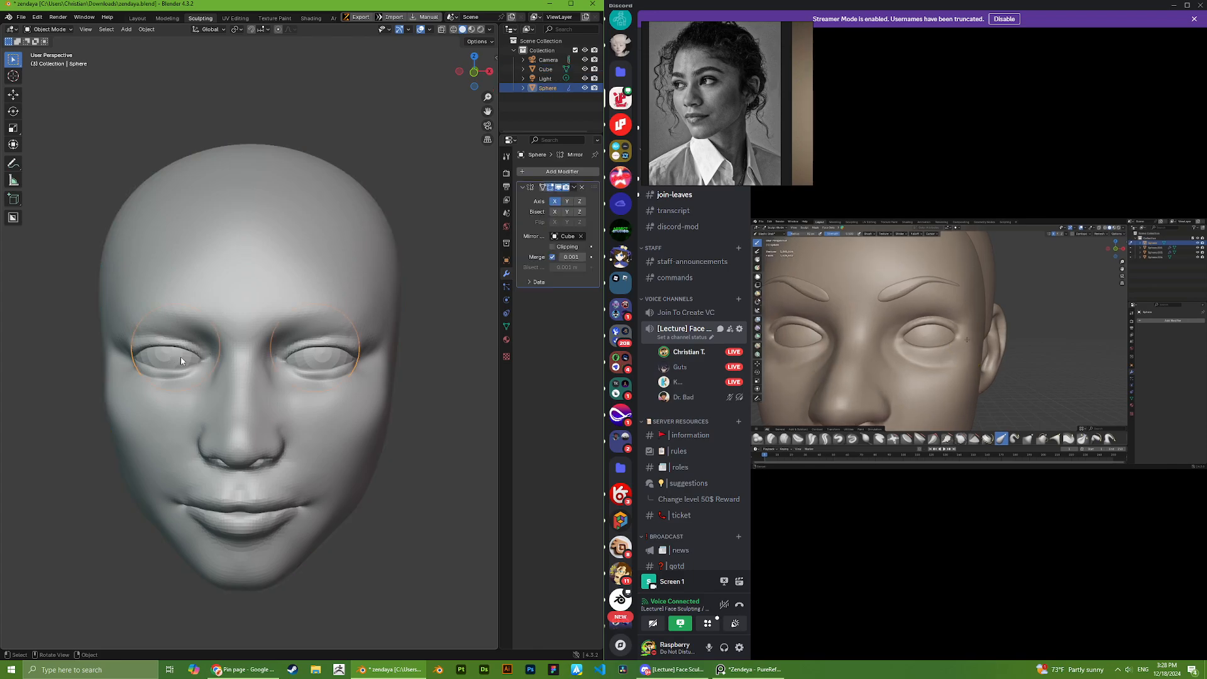
middle_click_drag(180, 357, 264, 358)
key("s")
left_click(344, 361)
middle_click_drag(344, 362, 337, 359)
key("g")
key("x")
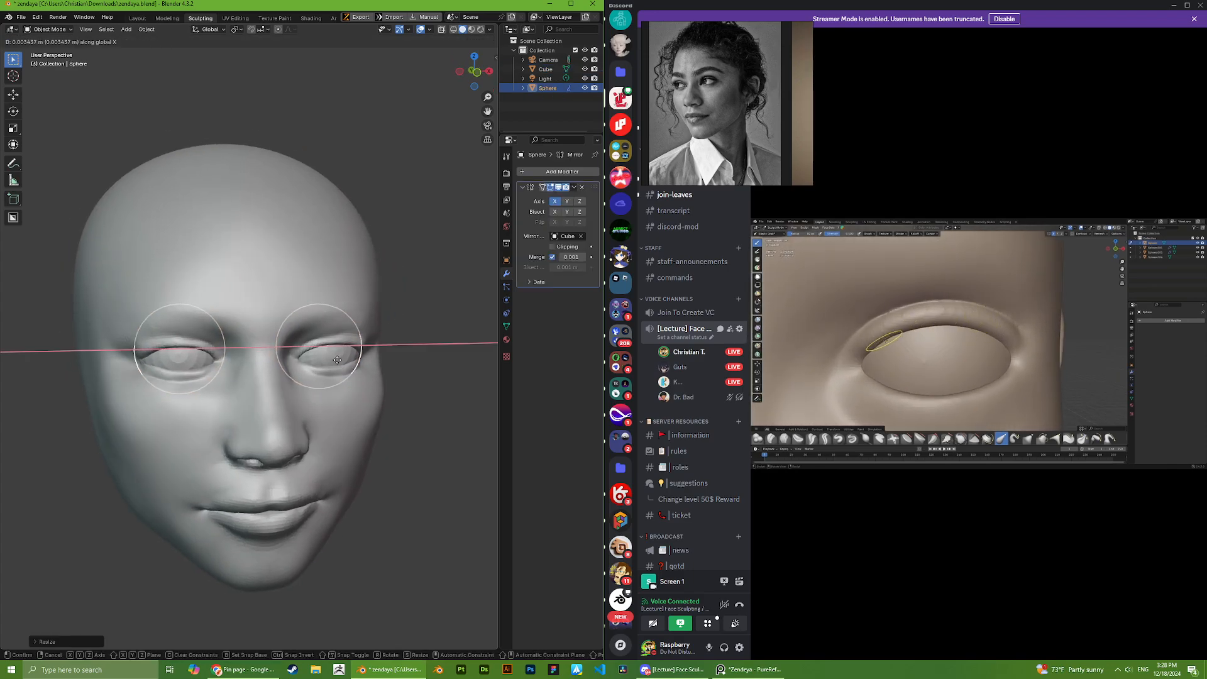
left_click(336, 360)
- Select the head mesh and return it to Sculpt Mode
key("Tab")
scroll(240, 403, "down", 2)
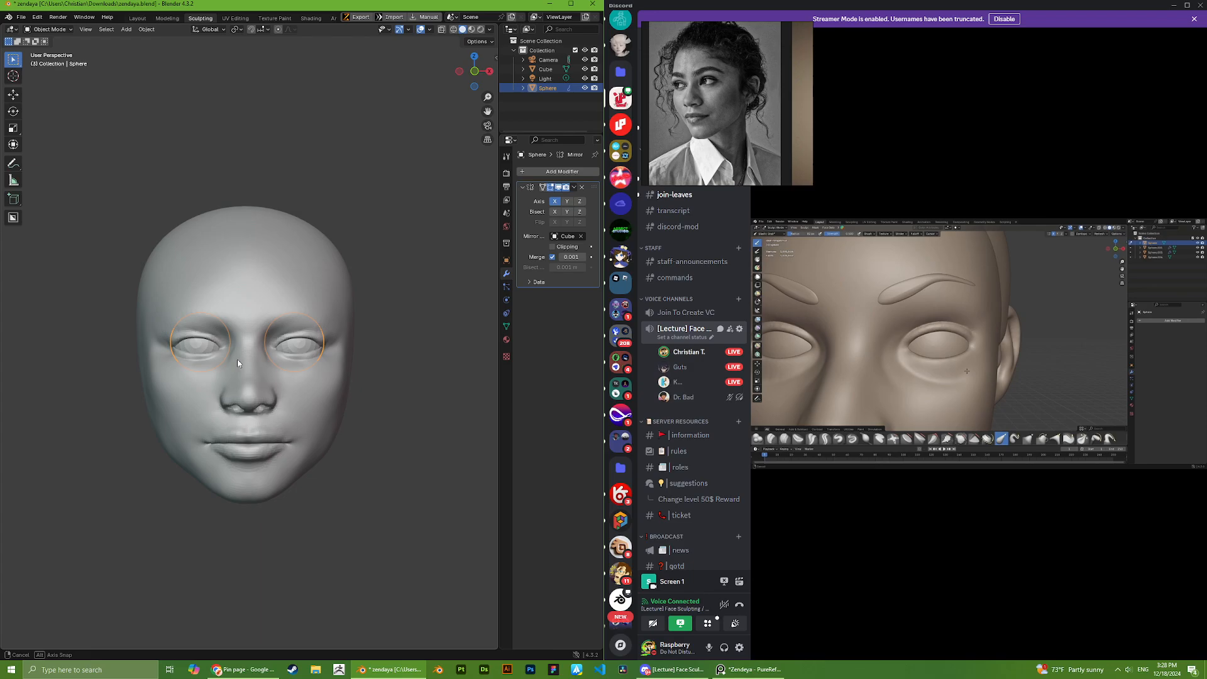
key("Tab")
left_click(330, 401)
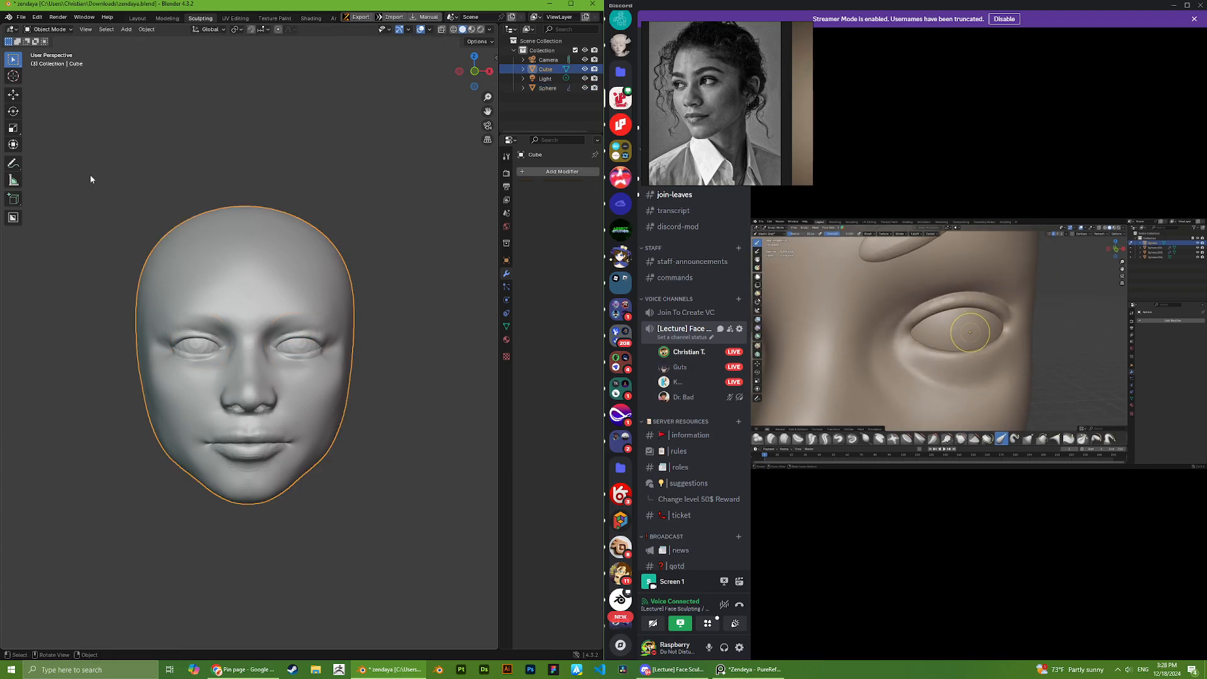
left_click(45, 31)
left_click(54, 59)
- Inspect how the resized eyeballs sit within the eyelids from close-up, front, three-quarter and profile views
scroll(66, 396, "up", 6)
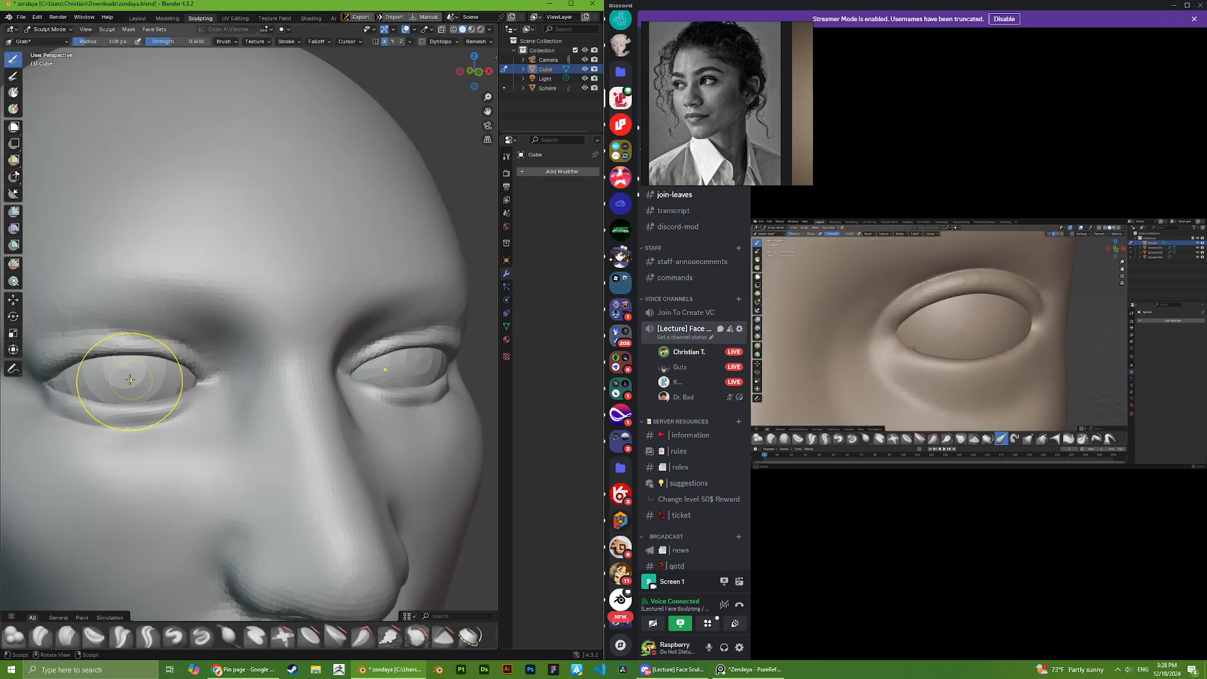
scroll(66, 395, "down", 3)
scroll(113, 391, "down", 2)
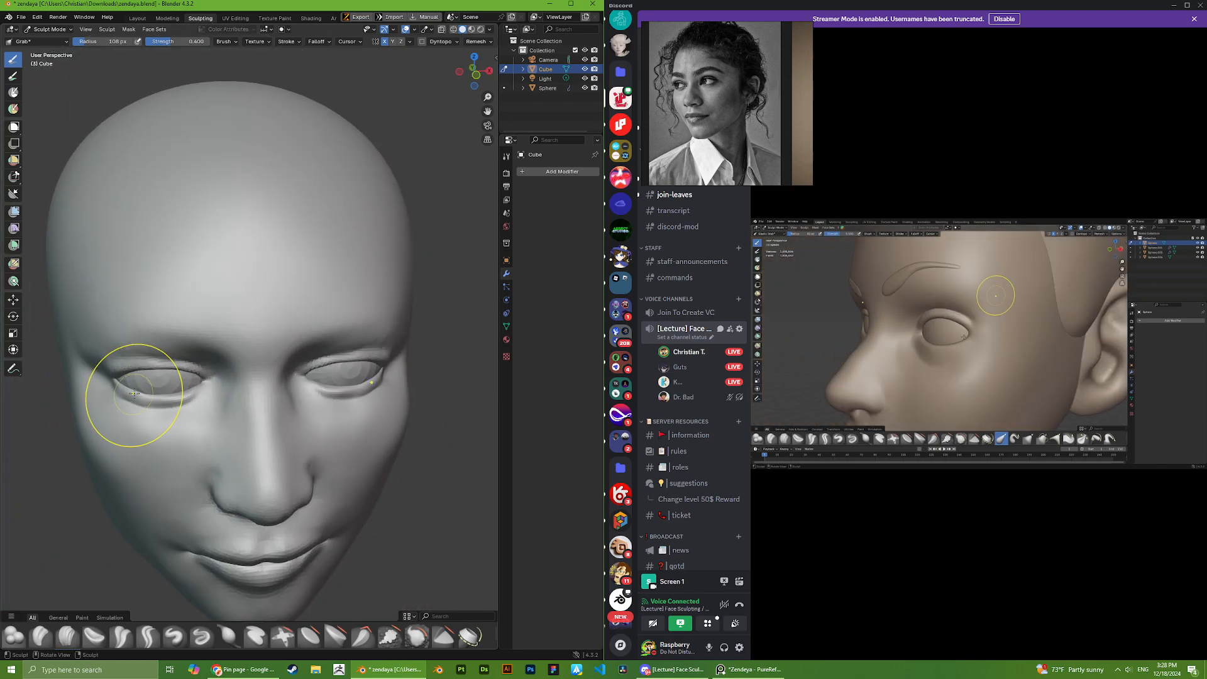
mouse_move(129, 392)
middle_mouse_down()
mouse_move(221, 404)
mouse_move(269, 356)
mouse_move(251, 367)
mouse_move(235, 329)
mouse_move(194, 323)
mouse_move(289, 343)
middle_mouse_up()
scroll(253, 337, "up", 5)
scroll(167, 356, "up", 4)
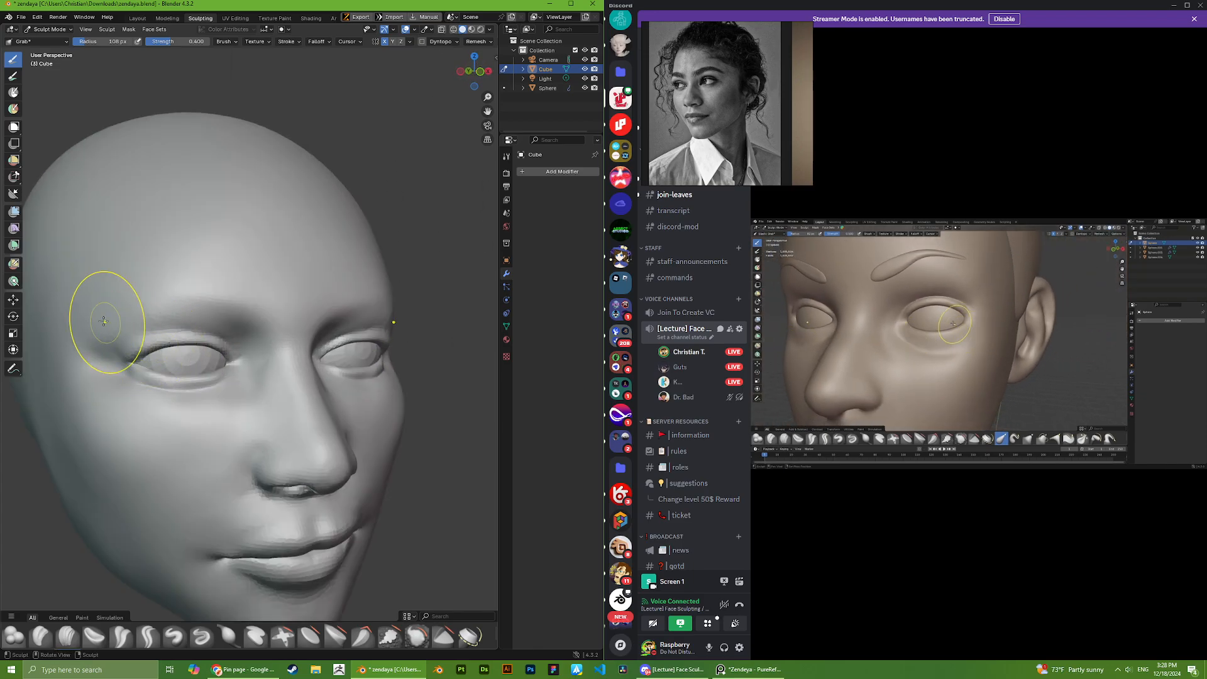
scroll(100, 327, "up", 3)
mouse_move(85, 343)
middle_mouse_down()
mouse_move(101, 351)
mouse_move(54, 364)
middle_mouse_up()
scroll(157, 371, "down", 8)
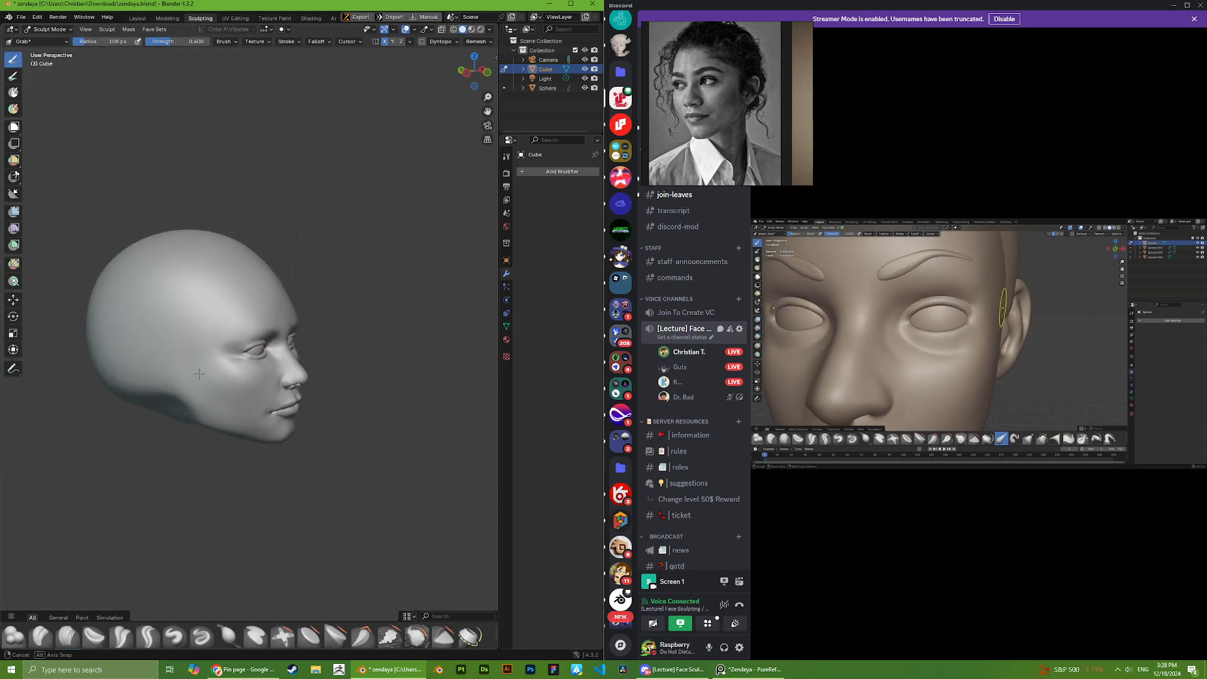
scroll(217, 378, "up", 2)
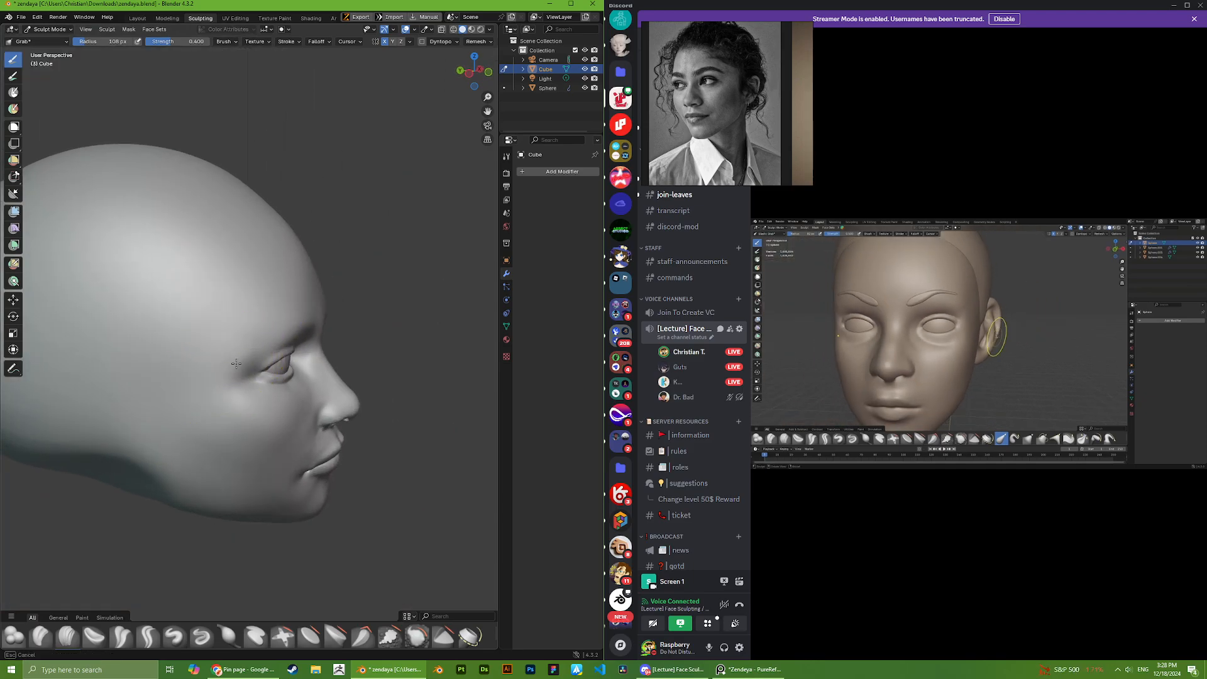
mouse_move(236, 397)
middle_mouse_down()
mouse_move(134, 377)
mouse_move(205, 432)
mouse_move(141, 399)
middle_mouse_up()
scroll(153, 400, "up", 4)
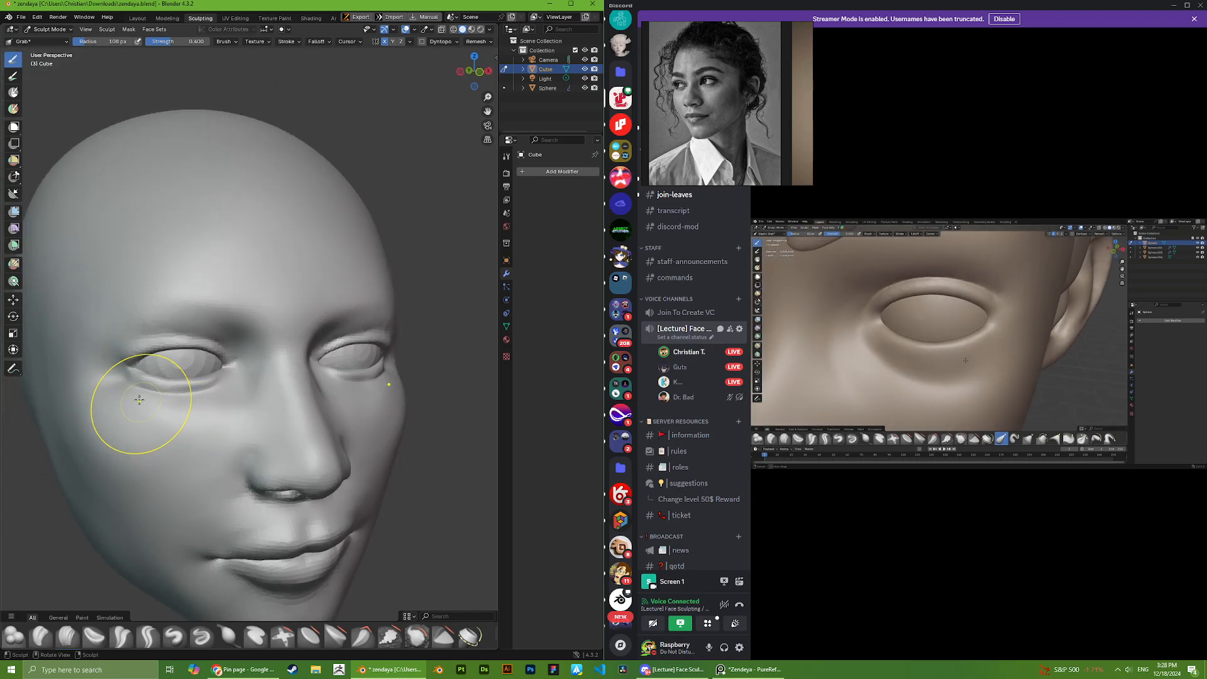
- Pull the outer eye corners outward and nudge the upper cheeks with the Grab brush
left_click_drag(125, 381, 86, 349)
scroll(107, 384, "up", 1)
mouse_move(123, 377)
middle_mouse_down()
mouse_move(168, 404)
mouse_move(133, 384)
mouse_move(112, 285)
mouse_move(283, 416)
mouse_move(295, 409)
mouse_move(275, 389)
mouse_move(299, 377)
middle_mouse_up()
scroll(123, 280, "down", 6)
scroll(308, 381, "up", 5)
scroll(295, 390, "up", 2)
left_click_drag(284, 421, 284, 419)
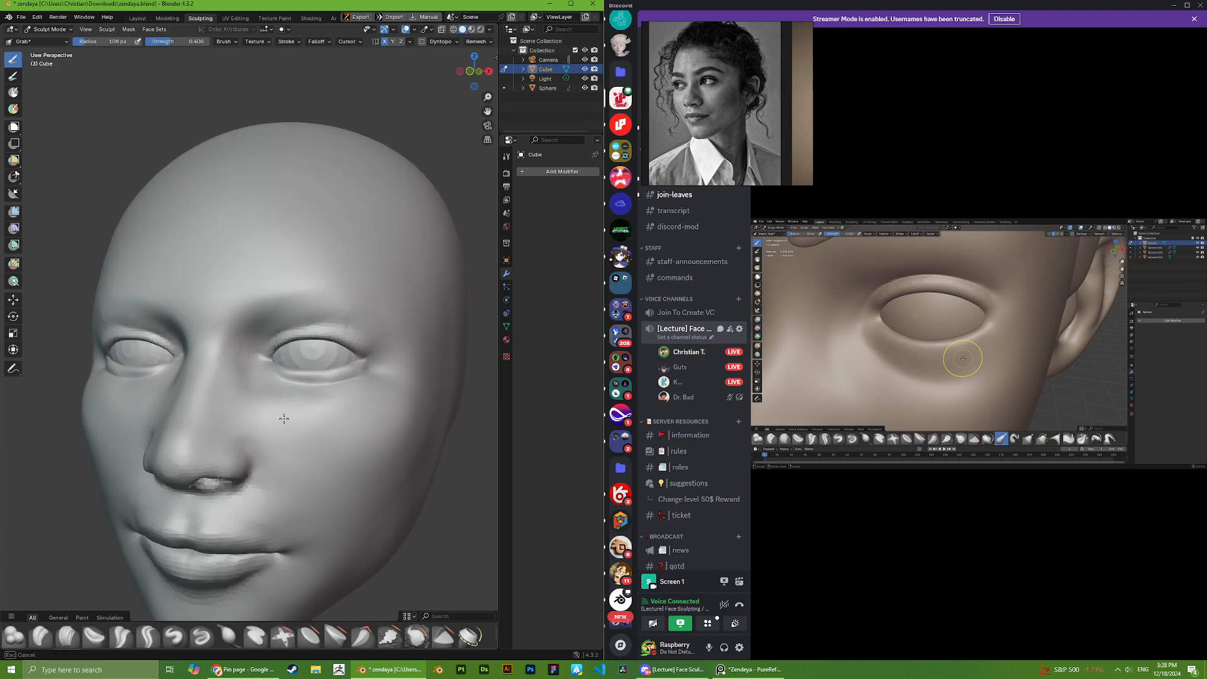
scroll(290, 417, "down", 2)
mouse_move(289, 417)
middle_mouse_down()
mouse_move(358, 412)
mouse_move(377, 385)
middle_mouse_up()
scroll(309, 409, "up", 5)
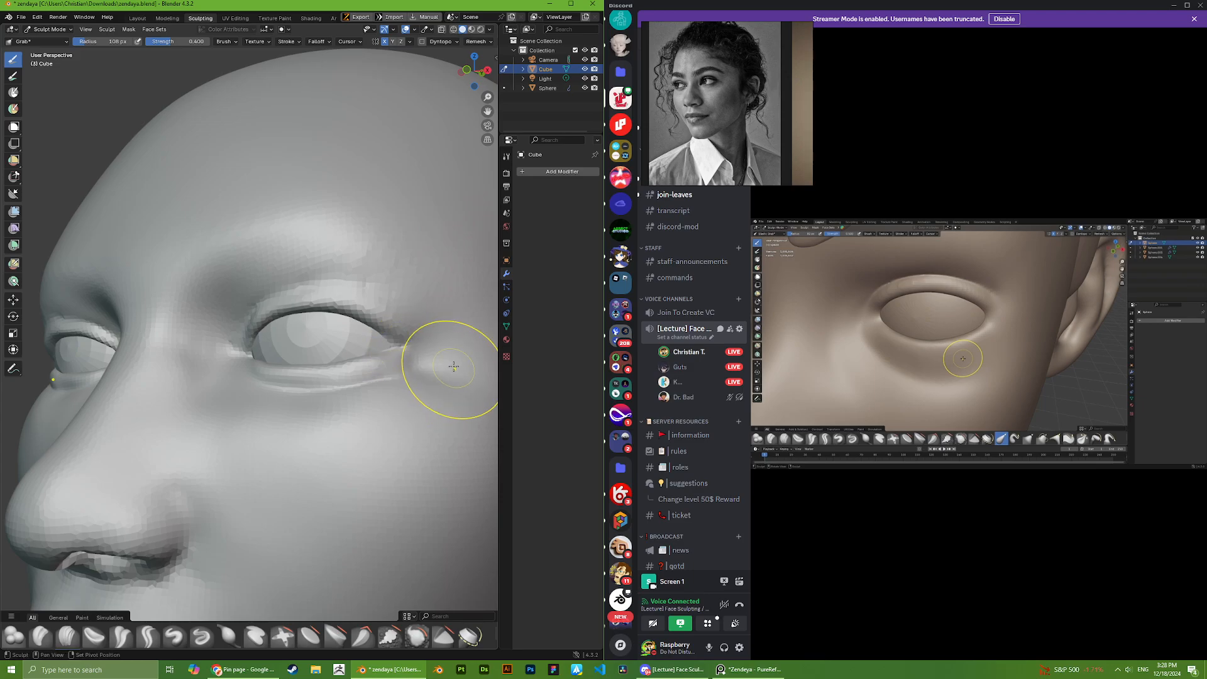
middle_click_drag(453, 366, 390, 415)
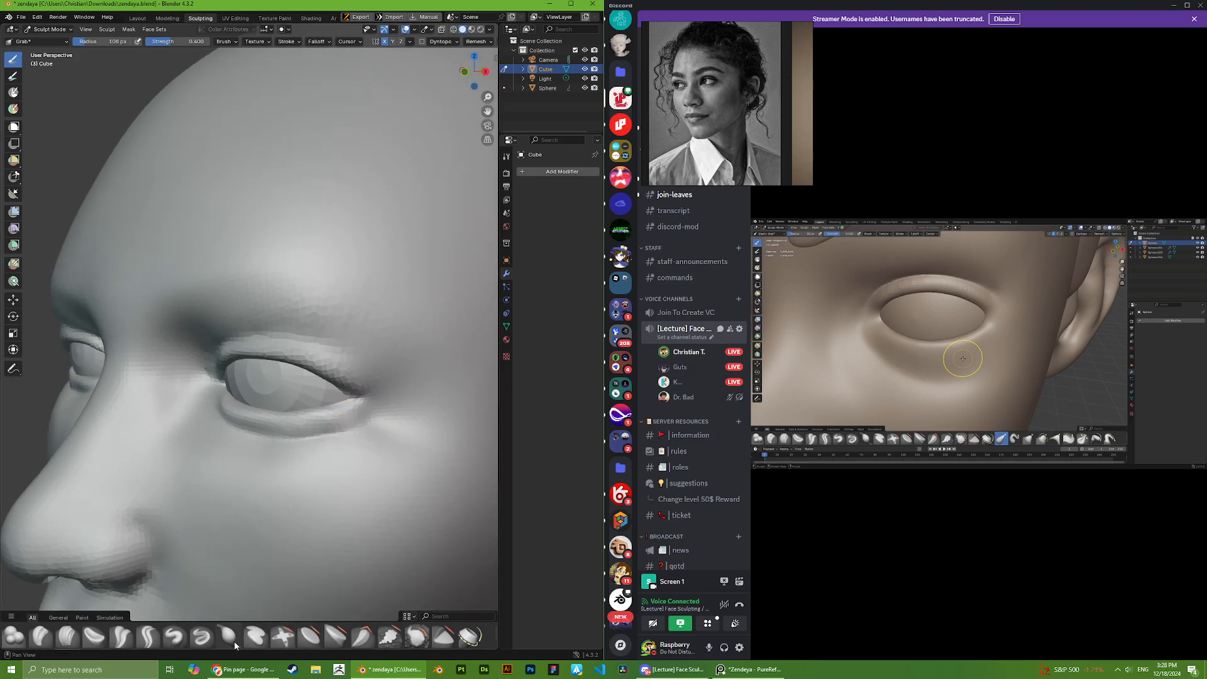
- Switch to the Inflate/Deflate brush and examine the cheeks beside the nose and below the eyes from three-quarter and front angles
left_click(231, 639)
scroll(364, 440, "down", 4)
middle_click_drag(304, 442, 323, 442)
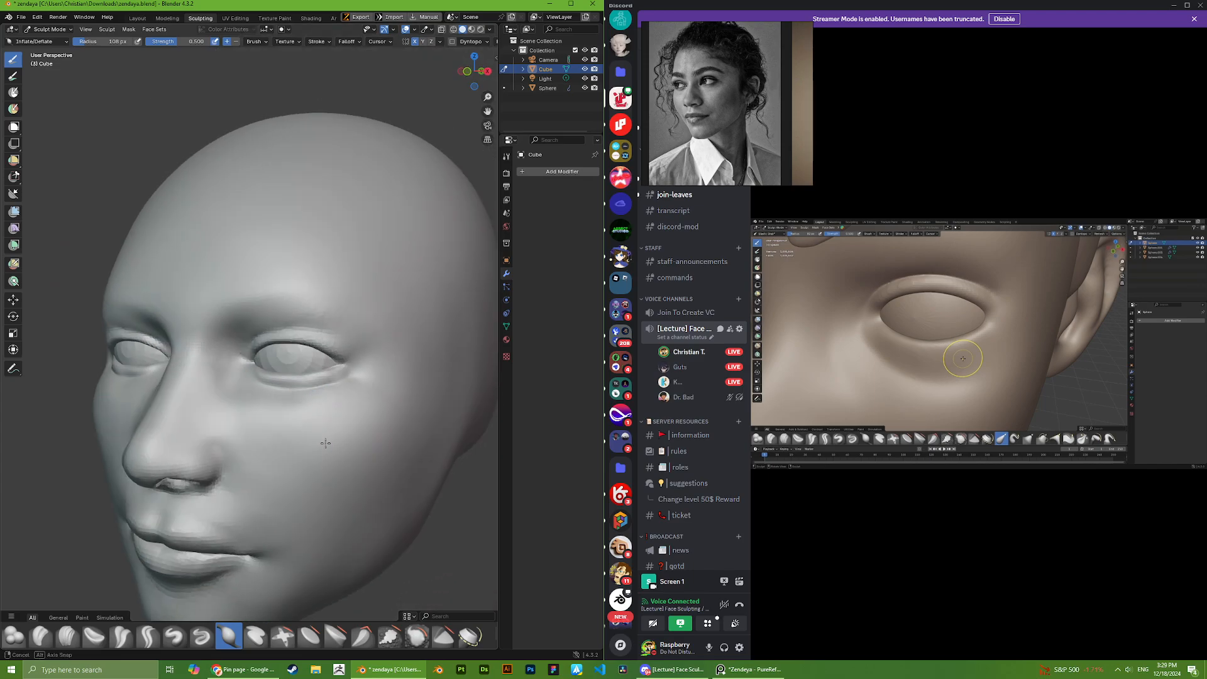
scroll(339, 485, "up", 4)
scroll(253, 487, "down", 1)
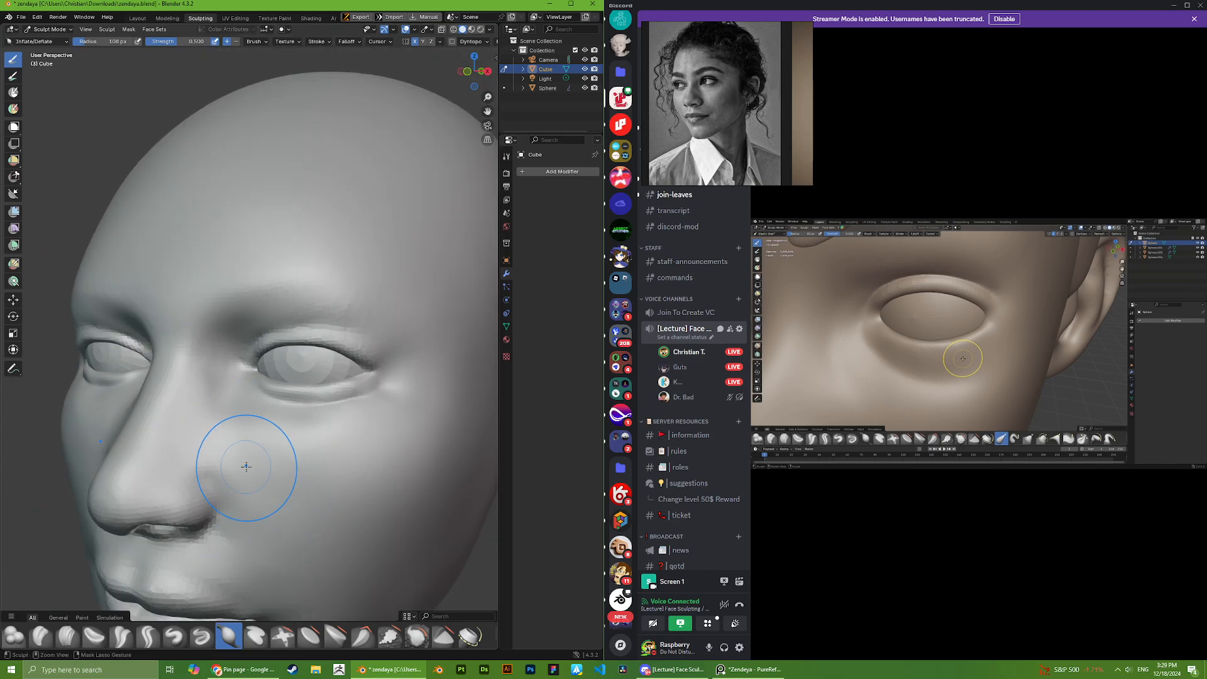
scroll(282, 468, "down", 2)
mouse_move(252, 491)
middle_mouse_down()
mouse_move(283, 469)
mouse_move(251, 427)
mouse_move(256, 397)
middle_mouse_up()
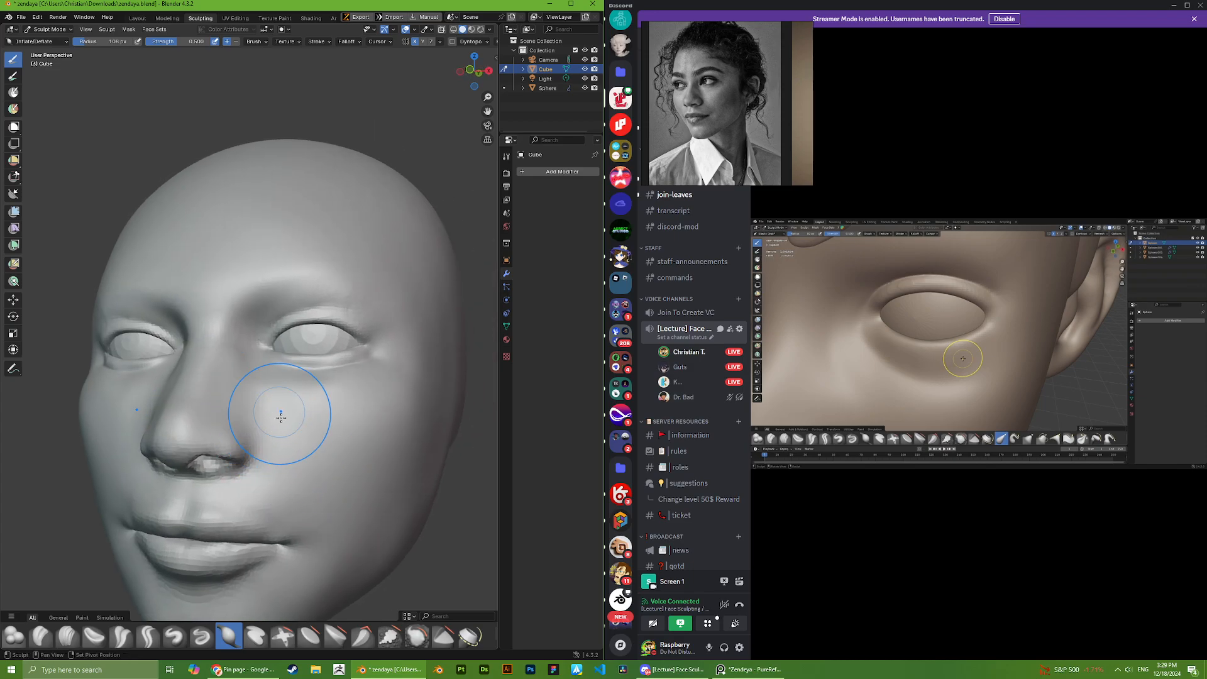
scroll(281, 416, "down", 4)
mouse_move(295, 464)
middle_mouse_down()
mouse_move(362, 484)
mouse_move(314, 469)
middle_mouse_up()
scroll(327, 440, "up", 4)
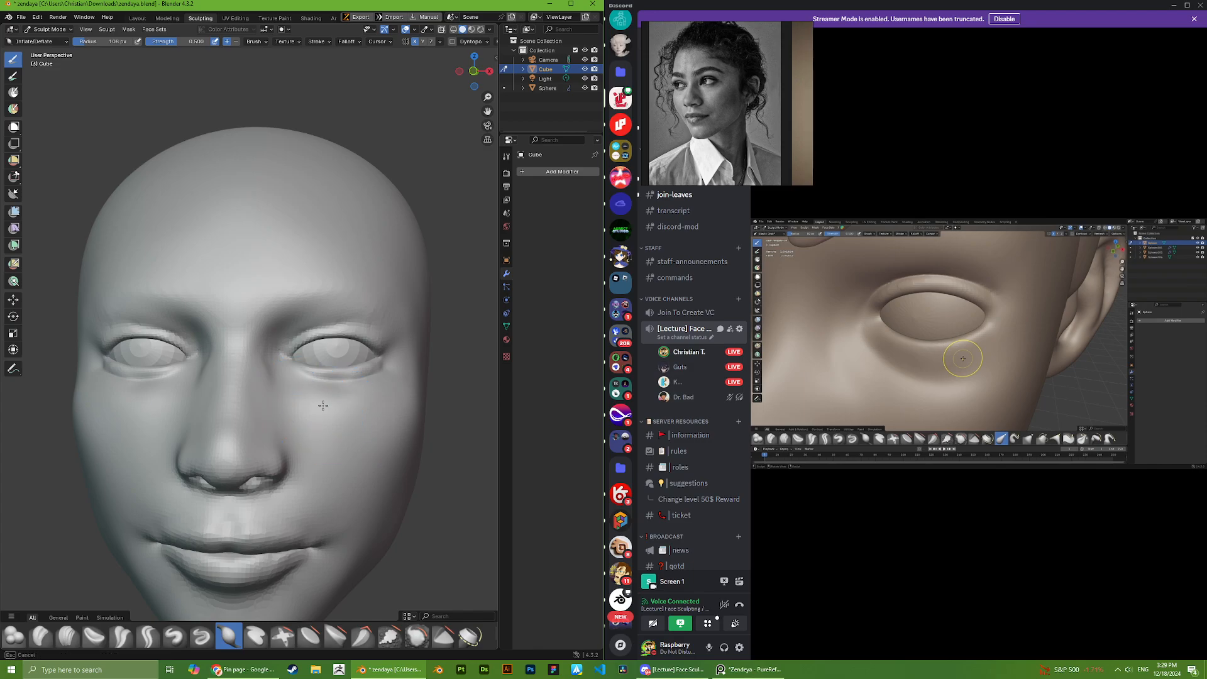
scroll(322, 406, "down", 5)
mouse_move(323, 405)
middle_mouse_down()
mouse_move(323, 391)
mouse_move(317, 402)
middle_mouse_up()
scroll(124, 460, "up", 5)
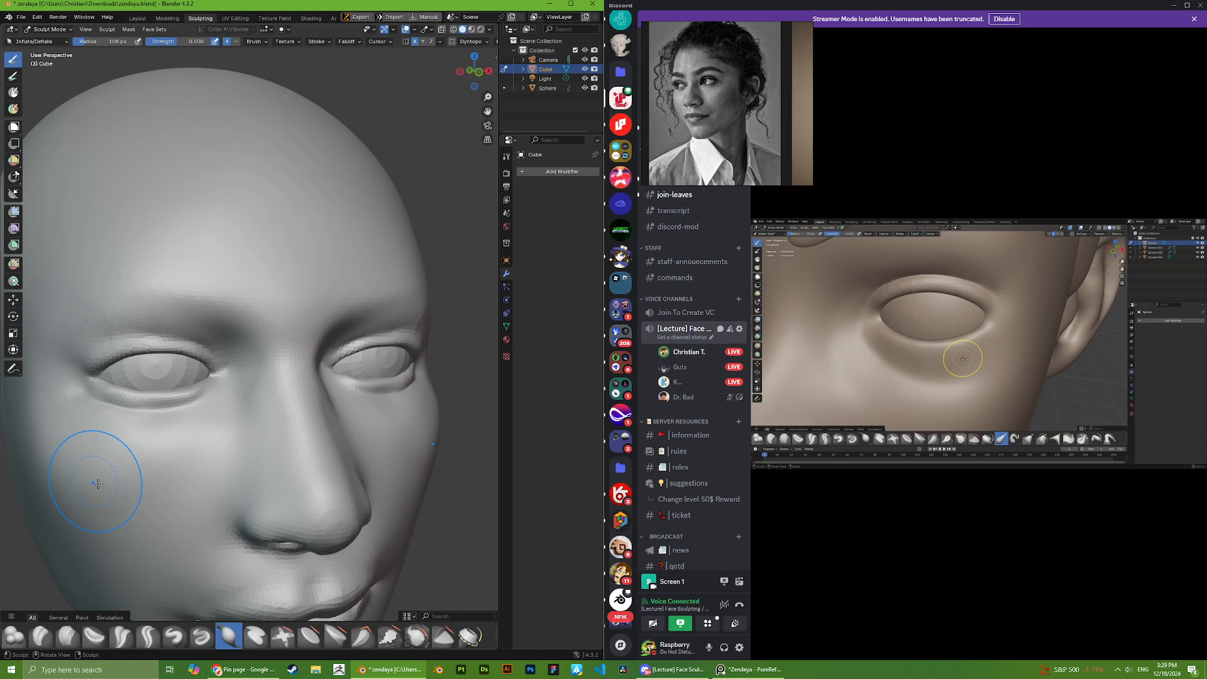
- Apply a short Inflate/Deflate stroke to the cheek below the eye and check the whole head from a distance
scroll(177, 466, "down", 3)
middle_click_drag(176, 466, 194, 447)
scroll(195, 446, "up", 3)
left_click_drag(194, 446, 197, 443)
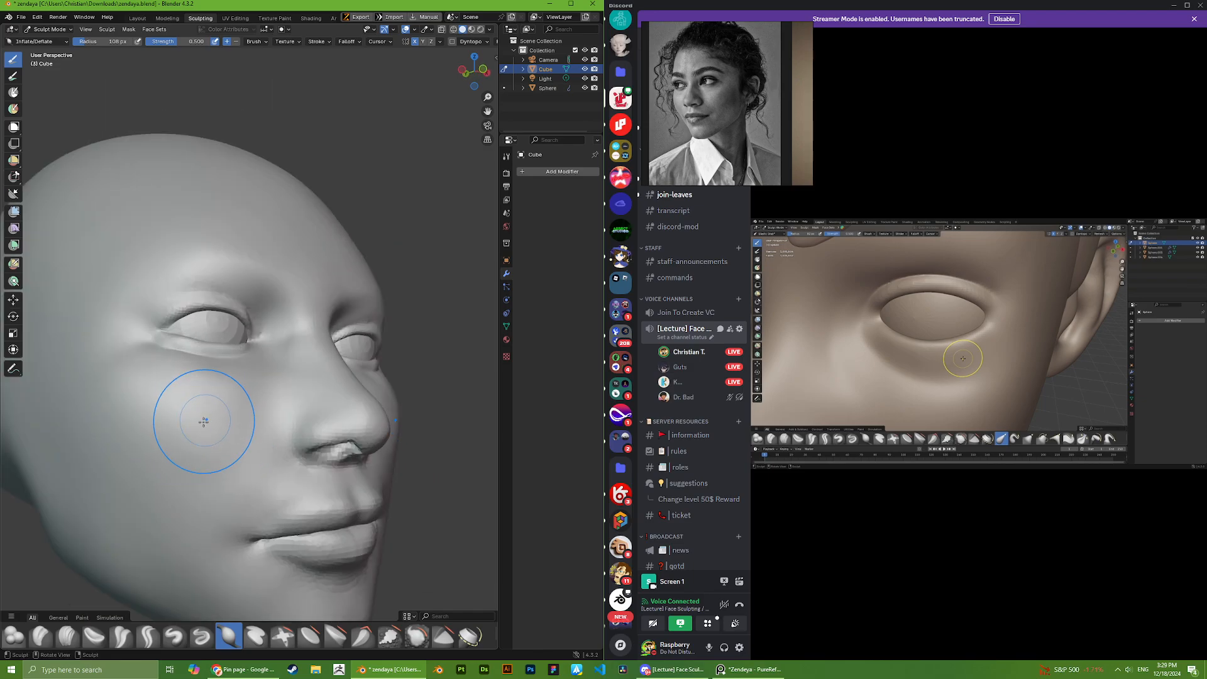
scroll(286, 453, "down", 8)
middle_click_drag(286, 453, 245, 457)
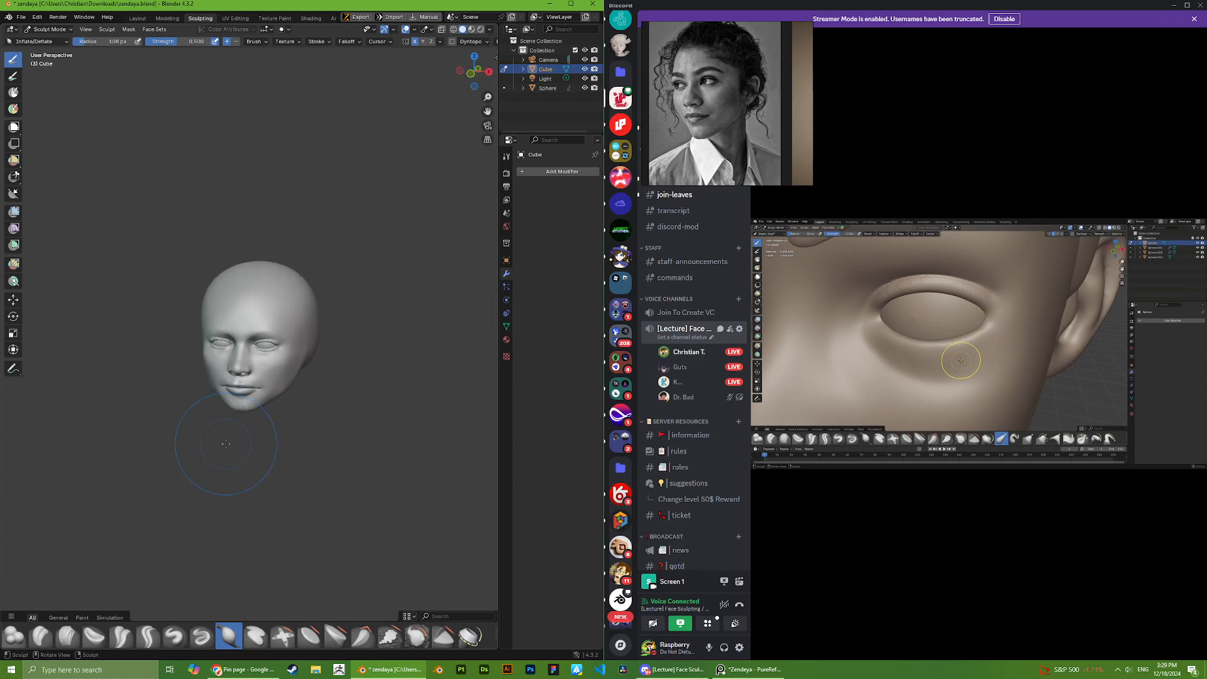
scroll(208, 440, "up", 6)
- Switch back to the Grab brush and check the jaw and chin from the front, from below and in profile
key("g")
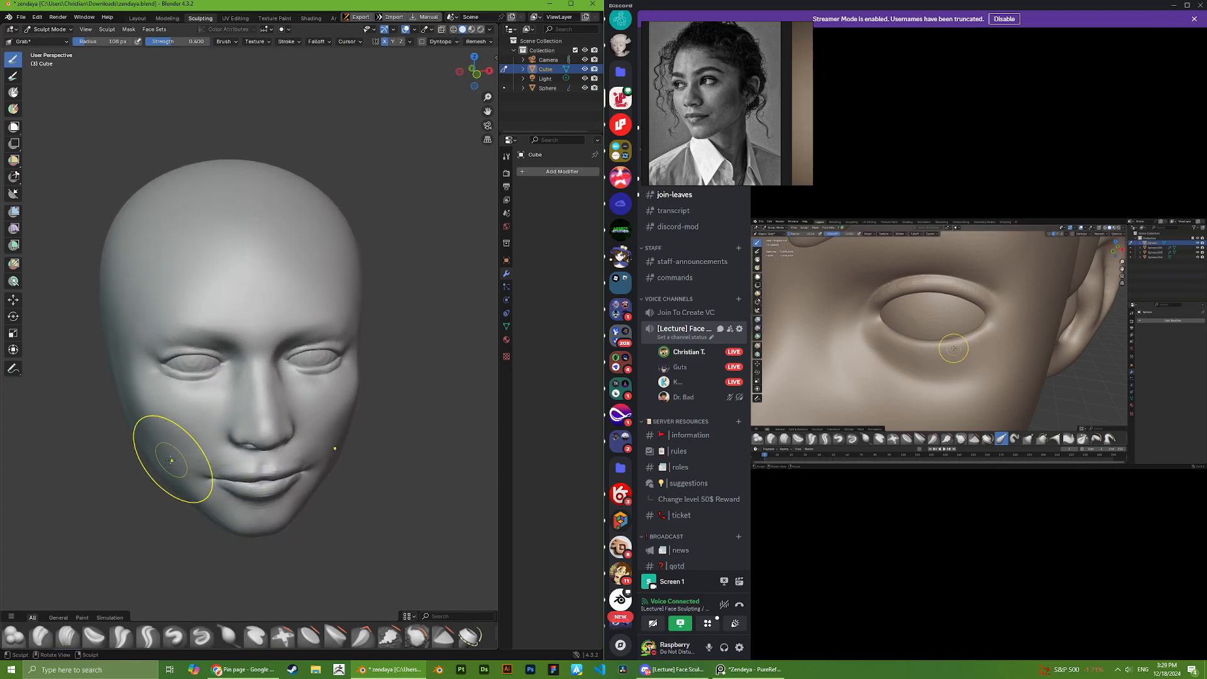
middle_click_drag(171, 457, 190, 483)
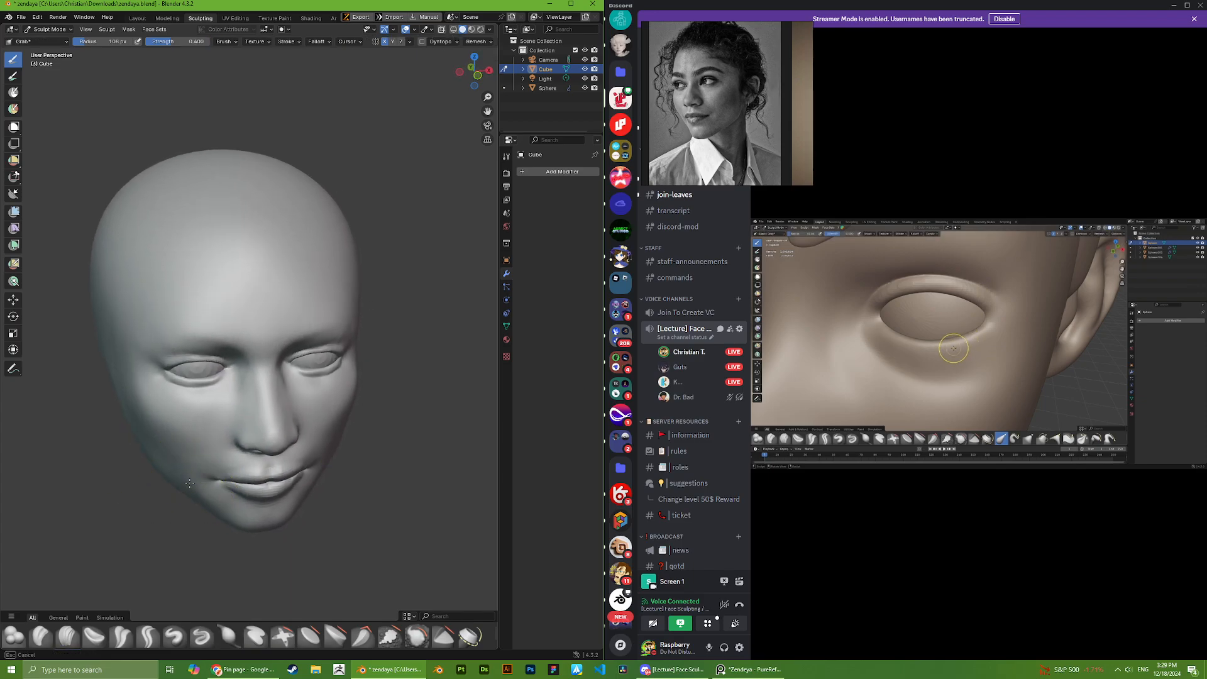
scroll(278, 448, "down", 5)
middle_click_drag(279, 447, 260, 487)
scroll(182, 422, "up", 5)
scroll(215, 464, "down", 5)
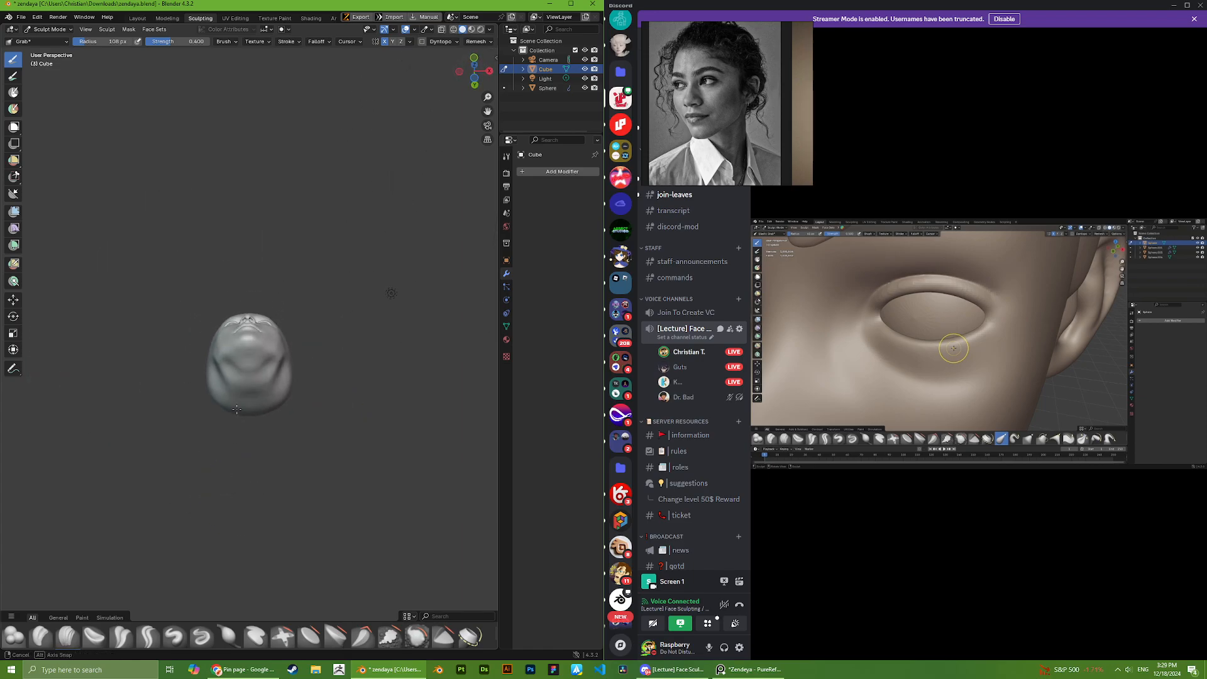
scroll(255, 373, "up", 3)
mouse_move(256, 374)
middle_mouse_down()
mouse_move(275, 420)
mouse_move(140, 453)
middle_mouse_up()
scroll(202, 452, "up", 4)
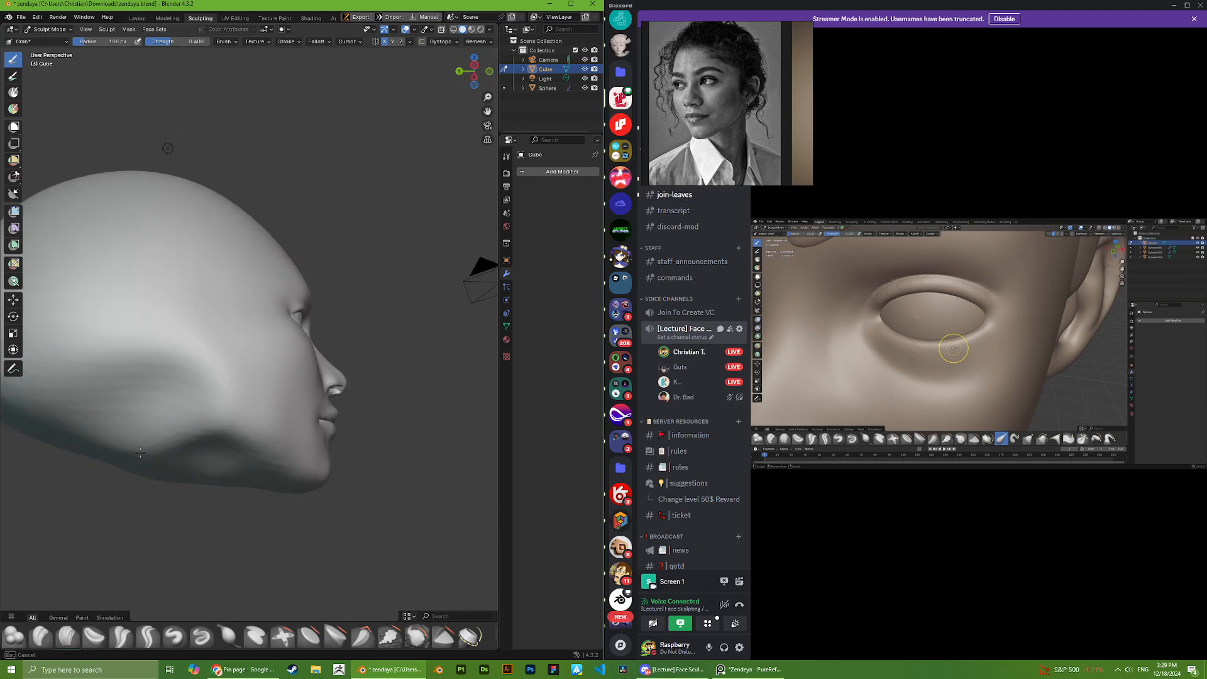
scroll(190, 466, "down", 4)
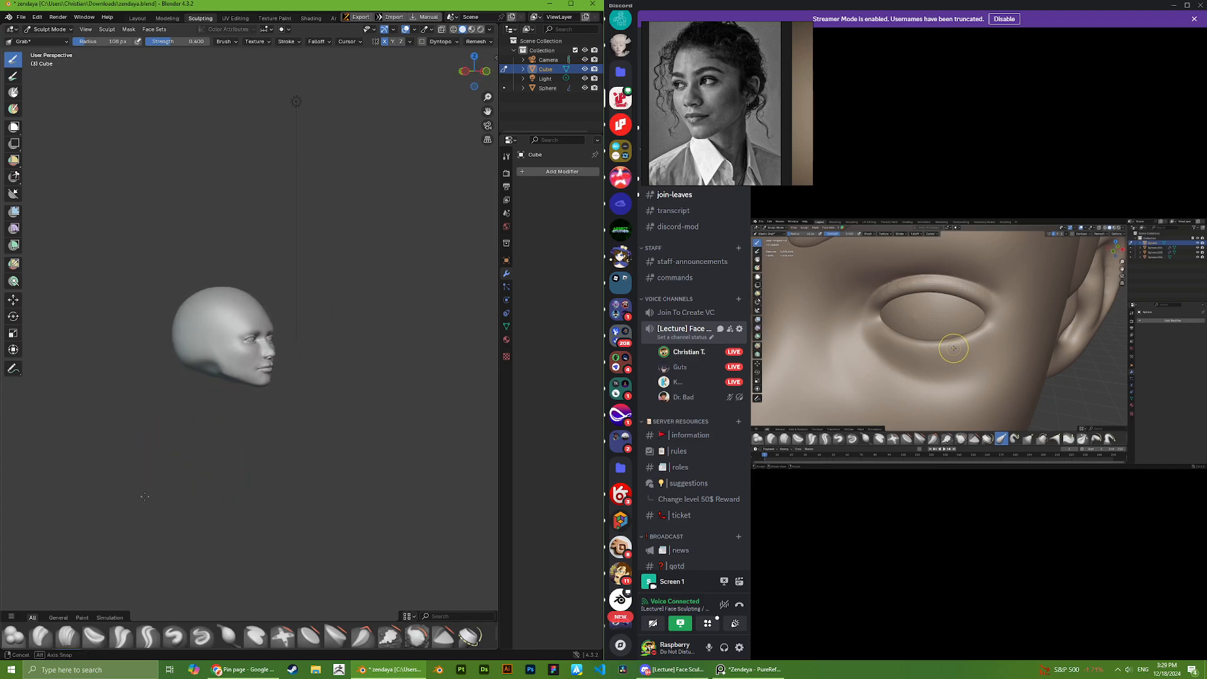
- Examine the underside of the jaw and the cheek contours from low side and three-quarter angles
middle_click_drag(183, 494, 243, 426)
scroll(242, 421, "up", 6)
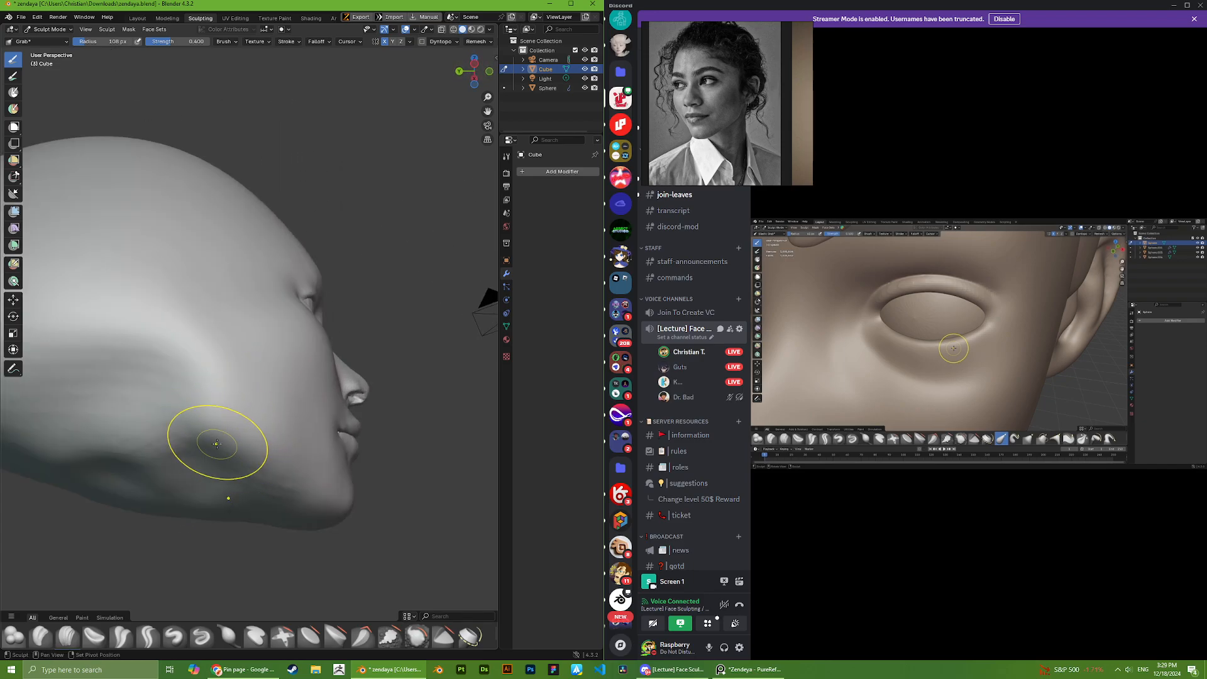
middle_click_drag(270, 503, 169, 356)
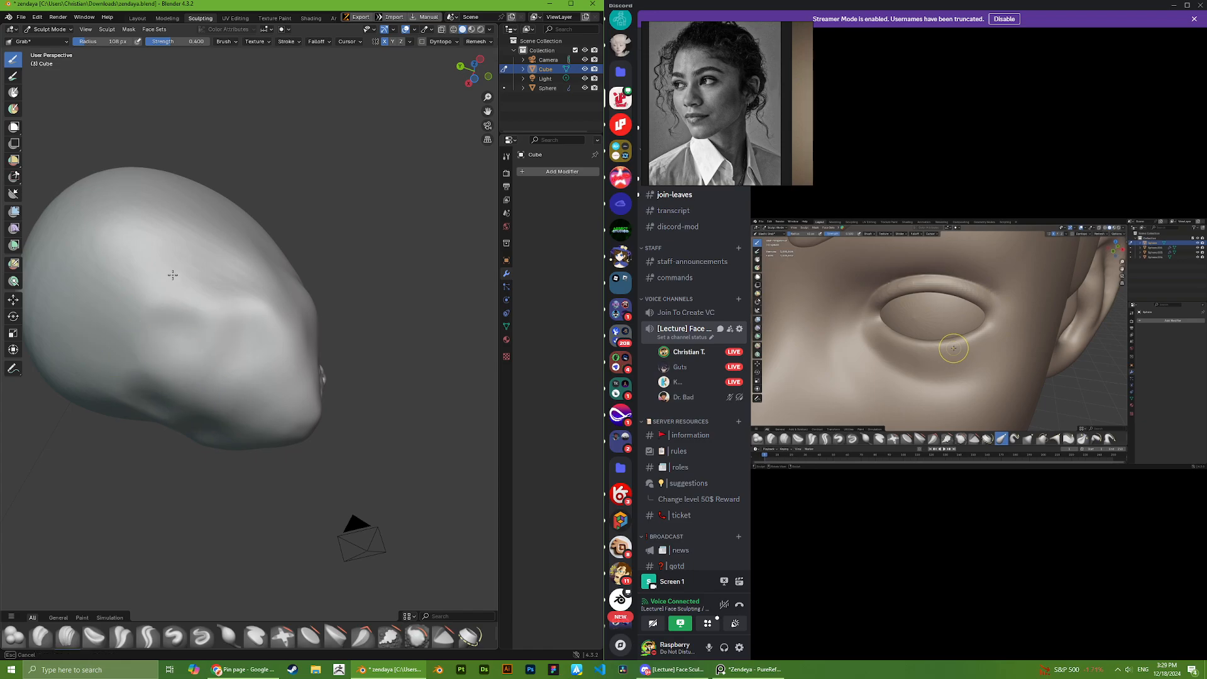
mouse_move(173, 275)
middle_mouse_down()
mouse_move(208, 433)
mouse_move(170, 485)
mouse_move(215, 467)
mouse_move(168, 480)
mouse_move(223, 430)
mouse_move(225, 412)
middle_mouse_up()
scroll(195, 371, "up", 6)
mouse_move(194, 371)
middle_mouse_down()
mouse_move(217, 369)
mouse_move(167, 385)
middle_mouse_up()
scroll(190, 376, "down", 1)
scroll(189, 377, "up", 1)
scroll(204, 366, "down", 5)
scroll(167, 385, "up", 6)
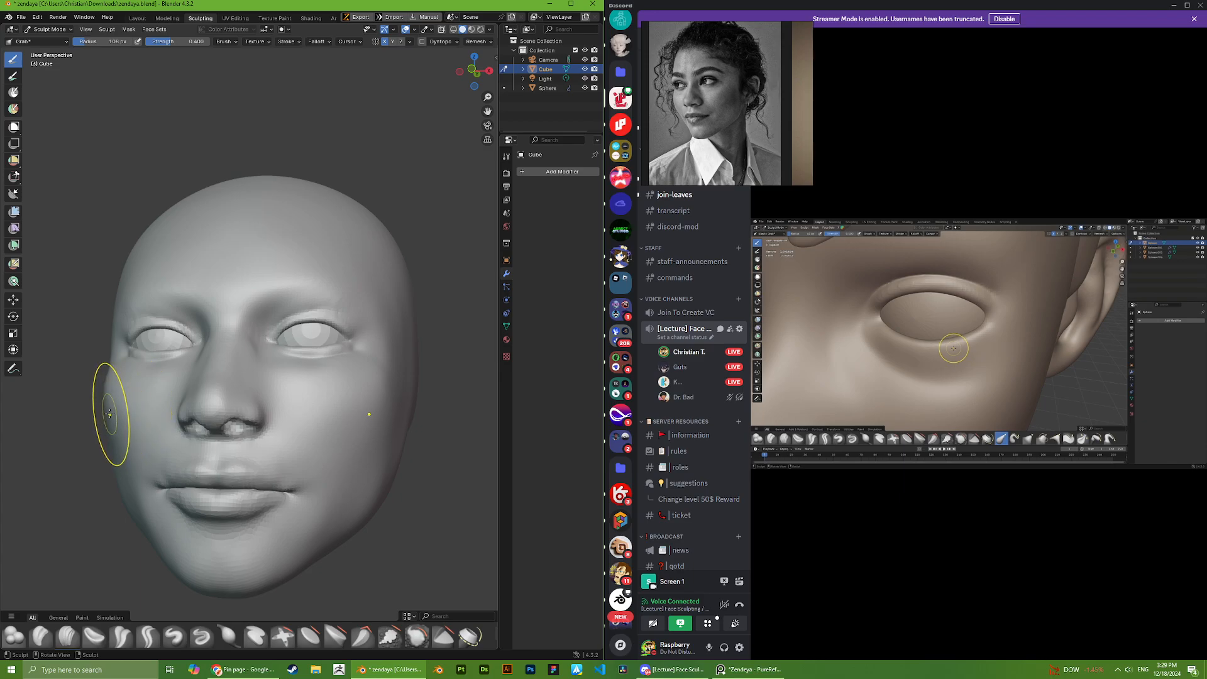
- Nudge the far cheek contour slightly outward with the Grab brush, checking the face from front, low and three-quarter angles
middle_click_drag(107, 413, 396, 300)
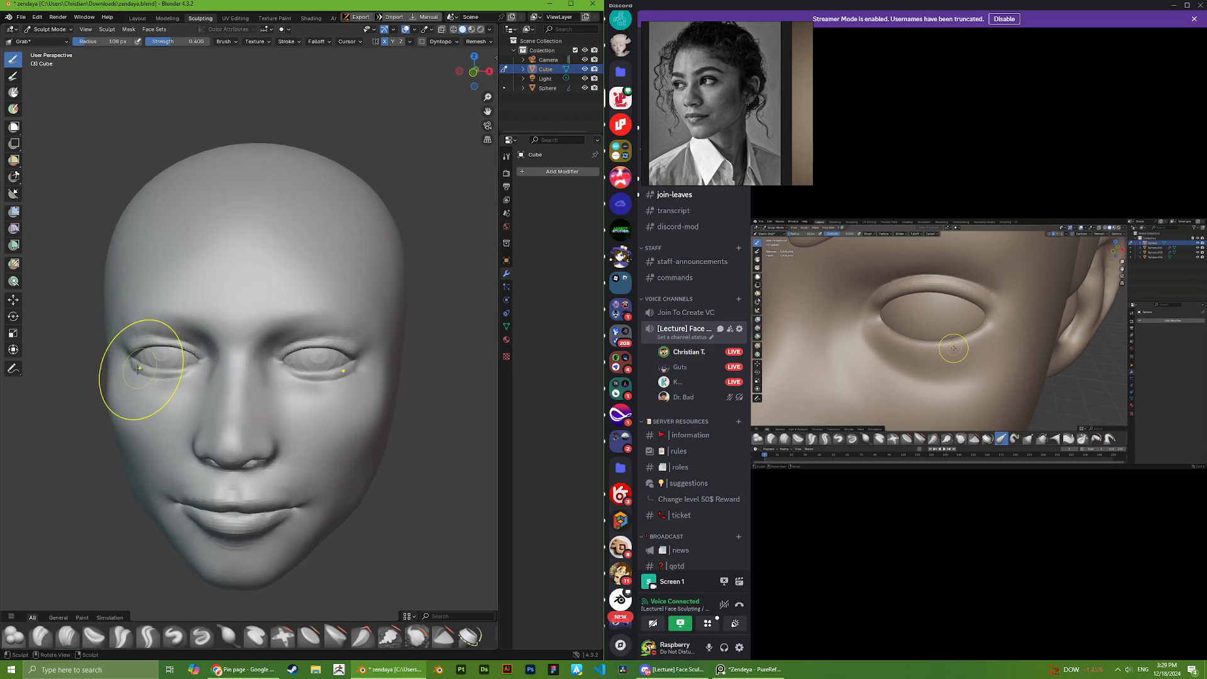
mouse_move(108, 373)
middle_mouse_down()
mouse_move(137, 402)
mouse_move(110, 361)
middle_mouse_up()
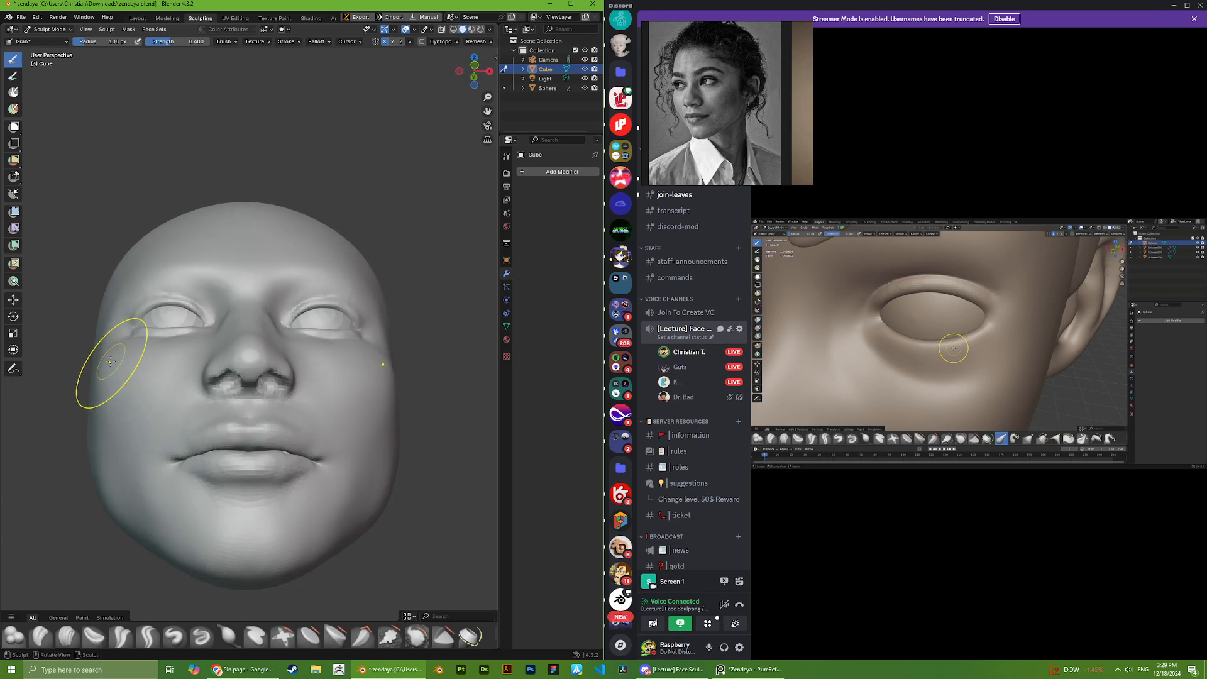
mouse_move(92, 453)
middle_mouse_down()
mouse_move(310, 463)
mouse_move(251, 440)
mouse_move(169, 458)
mouse_move(137, 402)
middle_mouse_up()
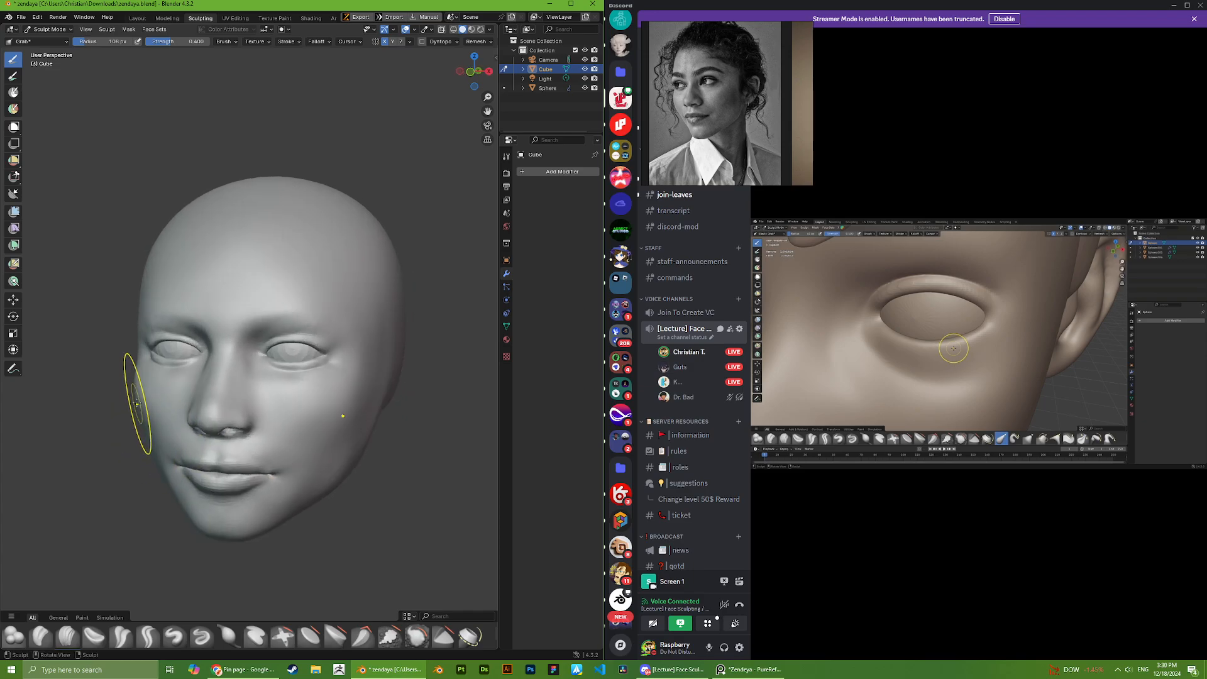
left_click_drag(136, 393, 133, 393)
scroll(194, 443, "down", 5)
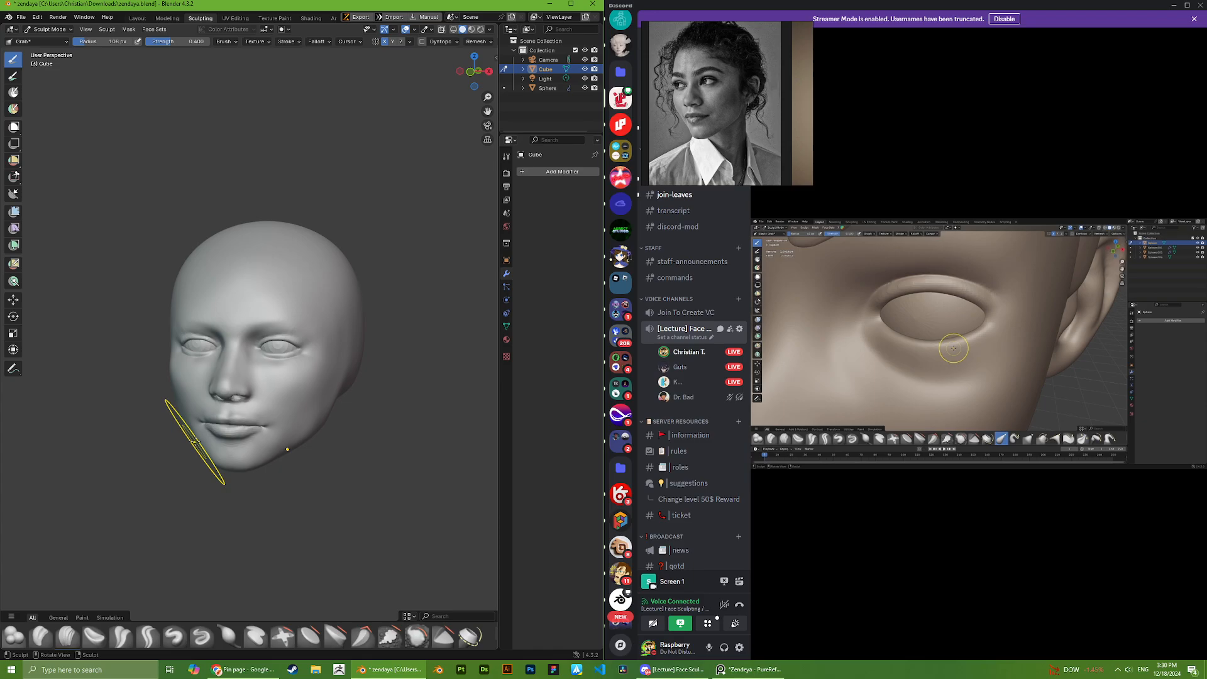
- Bring up the black-and-white bare-shouldered portrait in PureRef and compare the head in Blender with it from front and side
mouse_move(216, 441)
middle_mouse_down()
mouse_move(192, 449)
mouse_move(277, 442)
middle_mouse_up()
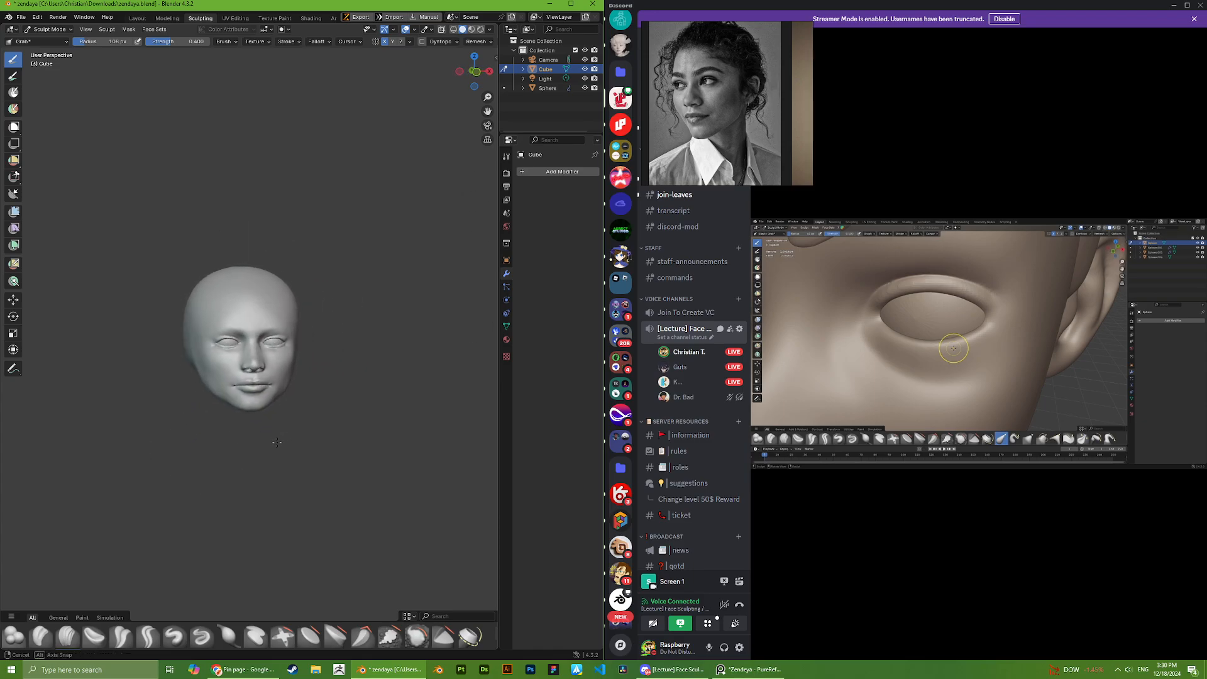
scroll(689, 139, "down", 6)
middle_click_drag(736, 135, 748, 82)
scroll(742, 95, "up", 6)
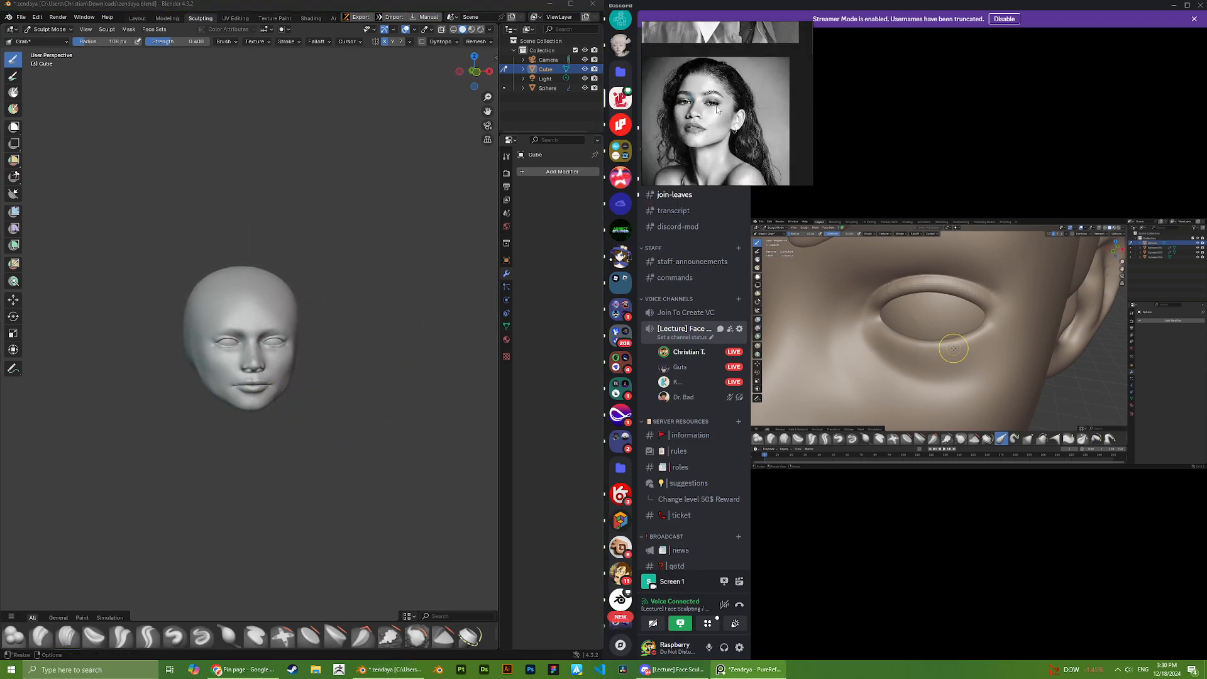
middle_click_drag(331, 296, 271, 293)
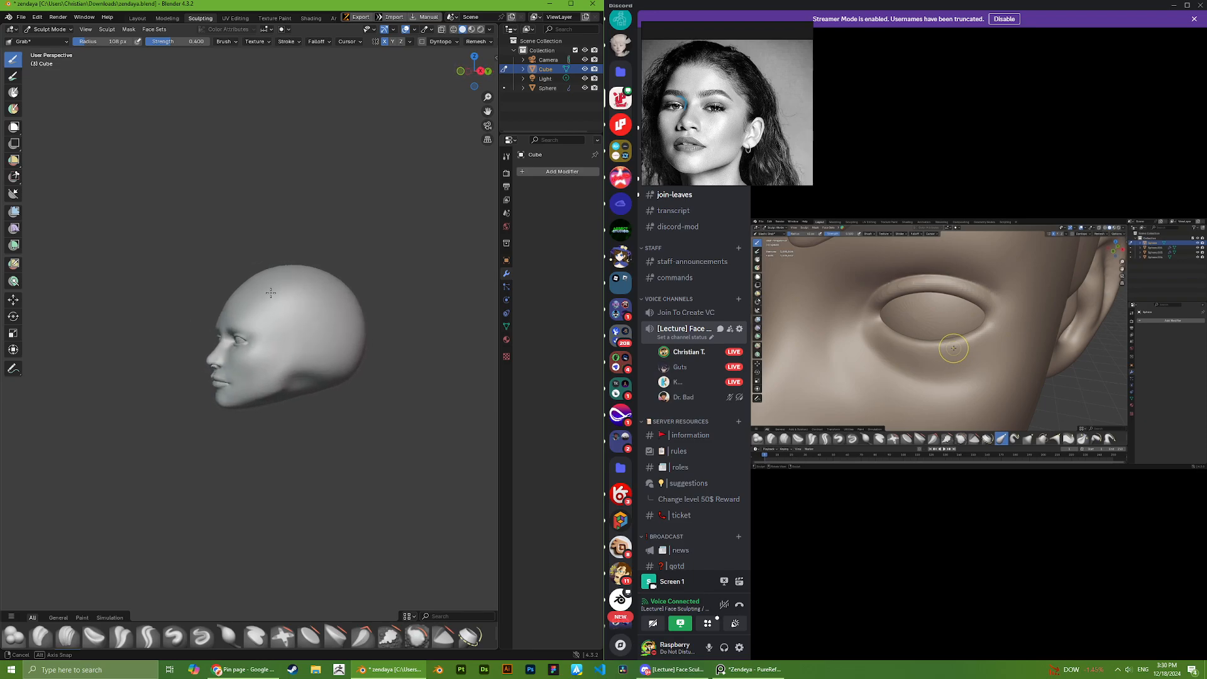
- Compare the whole head with the black-and-white portrait from front, three-quarter and side angles
key("KP_1")
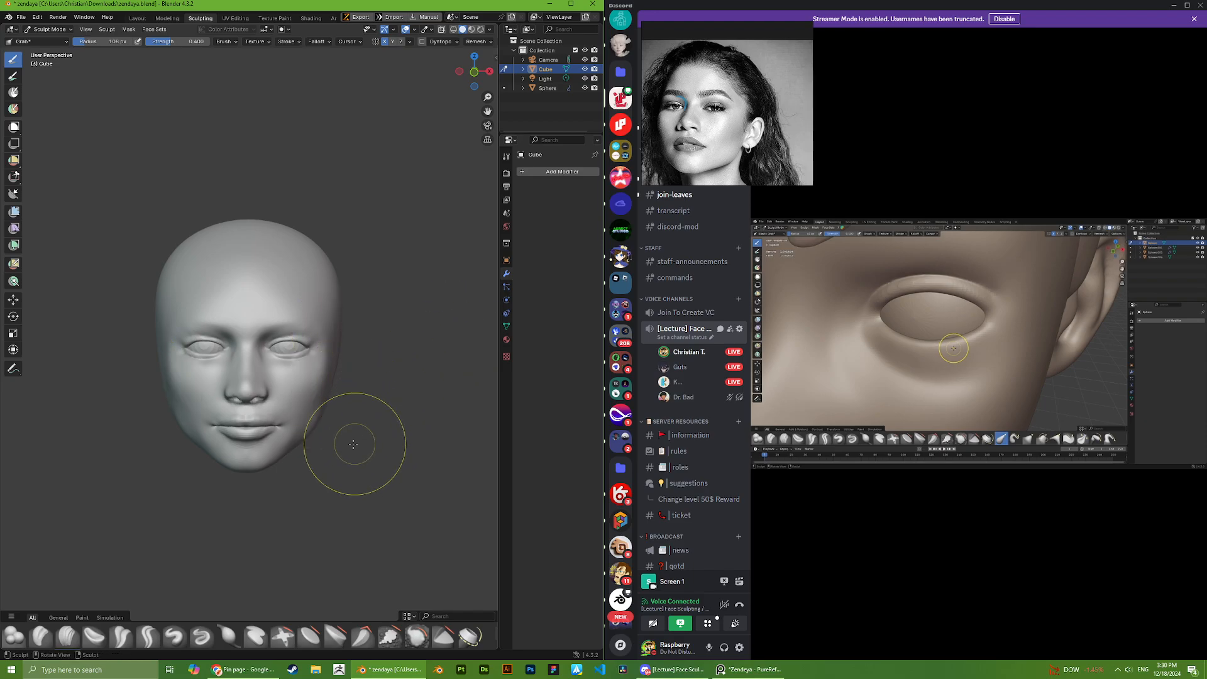
mouse_move(345, 444)
middle_mouse_down()
mouse_move(286, 409)
mouse_move(303, 416)
mouse_move(307, 492)
middle_mouse_up()
scroll(298, 416, "down", 5)
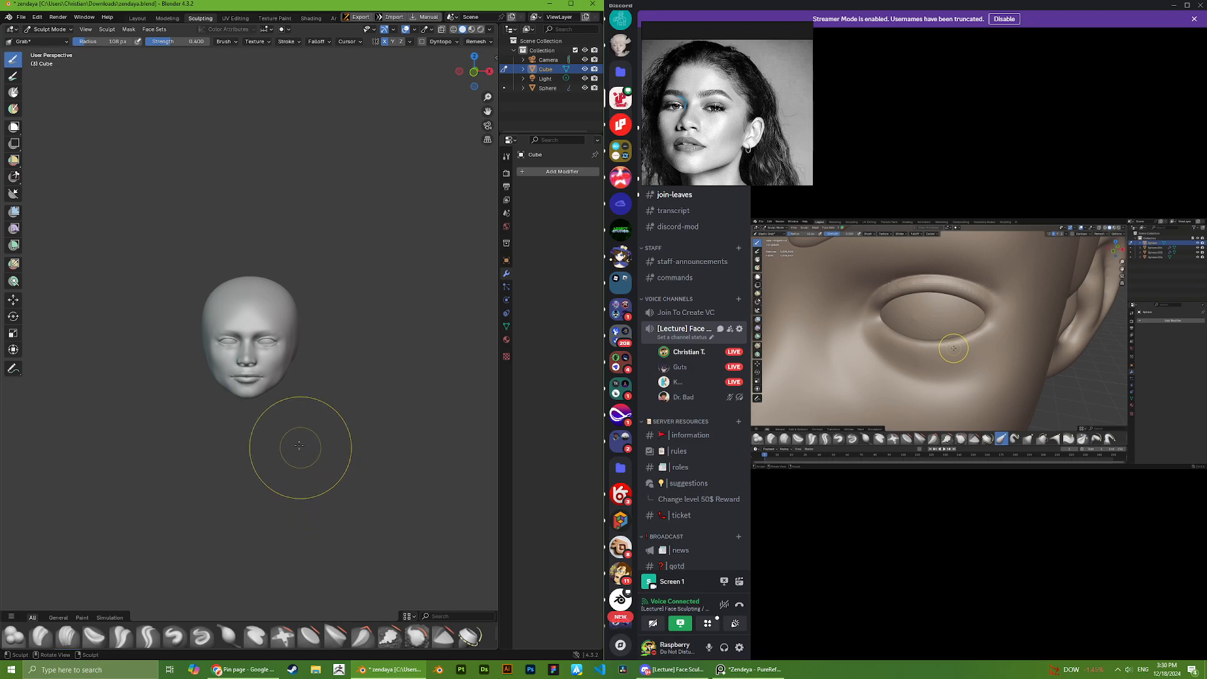
mouse_move(301, 444)
middle_mouse_down()
mouse_move(279, 443)
mouse_move(302, 440)
middle_mouse_up()
scroll(302, 439, "up", 6)
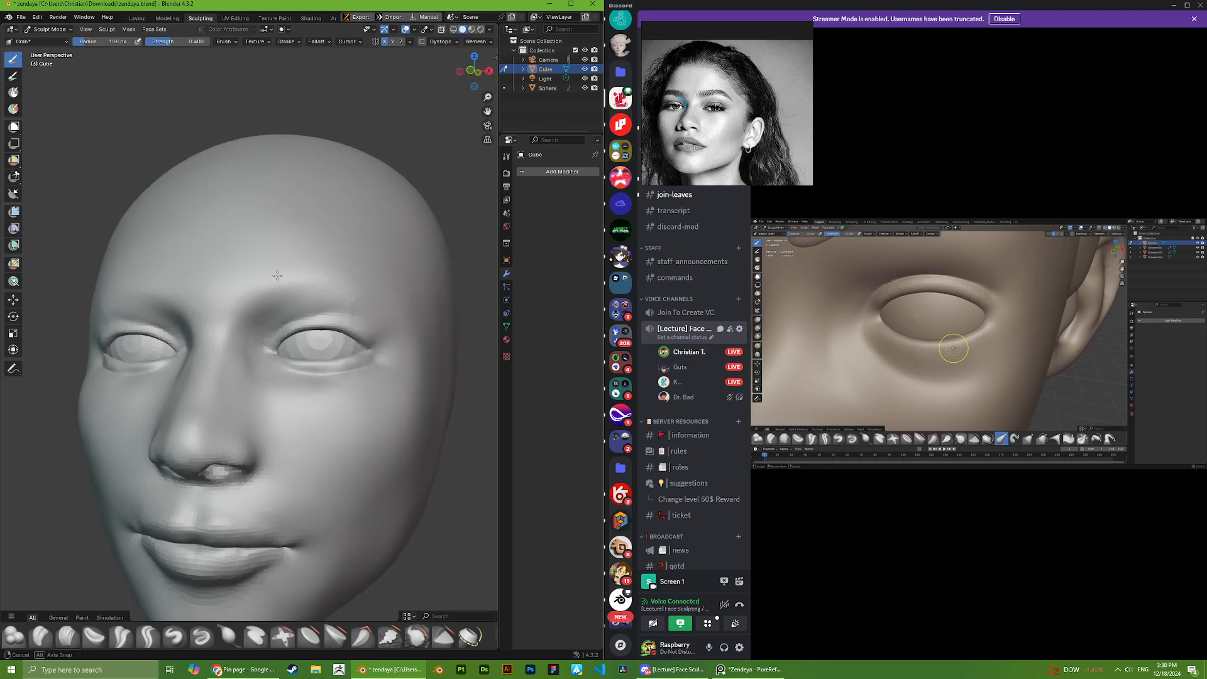
middle_click_drag(345, 302, 347, 324)
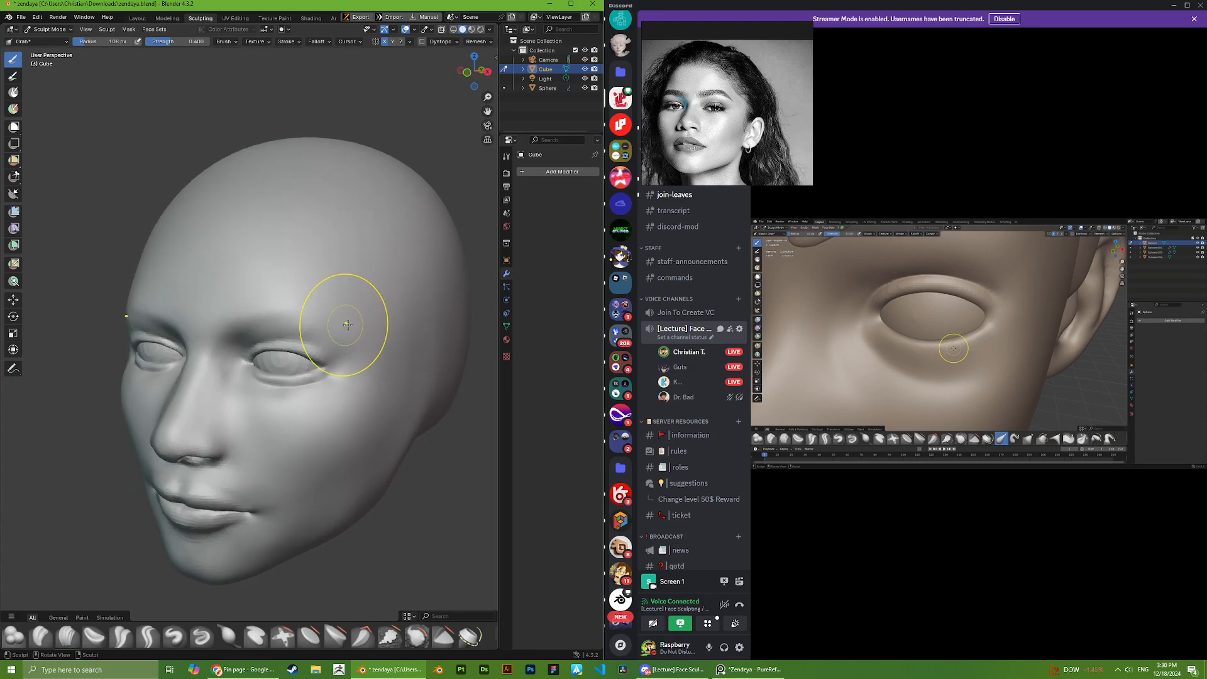
scroll(353, 345, "down", 7)
middle_click_drag(301, 462, 344, 466)
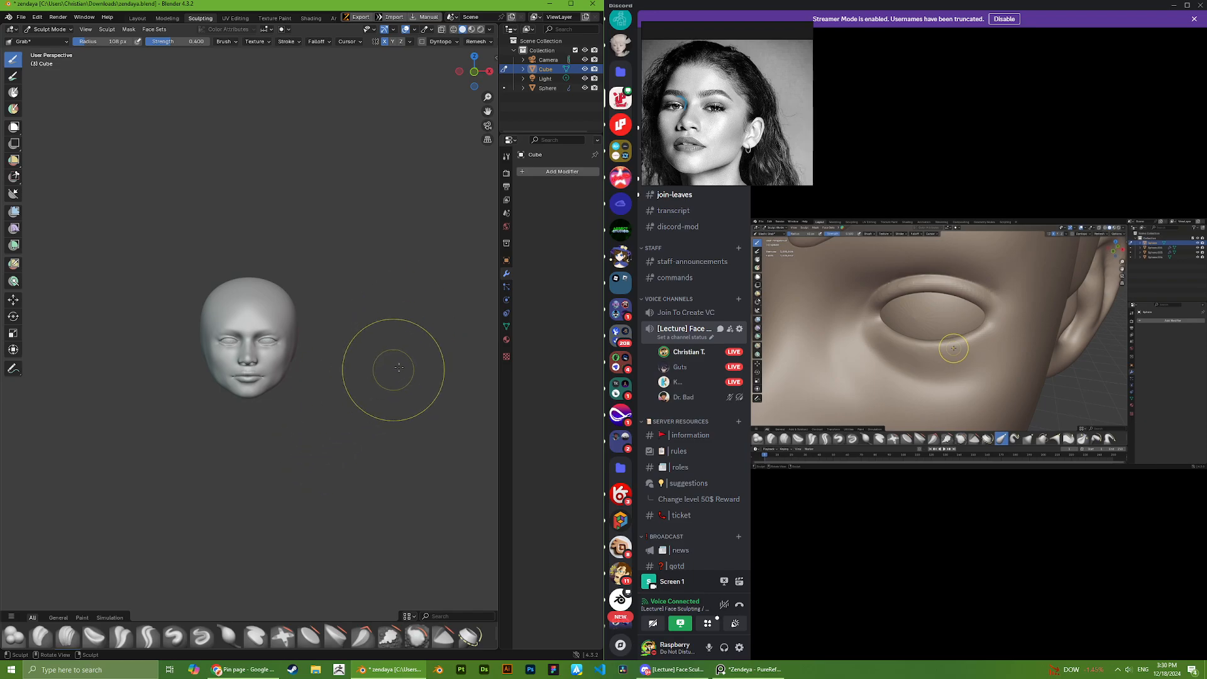
scroll(367, 398, "up", 3)
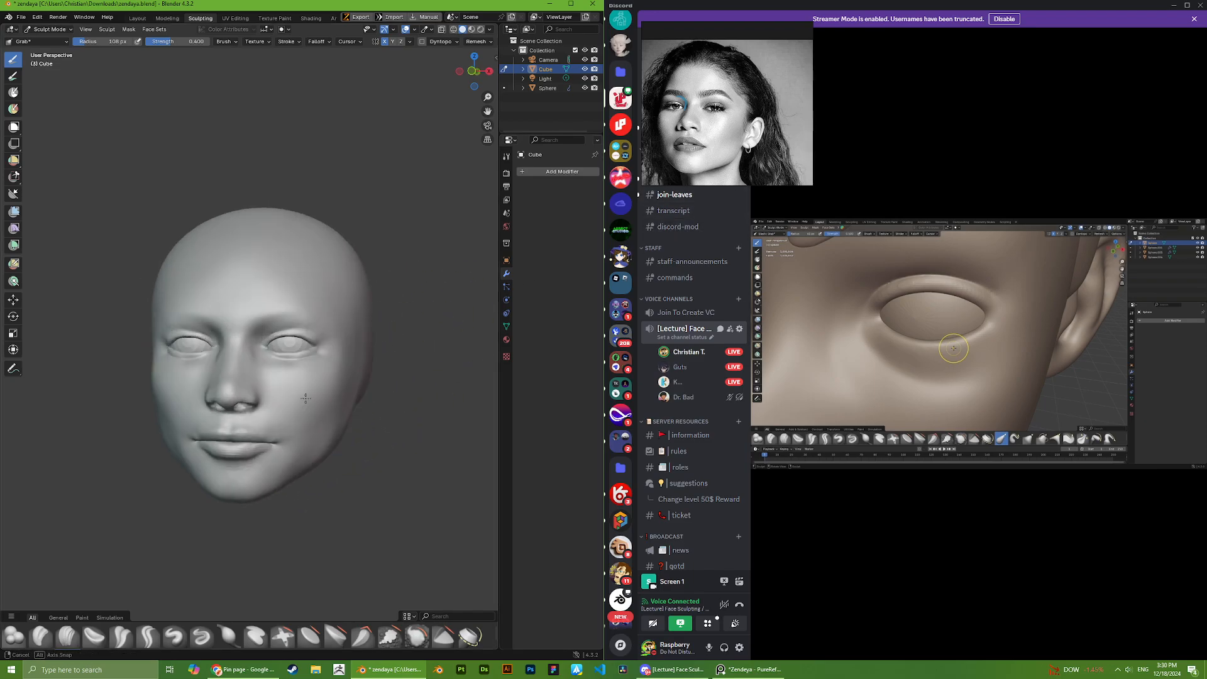
middle_click_drag(368, 398, 288, 421)
scroll(779, 149, "down", 6)
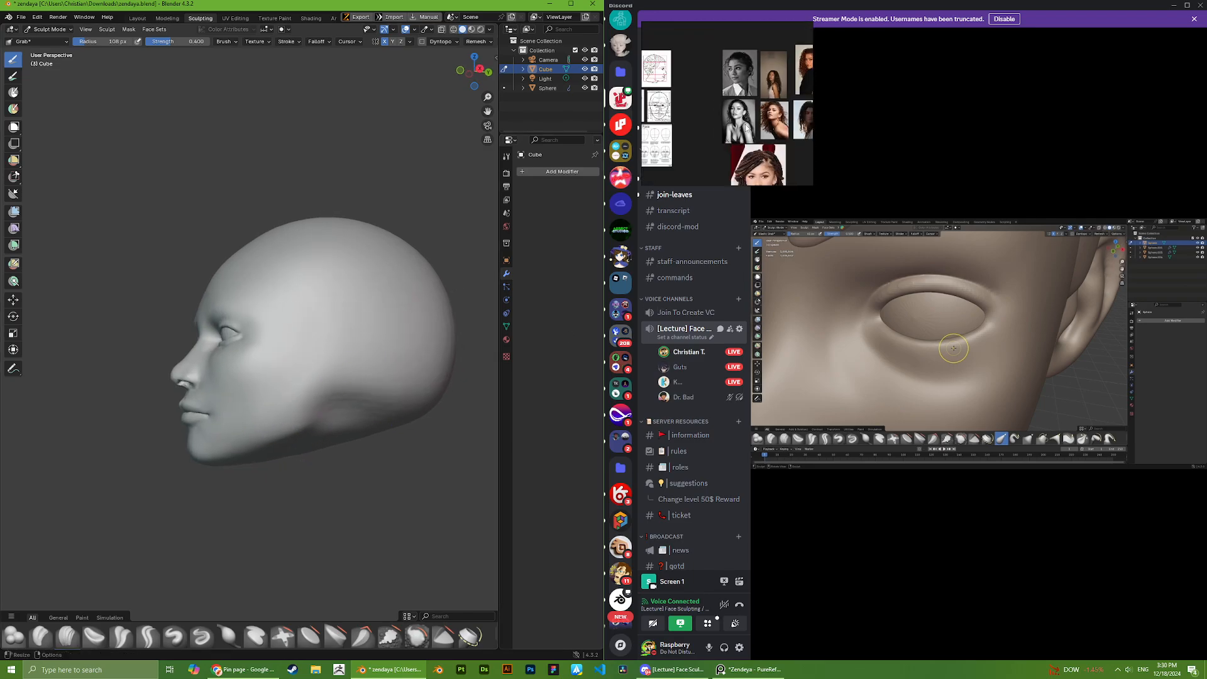
- Bring up the braided-hair profile photo in PureRef and compare the head in Blender with it from profile, three-quarter and front angles
middle_click_drag(746, 124, 660, 122)
scroll(747, 47, "up", 3)
scroll(725, 69, "up", 5)
middle_click_drag(702, 30, 721, 100)
mouse_move(298, 369)
middle_mouse_down()
mouse_move(312, 375)
mouse_move(280, 392)
middle_mouse_up()
mouse_move(289, 335)
middle_mouse_down()
mouse_move(262, 310)
mouse_move(358, 333)
mouse_move(350, 310)
mouse_move(335, 379)
mouse_move(337, 283)
mouse_move(308, 352)
mouse_move(293, 332)
mouse_move(304, 333)
mouse_move(285, 364)
mouse_move(267, 348)
mouse_move(340, 363)
mouse_move(277, 360)
middle_mouse_up()
scroll(292, 332, "up", 5)
scroll(352, 369, "down", 1)
scroll(277, 359, "up", 4)
scroll(291, 409, "down", 8)
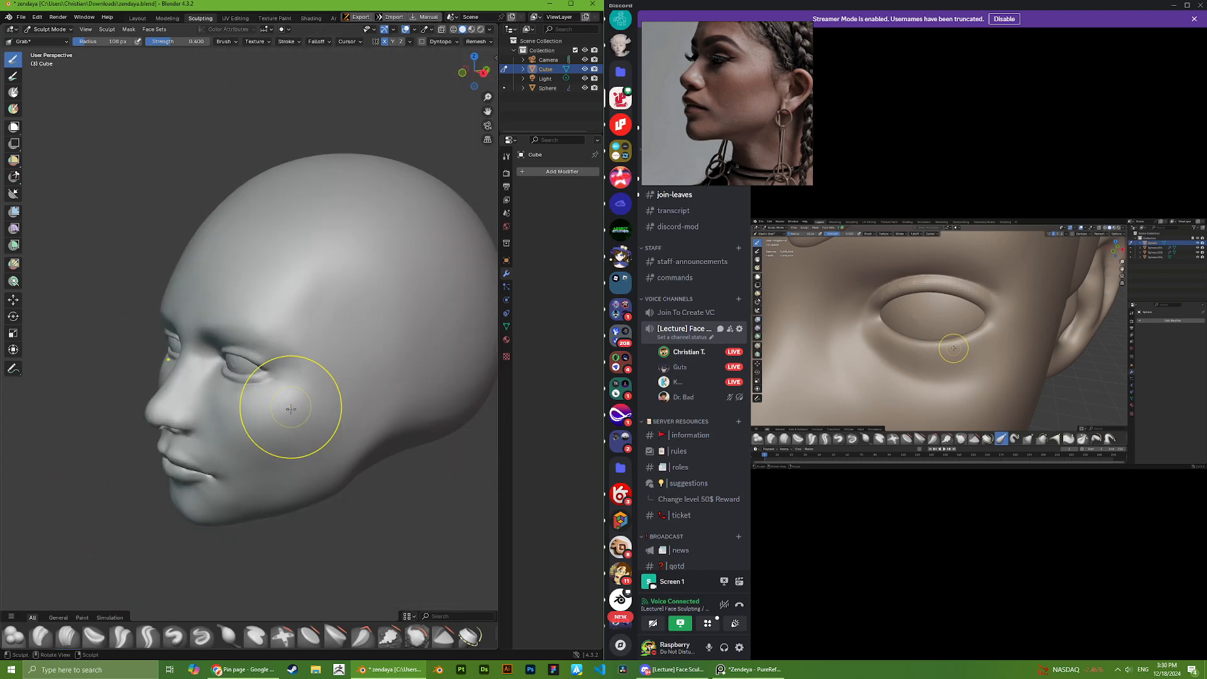
middle_click_drag(264, 408, 322, 397)
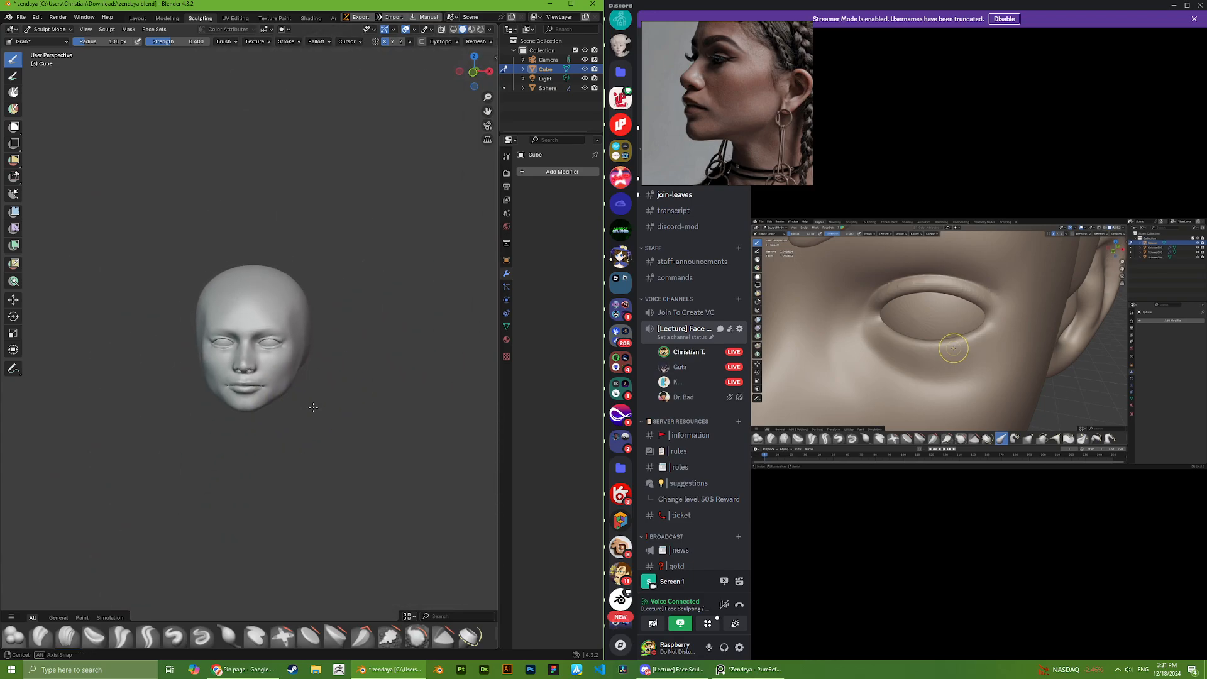
scroll(323, 296, "up", 3)
middle_click_drag(323, 296, 314, 330)
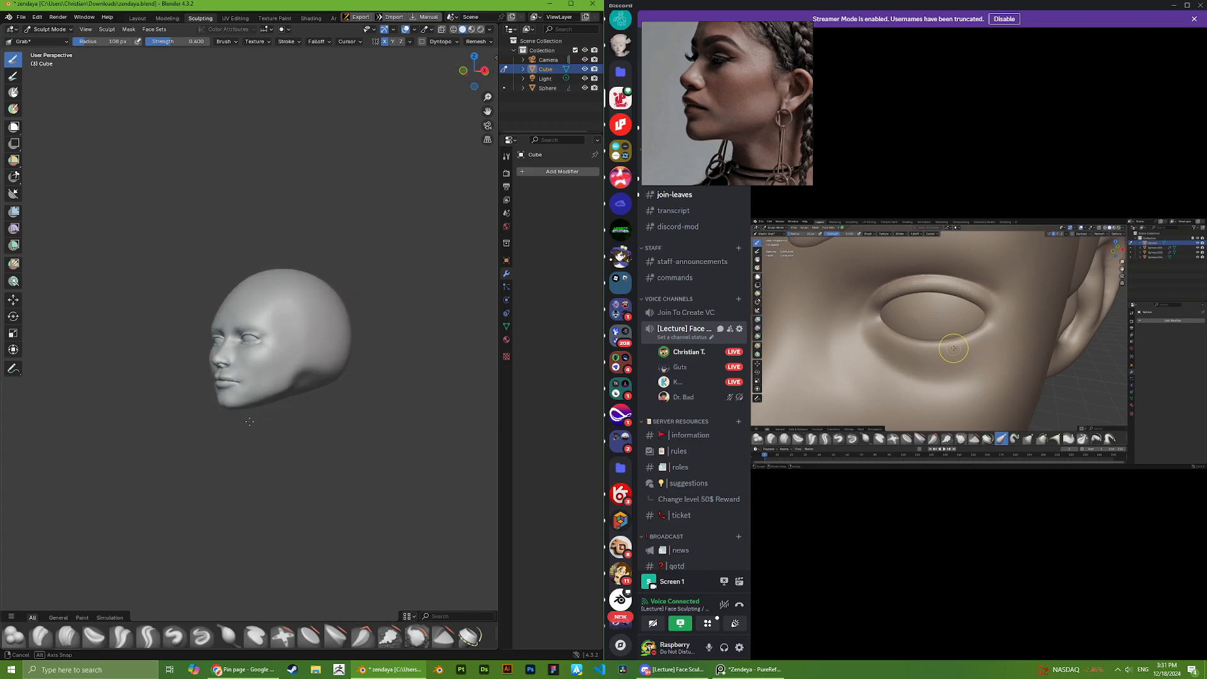
- Adjust the mouth corner and lip shape slightly with the Grab brush to match the profile reference
scroll(226, 422, "up", 6)
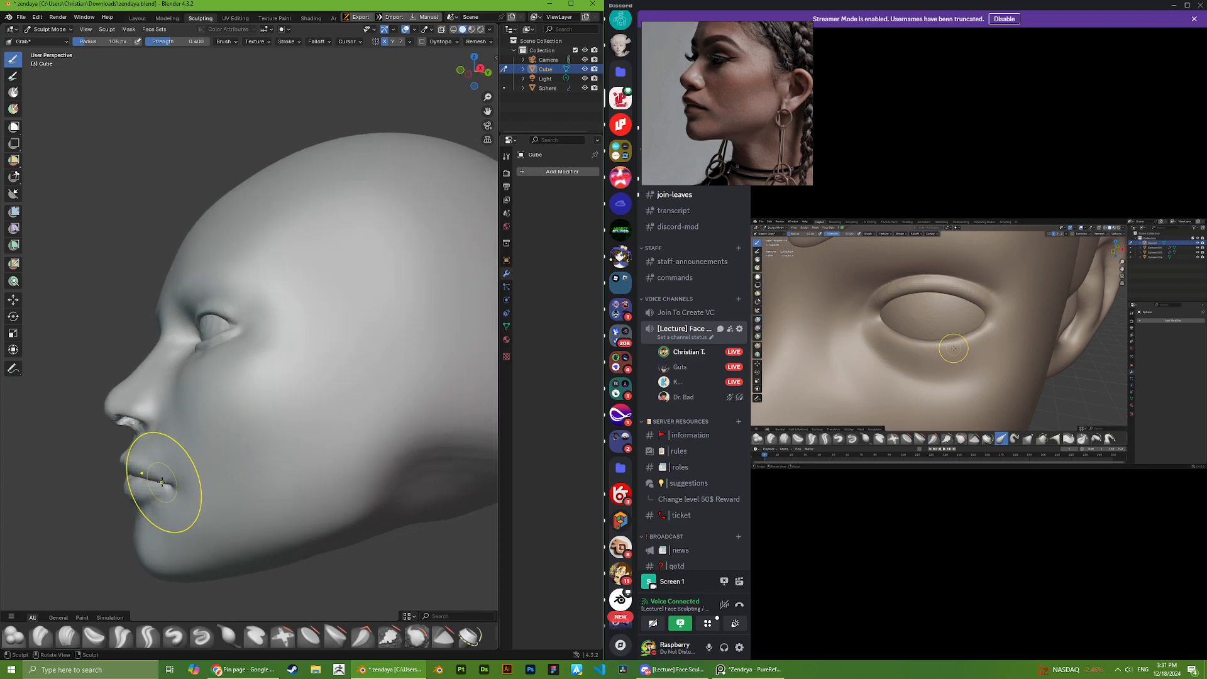
left_click_drag(172, 482, 176, 494)
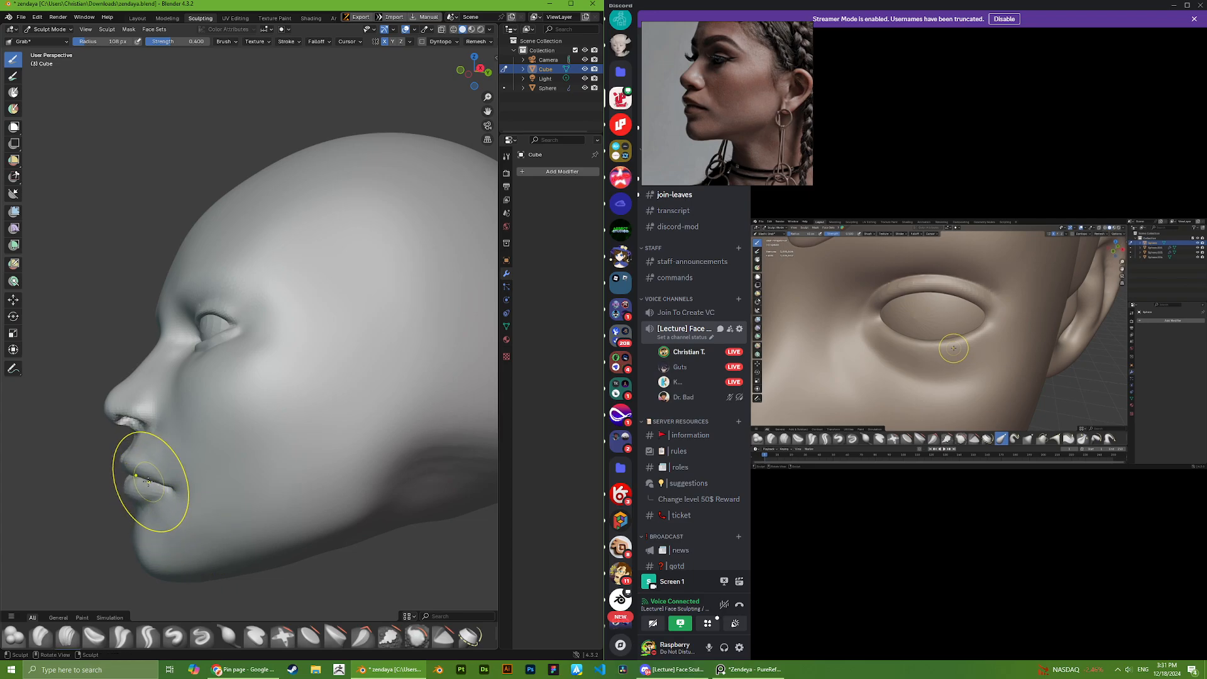
mouse_move(151, 481)
middle_mouse_down()
mouse_move(288, 402)
mouse_move(232, 340)
mouse_move(296, 351)
mouse_move(307, 386)
middle_mouse_up()
scroll(253, 422, "up", 5)
left_click_drag(305, 389, 306, 392)
scroll(339, 430, "down", 8)
middle_click_drag(340, 431, 295, 410)
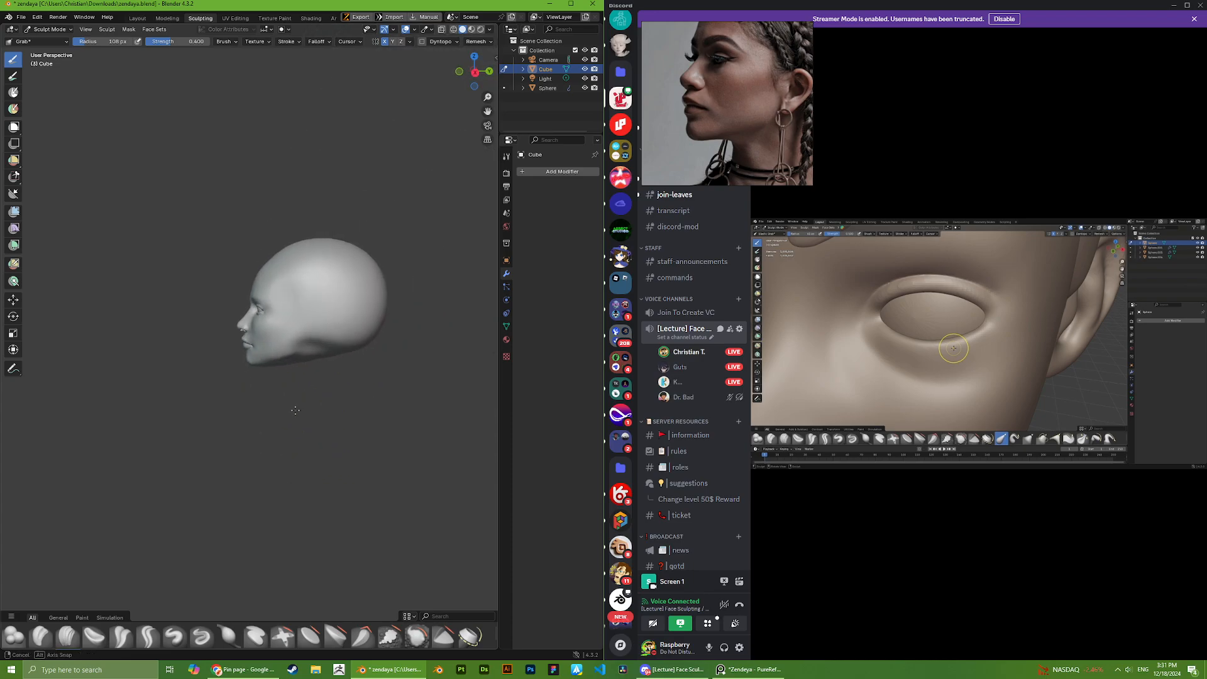
- Check the lips, chin and jaw in side profile and close up from the front
scroll(242, 347, "up", 8)
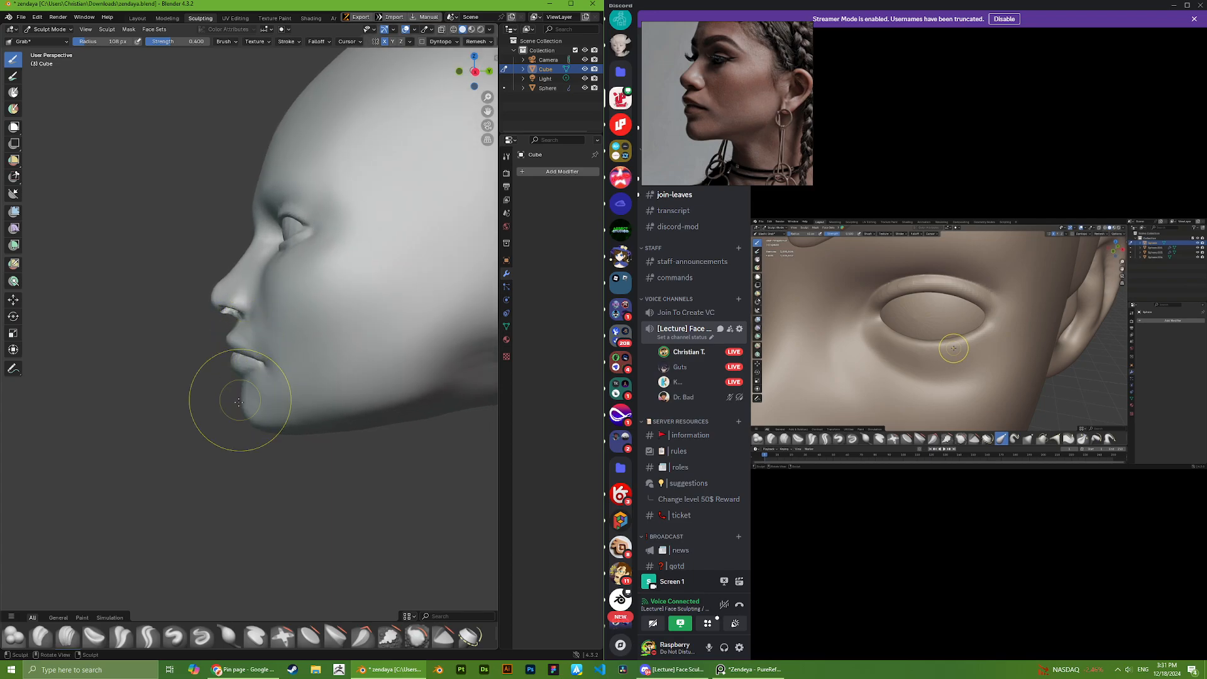
mouse_move(239, 401)
middle_mouse_down()
mouse_move(237, 386)
mouse_move(267, 412)
mouse_move(296, 405)
mouse_move(352, 432)
mouse_move(337, 410)
mouse_move(329, 426)
mouse_move(345, 402)
mouse_move(289, 396)
mouse_move(359, 350)
mouse_move(340, 385)
mouse_move(234, 442)
middle_mouse_up()
scroll(264, 409, "up", 3)
scroll(329, 426, "down", 5)
scroll(305, 406, "down", 3)
scroll(302, 377, "up", 5)
scroll(358, 350, "up", 3)
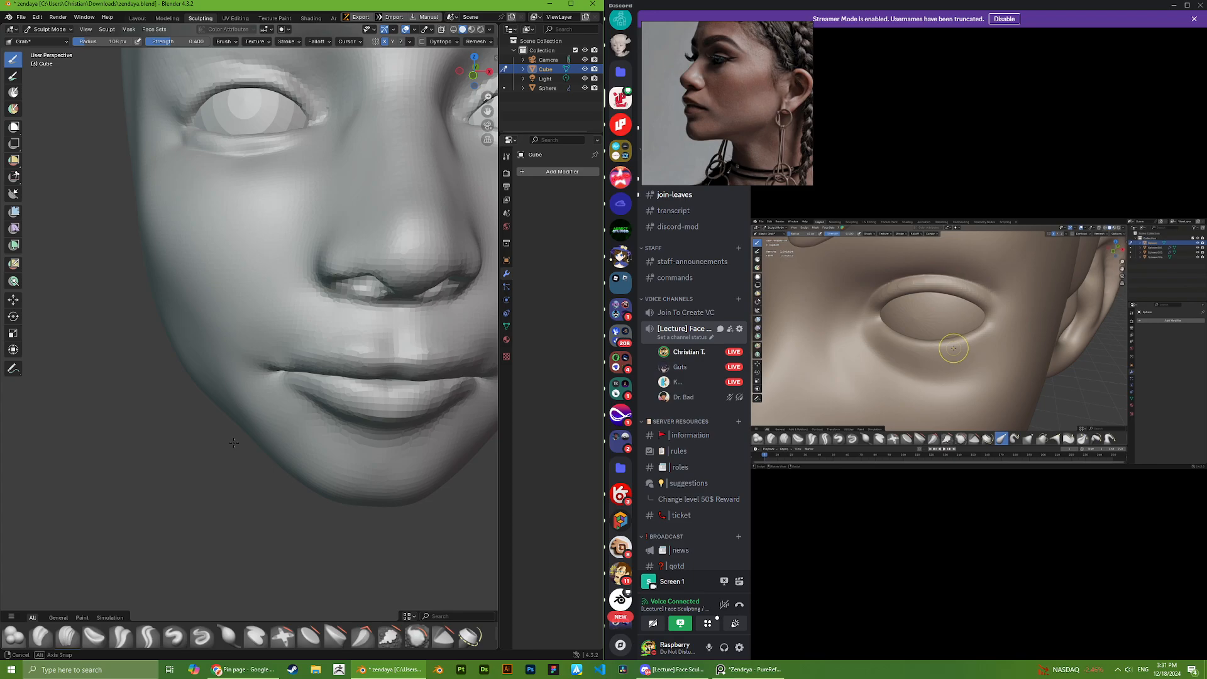
- Bring up the colour front portrait with braids and drop earrings in PureRef and compare the face in Blender with it
scroll(668, 113, "down", 5)
middle_click_drag(678, 119, 733, 80)
scroll(704, 94, "down", 3)
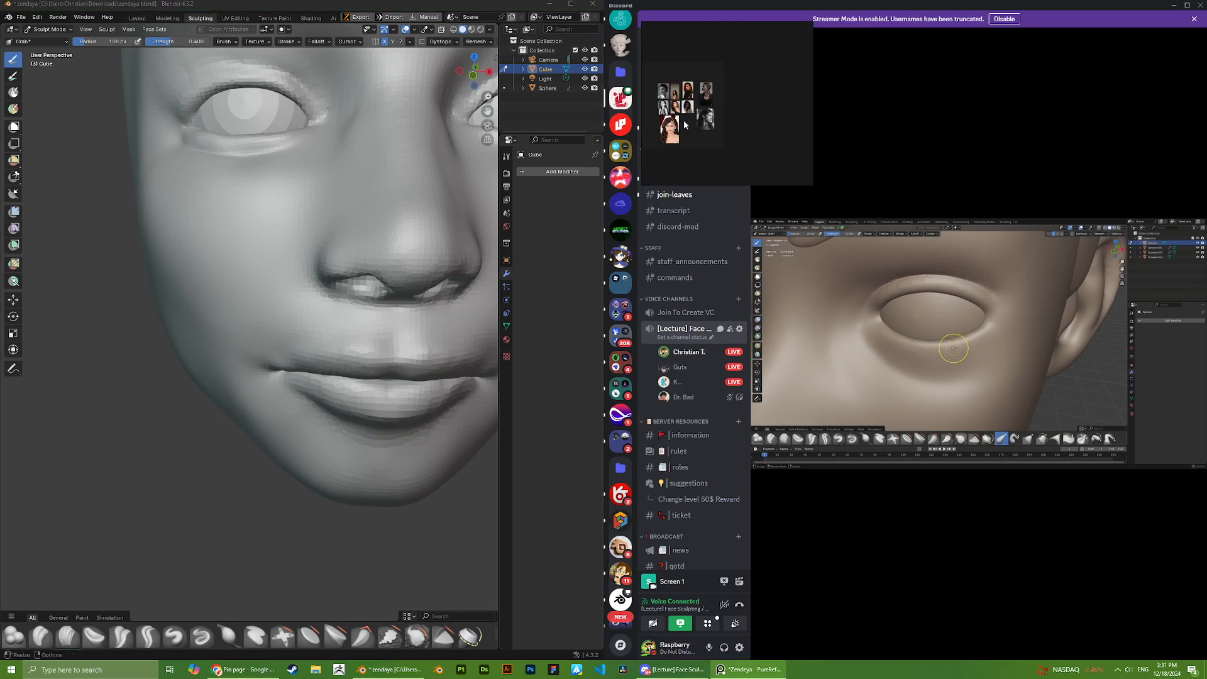
scroll(680, 112, "up", 3)
scroll(680, 112, "up", 3)
scroll(390, 350, "down", 6)
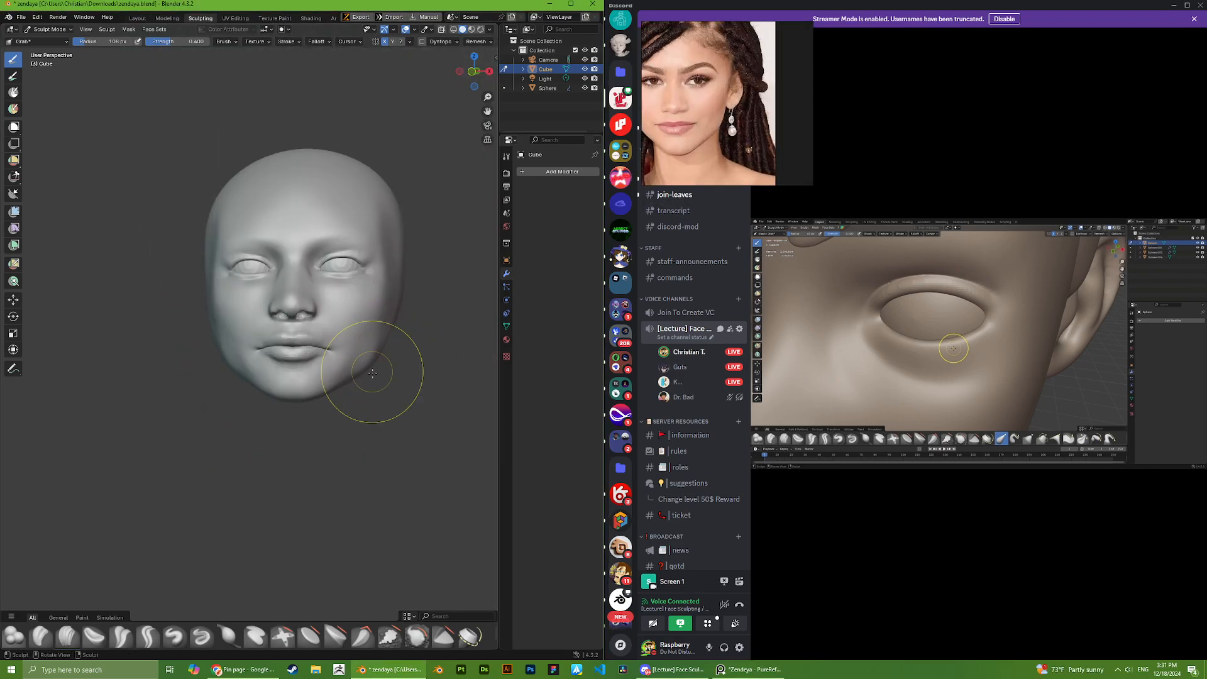
- Push the outer part of the lower lip slightly upward near the mouth corner with the Grab brush
scroll(364, 364, "up", 3)
middle_click_drag(315, 392, 328, 402)
scroll(310, 425, "up", 7)
left_click_drag(336, 453, 335, 432)
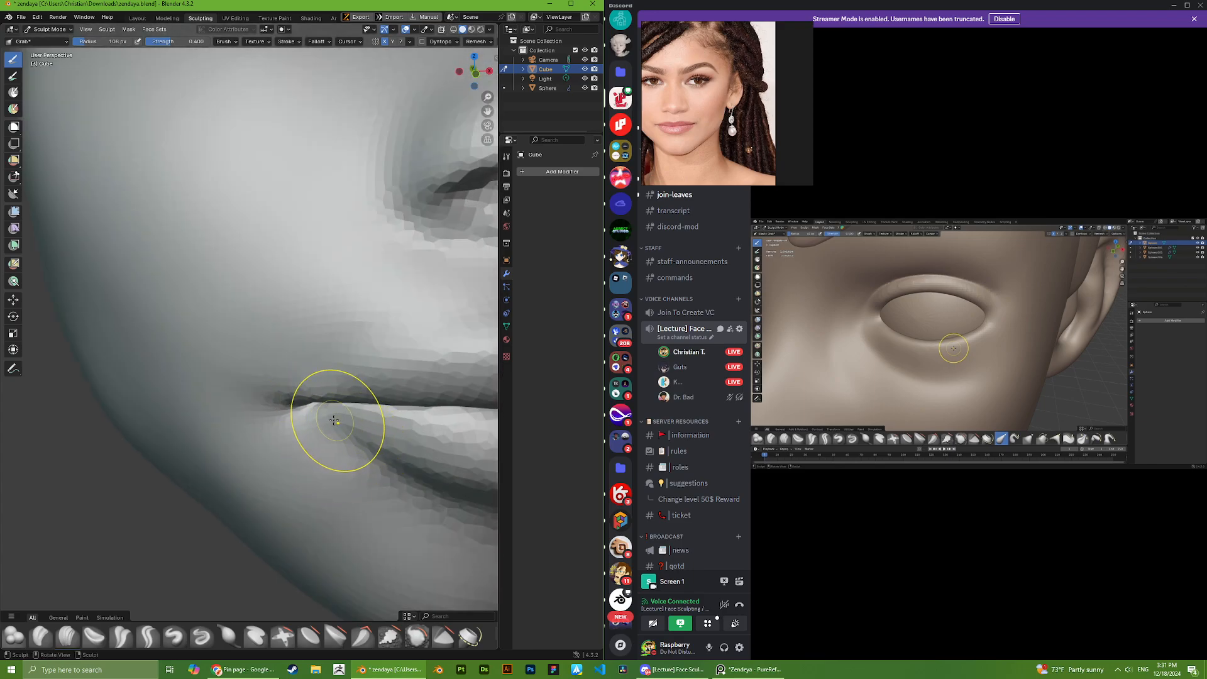
scroll(323, 410, "down", 8)
left_click_drag(324, 410, 356, 402)
scroll(321, 400, "up", 4)
scroll(339, 401, "up", 3)
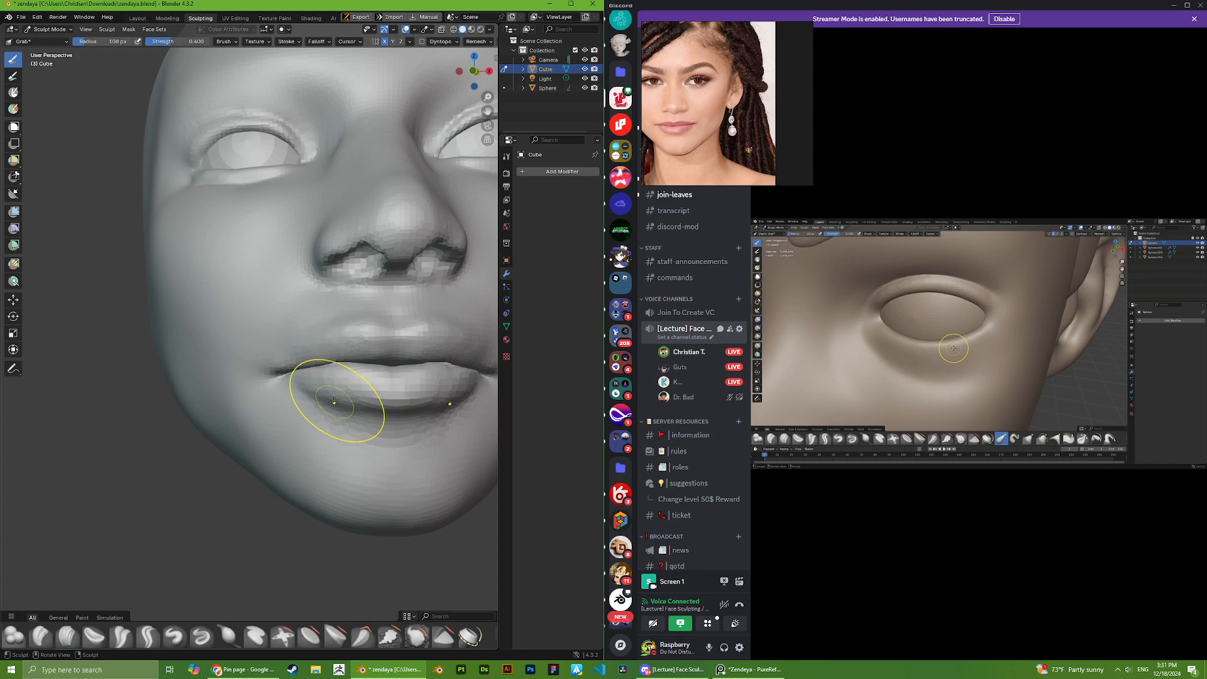
- Examine the mouth, nose and cheek contours from low, three-quarter, high and front angles
middle_click_drag(347, 400, 374, 355)
middle_click_drag(374, 355, 264, 412)
mouse_move(264, 412)
middle_mouse_down()
mouse_move(239, 408)
mouse_move(254, 377)
mouse_move(285, 386)
mouse_move(256, 350)
mouse_move(301, 326)
mouse_move(269, 350)
mouse_move(296, 358)
middle_mouse_up()
scroll(255, 377, "up", 6)
scroll(258, 381, "down", 6)
scroll(284, 386, "up", 2)
scroll(285, 385, "up", 3)
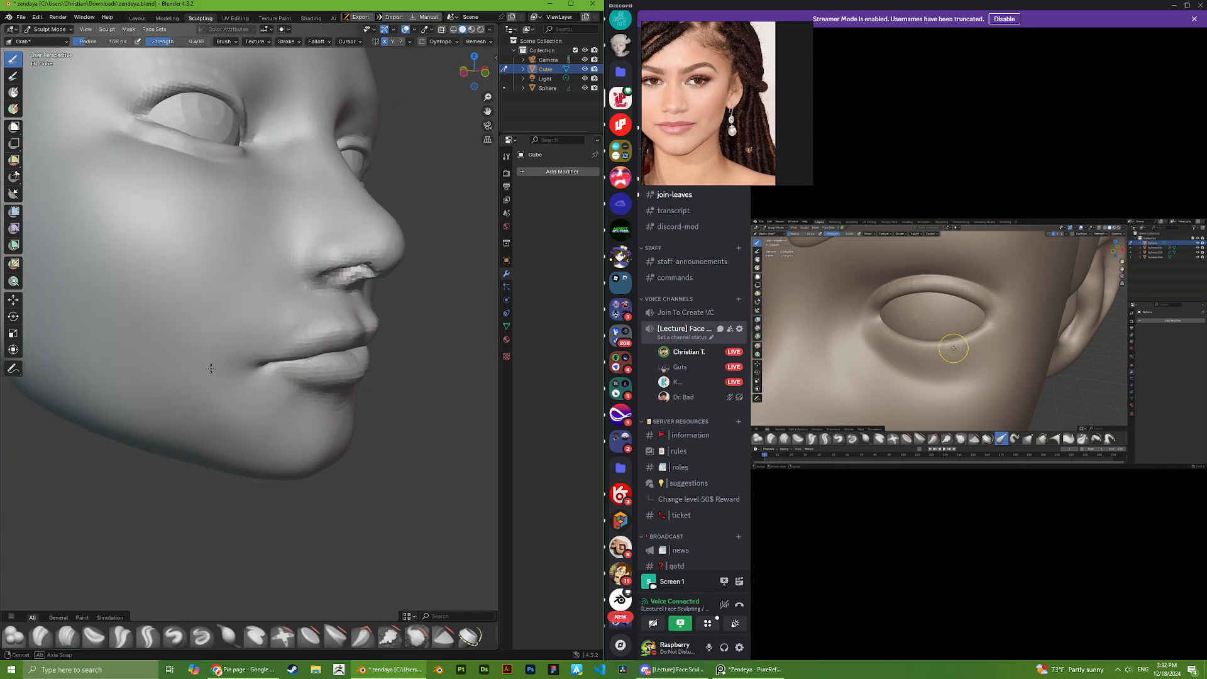
scroll(363, 388, "up", 5)
scroll(310, 364, "down", 8)
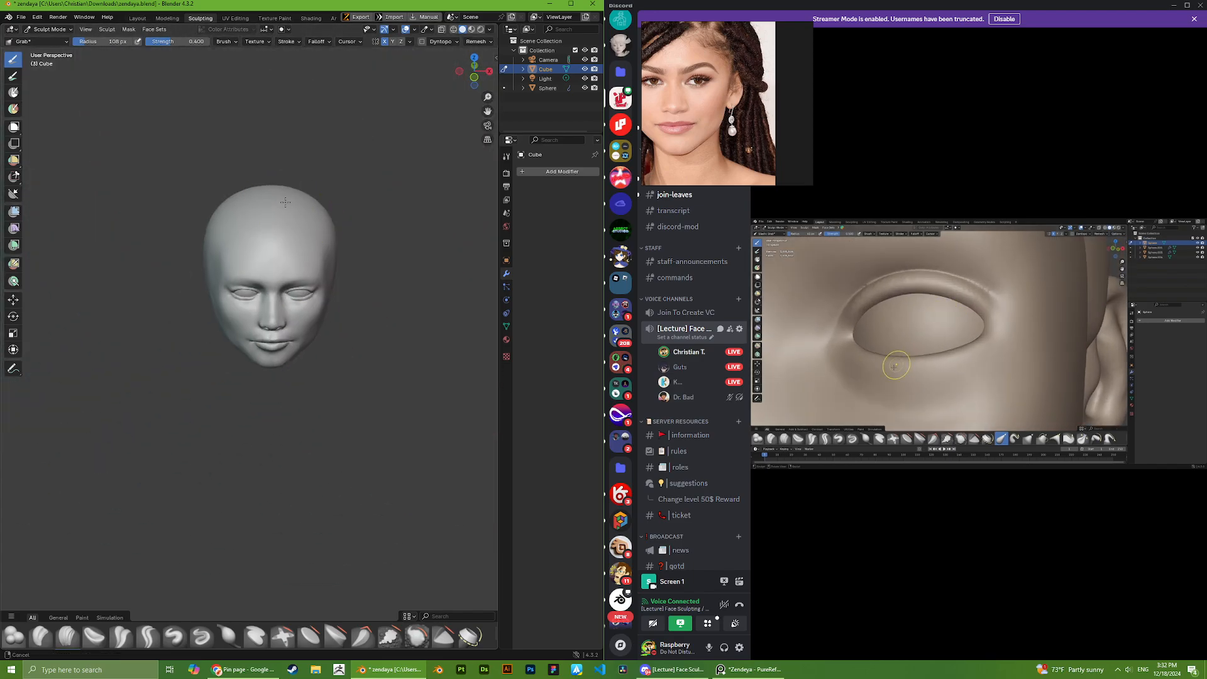
middle_click_drag(283, 208, 269, 210)
scroll(274, 267, "up", 4)
mouse_move(274, 267)
middle_mouse_down()
mouse_move(315, 269)
mouse_move(283, 314)
mouse_move(333, 358)
mouse_move(303, 359)
mouse_move(296, 344)
middle_mouse_up()
scroll(285, 330, "down", 6)
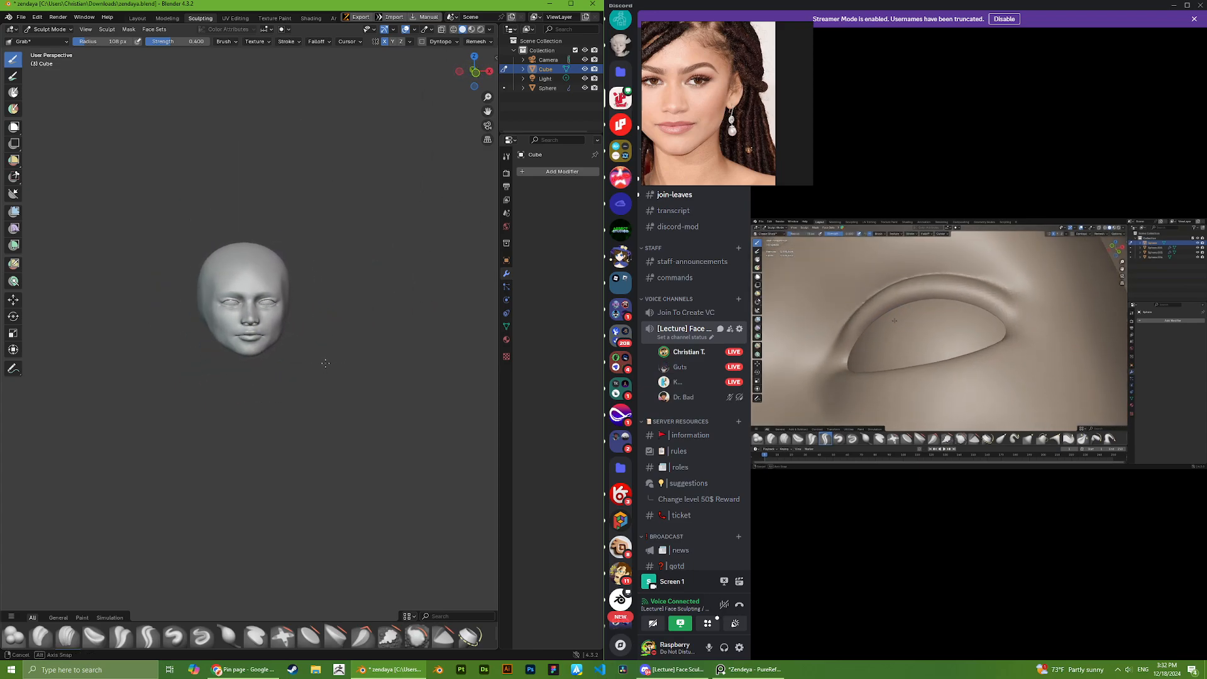
- Inspect the lips and chin close up from the front, then check the overall face proportions from farther away
scroll(291, 349, "up", 5)
scroll(291, 349, "up", 4)
scroll(221, 365, "up", 5)
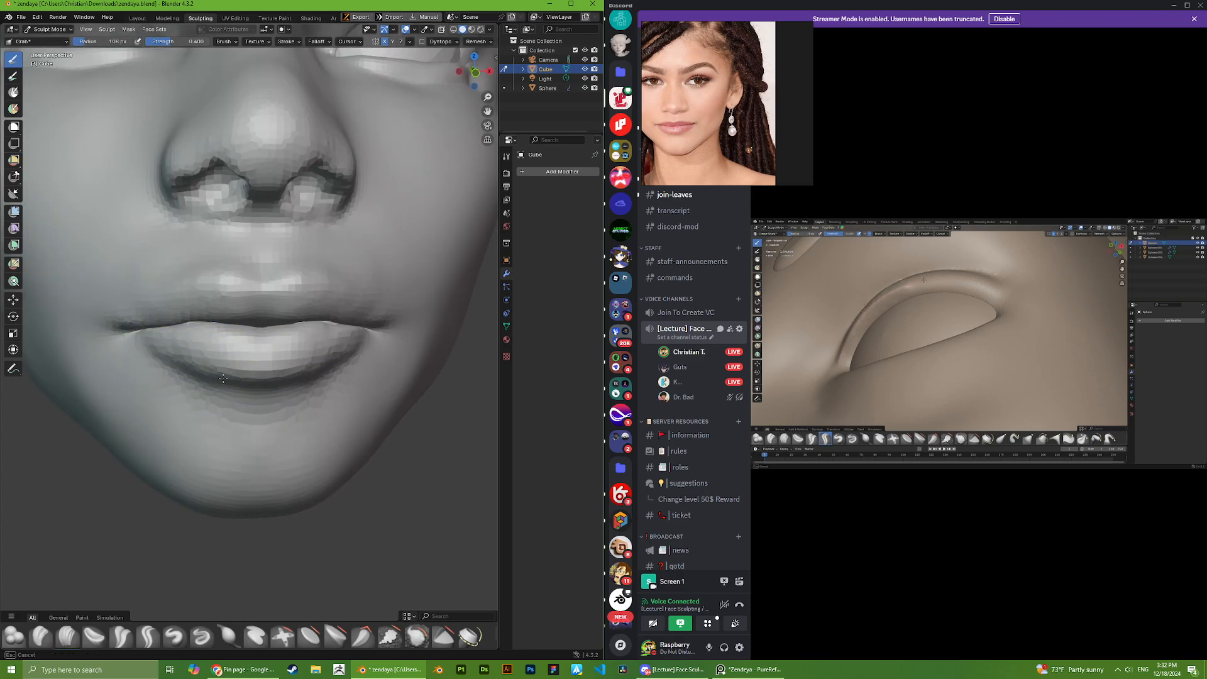
scroll(222, 378, "down", 5)
scroll(237, 377, "up", 4)
mouse_move(237, 377)
middle_mouse_down()
mouse_move(189, 280)
mouse_move(245, 304)
middle_mouse_up()
mouse_move(164, 288)
middle_mouse_down()
mouse_move(111, 264)
mouse_move(159, 265)
mouse_move(203, 330)
mouse_move(181, 371)
mouse_move(183, 291)
middle_mouse_up()
scroll(121, 335, "down", 9)
middle_click_drag(122, 335, 85, 350)
scroll(226, 277, "down", 6)
mouse_move(255, 280)
middle_mouse_down()
mouse_move(226, 277)
mouse_move(189, 304)
mouse_move(267, 215)
mouse_move(296, 220)
mouse_move(252, 235)
mouse_move(297, 242)
mouse_move(251, 247)
mouse_move(270, 260)
middle_mouse_up()
- Examine the eye area and outer temple contour close up, and check the face from both three-quarter sides
scroll(227, 277, "up", 6)
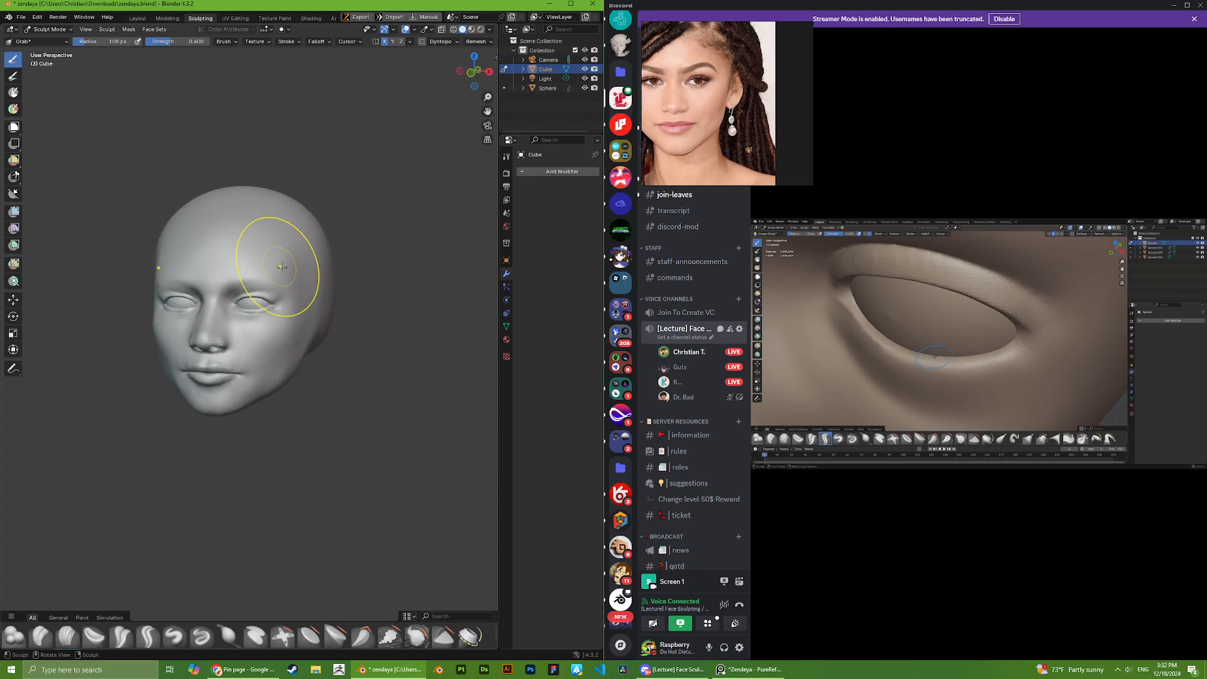
scroll(297, 249, "up", 8)
mouse_move(356, 205)
middle_mouse_down()
mouse_move(221, 318)
mouse_move(232, 390)
mouse_move(217, 377)
middle_mouse_up()
scroll(267, 385, "down", 8)
scroll(267, 384, "up", 8)
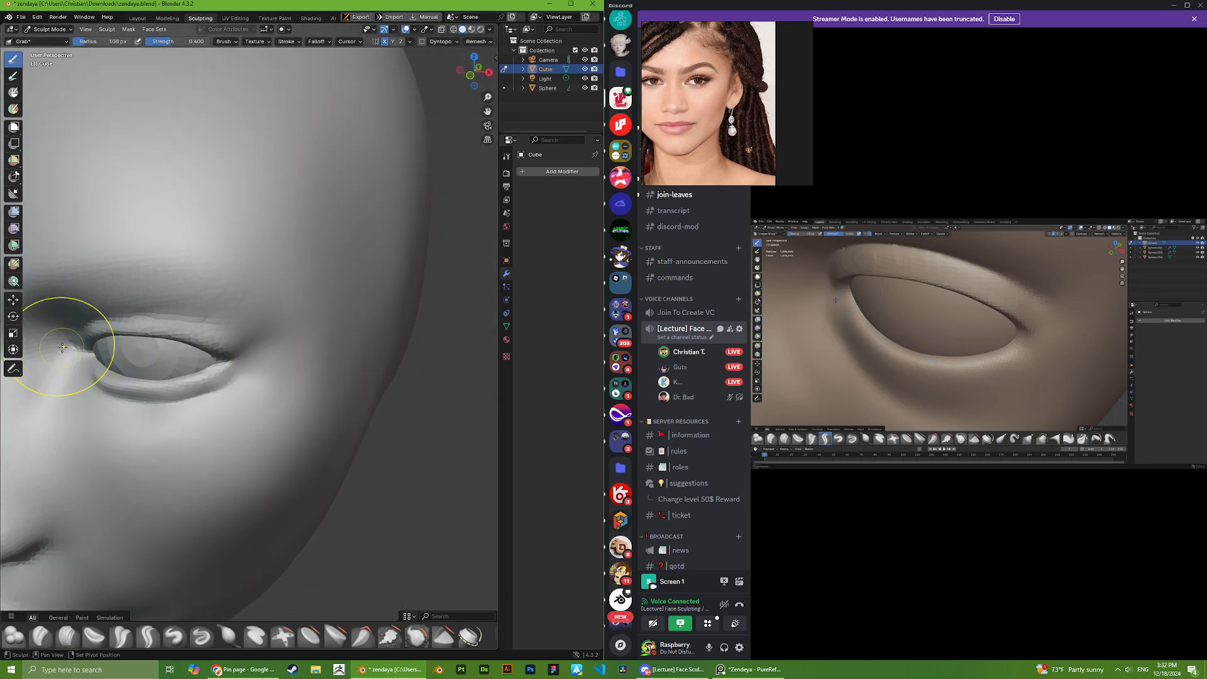
scroll(250, 380, "down", 8)
middle_click_drag(301, 362, 286, 377)
scroll(284, 379, "up", 4)
mouse_move(264, 392)
middle_mouse_down()
mouse_move(334, 413)
mouse_move(254, 384)
mouse_move(283, 337)
middle_mouse_up()
scroll(262, 381, "up", 3)
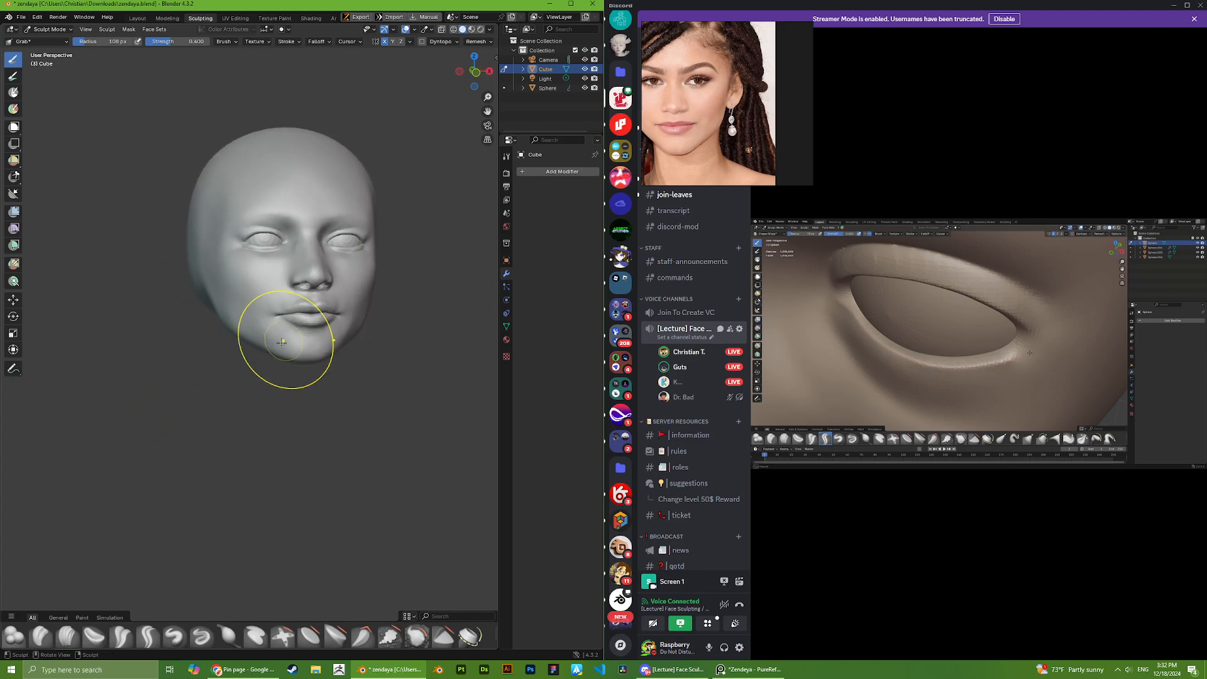
- Compare the whole face with the colour portrait from opposite three-quarter angles and from the front
scroll(350, 296, "up", 6)
middle_click_drag(350, 296, 337, 310)
scroll(362, 177, "down", 7)
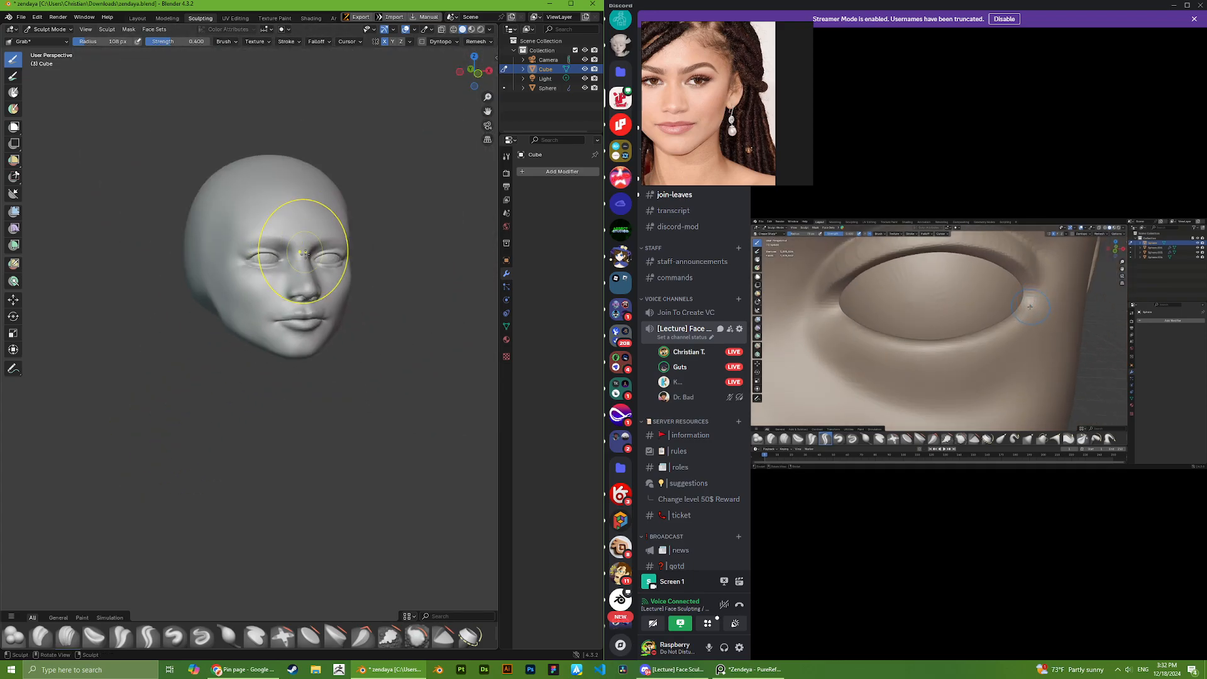
middle_click_drag(296, 216, 307, 269)
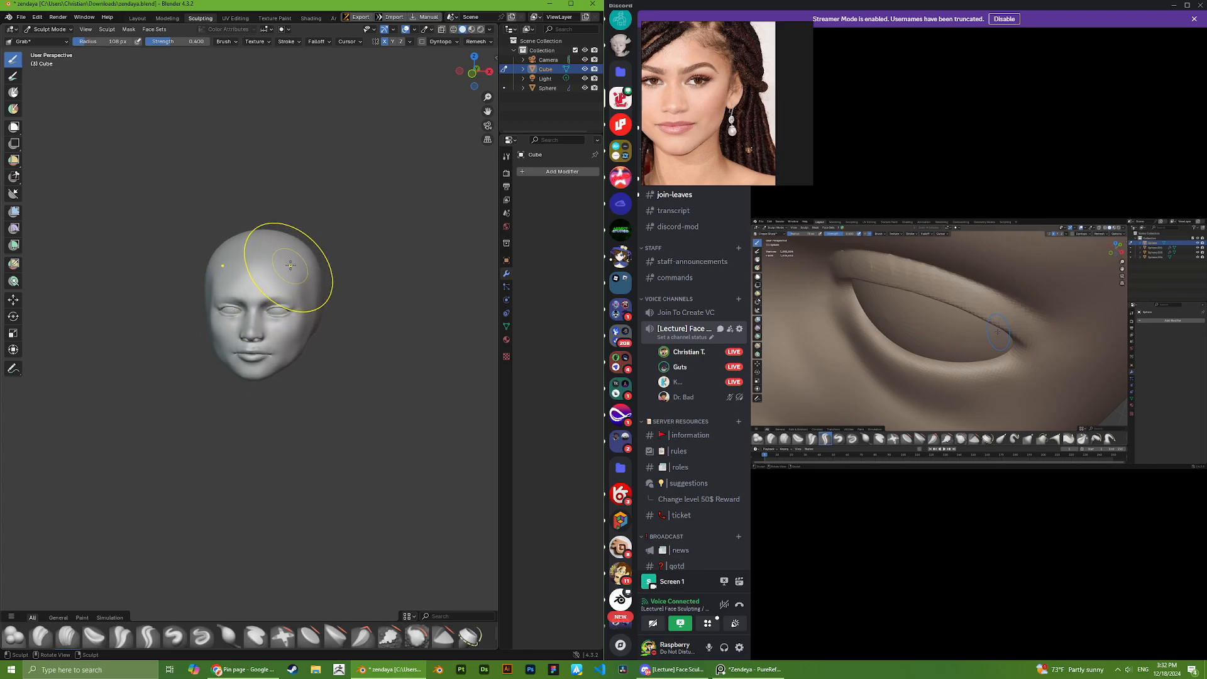
scroll(271, 201, "up", 4)
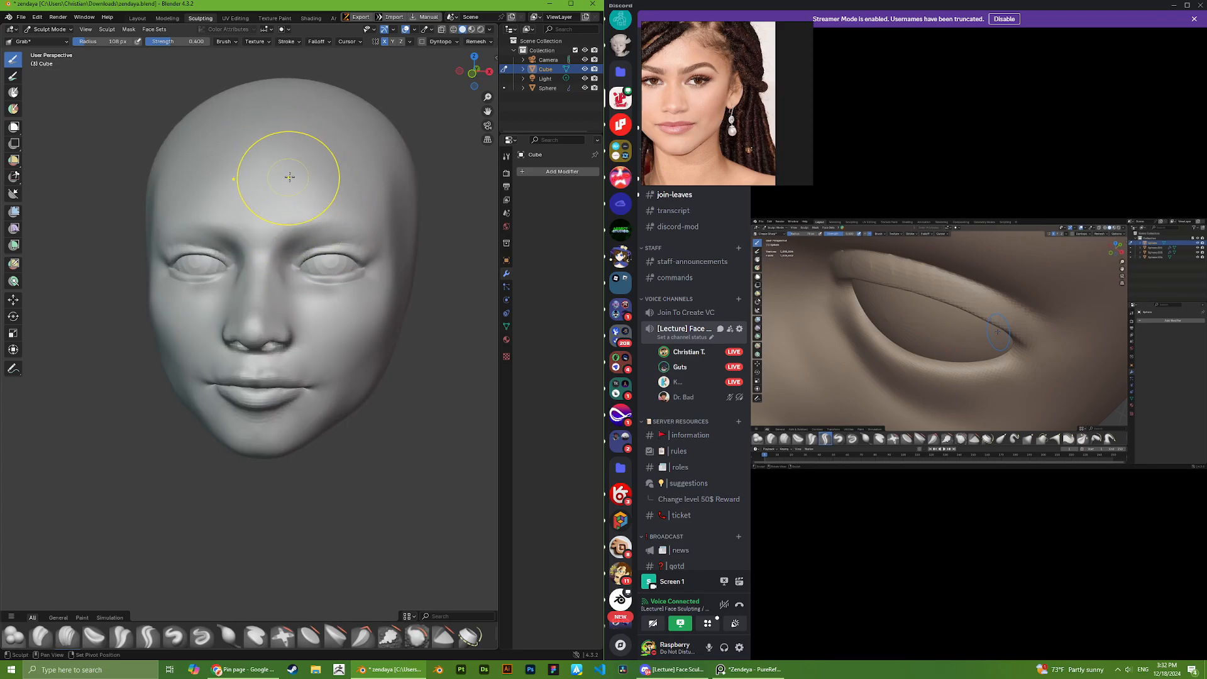
scroll(289, 188, "down", 2)
middle_click_drag(314, 278, 272, 269)
scroll(280, 292, "down", 4)
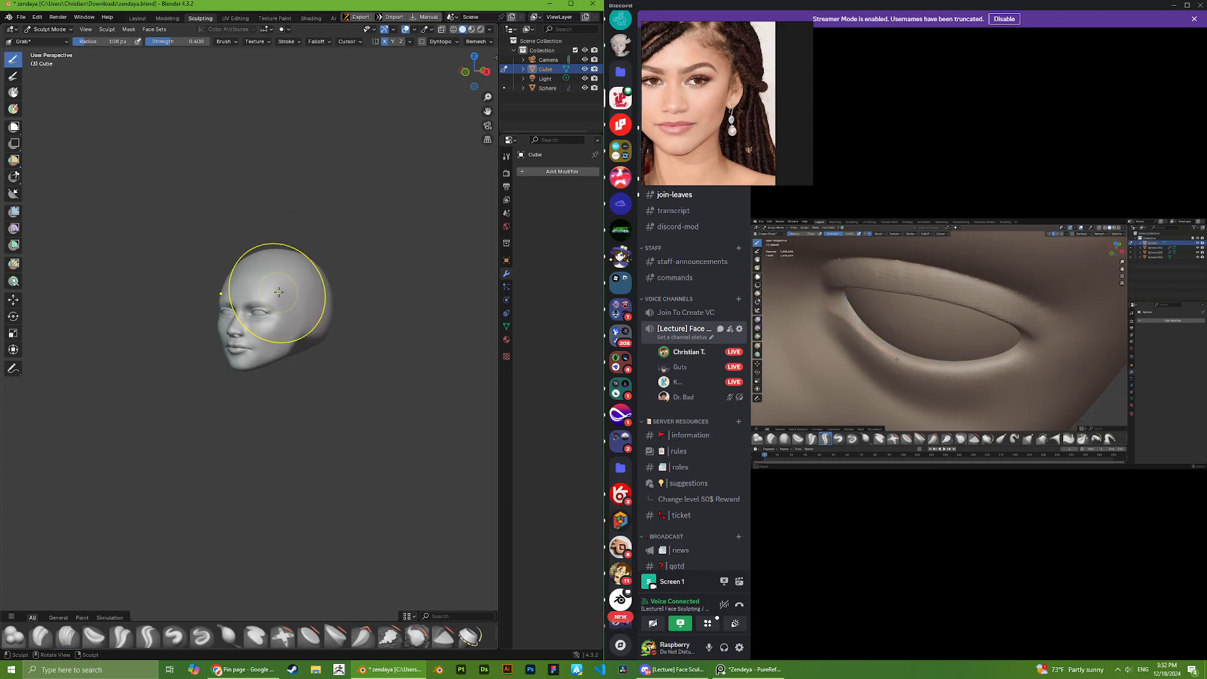
scroll(318, 295, "up", 3)
middle_click_drag(297, 290, 340, 286)
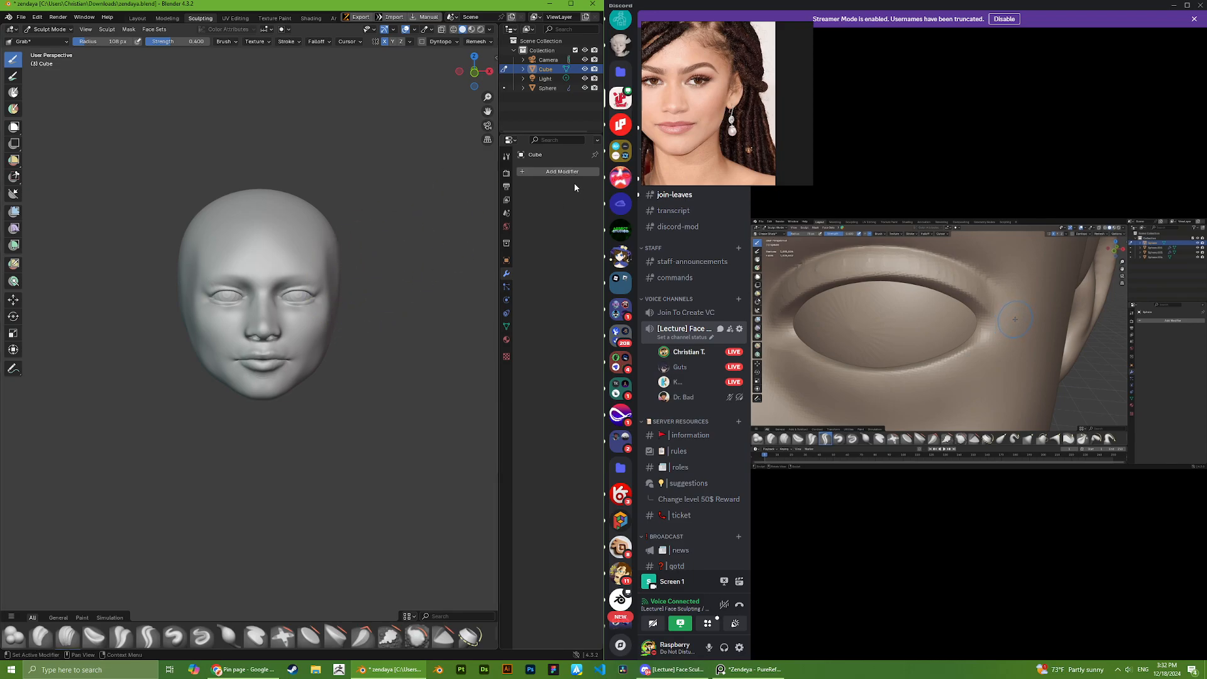
- Bring up the black-and-white sideways-glancing portrait in PureRef and view the sculpted nose and mouth in Blender from a three-quarter angle
scroll(711, 126, "down", 5)
scroll(723, 117, "up", 5)
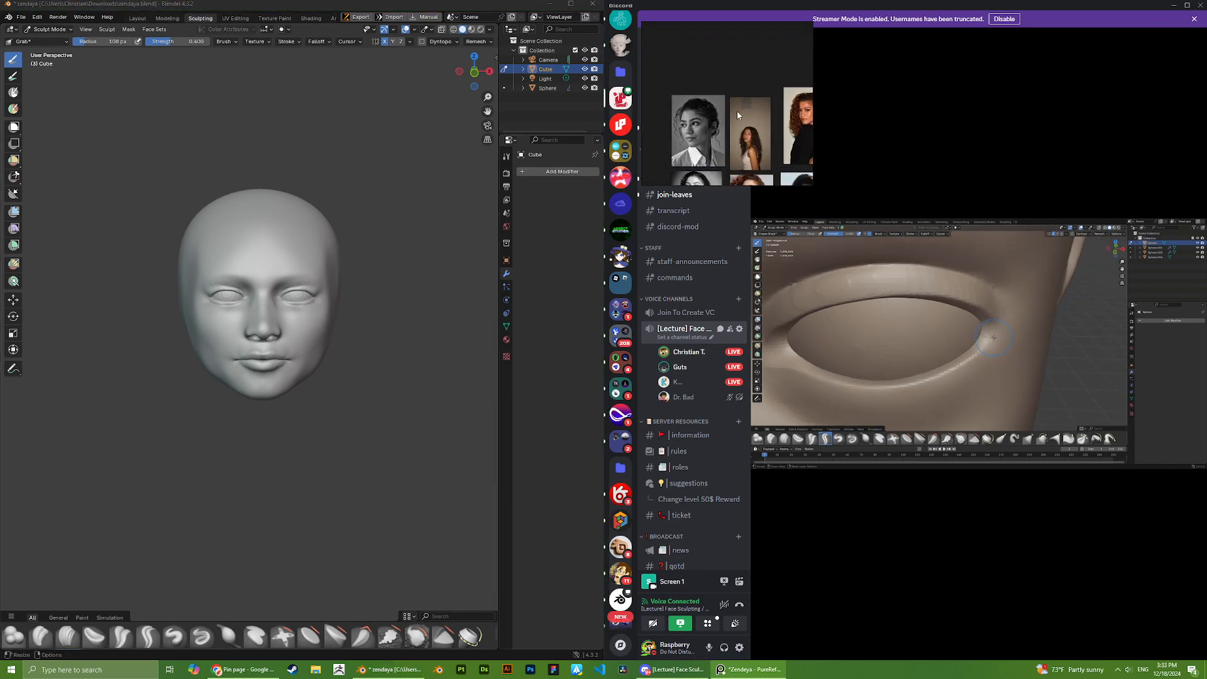
scroll(691, 113, "up", 8)
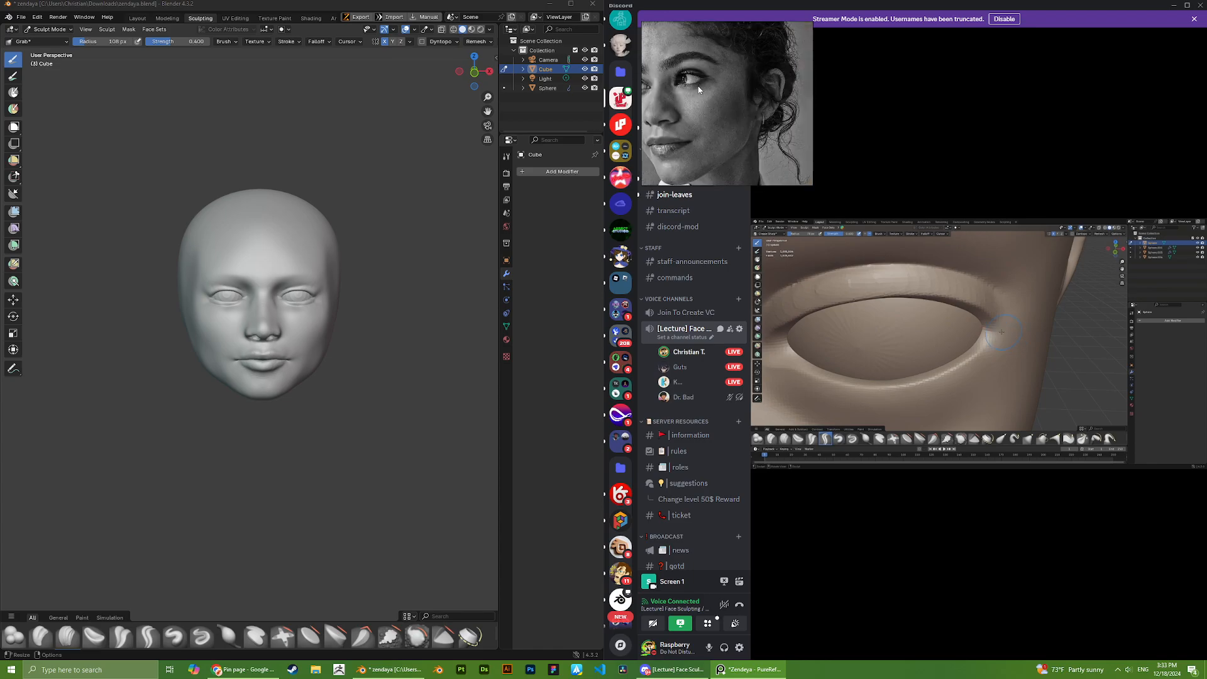
scroll(736, 106, "down", 5)
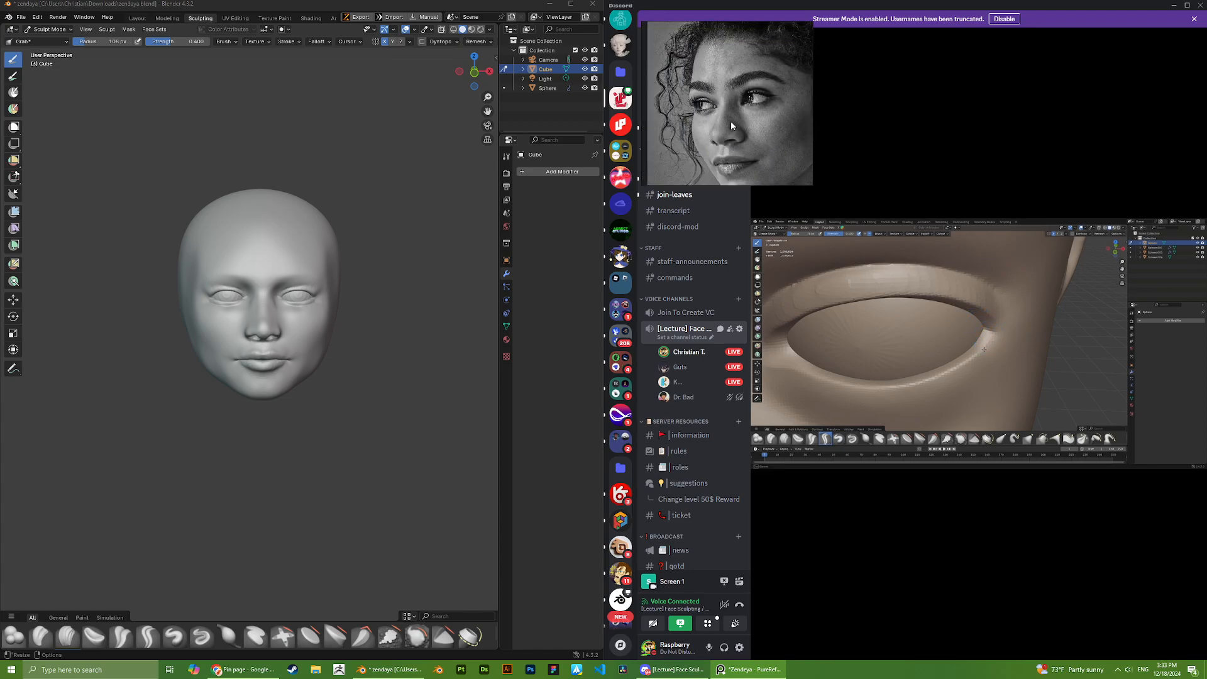
mouse_move(352, 189)
middle_mouse_down()
mouse_move(264, 195)
mouse_move(377, 191)
mouse_move(365, 192)
middle_mouse_up()
scroll(304, 296, "up", 8)
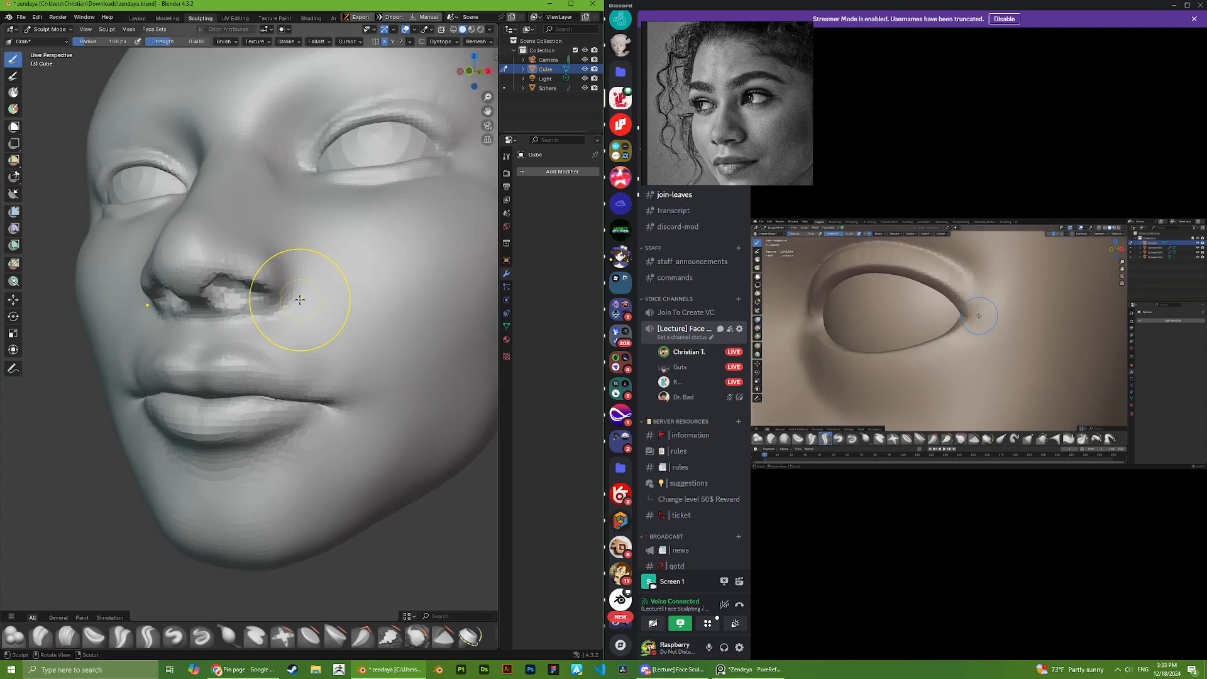
- Check the sculpted face from a changed three-quarter angle, then view the whole head from far away
scroll(325, 267, "down", 3)
middle_click_drag(338, 207, 307, 299)
scroll(252, 357, "down", 1)
scroll(252, 357, "down", 8)
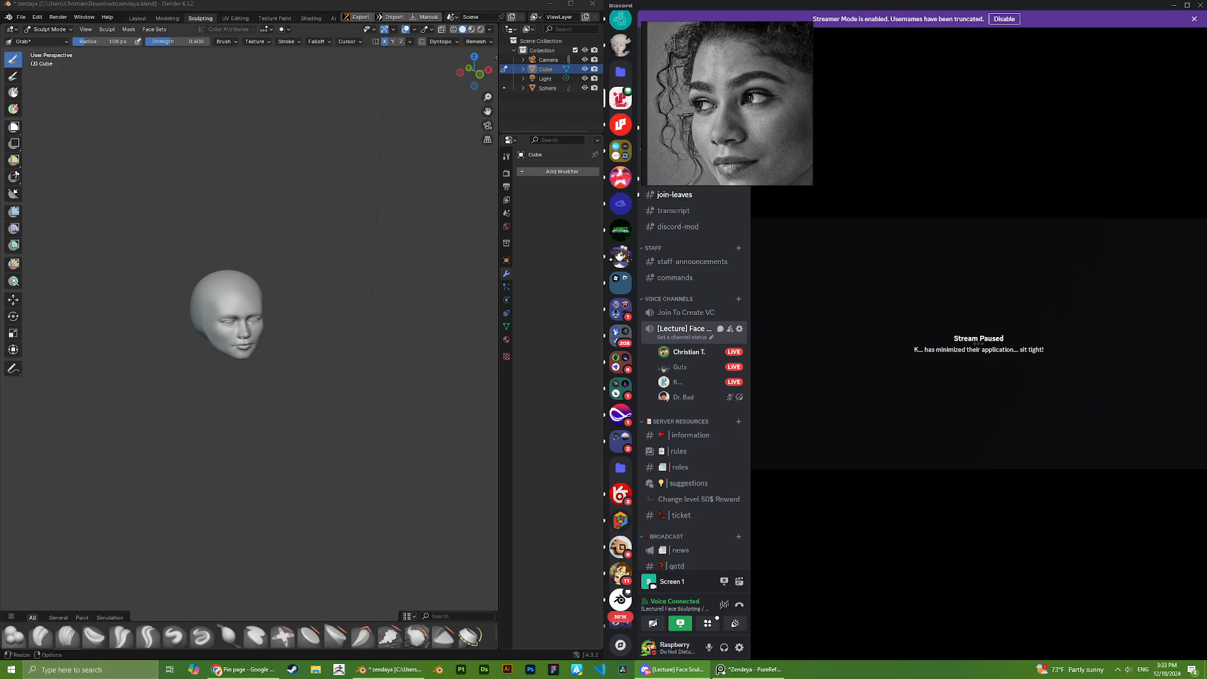
- Switch to Discord and show all participants and streams of the voice call in the grid
left_click(956, 335)
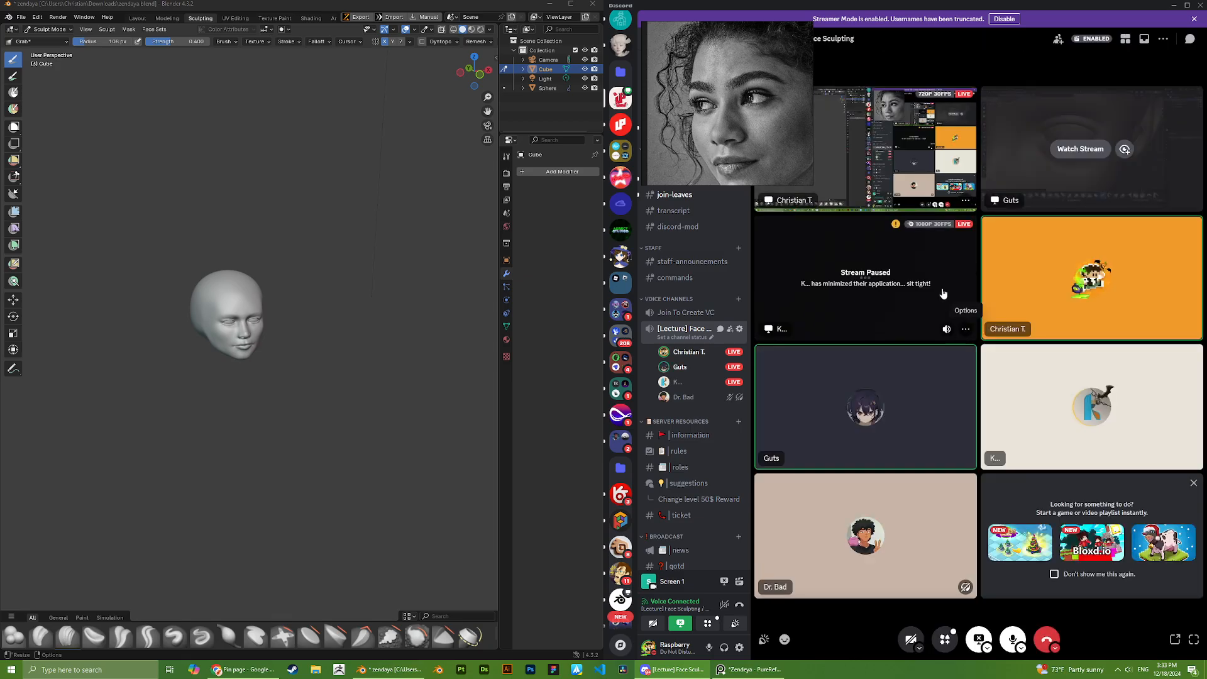
mouse_move(726, 369)
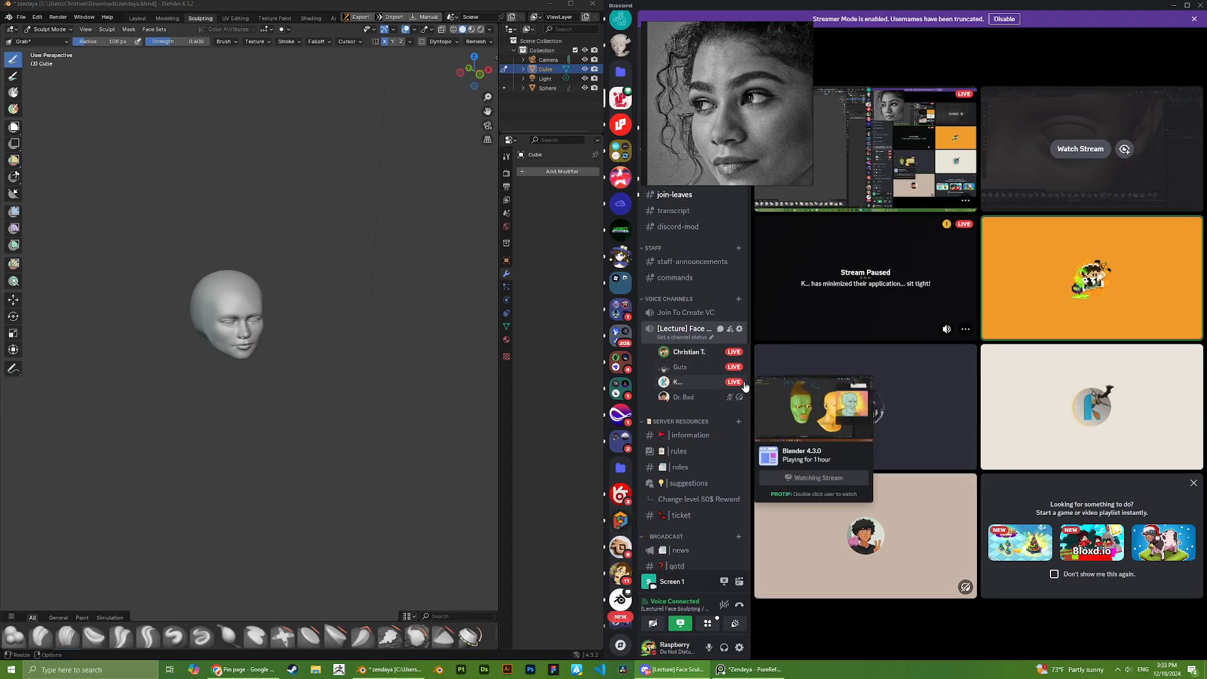
left_click(845, 296)
left_click(843, 353)
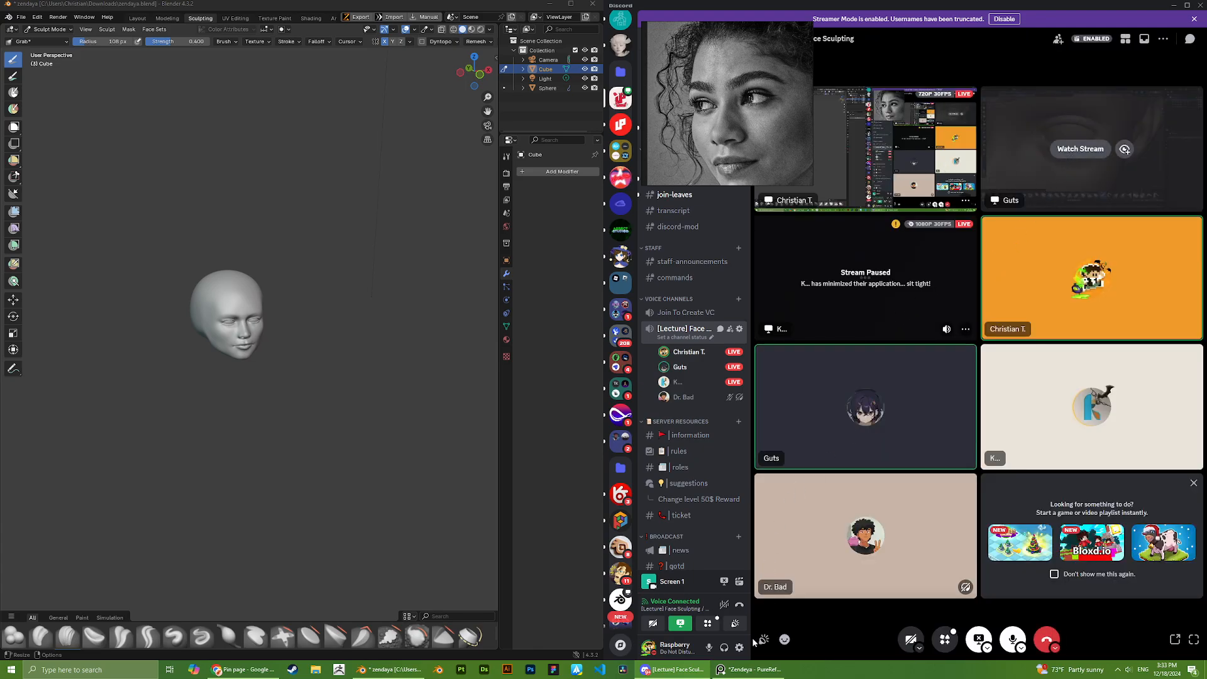
- Save the Zendaya reference board in PureRef and the zendaya.blend sculpt file in Blender
scroll(749, 182, "down", 5)
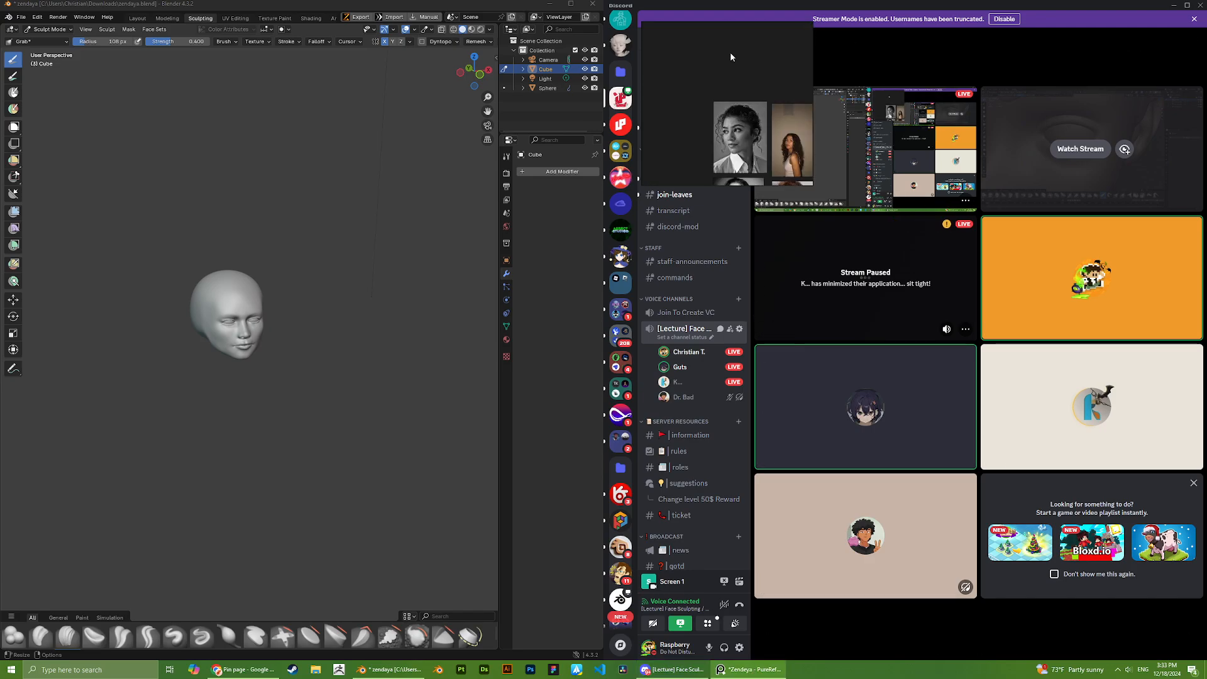
key("ctrl+s")
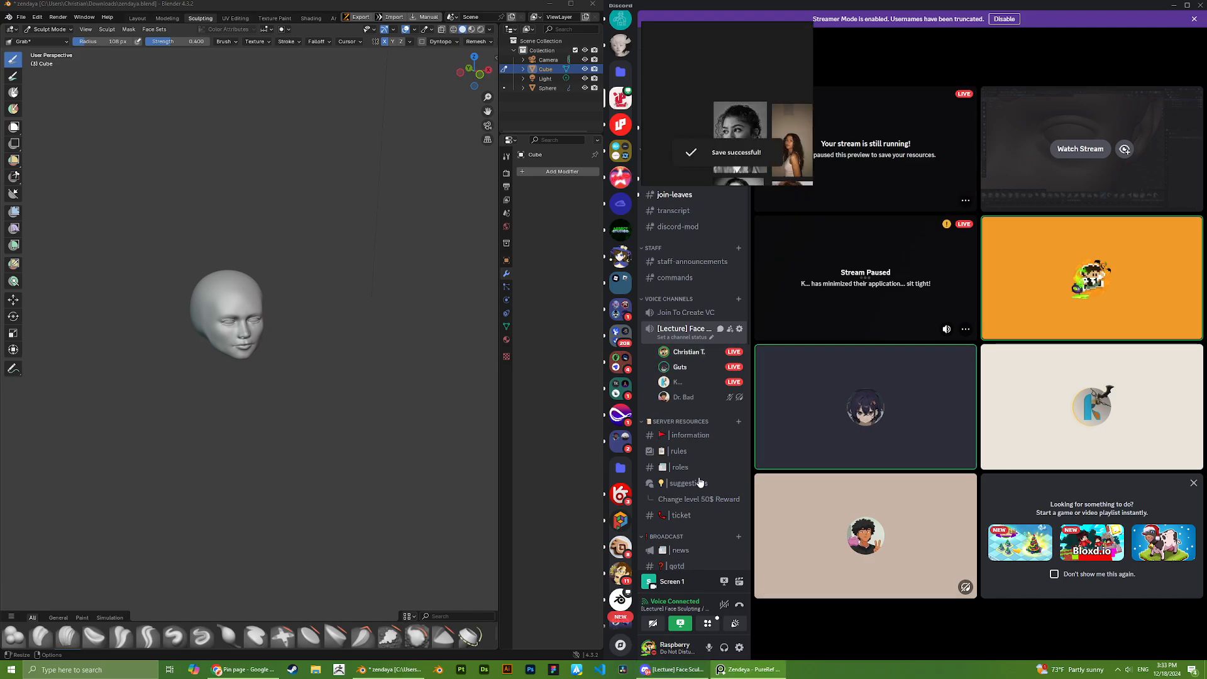
left_click(229, 135)
key("ctrl+s")
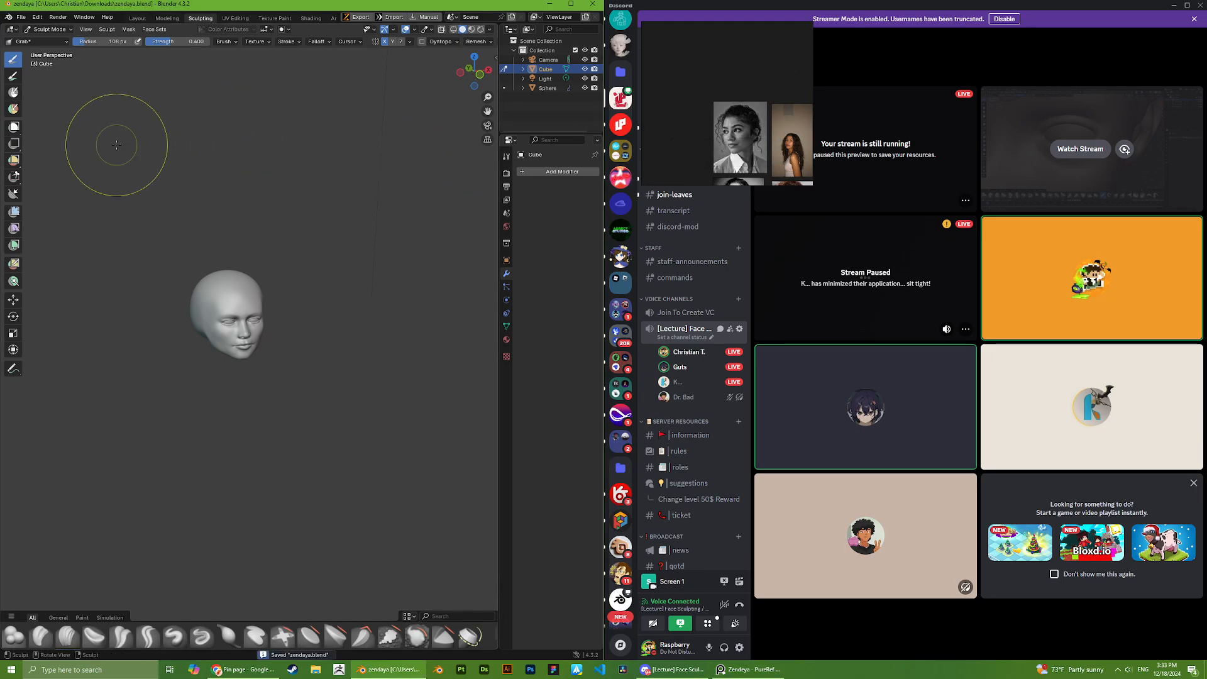
- Close Blender and the PureRef reference board, and expand the Discord window across the whole screen
left_click(592, 4)
right_click(765, 62)
left_click(805, 29)
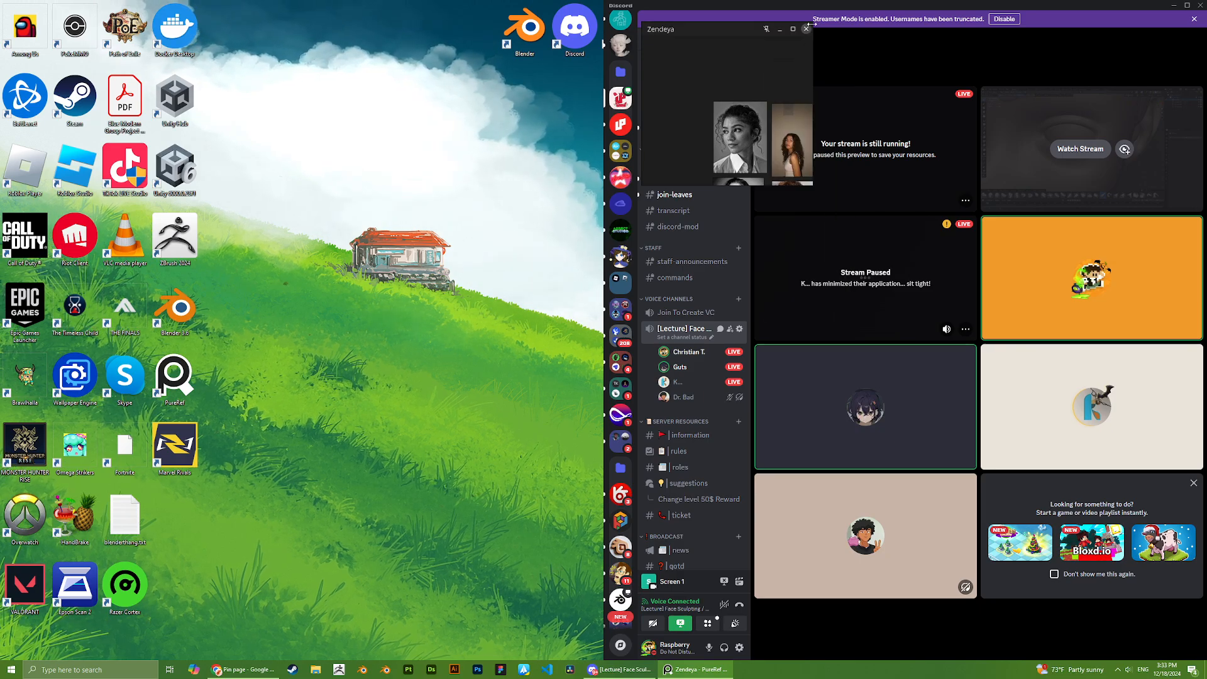
left_click(806, 30)
left_click_drag(826, 9, 686, 10)
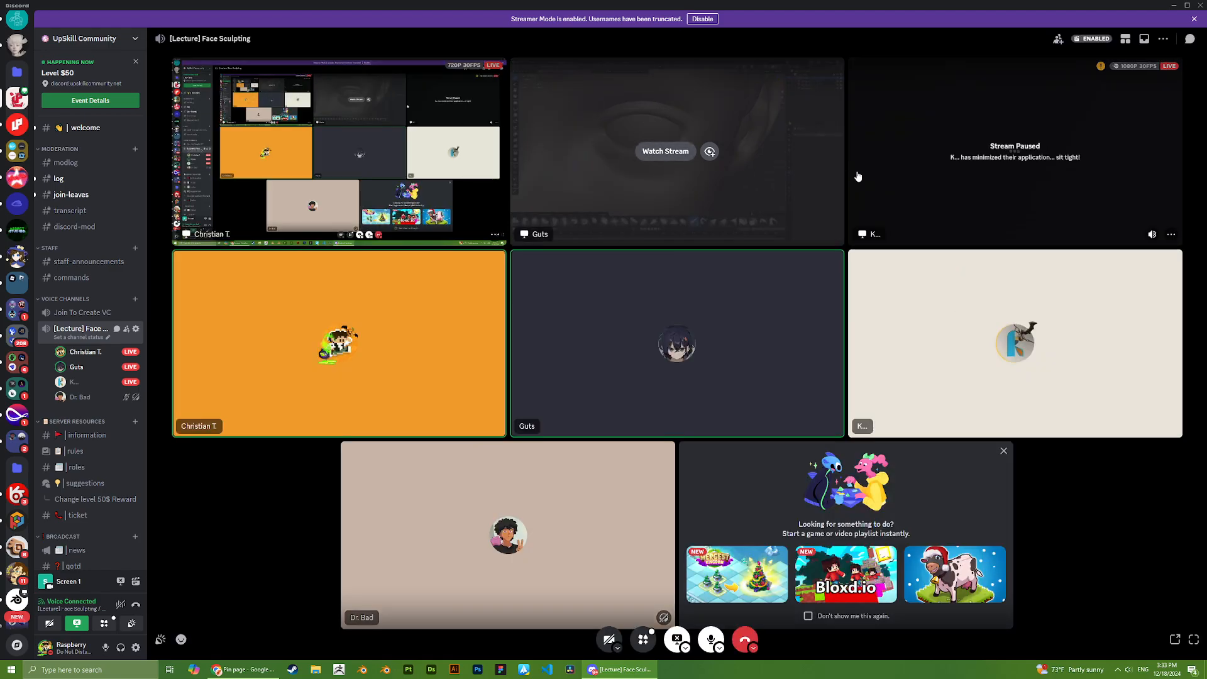
- Bring up a participant's shared Blender head sculpt in the Face Sculpting call at full size
left_click(903, 173)
left_click(526, 303)
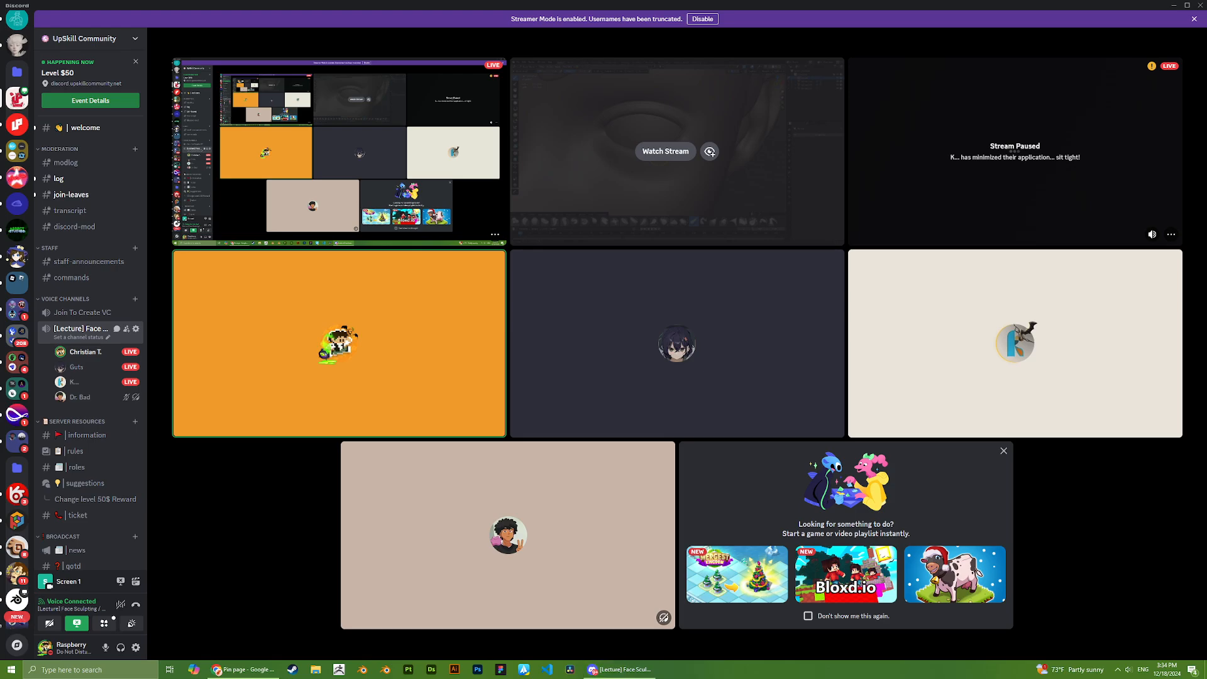
left_click(647, 187)
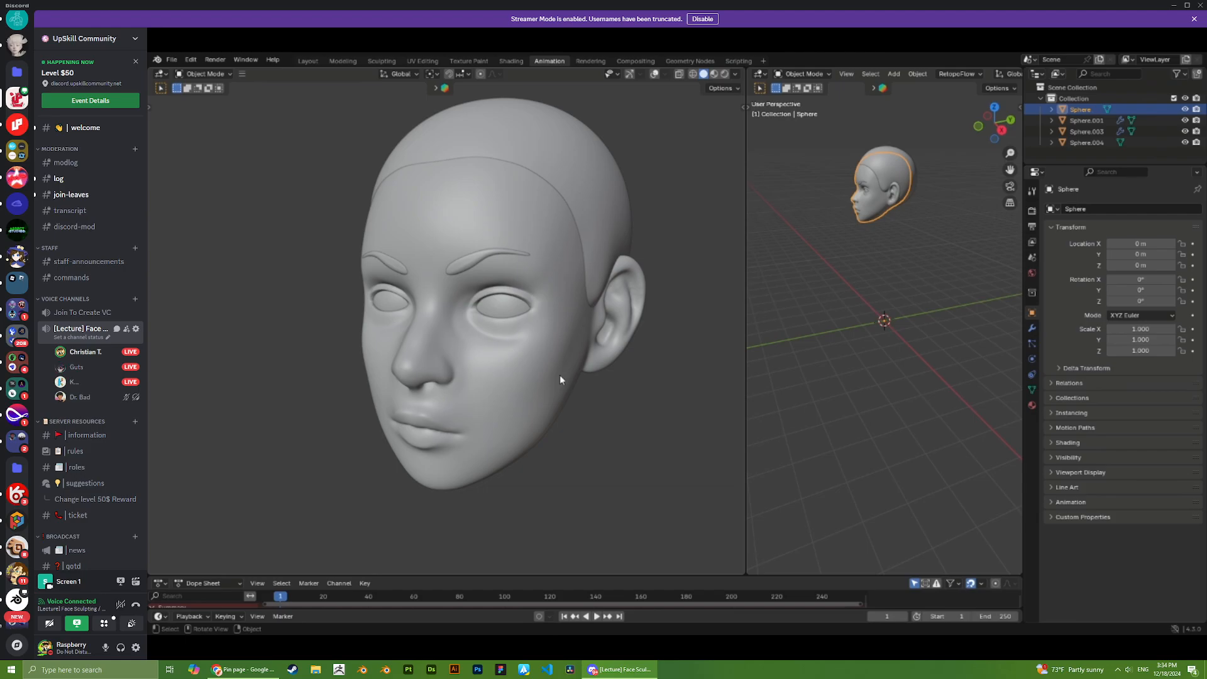
- Try to reload the live stream from the voice channel's participant list, then return to the call grid
left_click(80, 386)
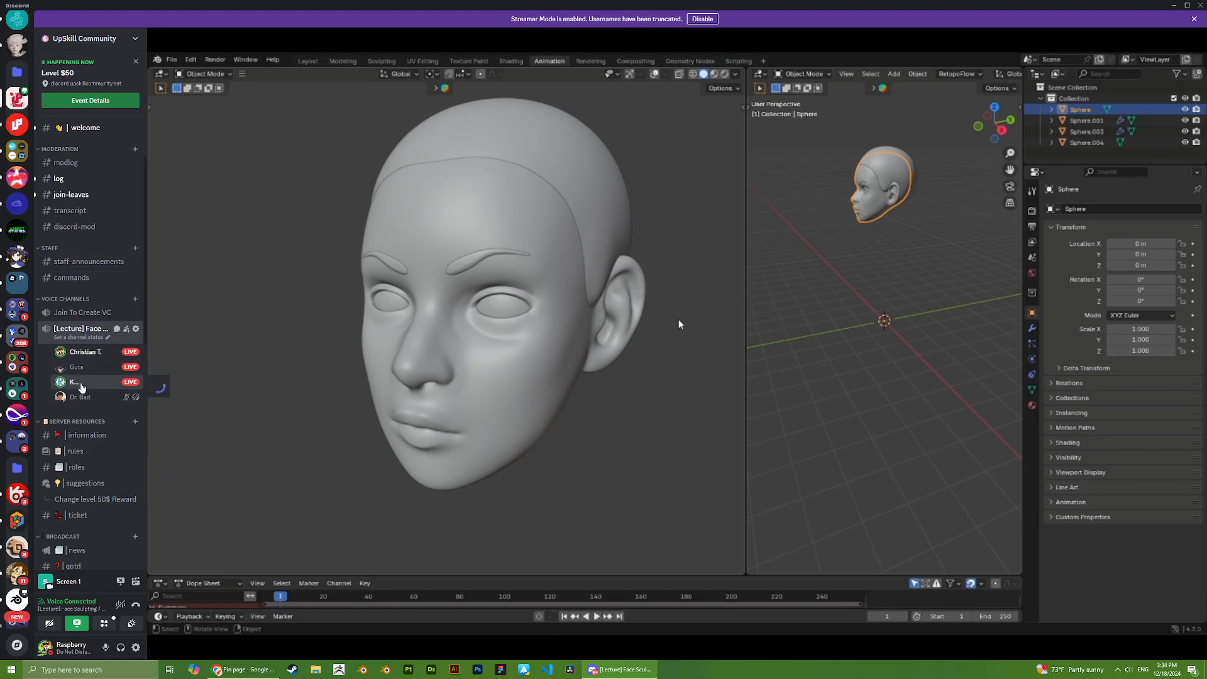
double_click(81, 387)
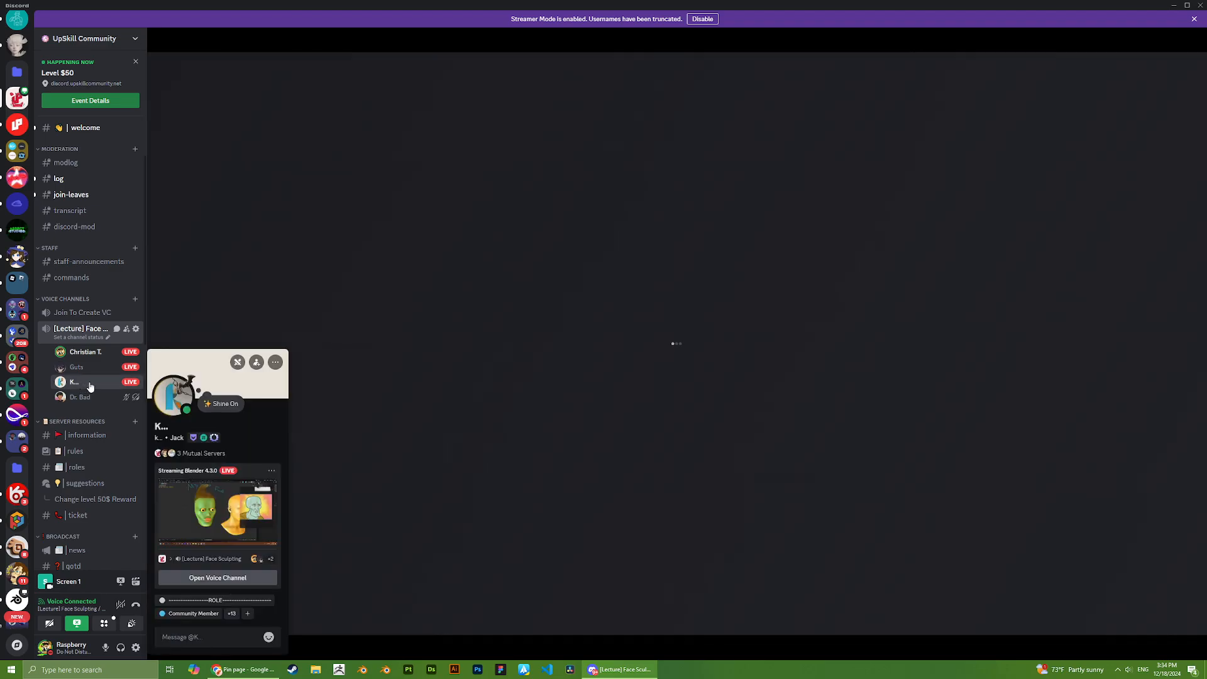
left_click(90, 386)
left_click(132, 386)
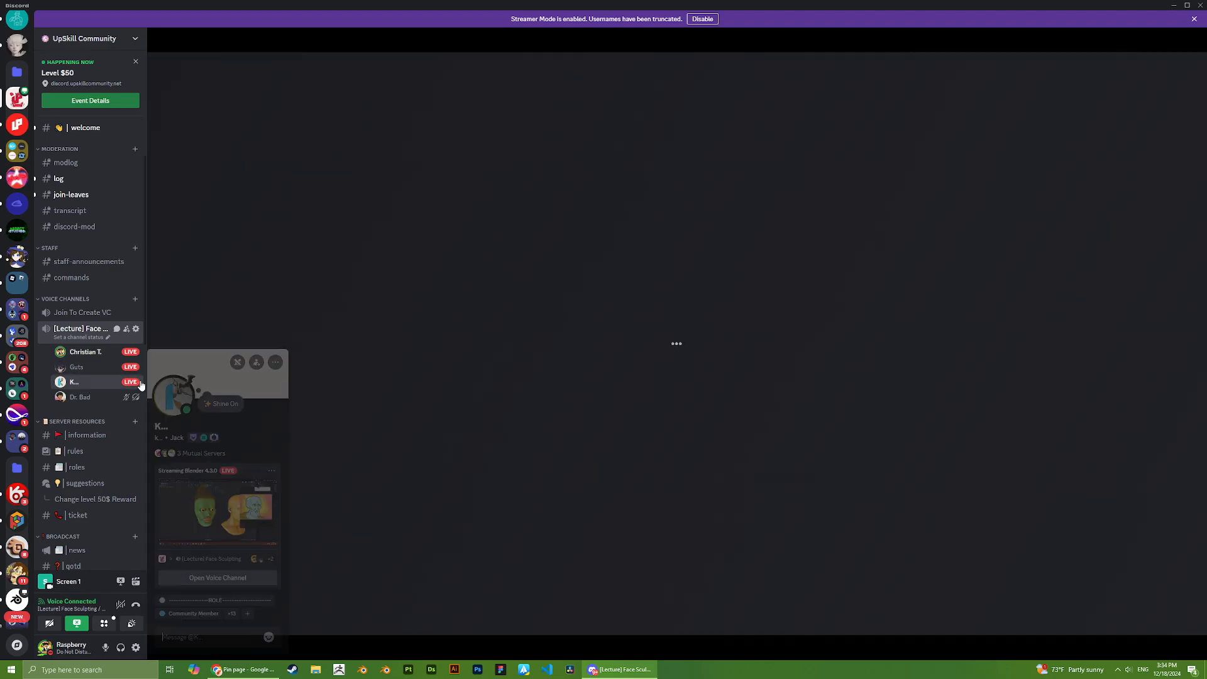
left_click(593, 337)
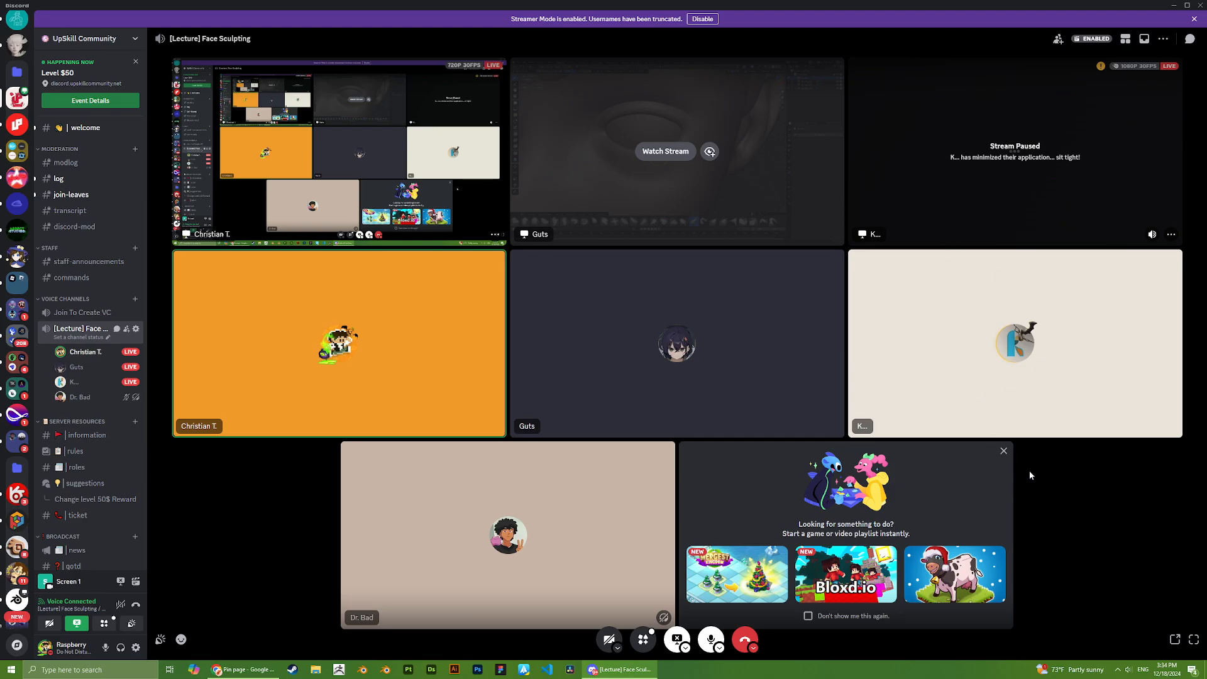
- Open the Face Sculpting call's text chat, enlarge the posted "My First Face" picture and close it again
scroll(25, 281, "up", 3)
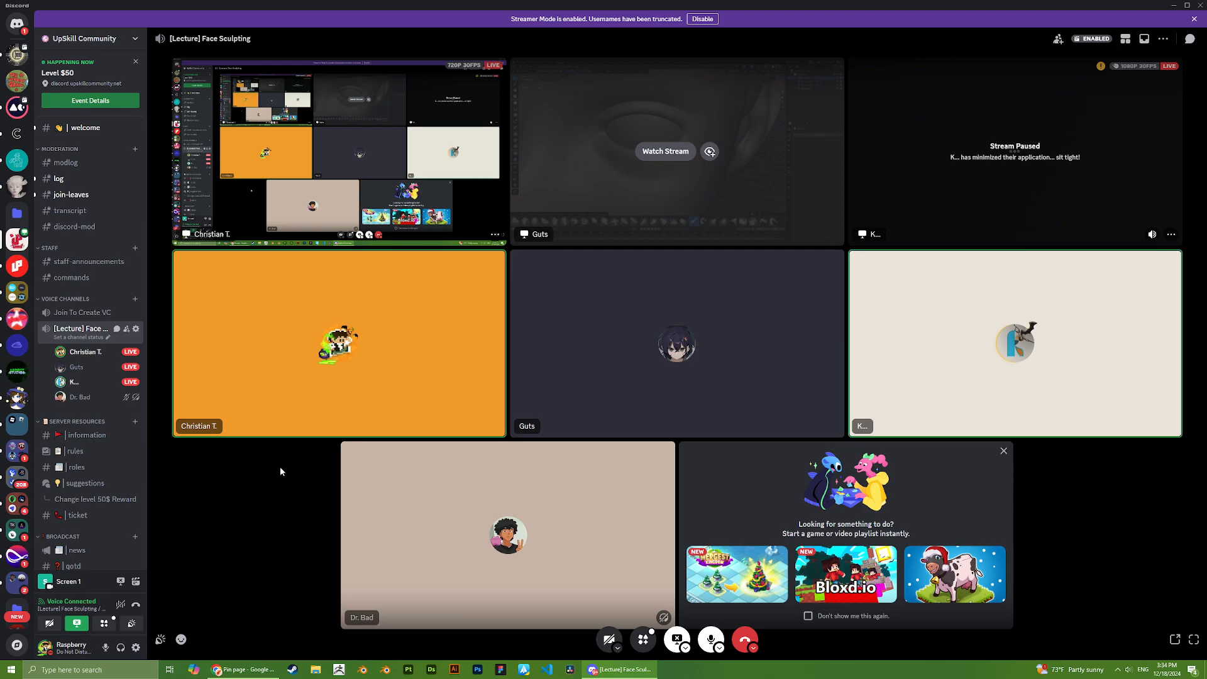
left_click(116, 329)
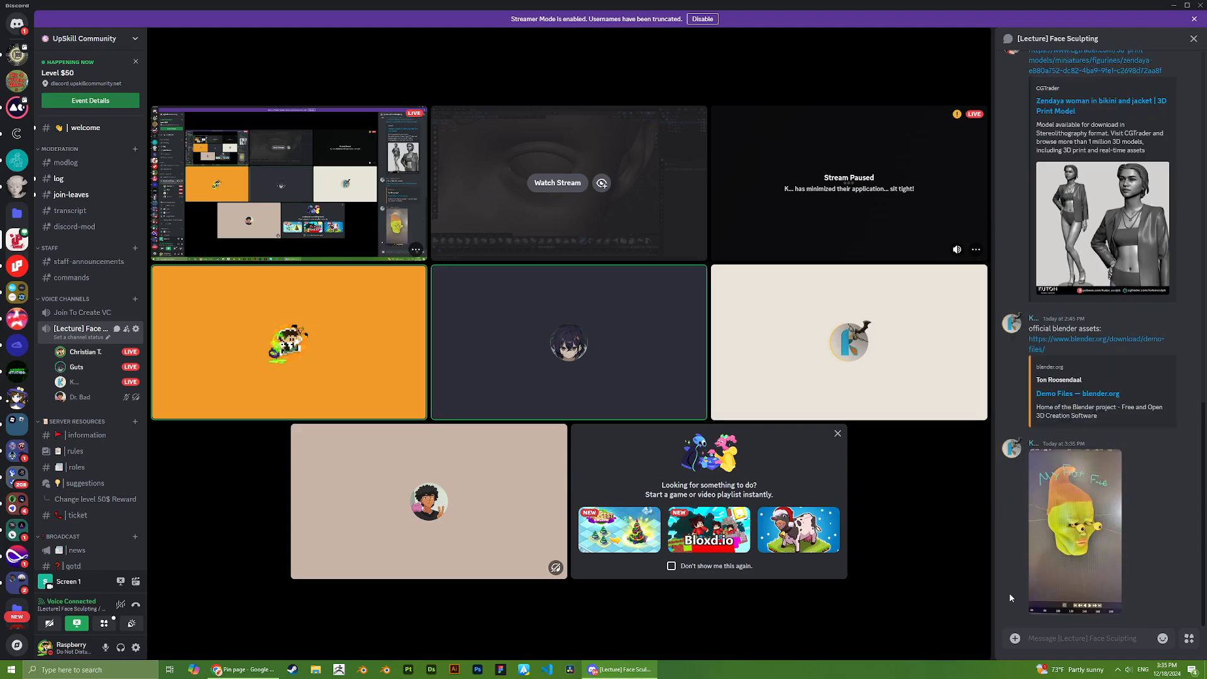
left_click(1060, 545)
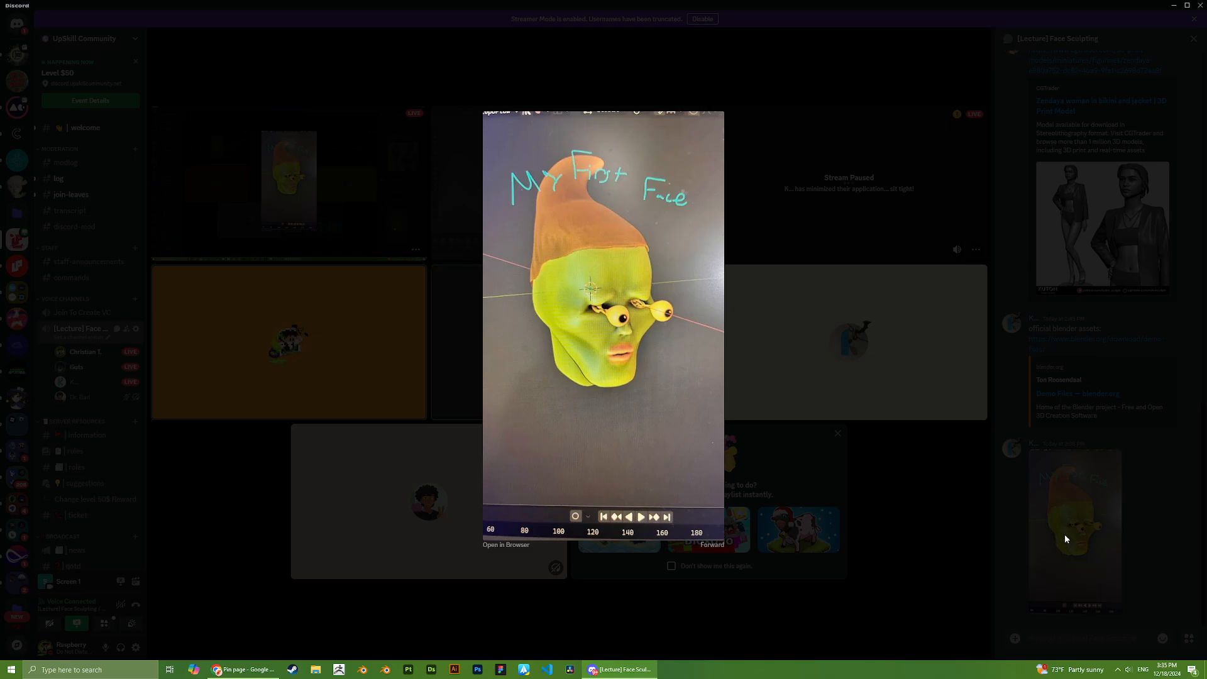
left_click(1125, 557)
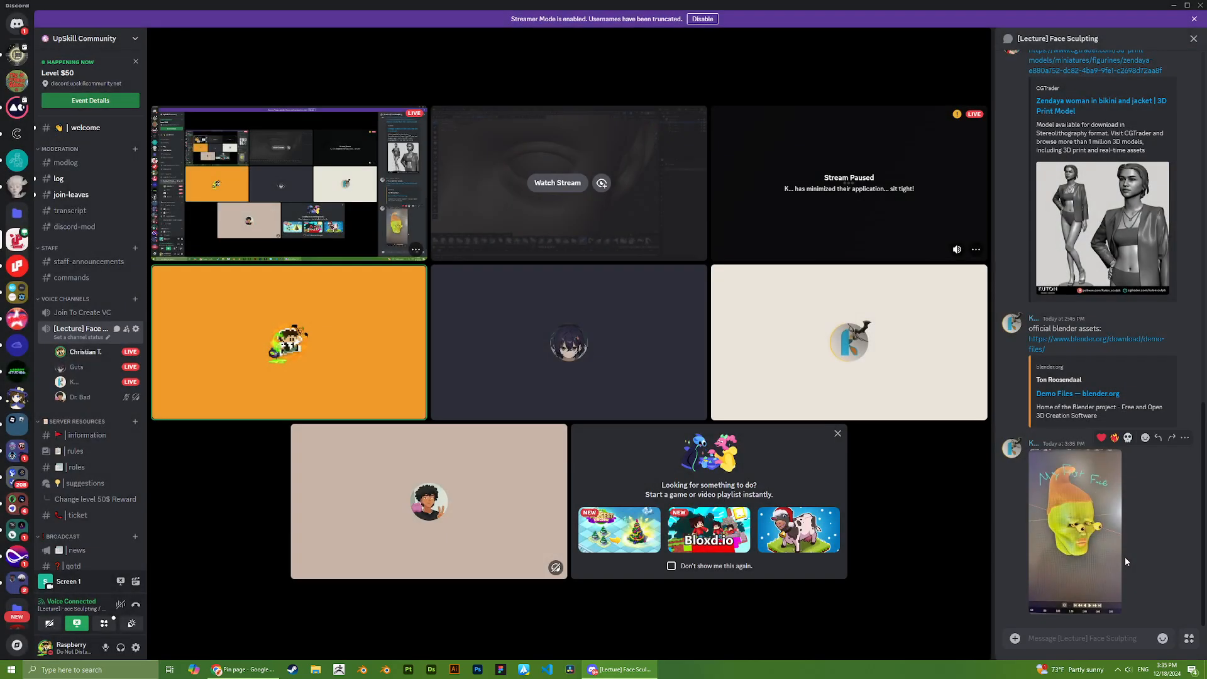